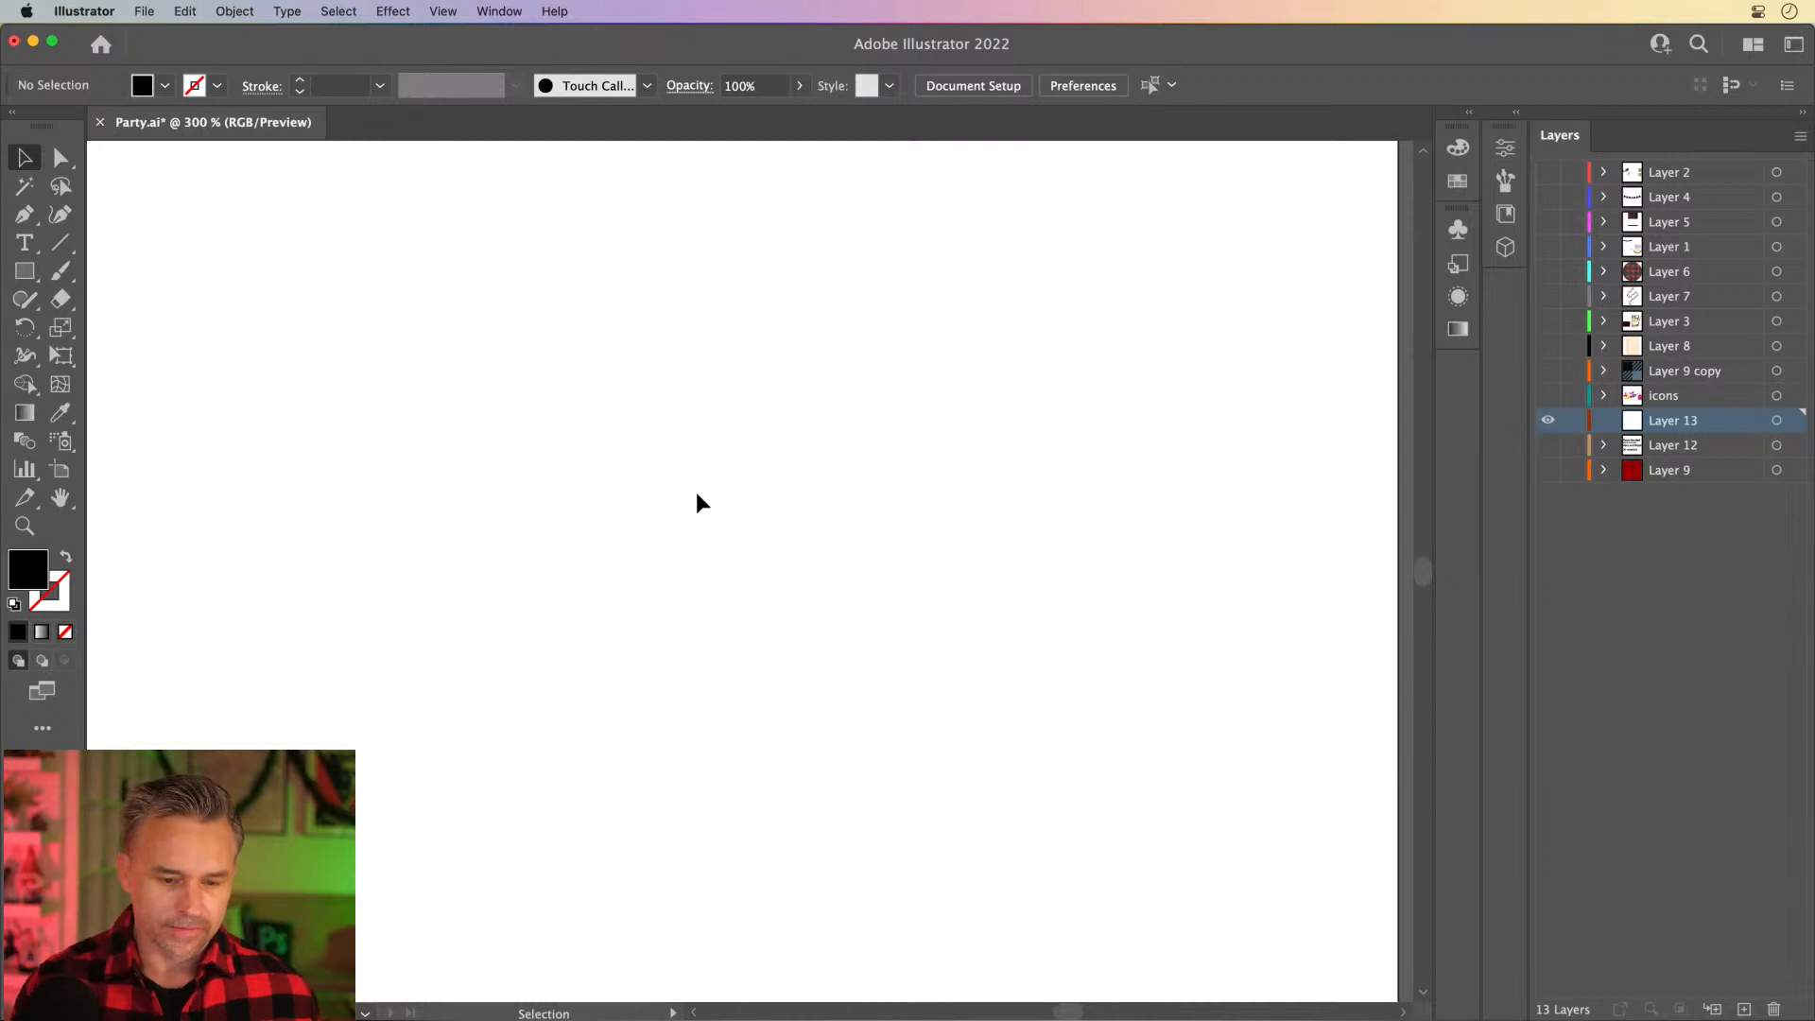
- Configure the document grid with a gridline every 10 px and 2 subdivisions
left_click(87, 11)
mouse_move(95, 76)
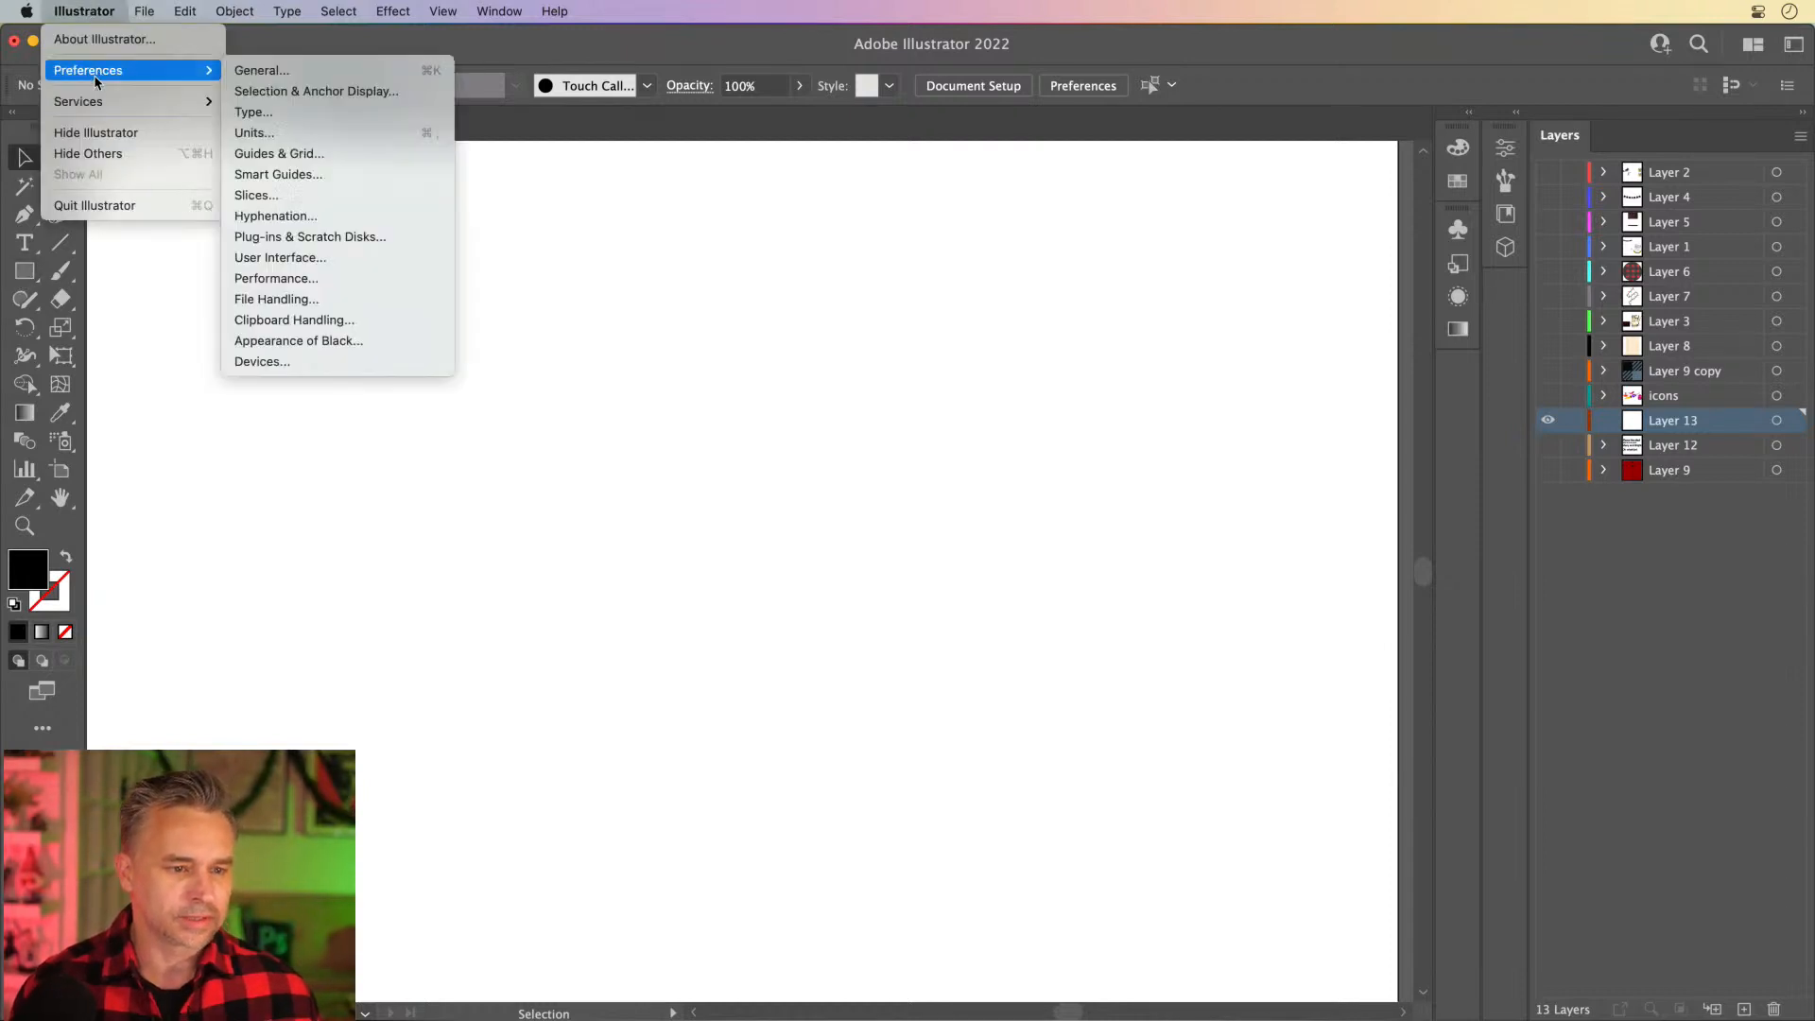
left_click(289, 161)
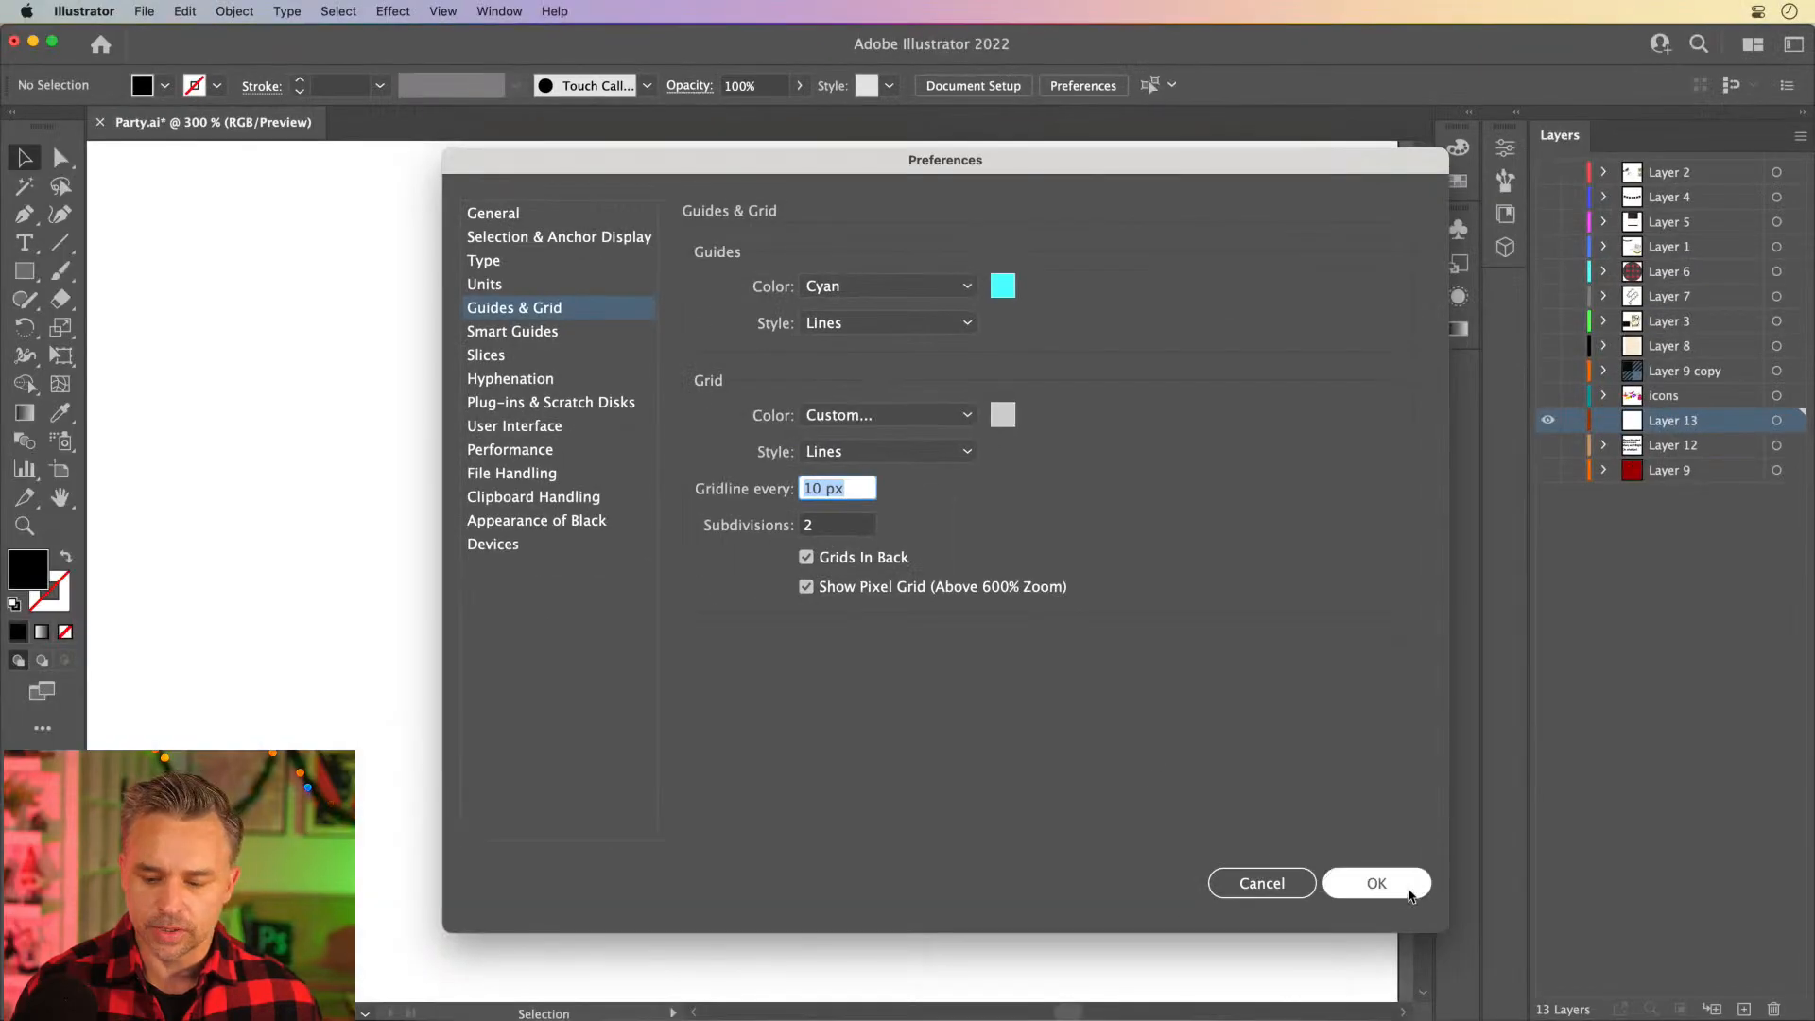
left_click(1378, 886)
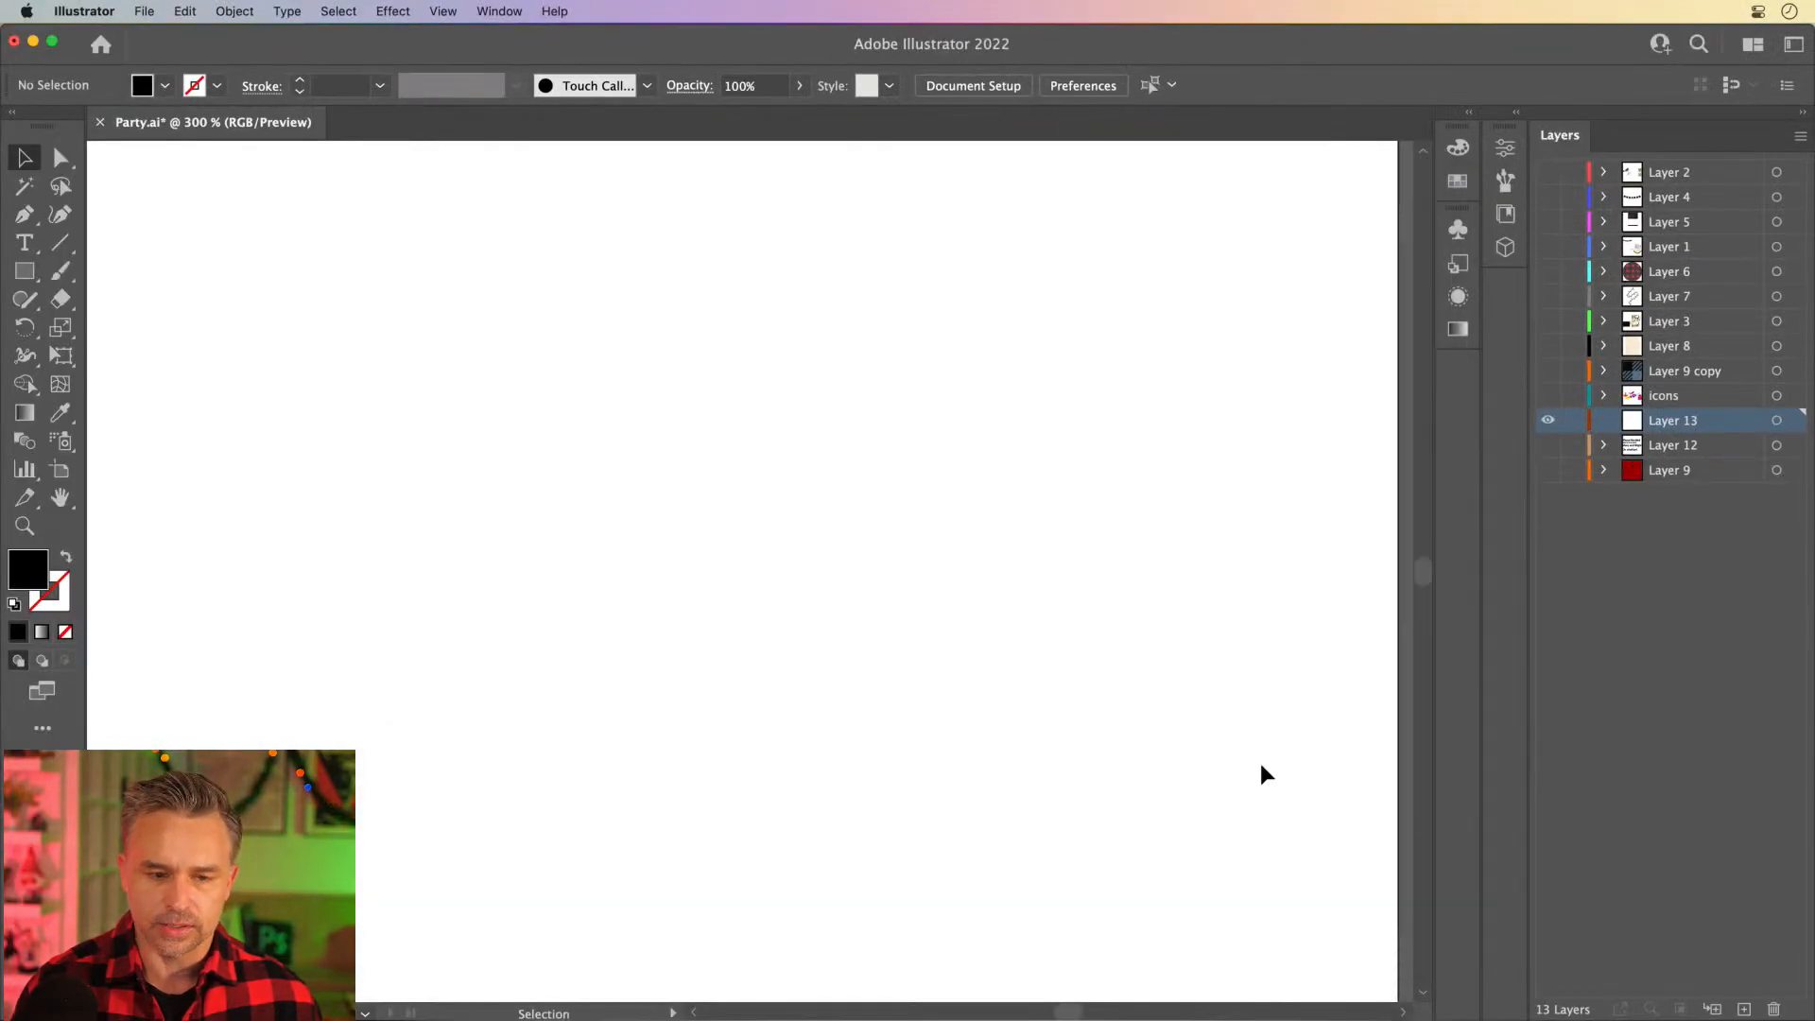
- Show the document grid and enable snapping to it
left_click(442, 11)
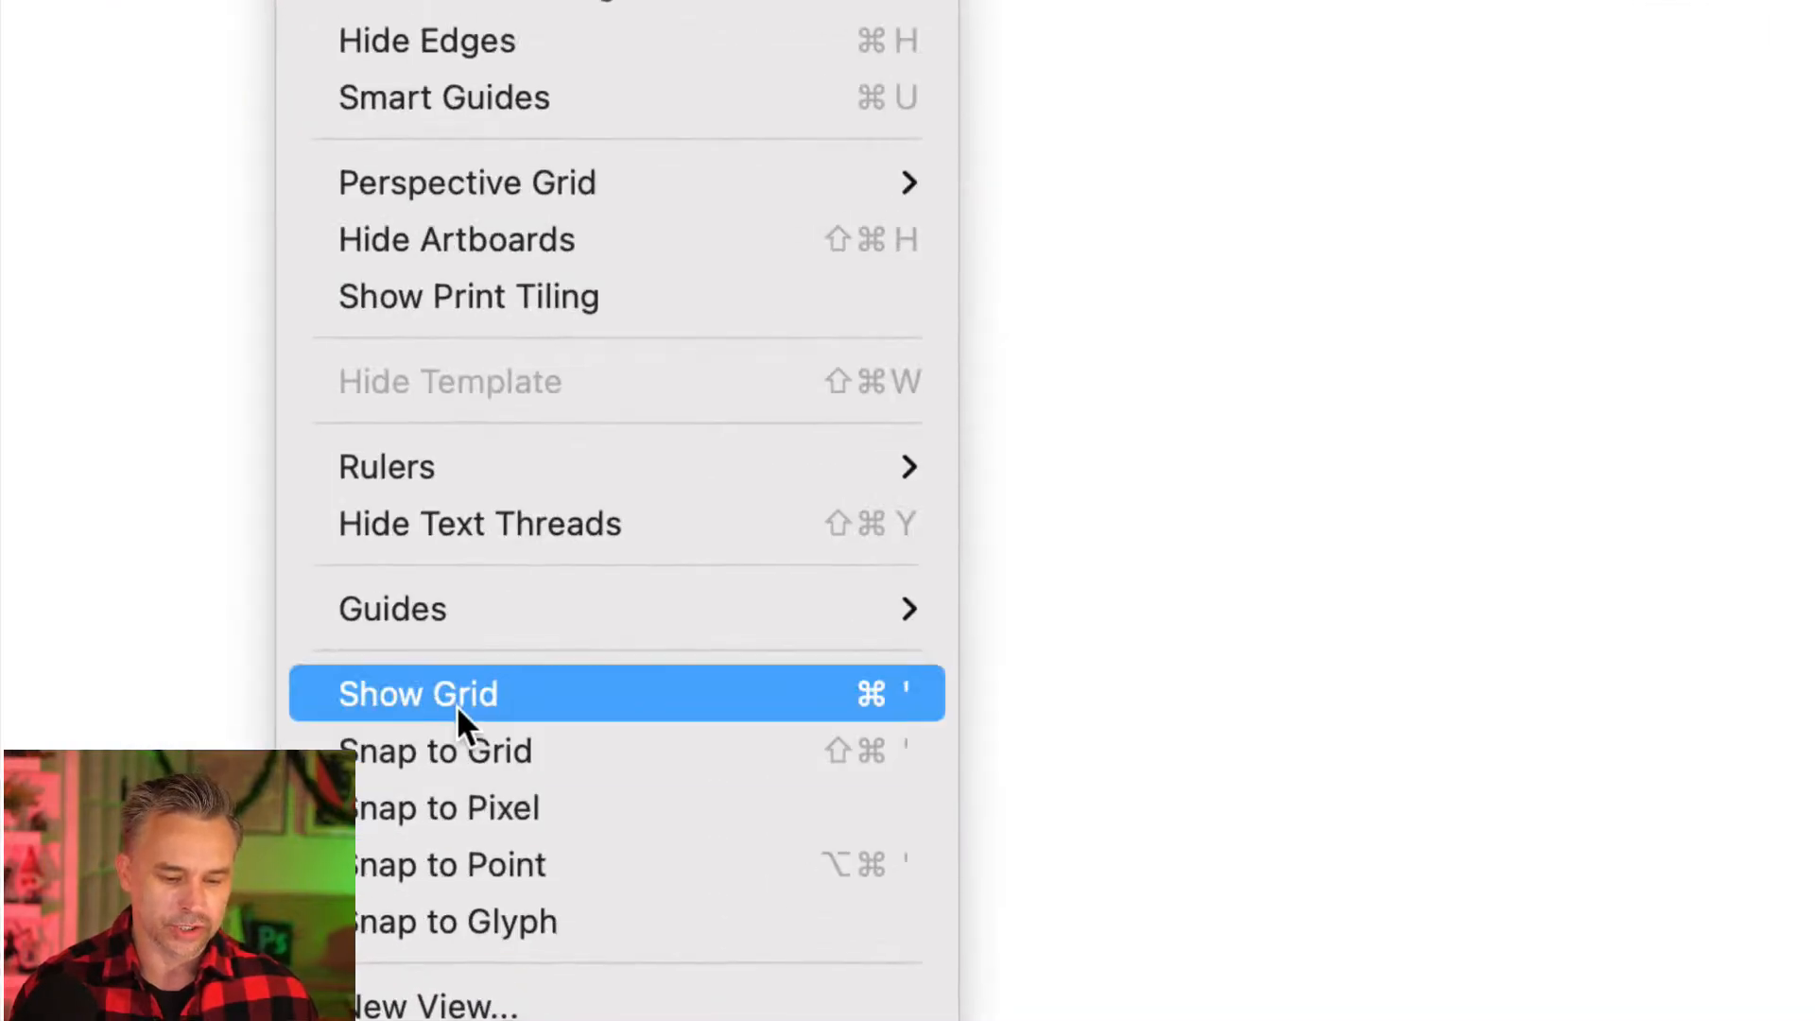
left_click(474, 877)
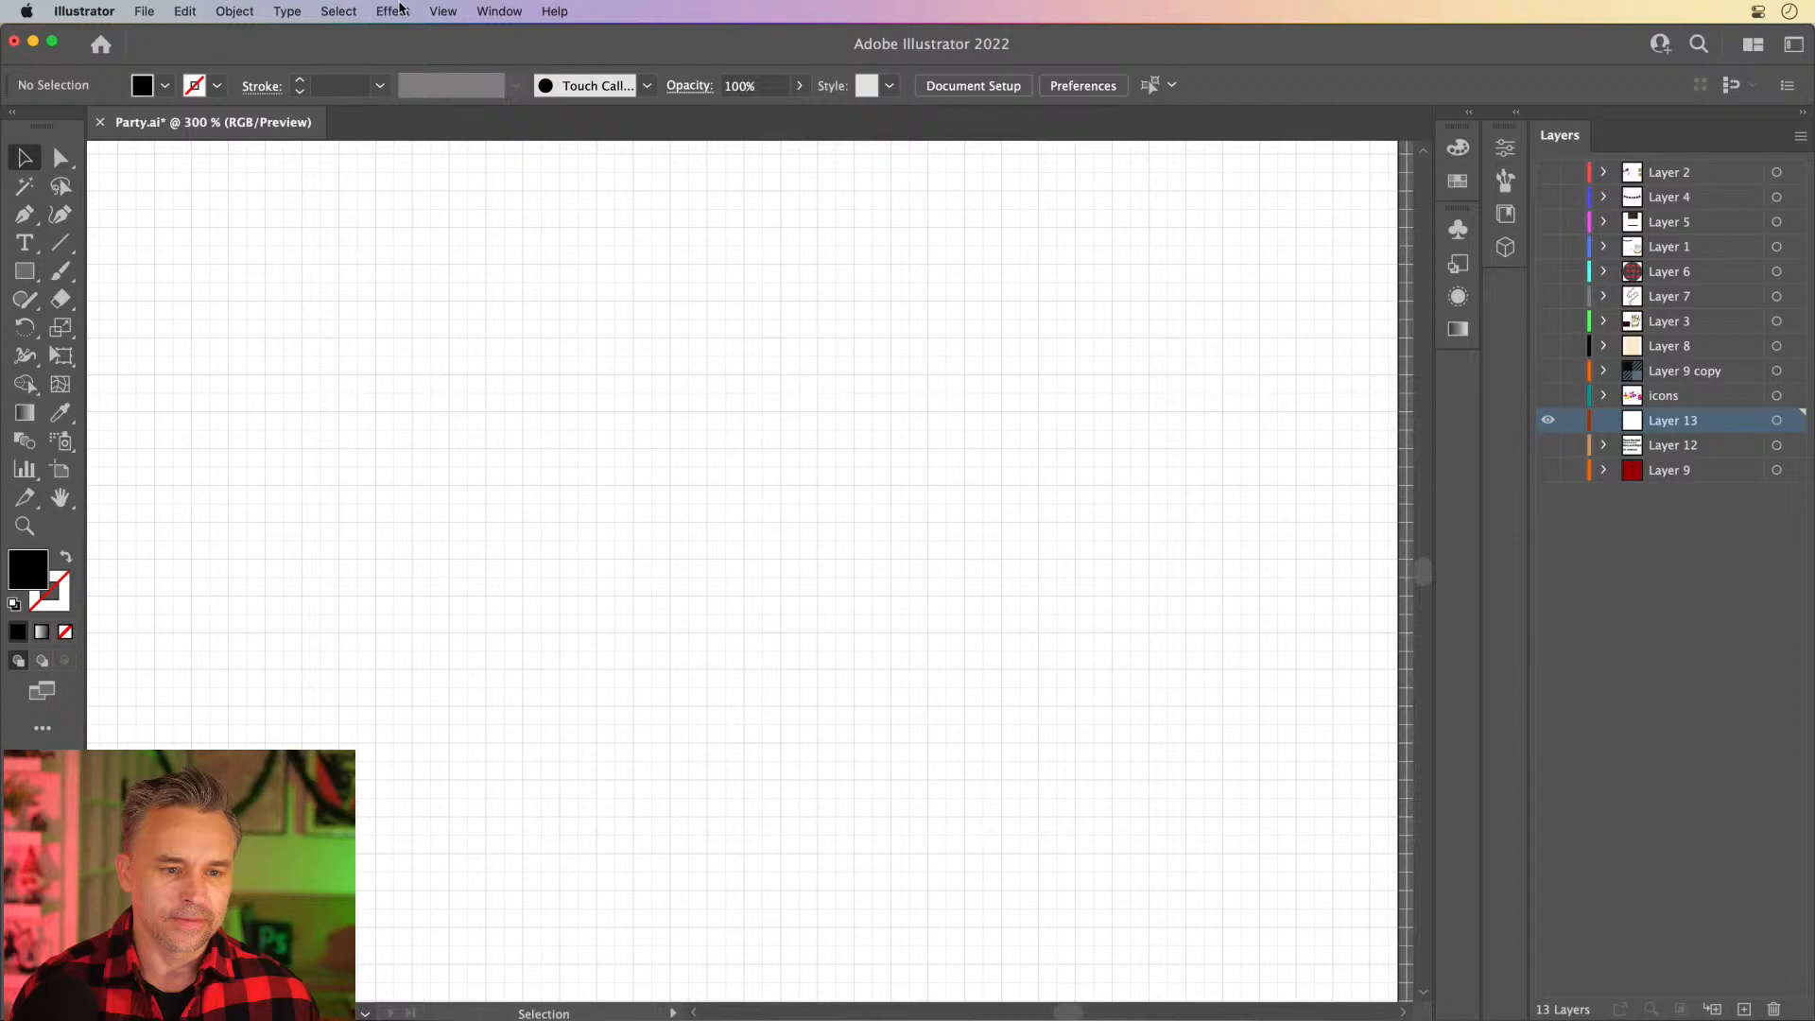
left_click(443, 10)
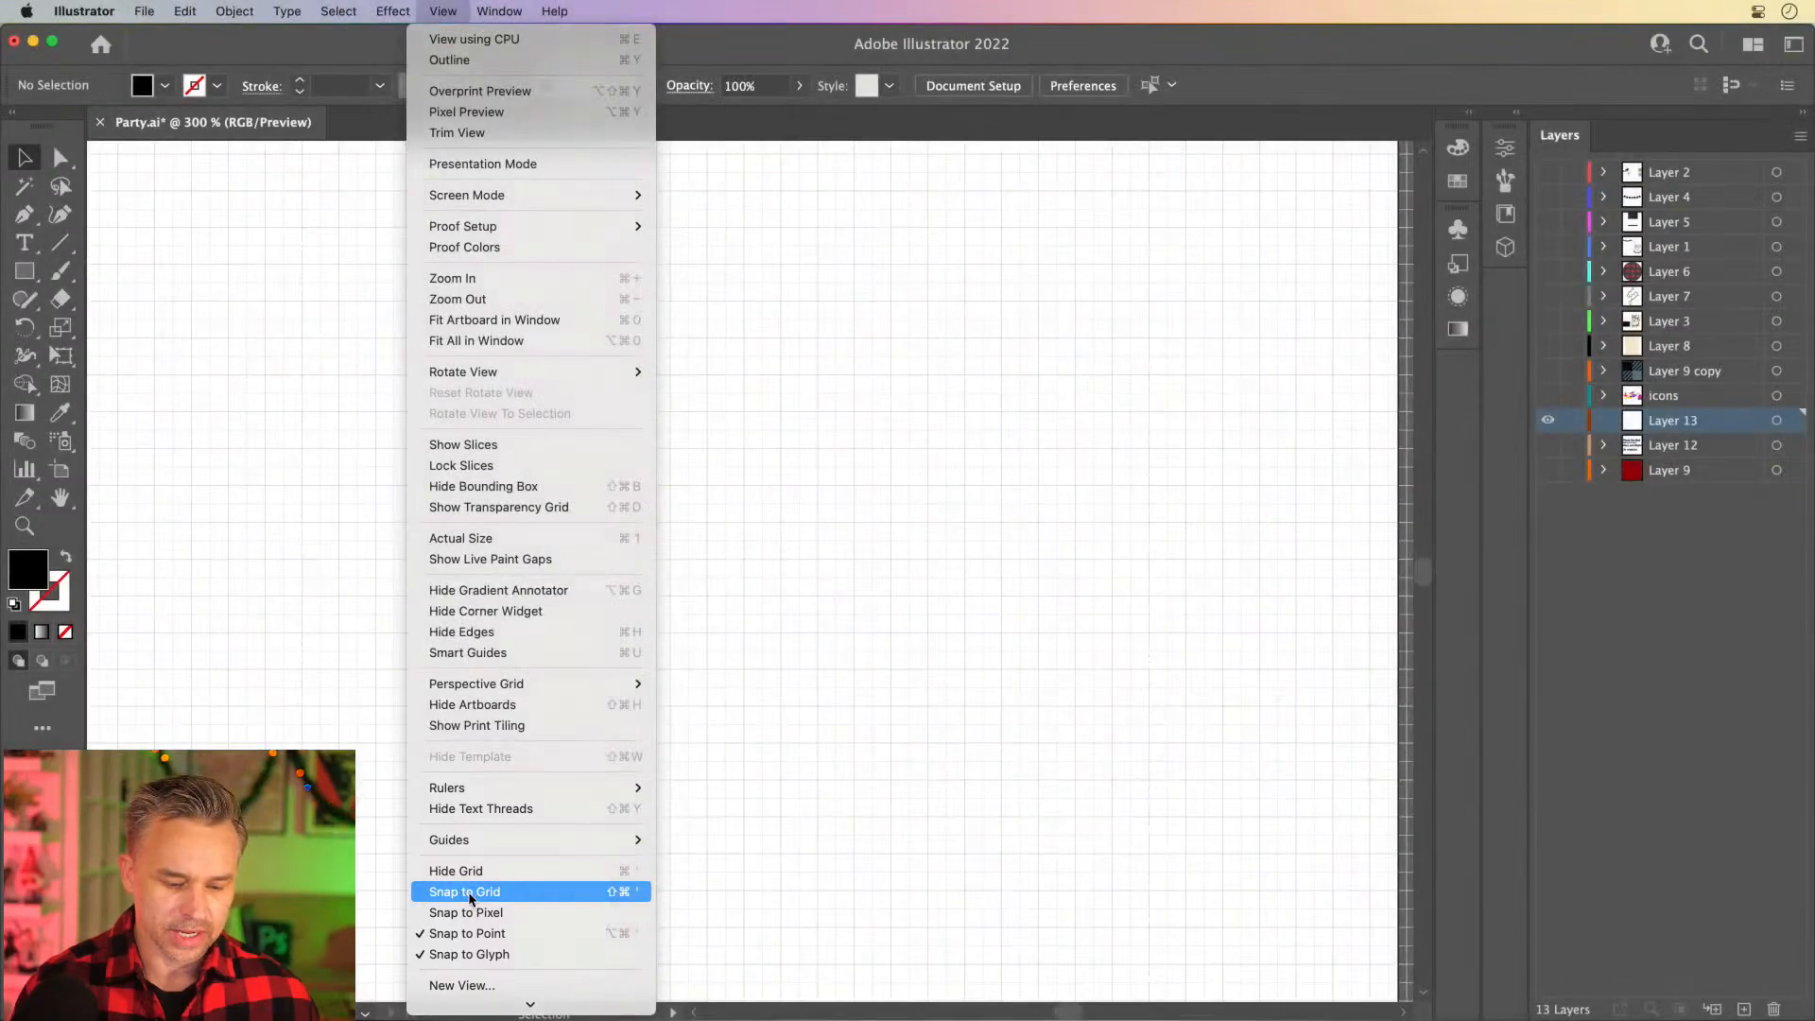
left_click(470, 894)
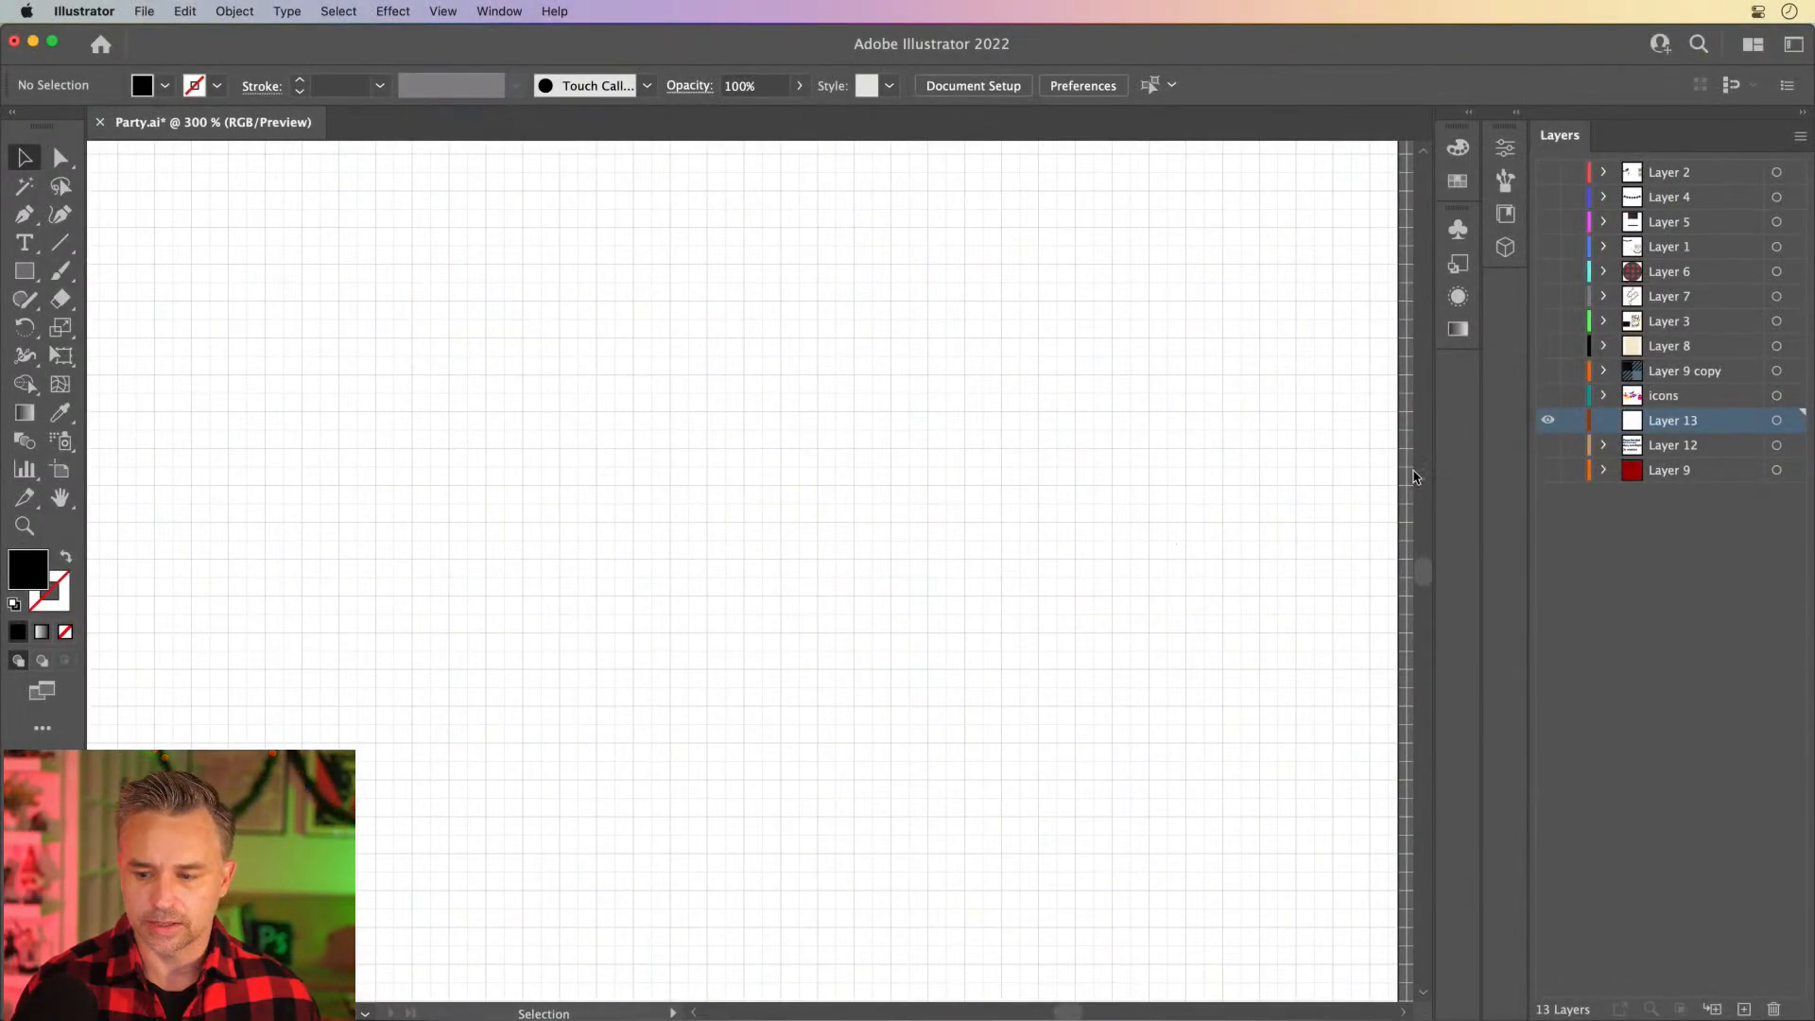
left_click(25, 272)
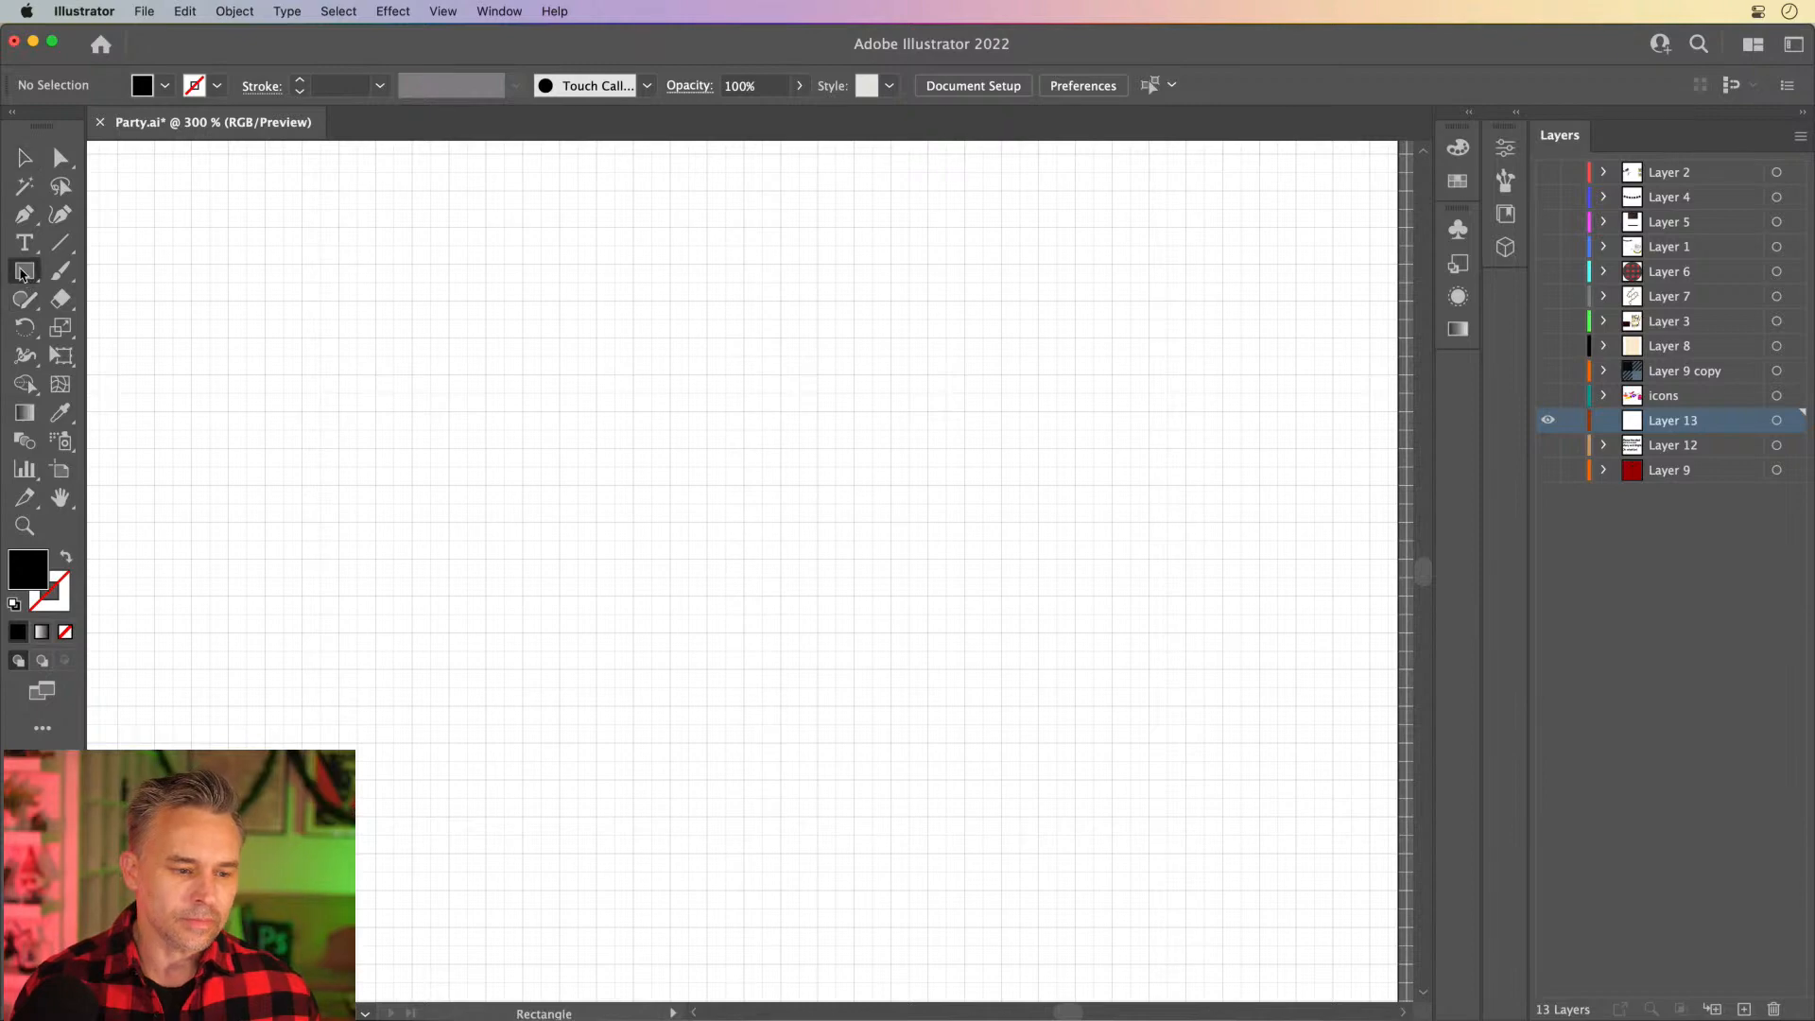
double_click(27, 568)
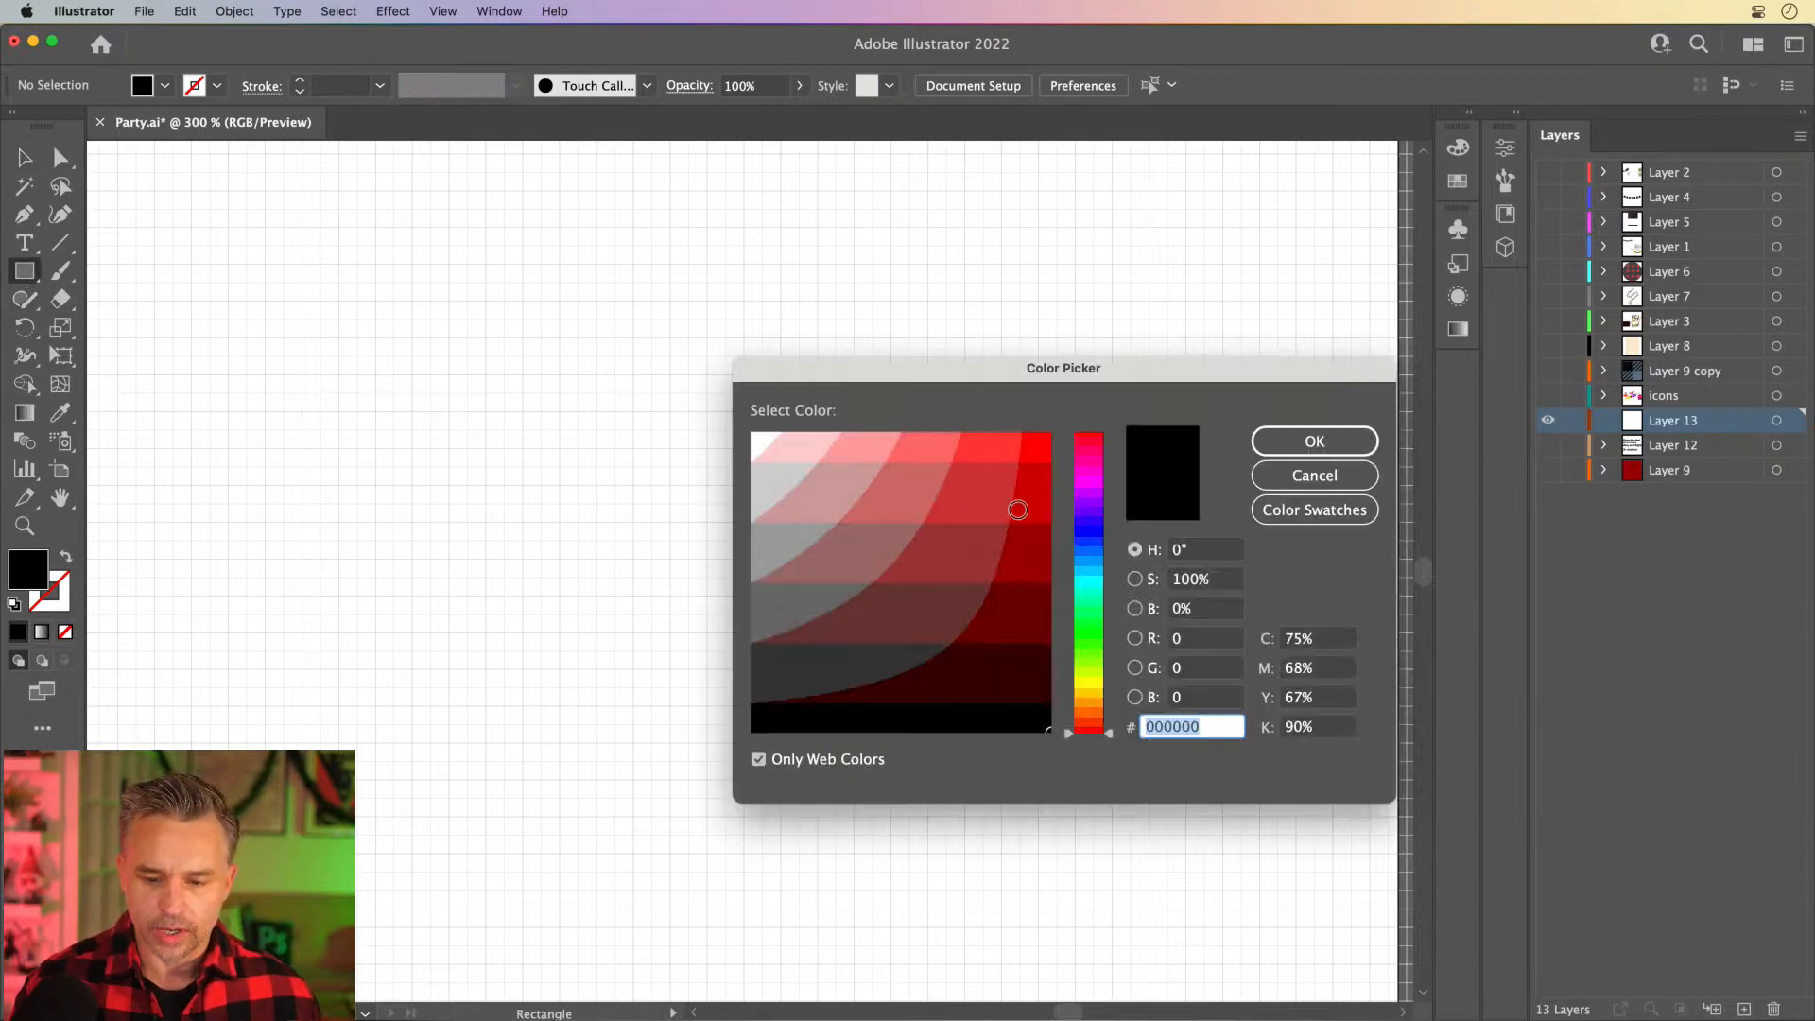
left_click(1033, 501)
key("Return")
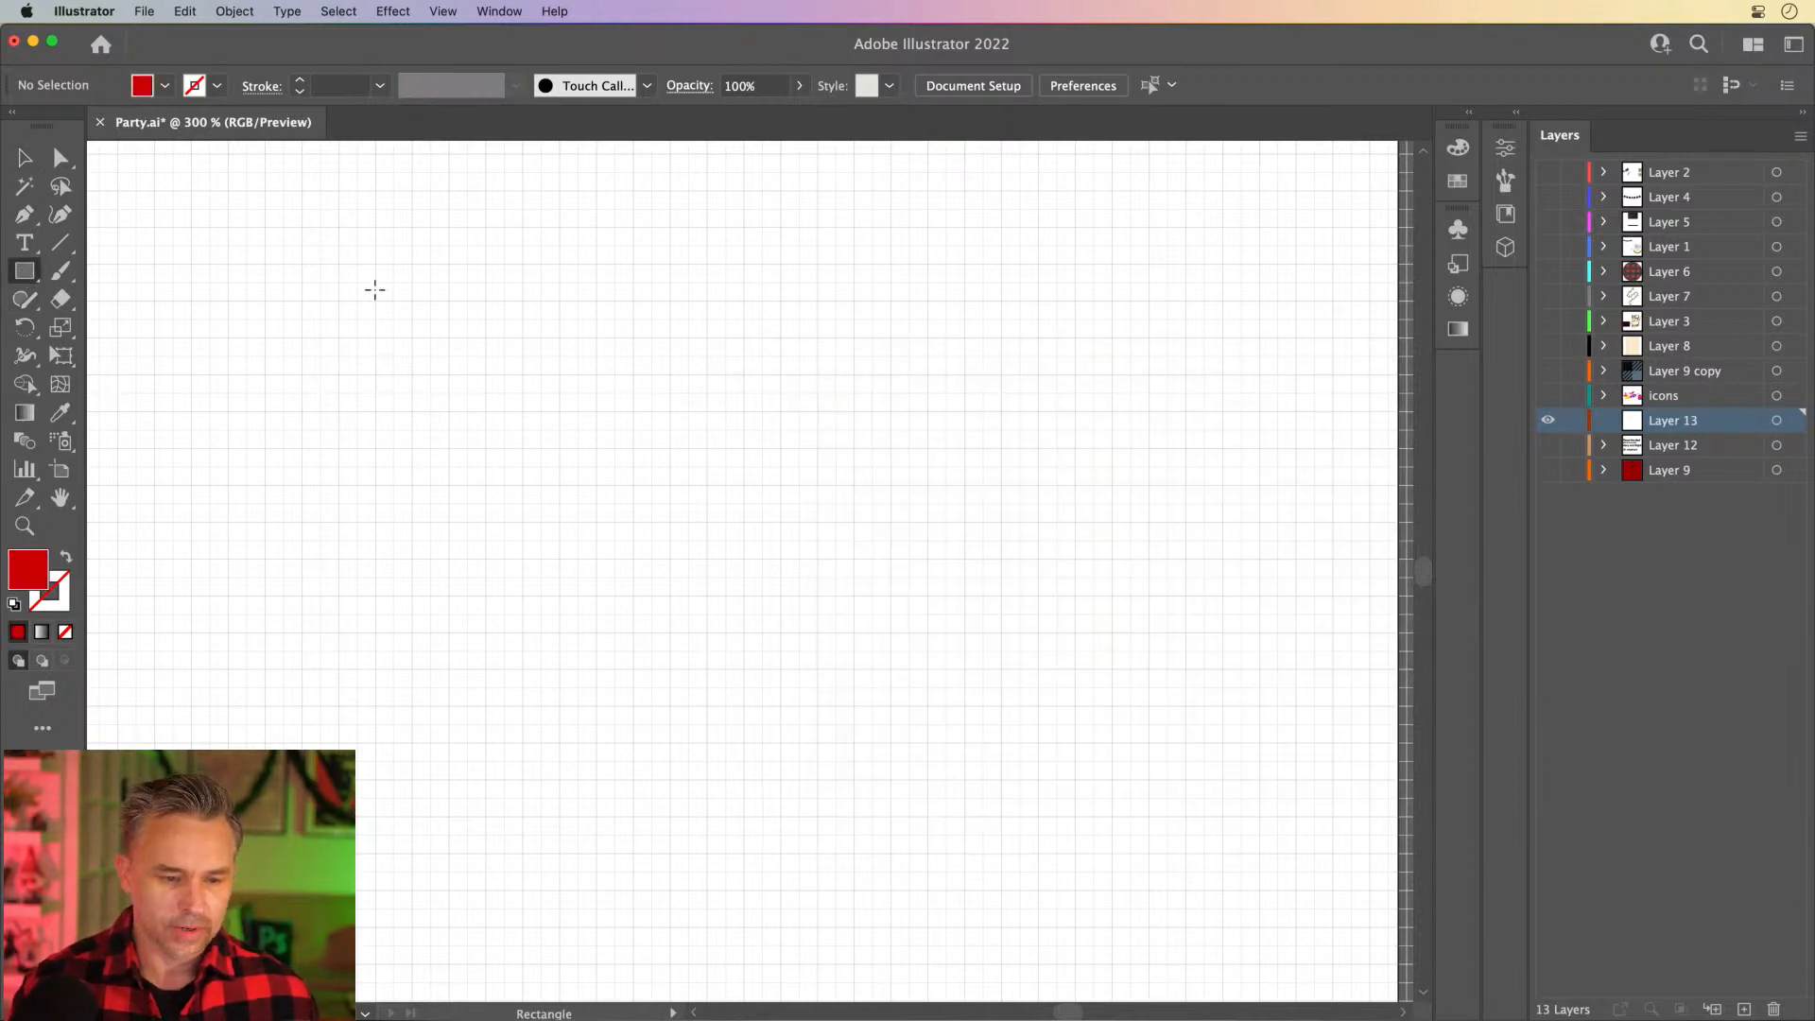
left_click_drag(376, 304, 1075, 872)
key("Delete")
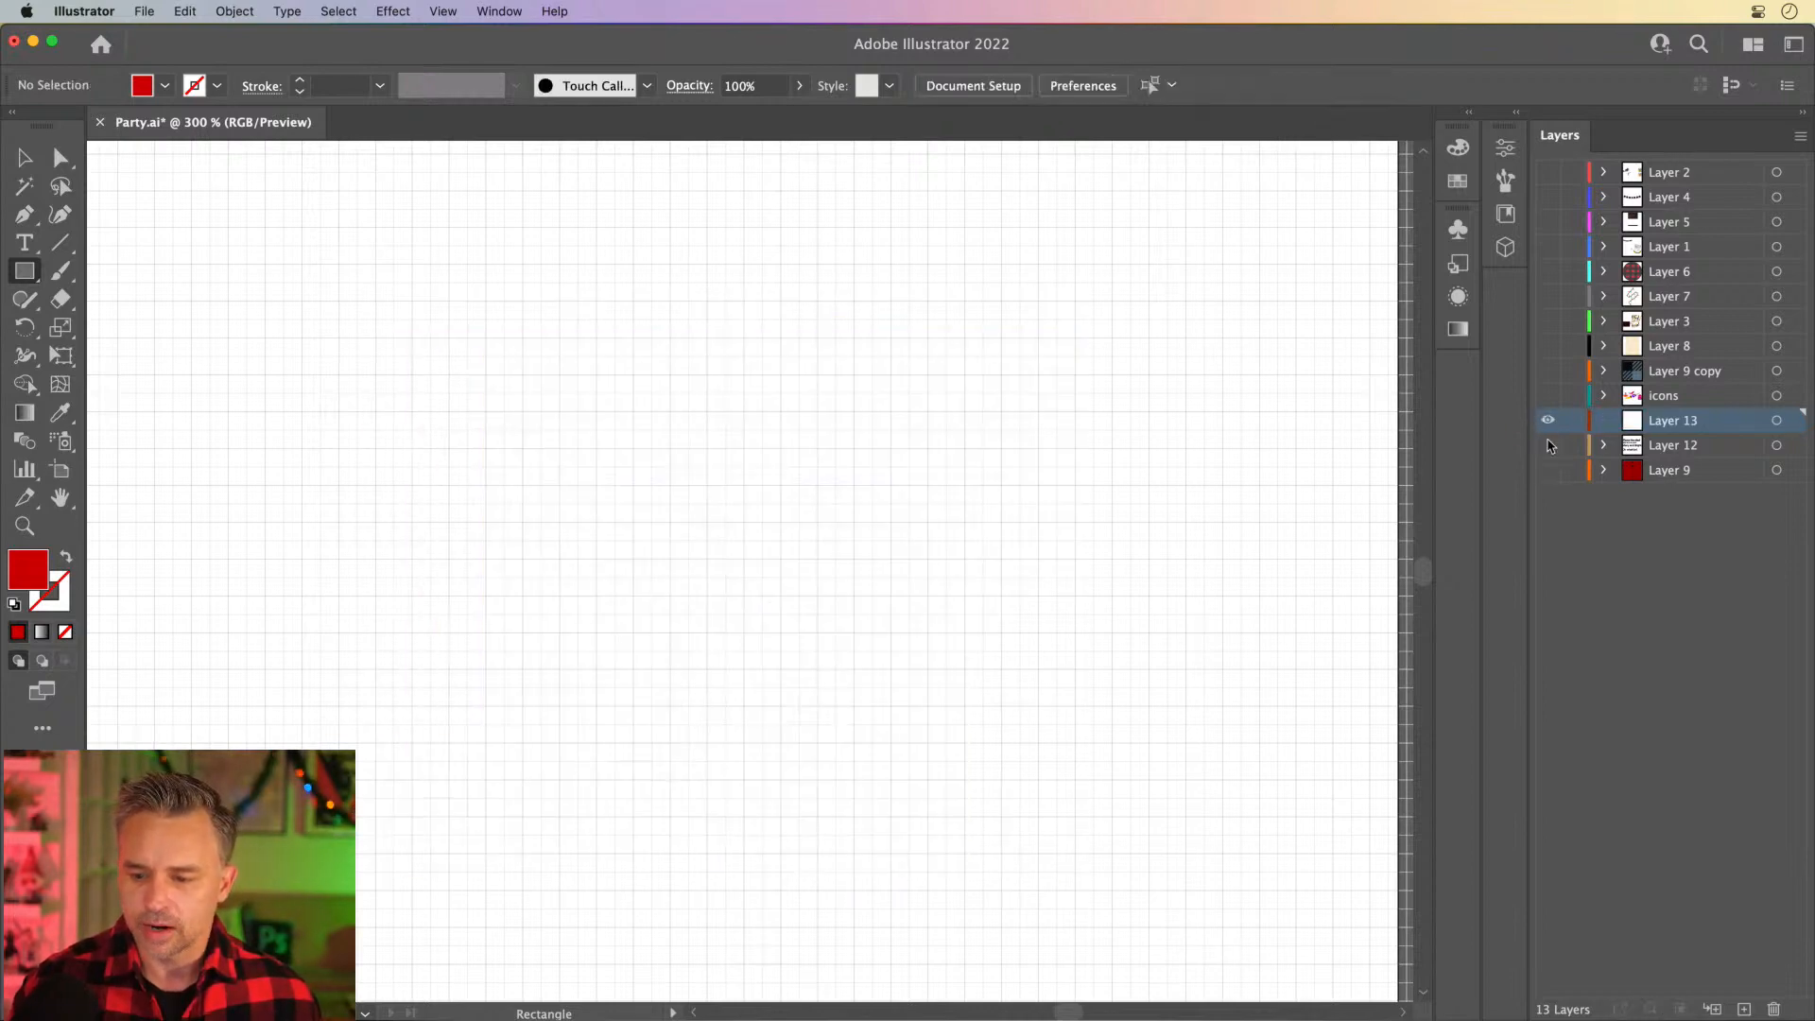
- Make Layer 9 visible and set it as the active layer, with its dark red square in view
left_click(1548, 470)
left_click(1671, 471)
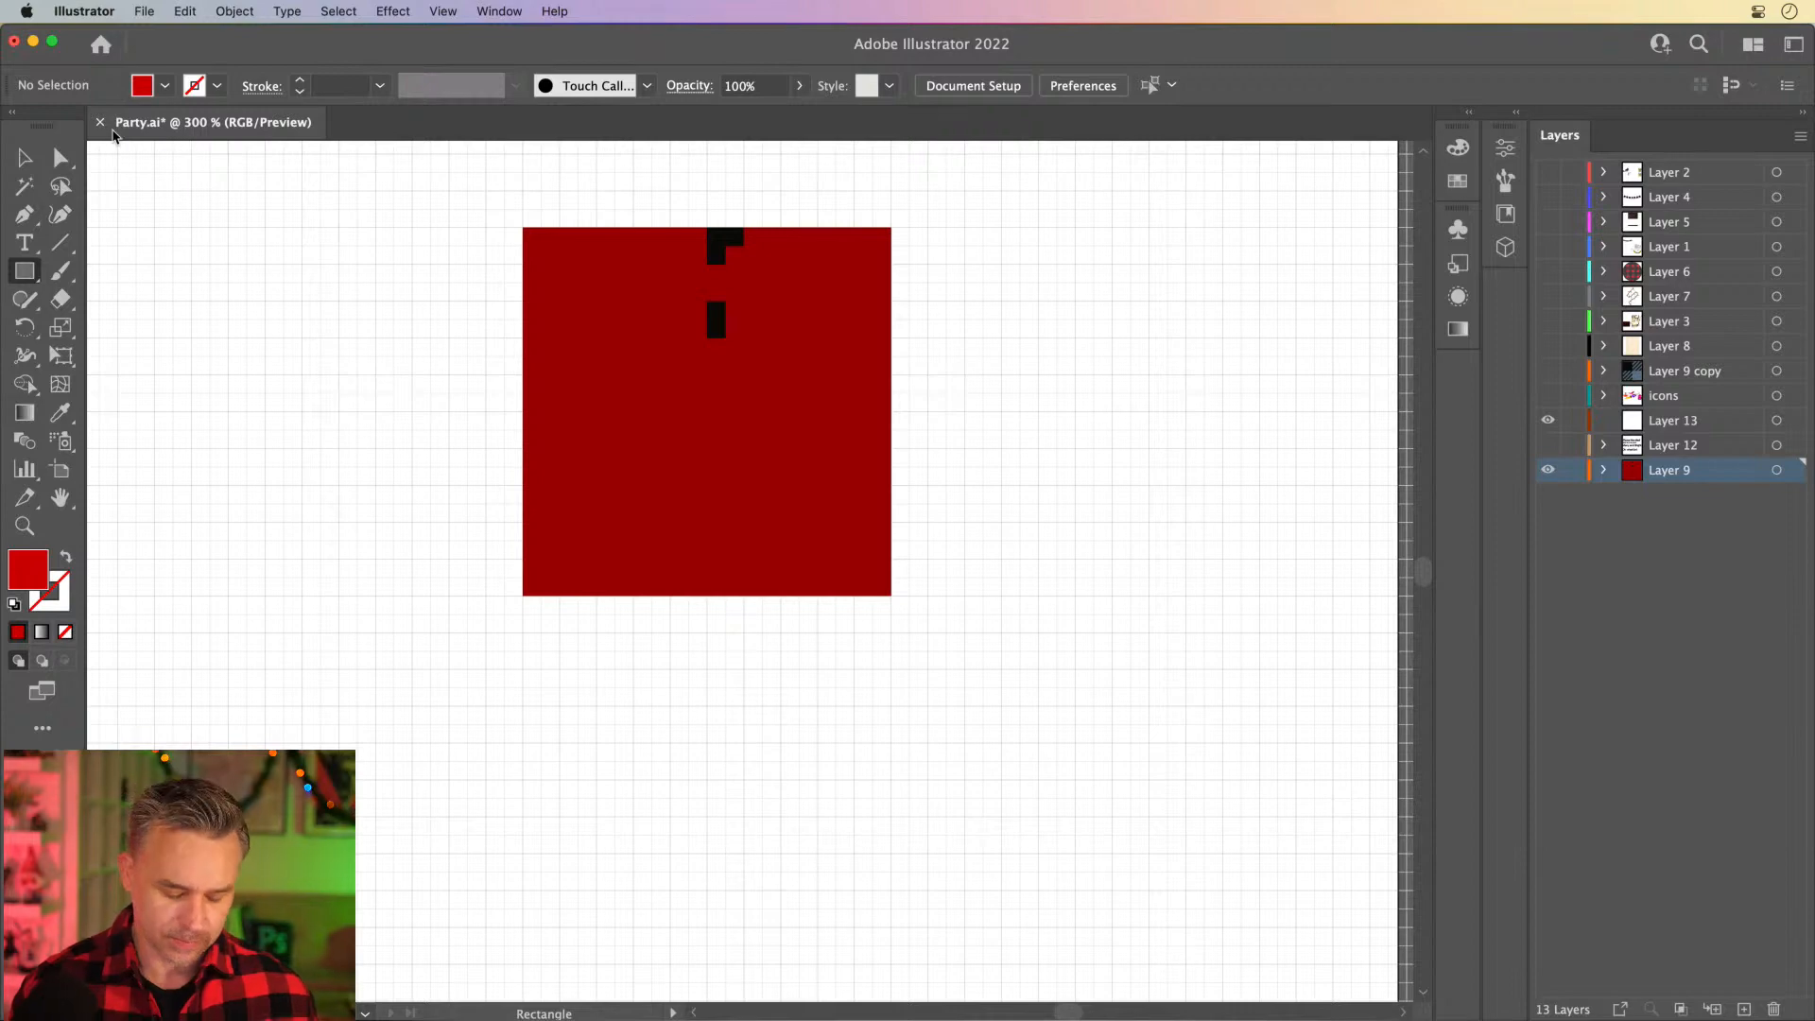
key("super+equal")
key("super+equal")
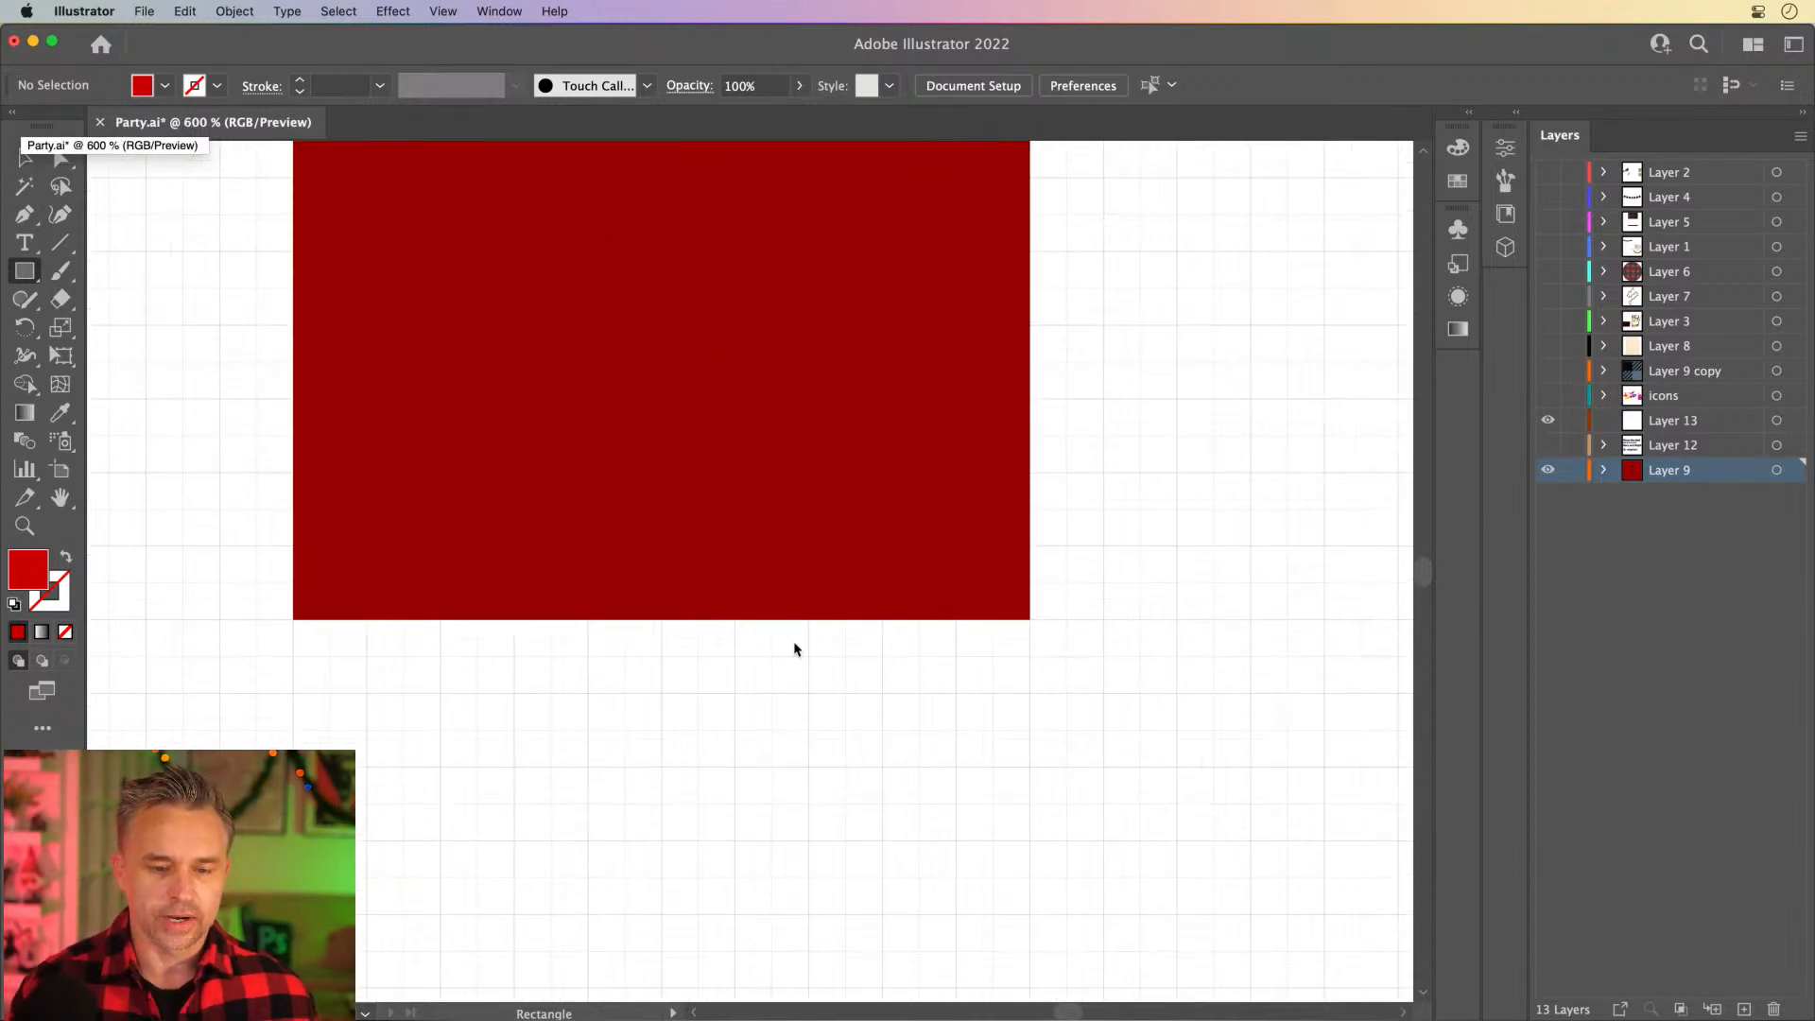
left_click(665, 389)
left_click(697, 470)
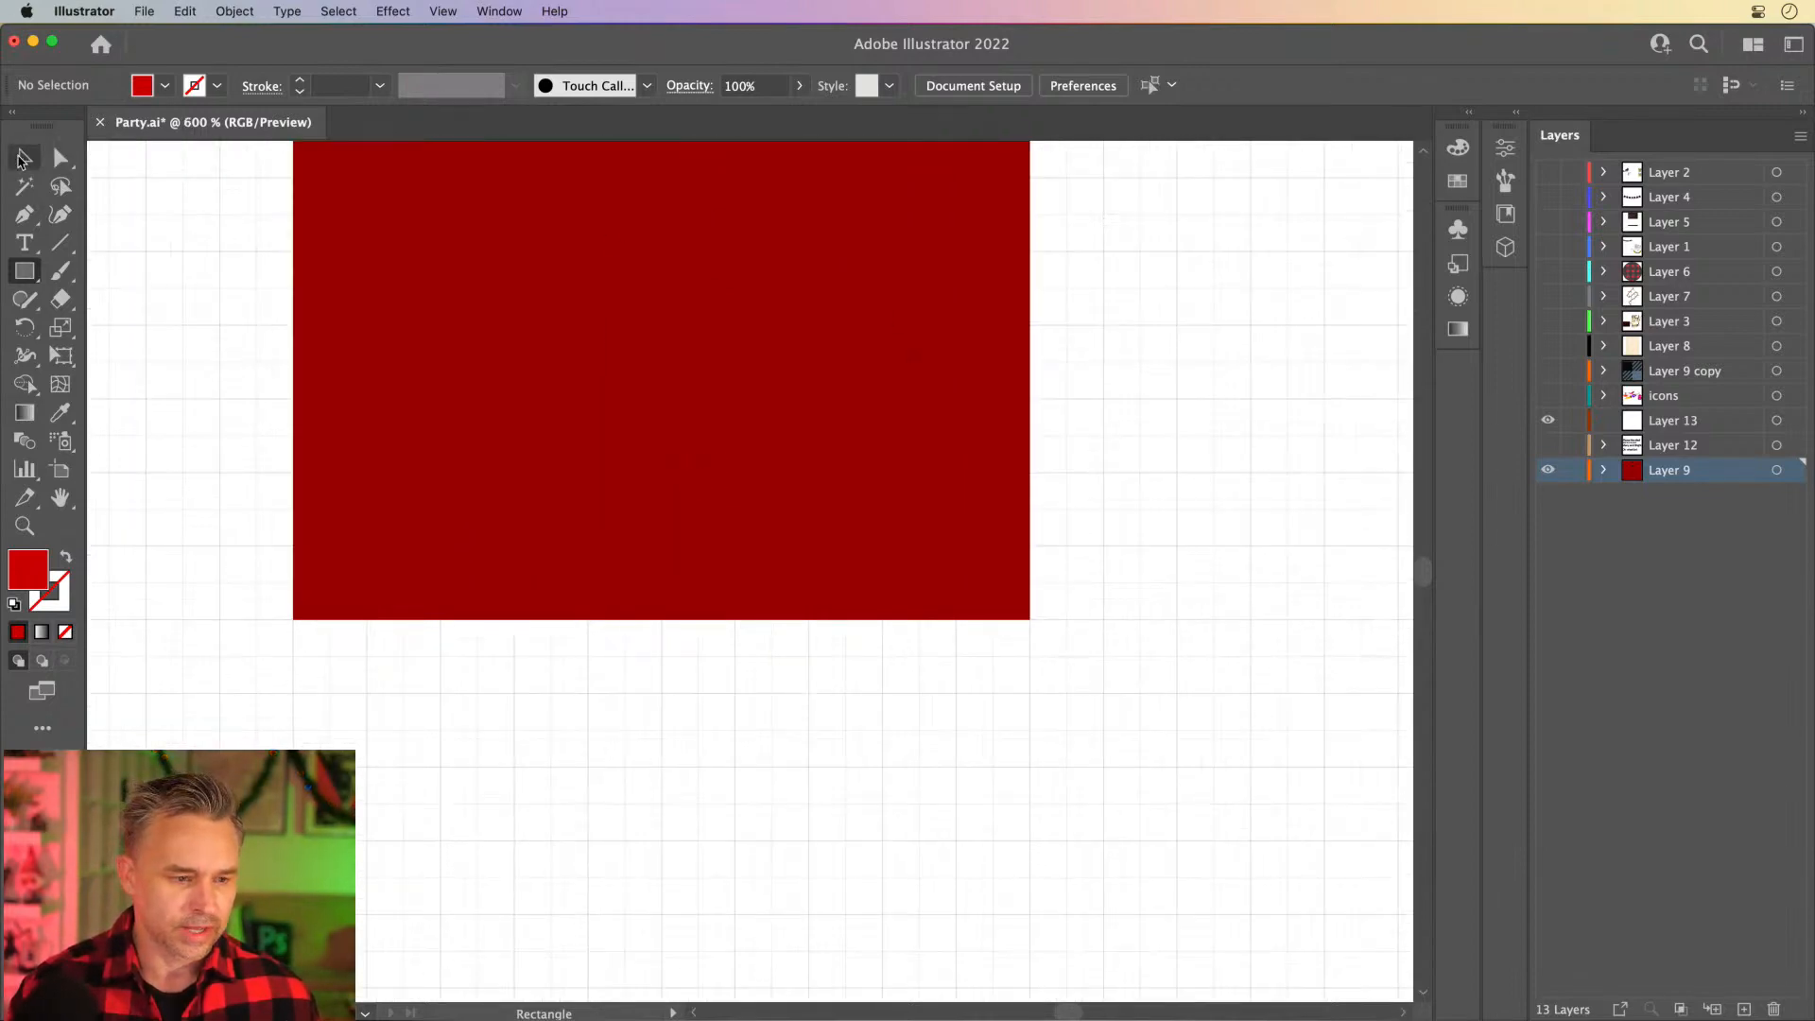
left_click(24, 156)
left_click_drag(502, 211, 573, 503)
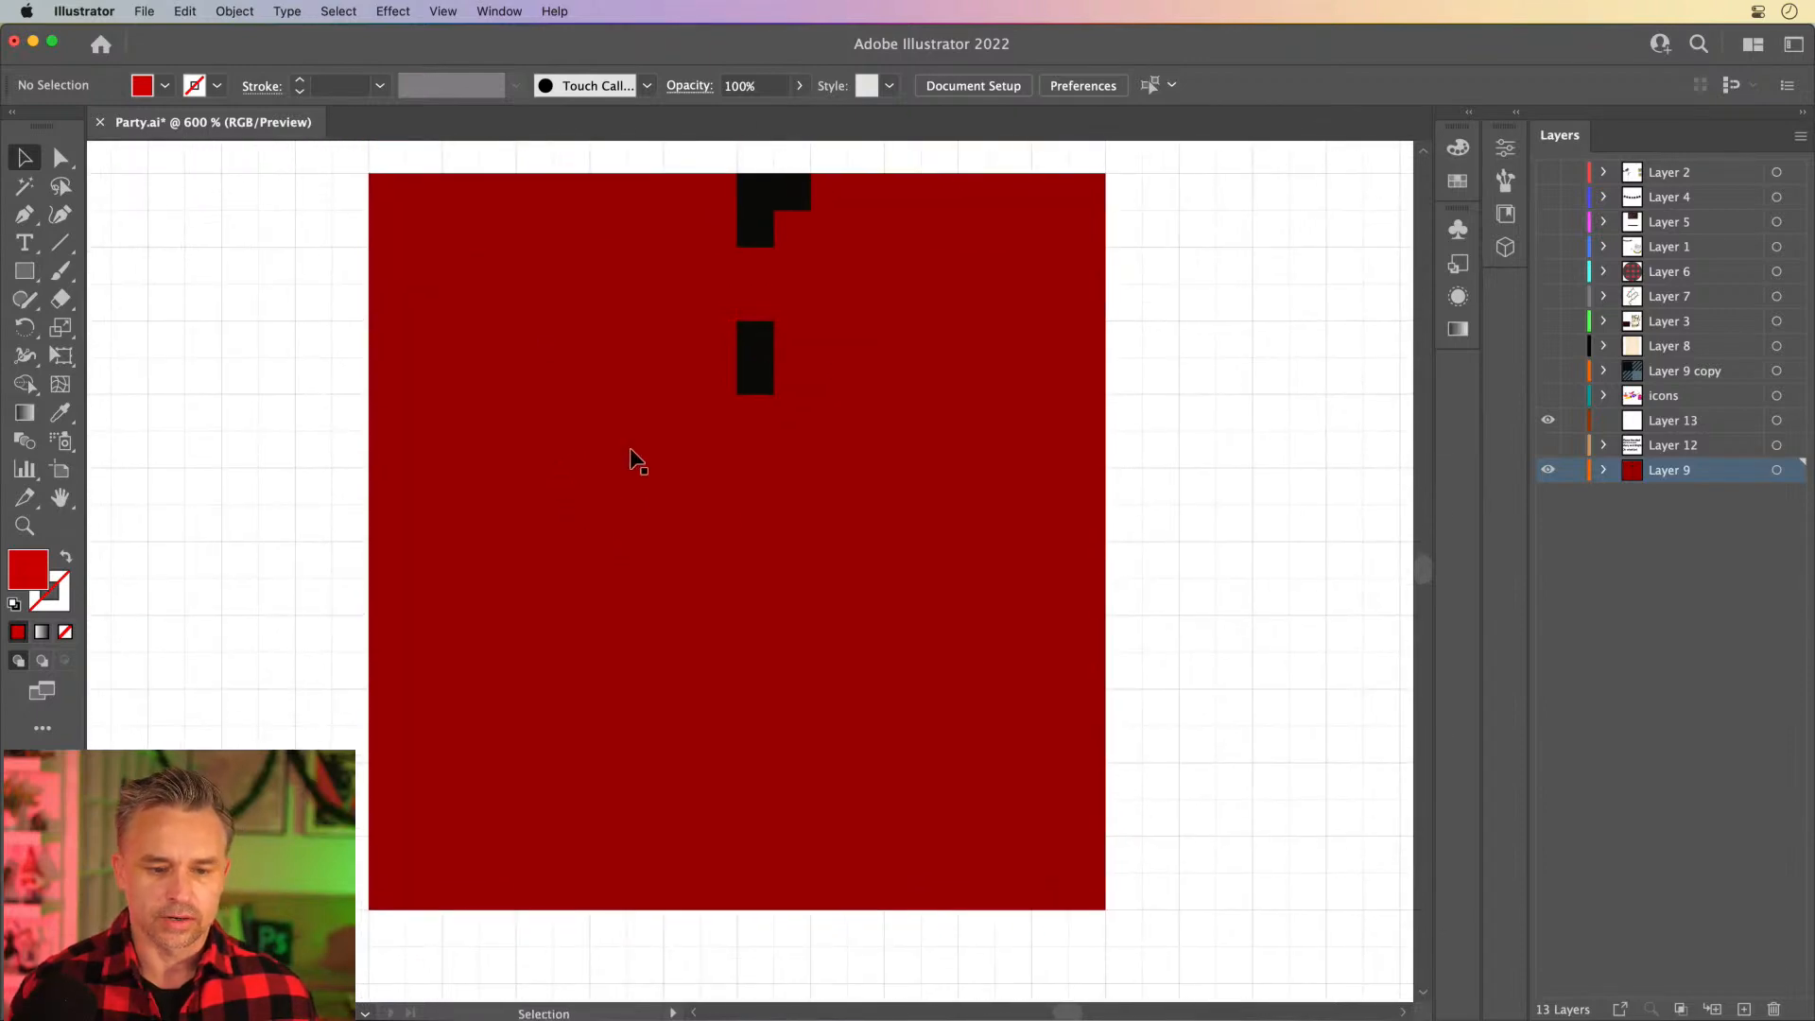
left_click(629, 449)
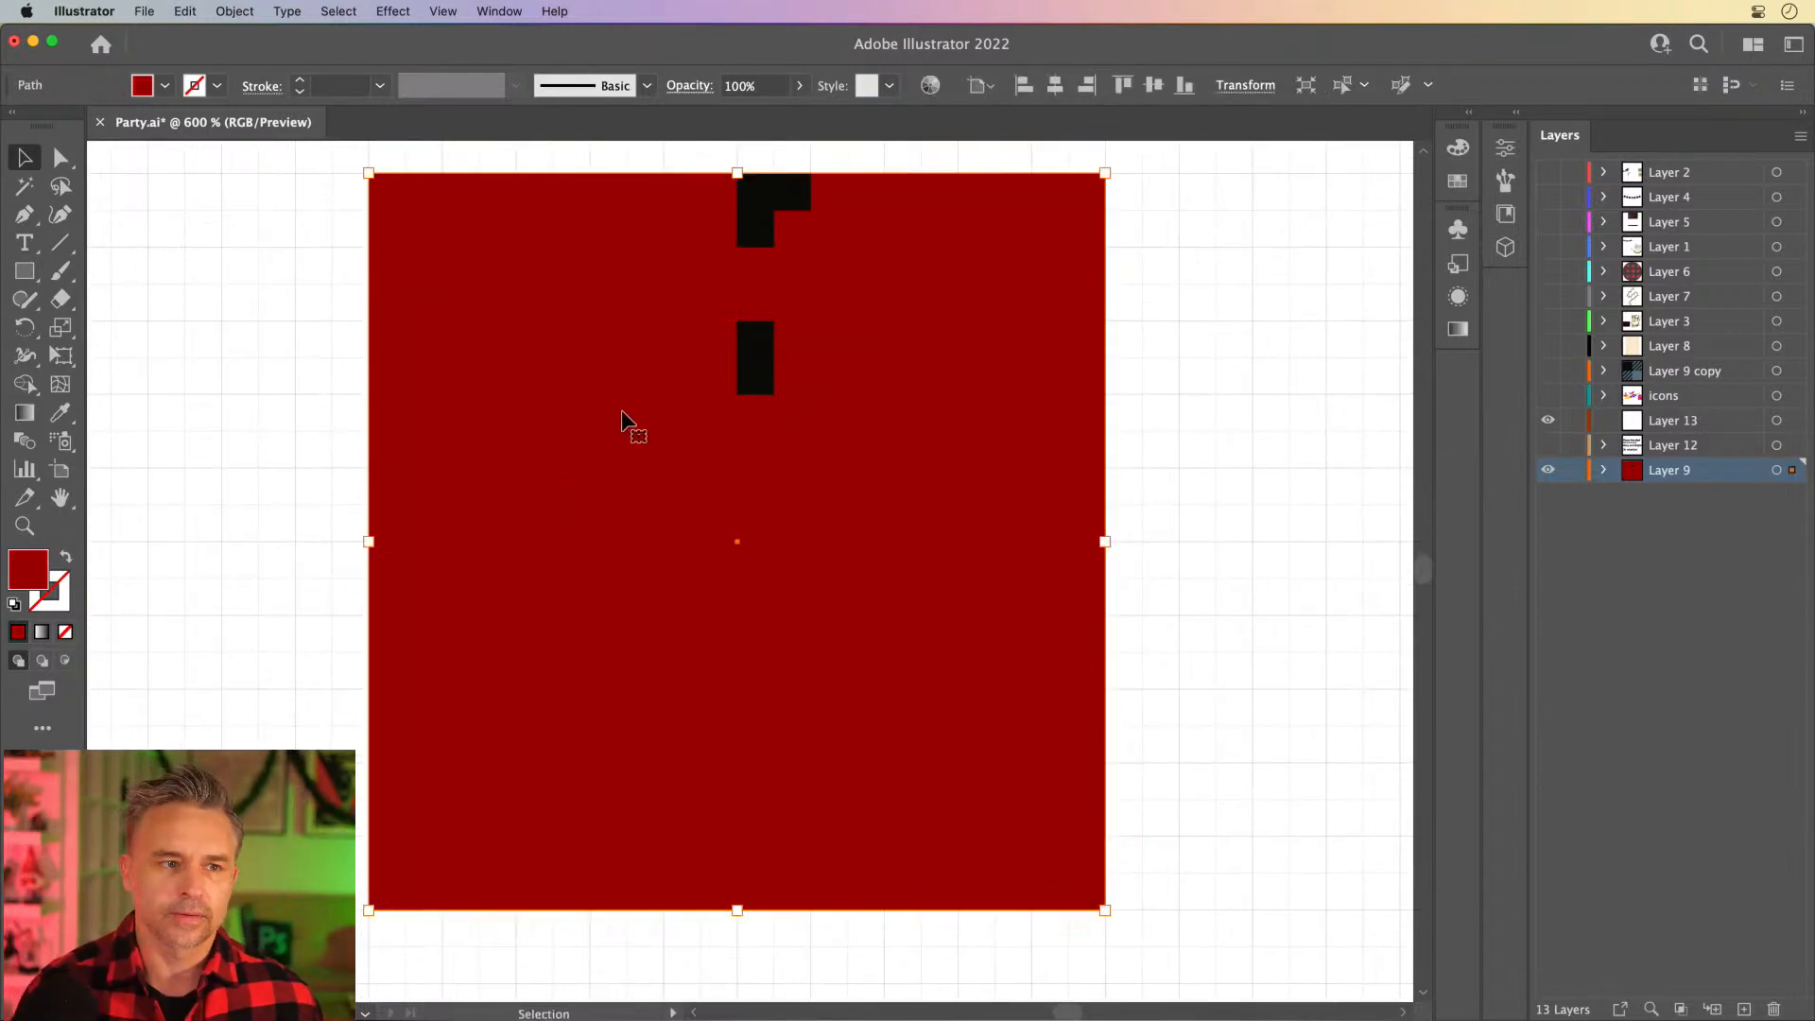
scroll(621, 416, "left", 1)
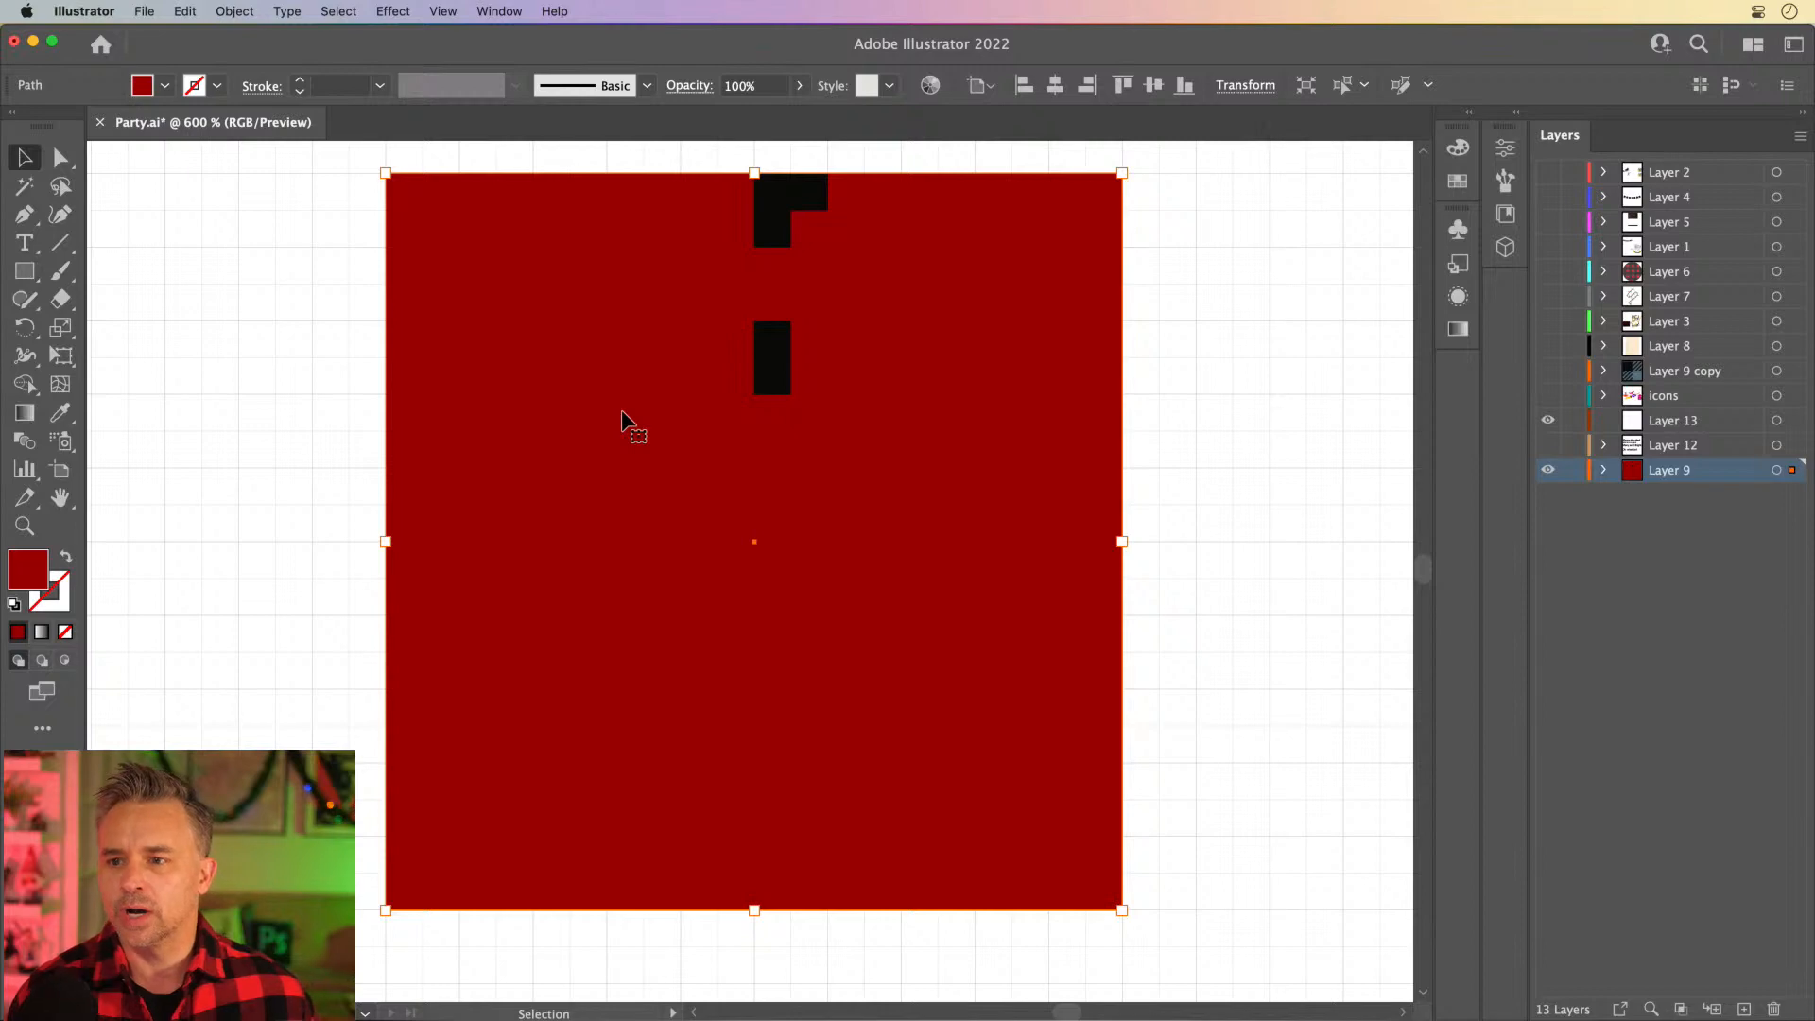
left_click_drag(655, 397, 626, 410)
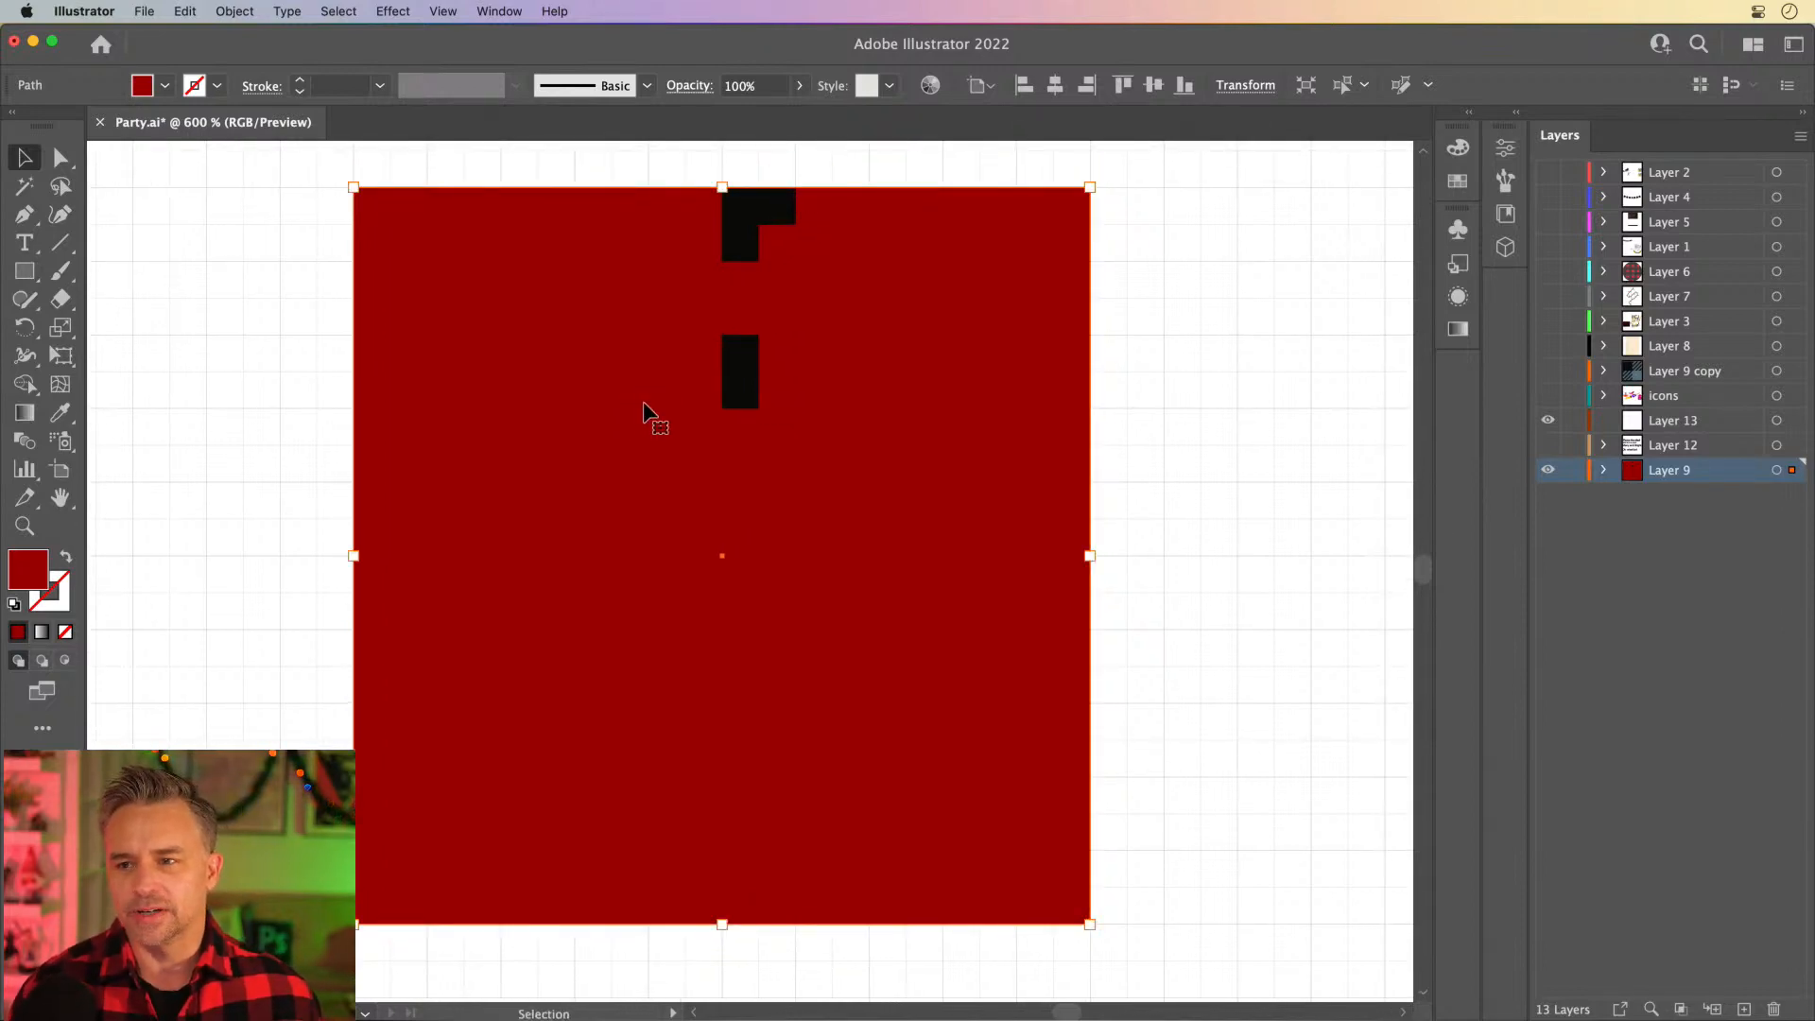
- Draw a black square over the upper-left quarter of the dark red square and copy it onto the lower-right quarter
left_click(740, 208)
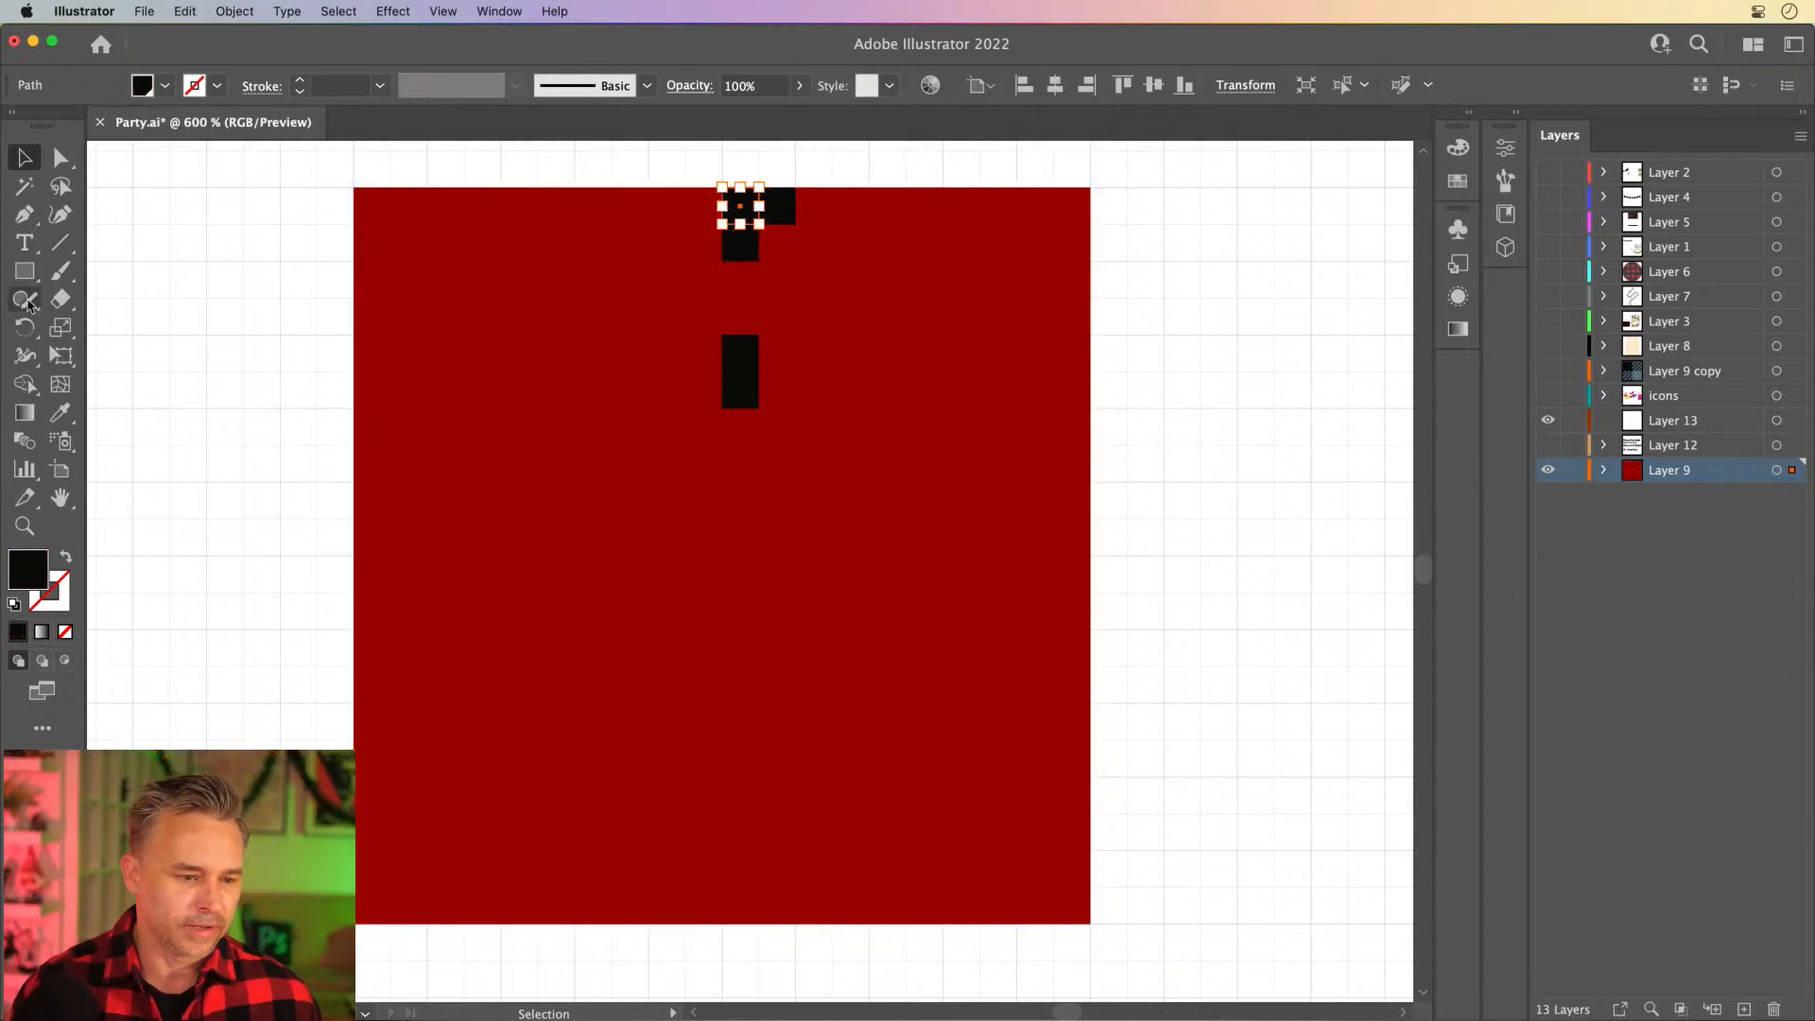
left_click(24, 271)
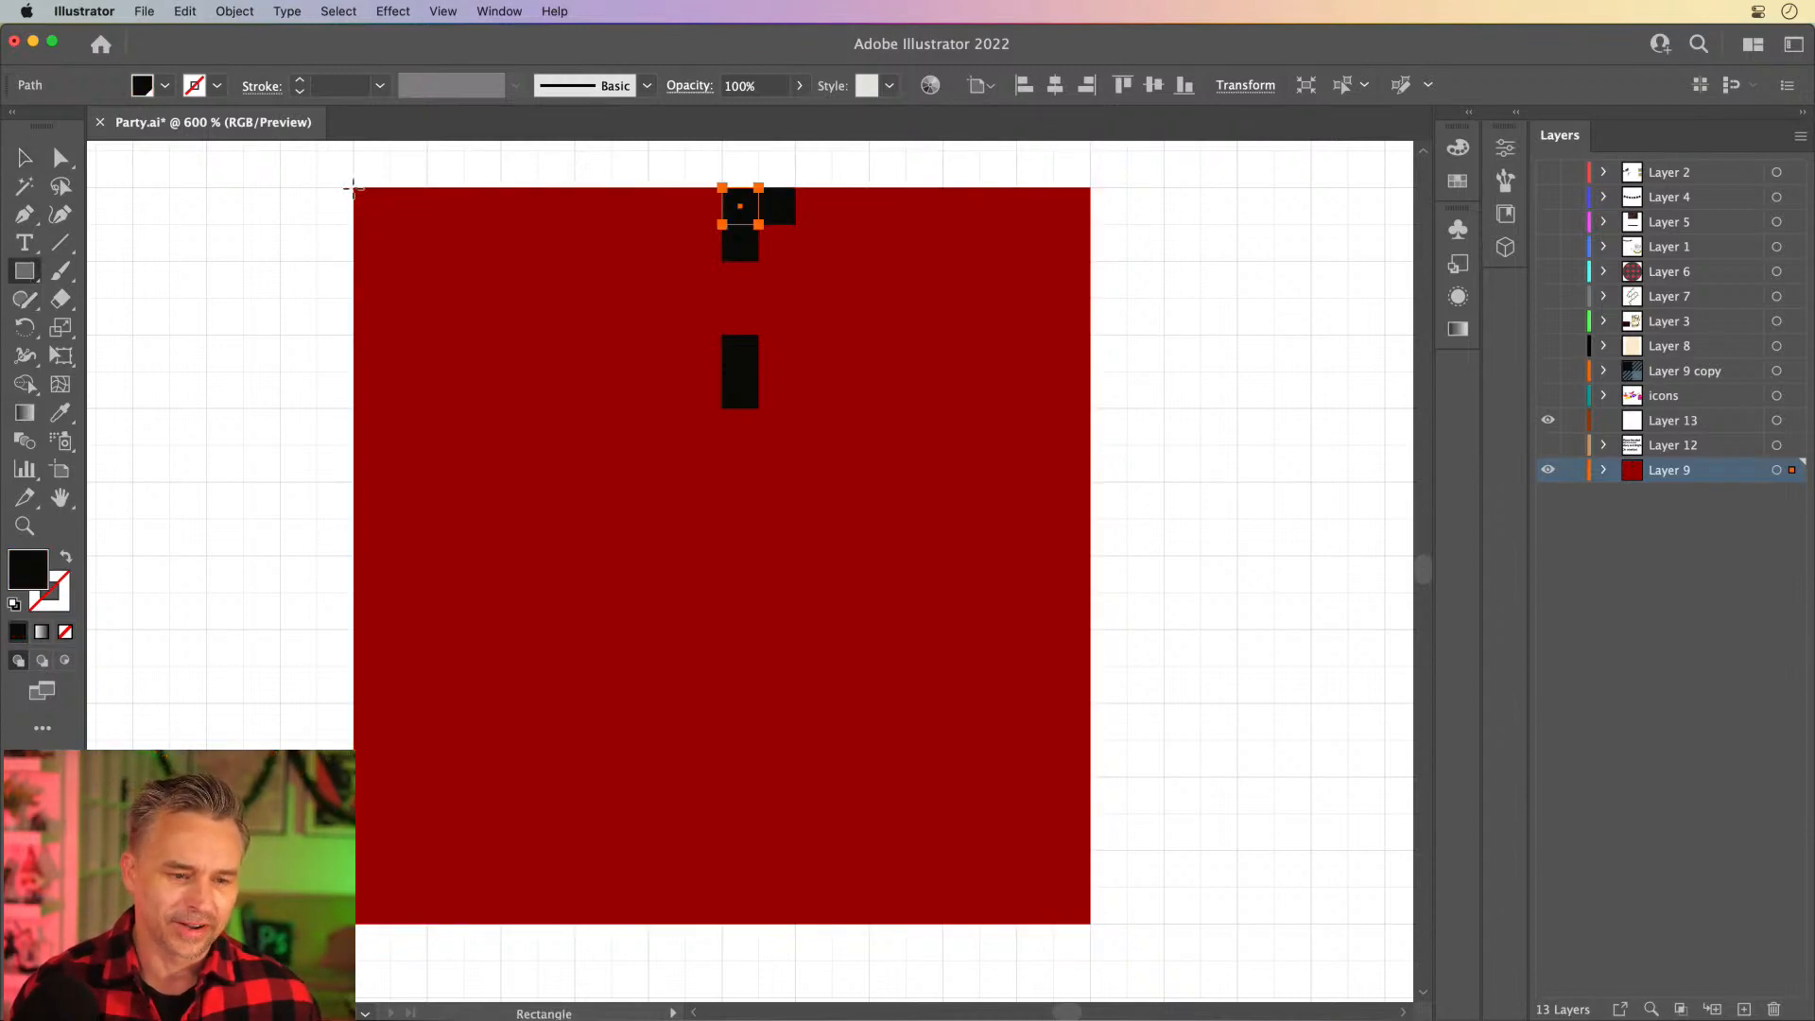
left_click_drag(353, 188, 715, 443)
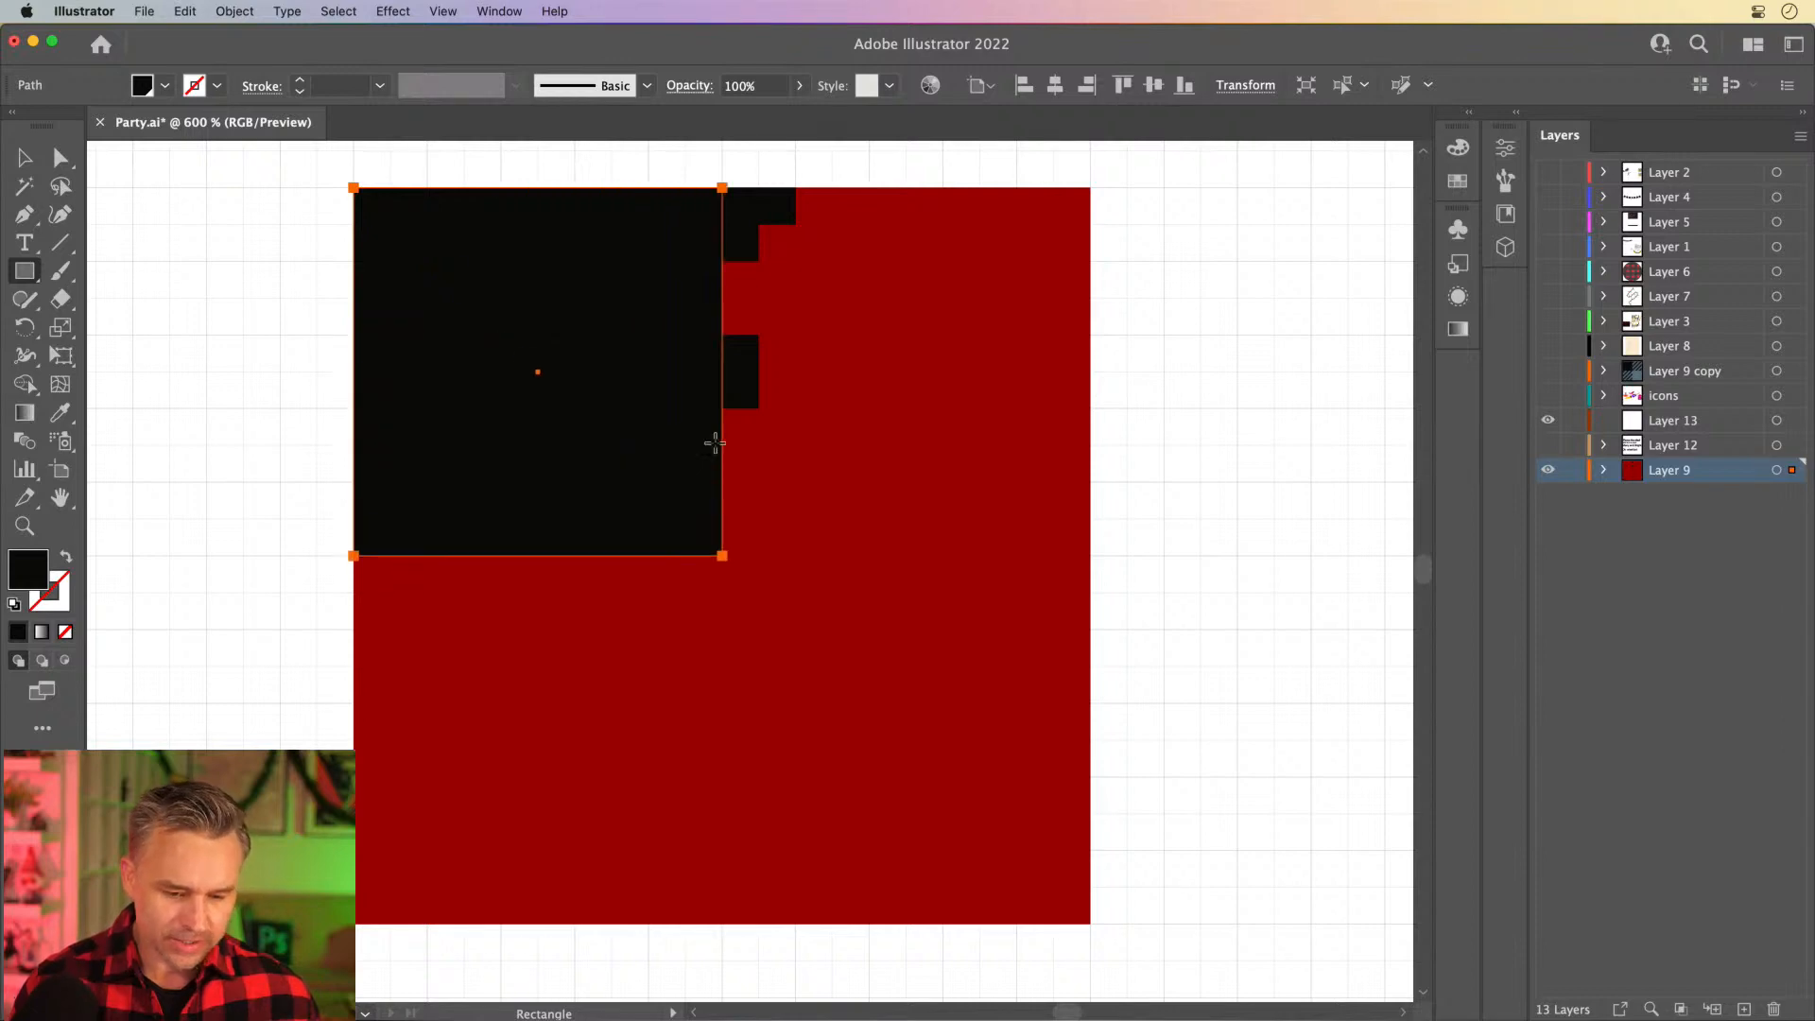
key("v")
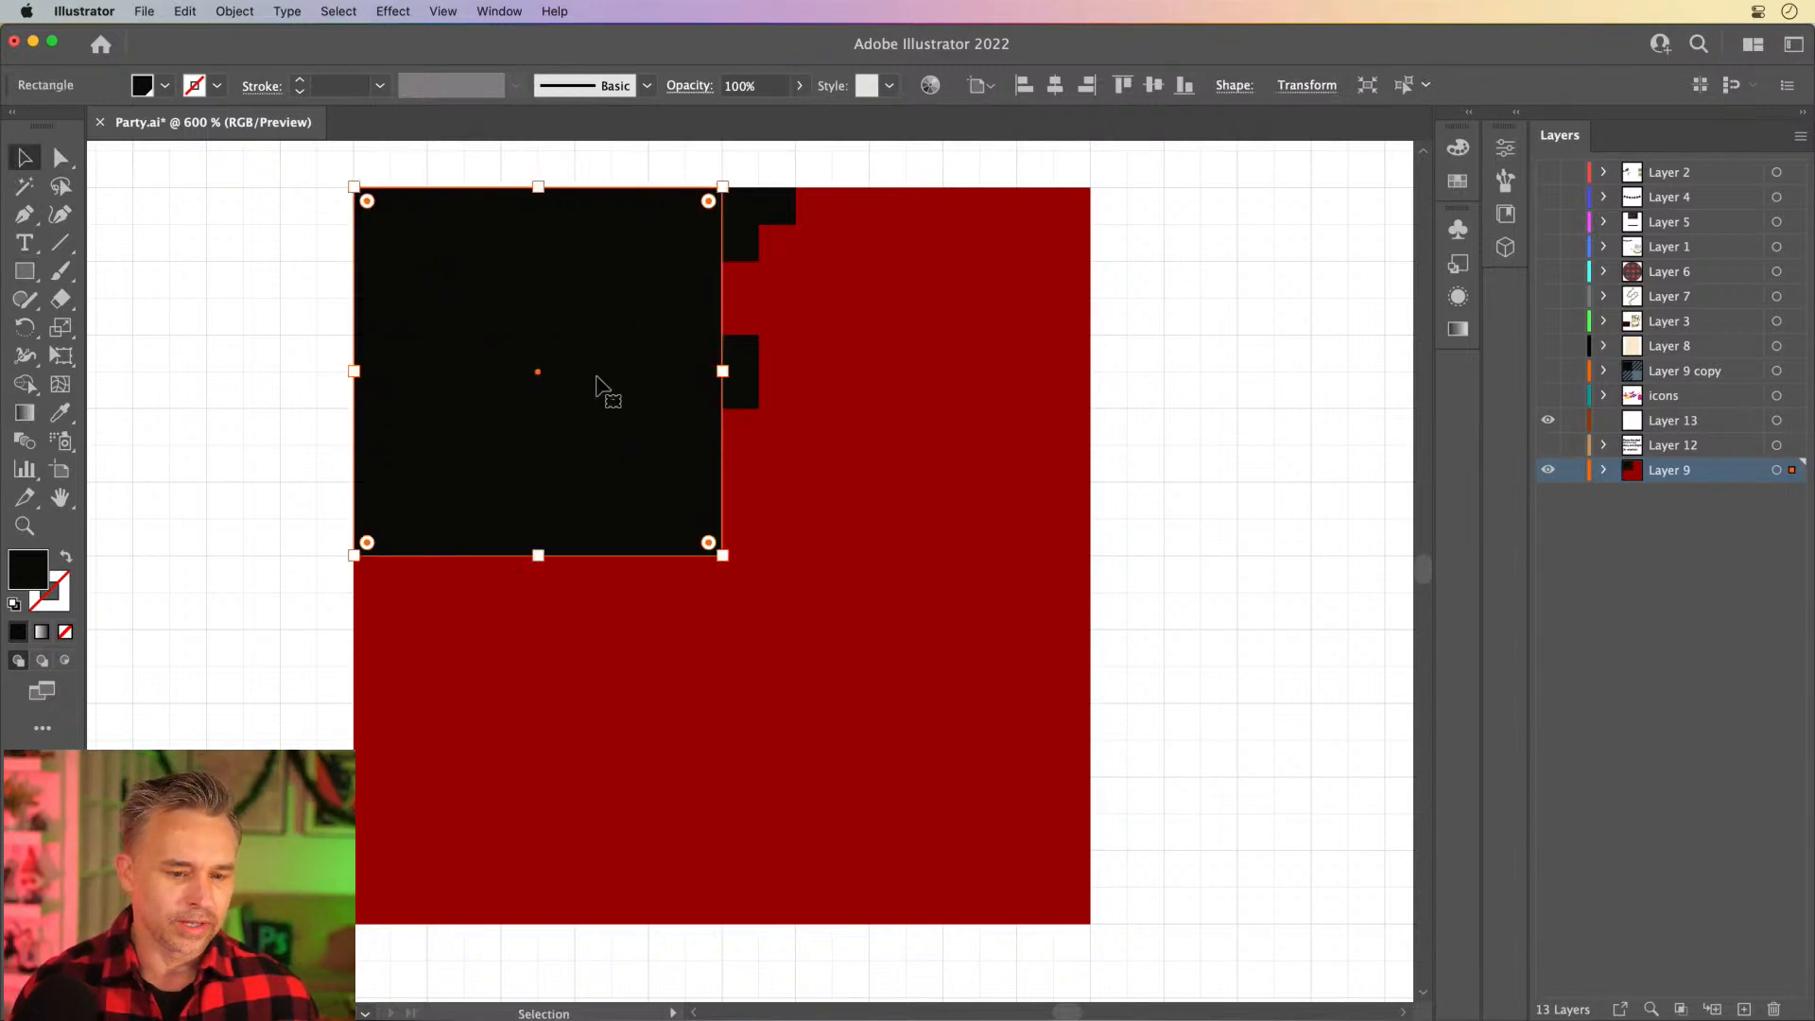
left_click_drag(492, 296, 851, 678)
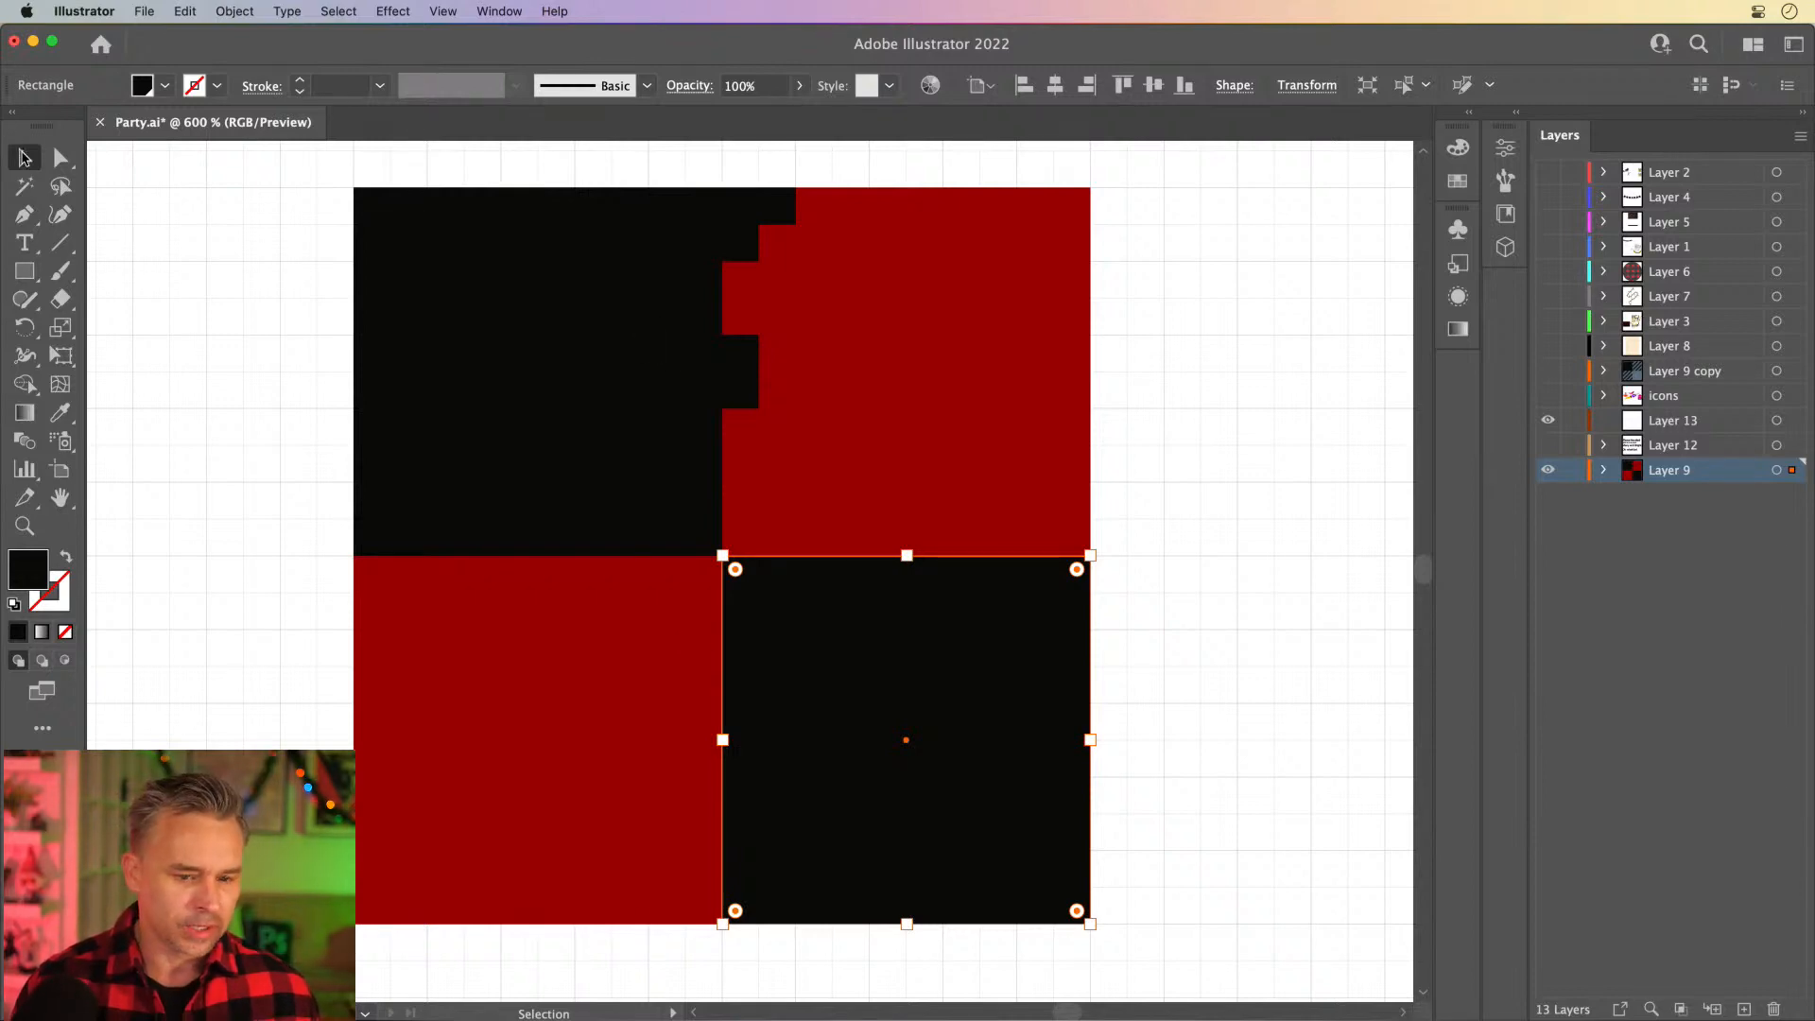
left_click(535, 405)
left_click(794, 743)
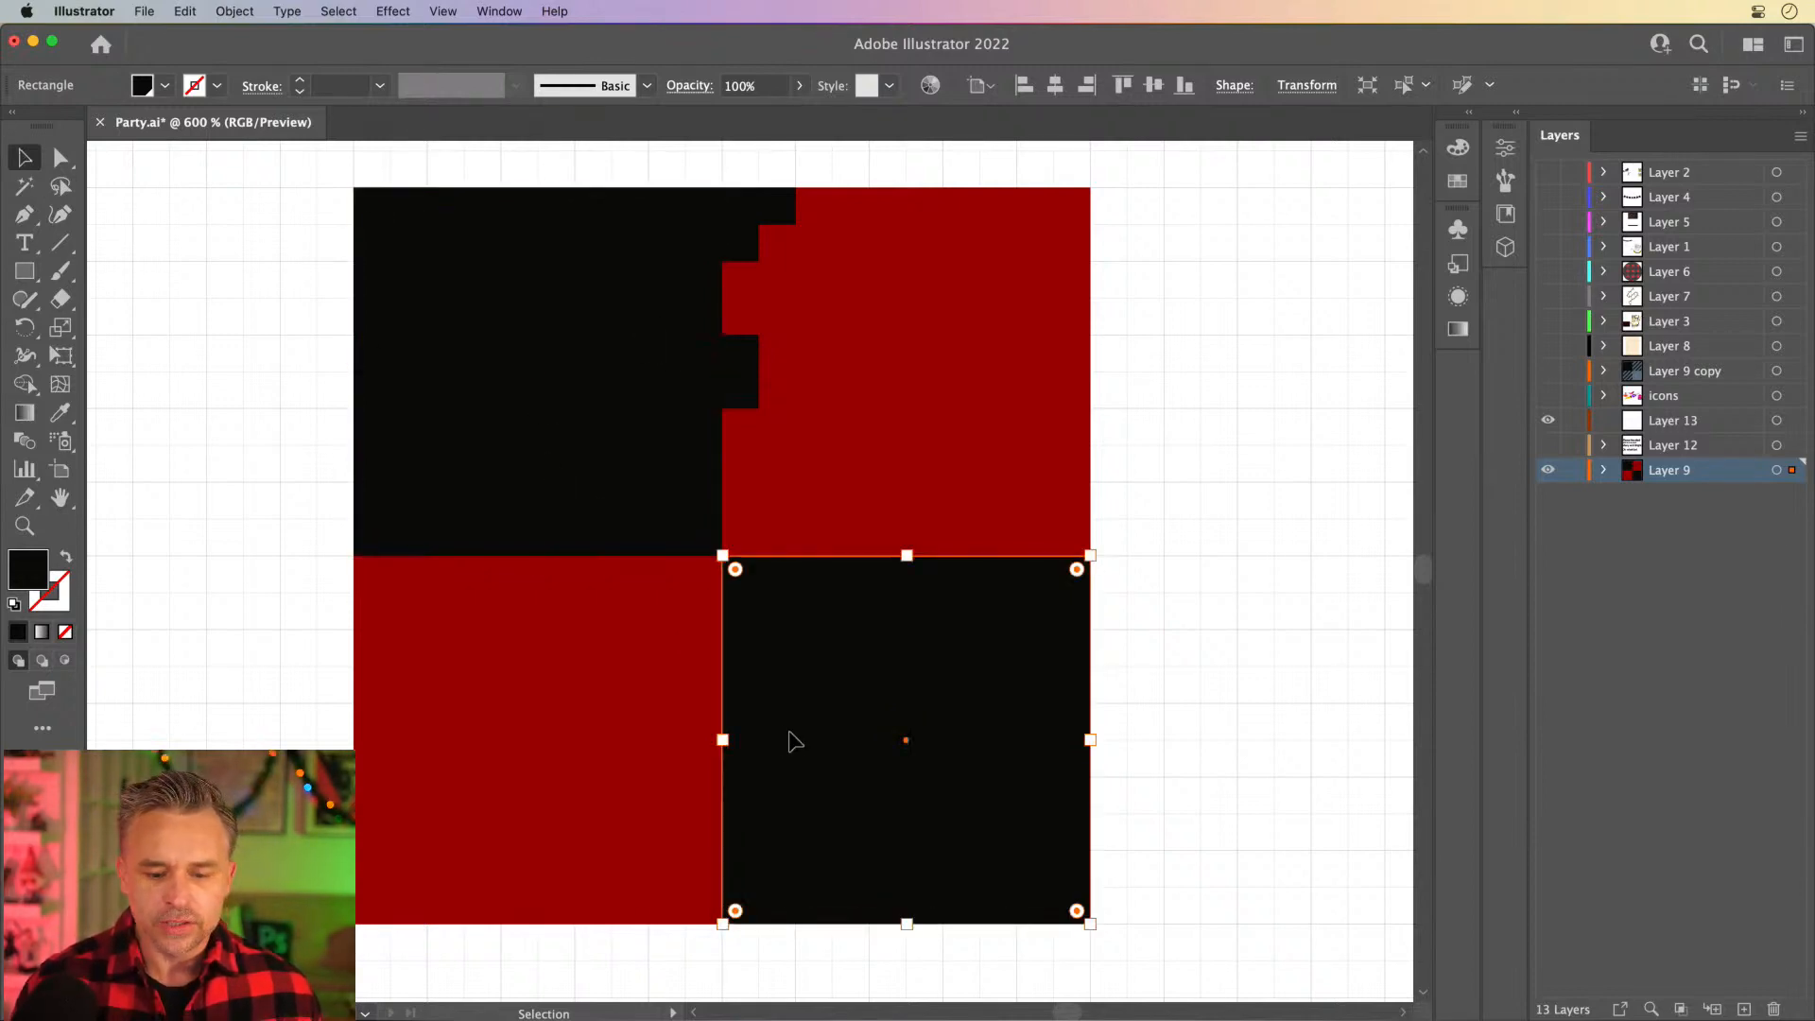
left_click(442, 334)
left_click(262, 307)
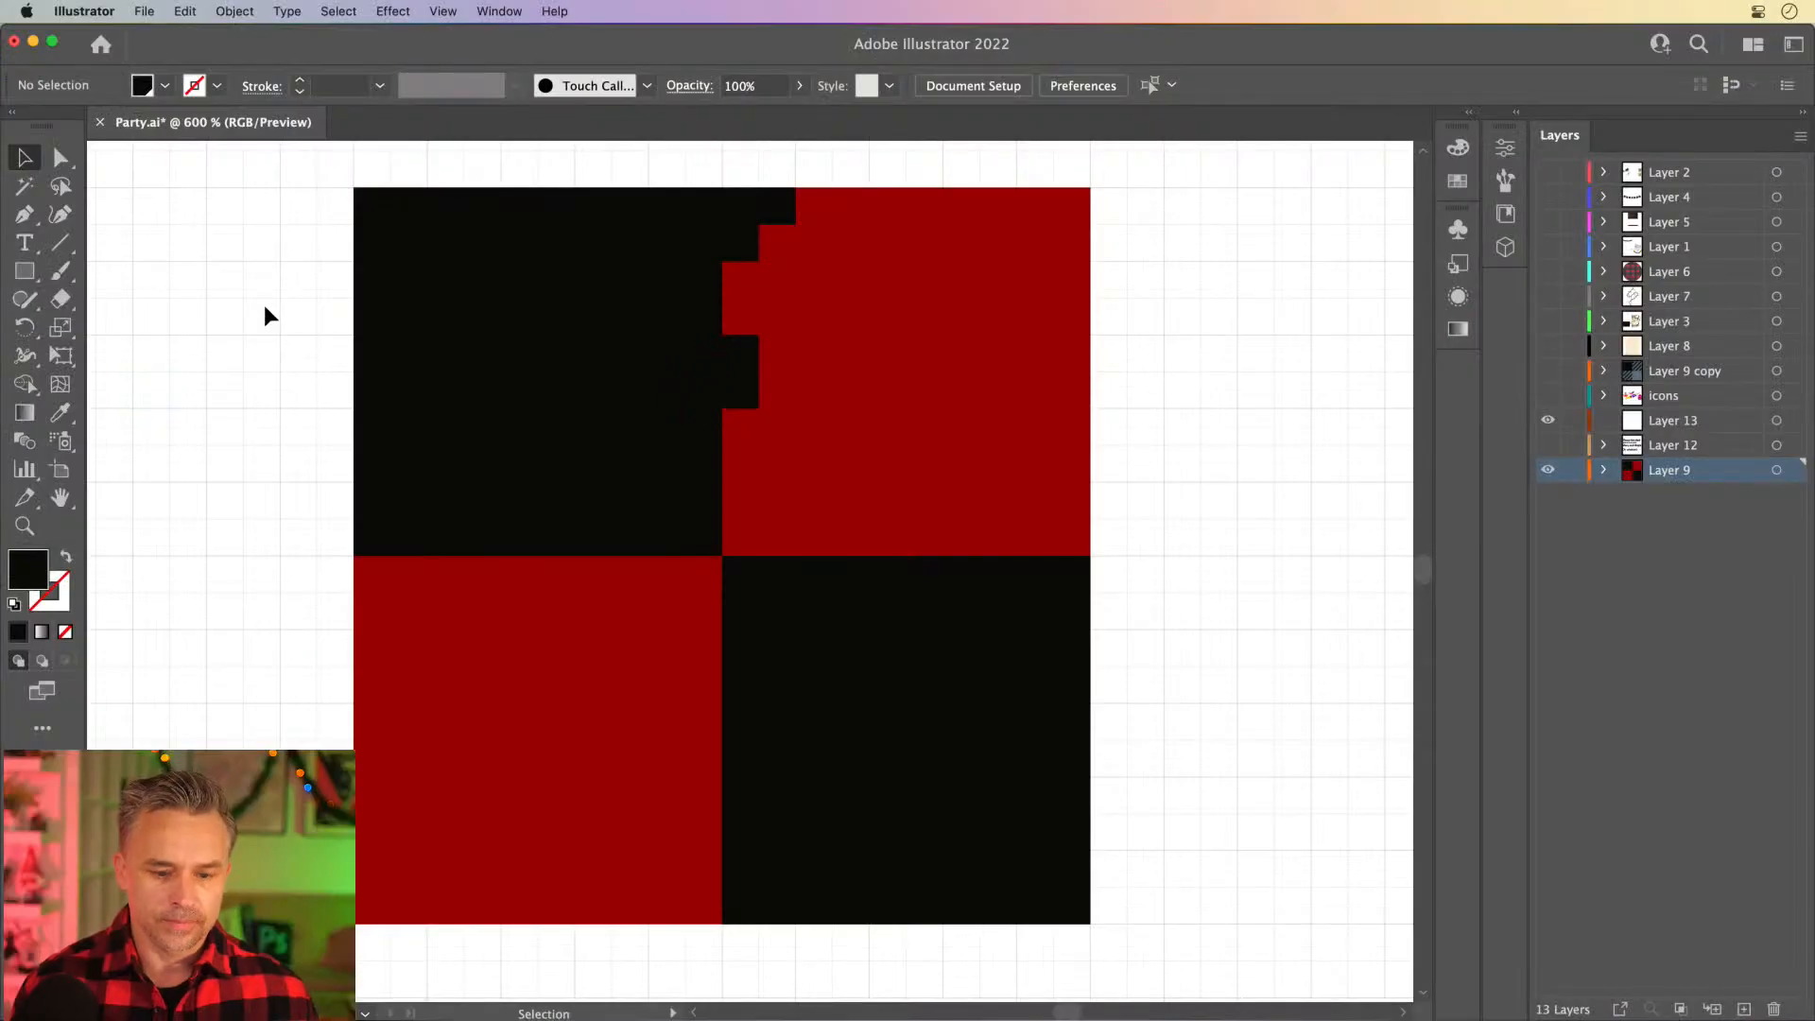
- Duplicate the small 5 × 10 px black block diagonally up and right, forming a four-block staircase across the upper-right red quarter
left_click(743, 381)
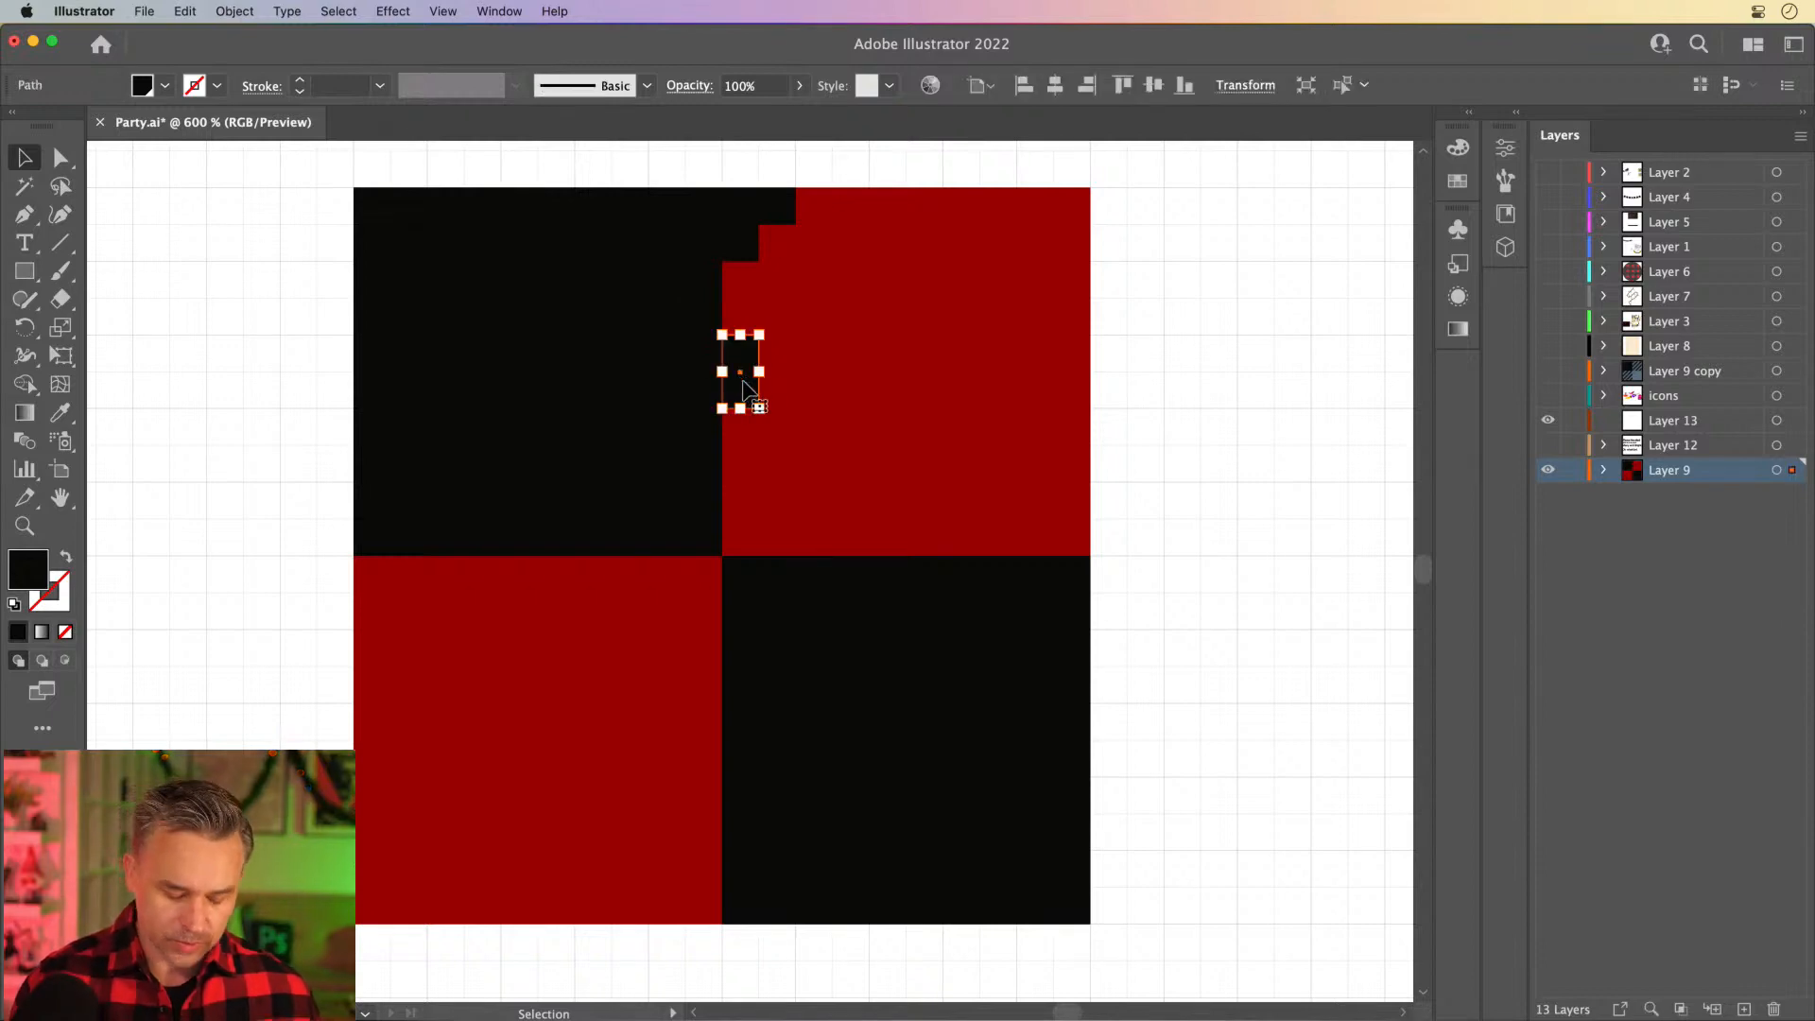
left_click_drag(747, 388, 776, 345, "alt")
key("super+equal")
key("super+equal")
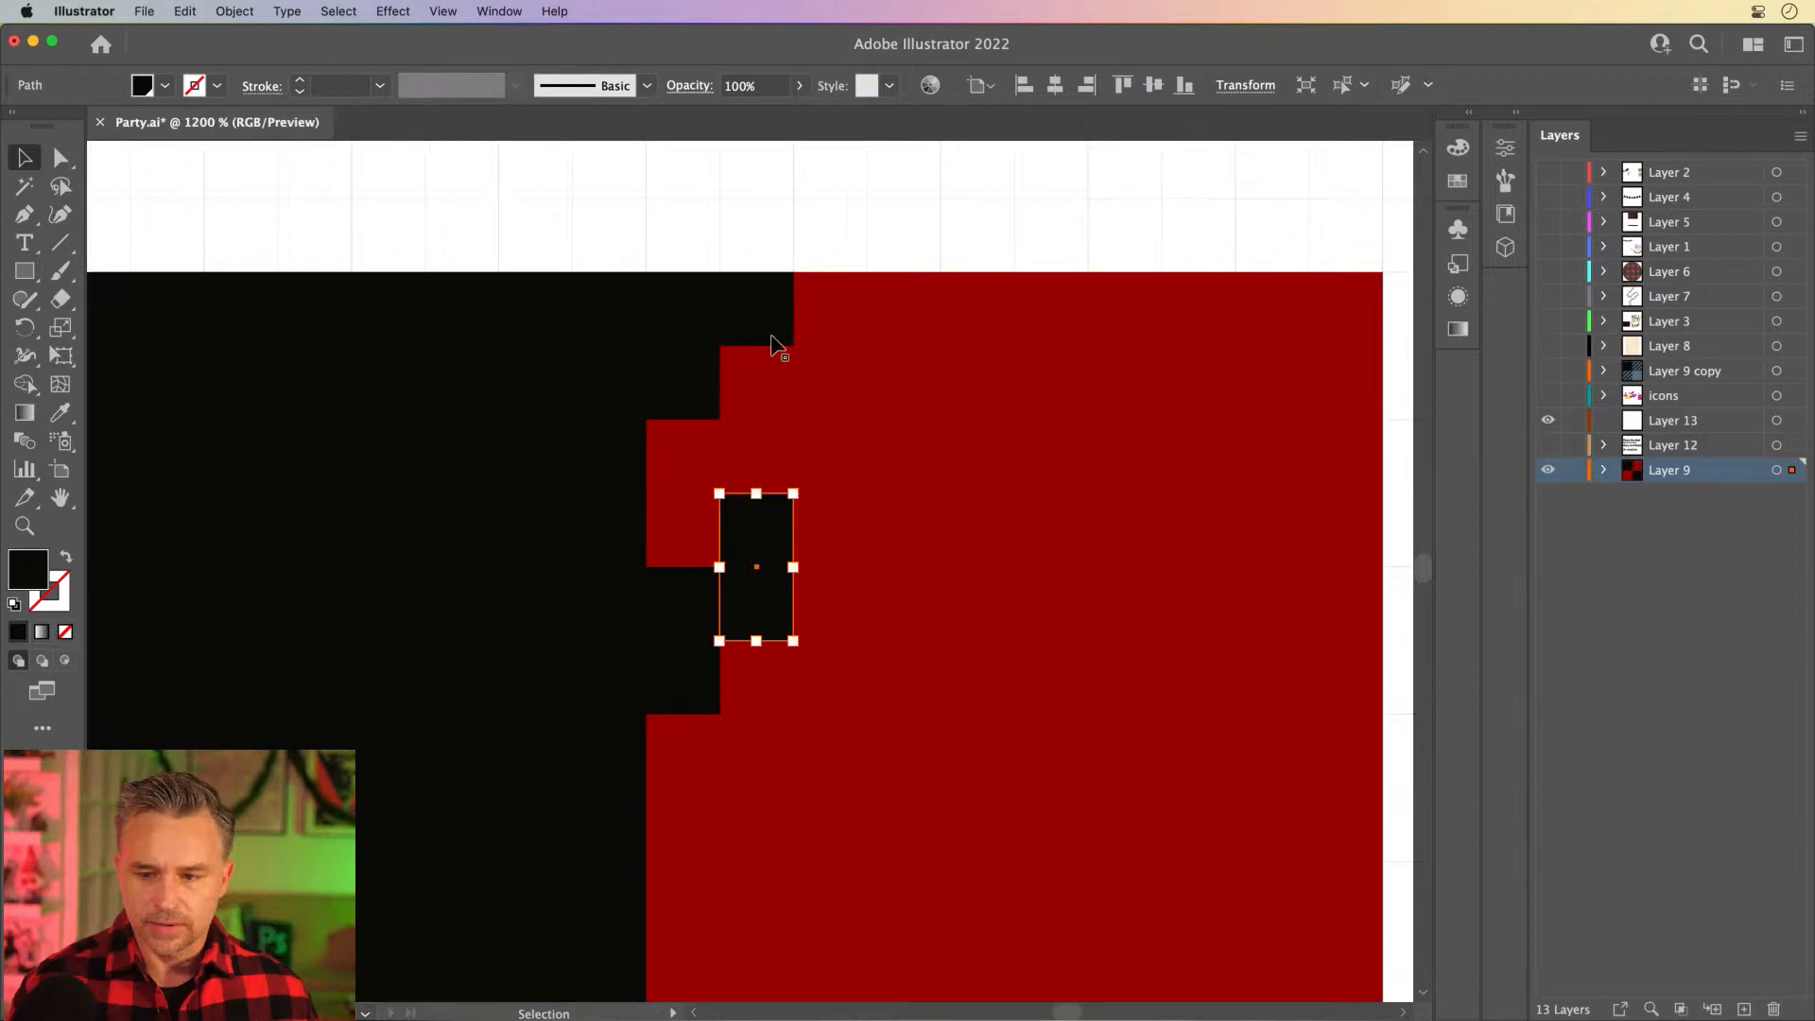
left_click(1515, 115)
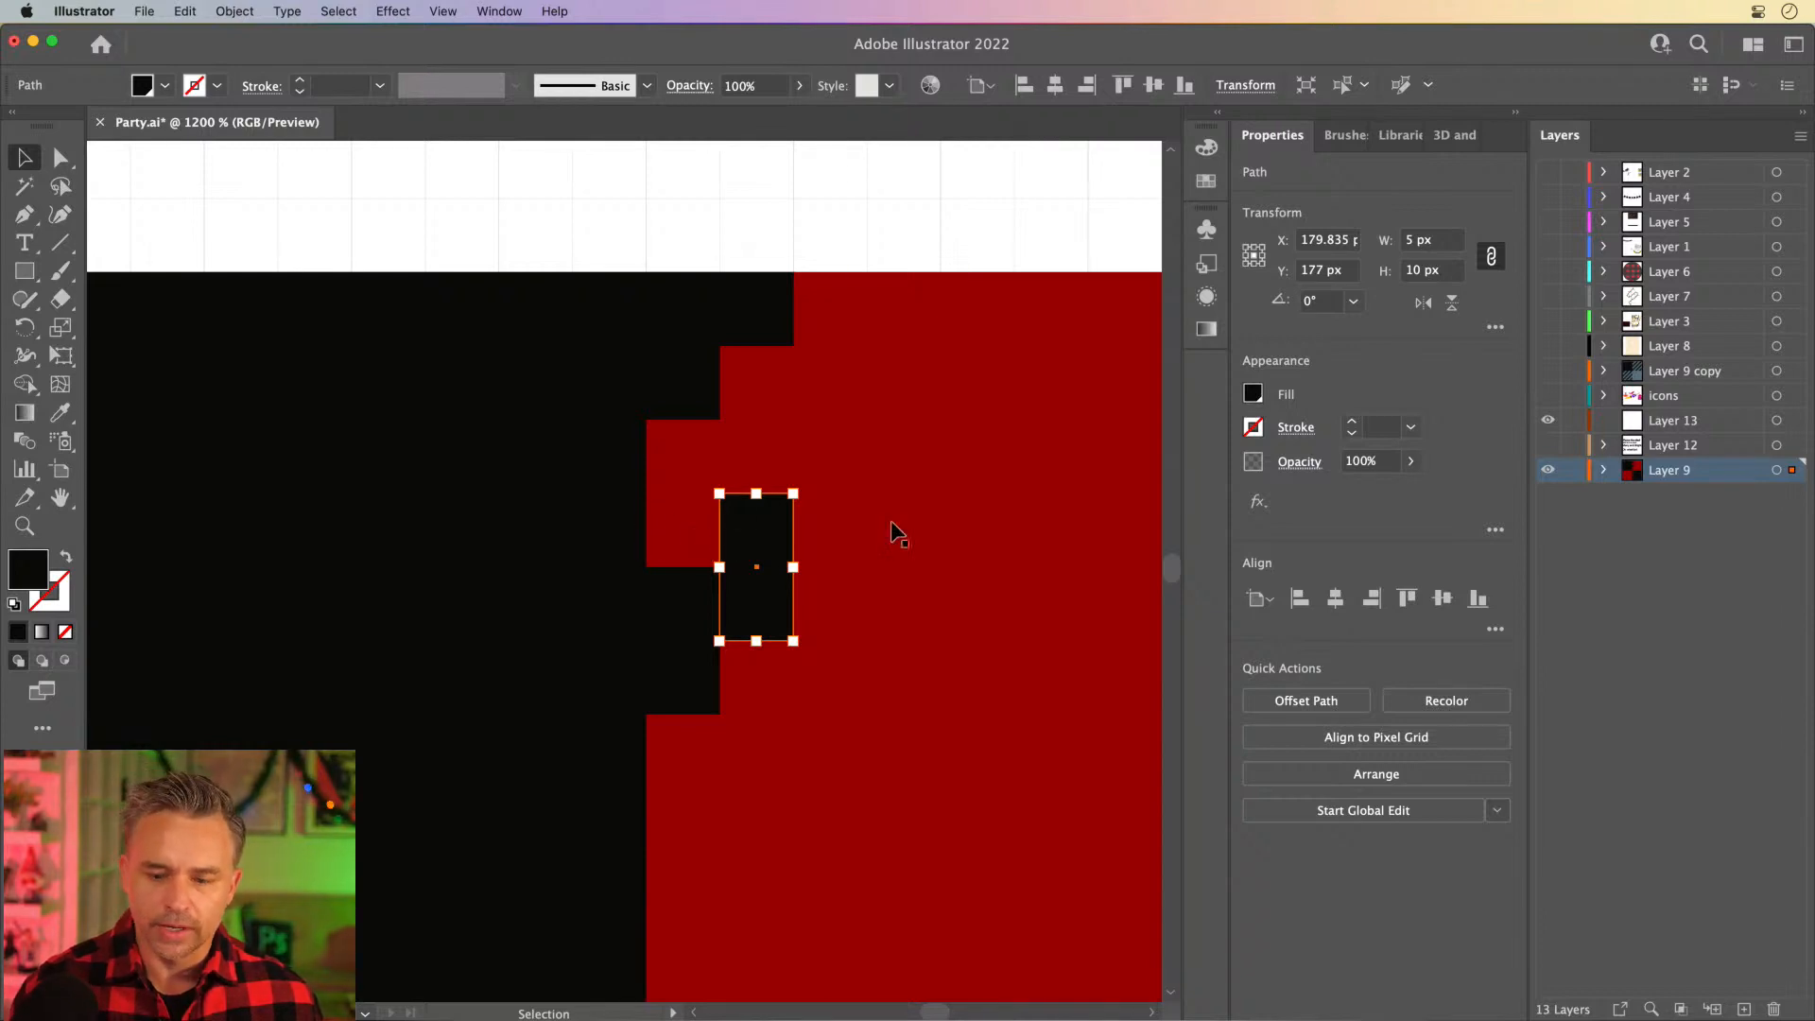
left_click_drag(731, 441, 593, 360)
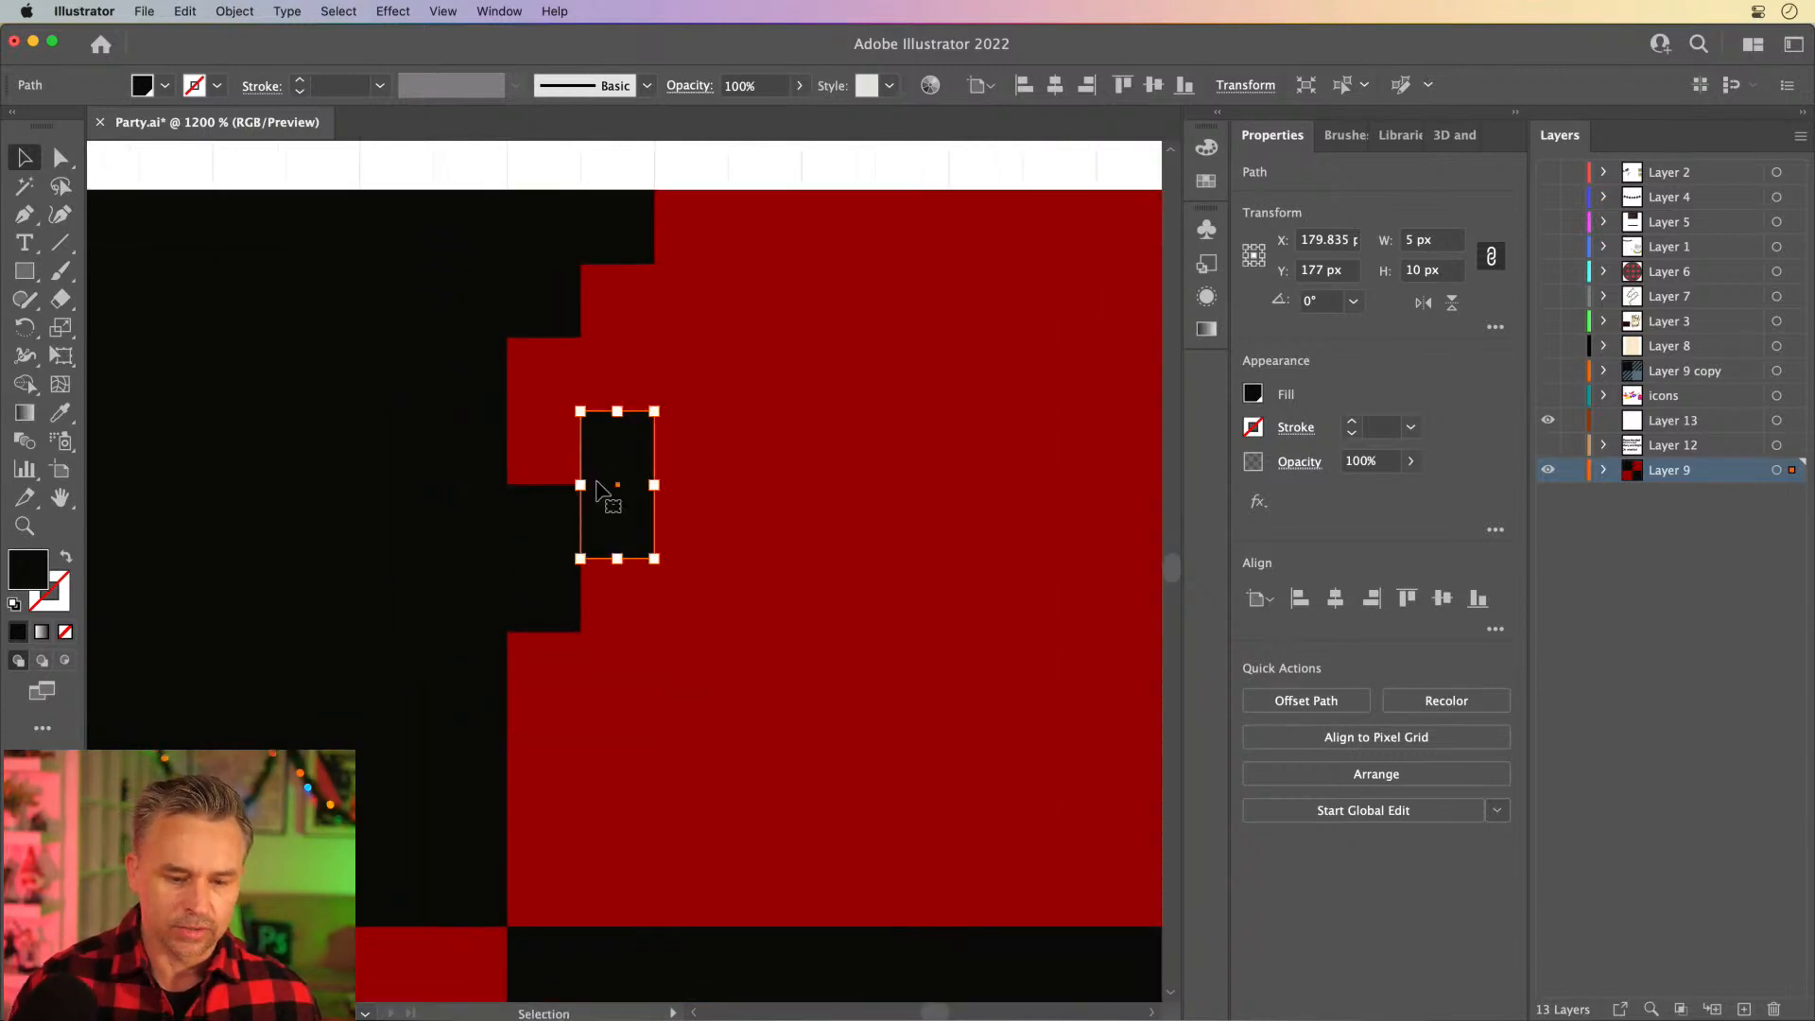
left_click_drag(598, 496, 741, 341)
left_click(761, 460)
key("Delete")
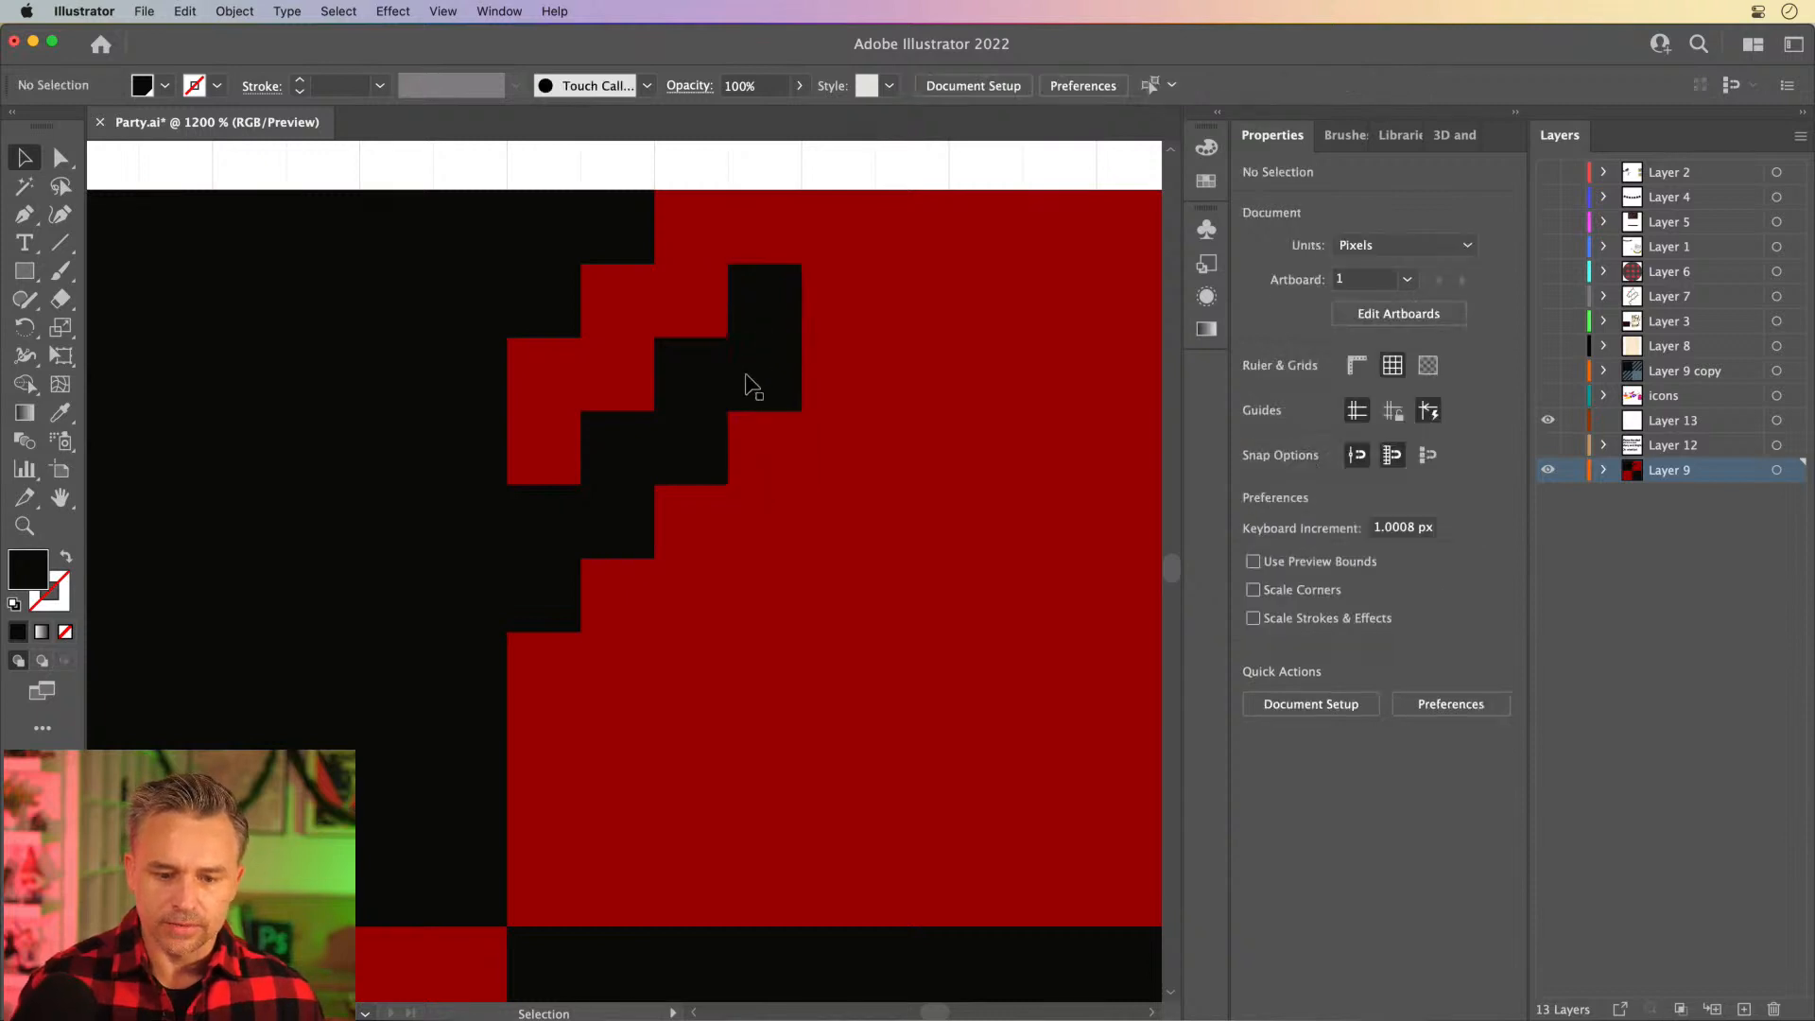
- Copy and paste the highest staircase block and place it as the fifth step against the red square's top edge
left_click(756, 378)
key("super+c")
key("super+v")
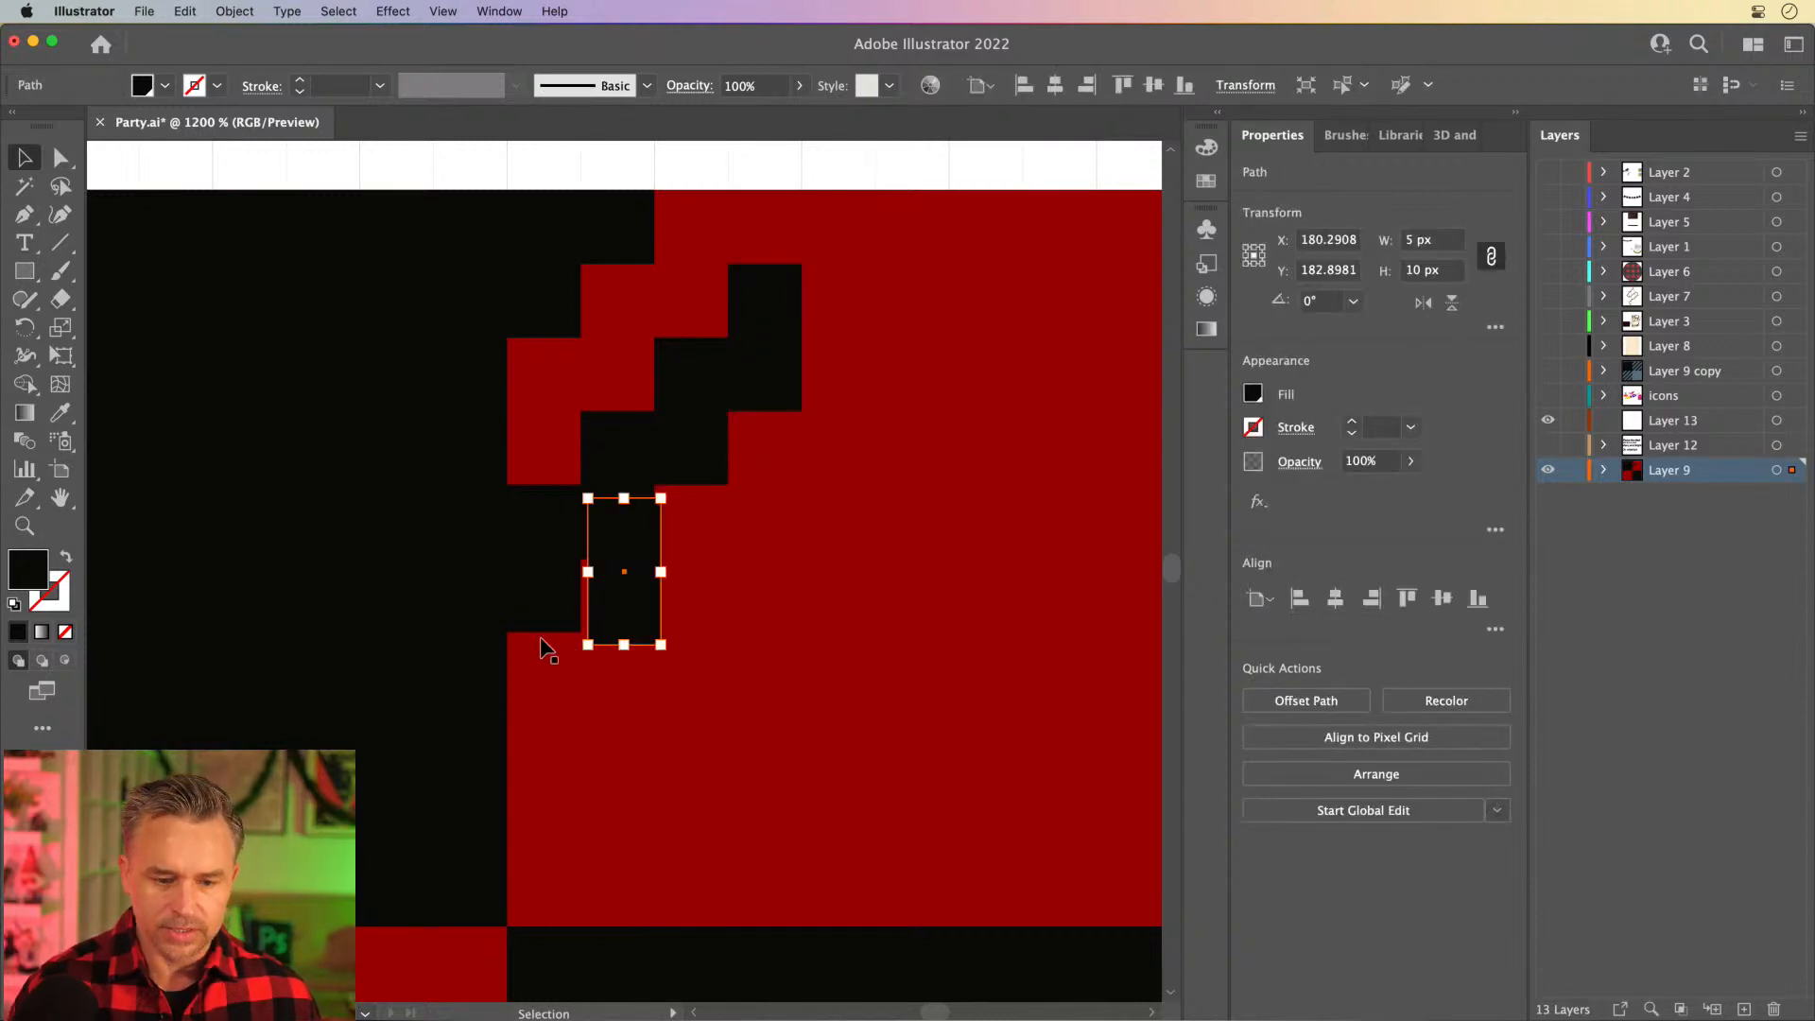
left_click_drag(632, 639, 778, 337)
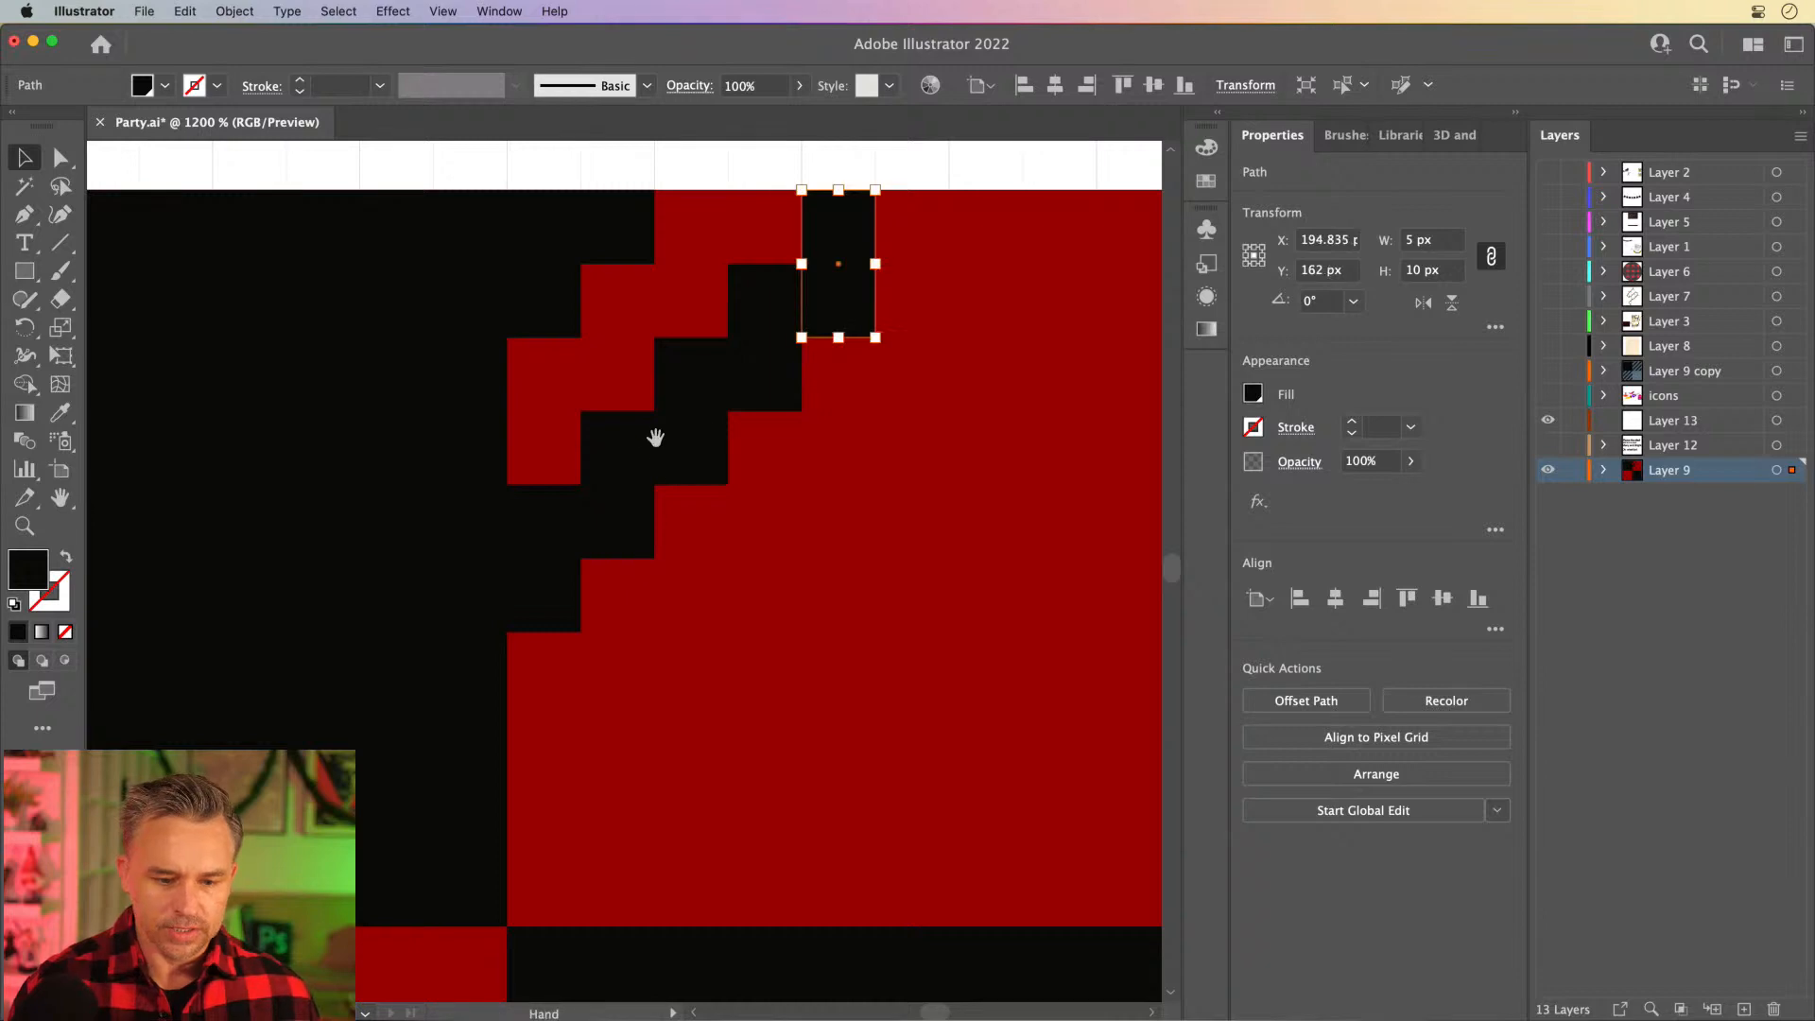
- Select all five blocks of the diagonal staircase and duplicate them straight down to the lower edge of the red quarter
left_click_drag(656, 434, 580, 385)
left_click(466, 547)
left_click(553, 447, "shift")
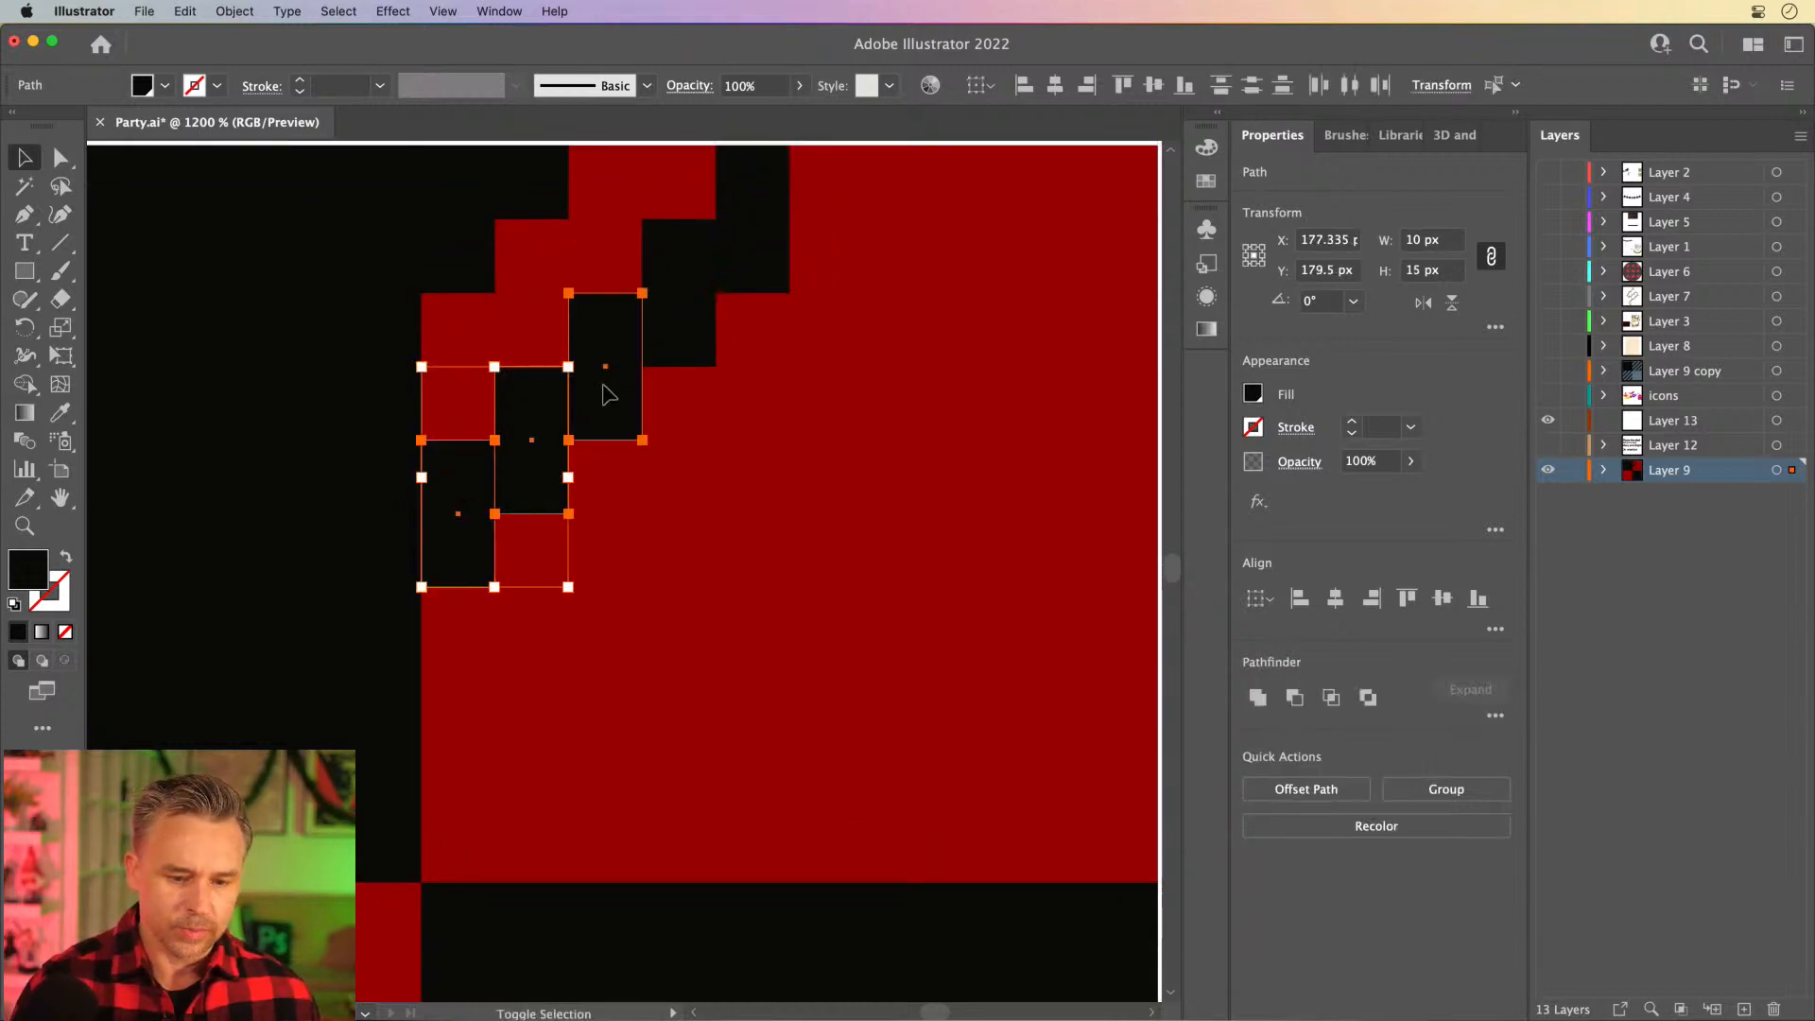
left_click(620, 371, "shift")
left_click(686, 289, "shift")
left_click(752, 236, "shift")
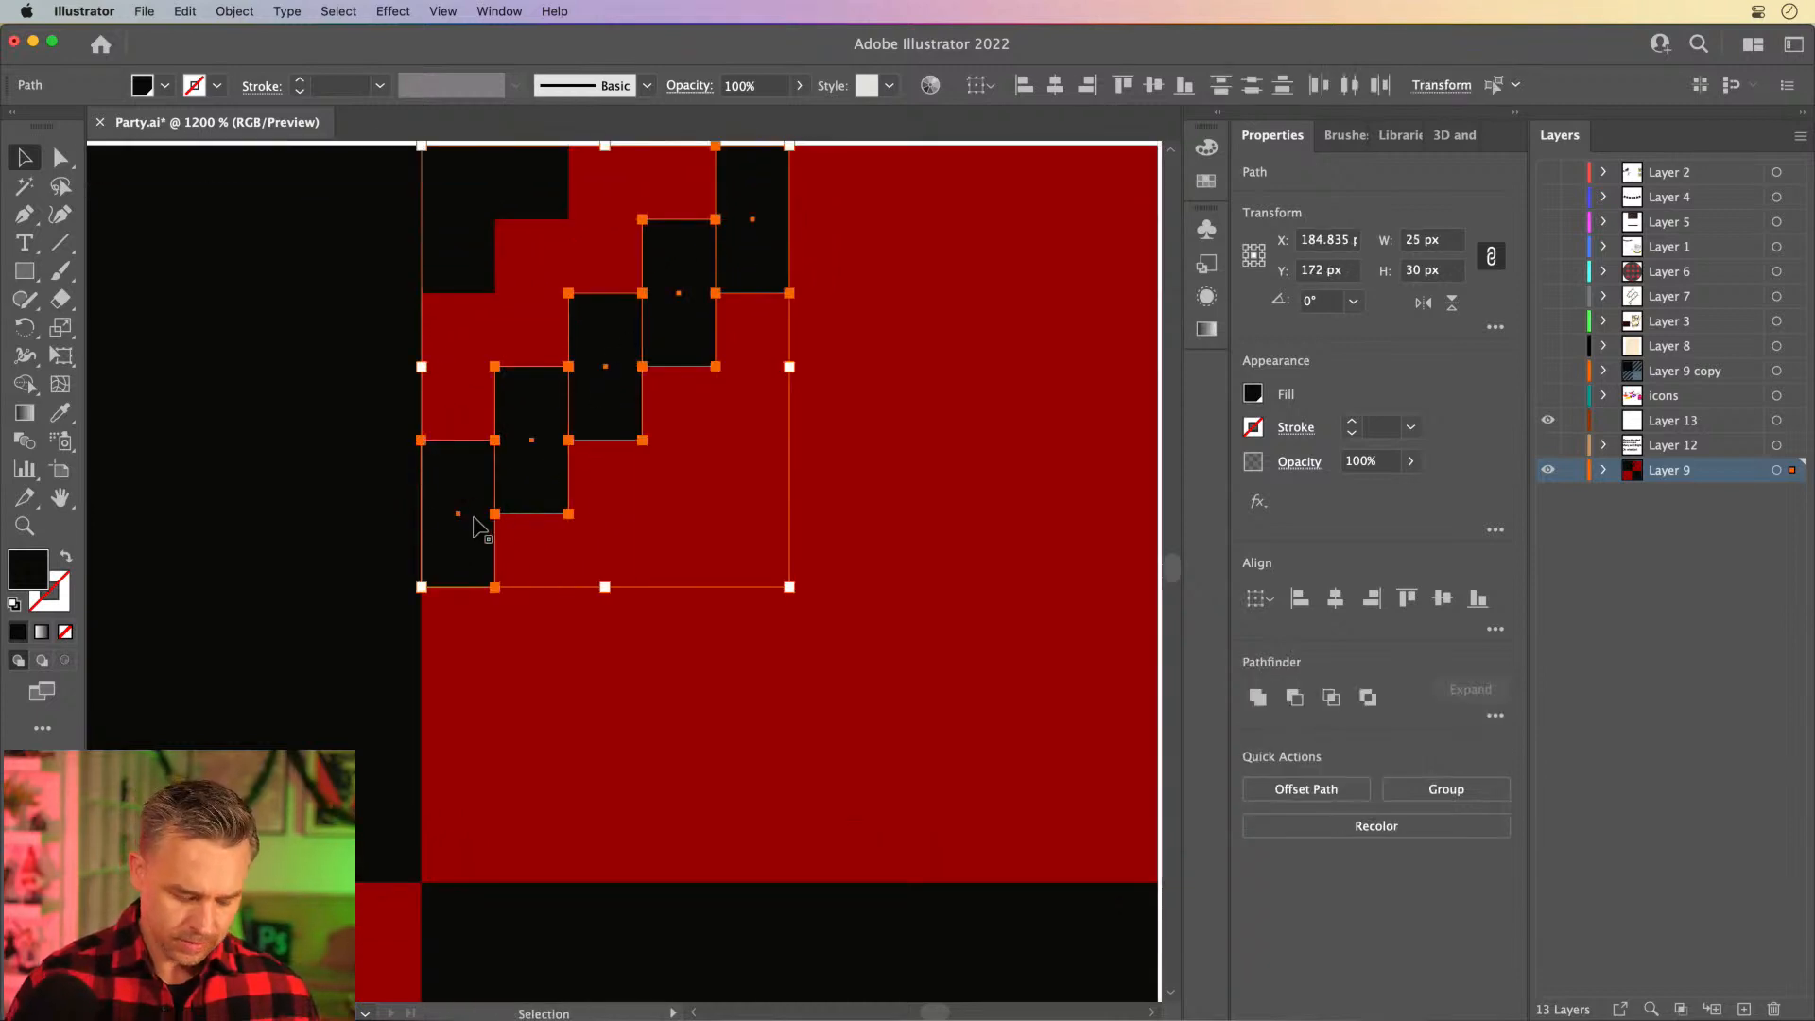
left_click_drag(478, 515, 483, 808)
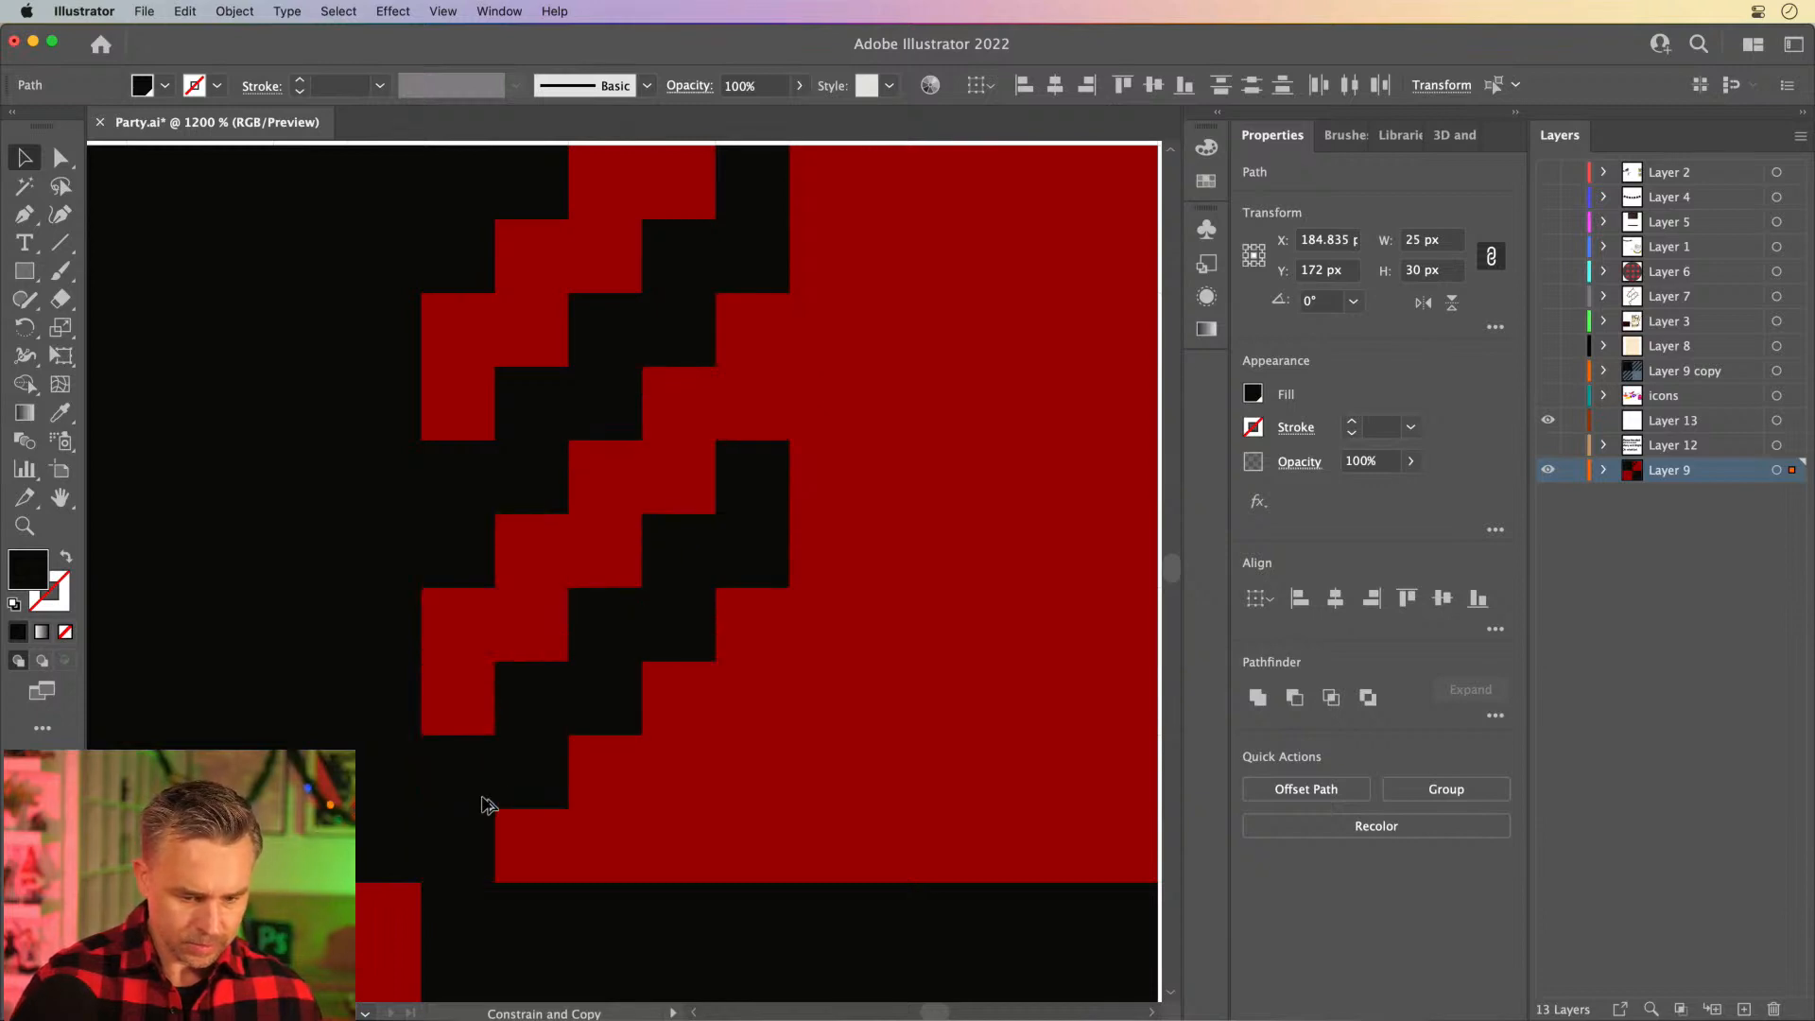
- Lock the large 100 × 100 px dark red background square inside Layer 9
left_click(973, 393)
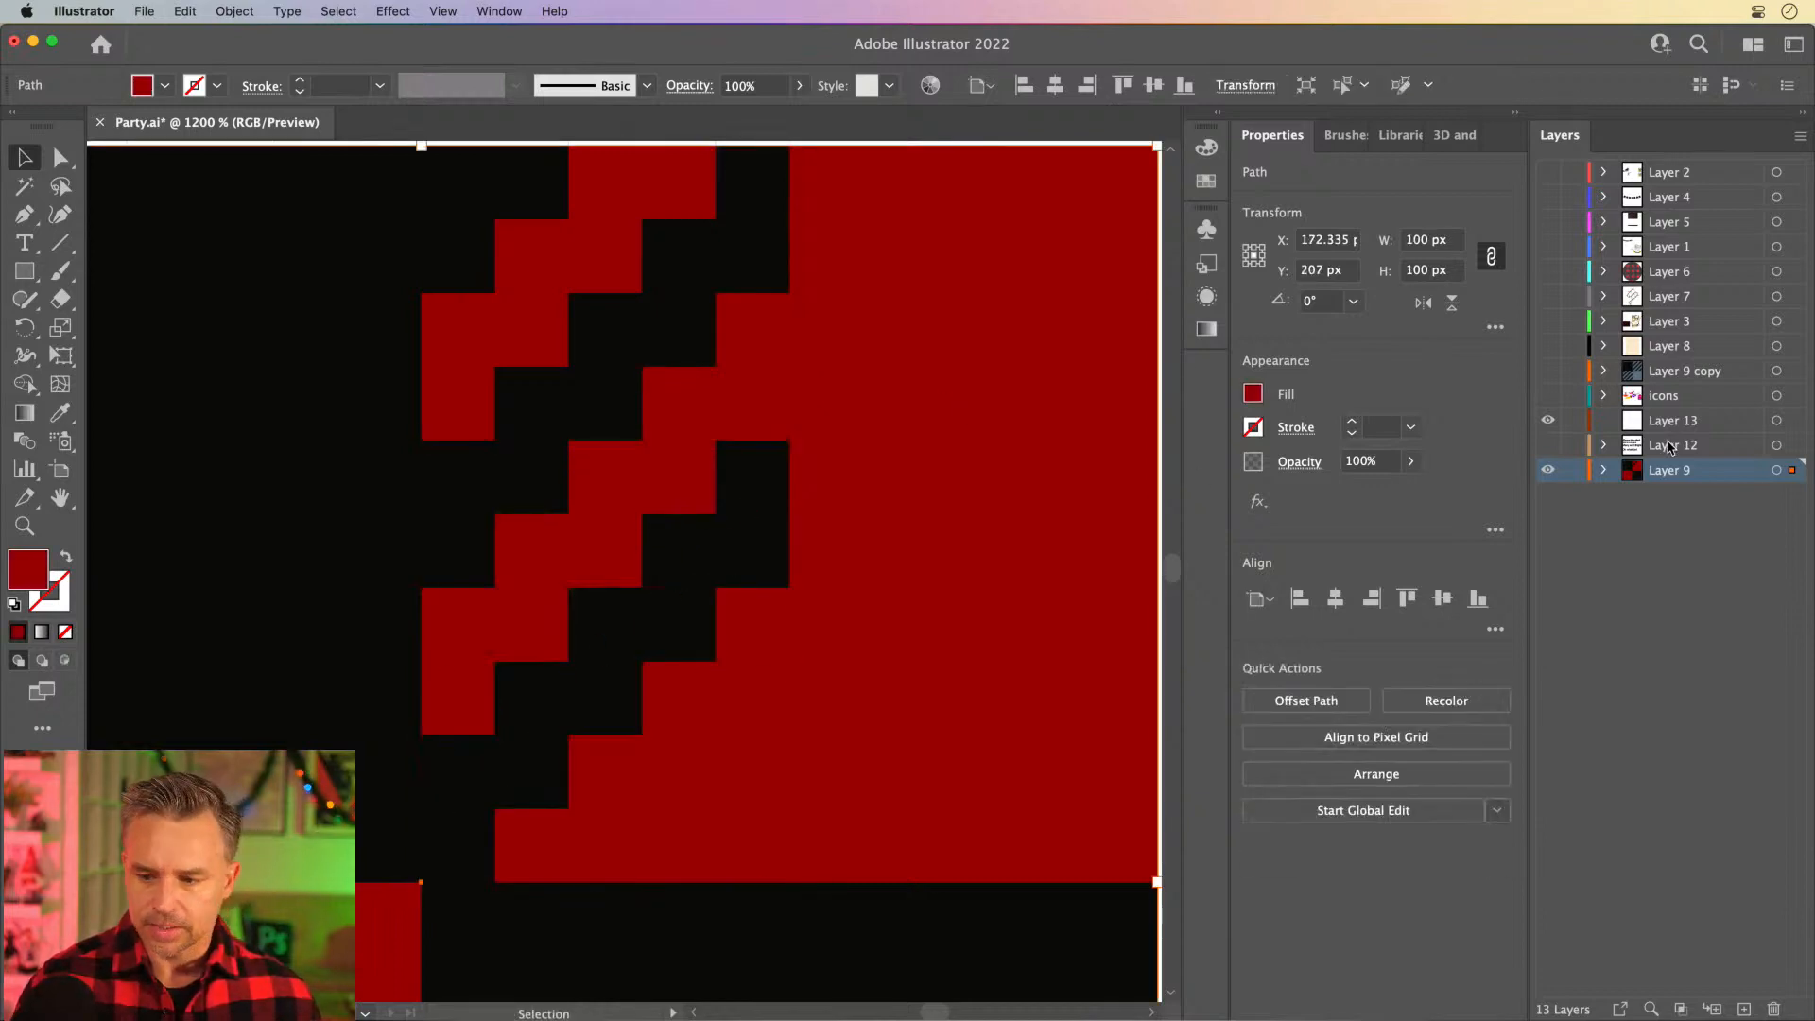
left_click(1602, 471)
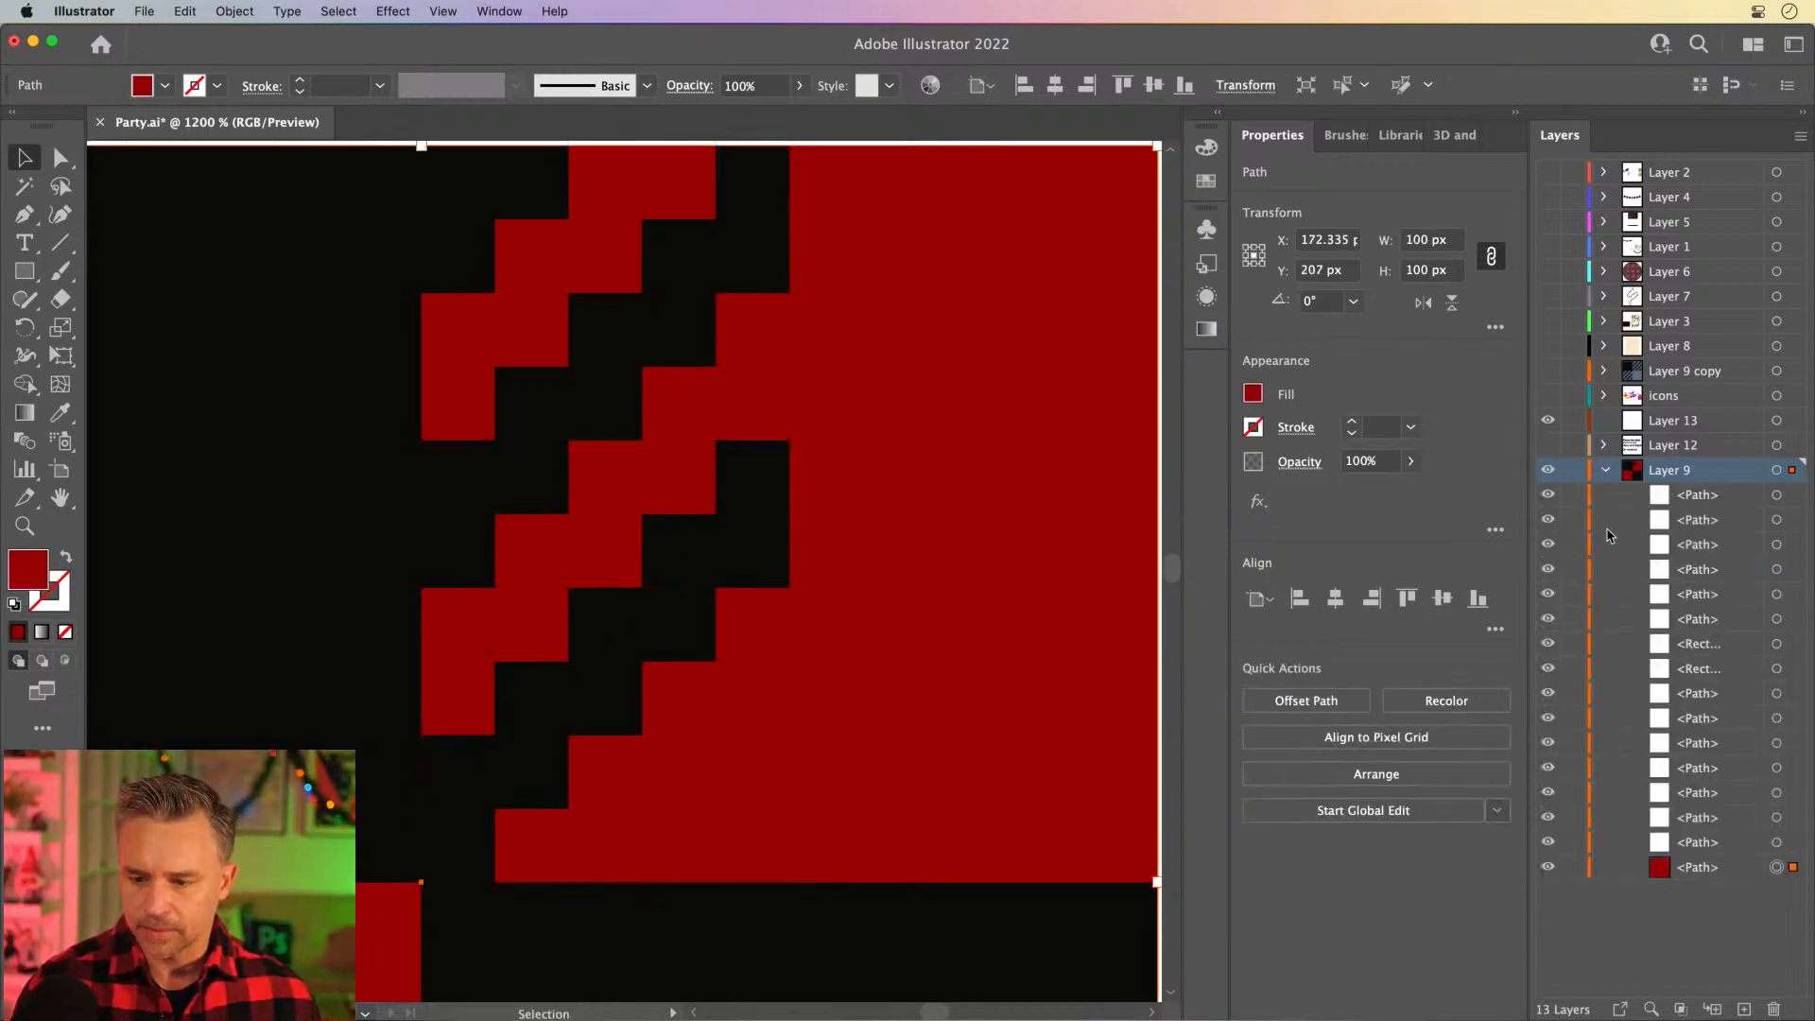
left_click(1572, 868)
- Select the five blocks of the lower staircase and duplicate them diagonally up and right to continue the diagonal to the red quarter's right edge
left_click(485, 776)
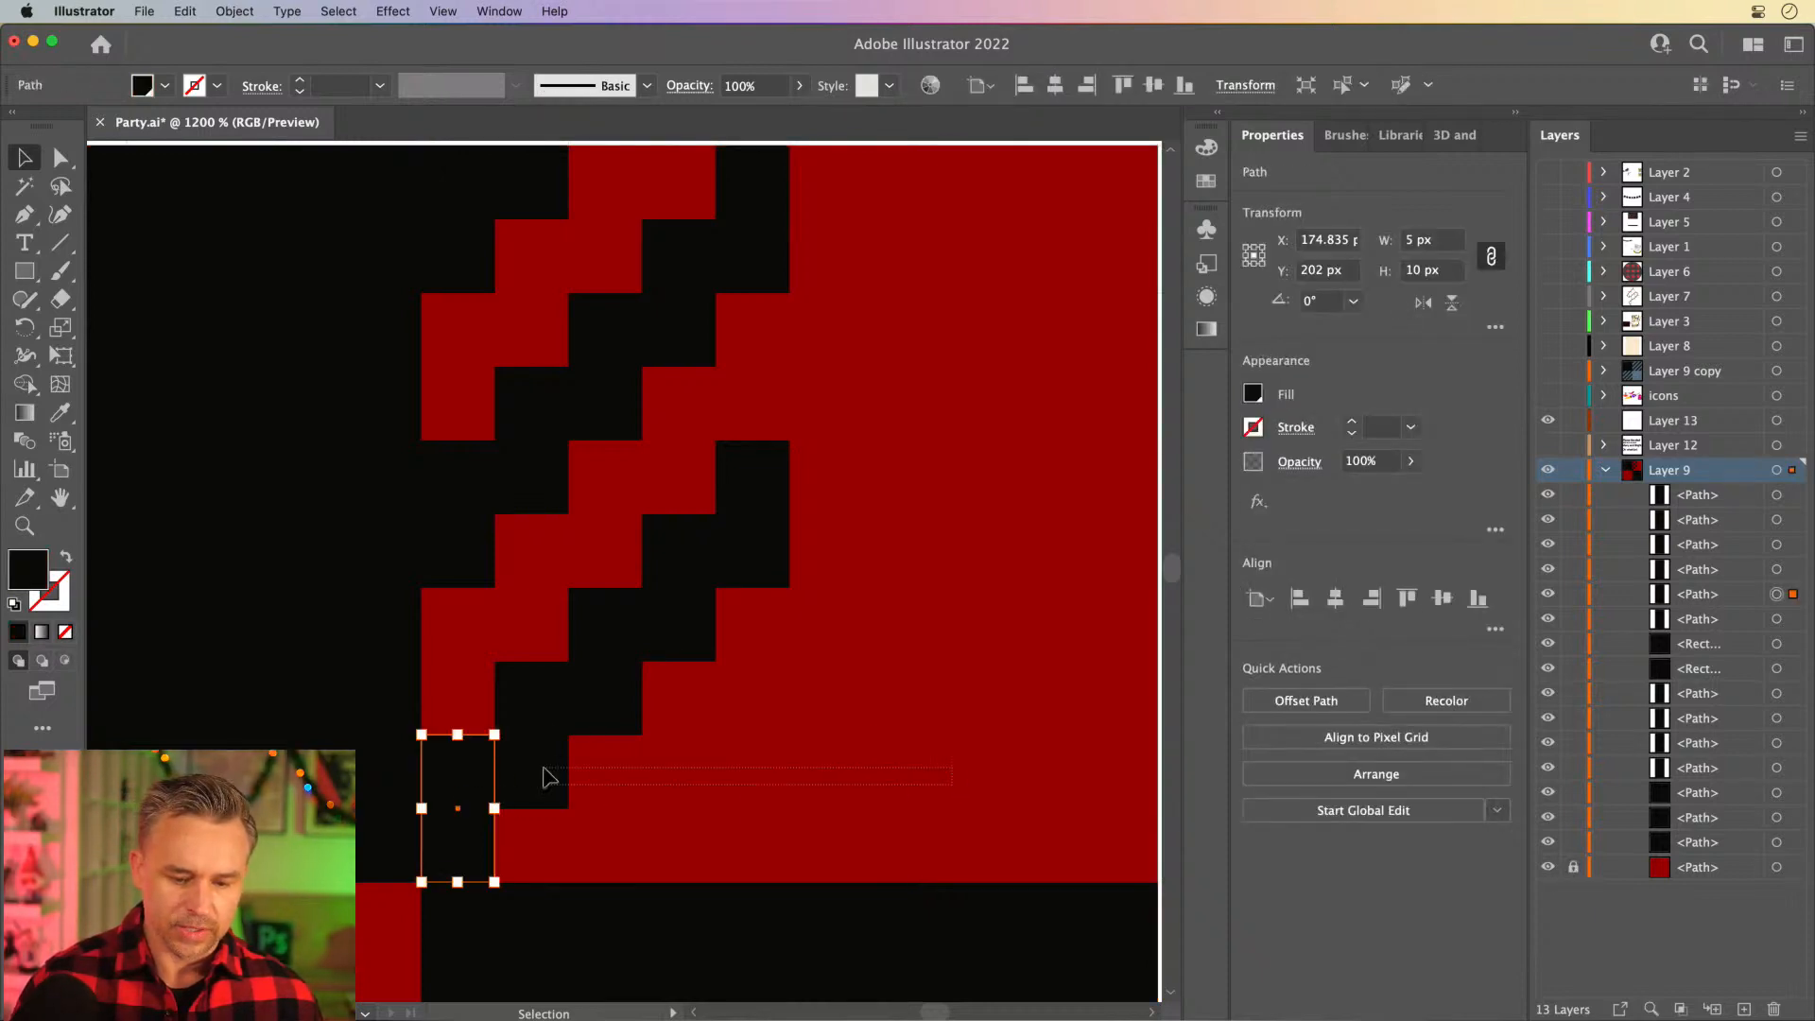
left_click_drag(545, 770, 461, 621)
left_click(768, 493, "shift")
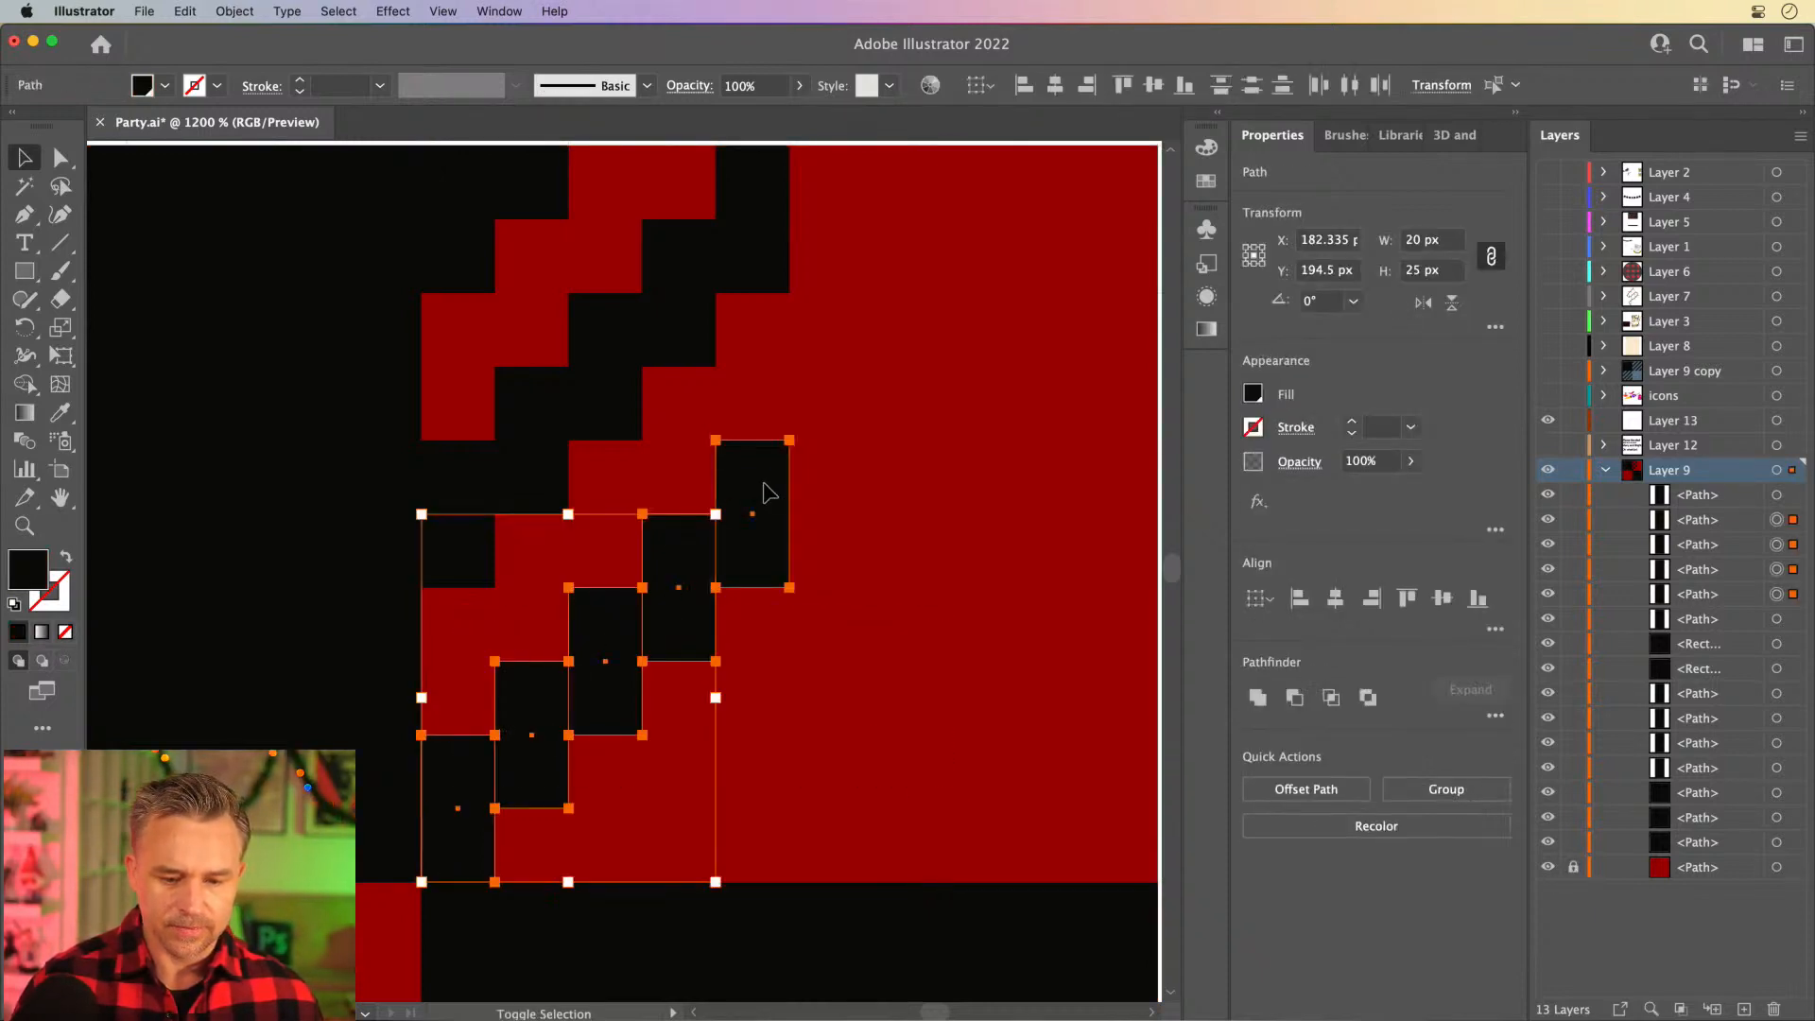
left_click_drag(454, 811, 835, 456)
scroll(757, 454, "up", 5)
scroll(757, 454, "right", 5)
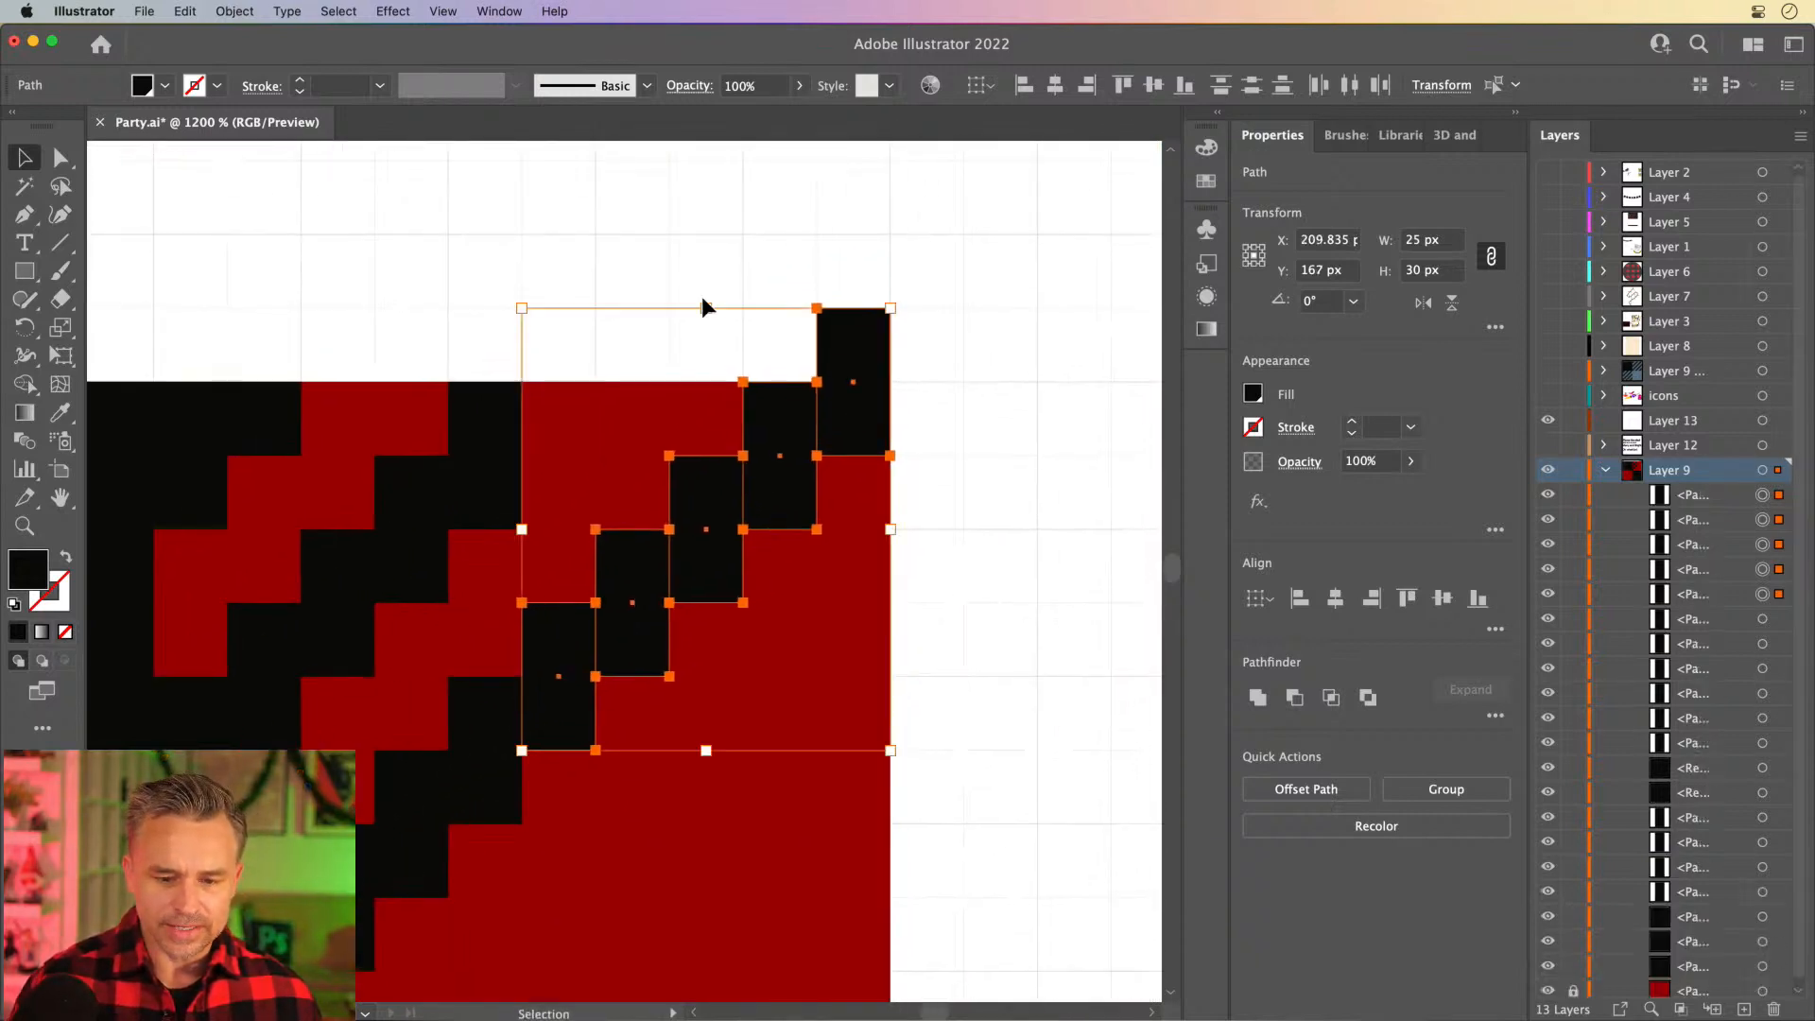
- Shorten the staircase block protruding above the tile so it ends at the red square's top edge
left_click(702, 299)
left_click(865, 319)
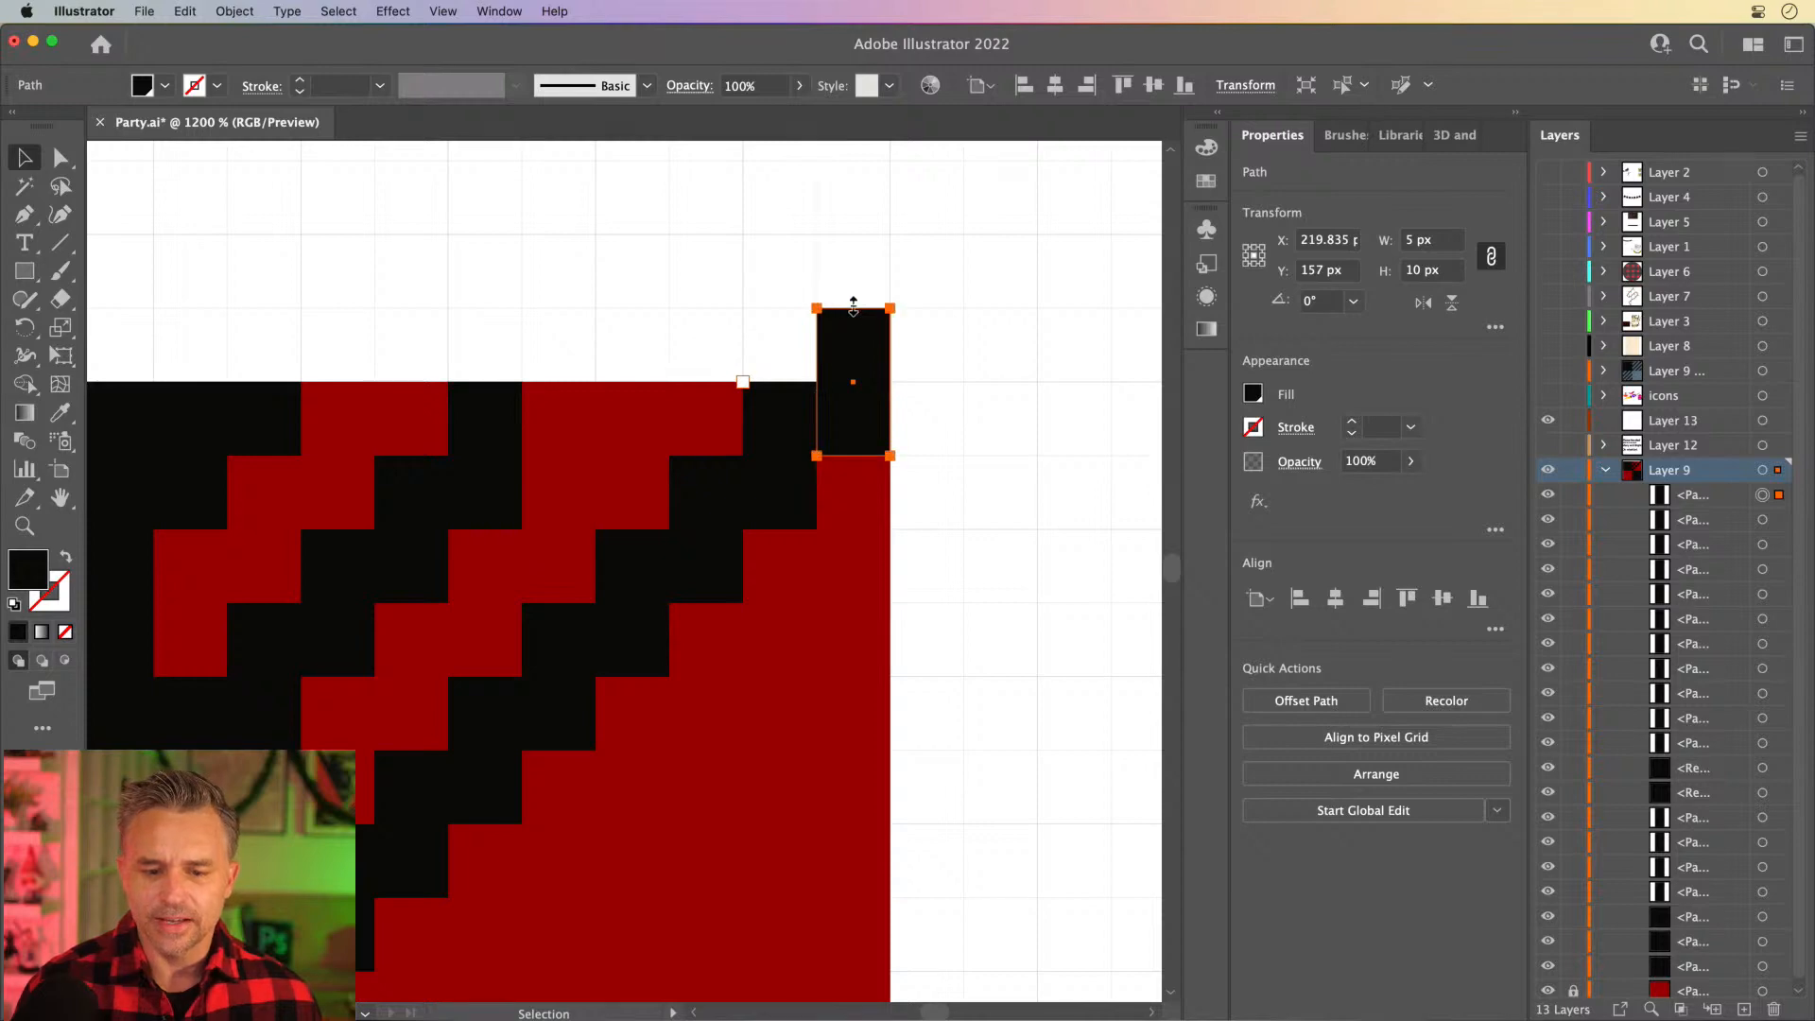
left_click_drag(854, 305, 854, 379)
left_click(824, 312)
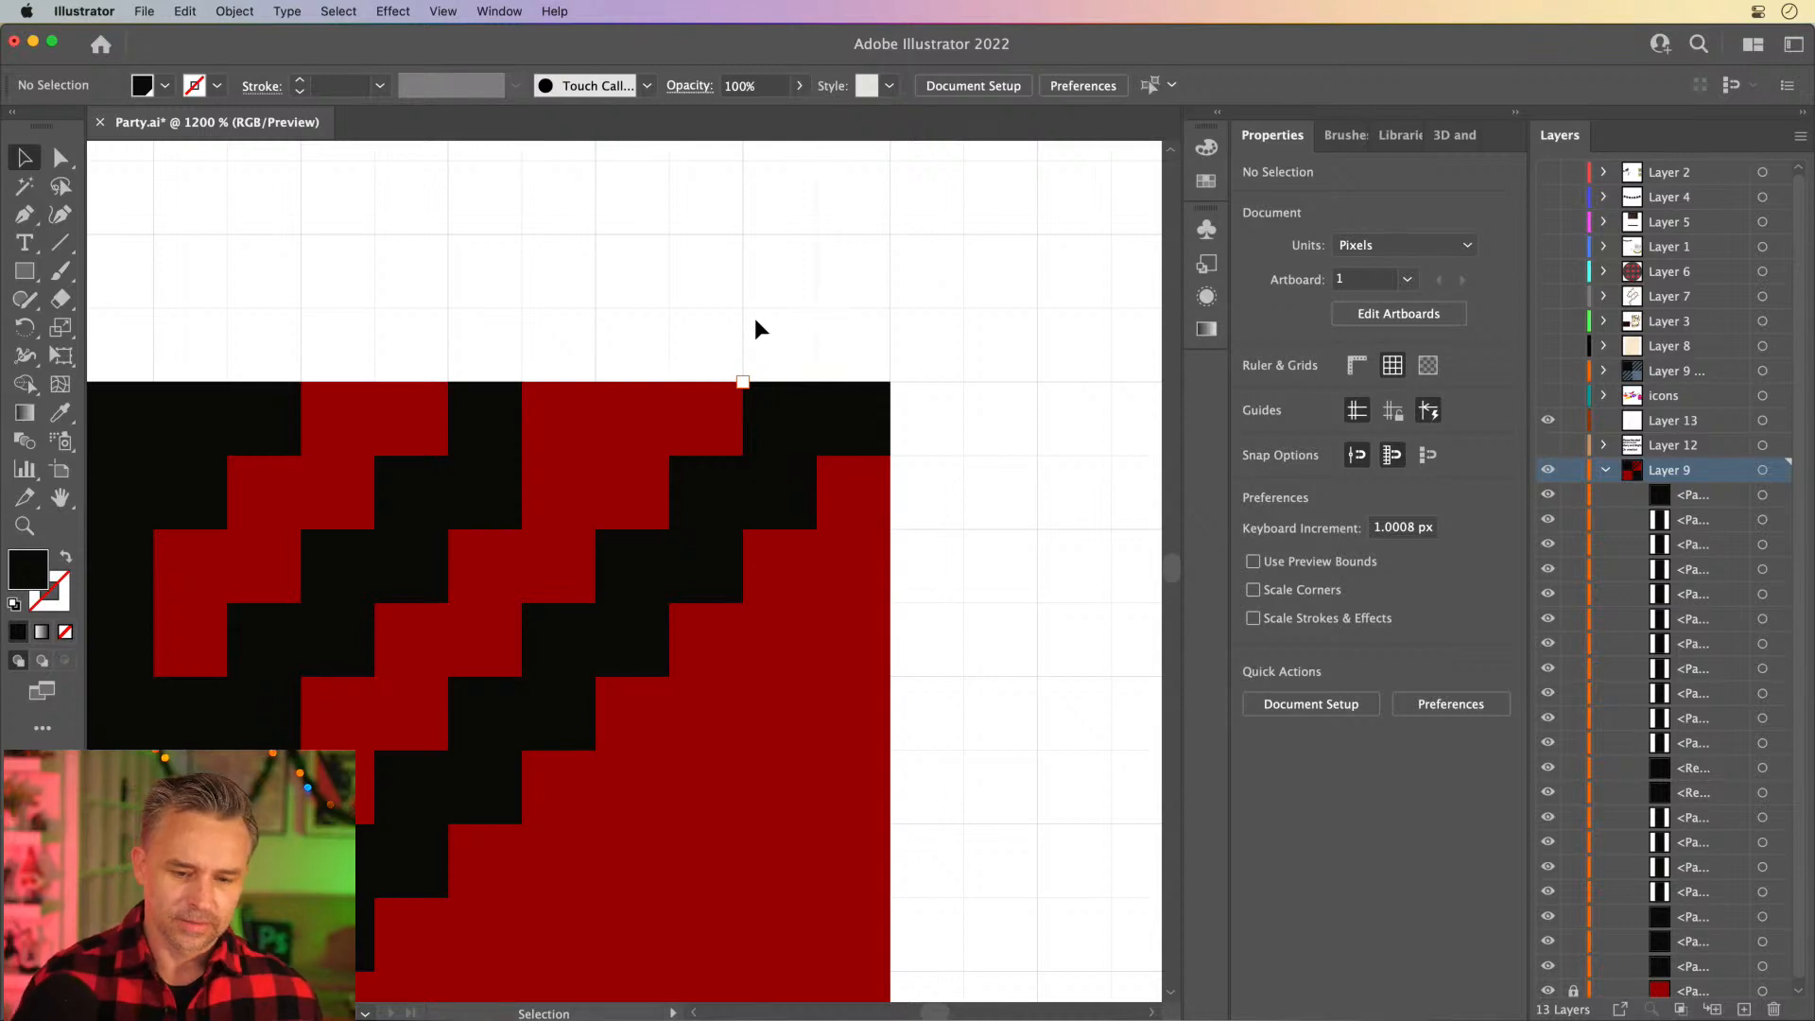
- Try to duplicate the upper five-block staircase down and right, against the right edge of the red quarter
scroll(648, 372, "down", 4)
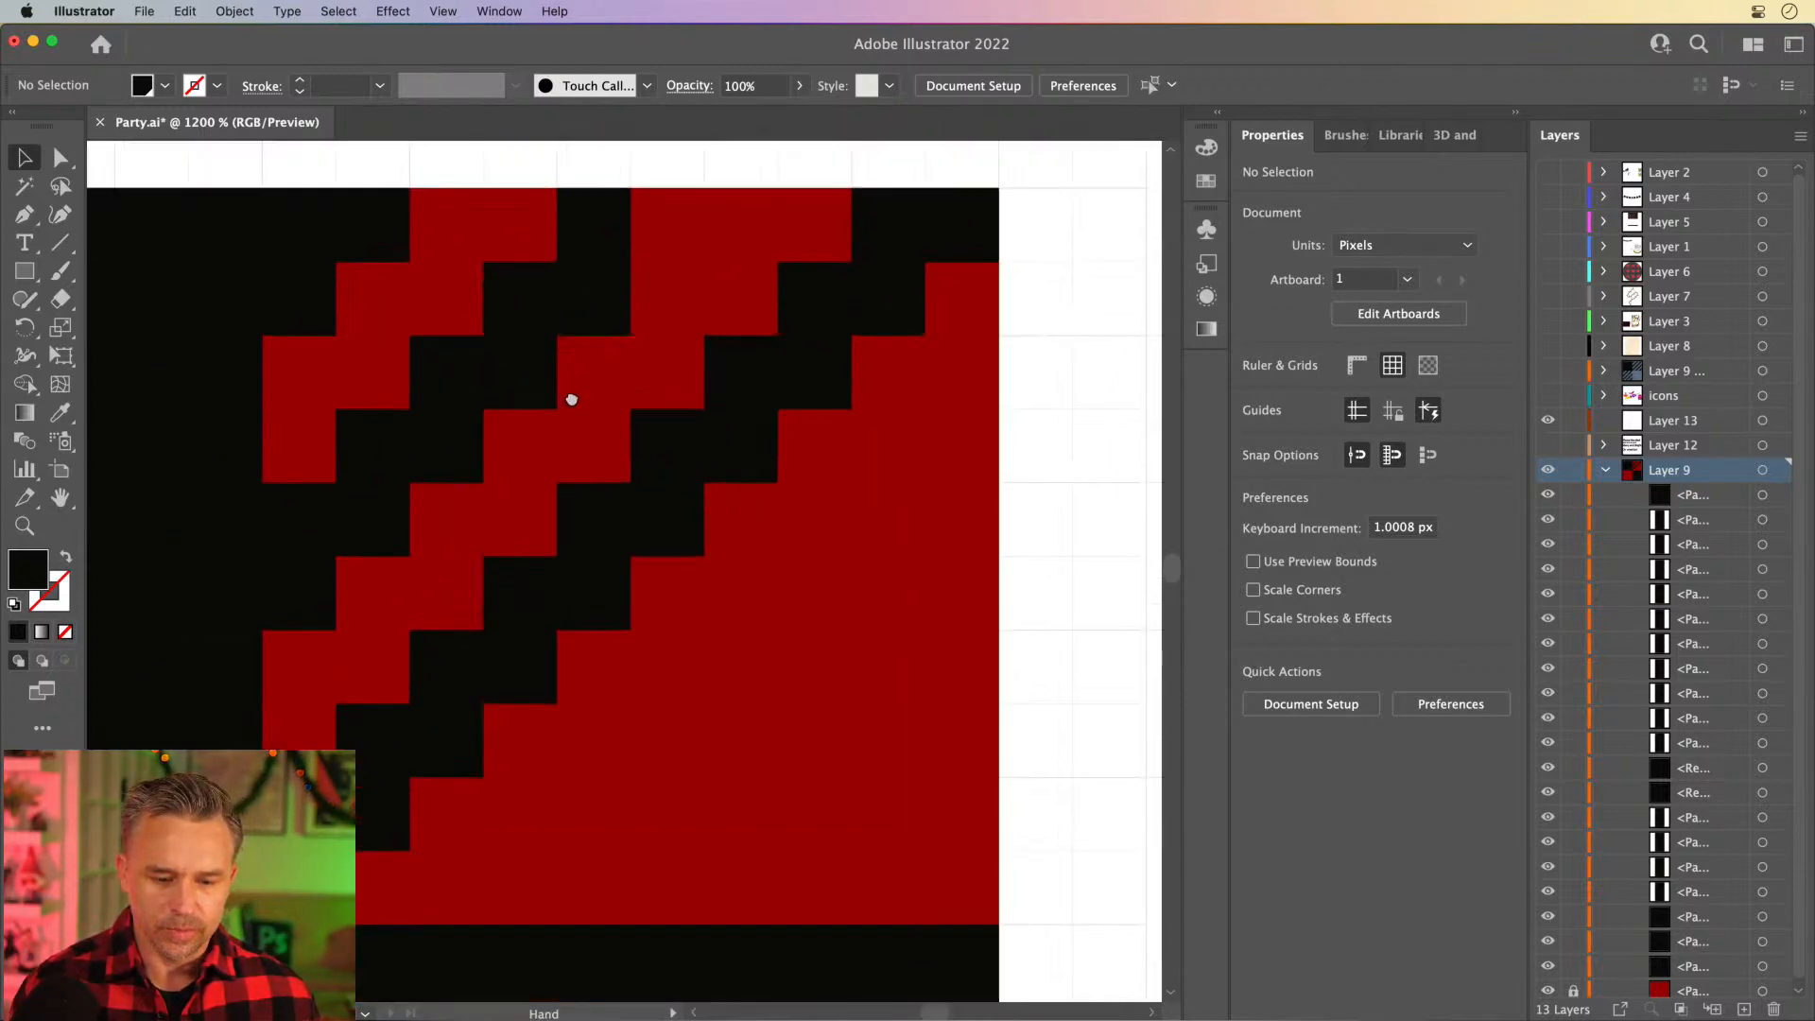
left_click_drag(571, 399, 617, 388)
left_click(361, 856)
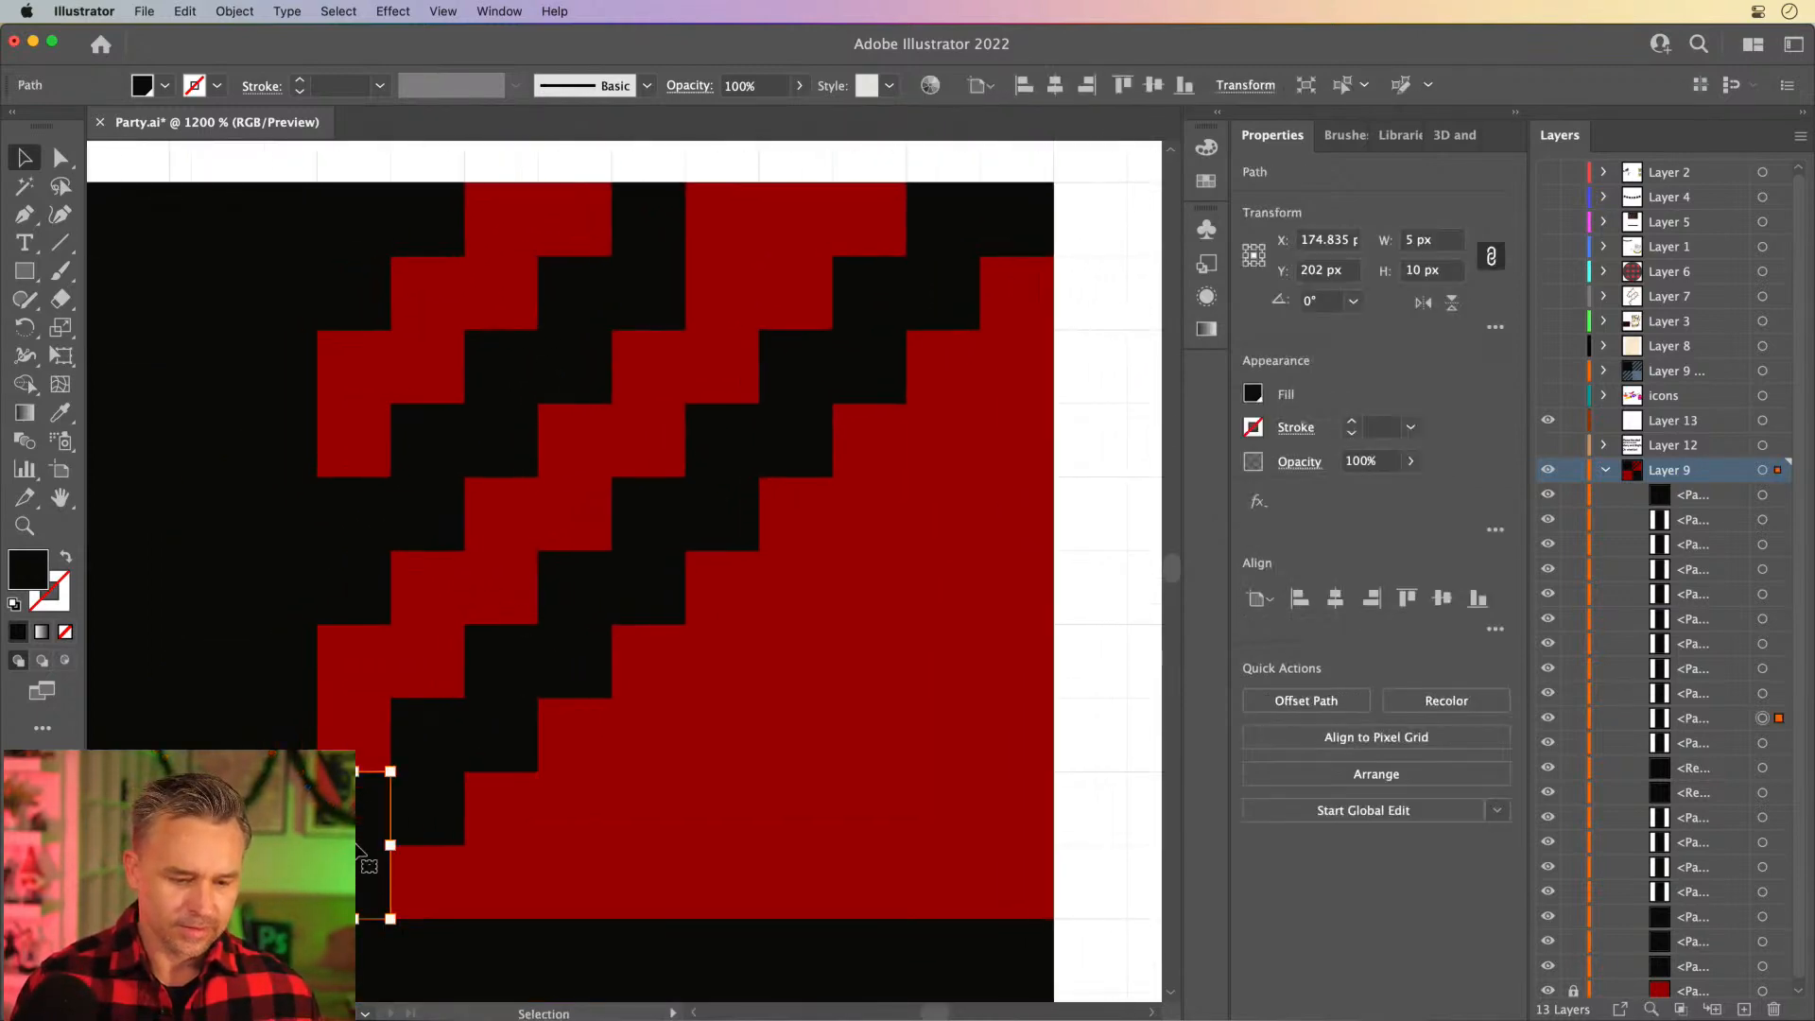
left_click(417, 780, "shift")
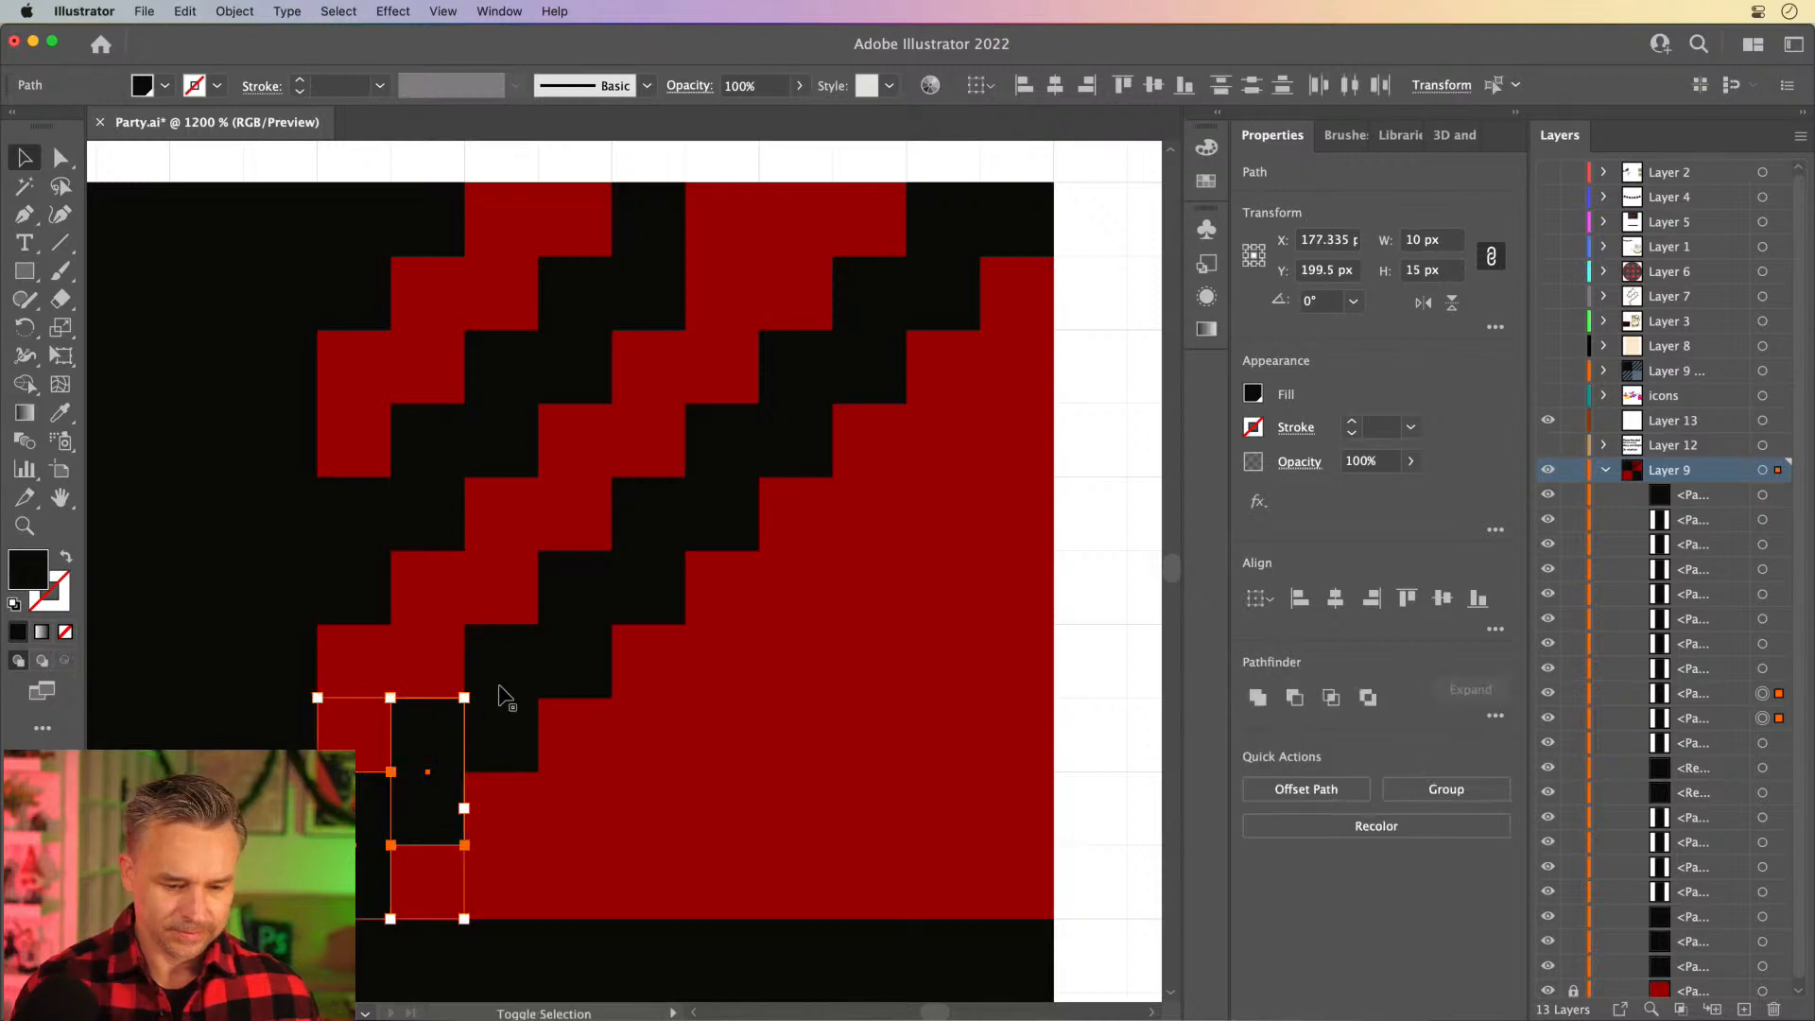
left_click(501, 698, "shift")
left_click(359, 537)
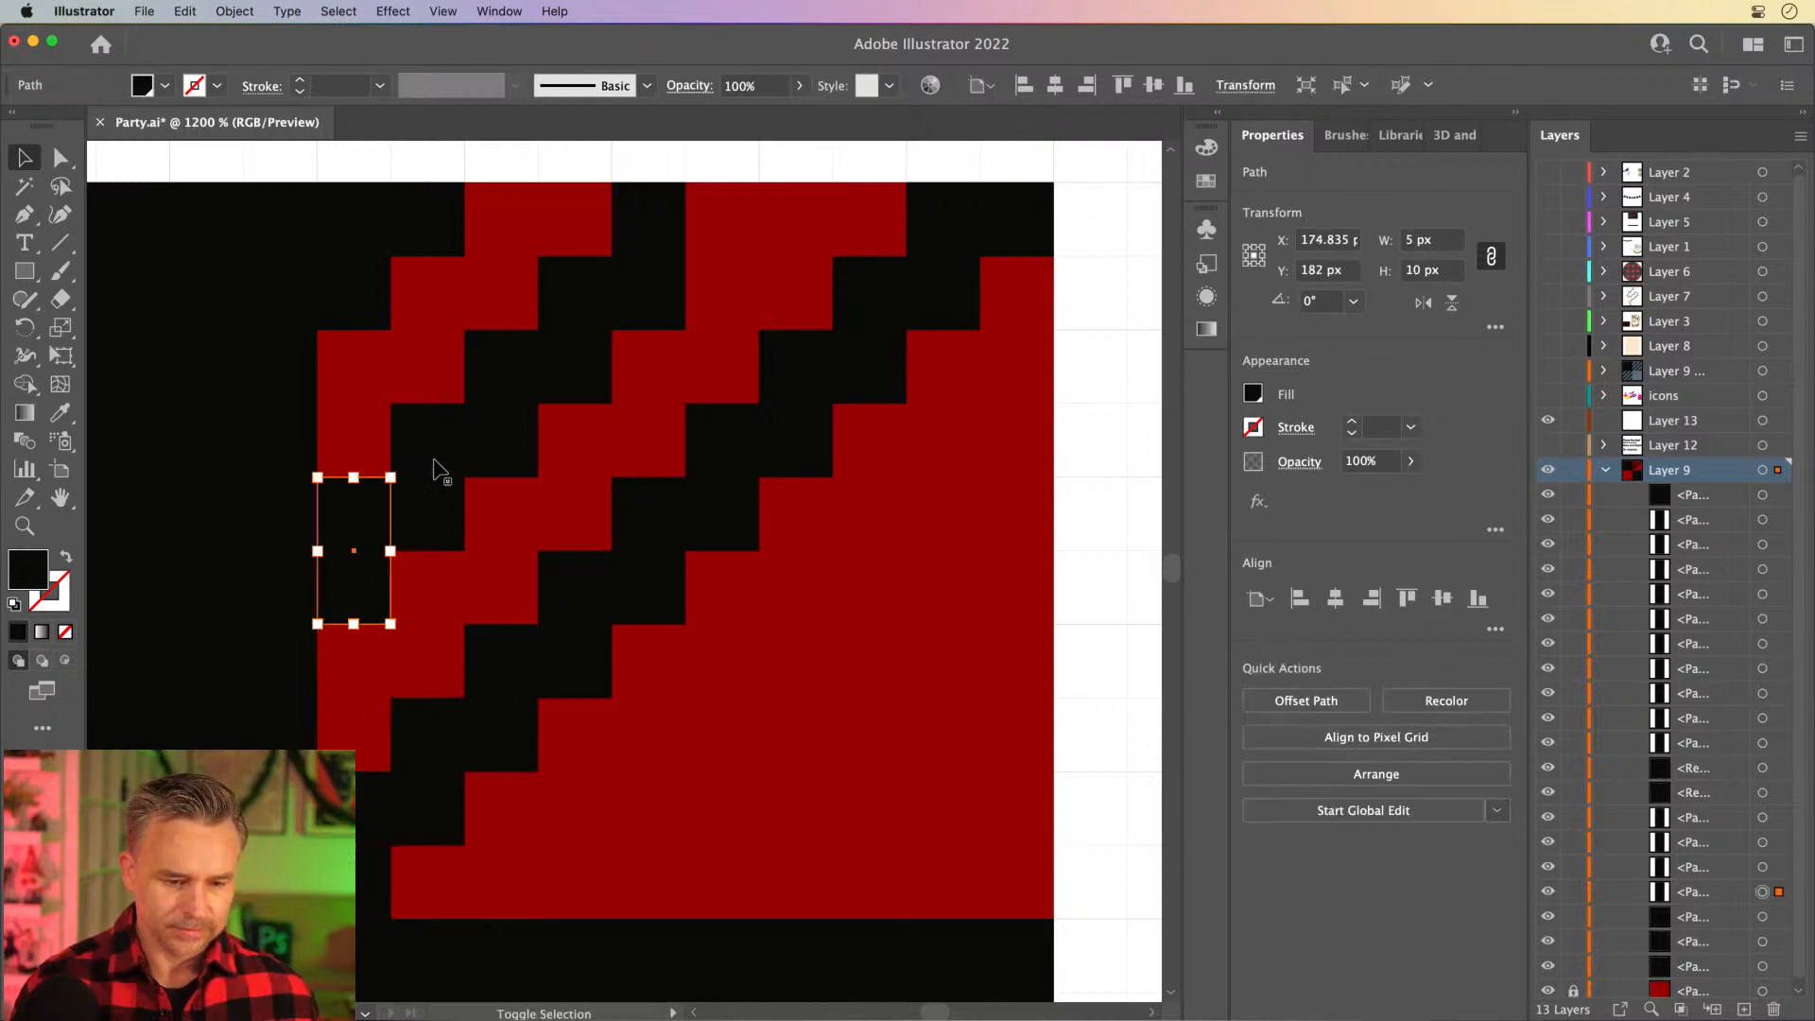
left_click(436, 470, "shift")
left_click(522, 395, "shift")
left_click(579, 354, "shift")
left_click(632, 288, "shift")
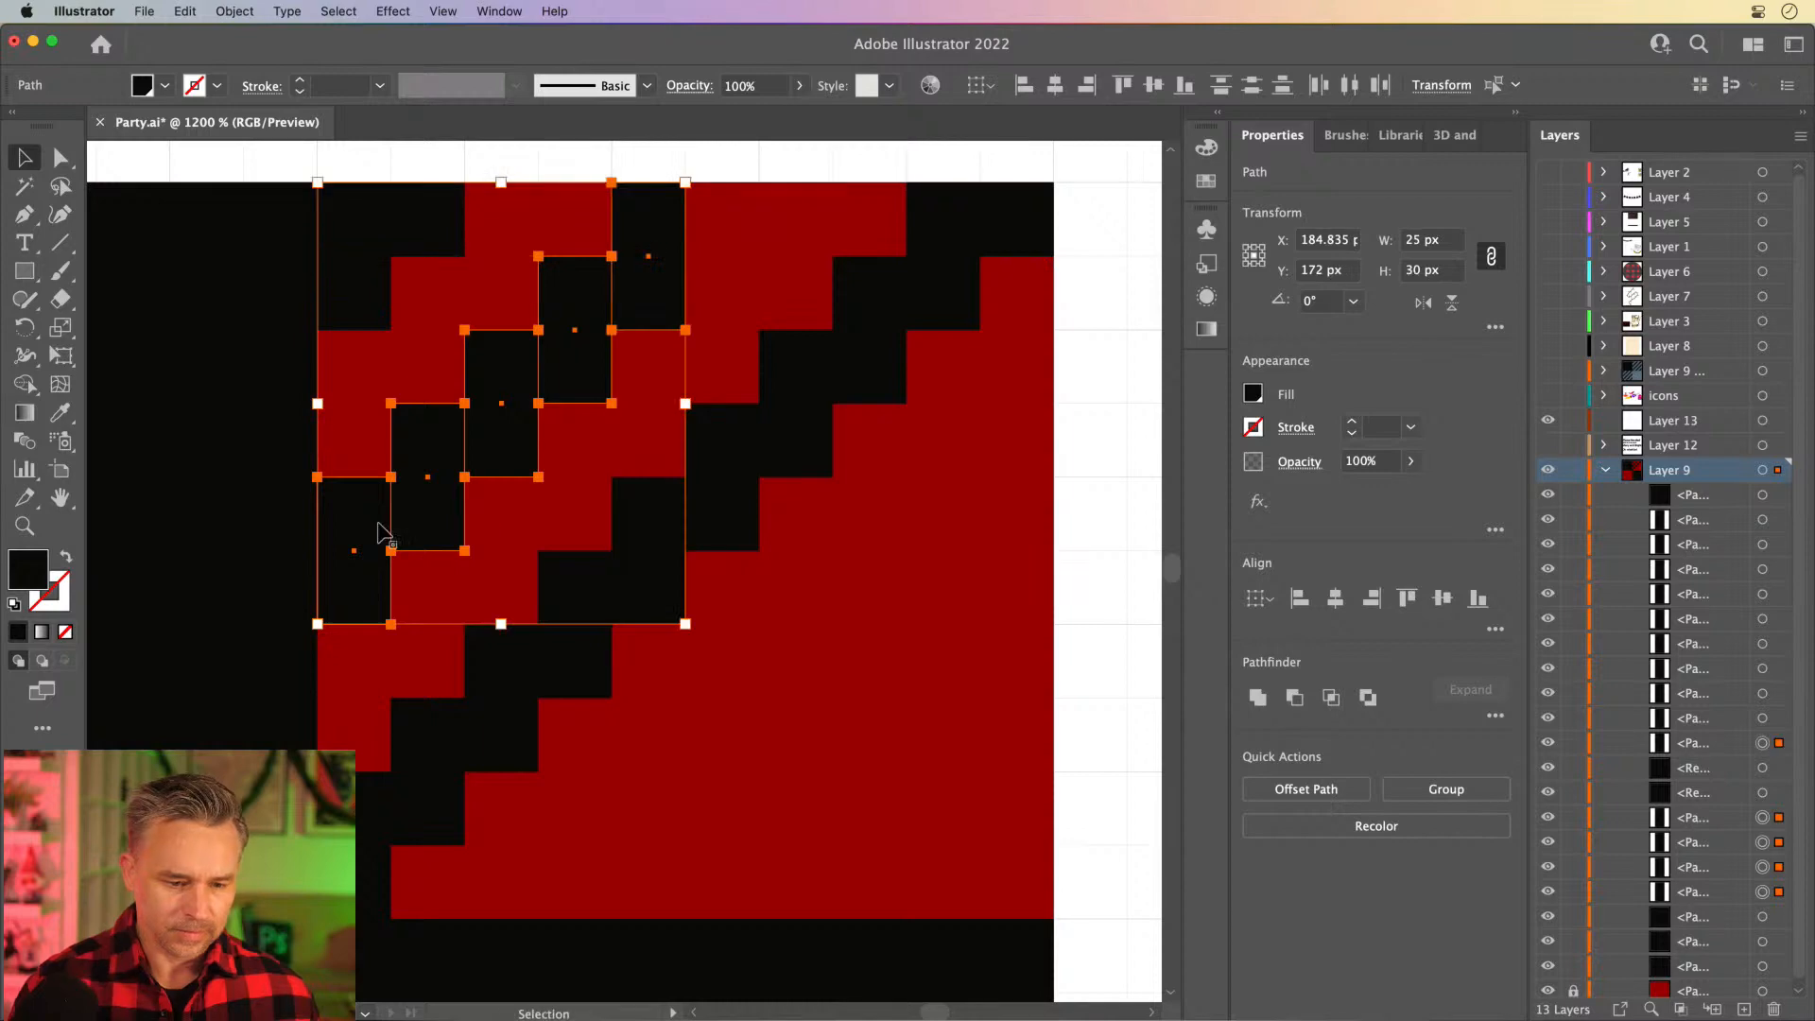
left_click_drag(357, 526, 719, 766)
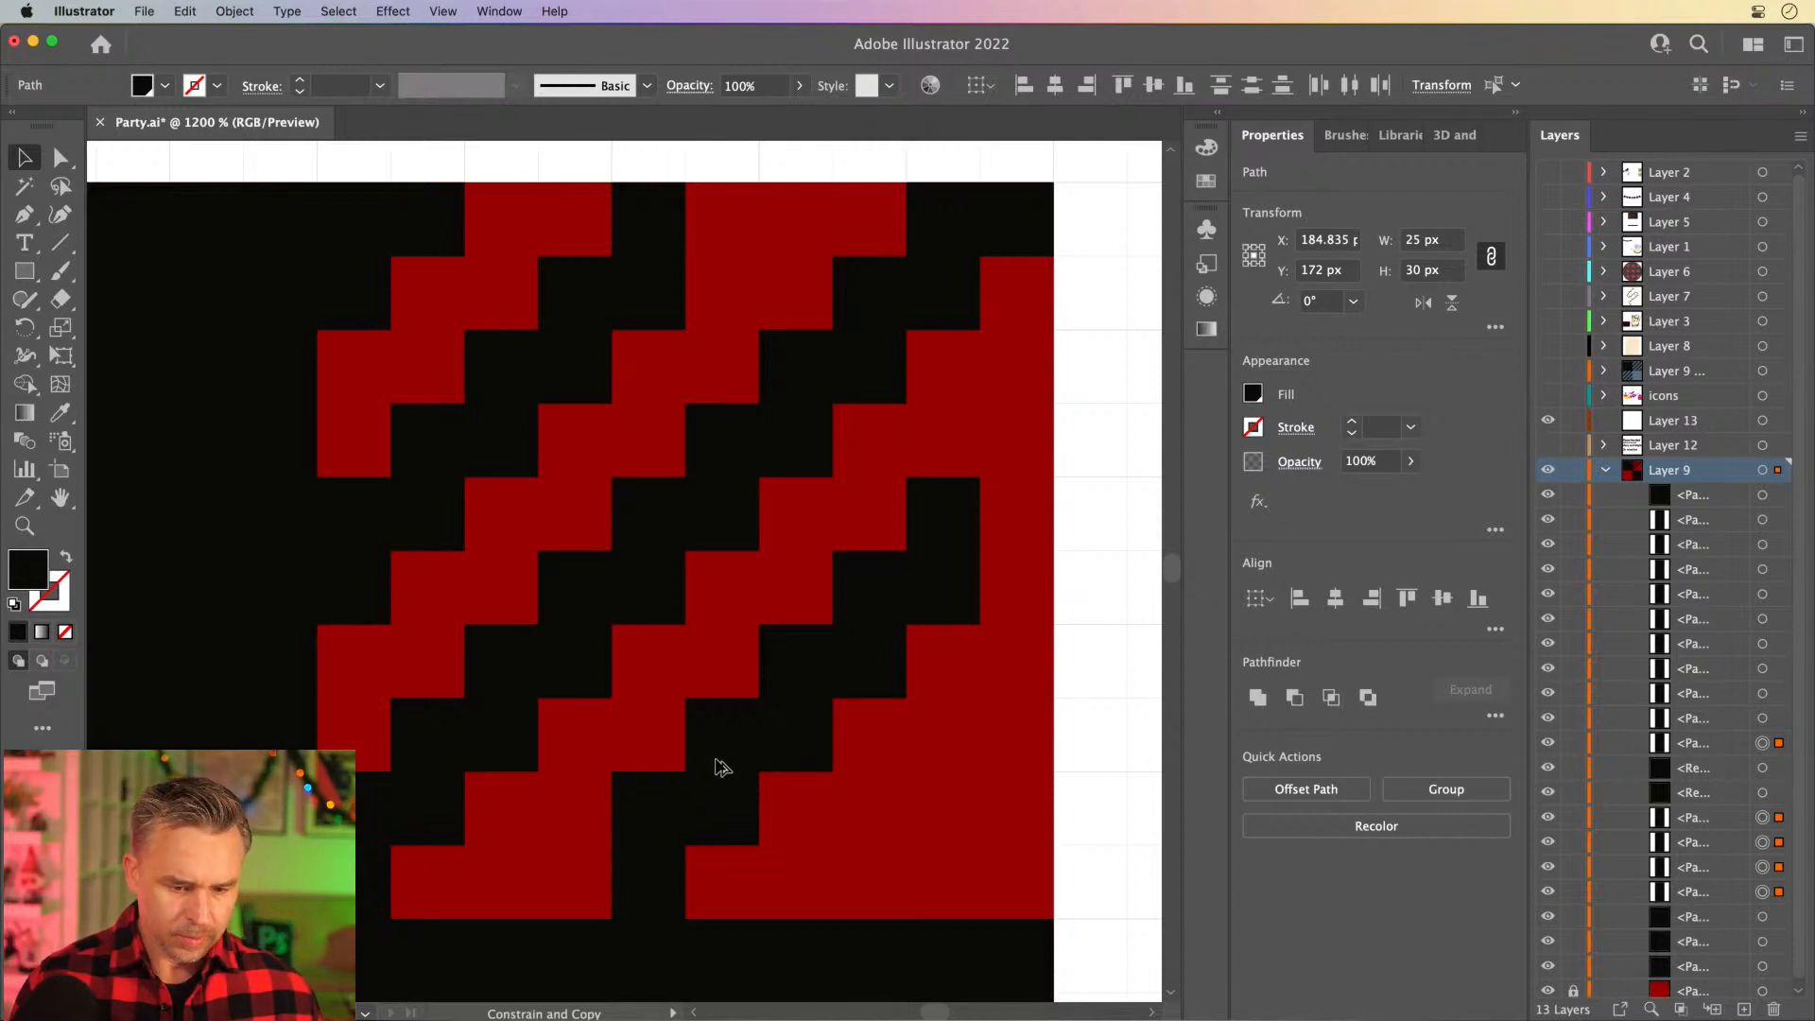
left_click_drag(721, 768, 715, 764)
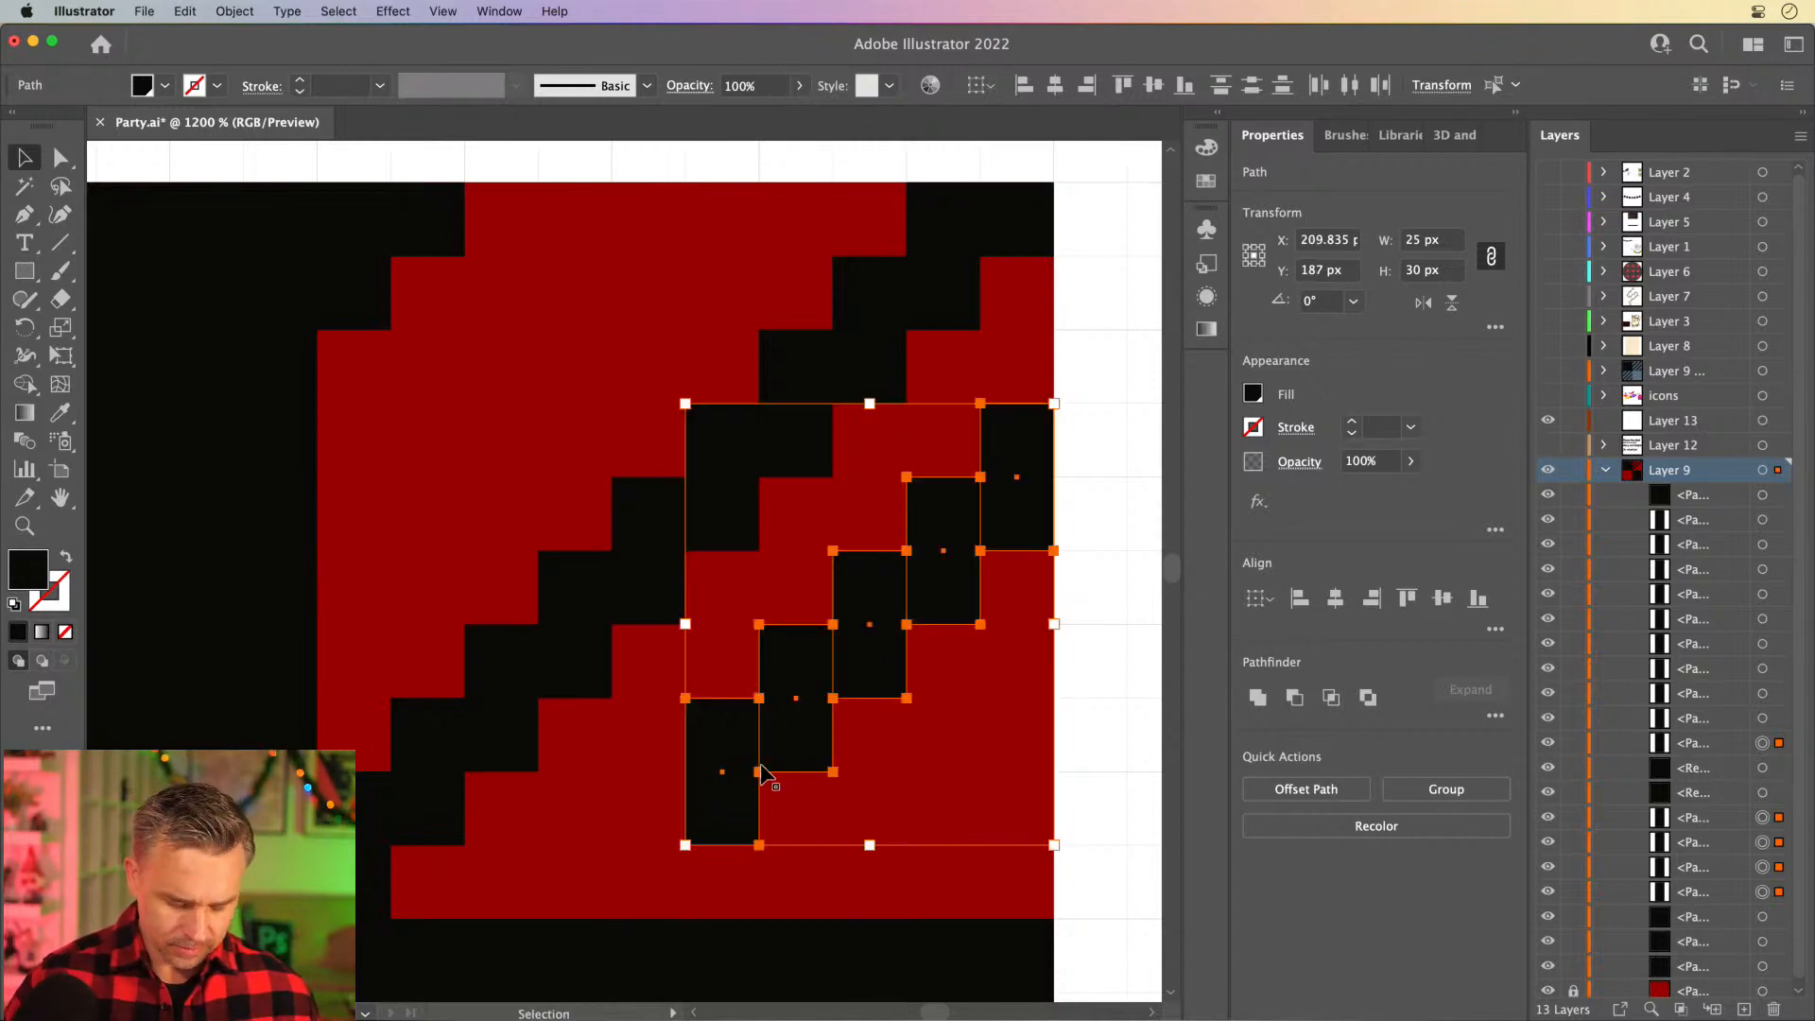
key("super+z")
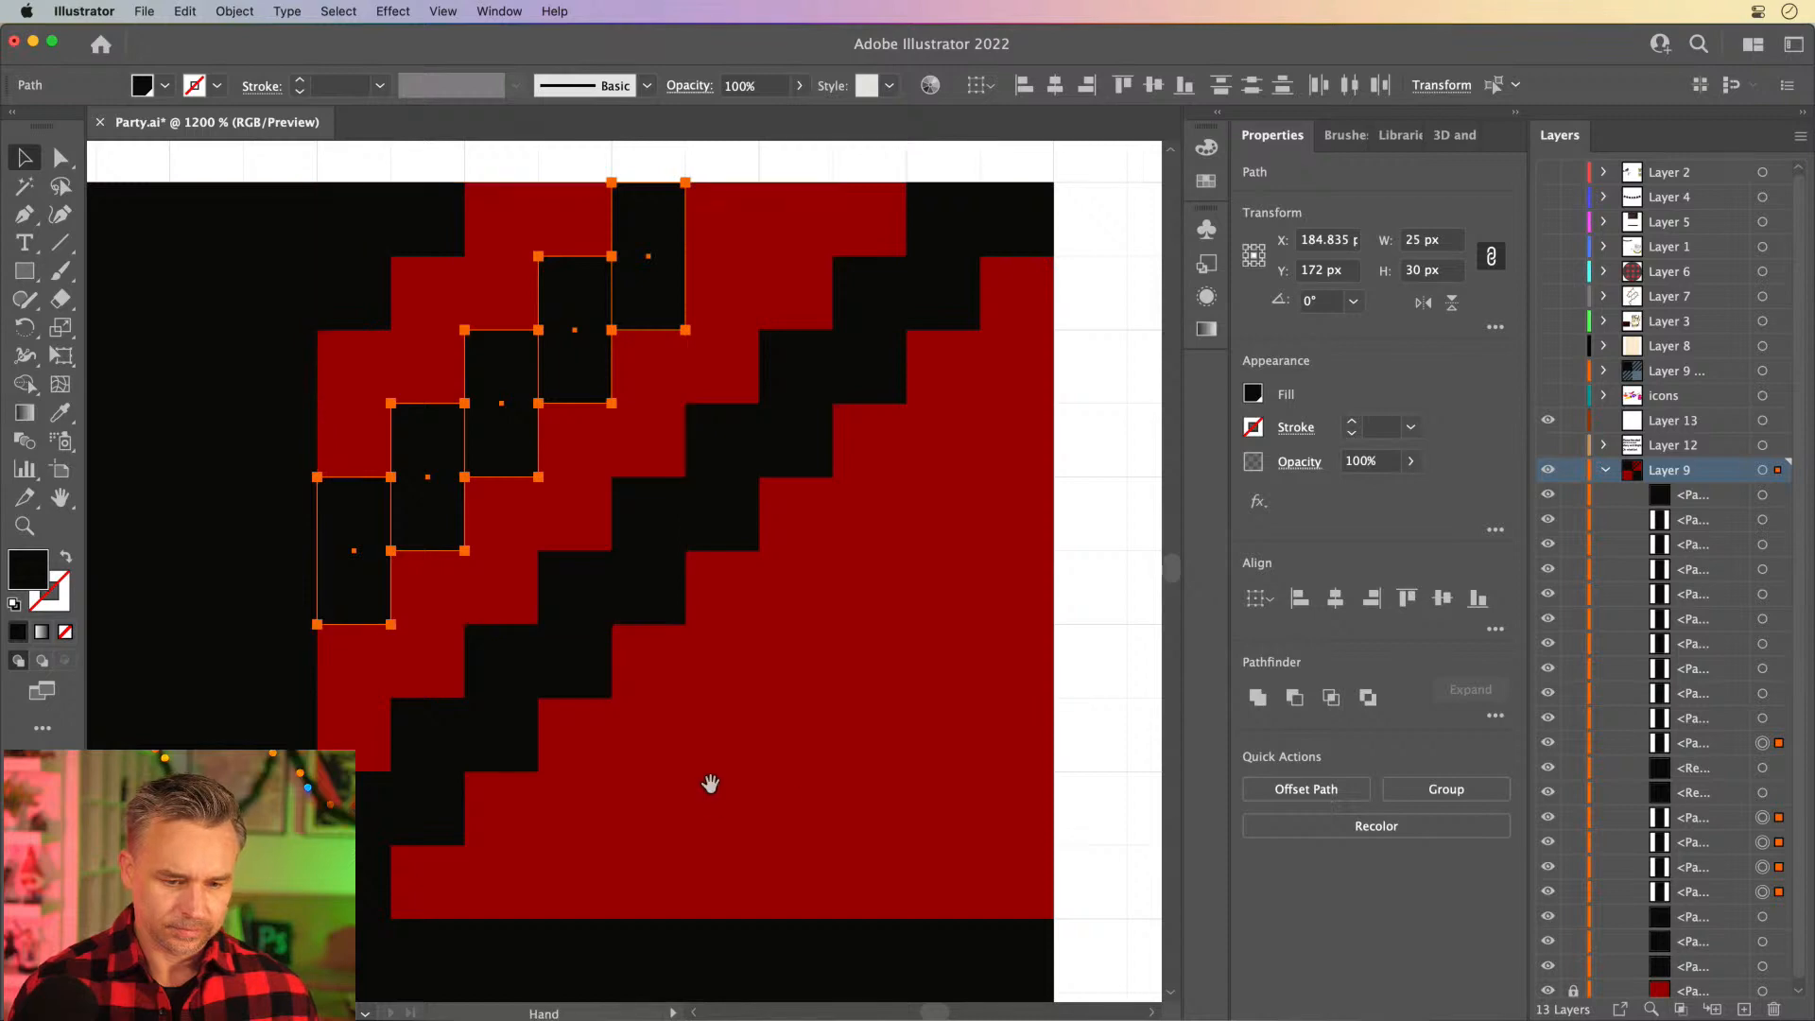
left_click_drag(711, 785, 735, 771)
left_click(843, 778)
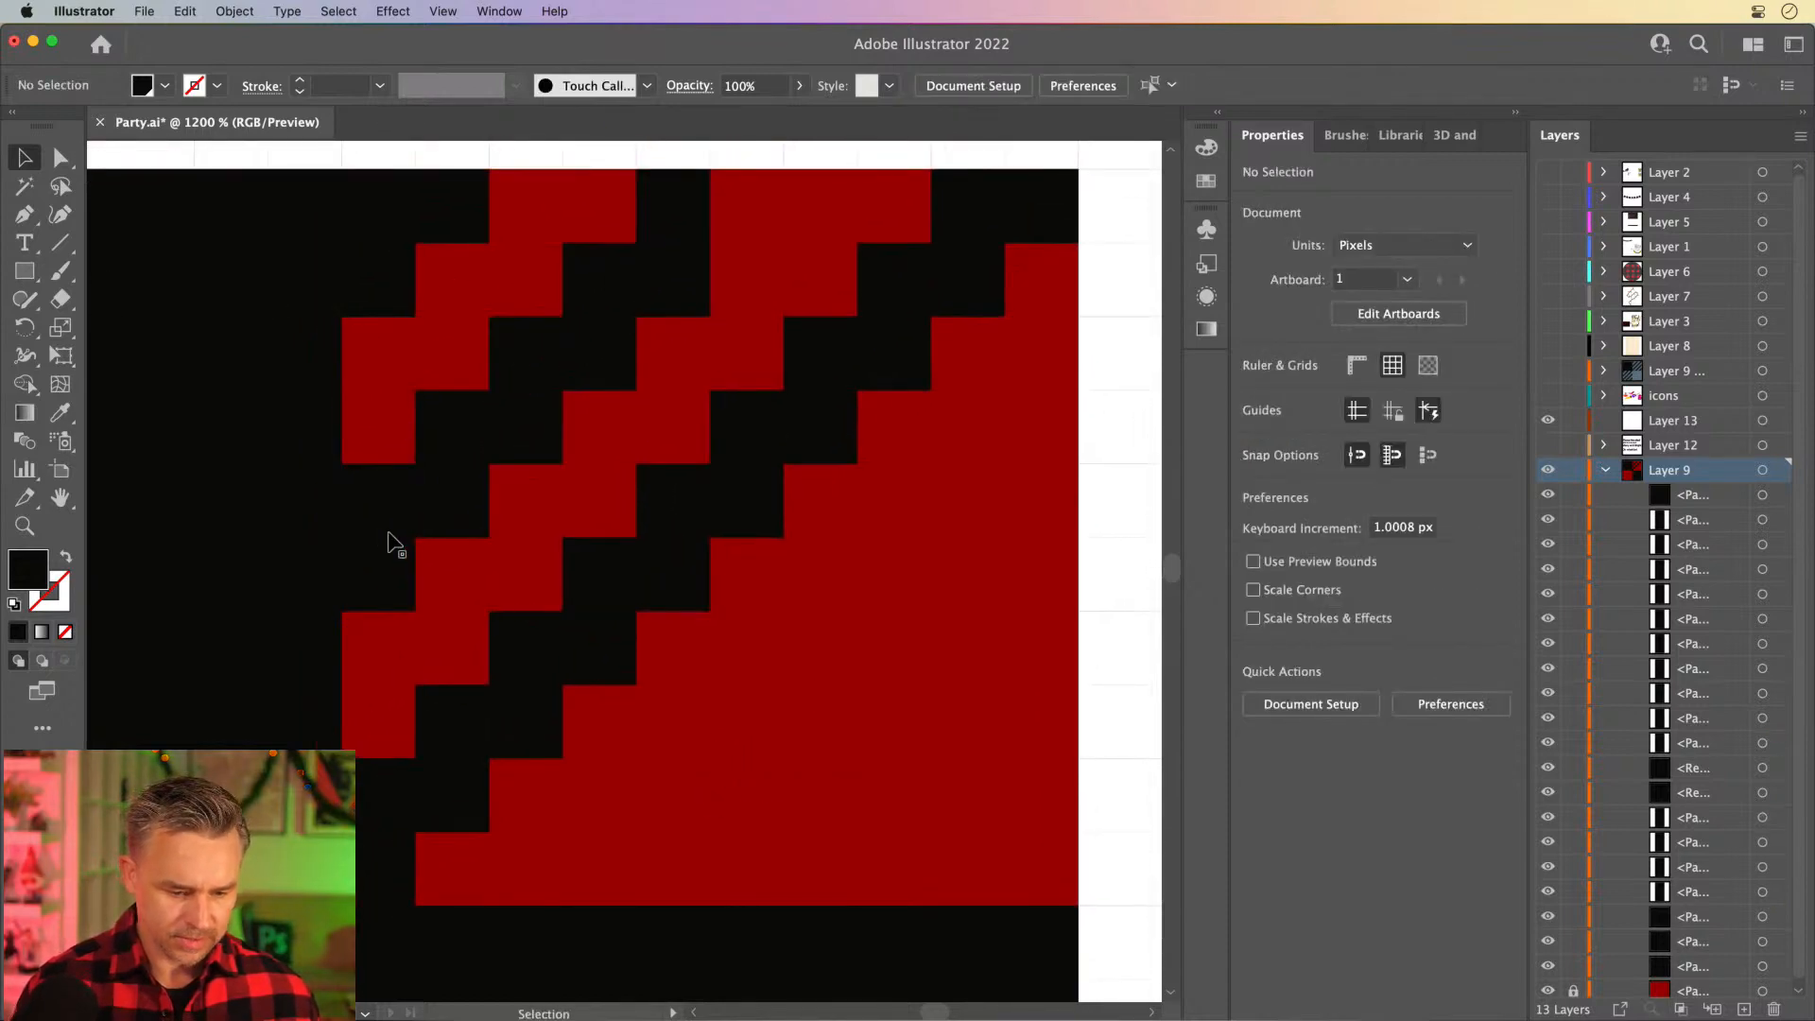
- Hide the black square covering the lower-right quarter of the tile
scroll(395, 546, "down", 5)
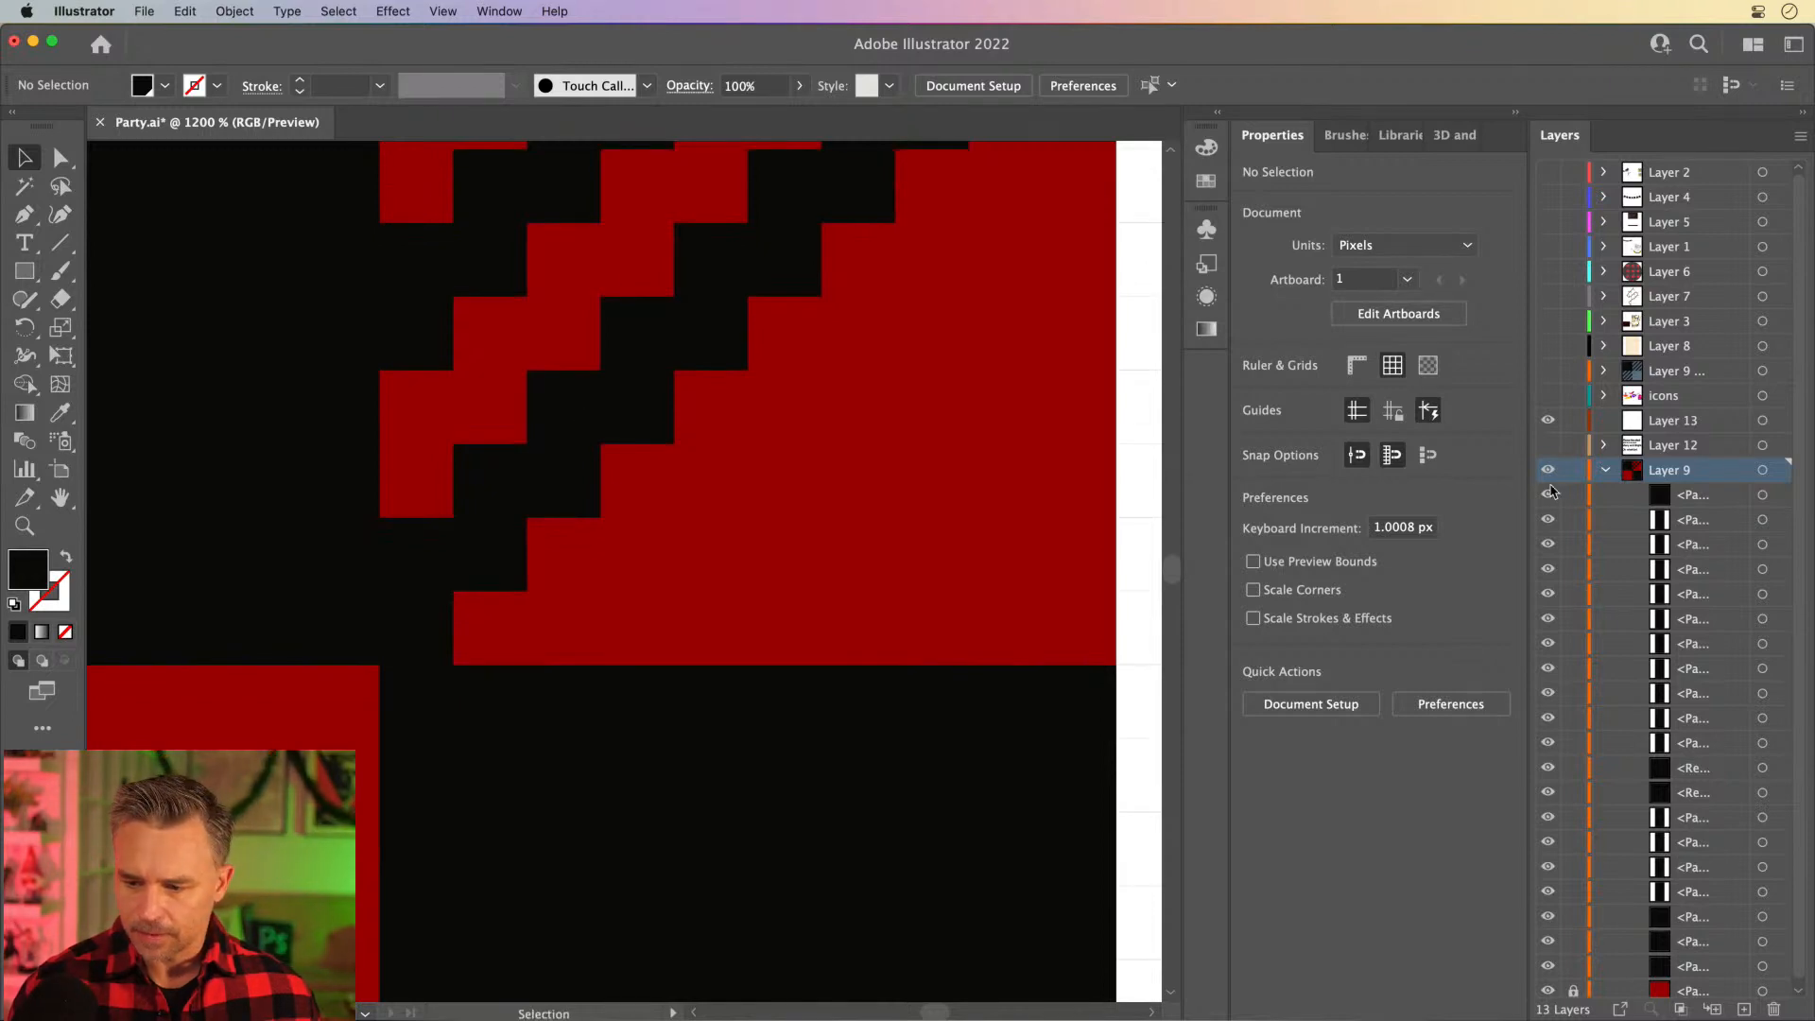
left_click(737, 811)
left_click(1549, 769)
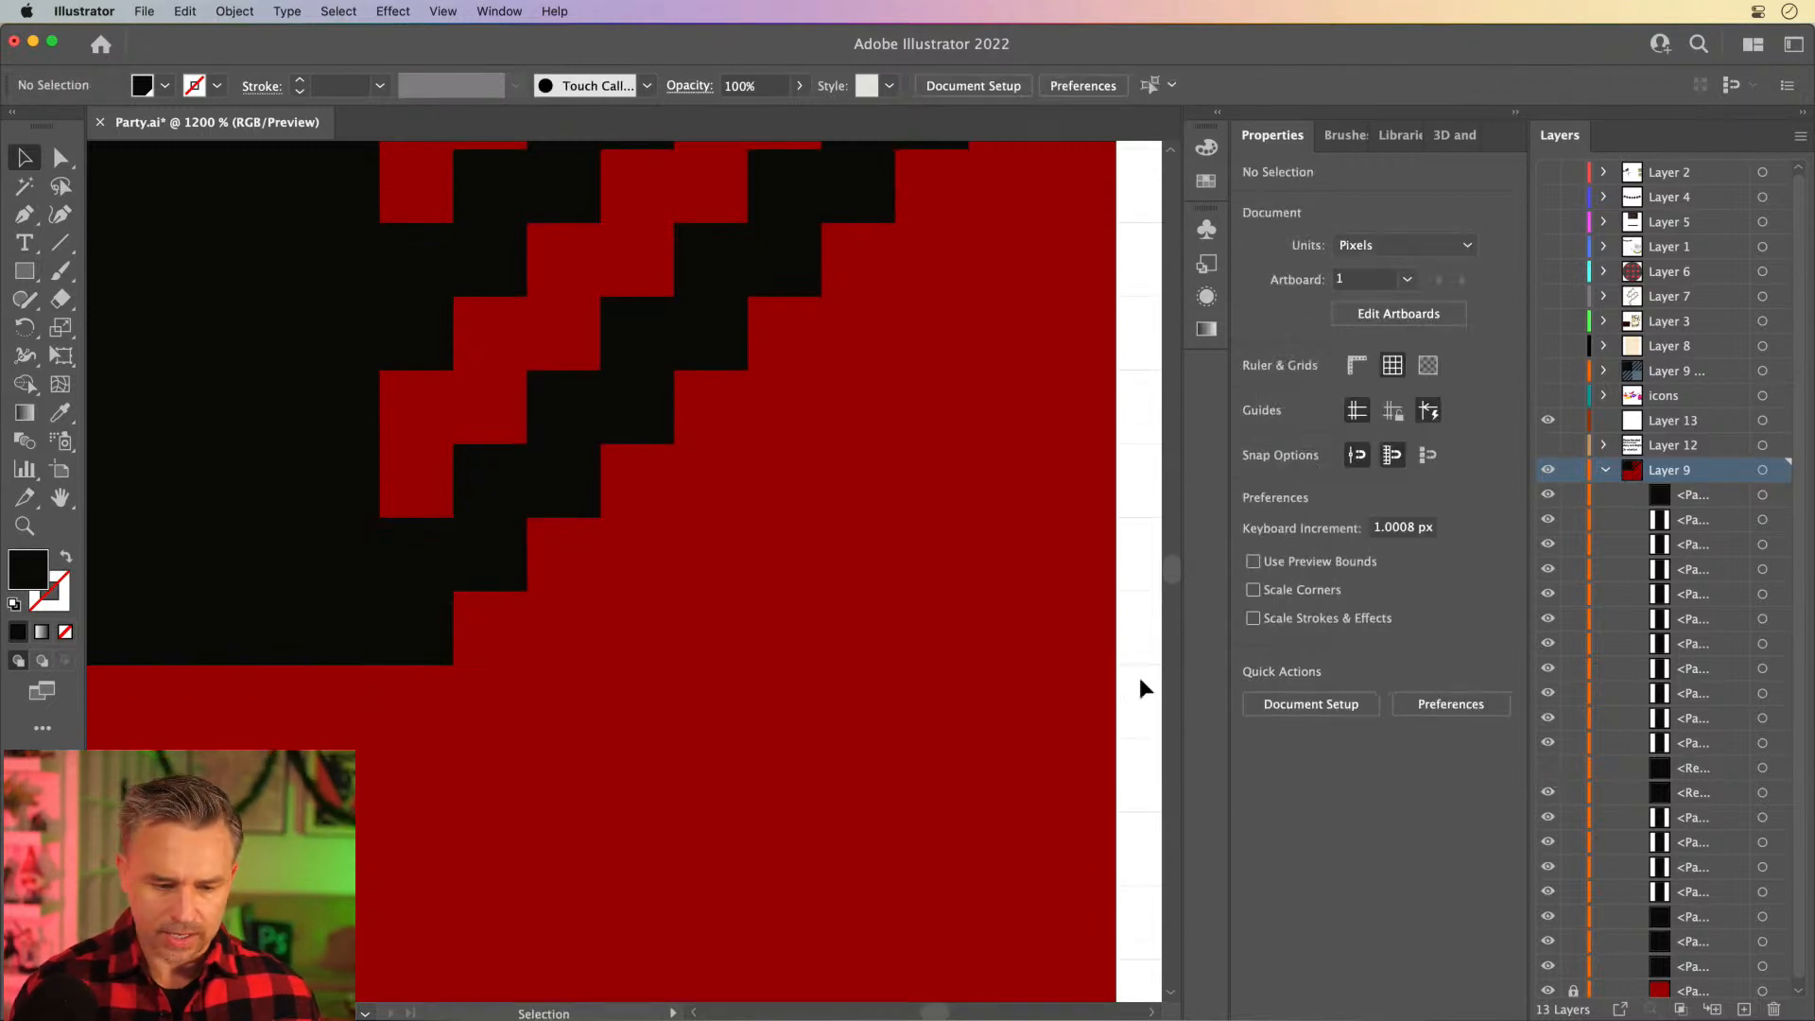
- Select all ten blocks of the long diagonal staircase and duplicate them straight down by 20 px
left_click(429, 602)
left_click_drag(701, 601, 720, 632)
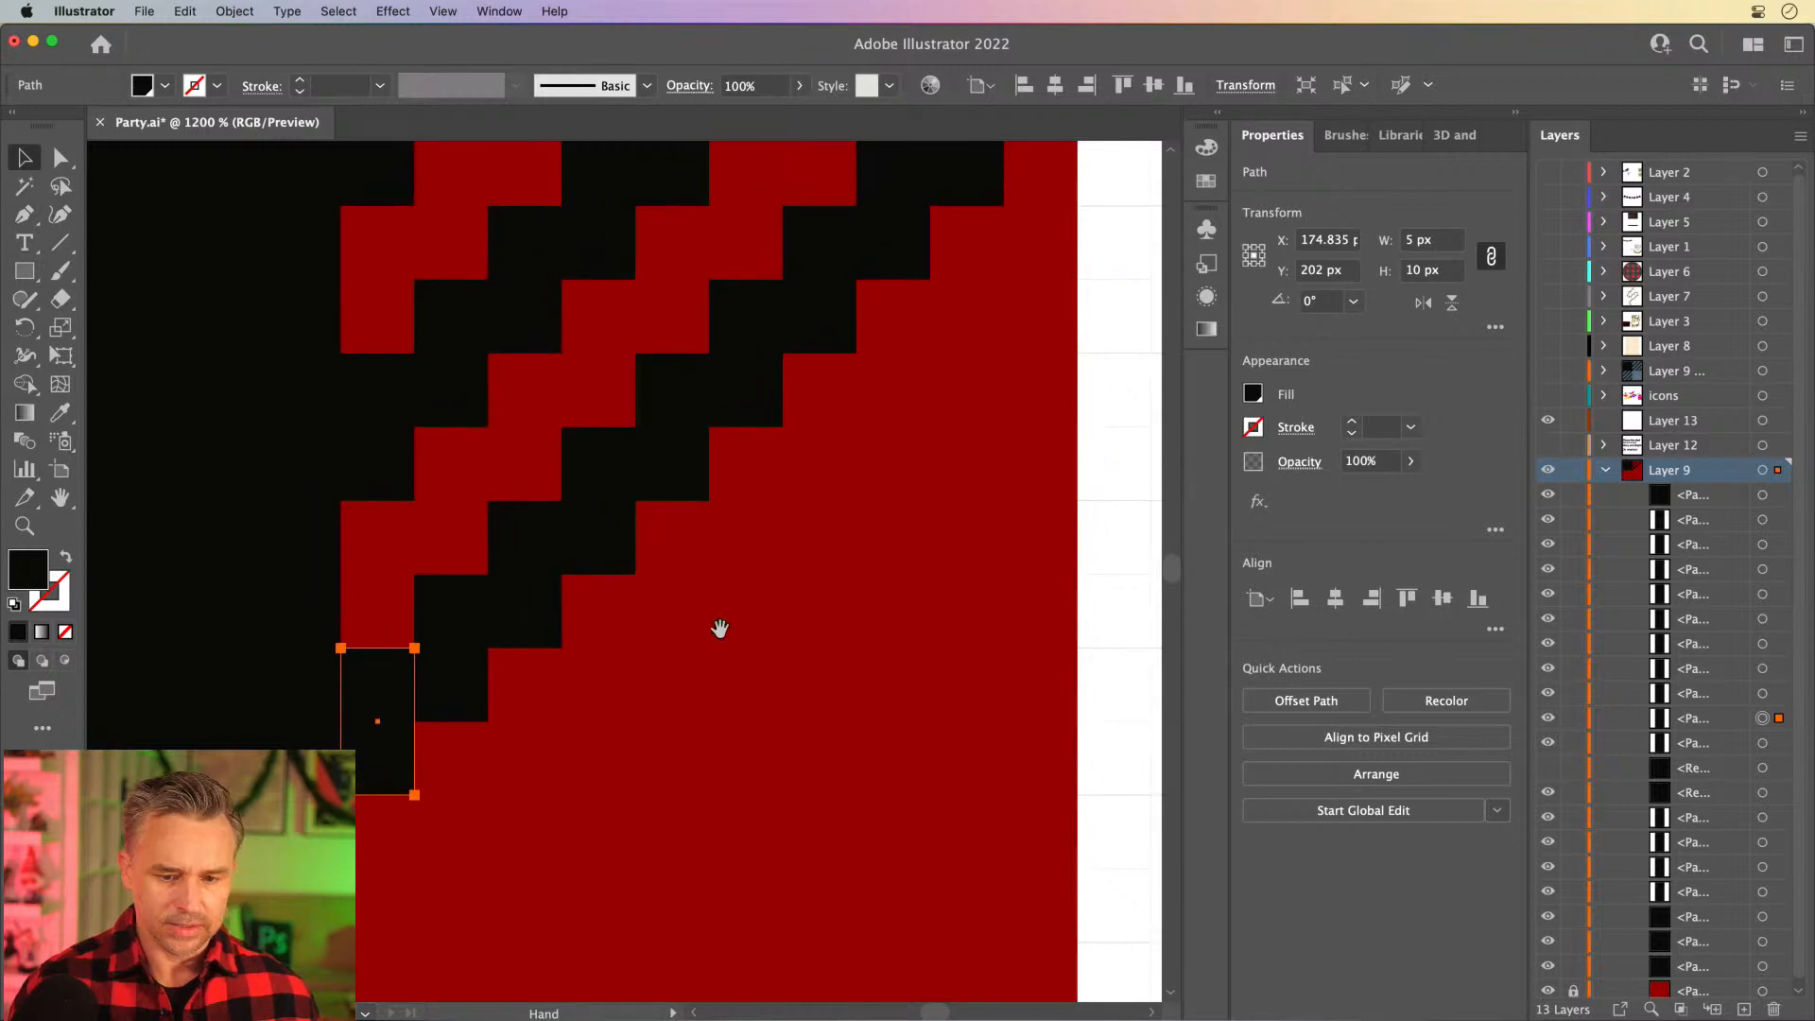
key("super+minus")
left_click_drag(771, 539, 701, 609)
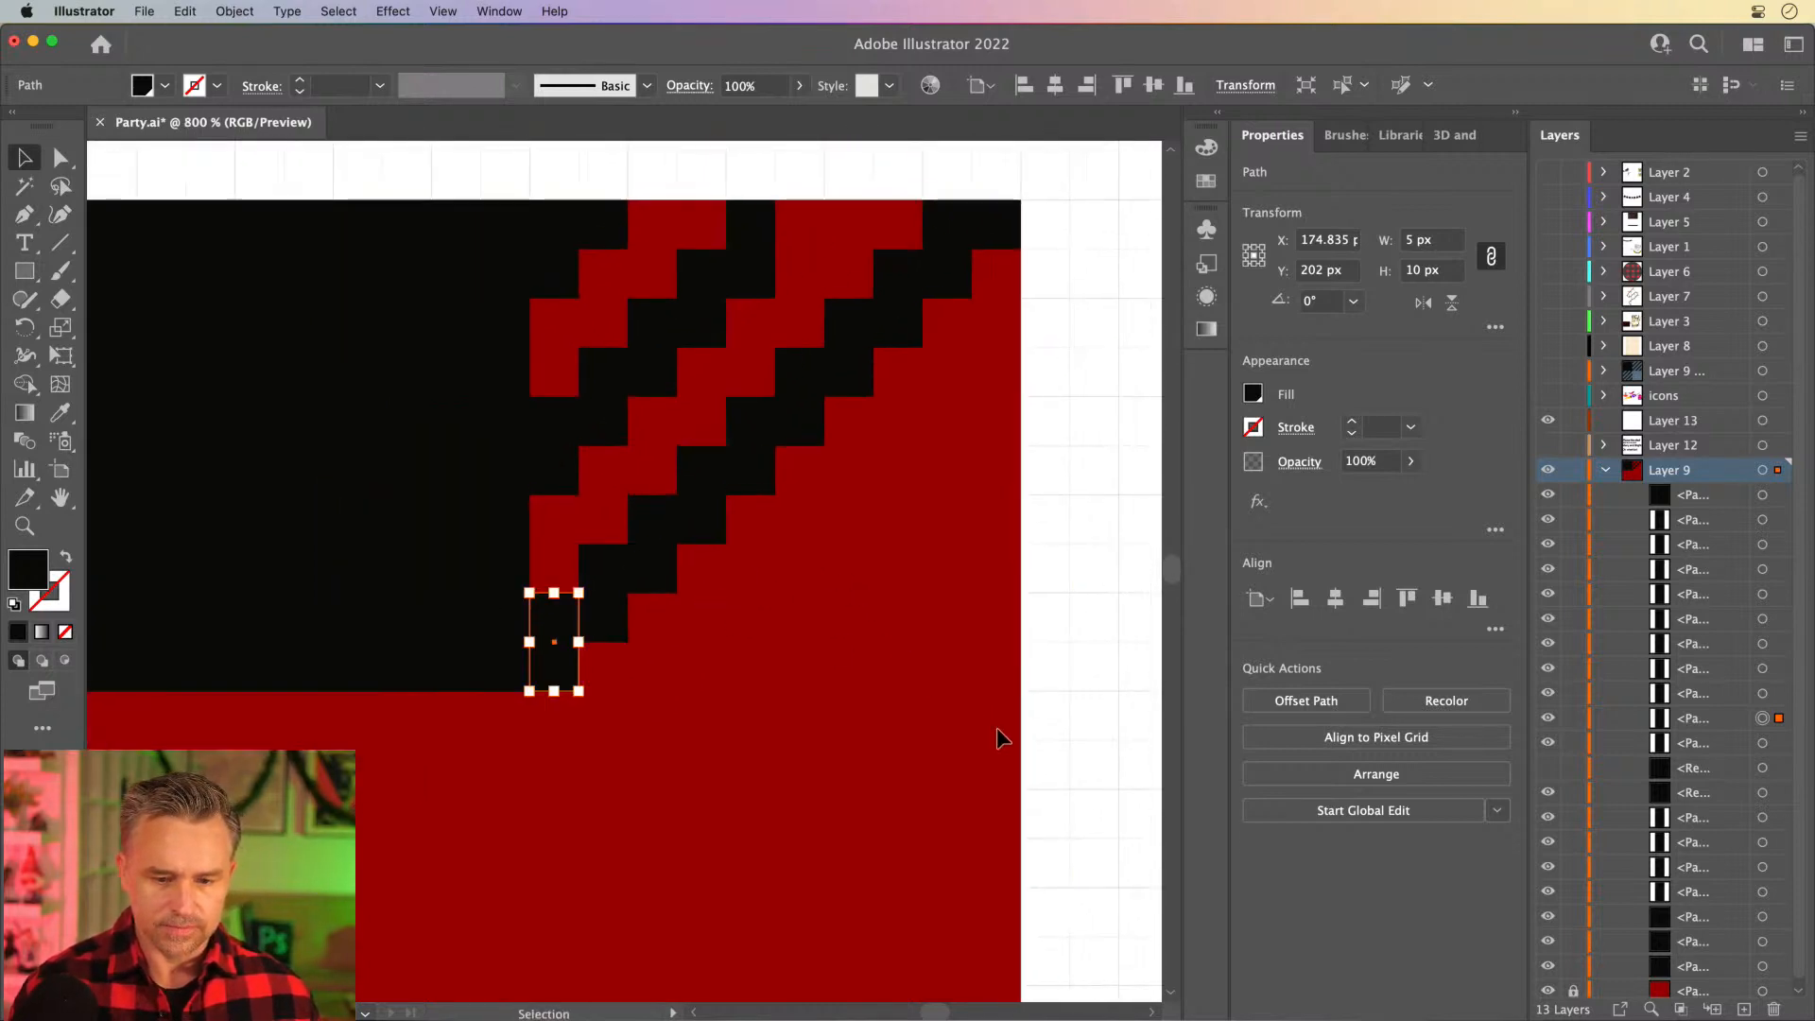
left_click_drag(1094, 738, 564, 524)
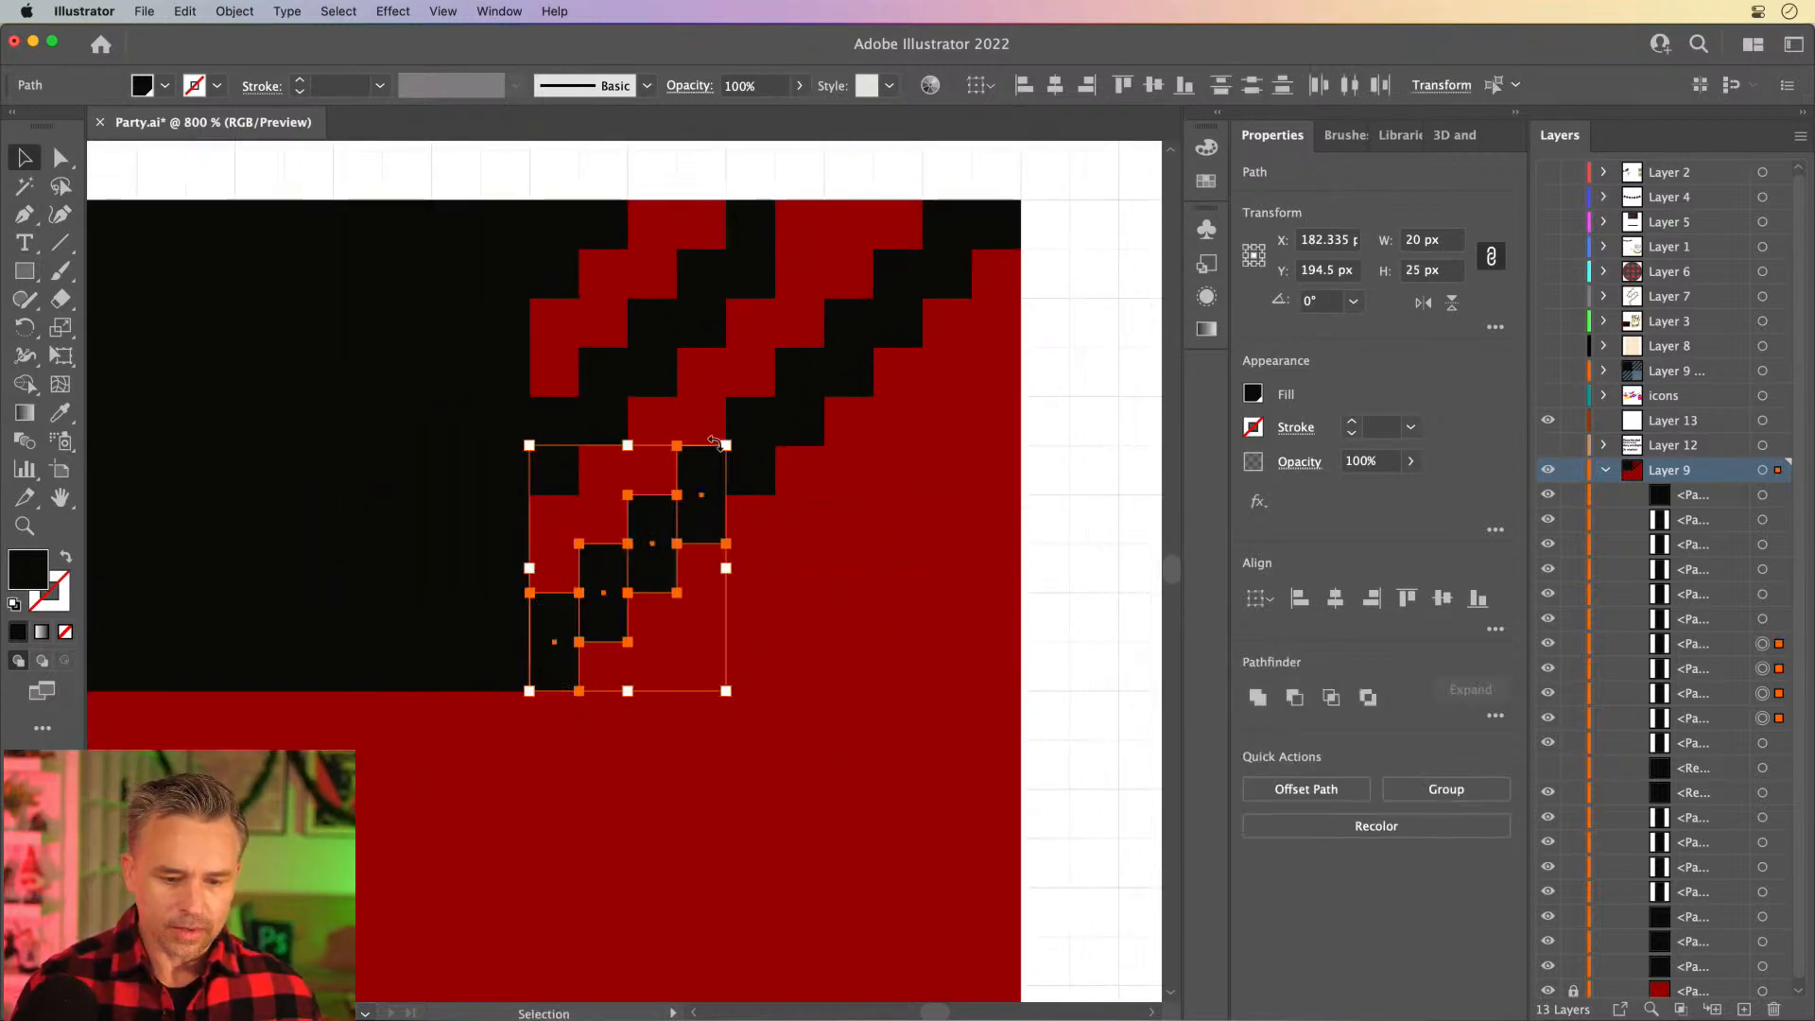
left_click_drag(979, 486, 753, 370)
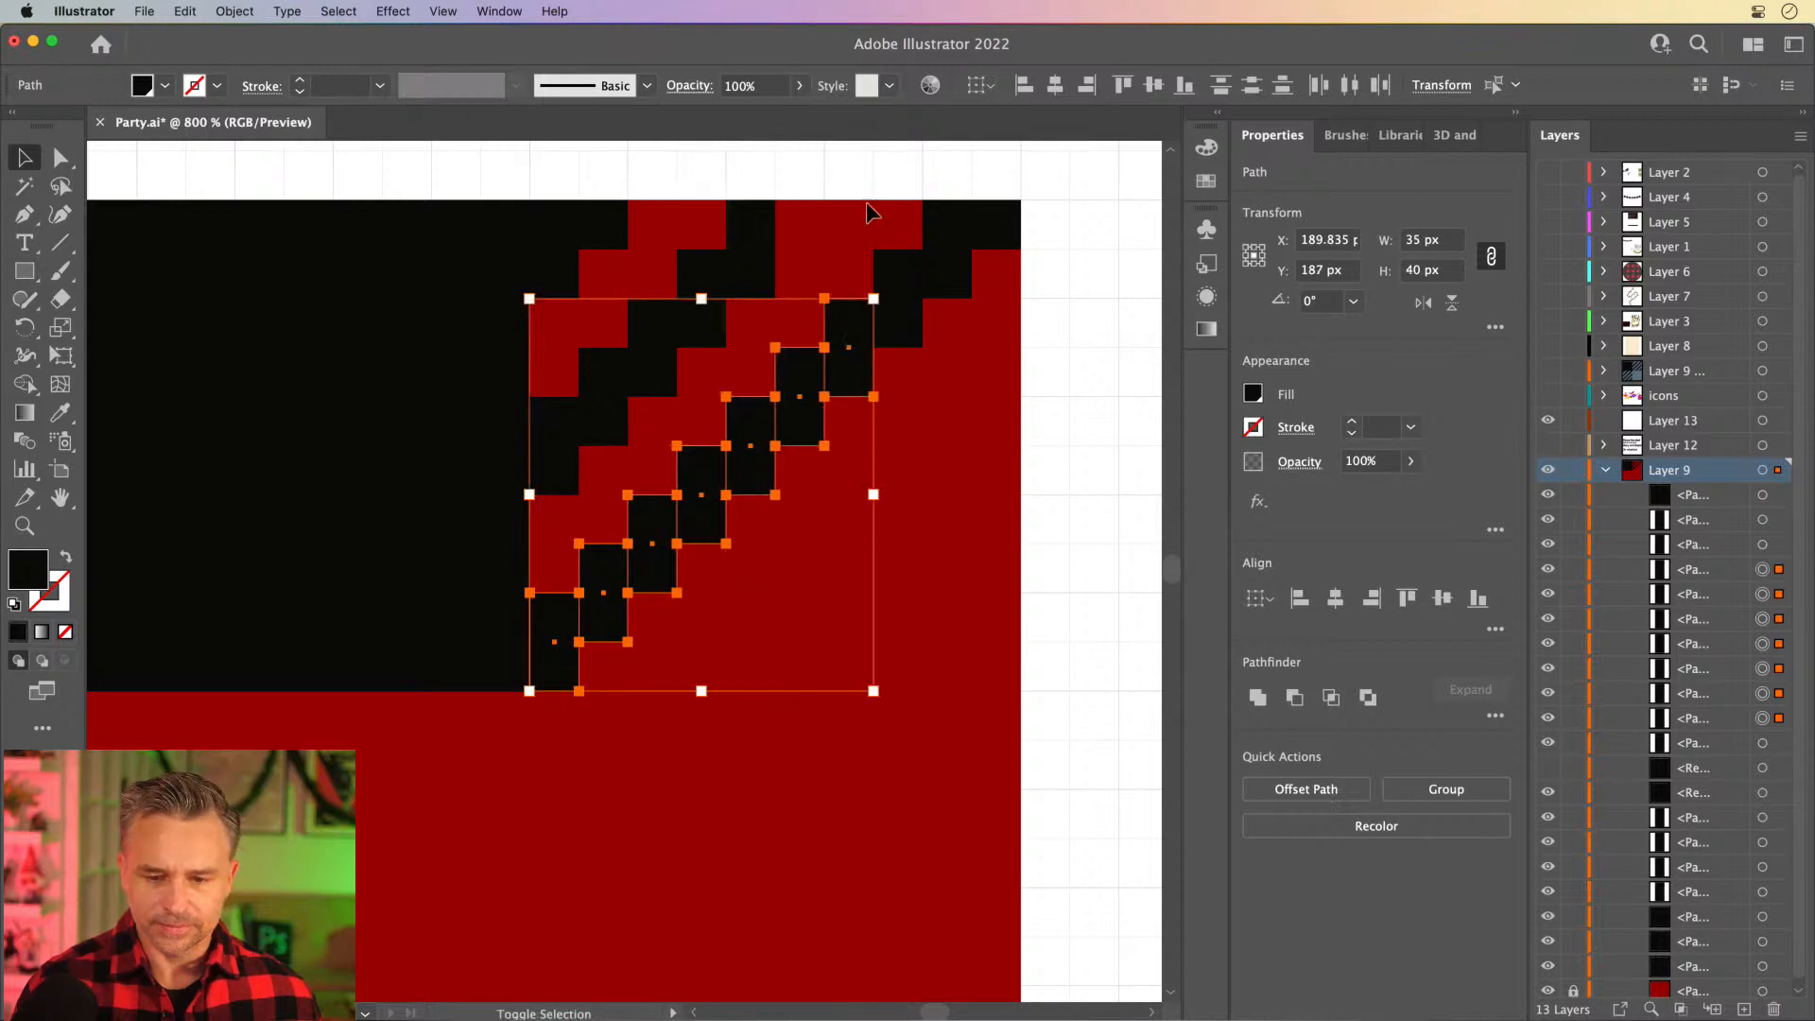
left_click_drag(914, 189, 997, 333)
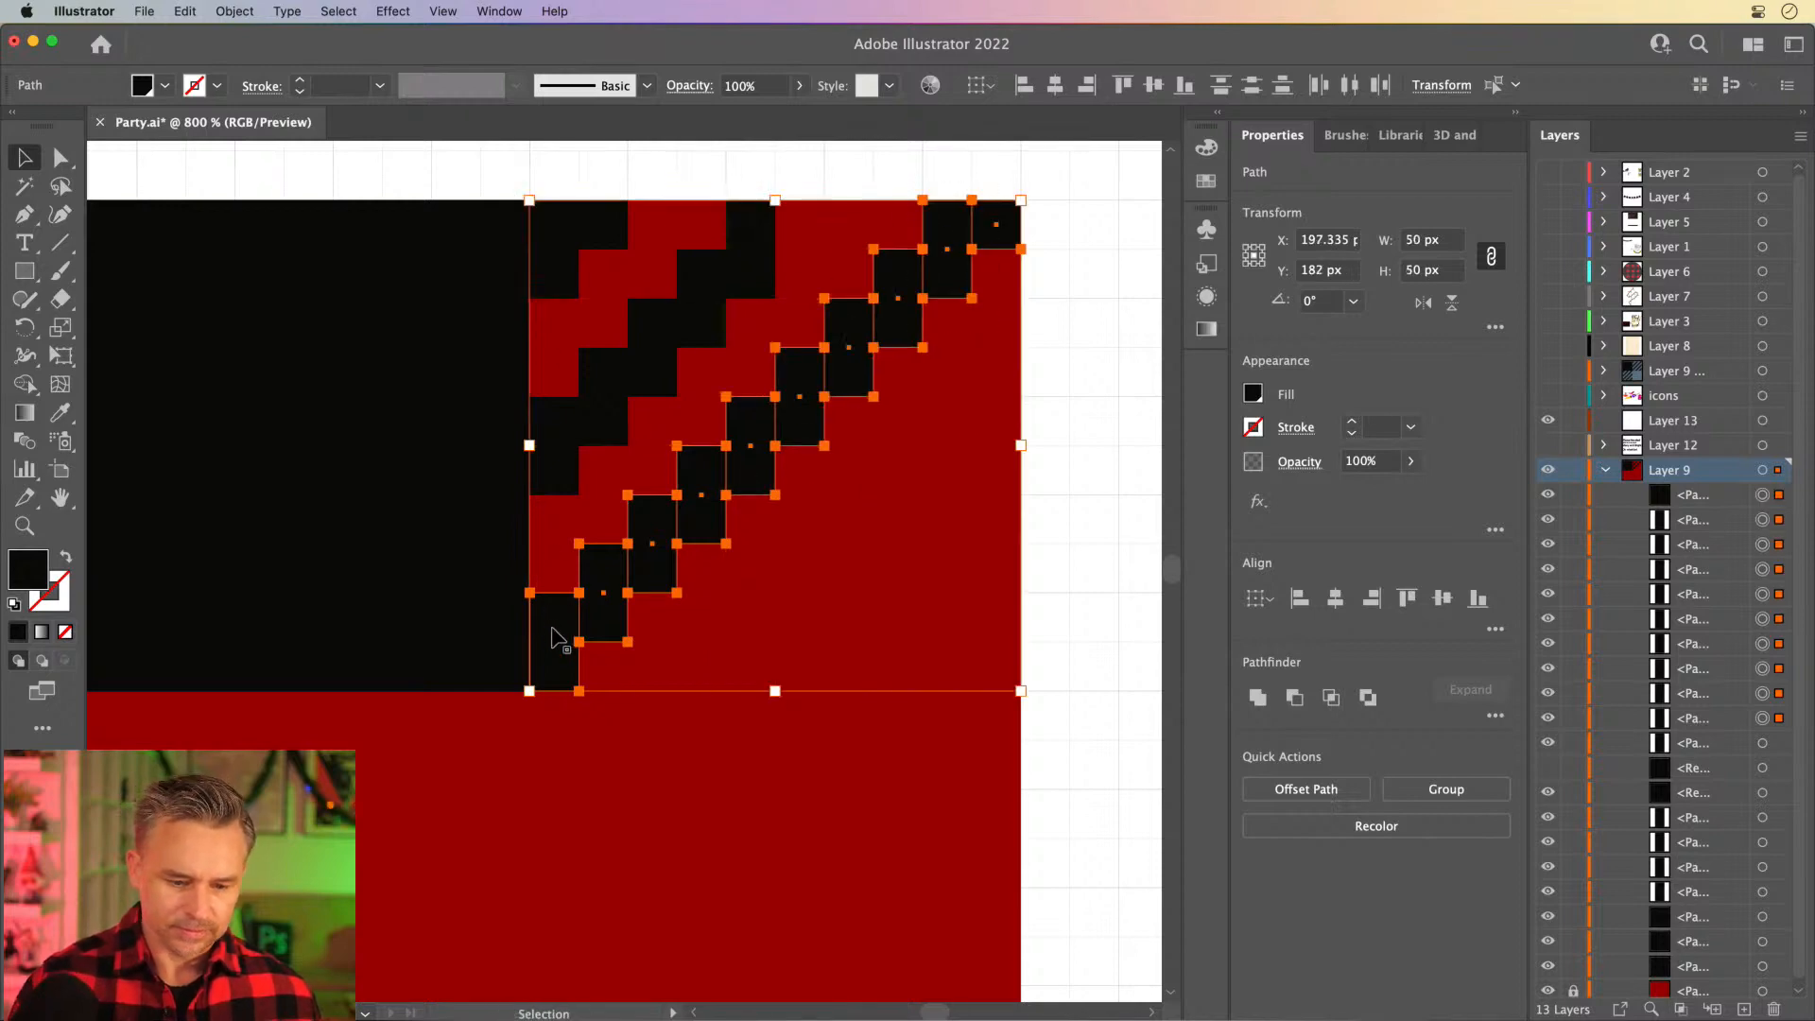
left_click_drag(555, 633, 561, 821)
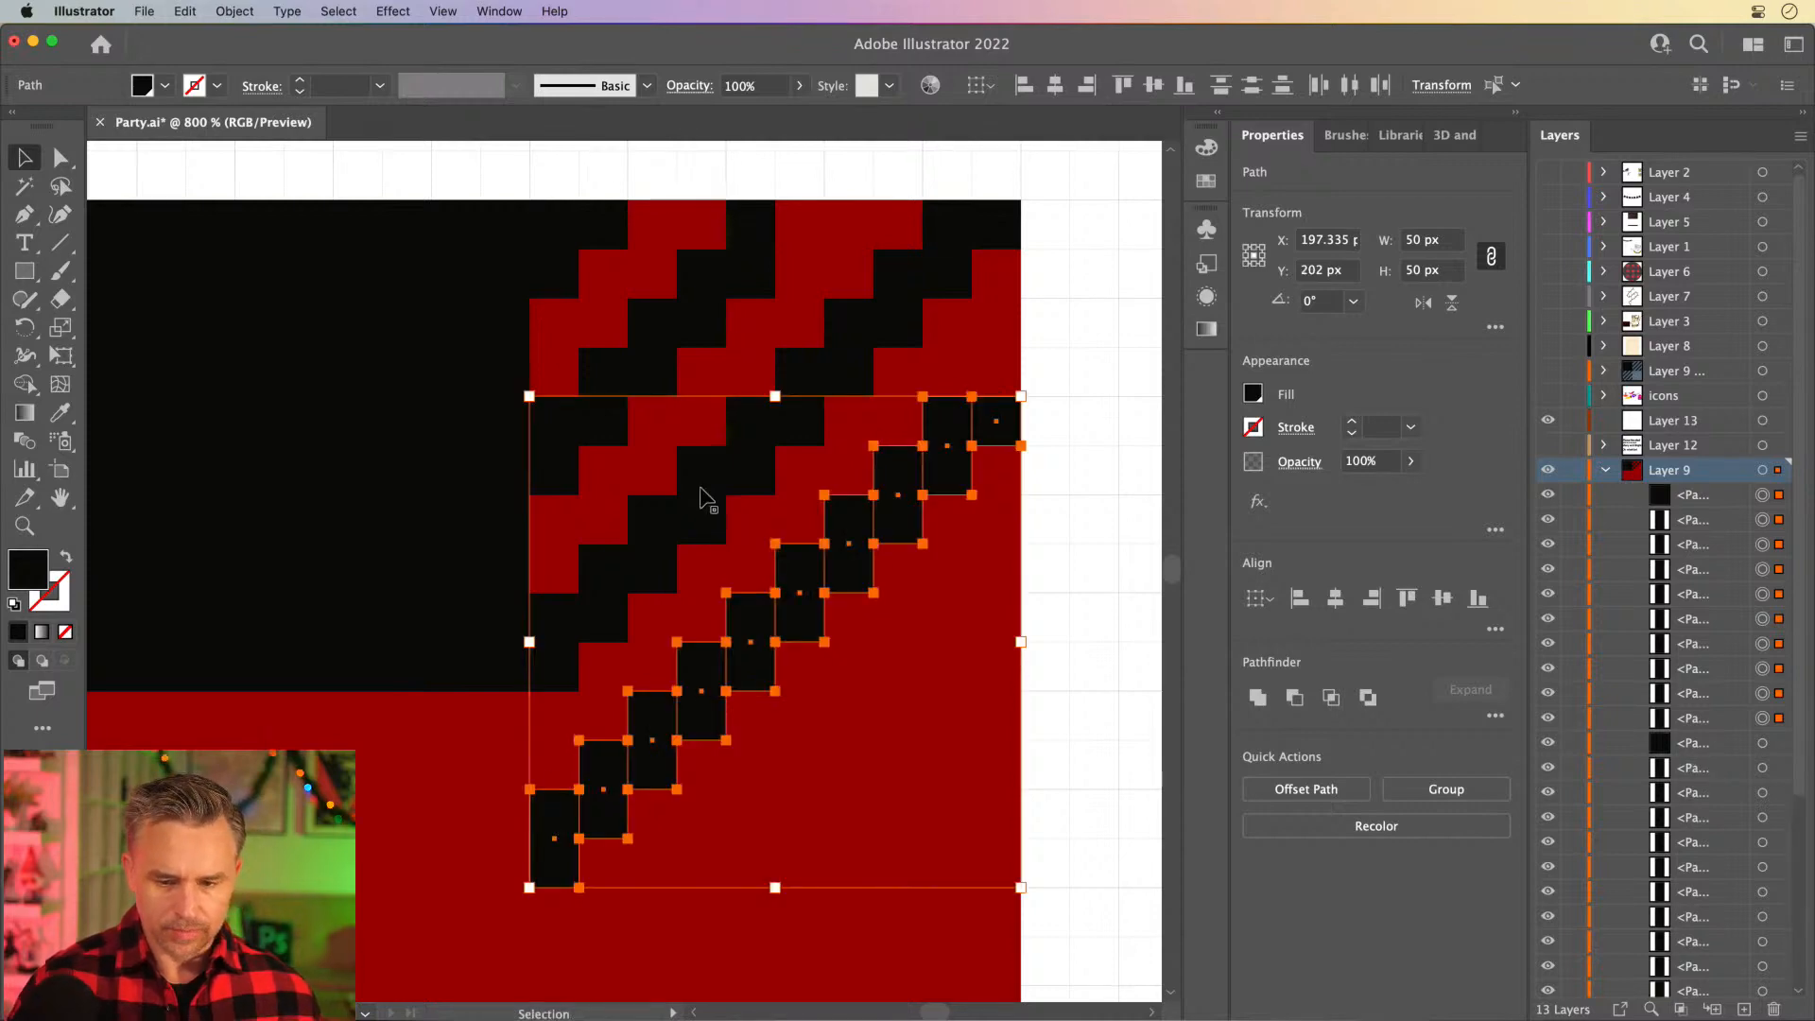
- Stretch the short end block at the duplicated staircase's upper right upward by 5 px to full block height
left_click(1035, 519)
left_click(1001, 435)
left_click_drag(996, 393, 994, 350)
left_click(382, 853)
left_click_drag(390, 834, 254, 776)
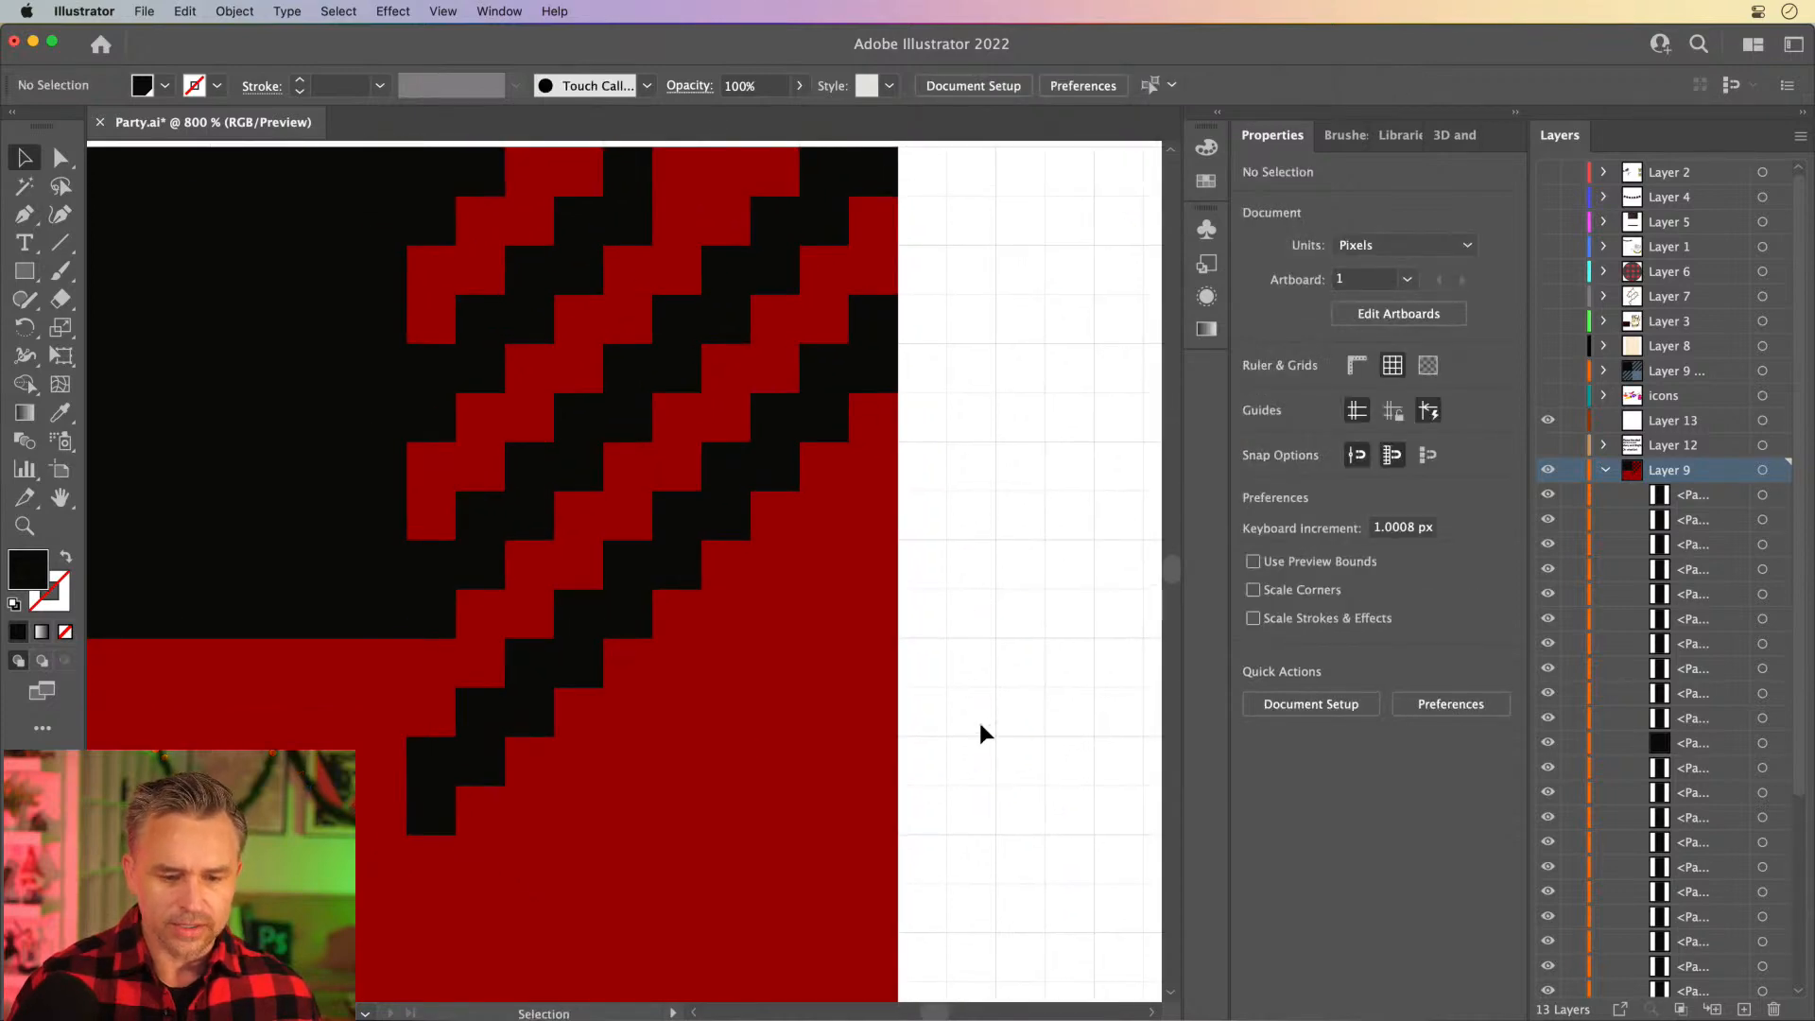
- Select the ten full-height blocks of the lowest staircase and duplicate them straight down by 20 px
left_click_drag(955, 762, 667, 404)
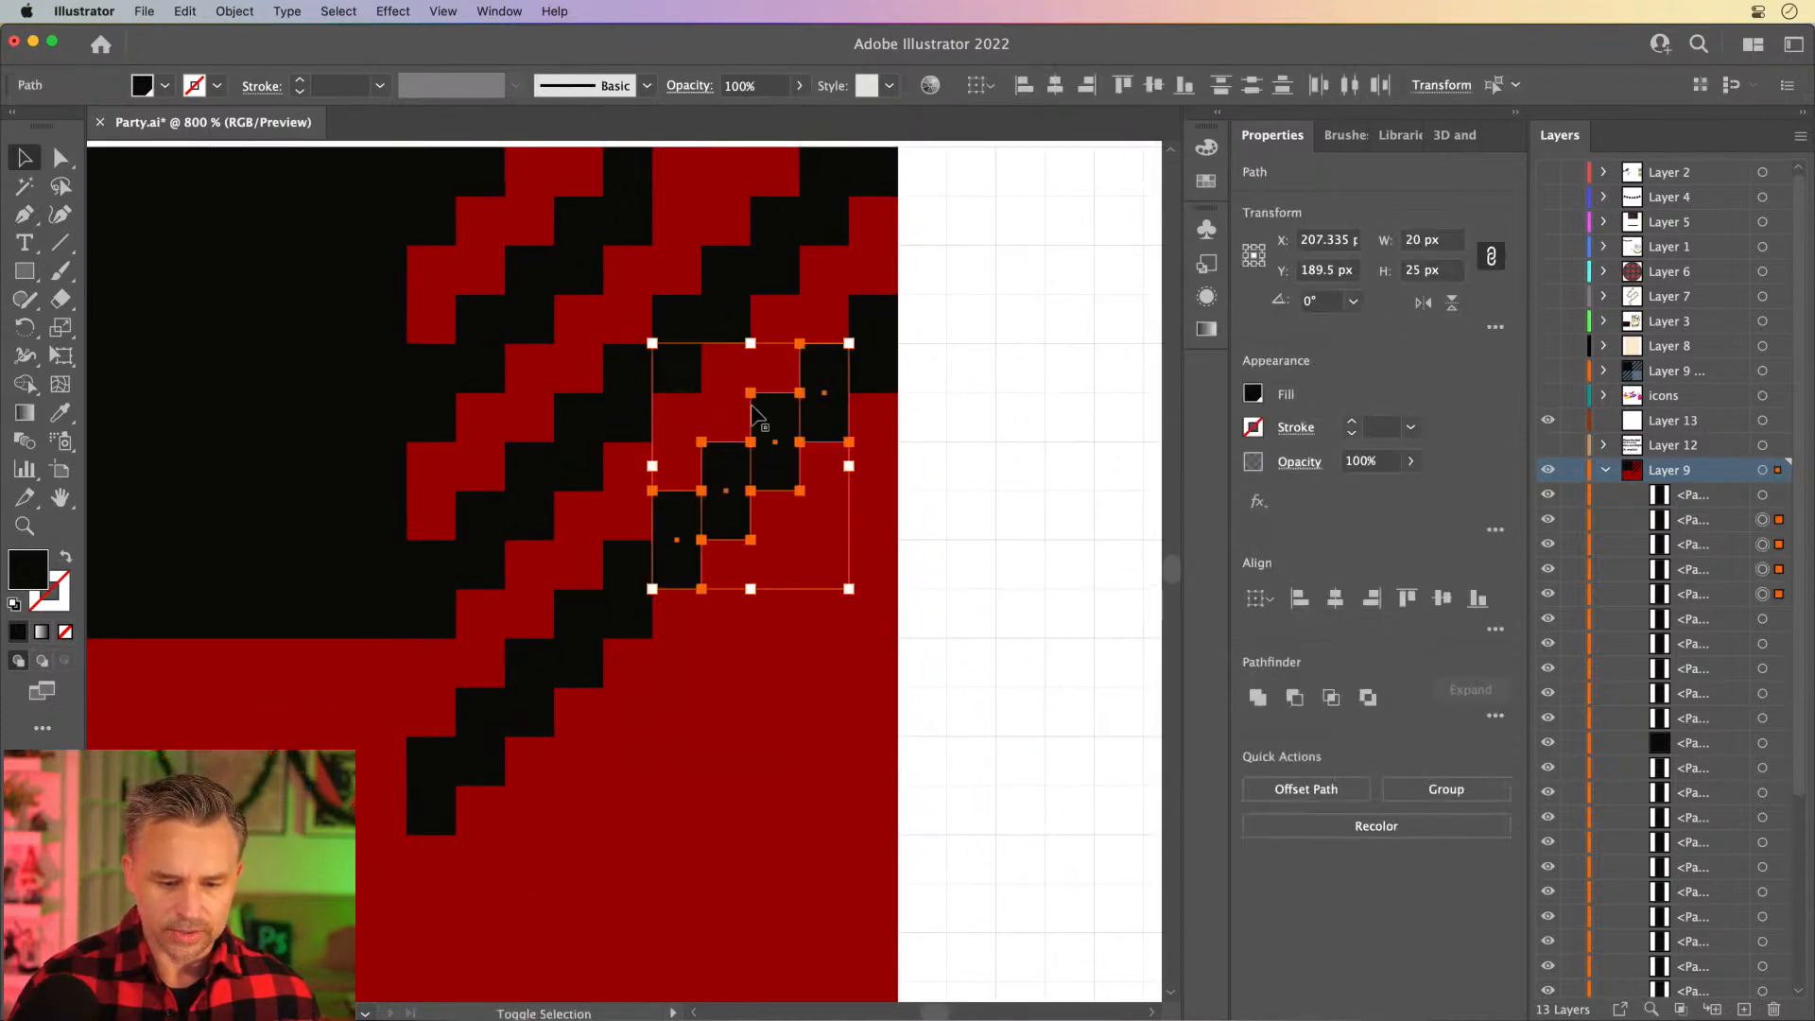
left_click(832, 780)
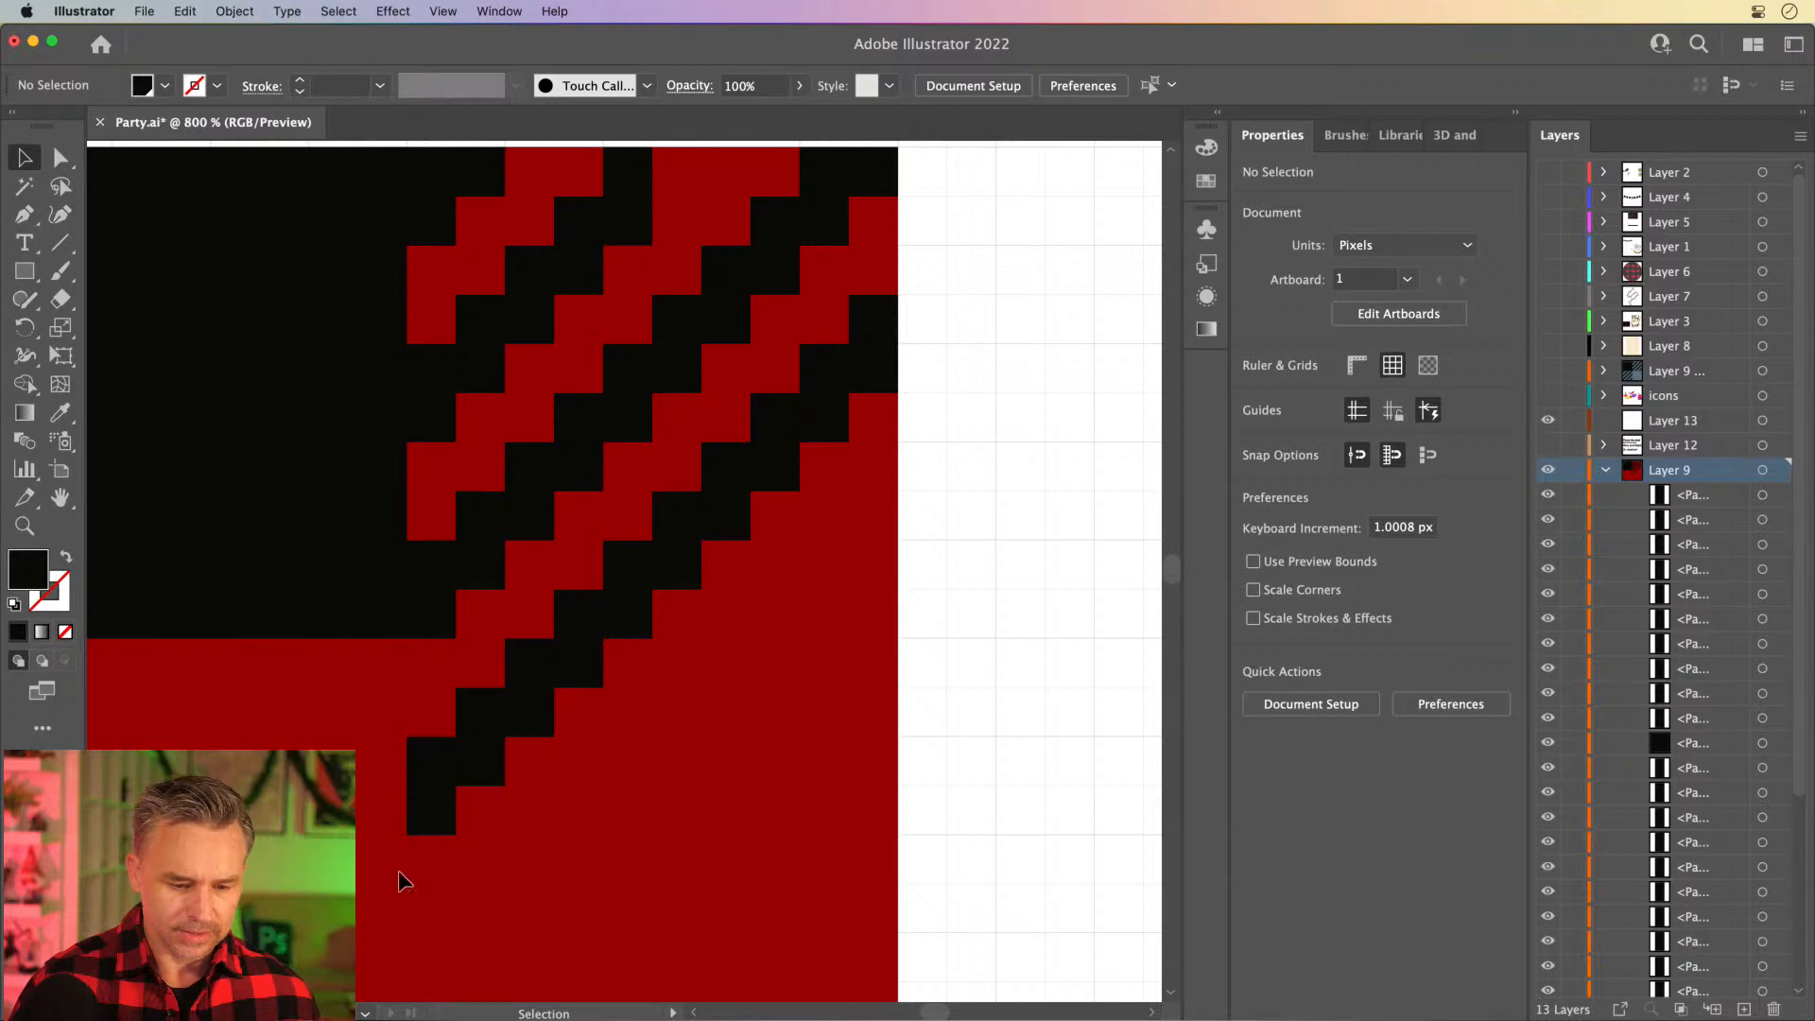
left_click_drag(620, 679, 620, 679)
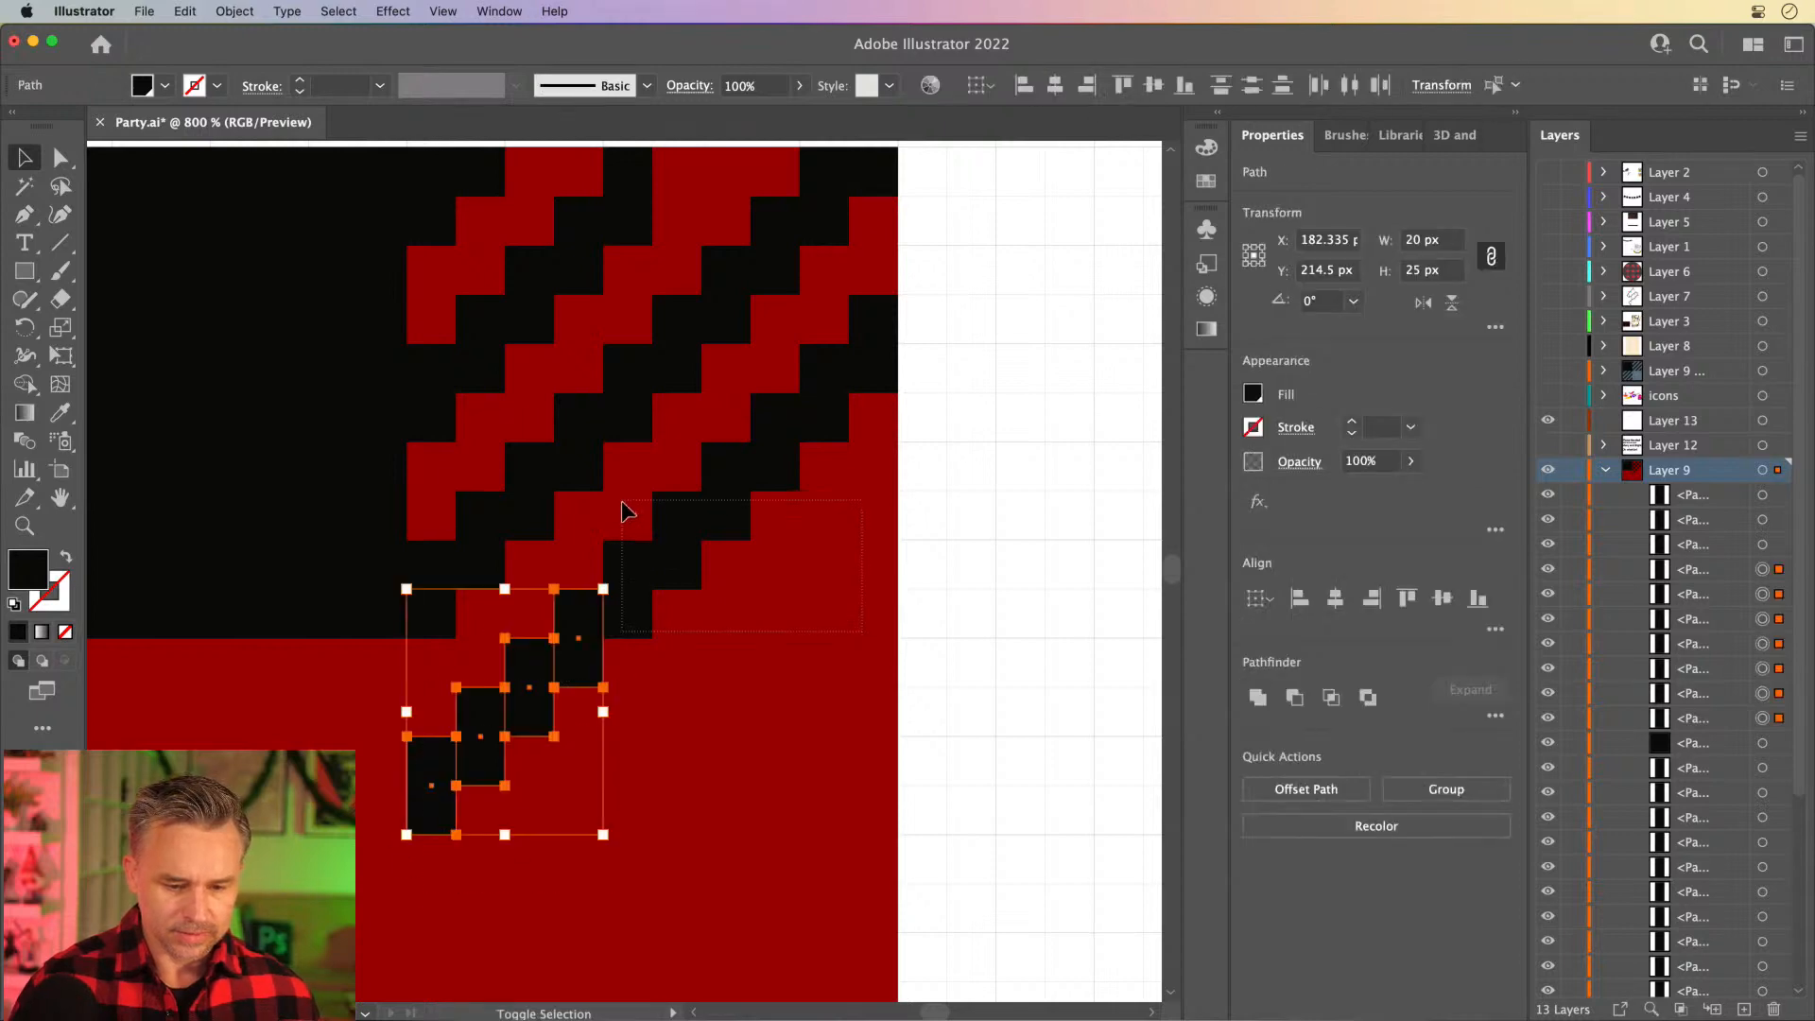
left_click_drag(625, 510, 770, 357, "shift")
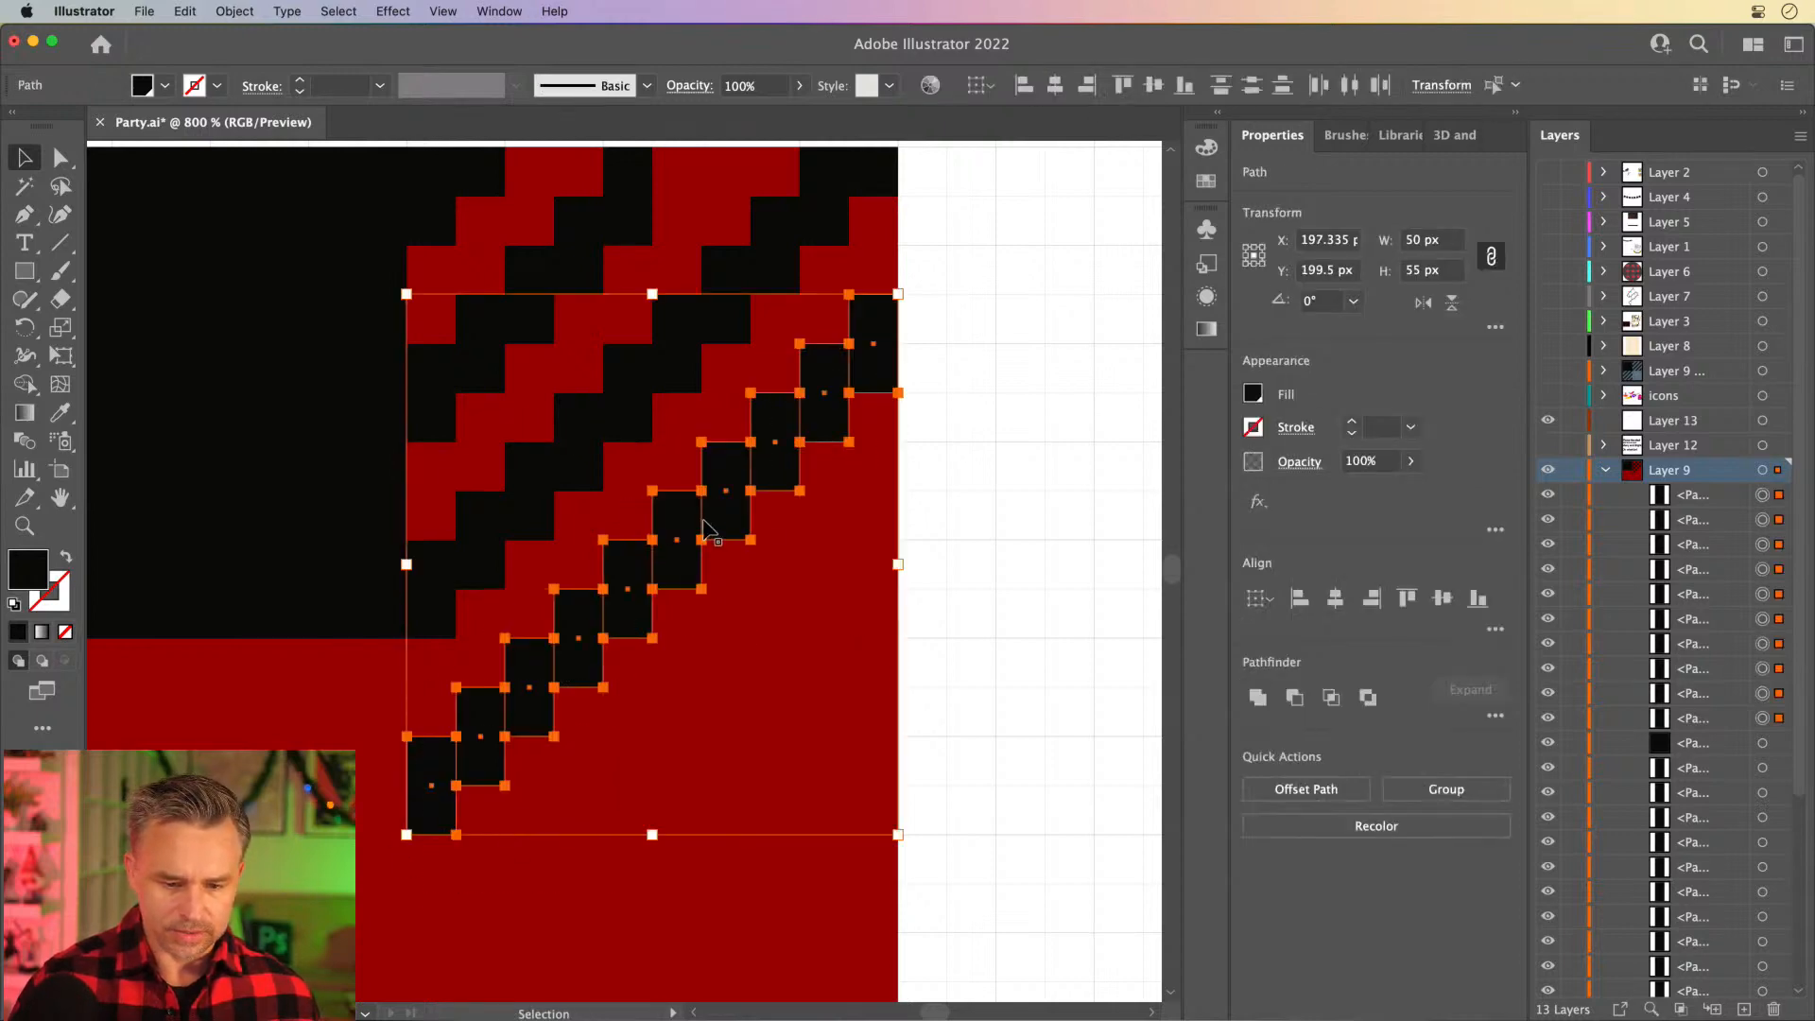
left_click_drag(628, 596, 638, 790, "alt+shift")
left_click(965, 709)
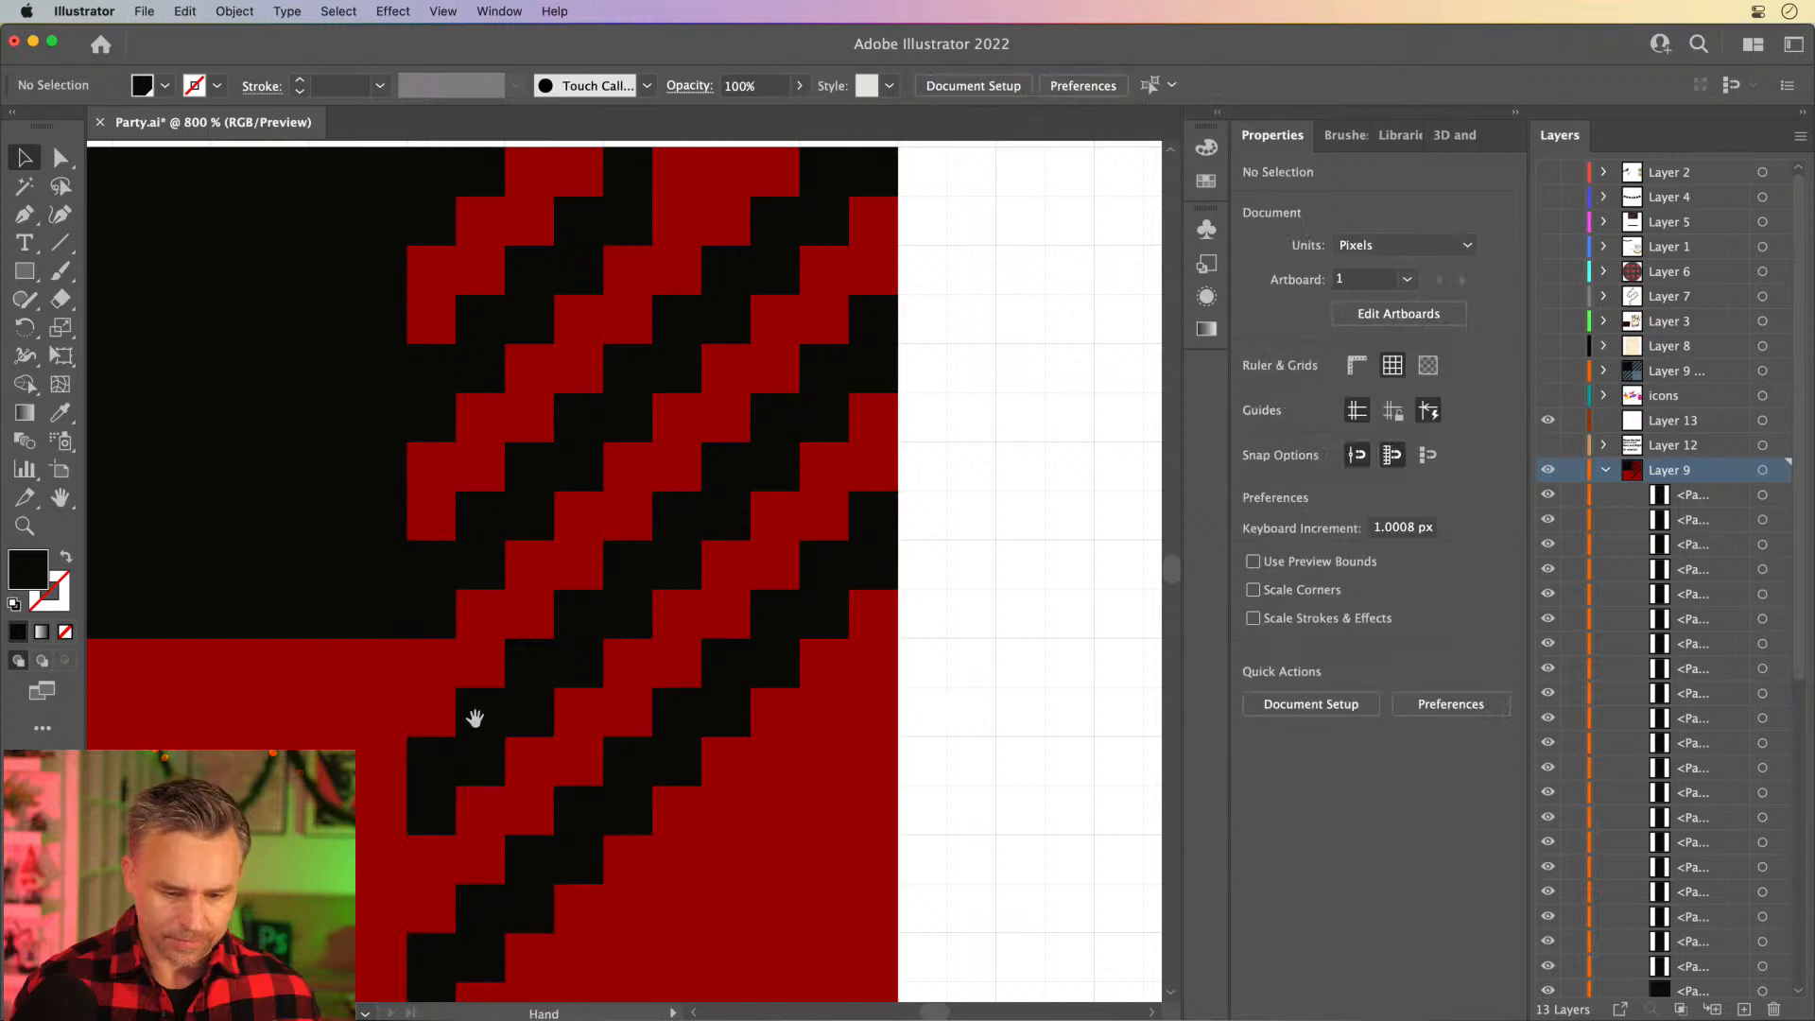
- Delete all staircase blocks lying entirely below the lower edge of the upper-right red quarter
scroll(571, 523, "down", 5)
scroll(571, 523, "left", 2)
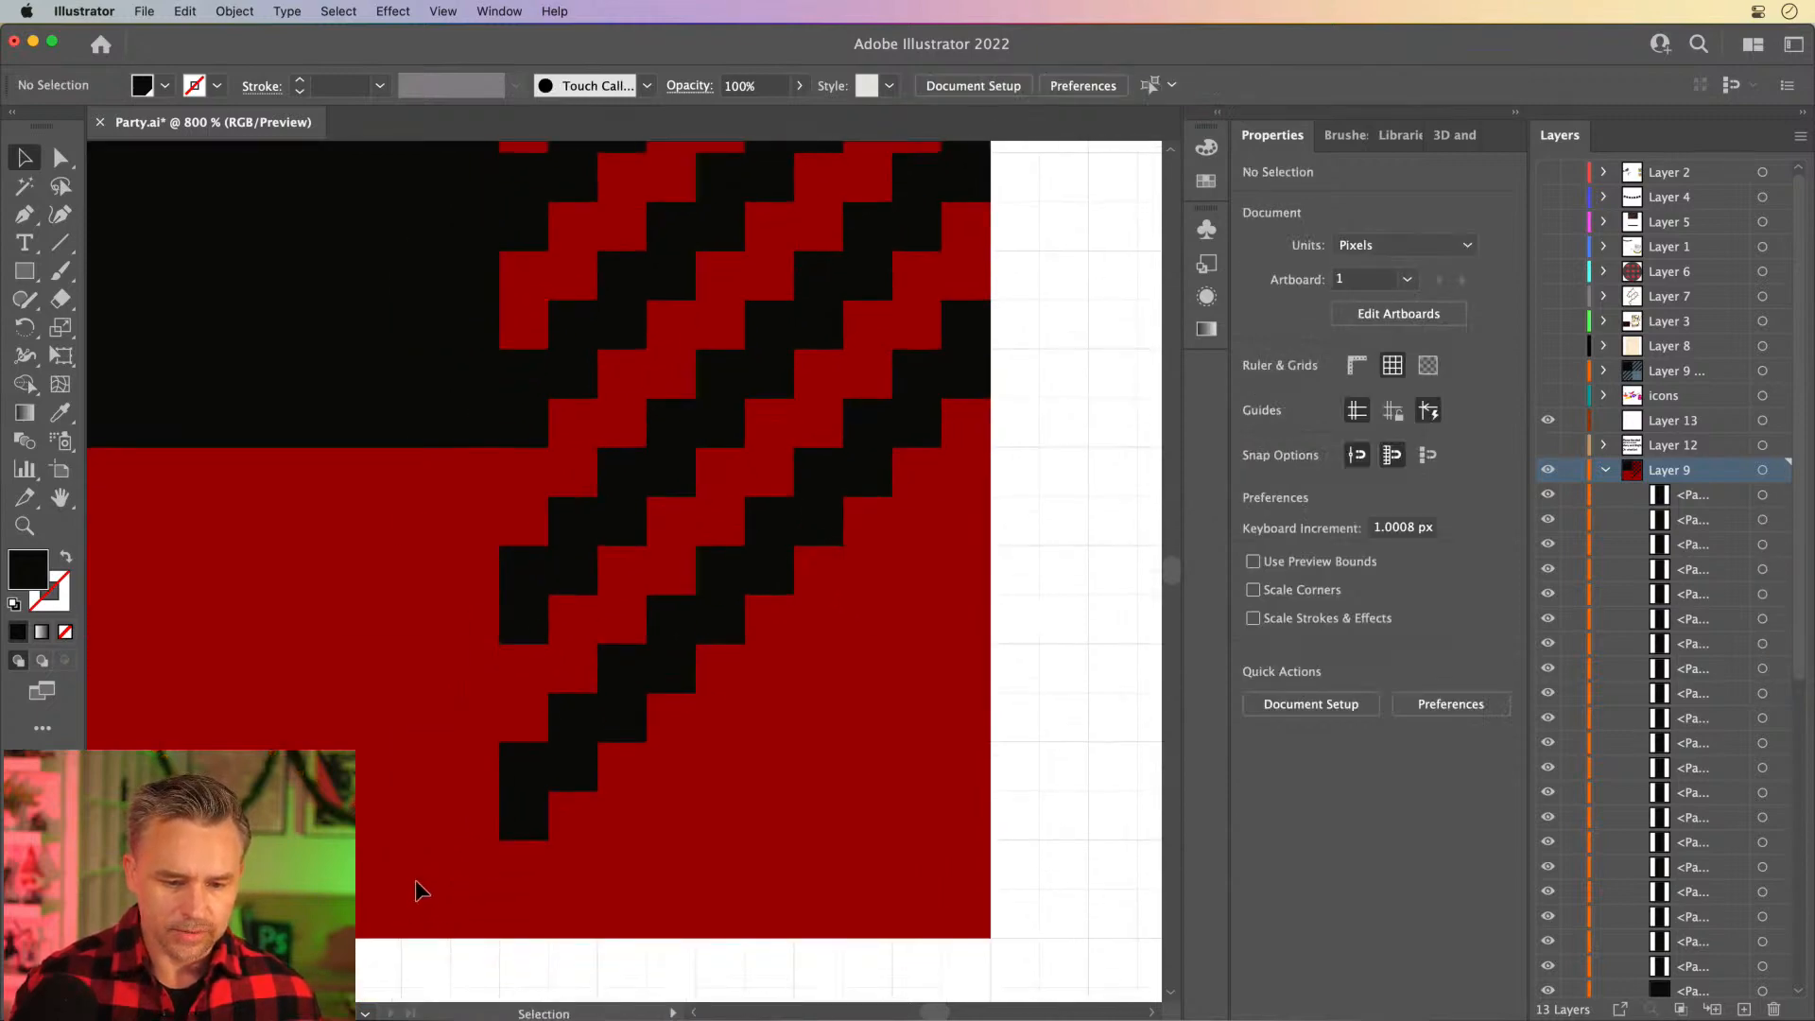
left_click_drag(414, 881, 922, 526)
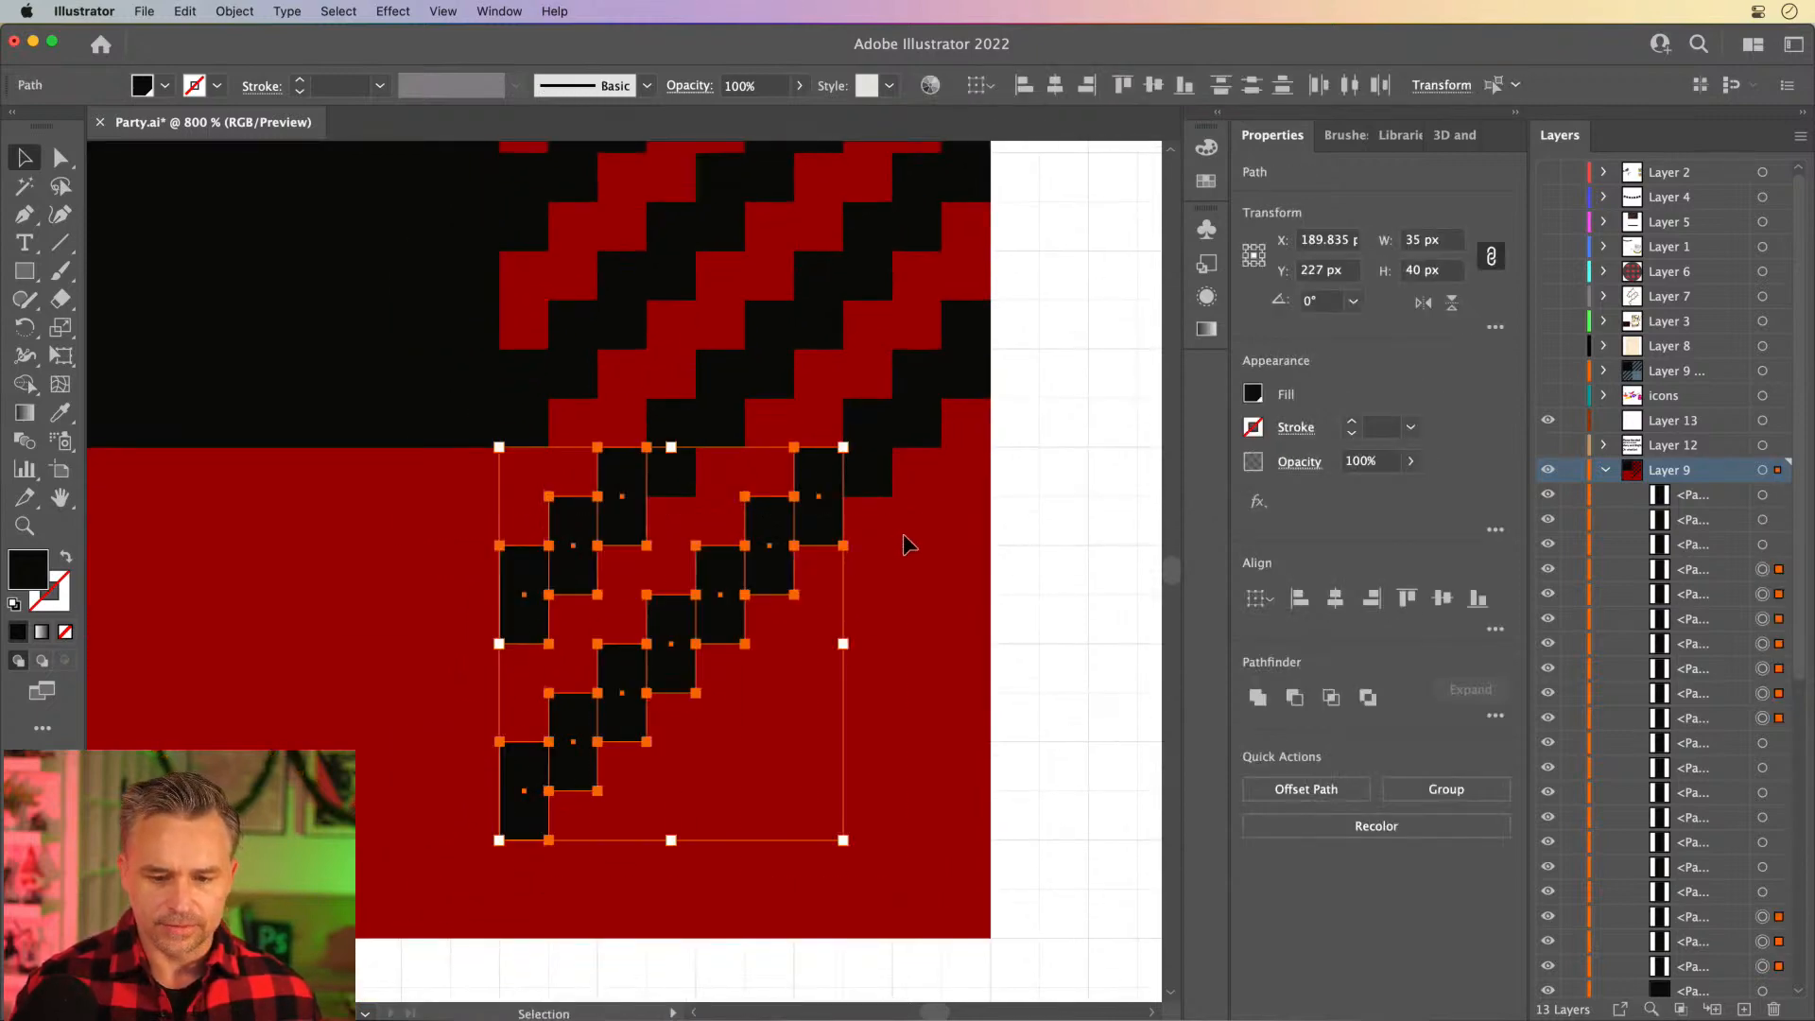
key("Delete")
- Shorten the two blocks still protruding below the upper-right quarter so they end at its lower edge
left_click(673, 463)
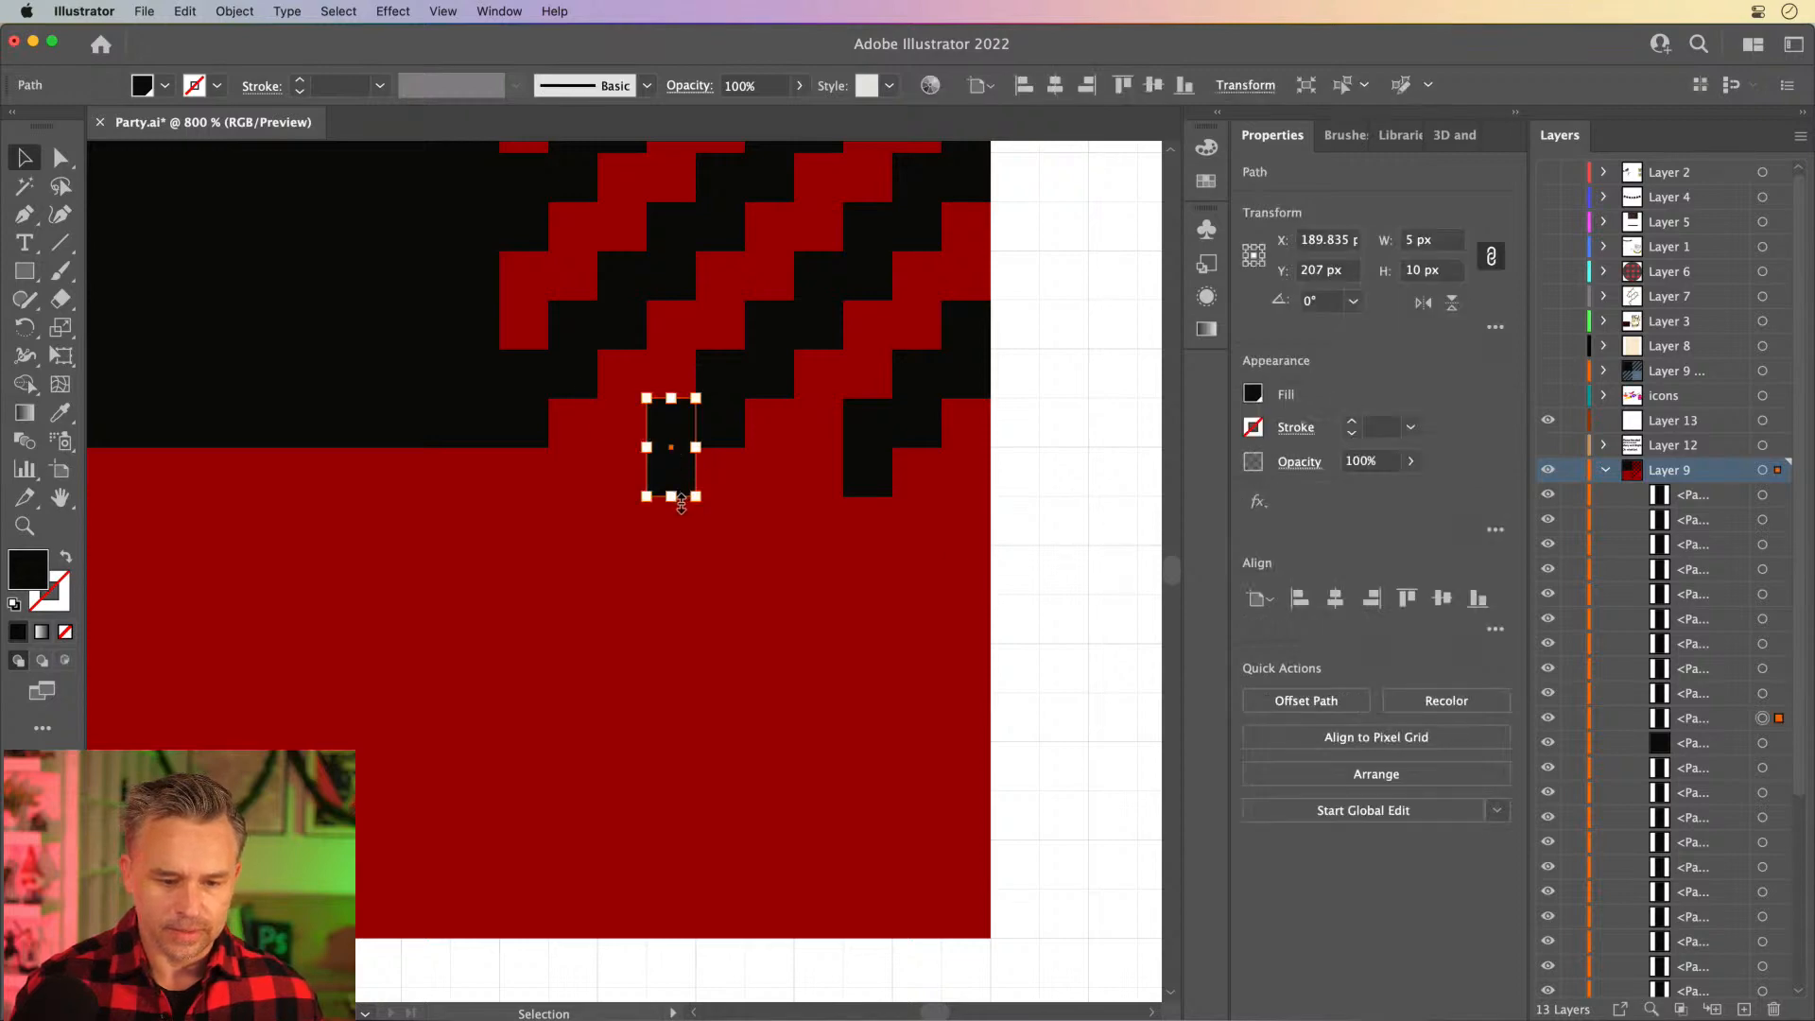
left_click_drag(672, 496, 671, 448)
left_click(861, 463)
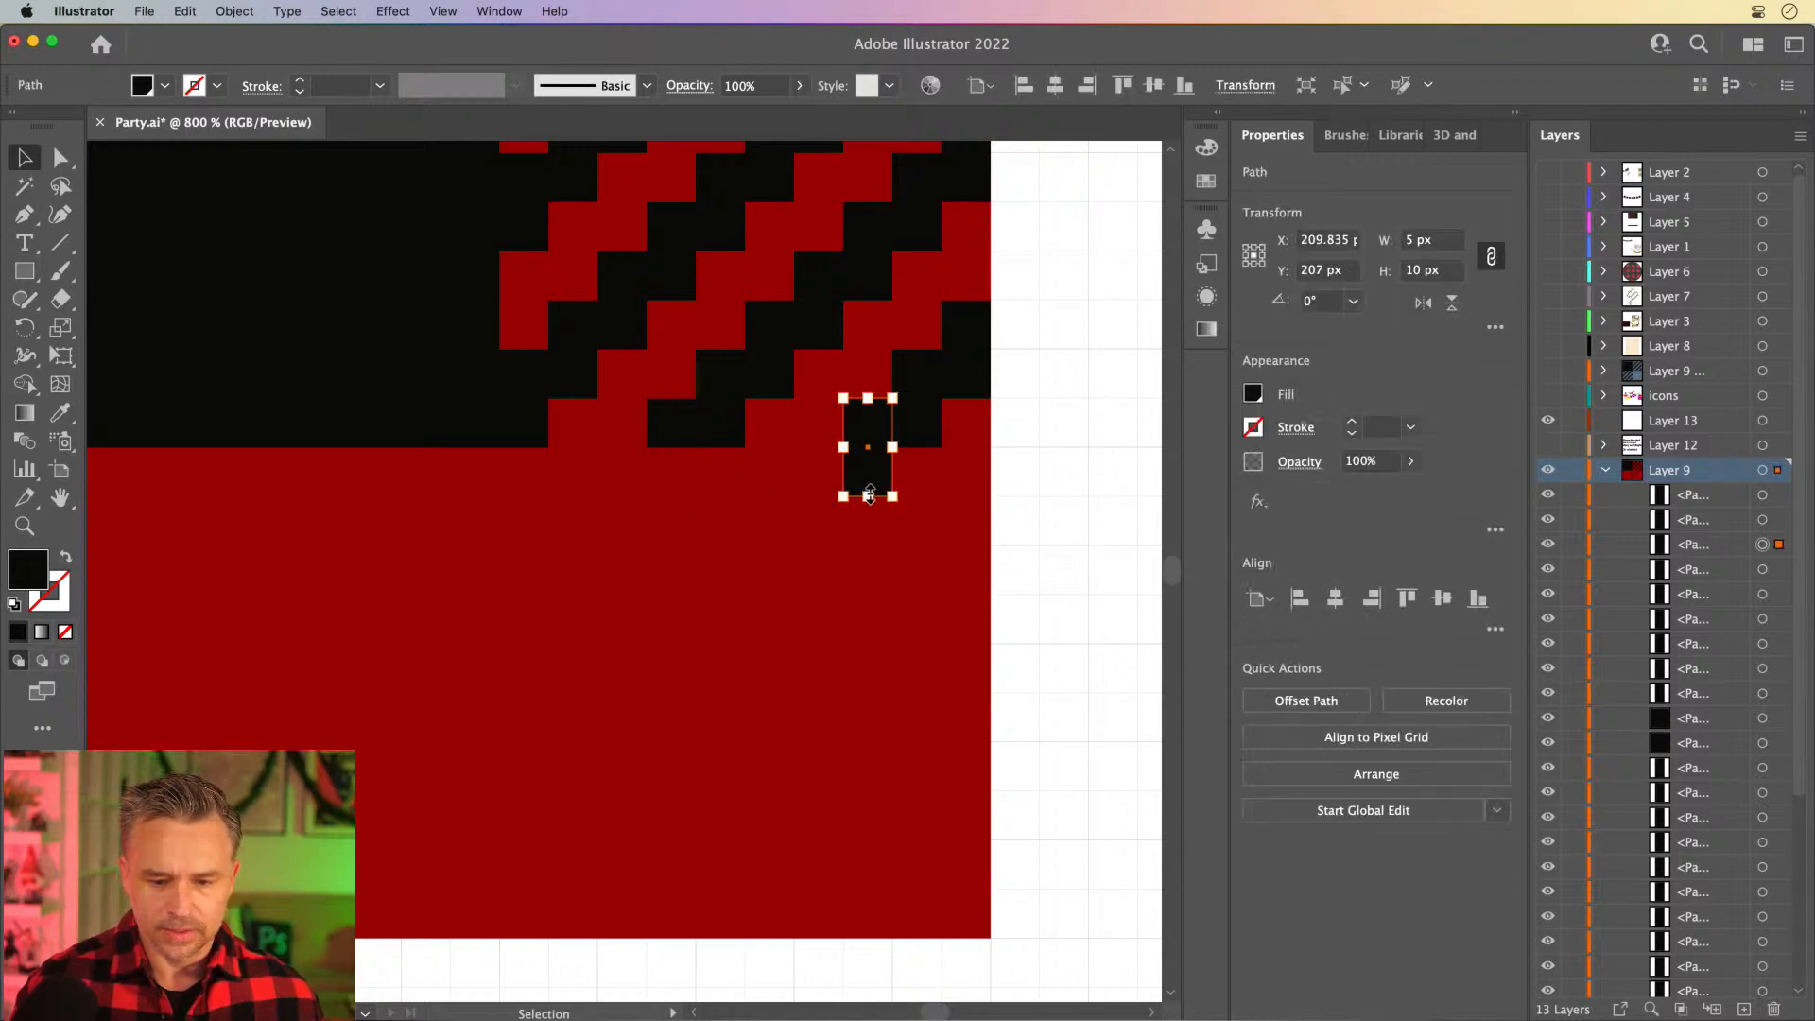
left_click_drag(868, 497, 868, 447)
left_click(762, 427)
scroll(762, 428, "up", 6)
scroll(763, 427, "left", 2)
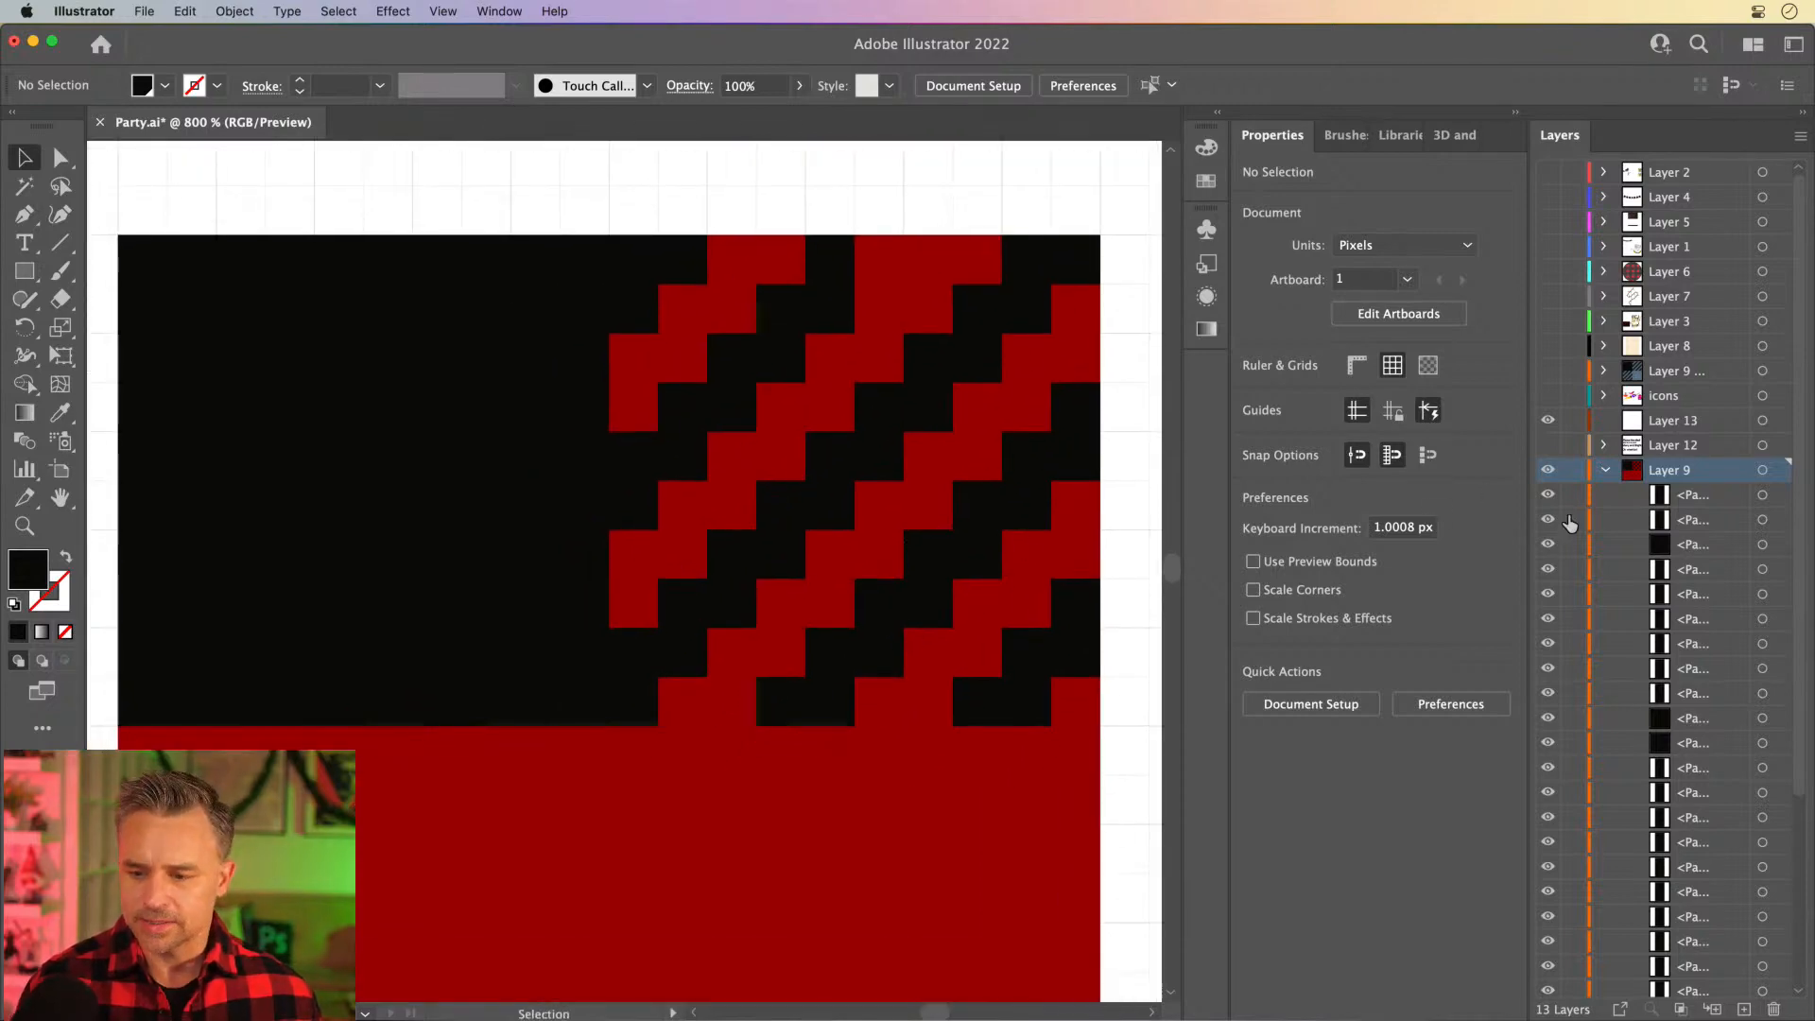
- Show the hidden black square in the tile's lower-right quarter and group all staircase blocks of the upper-right quarter
scroll(1572, 686, "down", 5)
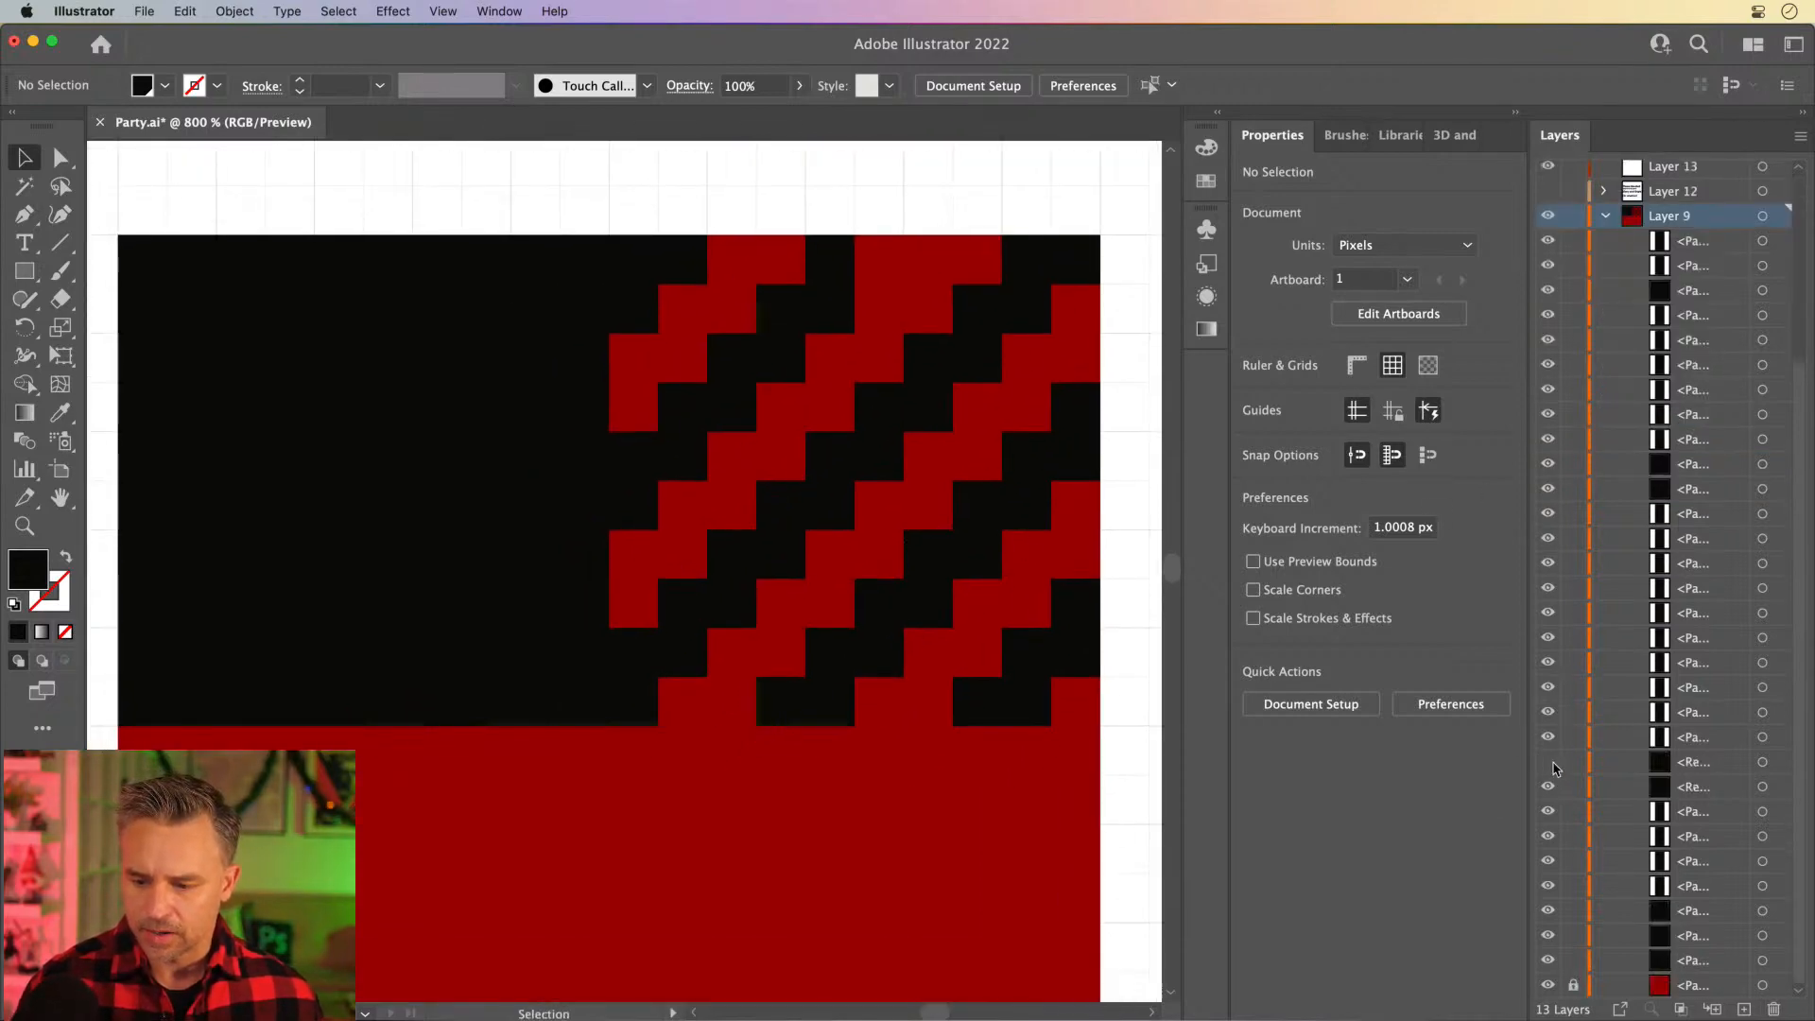
left_click(1551, 764)
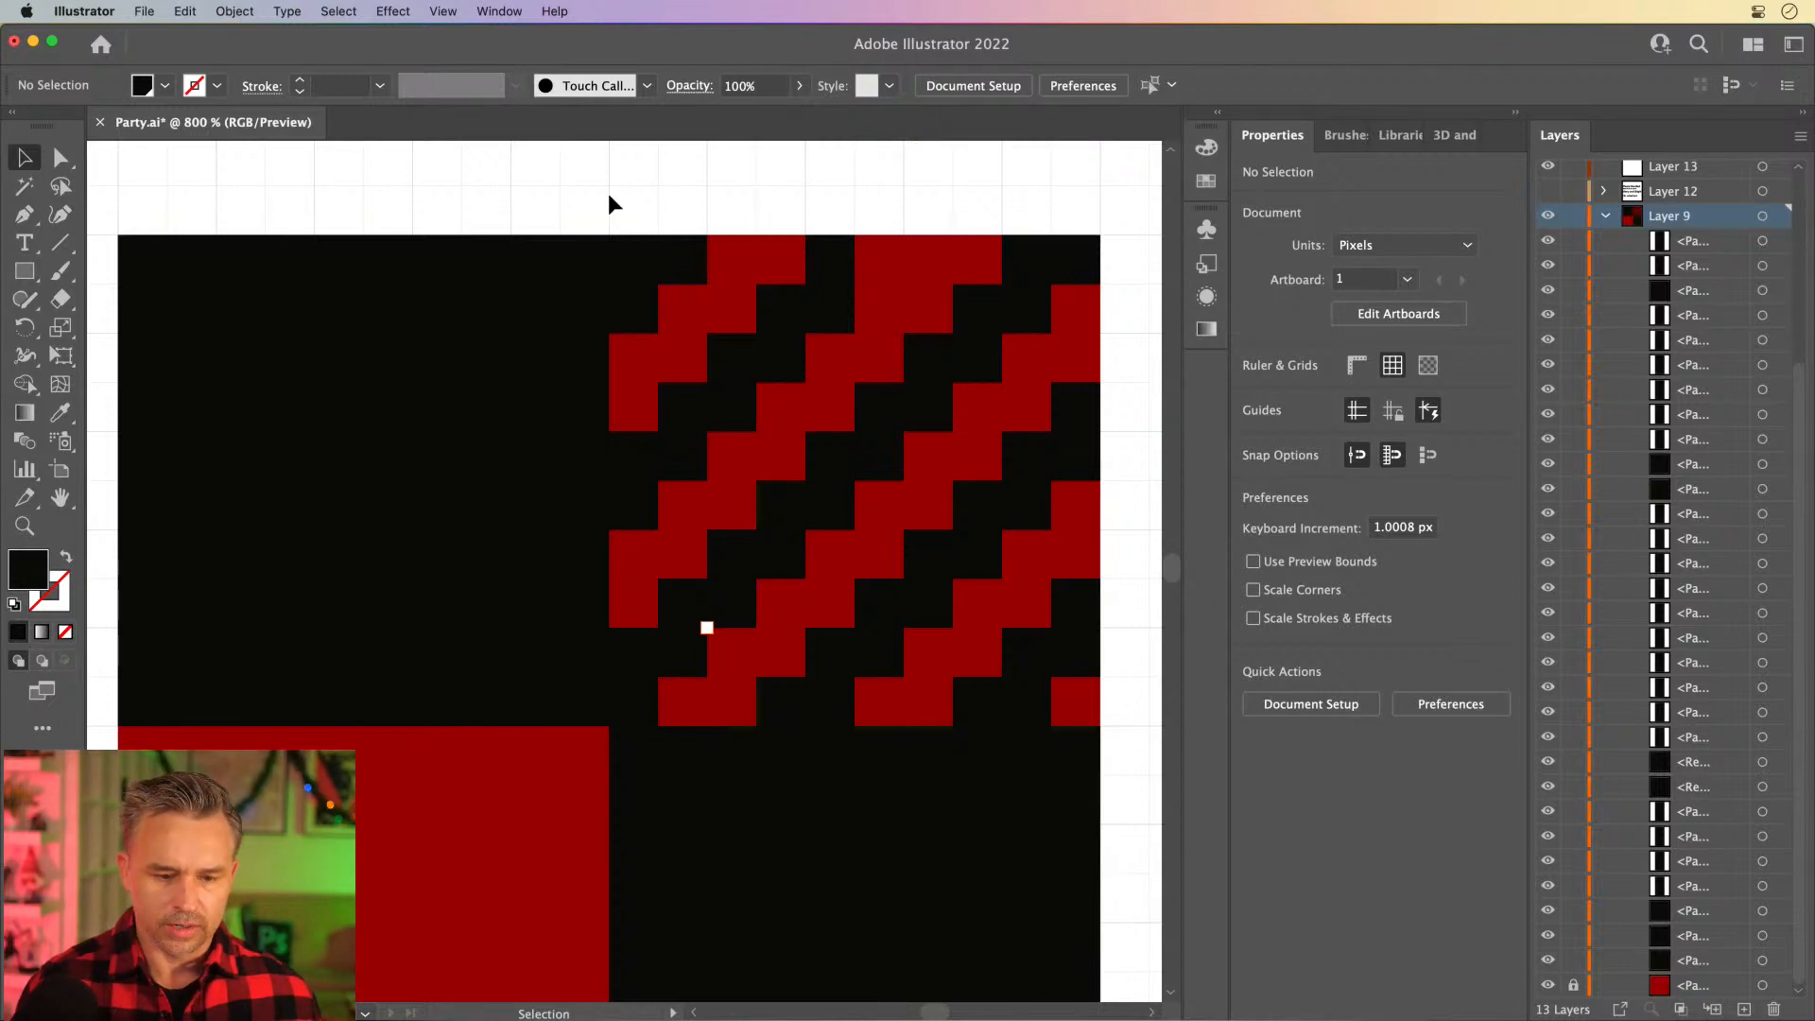
left_click_drag(609, 196, 1116, 707)
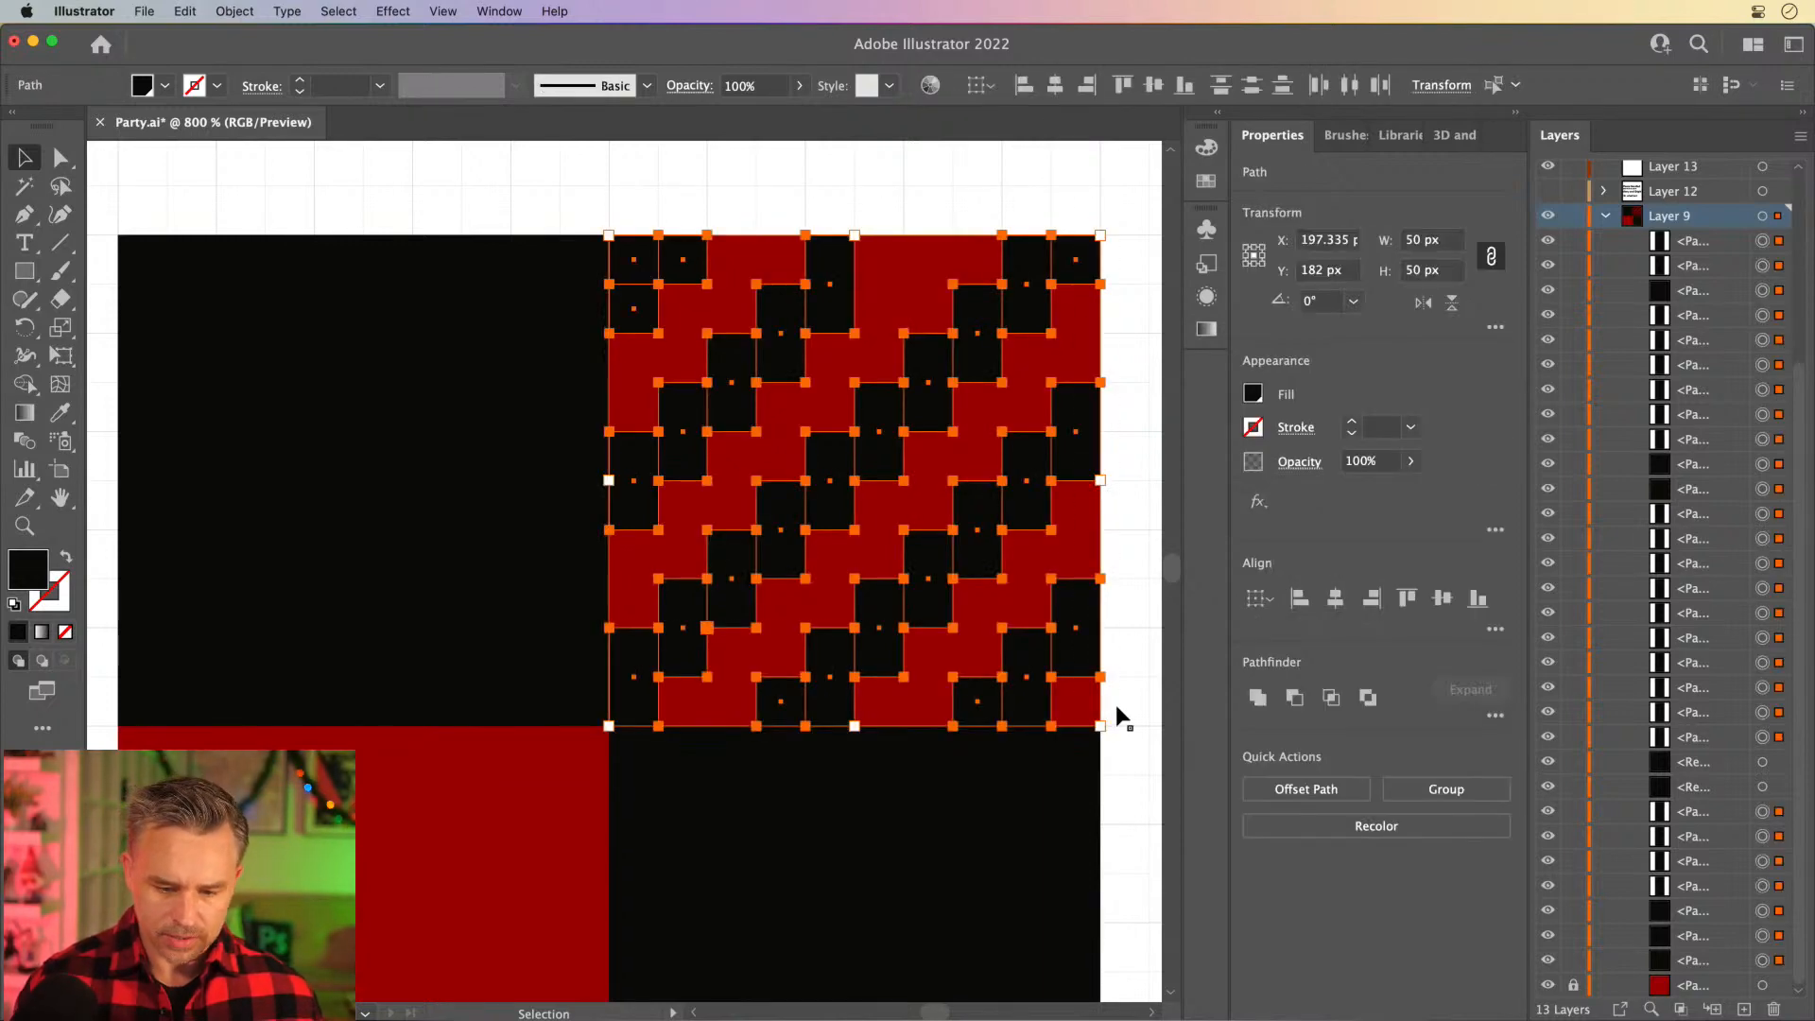
key("super+g")
- Duplicate the staircase group 50 px left and 50 px down so it fills the lower-left red quarter
scroll(596, 558, "left", 3)
scroll(596, 557, "down", 2)
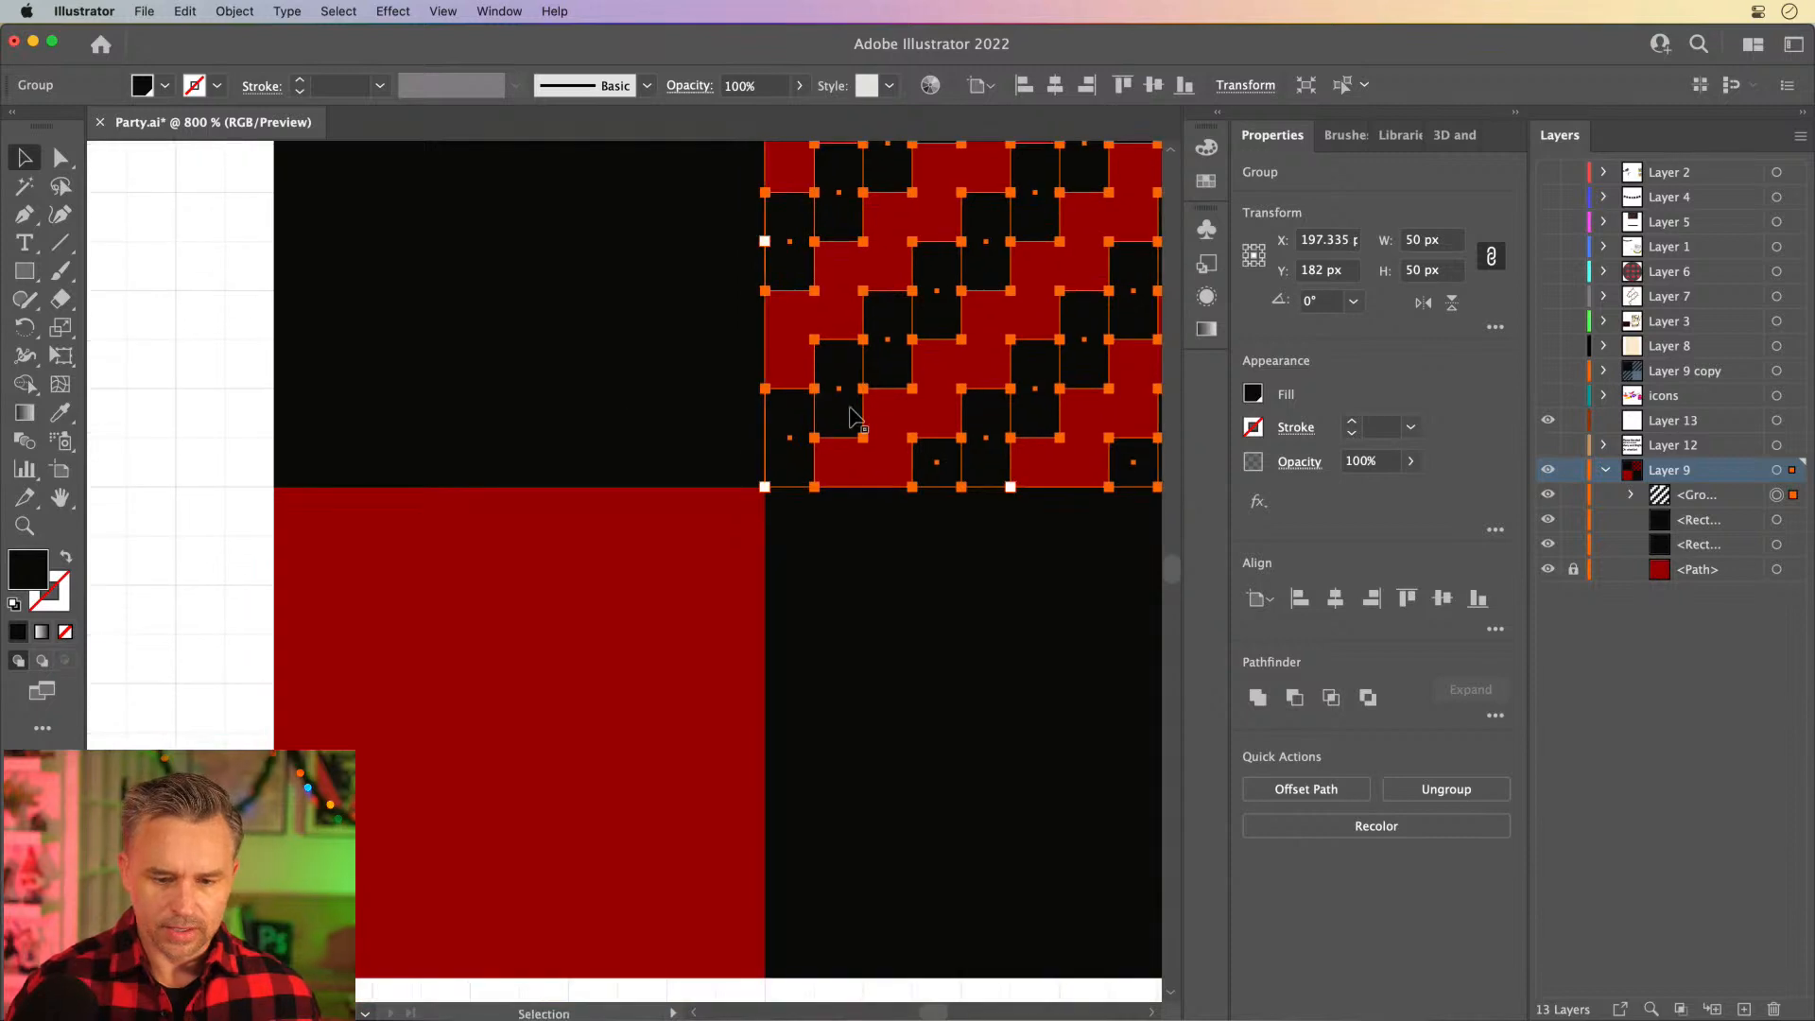
left_click_drag(785, 427, 333, 674)
key("super+minus")
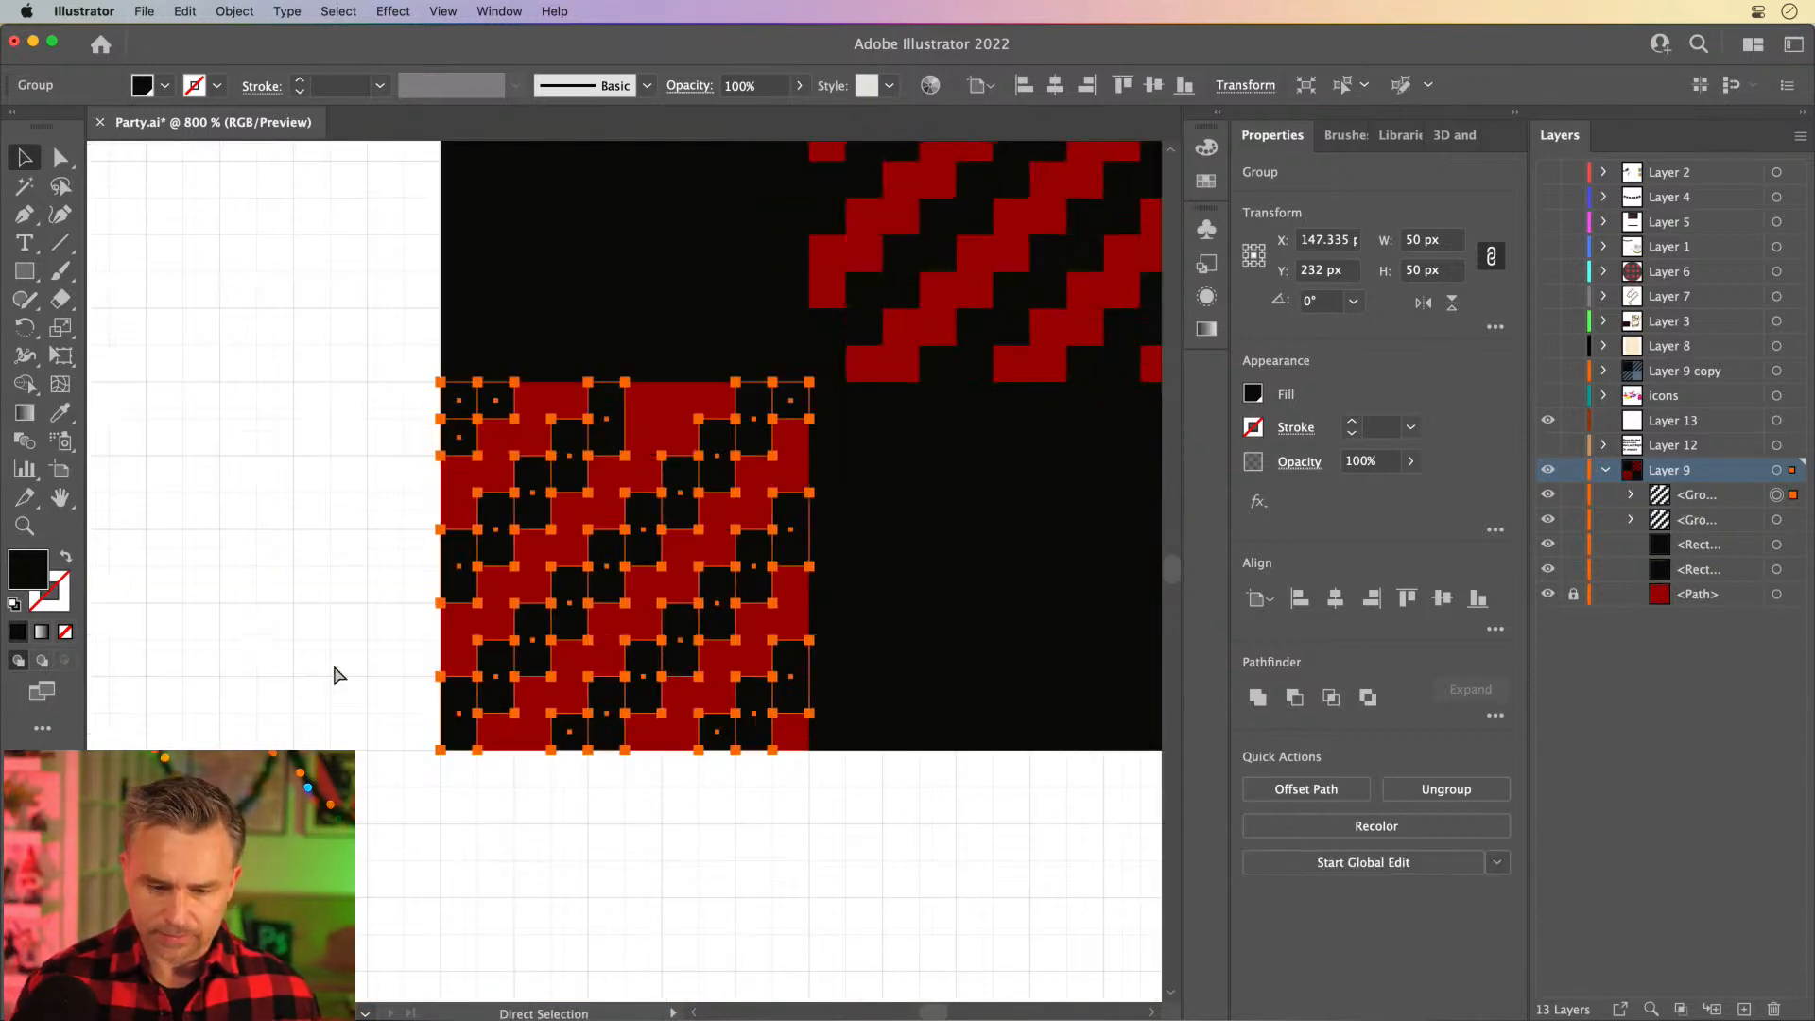
left_click_drag(871, 296, 786, 492)
left_click(304, 295)
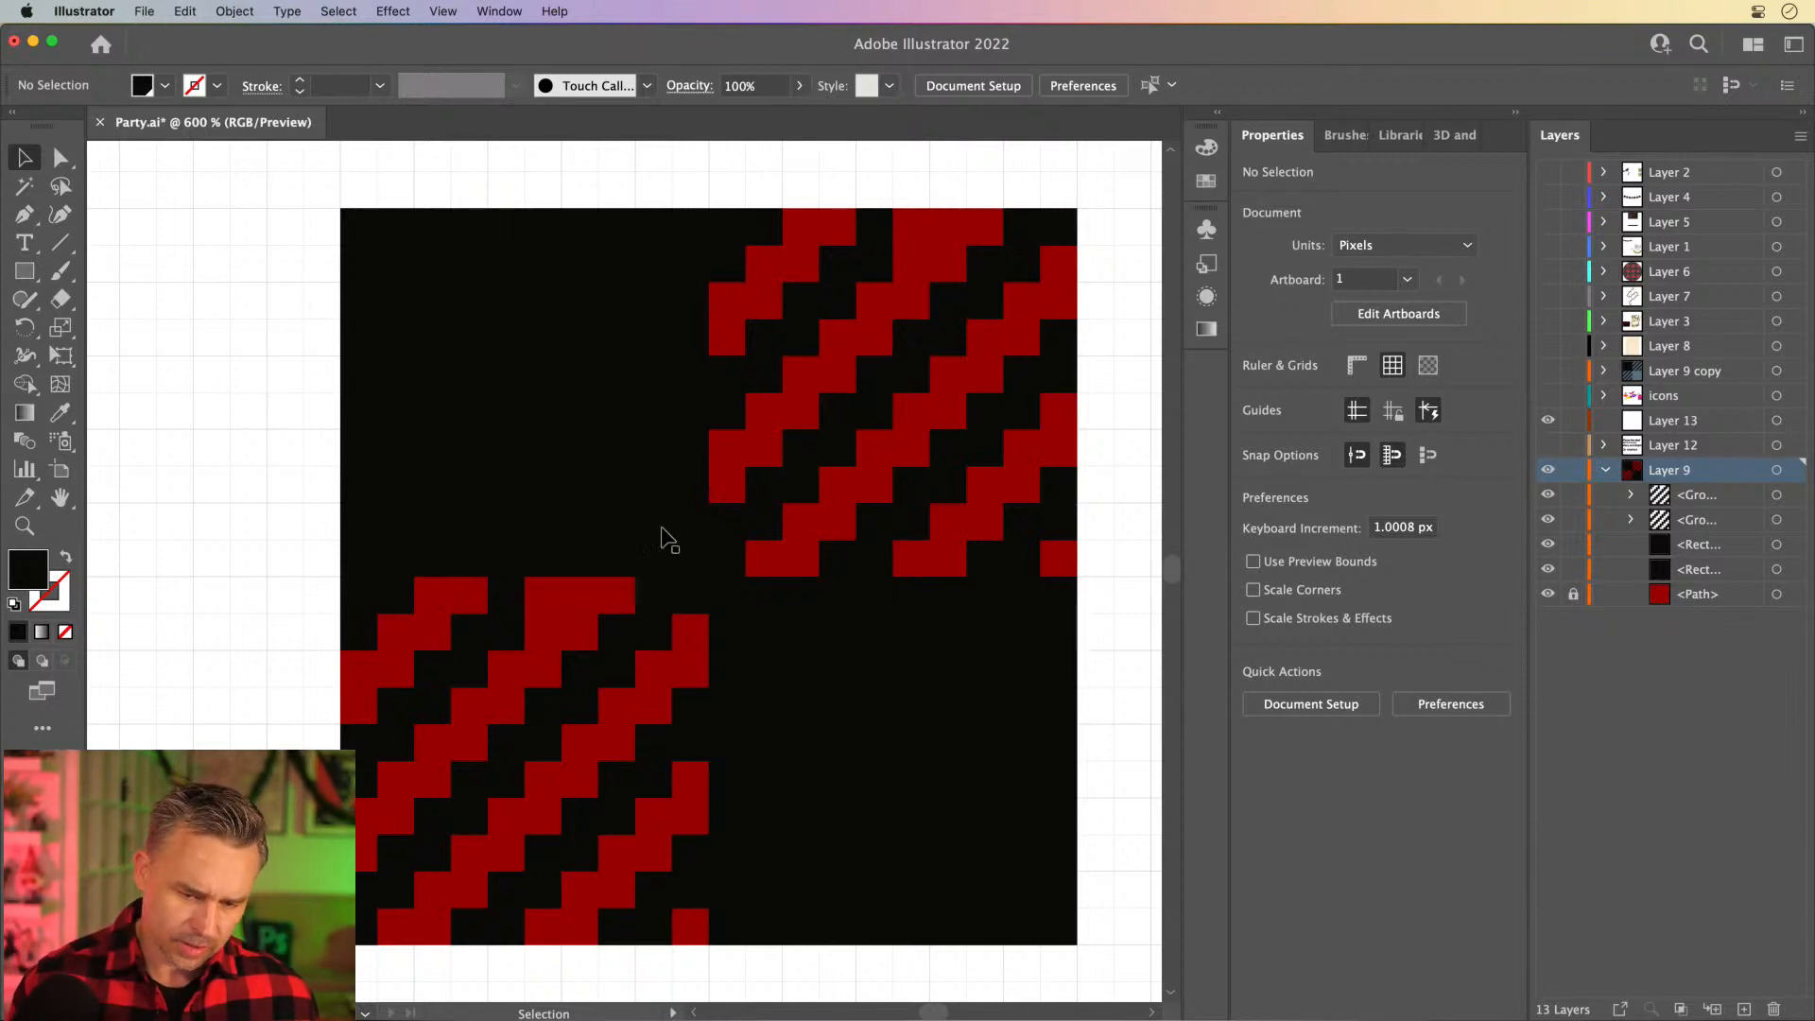
left_click(683, 579)
left_click(707, 558)
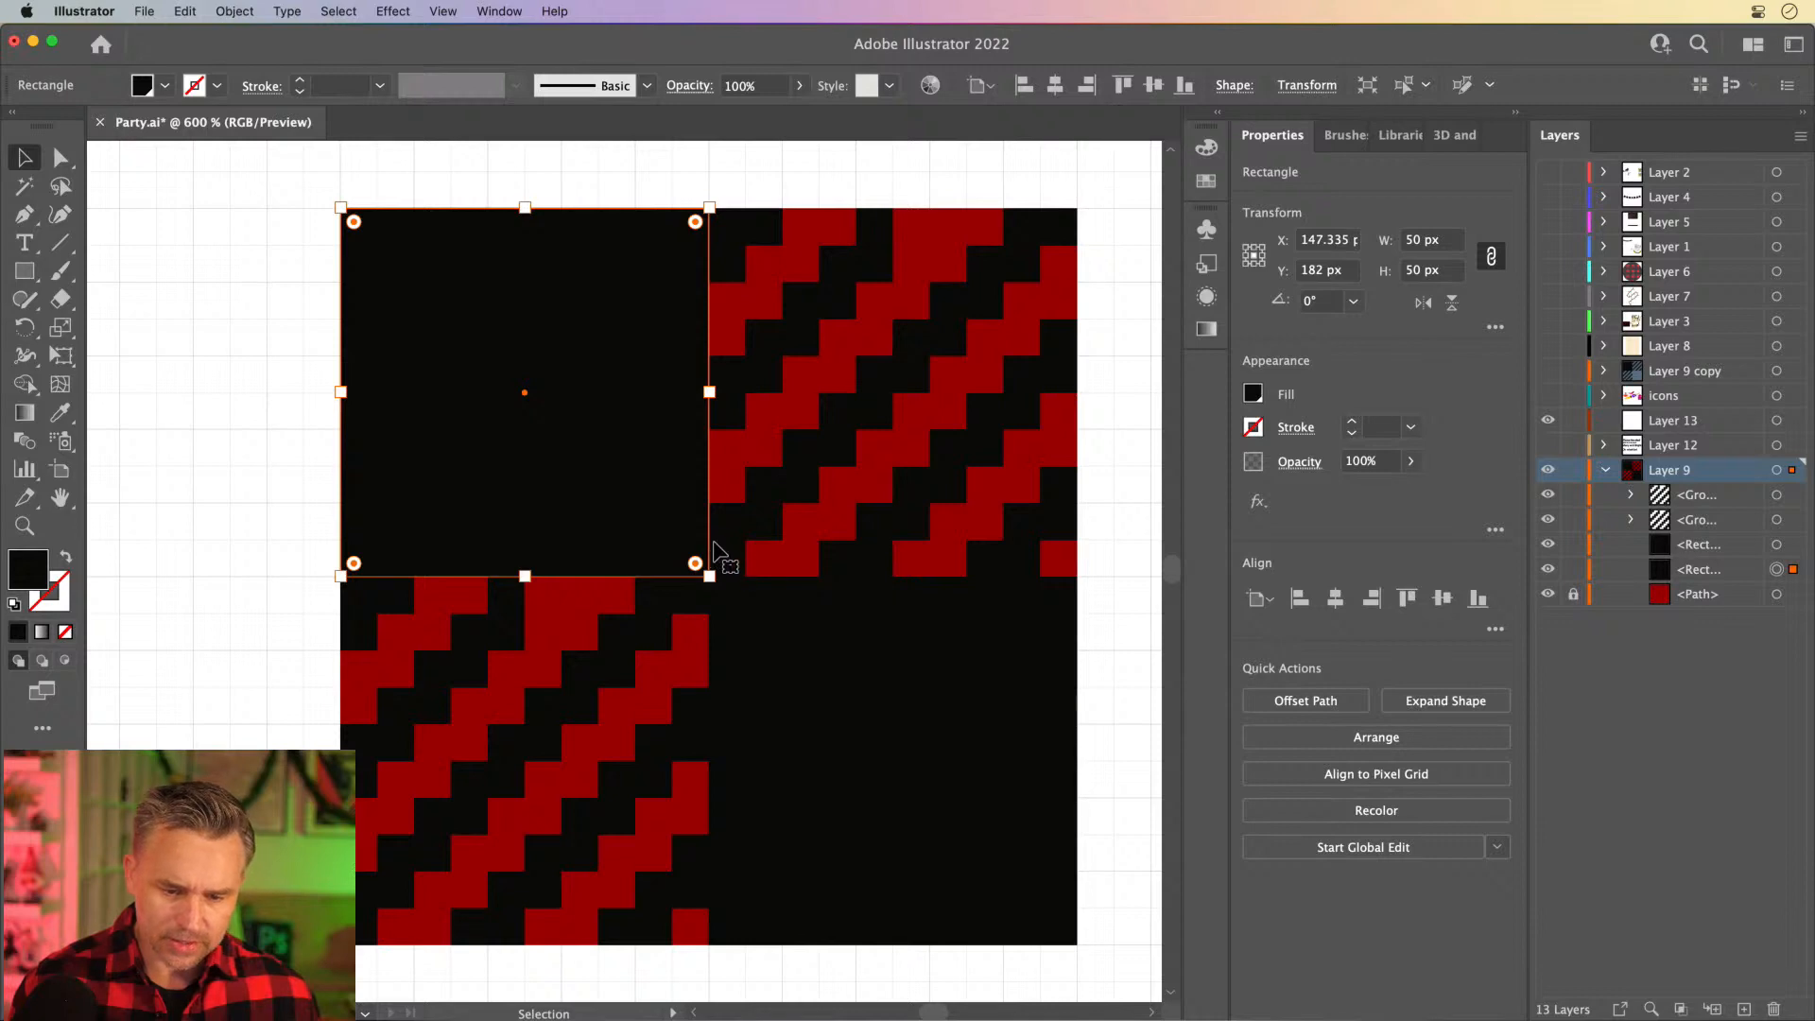
left_click(209, 455)
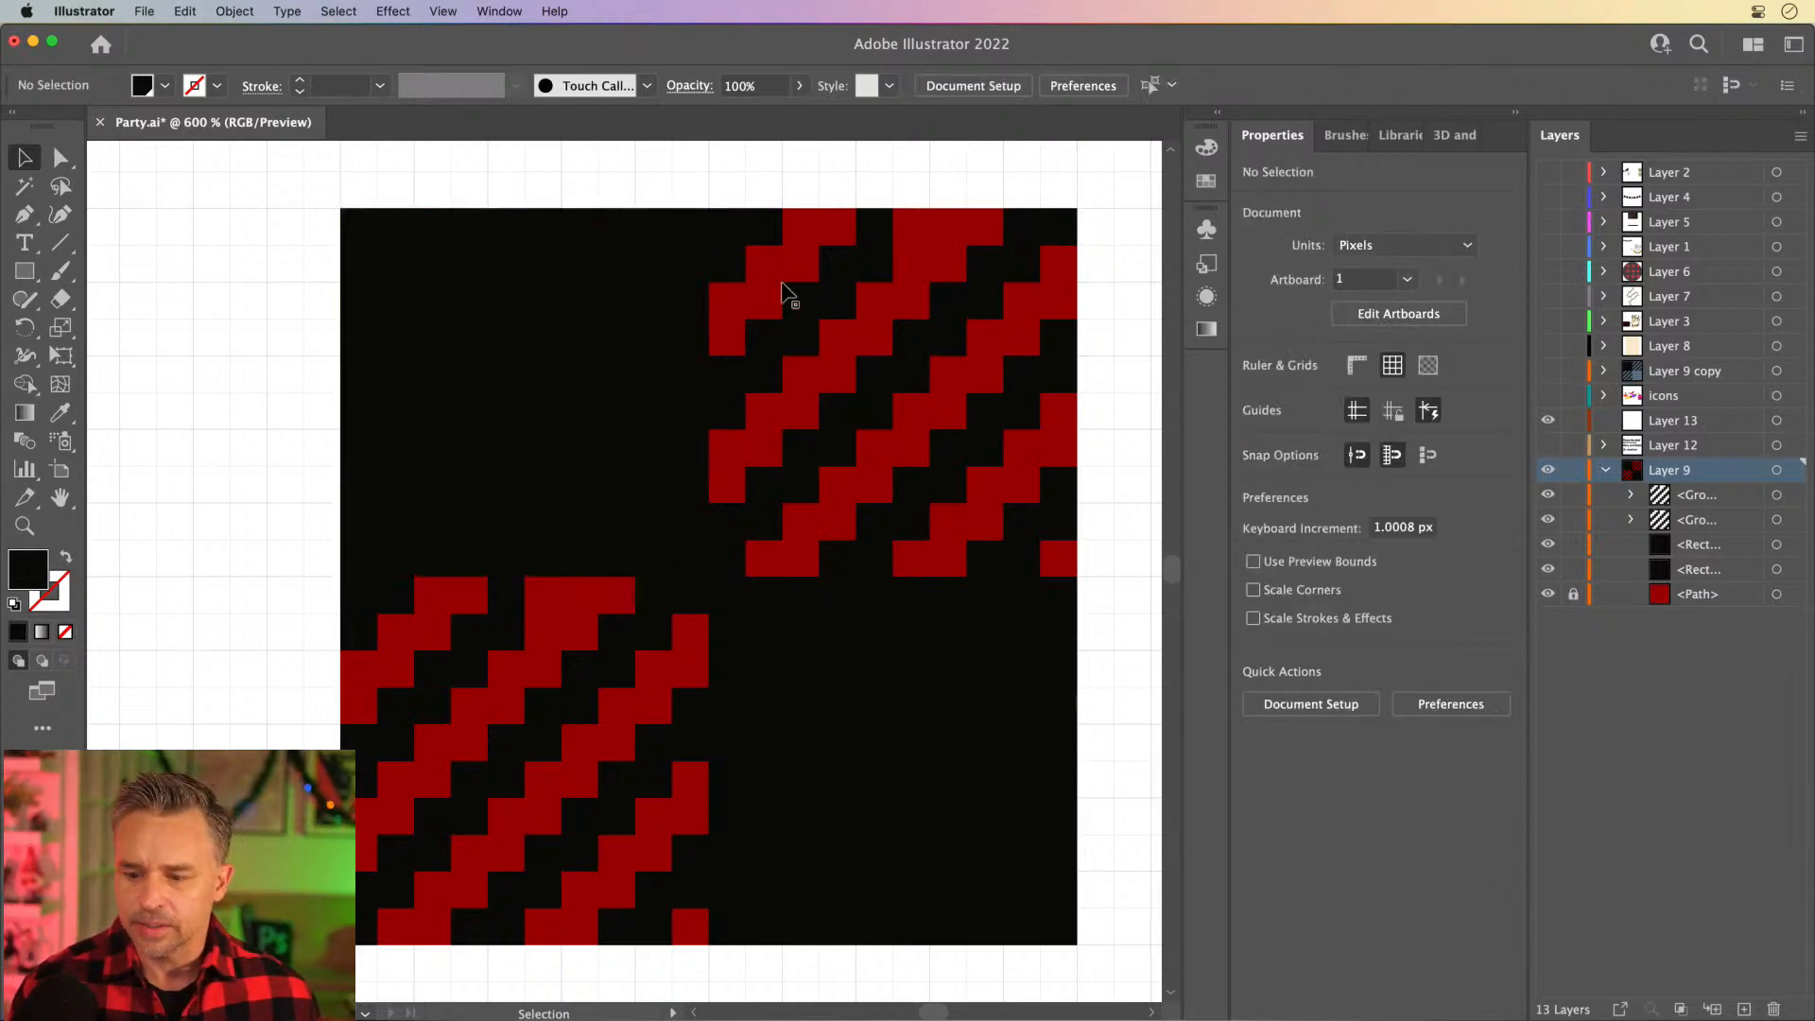
- Rename Layer 9 as "pattern"
left_click(1604, 470)
double_click(1668, 470)
type("patte")
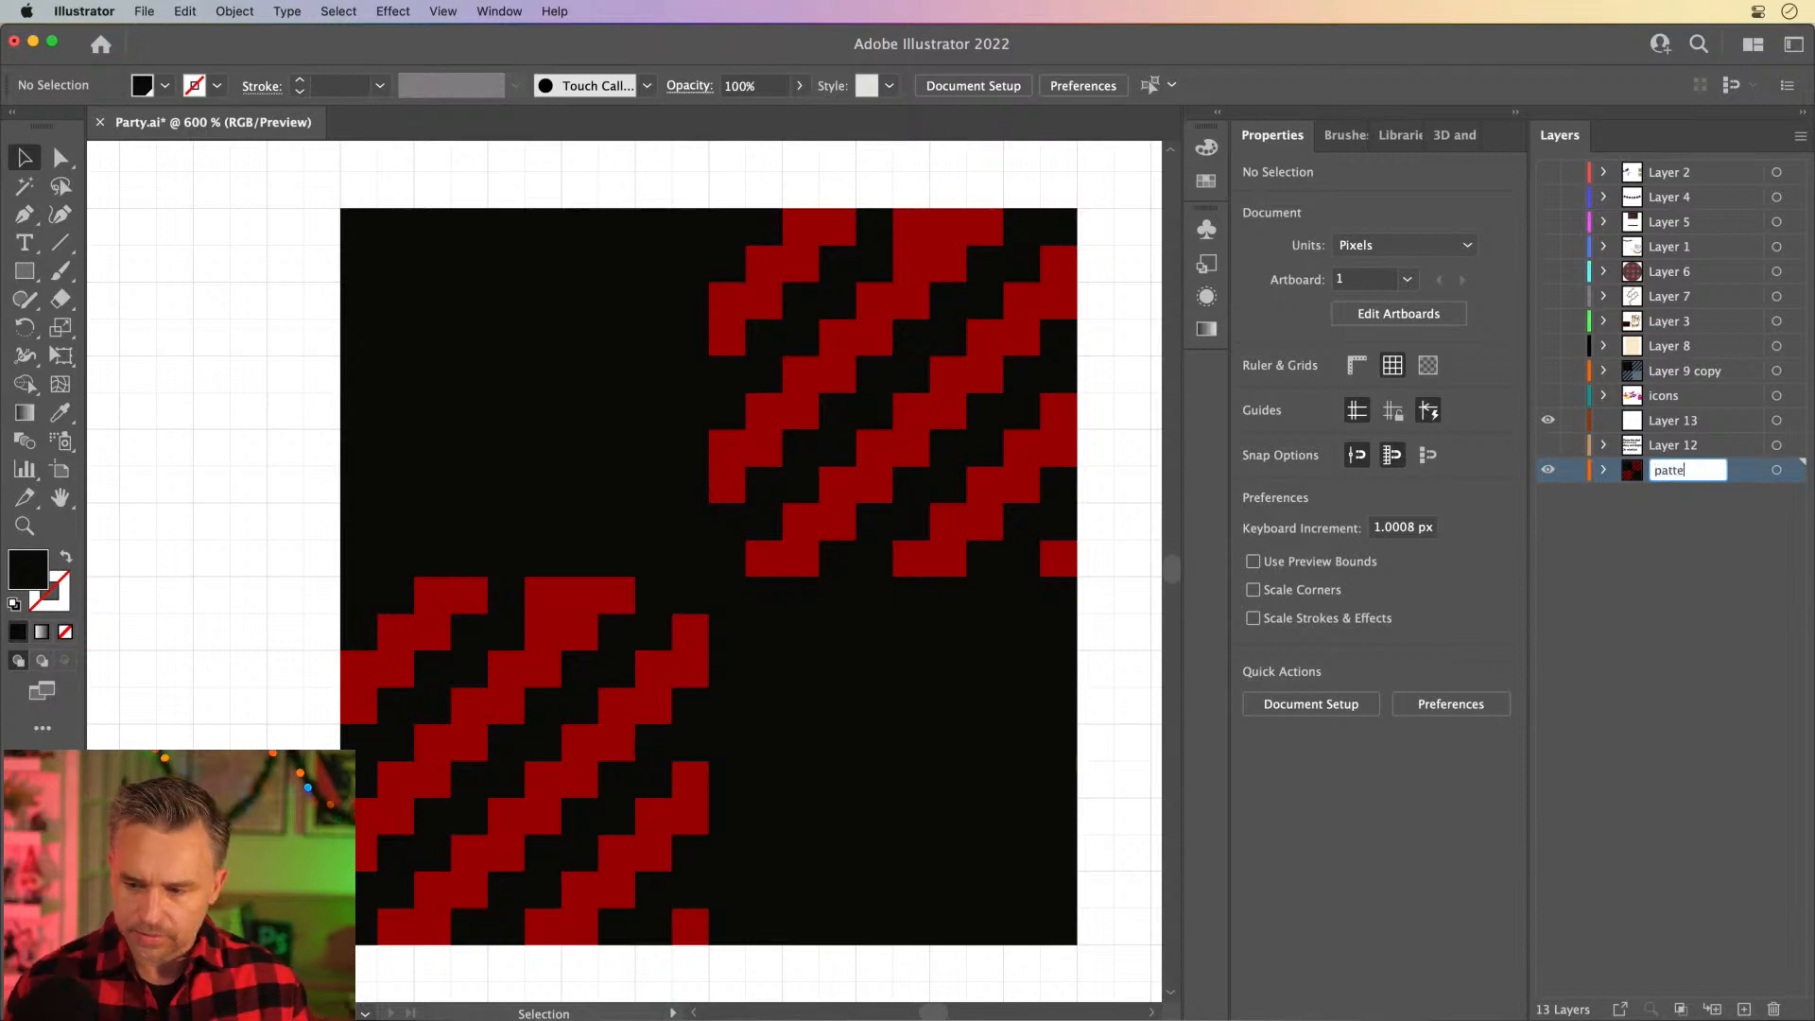
type("rn")
key("Return")
- Select all the artwork of the 100 px plaid tile and add it to the swatches as a new pattern
left_click_drag(280, 168, 1094, 974)
left_click(1607, 470)
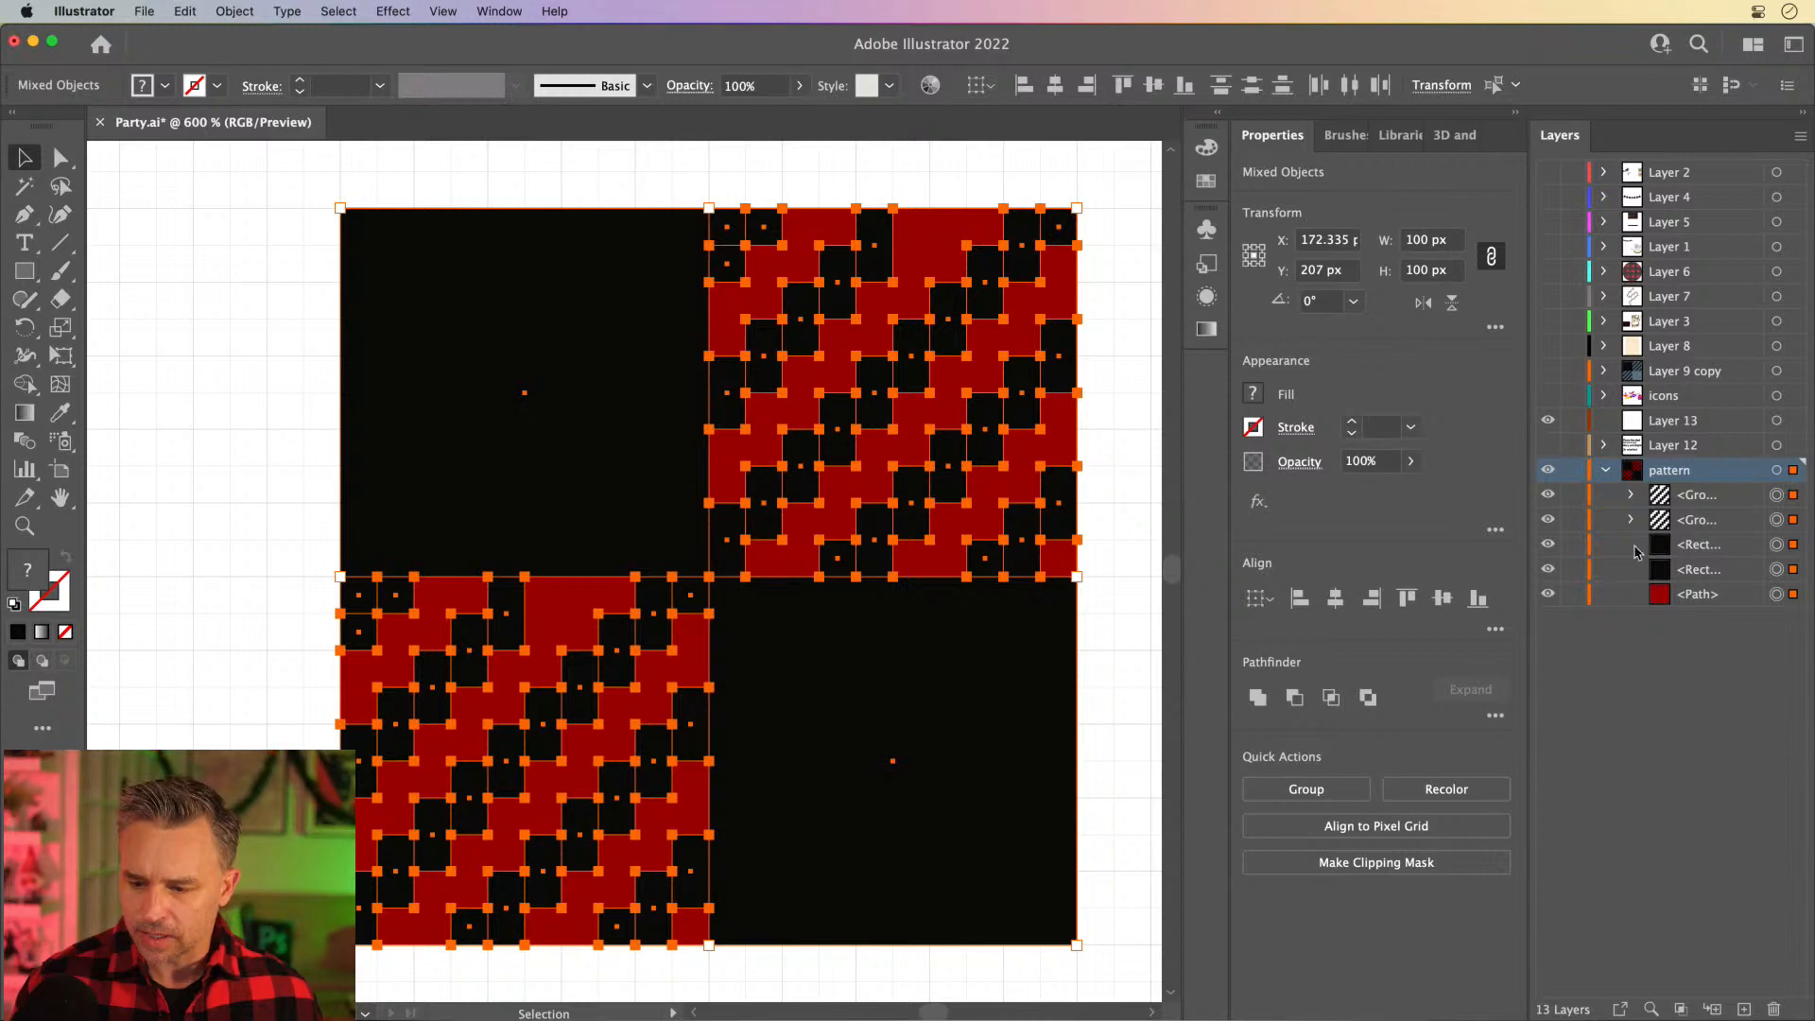
left_click(1606, 472)
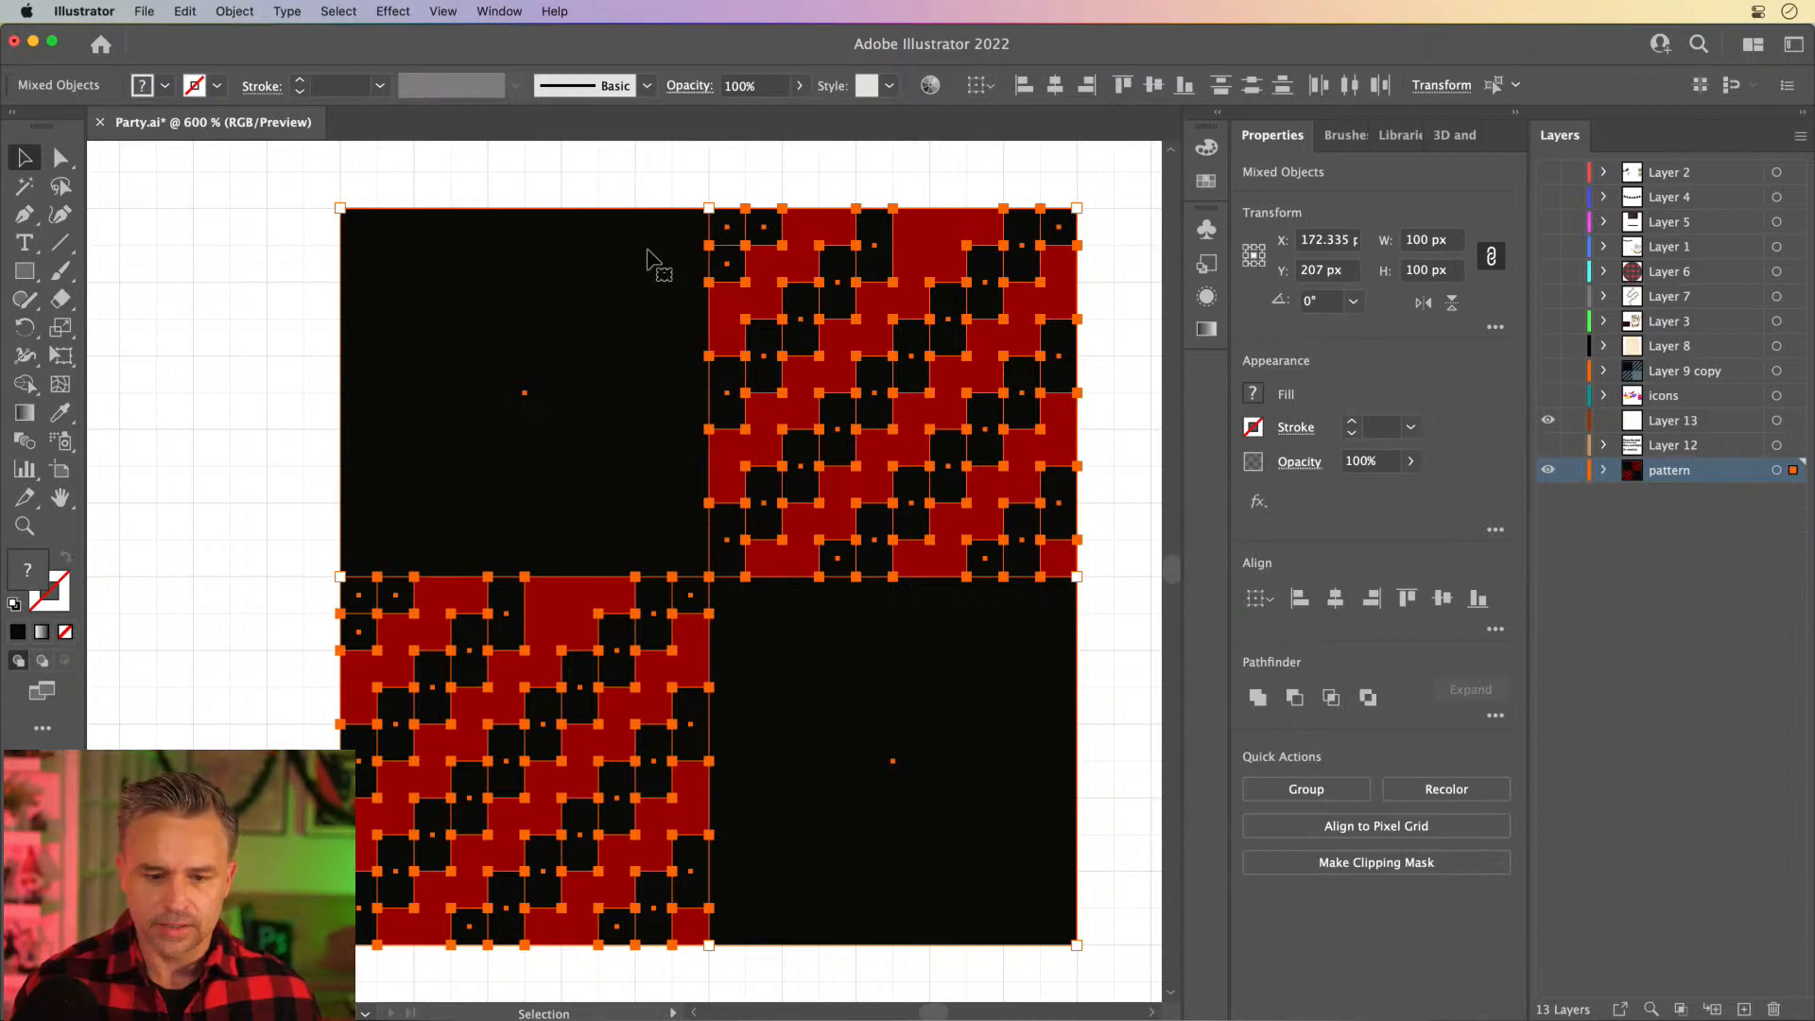
left_click(1226, 117)
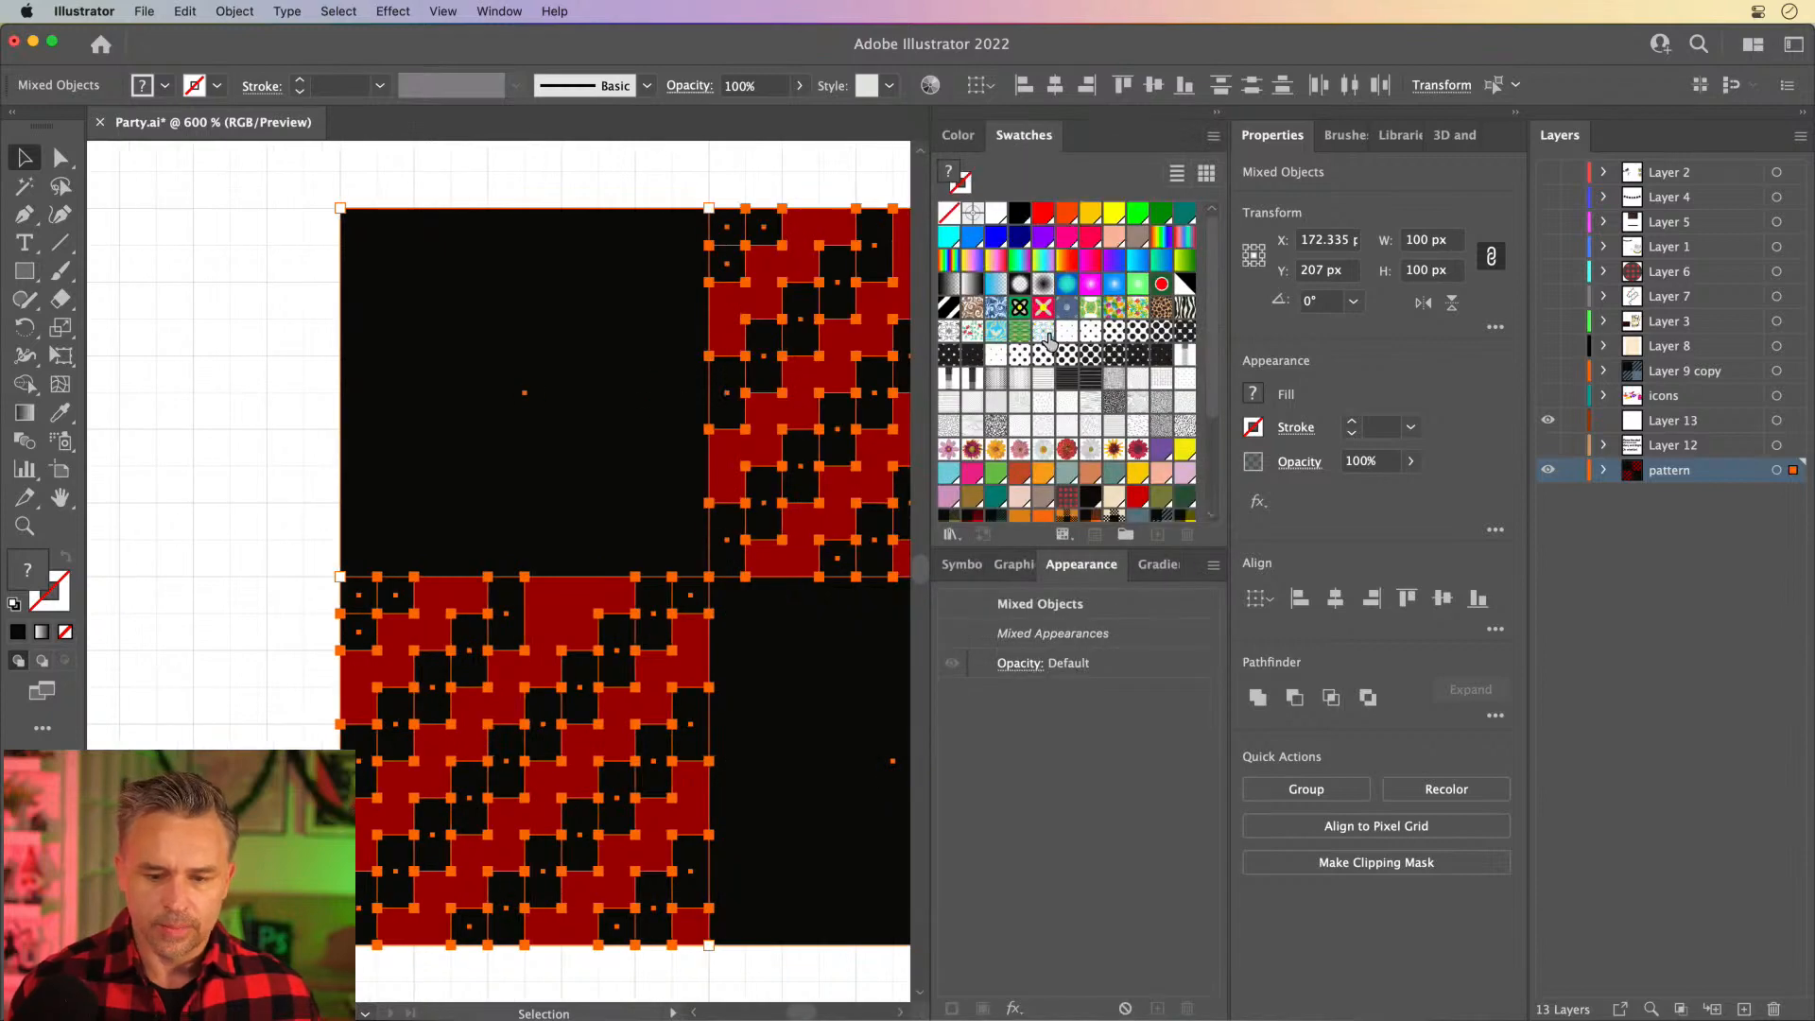
scroll(1050, 341, "down", 3)
left_click_drag(548, 372, 1203, 397)
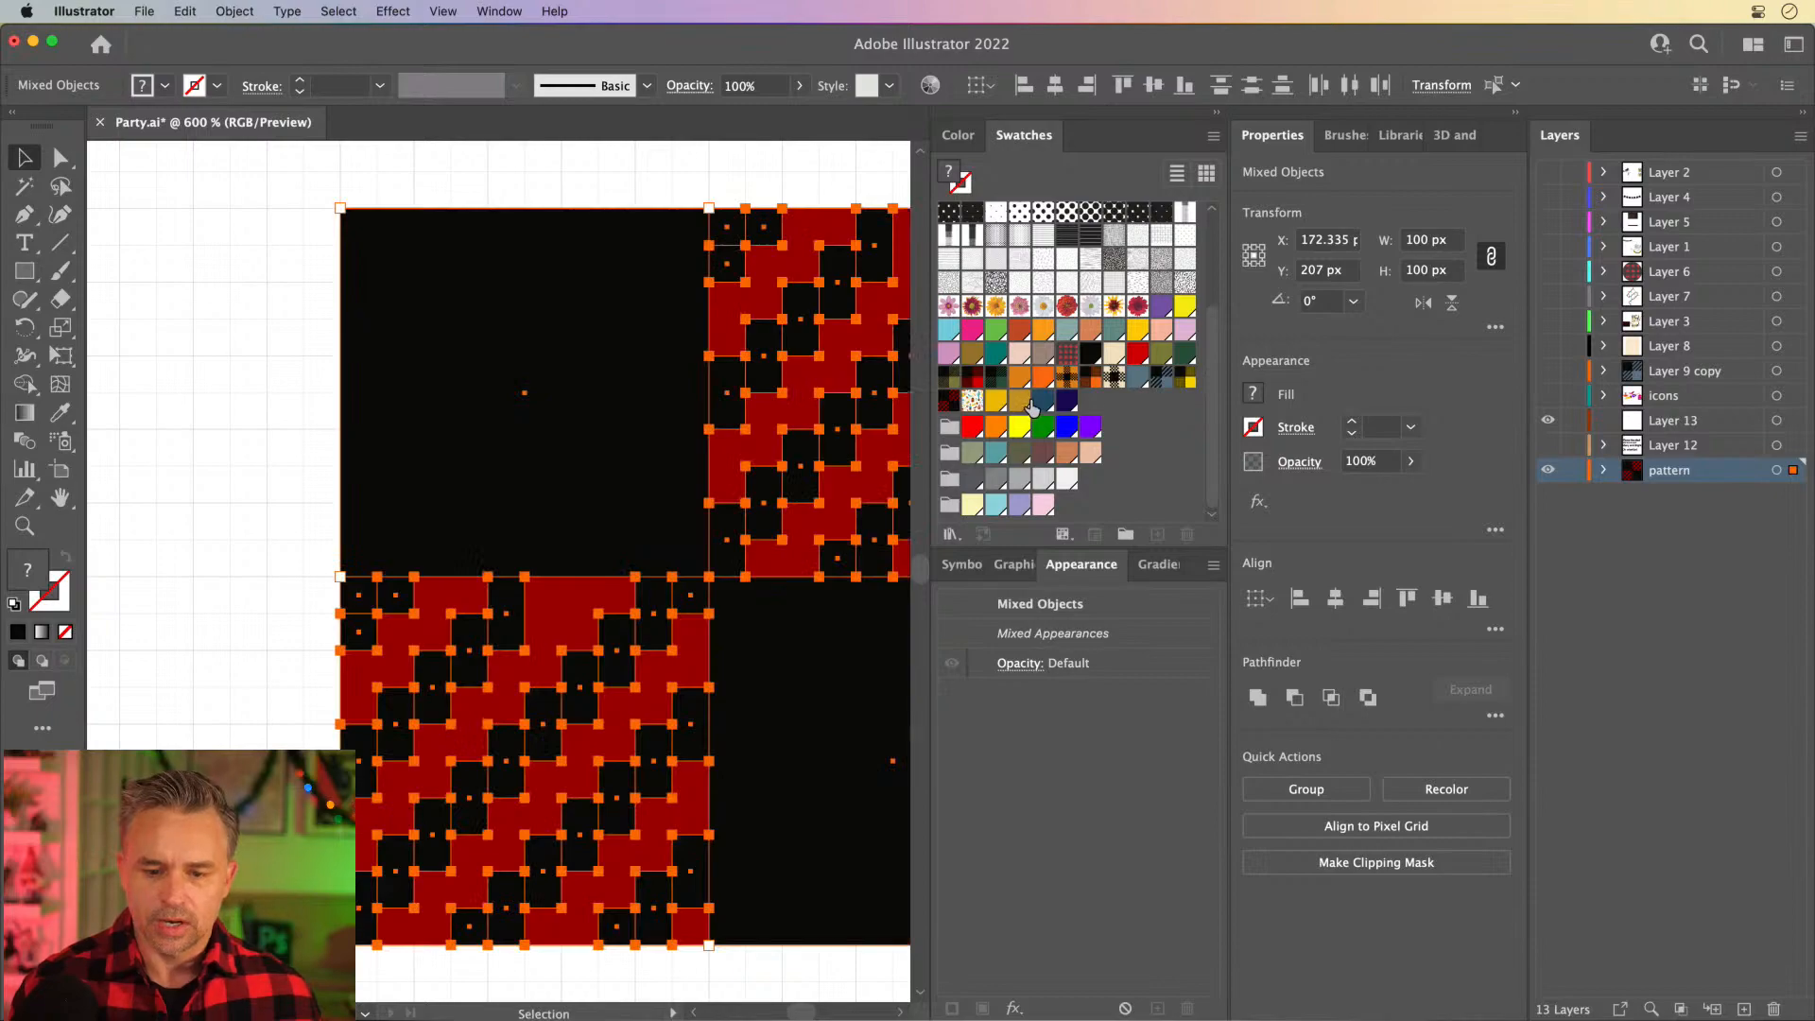
left_click(805, 172)
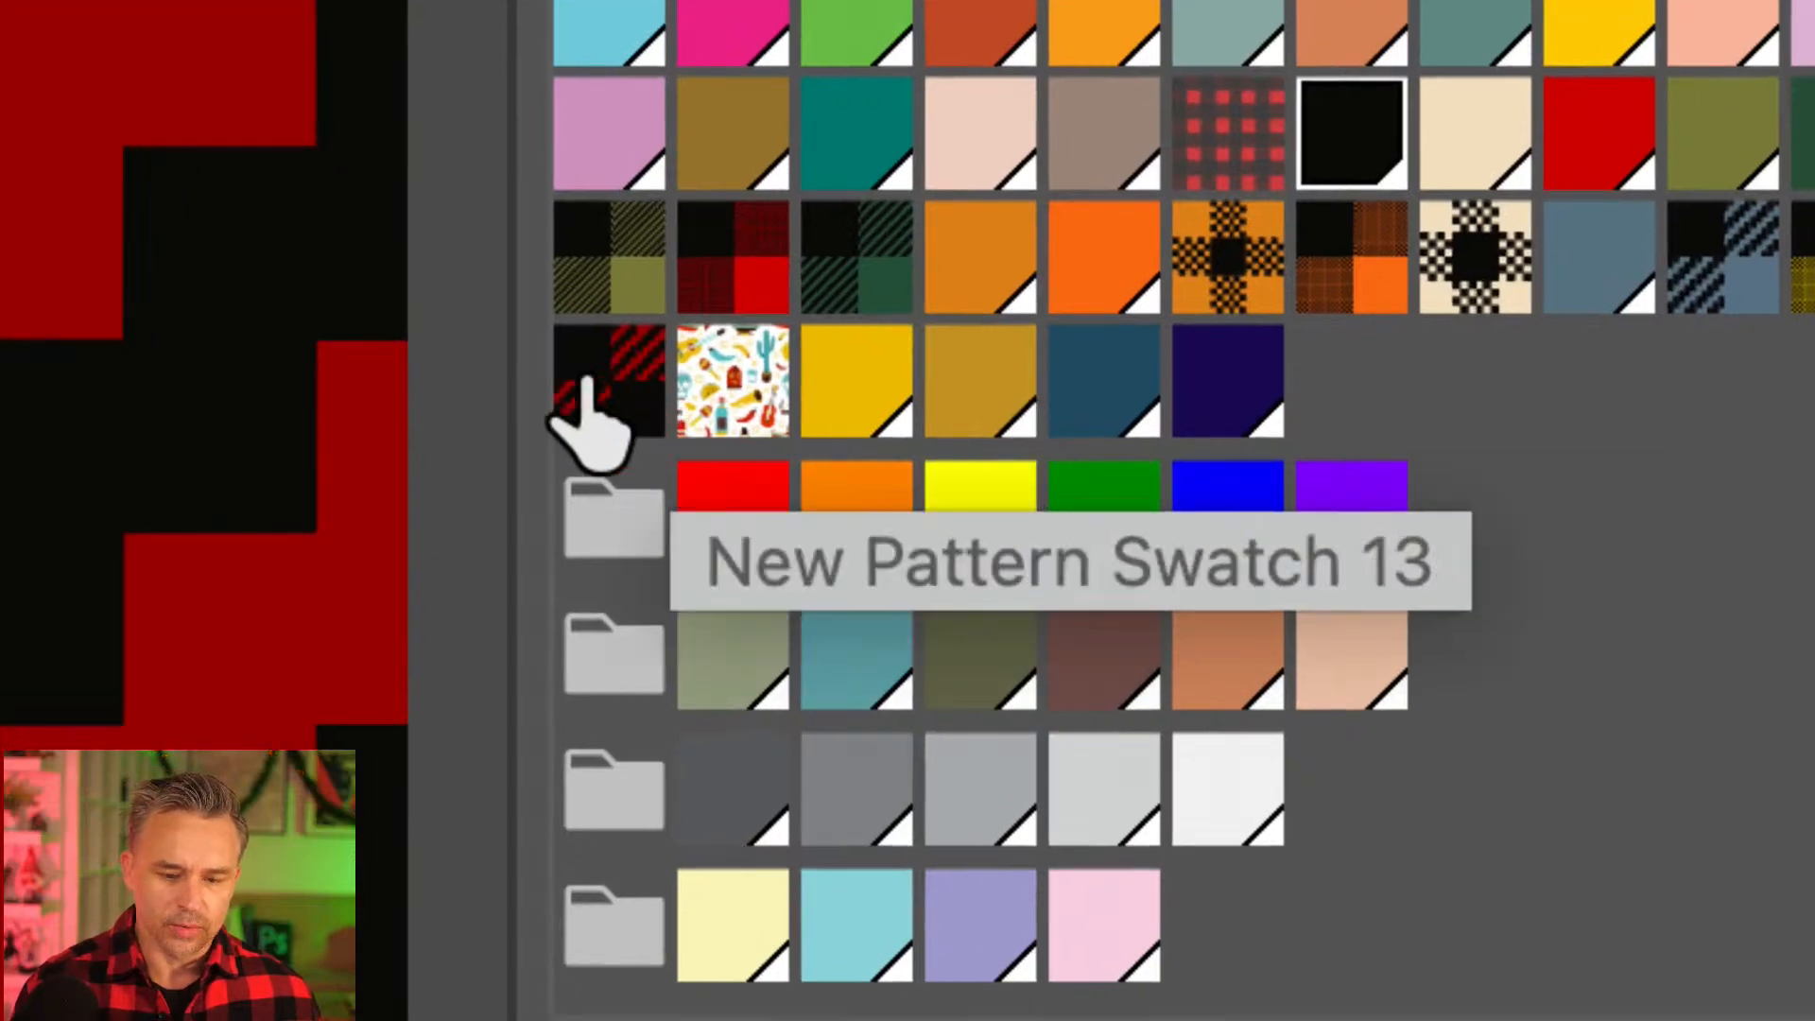
- Open the new plaid pattern swatch for editing, examine how its tiles repeat, and exit pattern editing
double_click(587, 382)
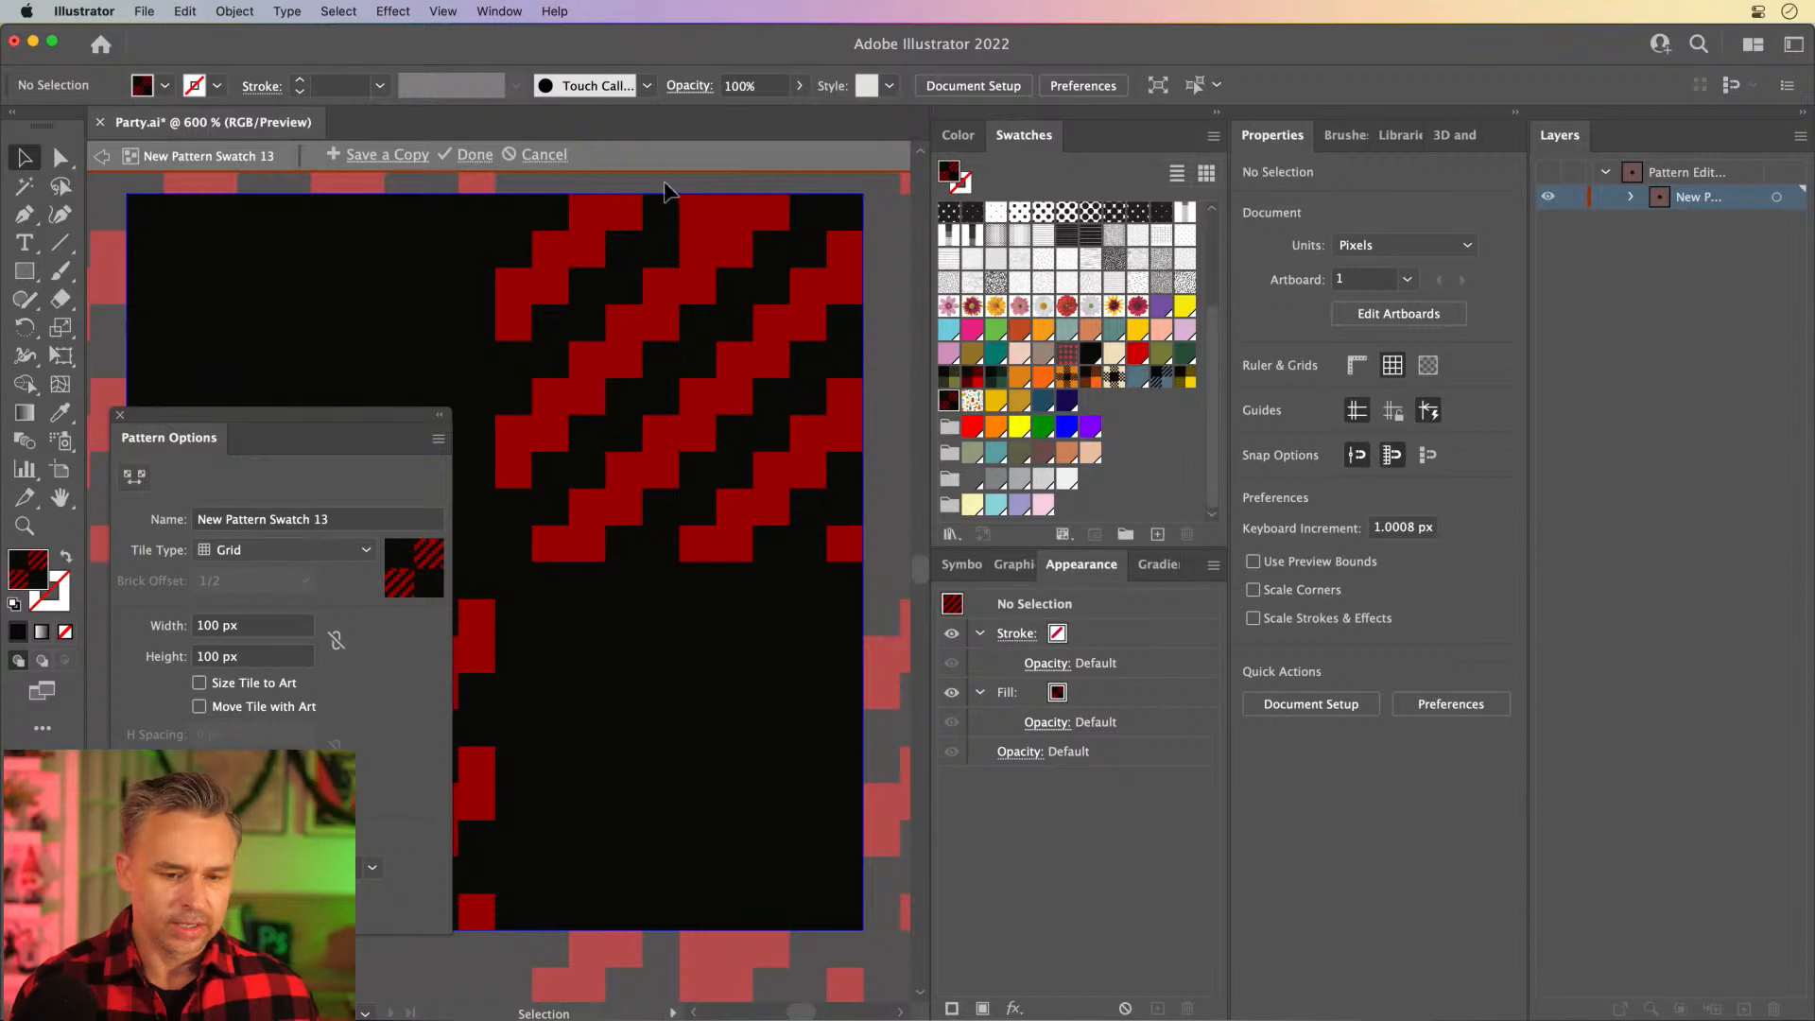
left_click(1217, 111)
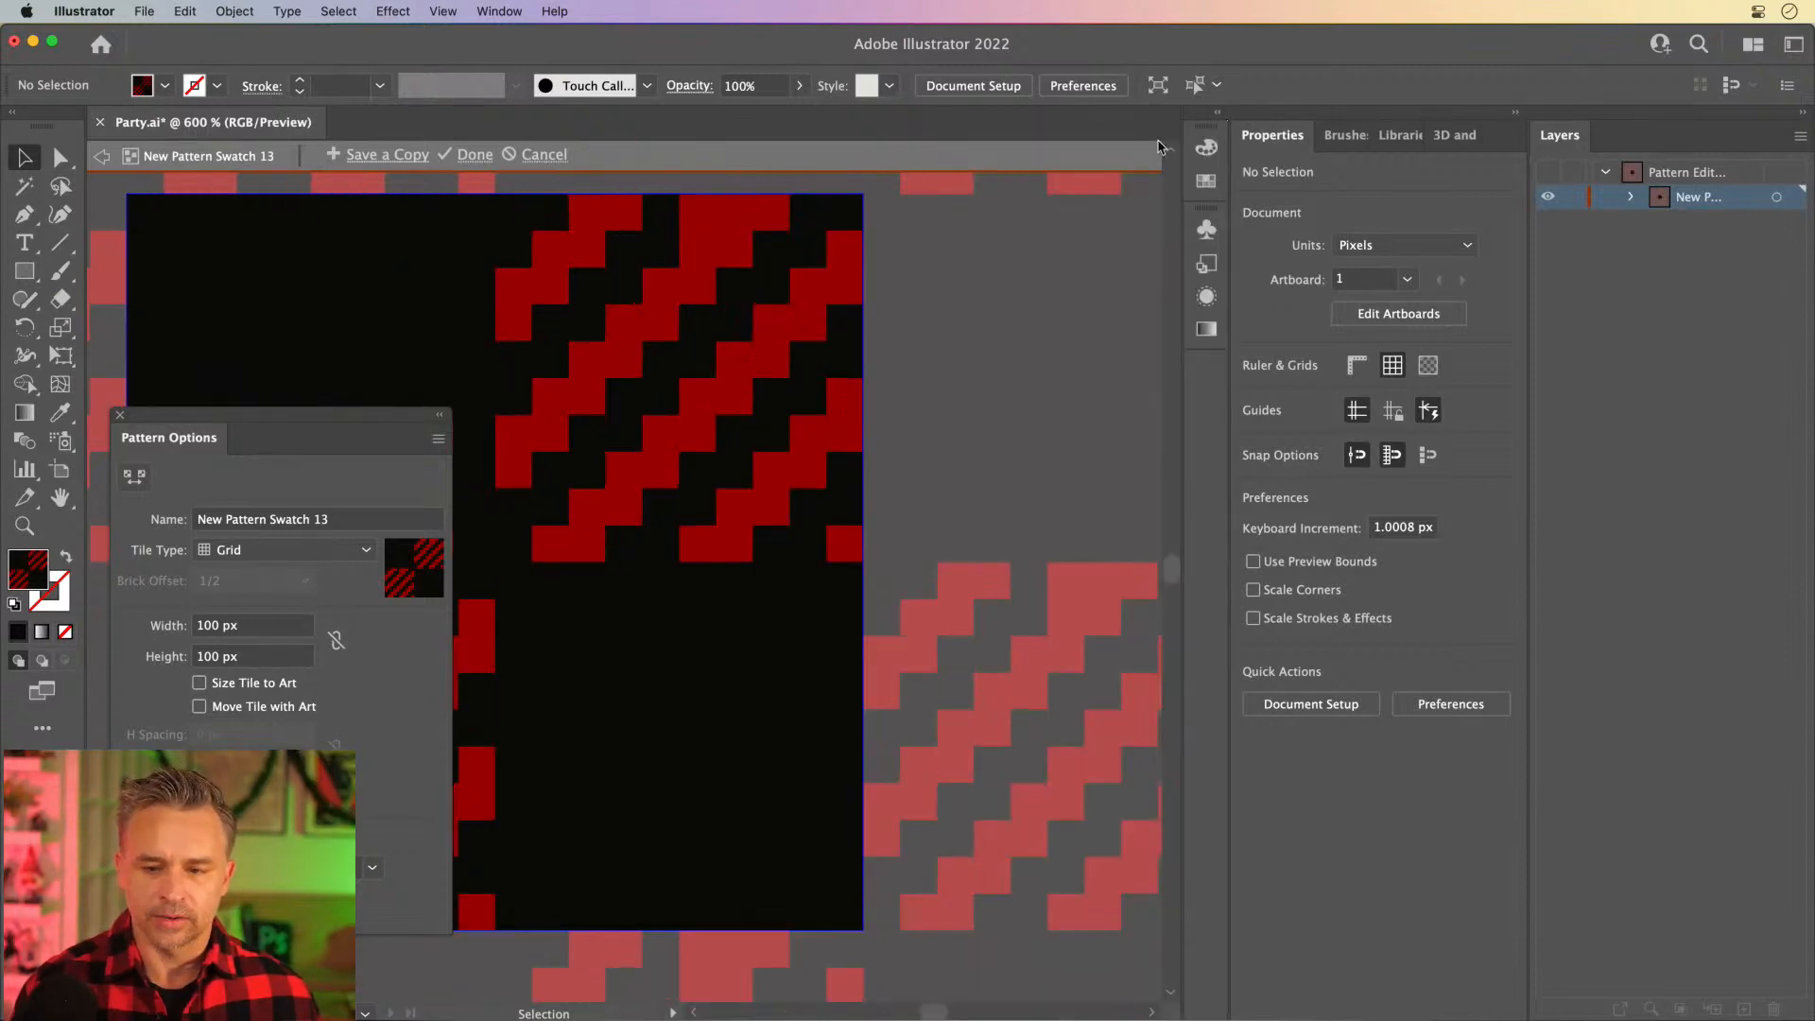
left_click(1517, 113)
left_click_drag(575, 303, 856, 322)
key("super+minus")
key("super+minus")
key("super+minus")
key("super+minus")
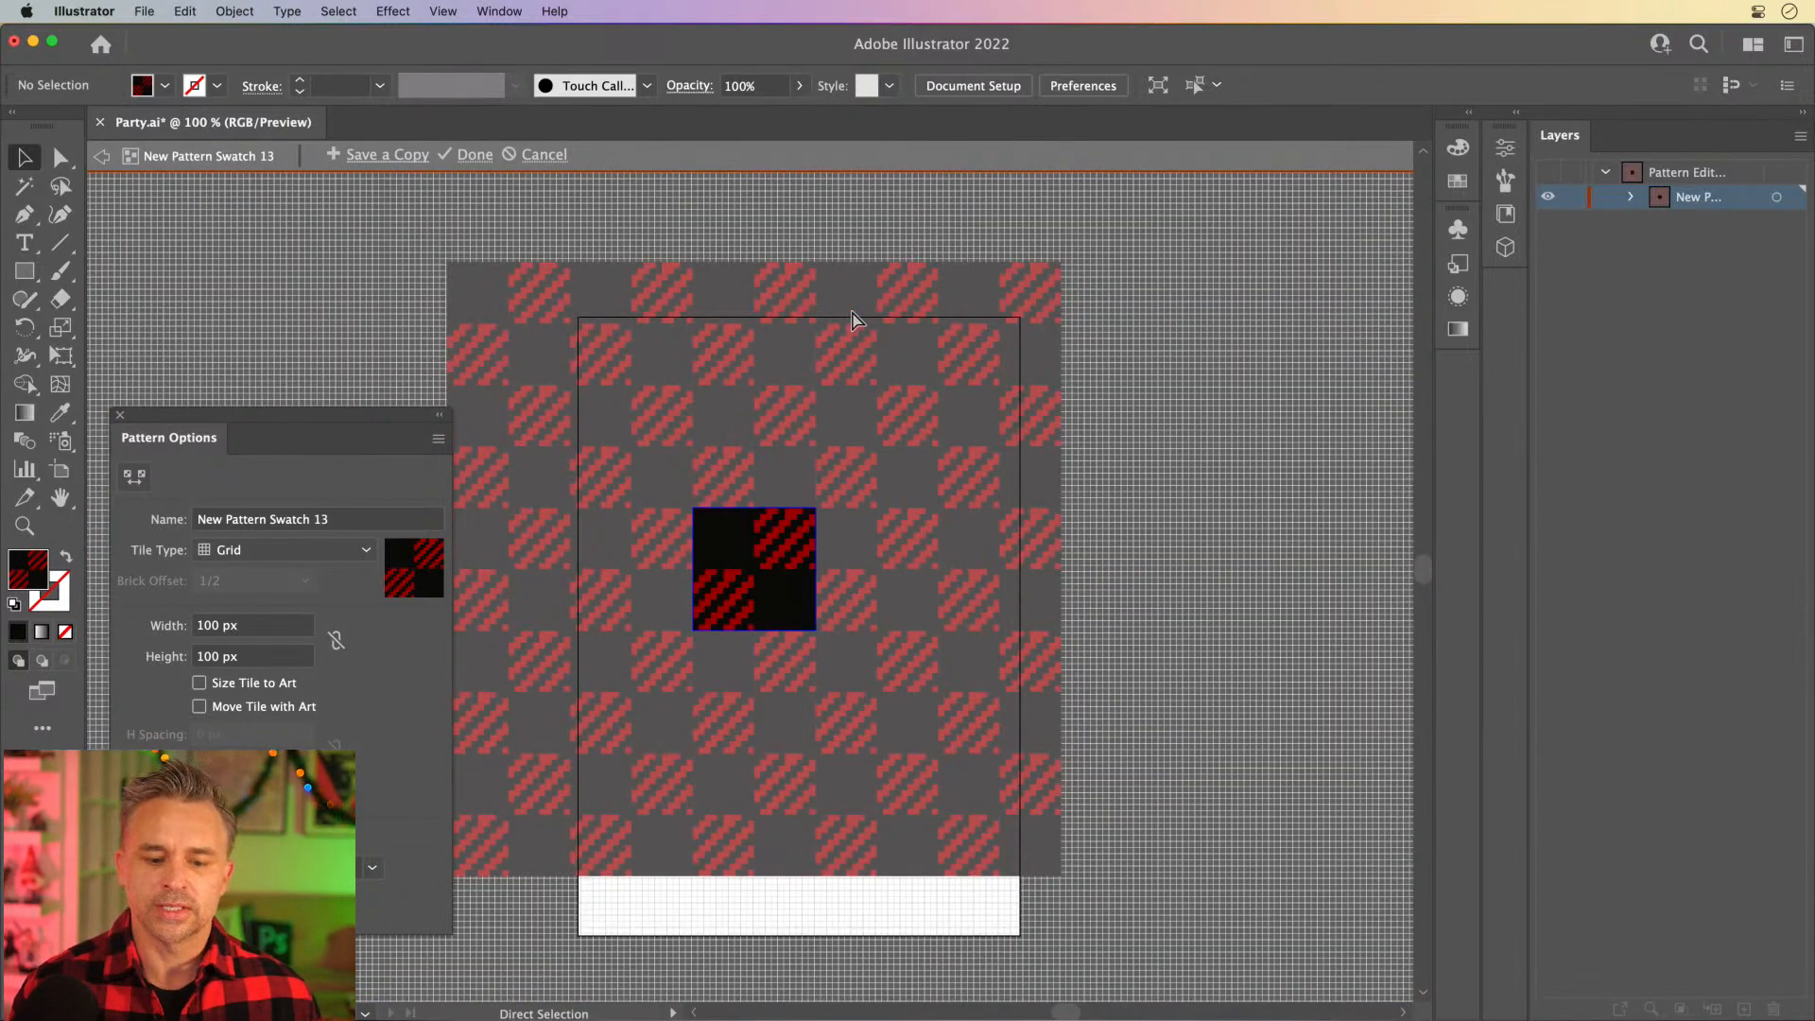
key("super+equal")
key("super+equal")
key("super+equal")
key("super+equal")
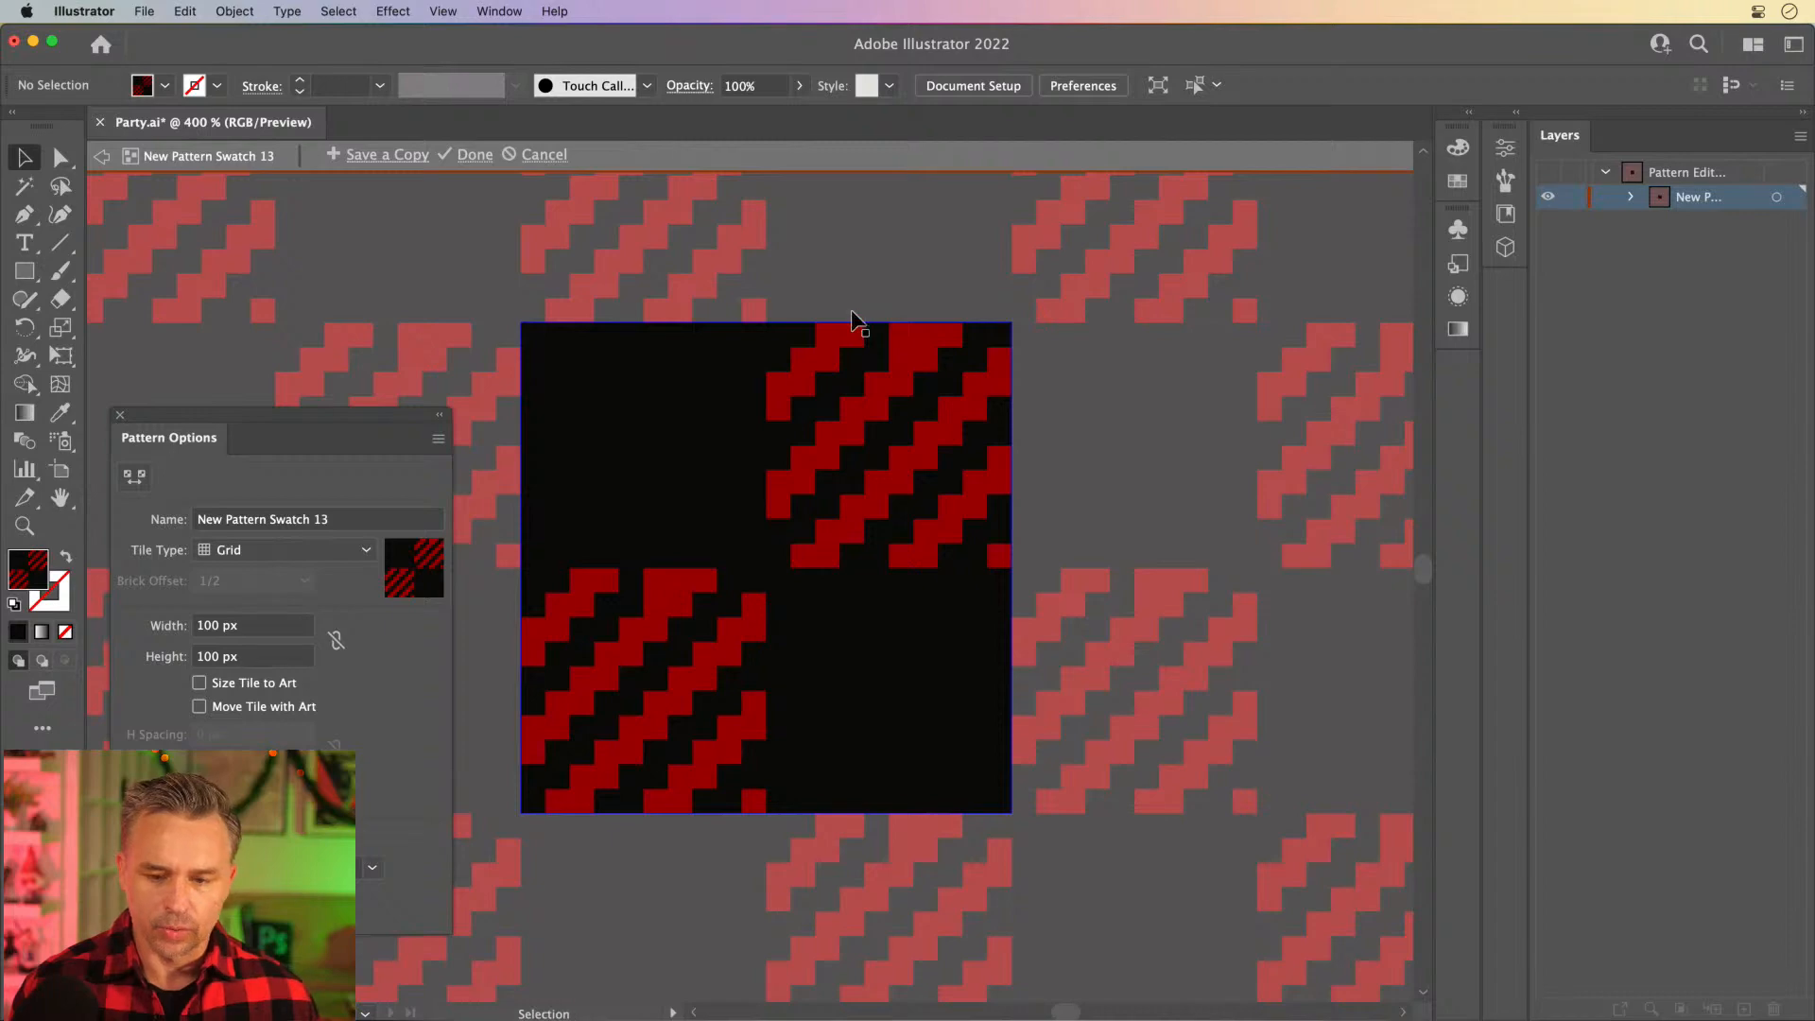
left_click(481, 154)
key("super+minus")
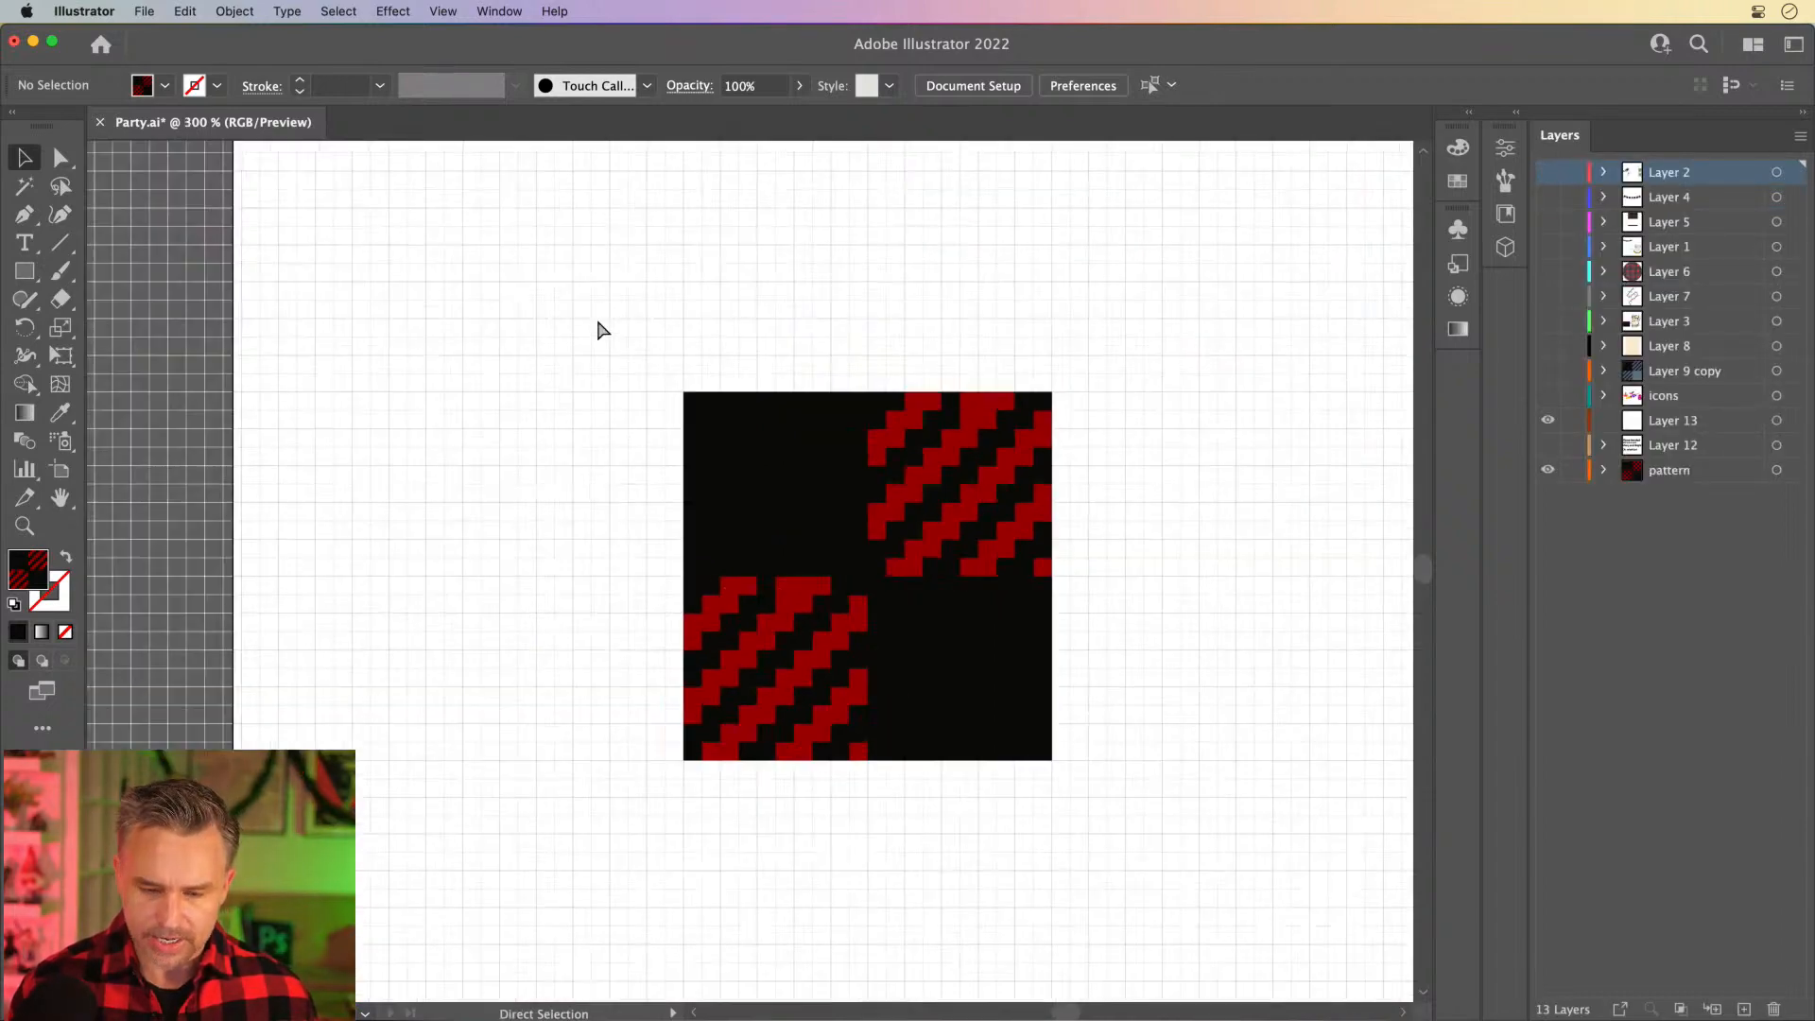
key("super+minus")
key("super+minus")
left_click_drag(608, 395, 515, 369)
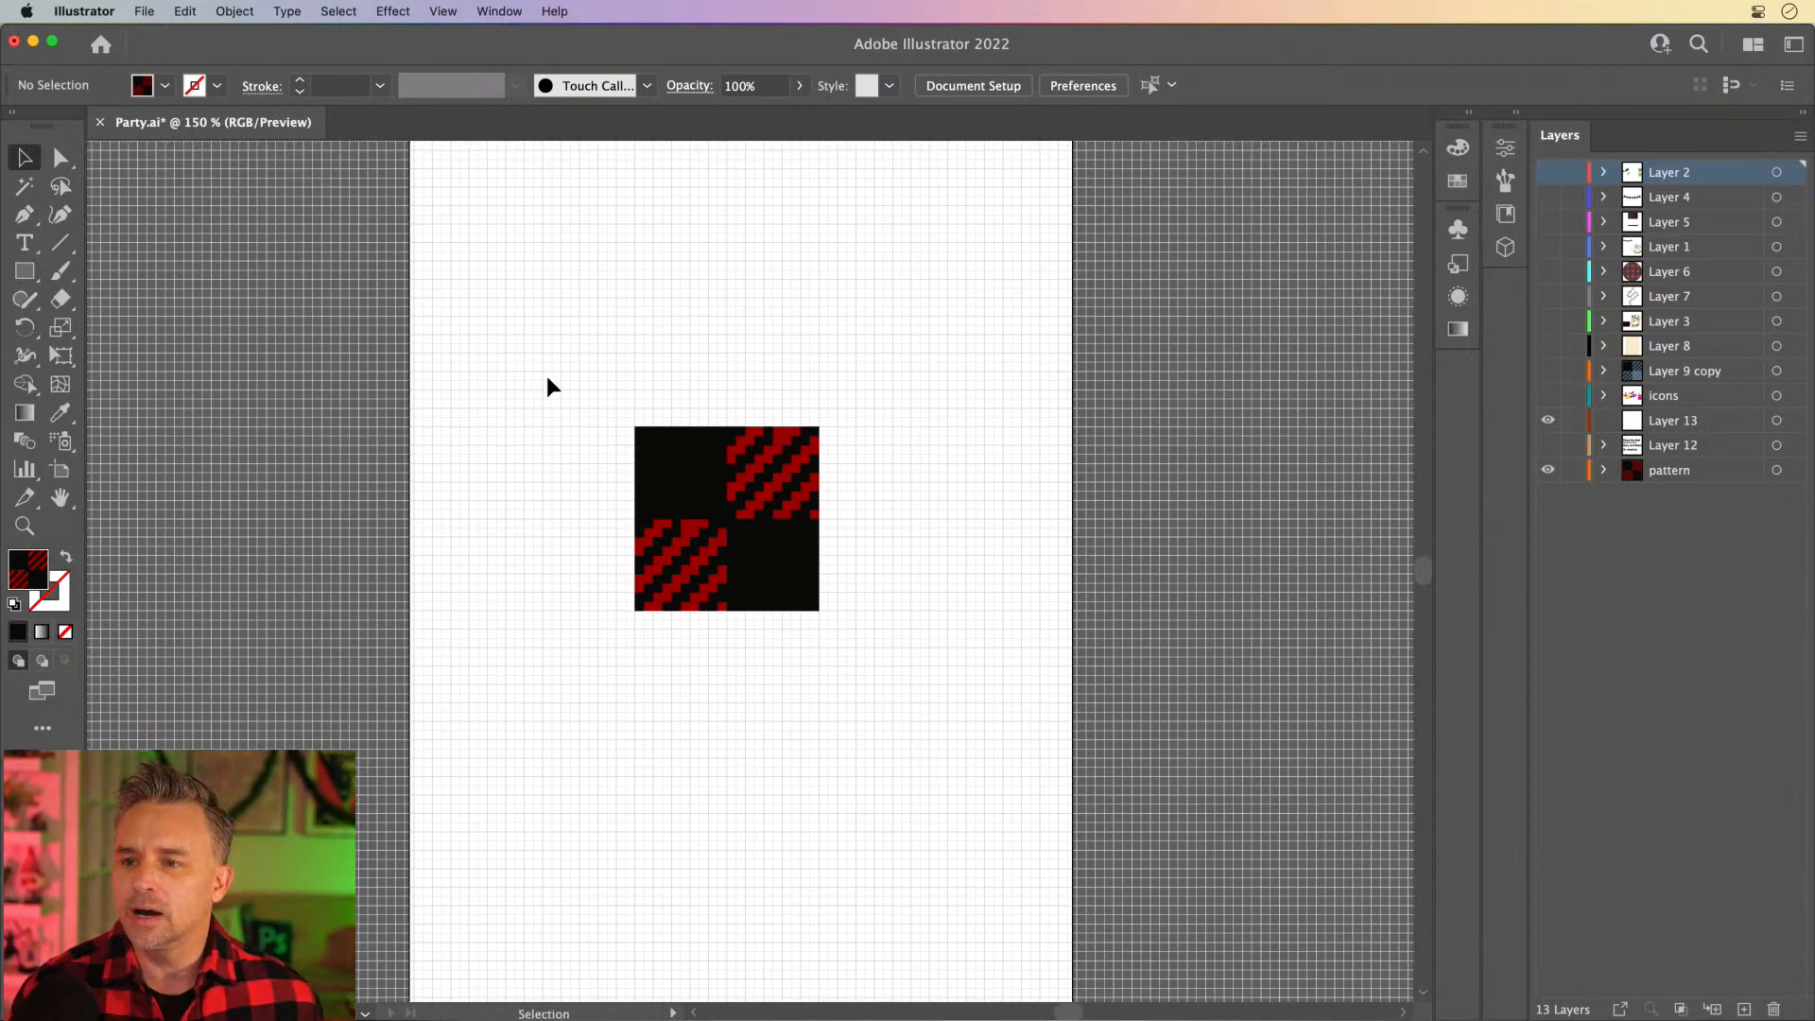
key("a")
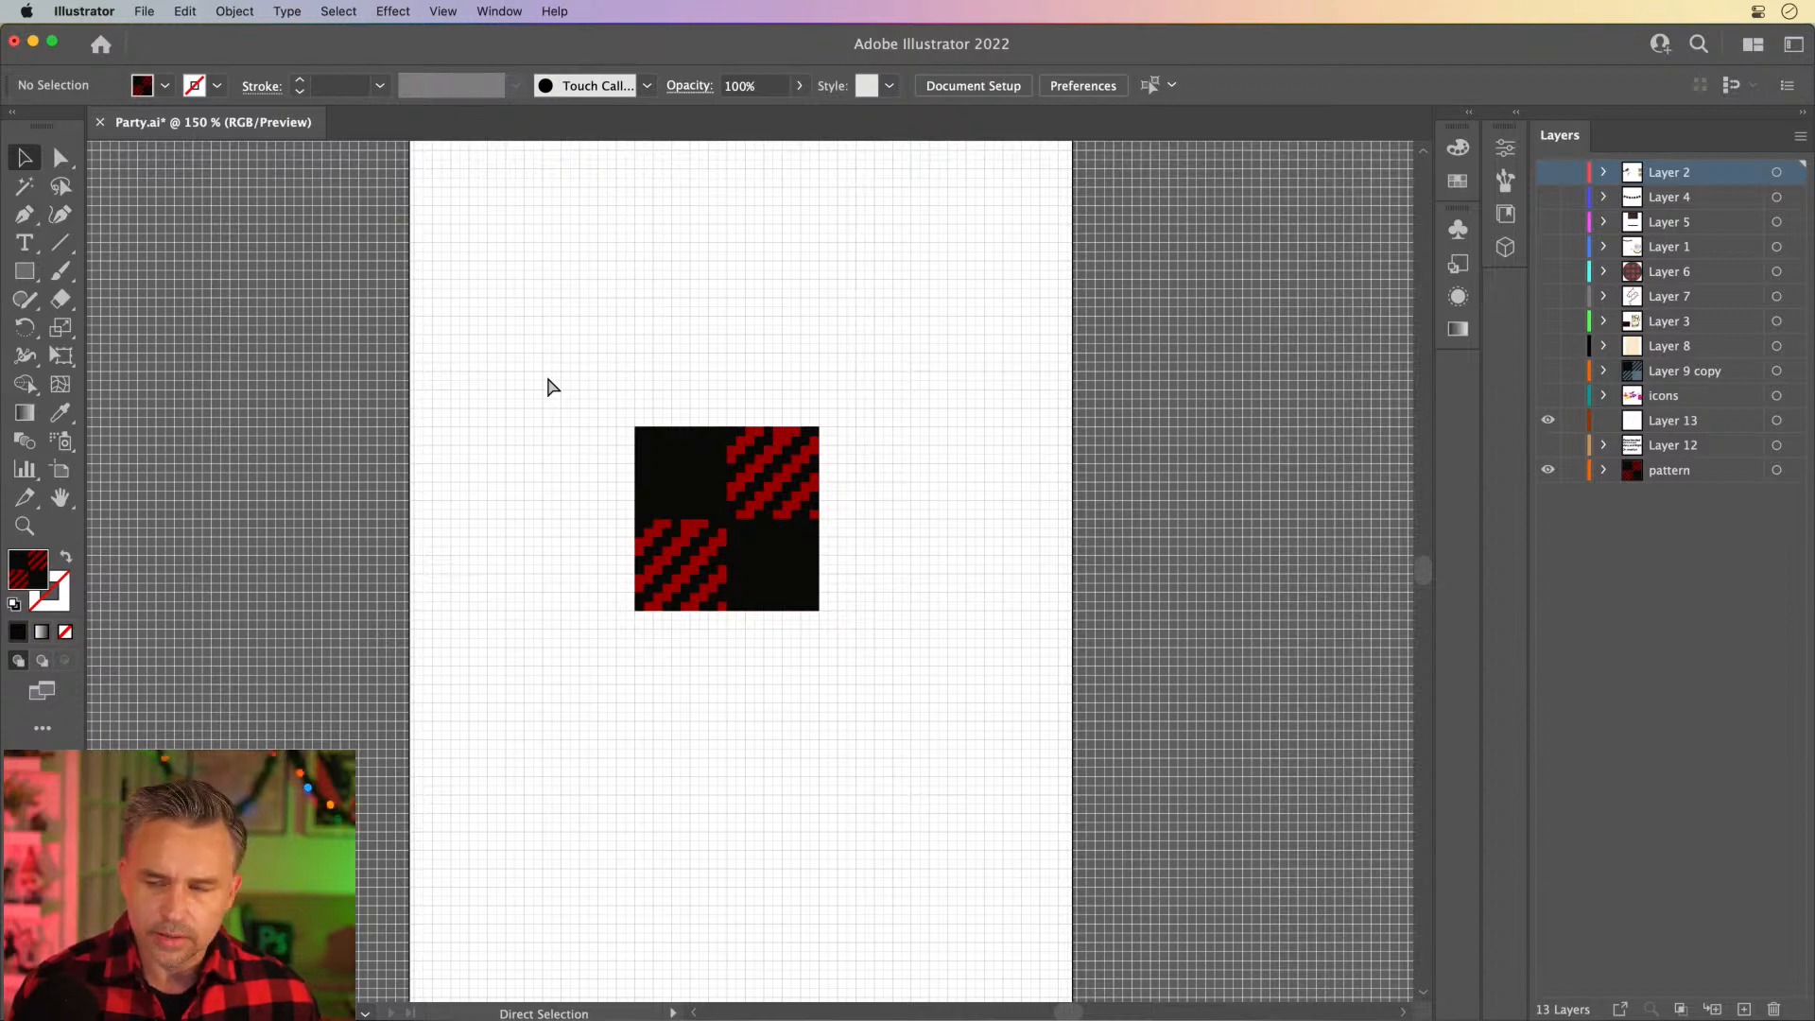
key("v")
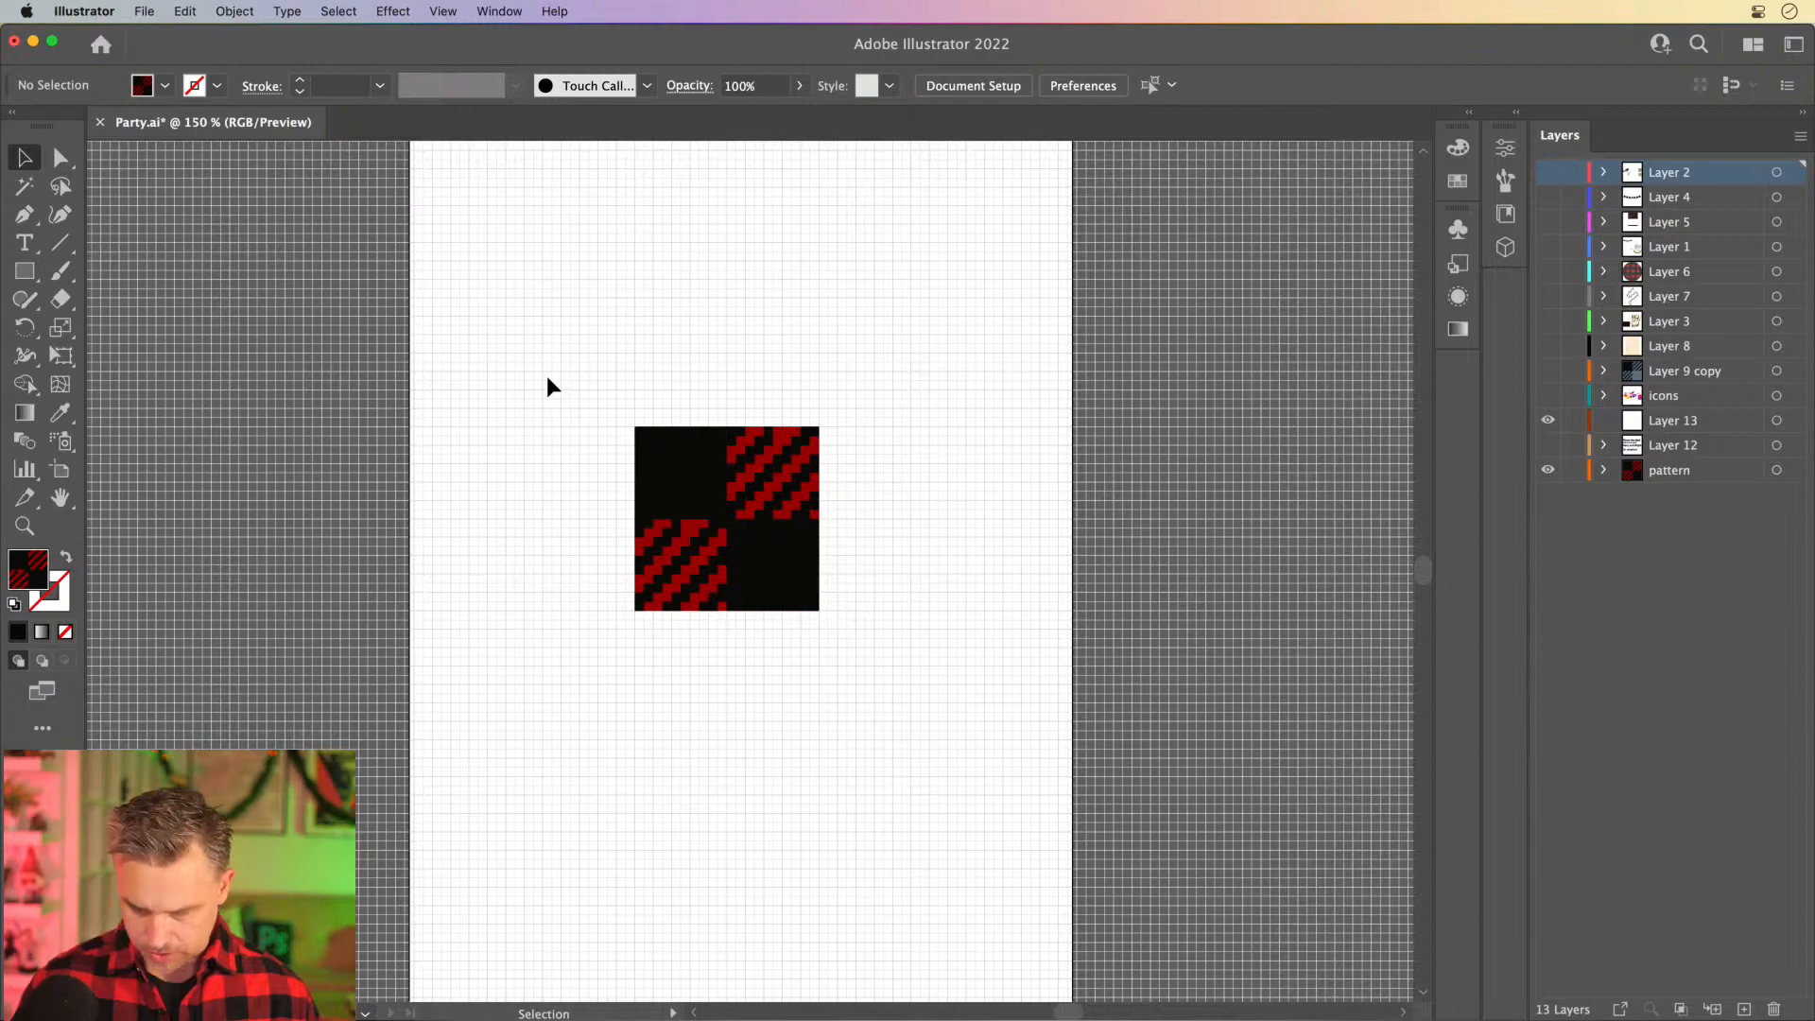
- Reopen the plaid pattern swatch for editing and delete the black square in the tile's lower-right quarter
key("super+equal")
key("super+equal")
key("super+equal")
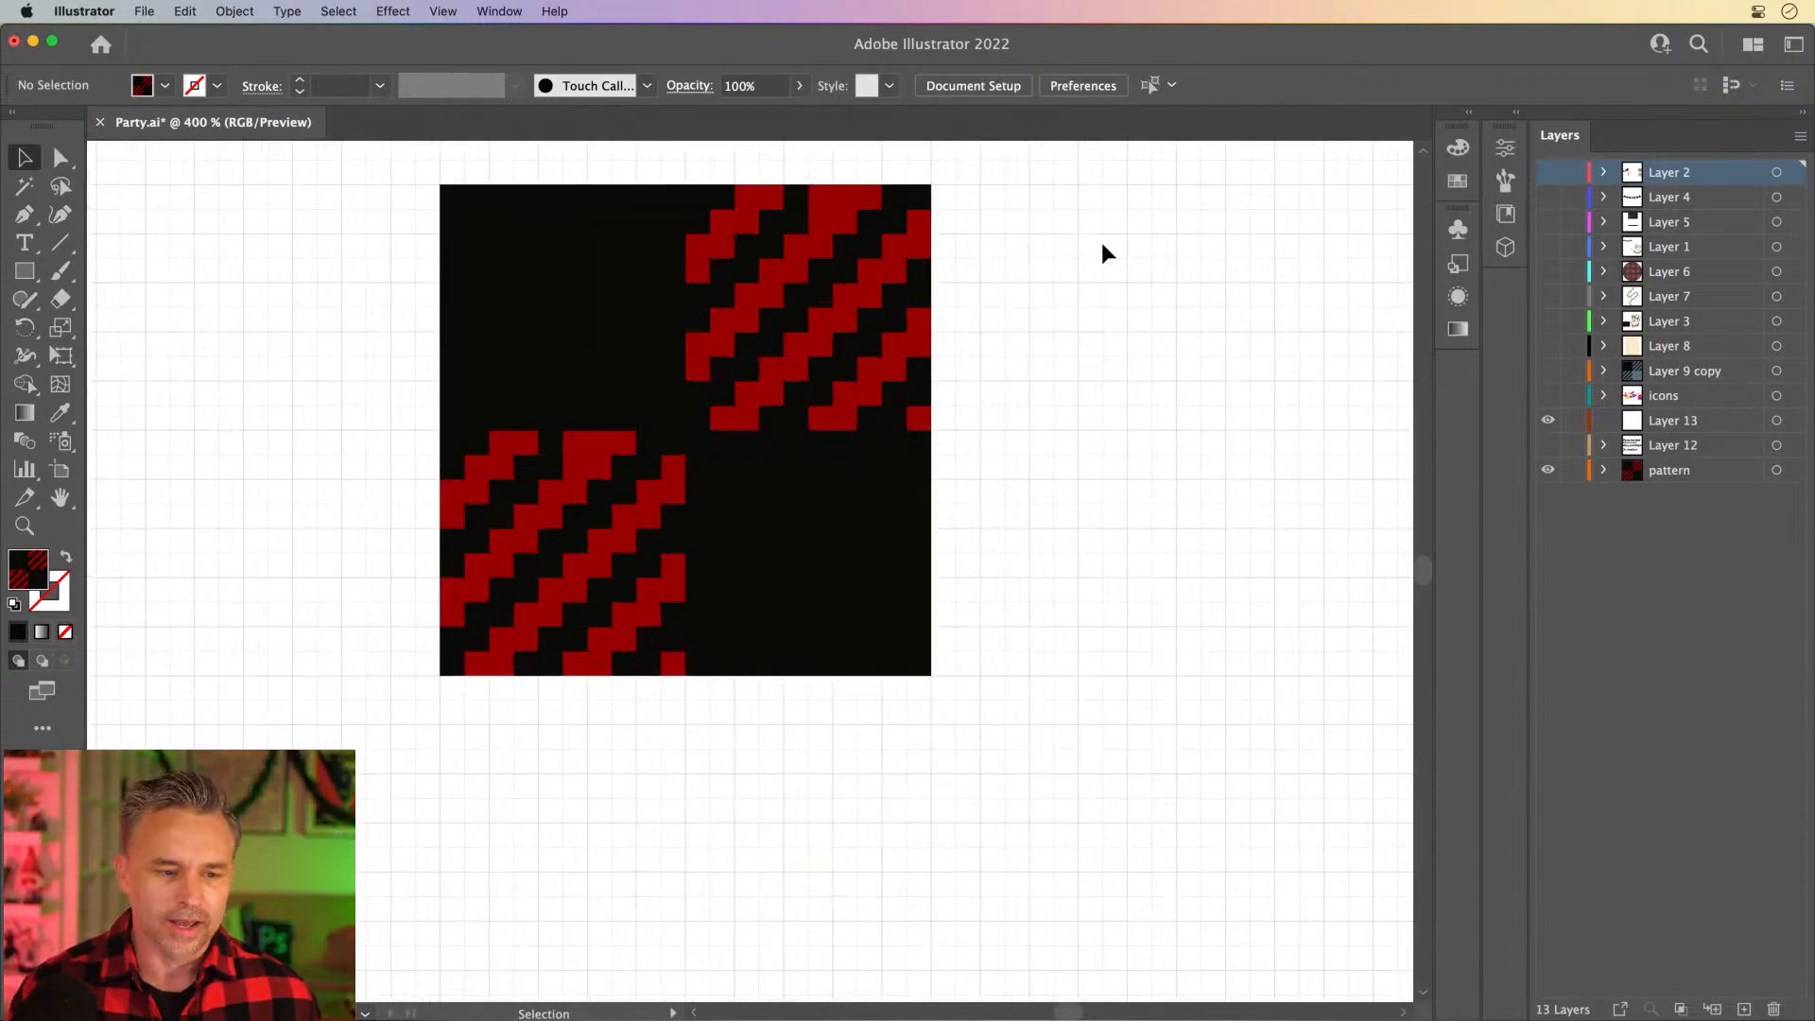
left_click(1471, 118)
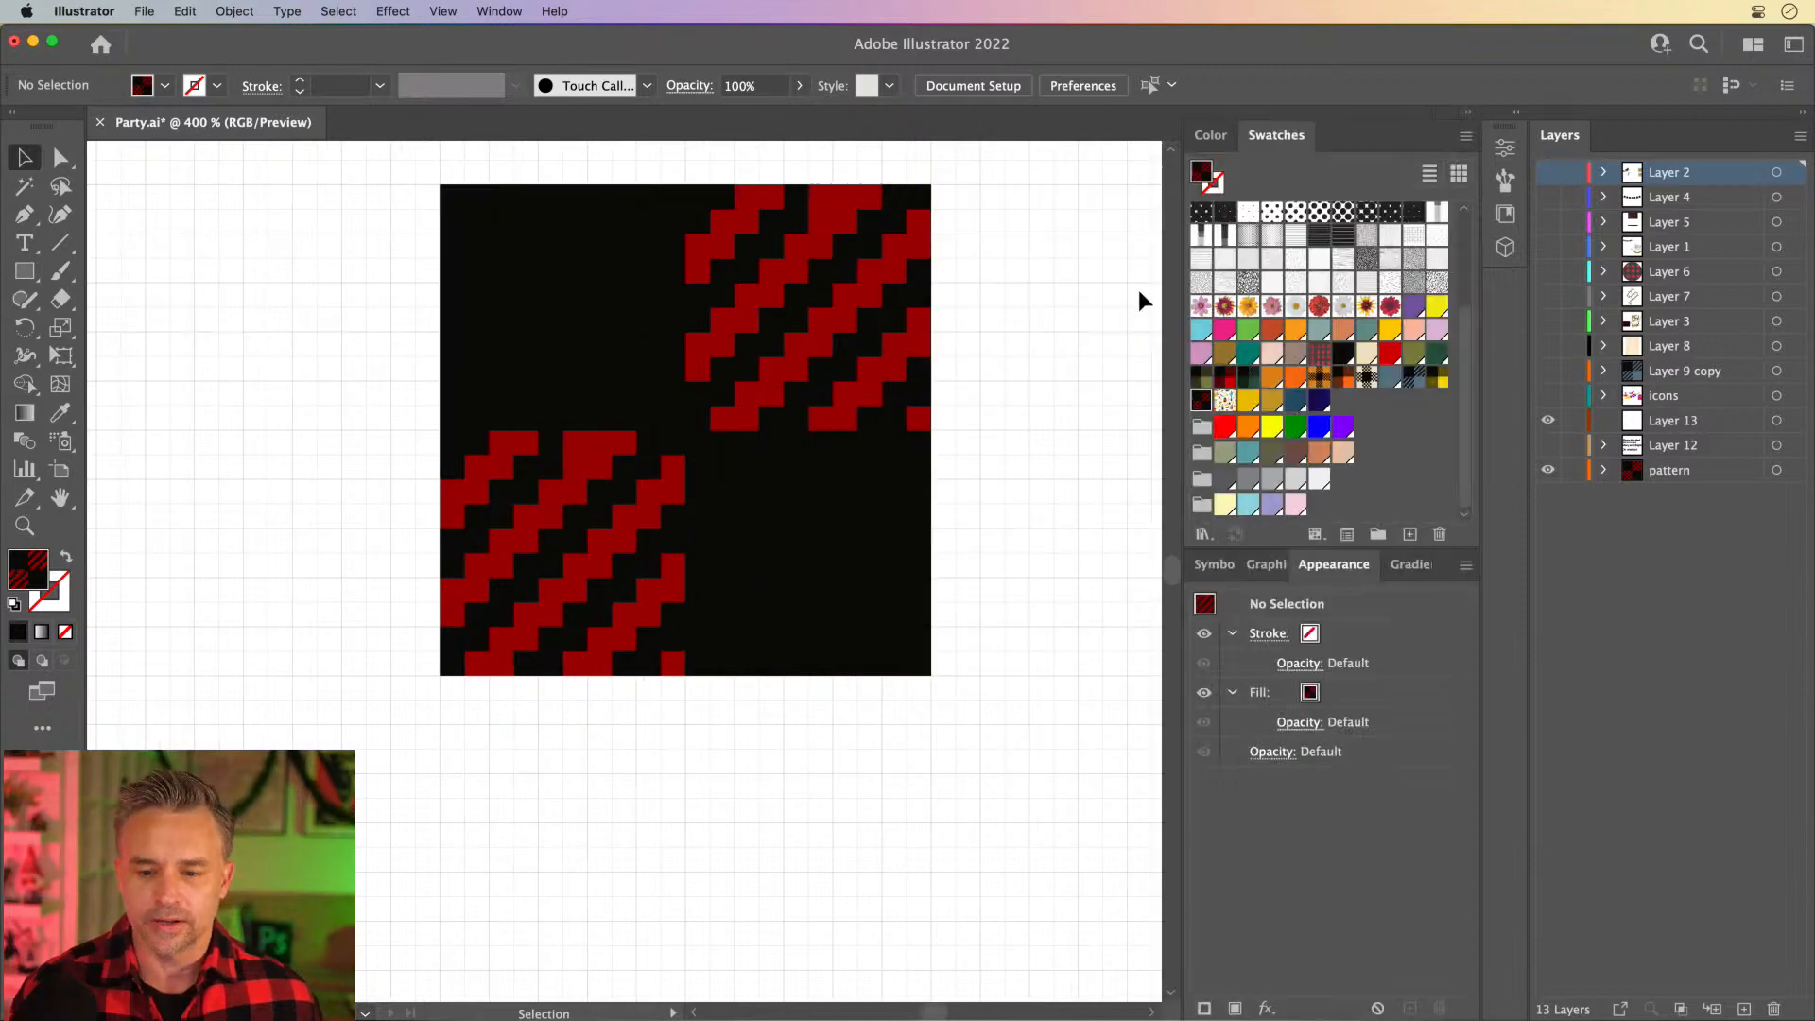
double_click(1200, 401)
left_click(762, 709)
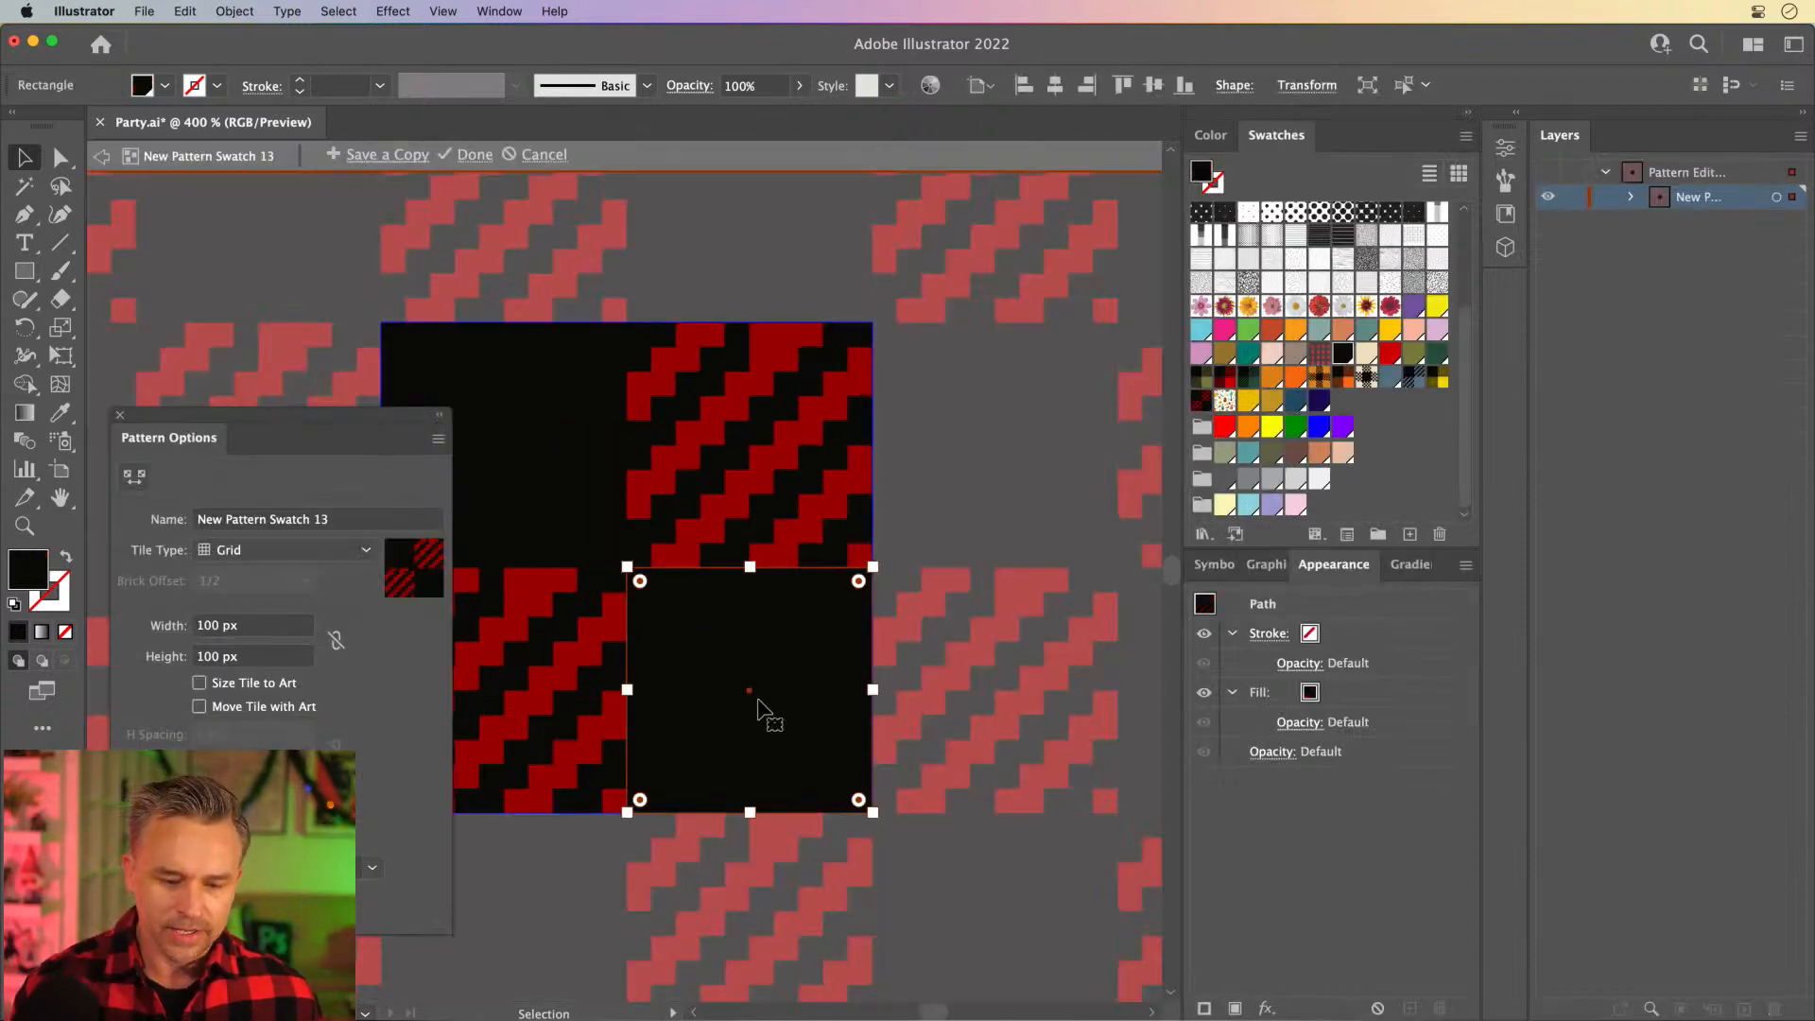
key("i")
left_click(746, 605)
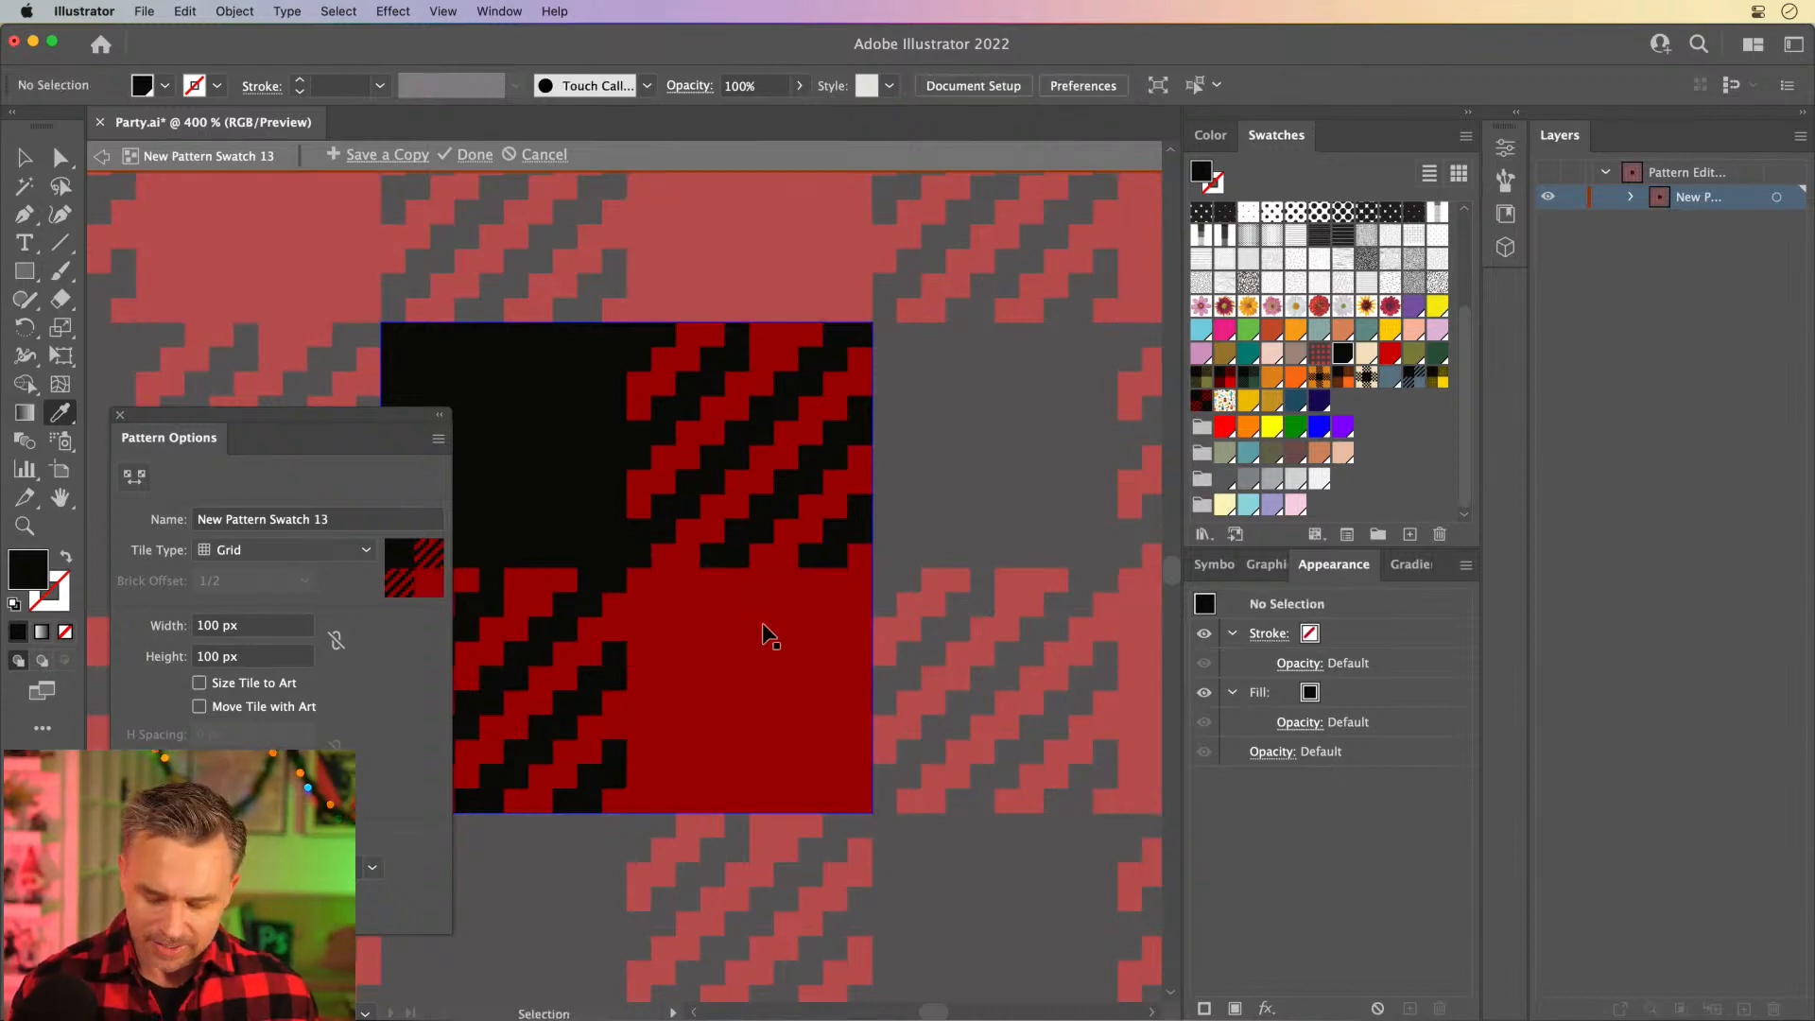
- Preview the repeating pattern with the dimming of copies turned off, and turn the 70% dimming back on
key("super+minus")
key("super+minus")
key("super+minus")
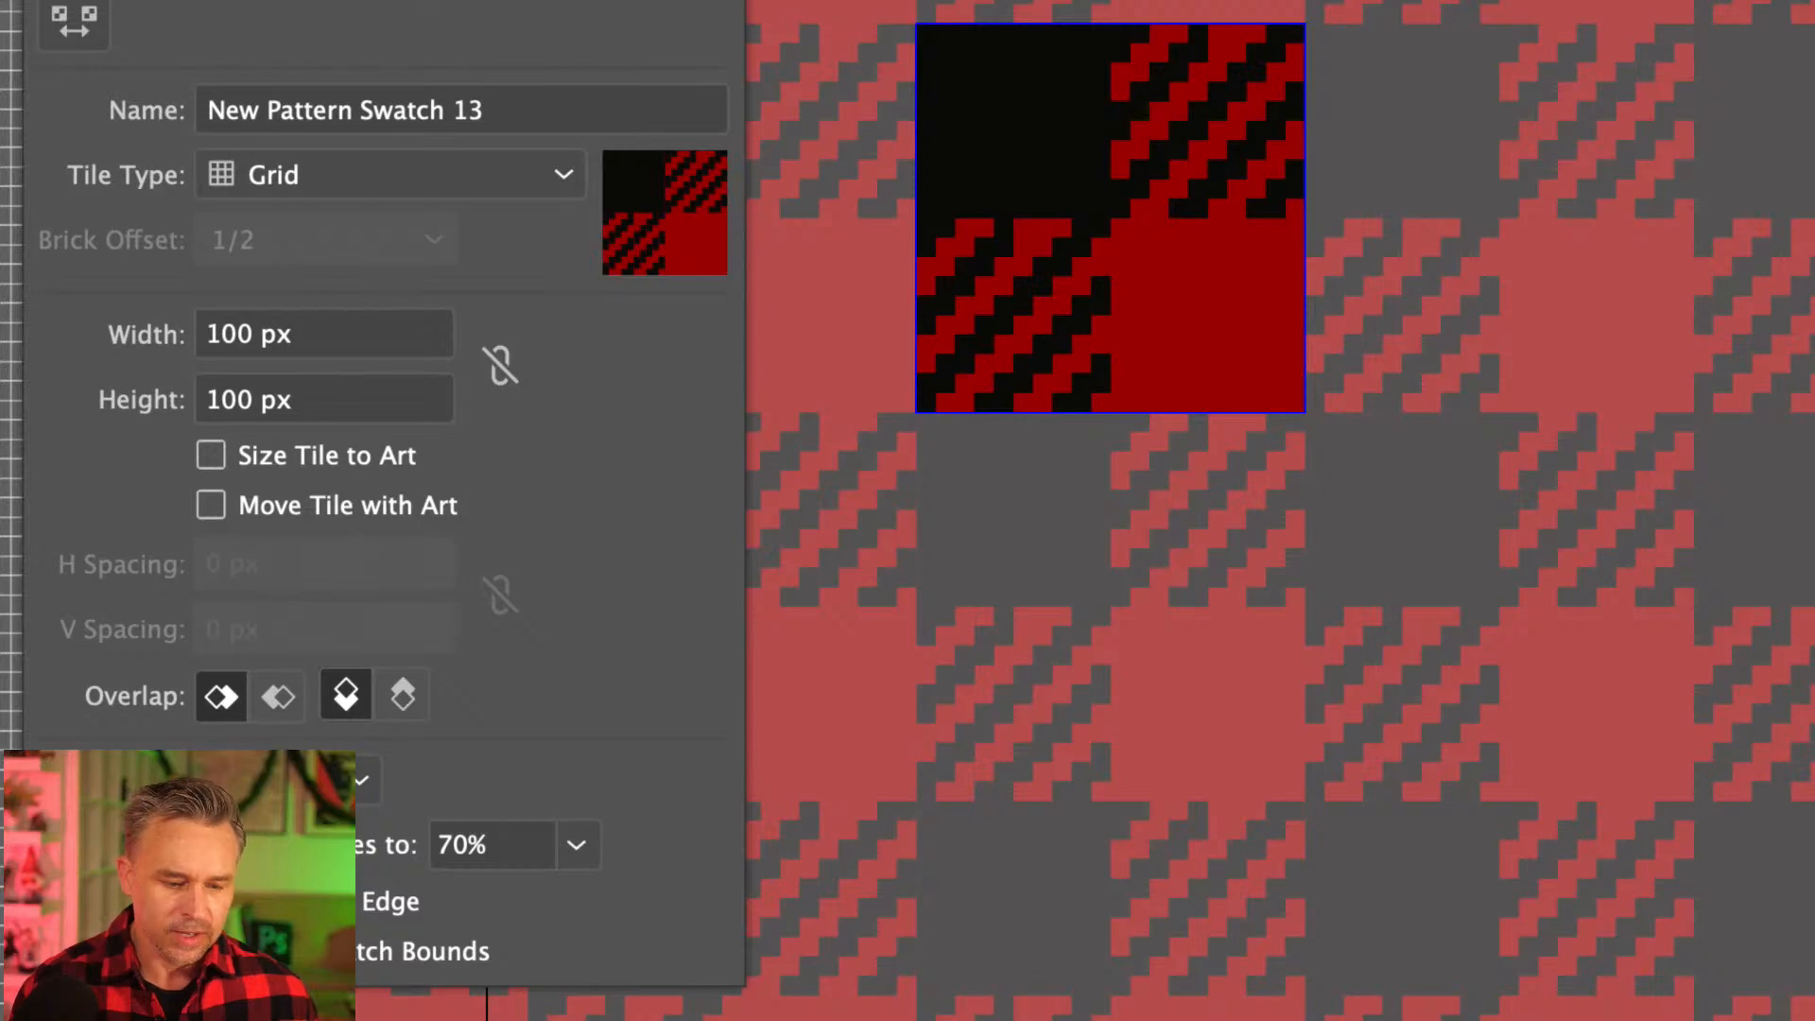
left_click(219, 844)
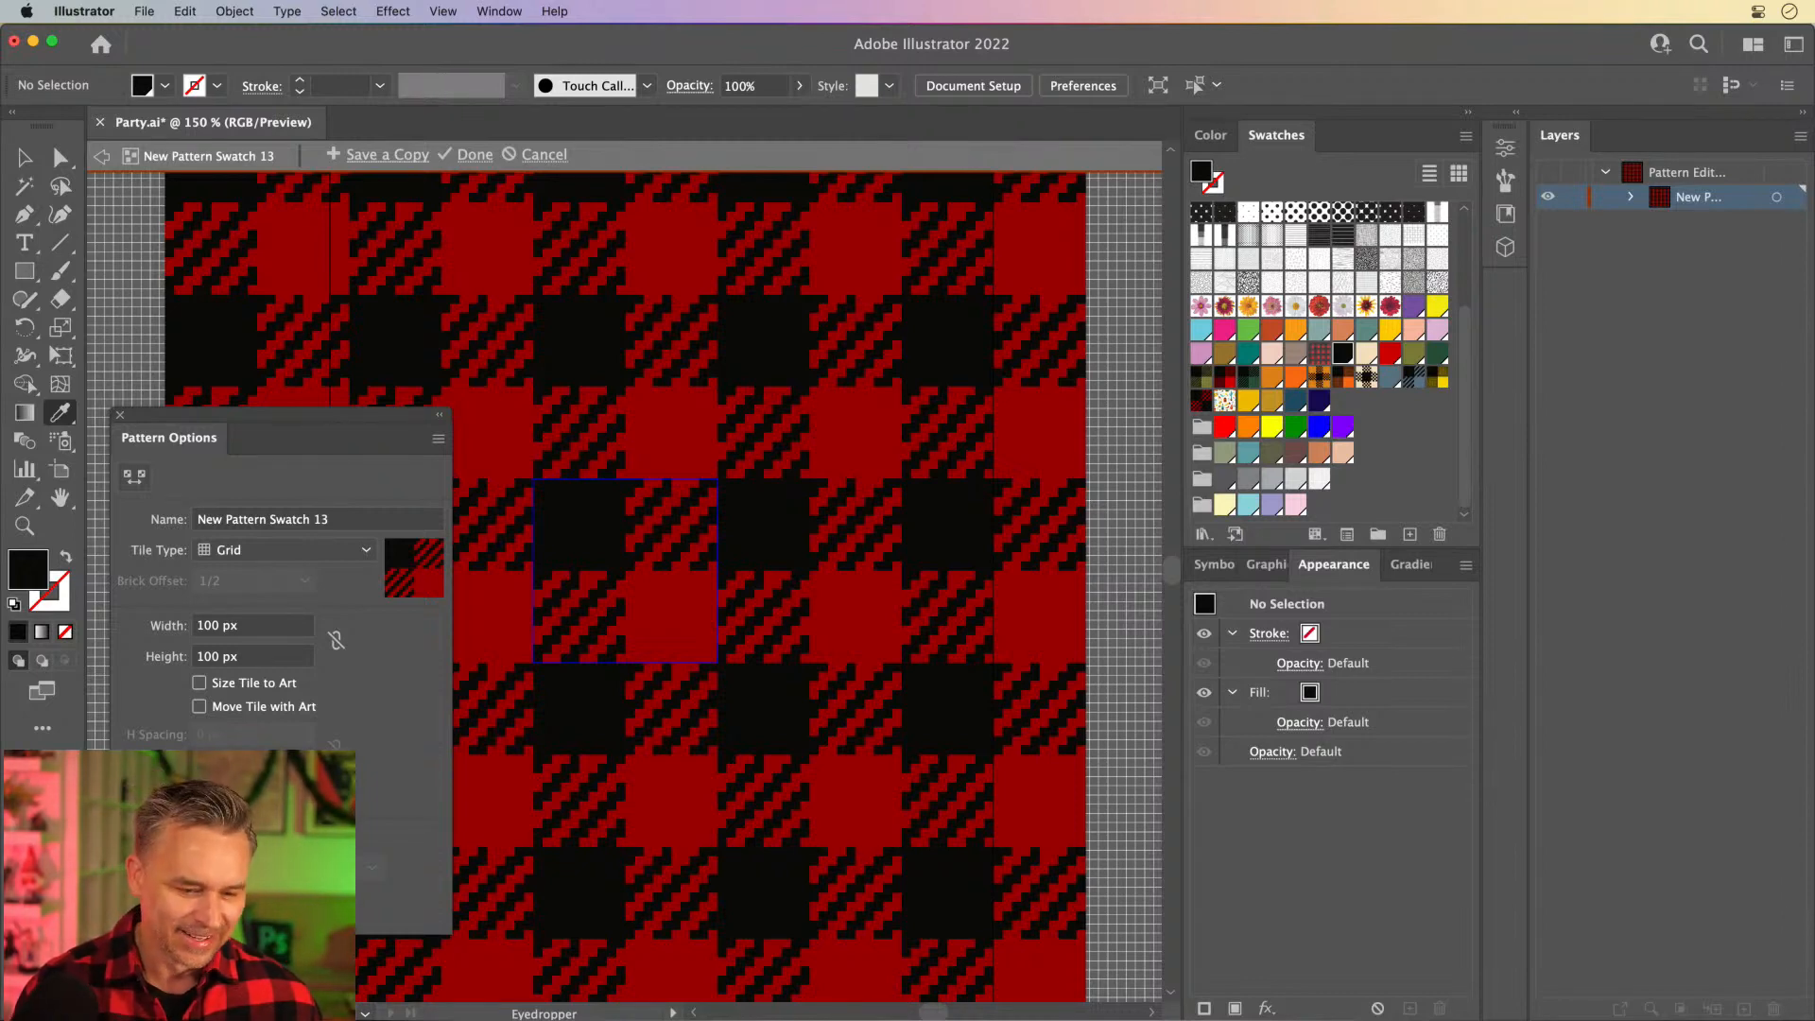
left_click(199, 868)
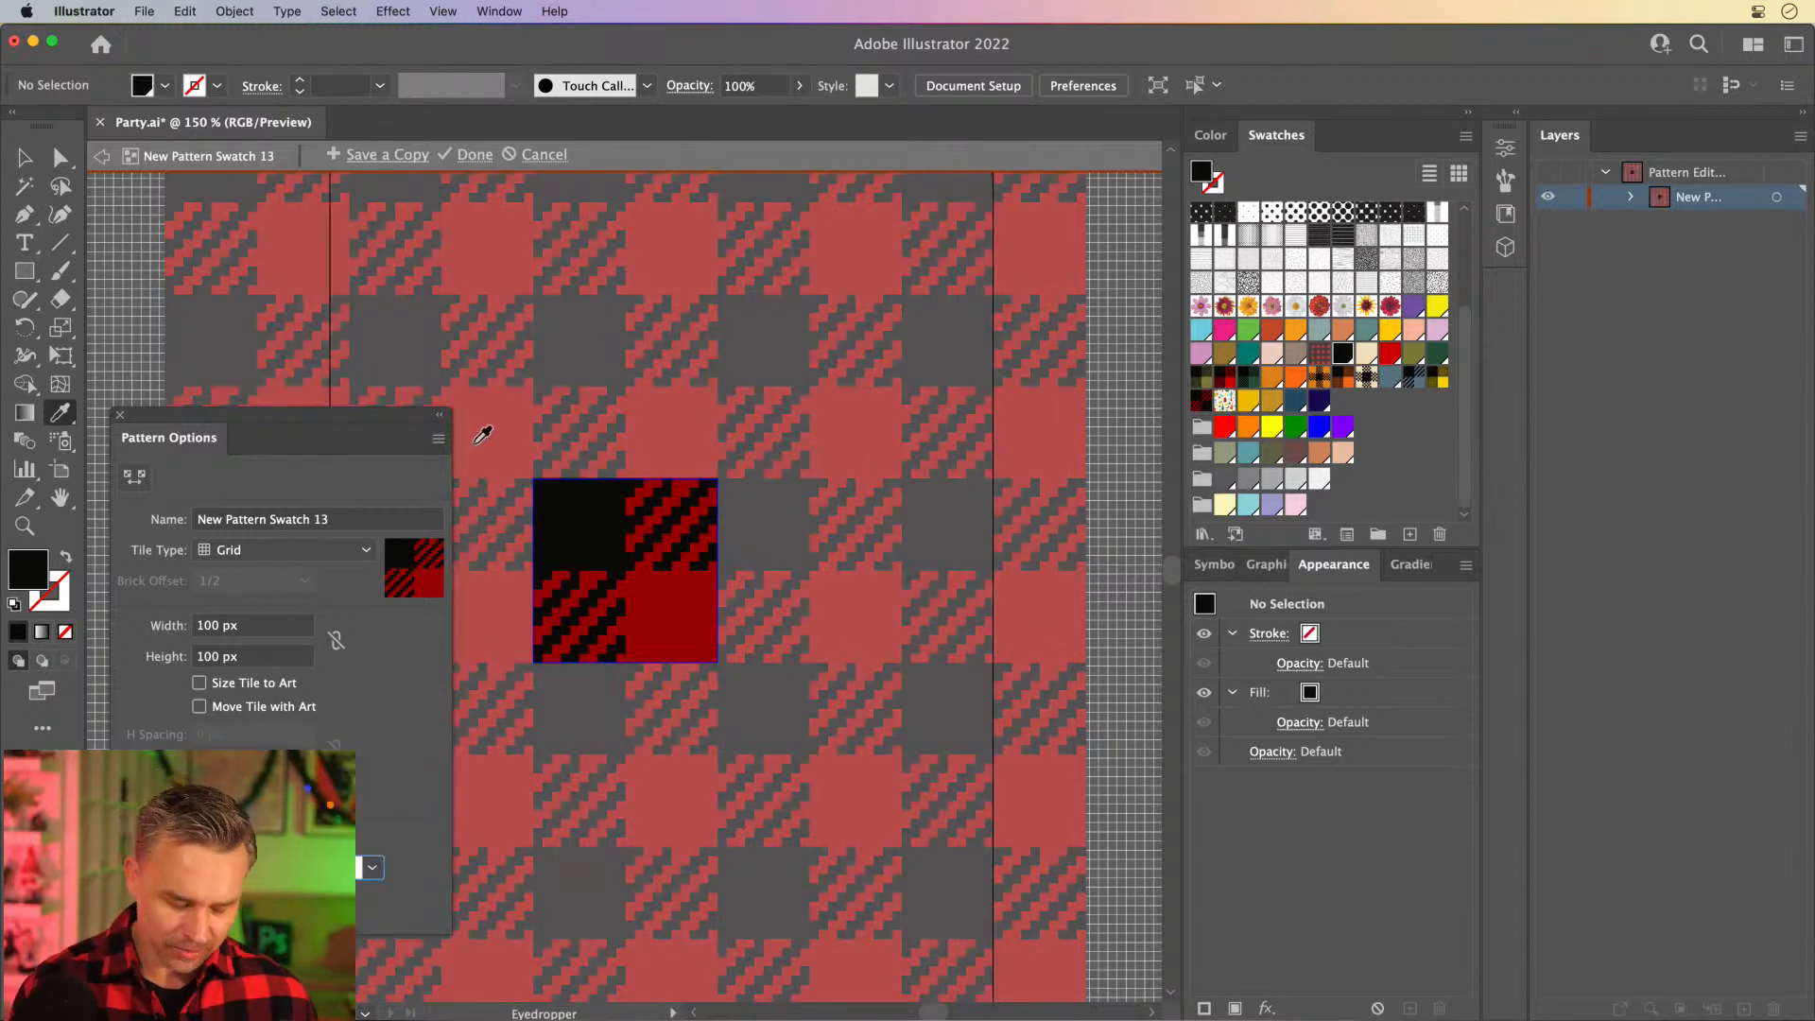
- Finish editing the plaid pattern swatch and save the document
left_click(475, 155)
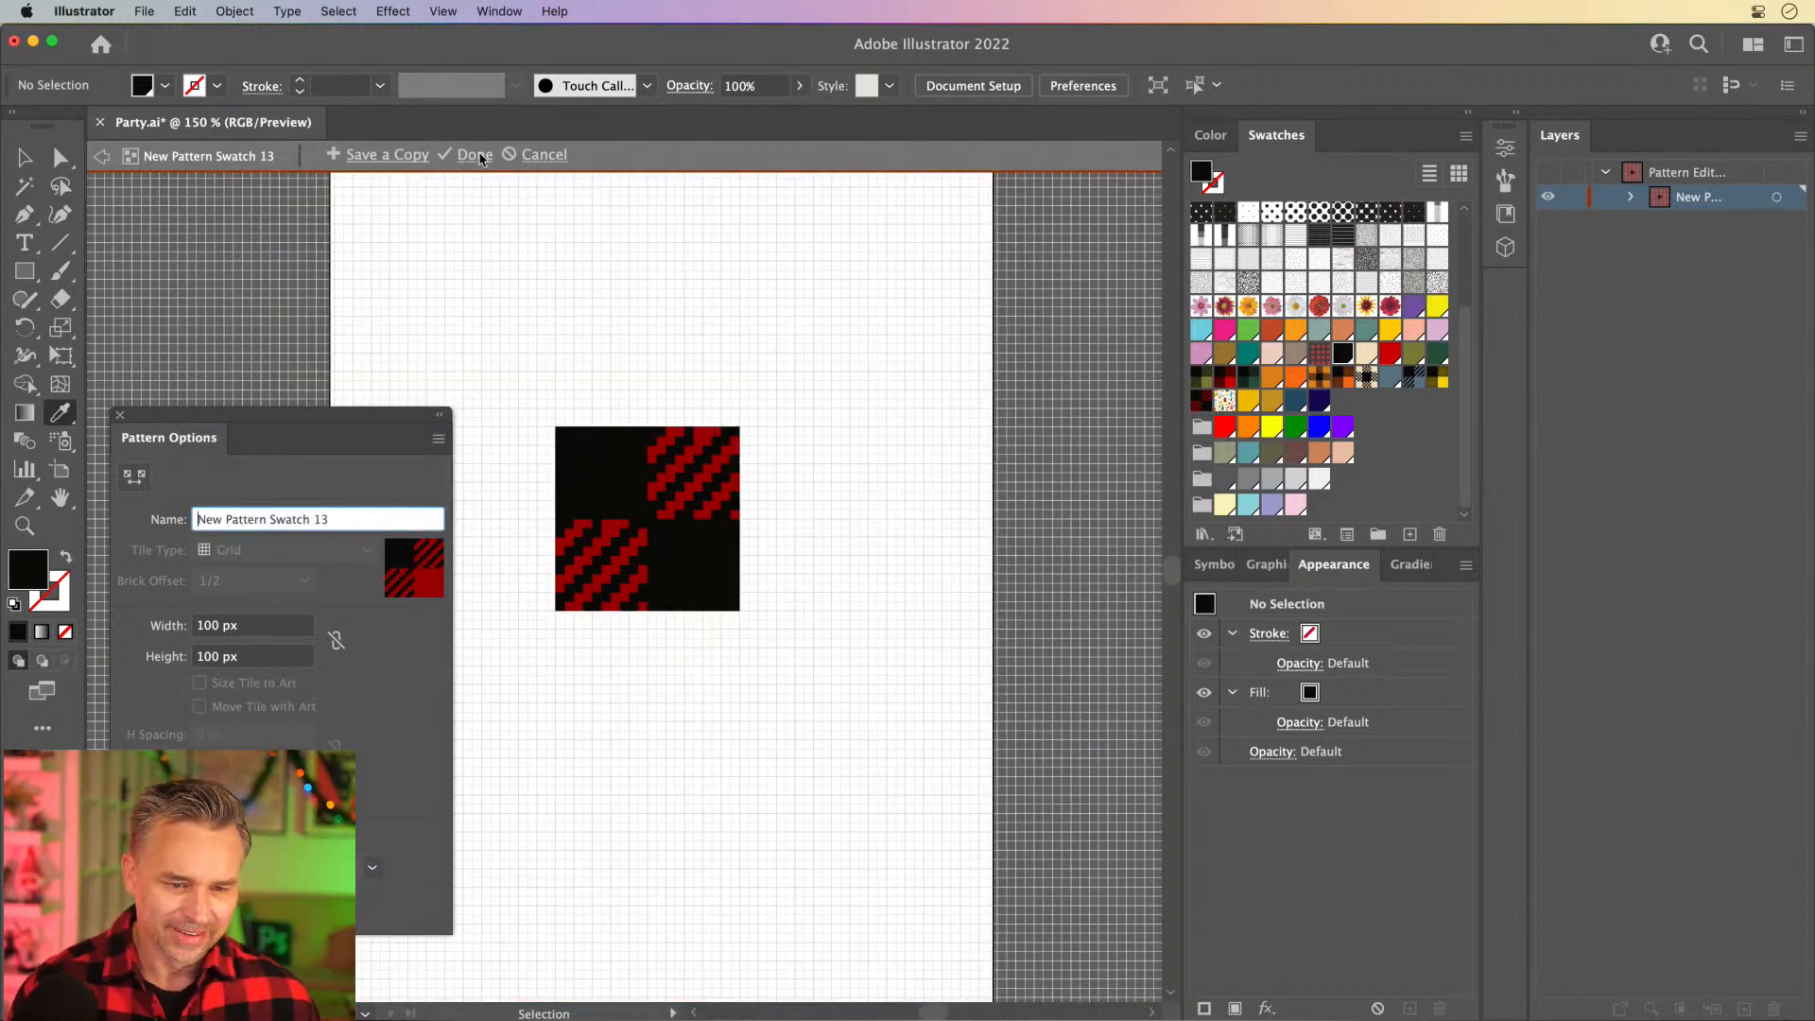
key("super+s")
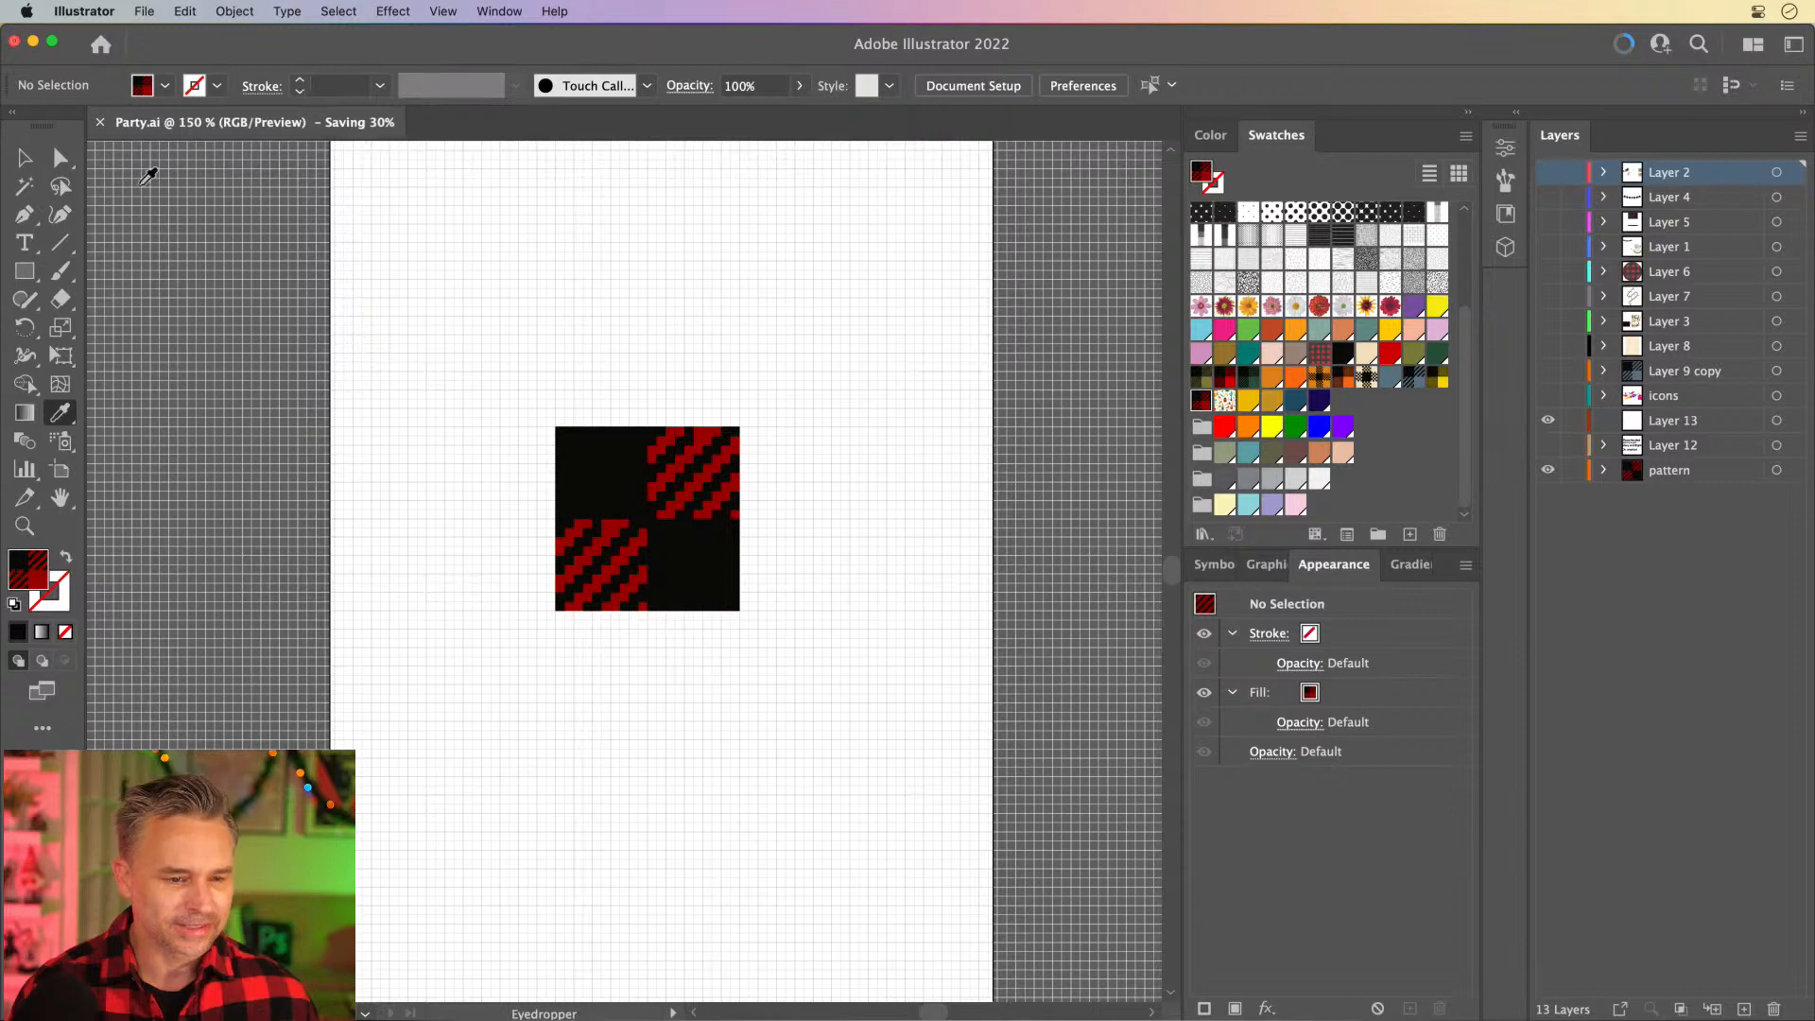
- Delete the lower-right black square from the original tile artwork and move the whole tile off the artboard's right edge
left_click(25, 159)
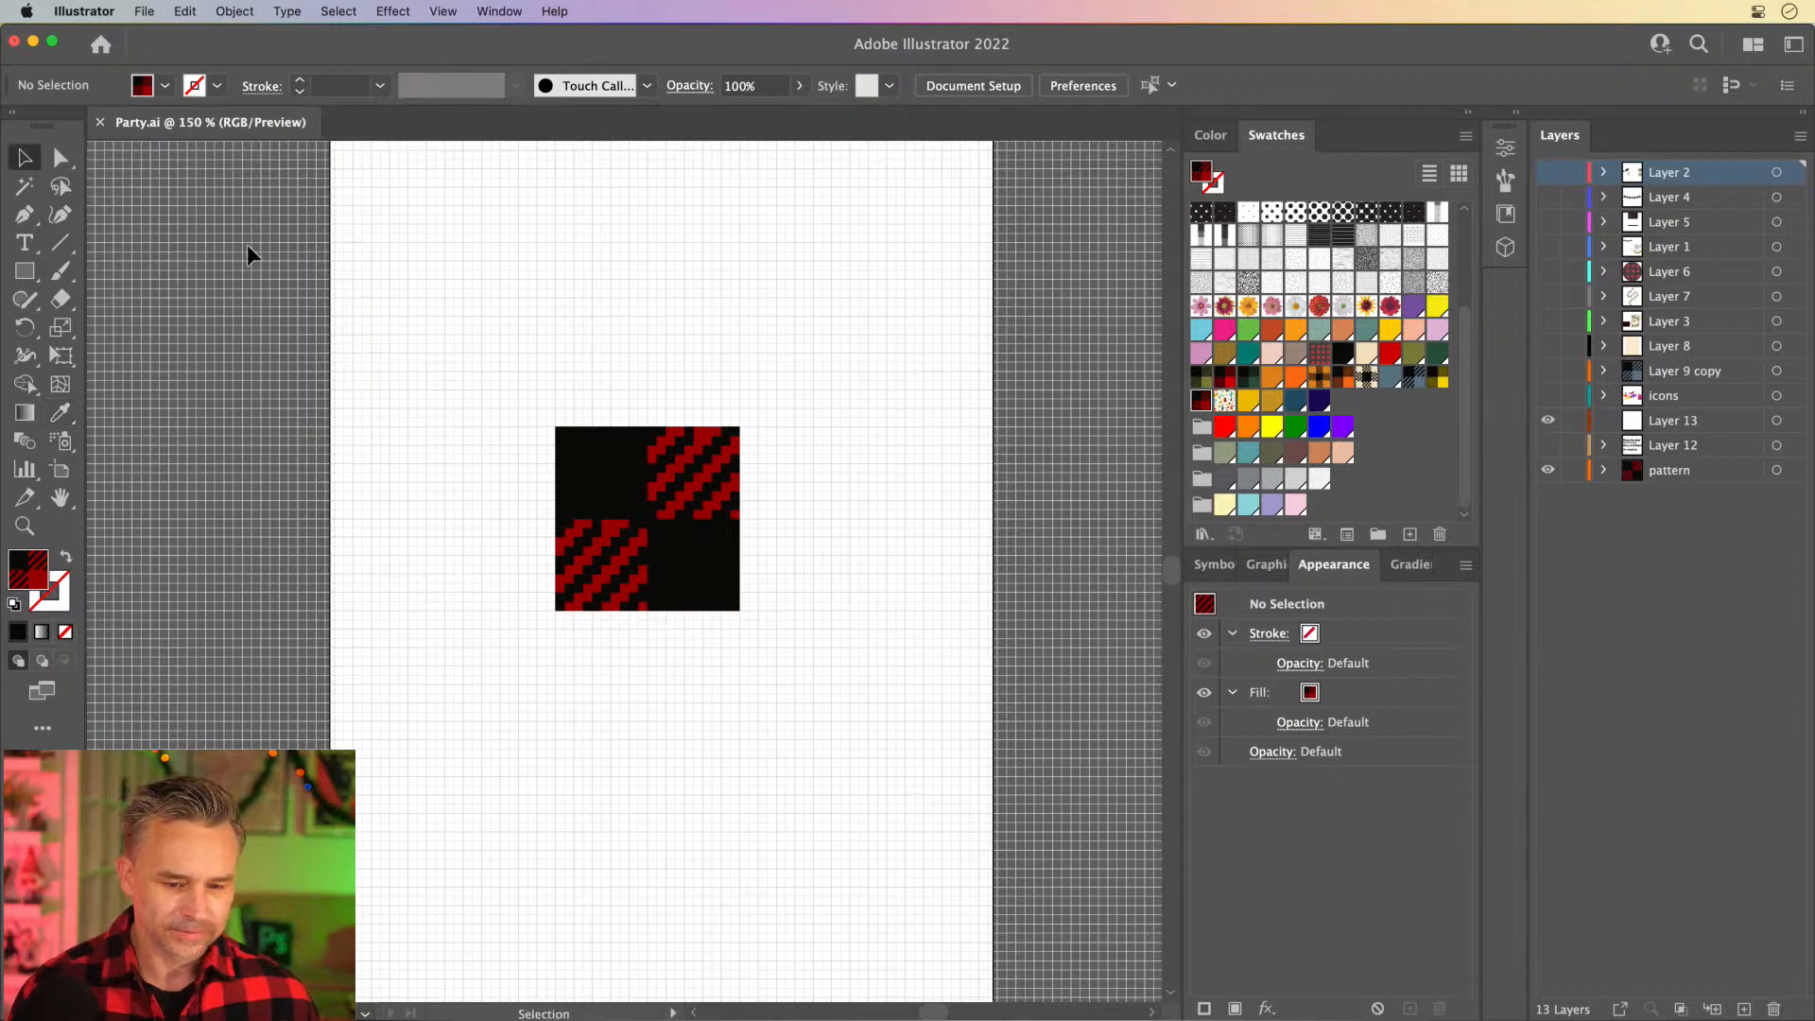
left_click(724, 551)
key("Delete")
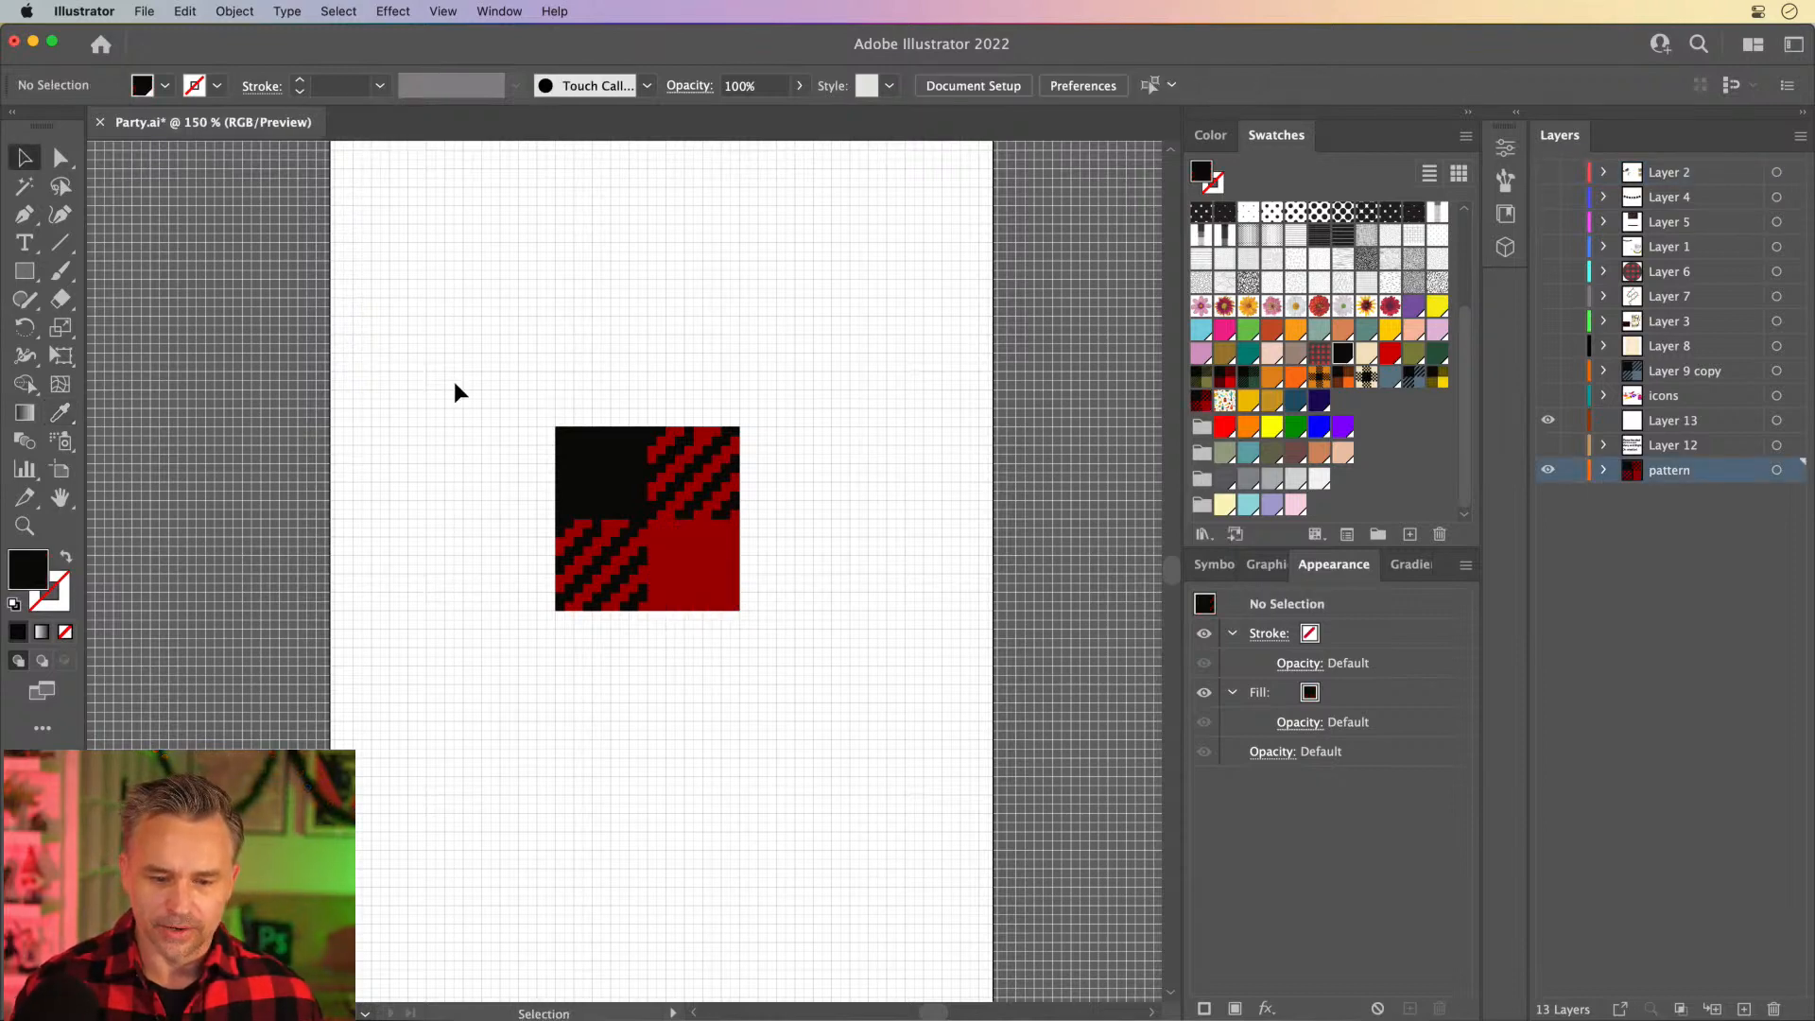
left_click_drag(453, 361, 804, 670)
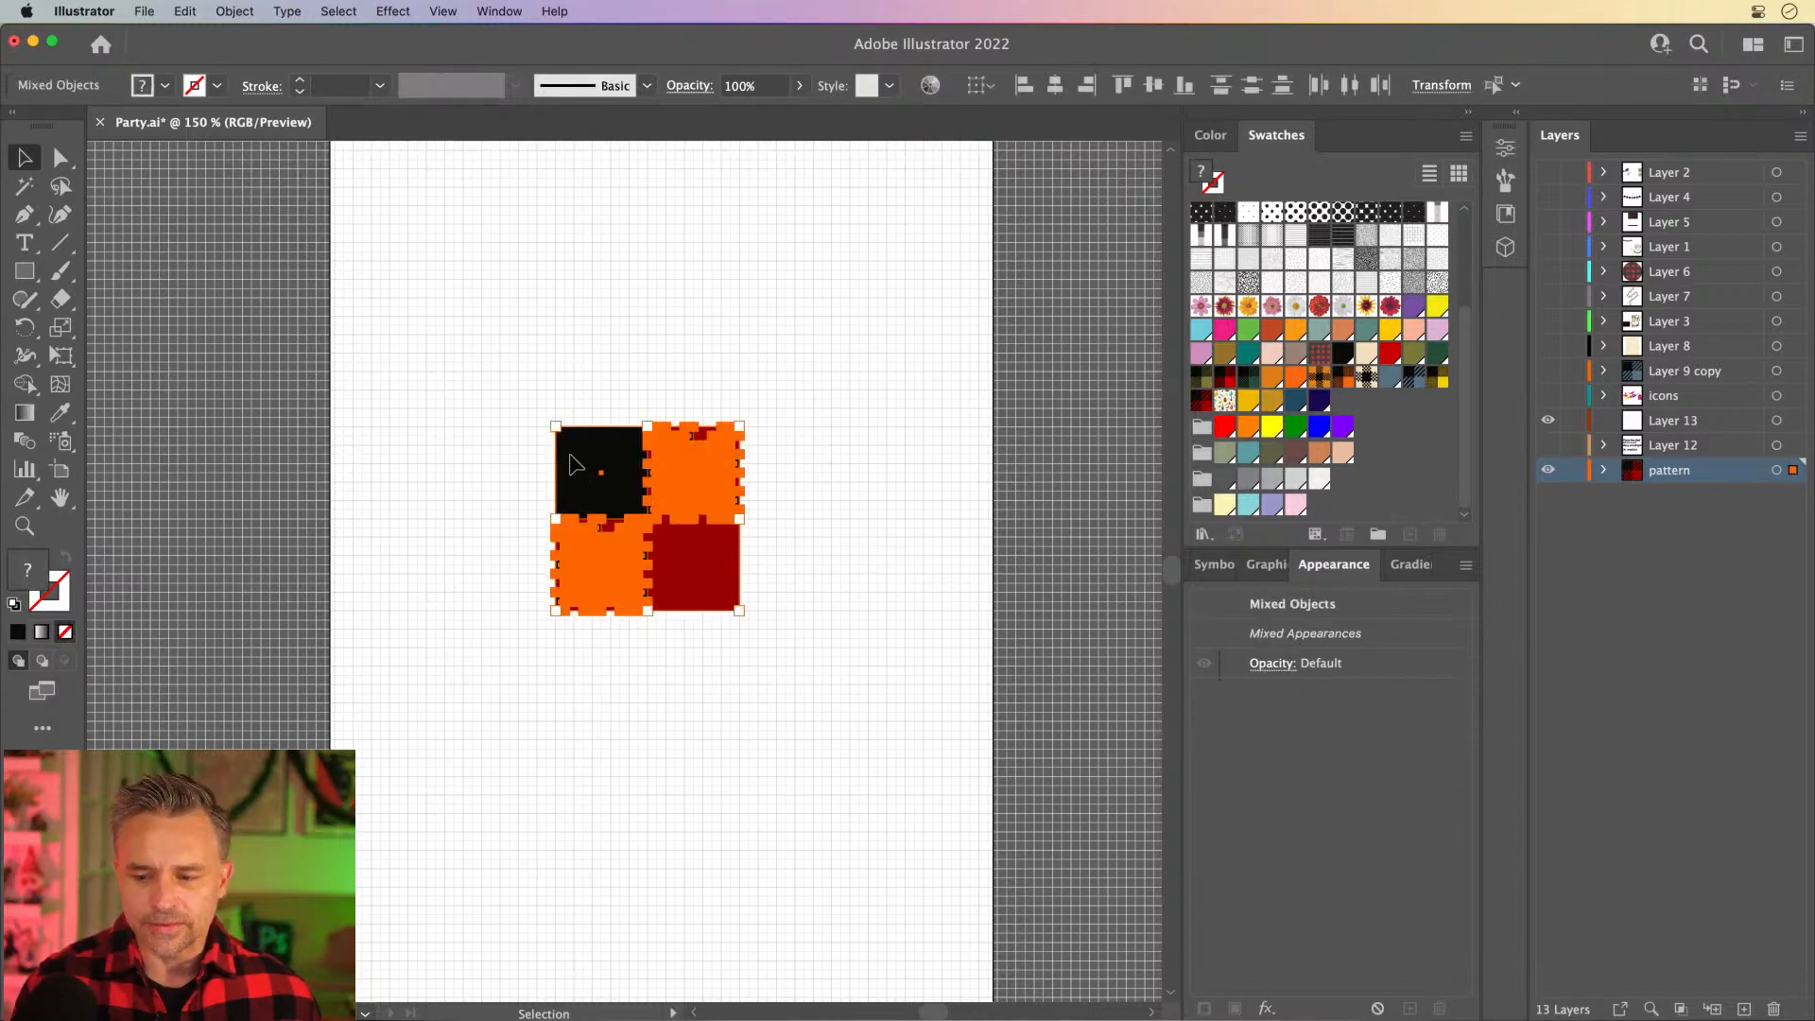
left_click_drag(587, 471, 1051, 458)
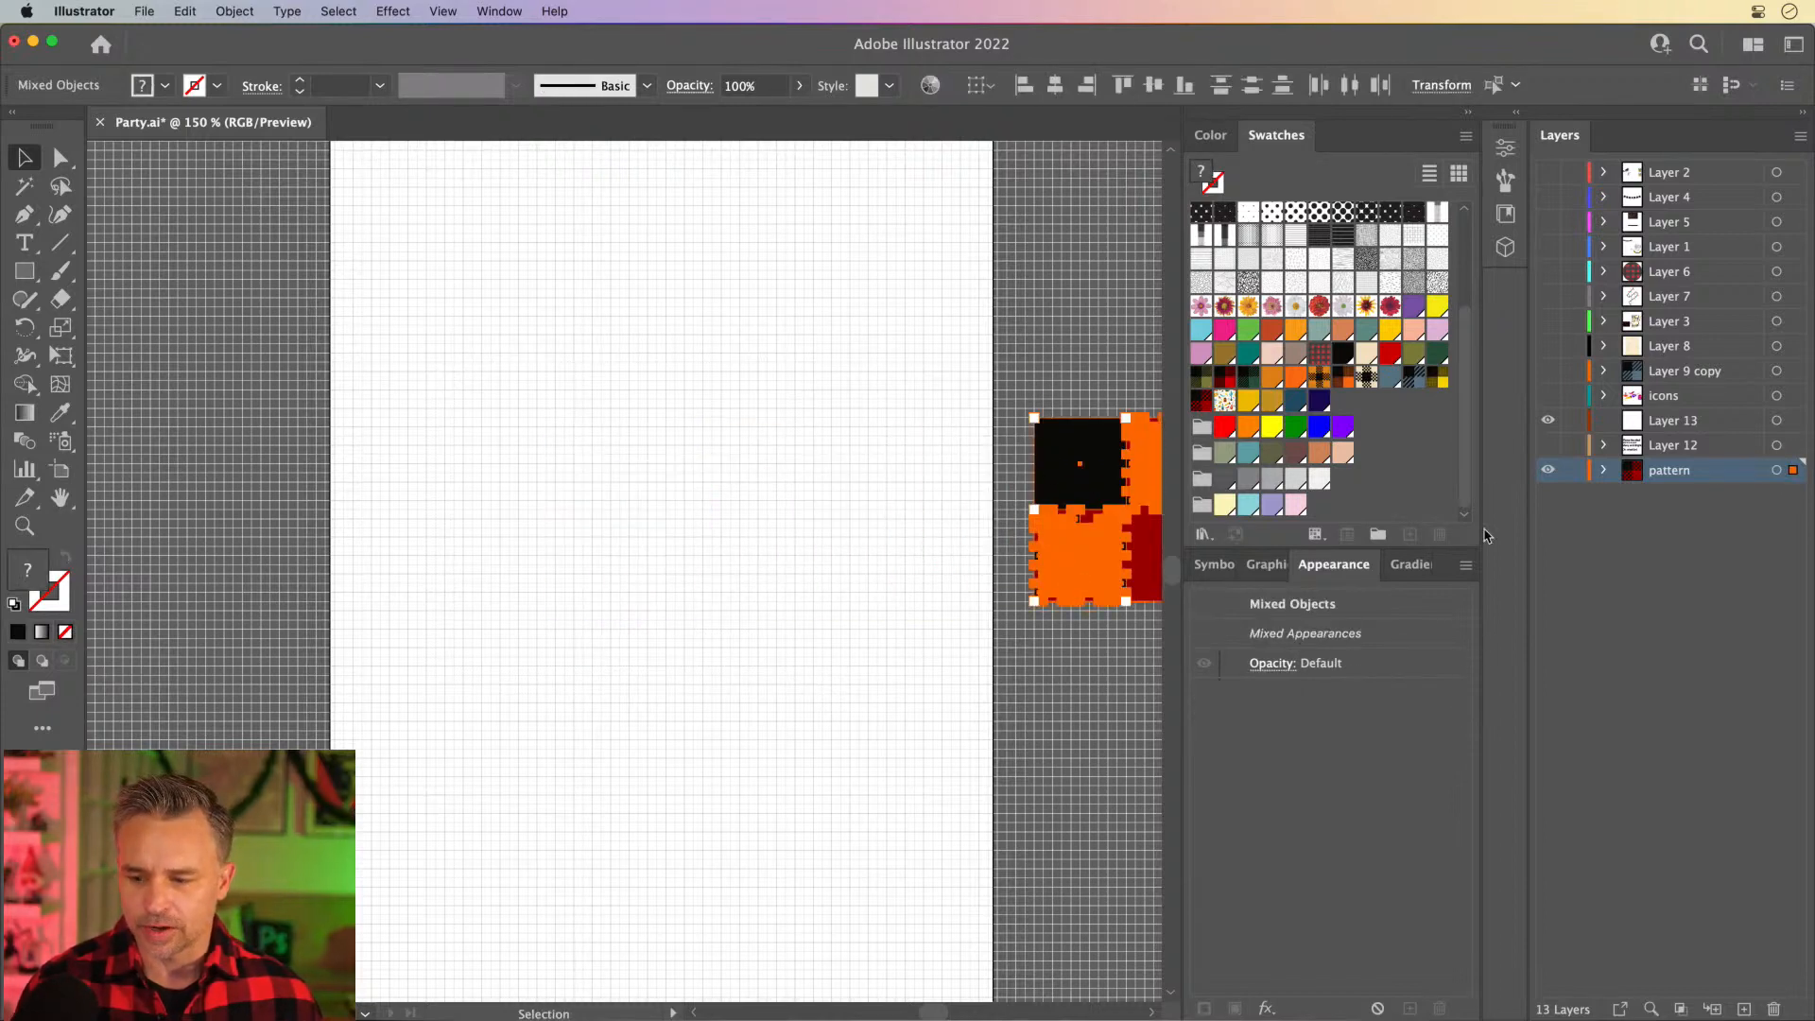
- Show Layer 12, duplicate the "Fleece Navidad" text, delete the original text lines, and move the copy to the artboard's upper middle
left_click(1548, 444)
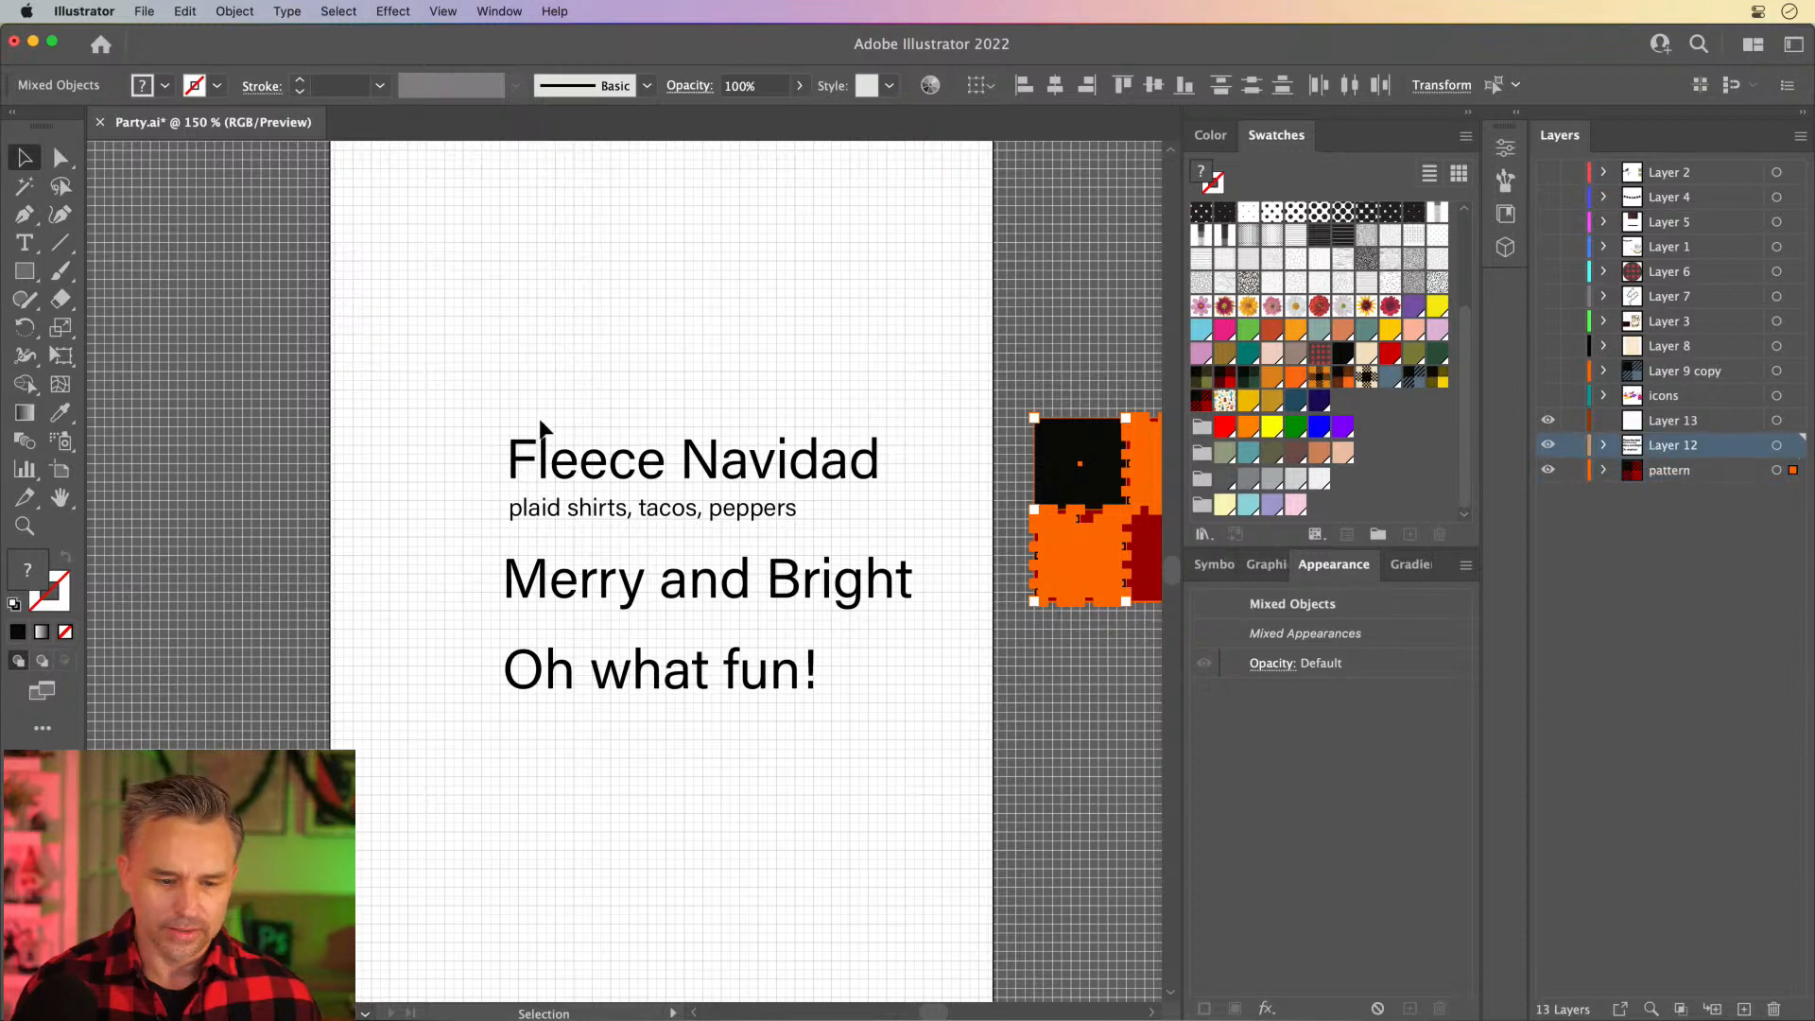
left_click(547, 475)
left_click_drag(547, 475, 548, 359)
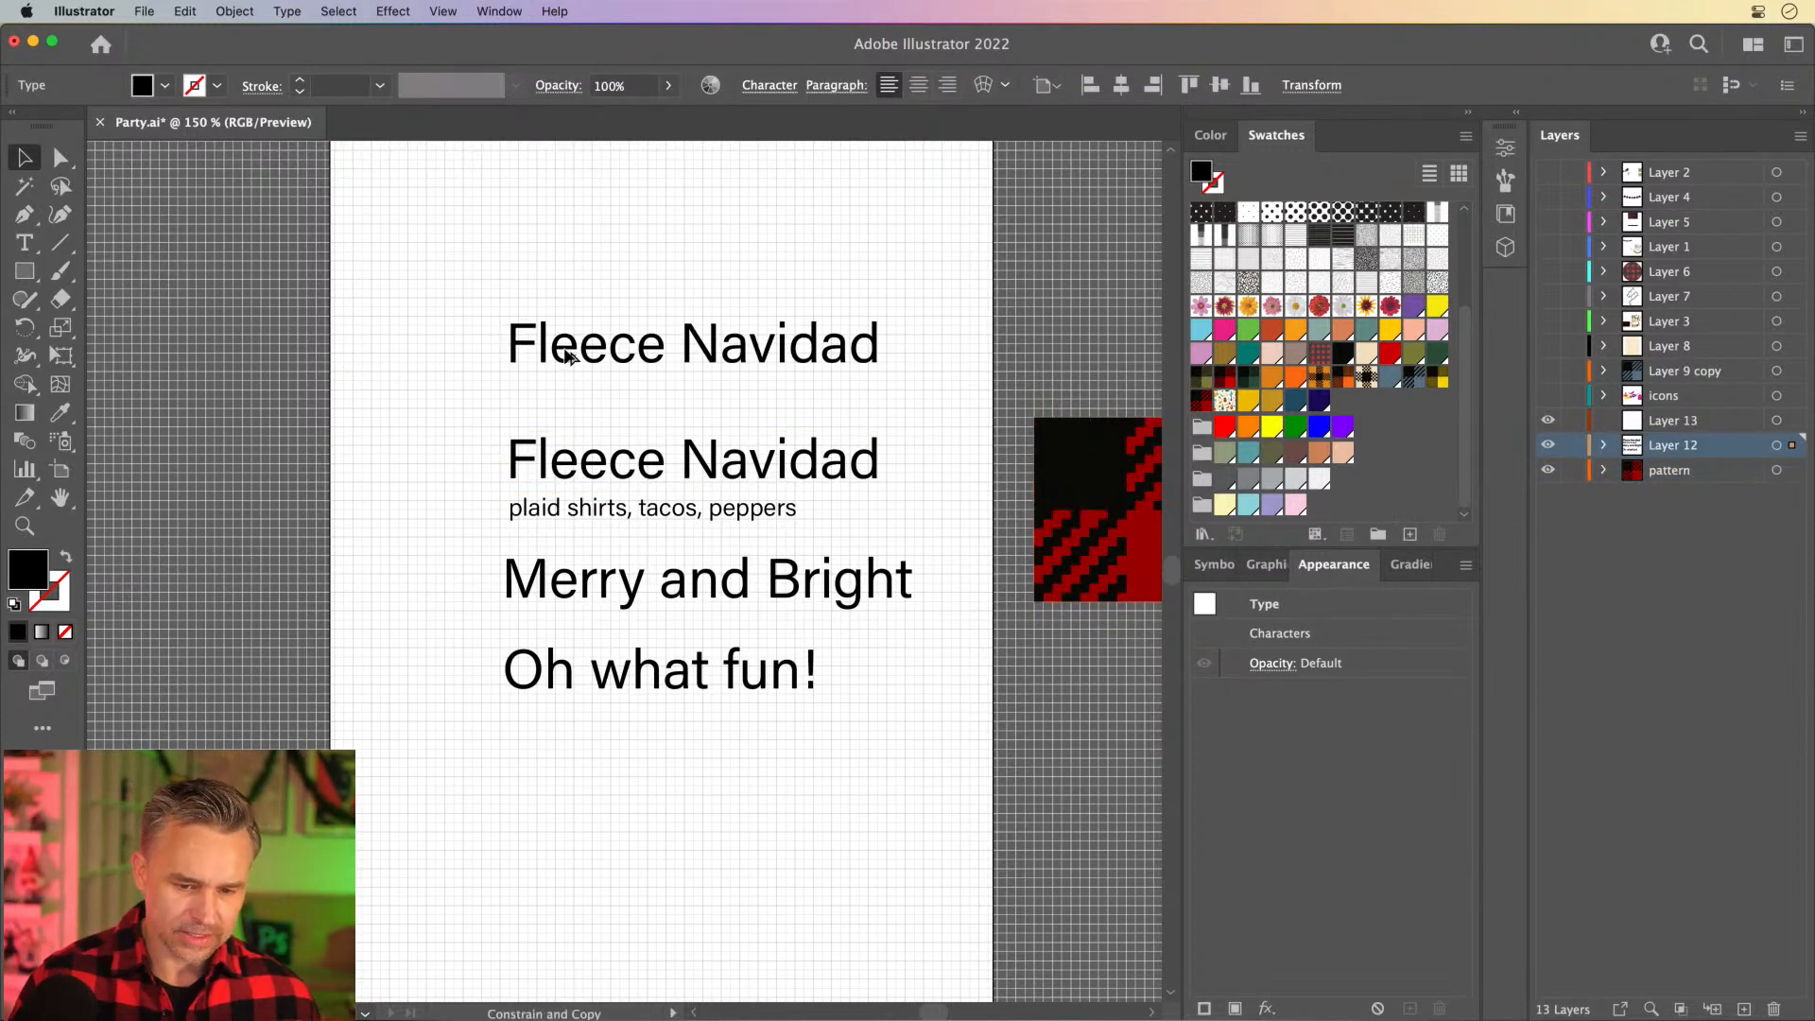
left_click(419, 350)
left_click_drag(429, 439, 883, 746)
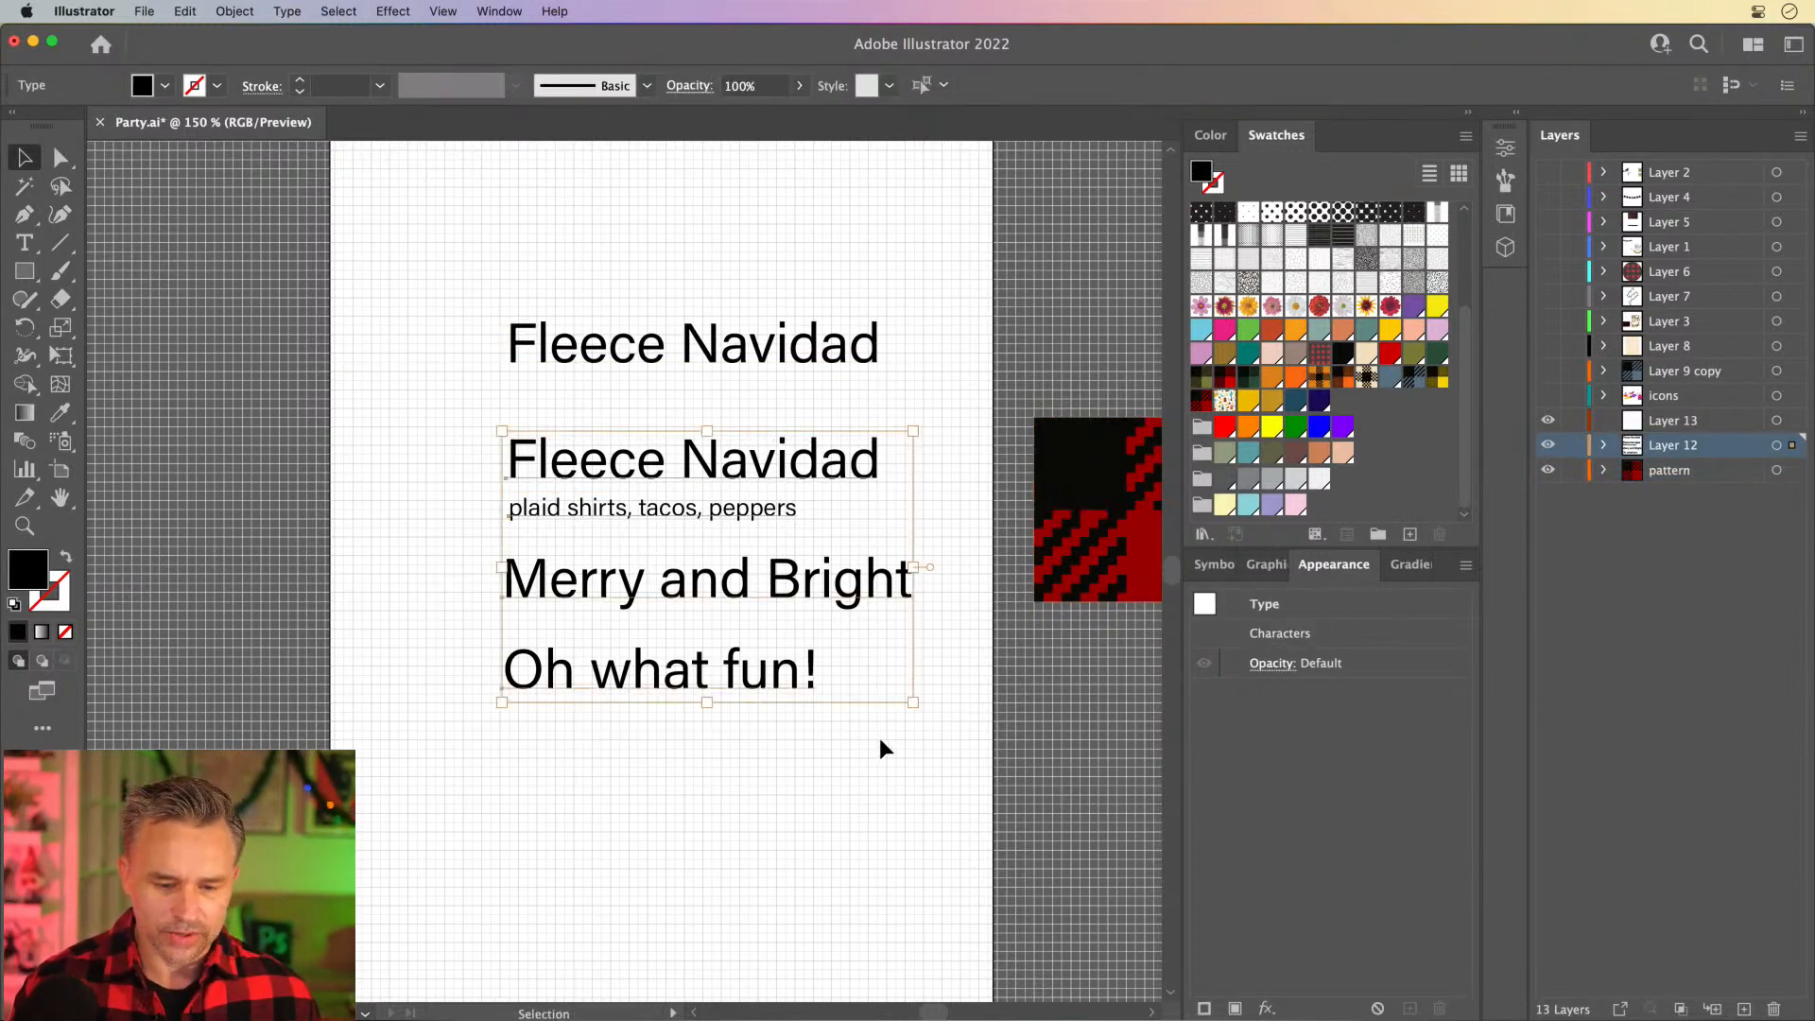
key("Delete")
left_click_drag(652, 356, 602, 457)
- Draw a large circle over the "Fleece Navidad" text with the Ellipse tool and fill it with the new red-and-black plaid pattern swatch
left_click(25, 271)
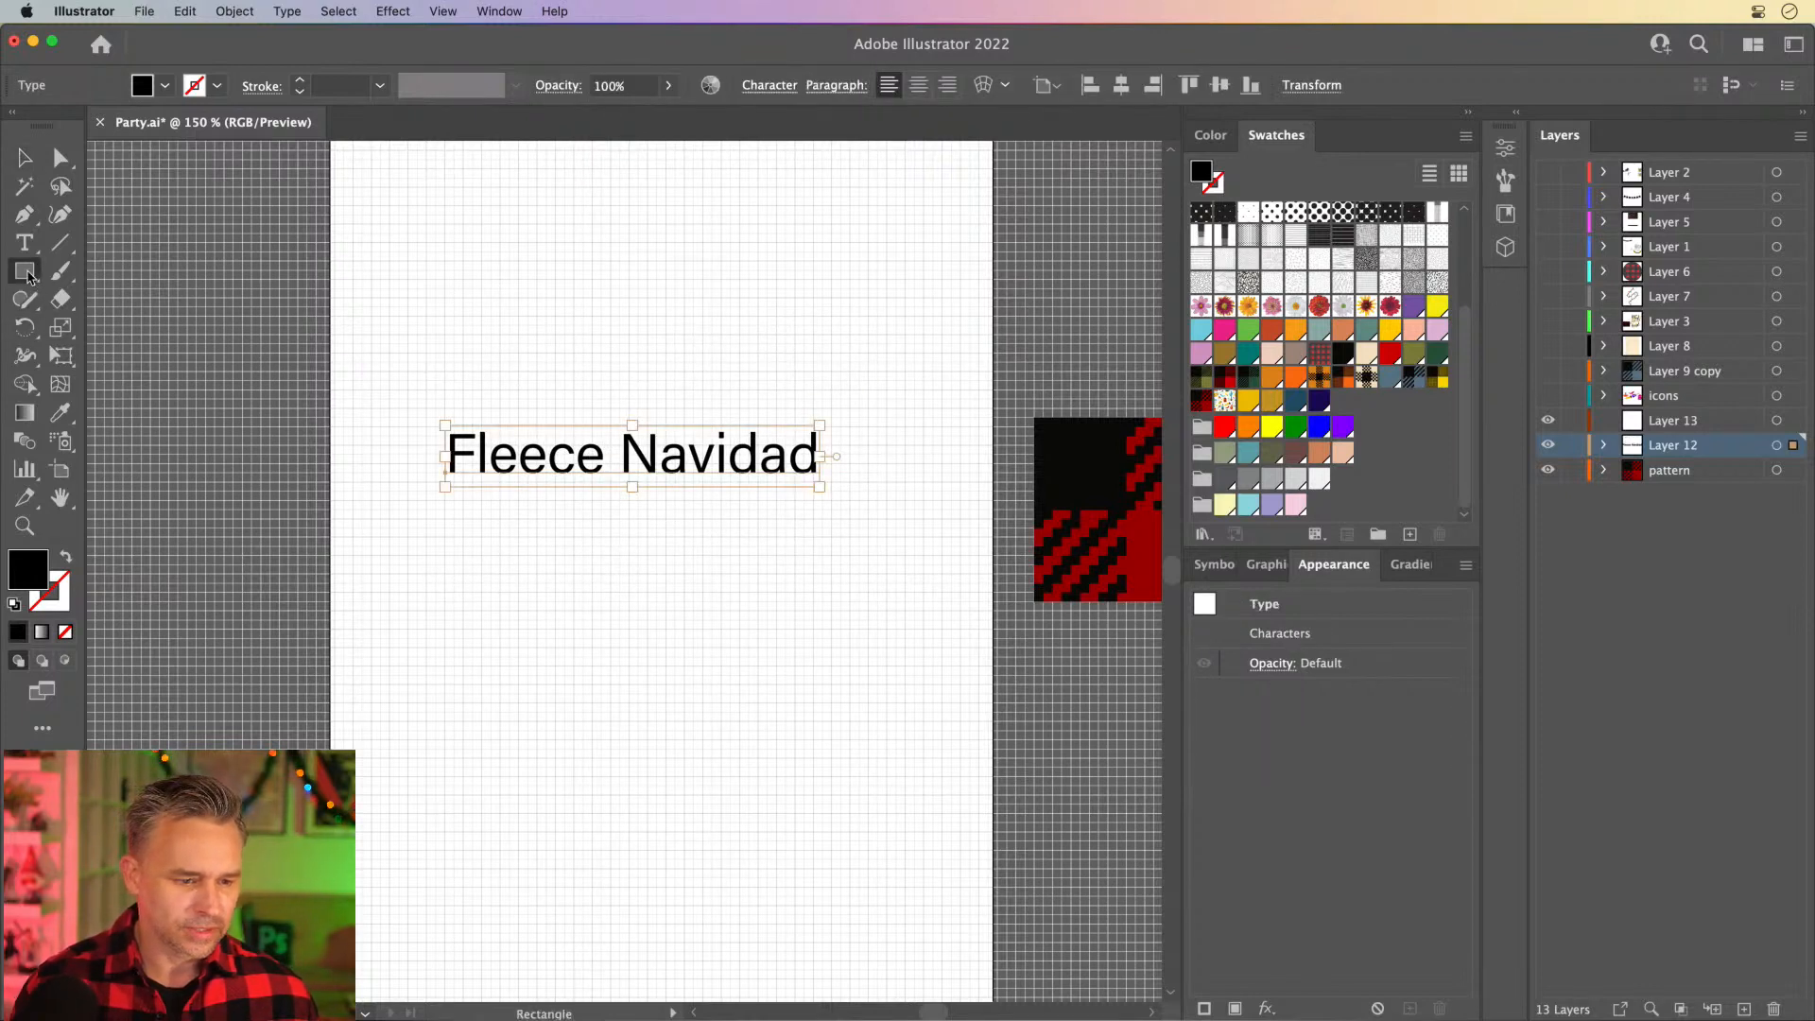
left_click(135, 328)
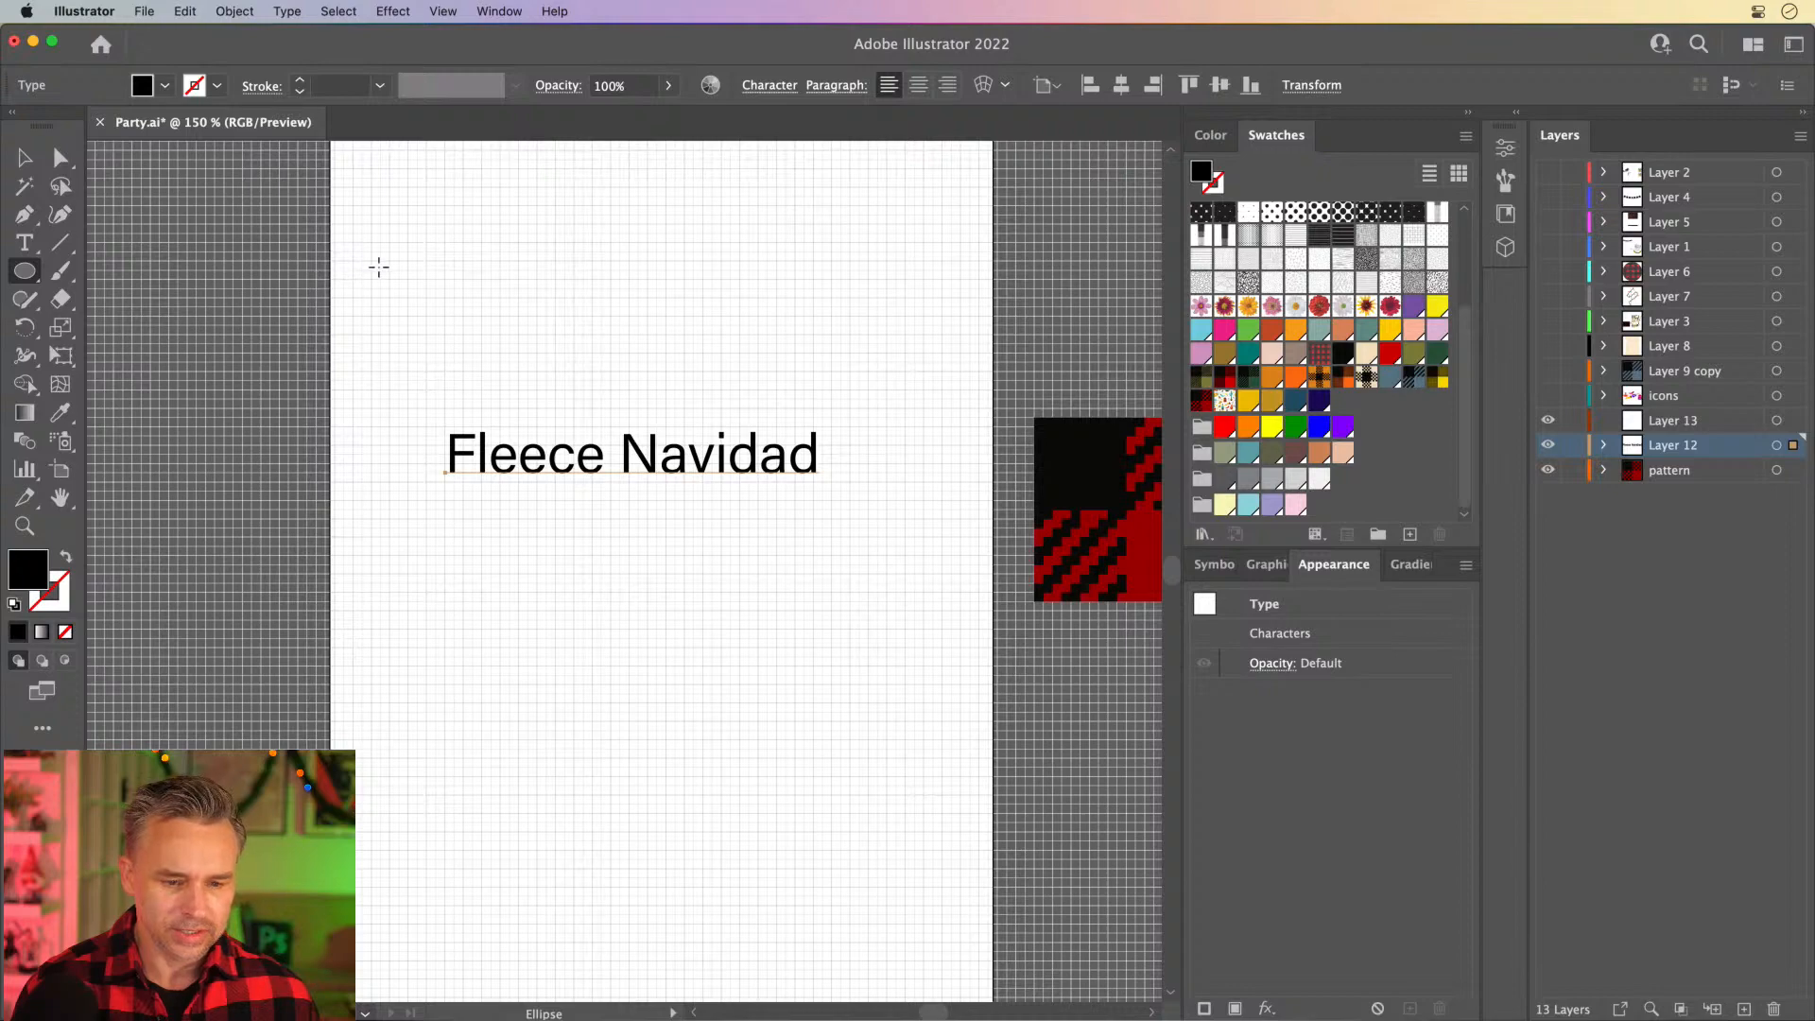
mouse_move(378, 267)
left_mouse_down()
mouse_move(915, 689)
mouse_move(908, 662)
left_mouse_up()
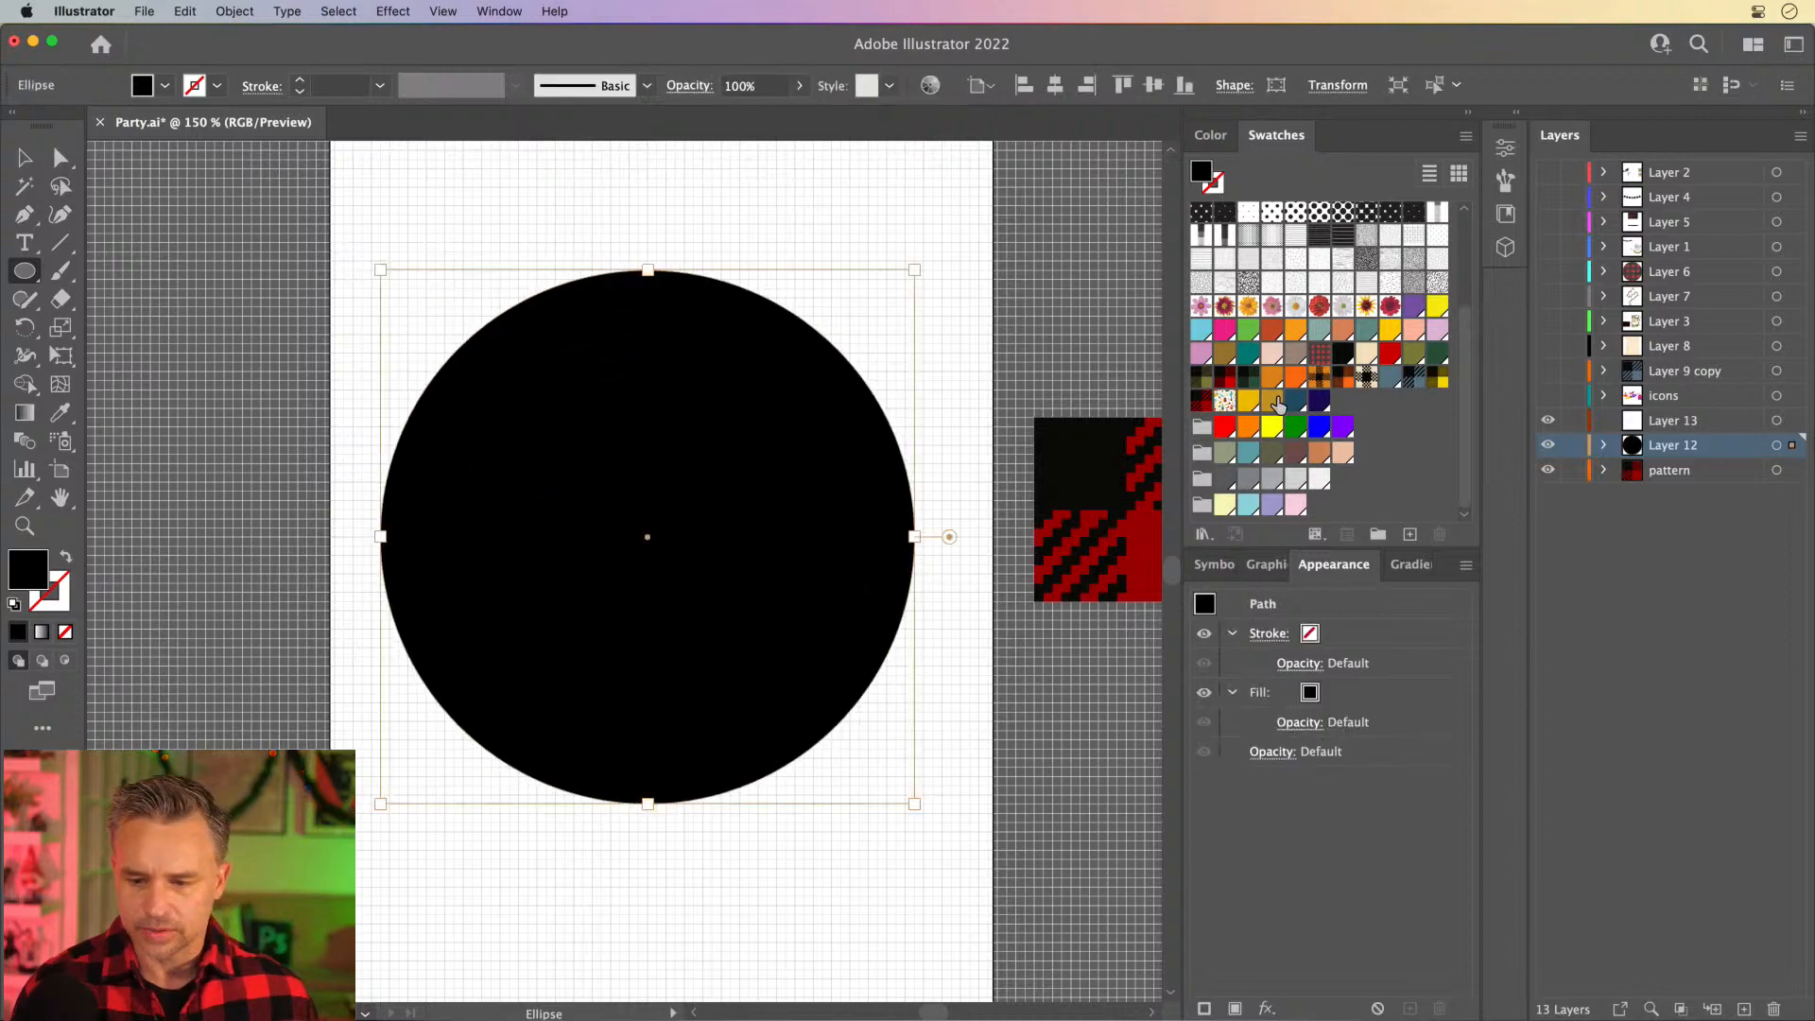
left_click(1201, 401)
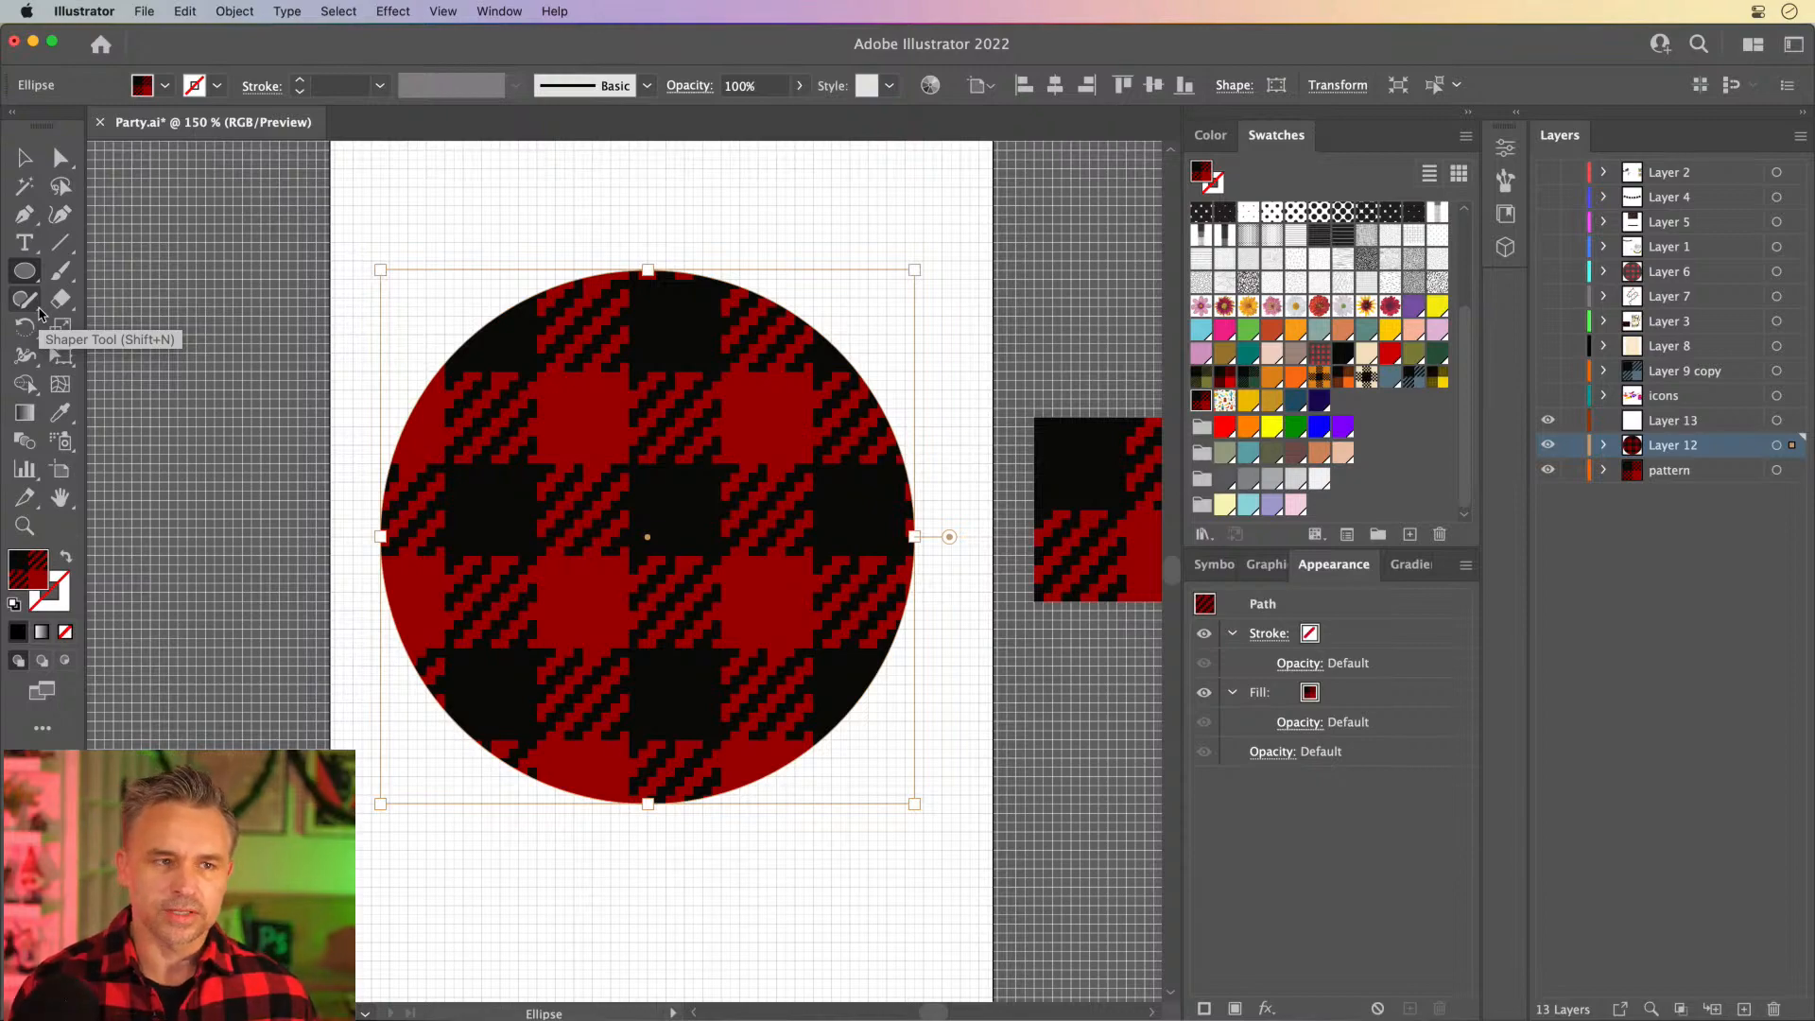
key("super+equal")
left_click_drag(139, 315, 243, 300)
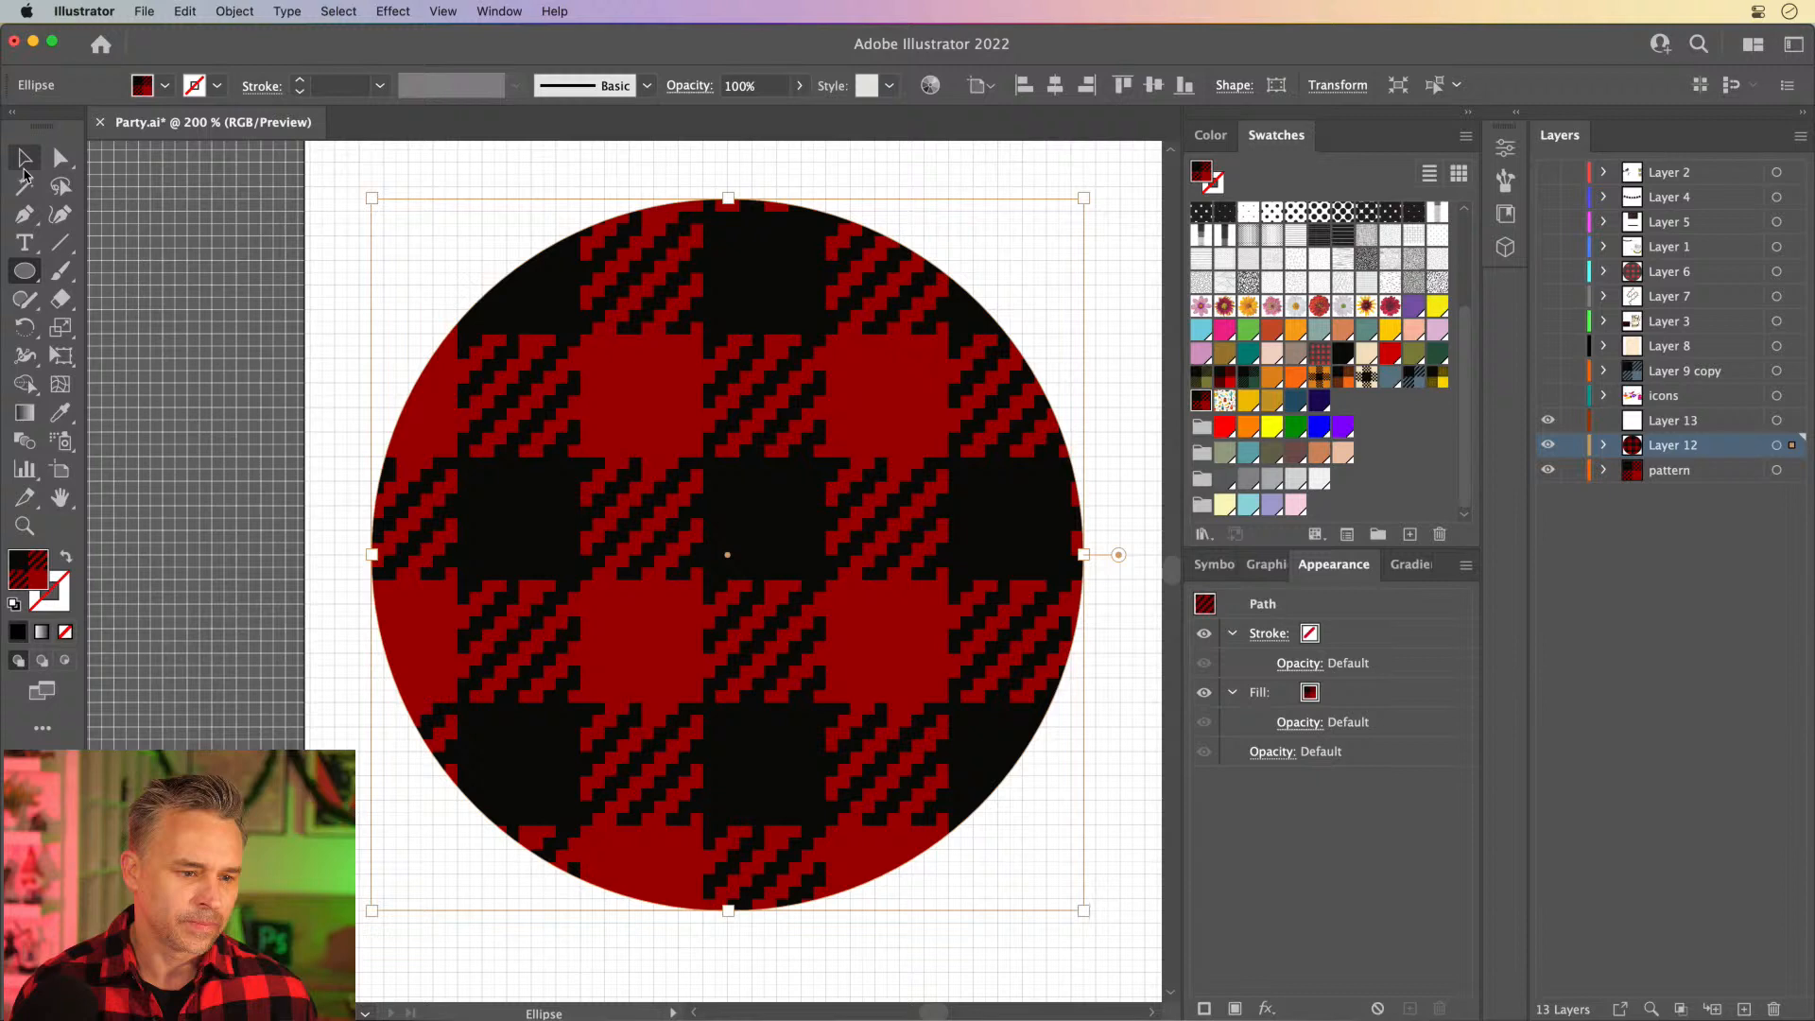
- Scale only the plaid pattern inside the circle down to about a third with the Scale tool, without resizing the circle
left_click(58, 328)
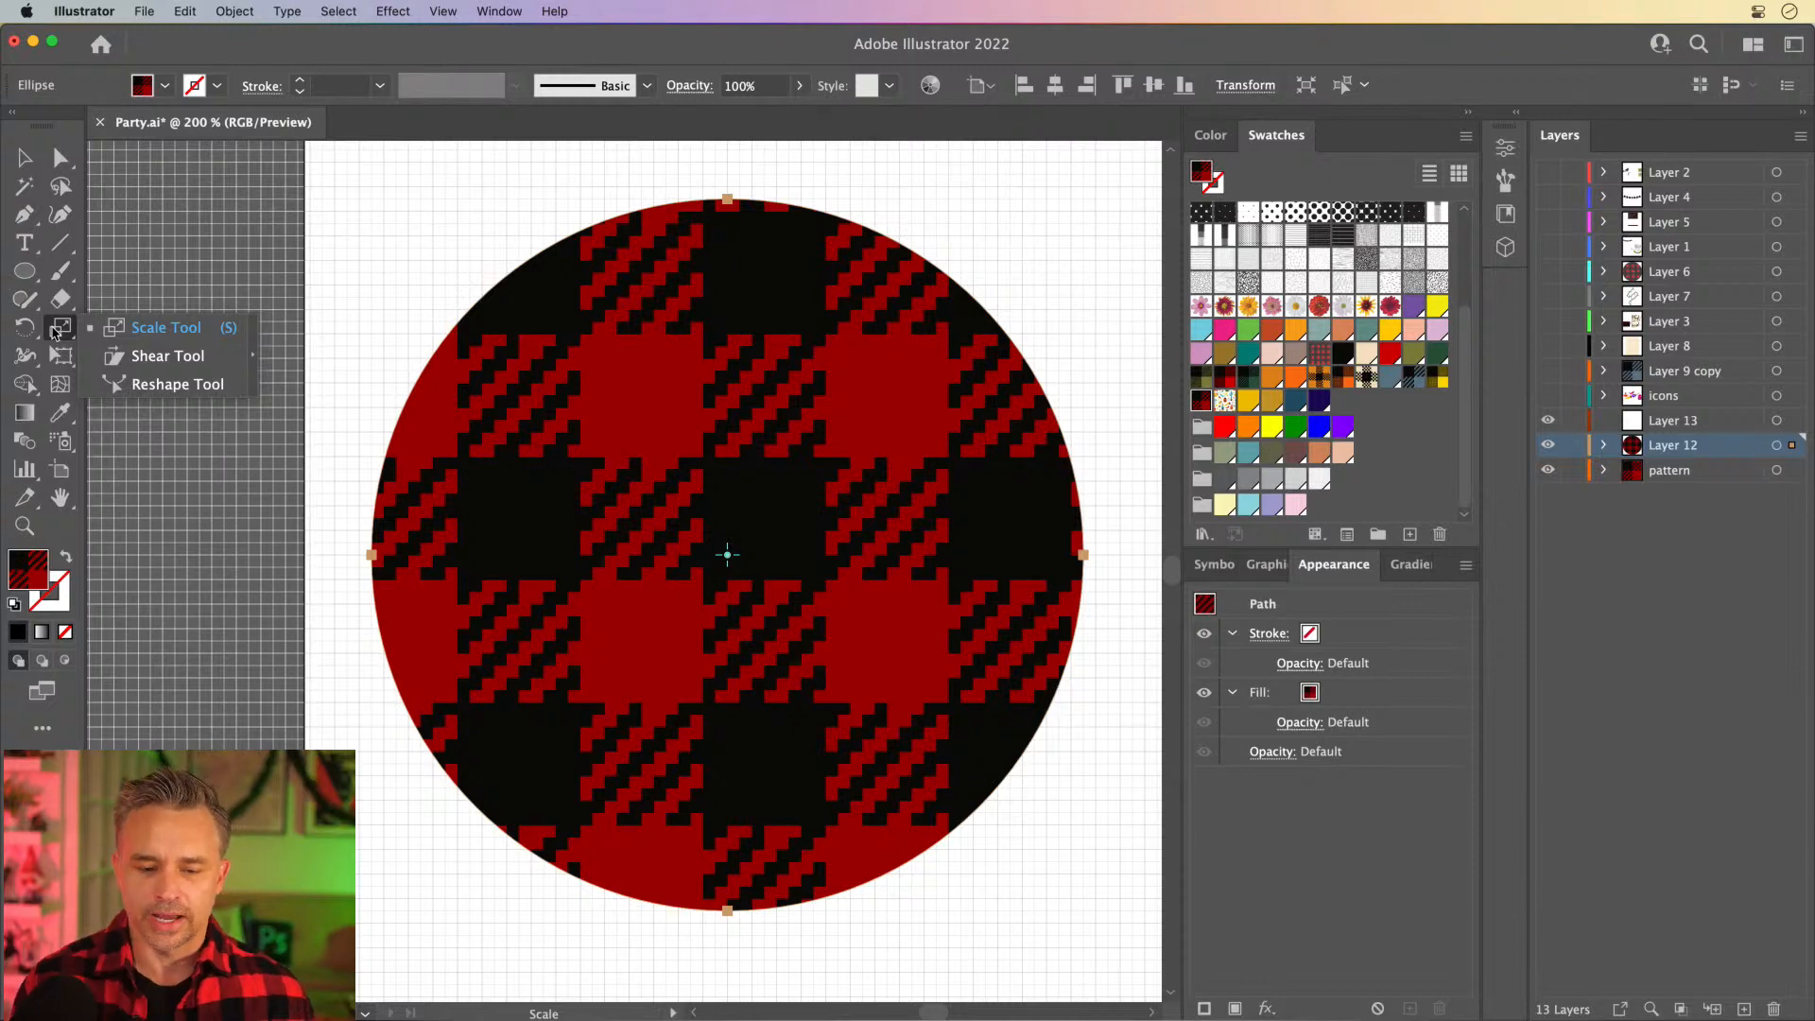
left_click(11, 167)
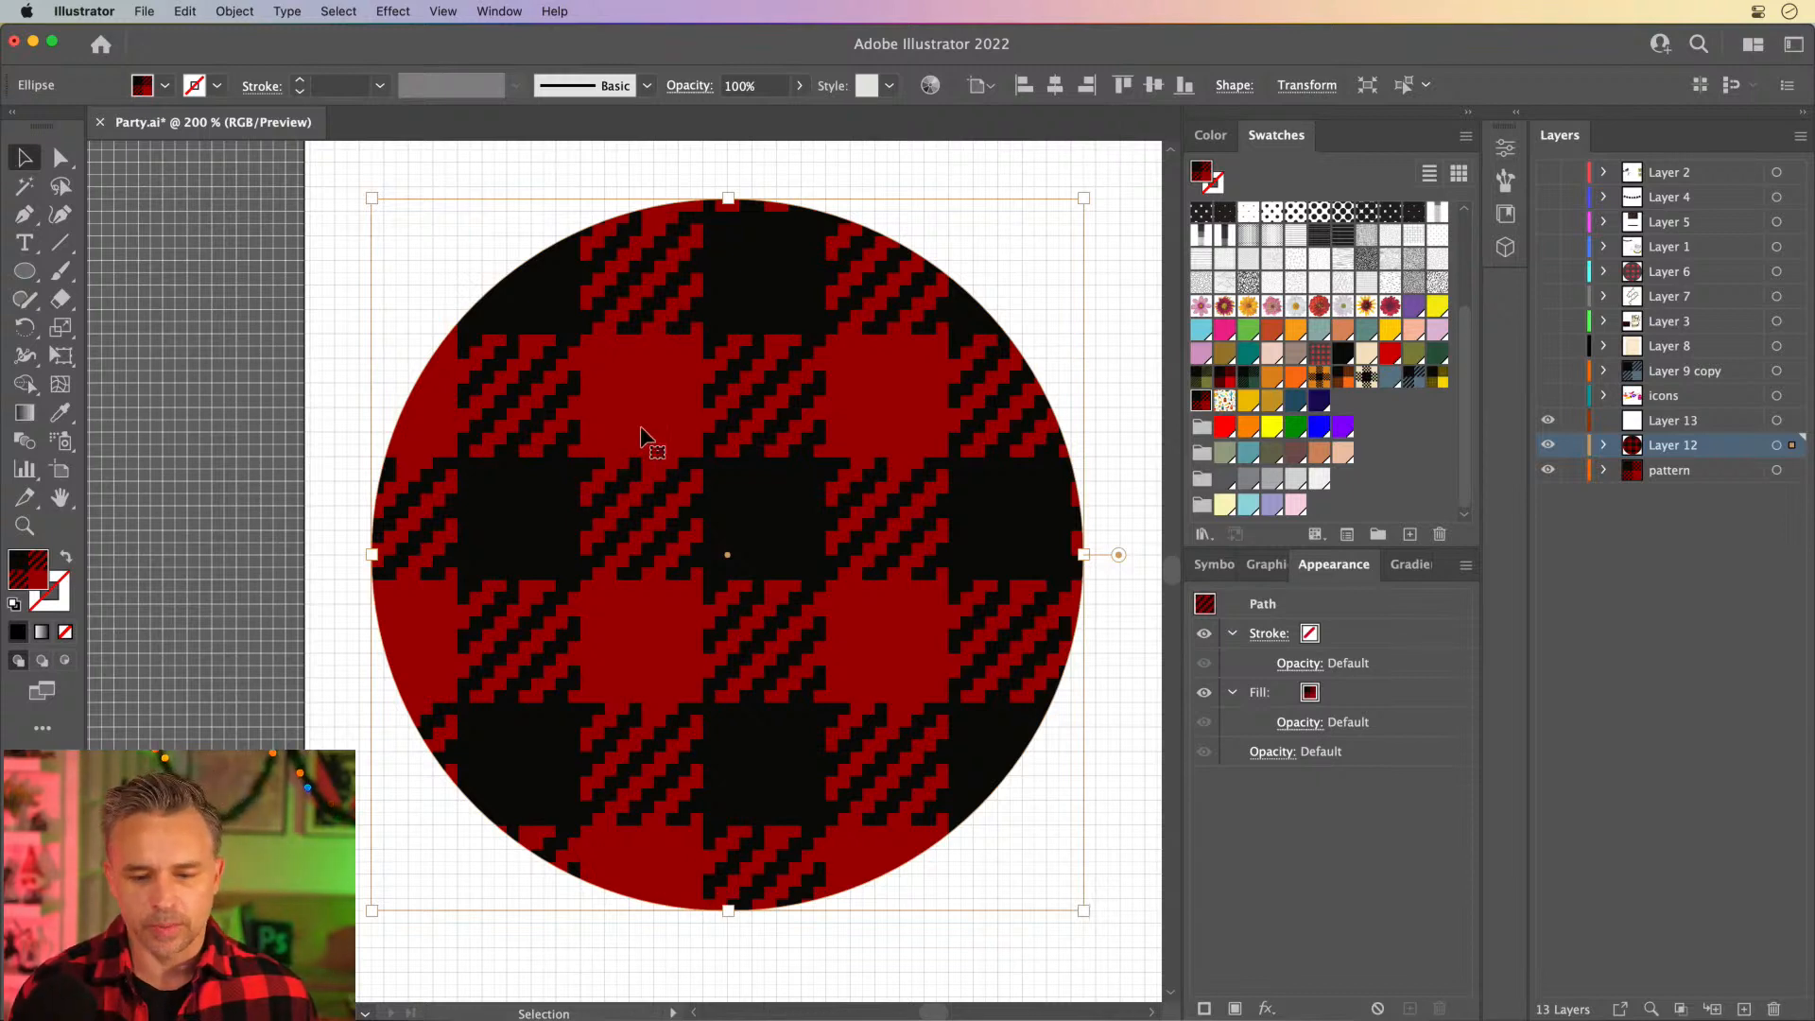
left_click(55, 328)
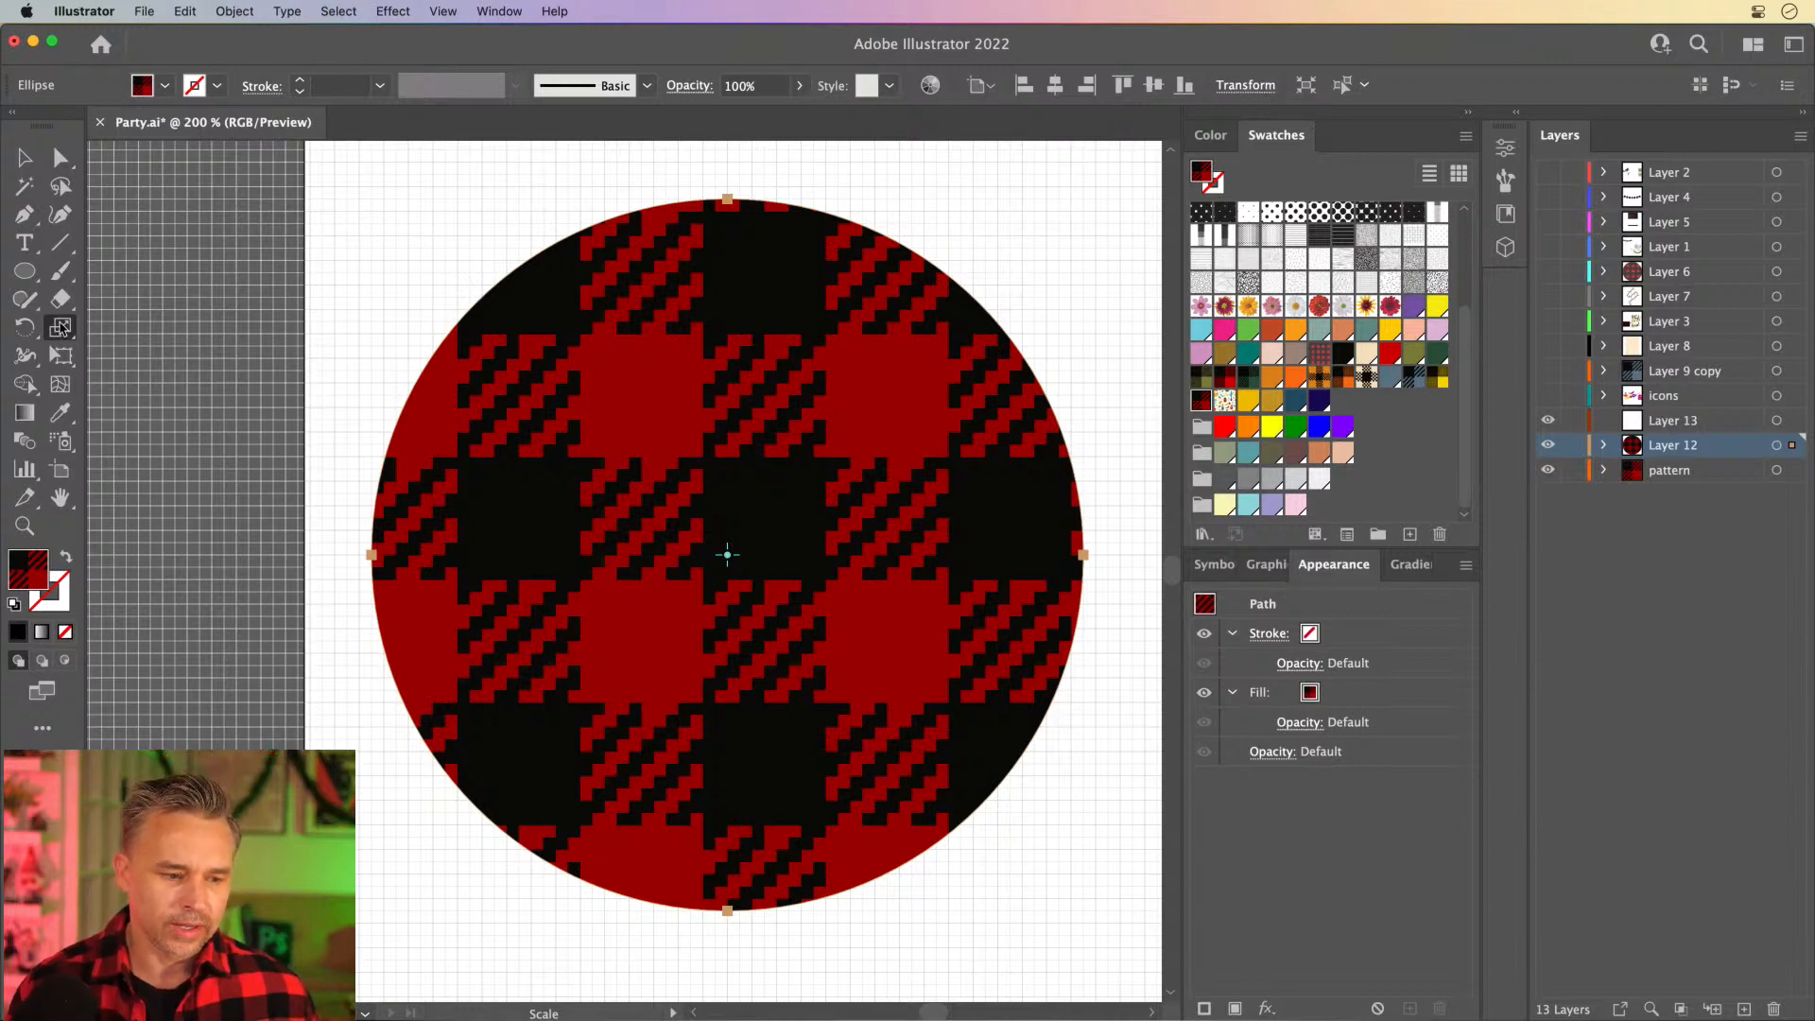
left_click(56, 330)
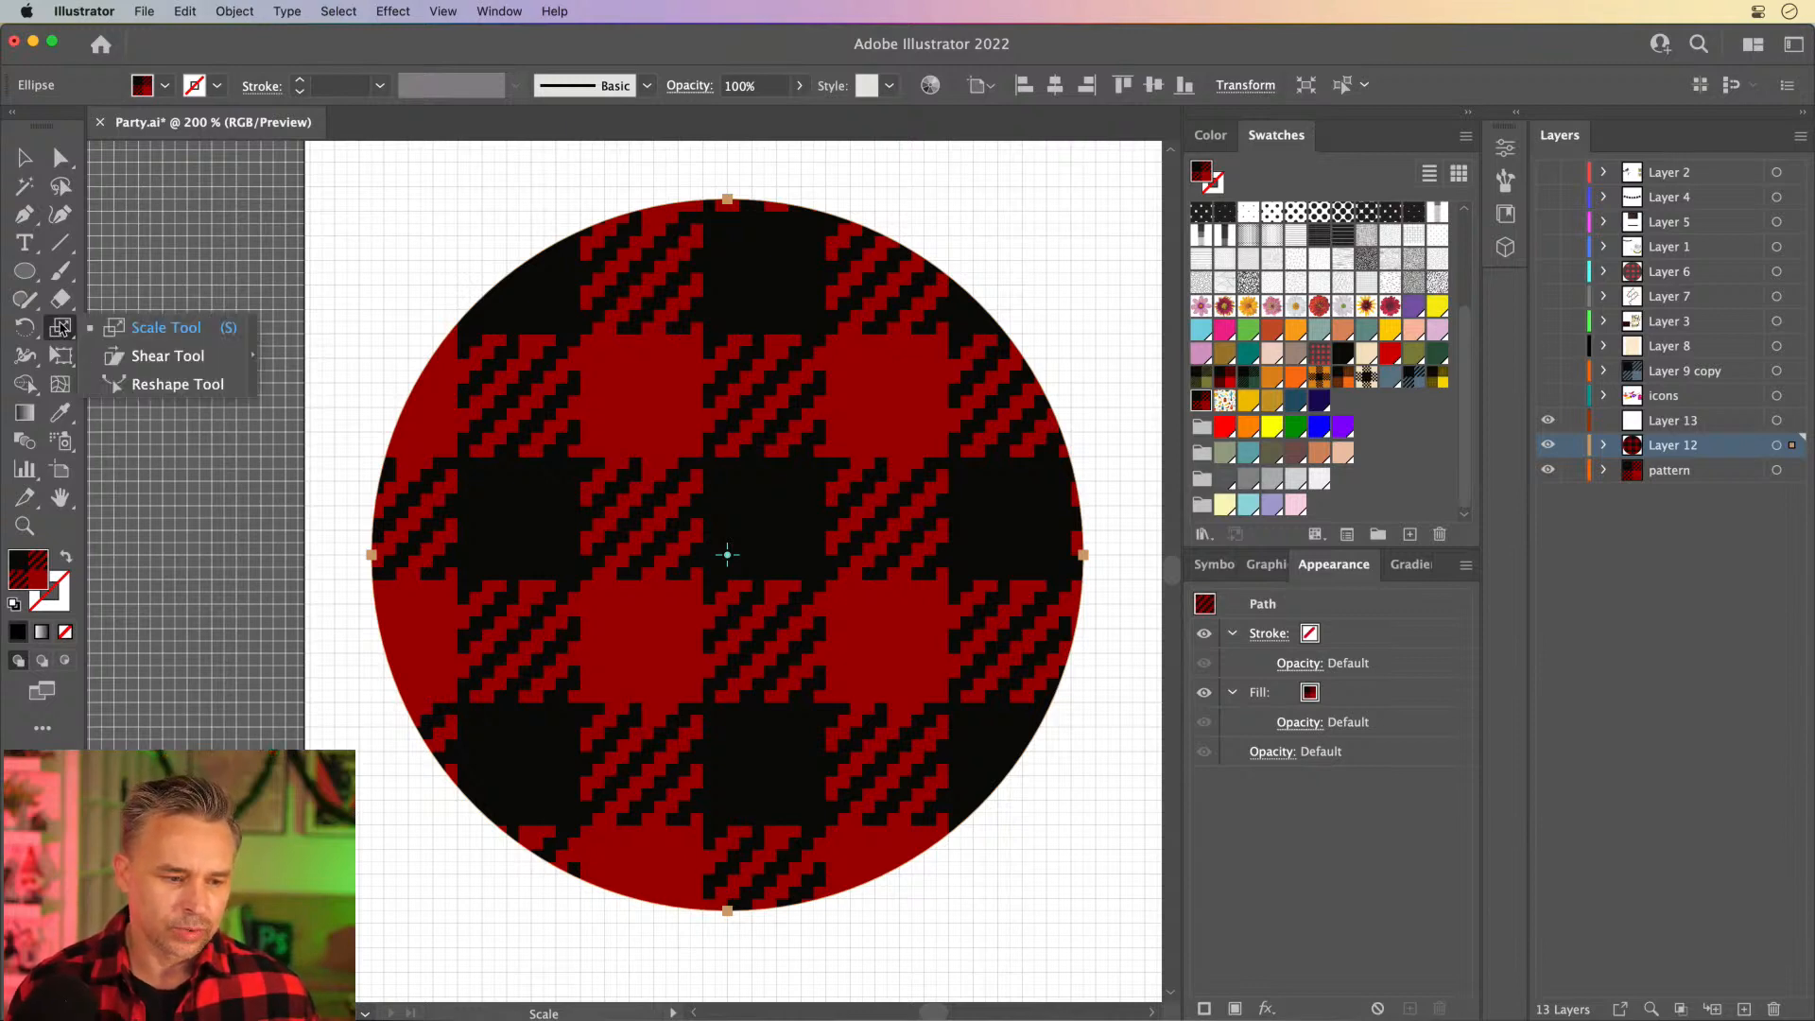
left_click(124, 328)
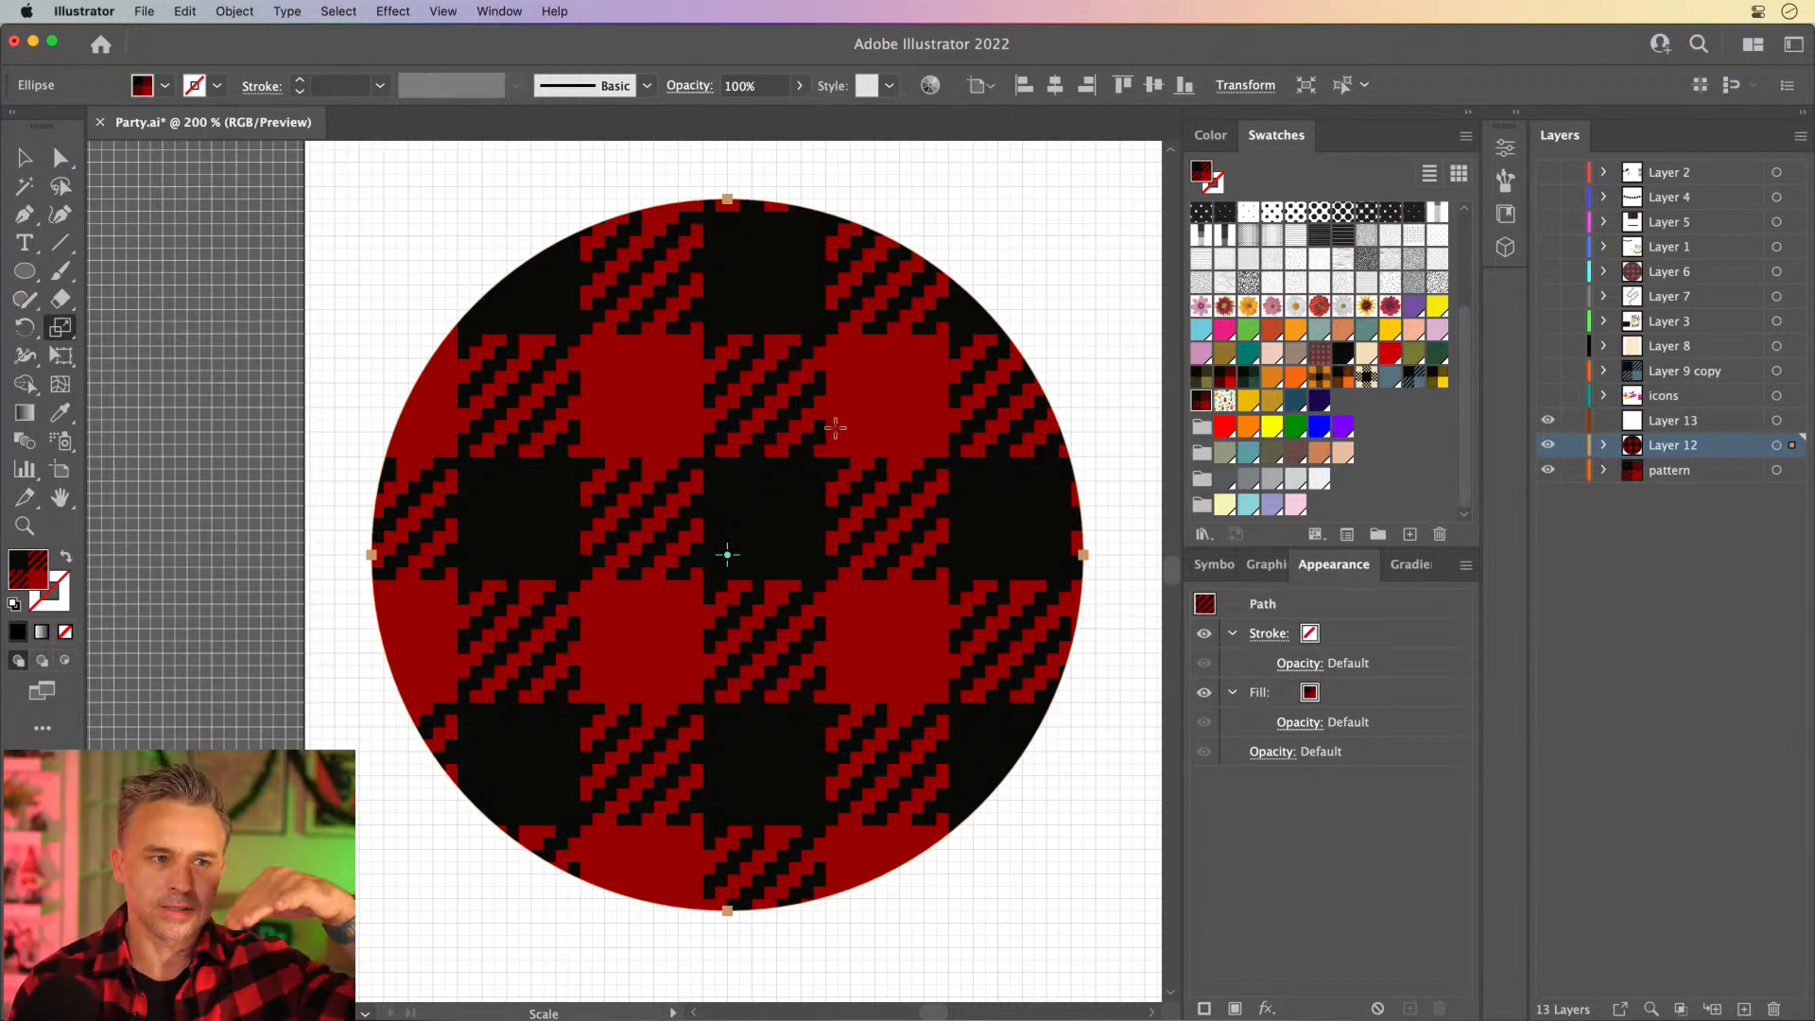
left_click_drag(823, 437, 782, 541)
key("shift+grave")
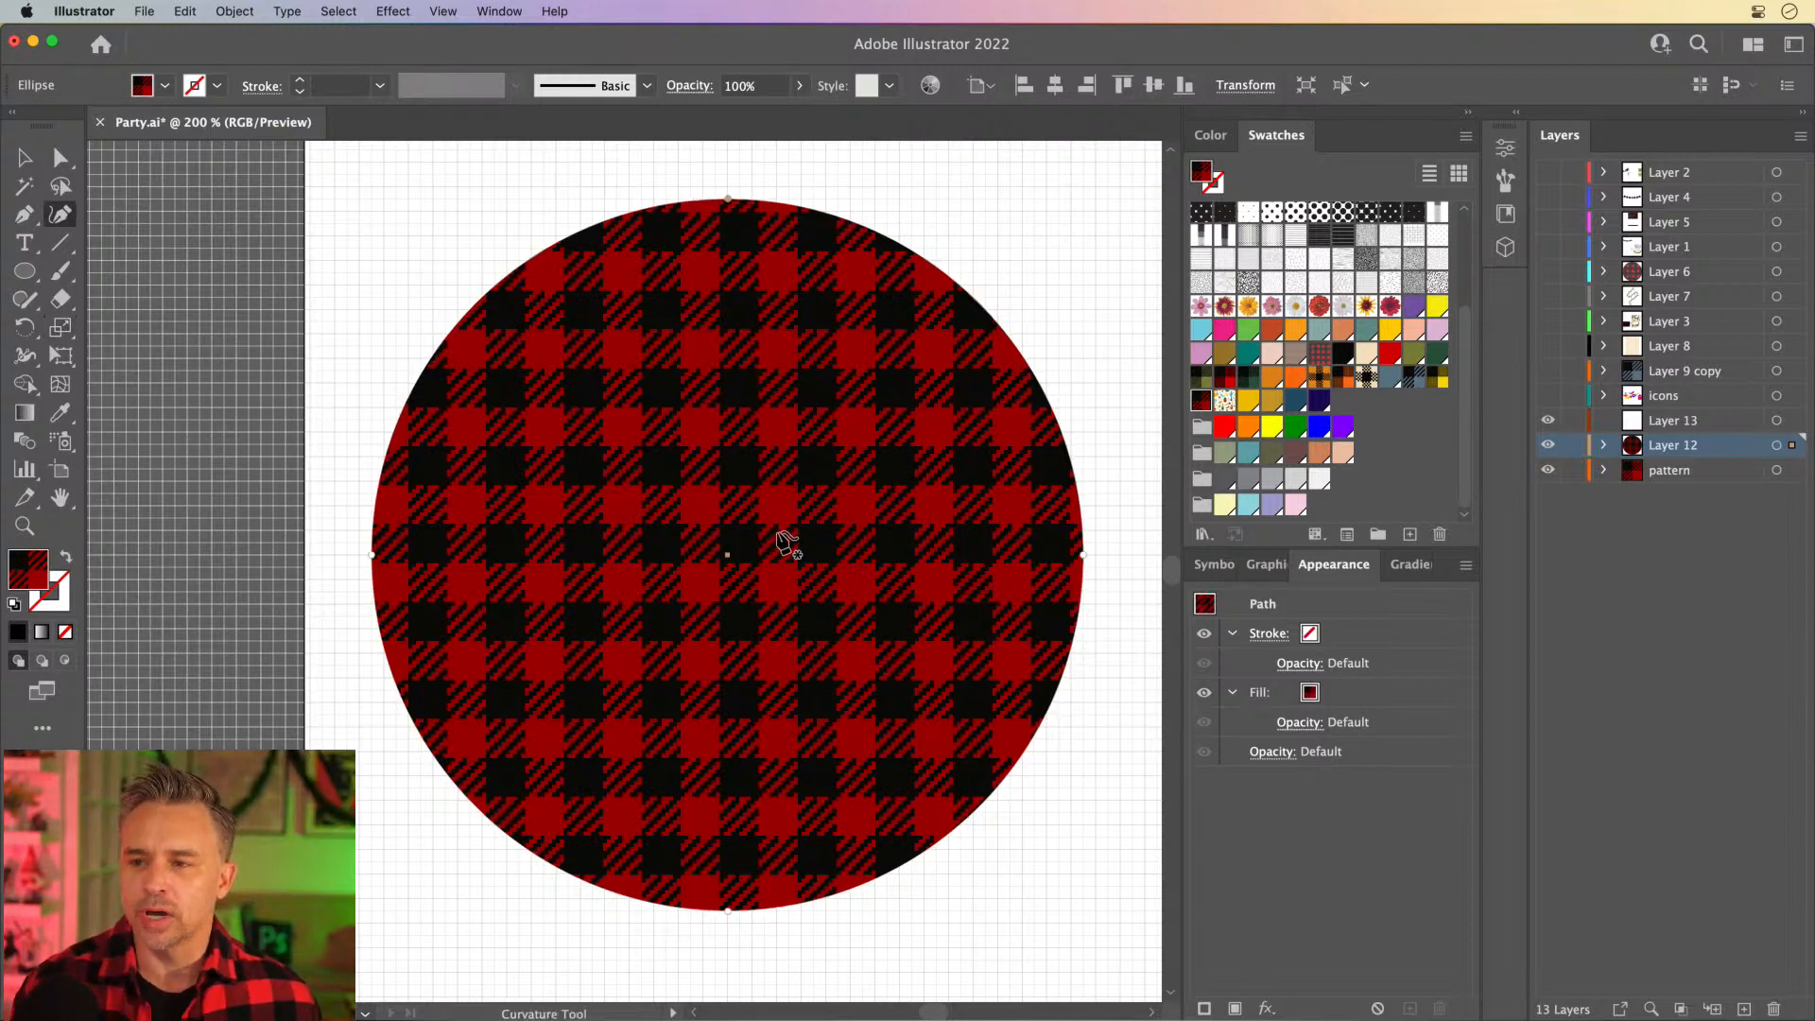
- Move the plaid circle aside, place the "Fleece Navidad" text at the artboard's top, and return the circle to the middle
left_click_drag(581, 248, 507, 426)
left_click(26, 161)
left_click(546, 346)
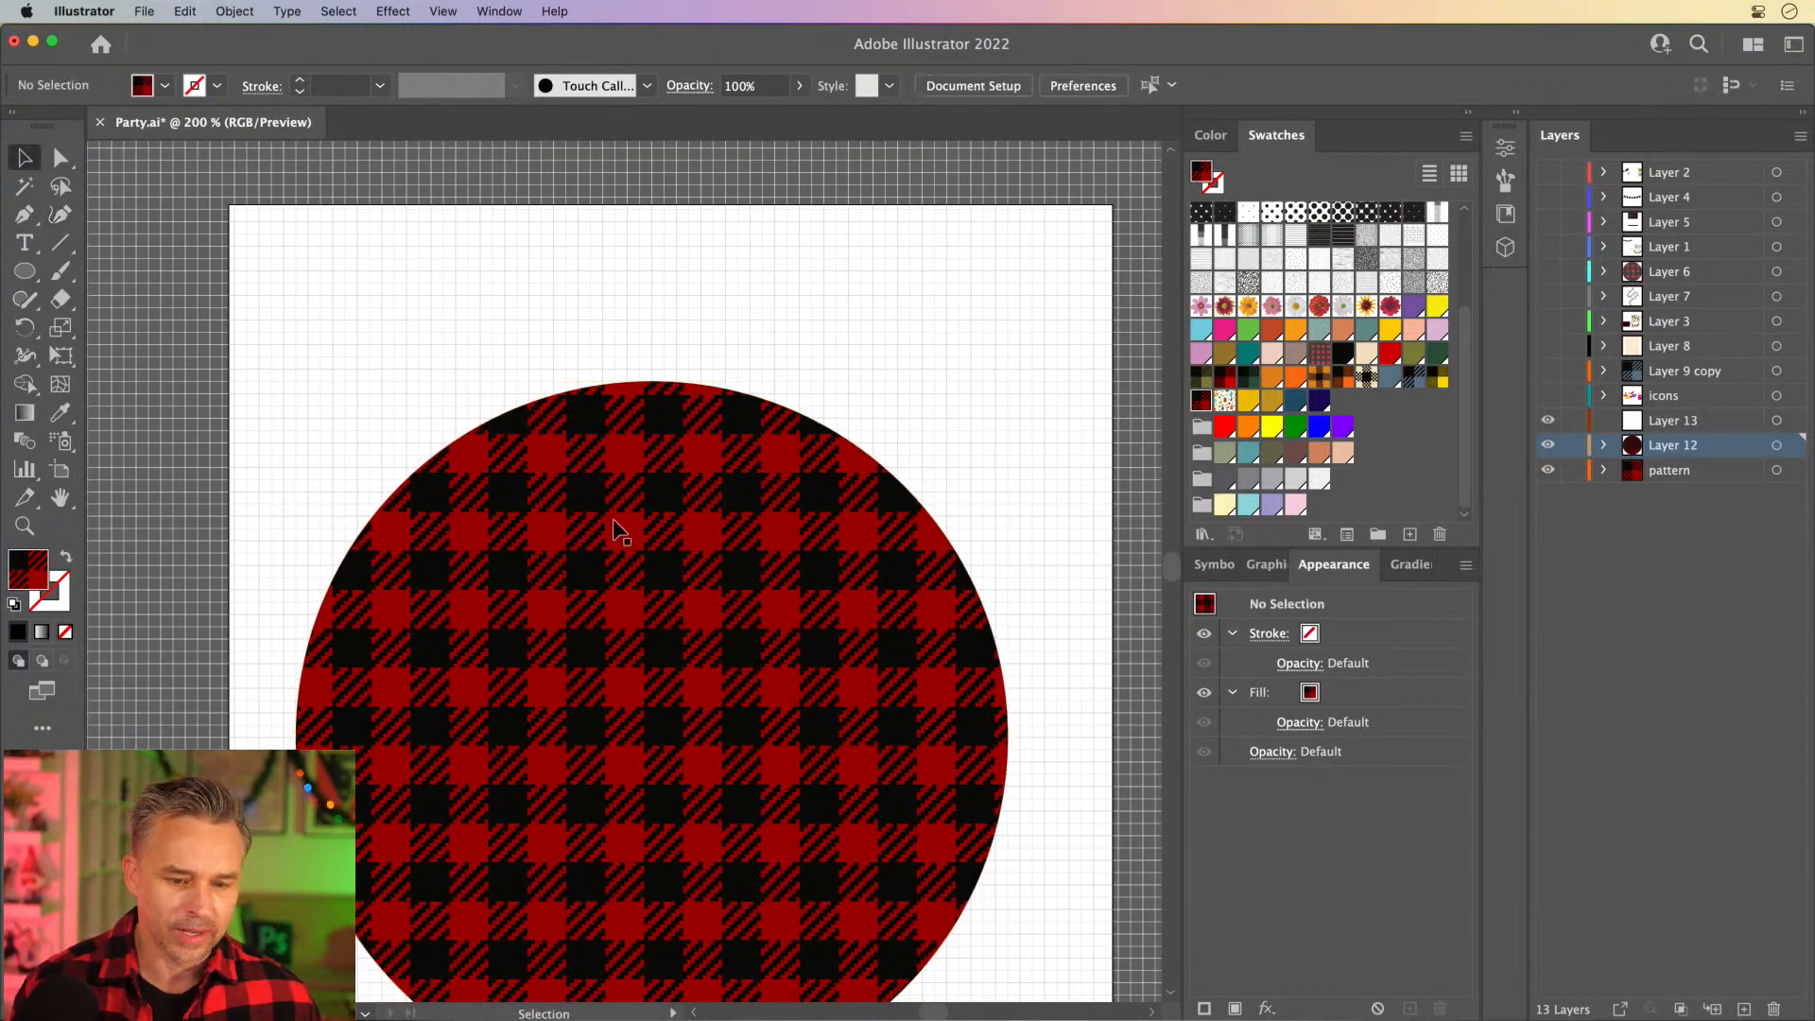
scroll(612, 518, "down", 2)
left_click(540, 449)
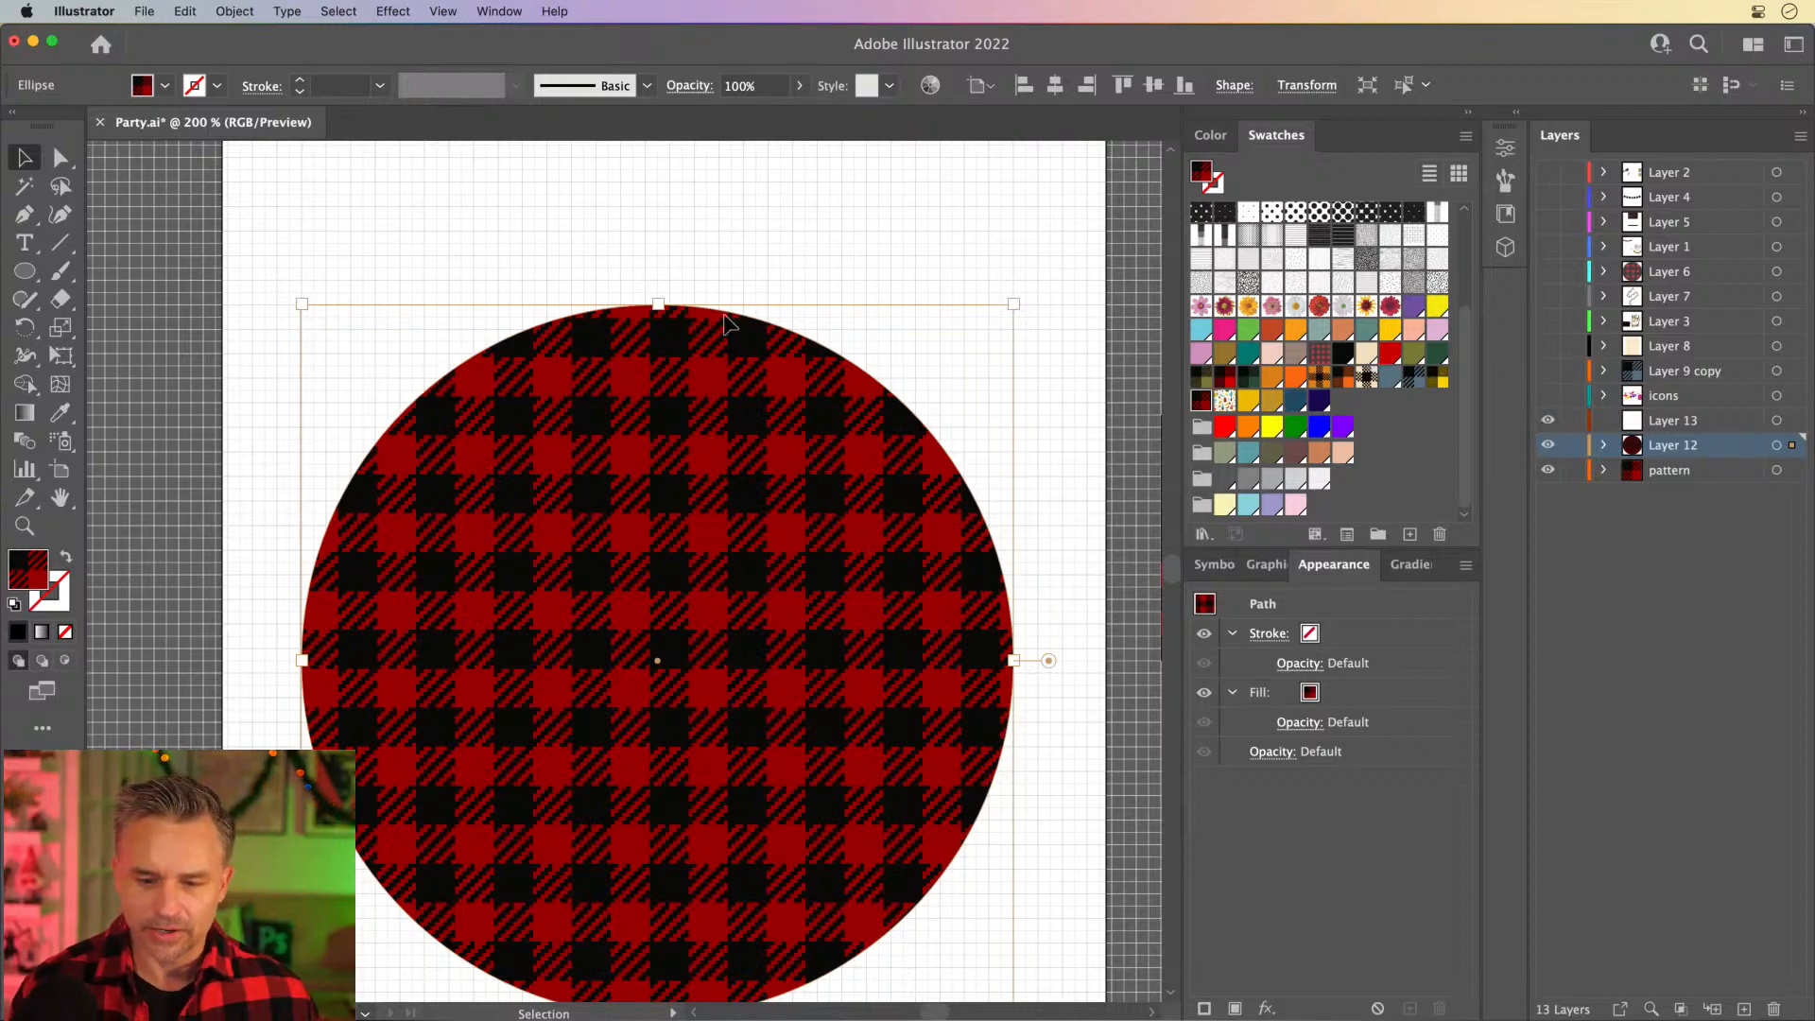
scroll(964, 243, "right", 3)
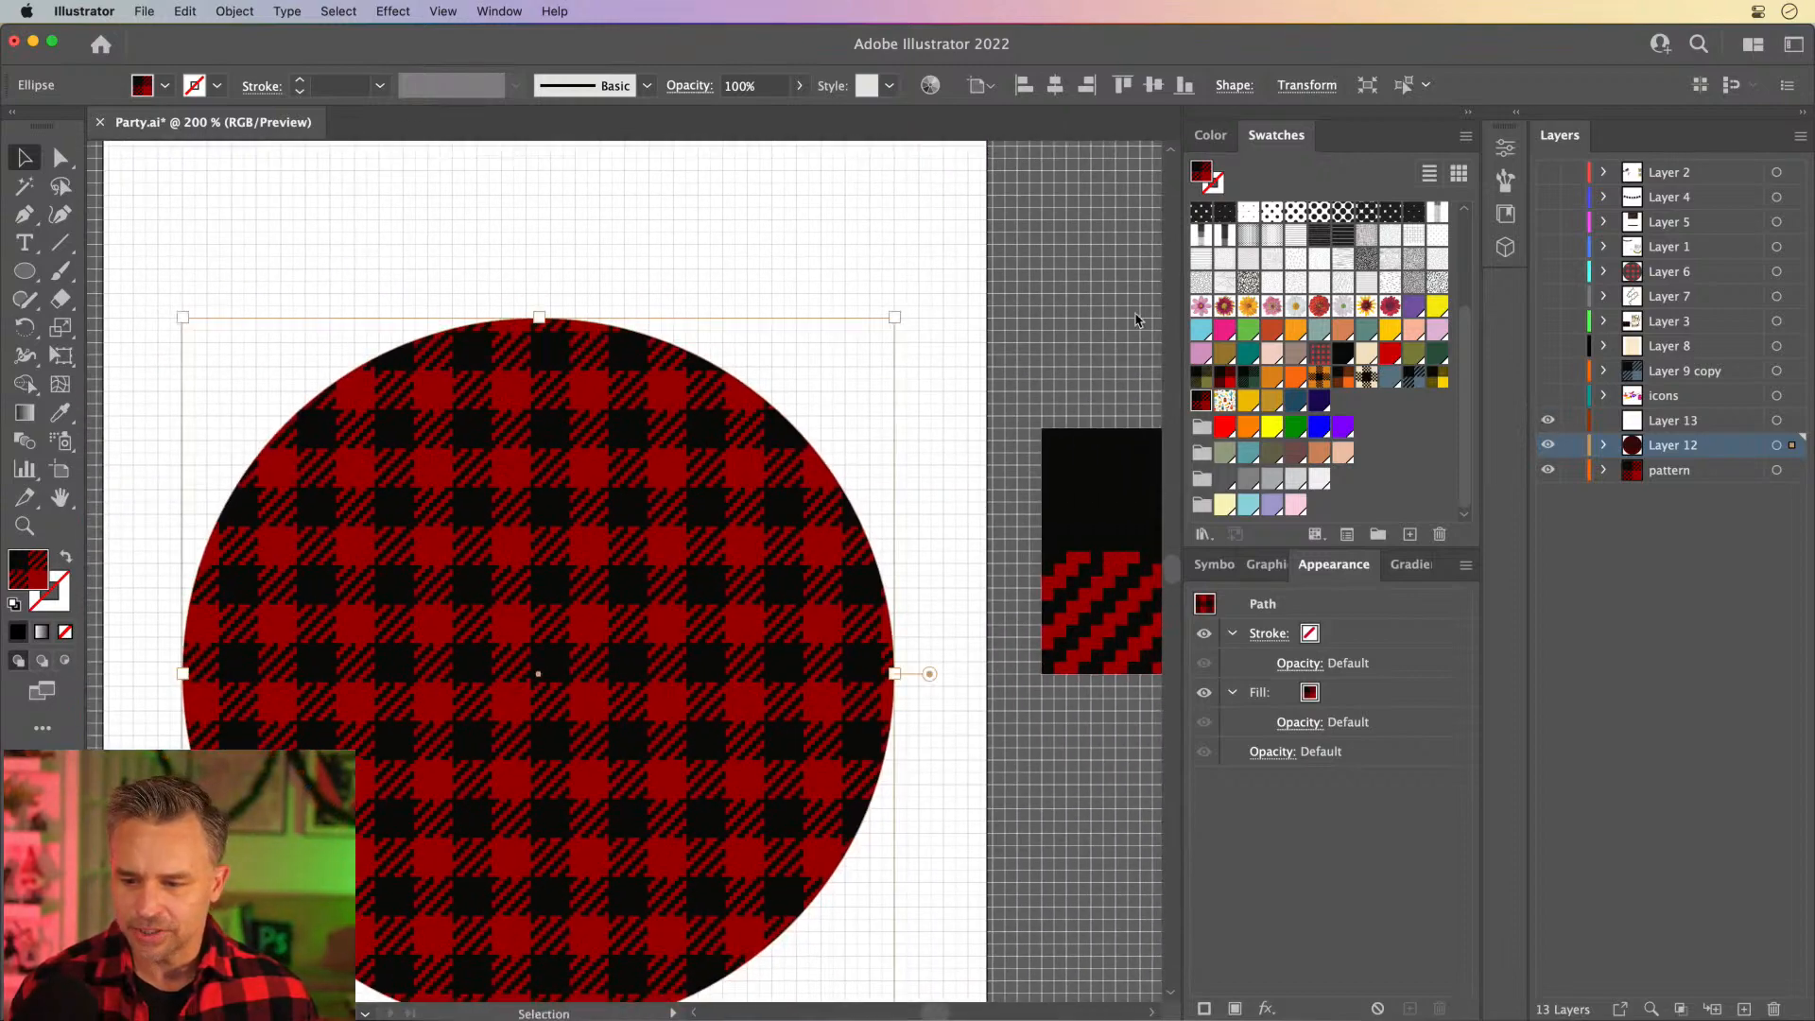
left_click(1646, 421)
key("super+minus")
key("super+minus")
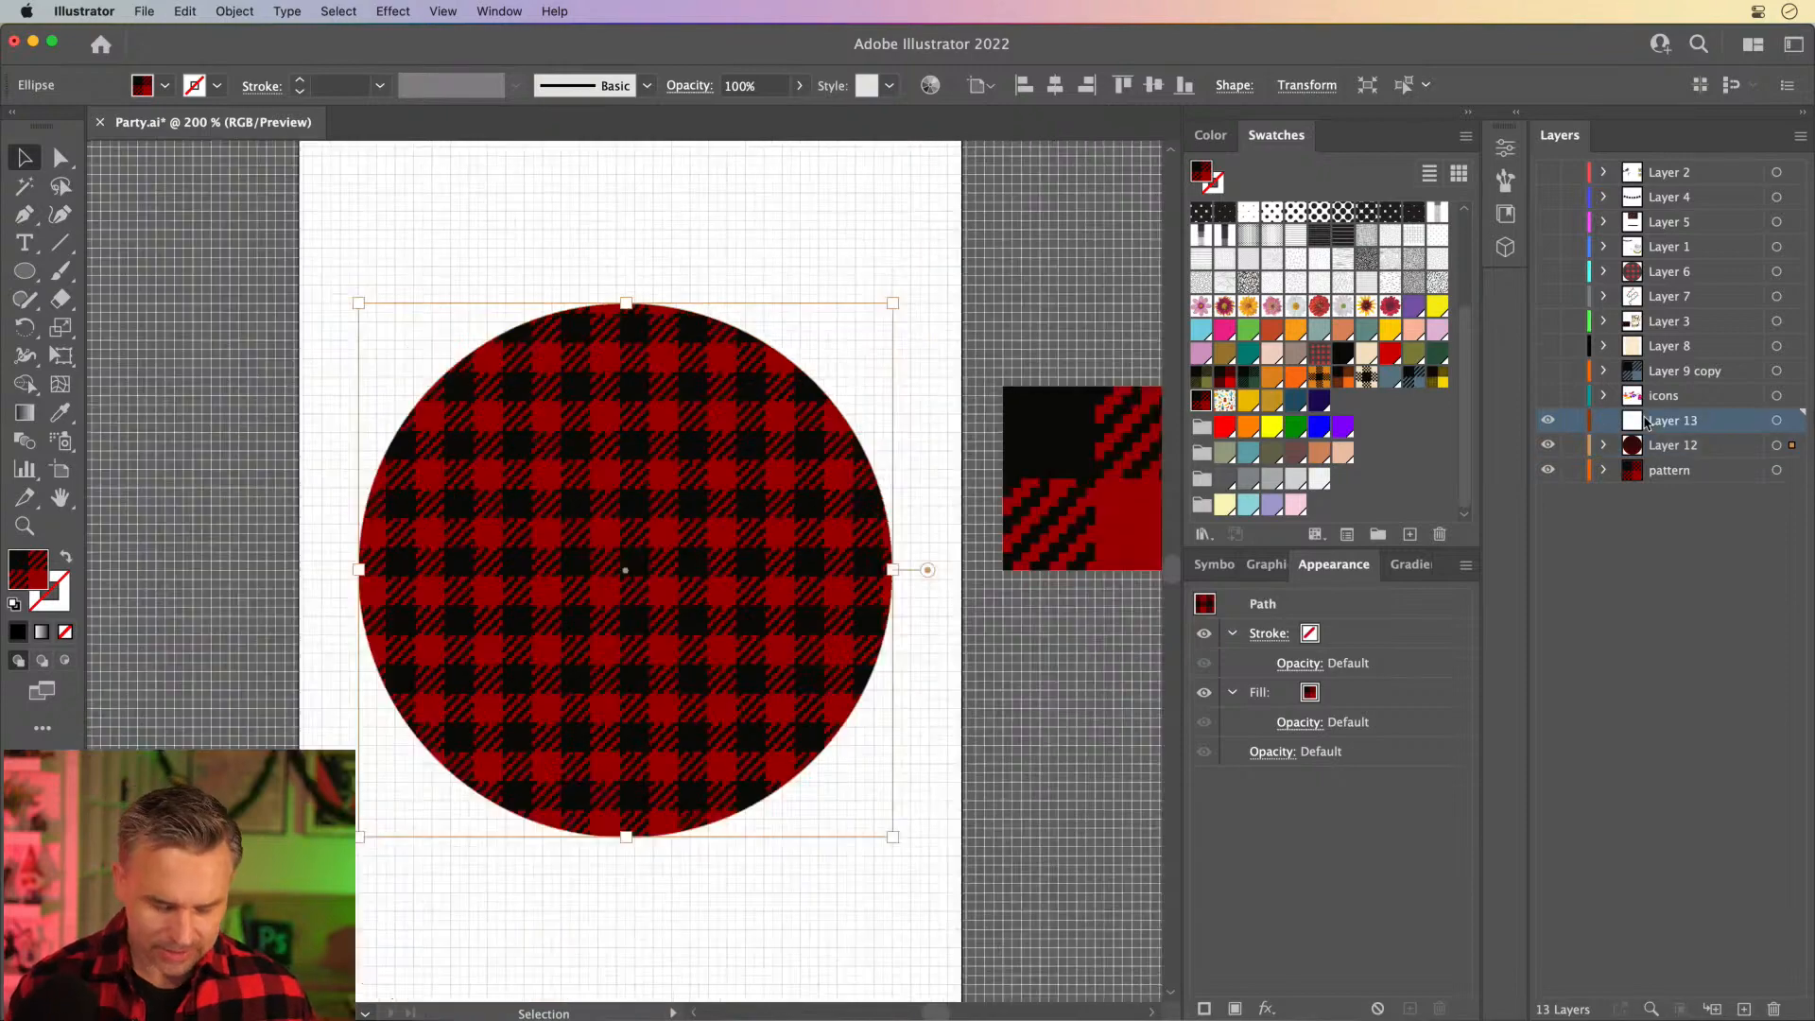
left_click_drag(631, 443, 662, 556)
left_click_drag(522, 477, 534, 312)
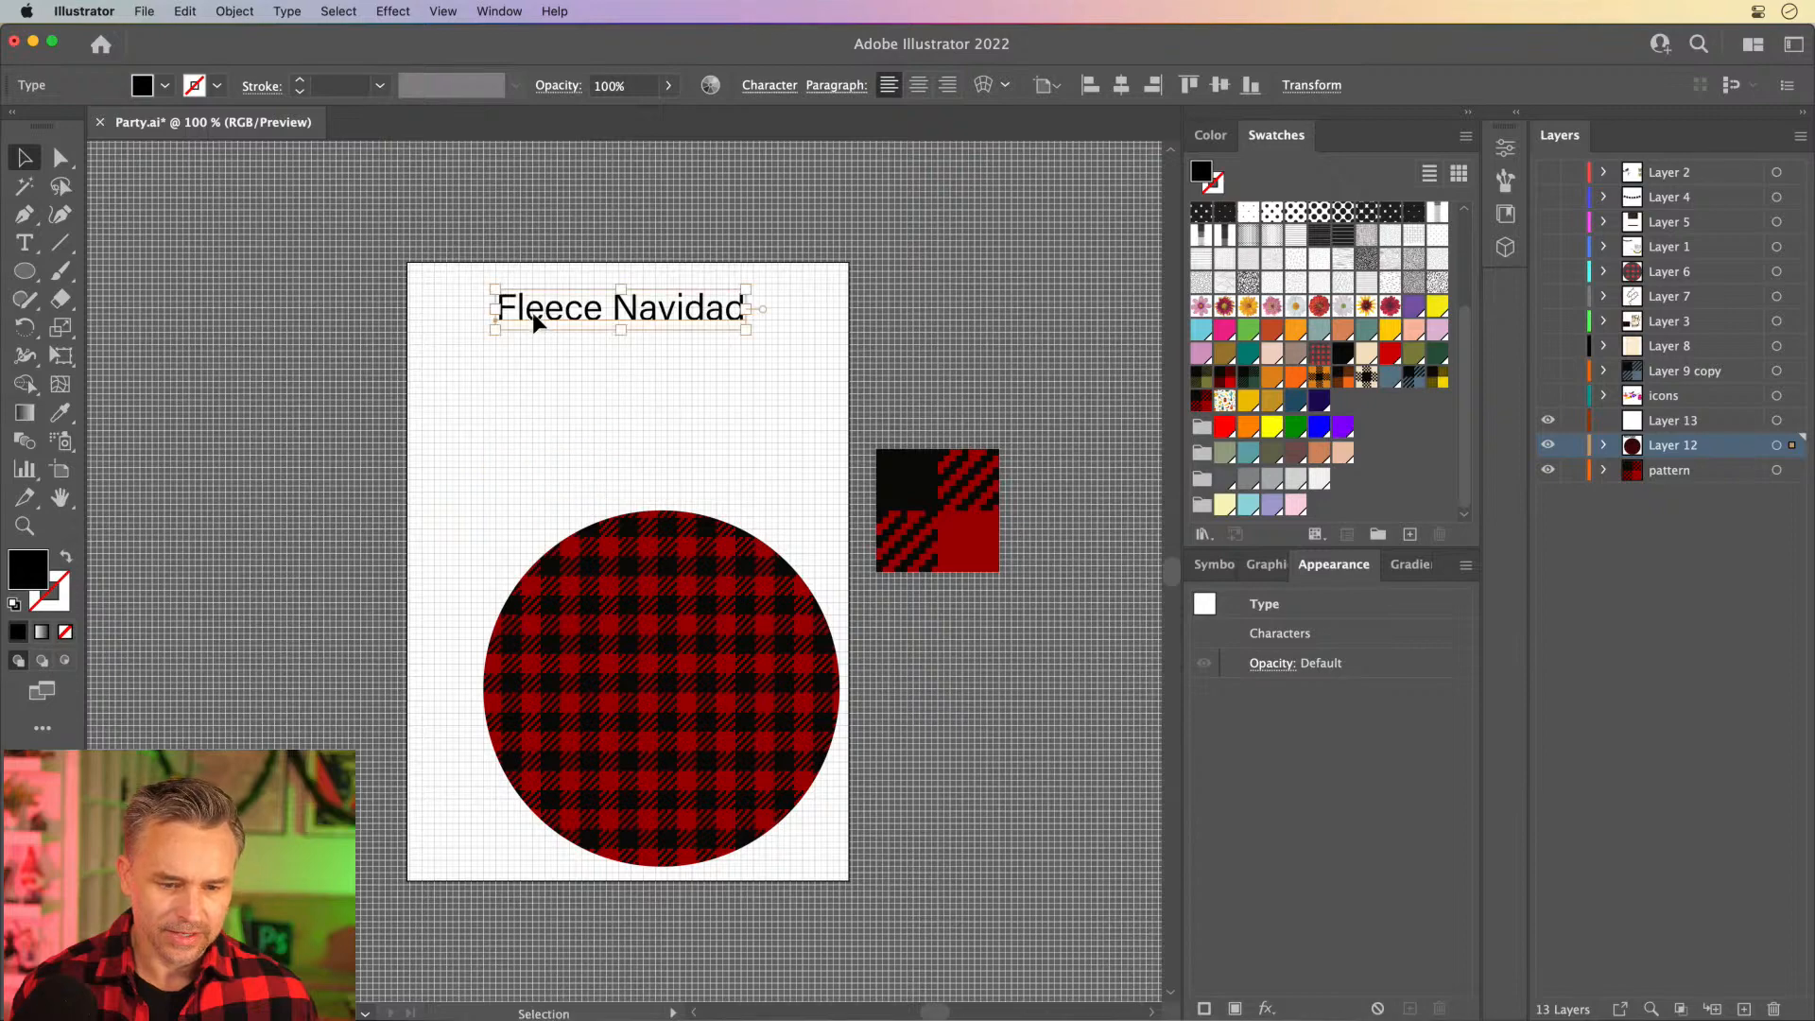
left_click_drag(626, 621, 581, 534)
- Select the "Fleece Navidad" text and replace the expanded Swatches and Appearance panels with the text's Properties
key("super+plus")
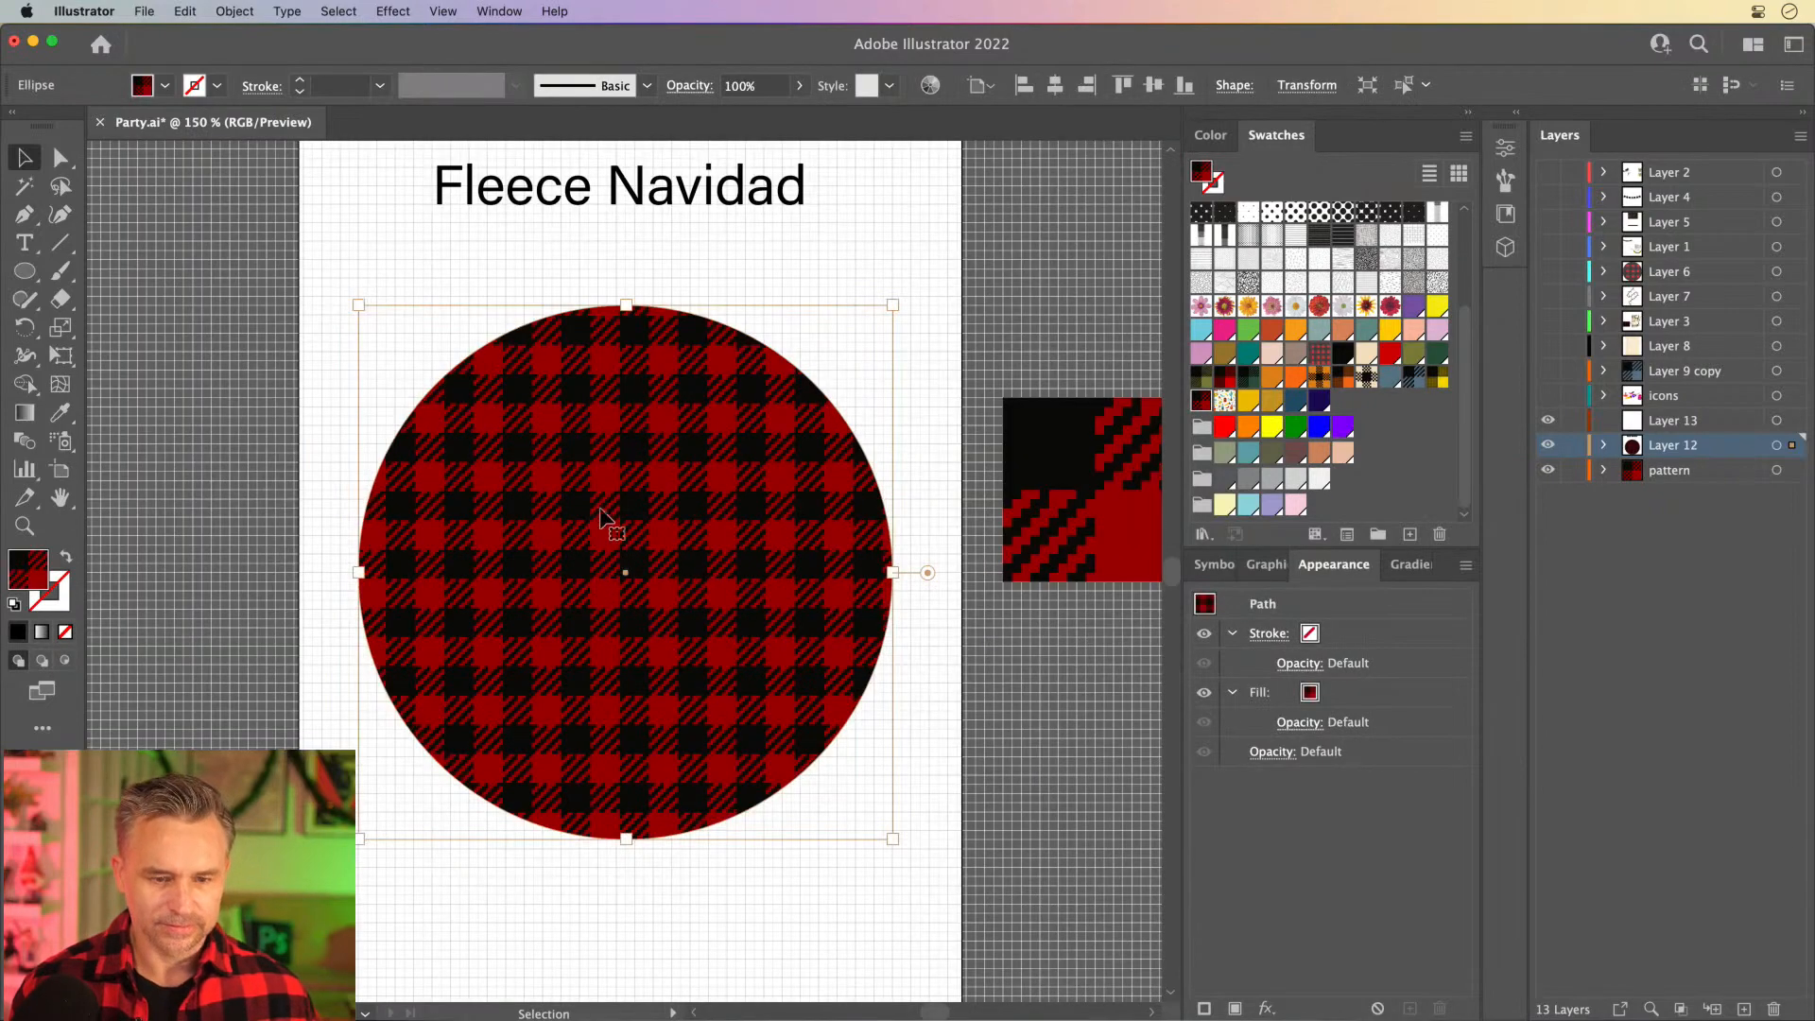
left_click_drag(649, 403, 702, 441)
left_click(585, 281)
left_click(568, 227)
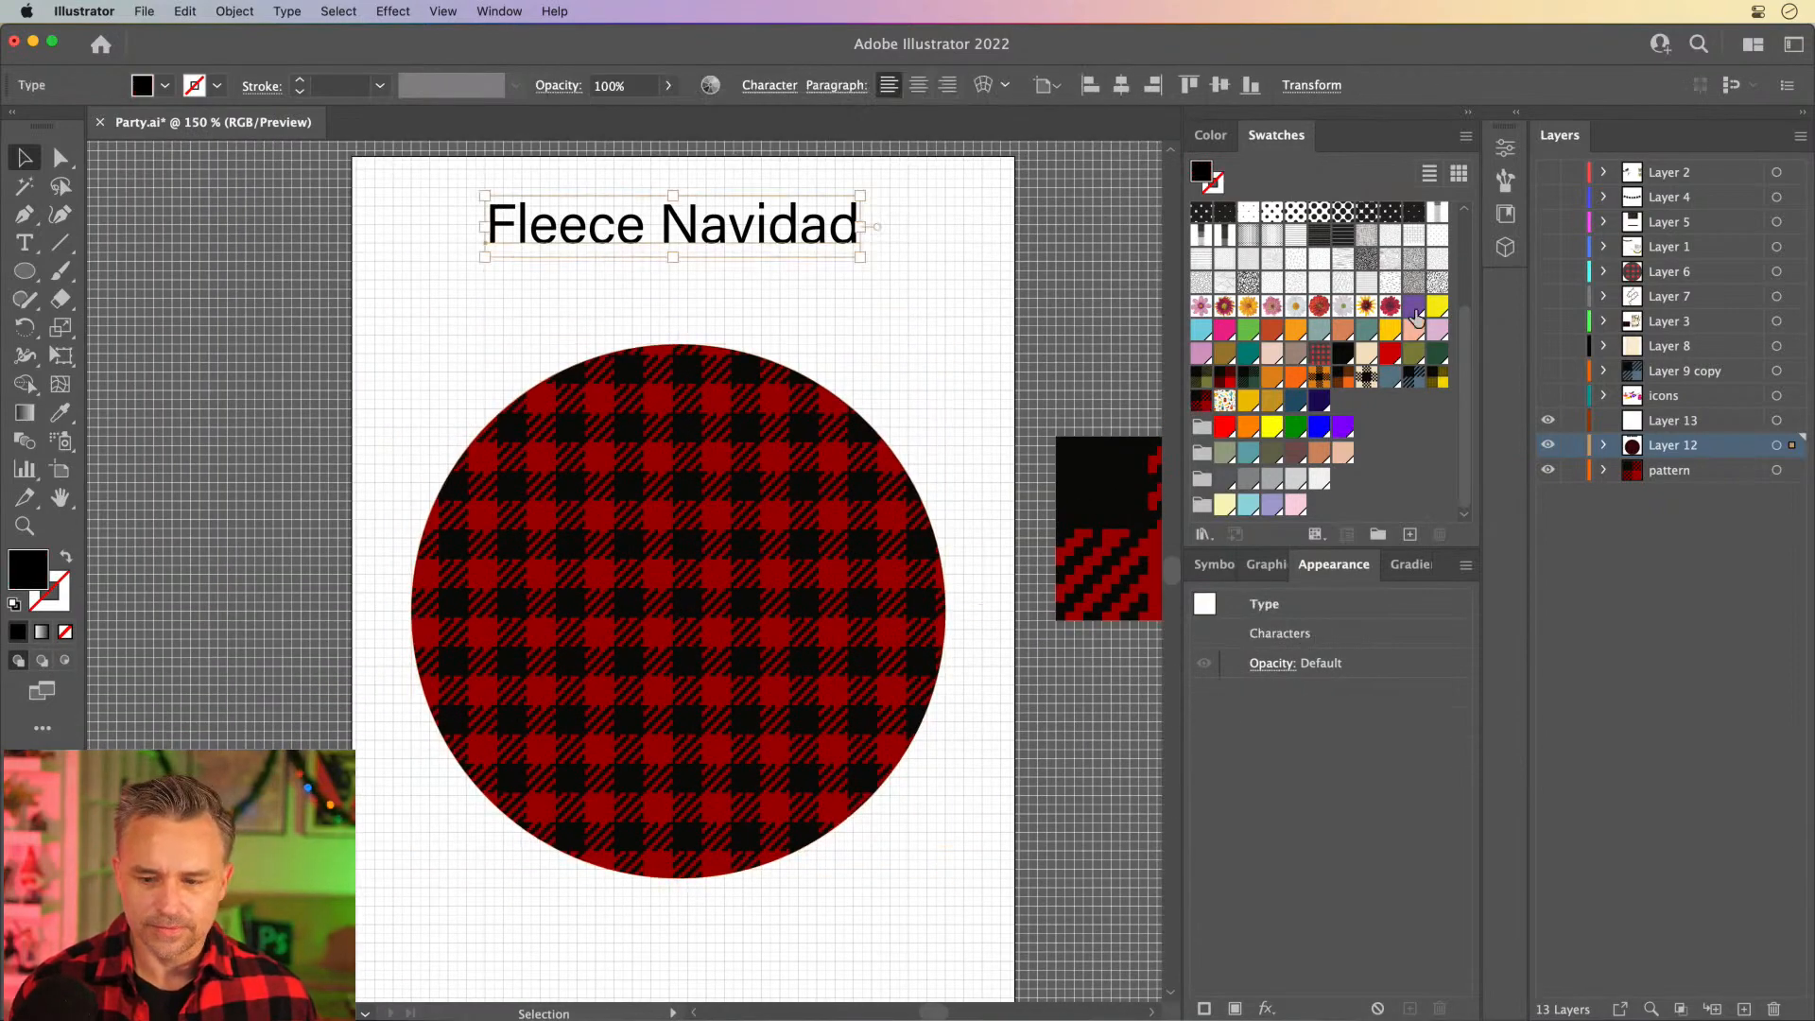
left_click(1469, 112)
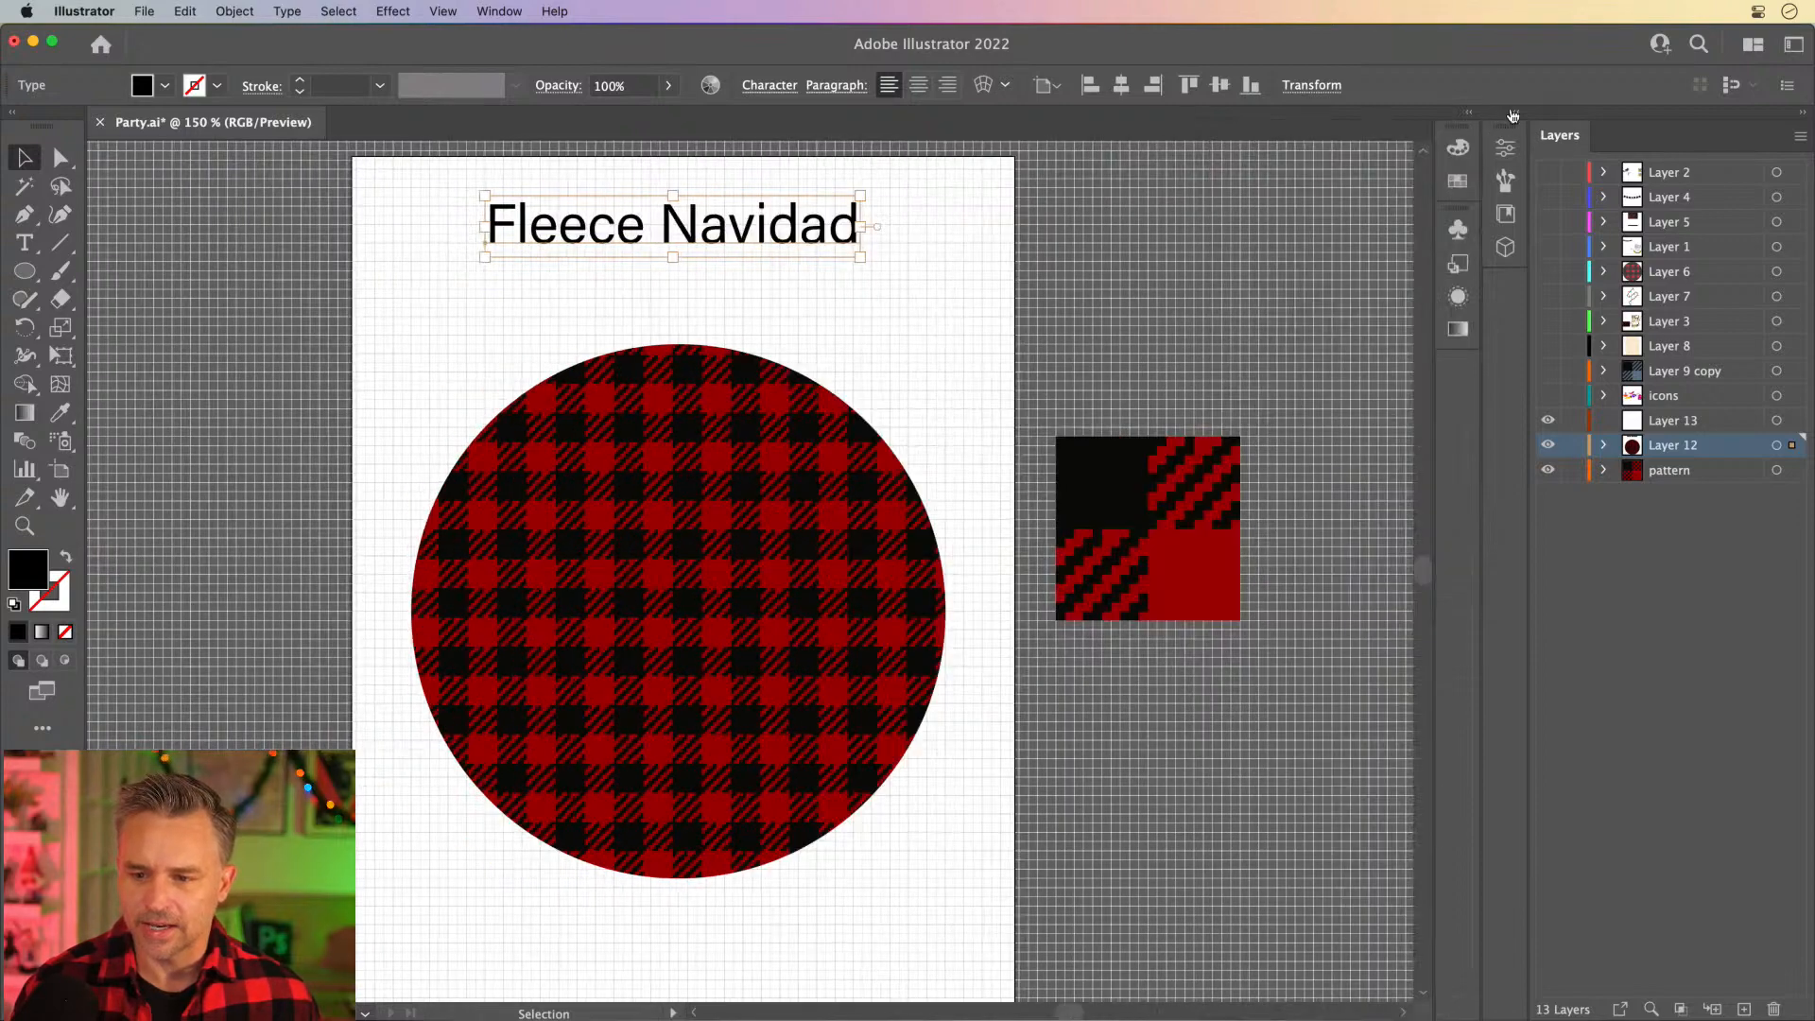
left_click(1513, 114)
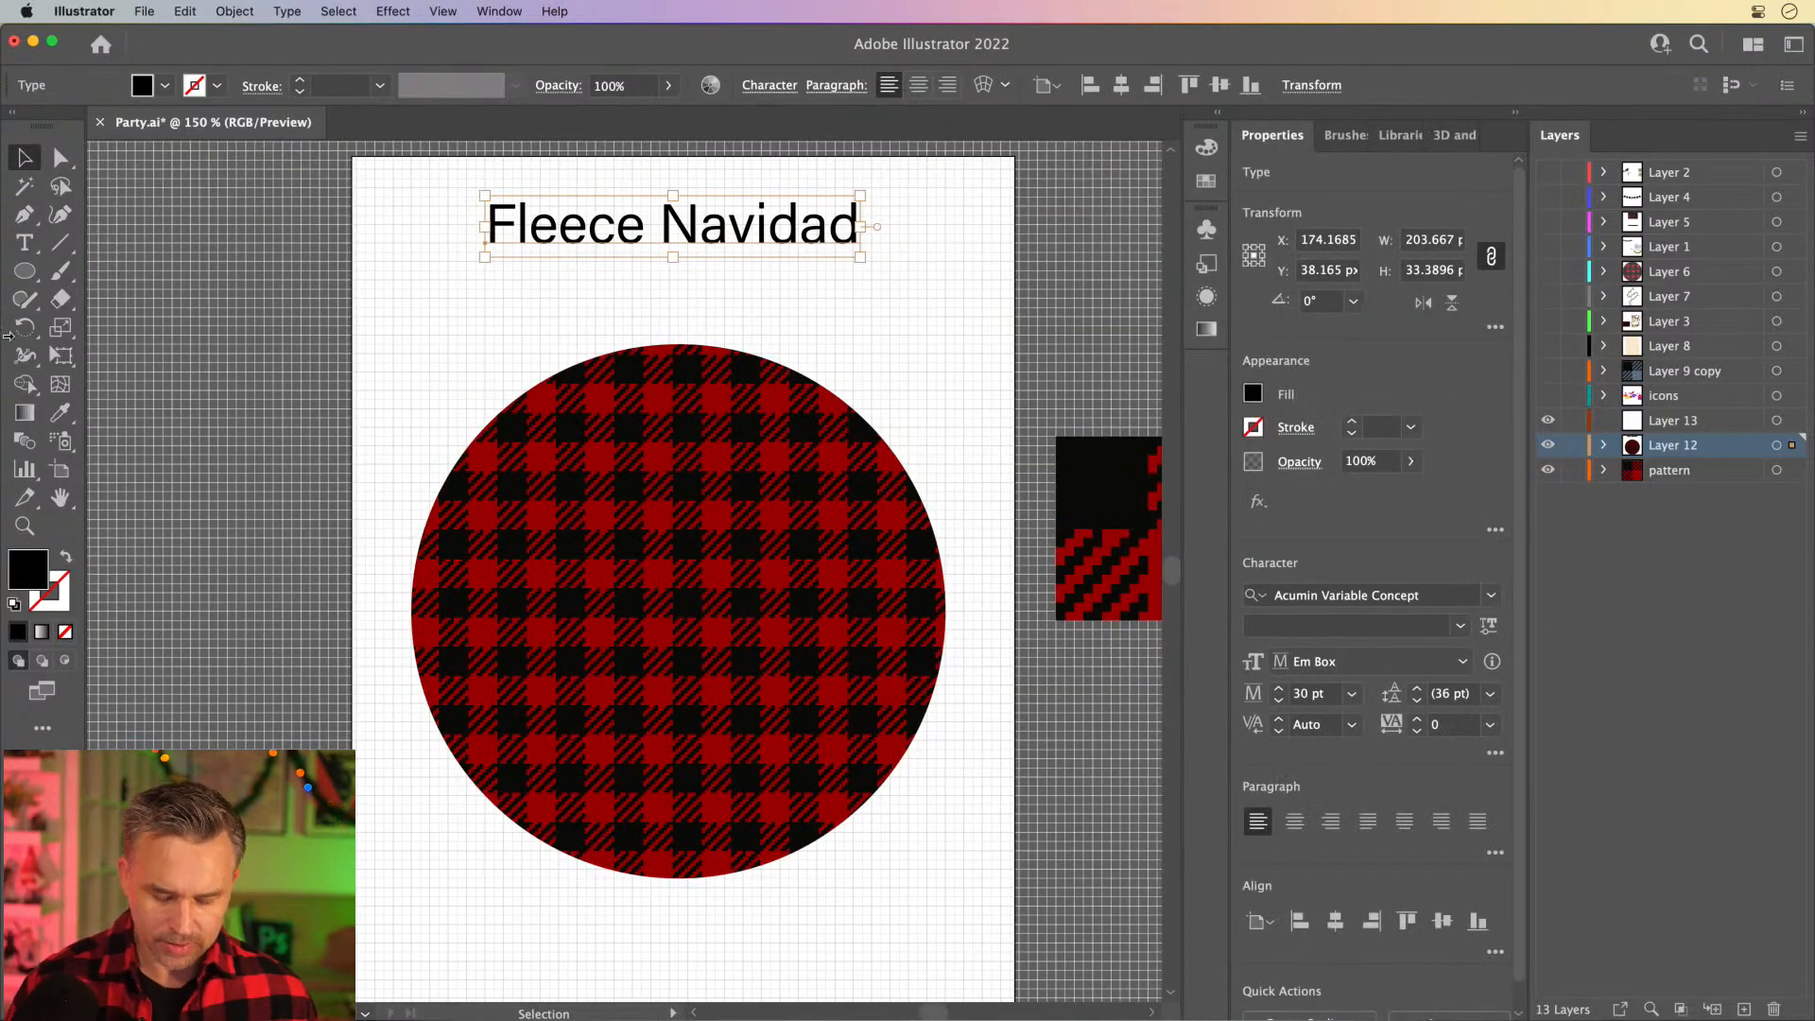
- Hide the document grid and turn off Snap to Grid
left_click(269, 330)
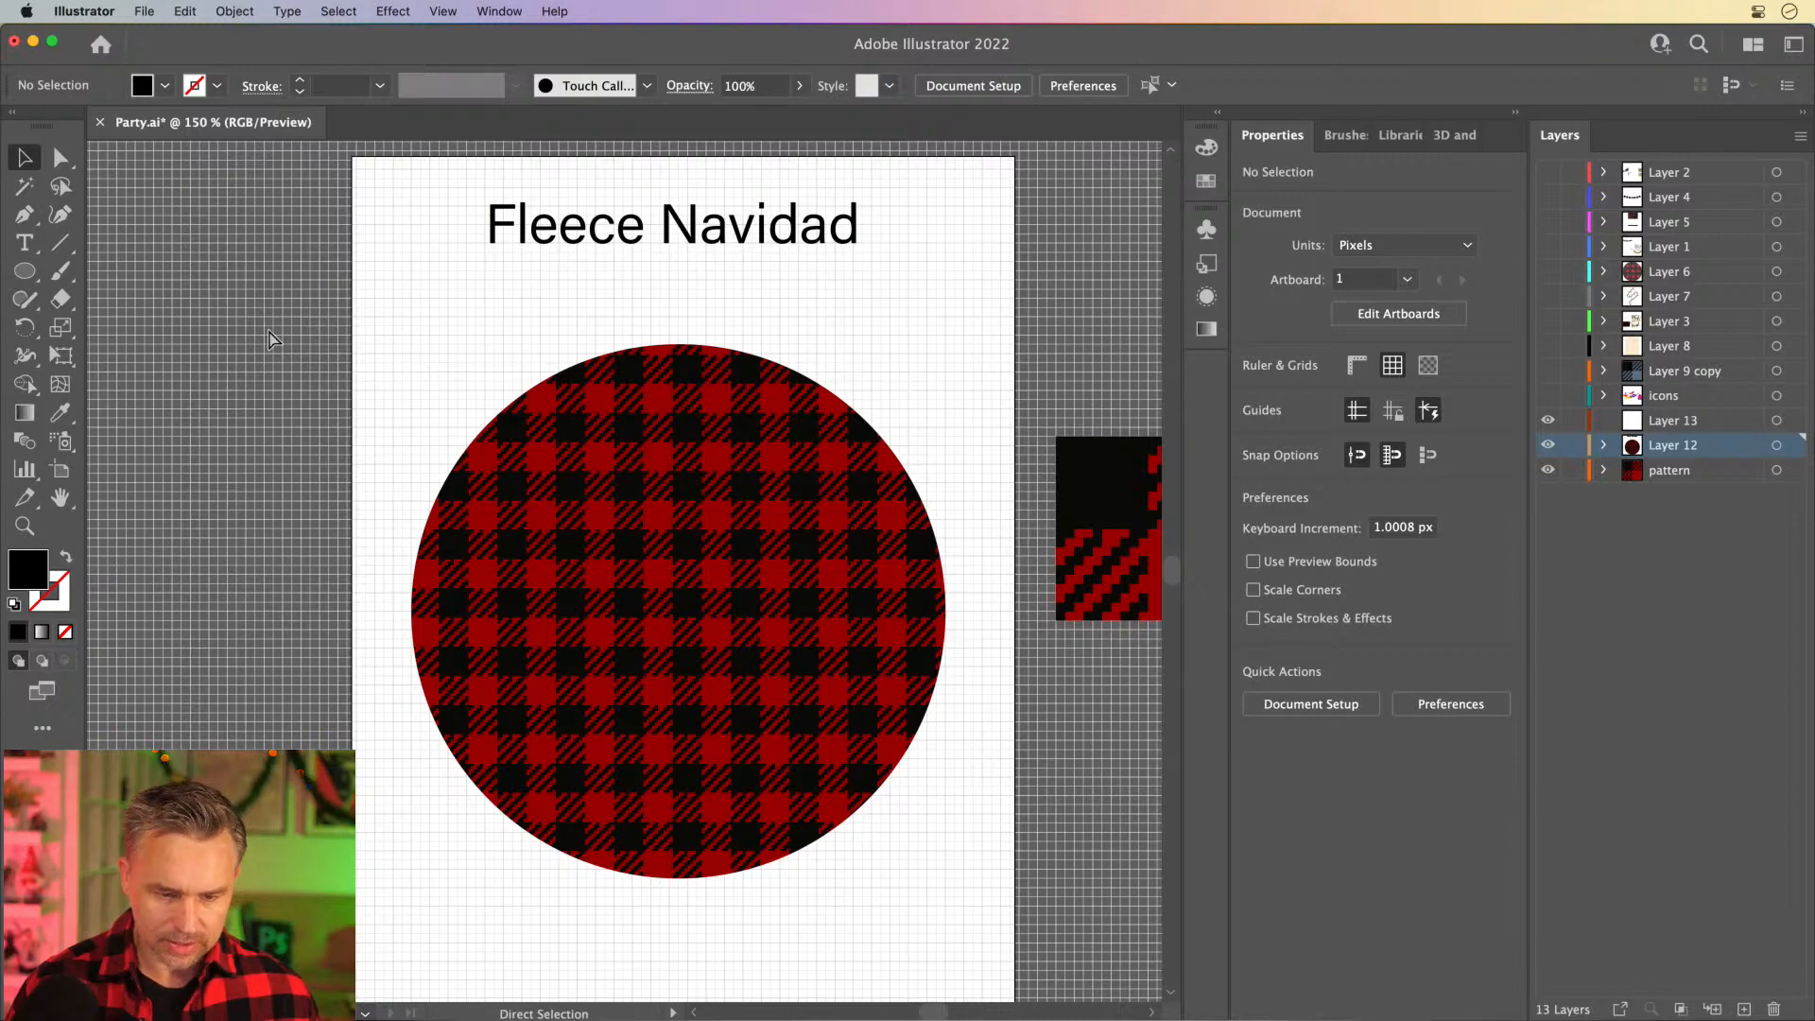
left_click(432, 11)
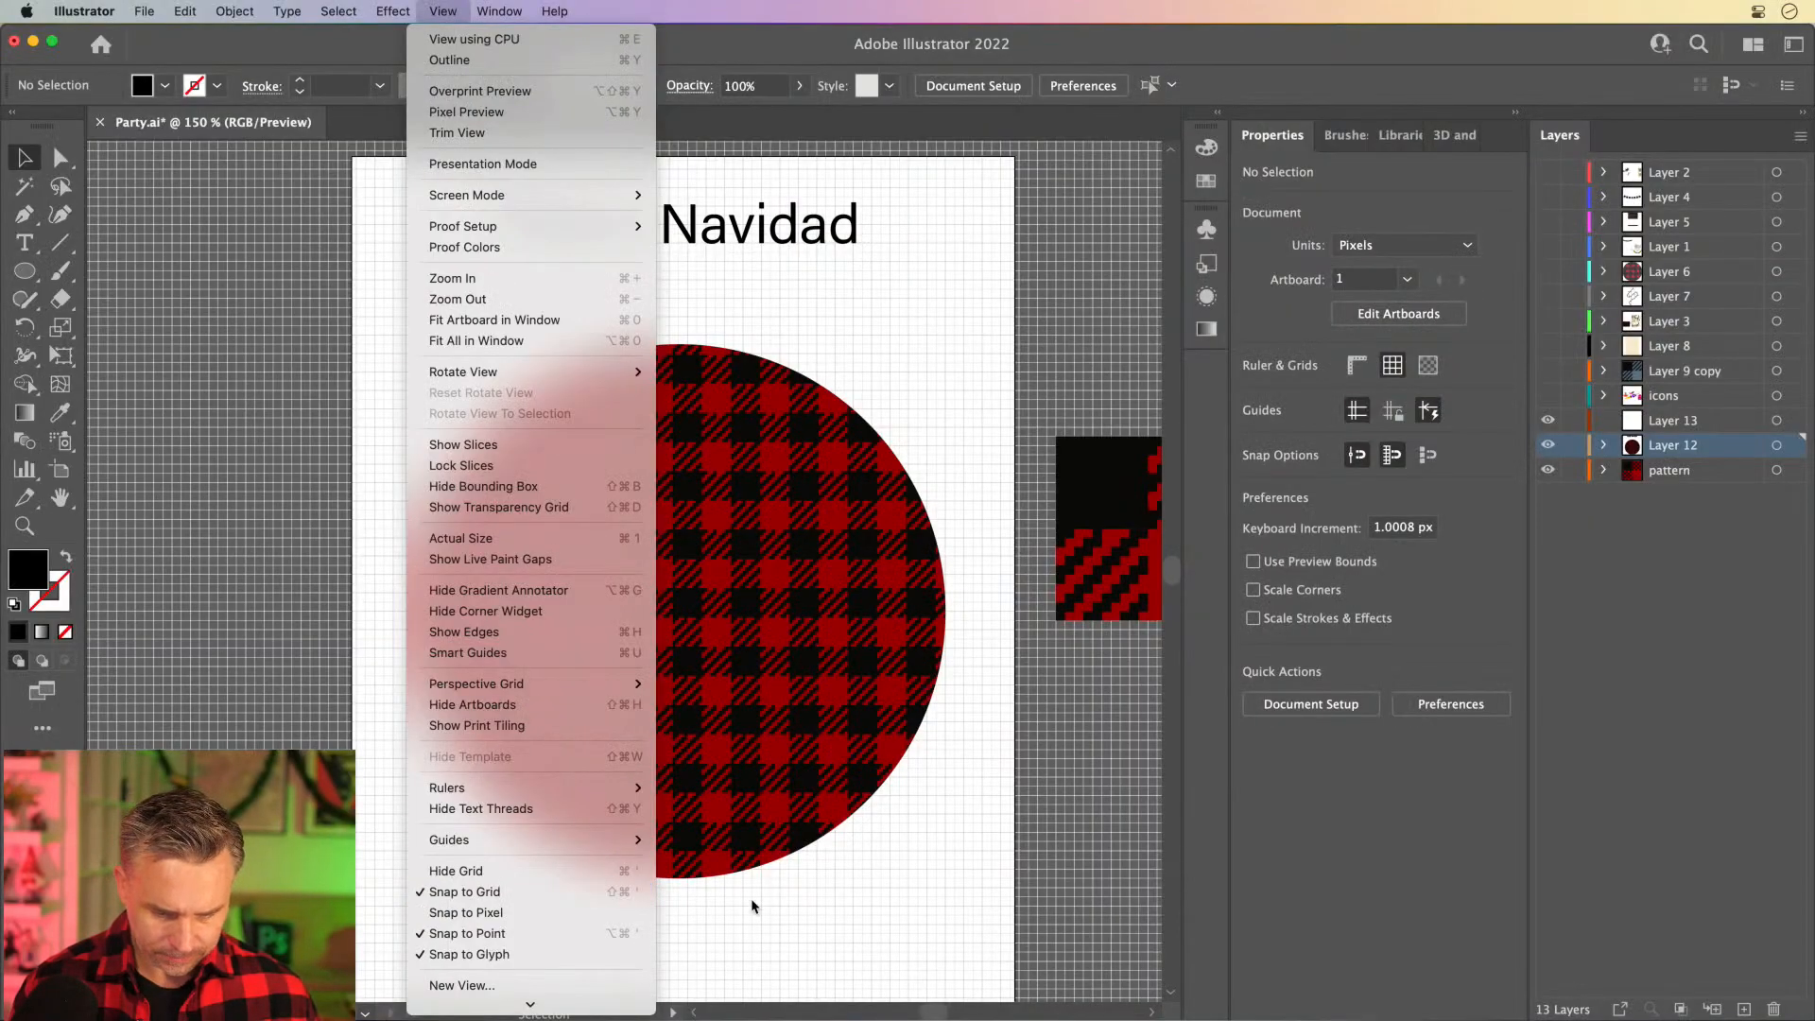
left_click(751, 898)
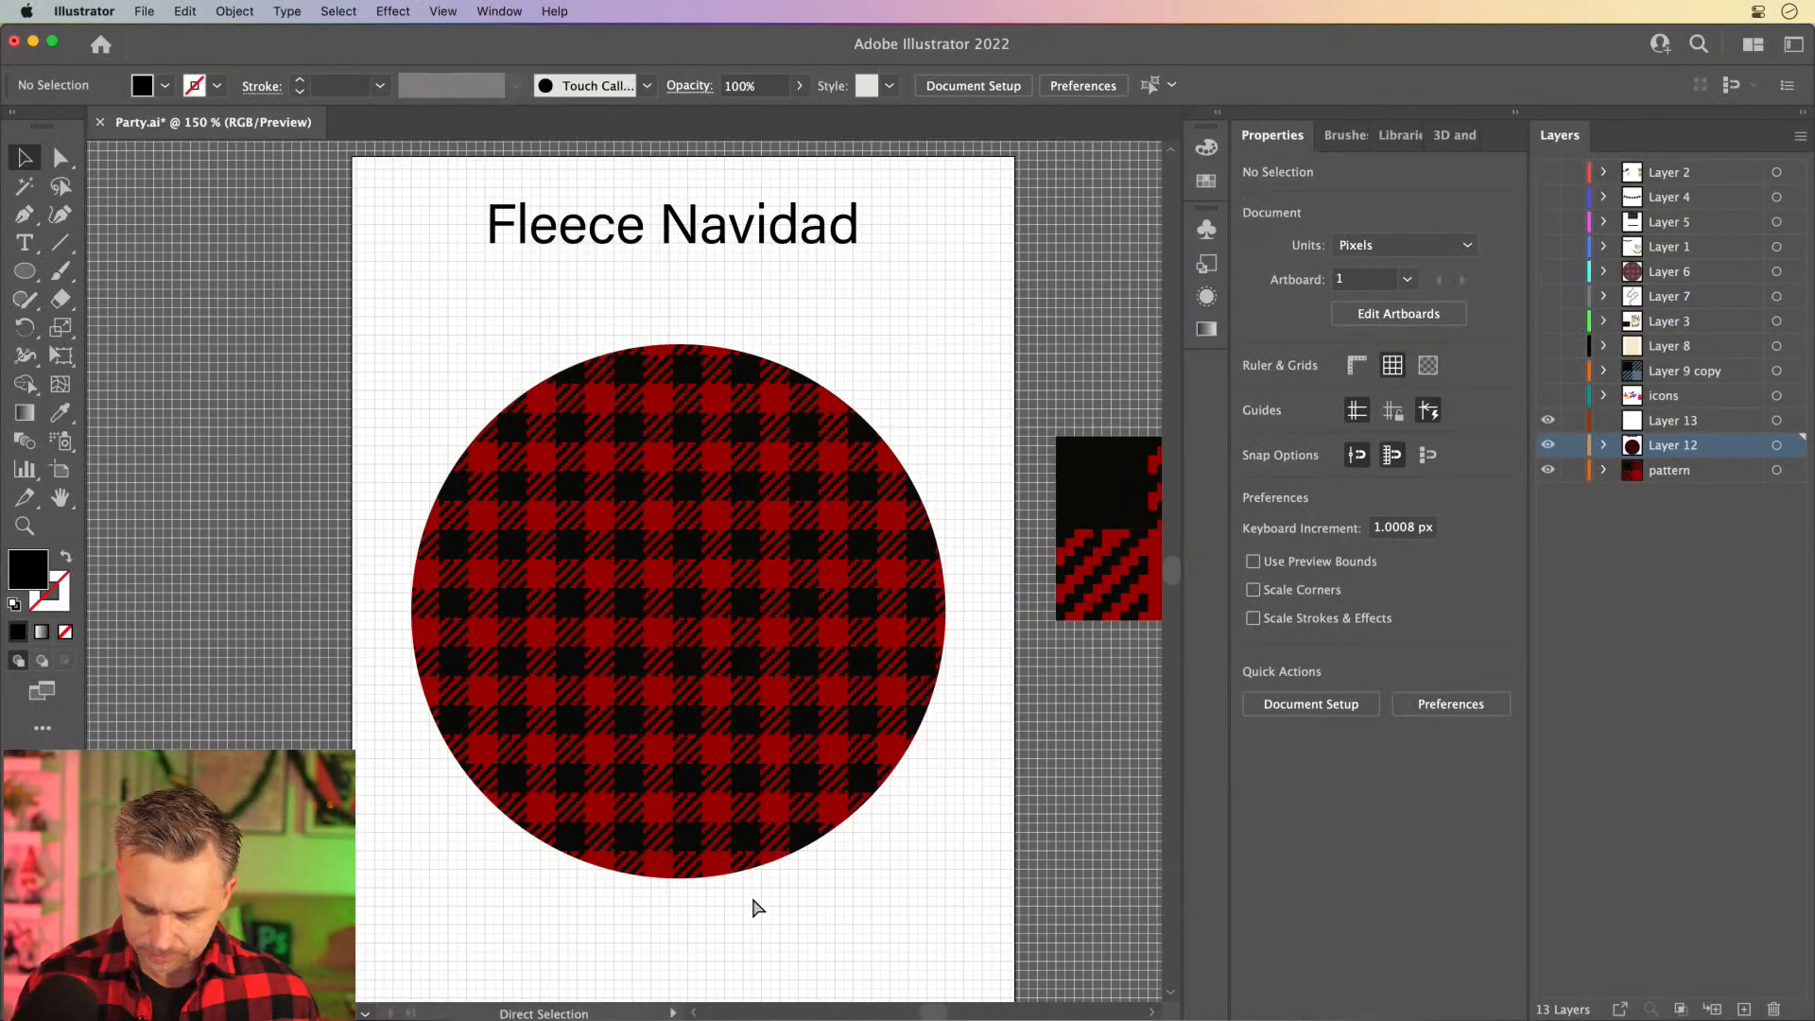
key("super+apostrophe")
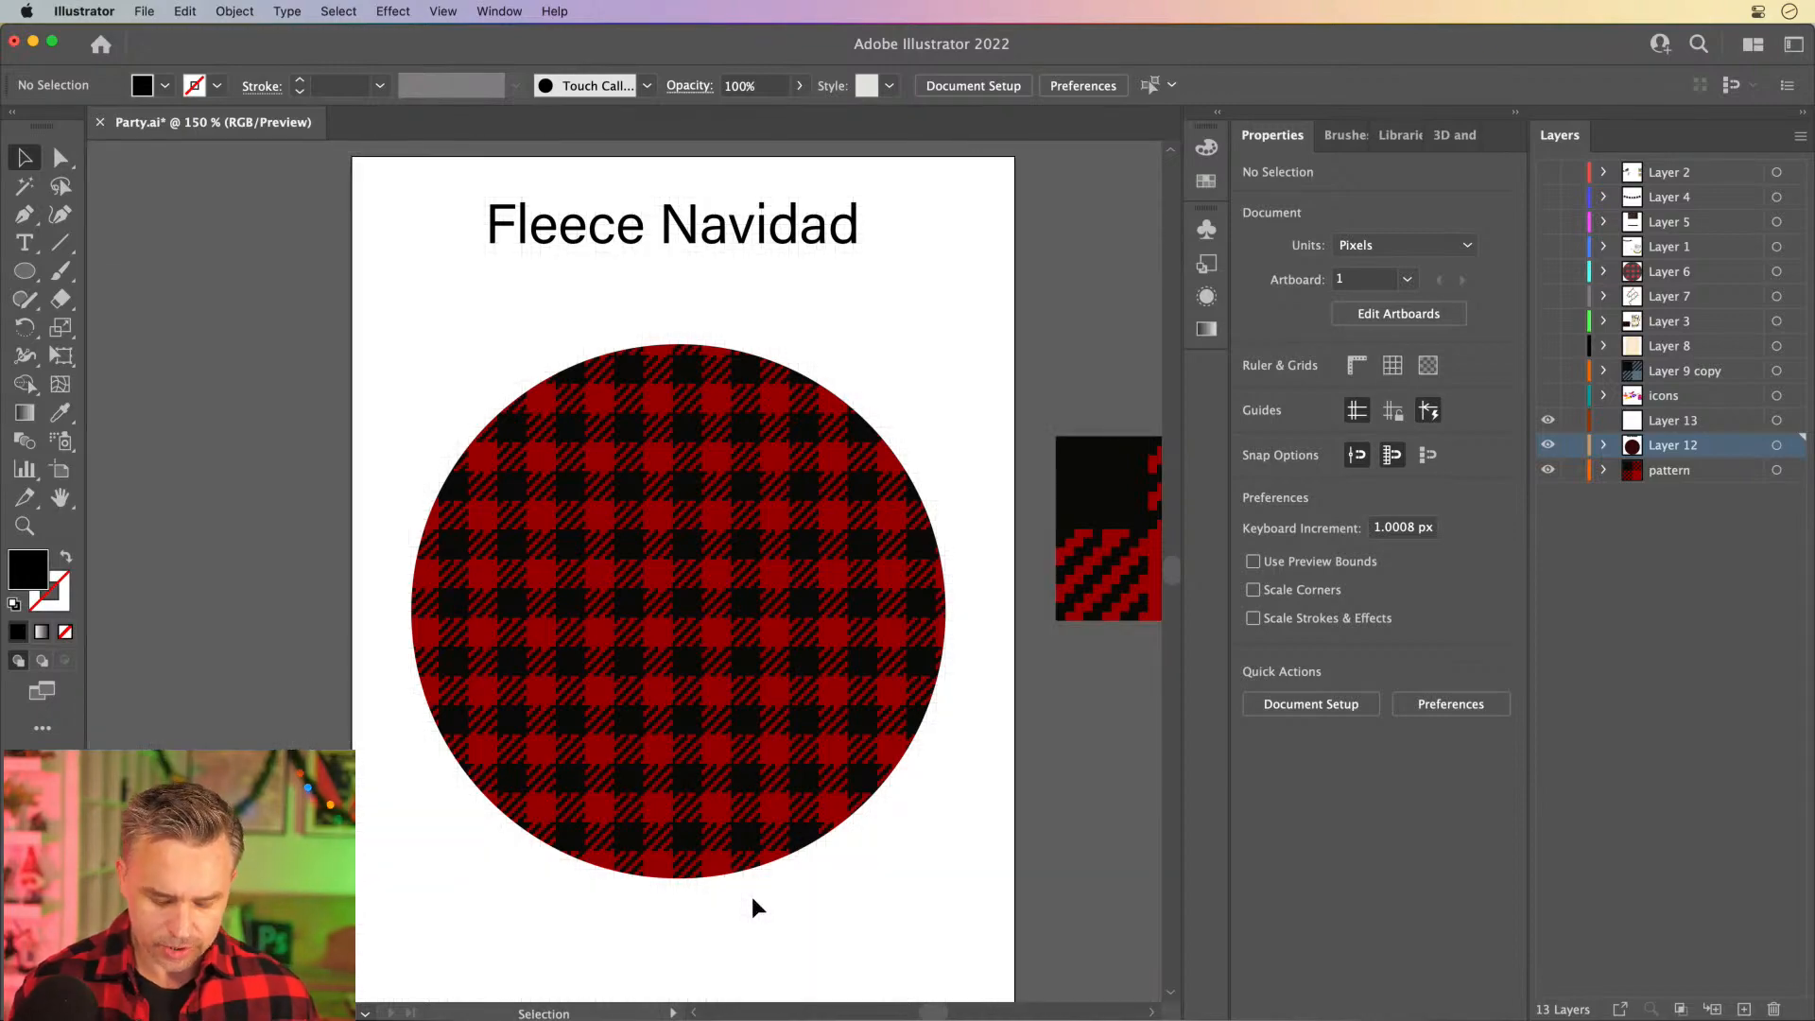
key("shift+super+apostrophe")
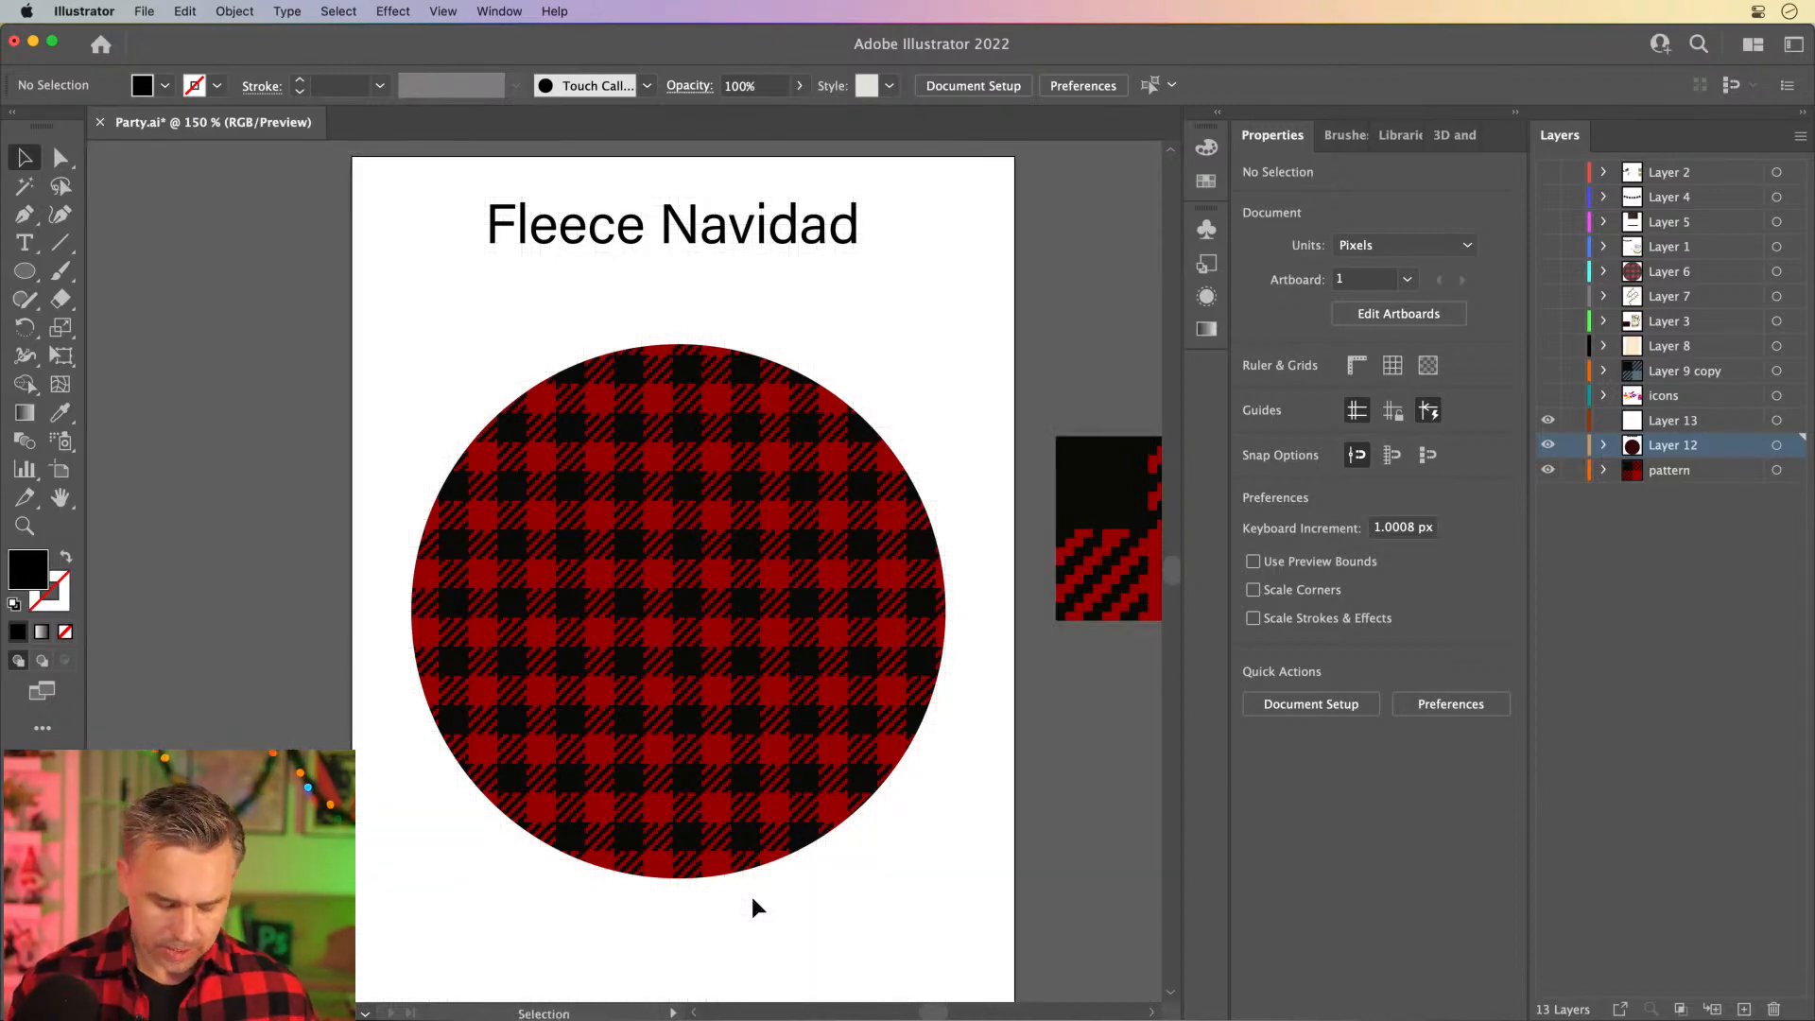
key("super+equal")
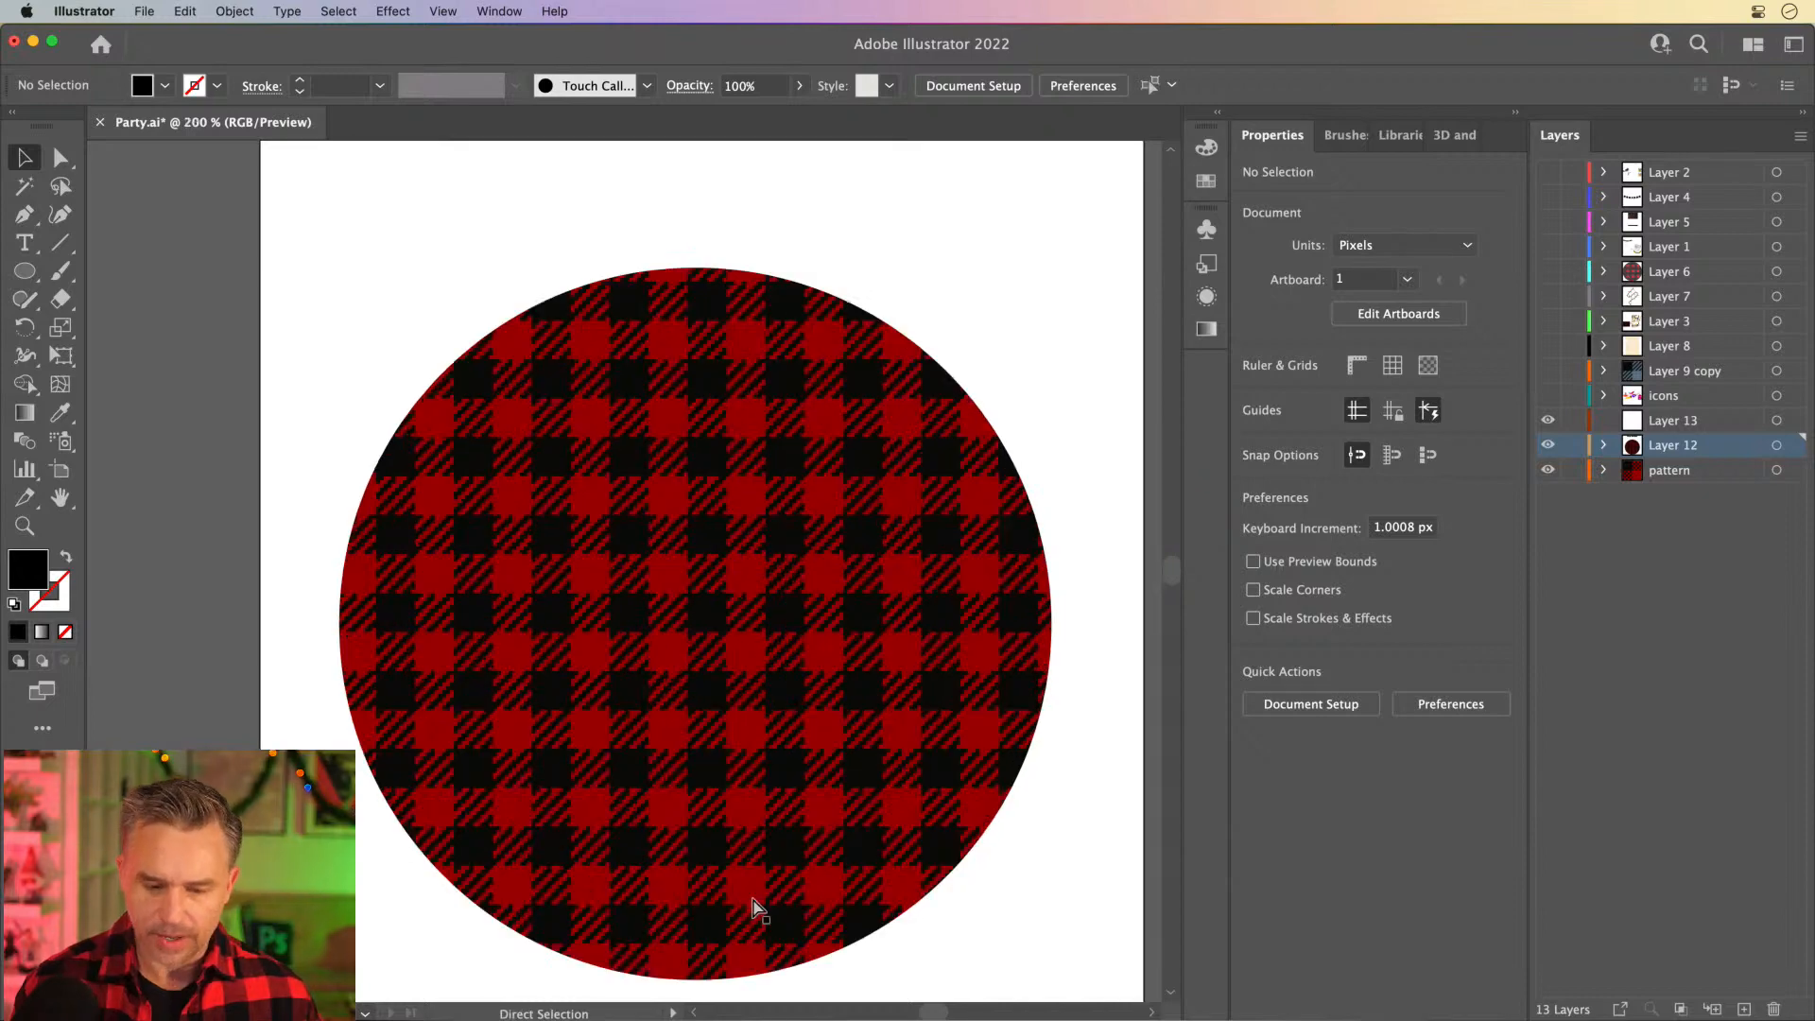
scroll(389, 608, "down", 3)
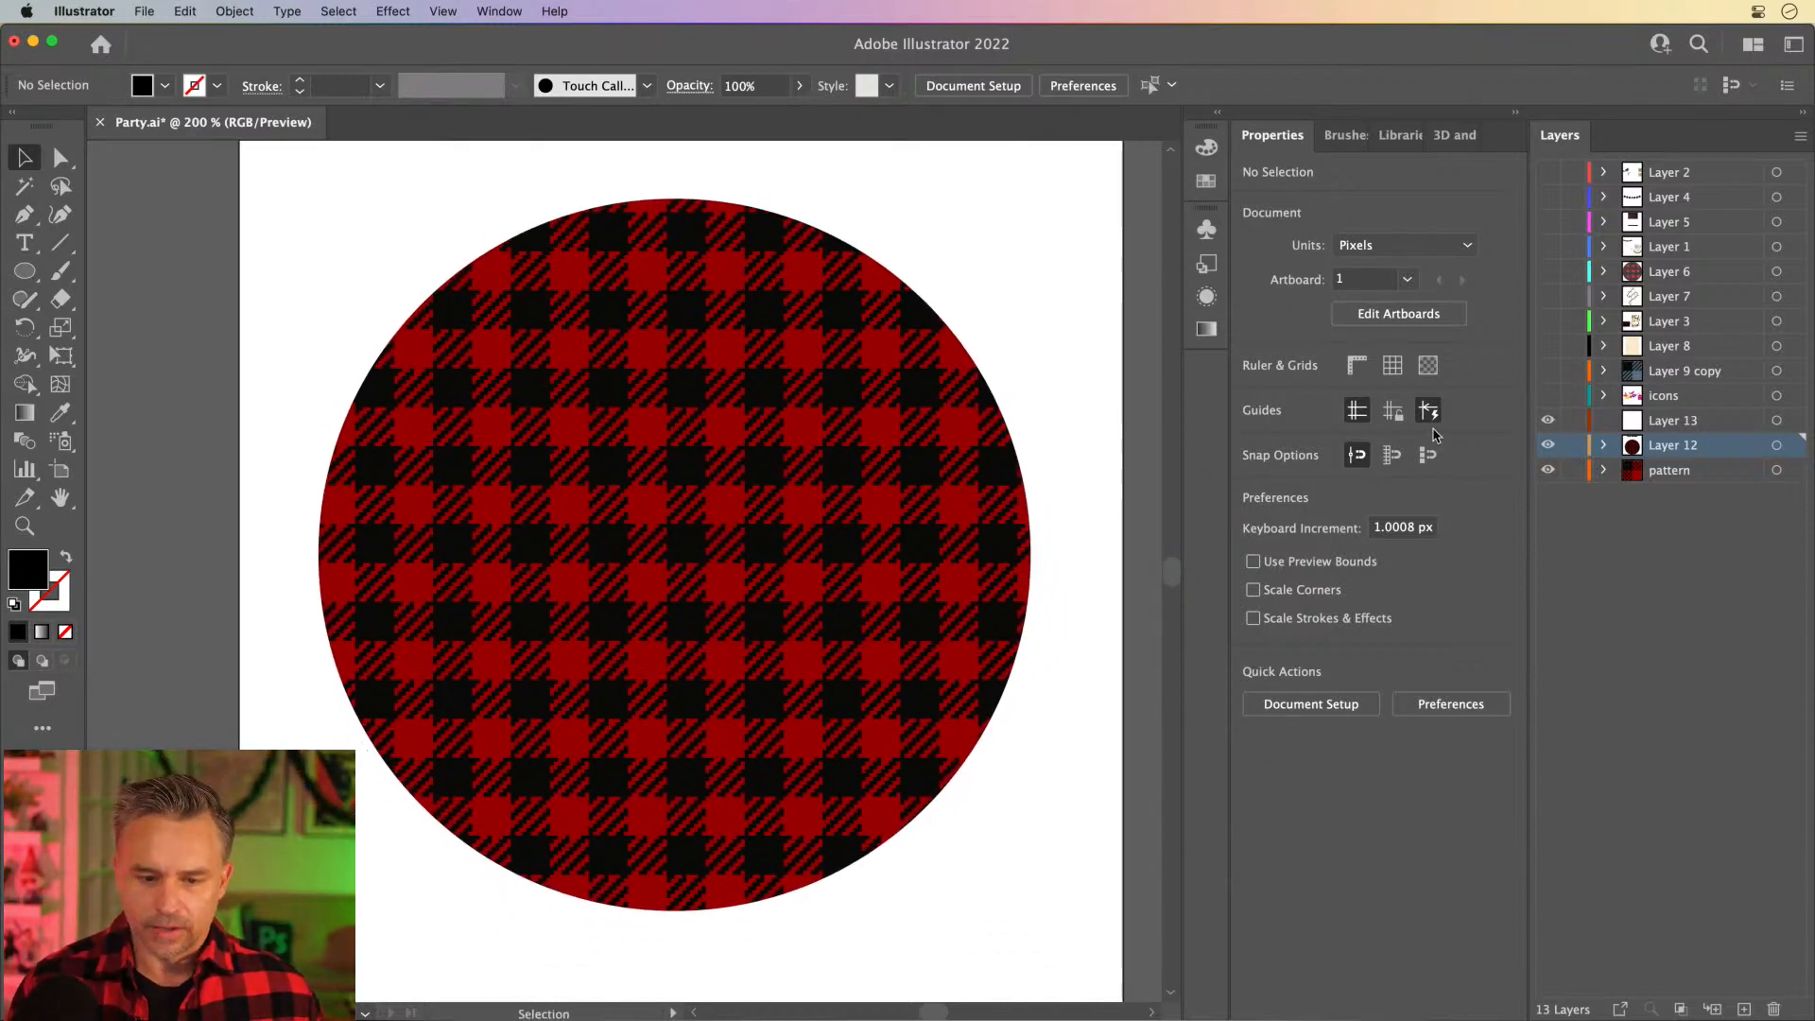
left_click(1634, 421)
key("a")
left_click(648, 380)
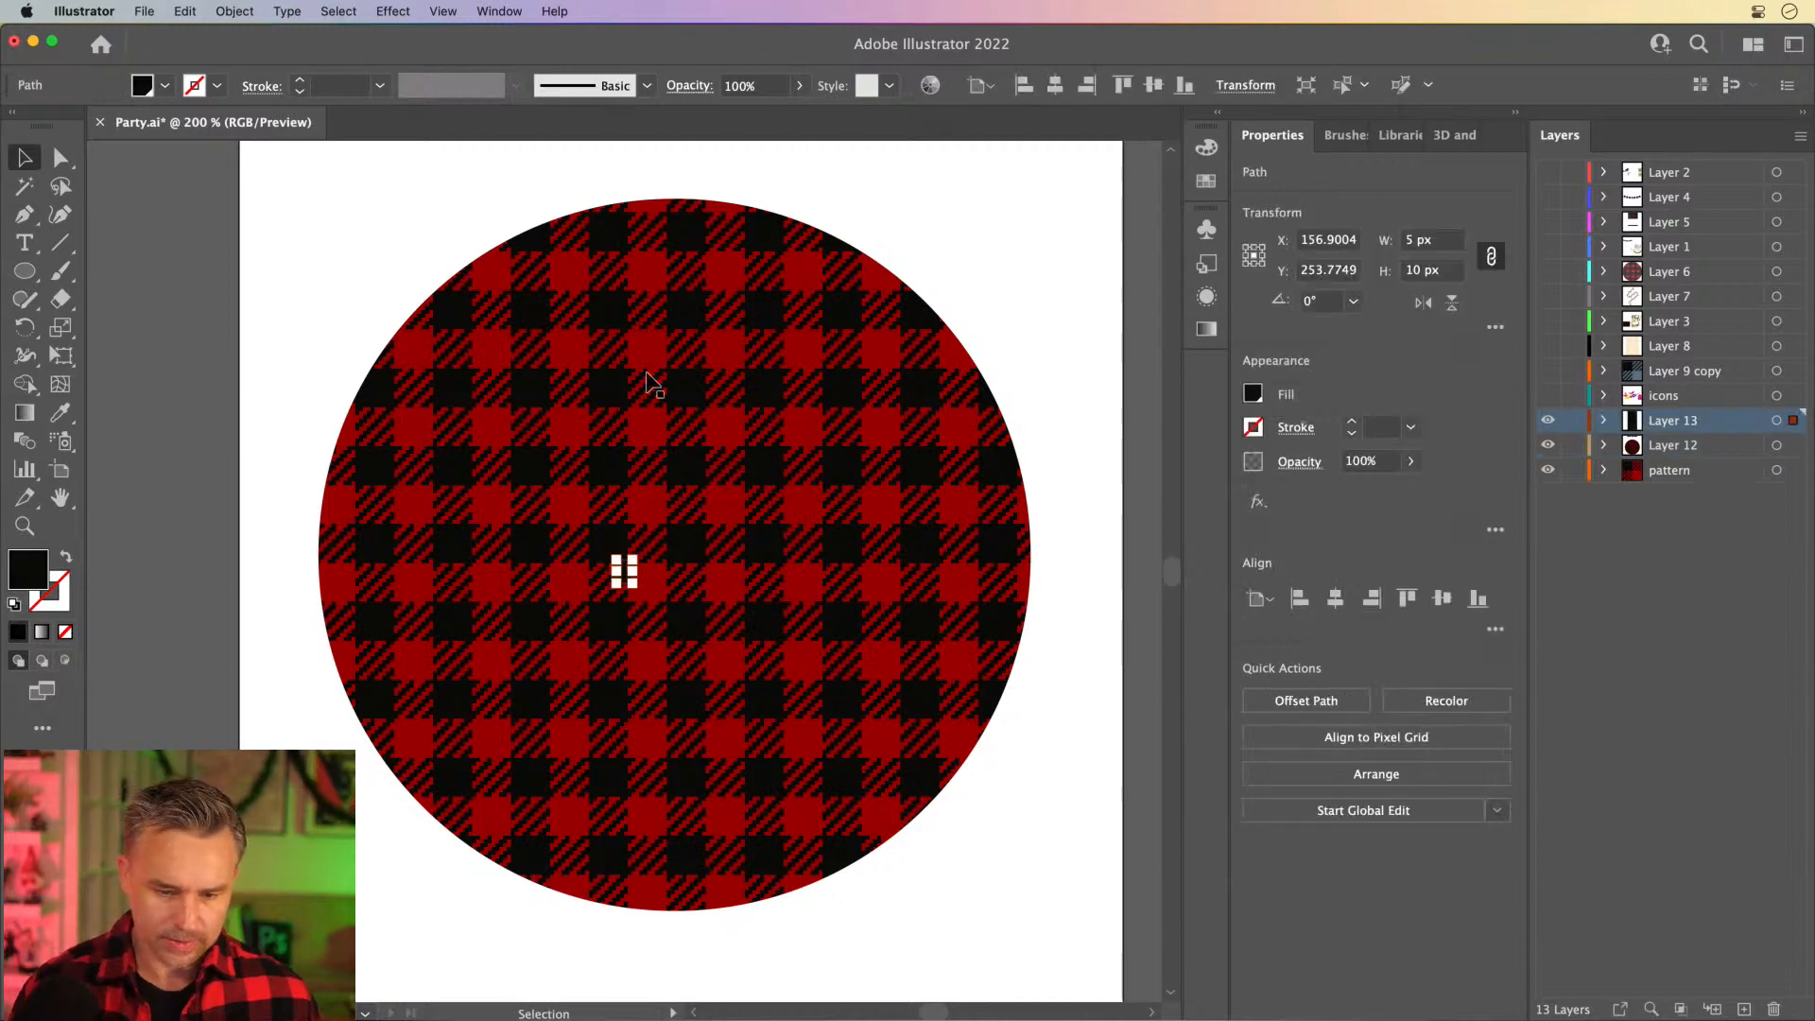
key("Delete")
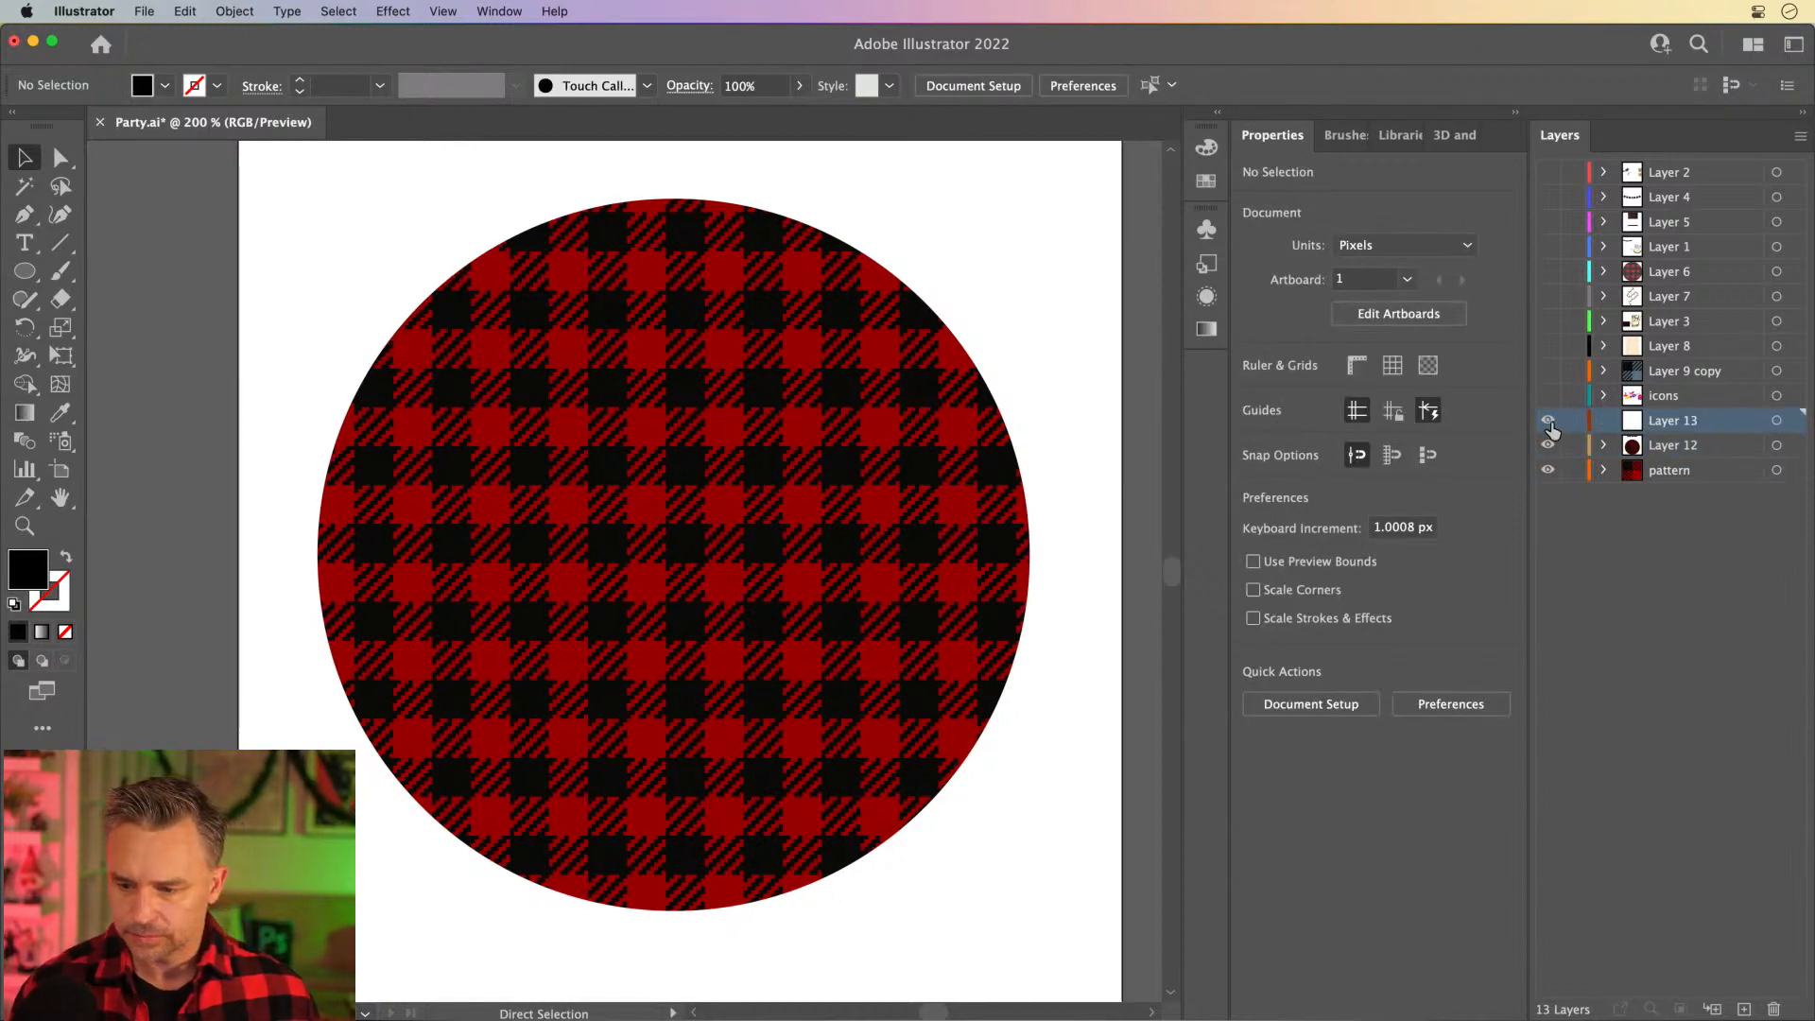
- Cut the "Fleece Navidad" text, paste it in front of the plaid circle, and position it across the circle's centre
key("v")
key("space")
left_click_drag(505, 229, 509, 346)
left_click_drag(504, 182, 491, 255)
key("super+x")
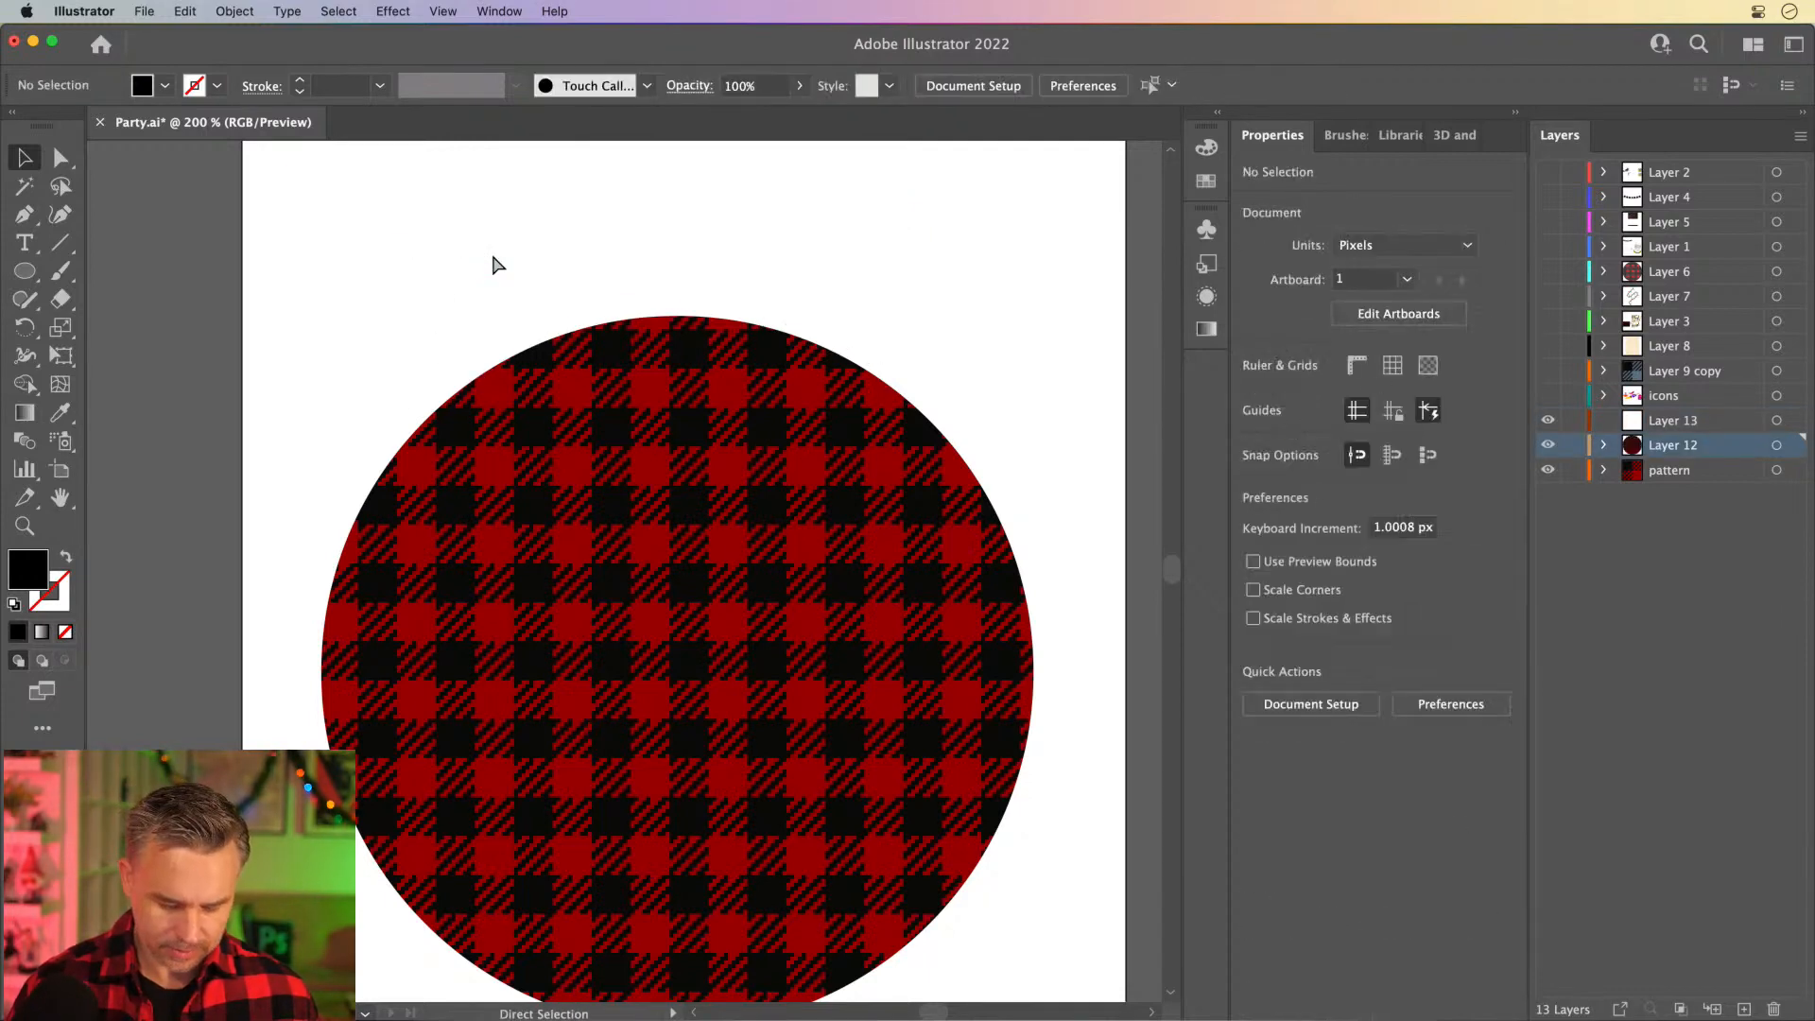
key("super+v")
left_click_drag(578, 577, 634, 650)
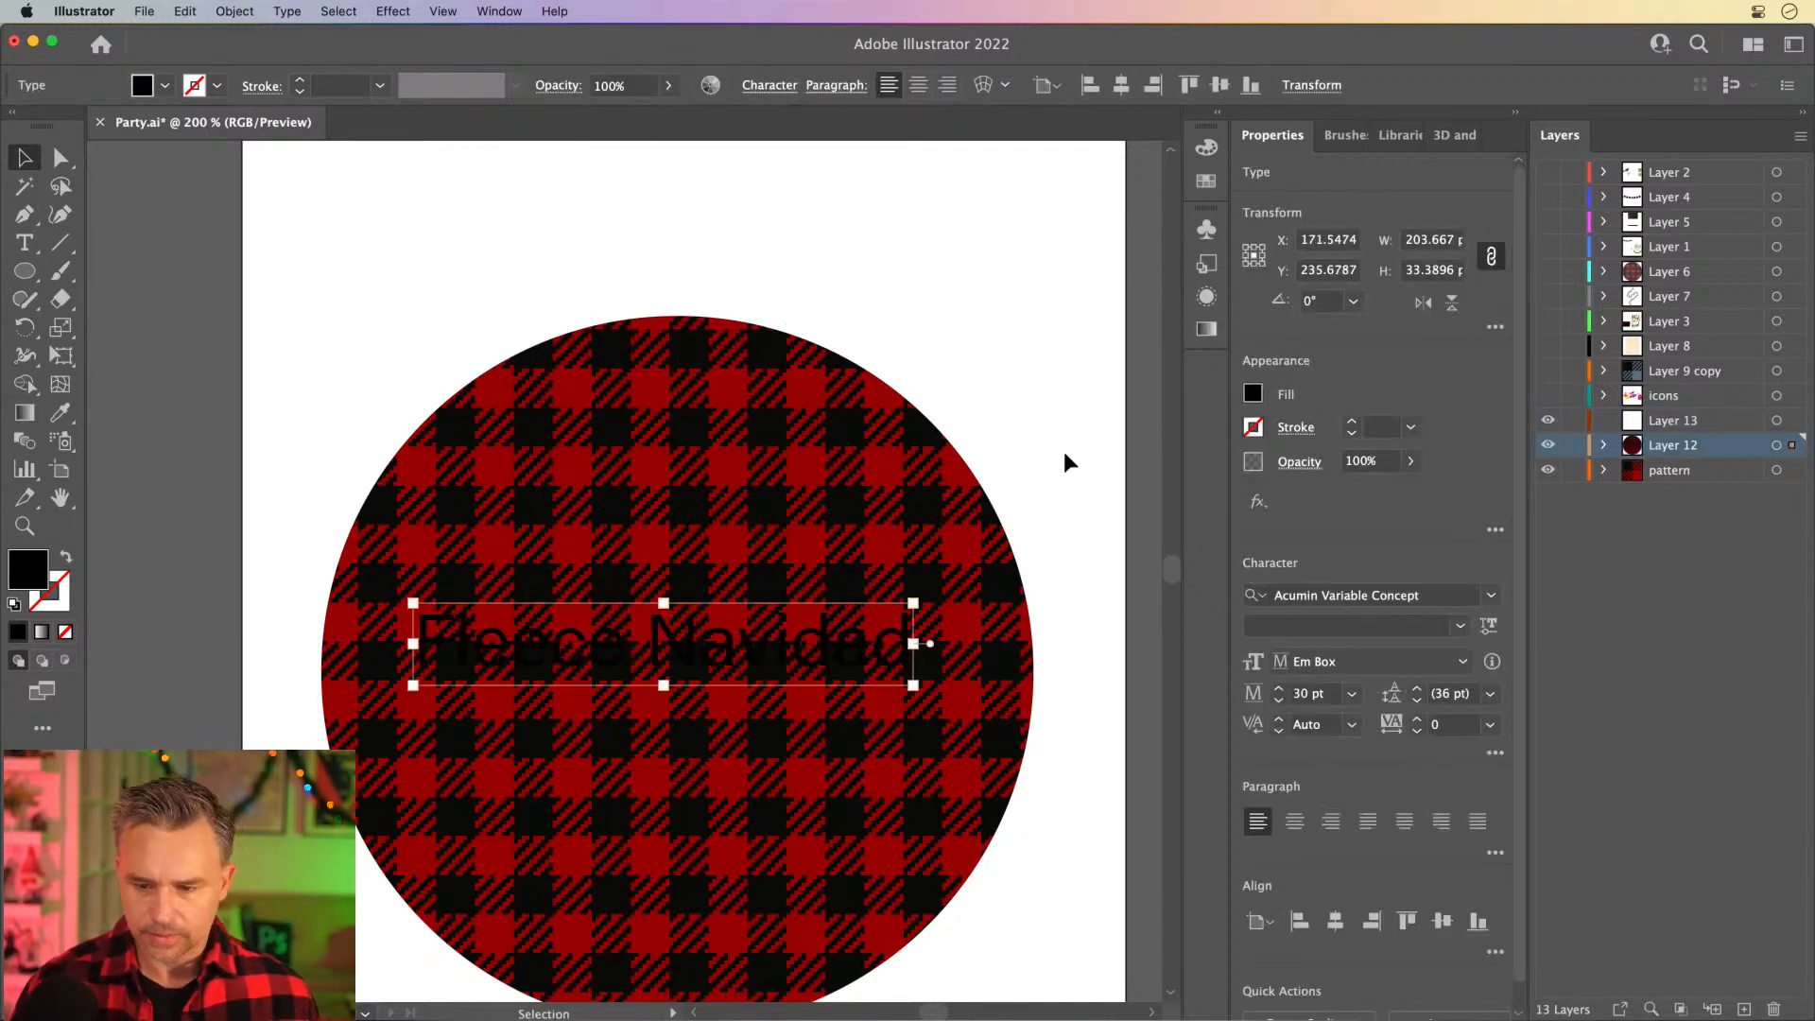
- Change the "Fleece Navidad" text's fill from black to white
left_click(1254, 394)
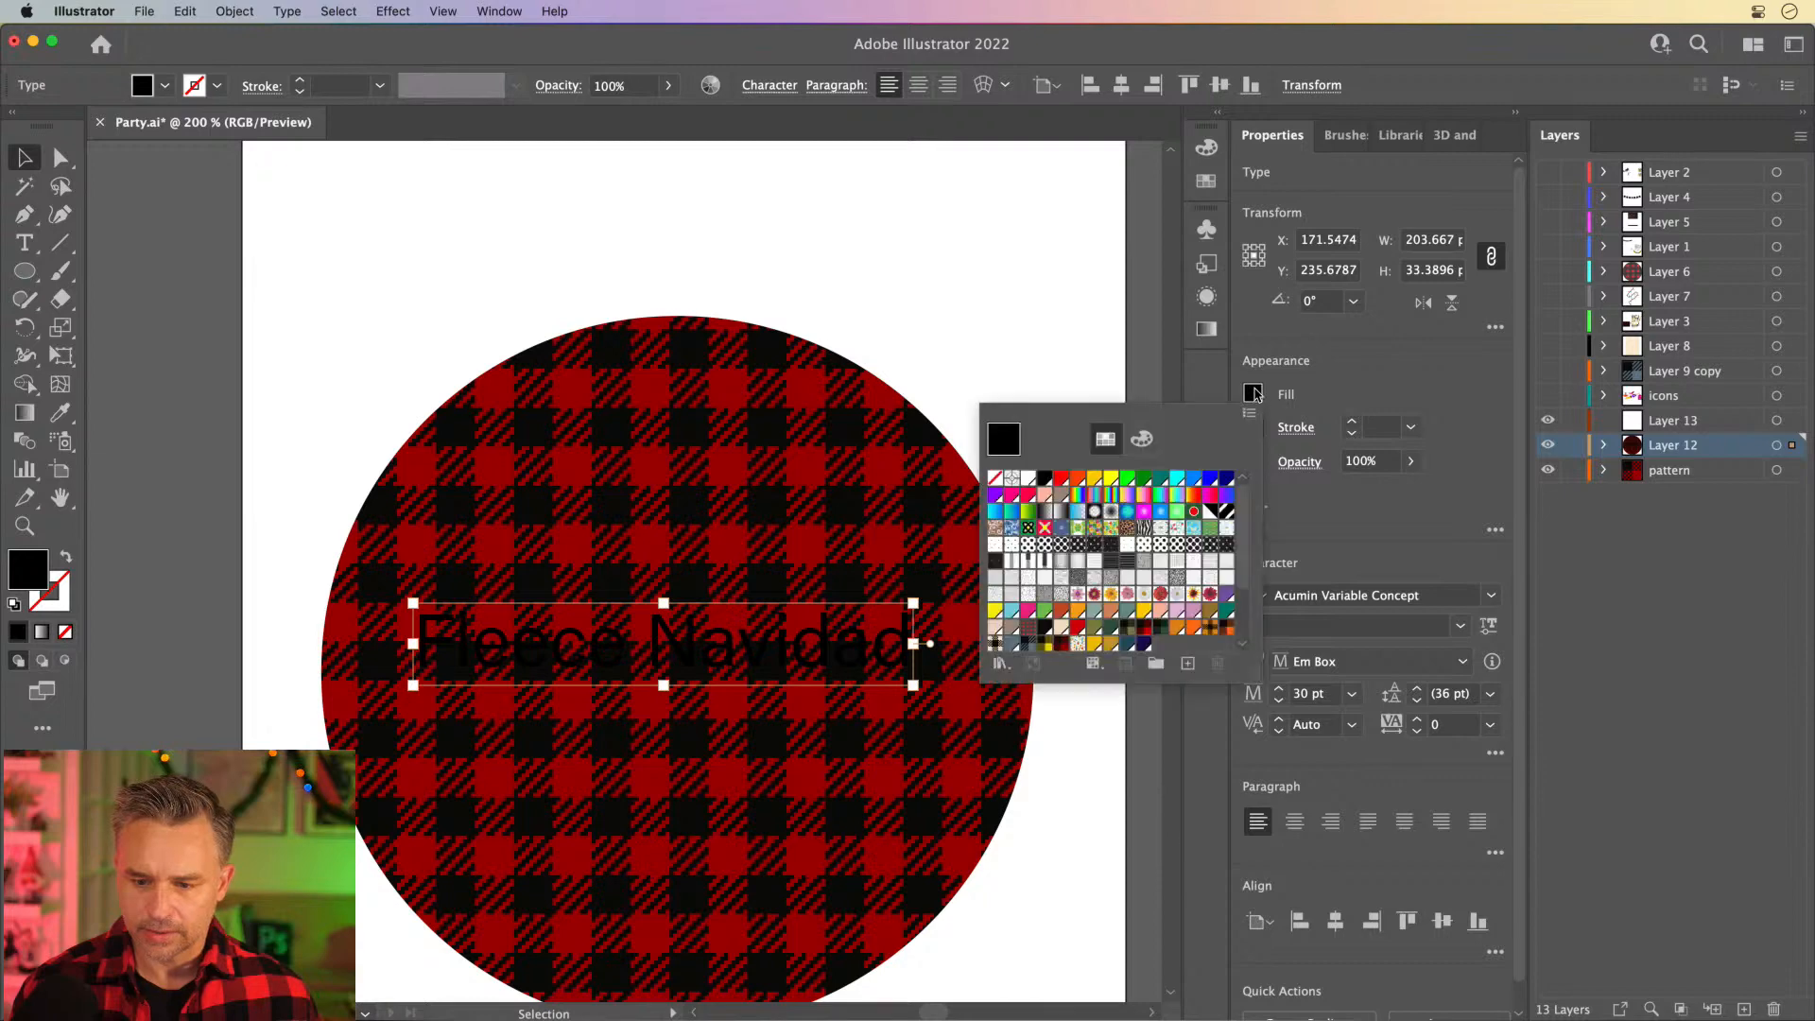
left_click(1028, 479)
scroll(273, 333, "down", 2)
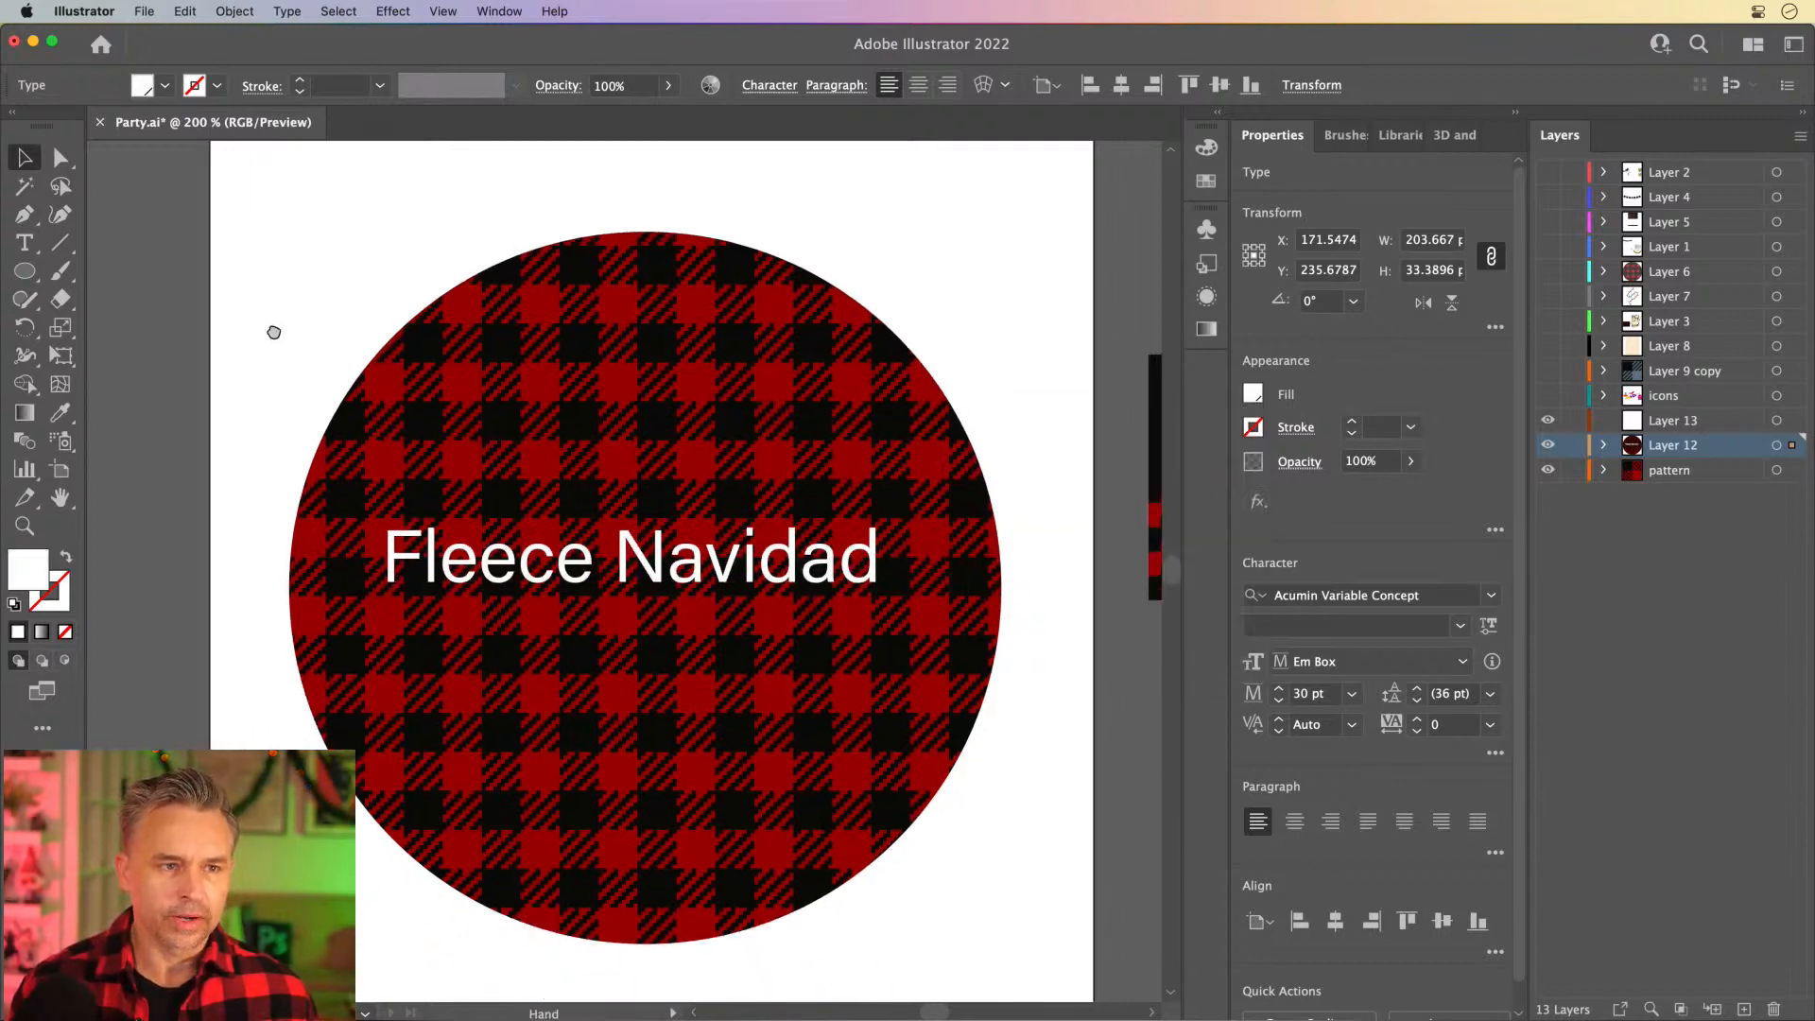
key("super+equal")
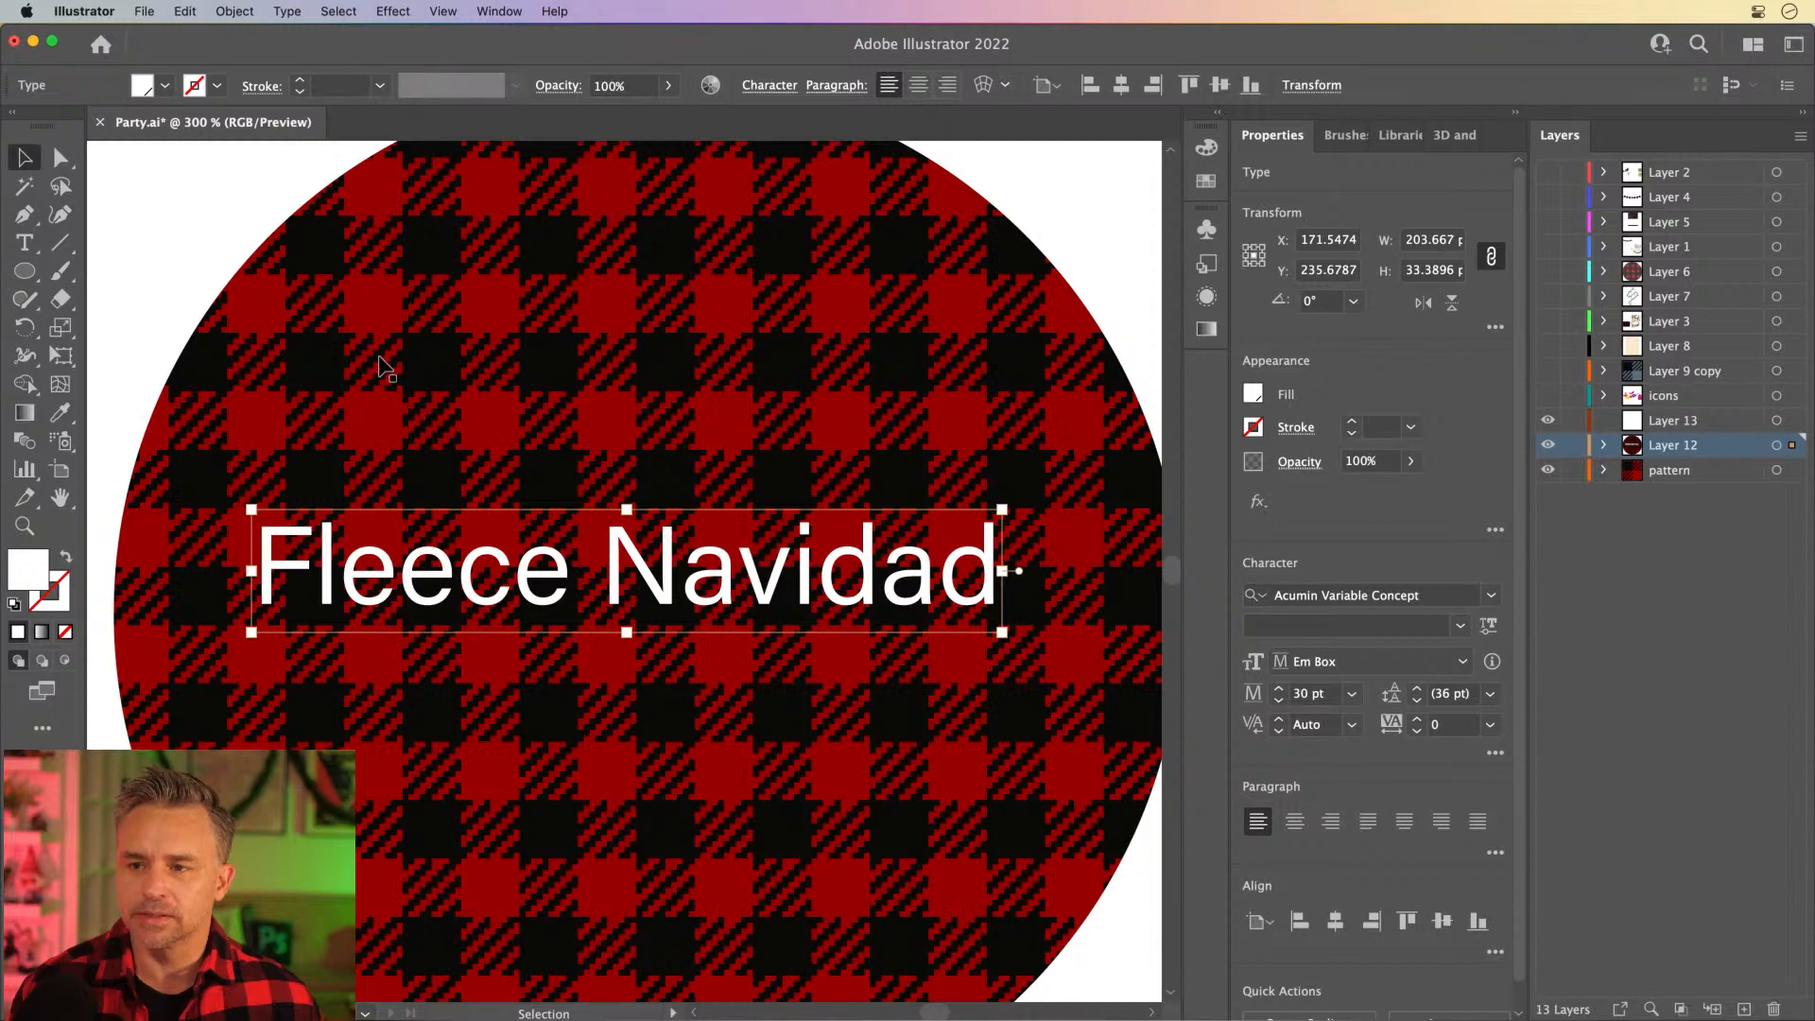
left_click(60, 329)
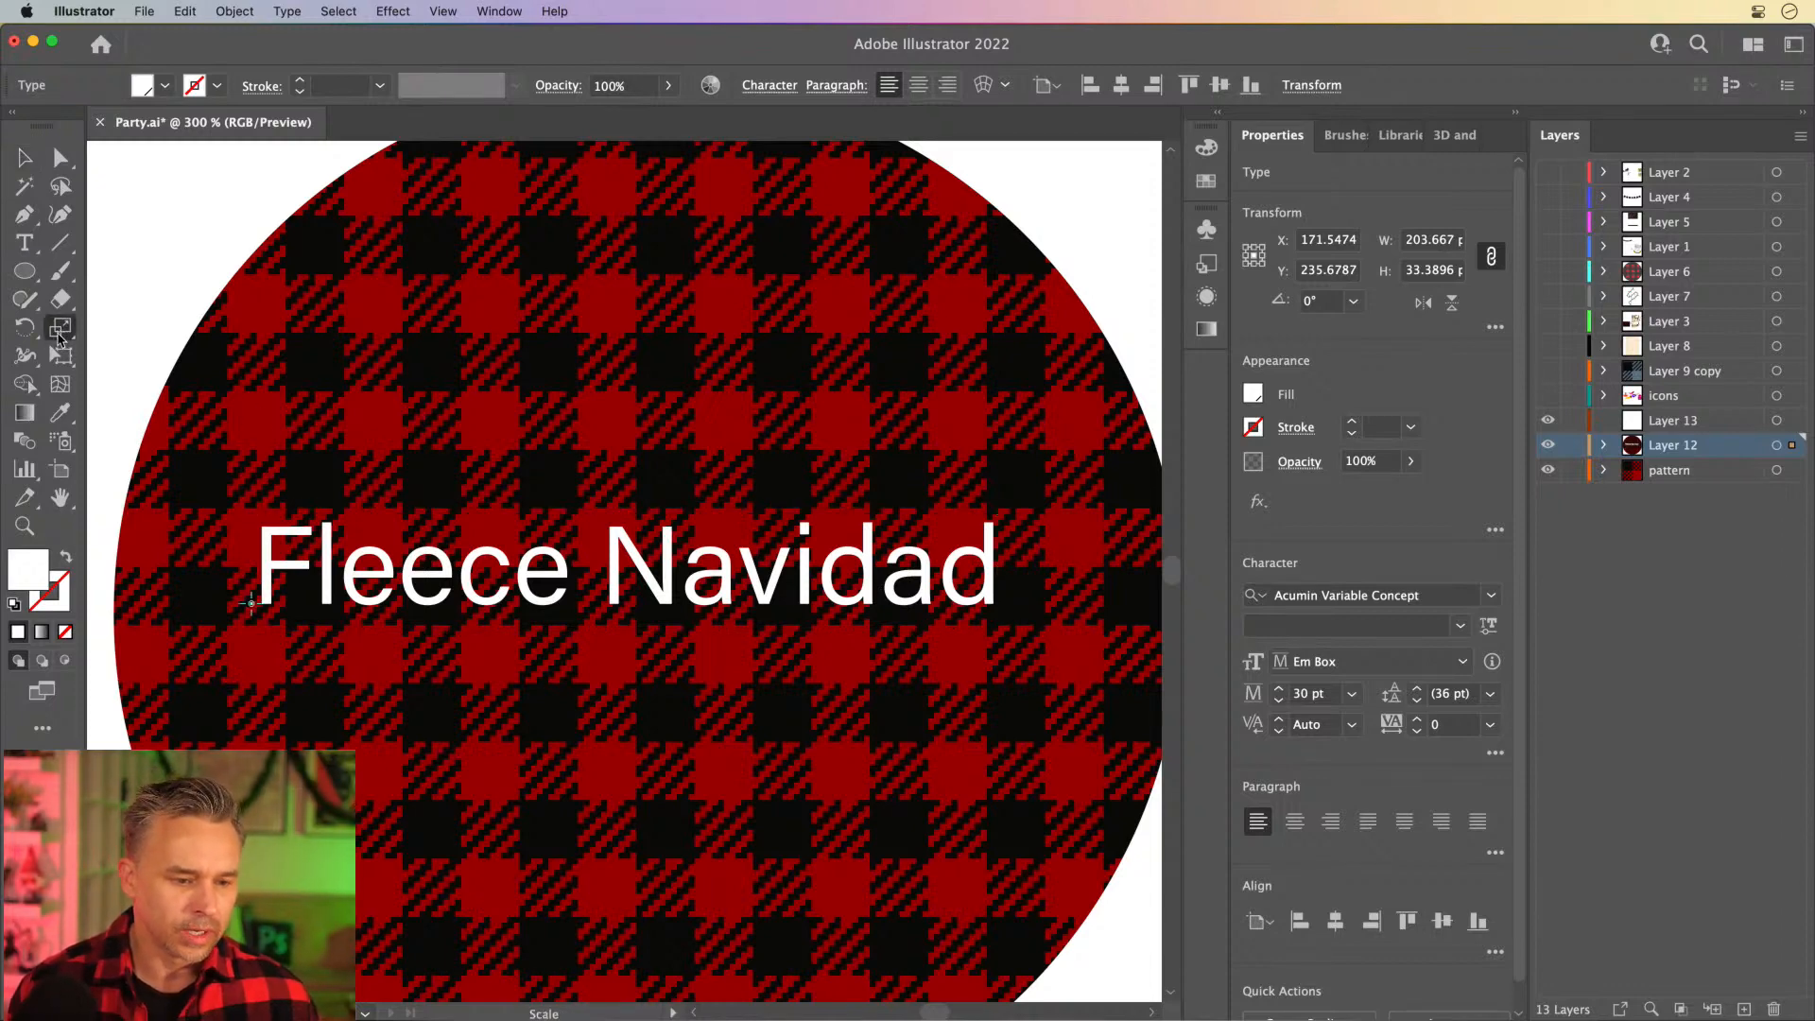
left_click(58, 331)
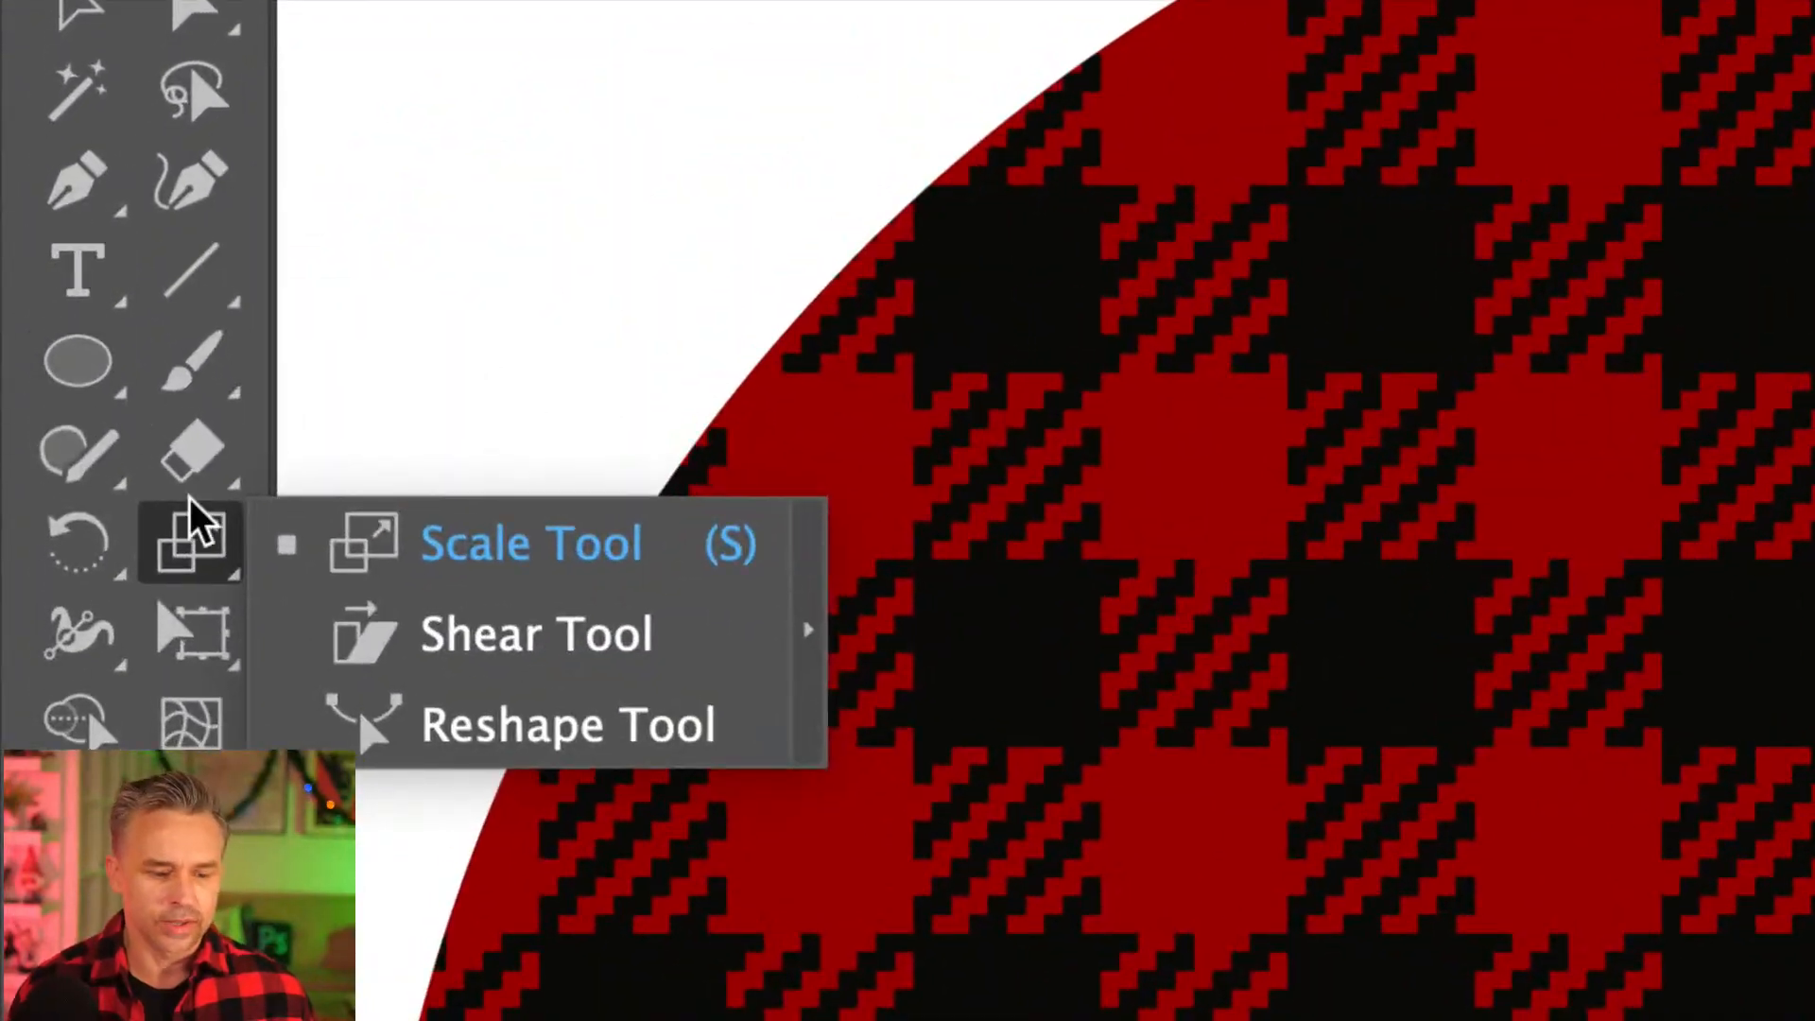
double_click(202, 556)
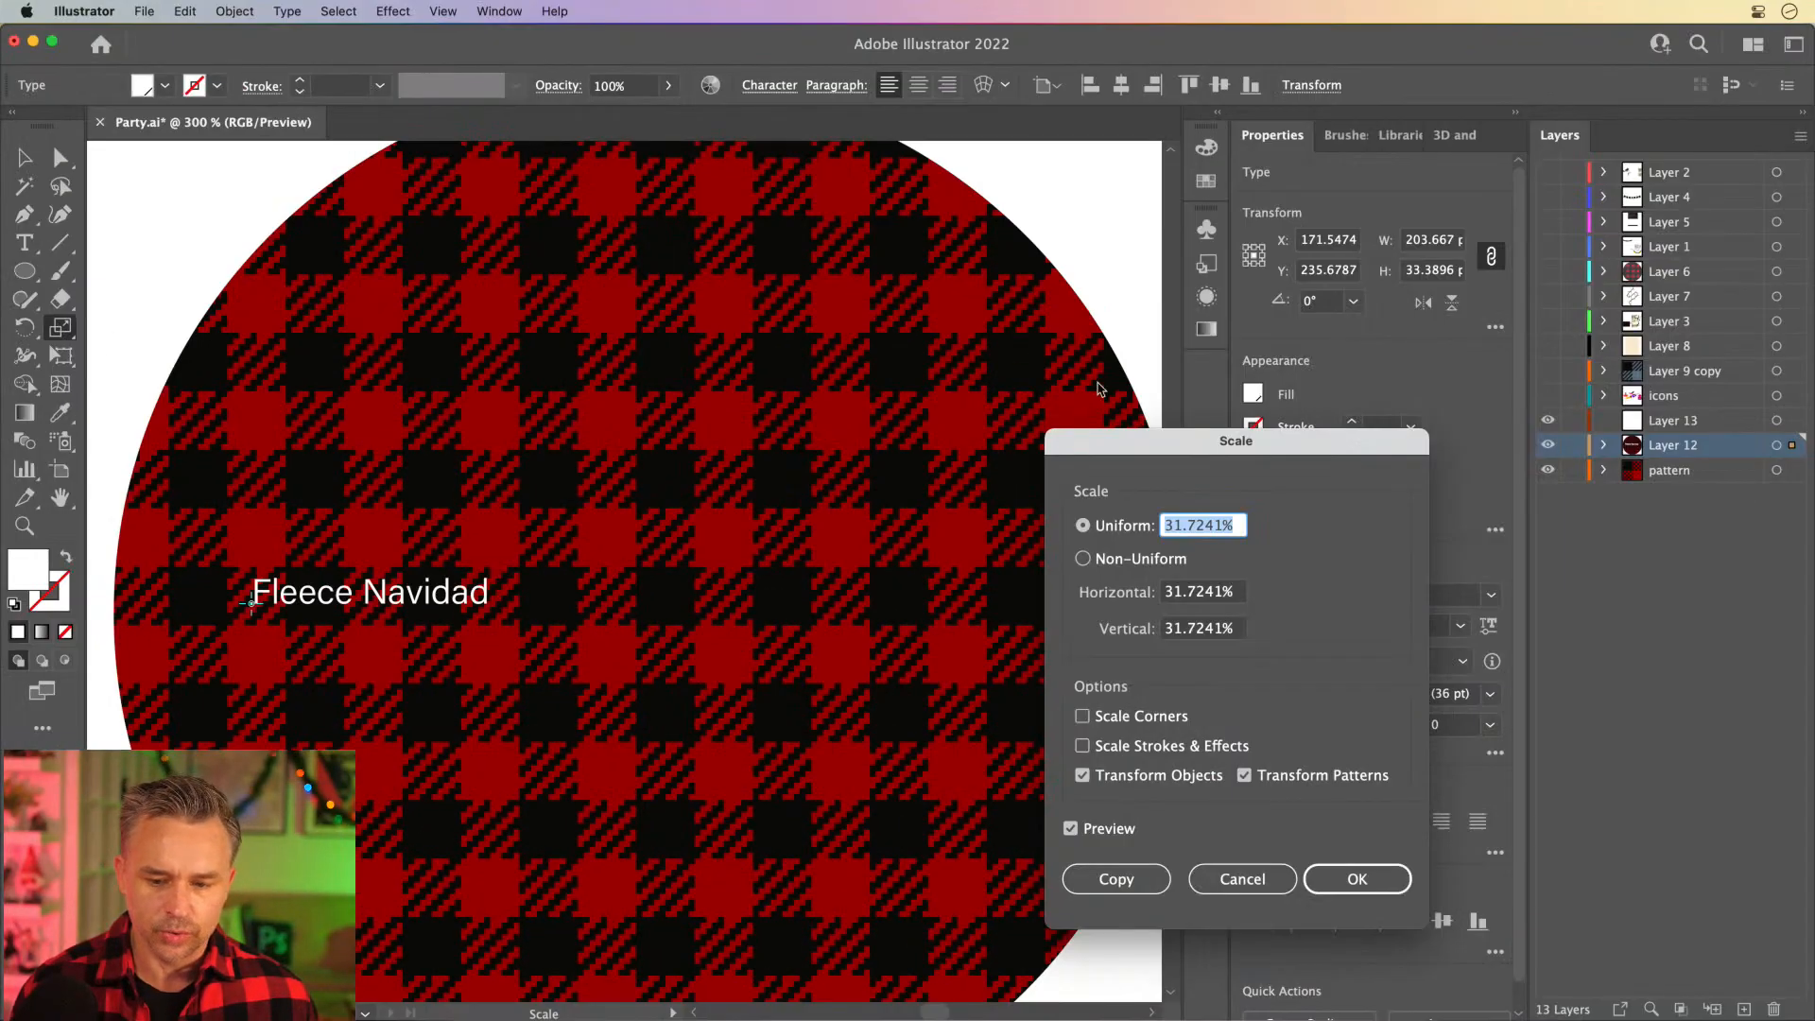
left_click_drag(1110, 454, 808, 319)
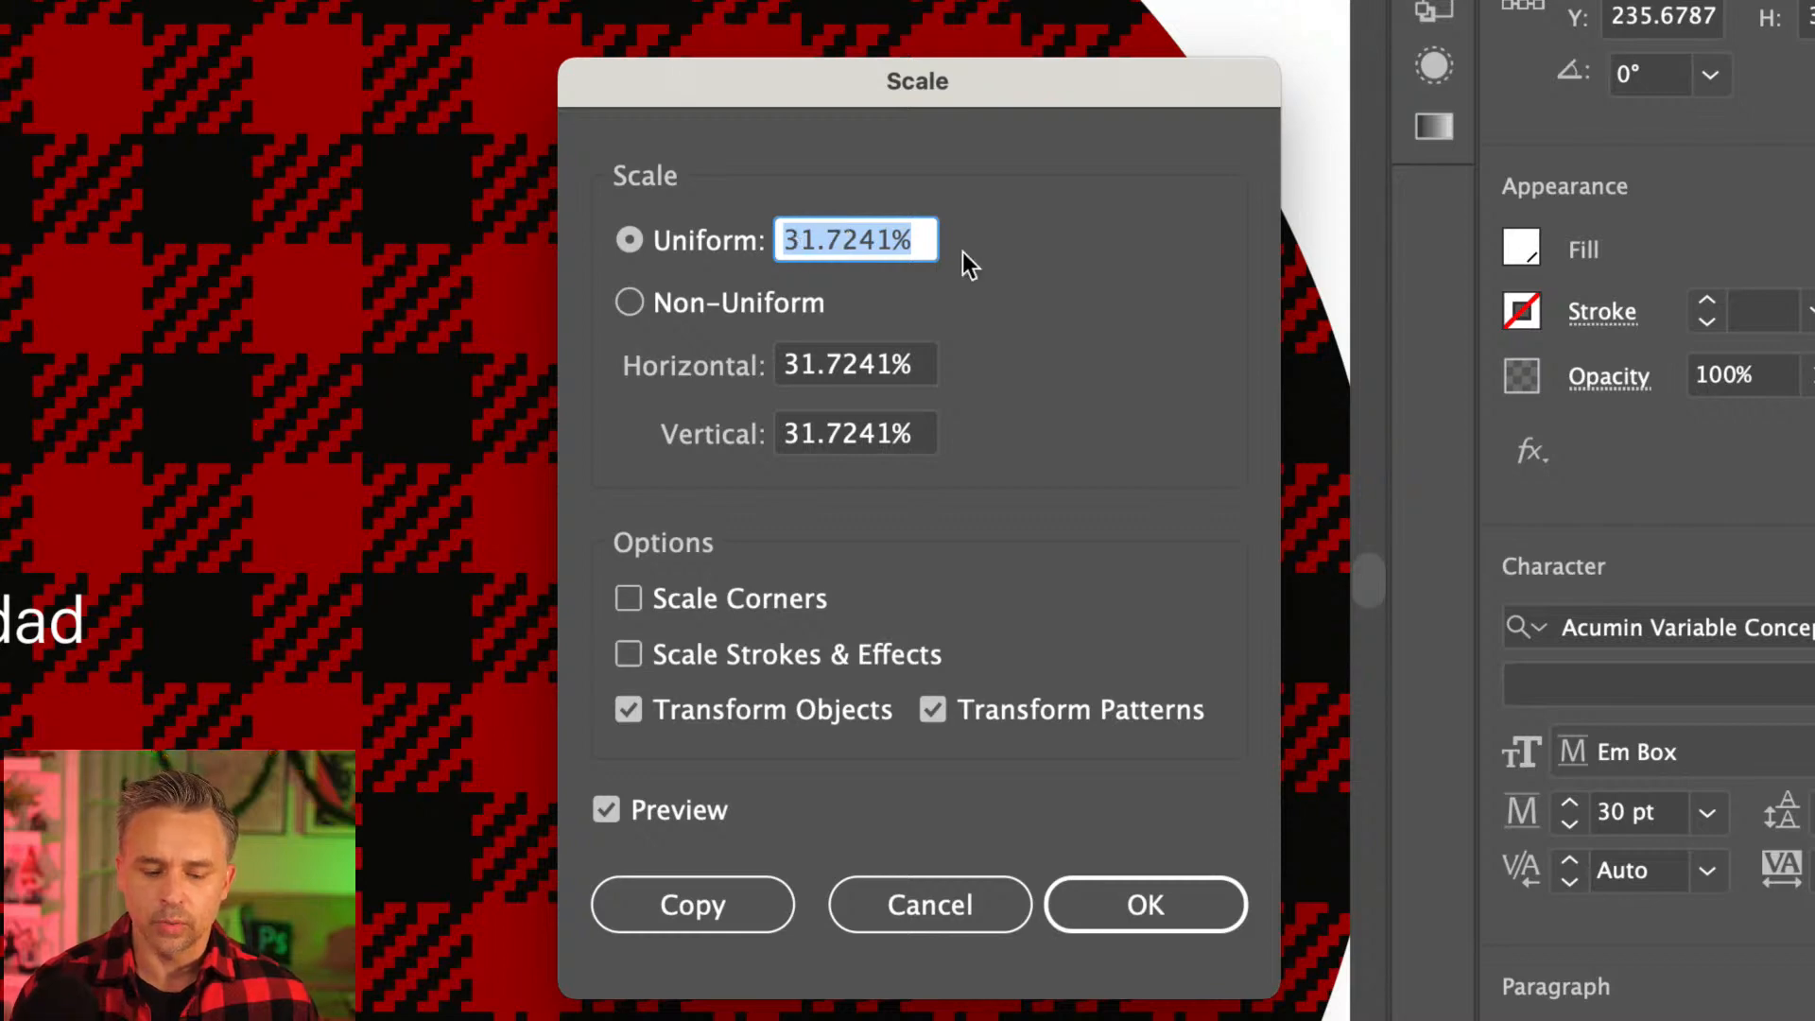
left_click(628, 710)
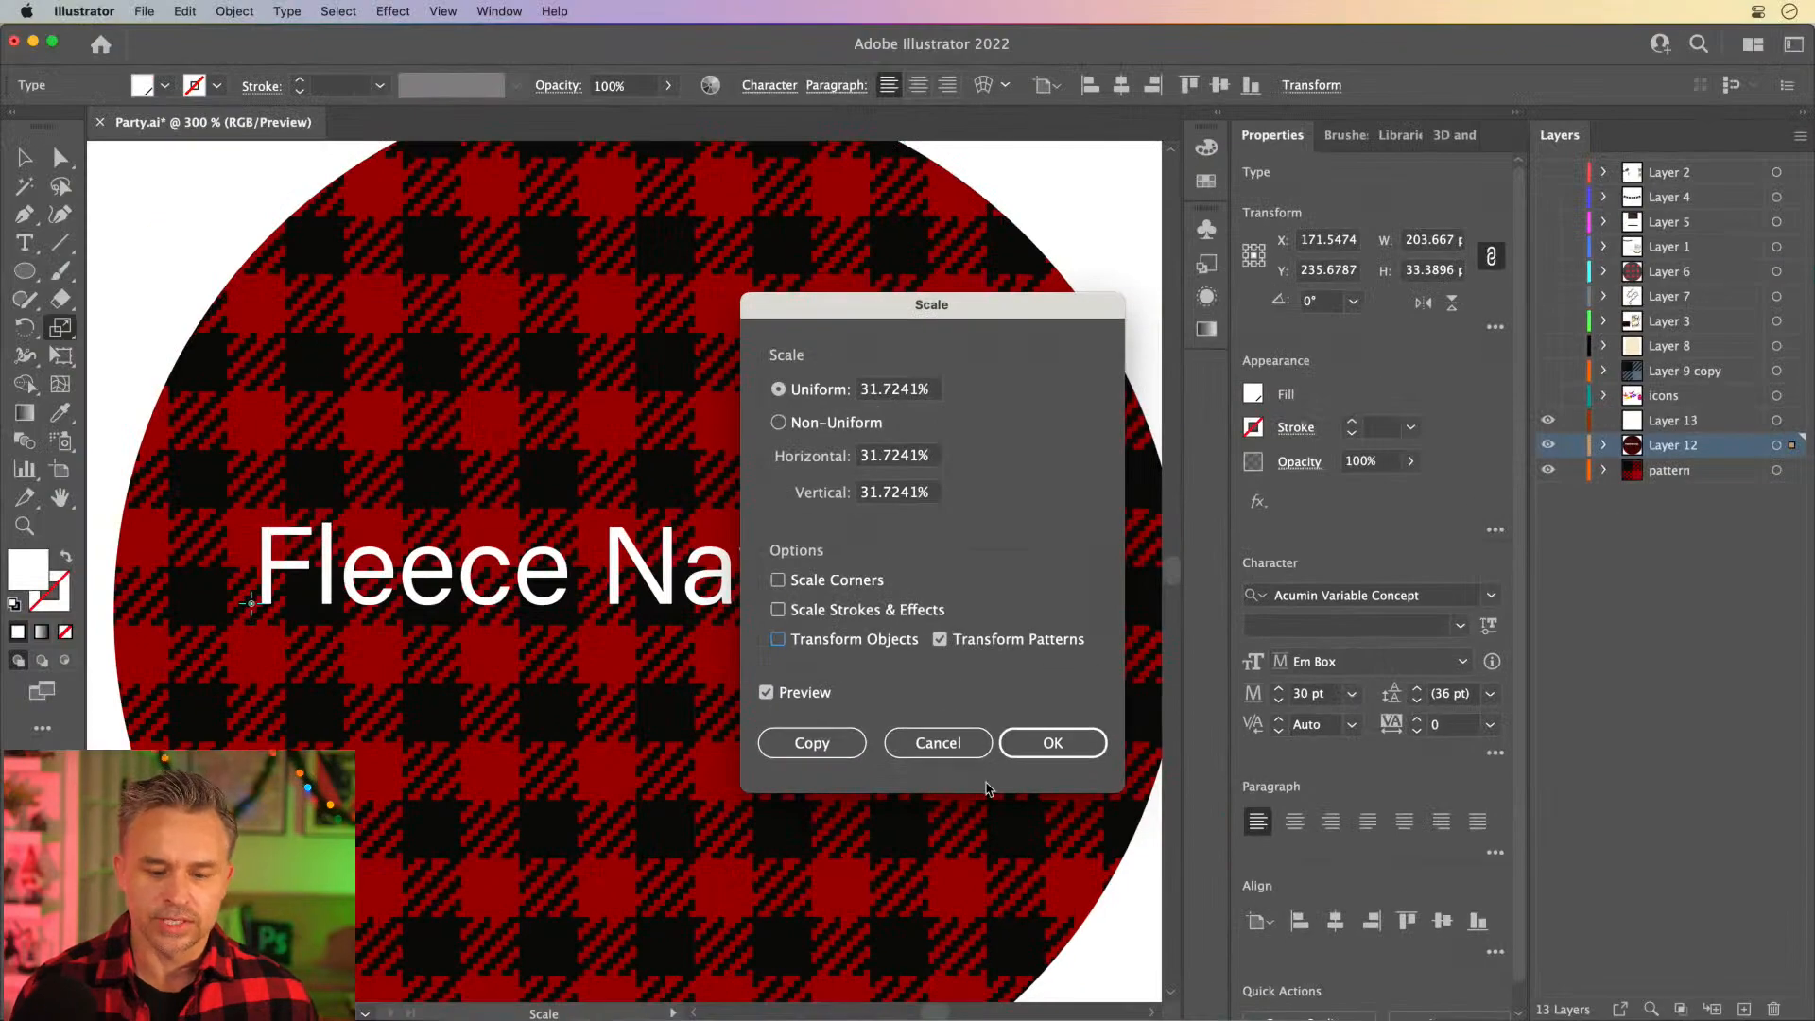
left_click(930, 905)
left_click(28, 156)
key("super+shift+a")
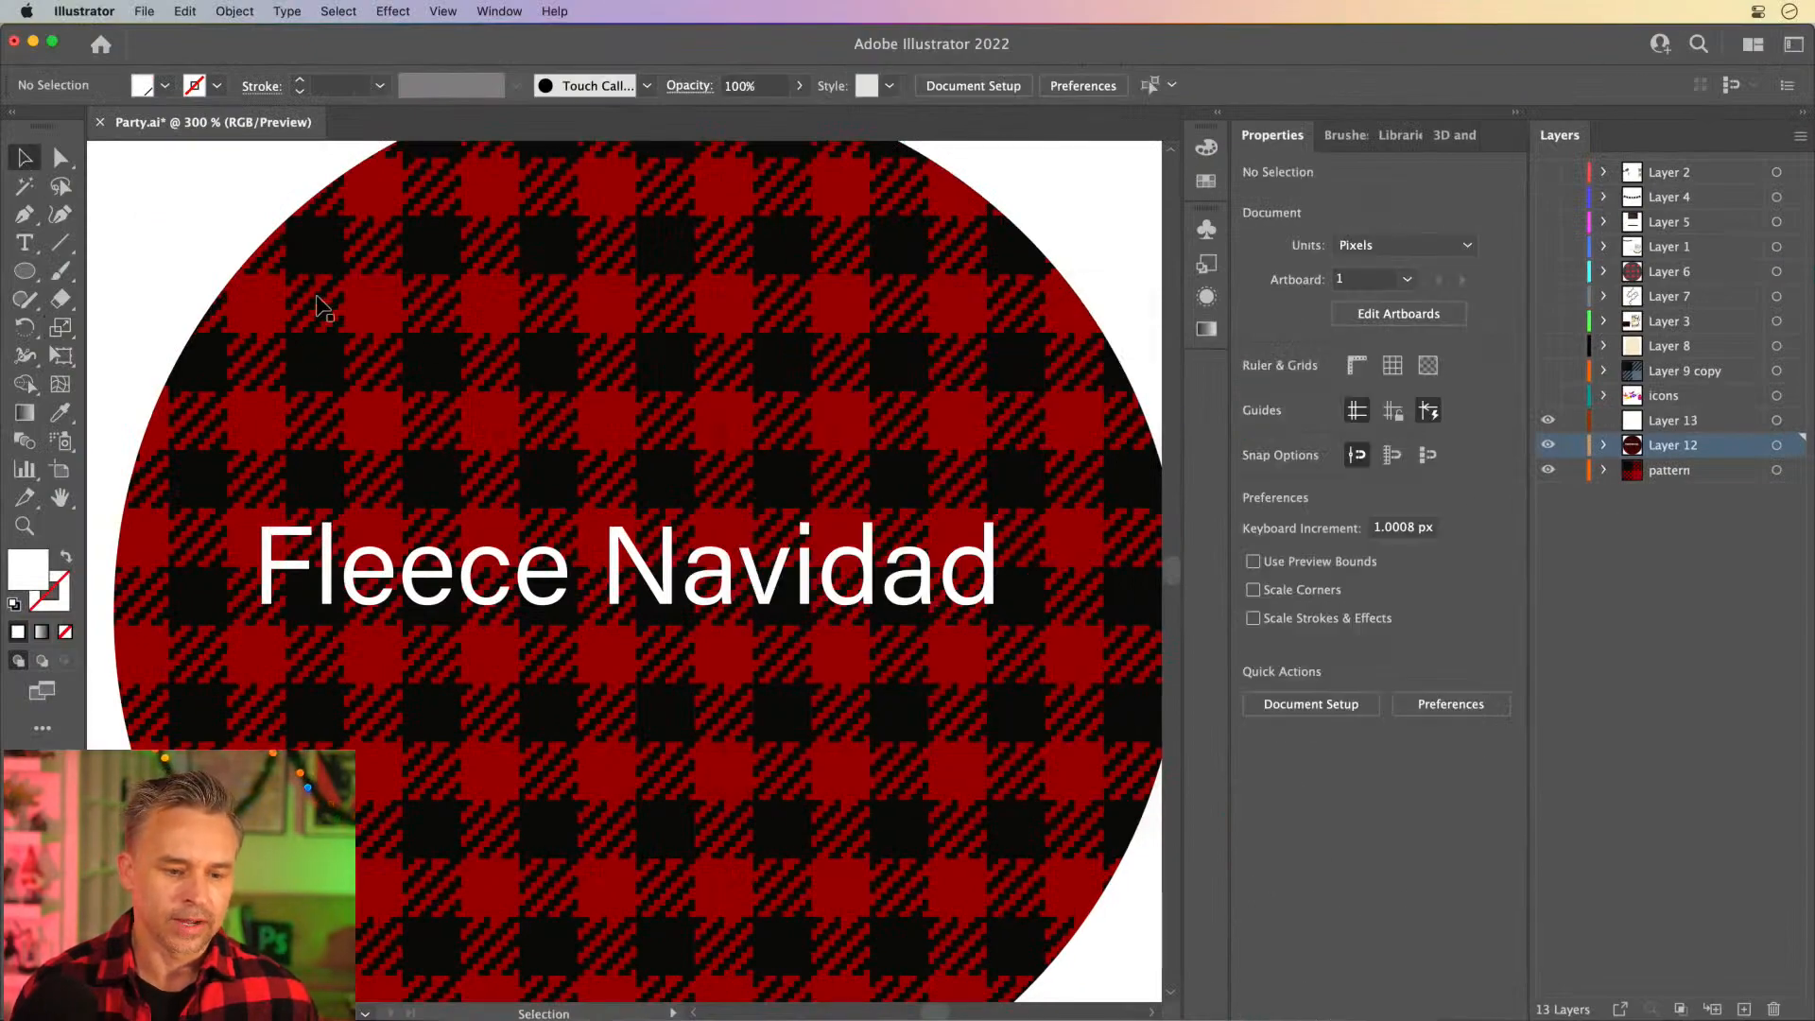
- Scale only the plaid circle's pattern fill uniformly at 100%, leaving the object itself untransformed
left_click(426, 324)
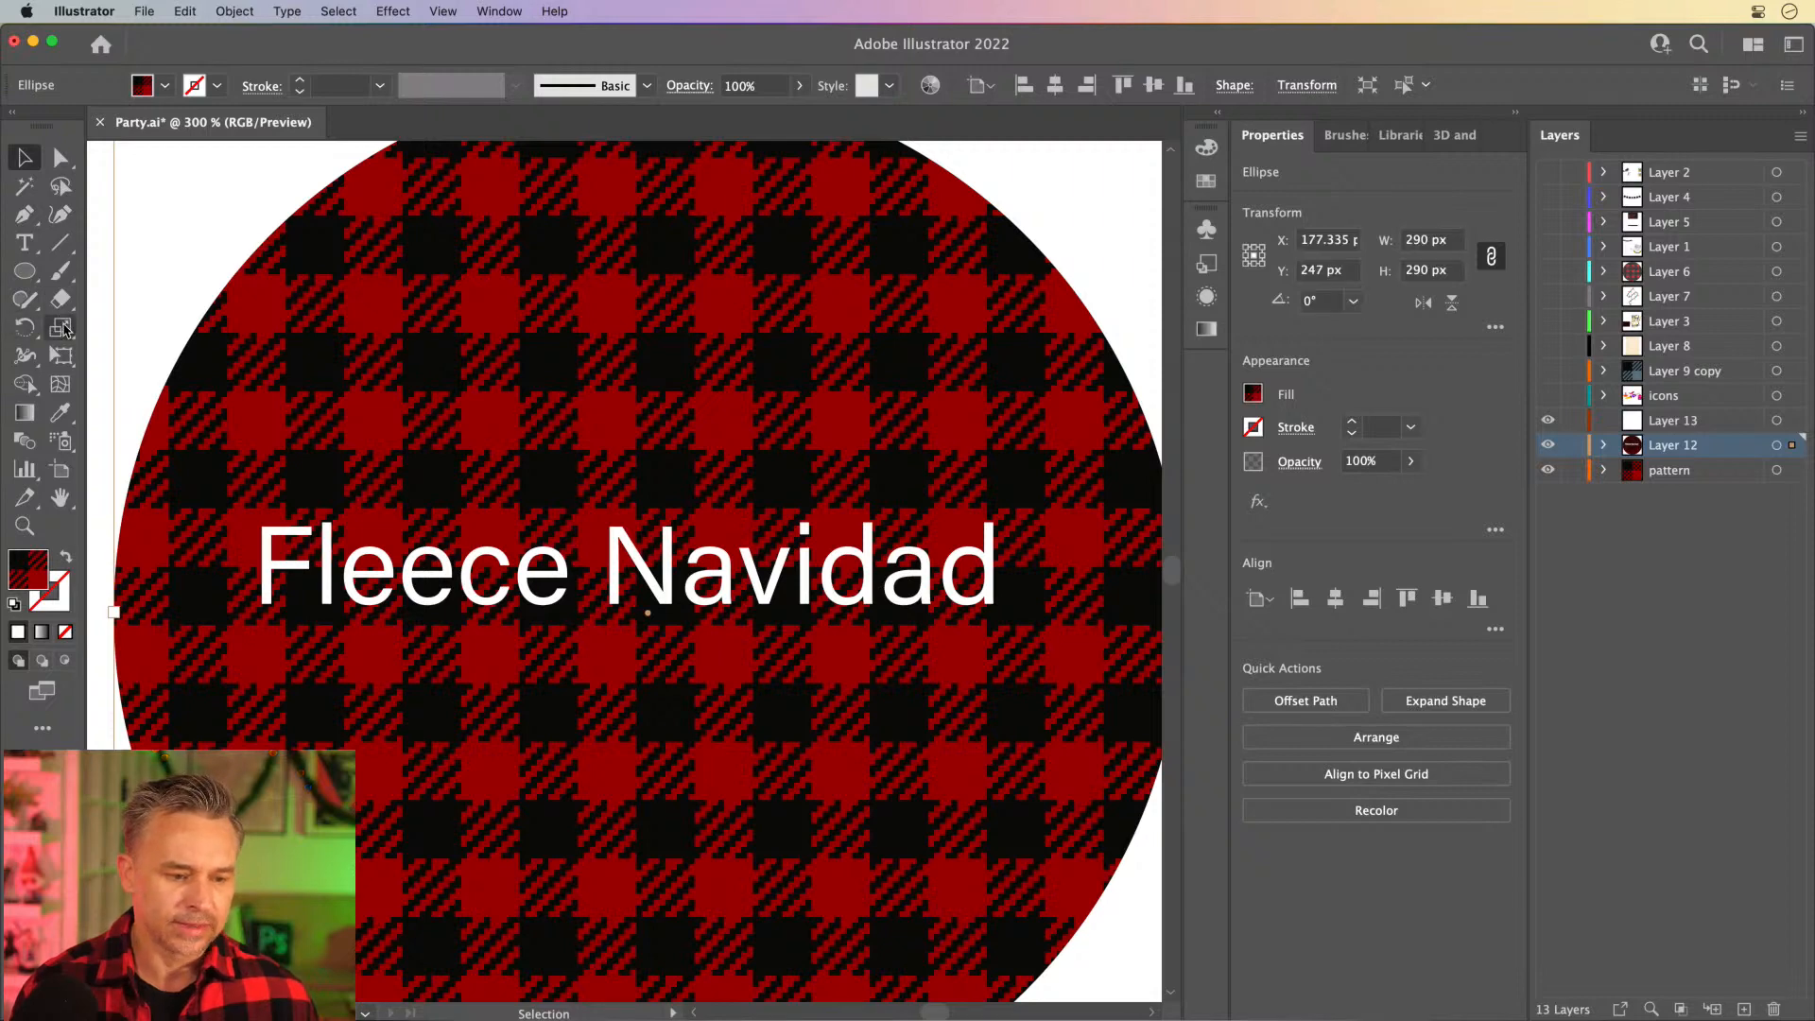
double_click(62, 328)
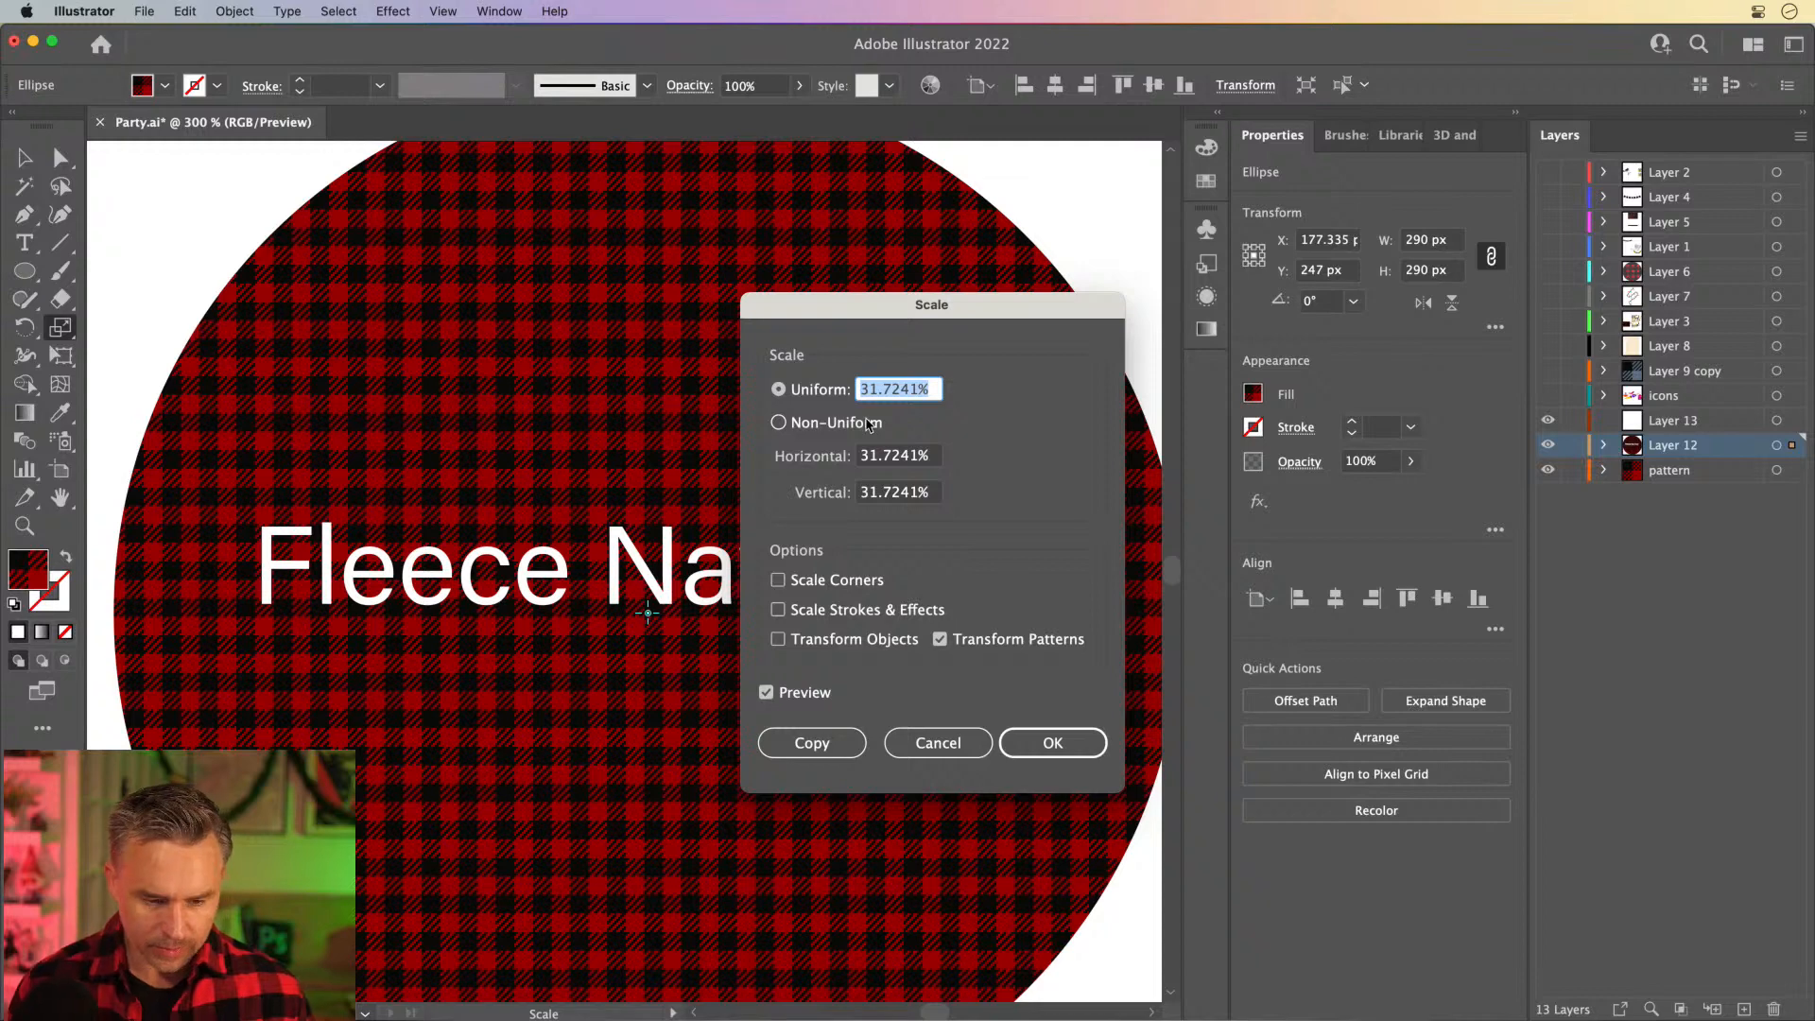
type("10")
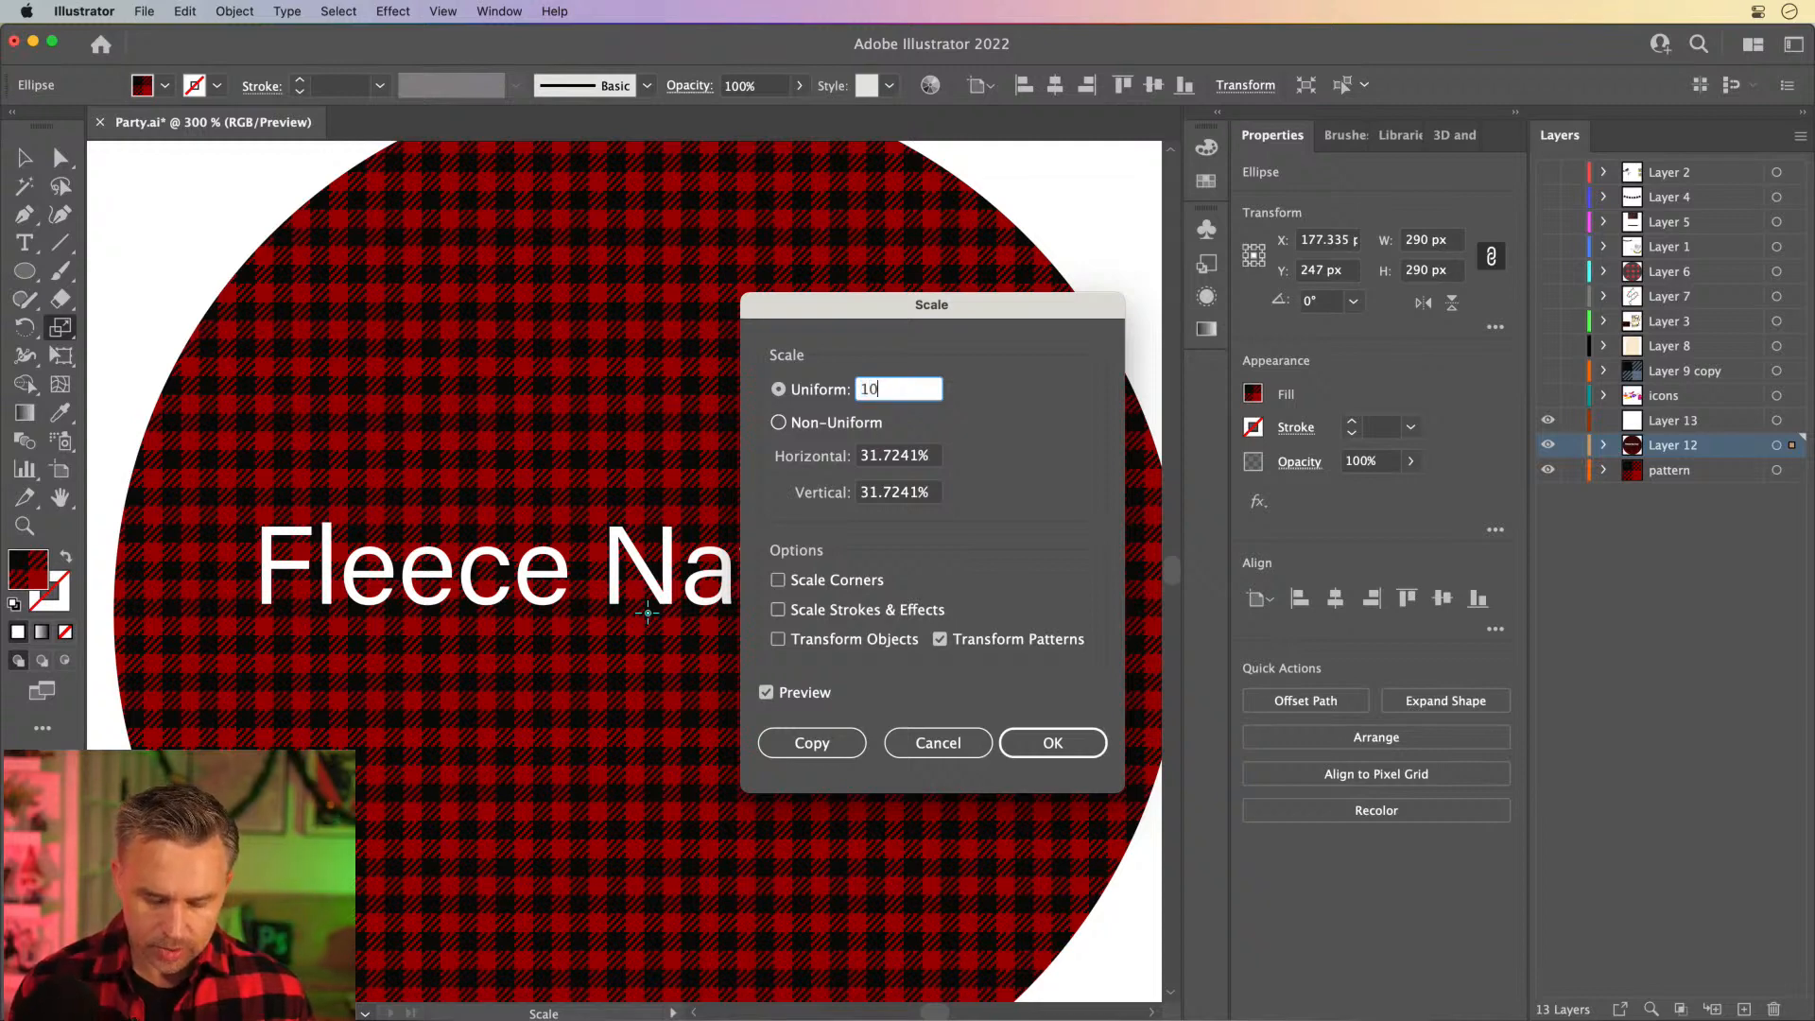
type("0")
key("Tab")
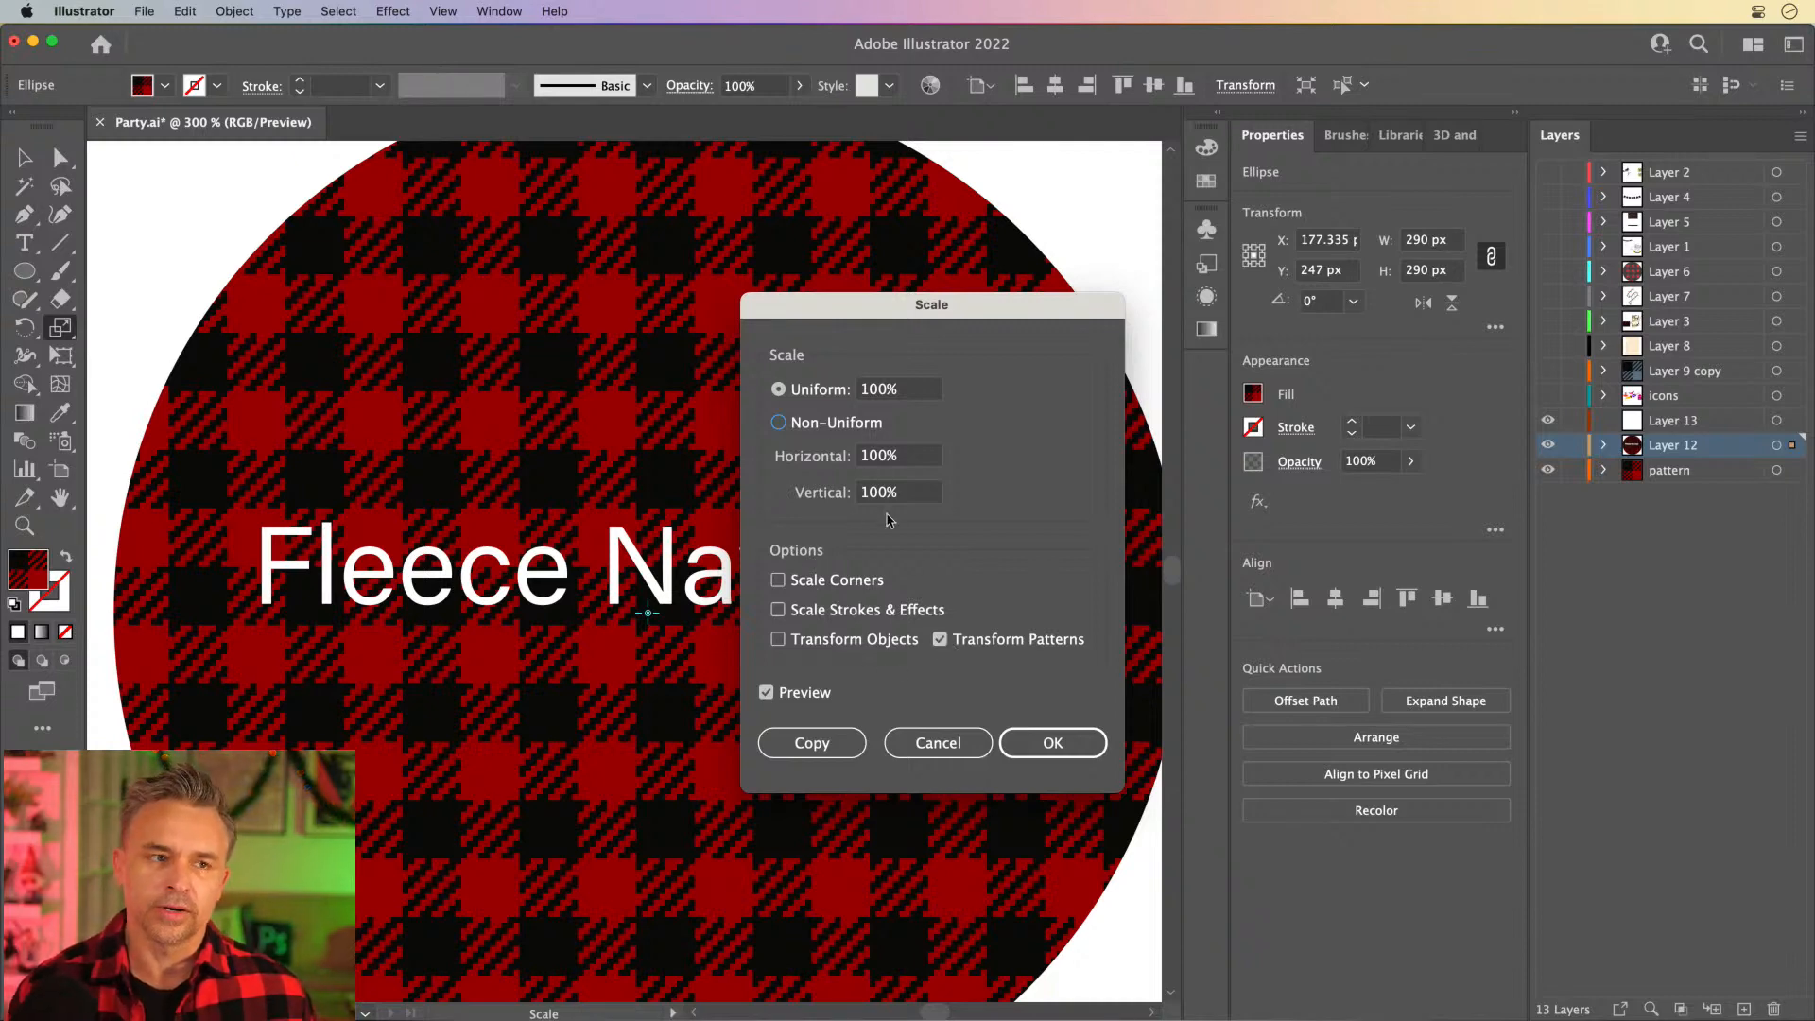
left_click(1055, 740)
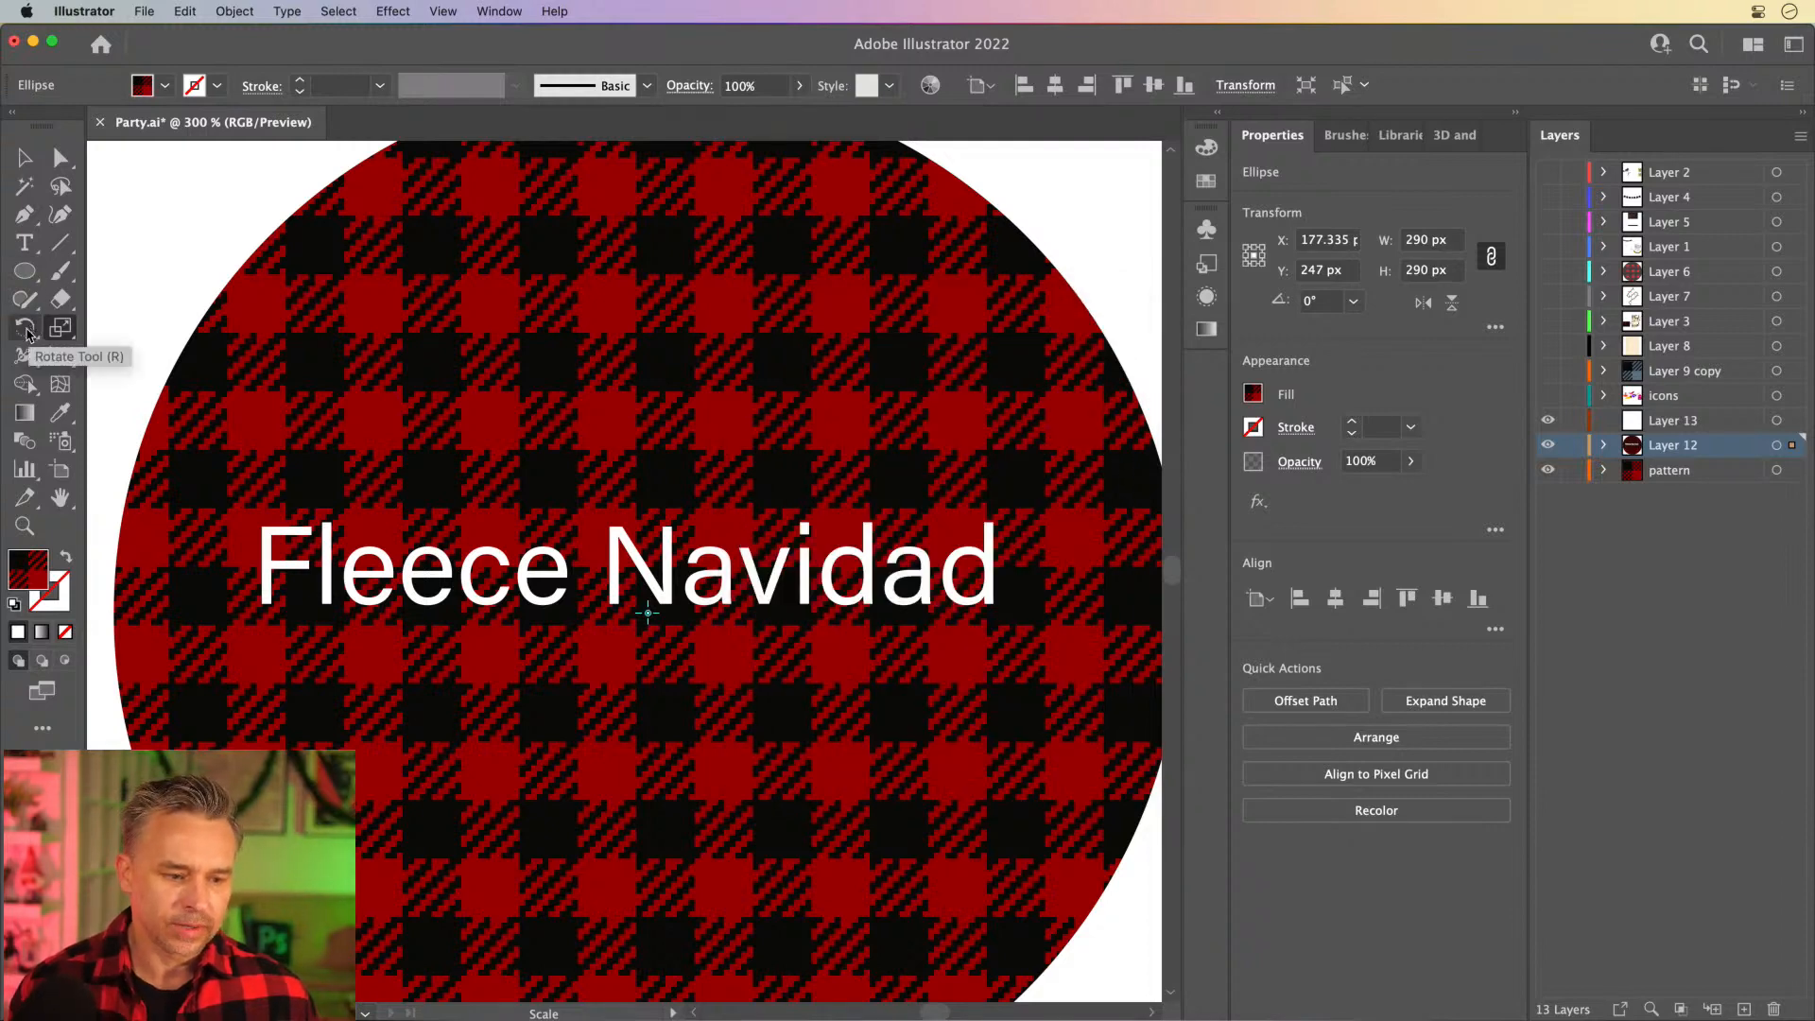
- Try rotating only the plaid pattern inside the circle freehand, and undo the rotation
left_click(27, 331)
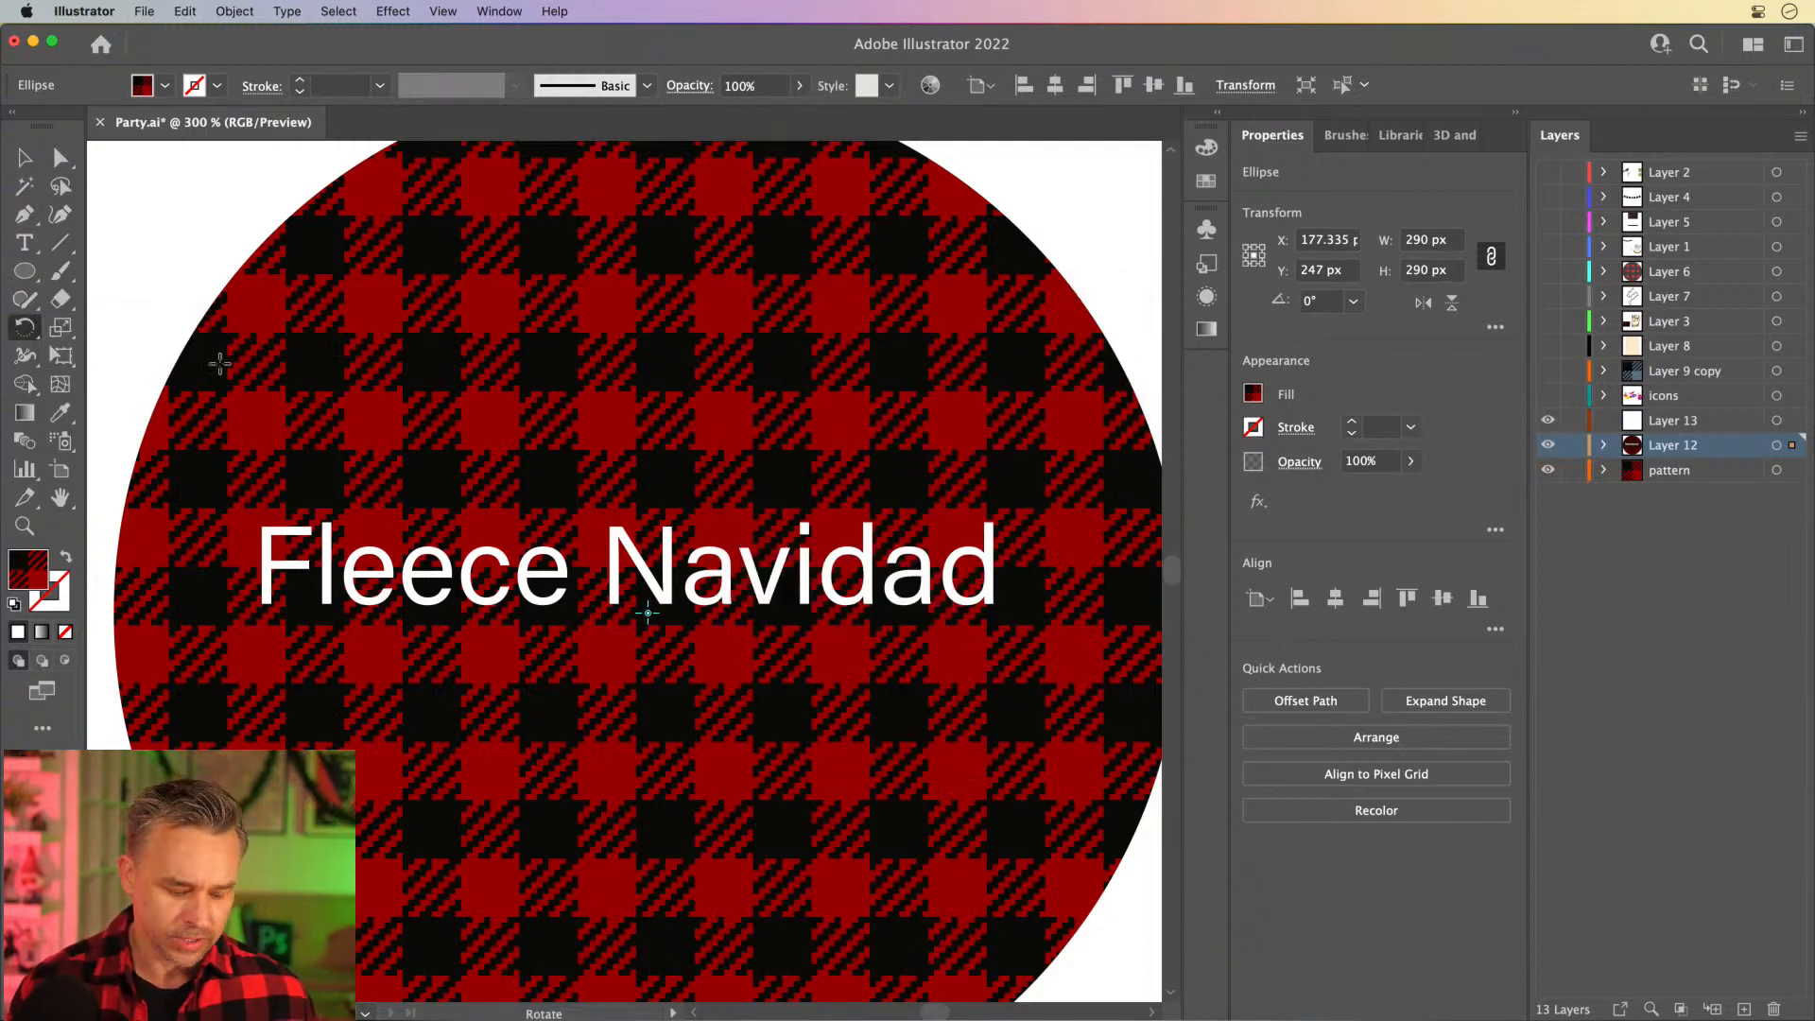
left_click_drag(590, 394, 470, 430)
mouse_move(520, 421)
left_mouse_down()
mouse_move(559, 406)
mouse_move(535, 421)
left_mouse_up()
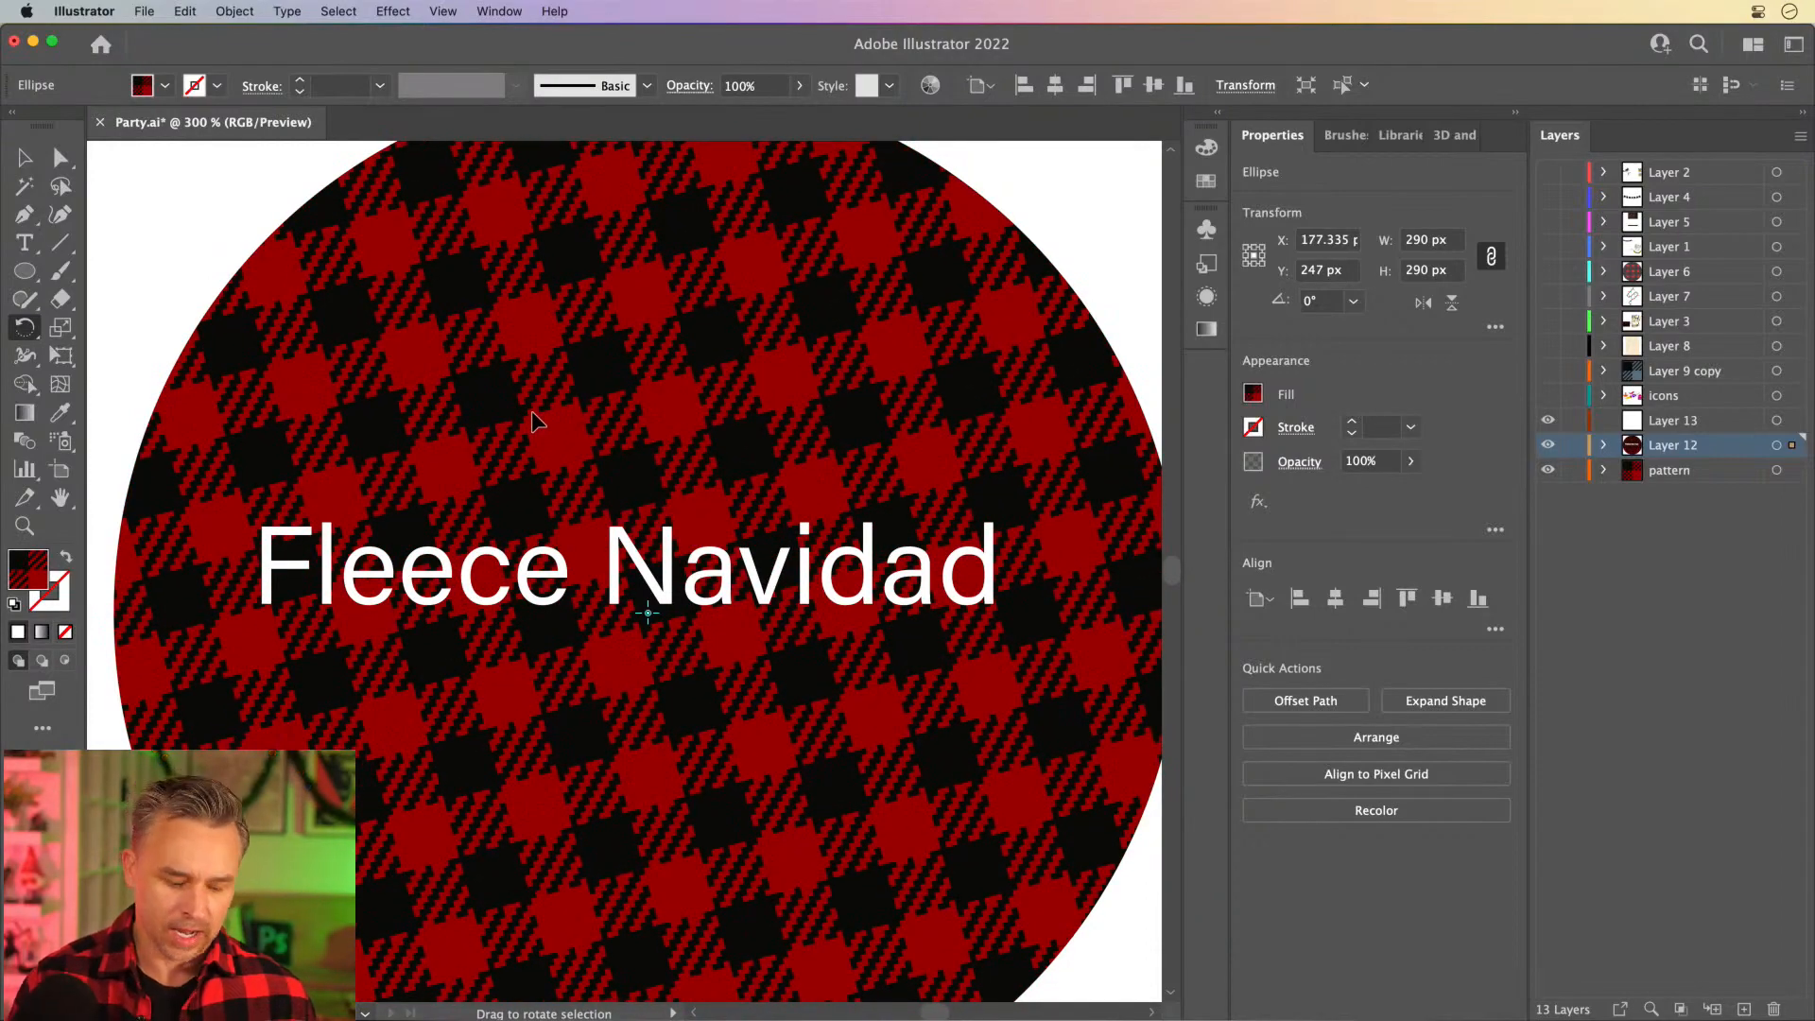
key("super+z")
key("v")
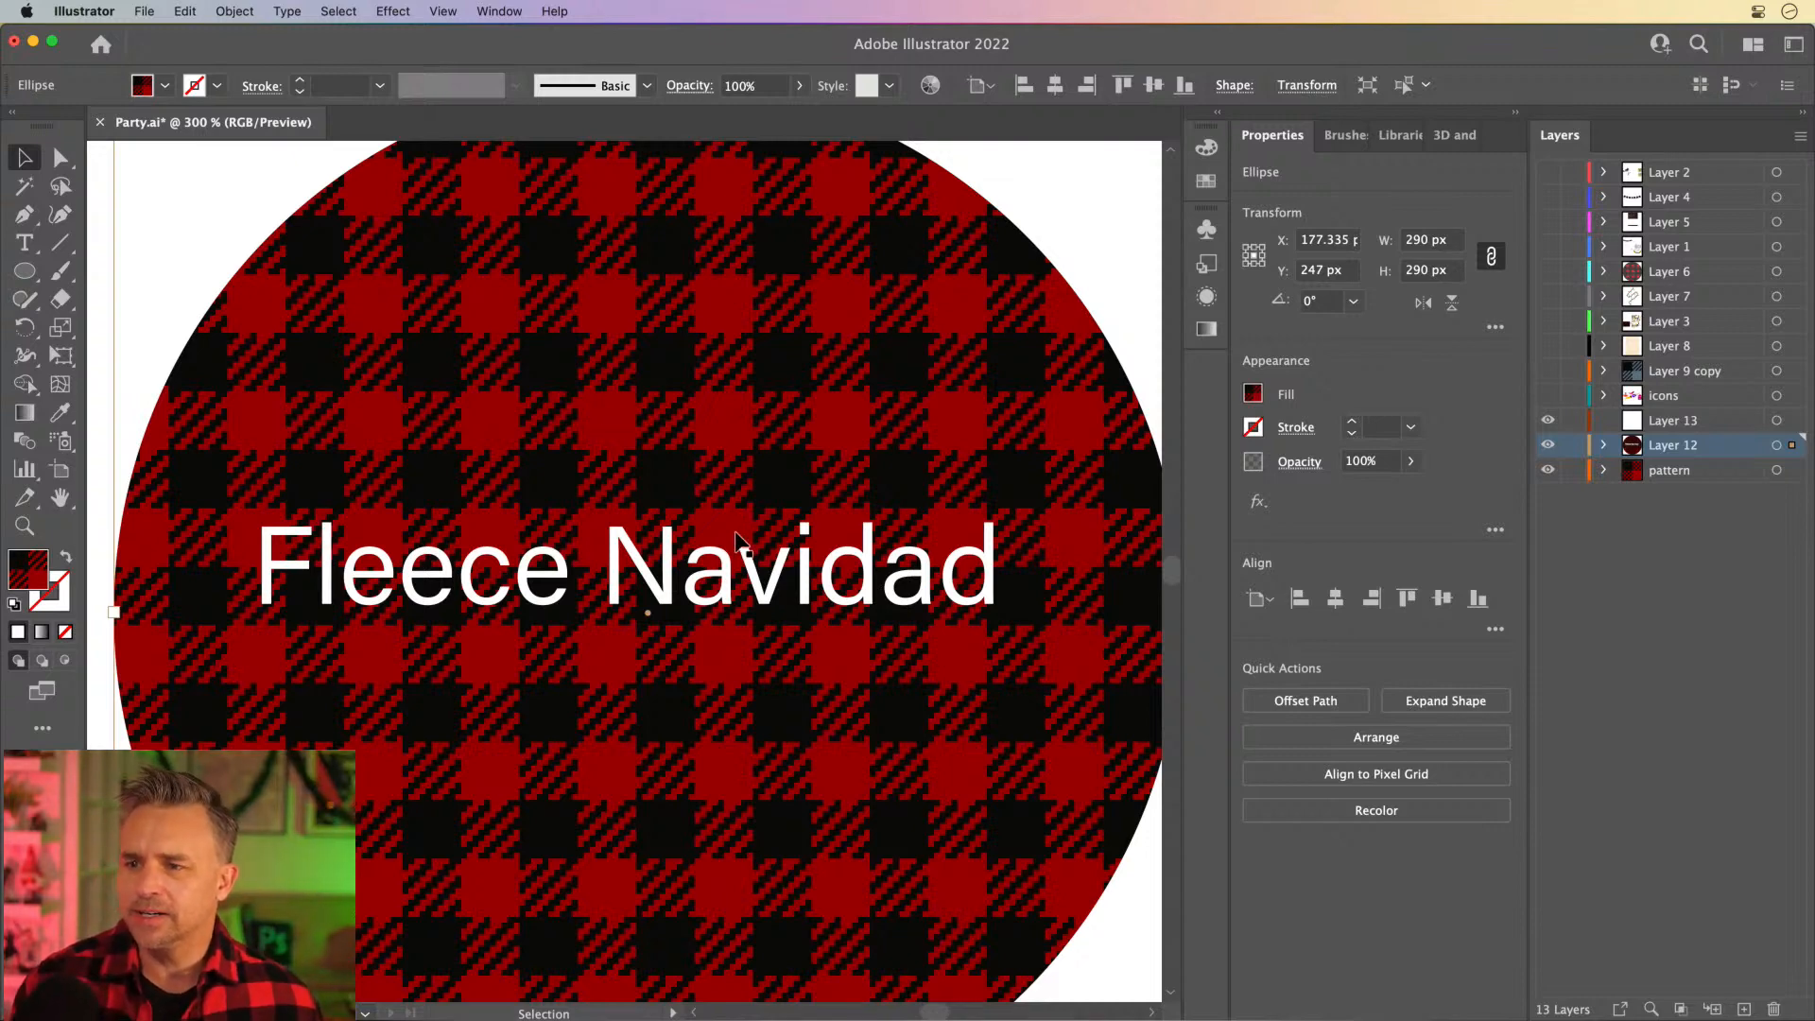
- Set the "Fleece Navidad" text's font to Climate Crisis
left_click(708, 601)
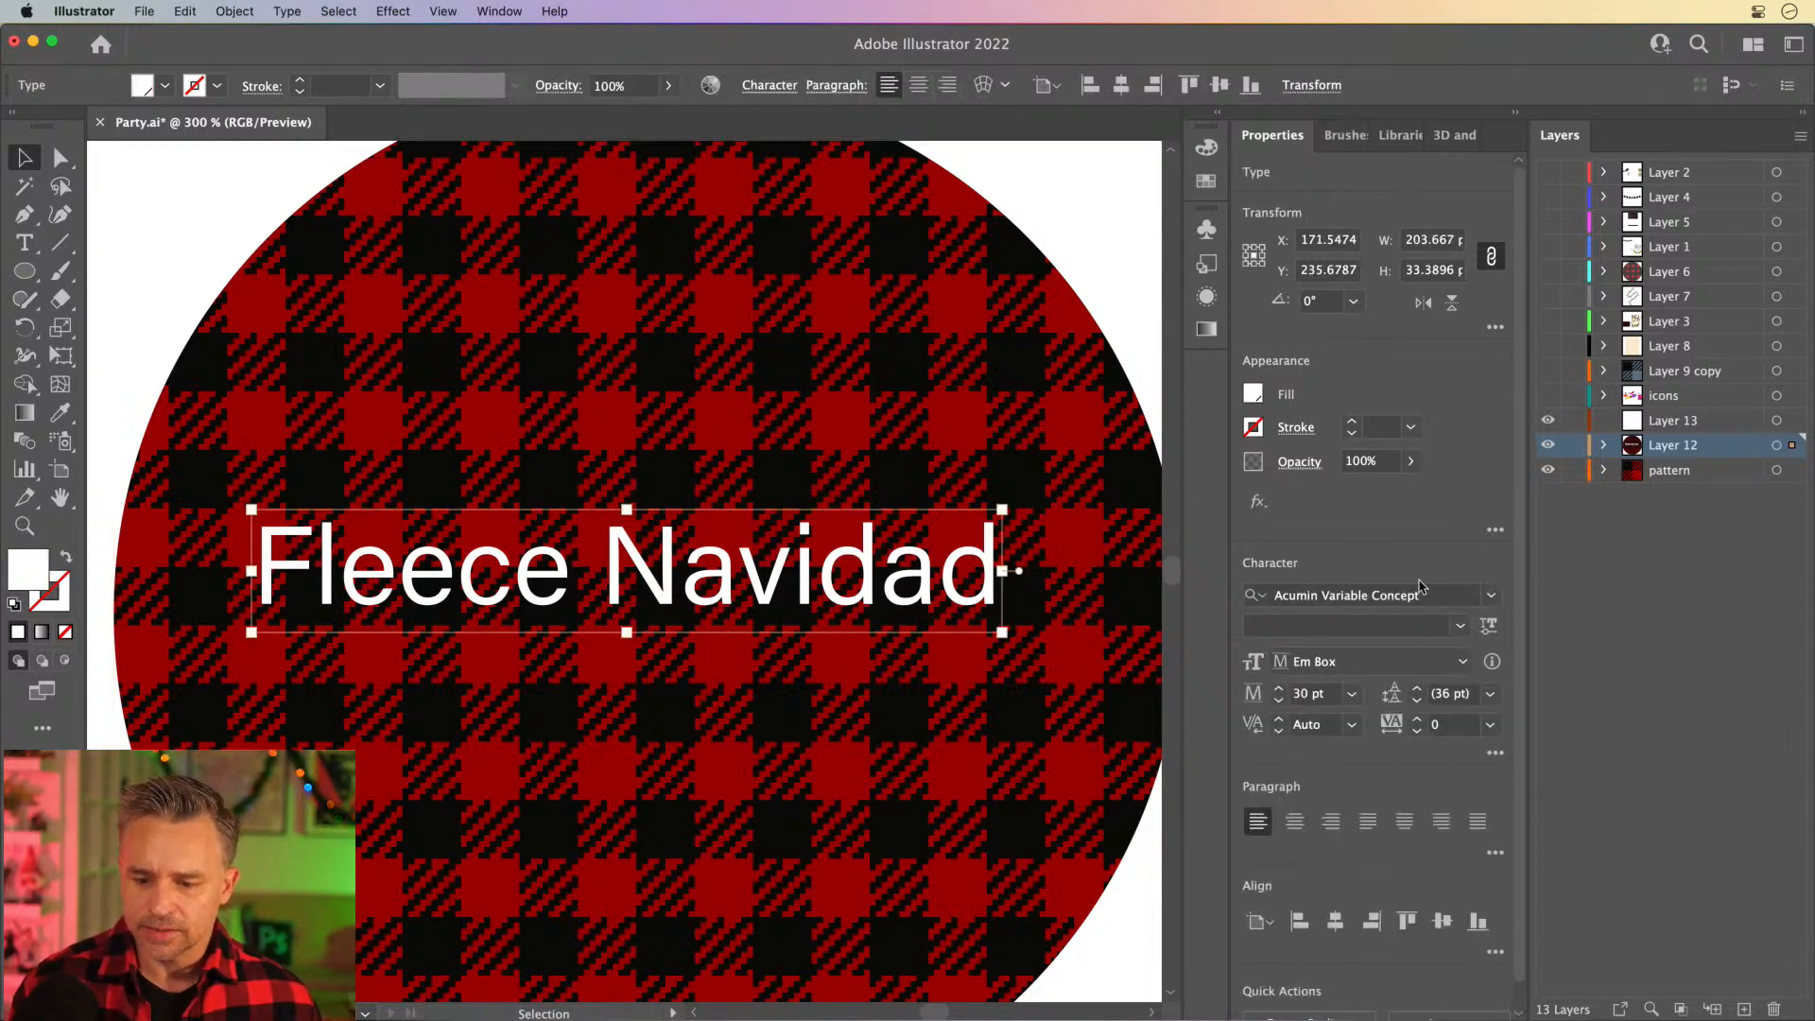
left_click(1488, 598)
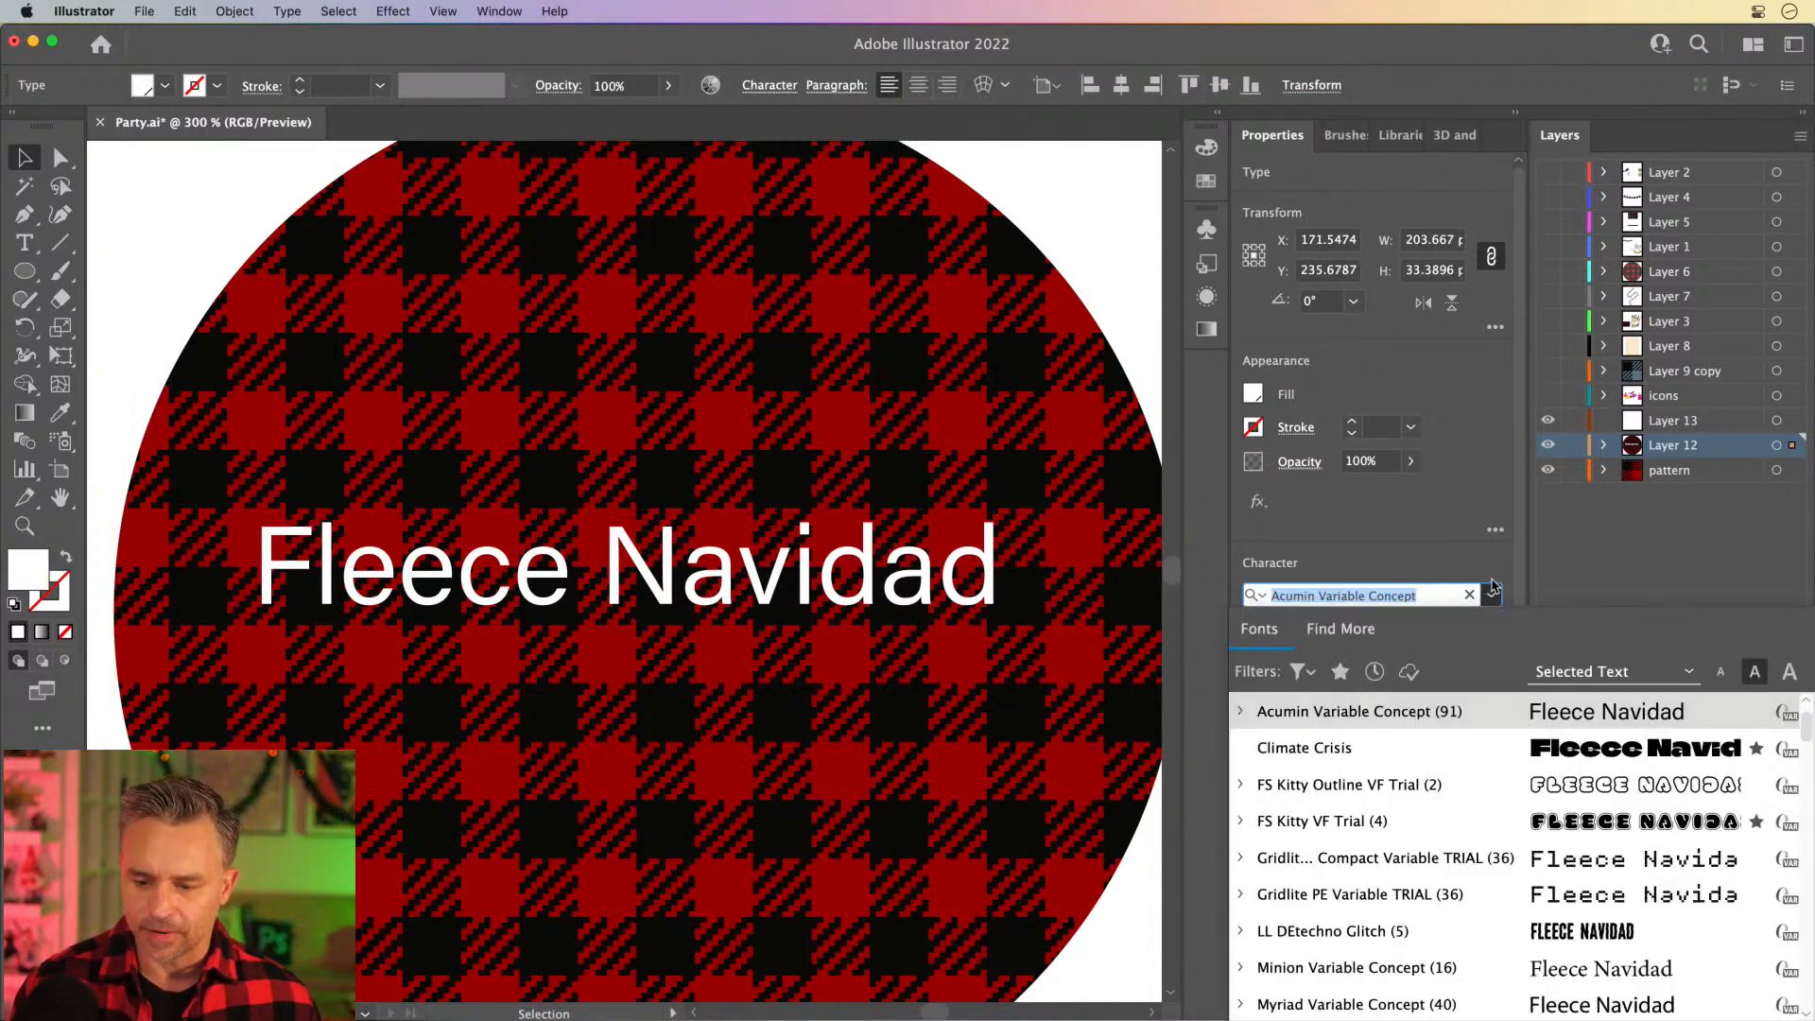
left_click(1531, 746)
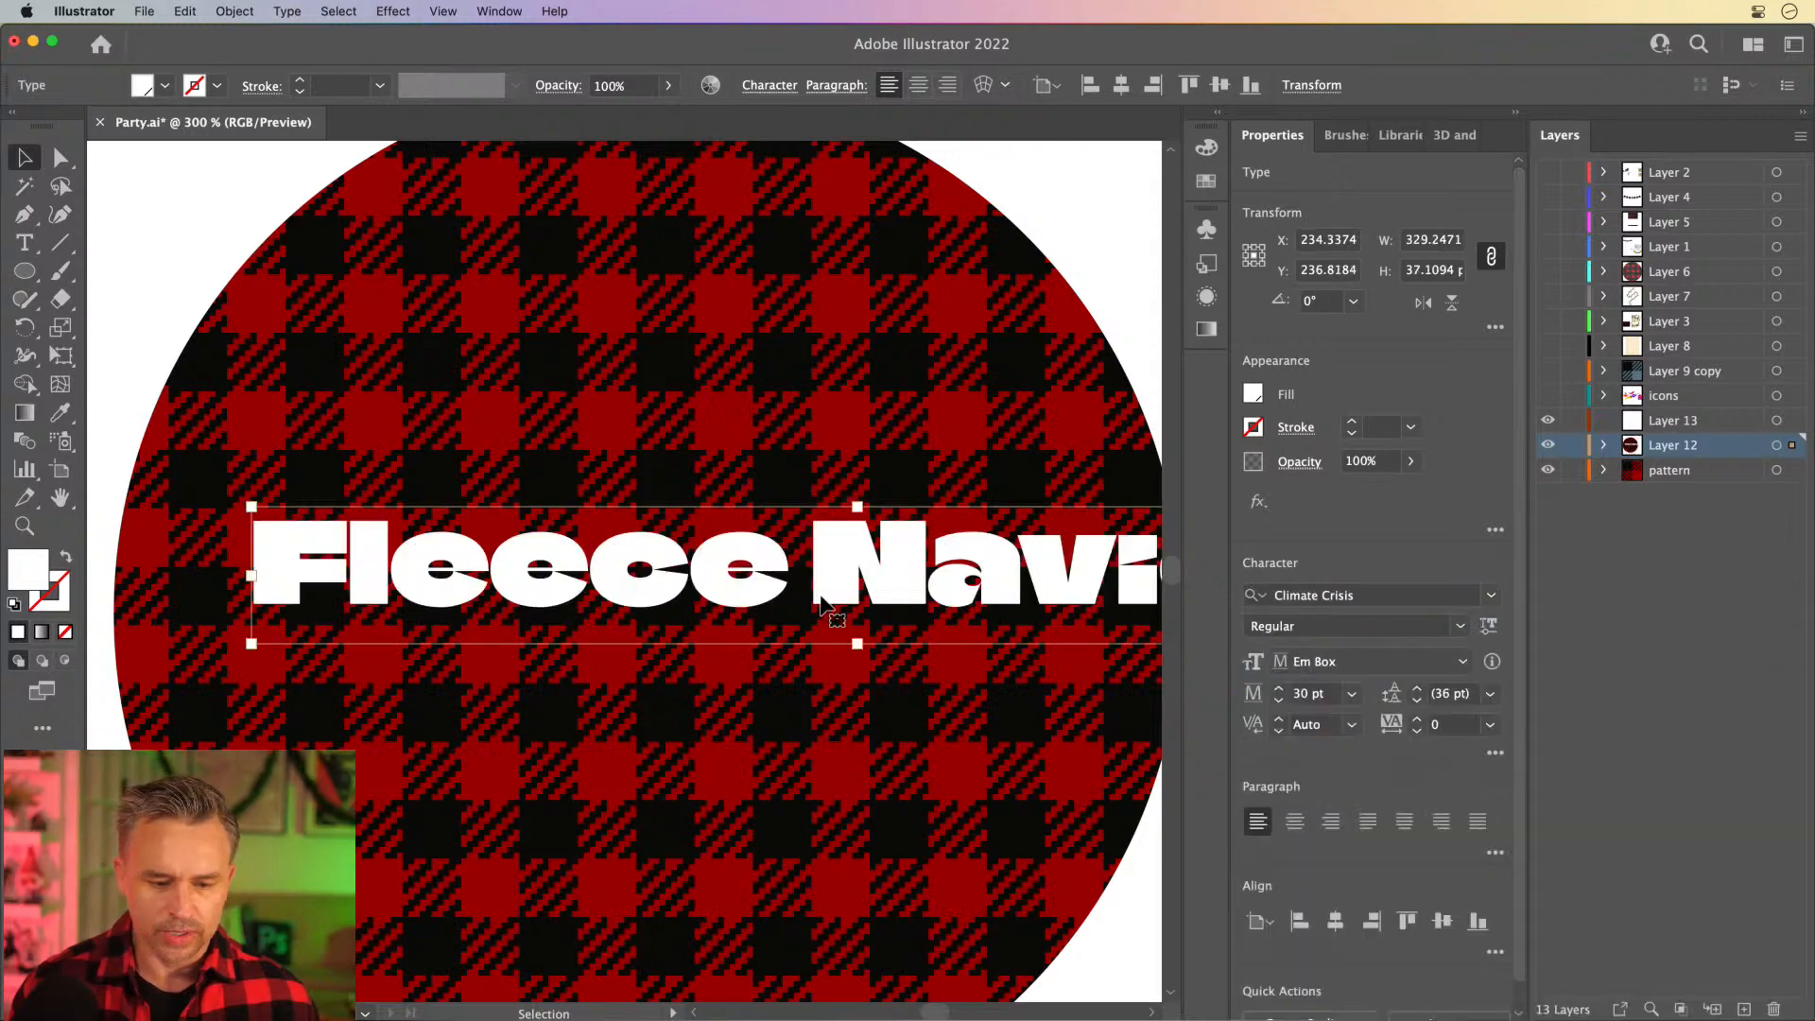
- Set the "Fleece Navidad" text's font to Christmas Mint Regular and enlarge the text to about 38 pt
left_click(1492, 598)
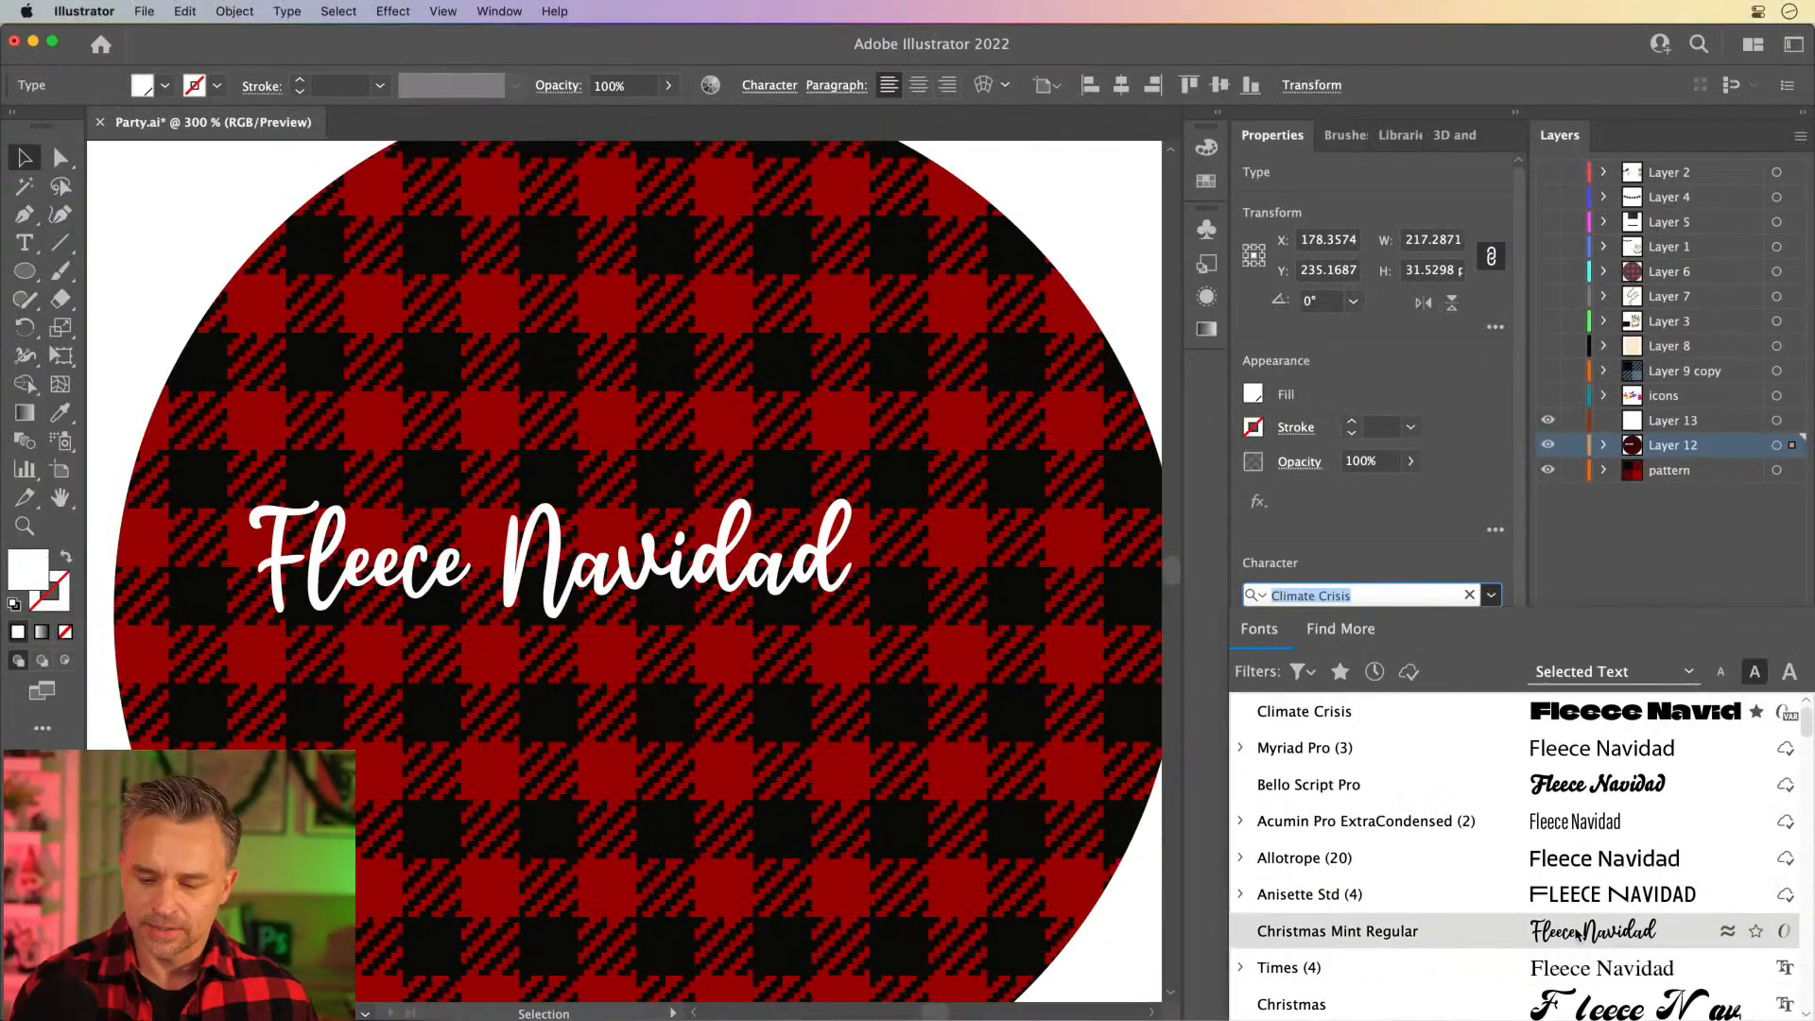
left_click(1222, 825)
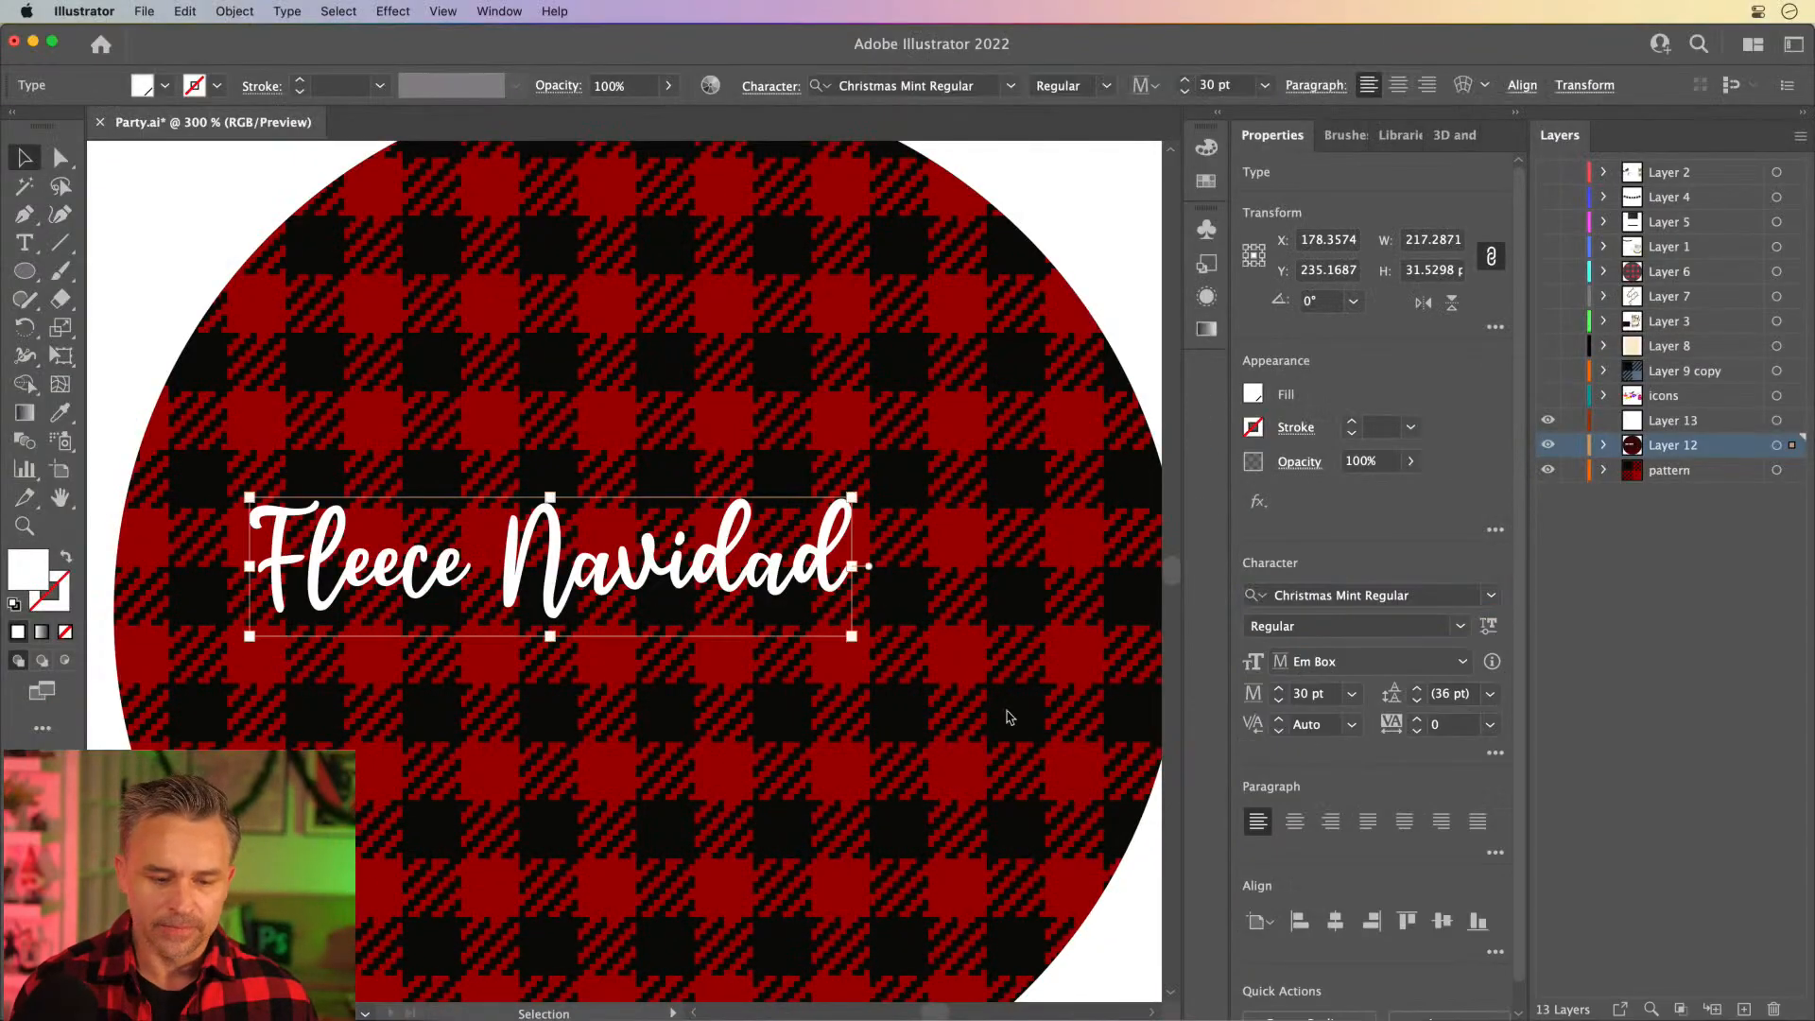
left_click_drag(375, 572, 454, 601)
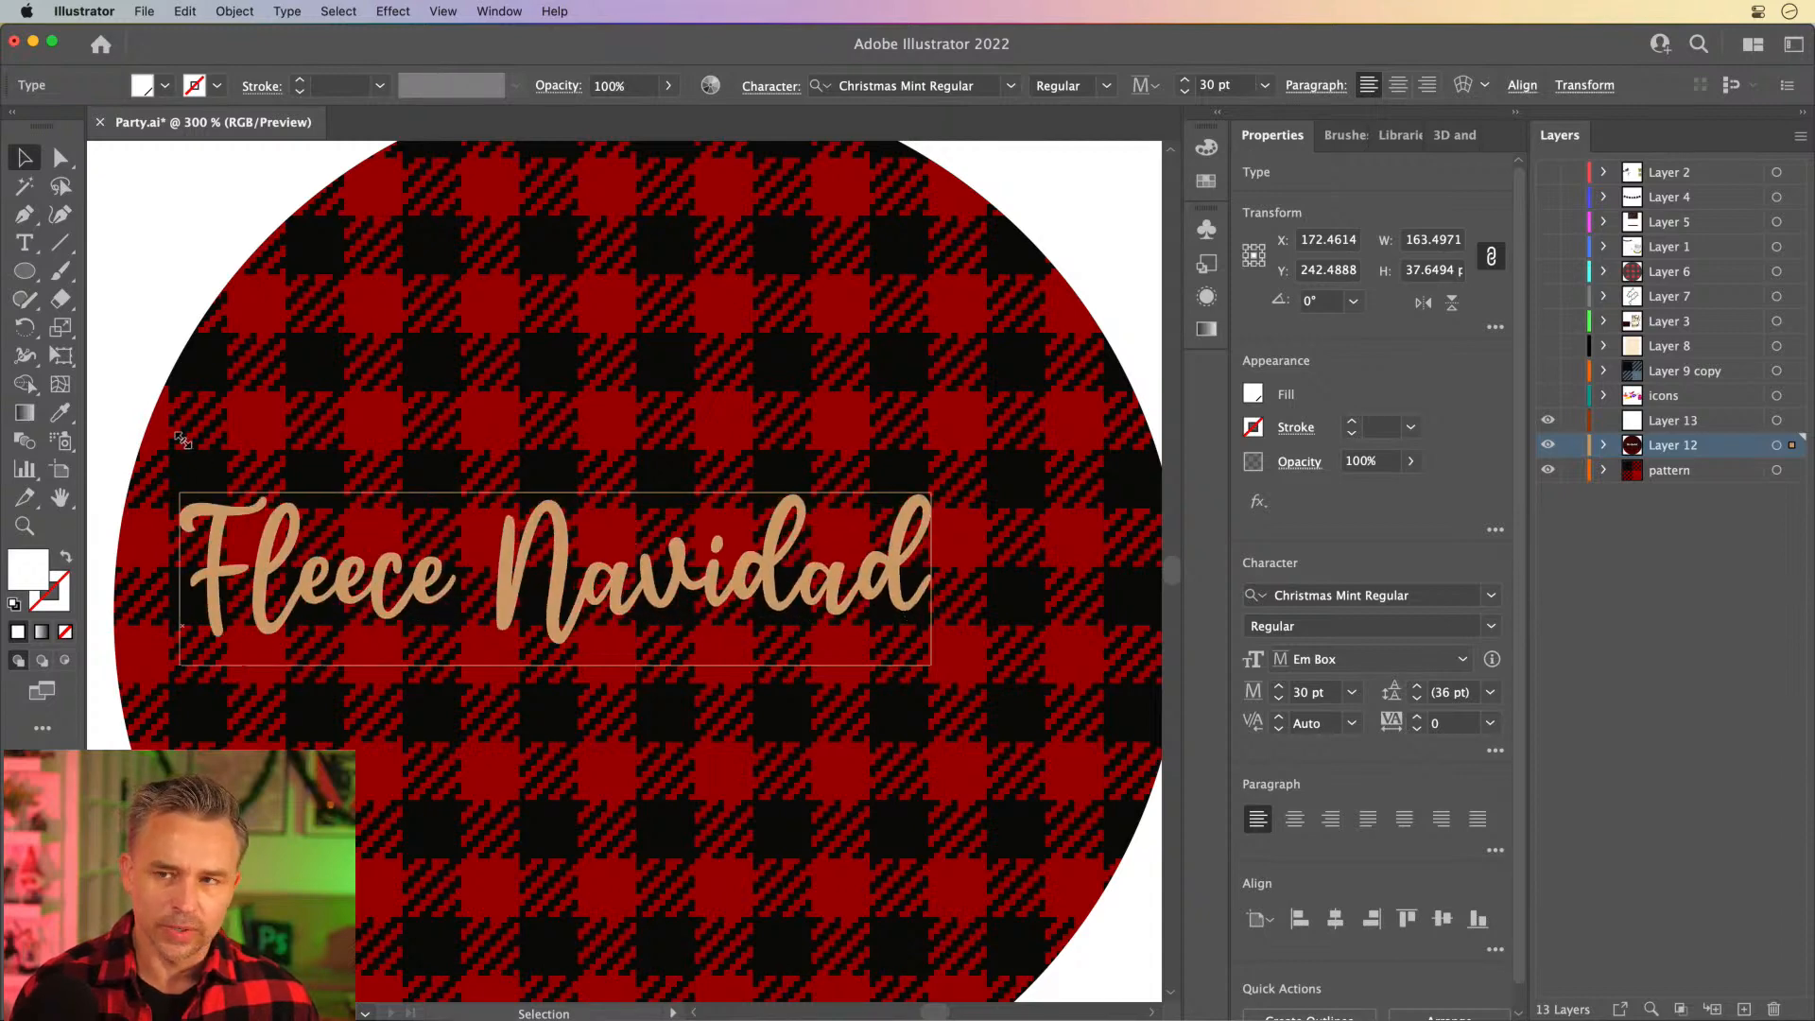
left_click_drag(182, 439, 172, 424)
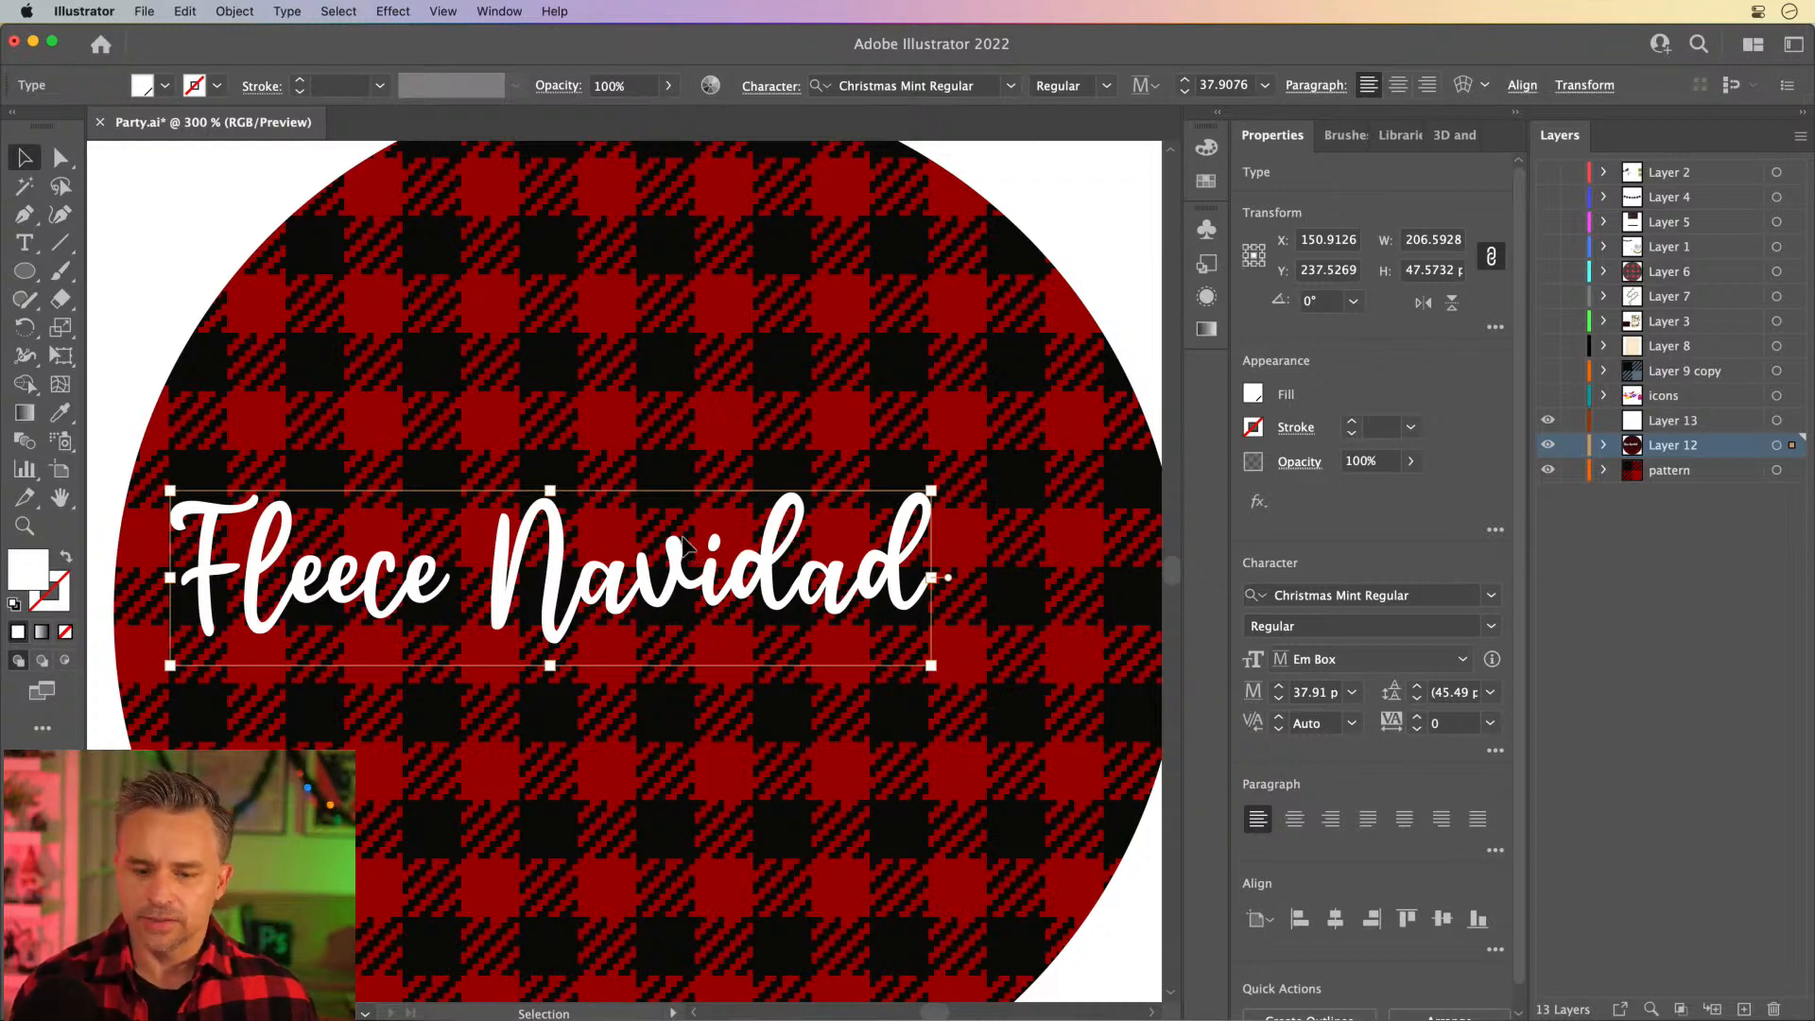
- Cut the word "Fleece" out of the text and paste it as a separate text object placed above "Navidad"
left_click_drag(487, 596, 181, 526)
key("super+c")
double_click(482, 605)
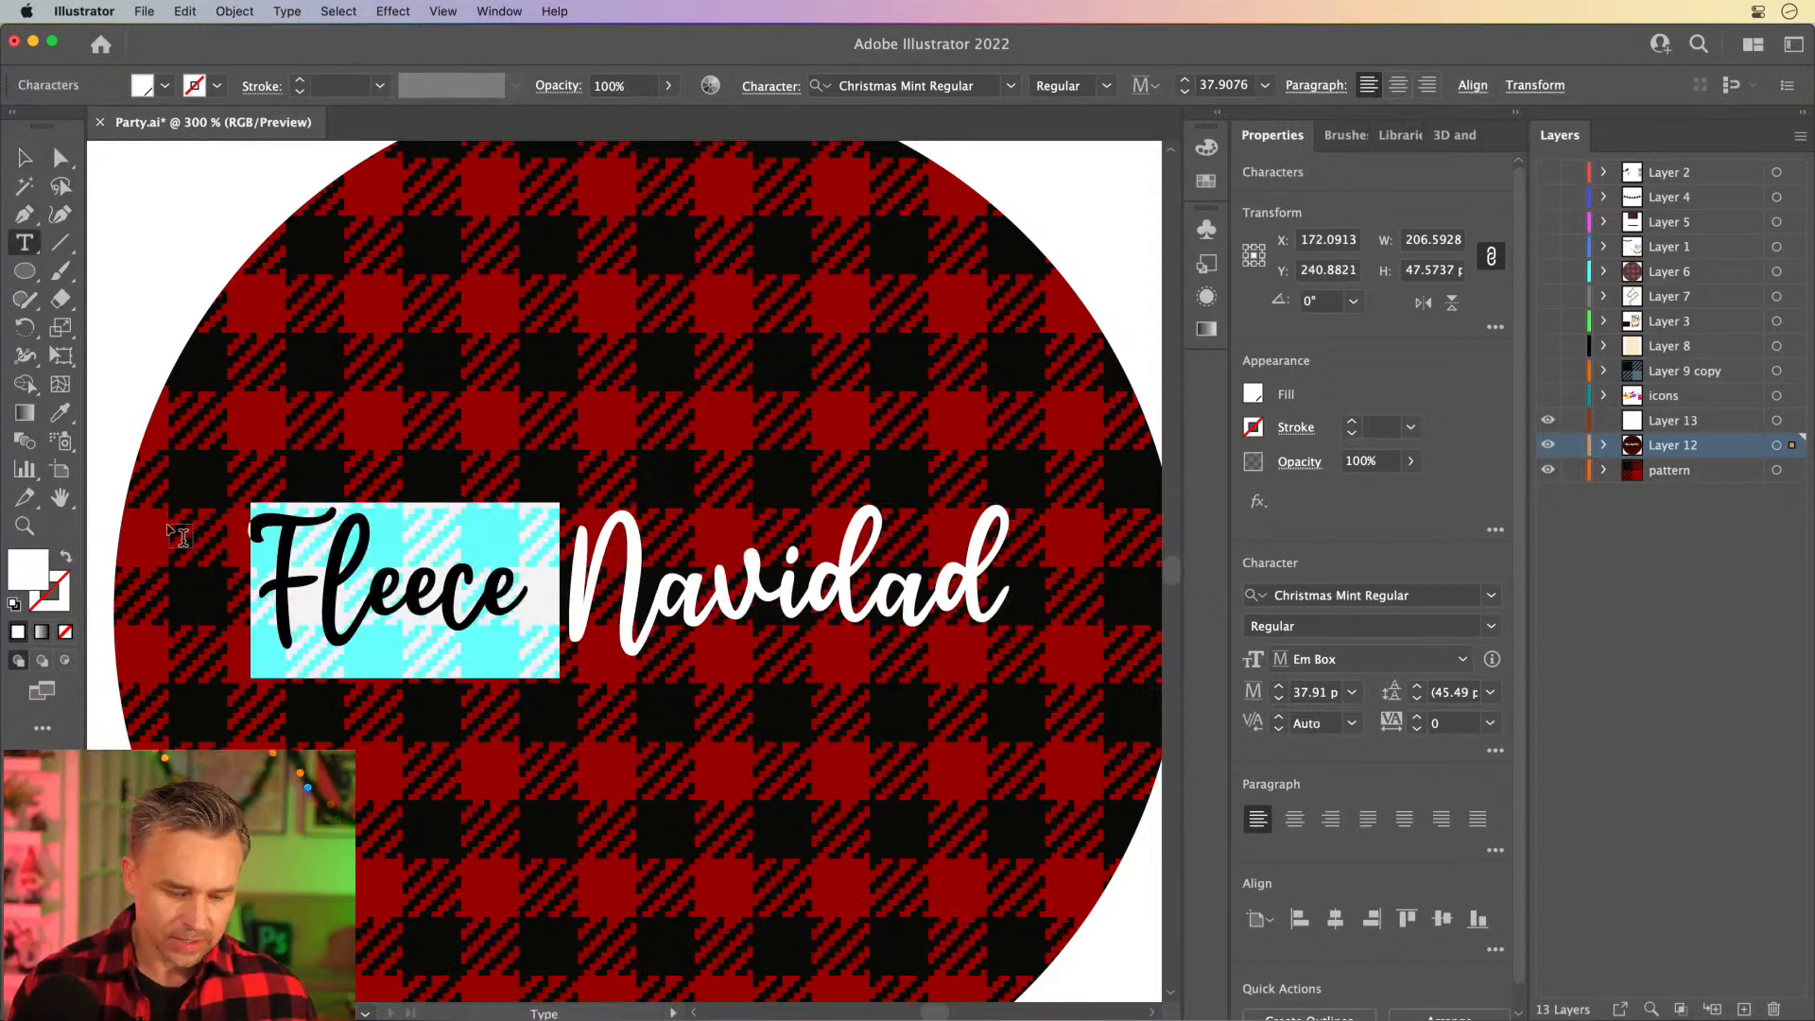
key("BackSpace")
key("Escape")
left_click(25, 157)
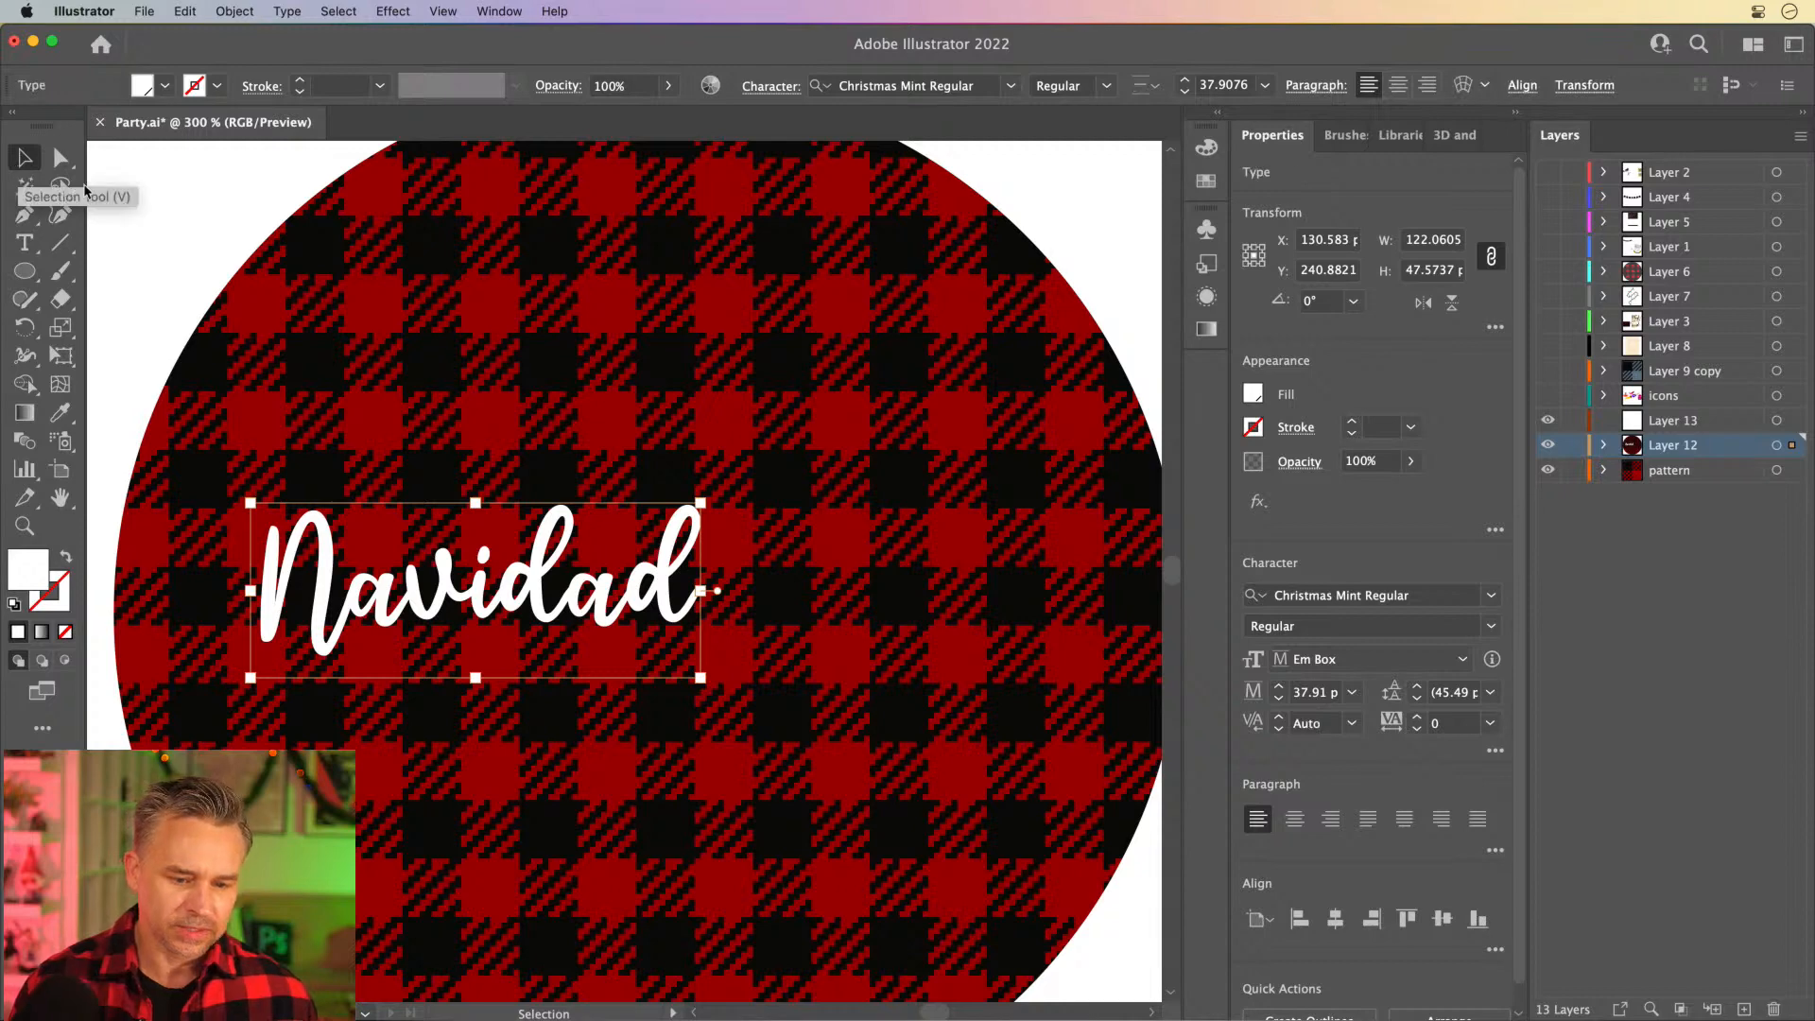
key("super+v")
left_click_drag(487, 501, 413, 379)
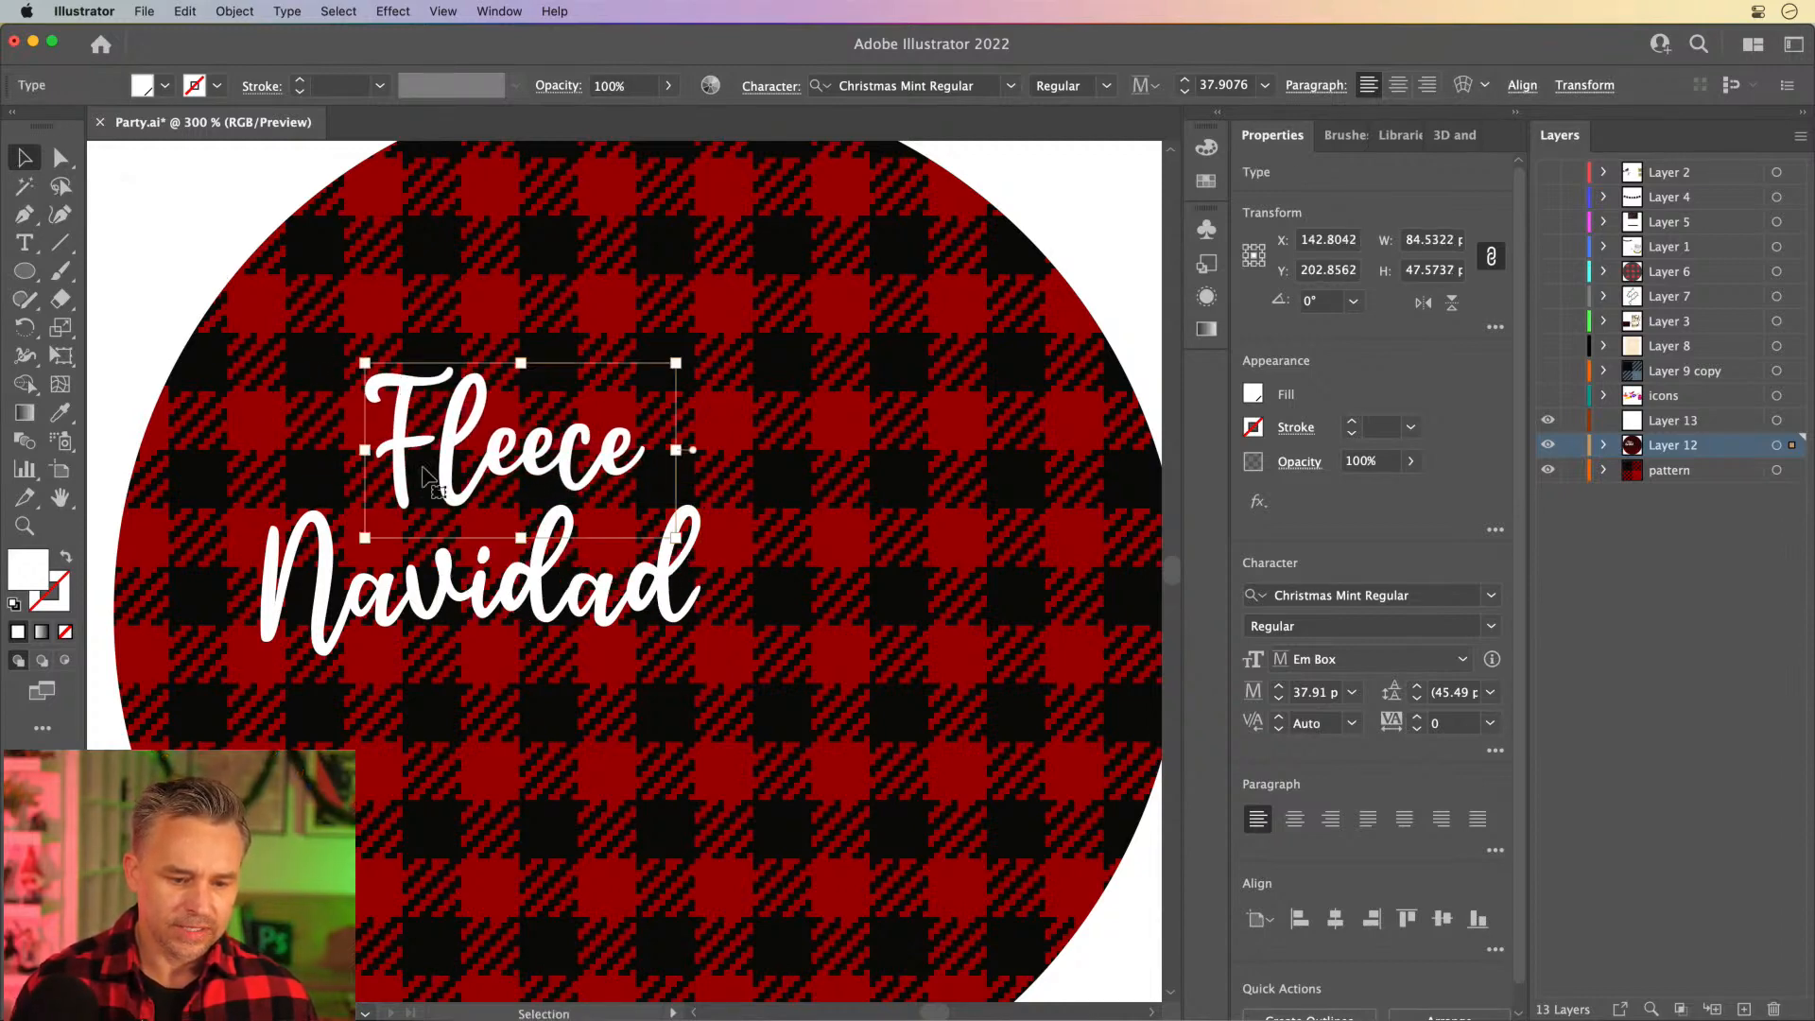
- Move both words towards the circle's middle and shear them together so their baselines rise to the right
left_click(436, 597, "shift")
left_click_drag(436, 597, 619, 597)
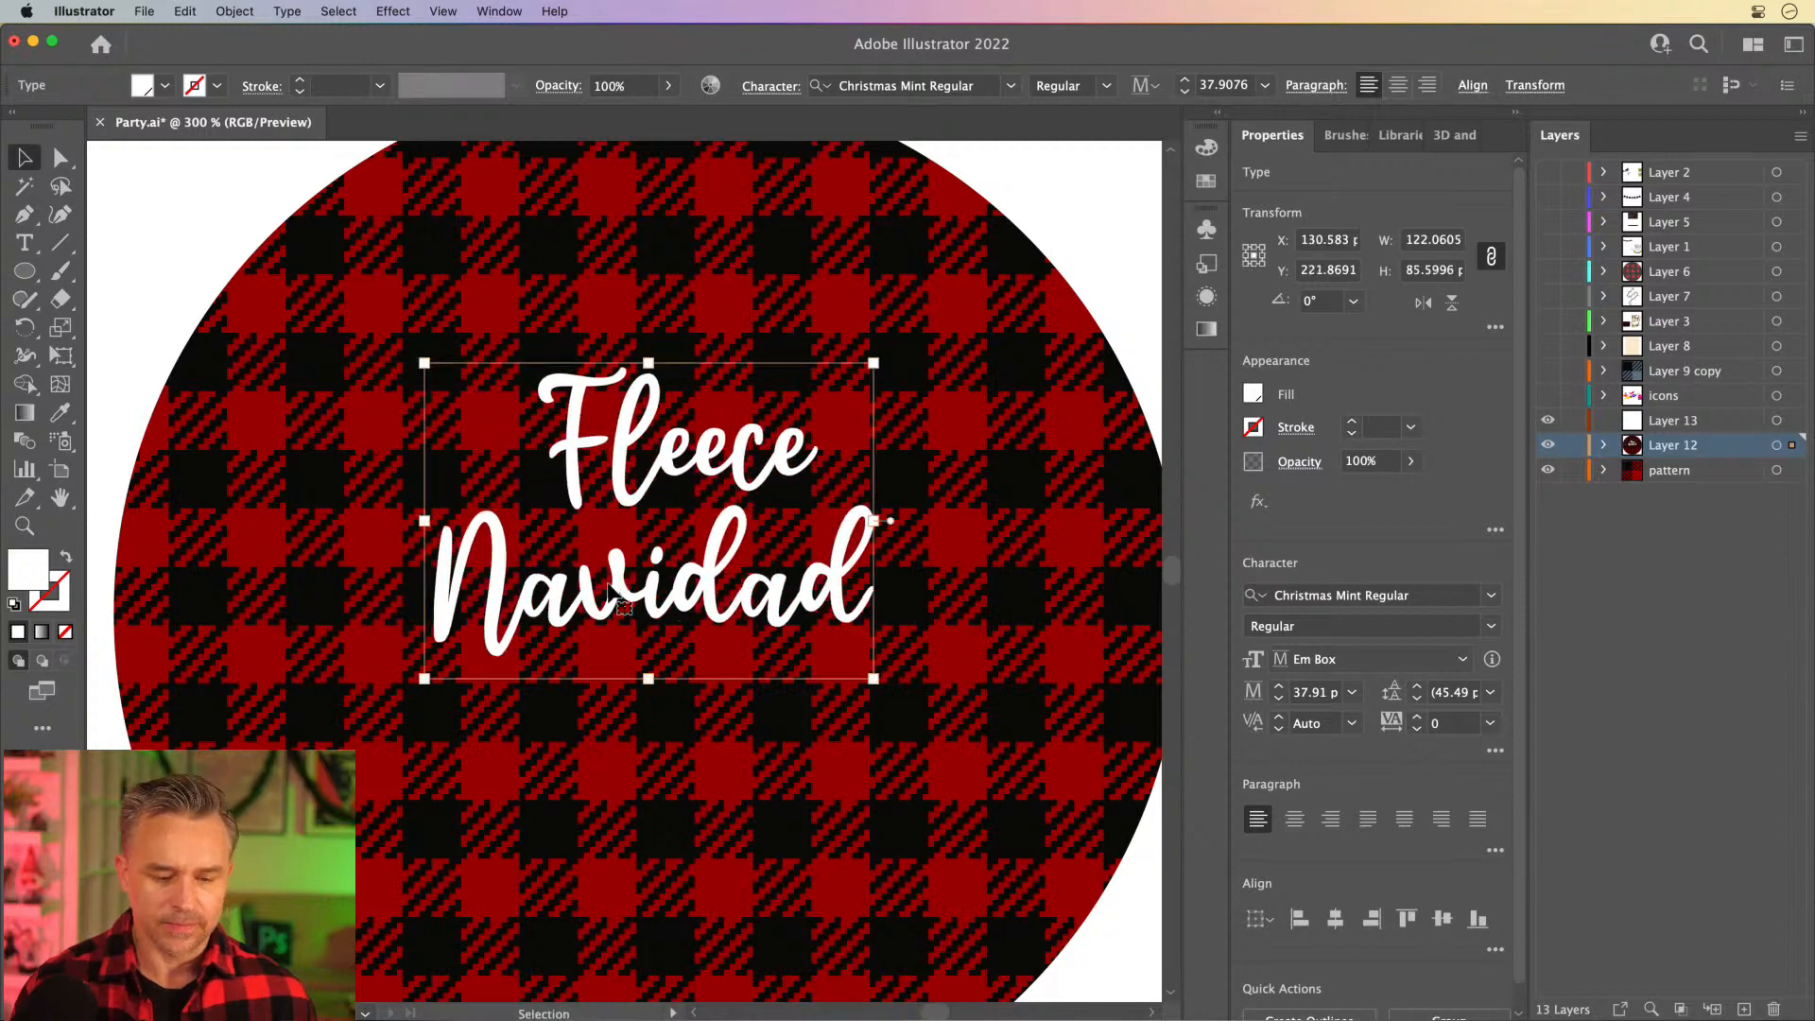
left_click_drag(61, 328, 167, 356)
mouse_move(382, 461)
left_mouse_down()
mouse_move(385, 489)
mouse_move(384, 444)
mouse_move(385, 497)
mouse_move(382, 450)
left_mouse_up()
left_click(25, 158)
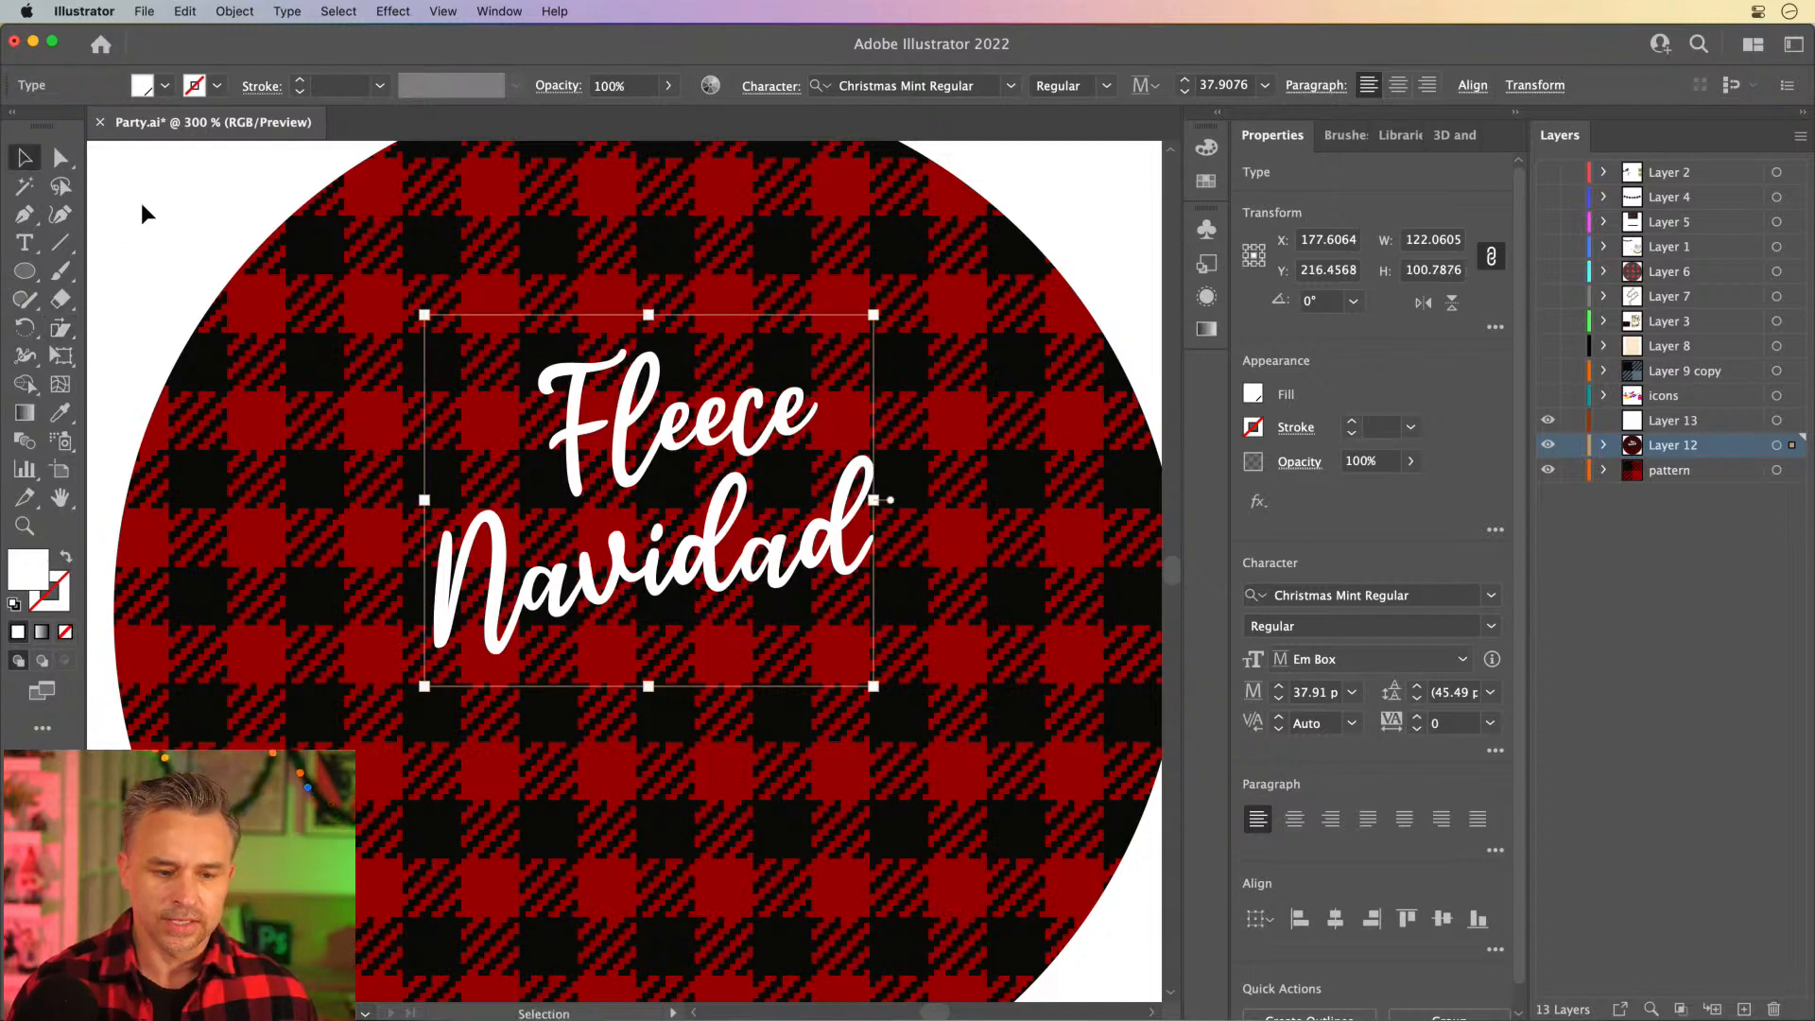
- Shift "Fleece" slightly left above "Navidad", then enlarge both words to about 44 pt and reposition them on the circle
left_click(140, 202)
mouse_move(578, 426)
left_mouse_down()
mouse_move(509, 451)
mouse_move(556, 437)
left_mouse_up()
left_click(493, 632, "shift")
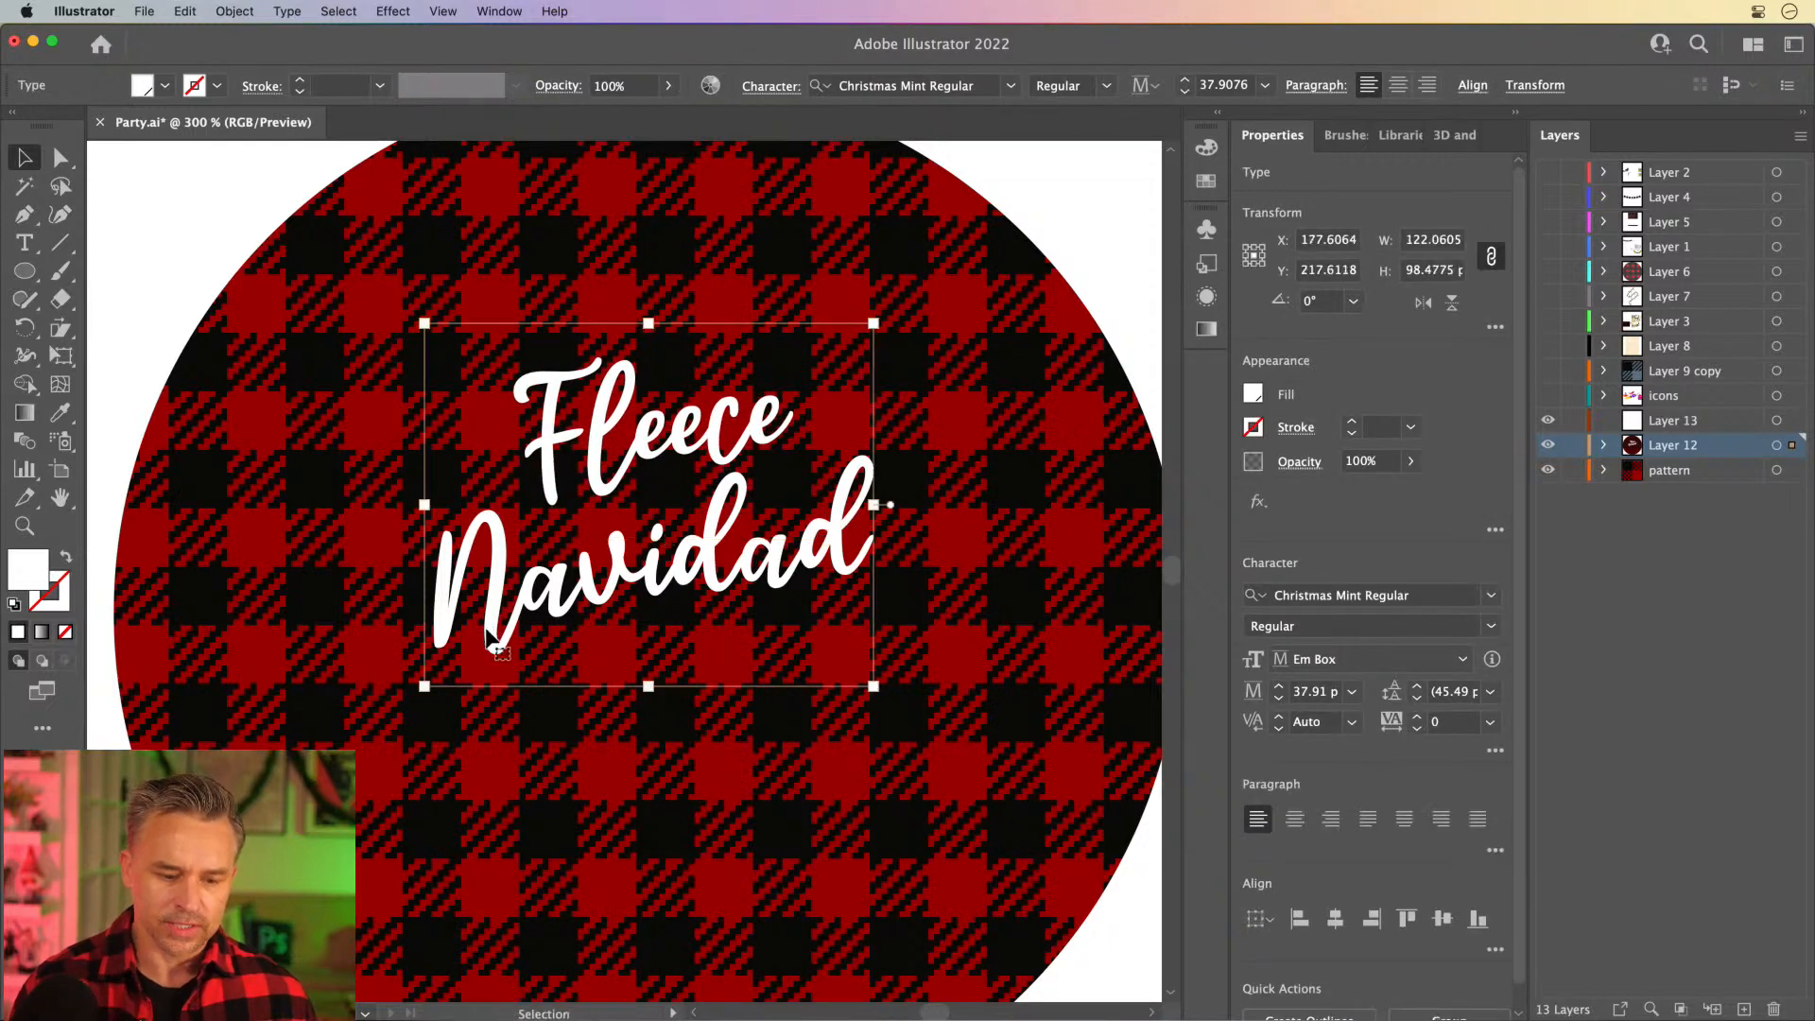
left_click_drag(422, 684, 386, 716)
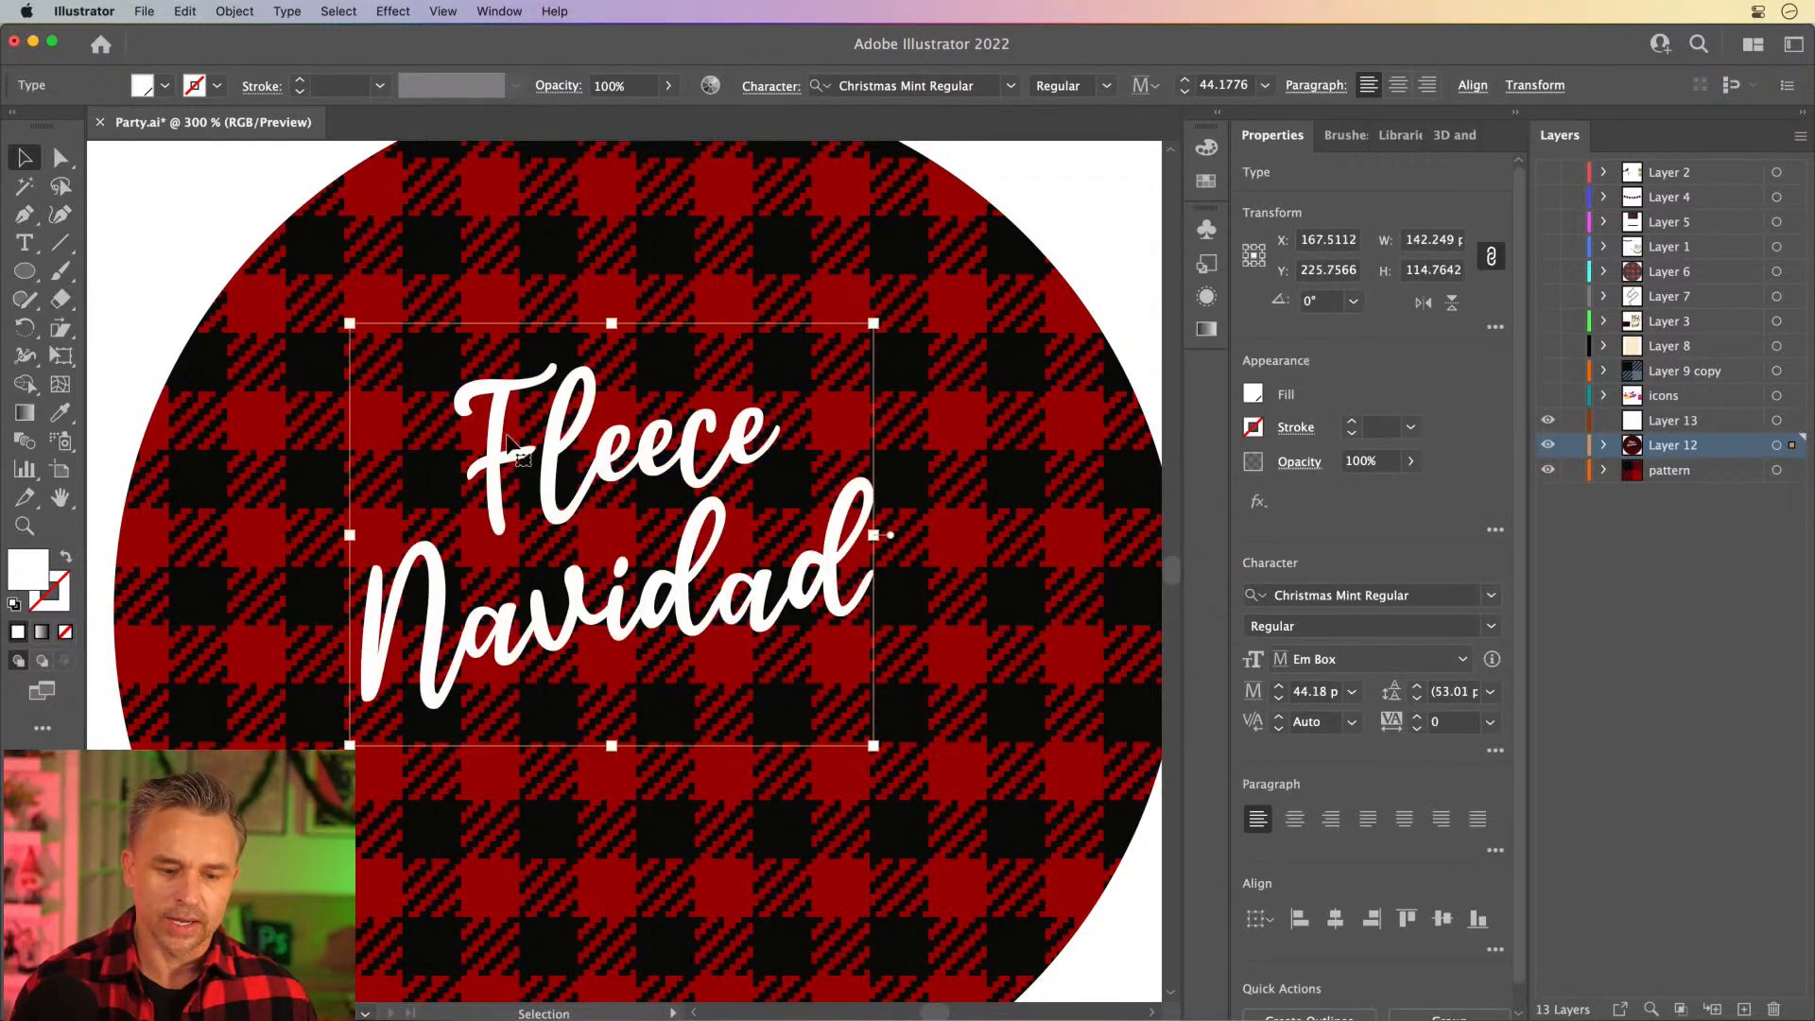
left_click_drag(503, 463, 528, 461)
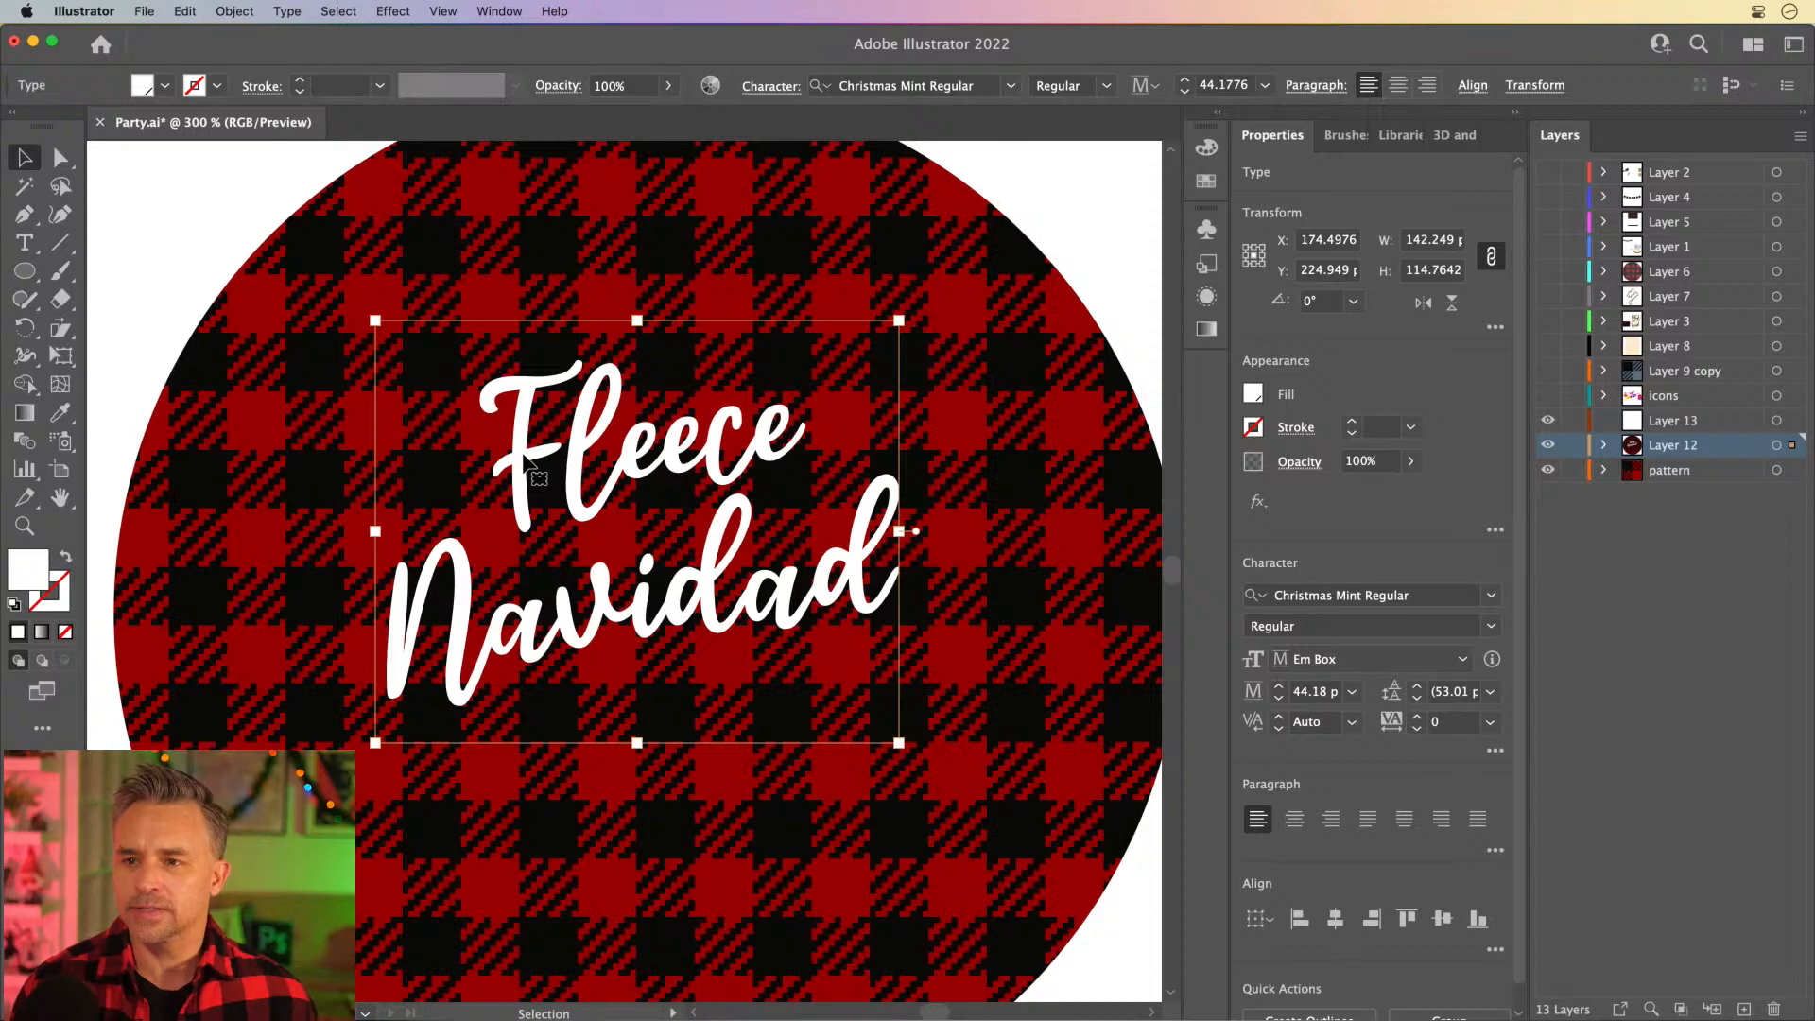
- Move the two-word "Fleece Navidad" text off the artboard to its left and deselect it
key("super+1")
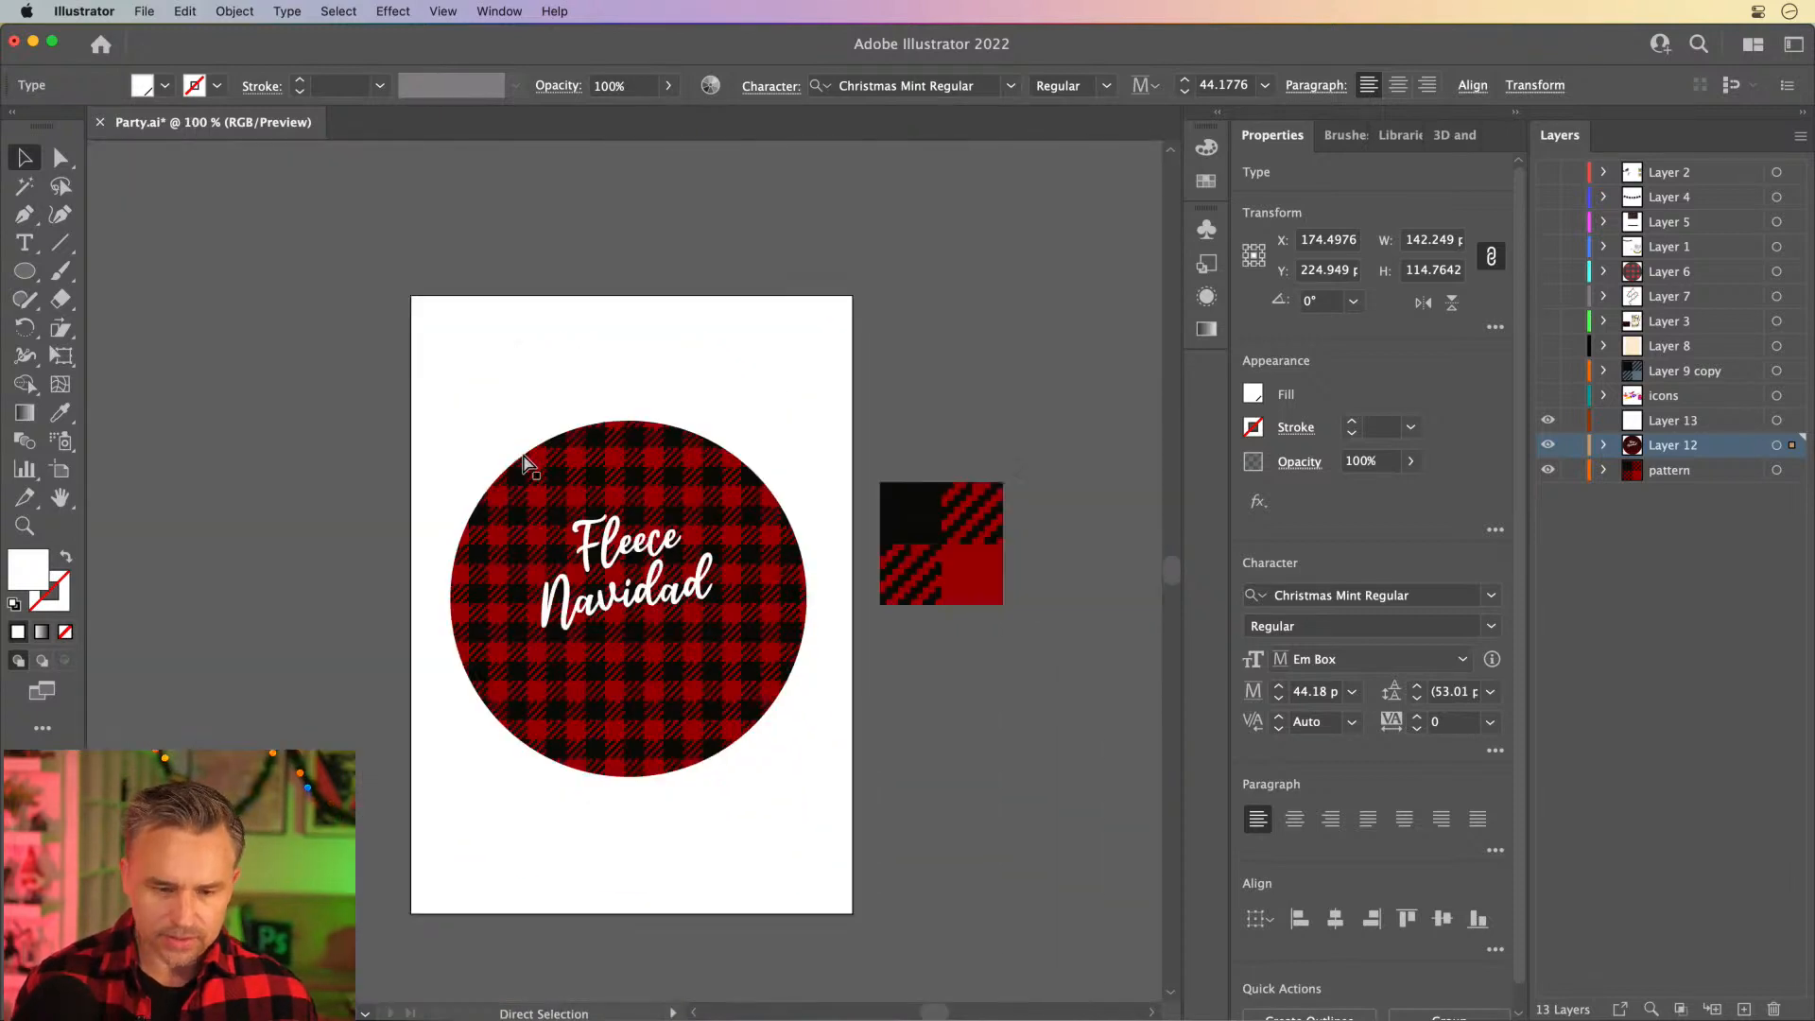
left_click_drag(547, 527, 257, 383)
left_click(312, 273)
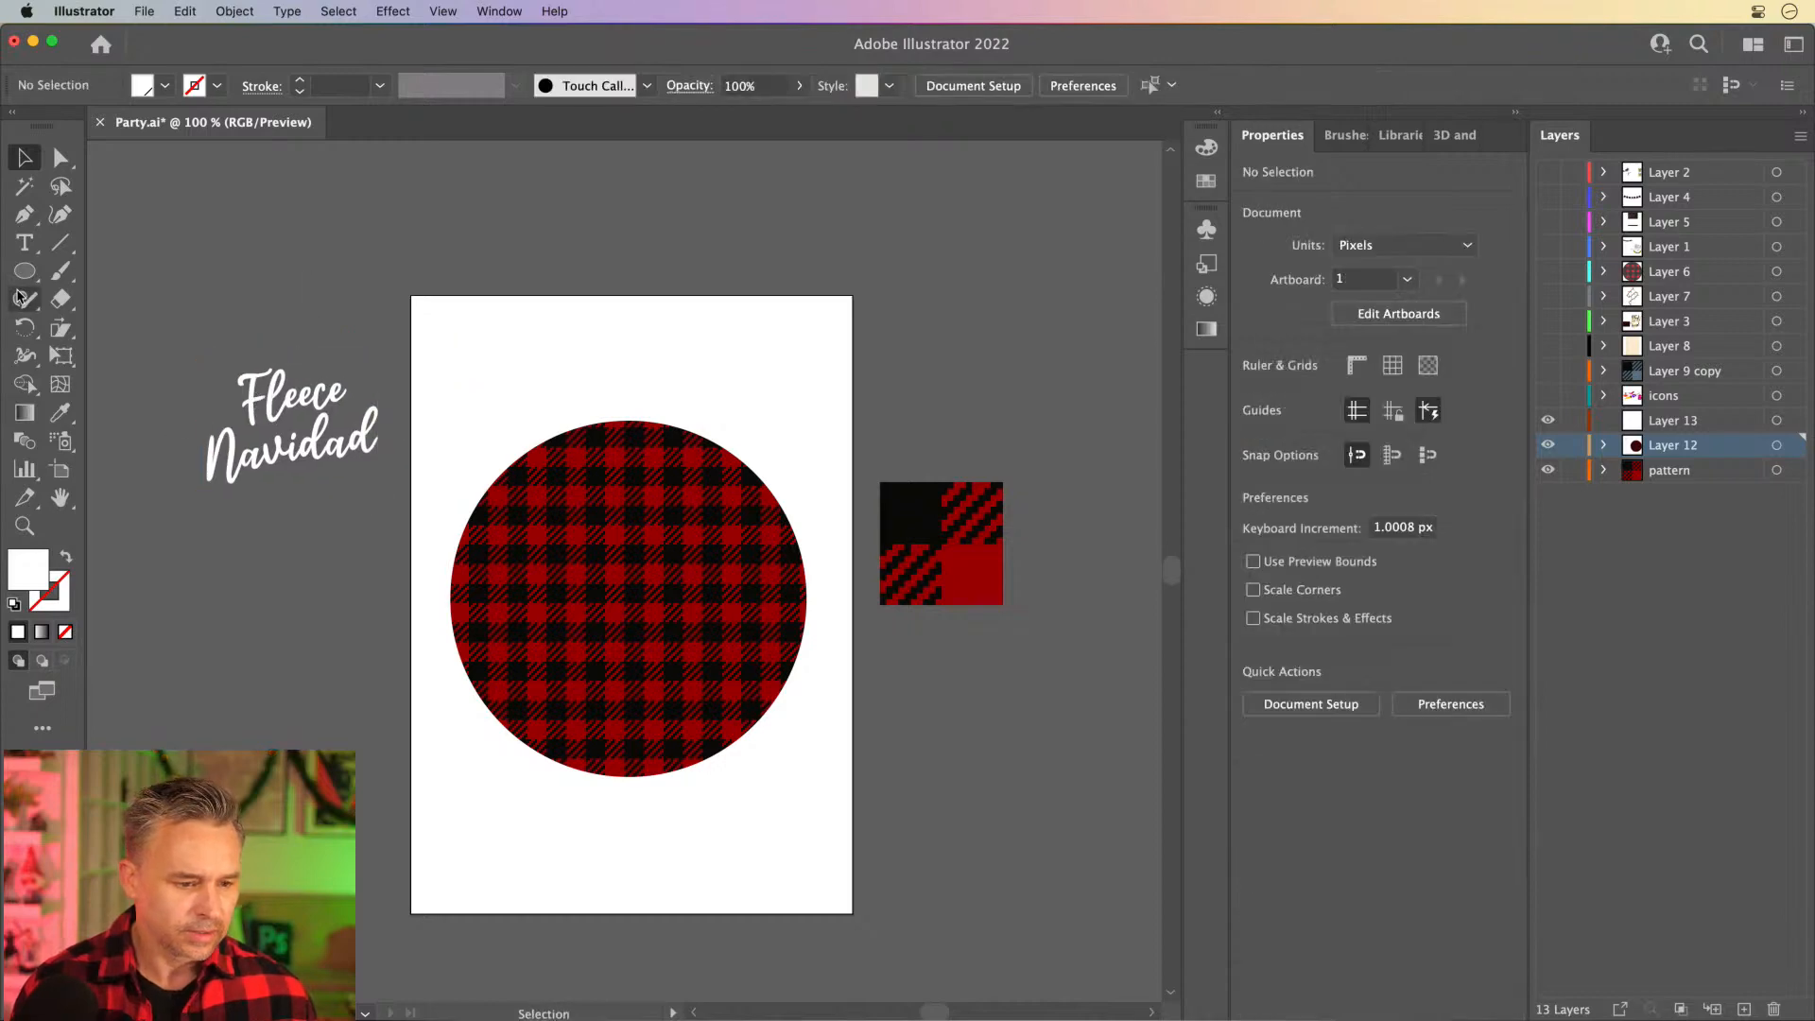
- Draw a rectangle about 356 × 501 px over the artboard, starting from its upper-left corner
left_click_drag(24, 271, 91, 277)
left_click(91, 274)
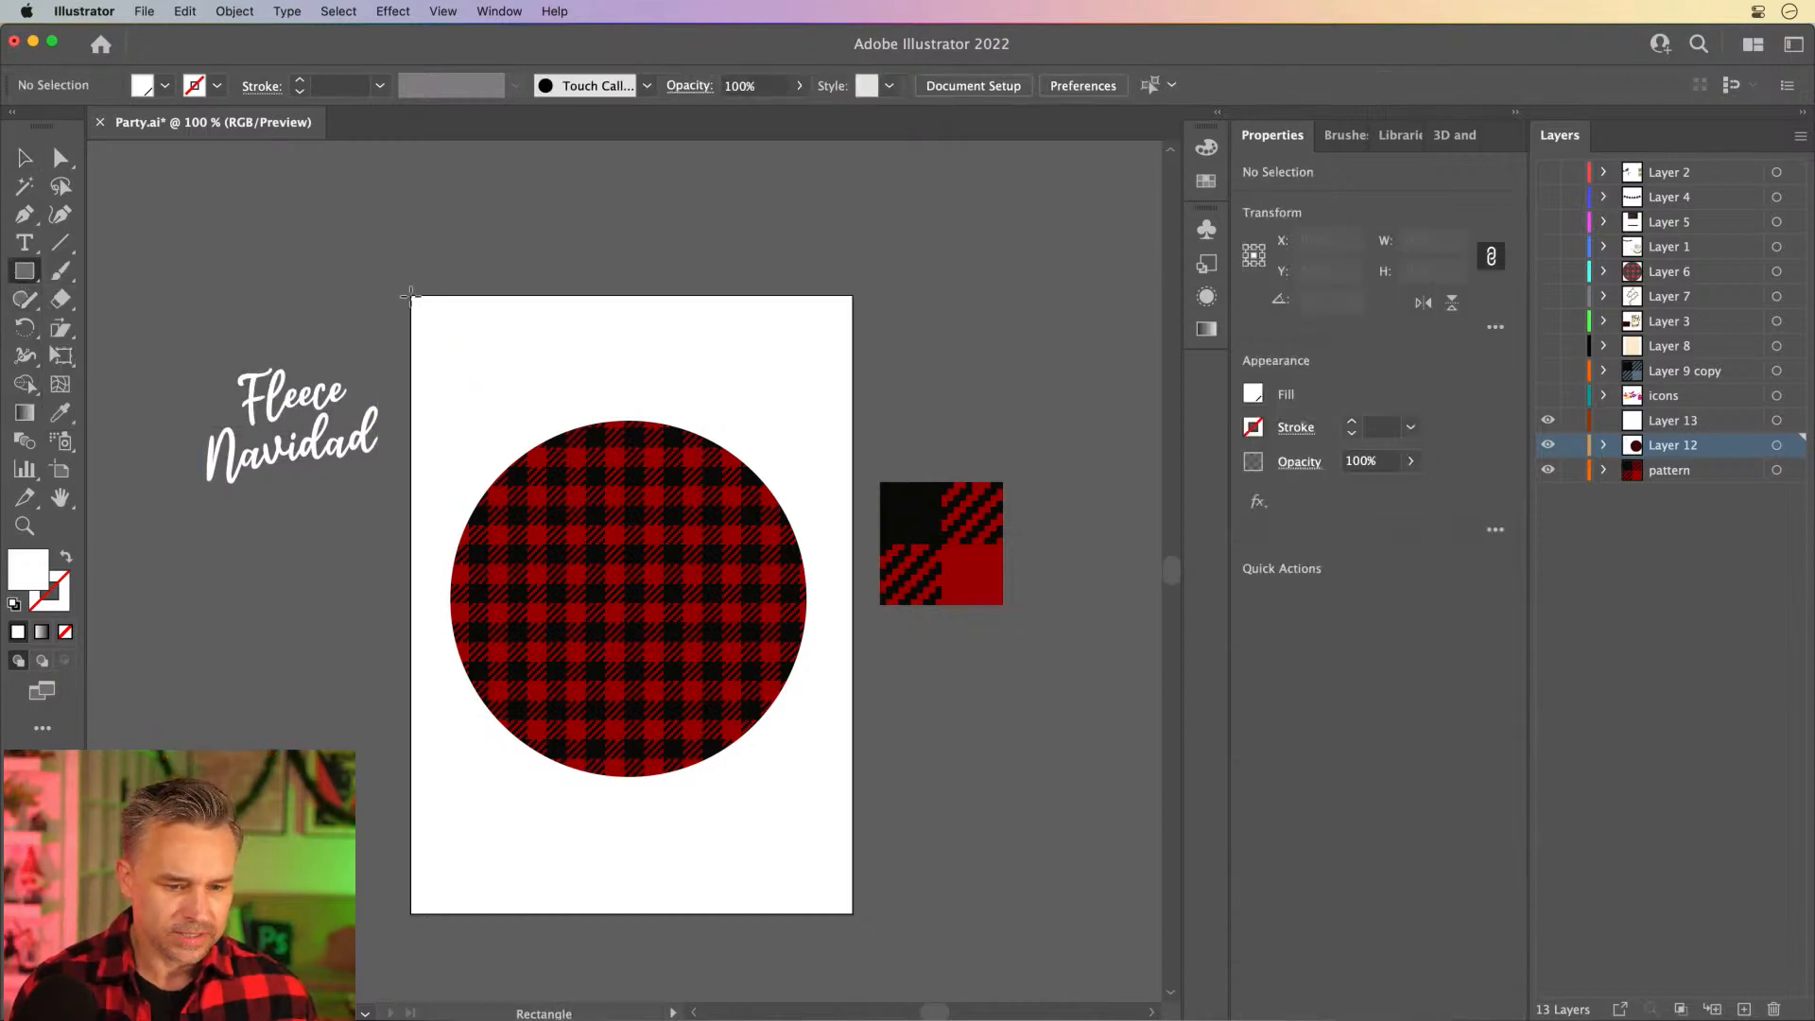
left_click_drag(412, 294, 848, 912)
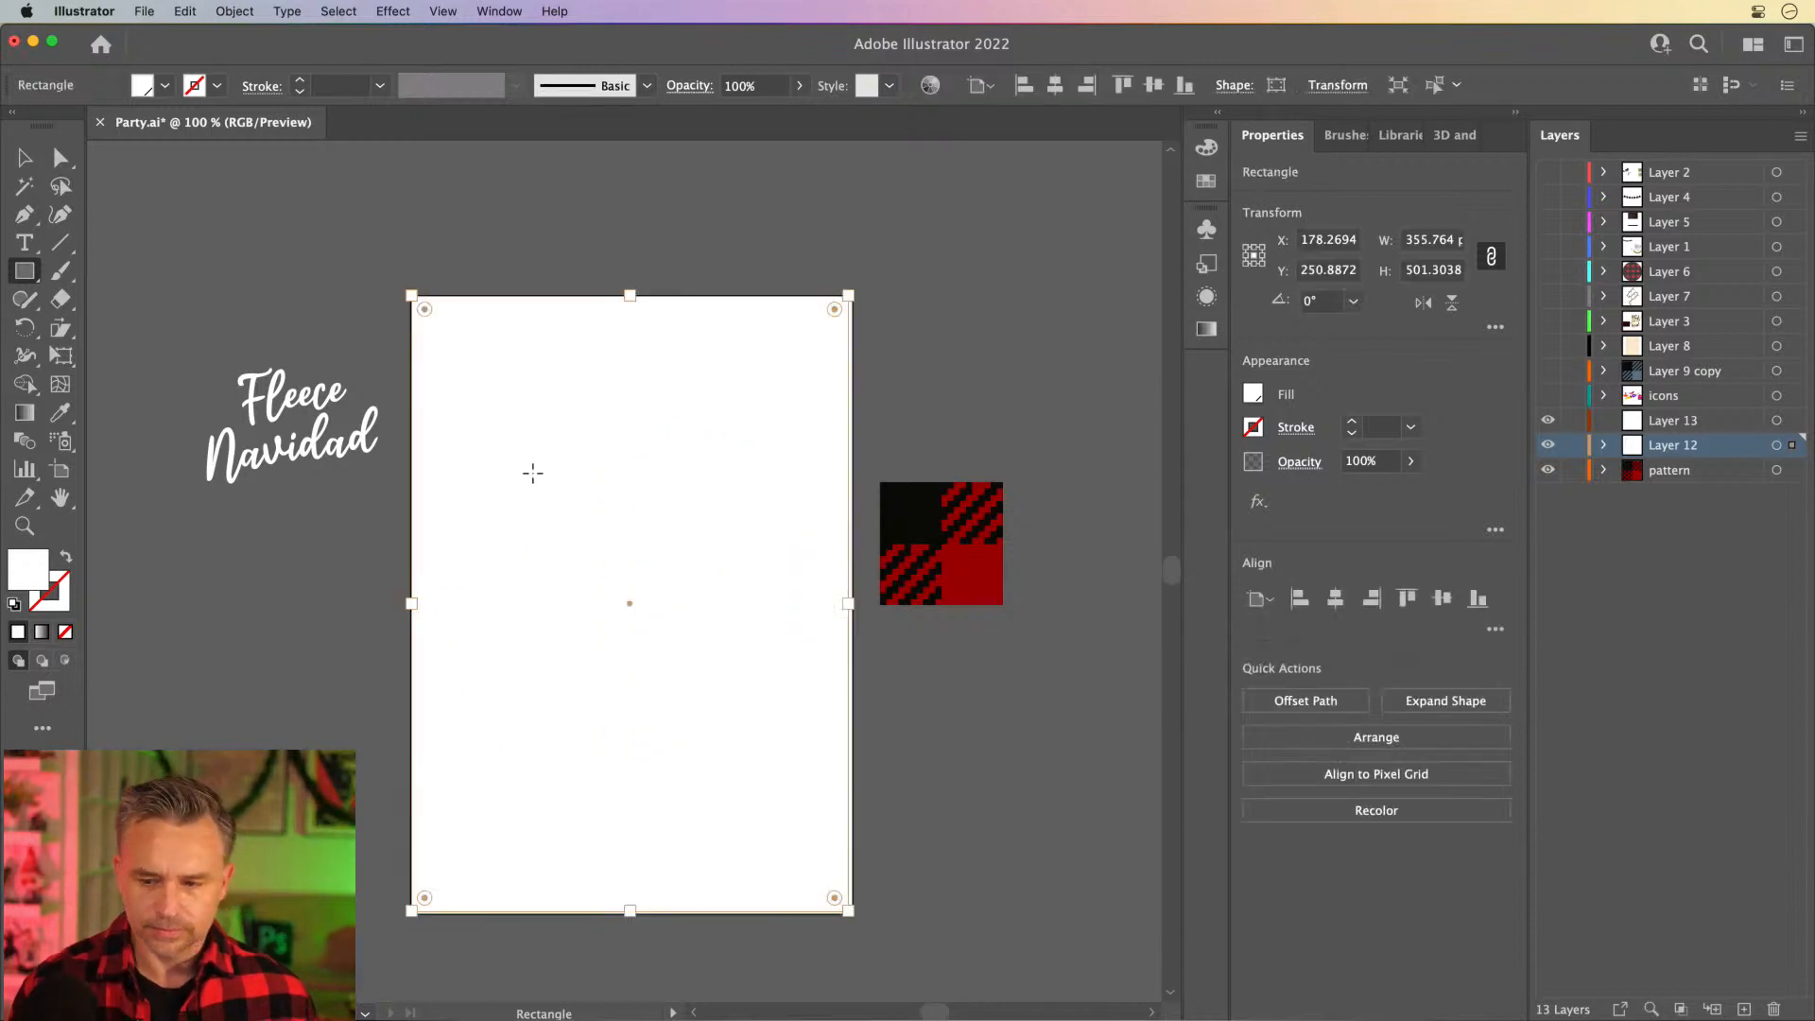
- Turn off the web-only colour restriction and fill the rectangle with pale yellow #EDEF95
double_click(29, 579)
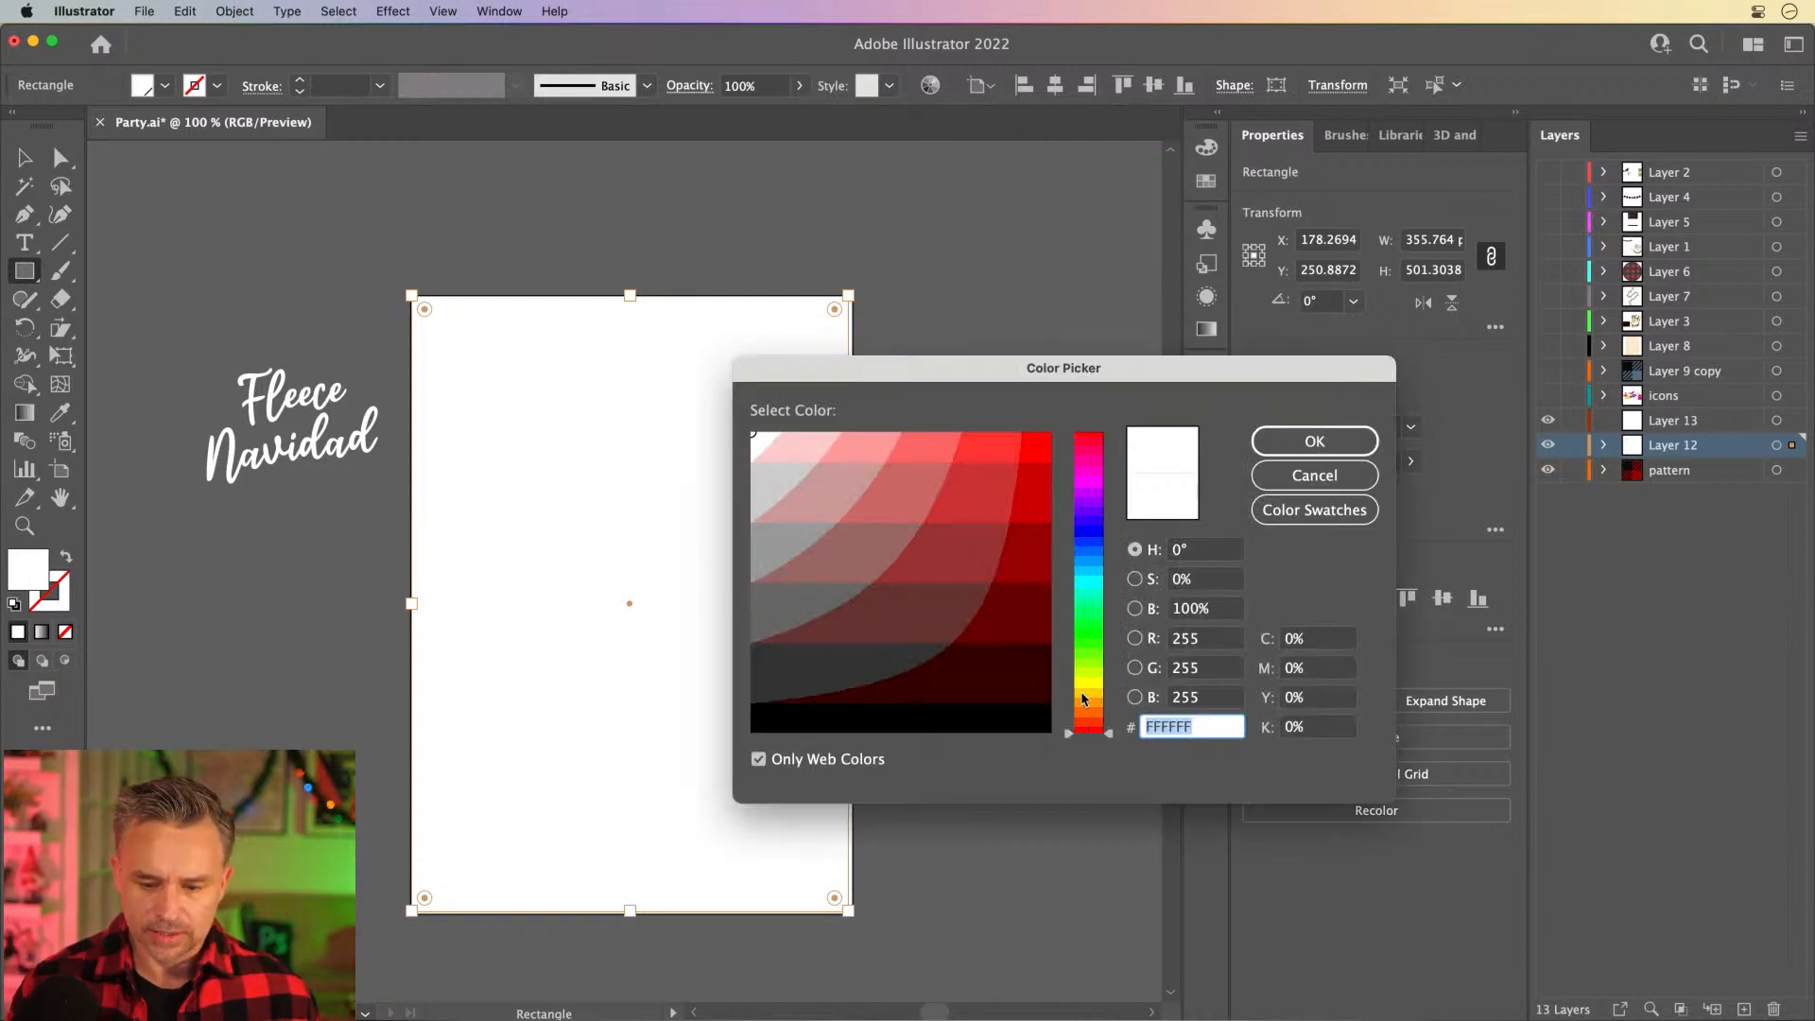
left_click(1085, 682)
left_click(793, 445)
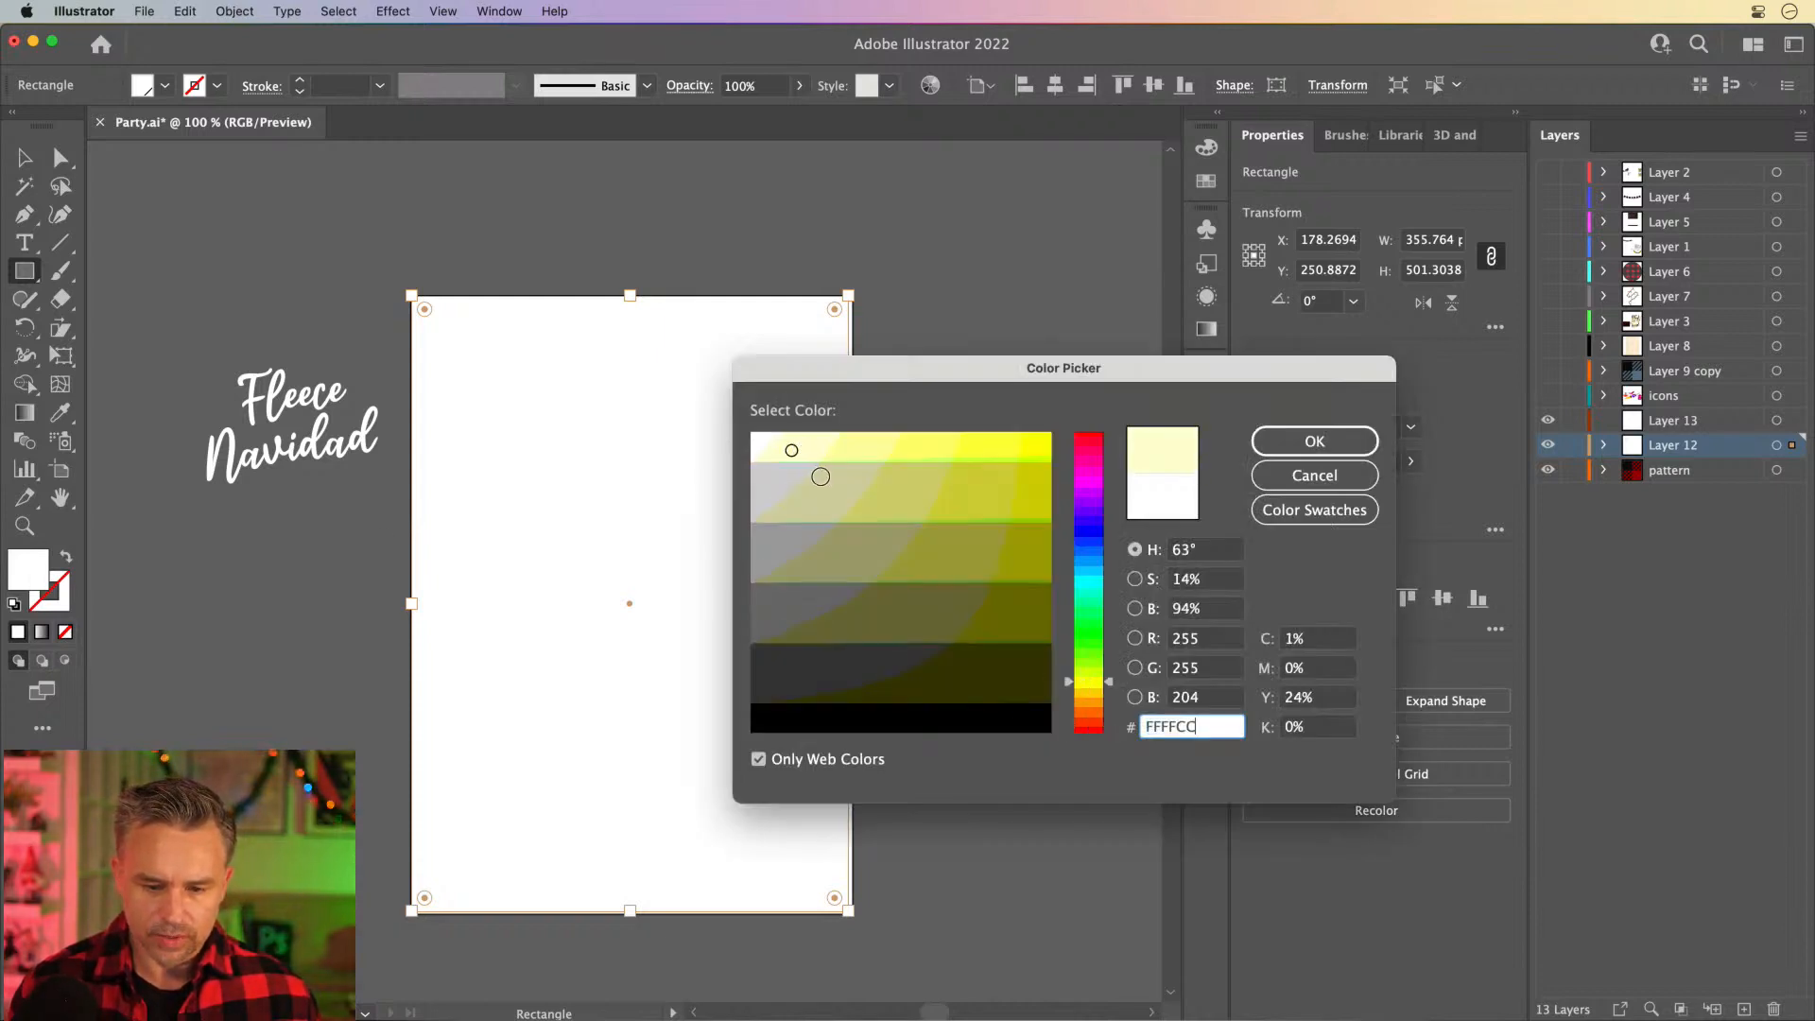
left_click(818, 477)
left_click(797, 439)
left_click(795, 762)
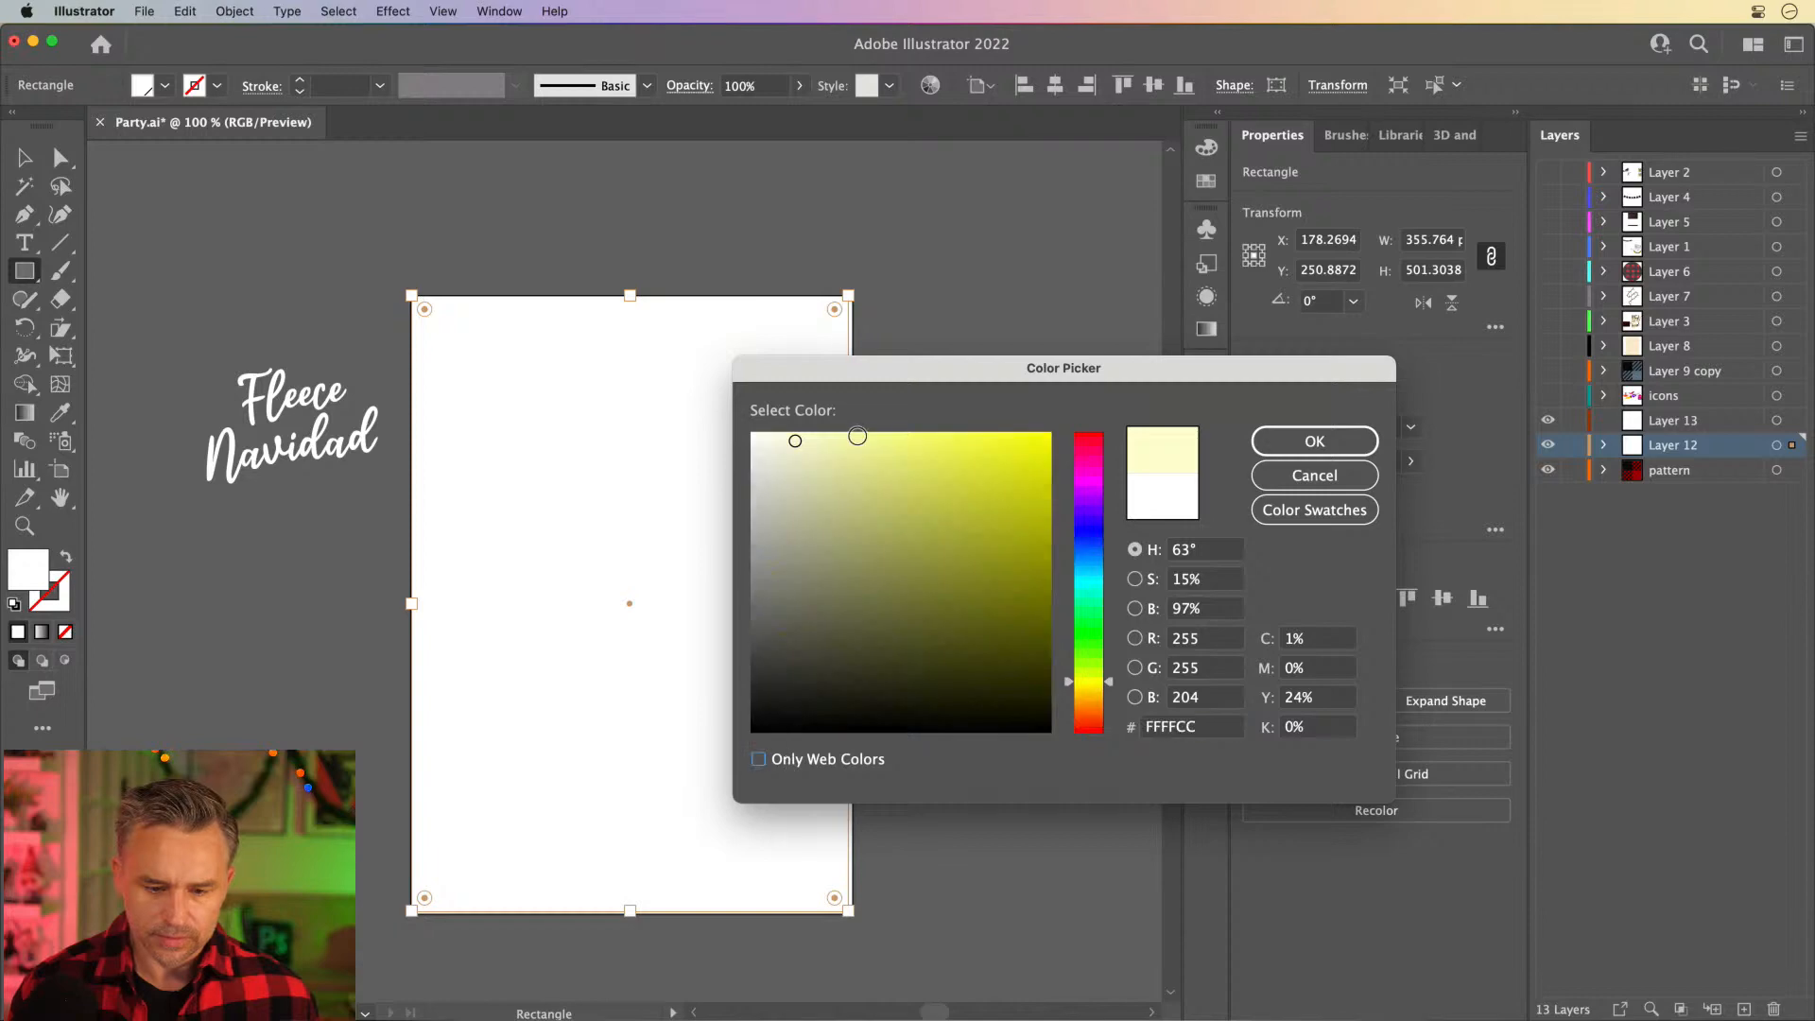
left_click_drag(855, 437, 866, 449)
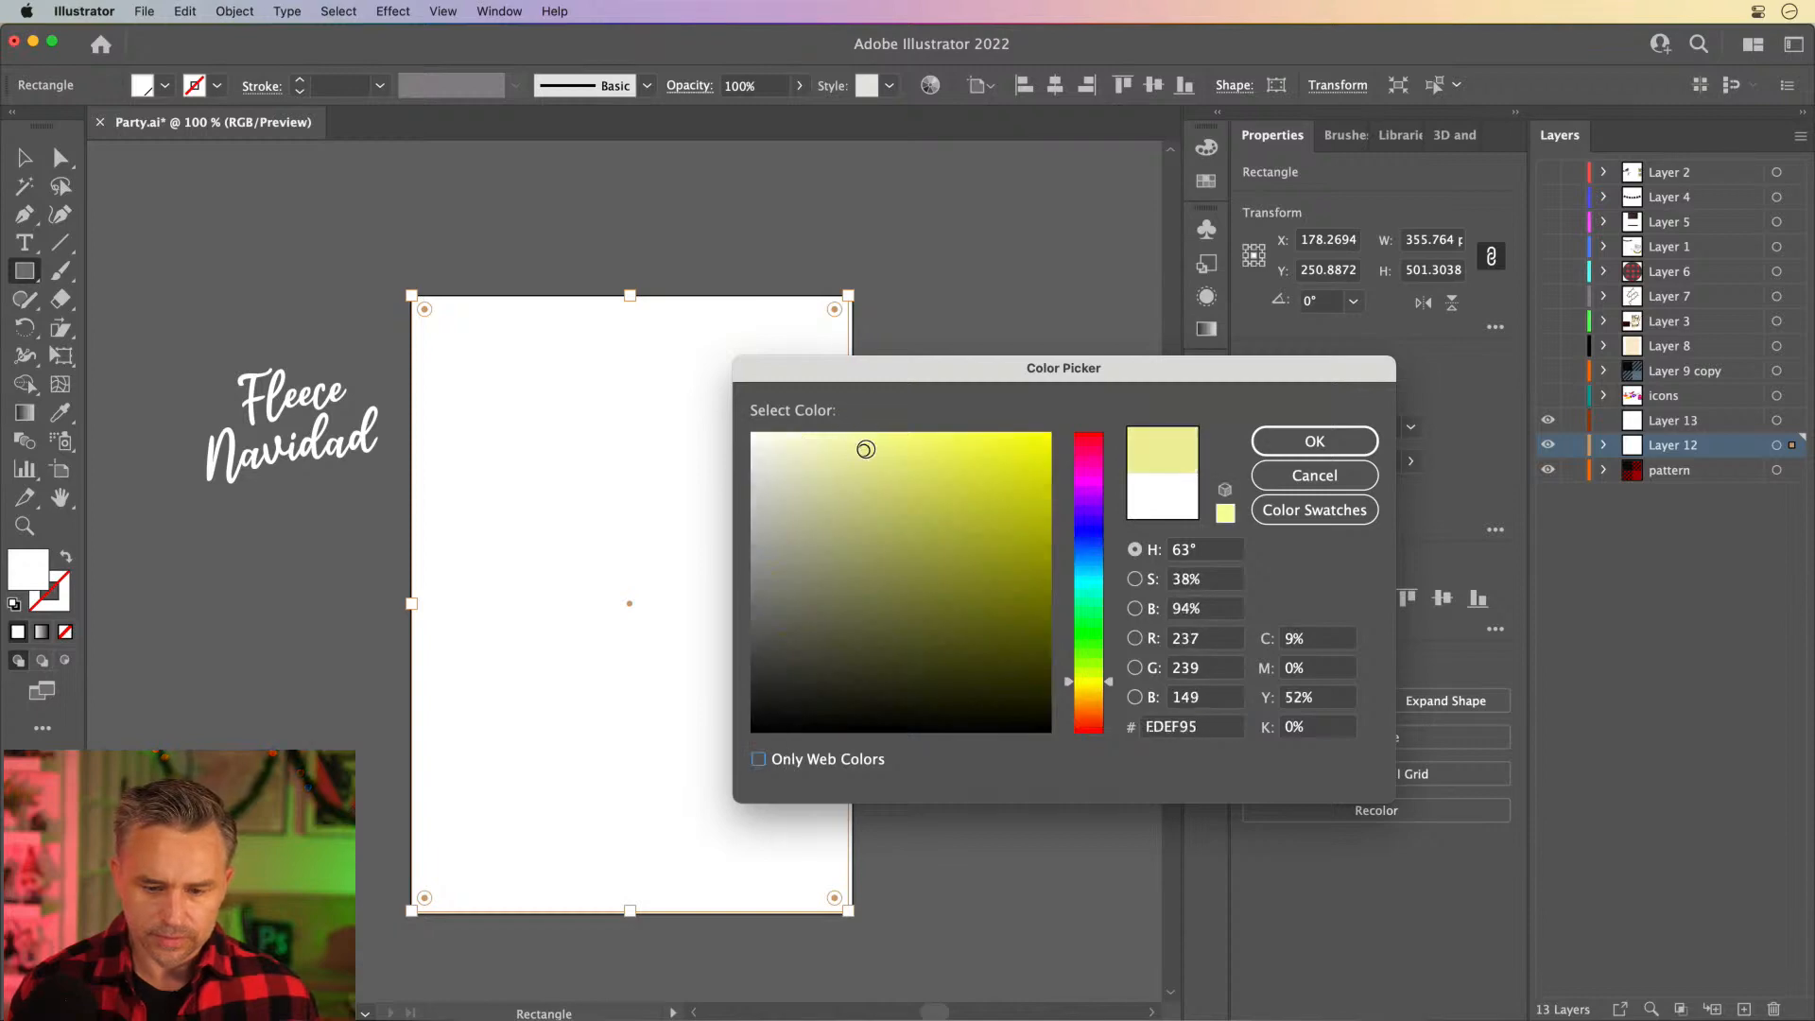
key("Return")
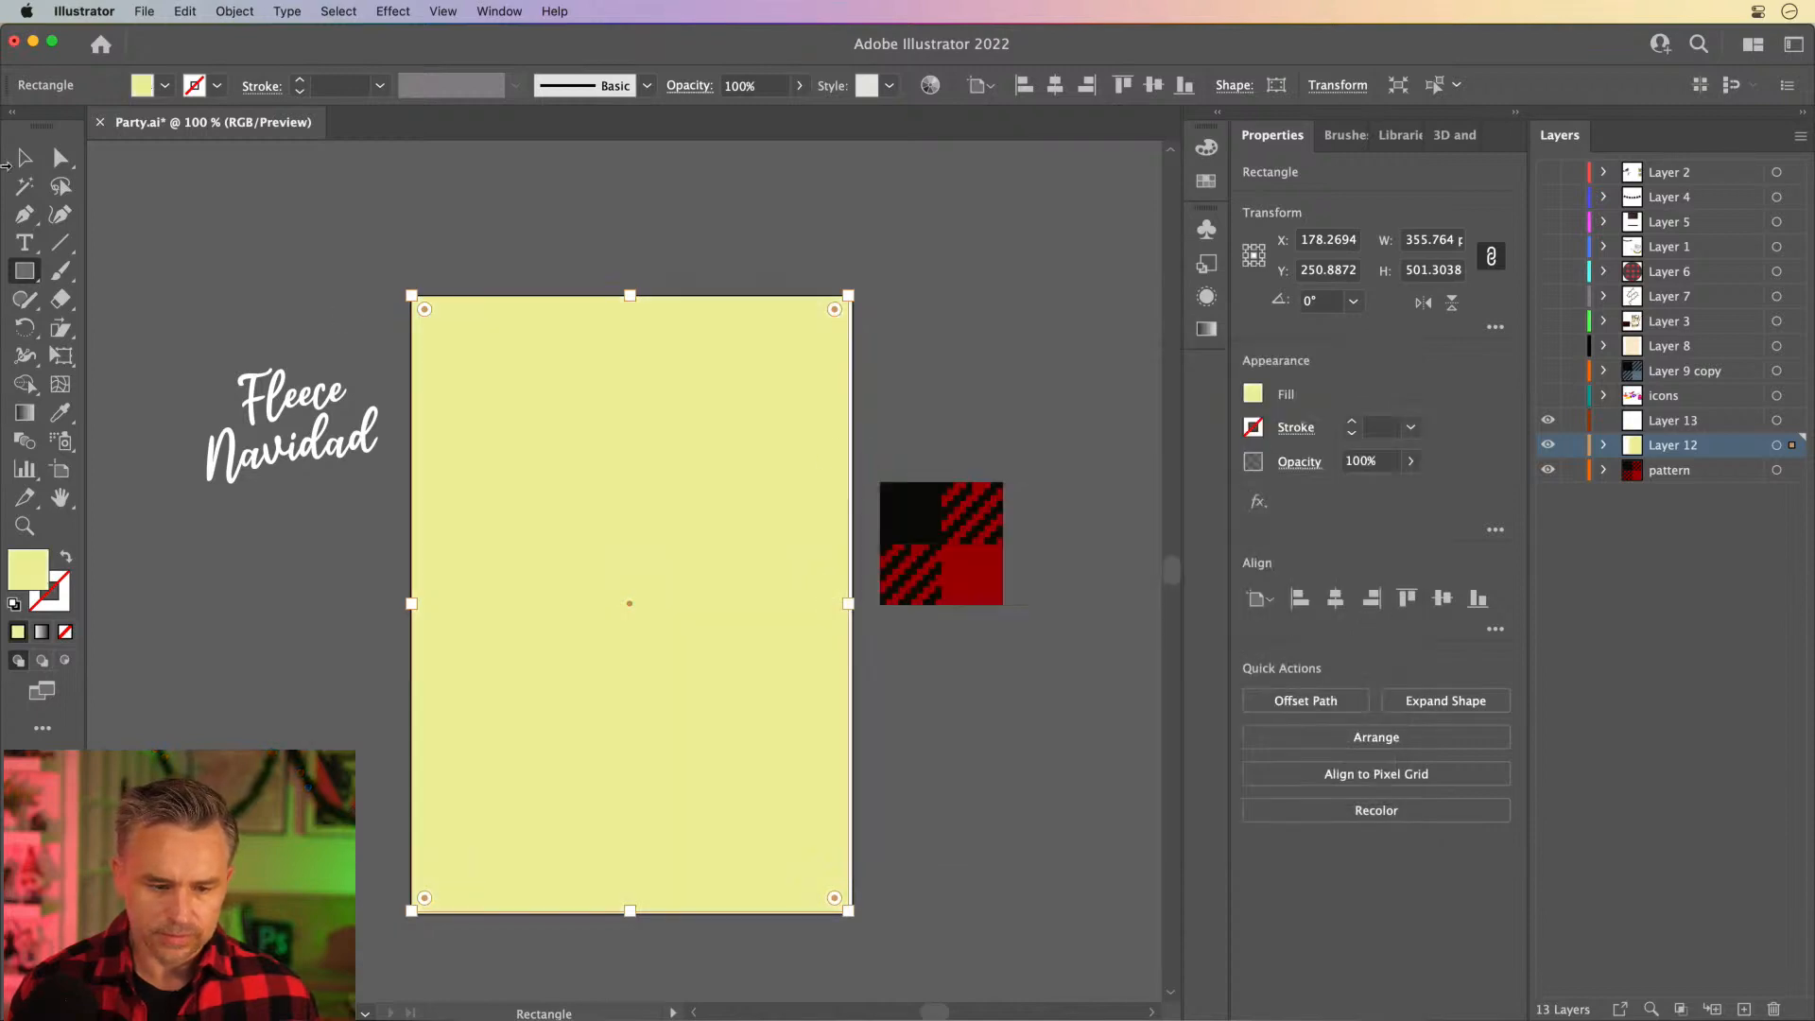
- Shift the hue of the rectangle's fill from greenish yellow towards a warmer cream yellow
double_click(24, 568)
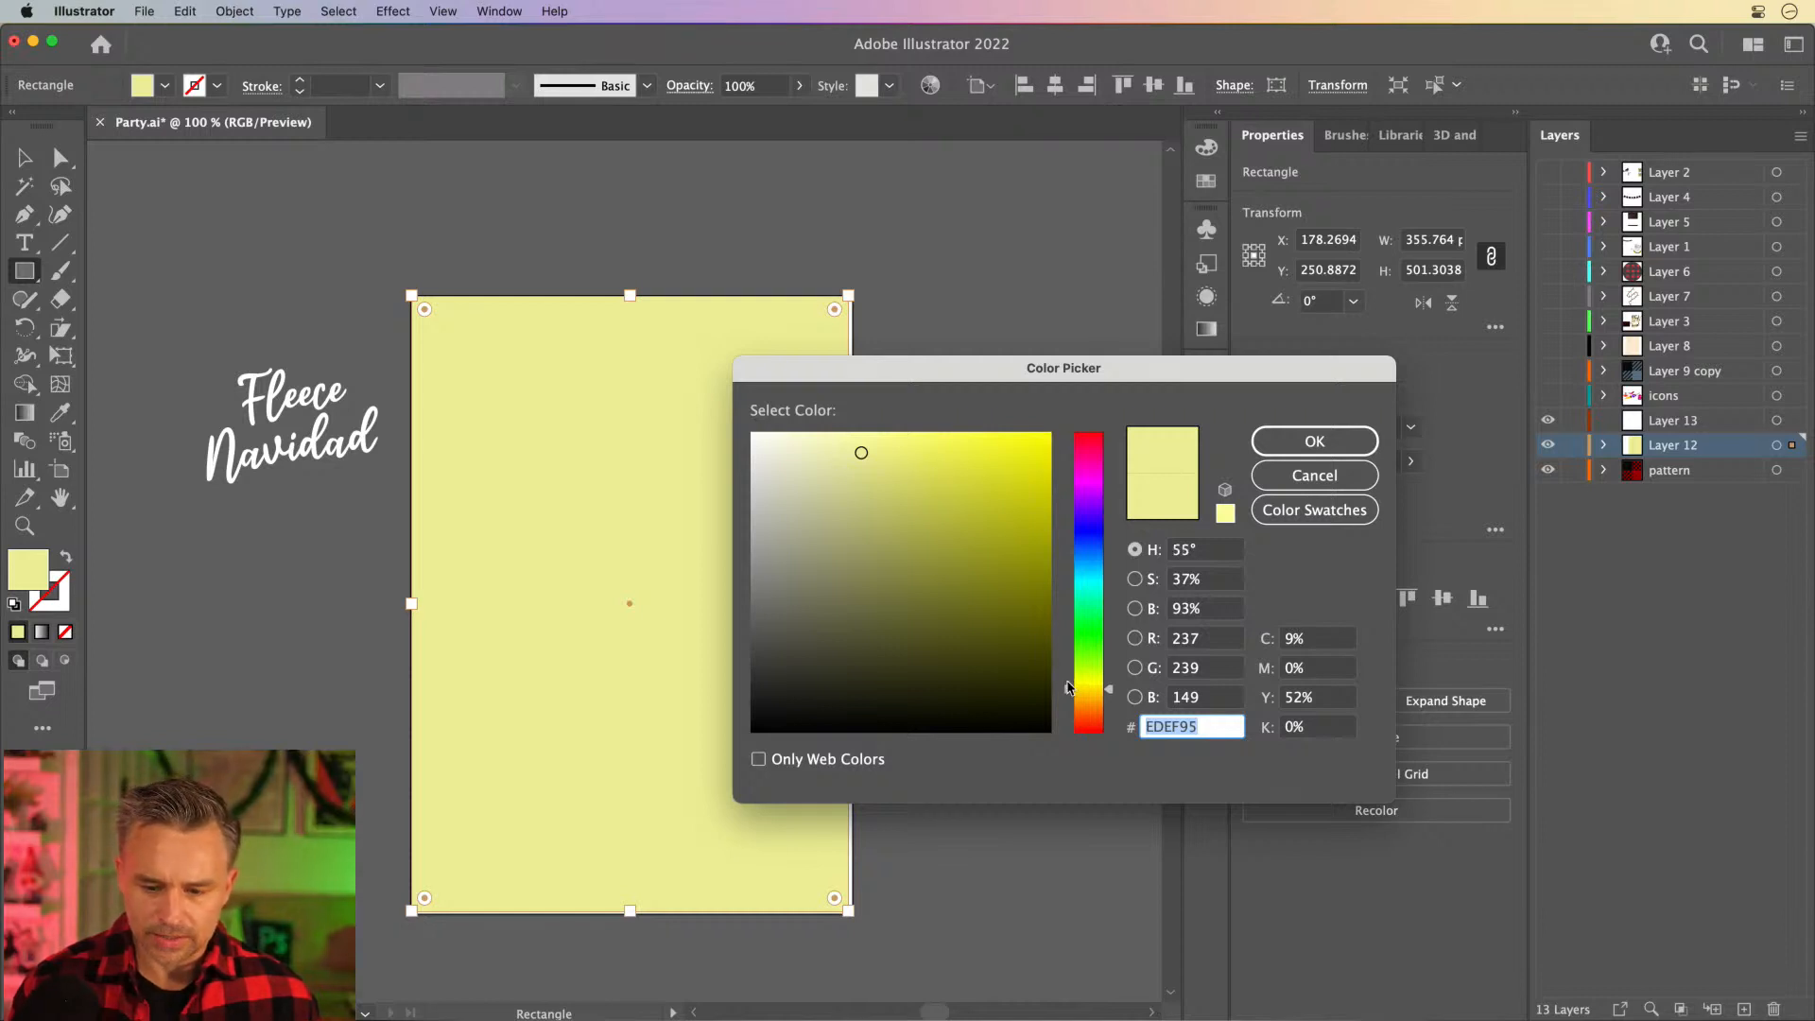
left_click_drag(1070, 688, 1069, 694)
key("Return")
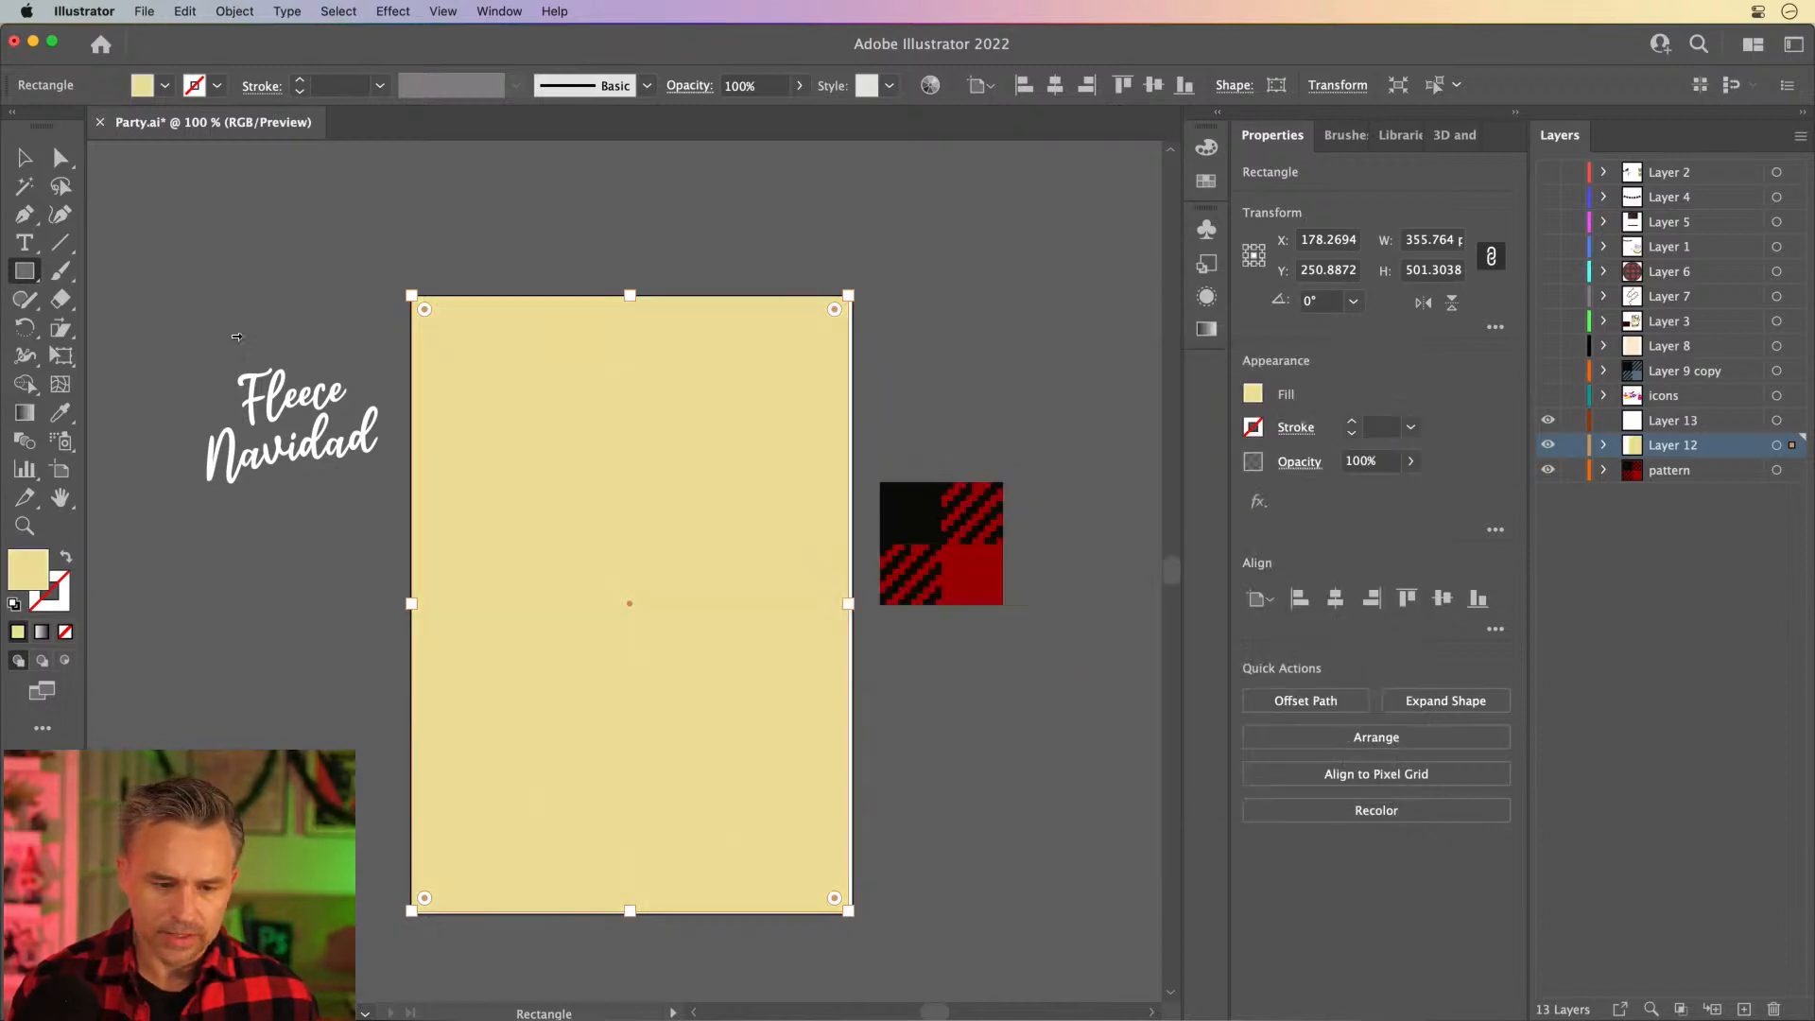
- Turn on Snap to Pixel, stretch the rectangle to about 360 × 506 px to cover the artboard, and send it behind the circle
left_click(19, 154)
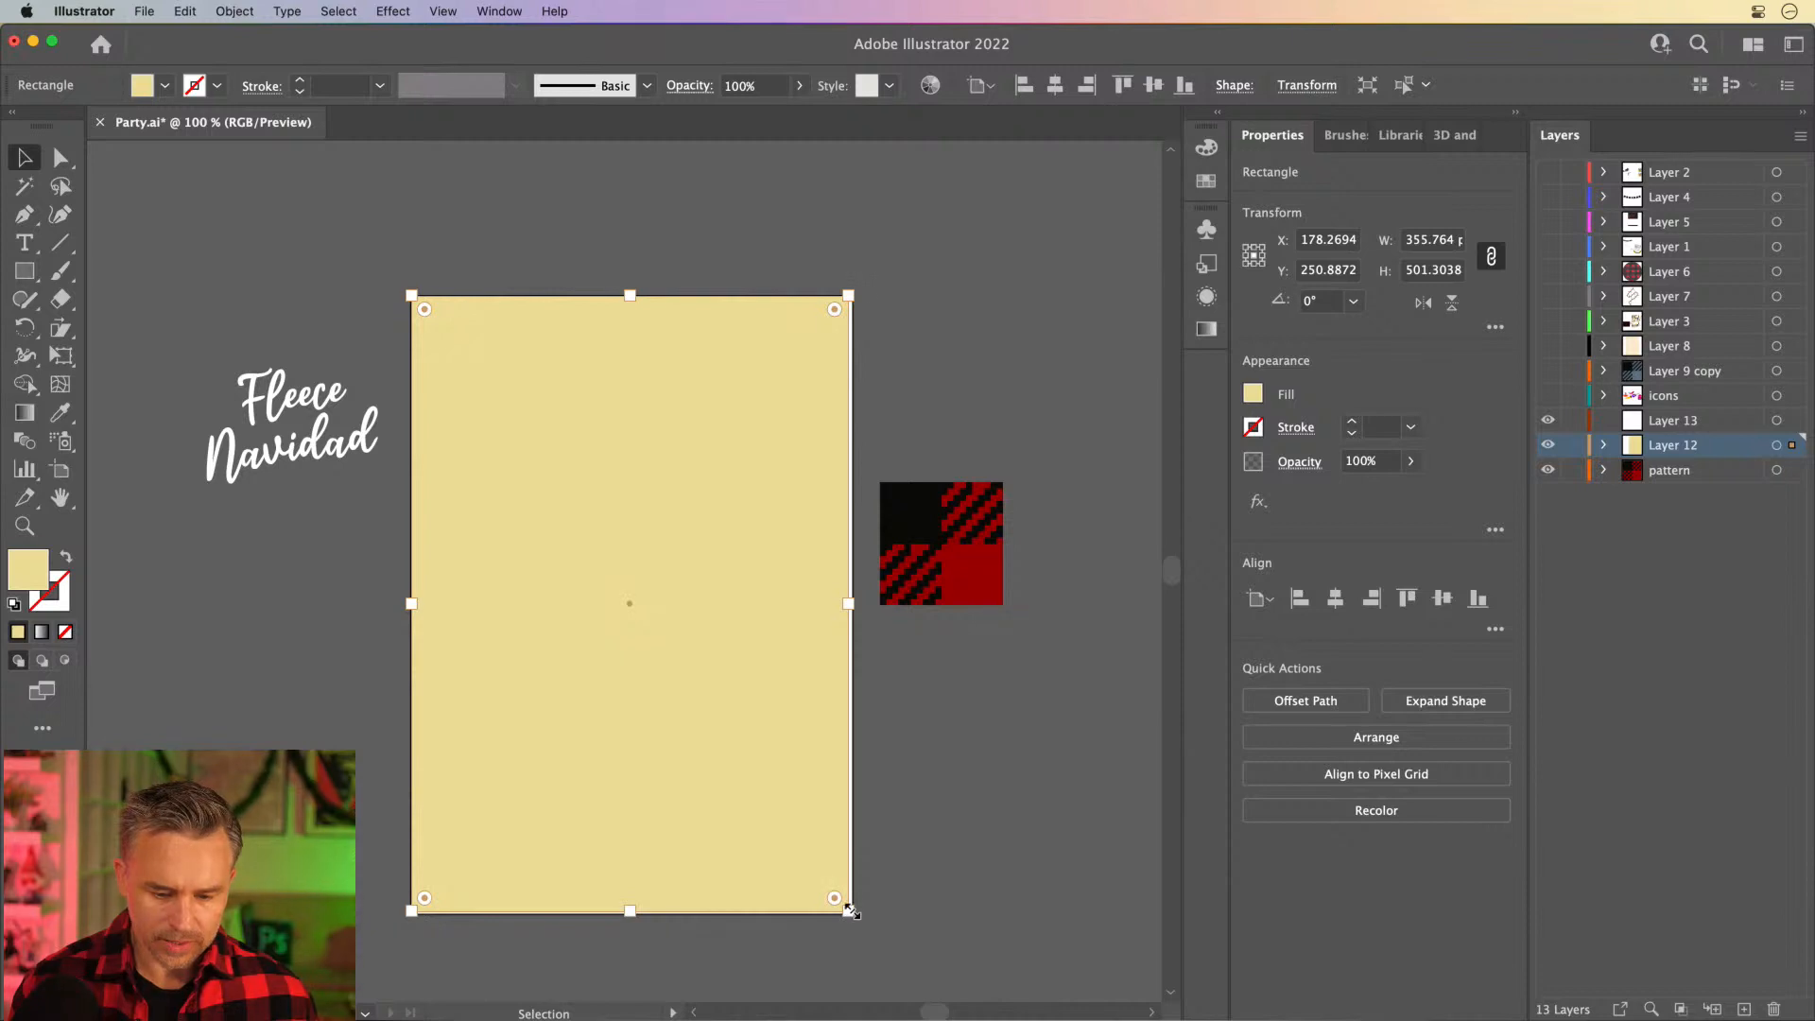
left_click_drag(849, 910, 855, 918)
left_click(442, 11)
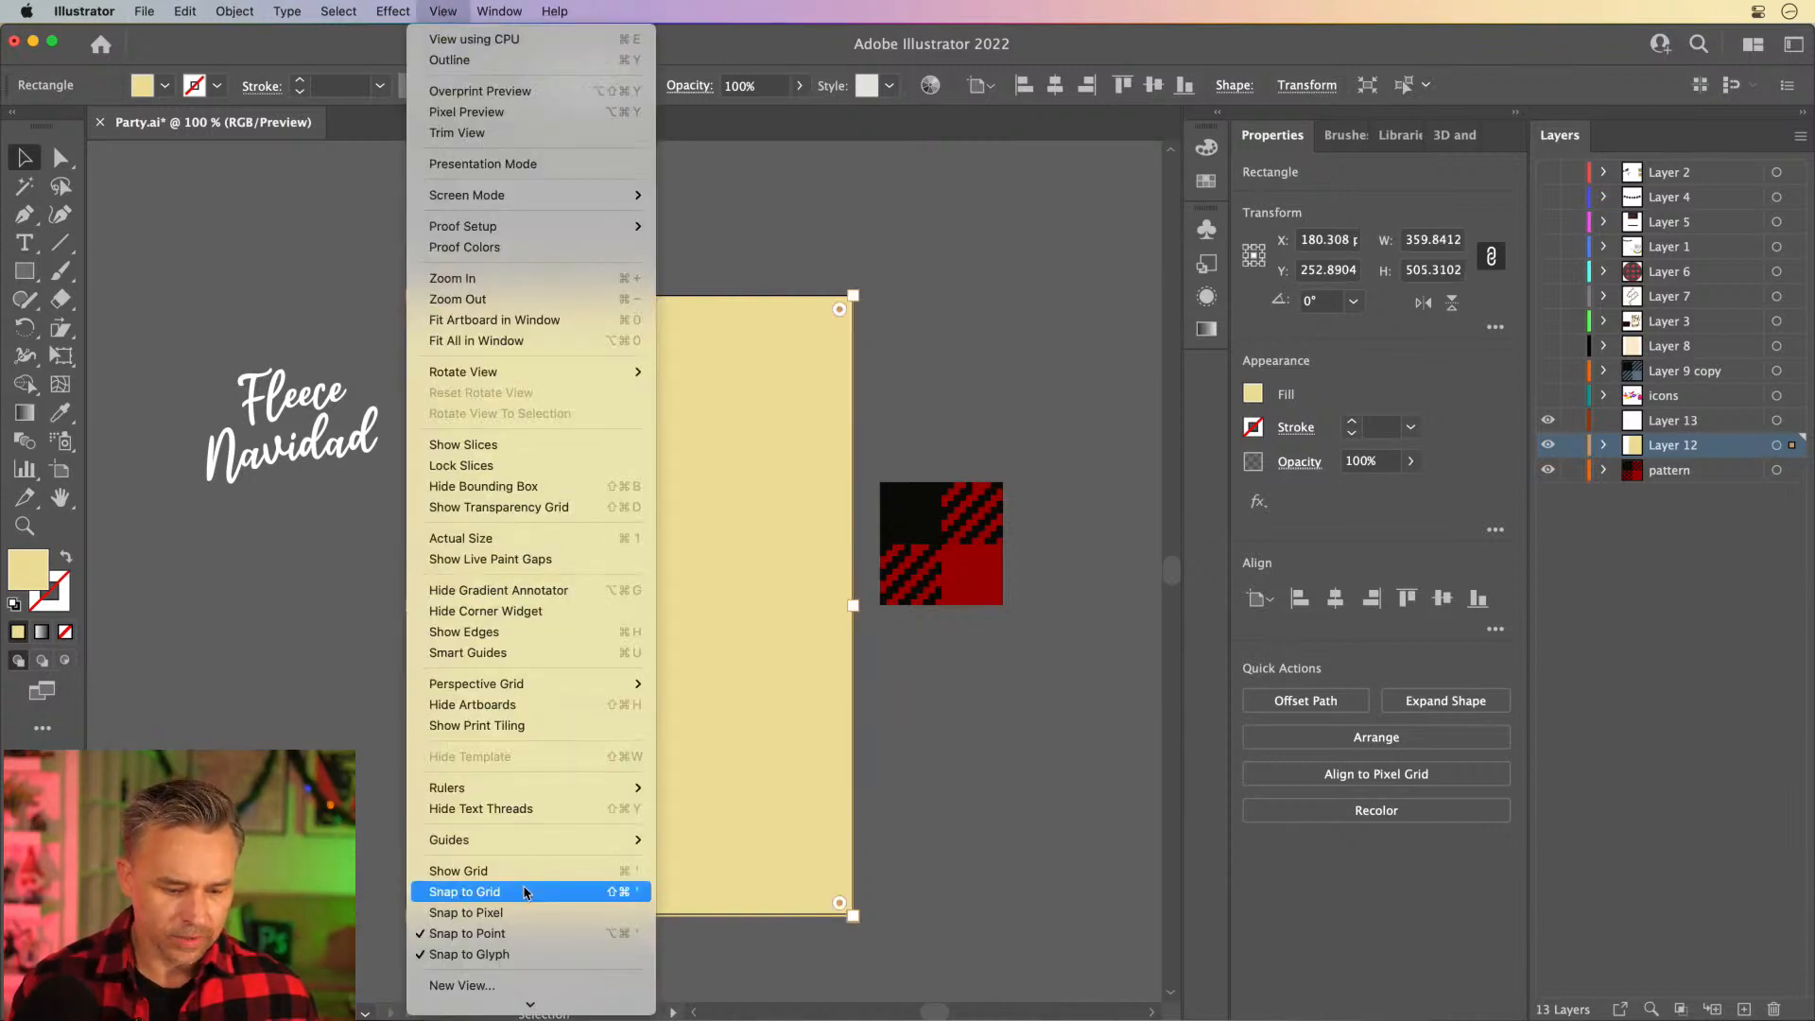
mouse_move(447, 849)
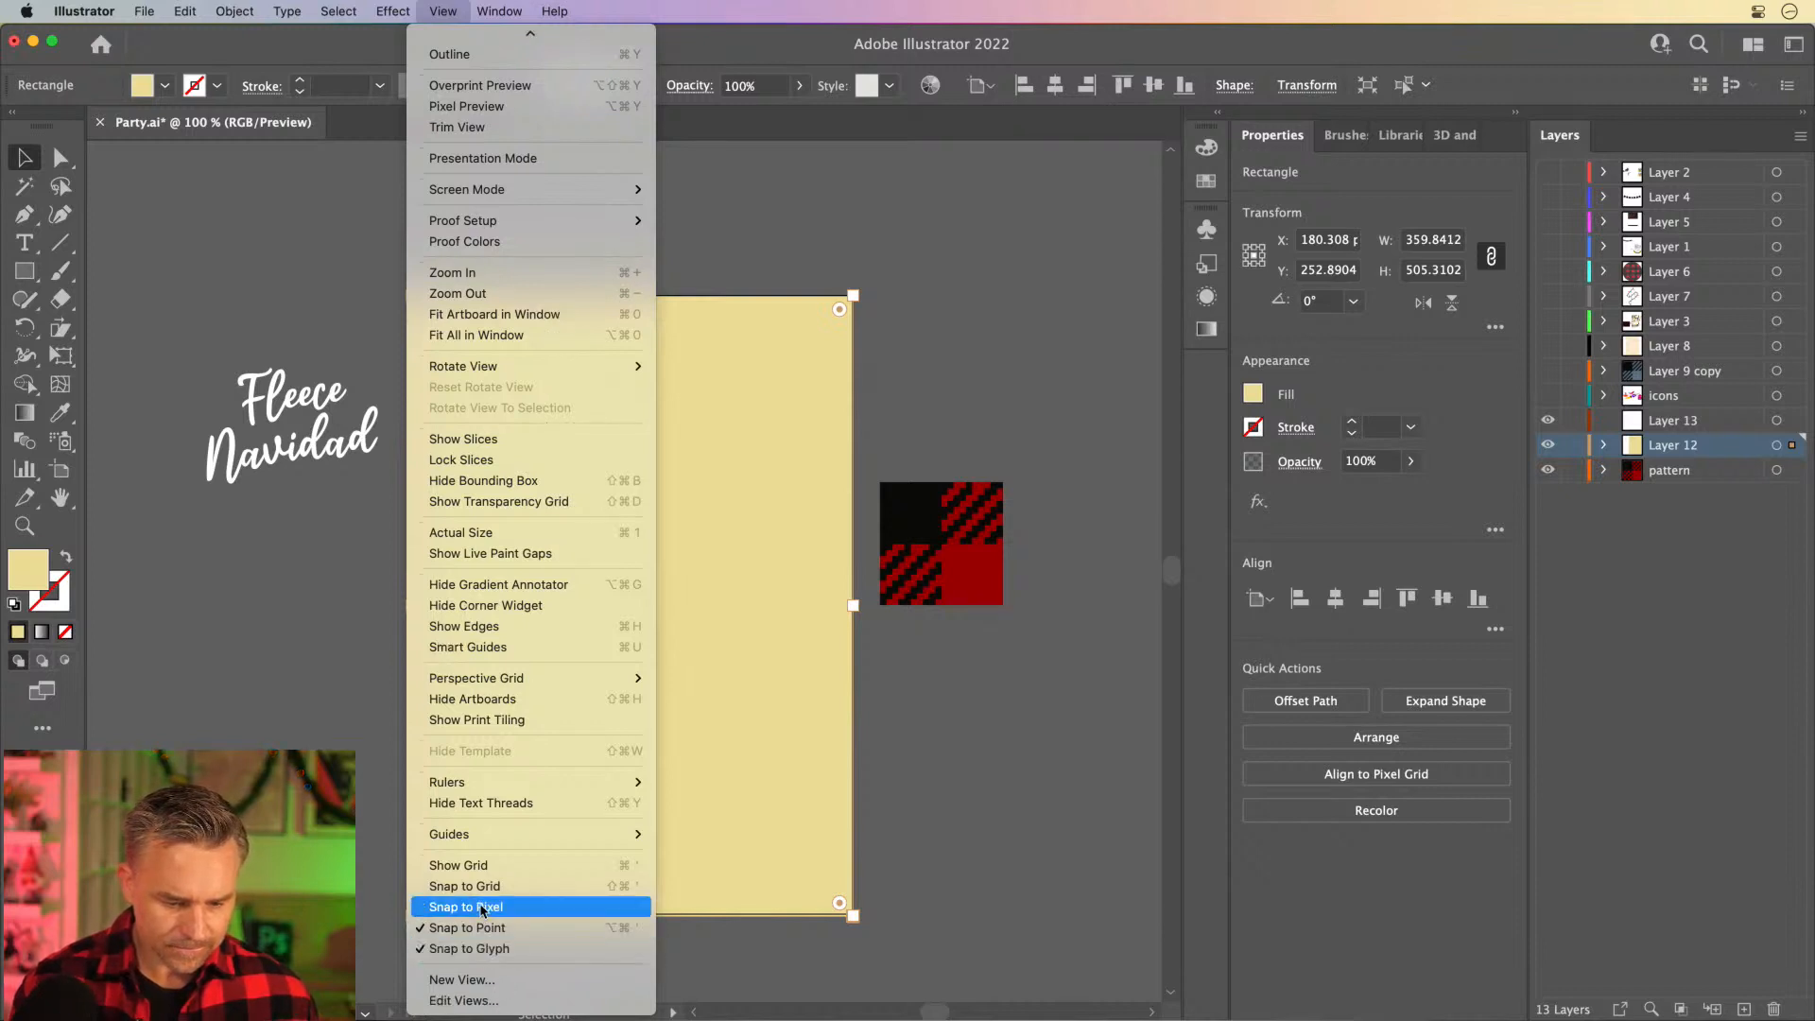
left_click(597, 907)
left_click_drag(853, 914, 853, 915)
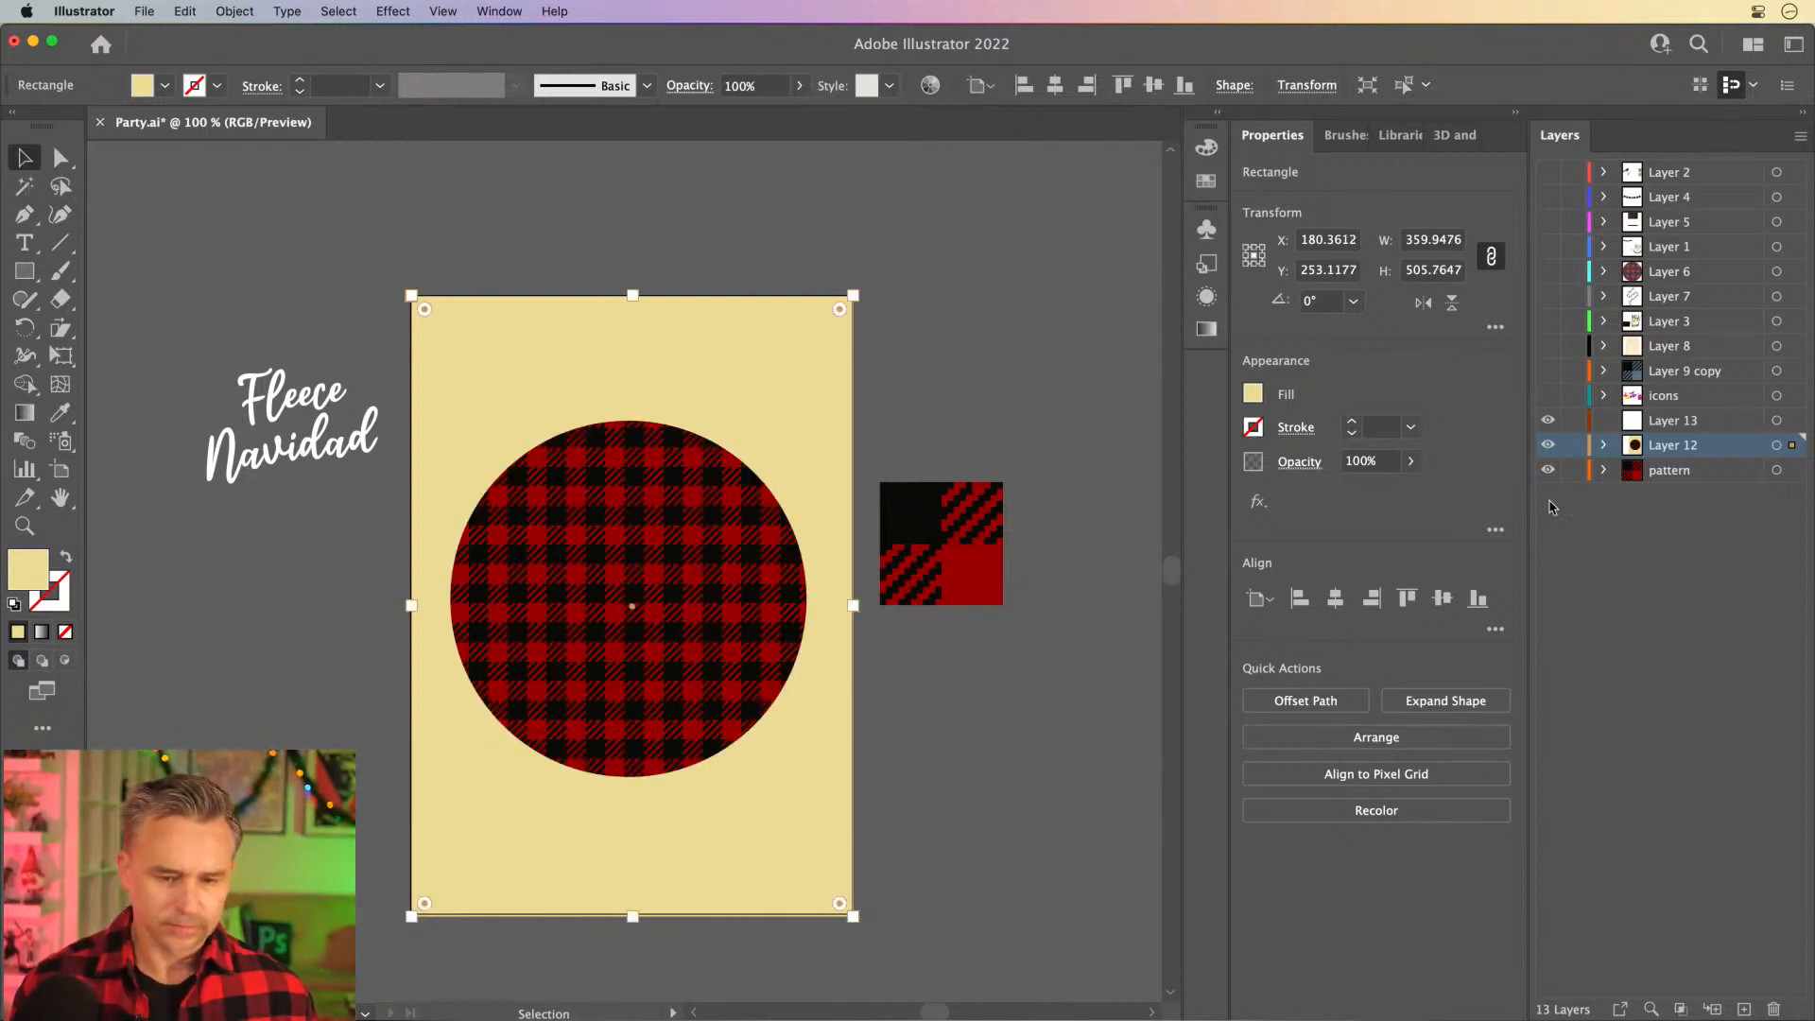
- Expand Layer 12, lock its cream background rectangle, and deselect it
left_click(1604, 445)
left_click(1573, 544)
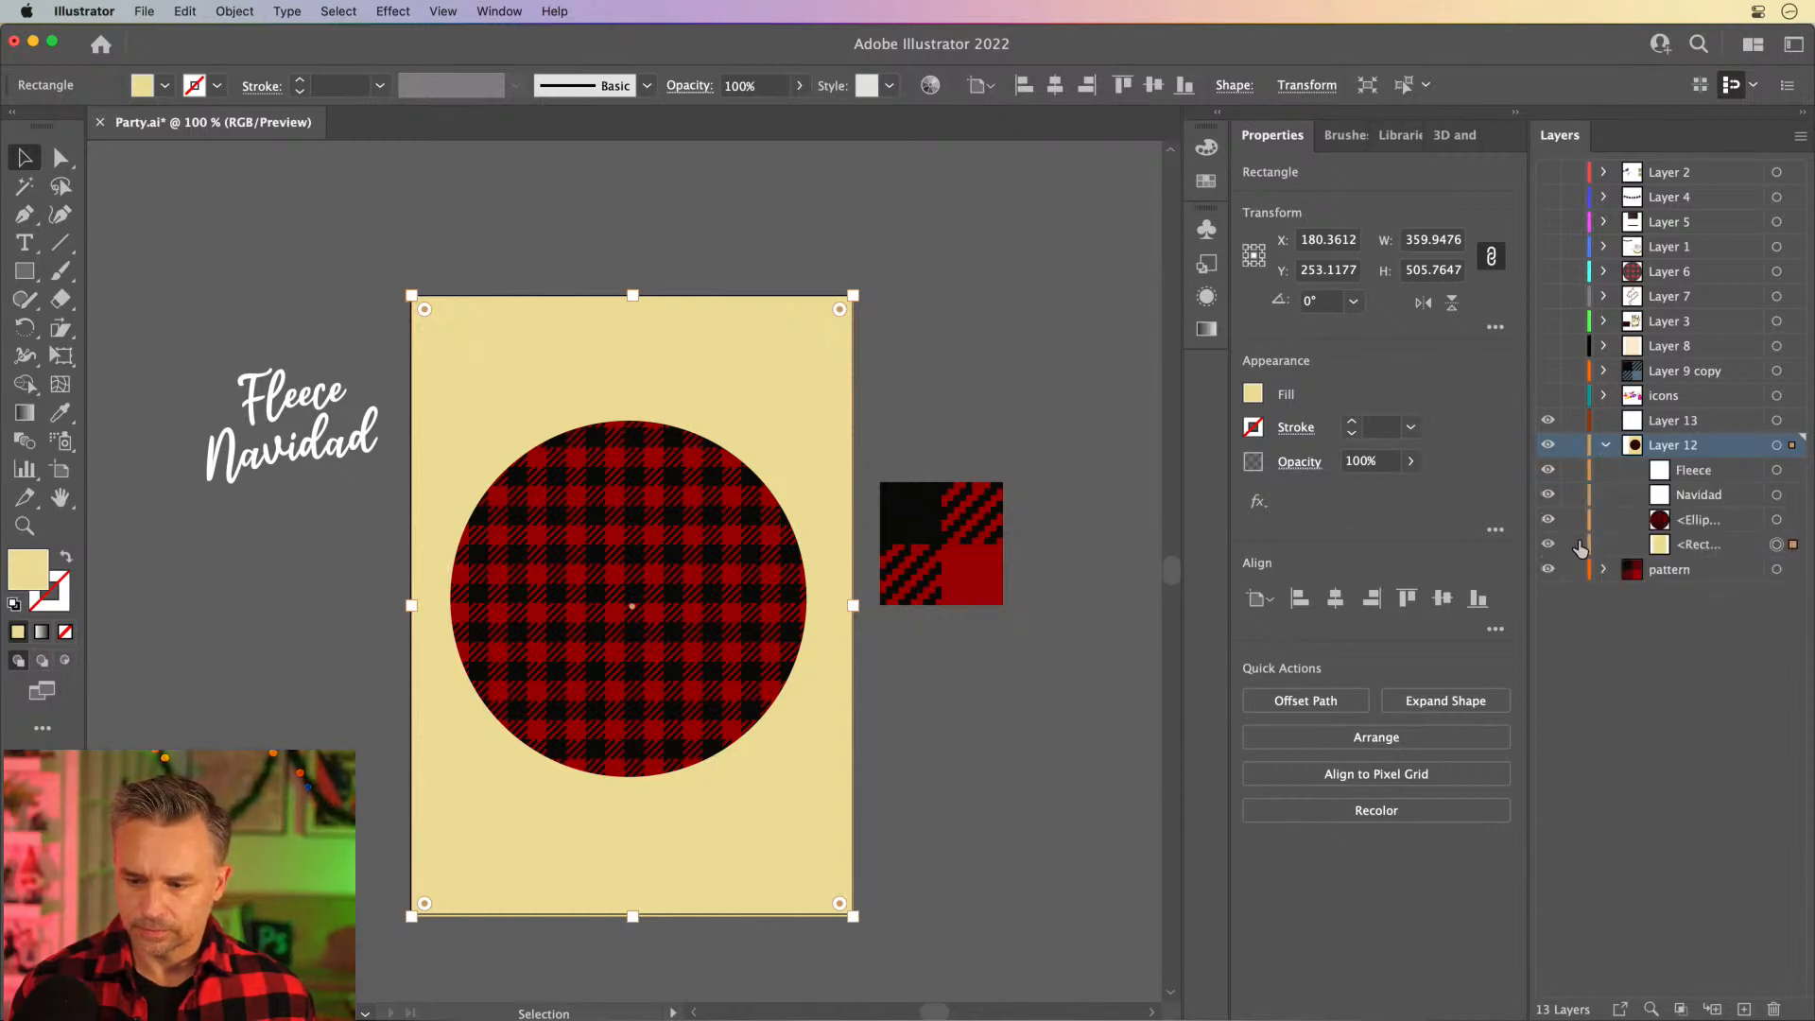
left_click(466, 309)
- Select "Fleece" and "Navidad" together and move them onto the upper edge of the plaid circle
left_click(263, 454)
left_click(244, 417, "shift")
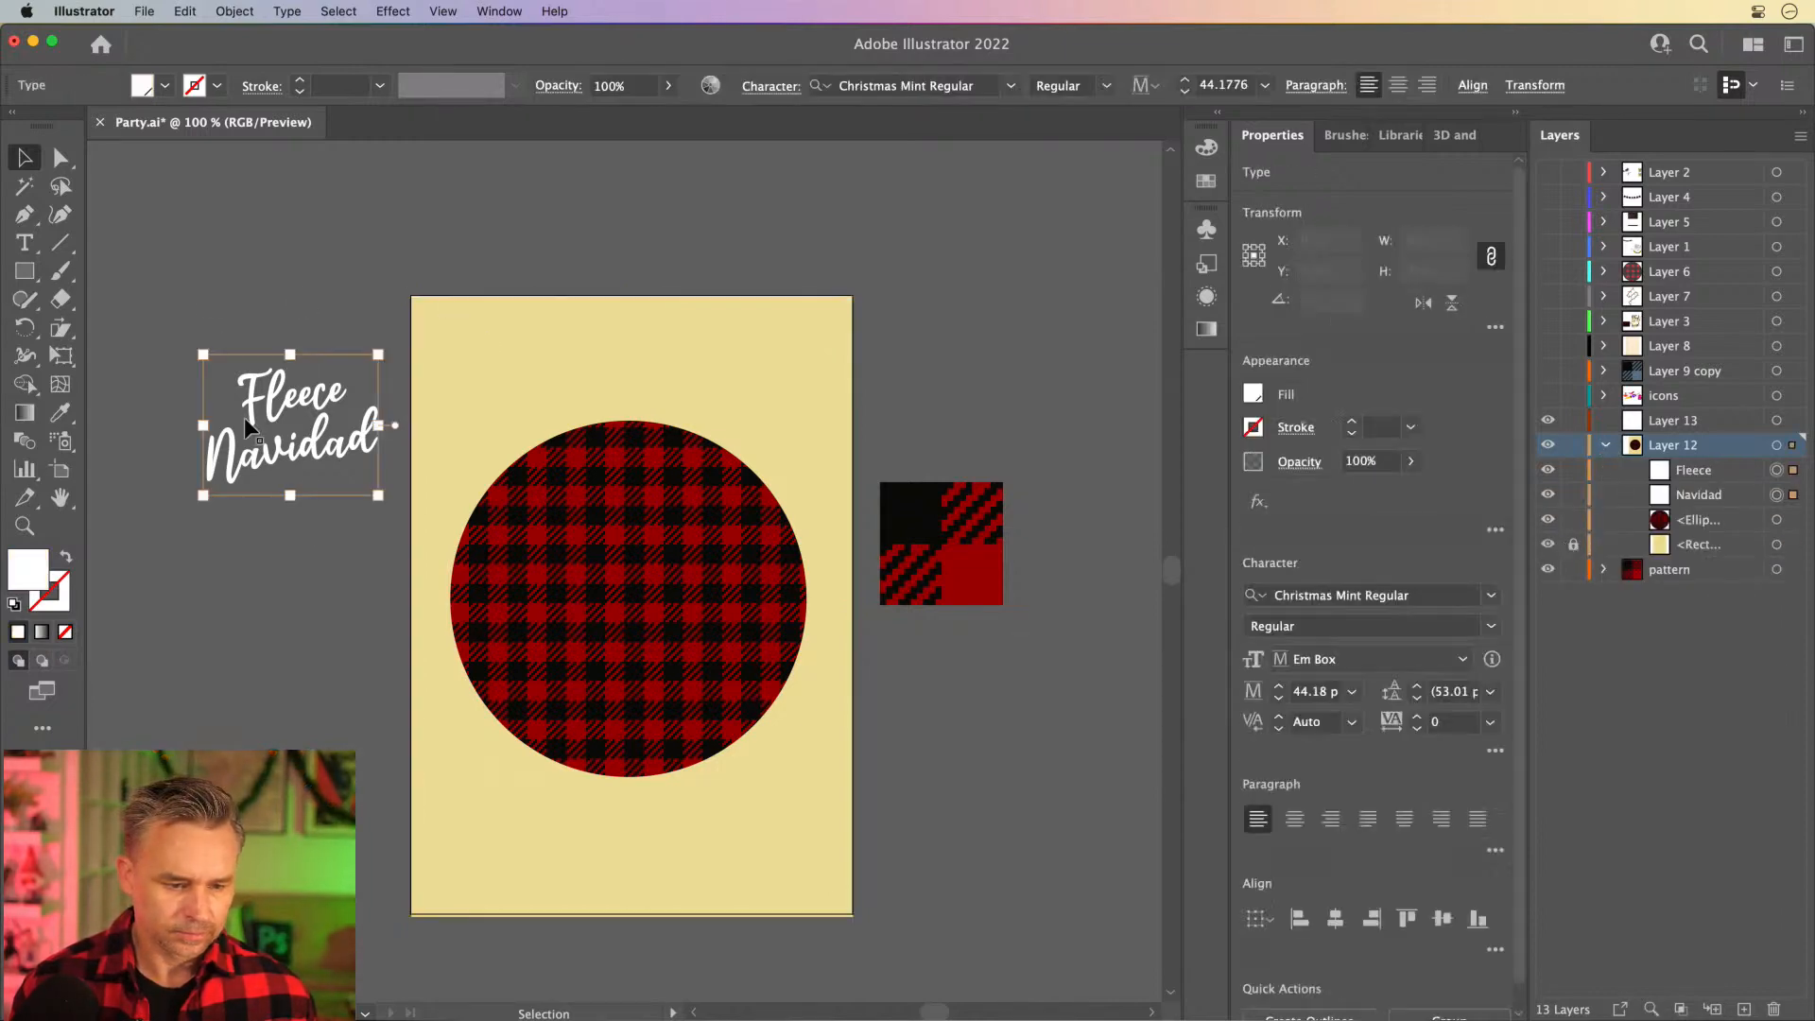
left_click_drag(274, 443, 477, 302)
- Delete the leftover plaid pattern tile beside the artboard
key("super+=")
key("super+=")
left_click_drag(736, 344, 255, 303)
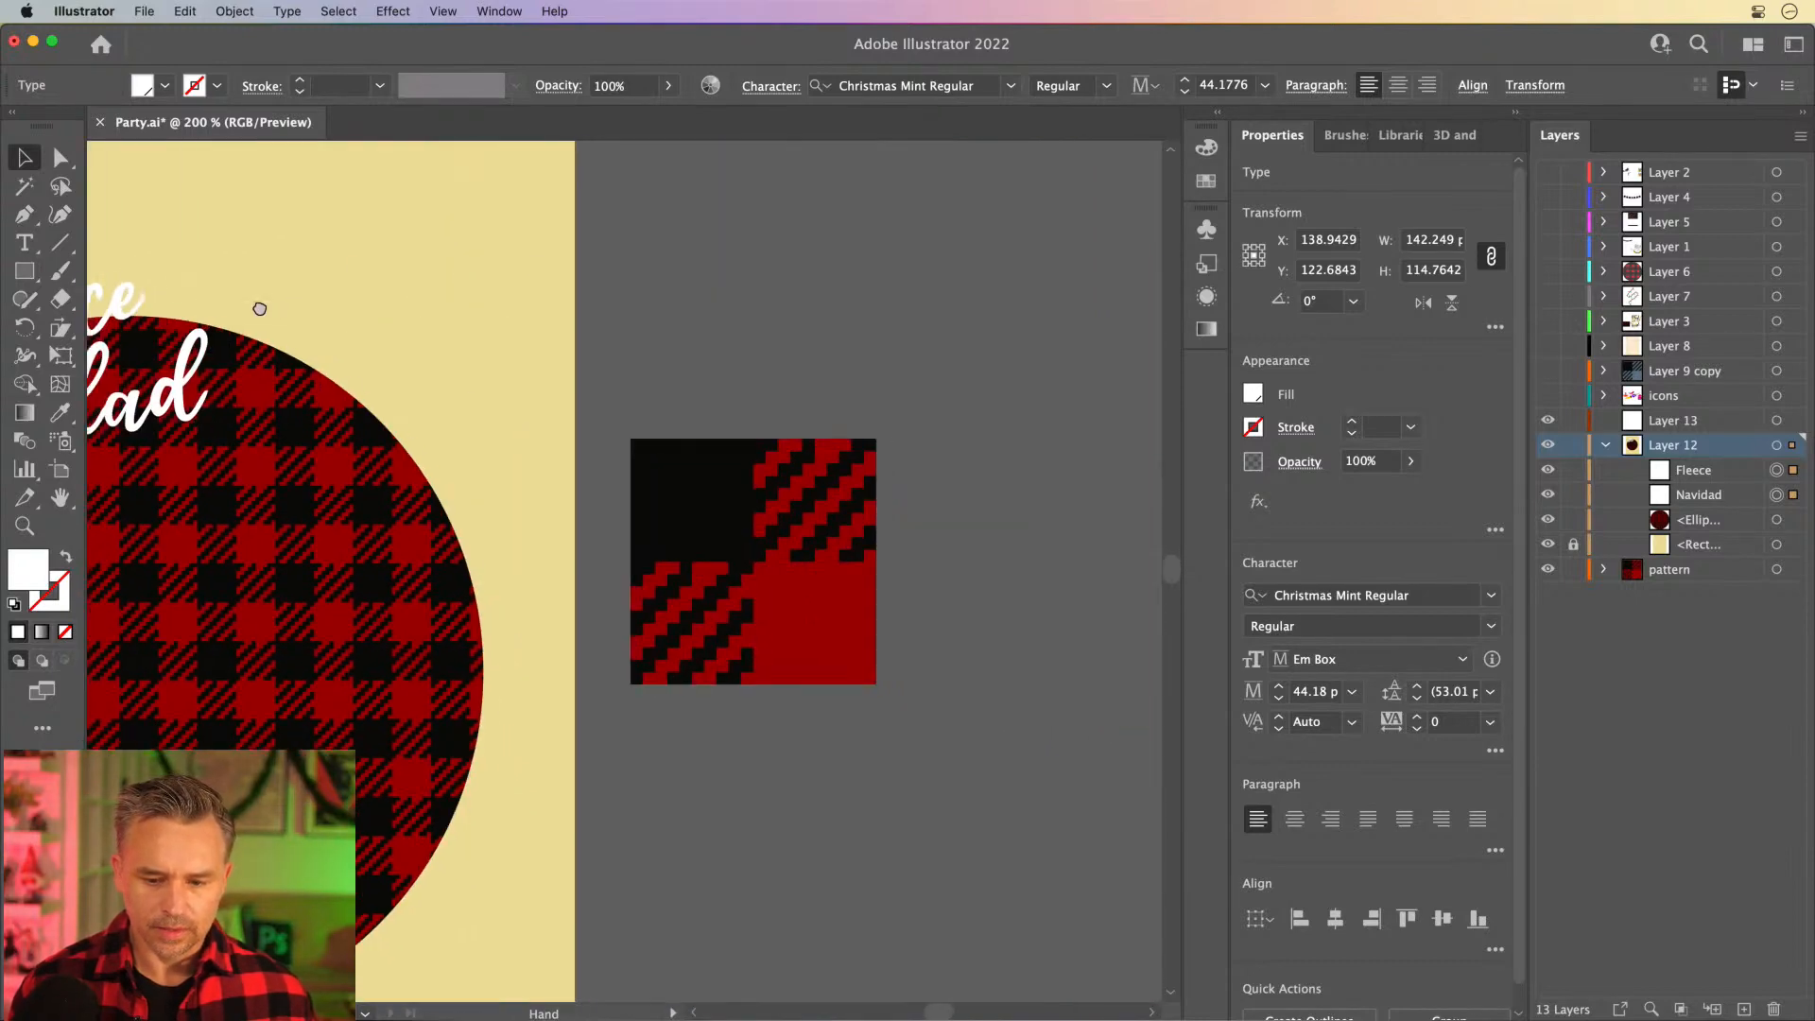
left_click_drag(936, 721, 955, 752)
key("Delete")
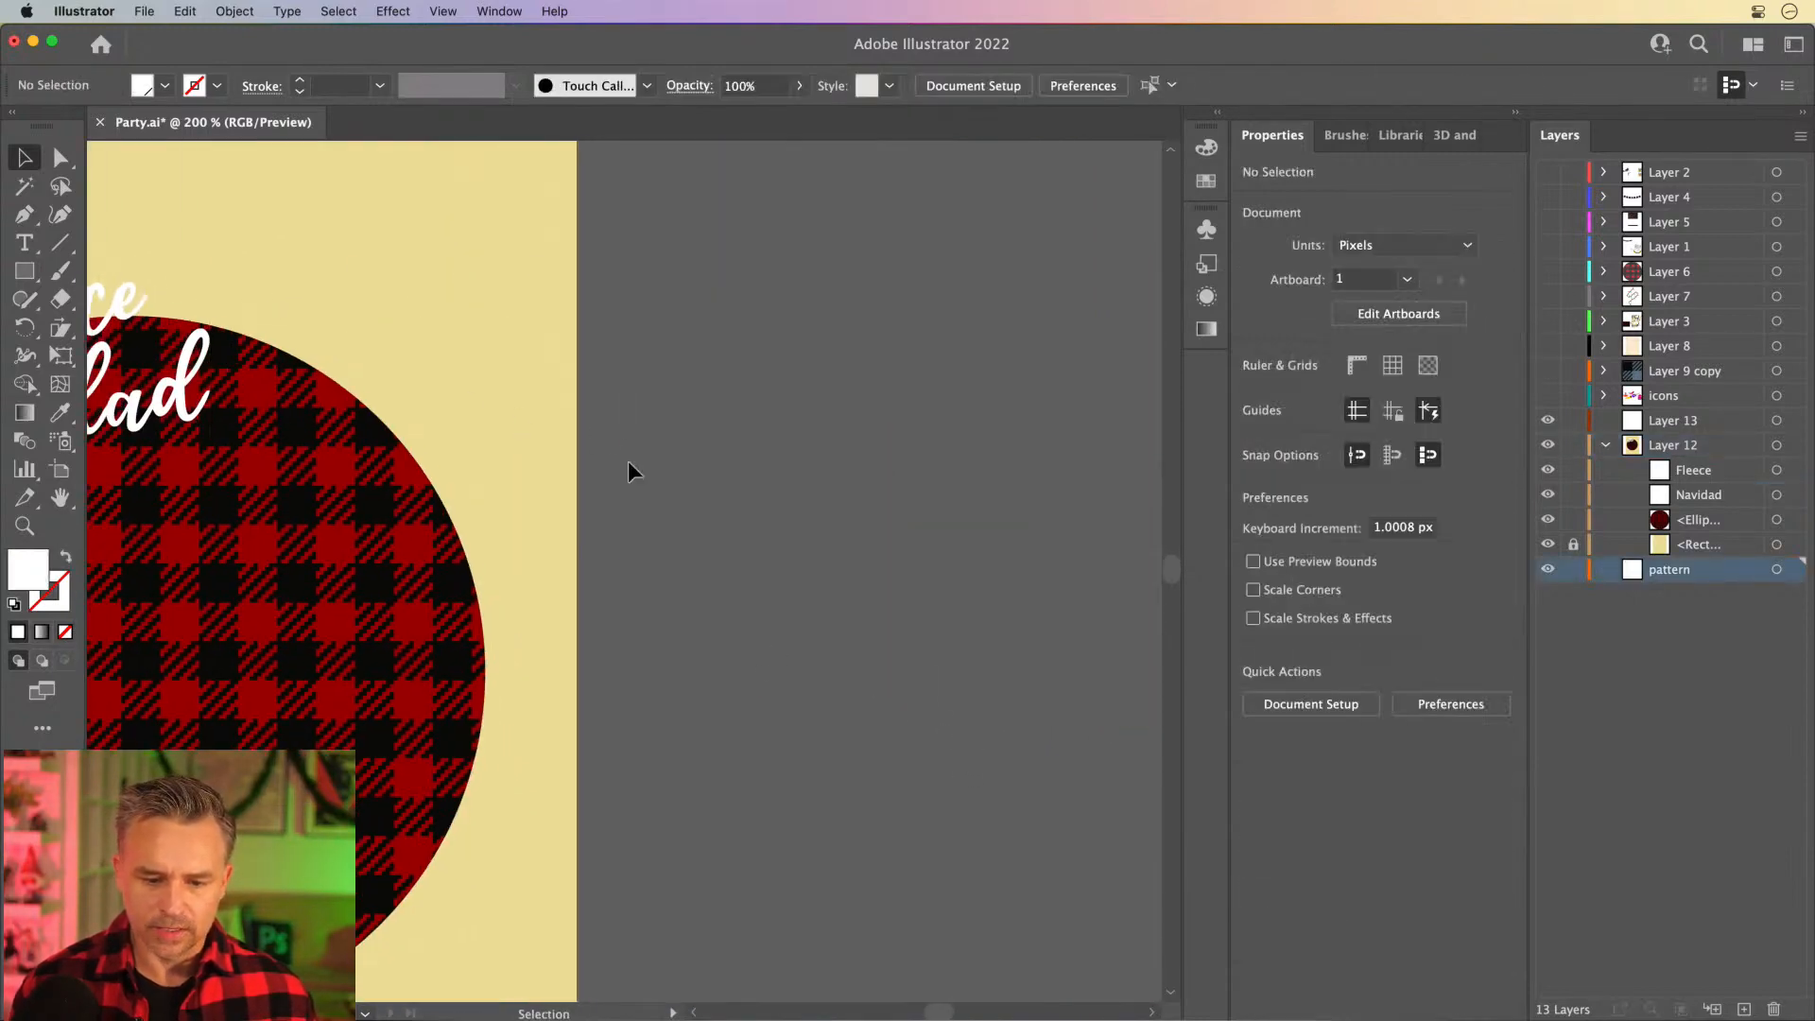
- Lock the plaid circle in Layer 12 so that it cannot be selected with the text
left_click_drag(628, 461, 1201, 501)
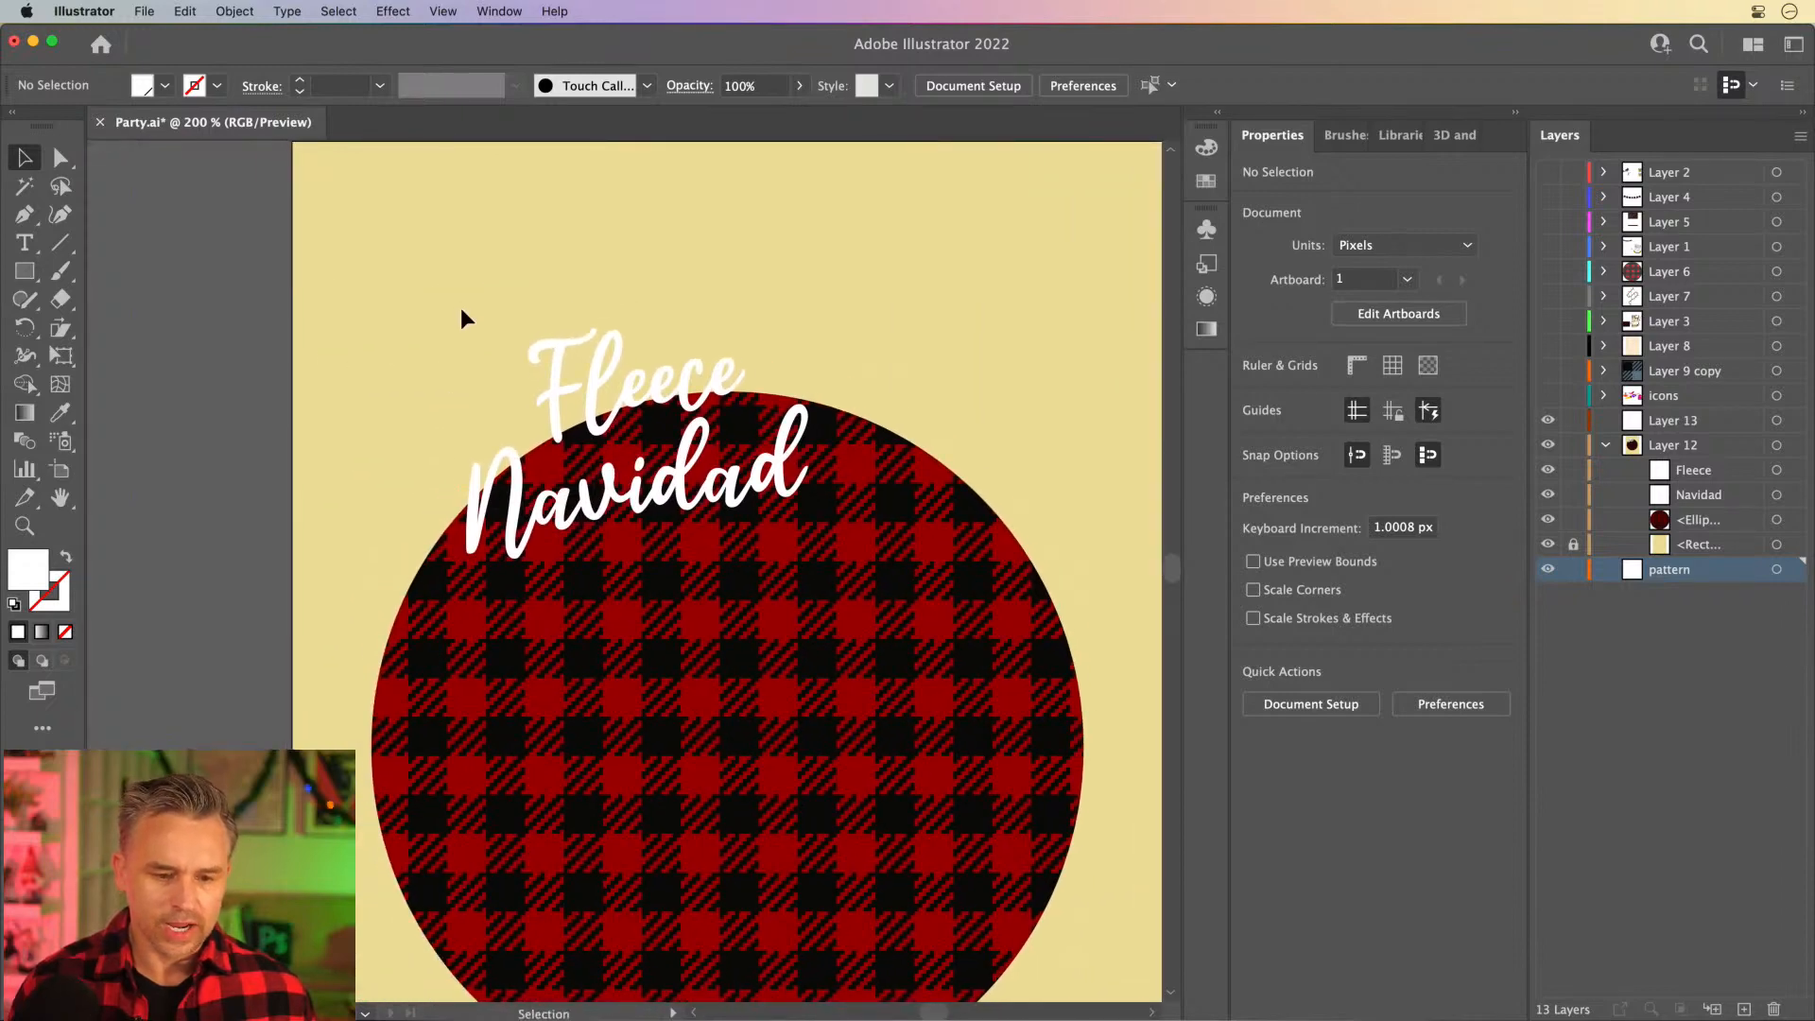
left_click(747, 572)
left_click(690, 268)
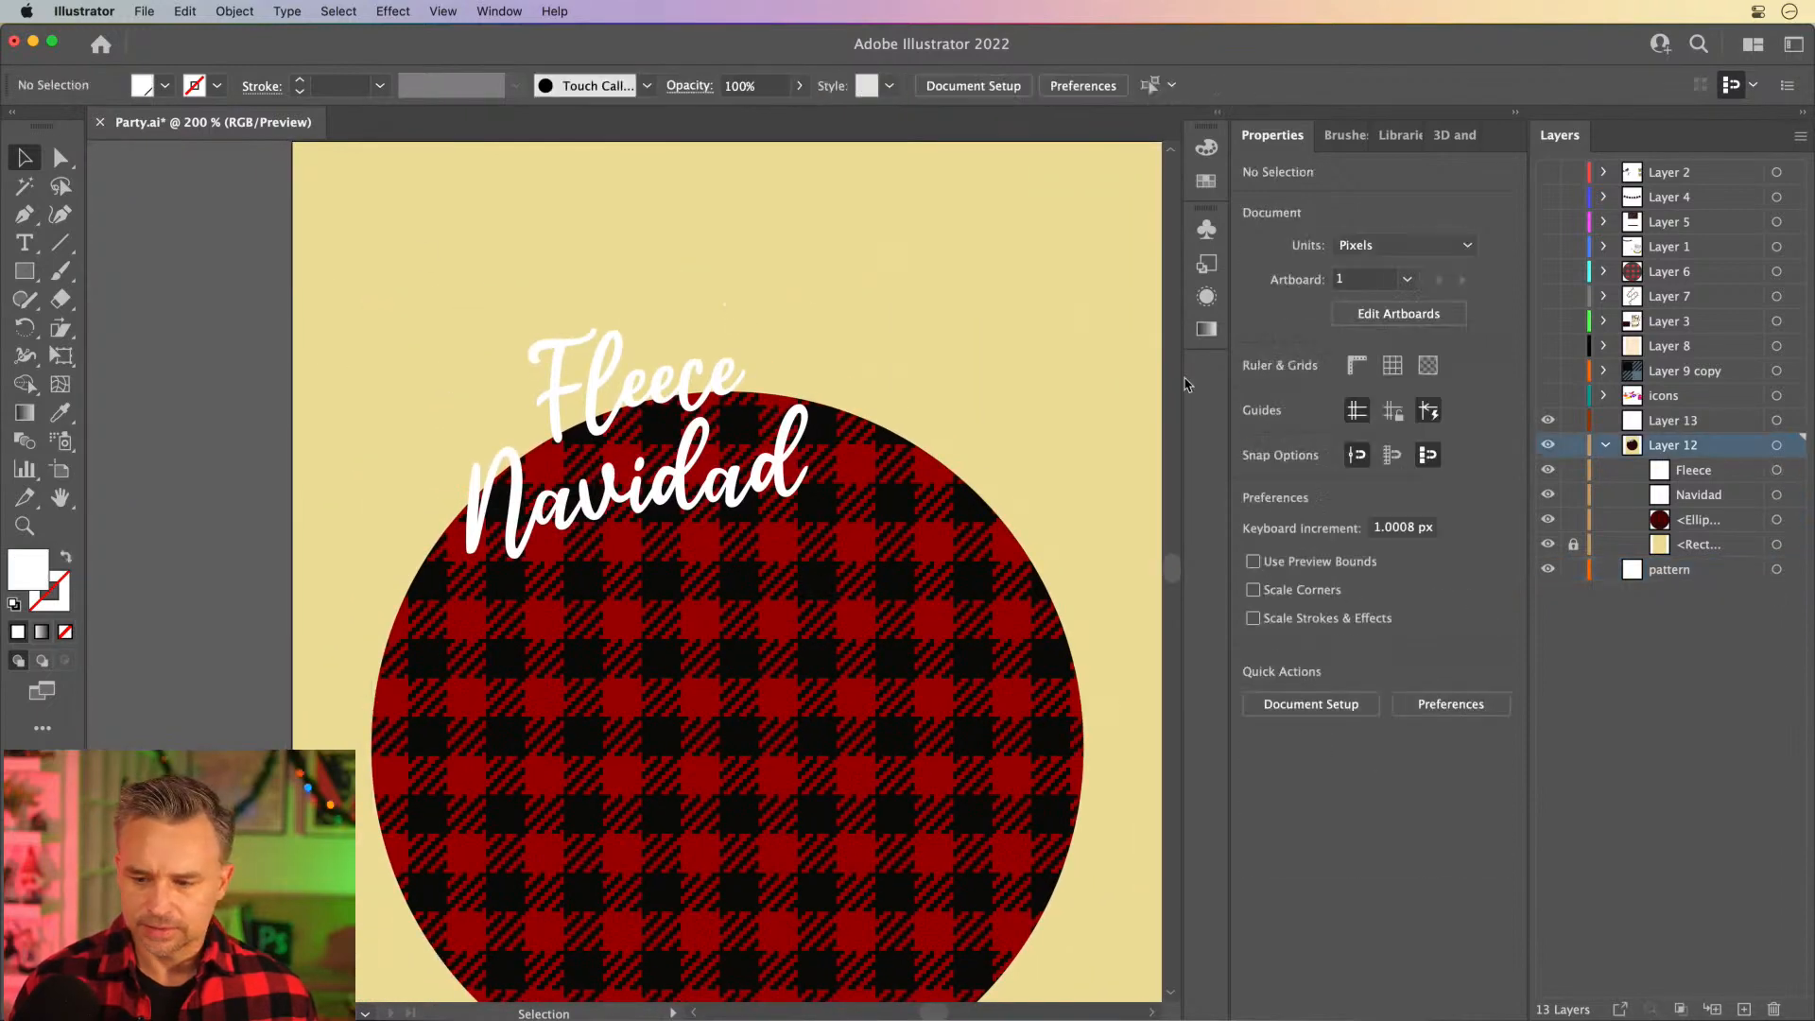
left_click(1574, 519)
- Enlarge both words together to about 69.56 pt and position them across the circle's upper half
left_click_drag(358, 318, 1007, 744)
left_click_drag(704, 651, 652, 593)
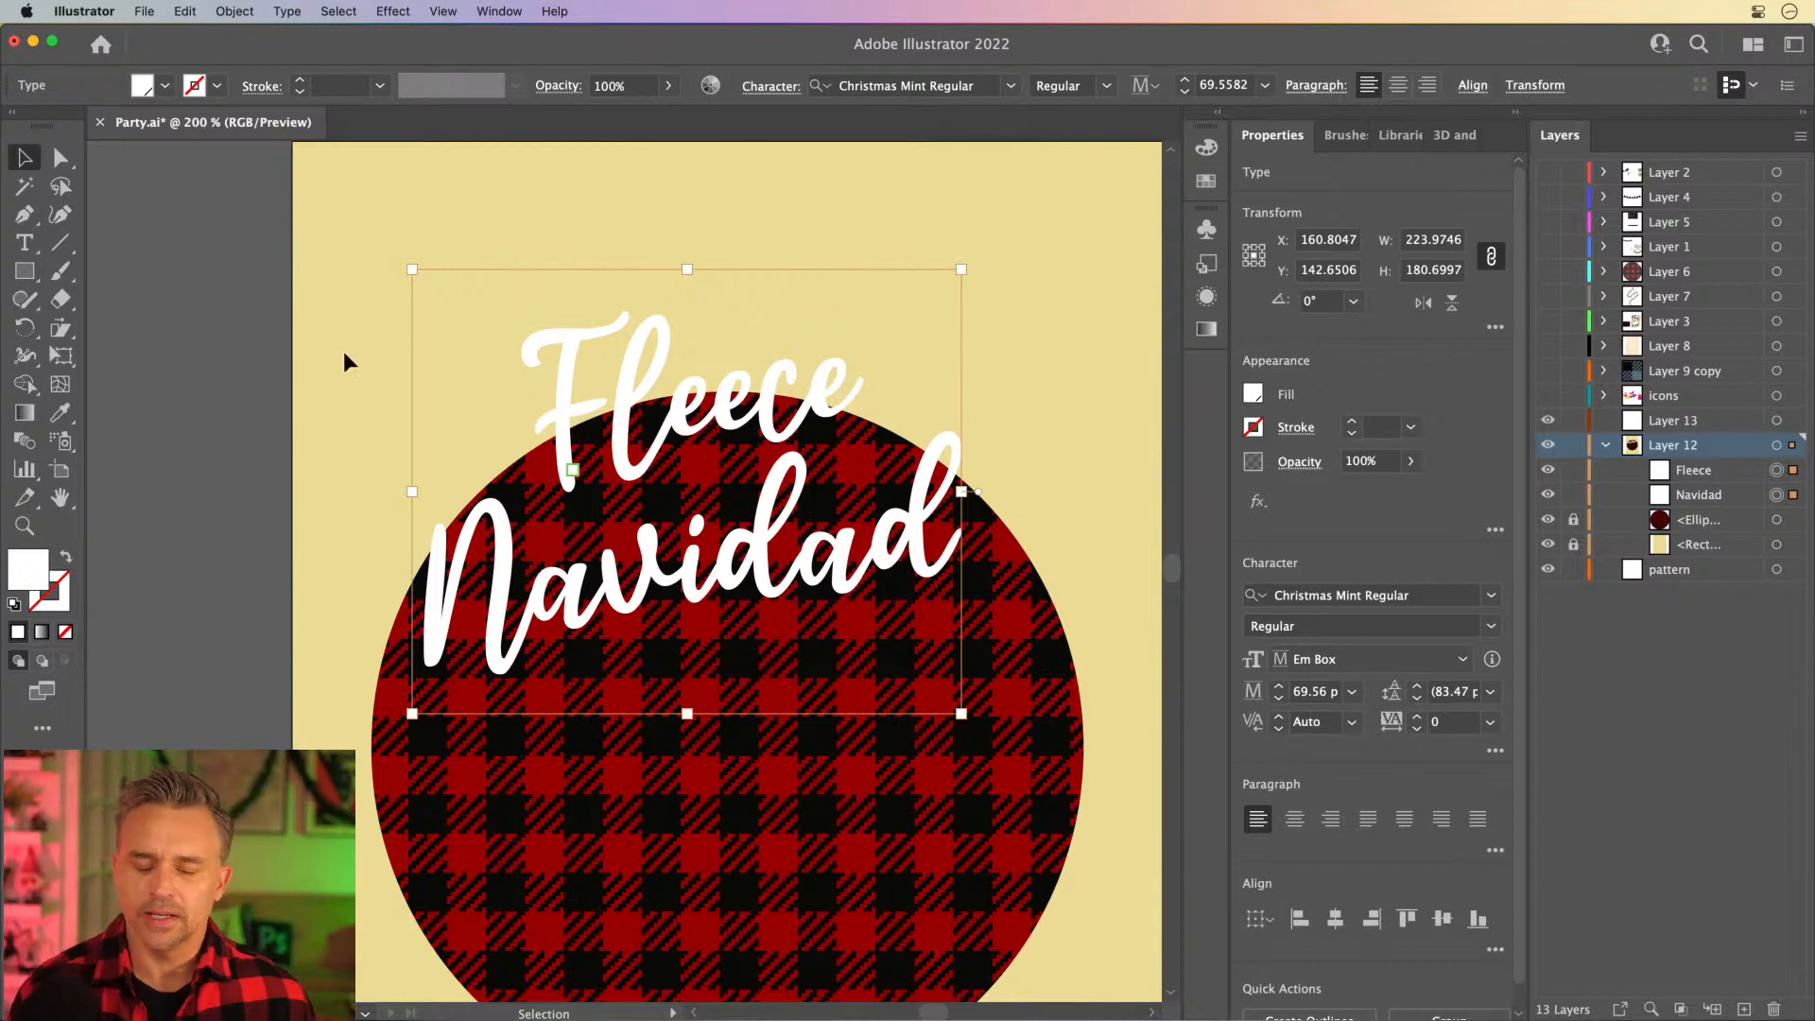
- Move "Fleece" slightly down and left towards "Navidad", then shift both words a little up and right
left_click(429, 363)
mouse_move(636, 445)
left_mouse_down()
mouse_move(596, 486)
mouse_move(631, 455)
left_mouse_up()
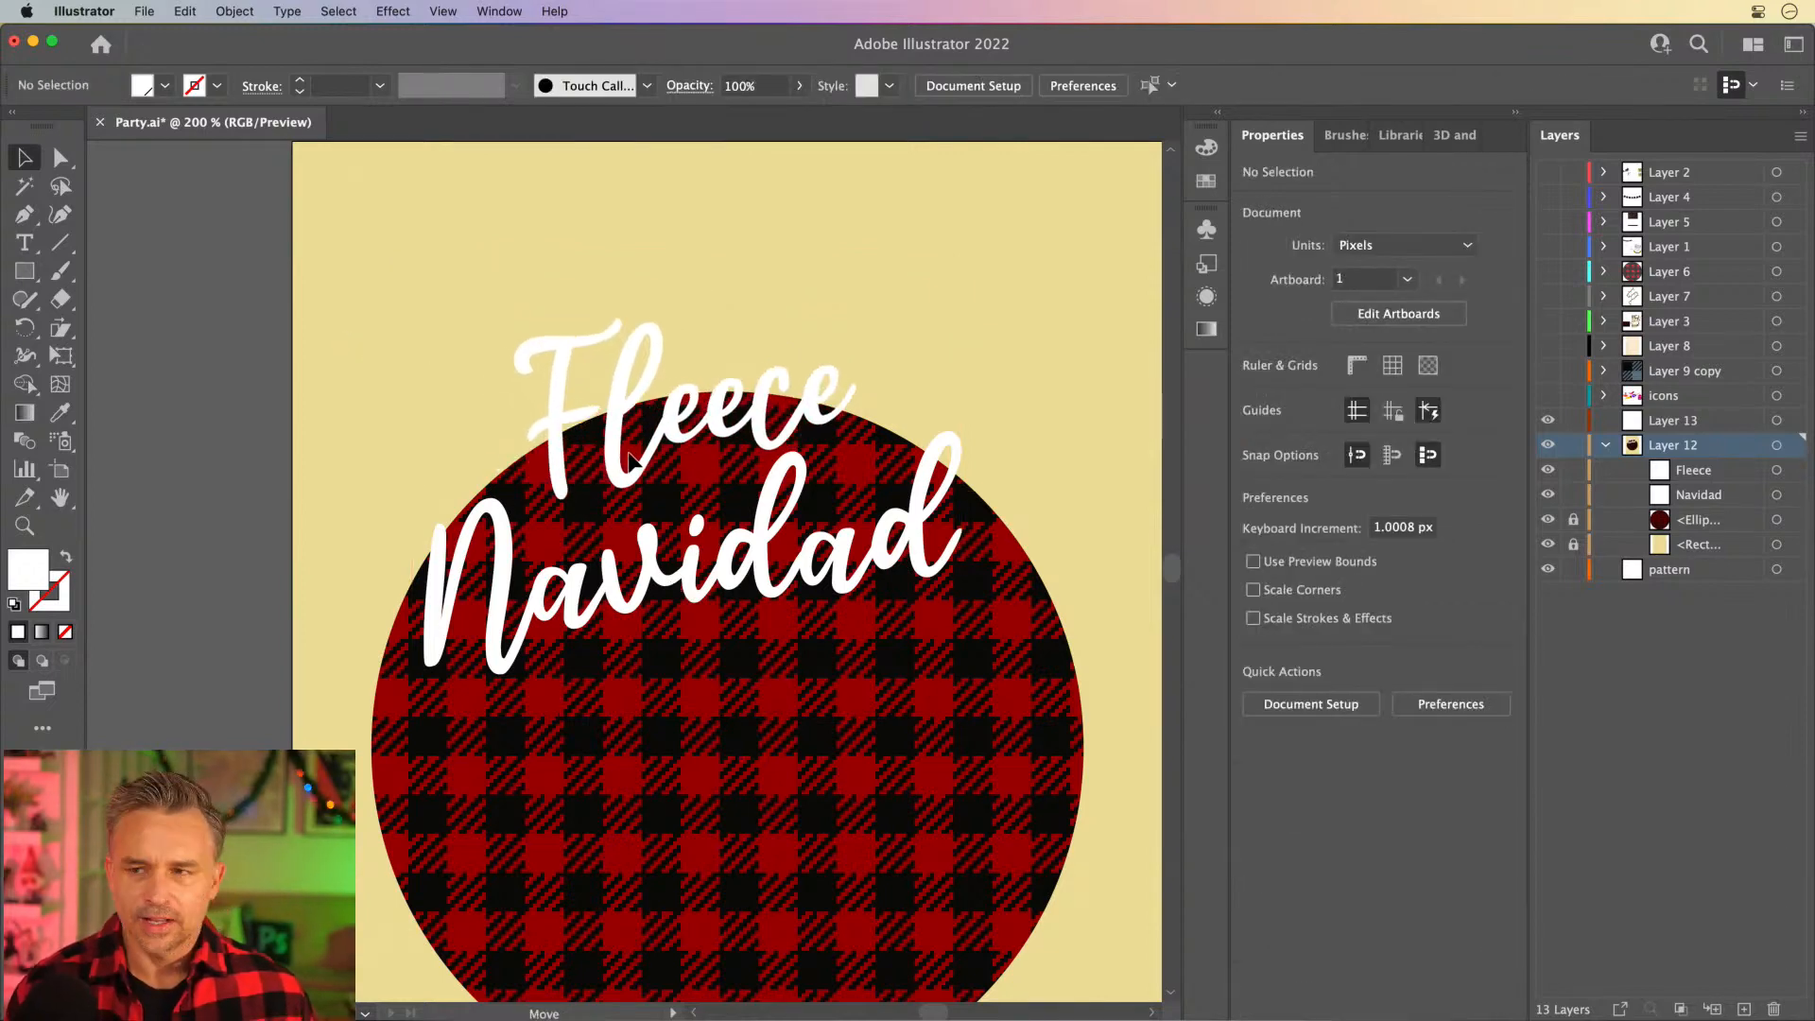
left_click(759, 554, "shift")
left_click_drag(760, 554, 791, 534)
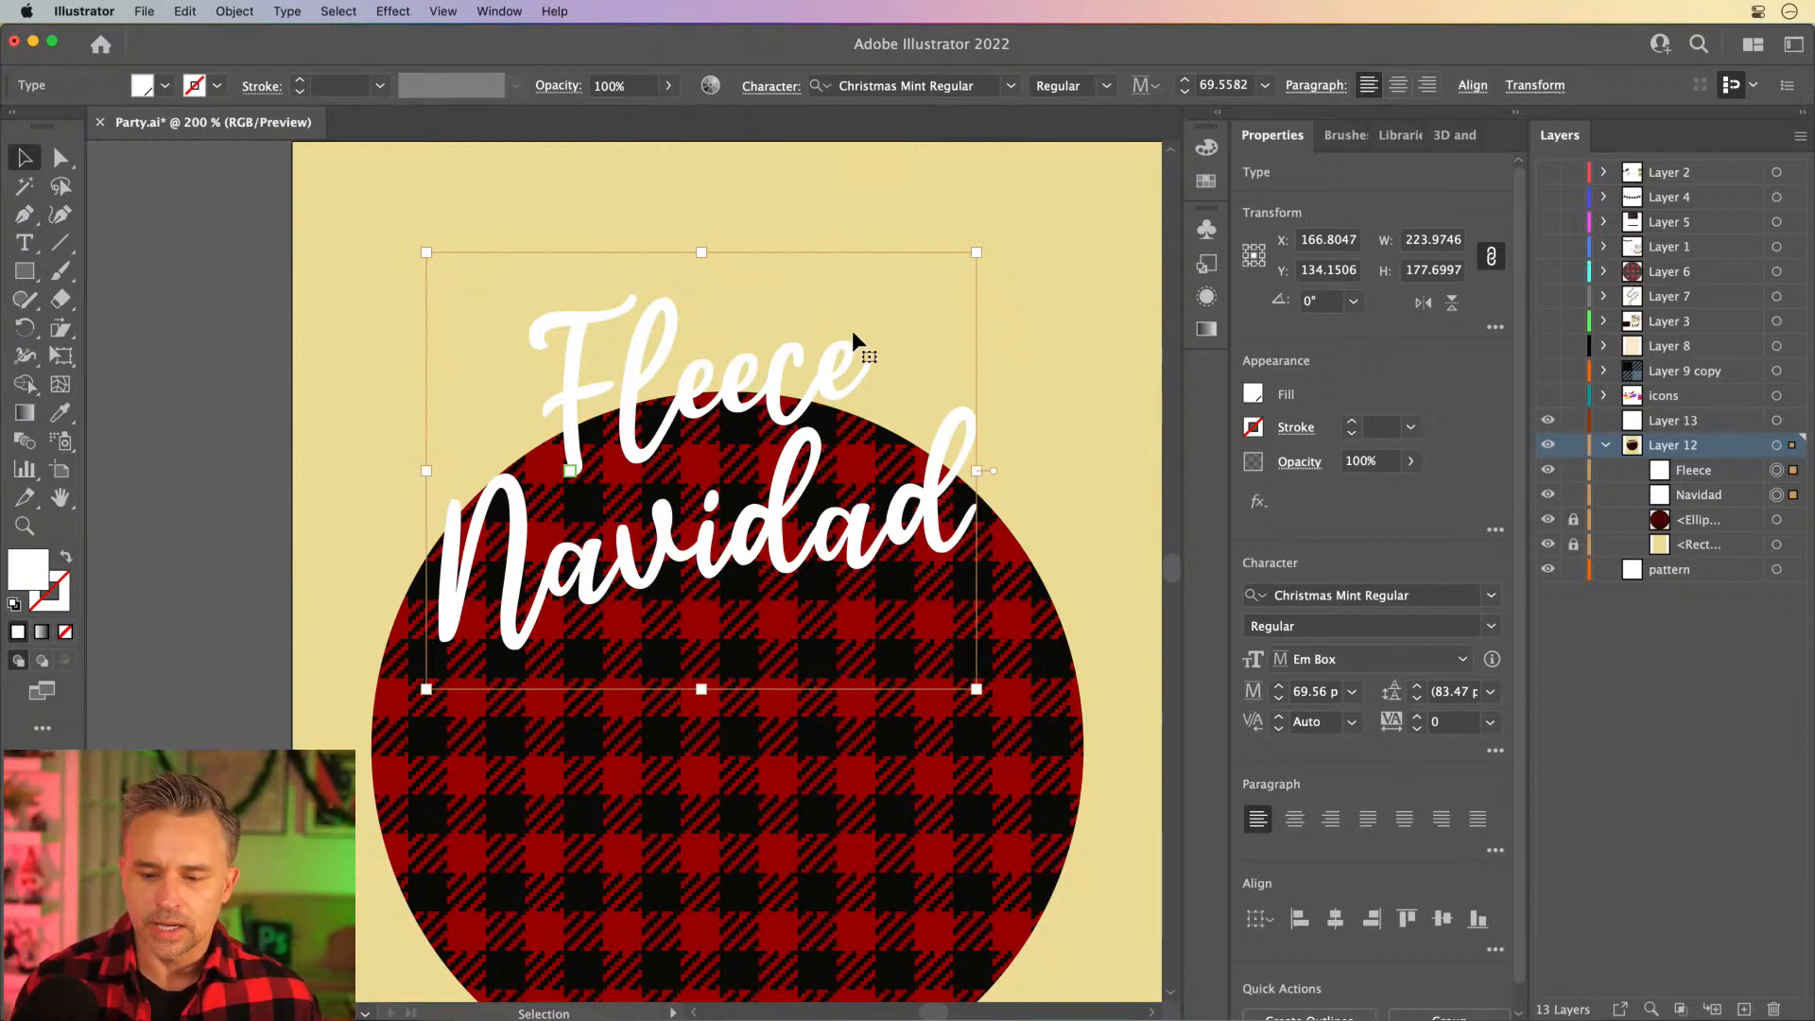
- Apply a 1 pt black stroke to both words
left_click(1255, 428)
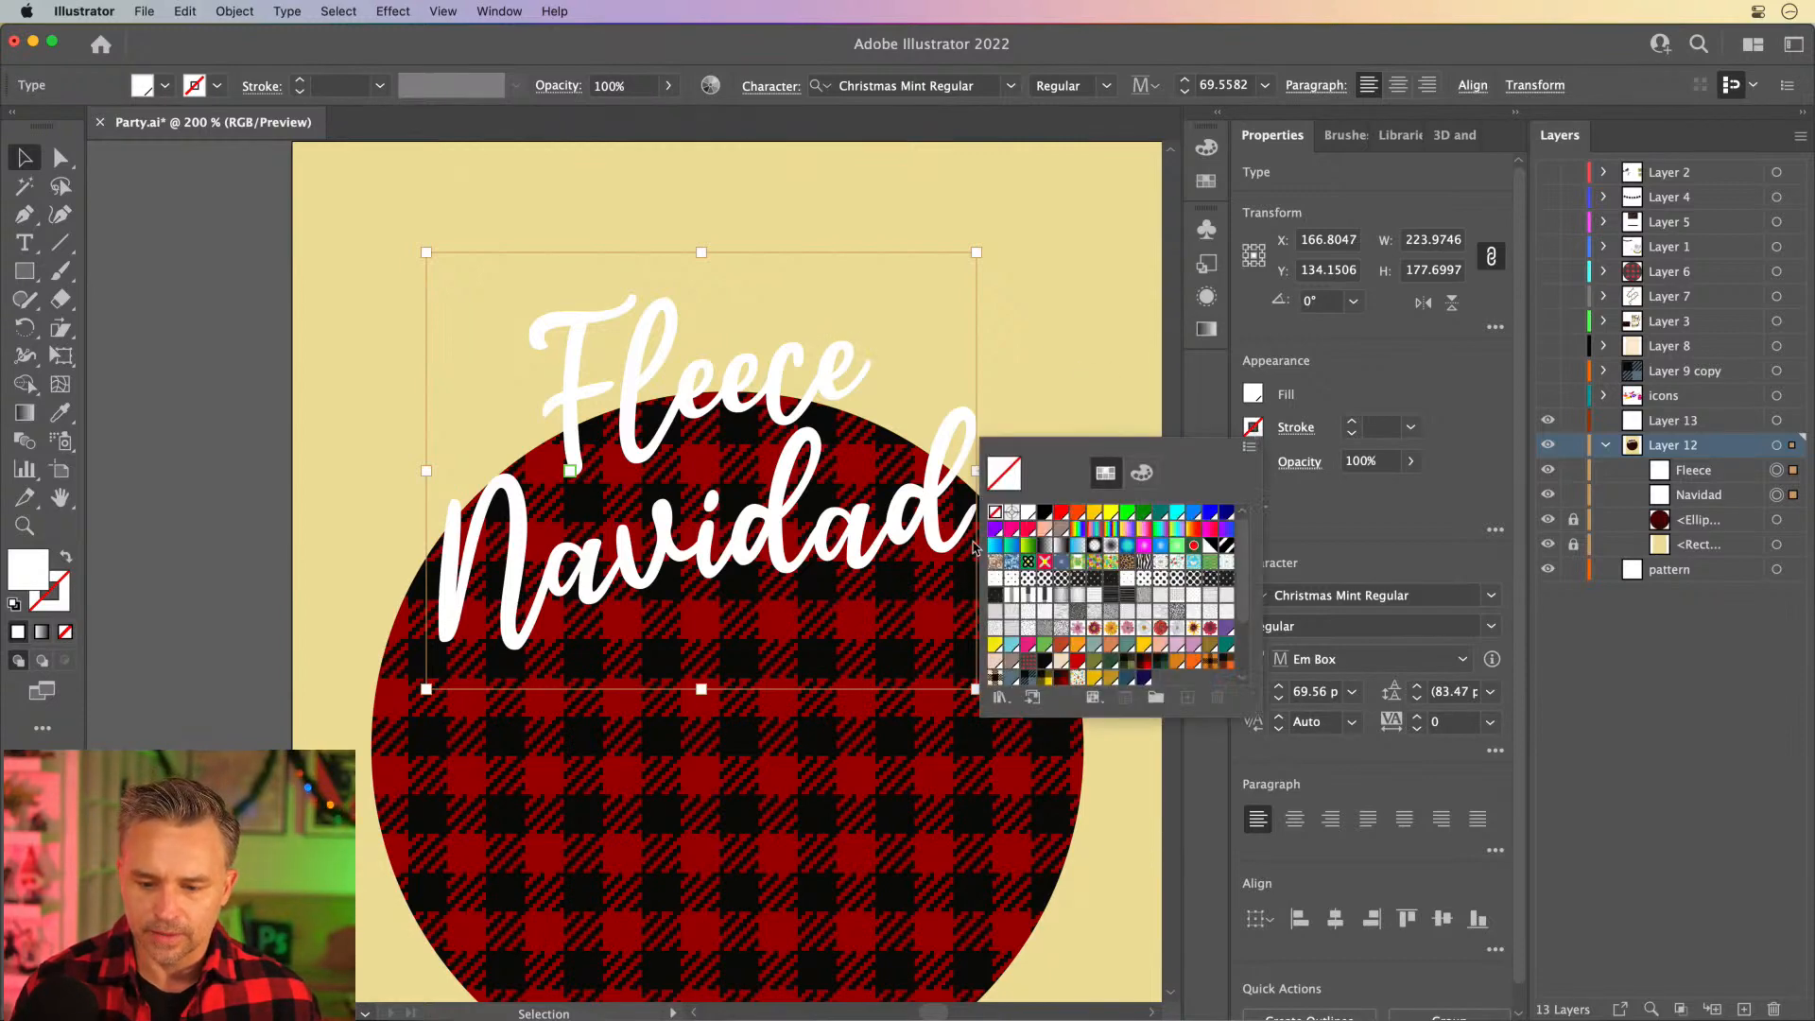
left_click(1044, 514)
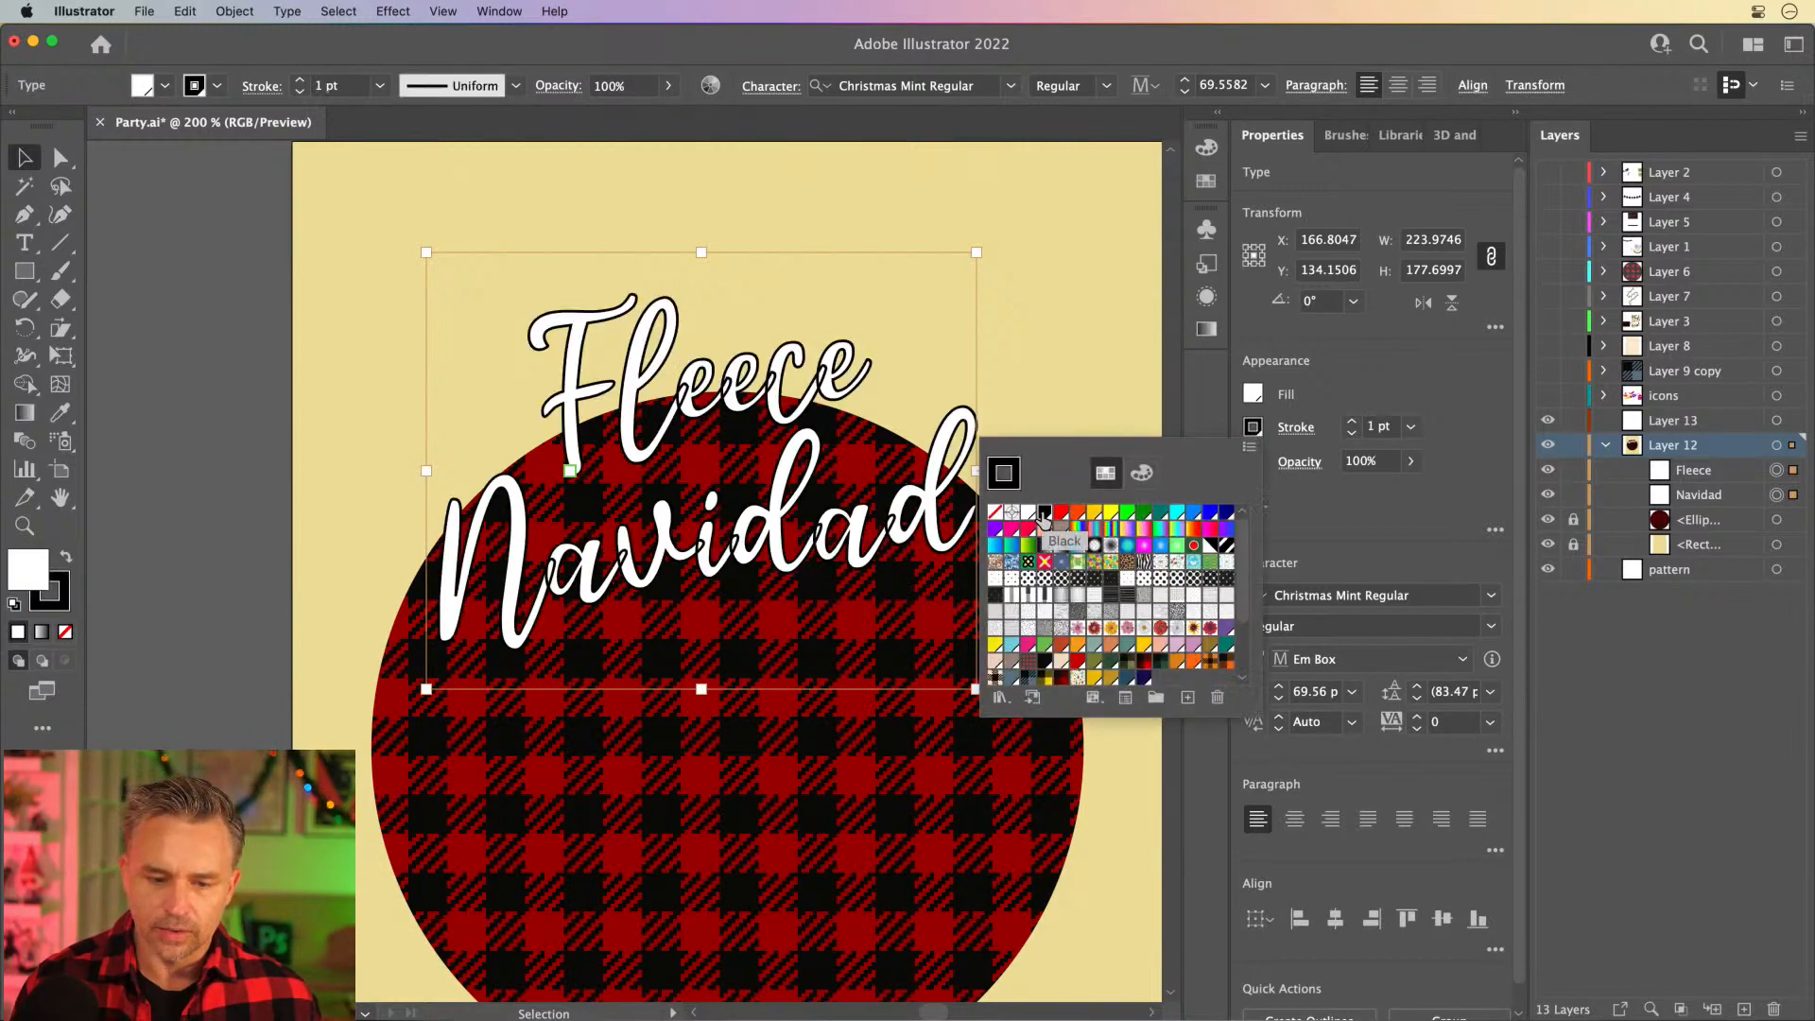
left_click(1296, 388)
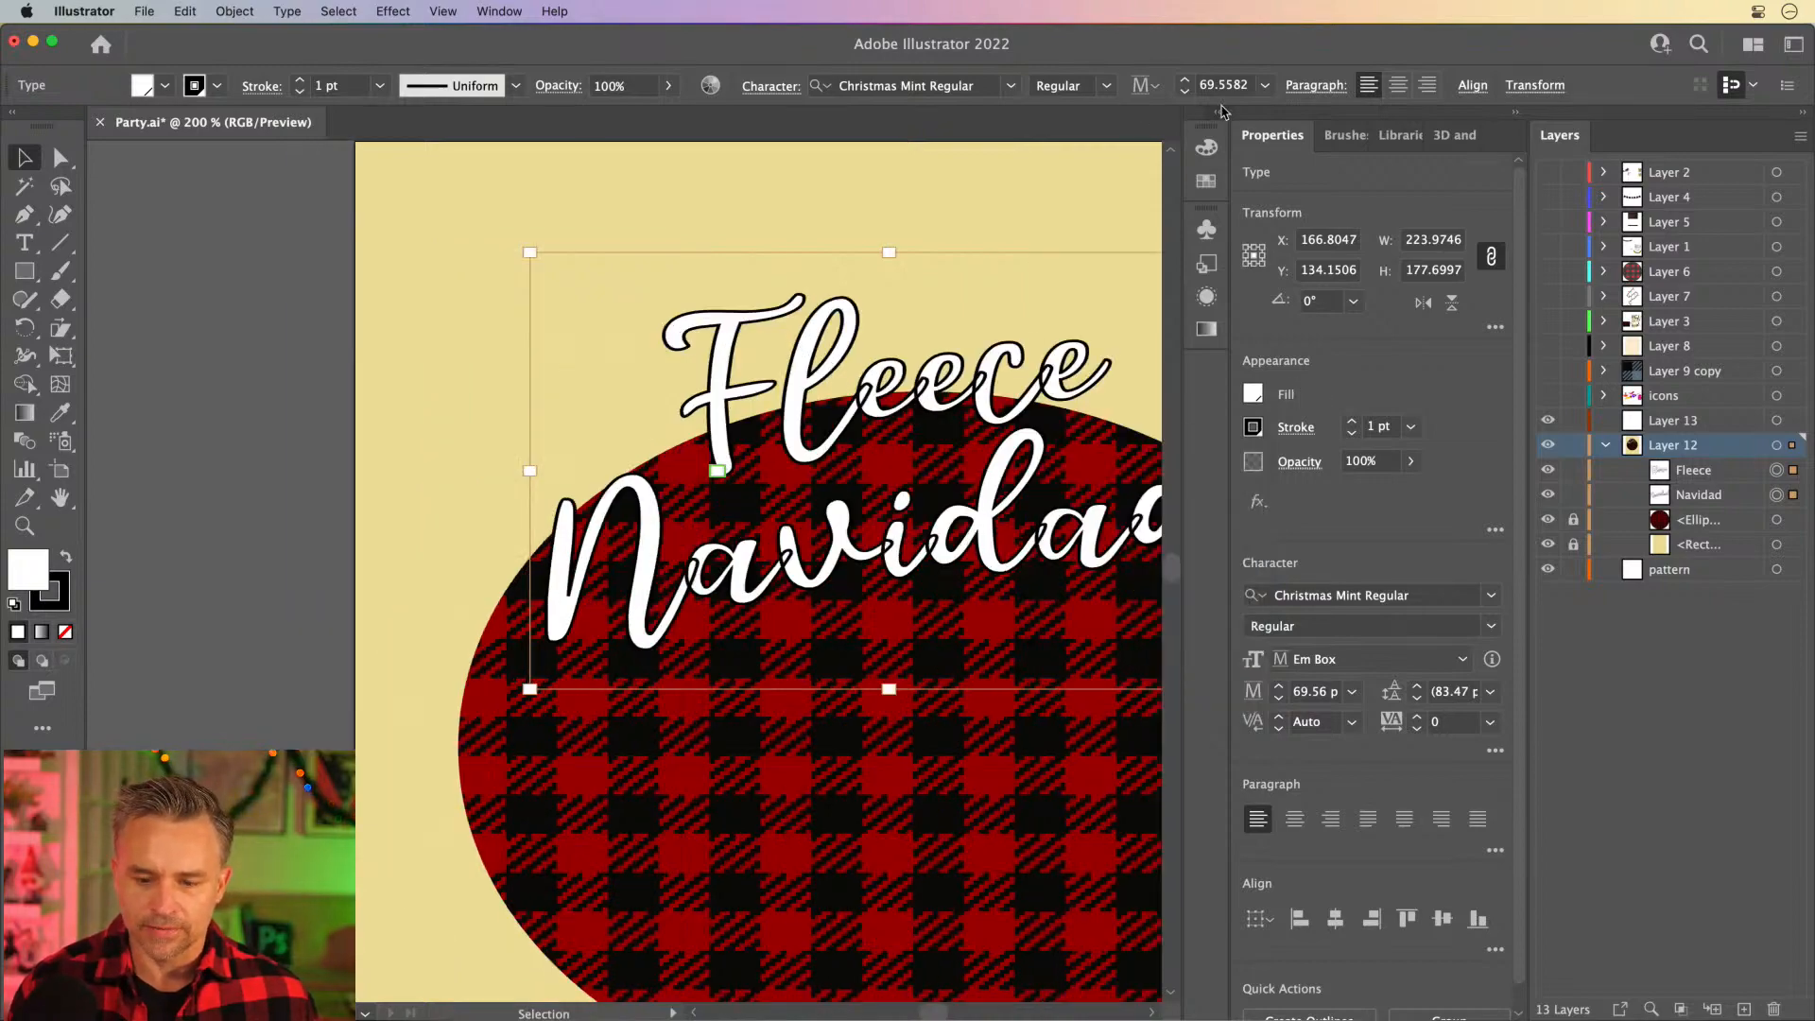
- Add a new fill to the appearance of both words and colour it white
left_click(1220, 112)
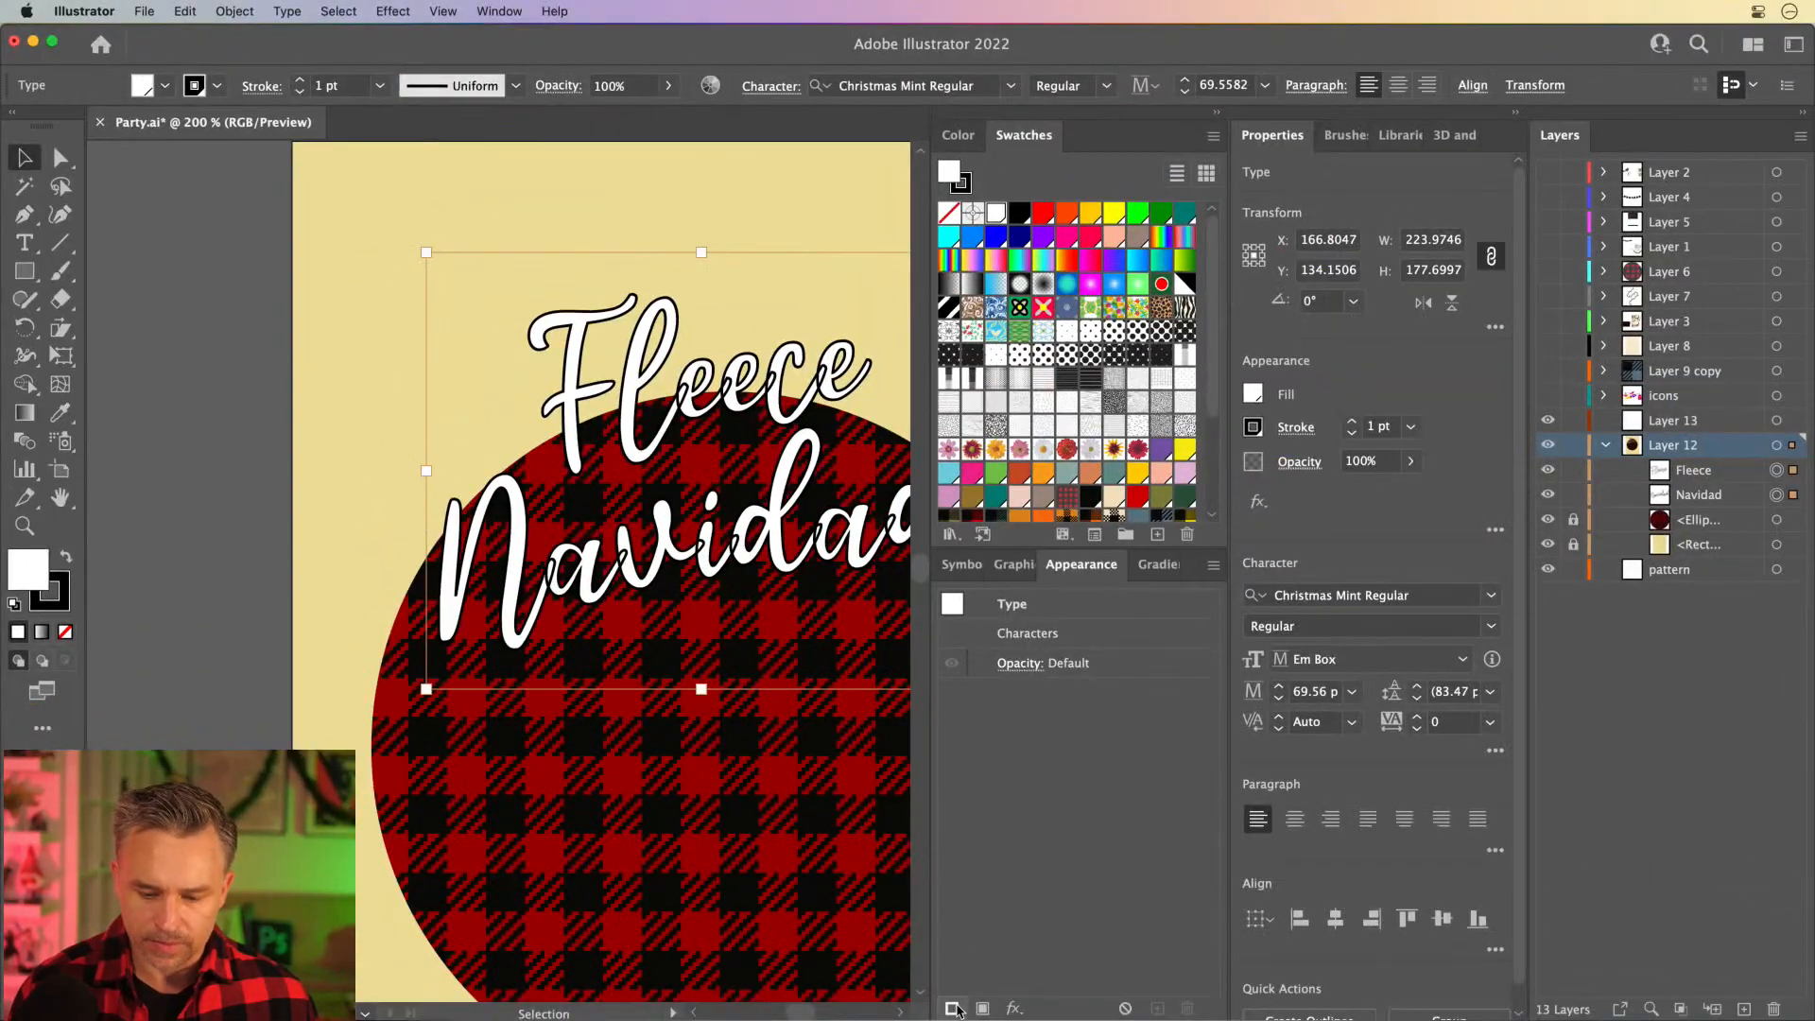
left_click(983, 1008)
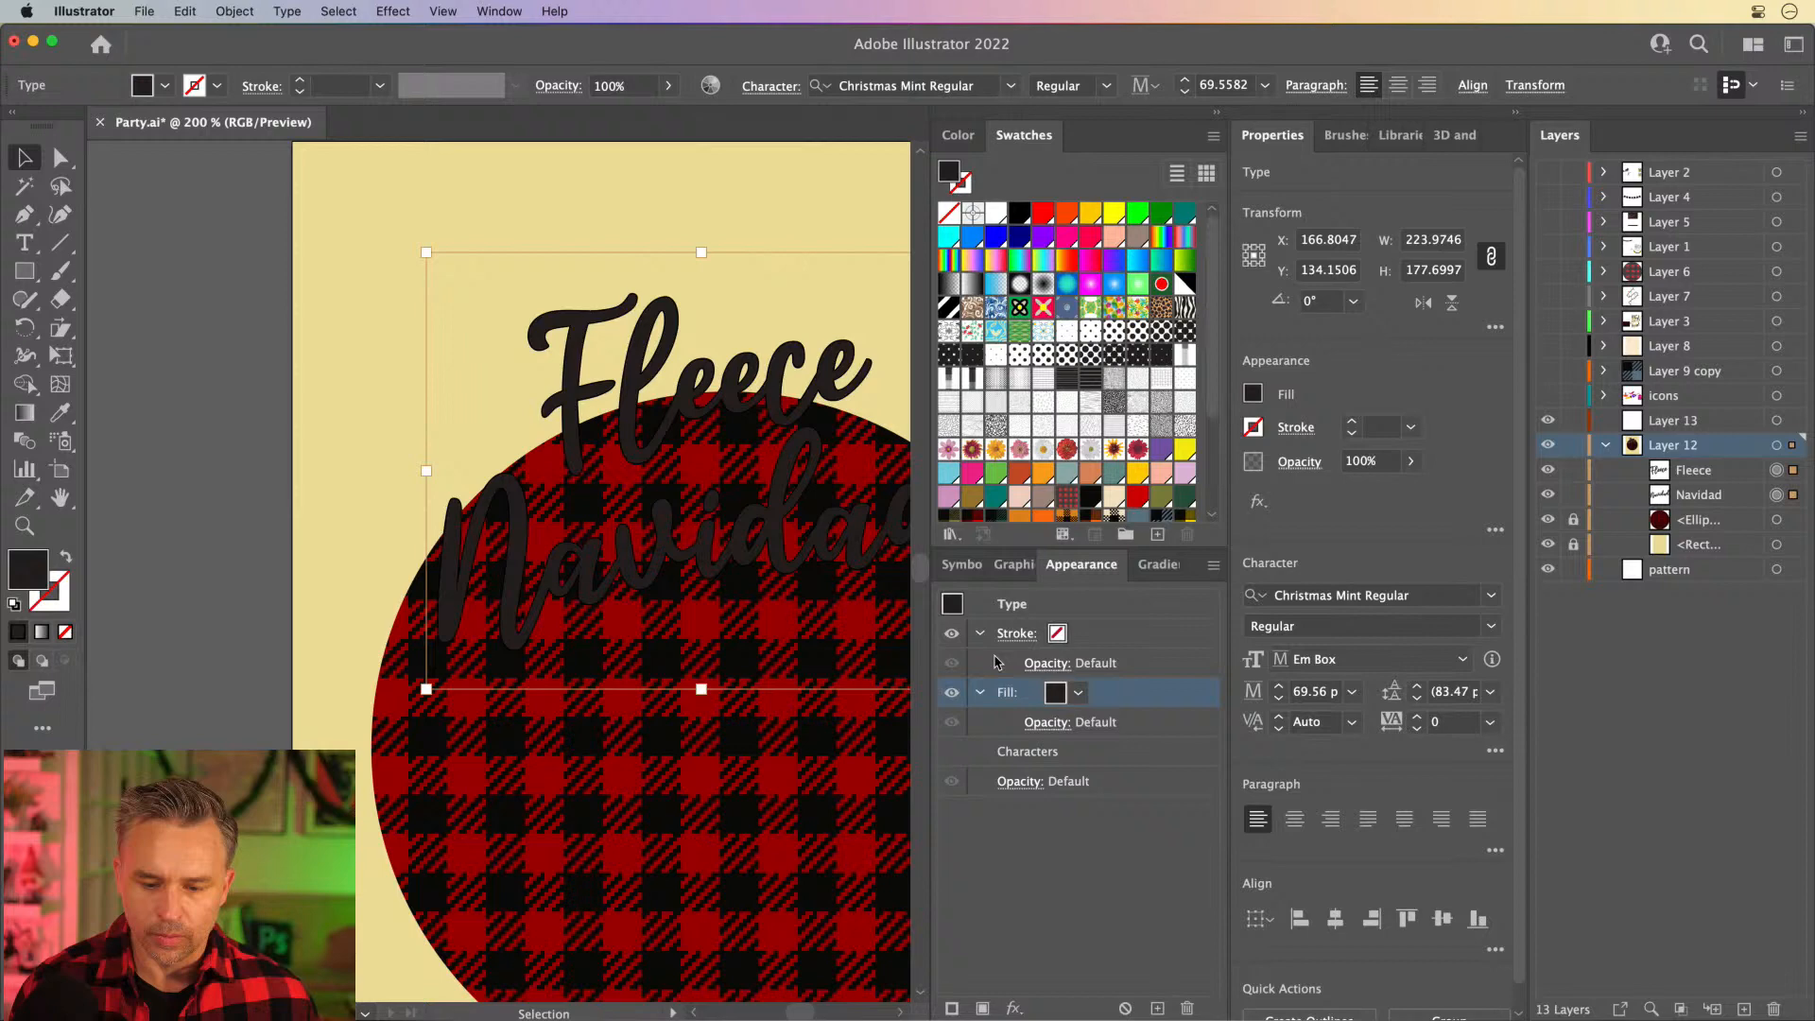
left_click(1078, 692)
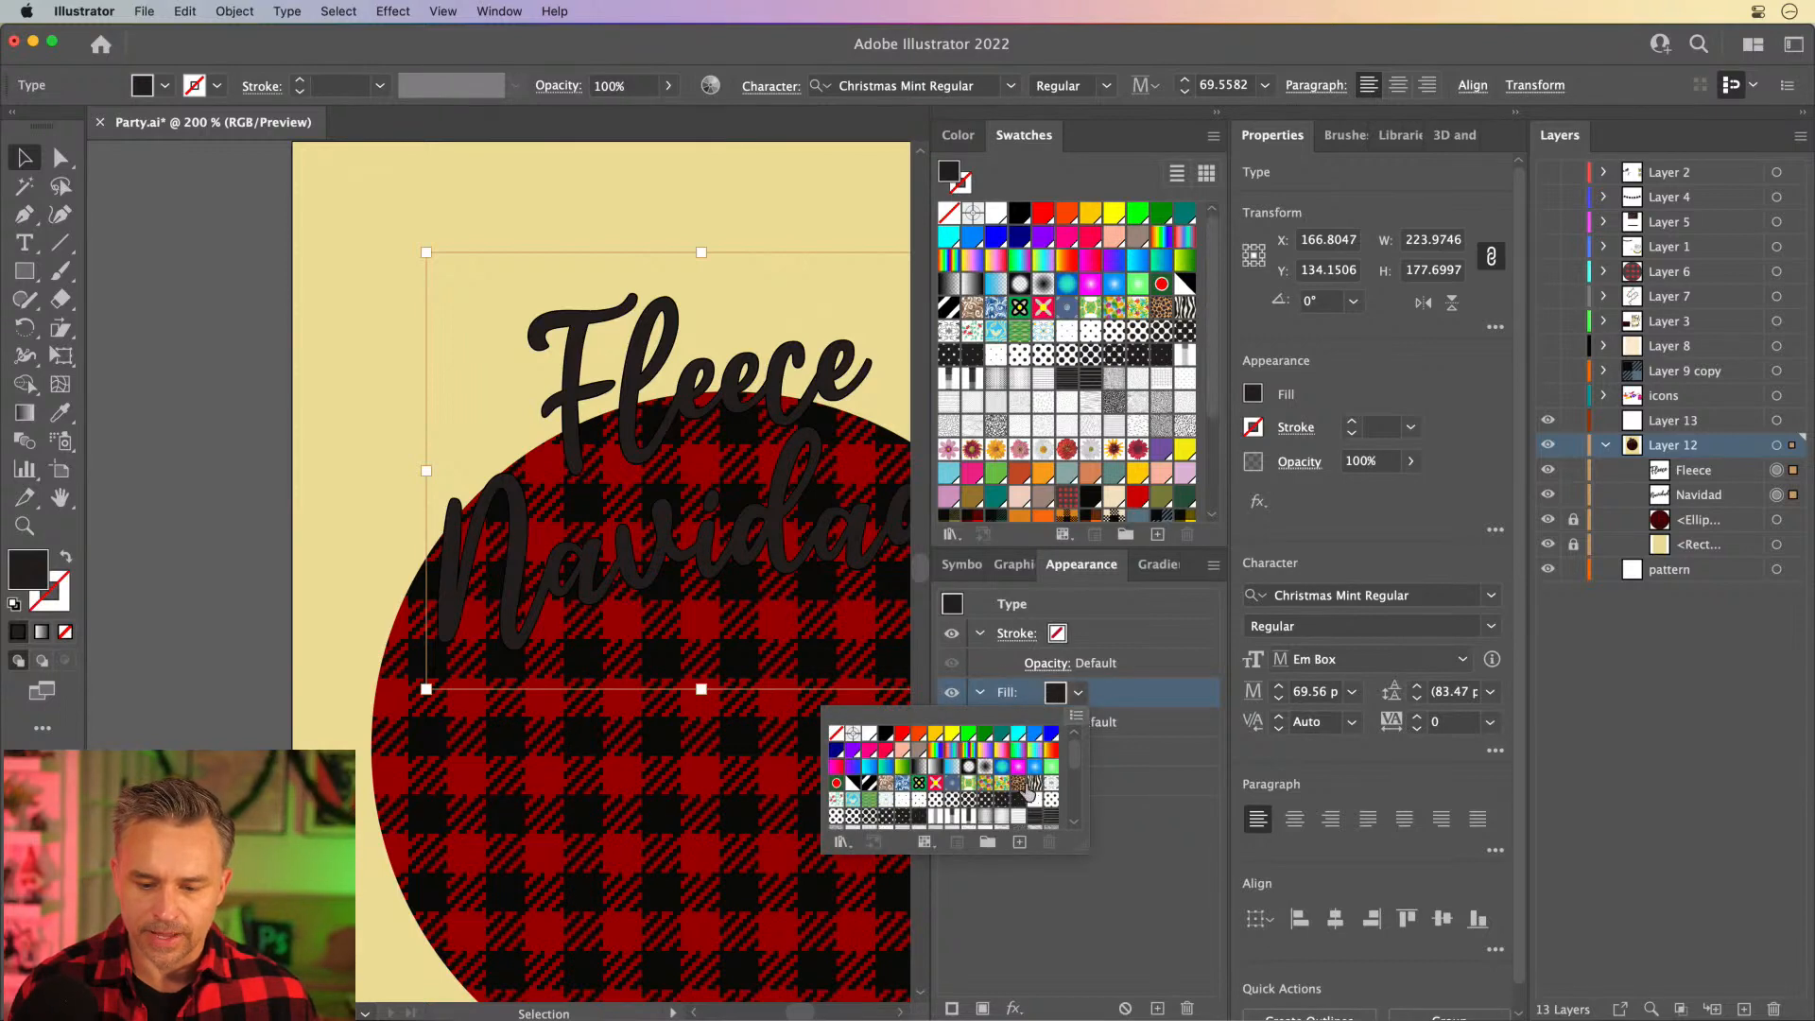
left_click(868, 735)
left_click(1165, 700)
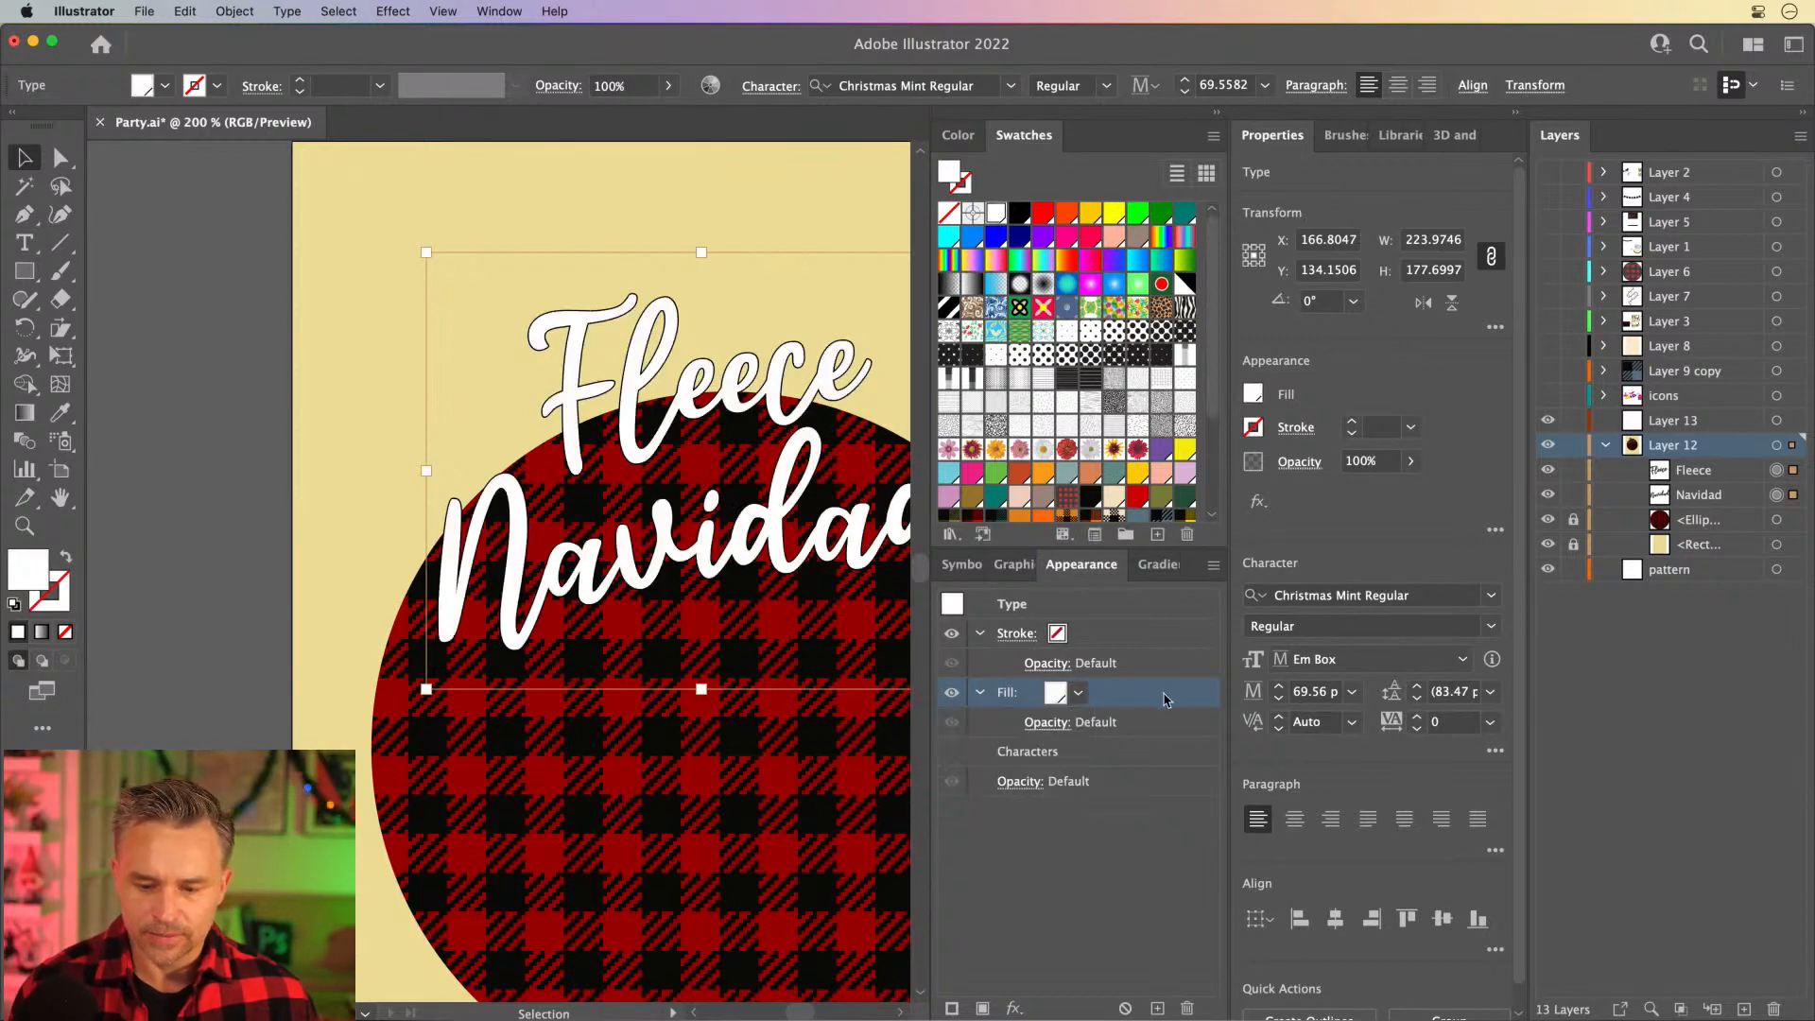
- Add a black stroke to the text's appearance, place it beneath the white fill, and set its weight to 4 pt
left_click(952, 1009)
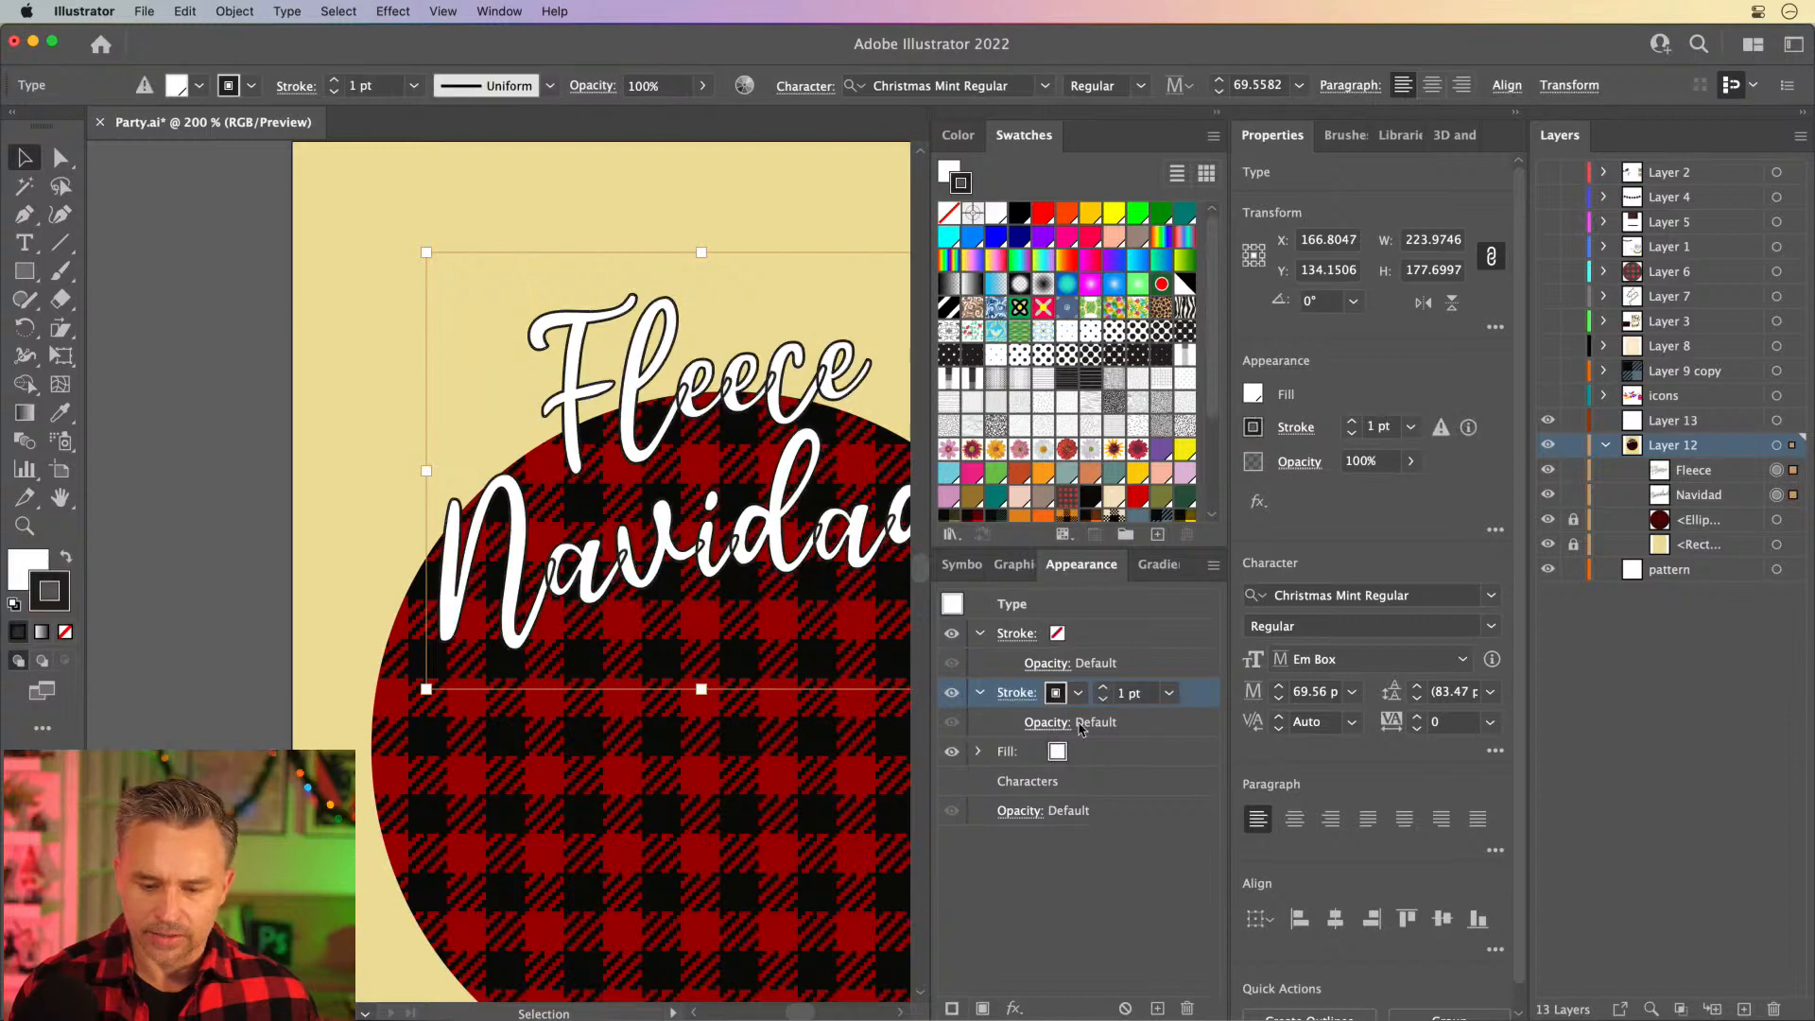
left_click_drag(1204, 698, 1197, 761)
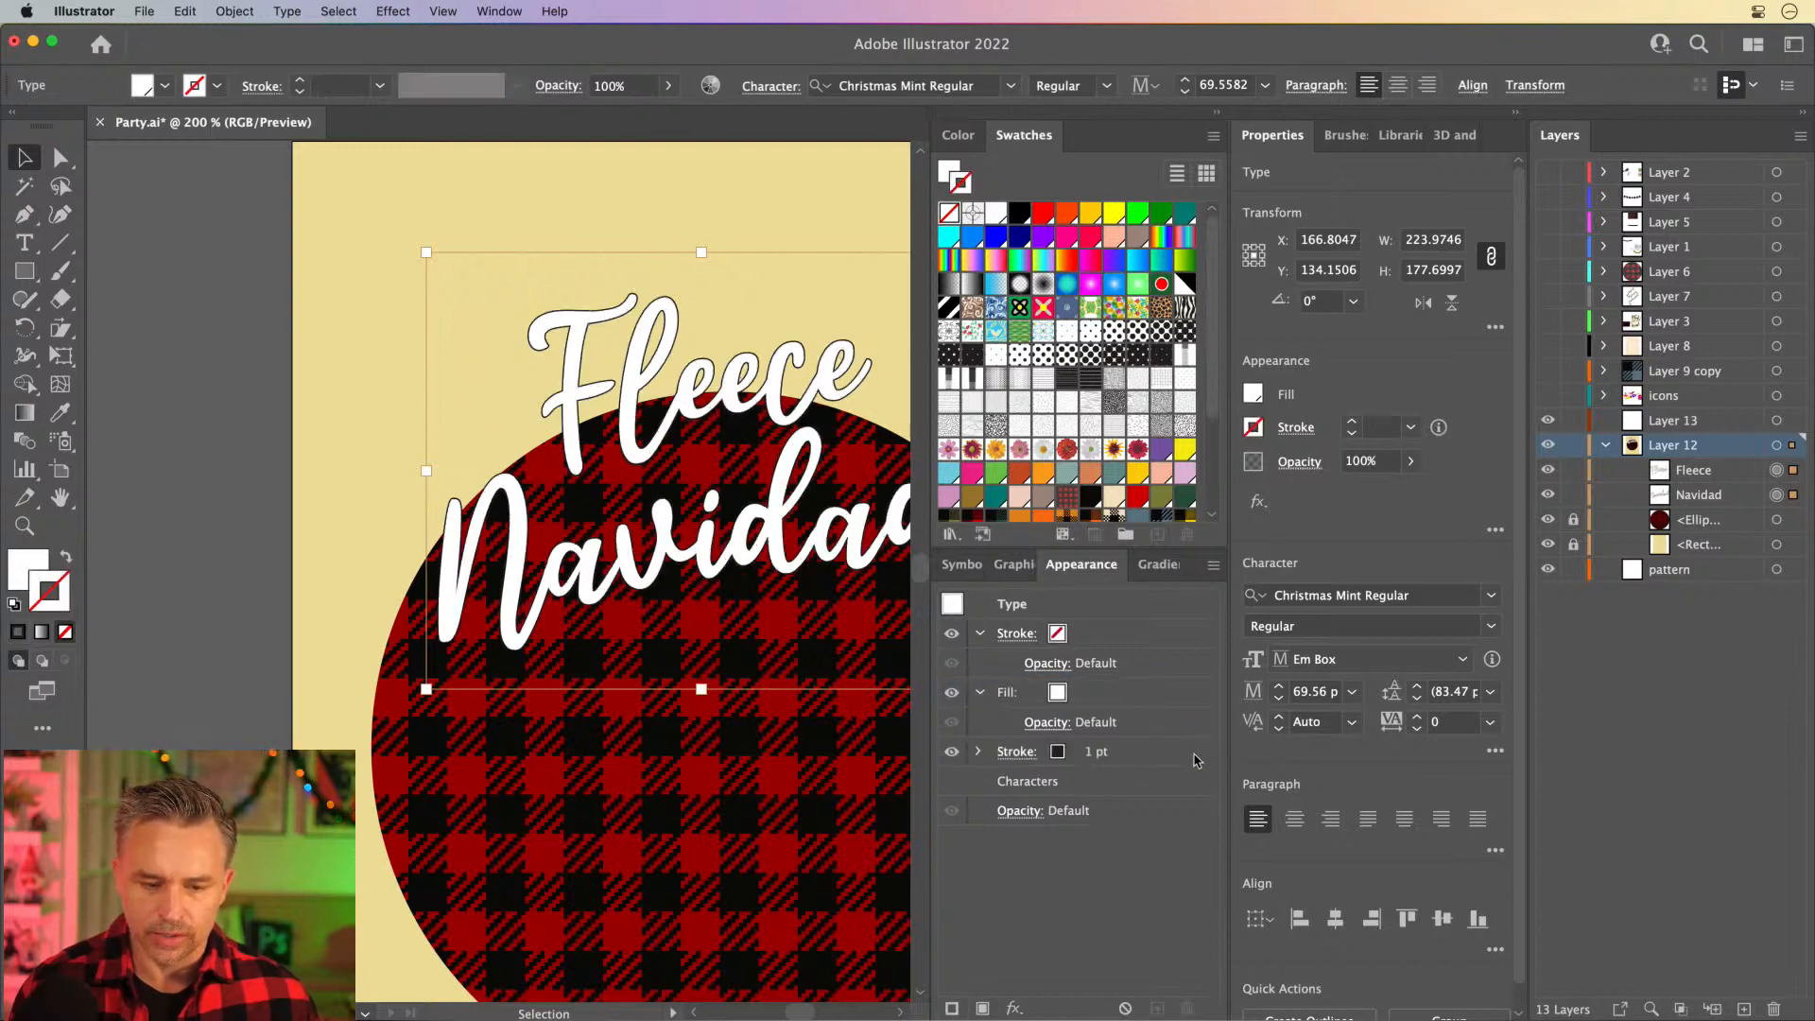
left_click(1139, 762)
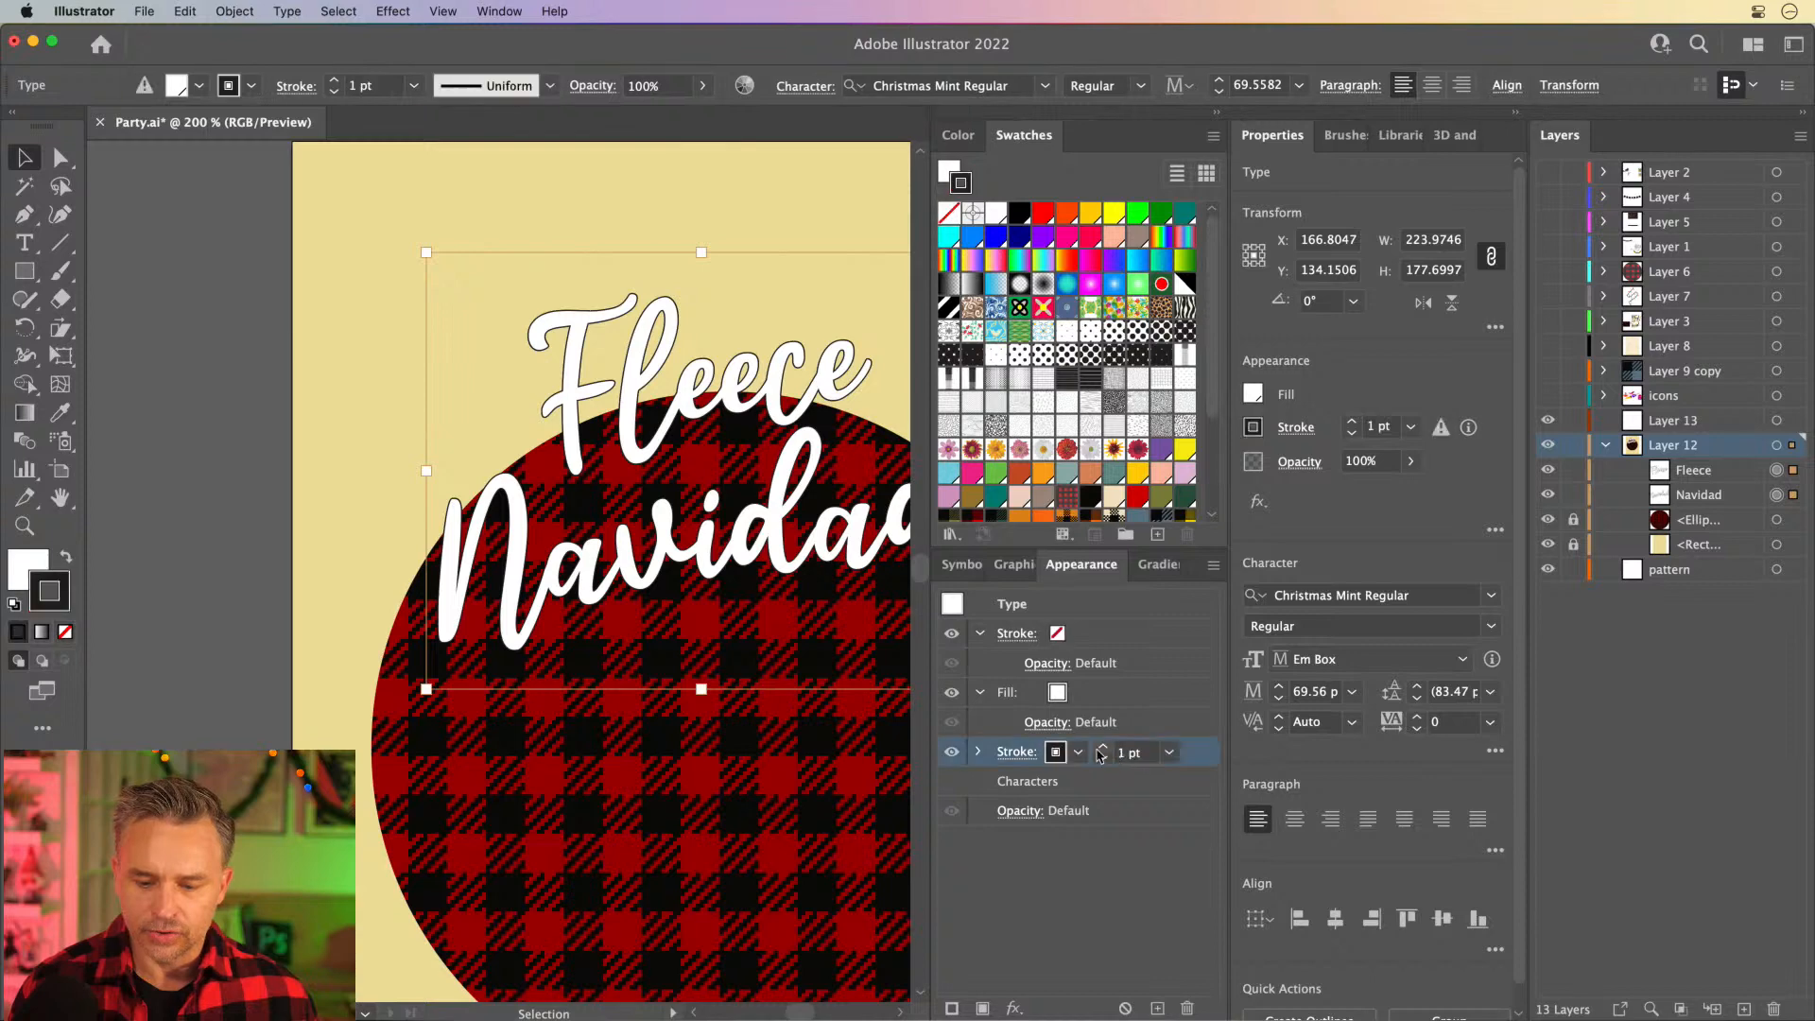
left_click(1103, 748)
left_click(1104, 748)
left_click(1104, 748)
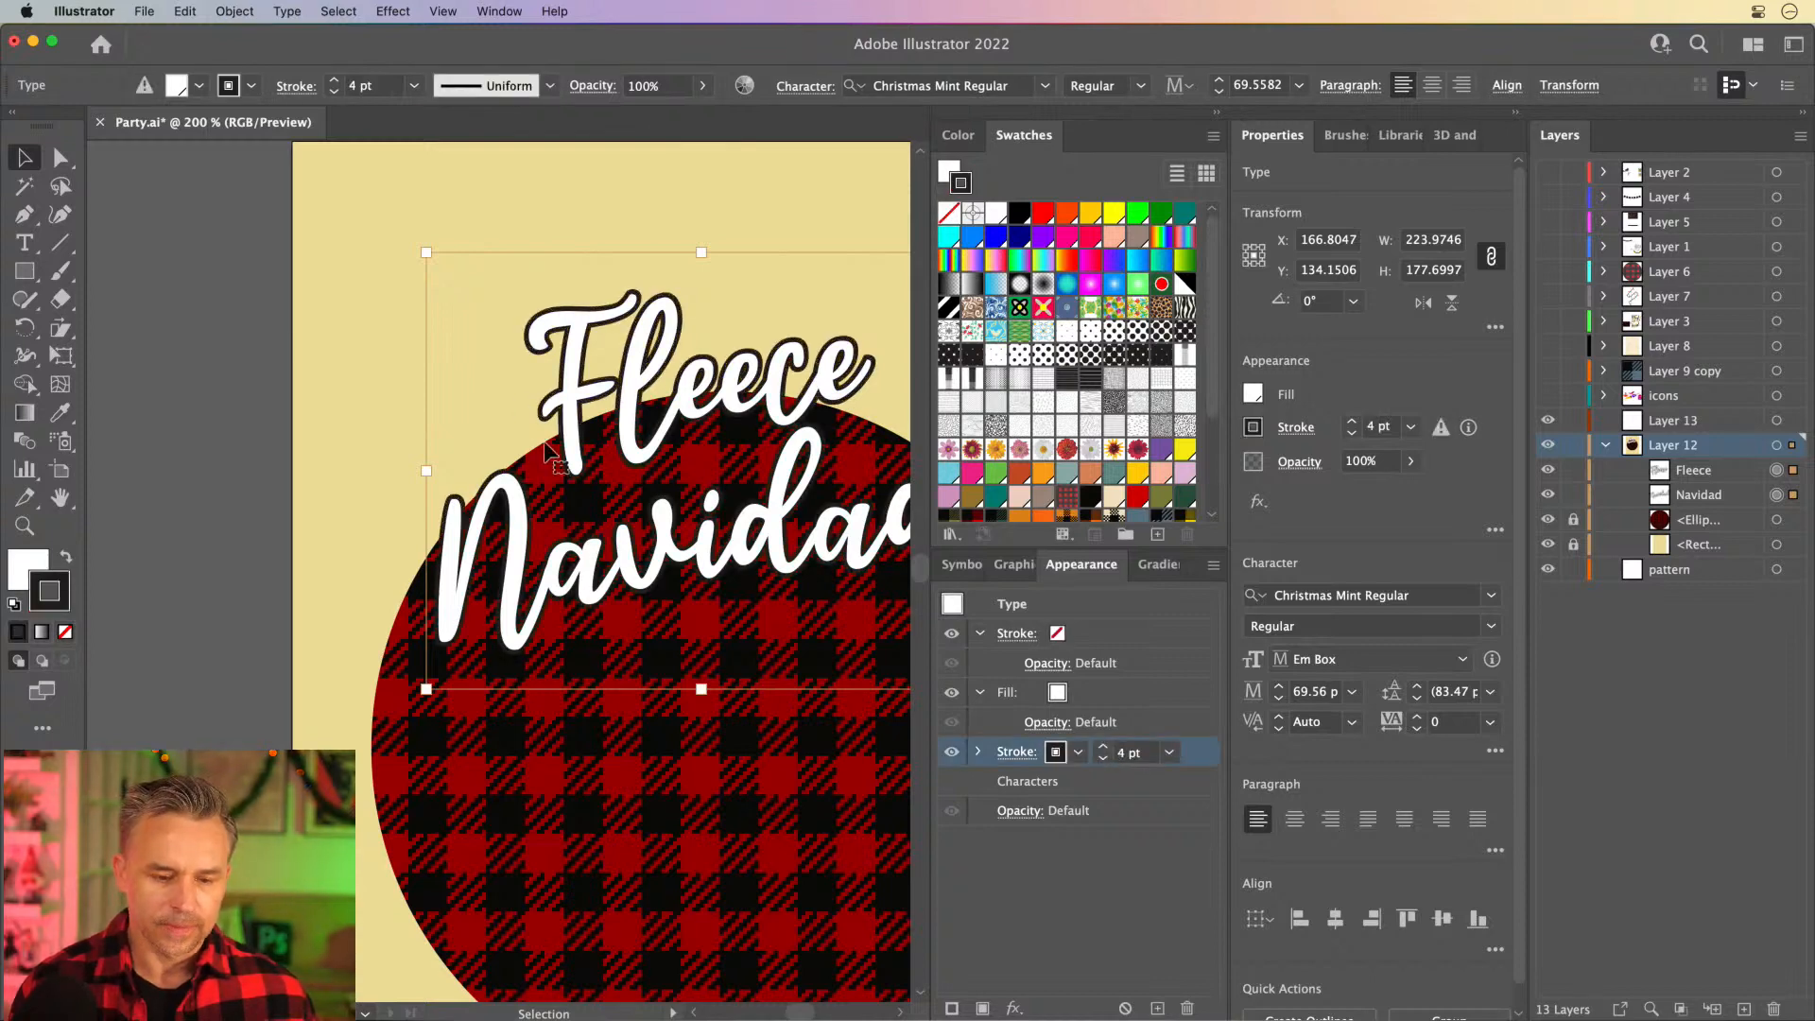
- Thicken the black outline behind the white lettering to 7 pt
left_click_drag(501, 420, 395, 386)
key("super+equal")
key("super+equal")
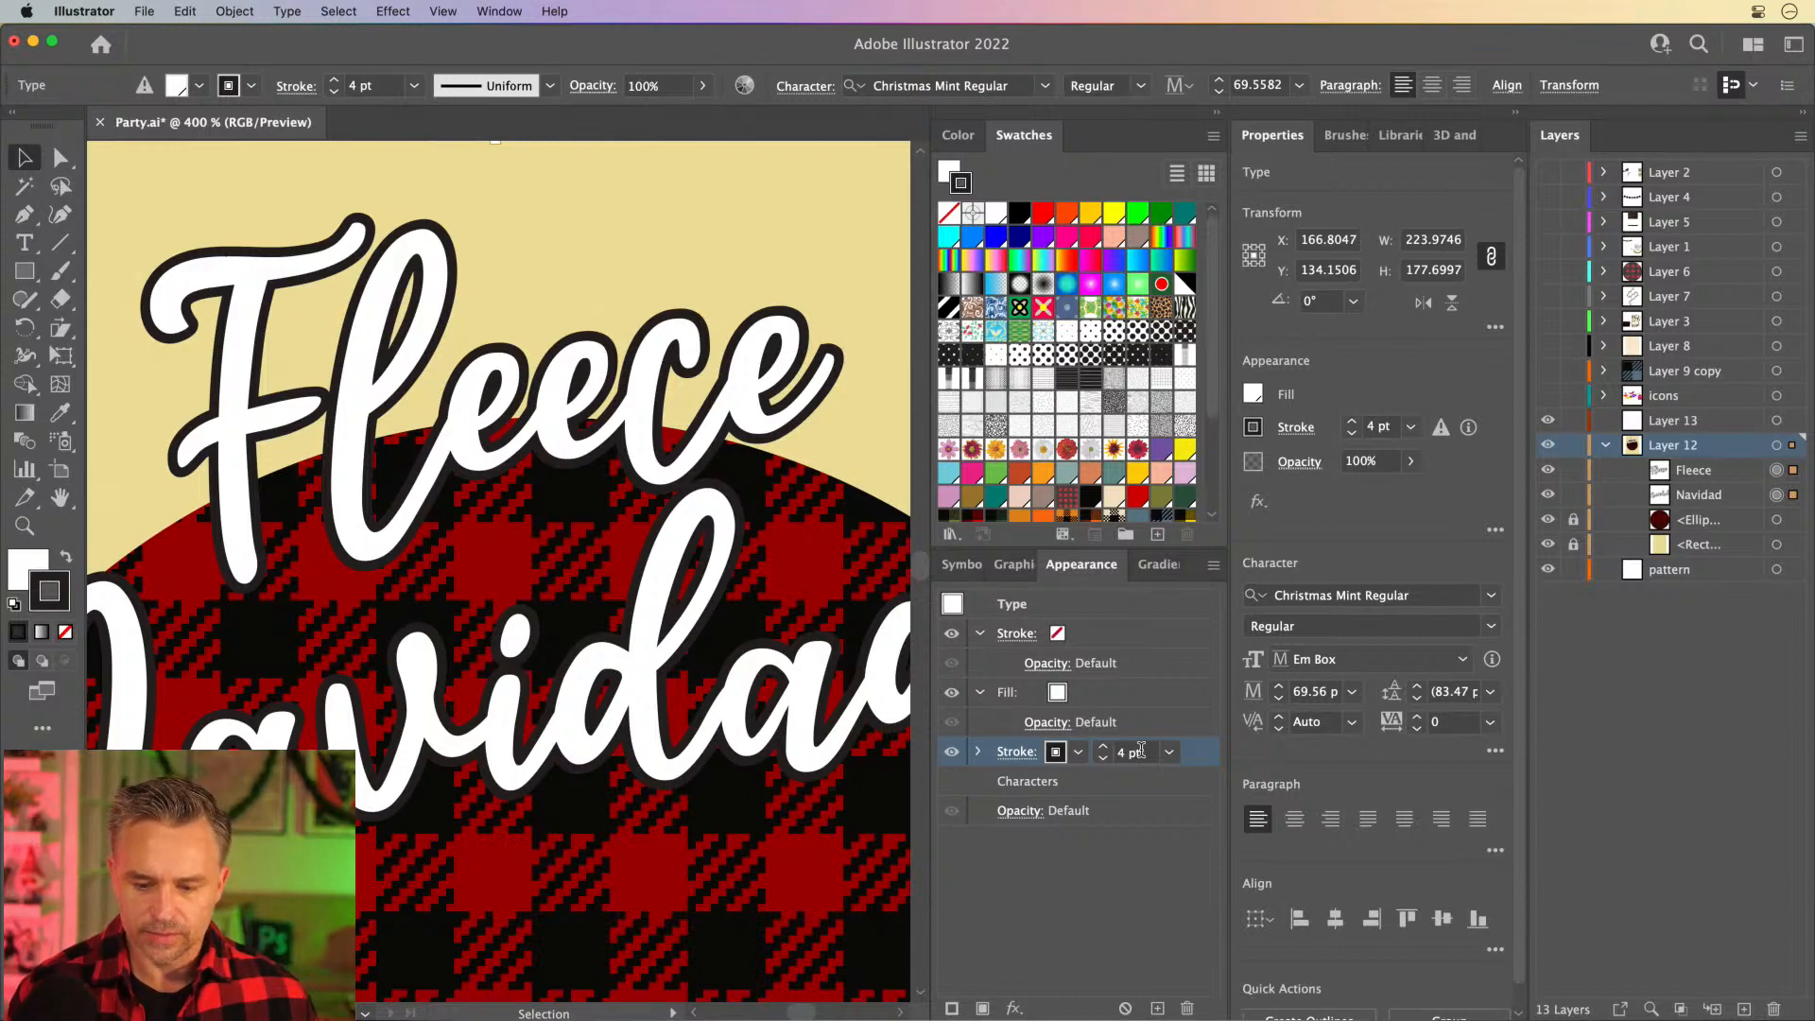
left_click(1104, 748)
left_click(1103, 748)
left_click(1104, 747)
left_click(1103, 758)
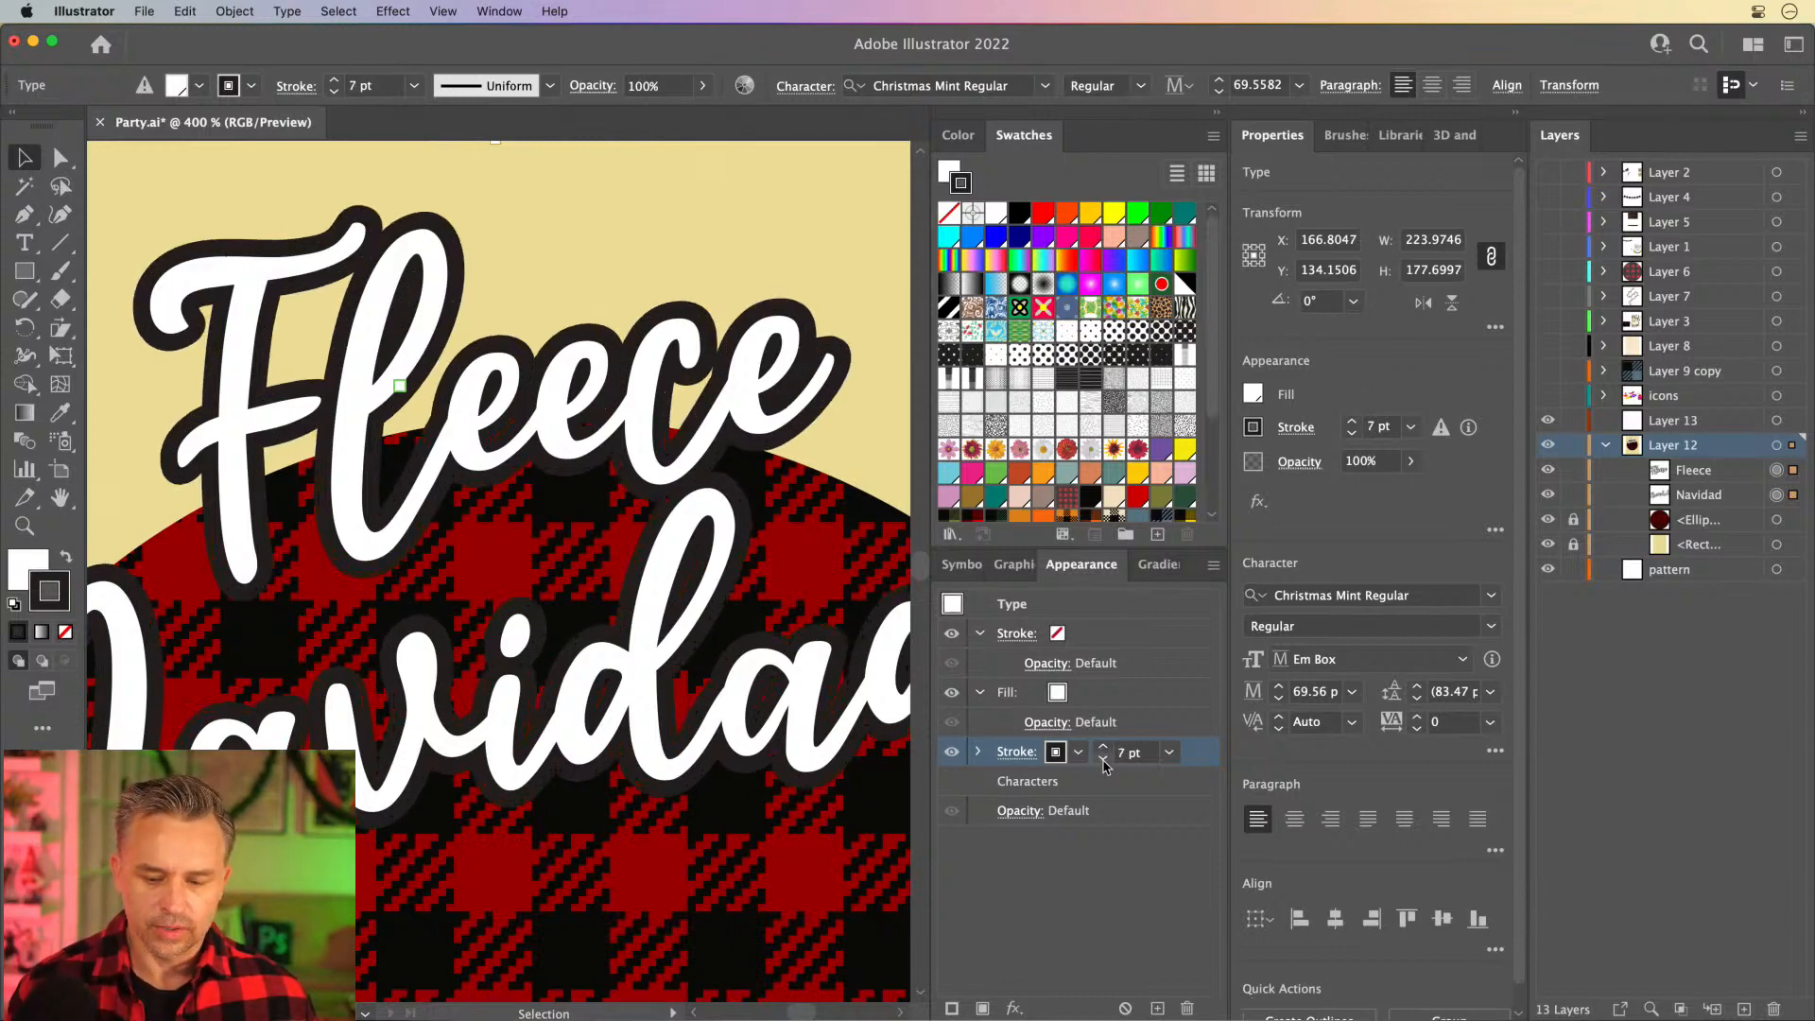
- Reduce the black outline behind the white lettering to 5 pt
left_click(1104, 757)
left_click(1103, 757)
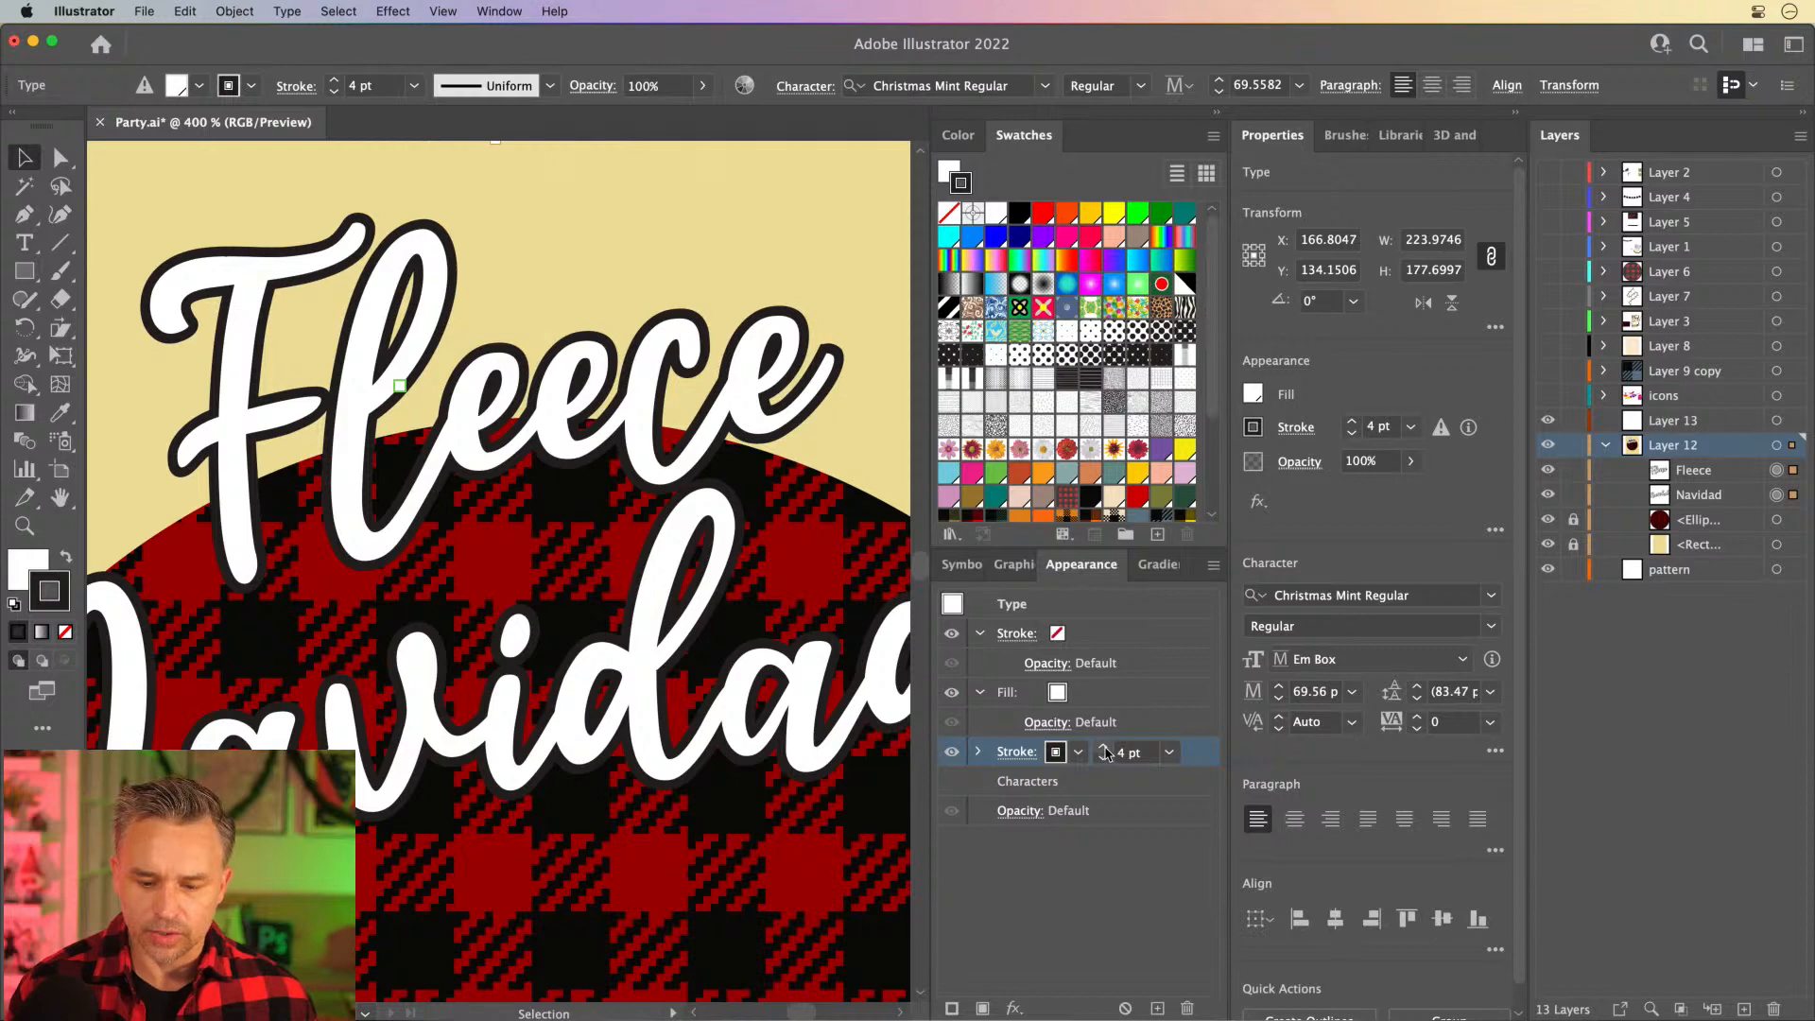
left_click(1104, 749)
left_click(1007, 753)
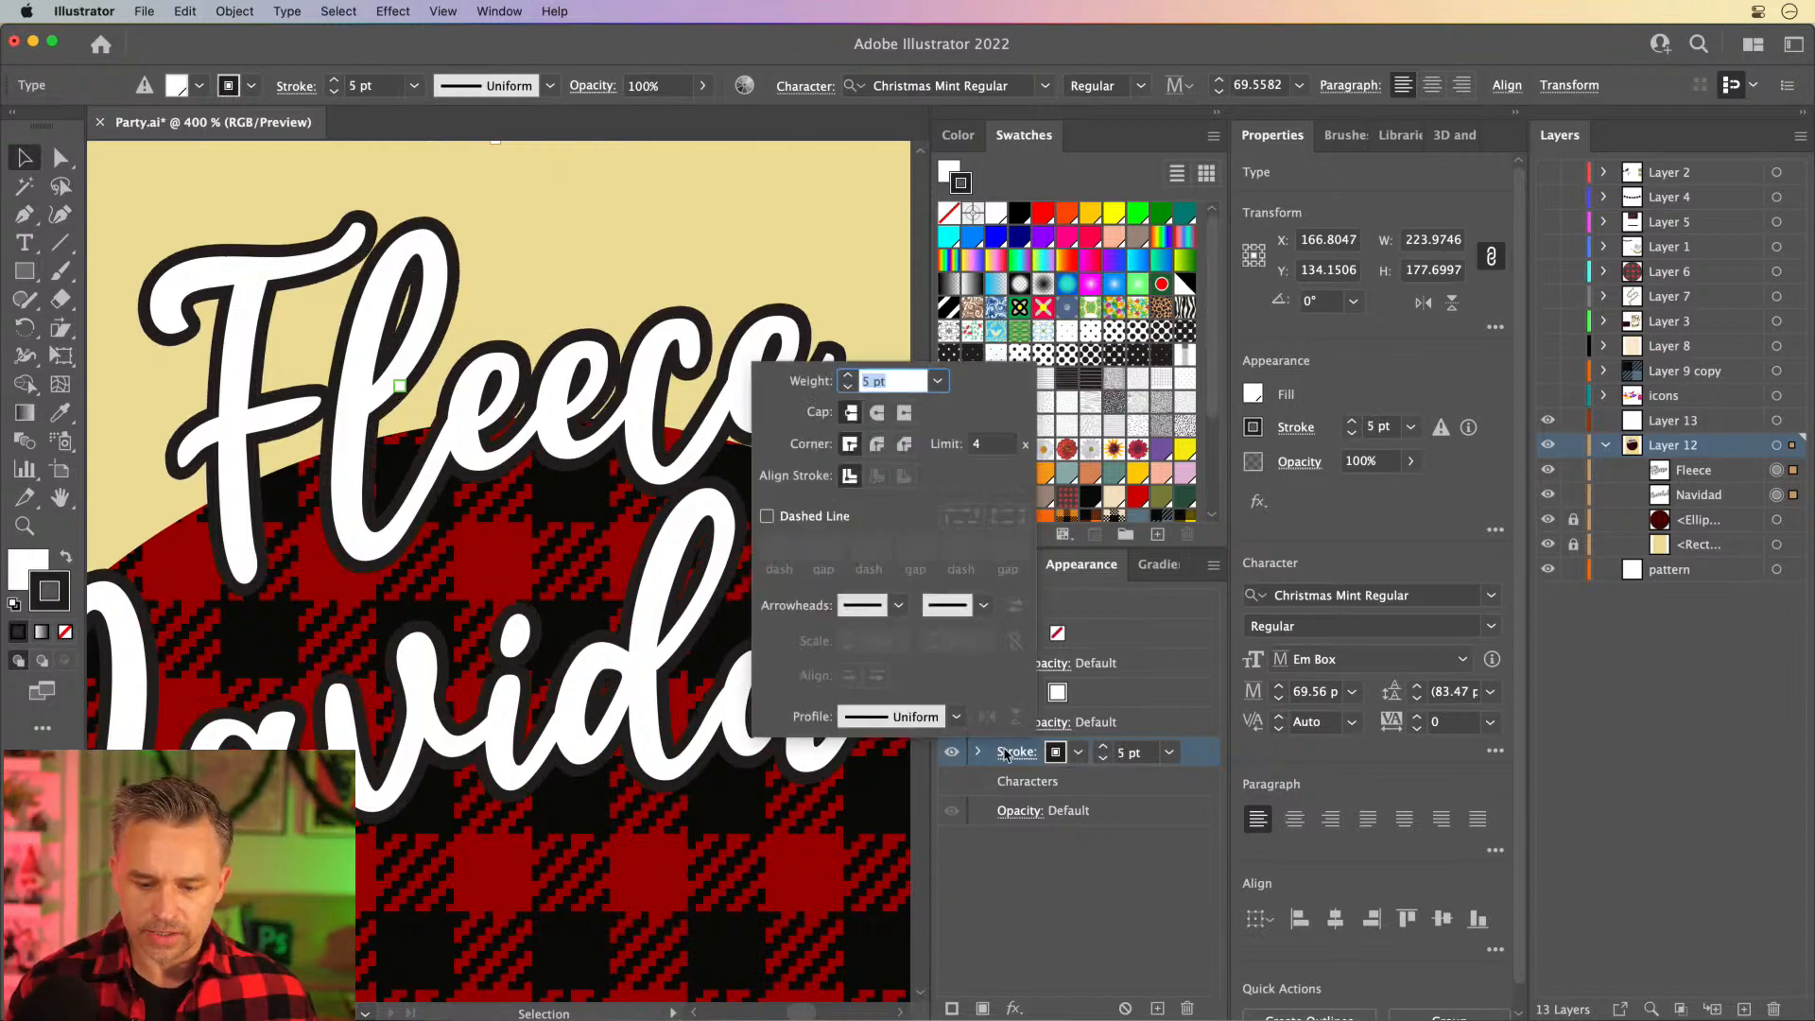
left_click(1081, 883)
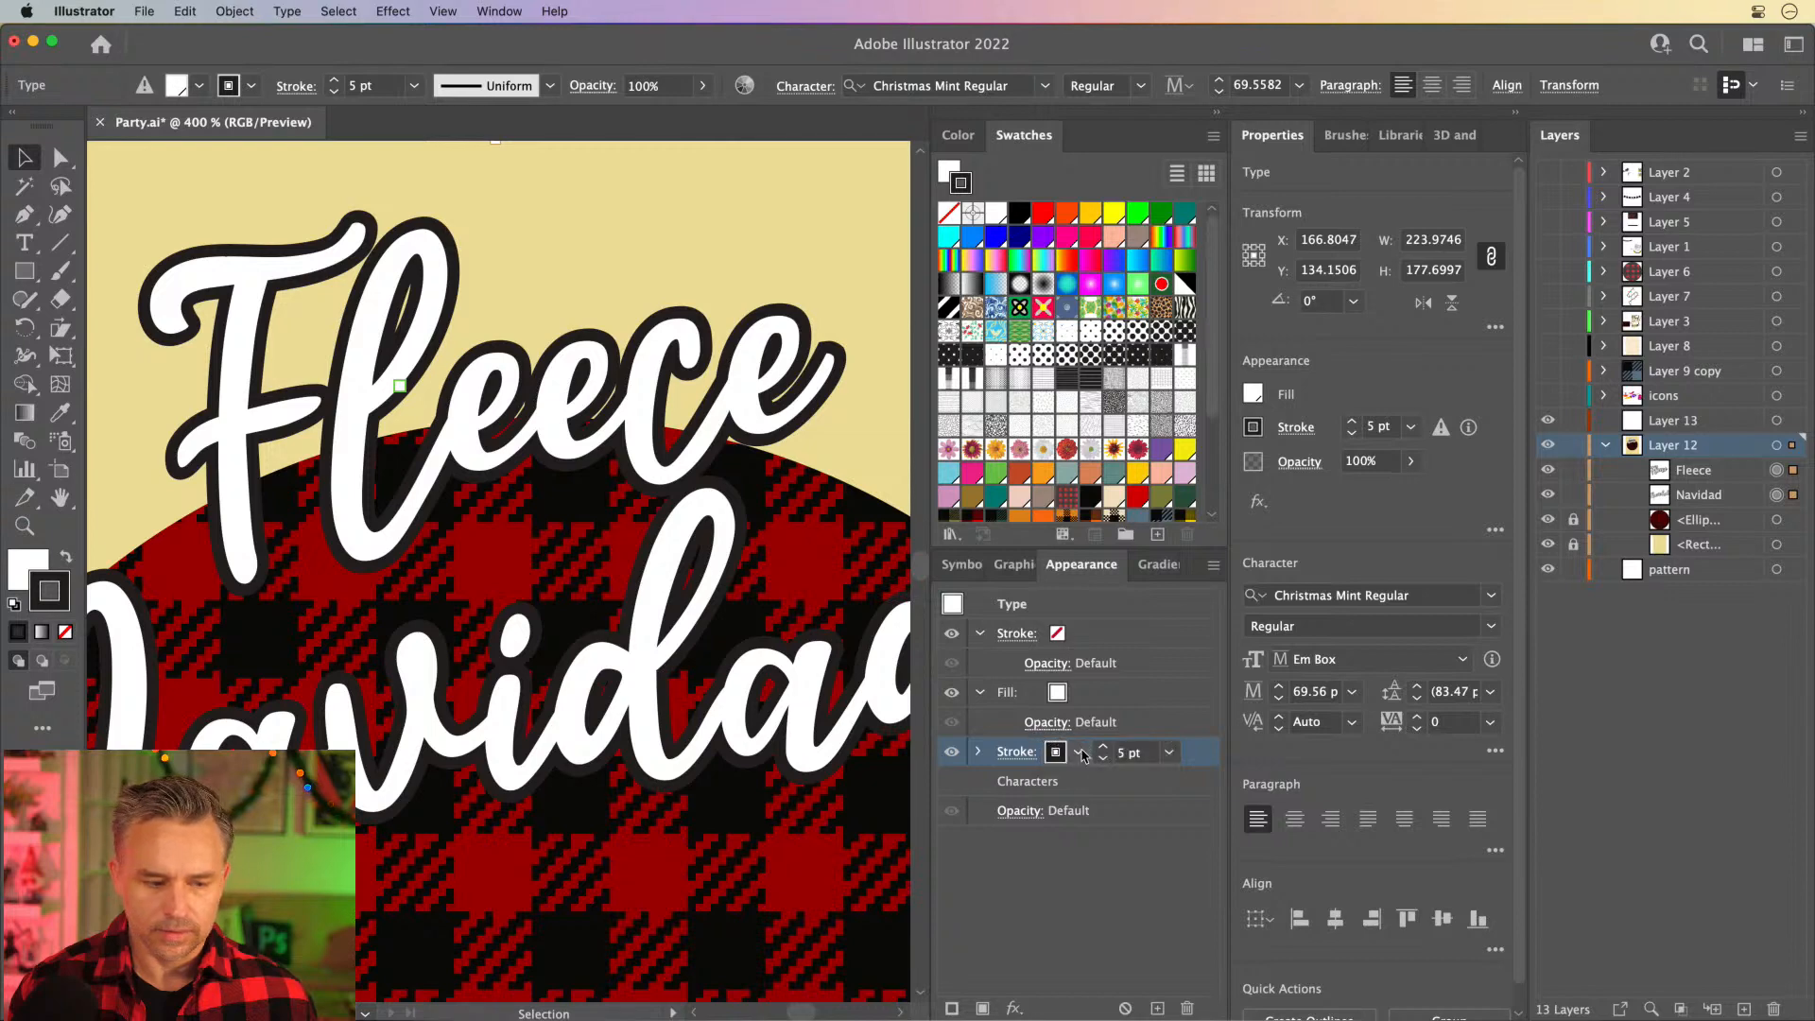
- Apply the red-and-black buffalo plaid pattern swatch to the lettering's outline and hide the plaid circle behind it
scroll(1094, 382, "down", 3)
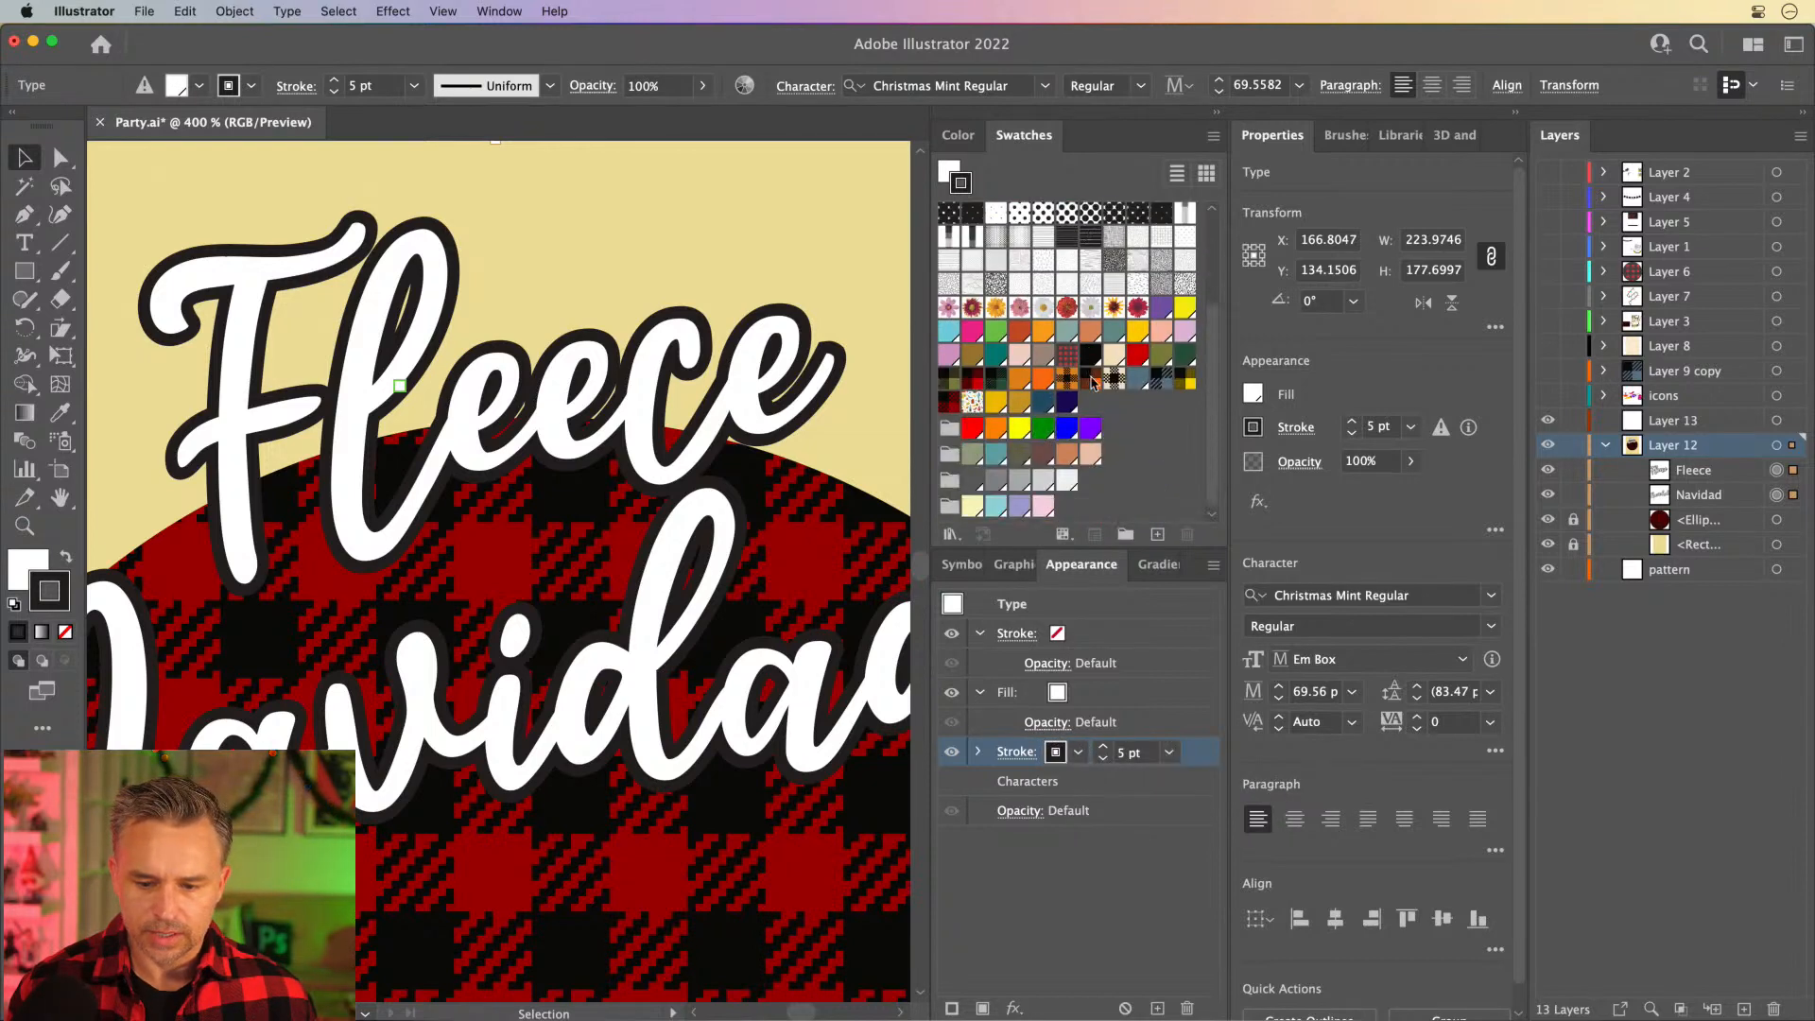
left_click(948, 405)
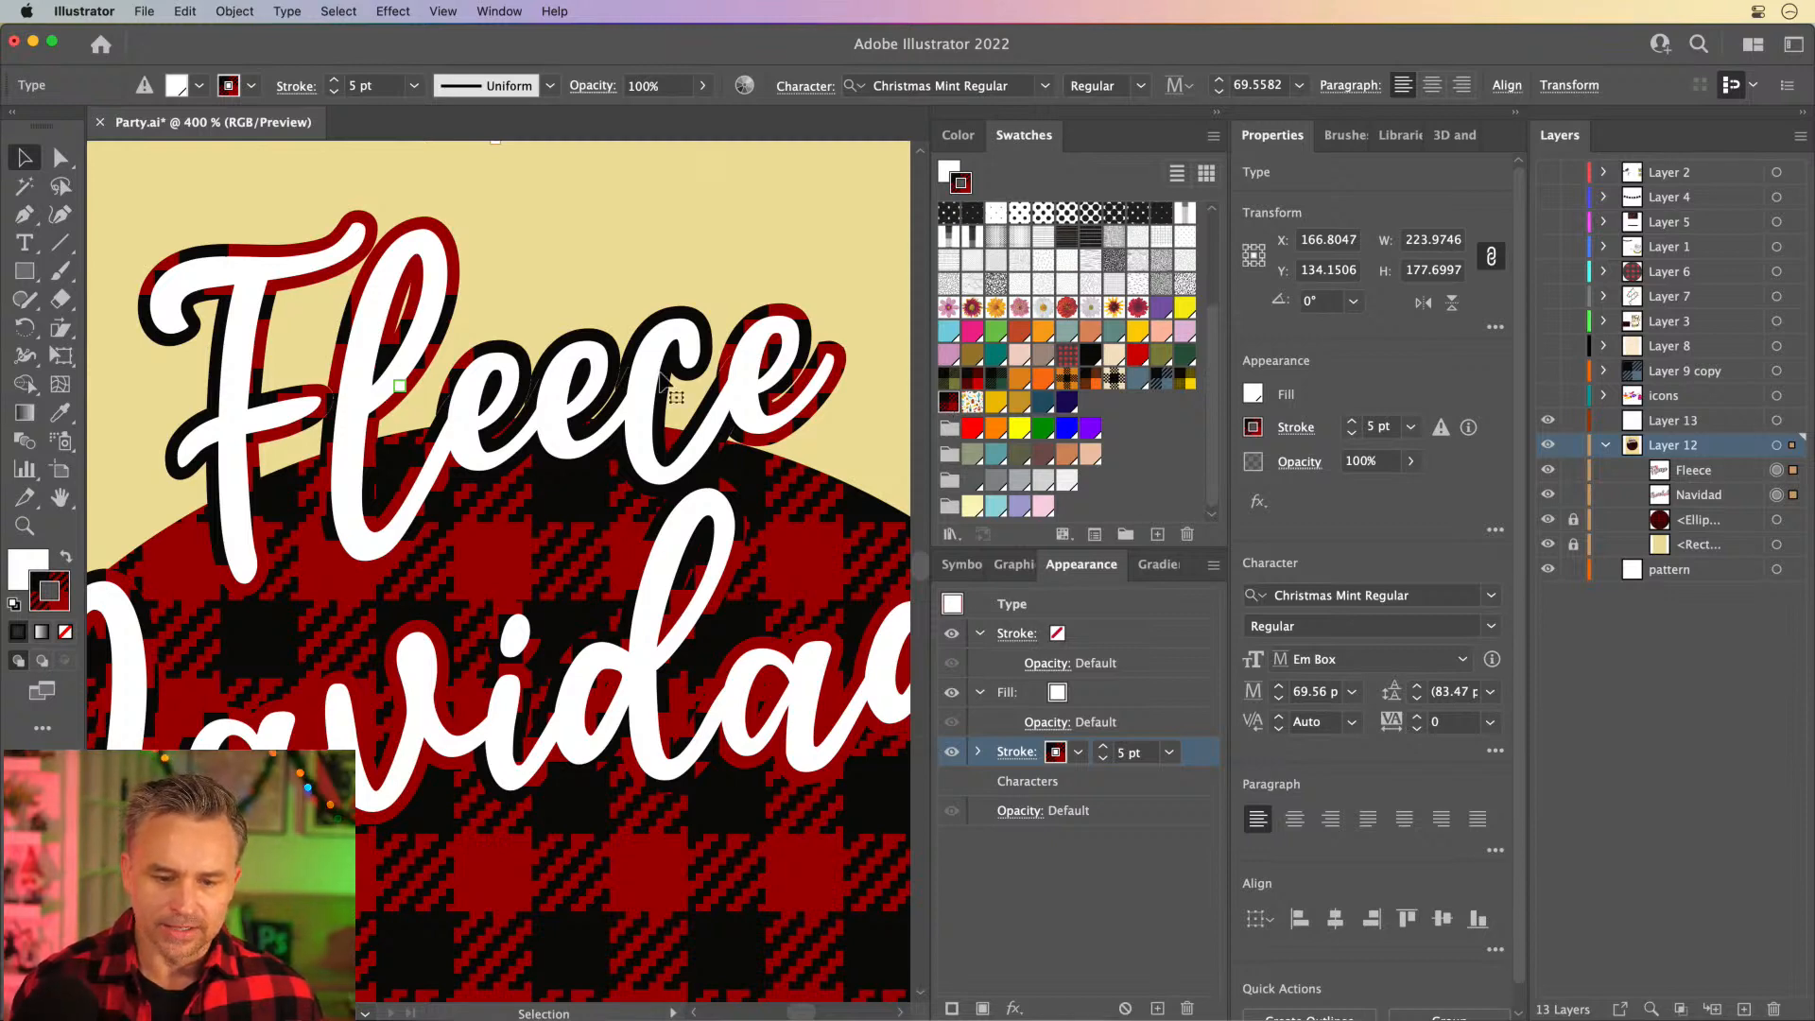
left_click(1548, 520)
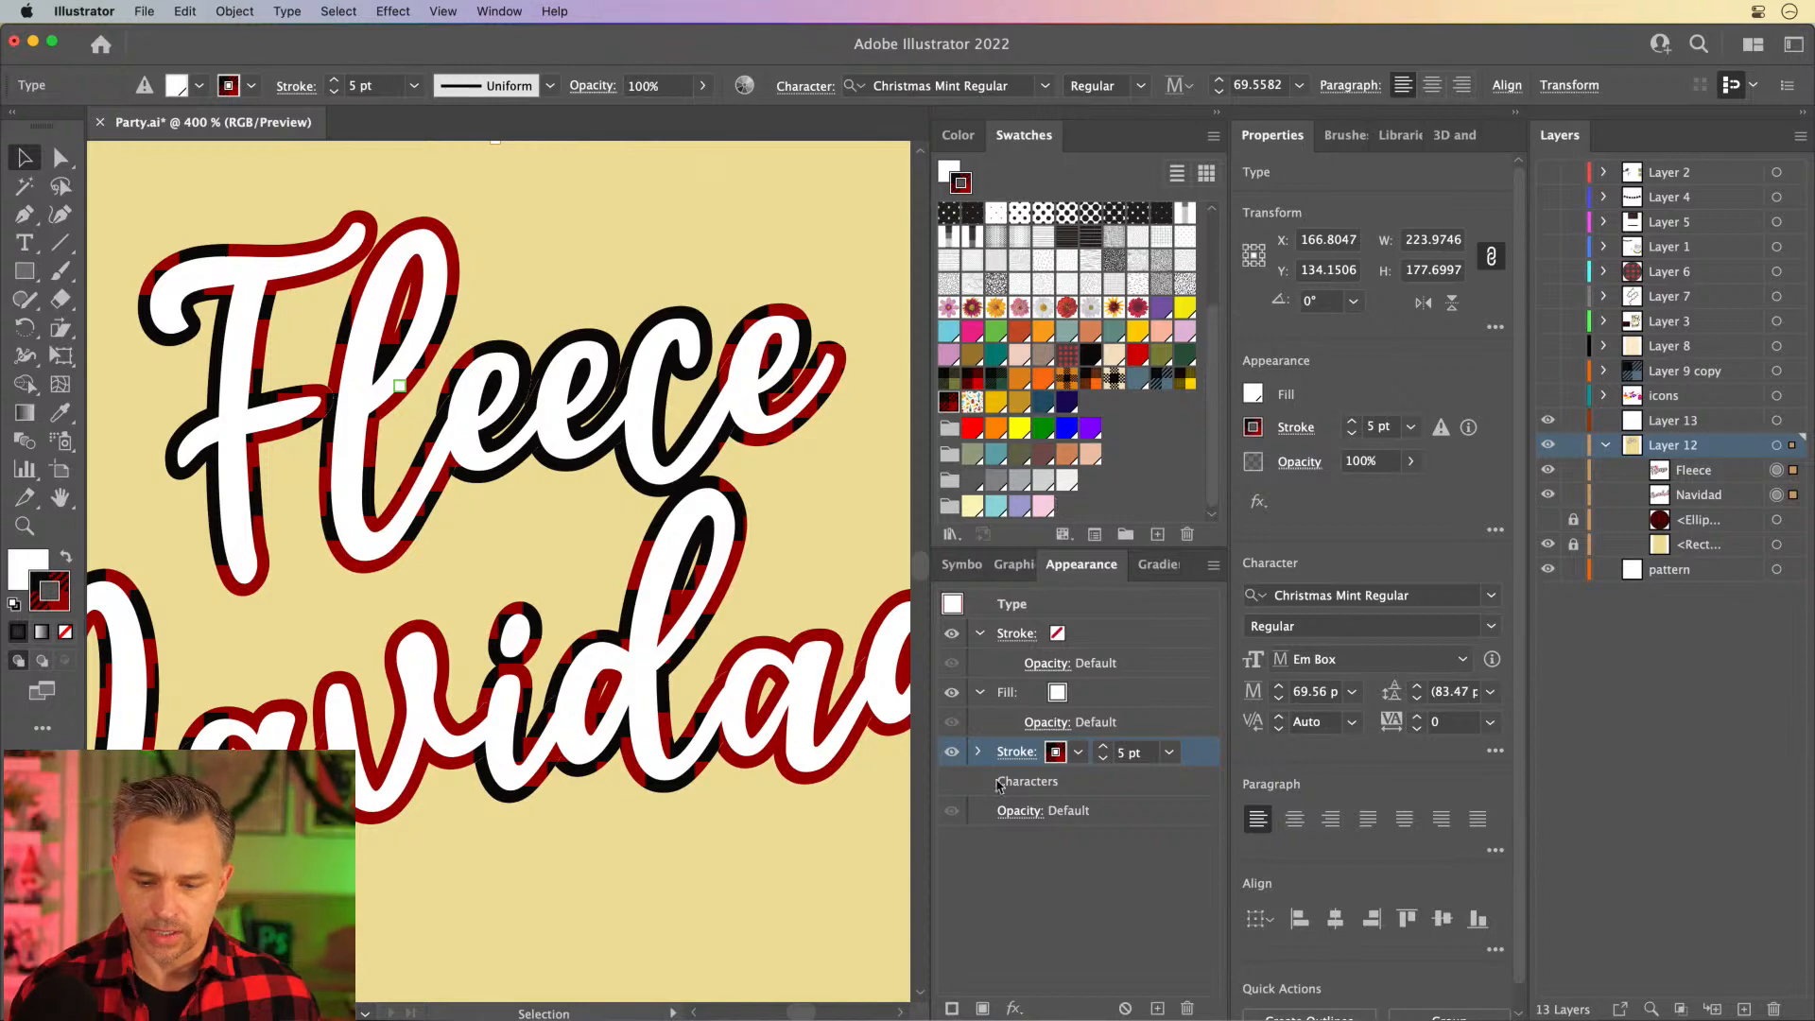
left_click(977, 752)
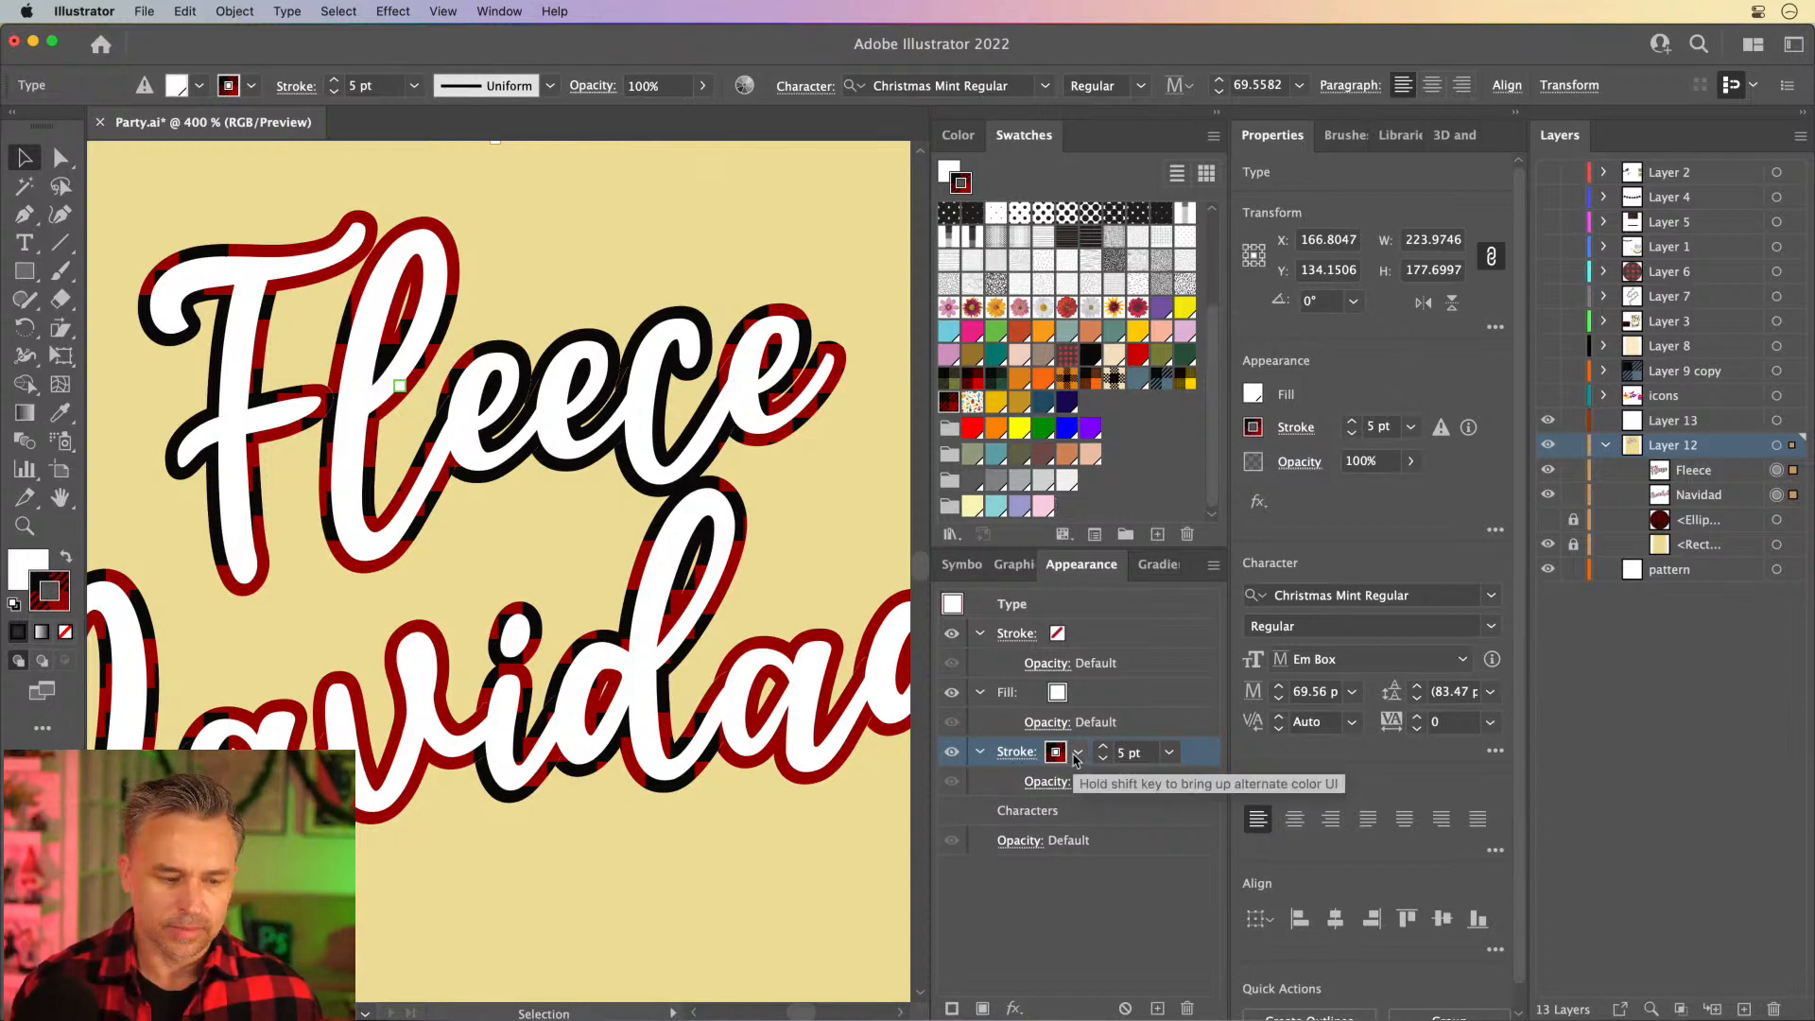
double_click(49, 591)
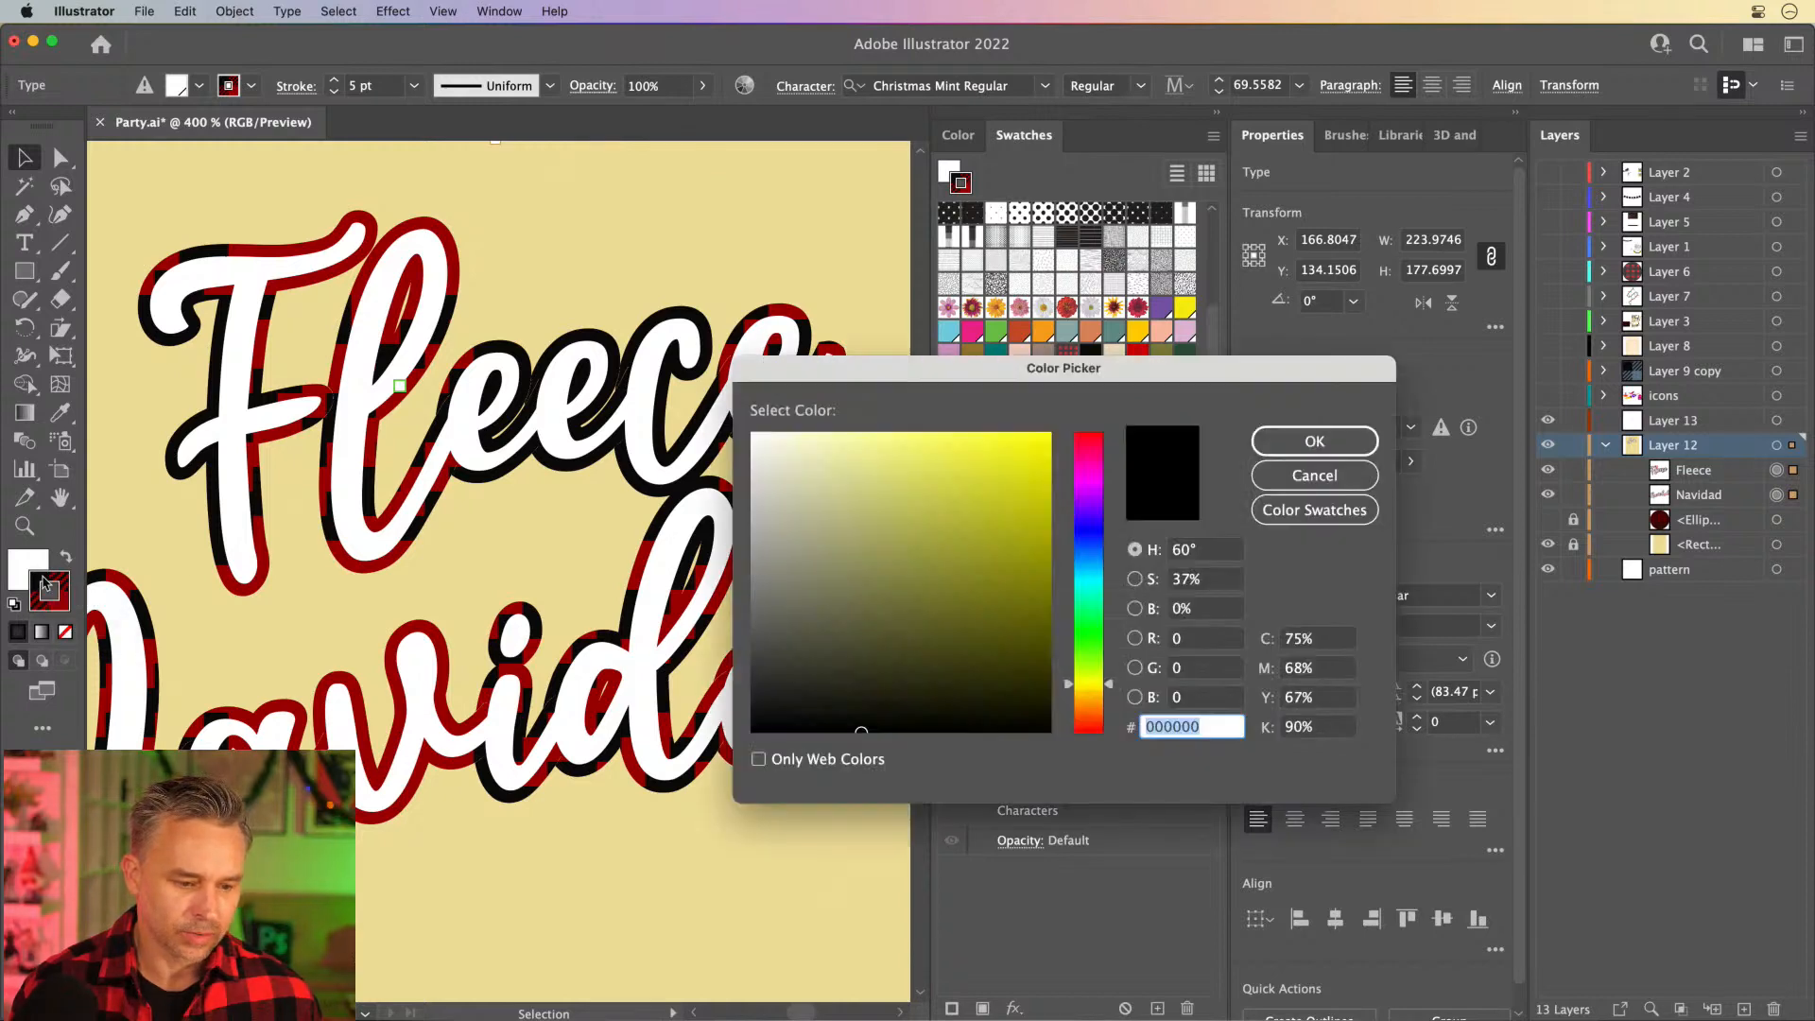
left_click(1316, 476)
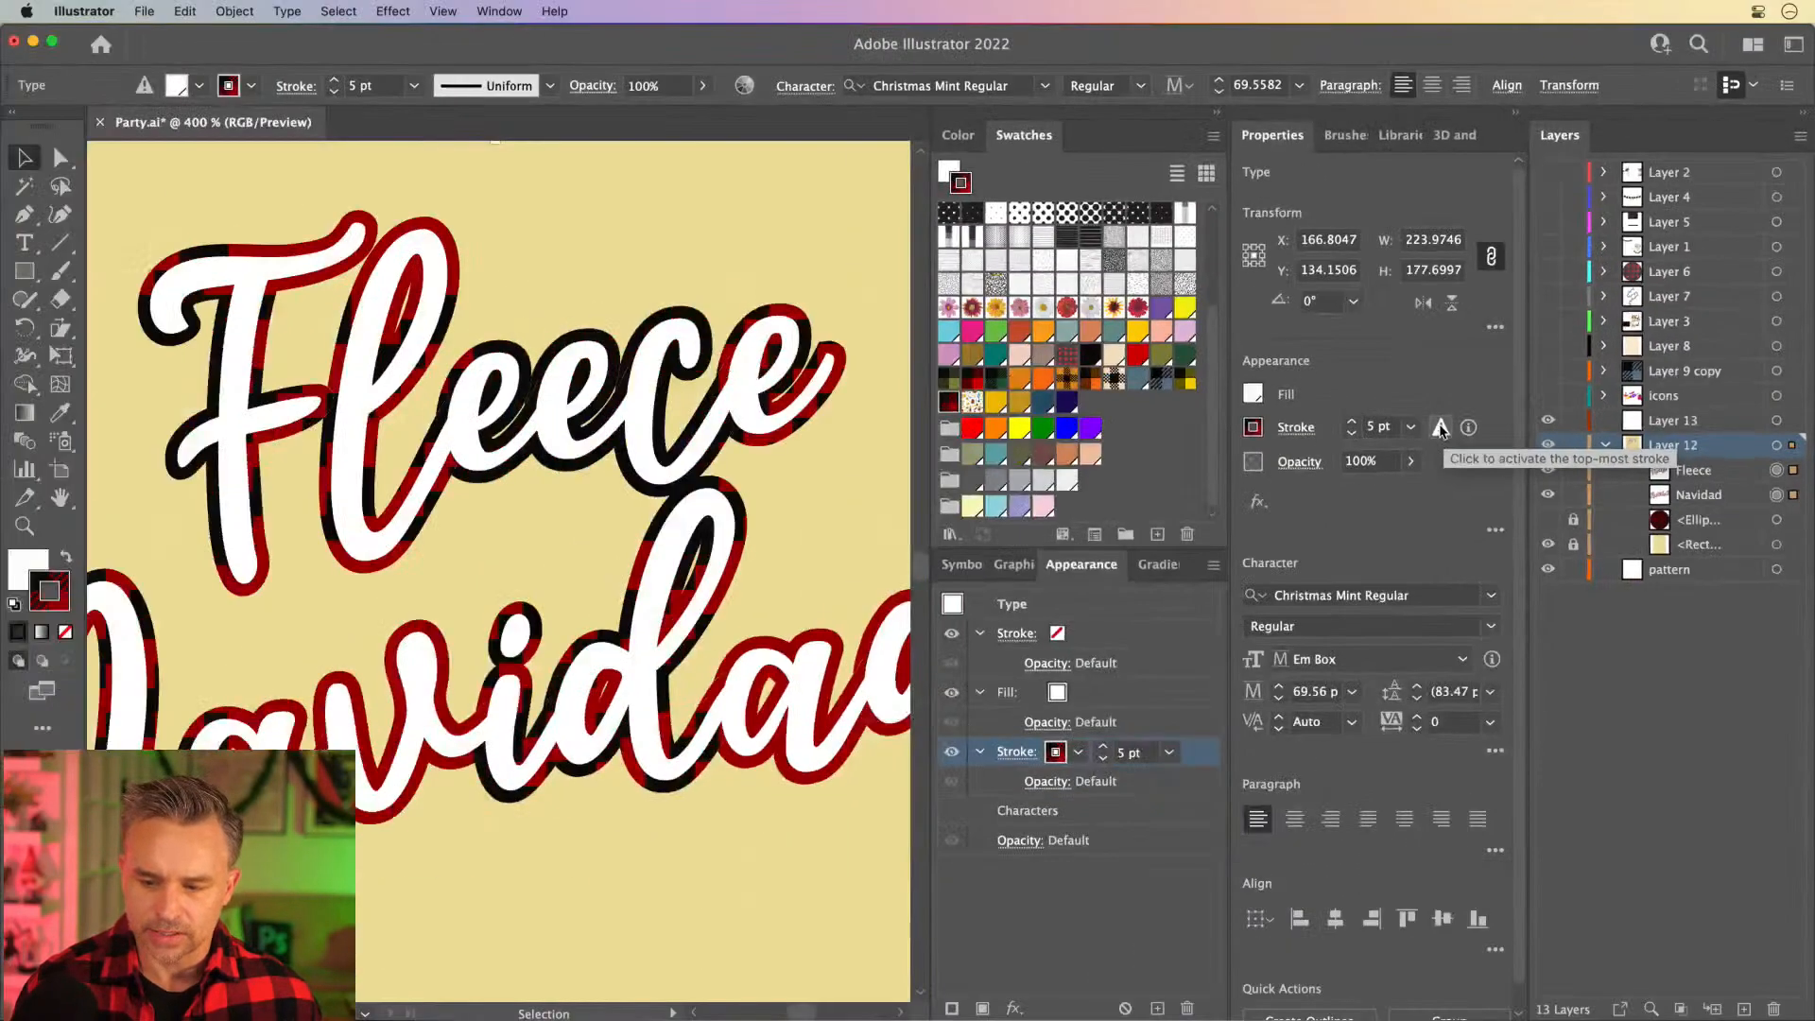
- Delete the empty top stroke from the lettering's appearance and make the 5 pt plaid stroke active
left_click(1313, 431)
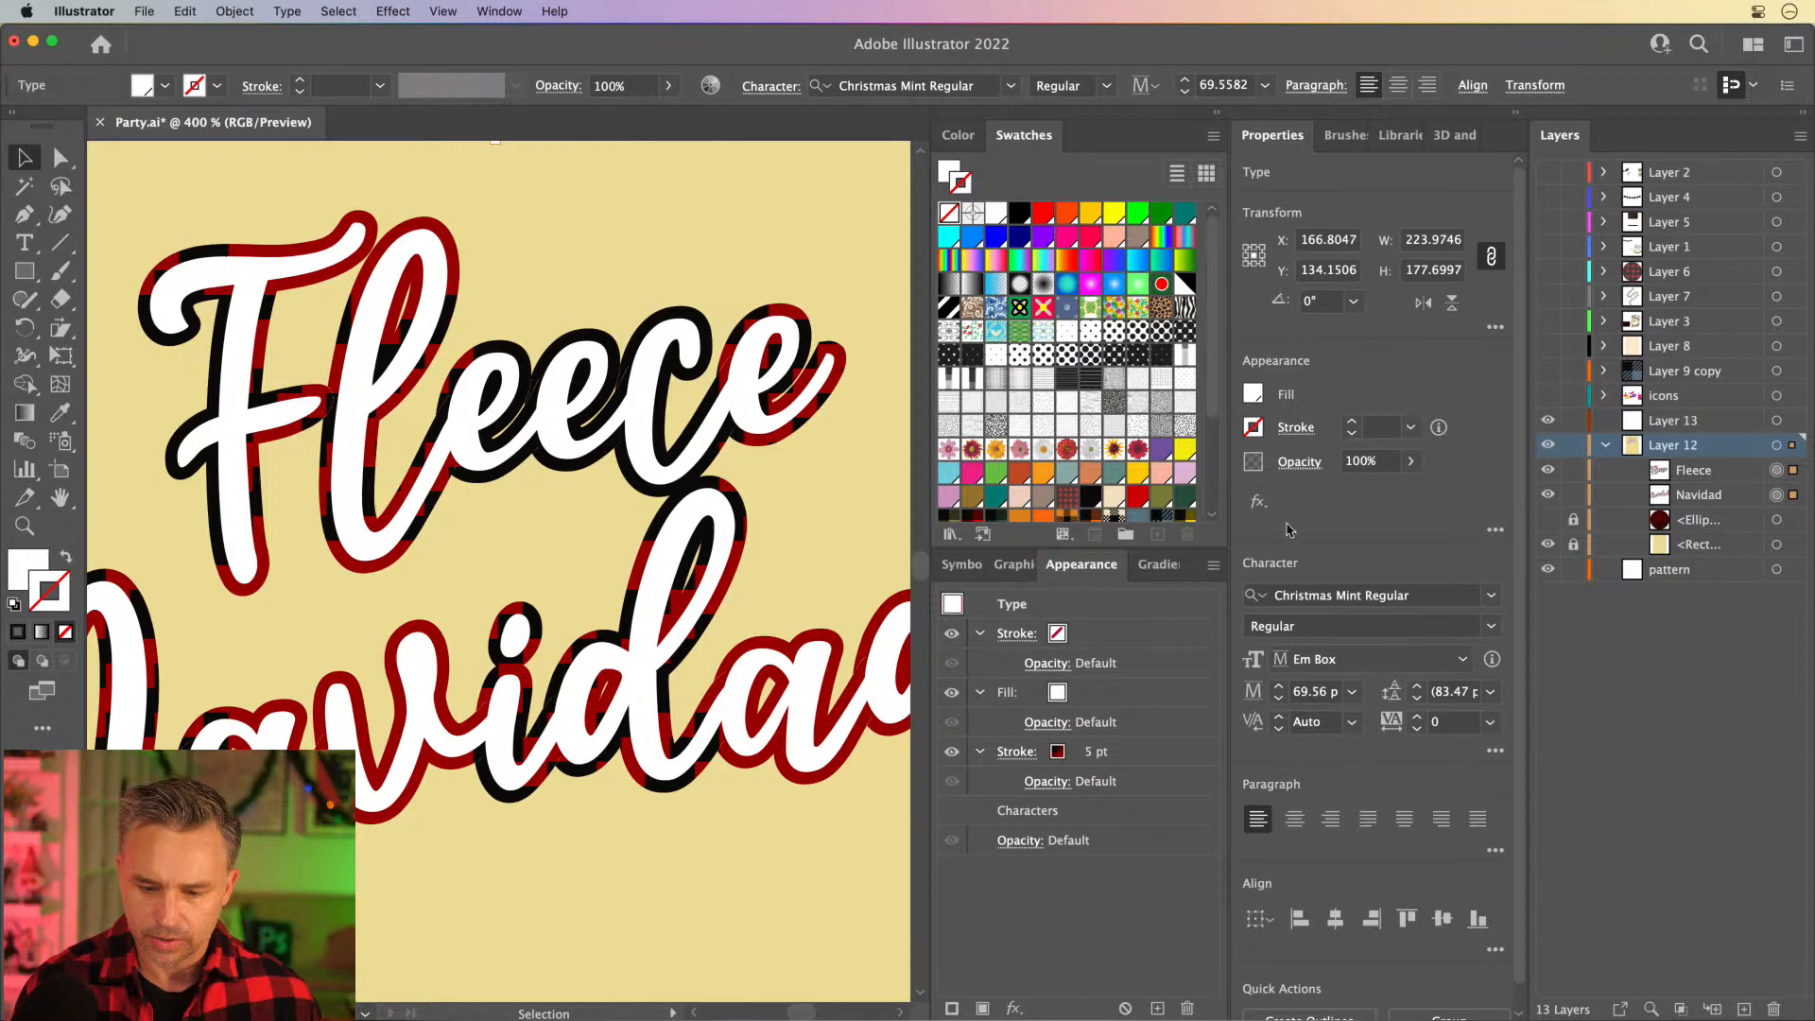
left_click(1139, 632)
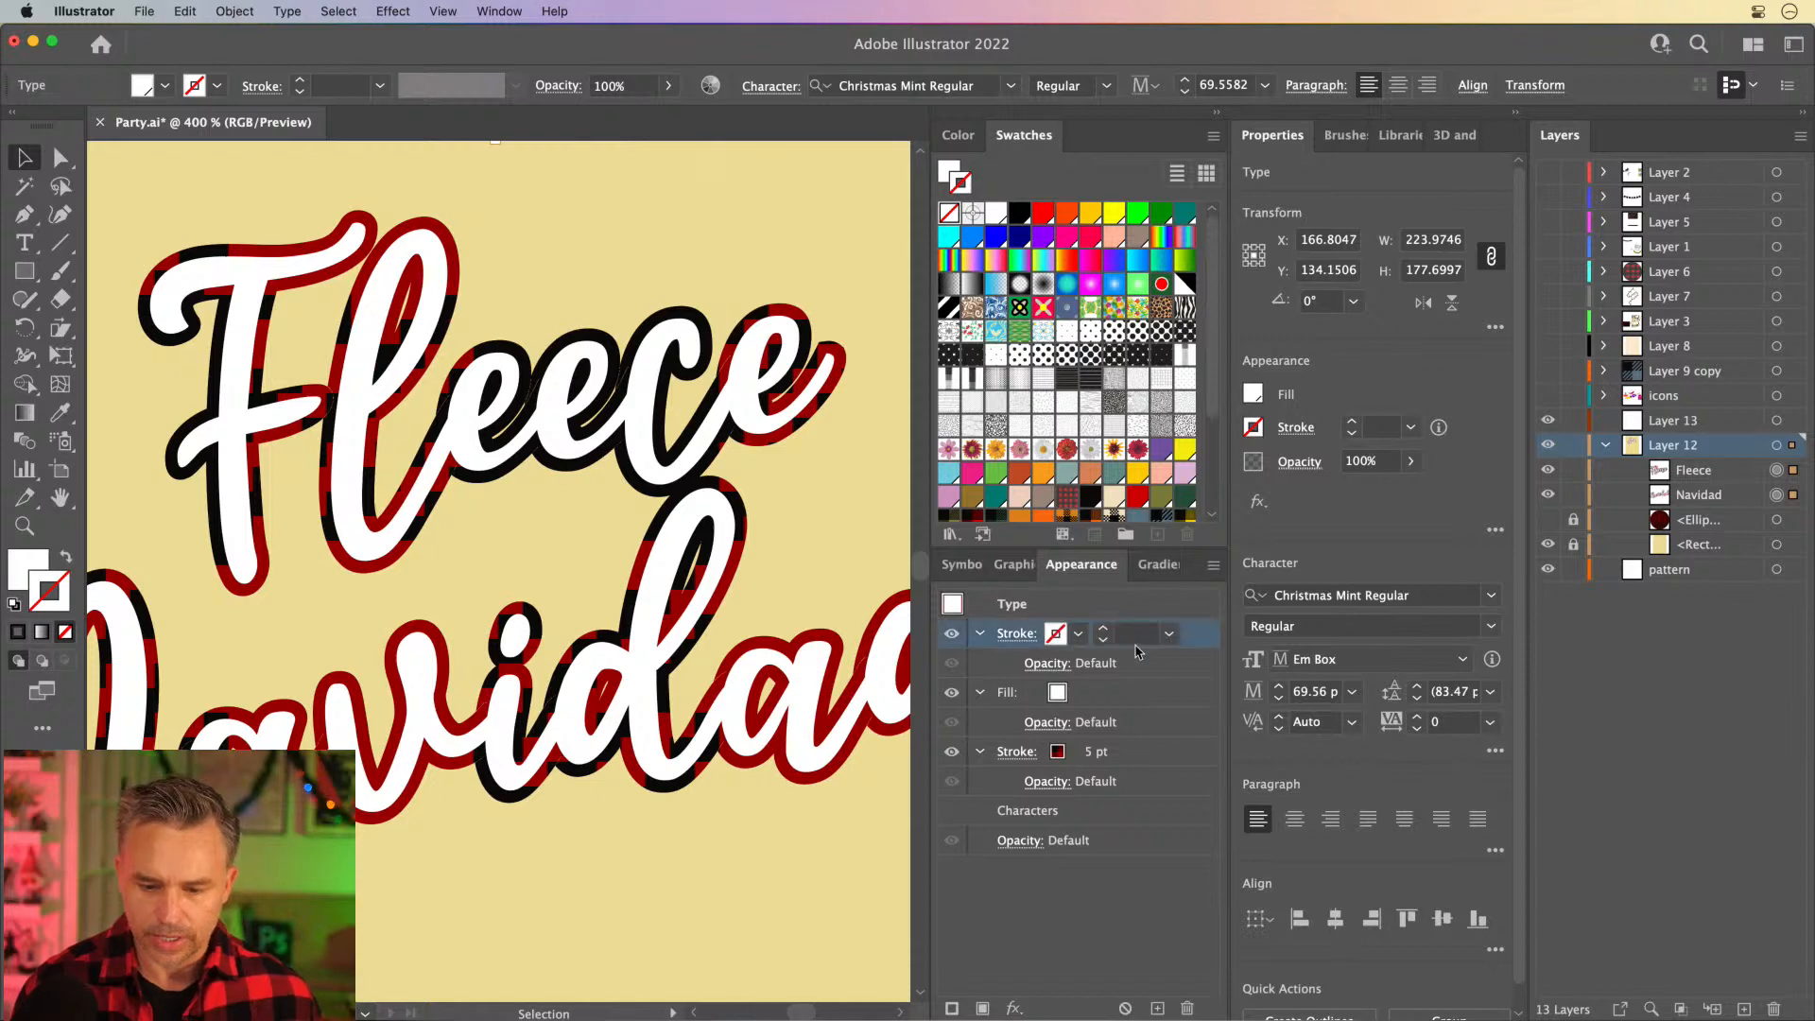
left_click(1188, 1008)
left_click(1097, 700)
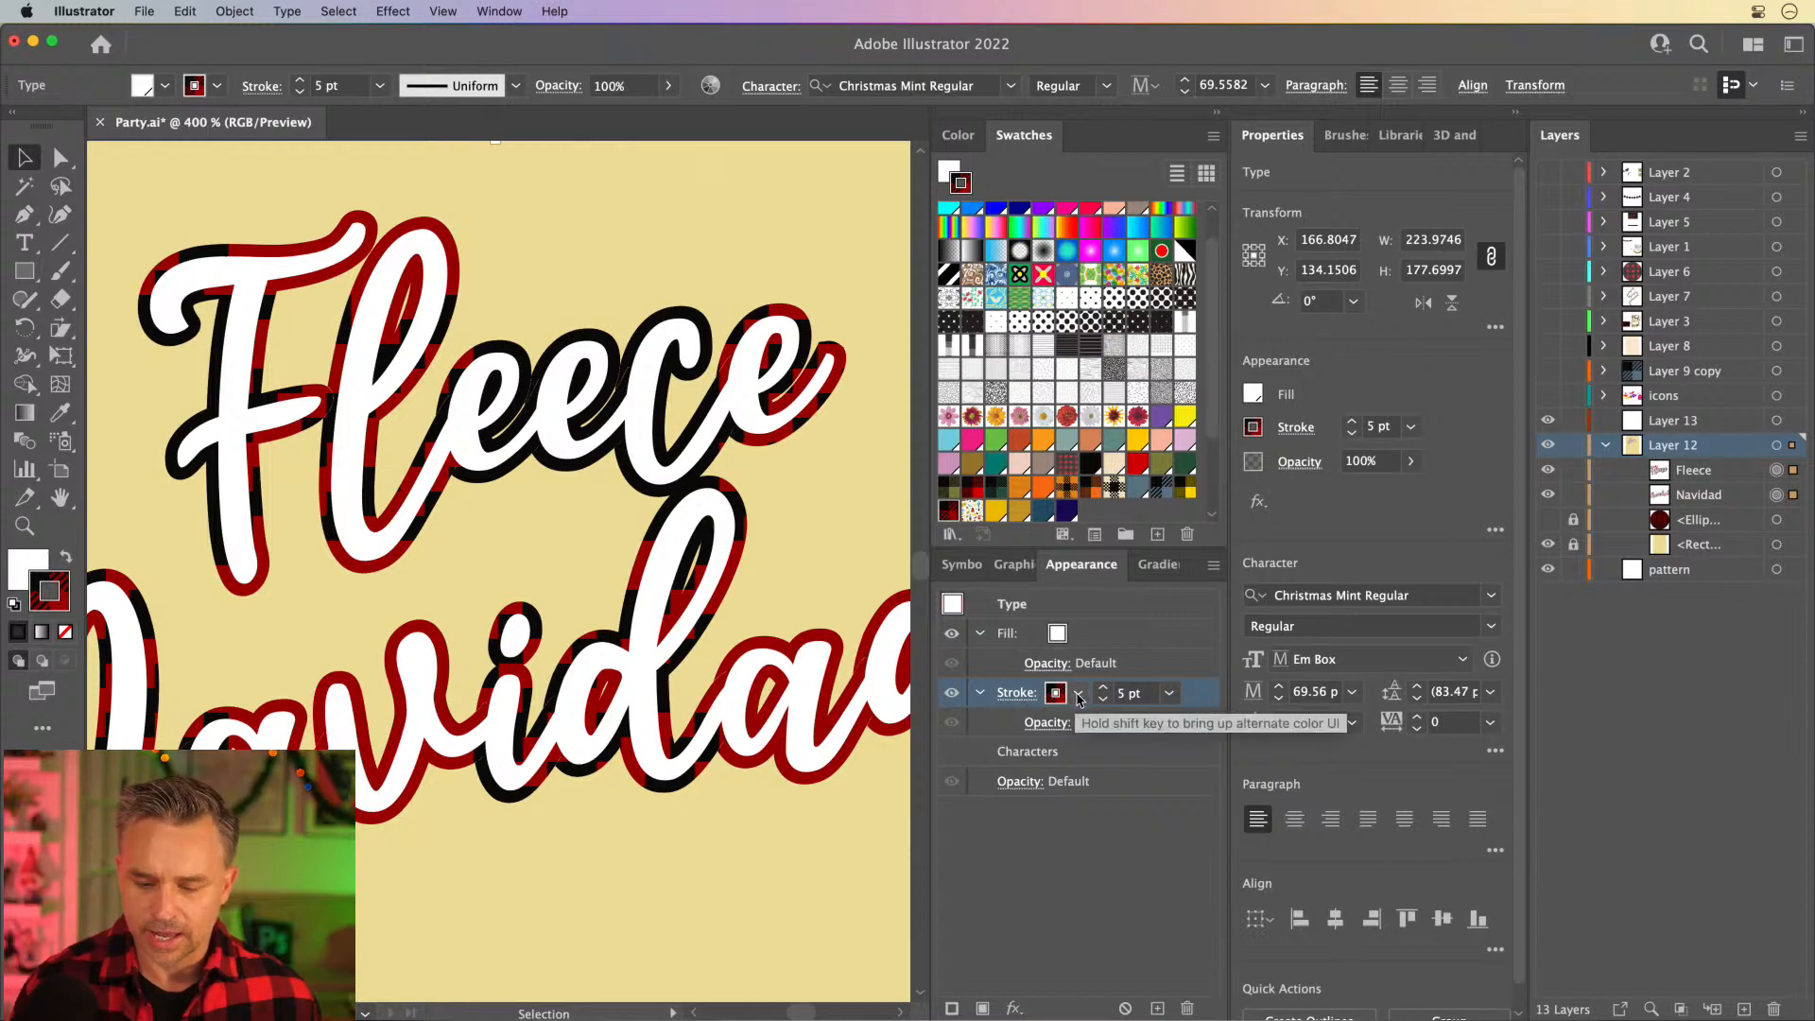
left_click(1078, 700)
left_click(1079, 699)
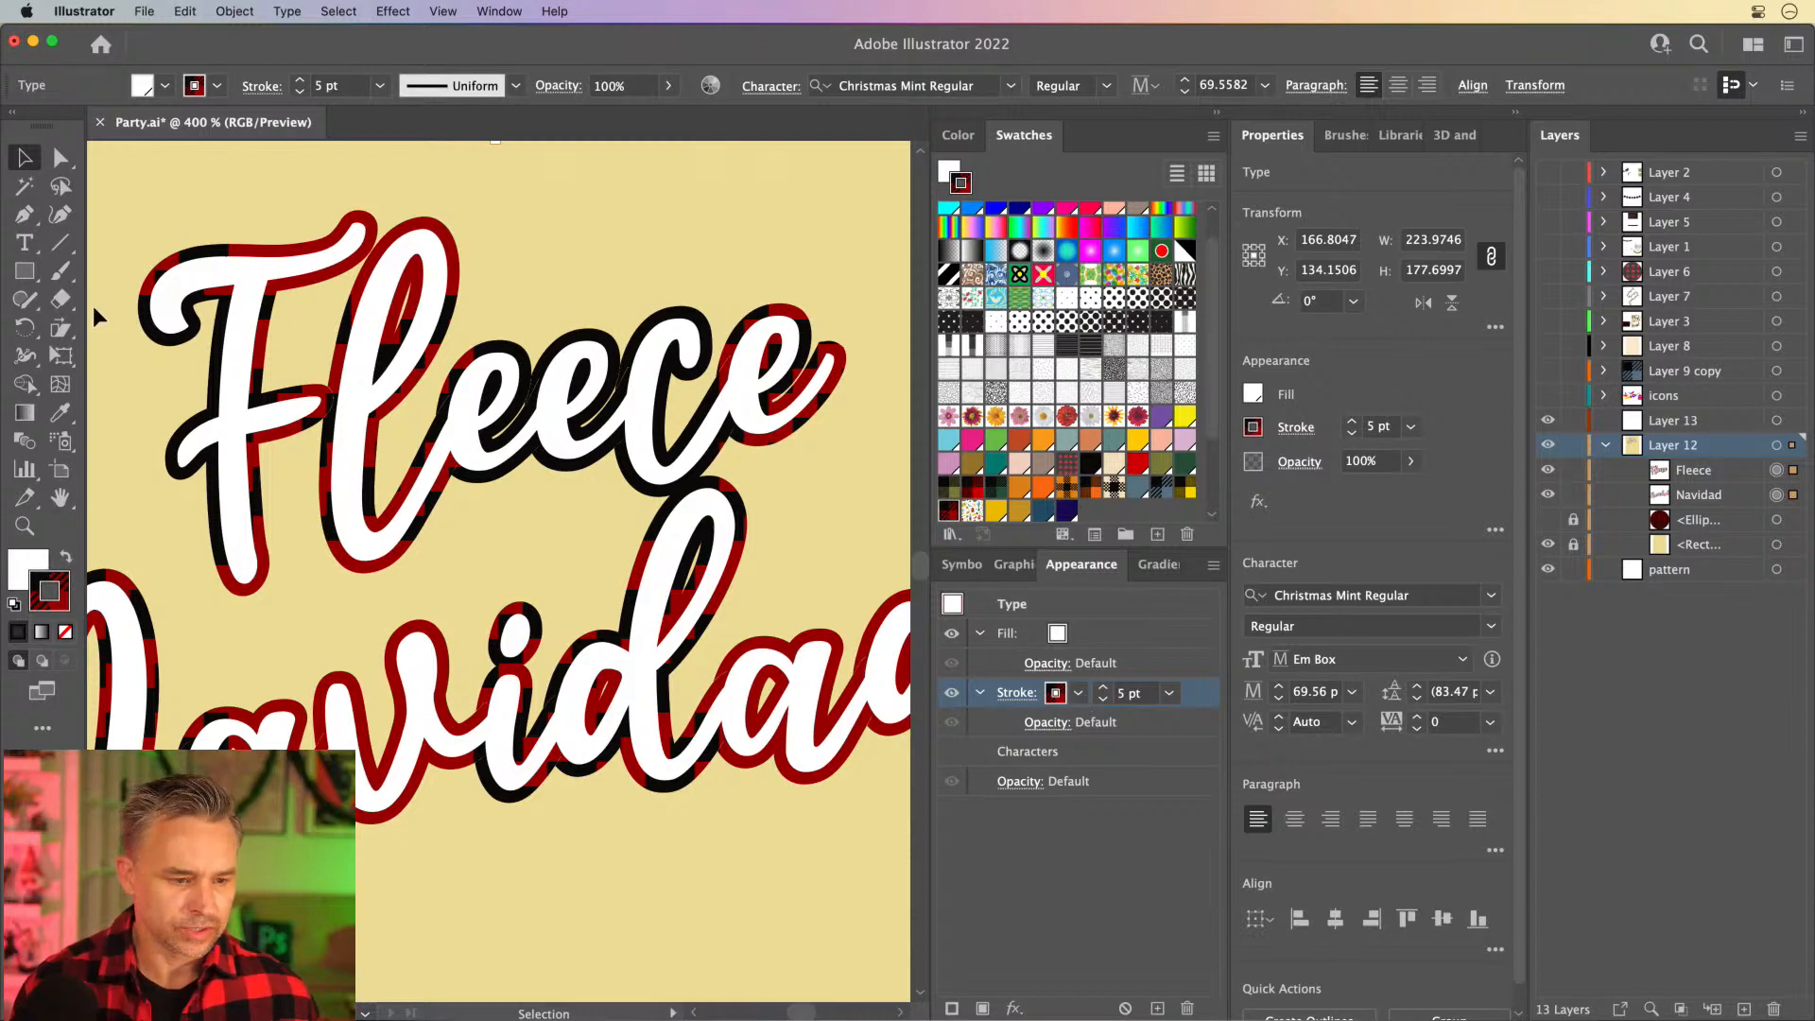
- Scale only the outline's plaid pattern uniformly to 20%, with Transform Objects off and Transform Patterns on
left_click(1217, 114)
scroll(527, 587, "left", 5)
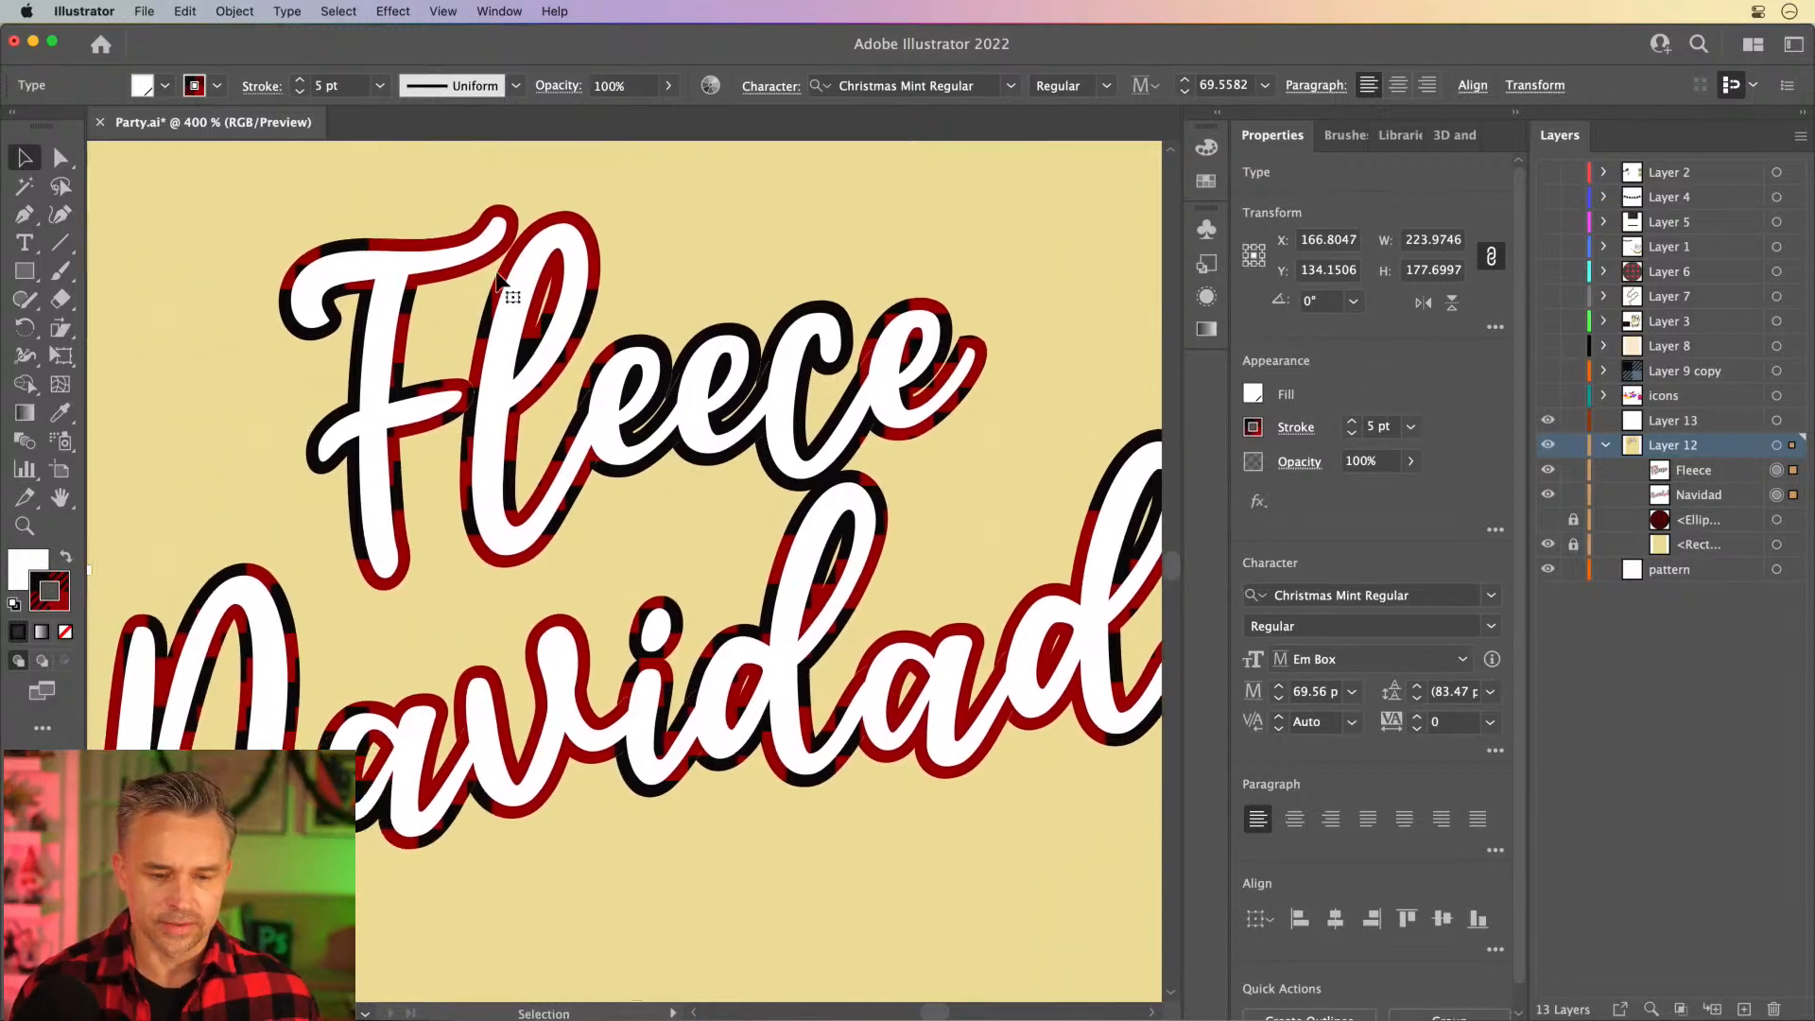
left_click(60, 331)
left_click(166, 327)
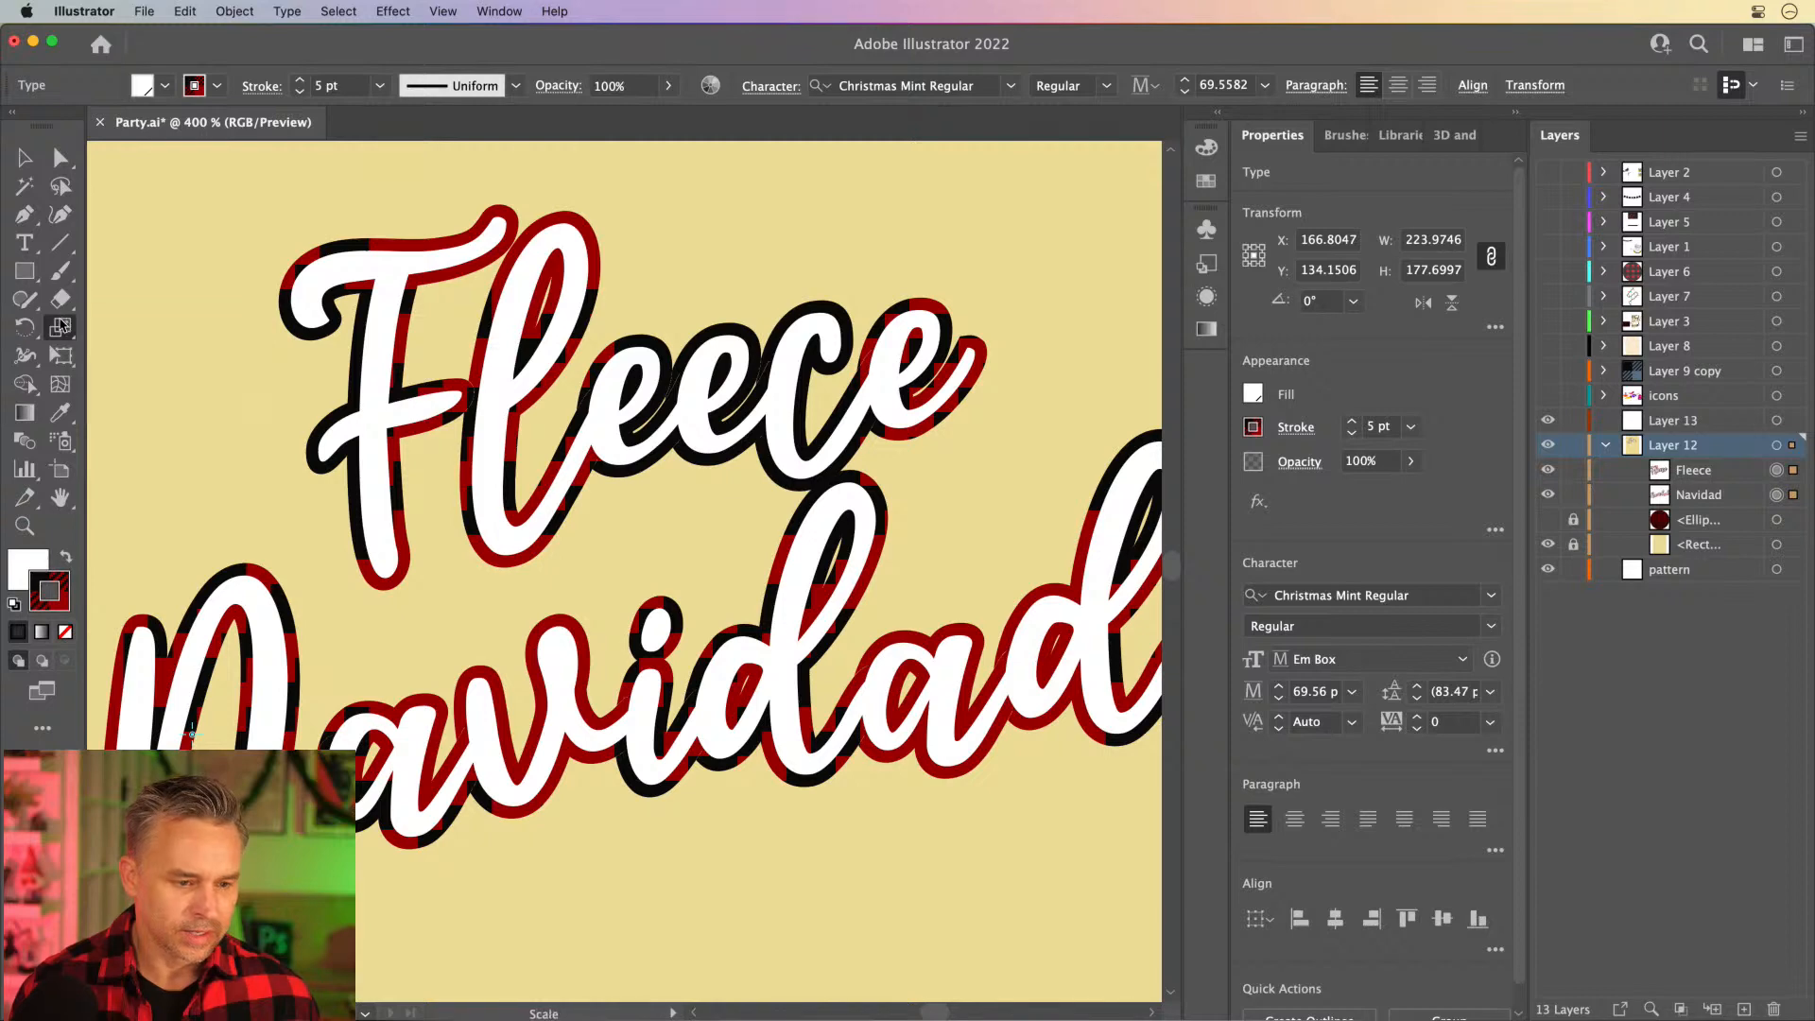
double_click(60, 328)
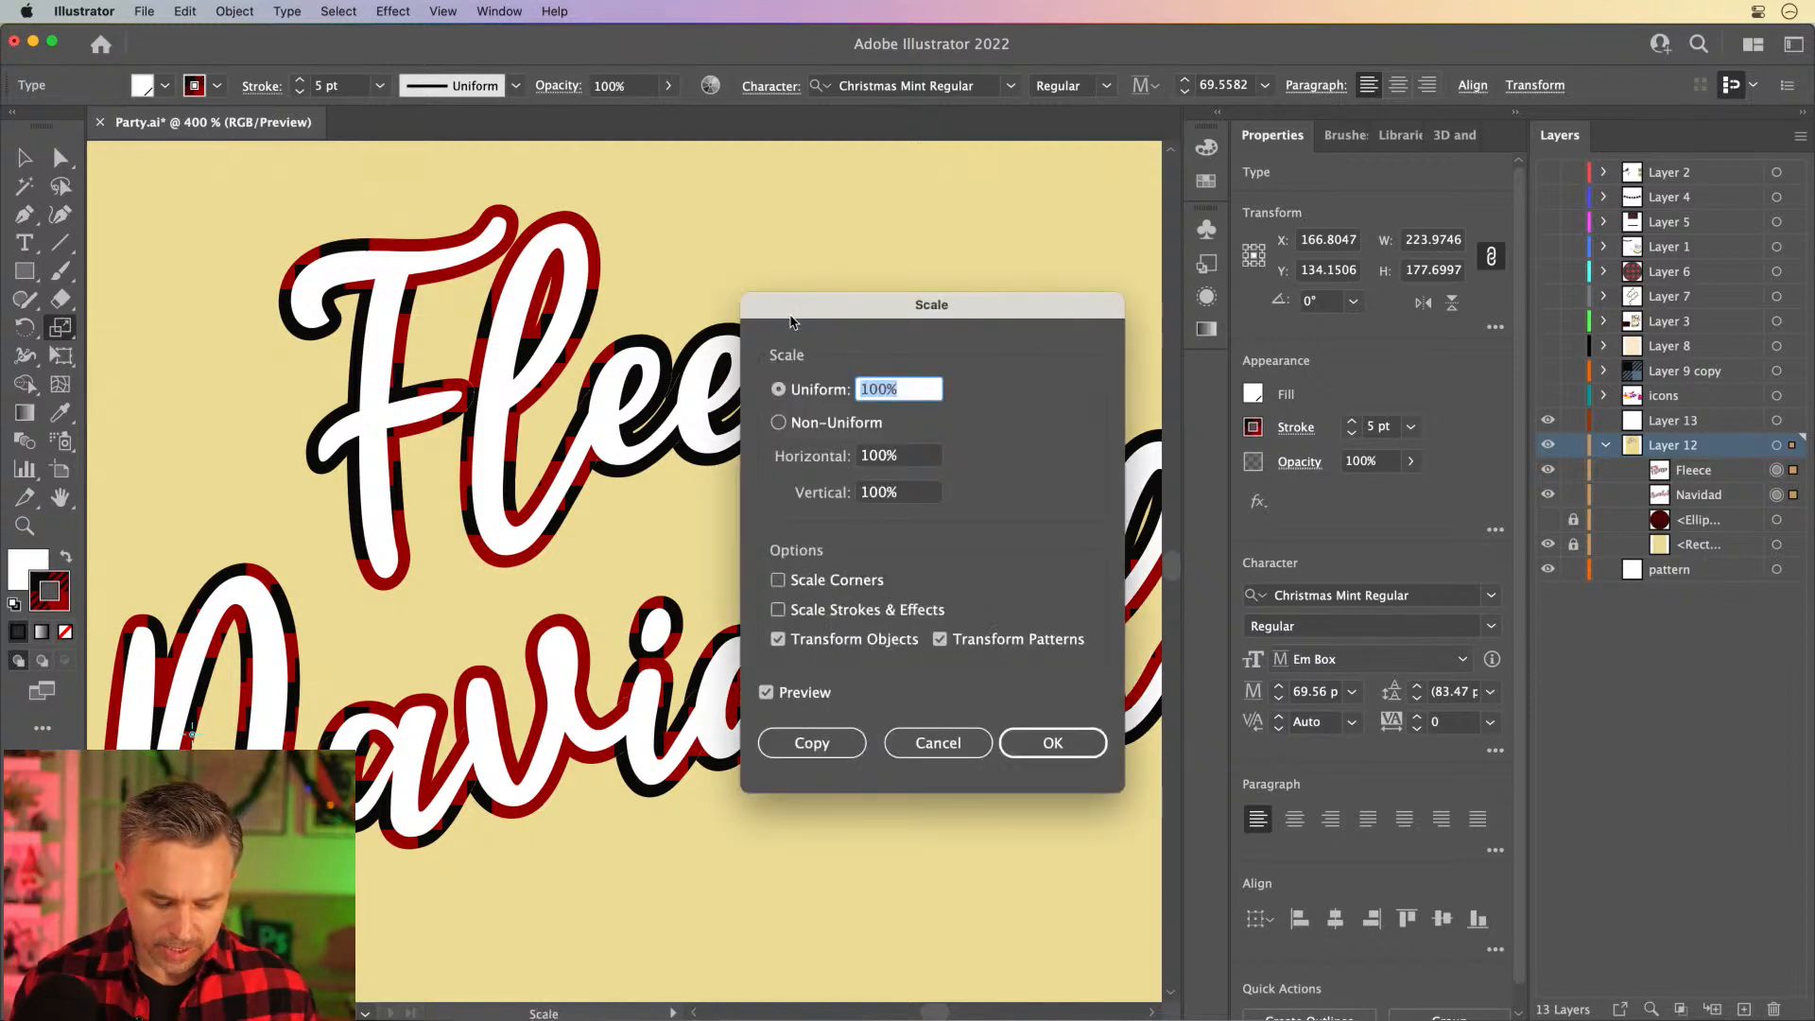
type("30")
key("Tab")
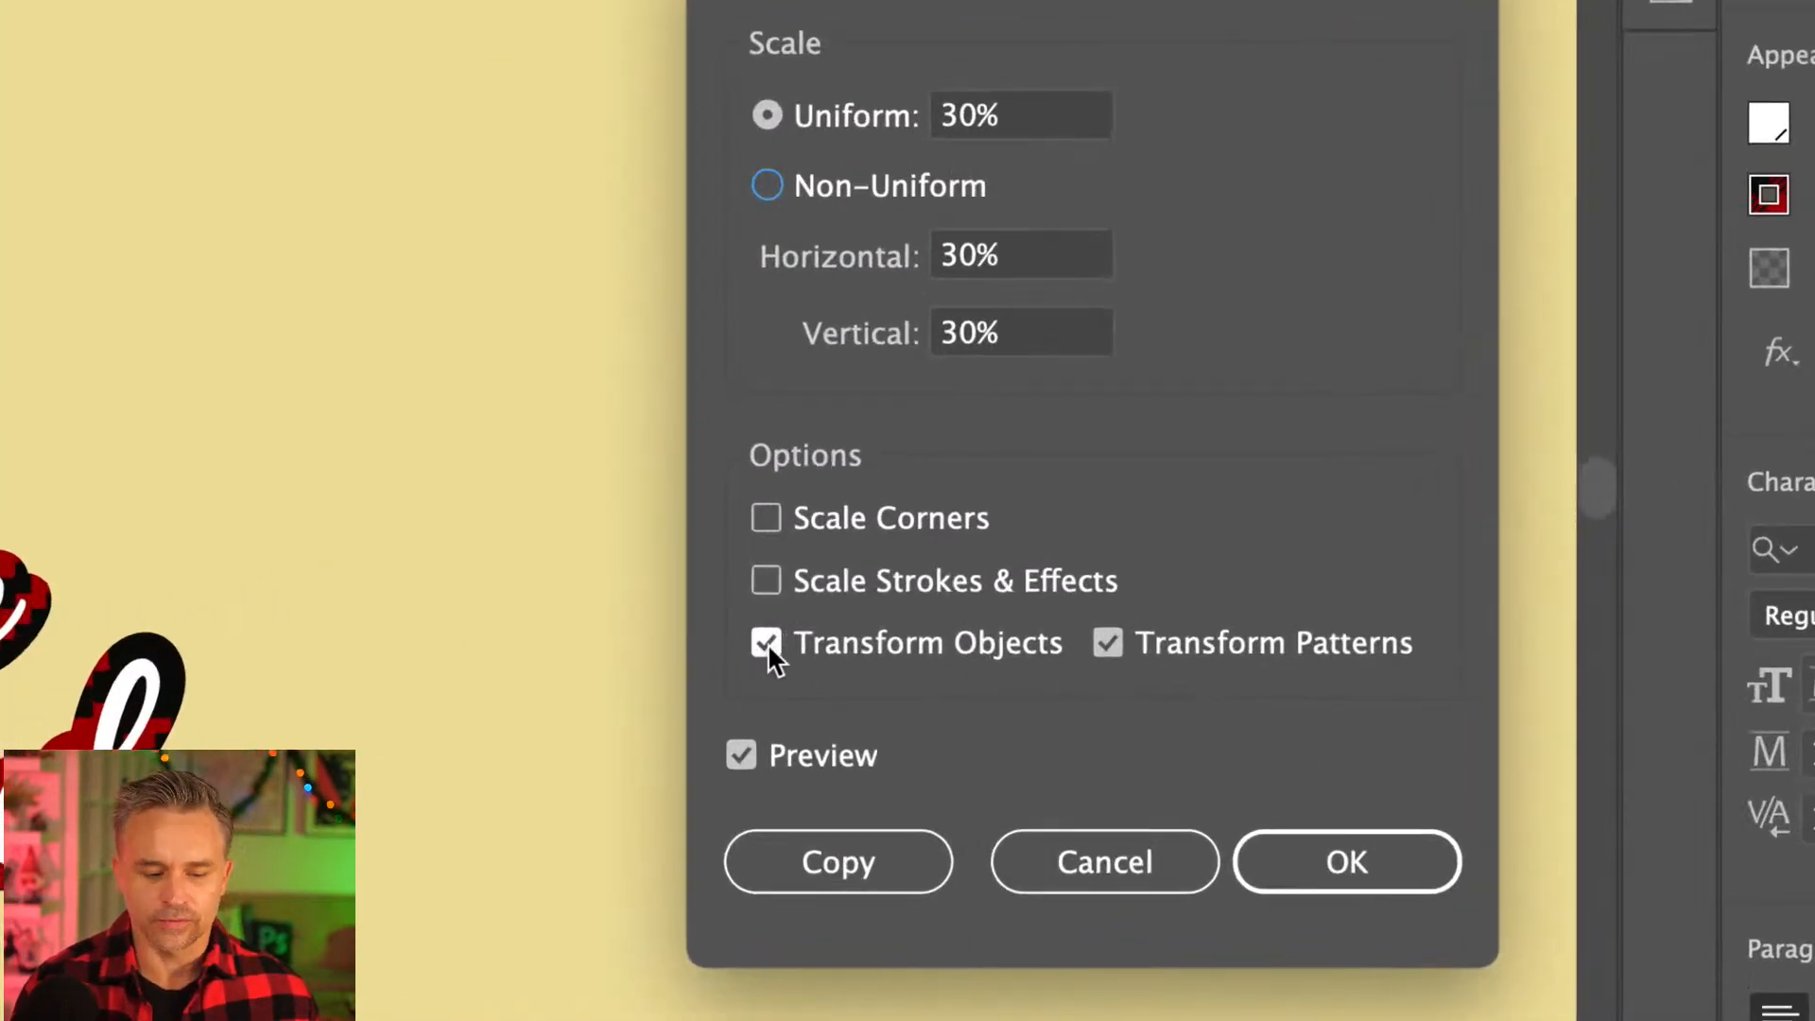
left_click(766, 643)
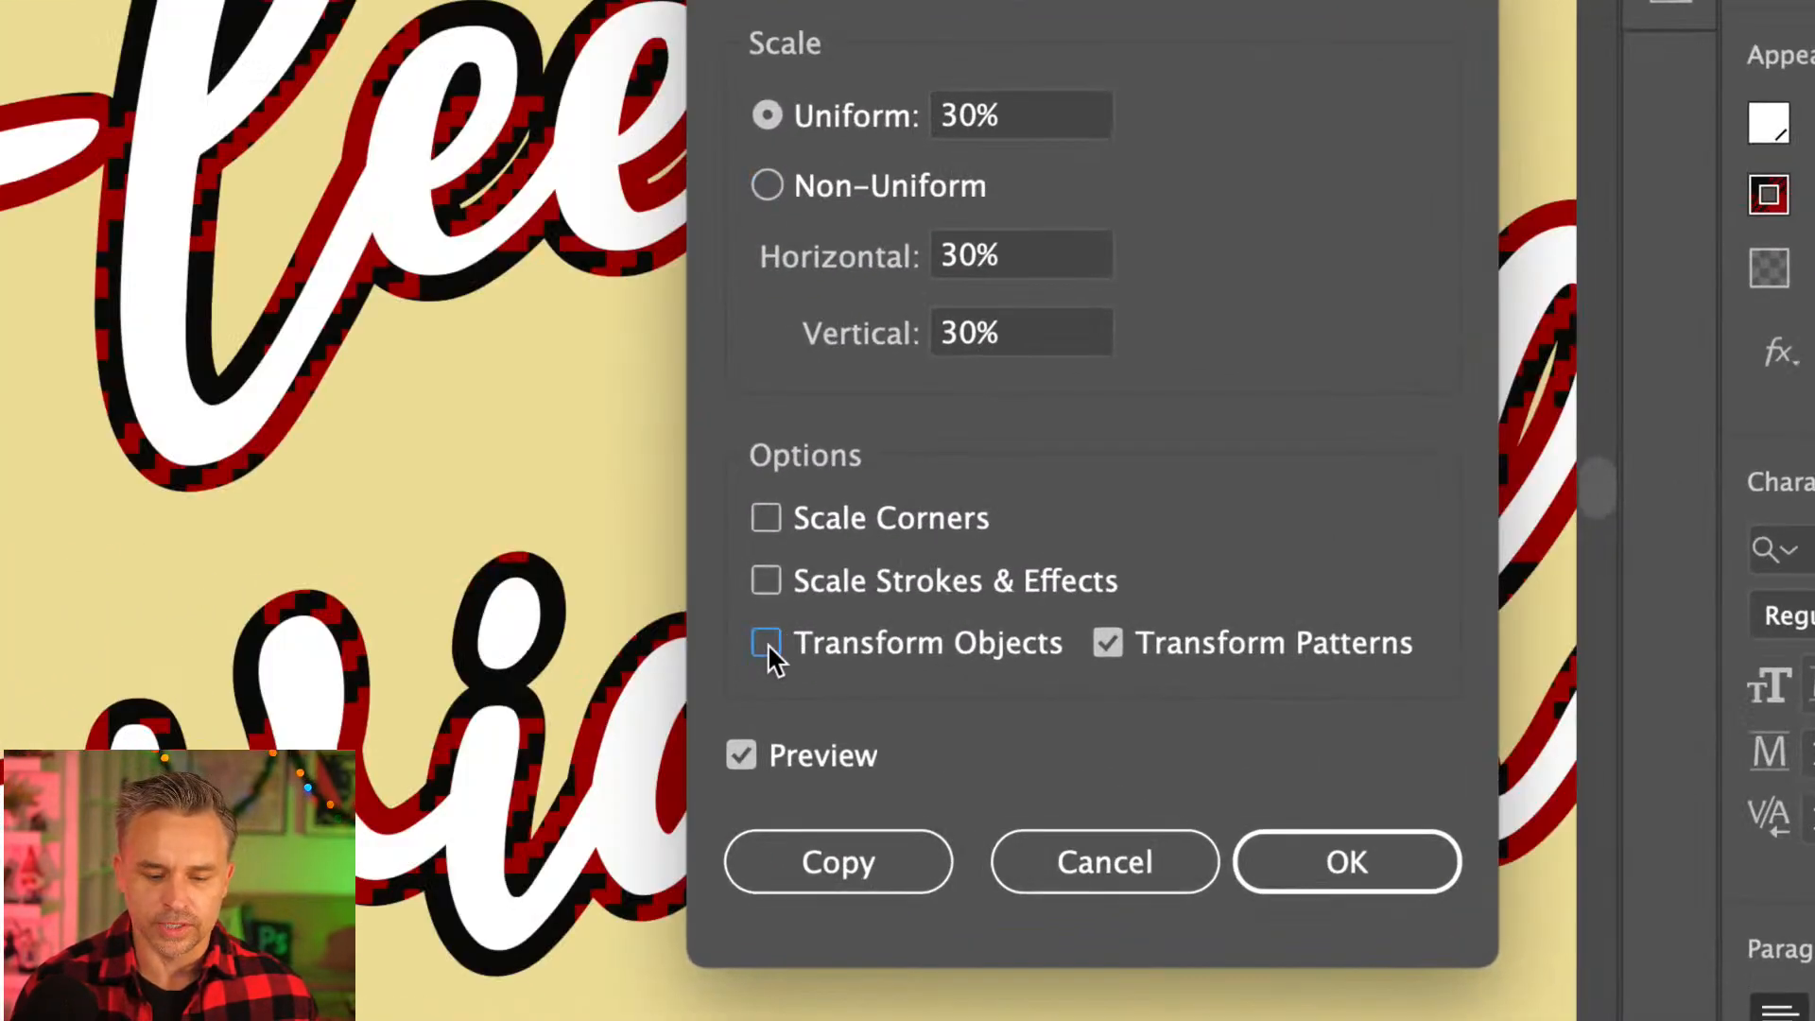
left_click(955, 118)
type("20")
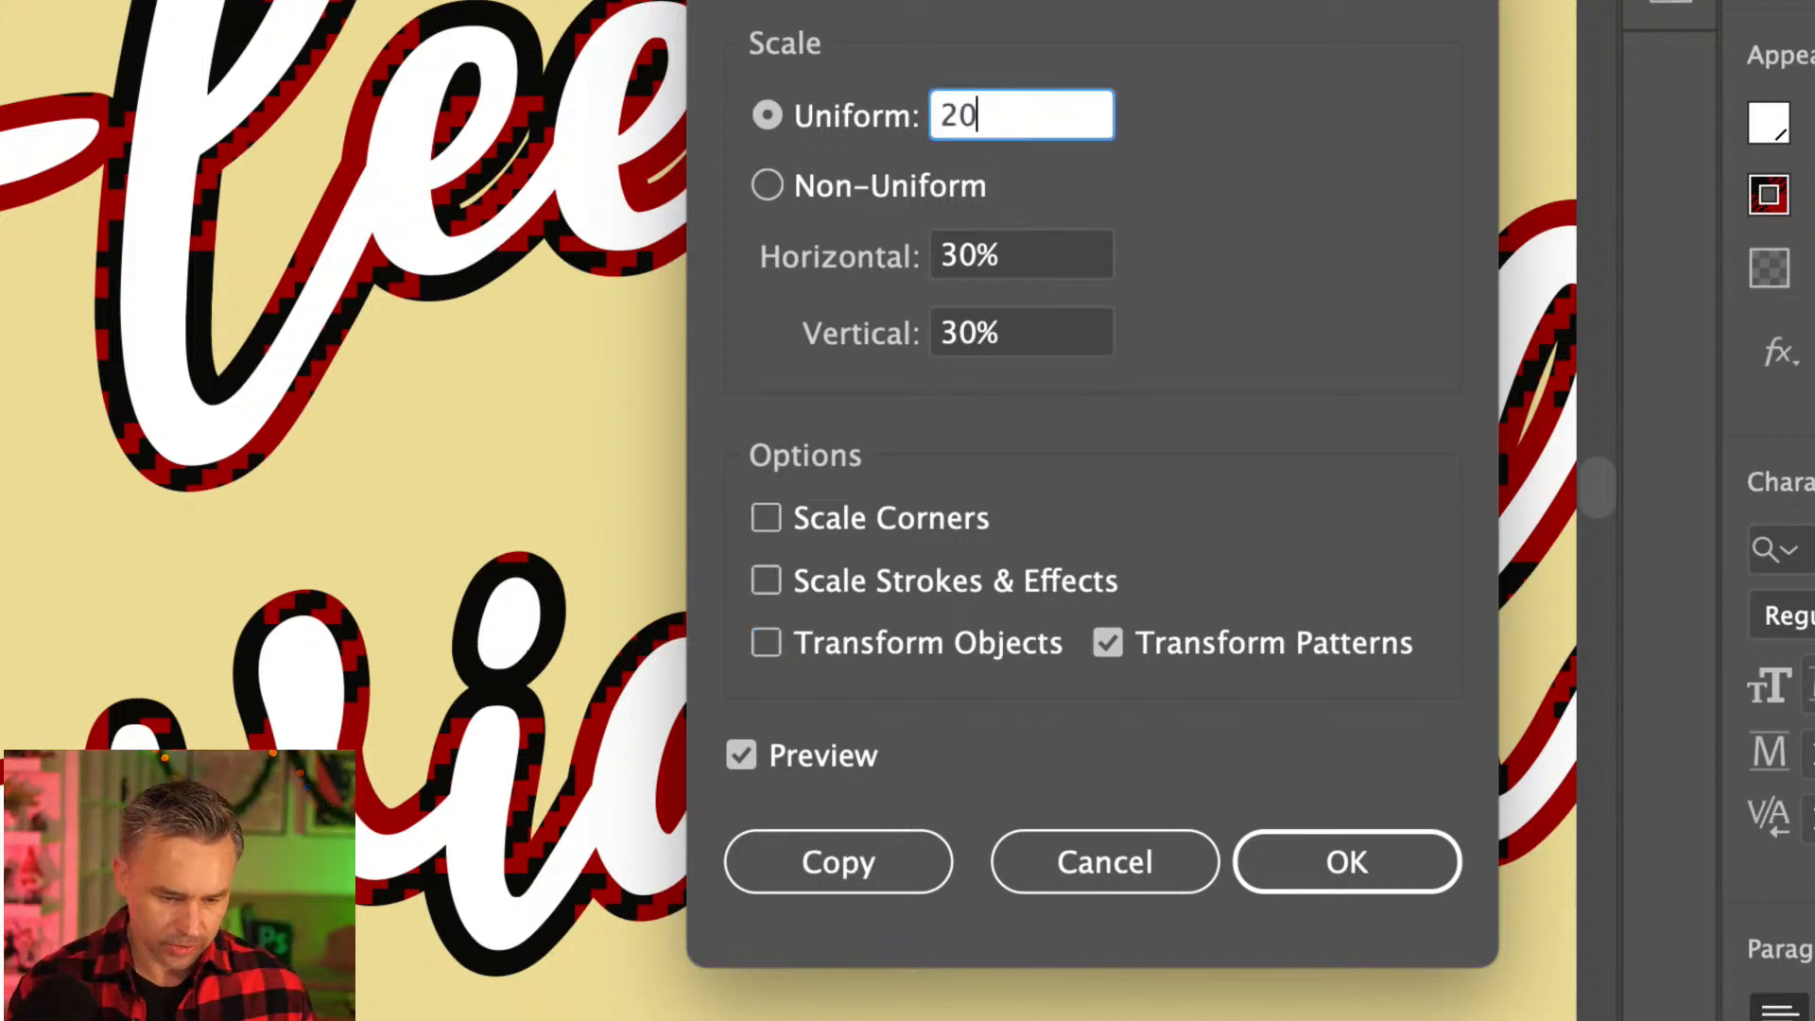
key("Tab")
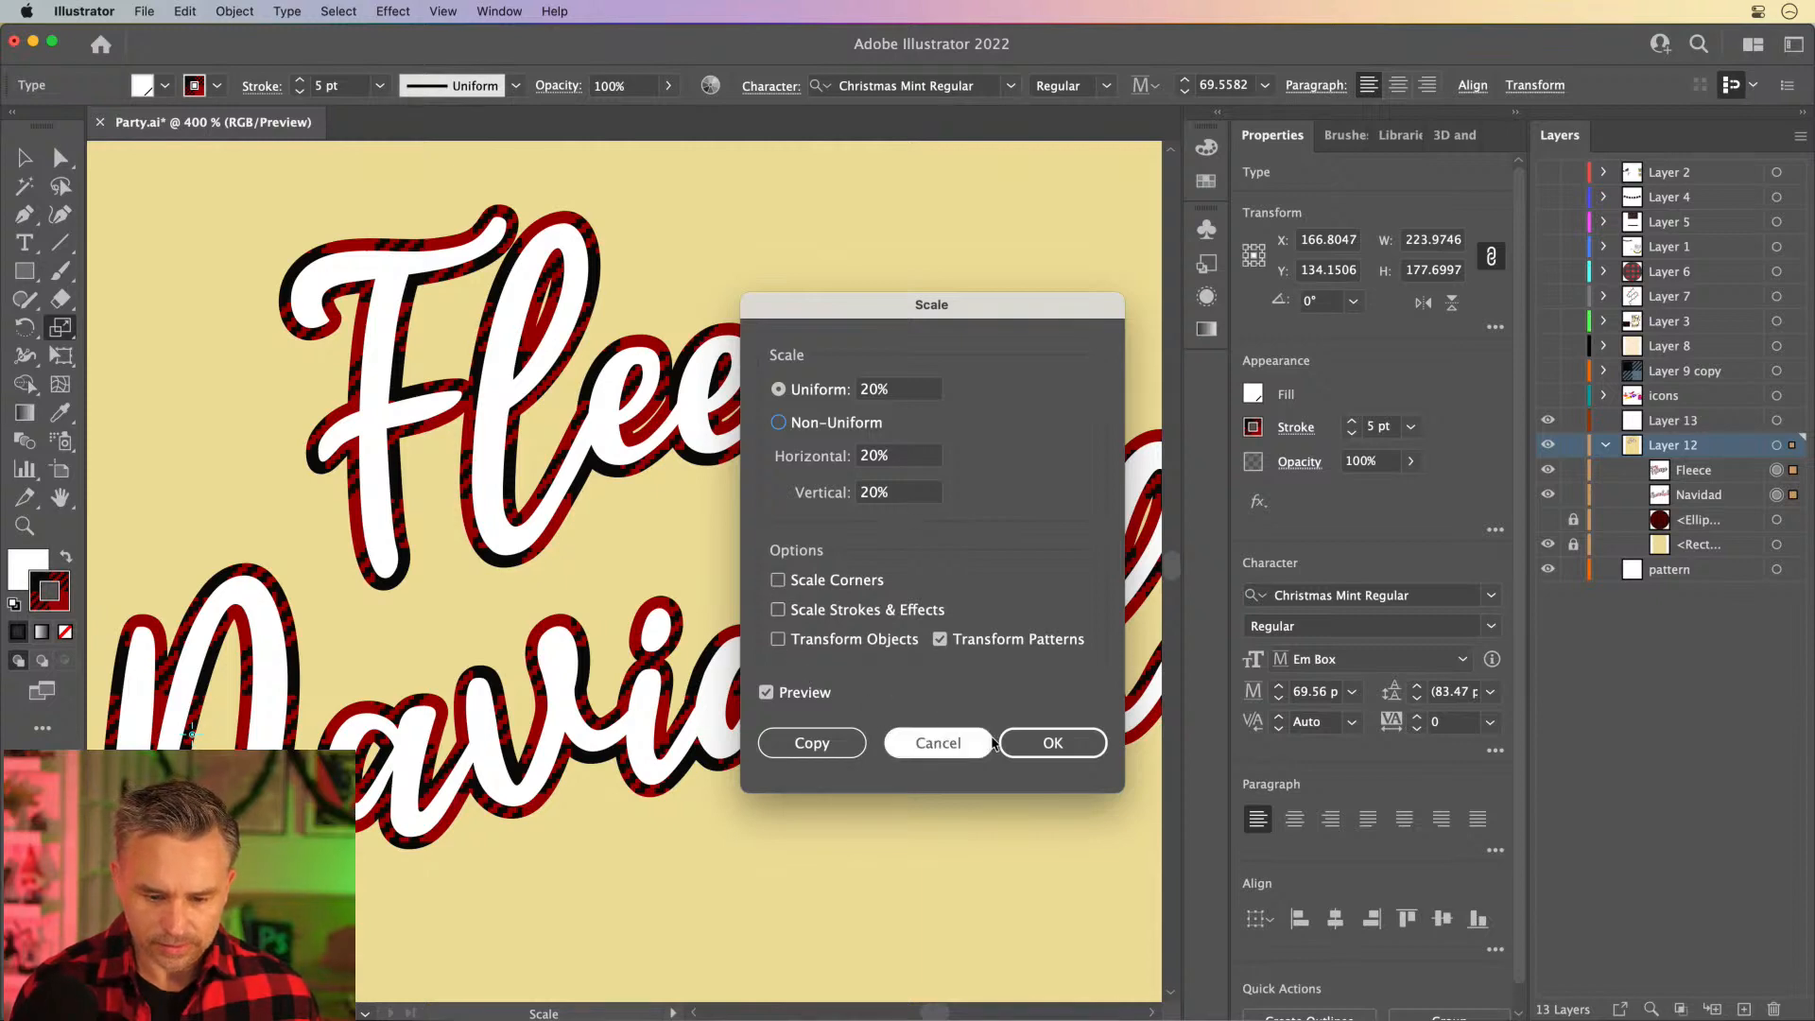
left_click(1037, 745)
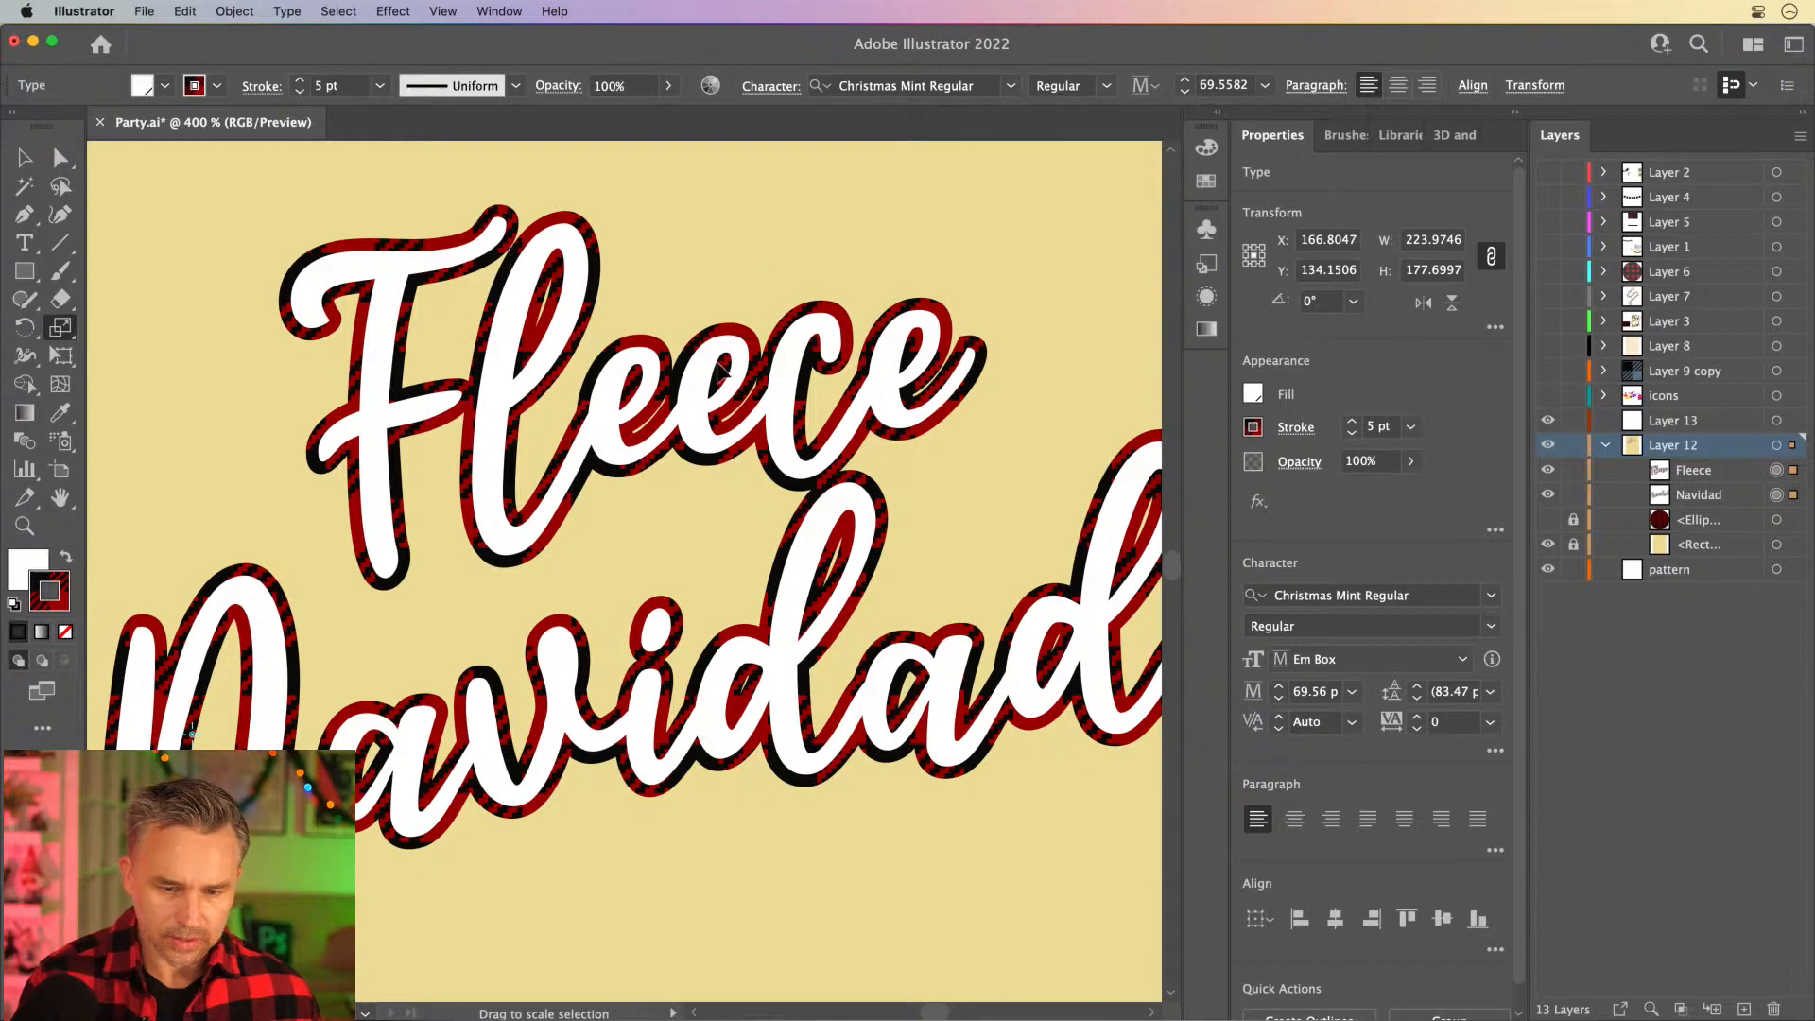
- Try scaling the outline's plaid pattern freehand with the Scale tool, and undo the change
left_click_drag(718, 370, 319, 539)
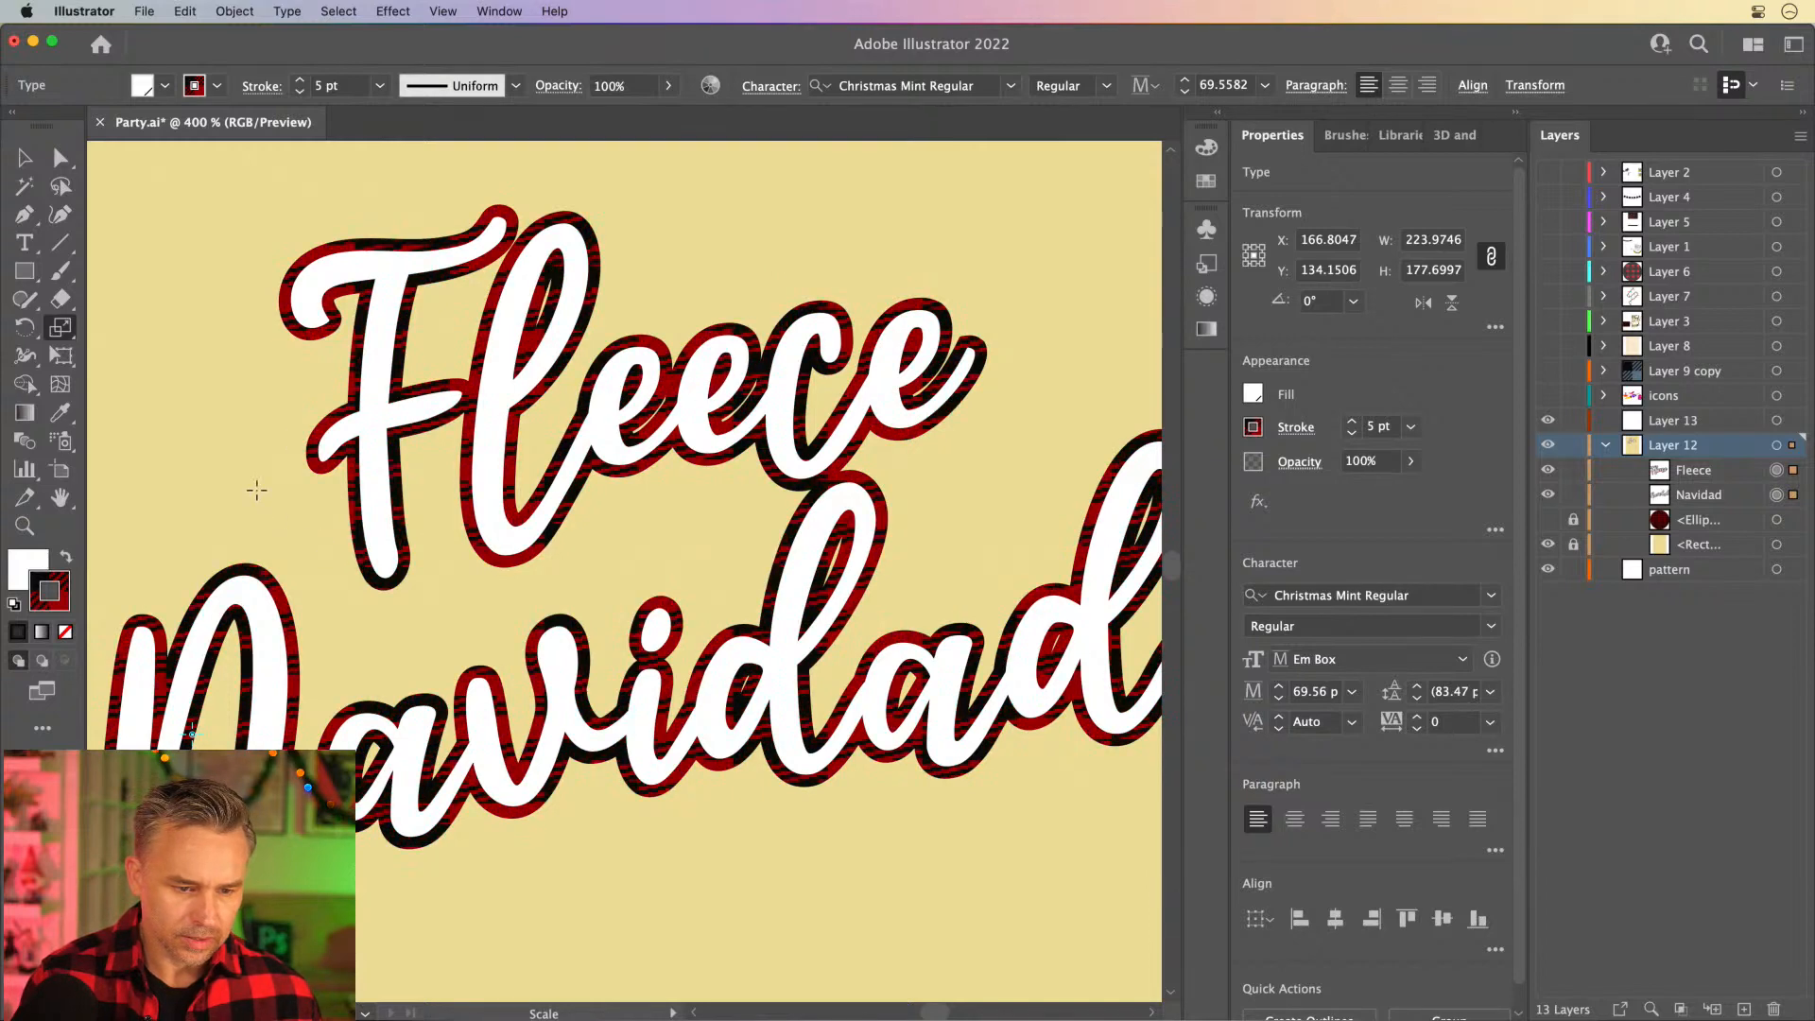
key("super+z")
key("super+z")
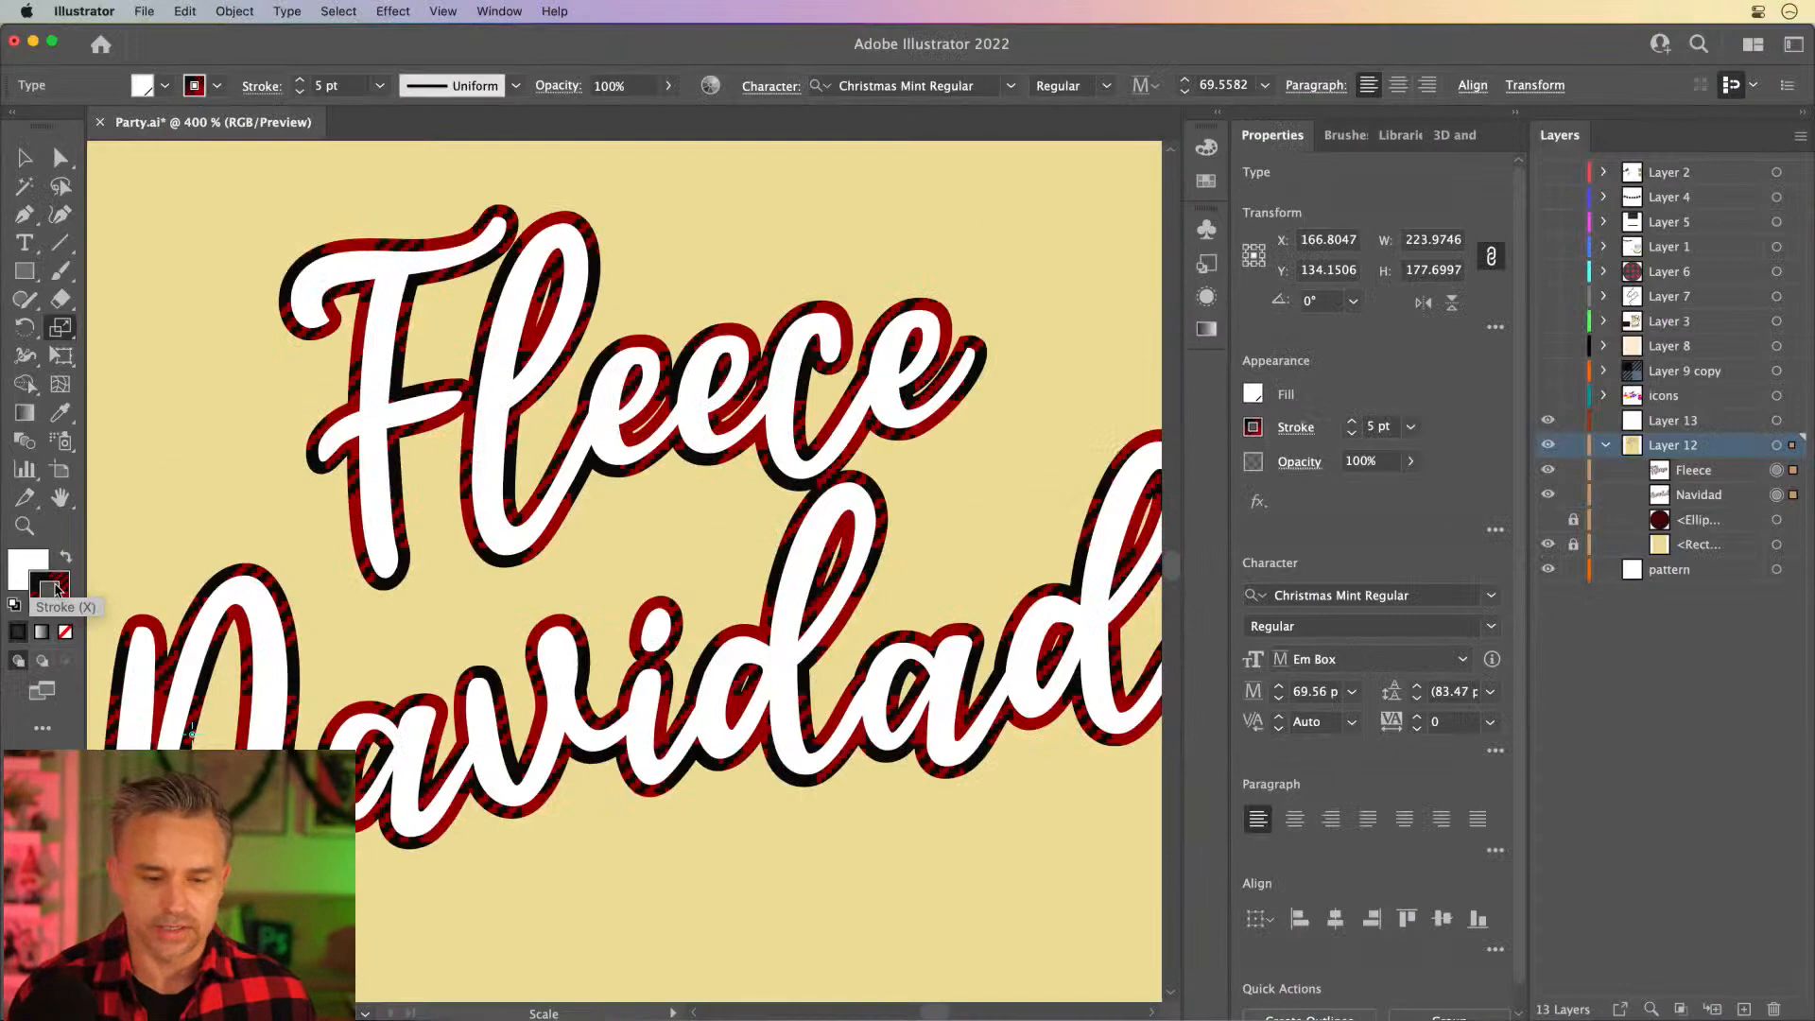
left_click(56, 591)
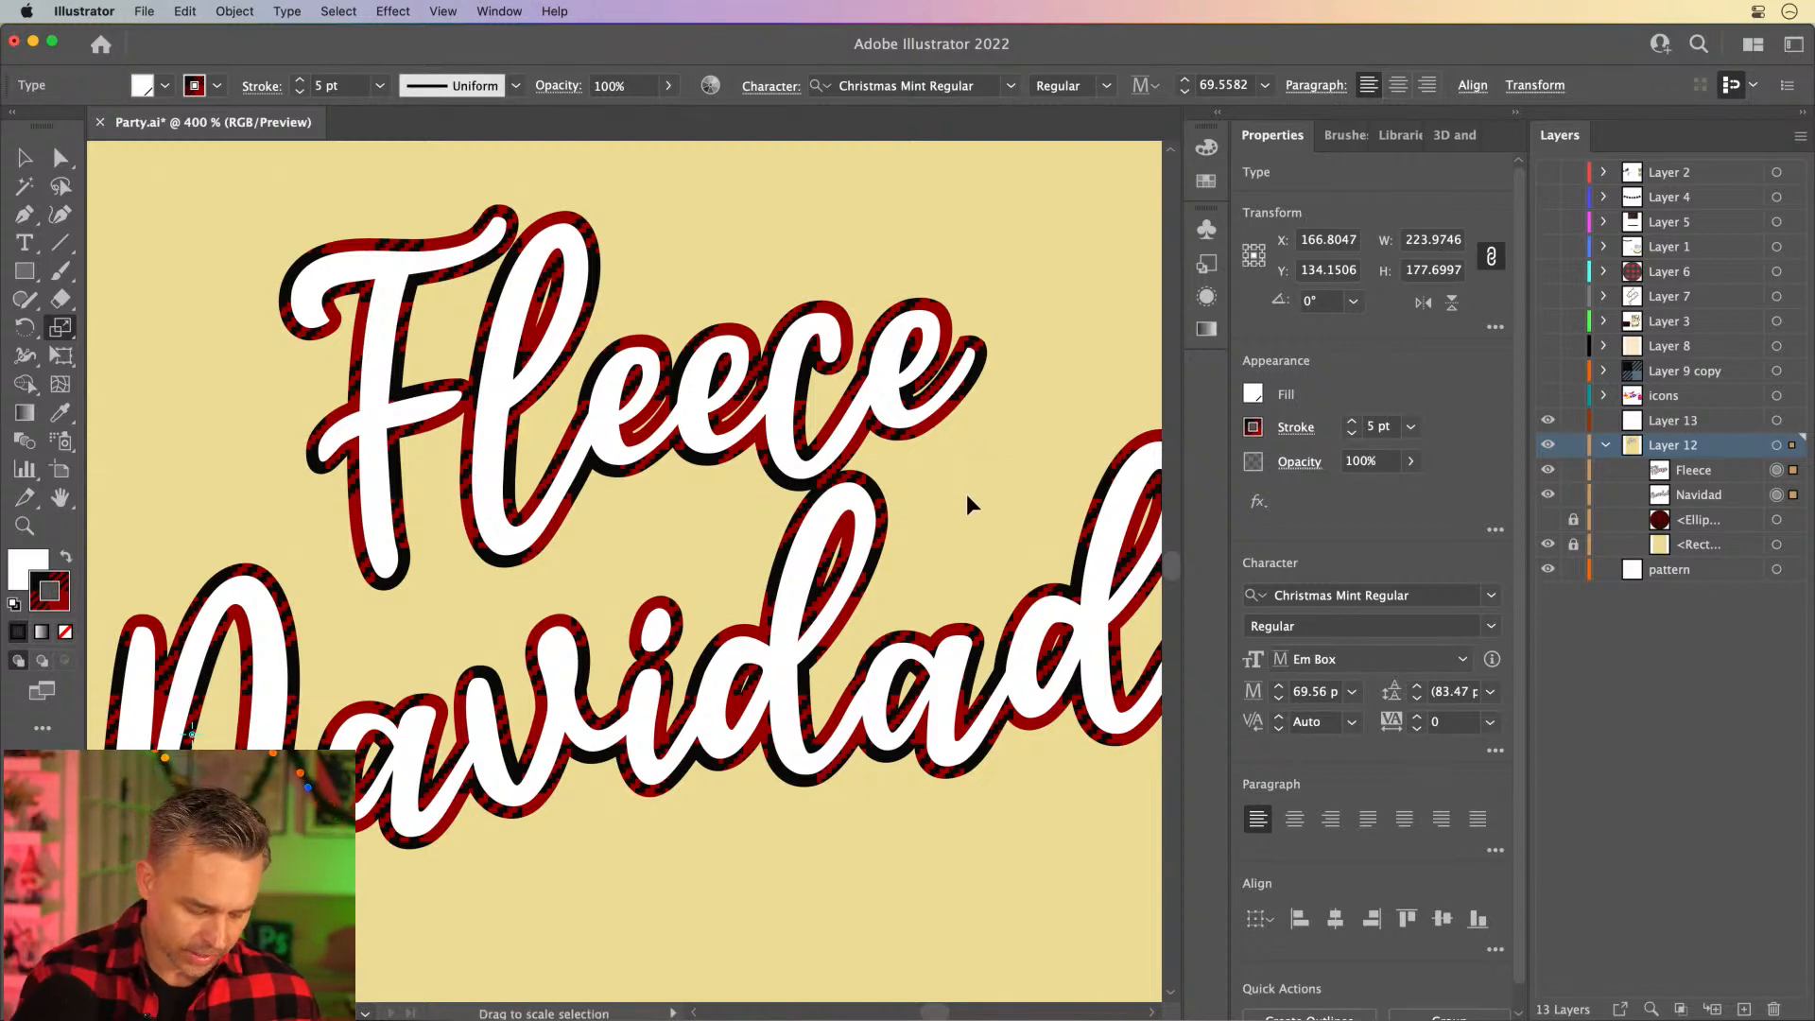
- Adjust the plaid pattern inside the outlines freehand, leaving the lettering itself in place
key("shift+grave")
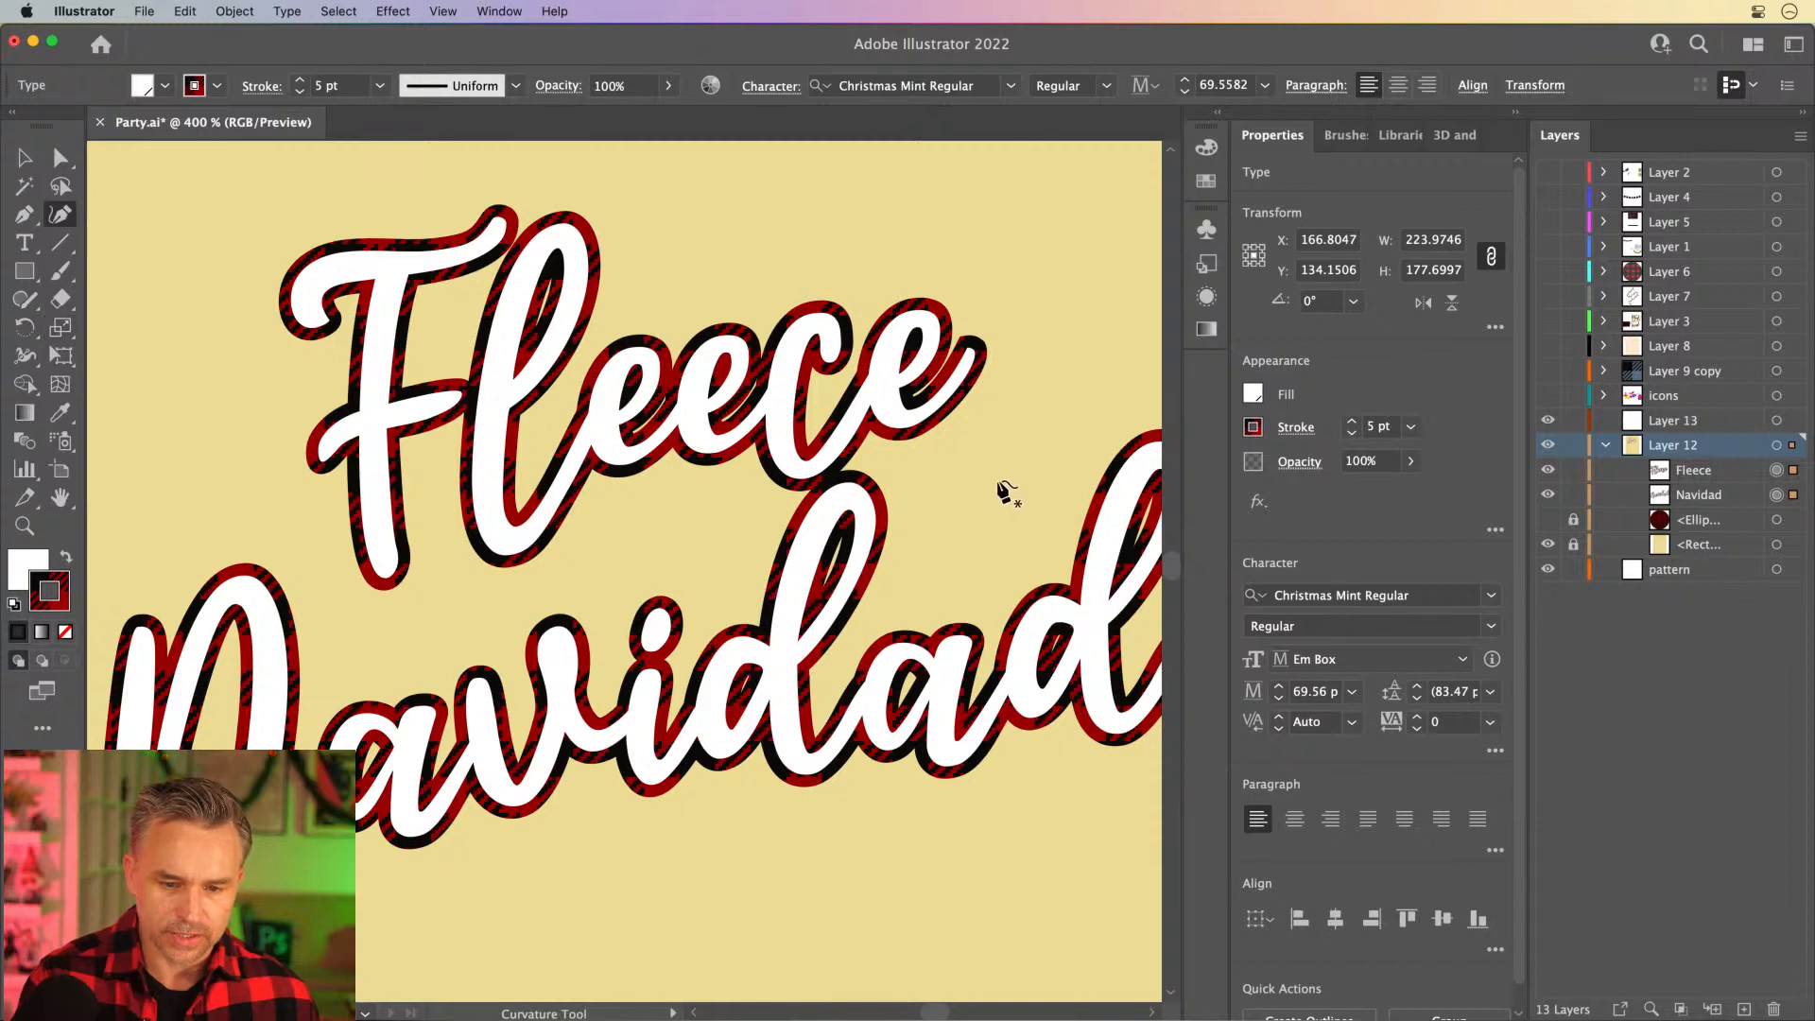
left_click_drag(513, 527, 990, 715)
left_click(25, 158)
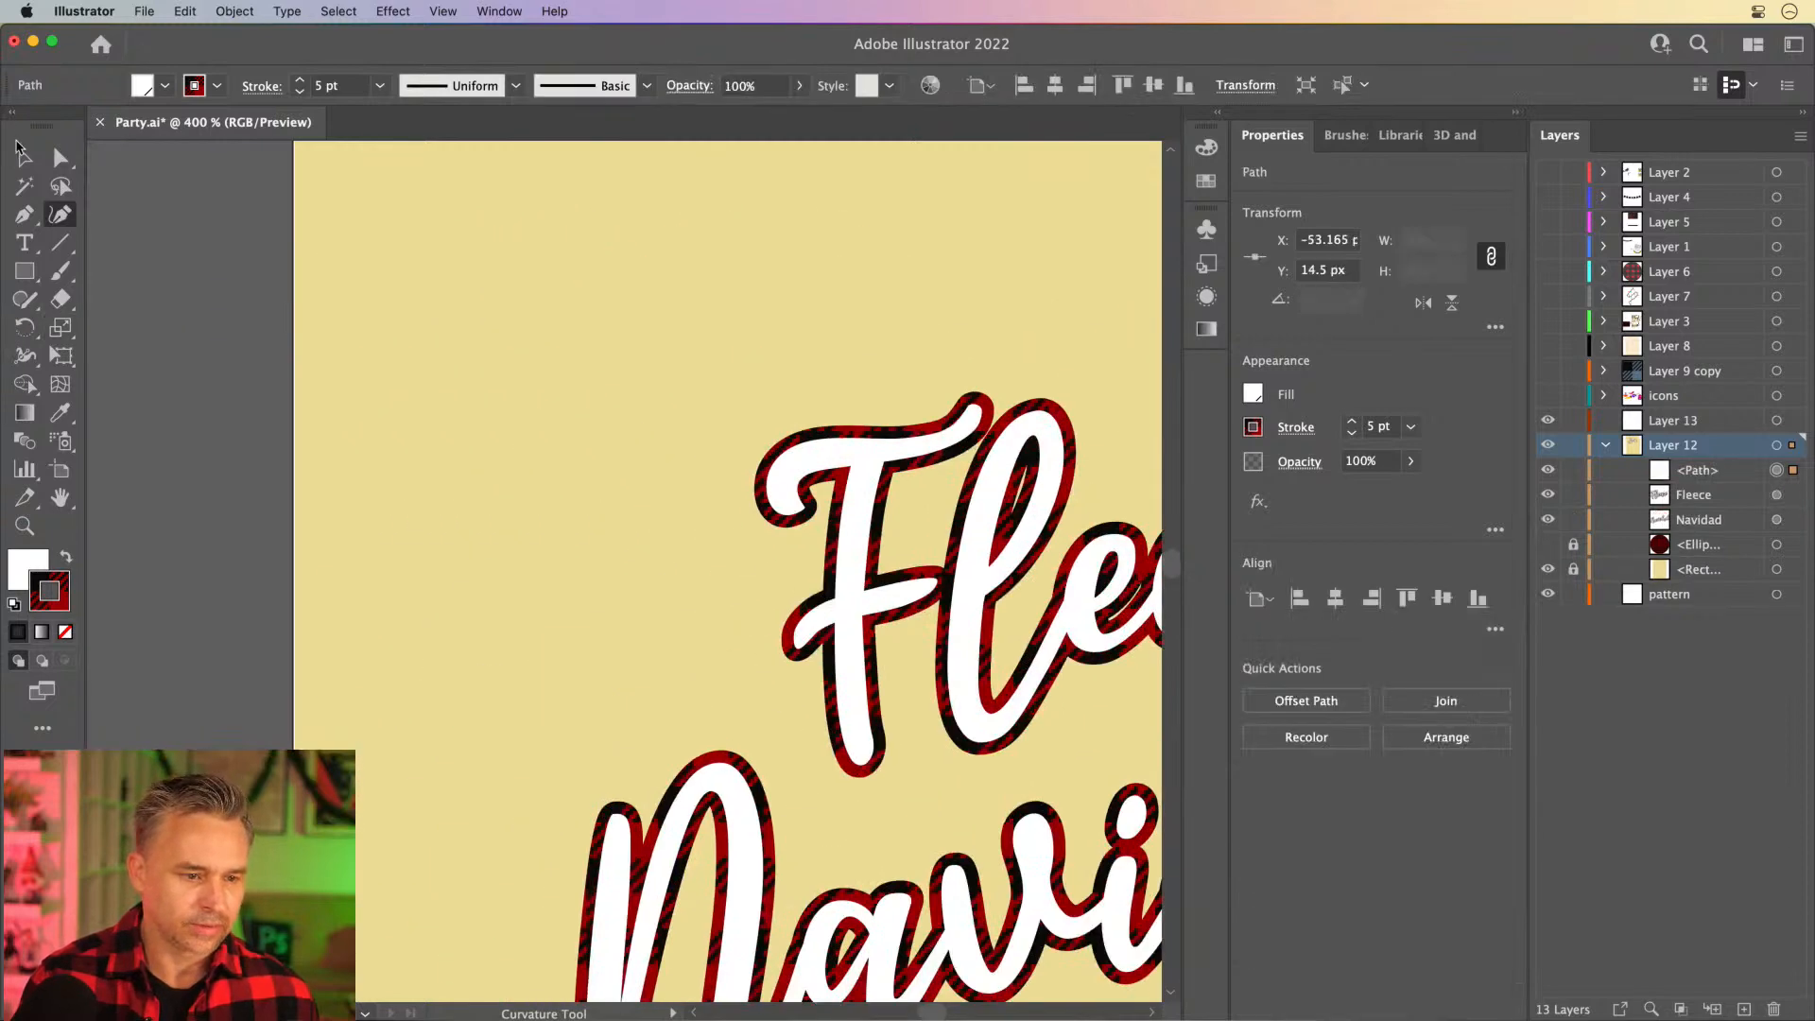
left_click(25, 158)
left_click_drag(705, 608, 317, 449)
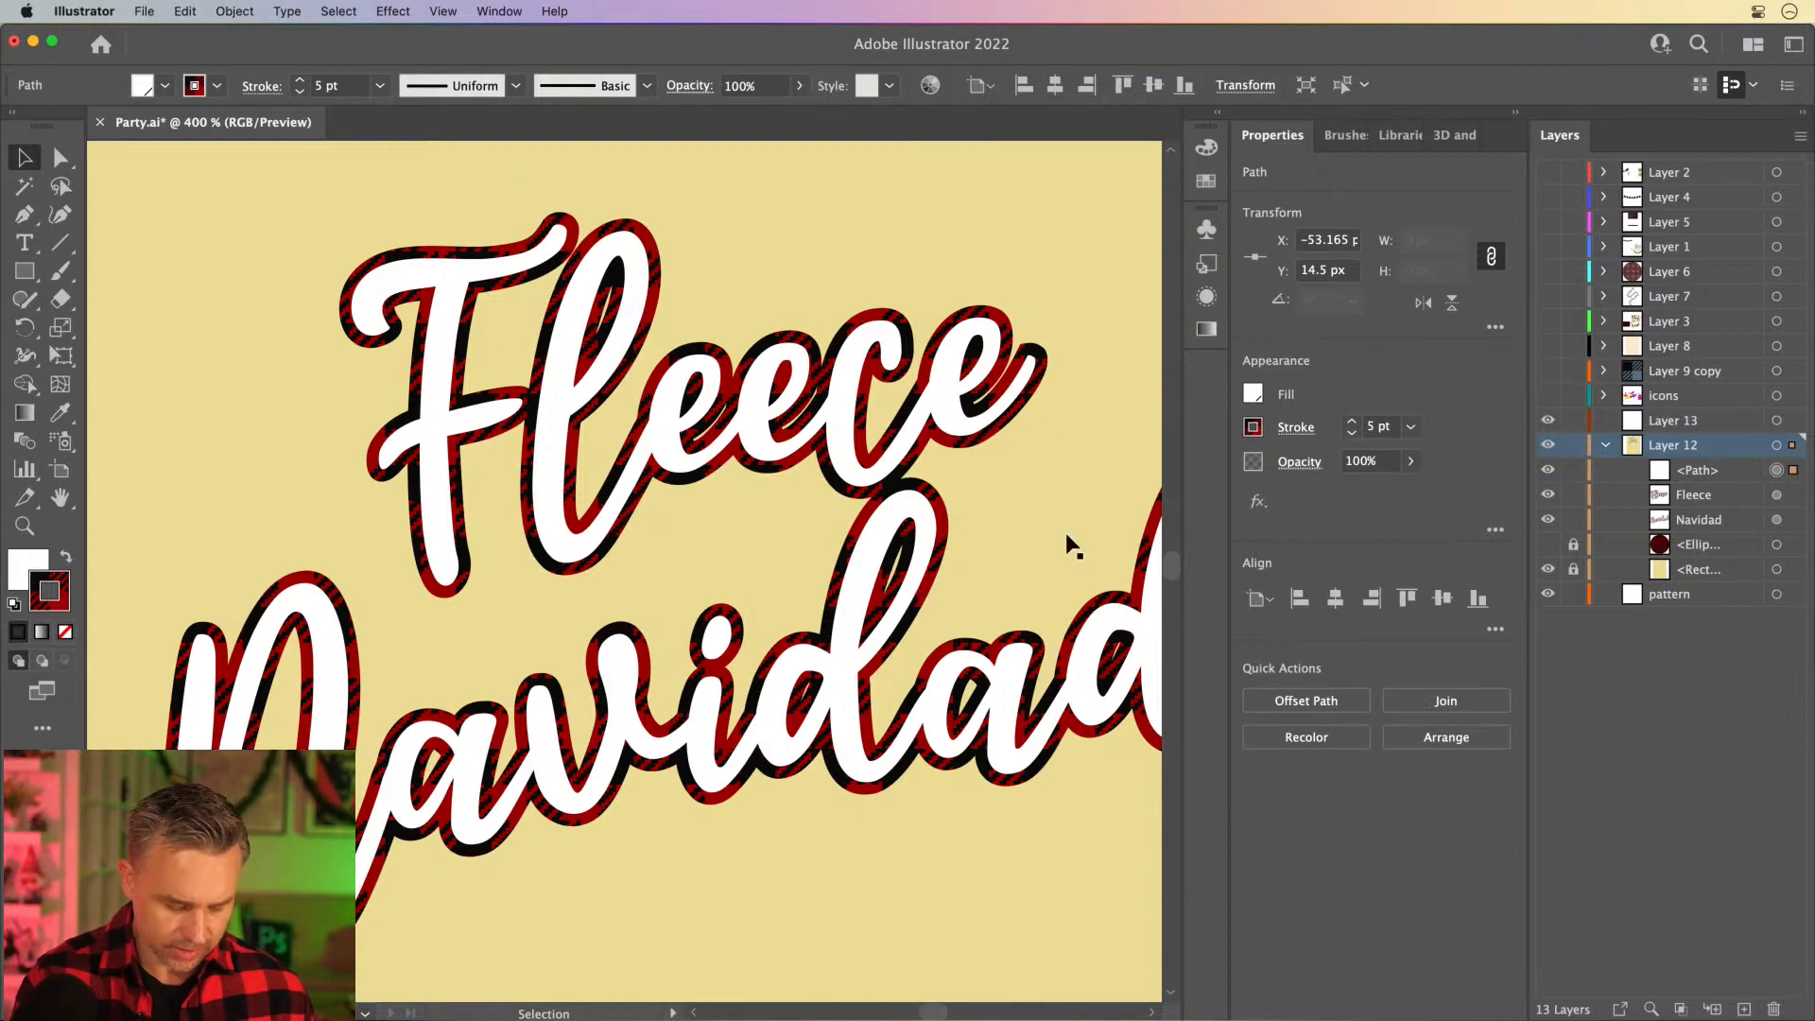
key("shift+grave")
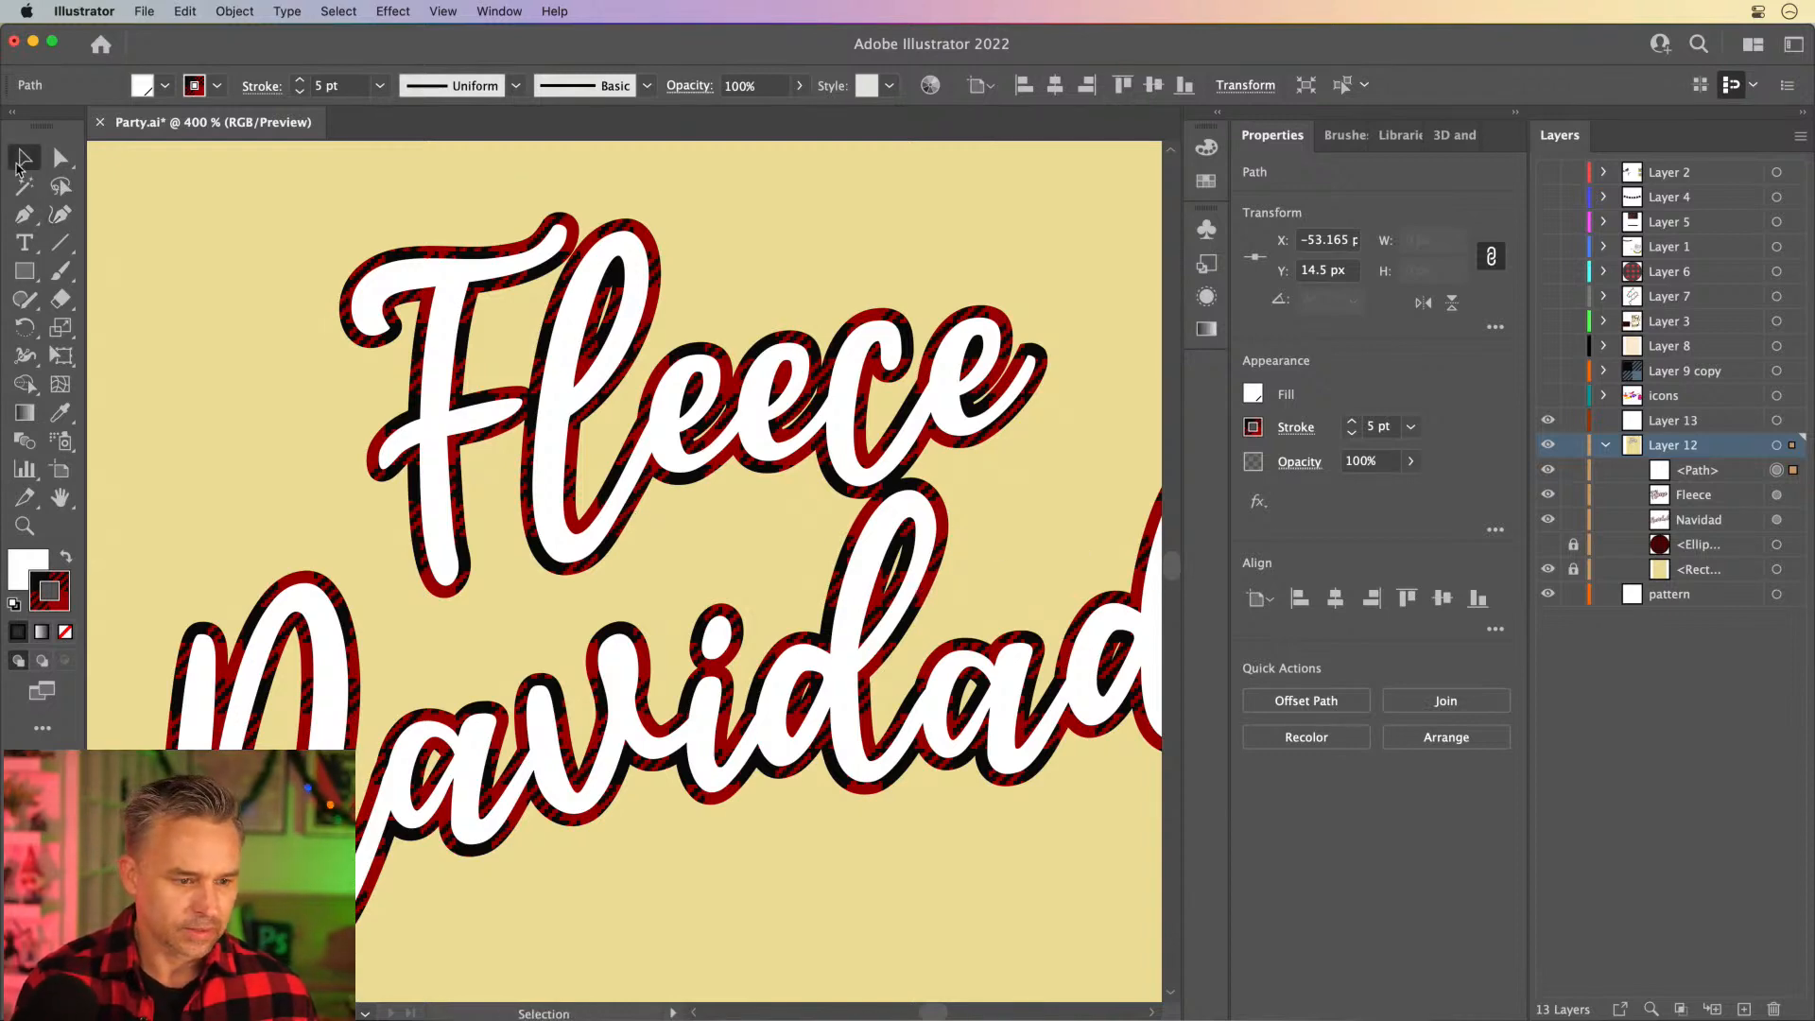
left_click(60, 327)
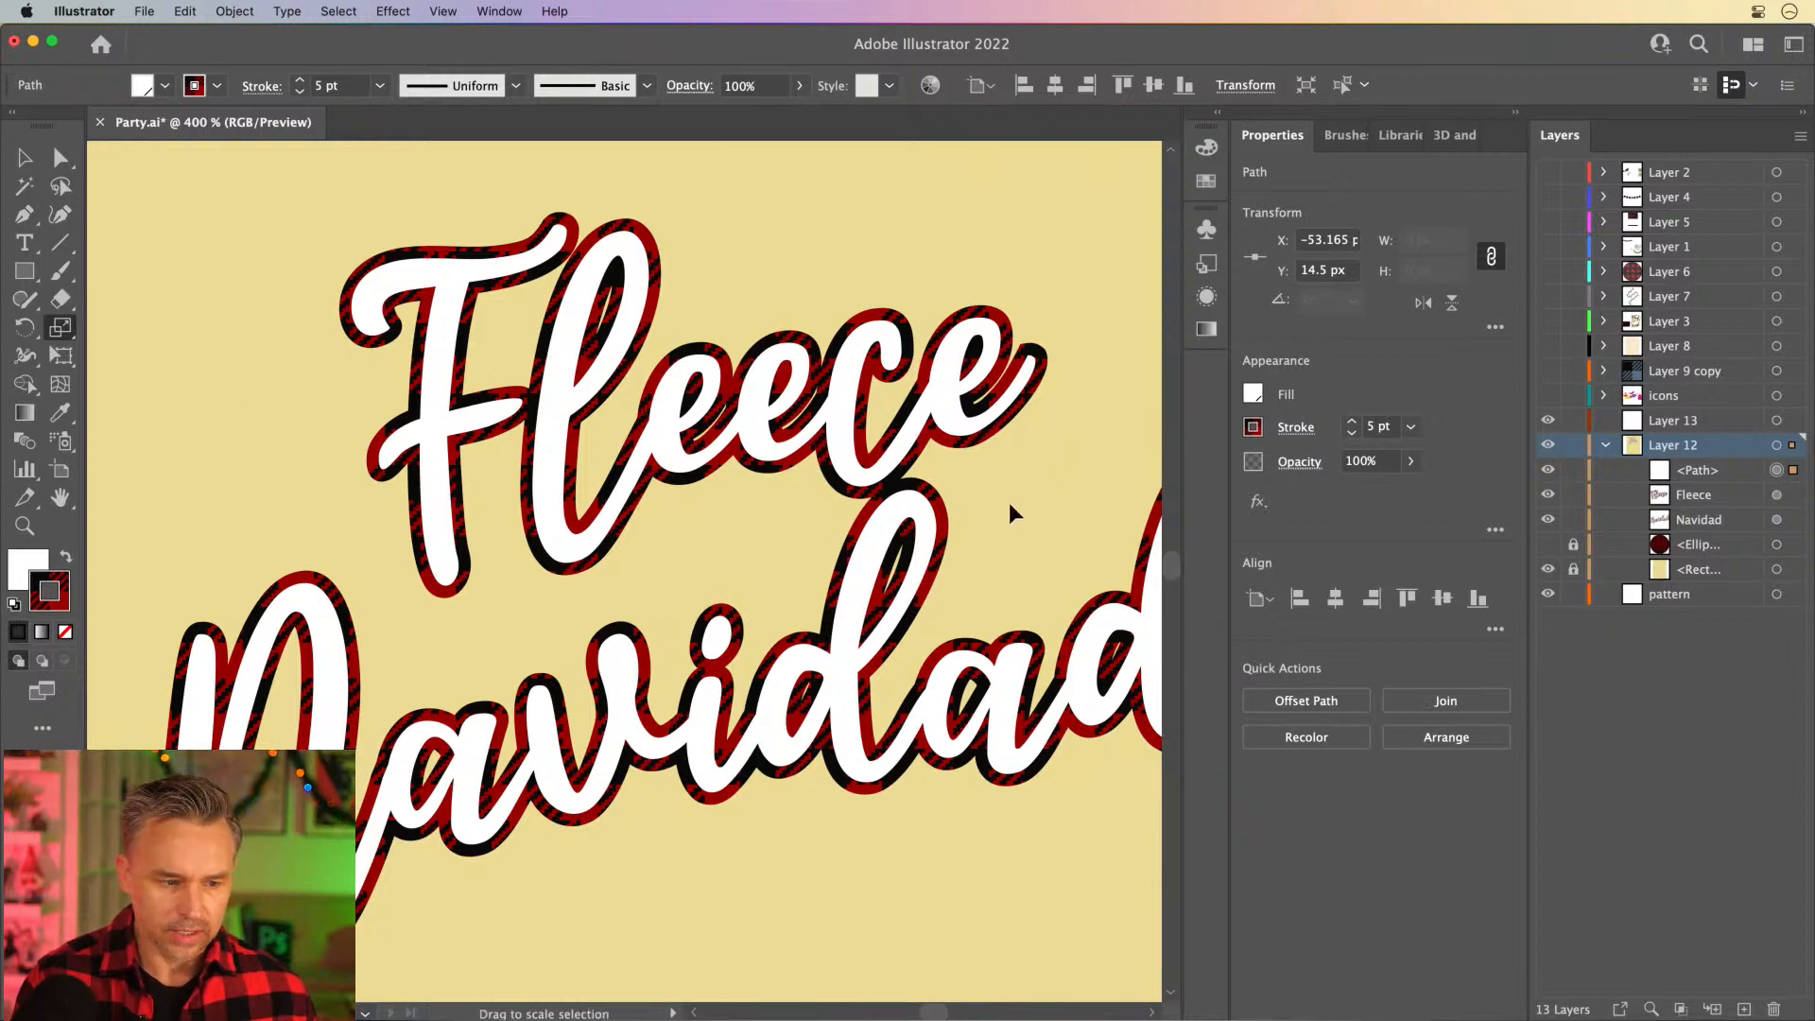
key("shift")
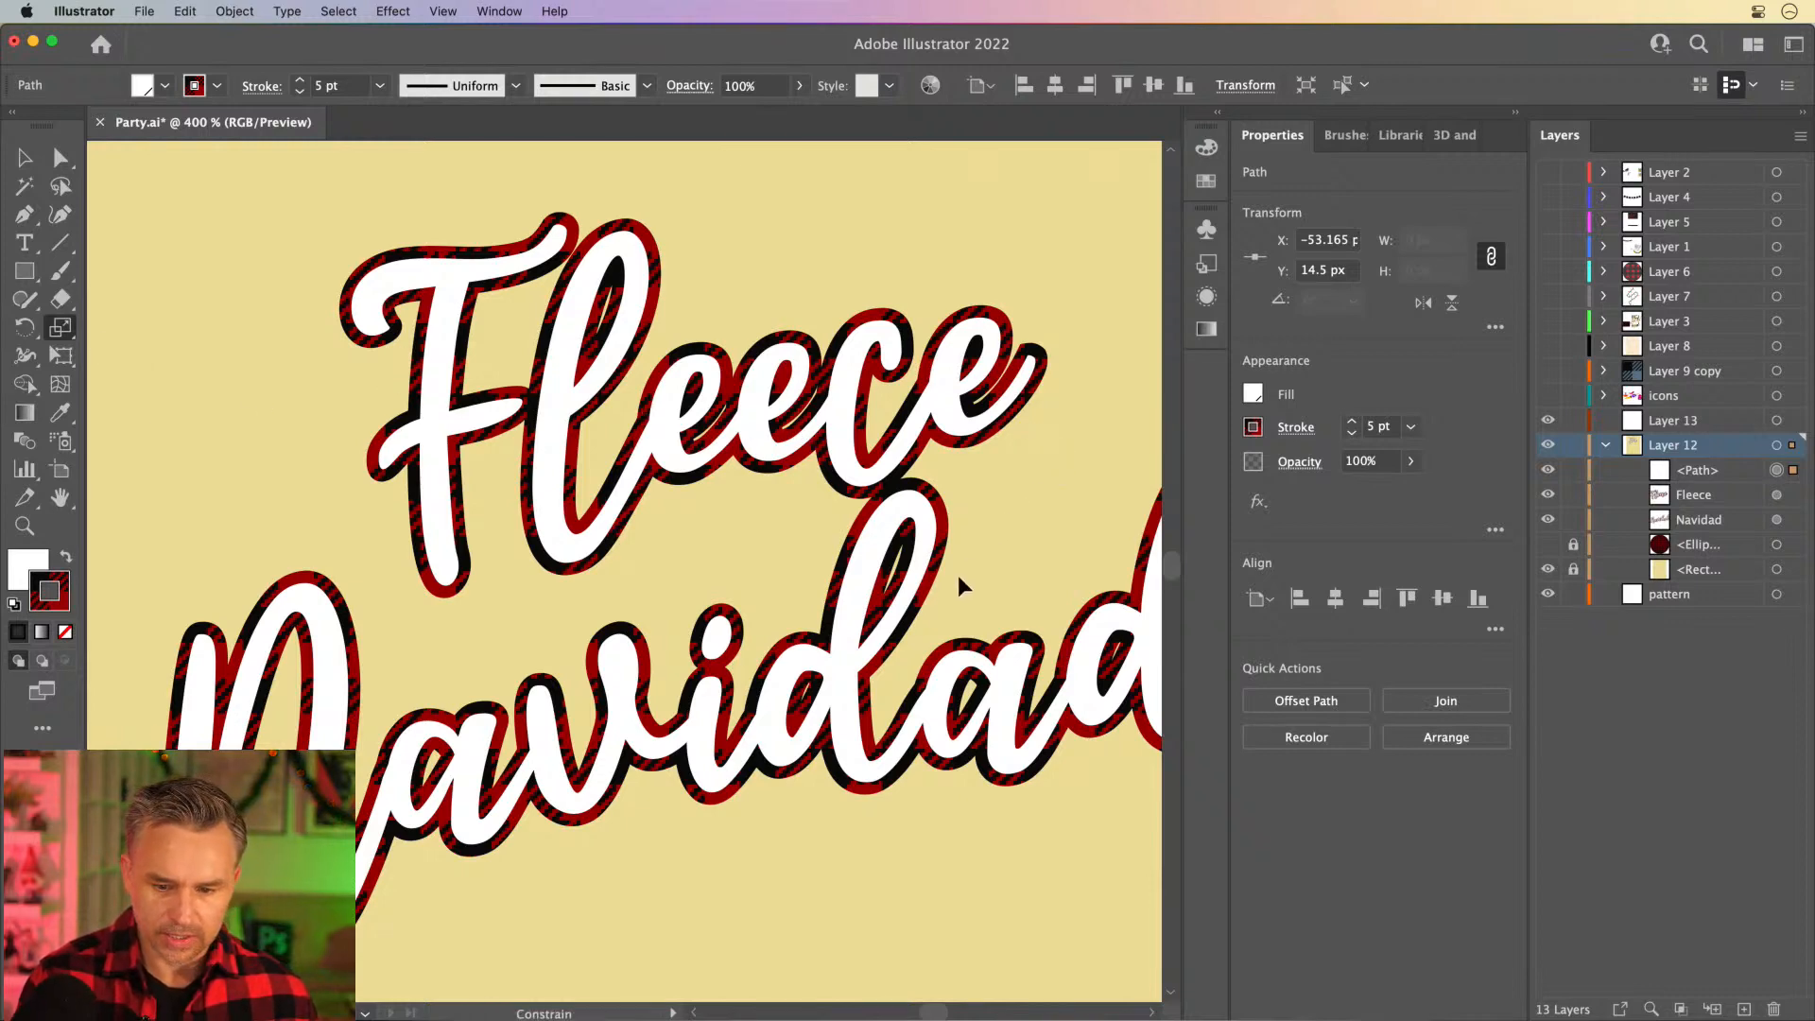
key("shift+grave")
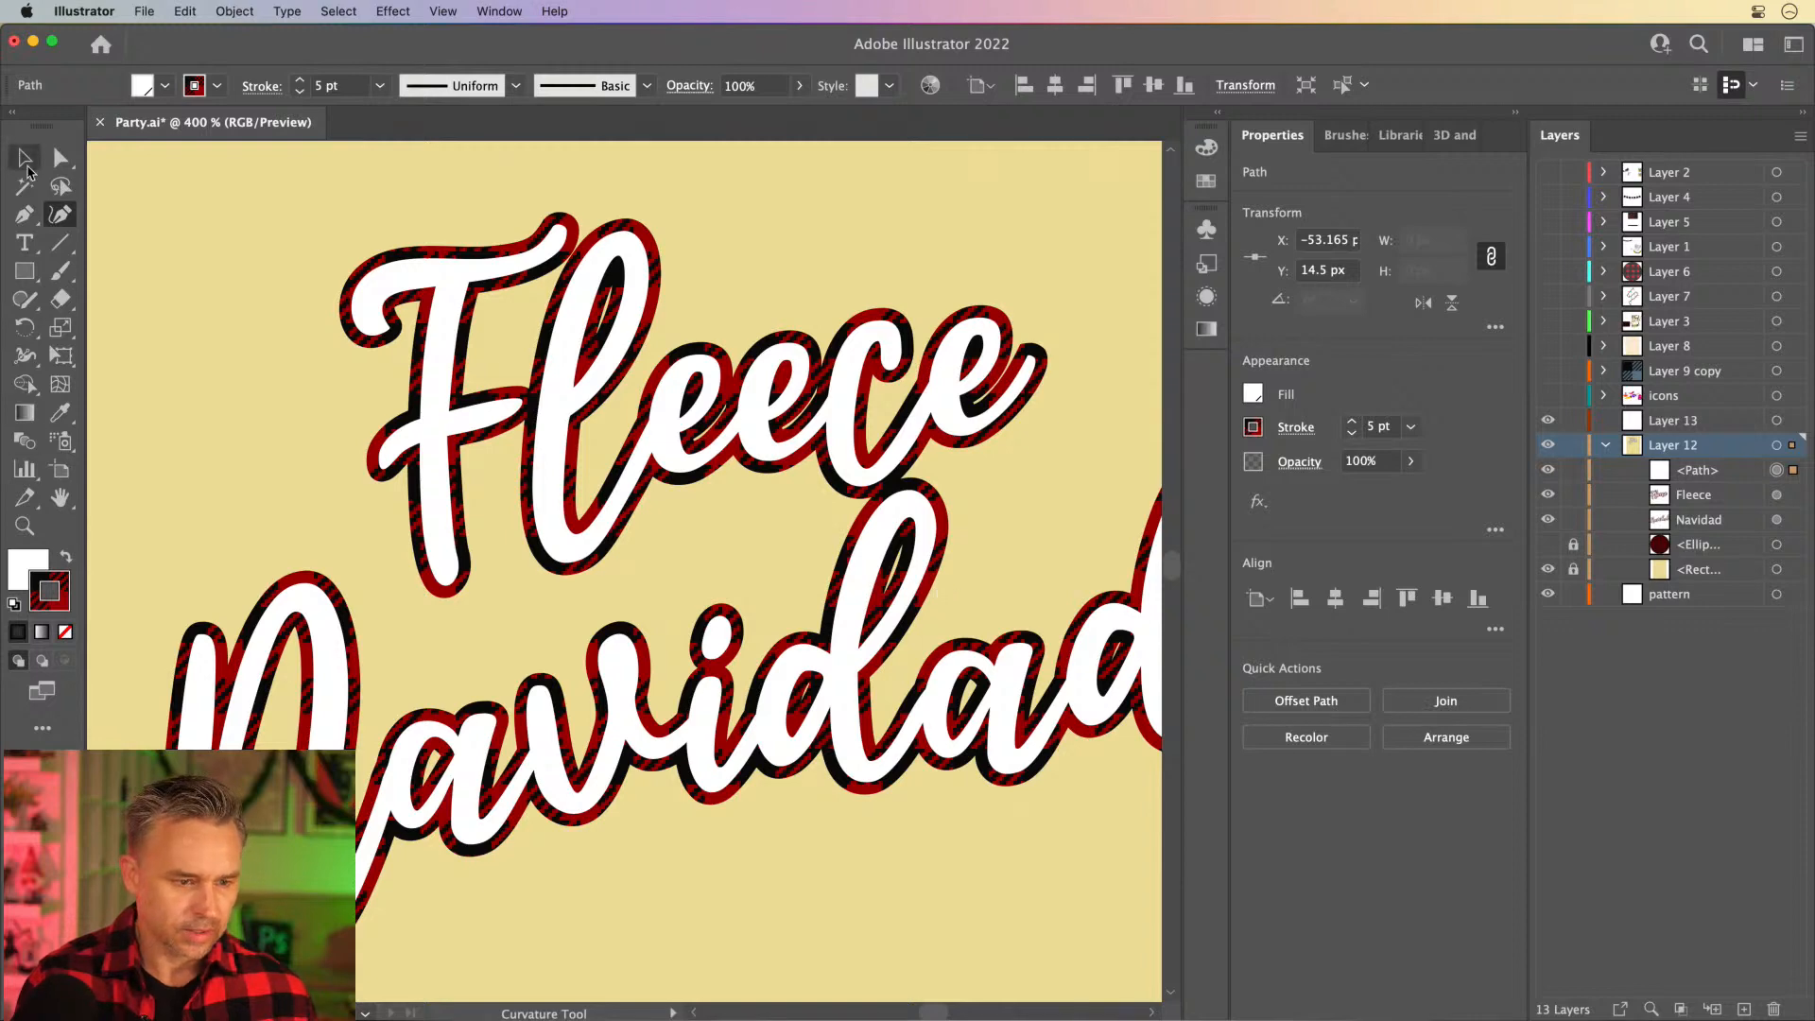
left_click(59, 331)
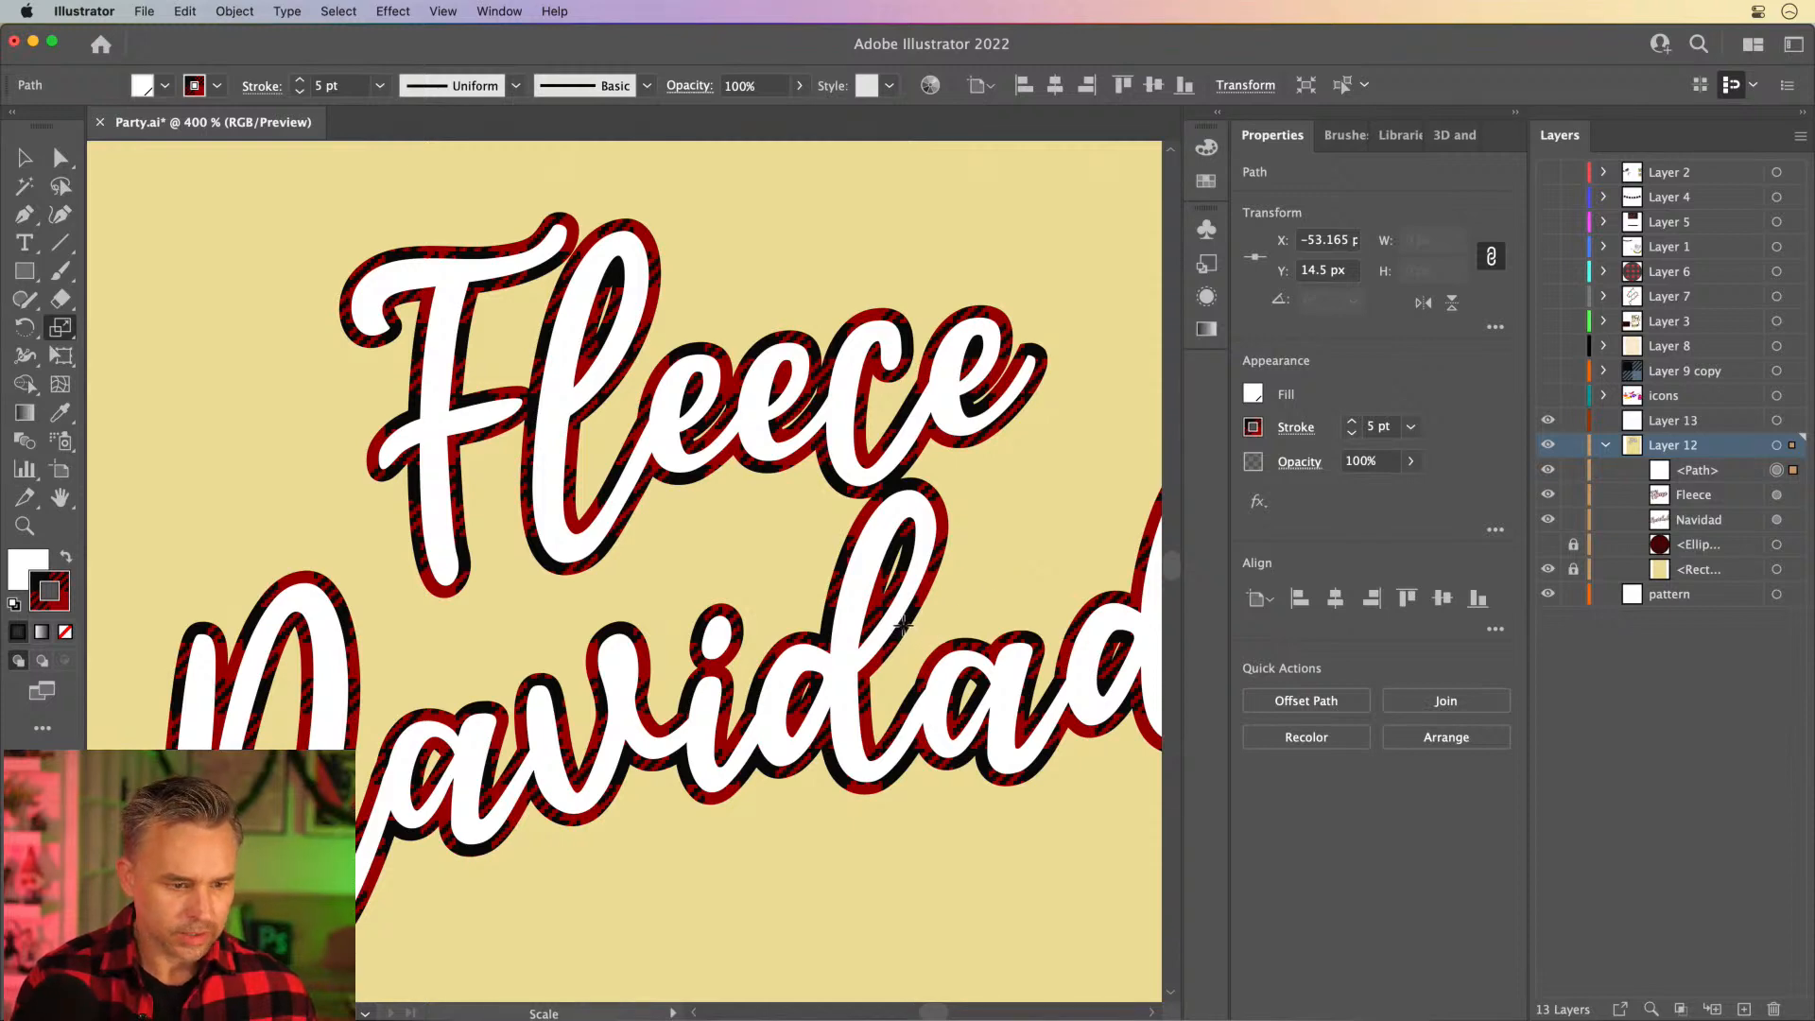
- Select the words Fleece and Navidad together in place of the stray path
left_click(24, 157)
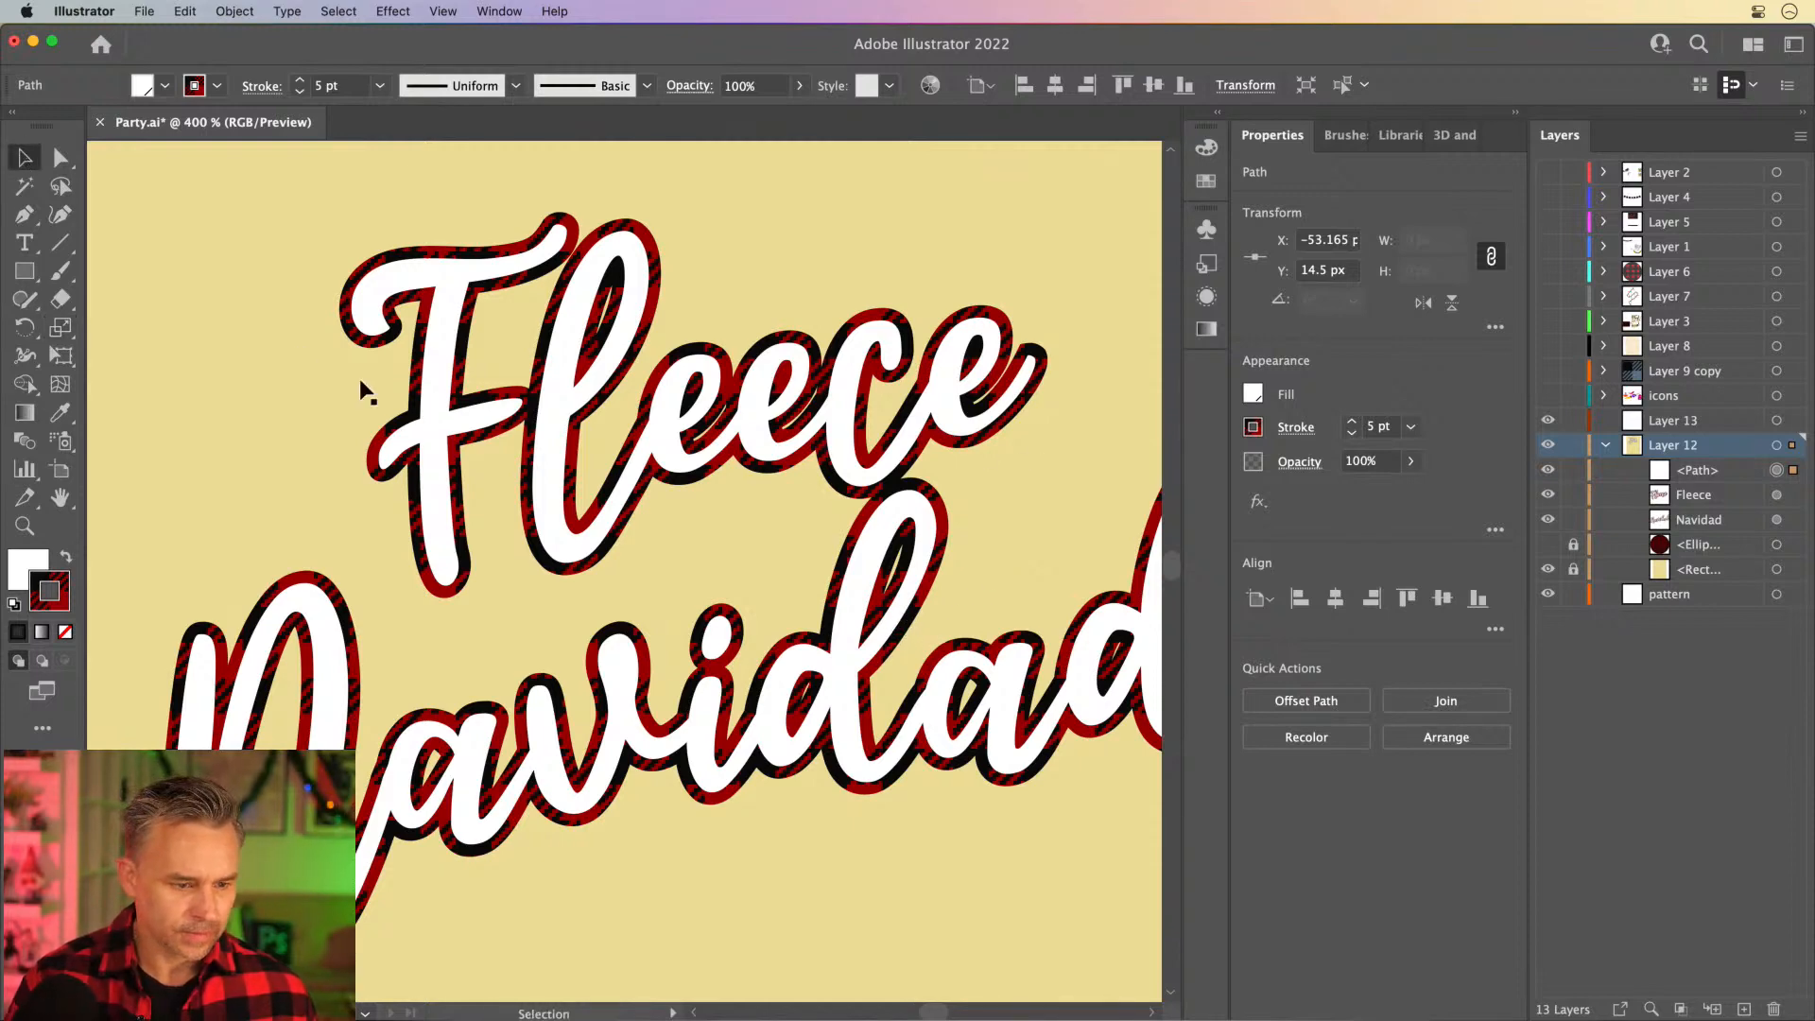
left_click_drag(271, 260, 975, 831)
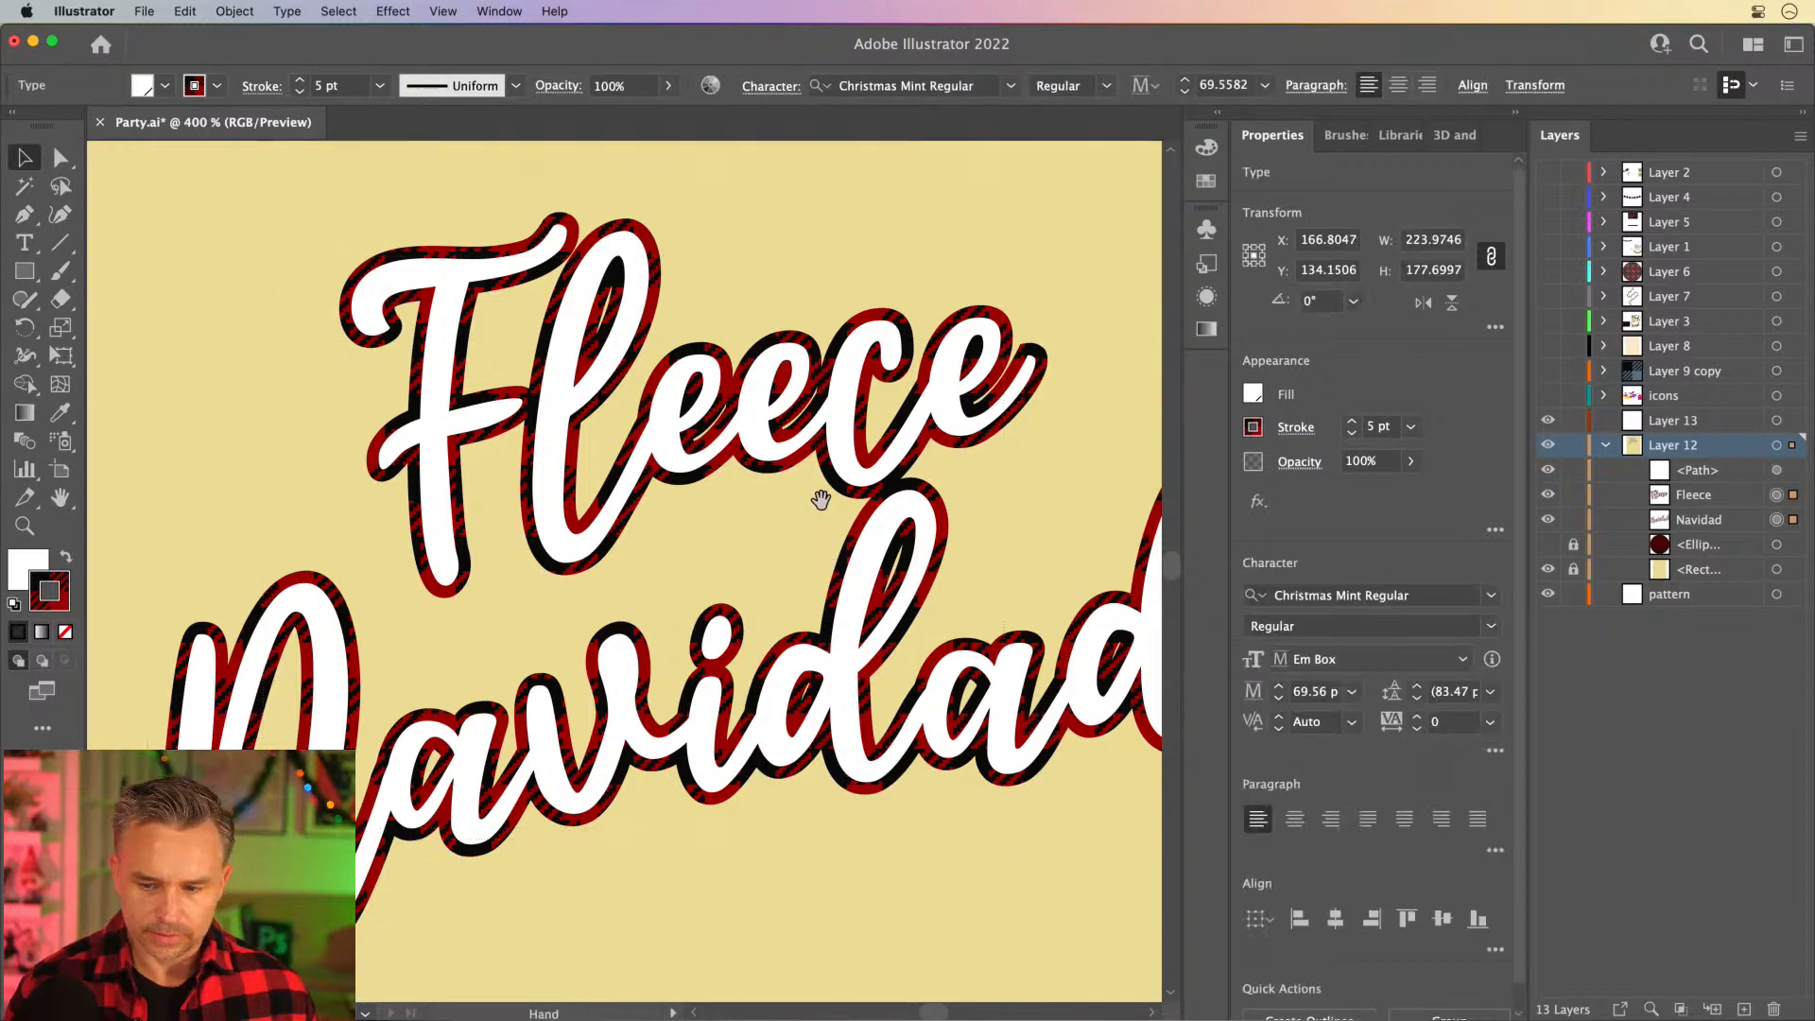
left_click_drag(820, 502, 772, 486)
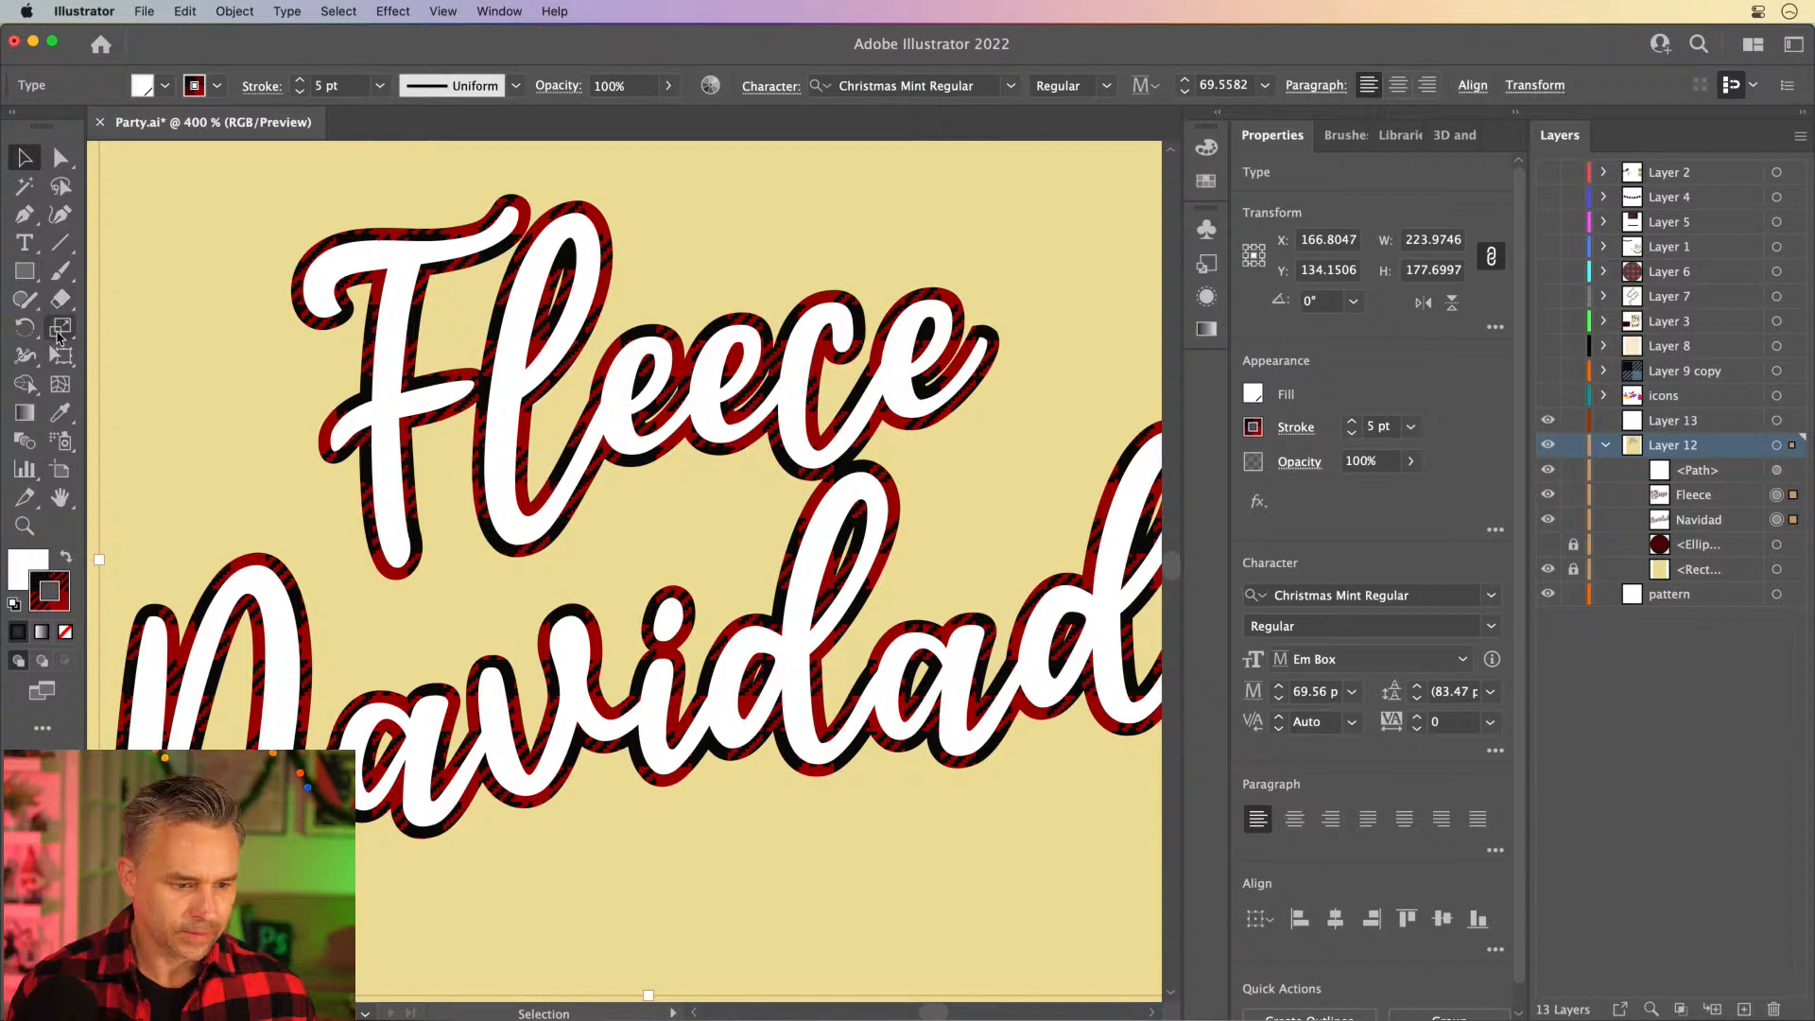
- Scale only the plaid pattern inside the outlines of Fleece and Navidad freehand with the Scale tool
left_click(61, 331)
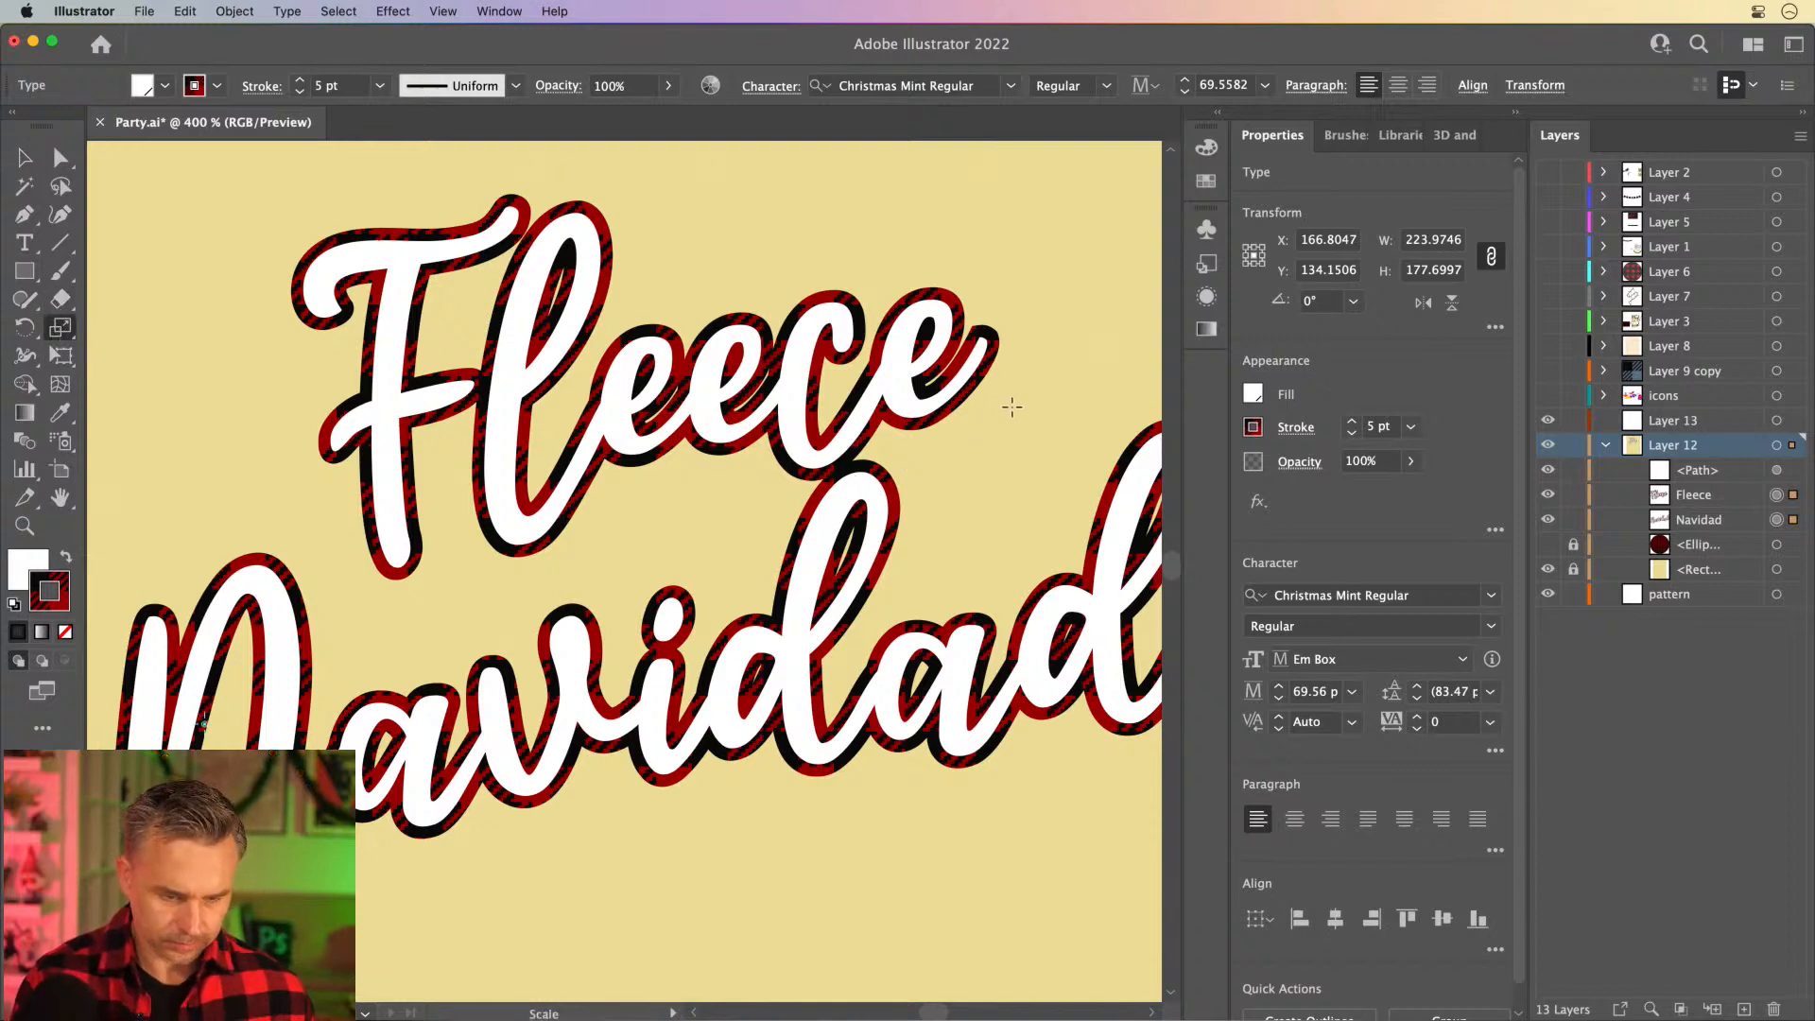
key("shift+grave")
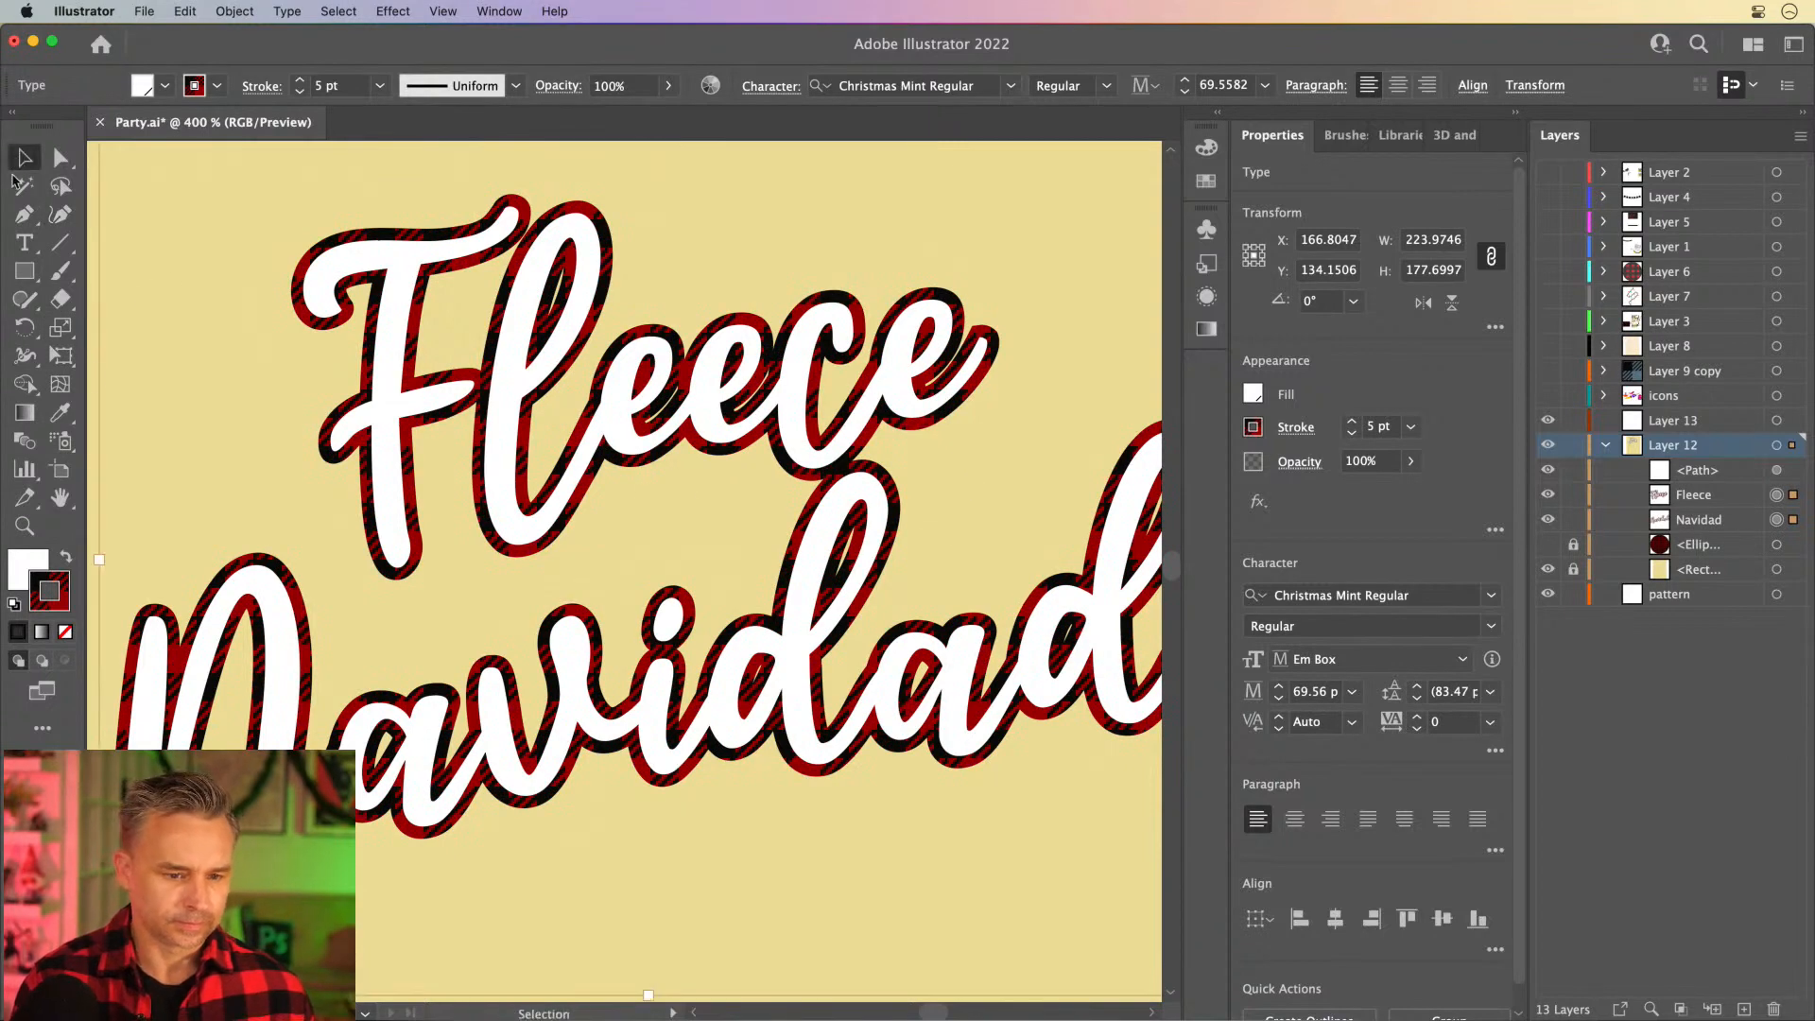
left_click(60, 328)
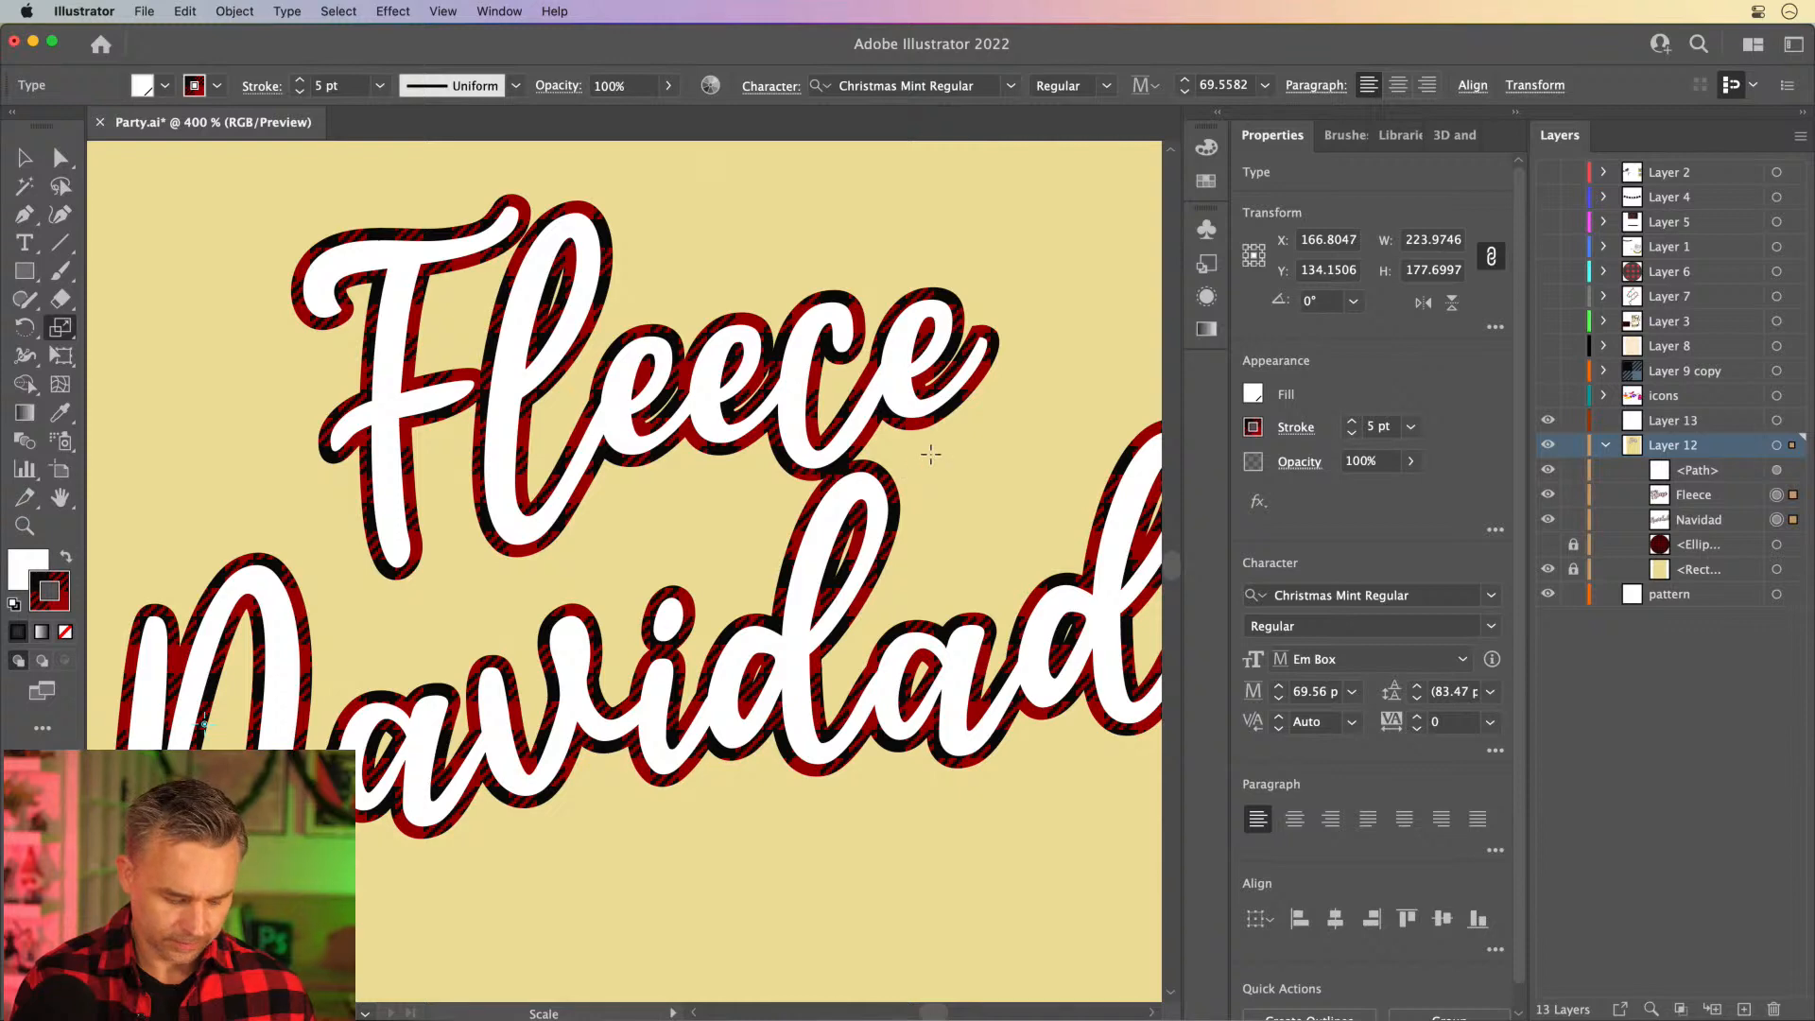
key("shift+grave")
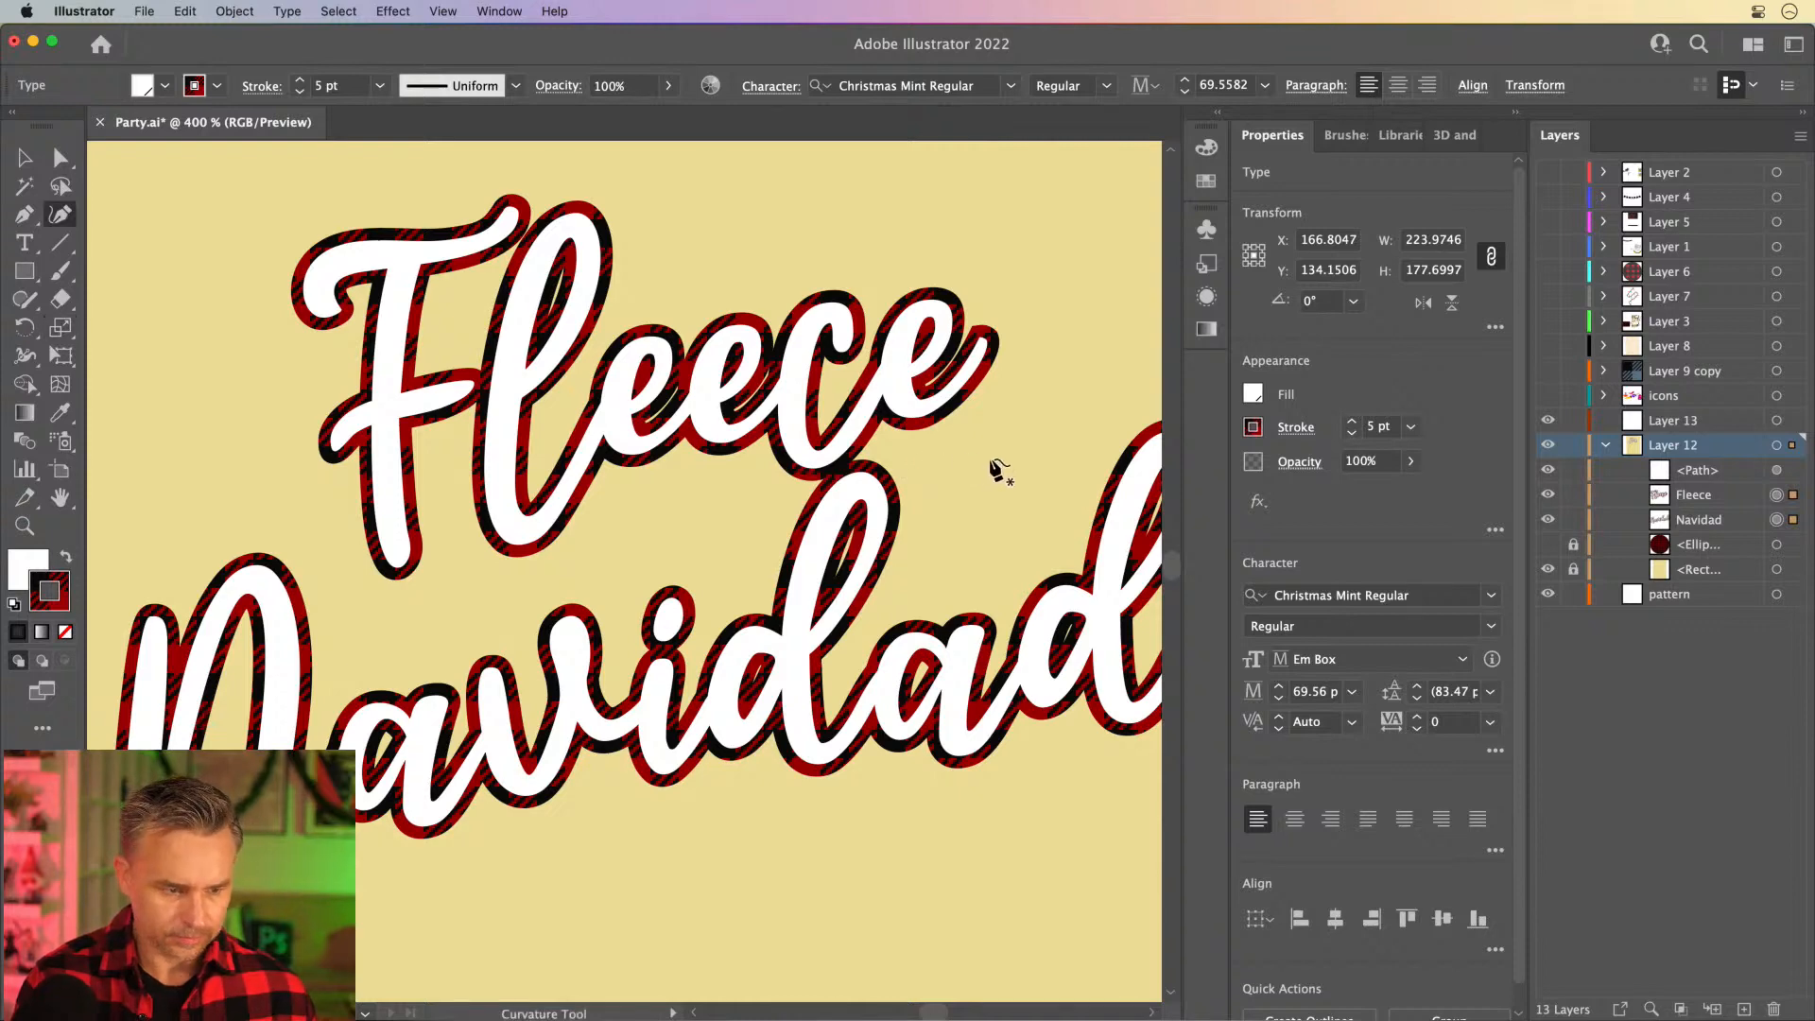
left_click(60, 328)
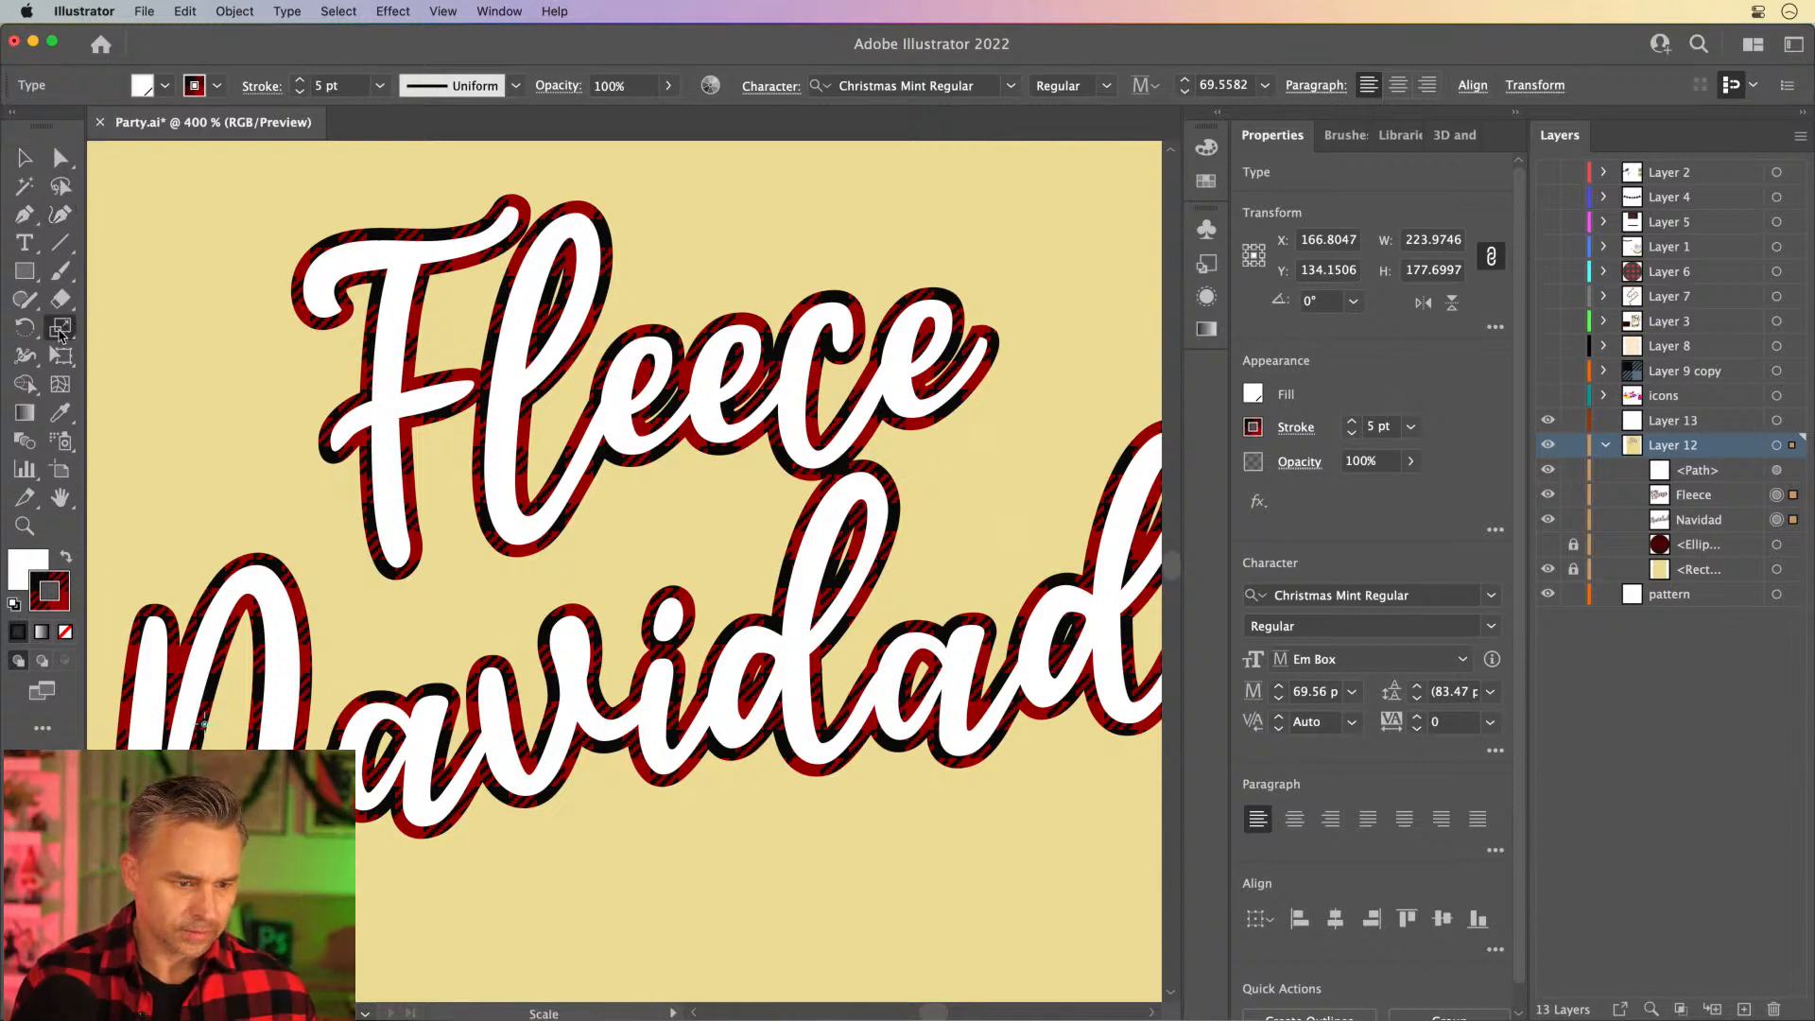
left_click(25, 157)
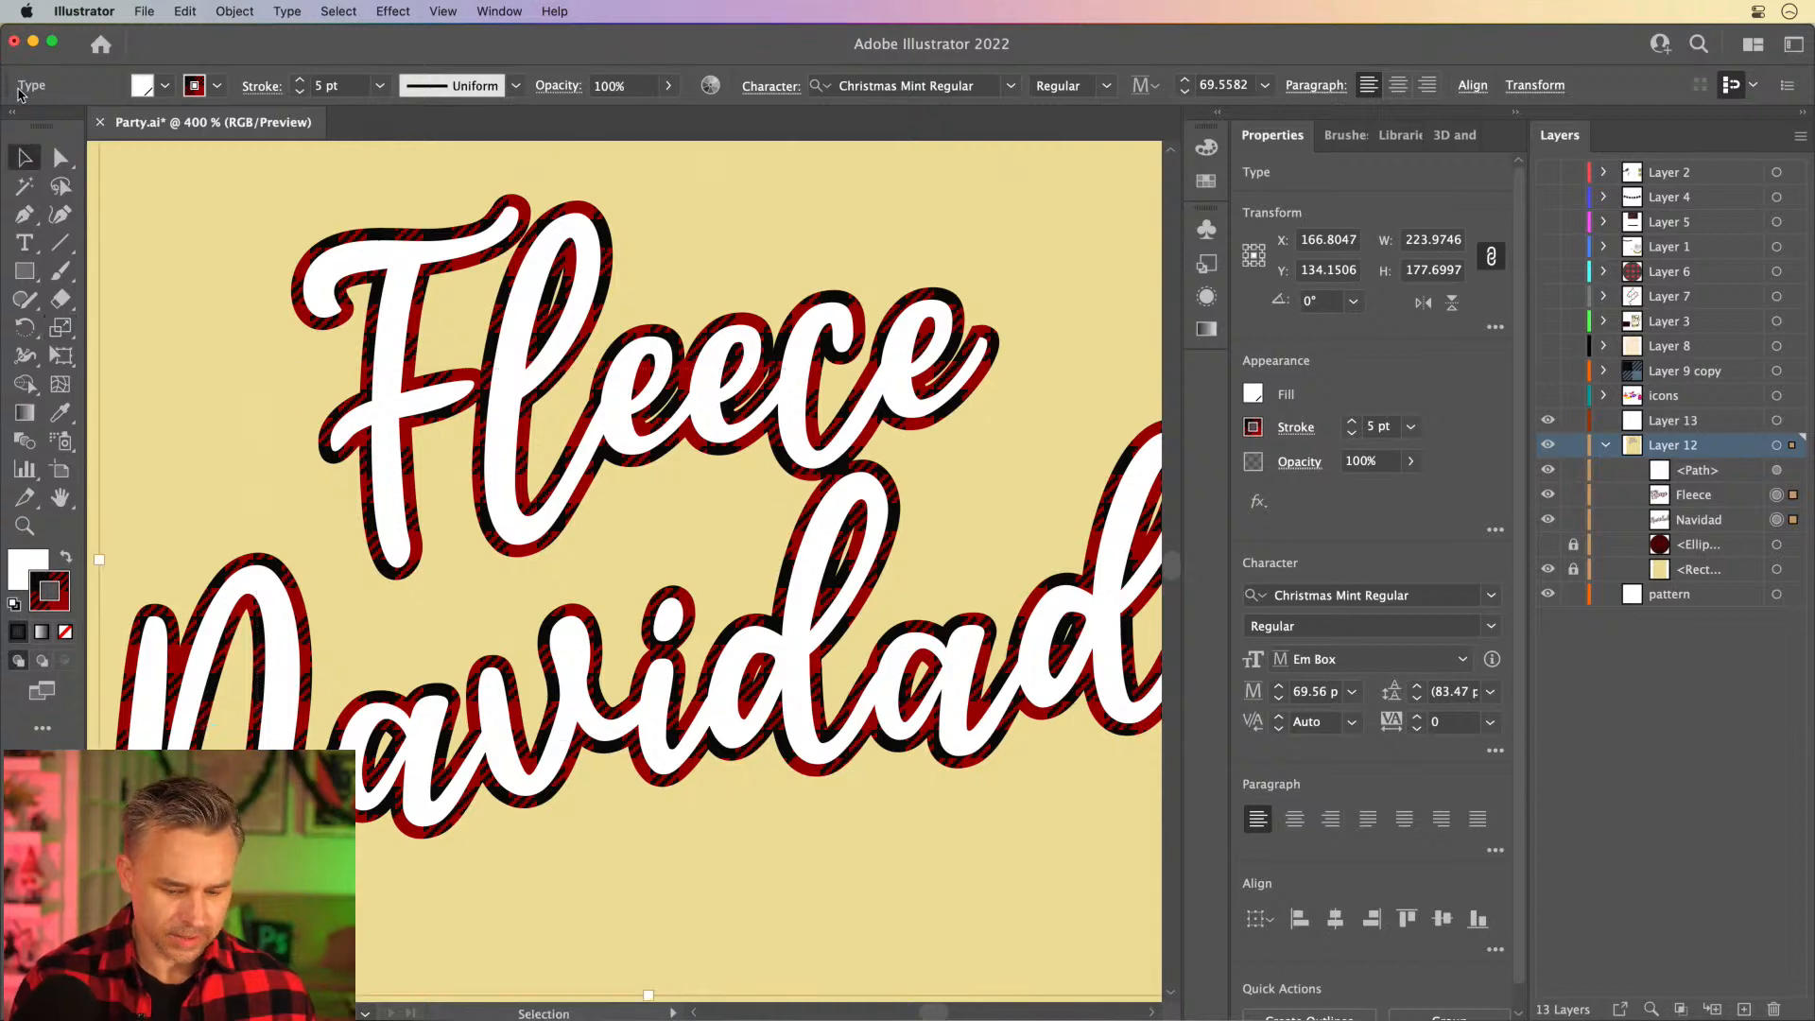
- Collapse the properties area for more canvas room, rescale only the outlines' plaid freehand into small upright checks, and deselect the lettering
left_click(1515, 111)
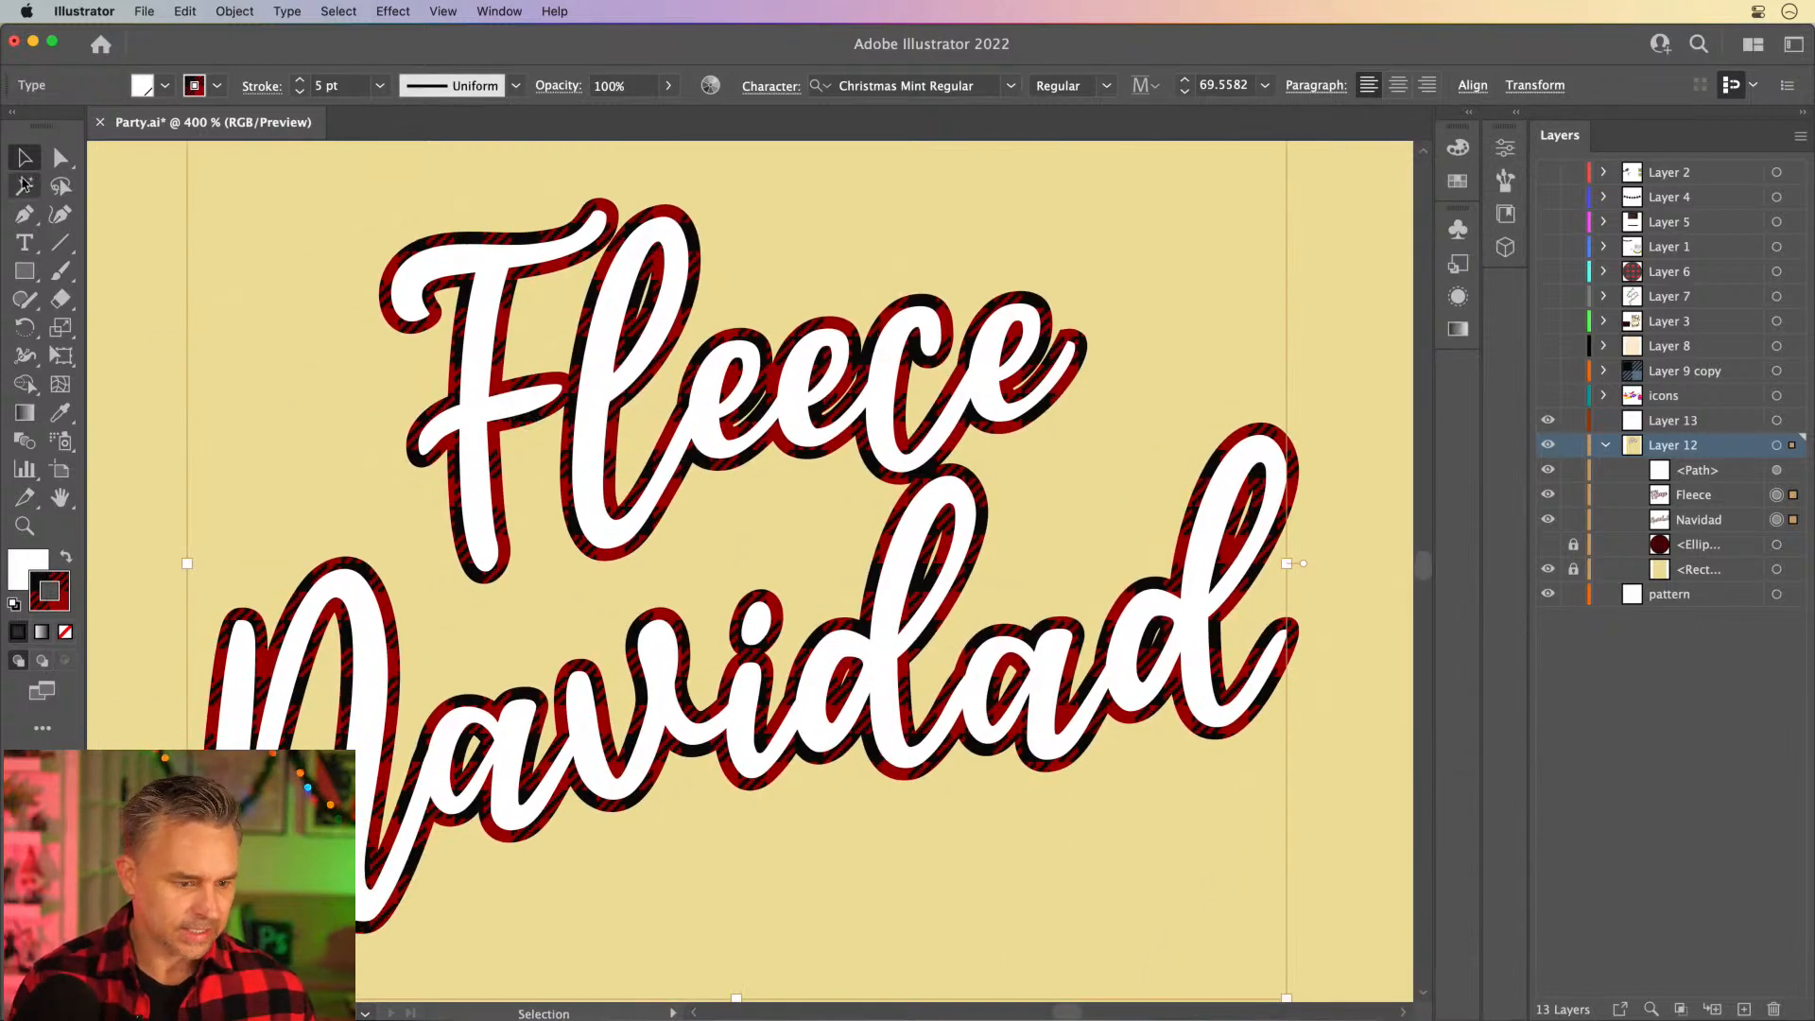
left_click(59, 328)
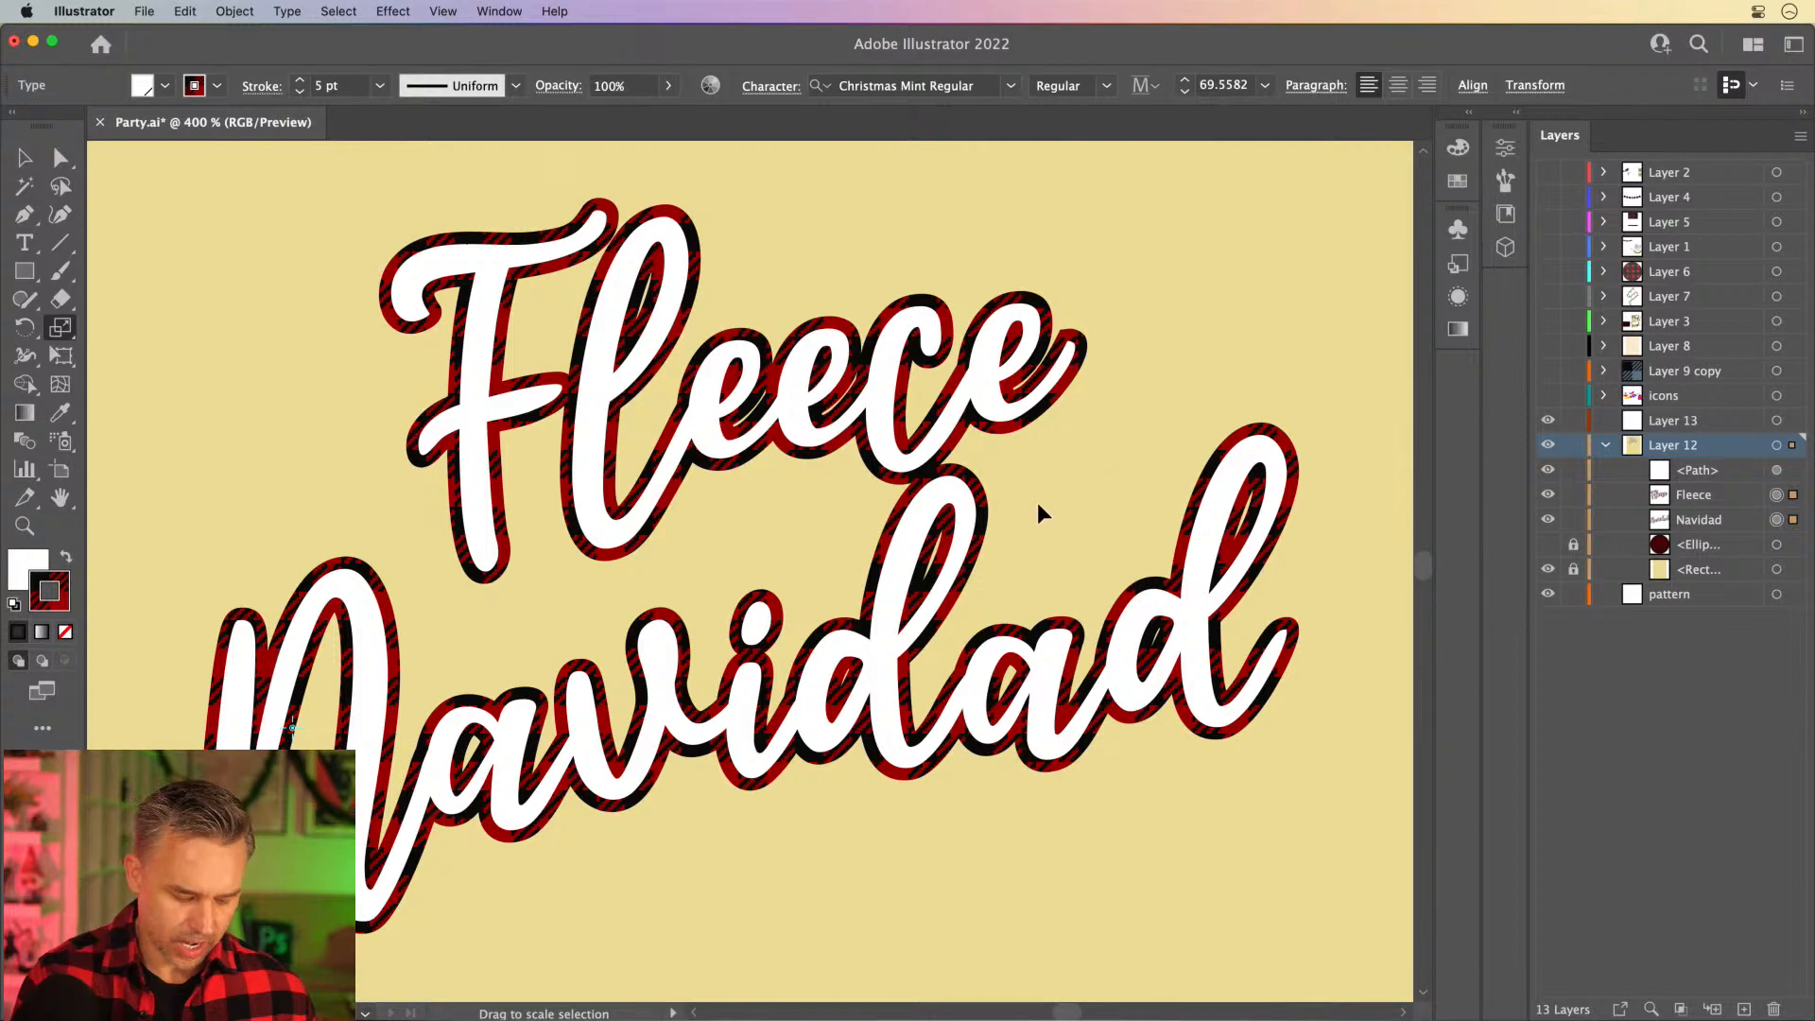
left_click_drag(1039, 504, 917, 607)
key("shift+grave")
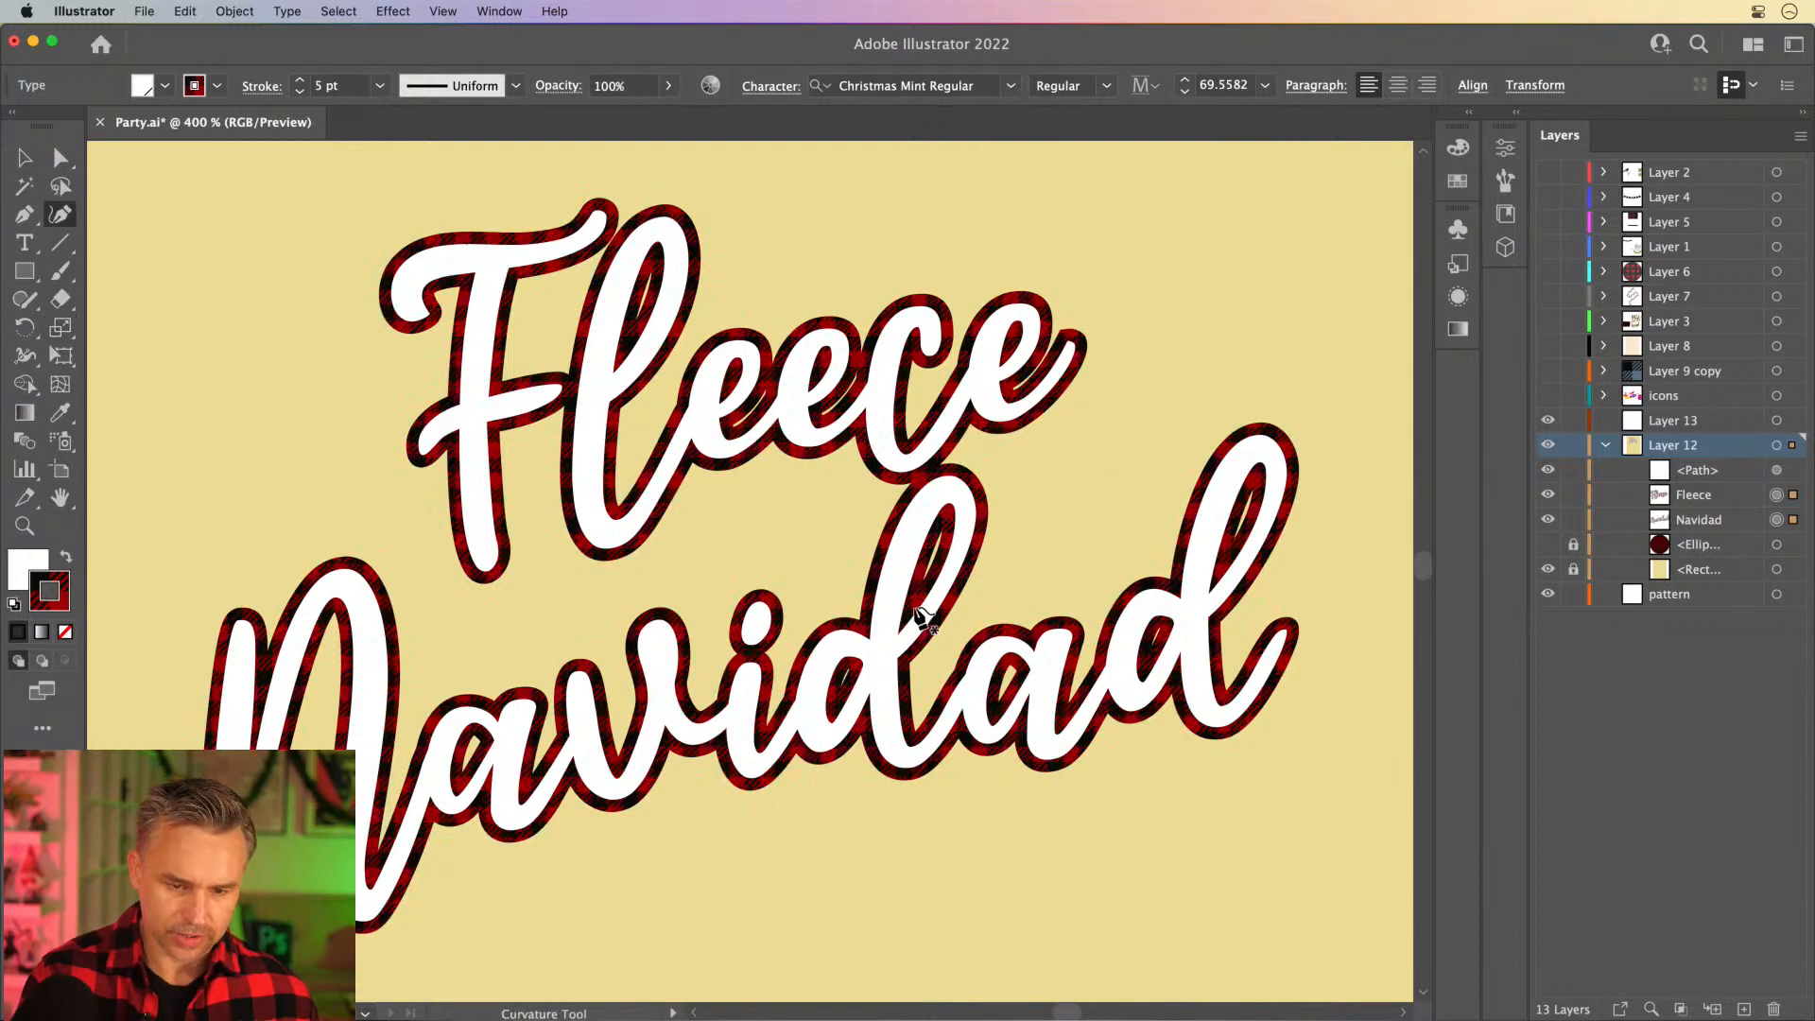
left_click(24, 158)
left_click(240, 257)
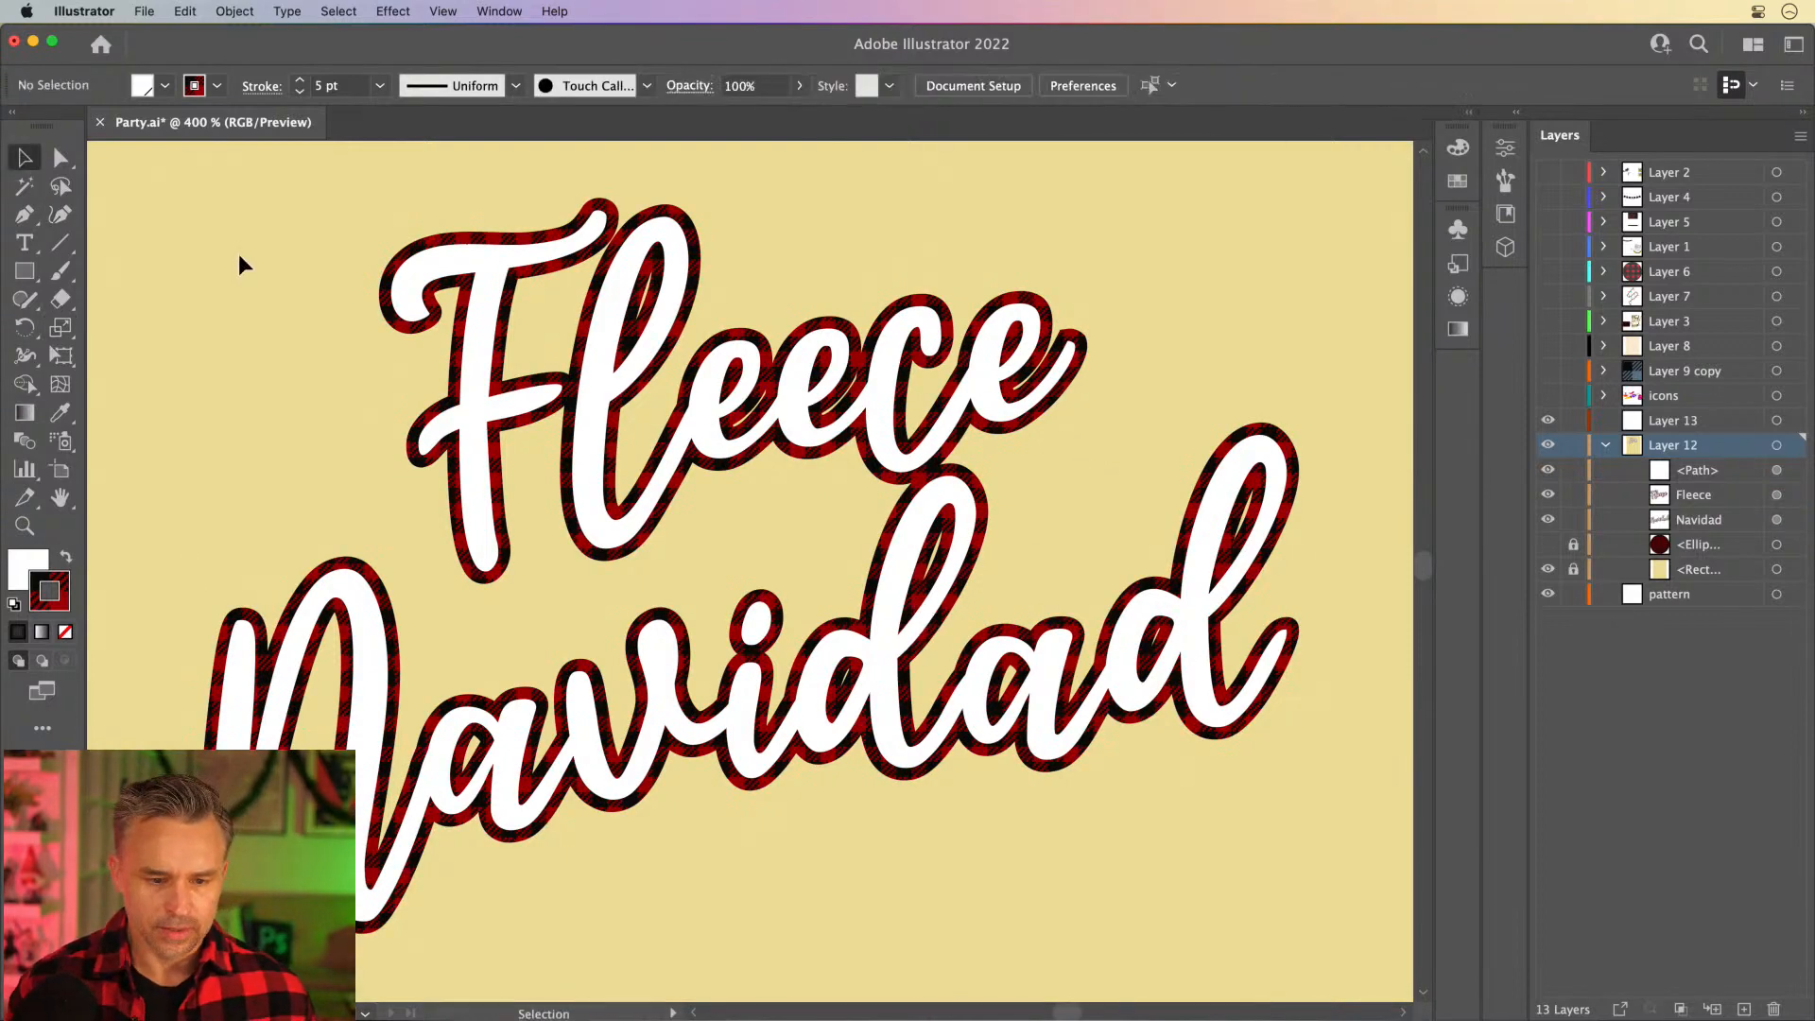
- Examine the plaid outline up close on the word Fleece, and return to a view of the whole artboard
key("super+equal")
key("super+equal")
key("super+equal")
left_click_drag(240, 260, 649, 615)
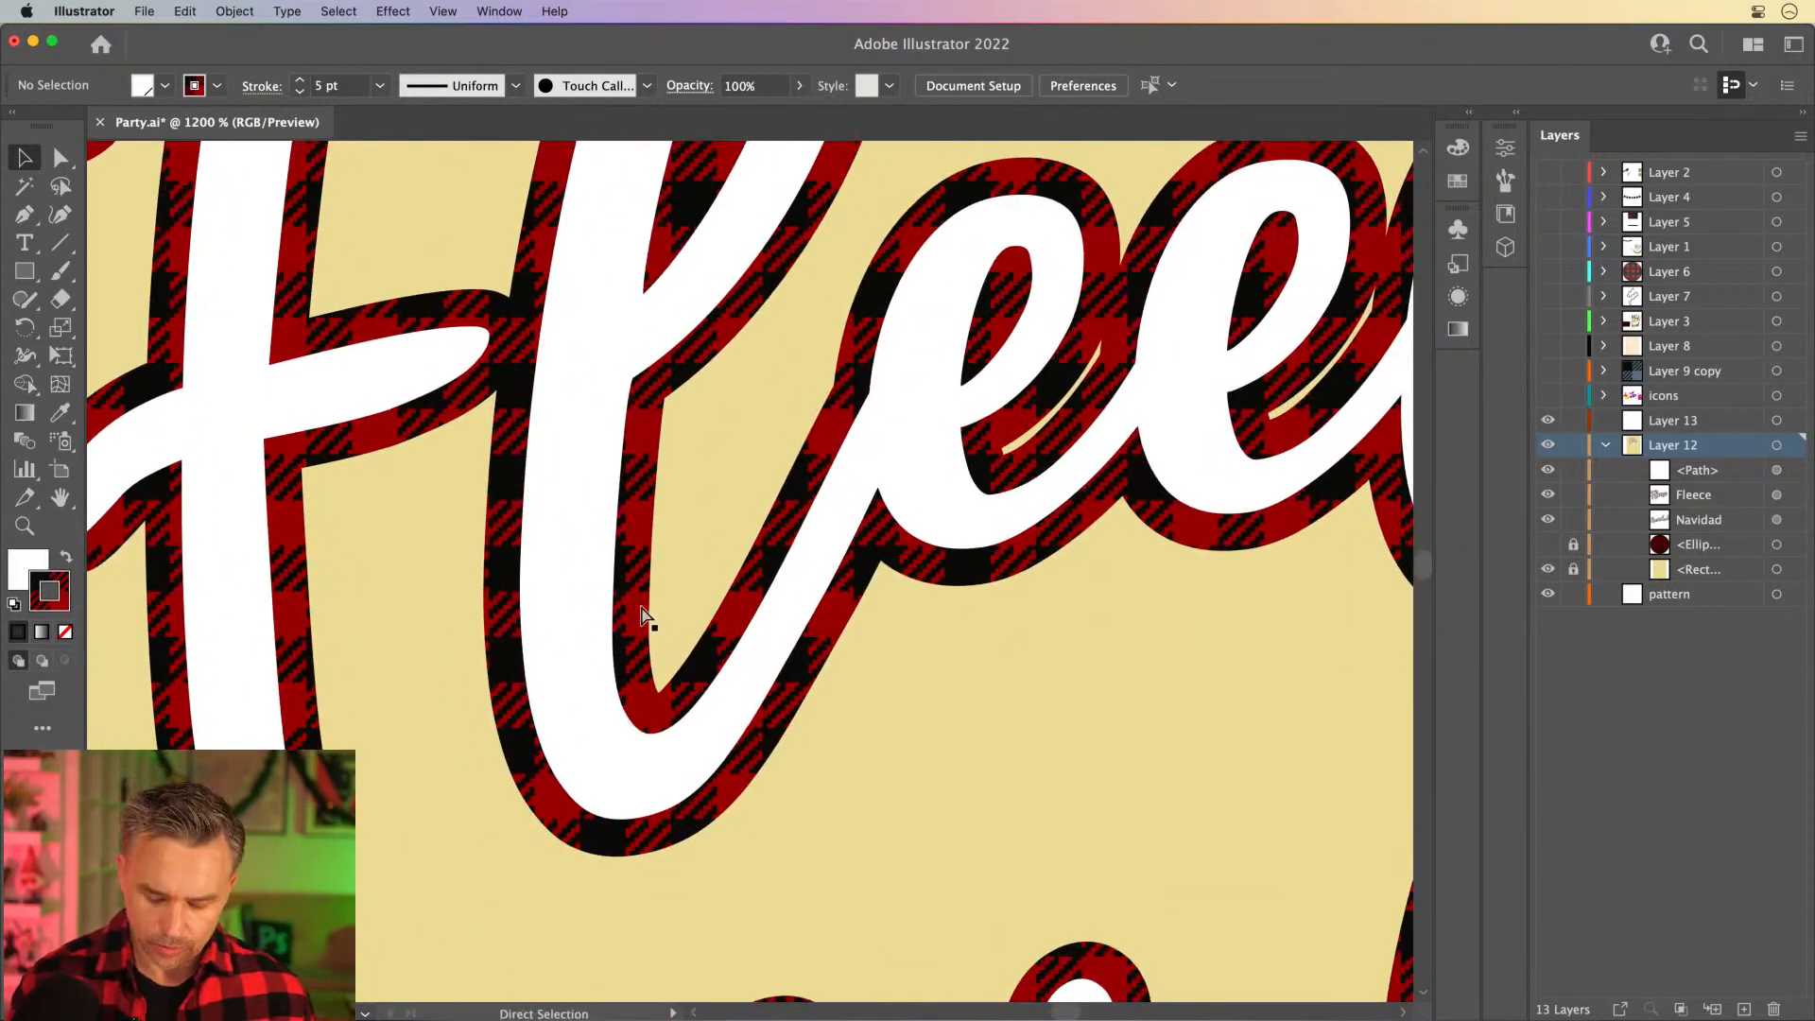
key("super+0")
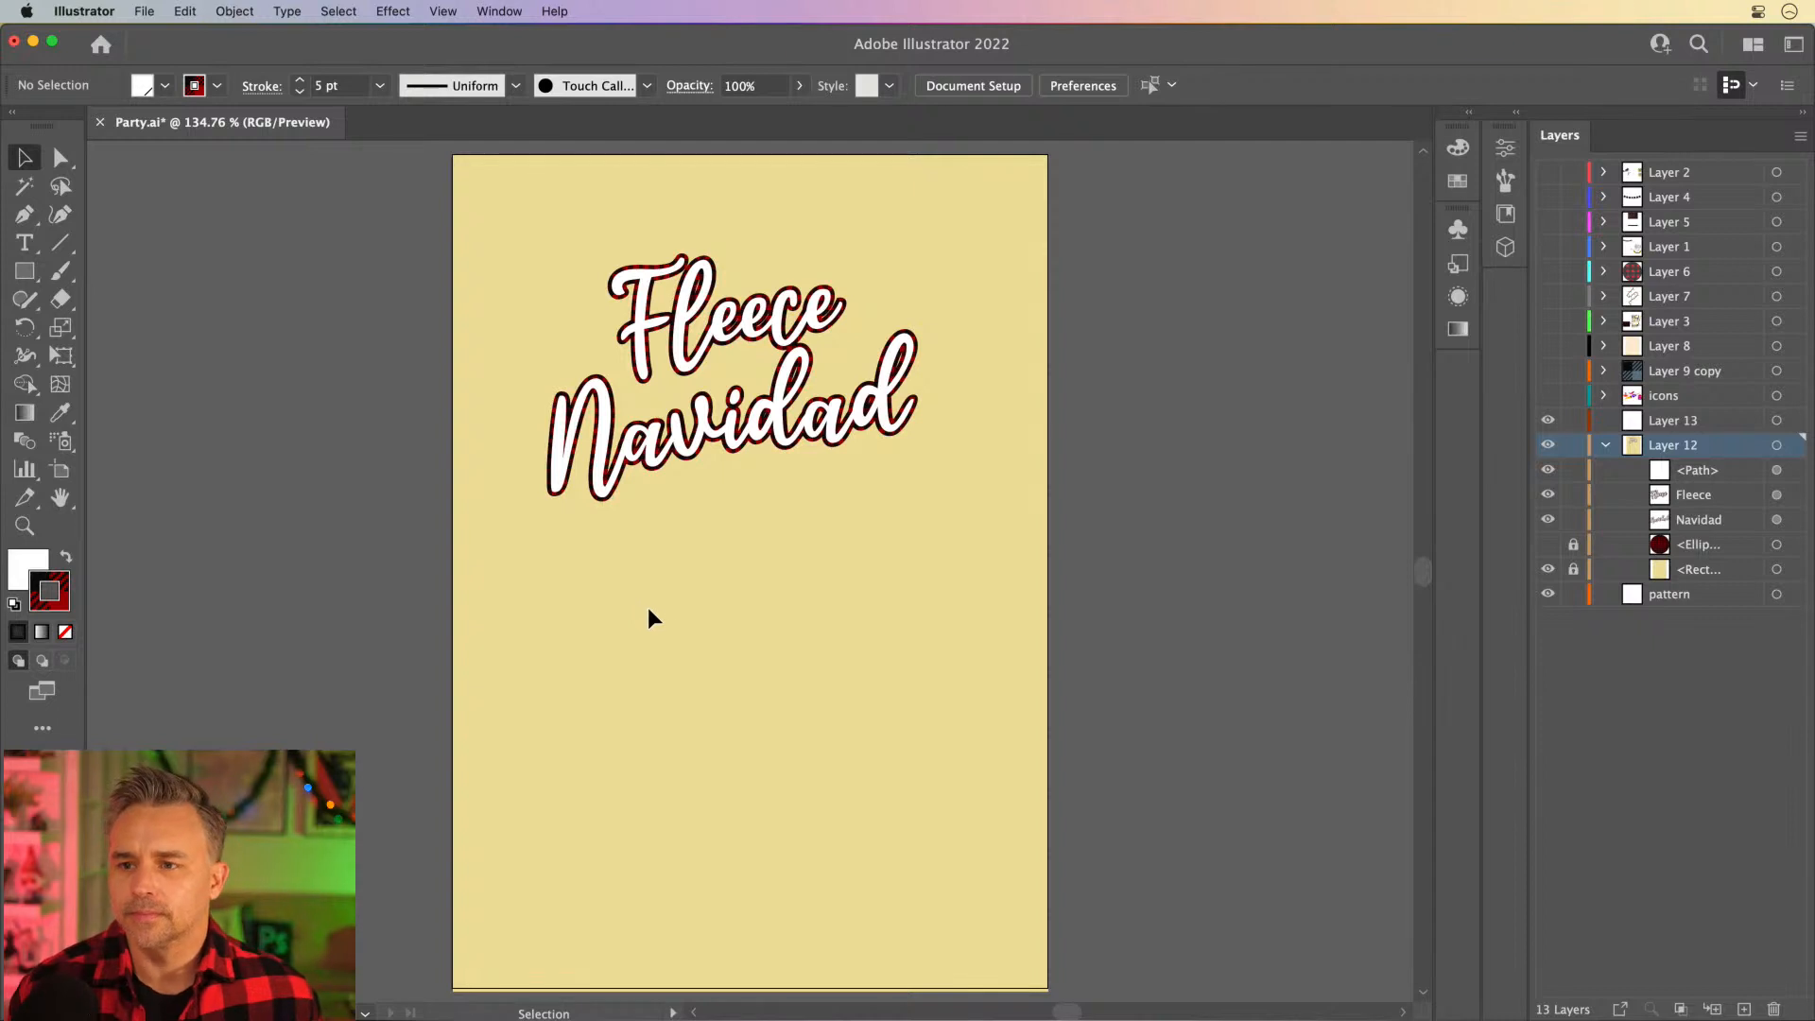
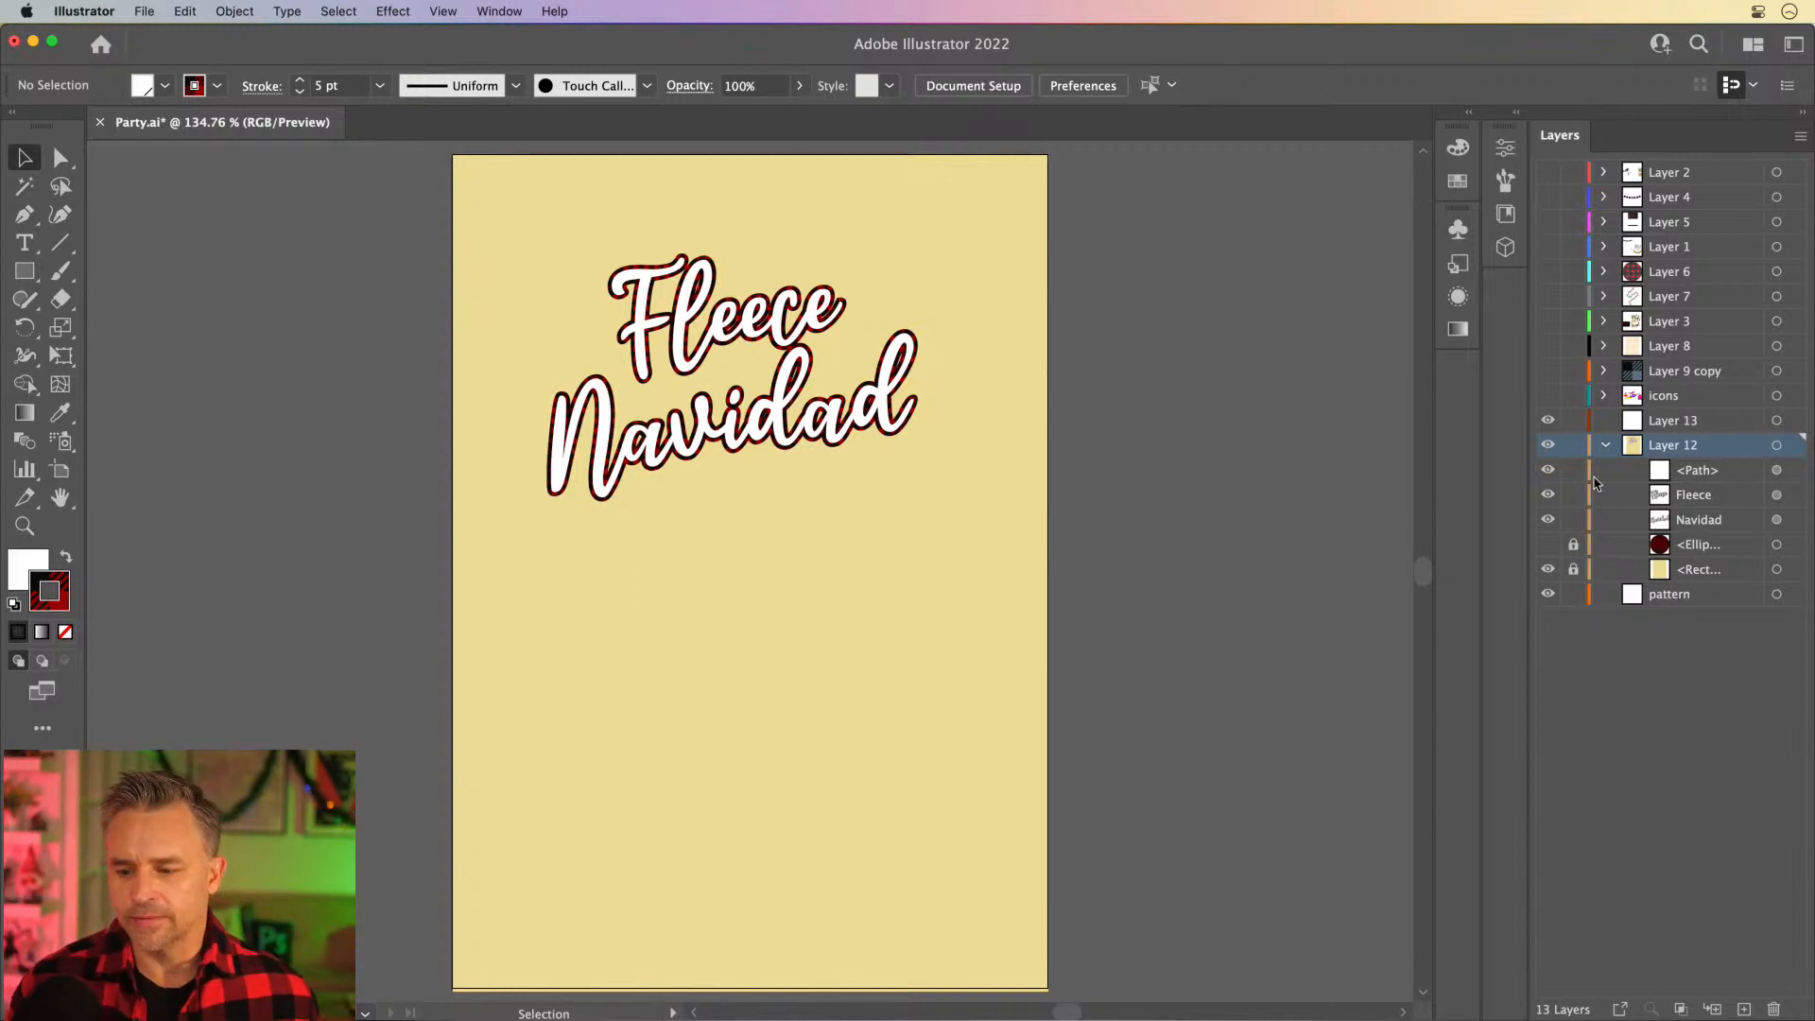
- Select the words Fleece and Navidad and examine their plaid outlines at high magnification
left_click_drag(536, 224, 980, 544)
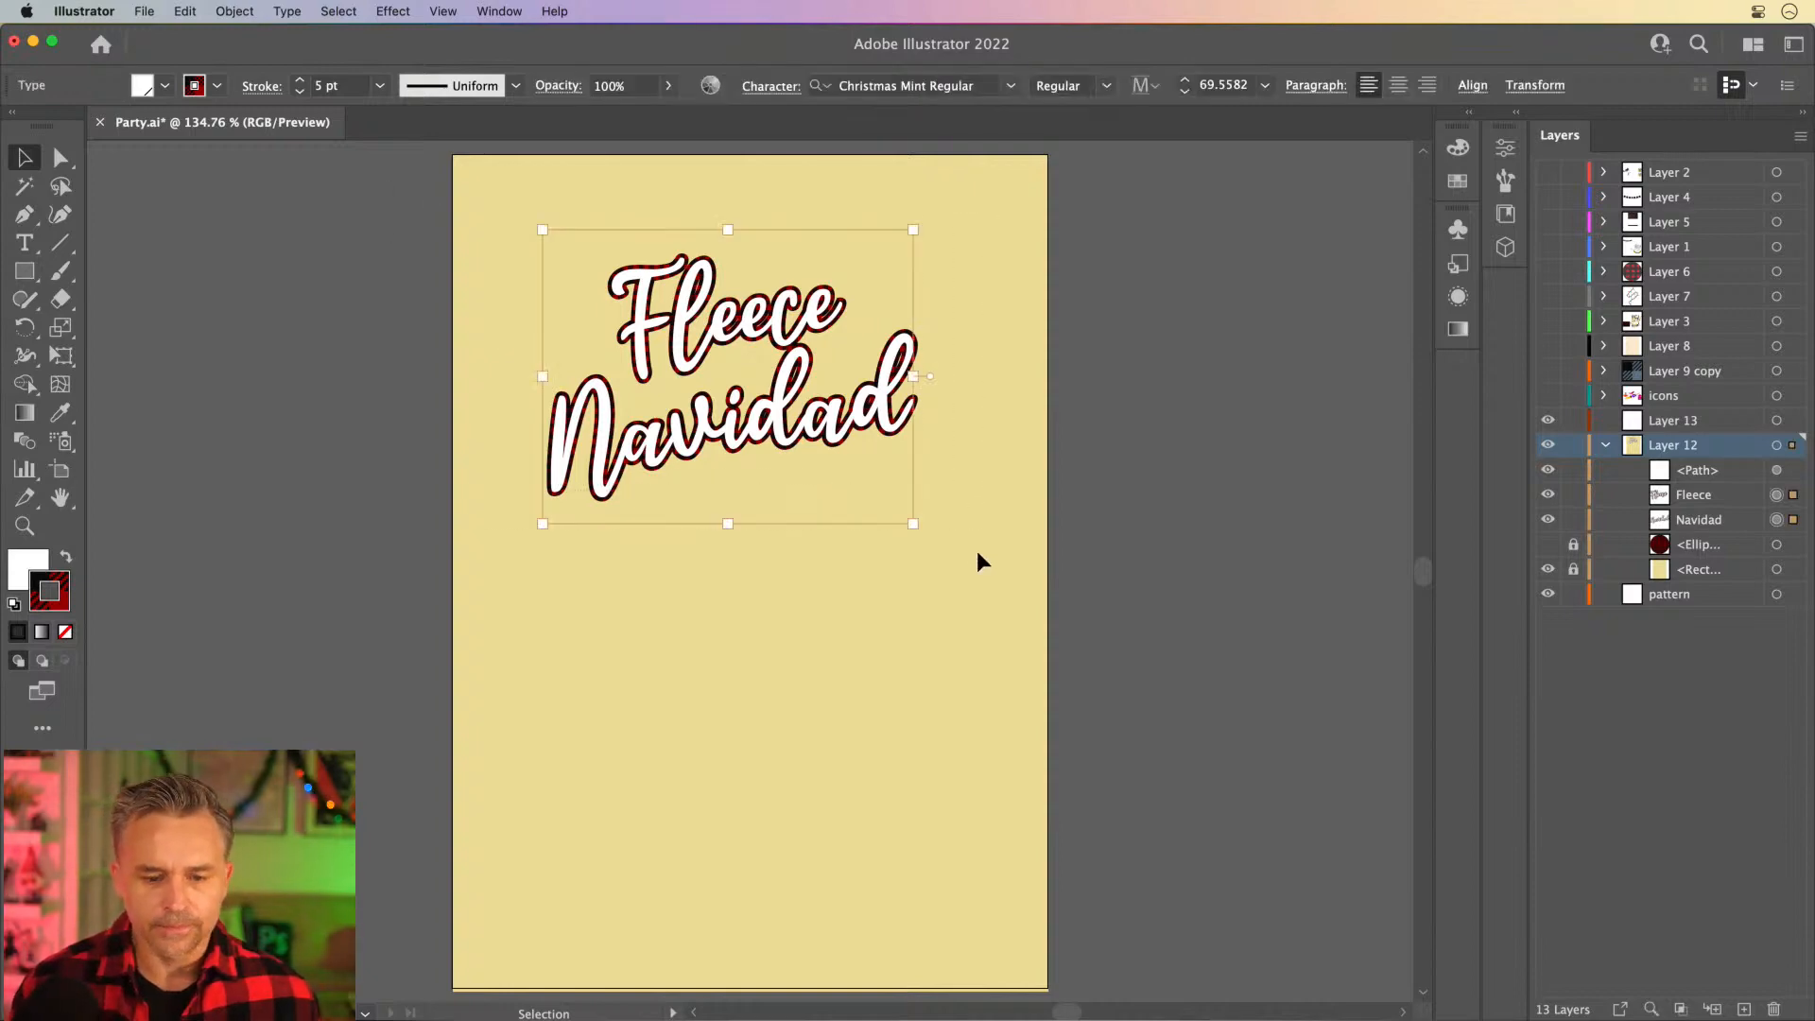
key("super+equal")
key("super+equal")
key("super+equal")
key("super+equal")
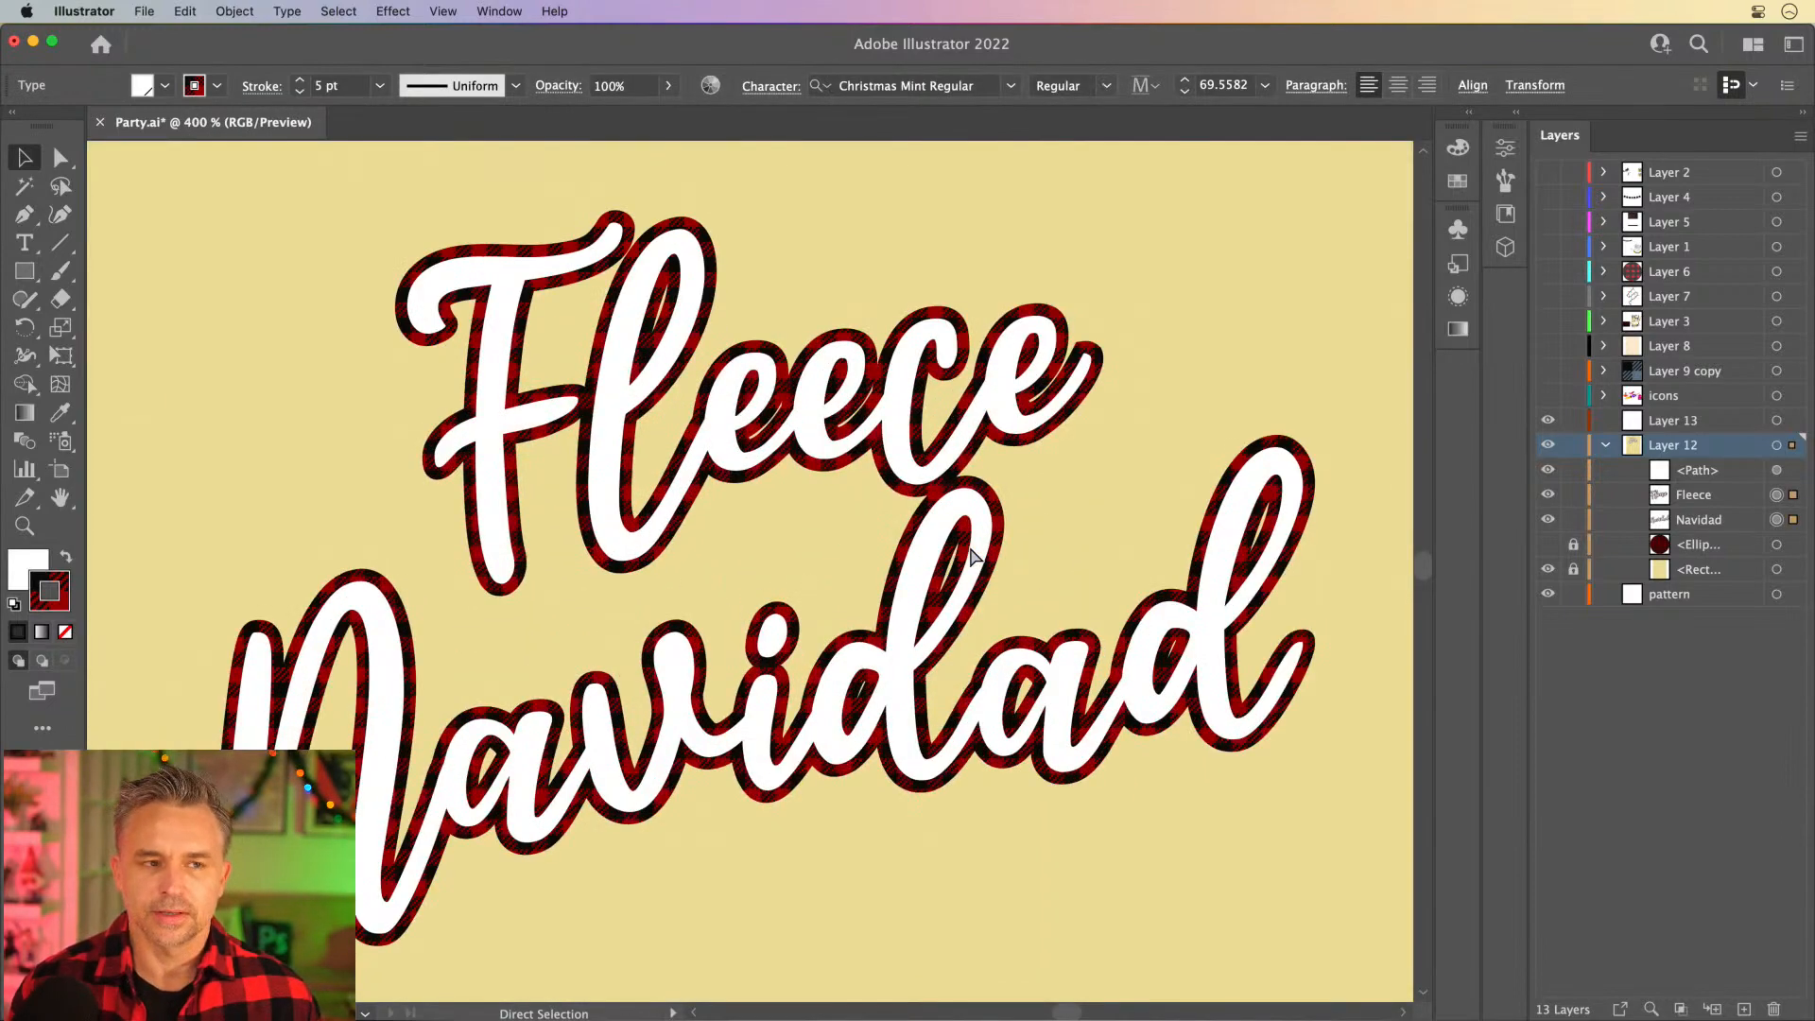
key("super+equal")
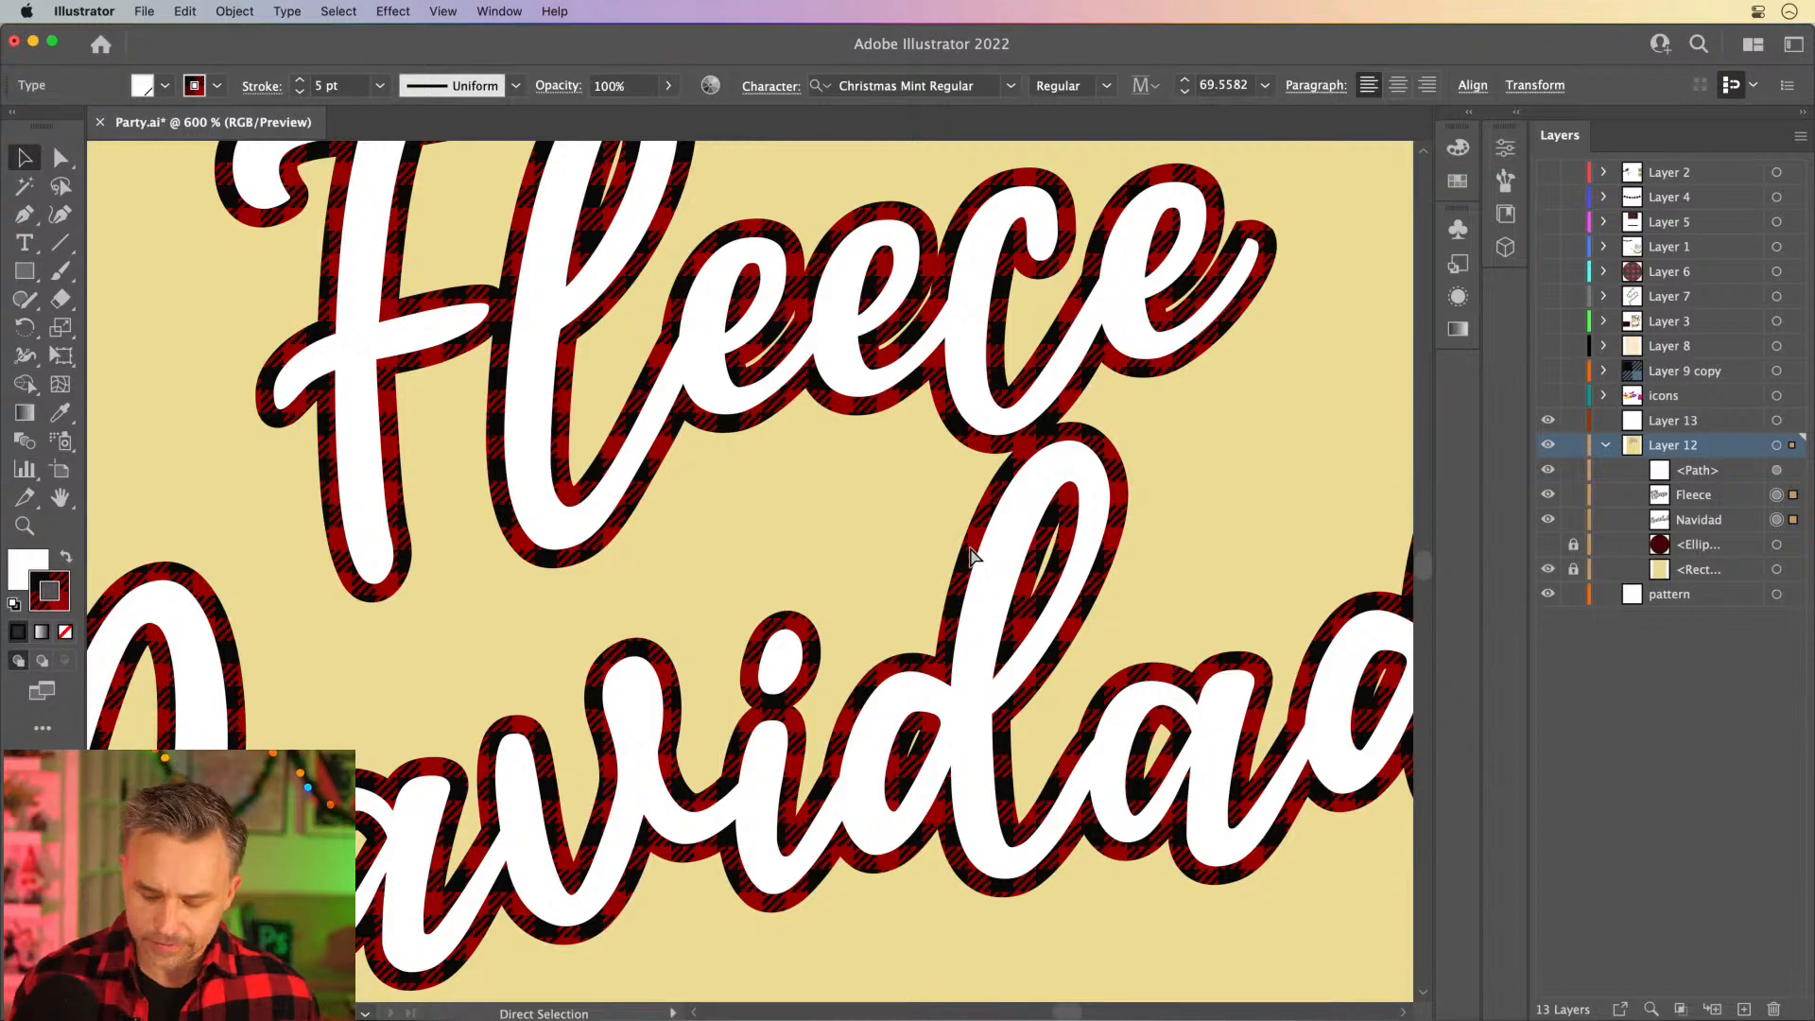
key("super+equal")
key("super+equal")
key("super+equal")
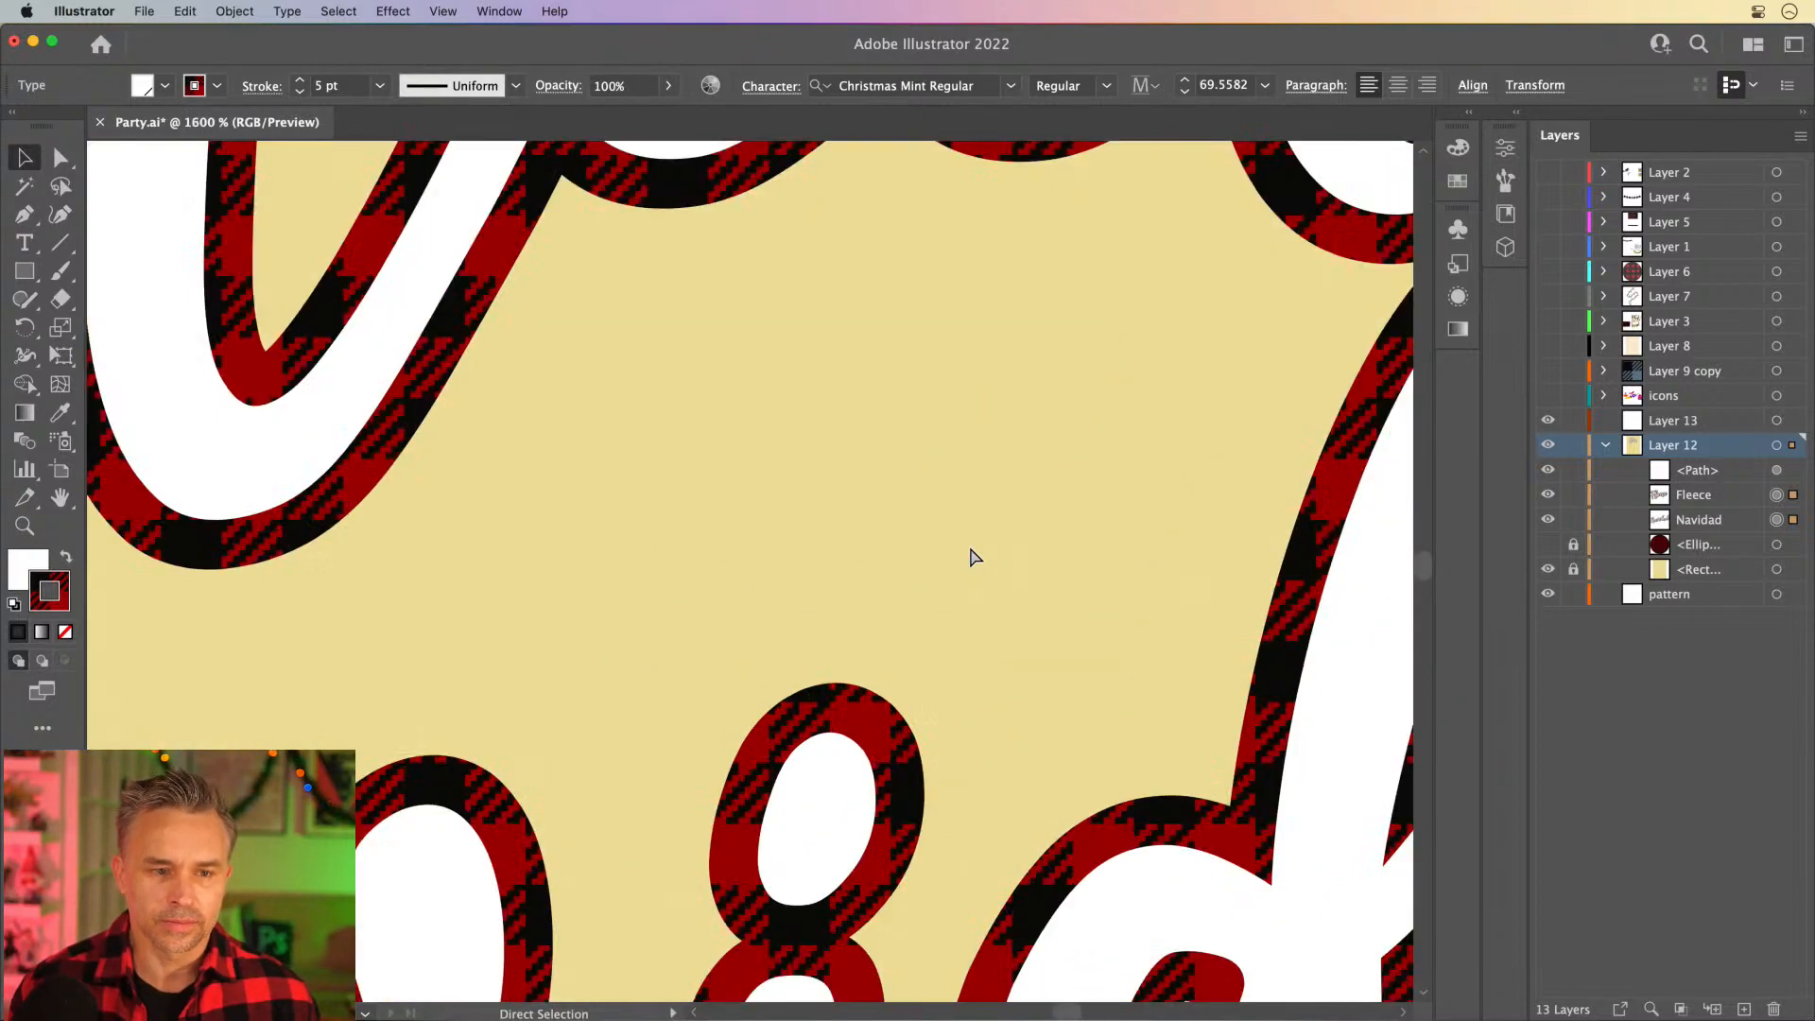
key("super+minus")
key("super+minus")
key("super+minus")
key("super+minus")
key("super+minus")
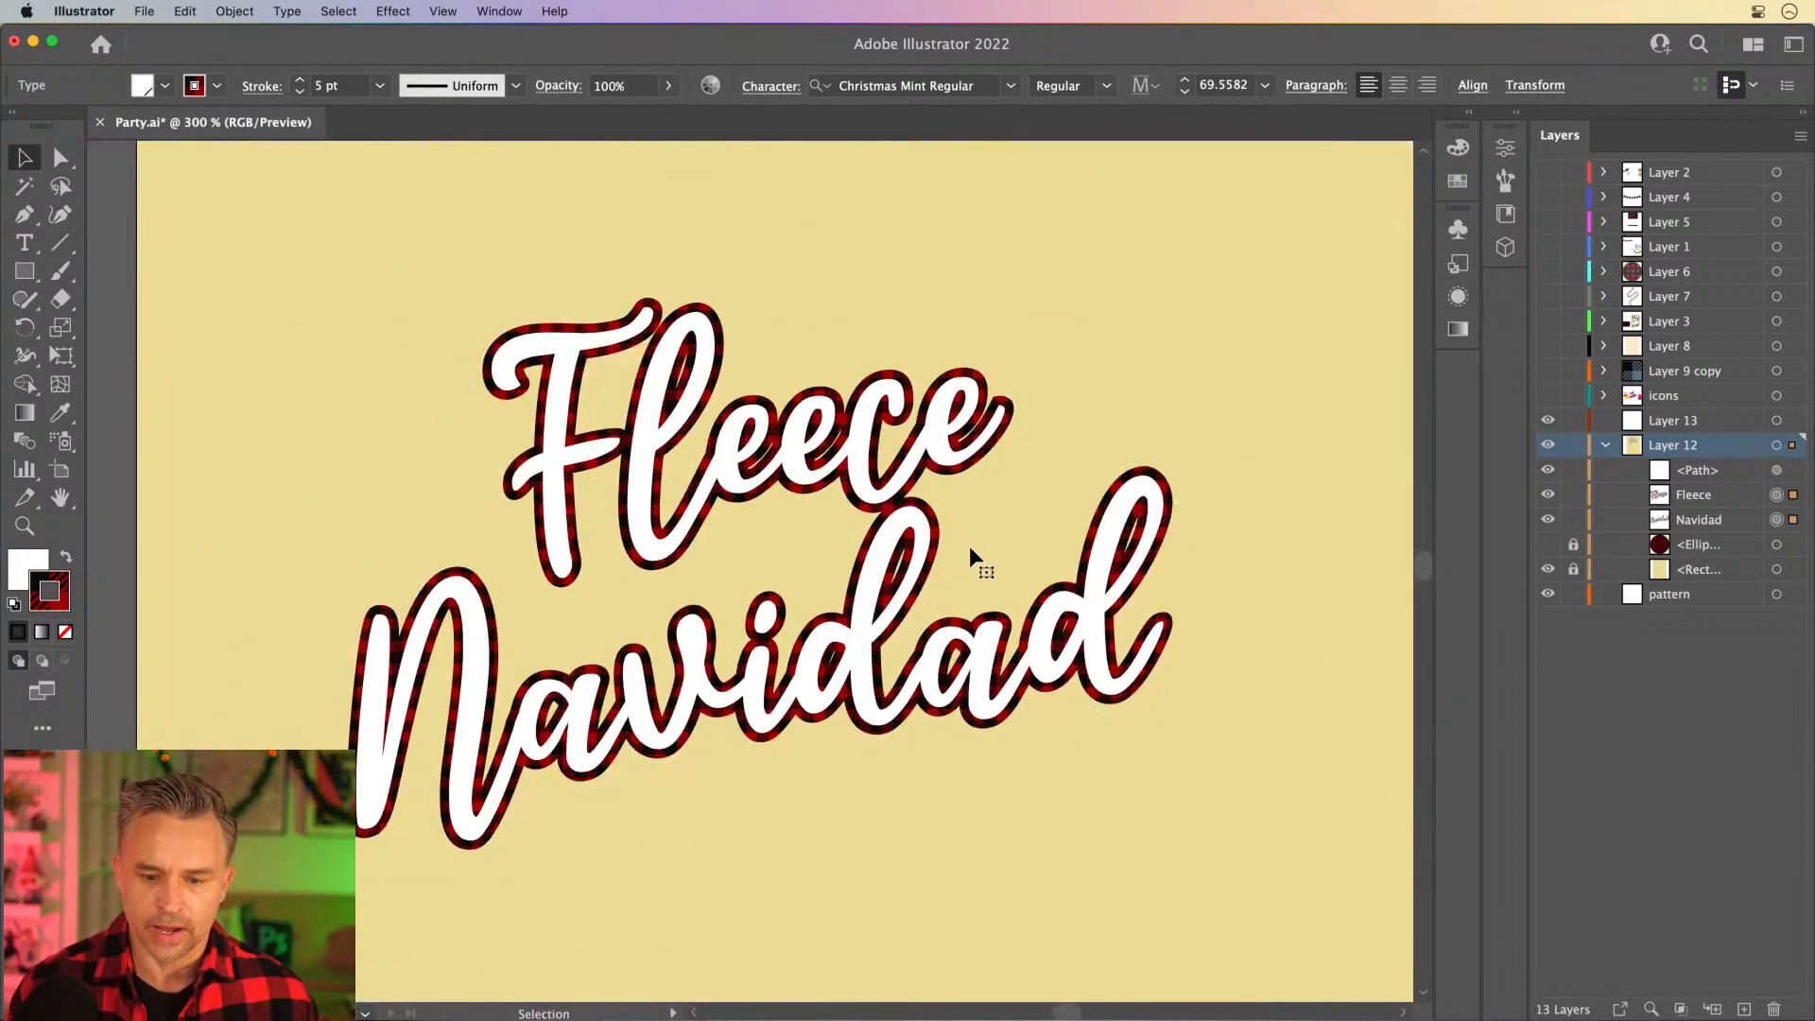
- Expand the collapsed swatch and appearance area, and increase the plaid stroke on both words to 8 pt
left_click(1469, 111)
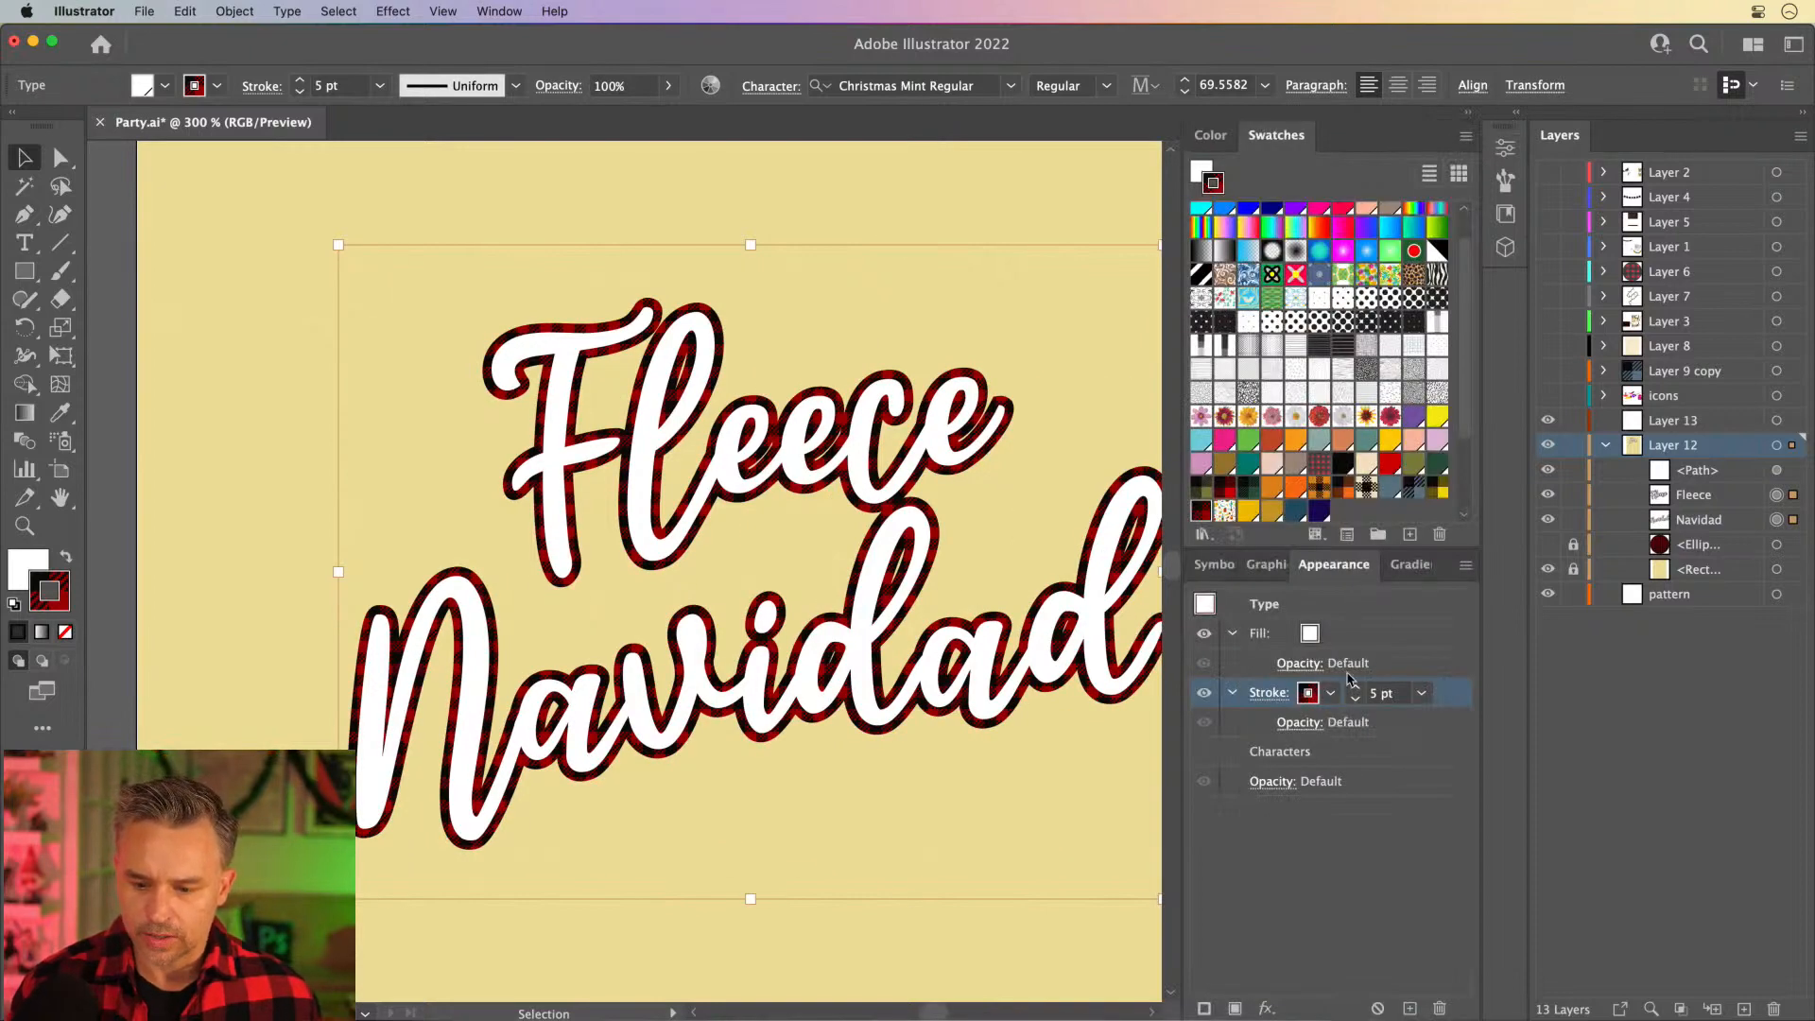
left_click(1355, 689)
left_click(1355, 688)
left_click(1355, 688)
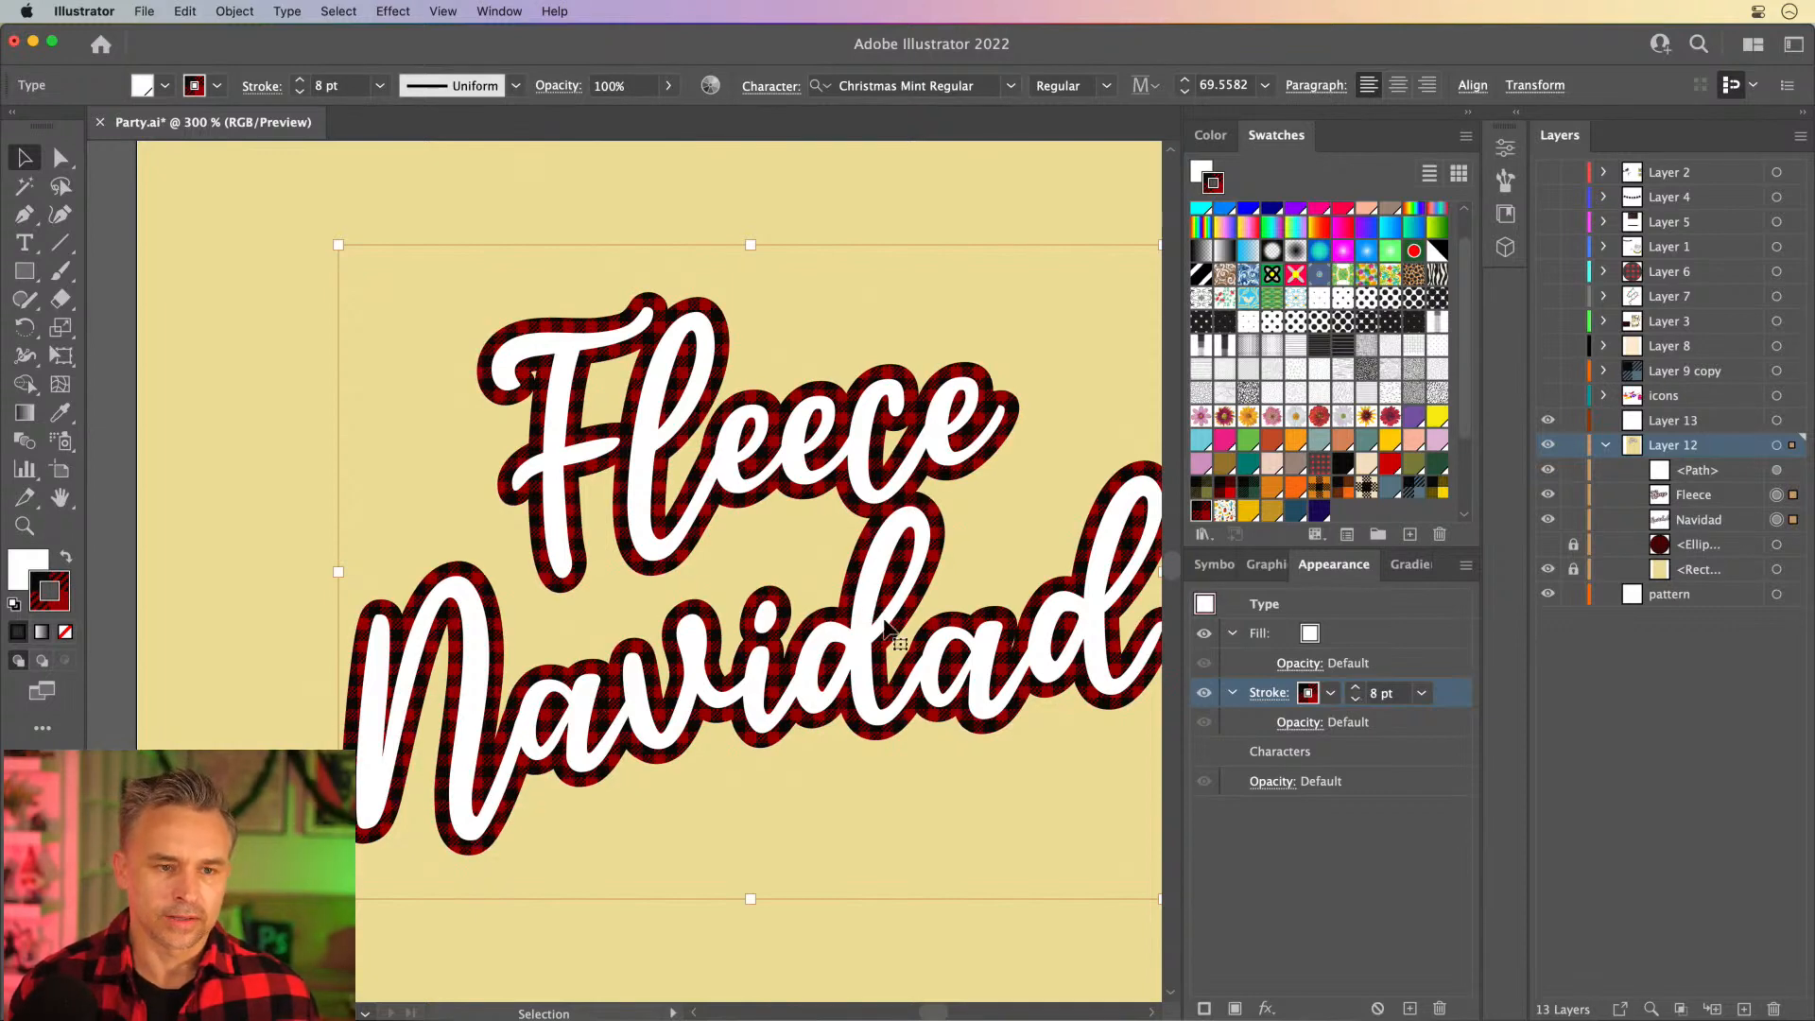
scroll(785, 502, "down", 3)
scroll(785, 501, "right", 3)
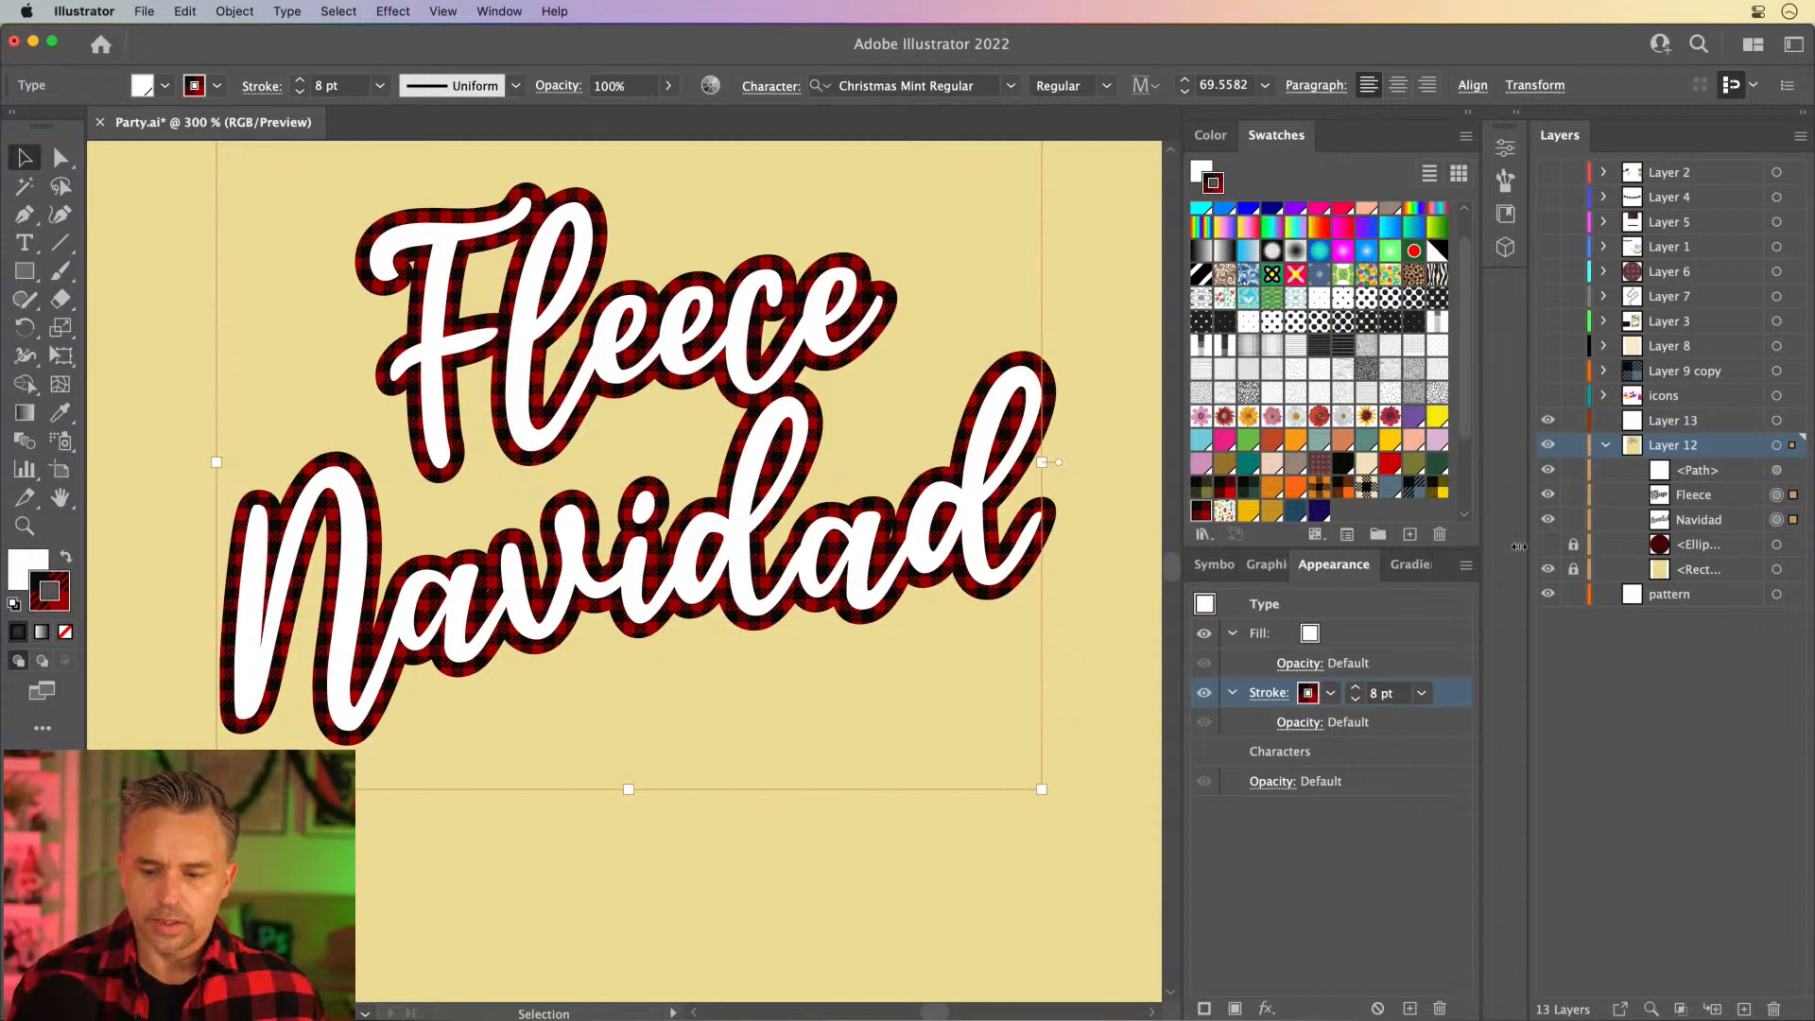
- Show and unlock the plaid ellipse behind the lettering, move it together with both words lower on the artboard, and deselect everything
left_click(1548, 546)
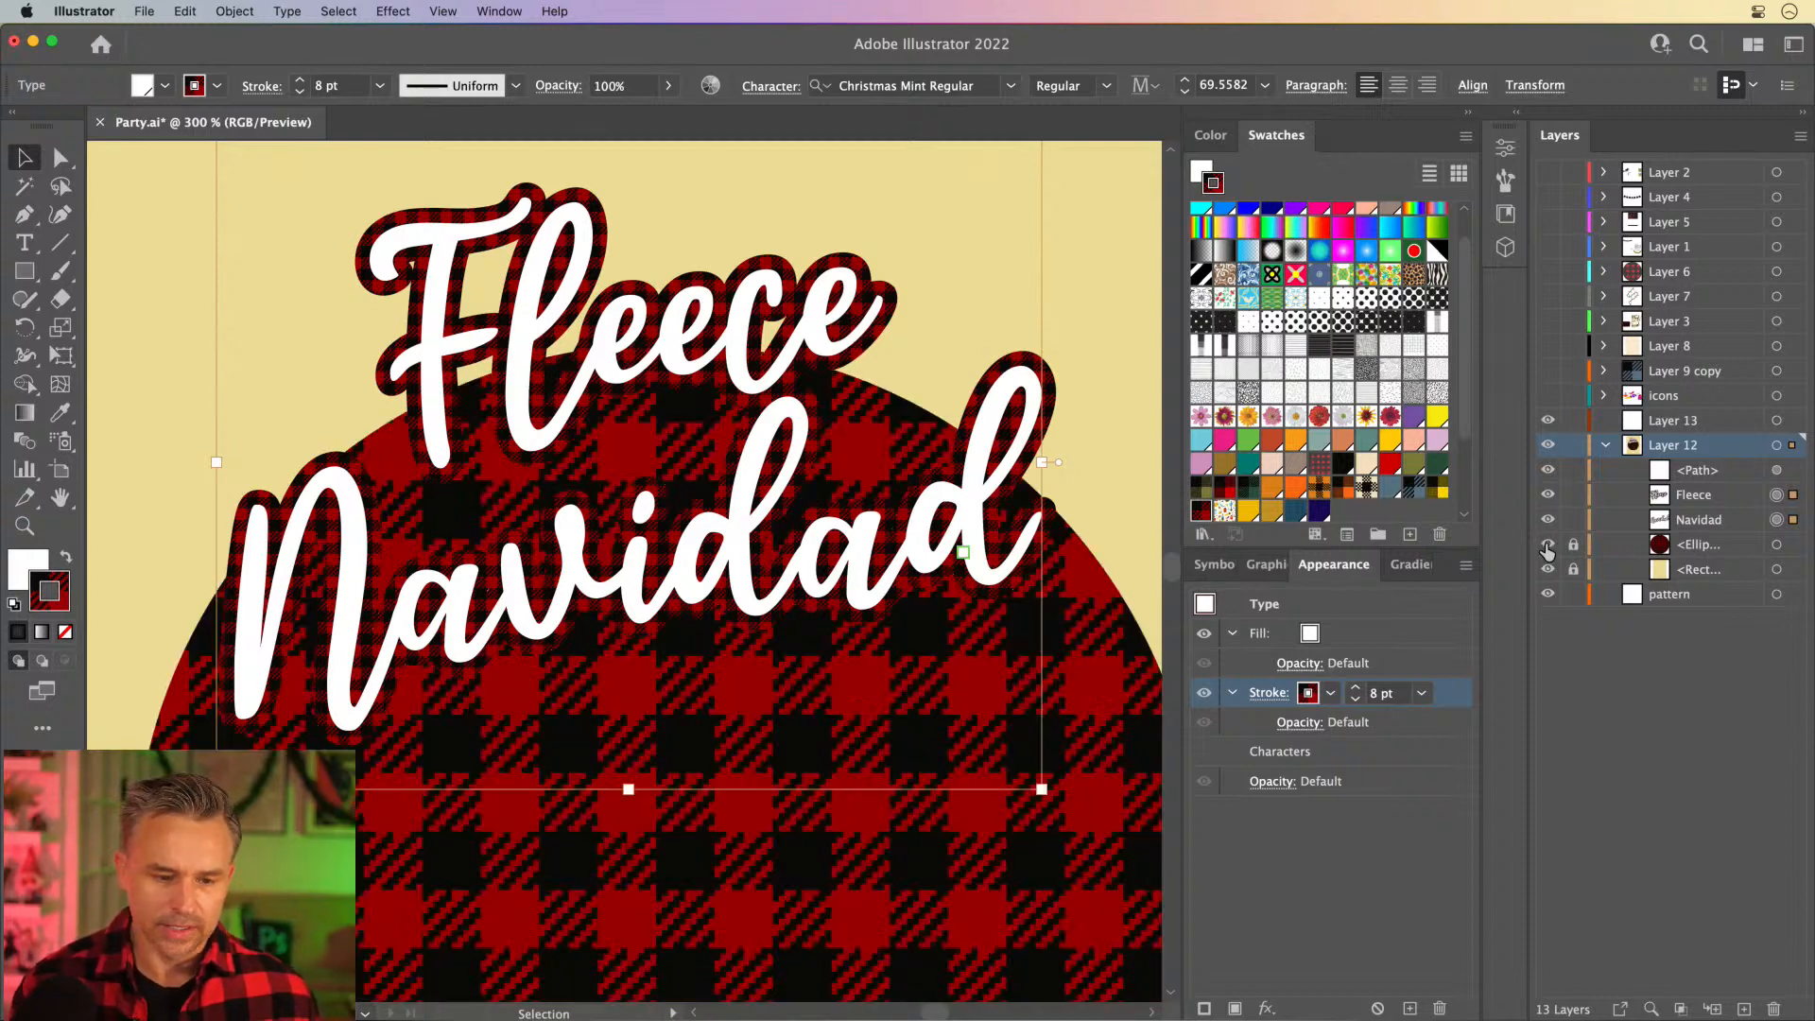
key("super+minus")
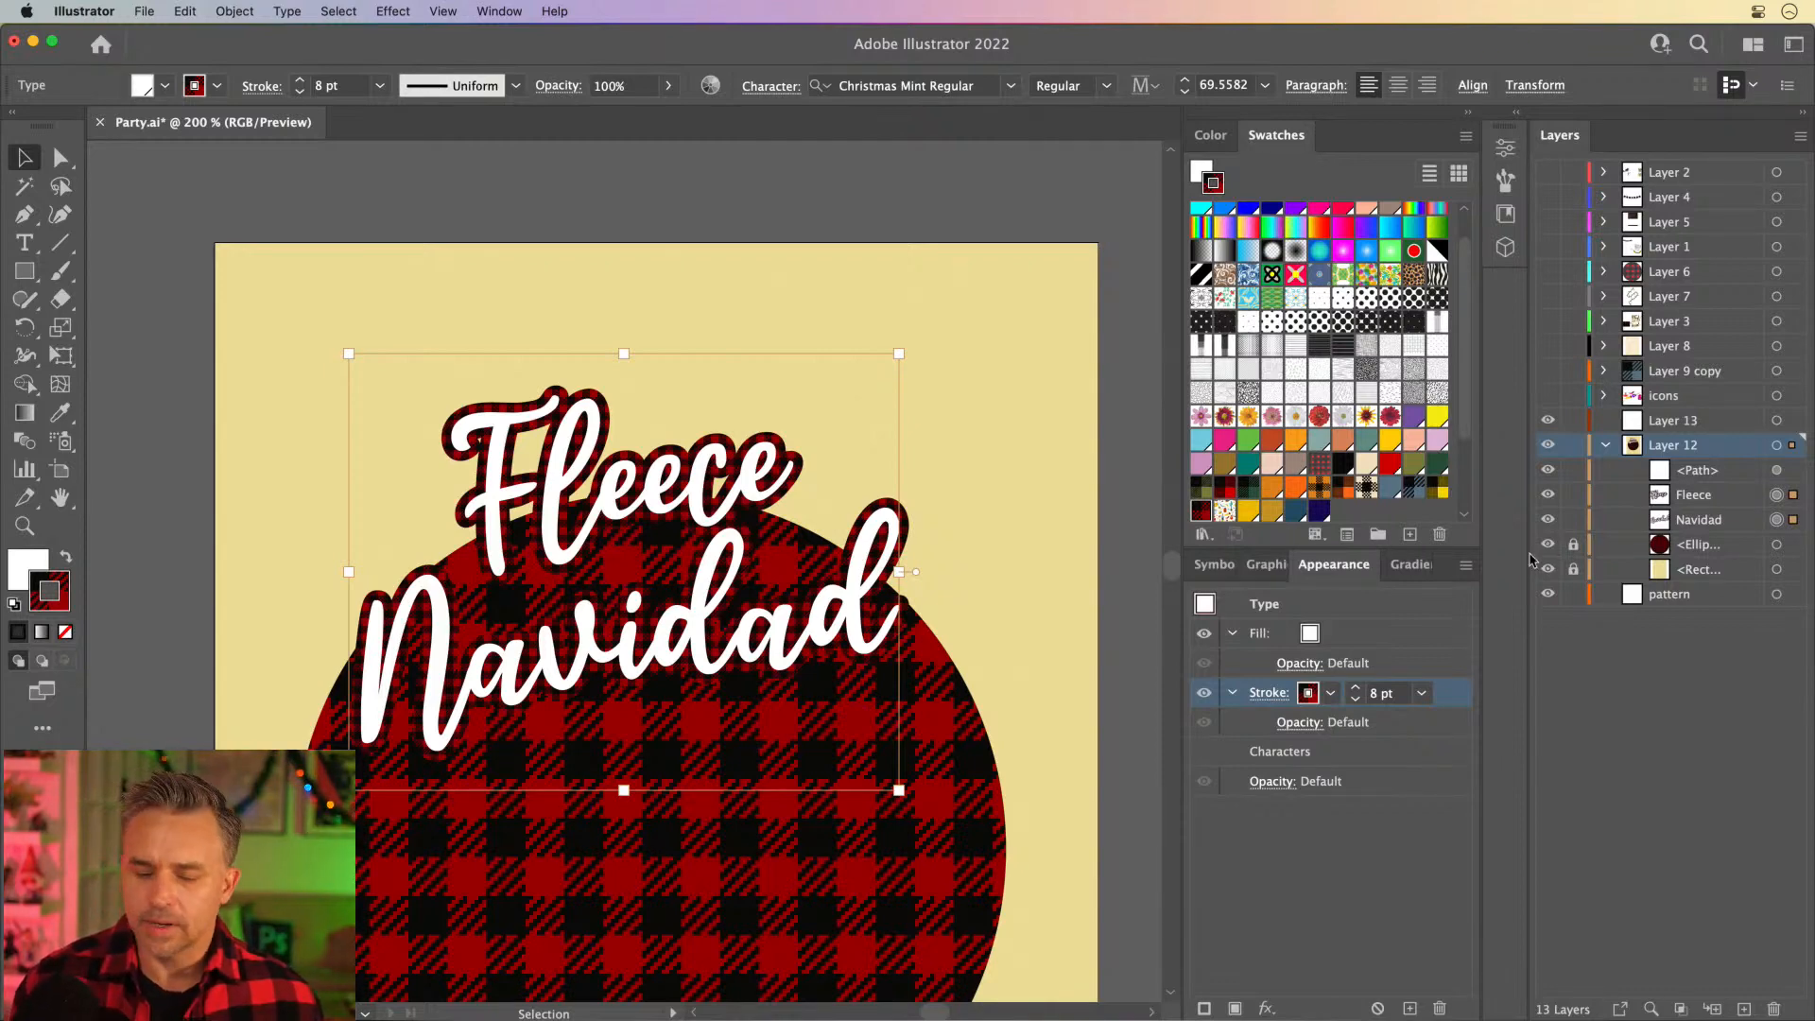
left_click_drag(607, 664, 606, 489)
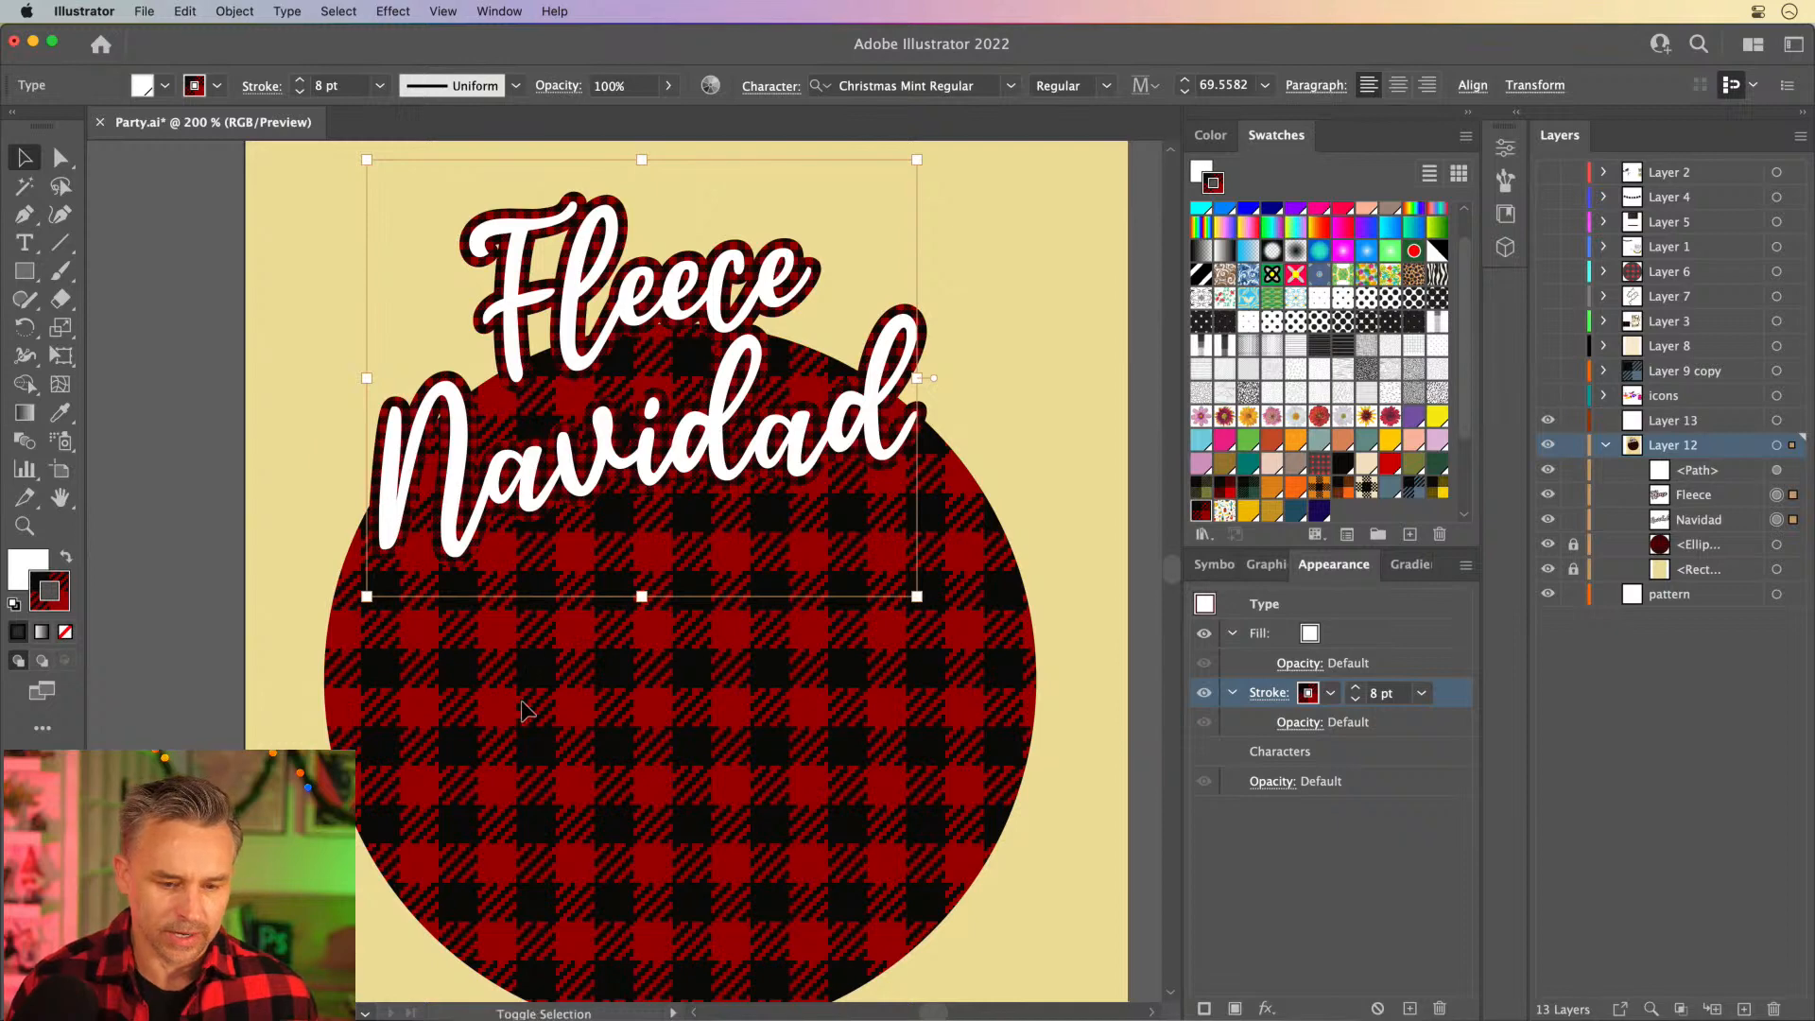
left_click(1573, 544)
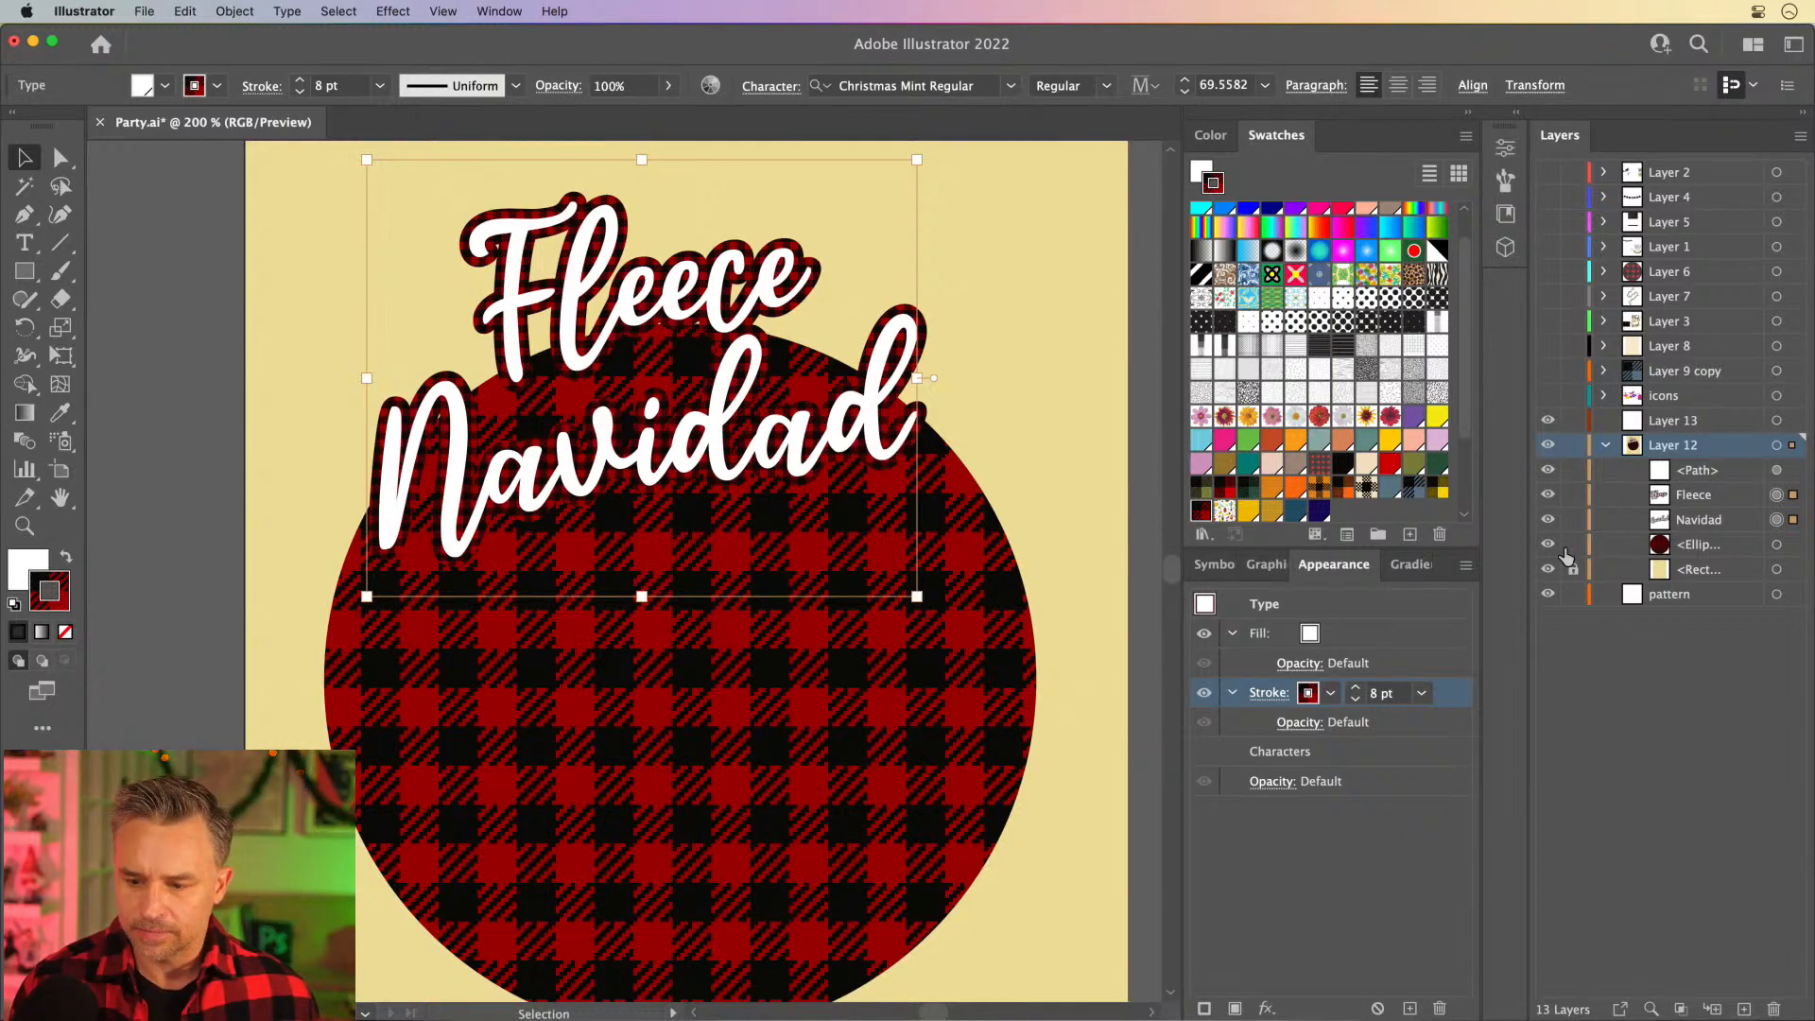
left_click(558, 702, "shift")
left_click_drag(591, 394, 591, 516)
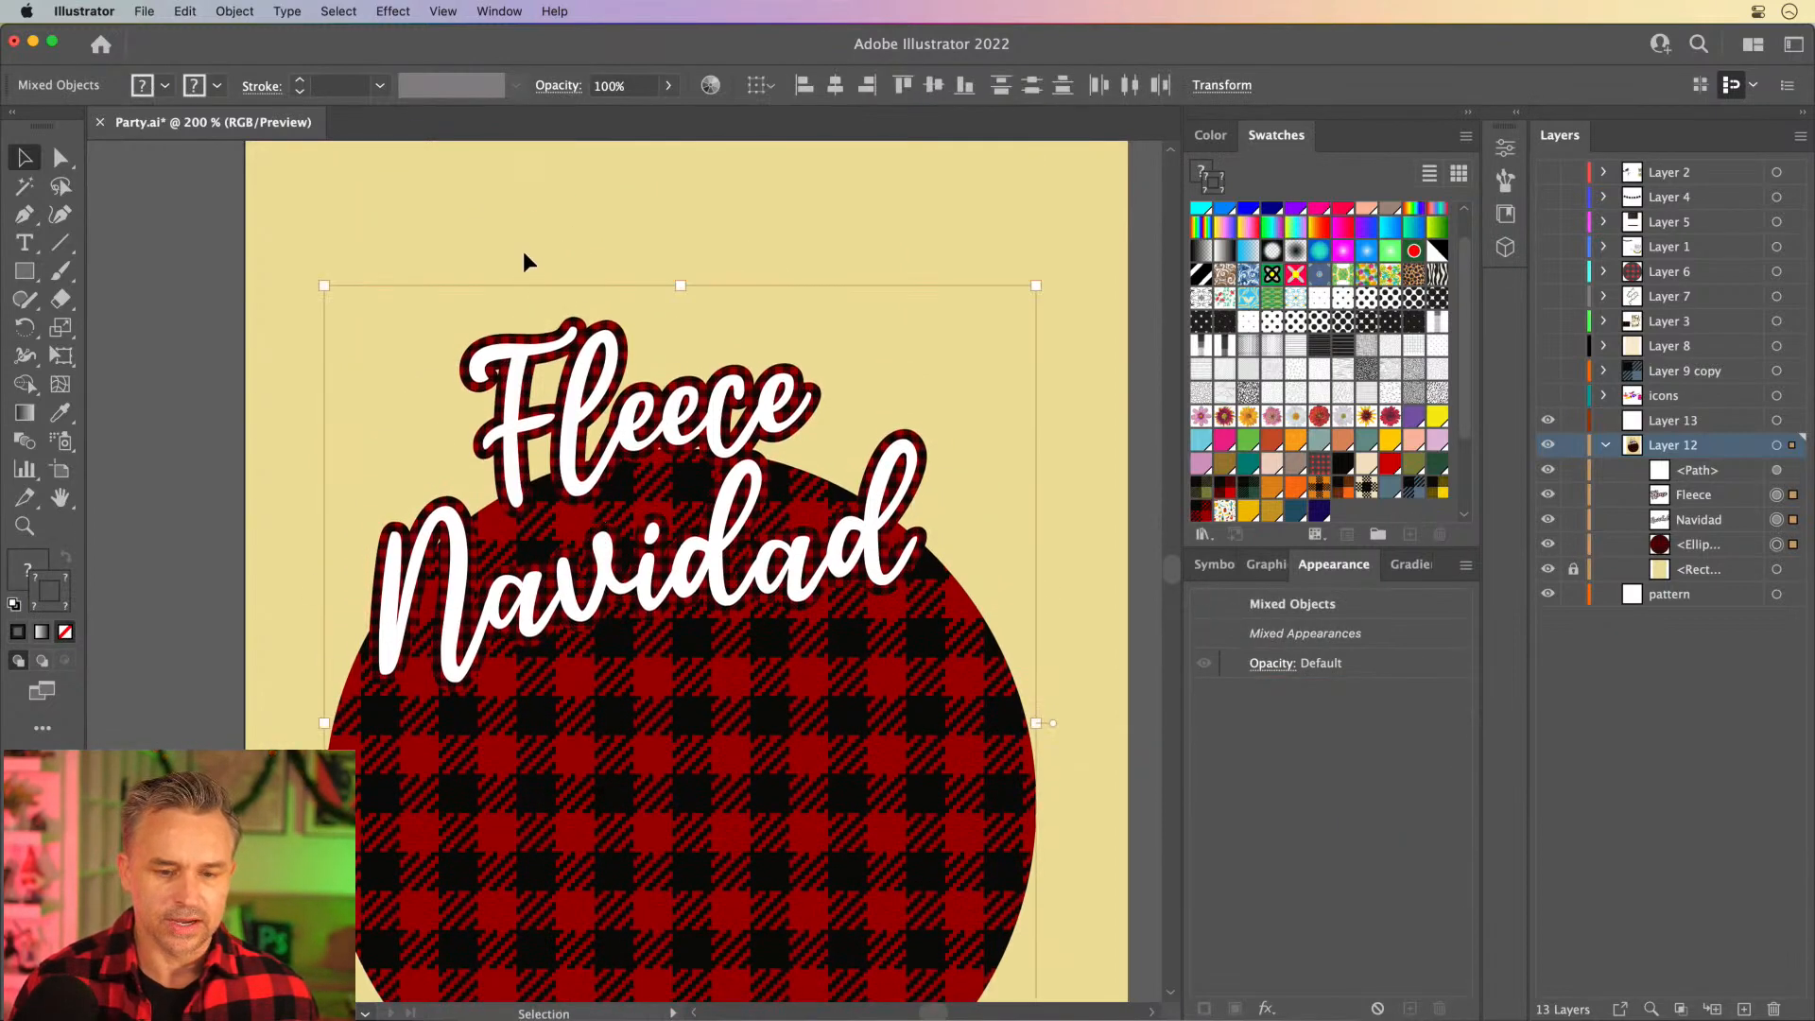
left_click_drag(523, 264, 507, 474)
left_click(88, 290)
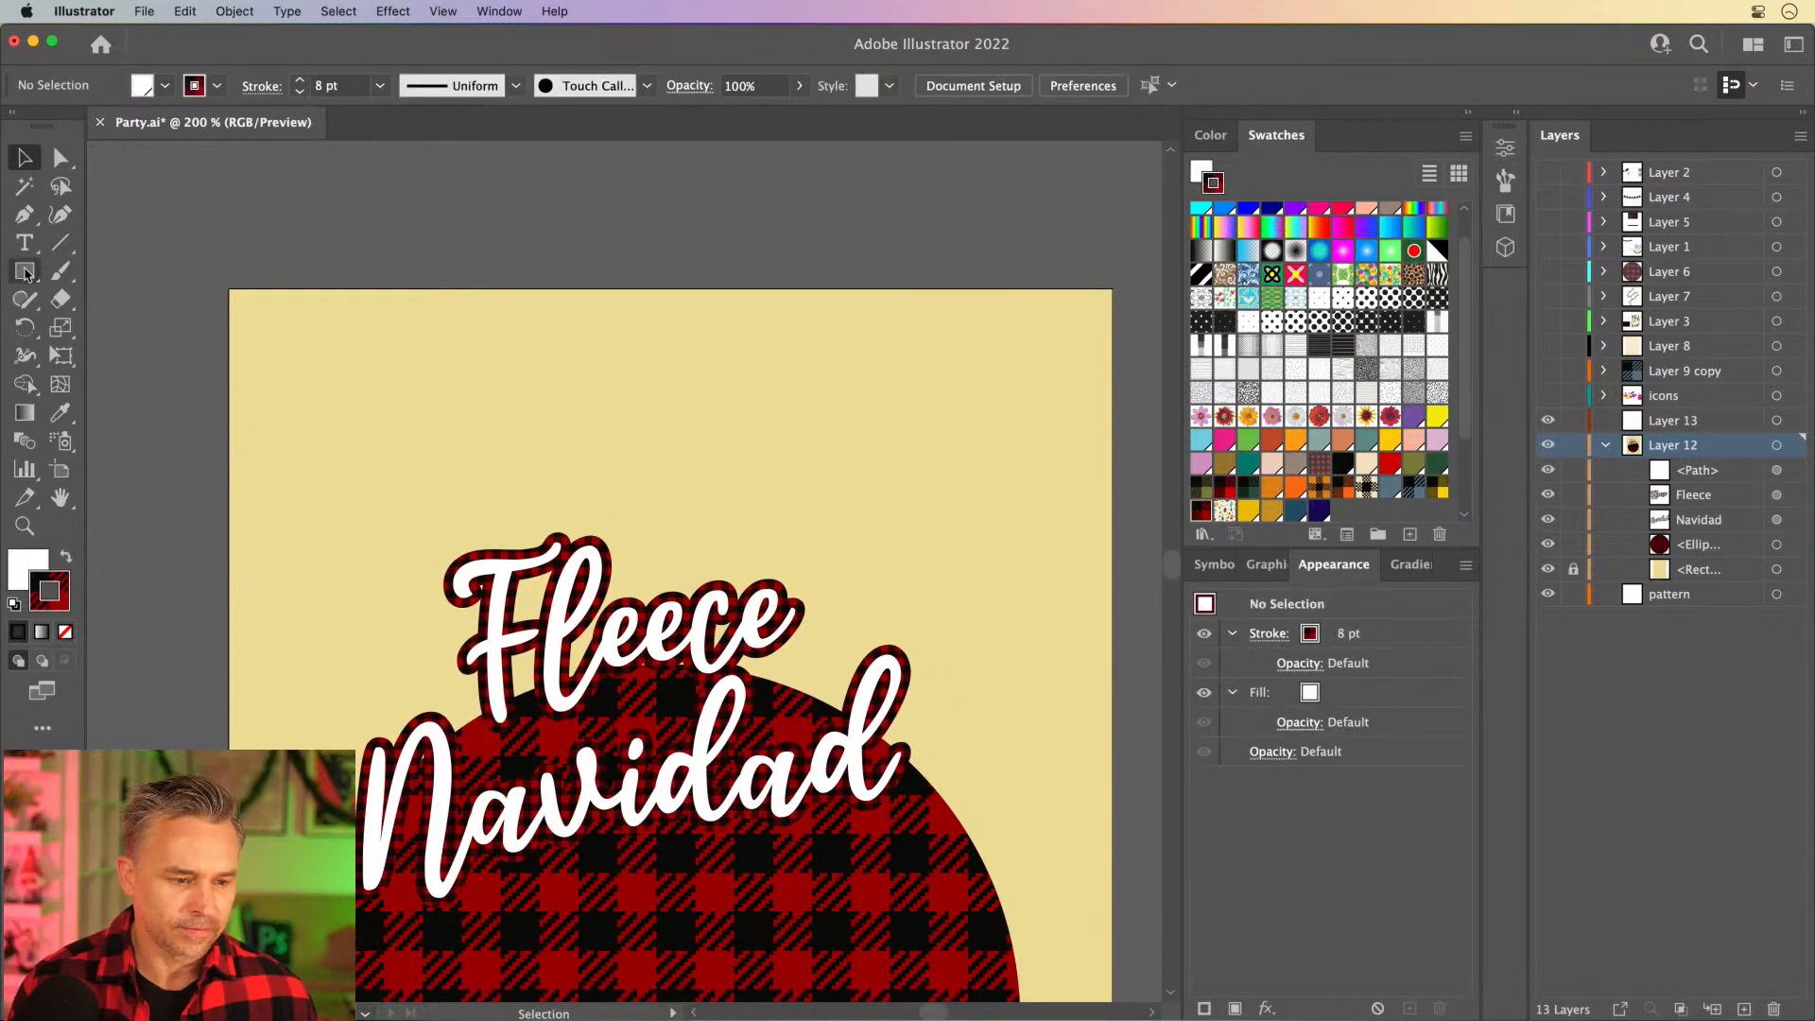
- Duplicate the red and black buffalo plaid pattern swatch
left_click(25, 271)
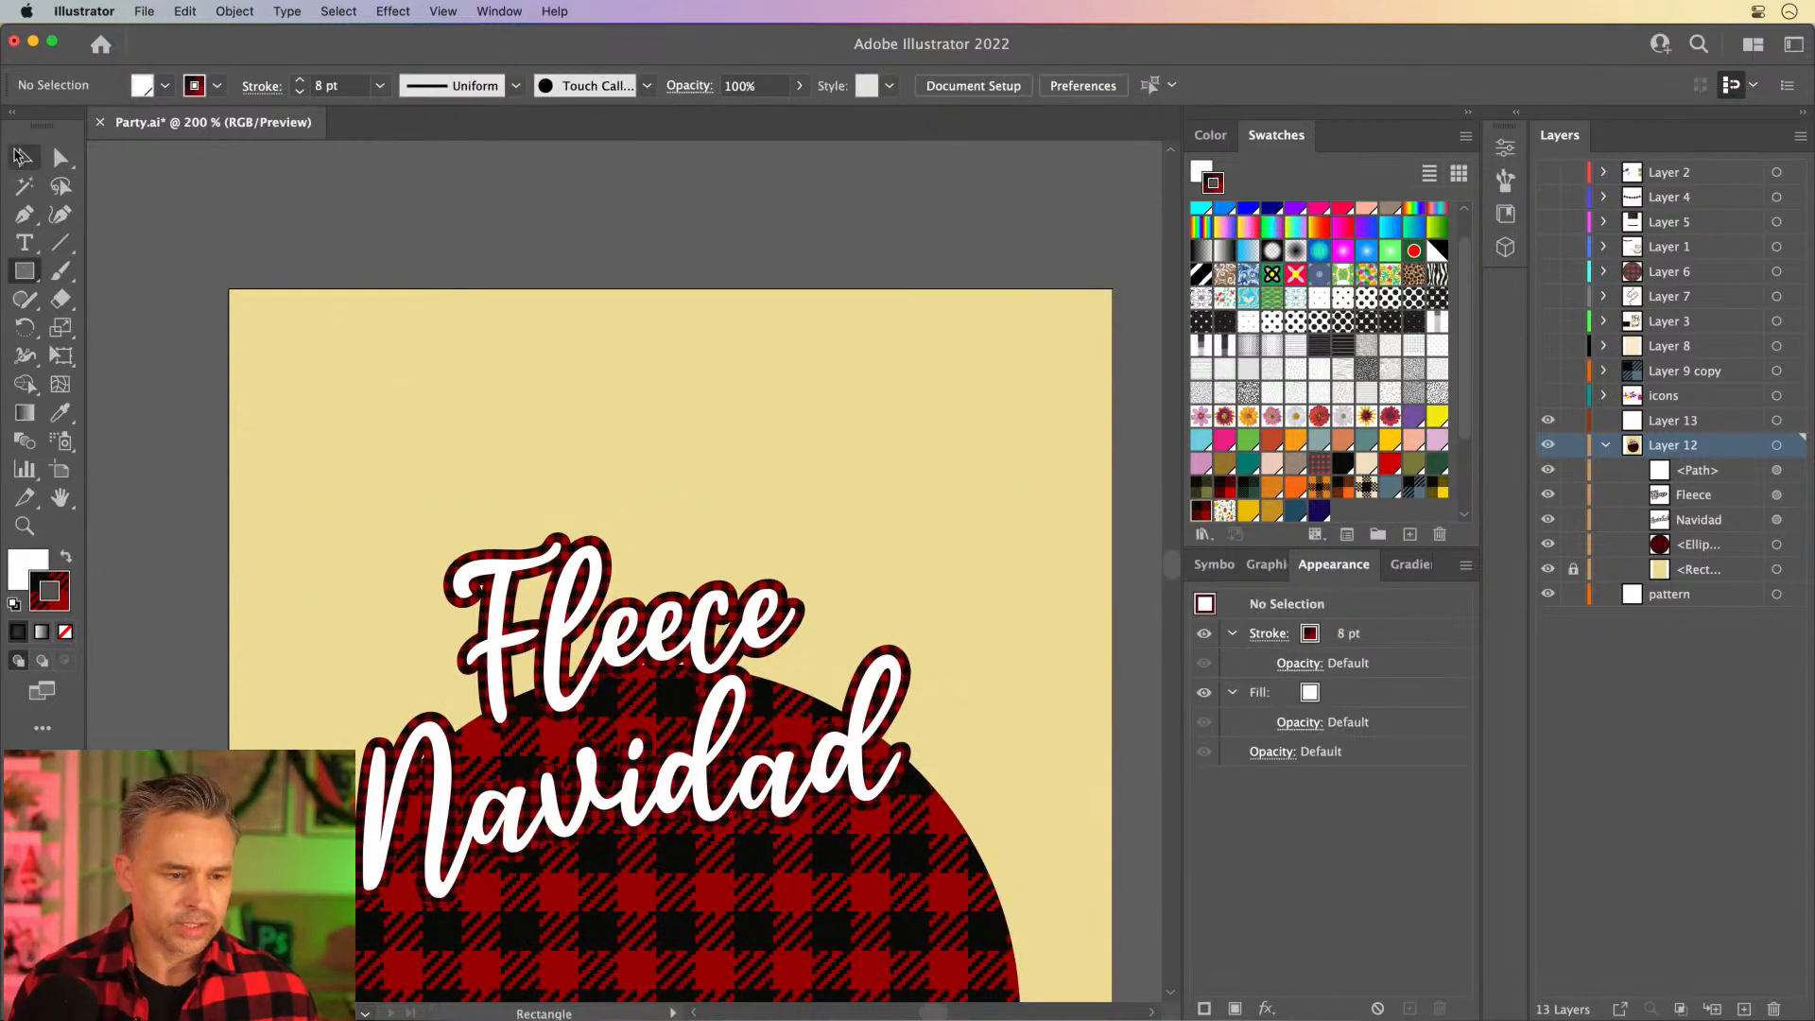
left_click(25, 158)
scroll(1200, 513, "down", 3)
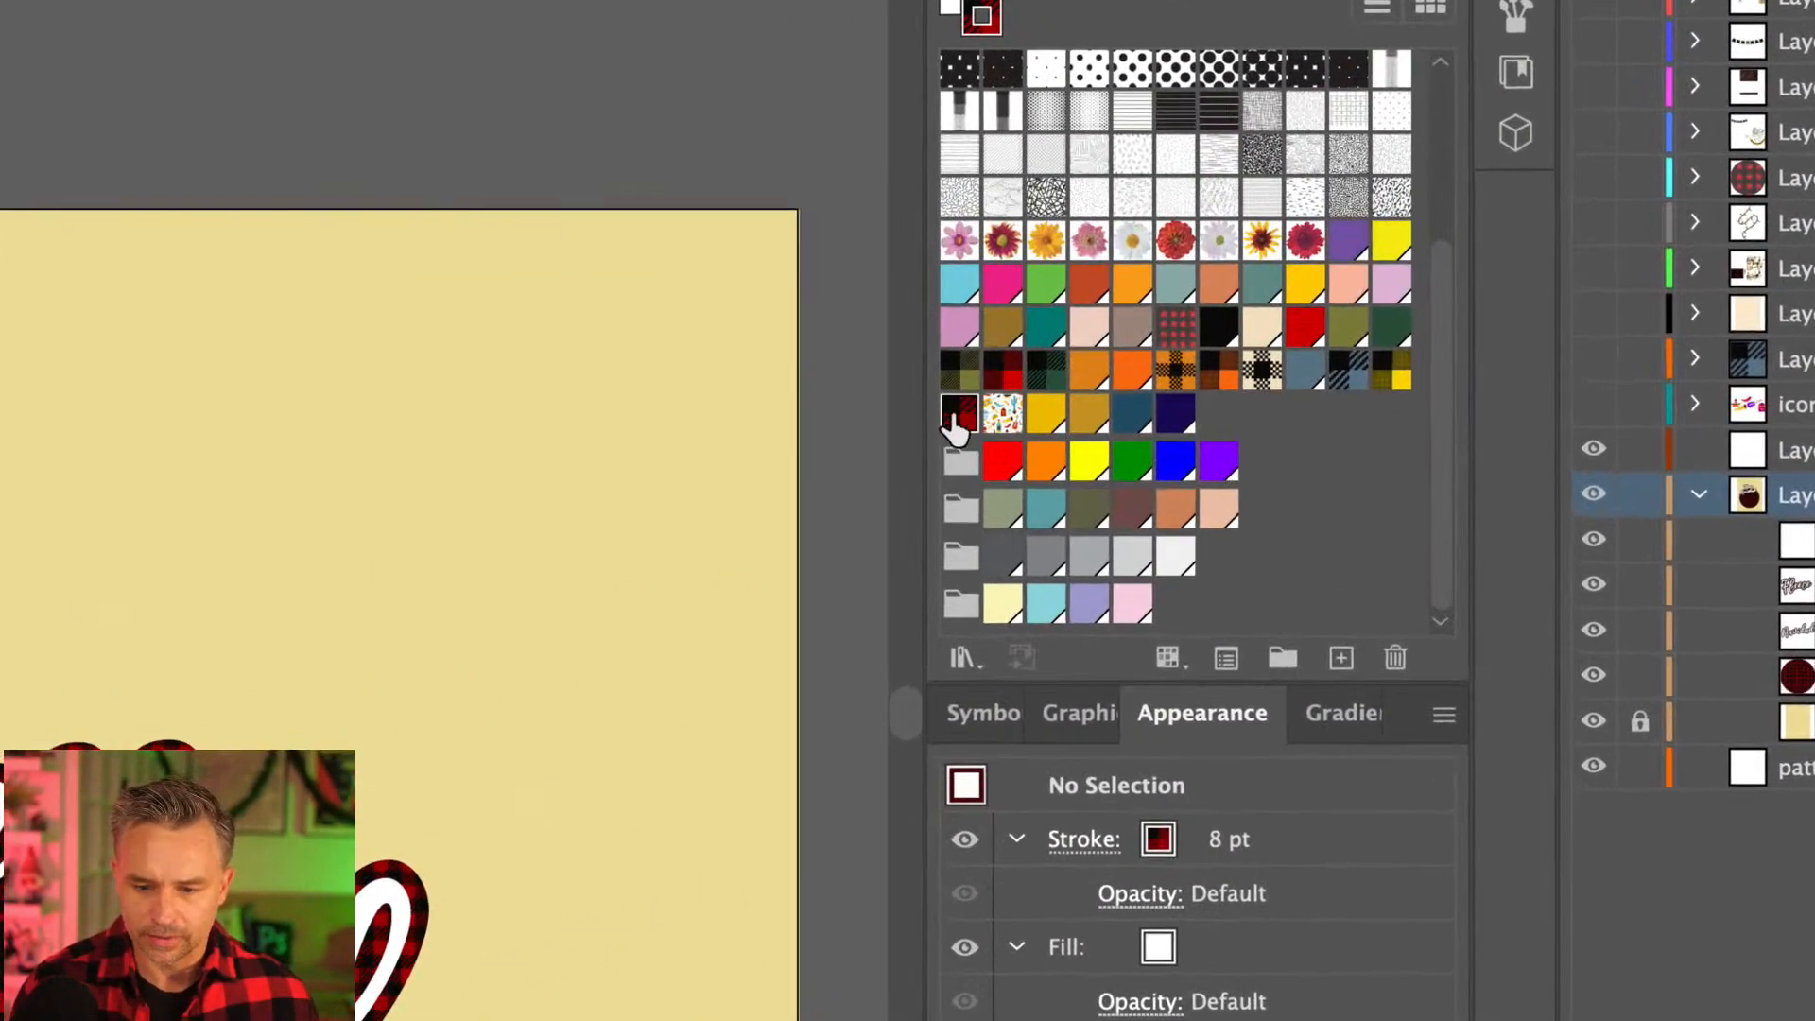
mouse_move(955, 427)
left_mouse_down()
mouse_move(1341, 649)
mouse_move(1001, 441)
mouse_move(1209, 425)
mouse_move(995, 420)
left_mouse_up()
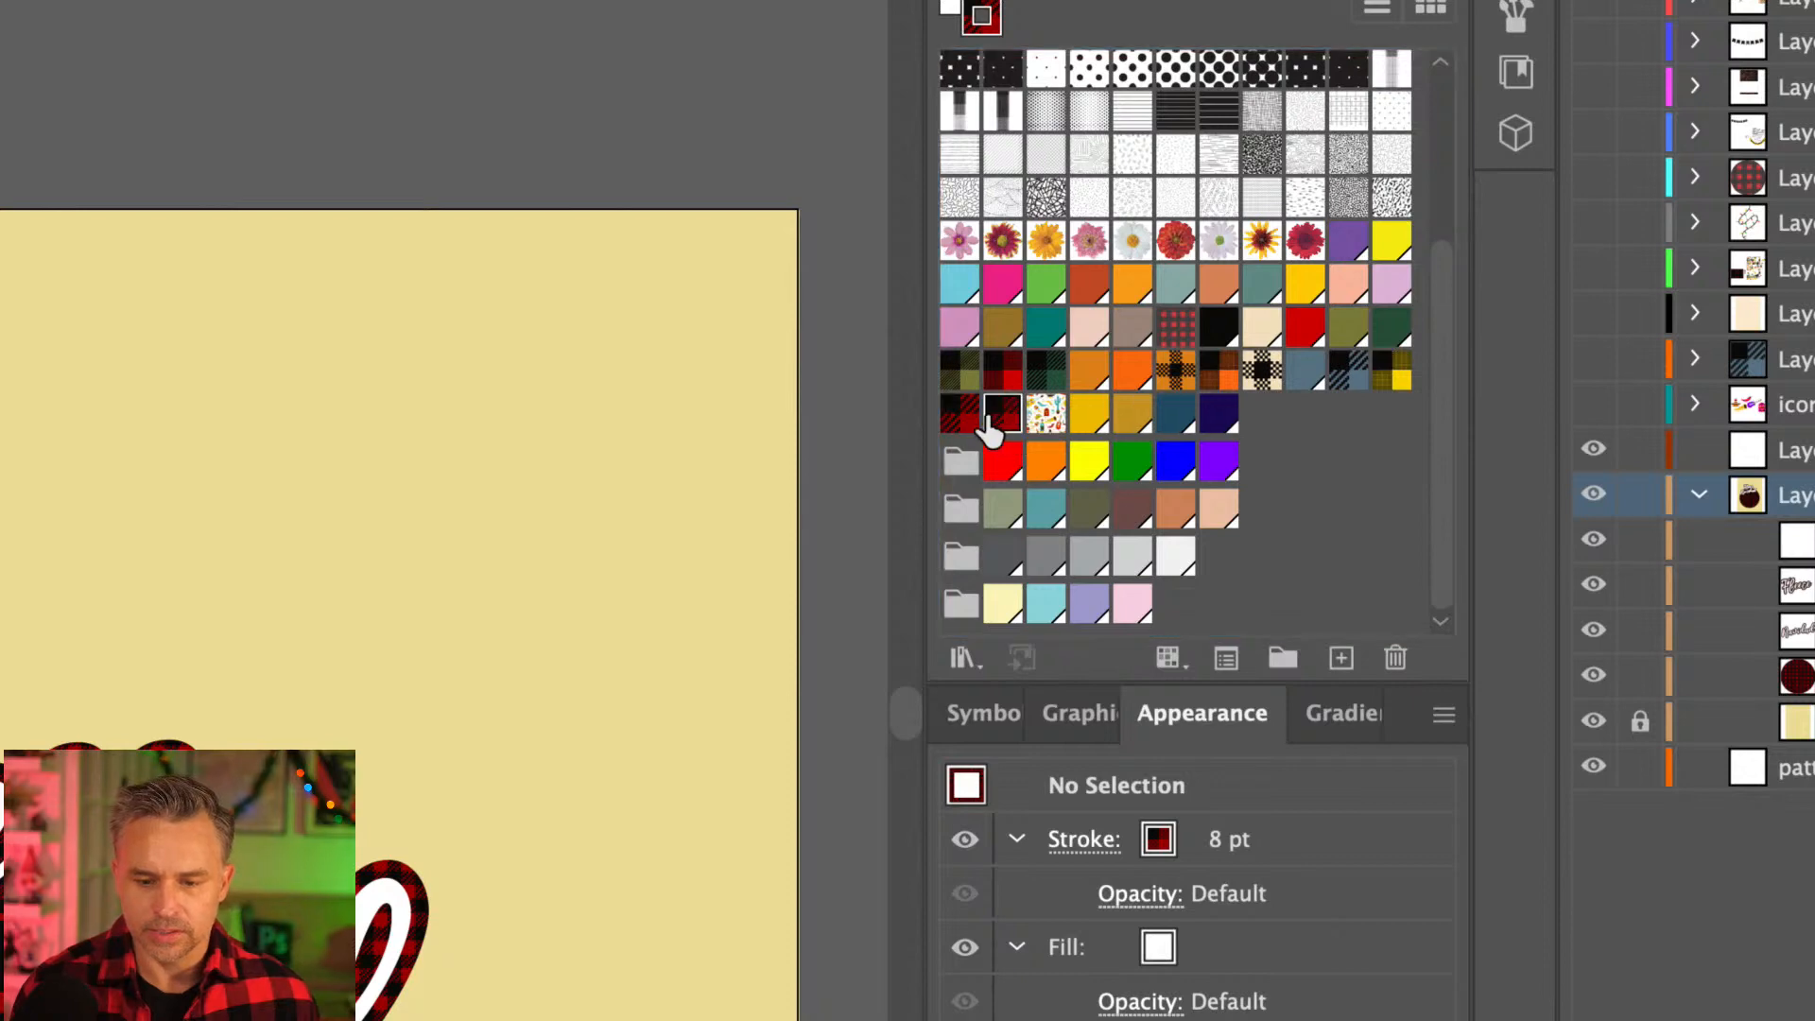
- Edit the duplicated plaid swatch, recolor its red shapes to green 009907, and finish pattern editing
double_click(997, 422)
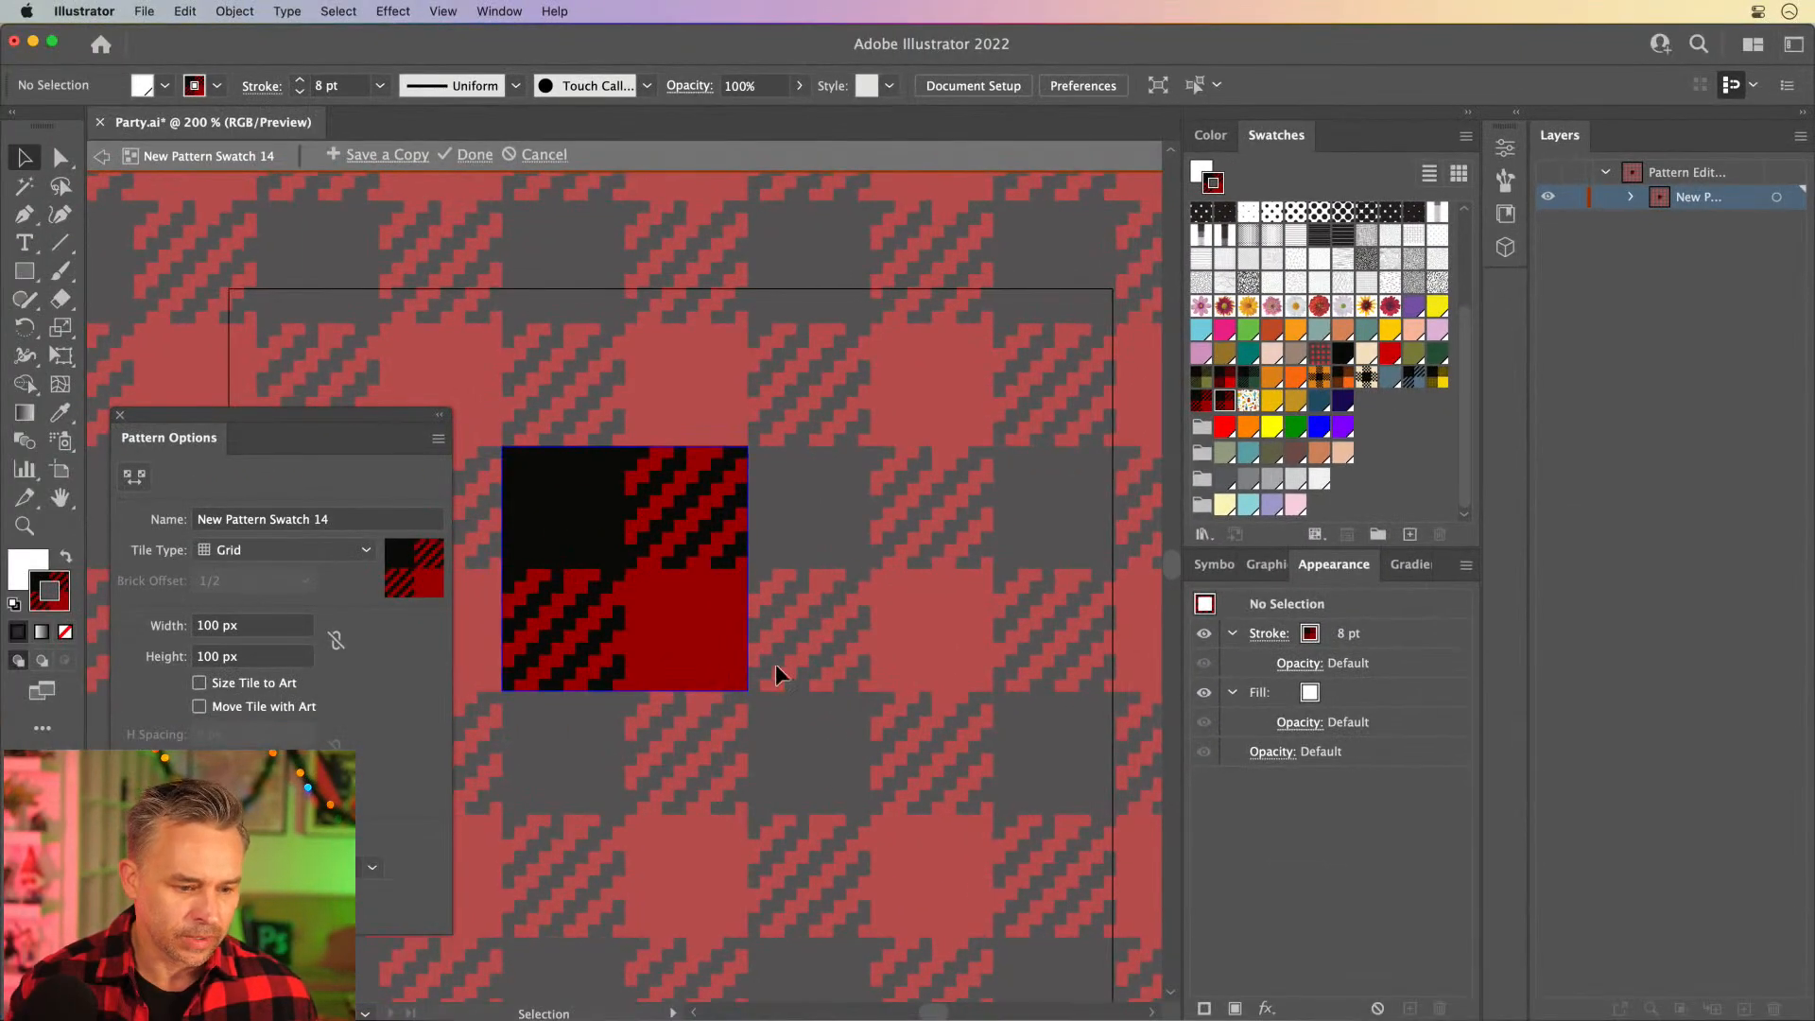
left_click(689, 650)
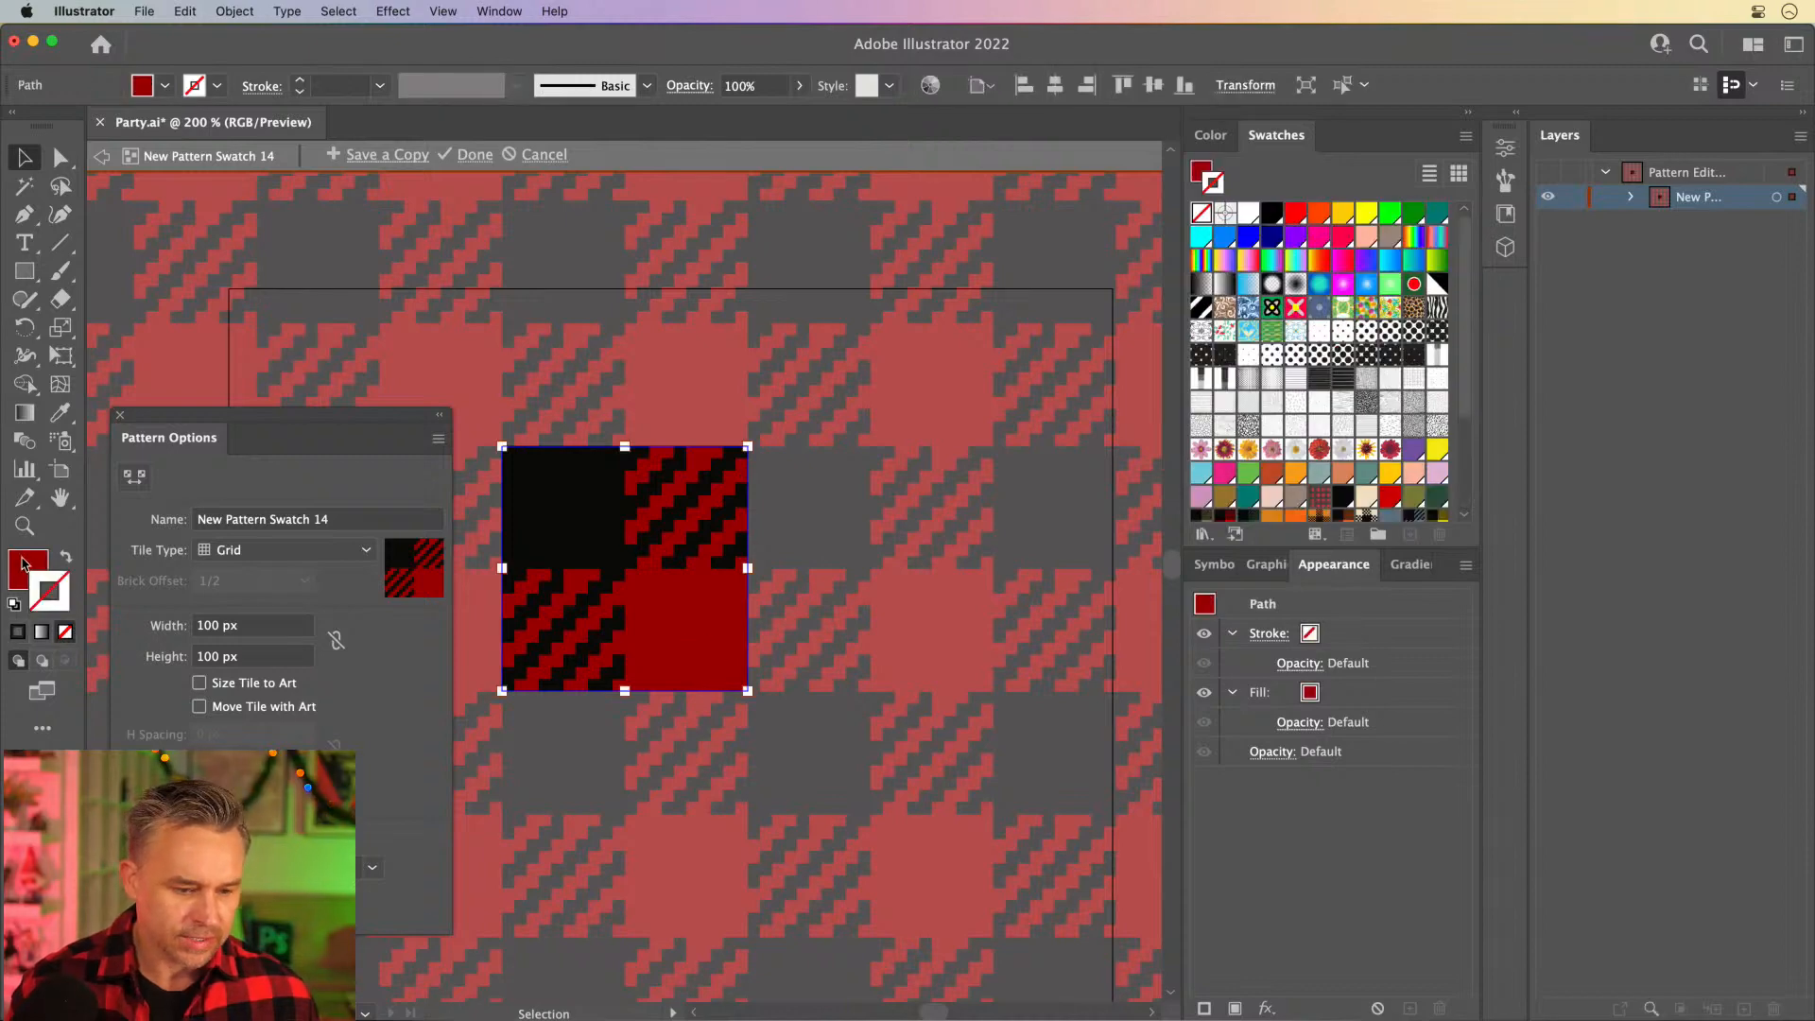
double_click(24, 565)
left_click(1090, 636)
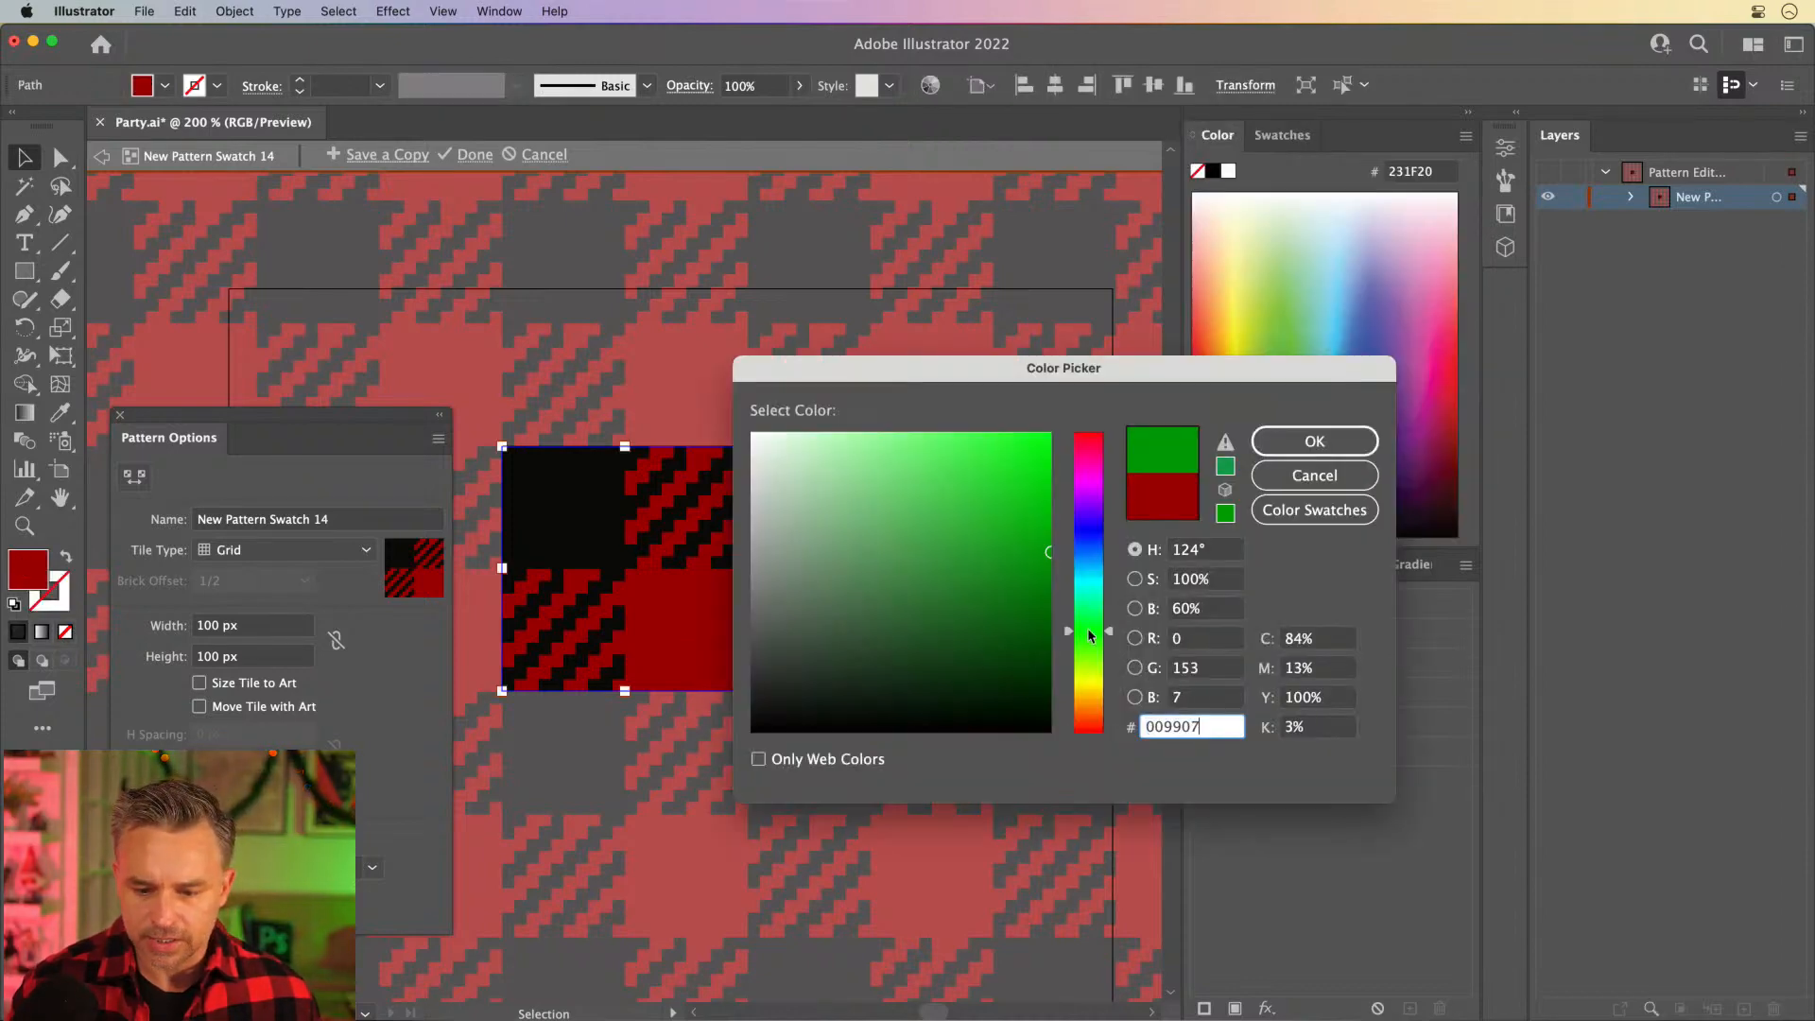
key("Return")
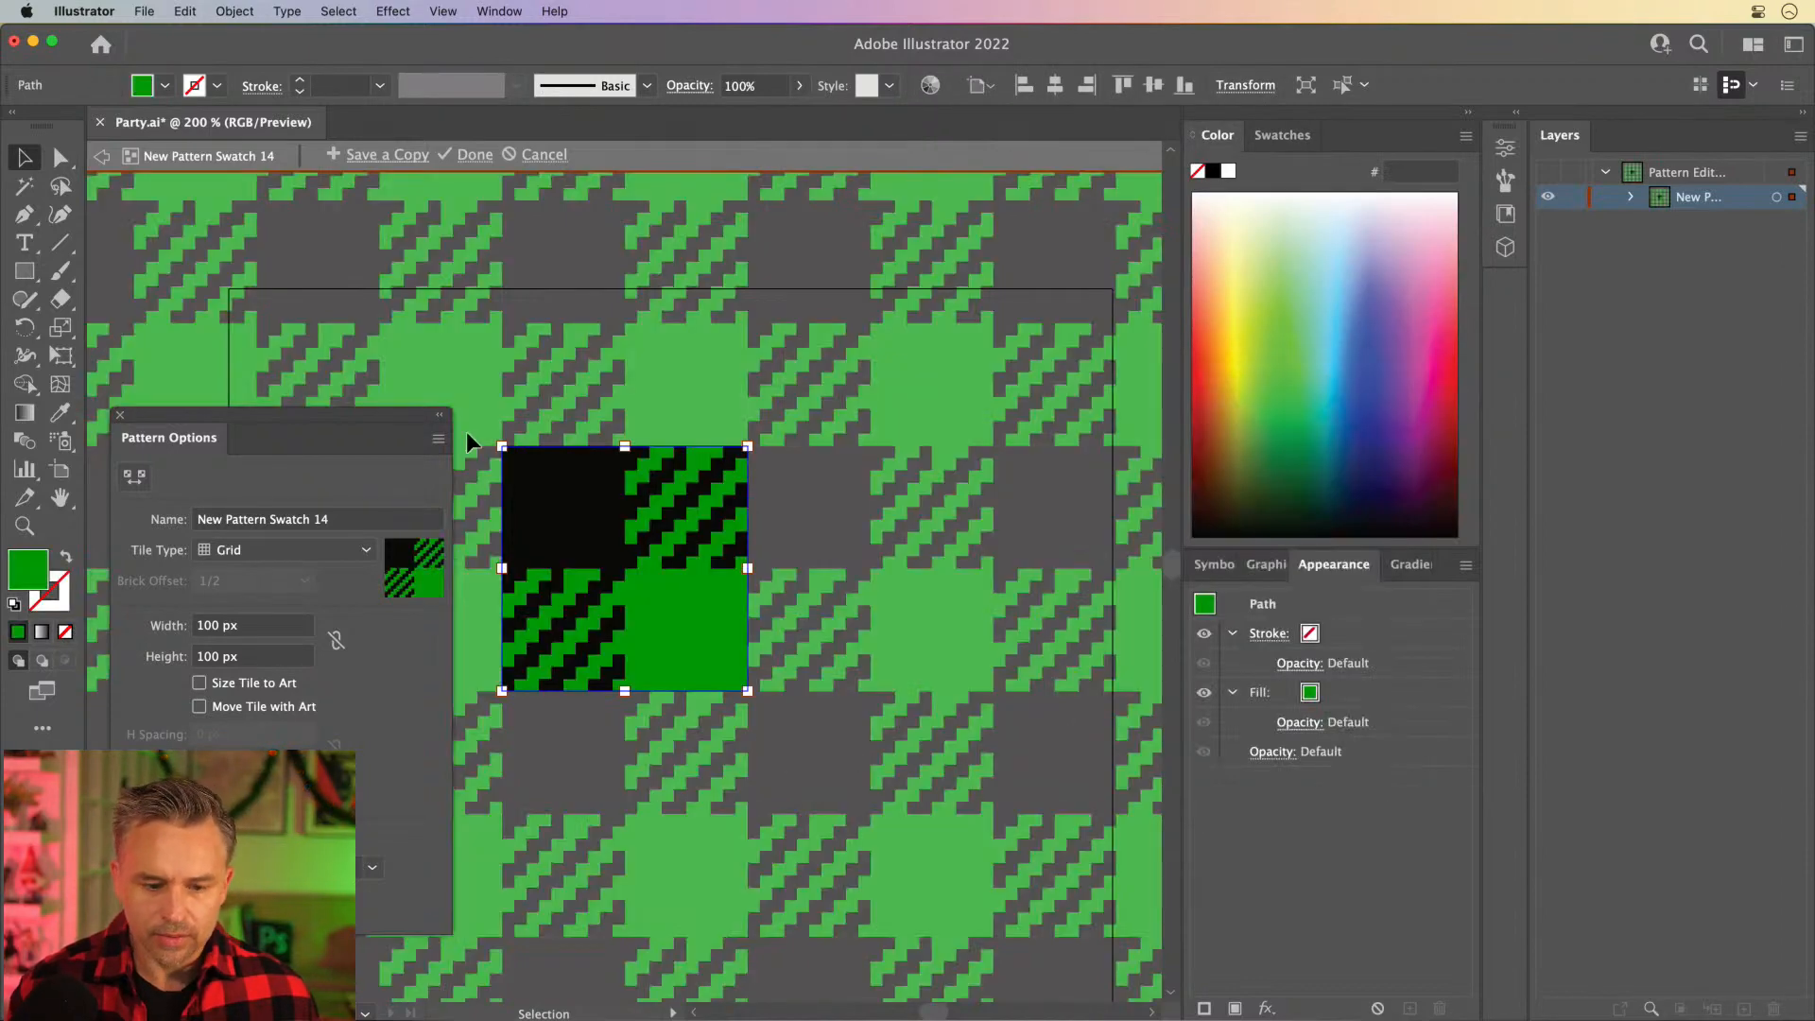
left_click(469, 155)
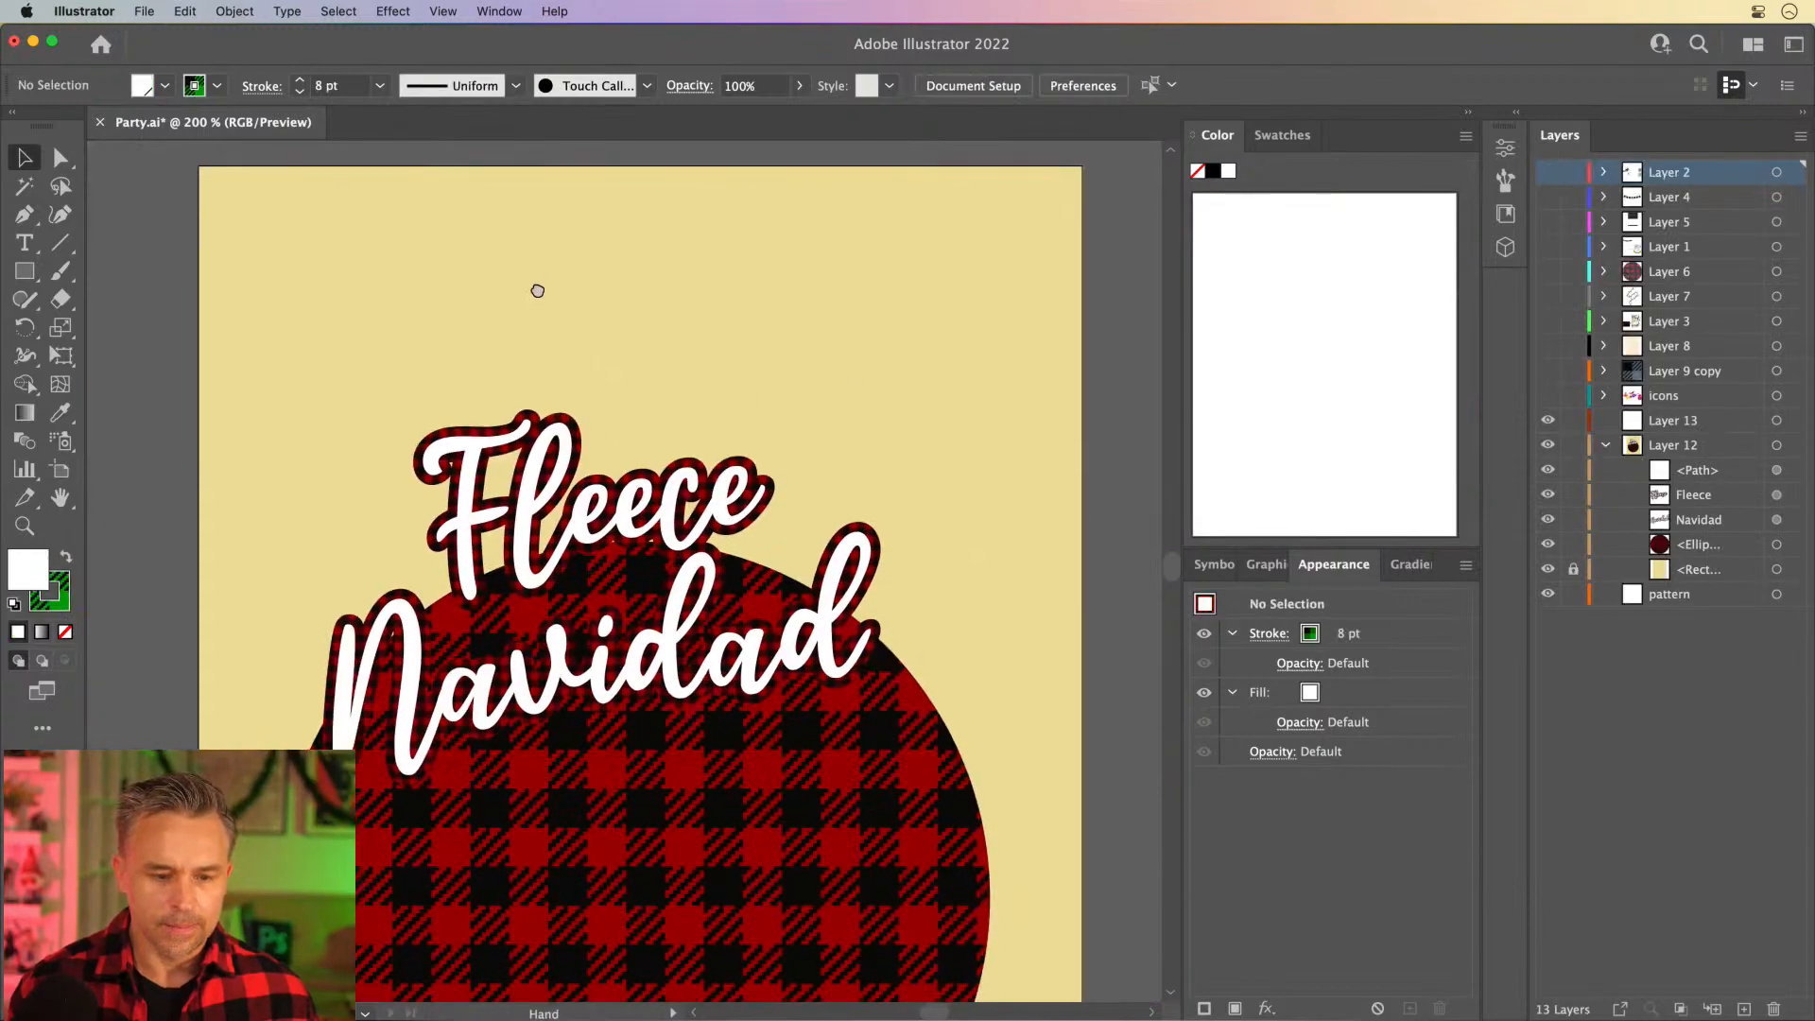
- Duplicate the green and black buffalo plaid pattern swatch
left_click(25, 271)
left_click(19, 162)
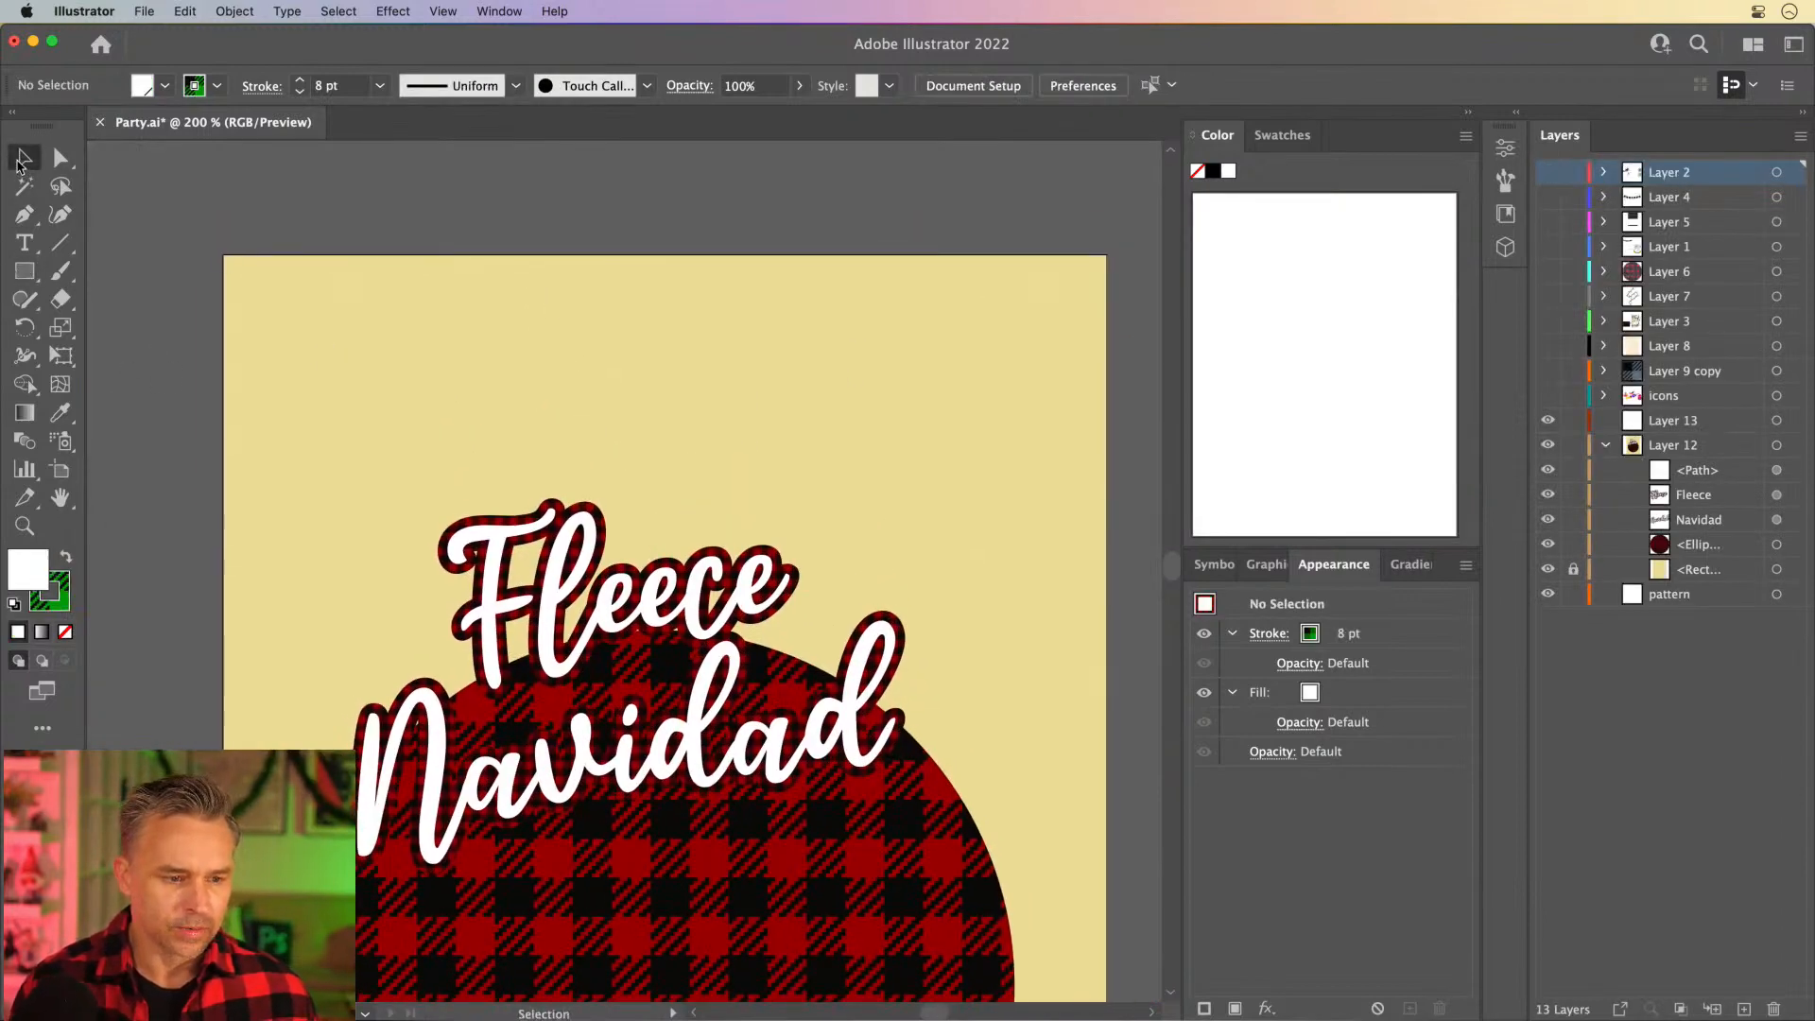
left_click(1278, 135)
scroll(1308, 473, "down", 3)
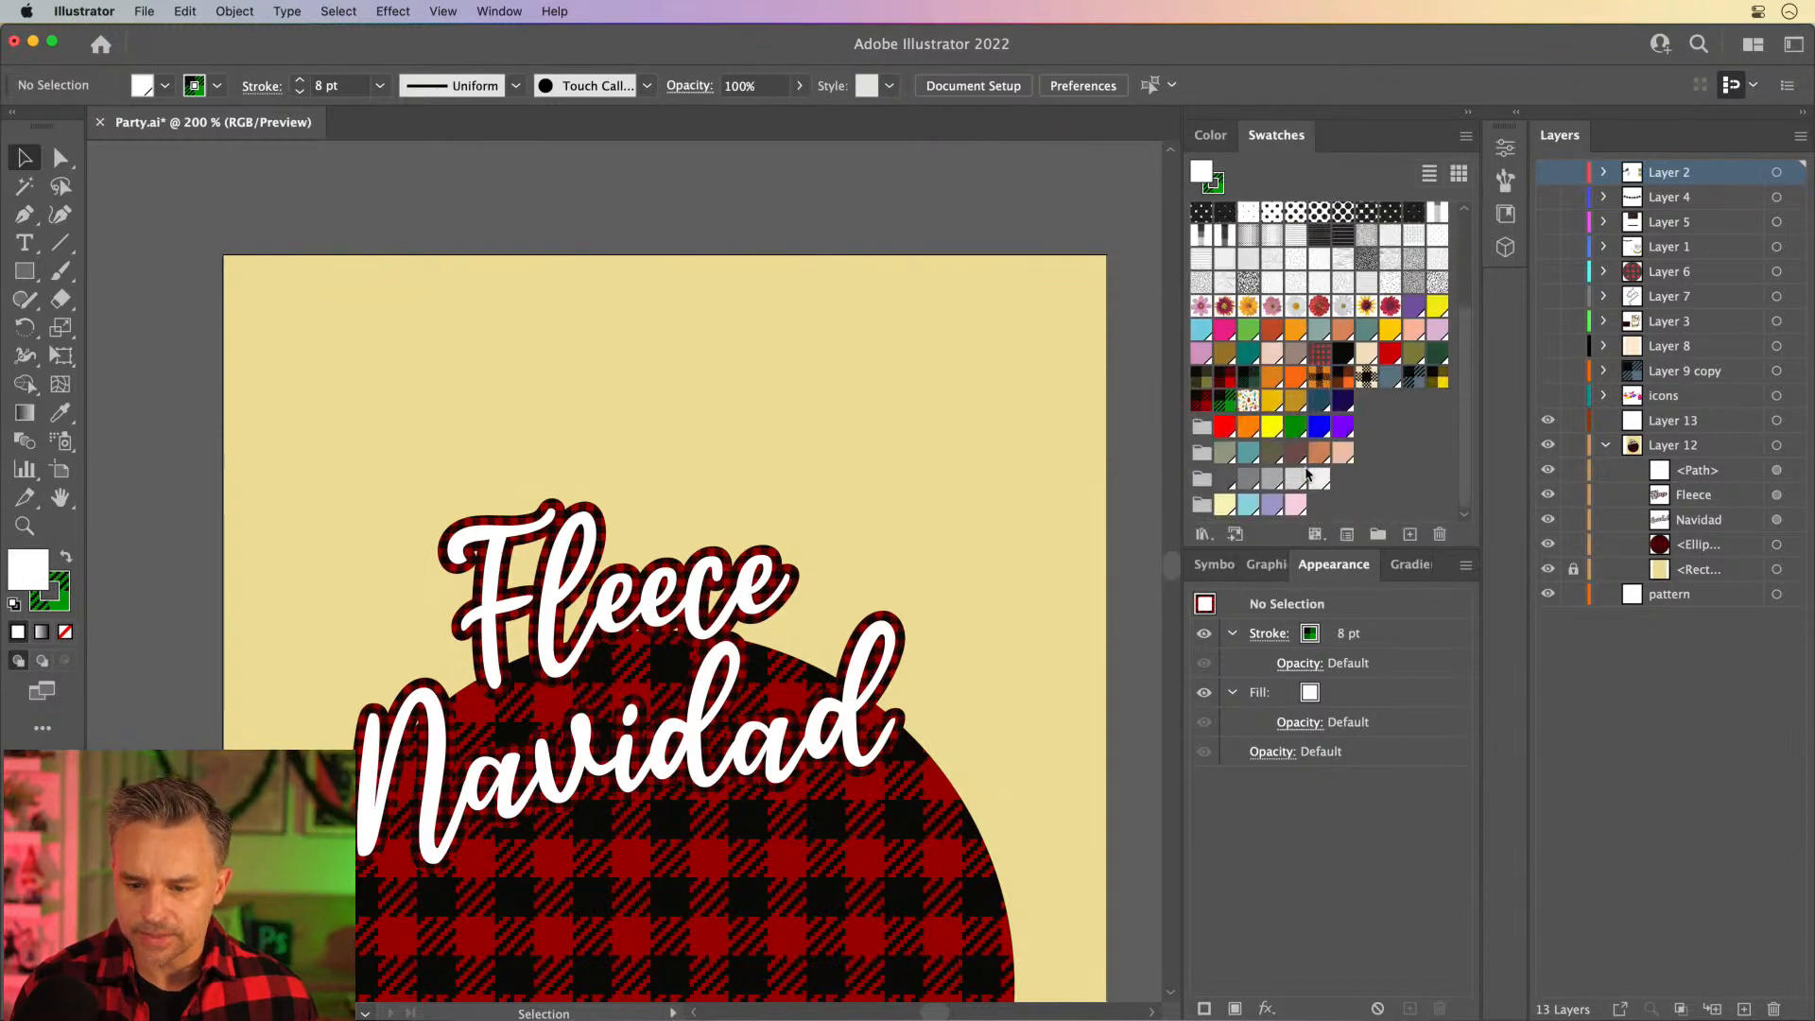
left_click_drag(1226, 406, 1412, 536)
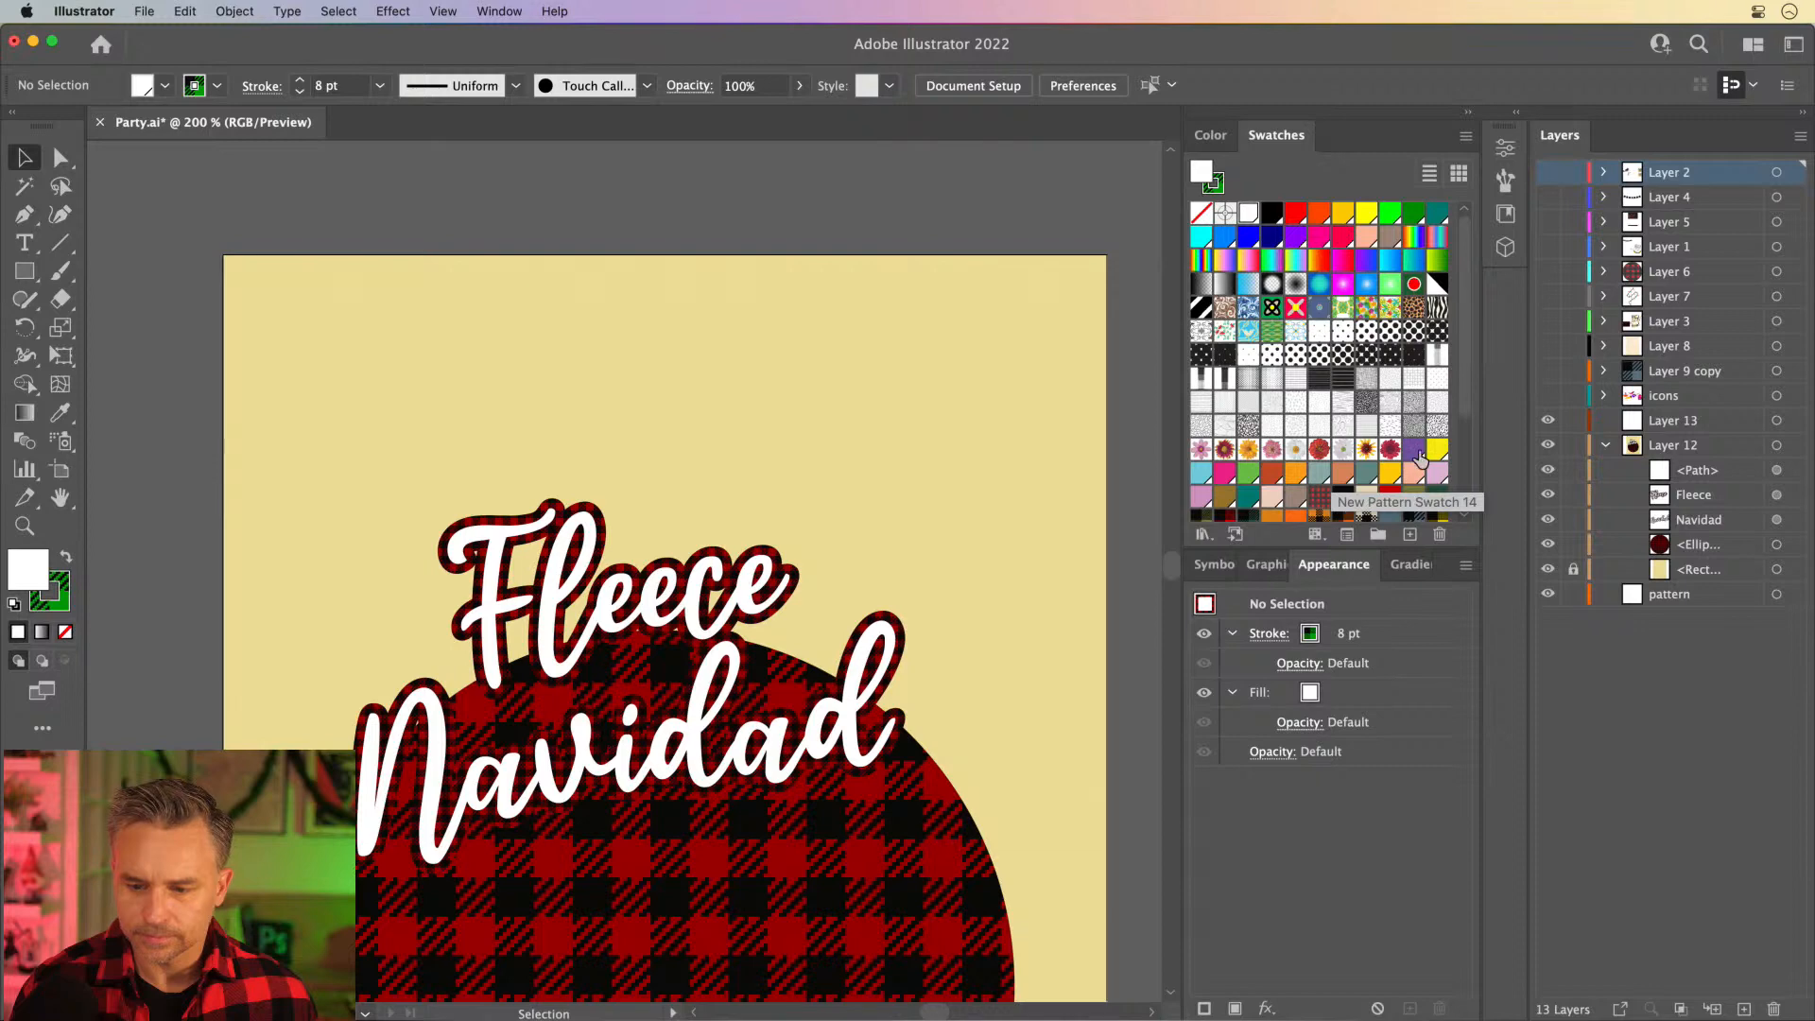
scroll(1418, 451, "down", 3)
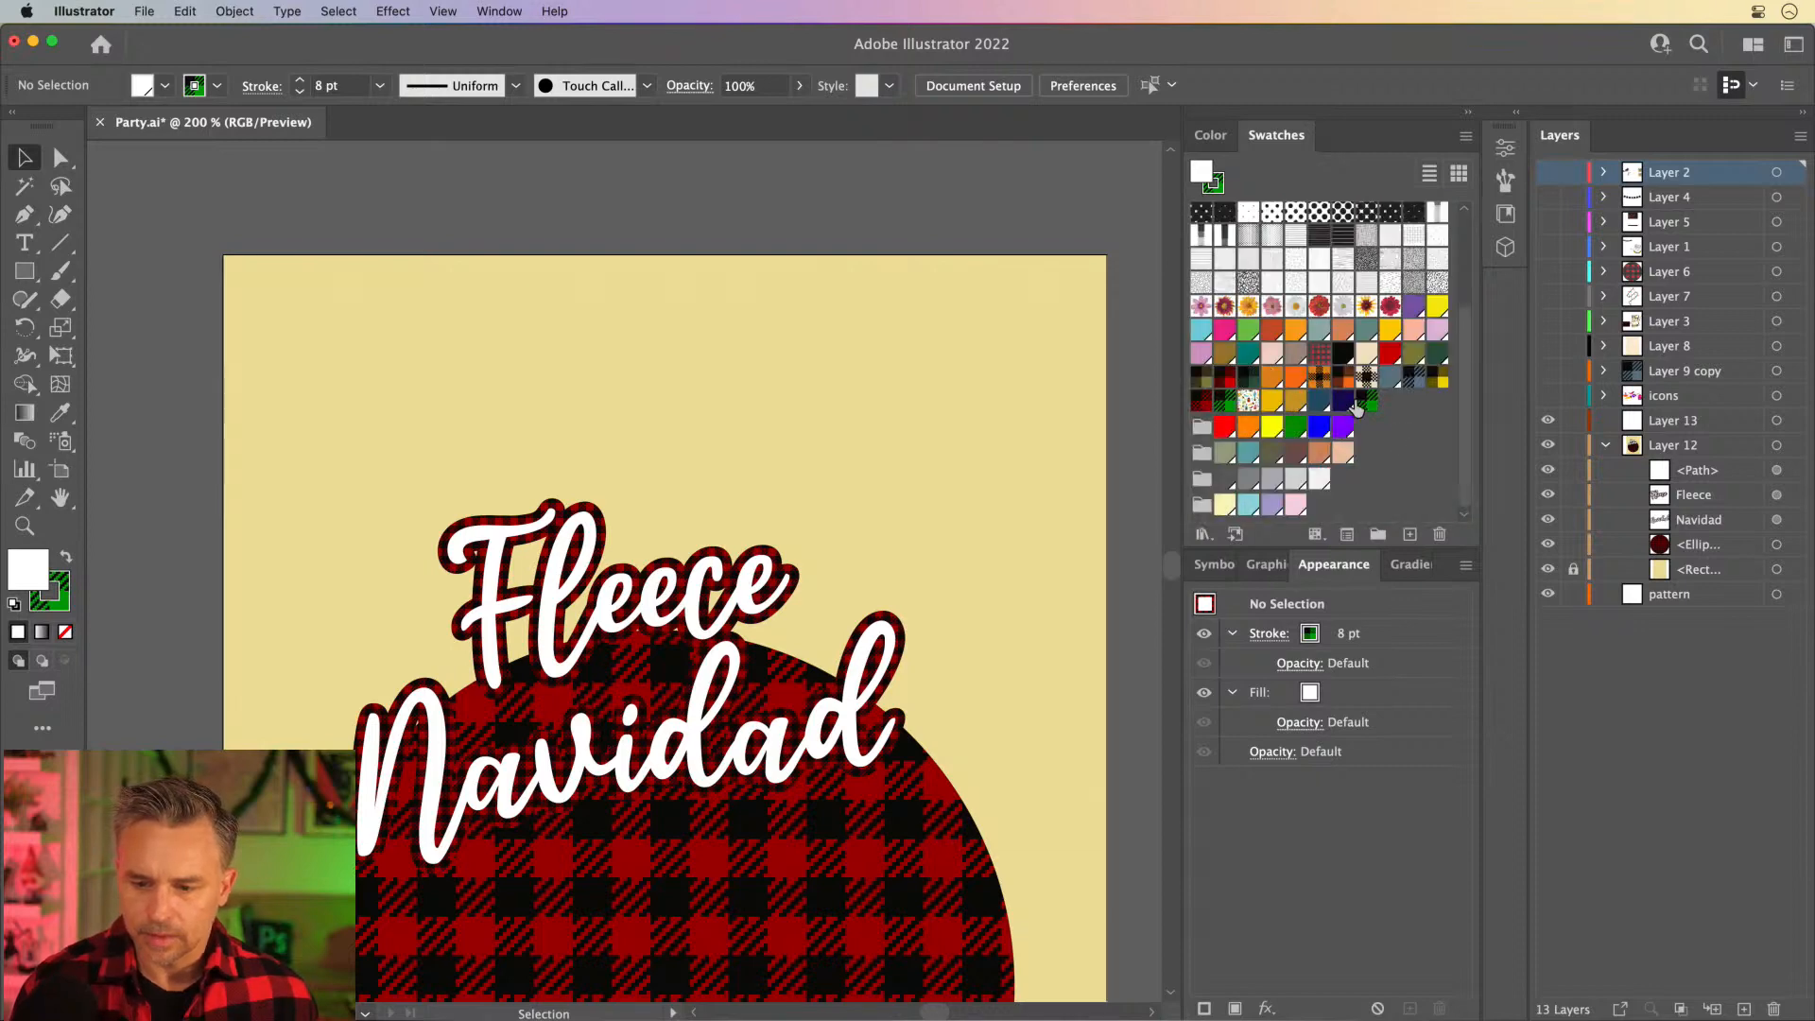
- Edit the copied green plaid swatch, recolor its green shapes to gold E2B700, and finish pattern editing
double_click(1366, 403)
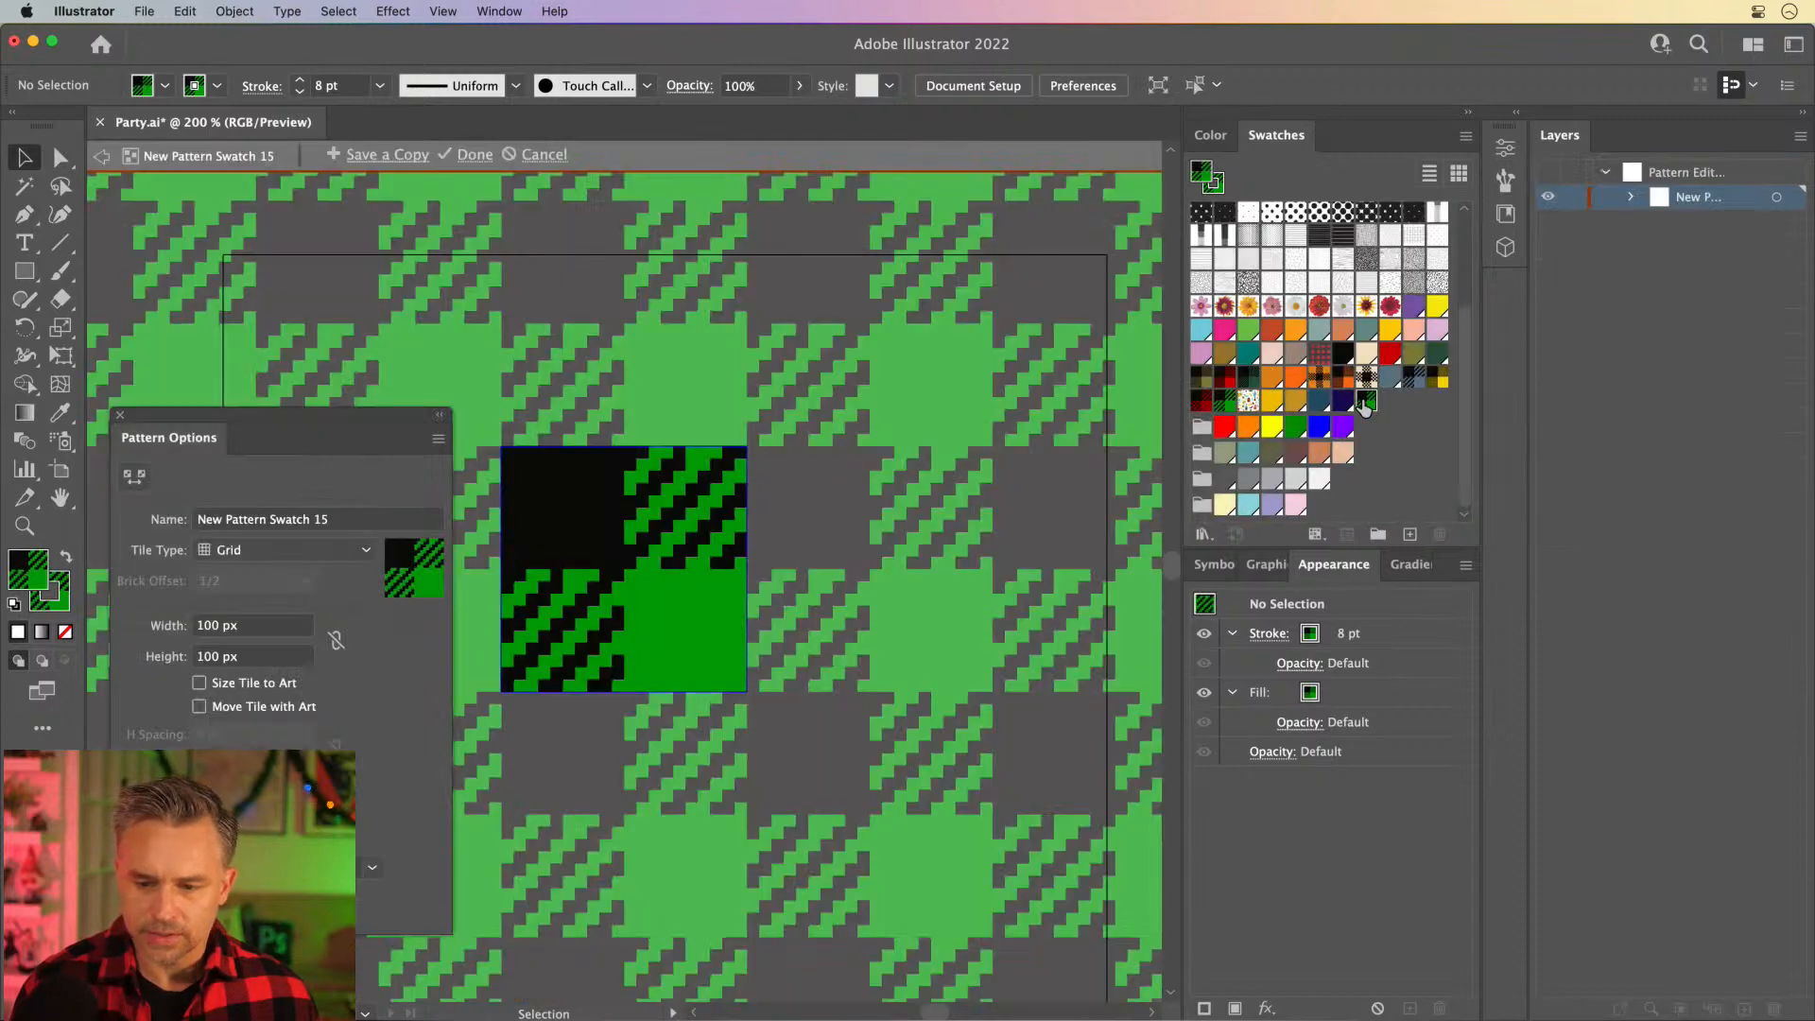
left_click(642, 628)
double_click(17, 570)
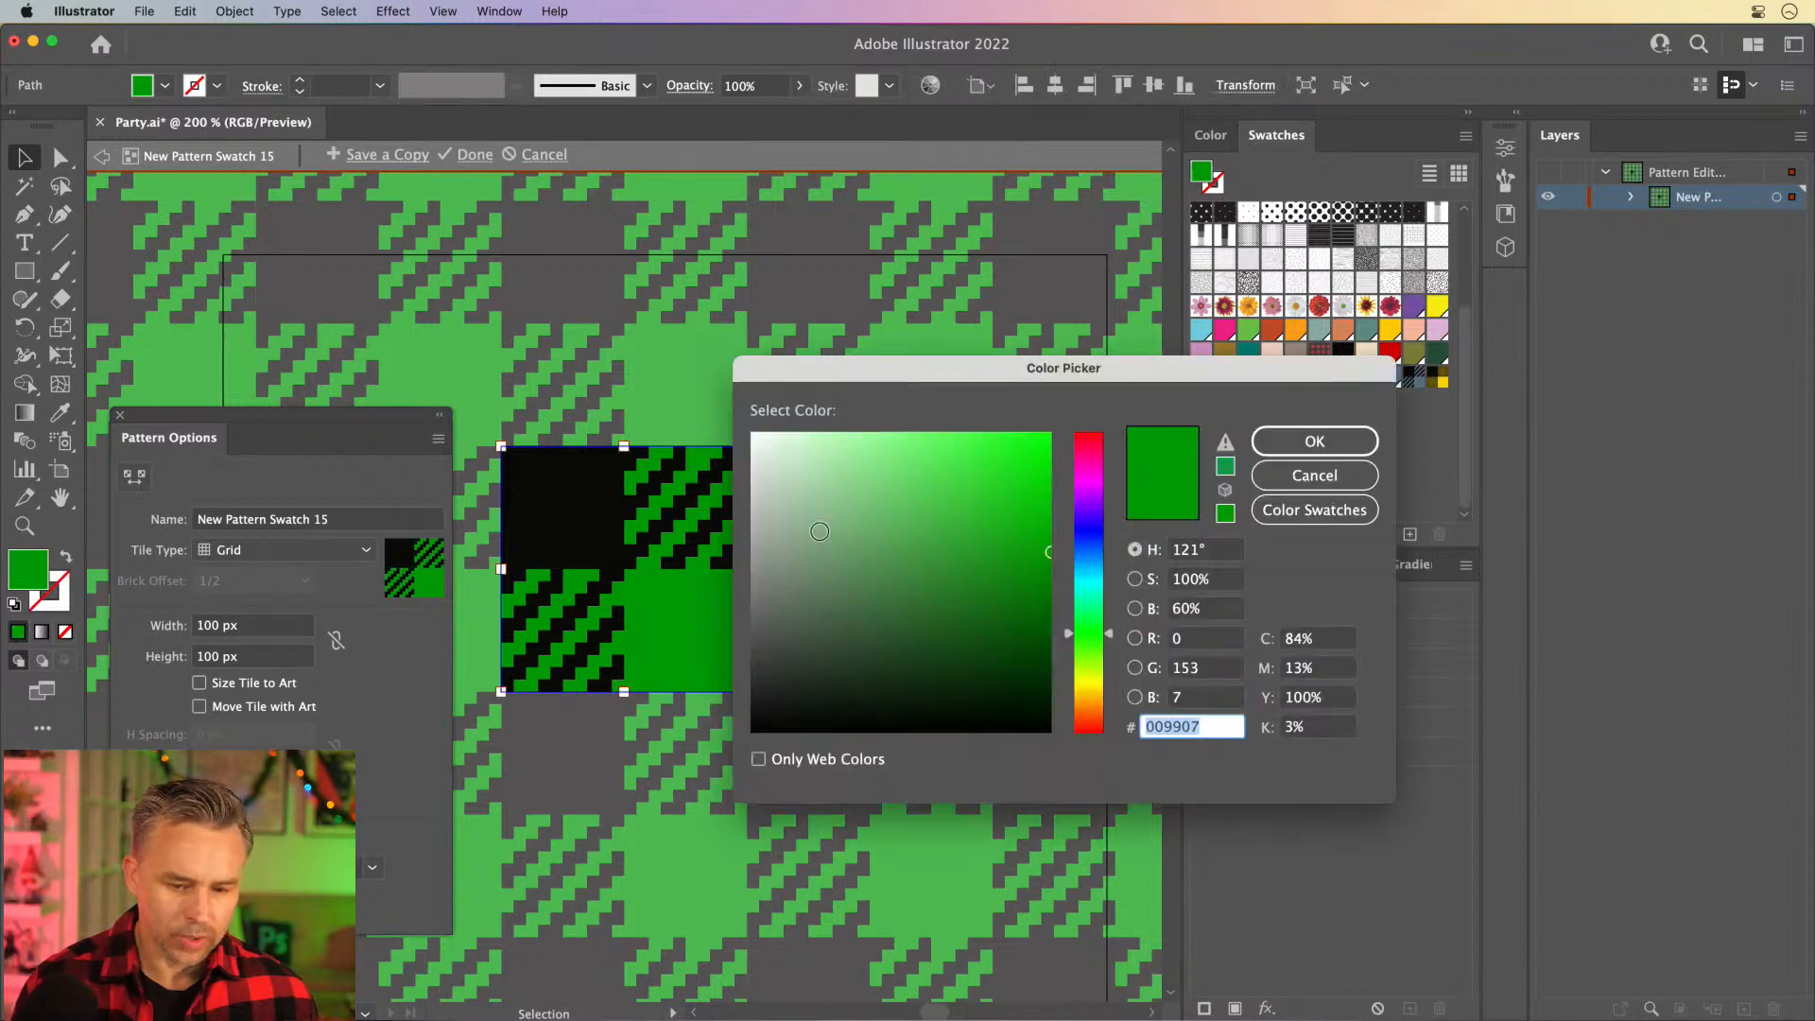
left_click_drag(1086, 654, 1085, 691)
left_click_drag(995, 545, 1079, 464)
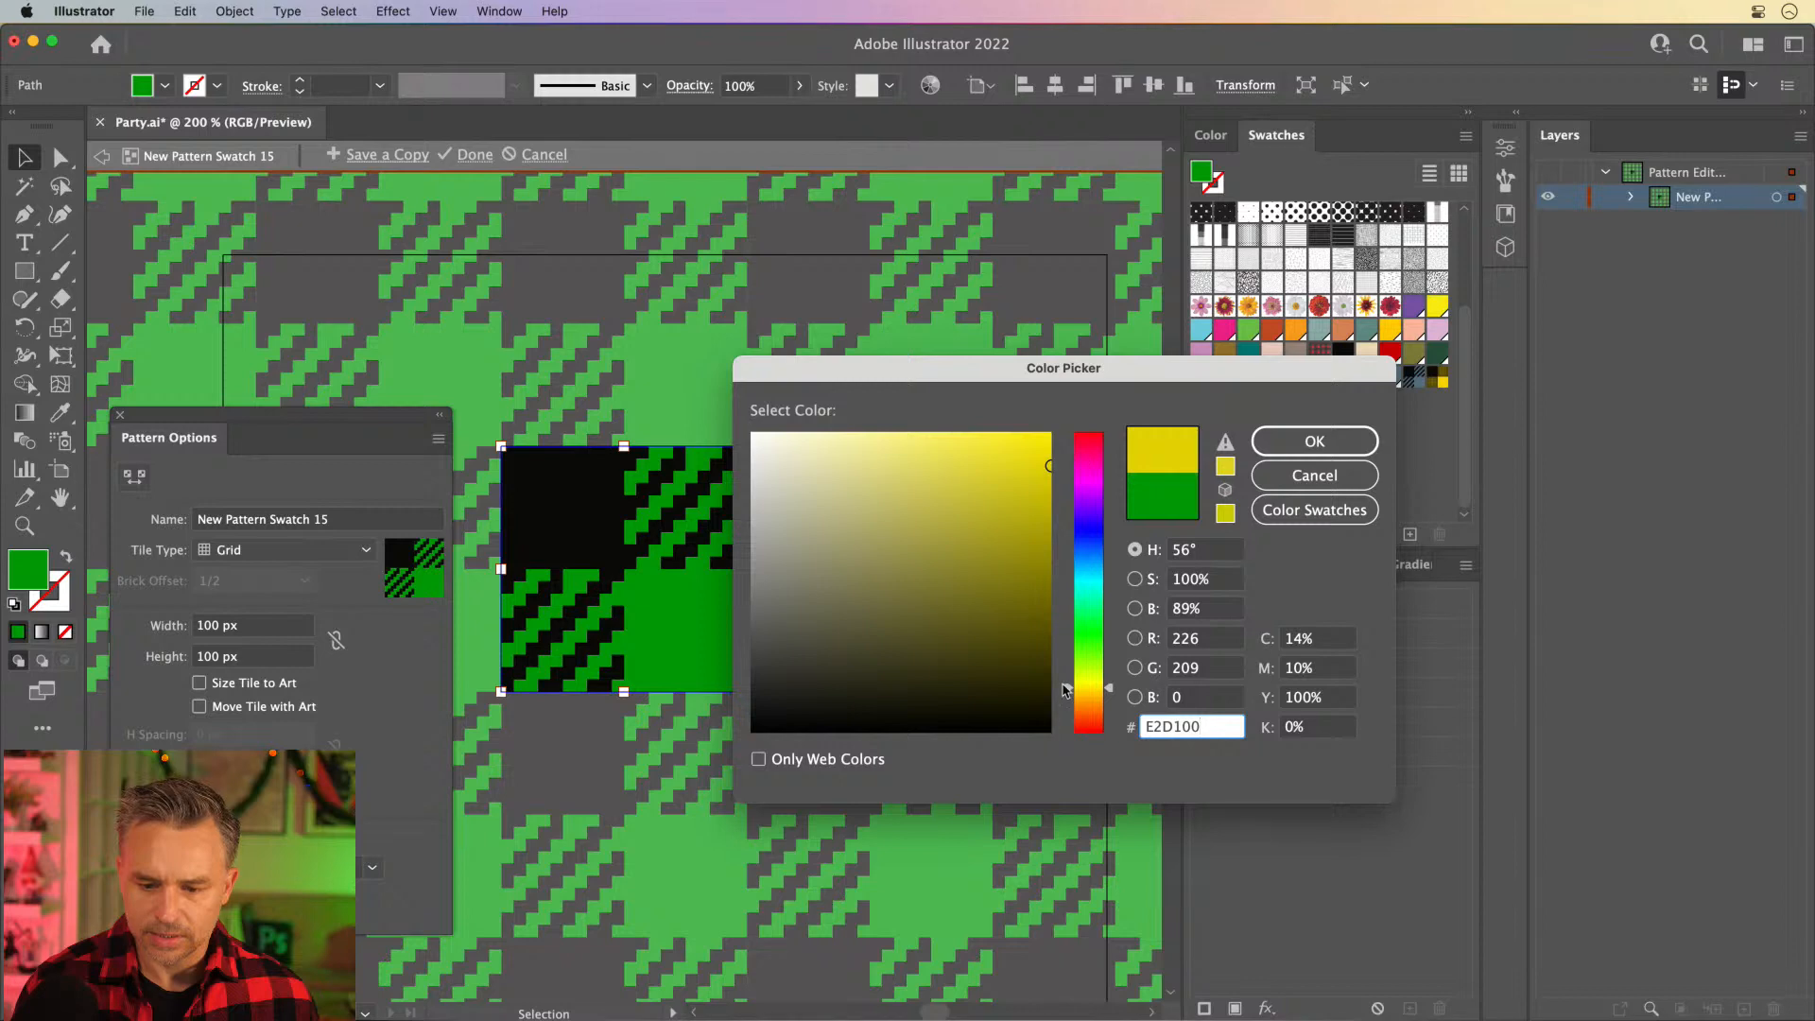
left_click_drag(1064, 690, 1081, 691)
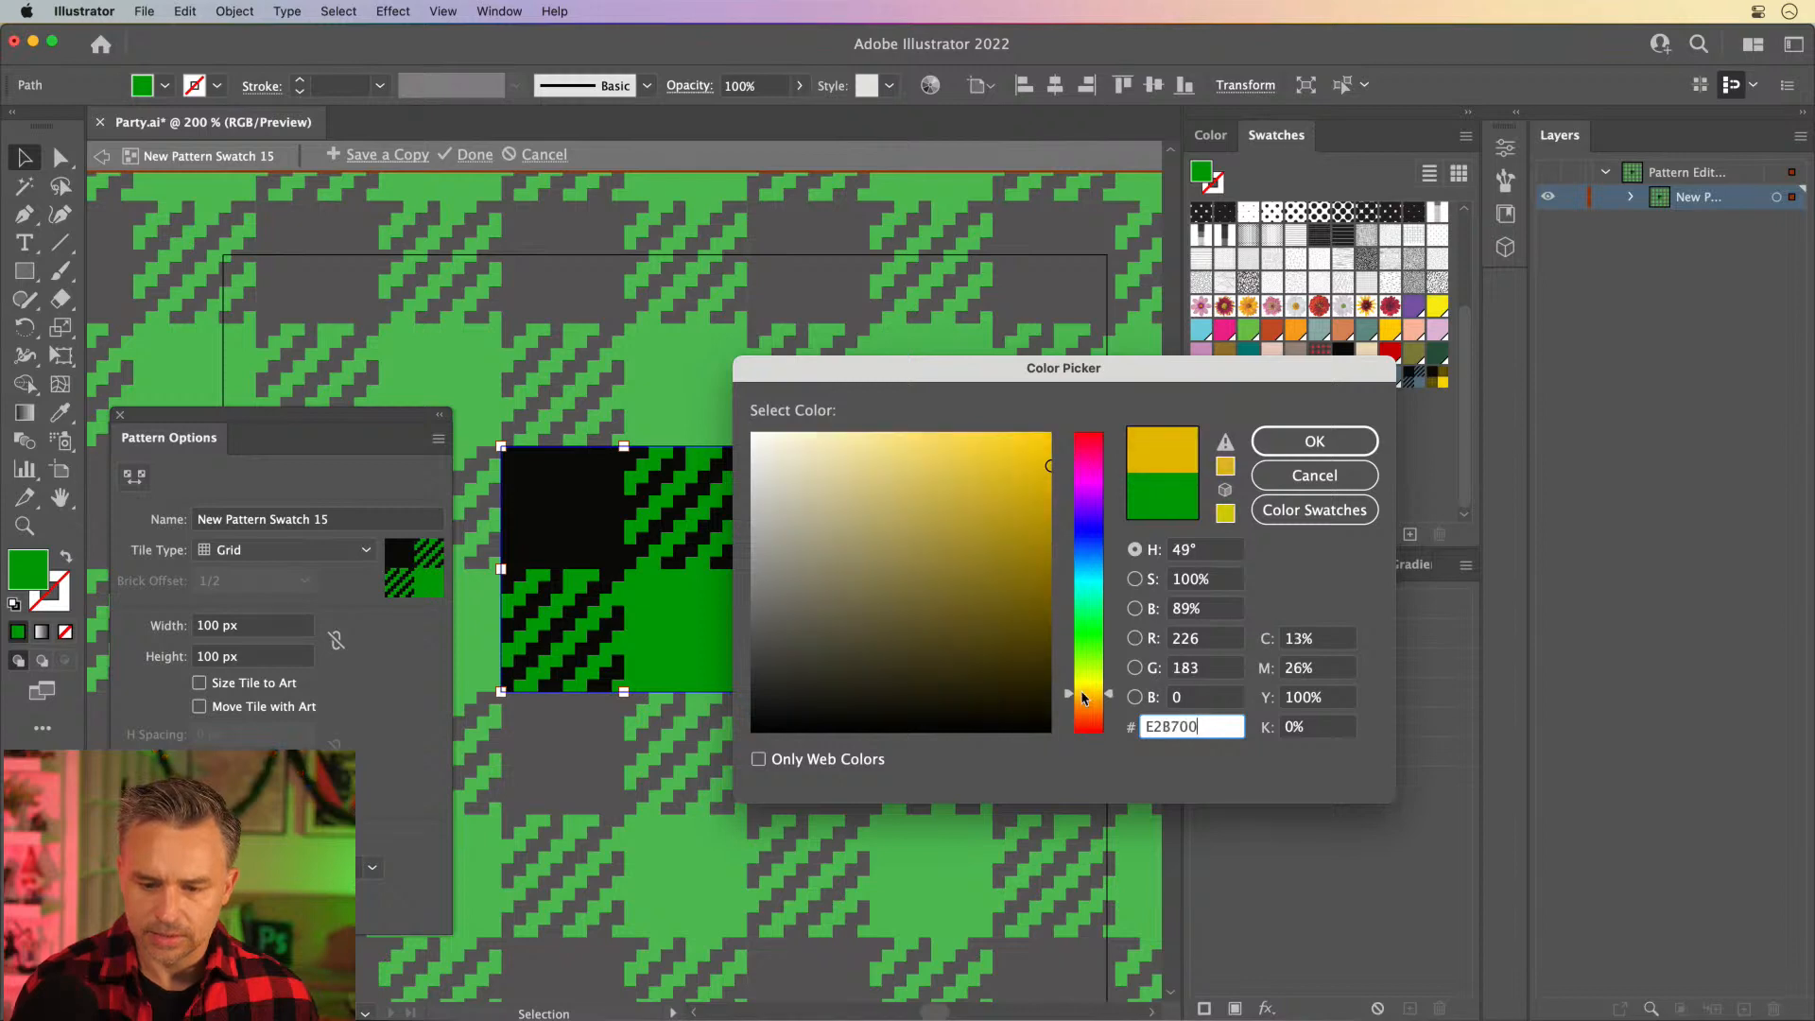
left_click(1273, 446)
left_click(473, 155)
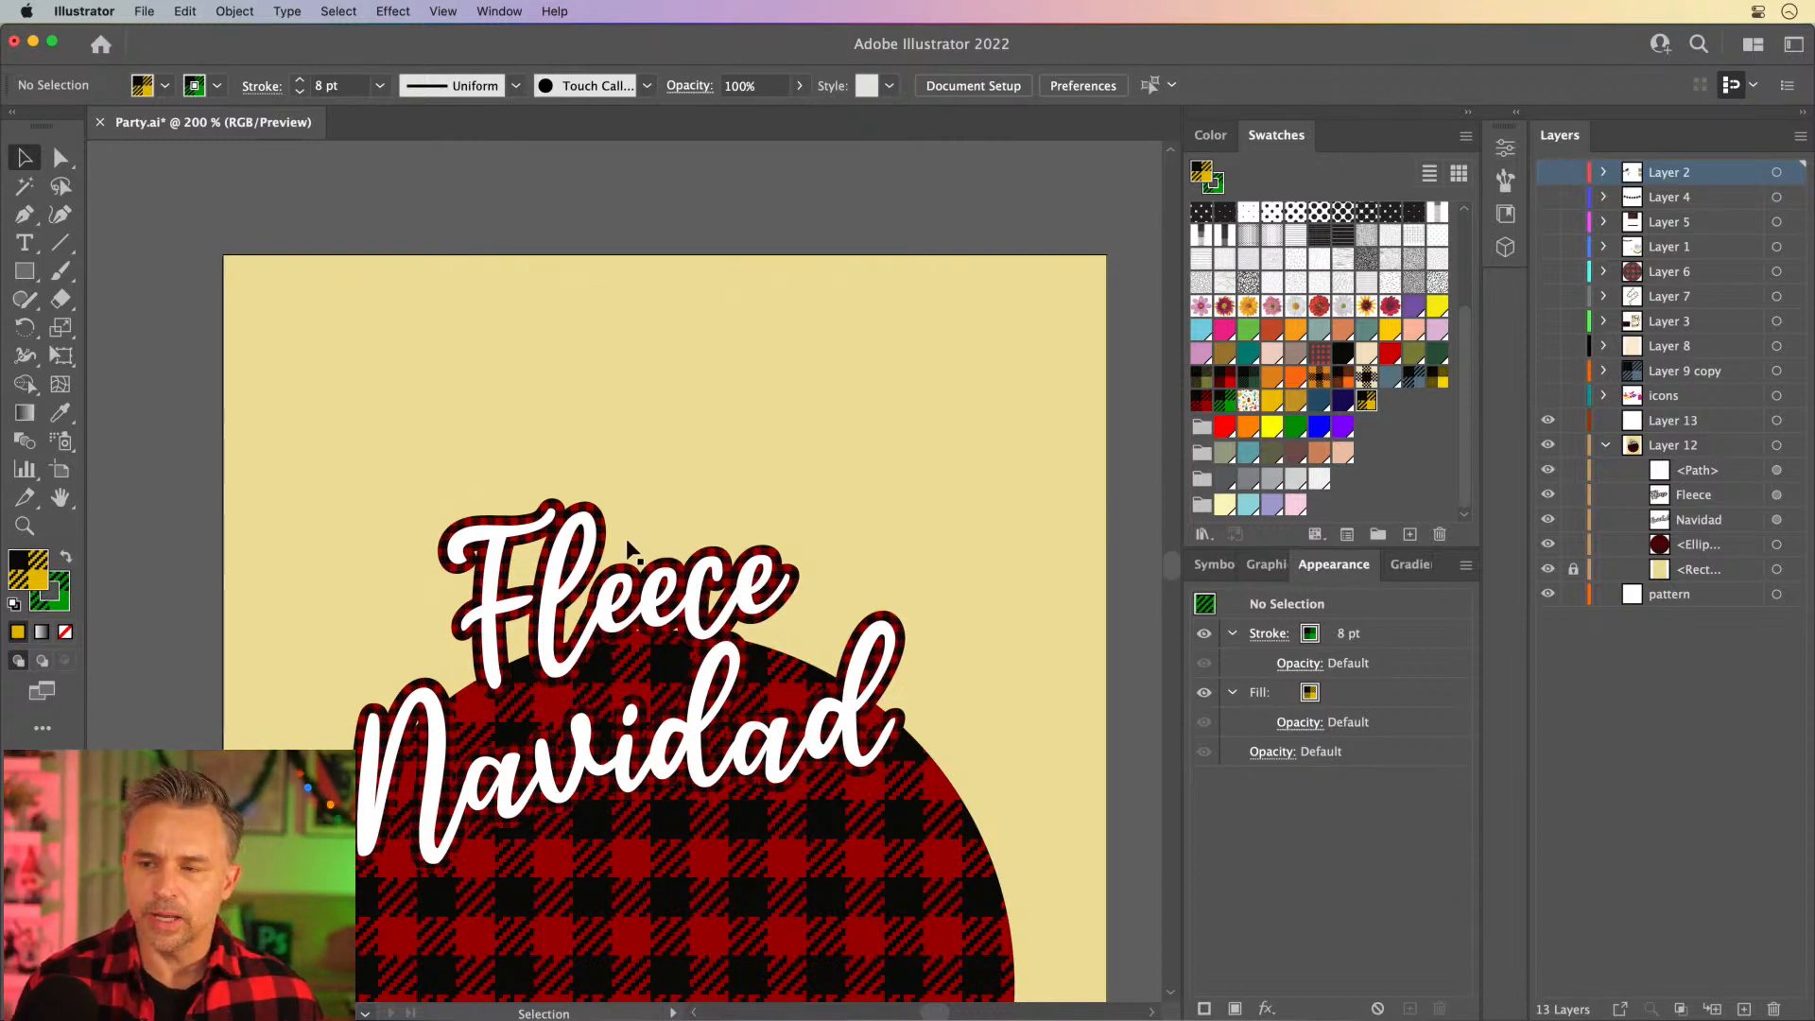
- Duplicate the gold and black plaid swatch, then edit the copy to recolor its gold shapes blue 004BE0 and finish pattern editing
mouse_move(660, 483)
left_mouse_down()
mouse_move(631, 352)
mouse_move(652, 368)
mouse_move(665, 461)
left_mouse_up()
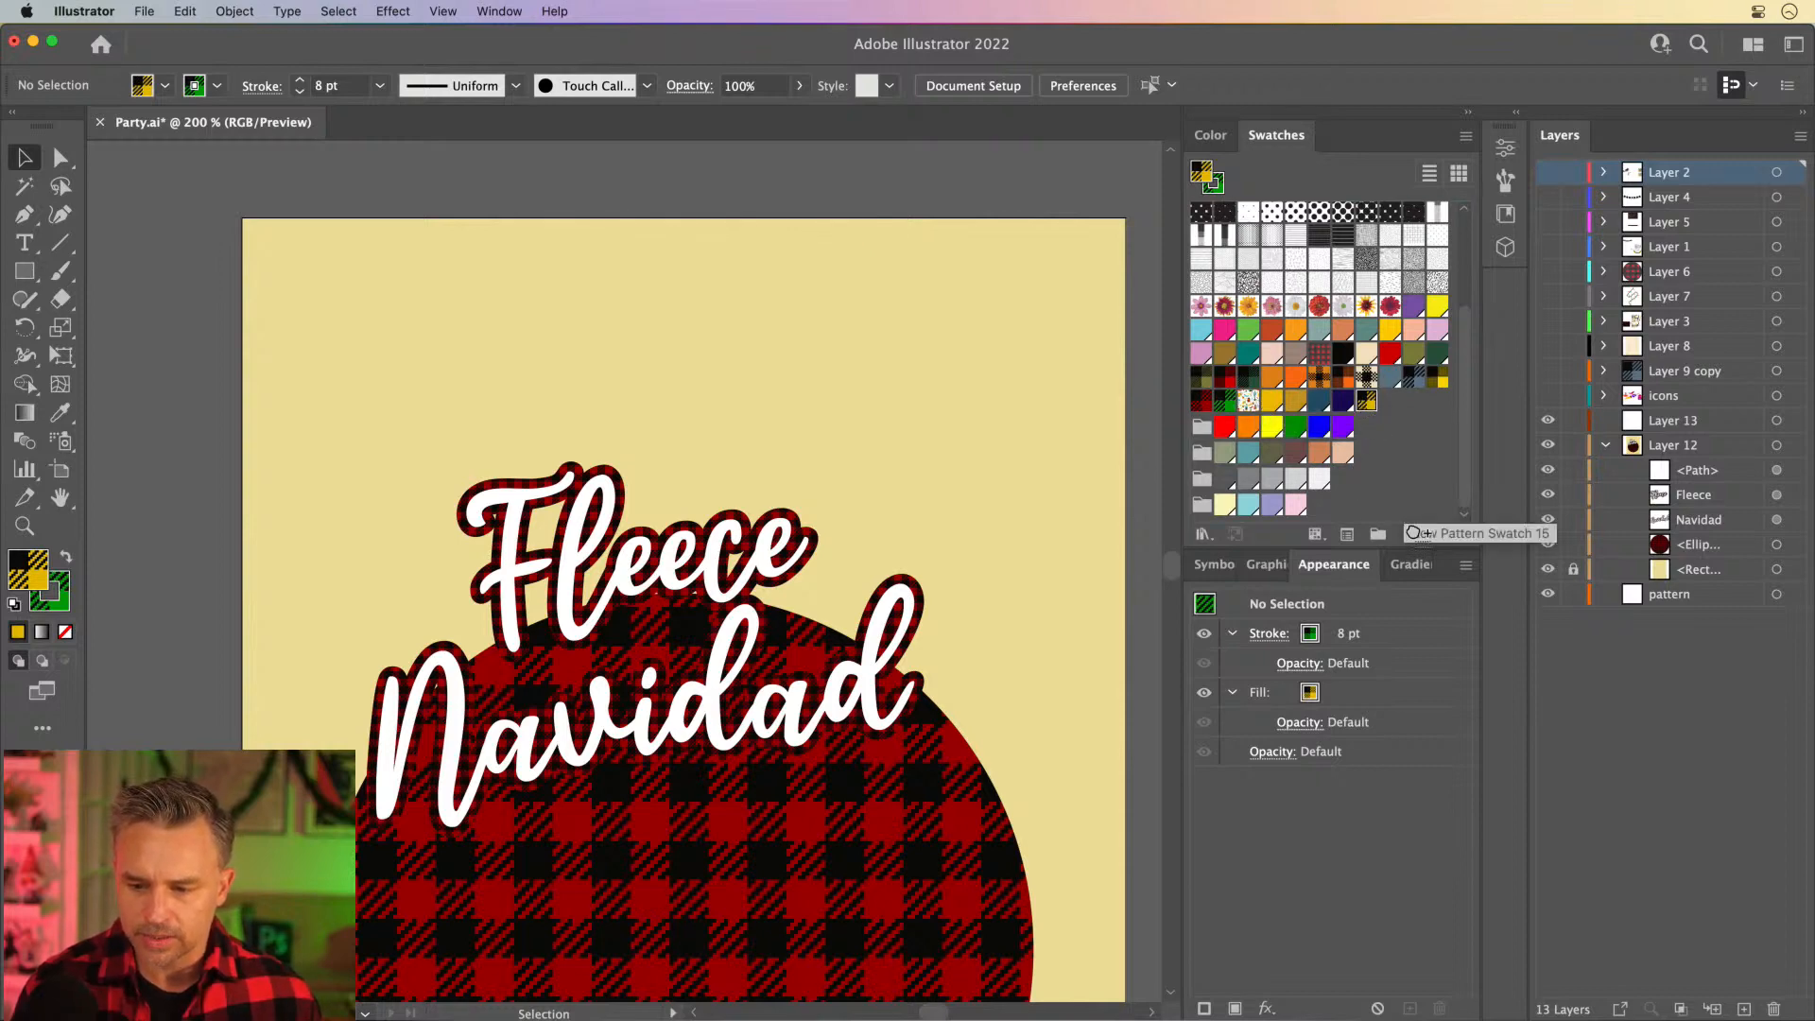
left_click_drag(1416, 533, 1413, 534)
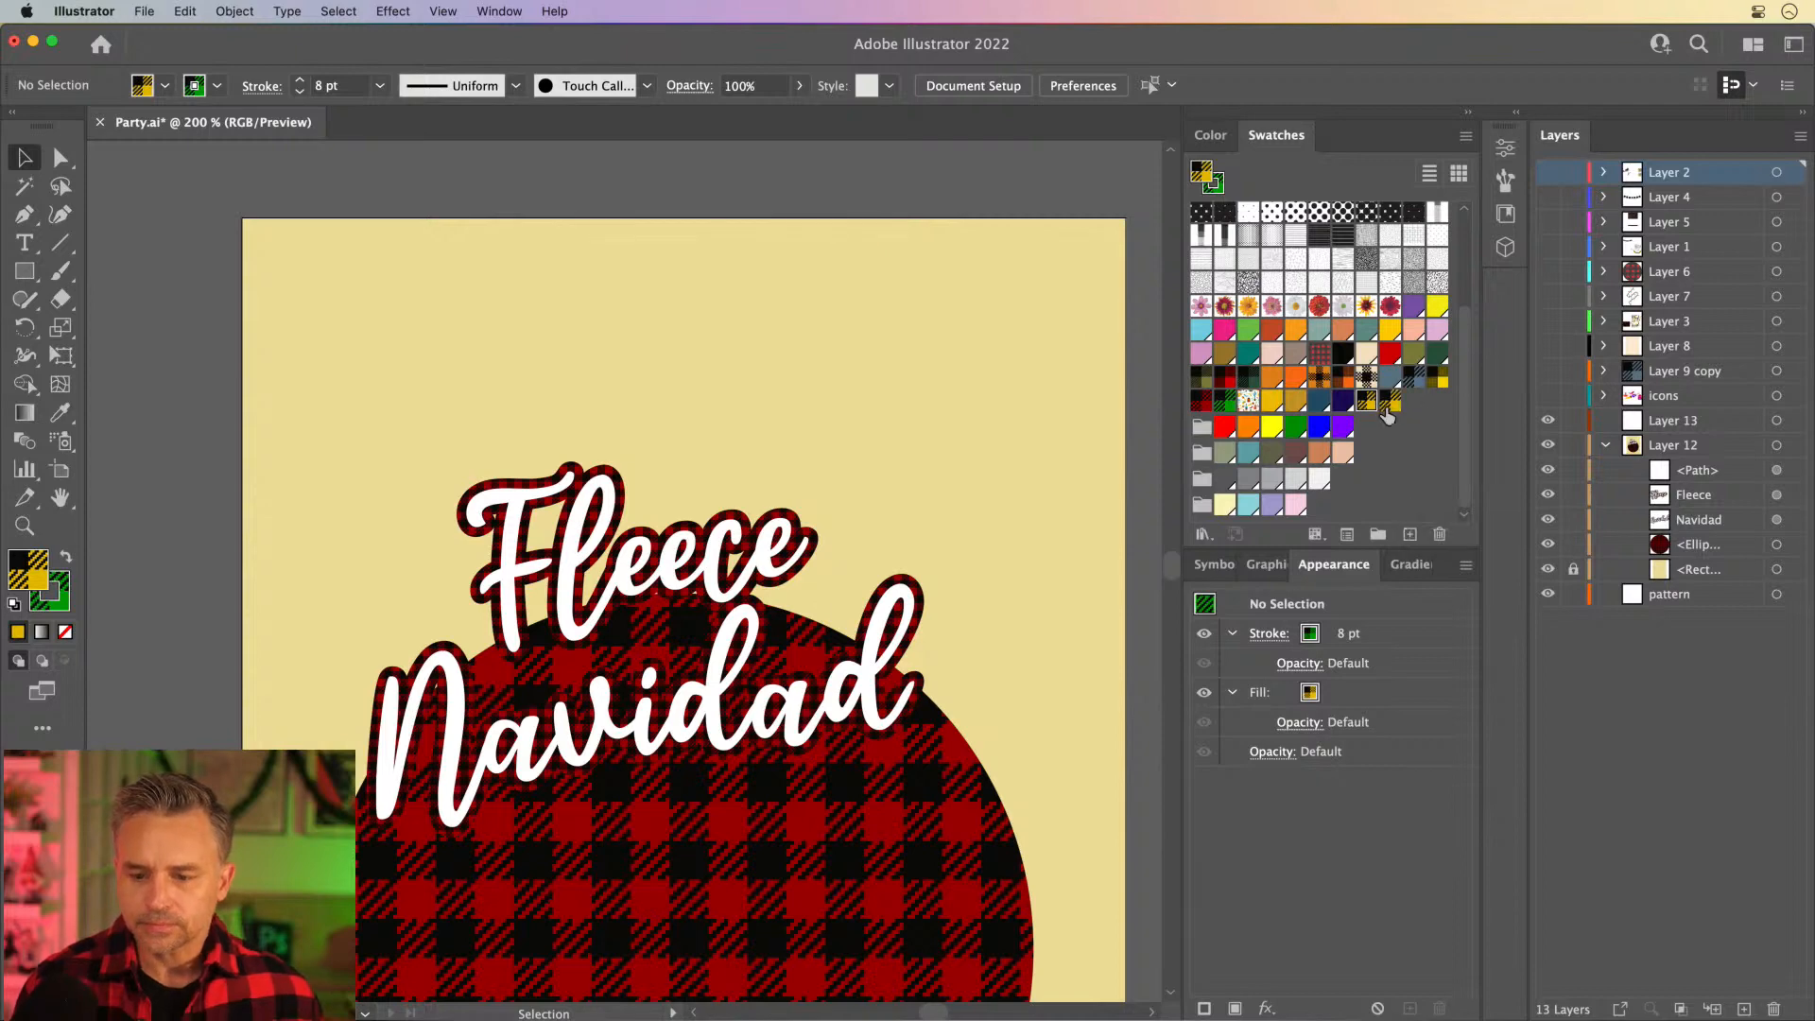
double_click(1388, 405)
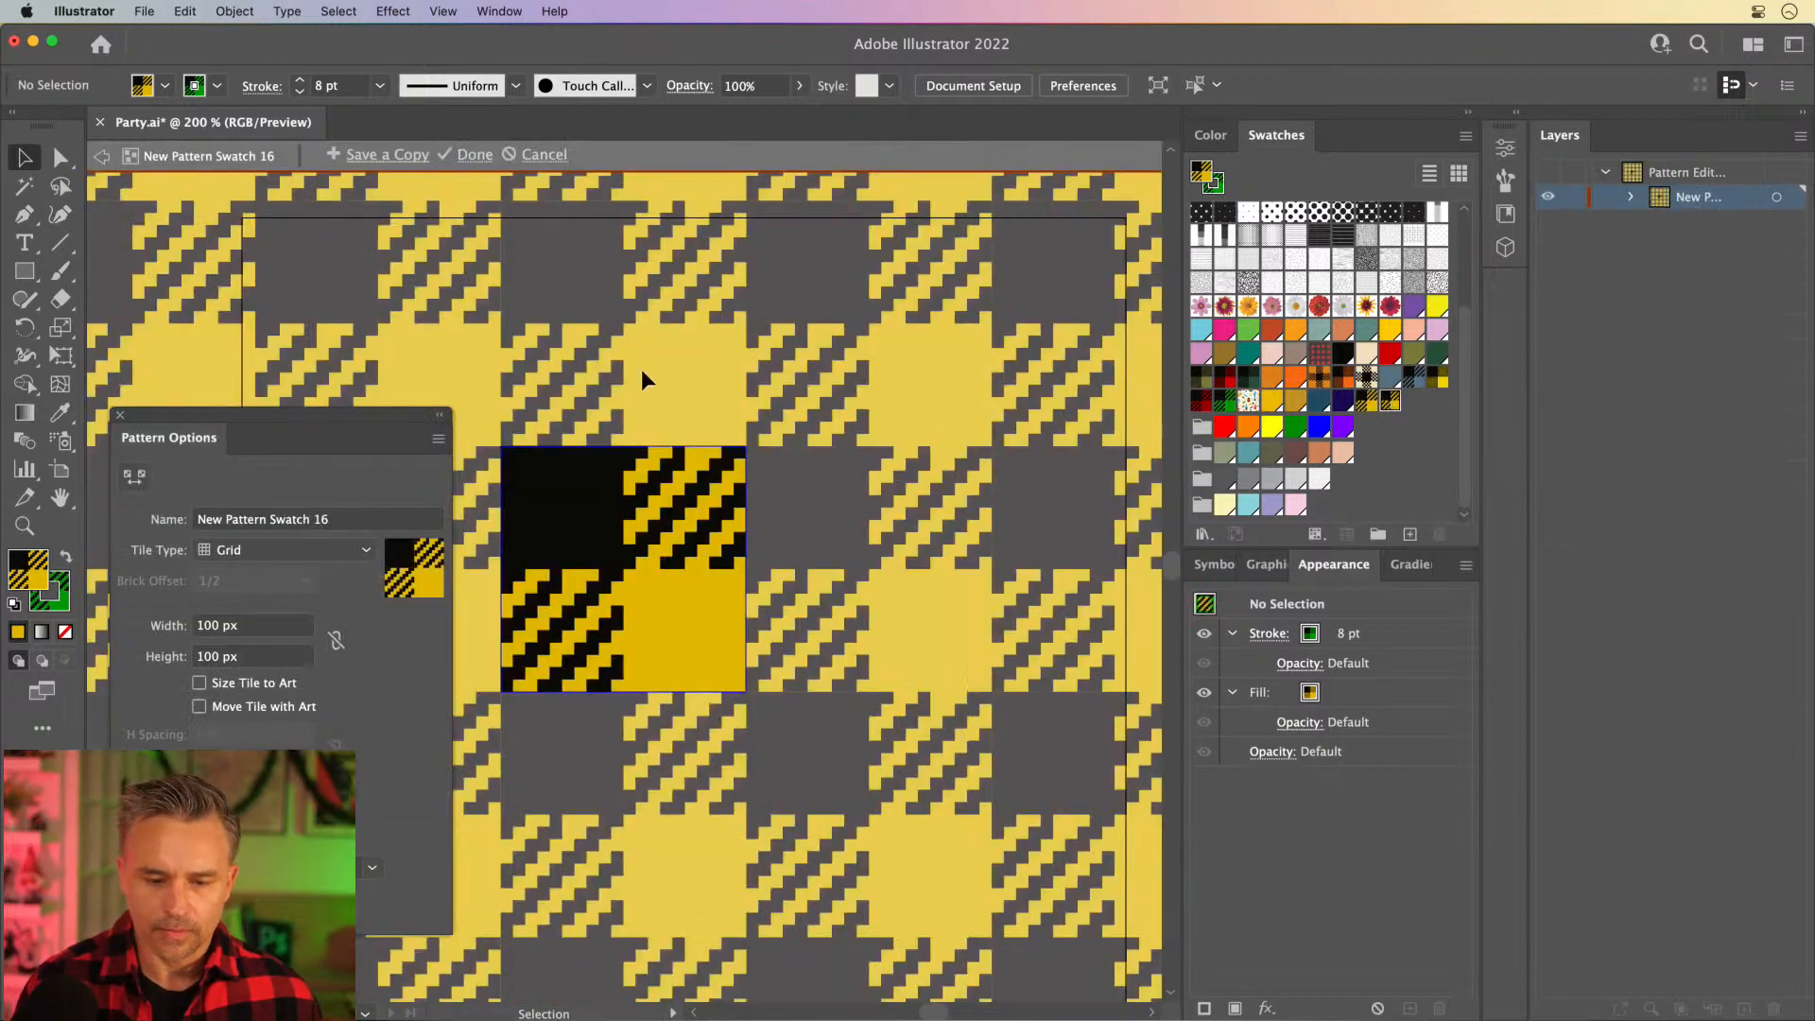
left_click(672, 615)
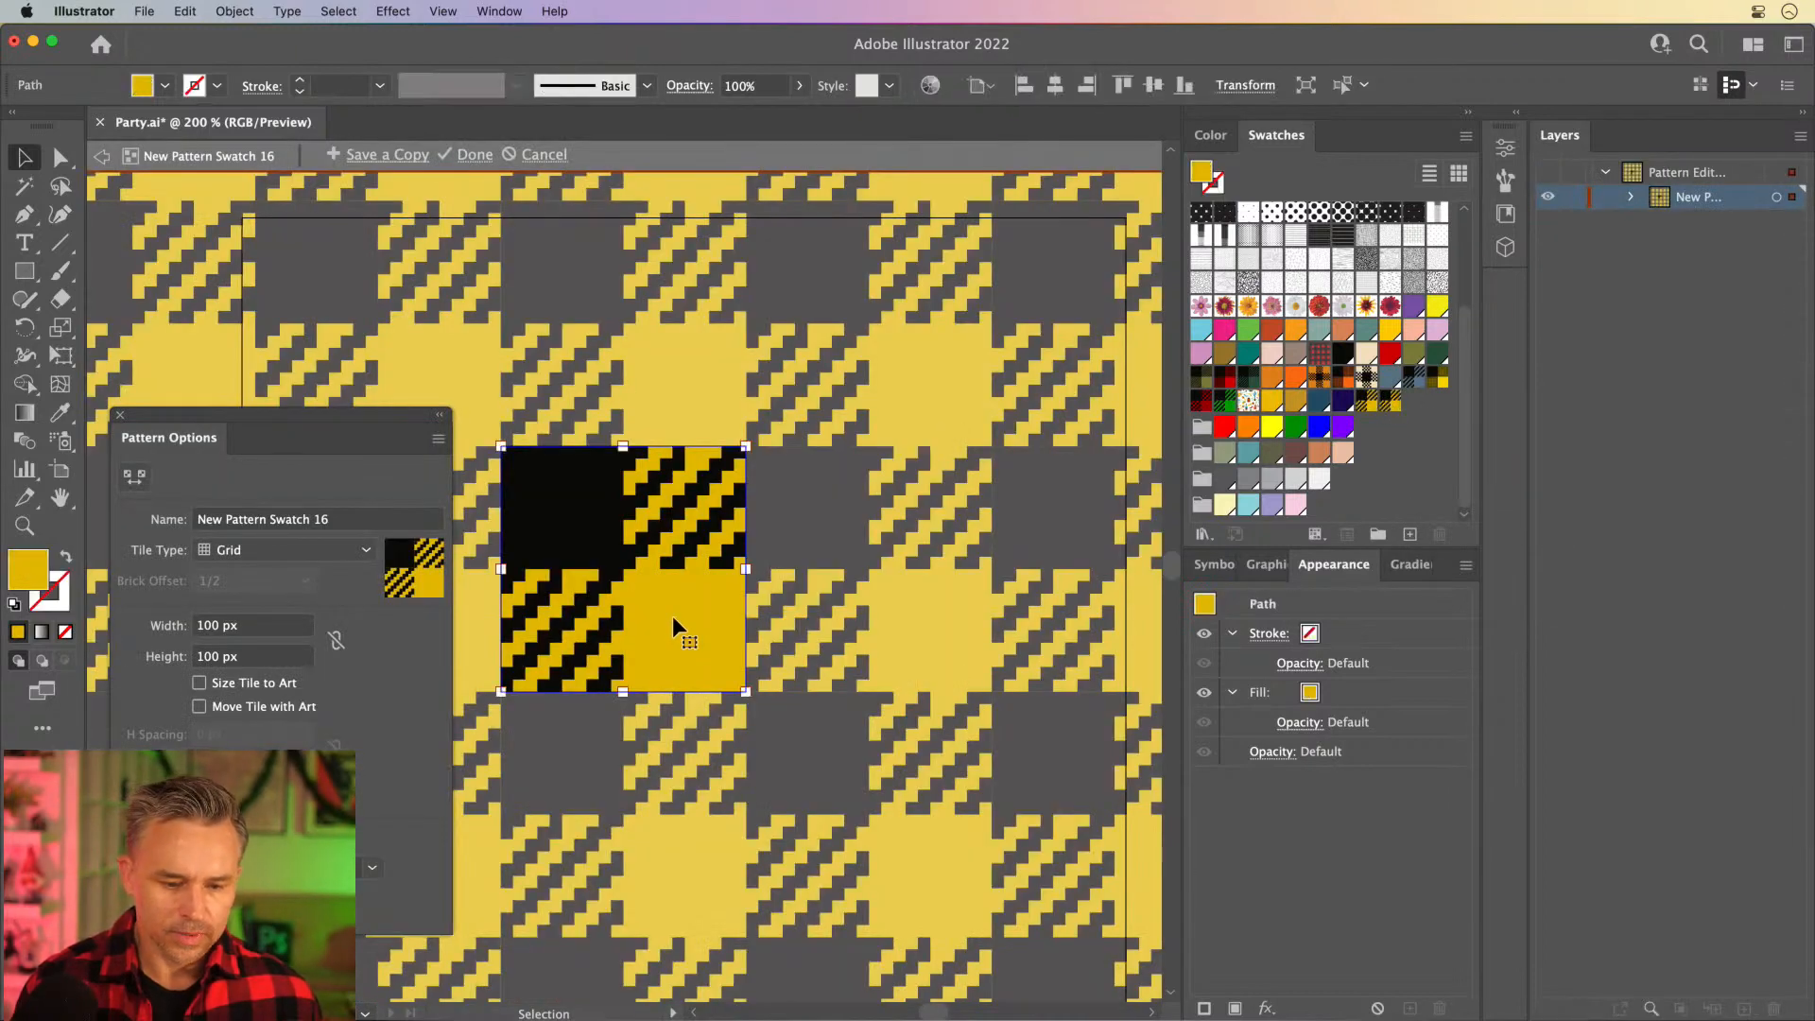
double_click(25, 579)
left_click(1089, 659)
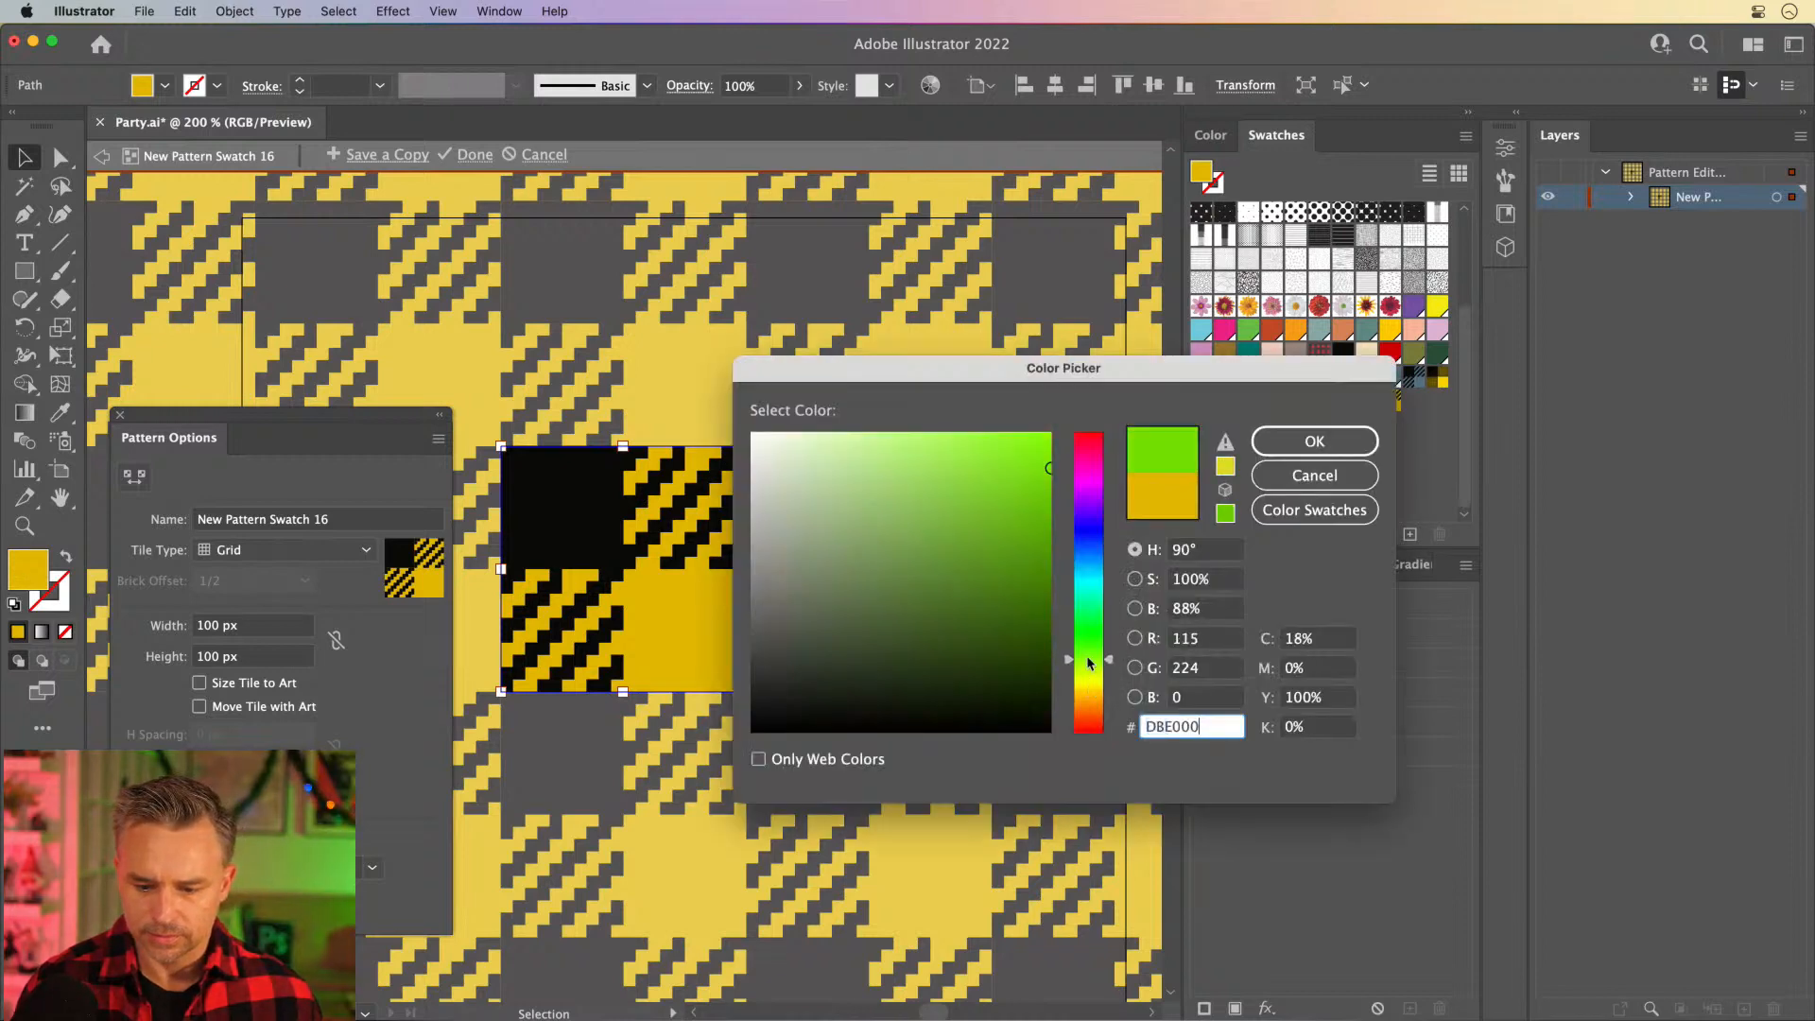
left_click_drag(1086, 649, 1092, 553)
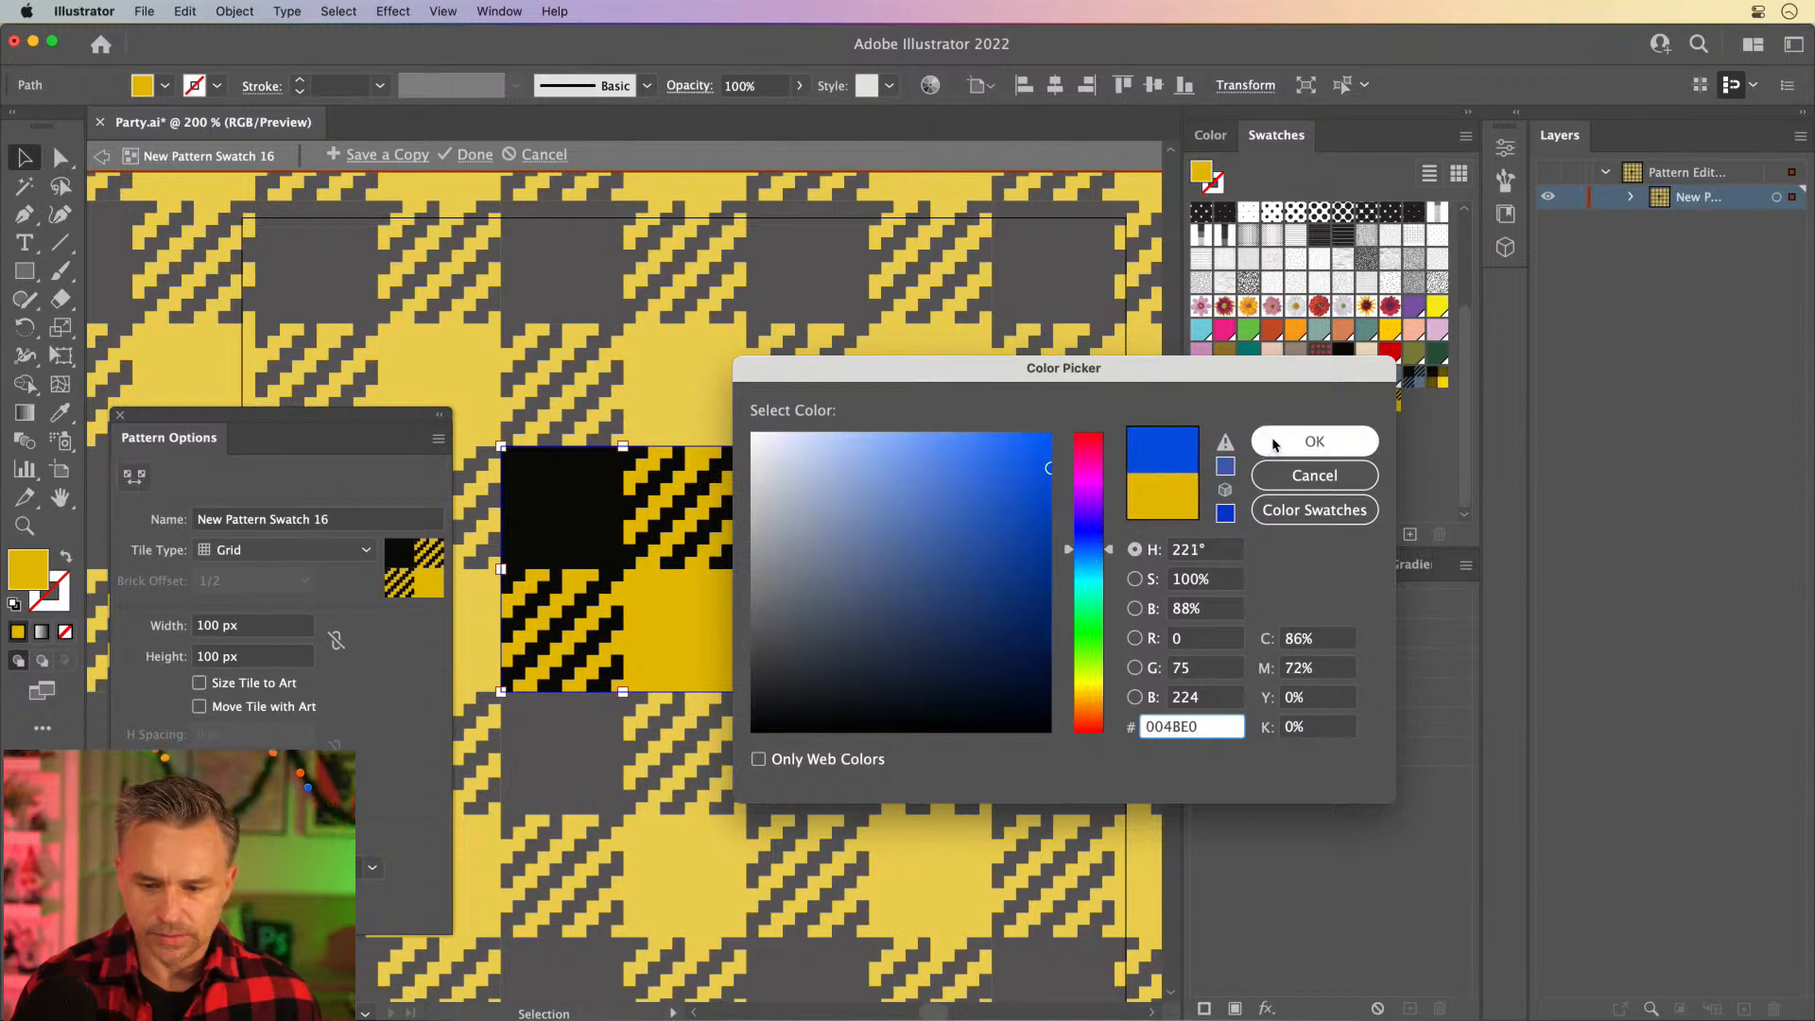
left_click(1314, 441)
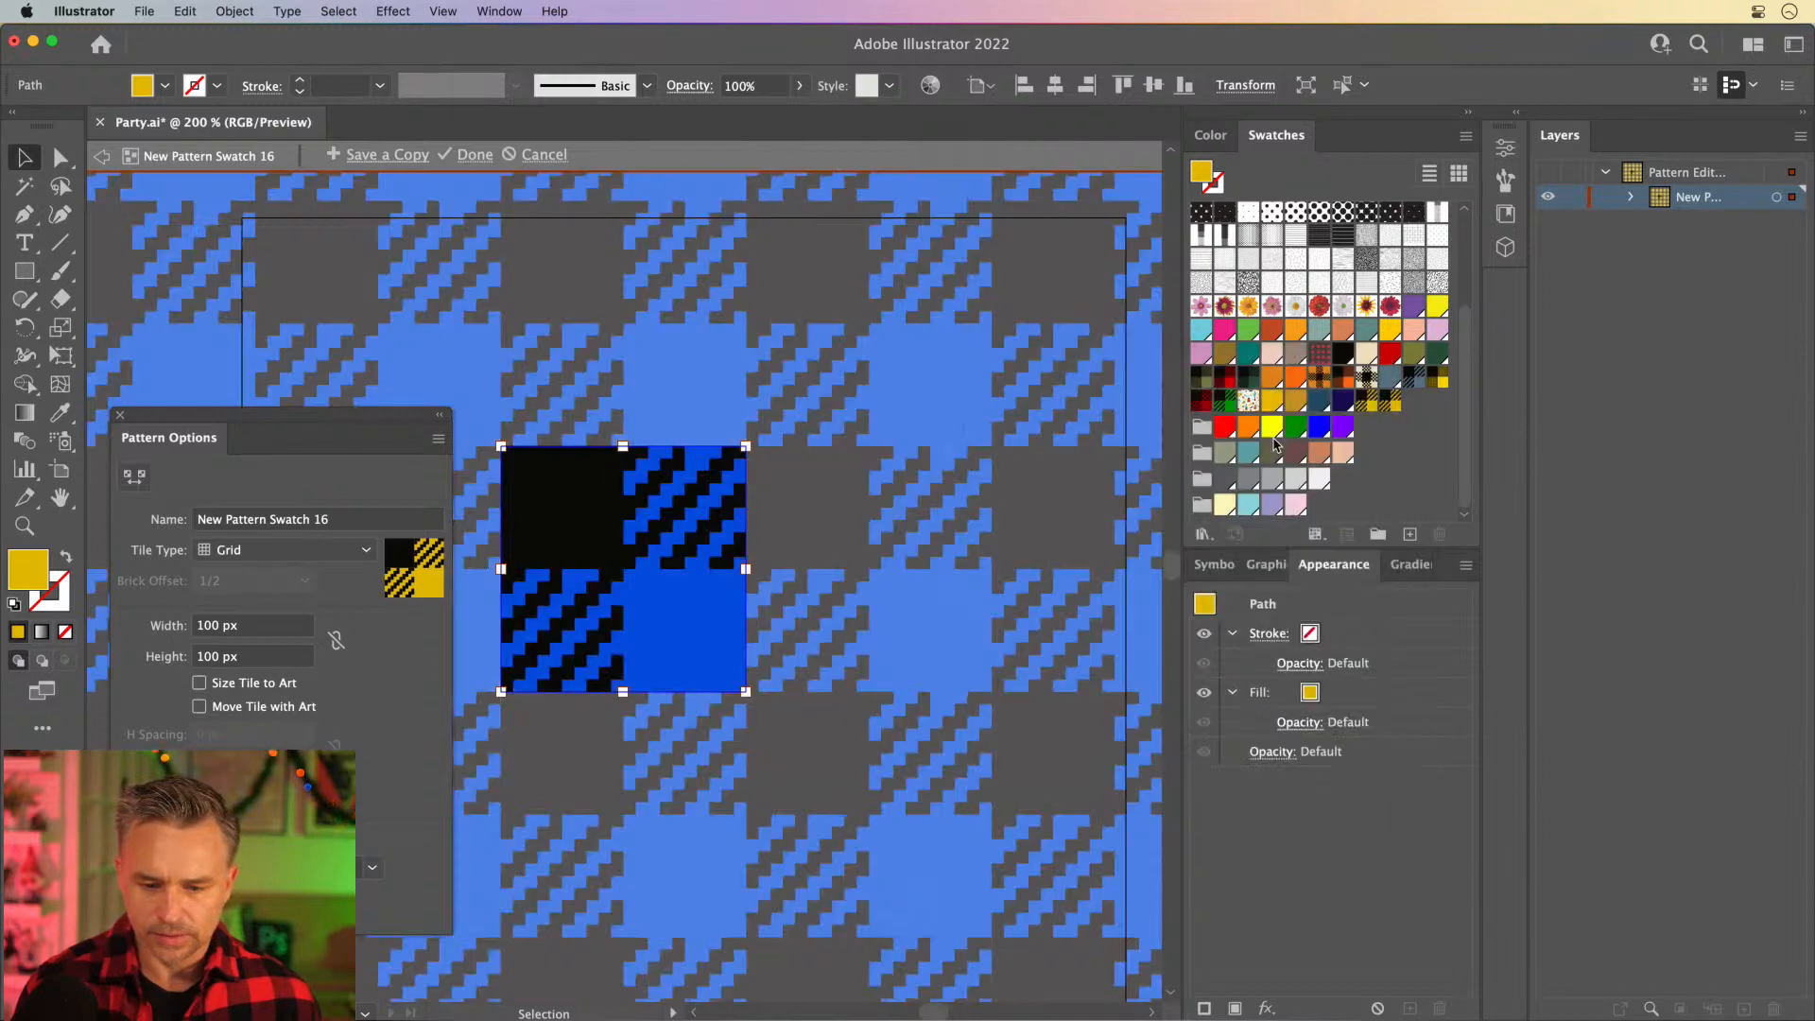
left_click(473, 154)
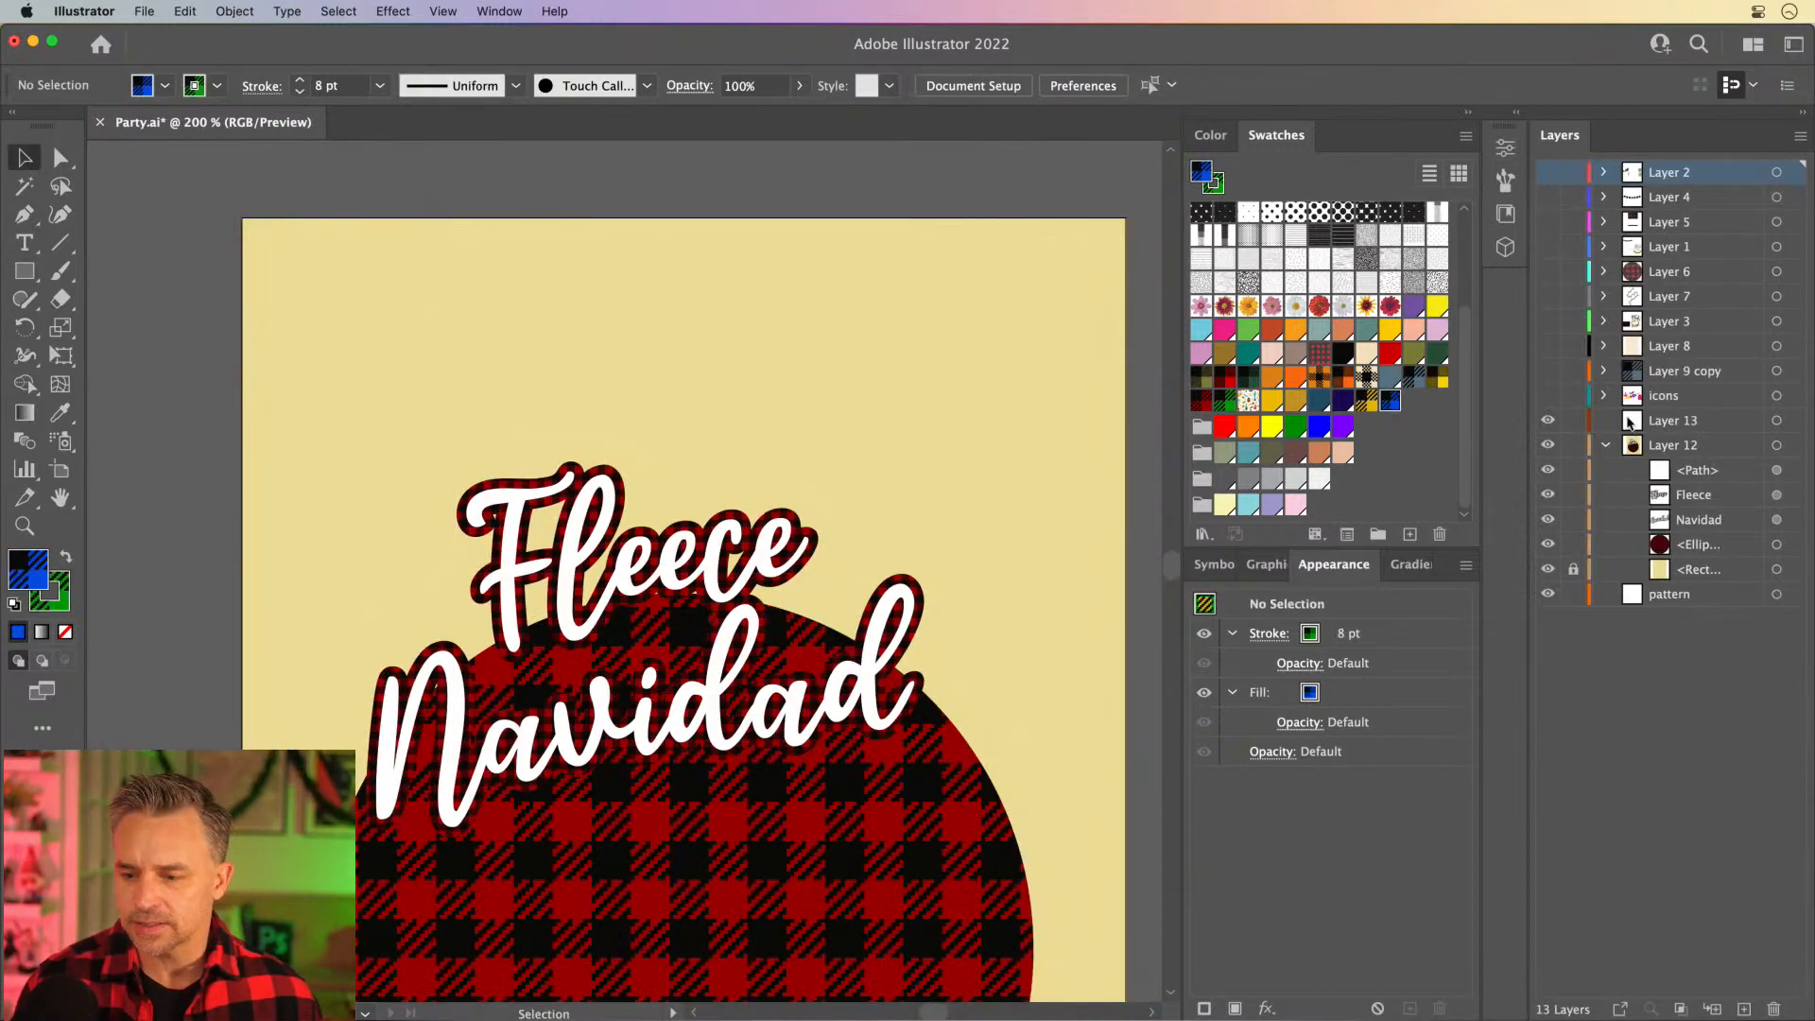
- Draw a rectangle about 46 by 53 px above the lettering on Layer 13, with the blue plaid fill and no stroke
left_click(1666, 421)
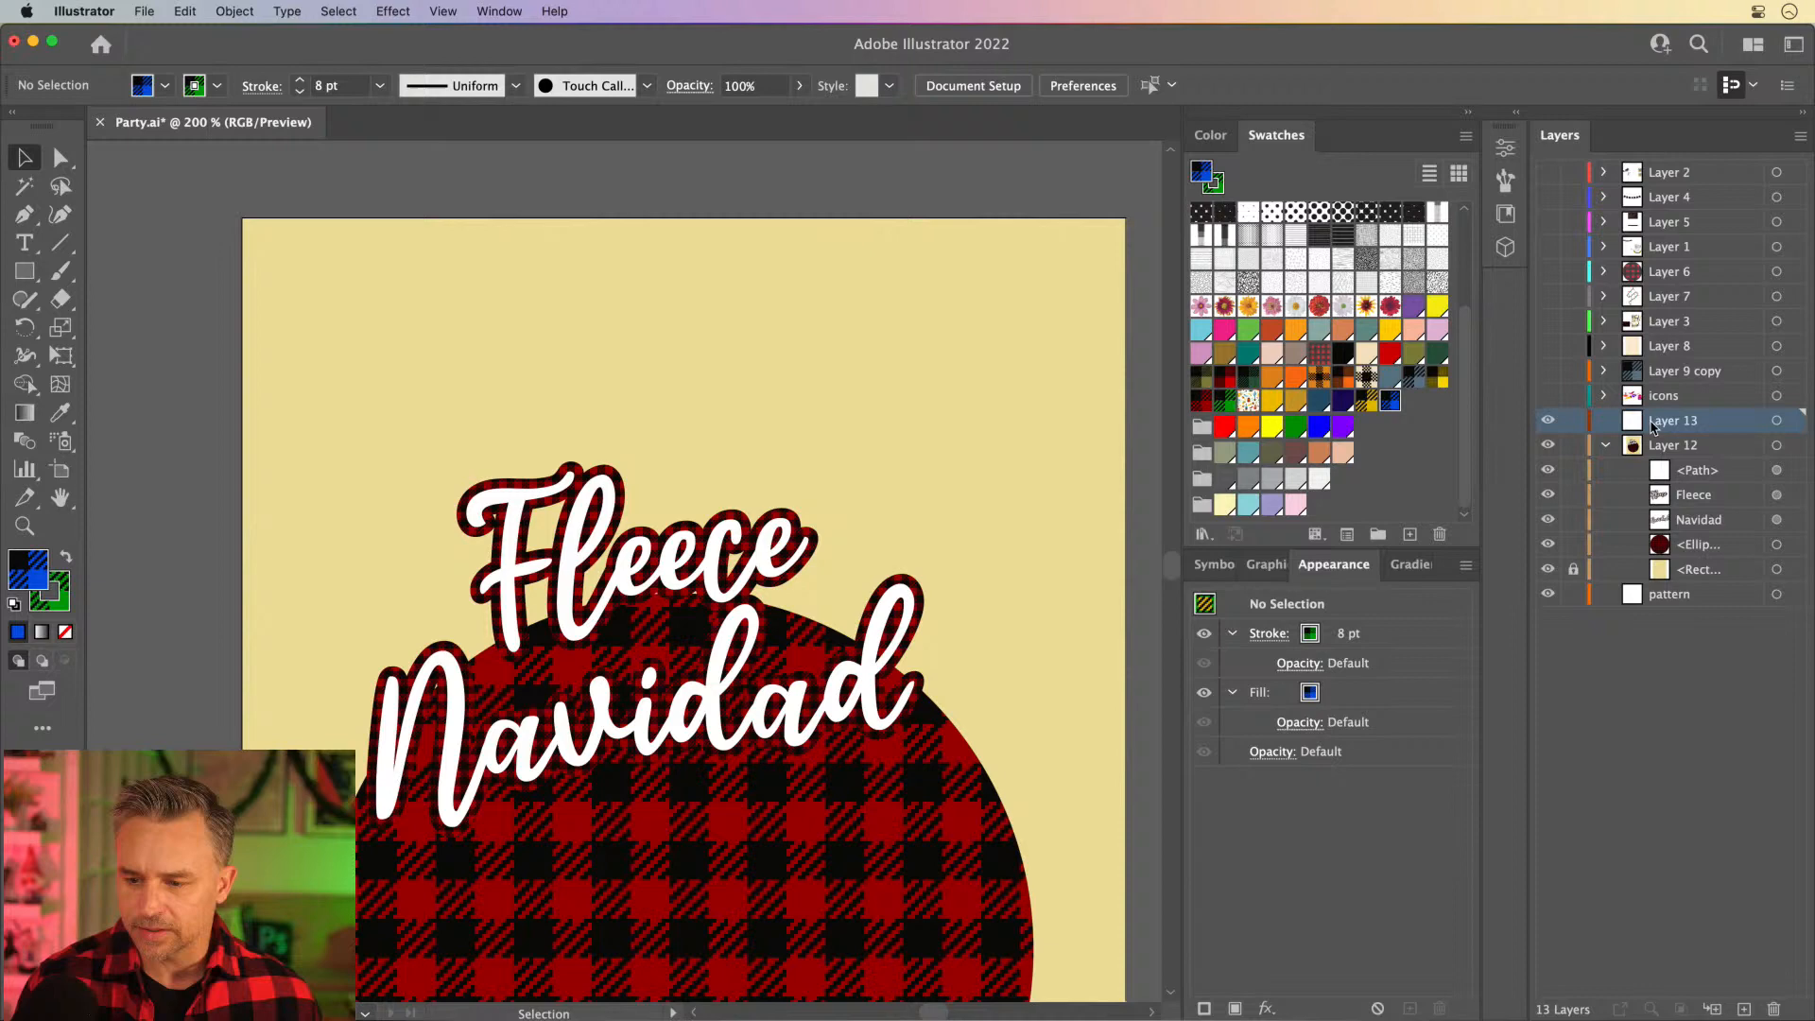
left_click(25, 271)
mouse_move(338, 259)
left_mouse_down()
mouse_move(416, 388)
mouse_move(450, 390)
left_mouse_up()
left_click(62, 588)
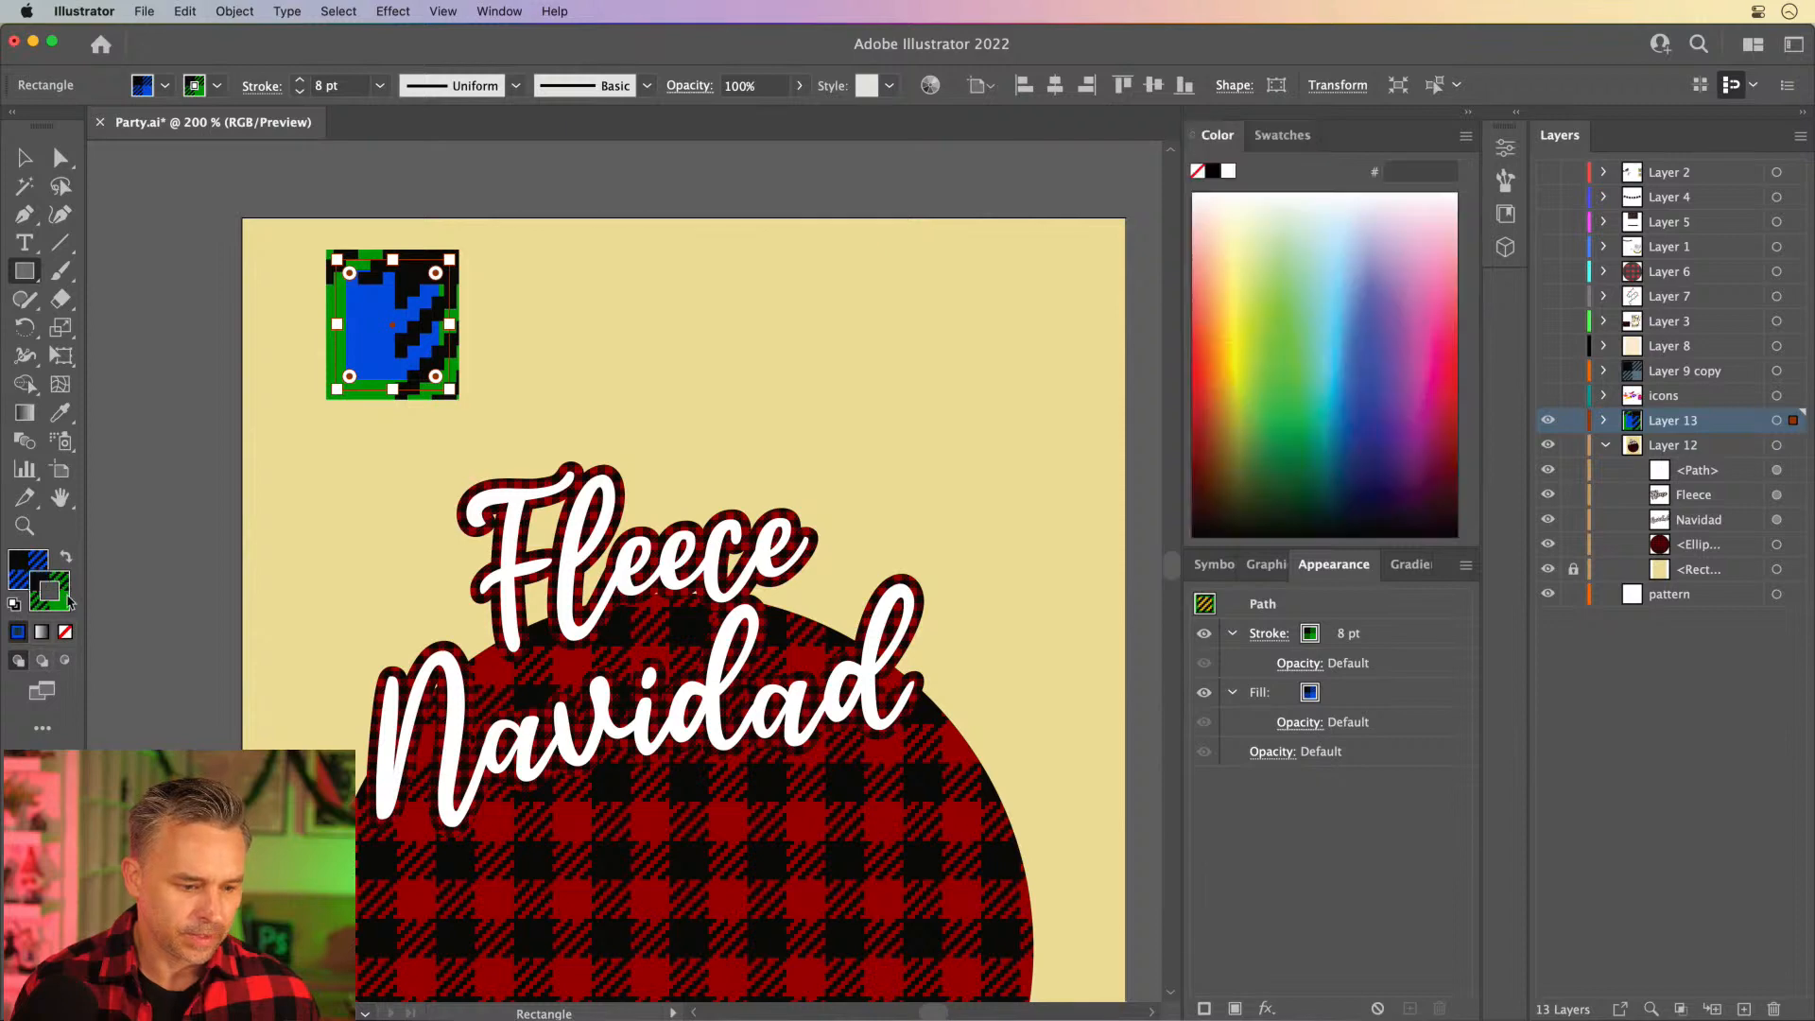
left_click(65, 632)
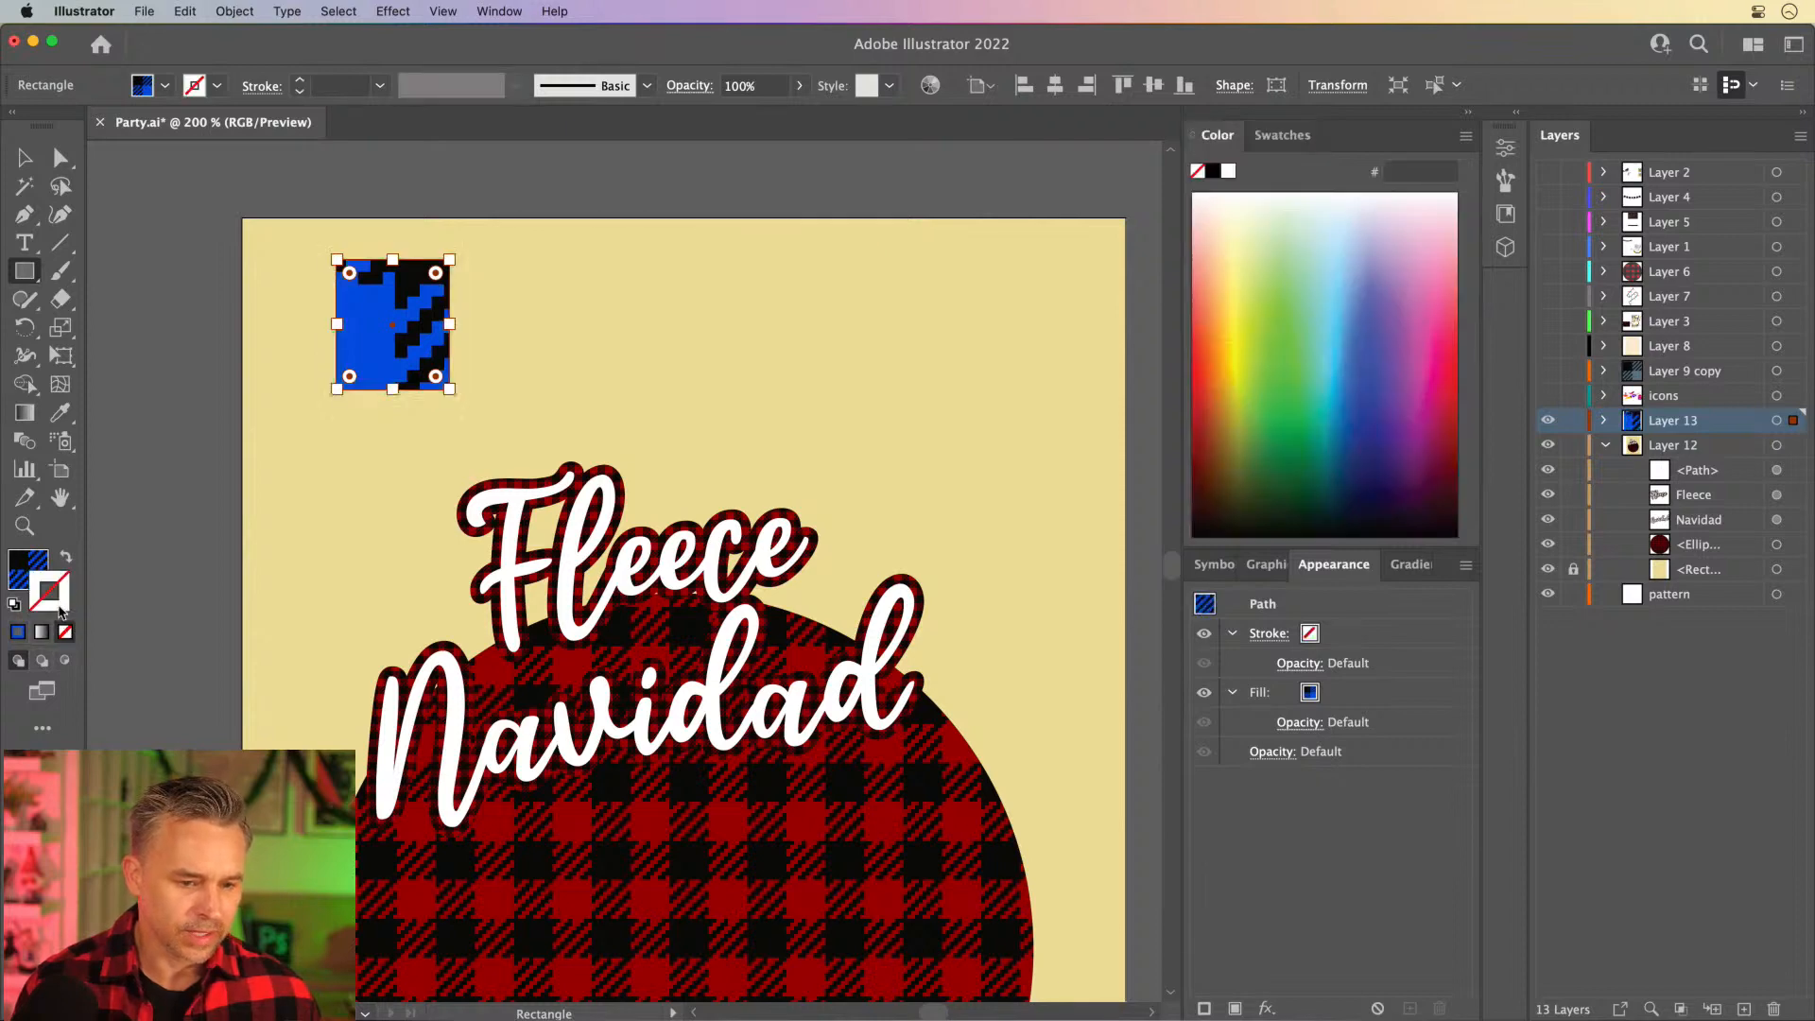
left_click(26, 572)
left_click(1282, 135)
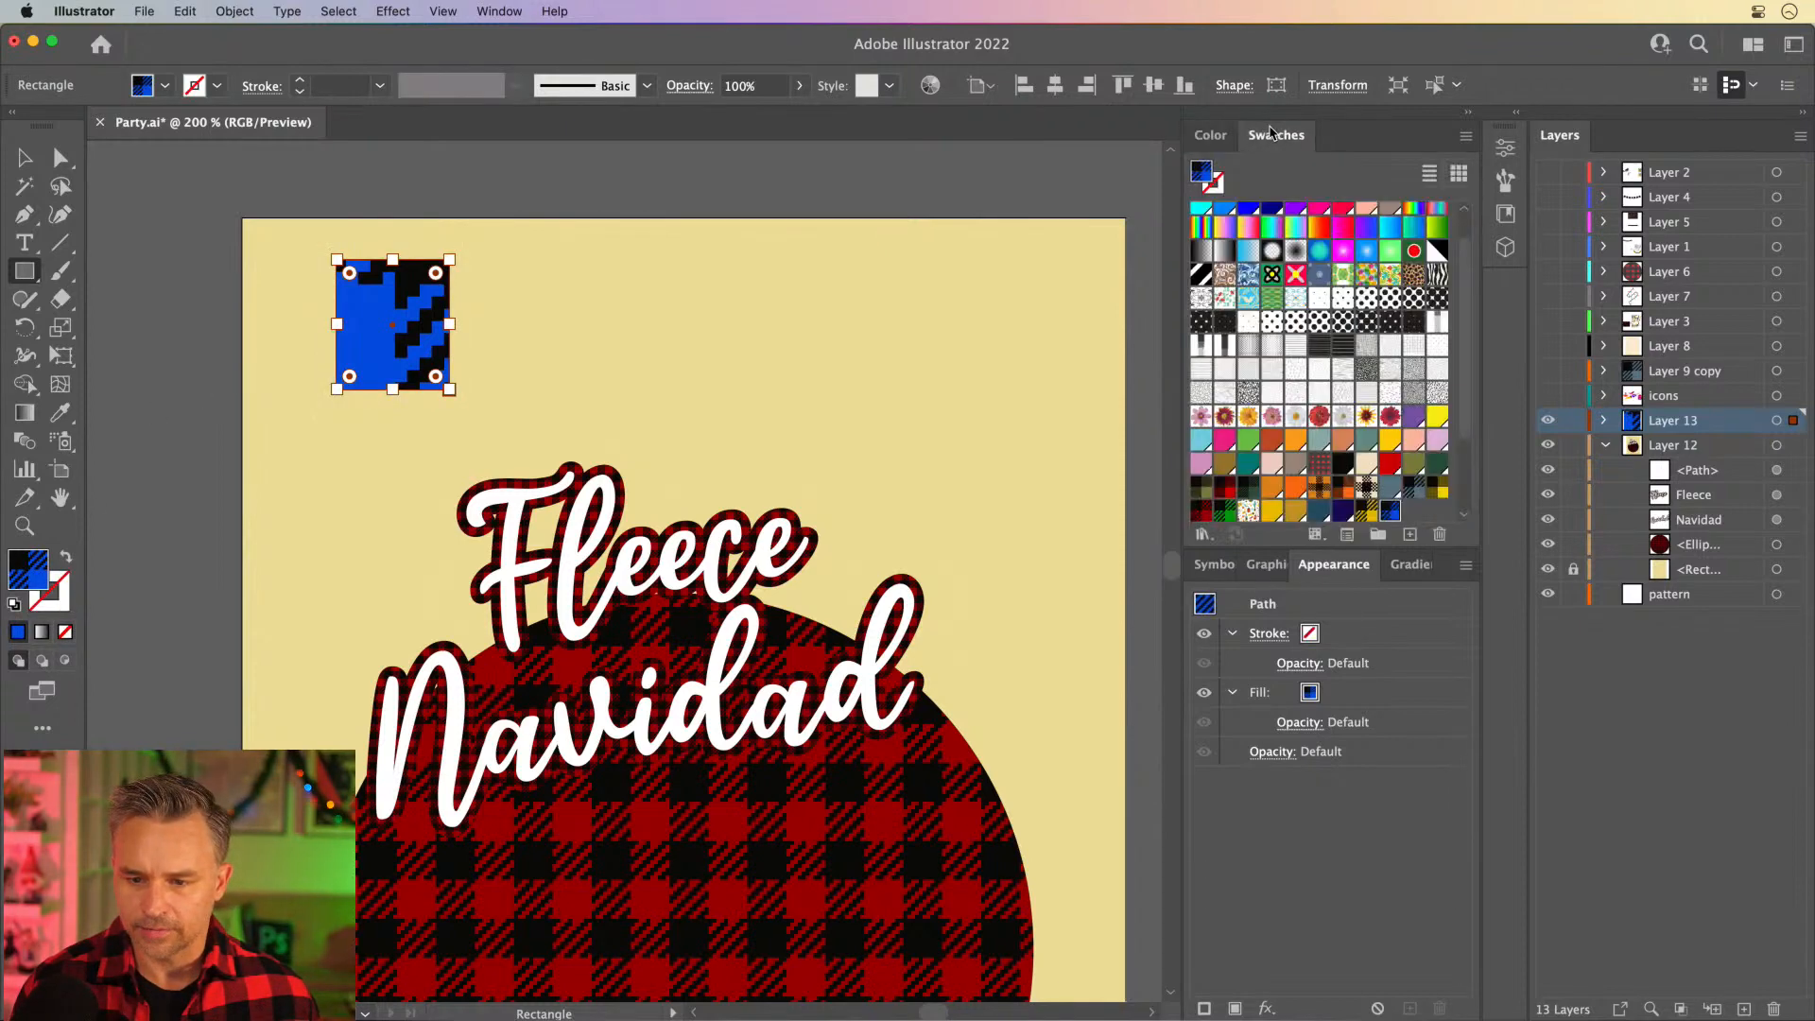
scroll(1470, 485, "down", 4)
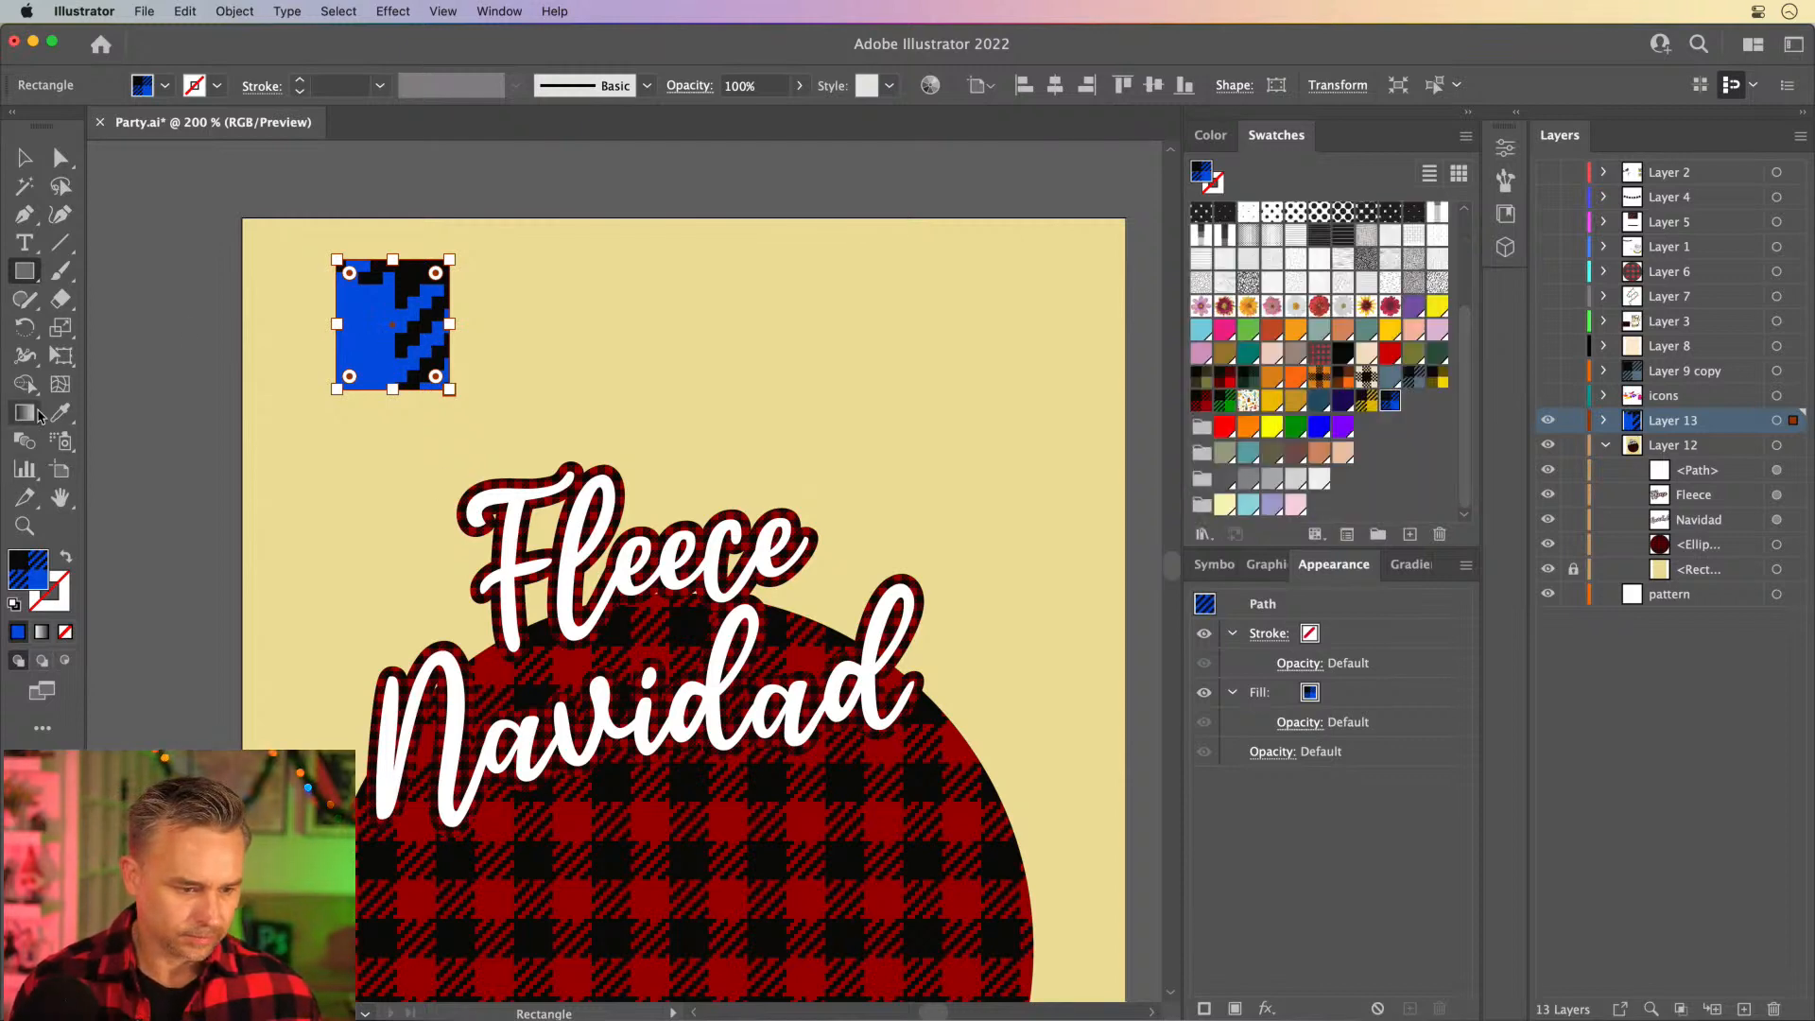
- Scale only the rectangle's pattern uniformly to 30% twice, leaving the object itself out of the transformation
double_click(62, 329)
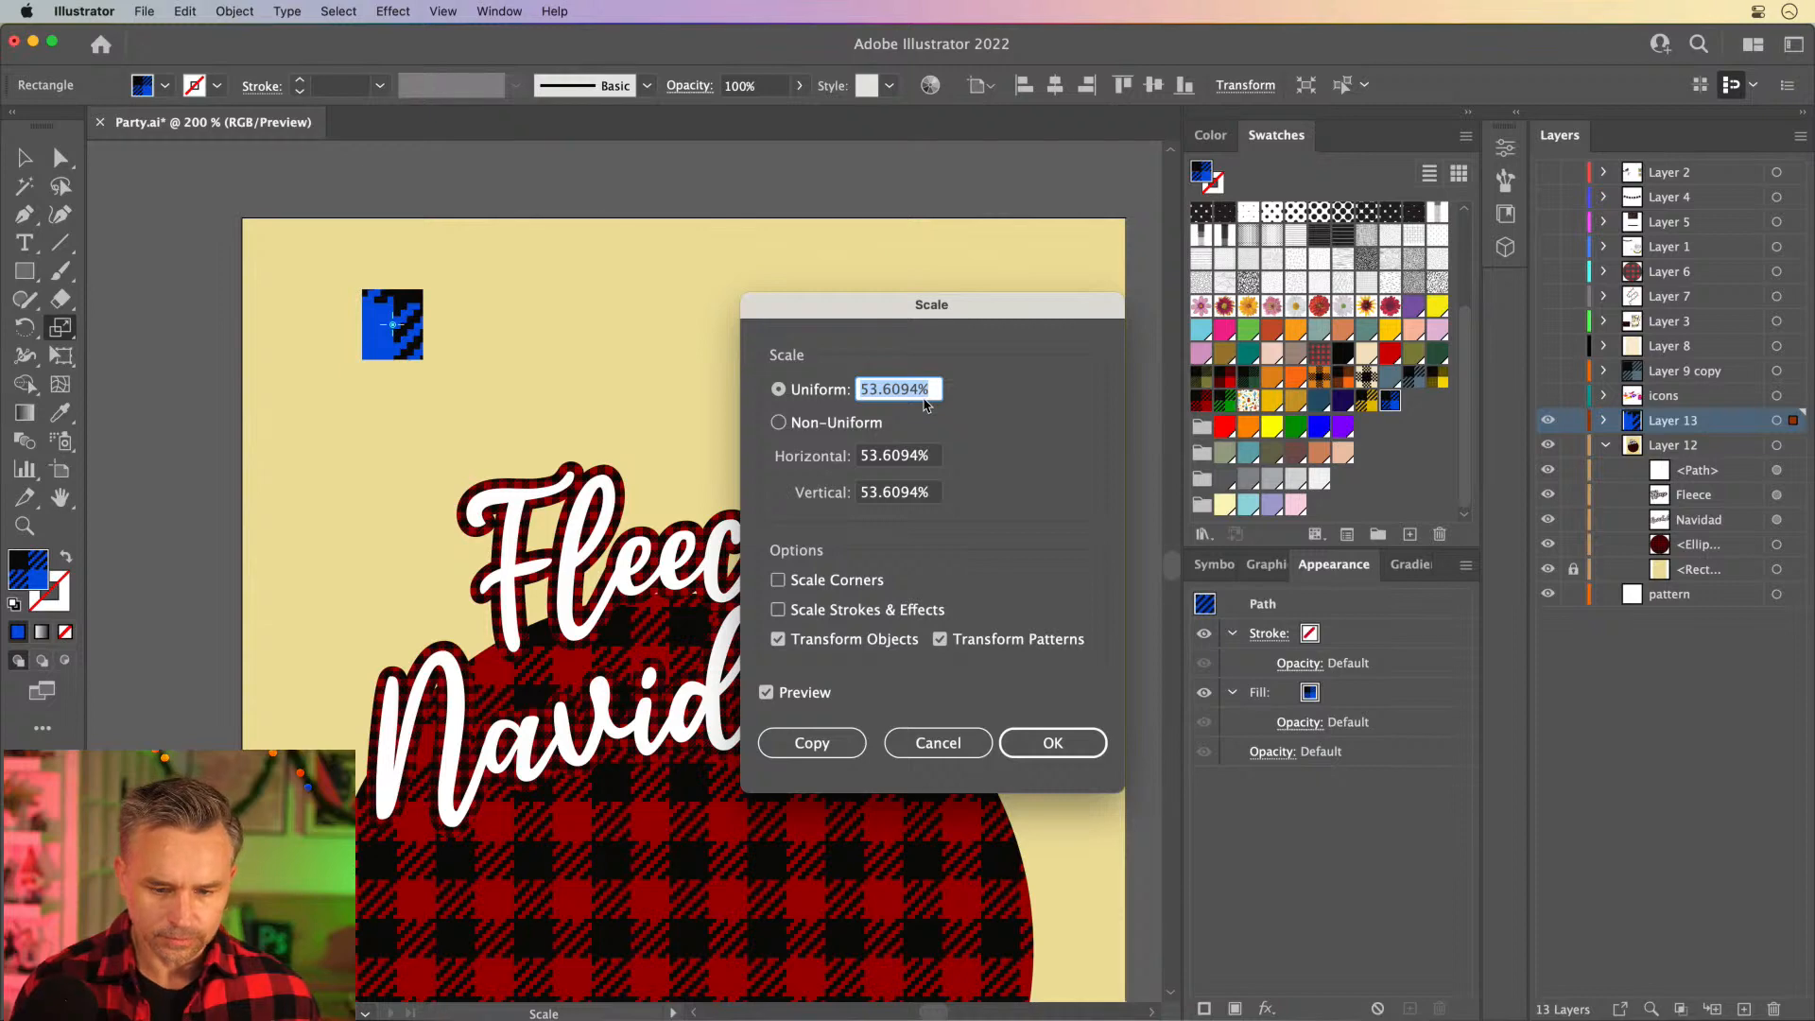
left_click(819, 640)
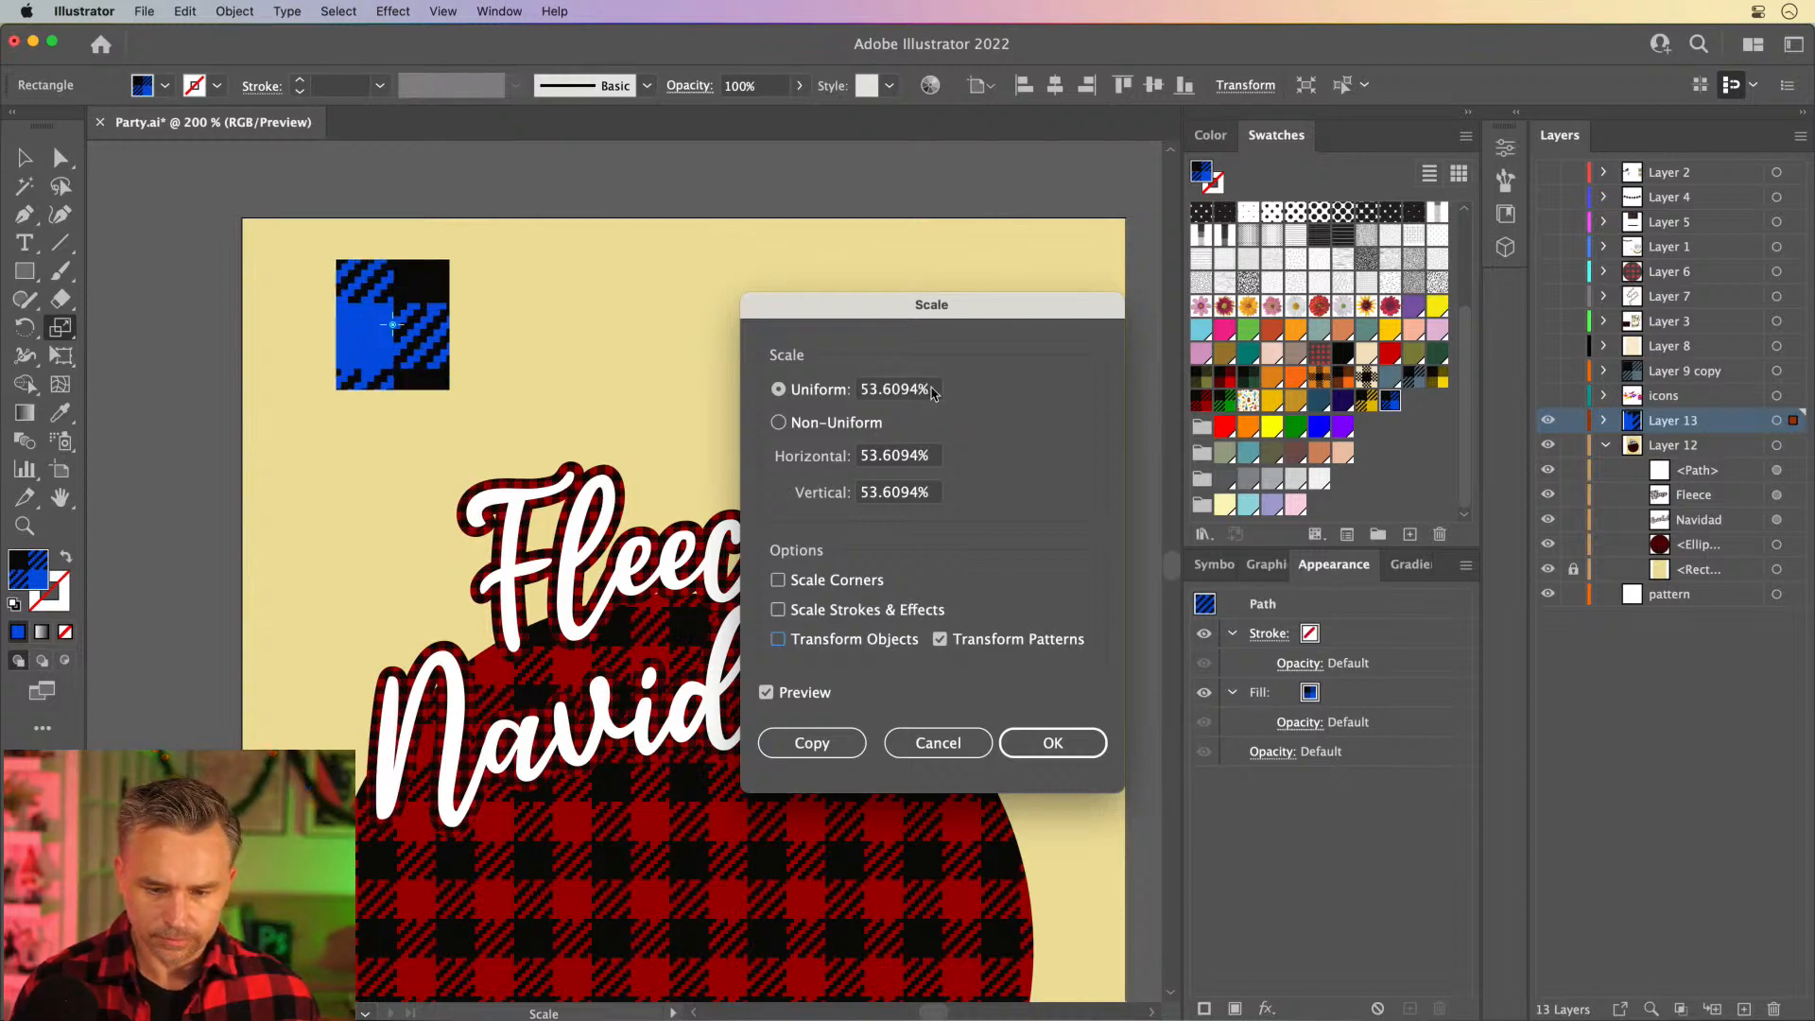
left_click_drag(932, 390, 671, 365)
type("30")
key("Return")
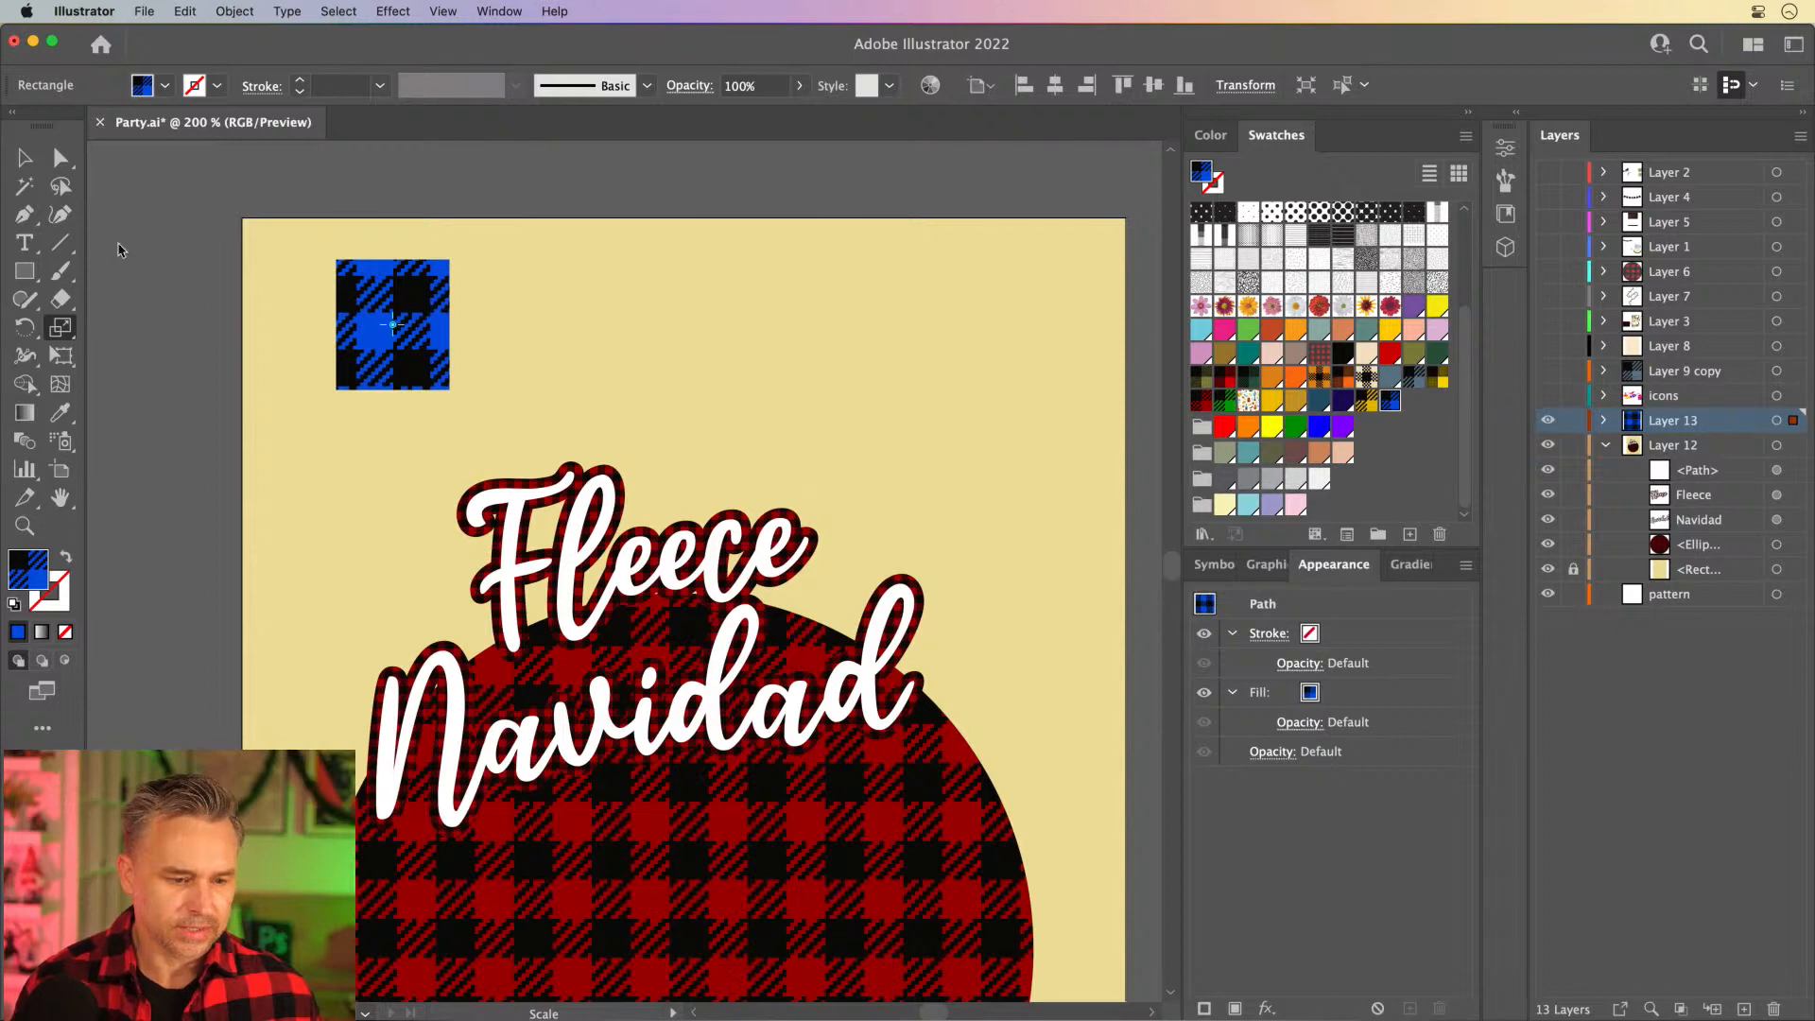
double_click(60, 327)
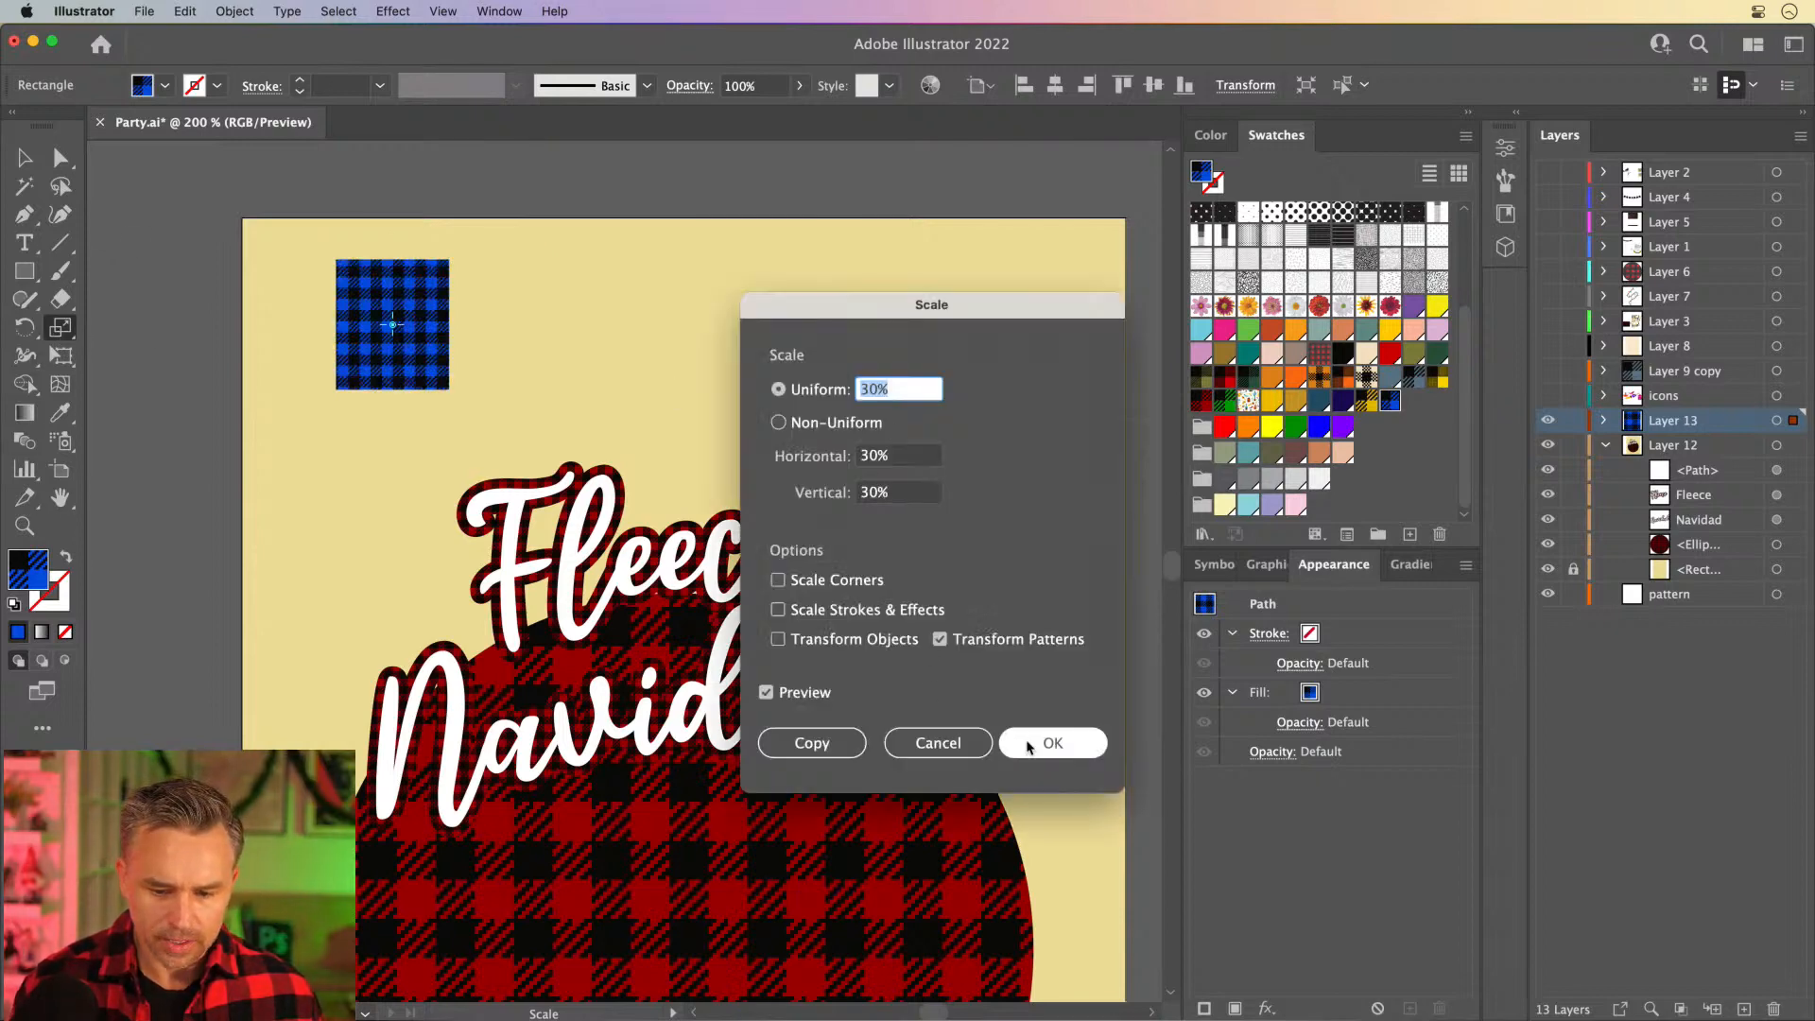
left_click(1032, 748)
- Select the blue plaid rectangle and change Layer 13's selection color to Light Blue
left_click(60, 158)
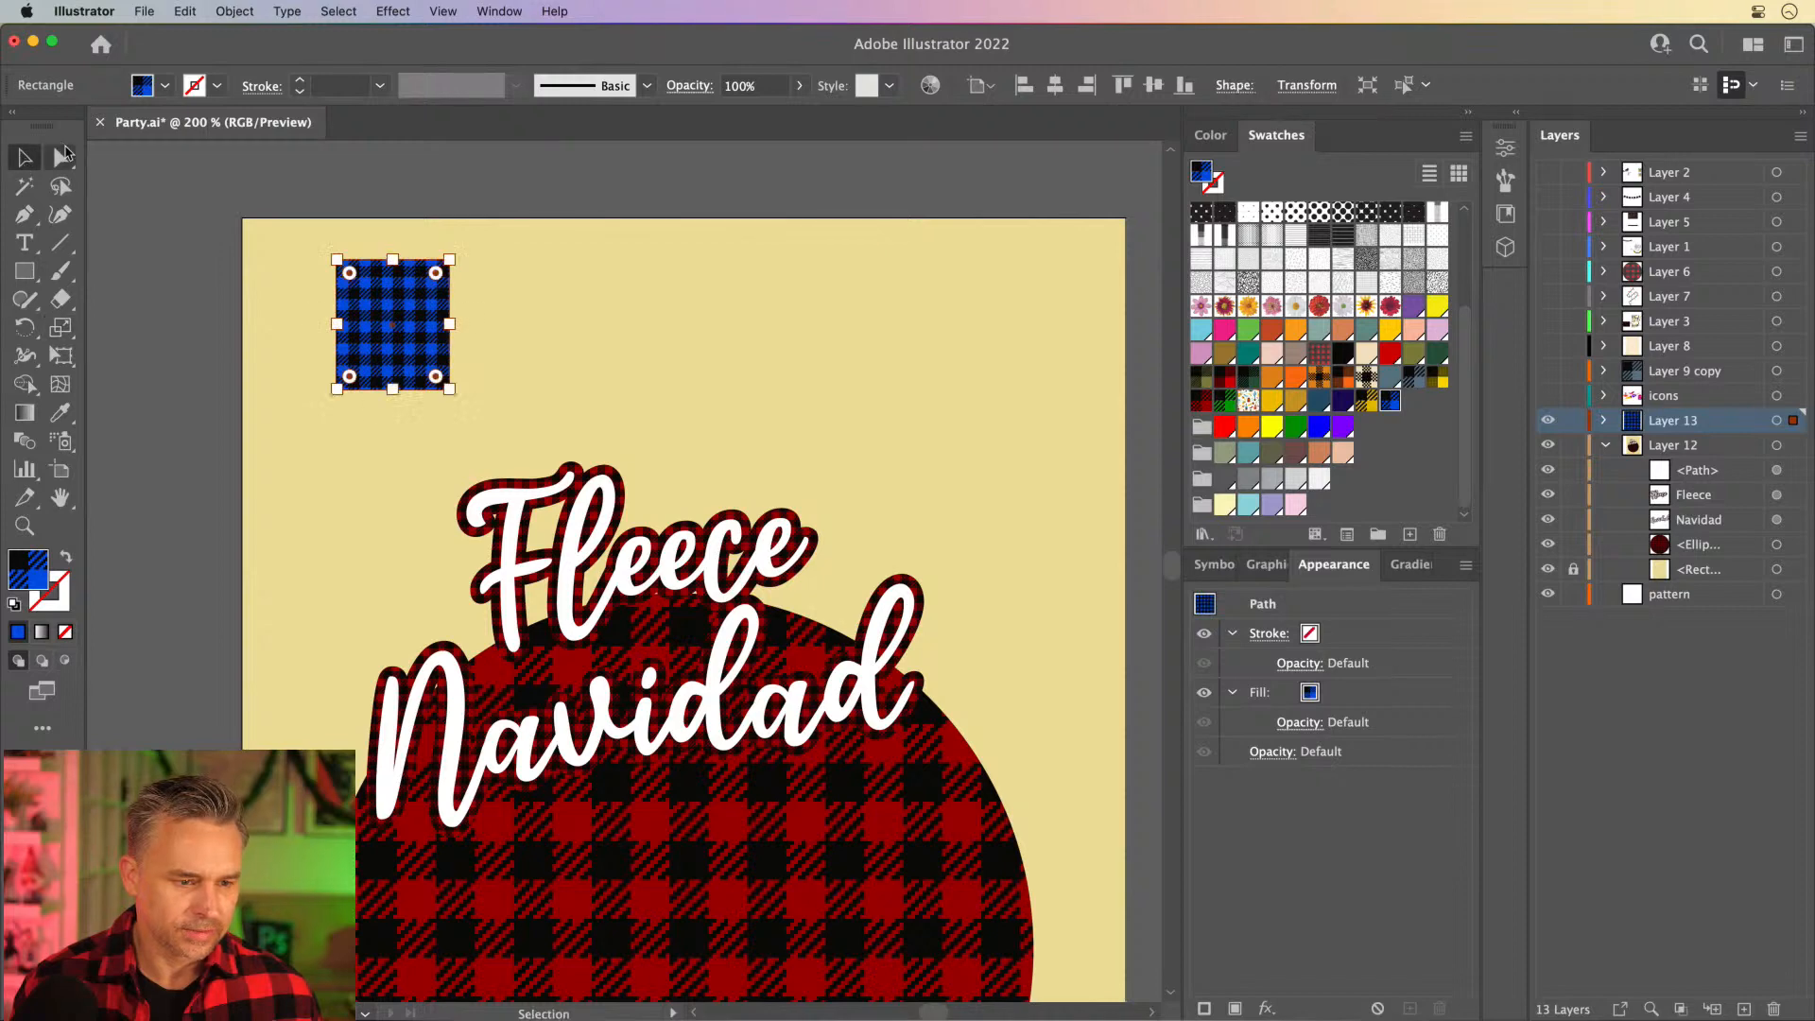
key("super+equal")
key("super+equal")
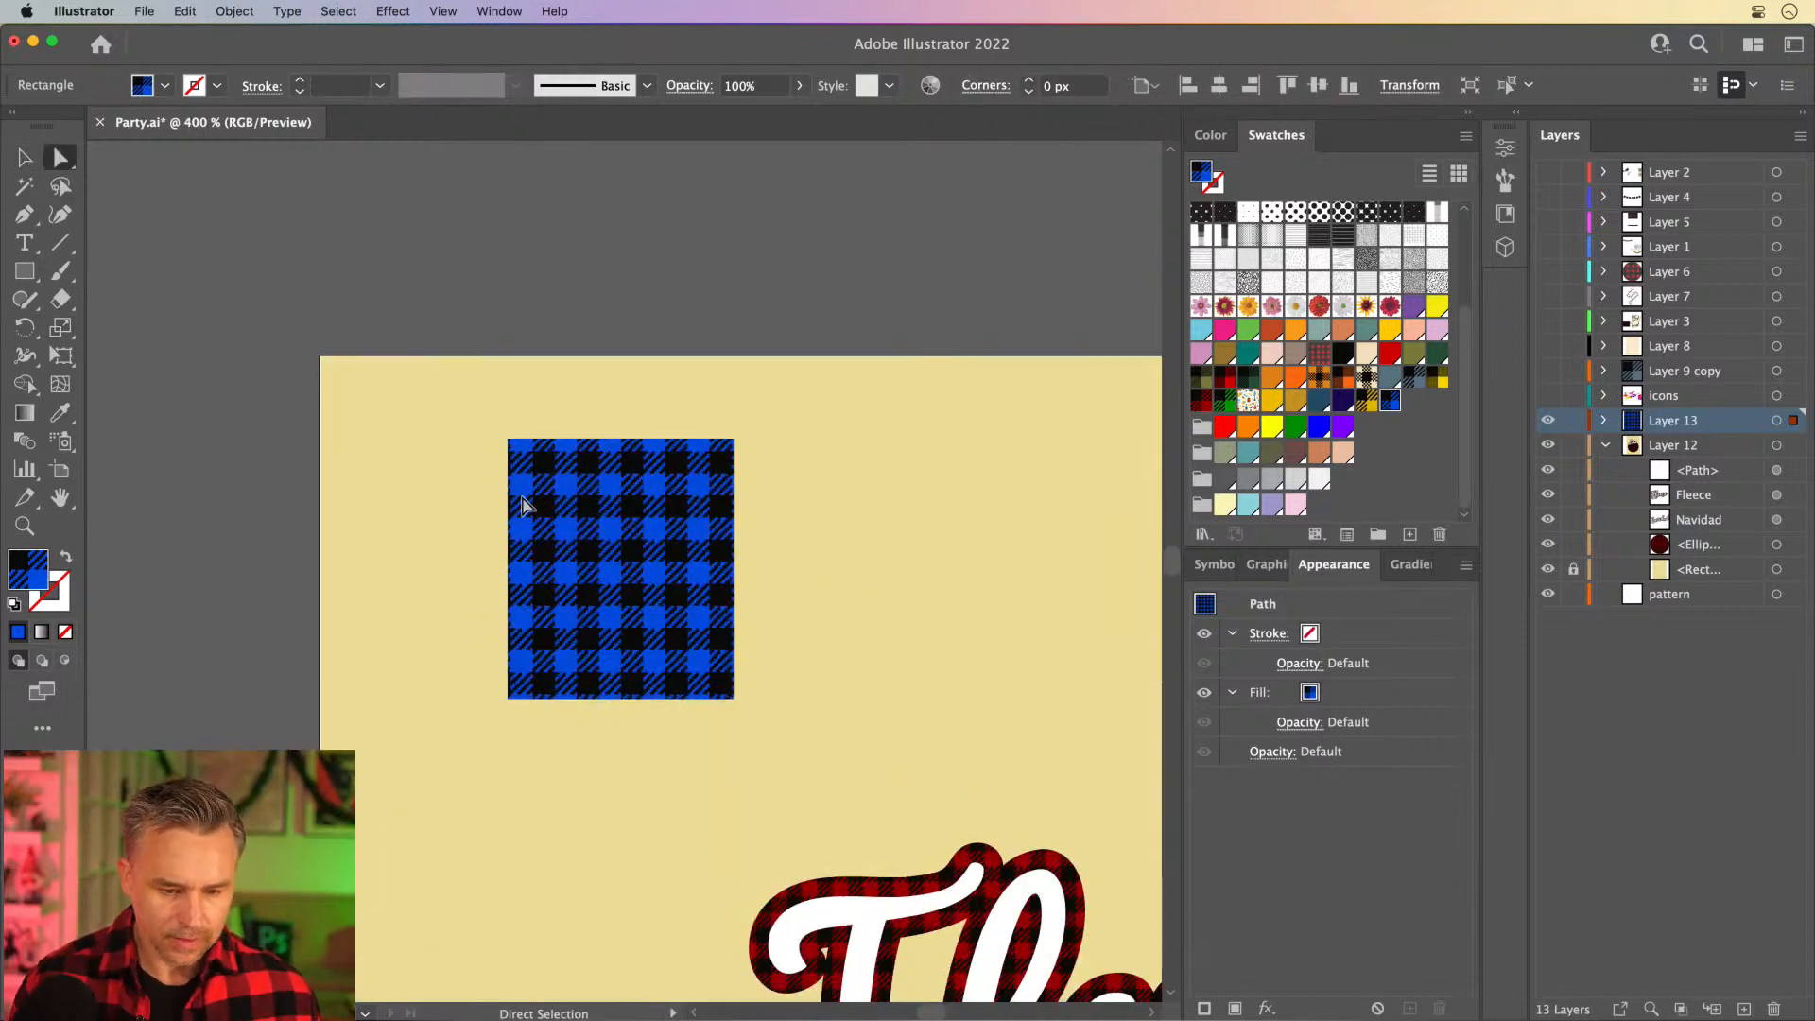
left_click(586, 508)
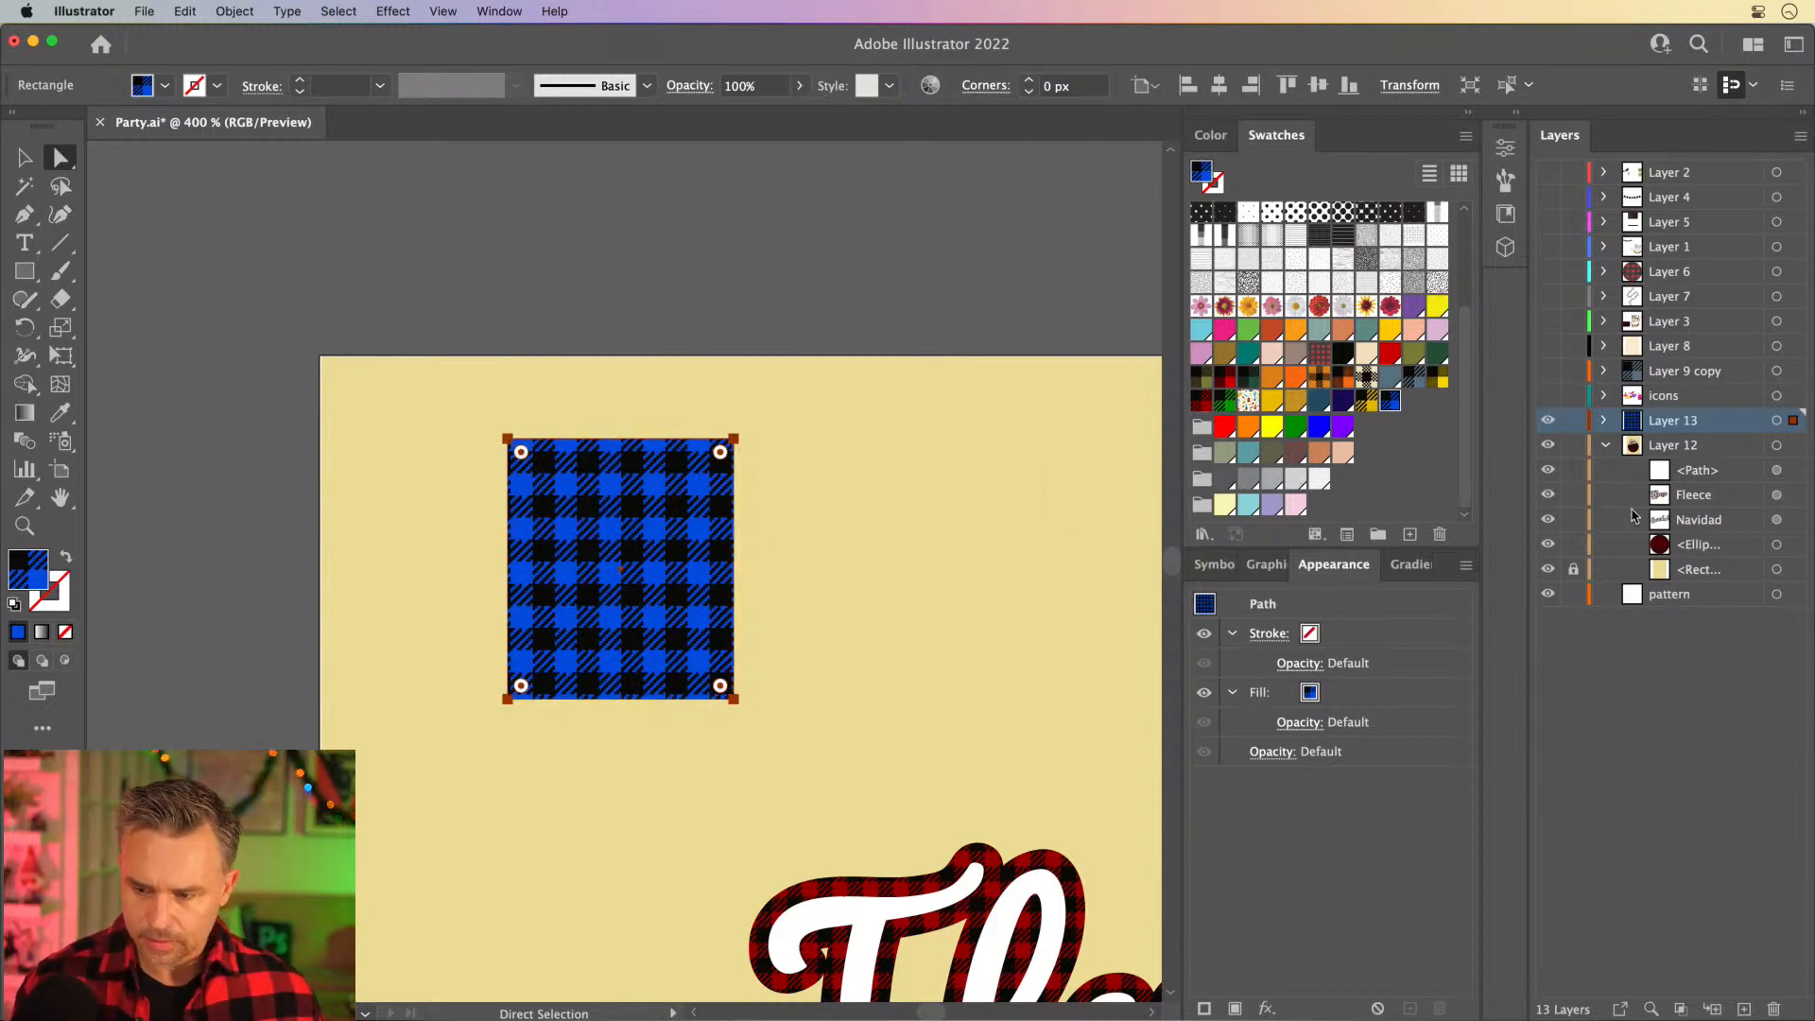
double_click(1726, 427)
left_click(770, 360)
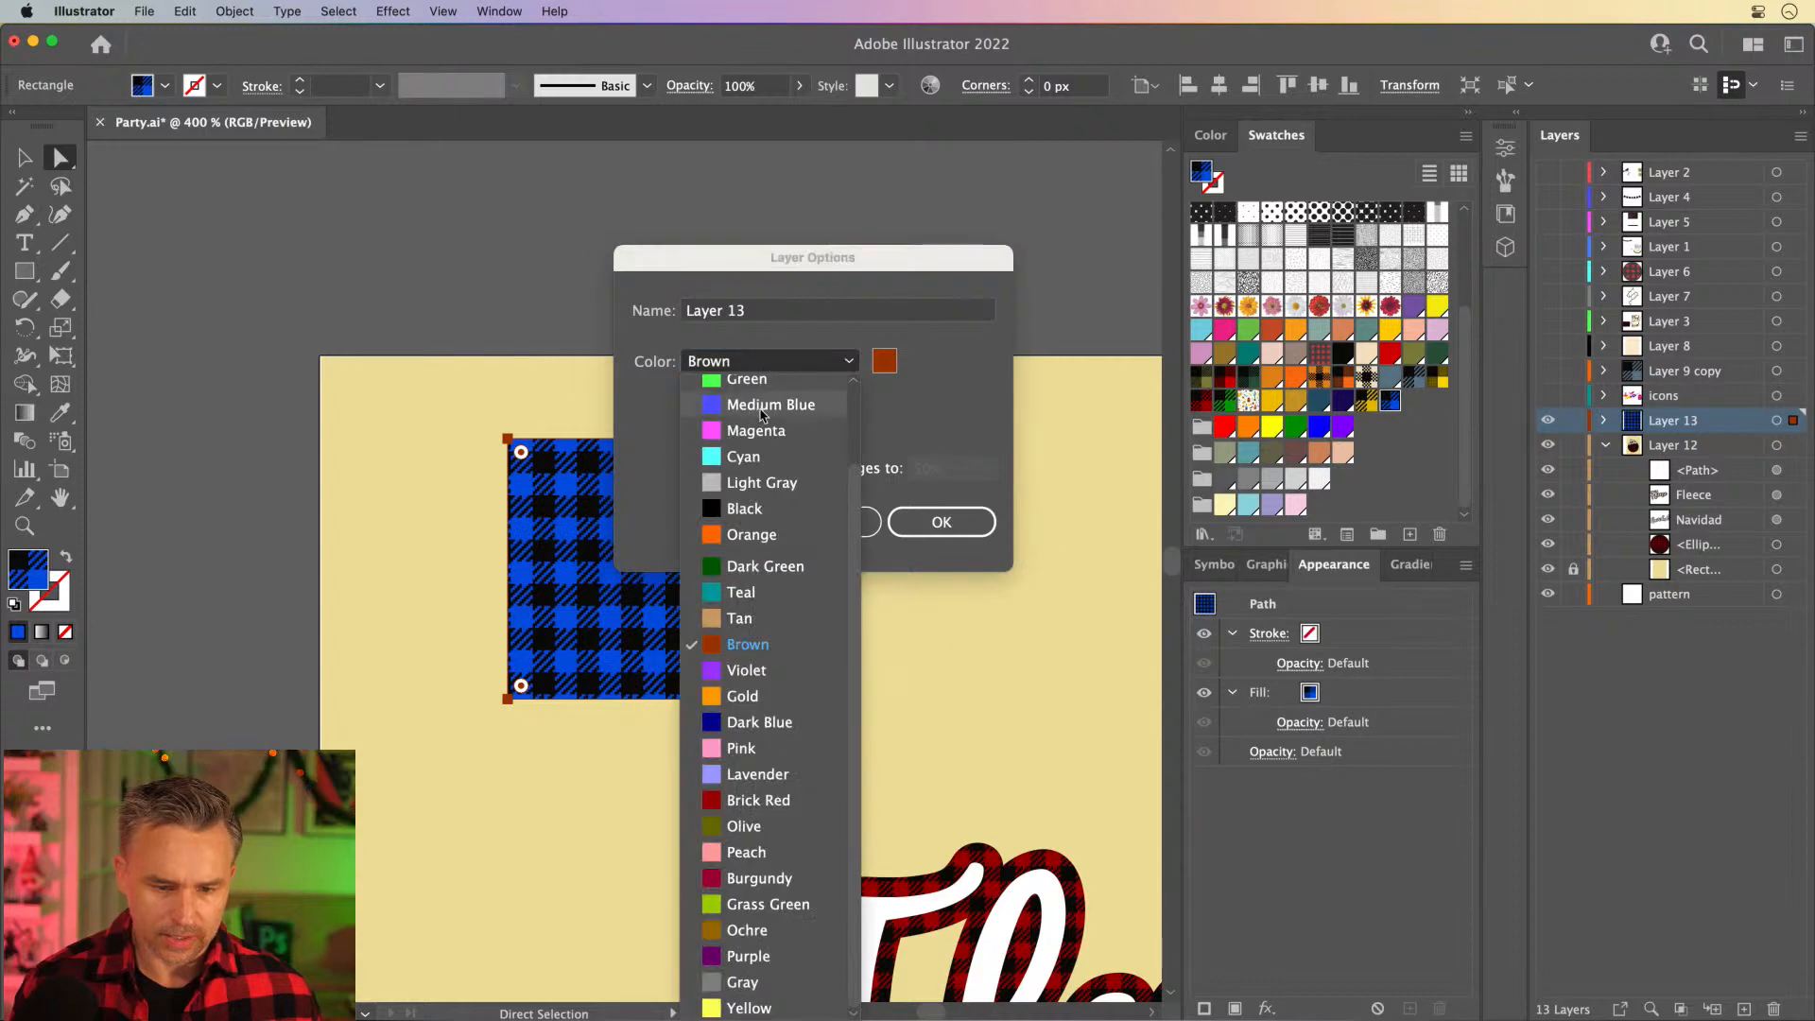
scroll(768, 423, "up", 3)
left_click(764, 419)
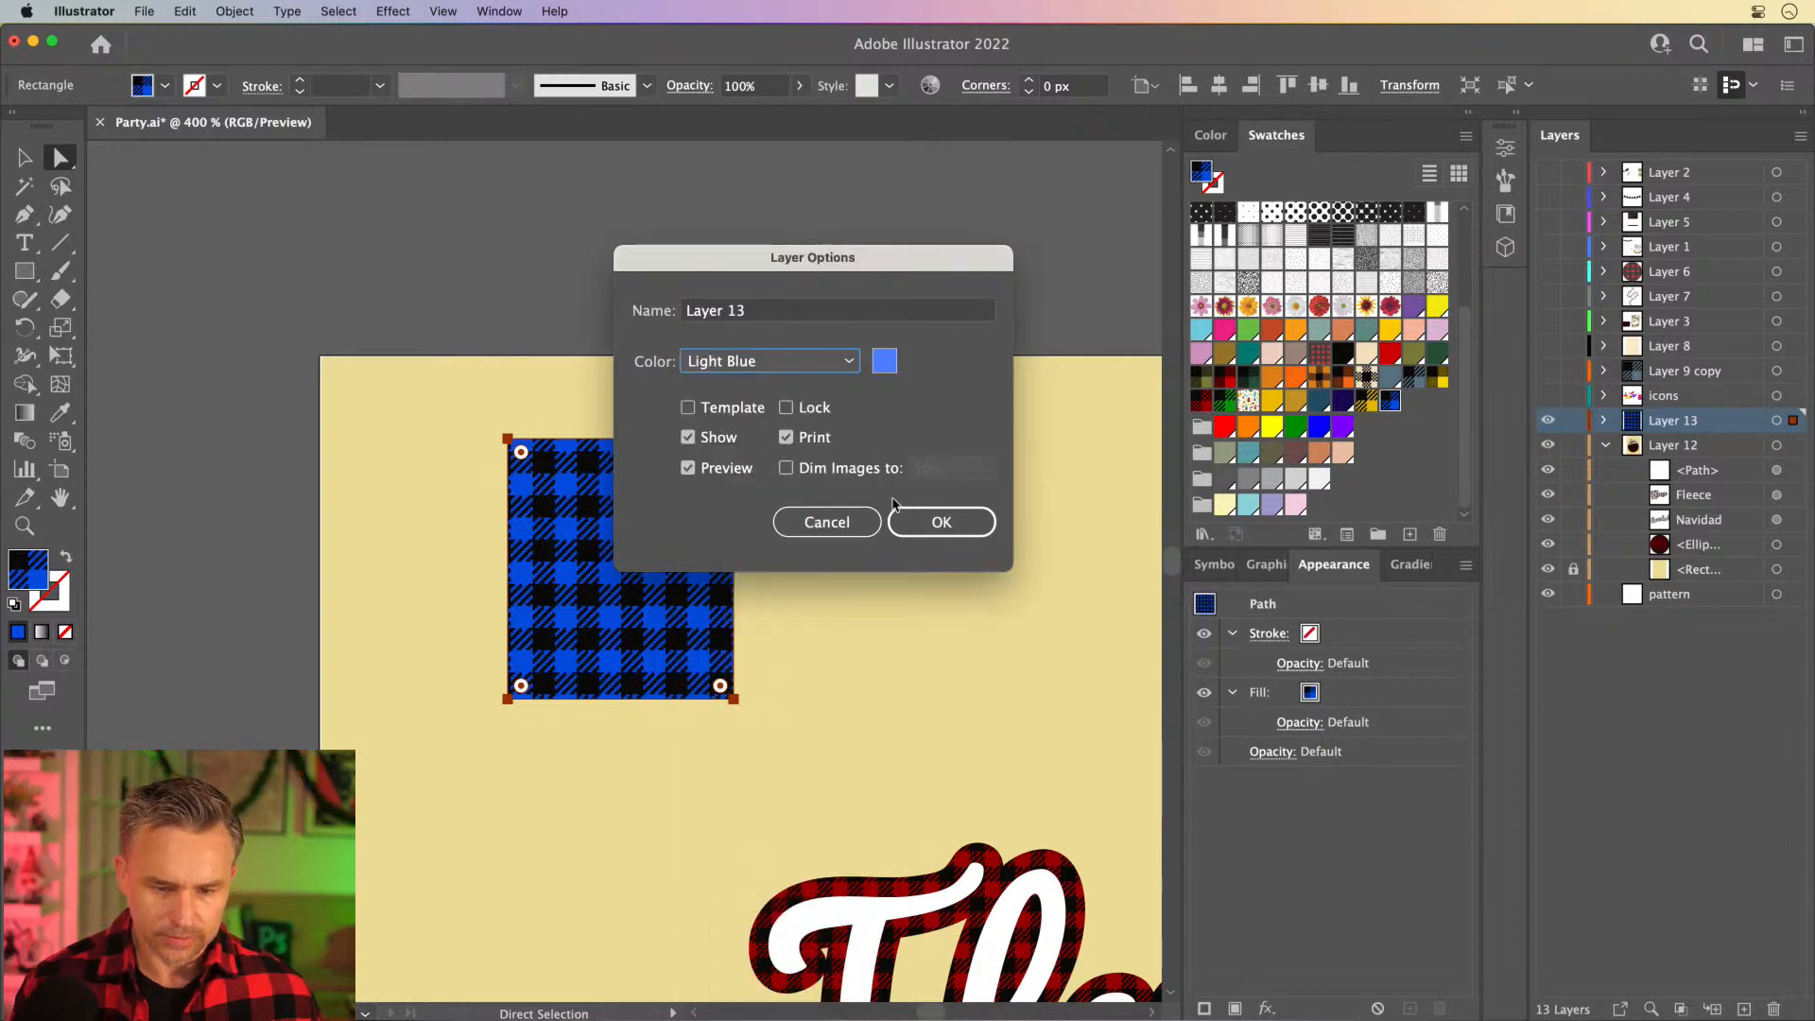
left_click(941, 521)
- Add an anchor point midway along the rectangle's lower edge and move it up to form a notched banner tail
key("p")
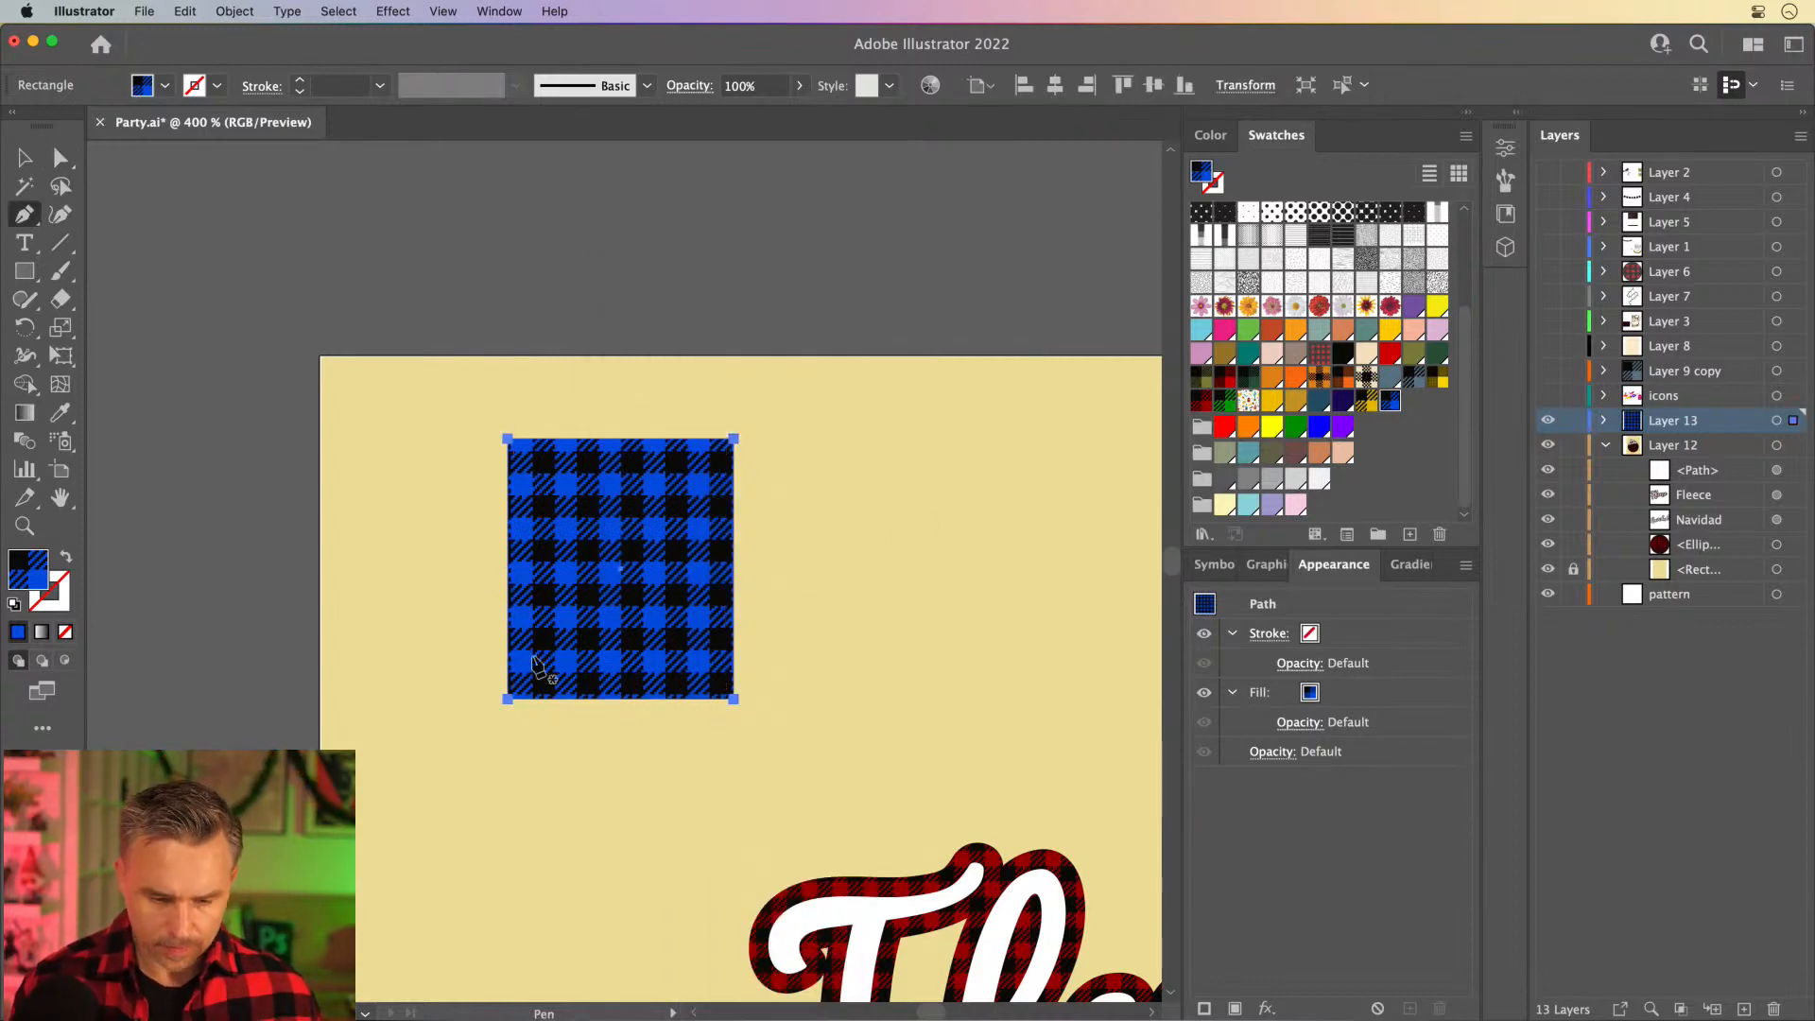
left_click(619, 699)
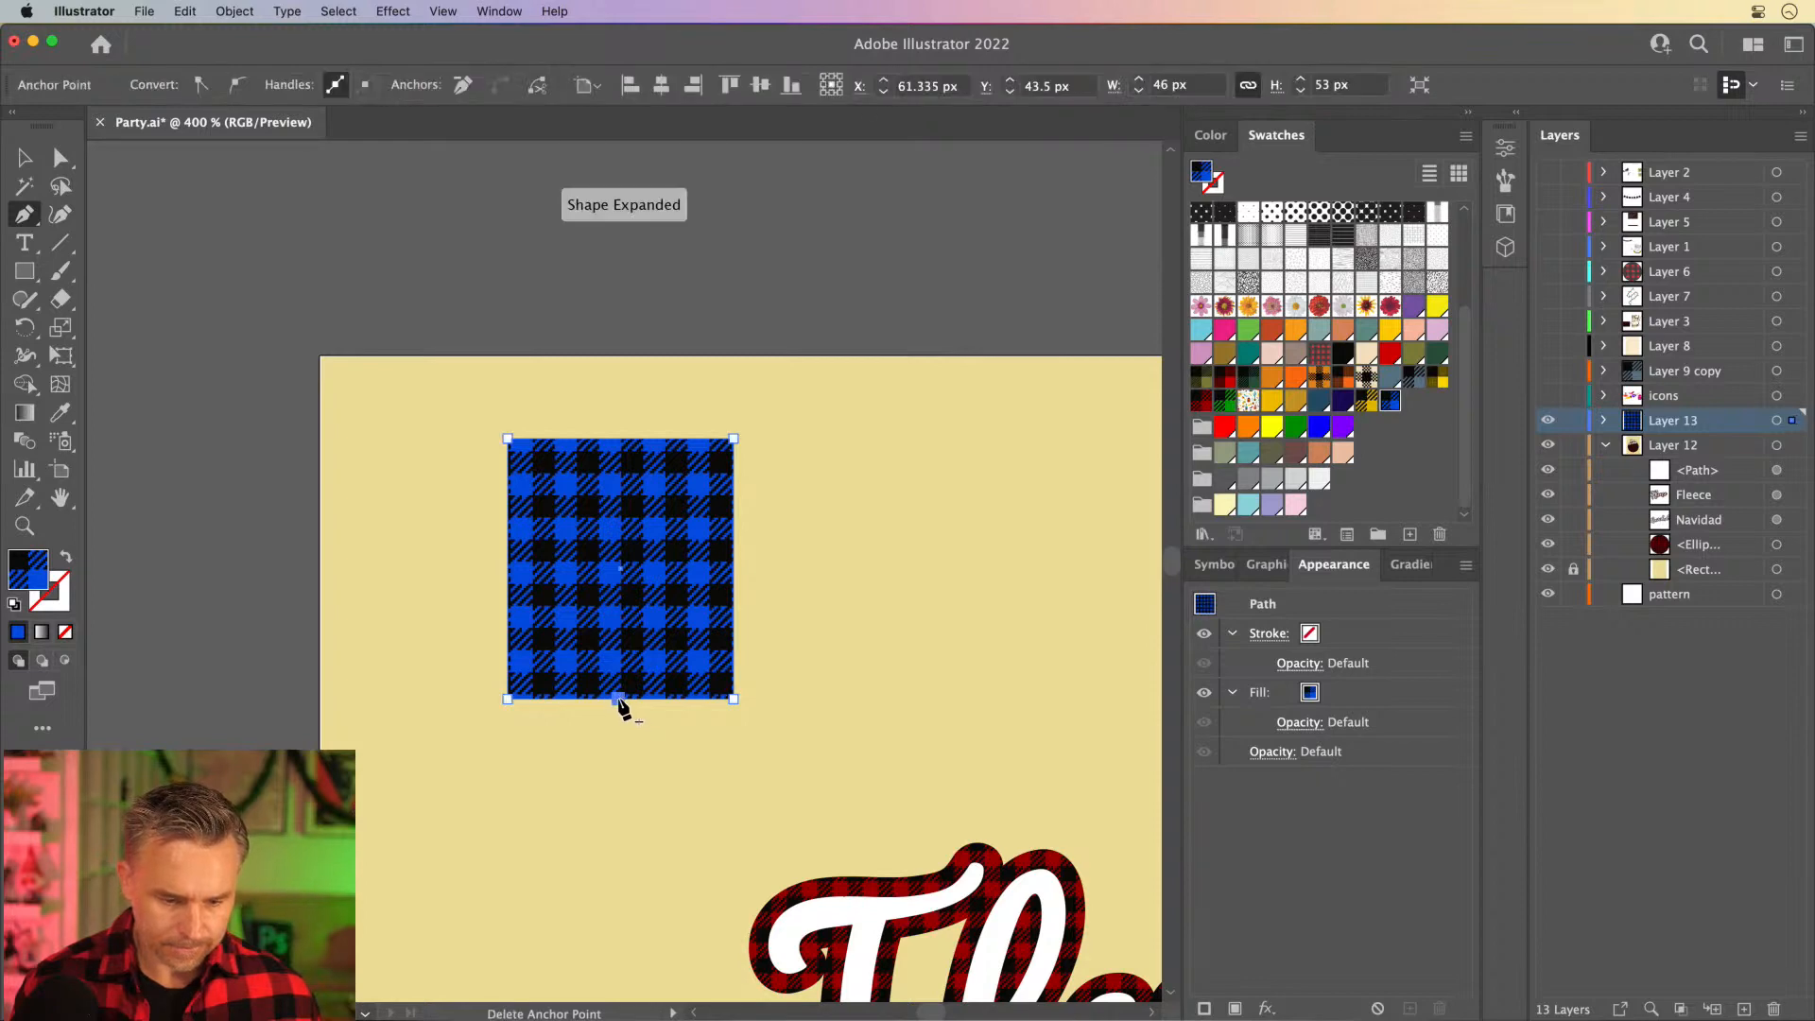
key("a")
left_click_drag(620, 702, 618, 602)
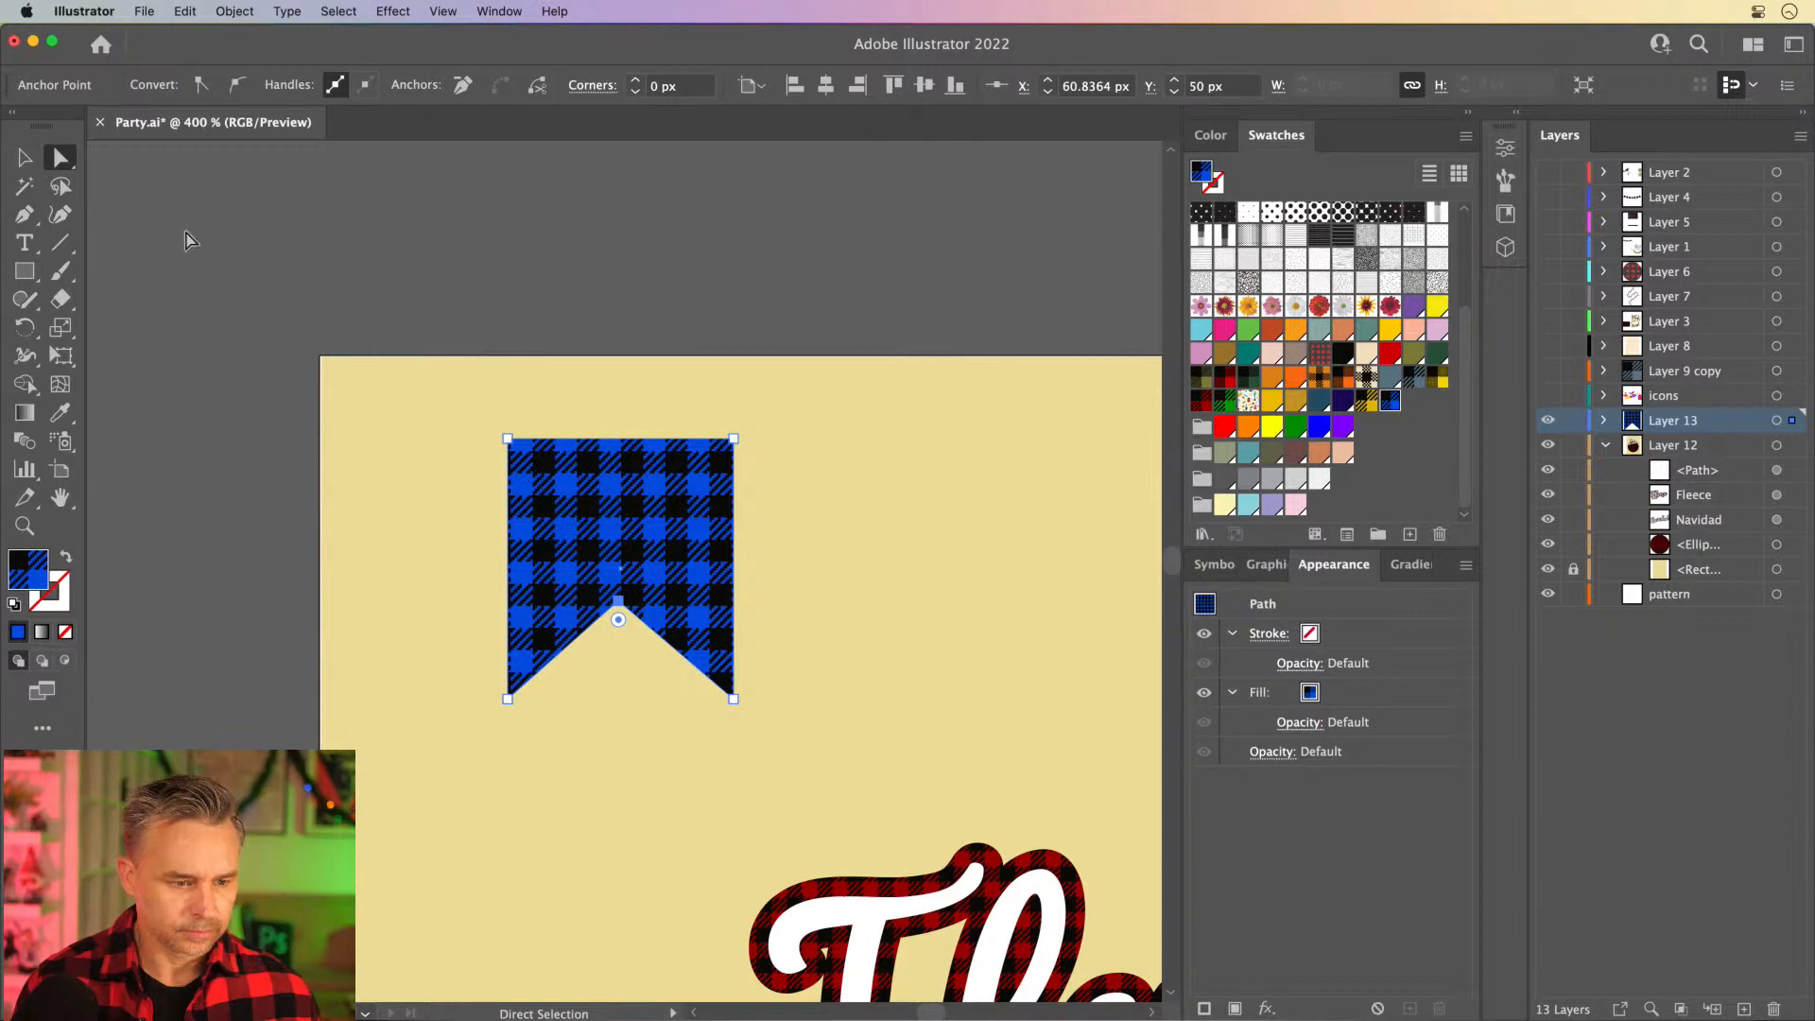
- Raise the banner's two upper corner points until the shape is 64 px tall
left_click_drag(481, 394, 794, 479)
key("shift+Up")
key("shift+Up")
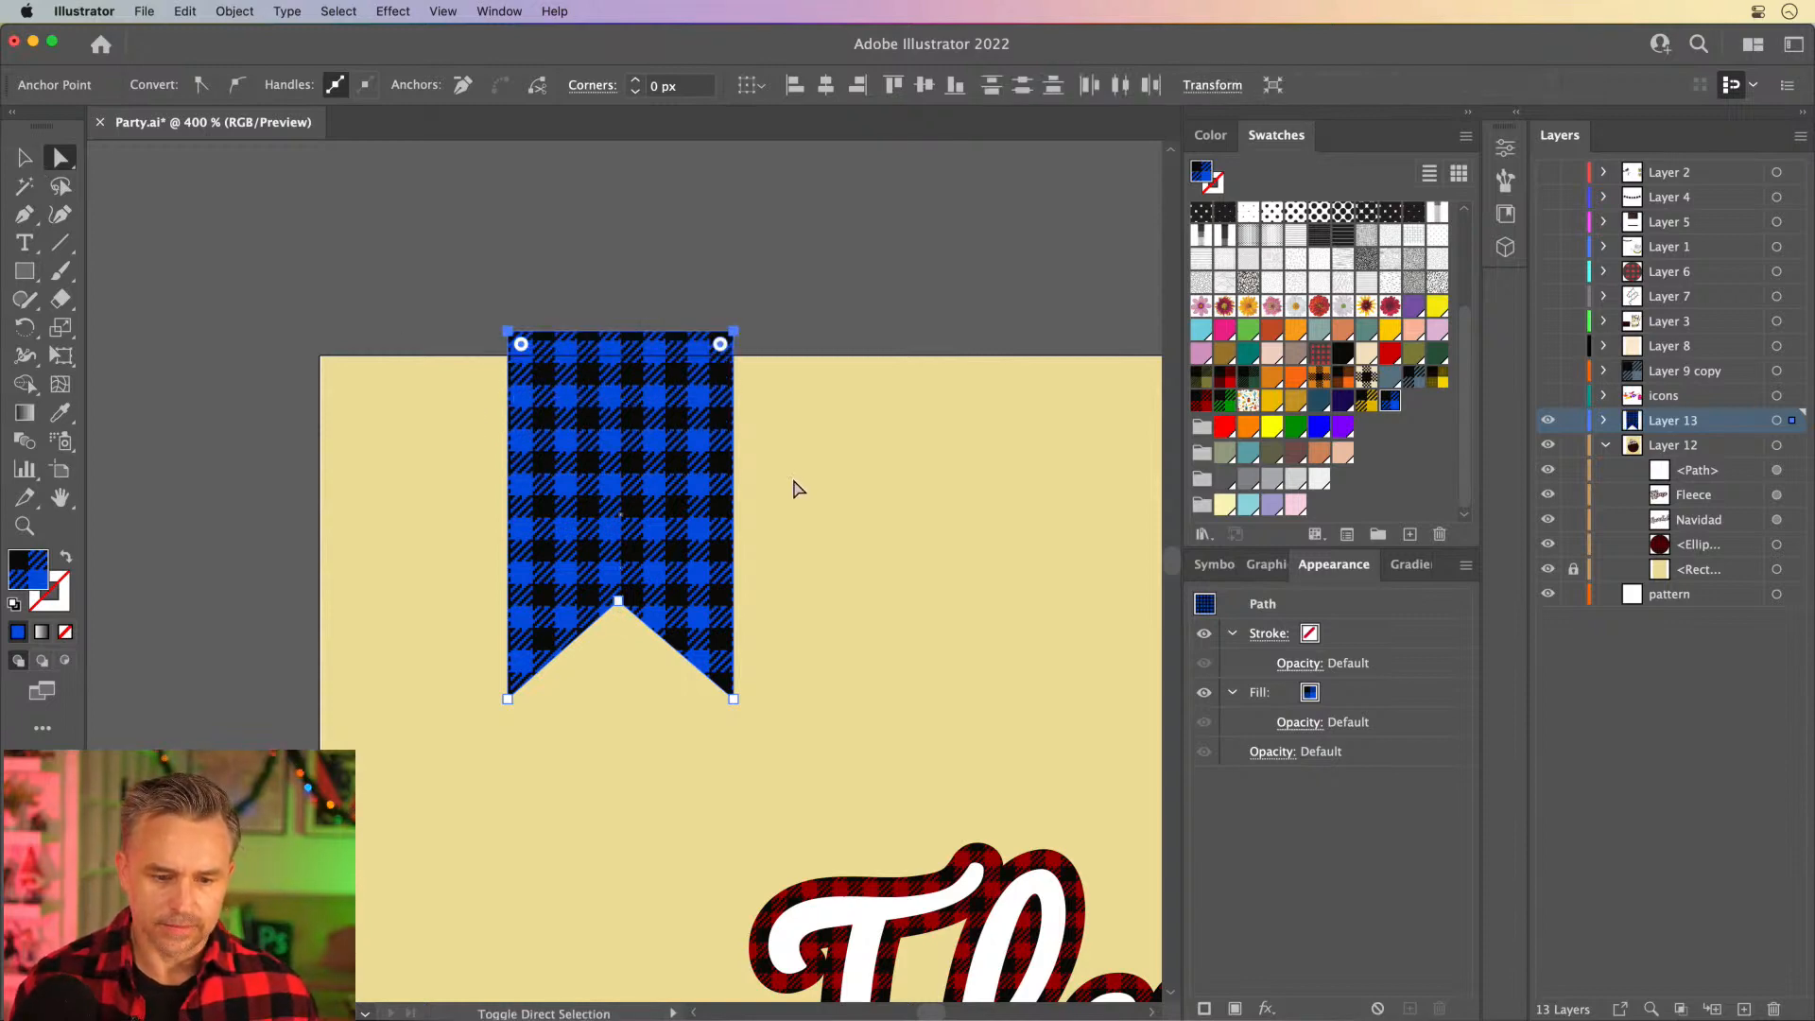
key("super+z")
- Fill the banner with the green and black plaid, then place a copy beside it filled with the red and black plaid
key("v")
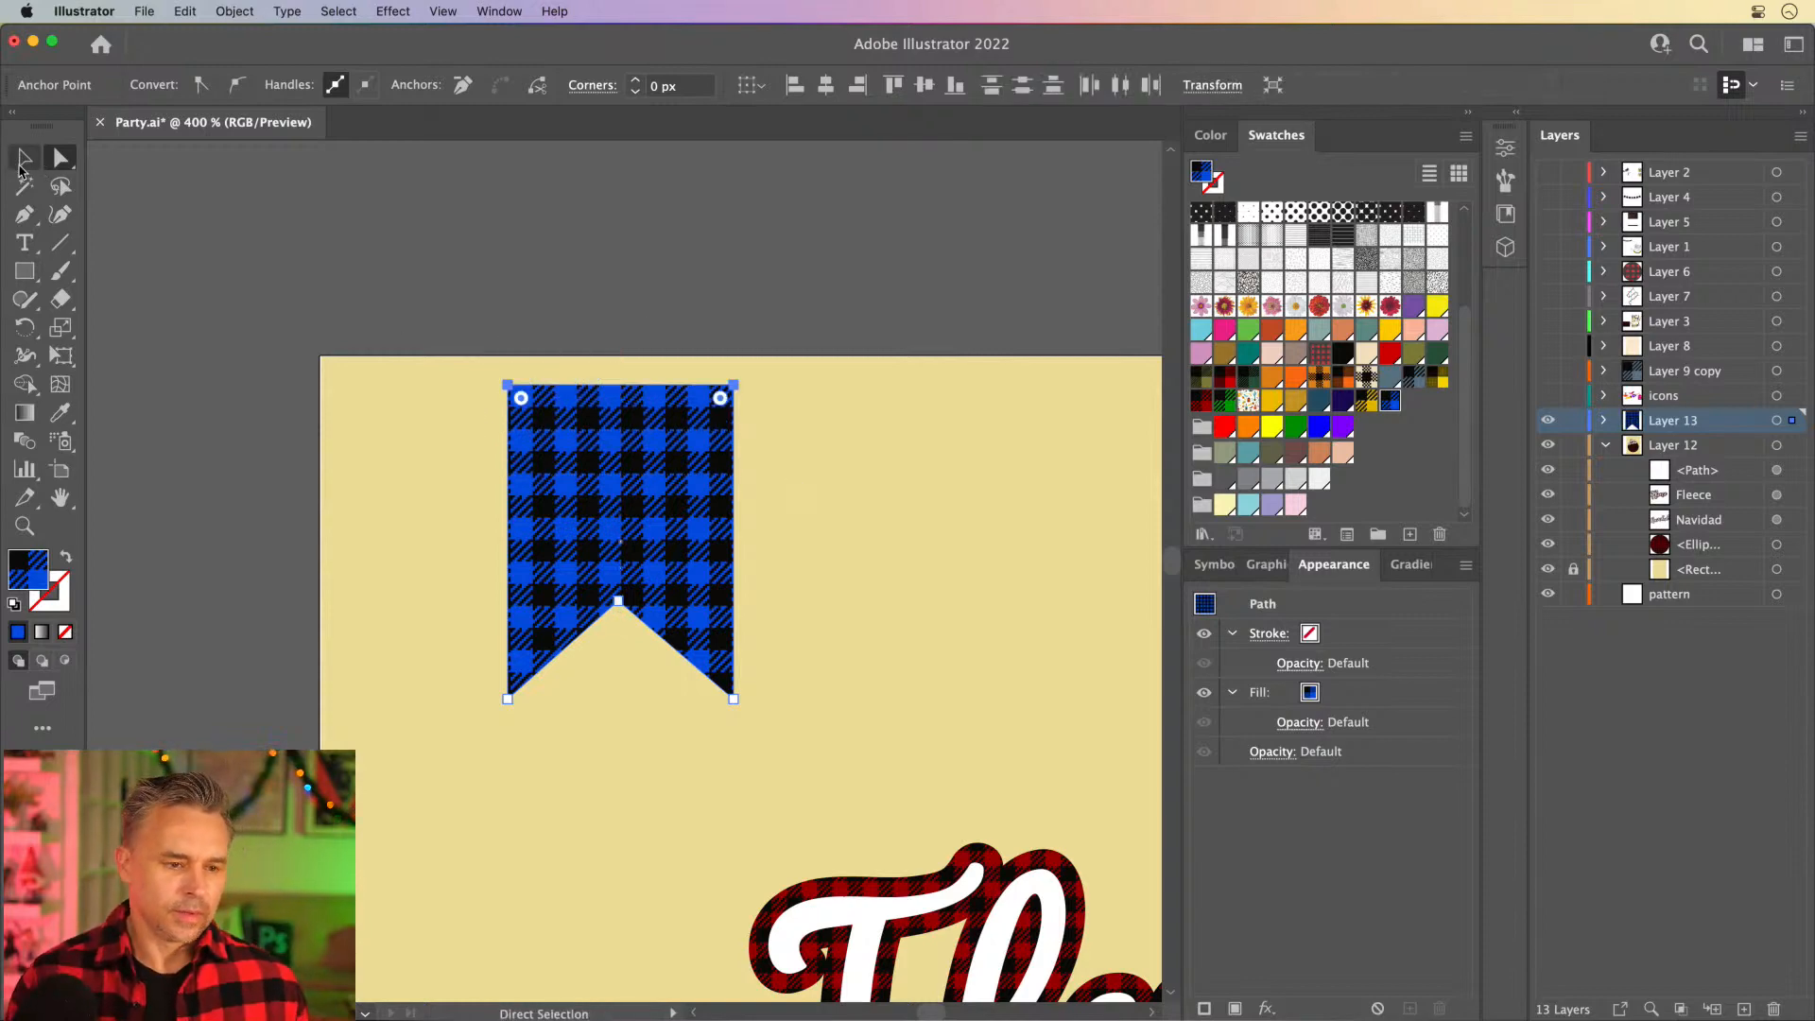
left_click(1225, 406)
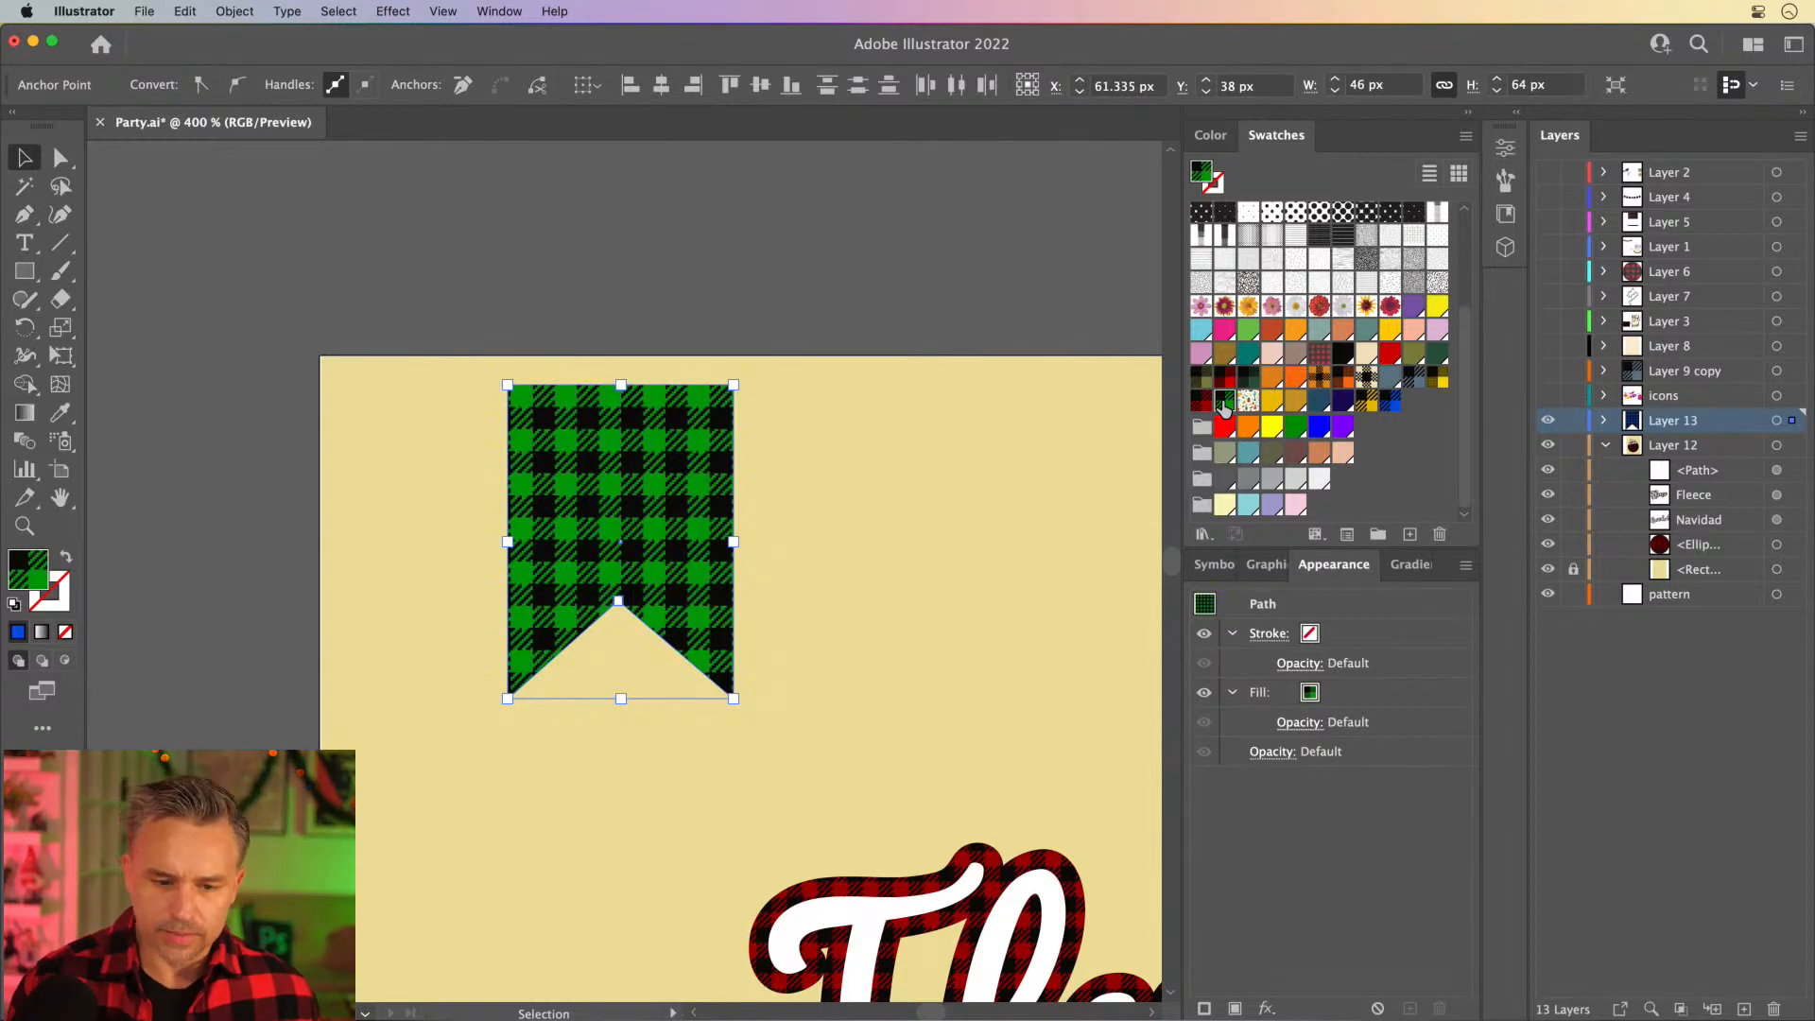
left_click_drag(576, 528, 936, 541)
left_click(876, 579)
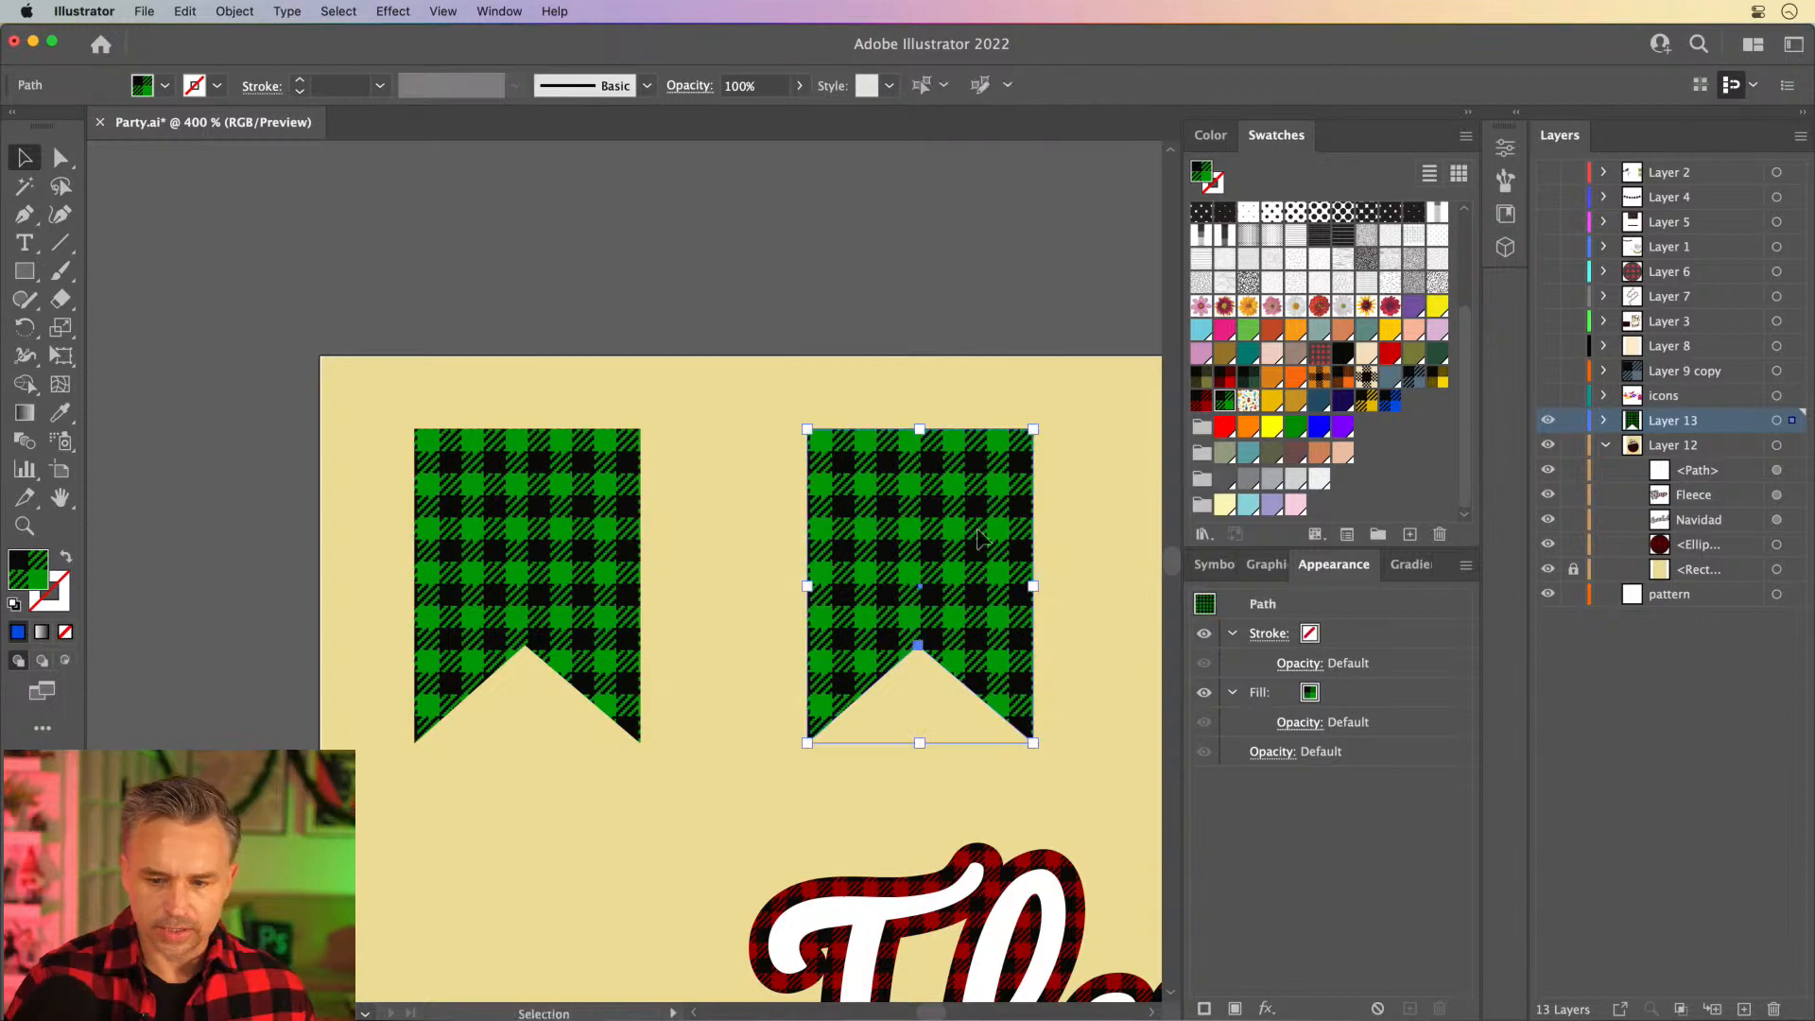
left_click(1201, 400)
- Copy the red banner to its right, fill the copy with the gold and black plaid, and place another gold copy beside it
left_click_drag(658, 426, 259, 392)
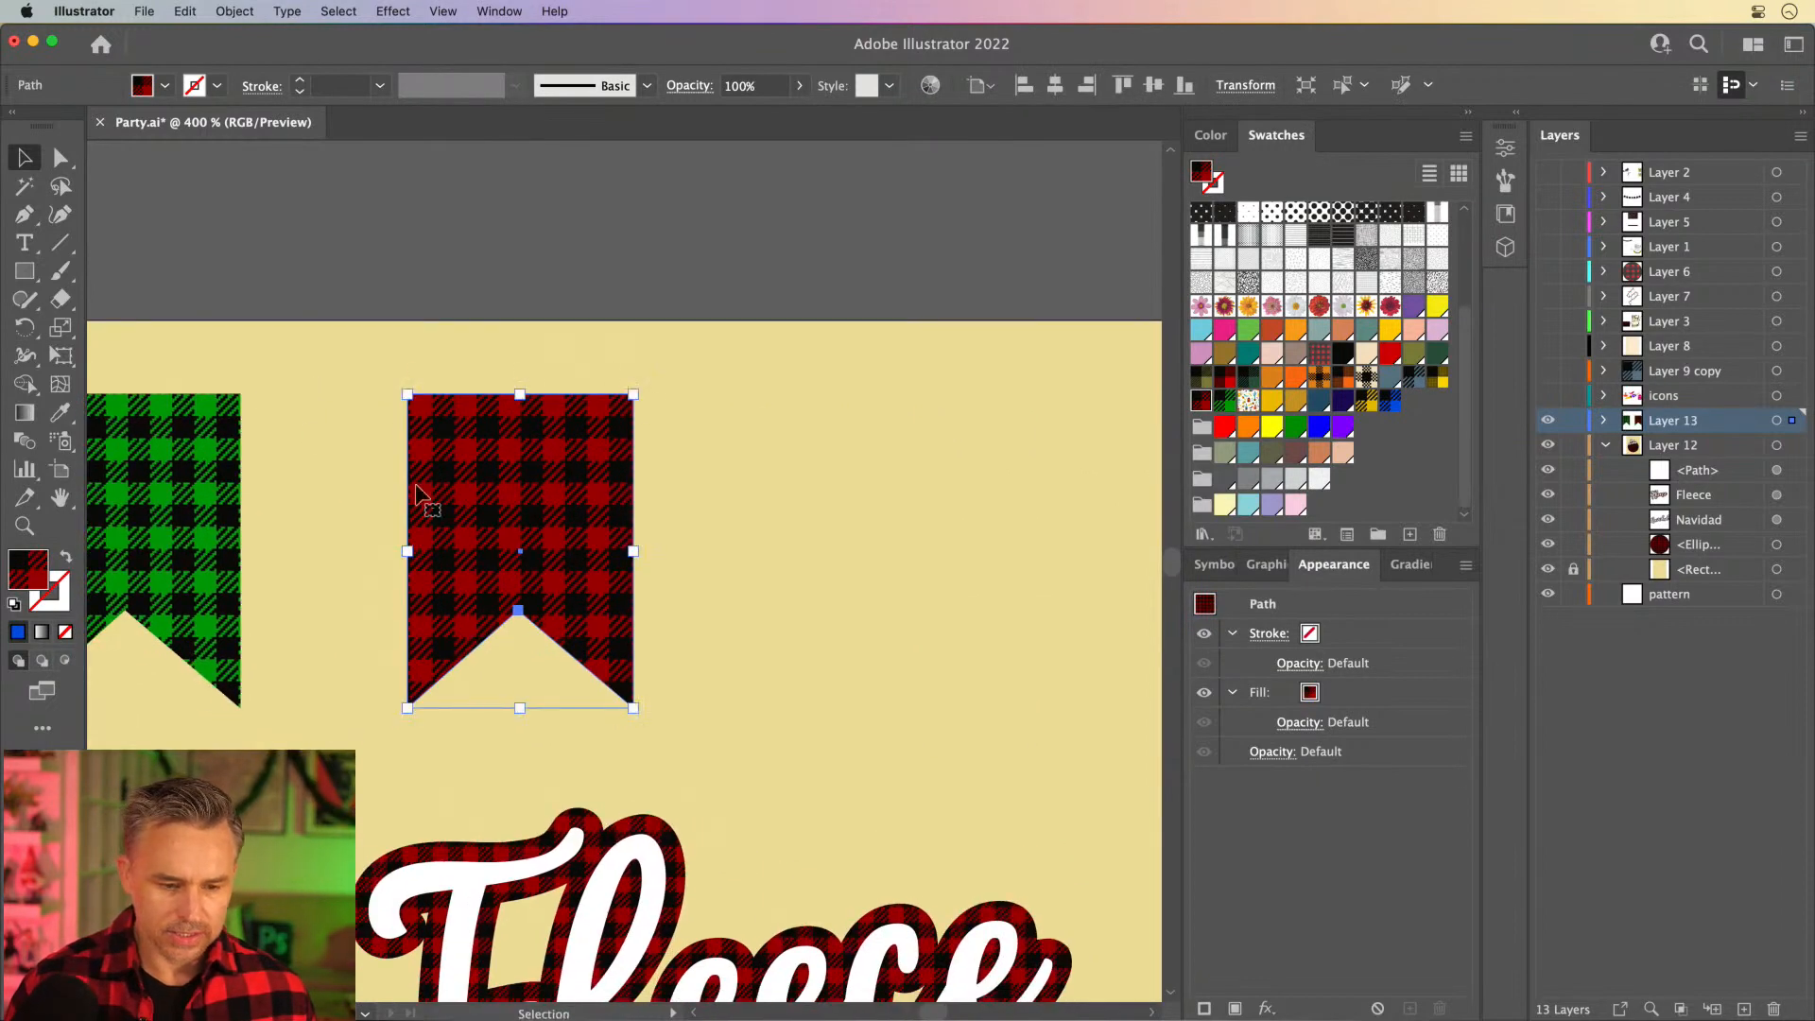
left_click_drag(520, 519, 934, 528)
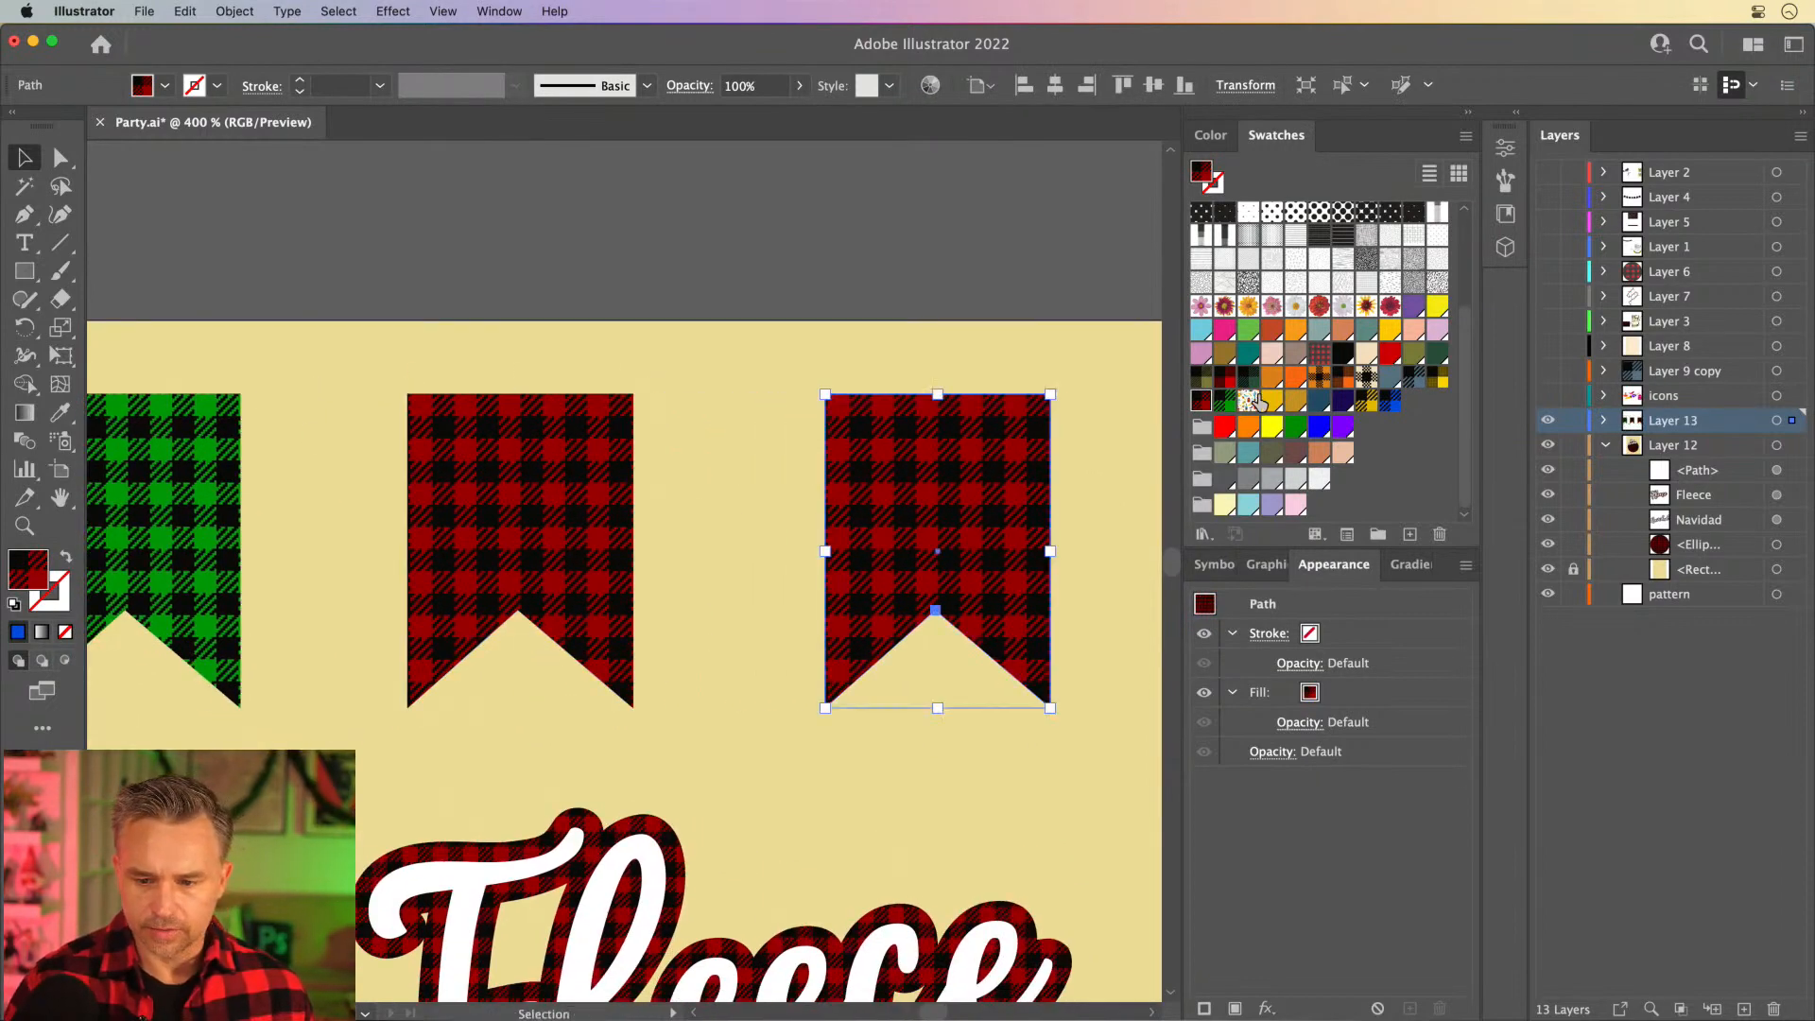
left_click(1367, 400)
left_click_drag(768, 372, 328, 381)
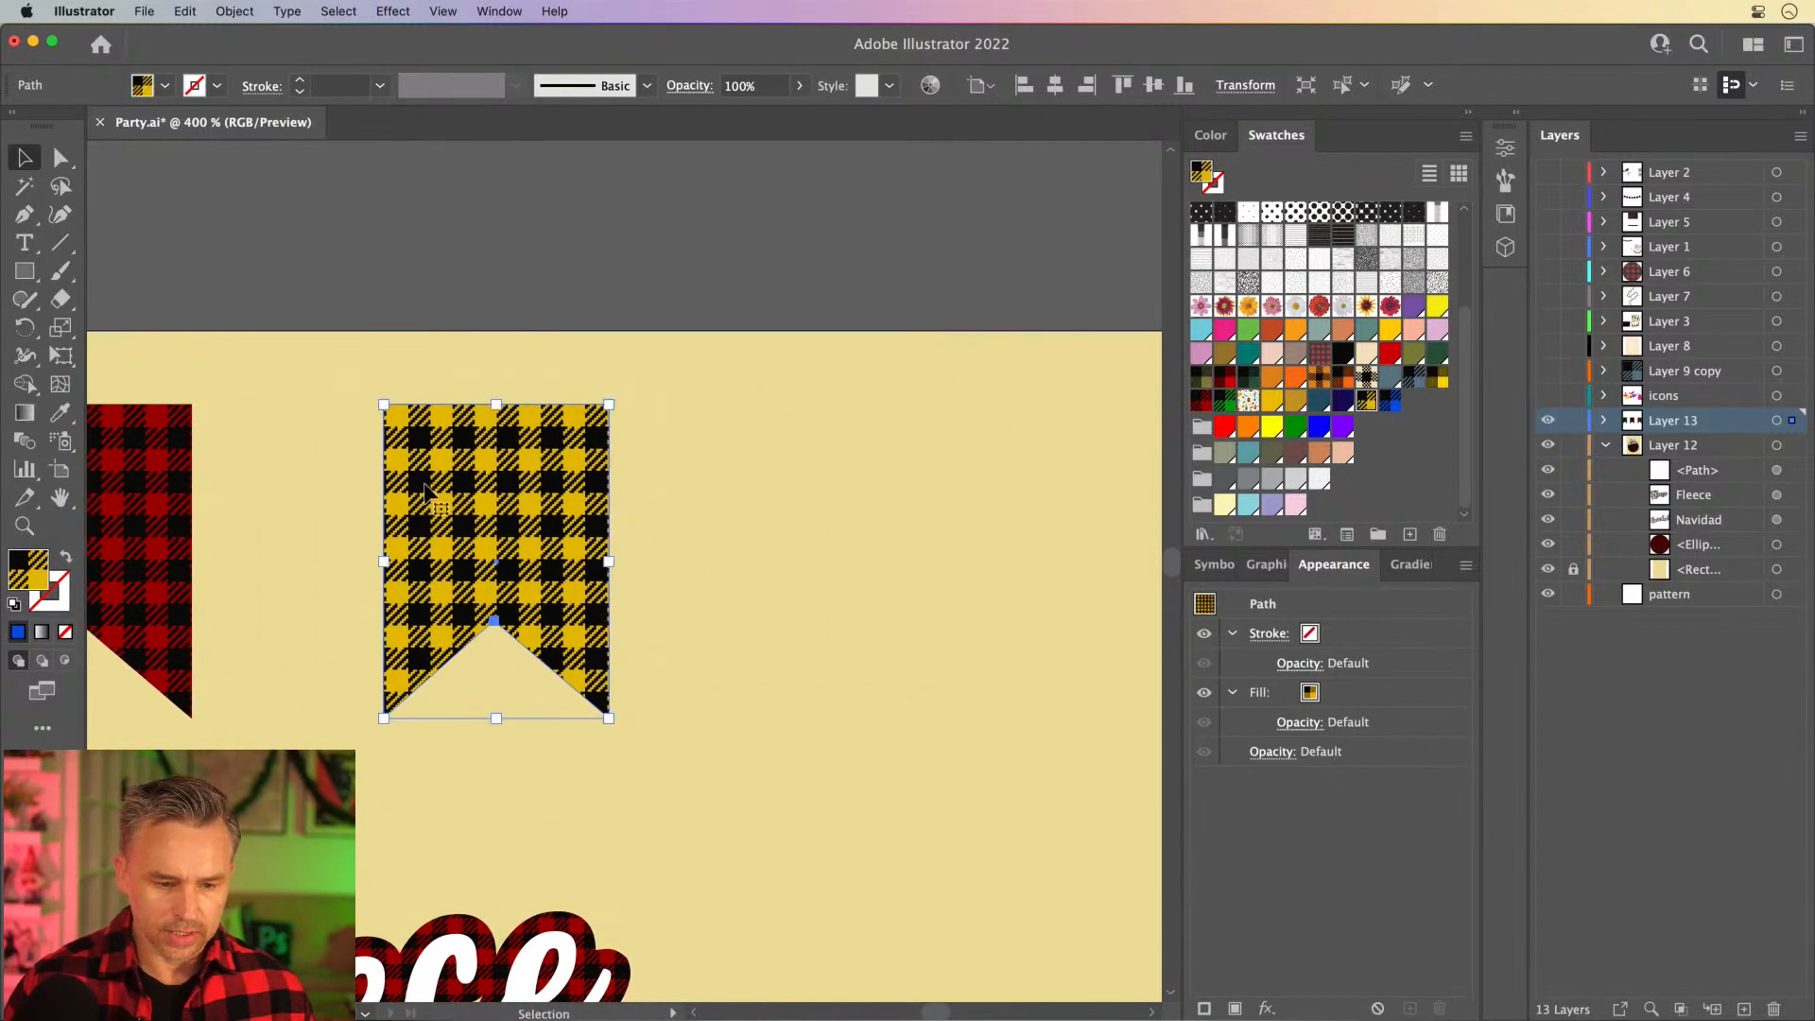
left_click_drag(419, 510, 851, 511)
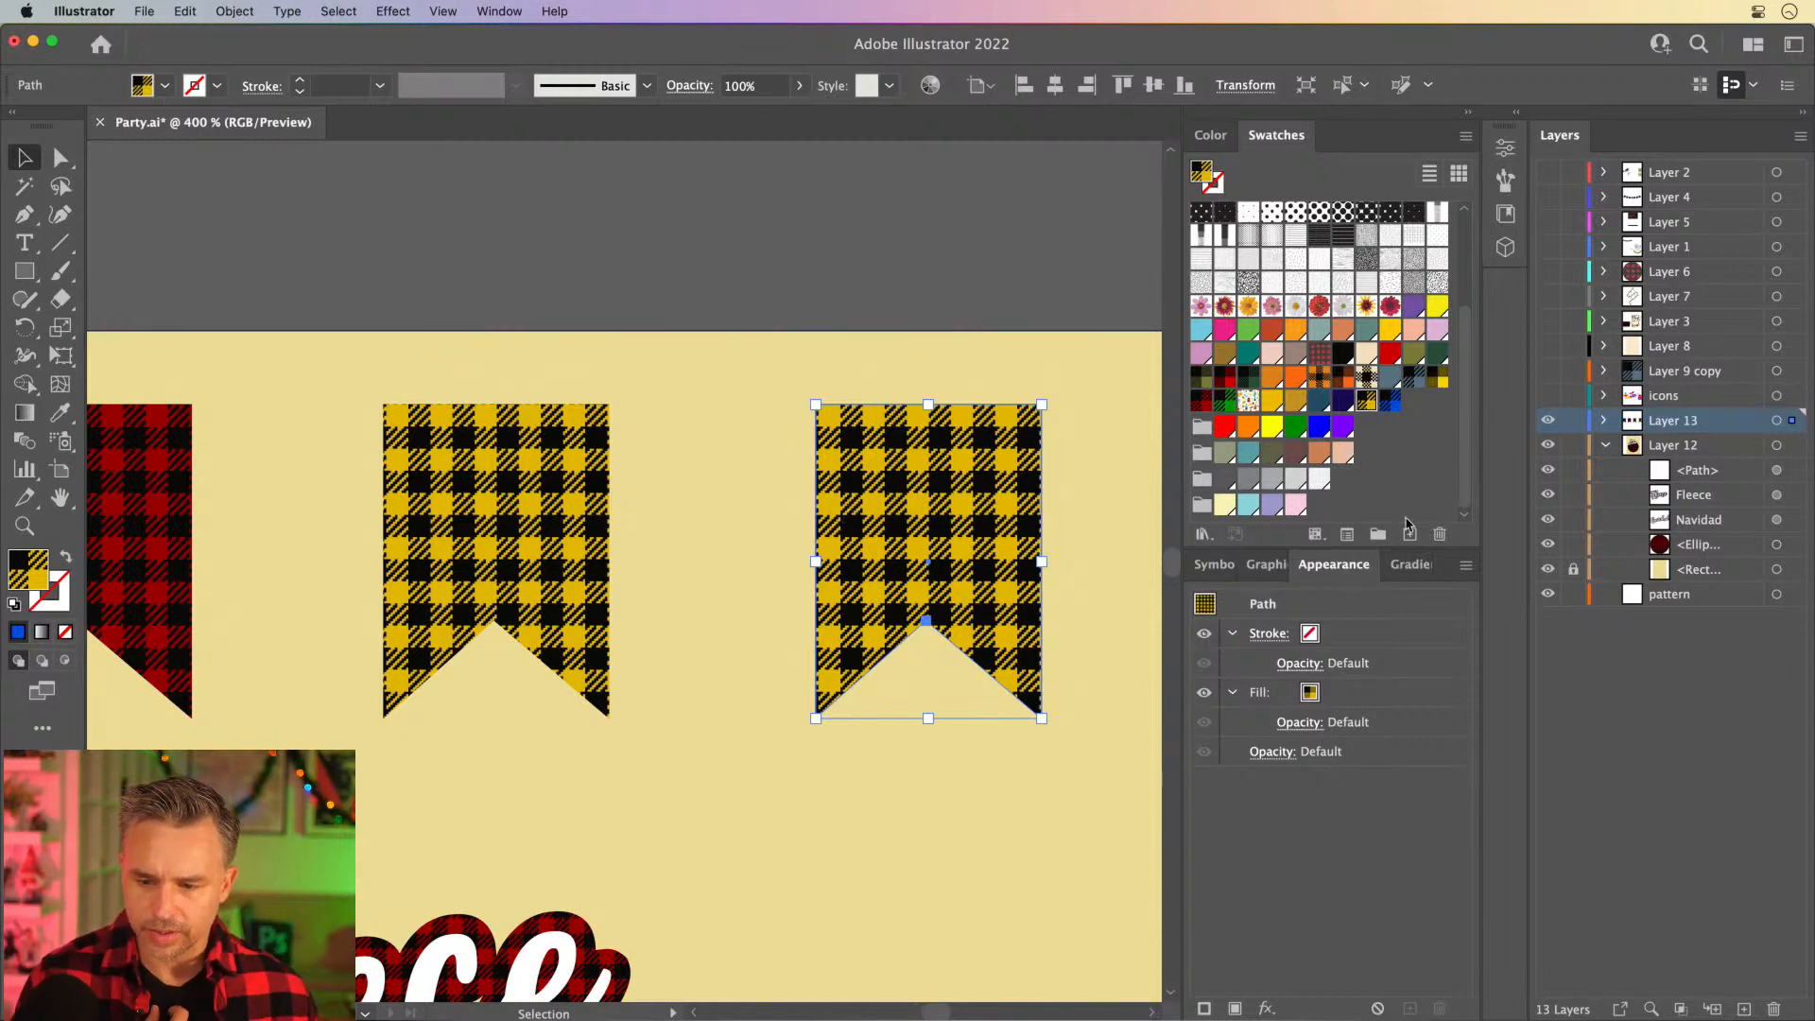
- Duplicate the gold and black plaid swatch and recolor the copy's gold areas orange, which also updates the rightmost banner's fill
left_click_drag(1366, 404, 1409, 525)
double_click(1414, 401)
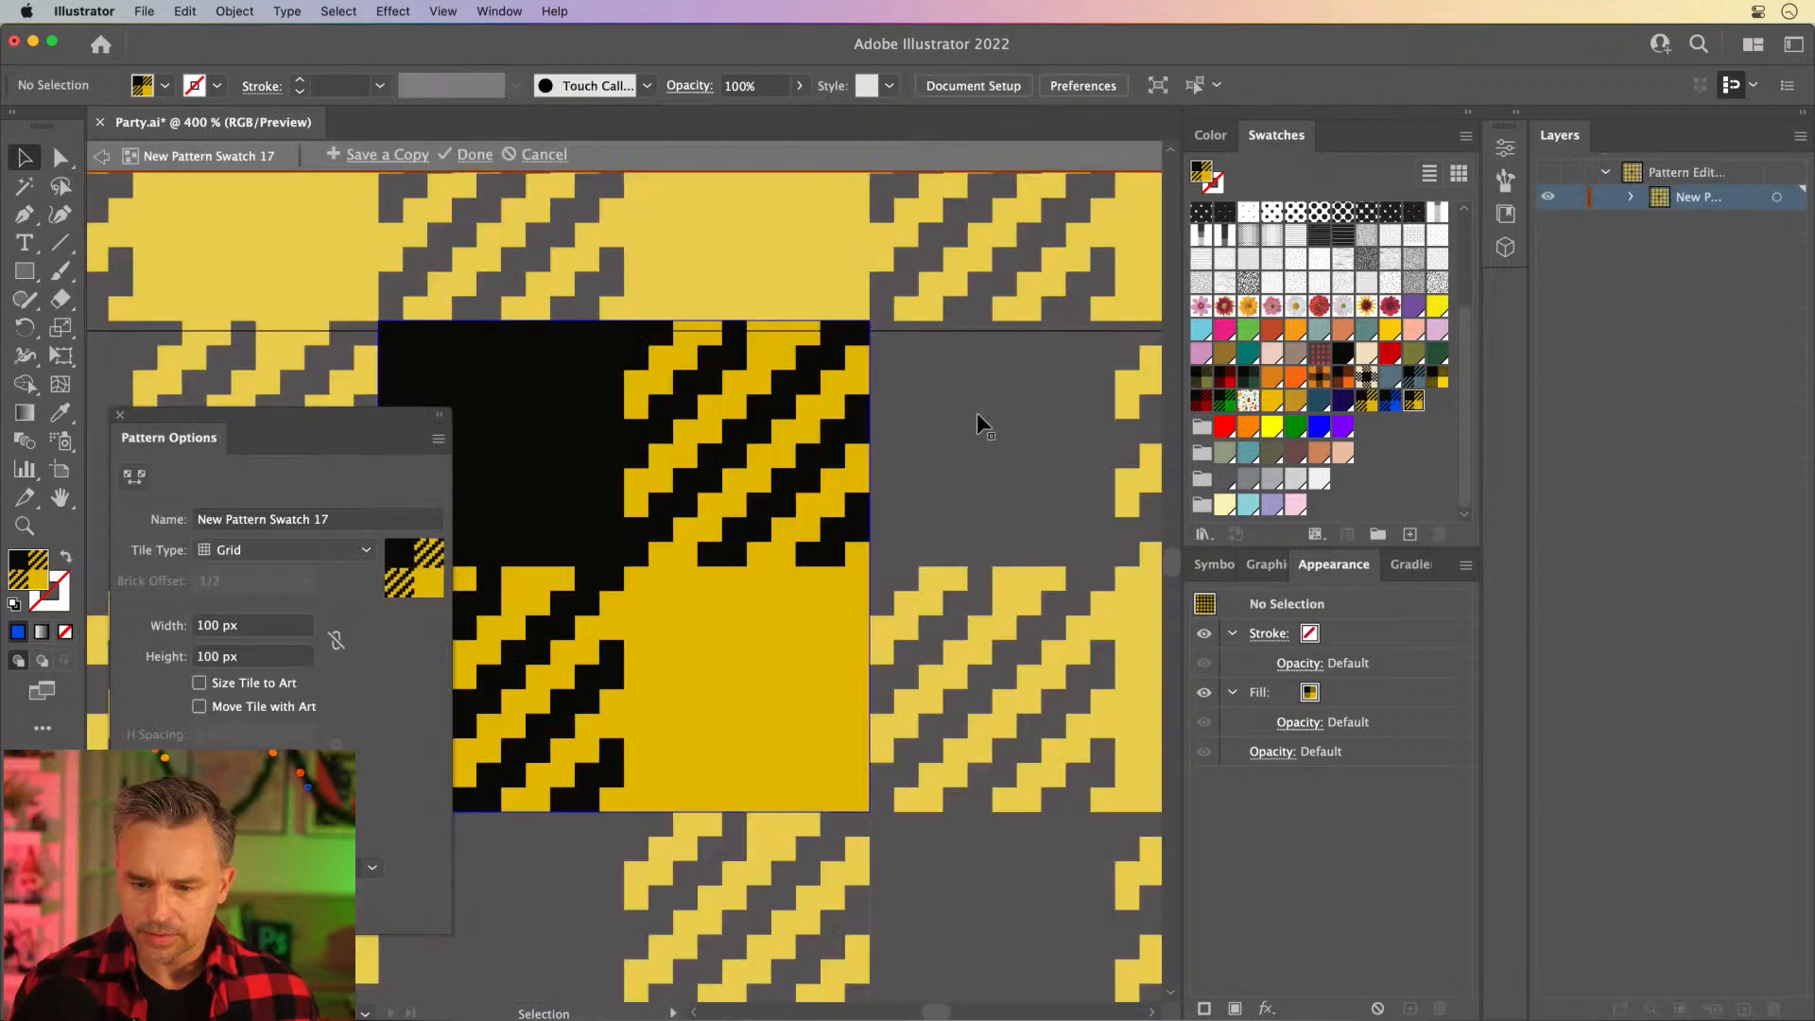
left_click(768, 696)
double_click(17, 576)
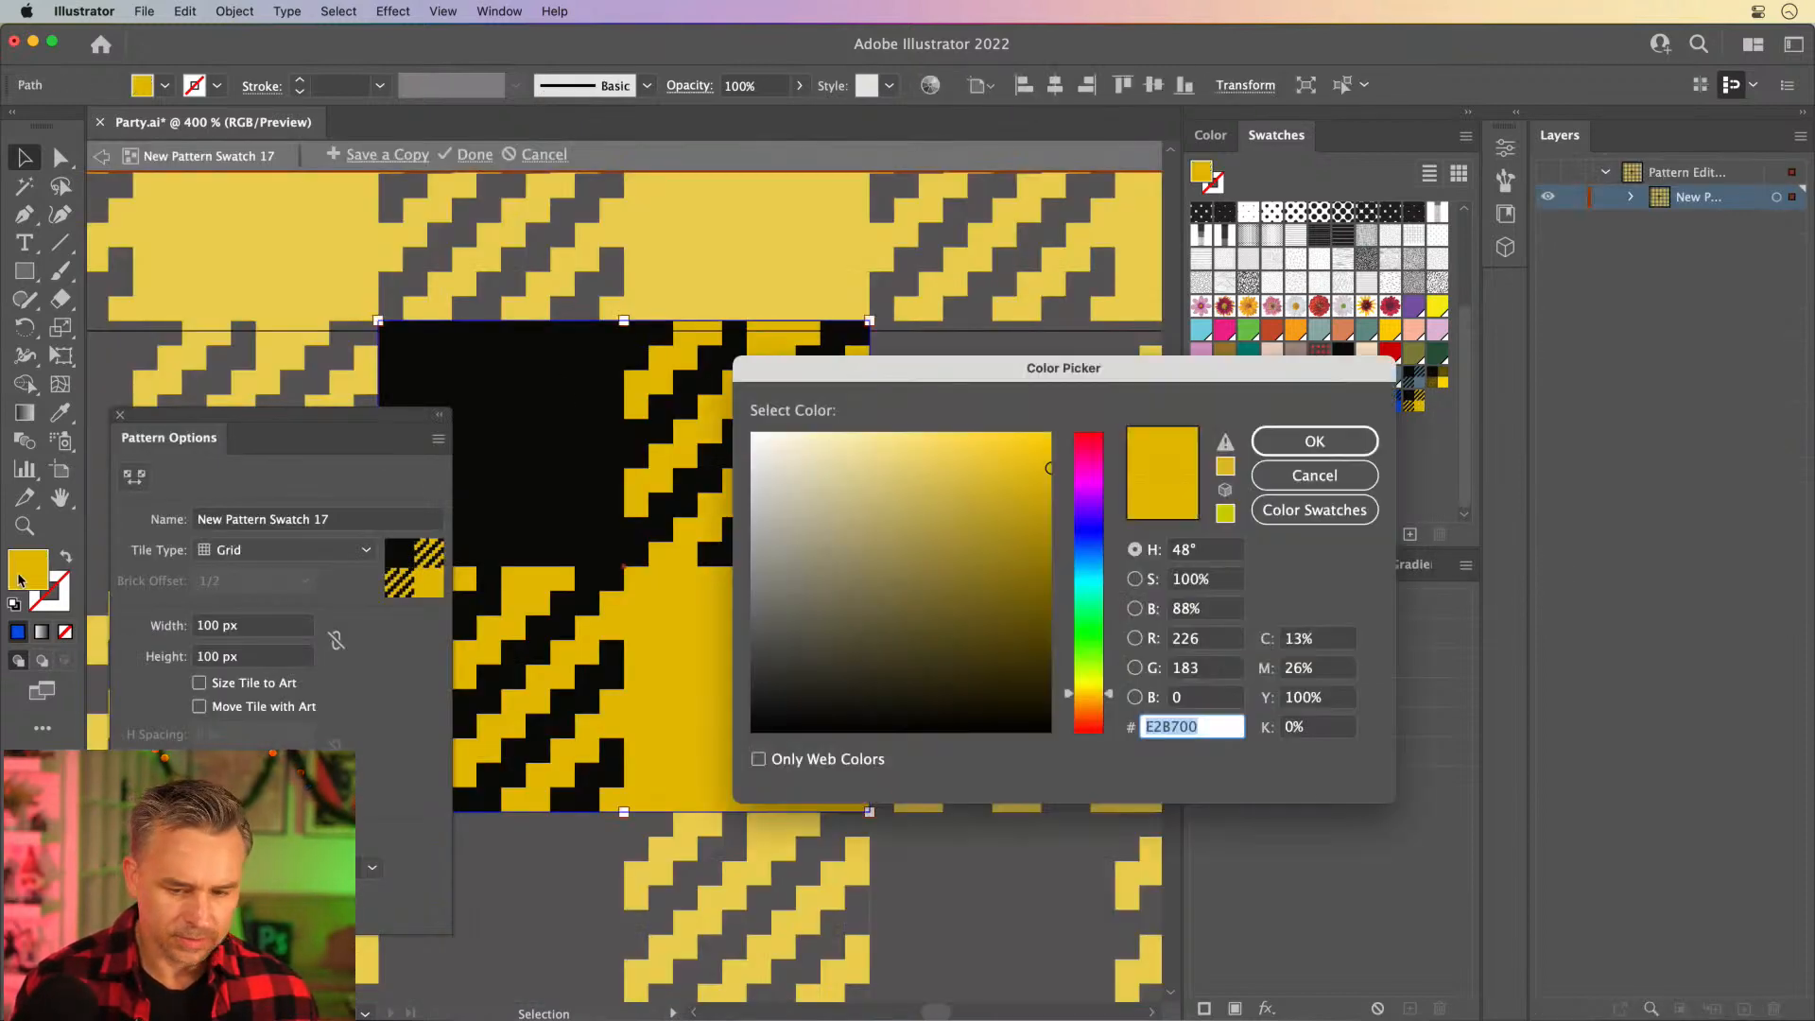
left_click_drag(1070, 702, 1073, 701)
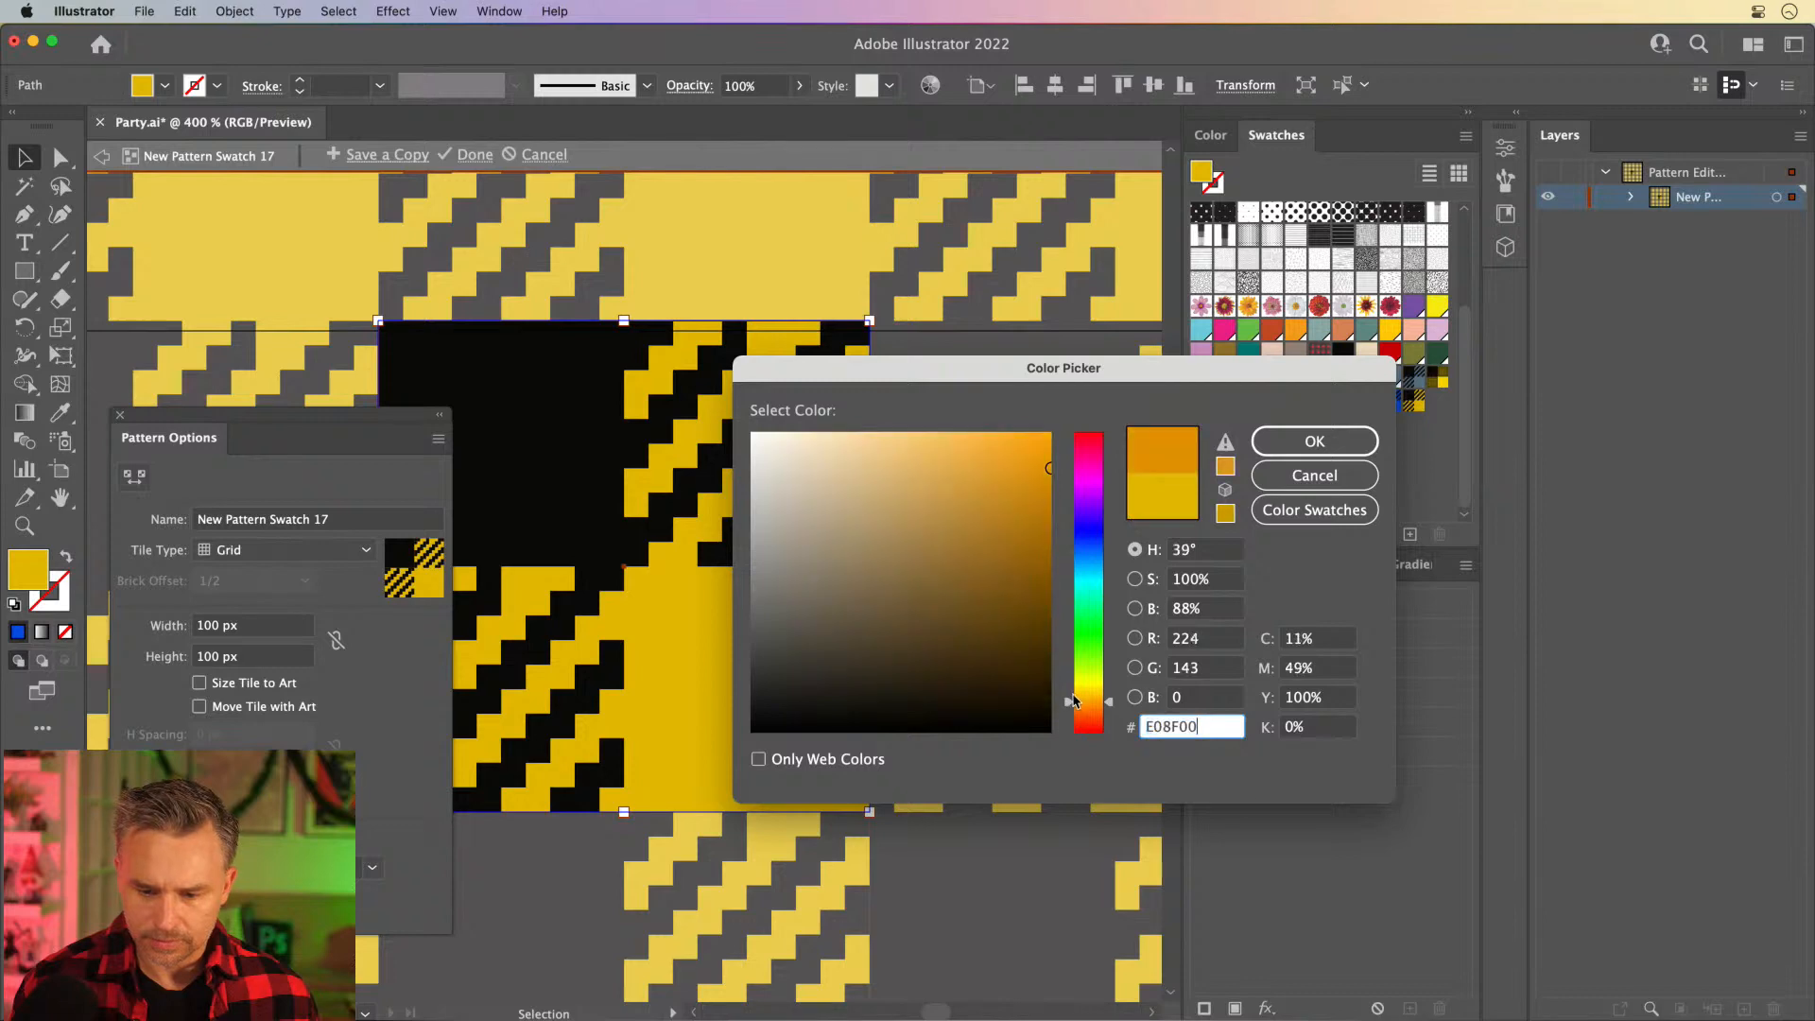
key("Return")
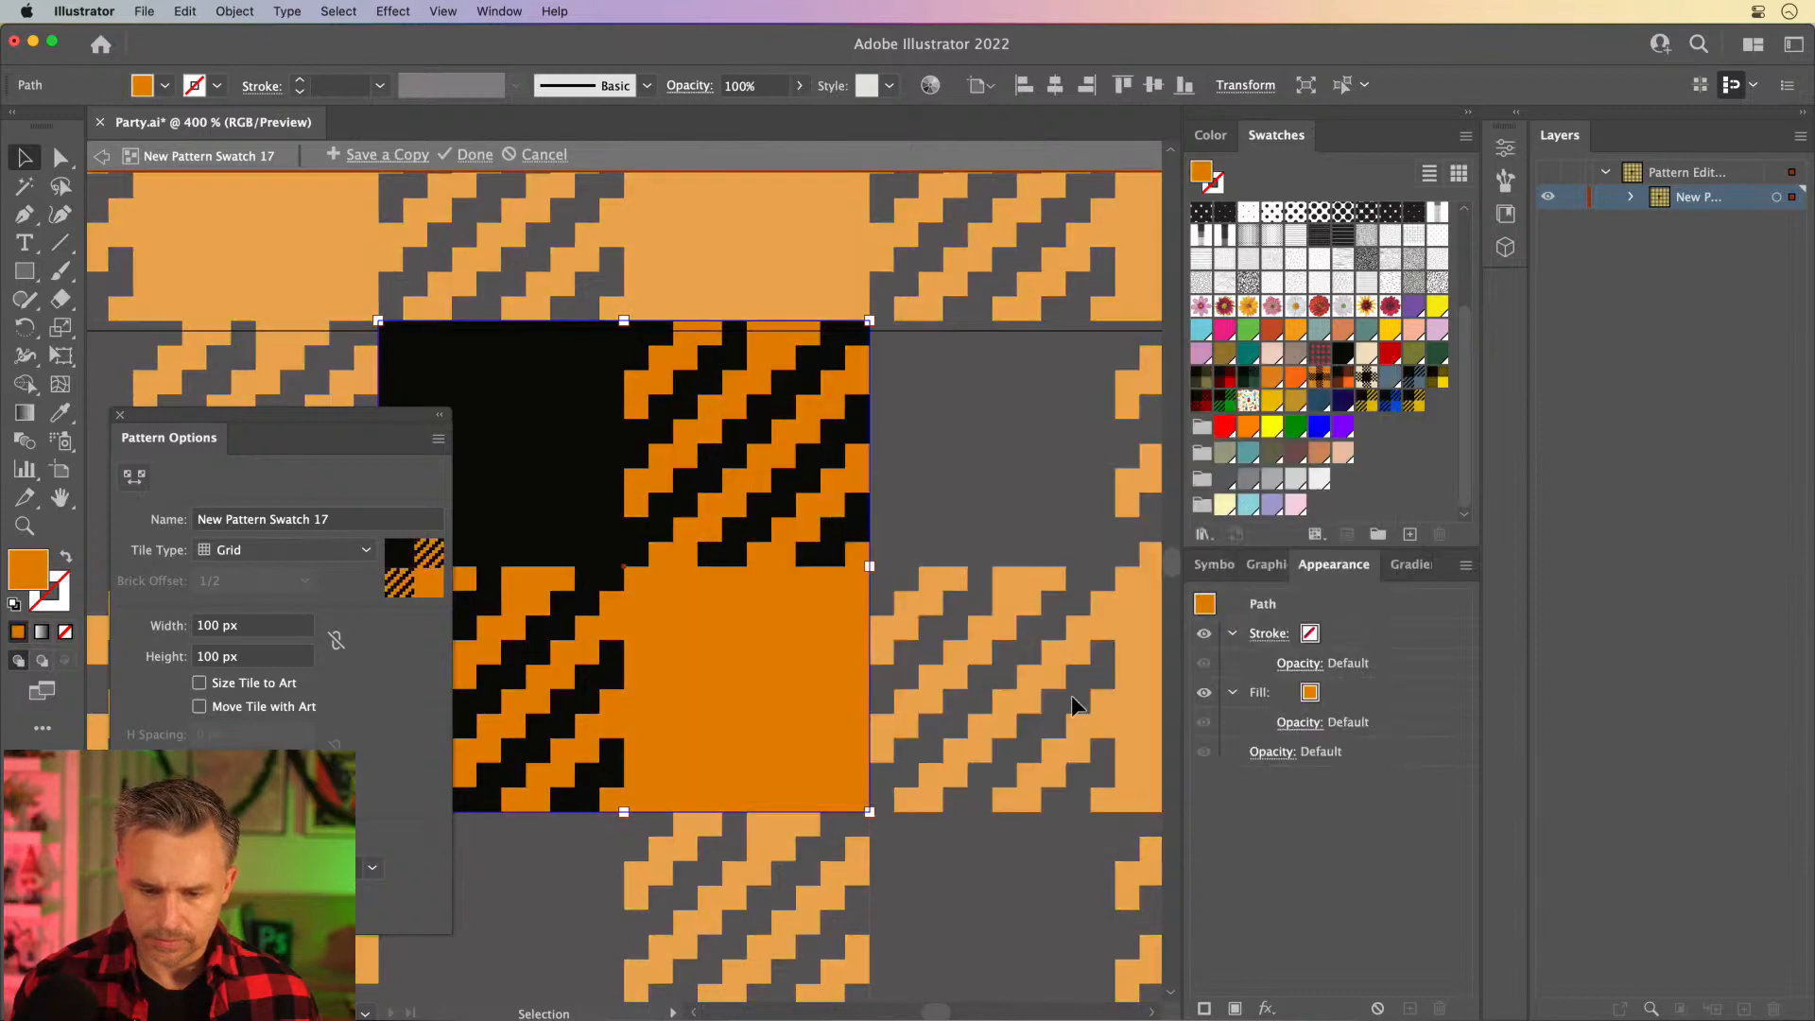
left_click(470, 156)
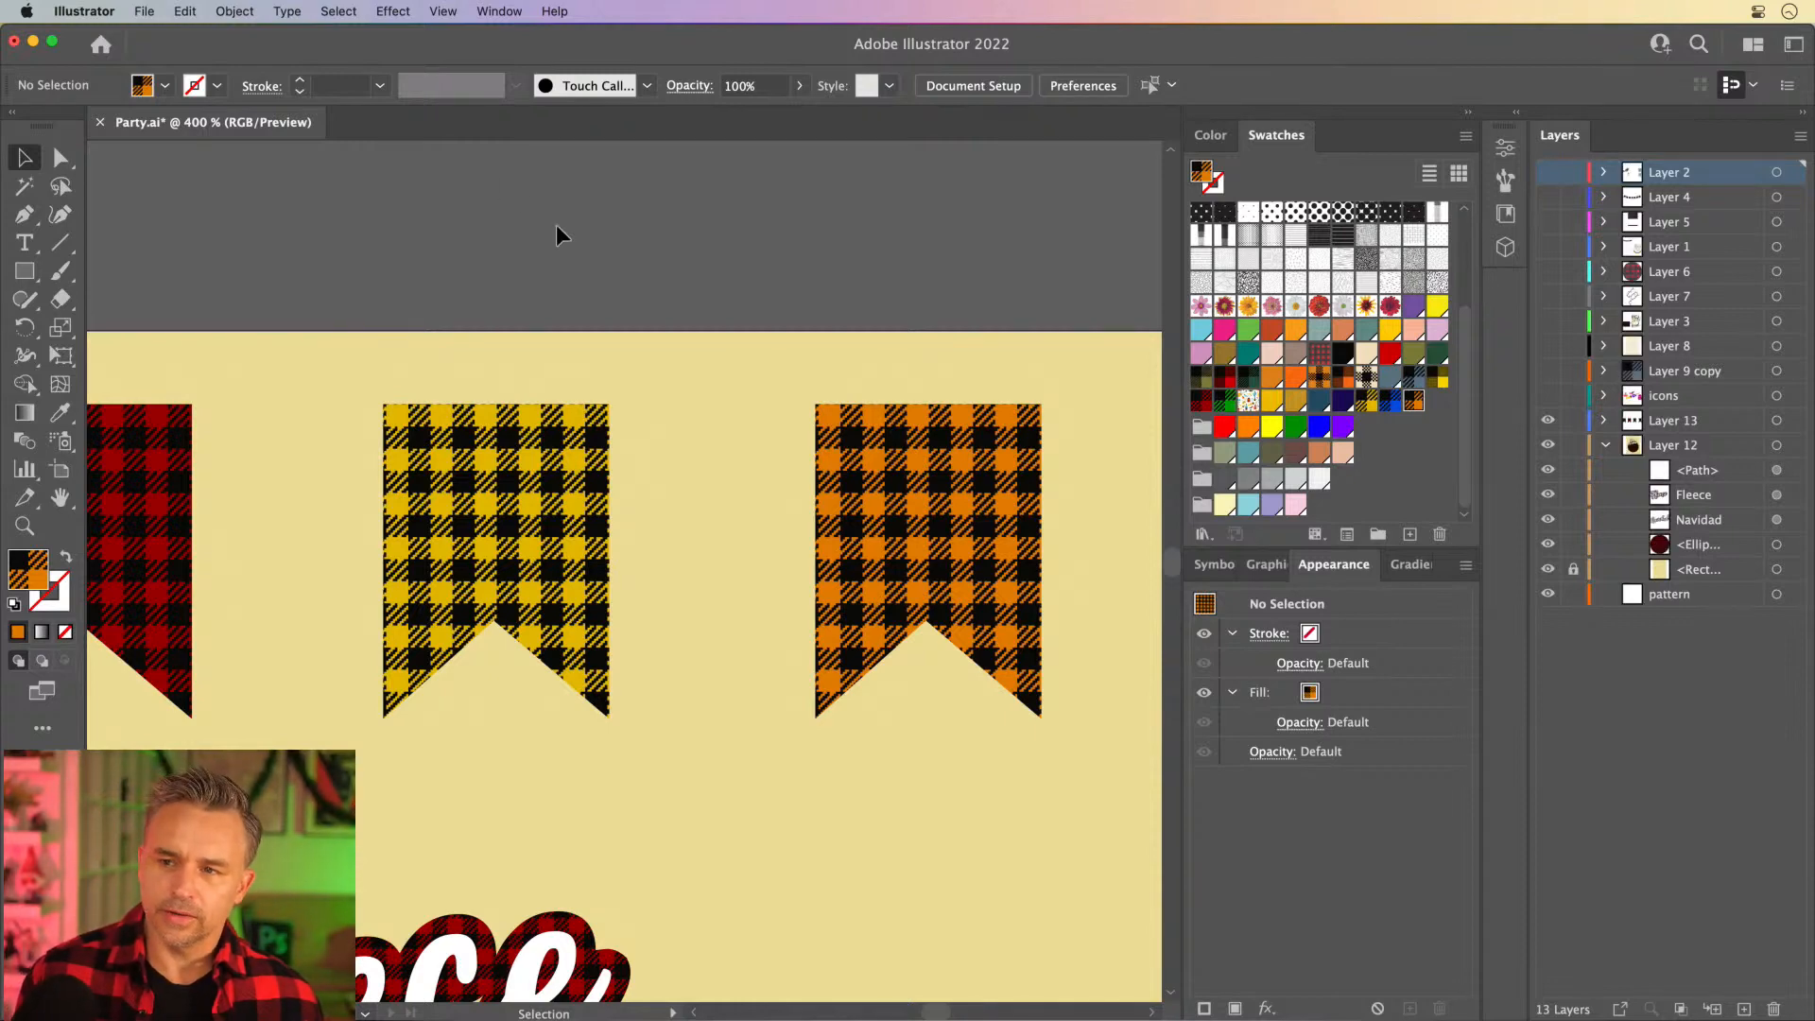
- Move the orange banner beyond the artboard's right edge and place copies of the red and green banners between it and the gold one
left_click(887, 493)
key("a")
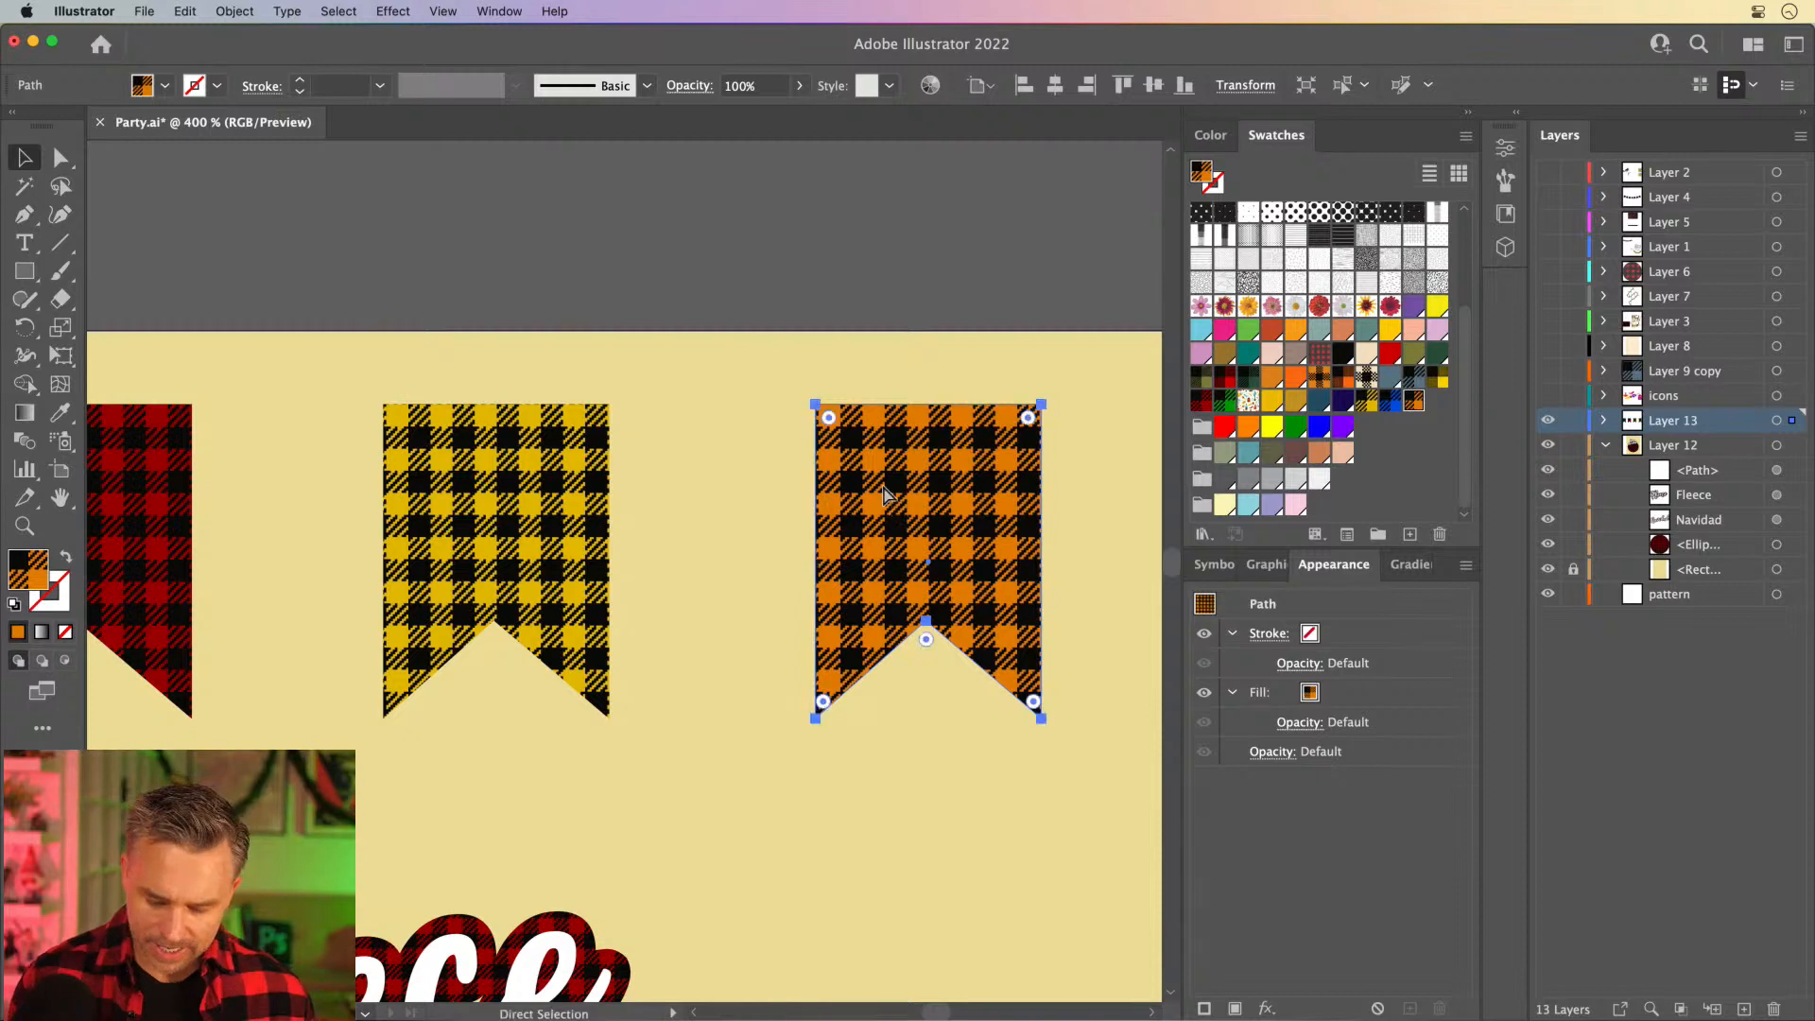
key("super+minus")
key("super+minus")
key("v")
left_click_drag(661, 356, 950, 338)
key("super+minus")
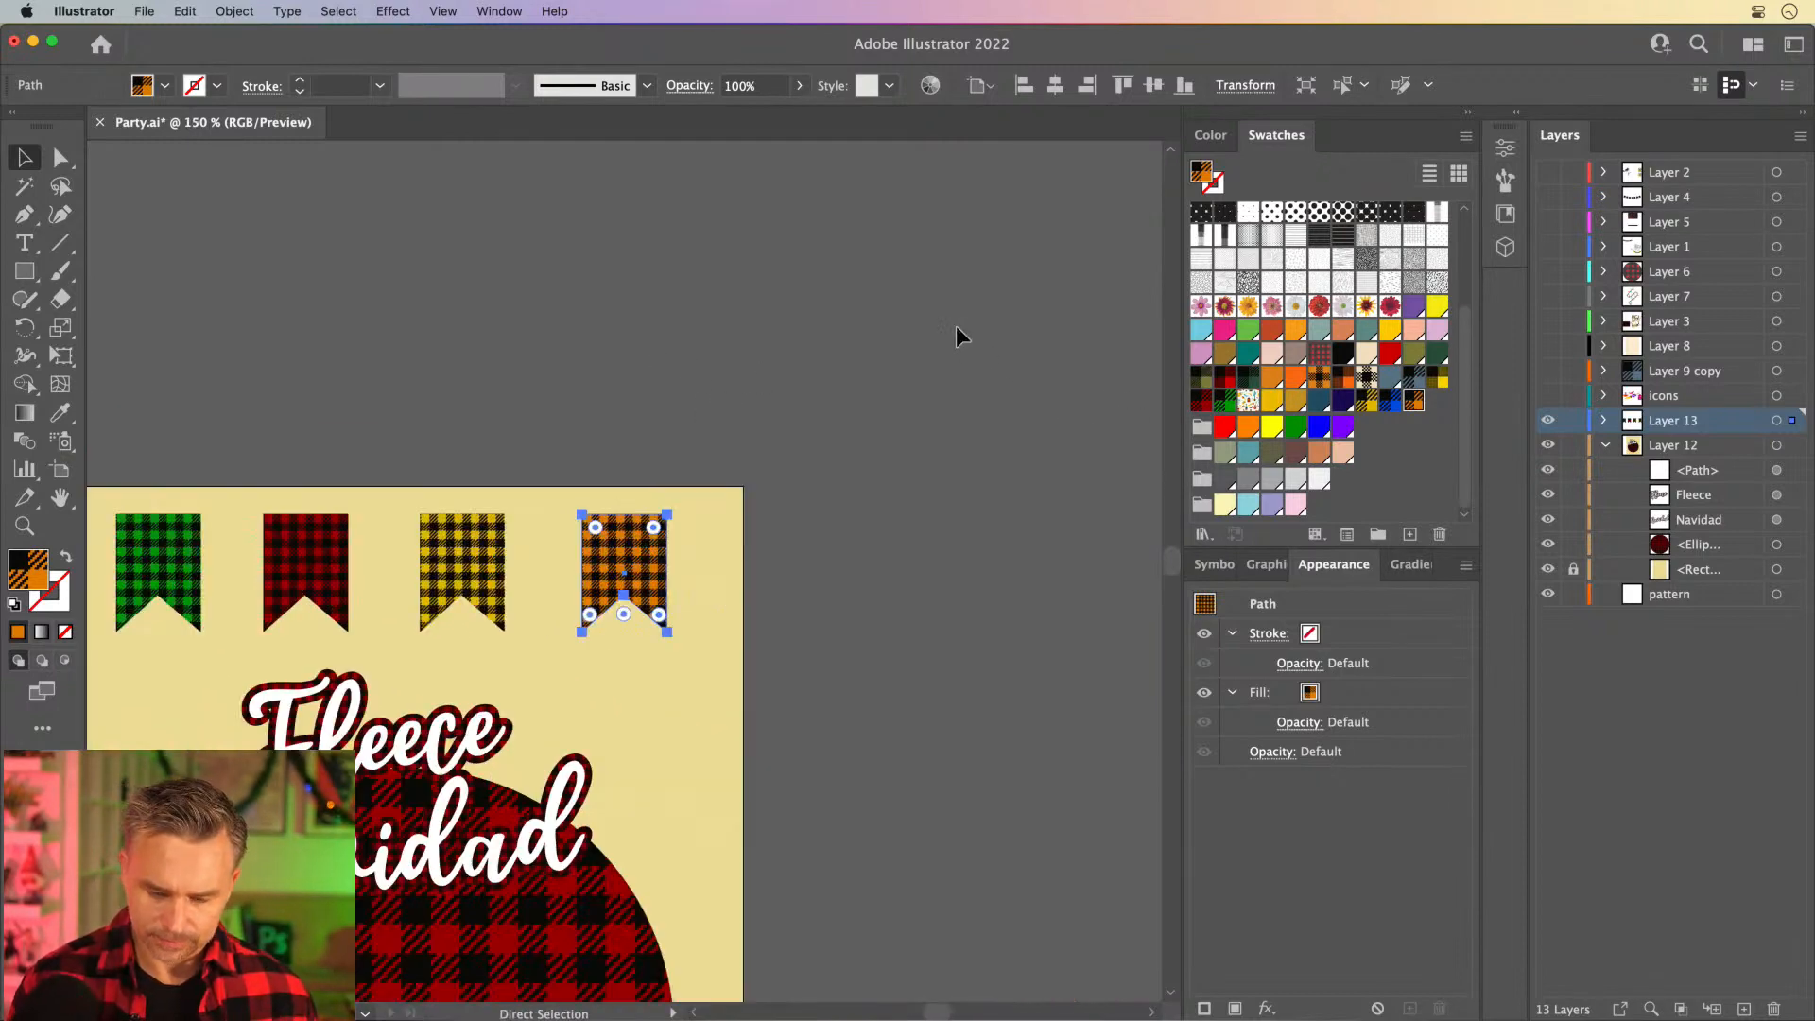
left_click_drag(254, 454, 470, 392)
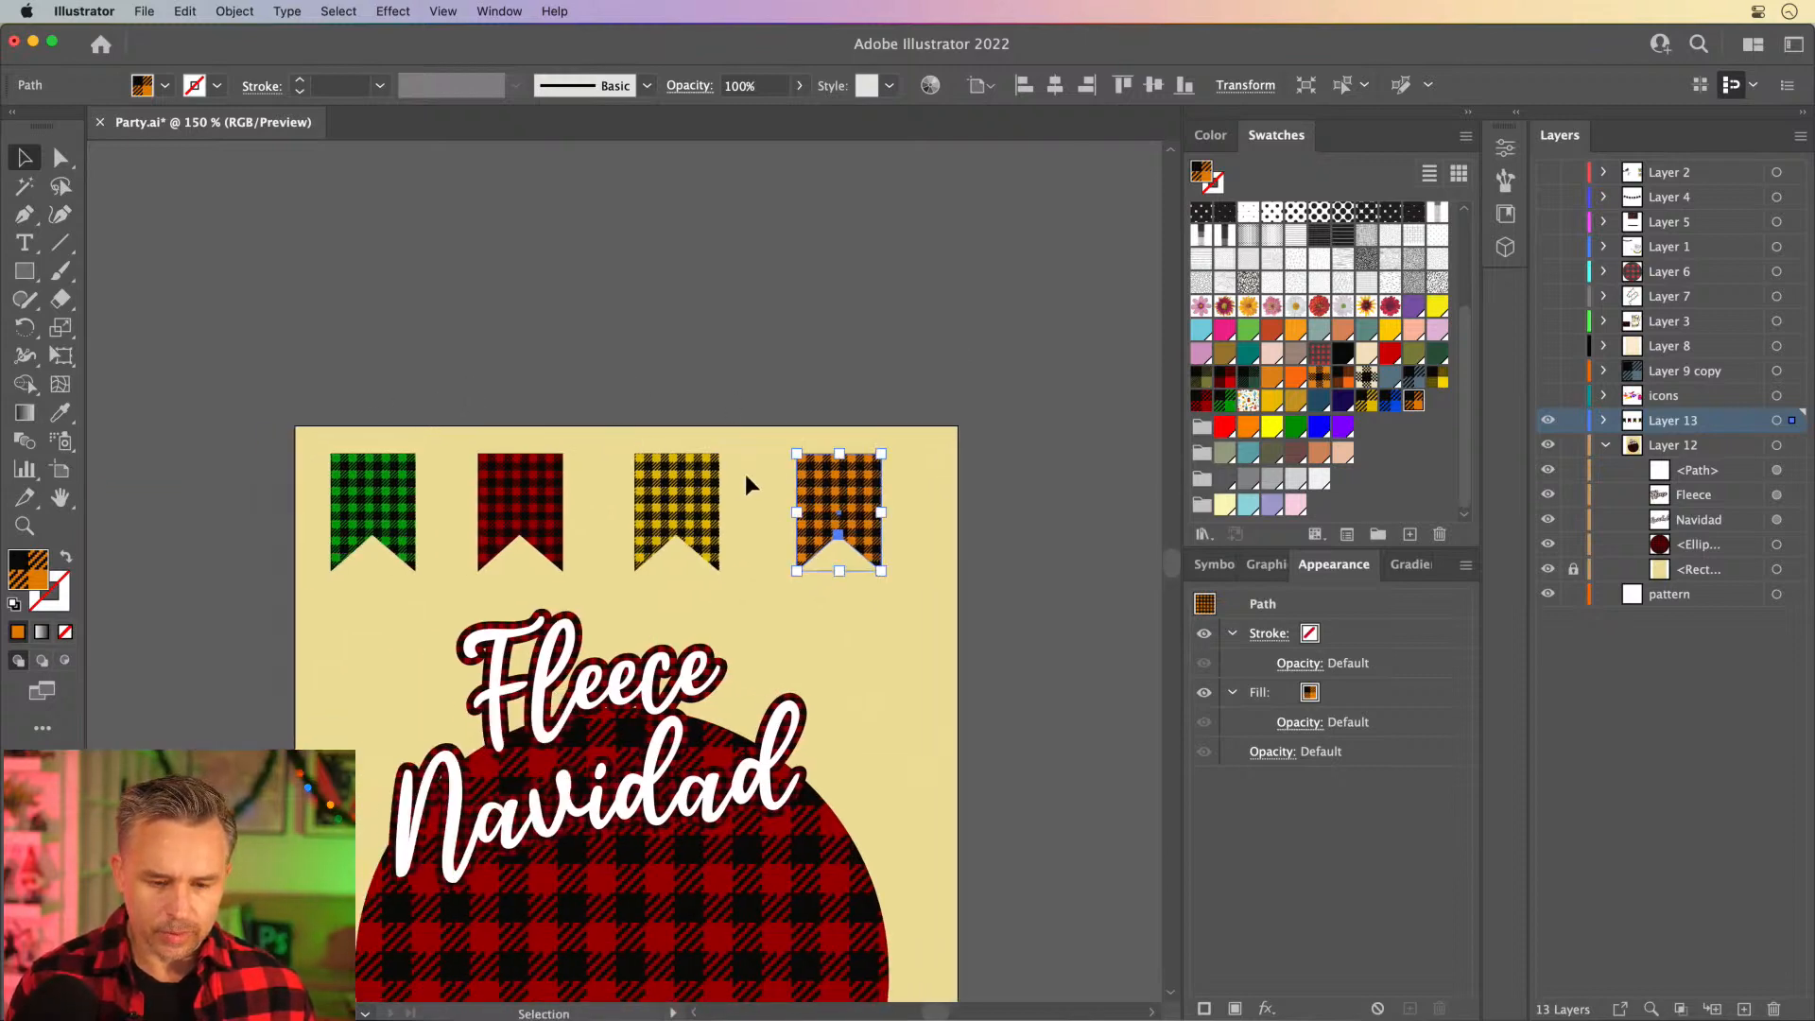
left_click_drag(813, 487, 1023, 487)
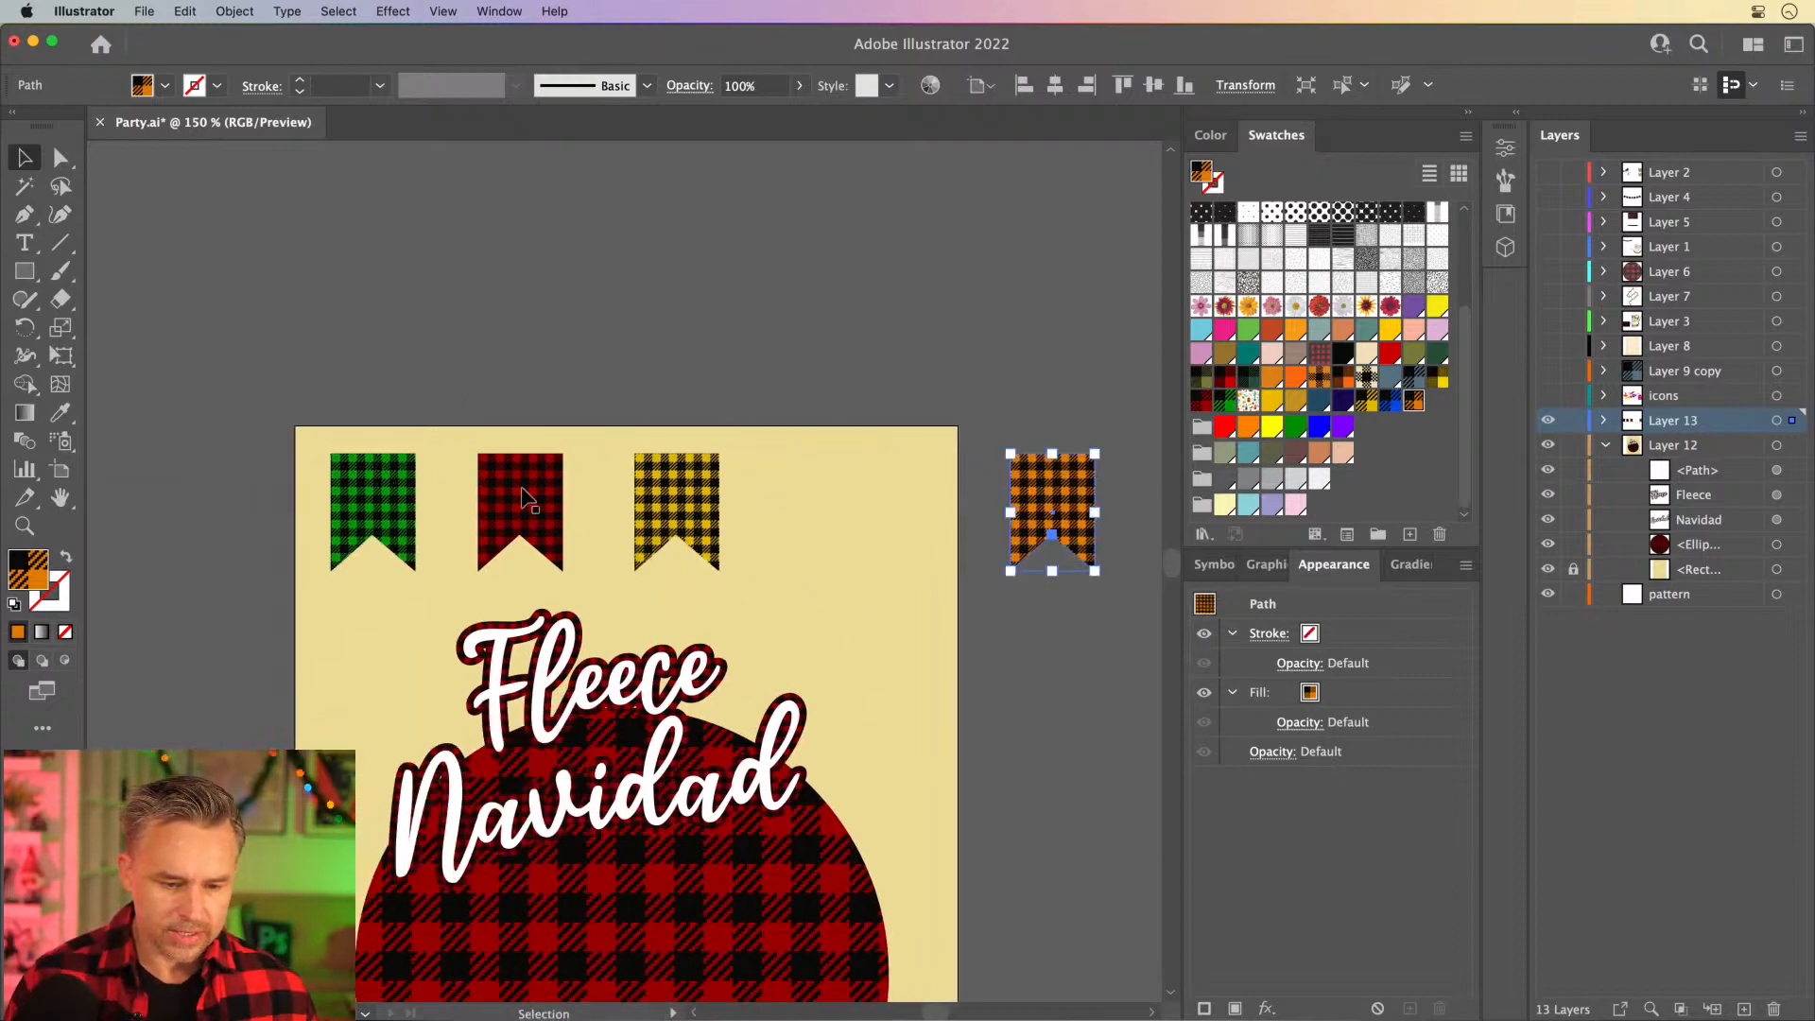
left_click_drag(525, 497, 832, 497)
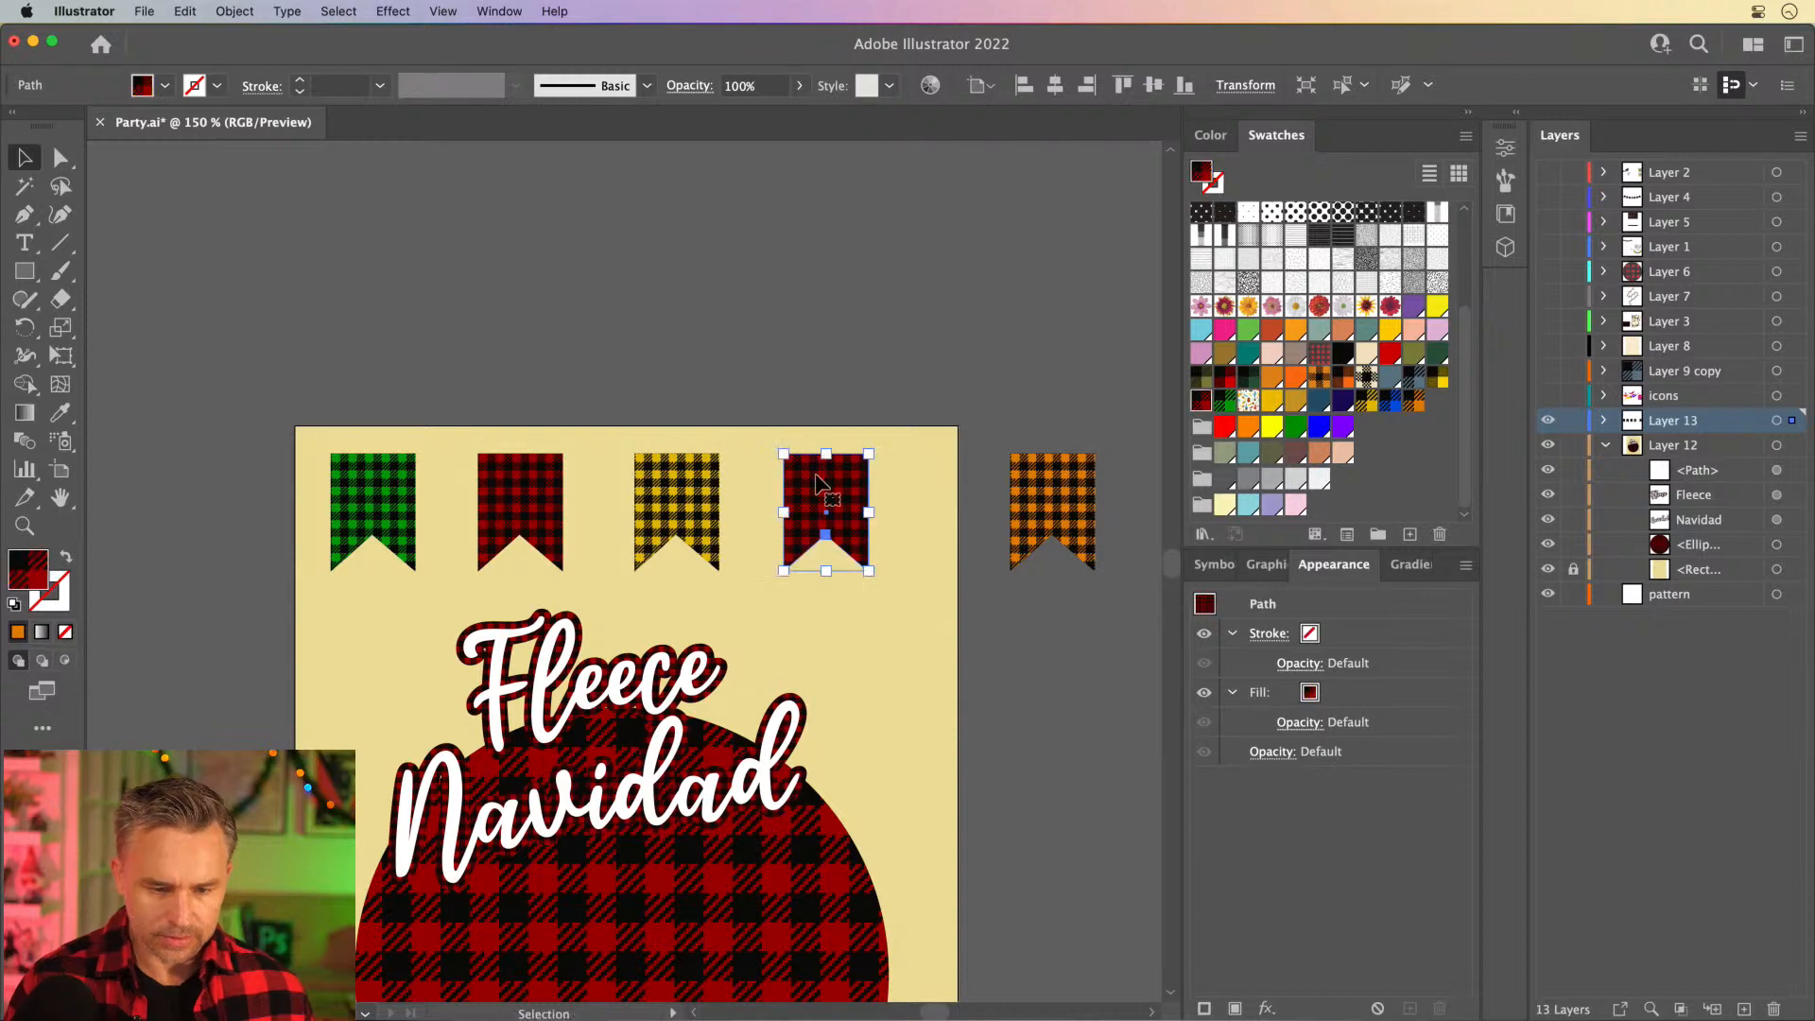
left_click_drag(367, 485, 1148, 498)
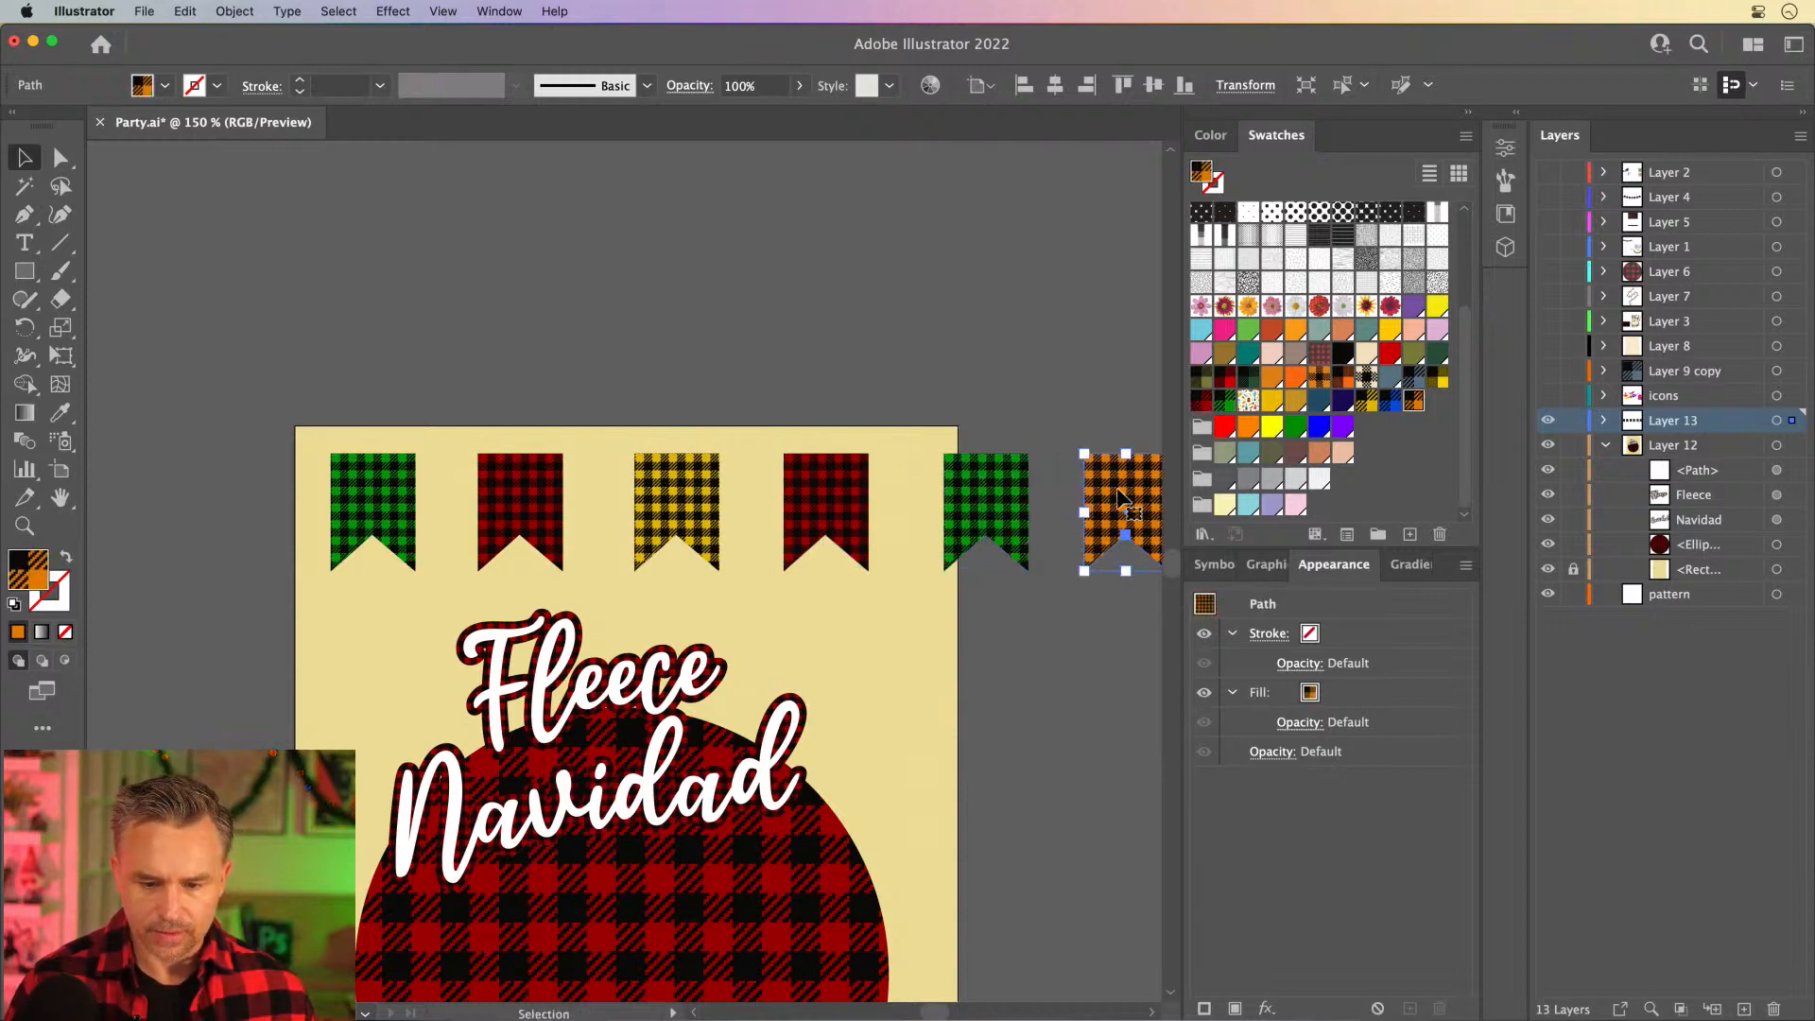
key("space")
left_click_drag(939, 329, 881, 328)
left_click(205, 355)
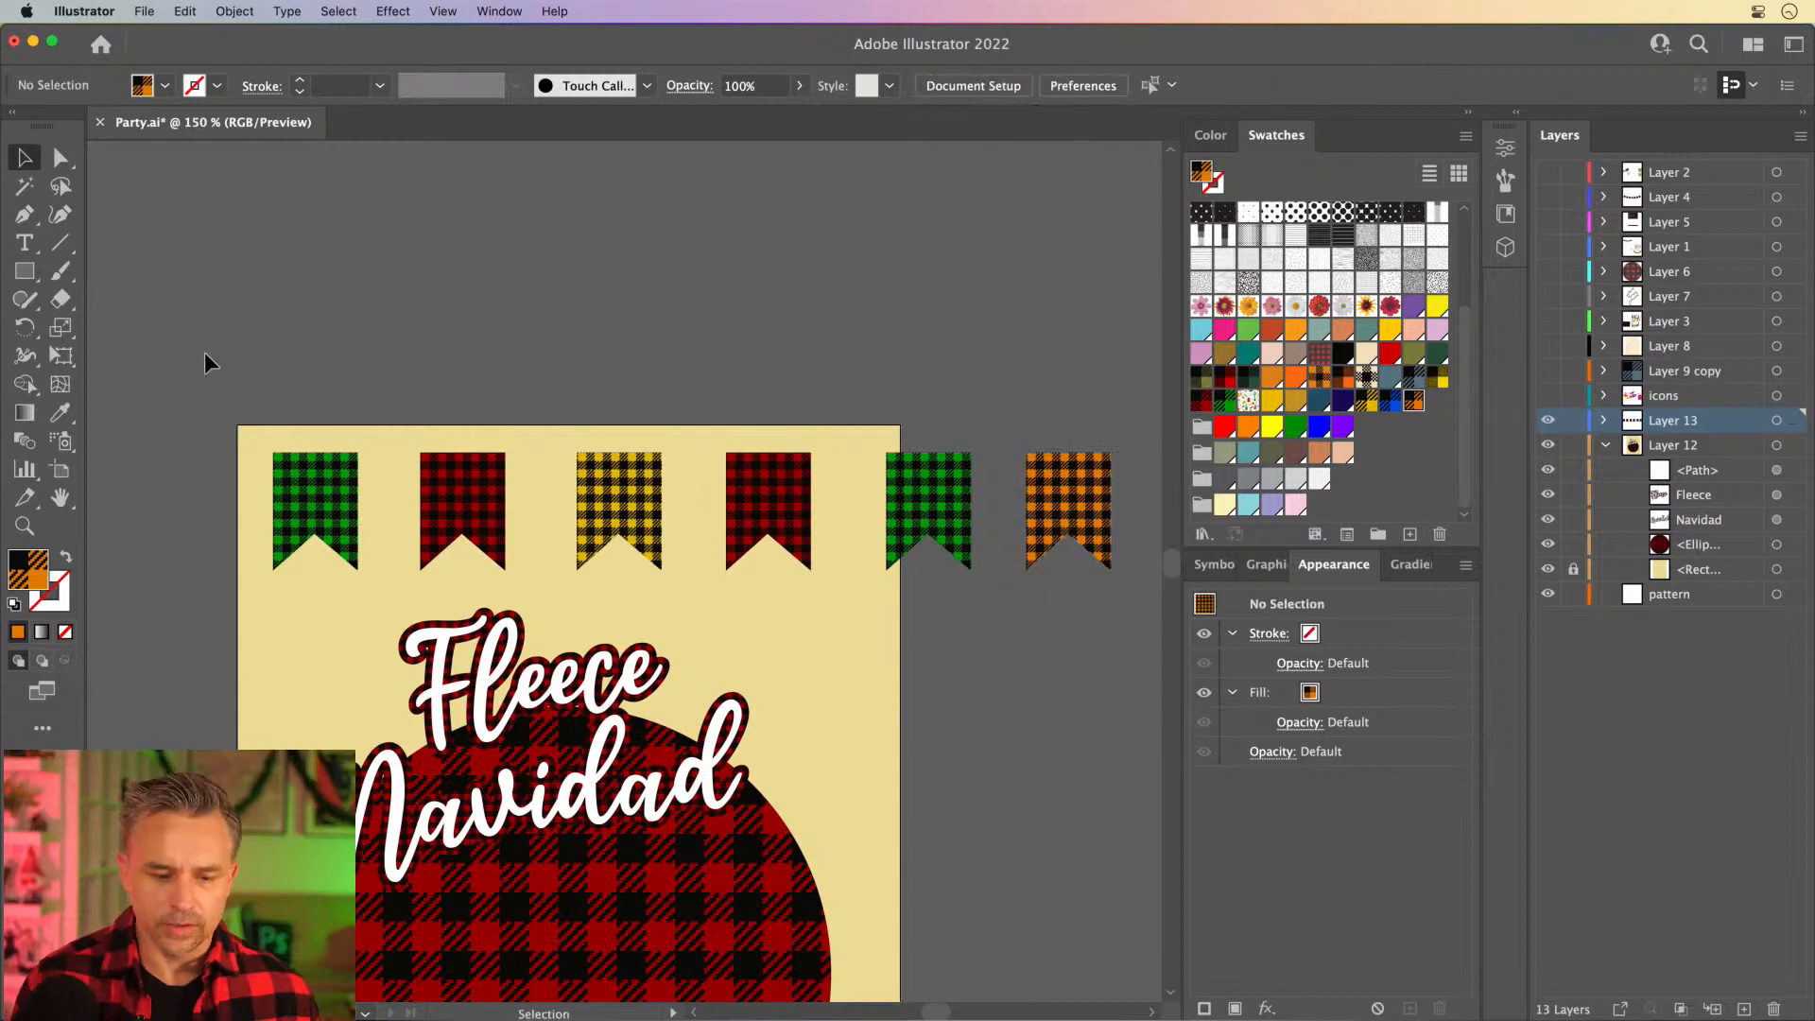
- Scale all six banners down proportionally to fit within the artboard's width and shift the row slightly down
left_click_drag(1013, 507, 1071, 500)
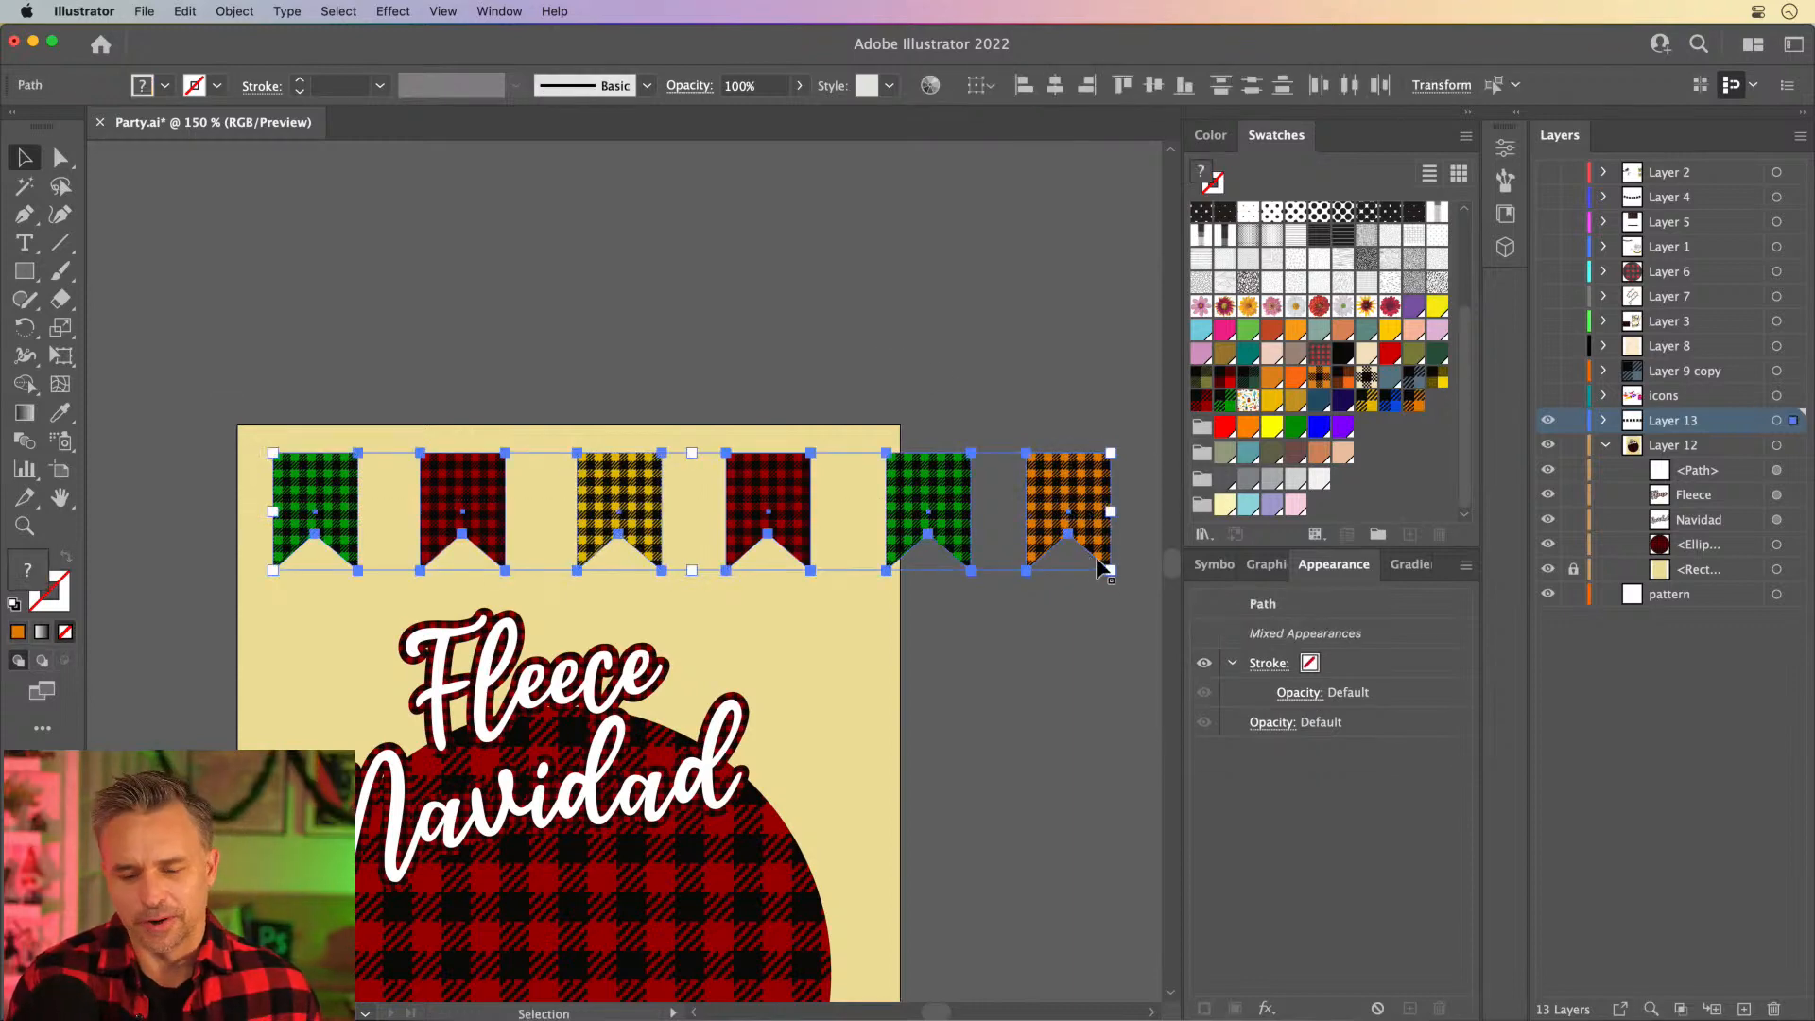
left_click_drag(1111, 572, 840, 564)
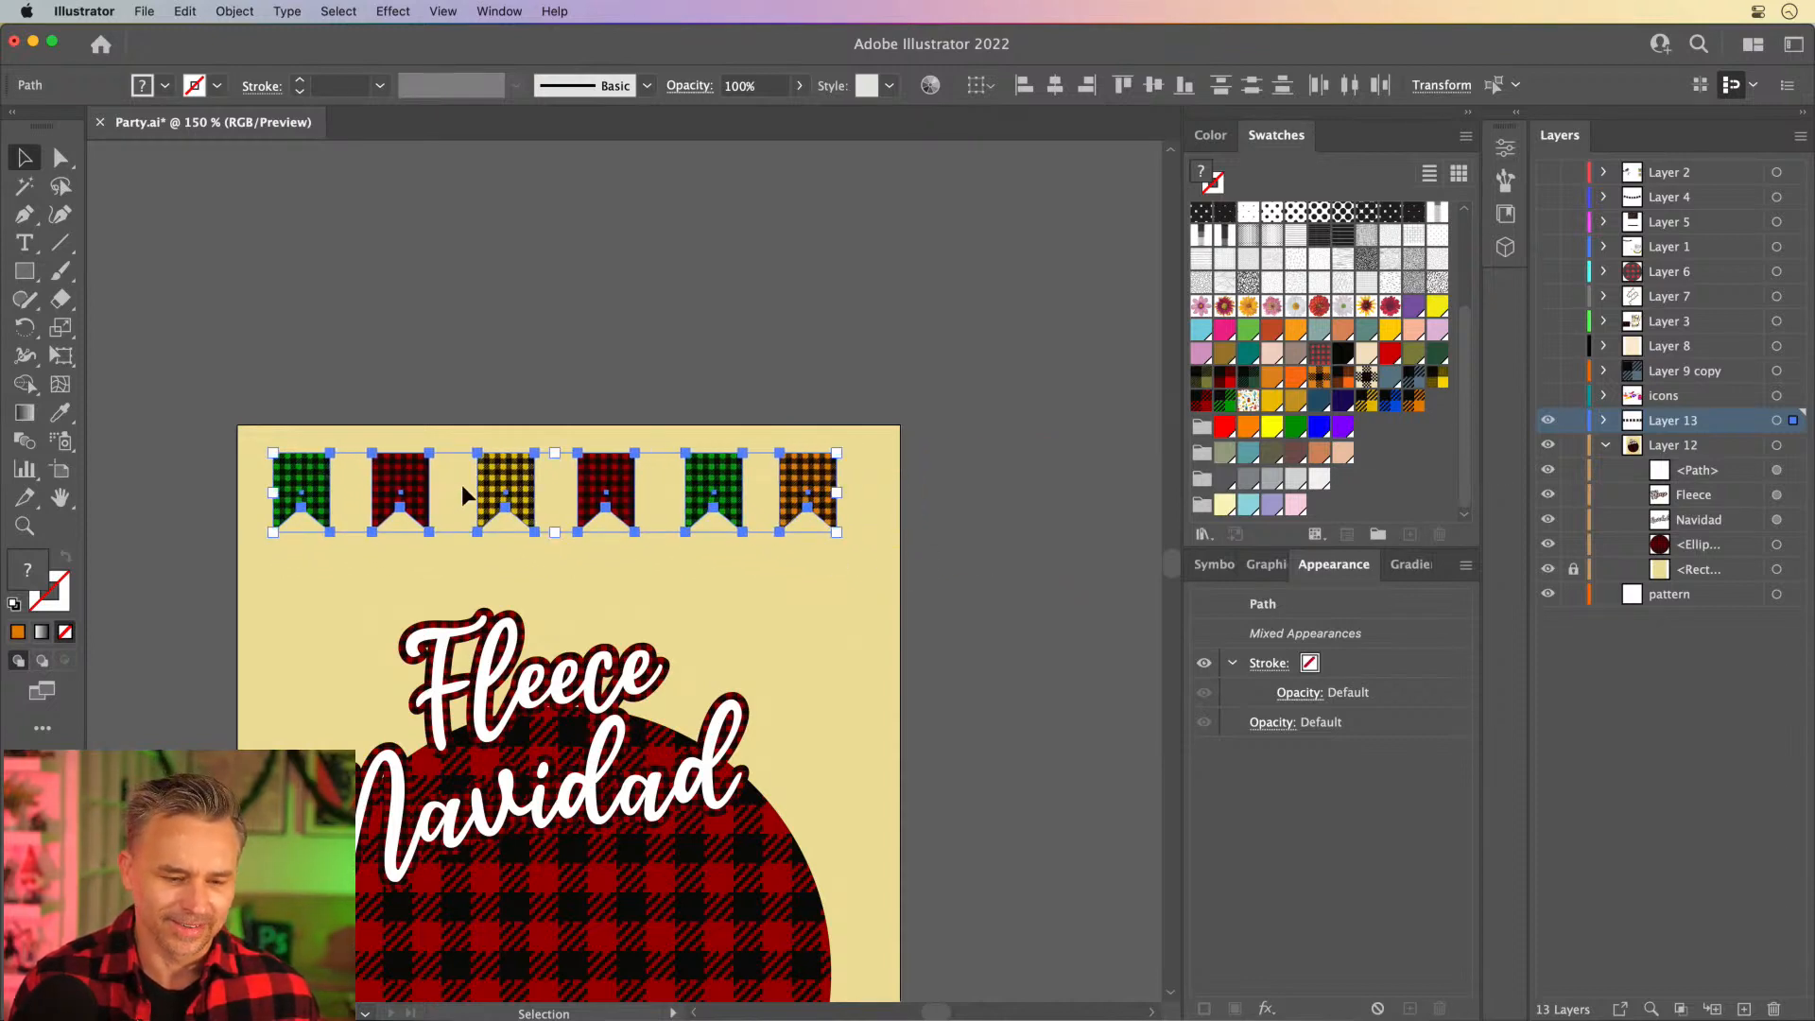
left_click_drag(499, 475, 508, 501)
key("super+equal")
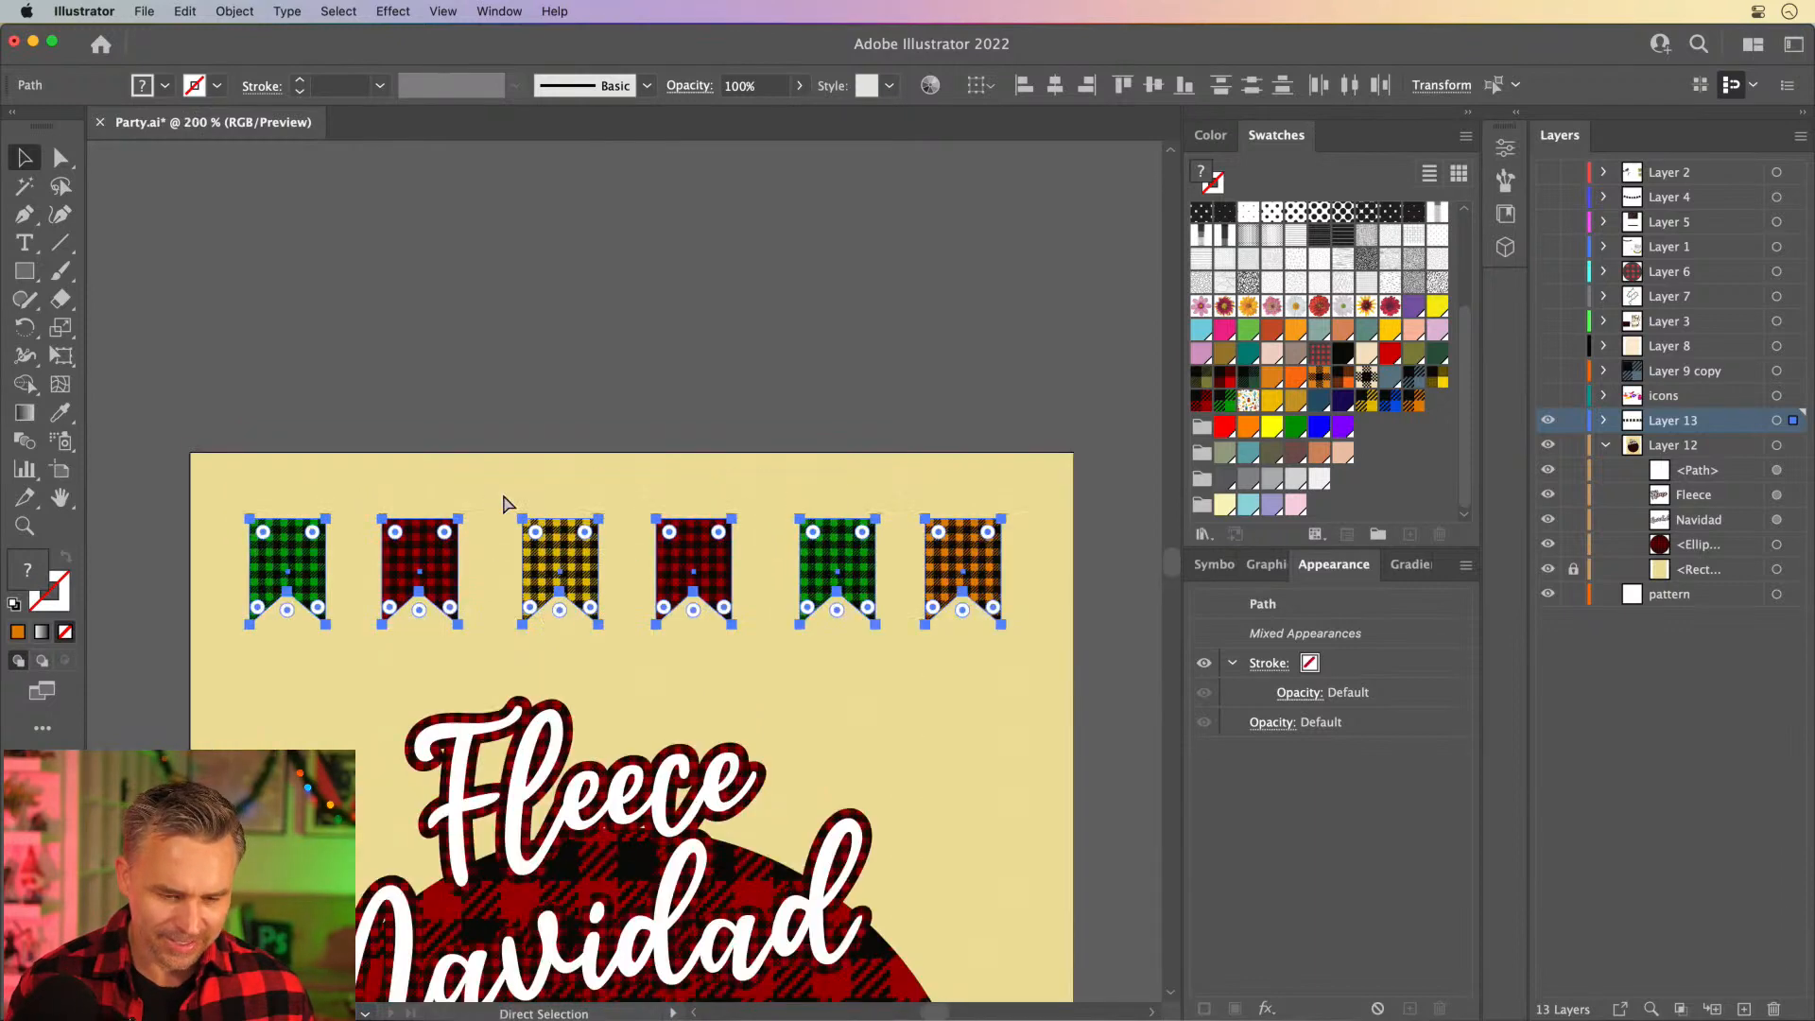
left_click(185, 383)
- Draw a straight horizontal line across the artboard along the banners' upper edges and give it a white 1 pt stroke
key("backslash")
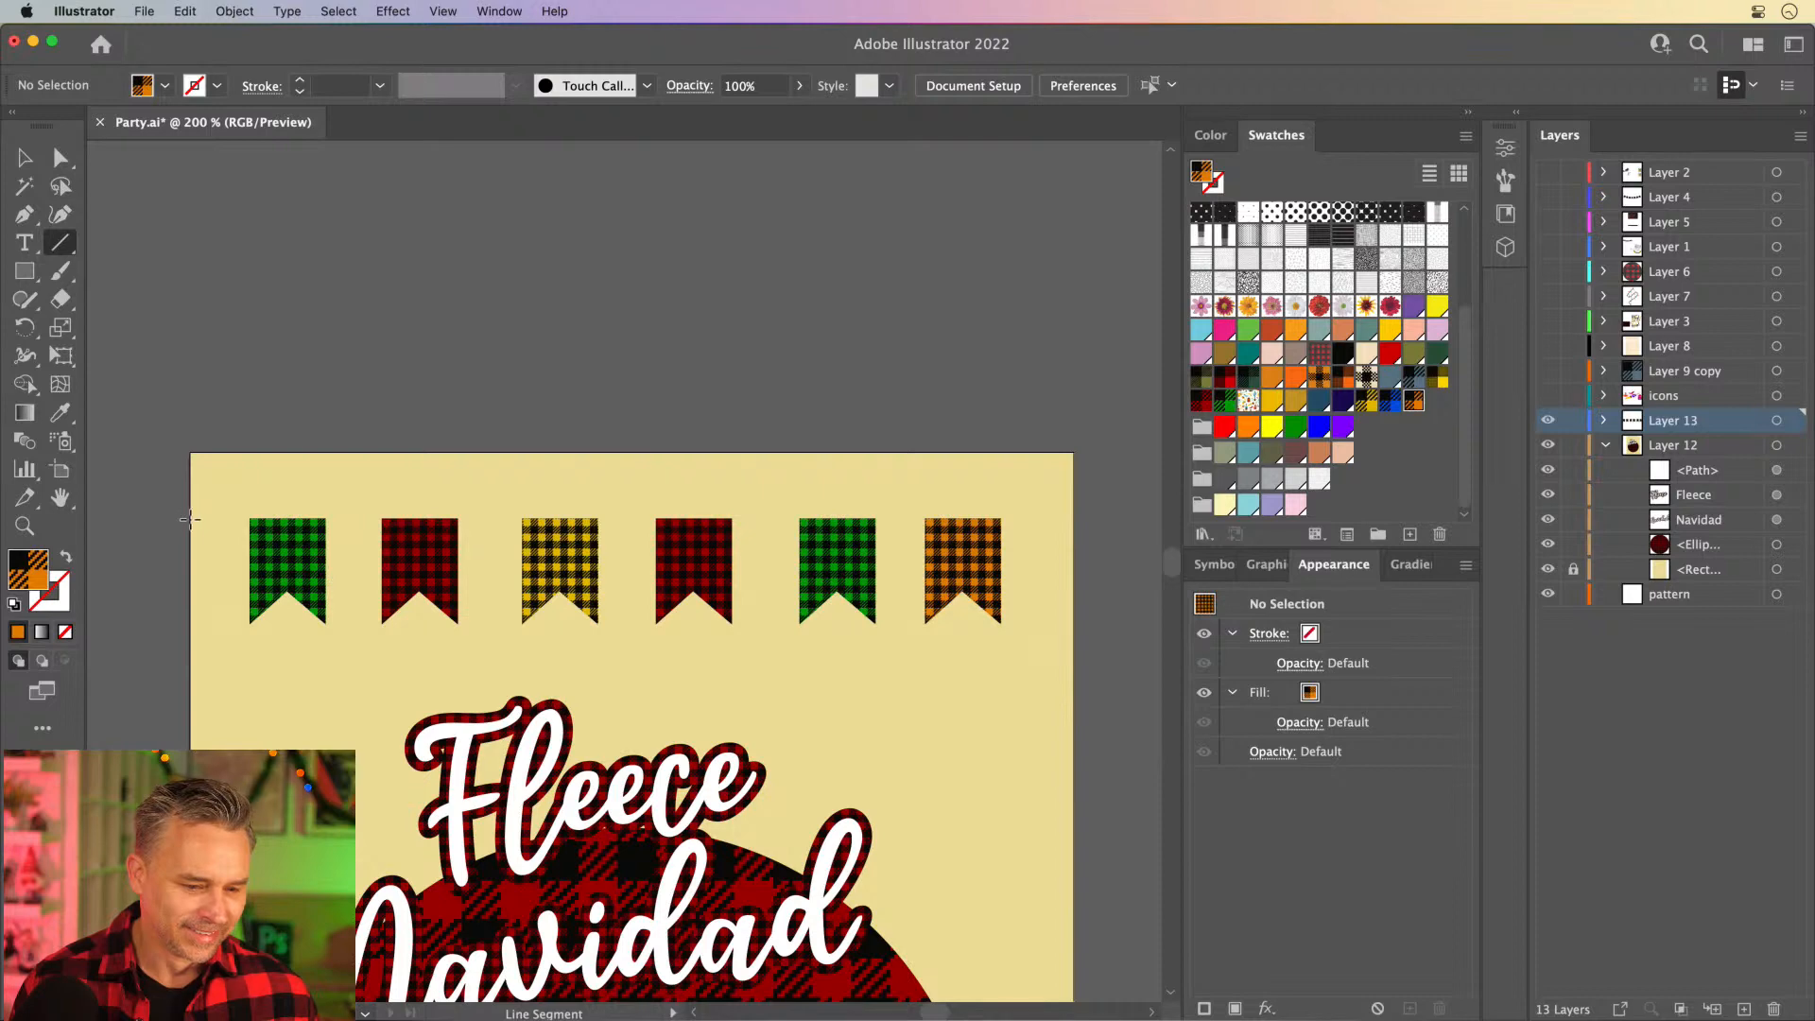
mouse_move(189, 522)
left_mouse_down()
mouse_move(1120, 530)
mouse_move(1076, 535)
left_mouse_up()
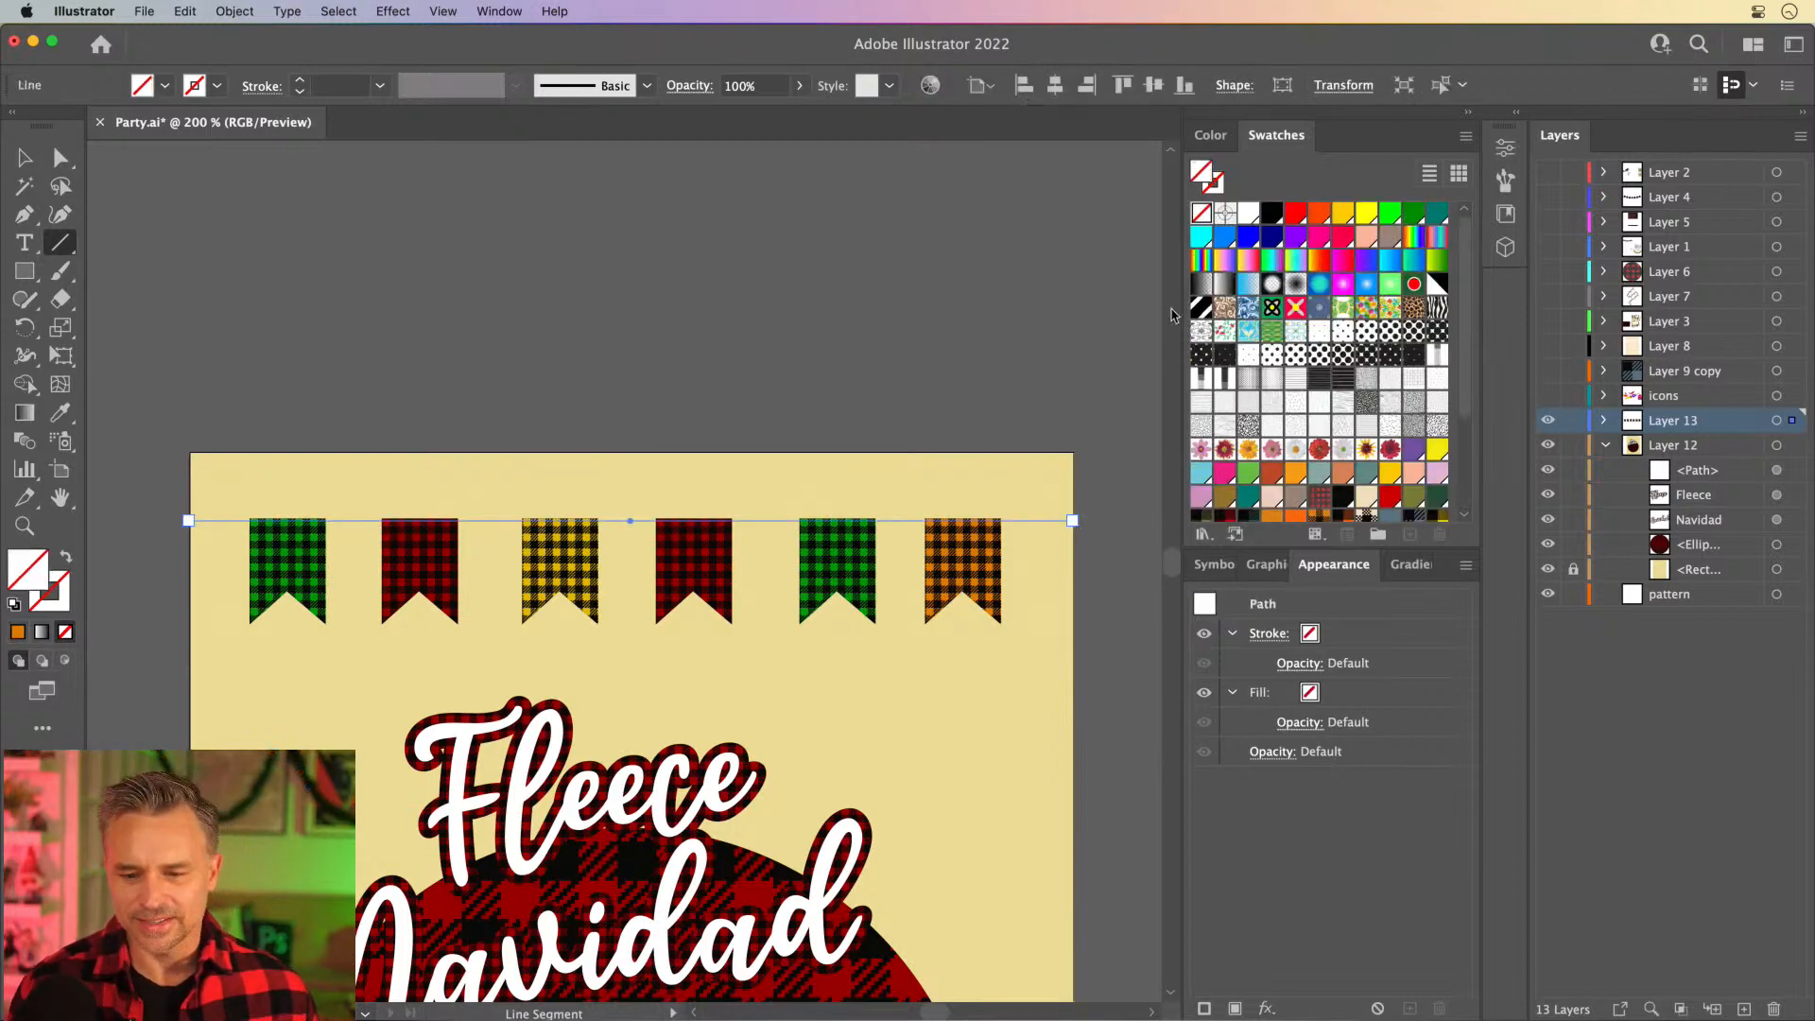
left_click(63, 584)
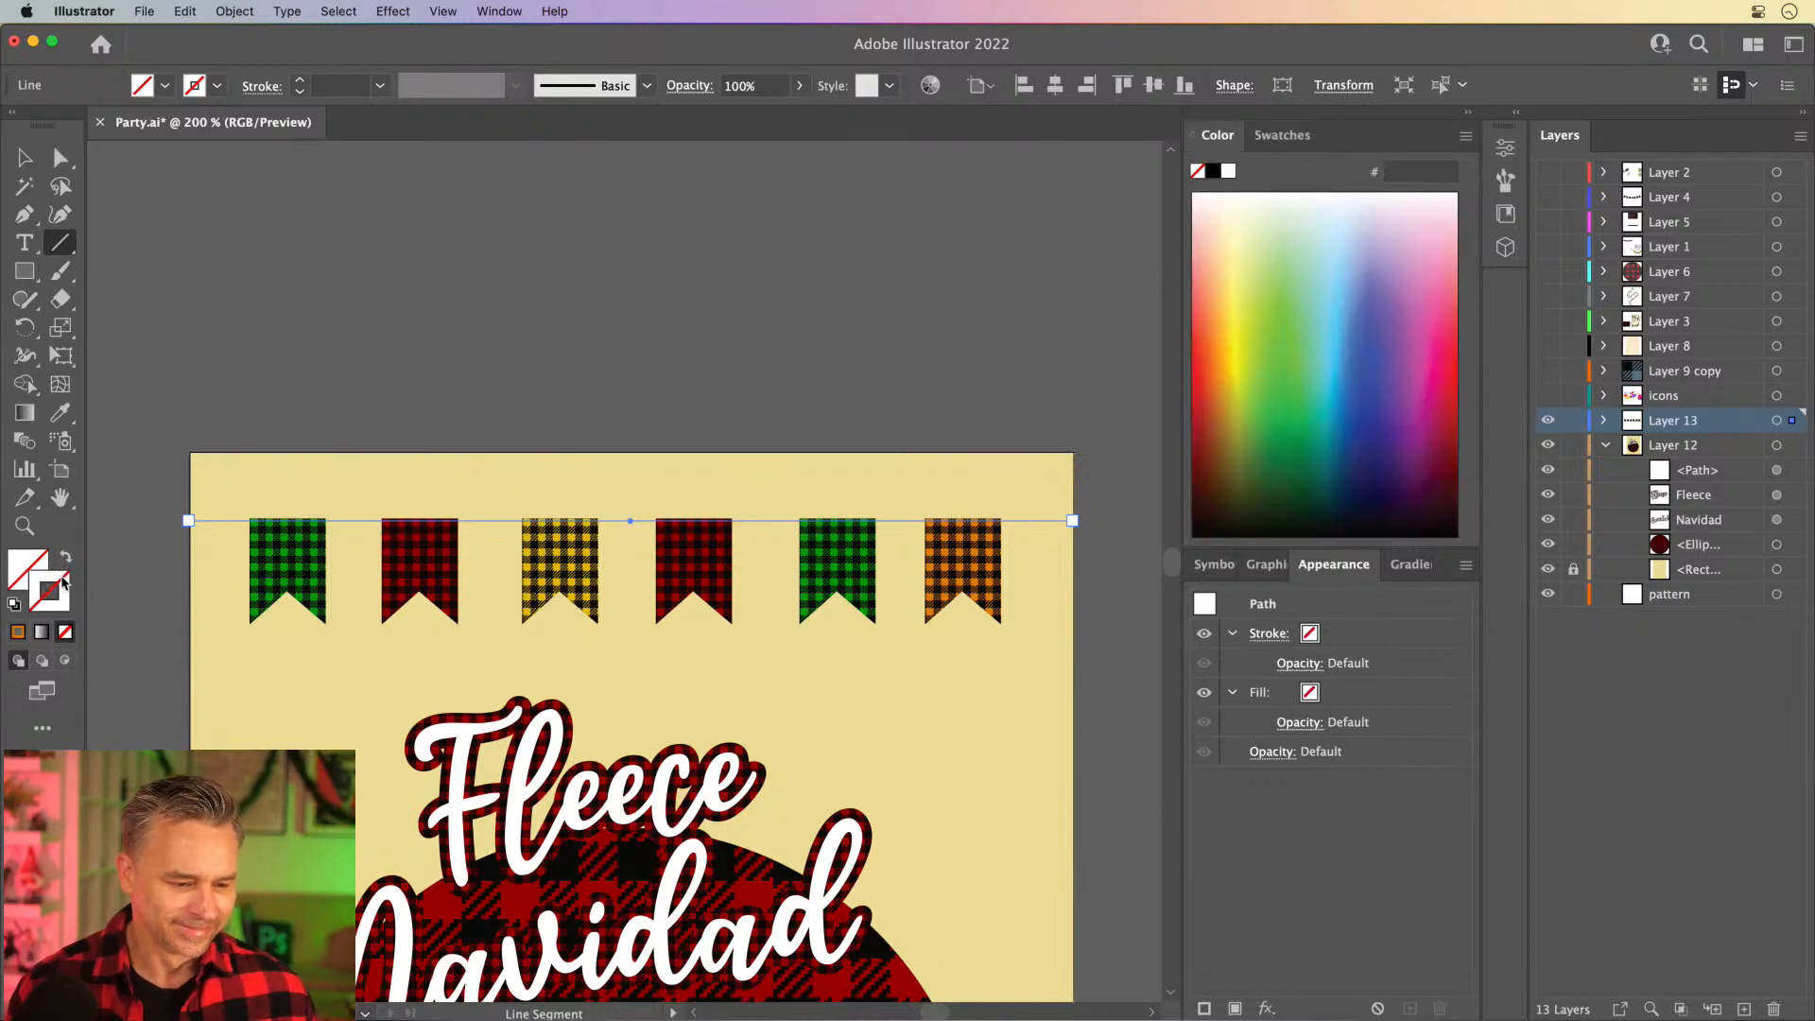
left_click(1228, 171)
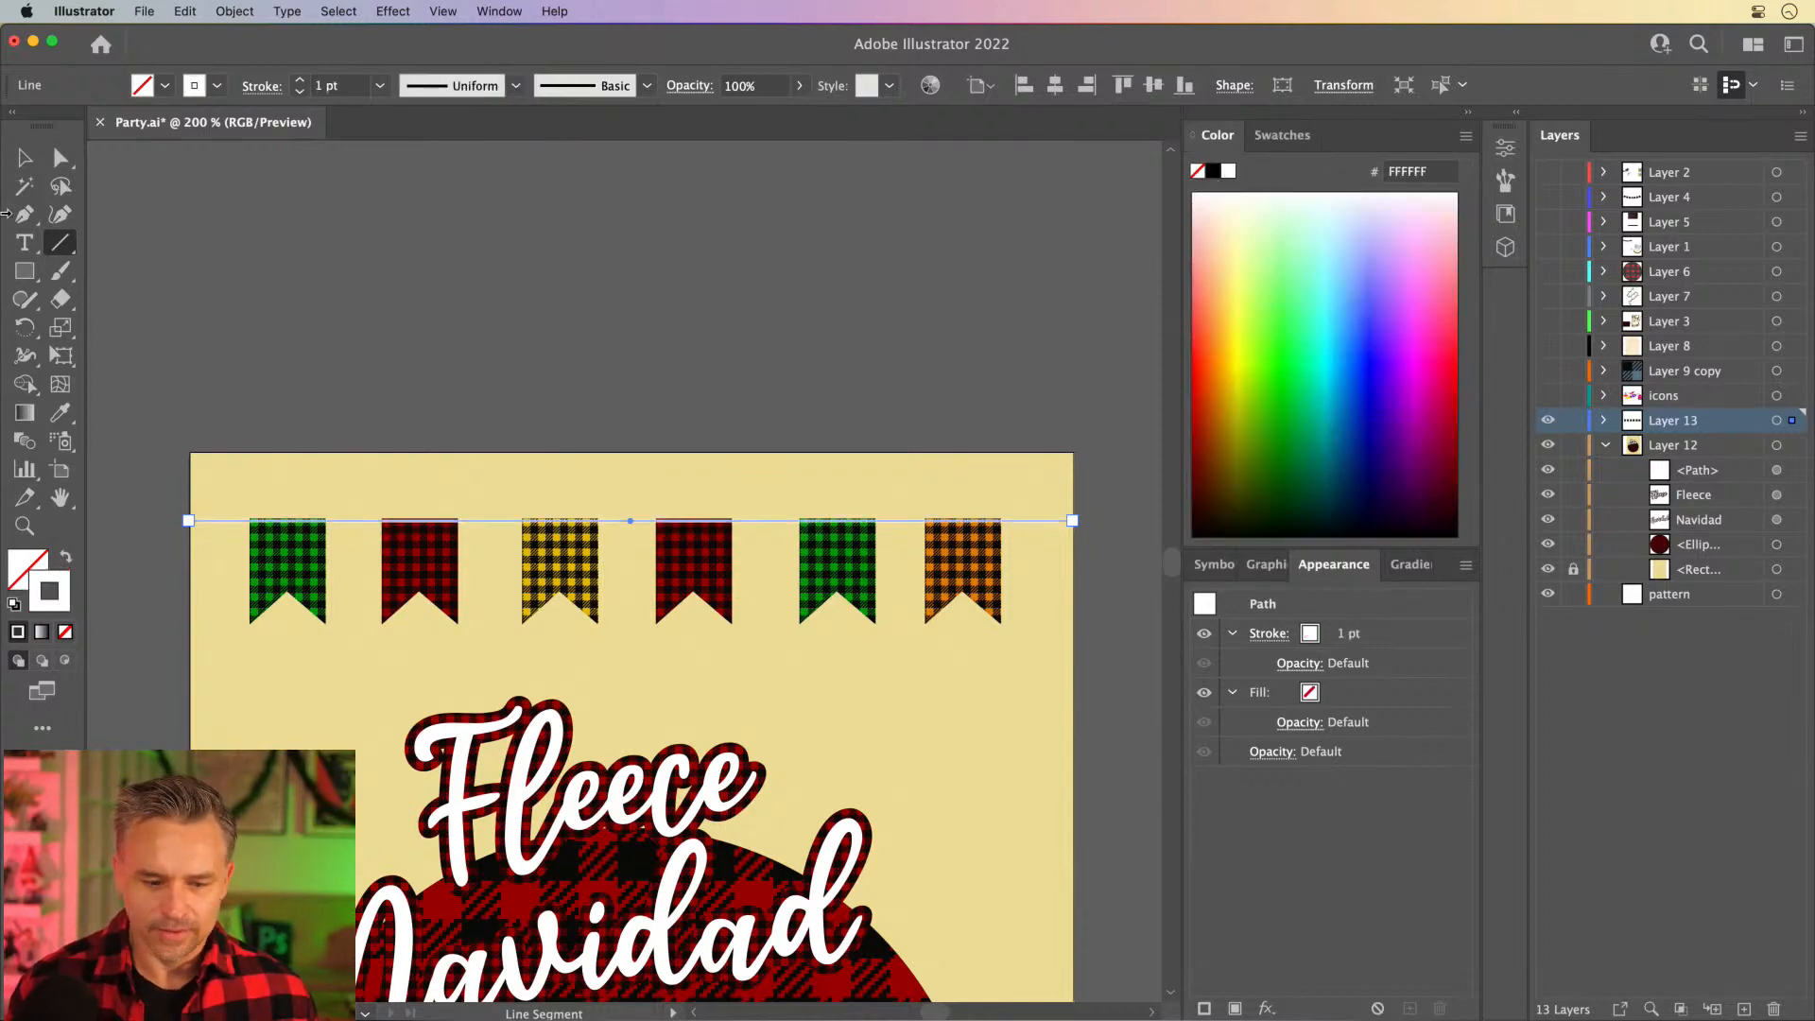
left_click(25, 161)
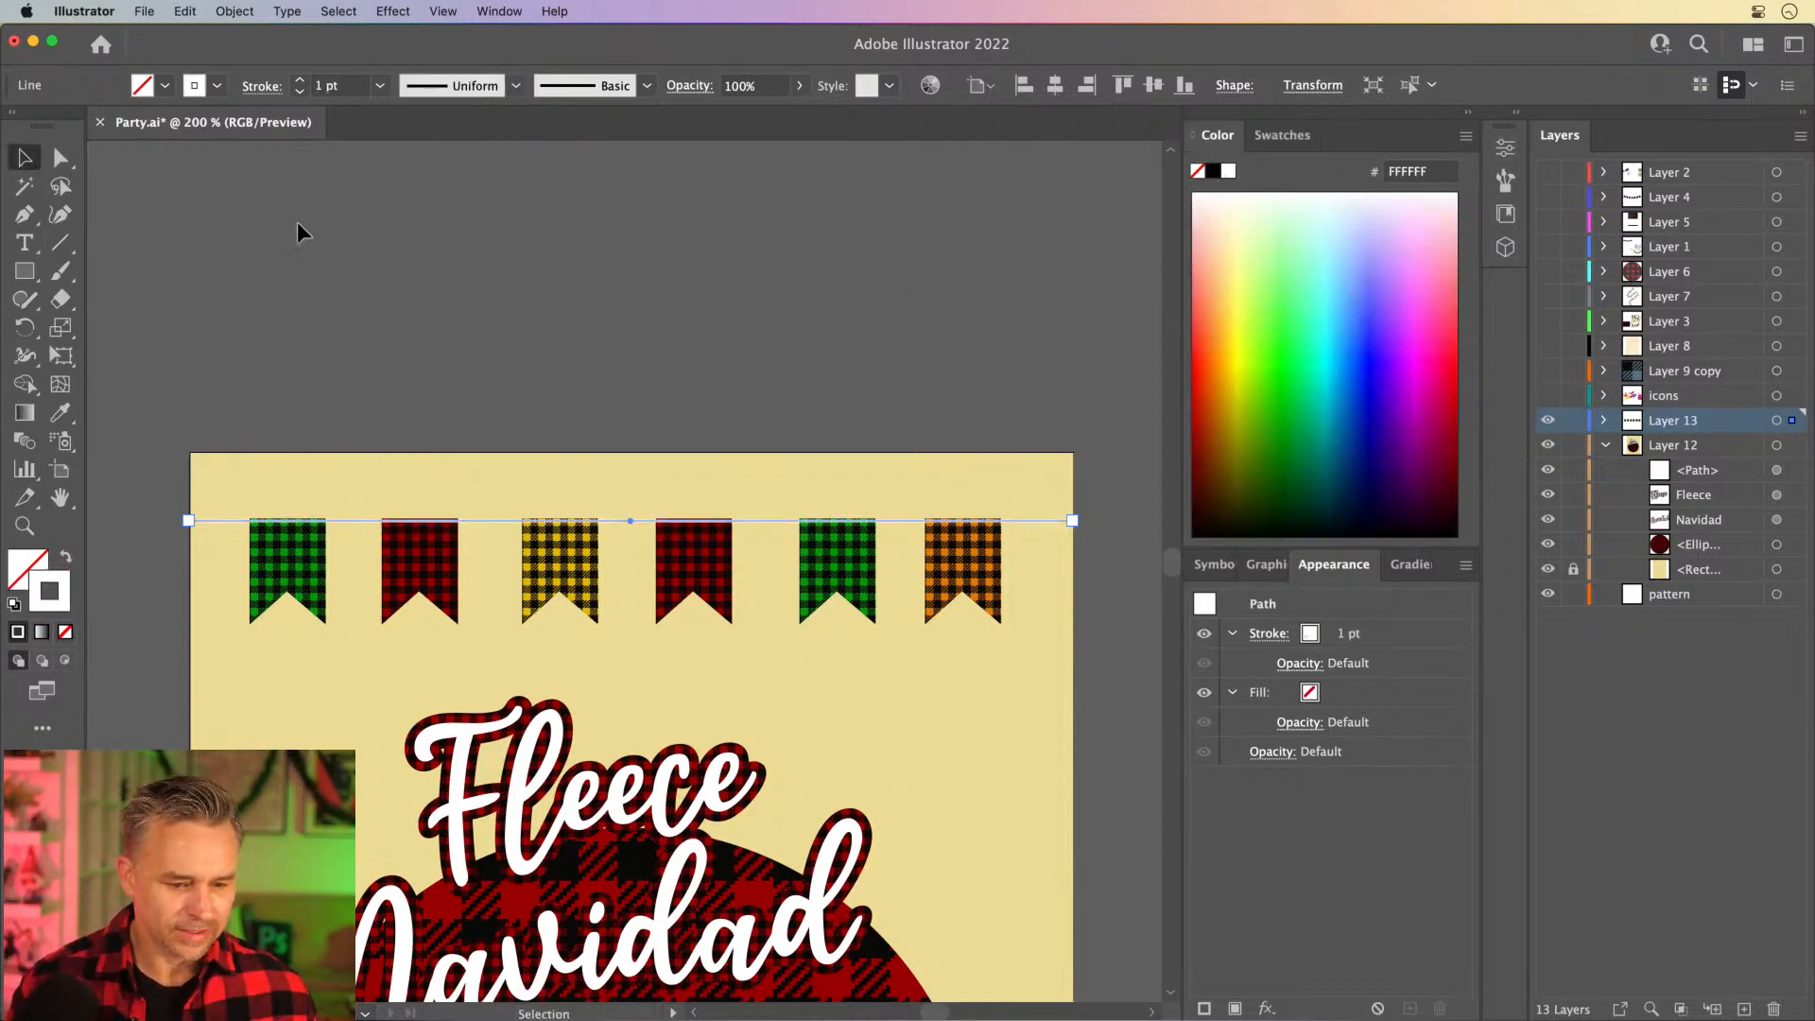
left_click(475, 409)
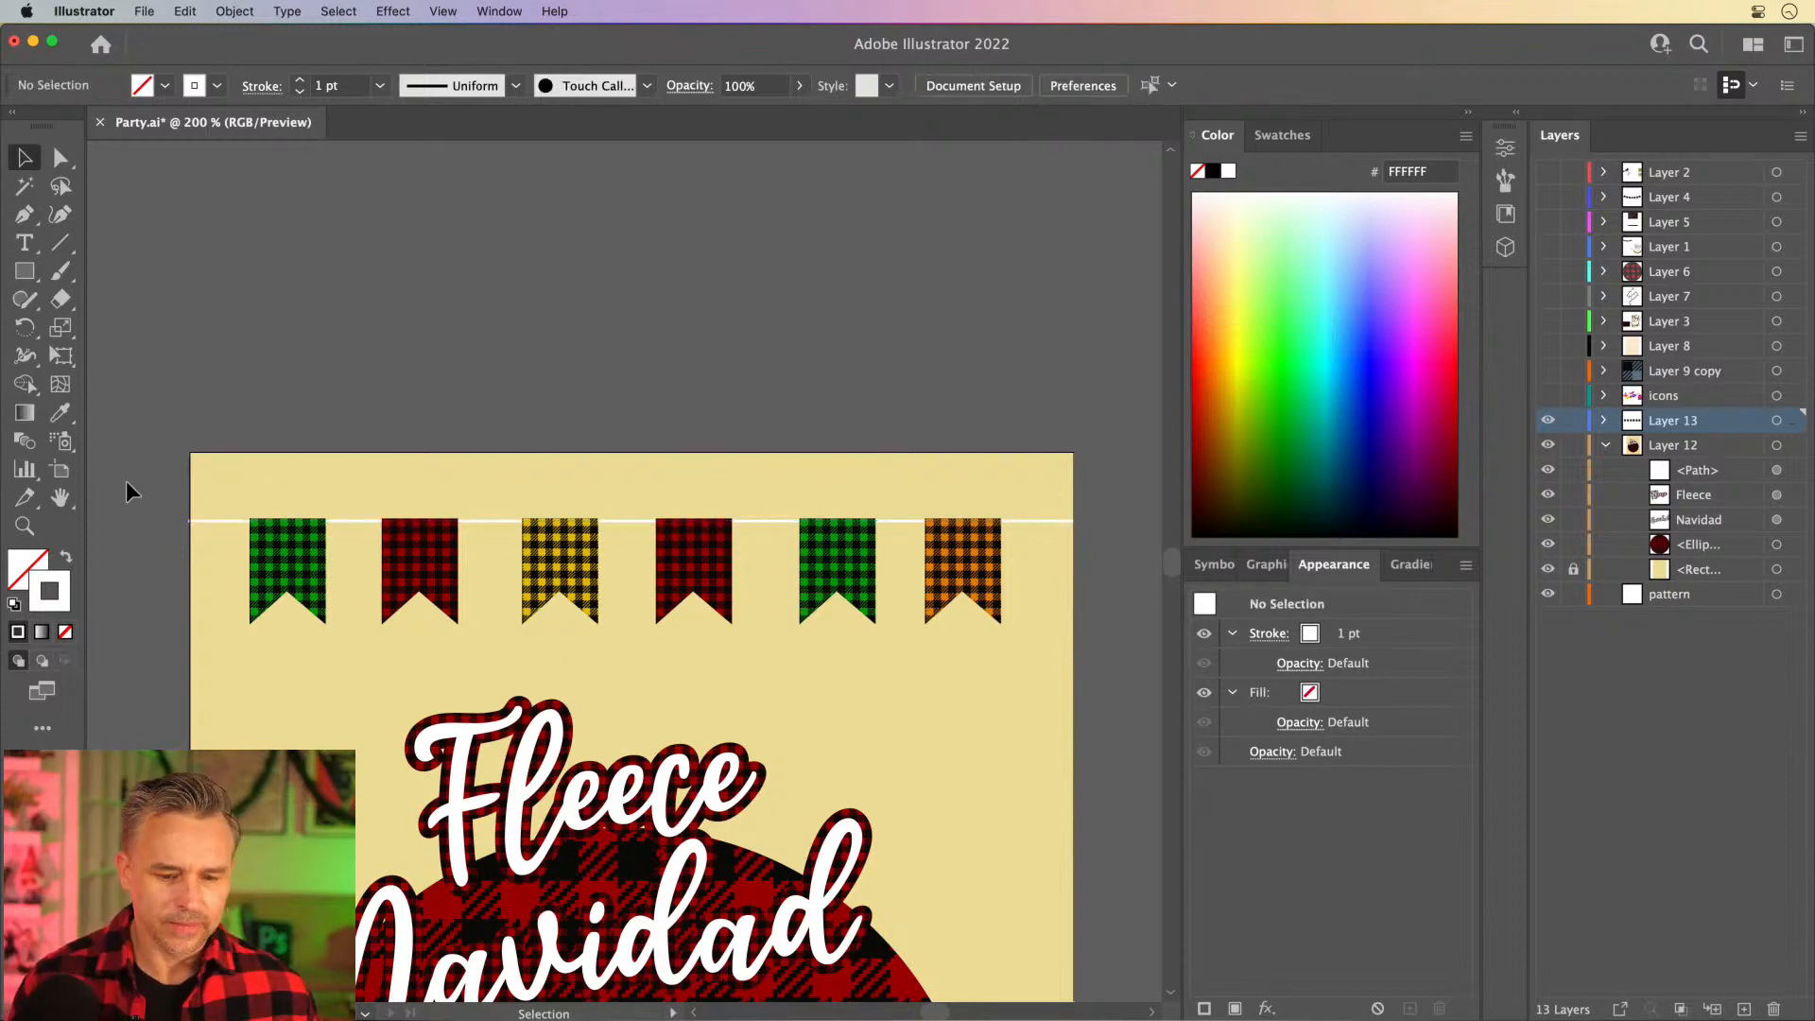
- Distribute the six banners evenly by their horizontal centers, leaving the white line out of the selection
left_click_drag(1063, 641, 1115, 649)
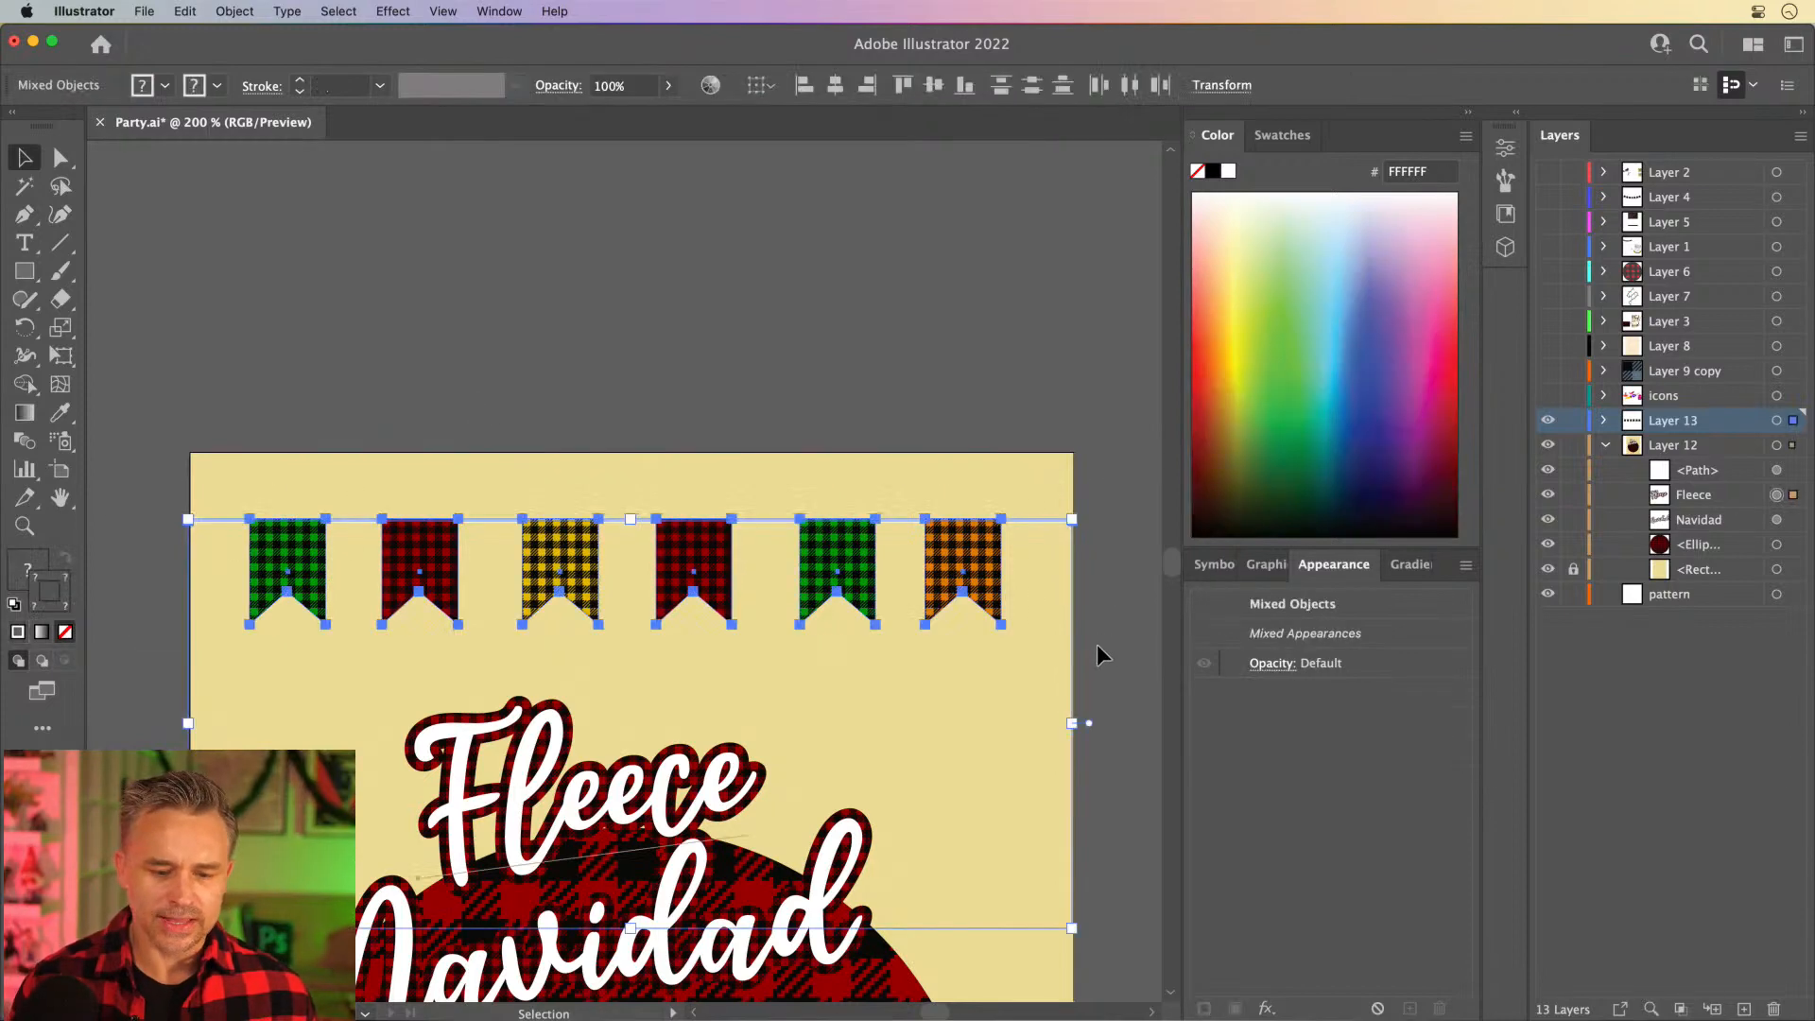
left_click(506, 358)
left_click(955, 613)
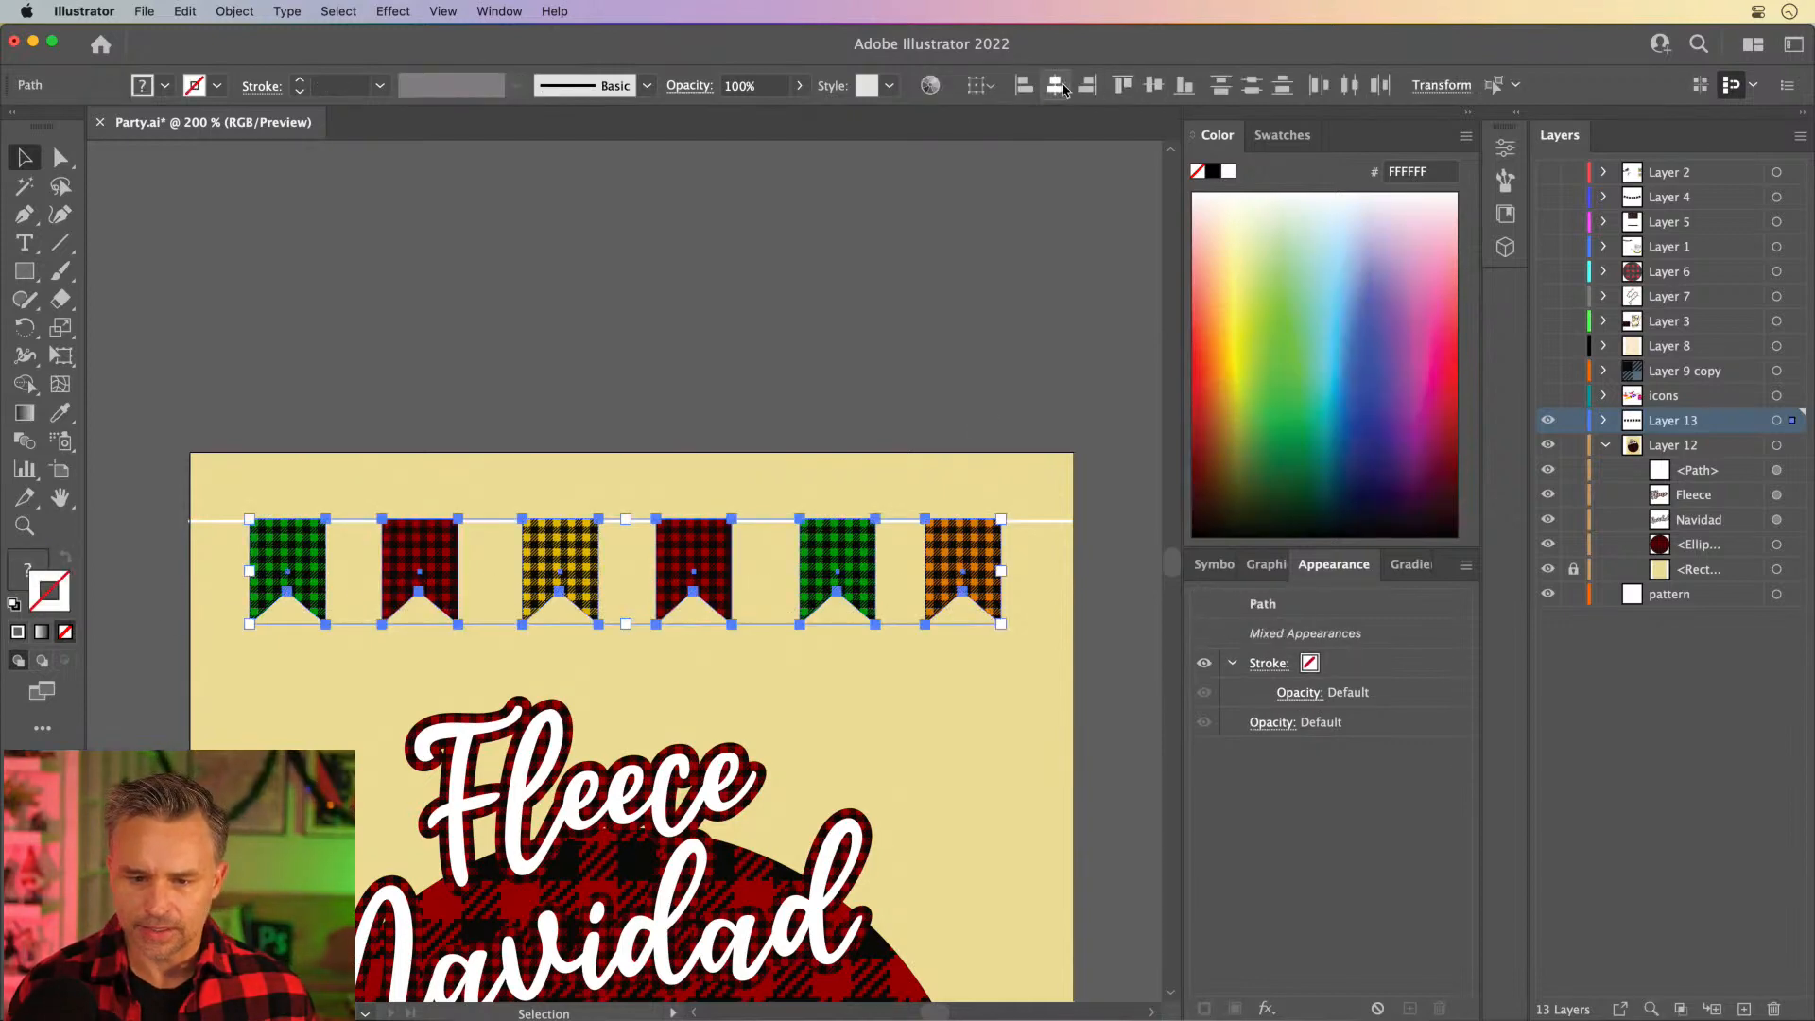
left_click(1350, 85)
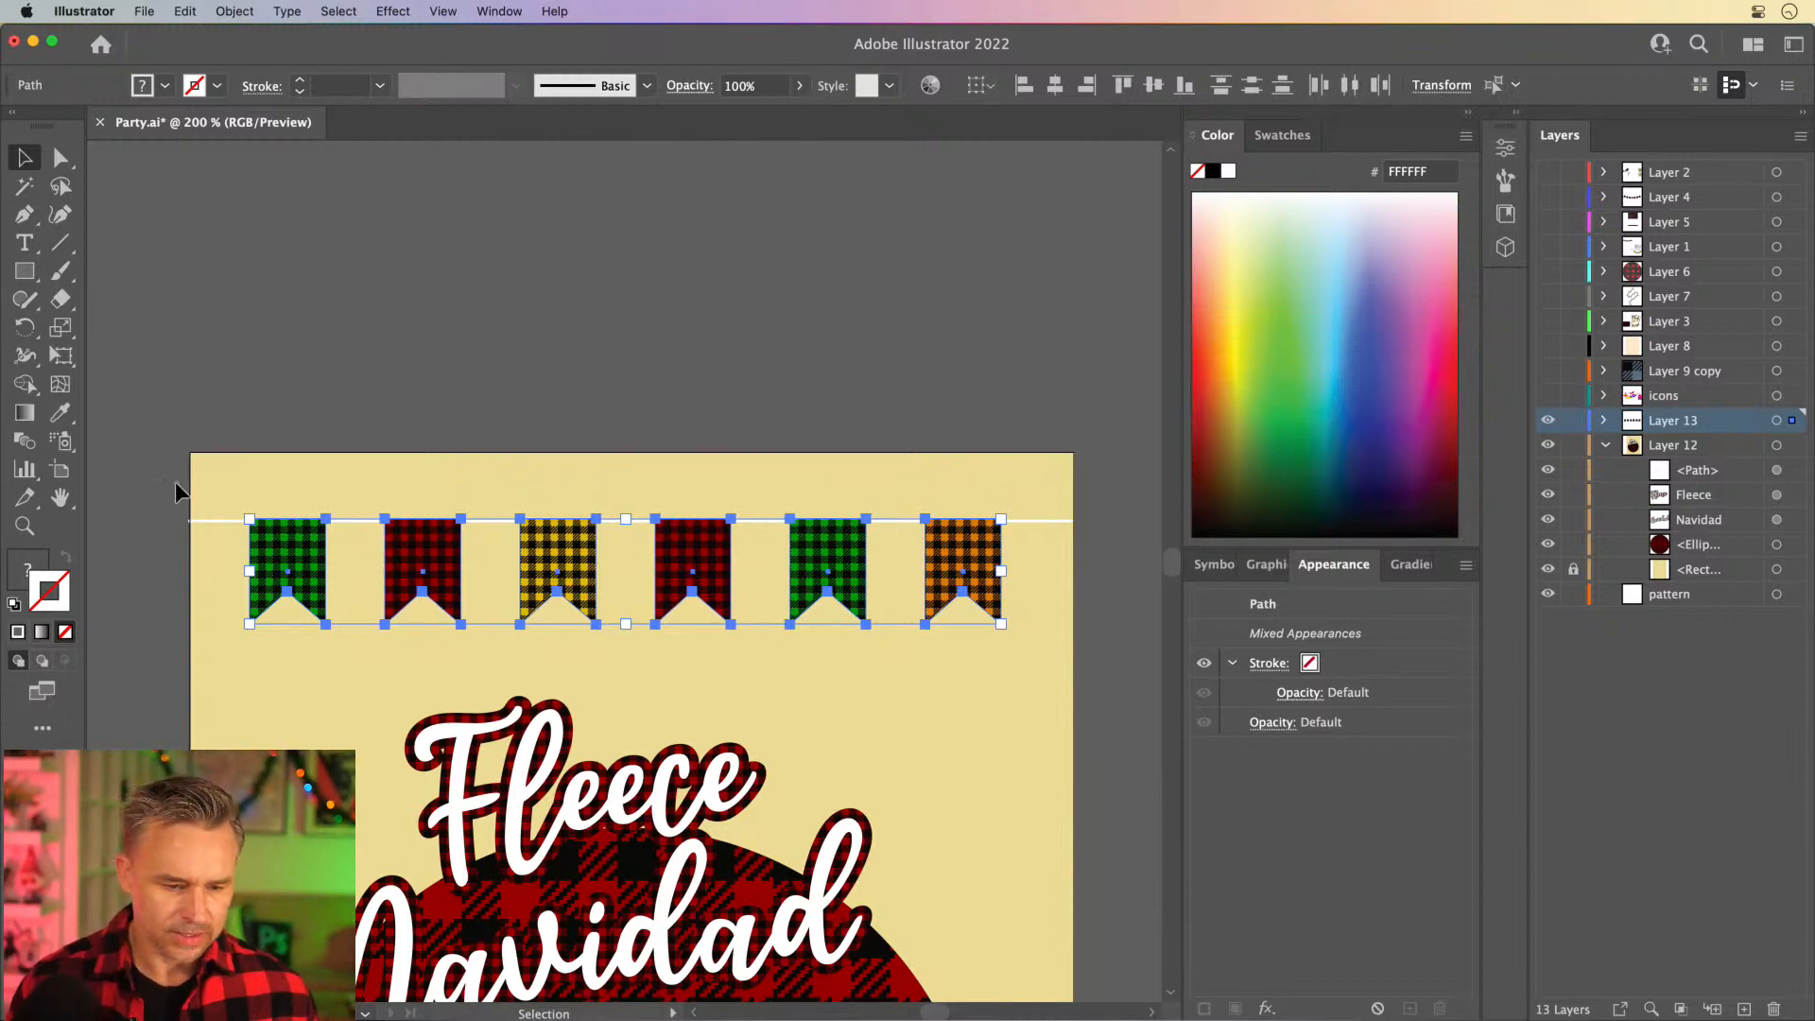
- Group the six banners together with the white line
left_click_drag(896, 621, 1079, 620)
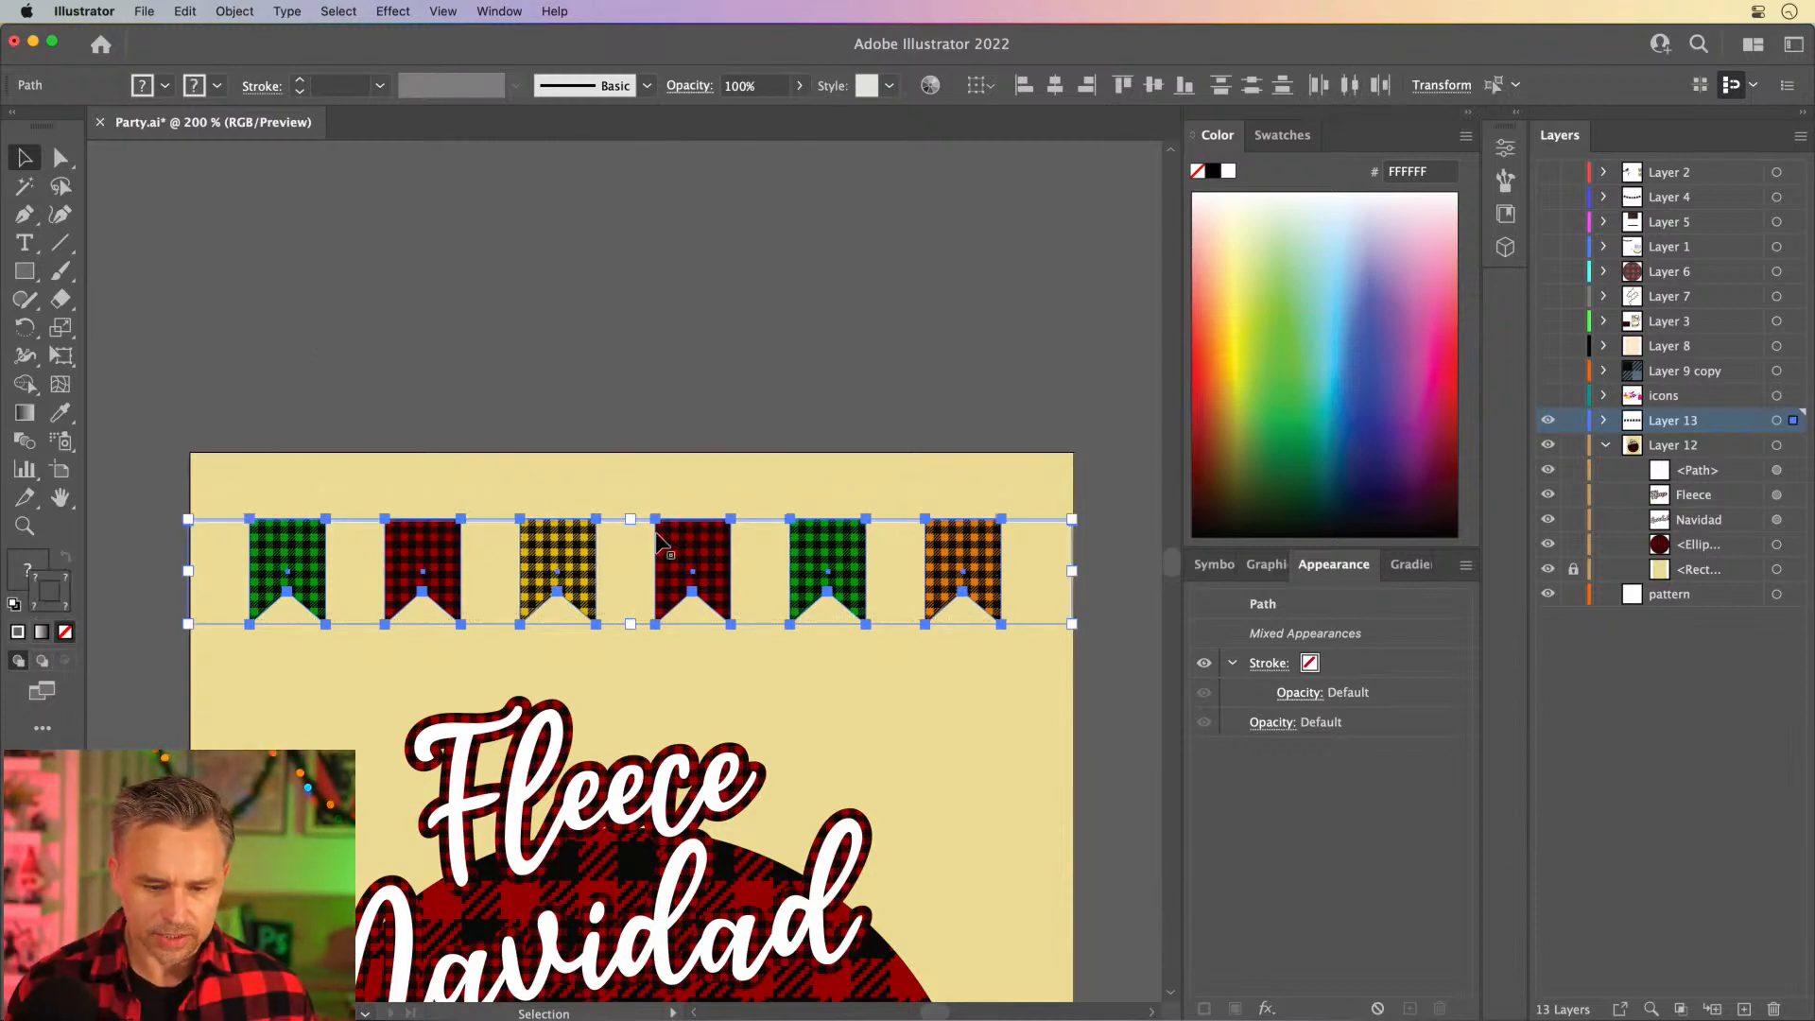
key("a")
key("v")
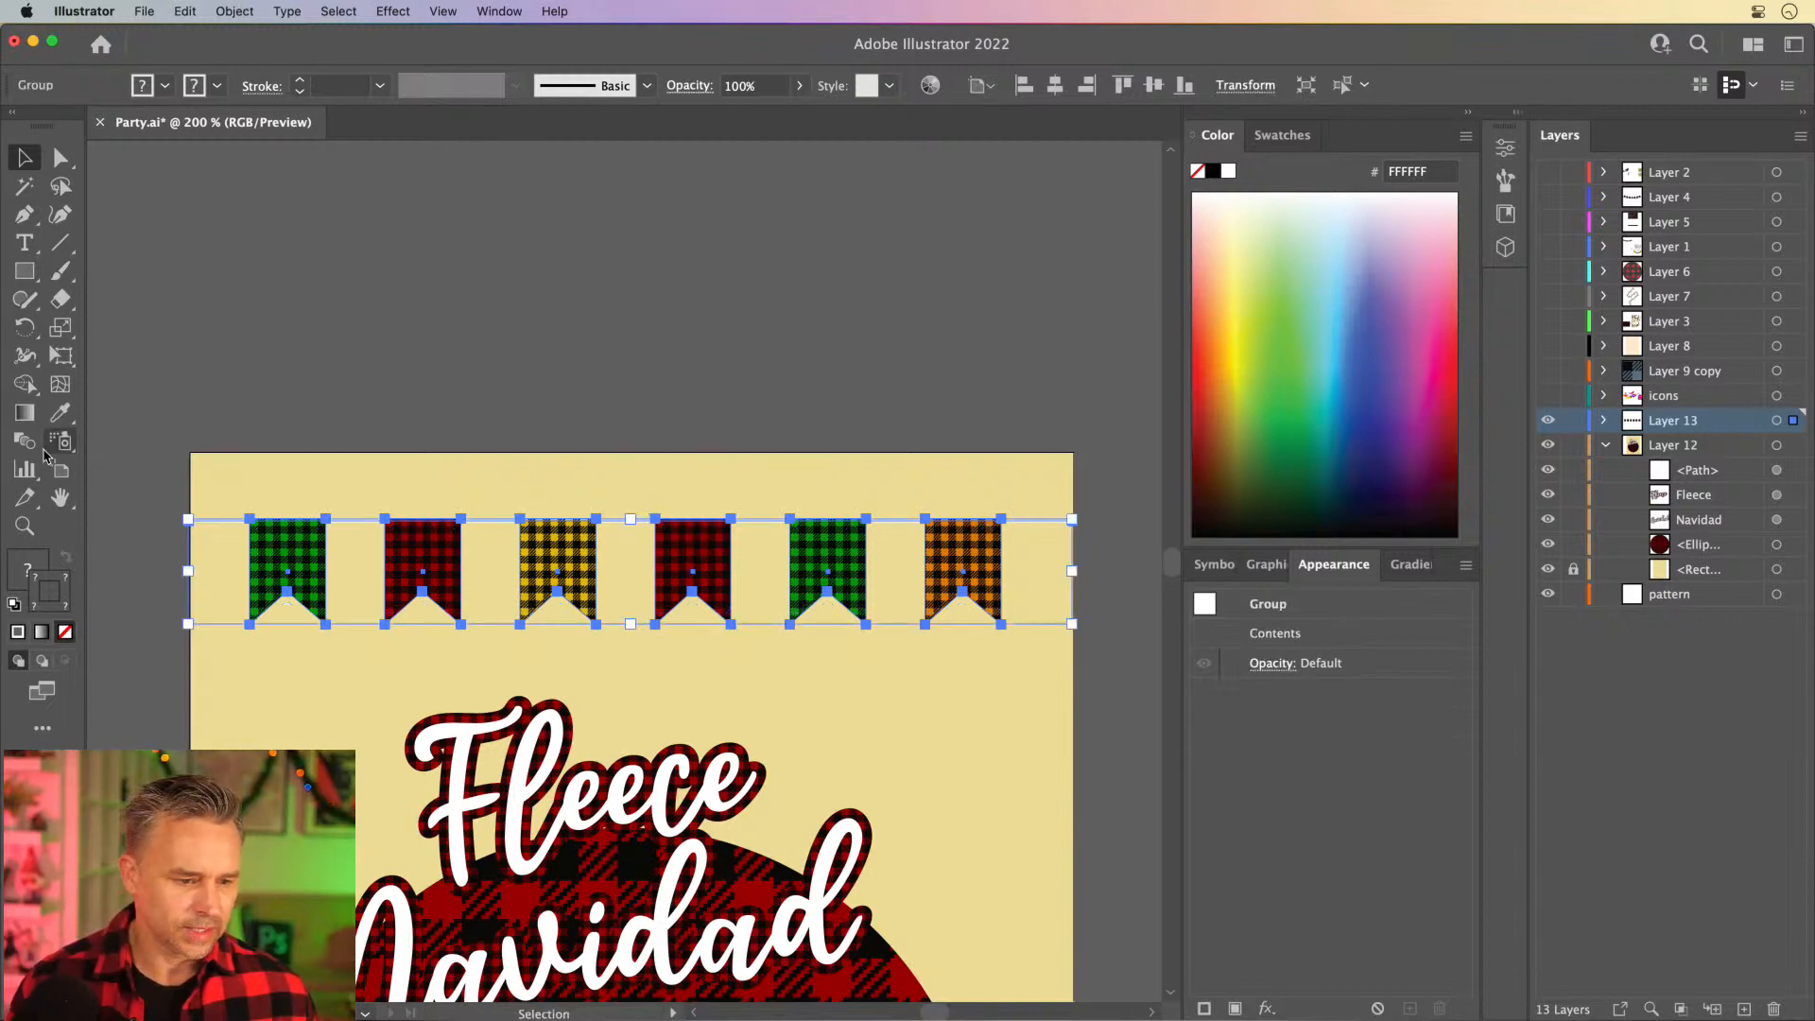
- Apply an Envelope Distort warp to the banner group with the horizontal Arc style and a bend of -26%
left_click(187, 10)
mouse_move(221, 9)
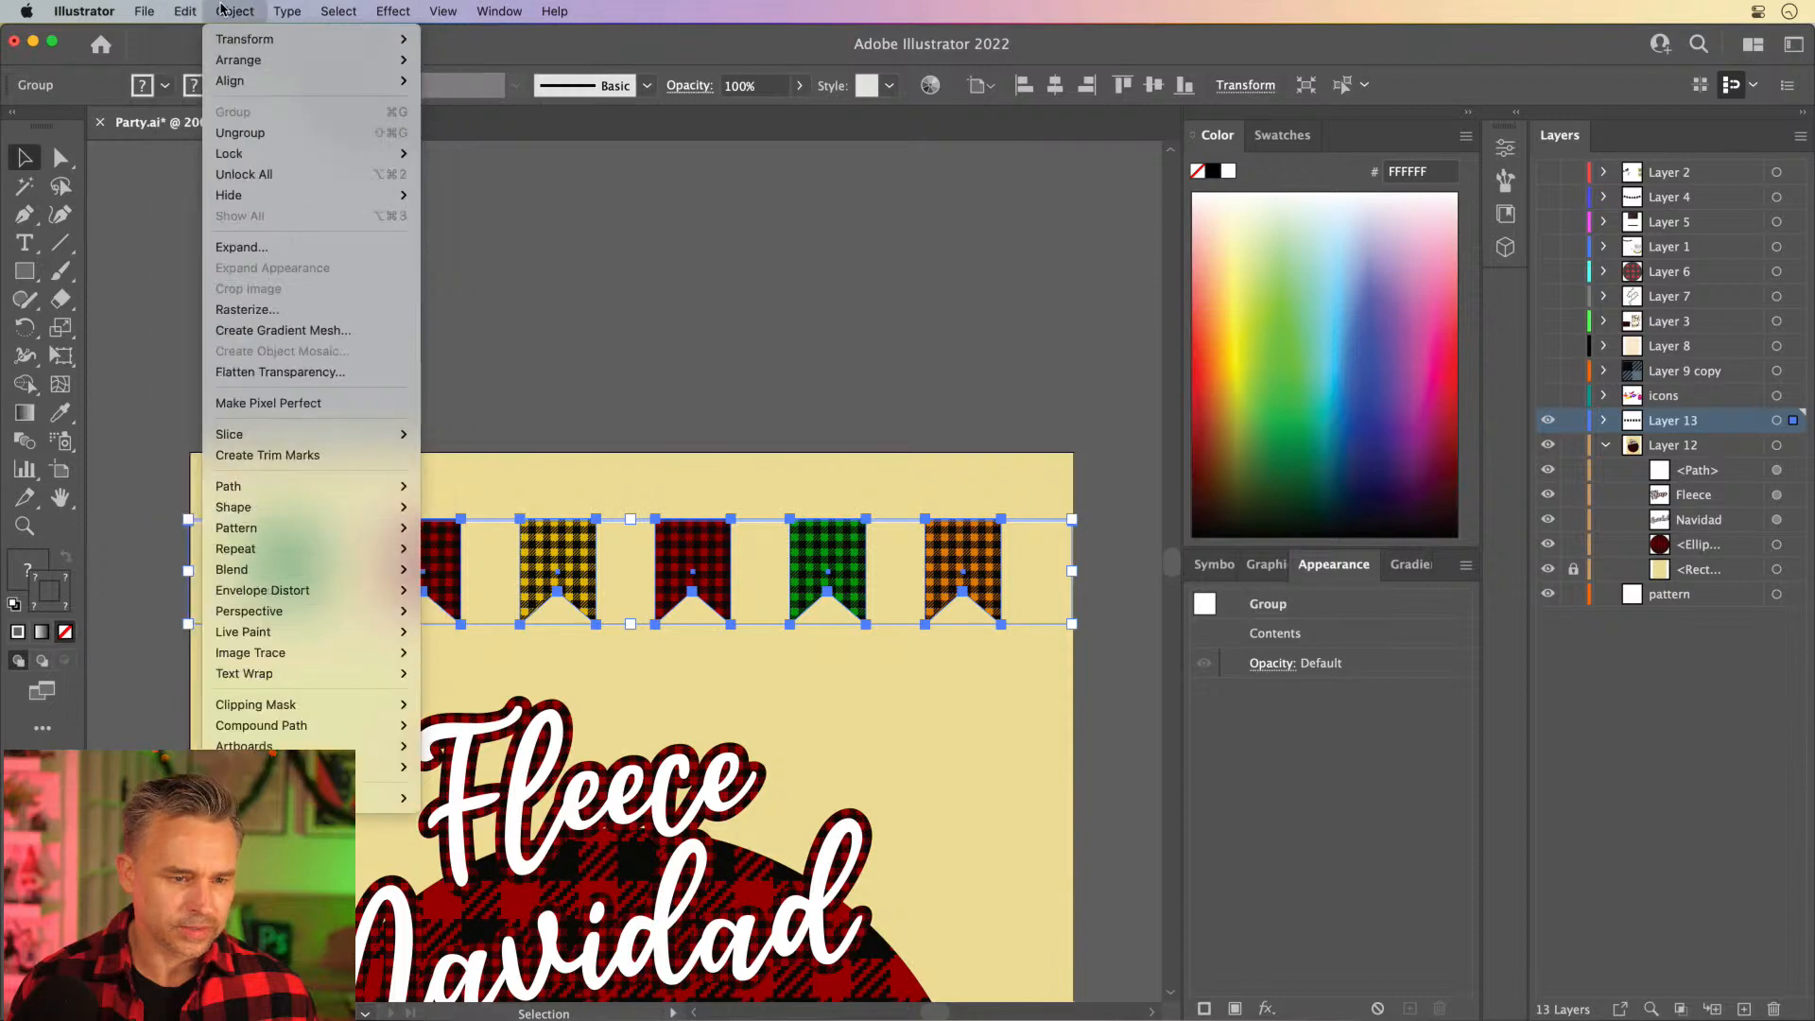
mouse_move(276, 589)
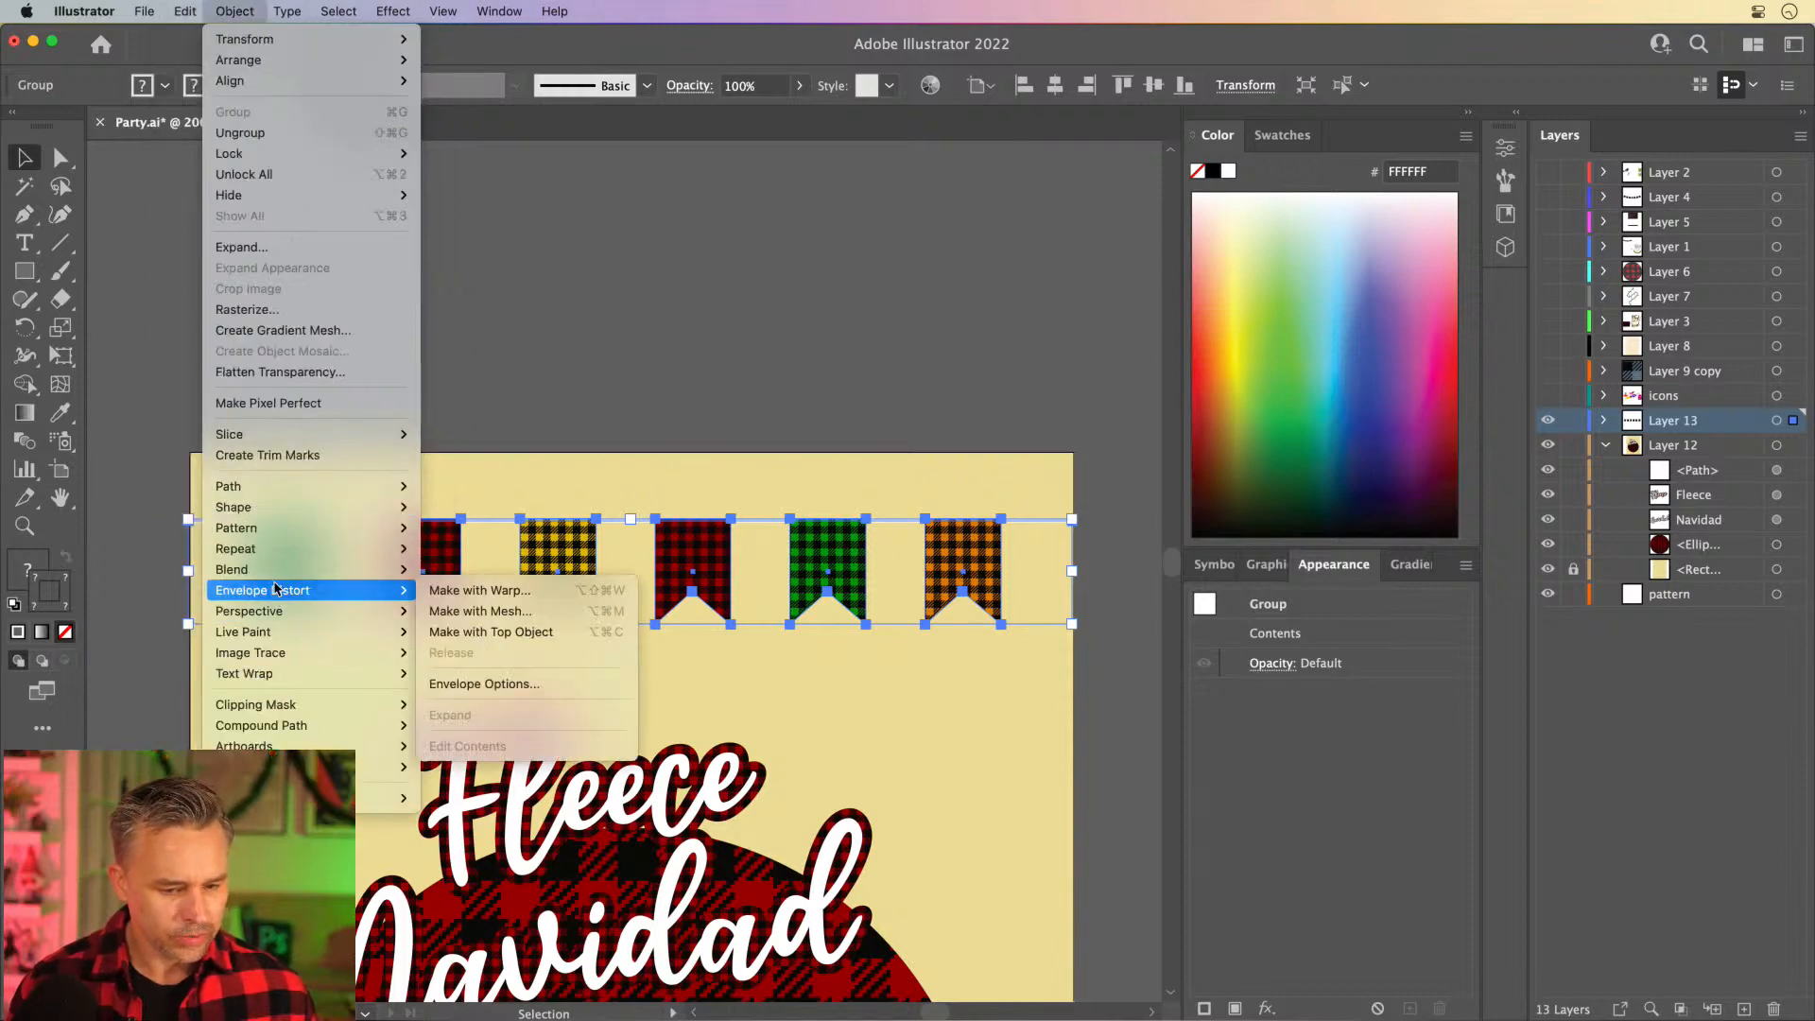
left_click(446, 591)
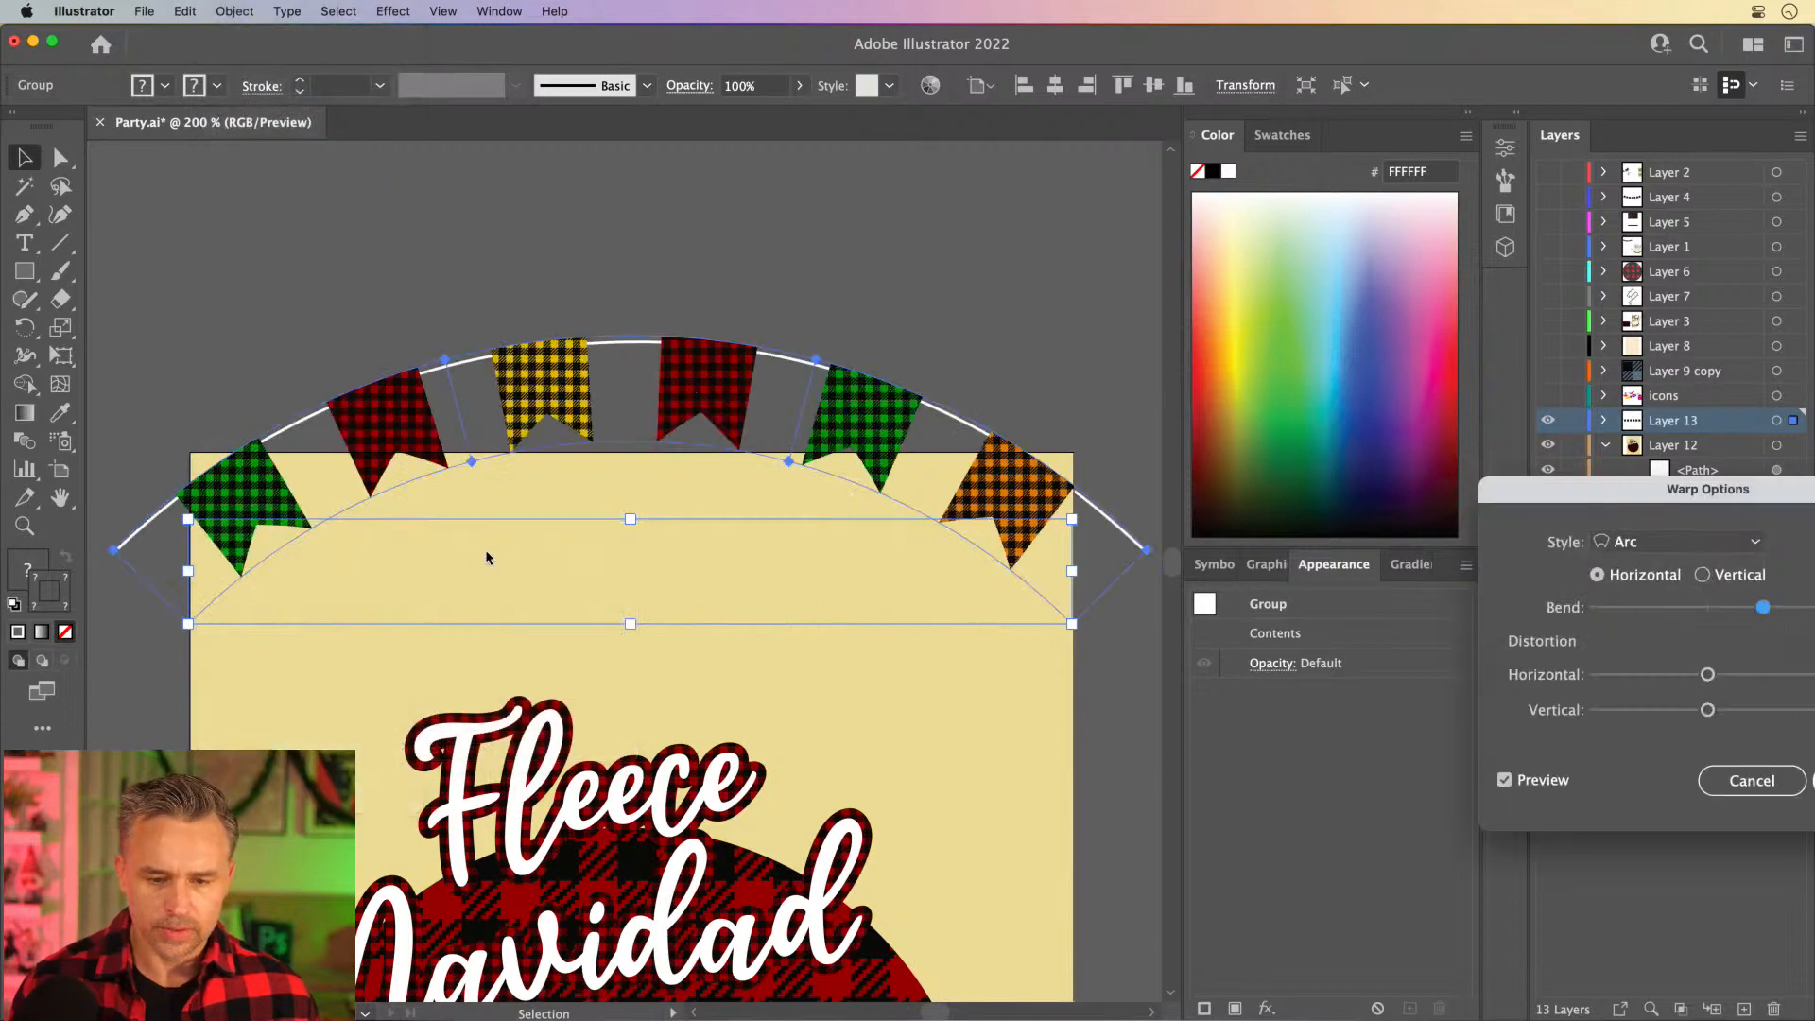
left_click_drag(1671, 495, 1097, 304)
left_click(1103, 354)
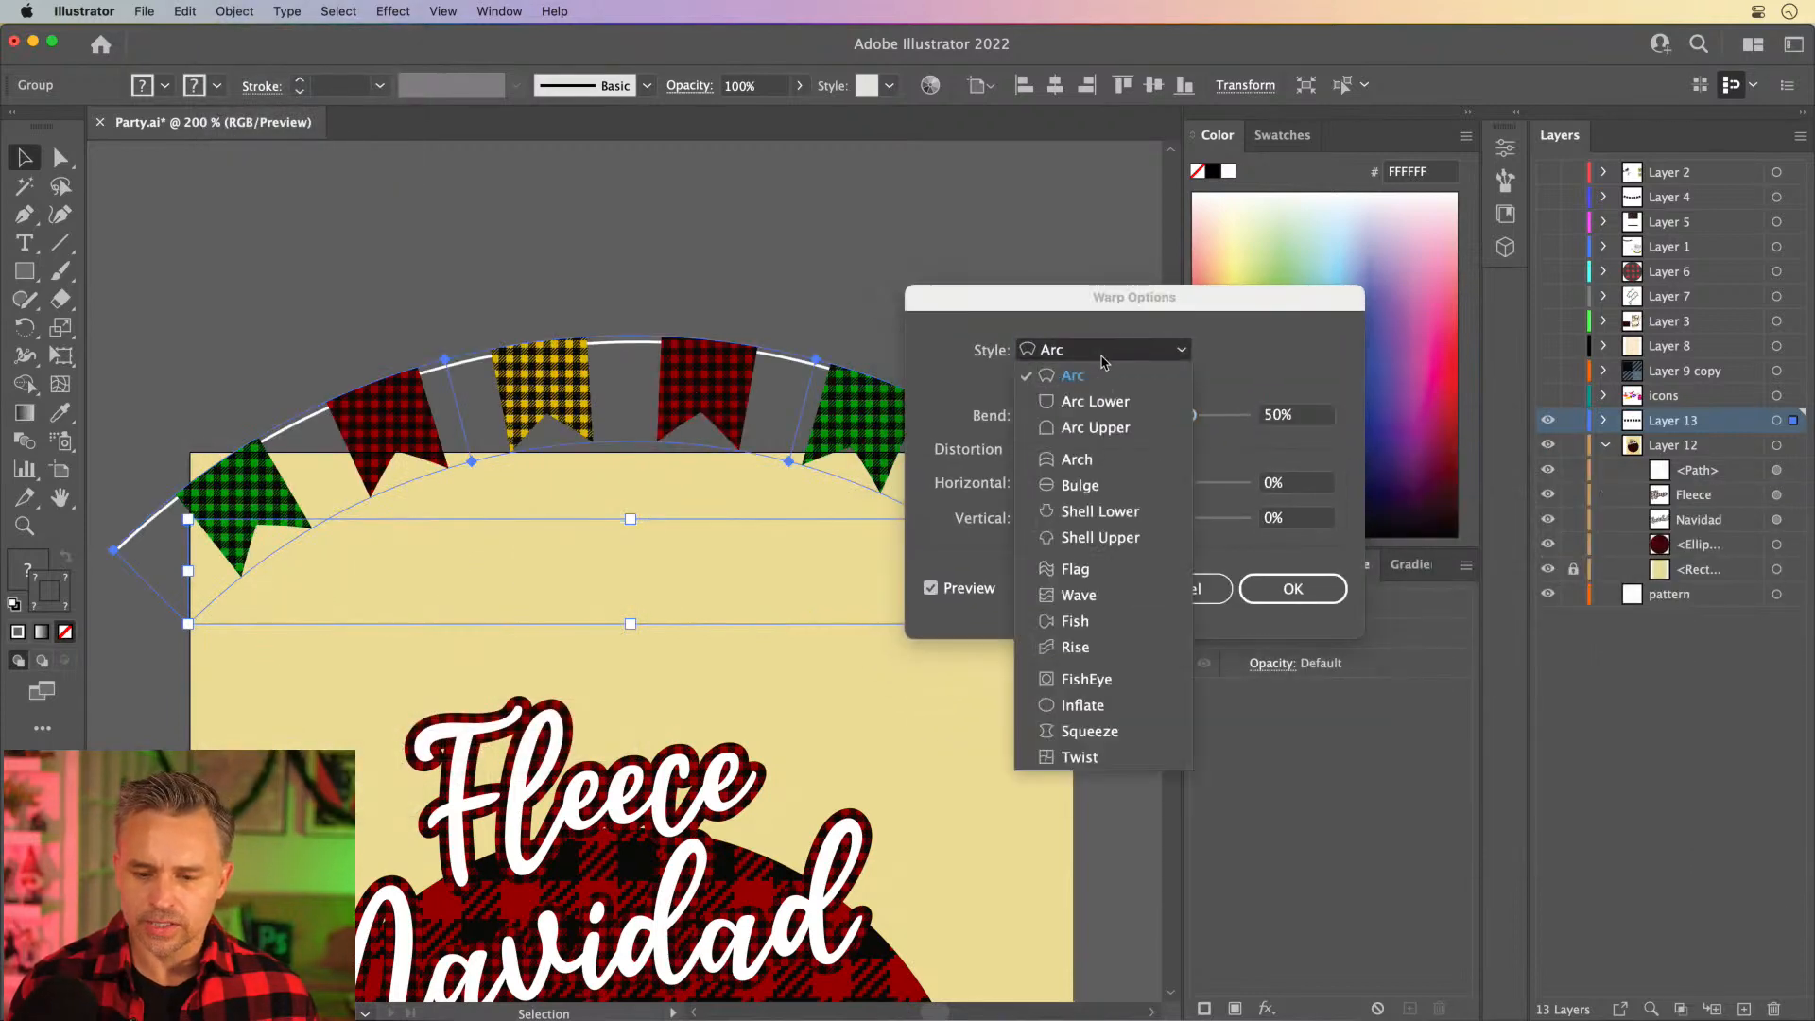
left_click(1106, 380)
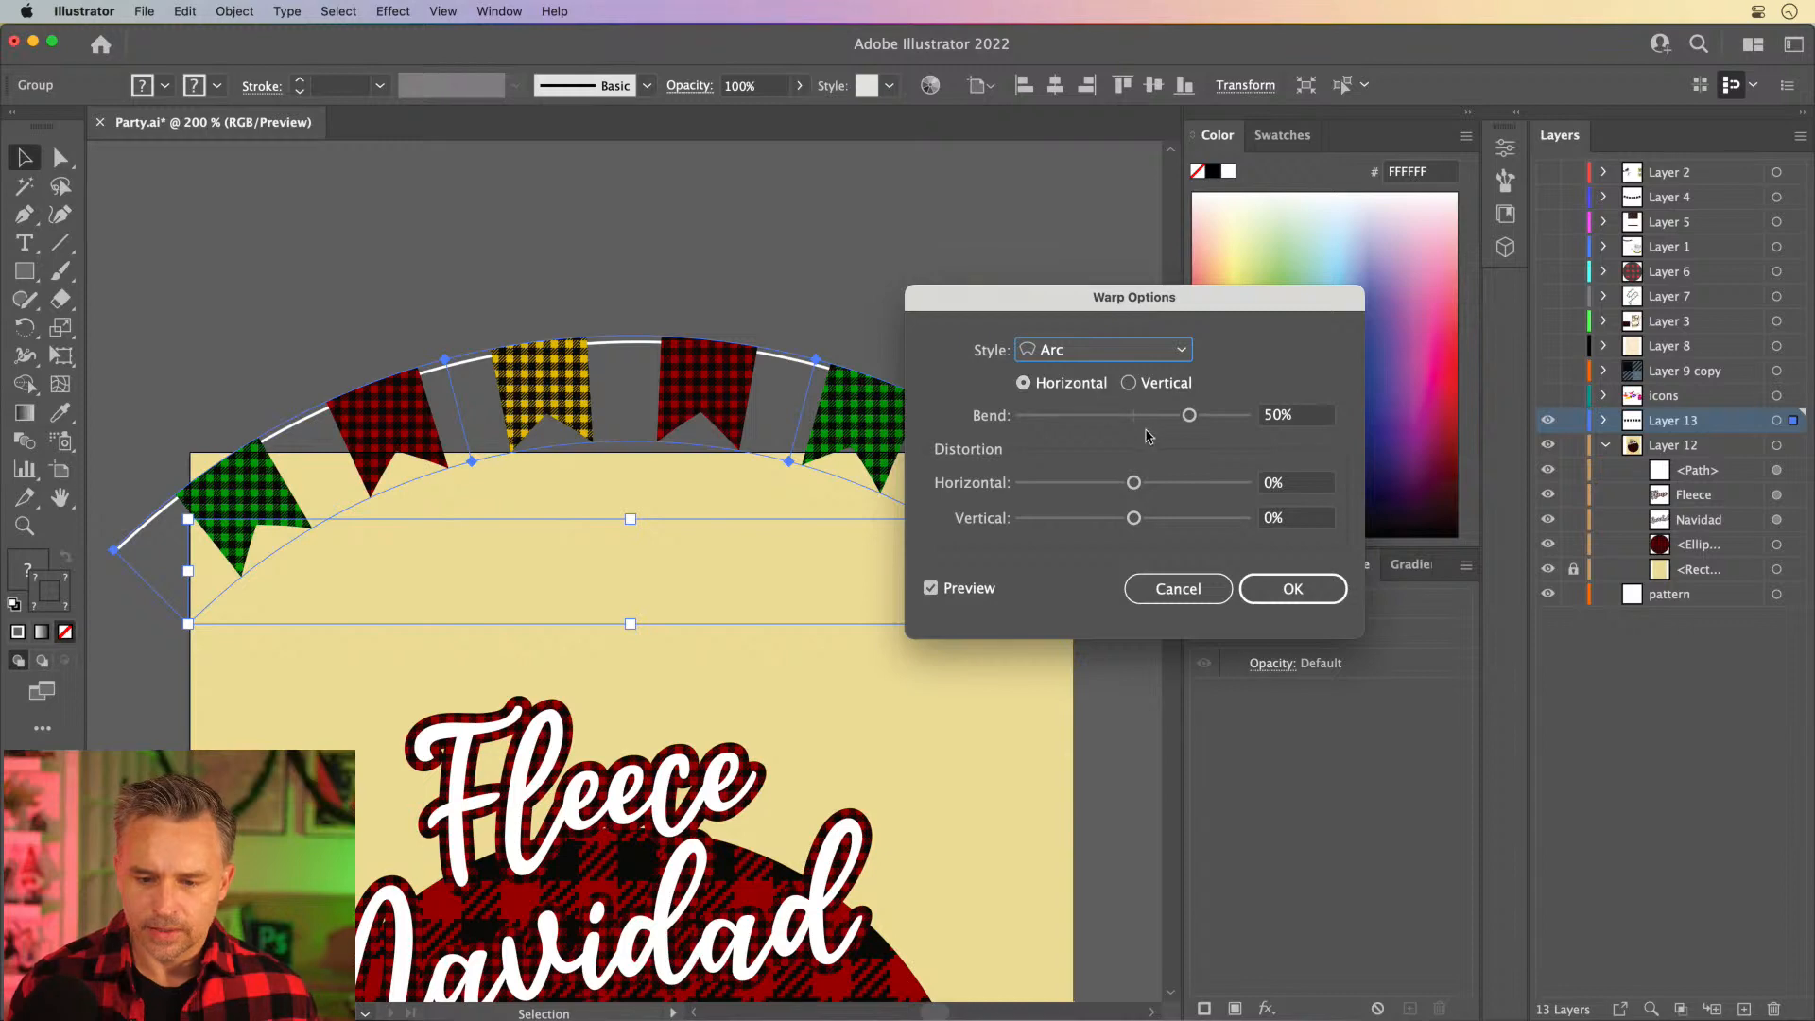
left_click_drag(1189, 414, 1106, 424)
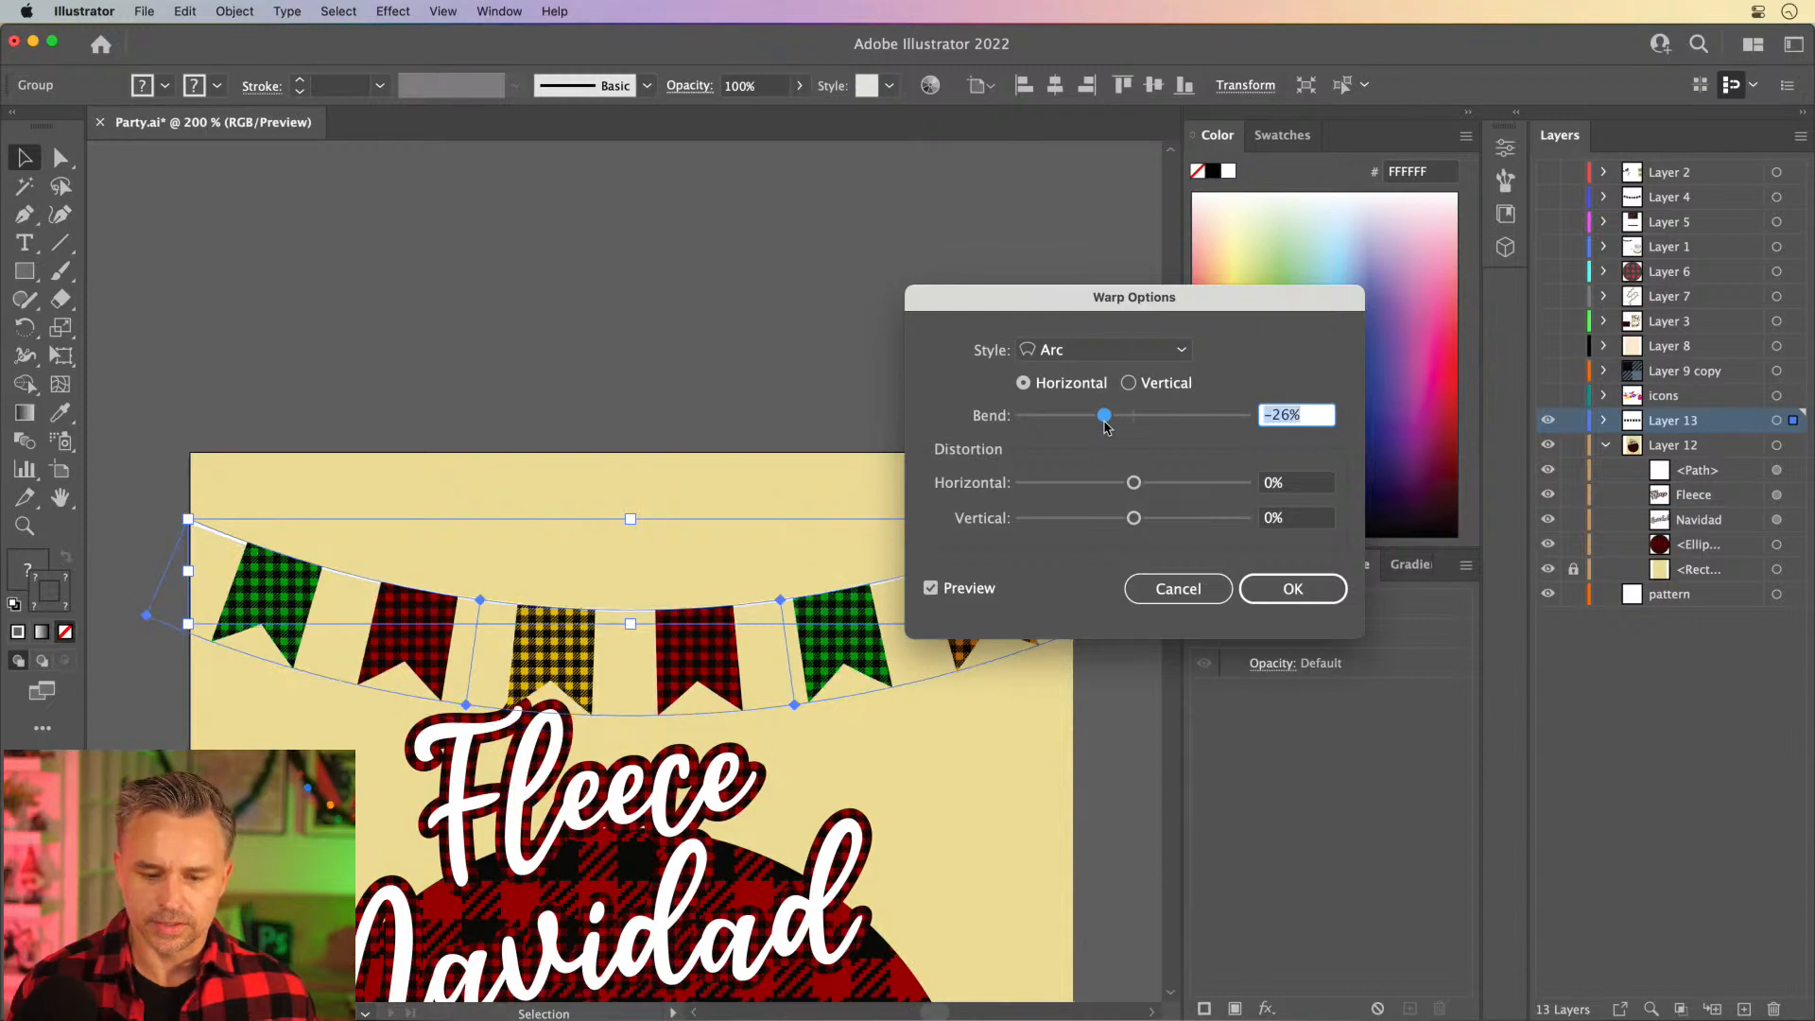
left_click(1282, 588)
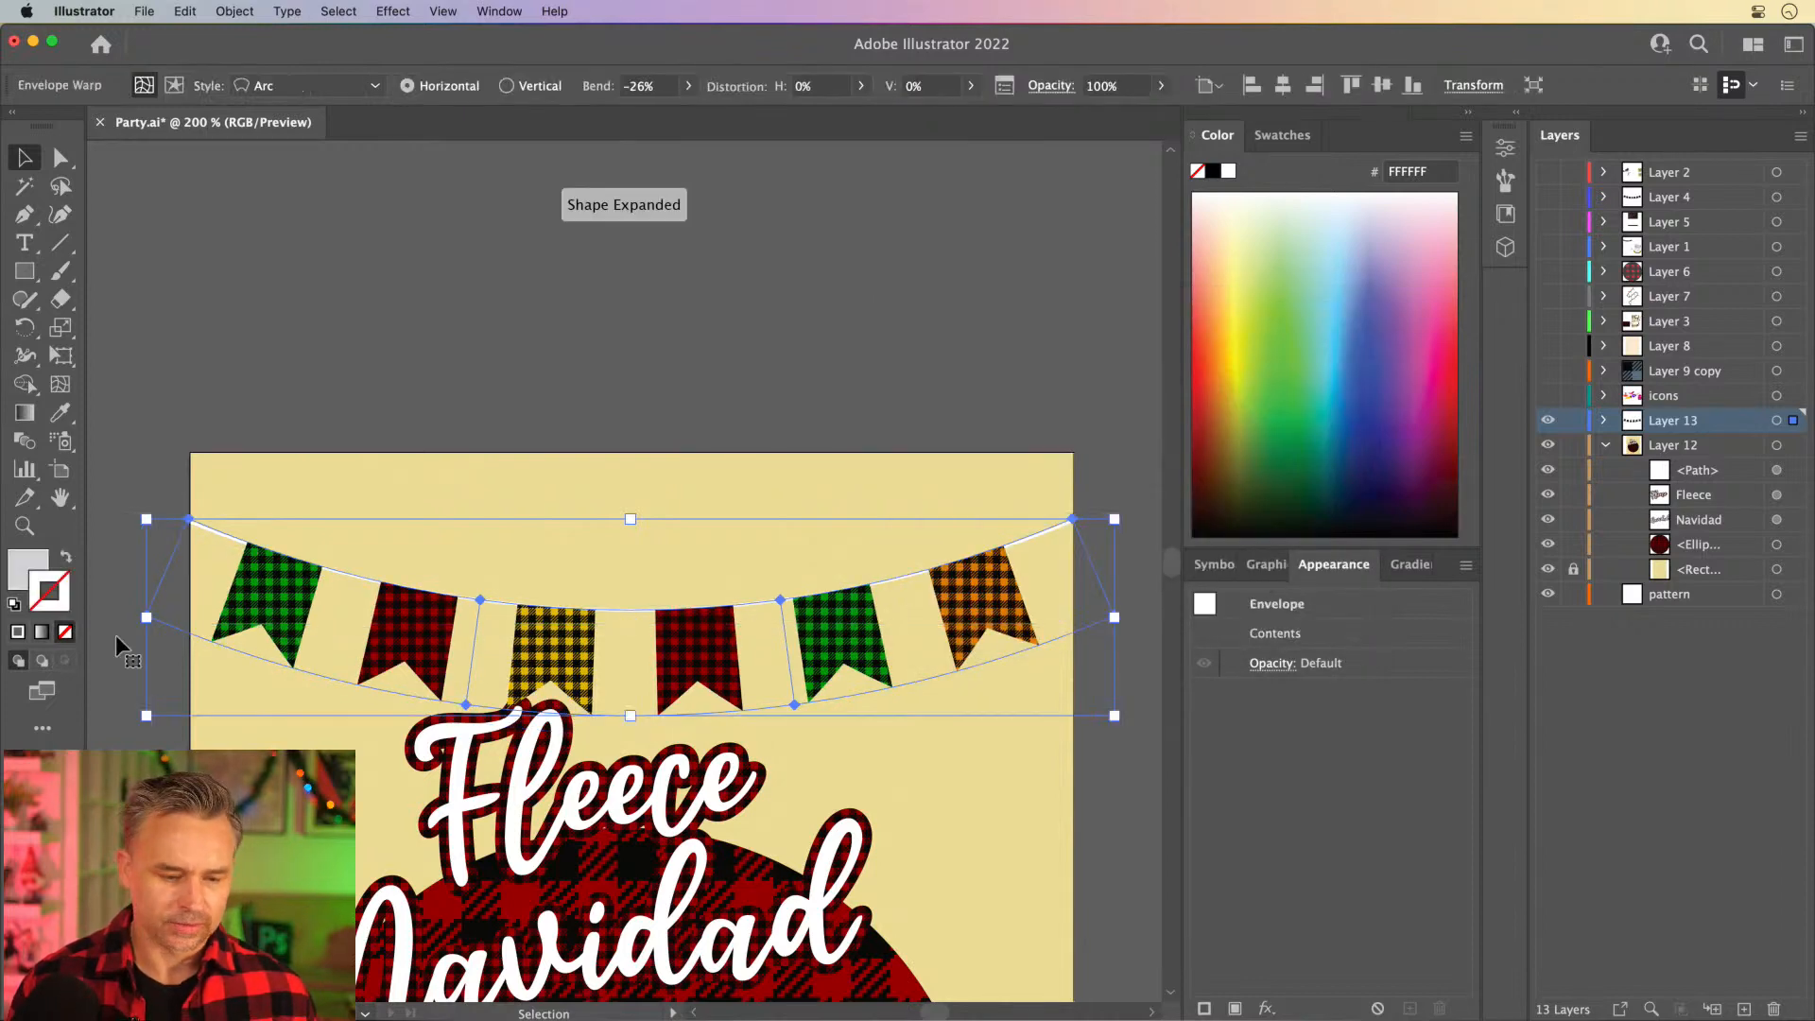
- Move the curved banner garland up so the ends of its string meet the artboard's upper corners
left_click_drag(301, 617, 304, 551)
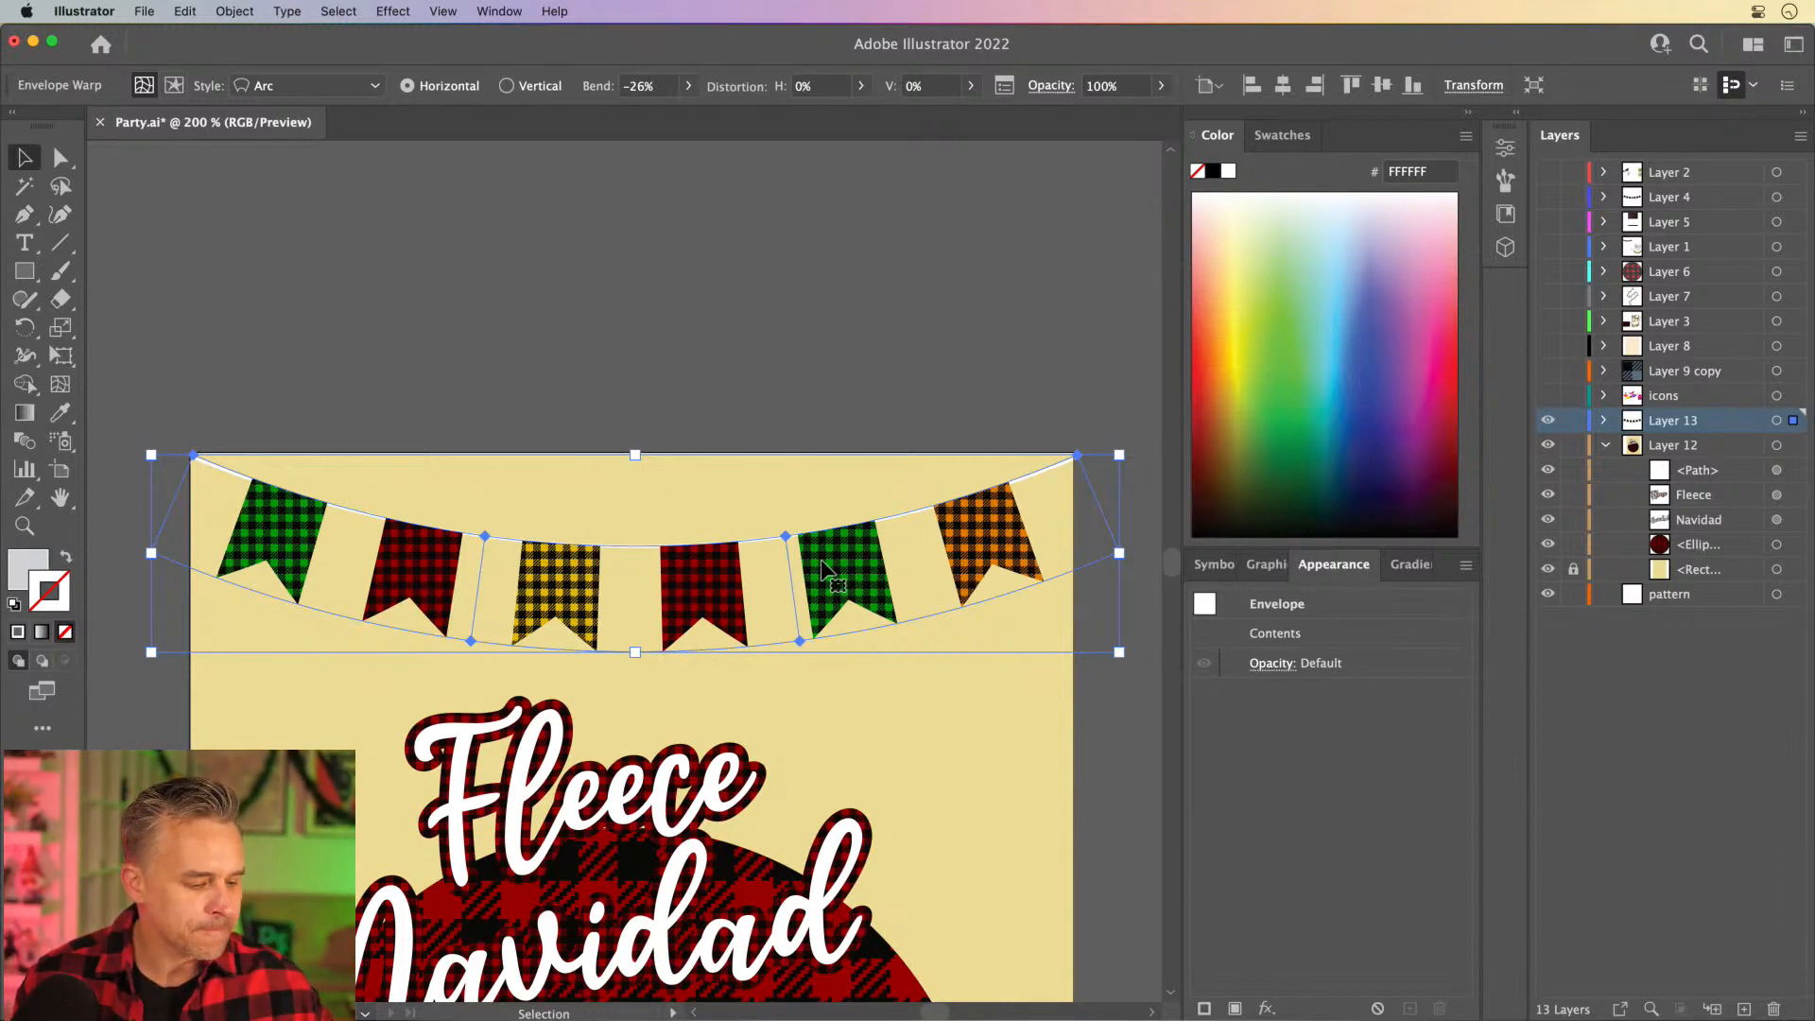
scroll(823, 567, "down", 5)
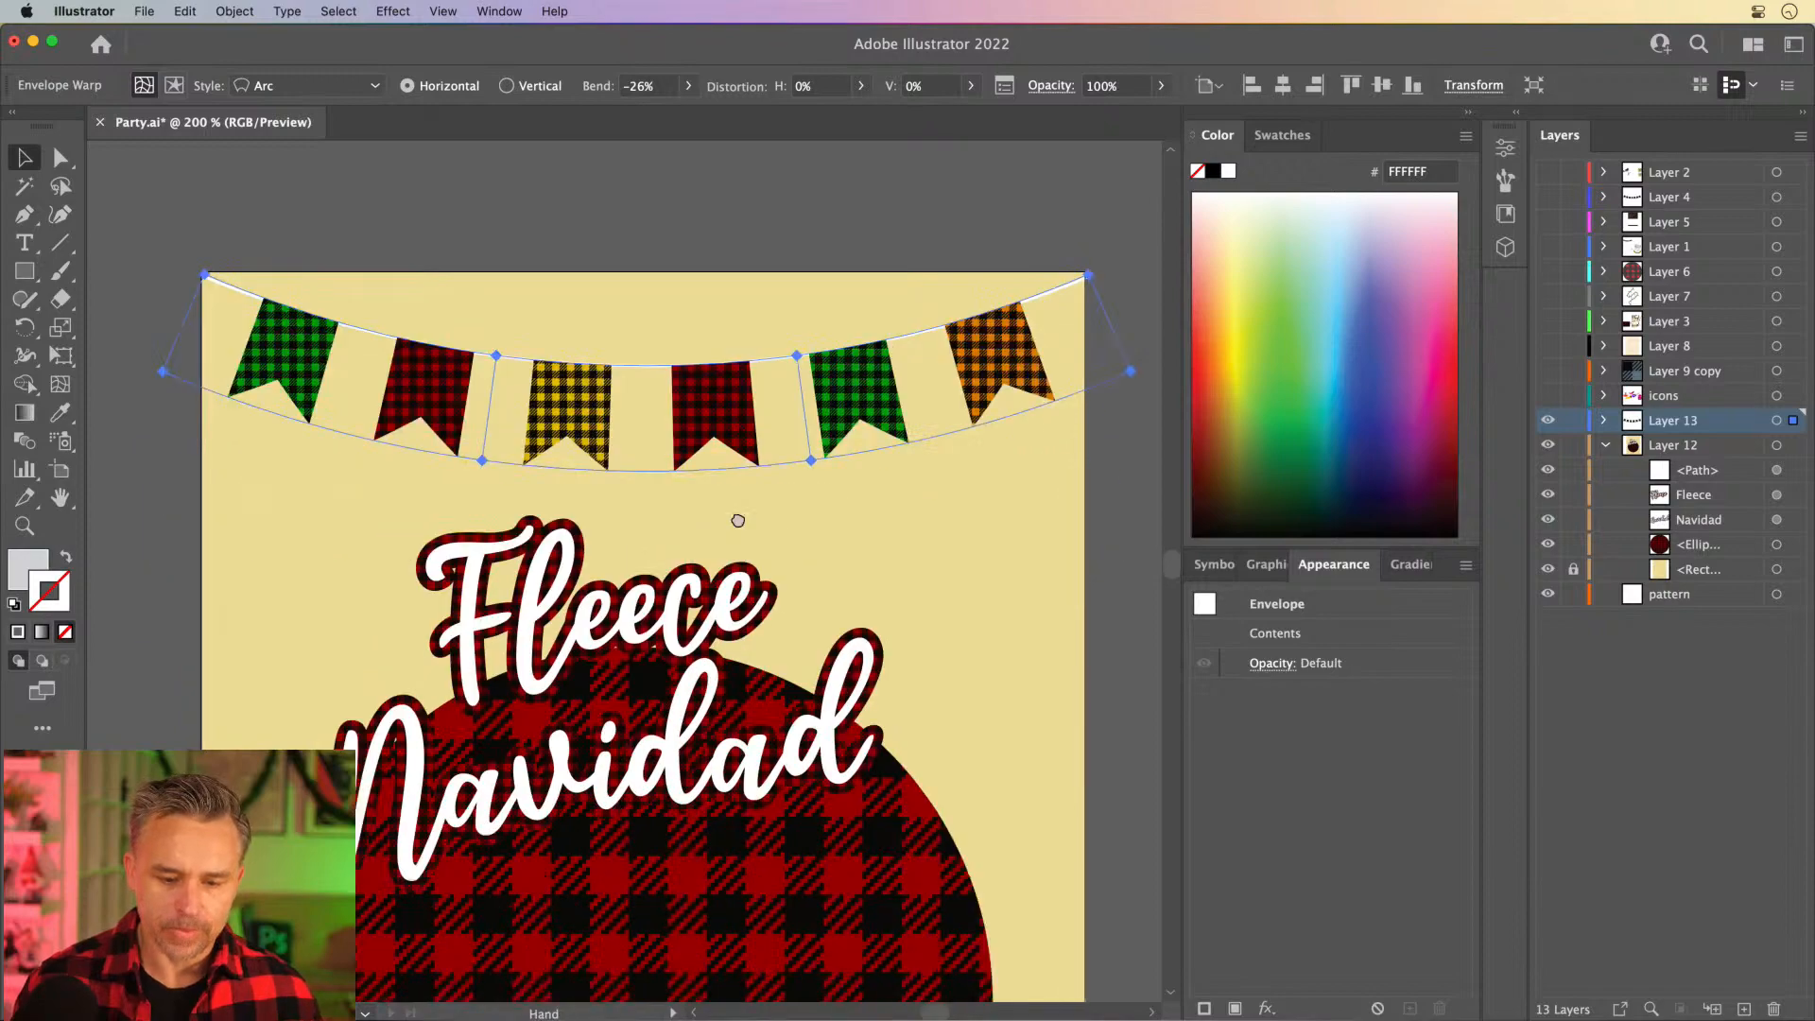
- Create a three-point star as a green (1A8340) triangle beneath the banners, with radii of 25 px and 50 px
key("super+equal")
key("super+equal")
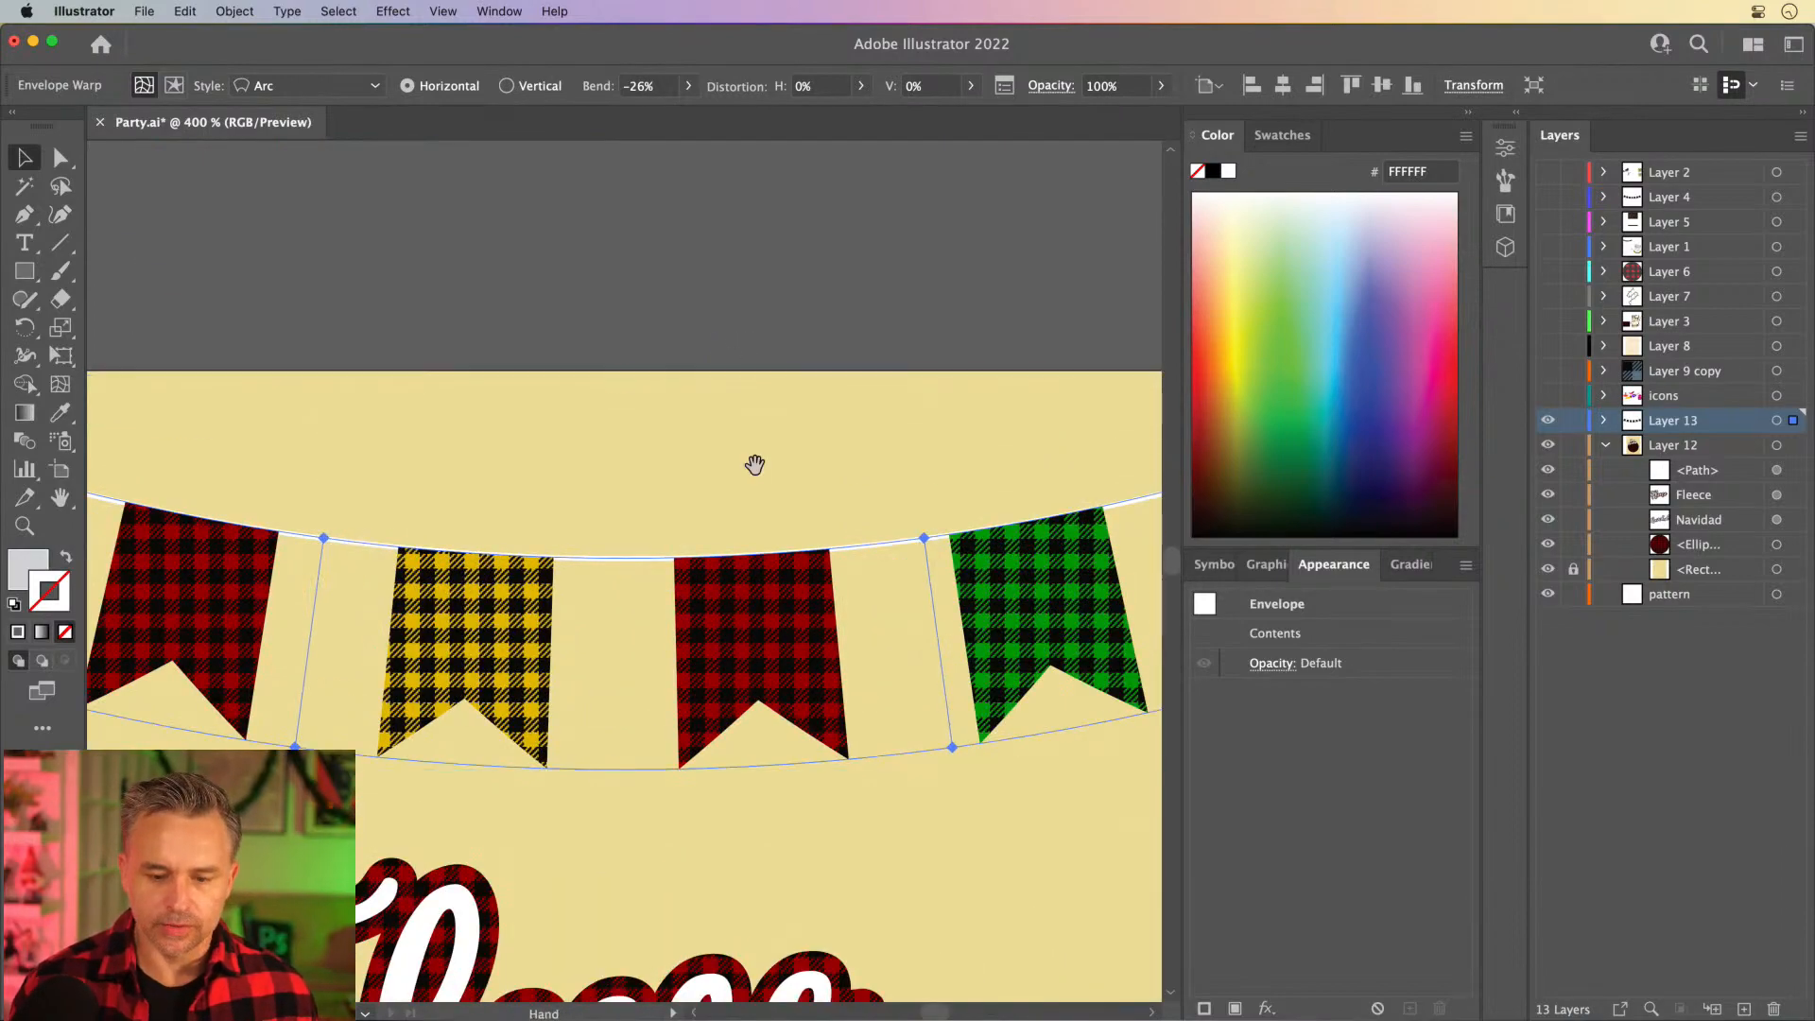
left_click_drag(711, 817, 310, 358)
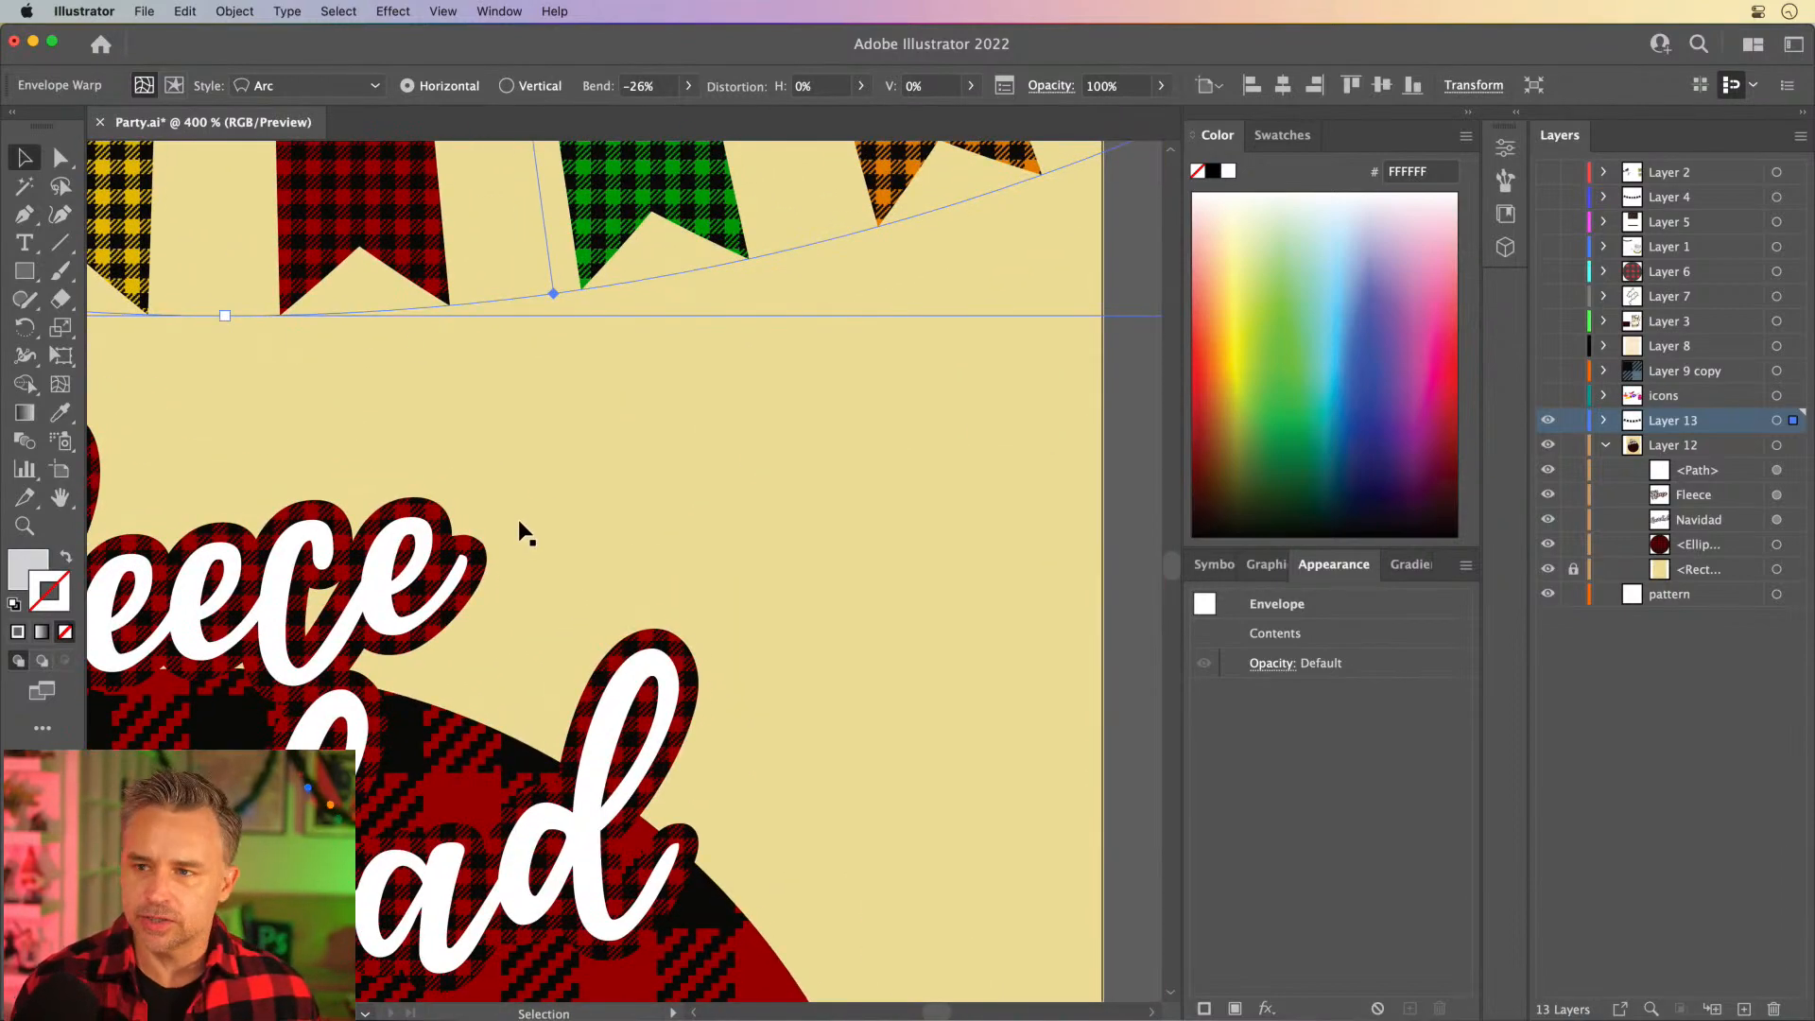
left_click(744, 539)
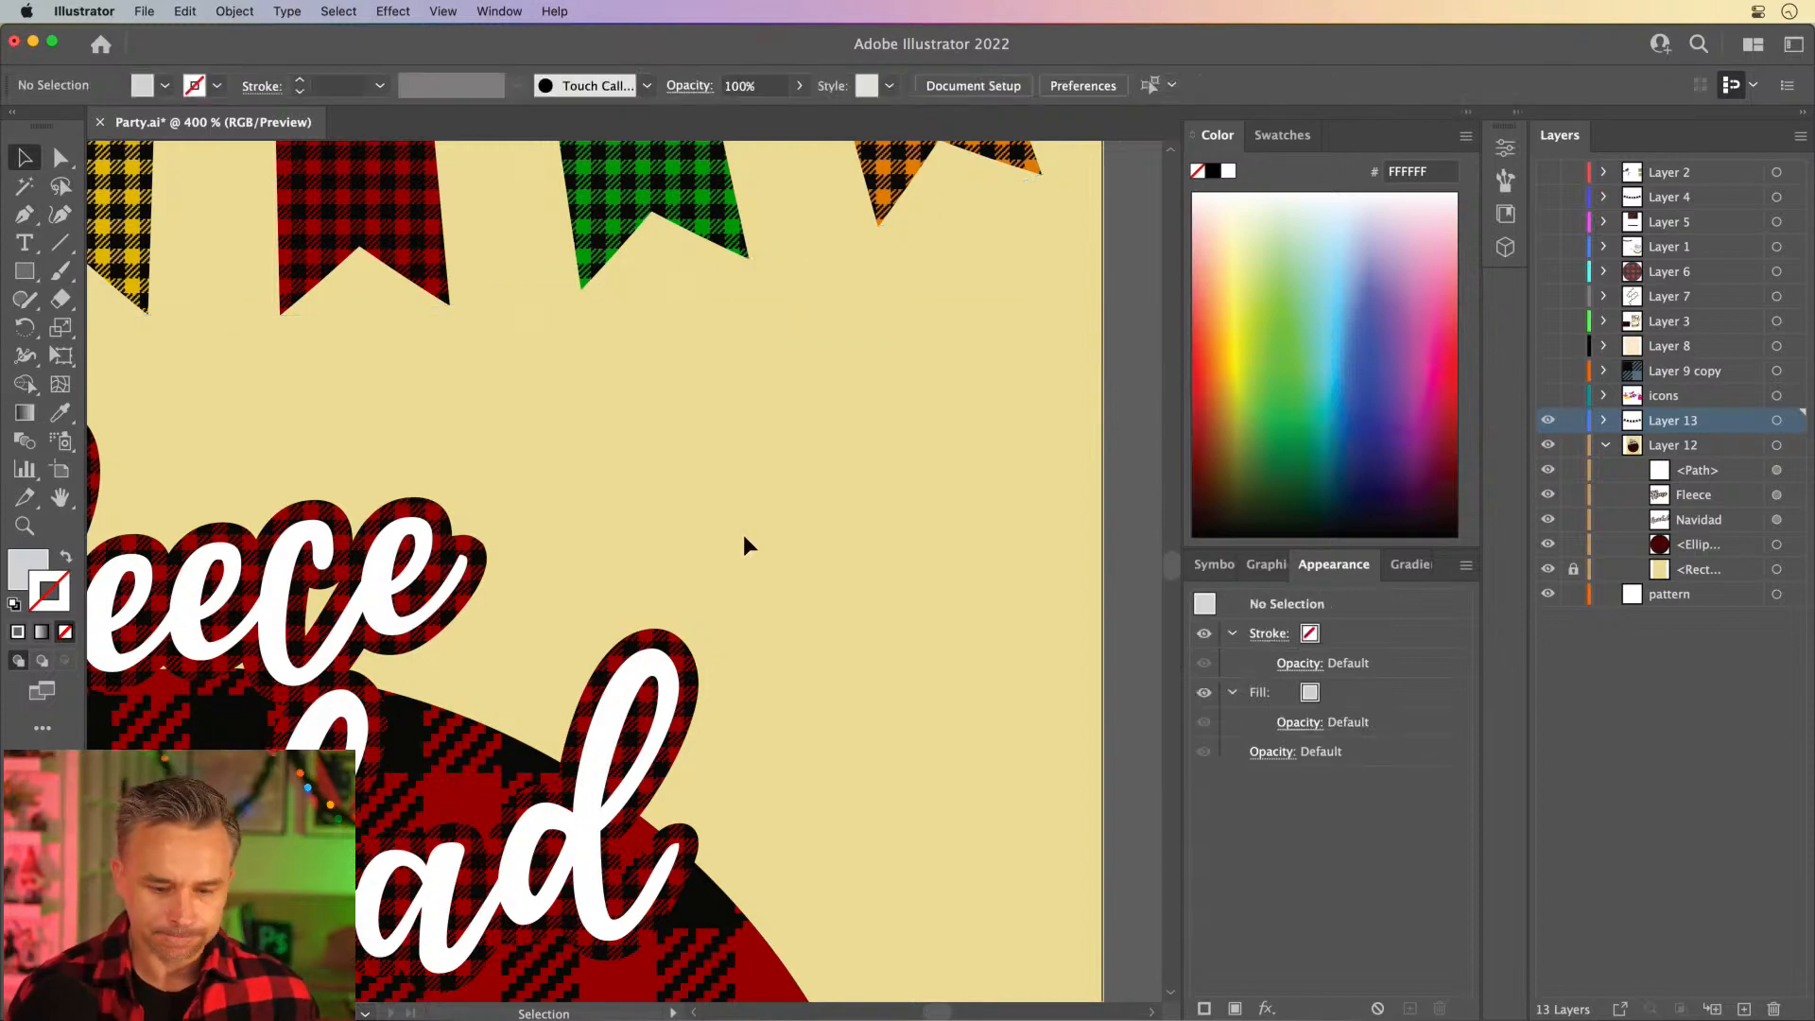
key("p")
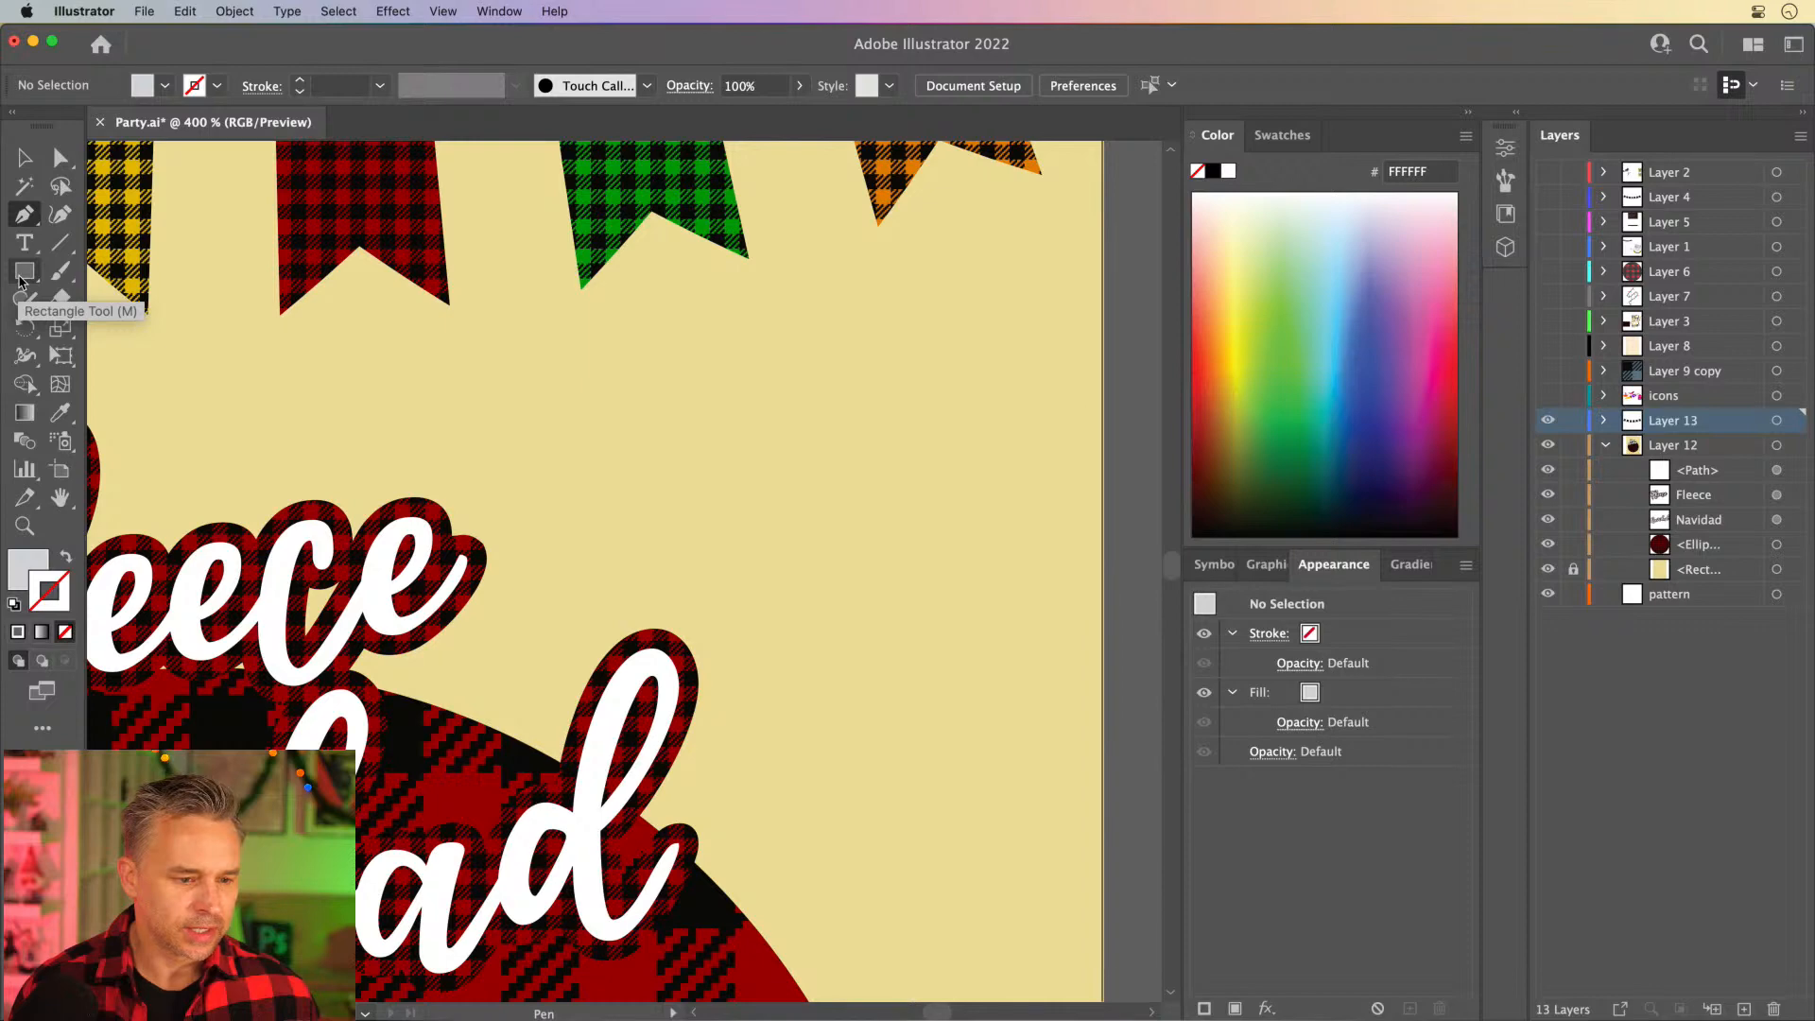
left_click_drag(19, 281, 143, 394)
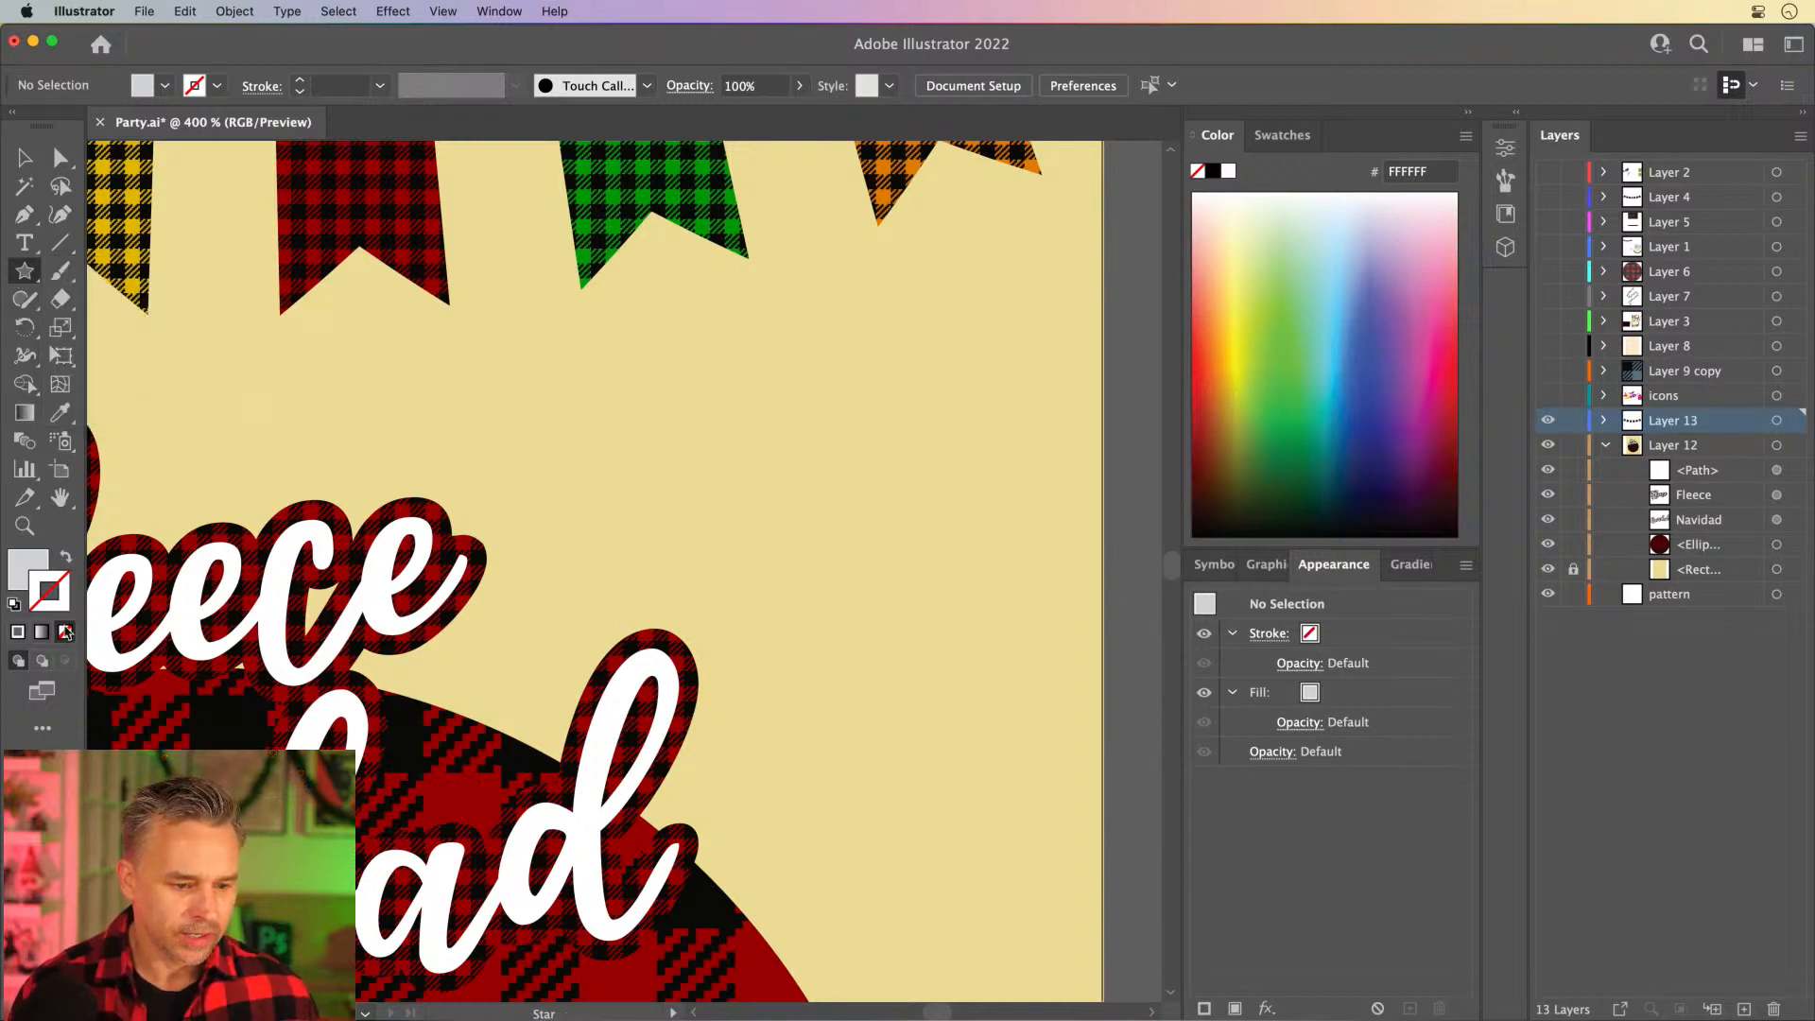
left_click(13, 577)
left_click(1284, 438)
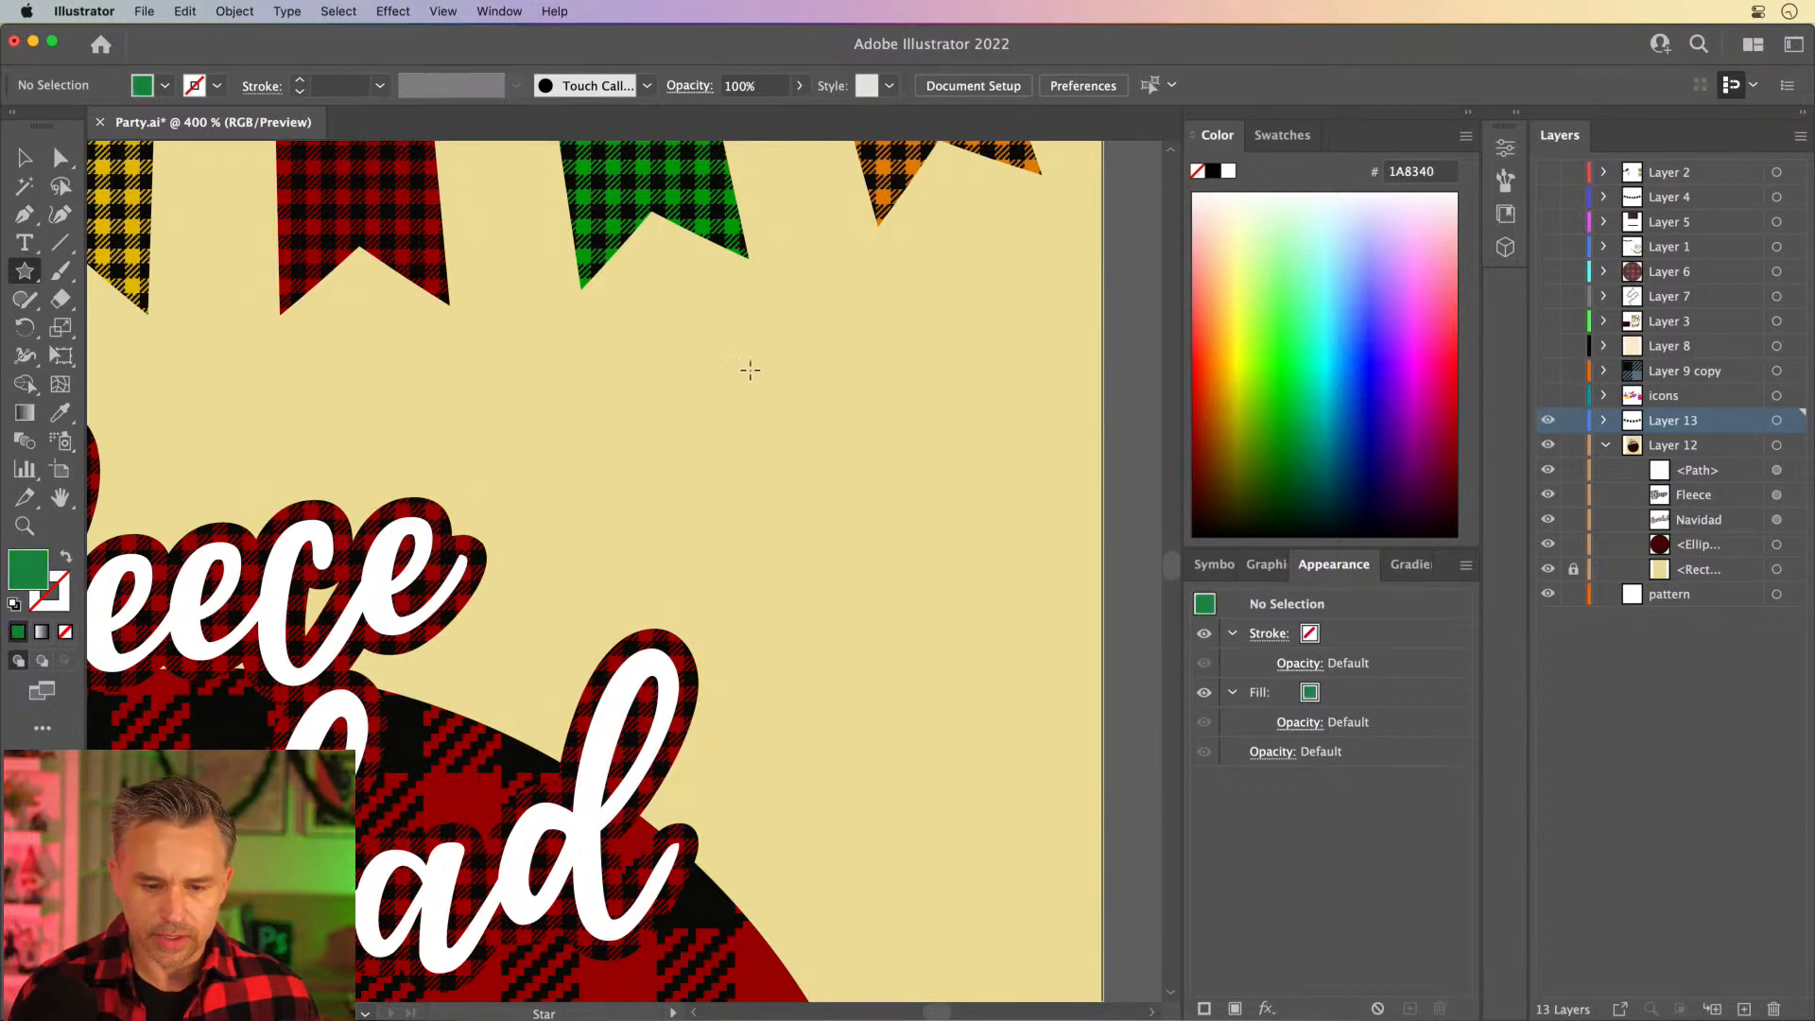
left_click(849, 422)
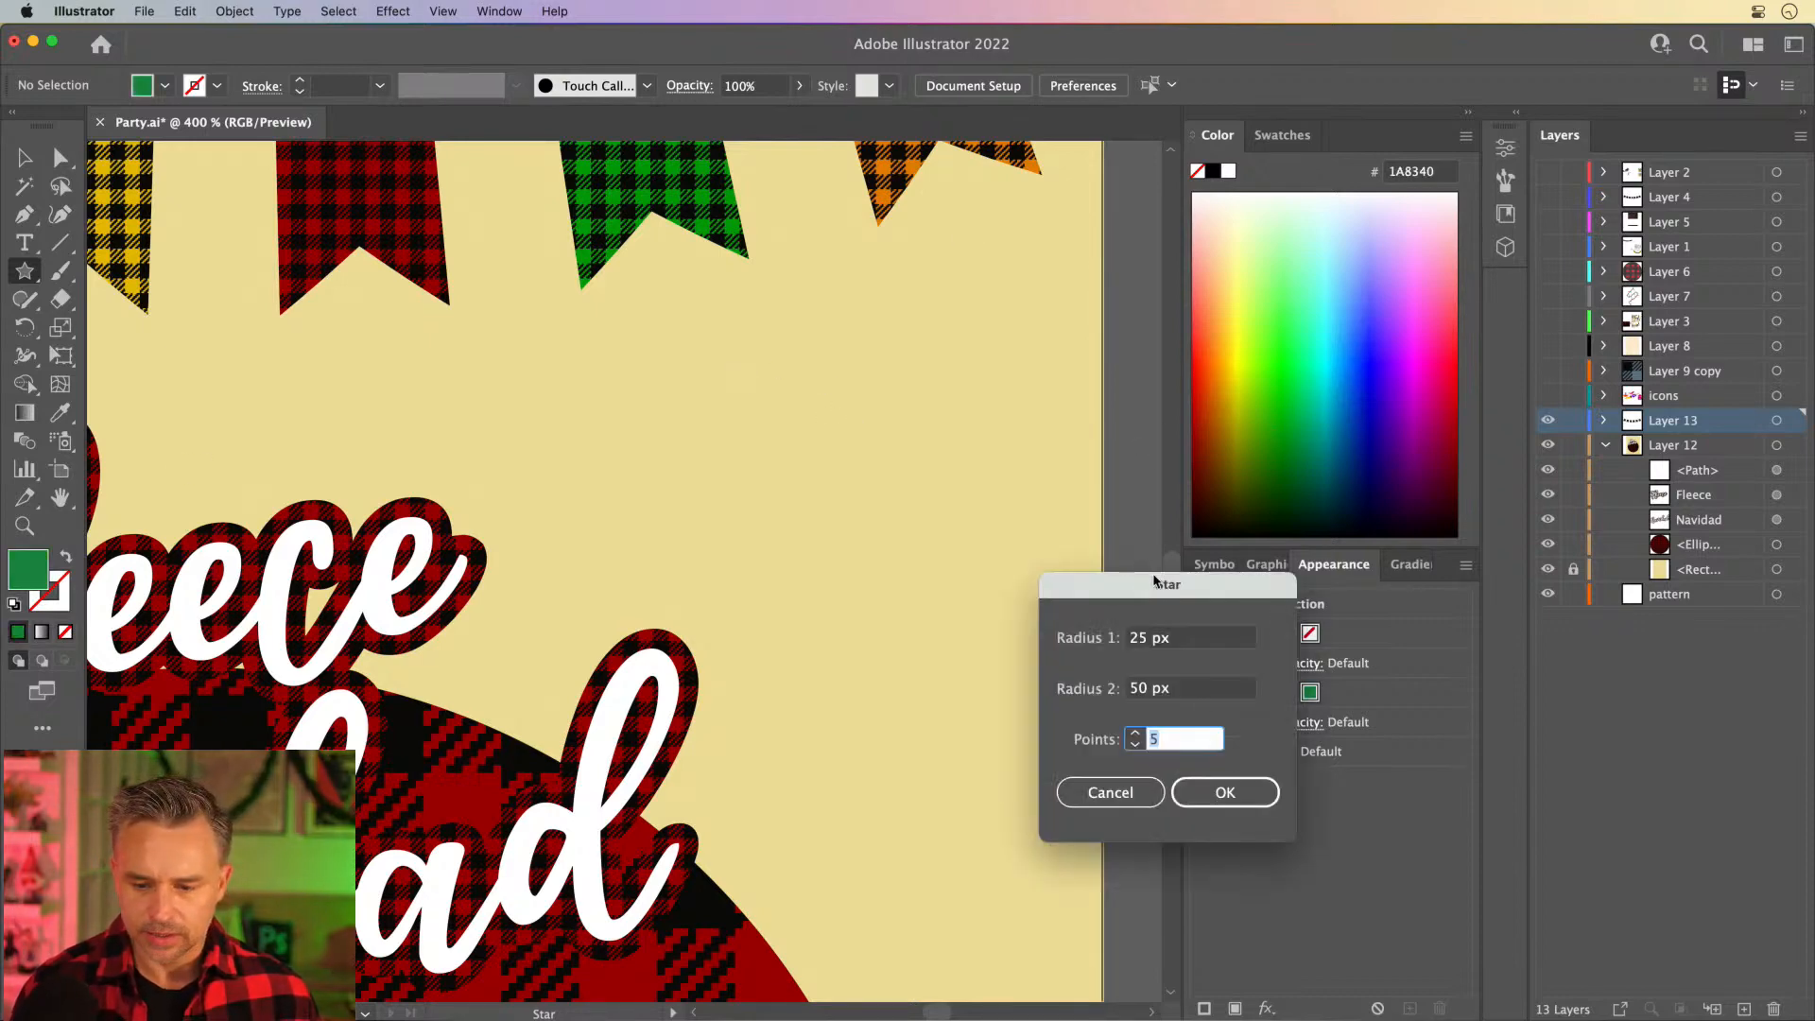
left_click_drag(1156, 579, 943, 429)
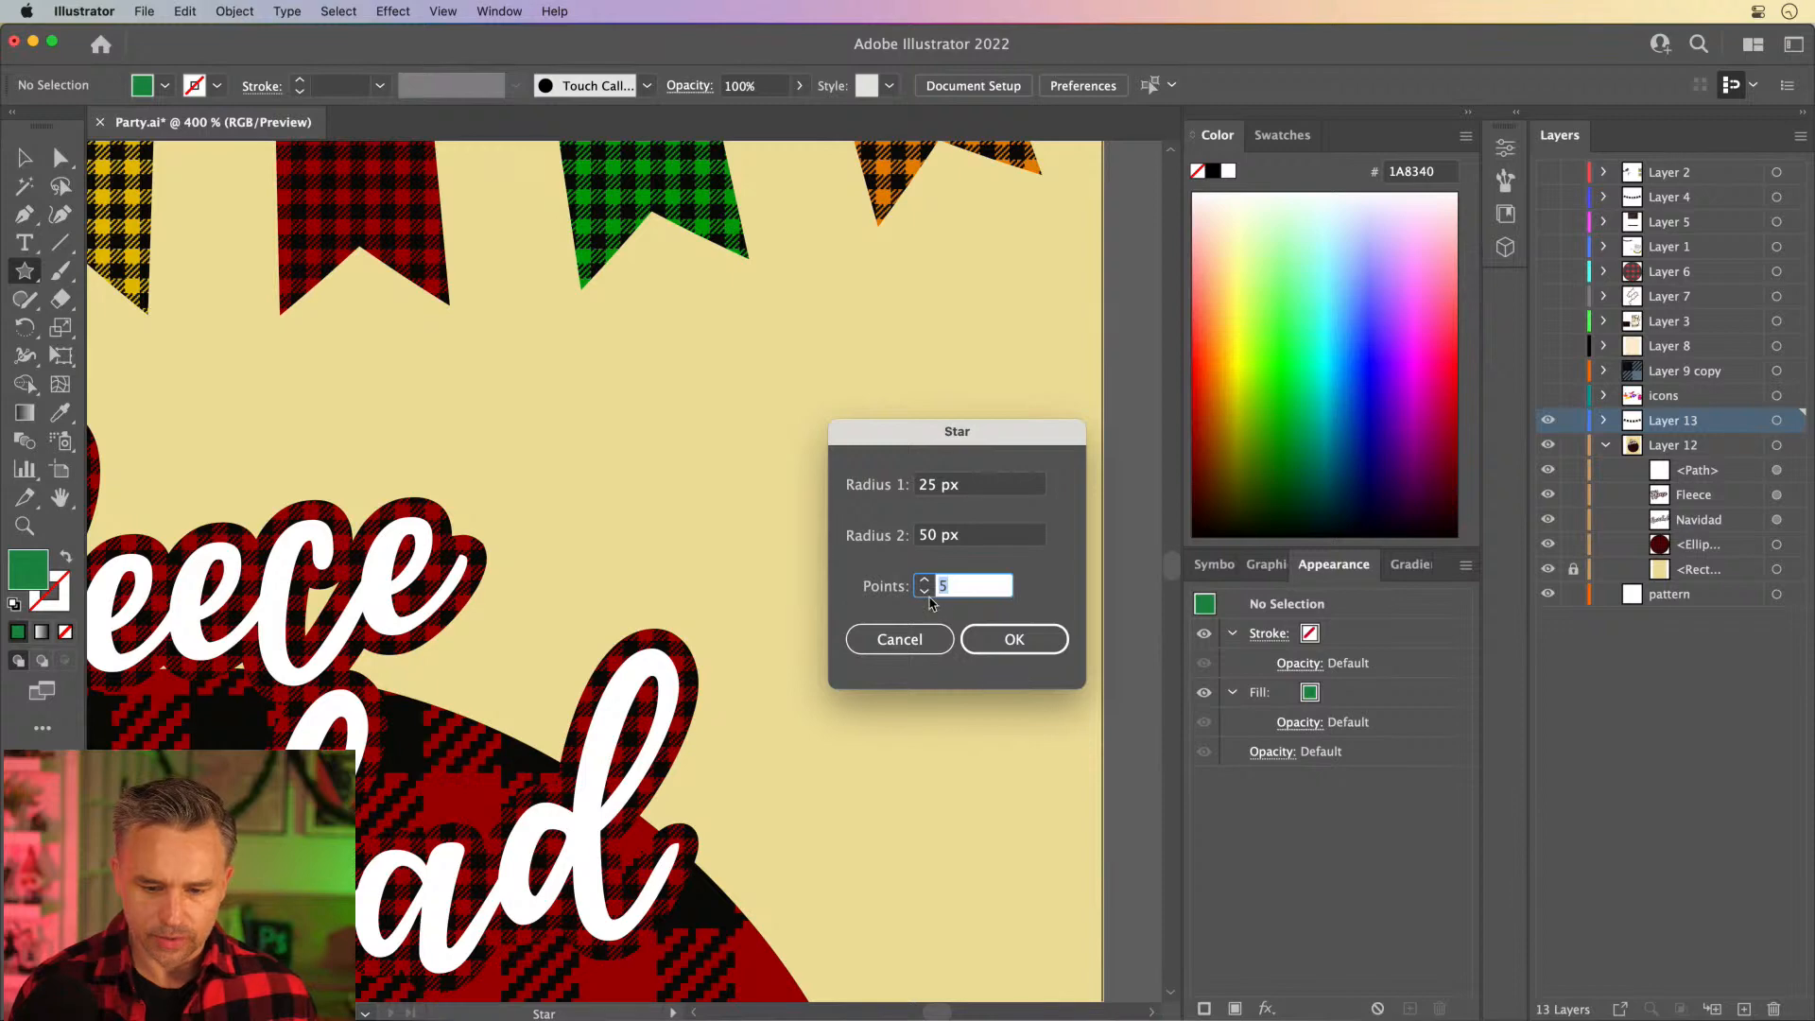
left_click(1010, 638)
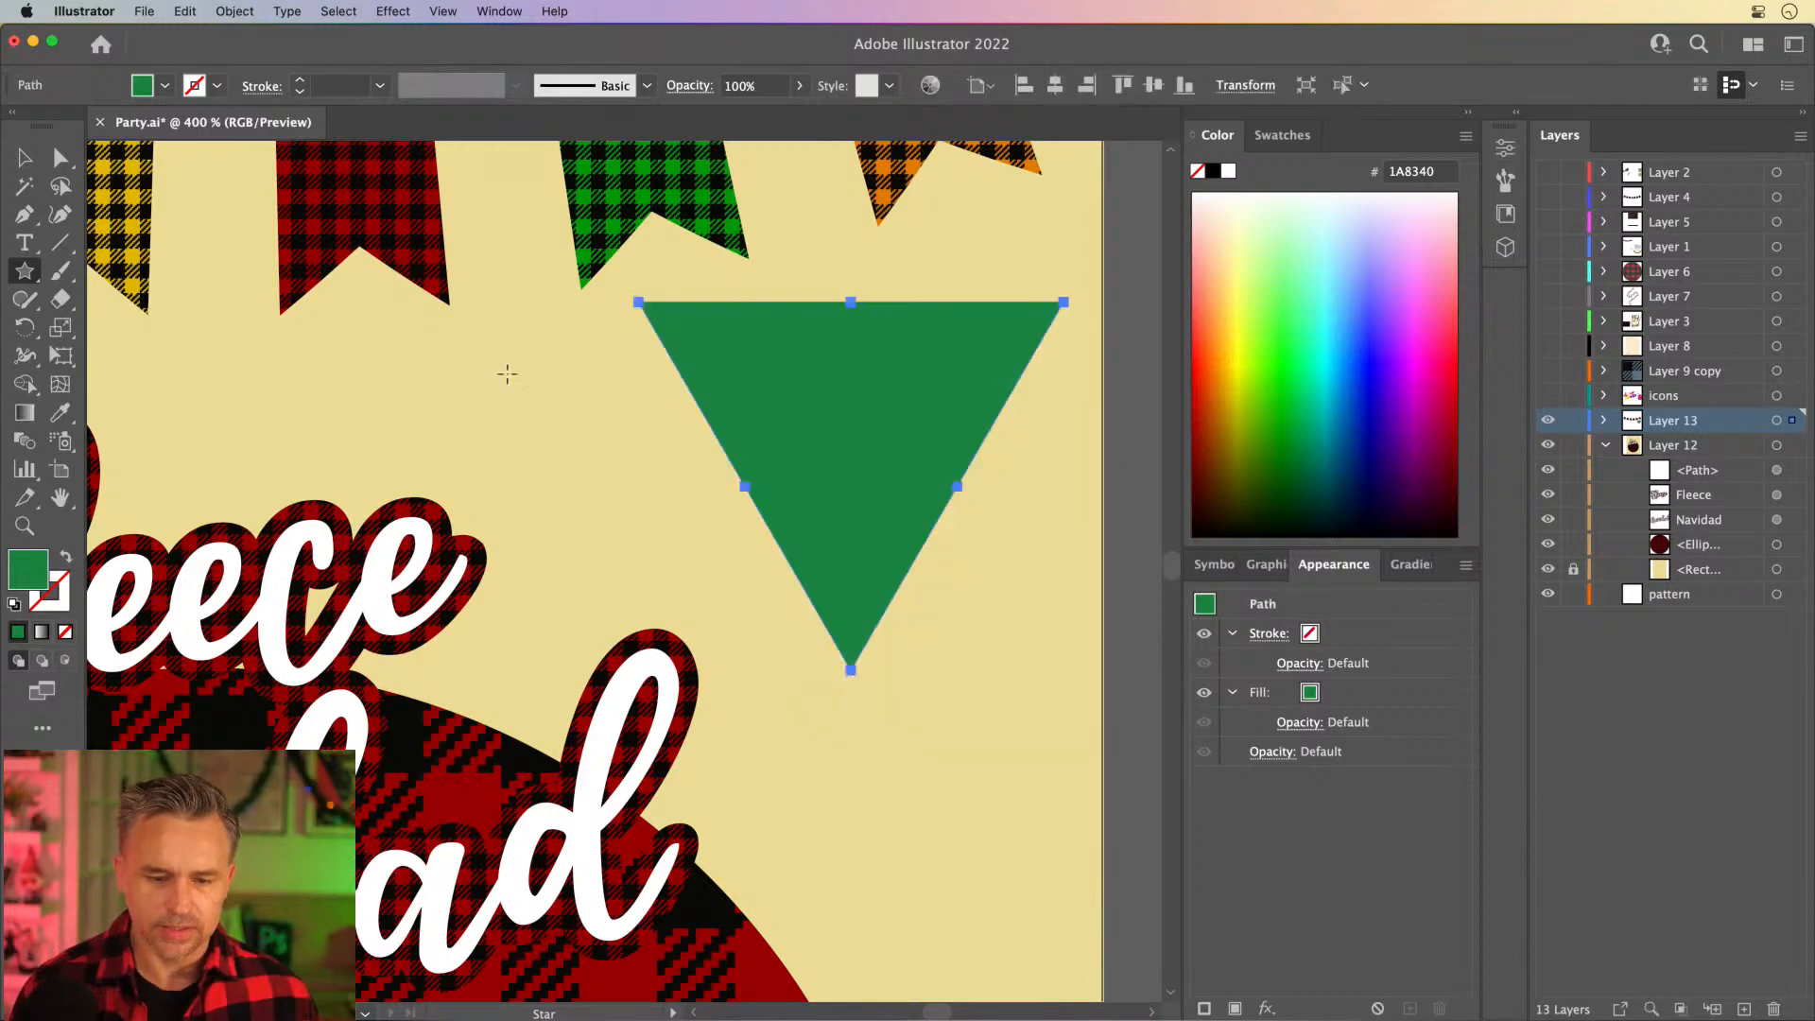
- Rotate the triangle 180° to point up, then shrink it into a treetop with an overlapping copy directly below
key("v")
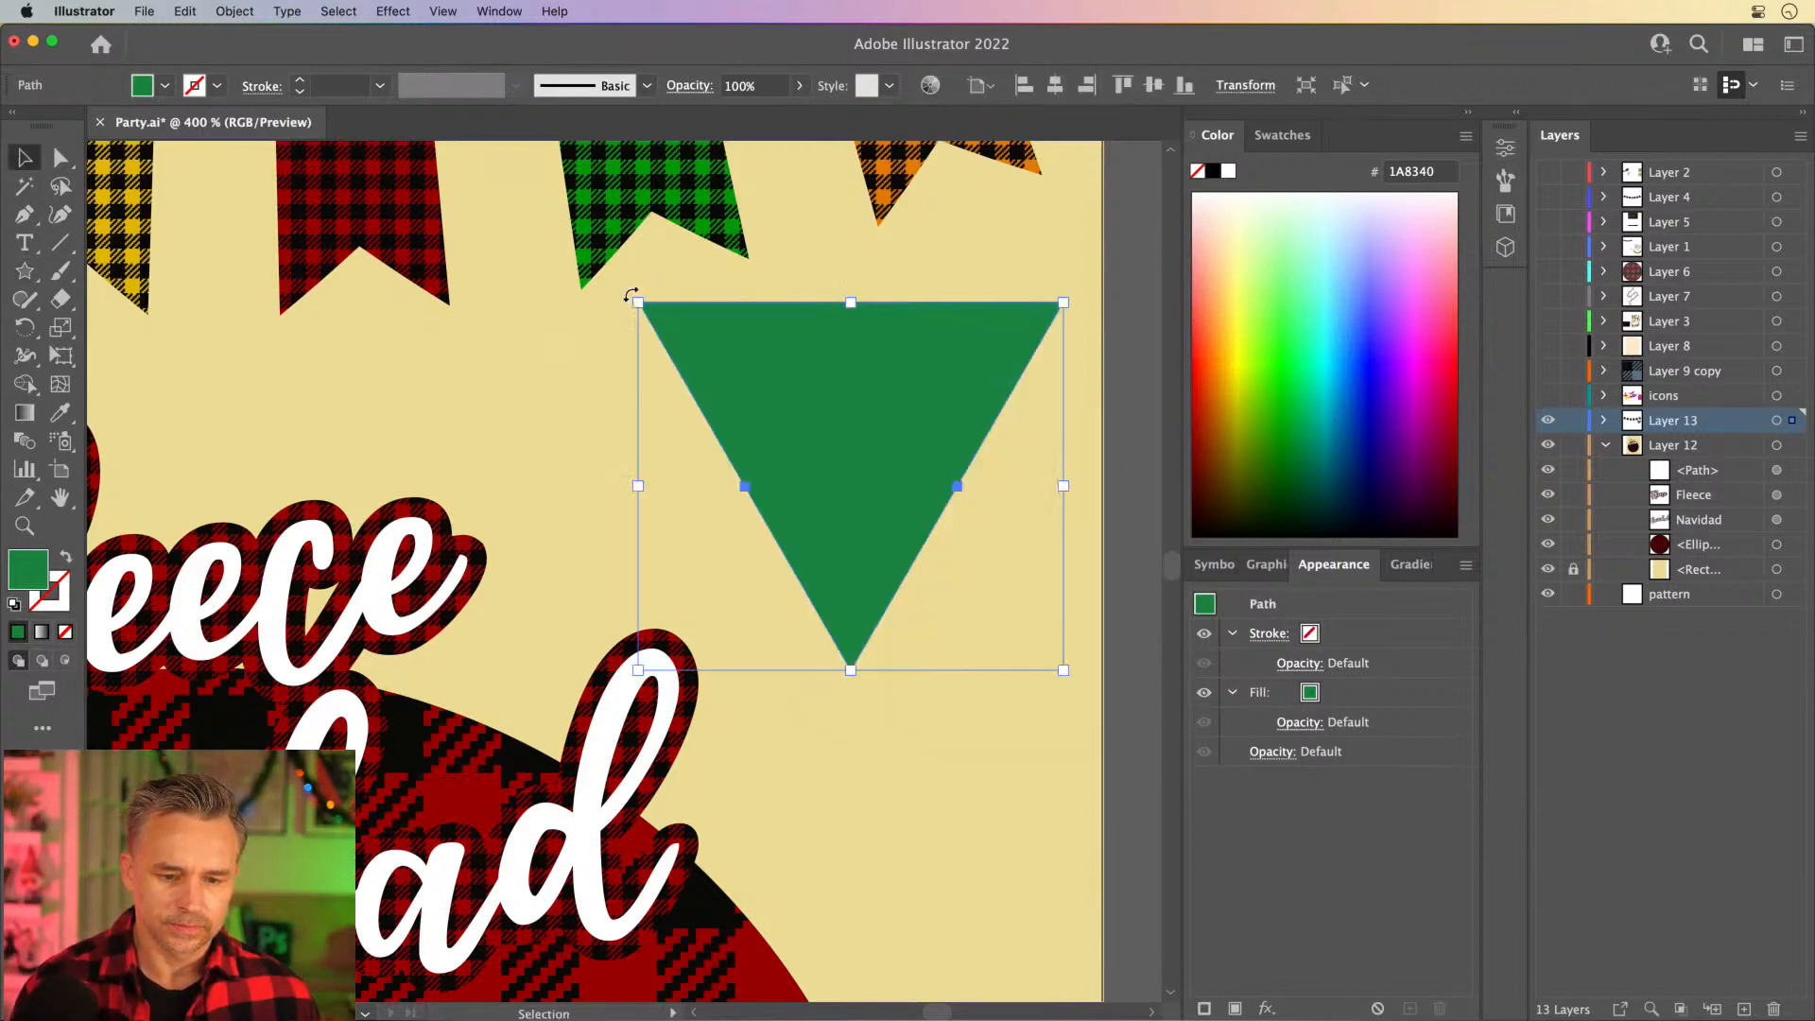
left_click_drag(631, 290, 1002, 600)
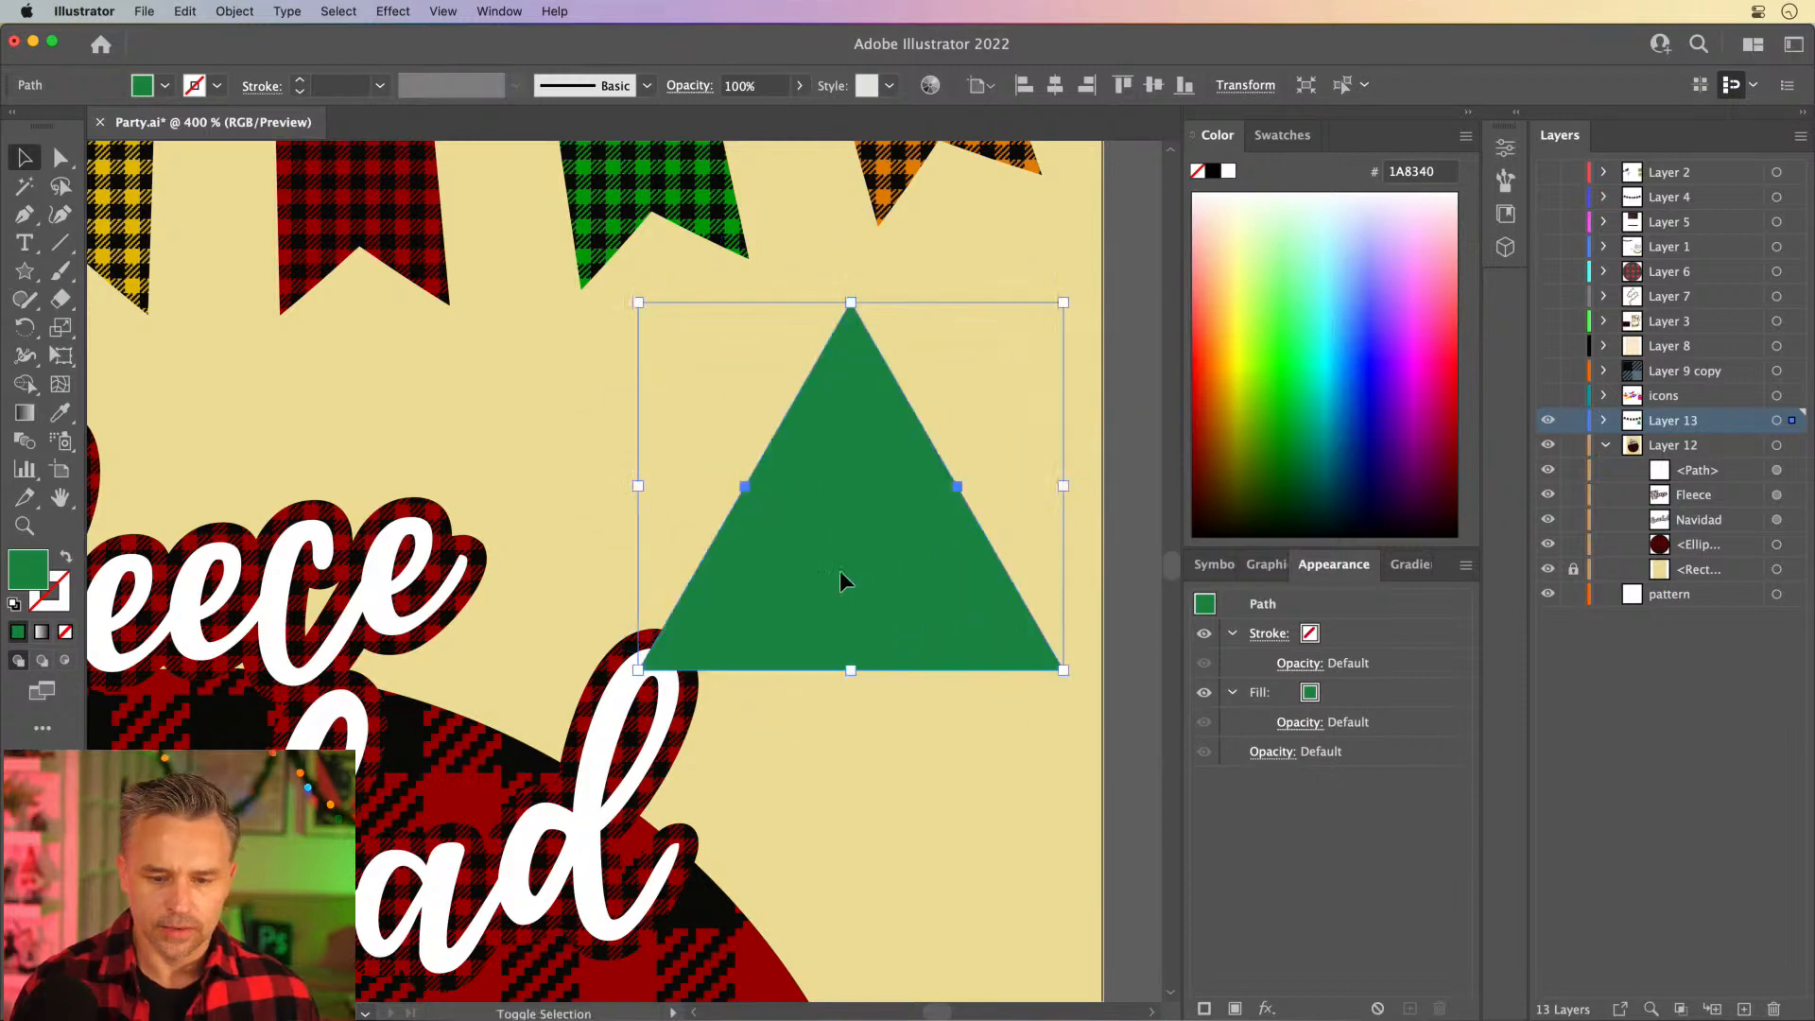
left_click_drag(638, 669, 907, 459)
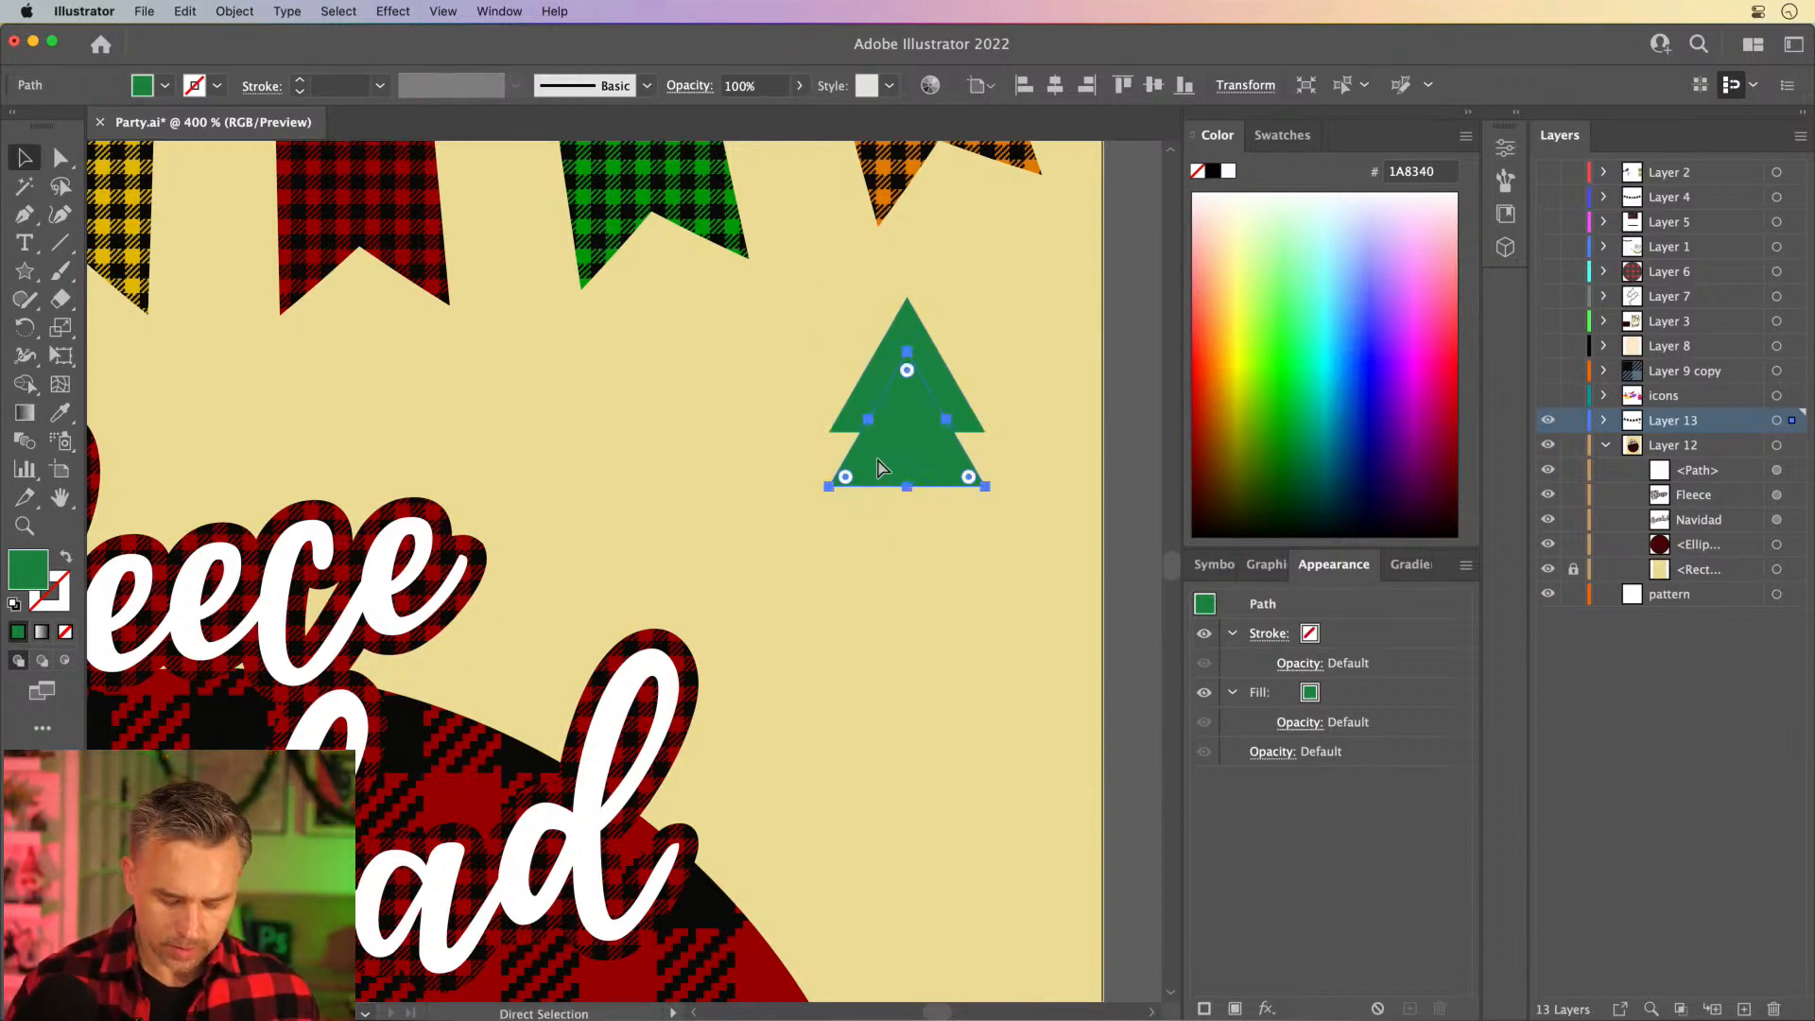
key("super+d")
key("super+d")
key("super+d")
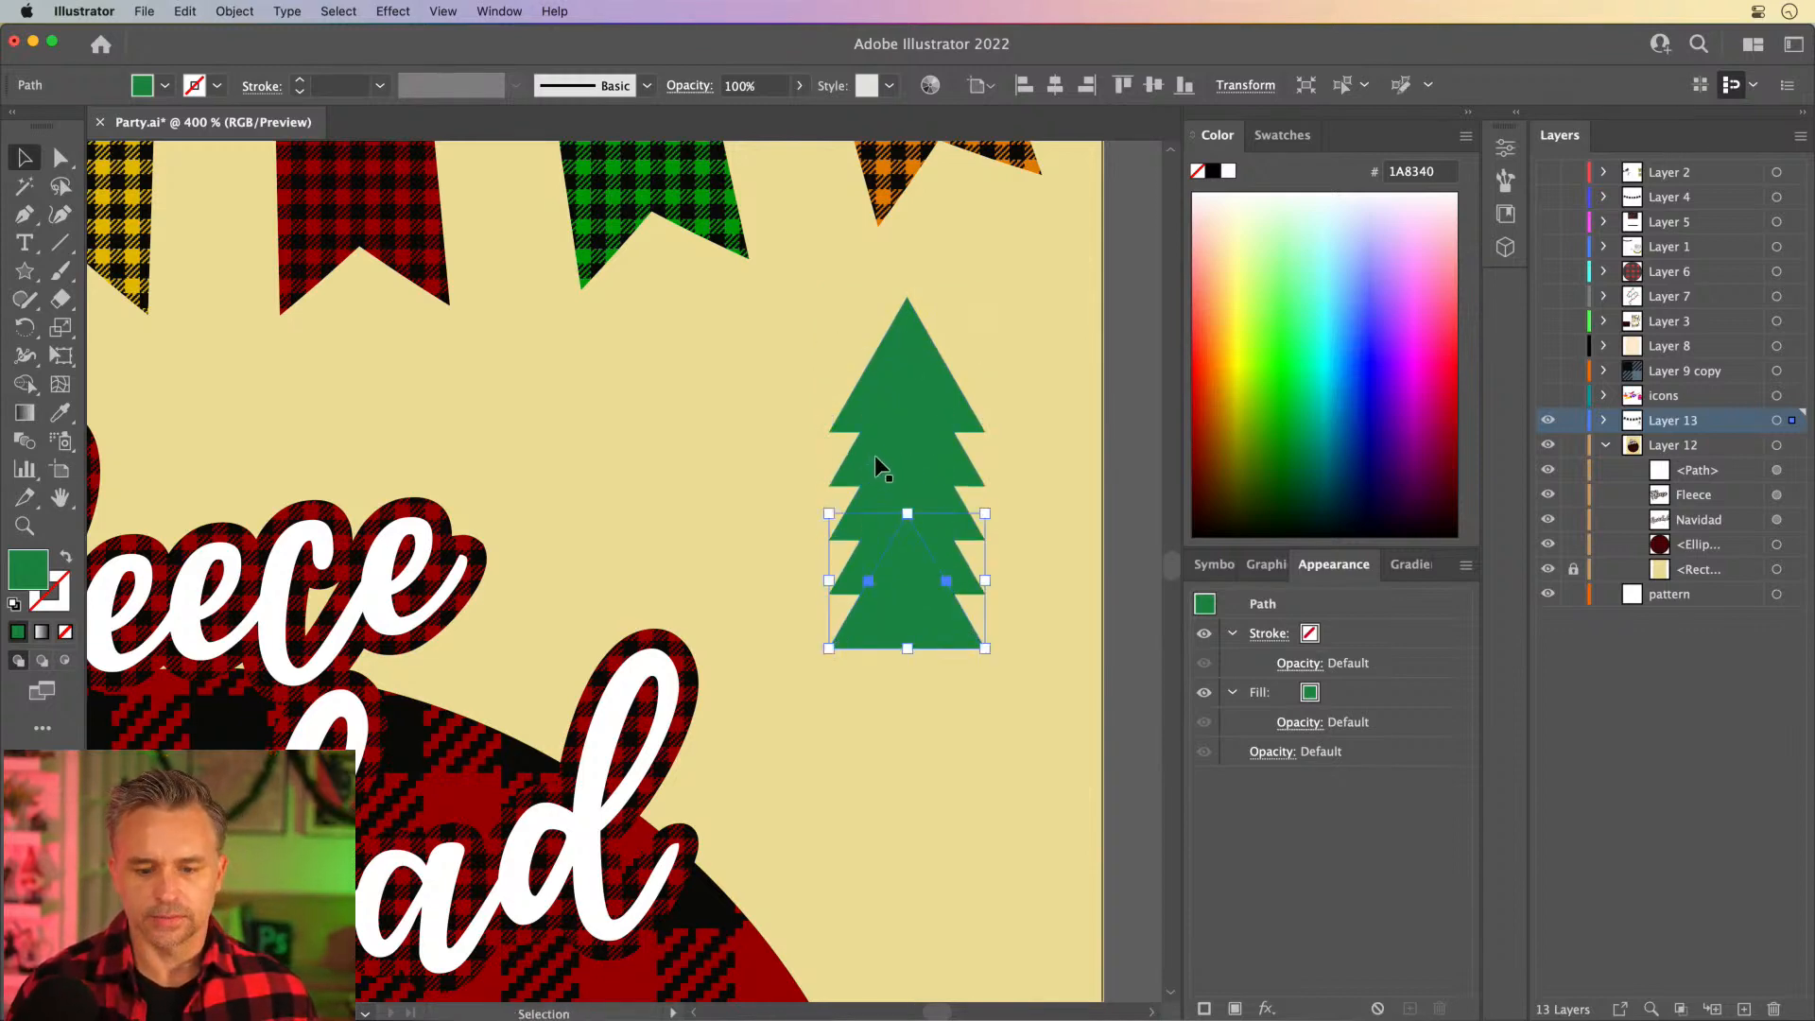
left_click(874, 456)
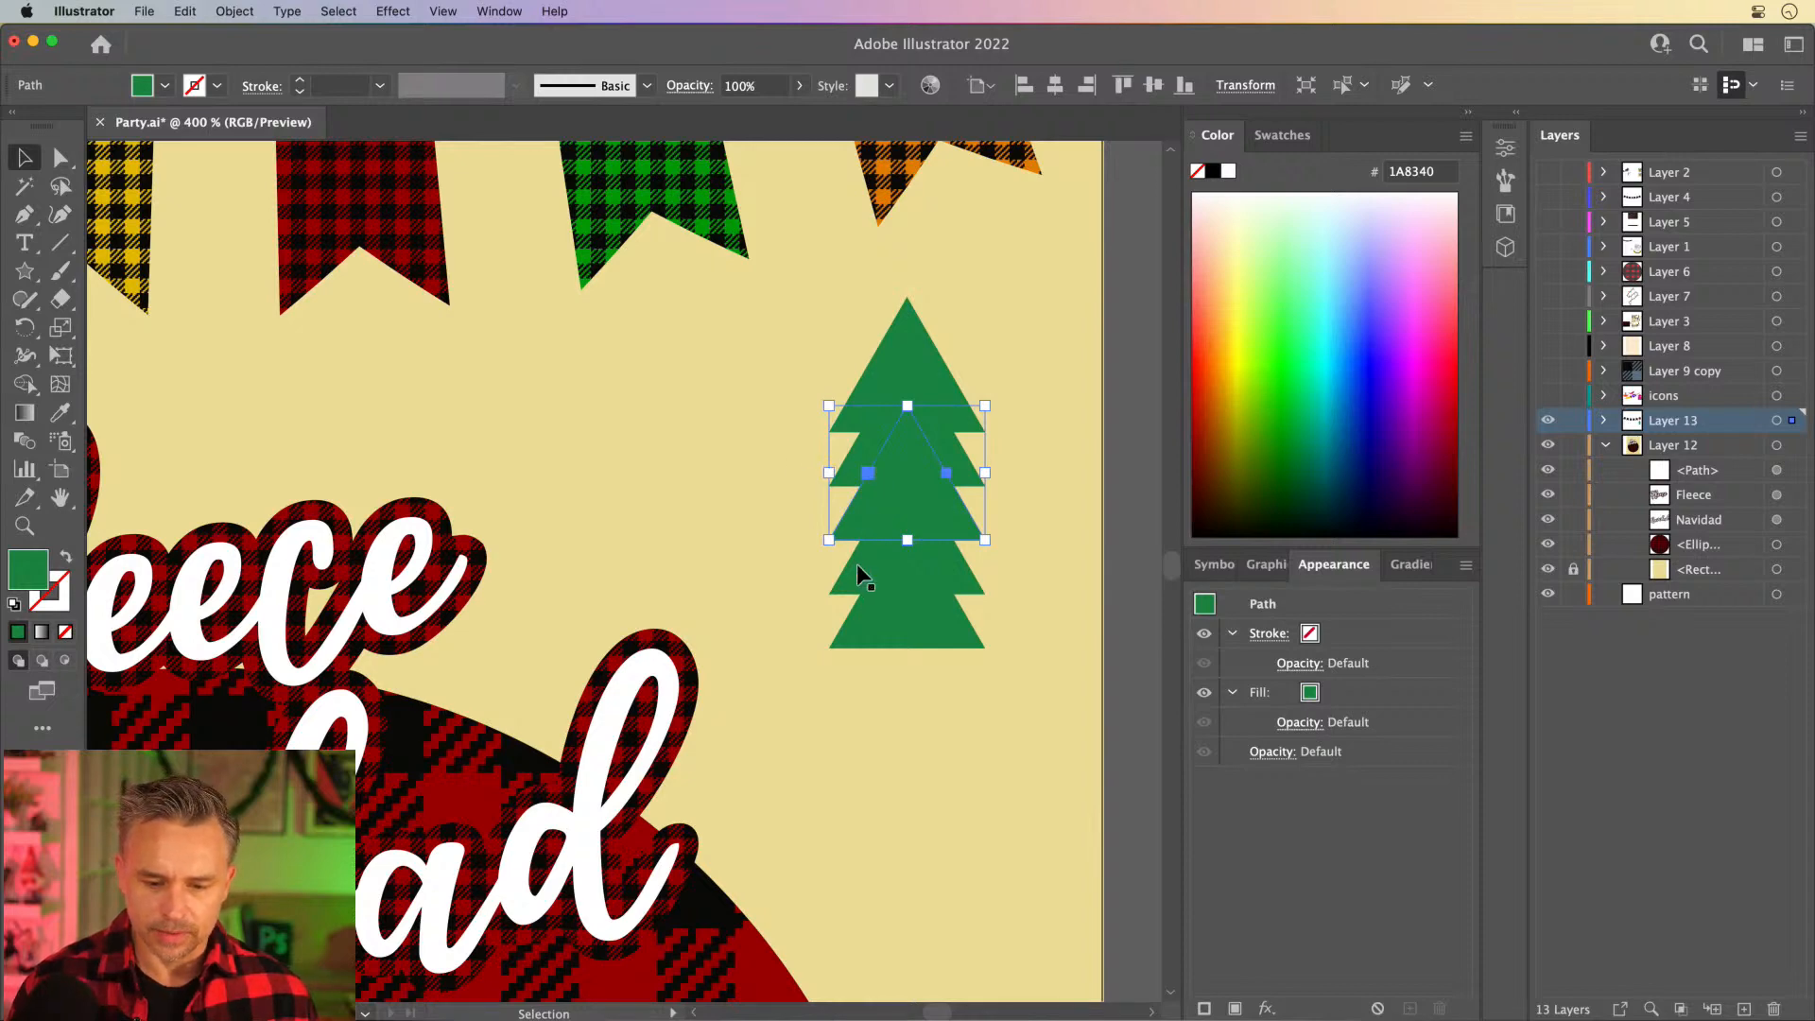
key("super+z")
key("super+z")
key("super+z")
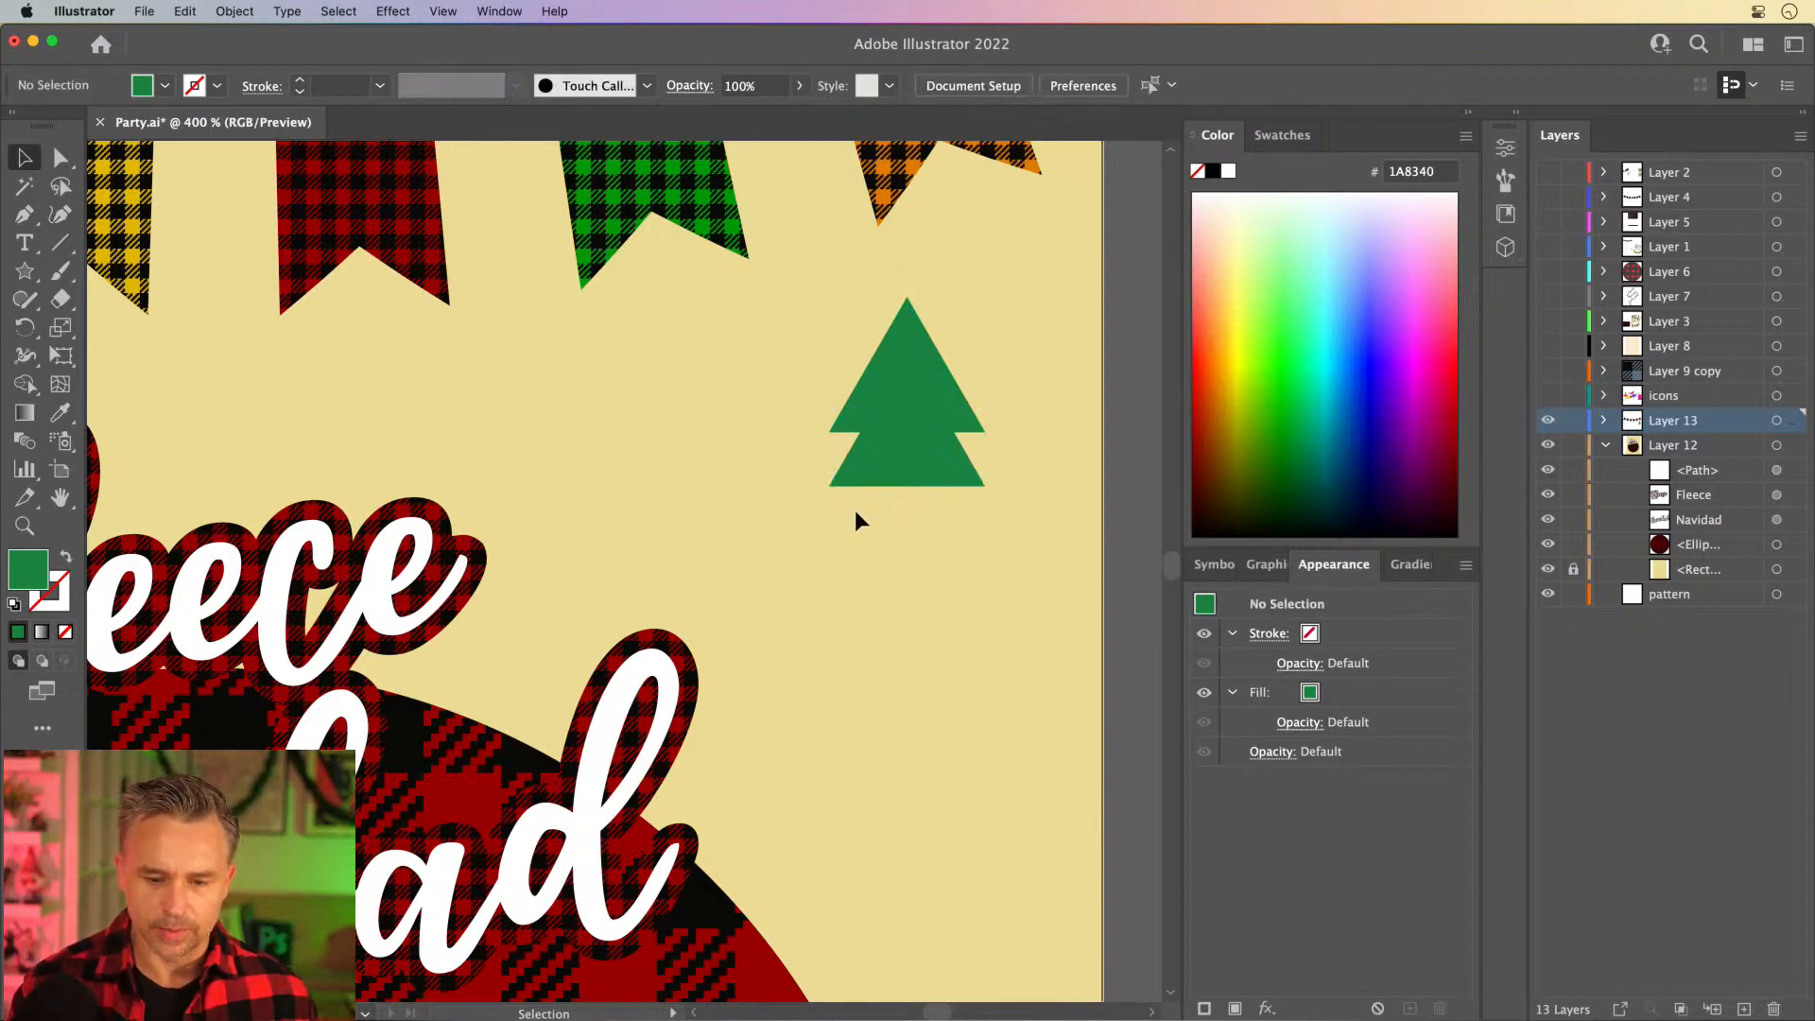
- Enlarge the second triangle and add progressively larger overlapping copies below it to form a five-tier tree
left_click(860, 459)
left_click_drag(823, 489, 777, 600)
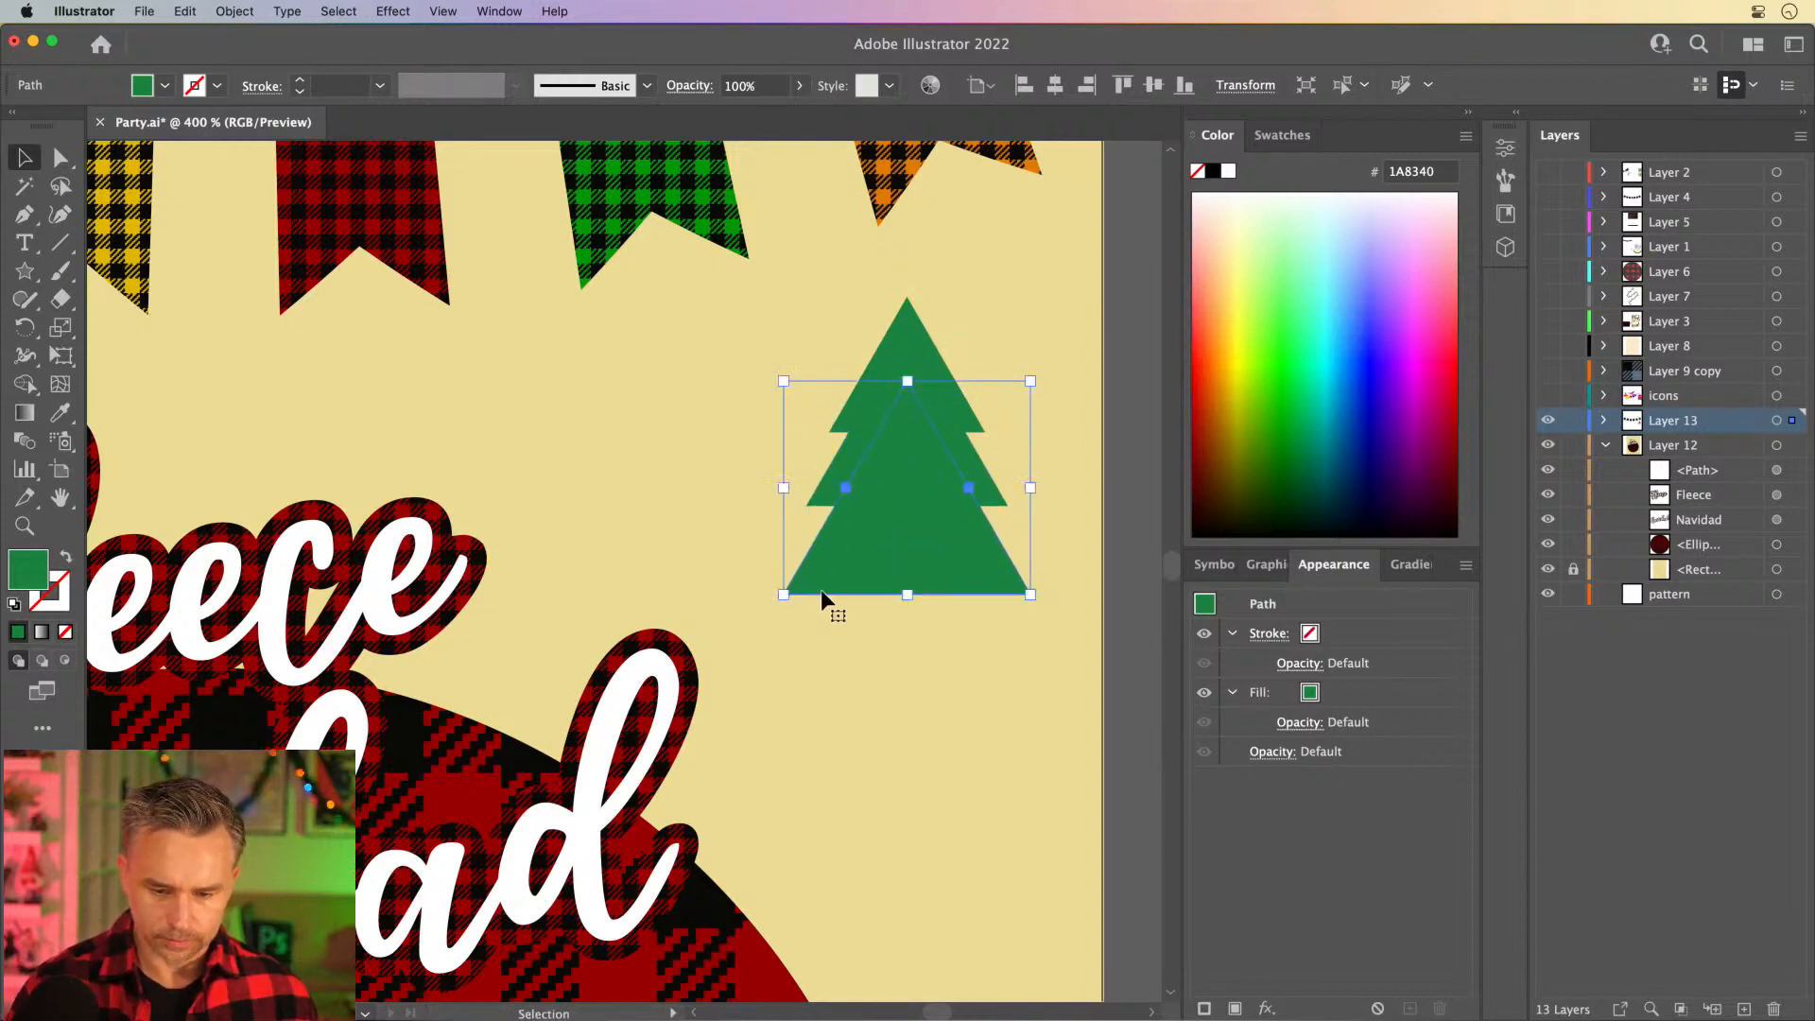
left_click_drag(874, 554, 871, 622)
left_click_drag(783, 665, 738, 770)
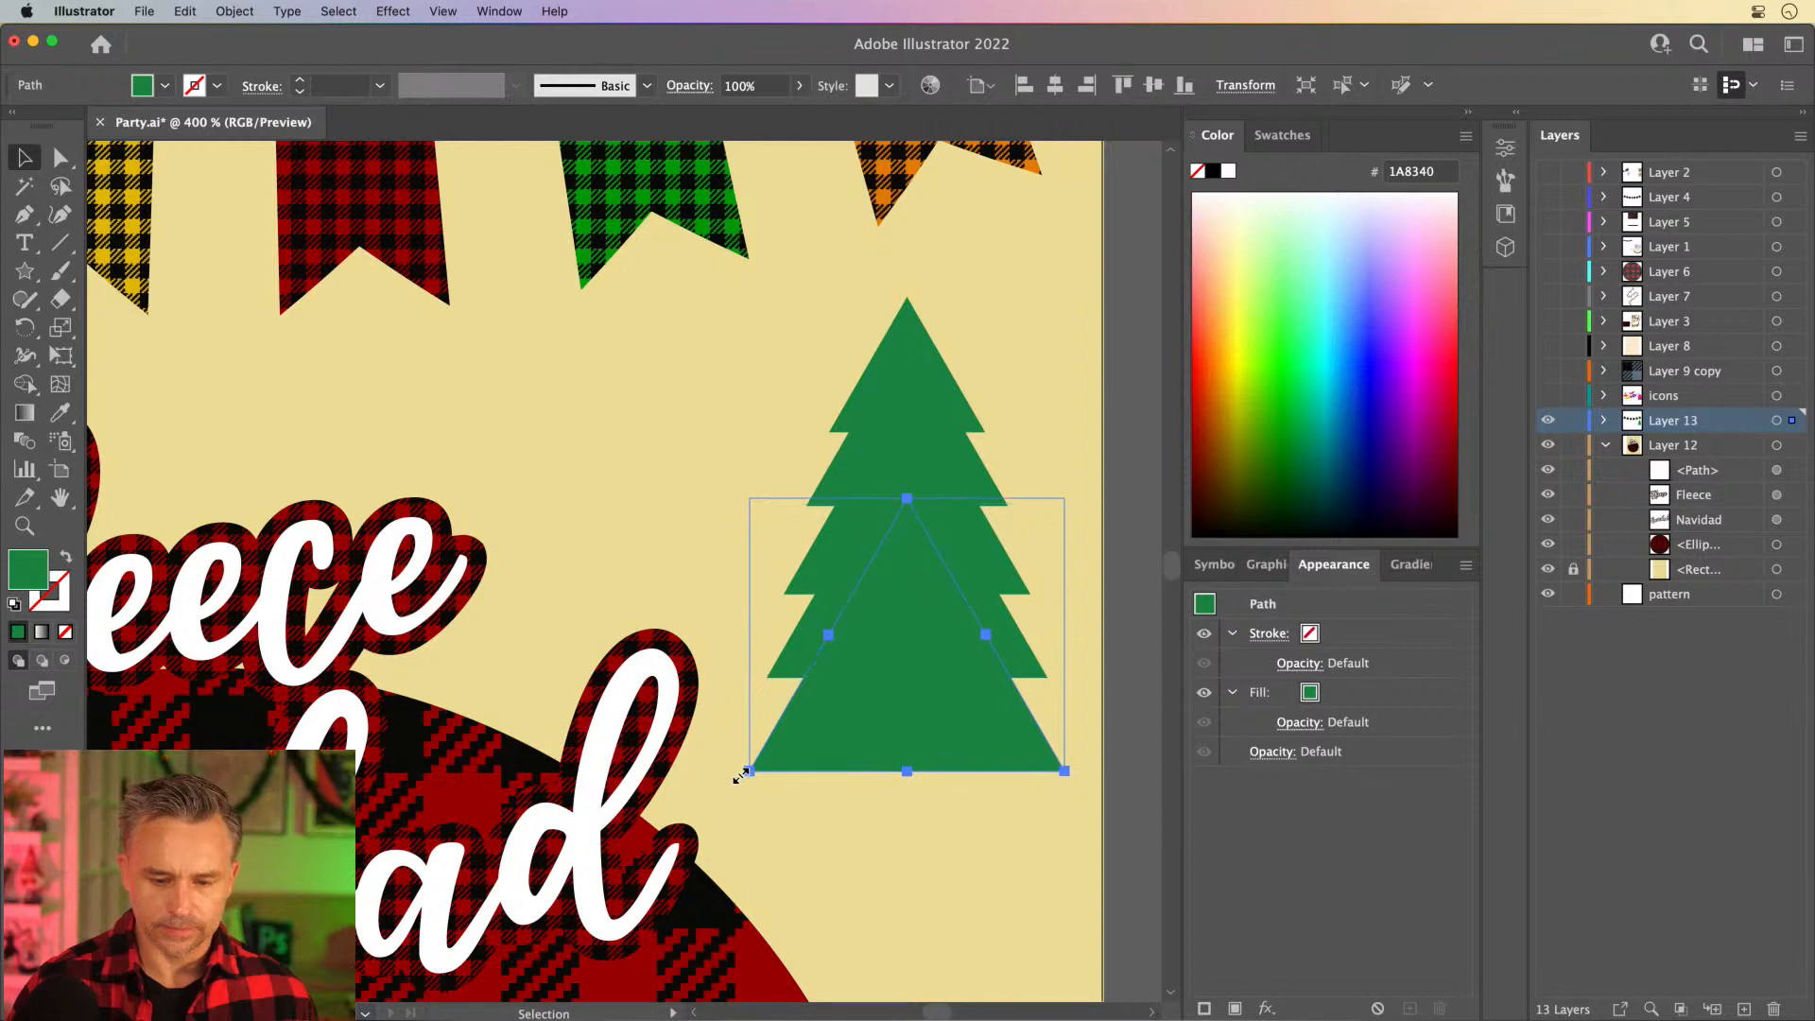
- Select all the tree's triangles and unite them into a compound shape
left_click(734, 368)
left_click_drag(972, 621, 1030, 741)
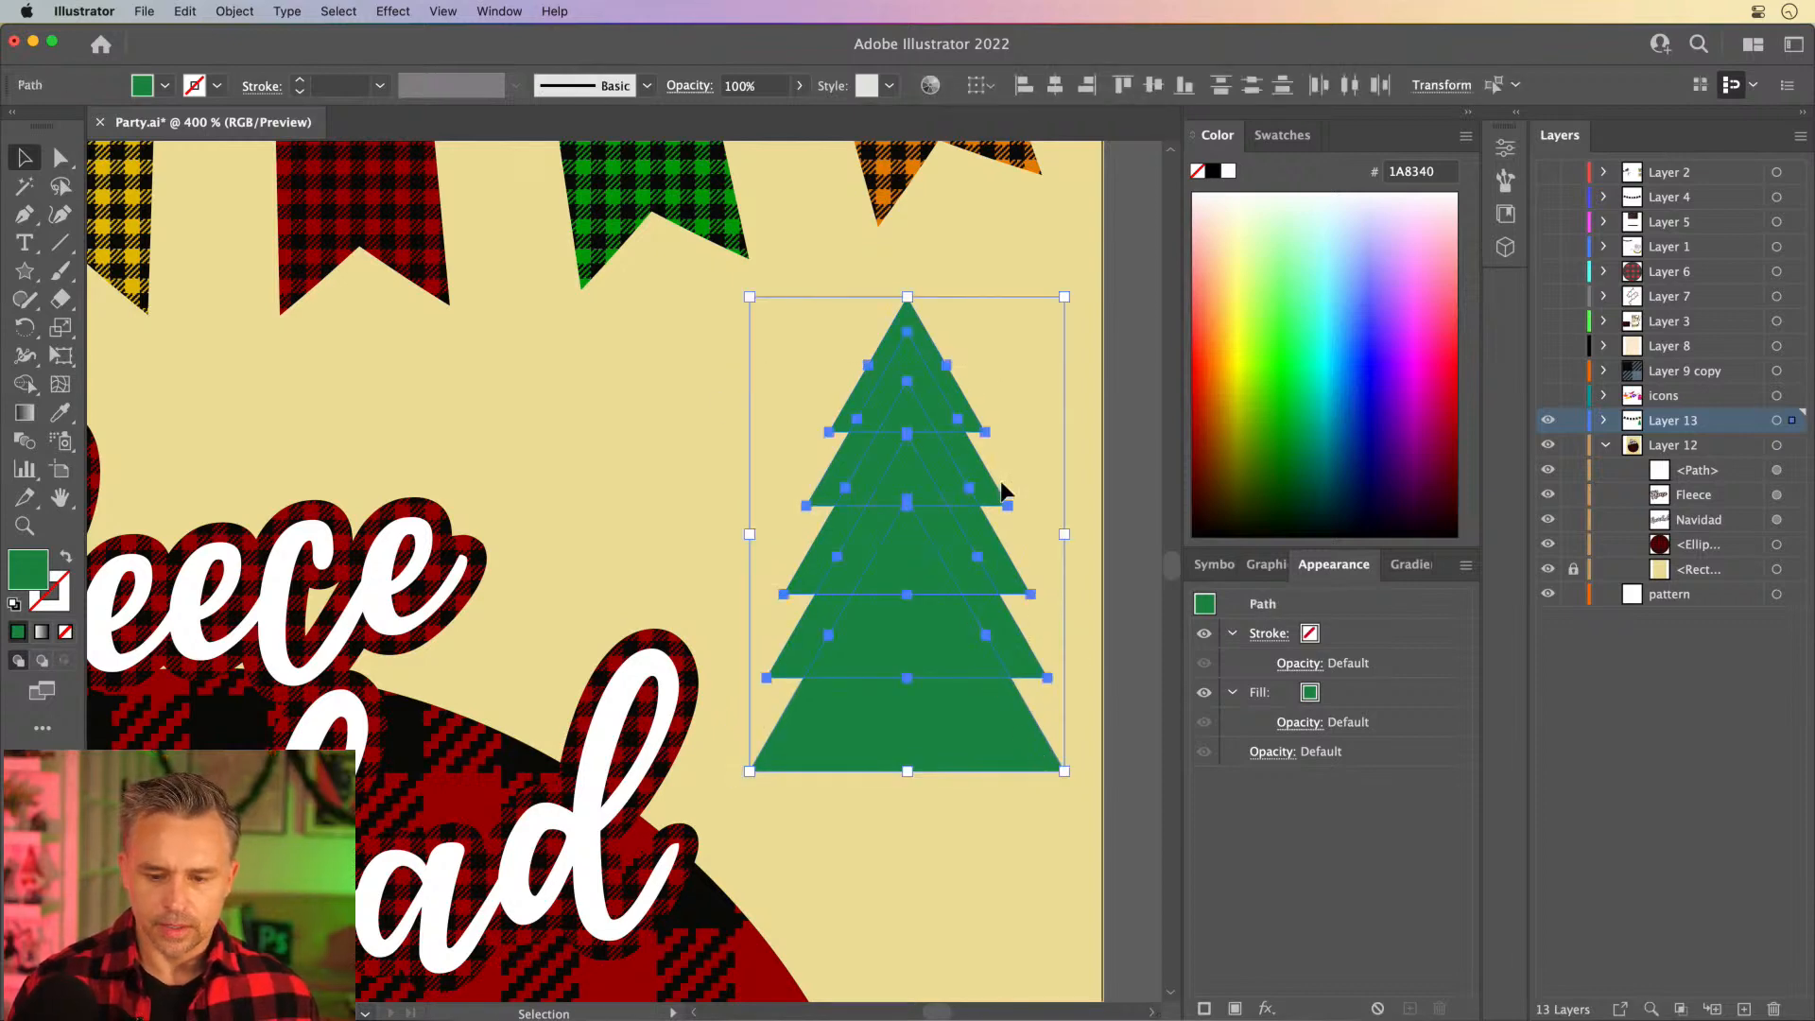
left_click(1512, 115)
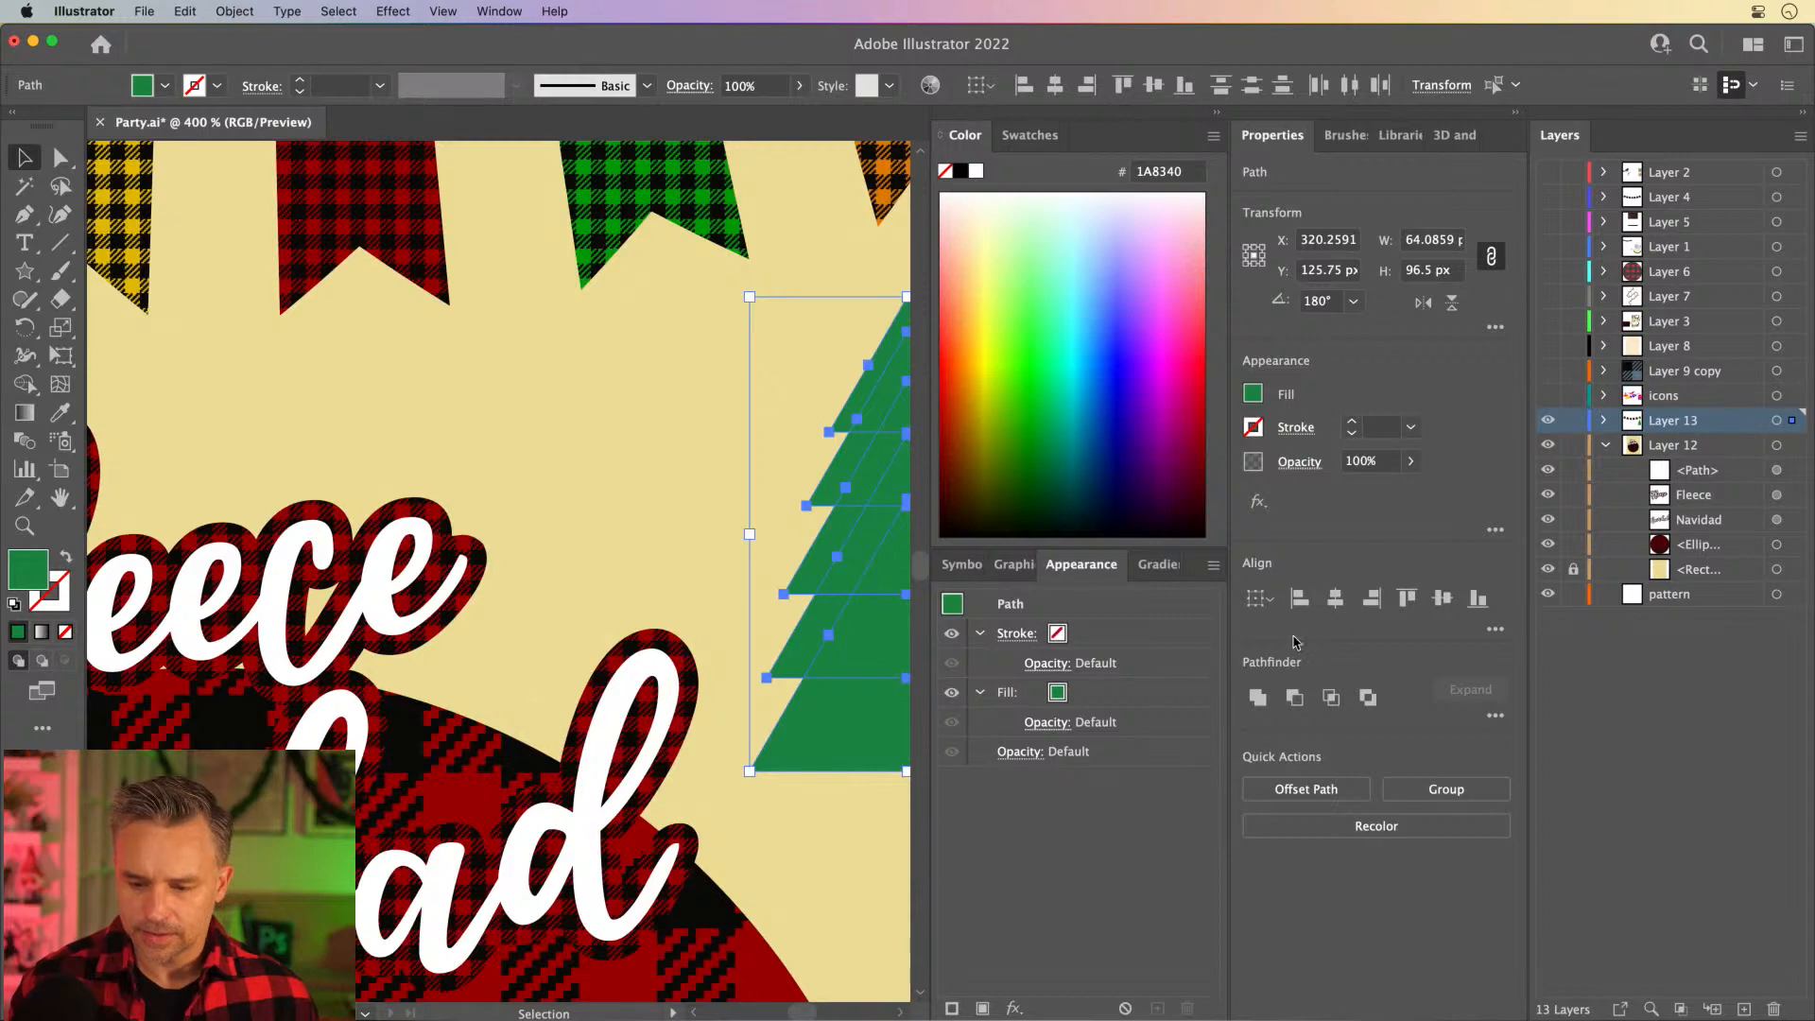
left_click(1257, 698)
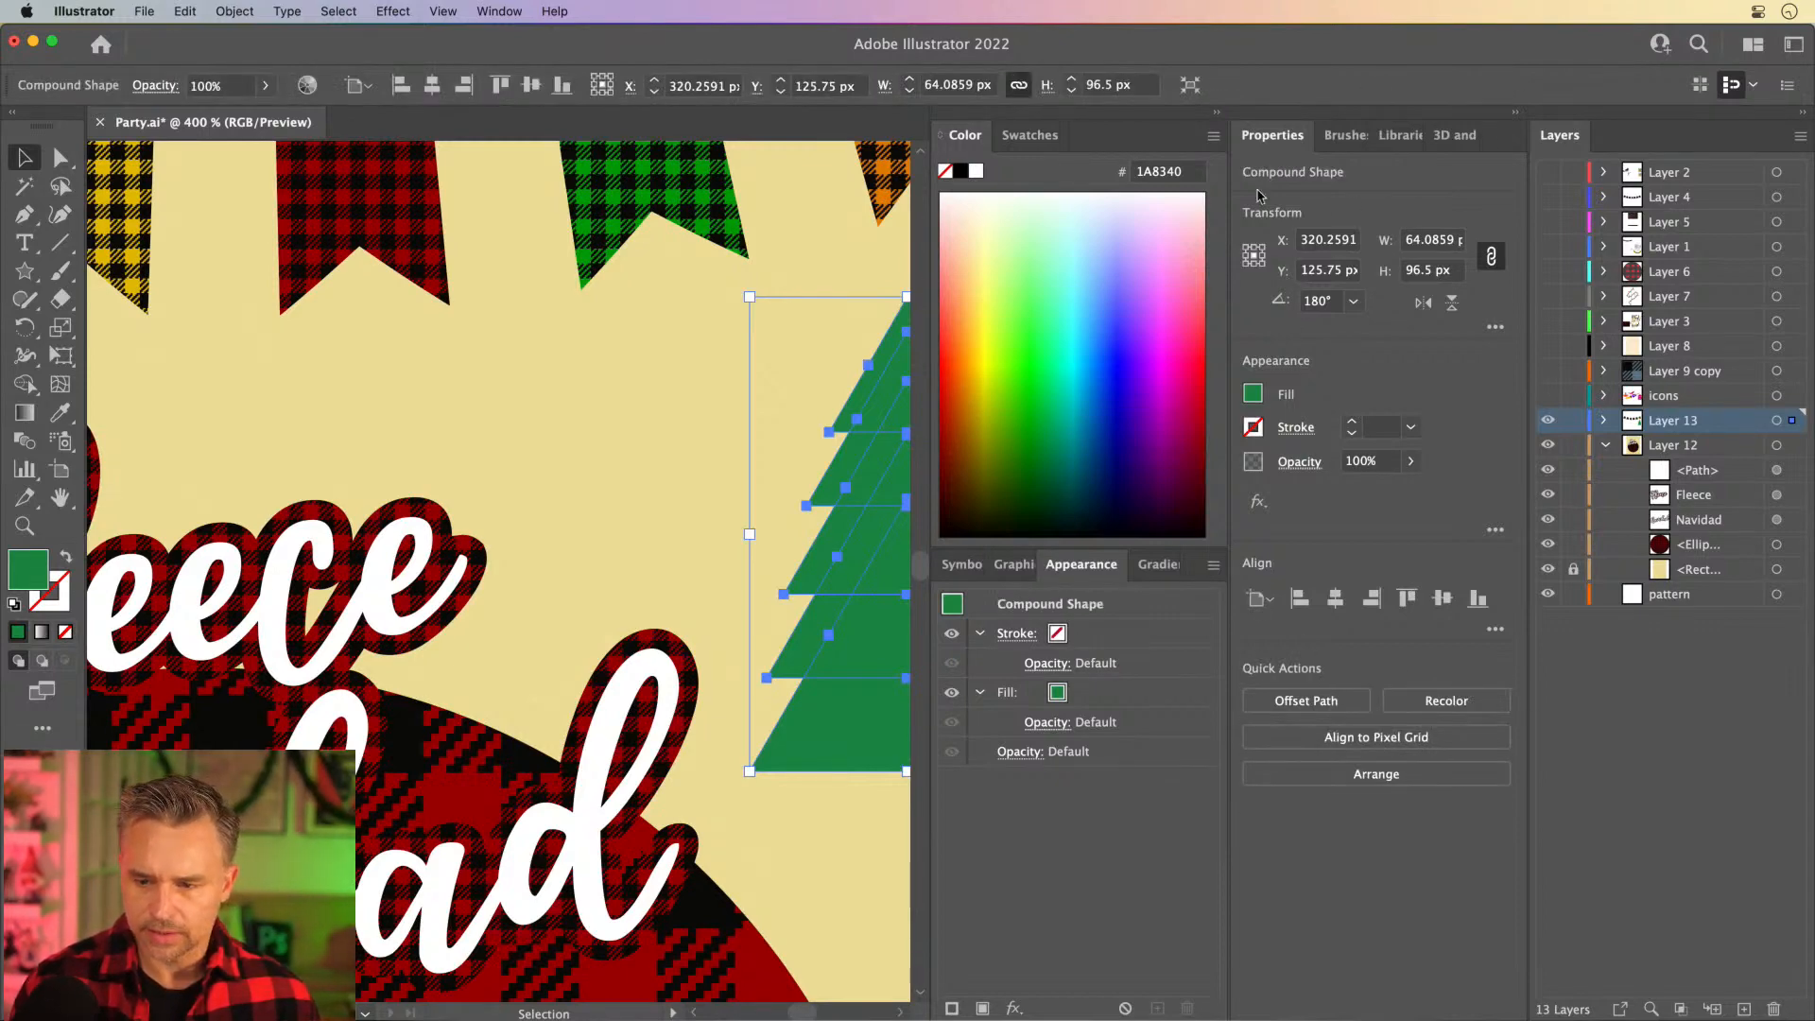
- Fill the tree compound shape with the green and black buffalo plaid pattern swatch
left_click(1214, 114)
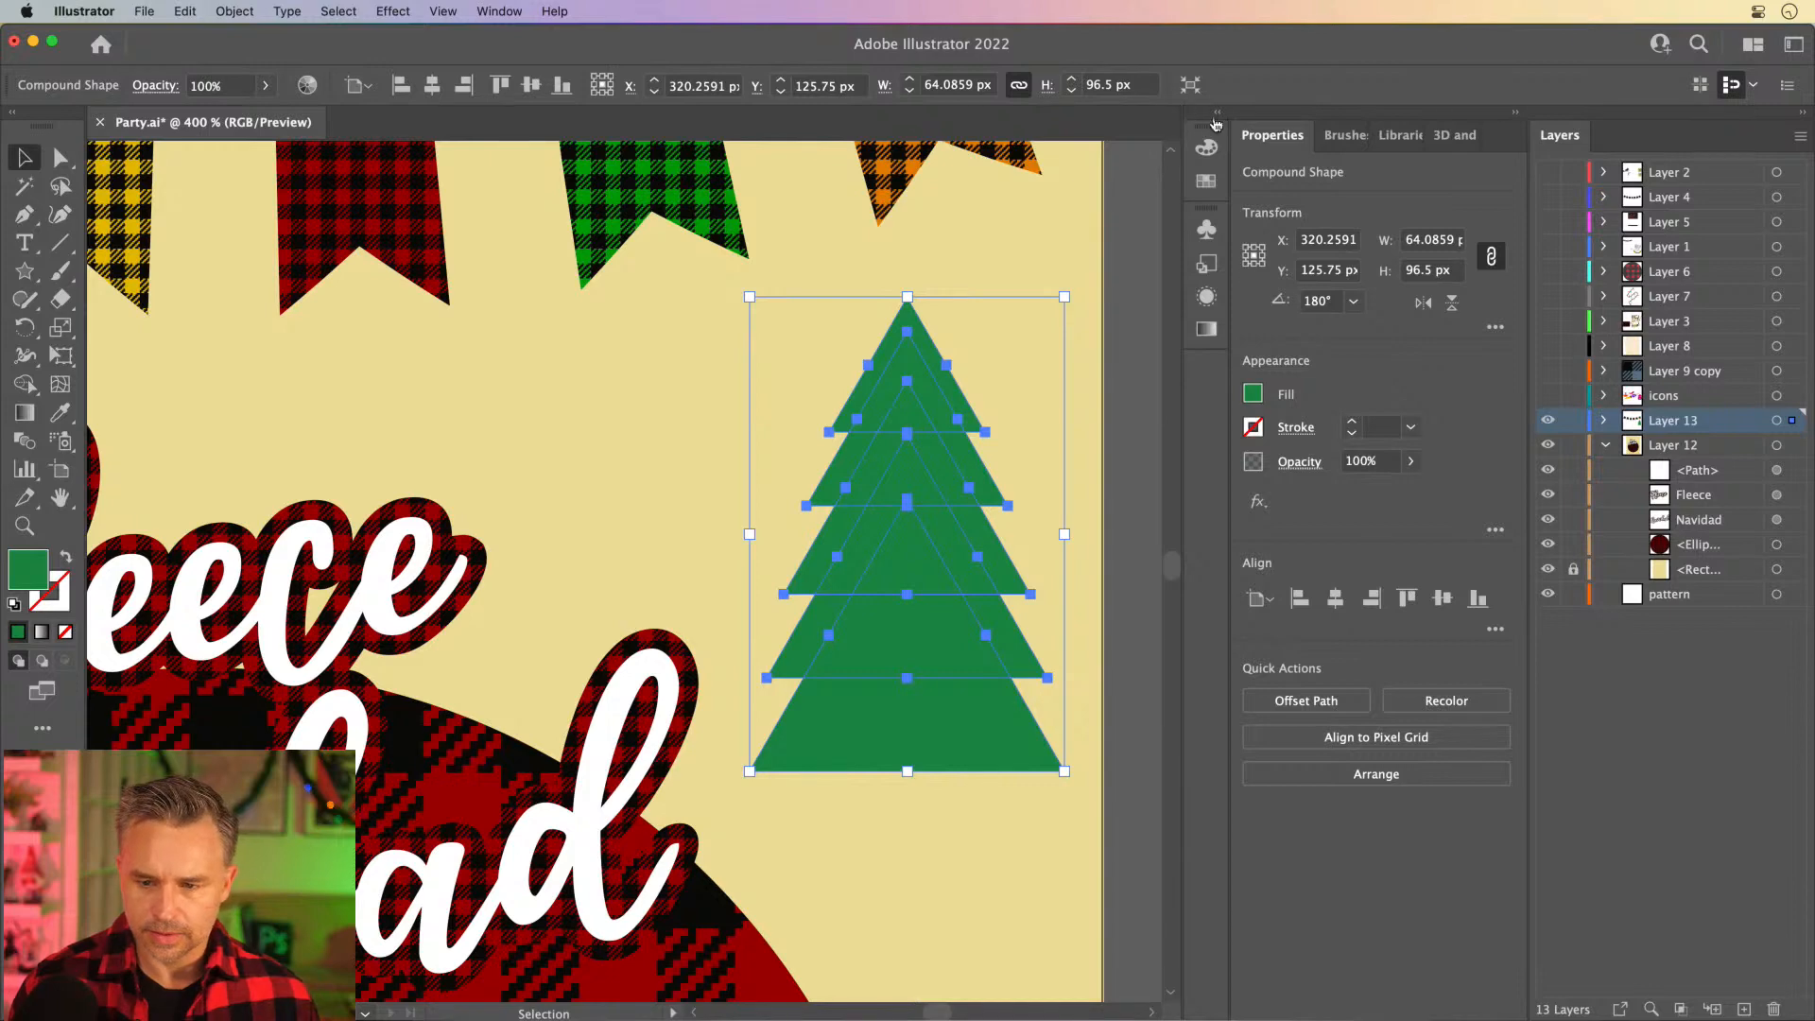
left_click(1218, 116)
left_click(1024, 136)
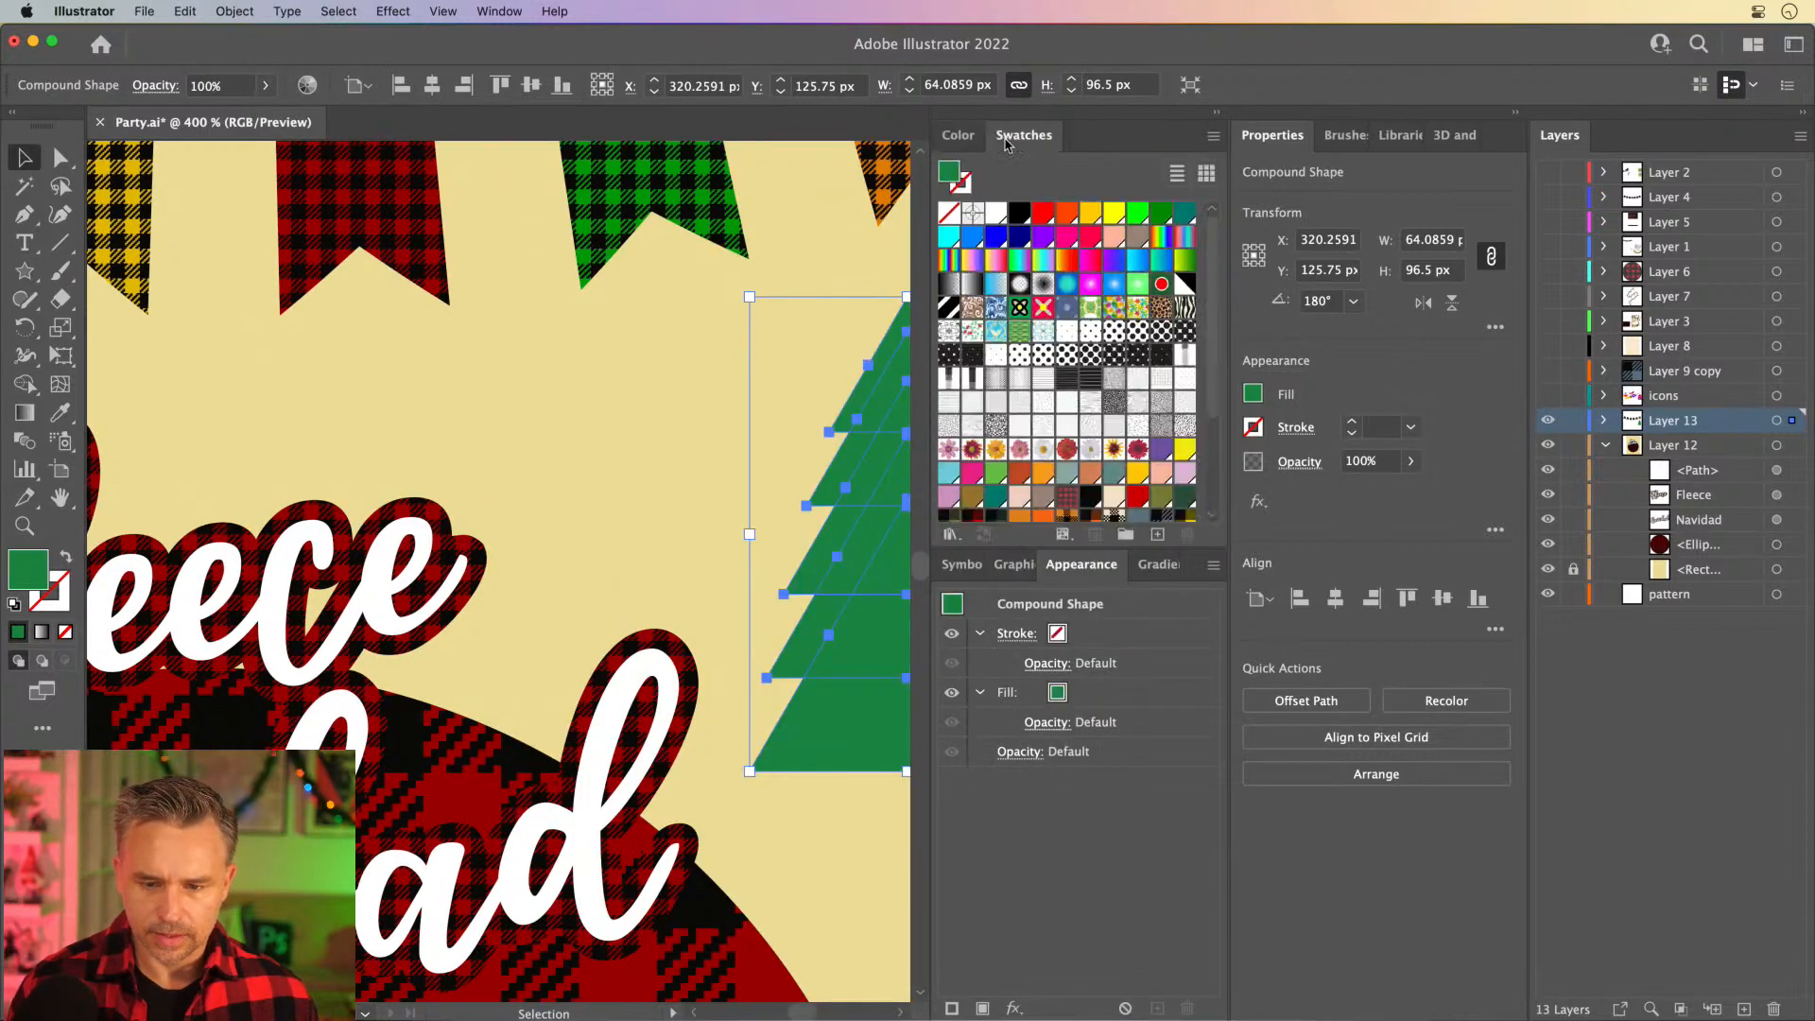
scroll(972, 416, "down", 3)
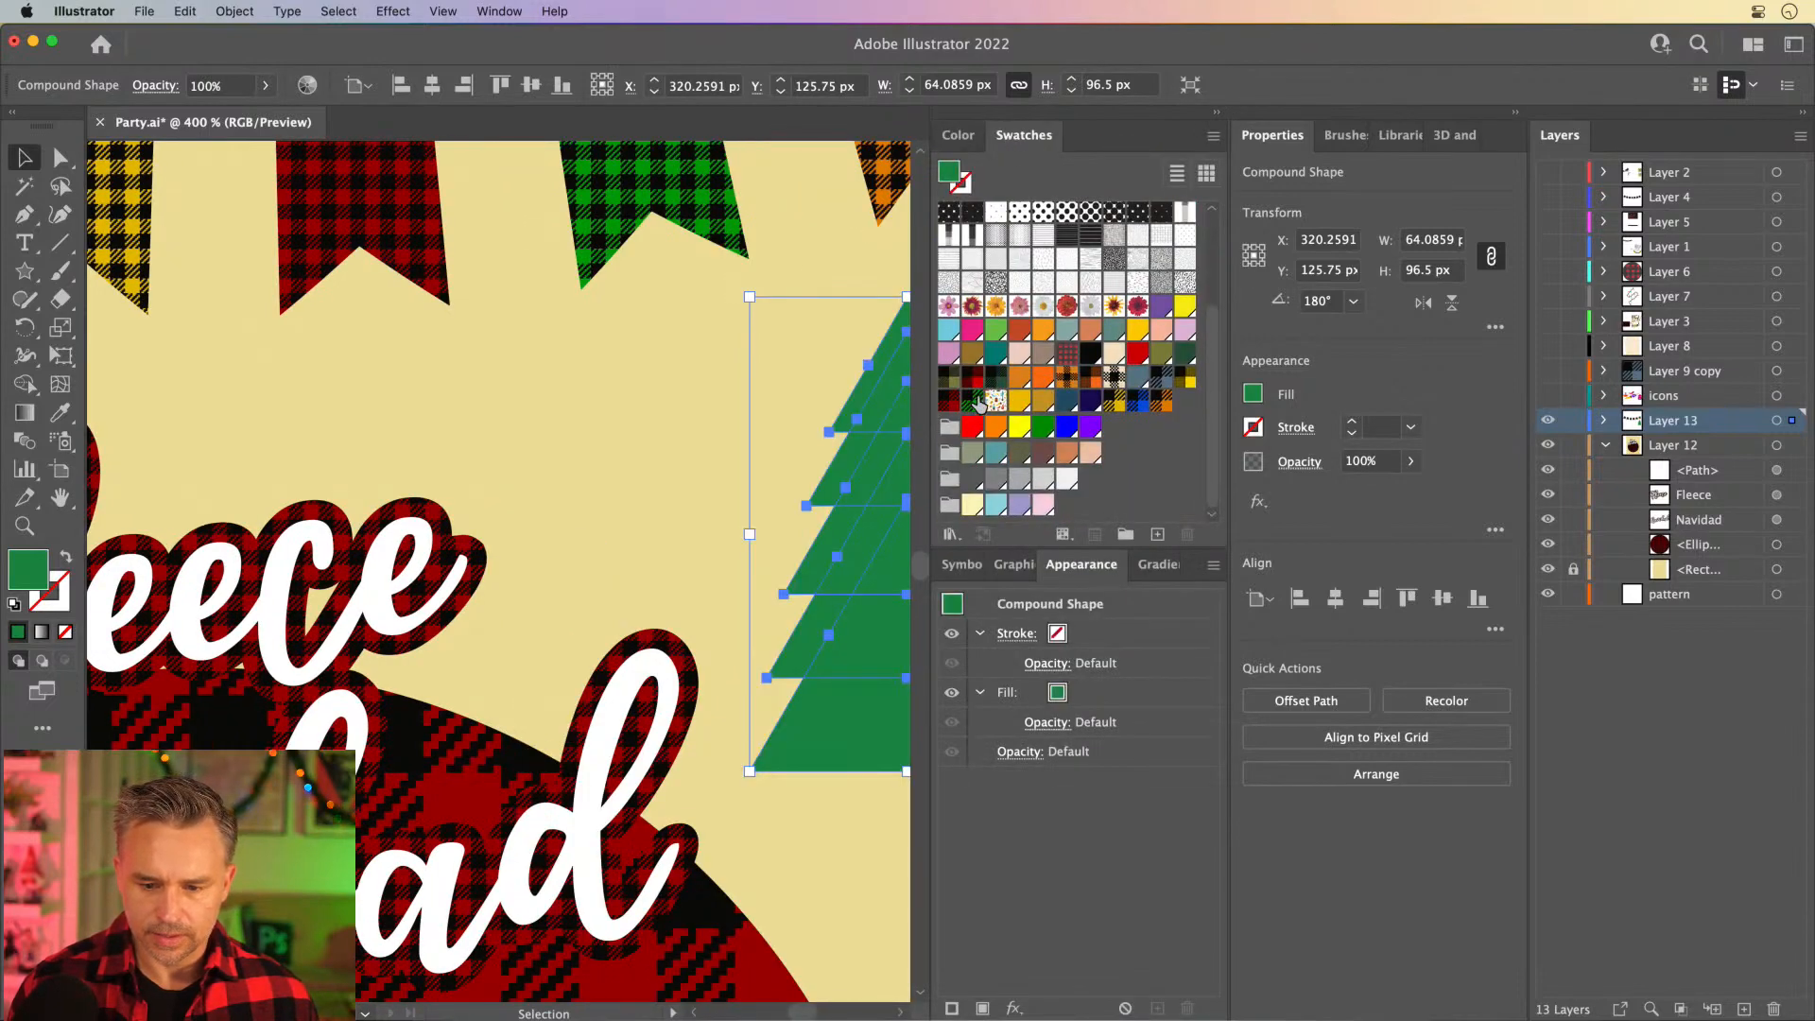
left_click(974, 401)
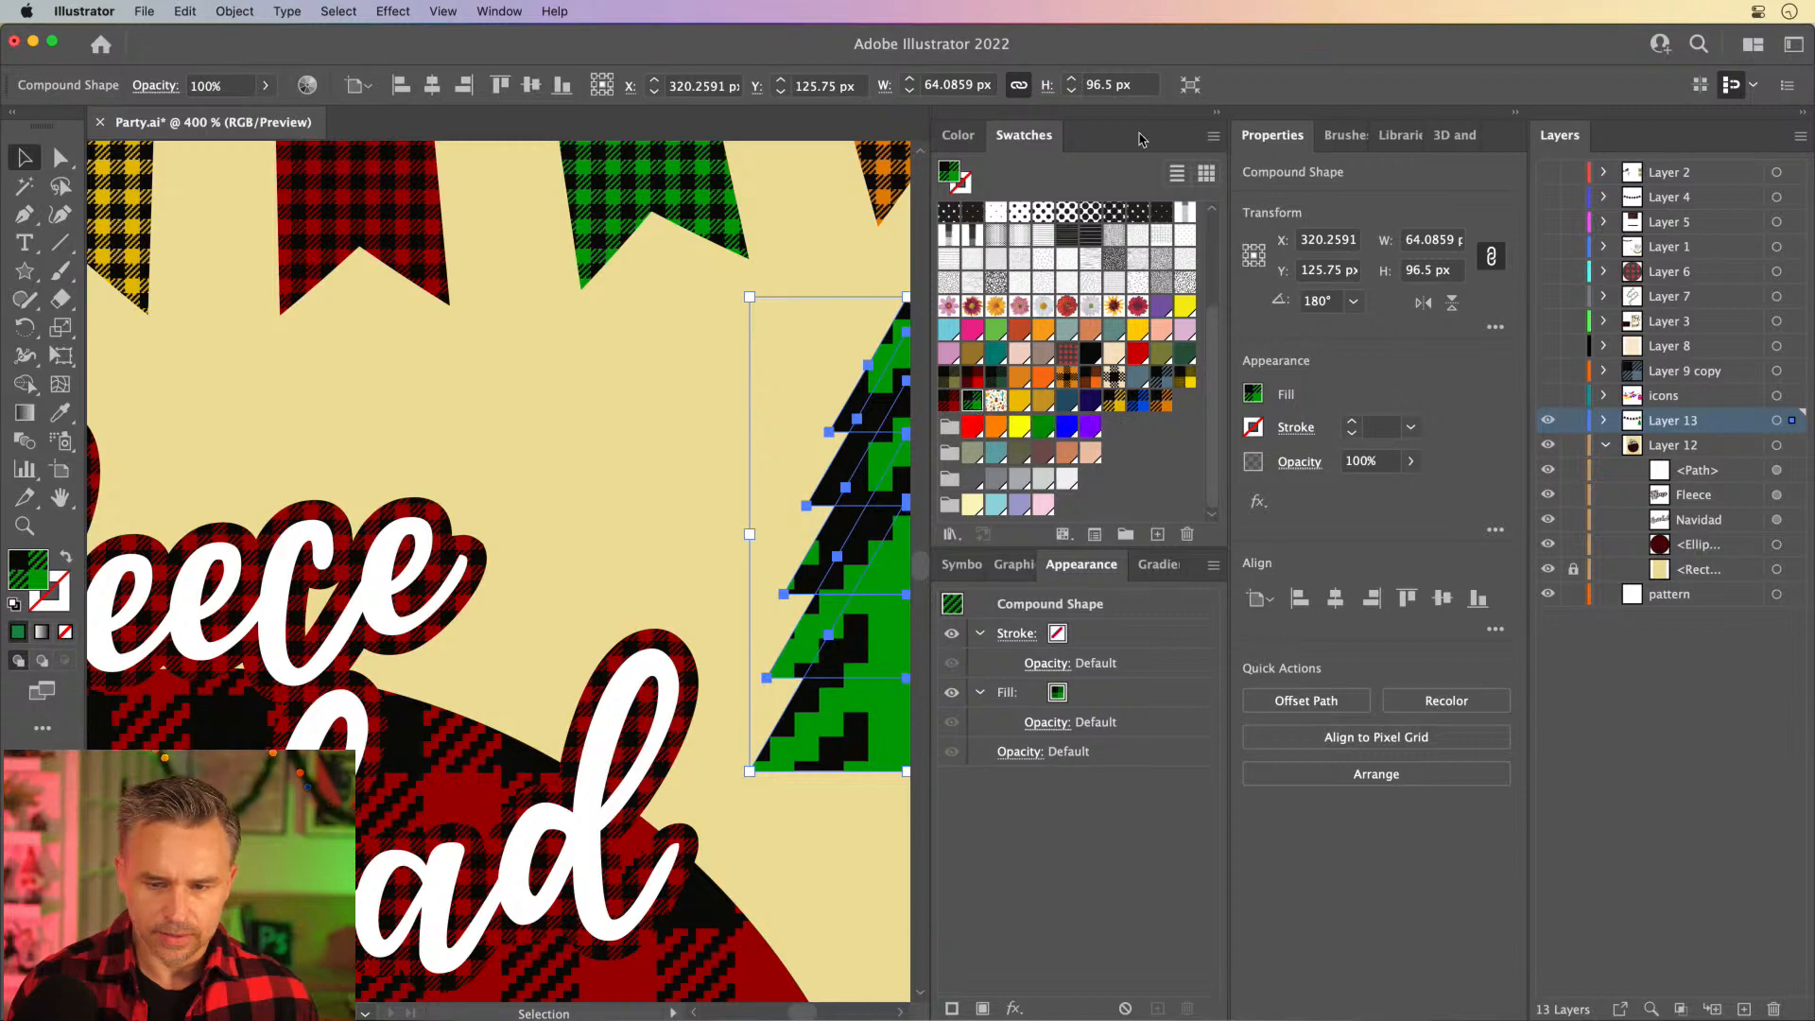
left_click(1219, 114)
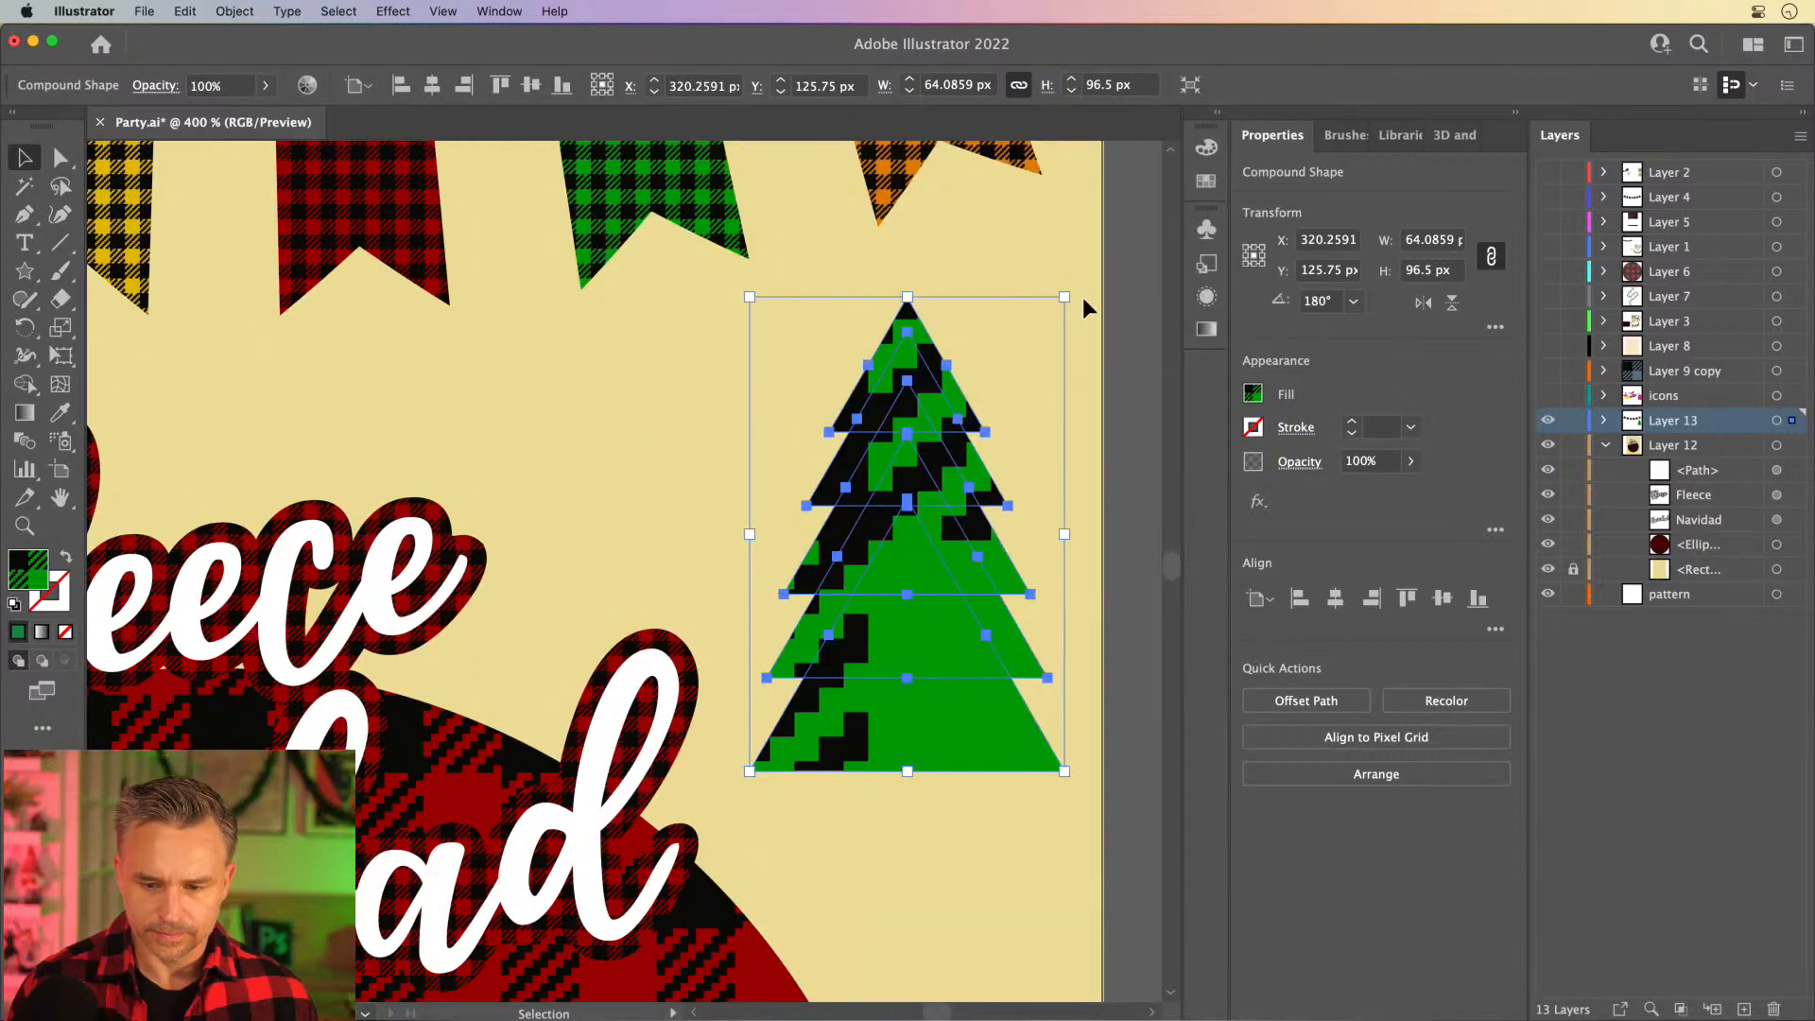
- Scale only the tree's plaid pattern uniformly to 10%, leaving the object itself out of the transformation
double_click(60, 326)
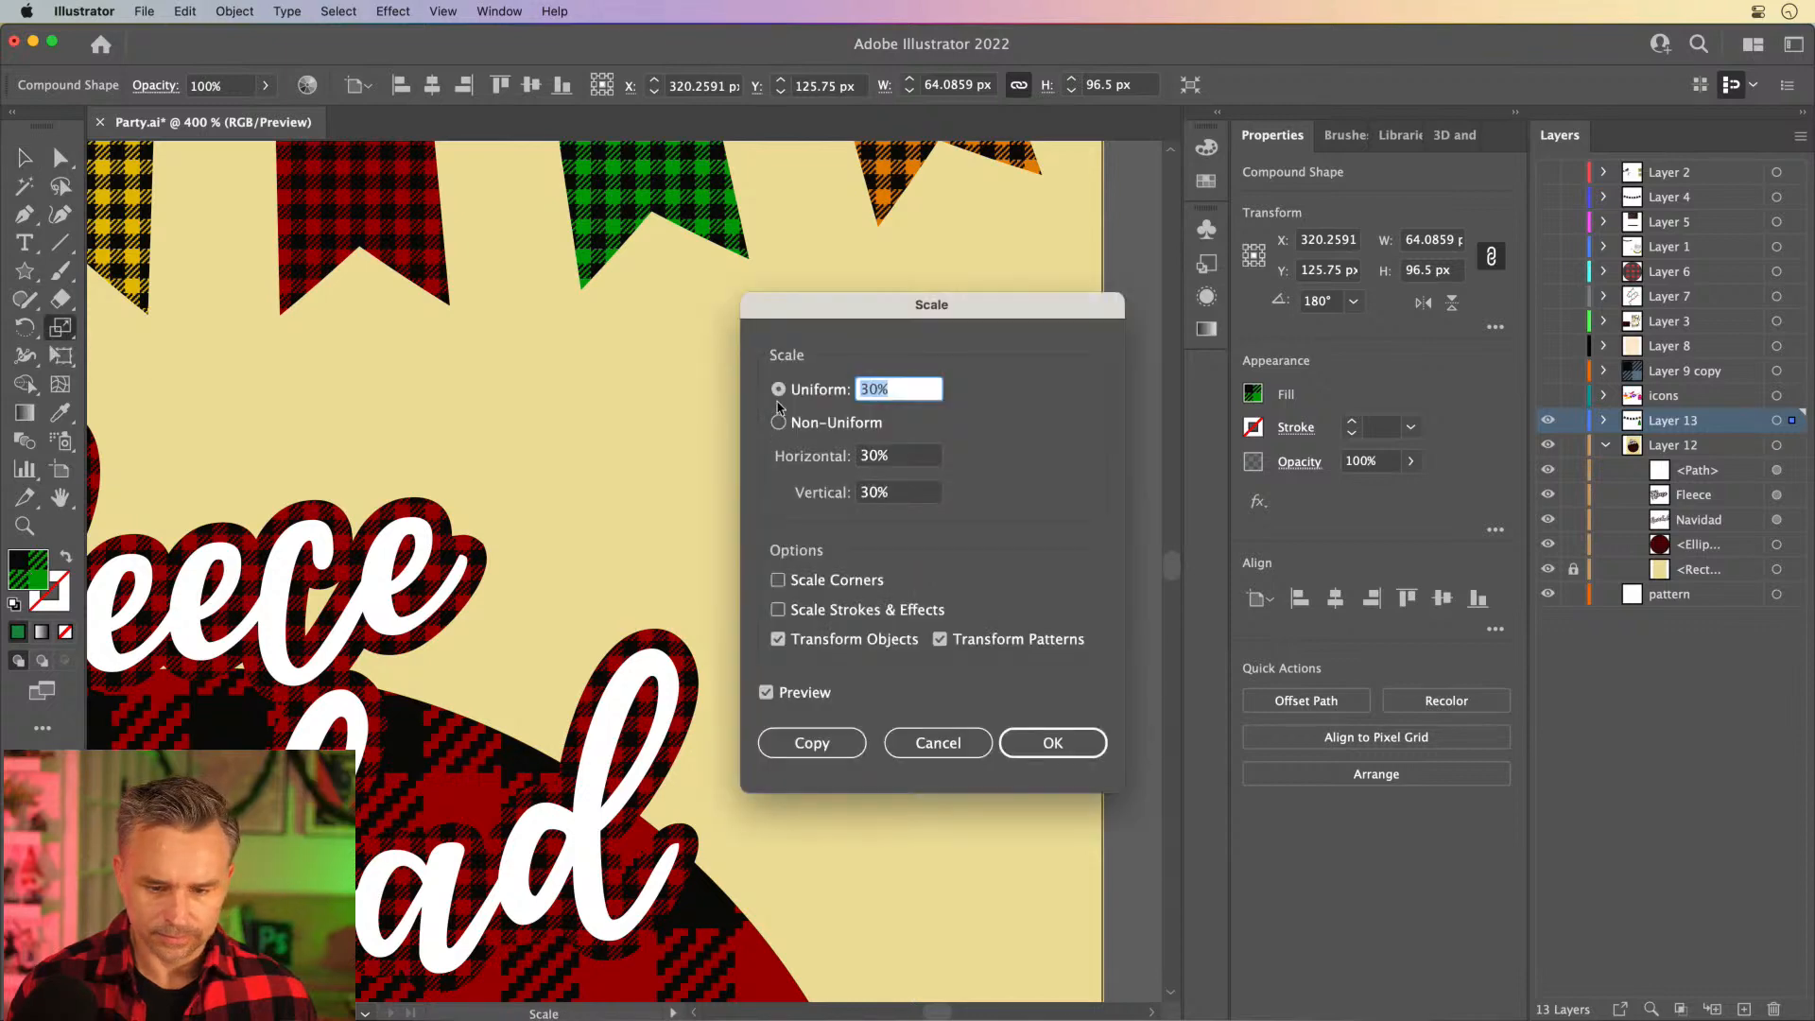
left_click(777, 640)
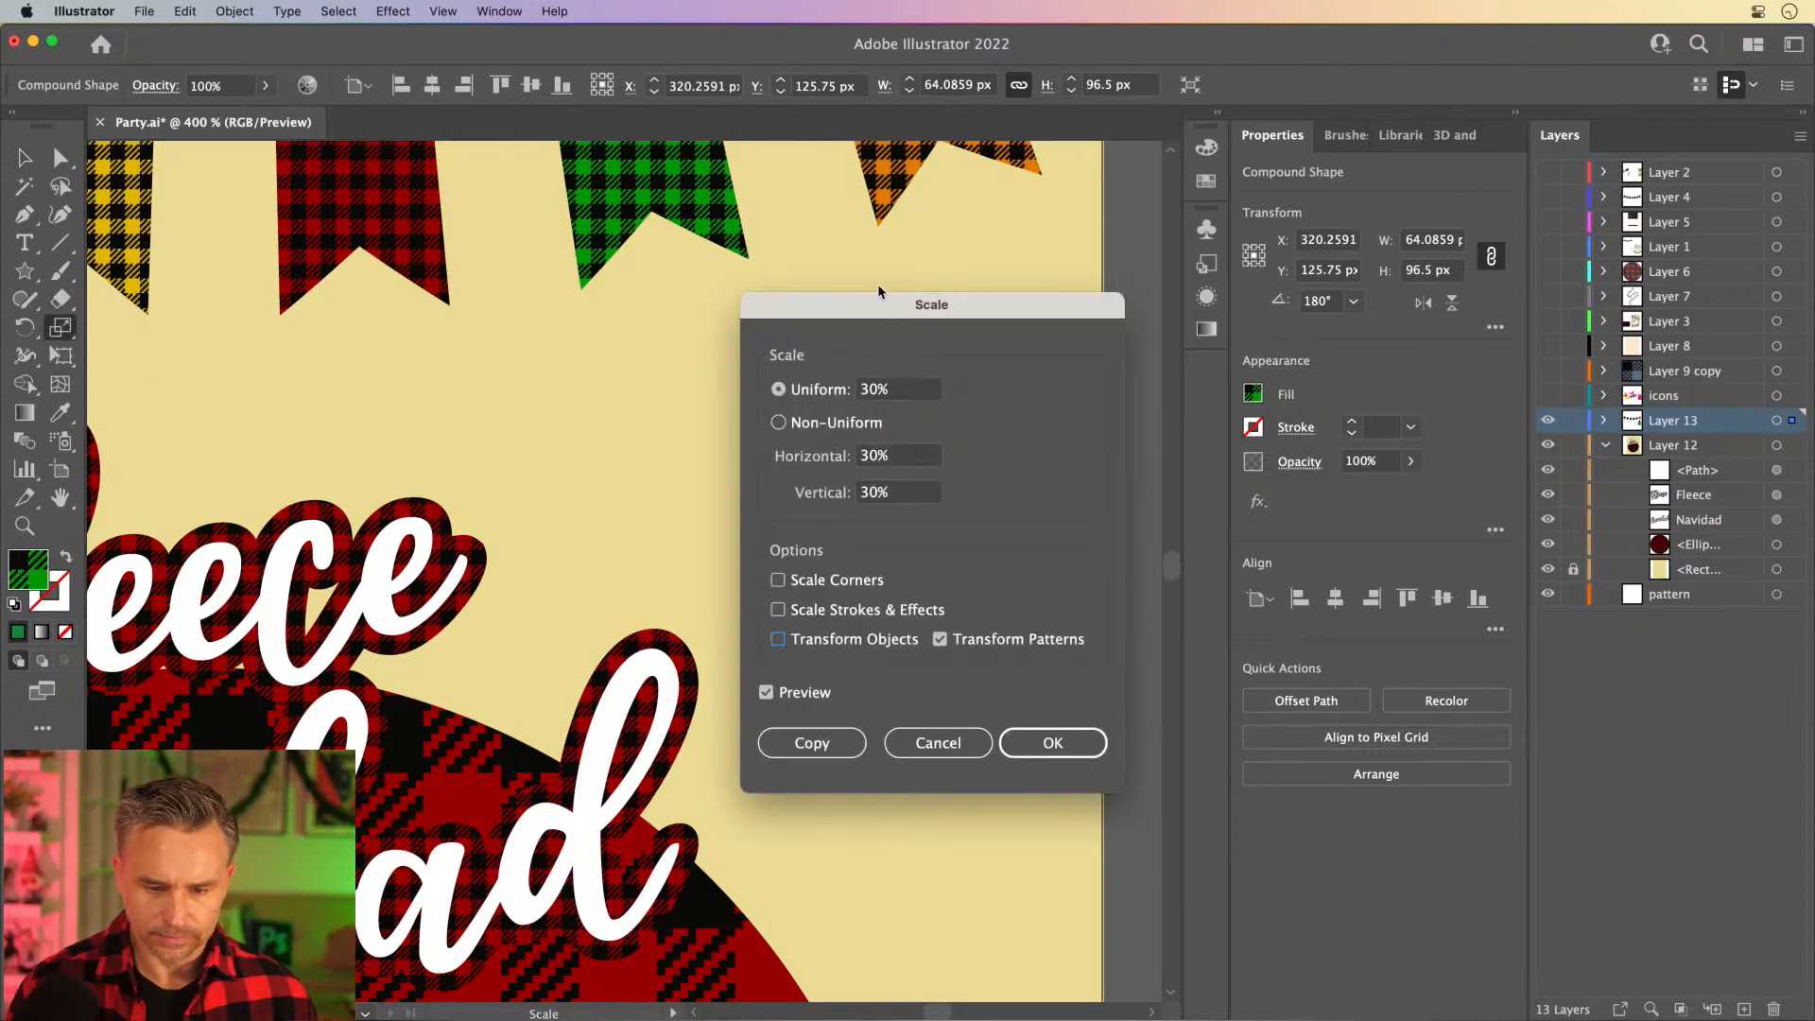
left_click_drag(877, 291, 1216, 308)
double_click(1219, 383)
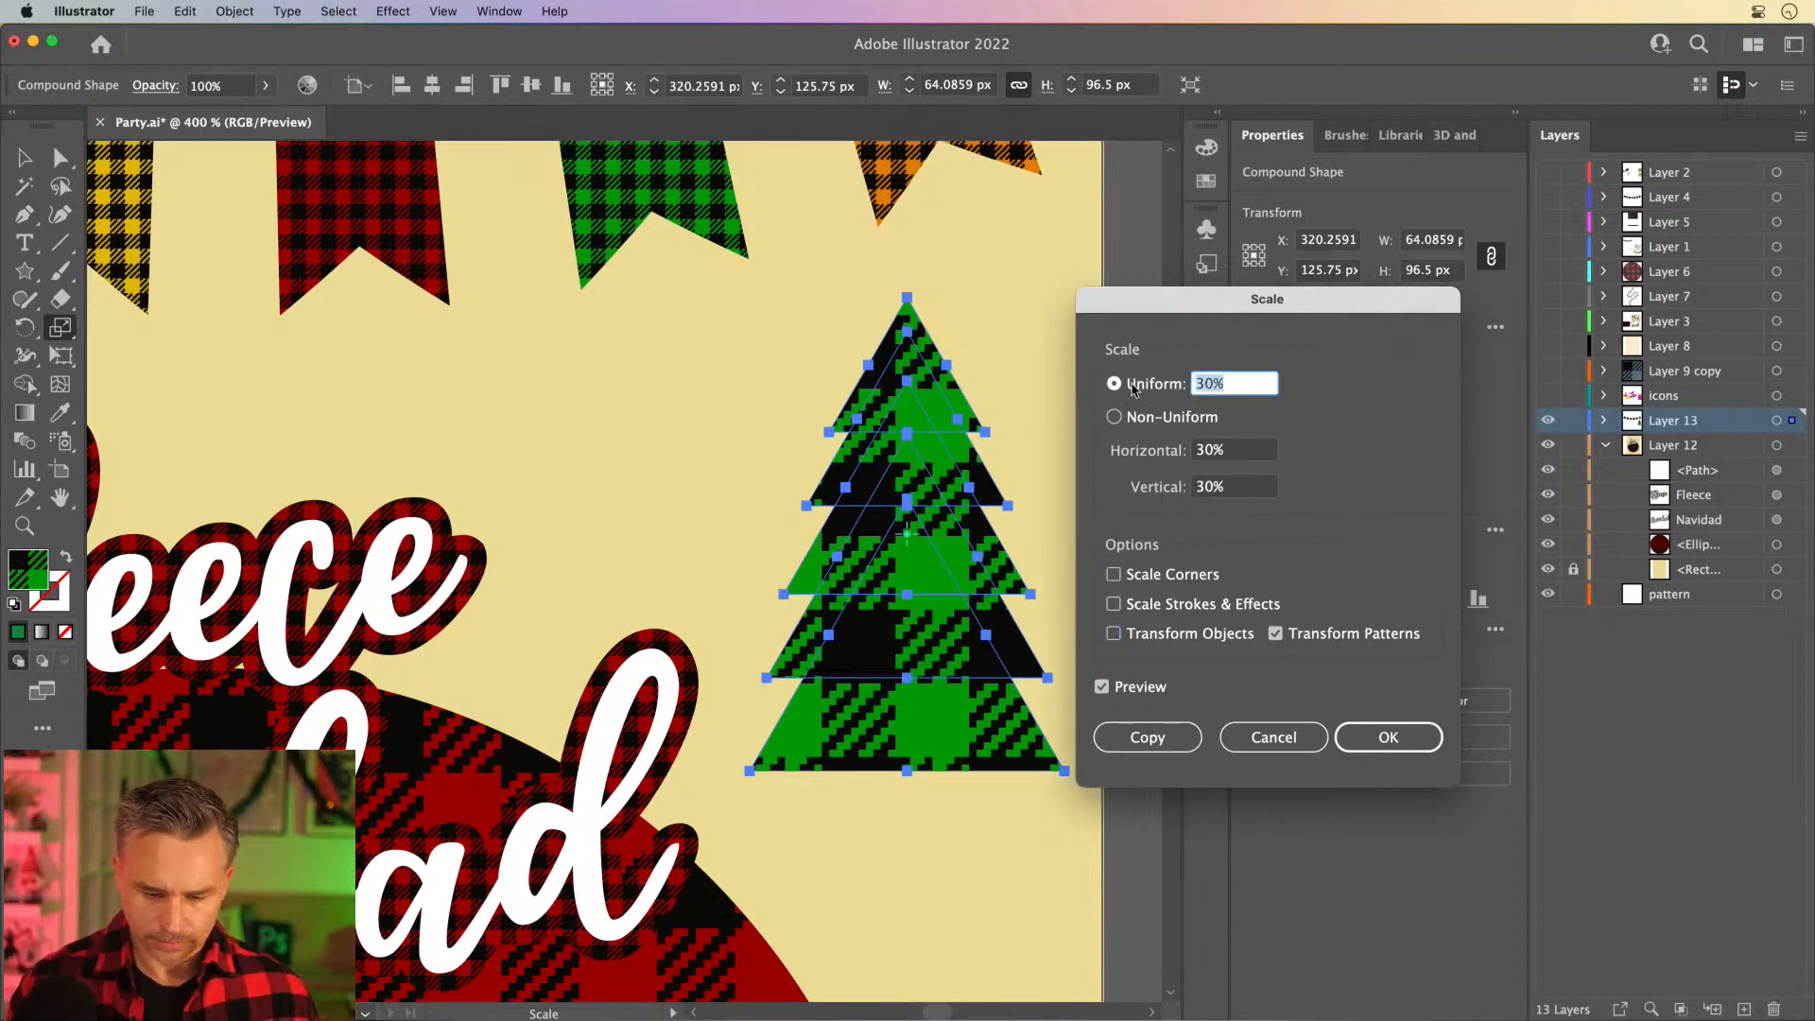
type("10")
key("Tab")
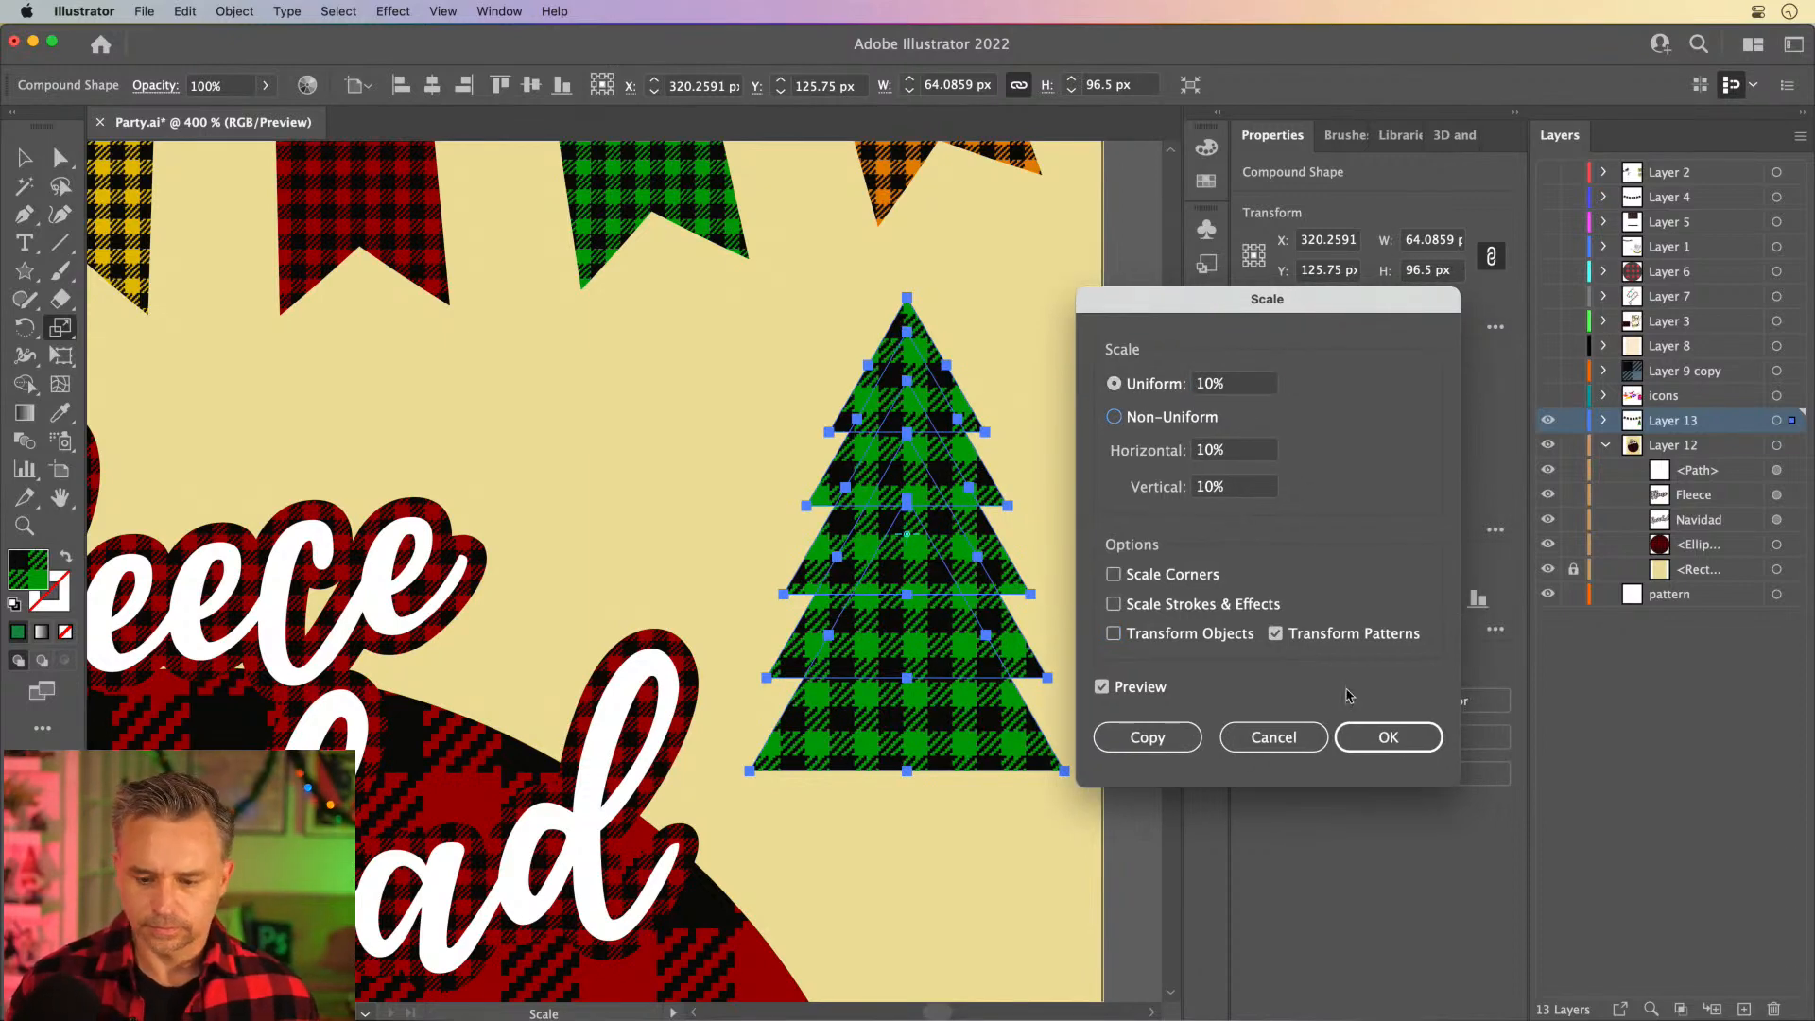
left_click(1388, 738)
left_click(23, 159)
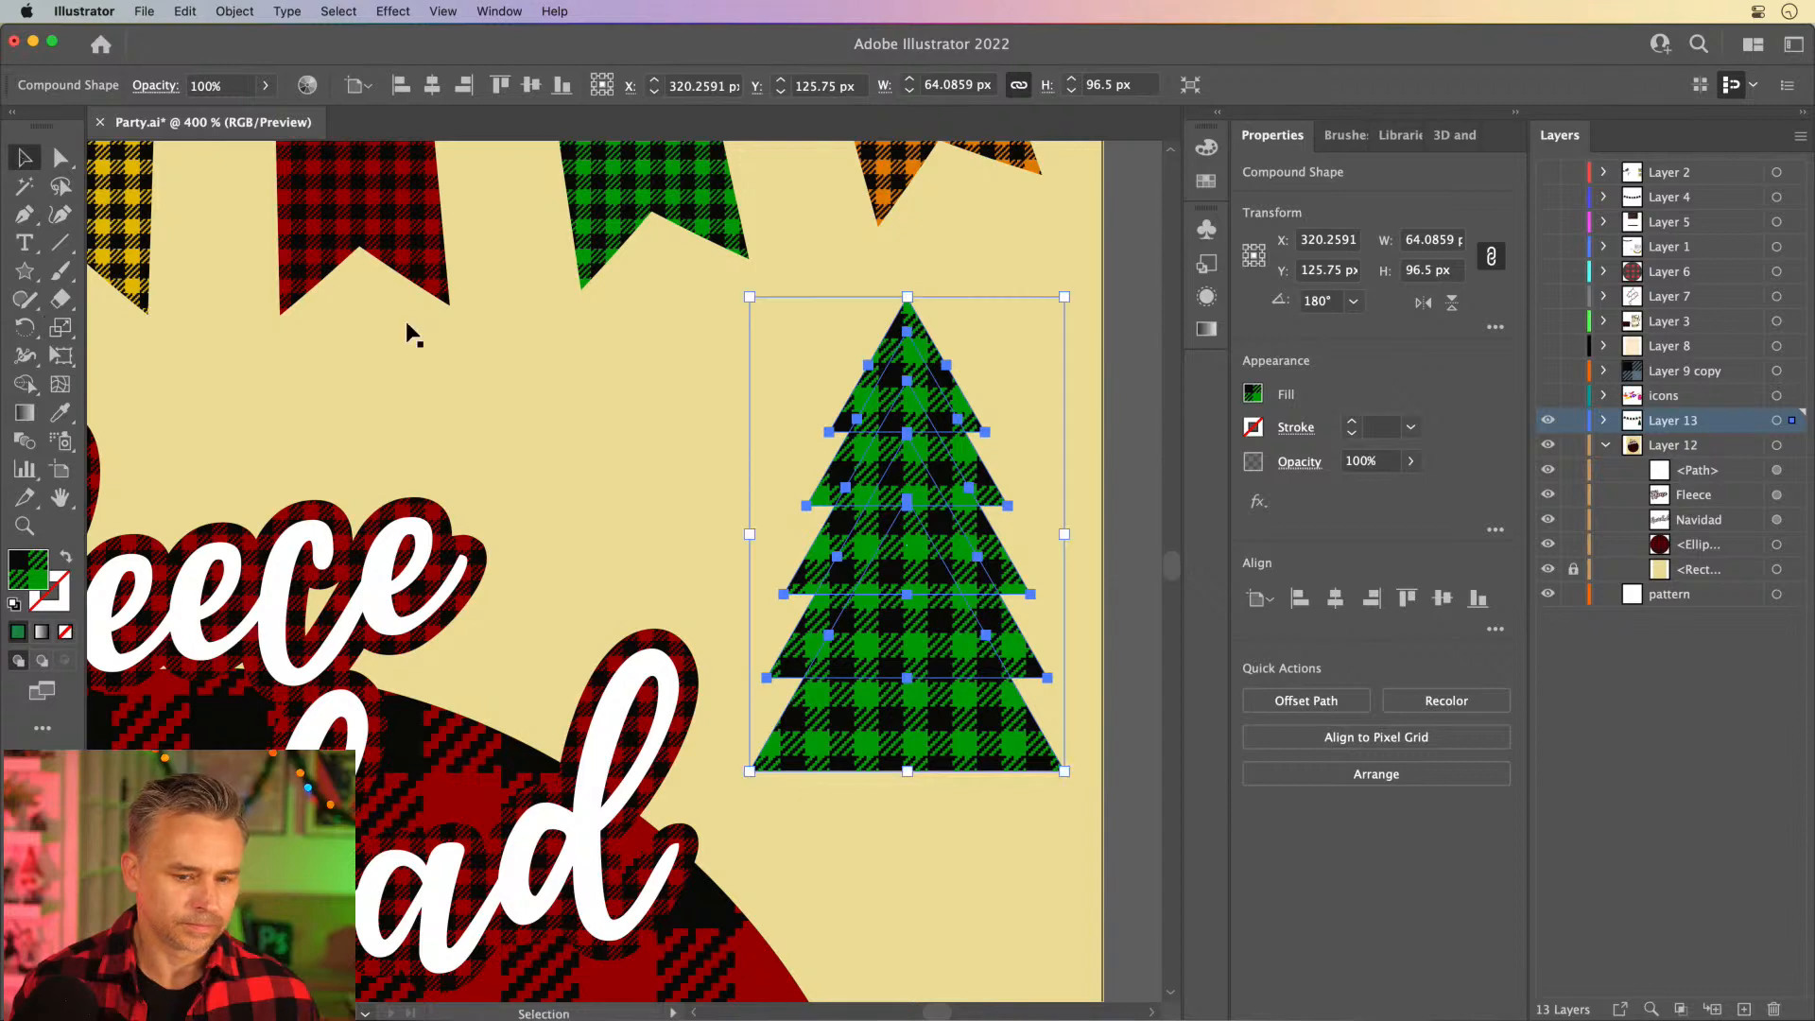
left_click(603, 437)
- Review the banner garland's Envelope Options for distorting appearance, linear gradient fills and pattern fills, then cancel the dialog
key("space")
left_click_drag(546, 458, 593, 317)
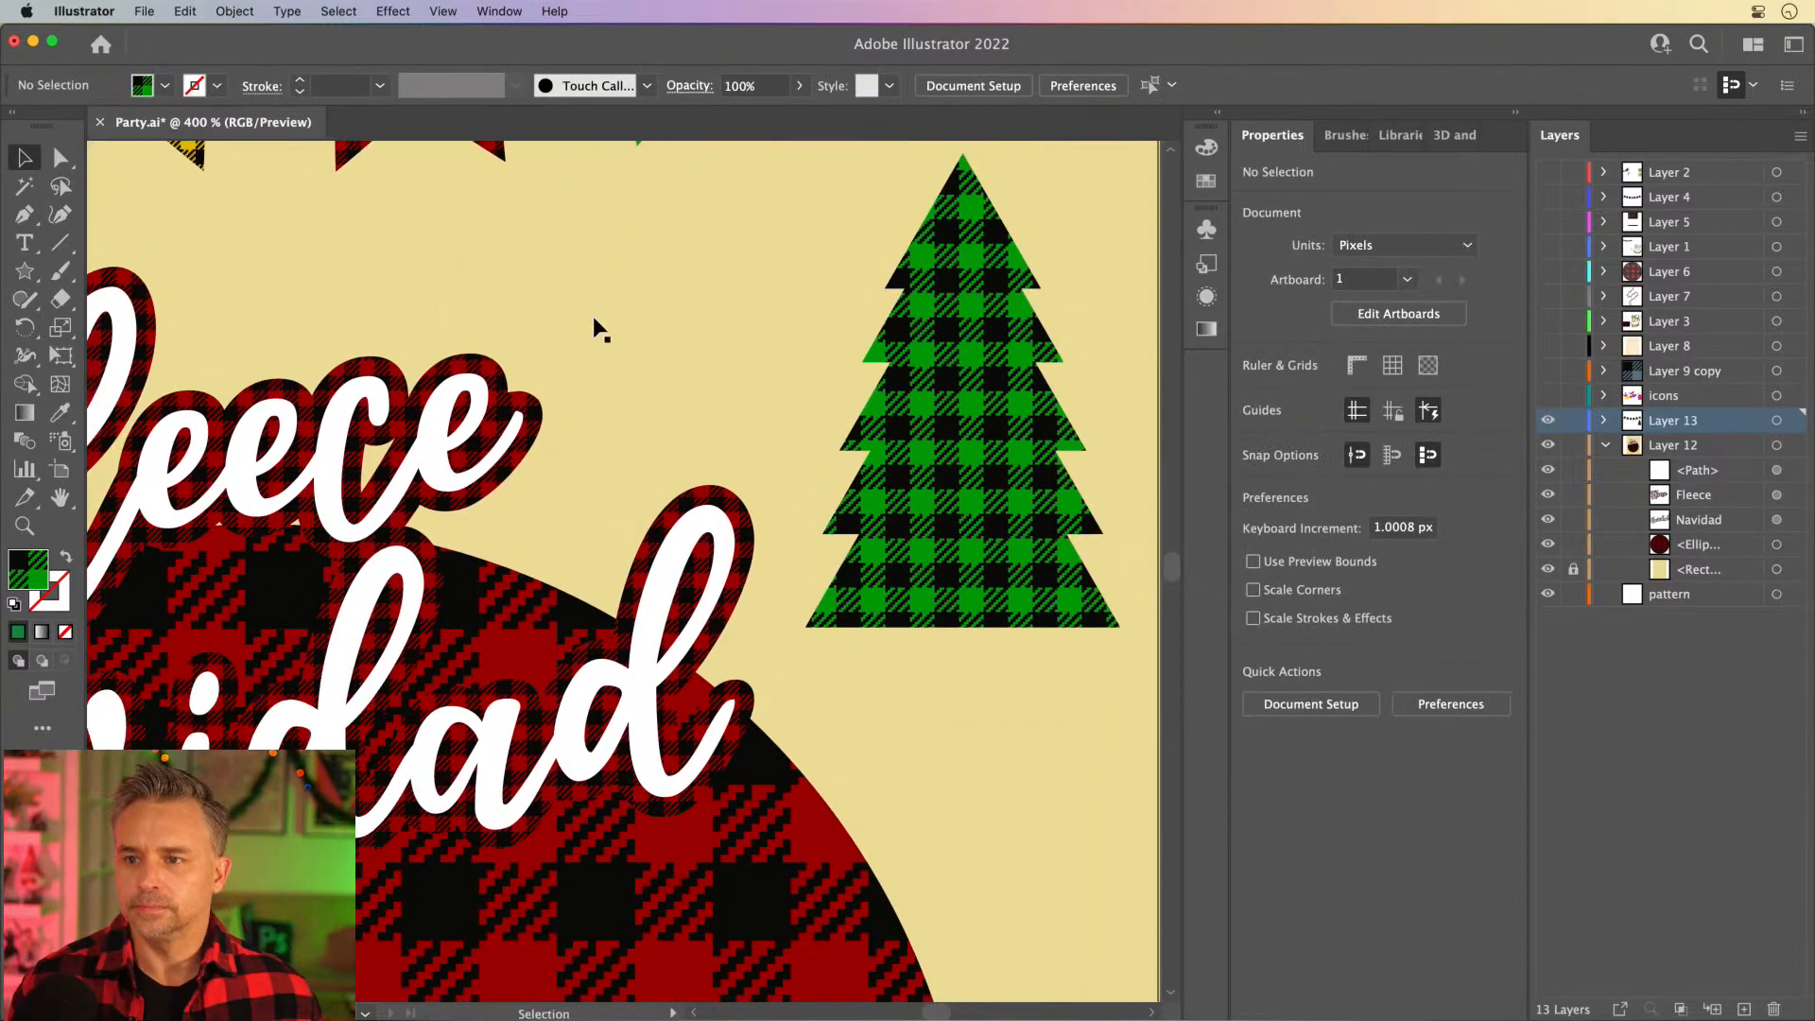
scroll(463, 435, "left", 5)
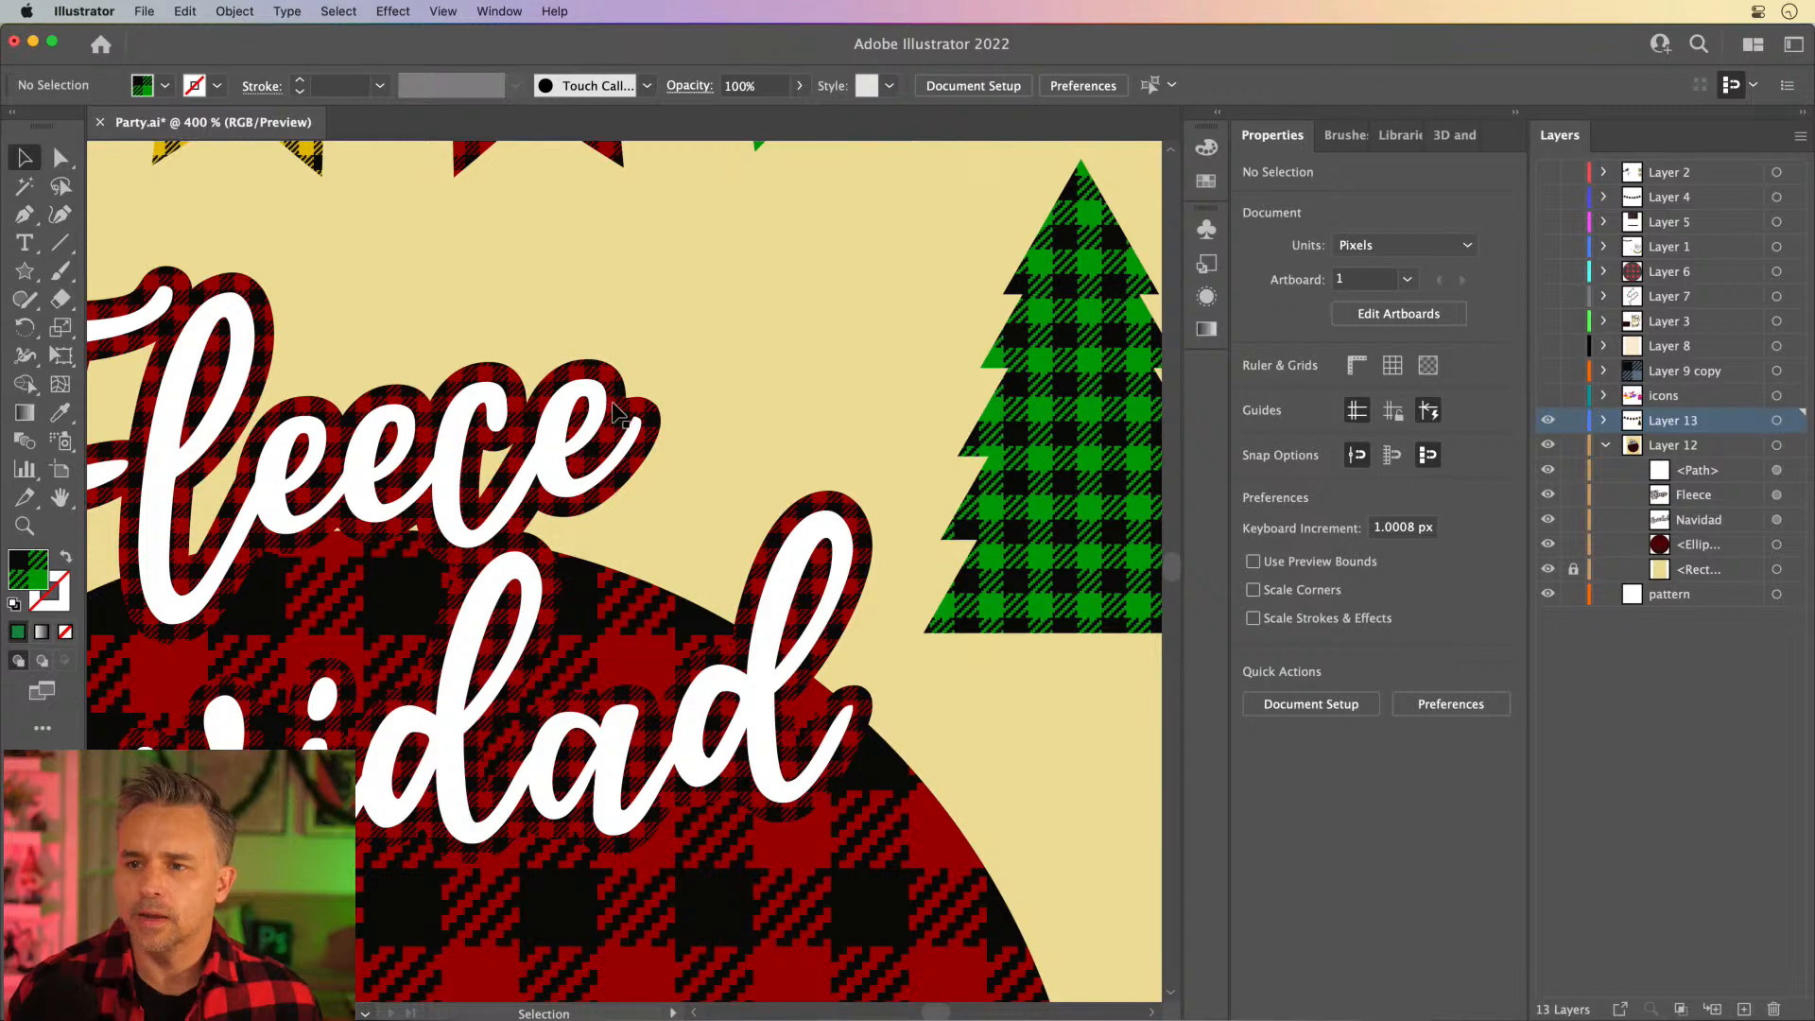
scroll(605, 410, "up", 6)
left_click(588, 408)
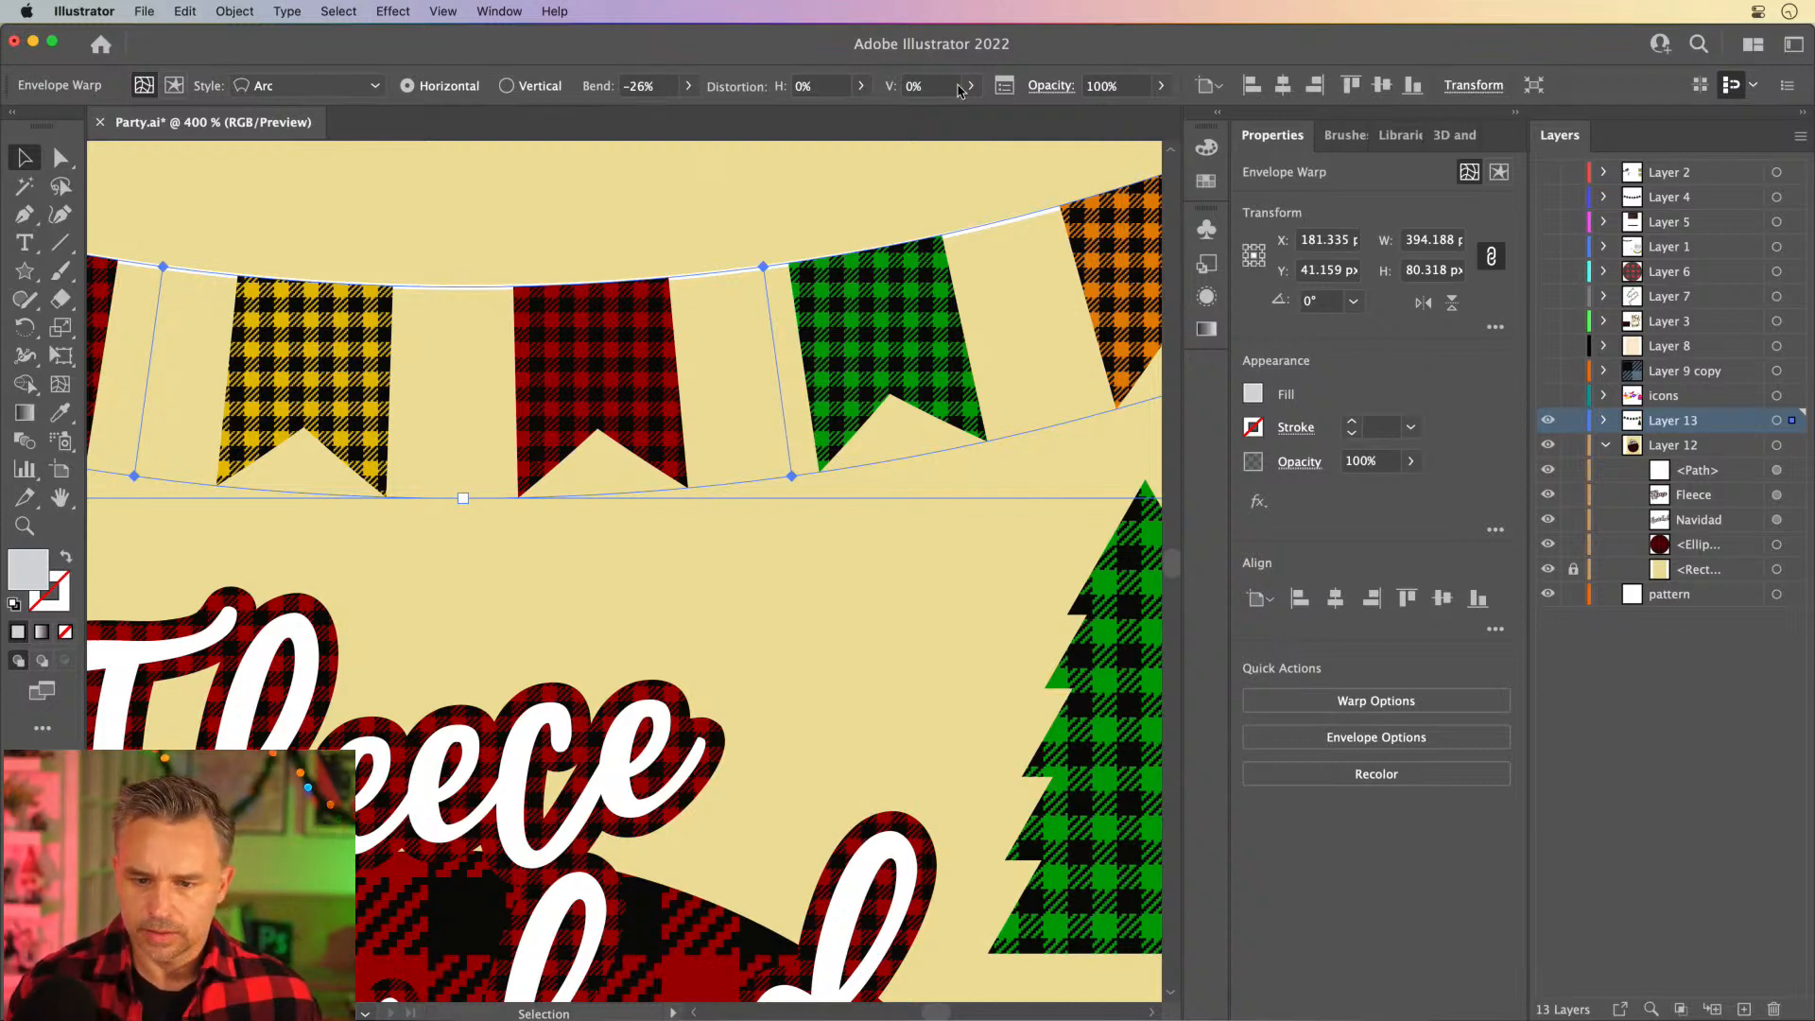
left_click(1004, 86)
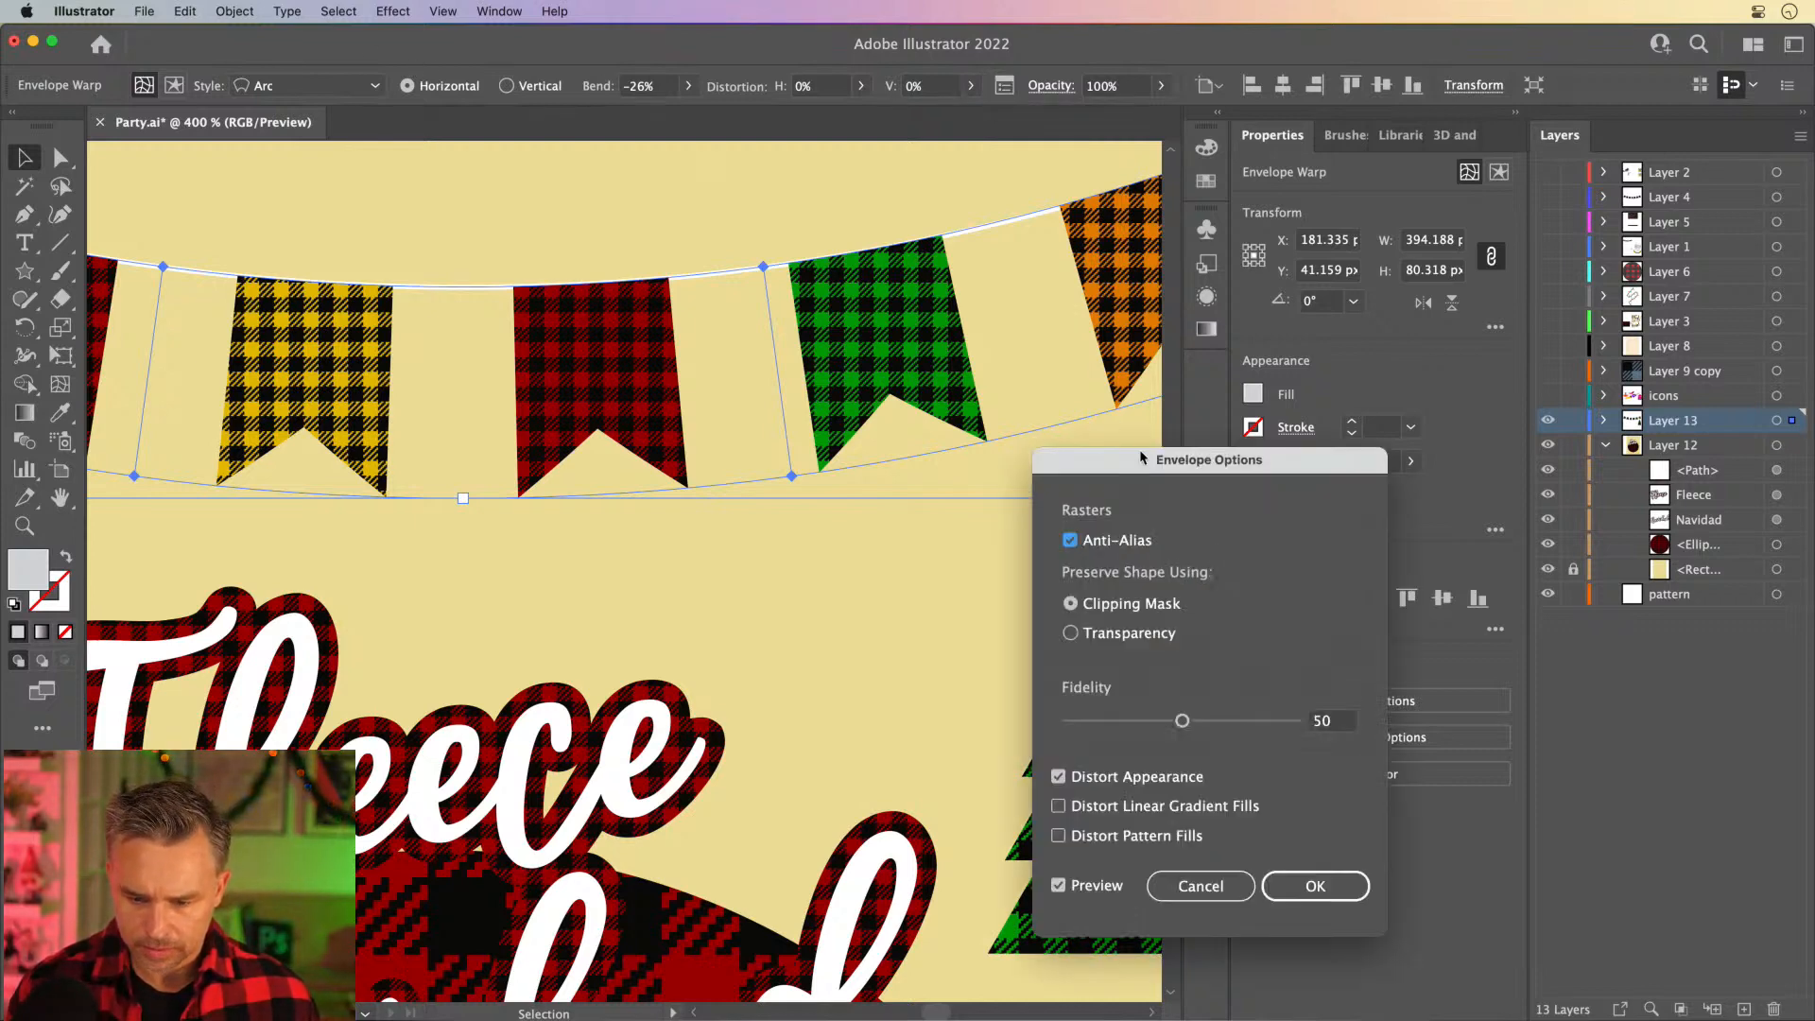
left_click_drag(1141, 458, 1016, 247)
left_click(1071, 668)
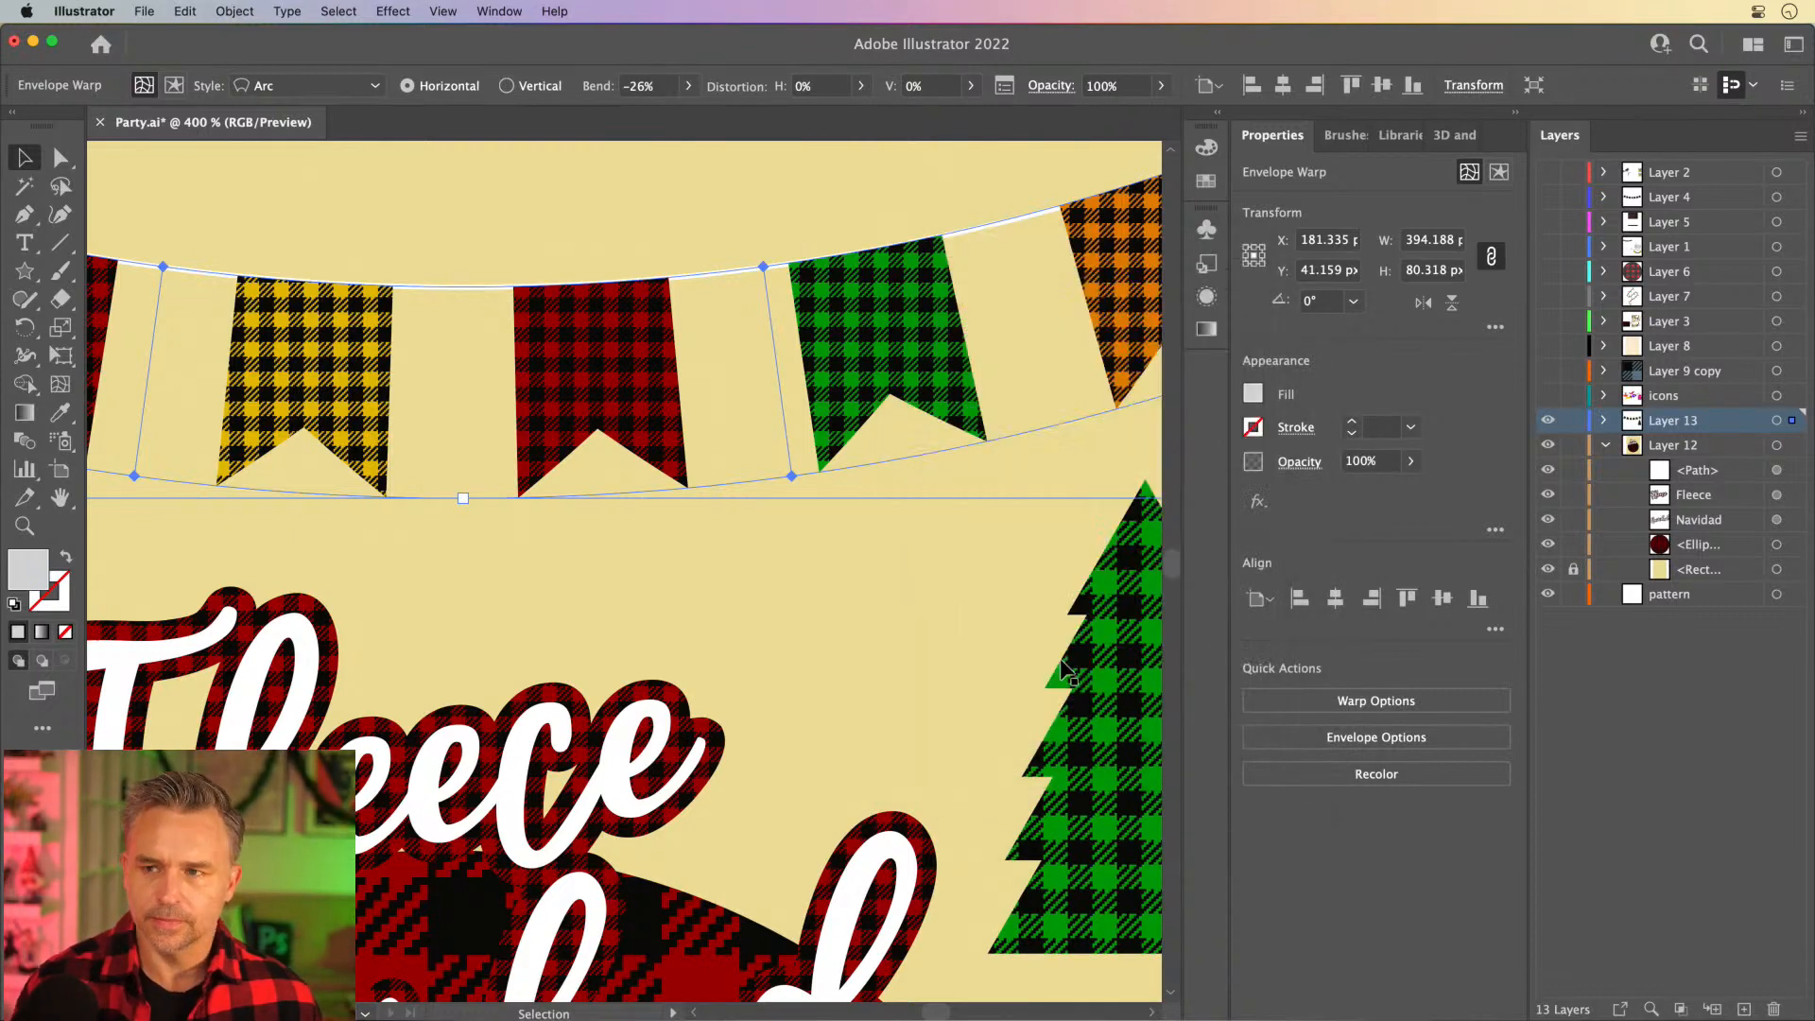
- Enable Distort Pattern Fills in the banner garland's Envelope Options and deselect the garland
scroll(1042, 638, "up", 1)
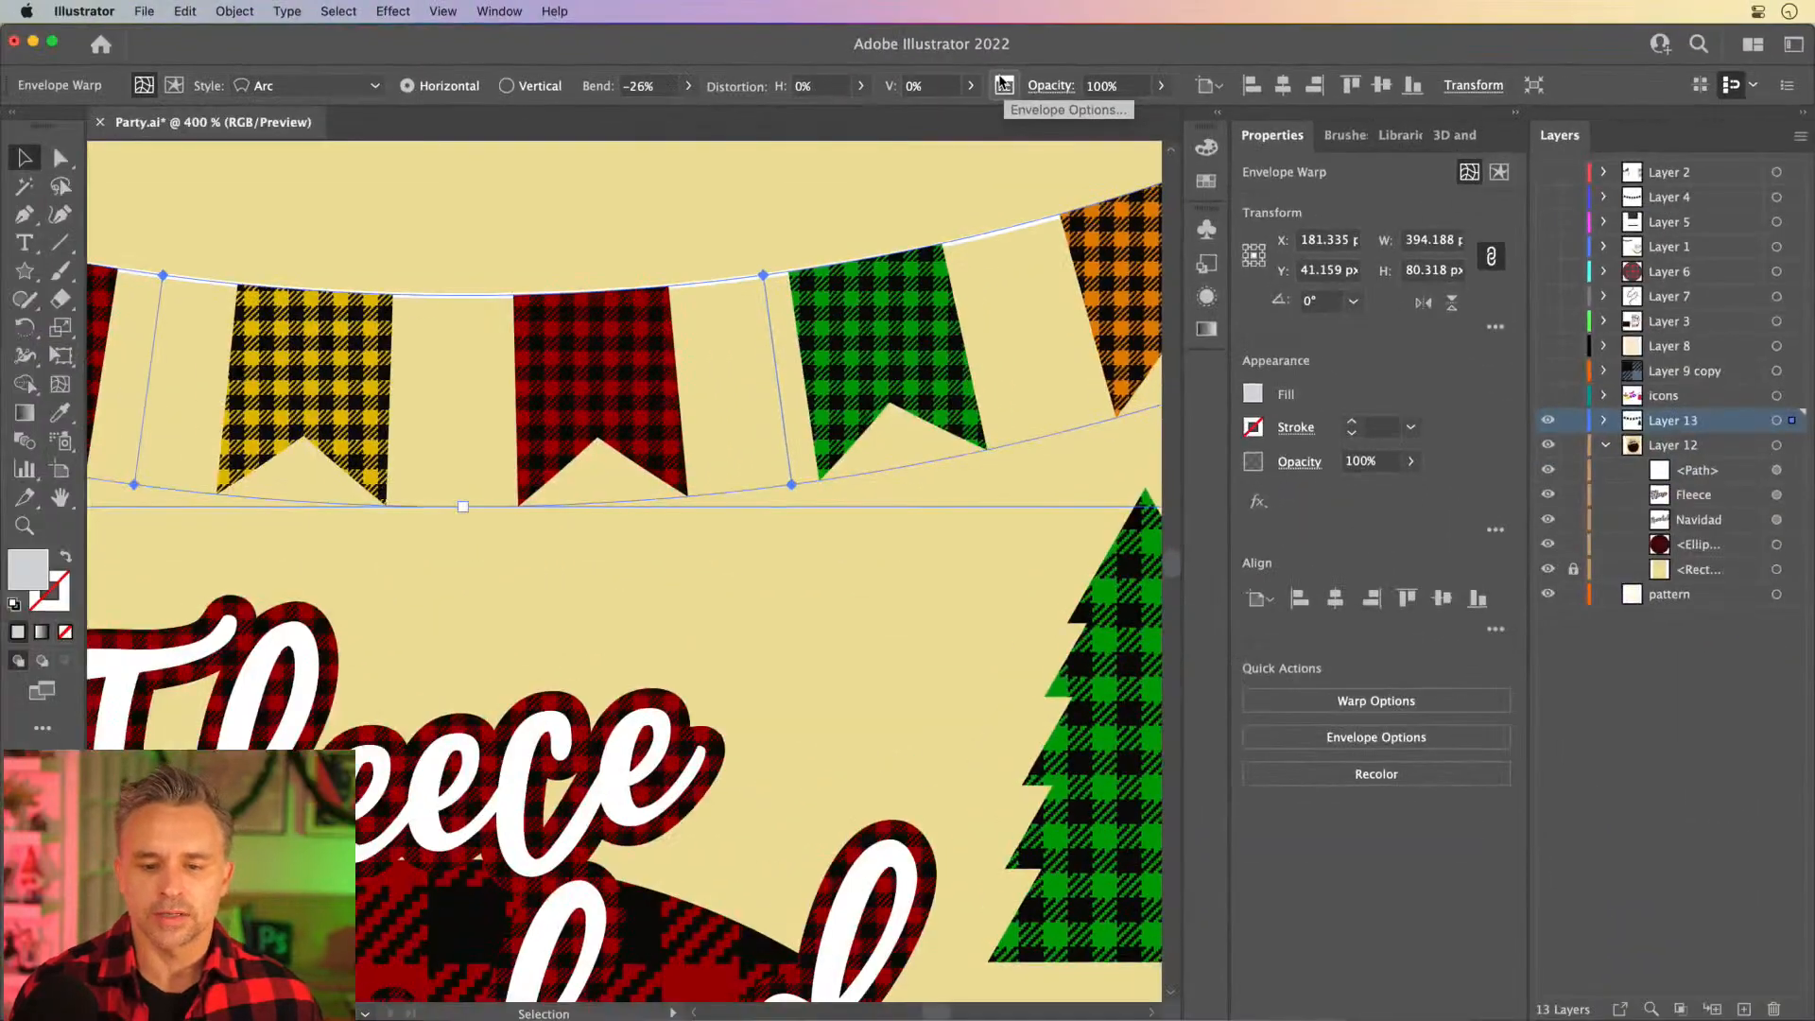
left_click(906, 166)
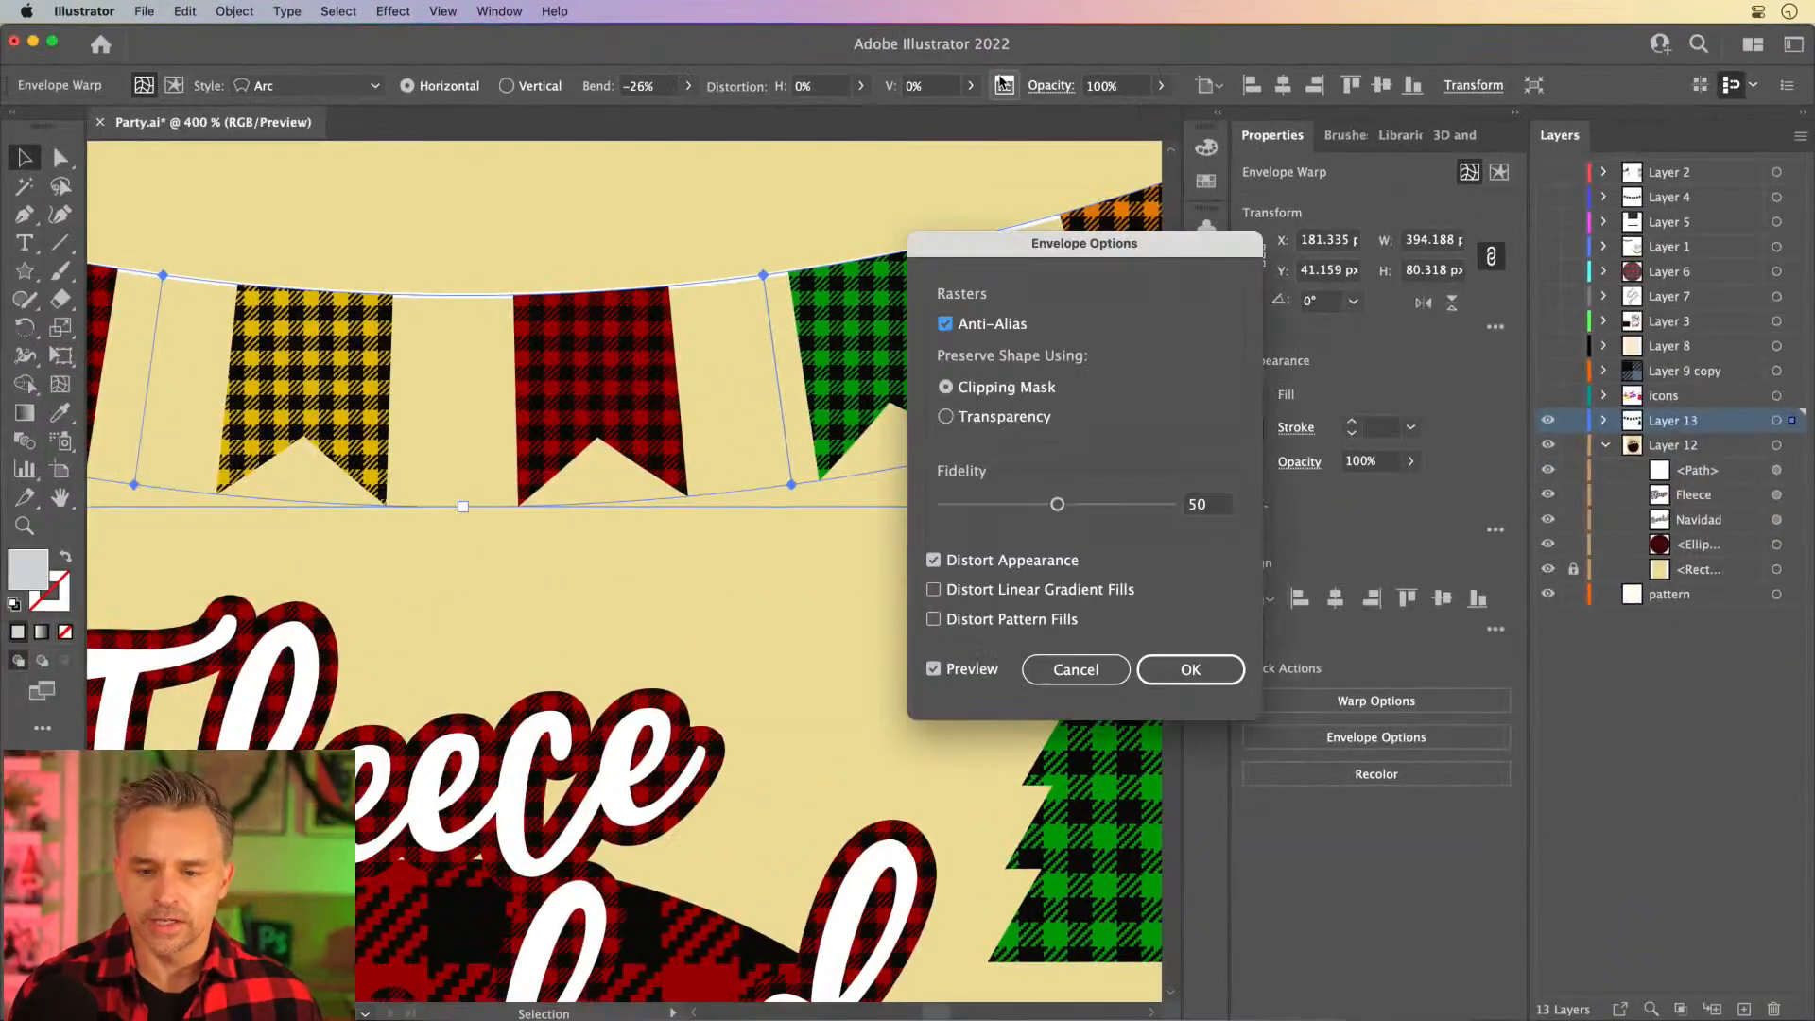
left_click(934, 620)
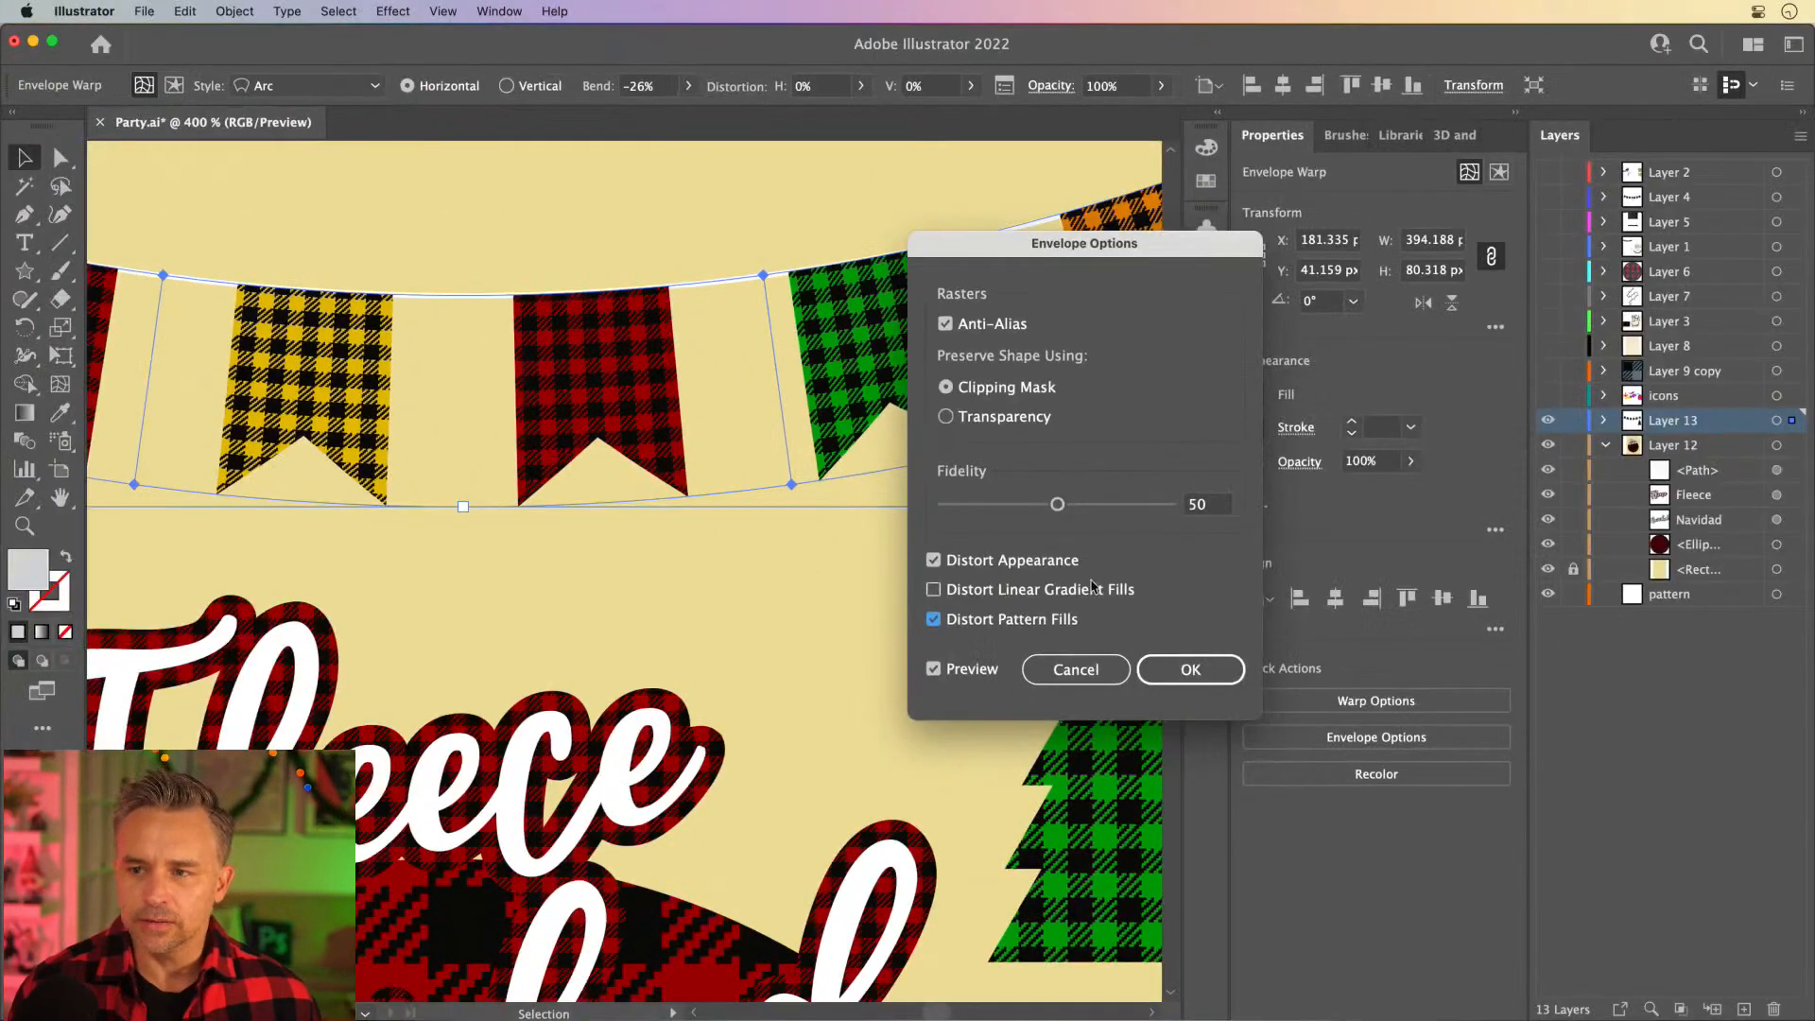
left_click(1199, 672)
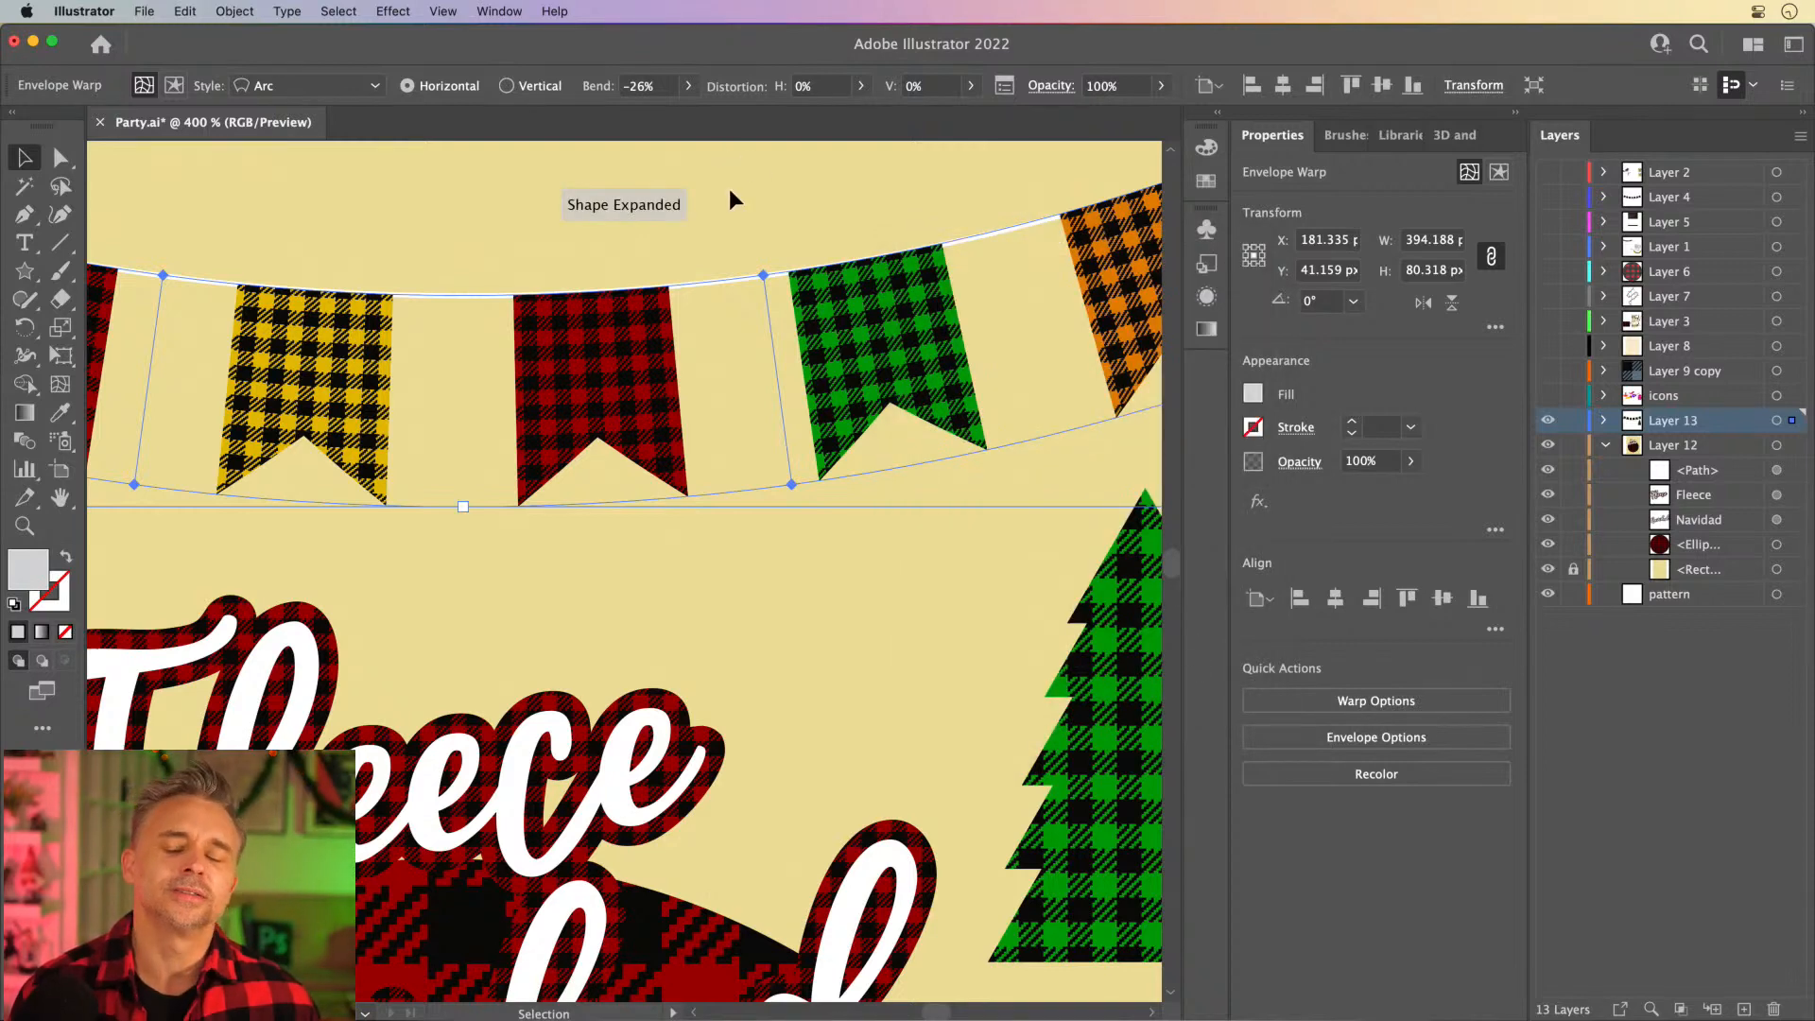
left_click(800, 202)
- Draw a circular ornament about 10 px in diameter with the Ellipse tool on the tree's upper-left edge
left_click_drag(902, 598, 673, 415)
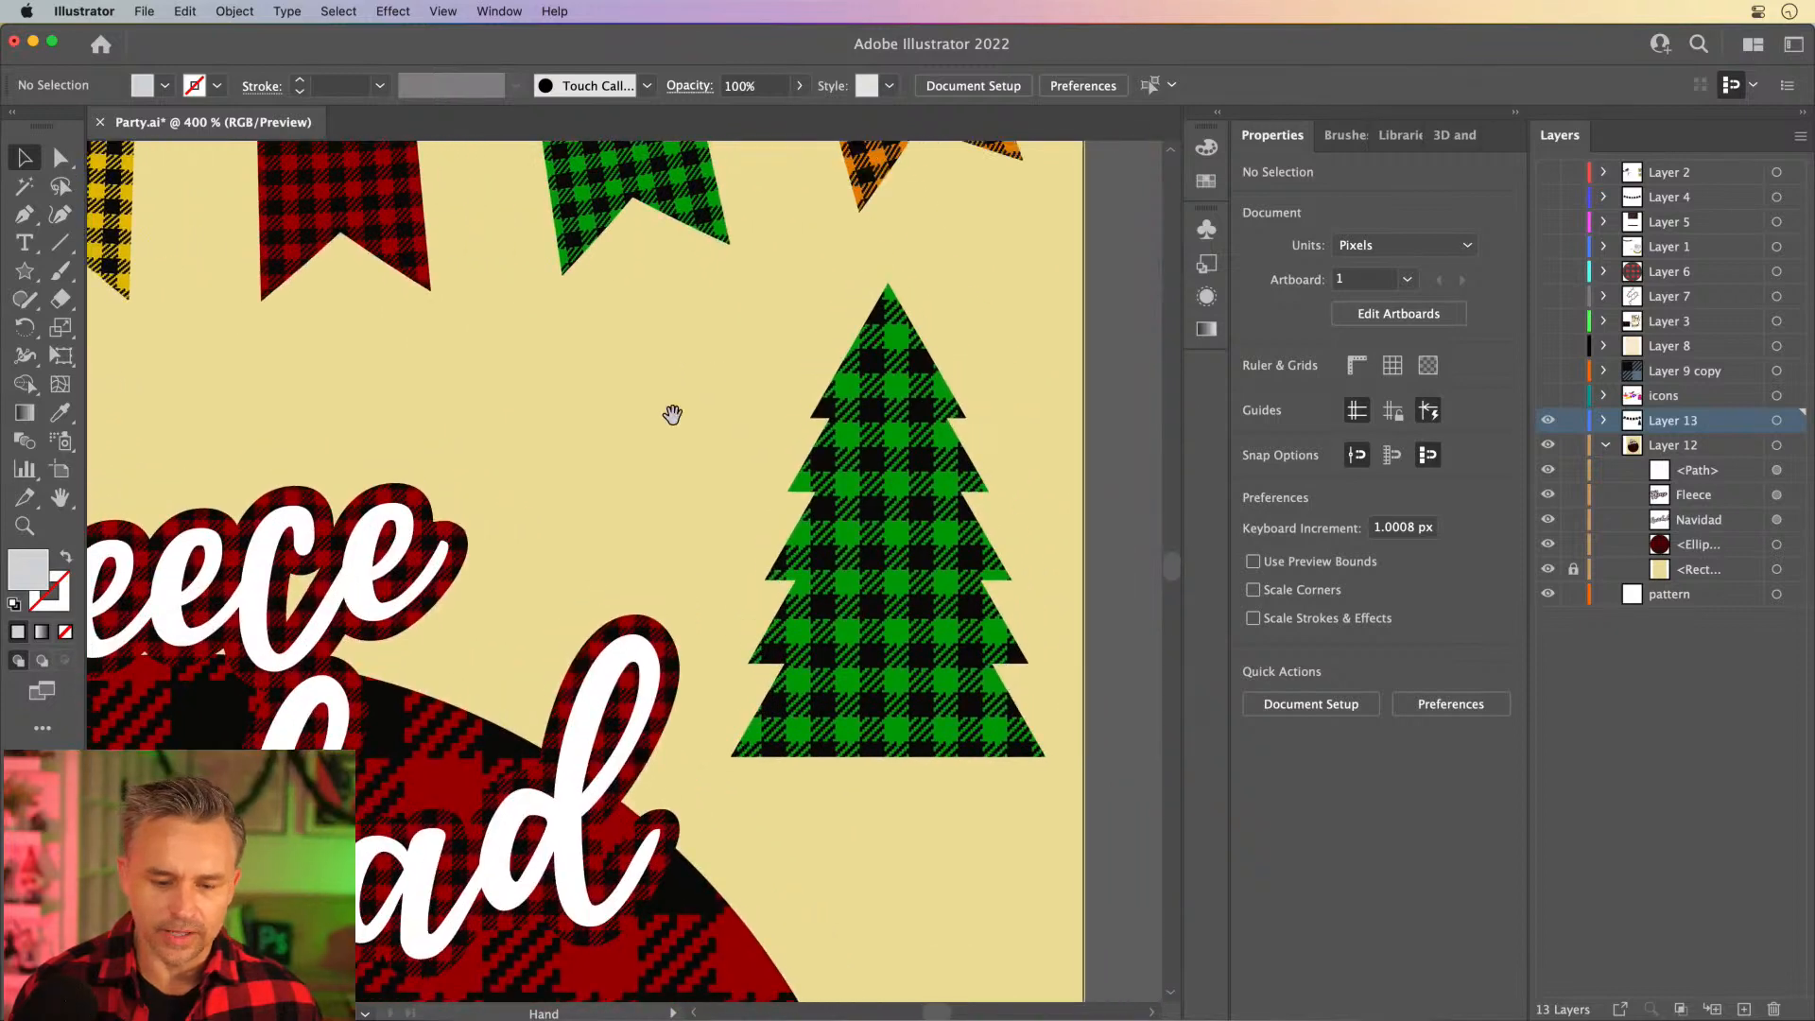
left_click(25, 271)
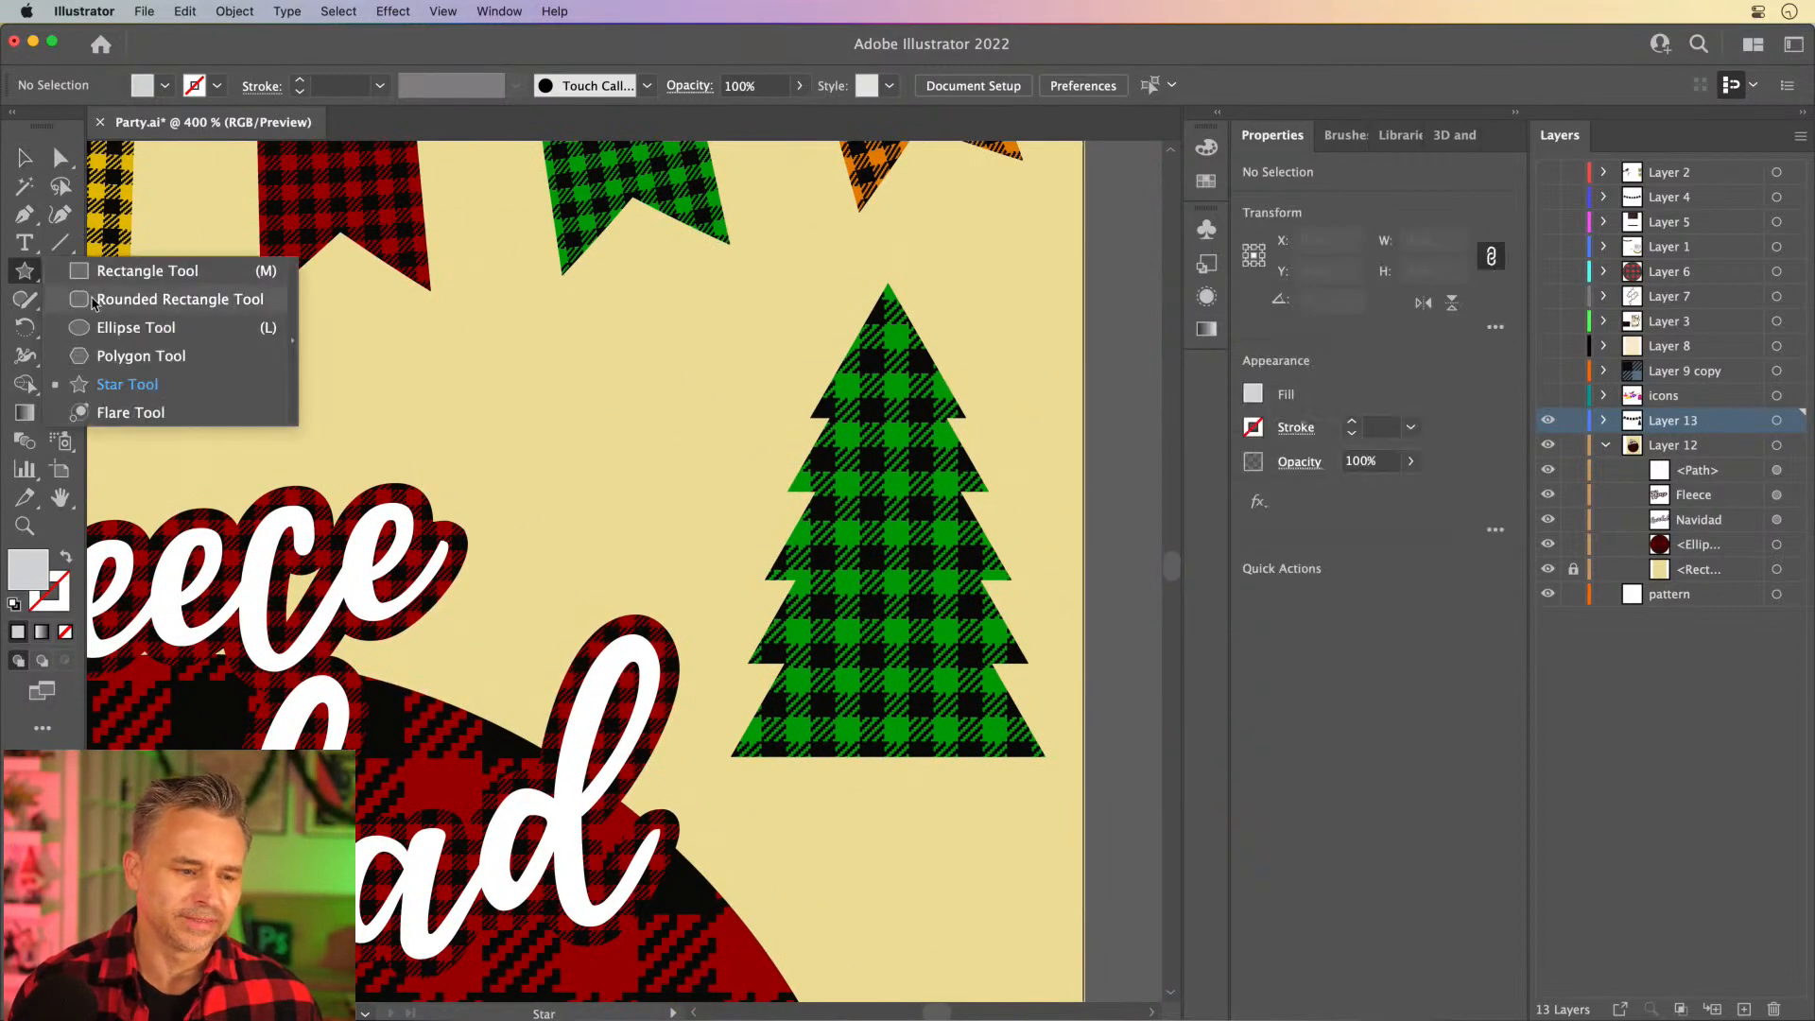
left_click(104, 328)
left_click_drag(776, 409, 824, 457)
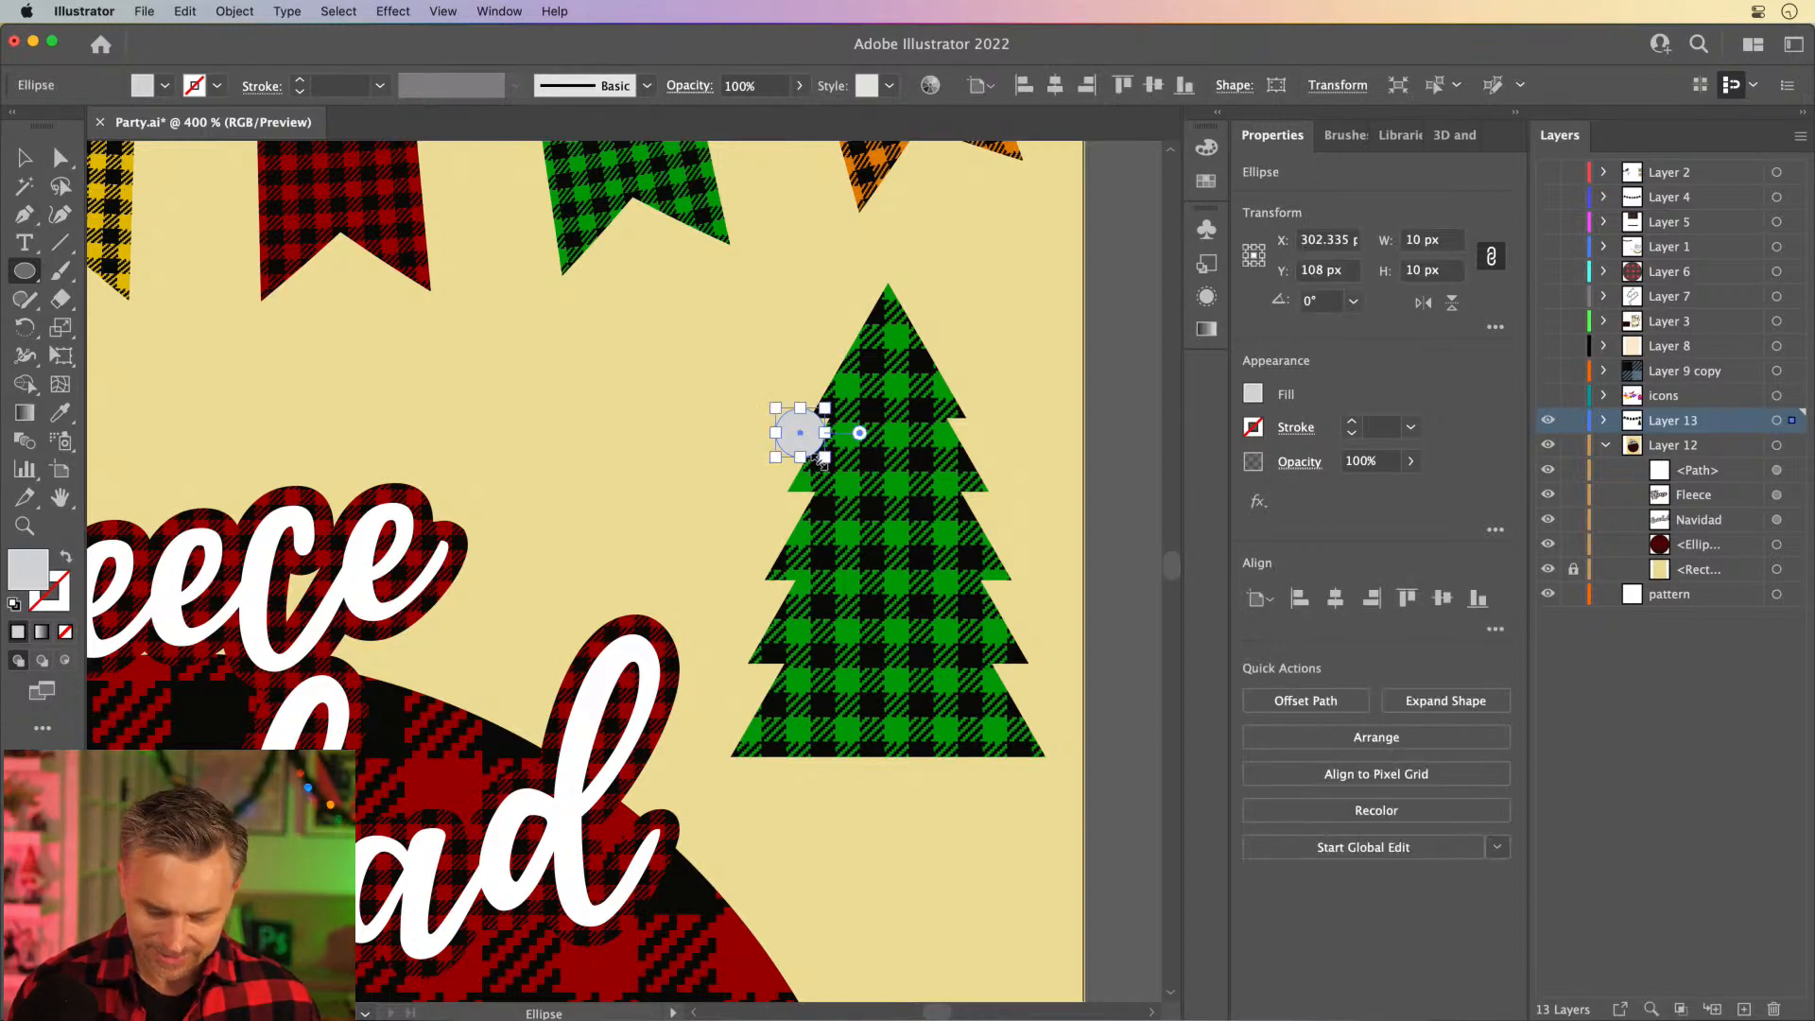
- Set the Eyedropper to pick up and apply Appearance, and try to sample the orange plaid flag for the circle
key("i")
left_click(872, 159)
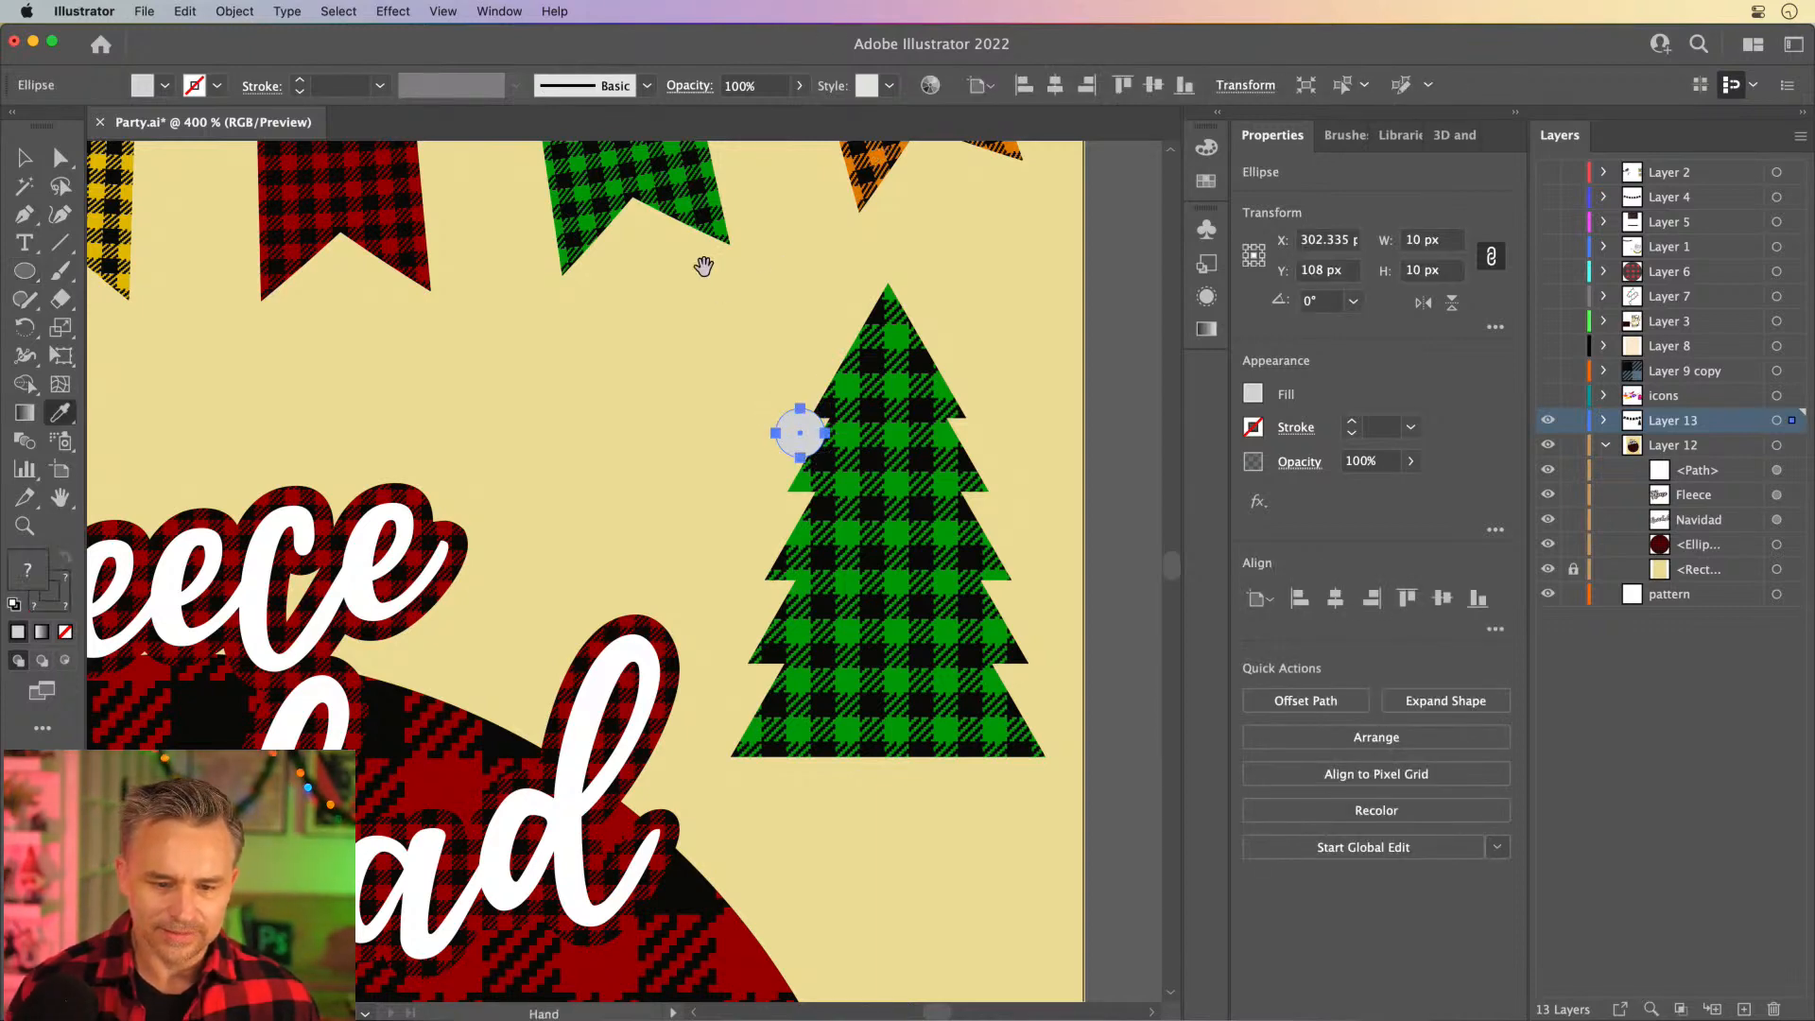
left_click_drag(706, 266, 793, 457)
double_click(61, 417)
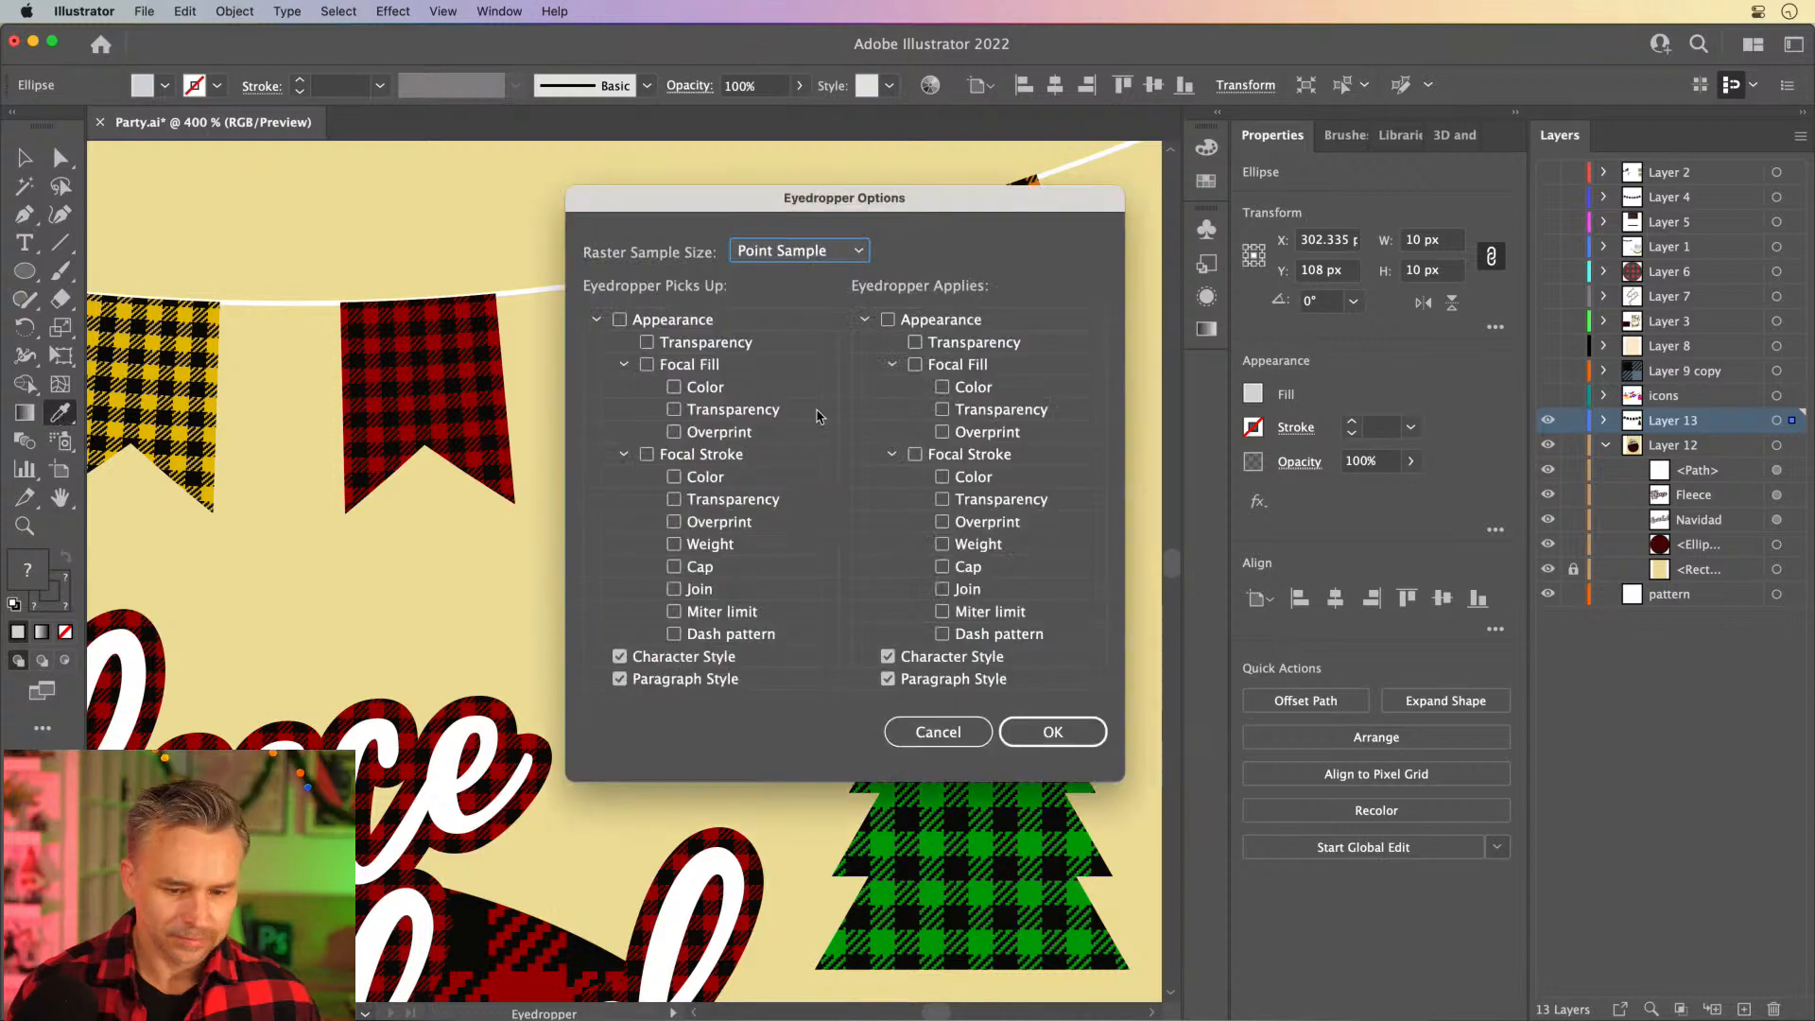
left_click(594, 319)
left_click(864, 319)
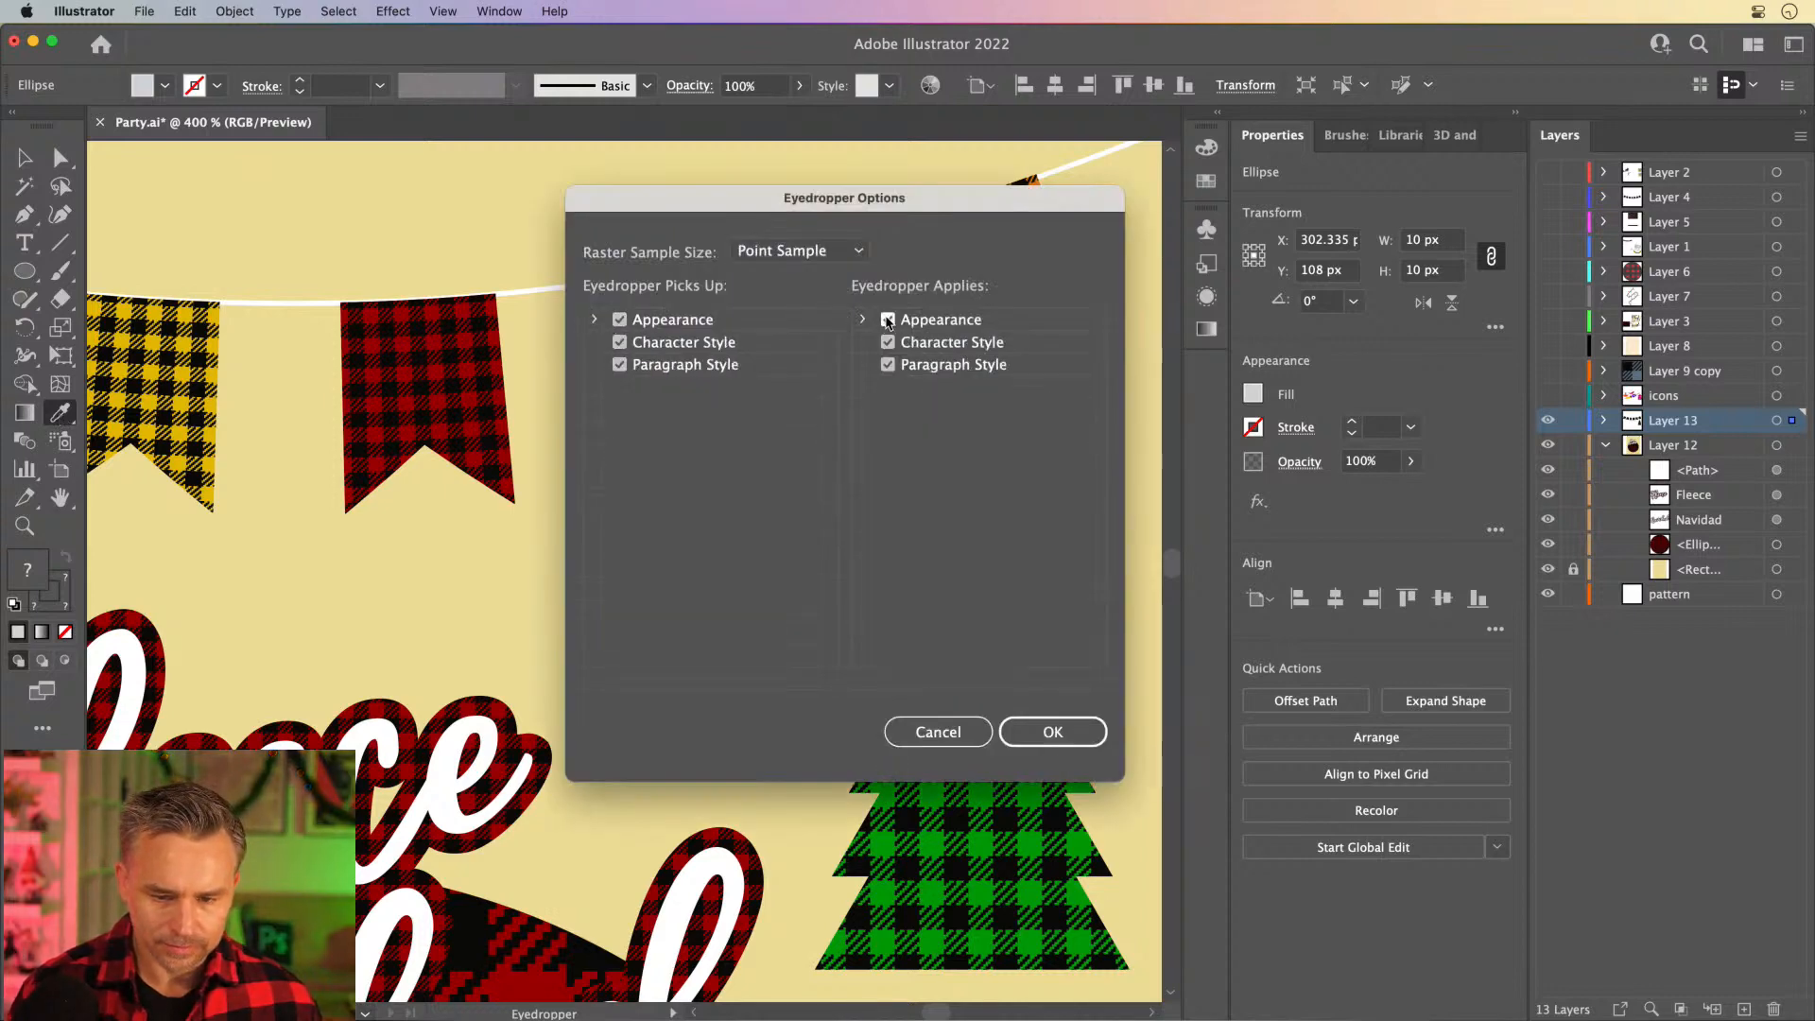
left_click(1052, 733)
left_click(970, 325)
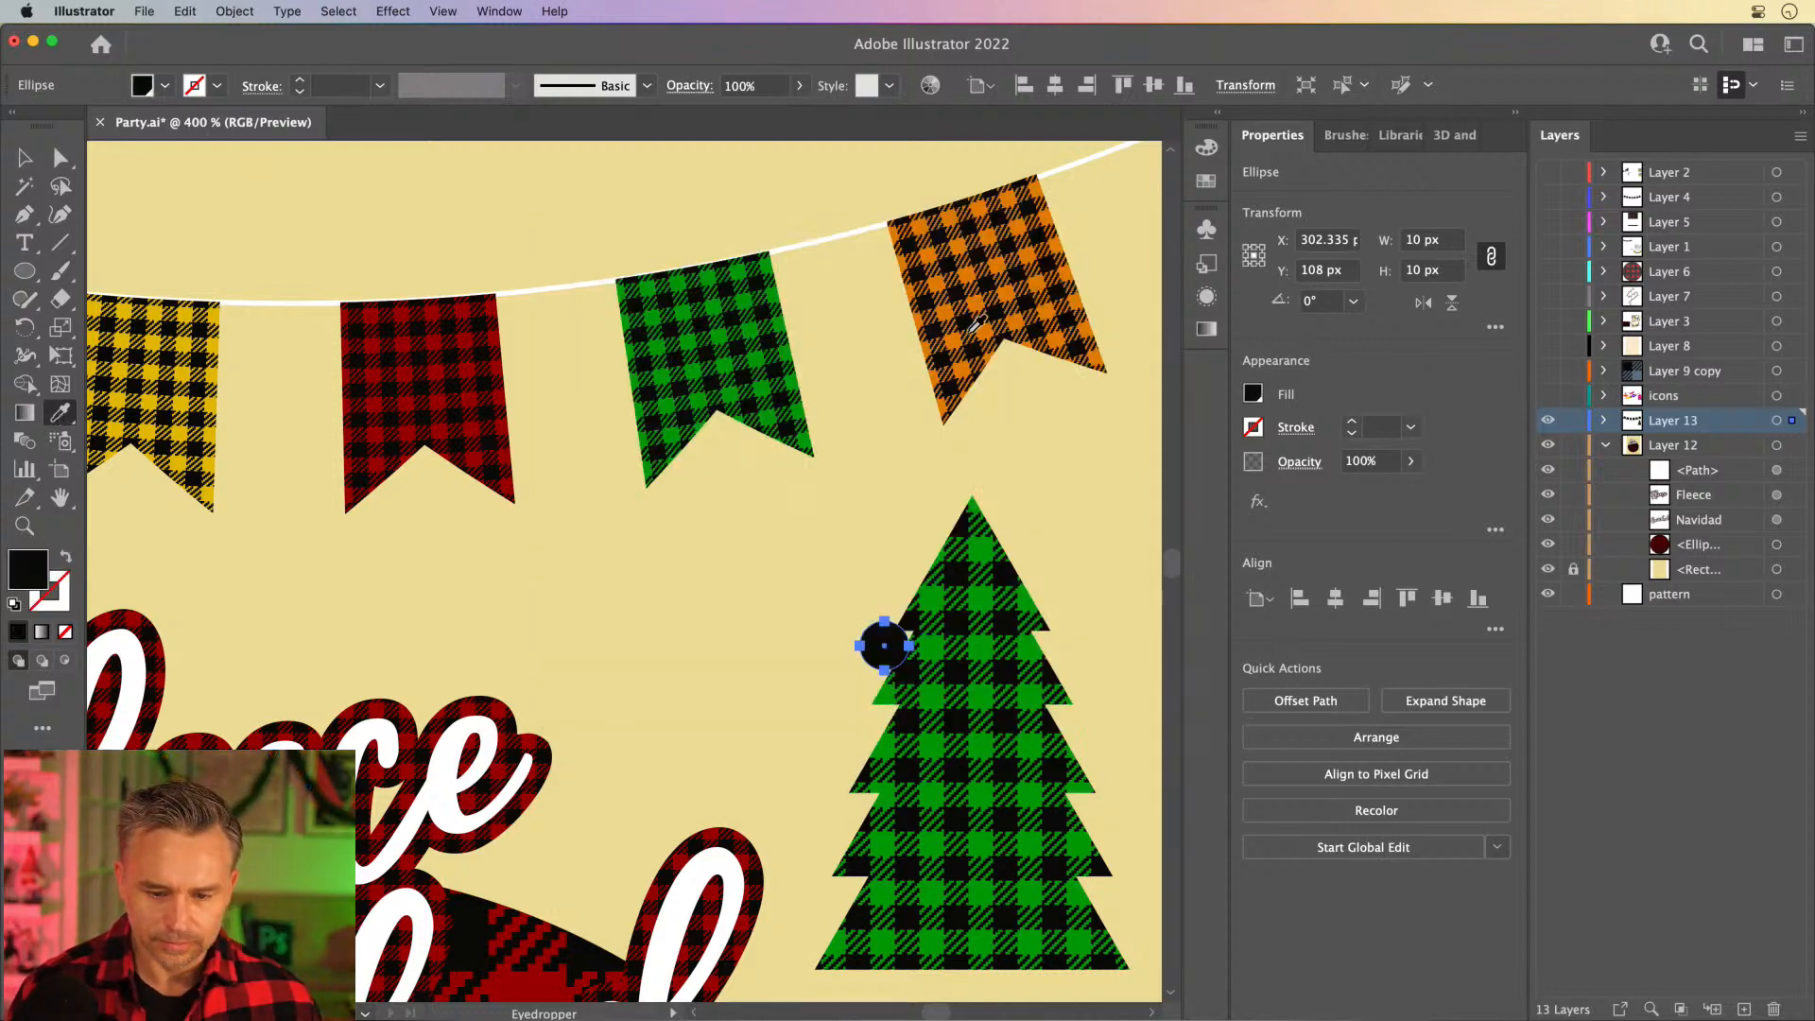
- Fill the circular ornament with the orange and black buffalo plaid pattern swatch
left_click(24, 159)
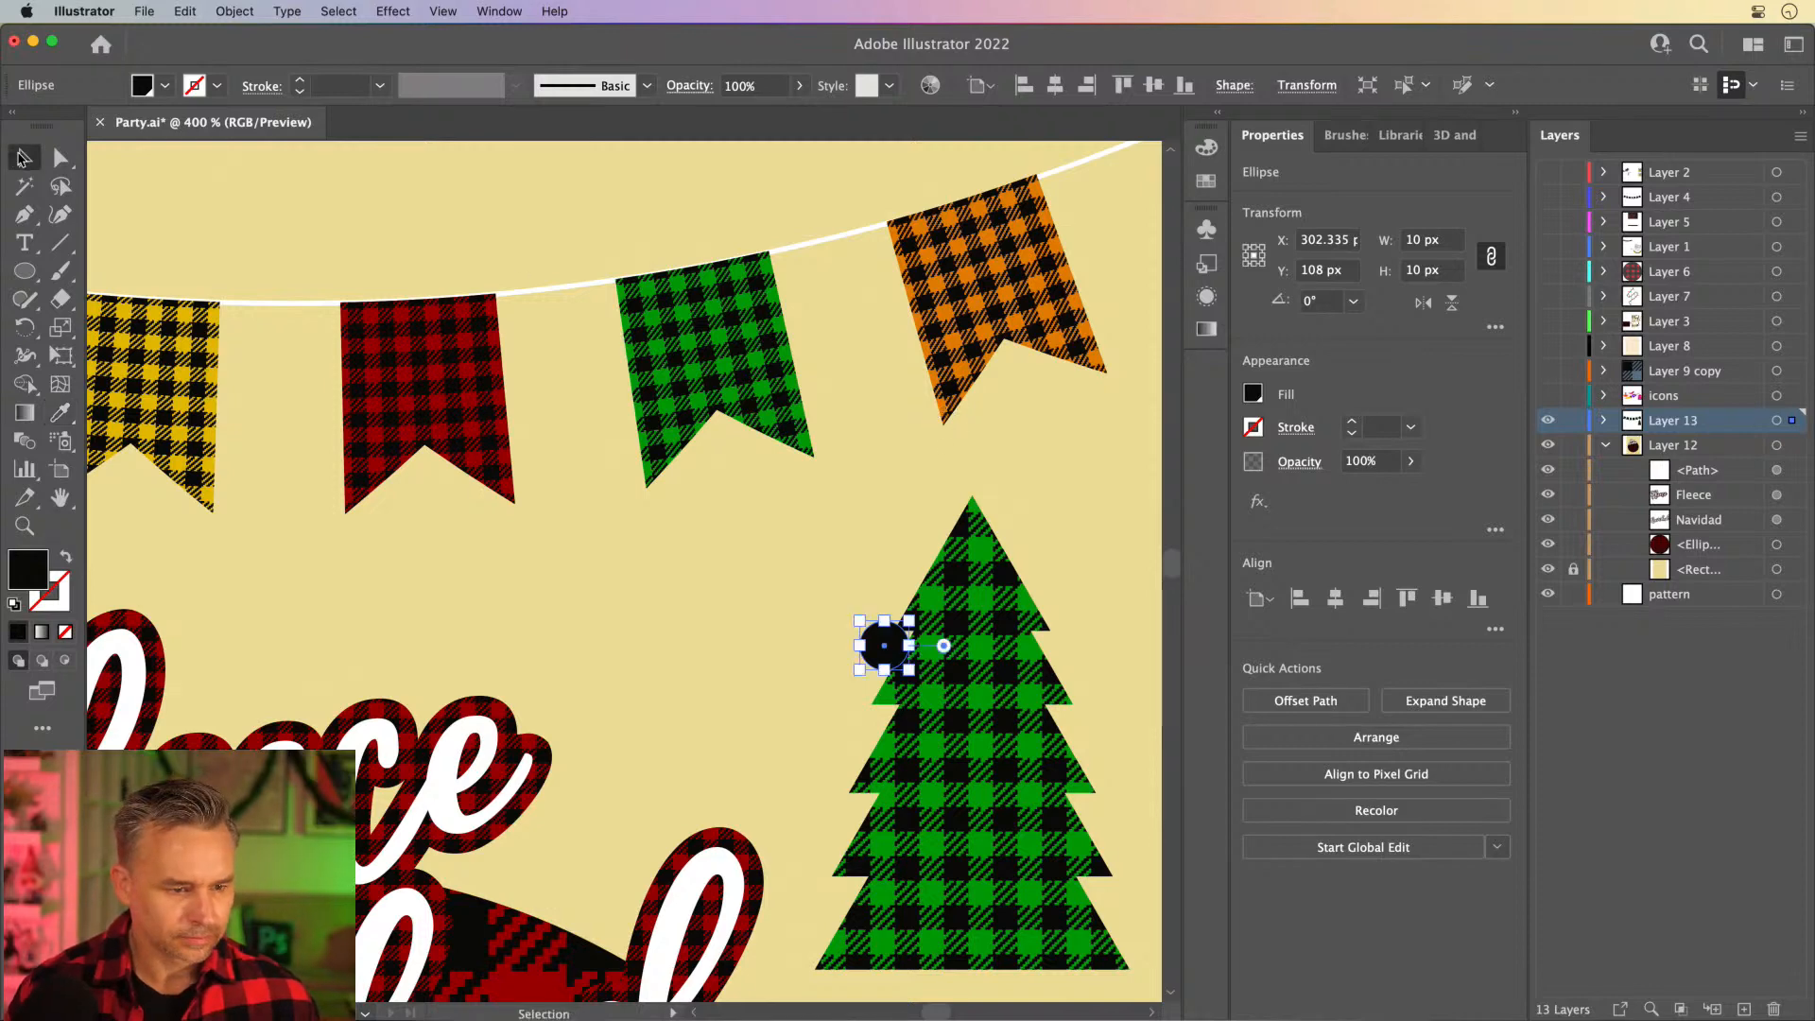
left_click(1218, 113)
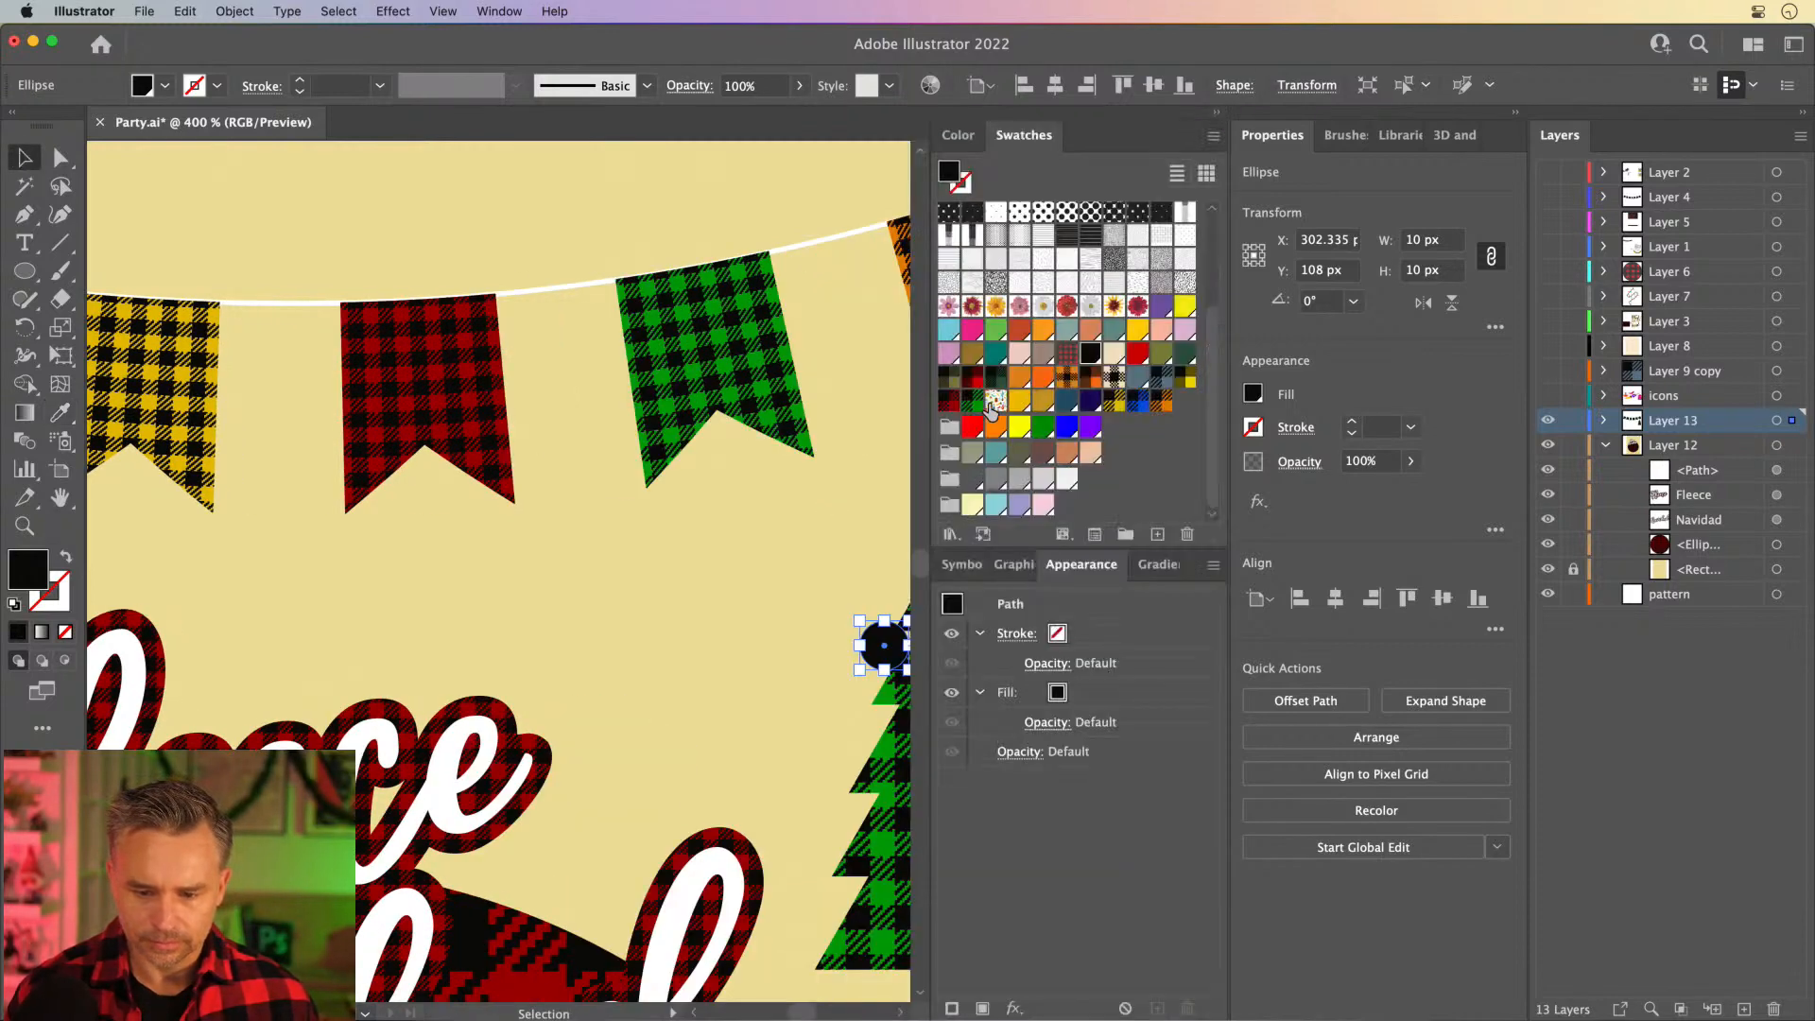
left_click(1162, 401)
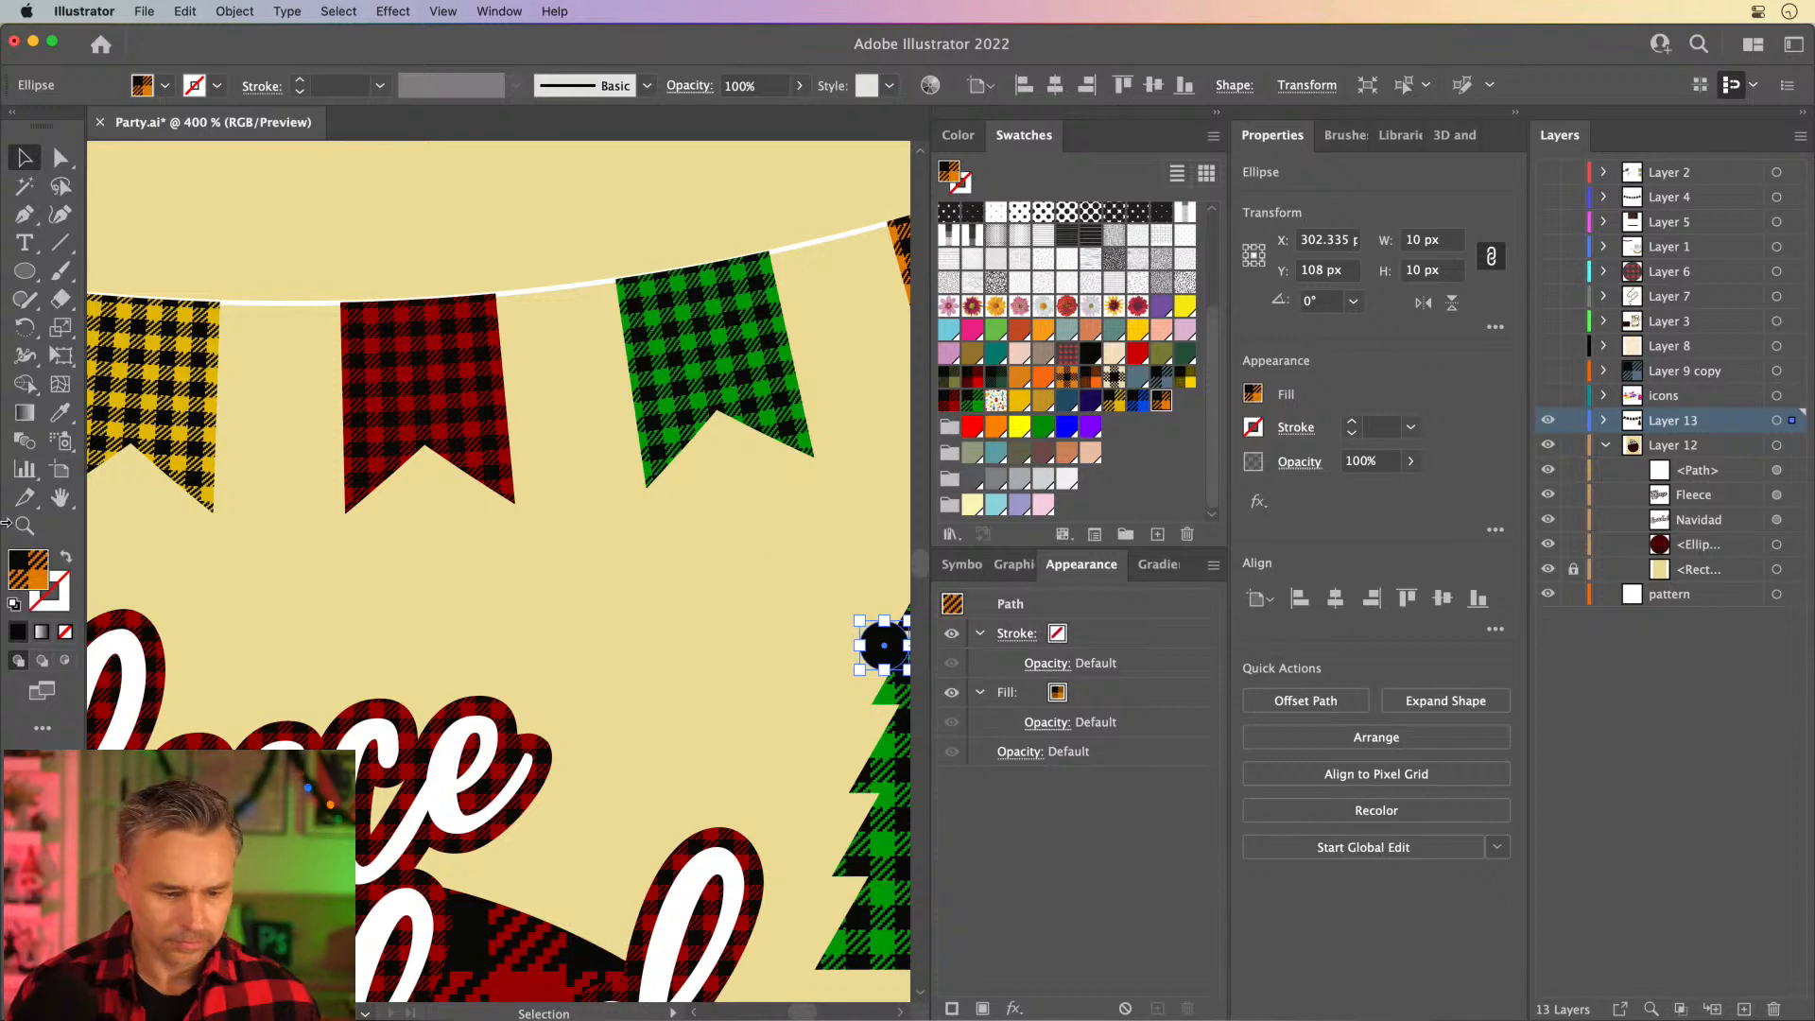
- Scale only the ornament's plaid pattern uniformly to 5%, leaving the circle itself out of the transformation, and deselect it
left_click_drag(741, 648, 468, 623)
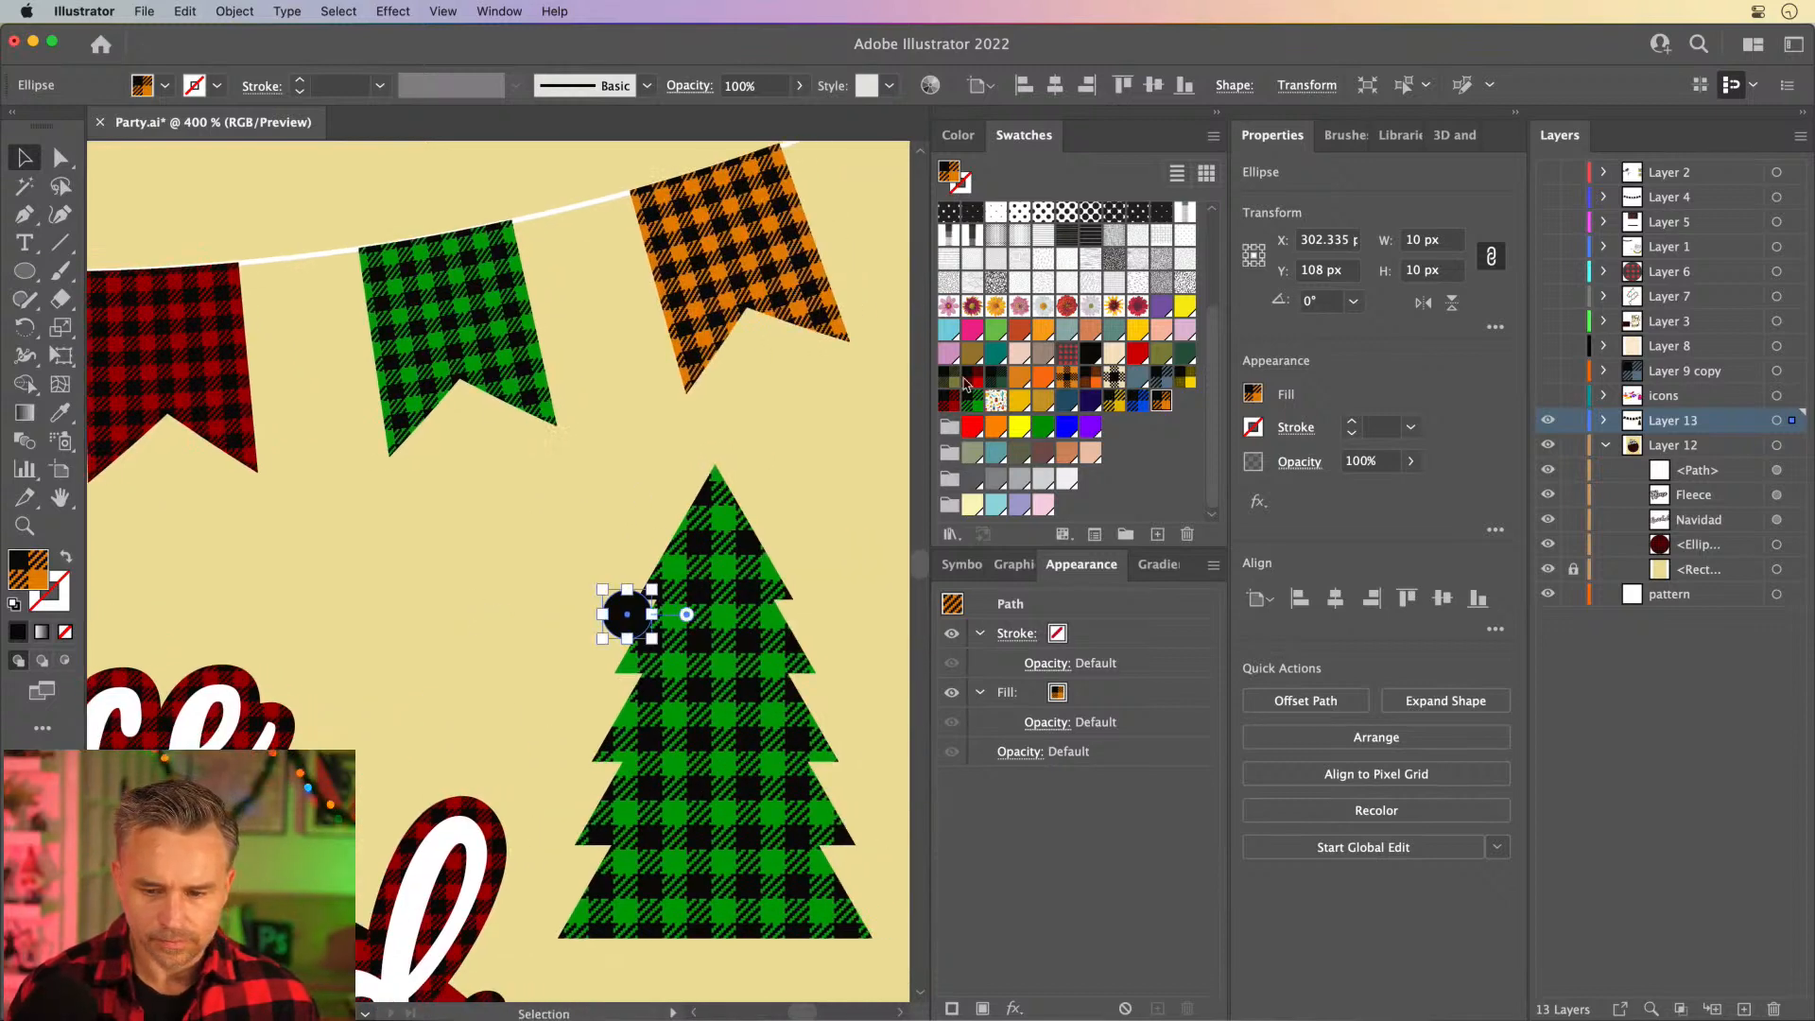
double_click(47, 329)
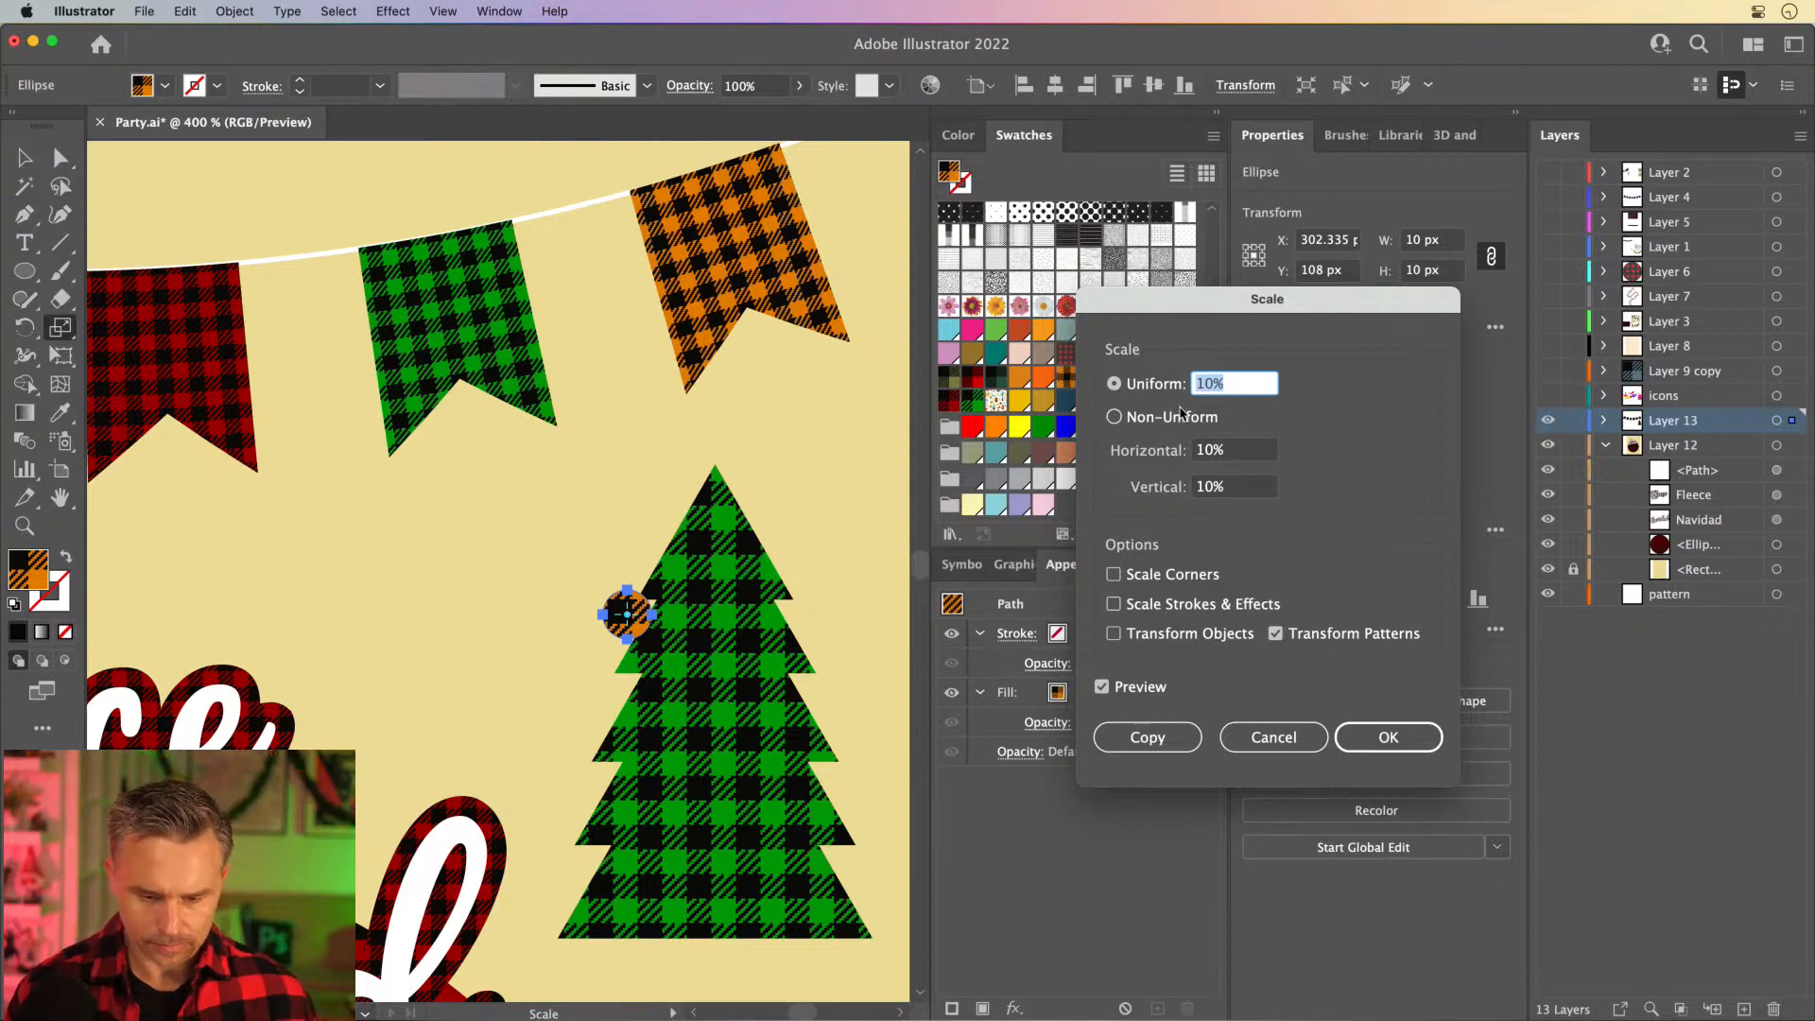
type("5")
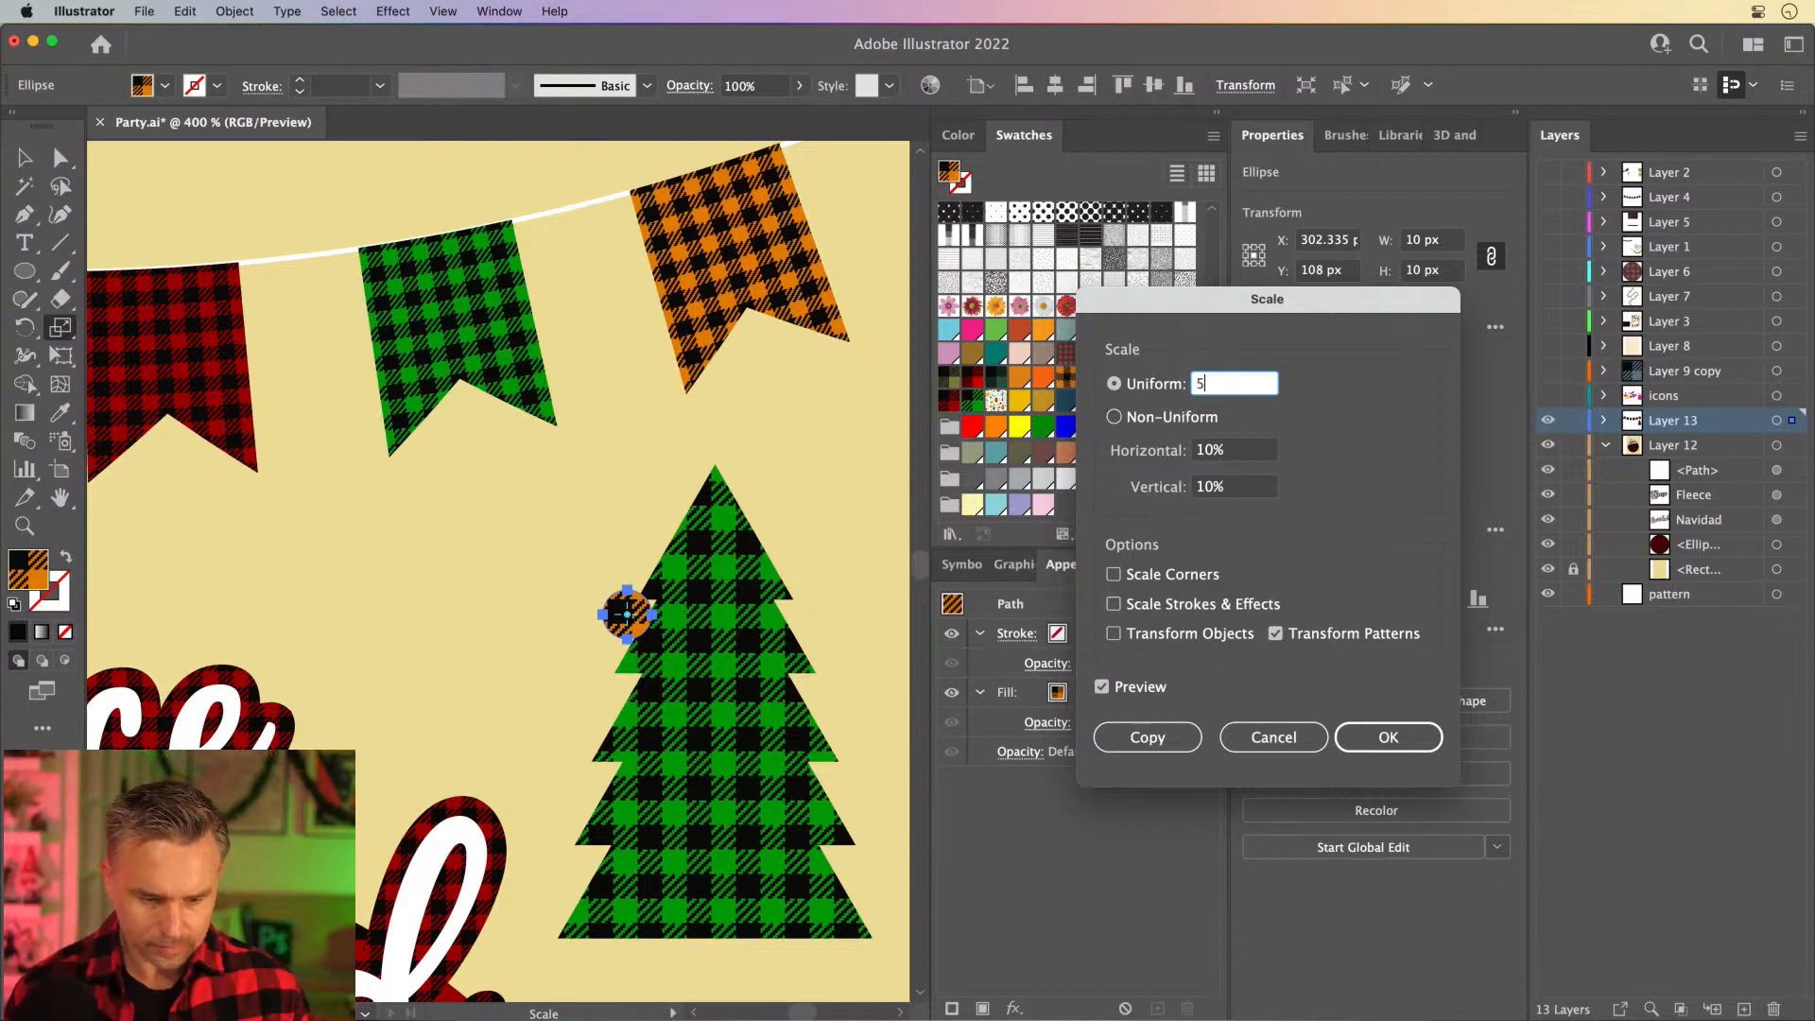
key("Tab")
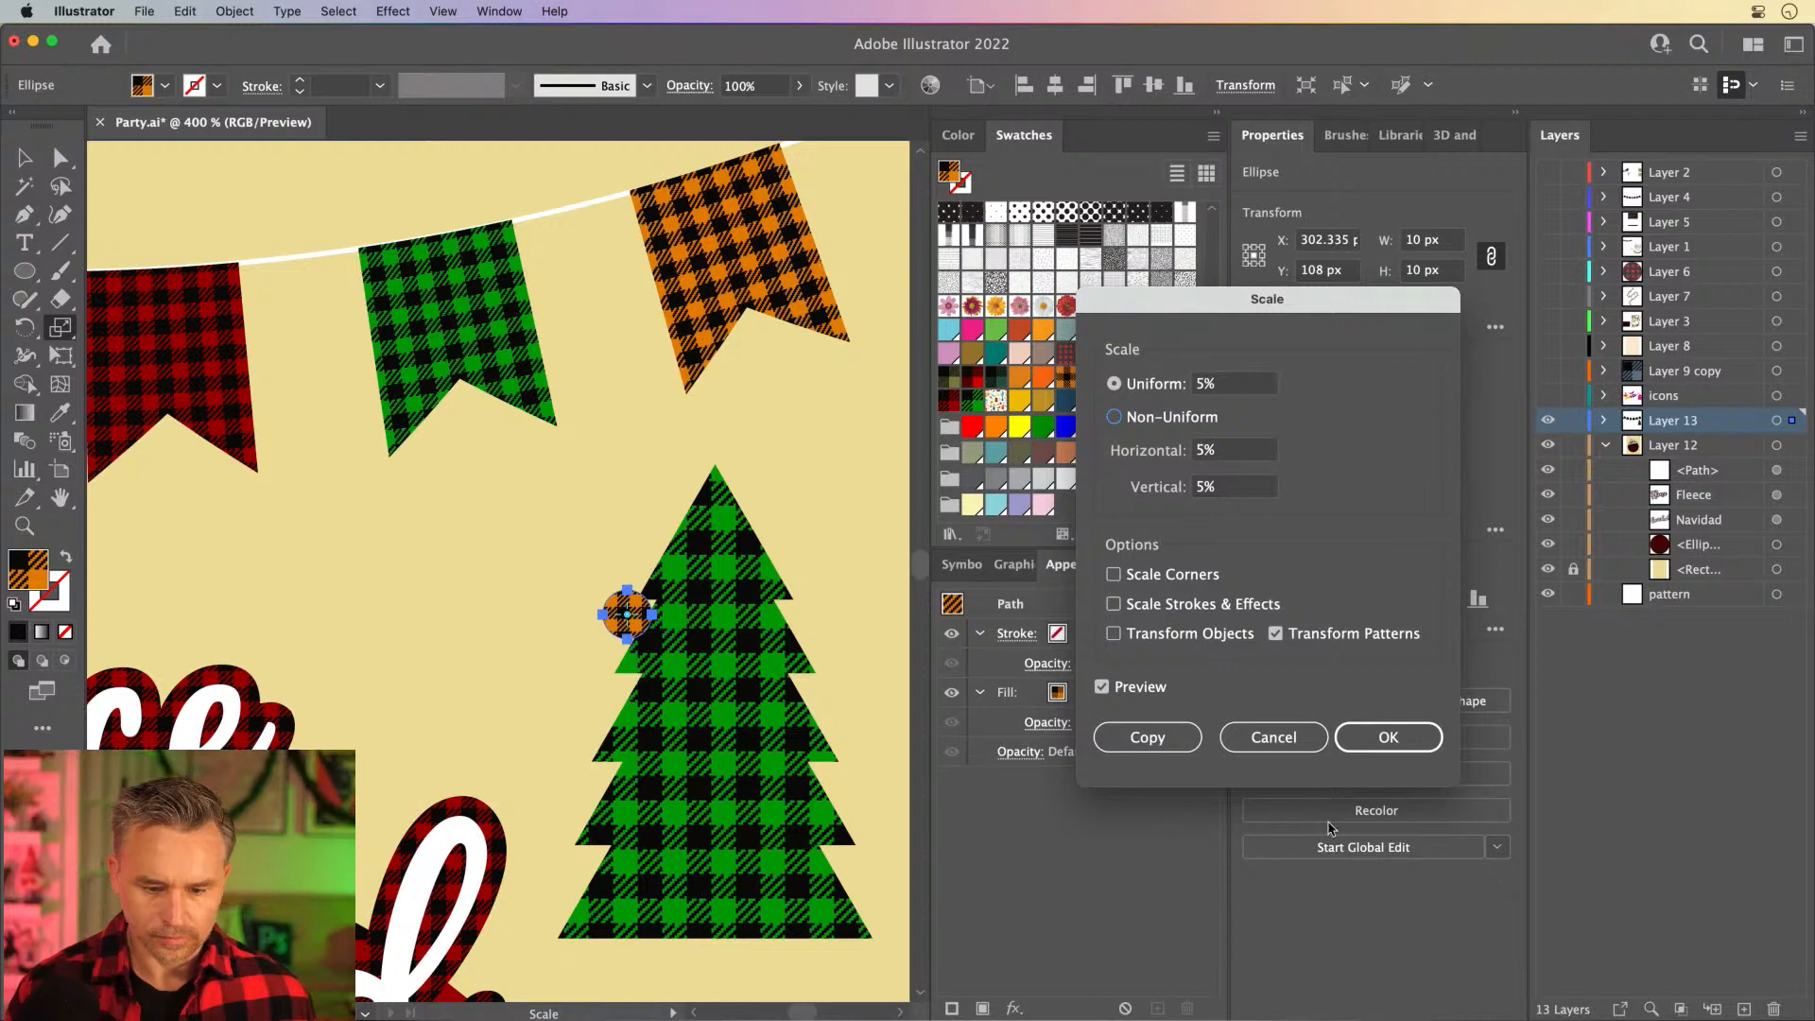
left_click(1364, 742)
mouse_move(21, 149)
left_mouse_down()
mouse_move(53, 140)
mouse_move(8, 156)
left_mouse_up()
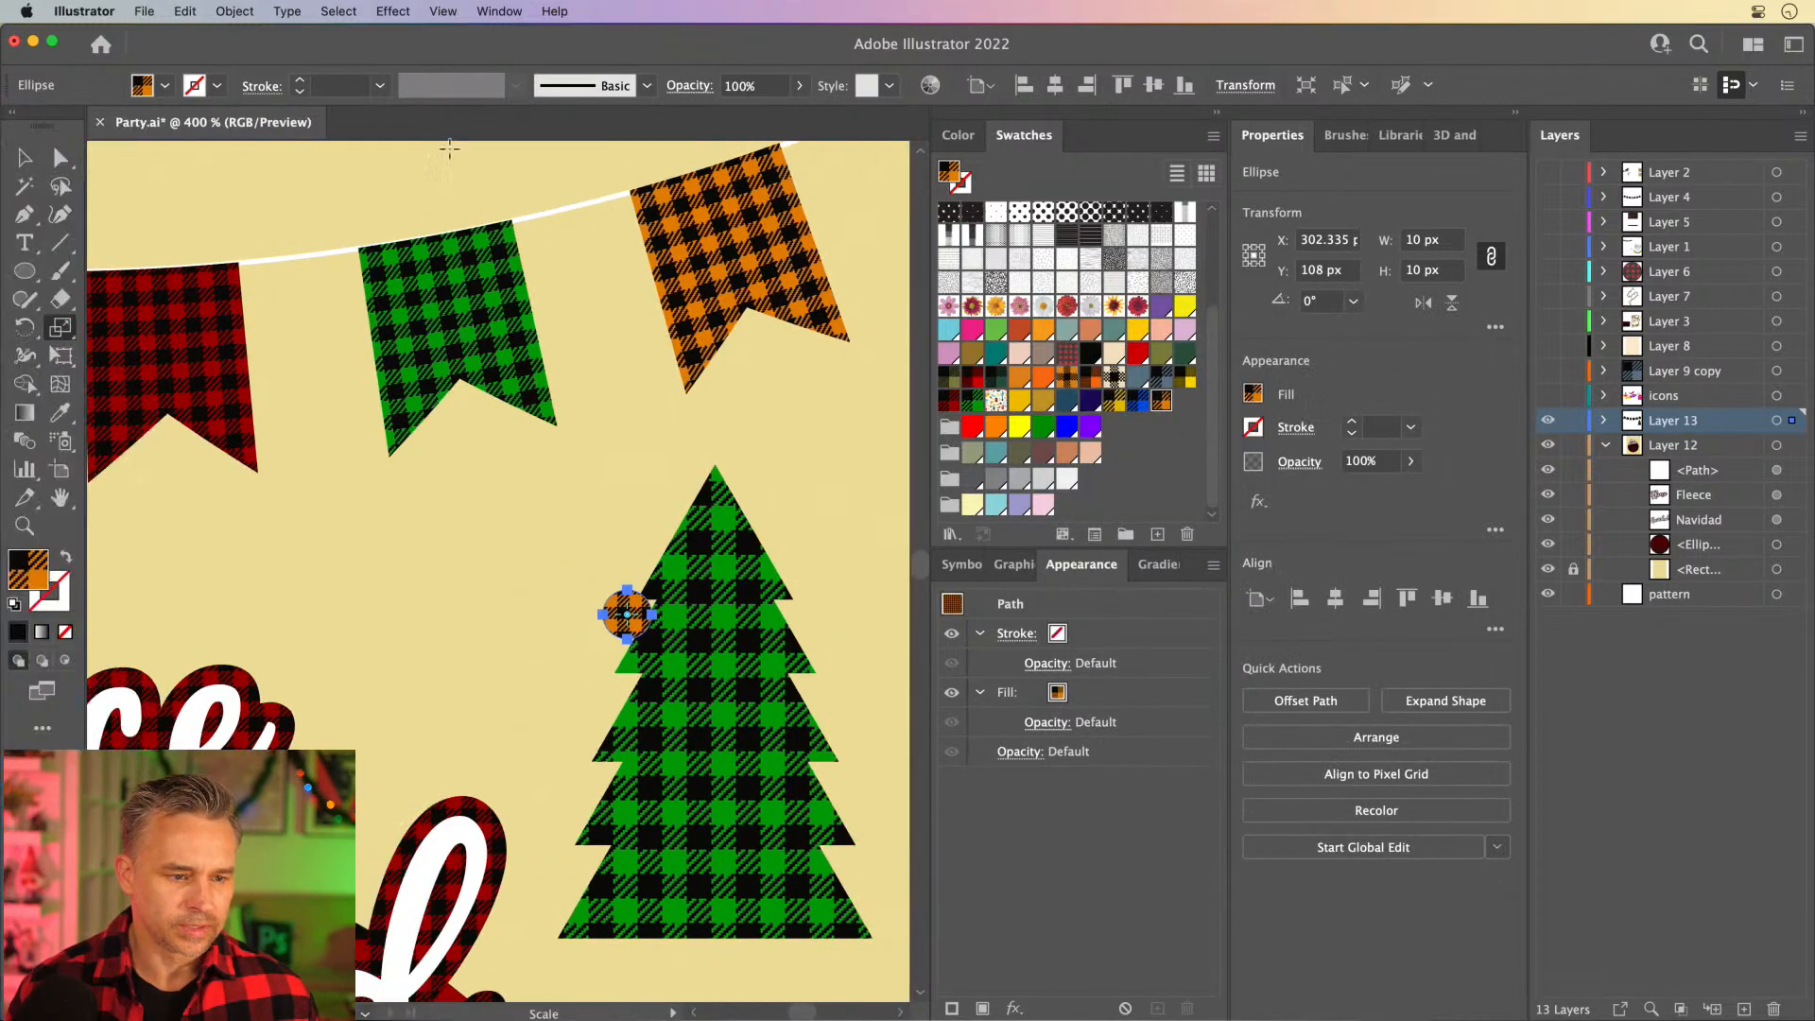
left_click(1214, 114)
left_click(23, 158)
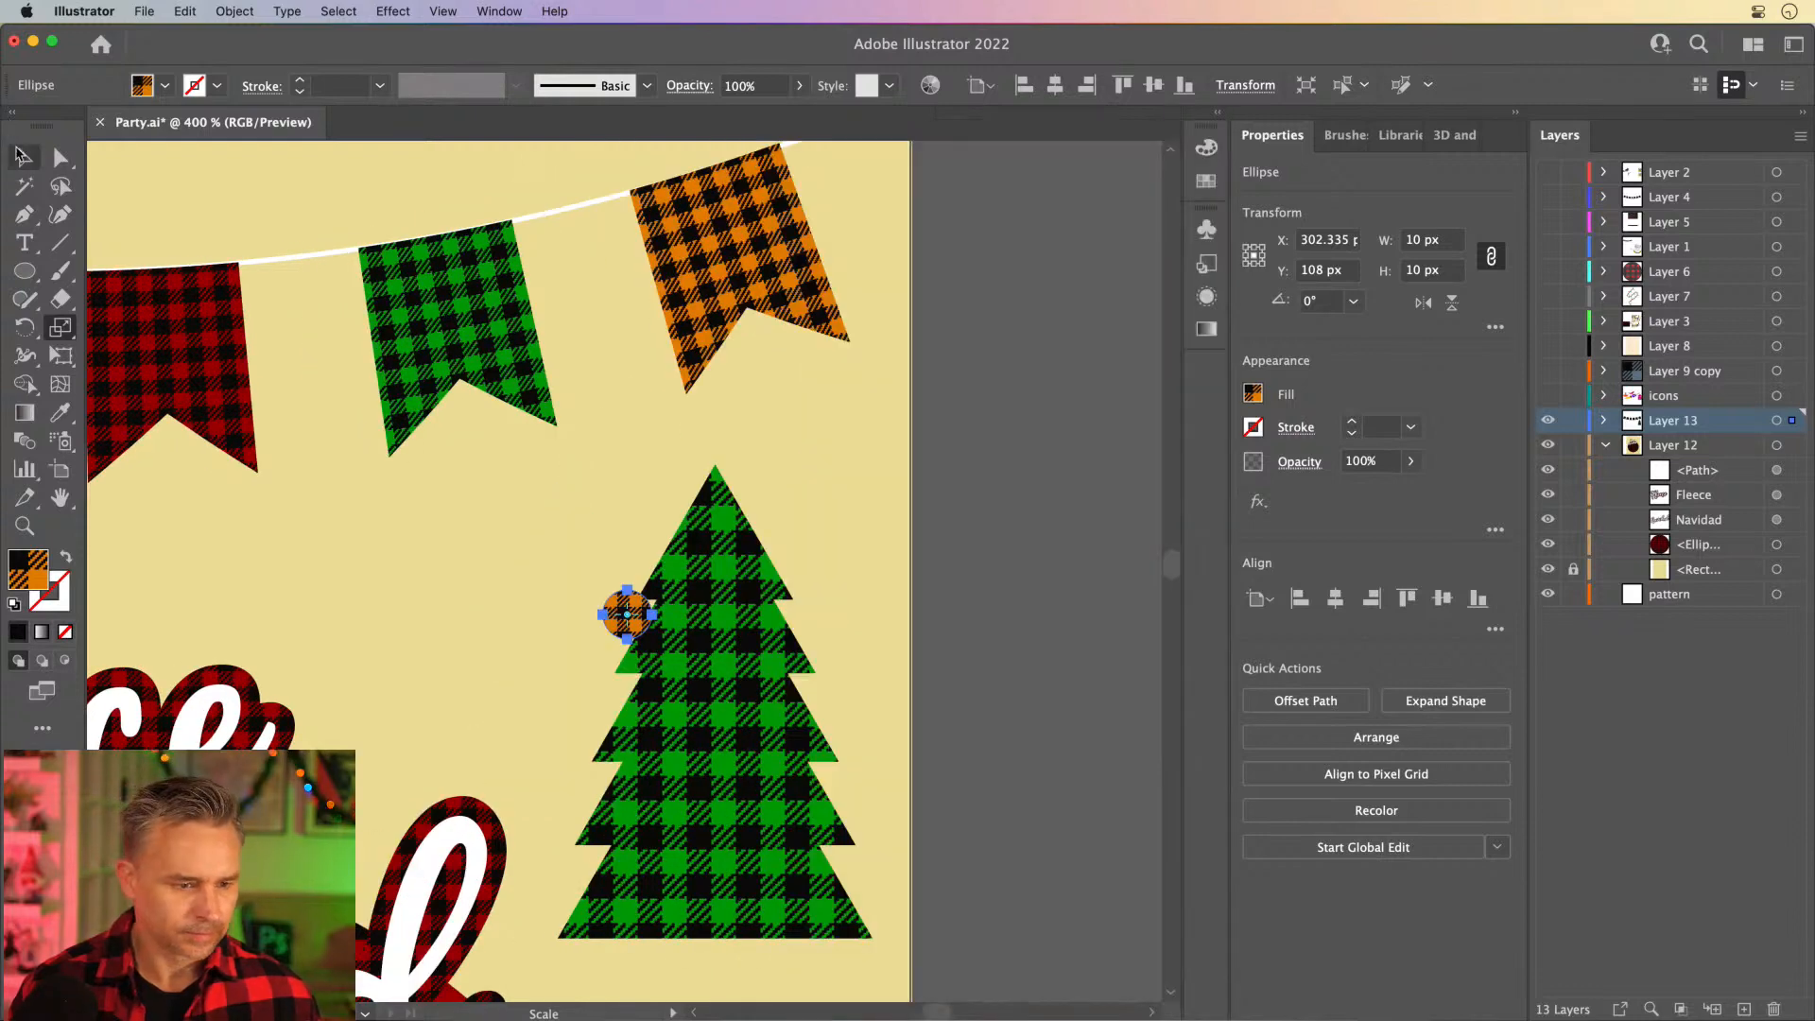
left_click(457, 599)
- Place two copies of the orange plaid ornament along the tree's right edge, one near the top and one lower down
left_click_drag(285, 631, 519, 515)
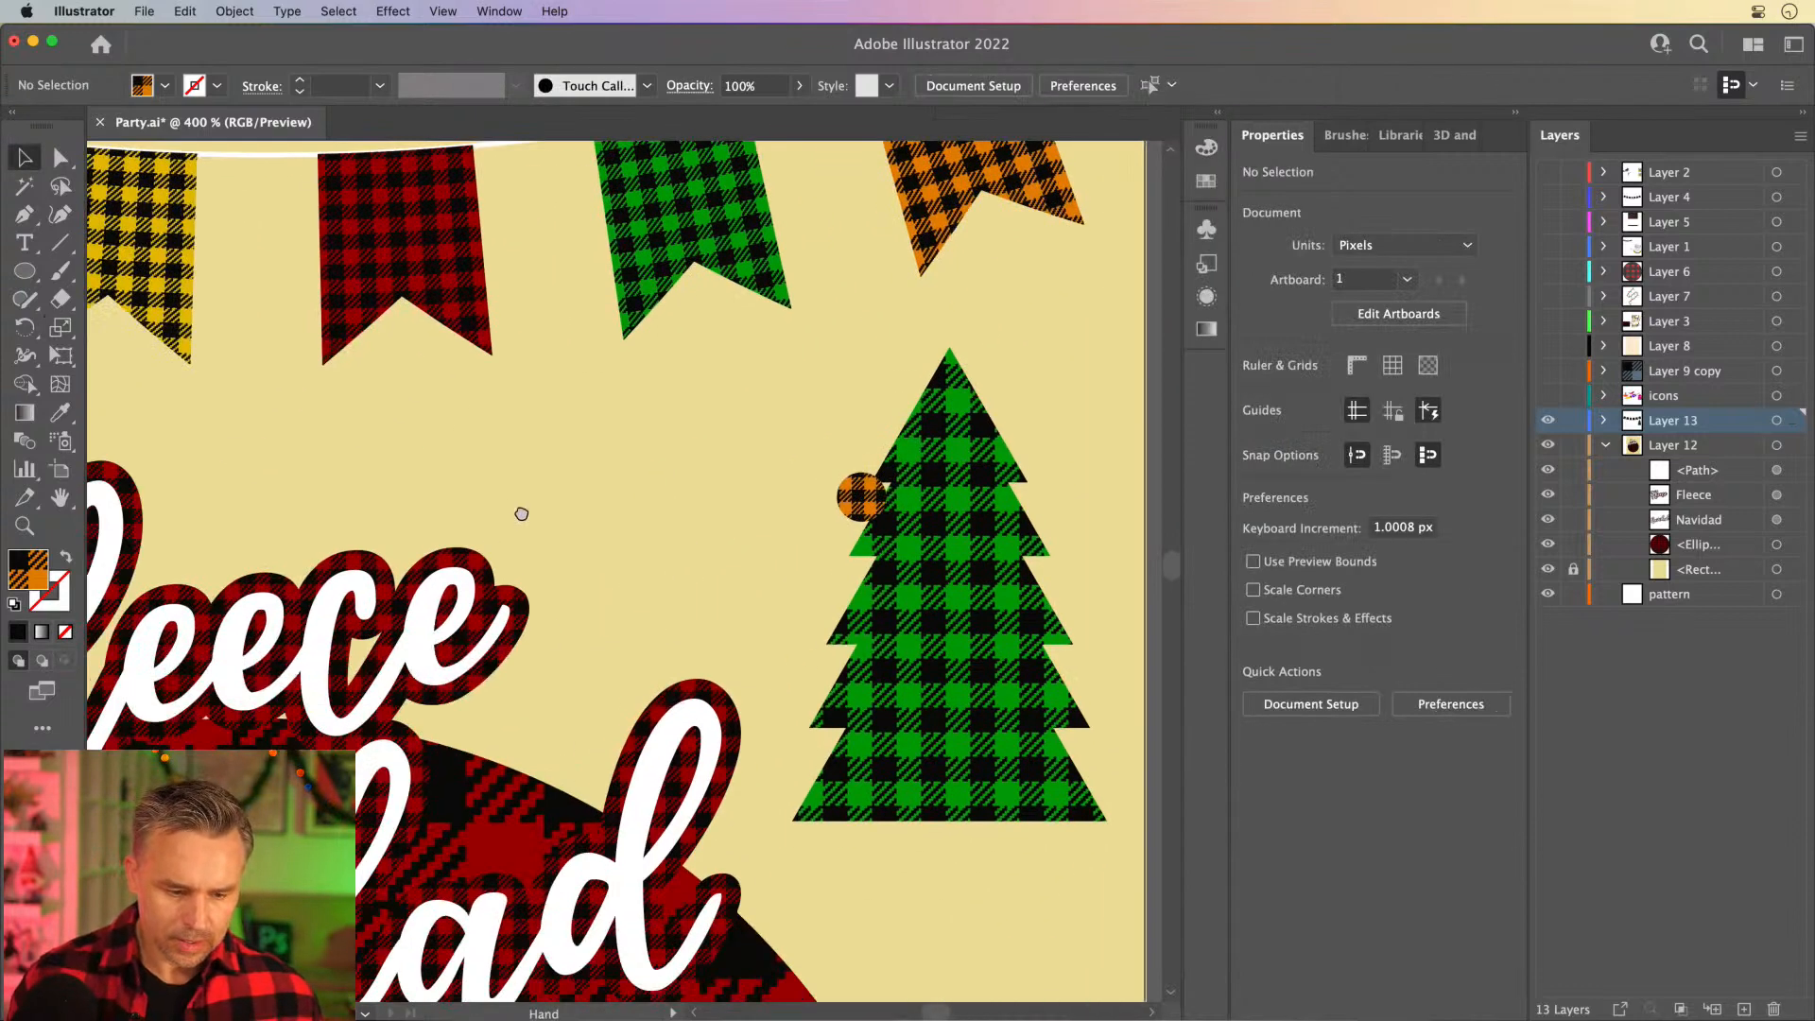
key("super+0")
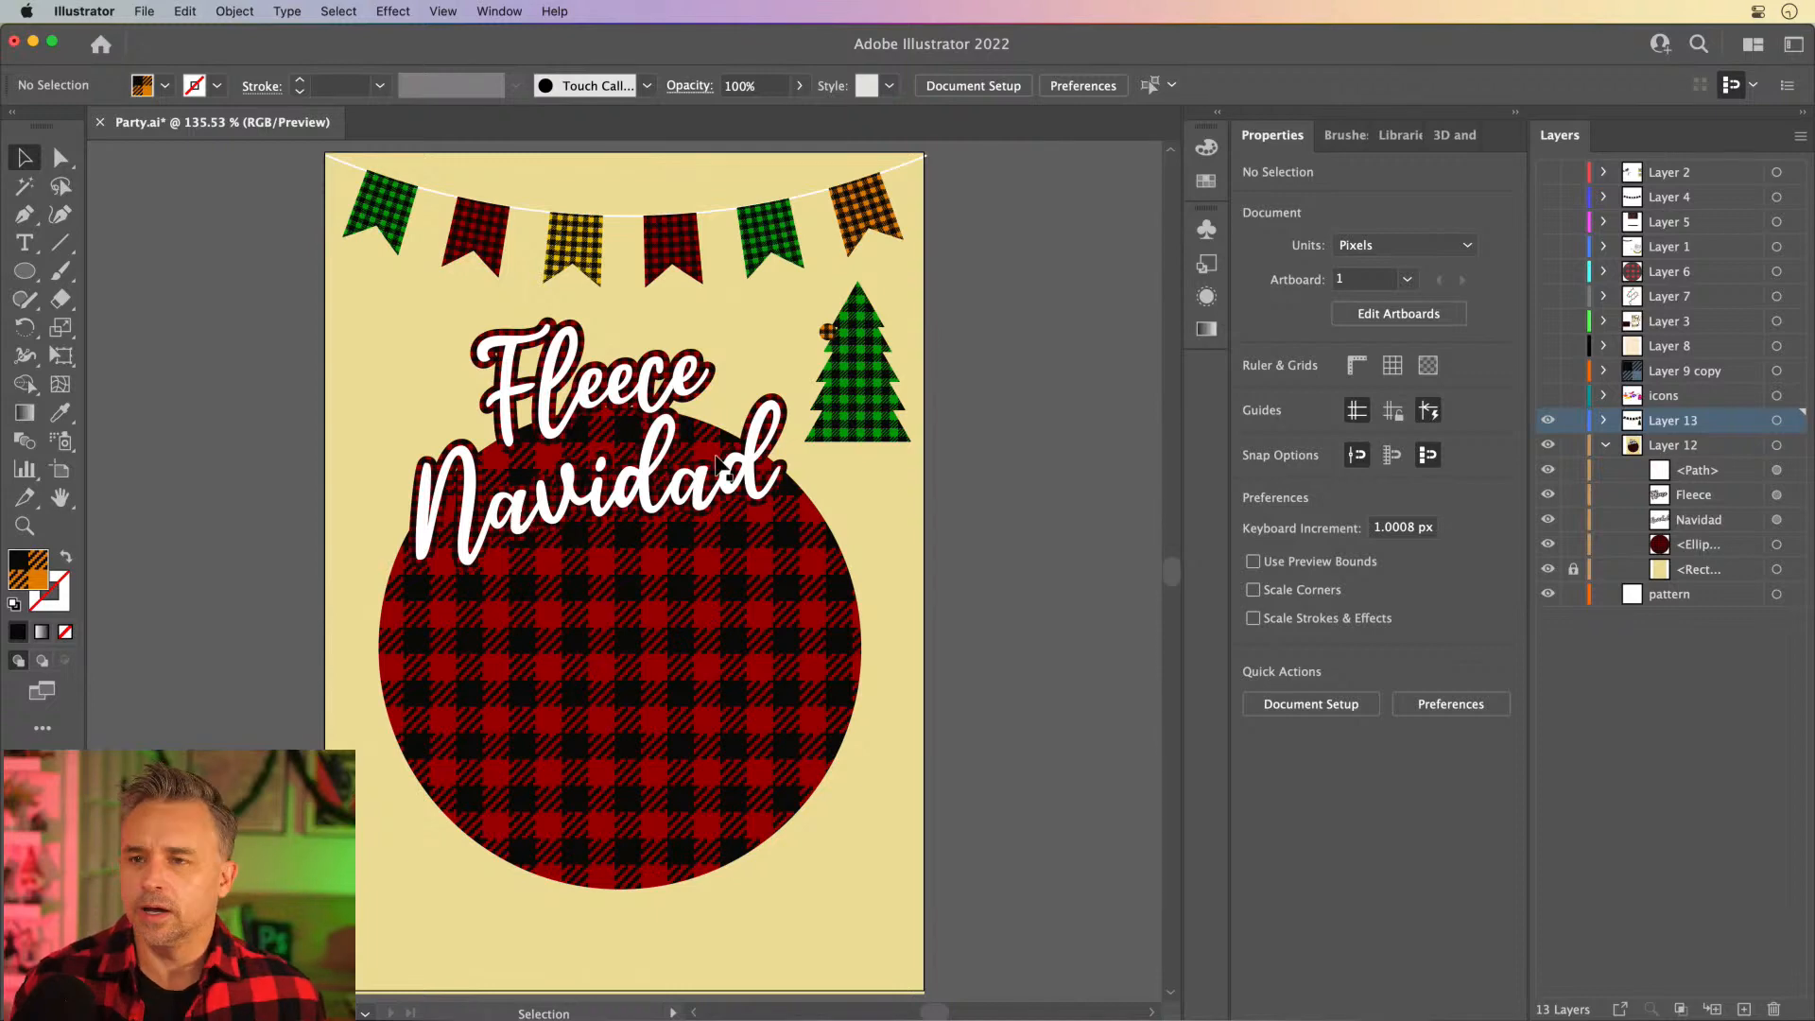
key("super+equal")
key("super+equal")
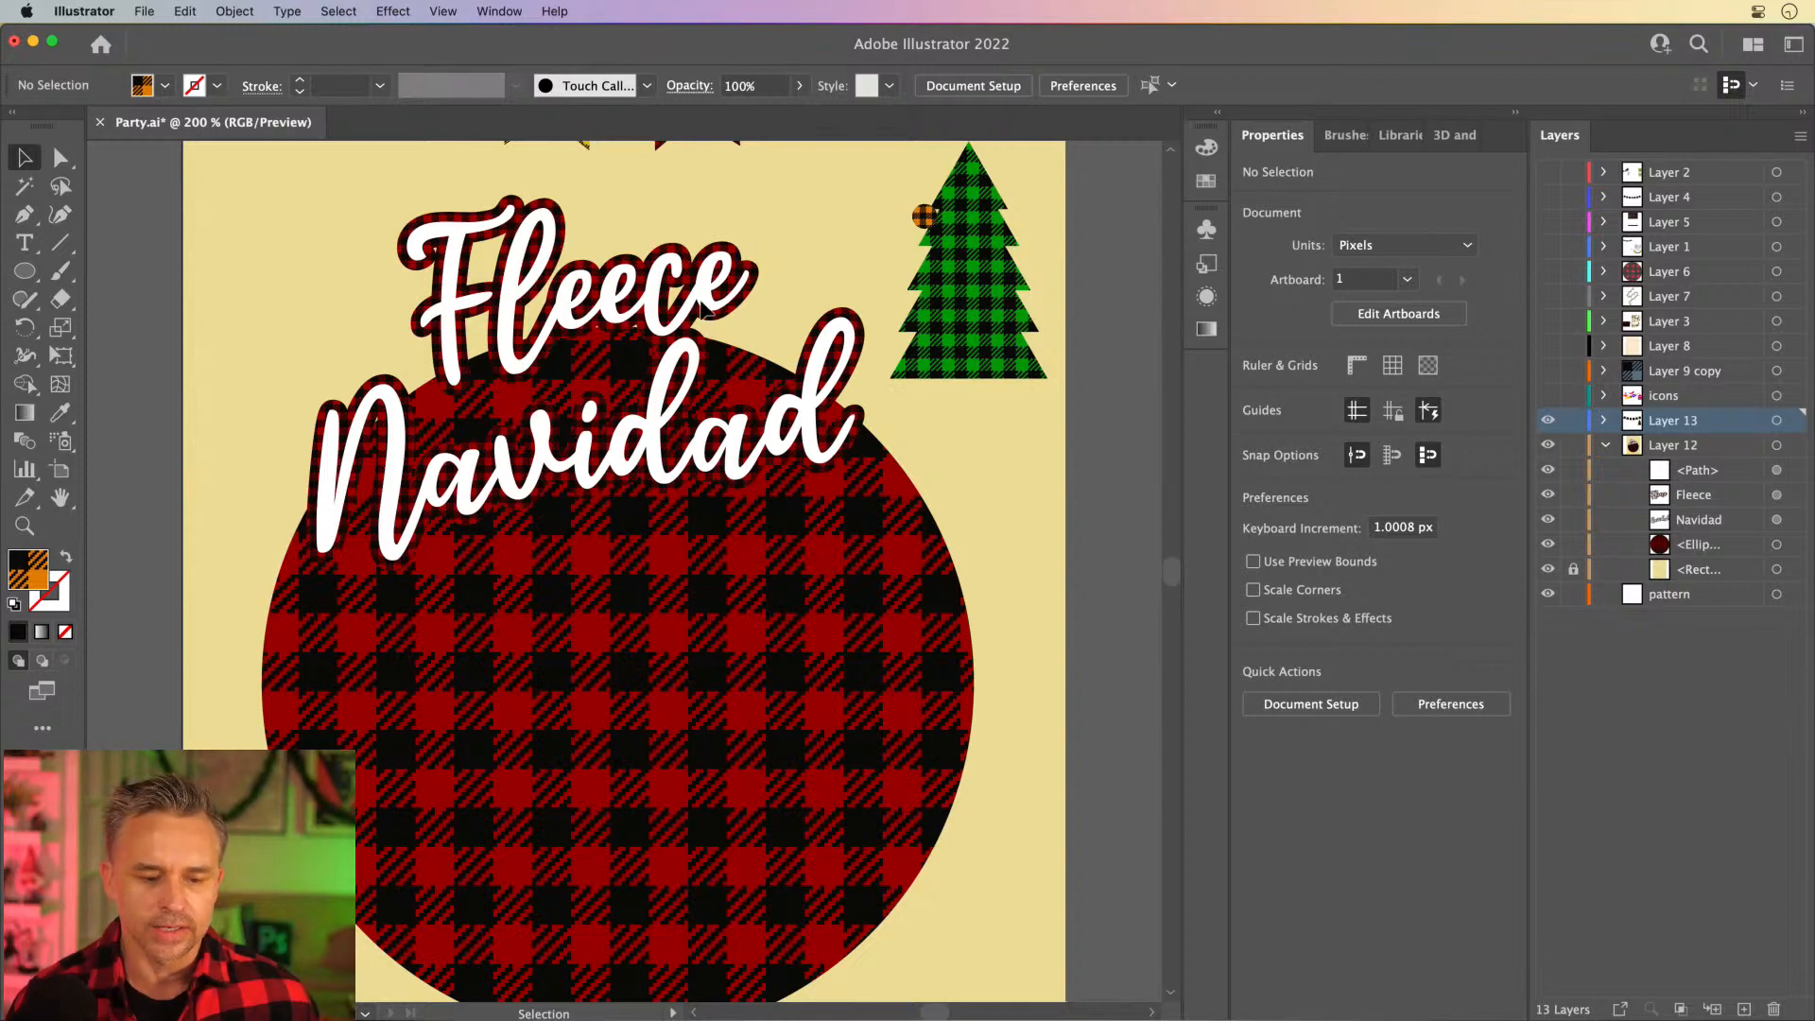
left_click(924, 216)
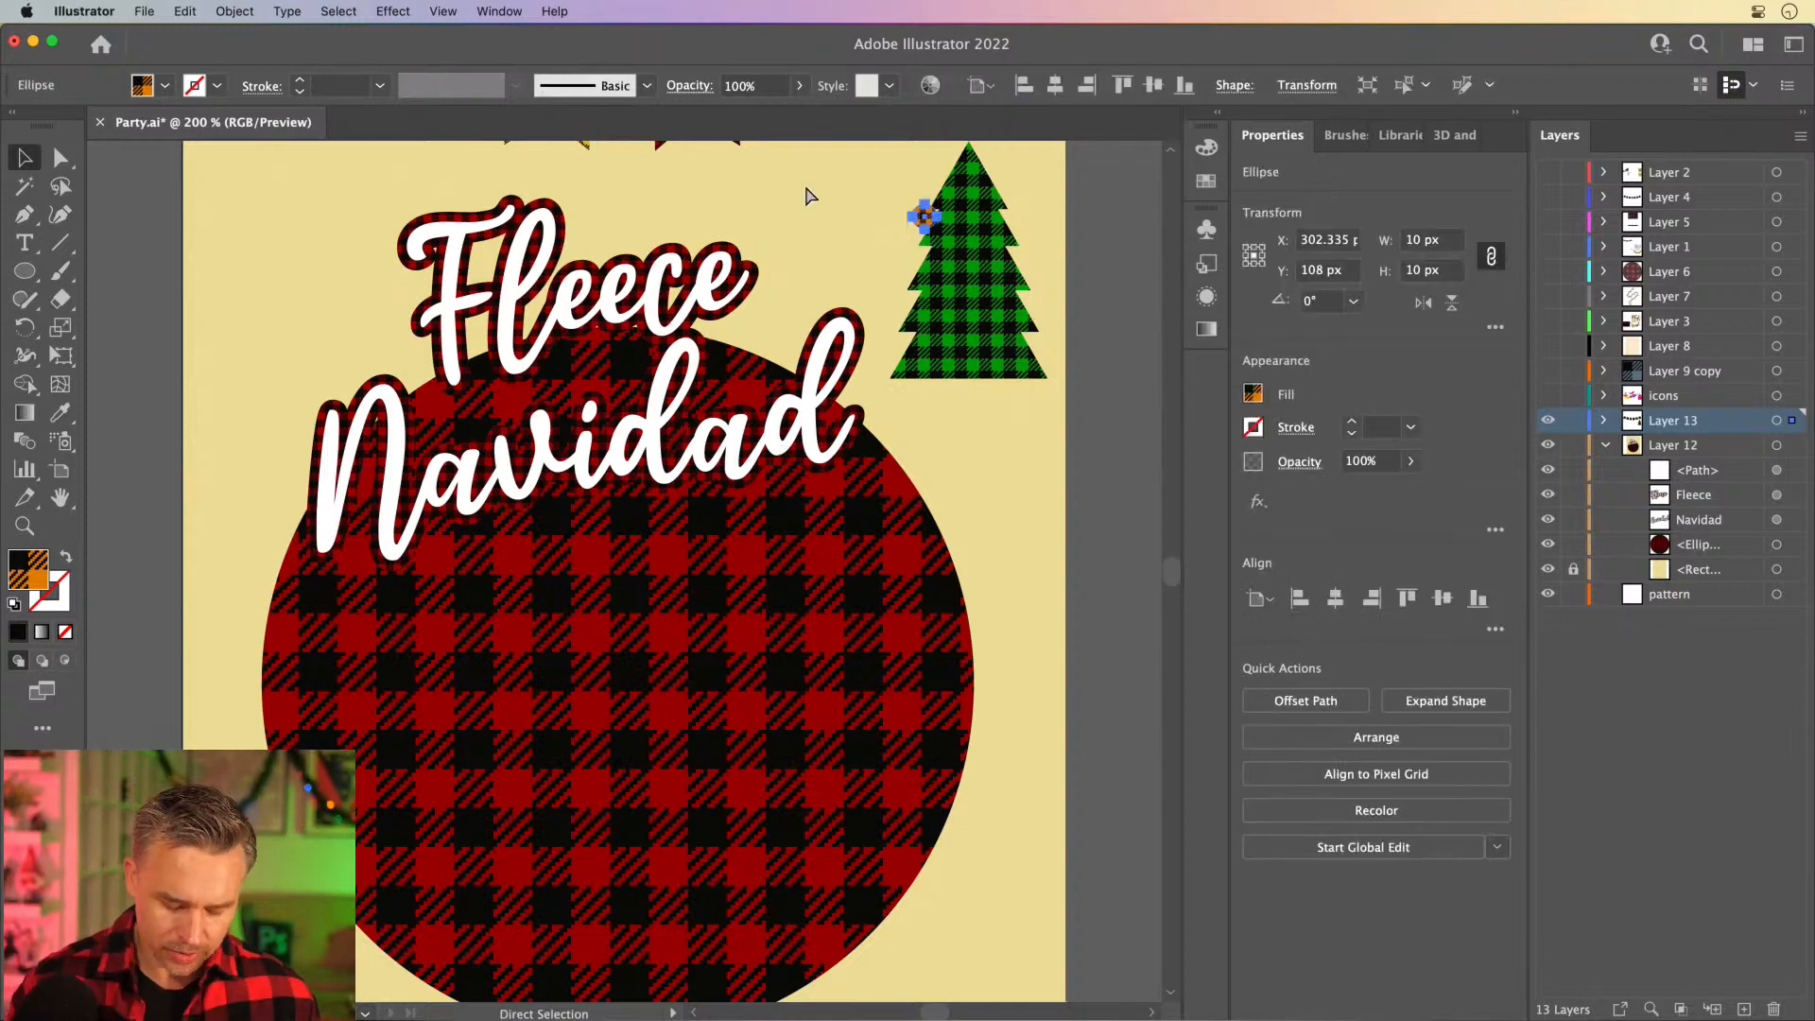
key("super+equal")
key("super+equal")
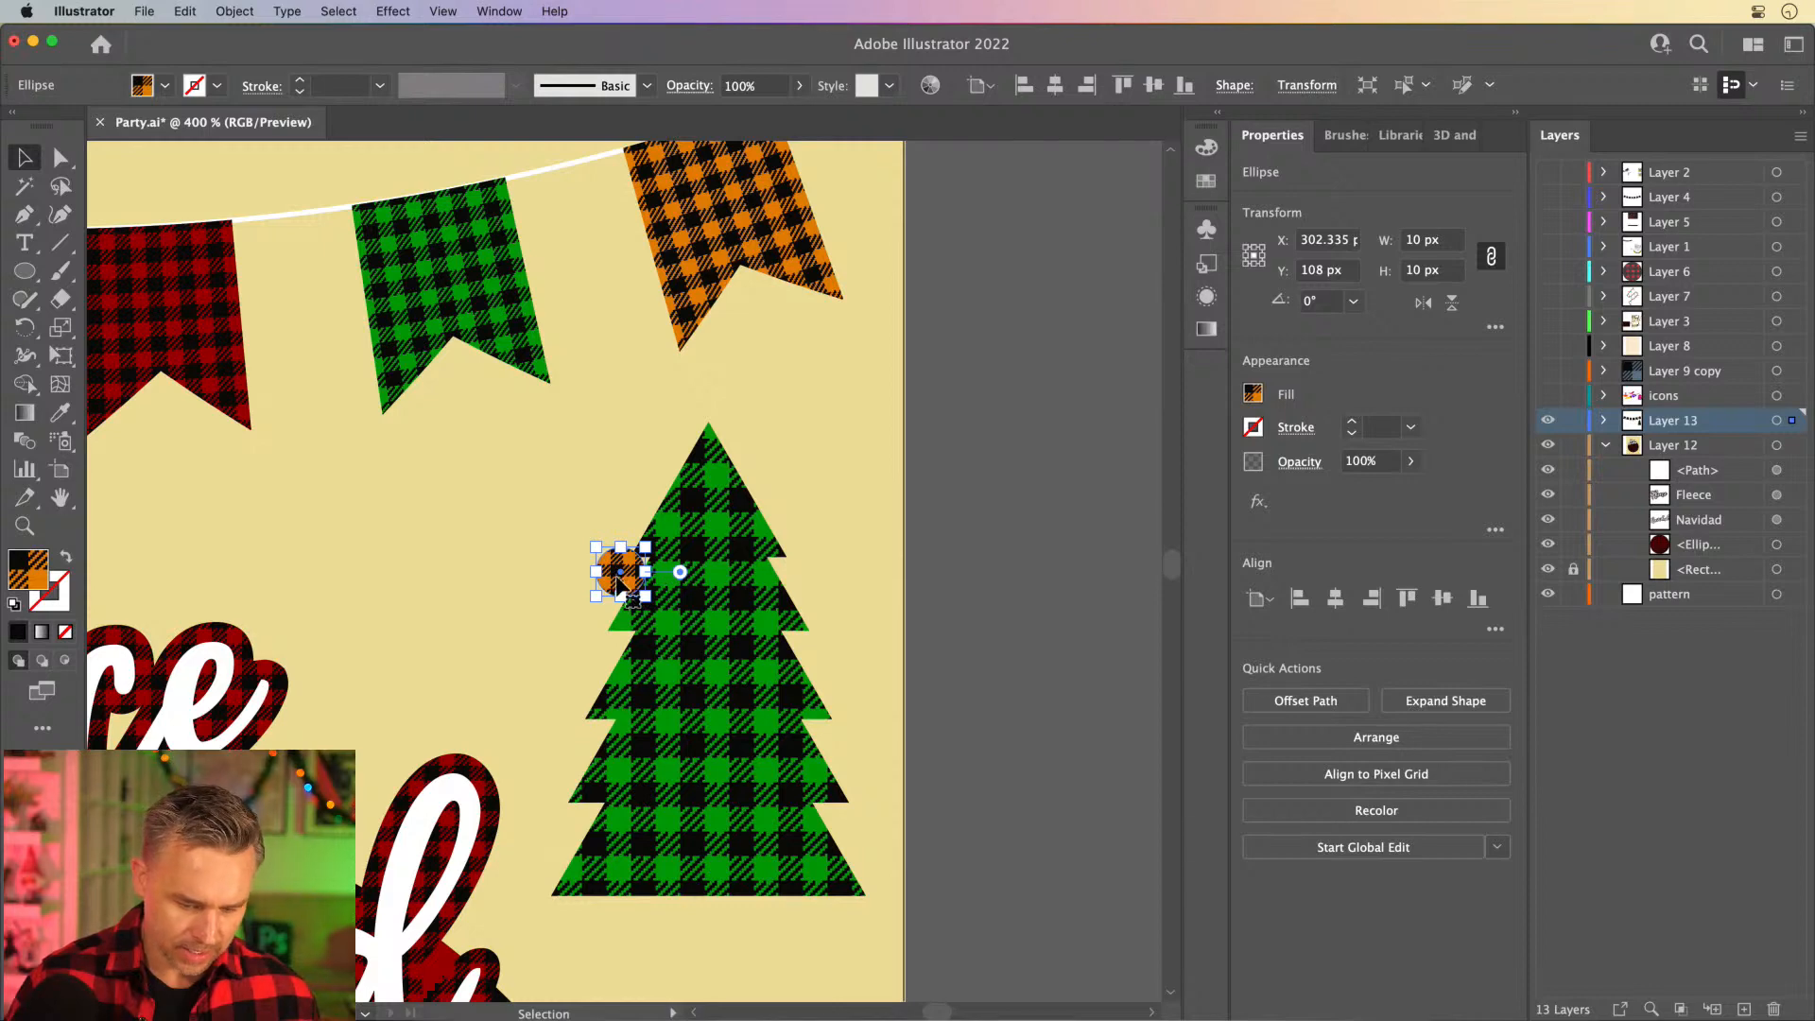
left_click_drag(620, 571, 825, 565)
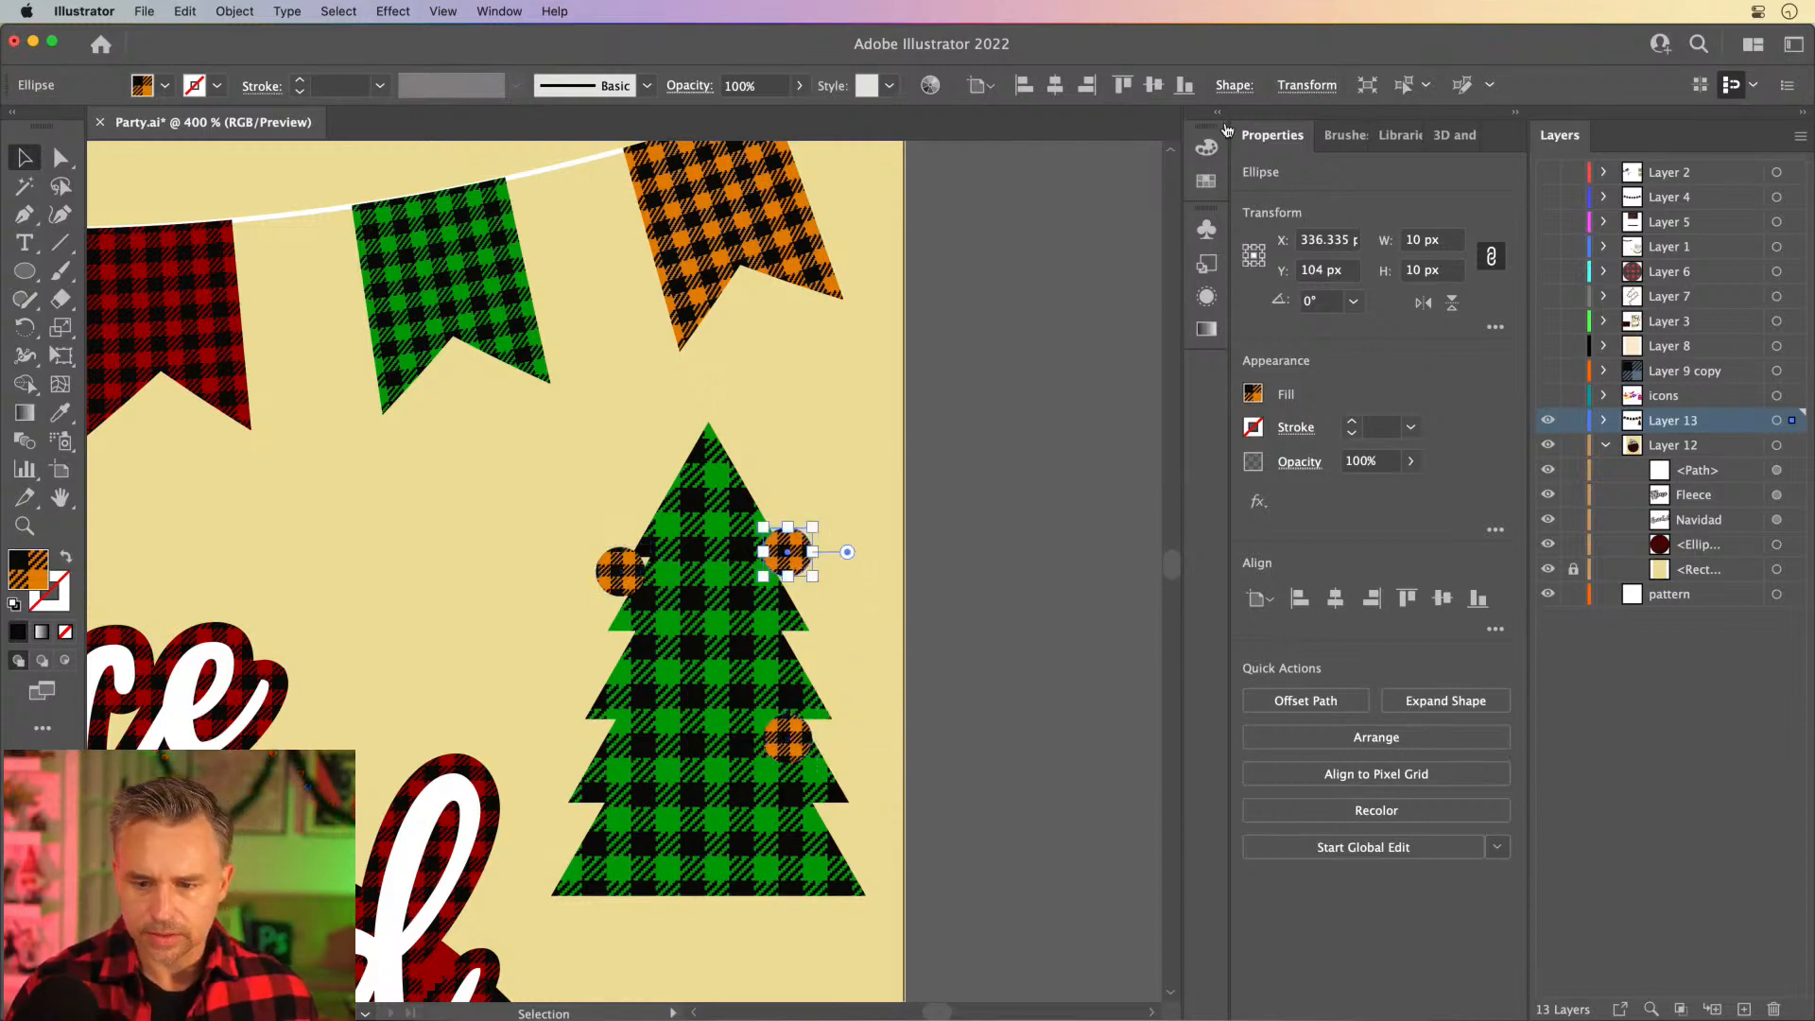
- Fill the upper-right ornament with the red buffalo plaid swatch and the lower-right ornament with the yellow one
left_click(1515, 115)
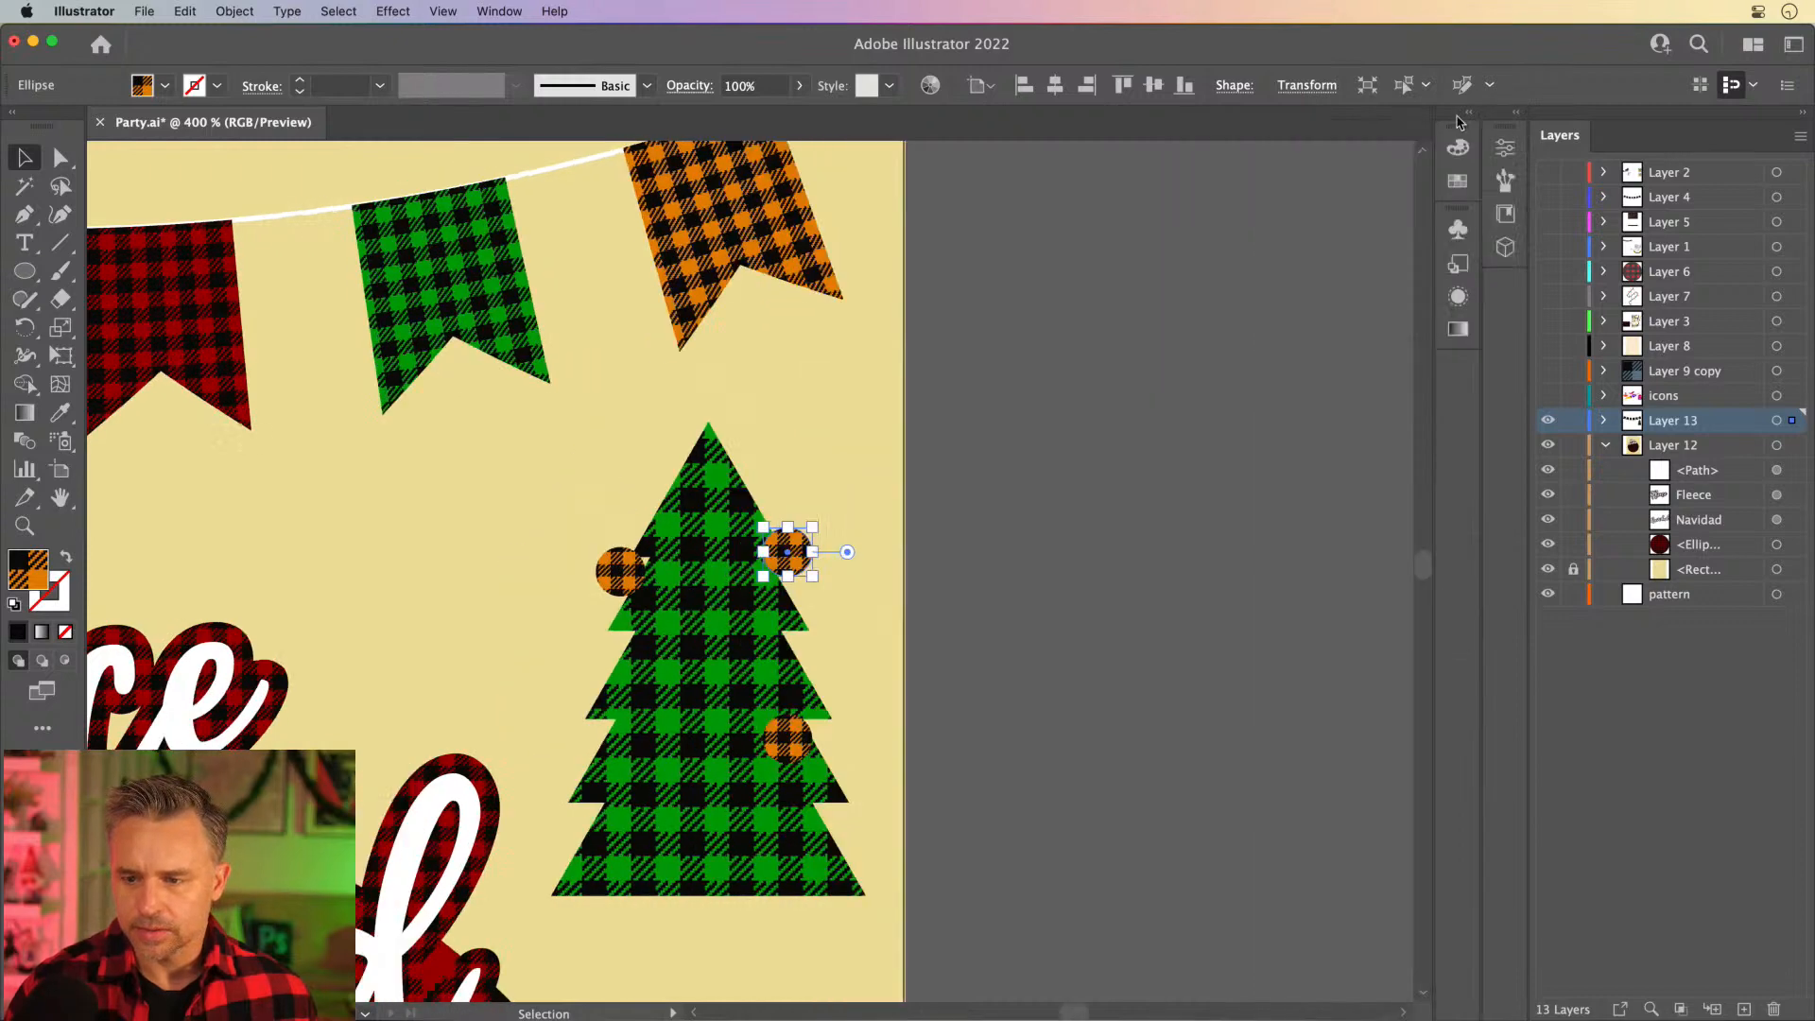
left_click(1466, 115)
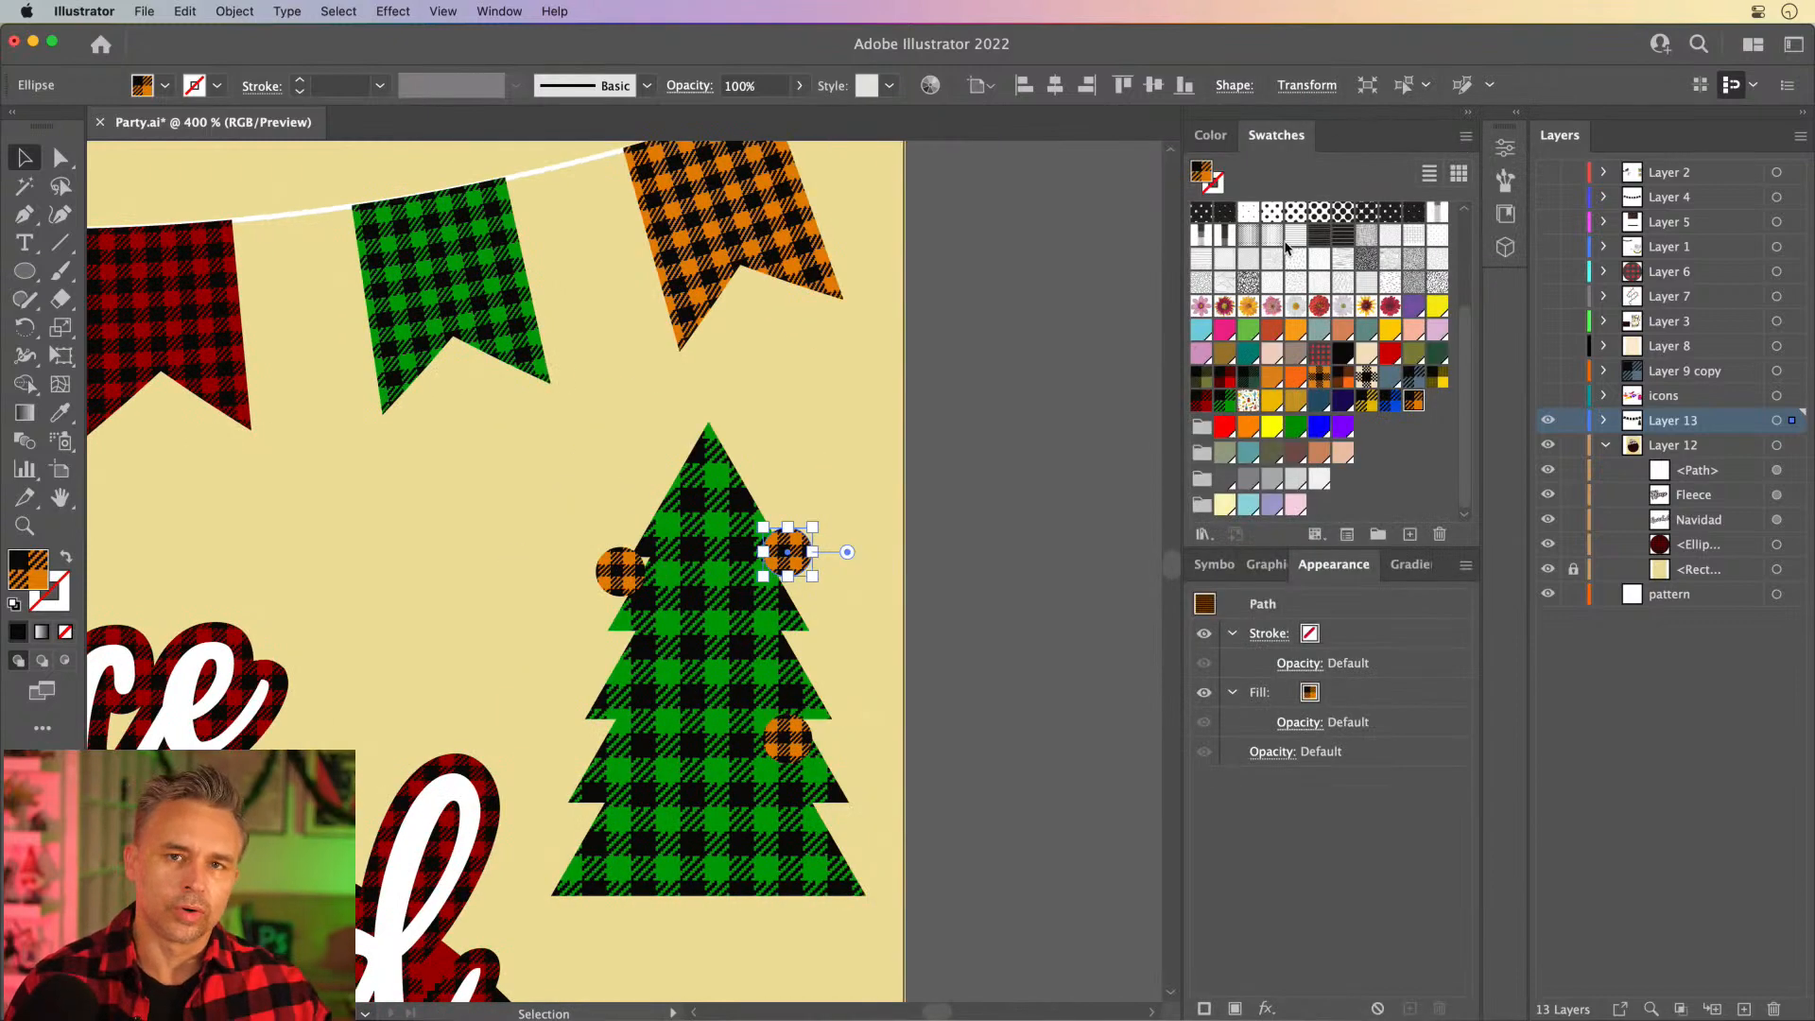
left_click(1200, 403)
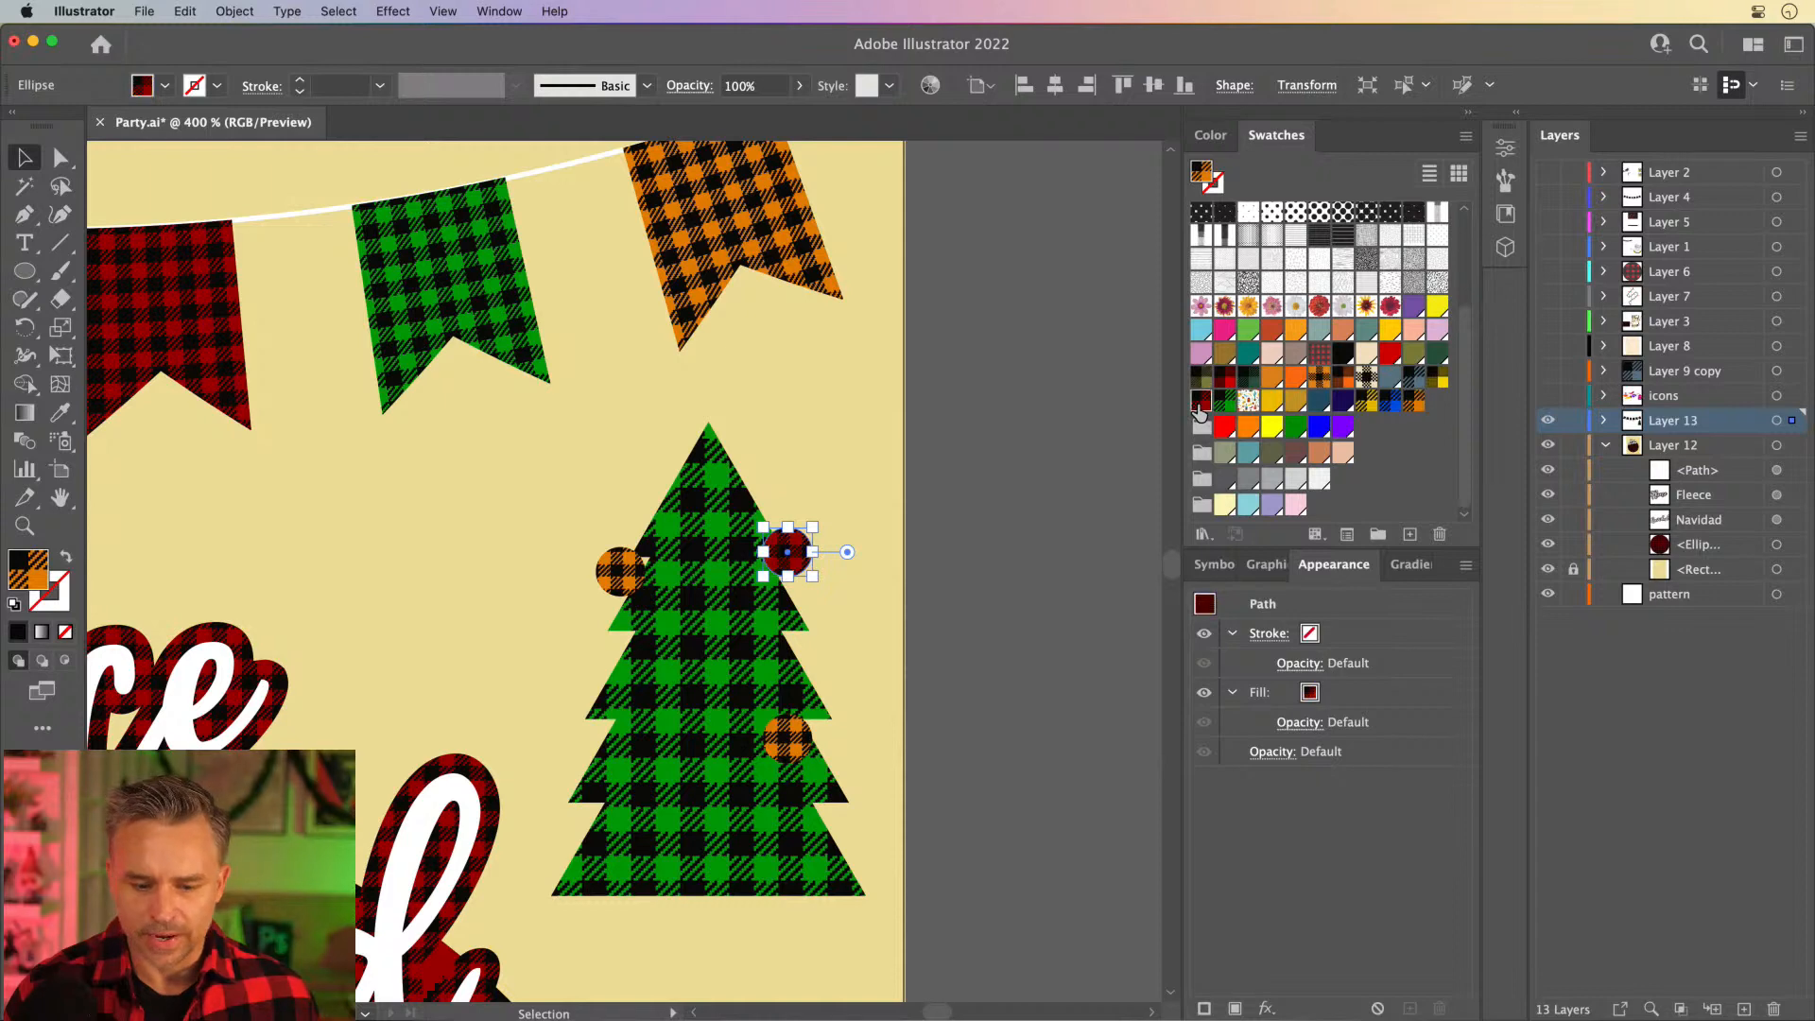
left_click(788, 738)
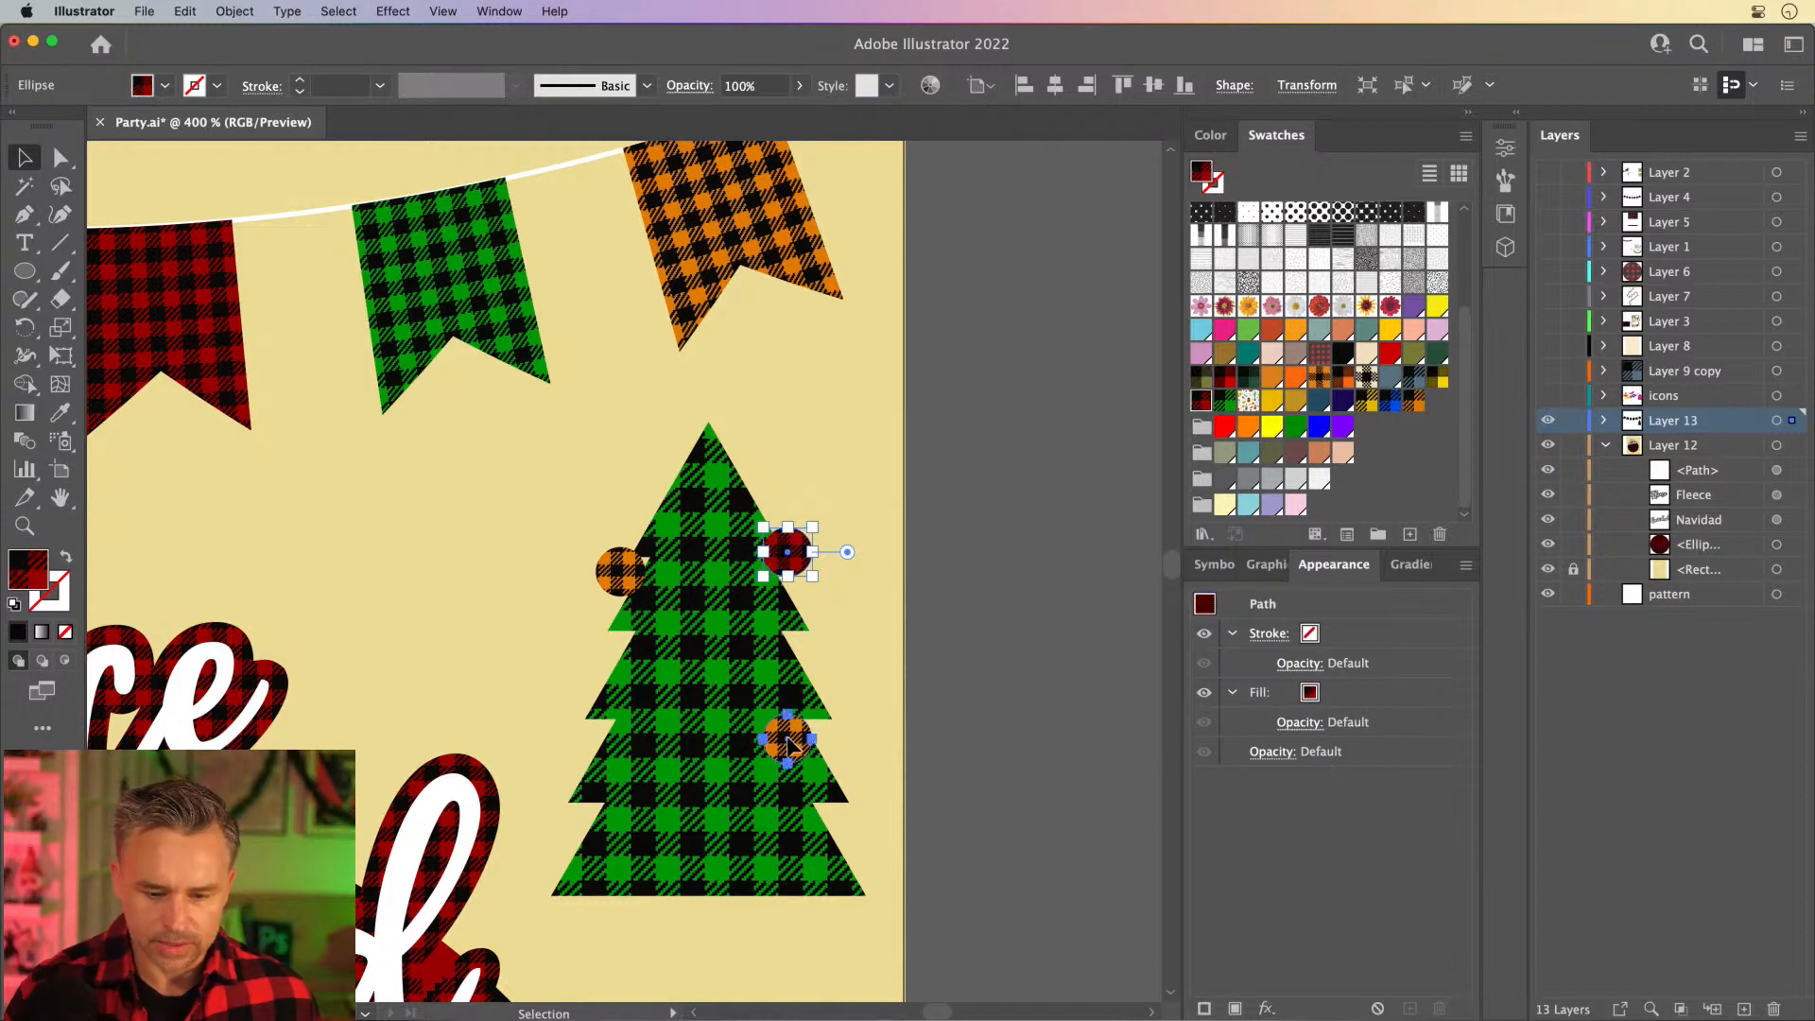
left_click(1378, 399)
- Move the red plaid ornament slightly inward on the tree's upper-right edge and rotate it
left_click(619, 572)
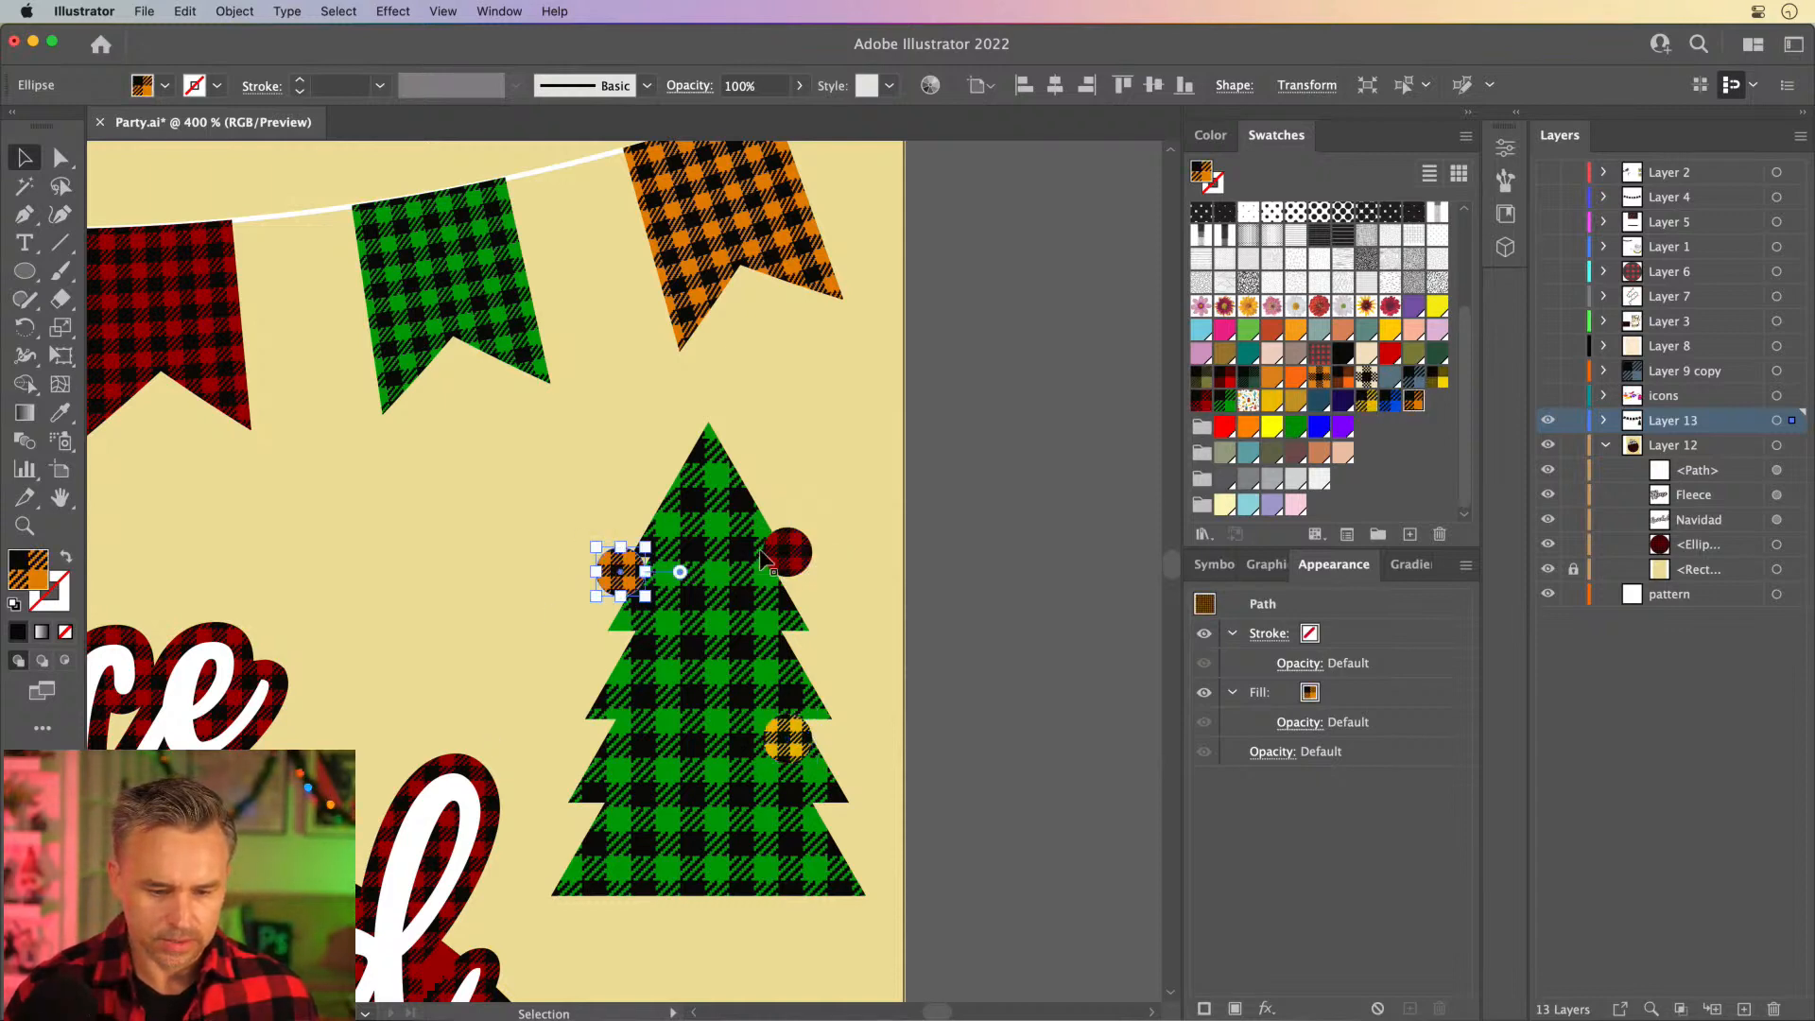
left_click_drag(781, 558, 737, 607)
left_click(457, 580)
- Copy the orange plaid ornament to the tree's lower-left edge, then shrink and rotate the copy
left_click_drag(620, 572, 709, 697)
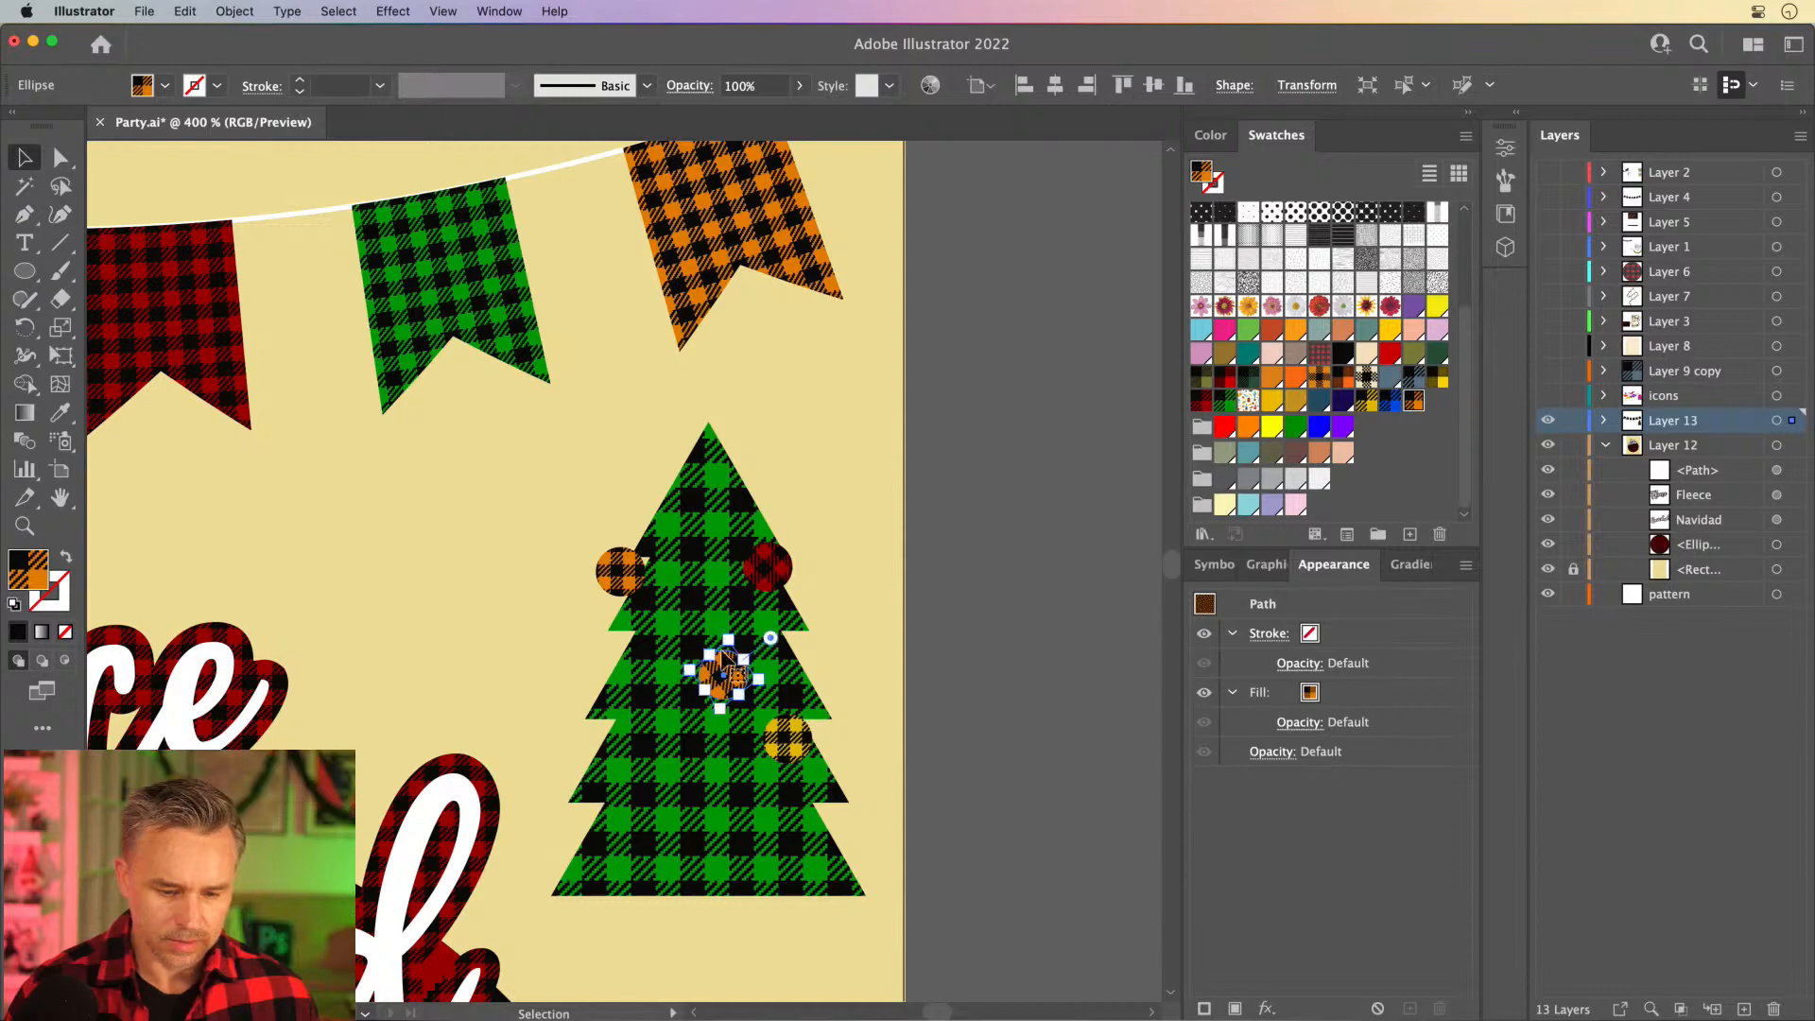
left_click_drag(730, 675, 592, 792)
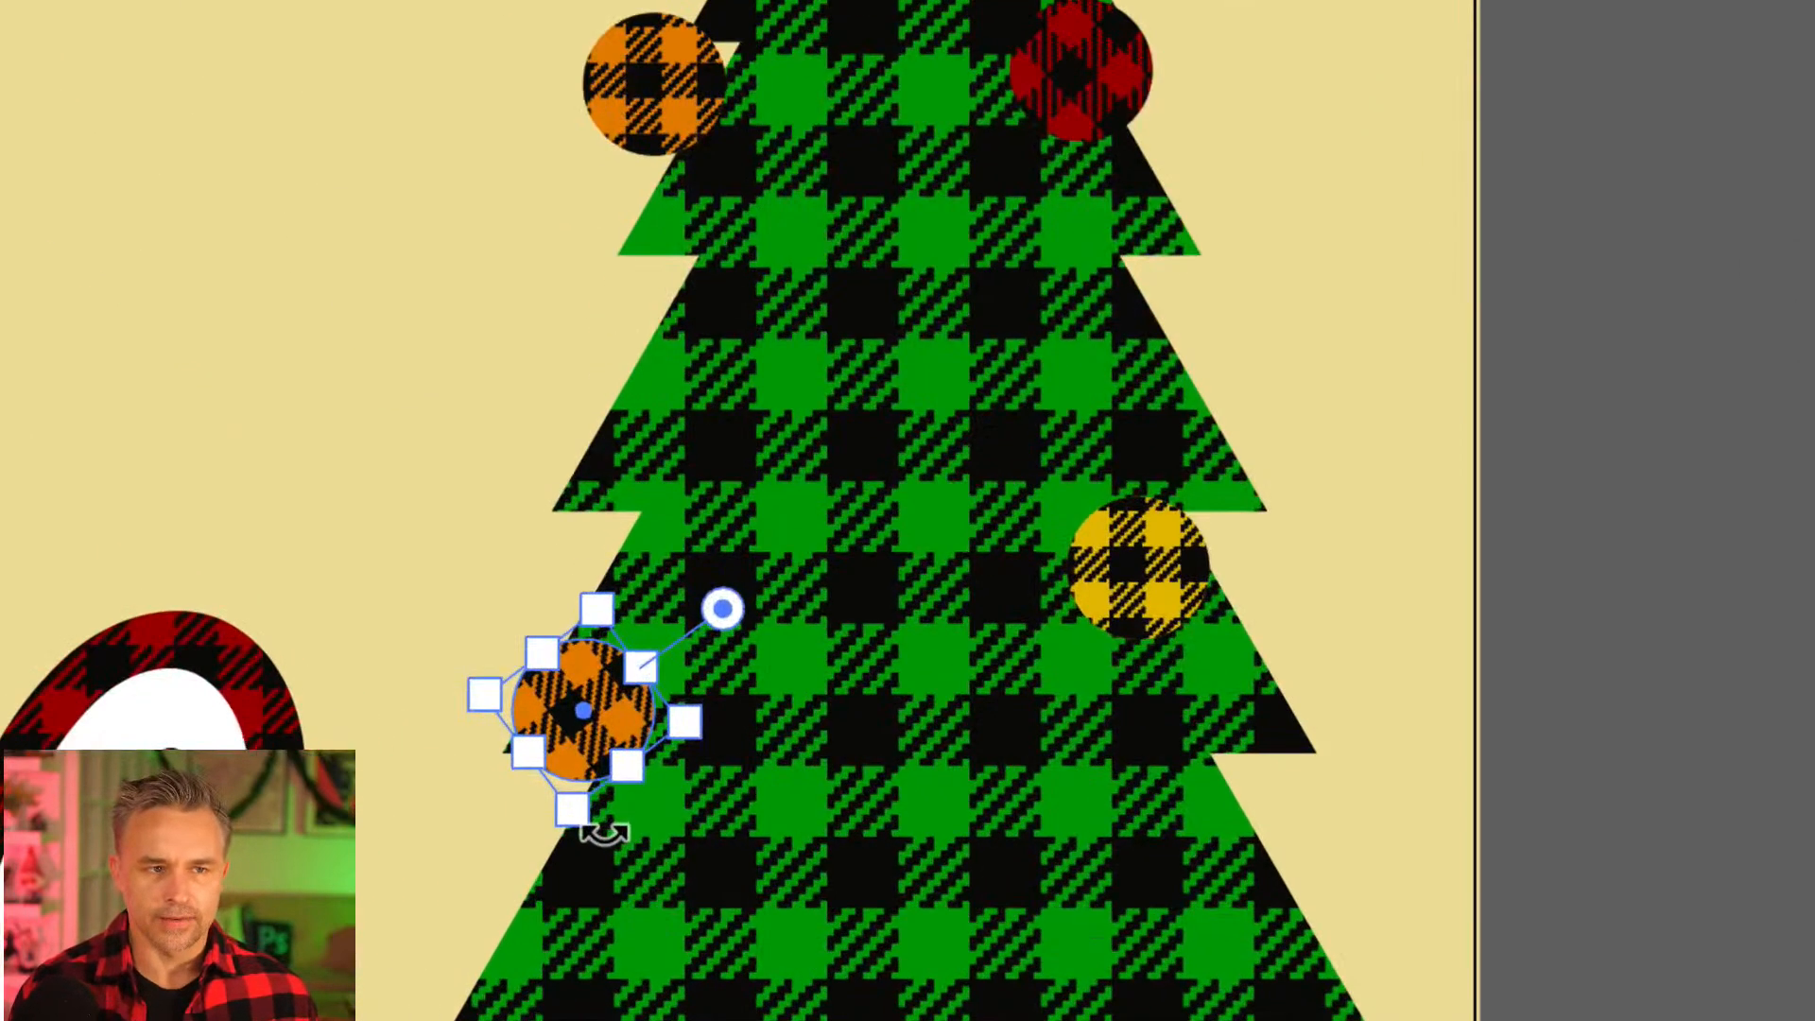
left_click_drag(484, 698, 571, 708)
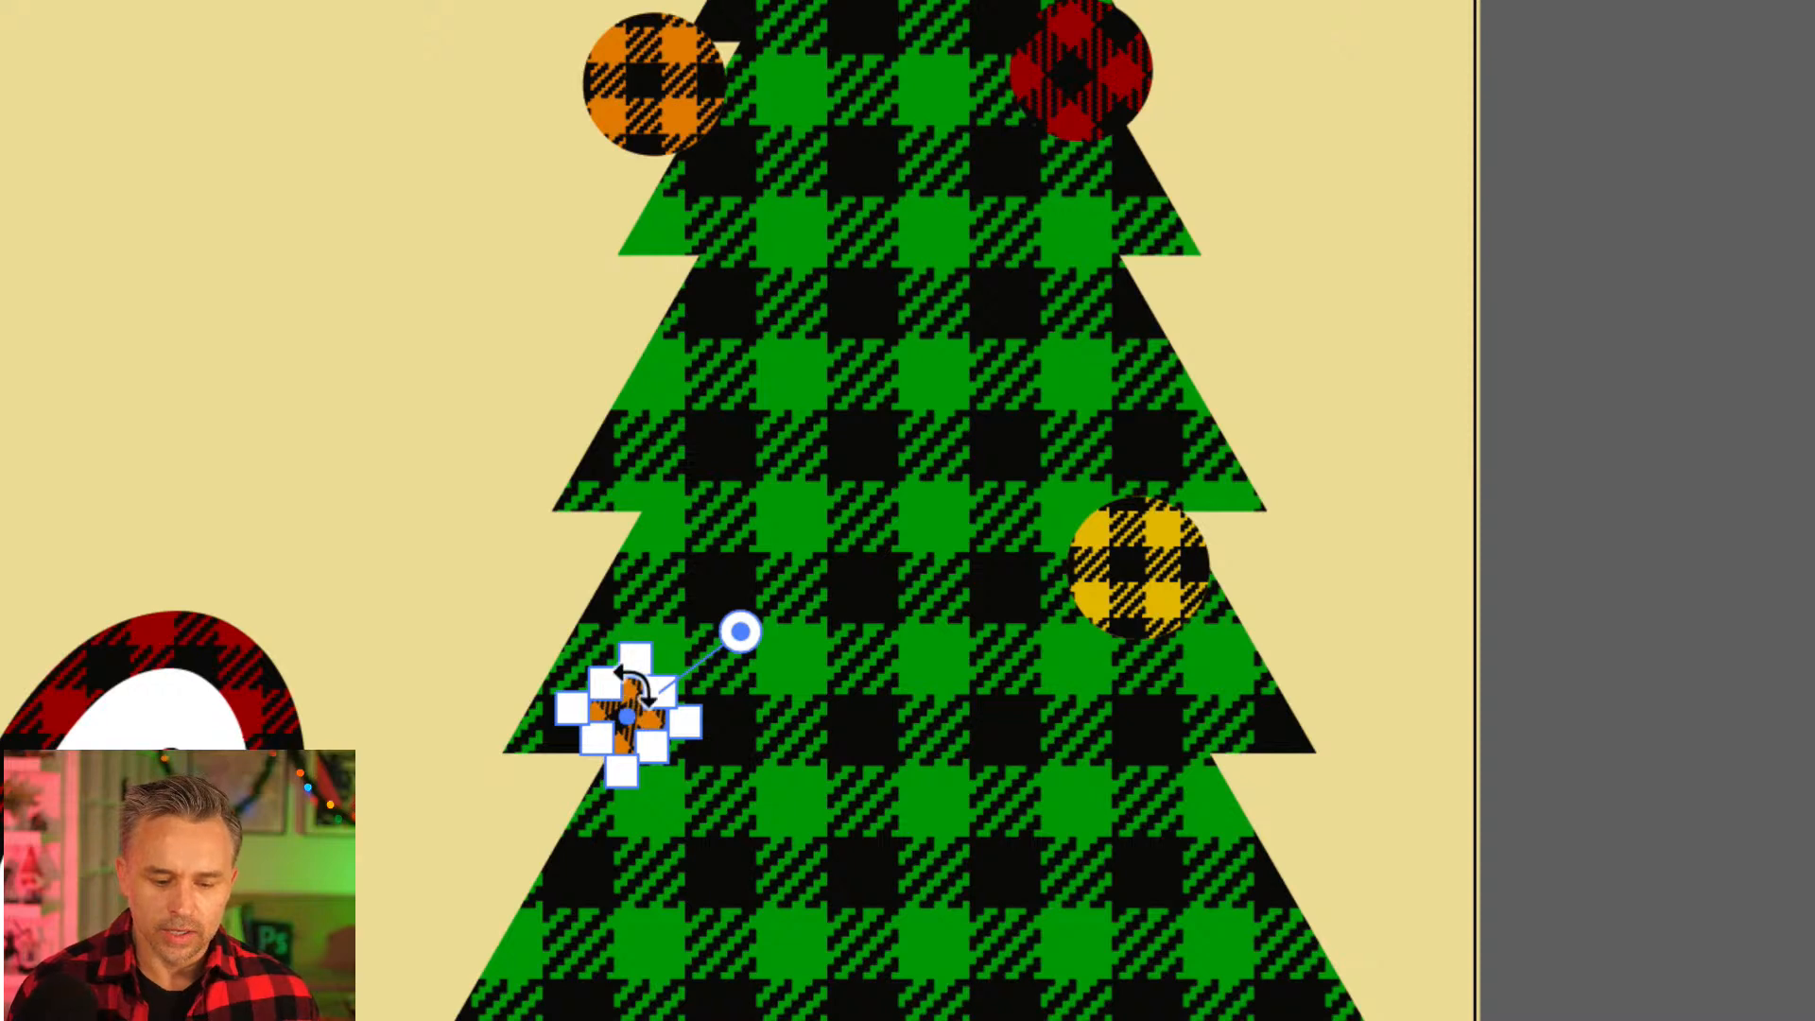
left_click_drag(614, 704, 628, 697)
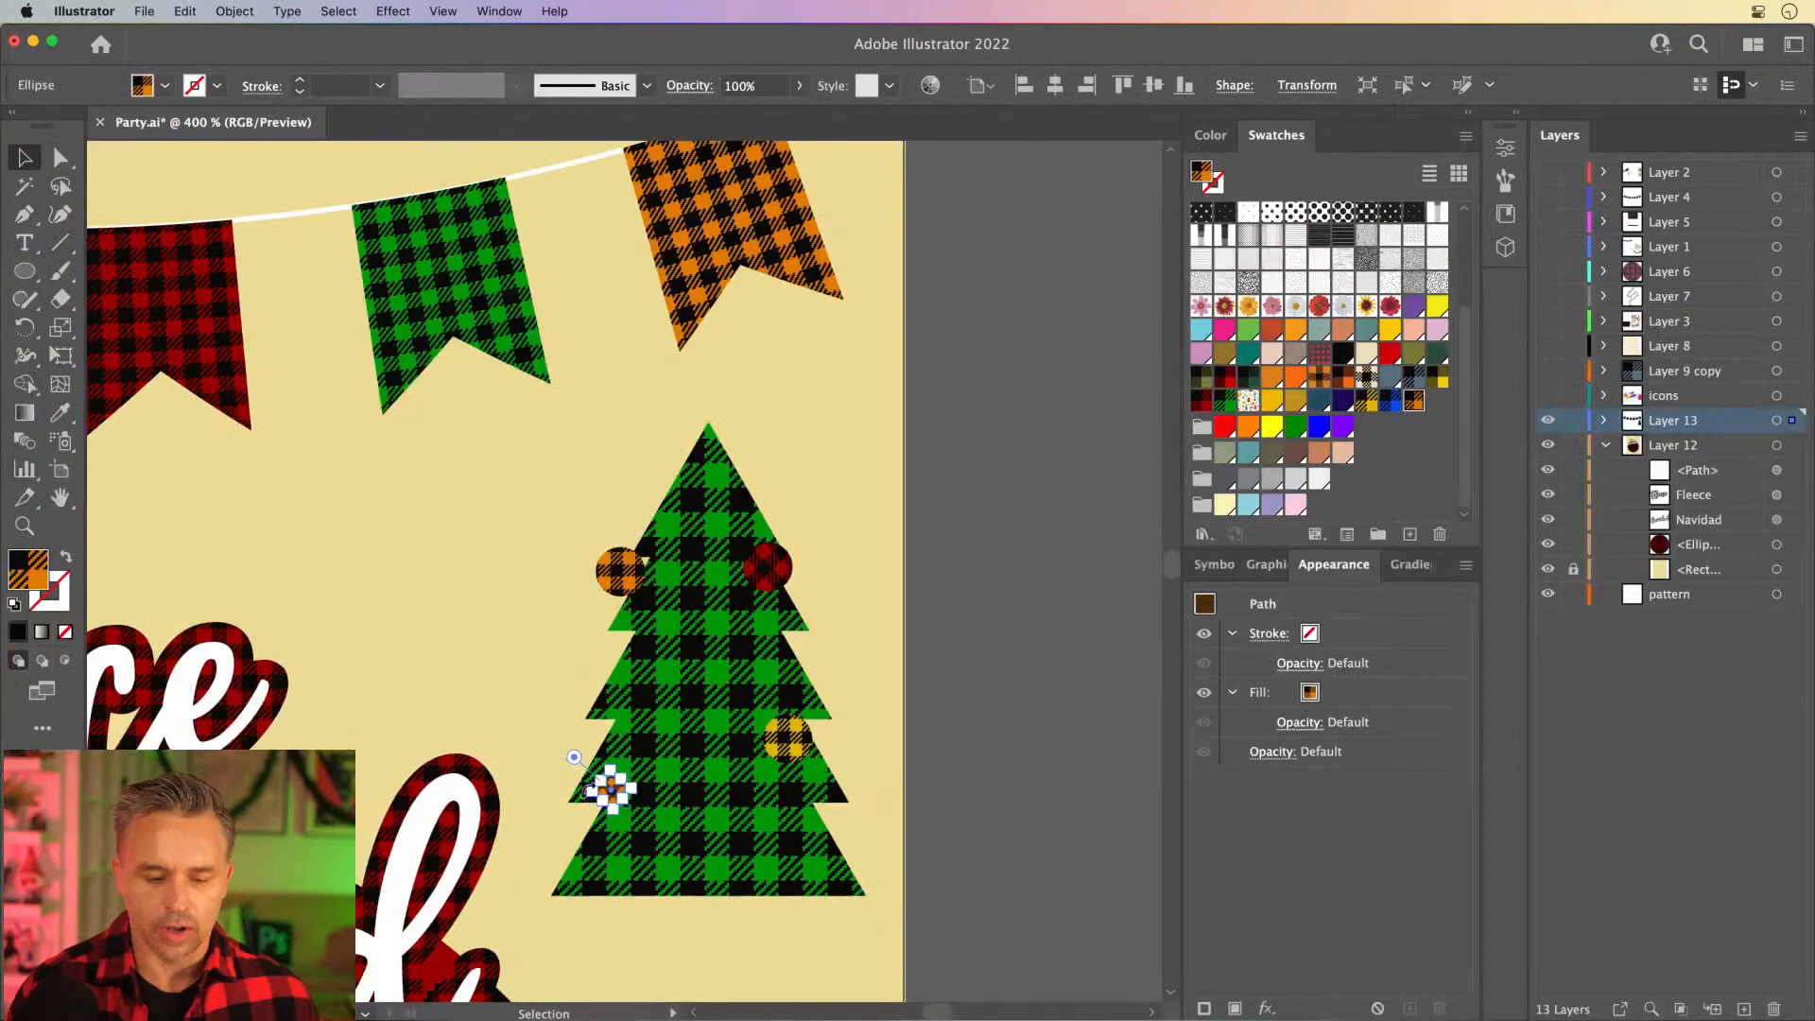
- In the Selection & Anchor Display preferences, reduce the anchor point, handle and bounding box size to one notch above Default
left_click(84, 11)
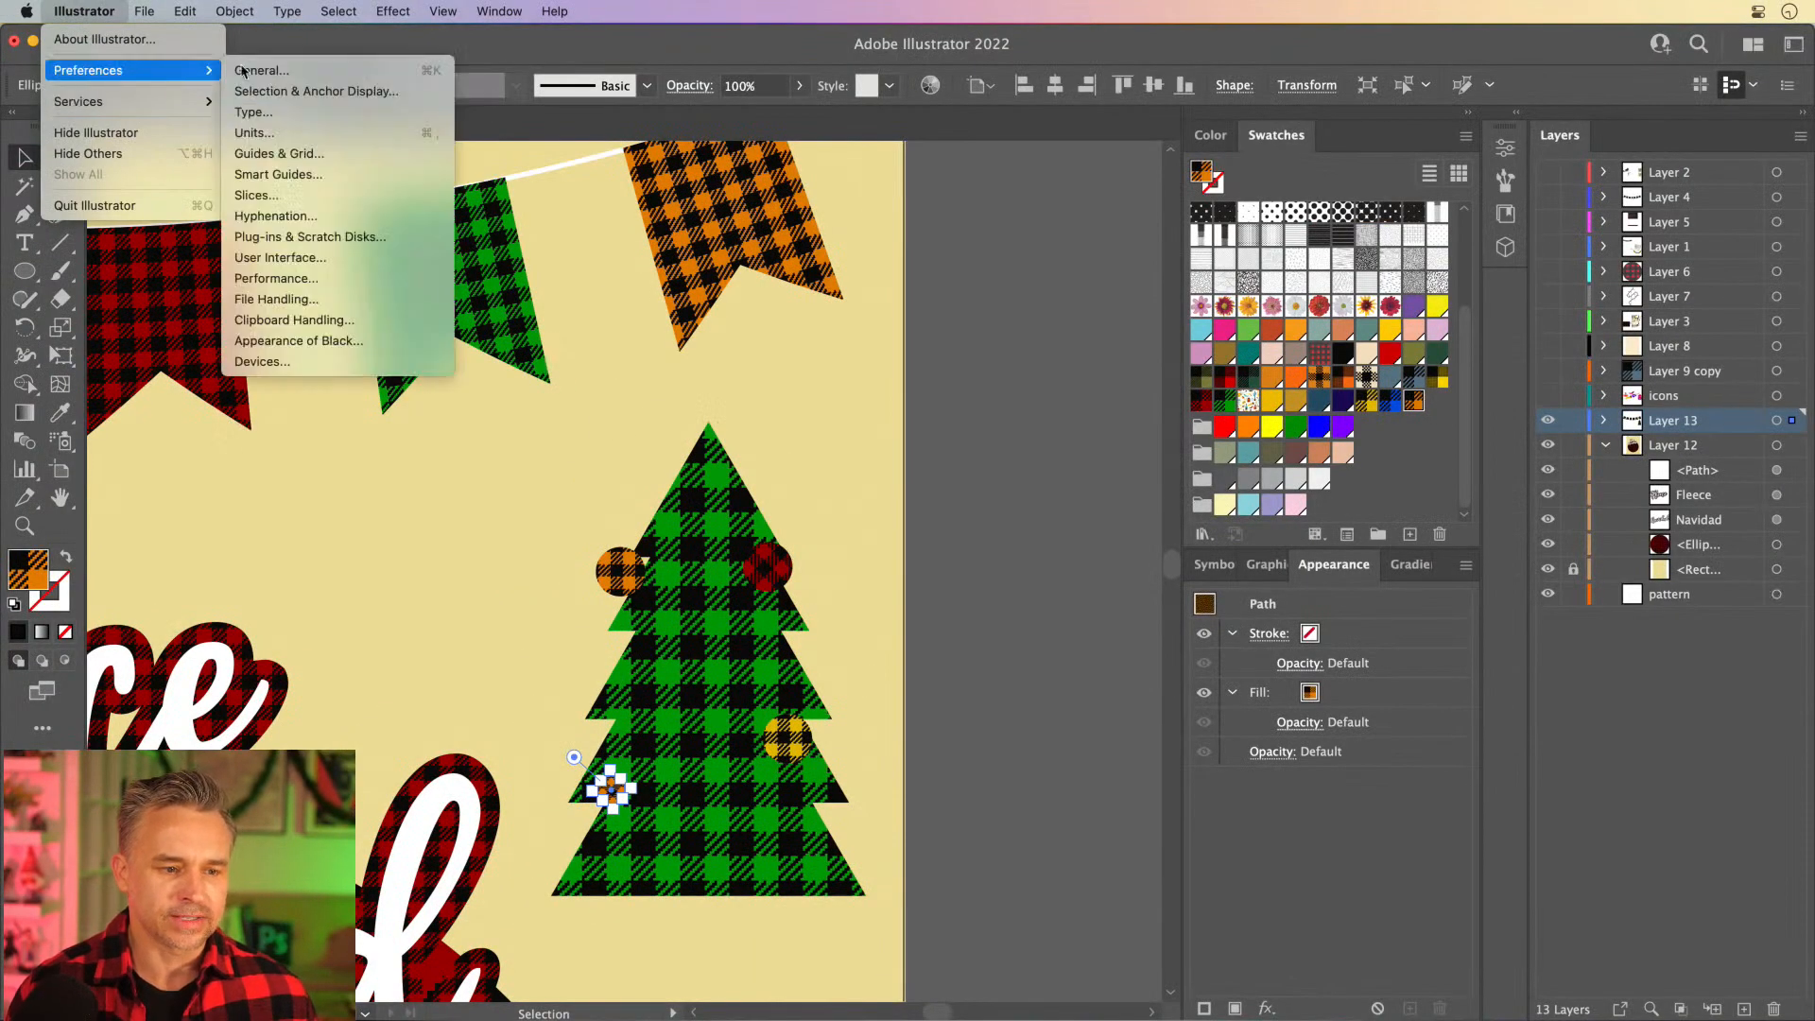
mouse_move(206, 72)
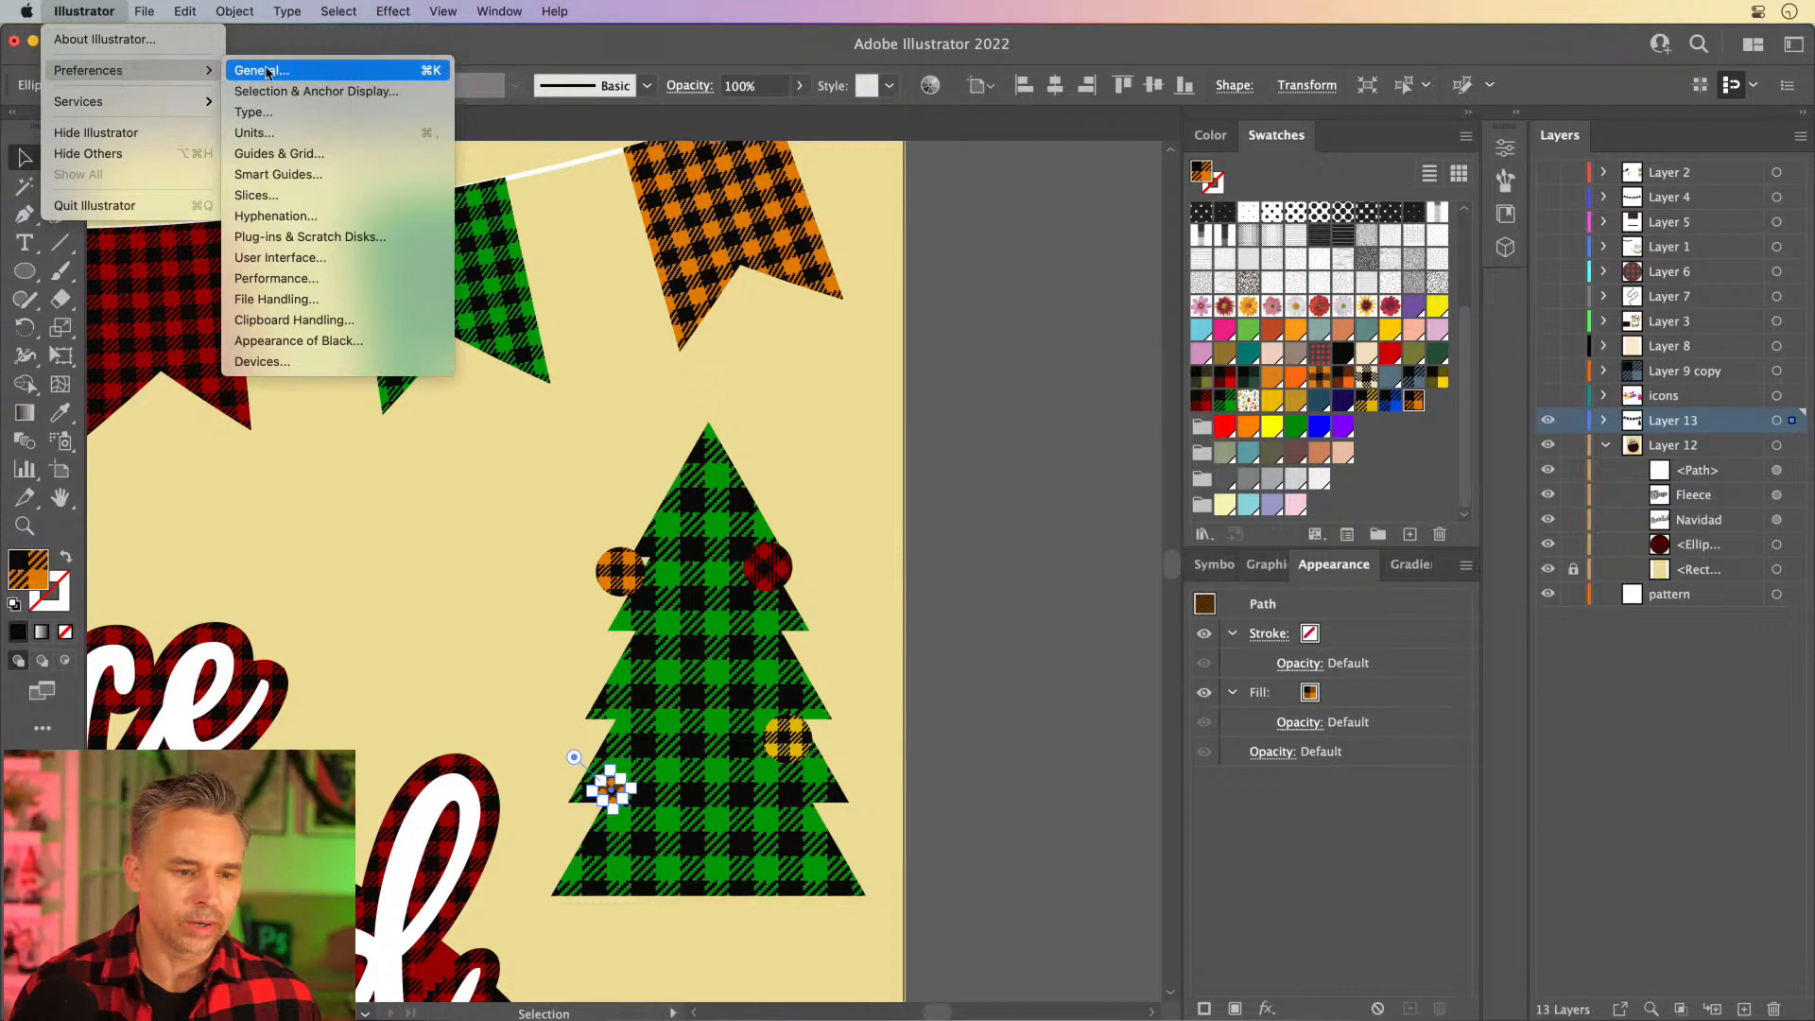
left_click(269, 72)
left_click(516, 239)
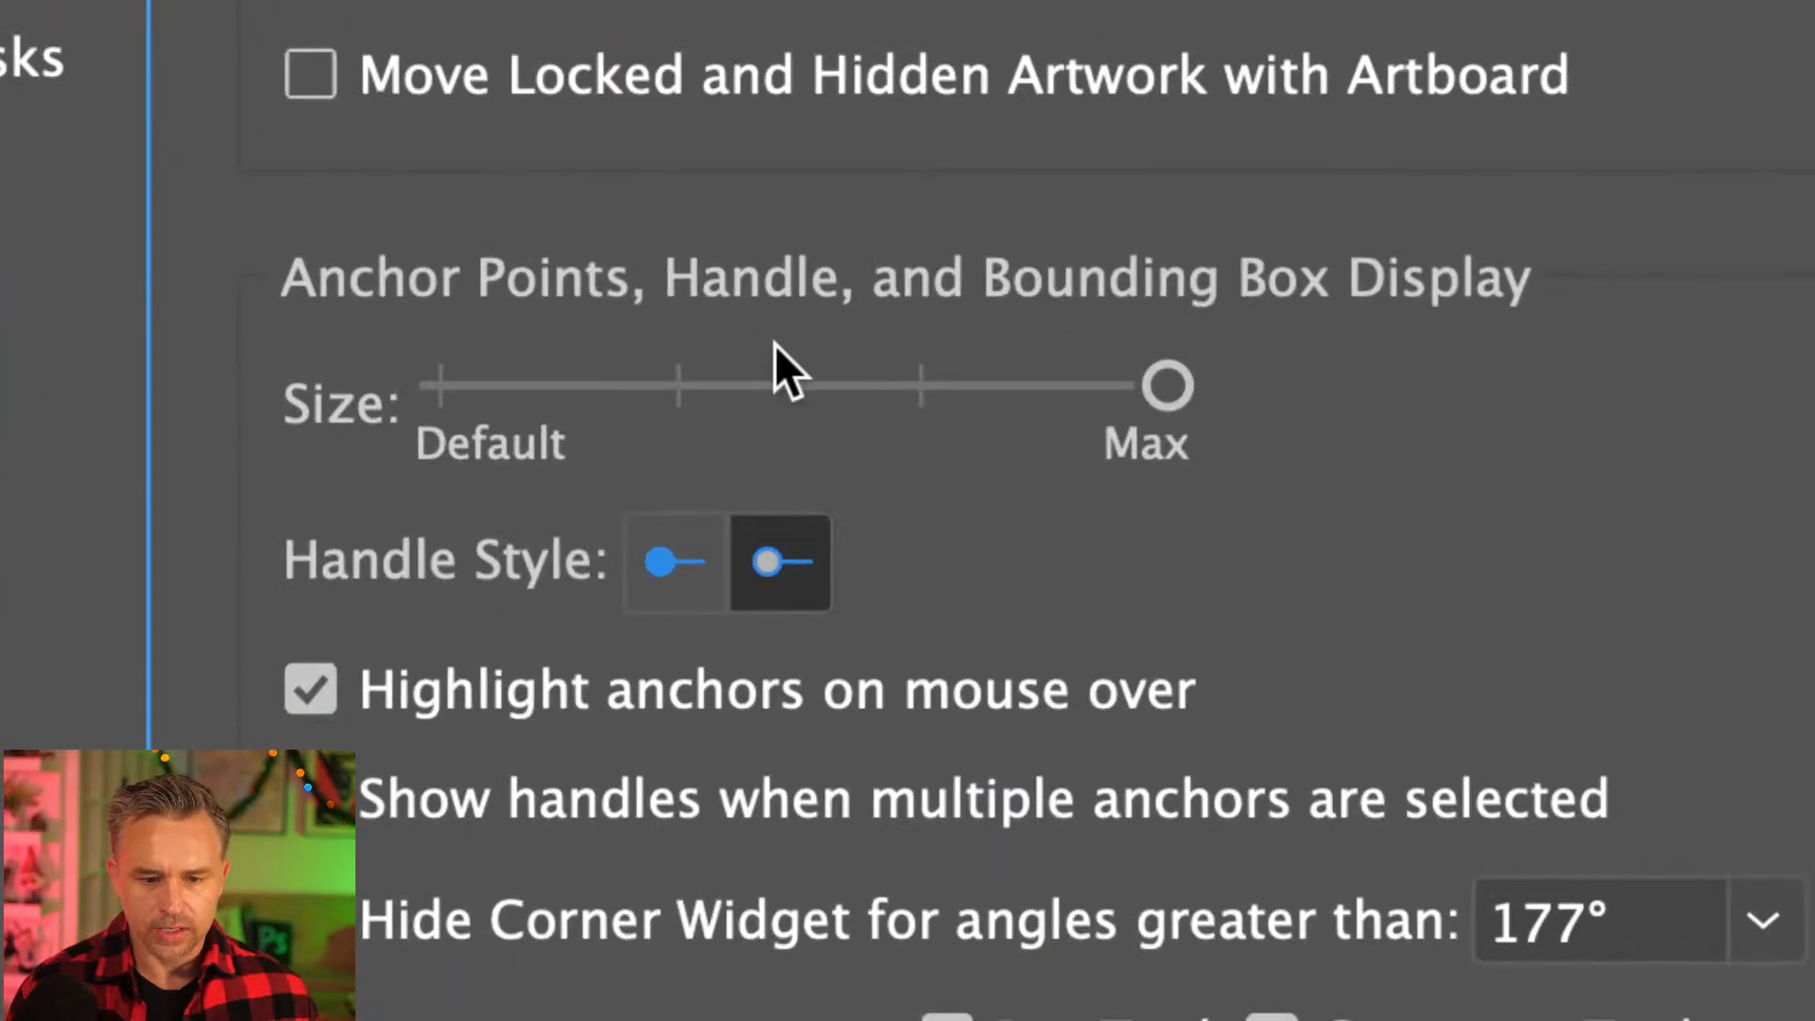
left_click_drag(823, 491, 752, 494)
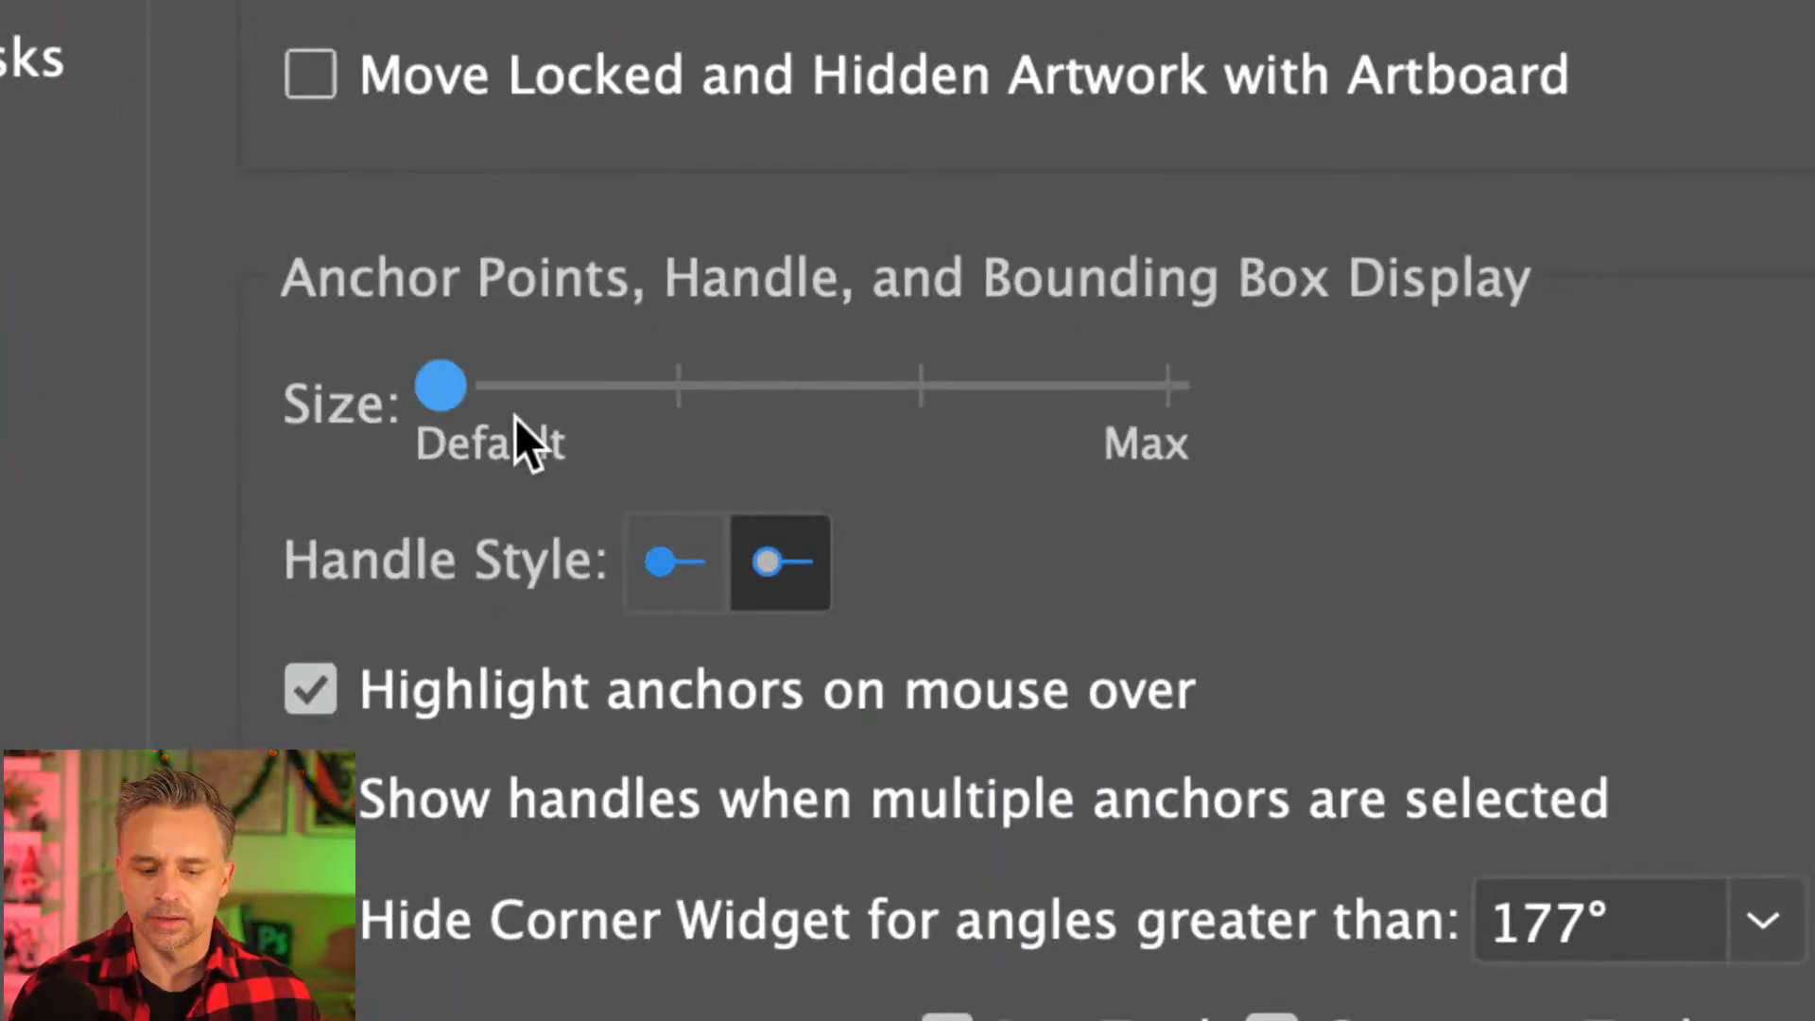
left_click_drag(515, 400, 592, 395)
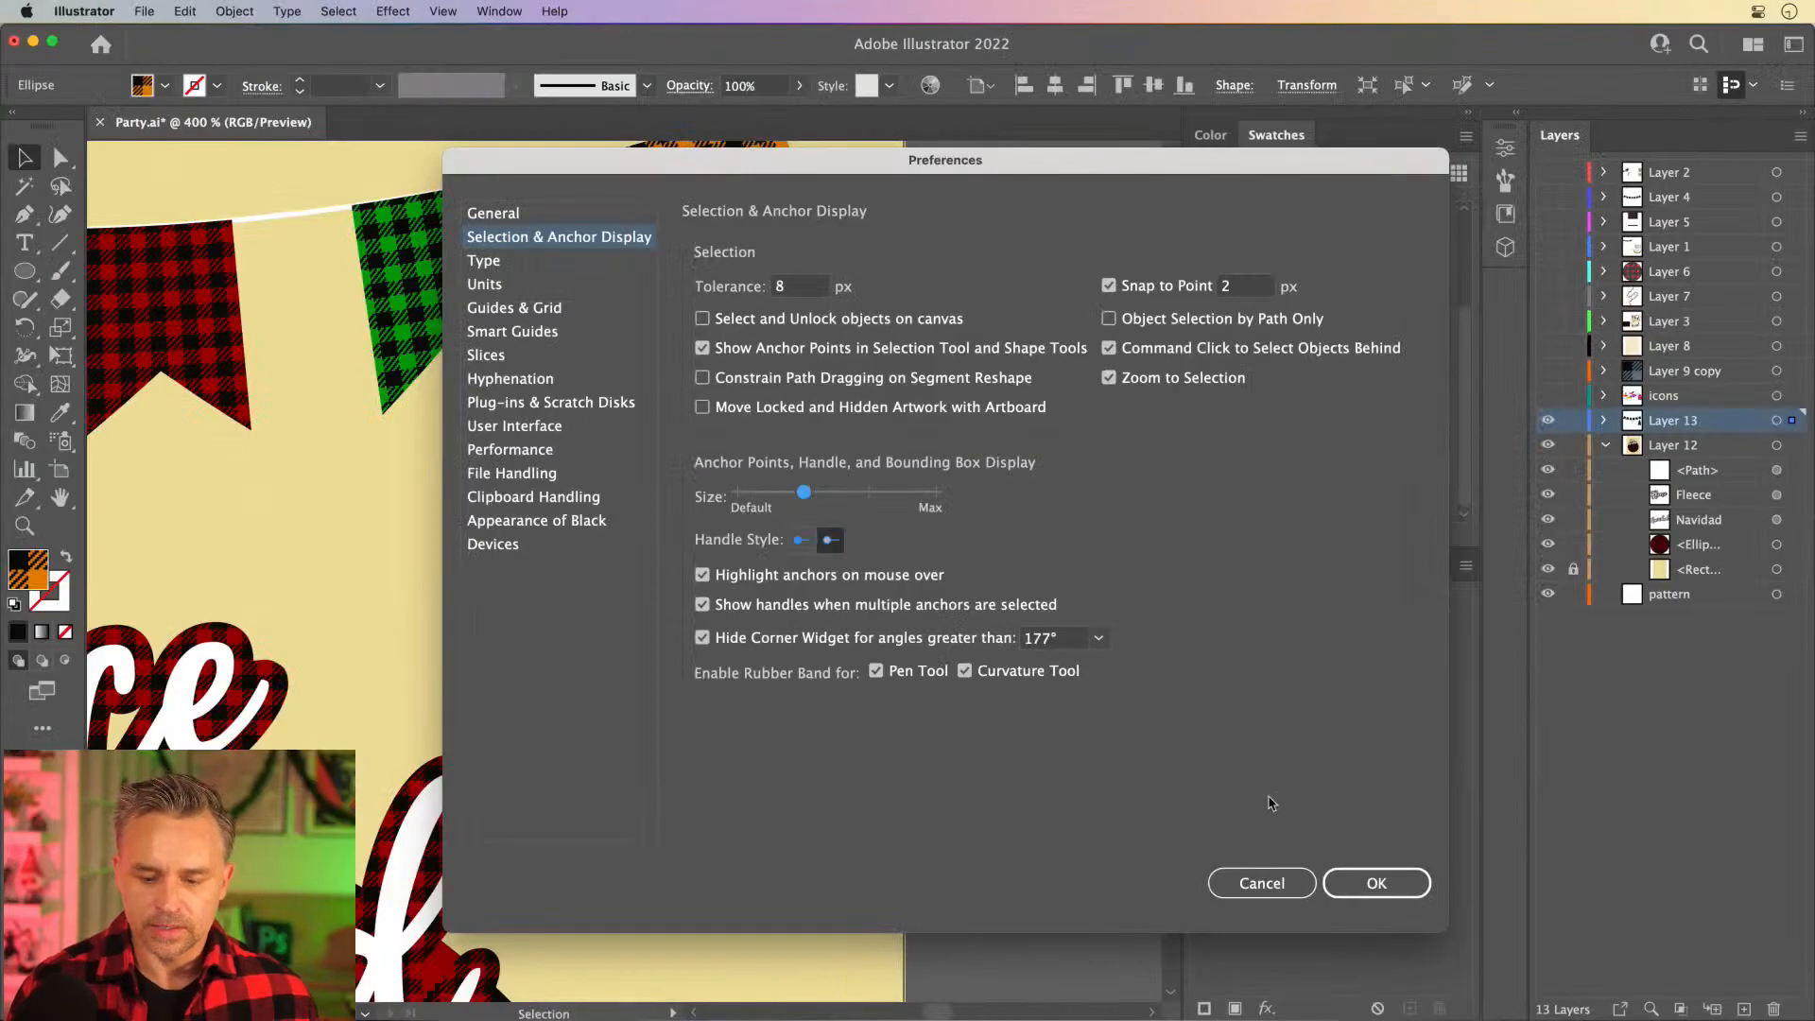
left_click(1377, 883)
- Move the small orange plaid ornament up to the tree's middle-left branch edge and rotate it diagonally
left_click(504, 540)
left_click_drag(613, 797, 608, 722)
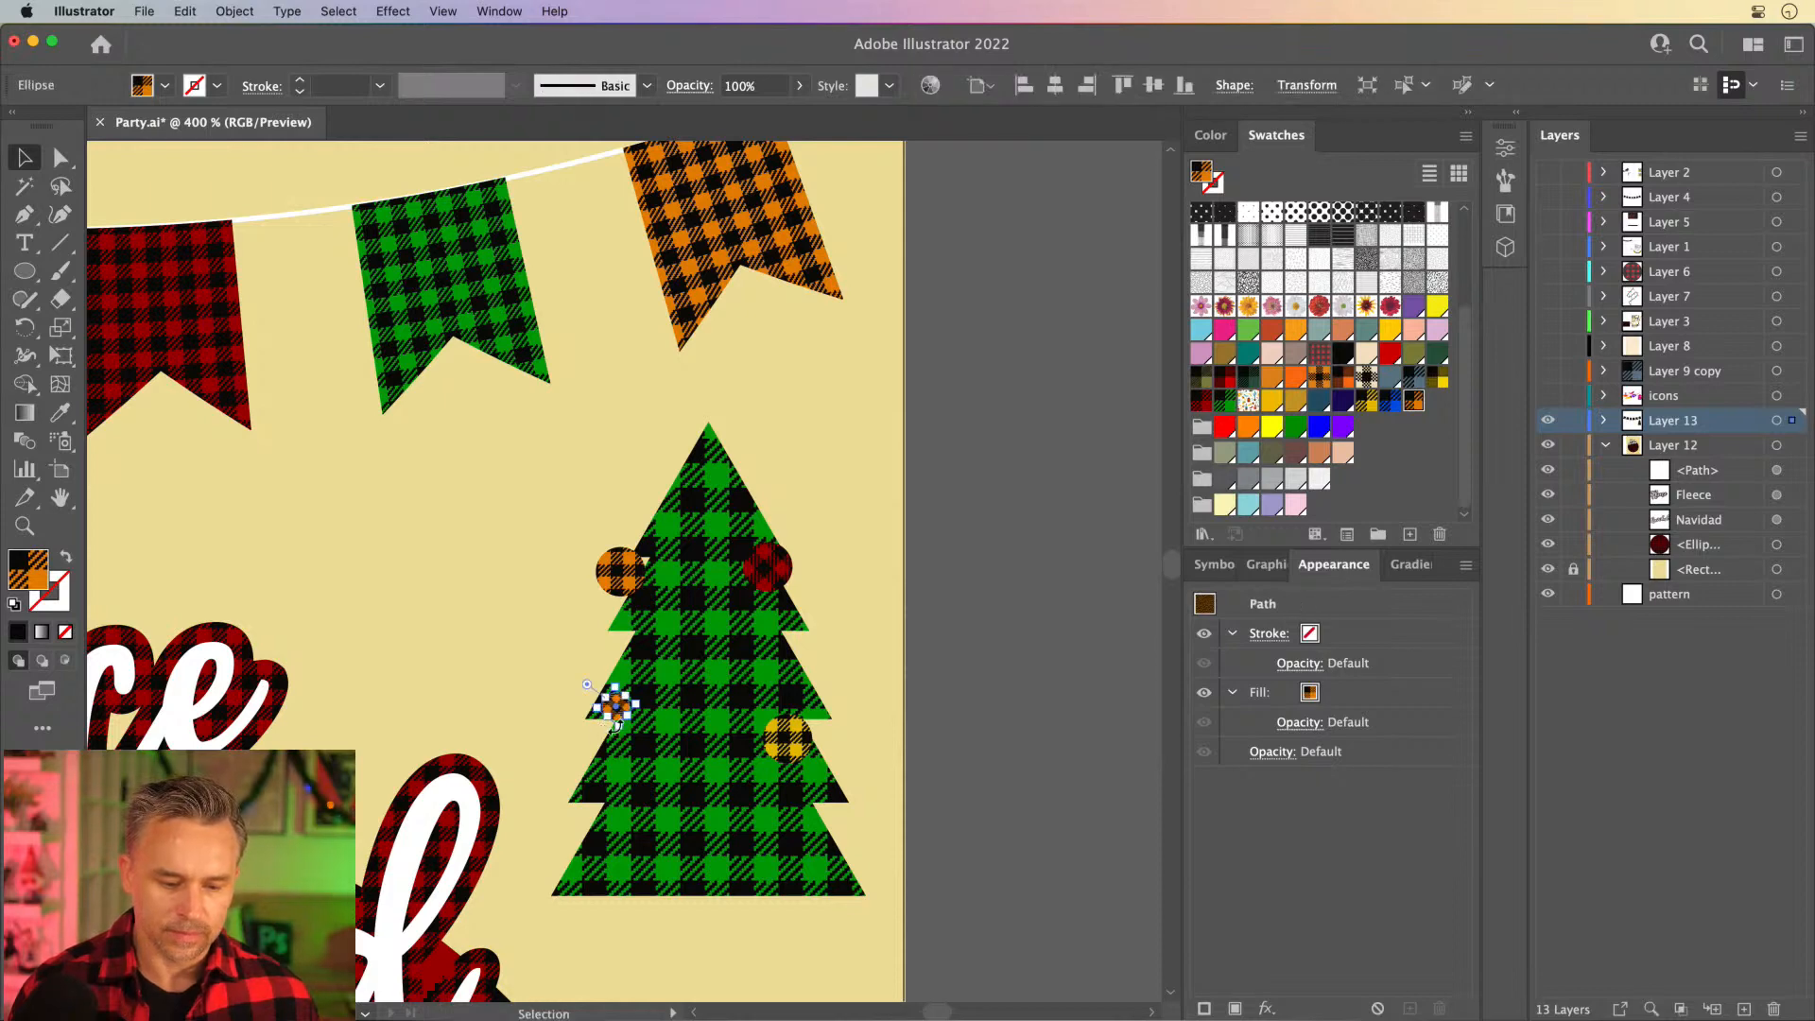
left_click_drag(641, 701, 631, 703)
left_click(560, 640)
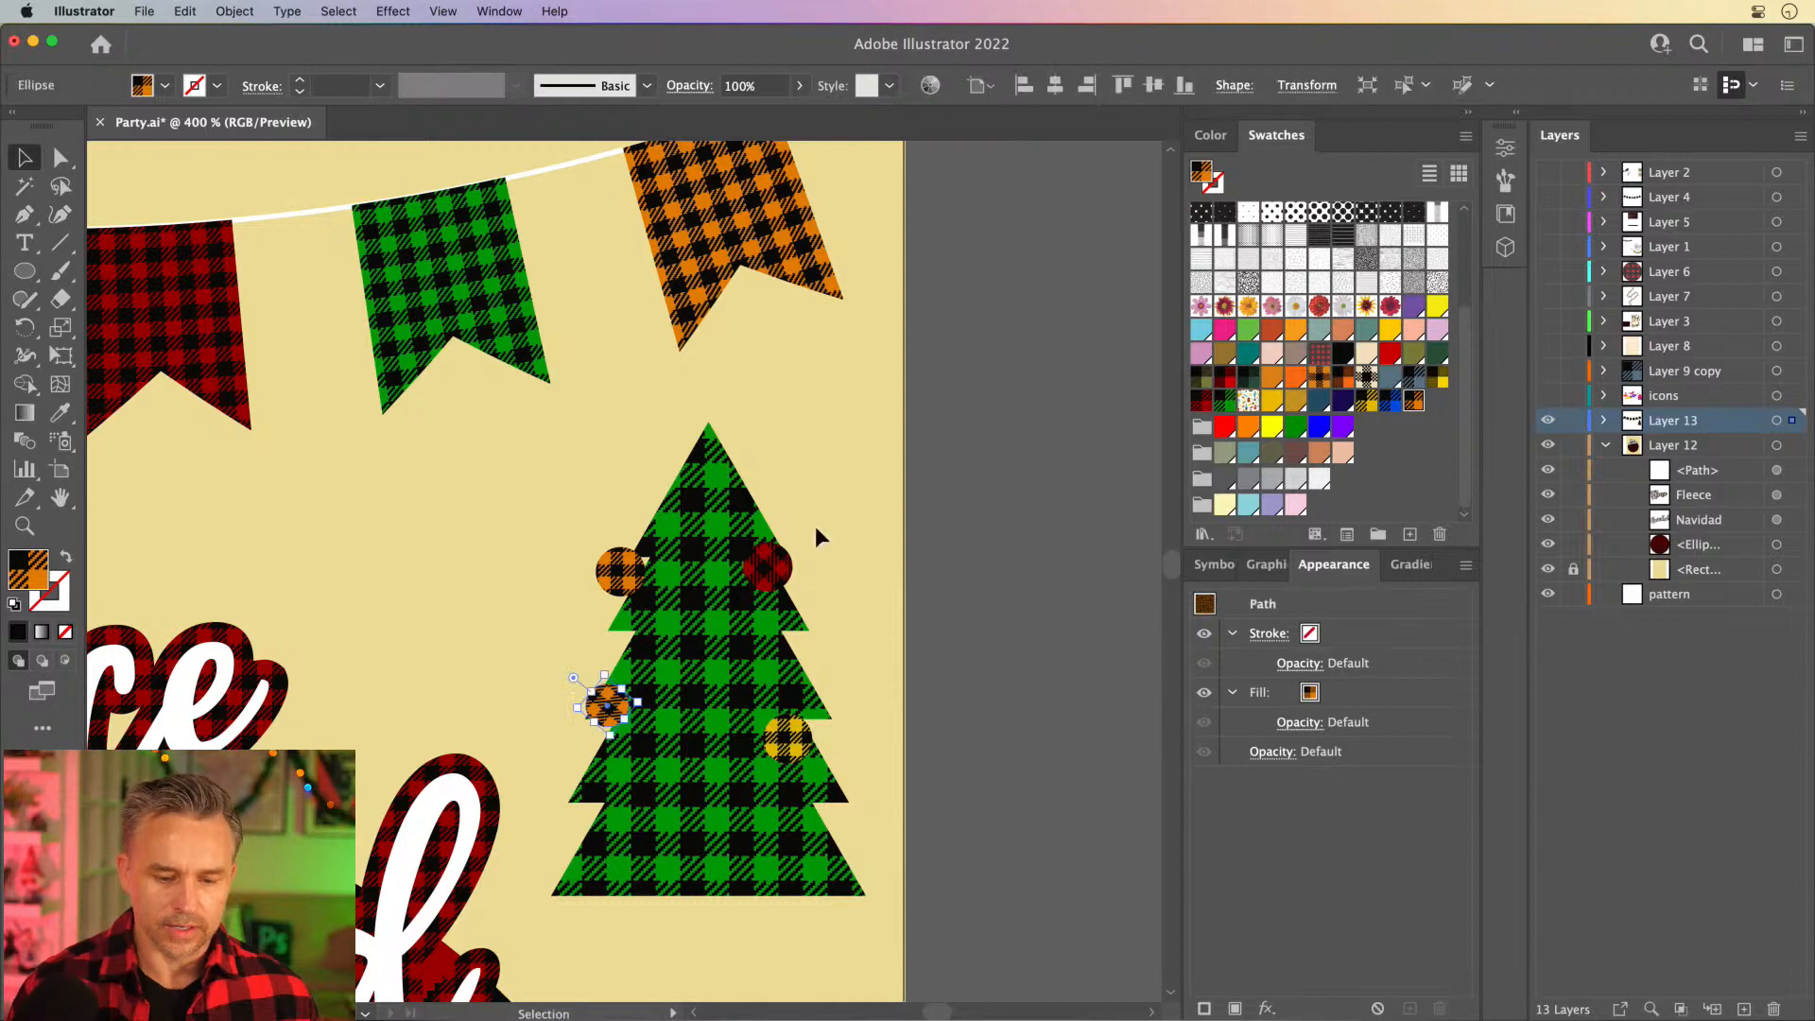
- Scatter copies of the red, yellow and orange plaid ornaments over the tree's centre, lower-left and lower-right branches and base
left_click_drag(768, 568, 632, 799)
left_click_drag(788, 736, 695, 644)
left_click_drag(777, 573, 679, 851)
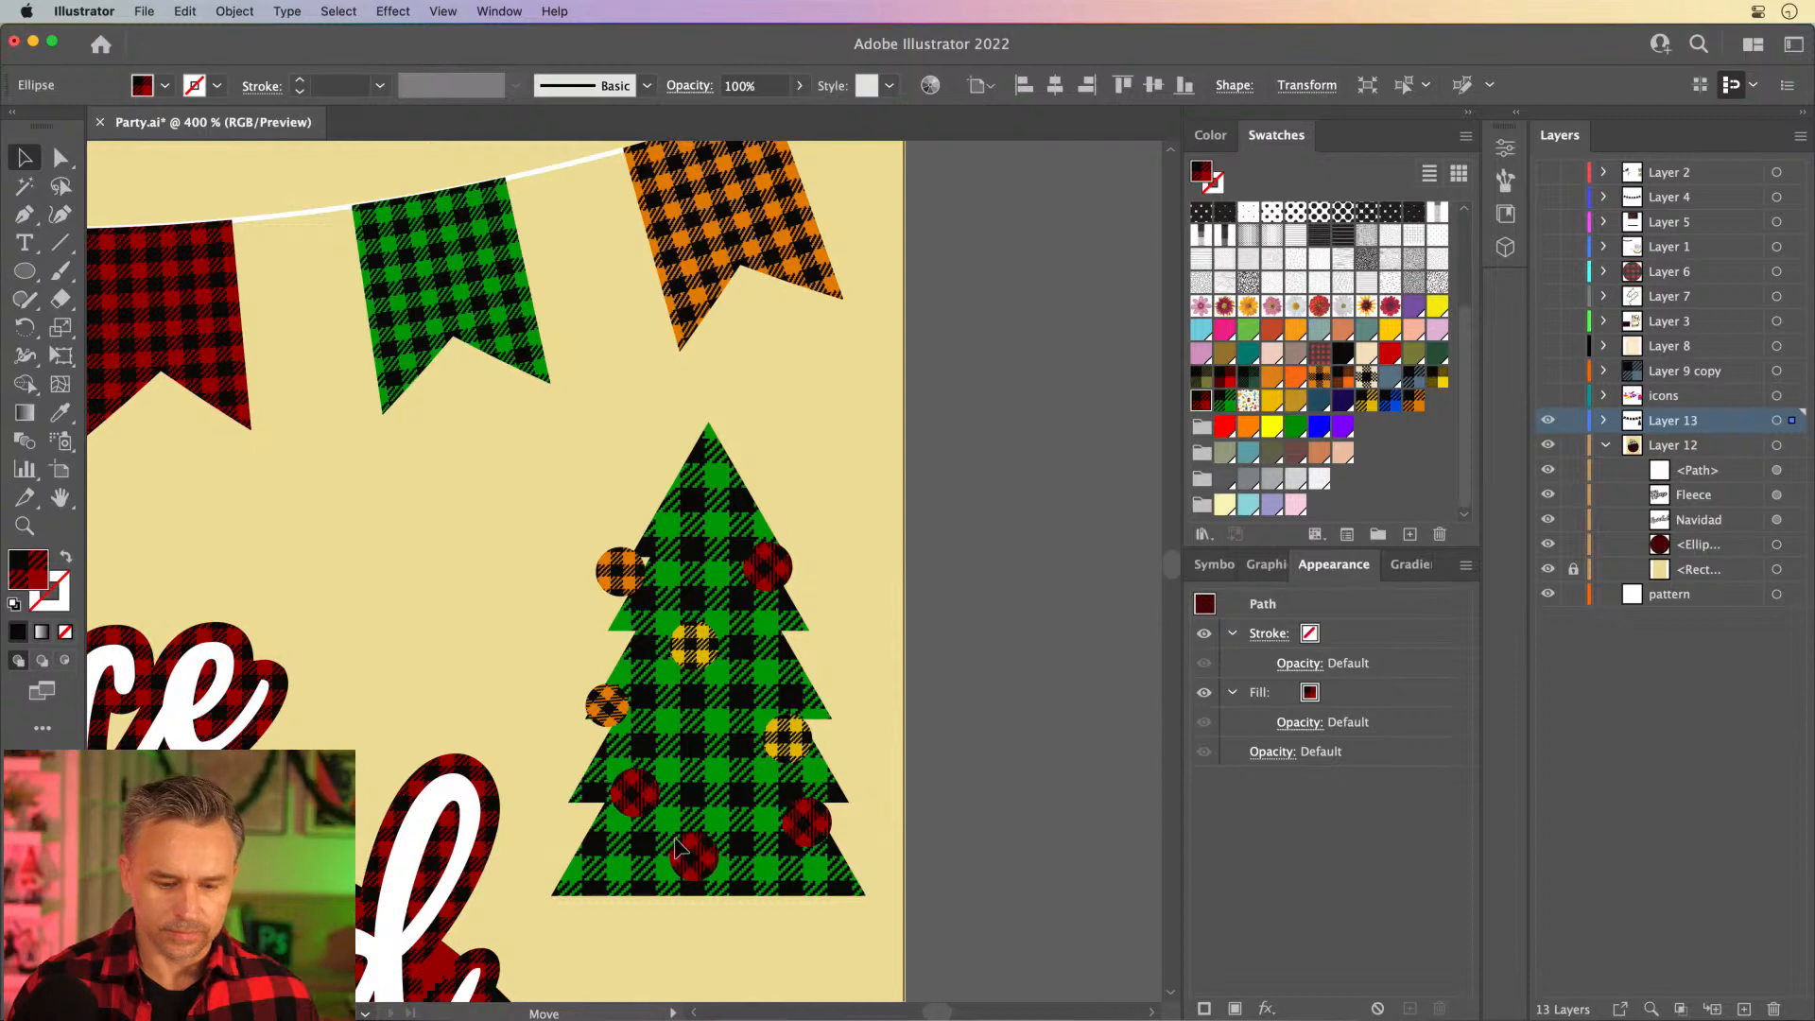
left_click_drag(794, 821, 829, 840)
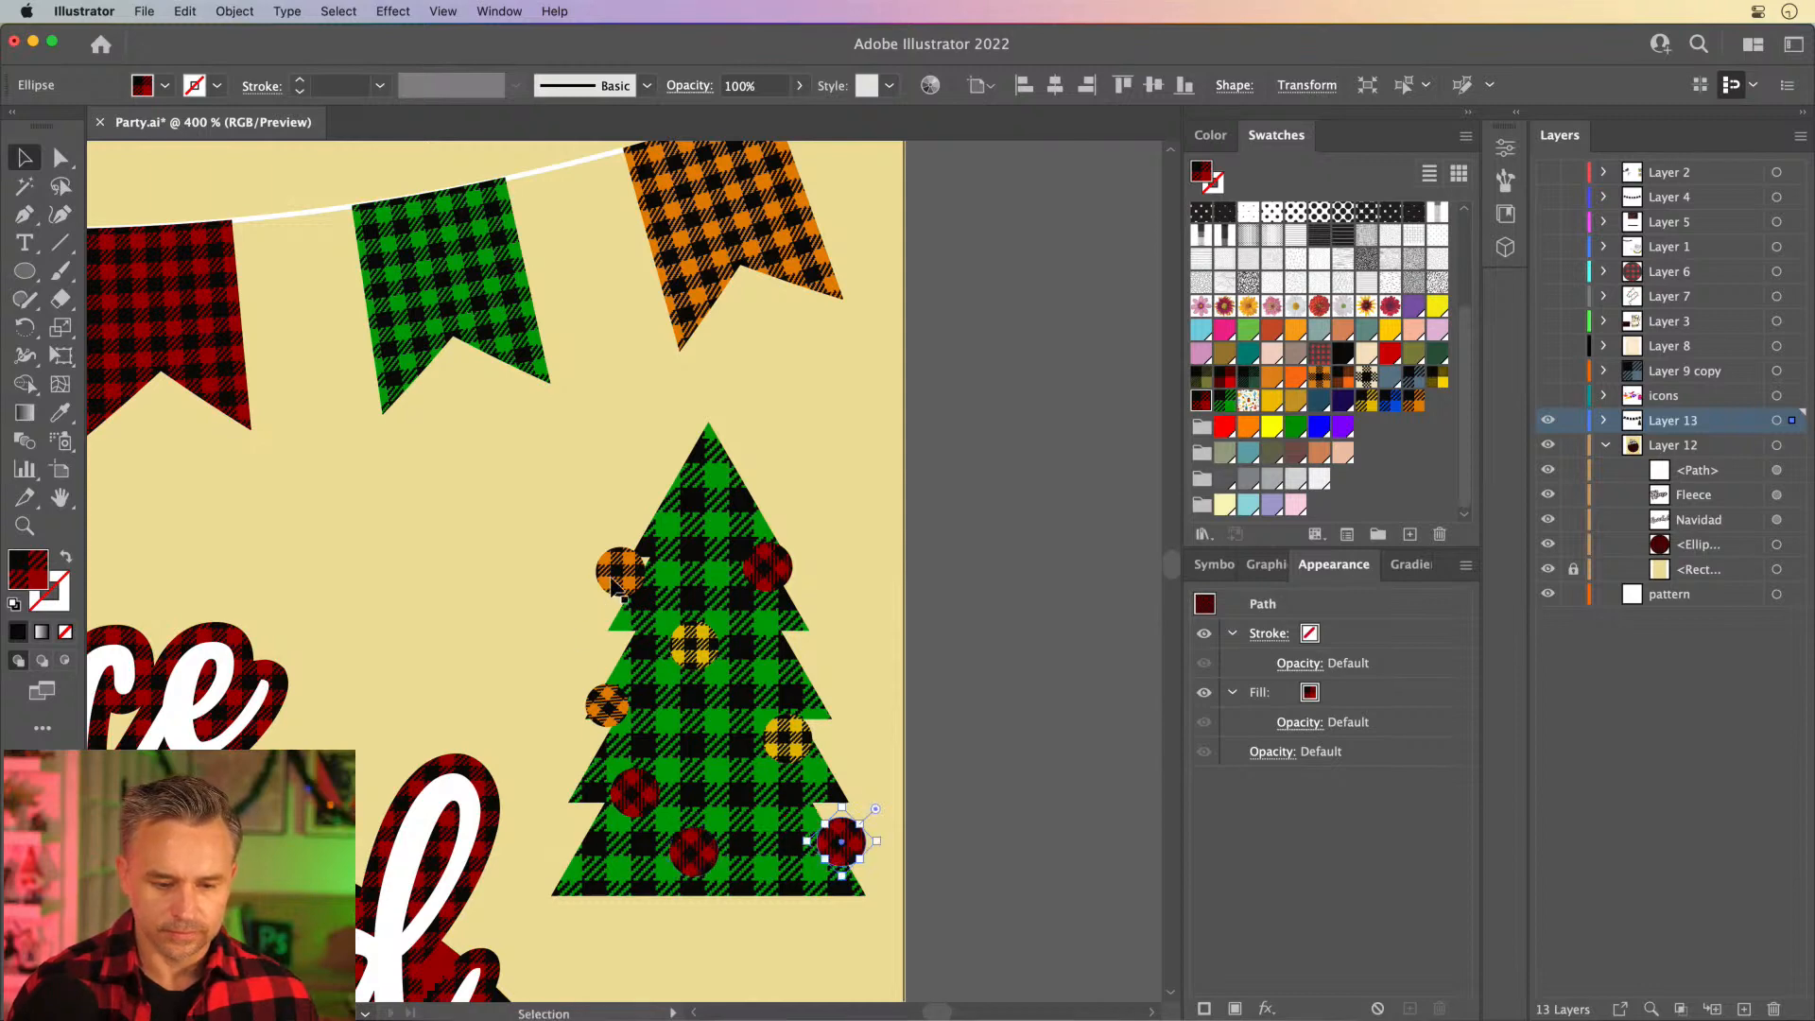
left_click_drag(607, 578, 689, 746)
left_click_drag(736, 834, 705, 862)
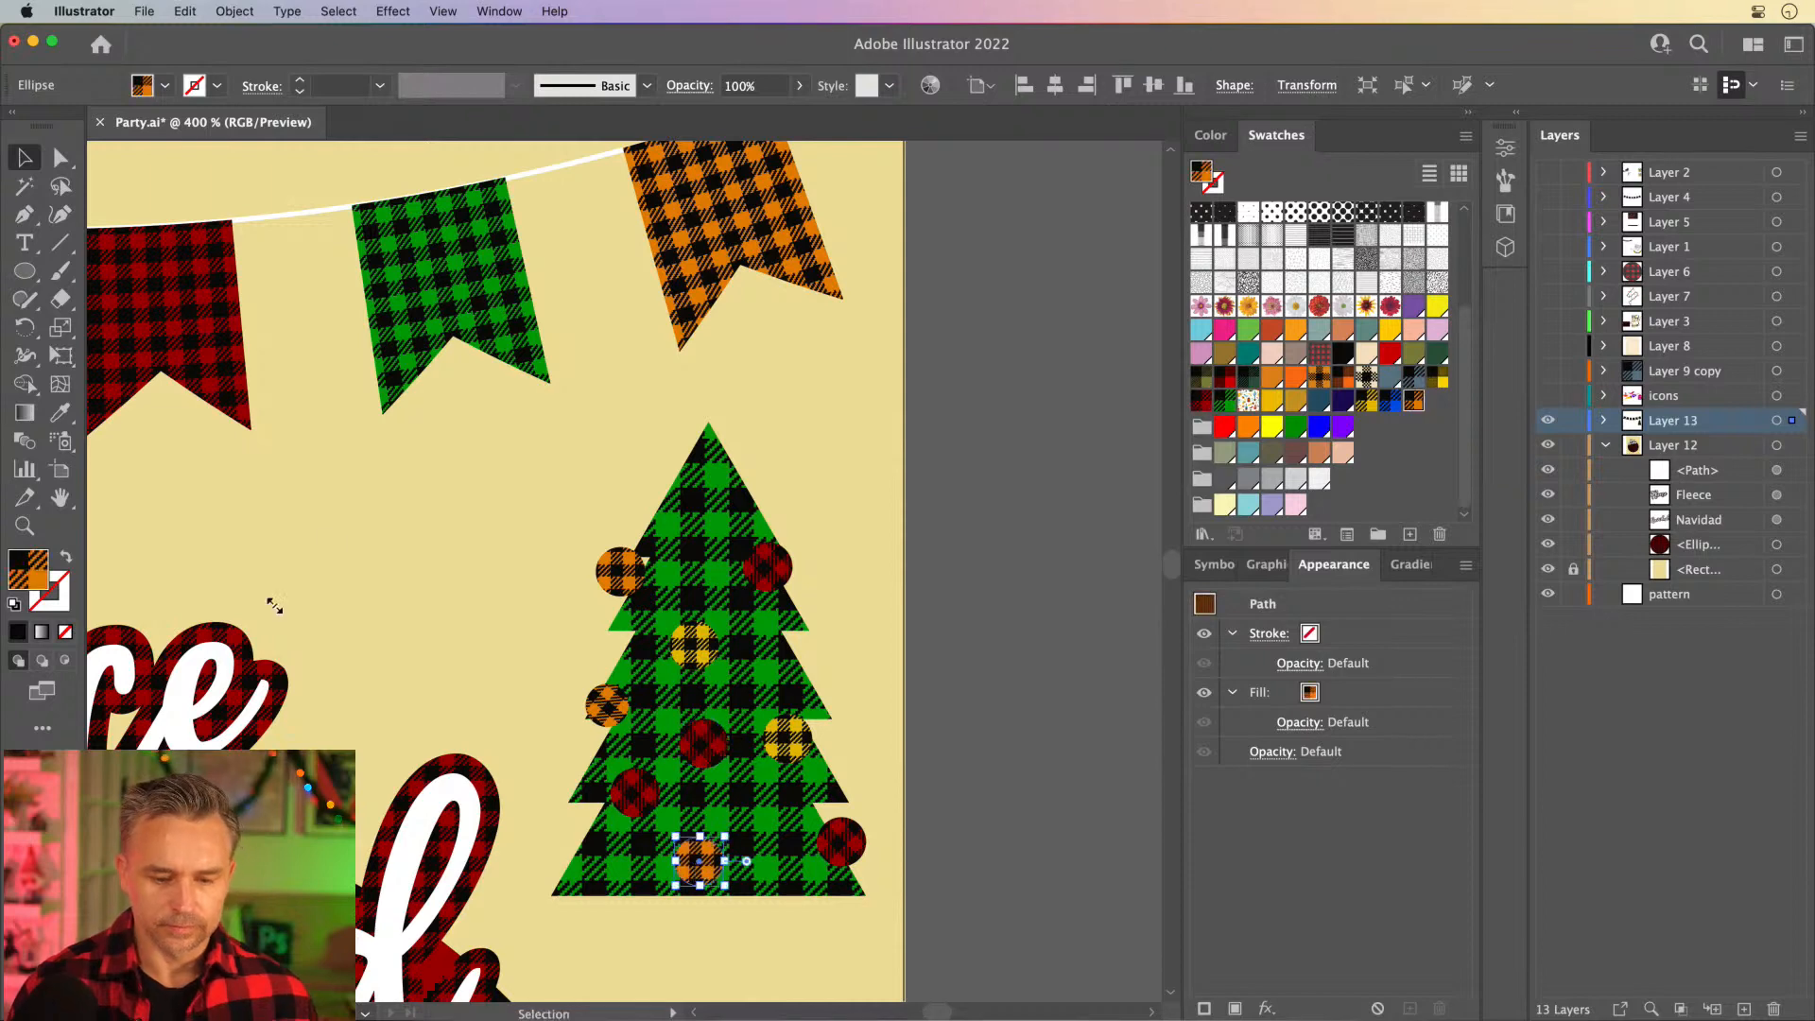
- Draw a curved chili pepper body left of the tree with the Pencil tool, using red plaid fill and an 8 pt white stroke
left_click(272, 610)
left_click_drag(486, 596, 913, 364)
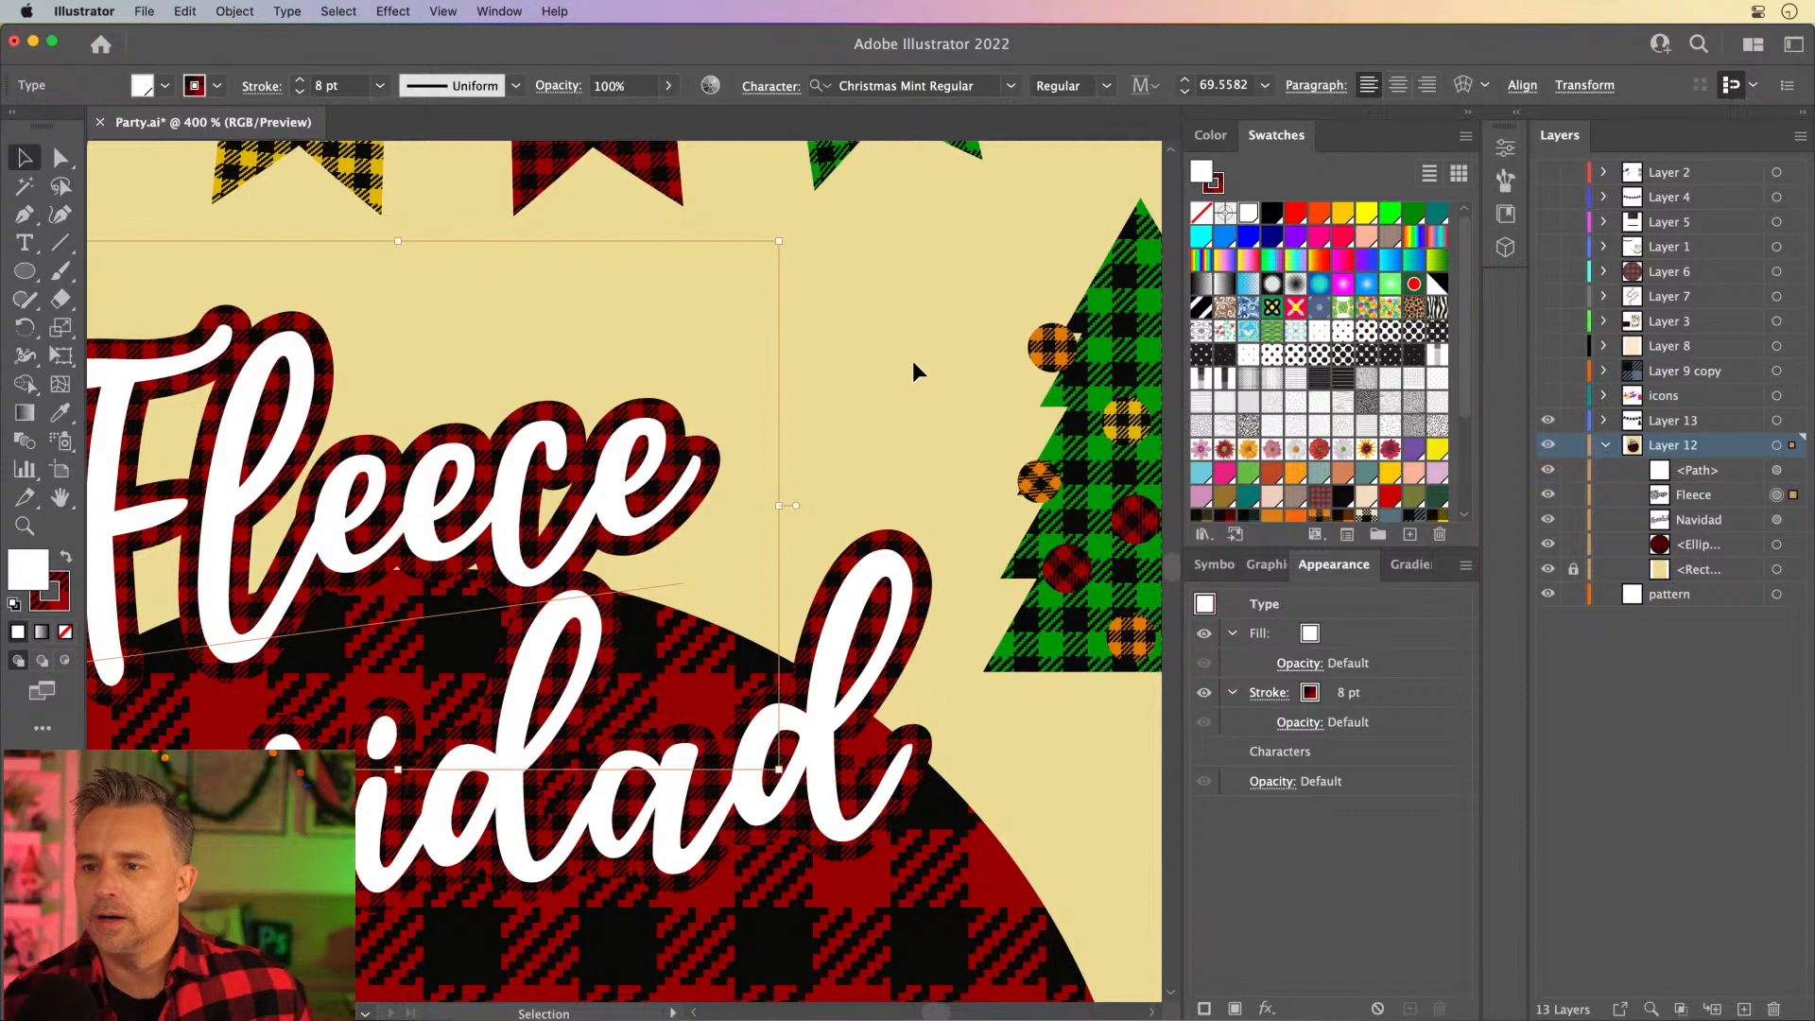
scroll(889, 406, "right", 5)
scroll(889, 406, "up", 2)
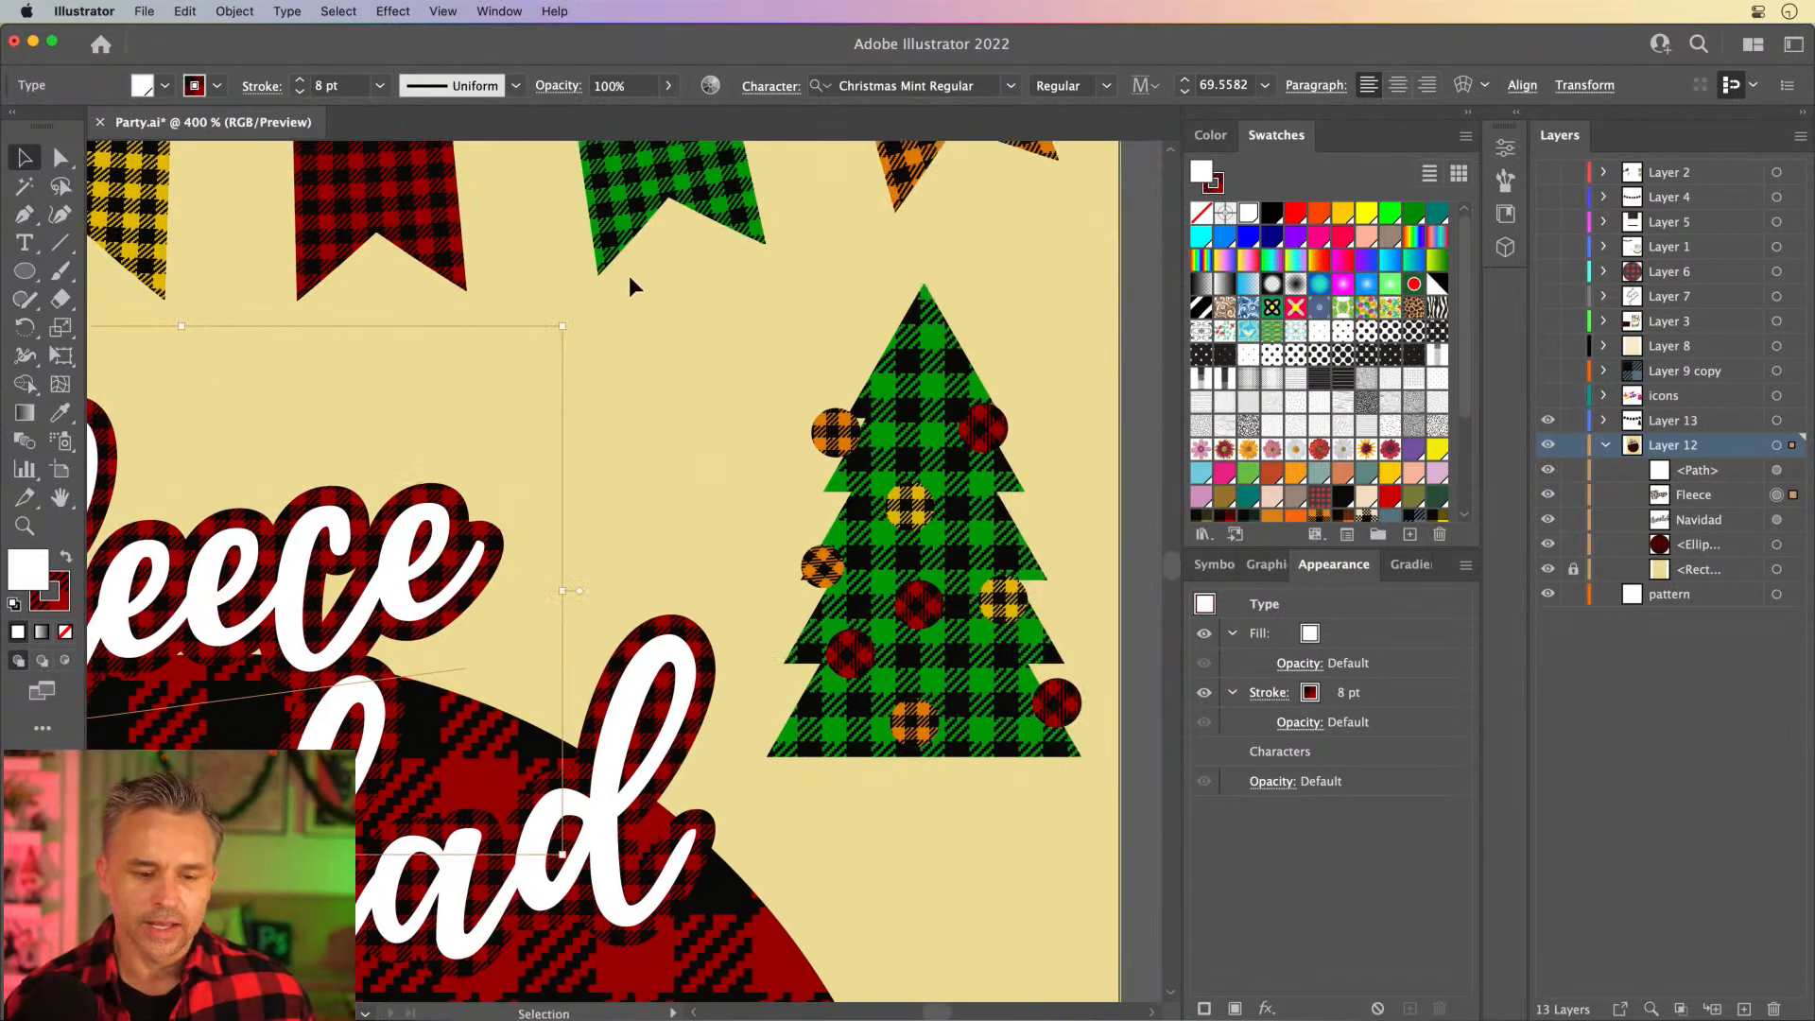
left_click(671, 352)
scroll(656, 352, "up", 2)
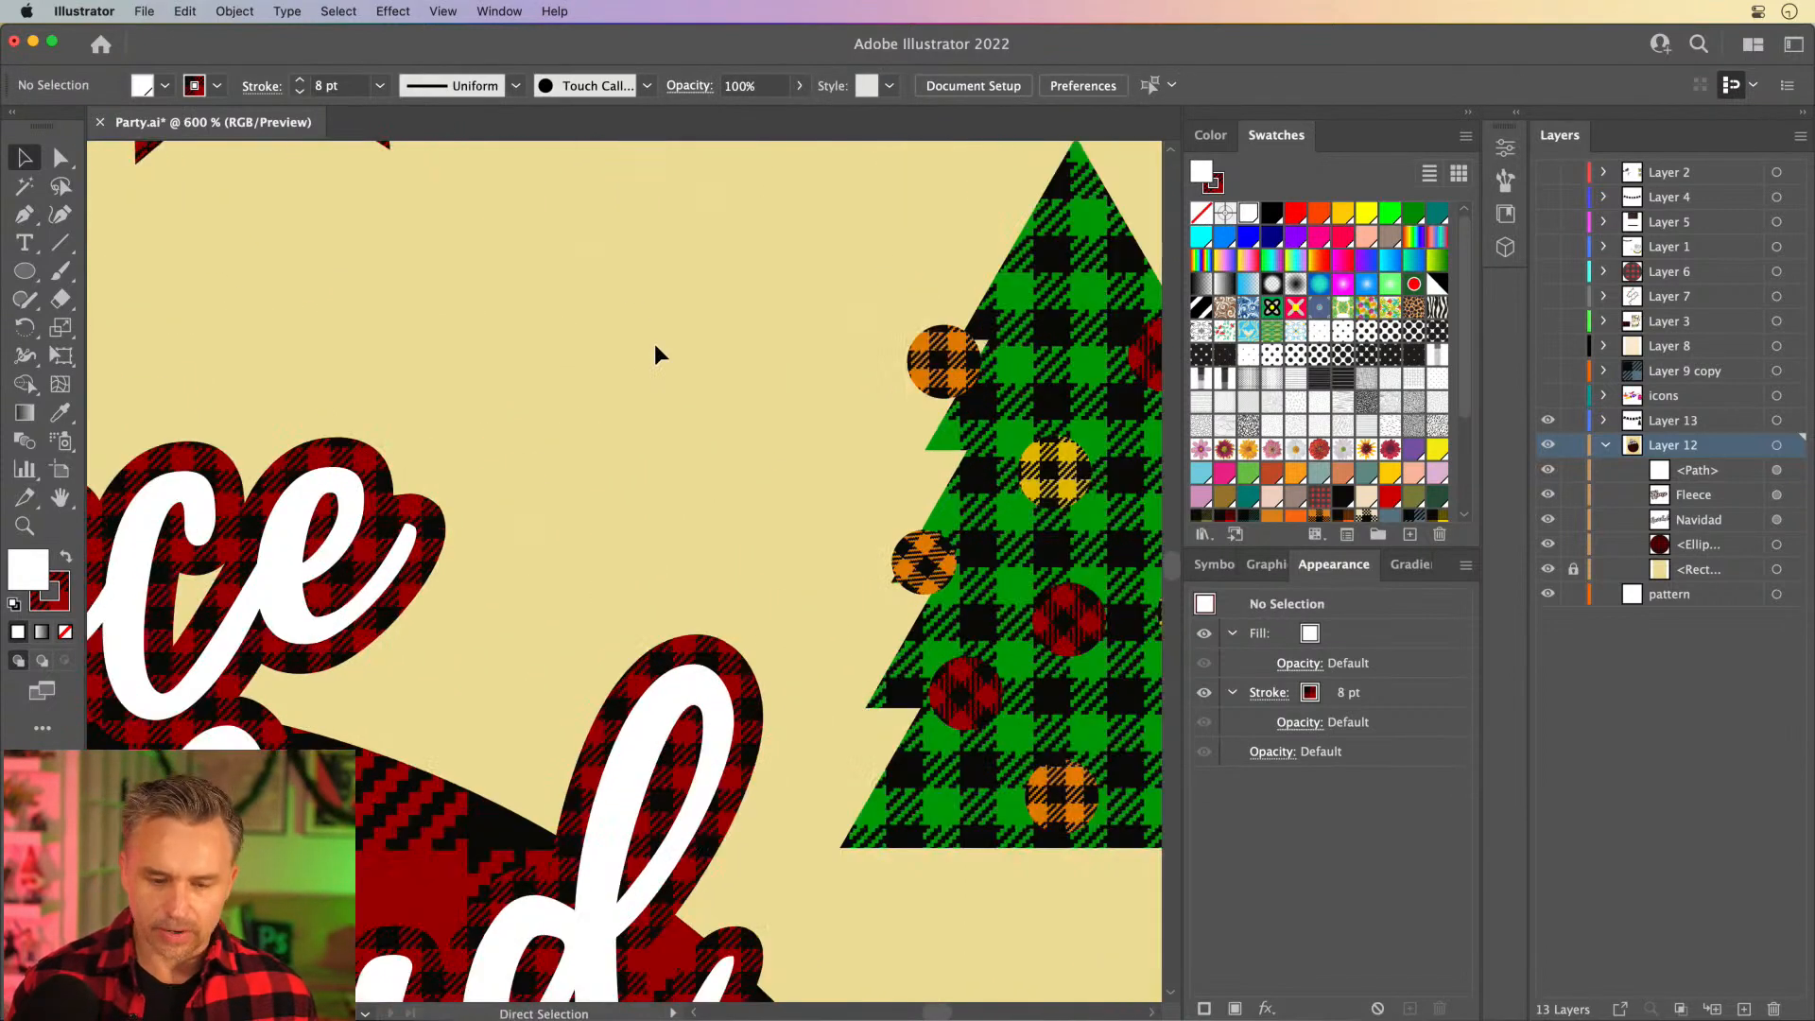
scroll(718, 559, "up", 2)
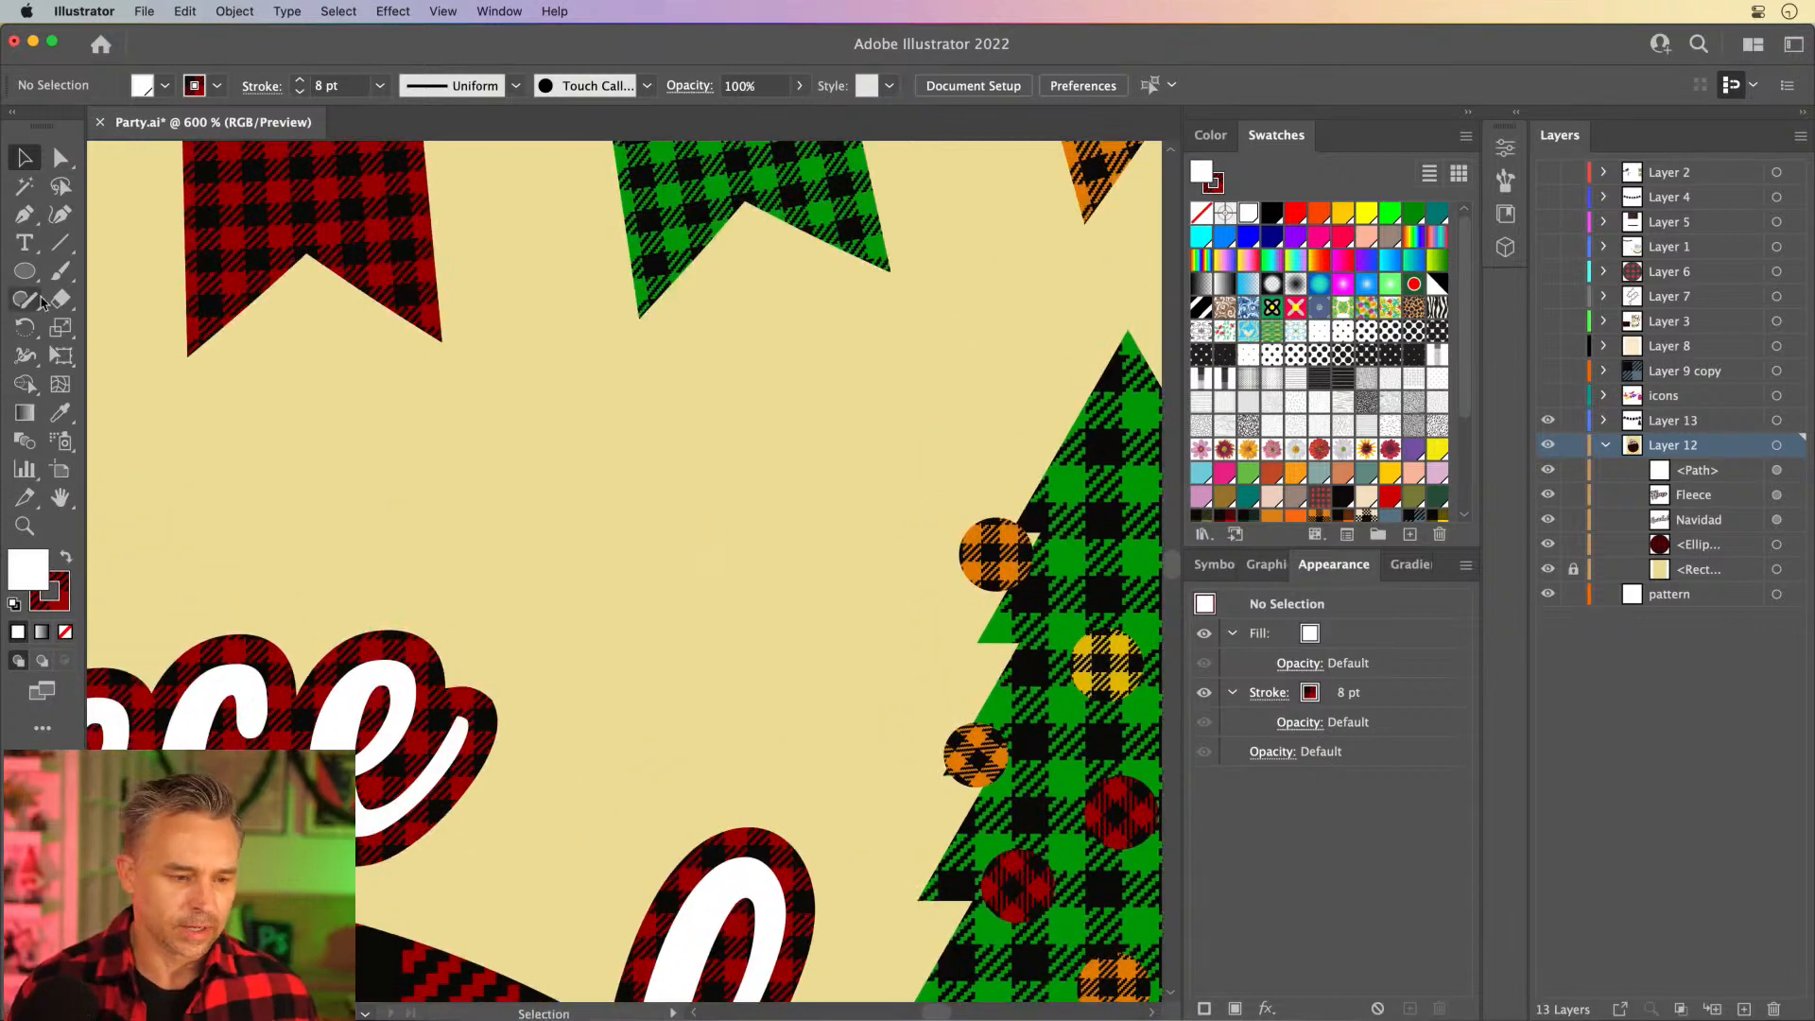
key("p")
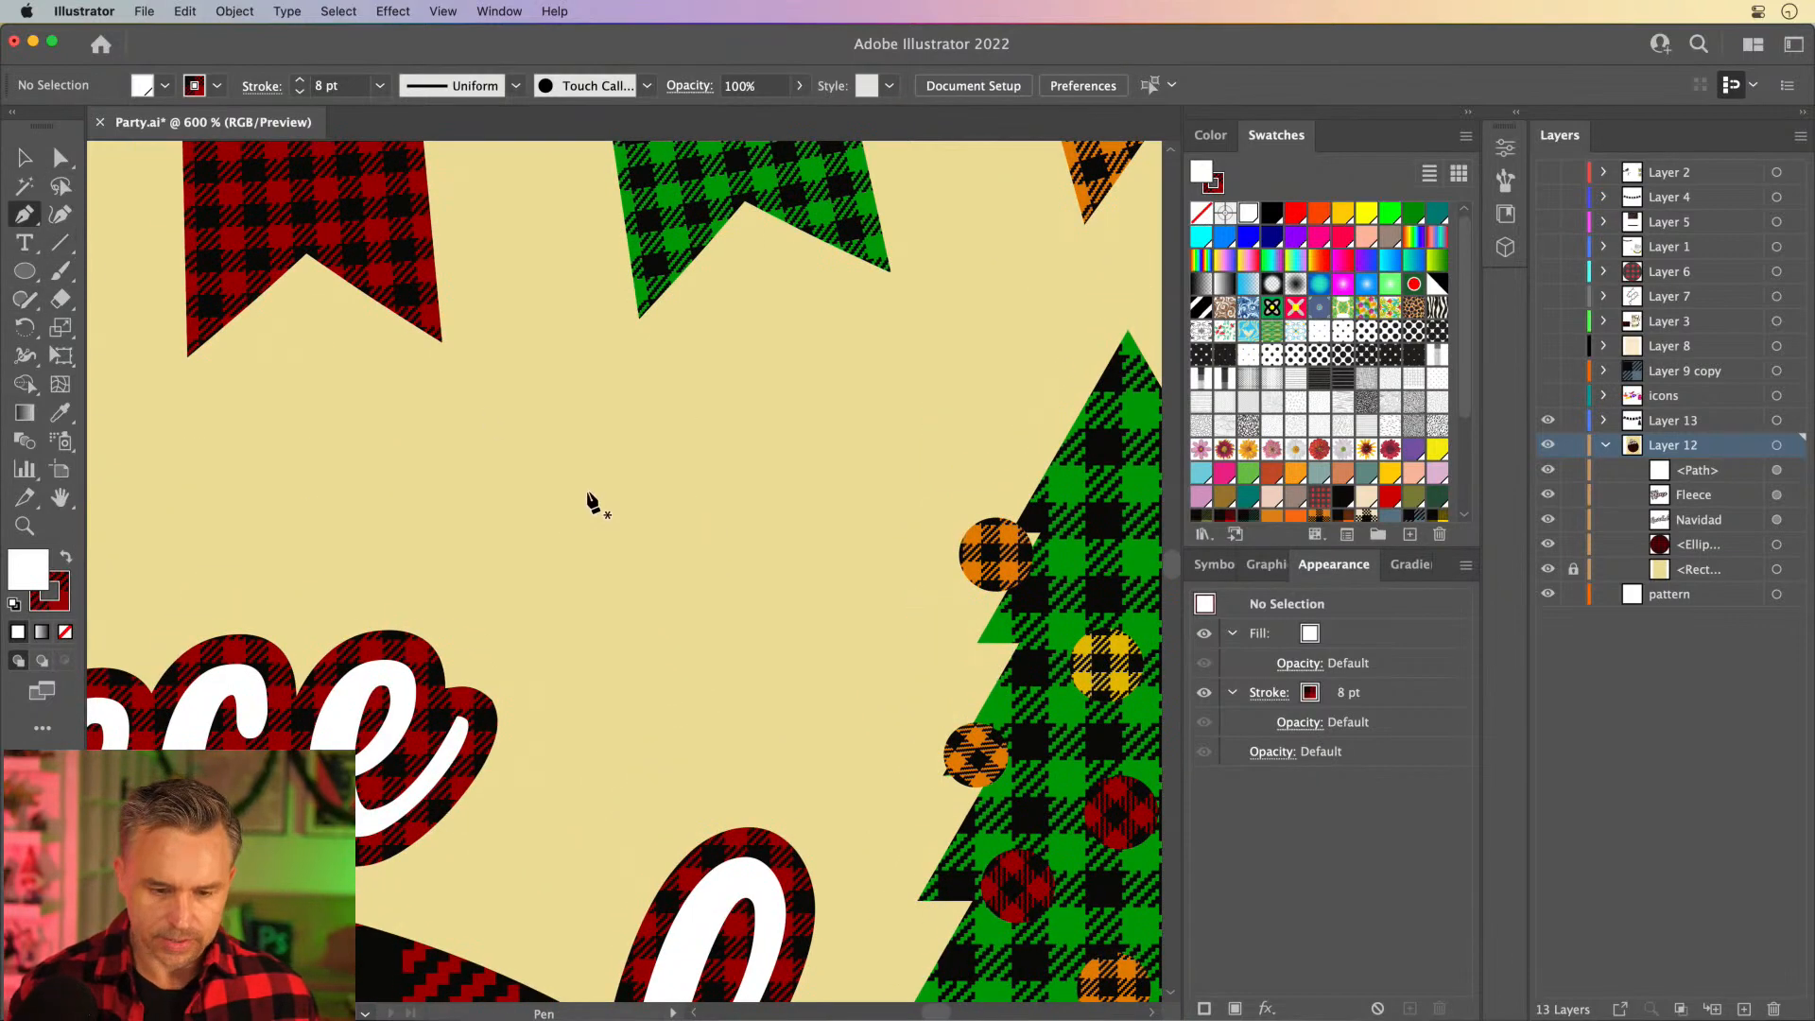
key("n")
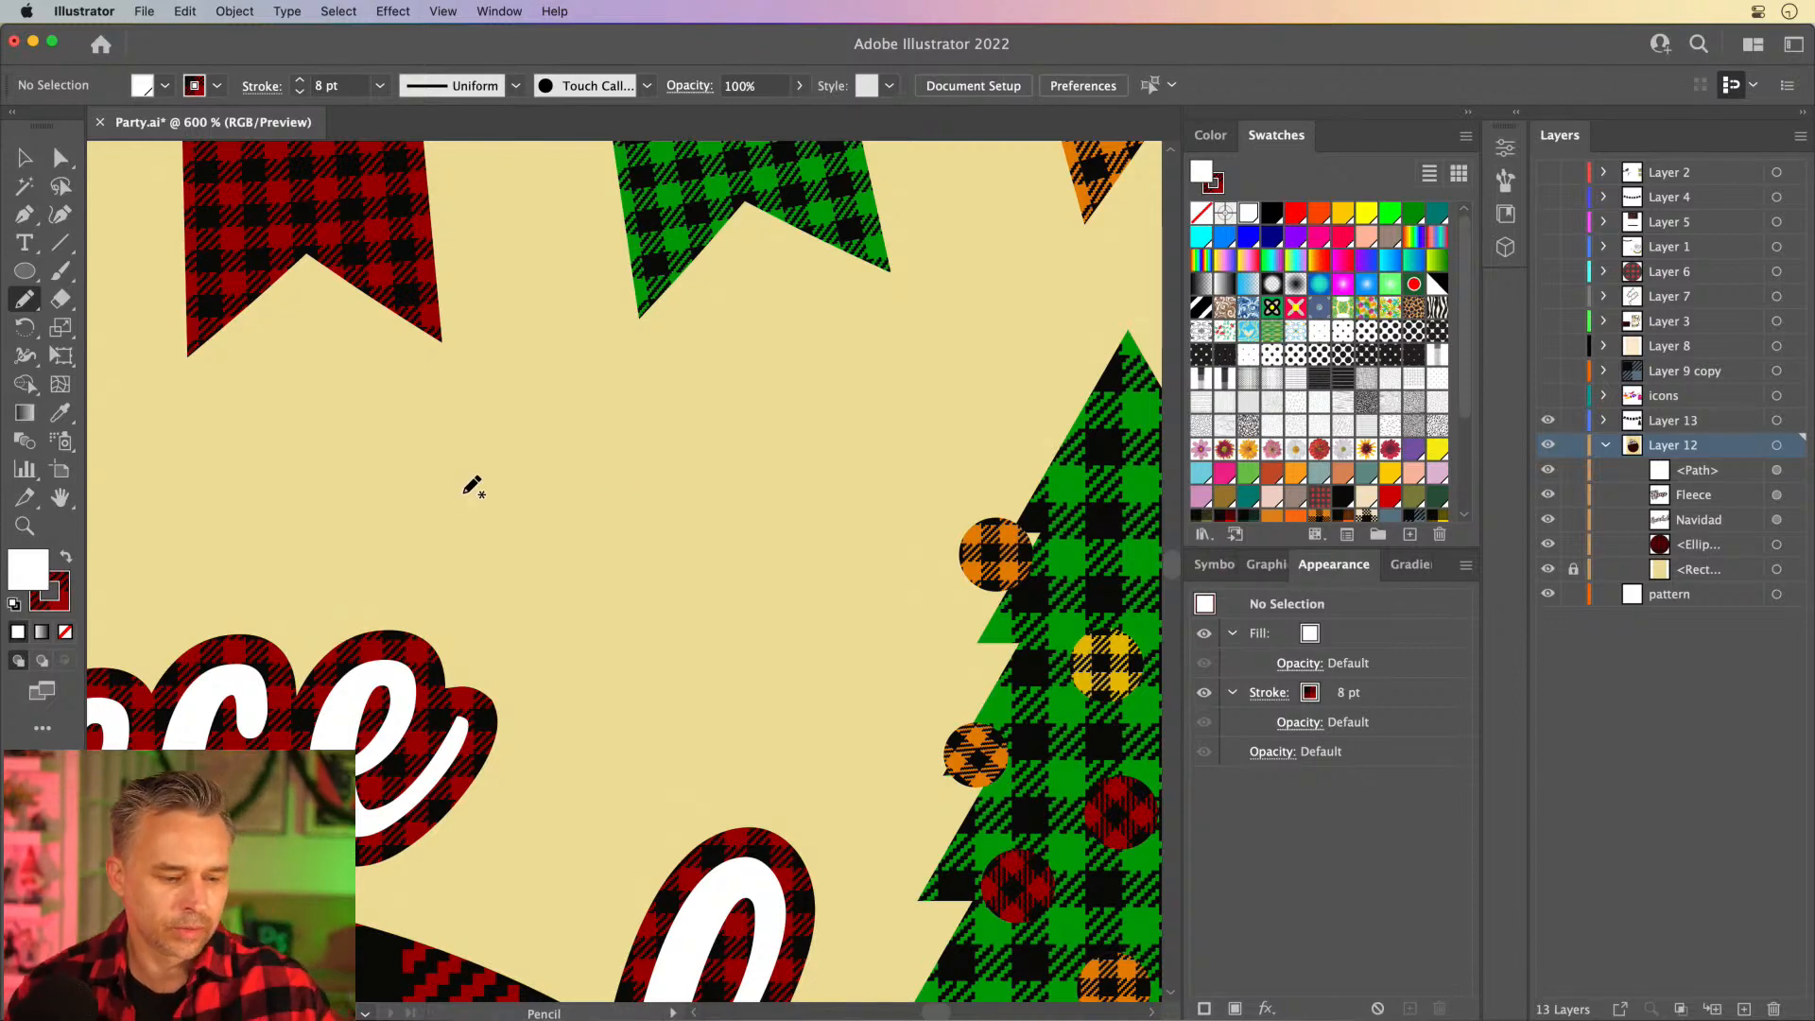
left_click(66, 558)
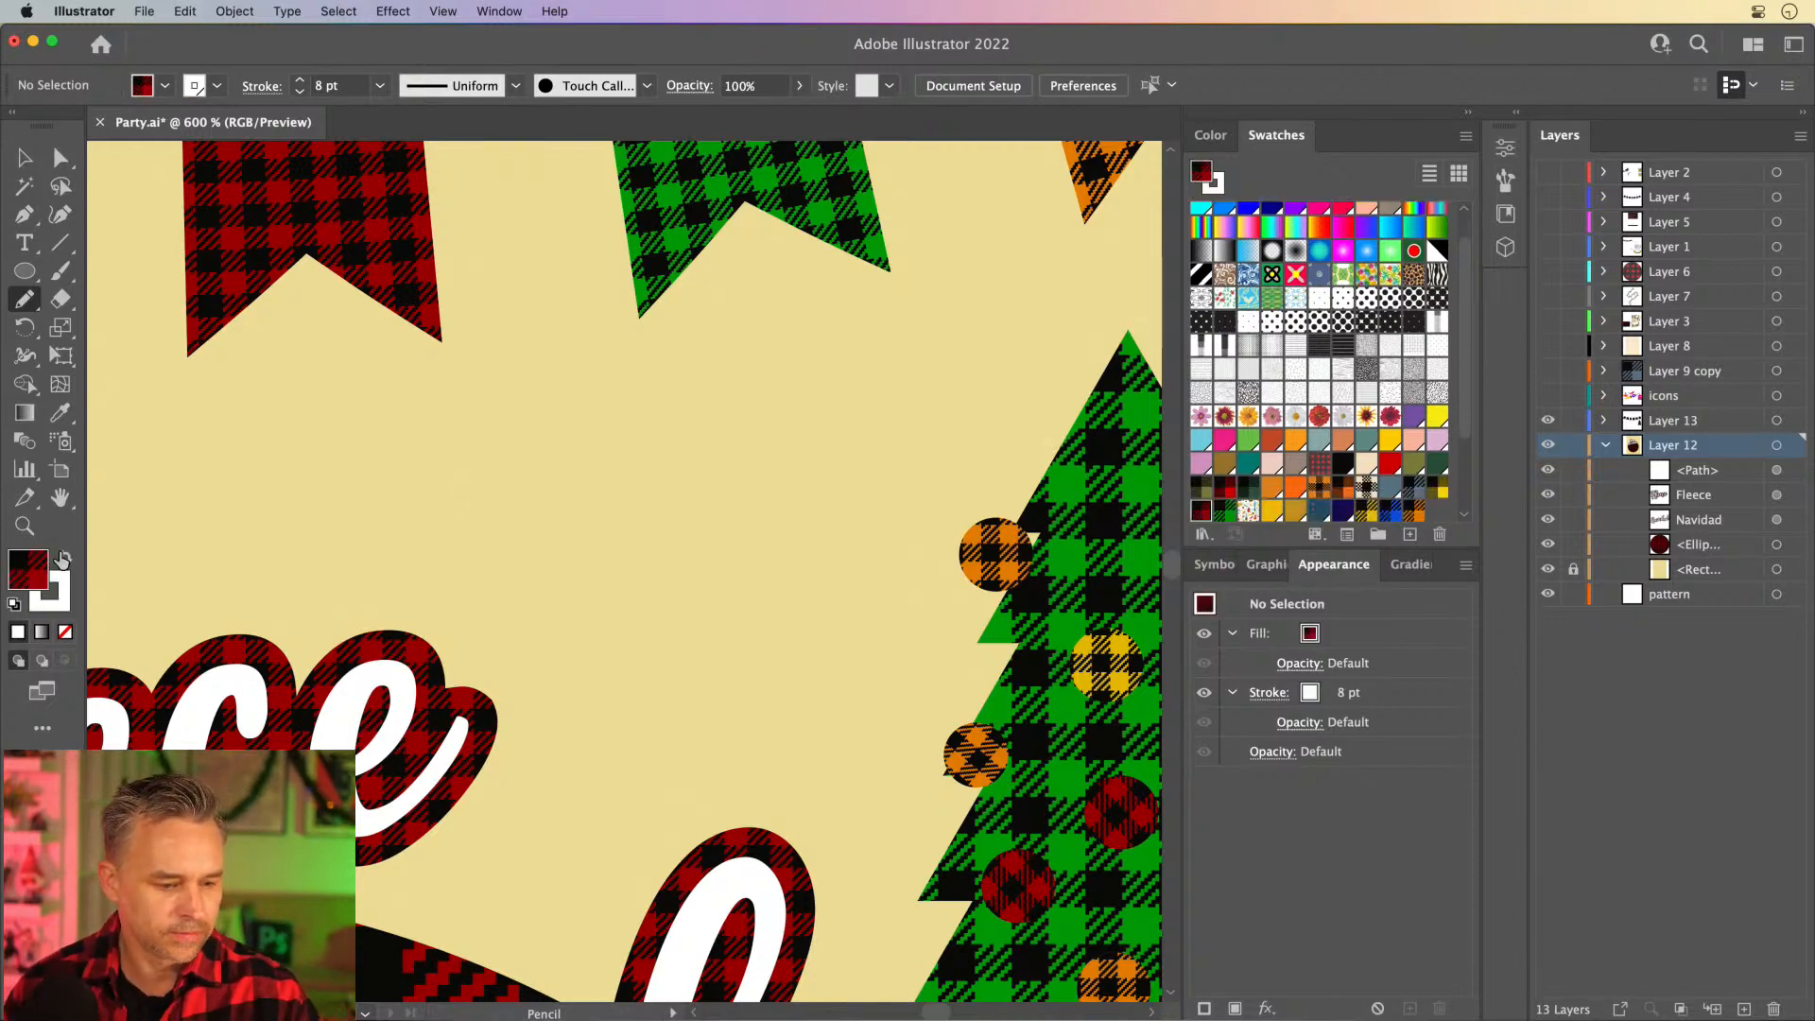
mouse_move(767, 453)
left_mouse_down()
mouse_move(617, 483)
mouse_move(457, 453)
mouse_move(444, 473)
mouse_move(604, 569)
mouse_move(769, 558)
mouse_move(810, 543)
mouse_move(813, 515)
mouse_move(790, 455)
mouse_move(747, 449)
left_mouse_up()
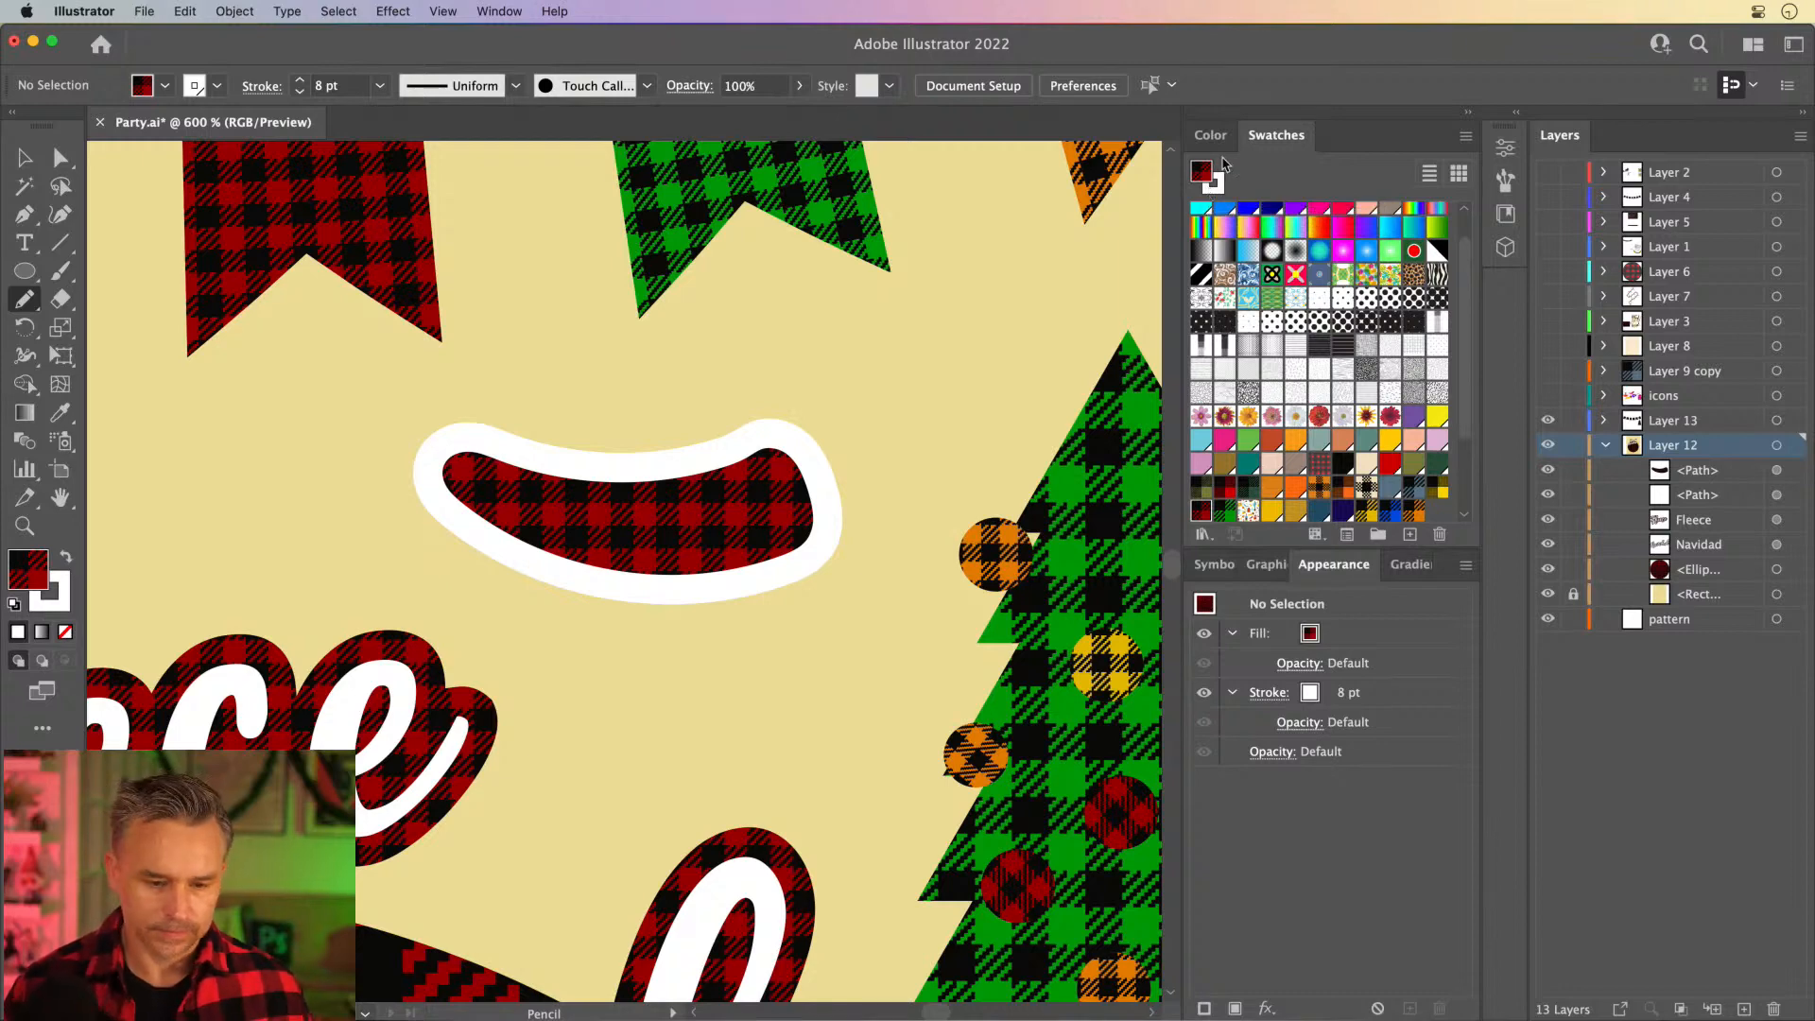
- Remove the white stroke from the pepper body, keeping only its red plaid fill
left_click(25, 158)
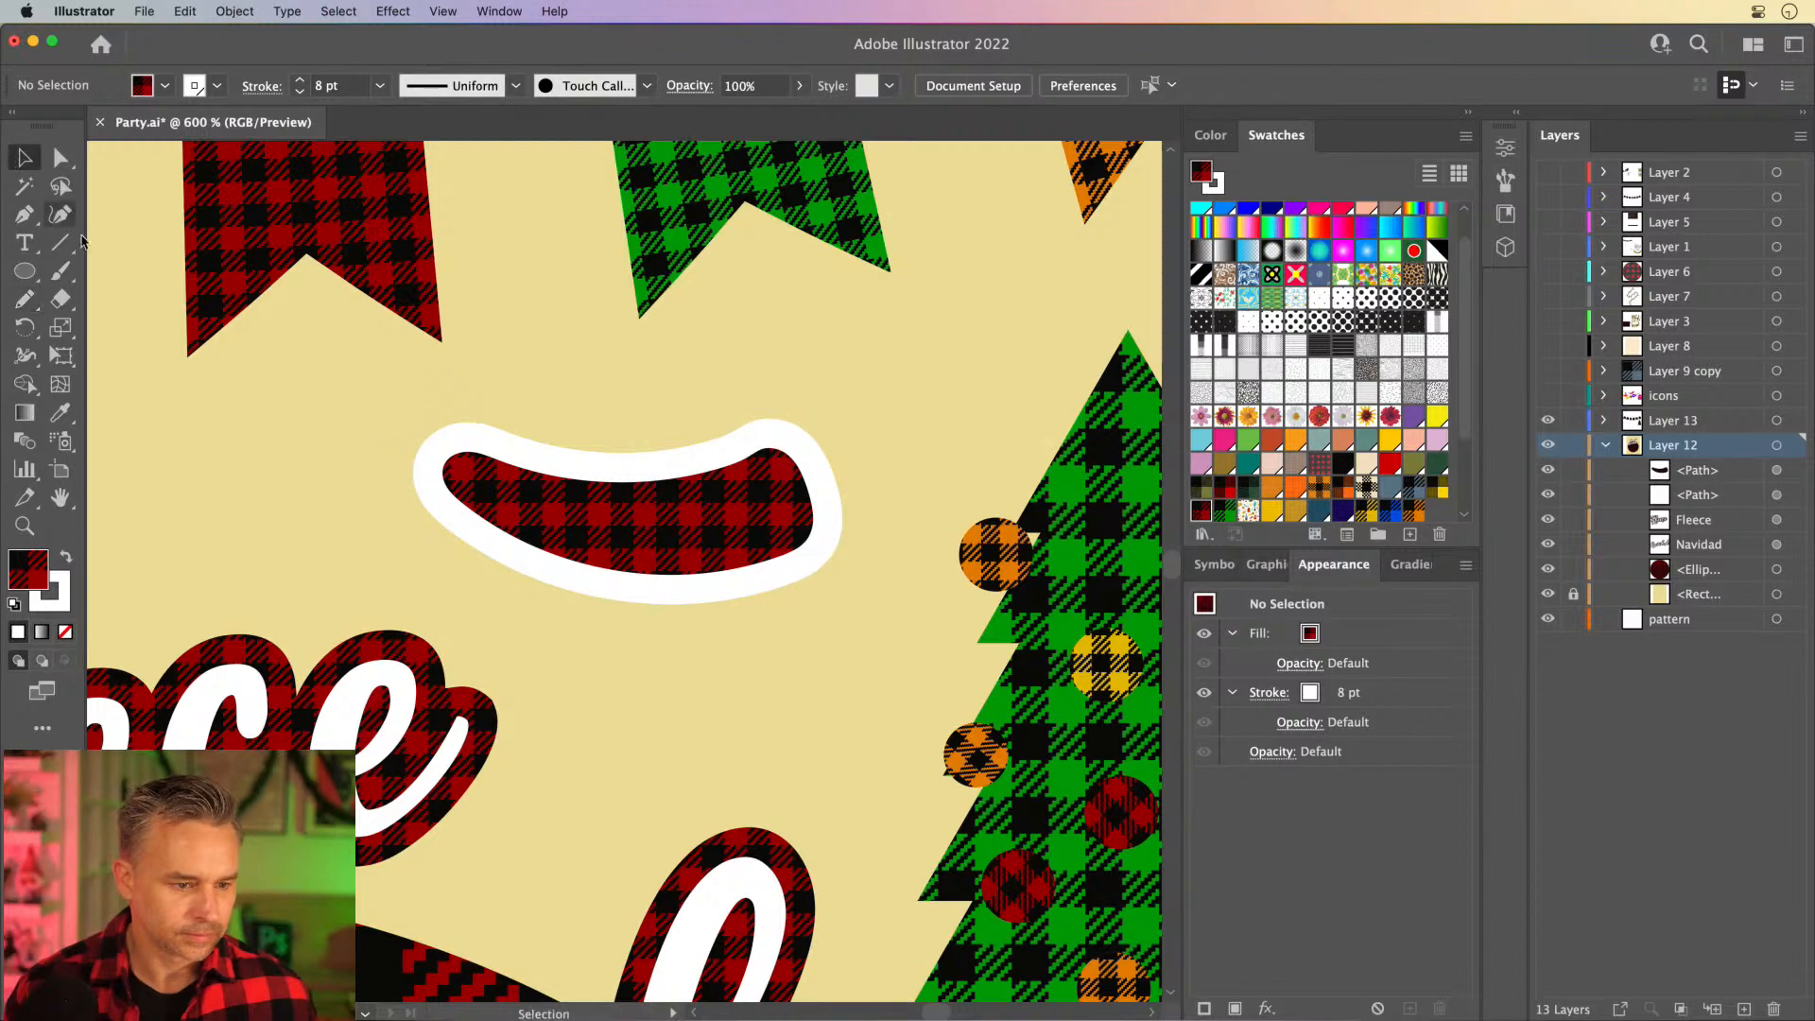
left_click(745, 517)
left_click(39, 610)
left_click(64, 632)
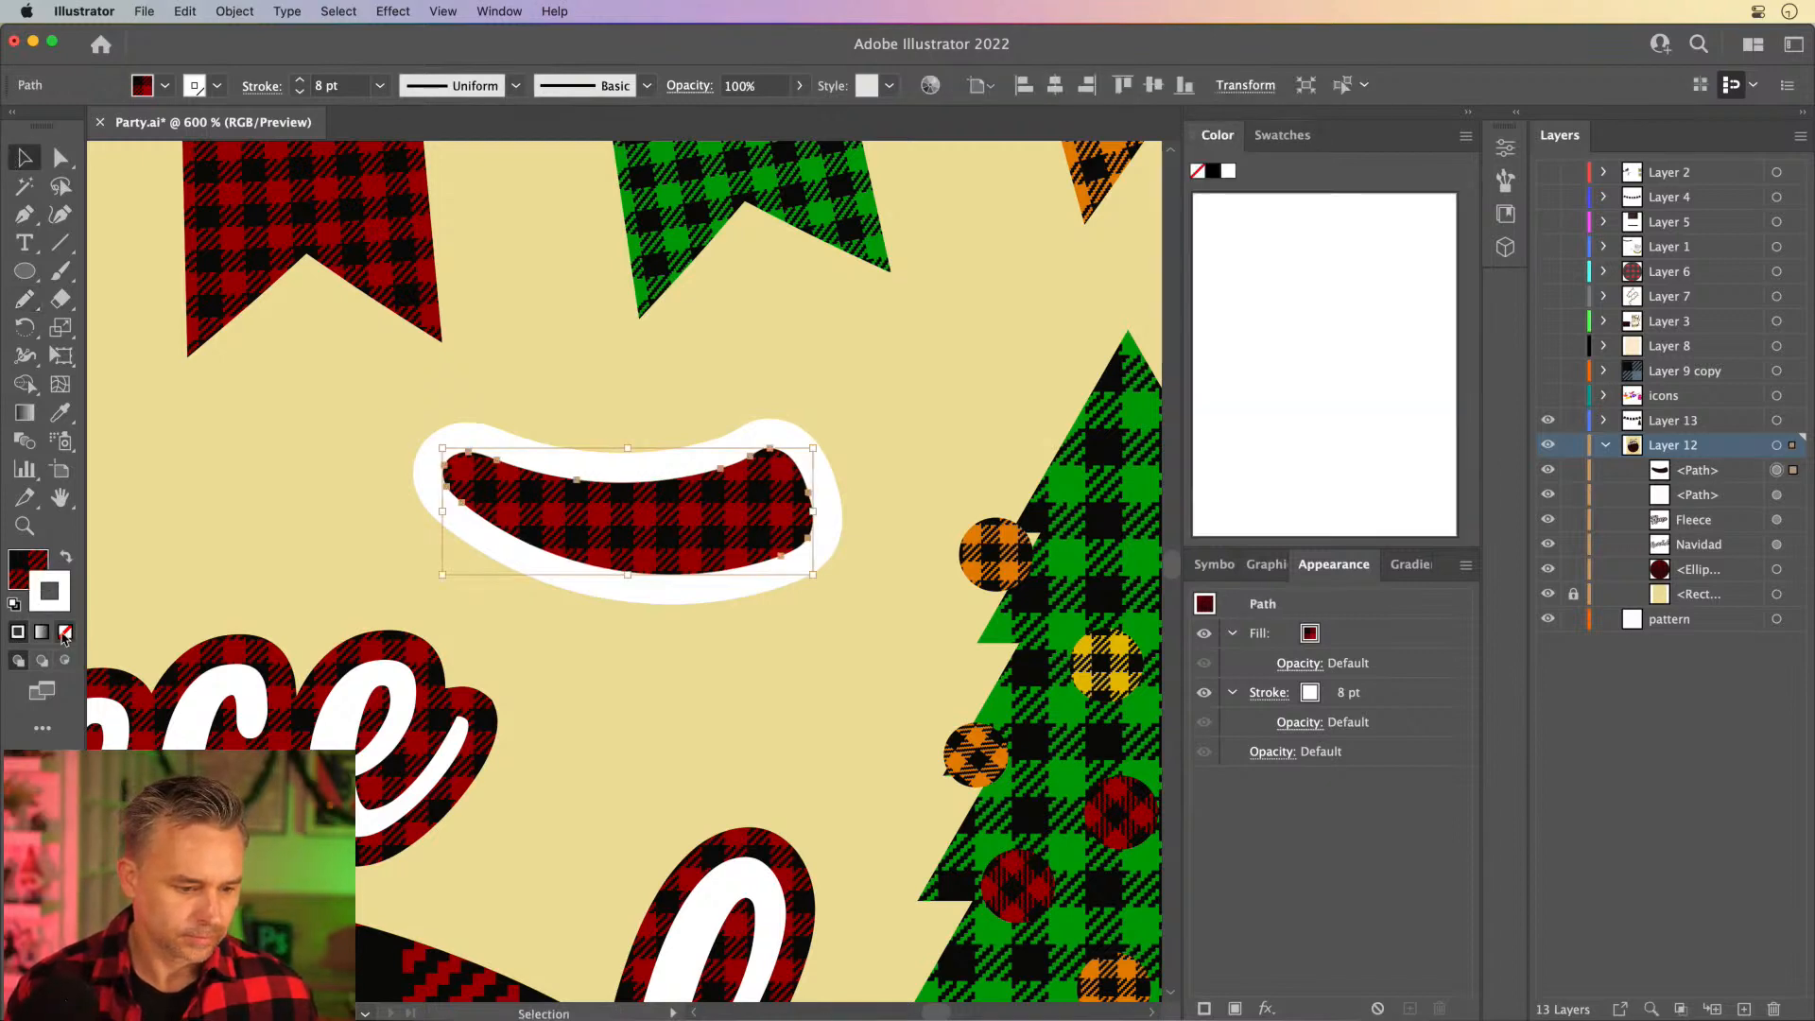
left_click(66, 633)
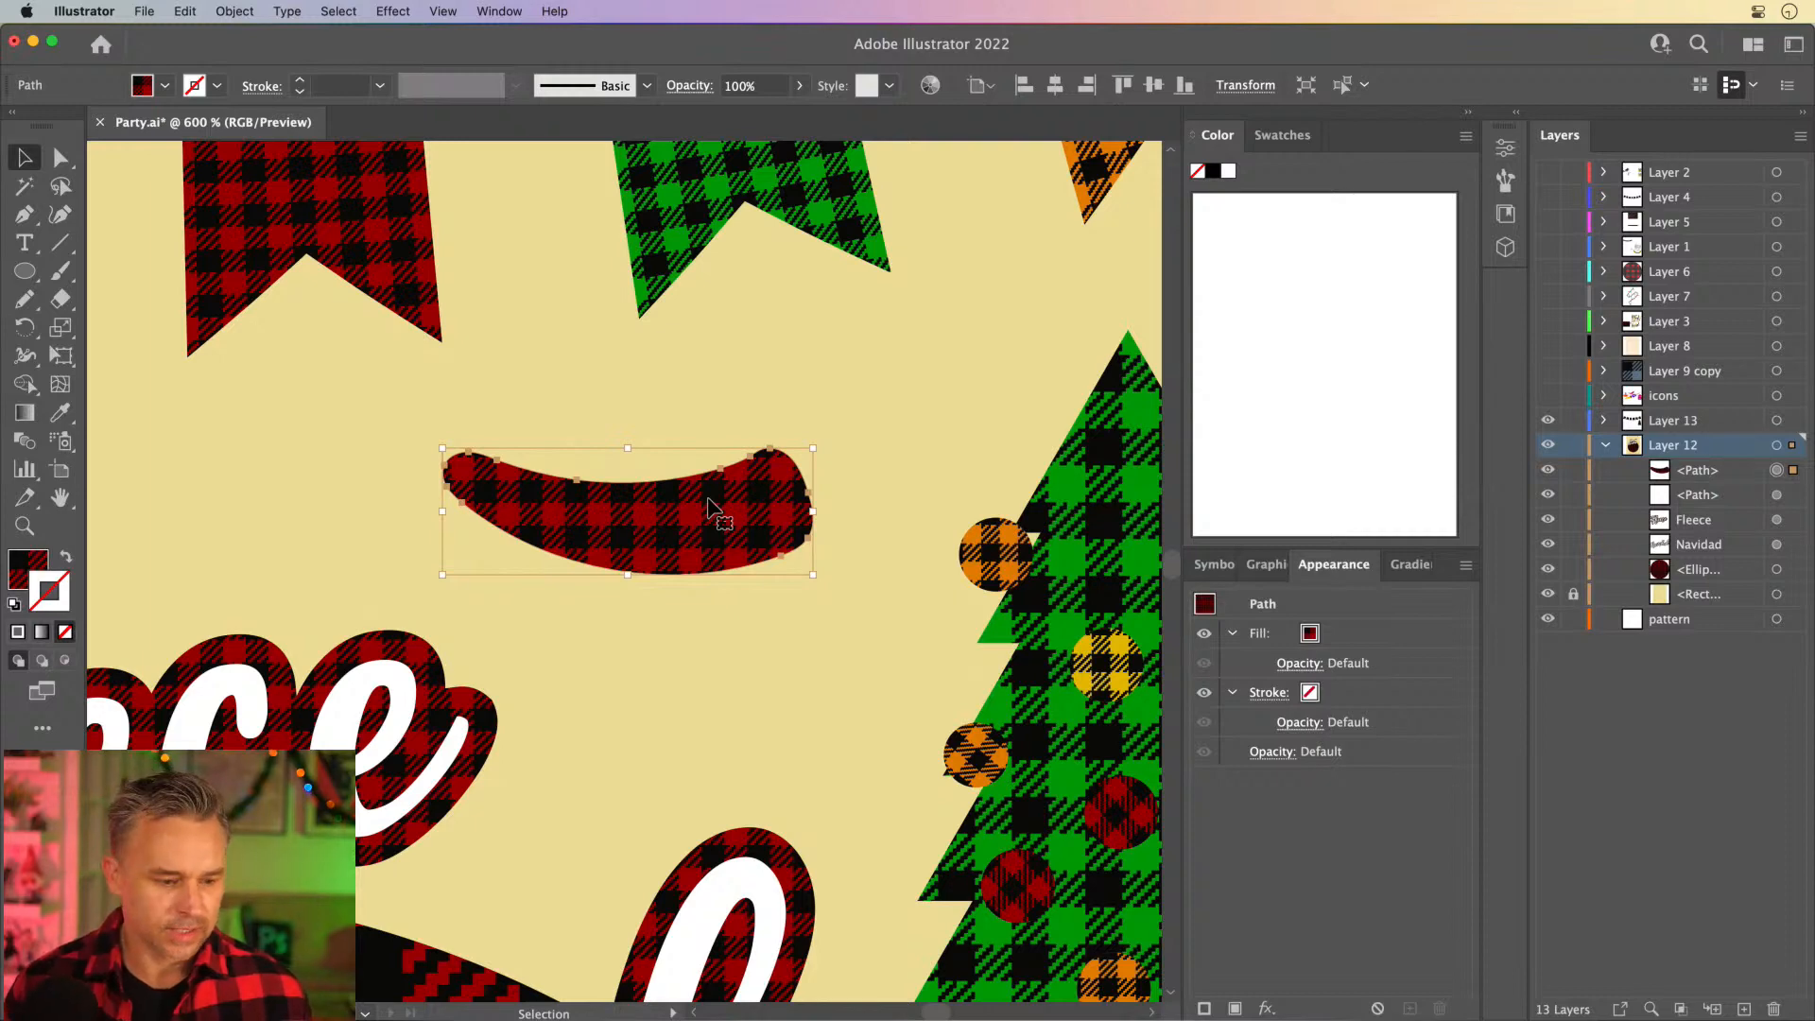
- With nothing selected, draw a closed cap with a curved stem at the pepper's wide end using the Pencil tool
left_click(573, 397)
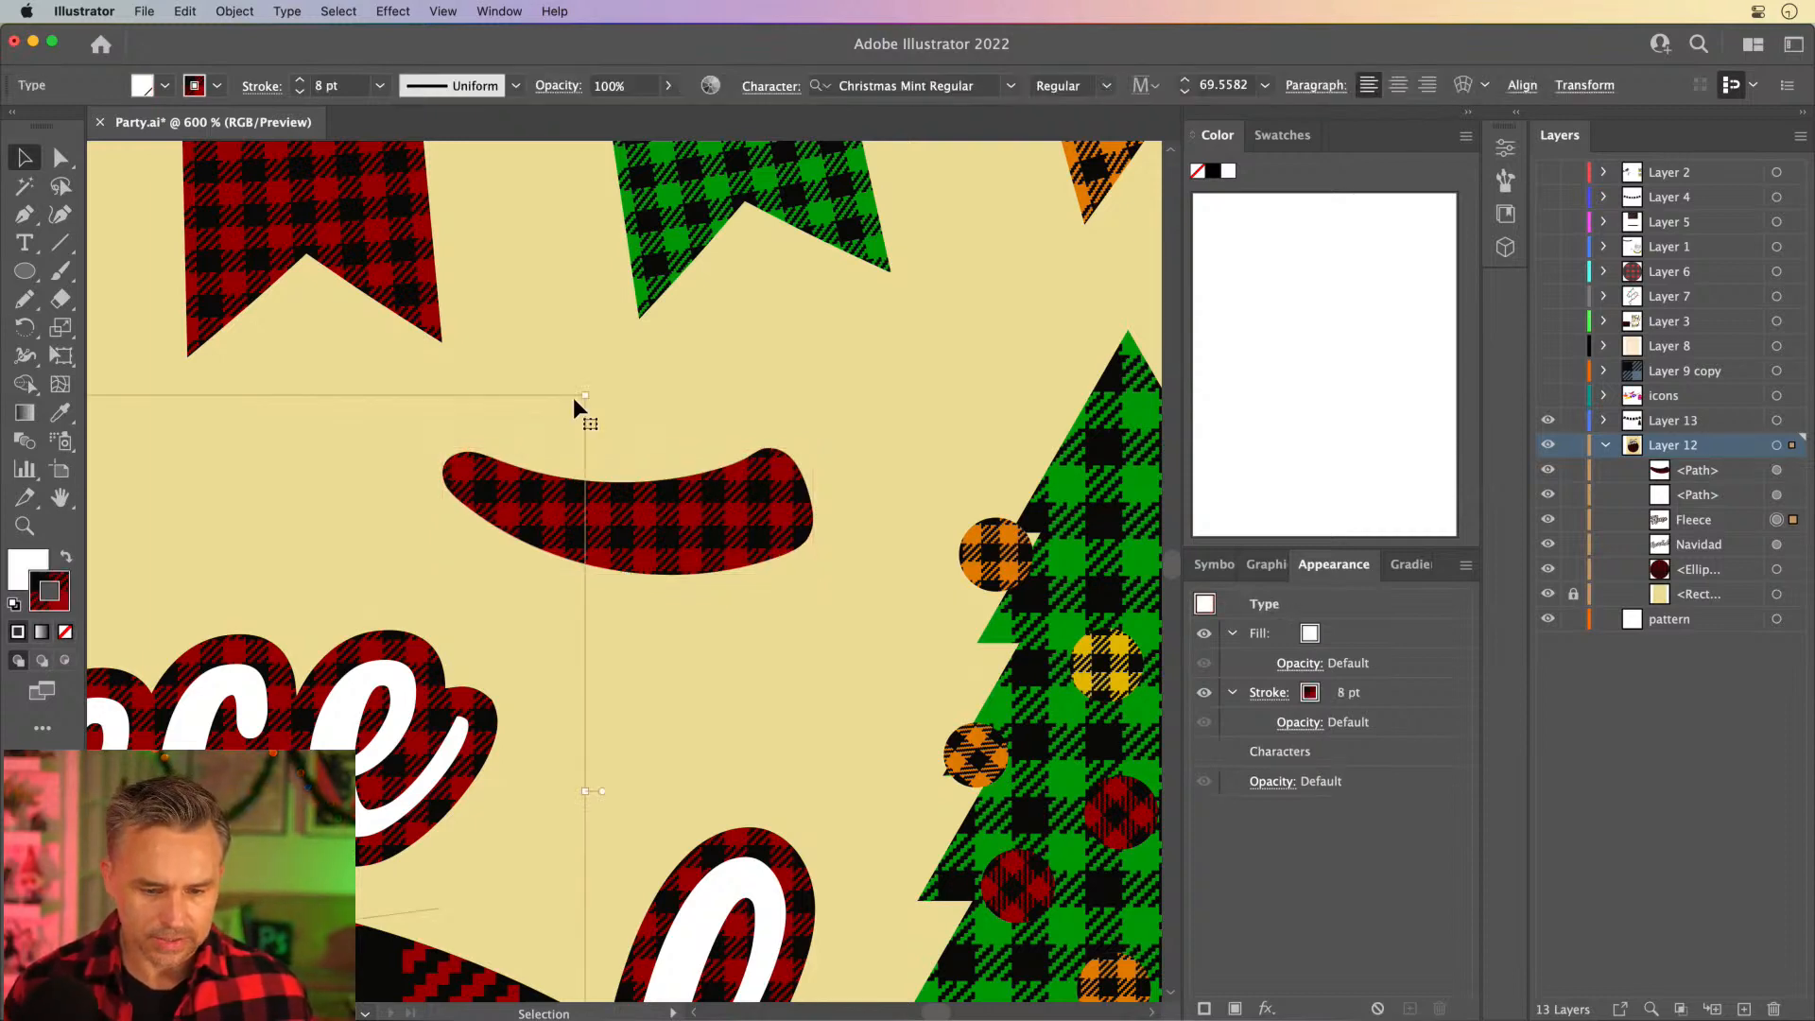
left_click(634, 356)
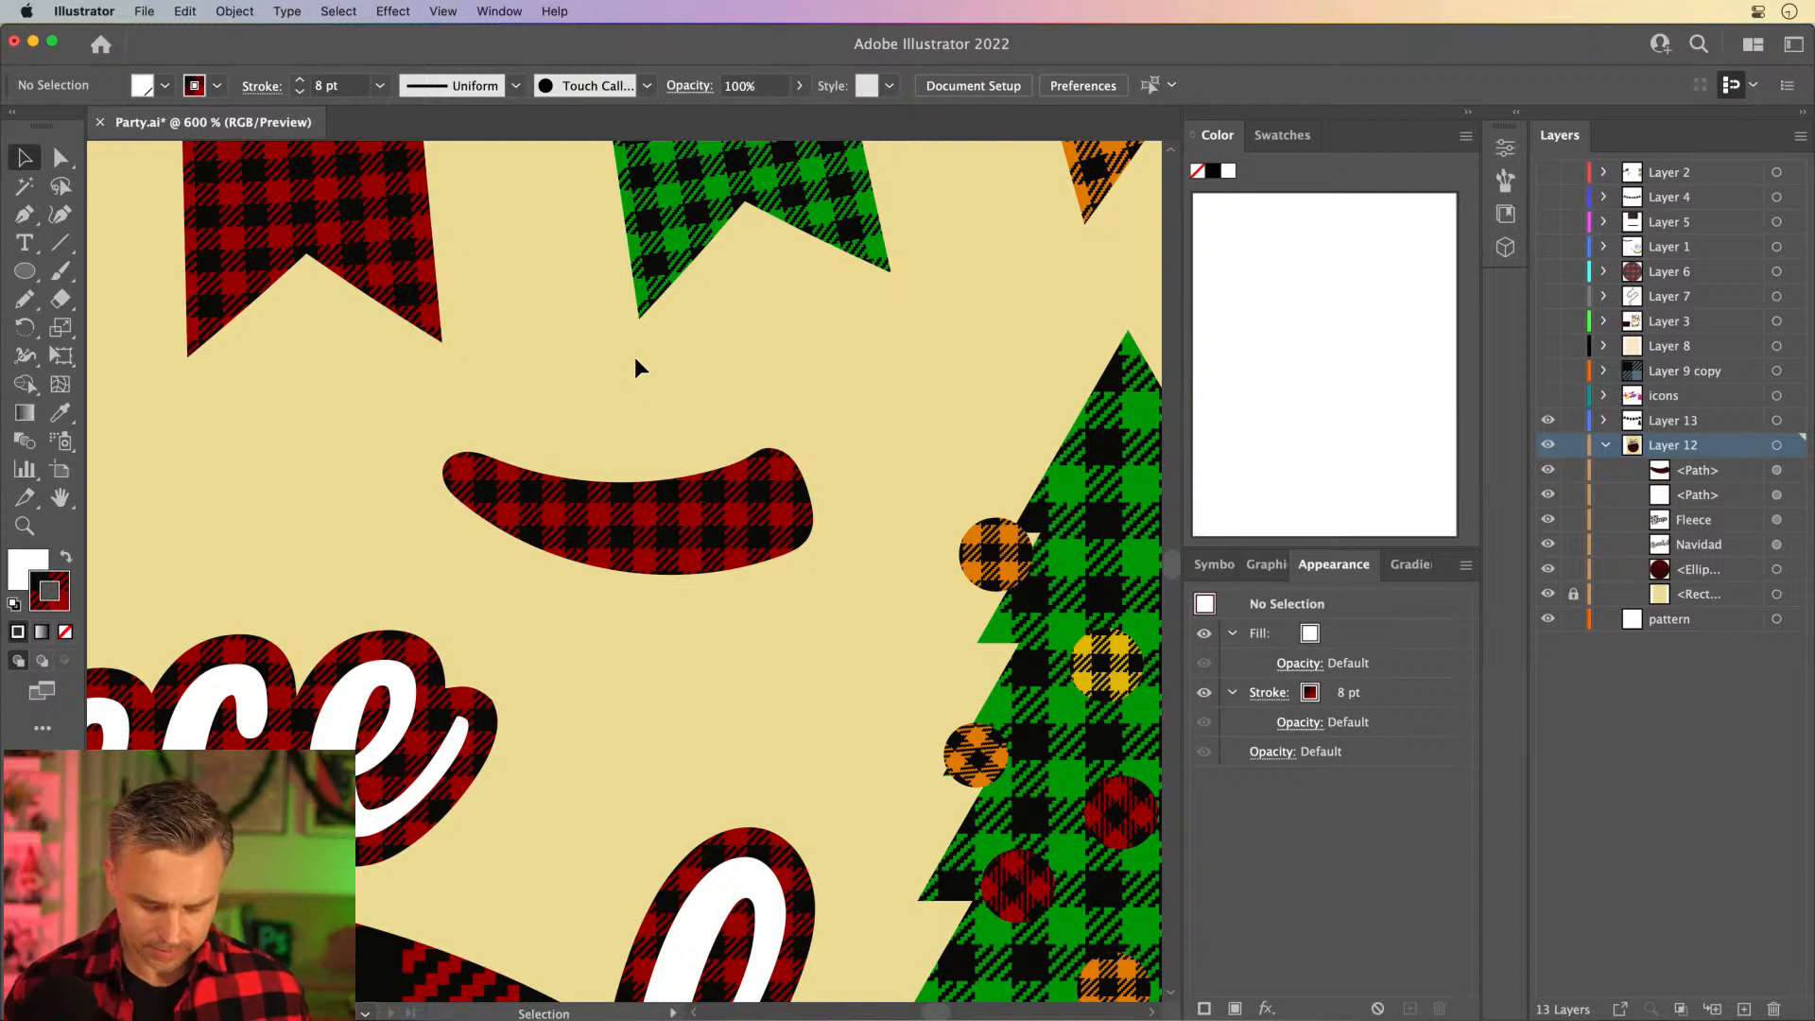
key("n")
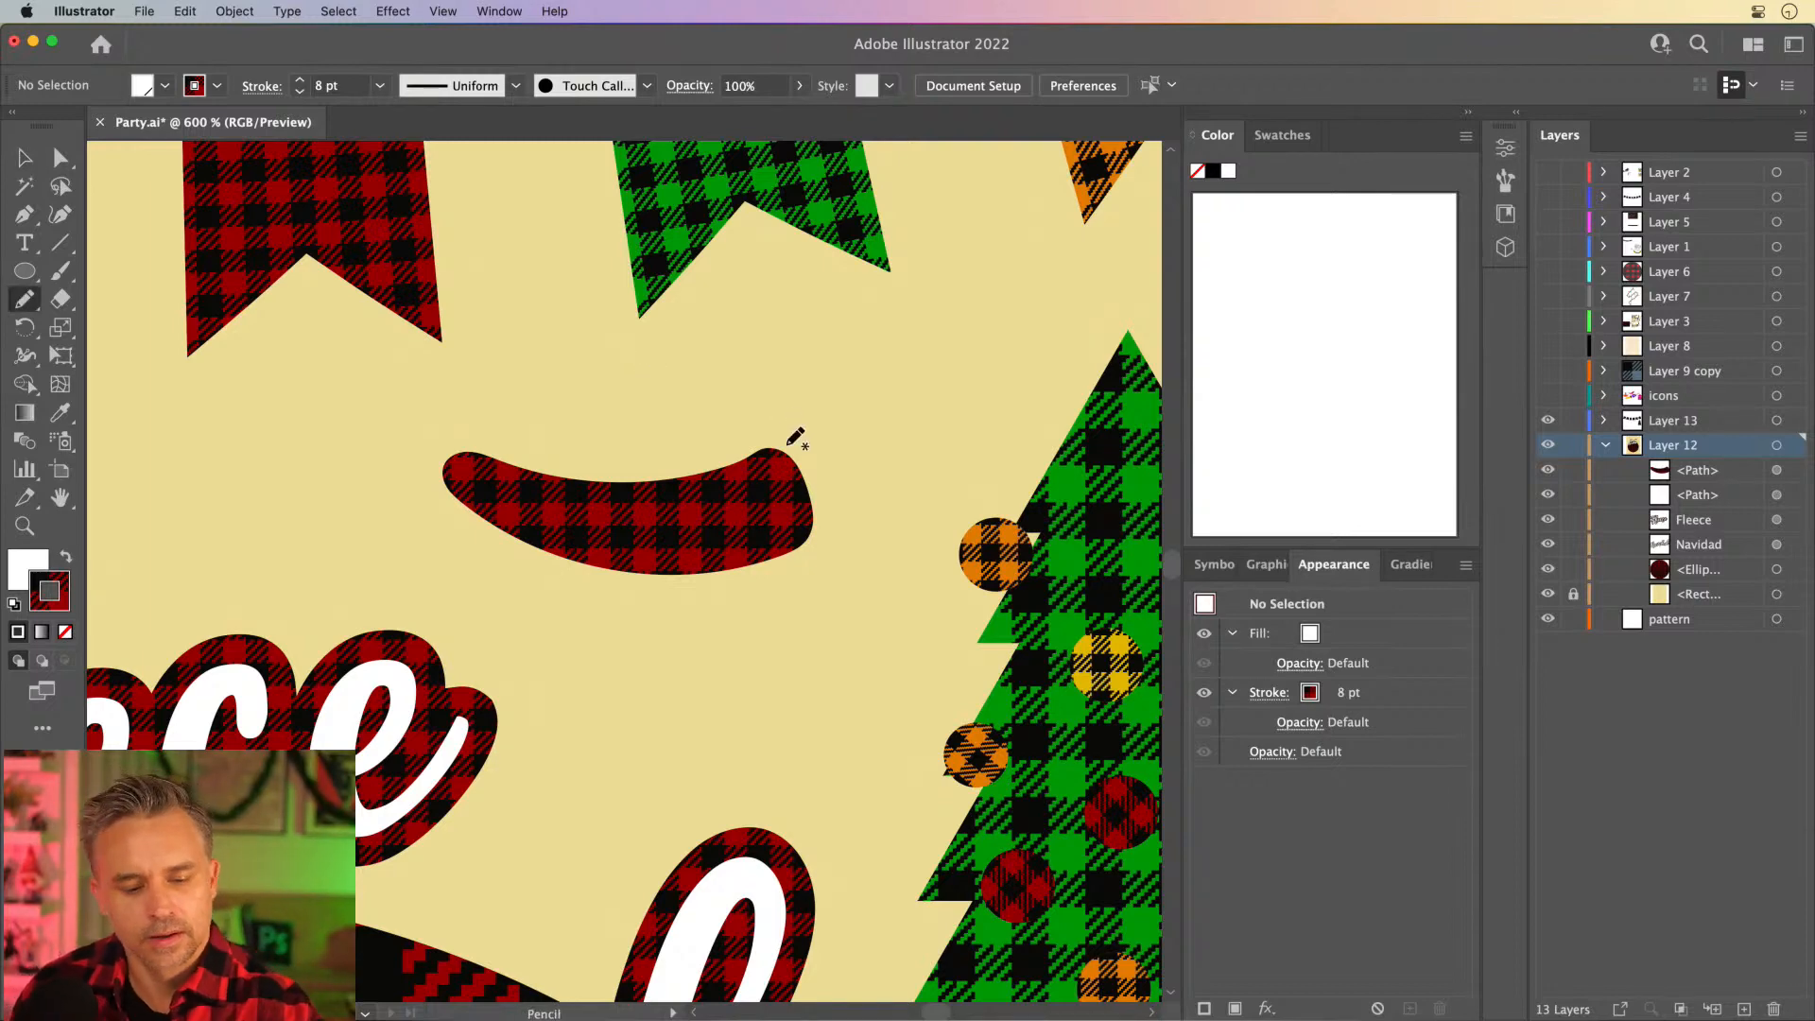
mouse_move(779, 448)
left_mouse_down()
mouse_move(804, 441)
mouse_move(814, 480)
mouse_move(849, 465)
mouse_move(868, 499)
mouse_move(838, 492)
mouse_move(815, 529)
mouse_move(783, 444)
left_mouse_up()
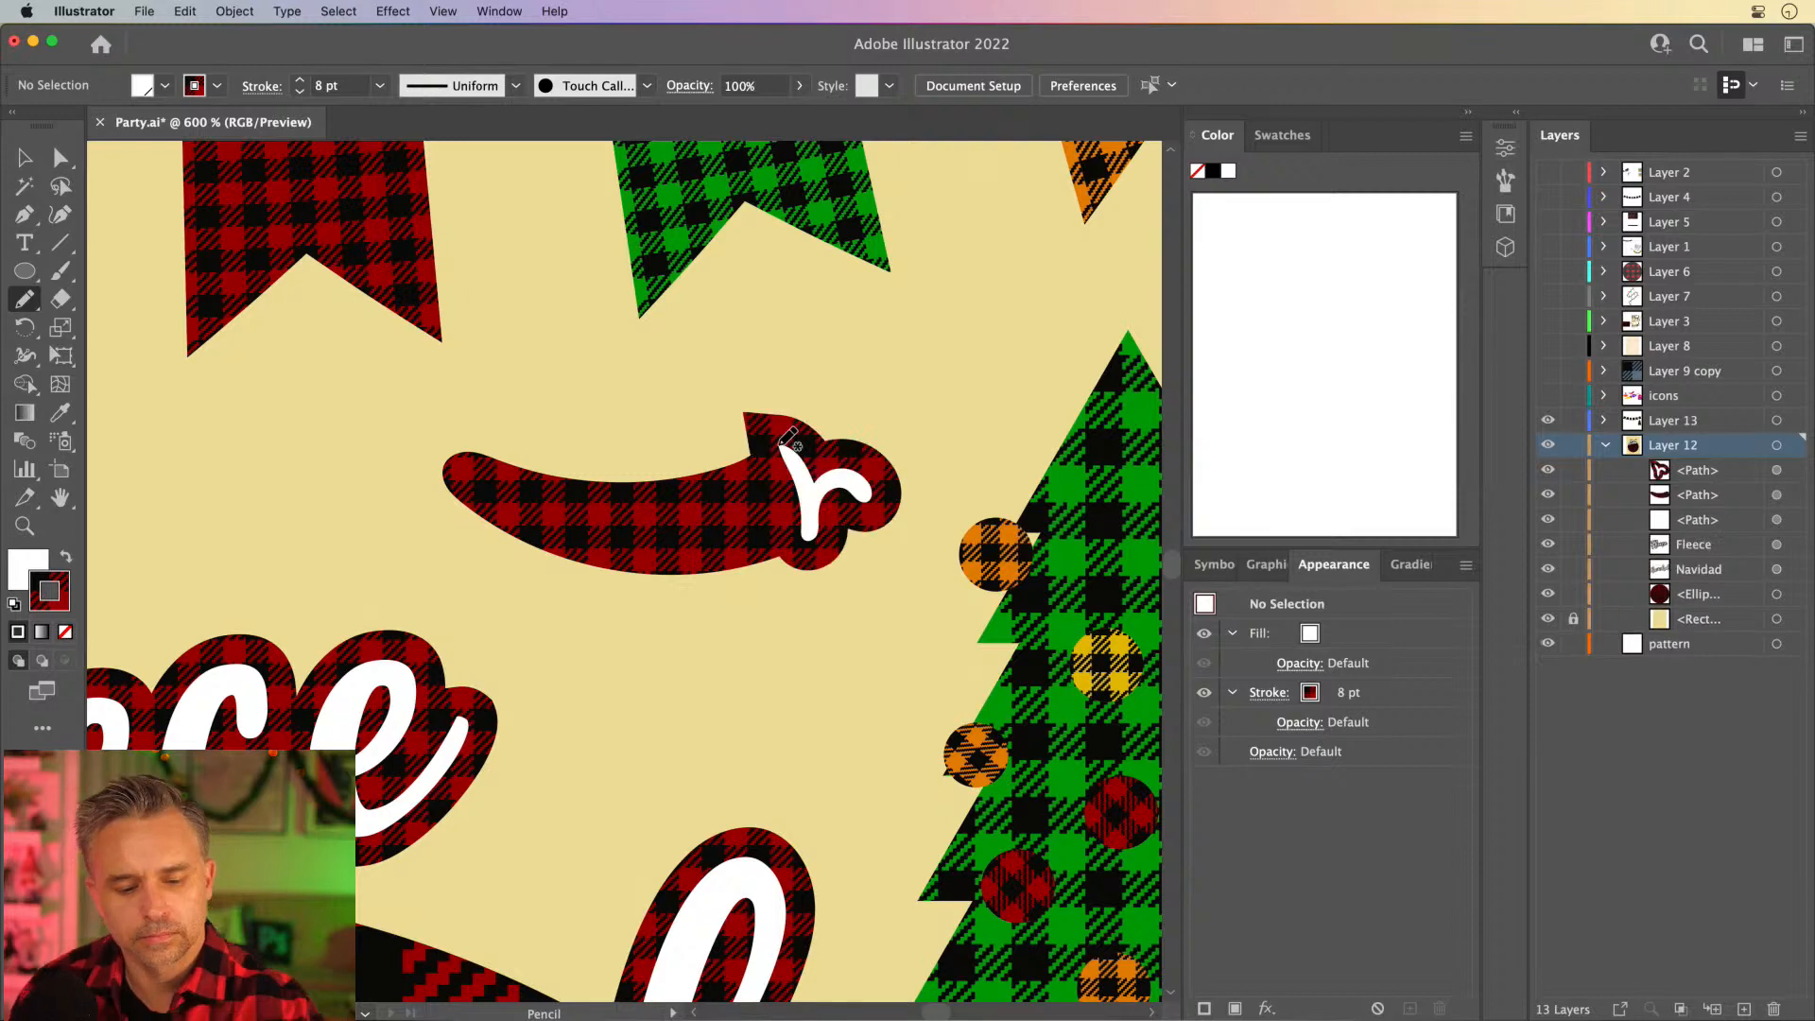
- Fill the pepper's cap and stem with black (000000) and remove its stroke
left_click(25, 157)
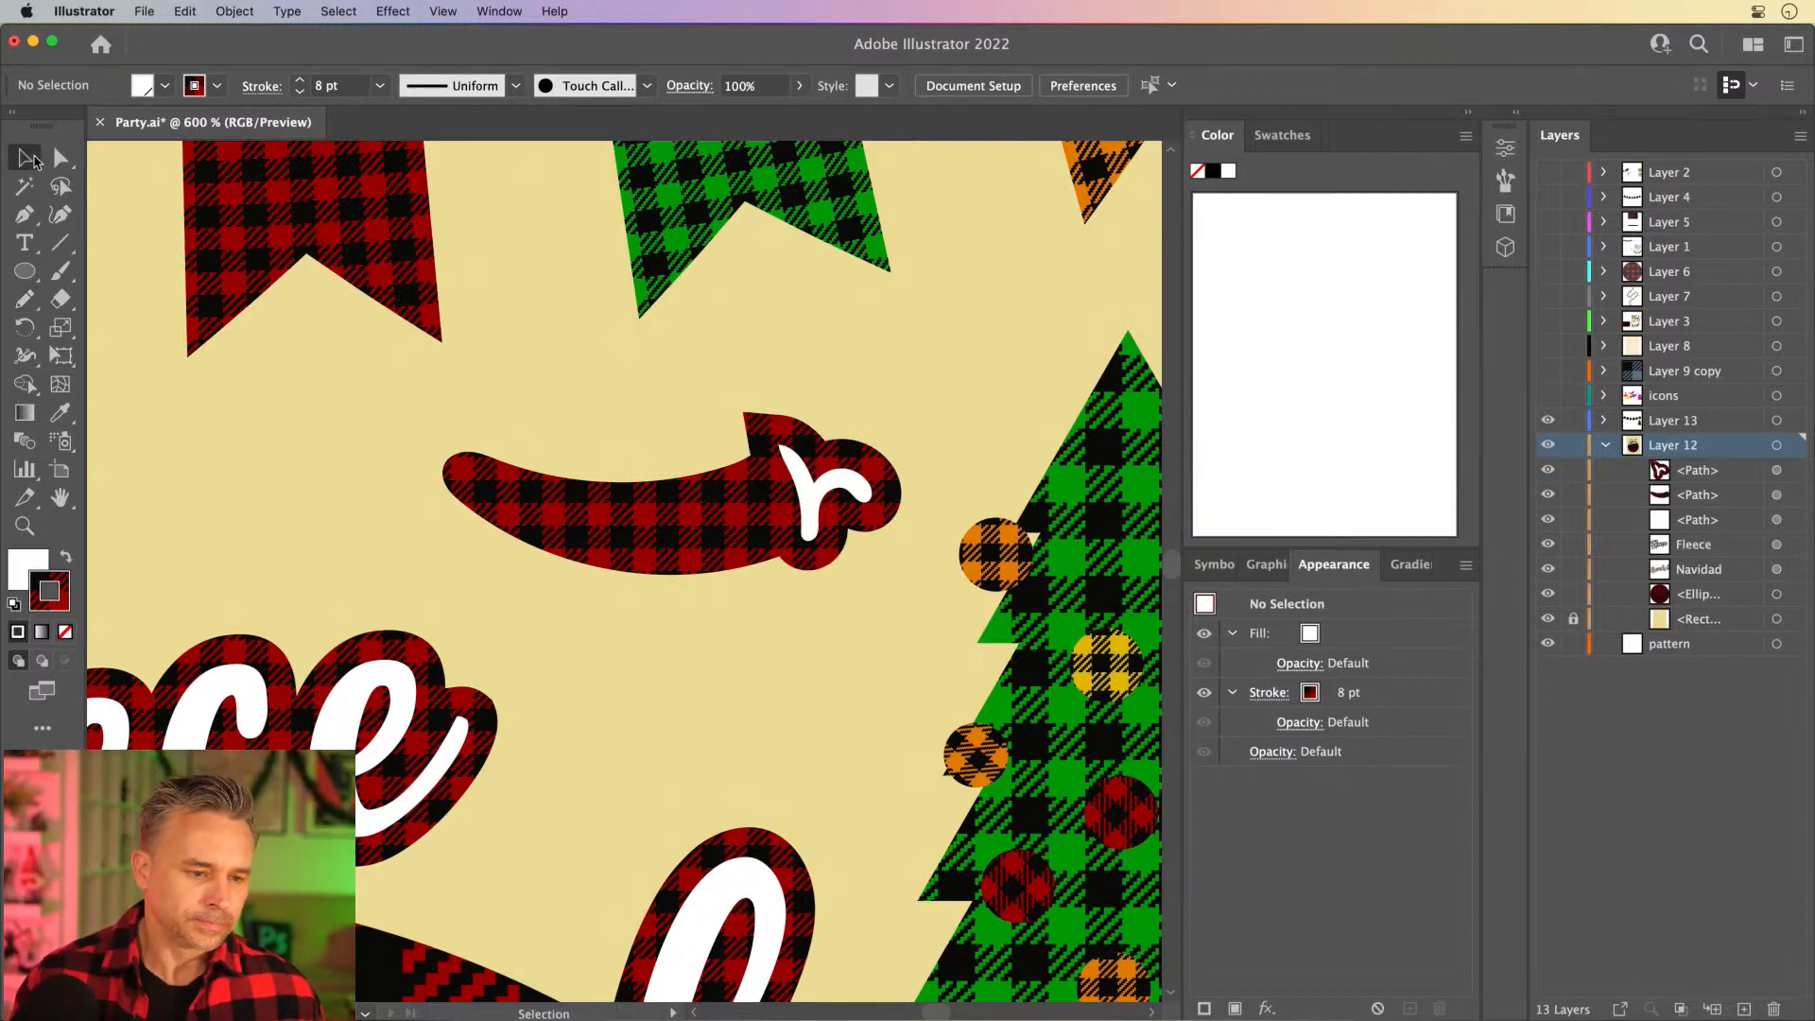
left_click(837, 493)
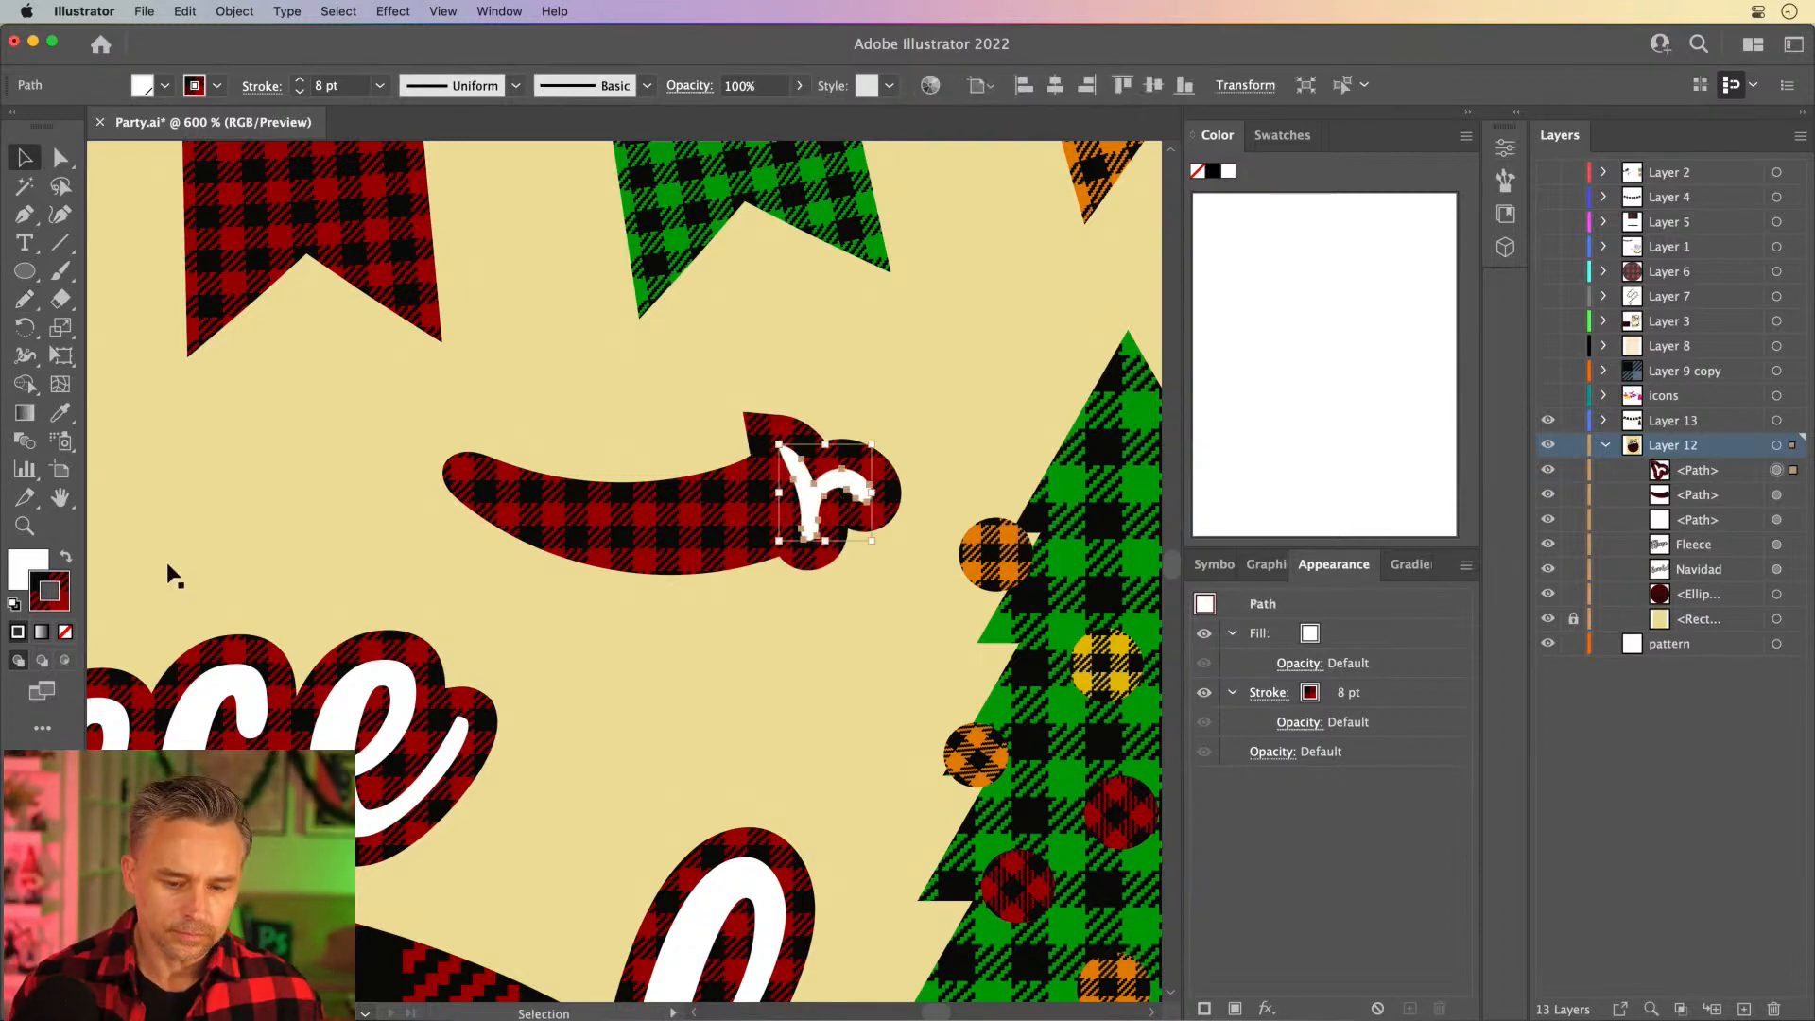
left_click(64, 564)
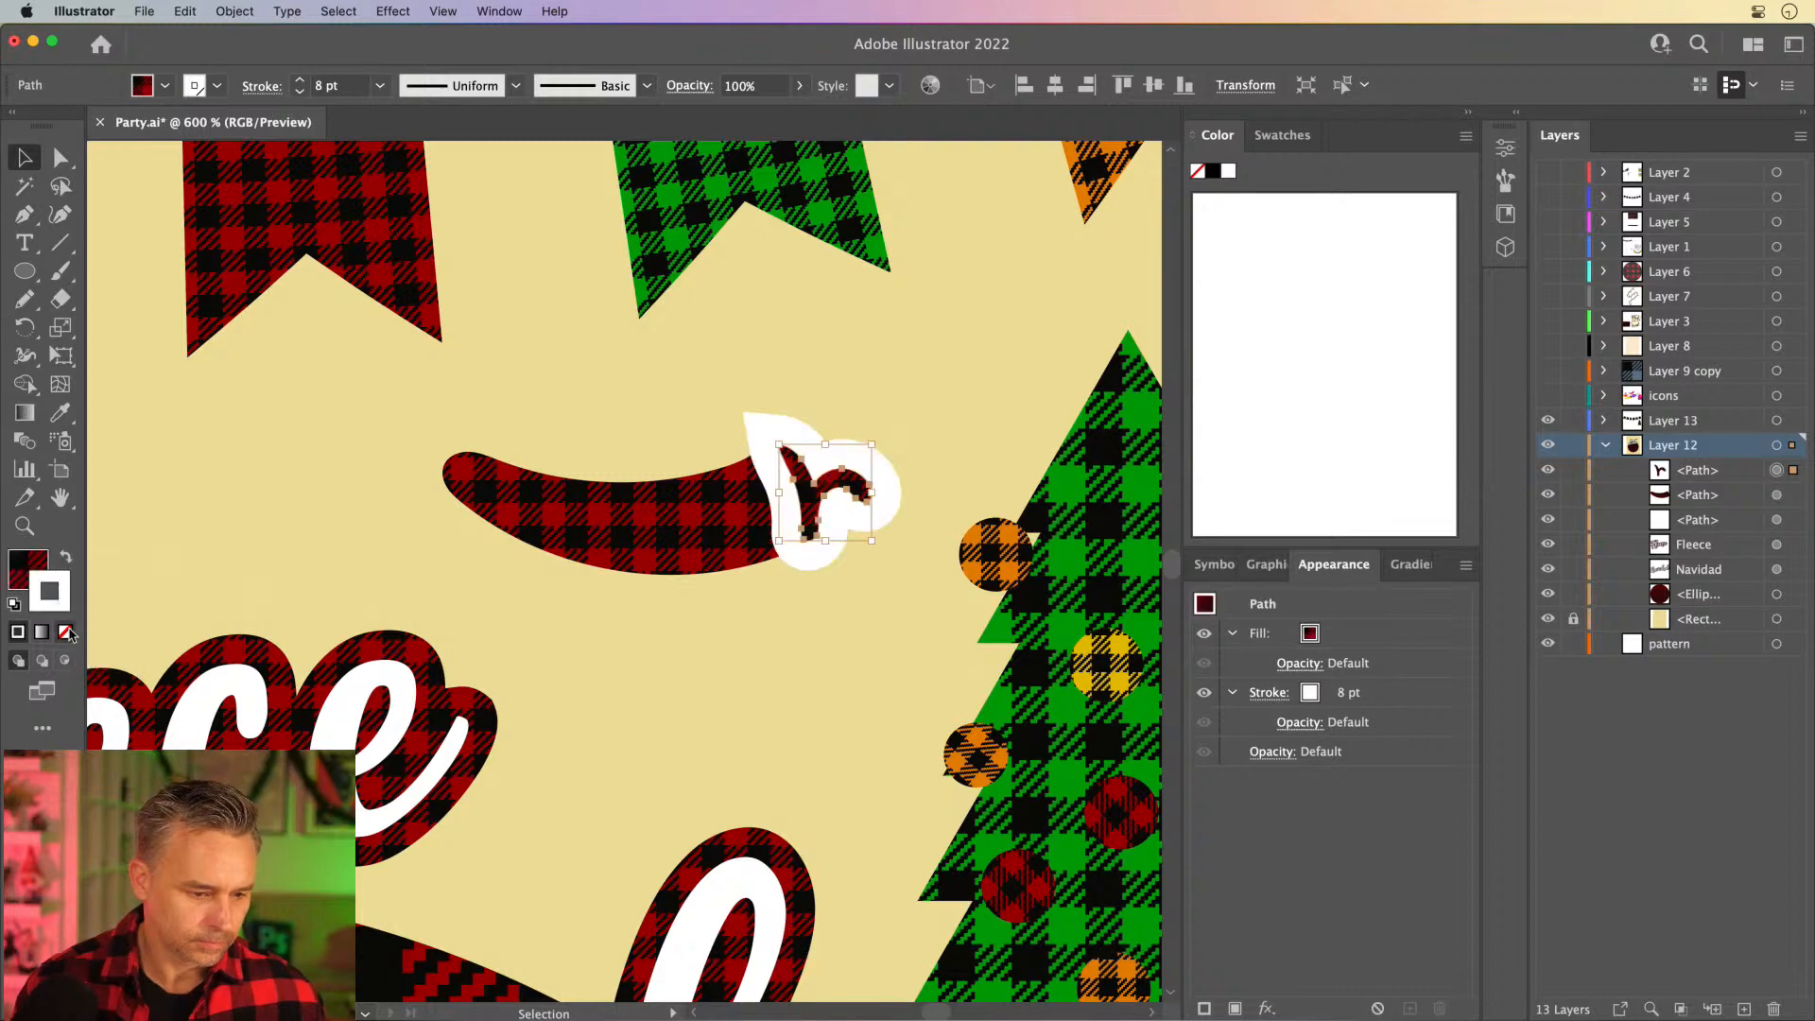
left_click(65, 632)
left_click(19, 572)
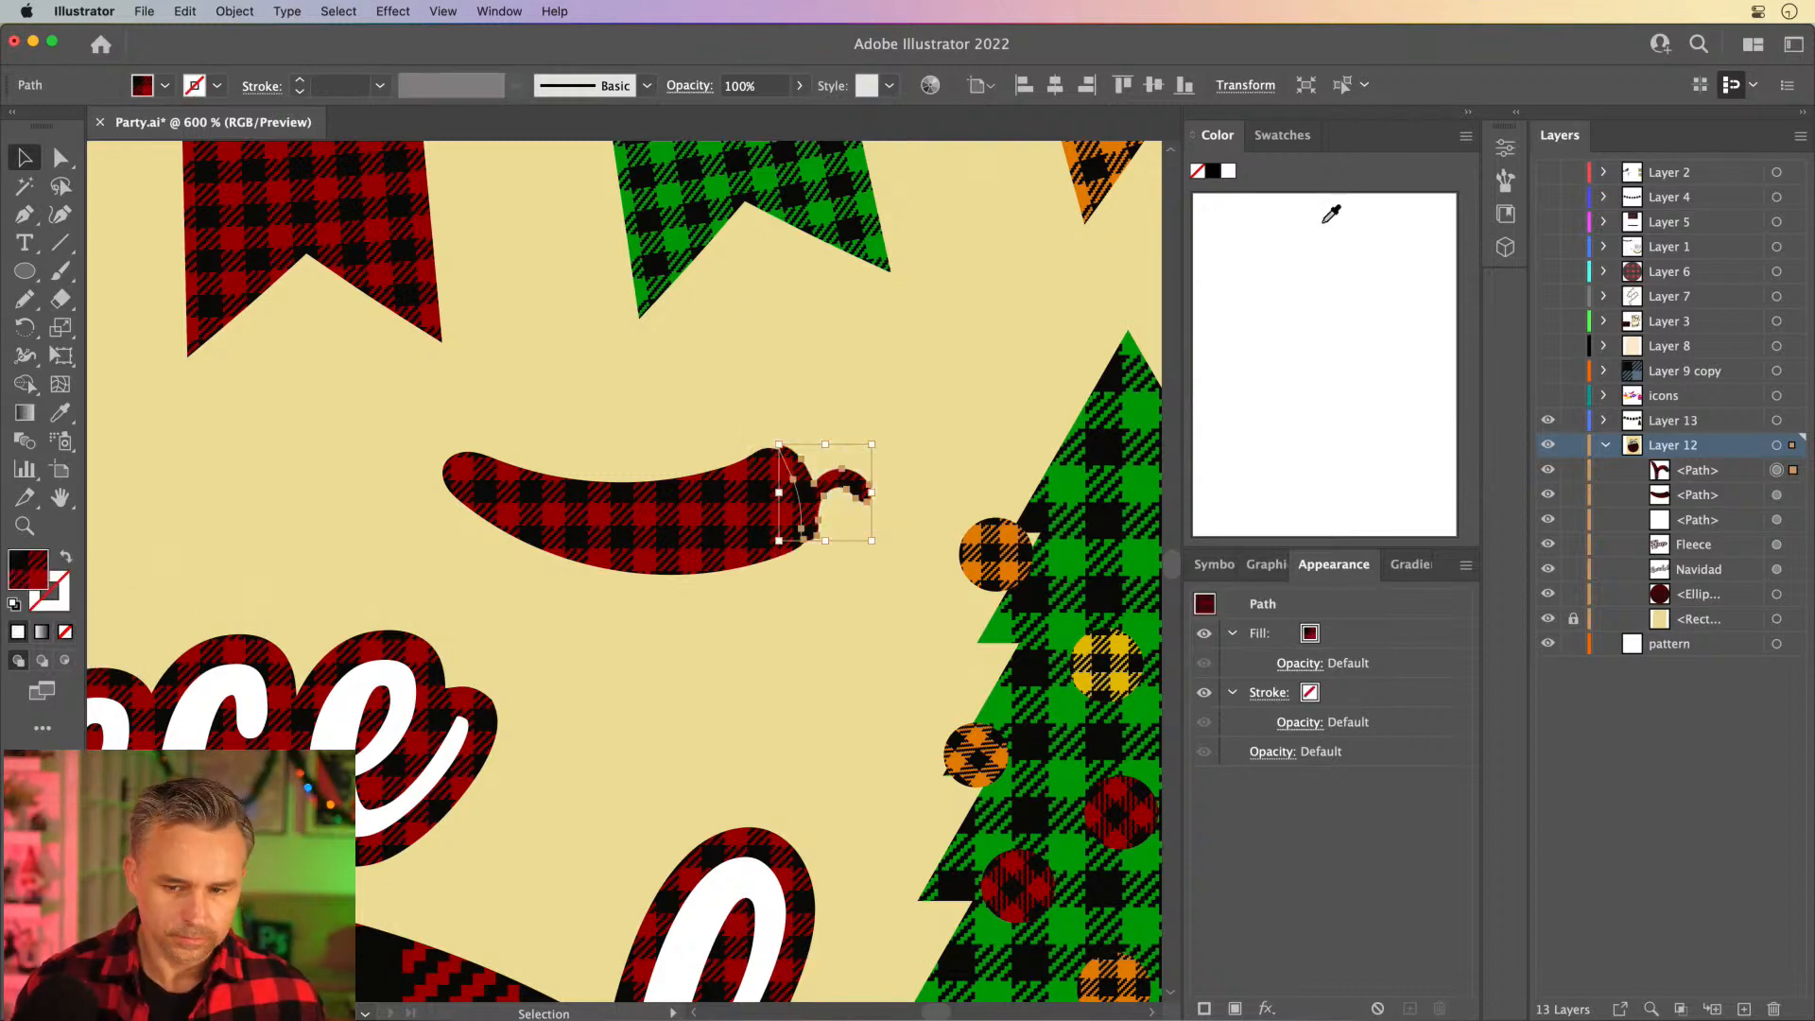
left_click(1212, 172)
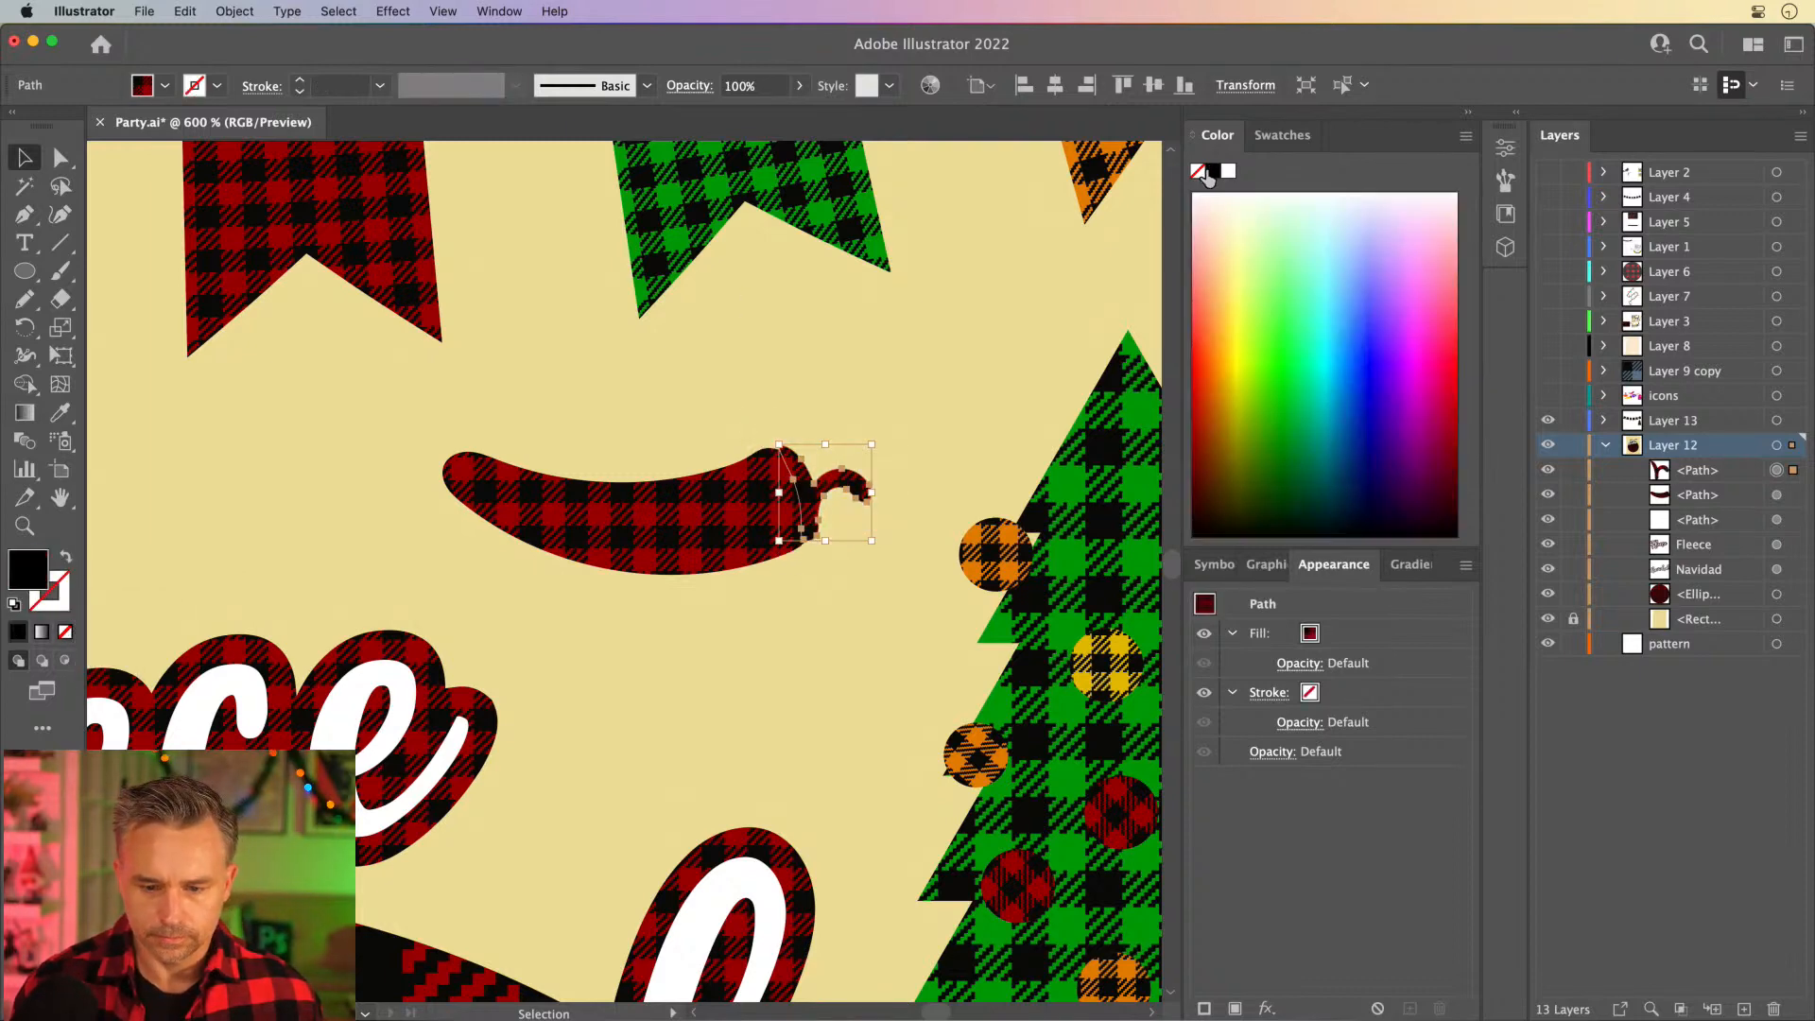
left_click(718, 419)
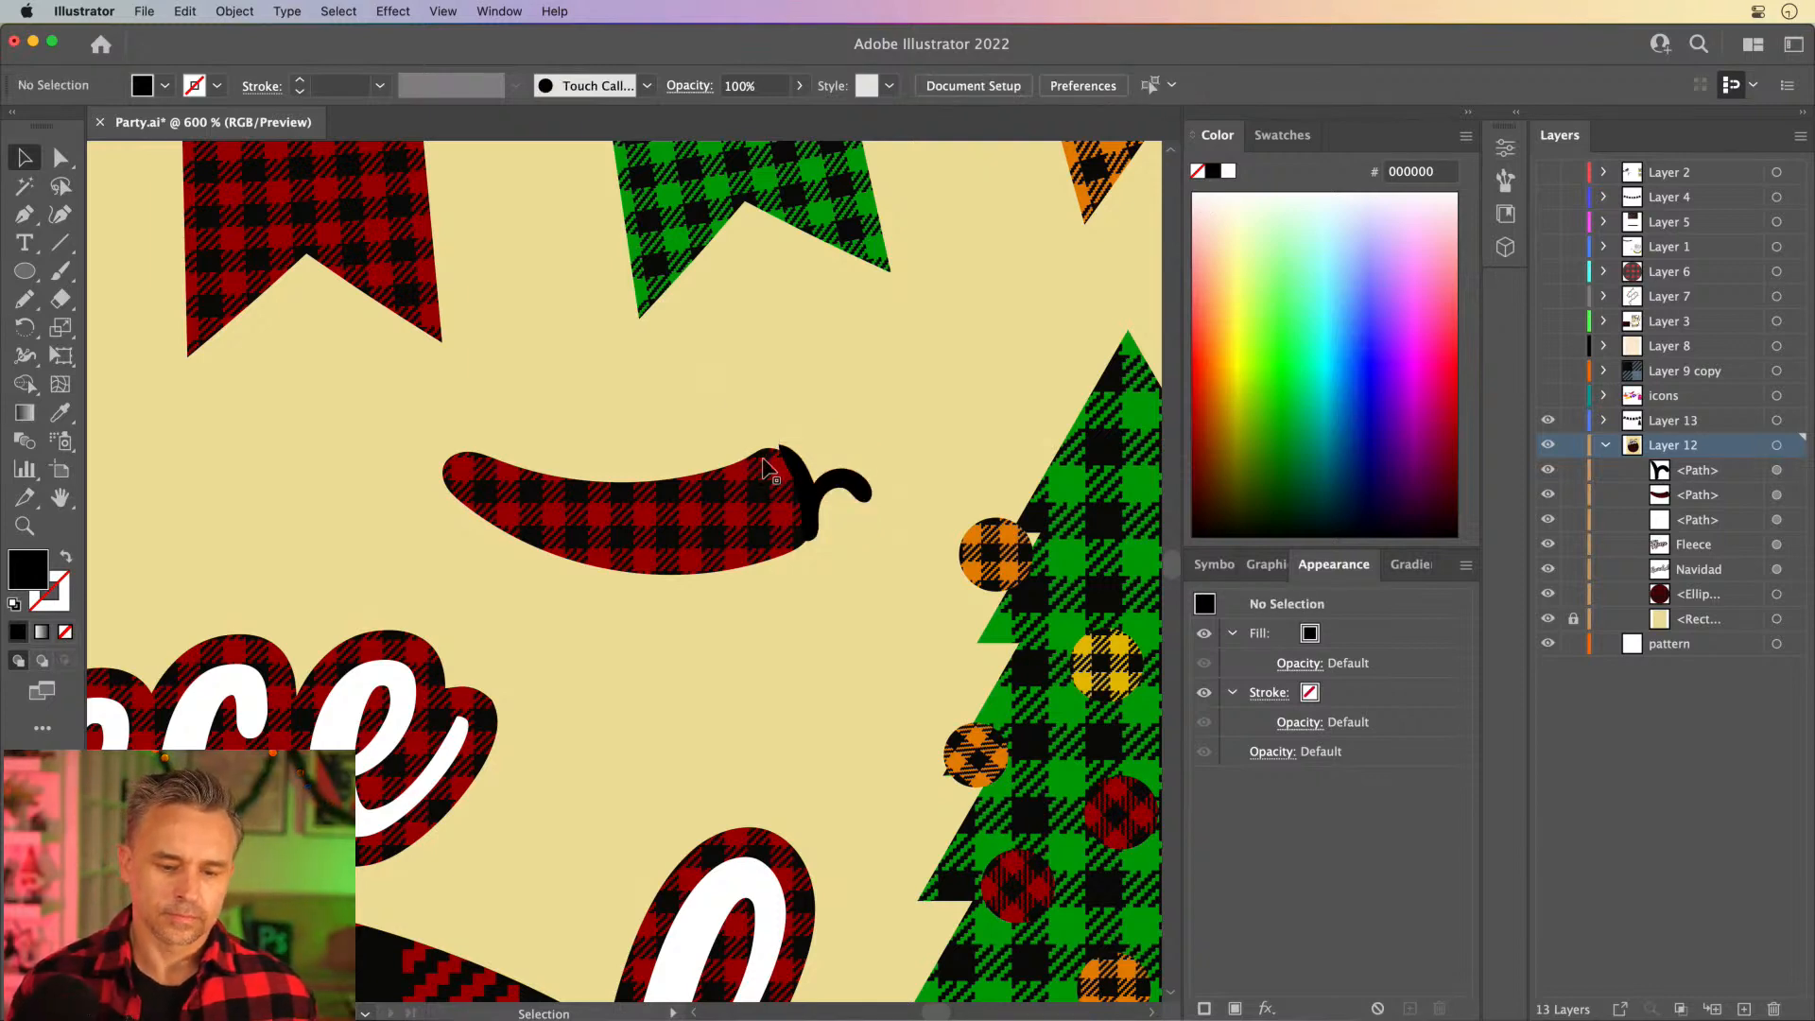
- Move the upper inner anchor point of the pepper's black cap so it sits on the plaid body's outline
scroll(771, 468, "up", 5)
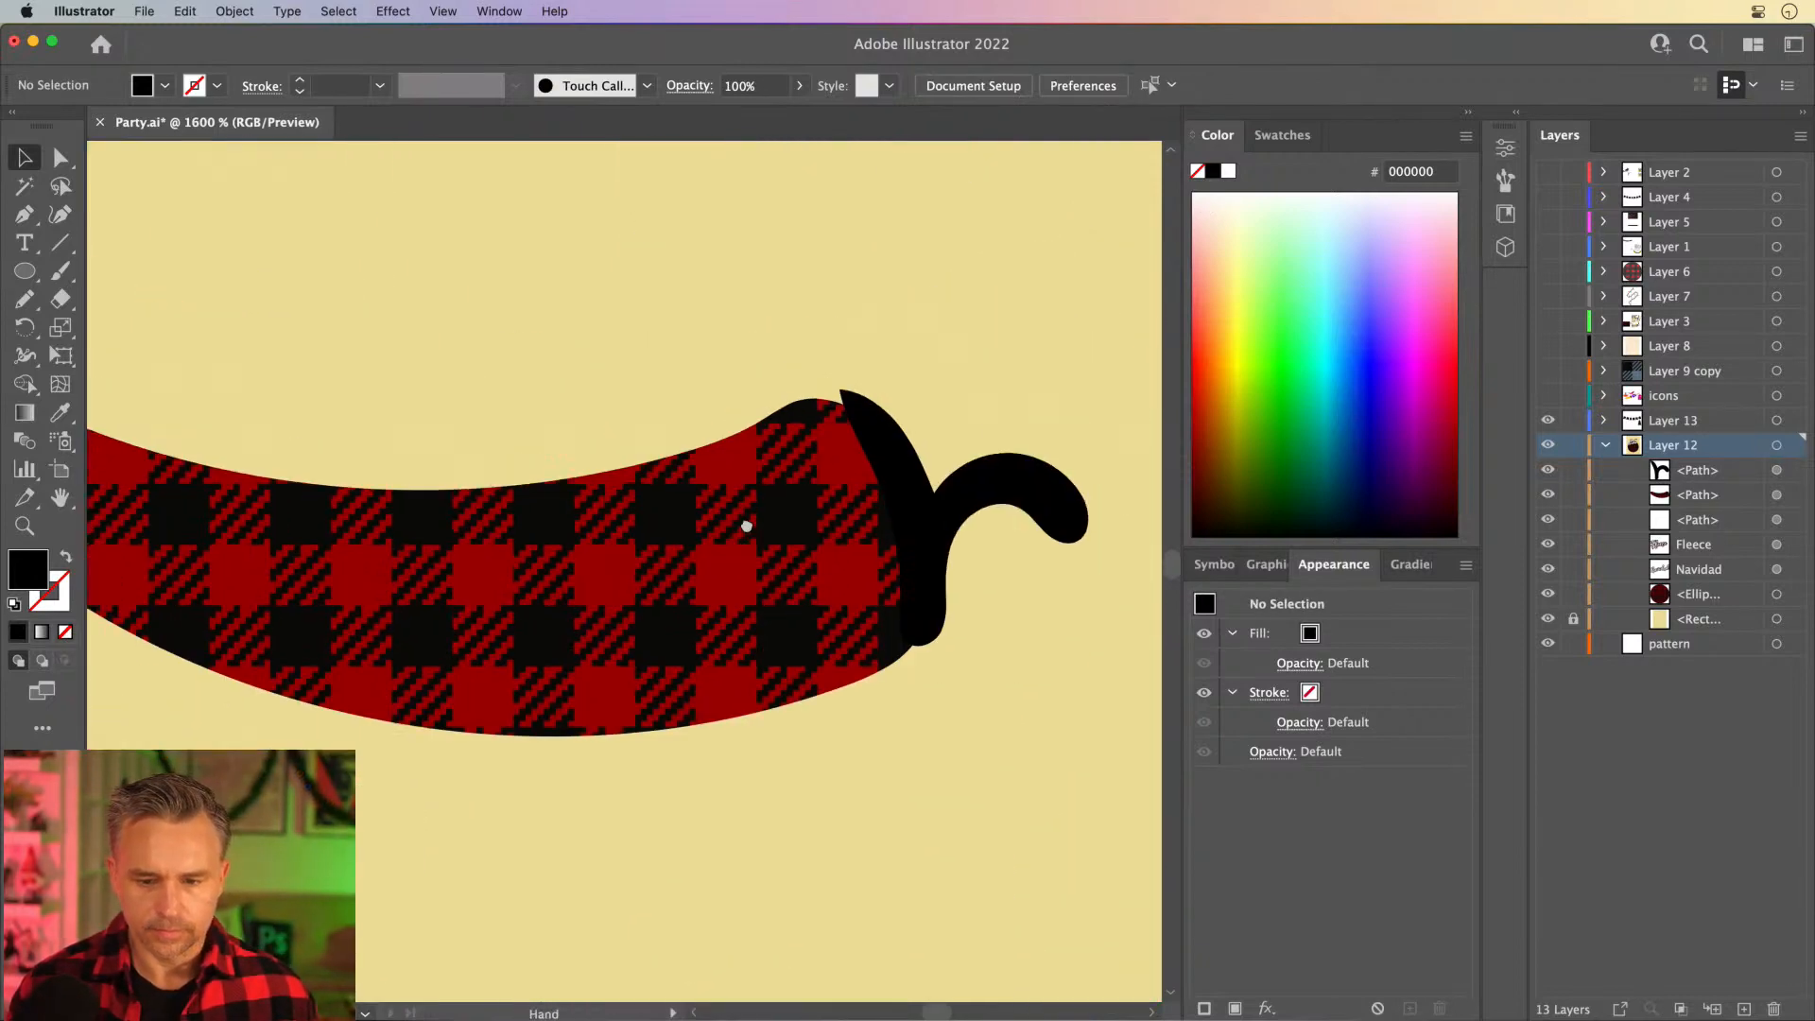
left_click_drag(747, 526, 721, 542)
left_click(857, 460)
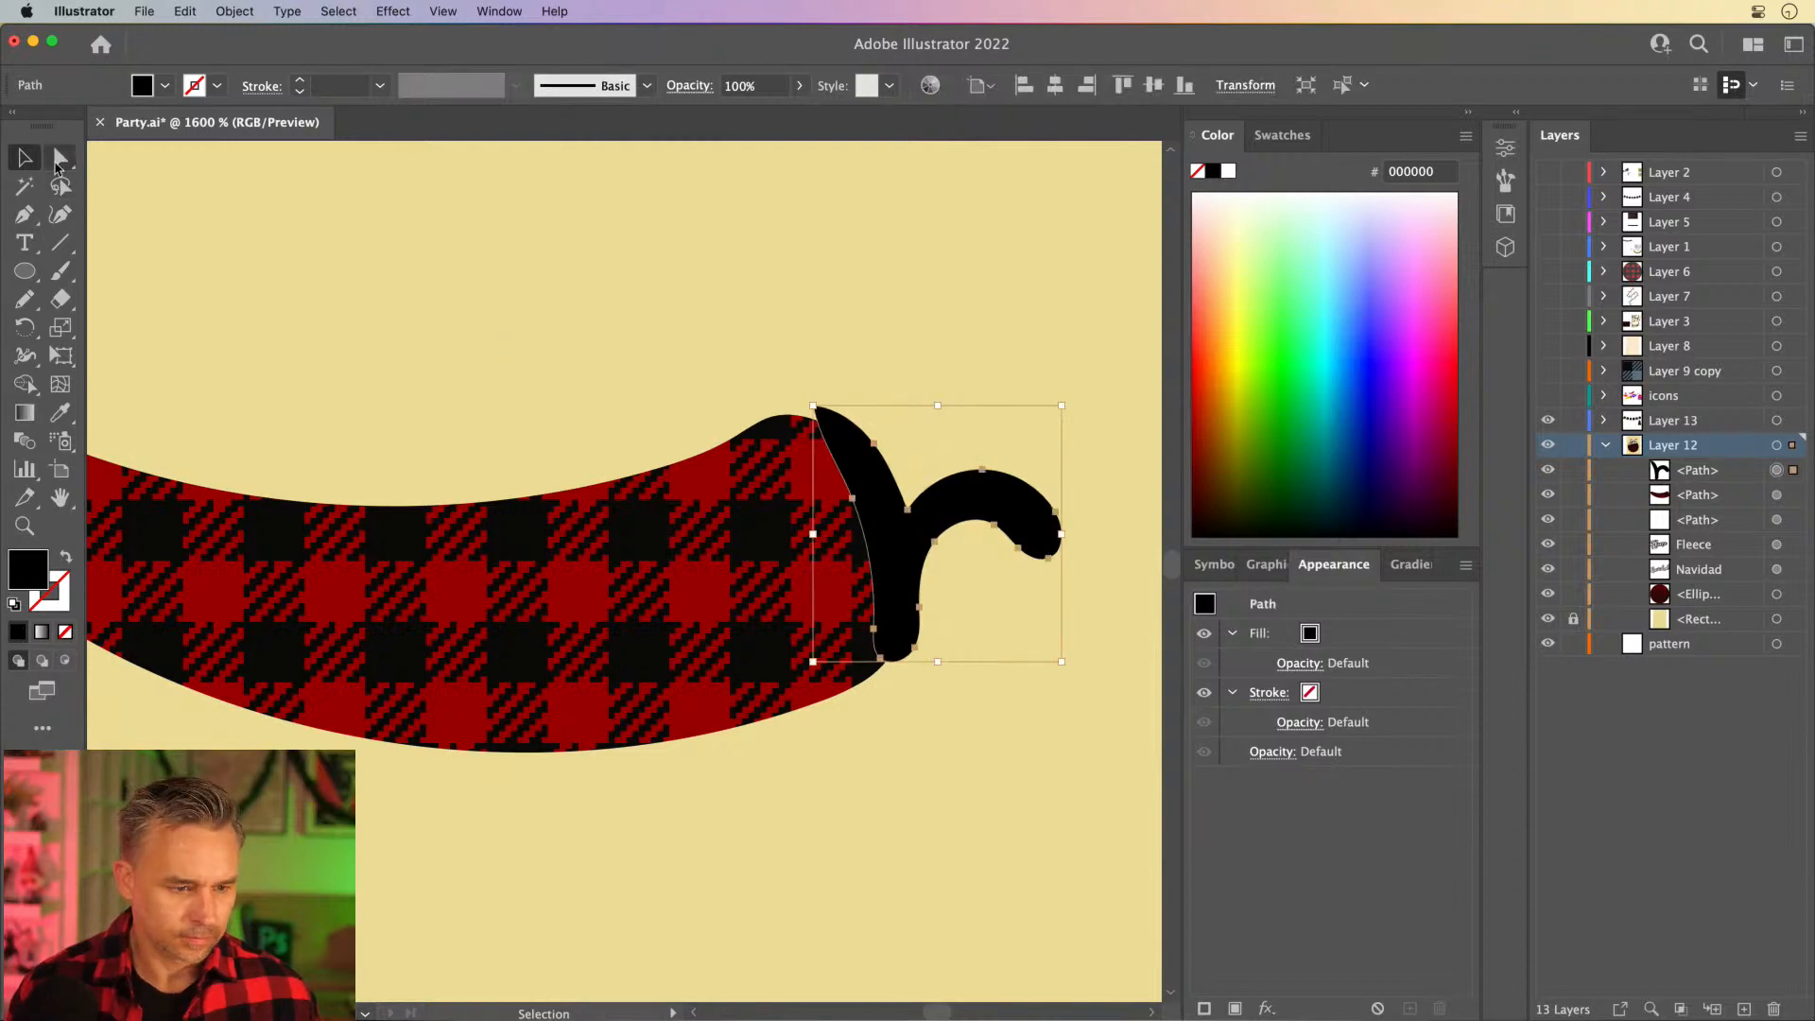
left_click(59, 161)
left_click(819, 419)
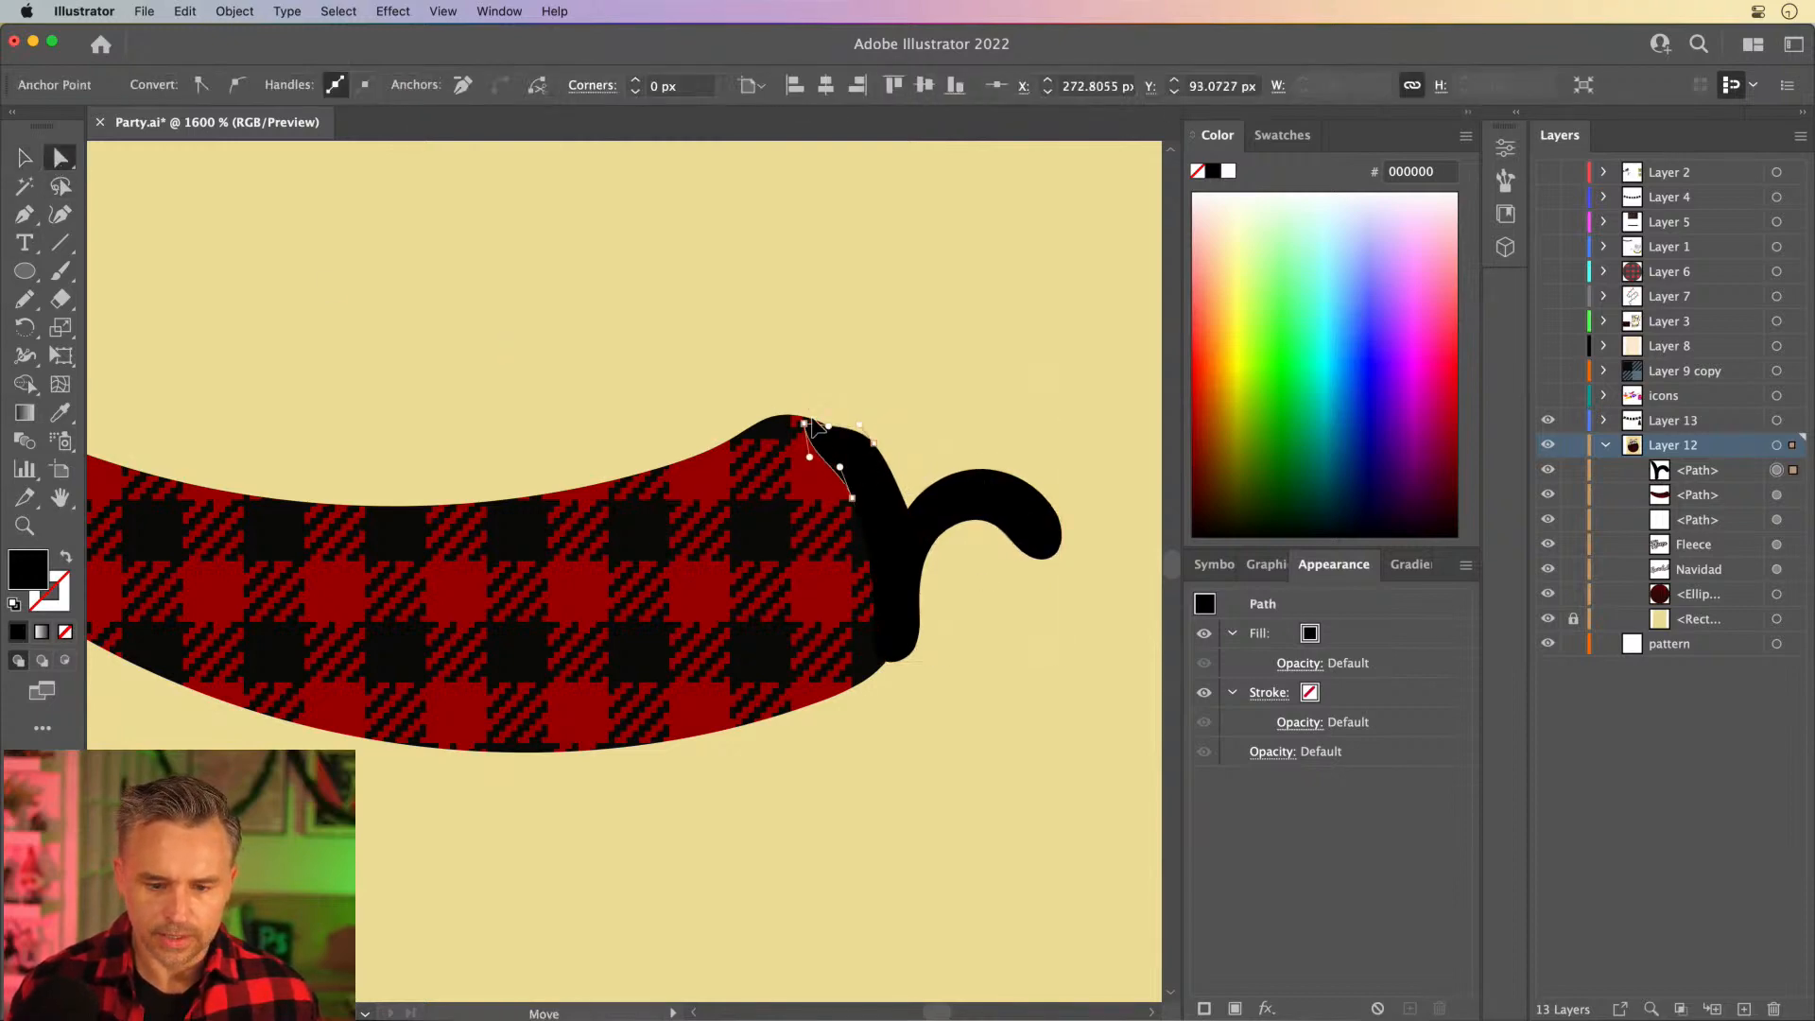
mouse_move(815, 425)
left_mouse_down()
mouse_move(835, 457)
mouse_move(794, 417)
mouse_move(825, 426)
left_mouse_up()
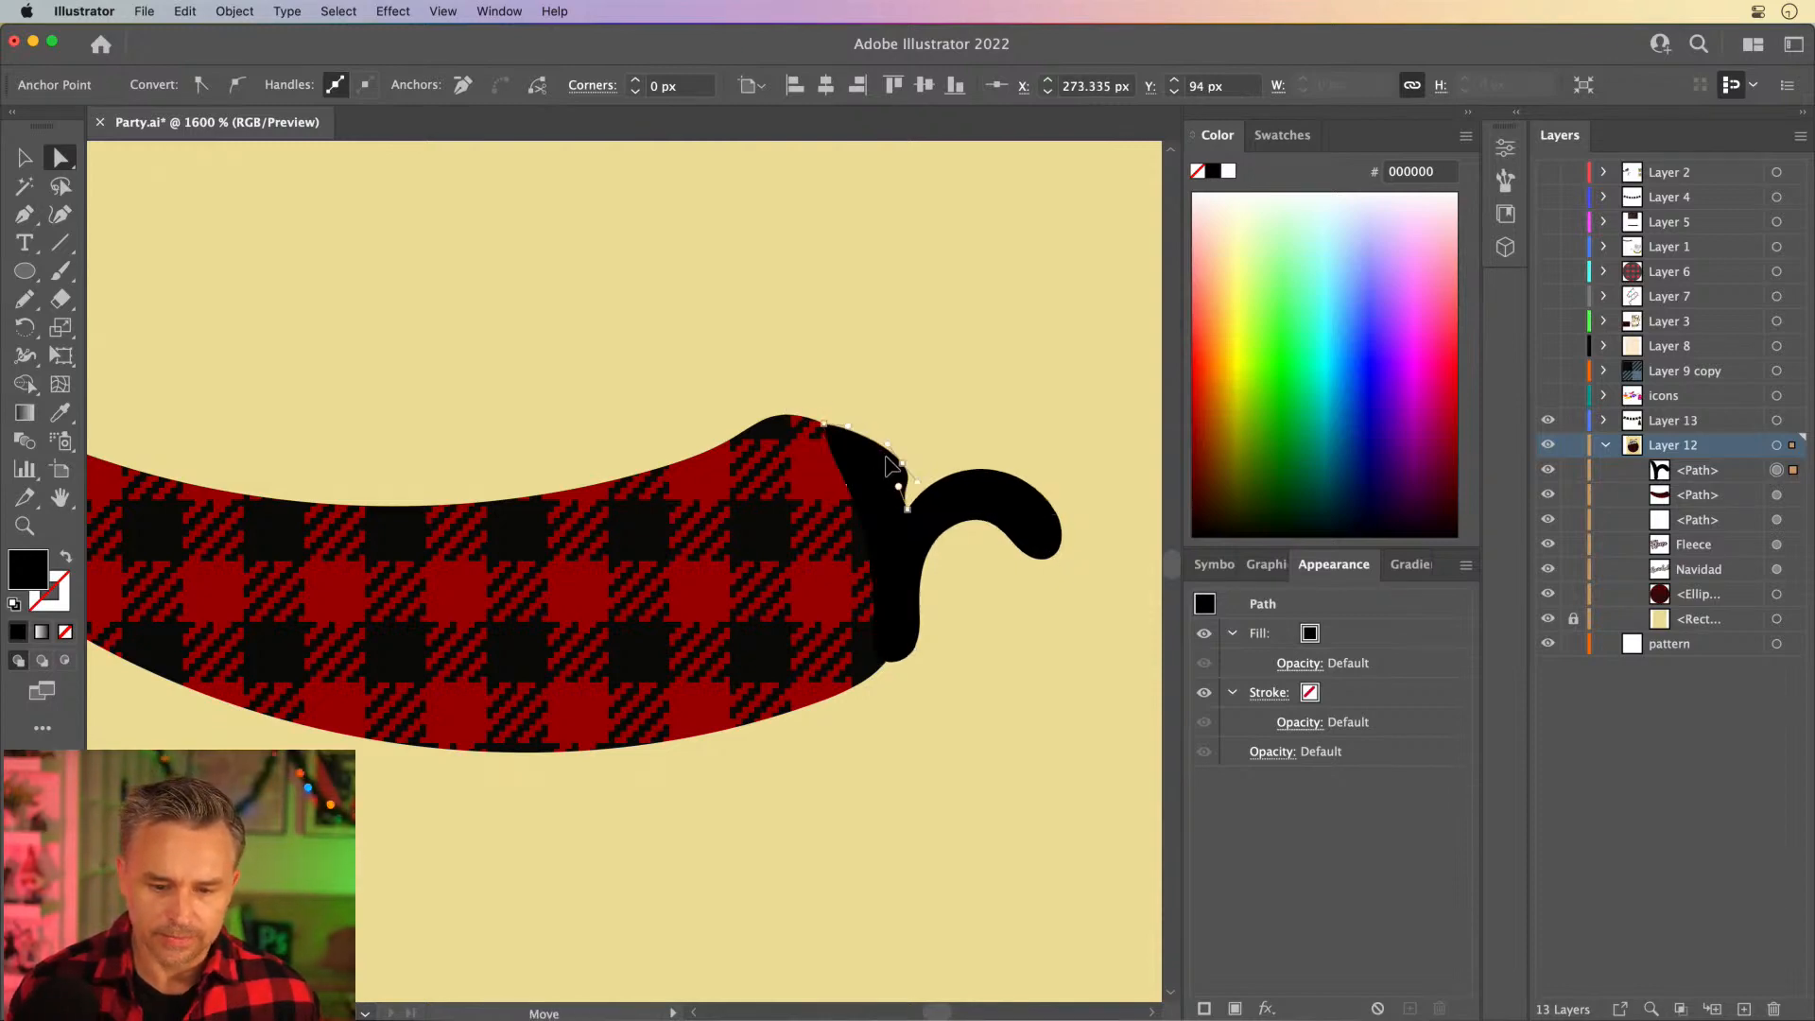
- Turn off Snap to Pixel and align the cap's lower anchor point with the pepper's bottom edge
left_click_drag(882, 659, 884, 661)
left_click(461, 11)
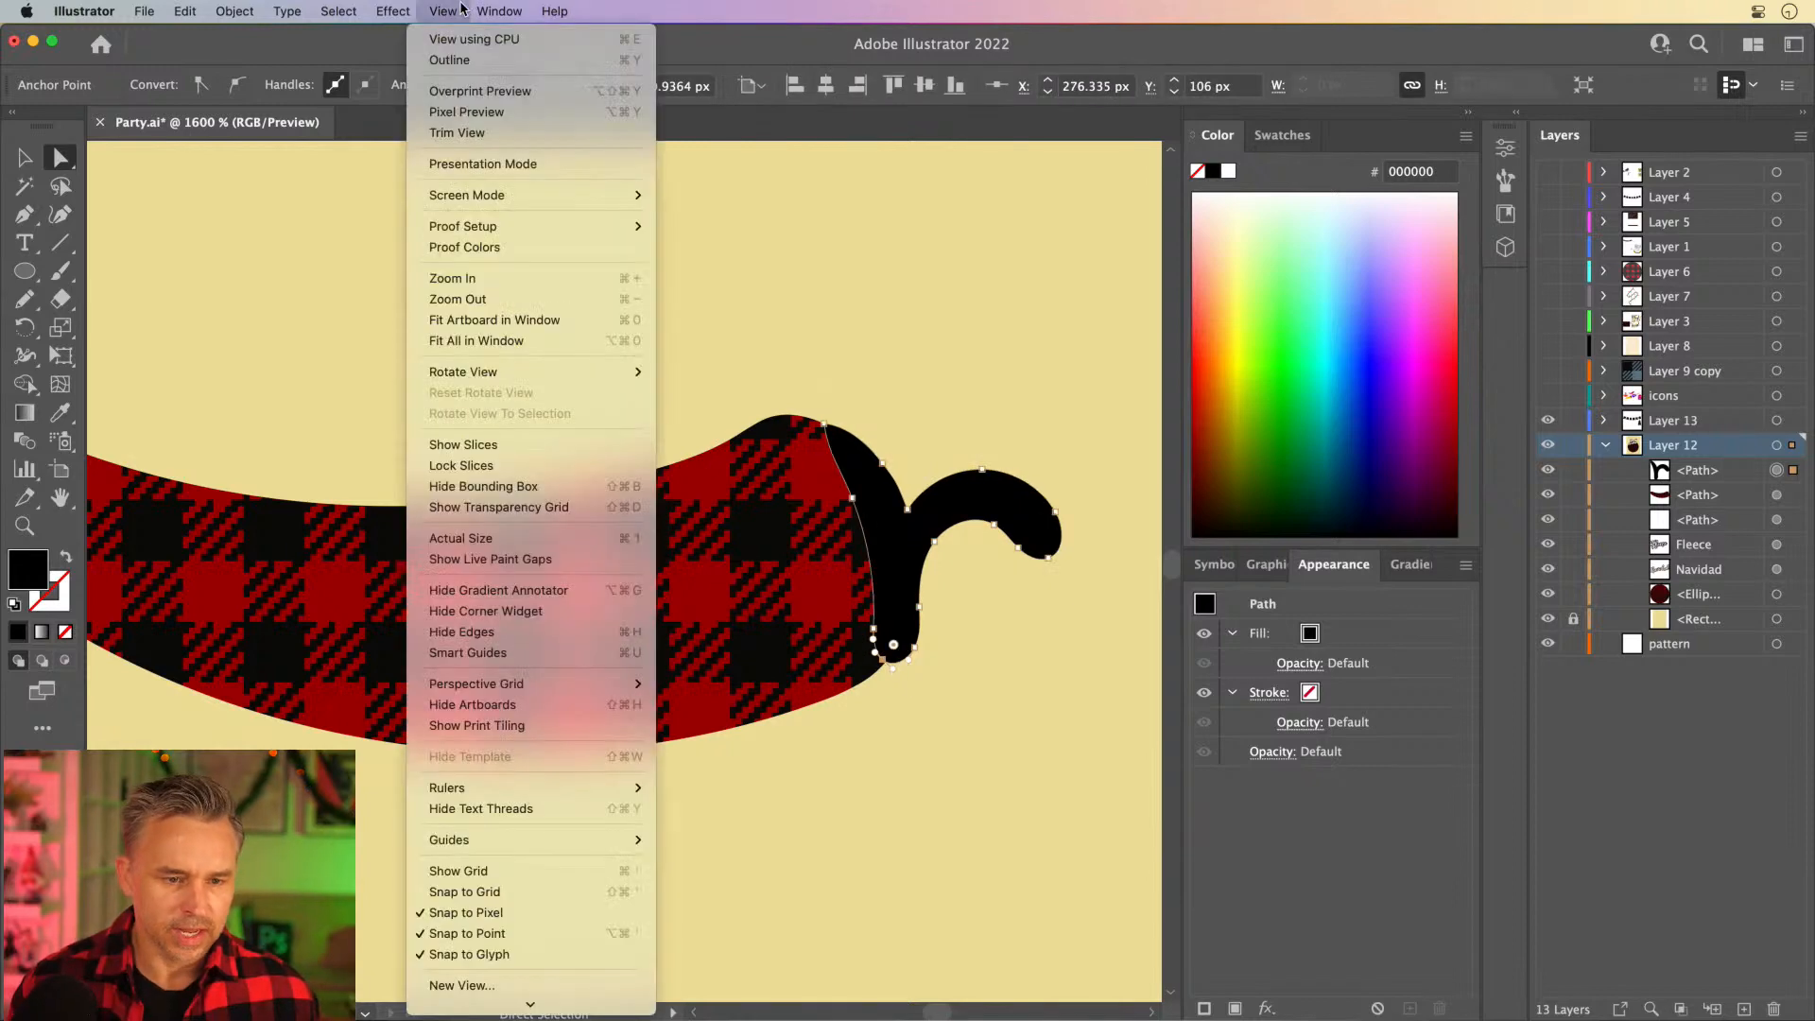
left_click(453, 913)
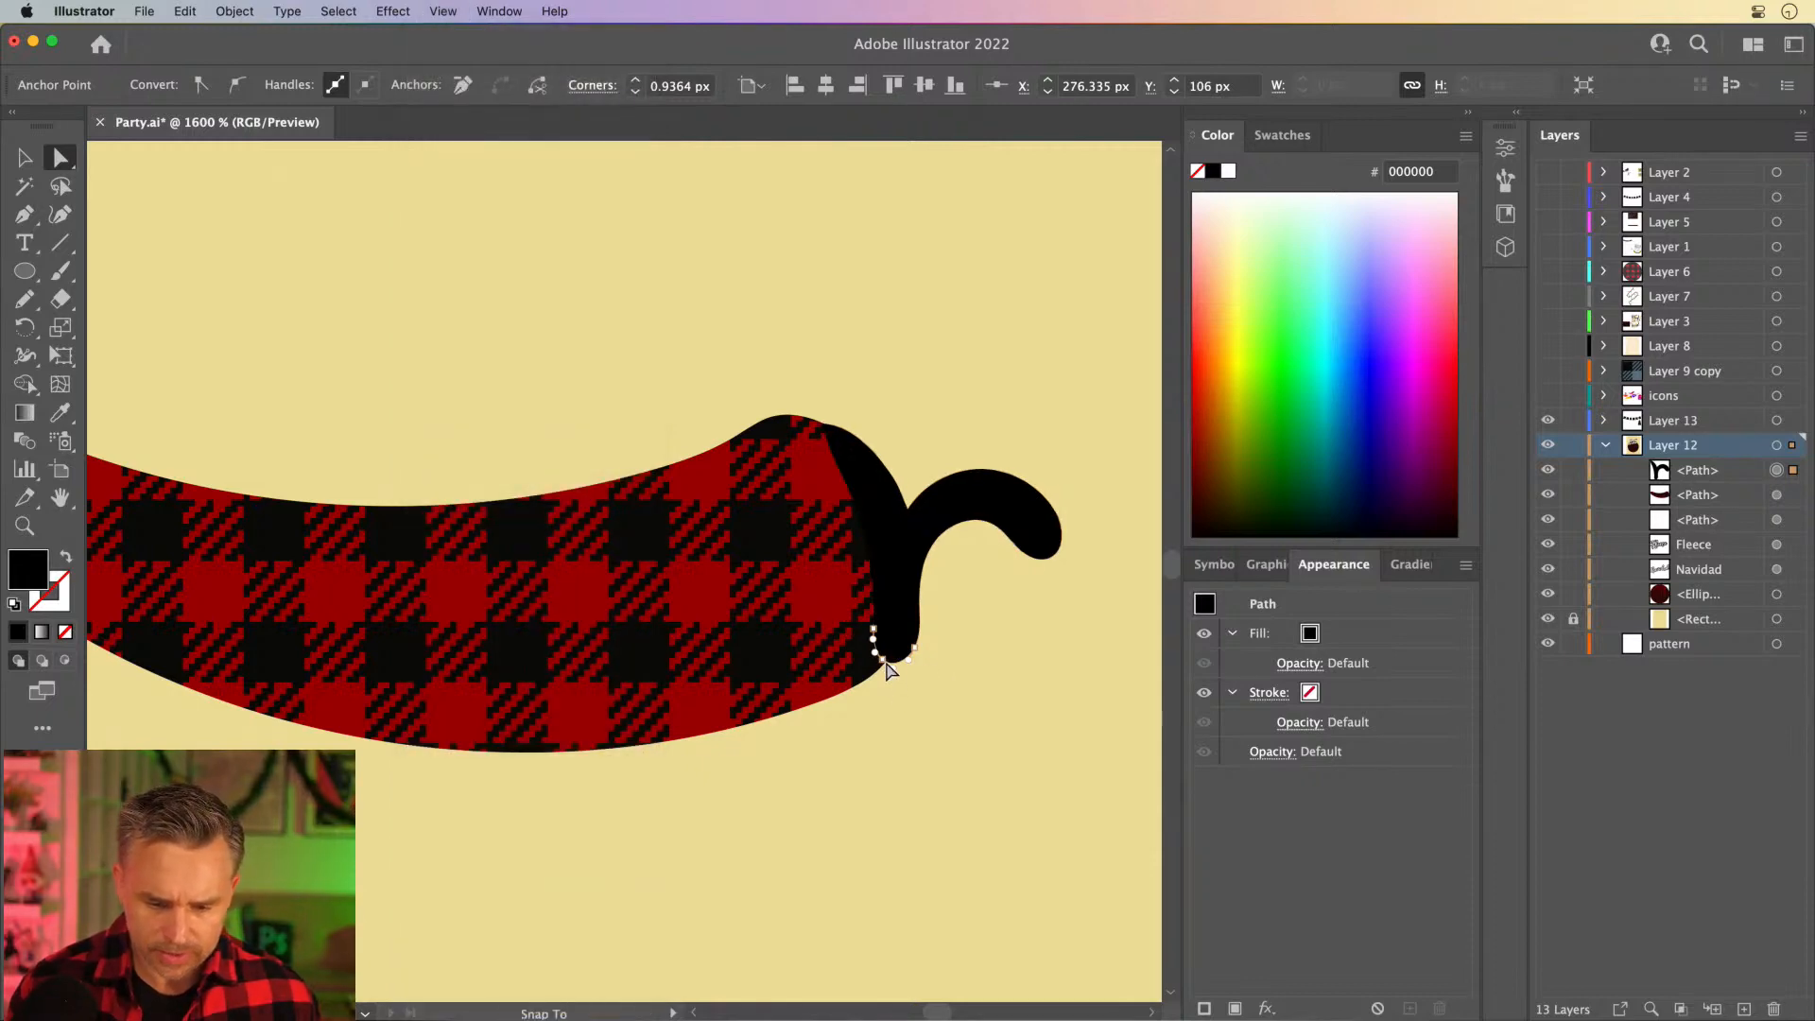
left_click_drag(886, 670, 913, 640)
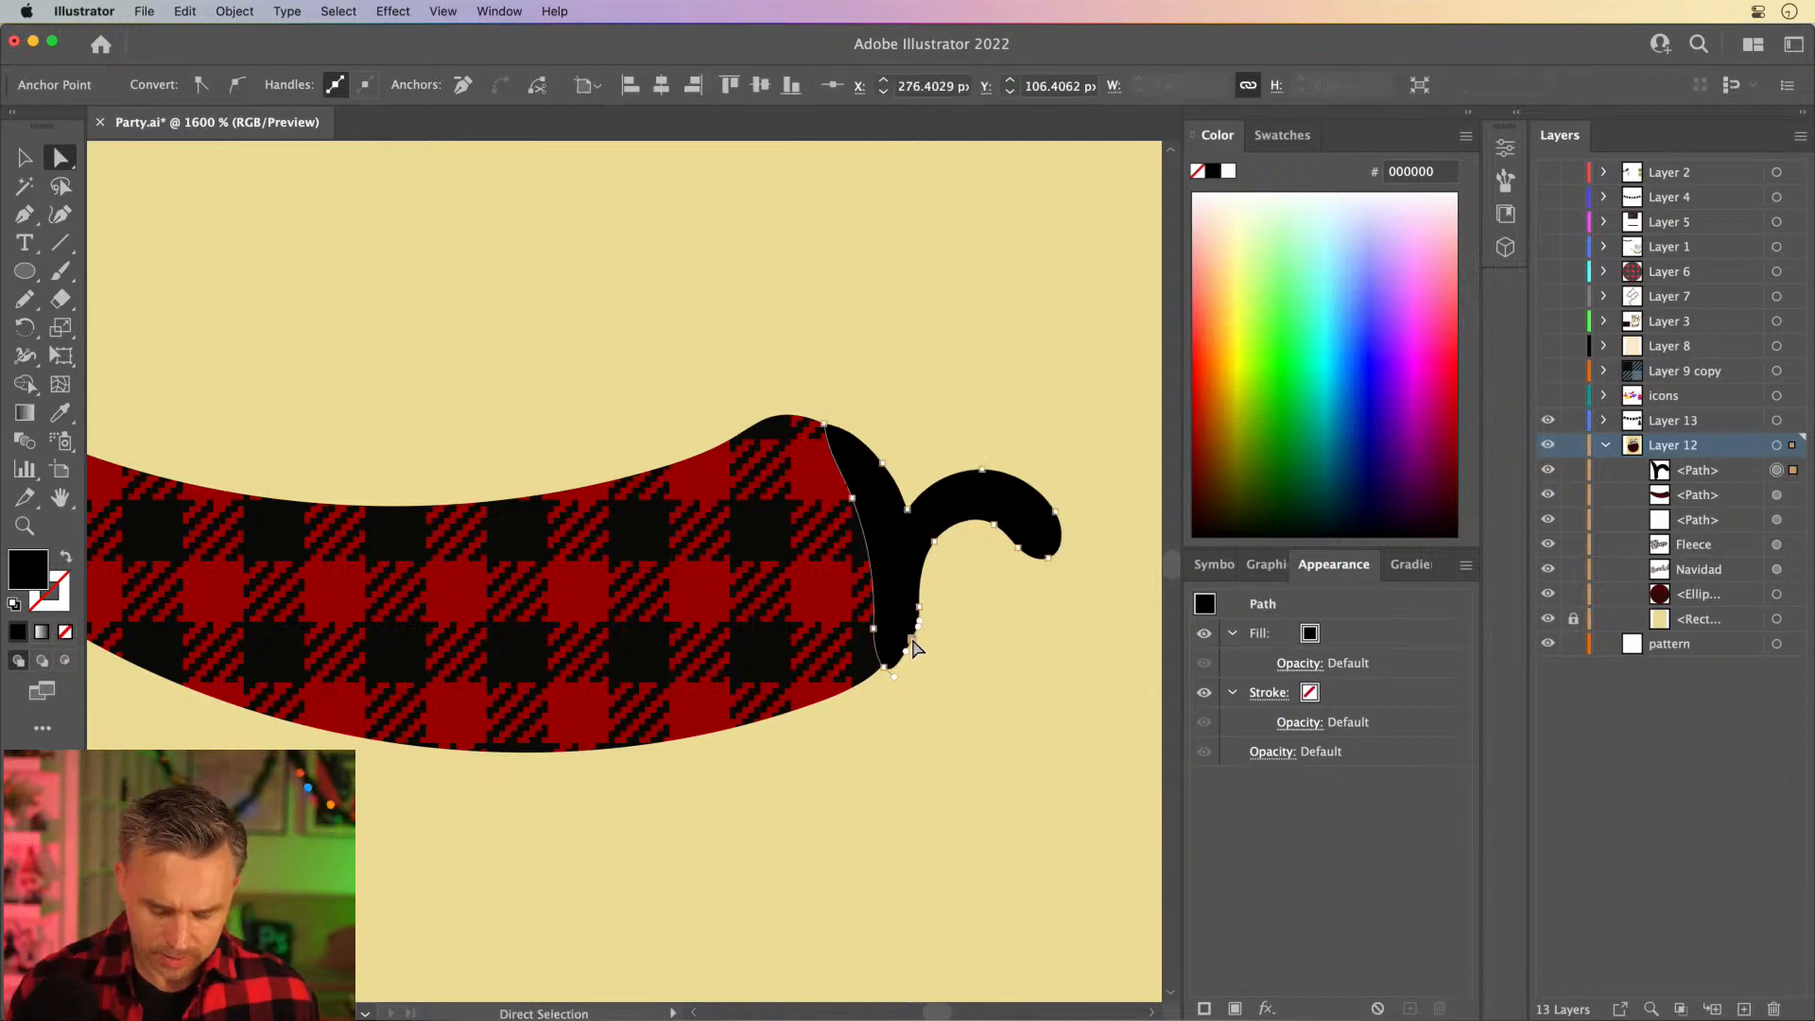
- Delete the surplus anchor points near the cap's lower end and shift its inner-edge anchor toward the stem to slim the cap
key("p")
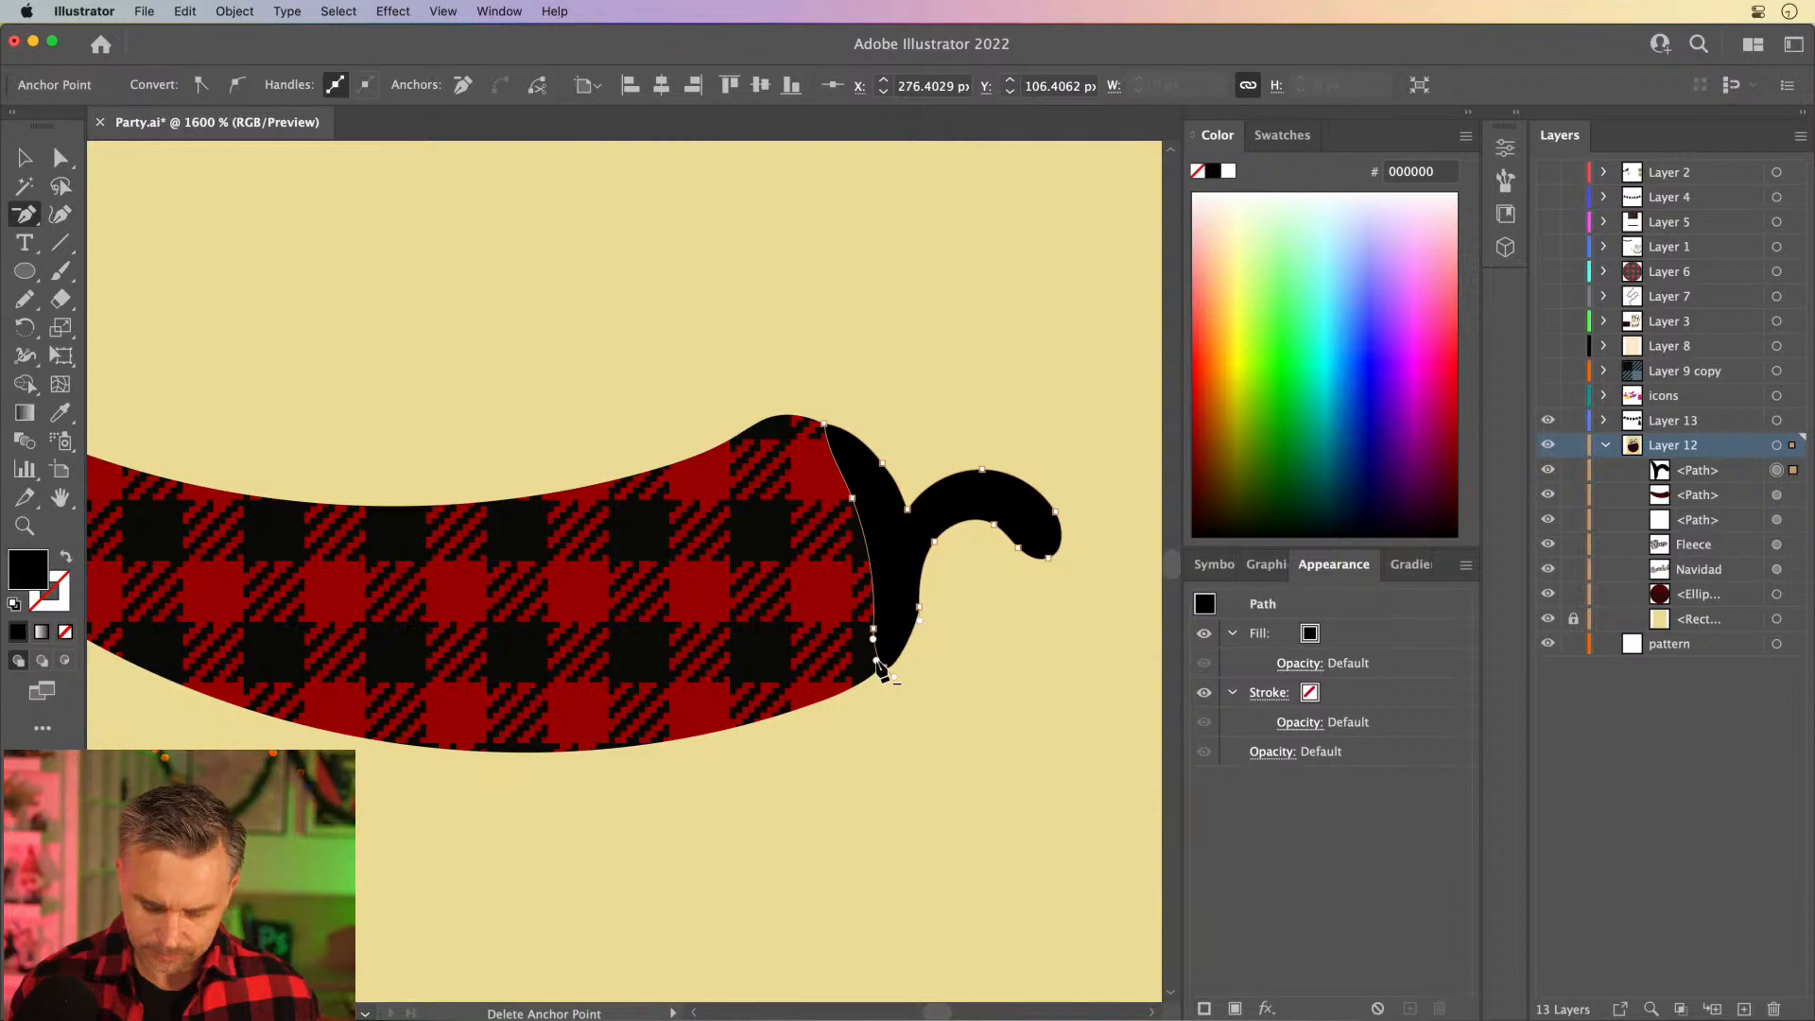
left_click(874, 640)
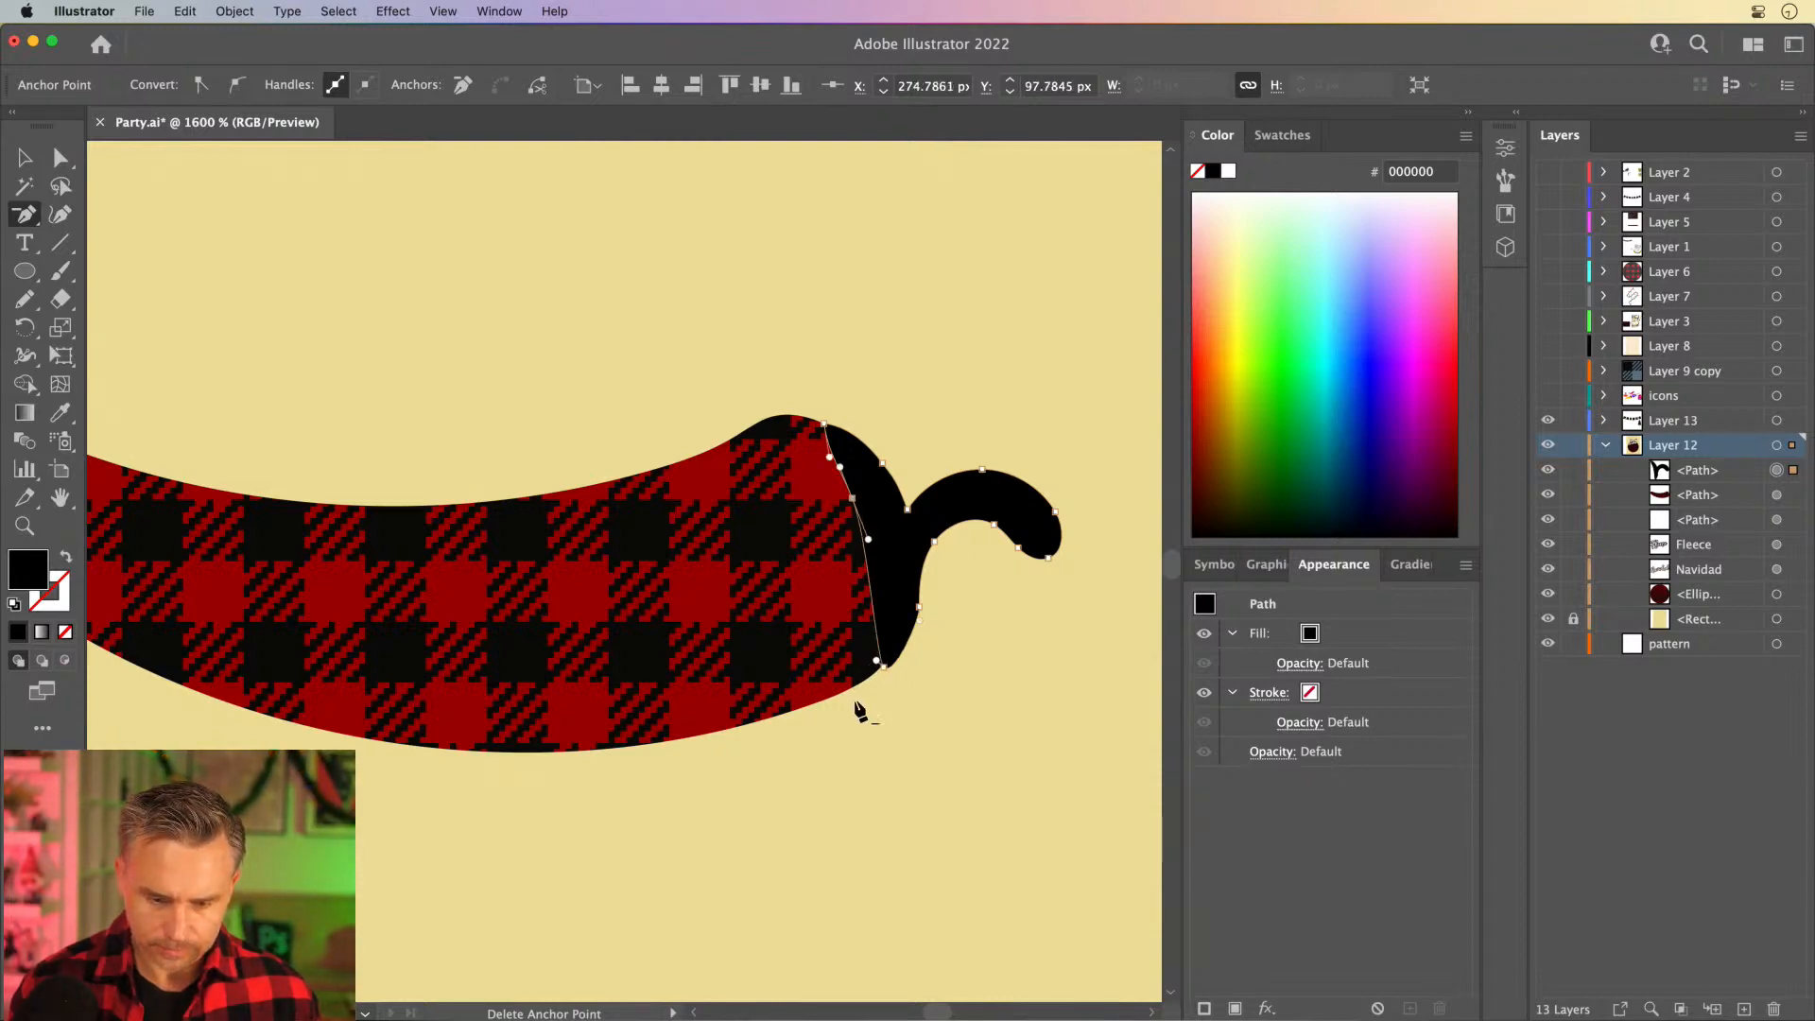
left_click(60, 158)
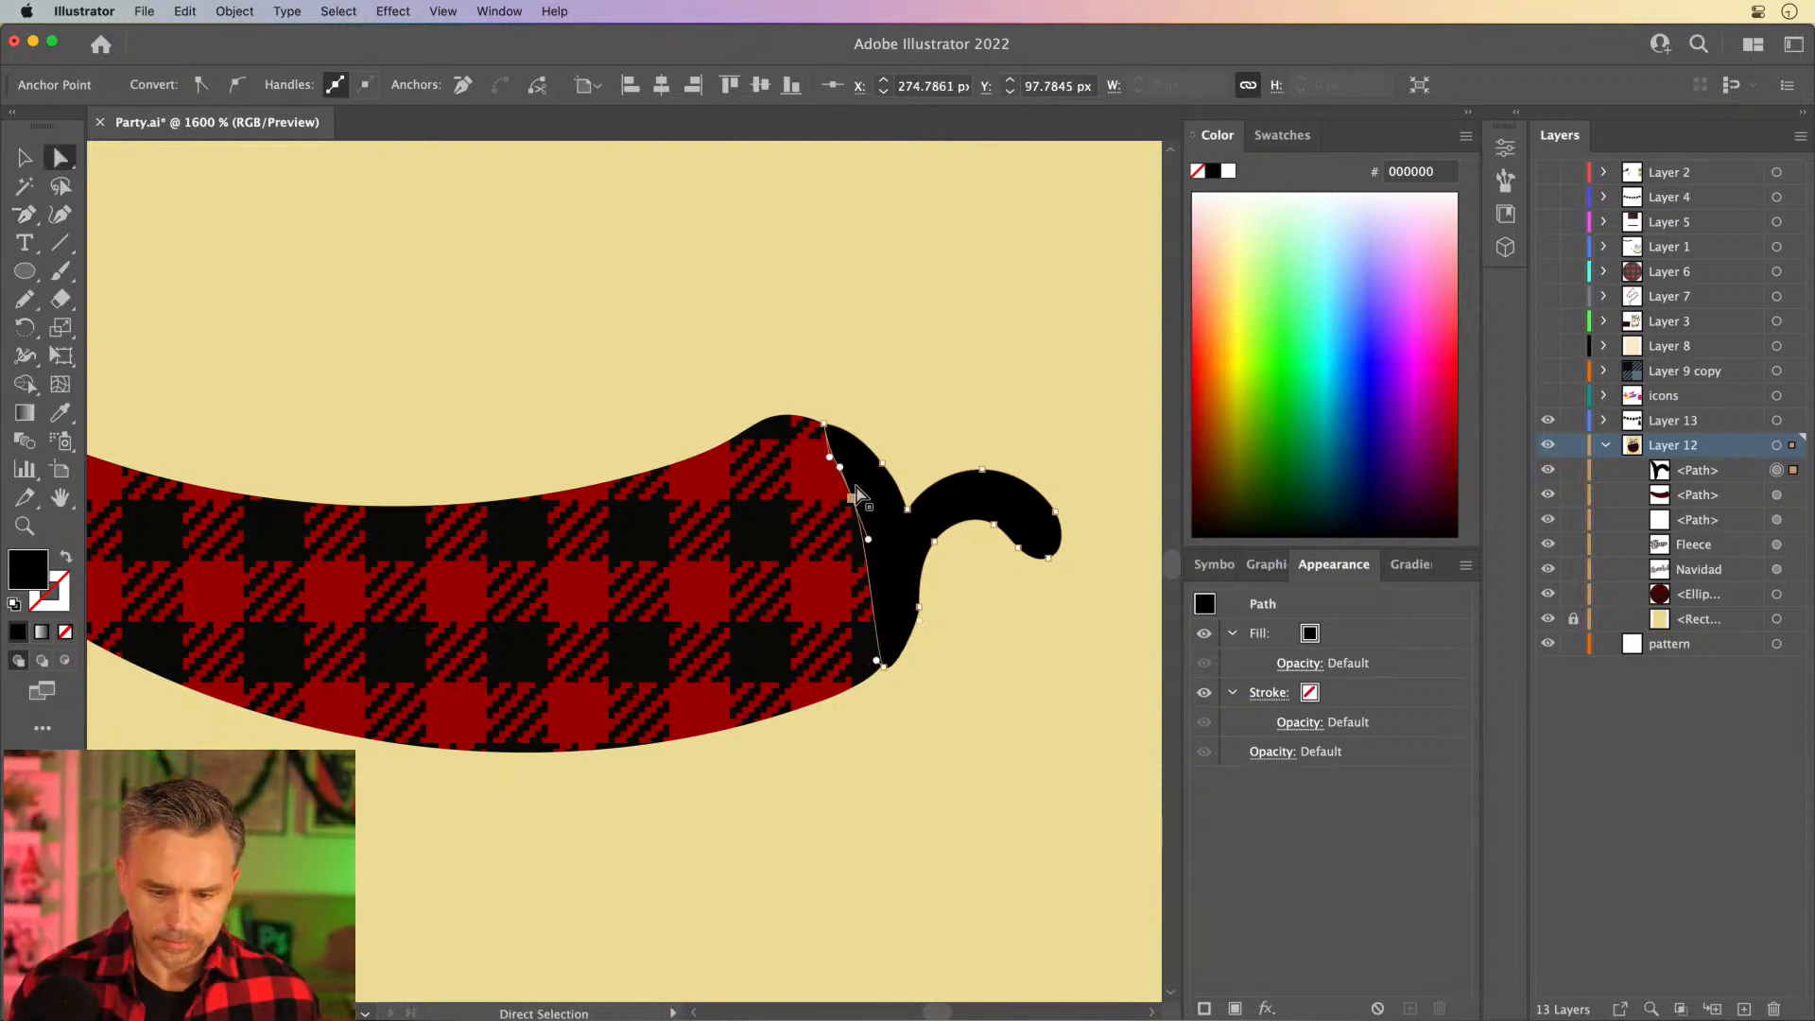
left_click_drag(854, 508, 845, 460)
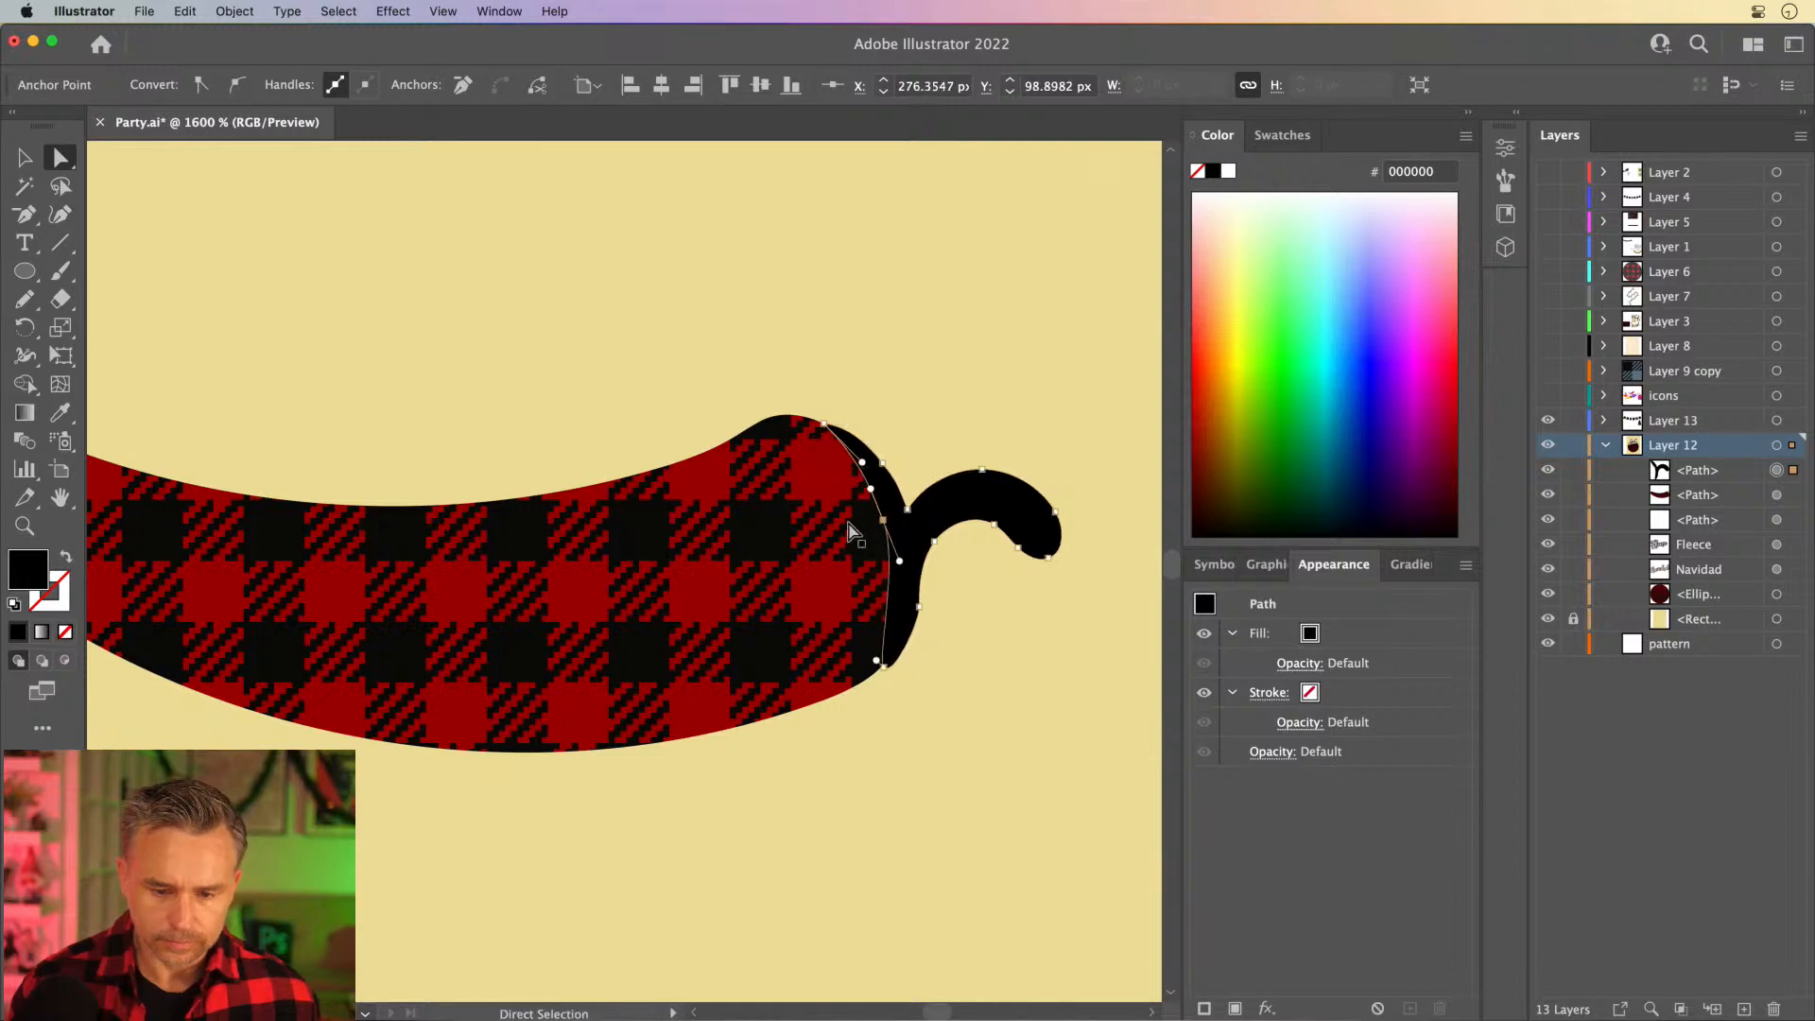
left_click(882, 659)
left_click(845, 407)
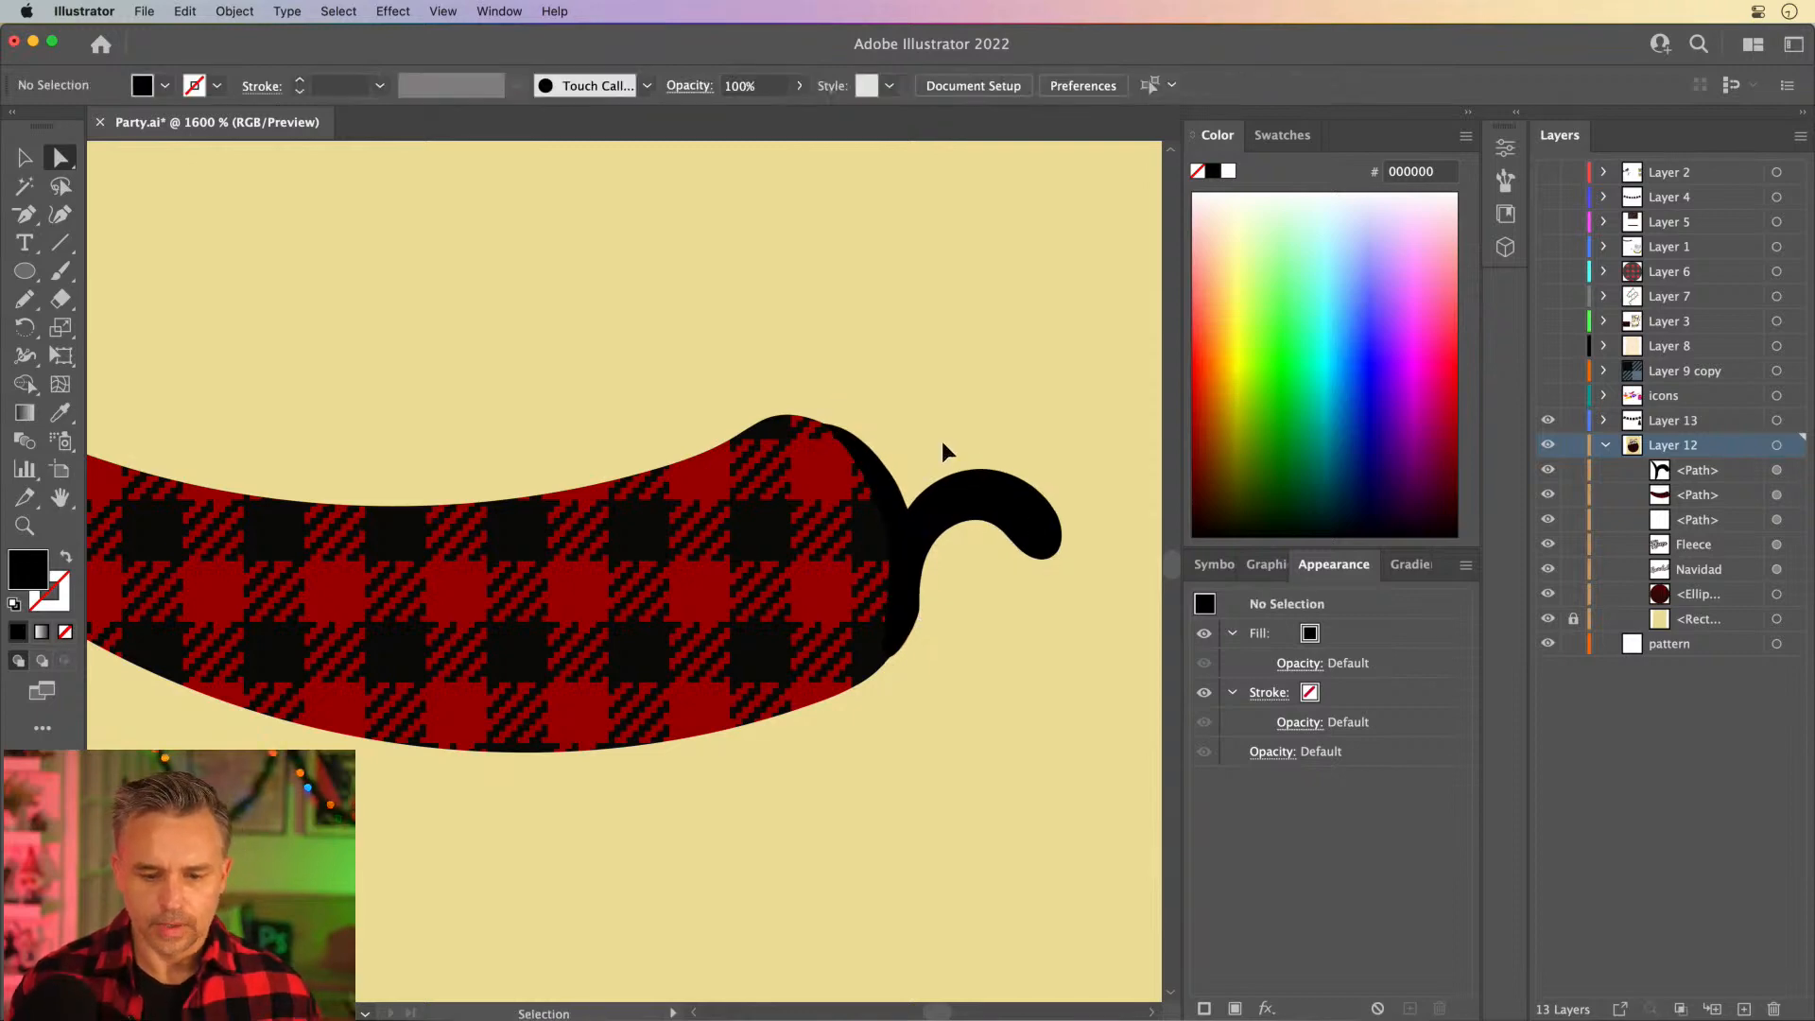
- Tilt the pepper body and cap diagonally, stem end up, beside the tree and group the two paths
key("super+minus")
key("super+minus")
key("super+minus")
key("super+minus")
left_click(24, 158)
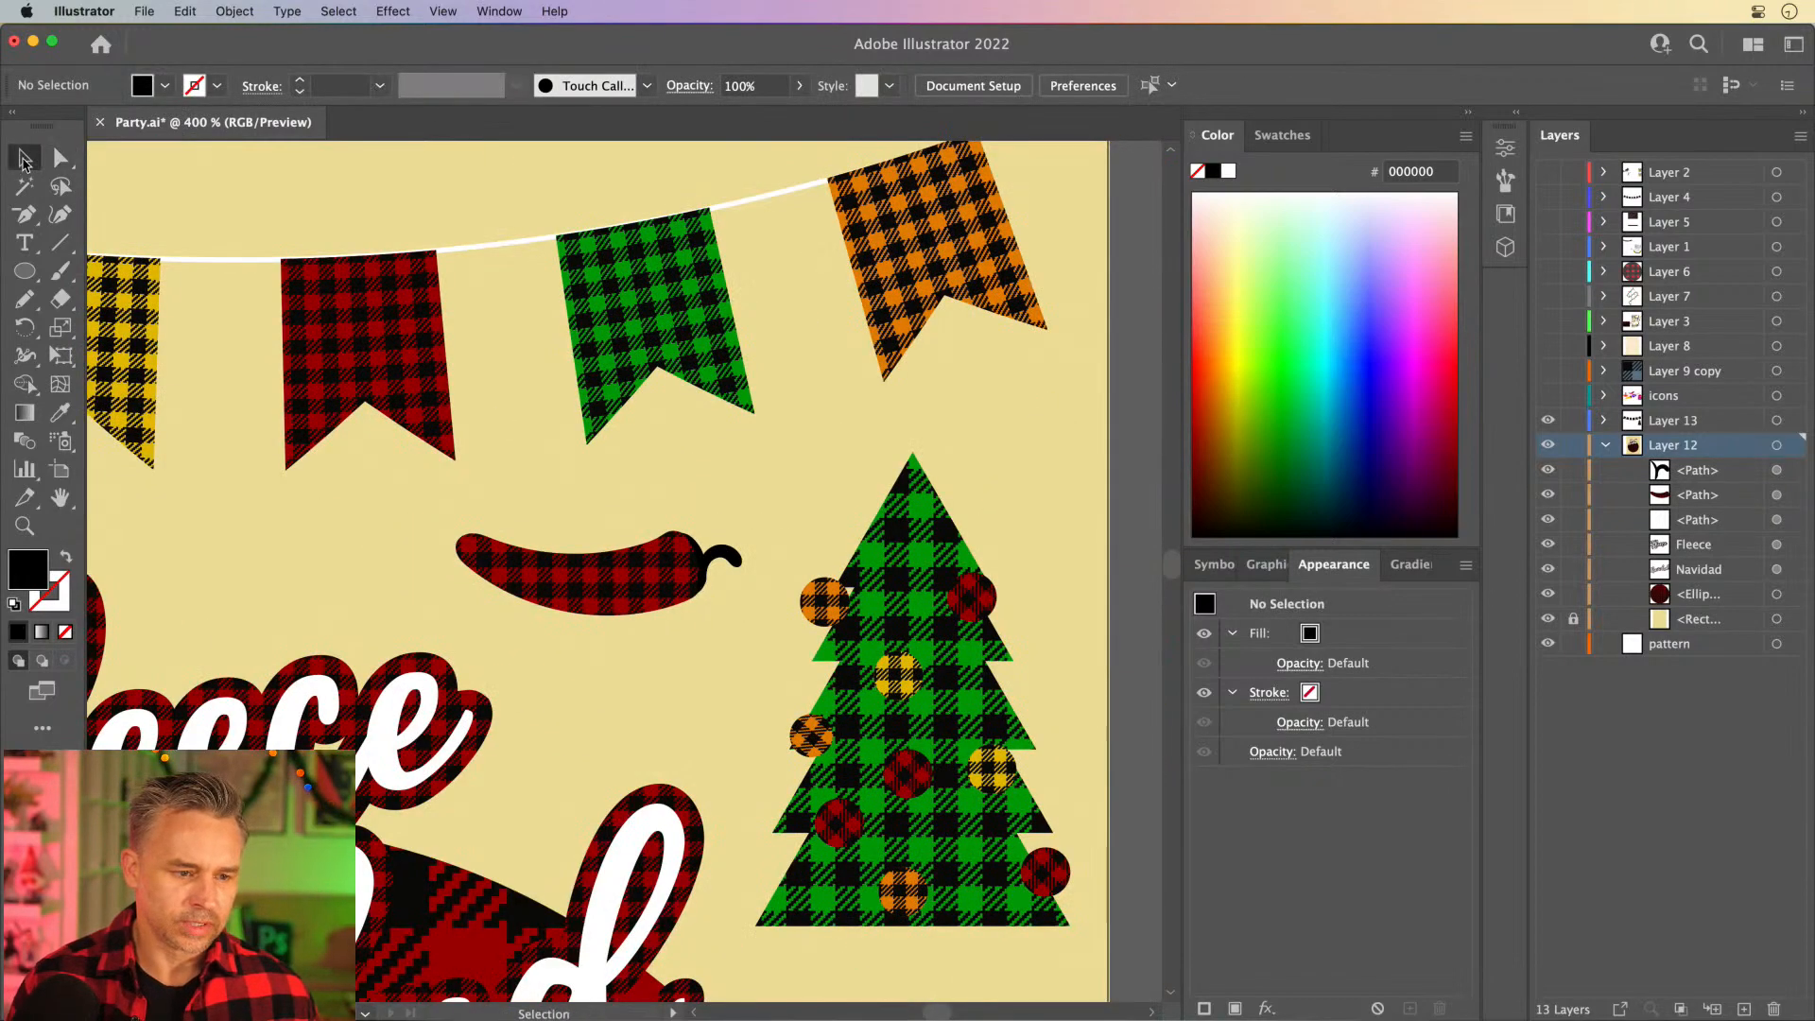
left_click_drag(754, 603, 427, 535)
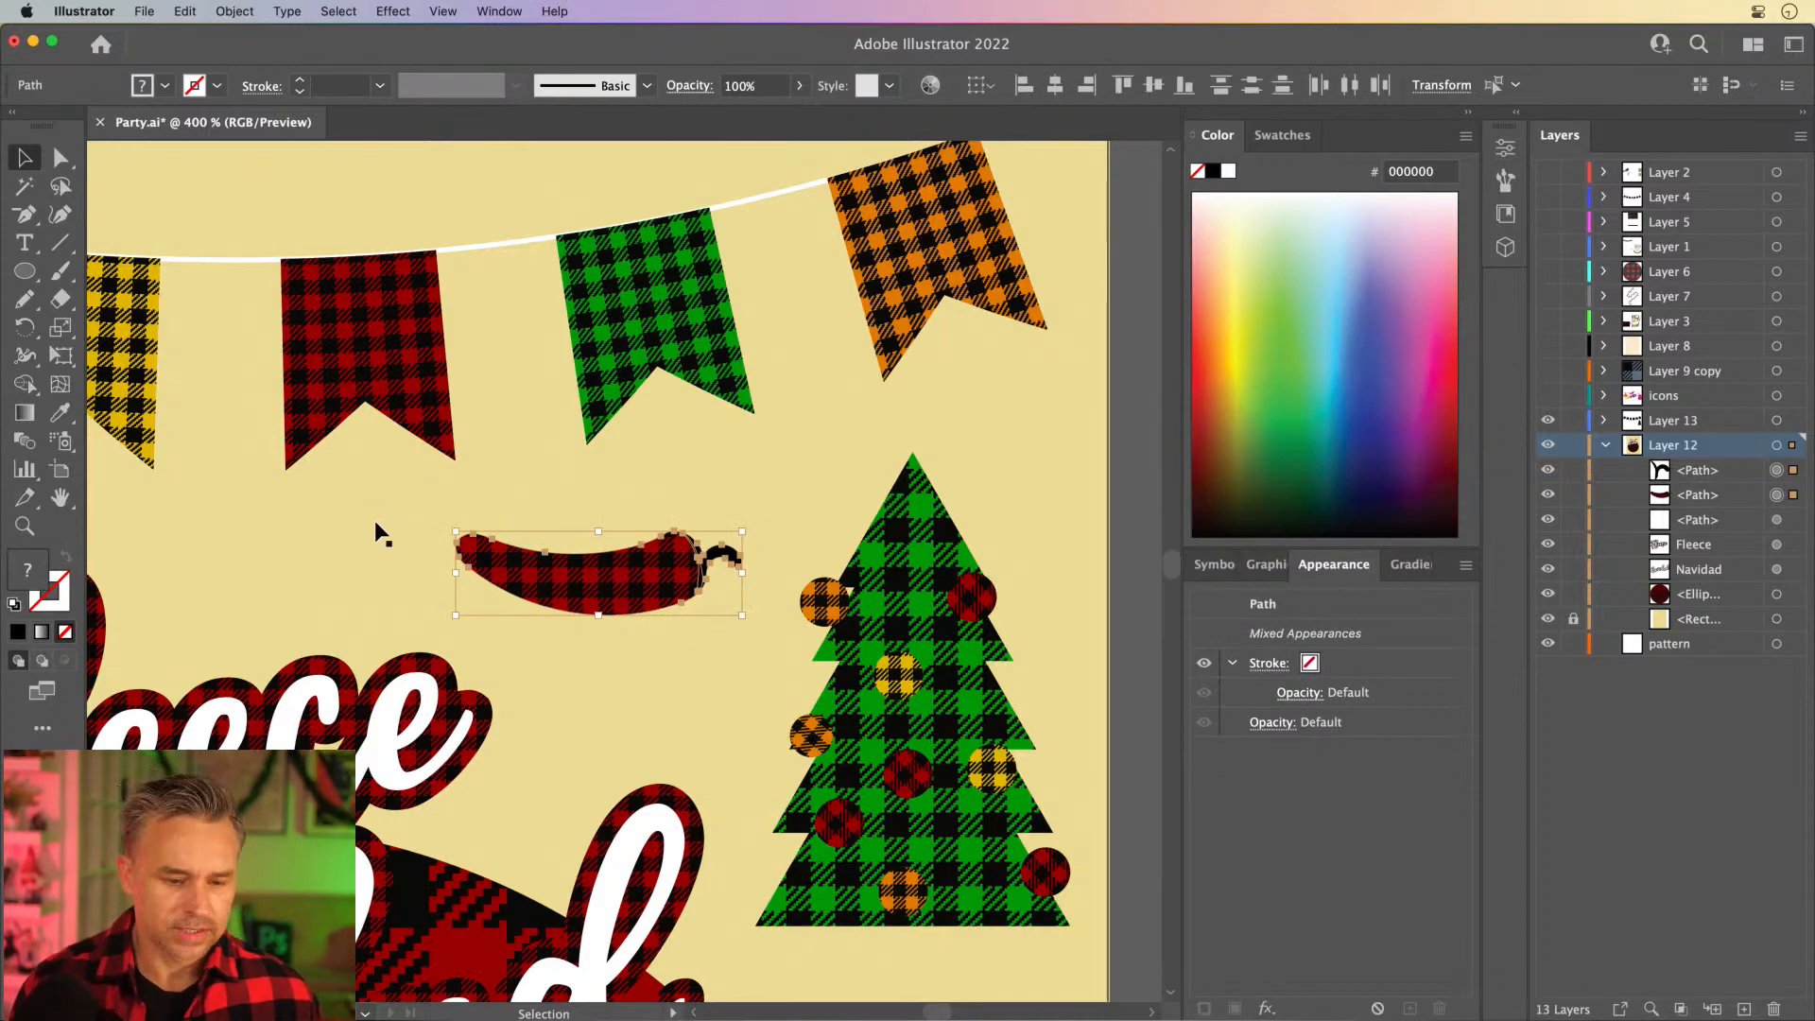
left_click_drag(452, 523, 449, 606)
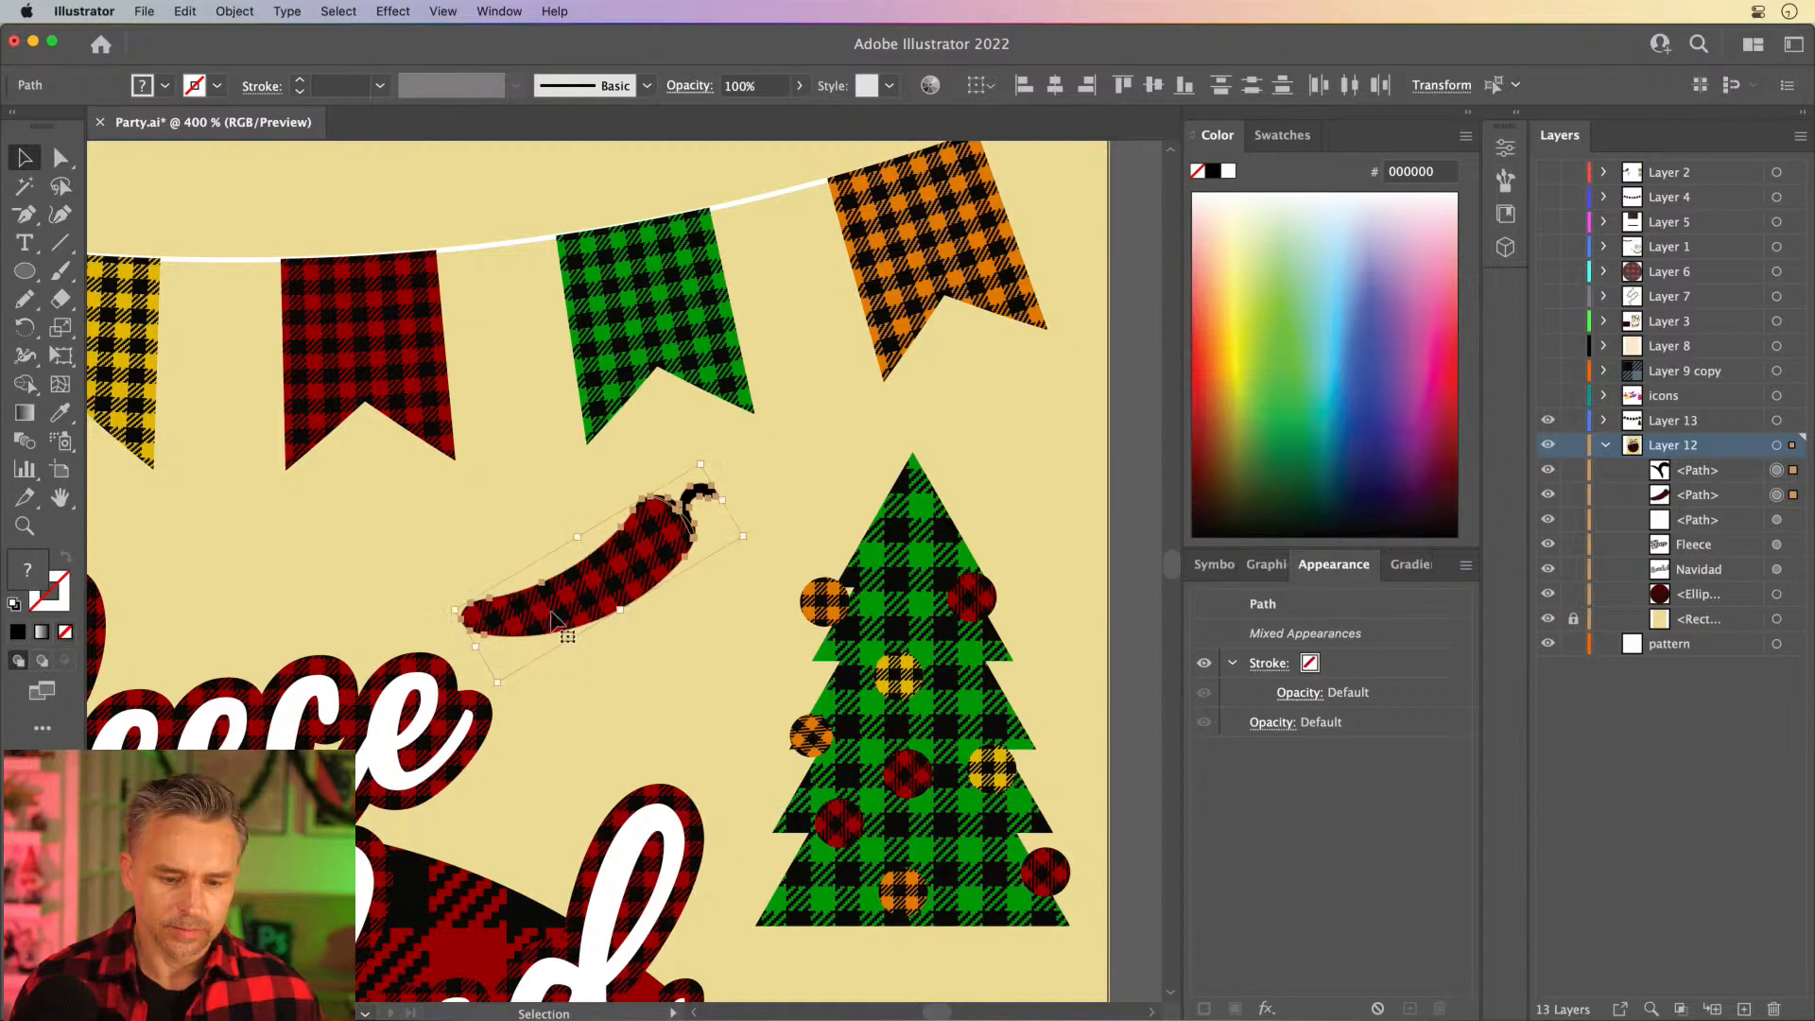
left_click_drag(558, 602, 614, 618)
key("super+g")
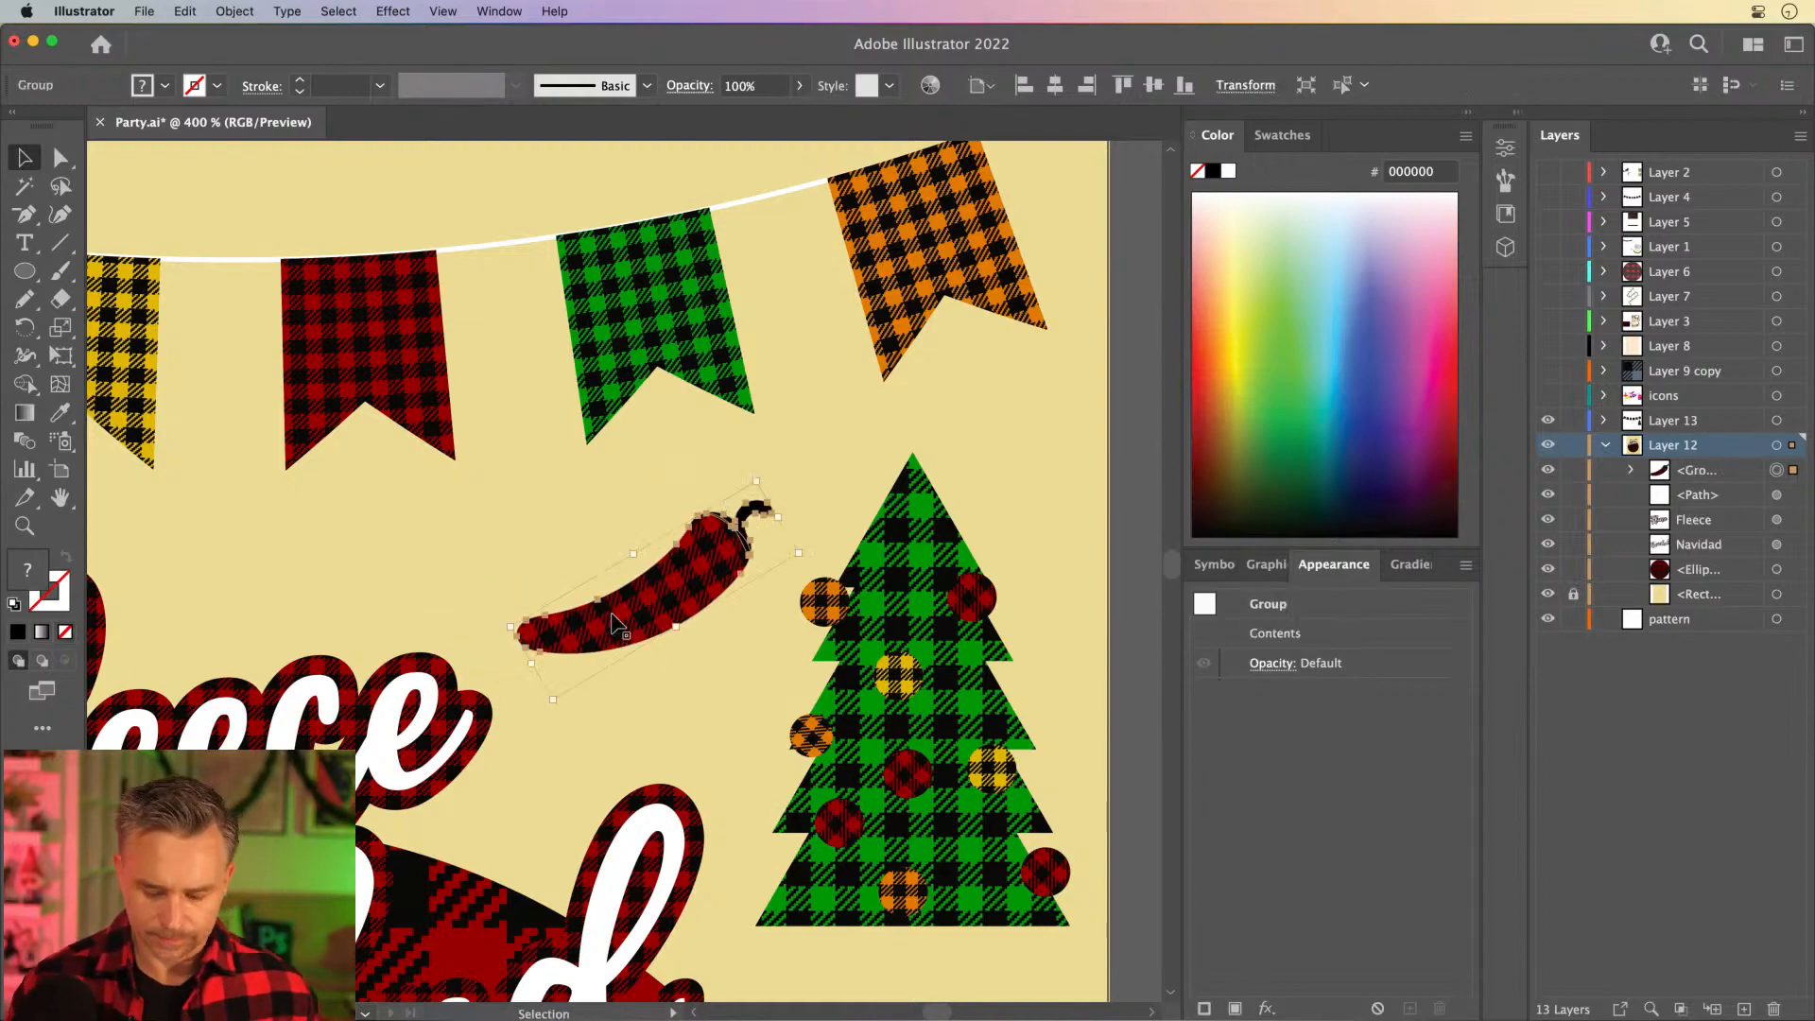
- Deselect the pepper and review the layout from the lettering and banners to the empty canvas beside the tree
key("super+minus")
scroll(613, 621, "down", 5)
scroll(612, 621, "left", 6)
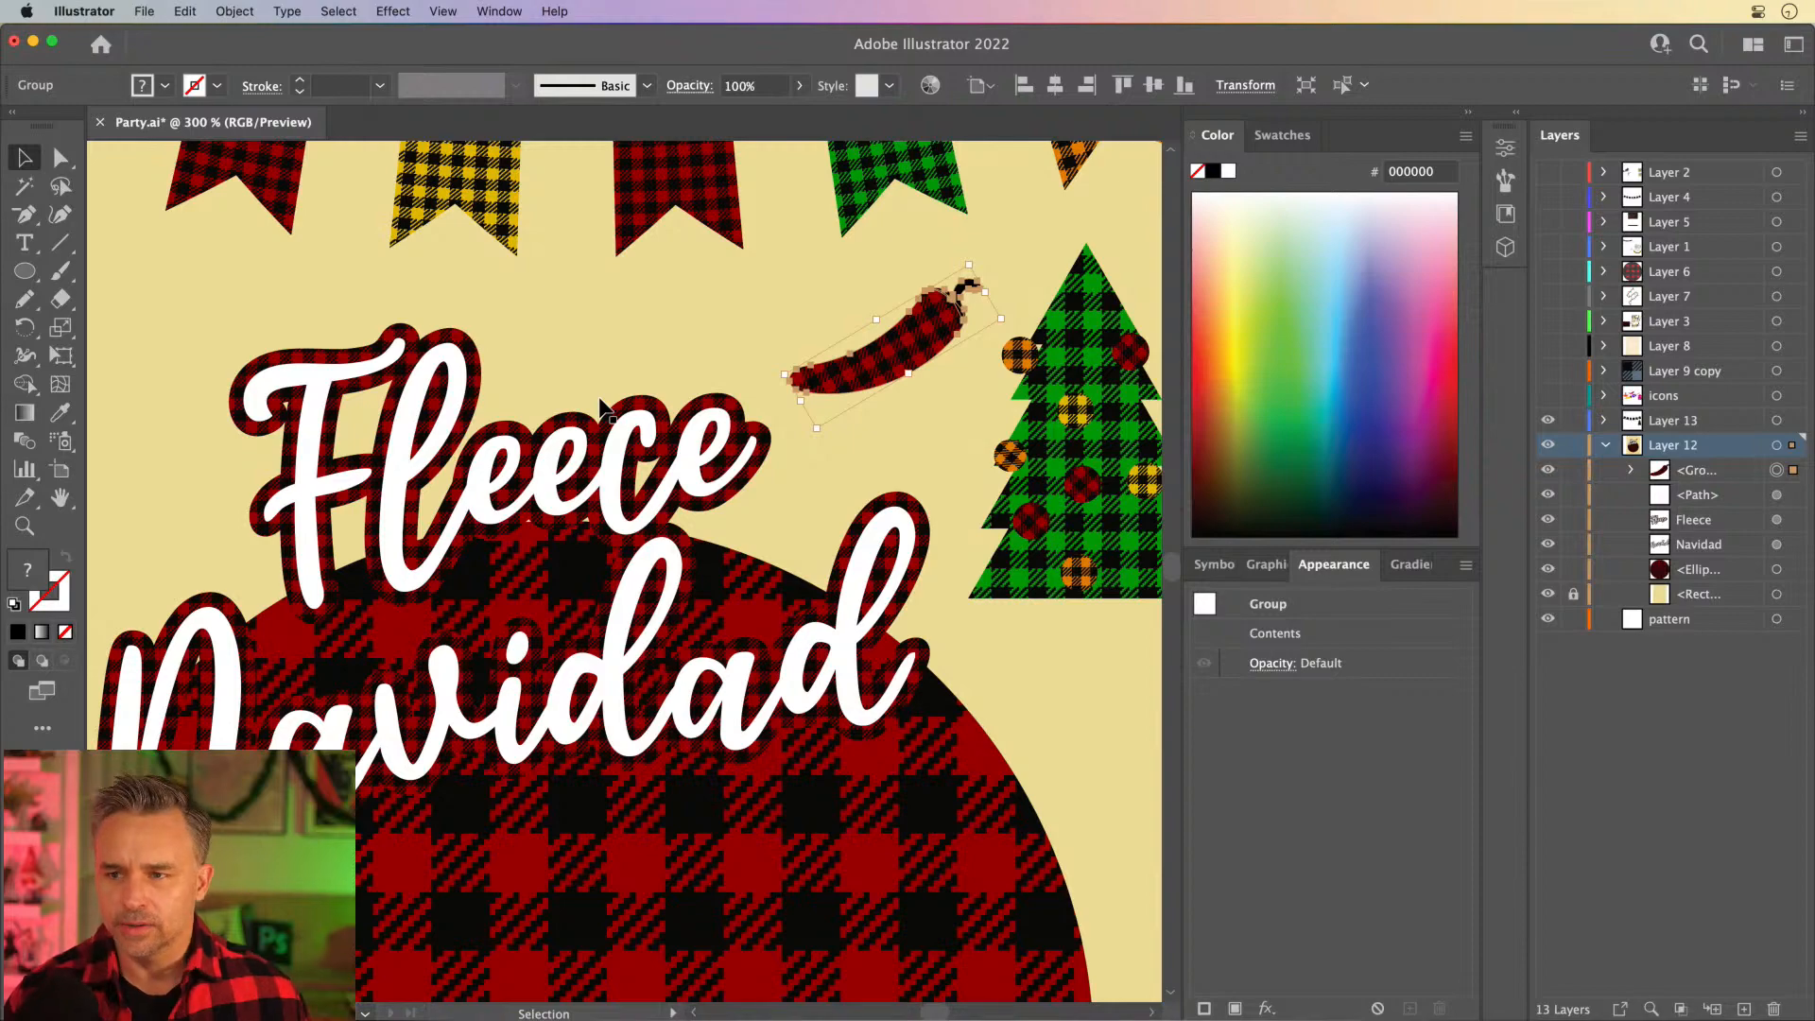
scroll(600, 402, "up", 2)
scroll(599, 401, "left", 2)
left_click(829, 527)
left_click_drag(383, 550, 383, 250)
left_click_drag(962, 588, 599, 920)
left_click_drag(756, 508, 605, 550)
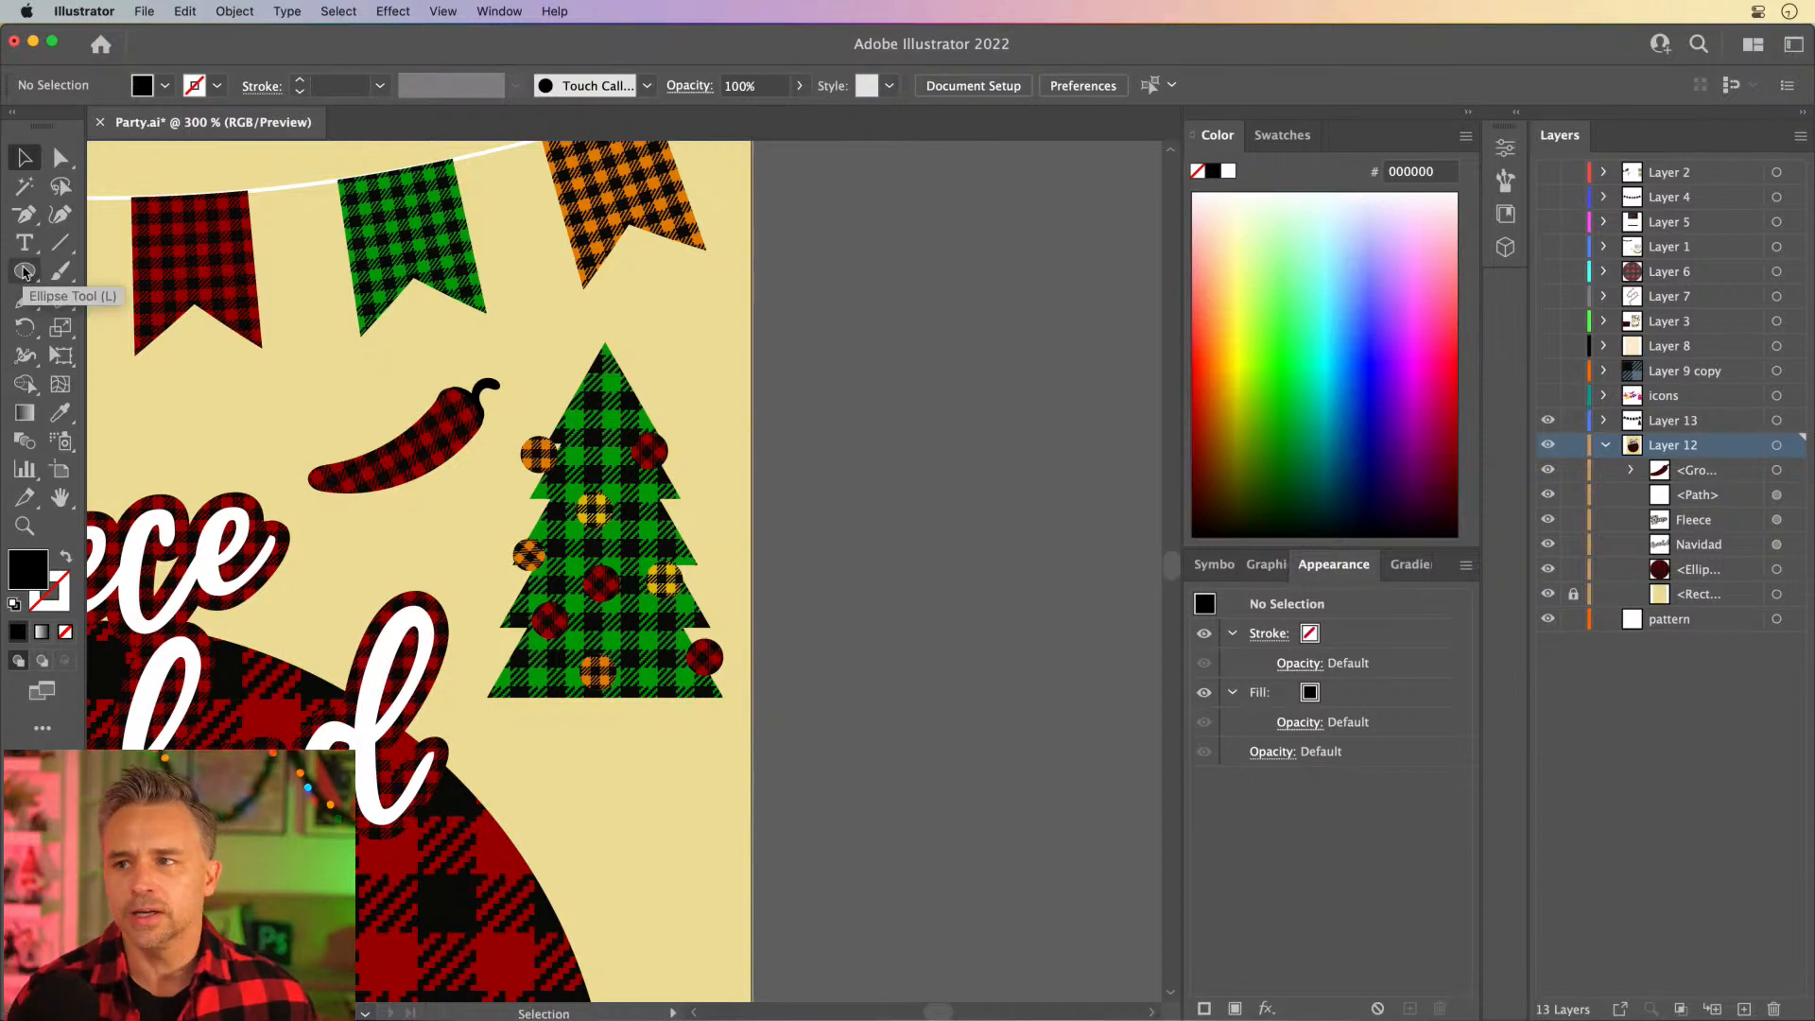
- Sample the tree's green plaid fill and draw three upright rounded rectangles side by side on the empty canvas right of the artboard
left_click_drag(29, 276, 142, 300)
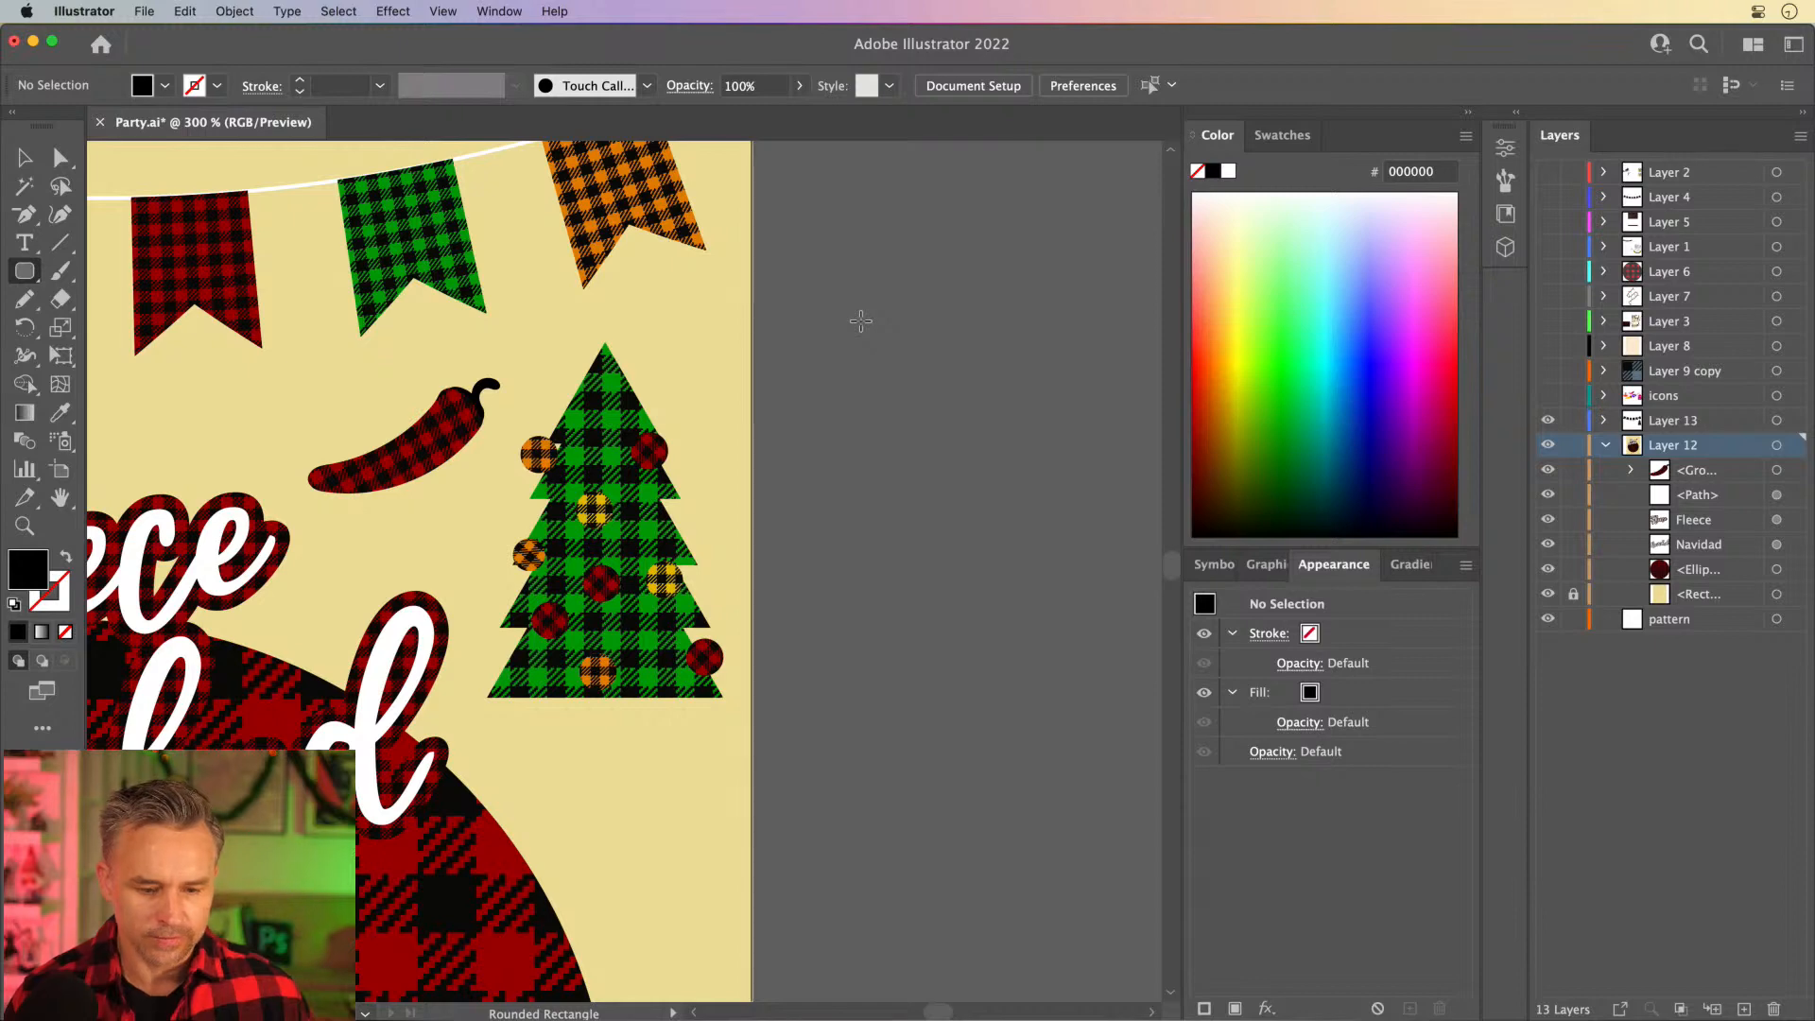
key("i")
left_click(624, 405)
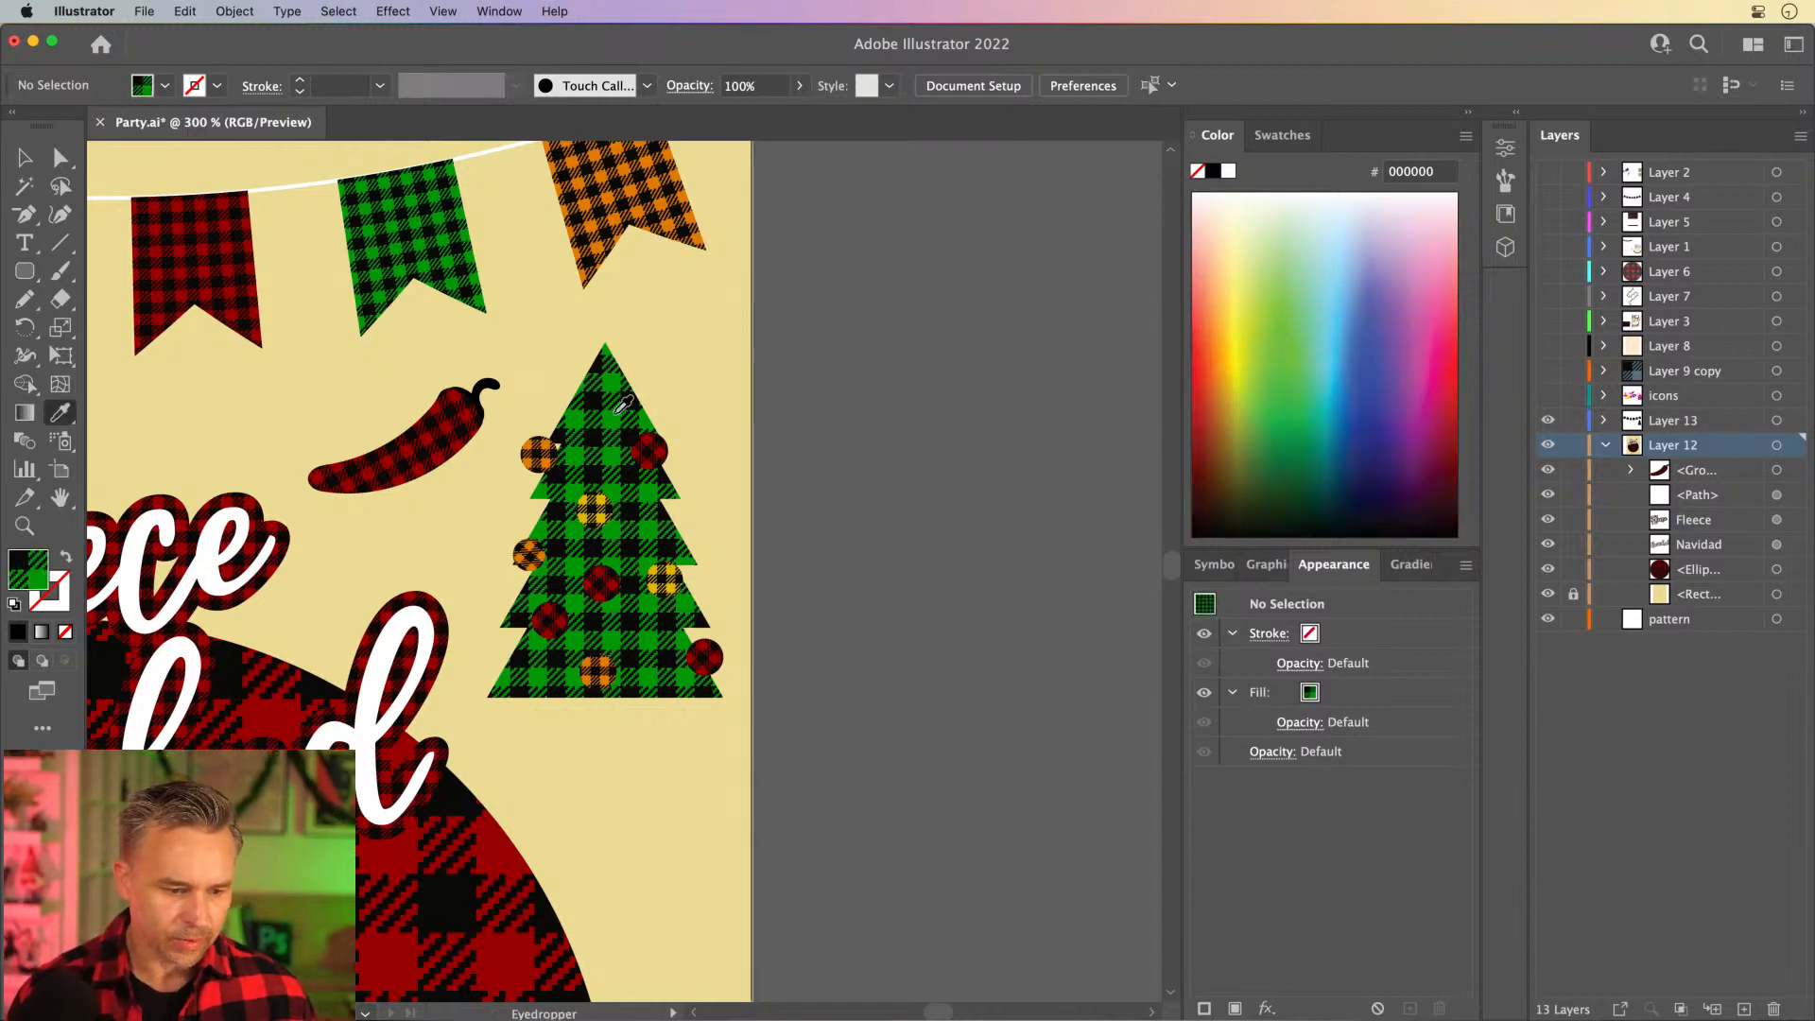
left_click(24, 272)
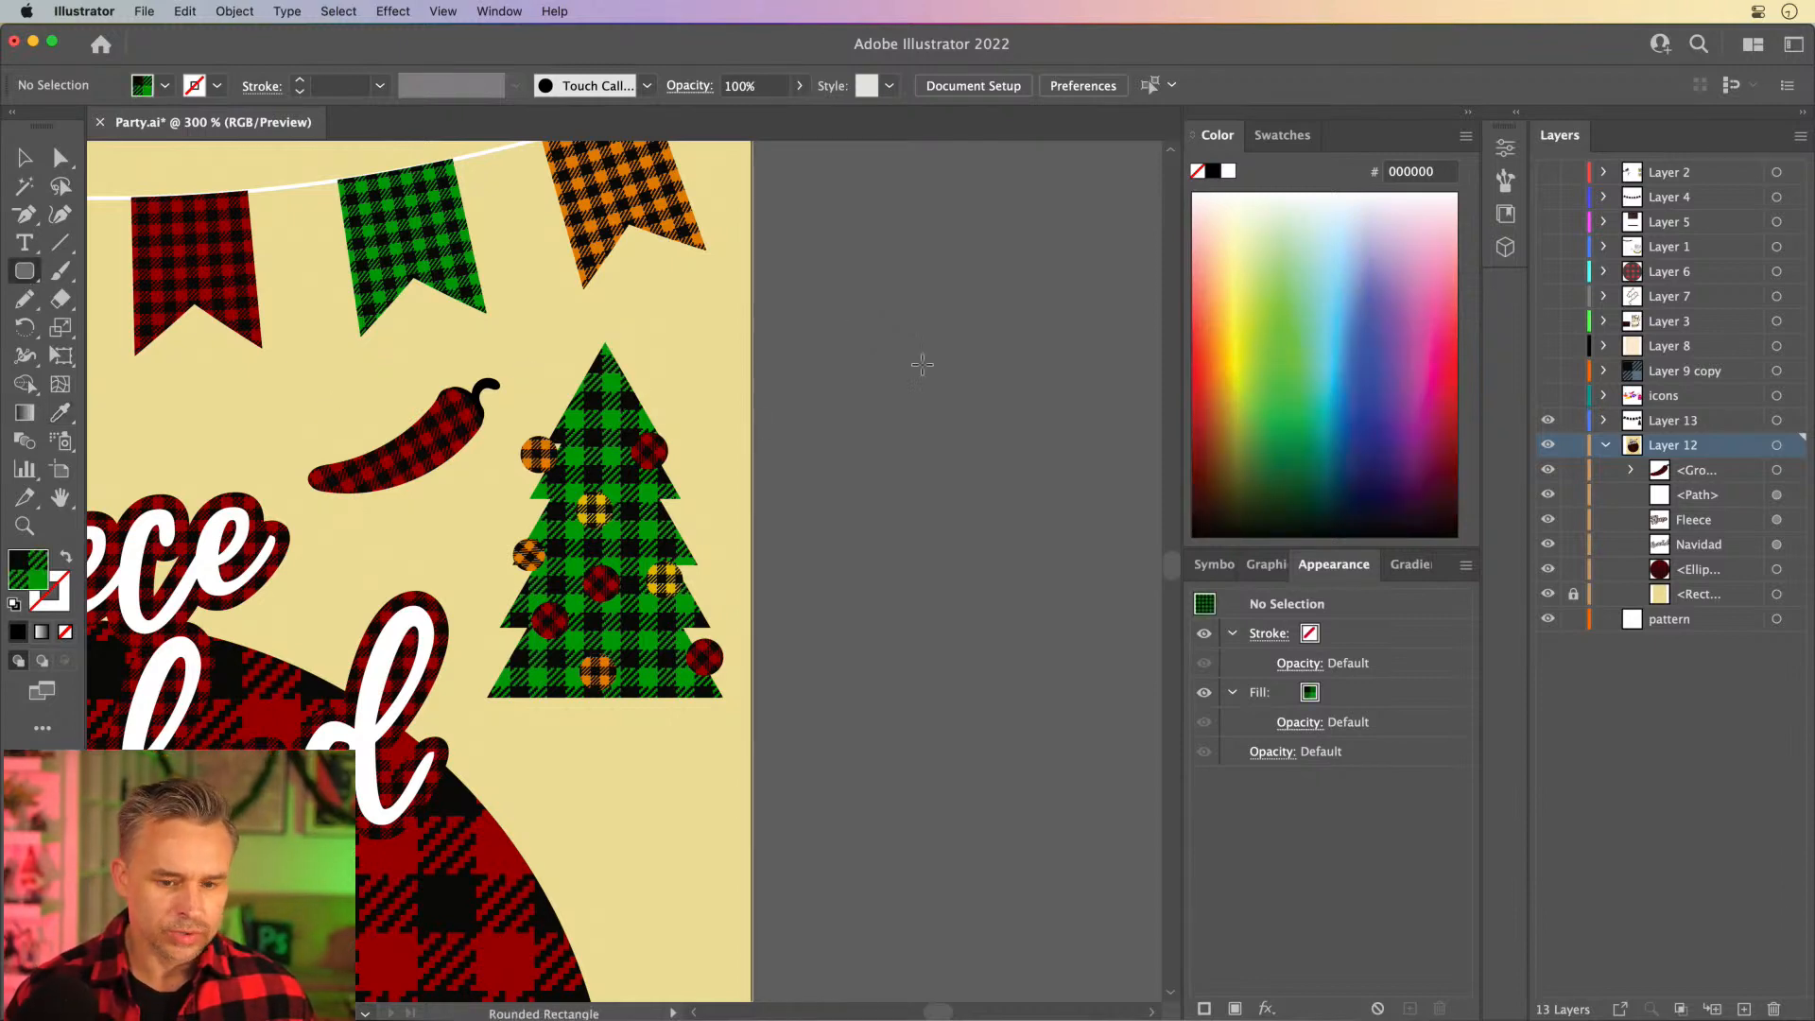
left_click_drag(874, 314, 944, 521)
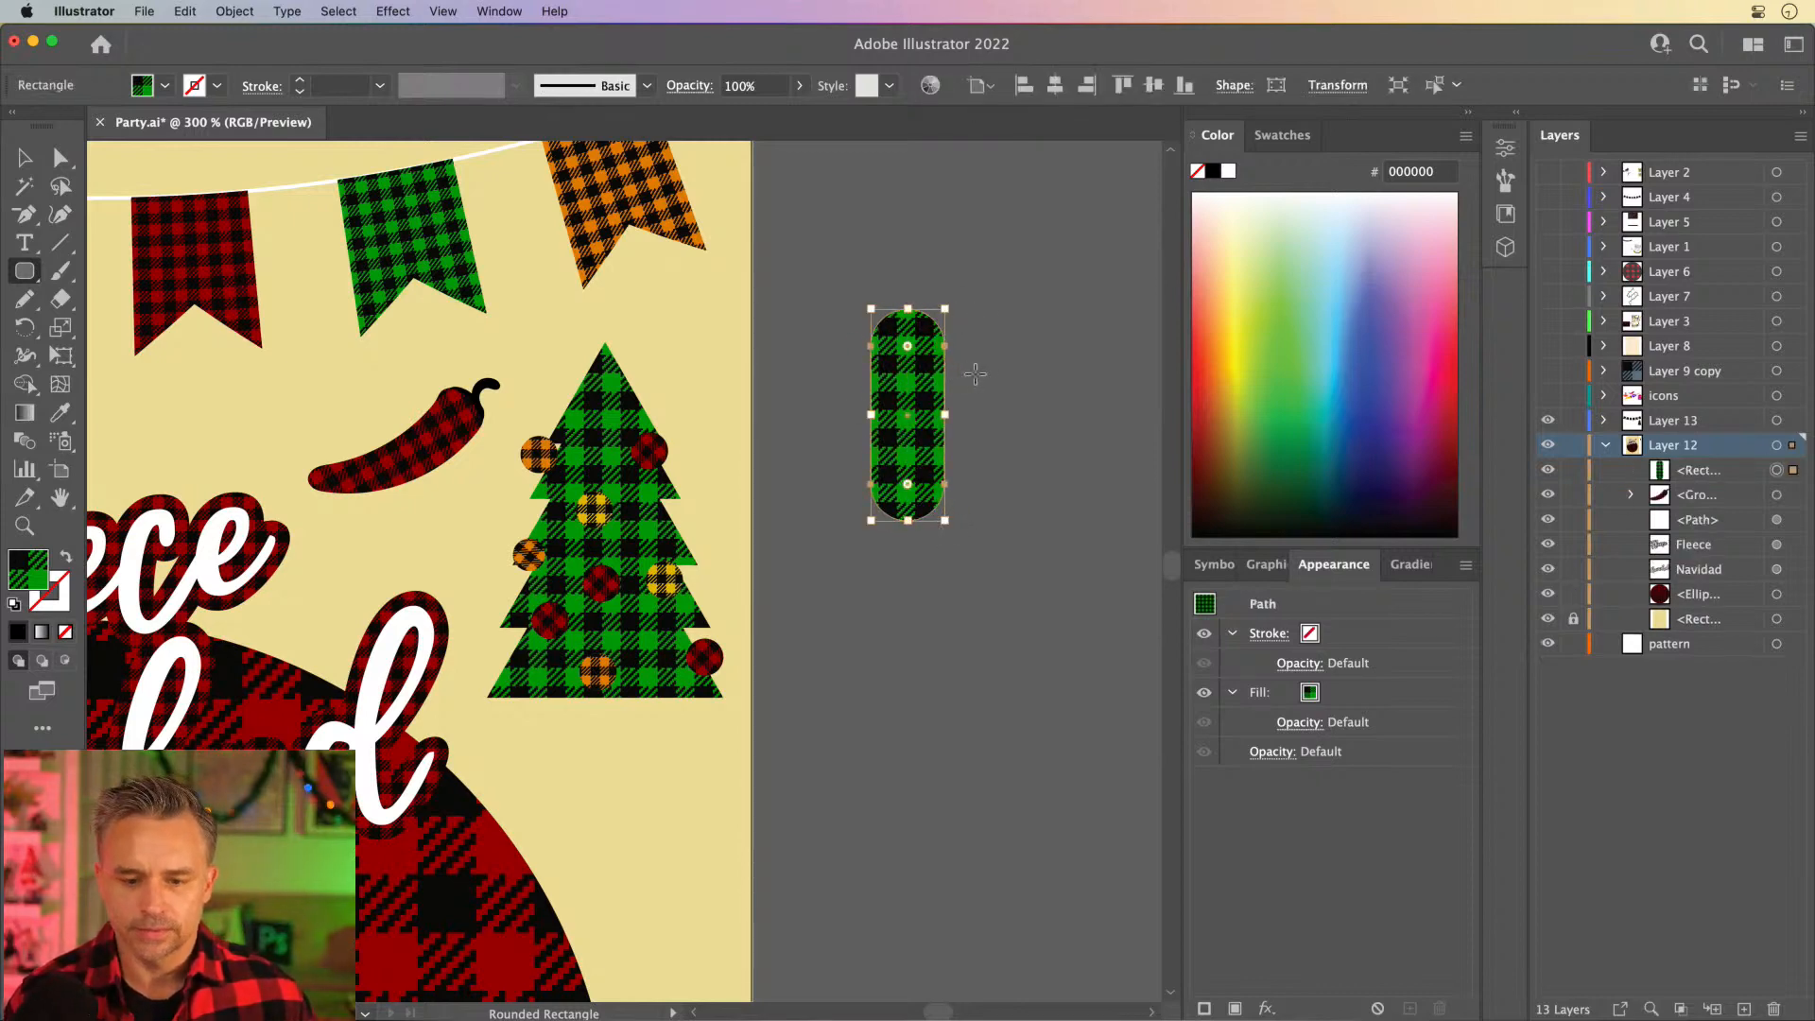
left_click_drag(974, 367, 1034, 550)
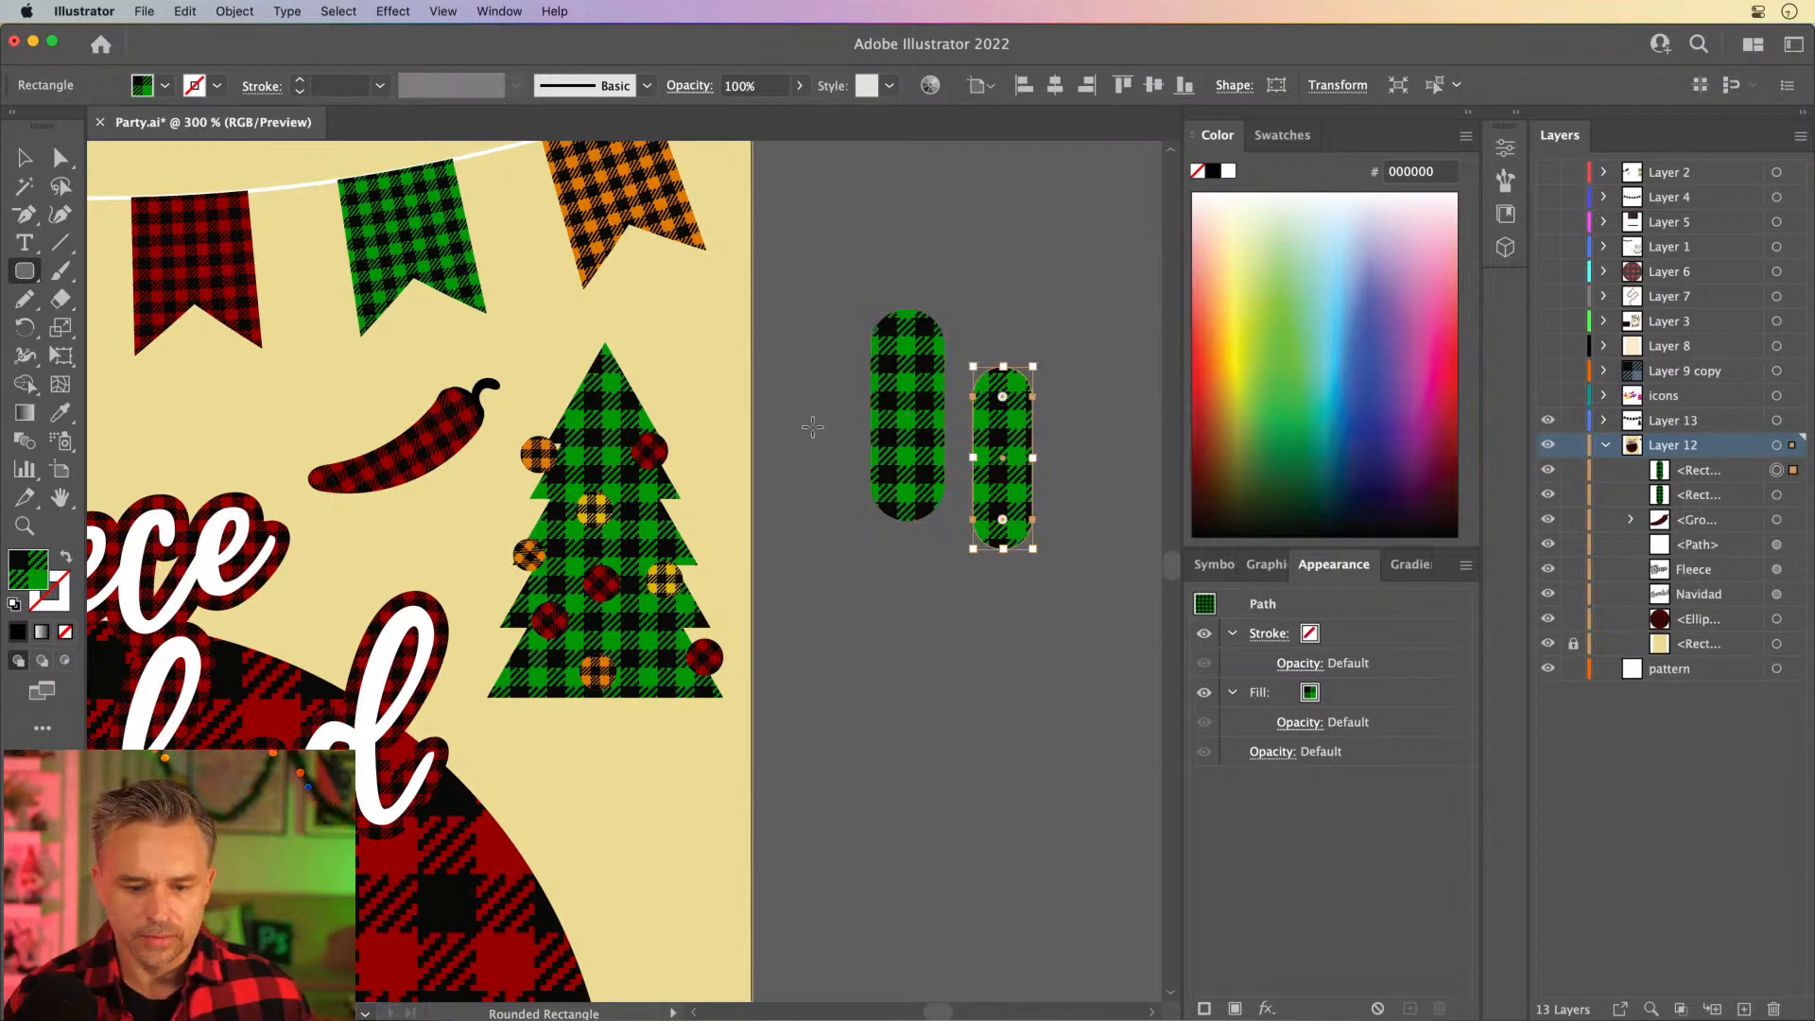
left_click_drag(812, 417, 861, 625)
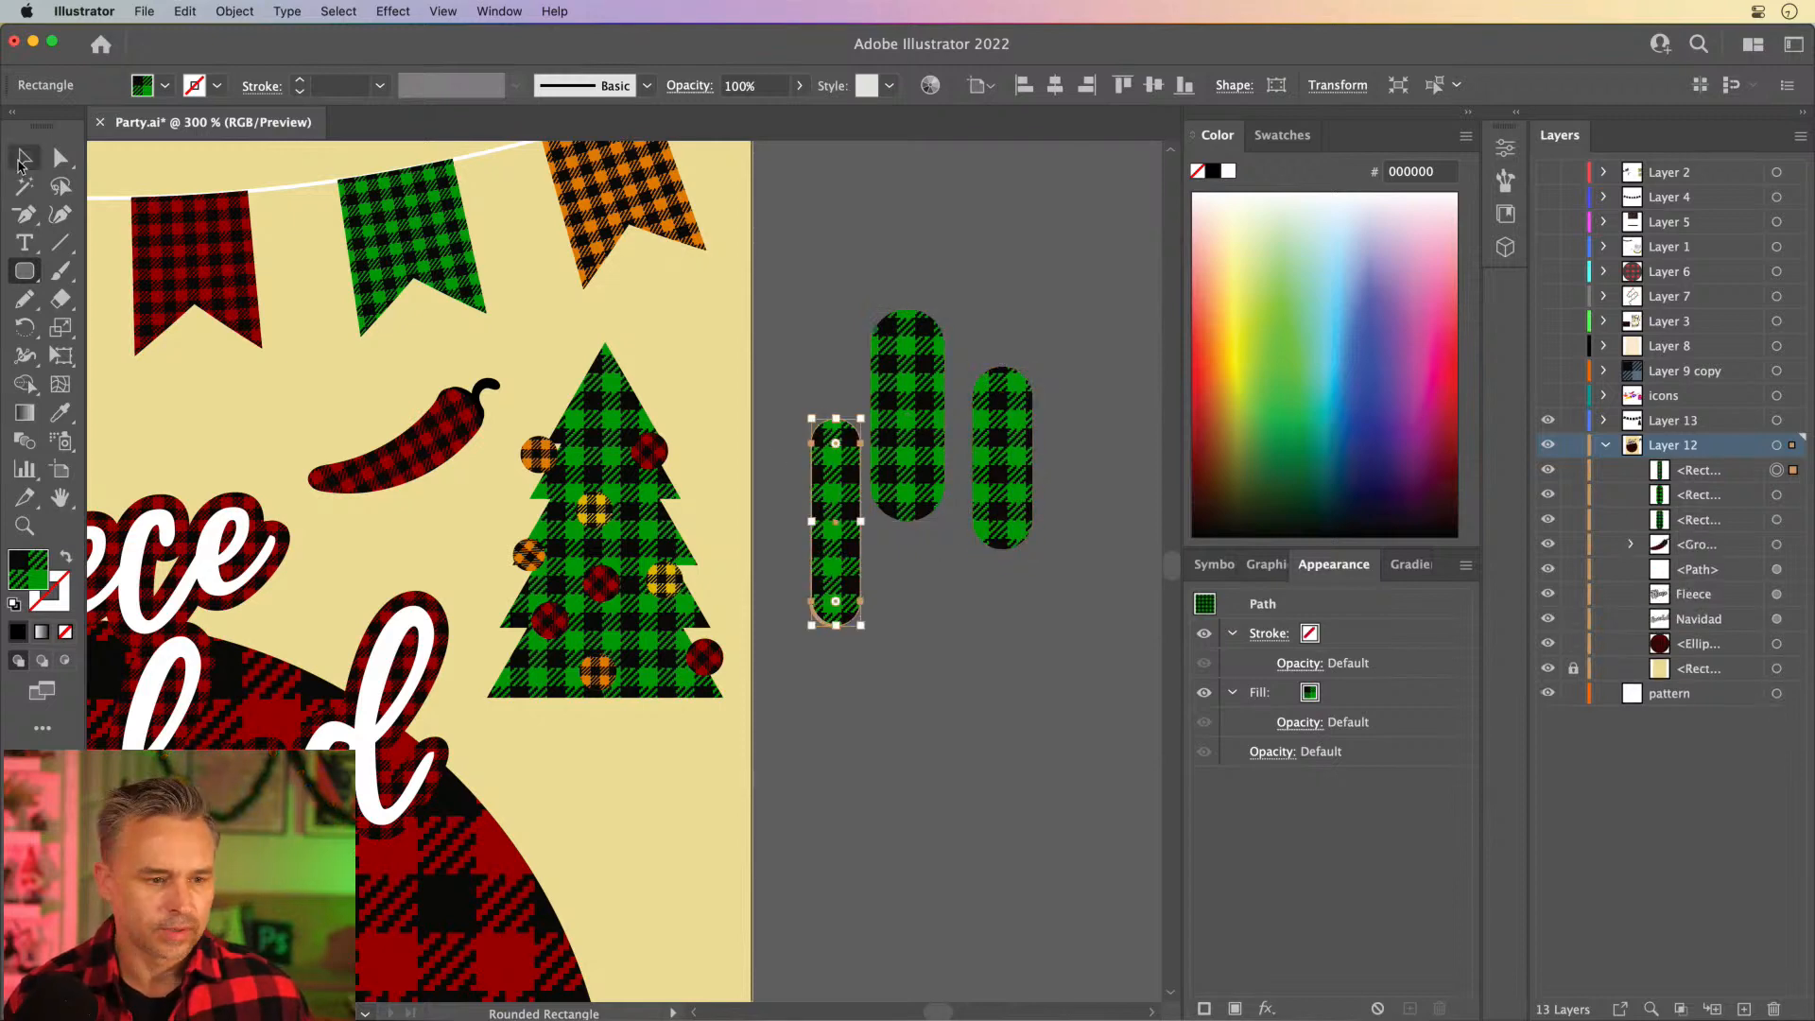
- Replace the middle rounded rectangle with a much taller, narrow one as the cactus trunk
left_click(21, 163)
left_click(910, 433)
key("Delete")
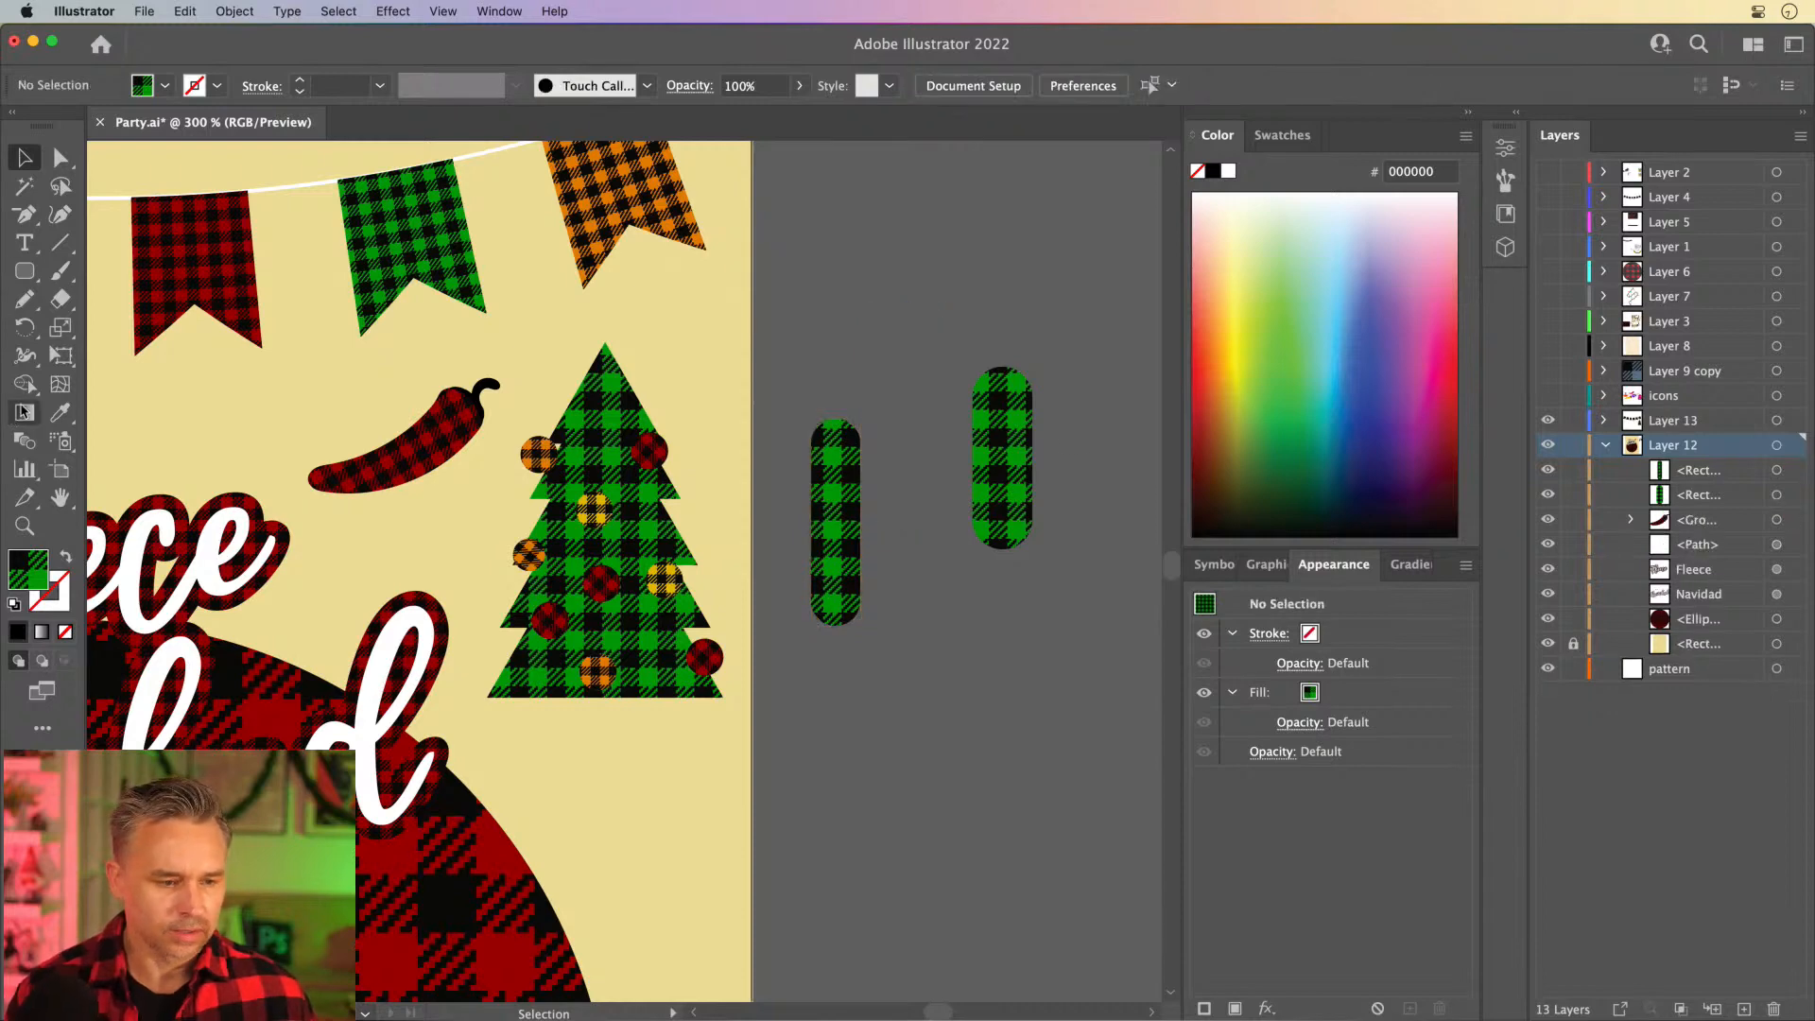
left_click(24, 271)
left_click_drag(888, 318, 948, 787)
- Reposition the two short green plaid bars closer to the tall trunk as the cactus arms
left_click(24, 157)
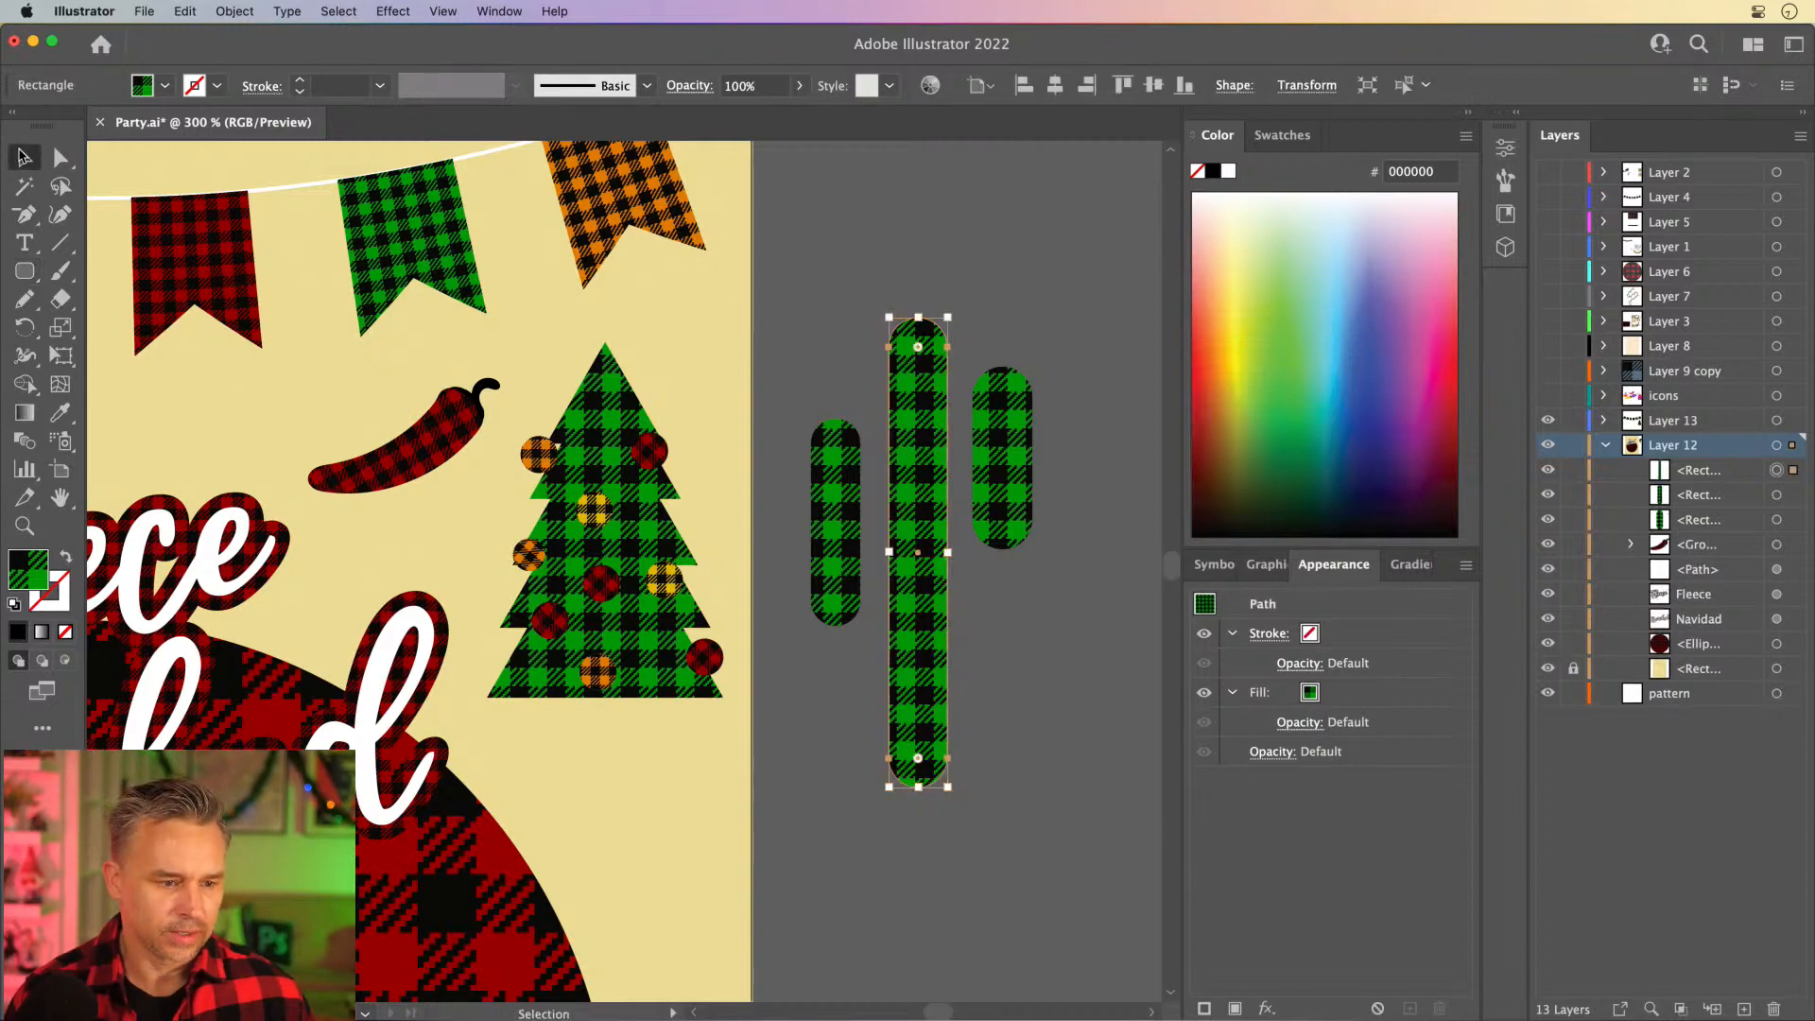
left_click_drag(836, 551, 834, 539)
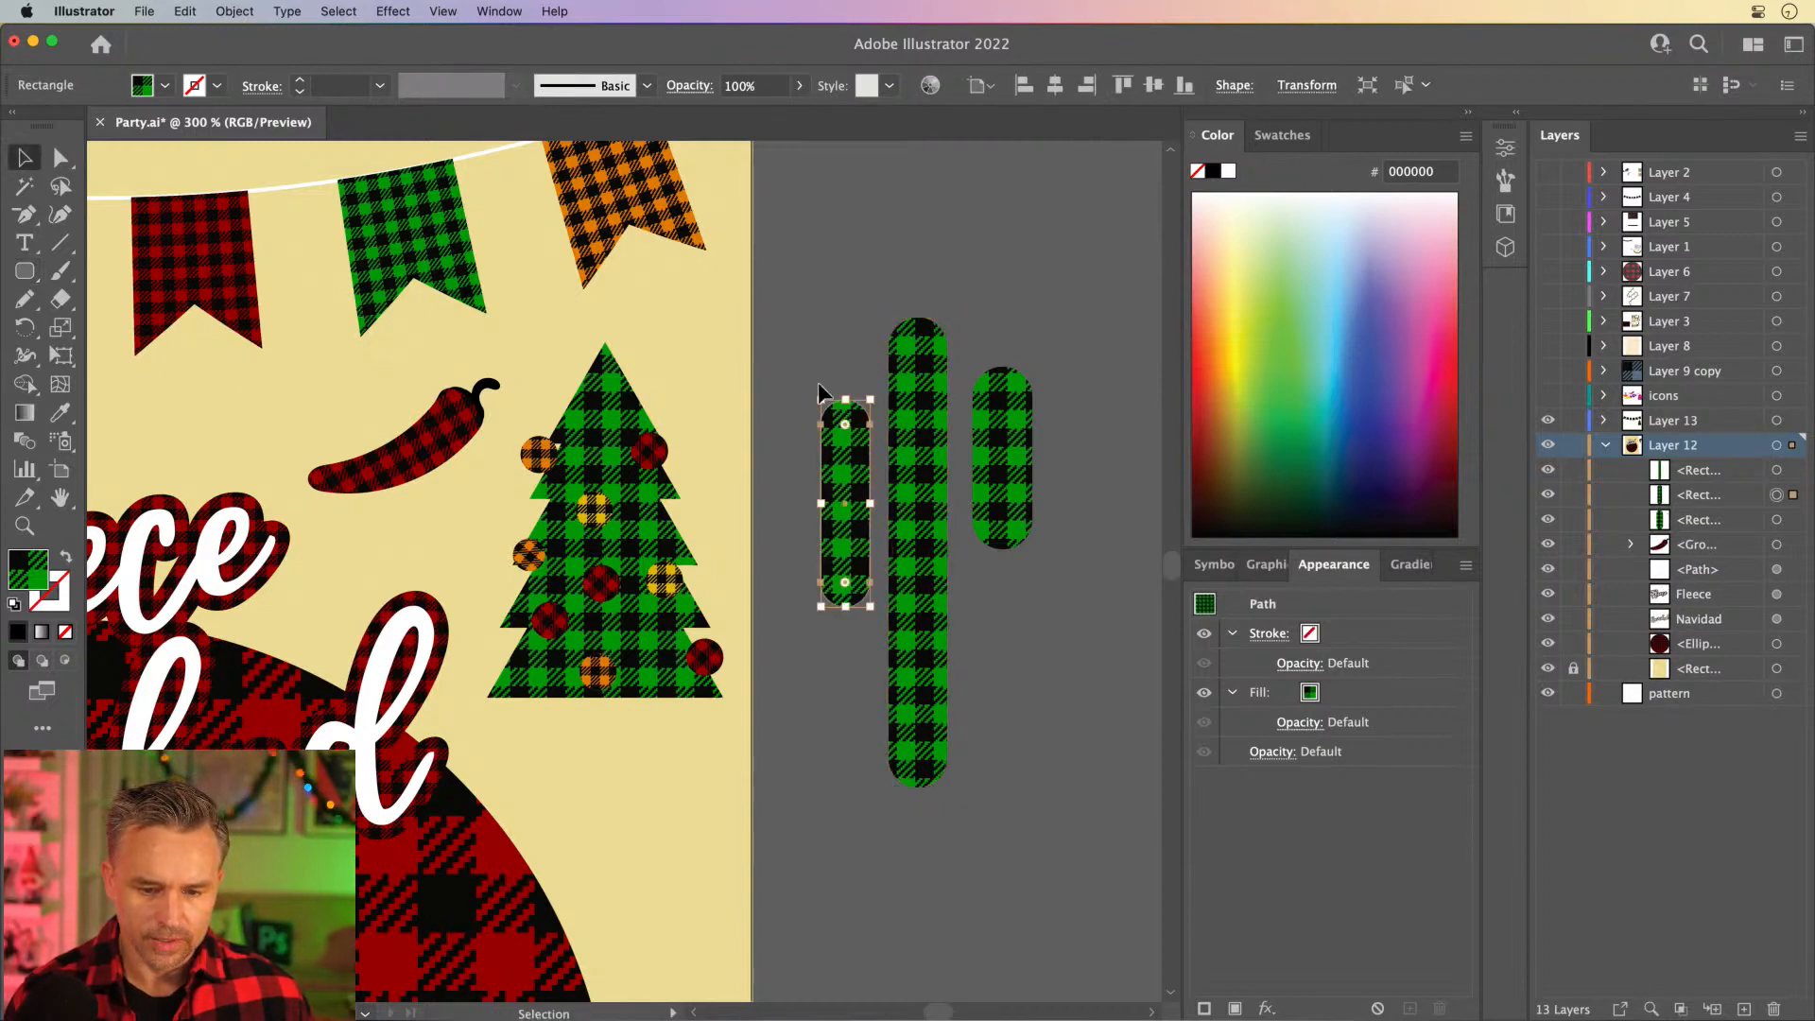
left_click_drag(1002, 461, 996, 473)
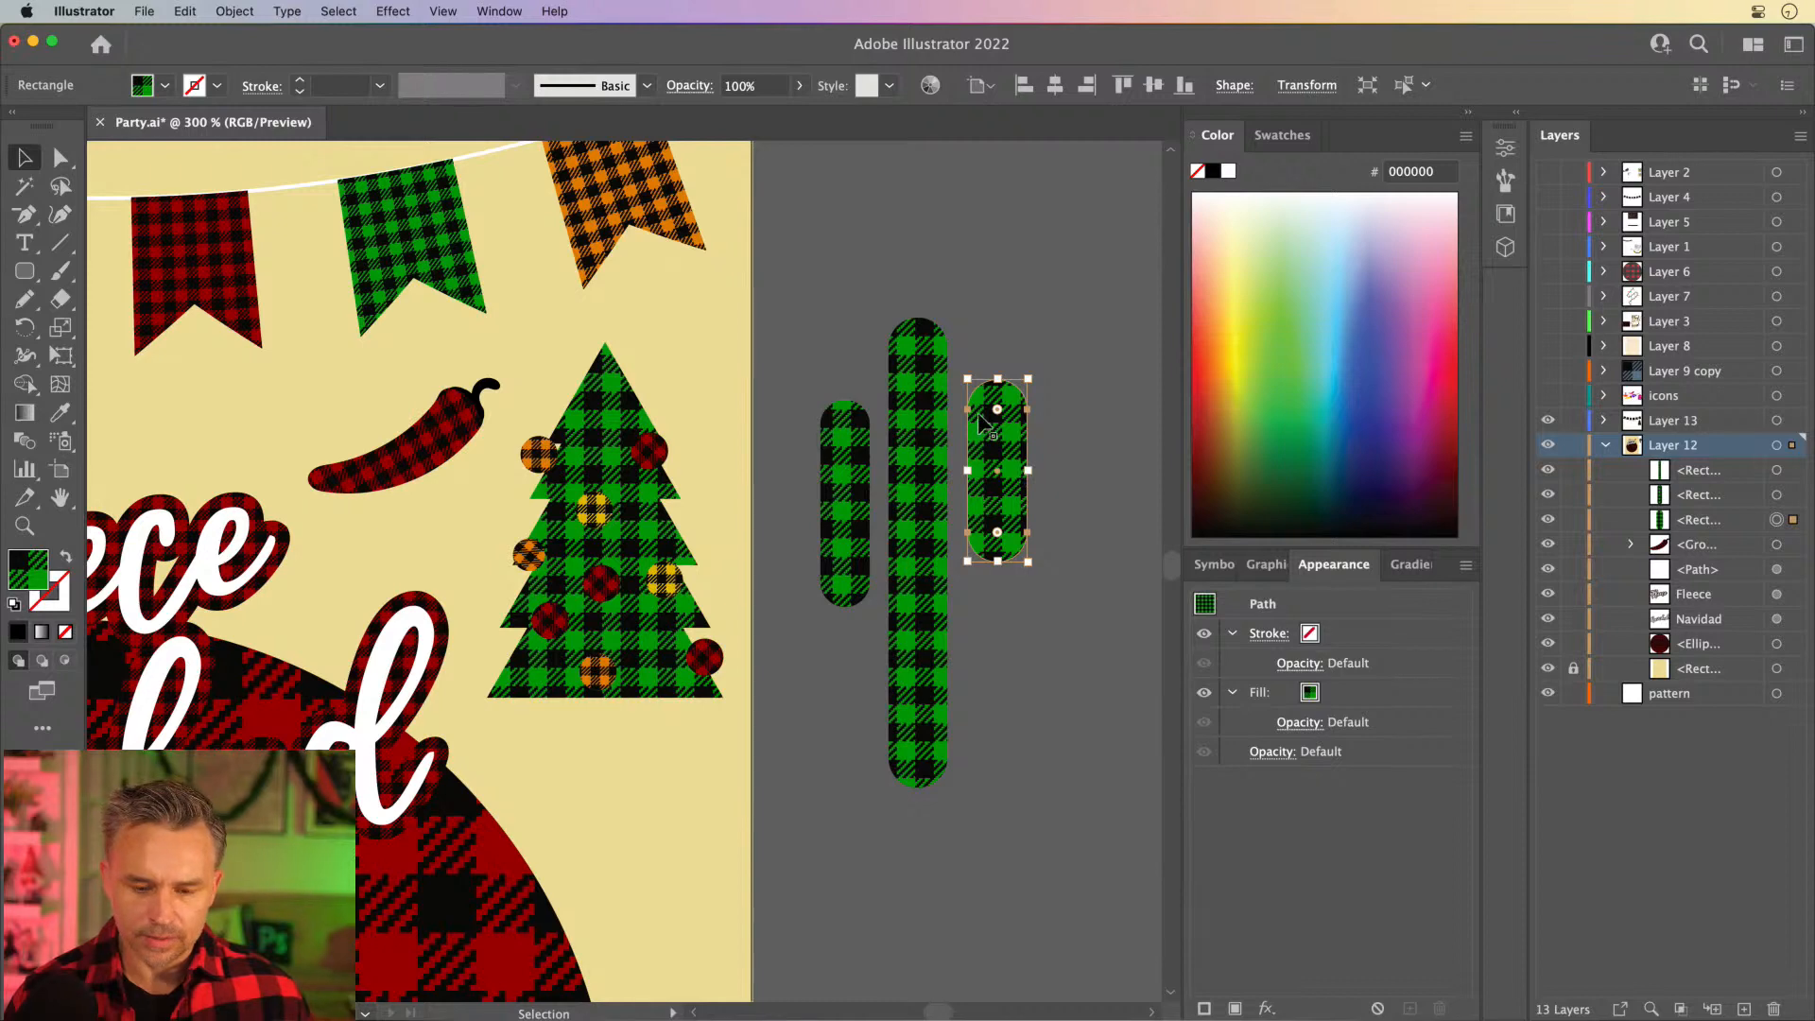
- Draw a rounded rectangle from the right arm's base to the trunk and rotate it diagonally as a connector
key("super+equal")
key("super+equal")
left_click_drag(751, 569, 916, 389)
left_click(26, 275)
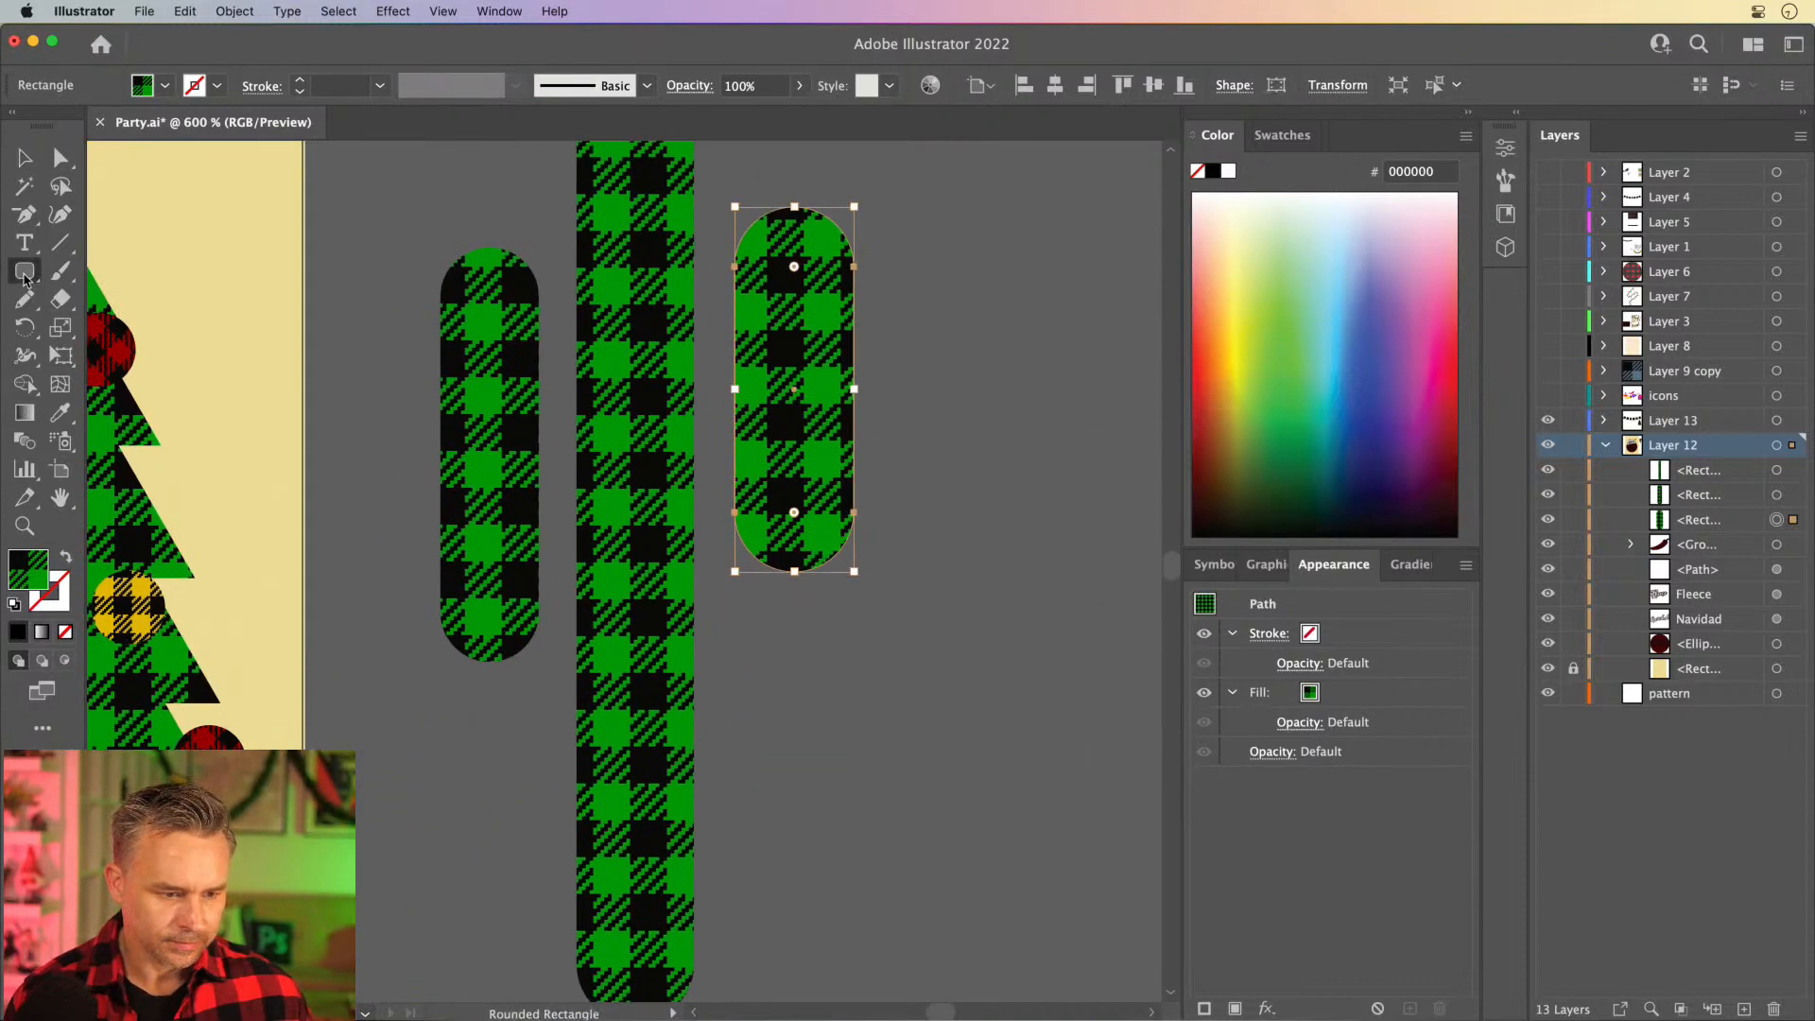
left_click_drag(853, 445, 605, 573)
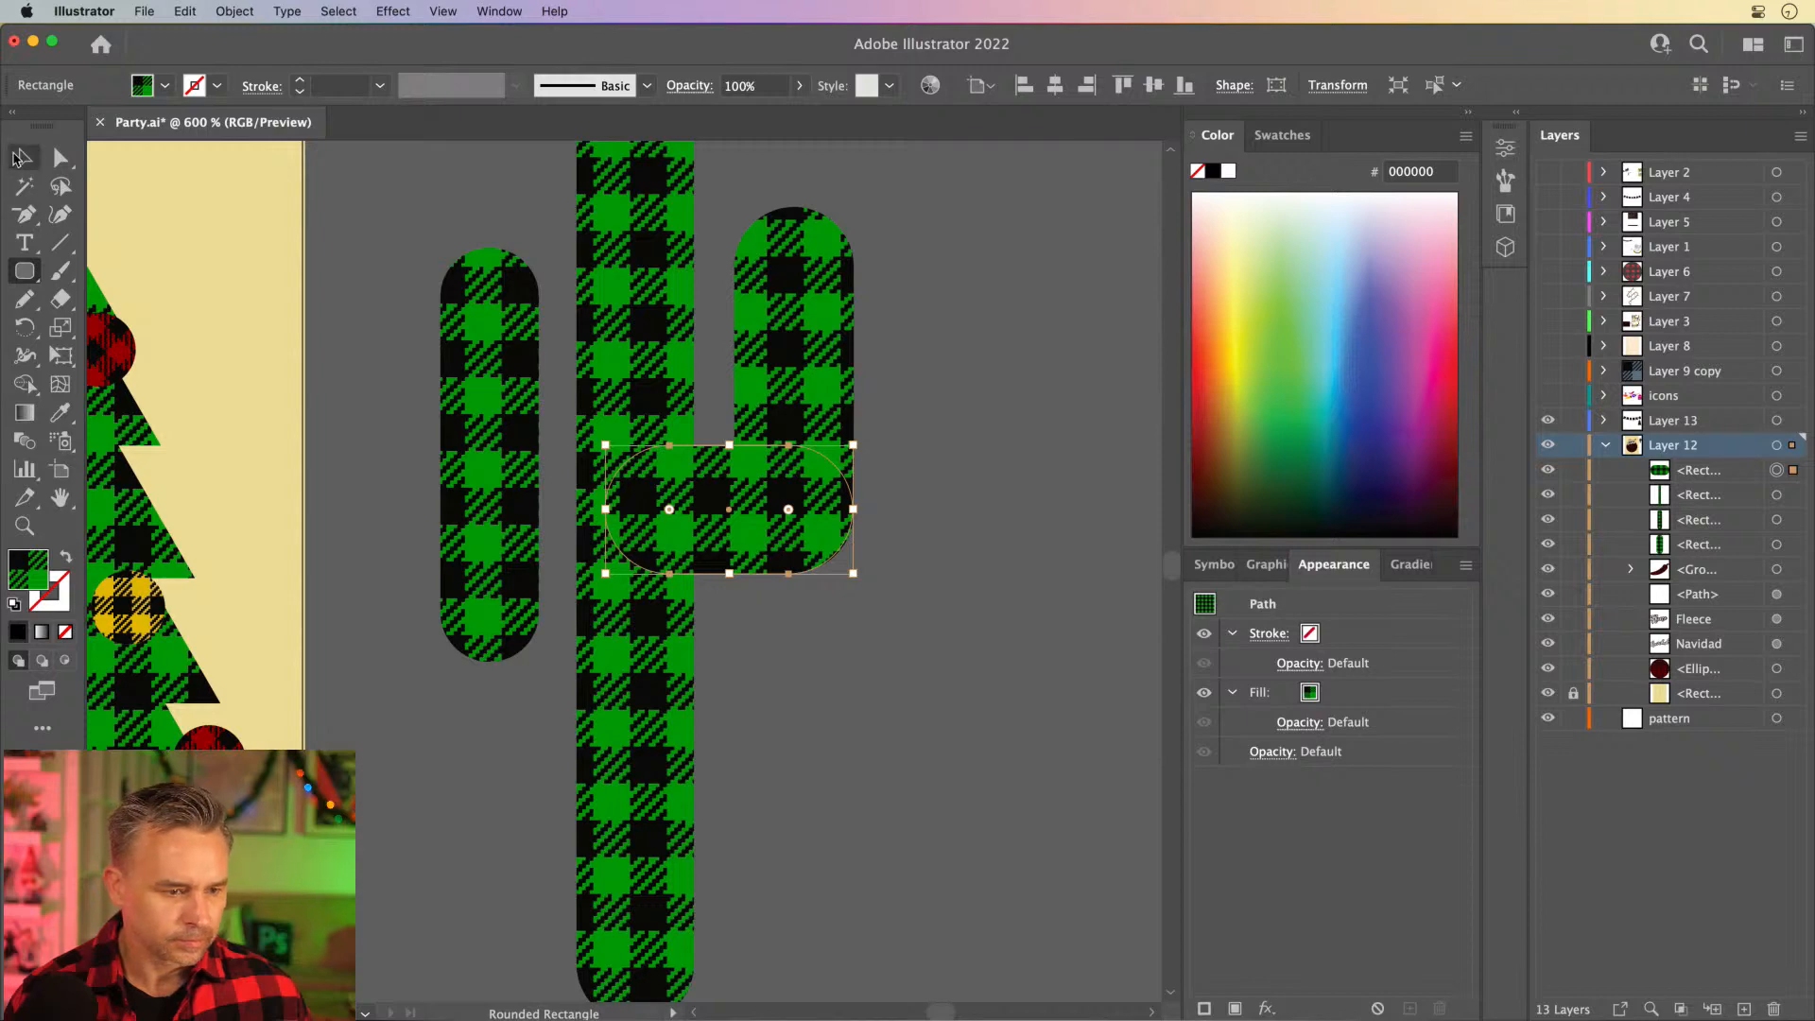
left_click(19, 158)
left_click_drag(626, 454, 497, 576)
key("Delete")
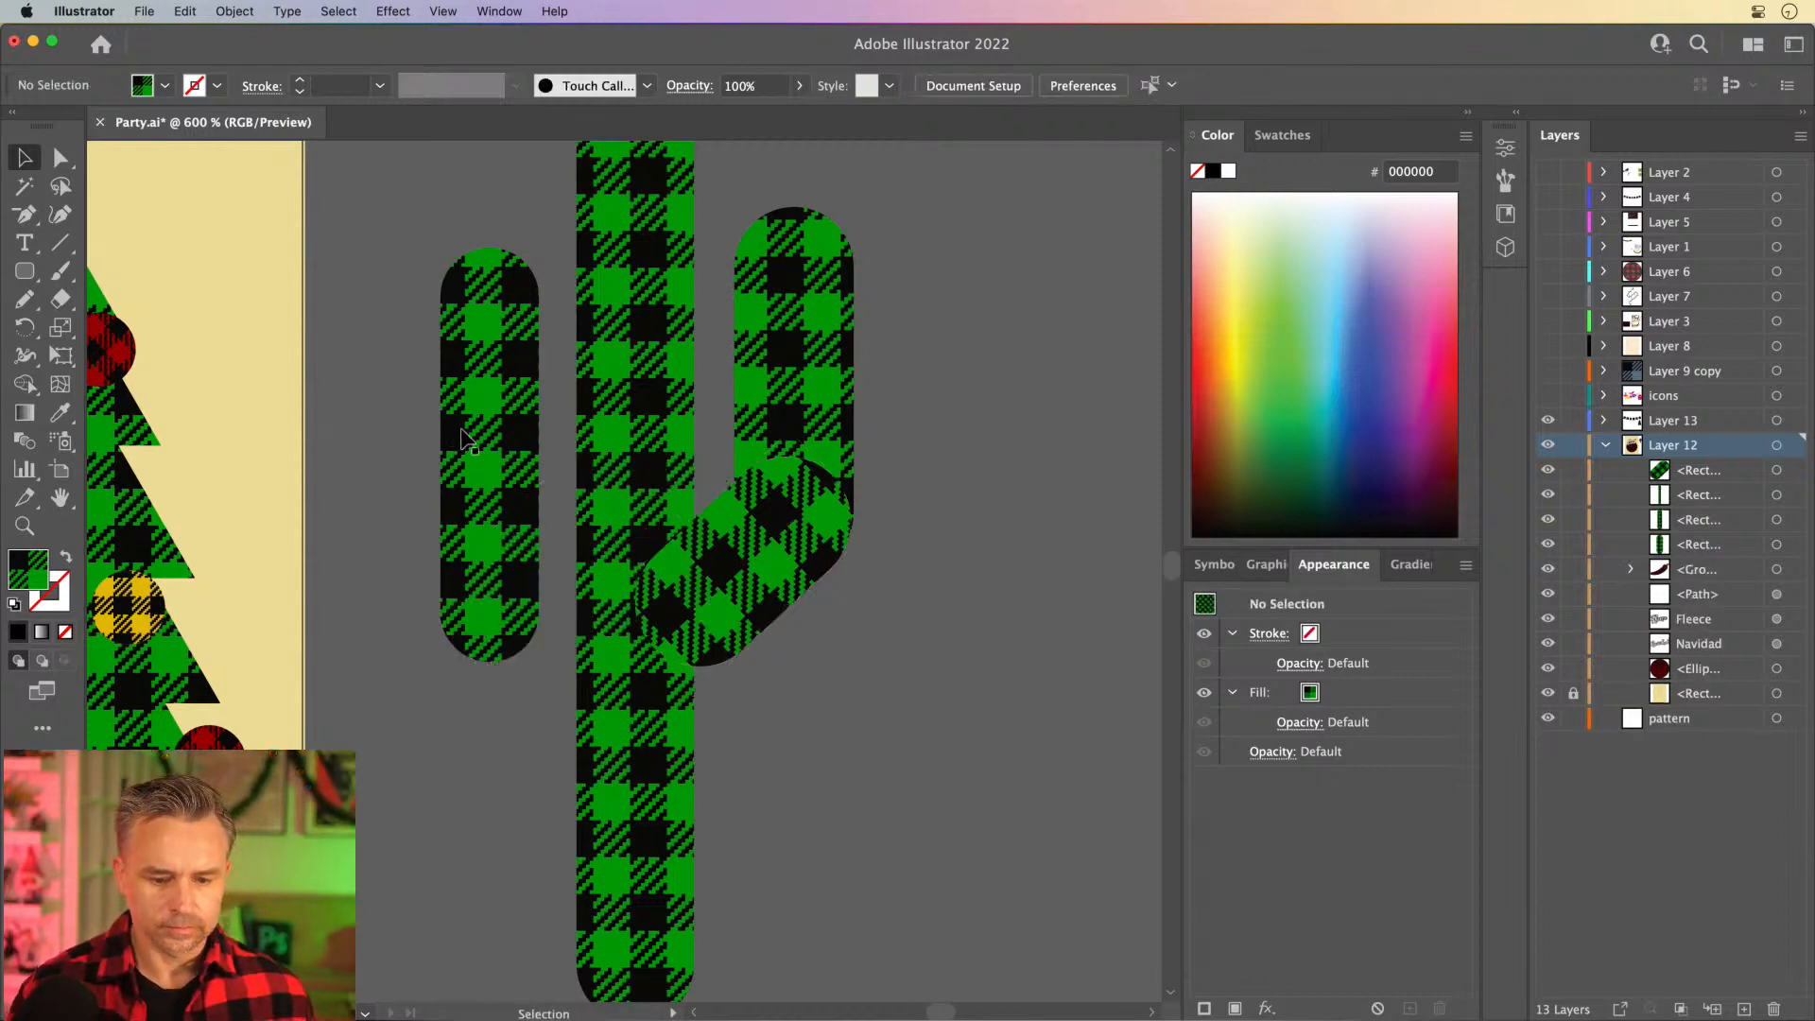
- Nudge the right arm and its connector toward the trunk, and lengthen the connector until it overlaps the trunk
left_click(724, 601)
left_click(744, 423, "shift")
left_click_drag(785, 359, 772, 361)
left_click(868, 605)
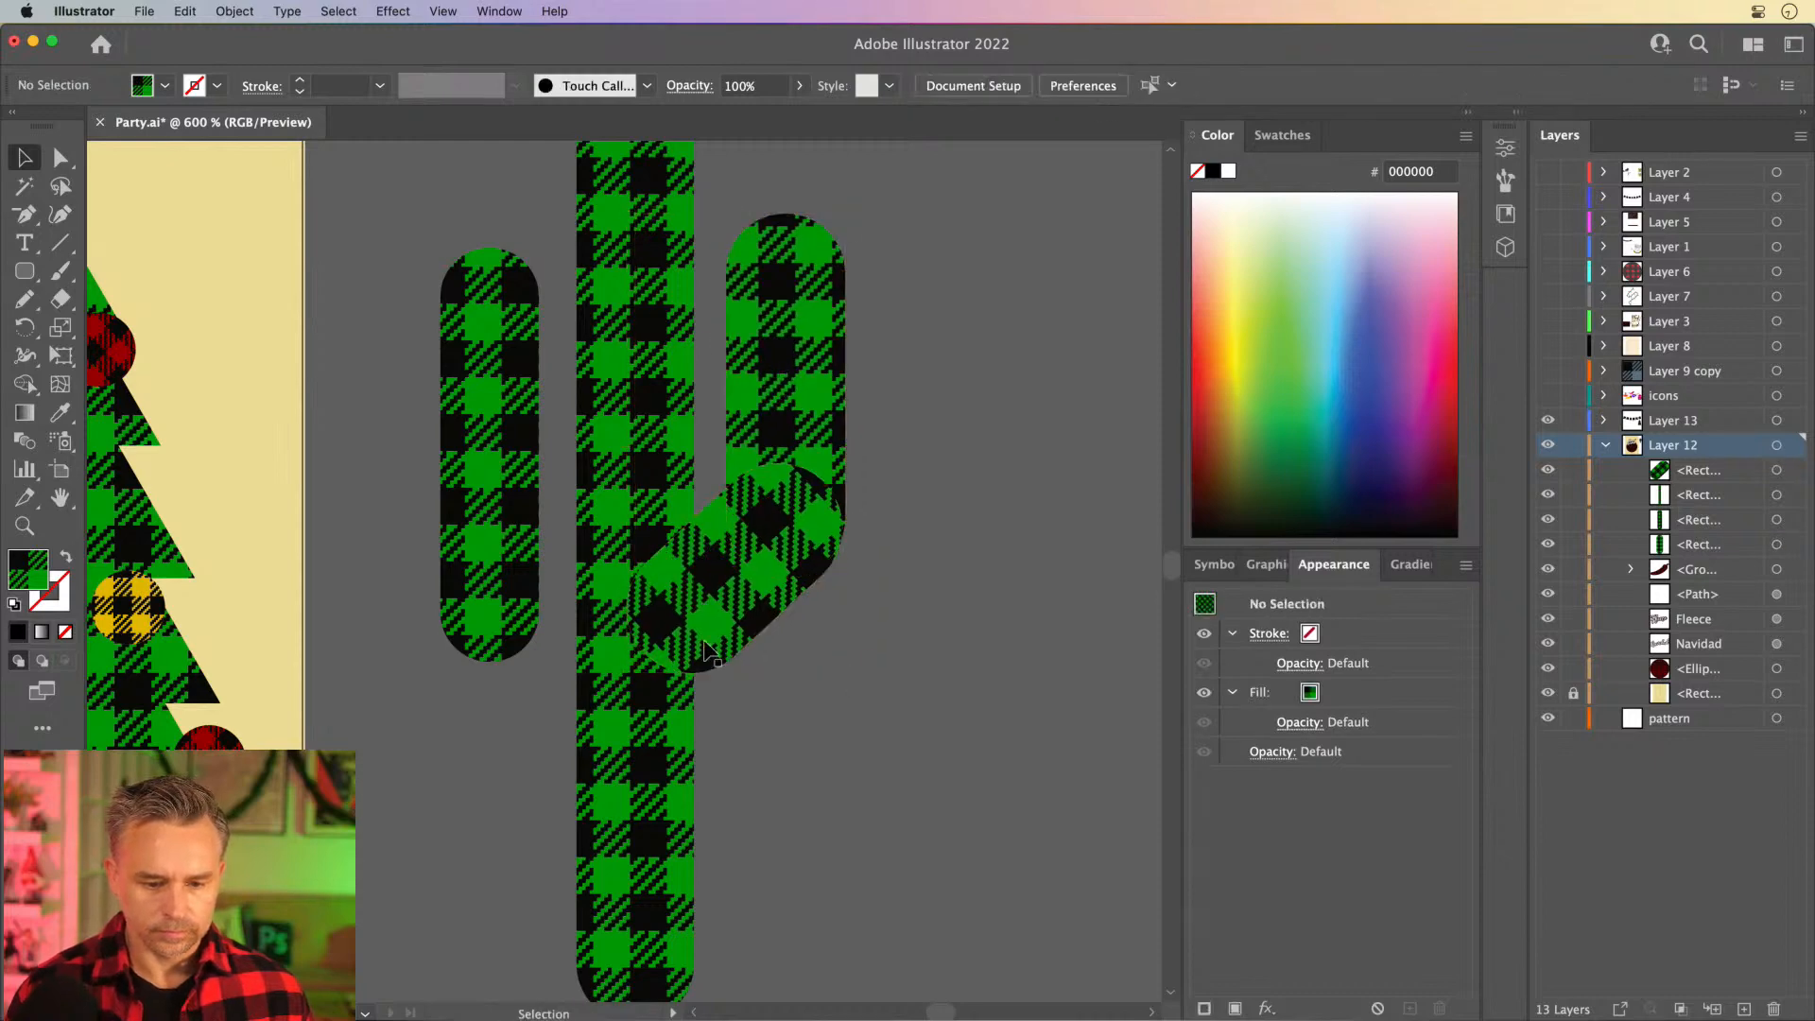
left_click(705, 635)
left_click_drag(645, 652, 610, 699)
- Duplicate the left cactus arm downward and rotate the copy diagonally toward the trunk
left_click(508, 561)
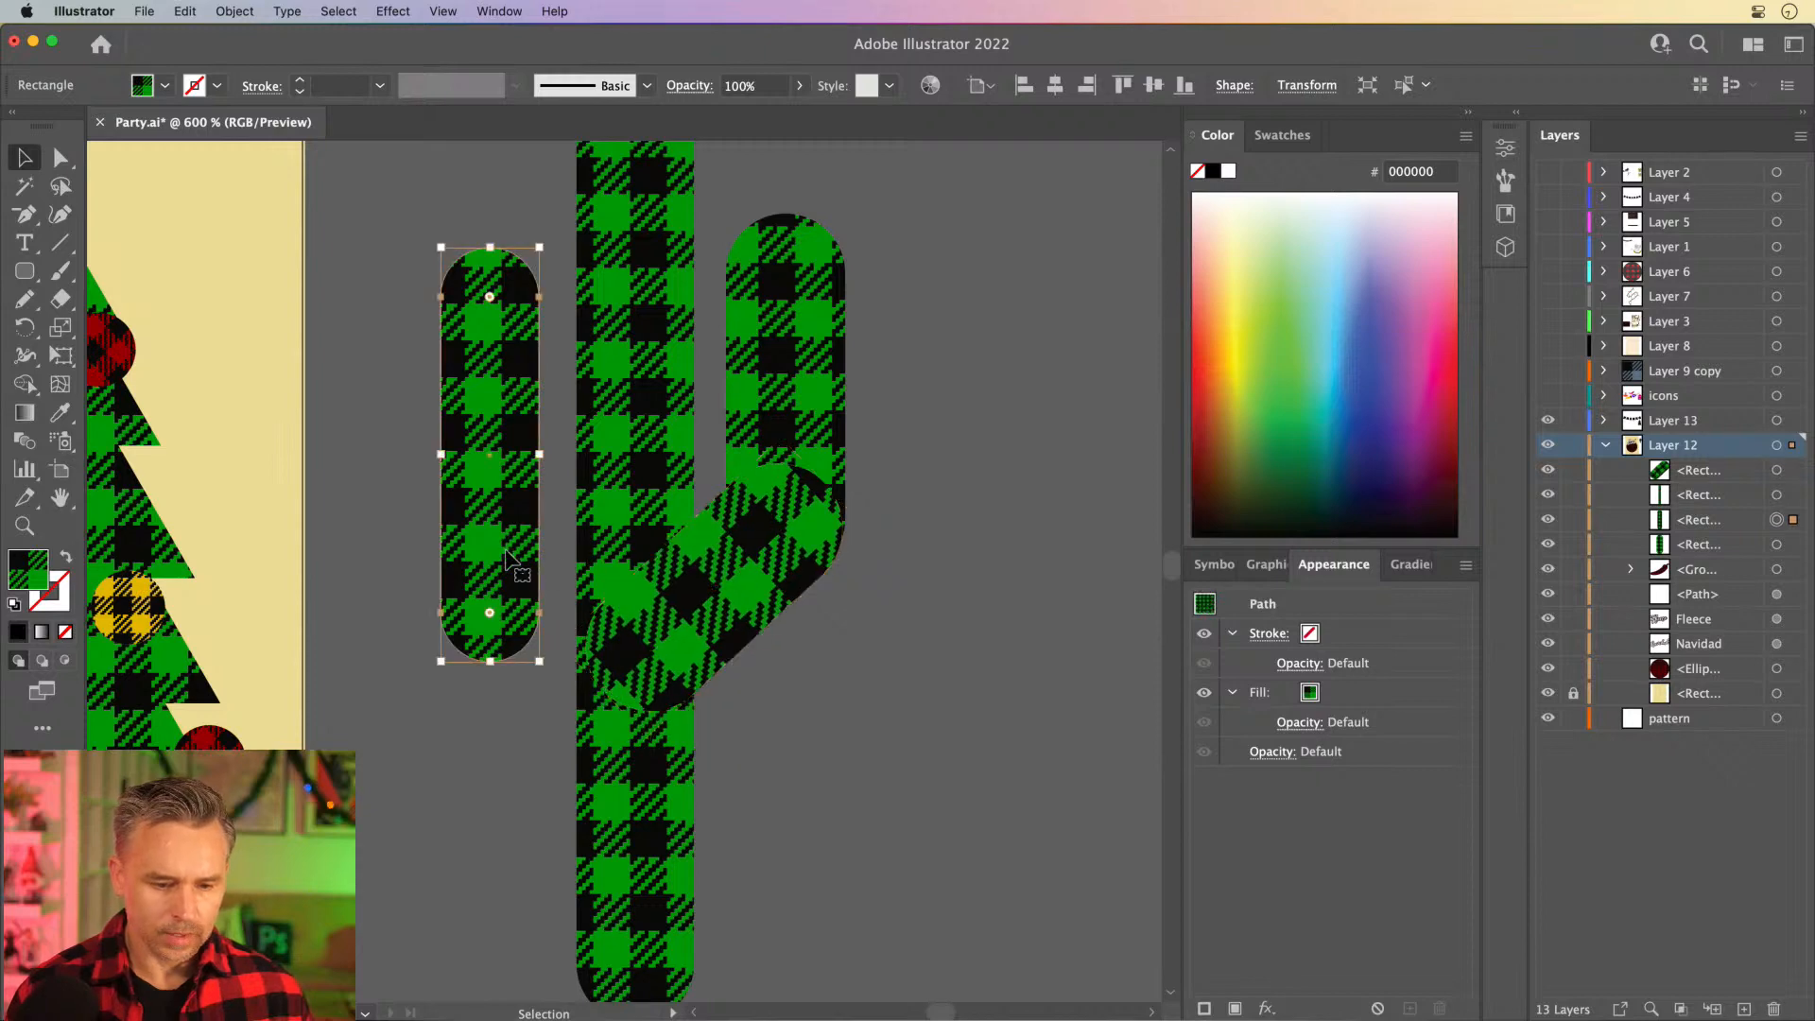
left_click(19, 271)
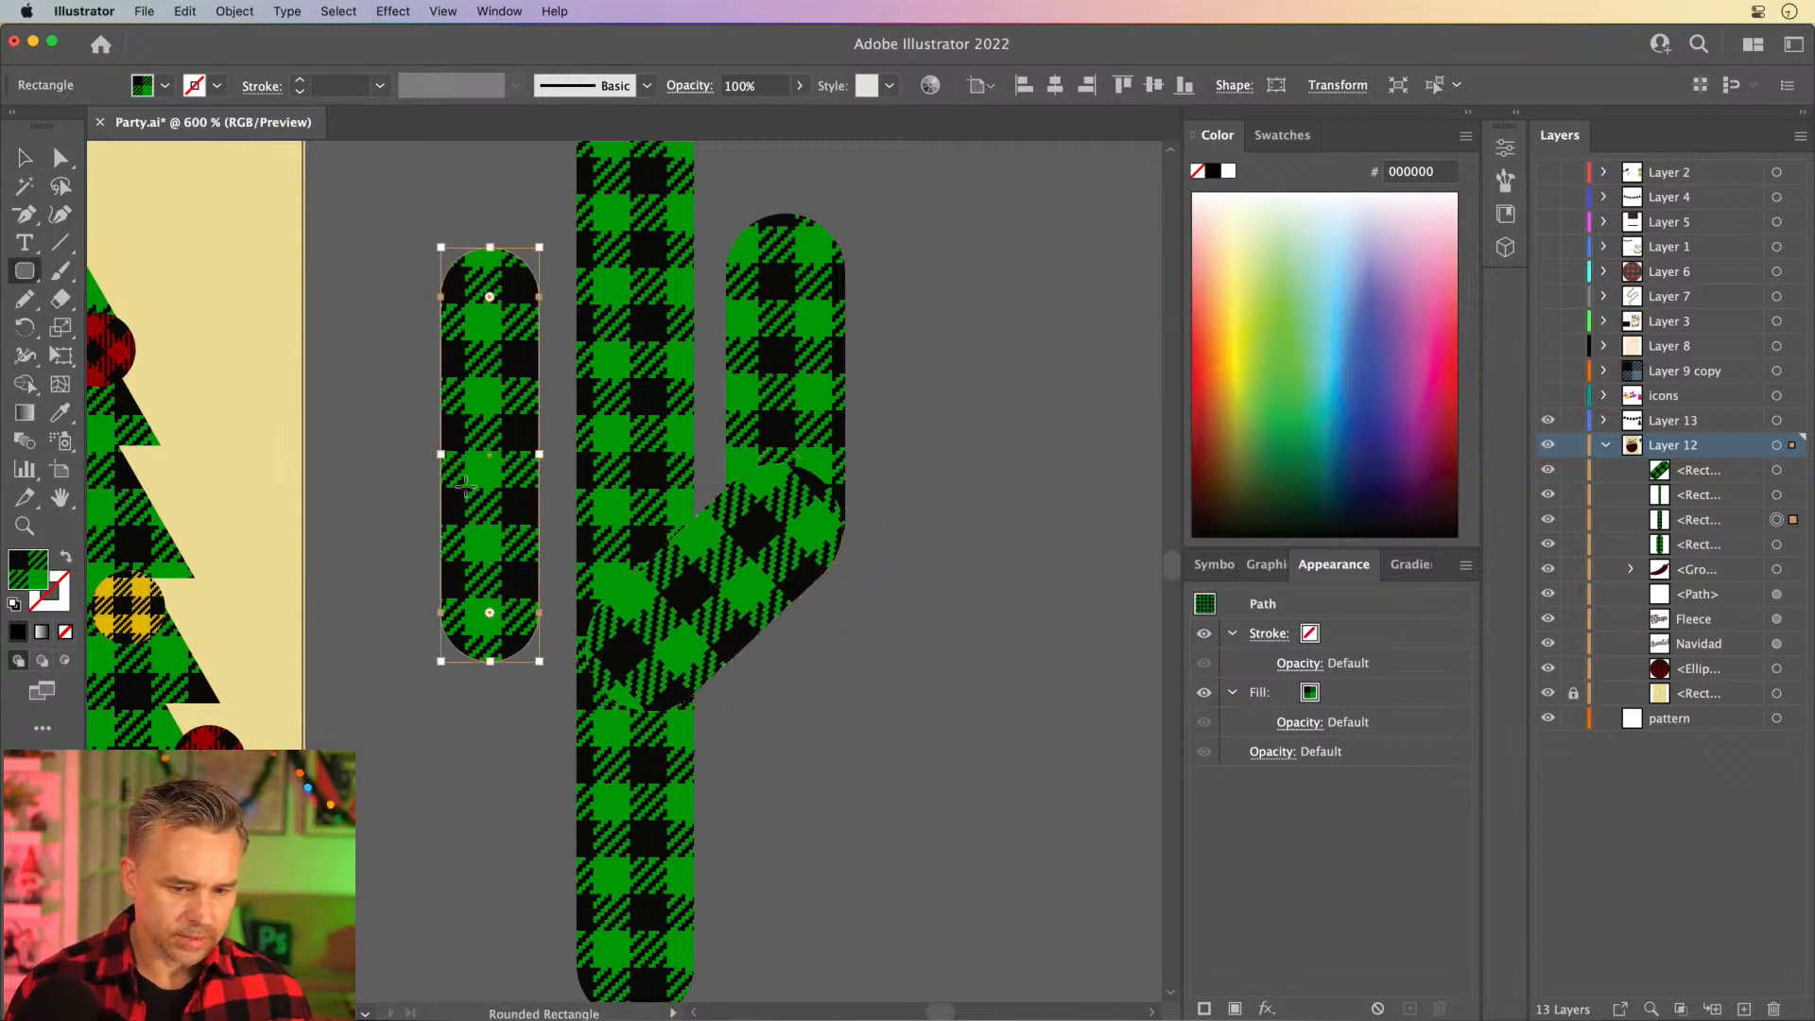
left_click(22, 155)
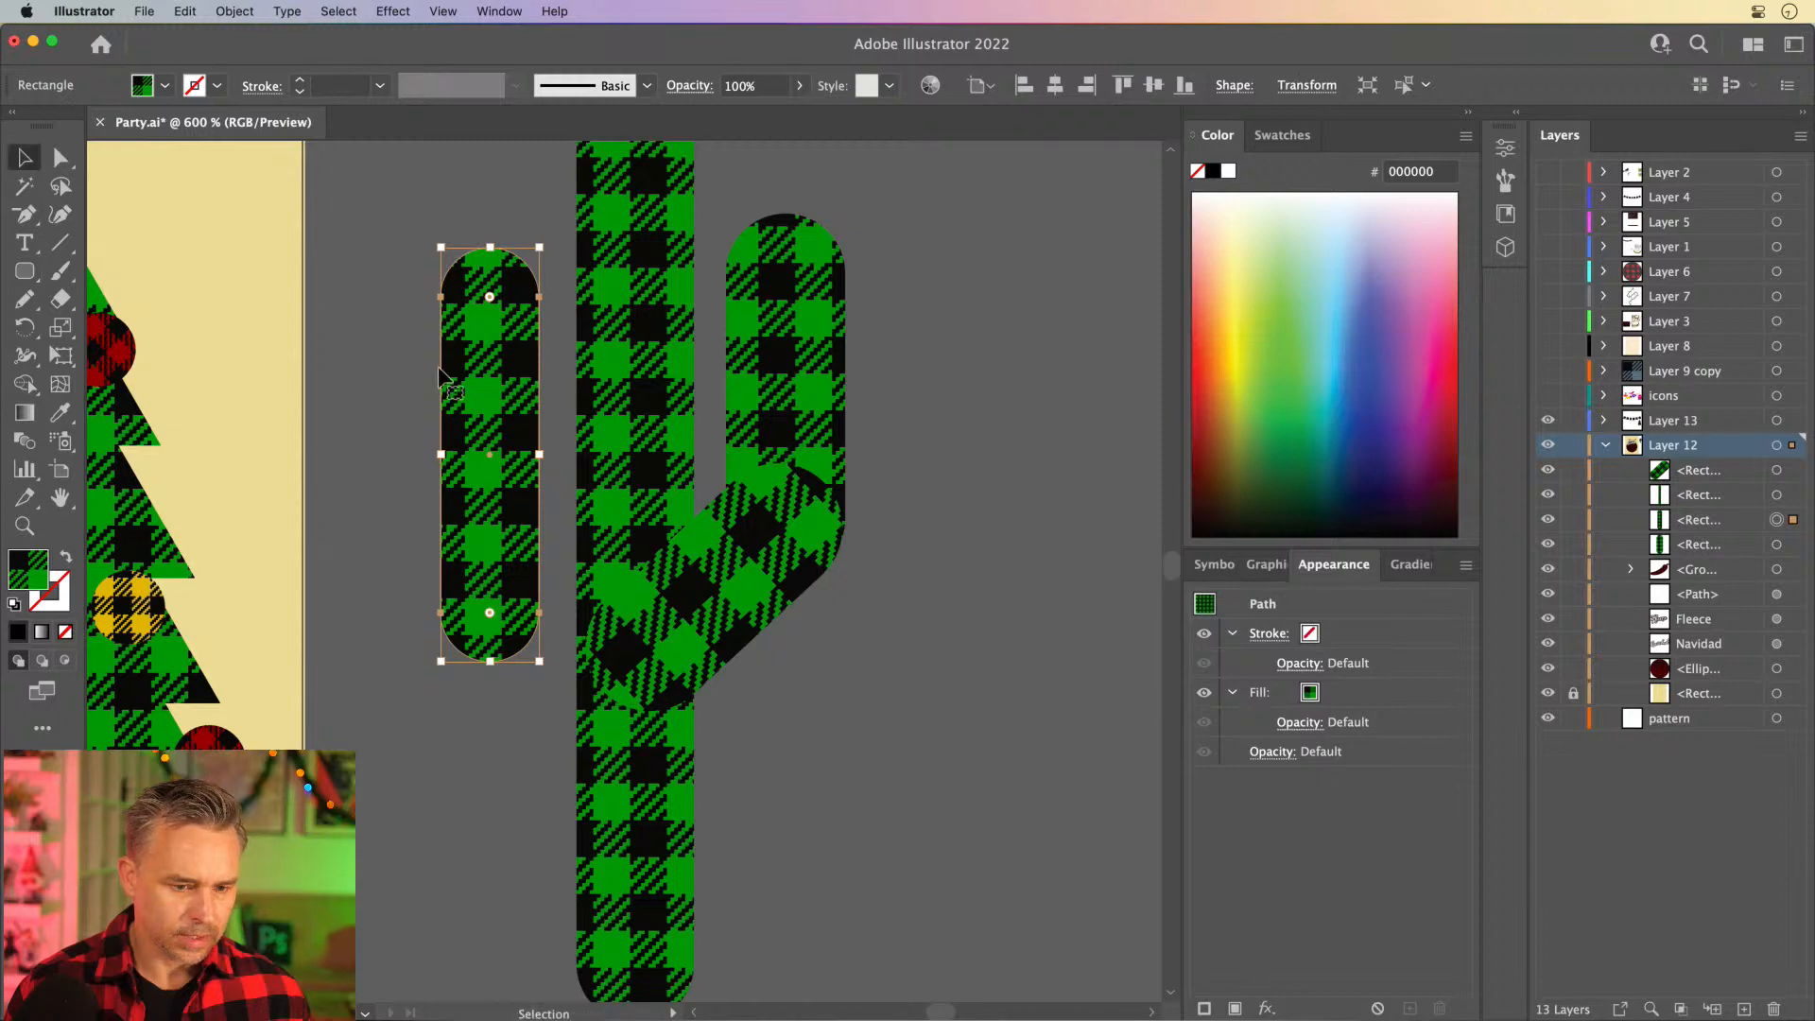
left_click_drag(466, 386, 466, 590)
left_click_drag(428, 445, 390, 613)
key("super+z")
left_click_drag(303, 557, 416, 661)
key("super+z")
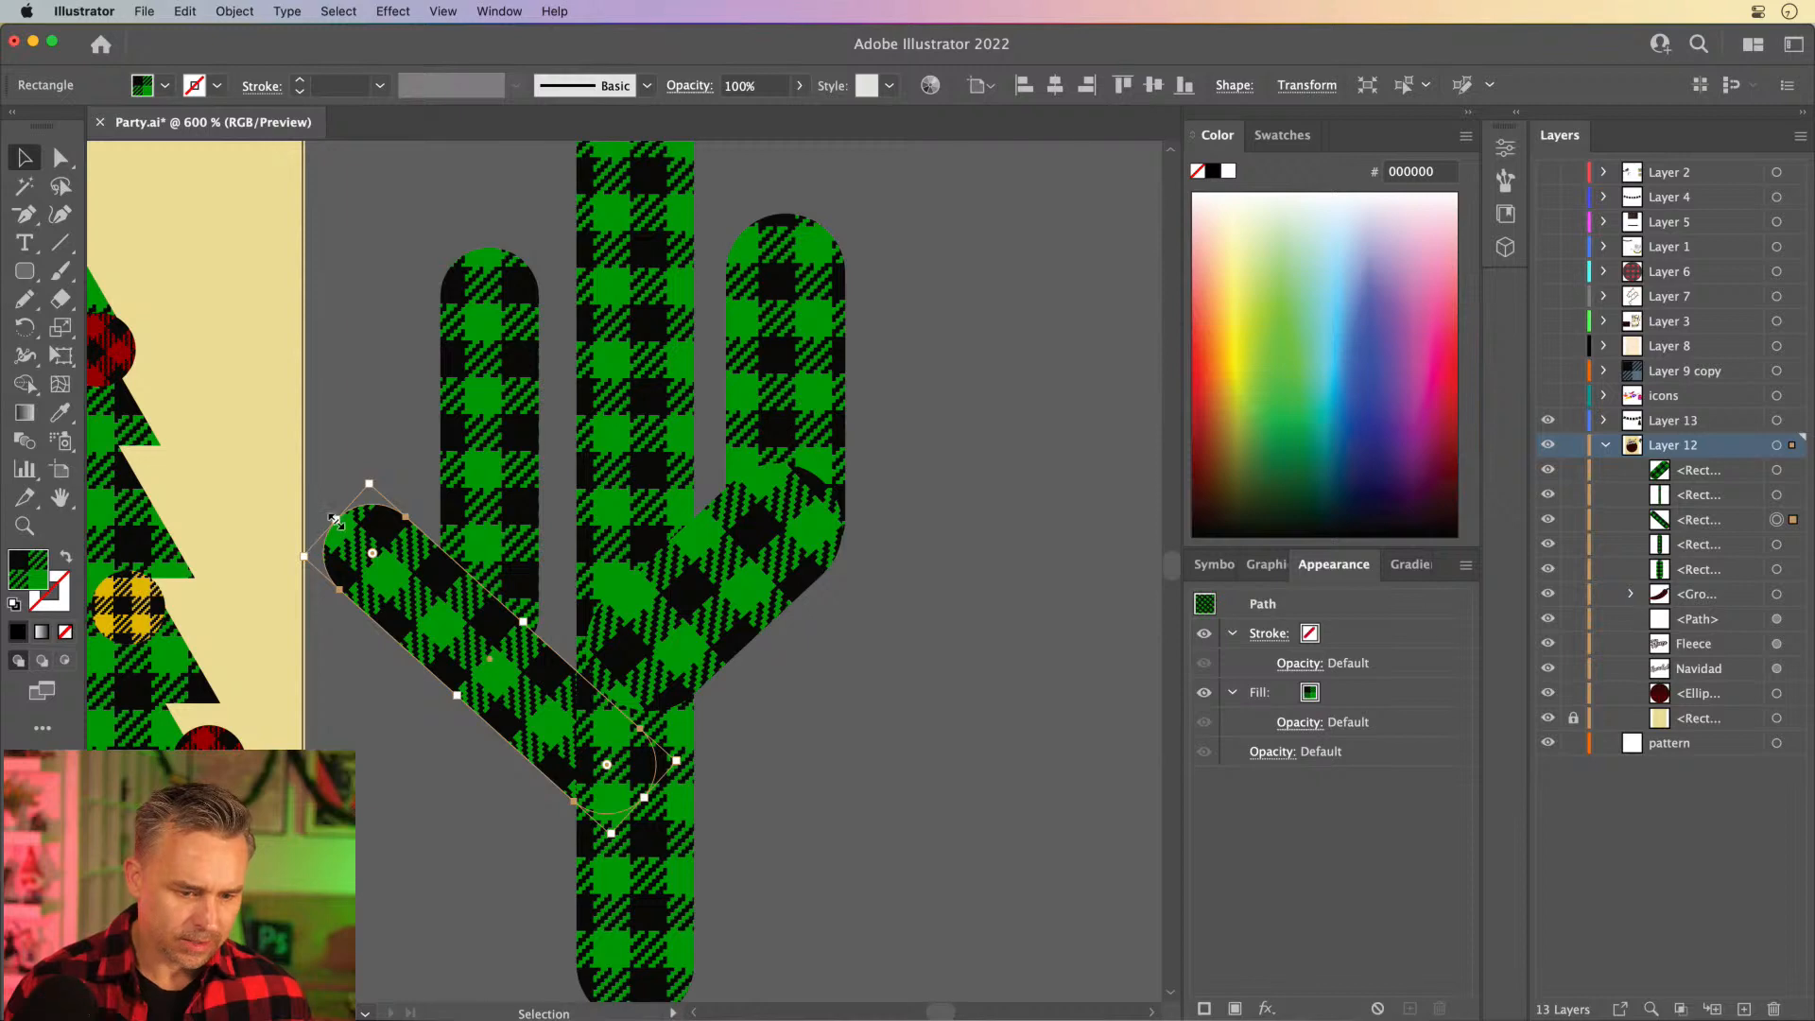
left_click_drag(335, 519, 478, 608)
key("super+z")
left_click_drag(337, 519, 457, 621)
key("super+z")
- Shorten and reposition the diagonal copy so it connects the left arm's base to the trunk
left_click_drag(448, 692, 438, 748)
left_click_drag(283, 794, 449, 606)
mouse_move(489, 681)
left_mouse_down()
mouse_move(495, 643)
mouse_move(505, 659)
left_mouse_up()
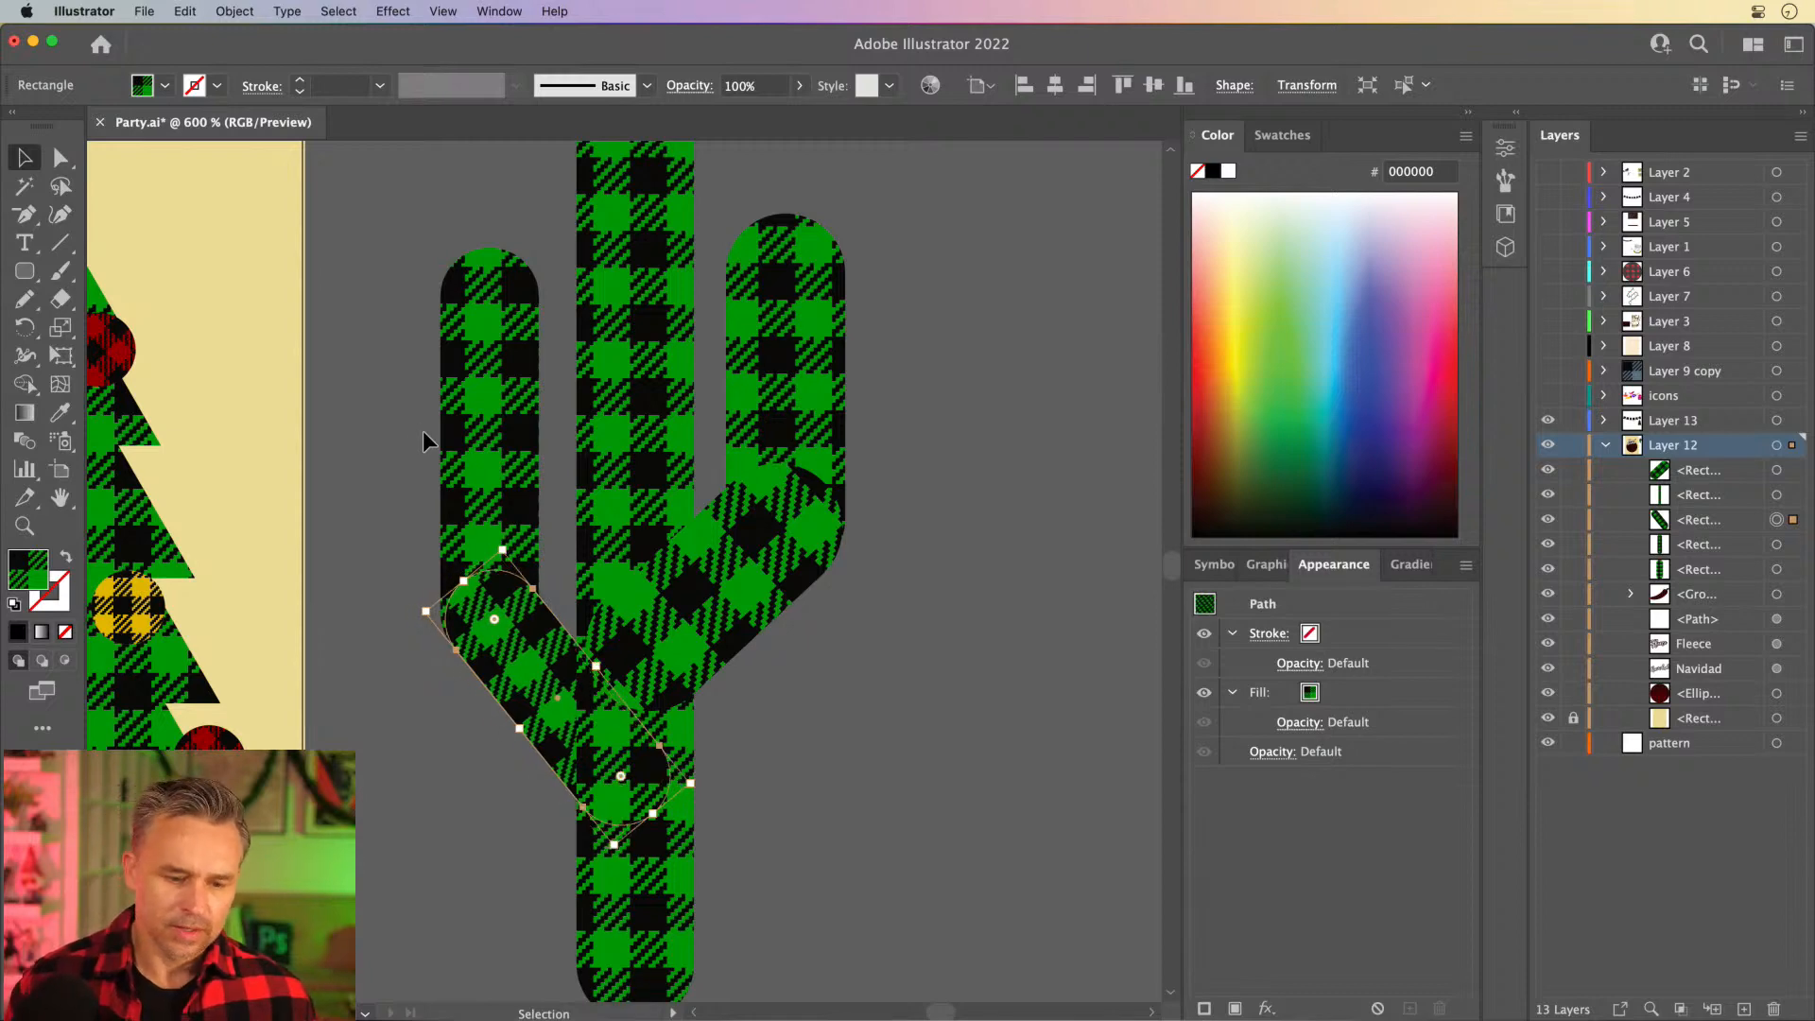
left_click(416, 430)
- Select all five cactus pieces and unite them into a single shape
key("super+minus")
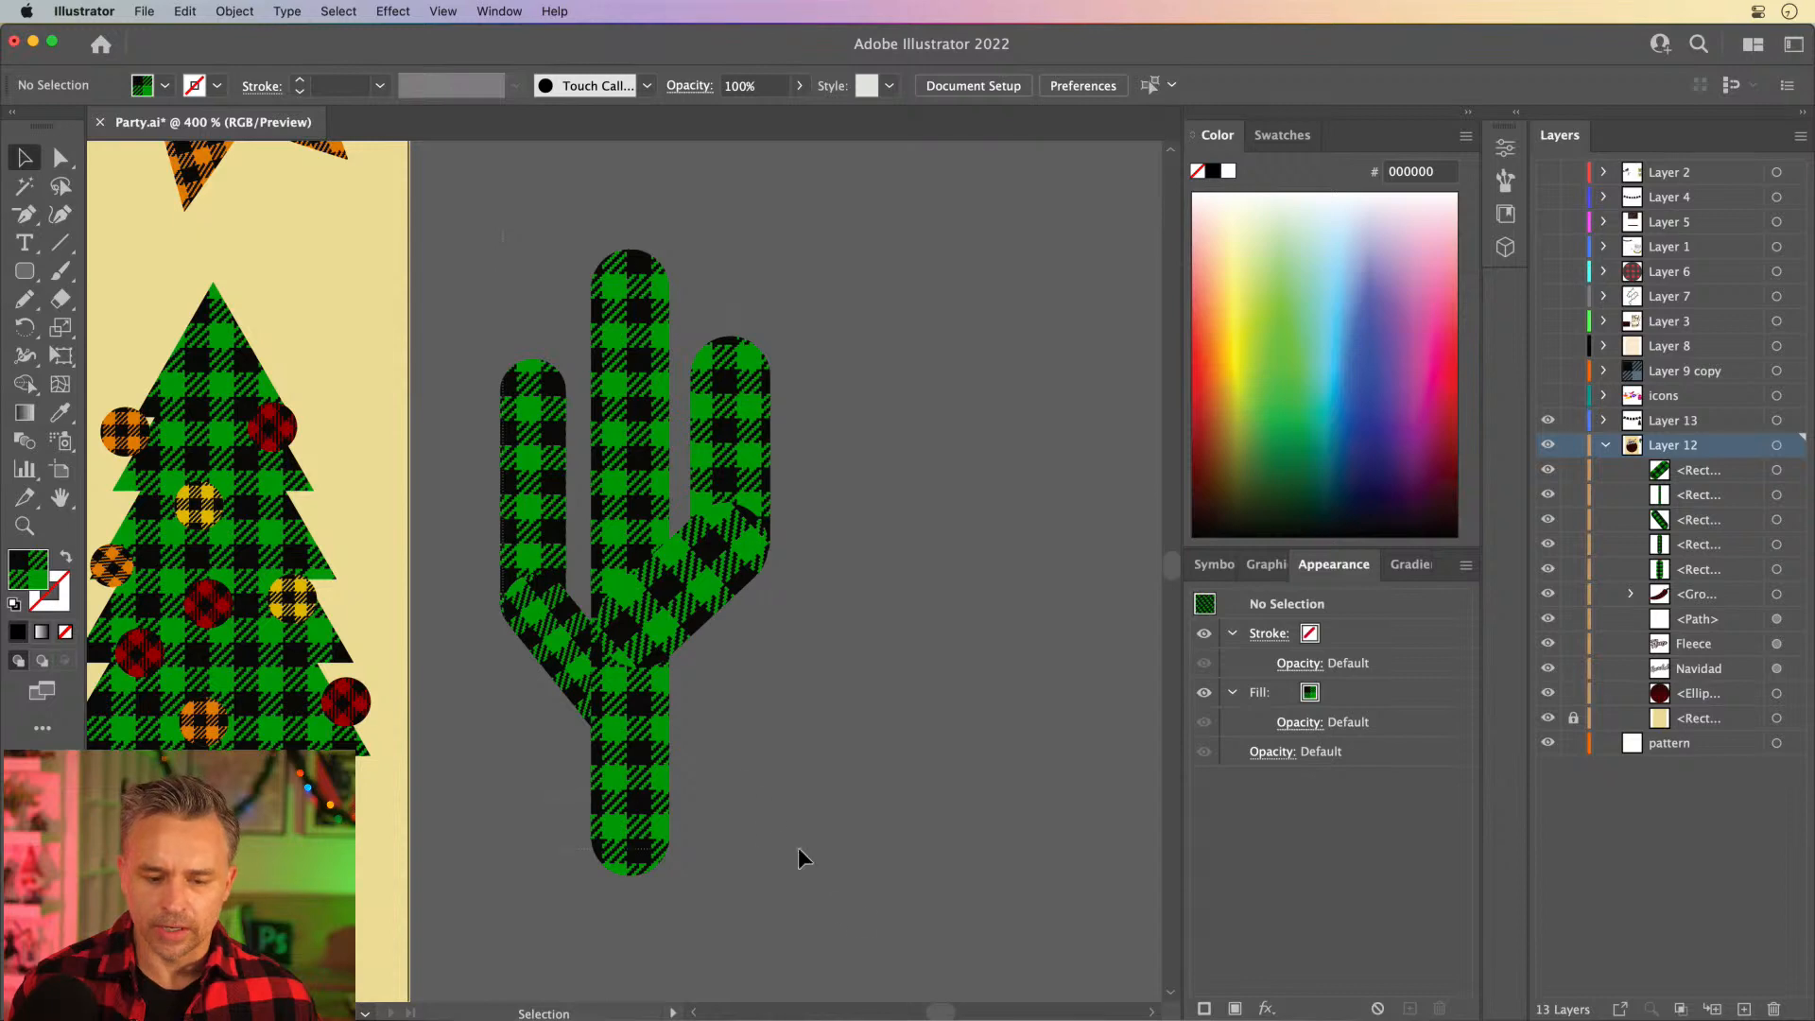
key("super+a")
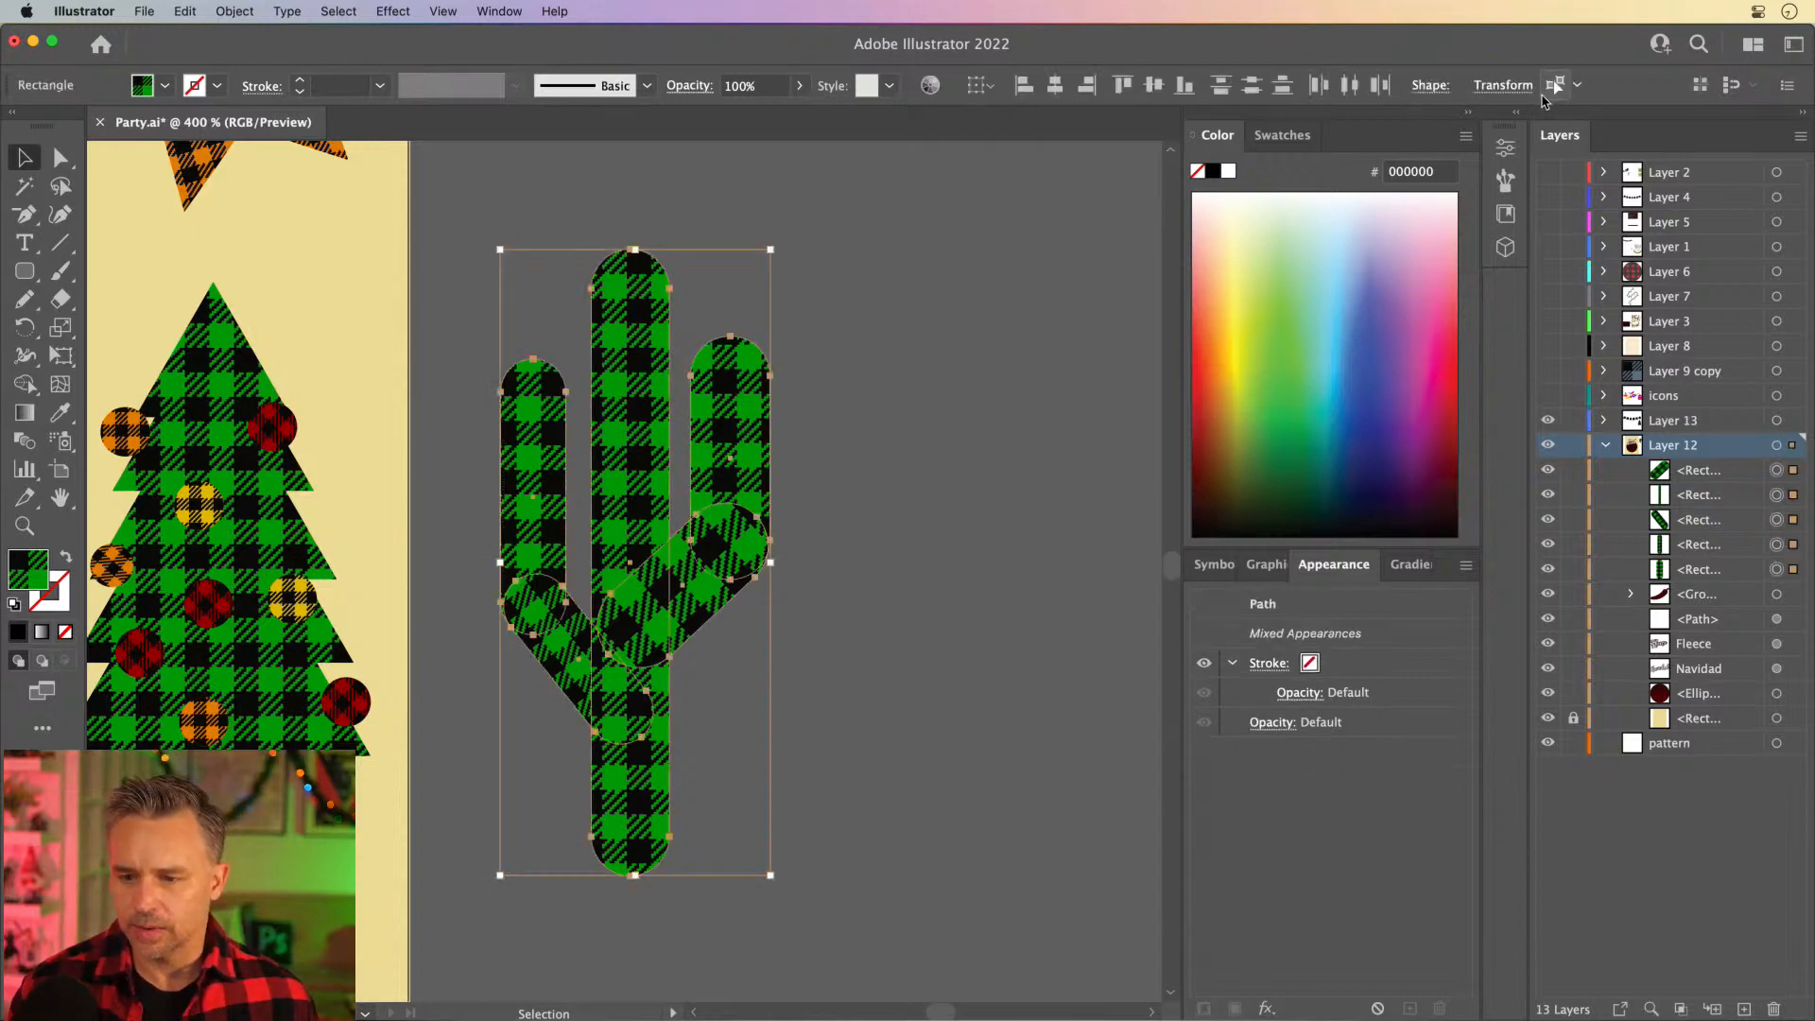
left_click(1520, 116)
left_click(1257, 696)
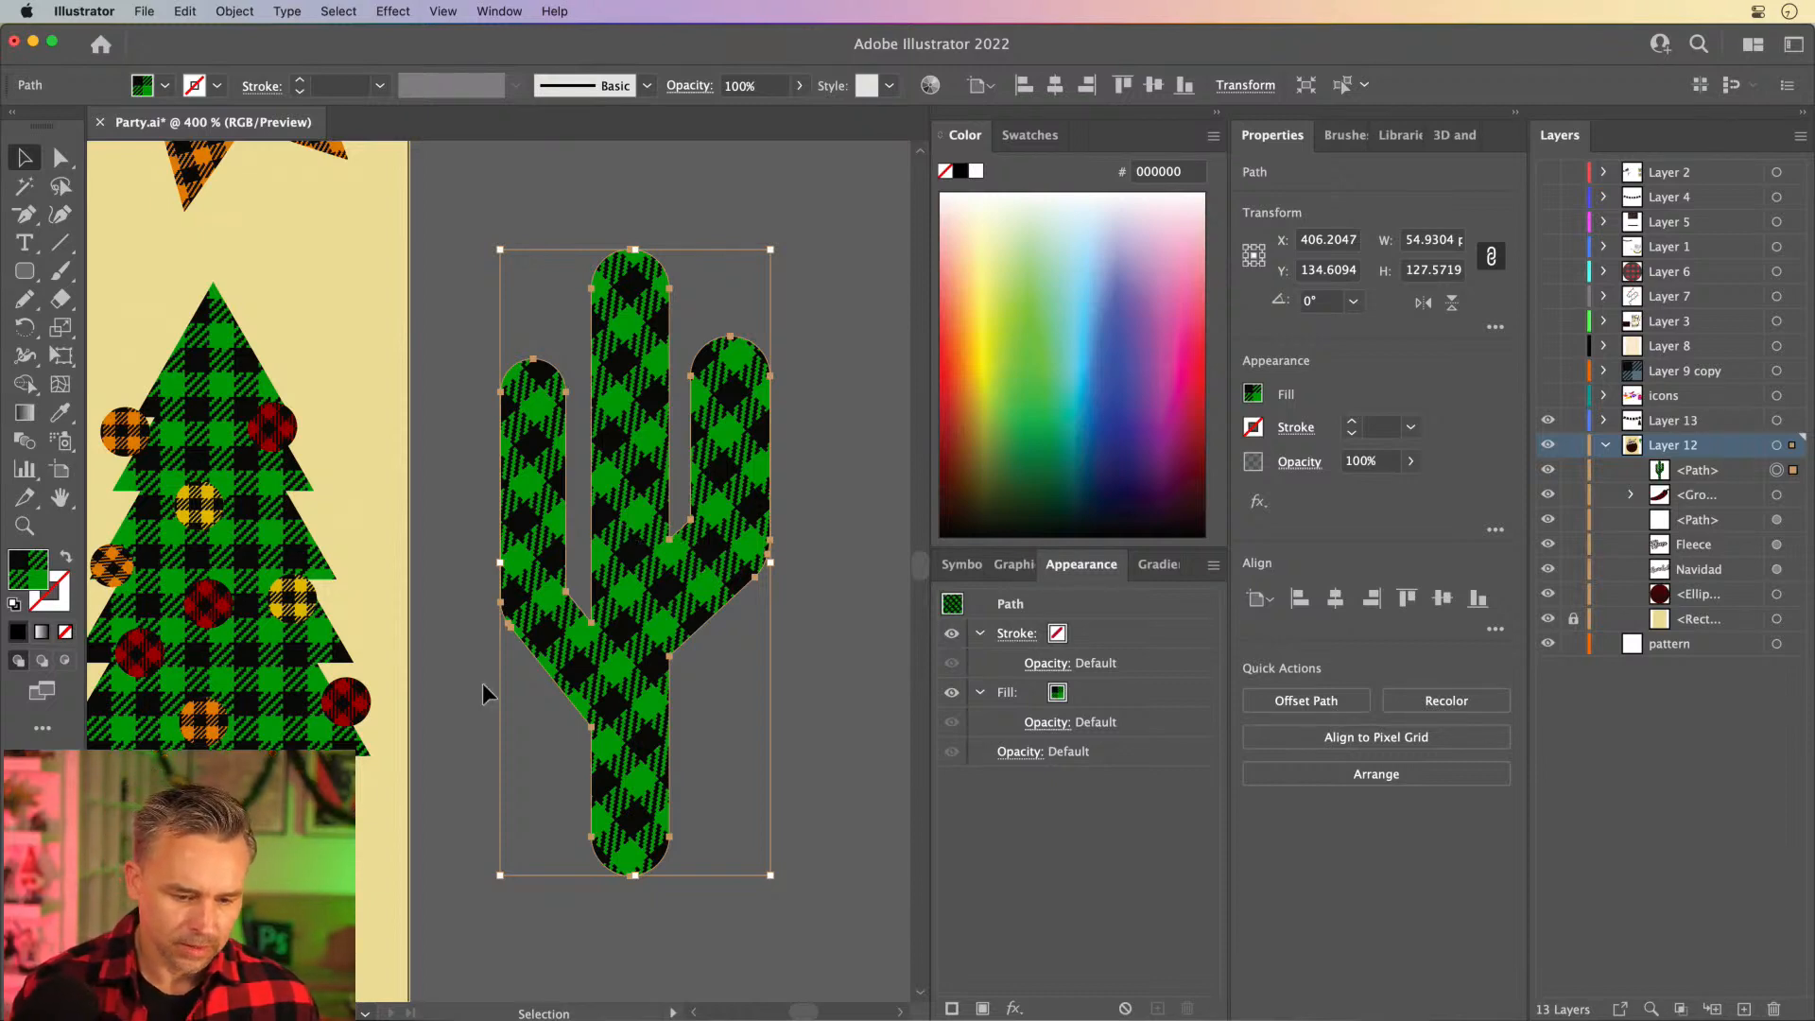
- Round the corners where the undersides of both arms meet the trunk, using about 6.35 px on the right one
key("a")
key("super+equal")
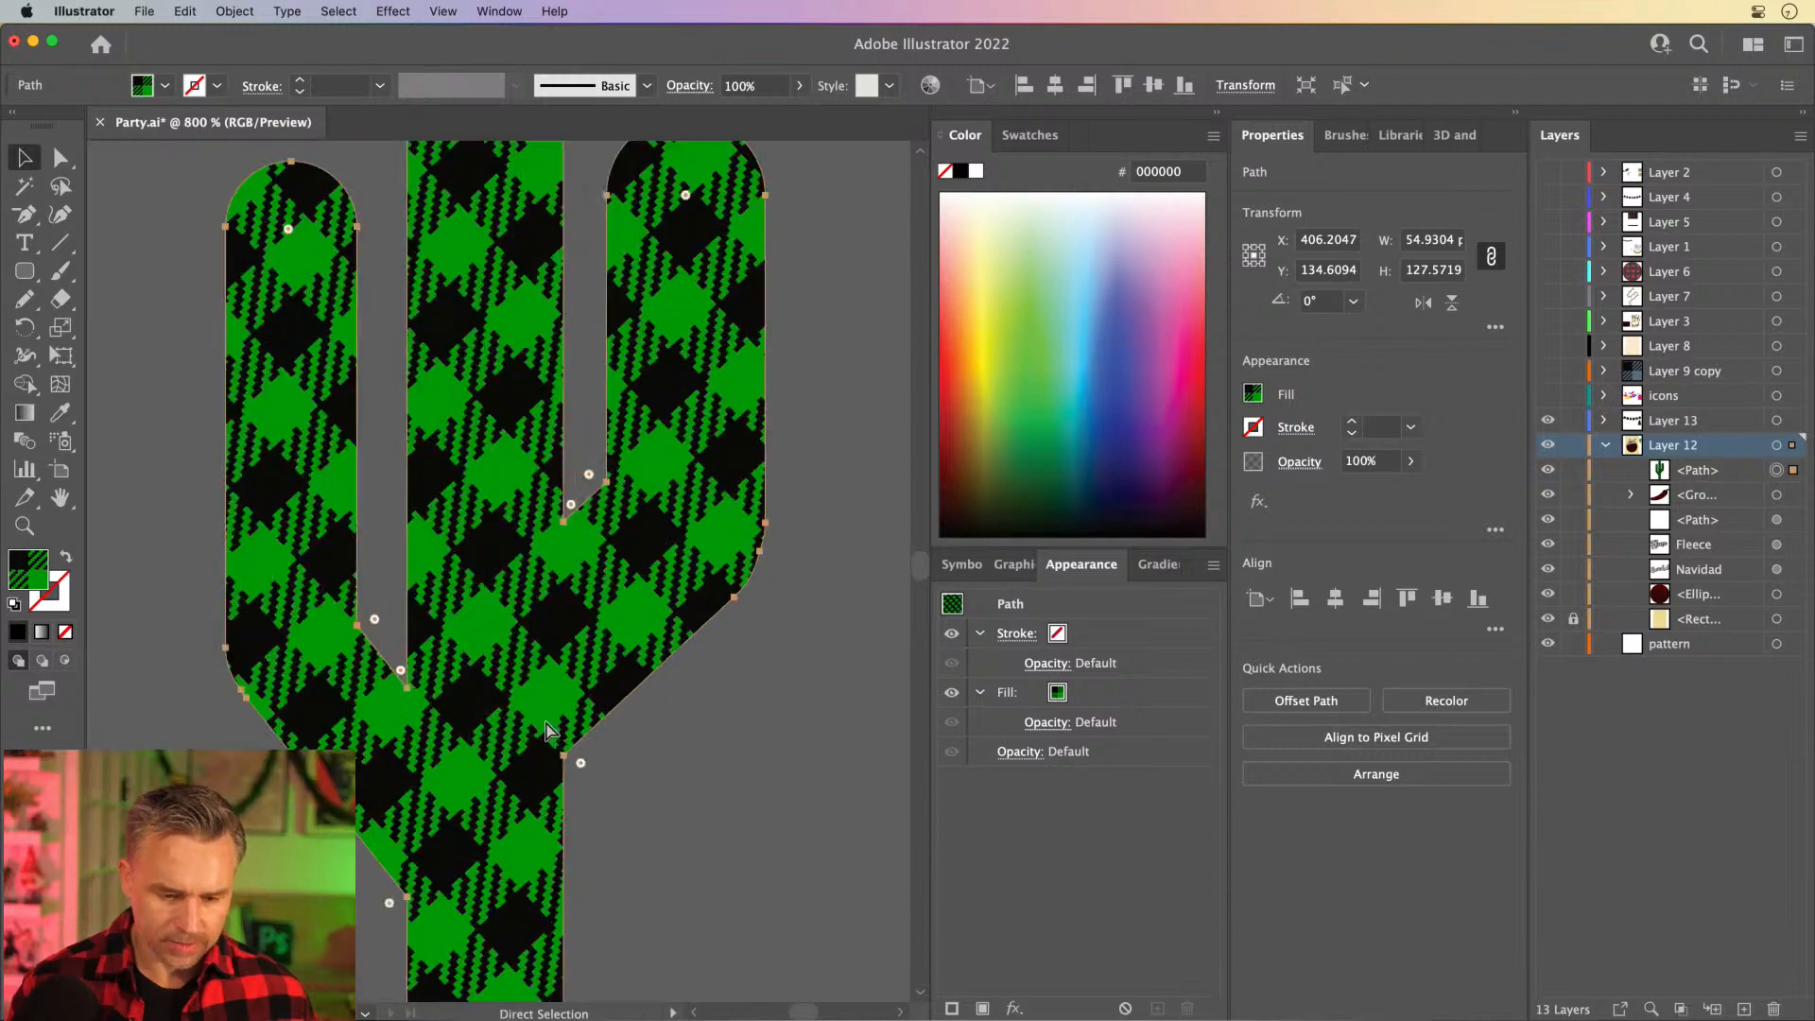
scroll(482, 724, "down", 5)
scroll(482, 723, "left", 3)
key("v")
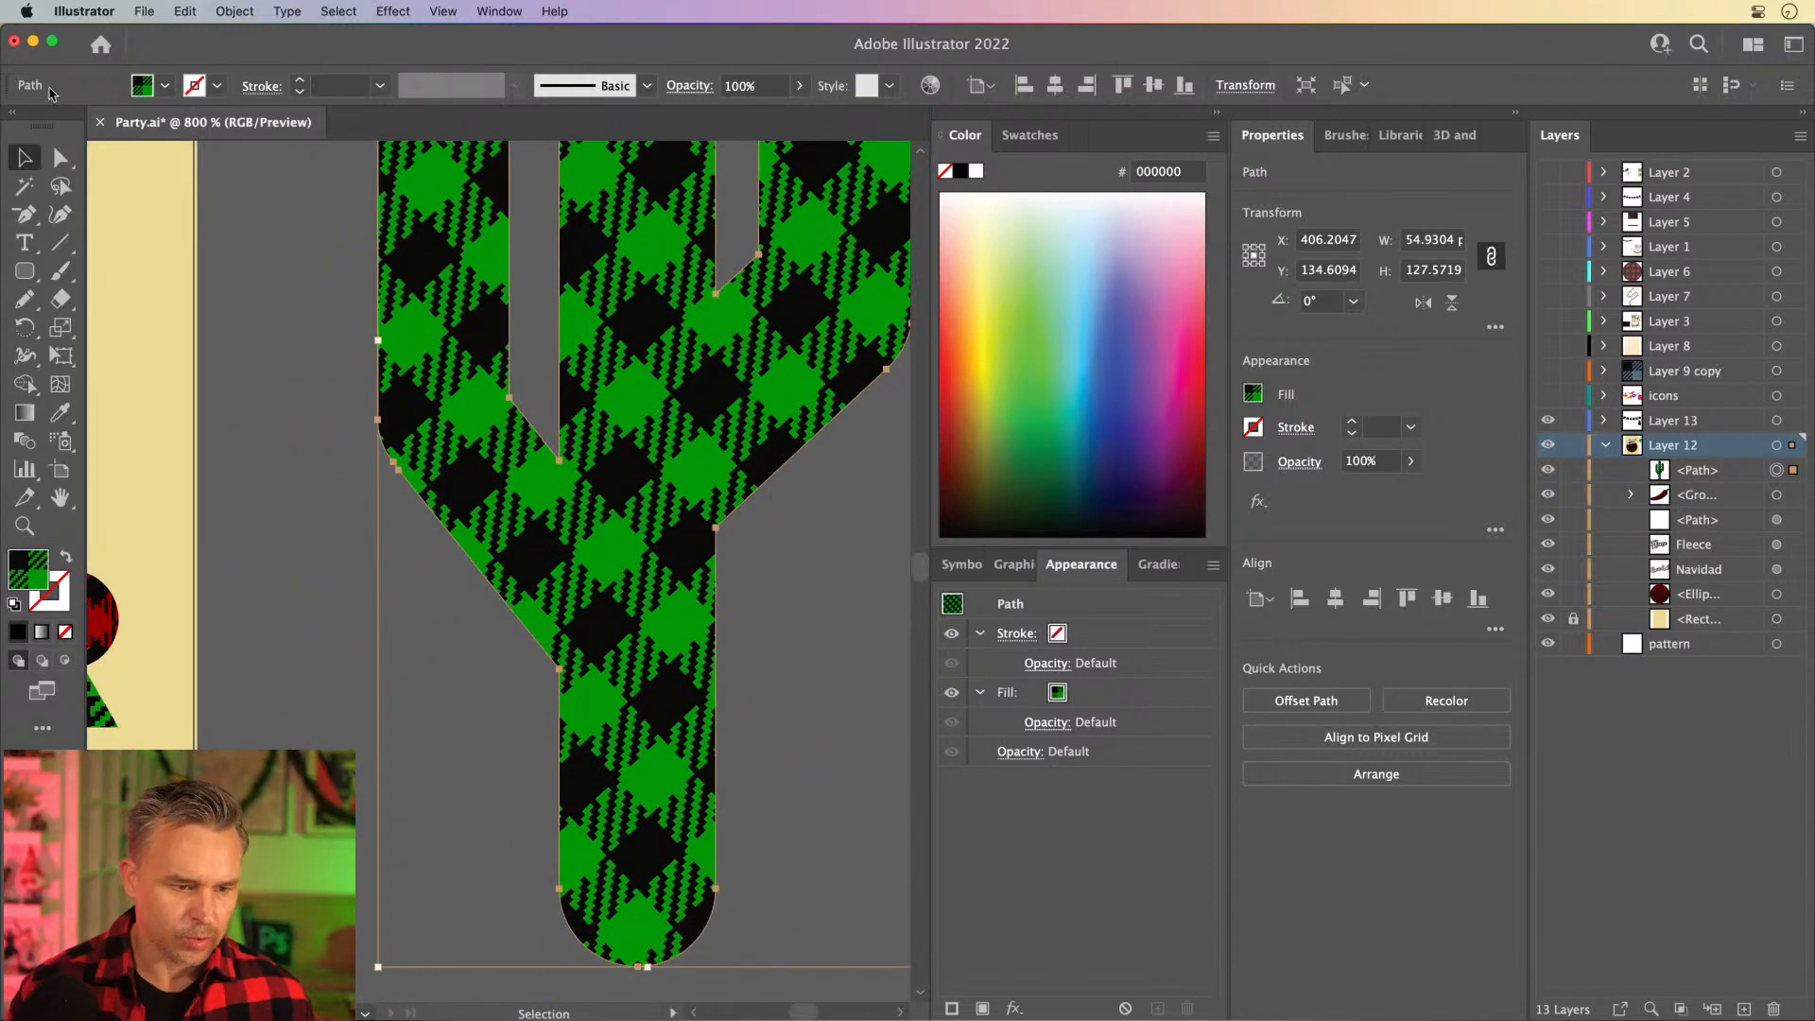
left_click(59, 158)
left_click_drag(495, 651, 456, 706)
left_click(716, 527)
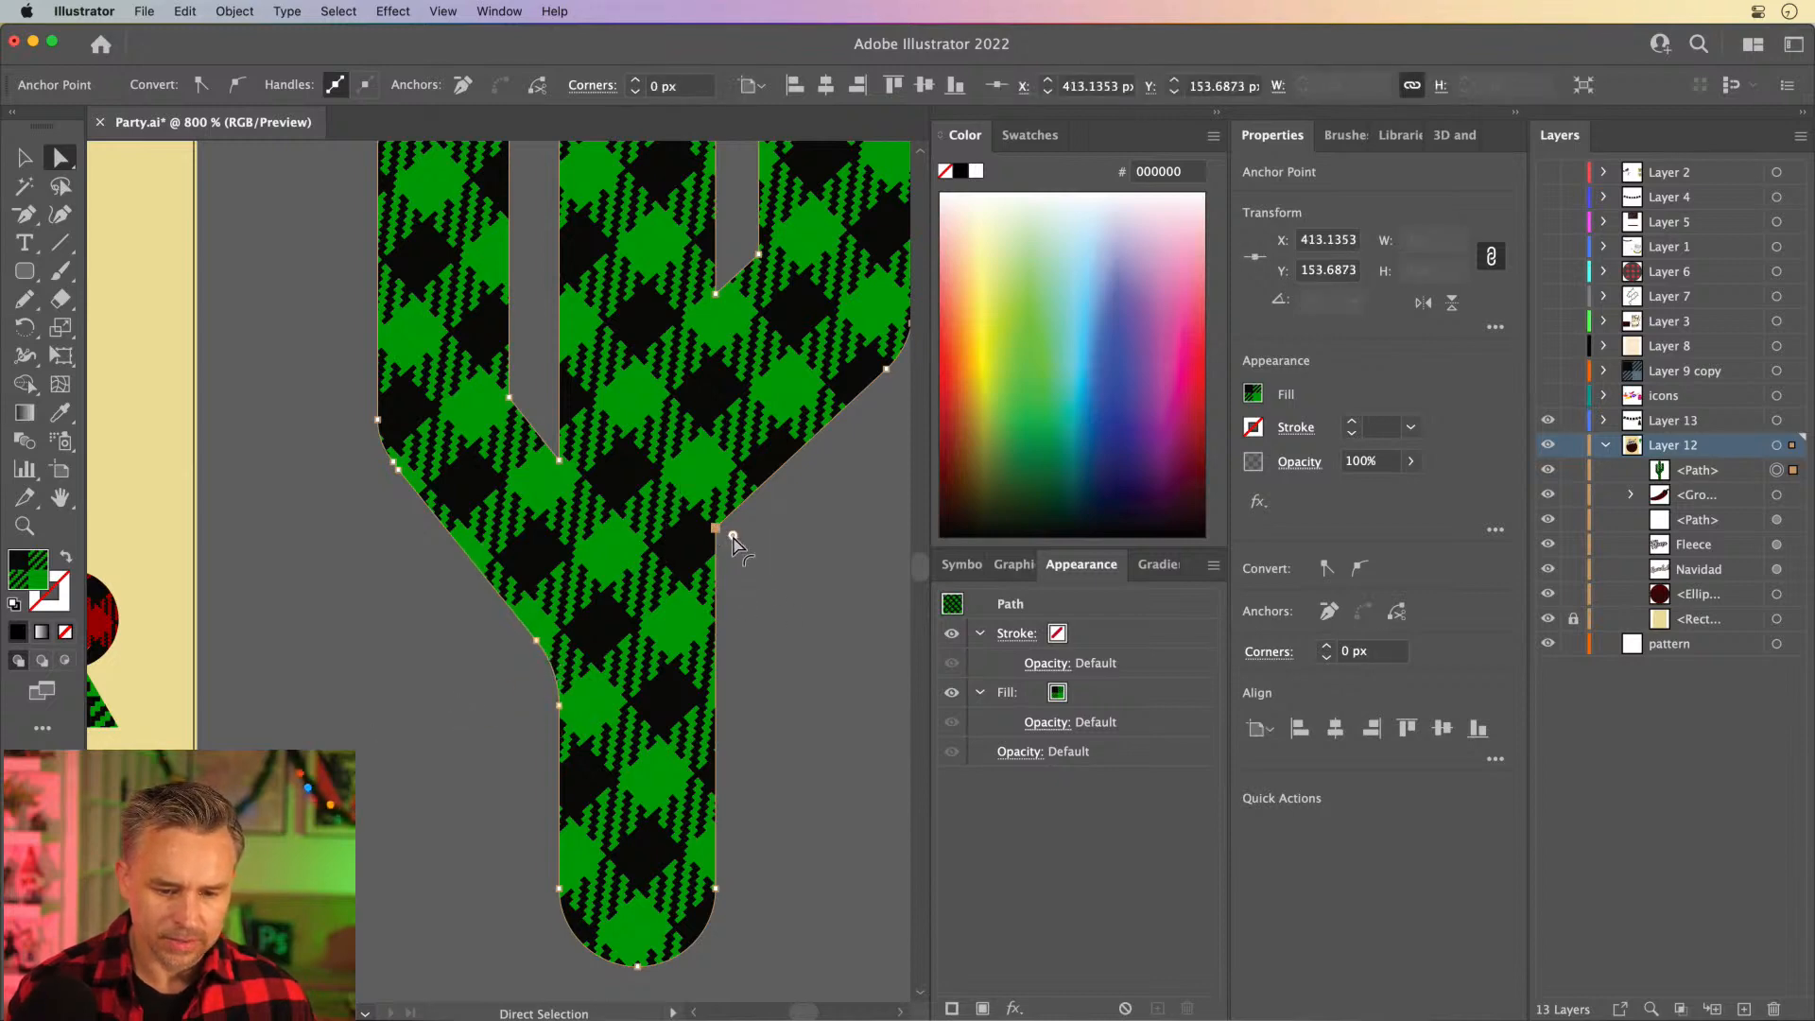
left_click_drag(733, 539, 779, 559)
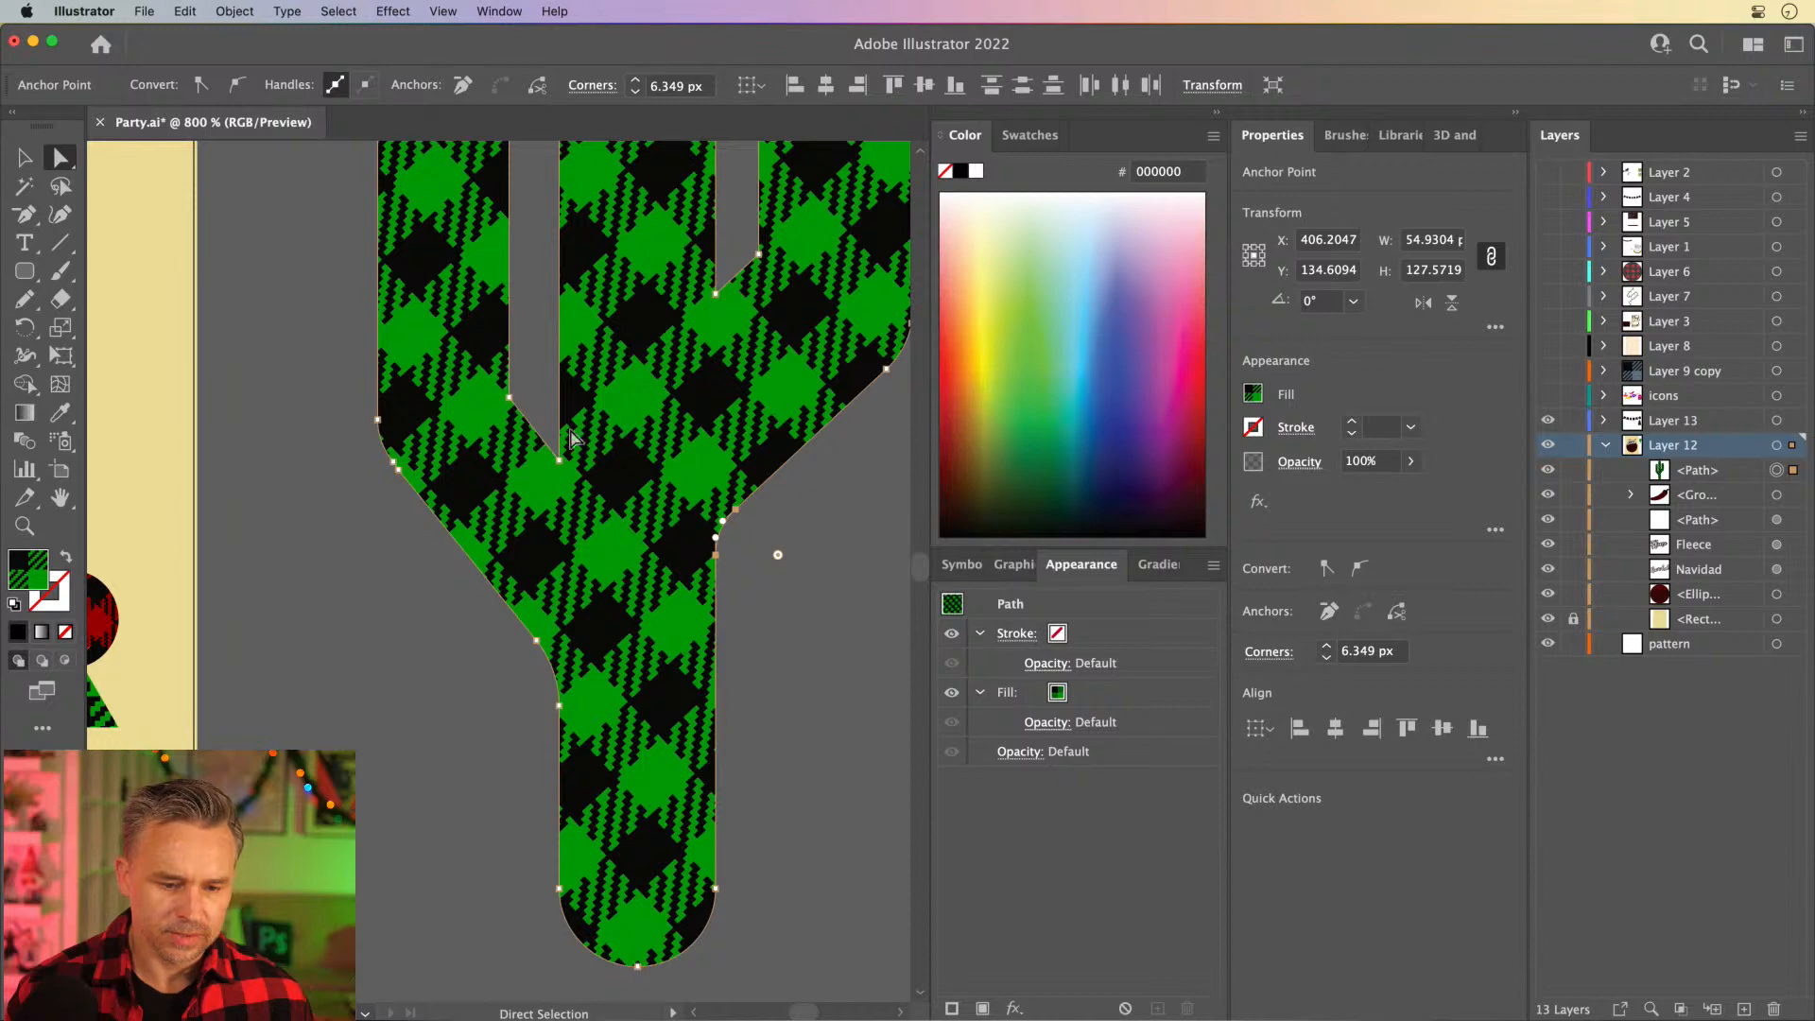
- Round the inner notches between the trunk and both arms into smooth U shapes
mouse_move(539, 409)
left_mouse_down()
mouse_move(585, 490)
mouse_move(540, 401)
mouse_move(547, 414)
left_mouse_up()
left_click_drag(720, 248, 689, 515)
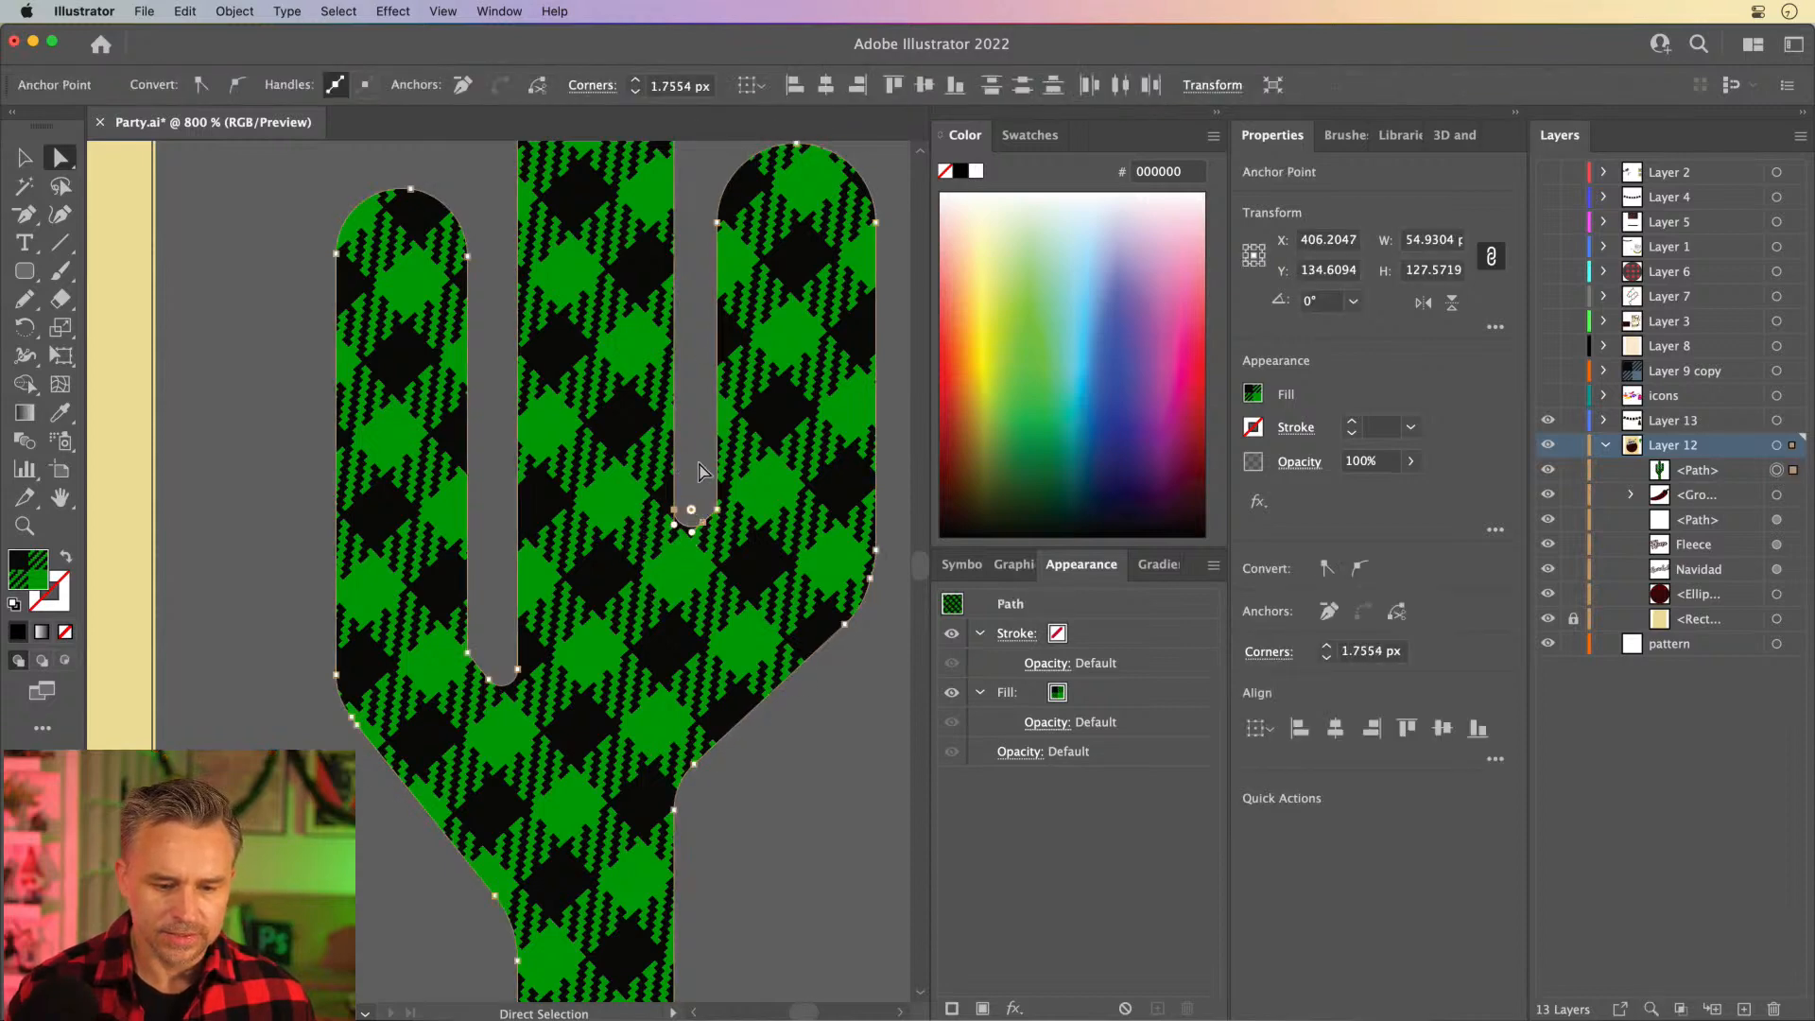
left_click(693, 510)
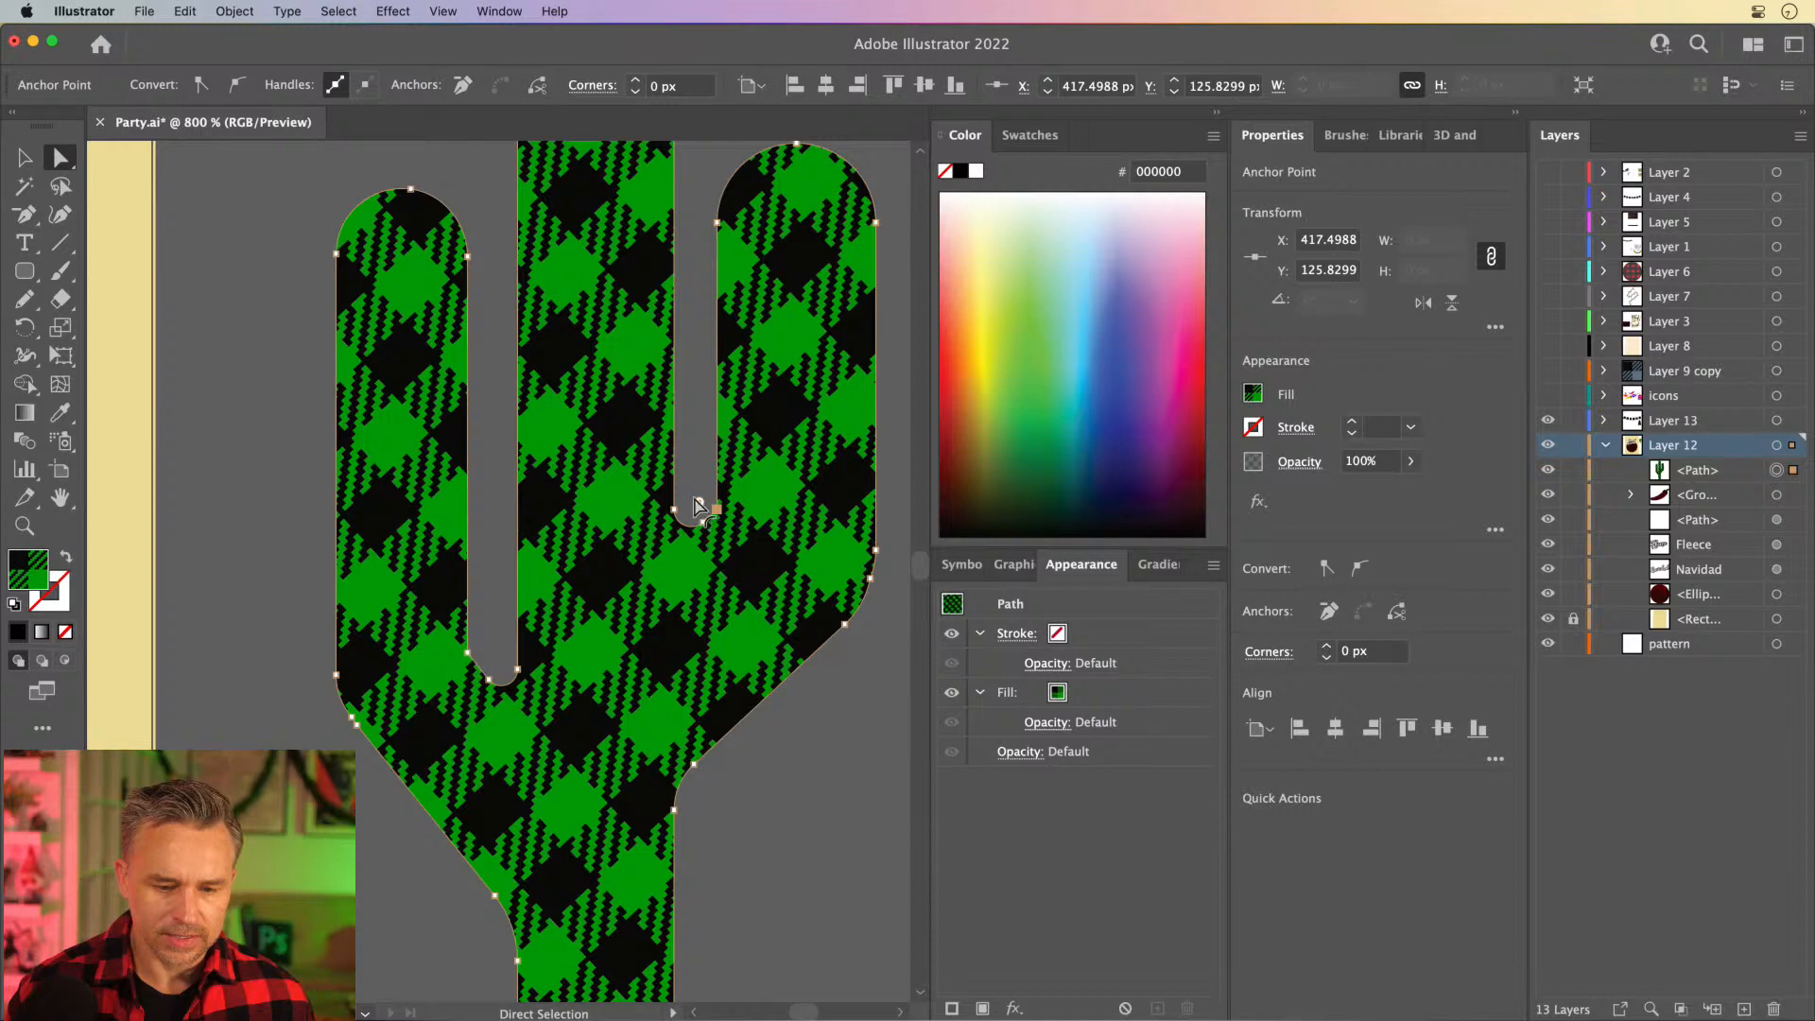
left_click_drag(698, 506, 696, 497)
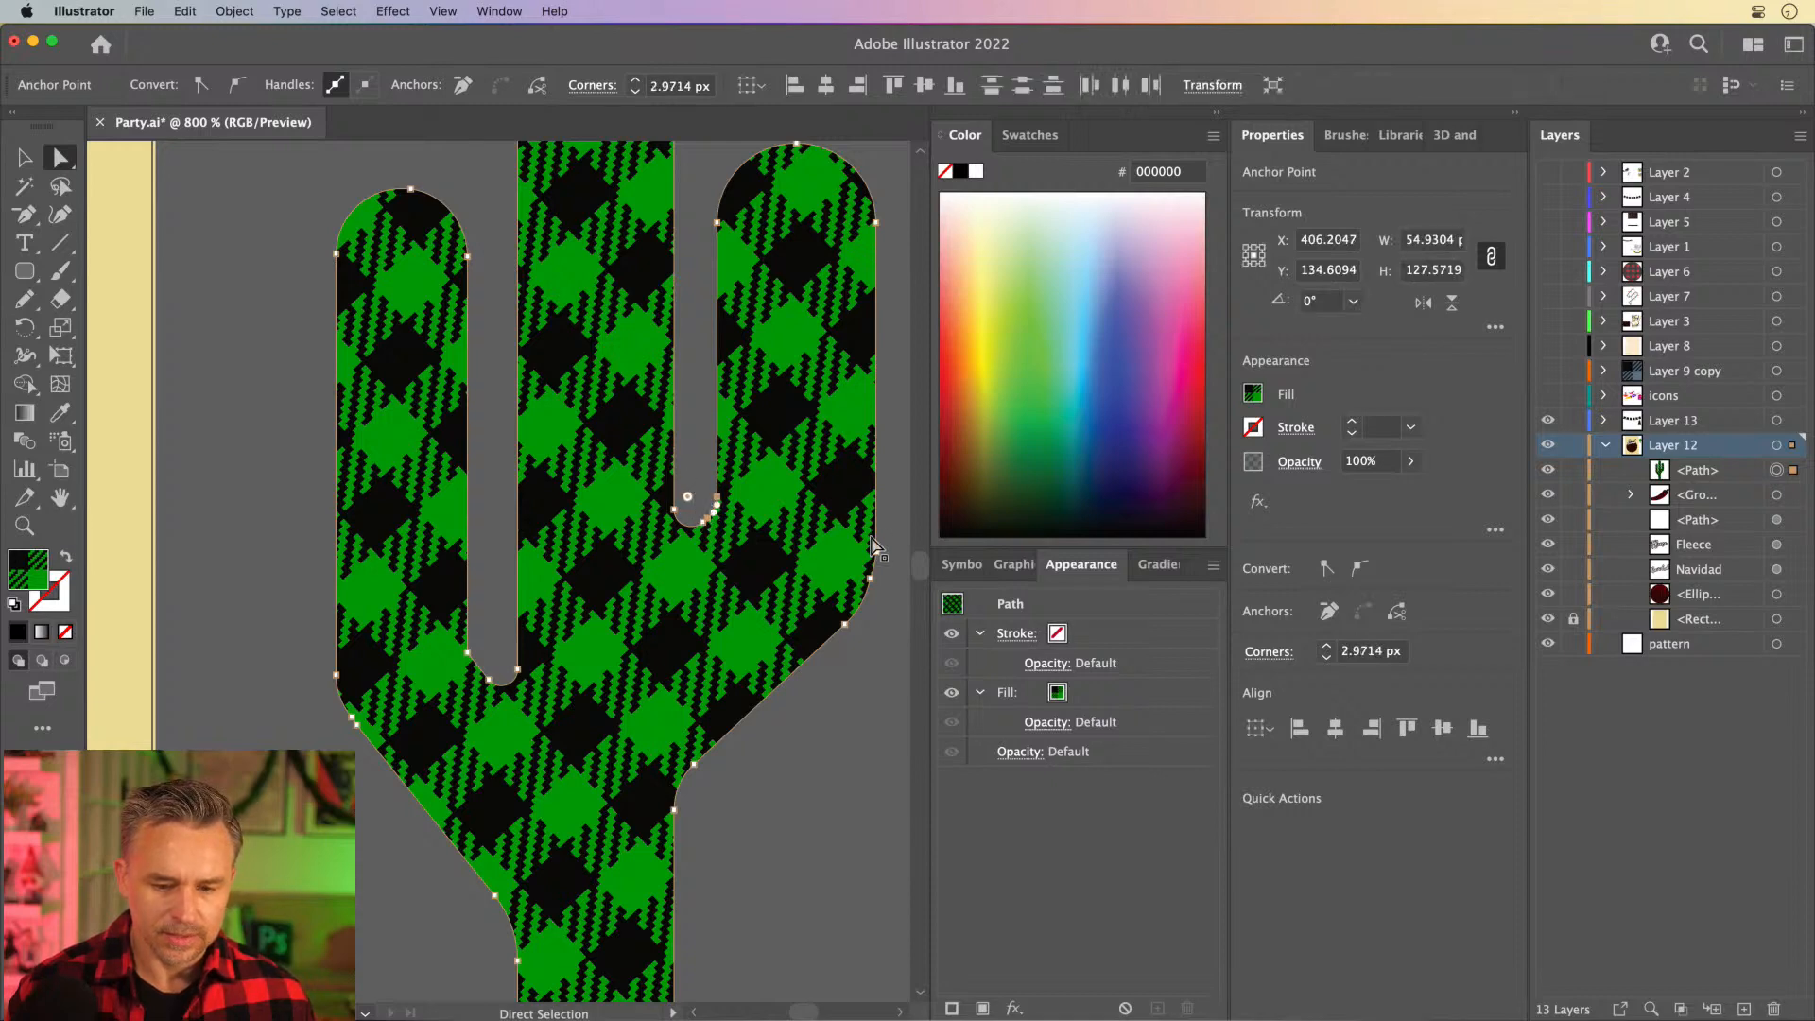
left_click(890, 504)
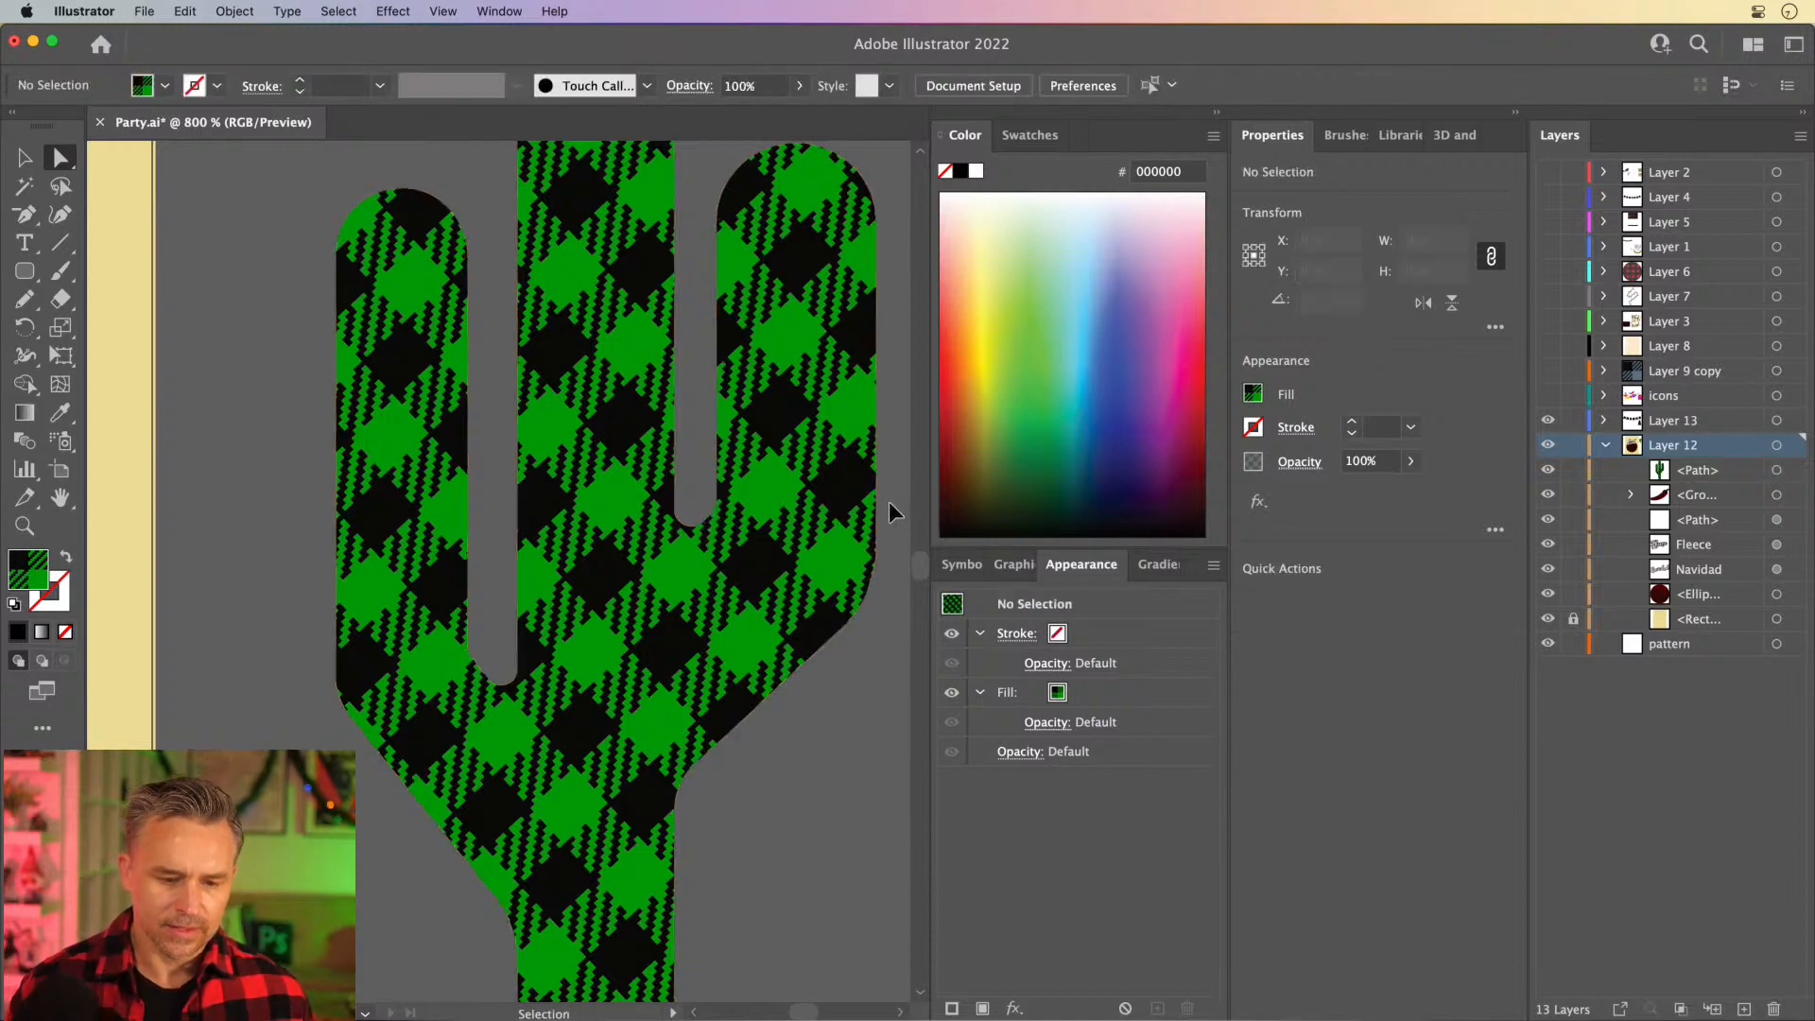
- Draw a rounded rectangle about 28.5 by 32.6 px over the trunk's base as a pot and reduce its corner rounding
key("super+minus")
key("super+minus")
key("super+minus")
key("space")
left_click_drag(521, 430, 761, 425)
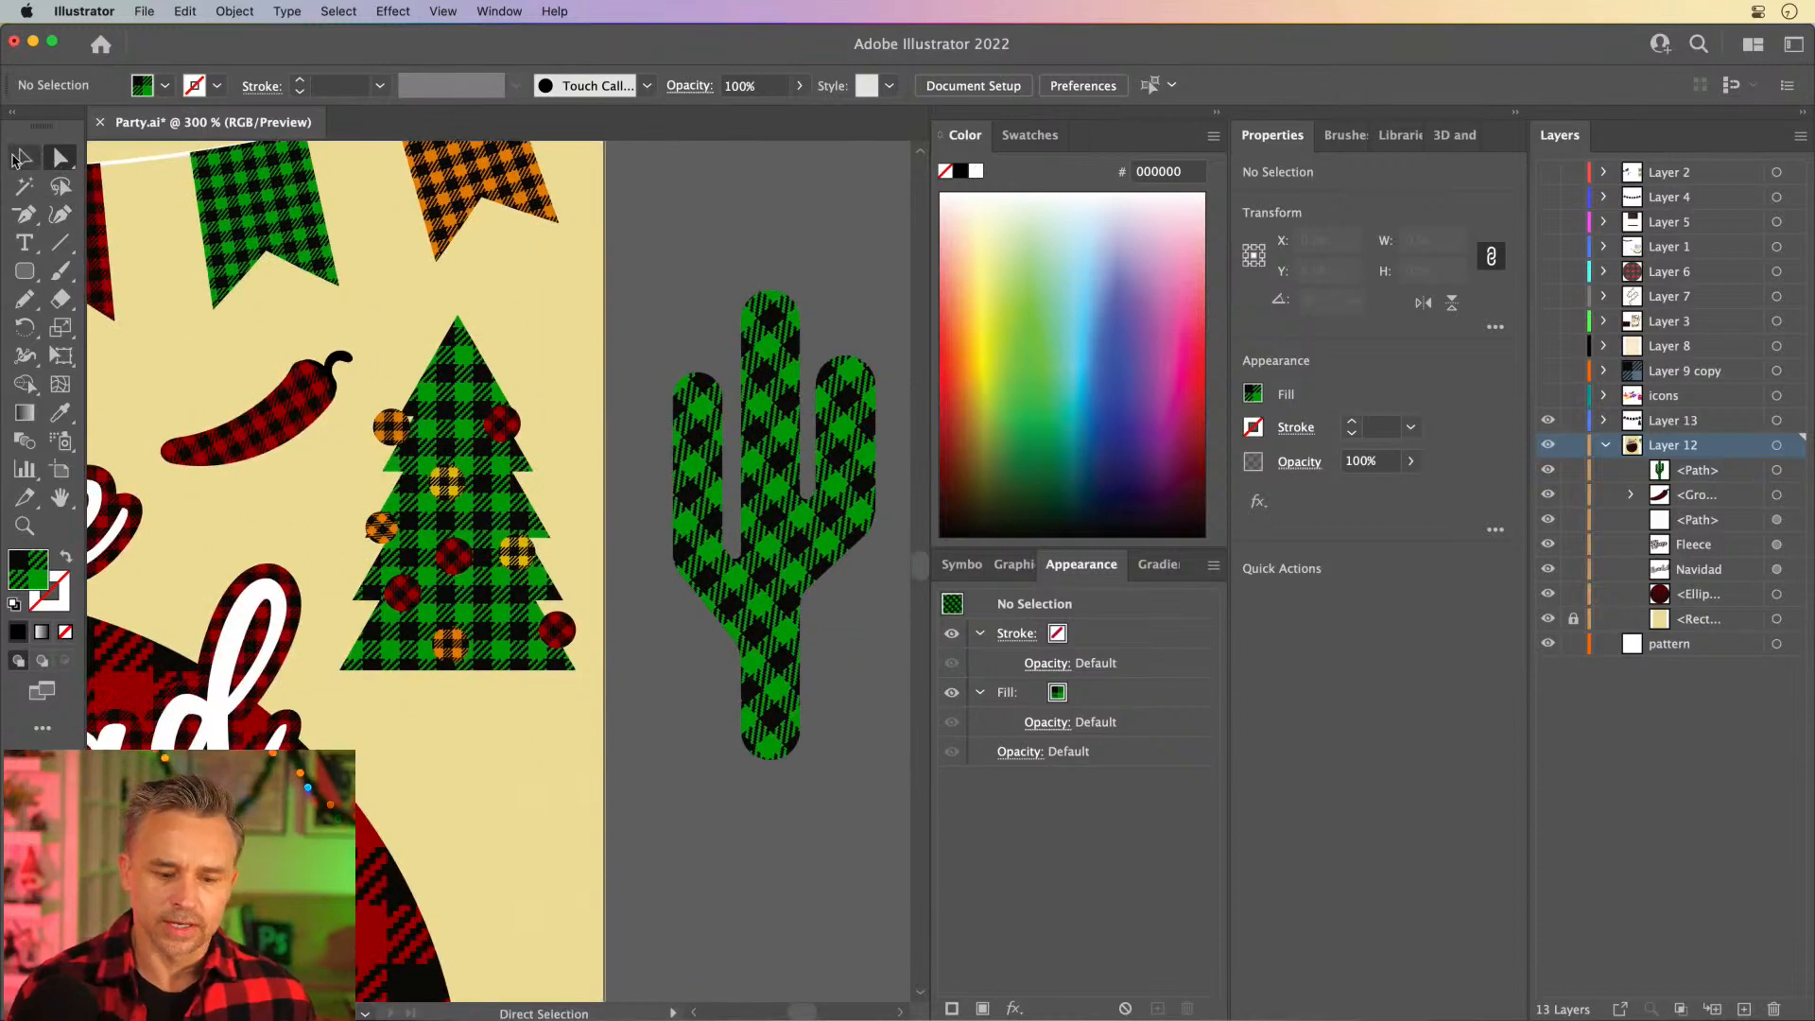
left_click(21, 158)
left_click(700, 530)
left_click(614, 510)
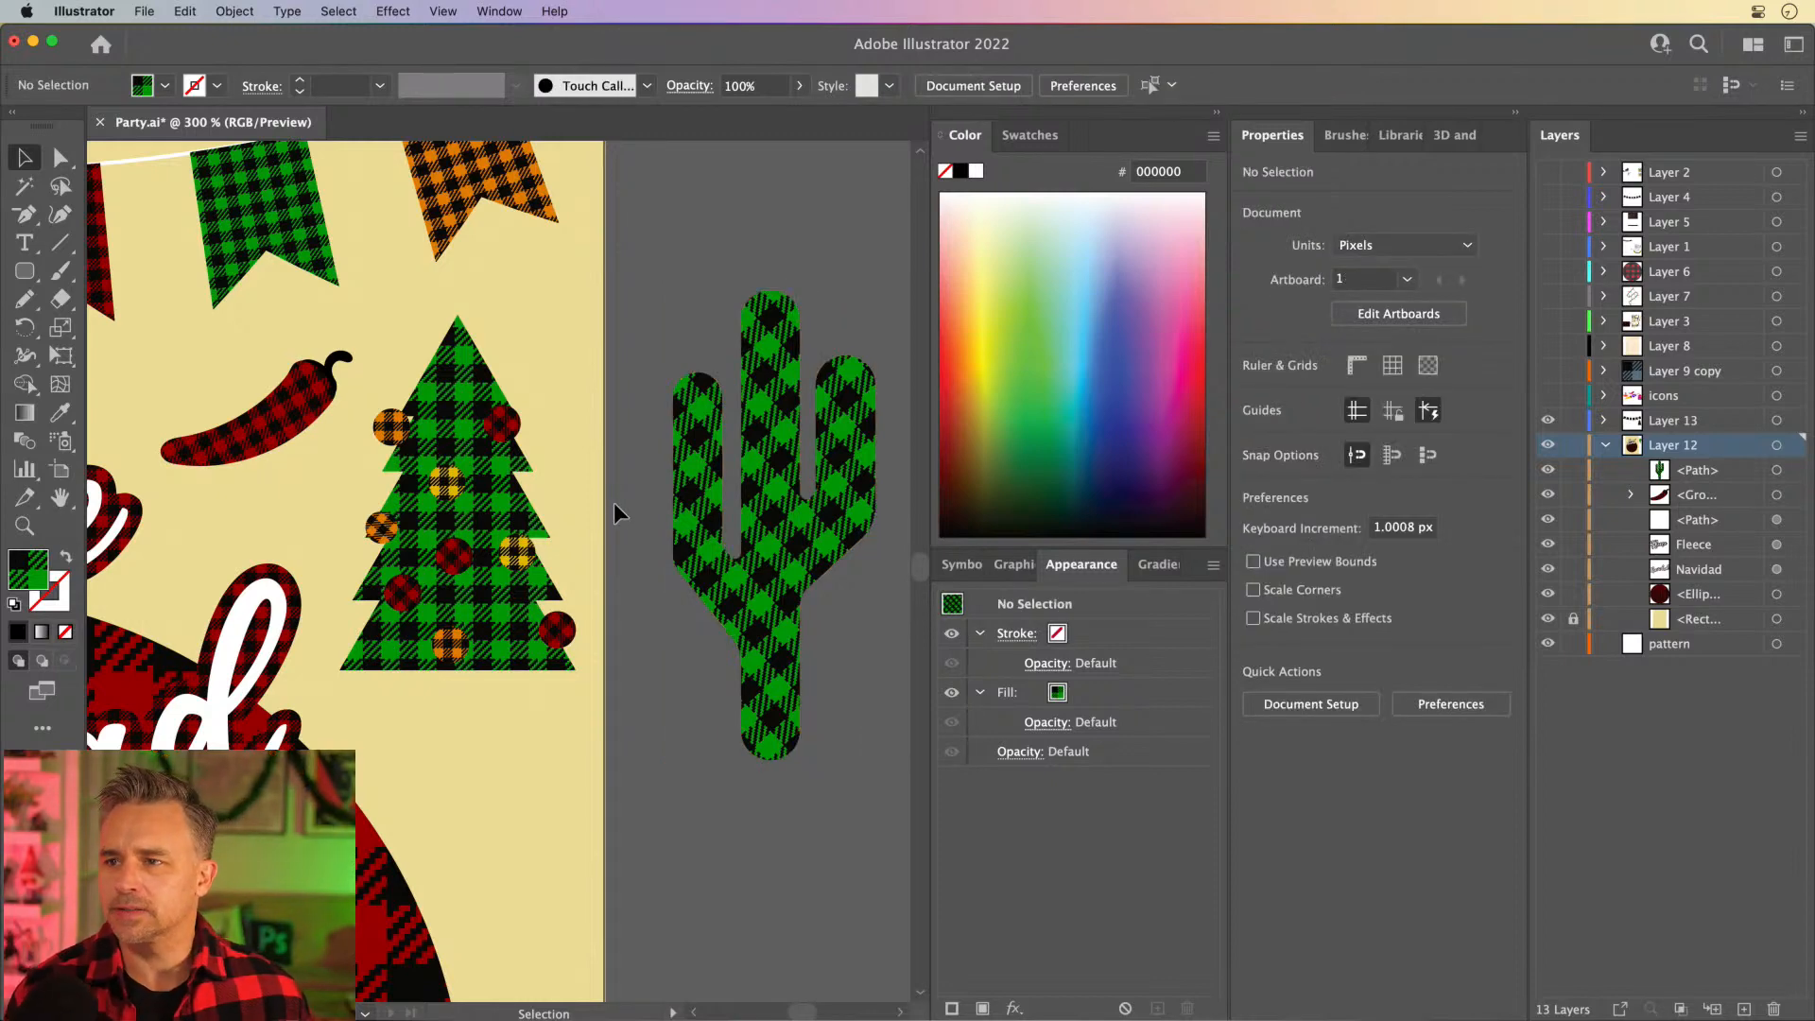
left_click(25, 271)
left_click_drag(715, 691, 823, 811)
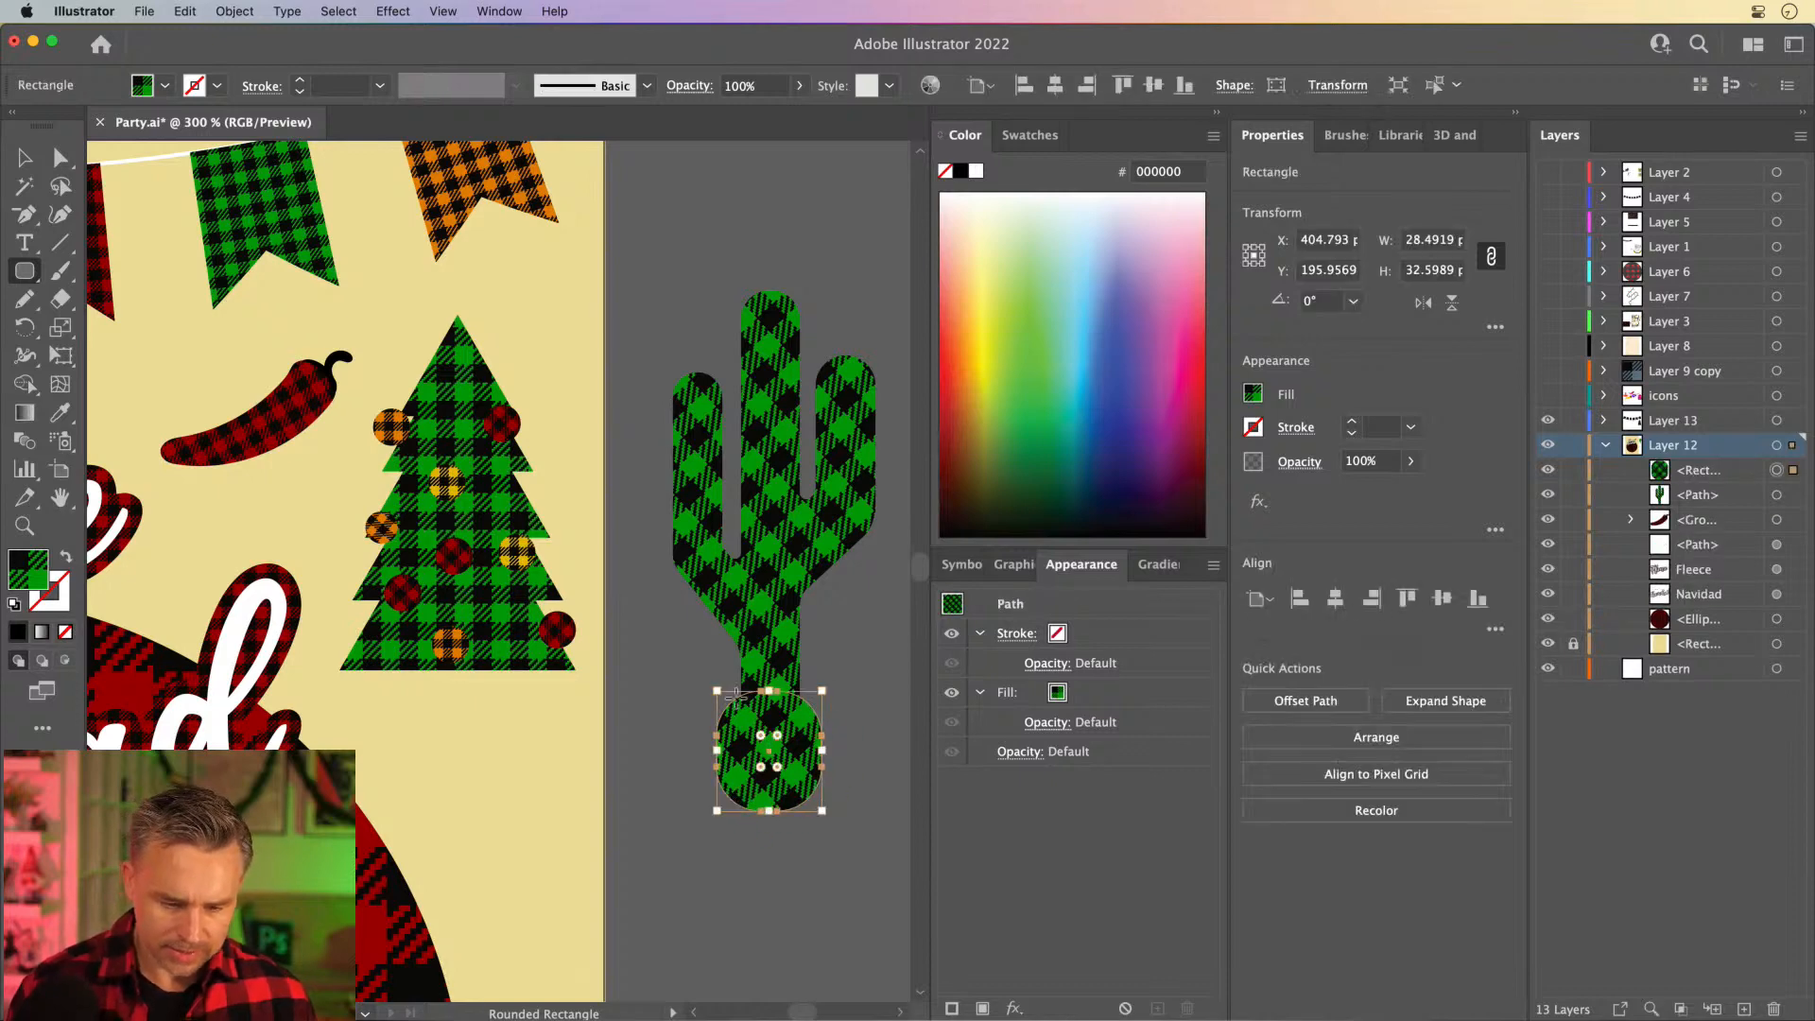
left_click_drag(762, 735, 747, 716)
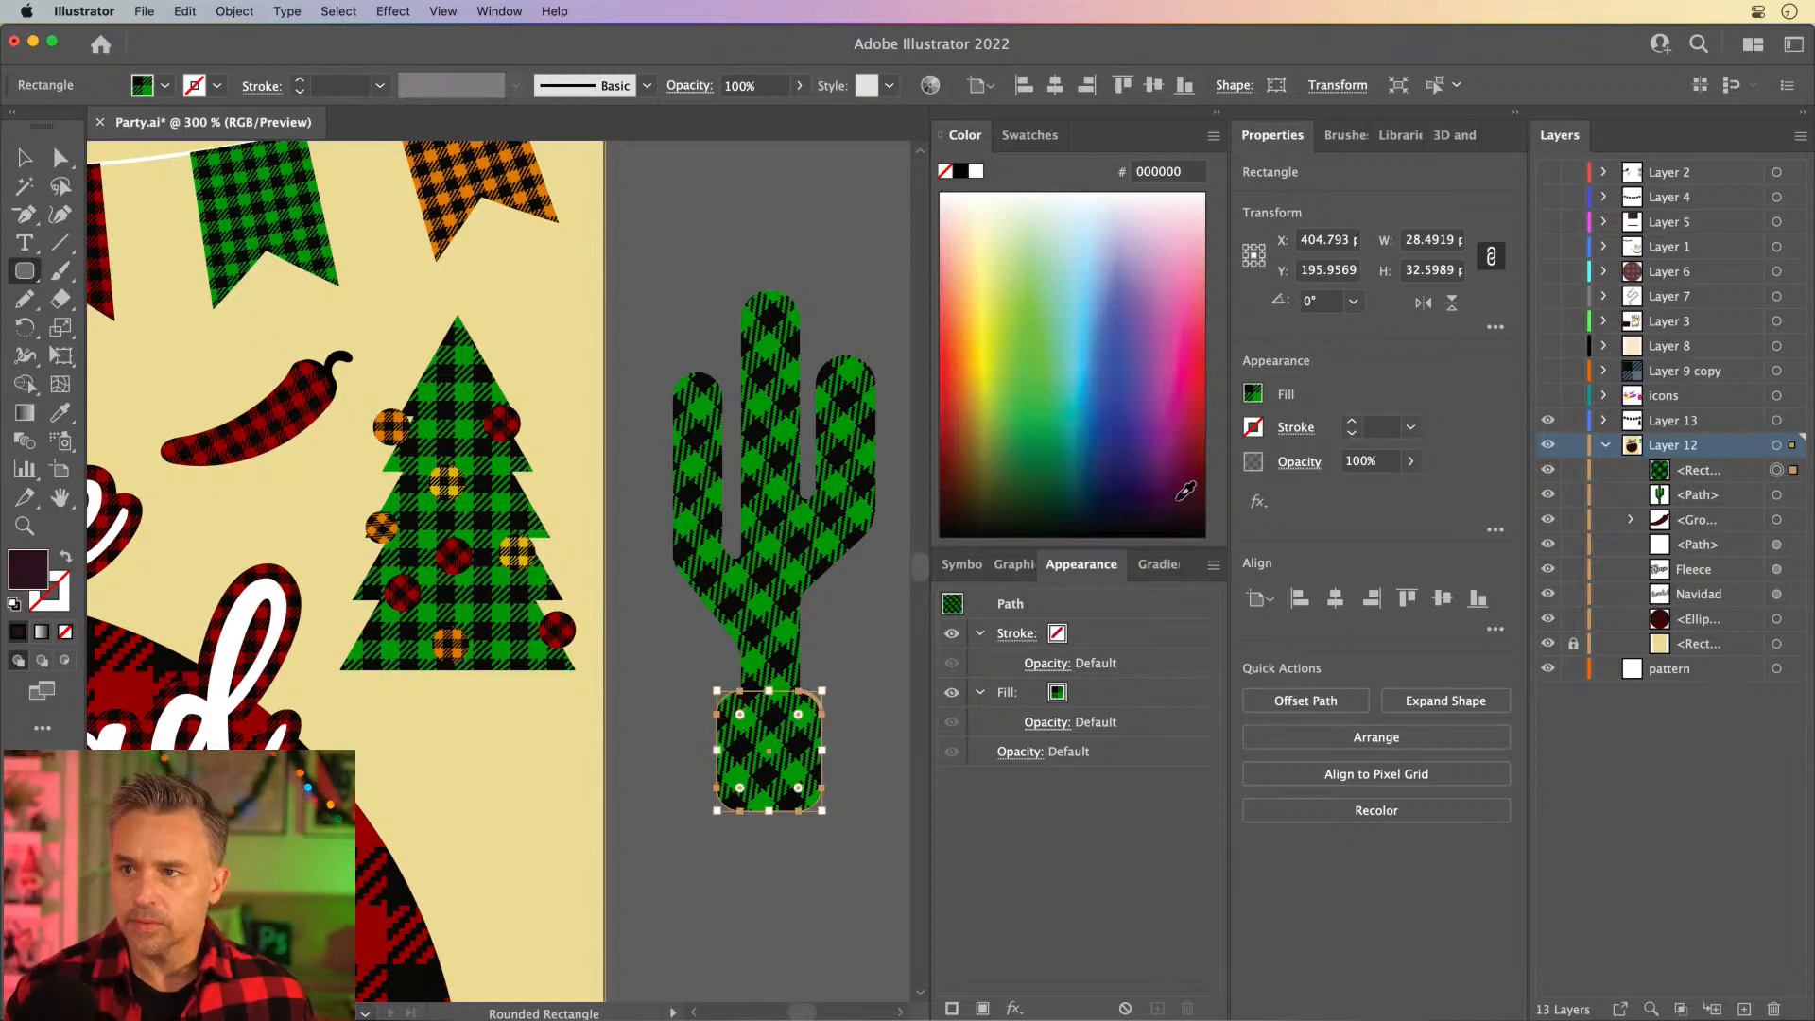
- Fill the pot with dark plum (2E1020) and move it slightly up the trunk
left_click(1182, 488)
key("v")
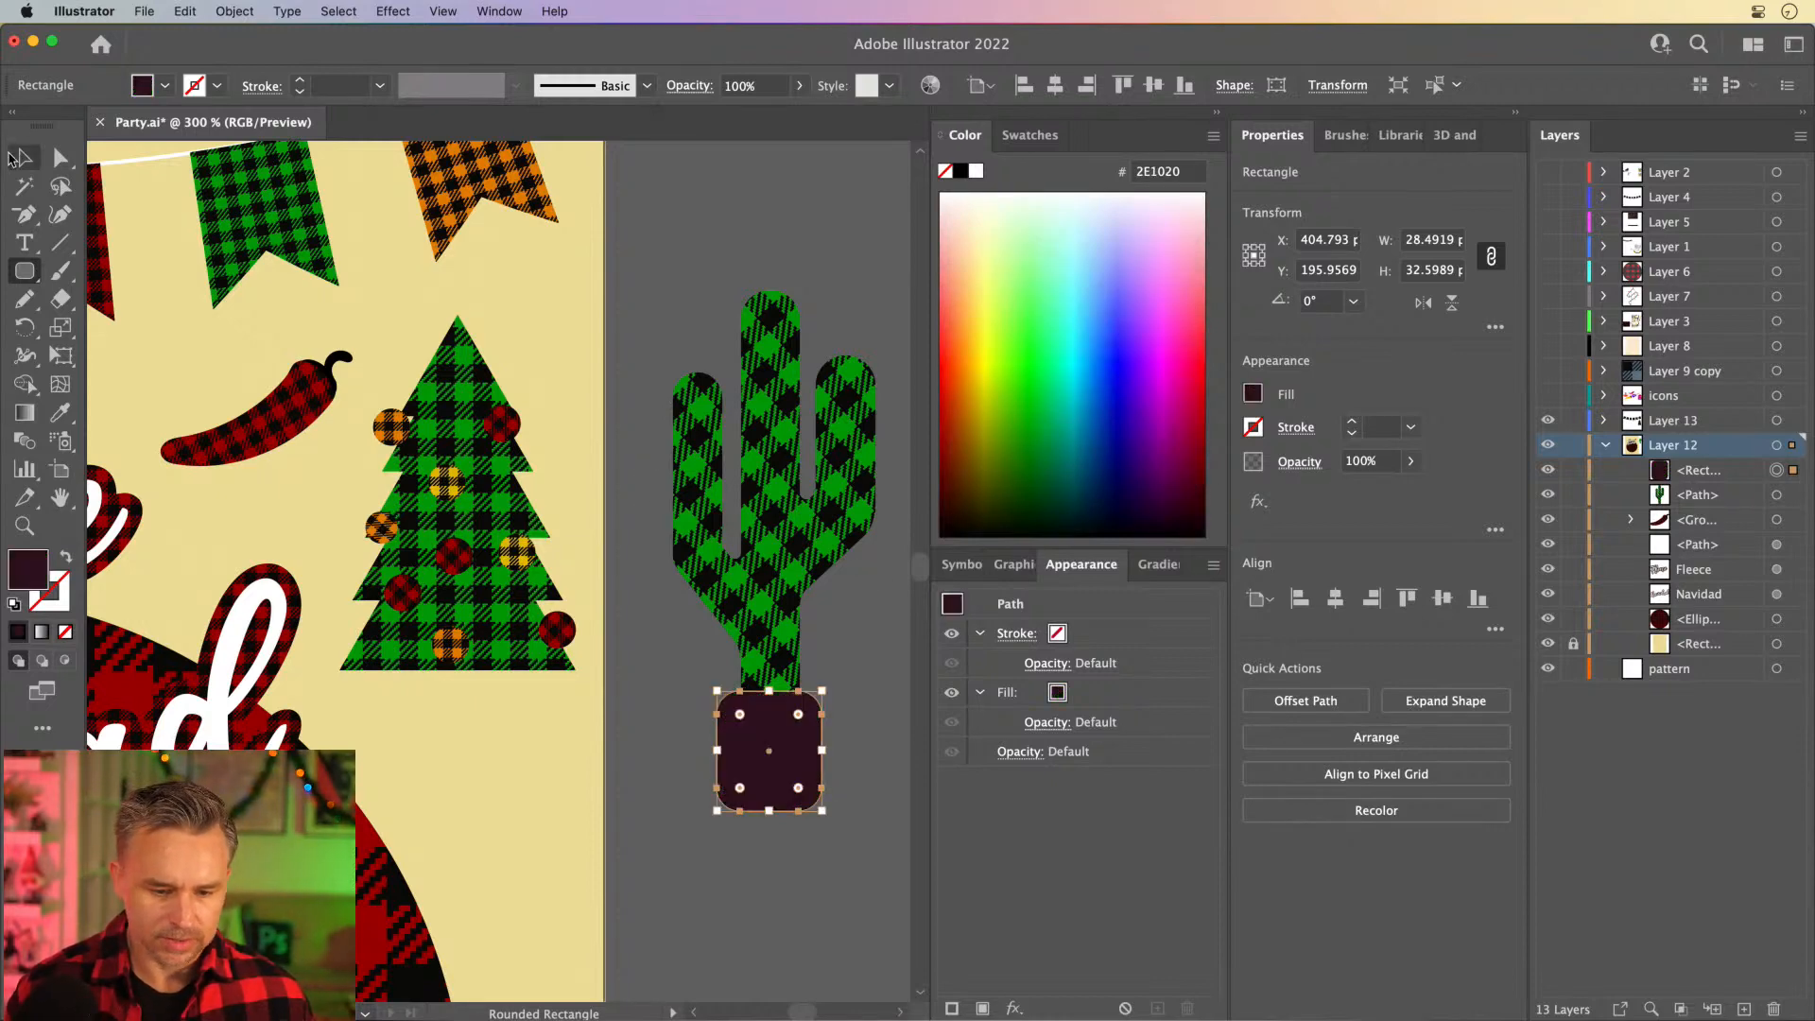
left_click_drag(744, 762, 740, 728)
key("super+equal")
key("super+equal")
key("super+equal")
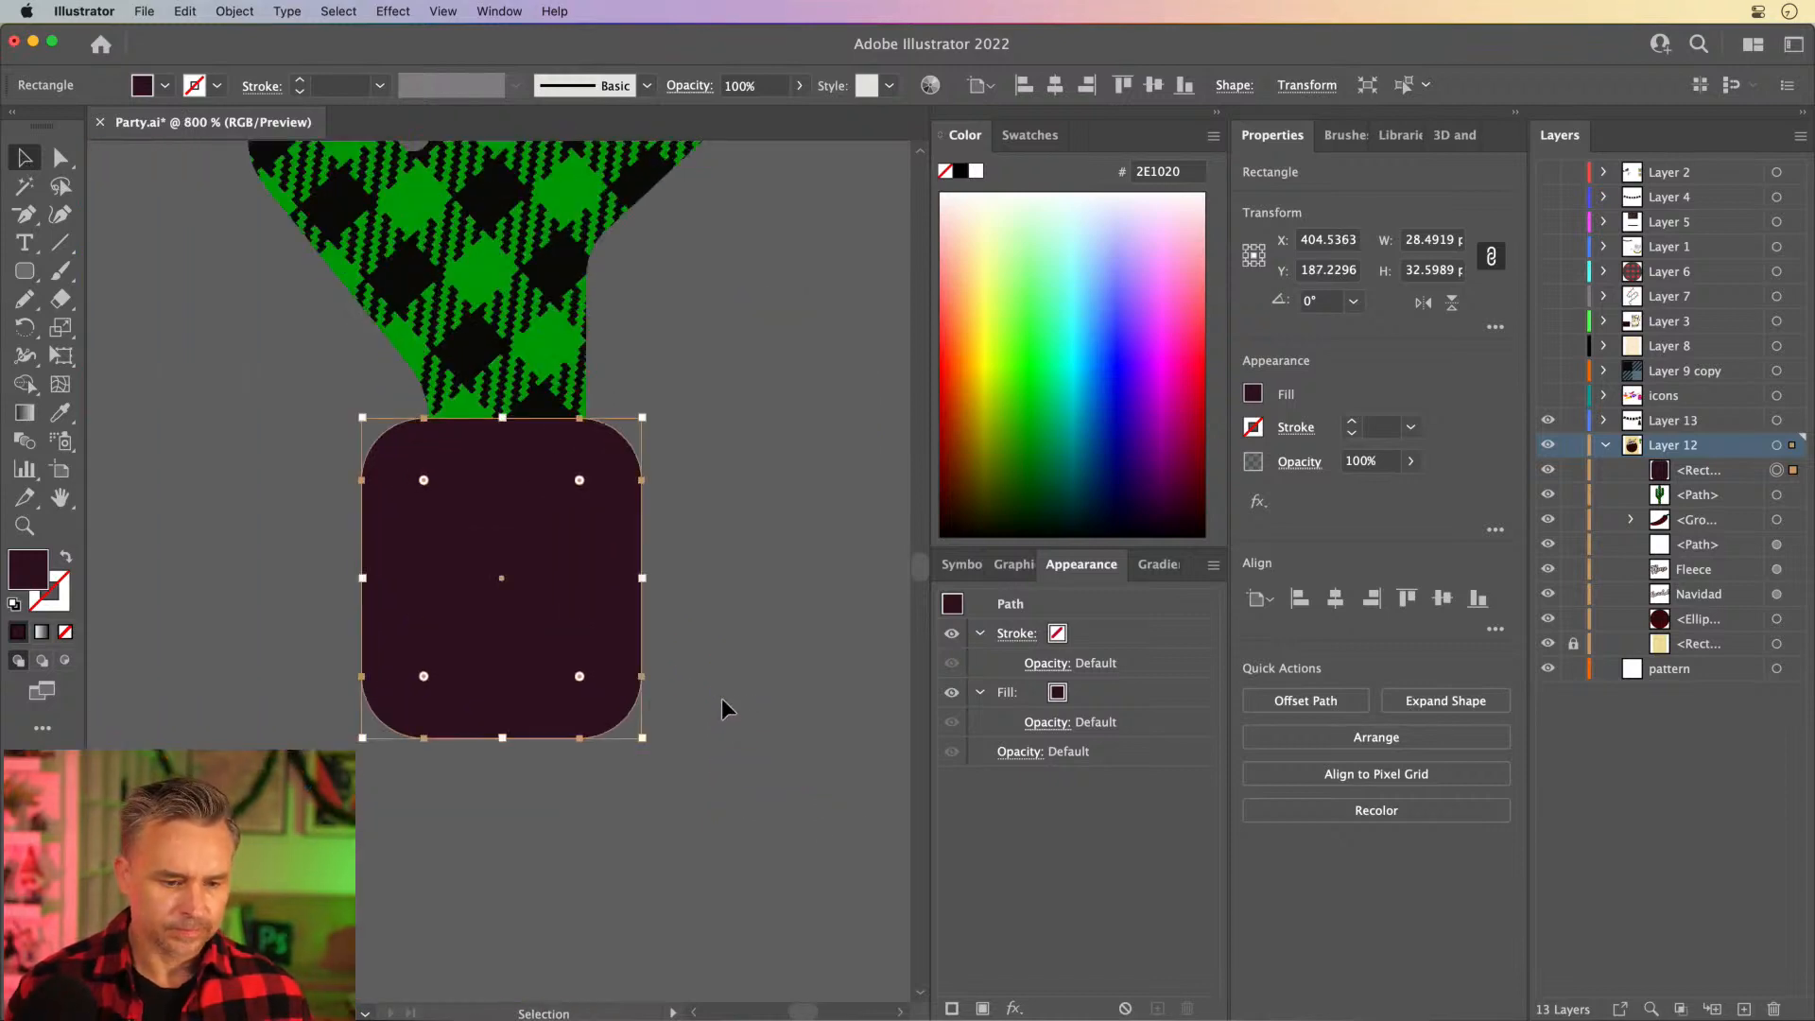
- Move the pot down to the lower end of the cactus trunk
key("a")
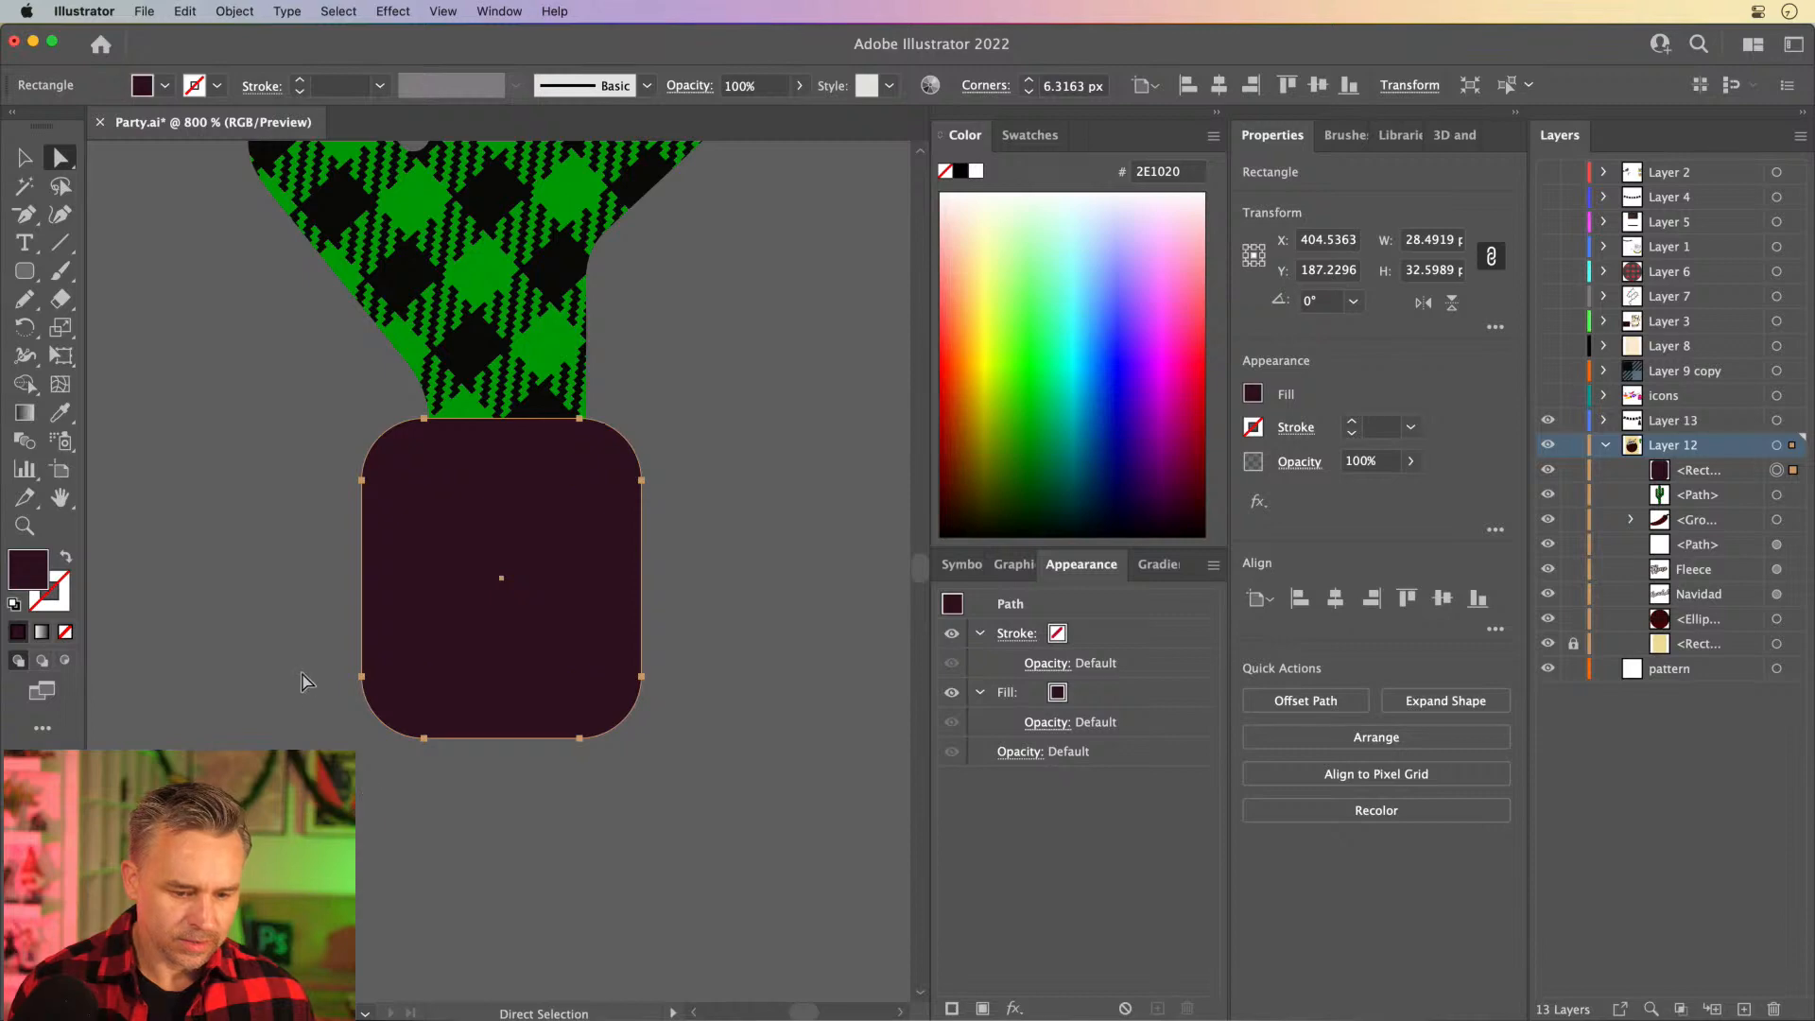
left_click_drag(301, 670, 787, 812)
left_click(276, 604)
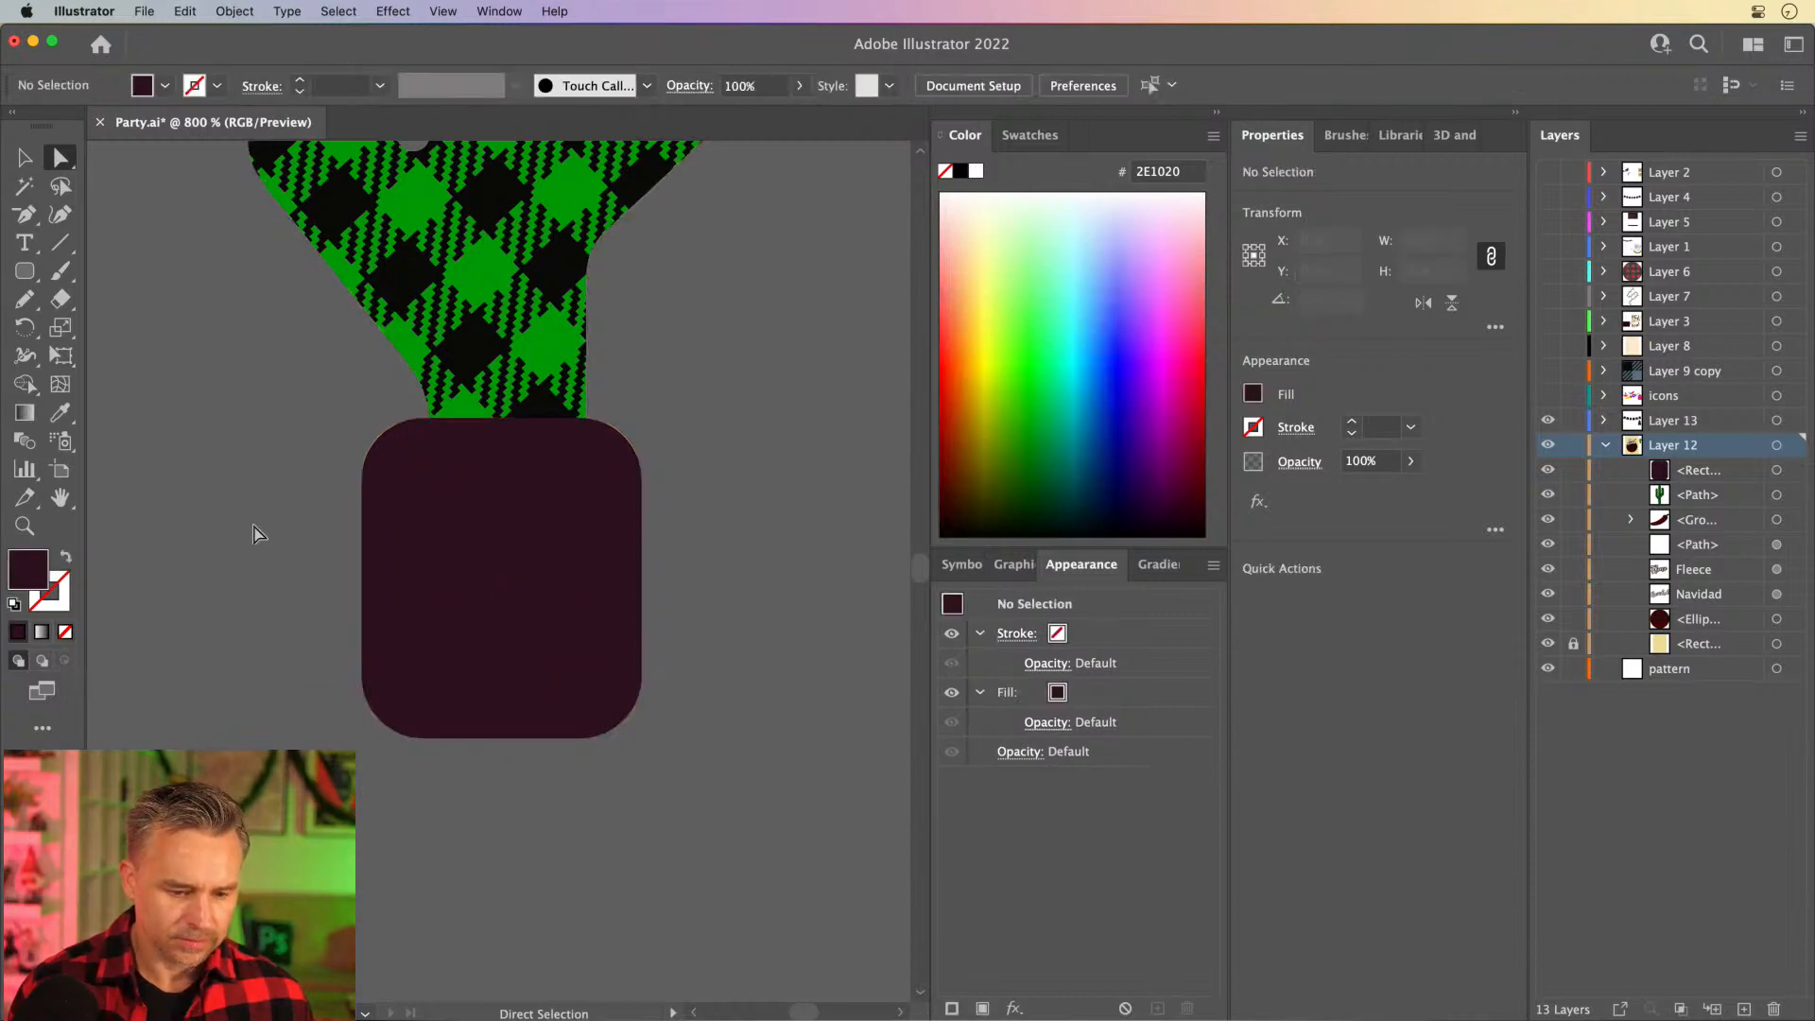
key("v")
left_click_drag(373, 575, 387, 757)
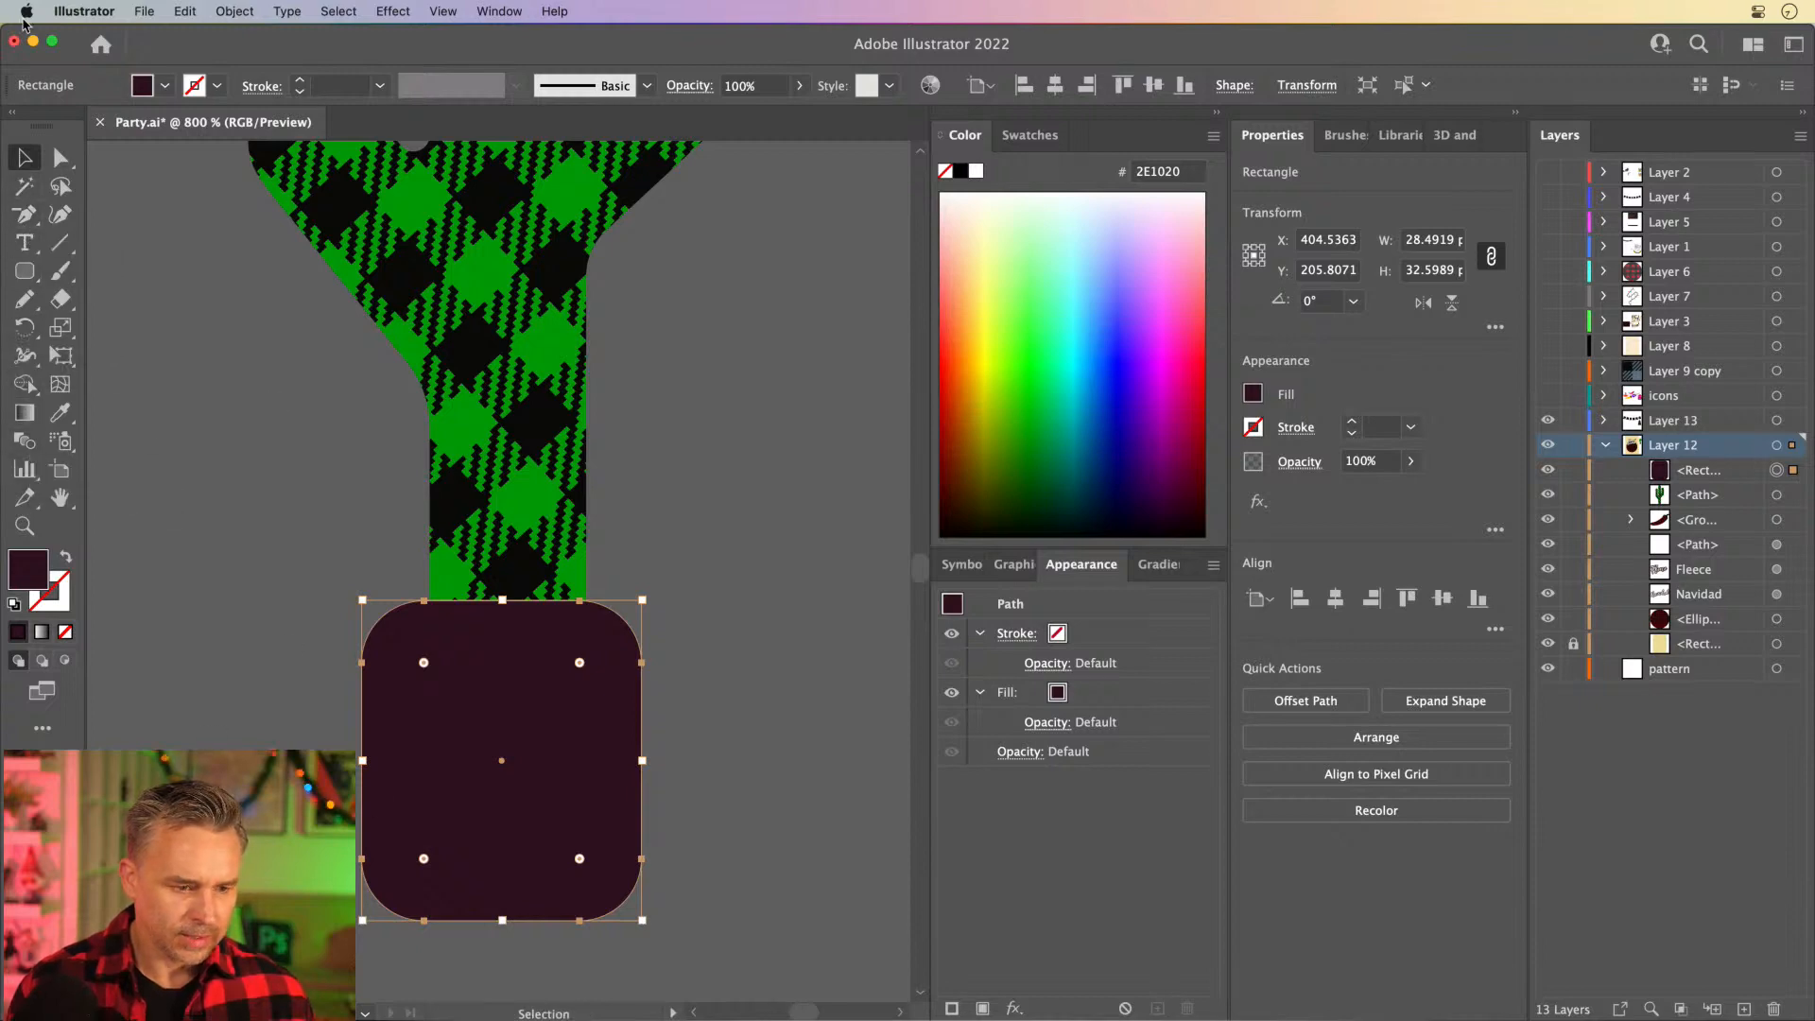
- Round the pot's two bottom corners to about 12.6 px and tighten the rounding of its top corners
left_click(60, 157)
left_click_drag(666, 960, 525, 781)
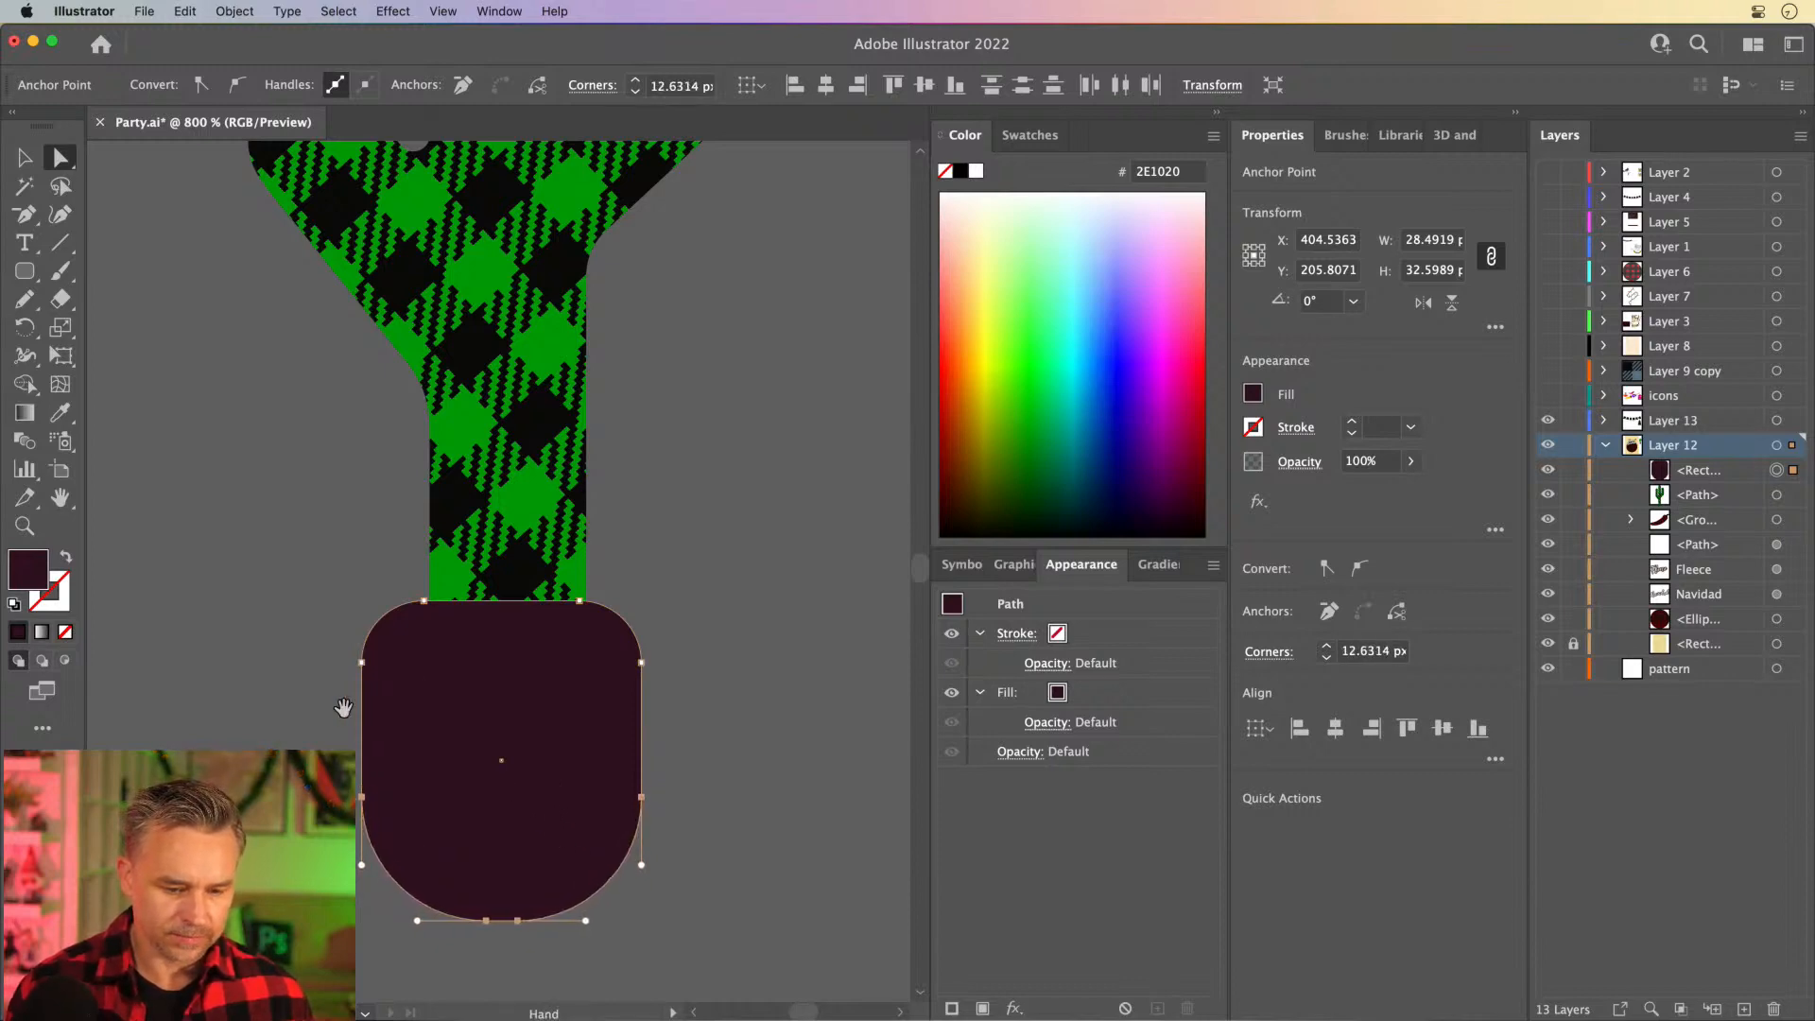
left_click_drag(343, 707, 501, 755)
left_click_drag(396, 597, 776, 762)
left_click_drag(672, 704, 696, 685)
- Move the reshaped pot up over the trunk's base and fill it with black
left_click(16, 162)
left_click_drag(564, 803, 563, 510)
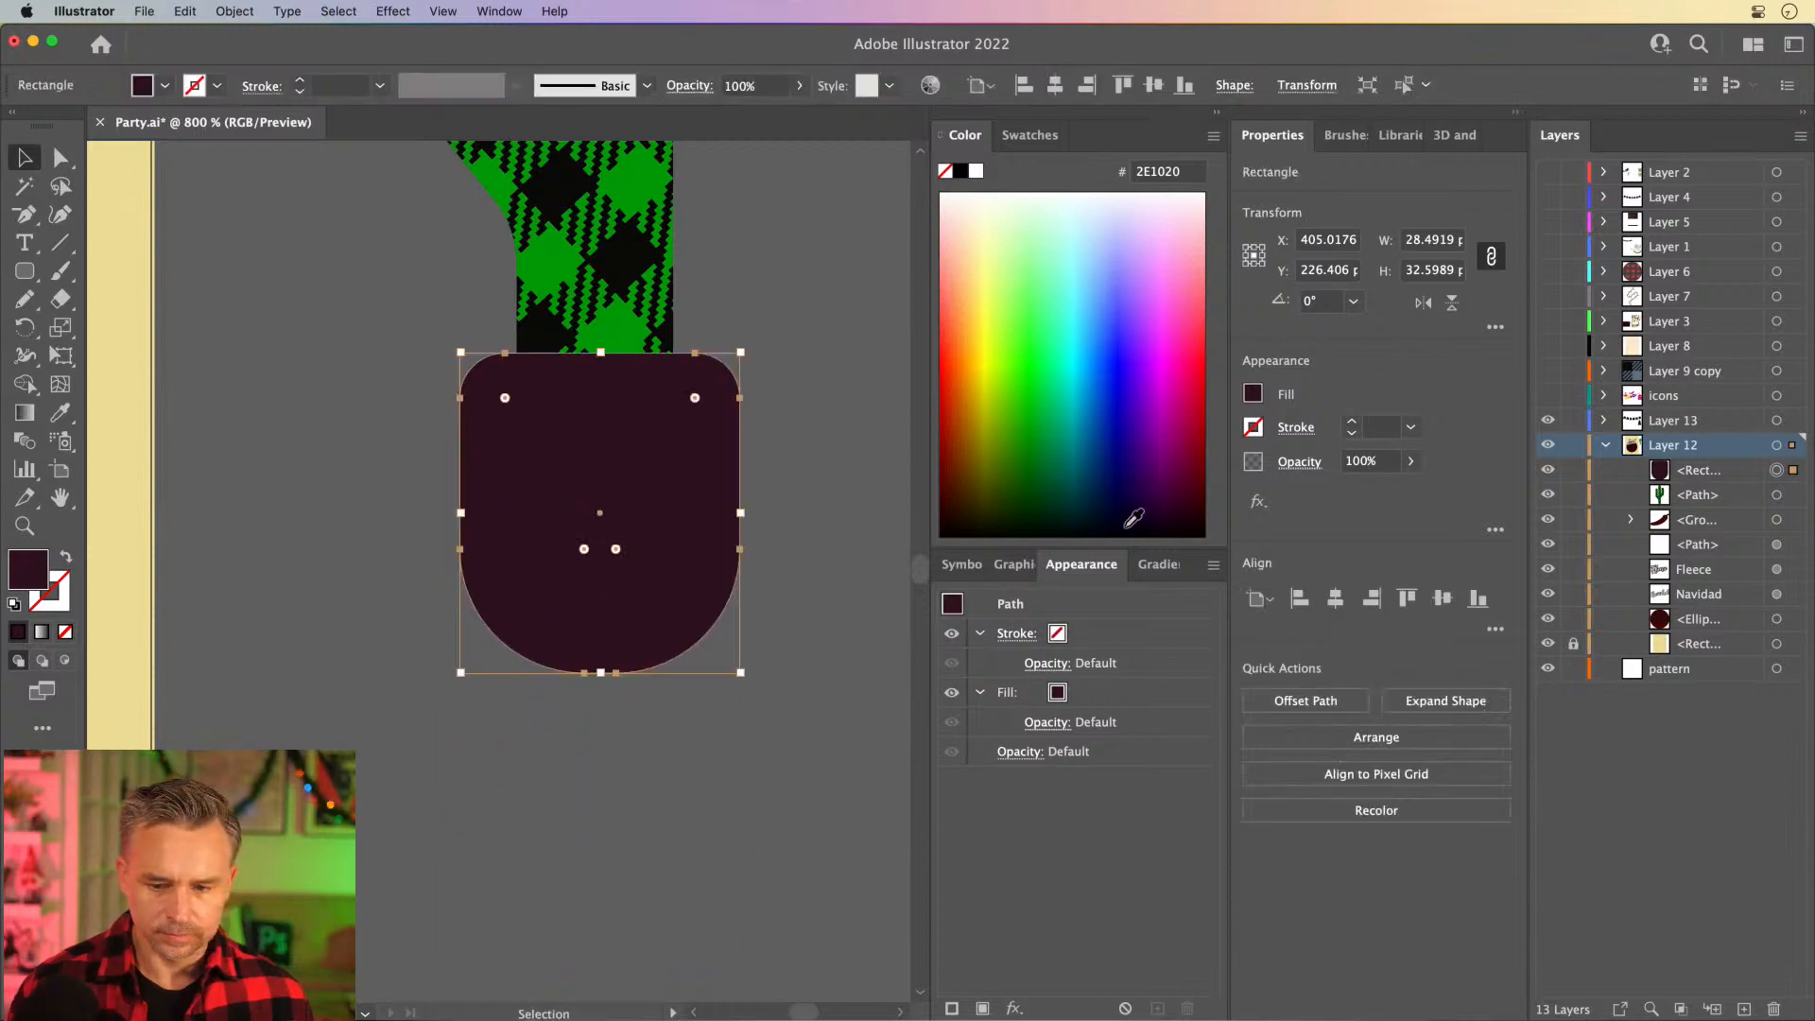
left_click(959, 174)
left_click(1220, 117)
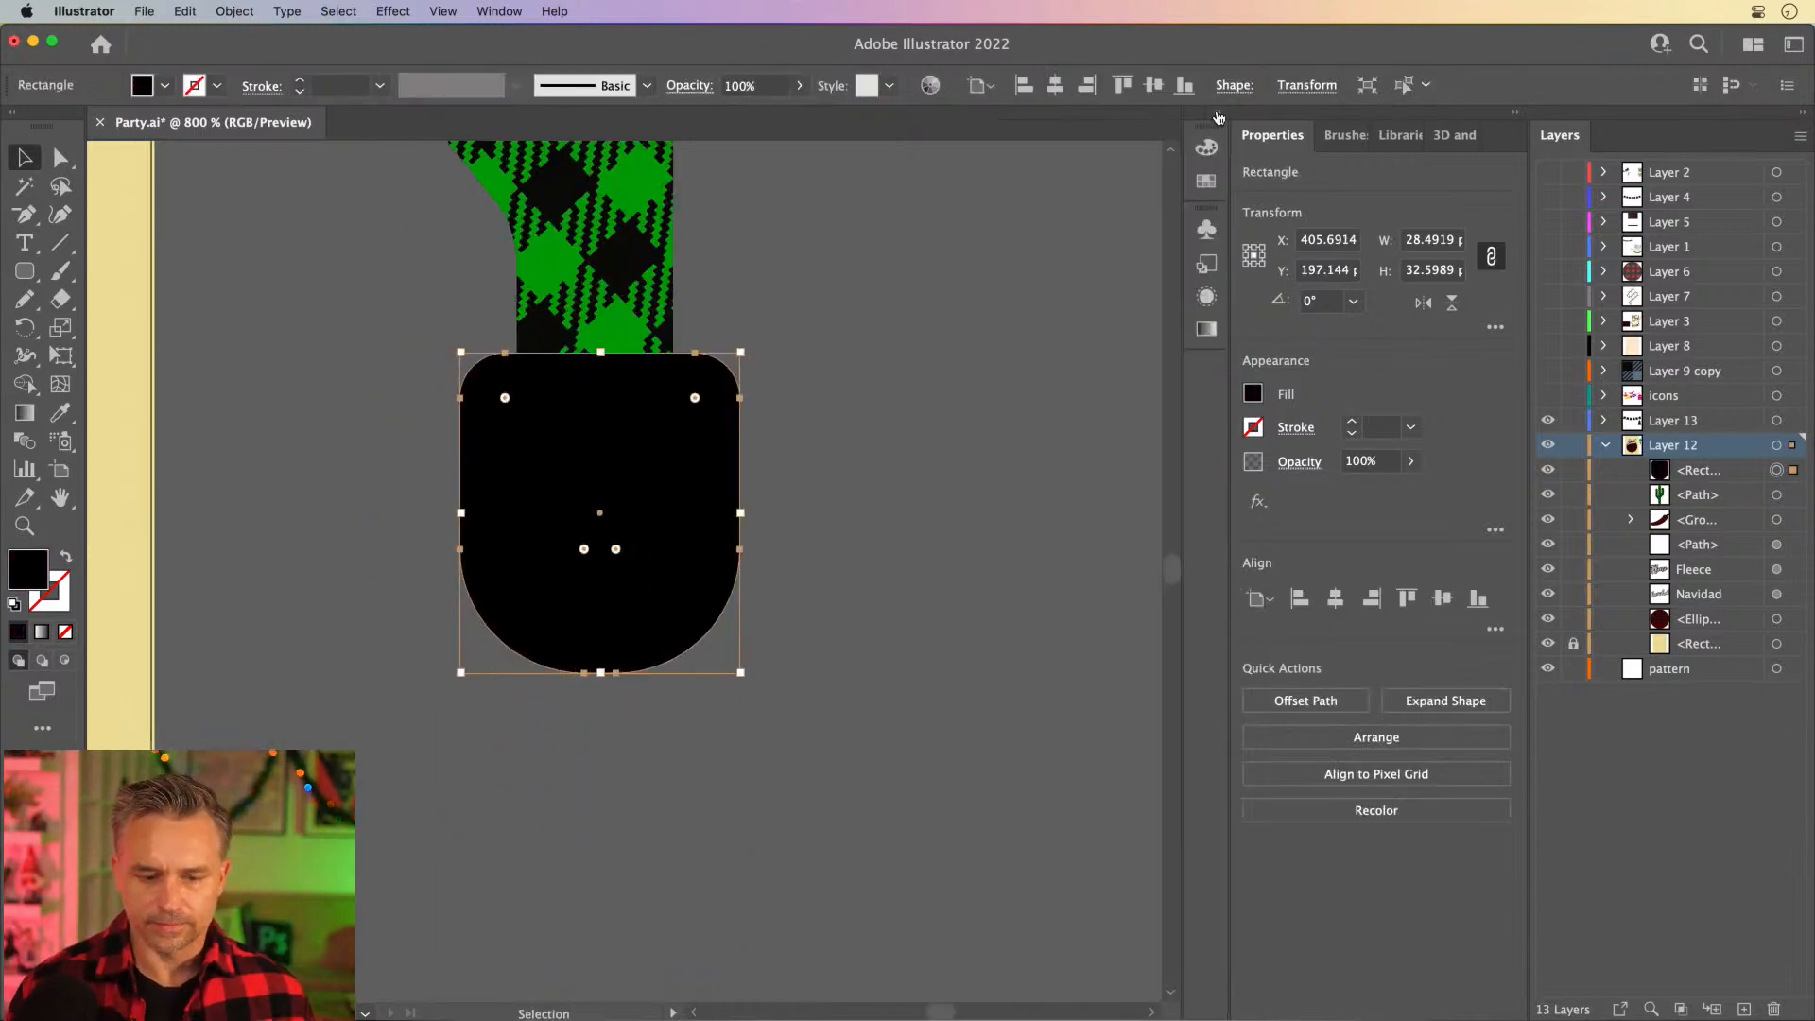
- Move the cactus together with its pot onto the artboard's lower-left corner, beside the plaid ellipse
key("super+0")
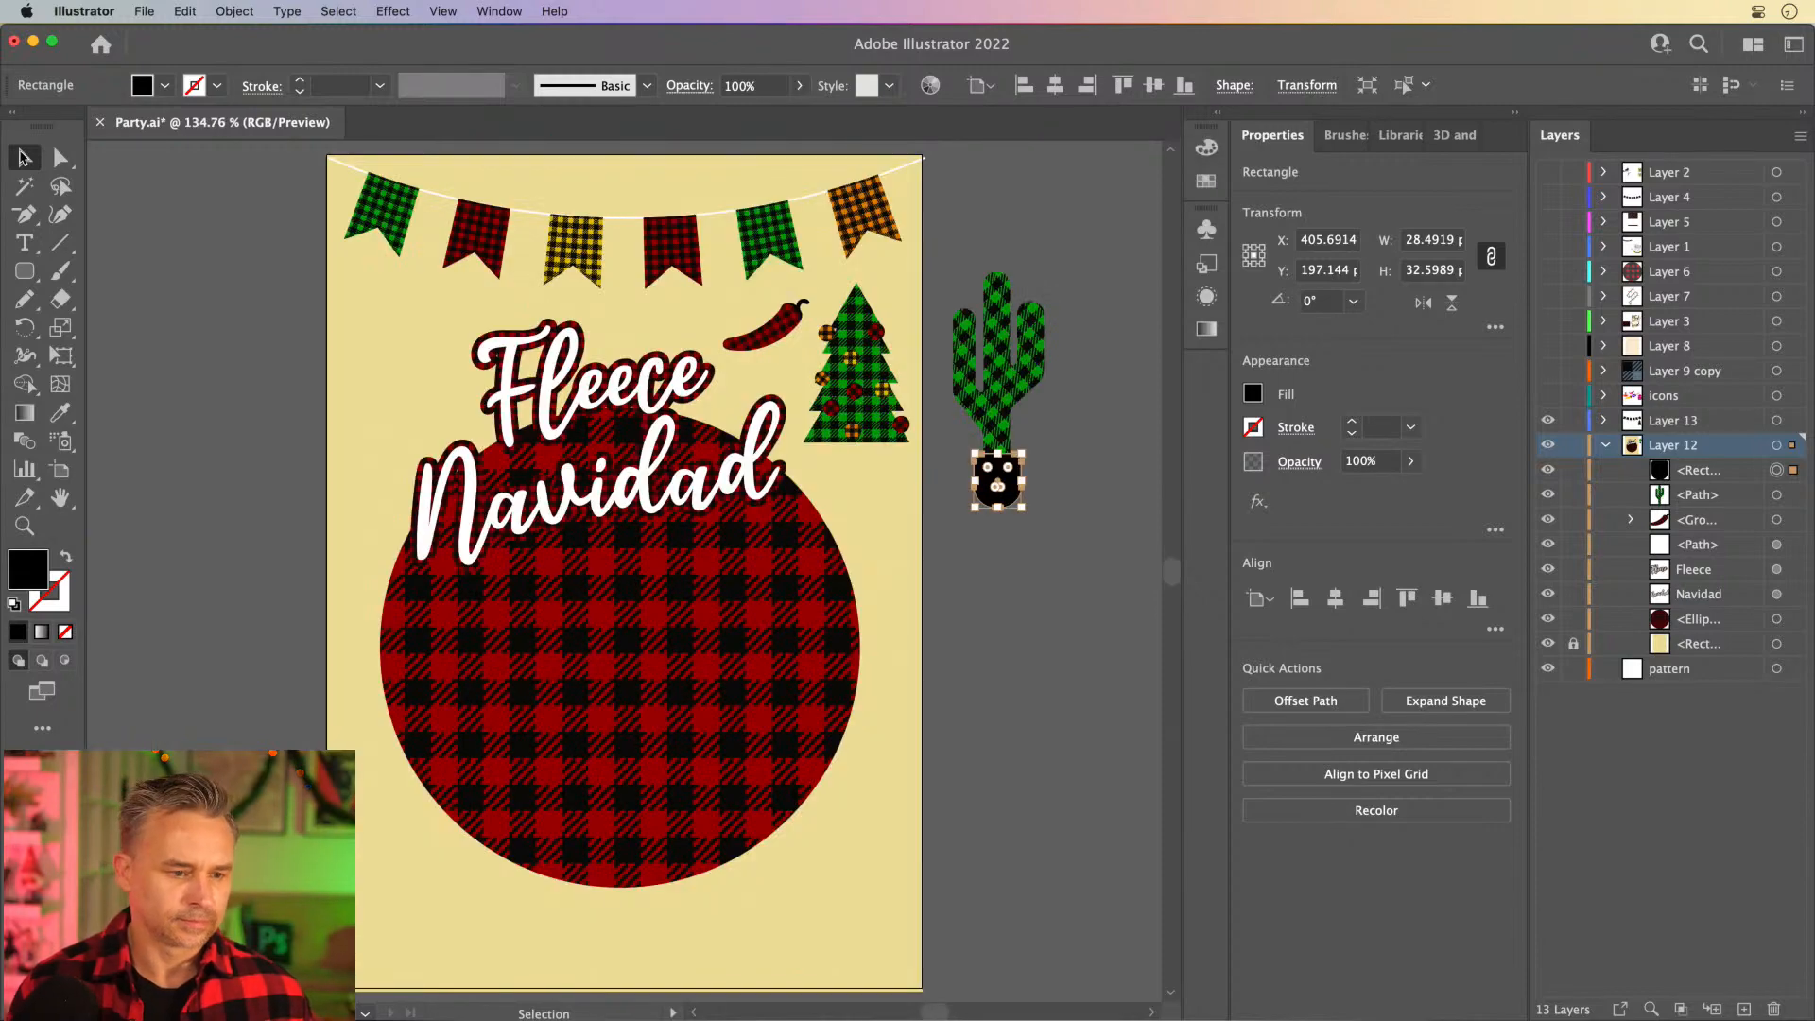
left_click(251, 408)
left_click_drag(986, 399, 400, 877)
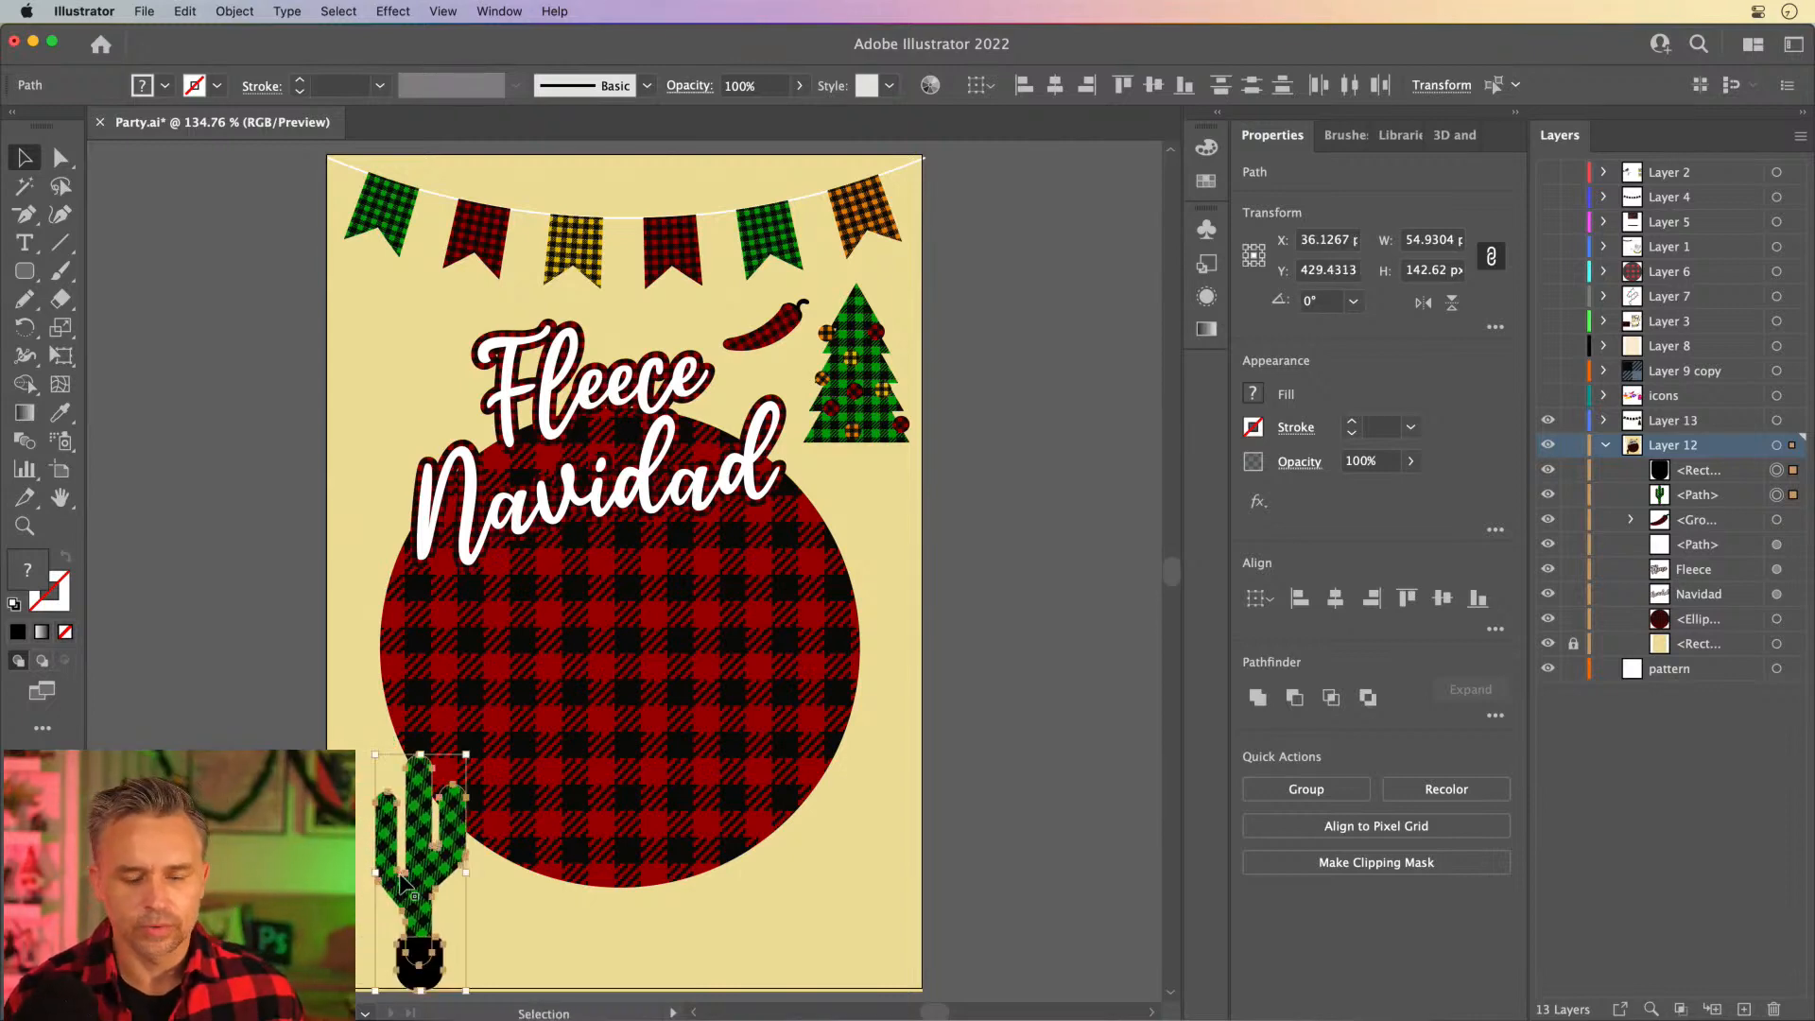
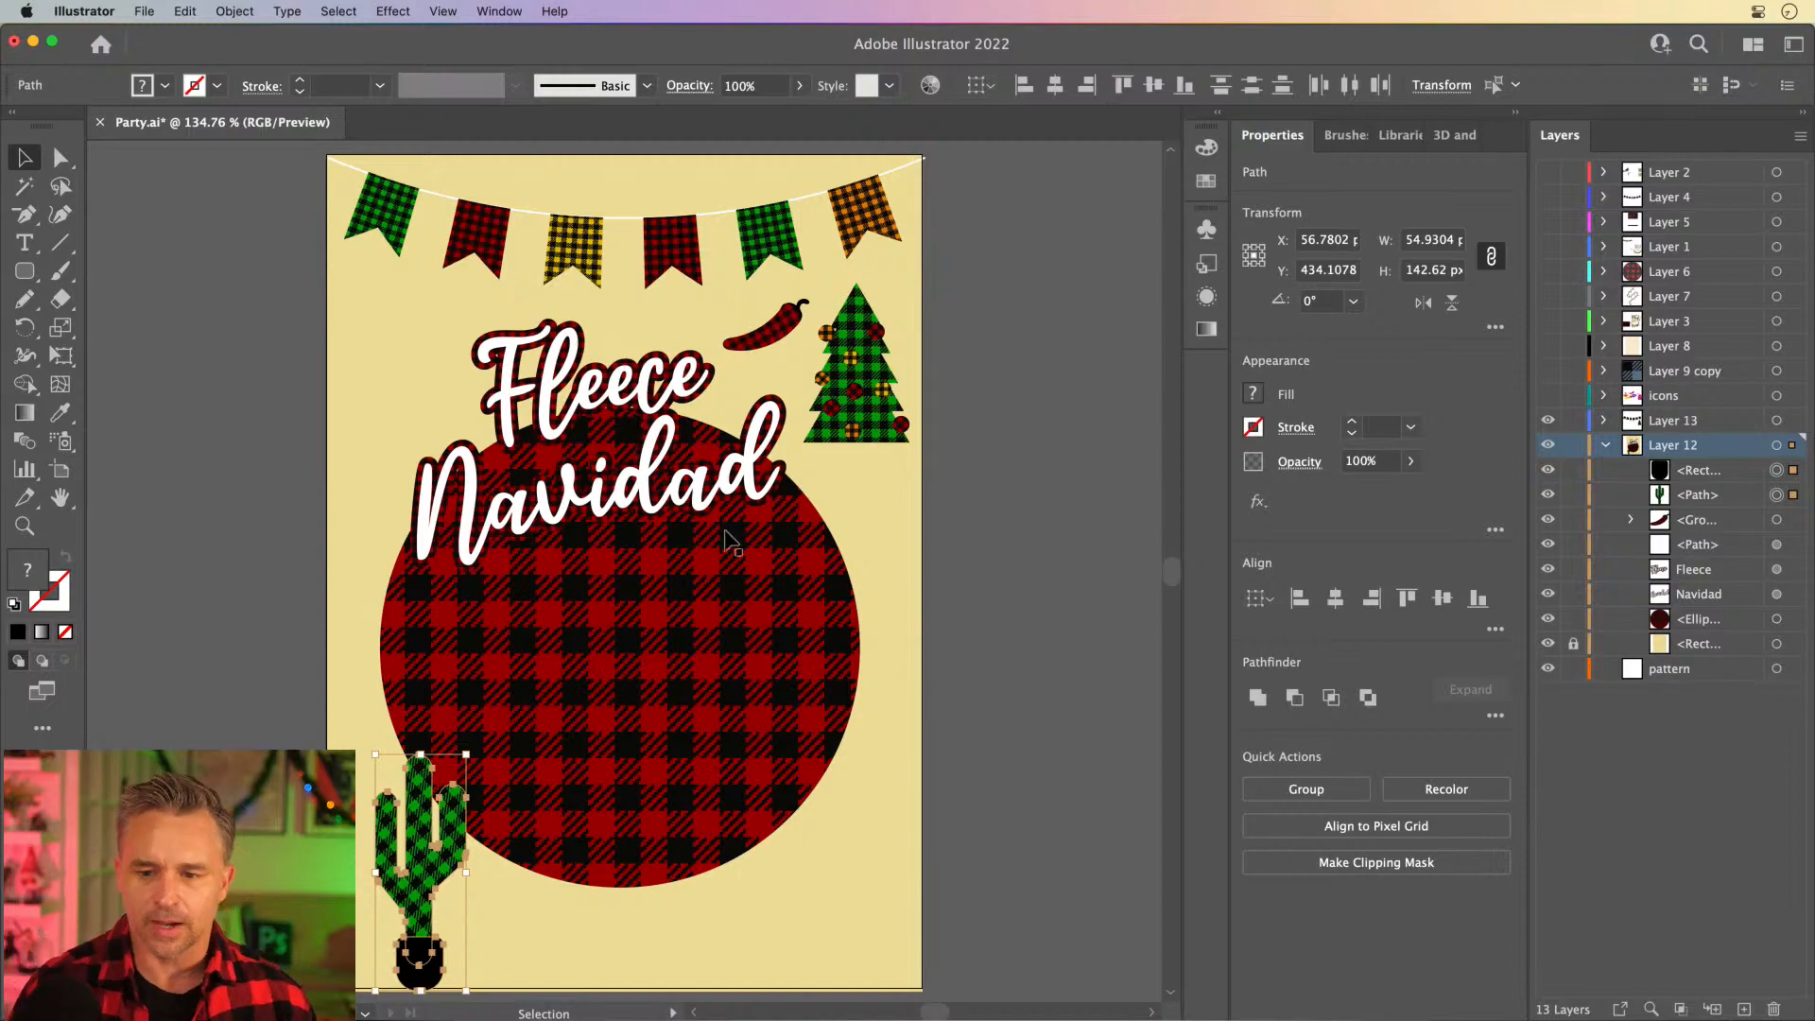
left_click(1345, 135)
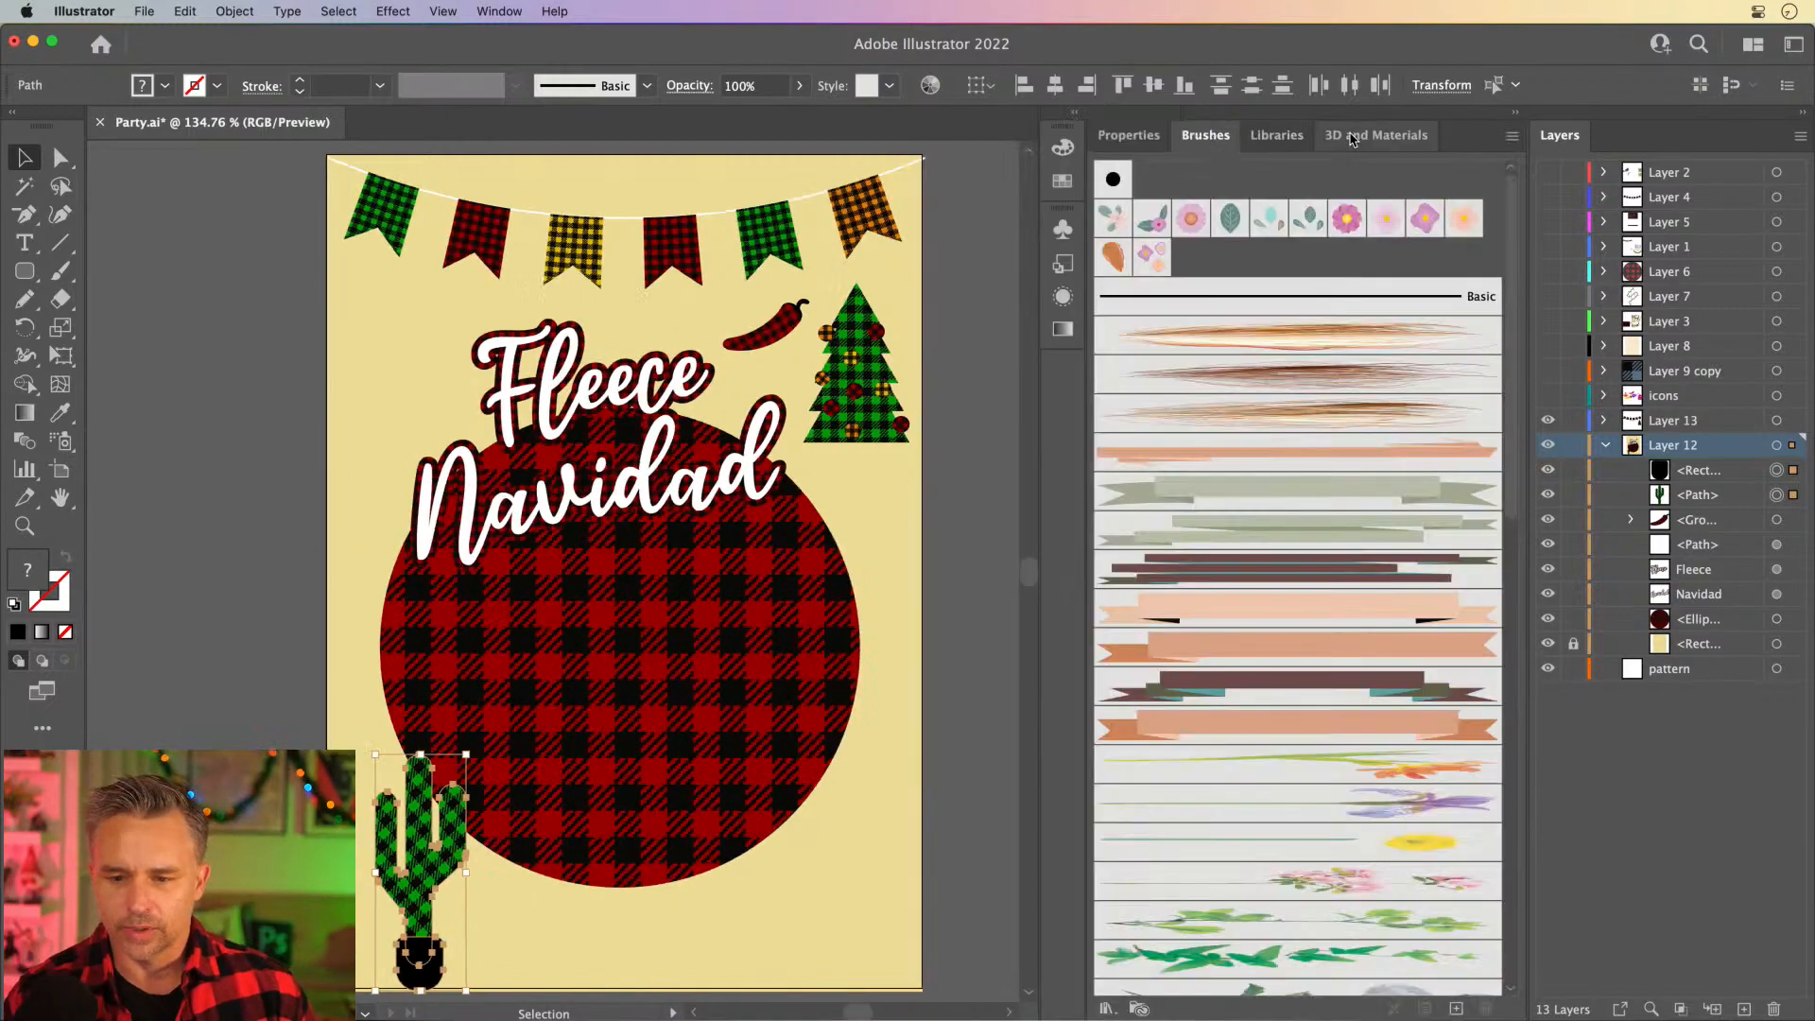
scroll(1258, 321, "down", 5)
scroll(1256, 322, "down", 5)
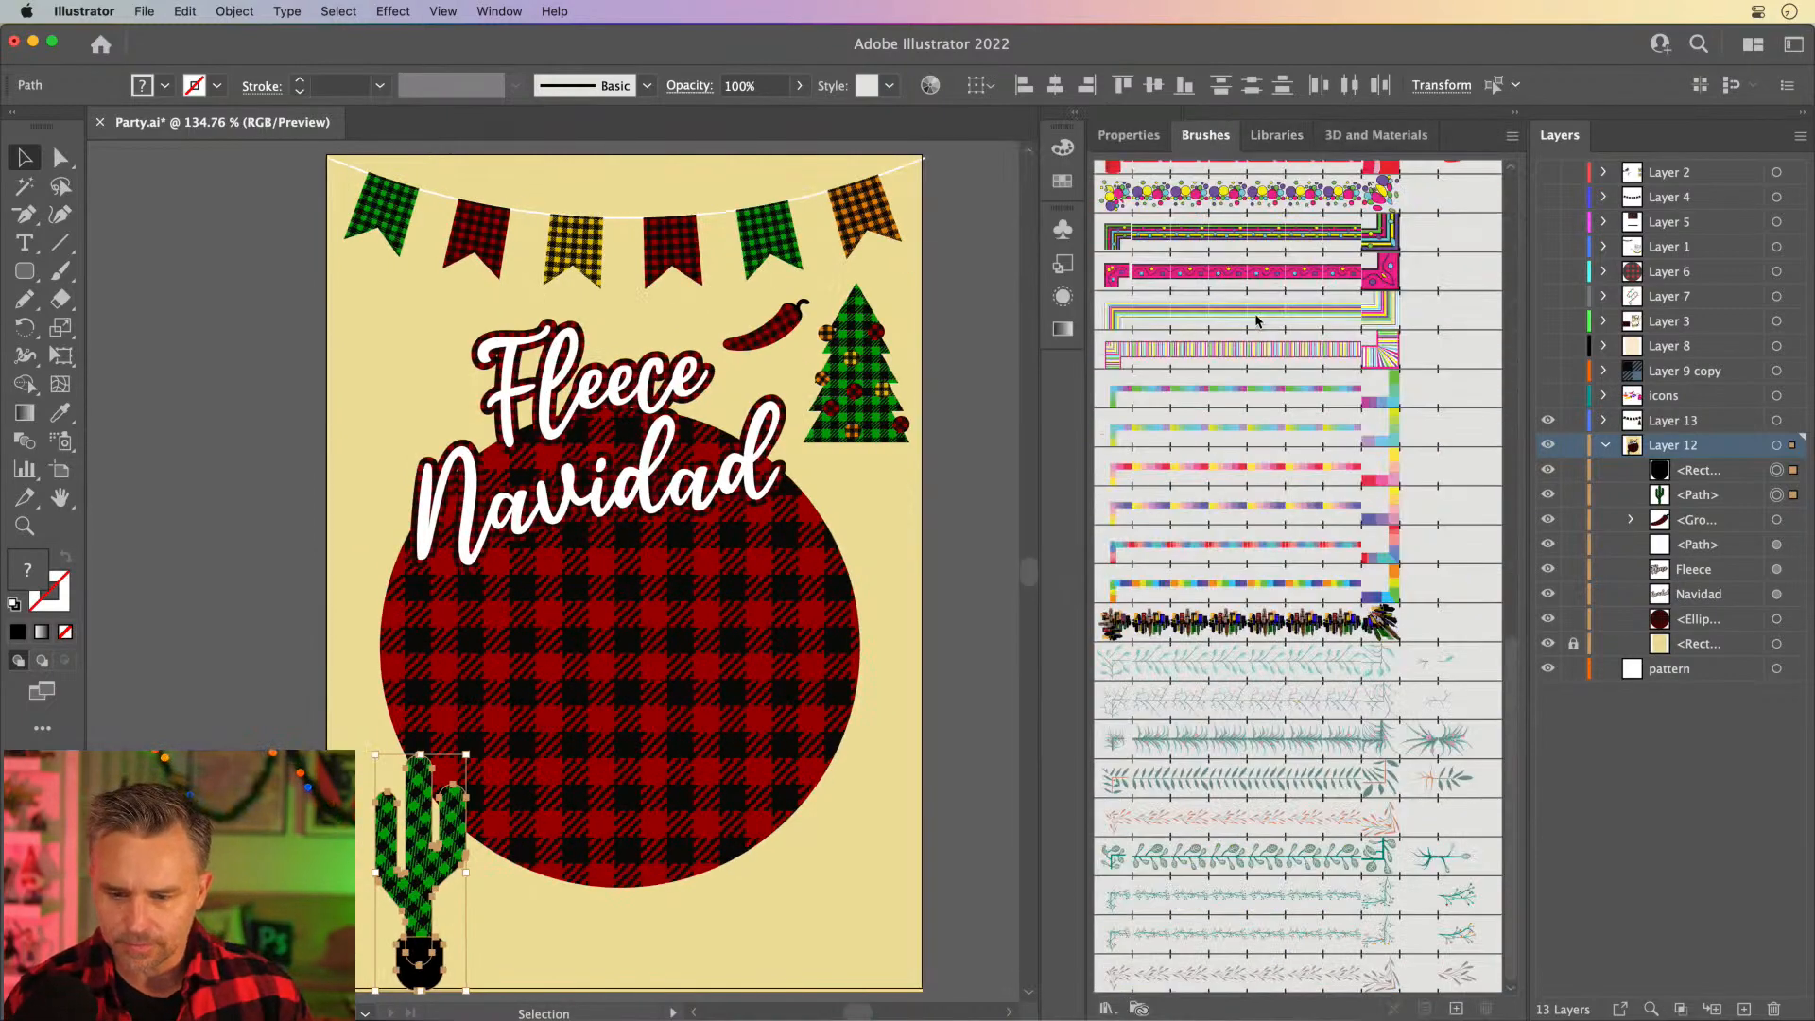
scroll(1257, 321, "up", 3)
scroll(1257, 322, "up", 10)
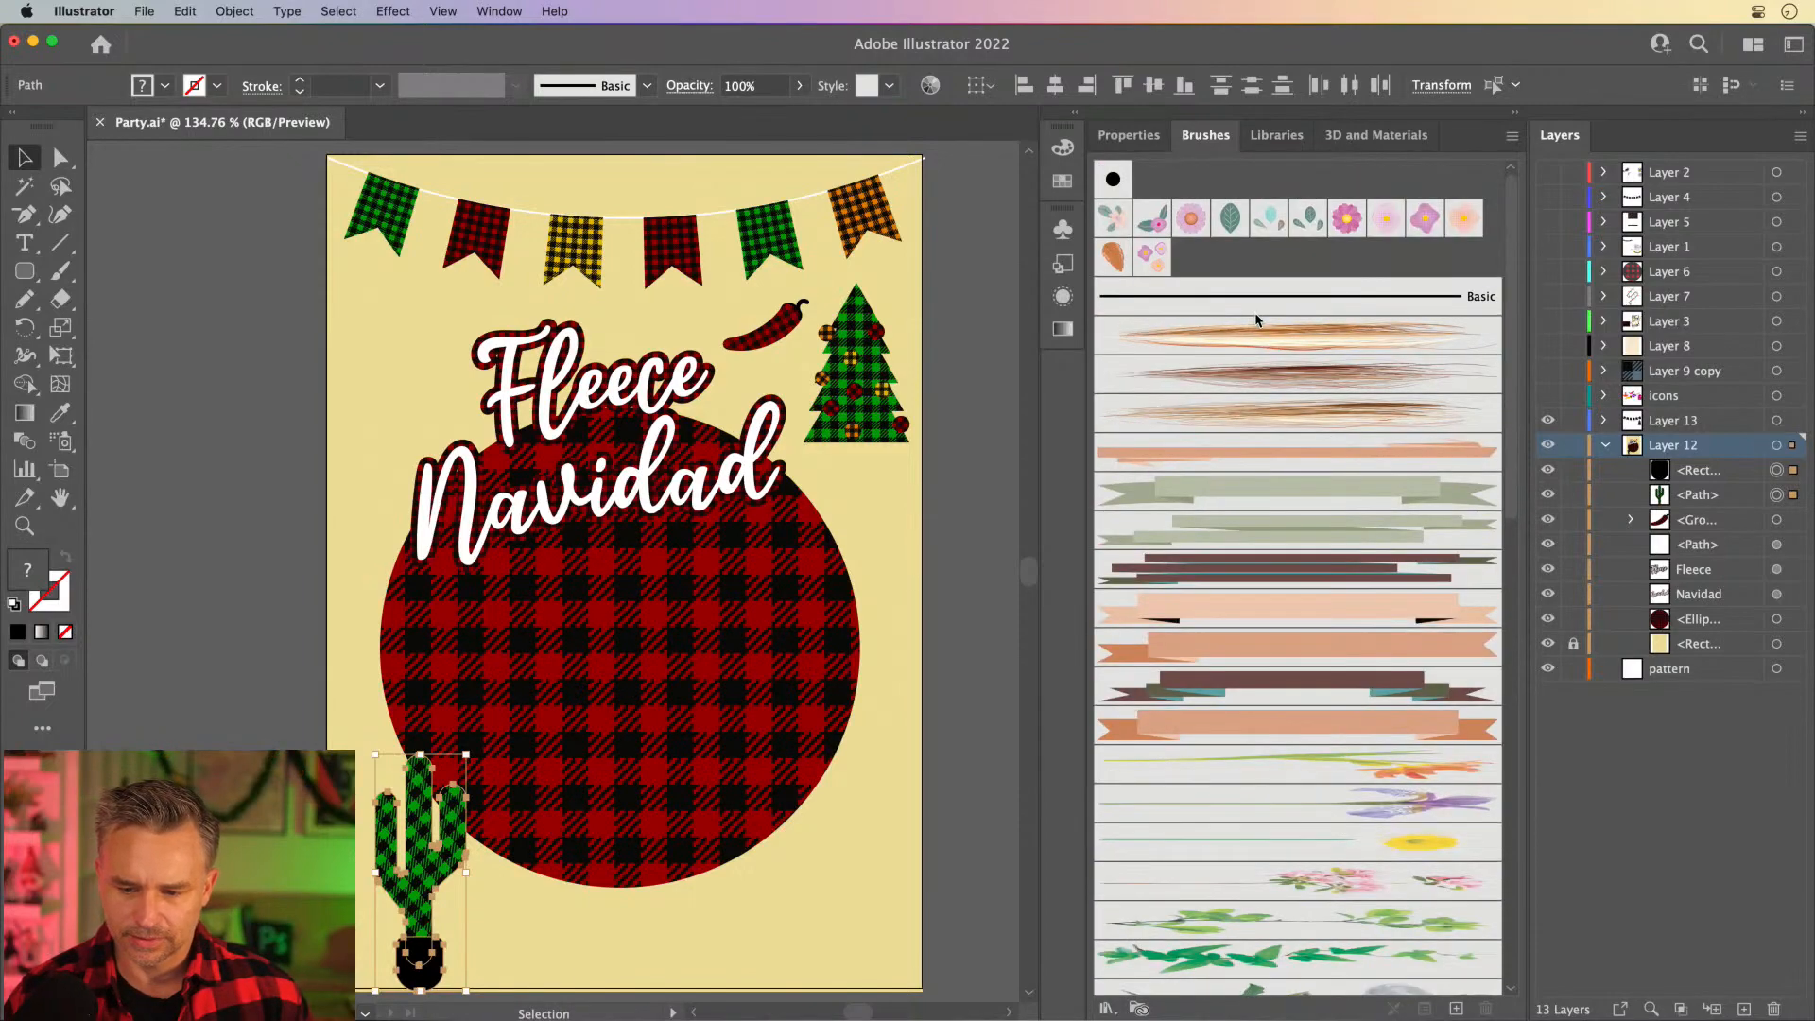
- Deselect the cactus and draw a horizontal line about 128 px long in the cream area below the plaid ellipse
left_click(268, 440)
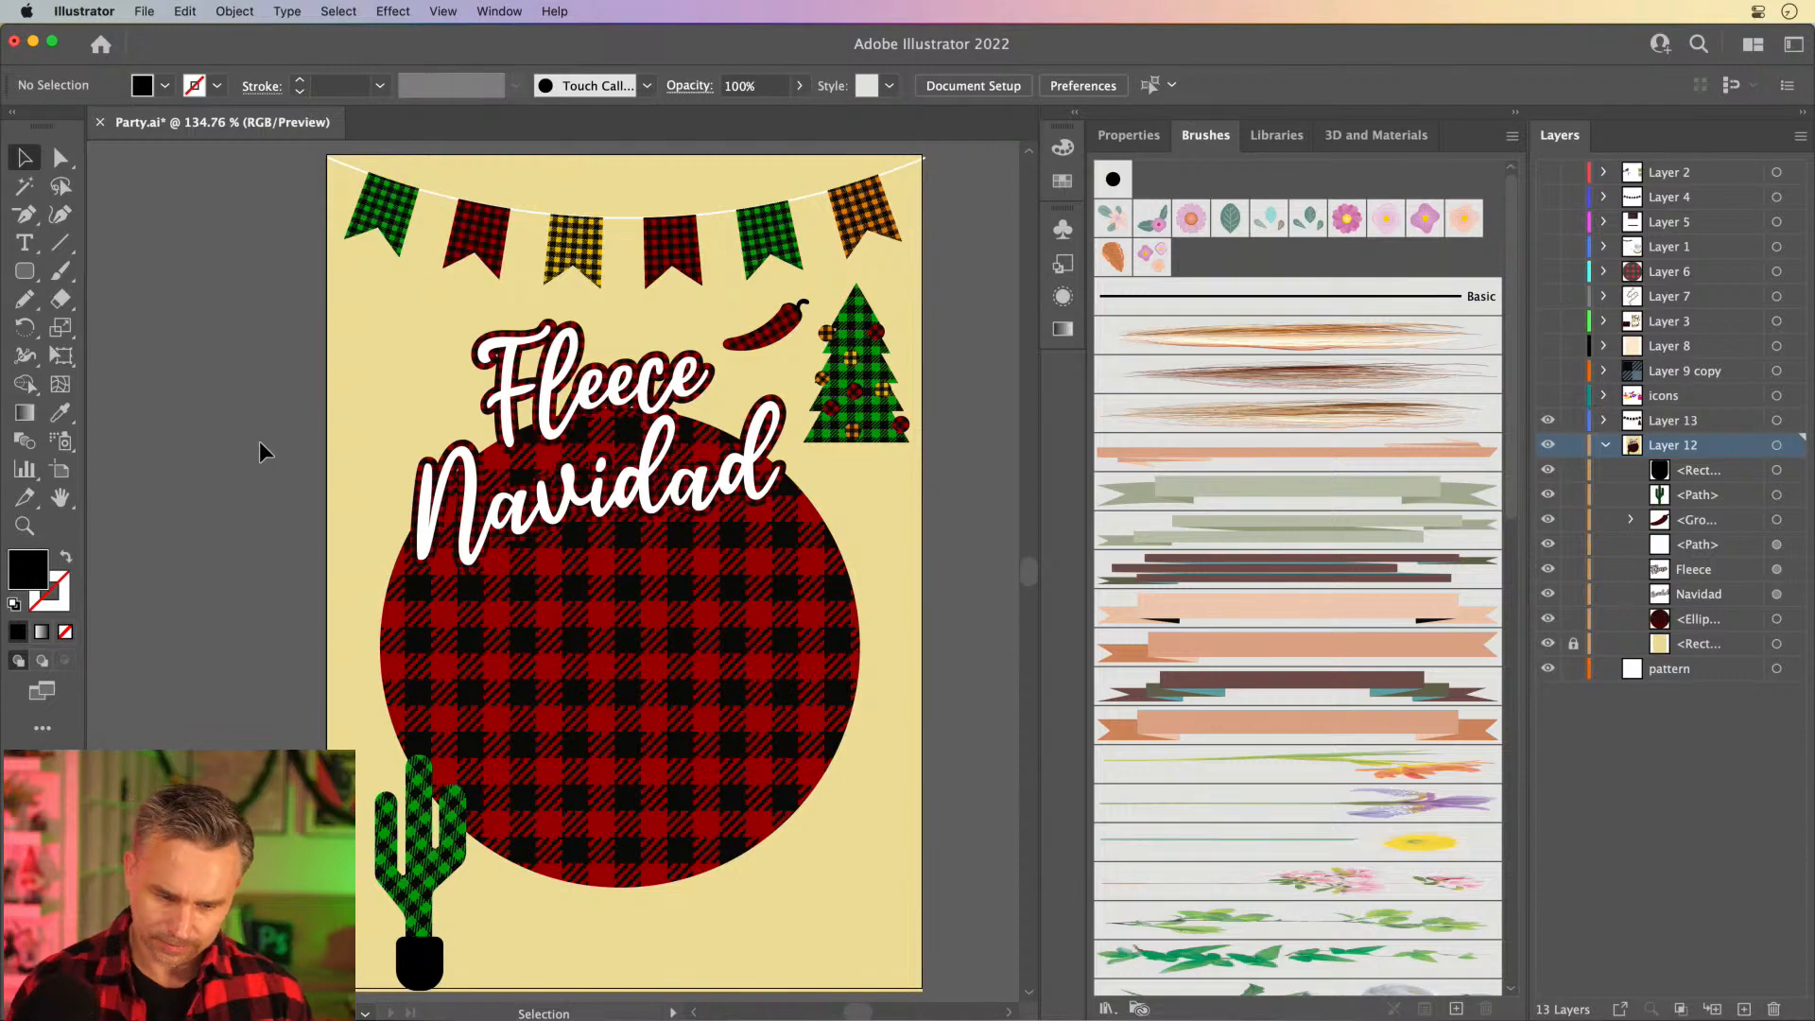
scroll(293, 321, "left", 1)
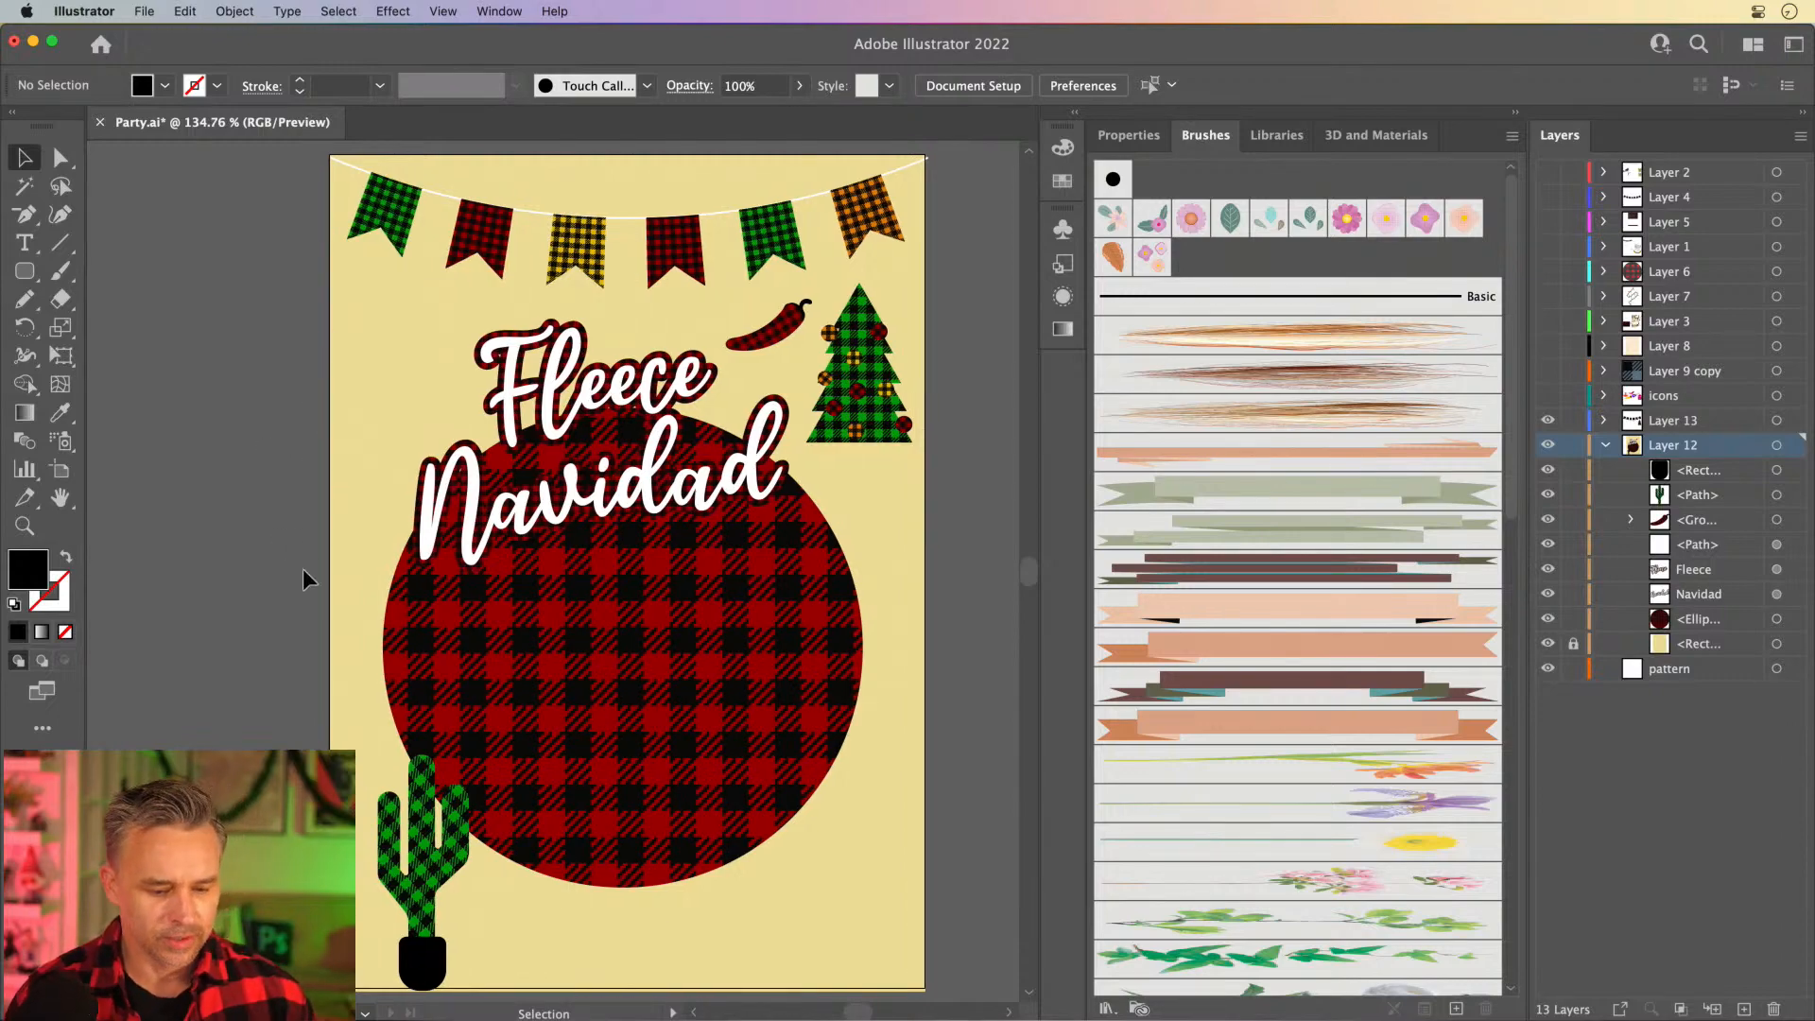
key("super+equal")
key("super+equal")
key("super+equal")
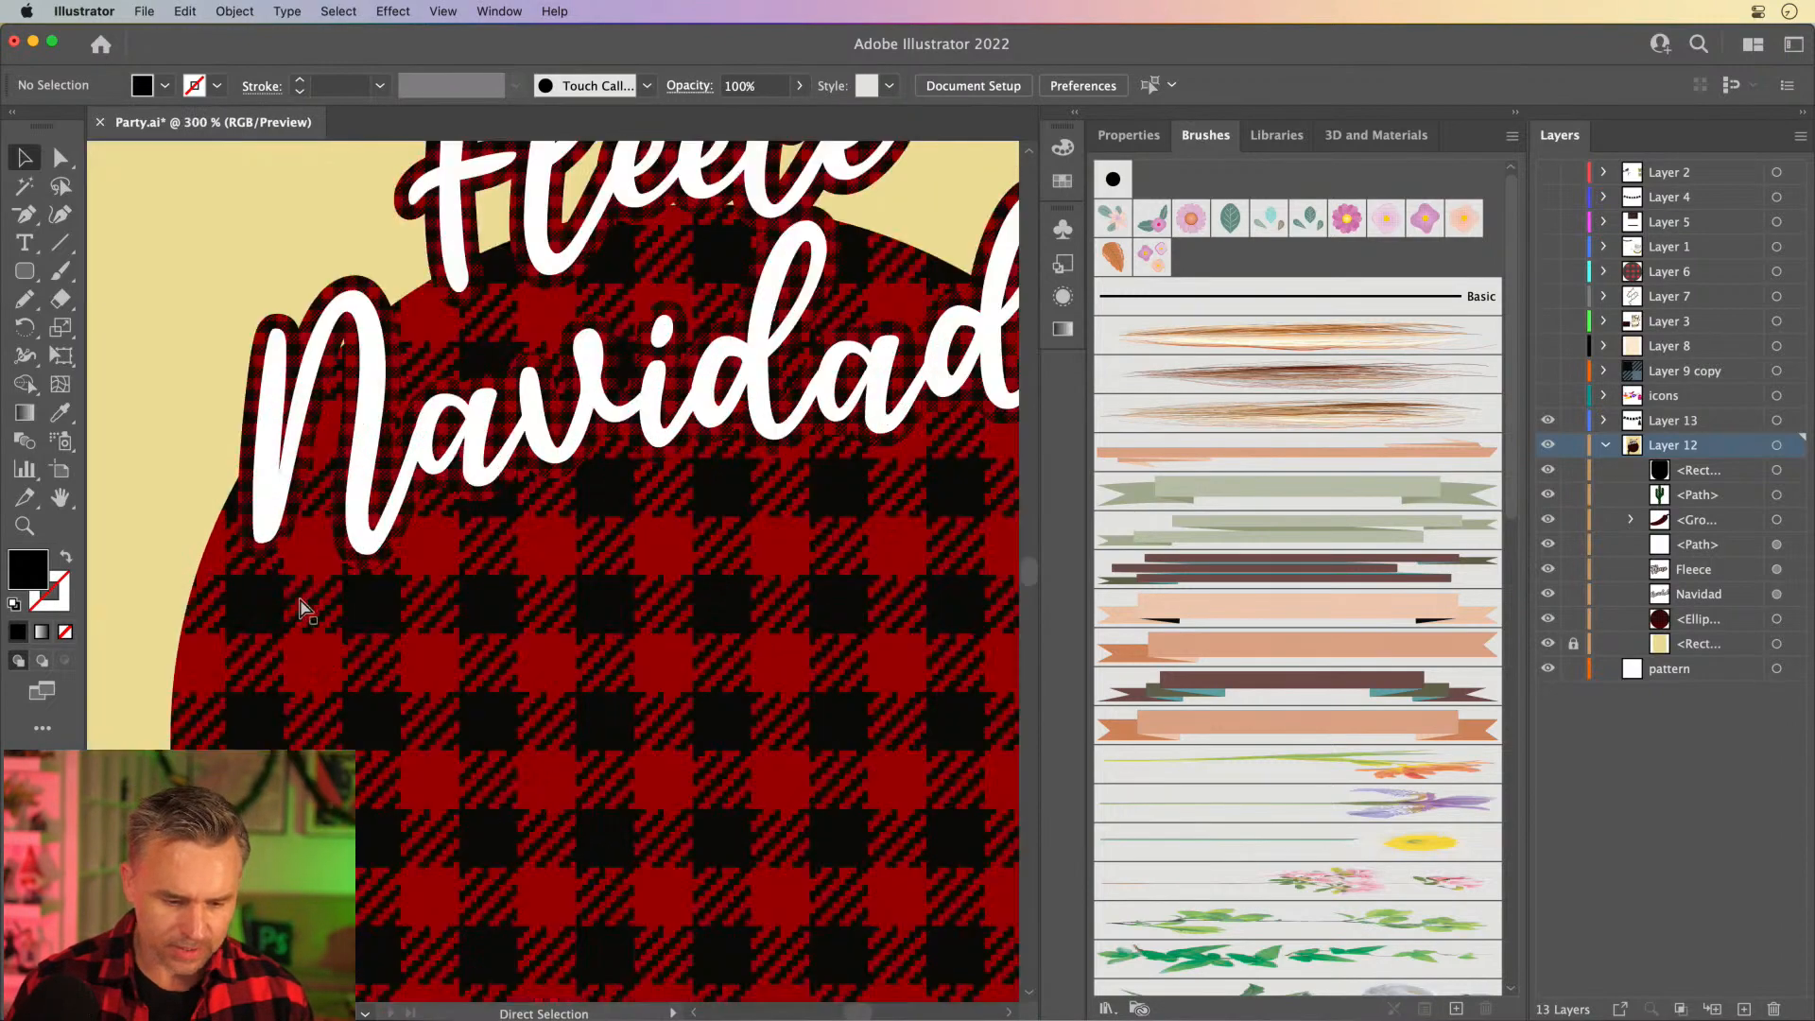
left_click_drag(454, 736, 603, 252)
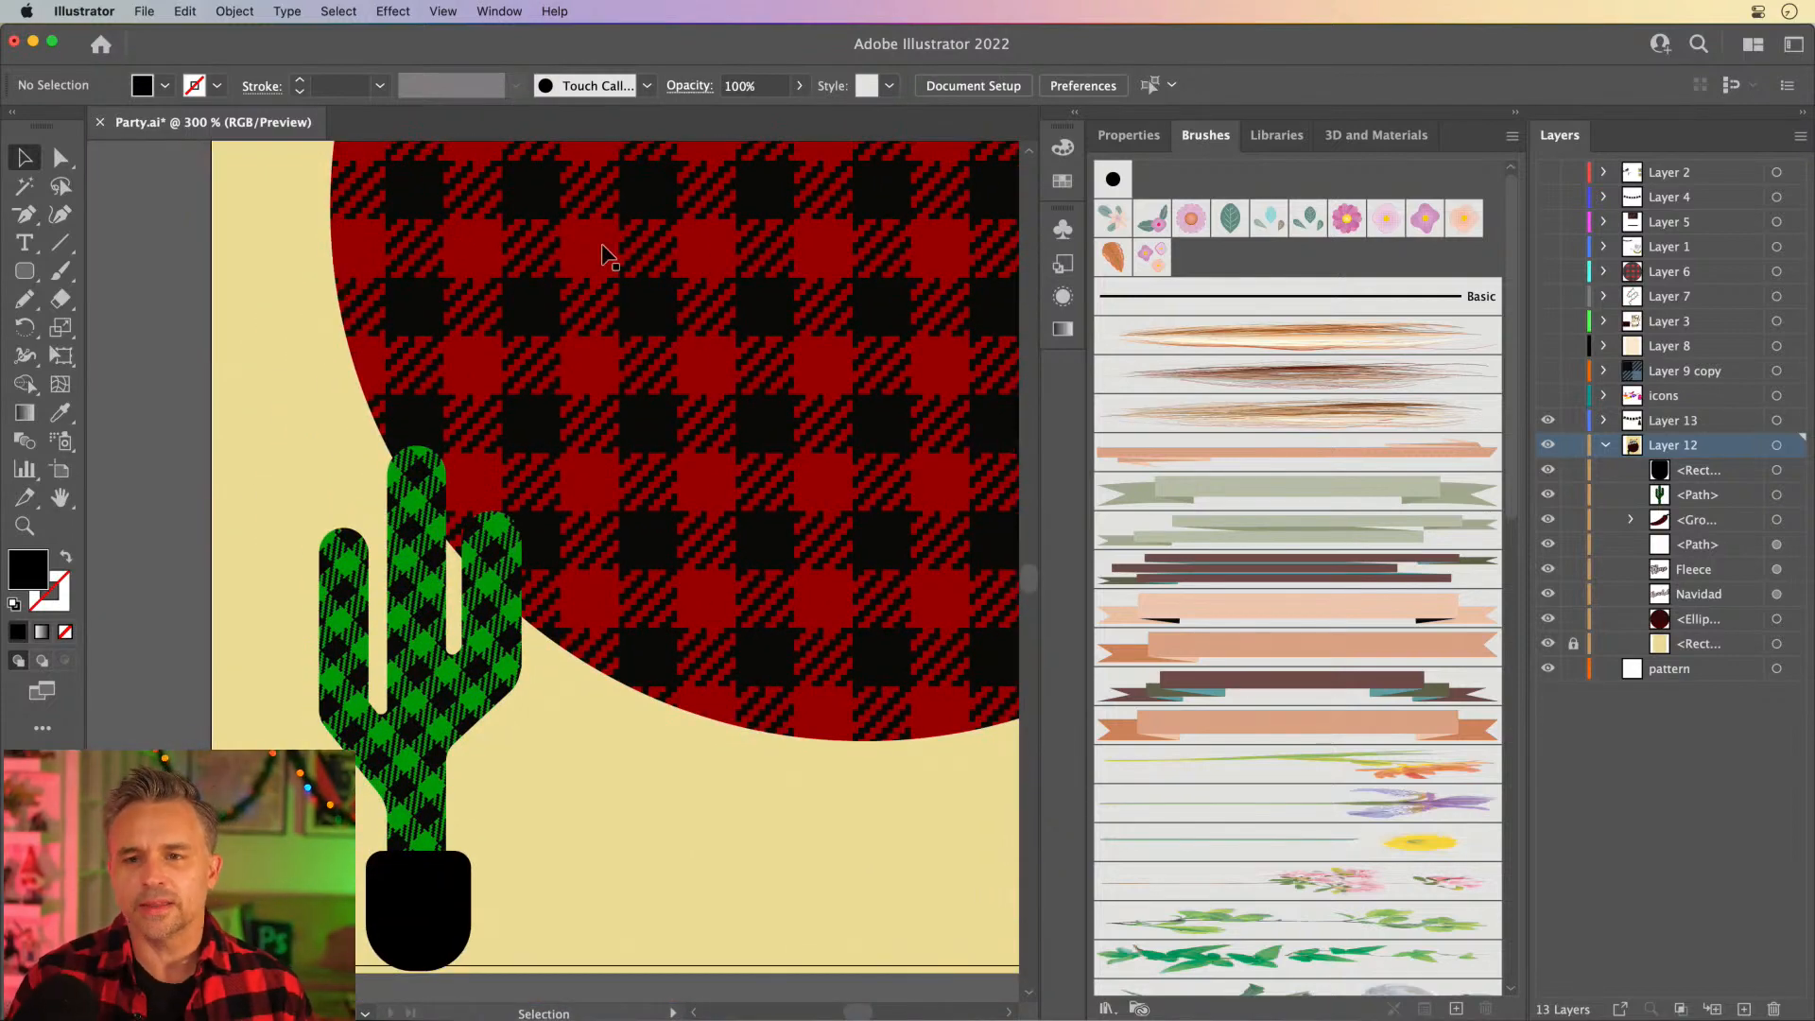
scroll(580, 519, "right", 5)
scroll(580, 519, "down", 3)
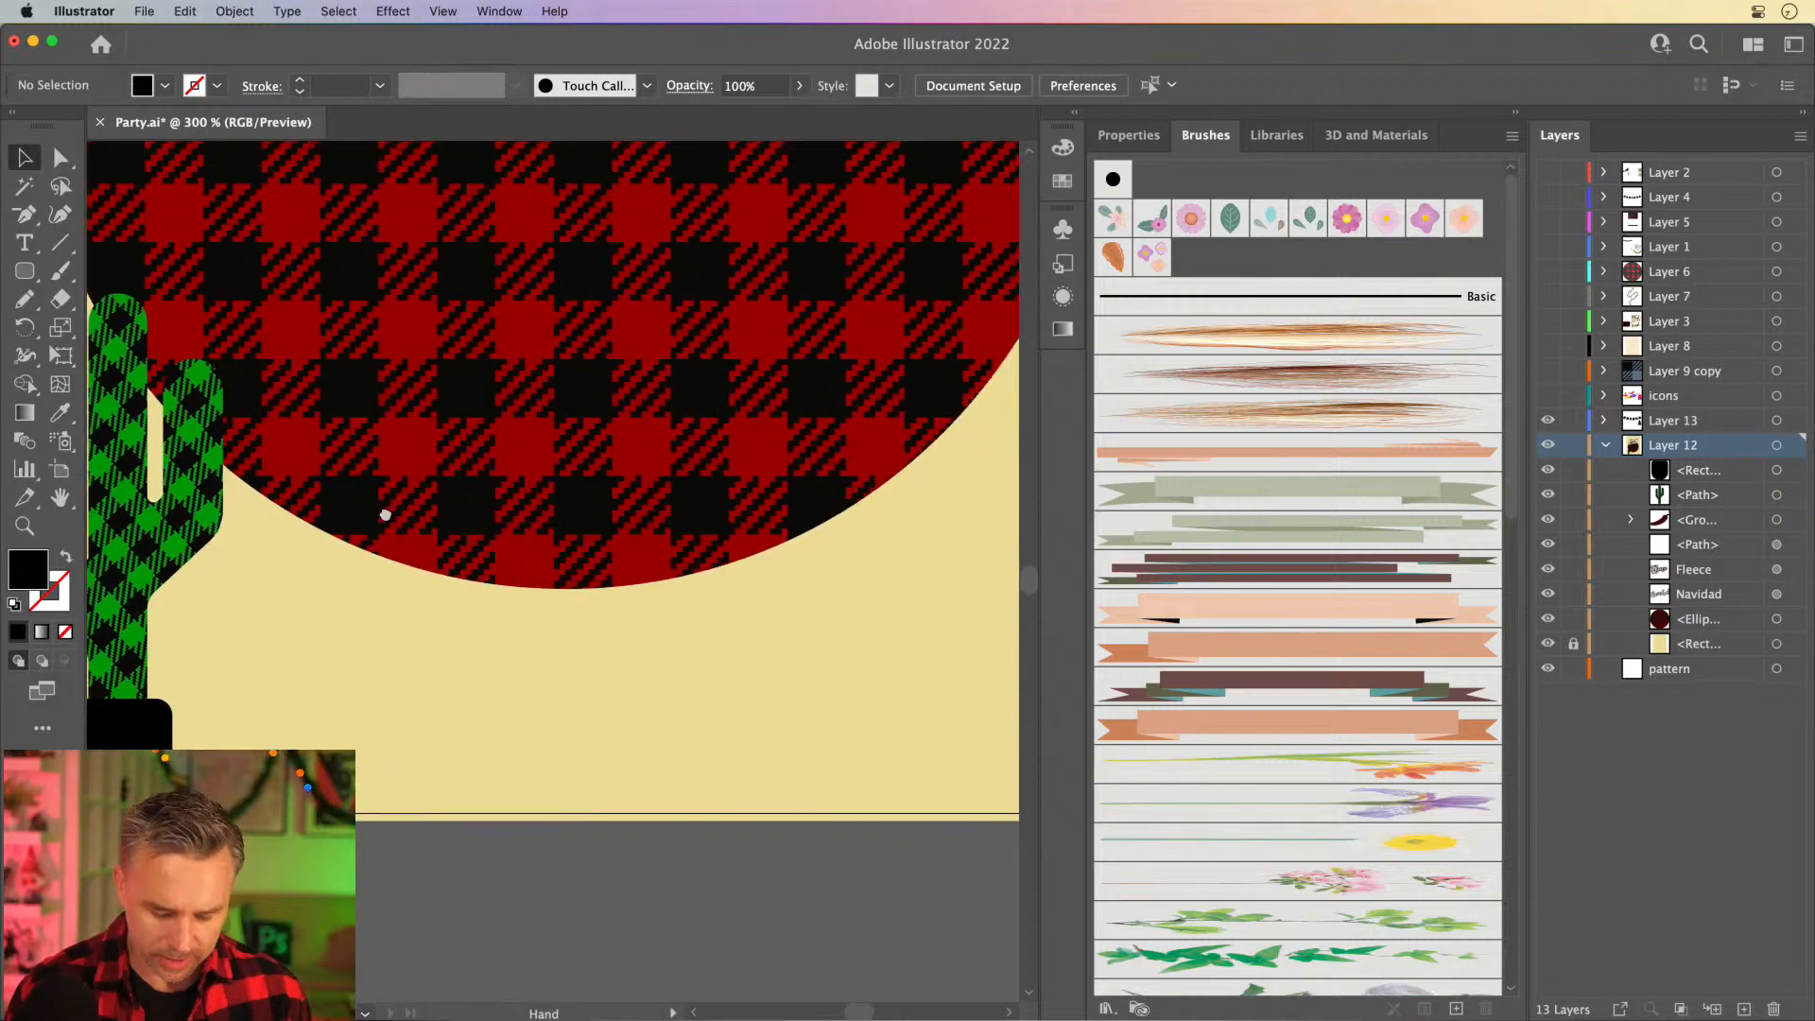
left_click(61, 243)
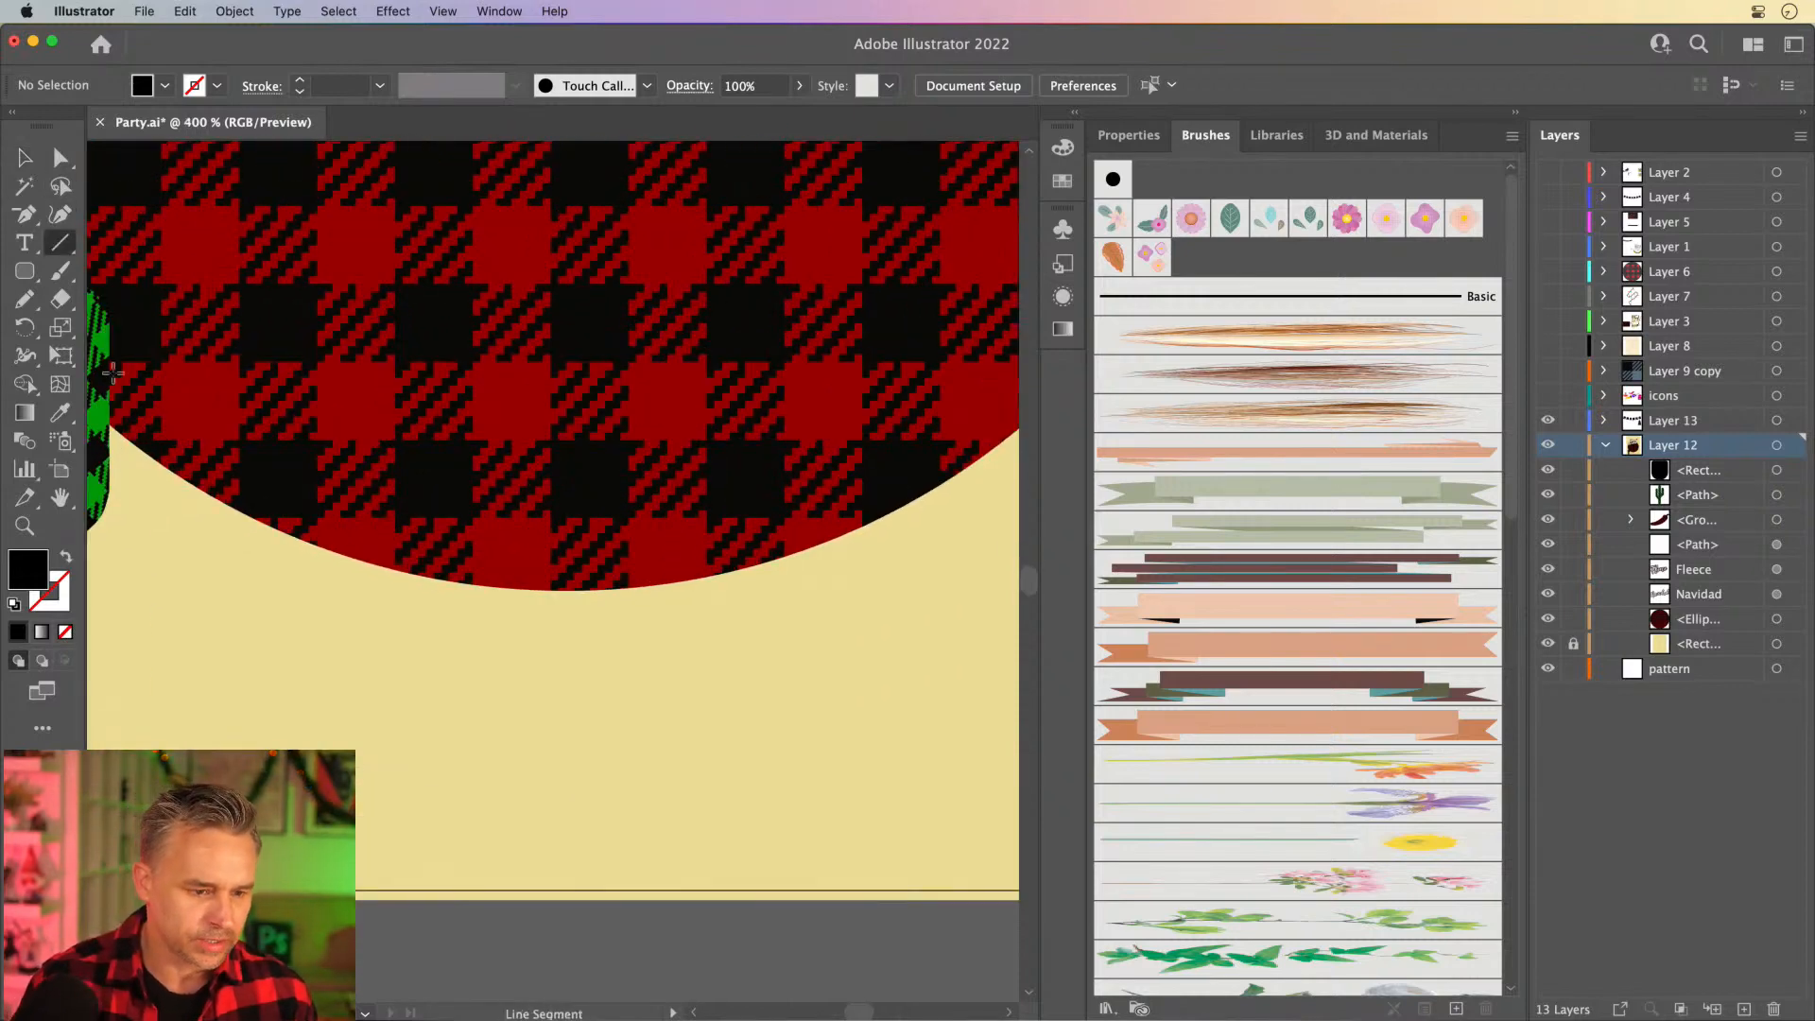
left_click_drag(220, 721, 851, 720)
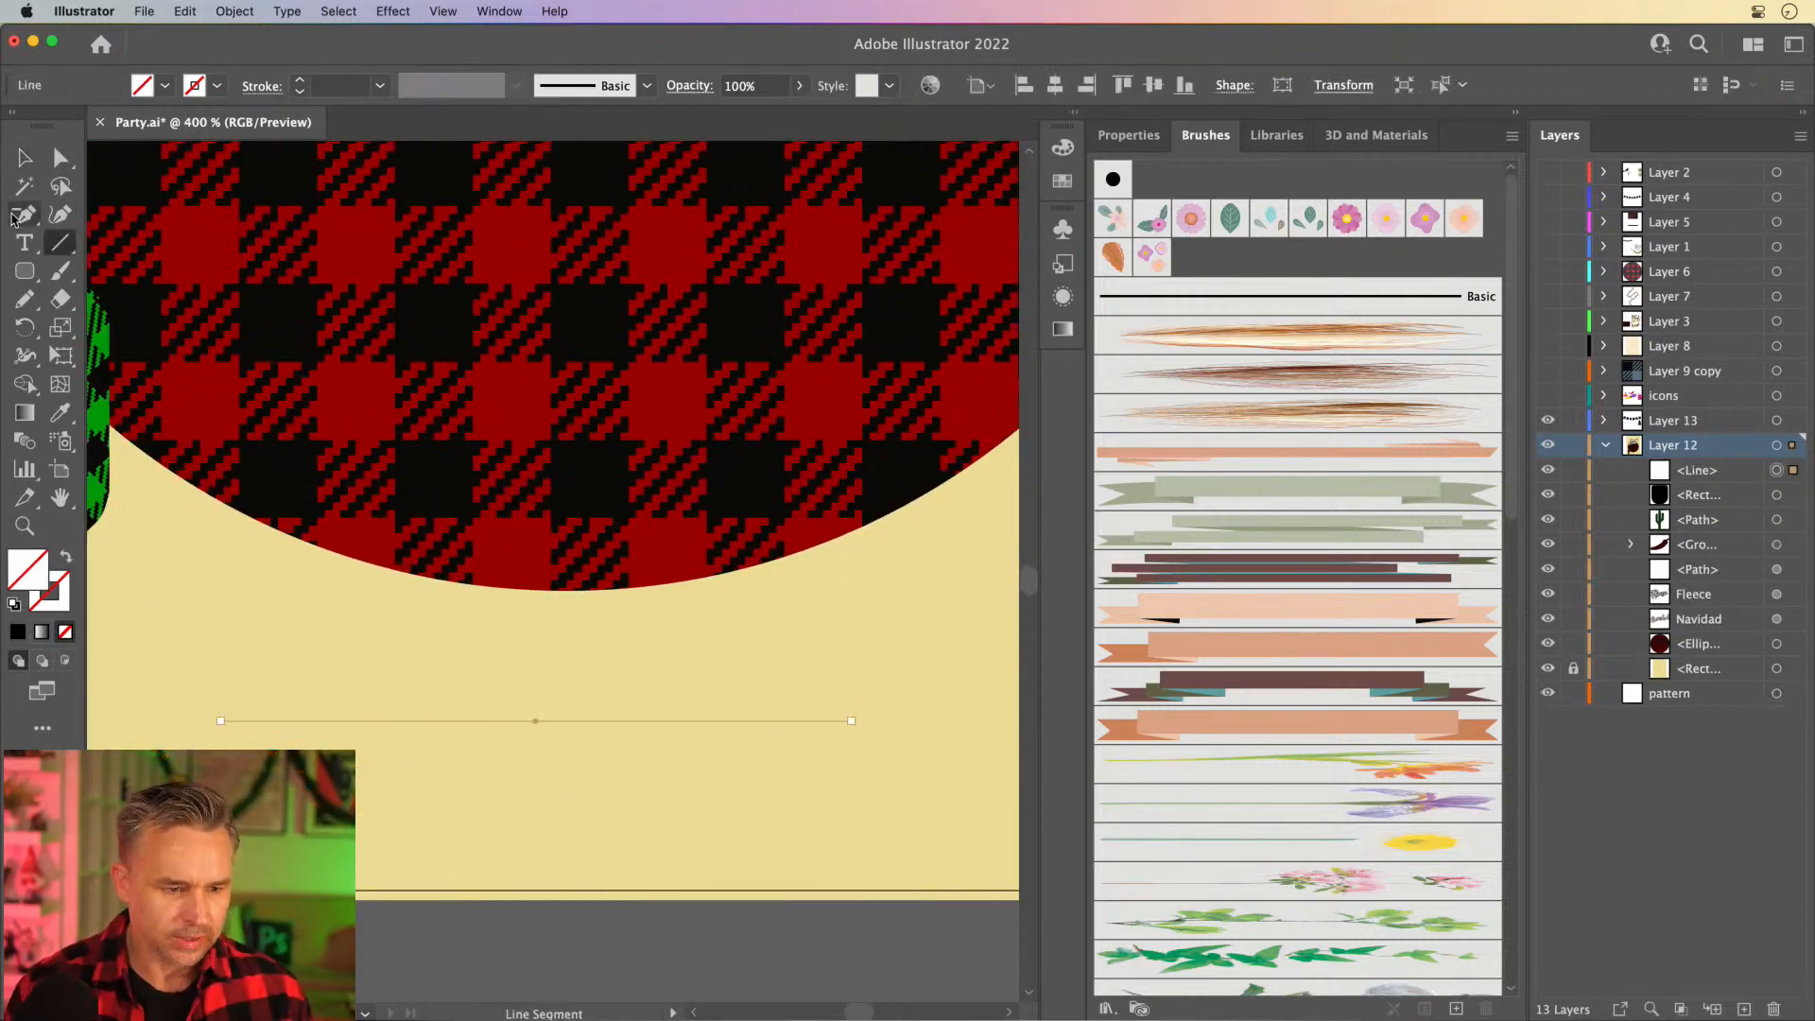
- Give the new line a near-black #050505 stroke with a weight of 3 pt
left_click(15, 157)
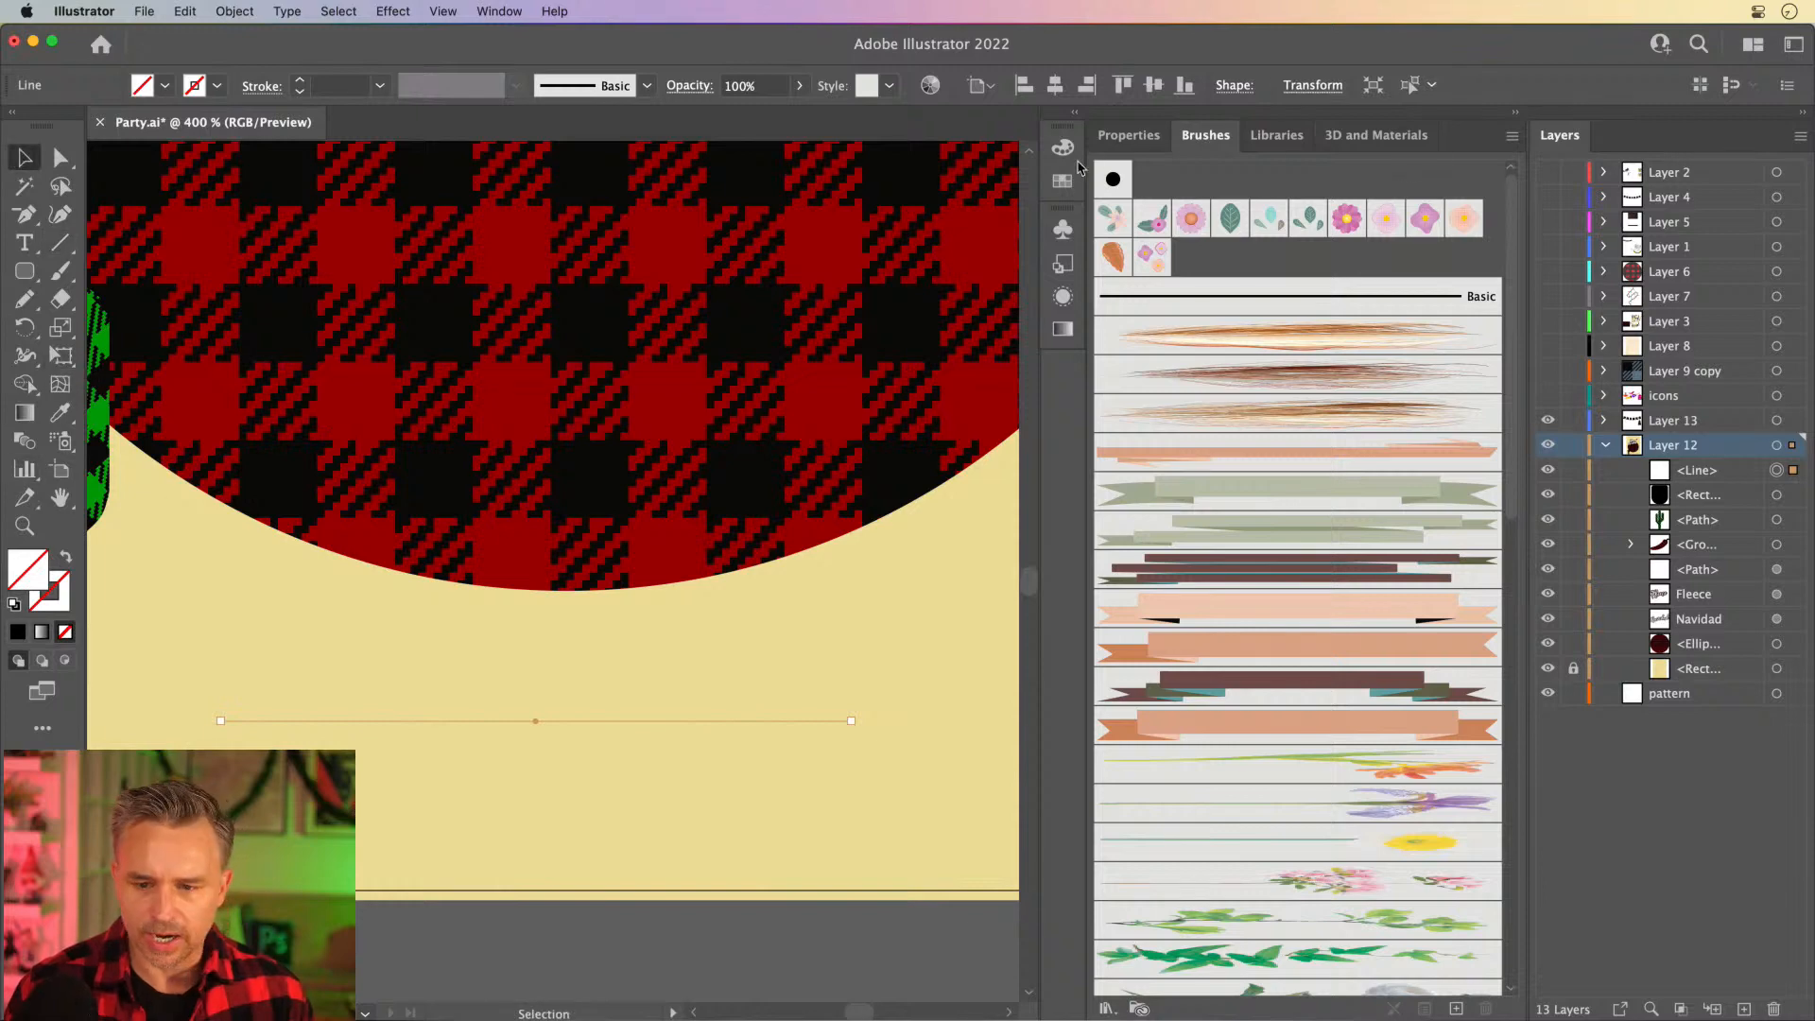
left_click(1132, 148)
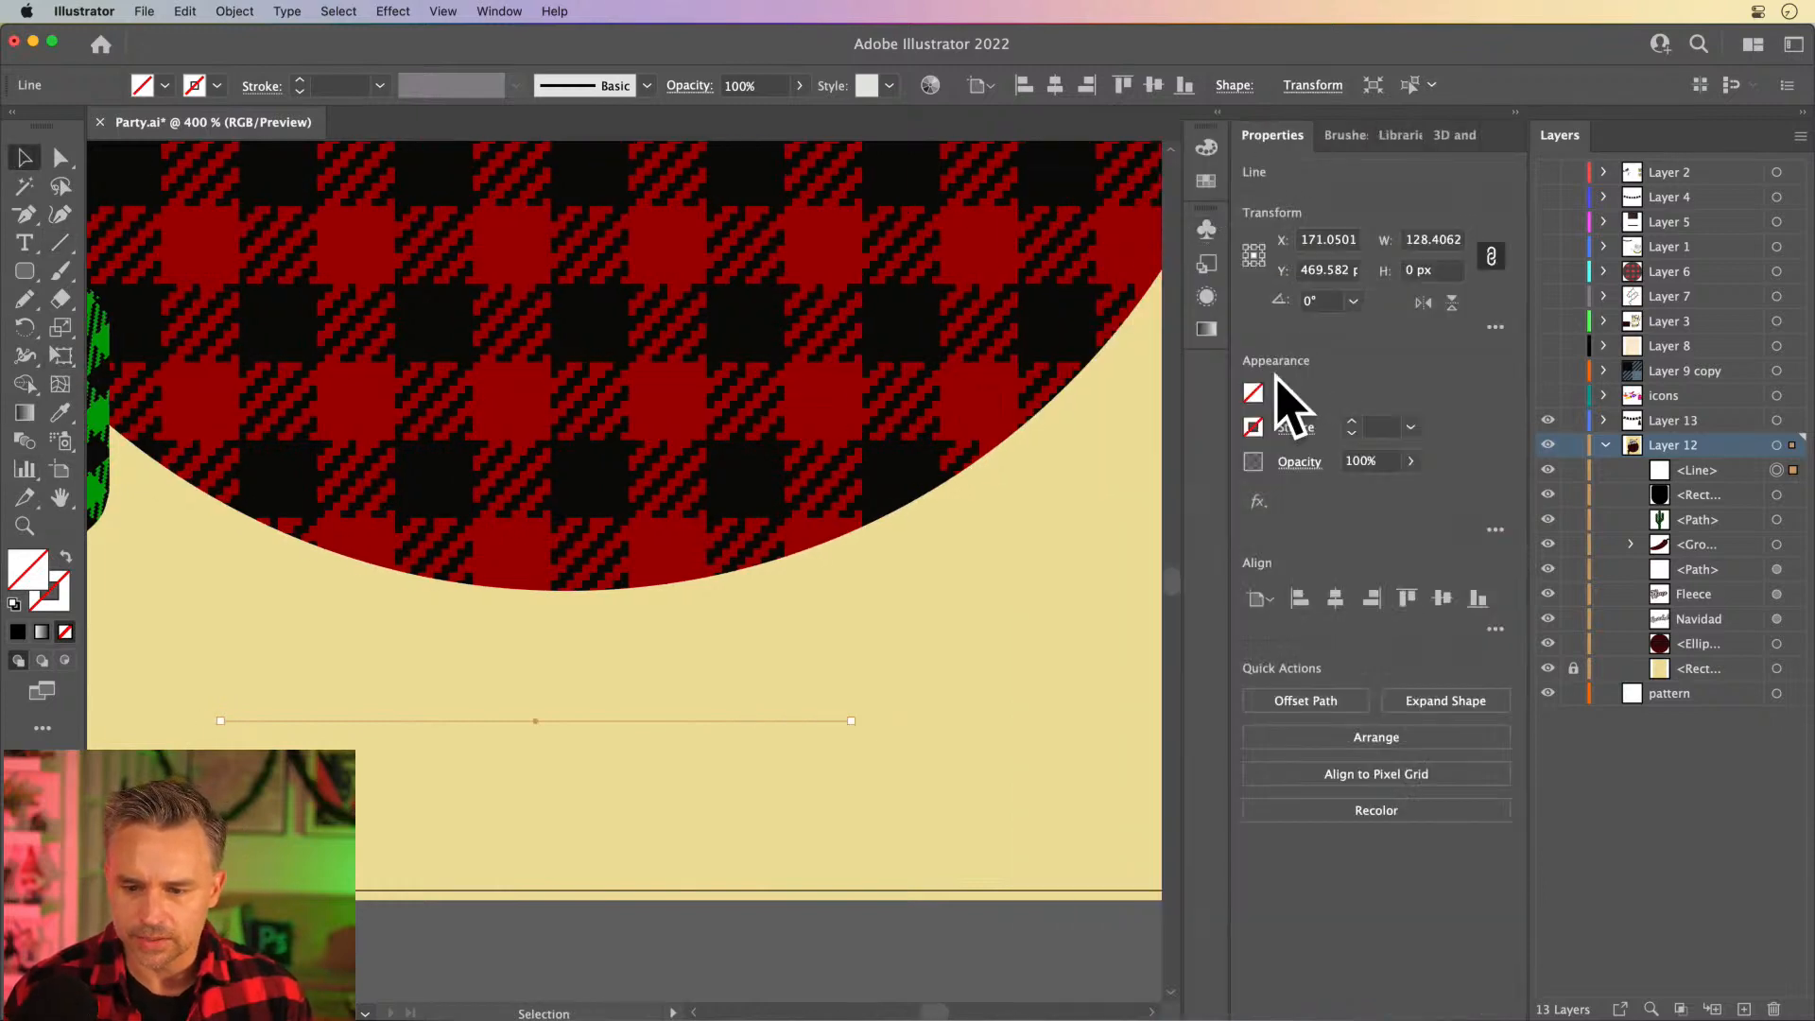
double_click(55, 583)
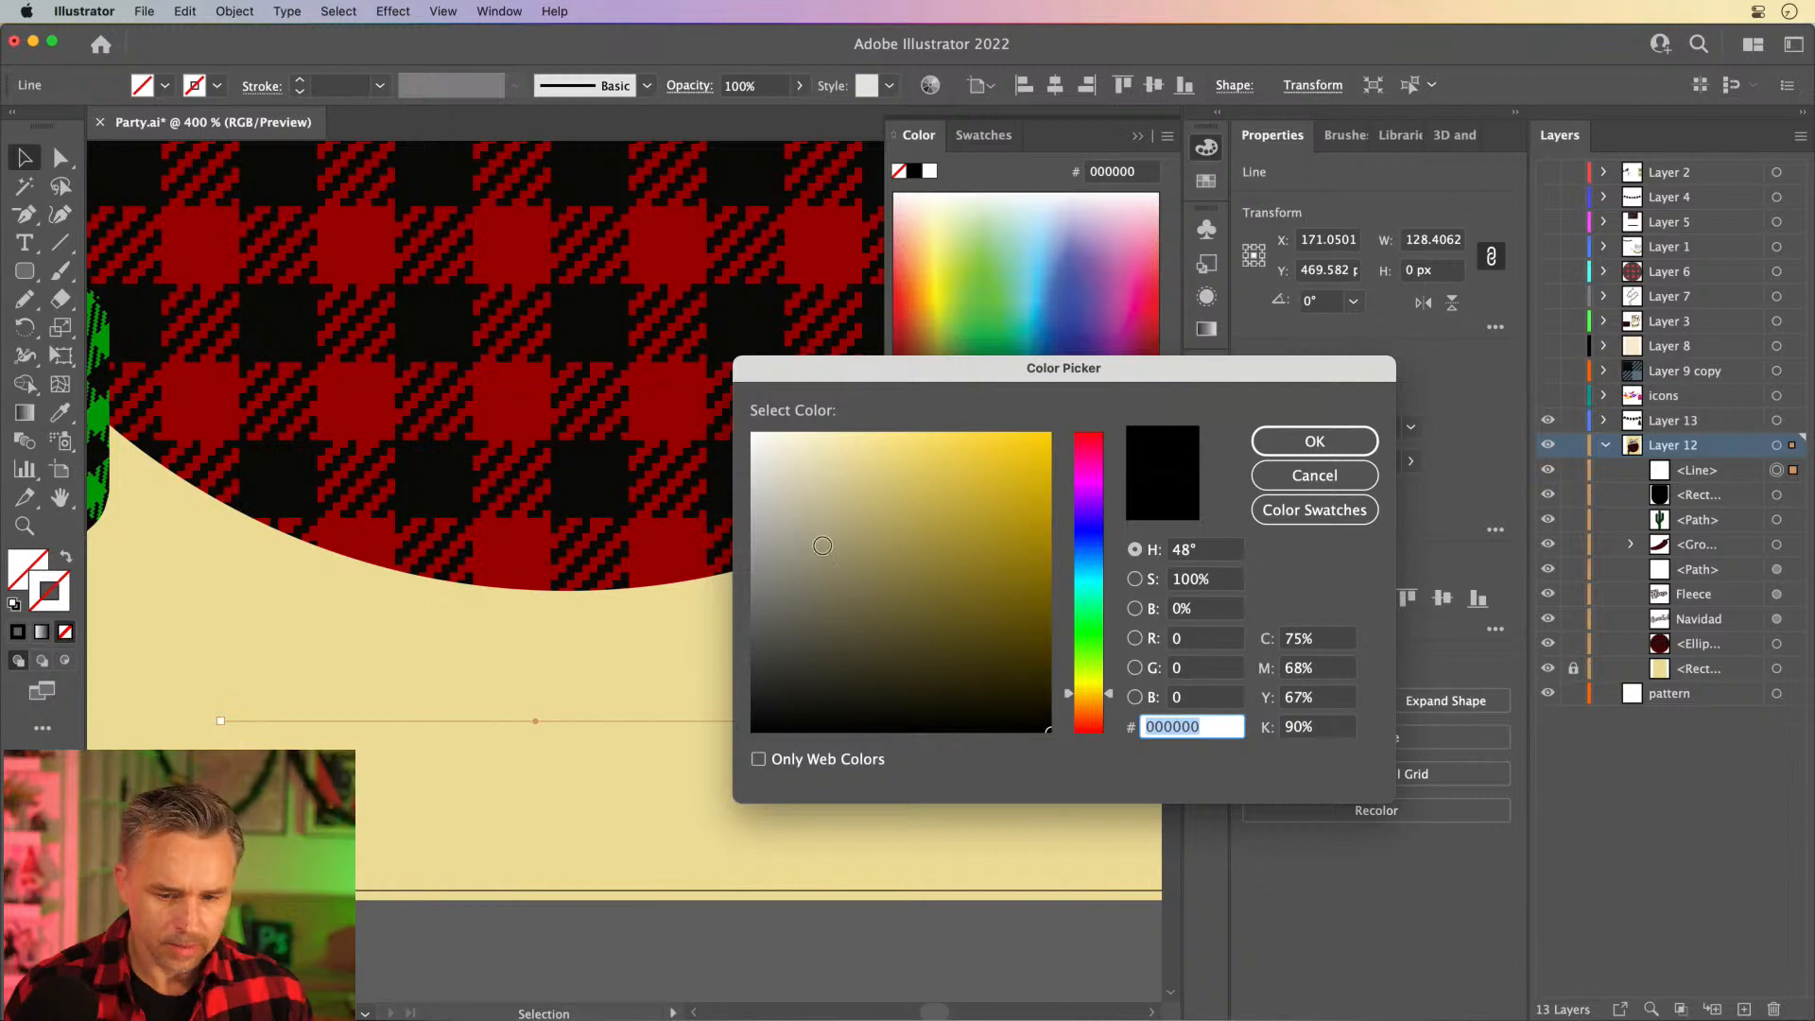
type("000000")
key("Return")
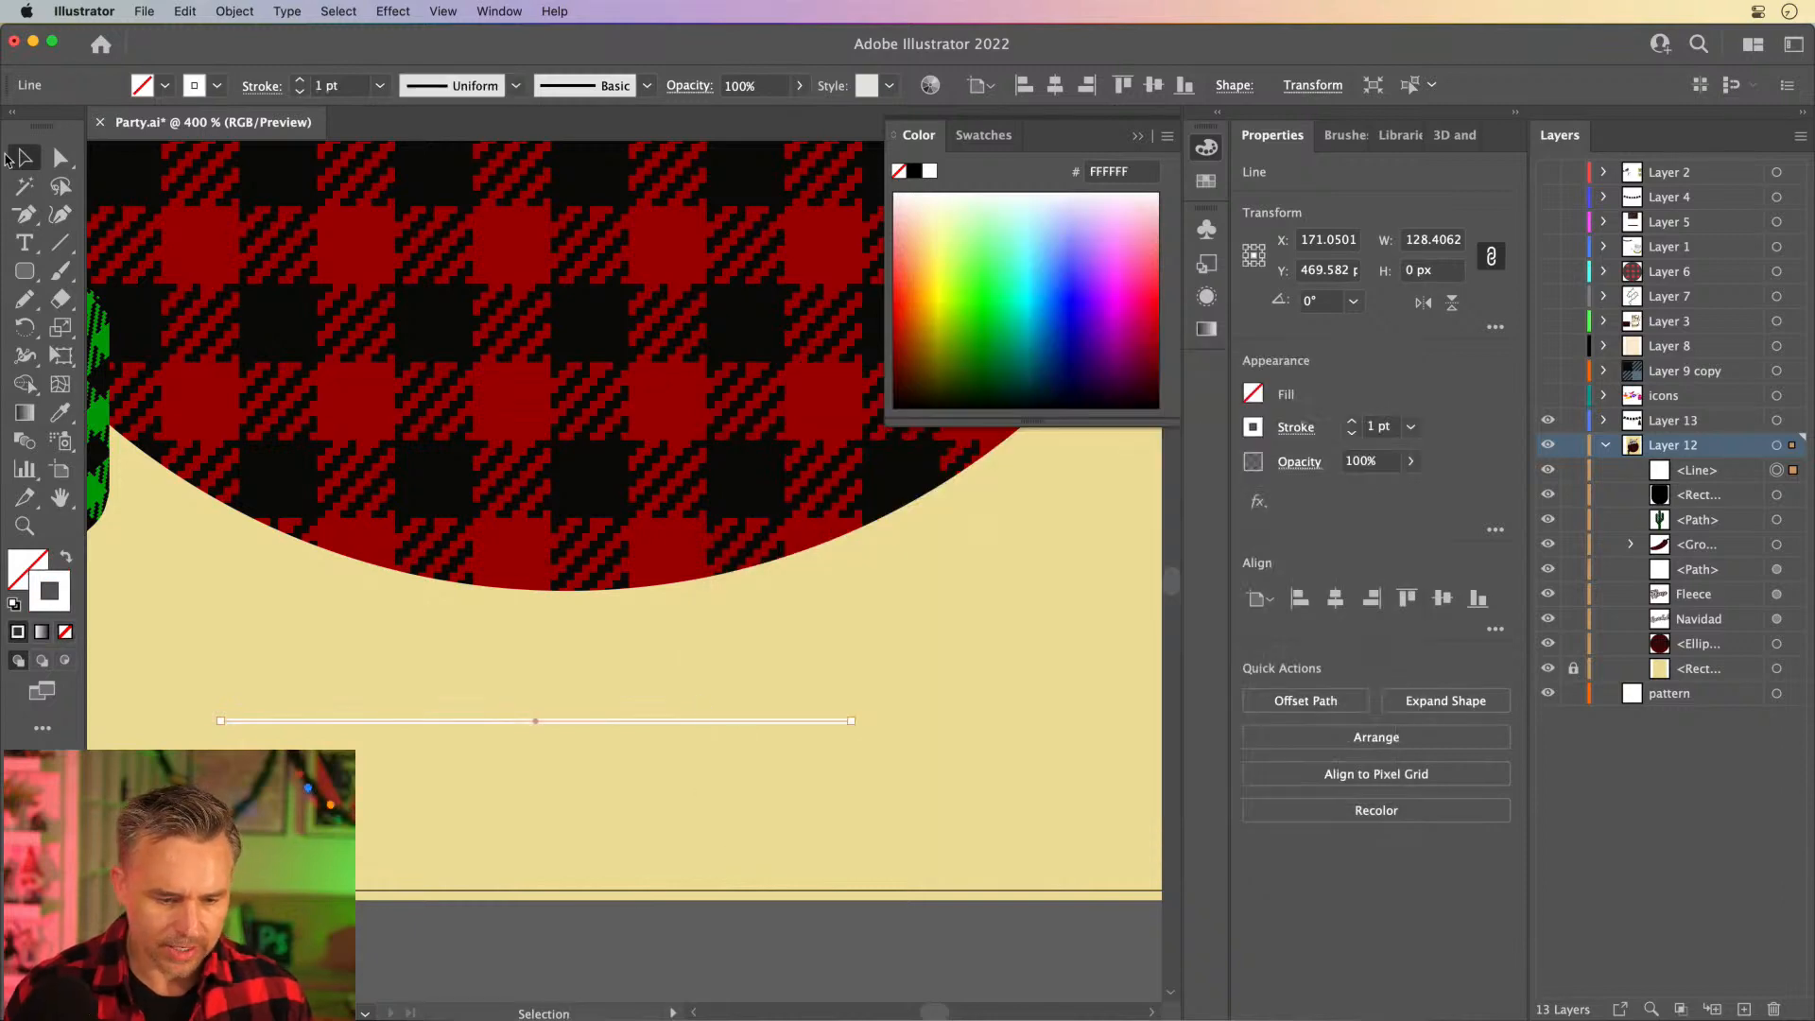
double_click(40, 603)
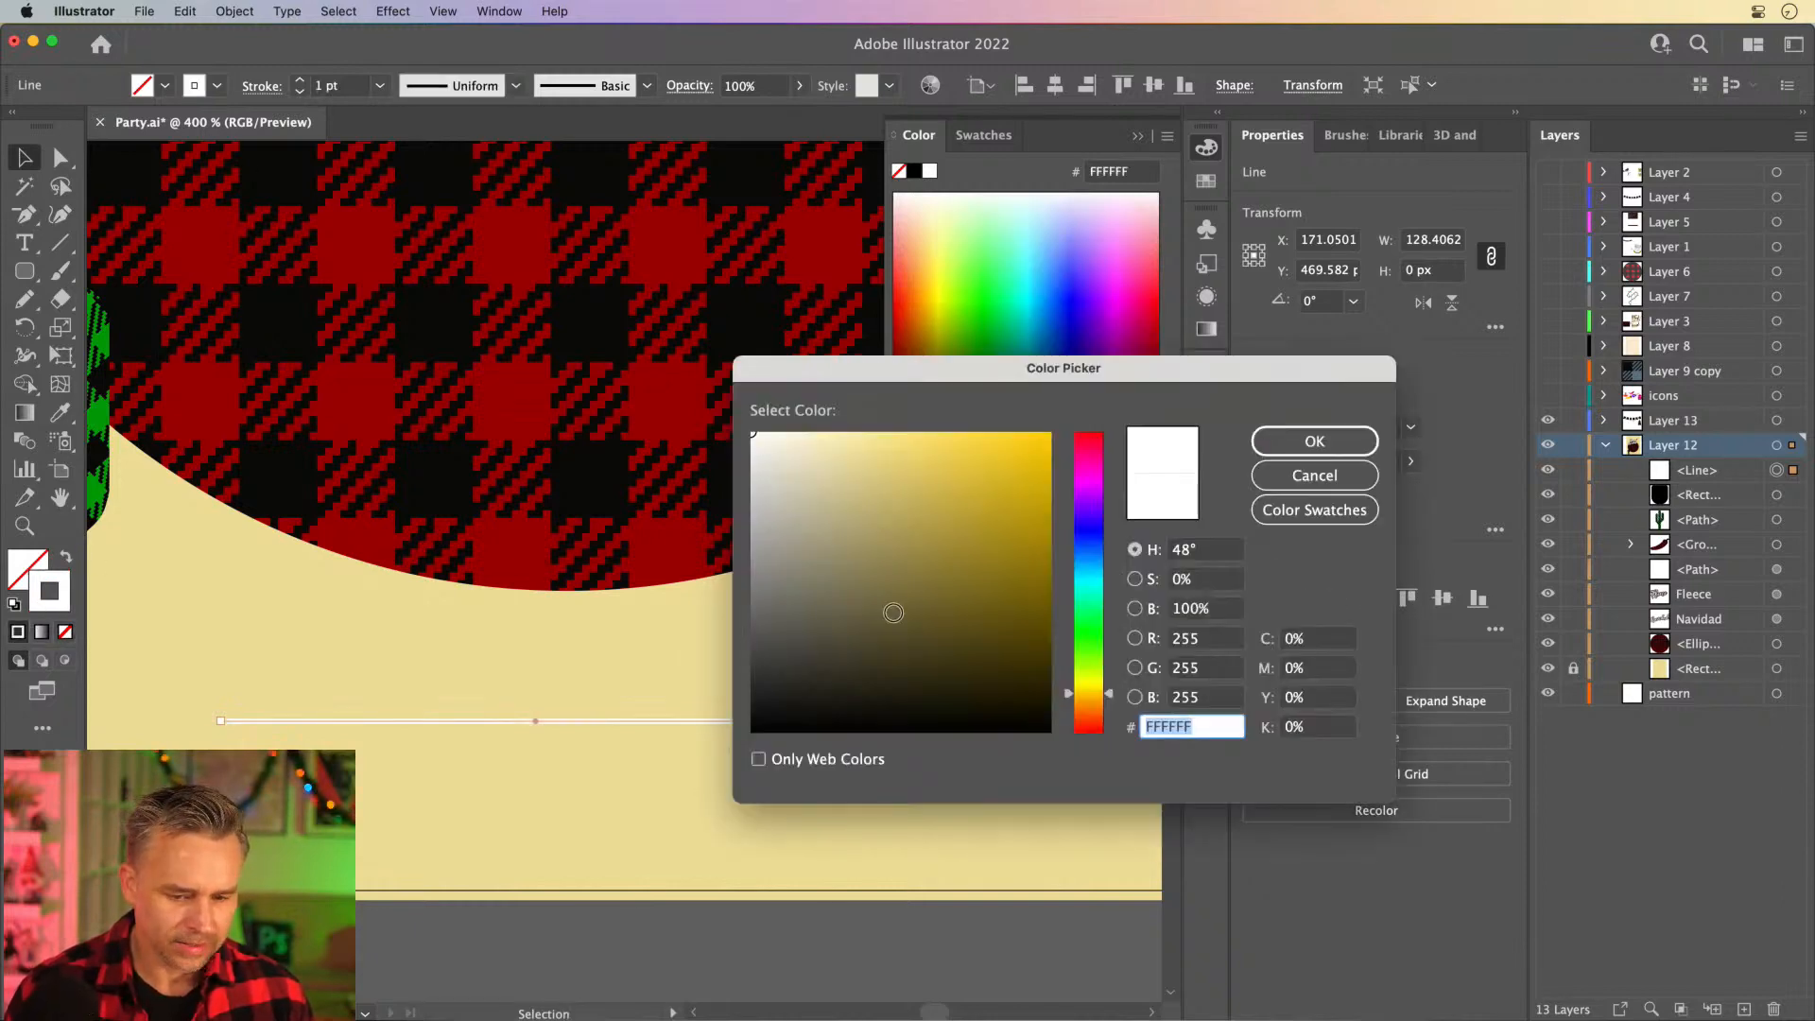
left_click(754, 726)
key("Return")
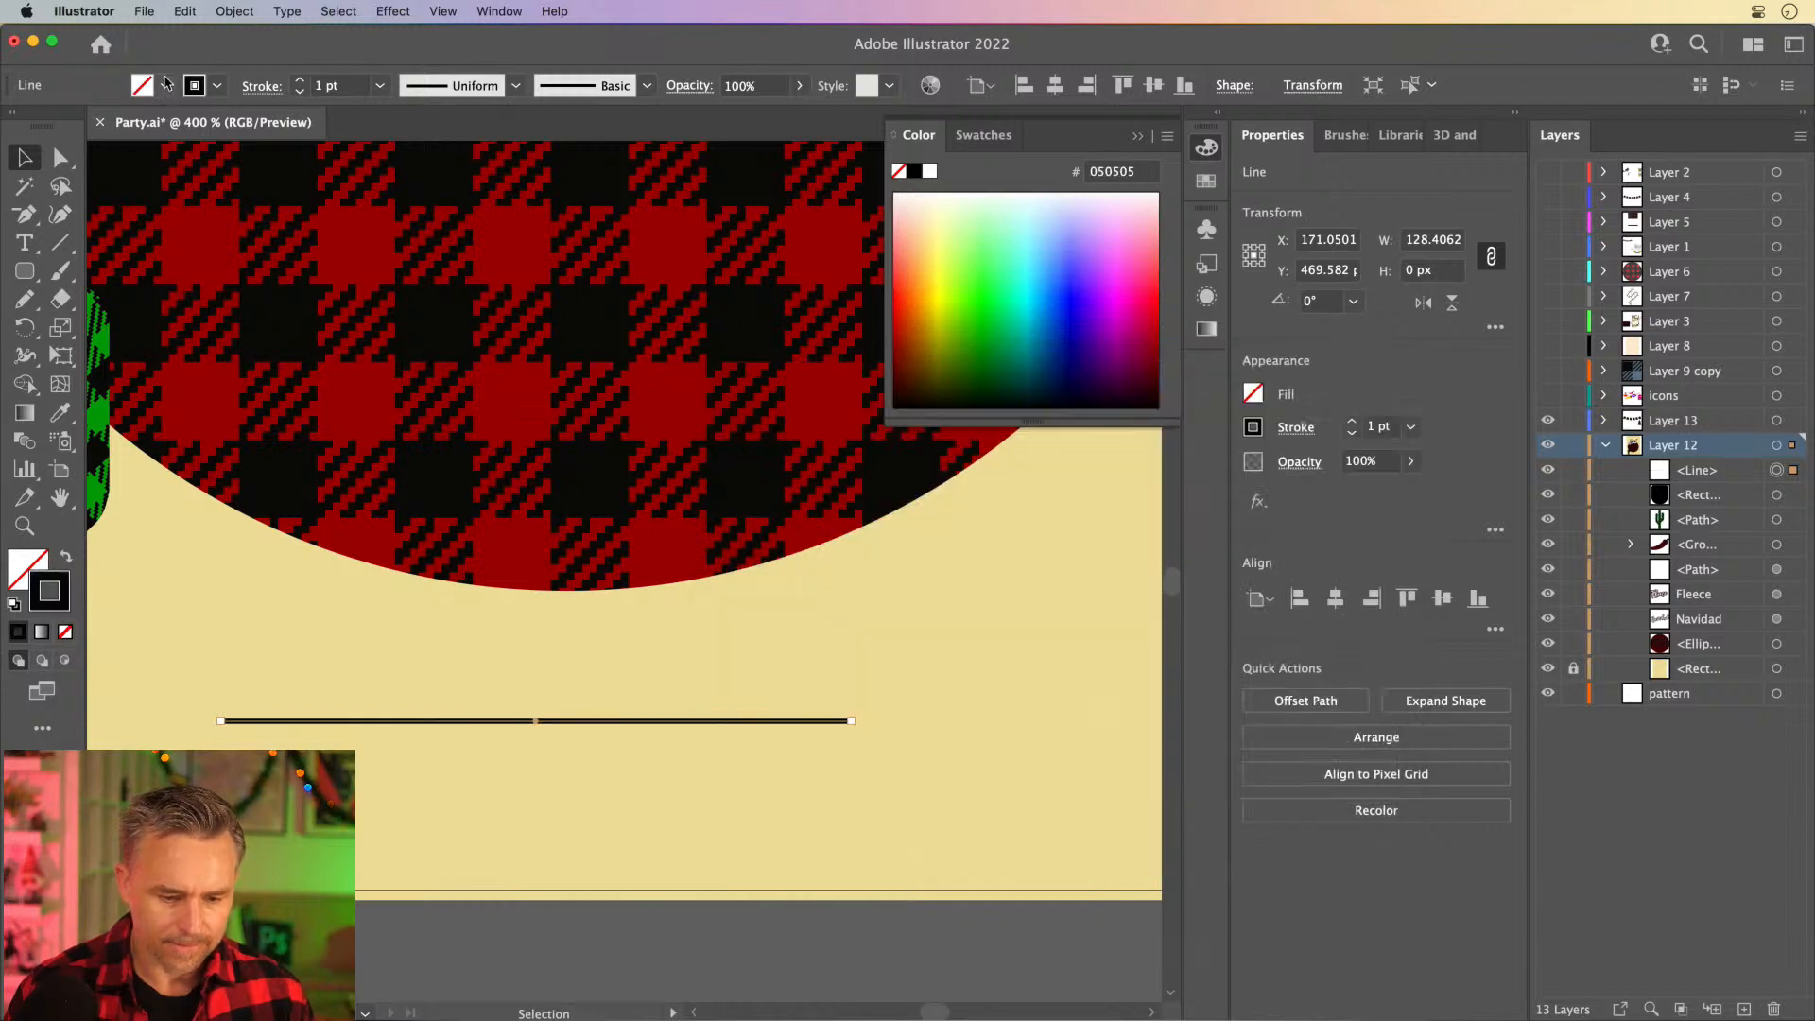
left_click(299, 79)
left_click(299, 79)
left_click(25, 272)
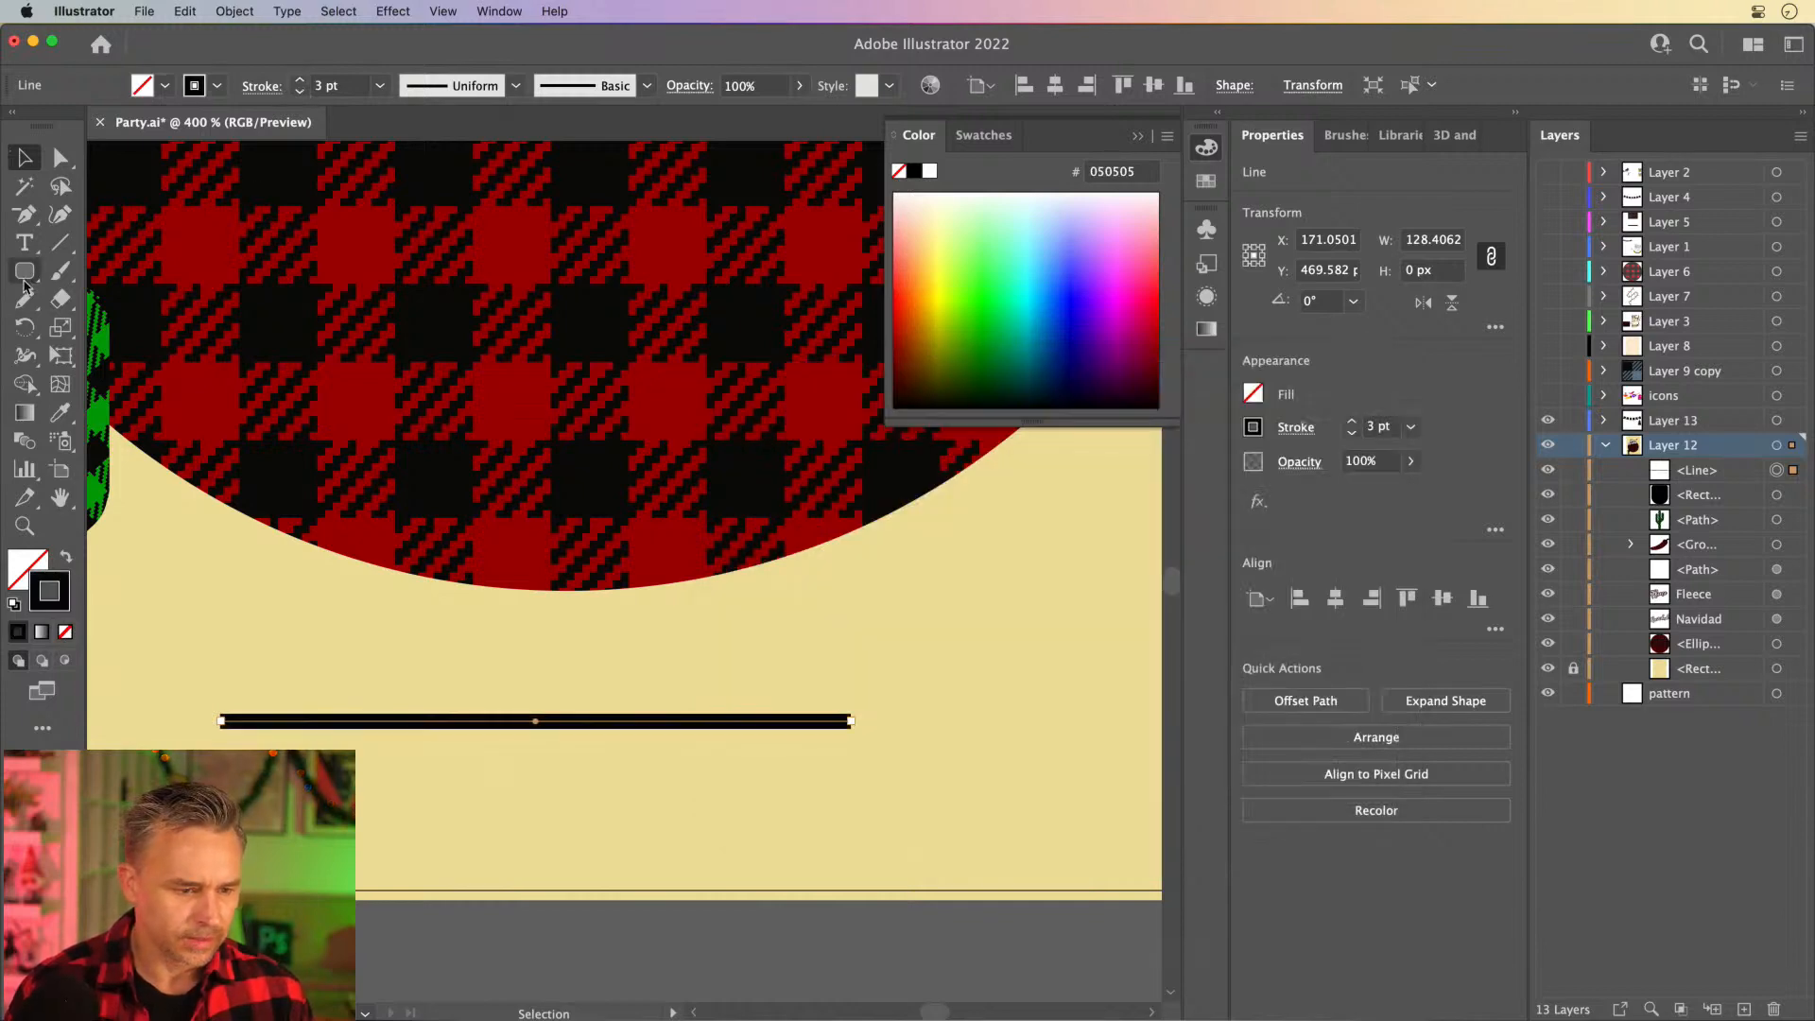
left_click_drag(735, 742, 619, 553)
key("super+equal")
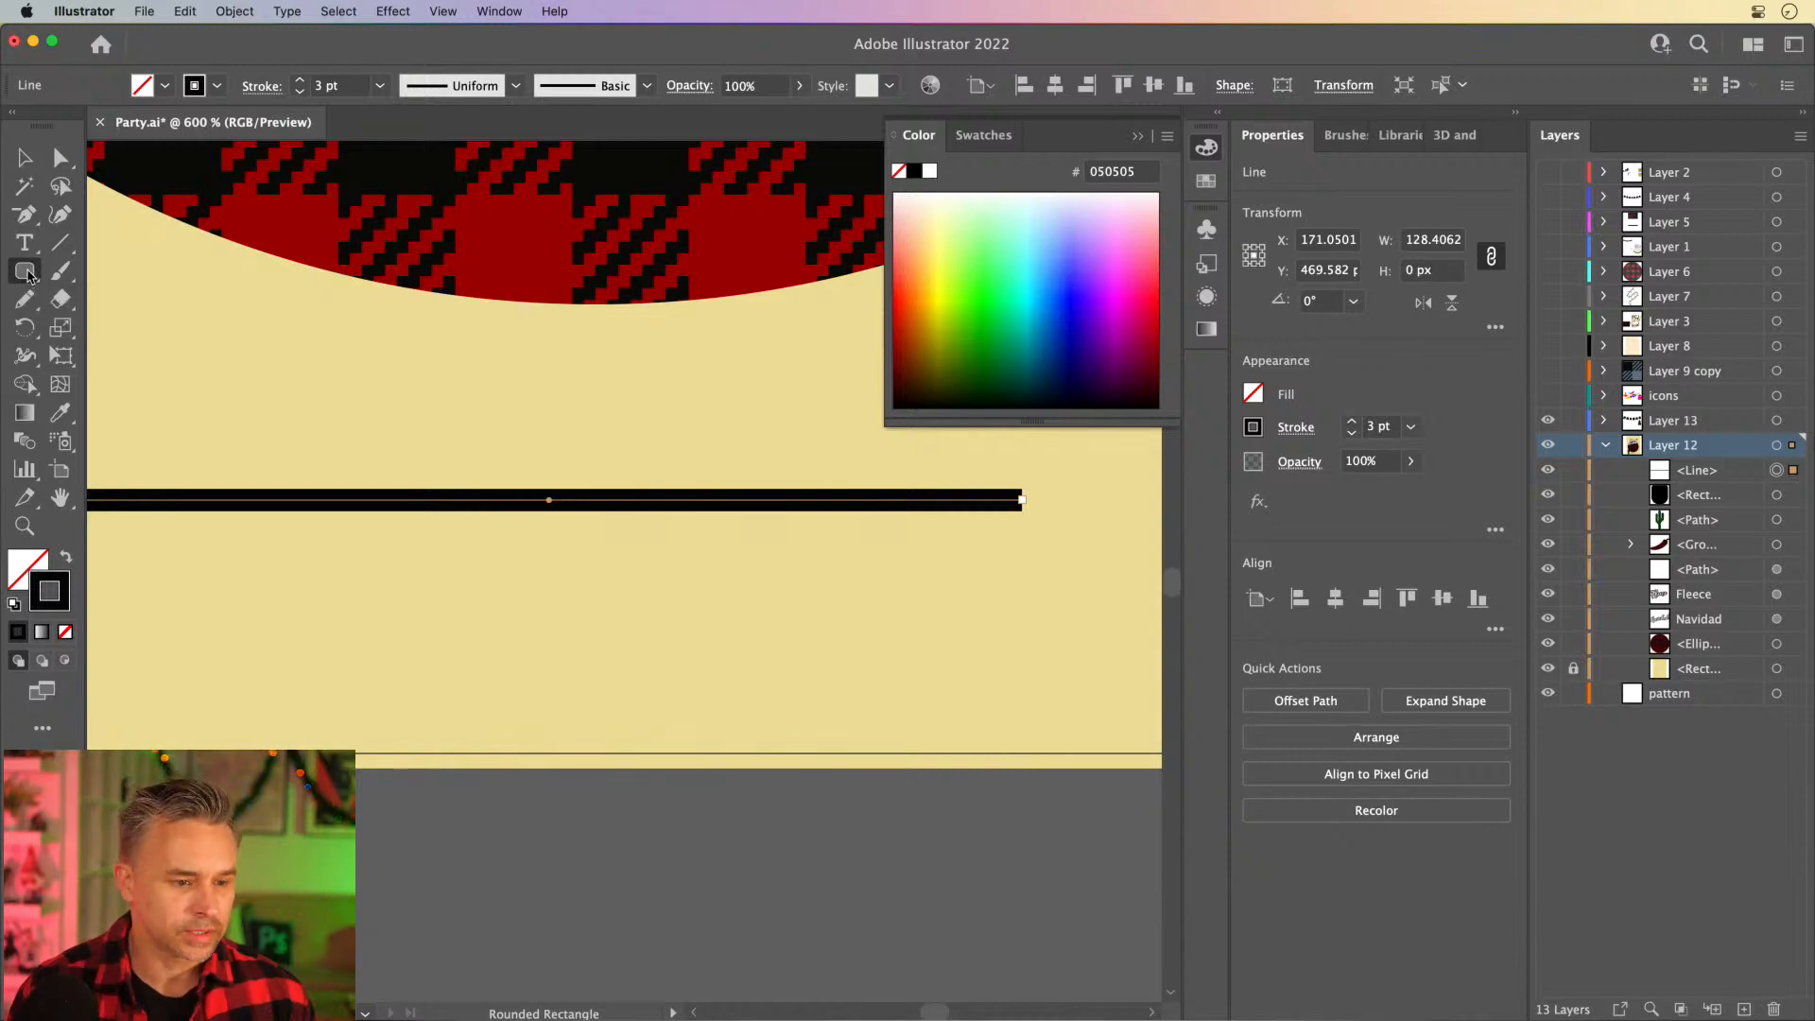
left_click_drag(29, 274, 123, 383)
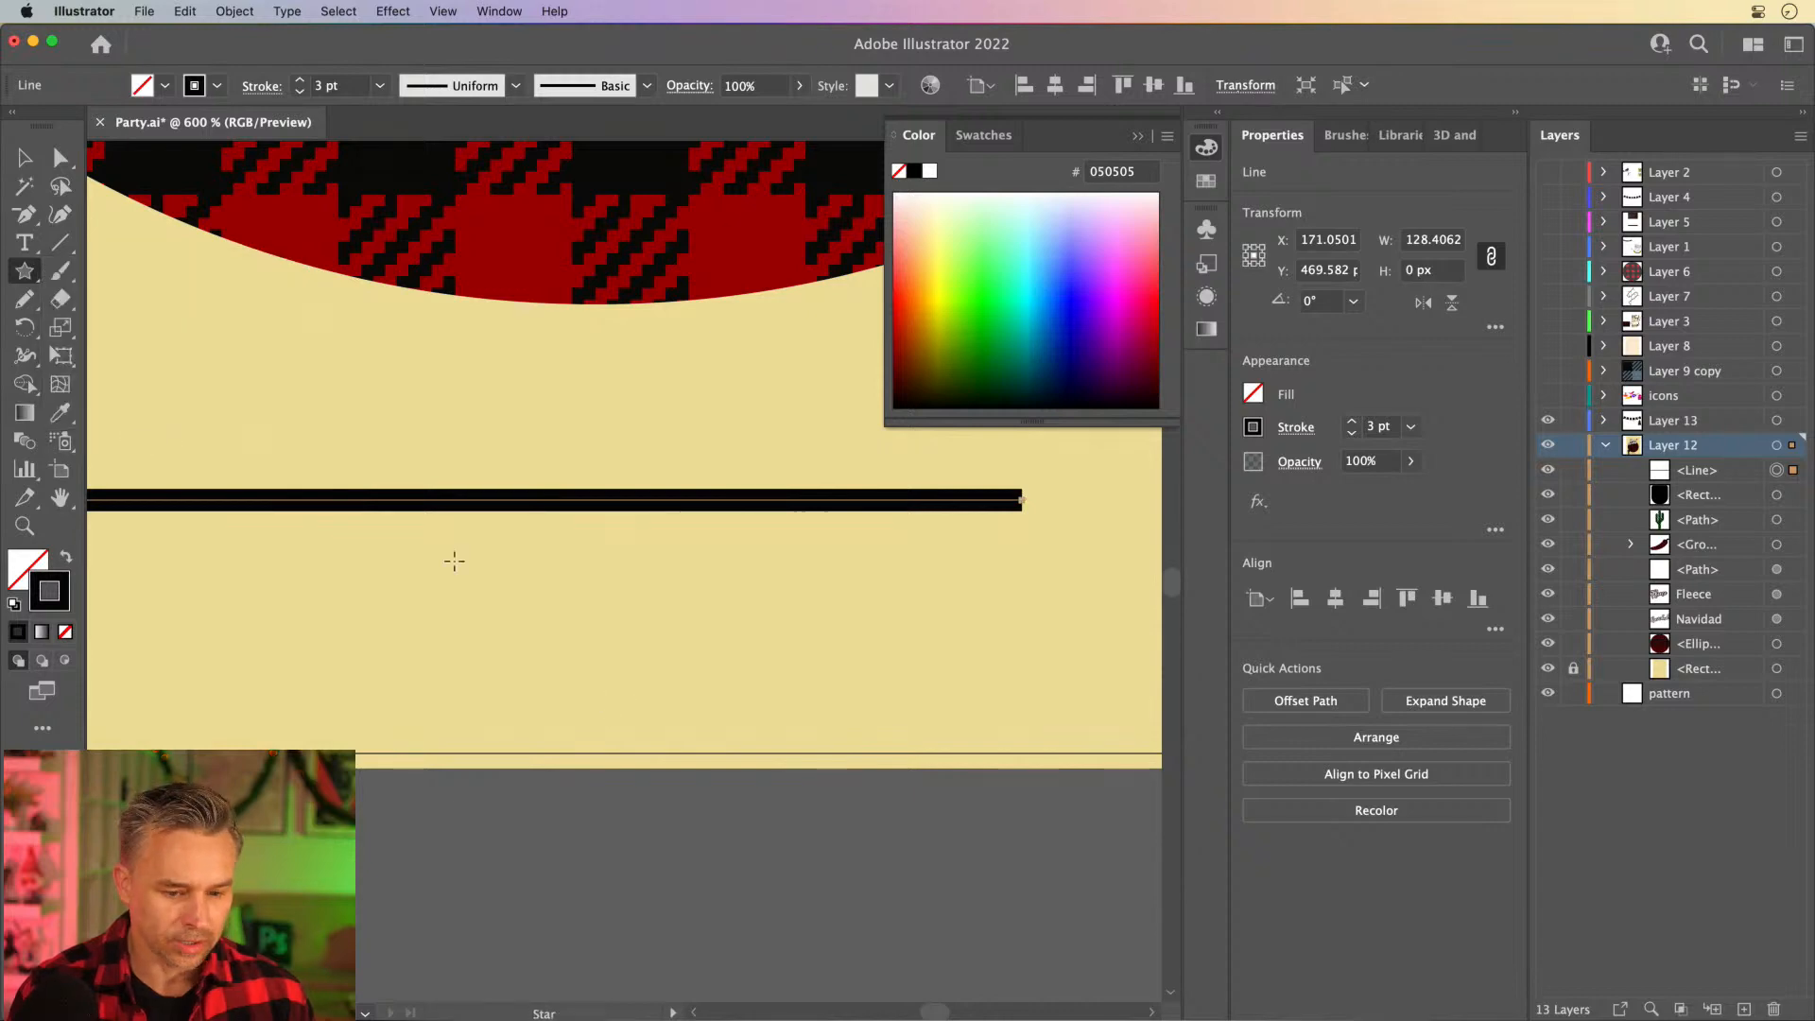
left_click(673, 658)
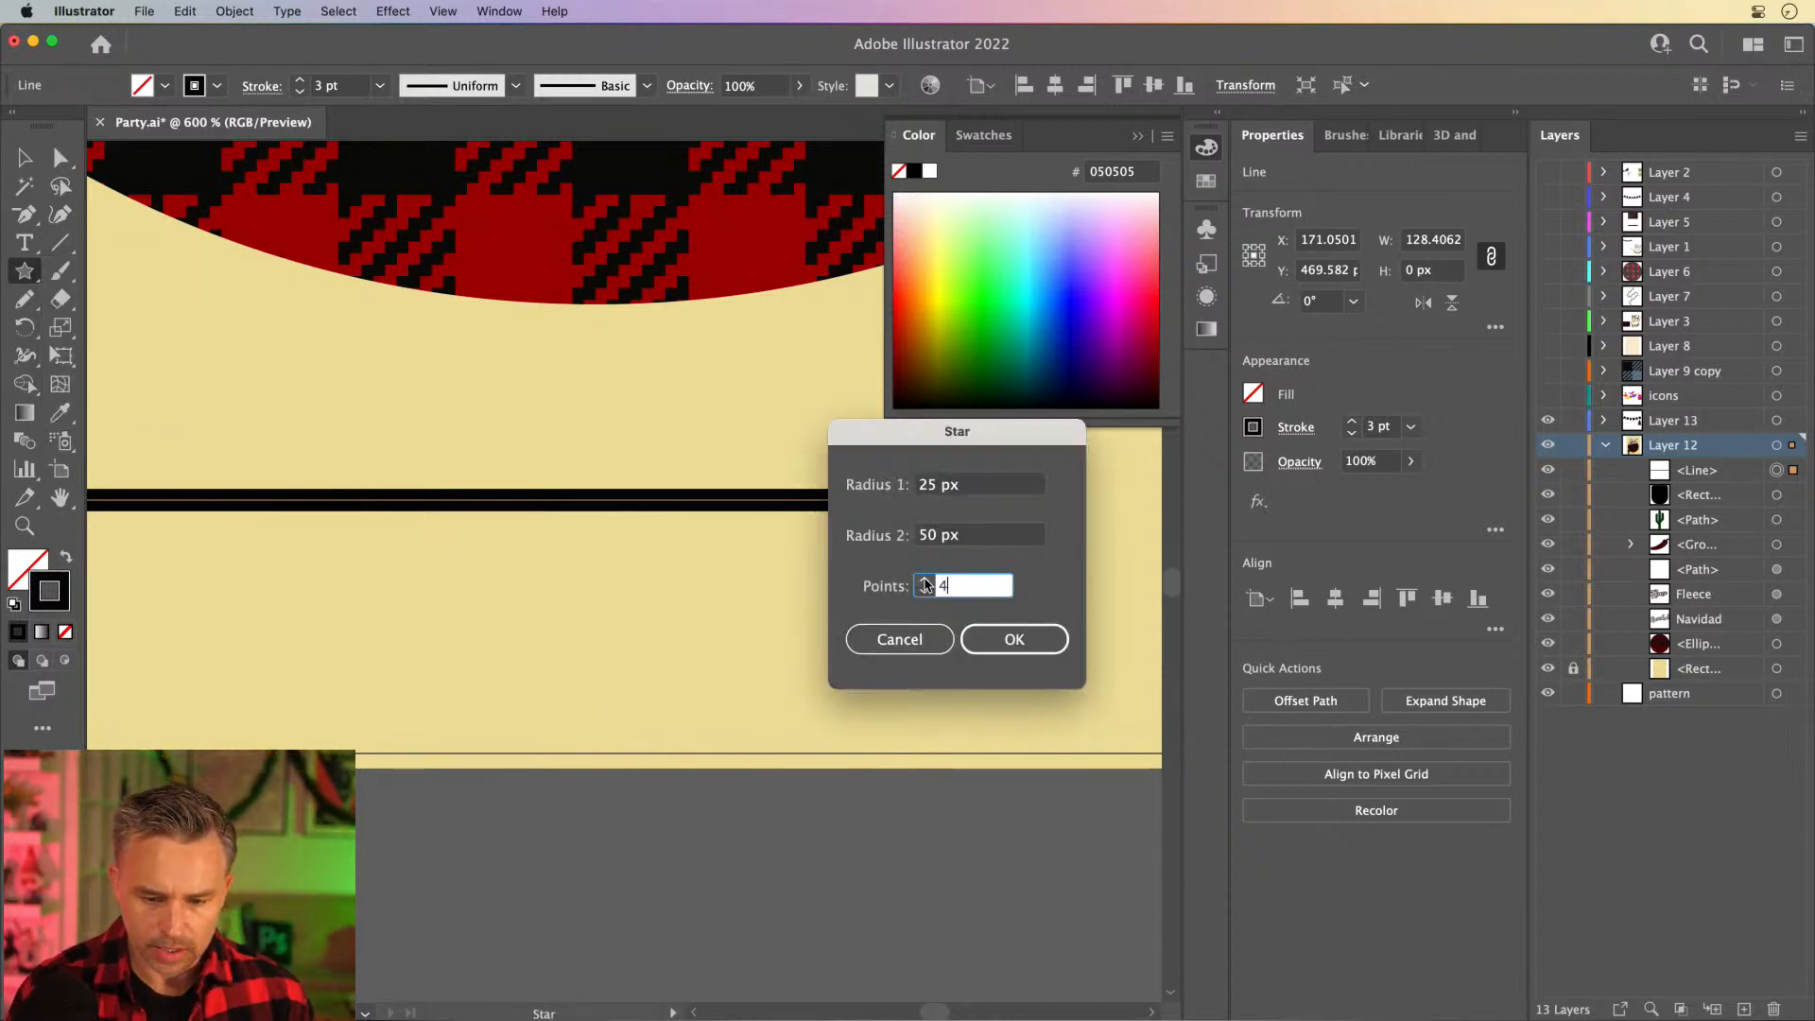
left_click(989, 637)
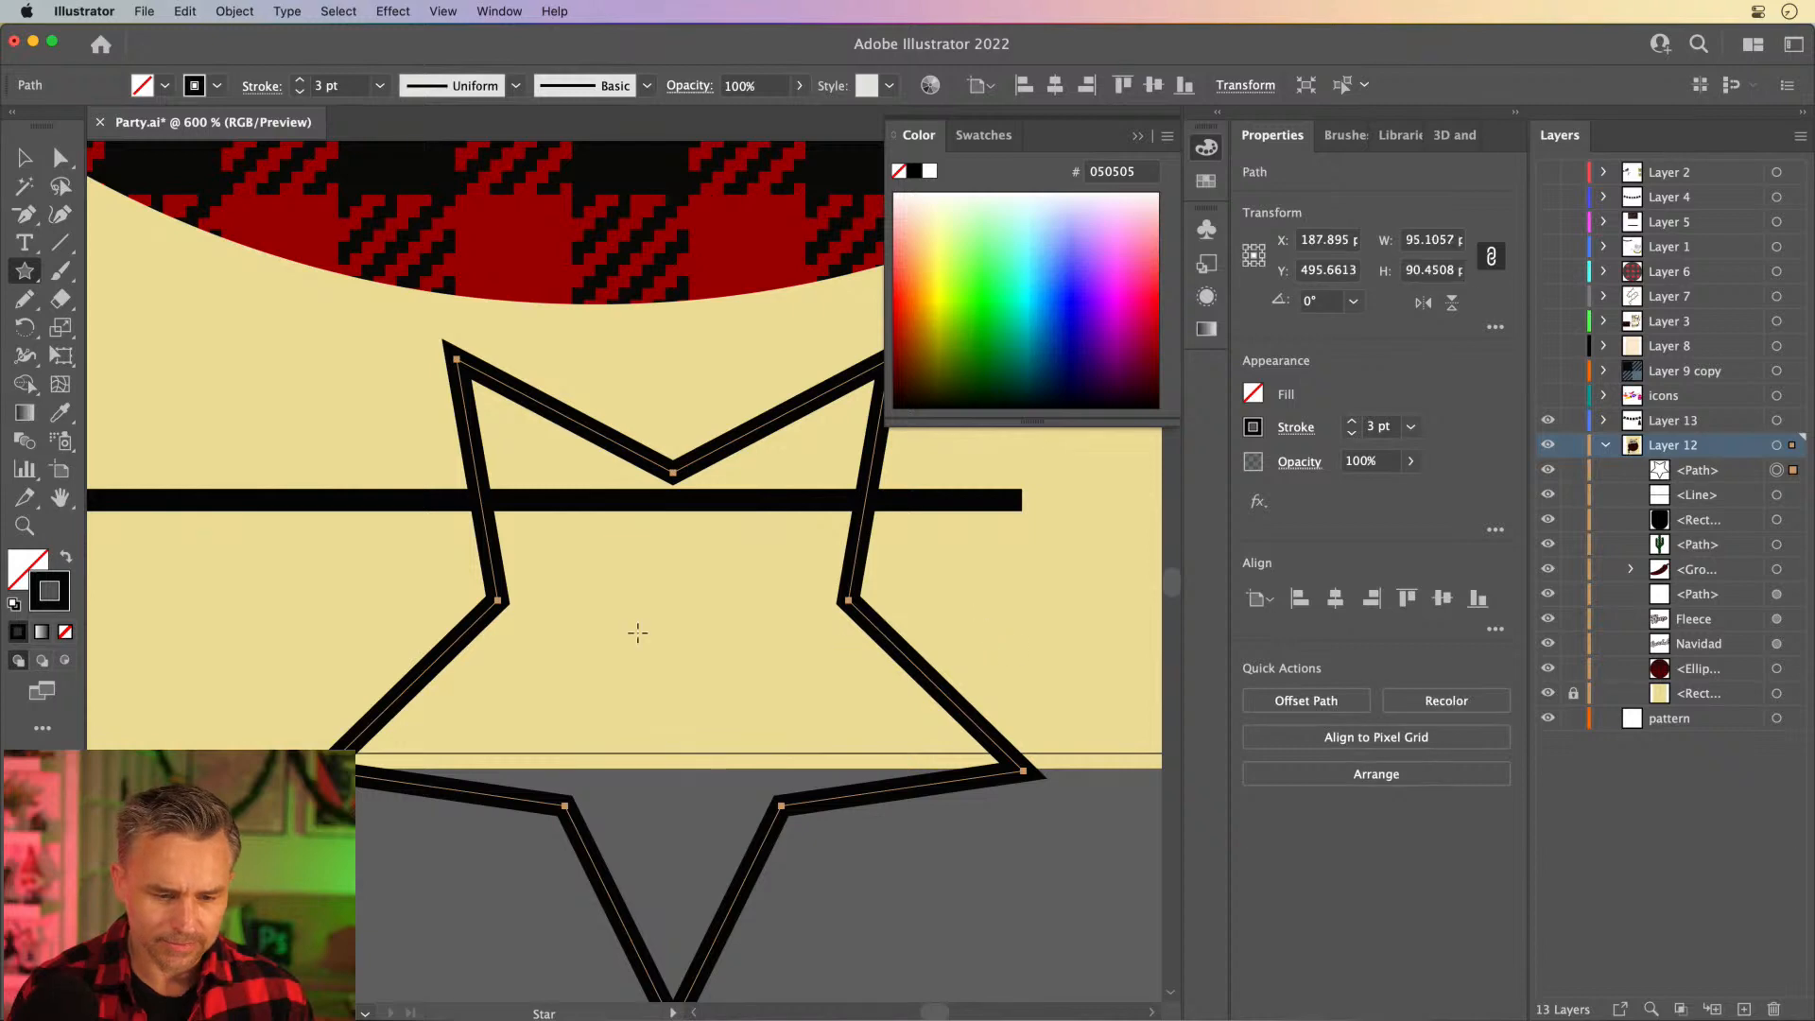
key("Delete")
- Draw a downward-pointing triangle about 35 px wide and 30 px high under the black line with the Star tool
mouse_move(624, 621)
left_mouse_down()
mouse_move(689, 729)
mouse_move(697, 680)
mouse_move(620, 779)
mouse_move(574, 775)
mouse_move(649, 746)
mouse_move(627, 762)
mouse_move(665, 808)
mouse_move(640, 823)
mouse_move(622, 794)
mouse_move(628, 718)
mouse_move(624, 770)
left_mouse_up()
key("Down")
key("Down")
key("Up")
key("Down")
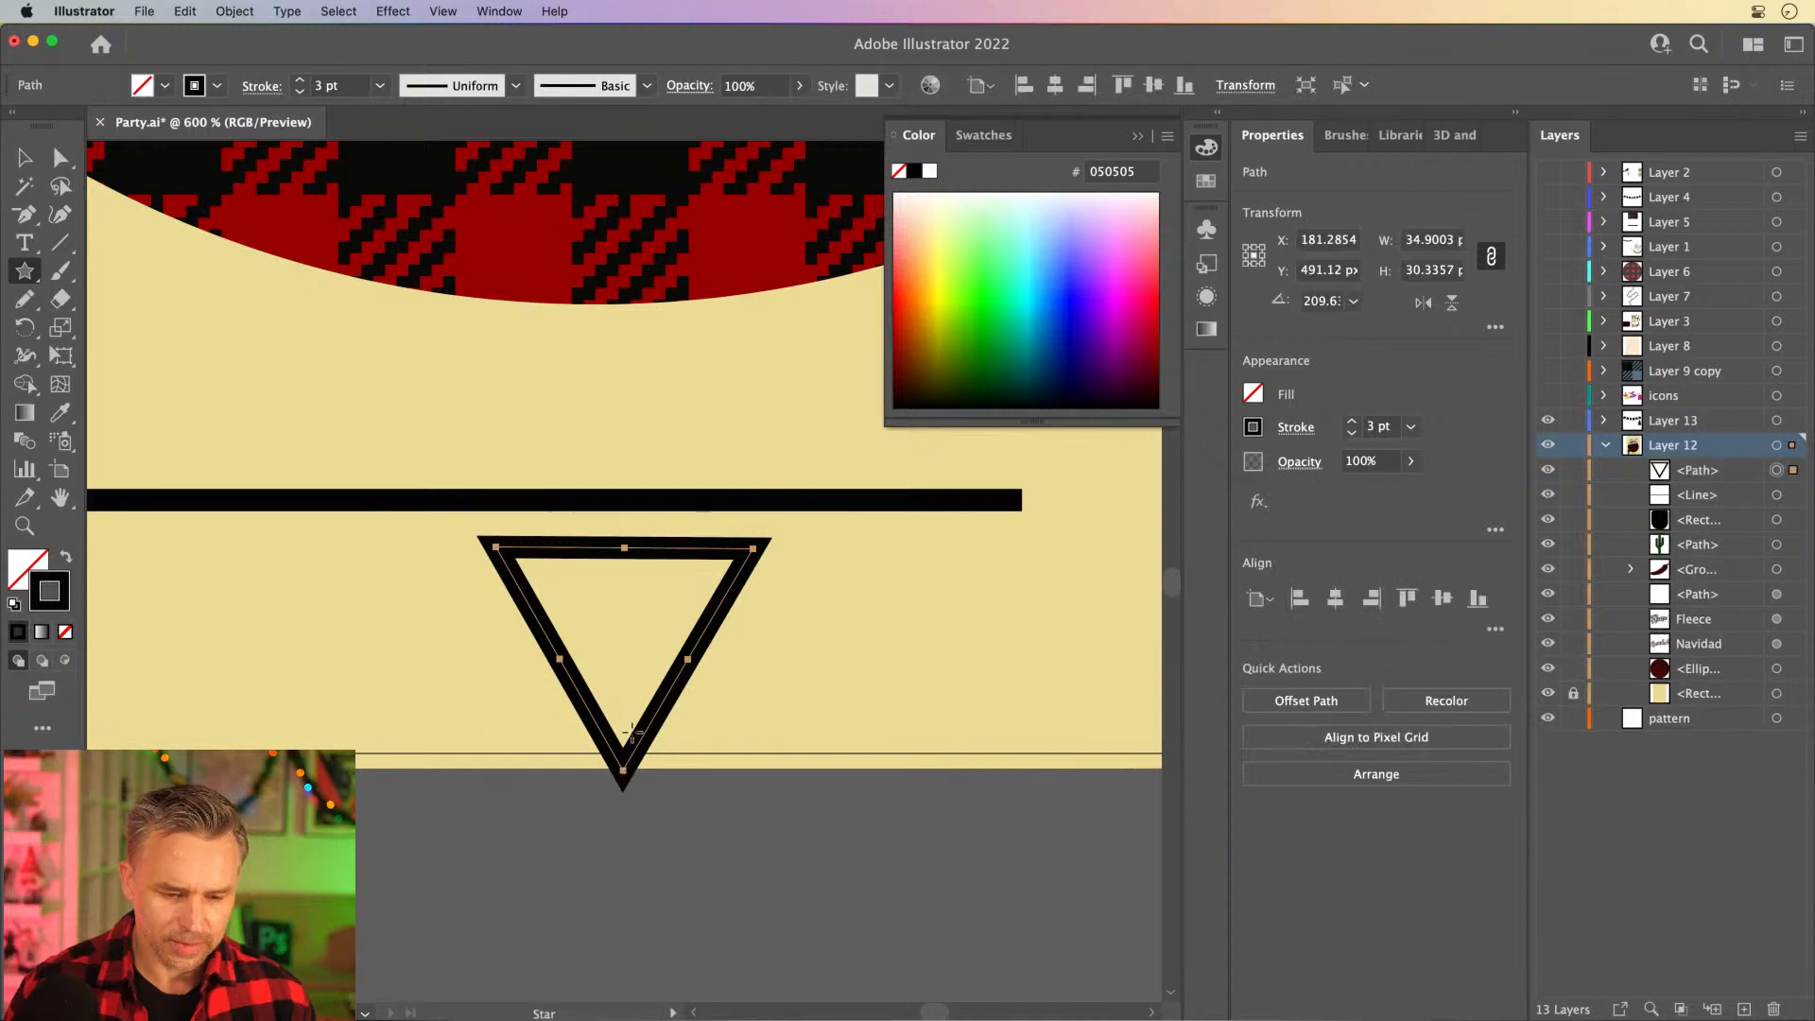
- Round all three corners of the triangle to about 5.6 px
key("v")
key("a")
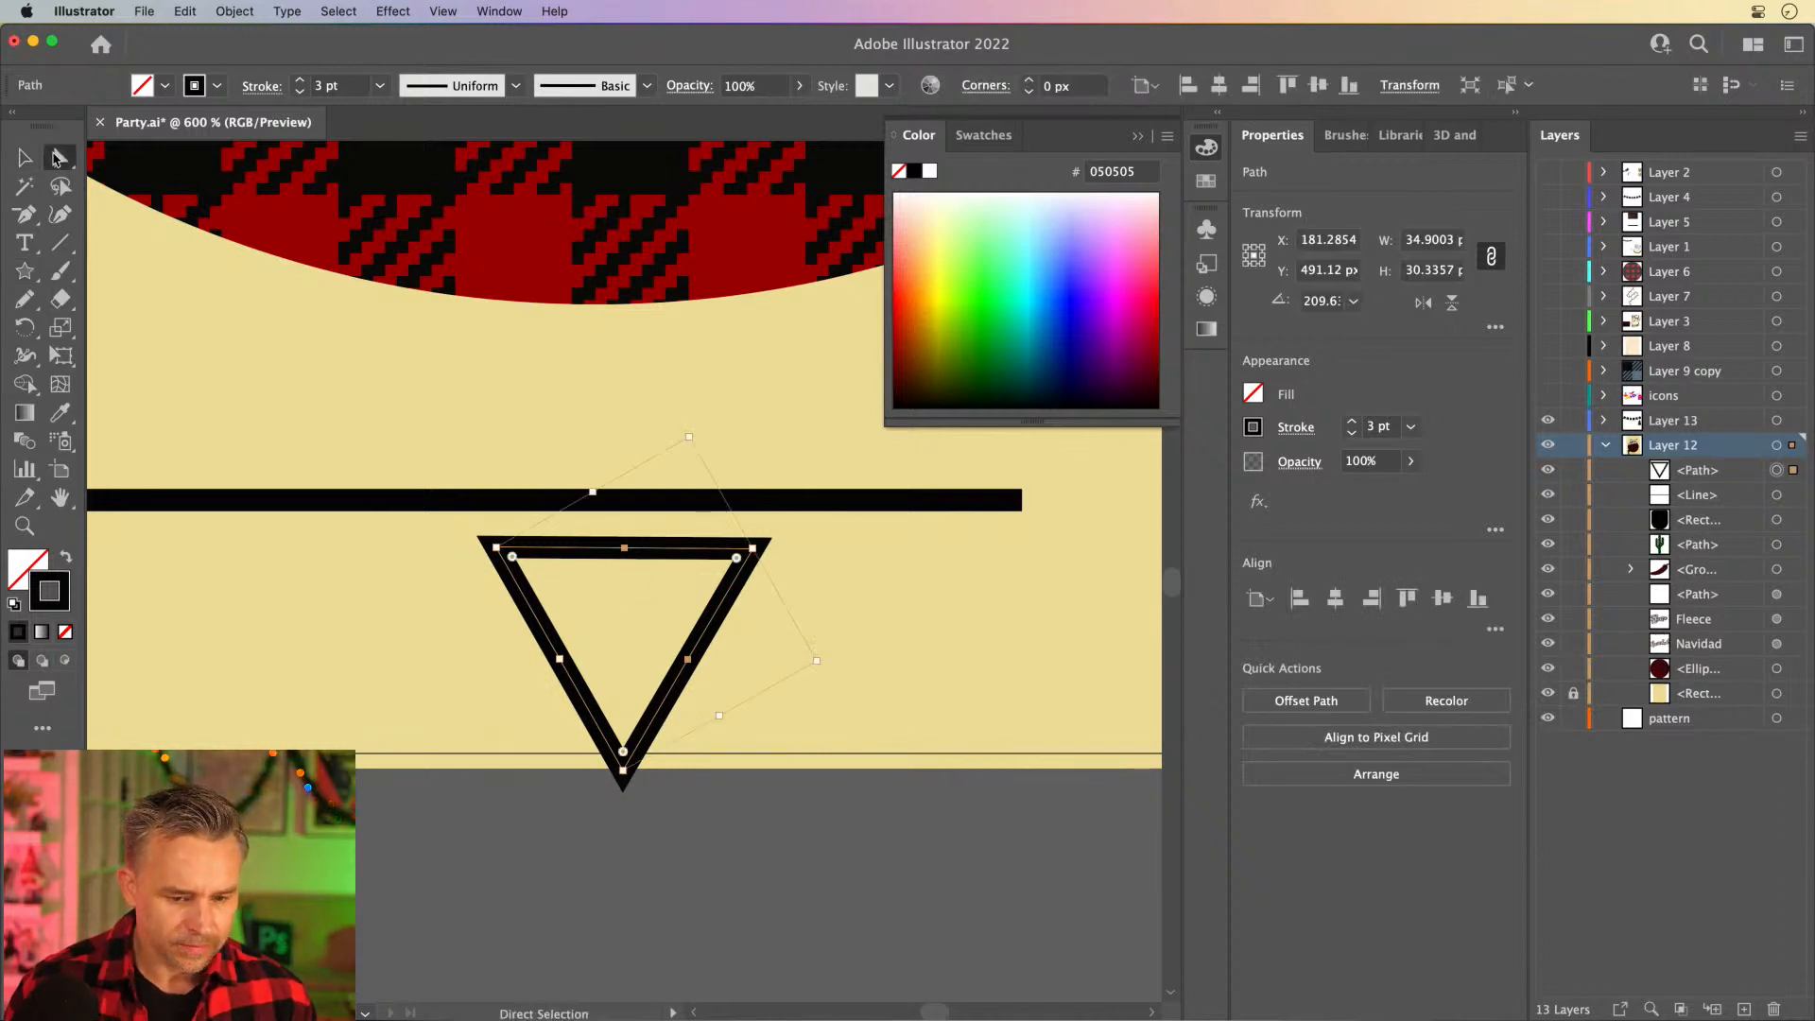
left_click(431, 537)
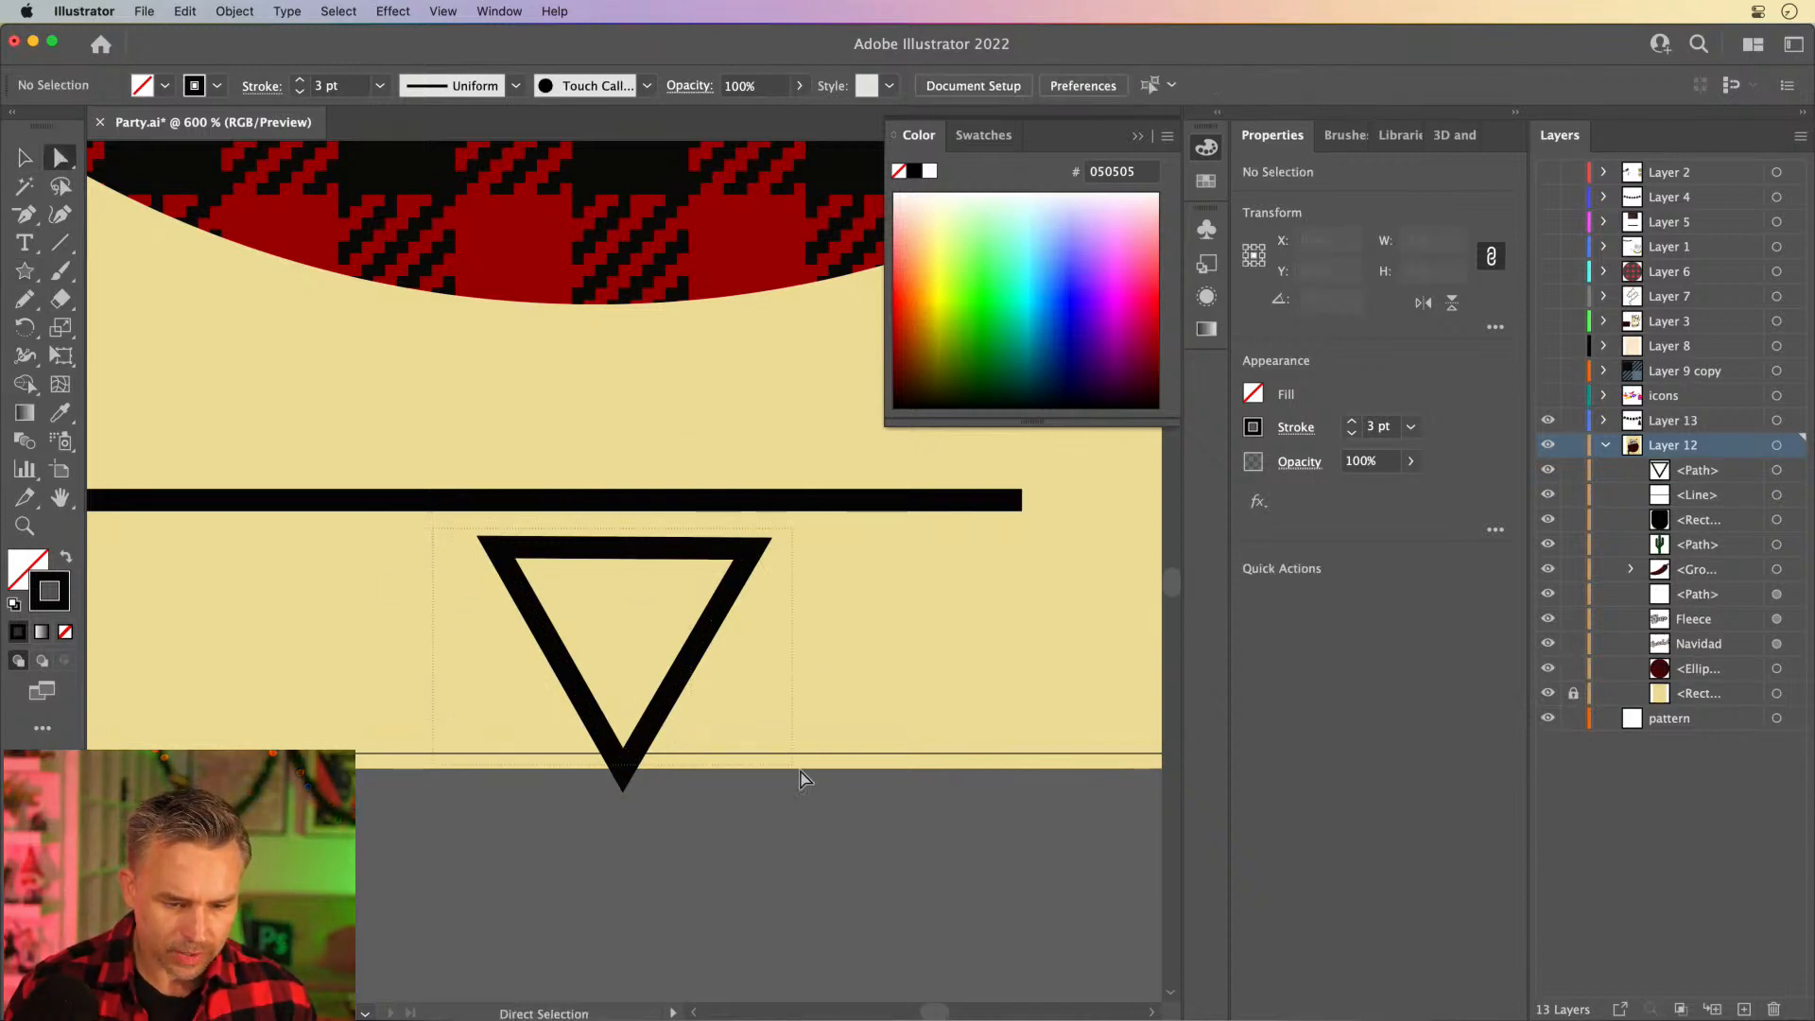
left_click_drag(801, 771, 802, 773)
left_click_drag(512, 560, 569, 595)
scroll(137, 433, "up", 2)
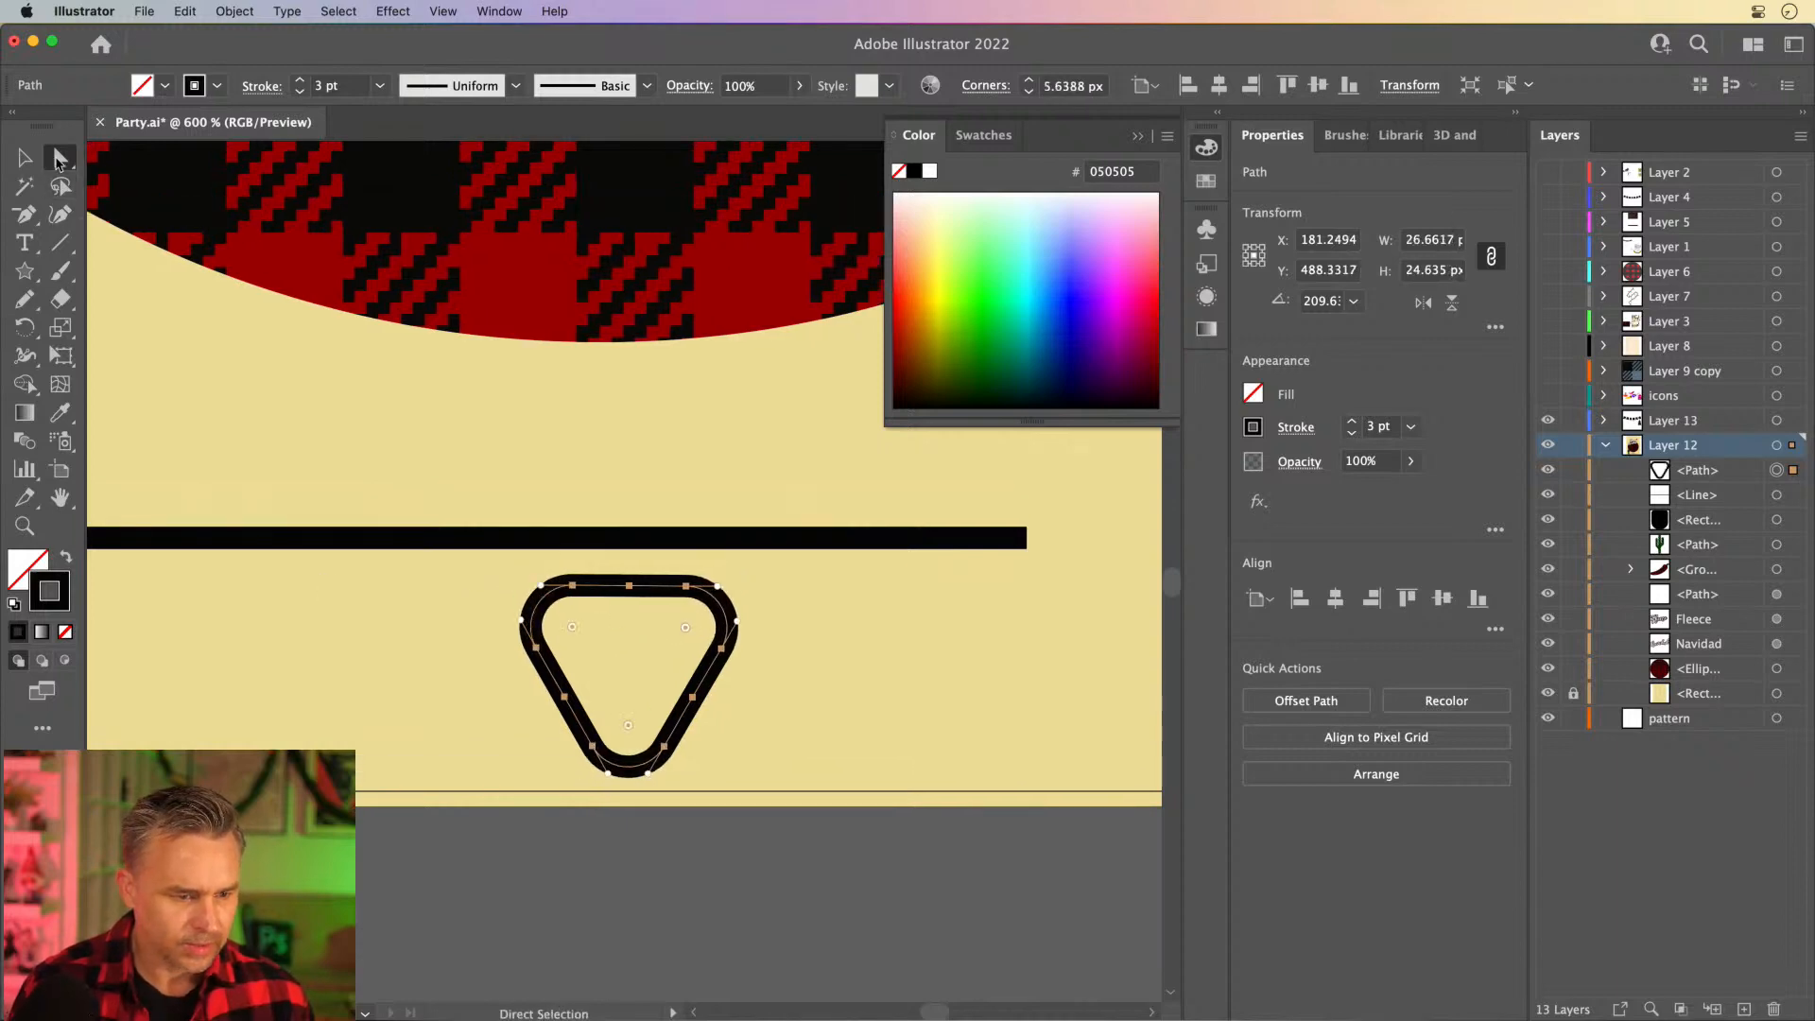
- Move the rounded triangle farther below the line and reset its bounding box
left_click(25, 157)
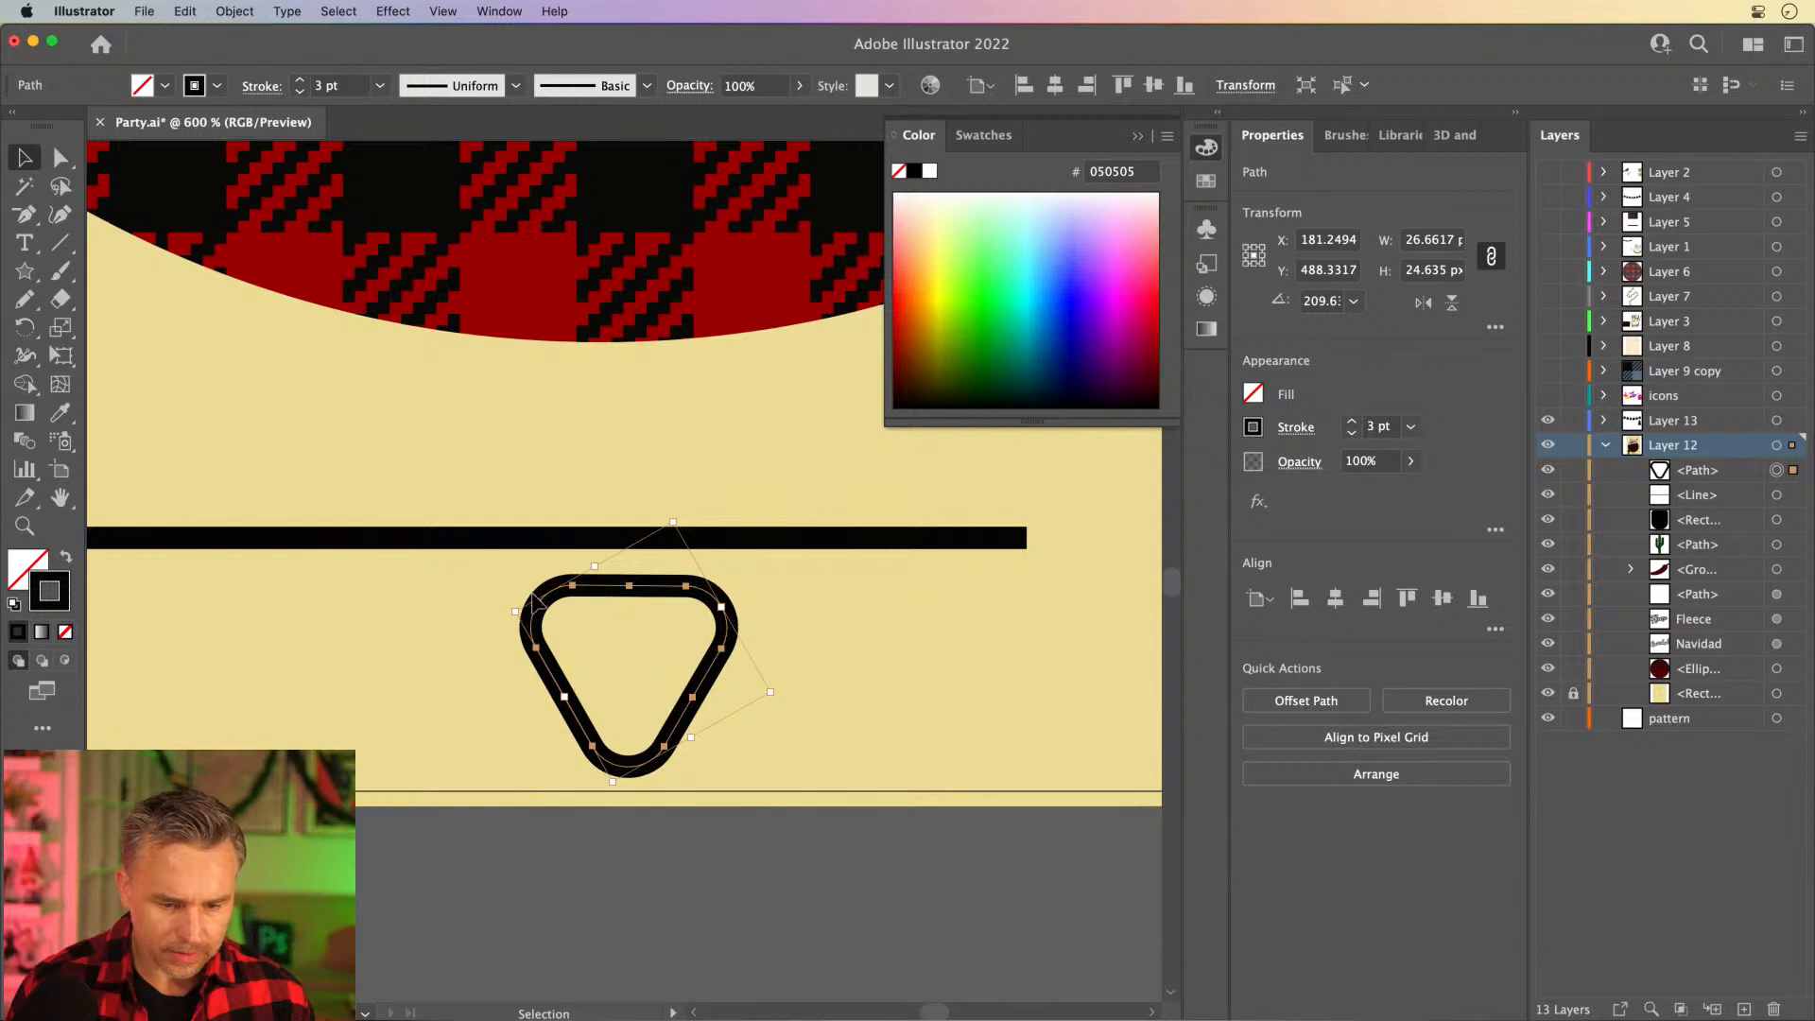
left_click_drag(611, 583, 697, 643)
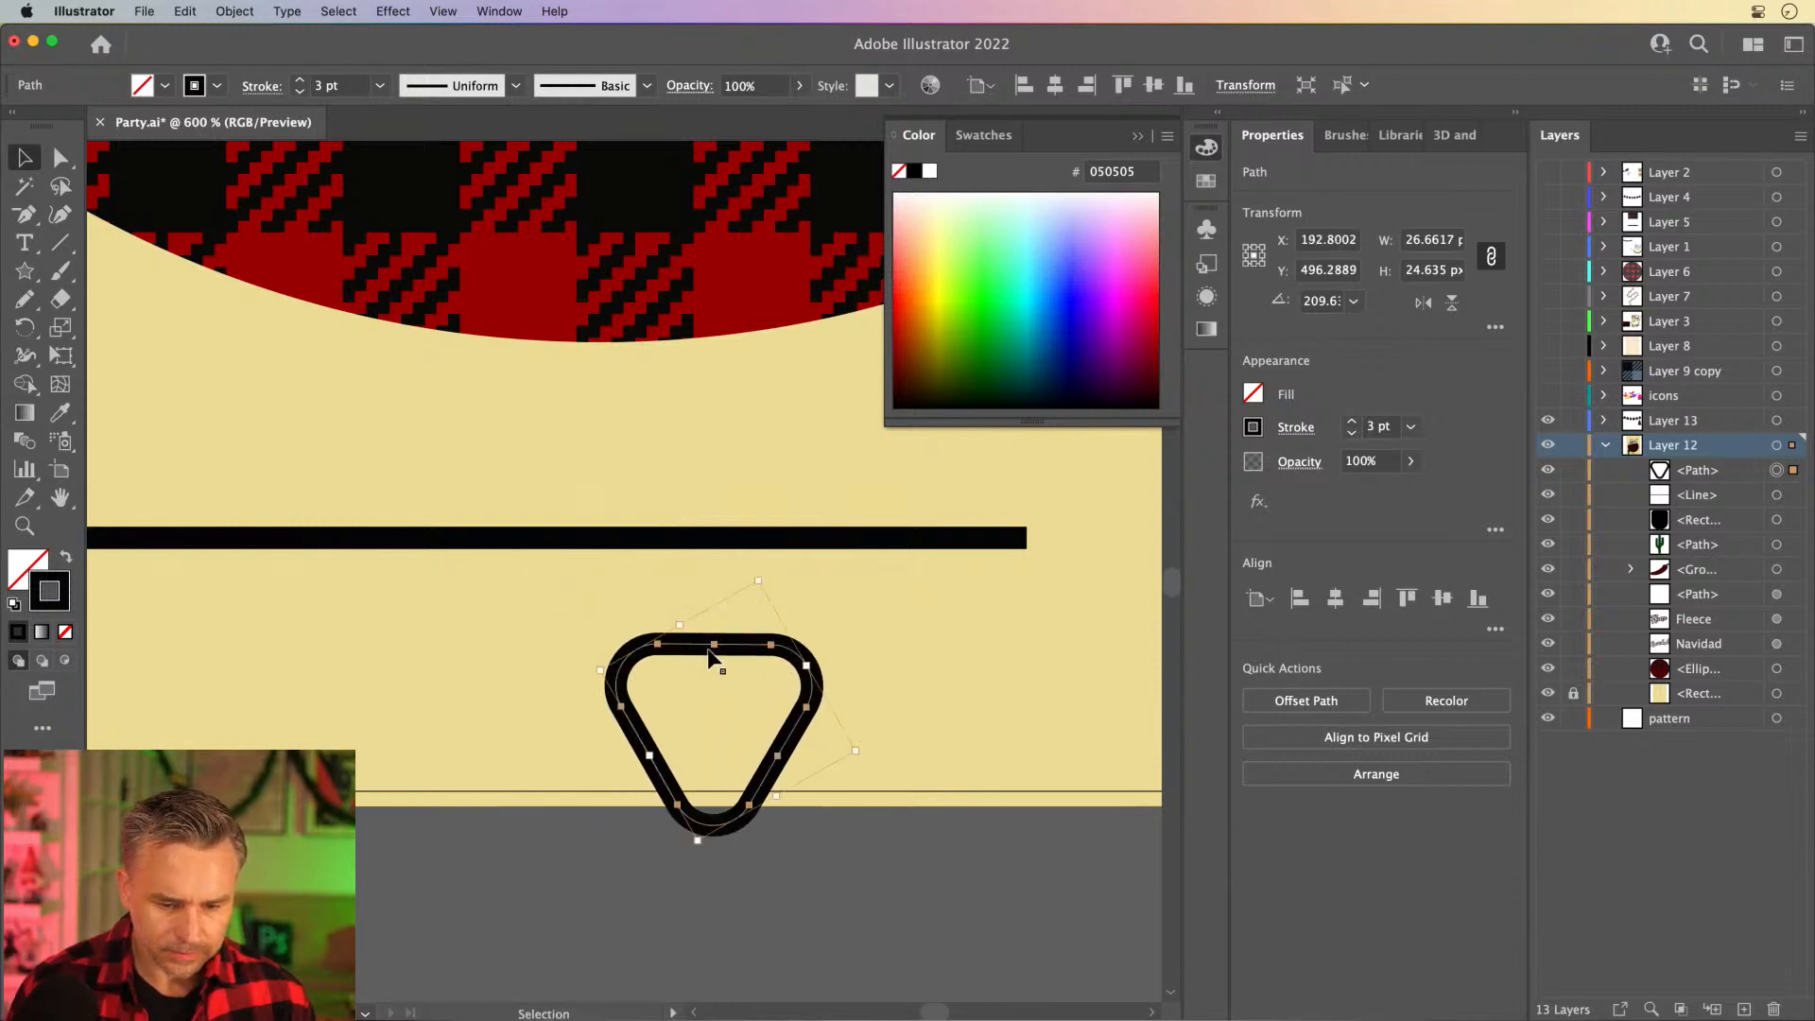
left_click(237, 11)
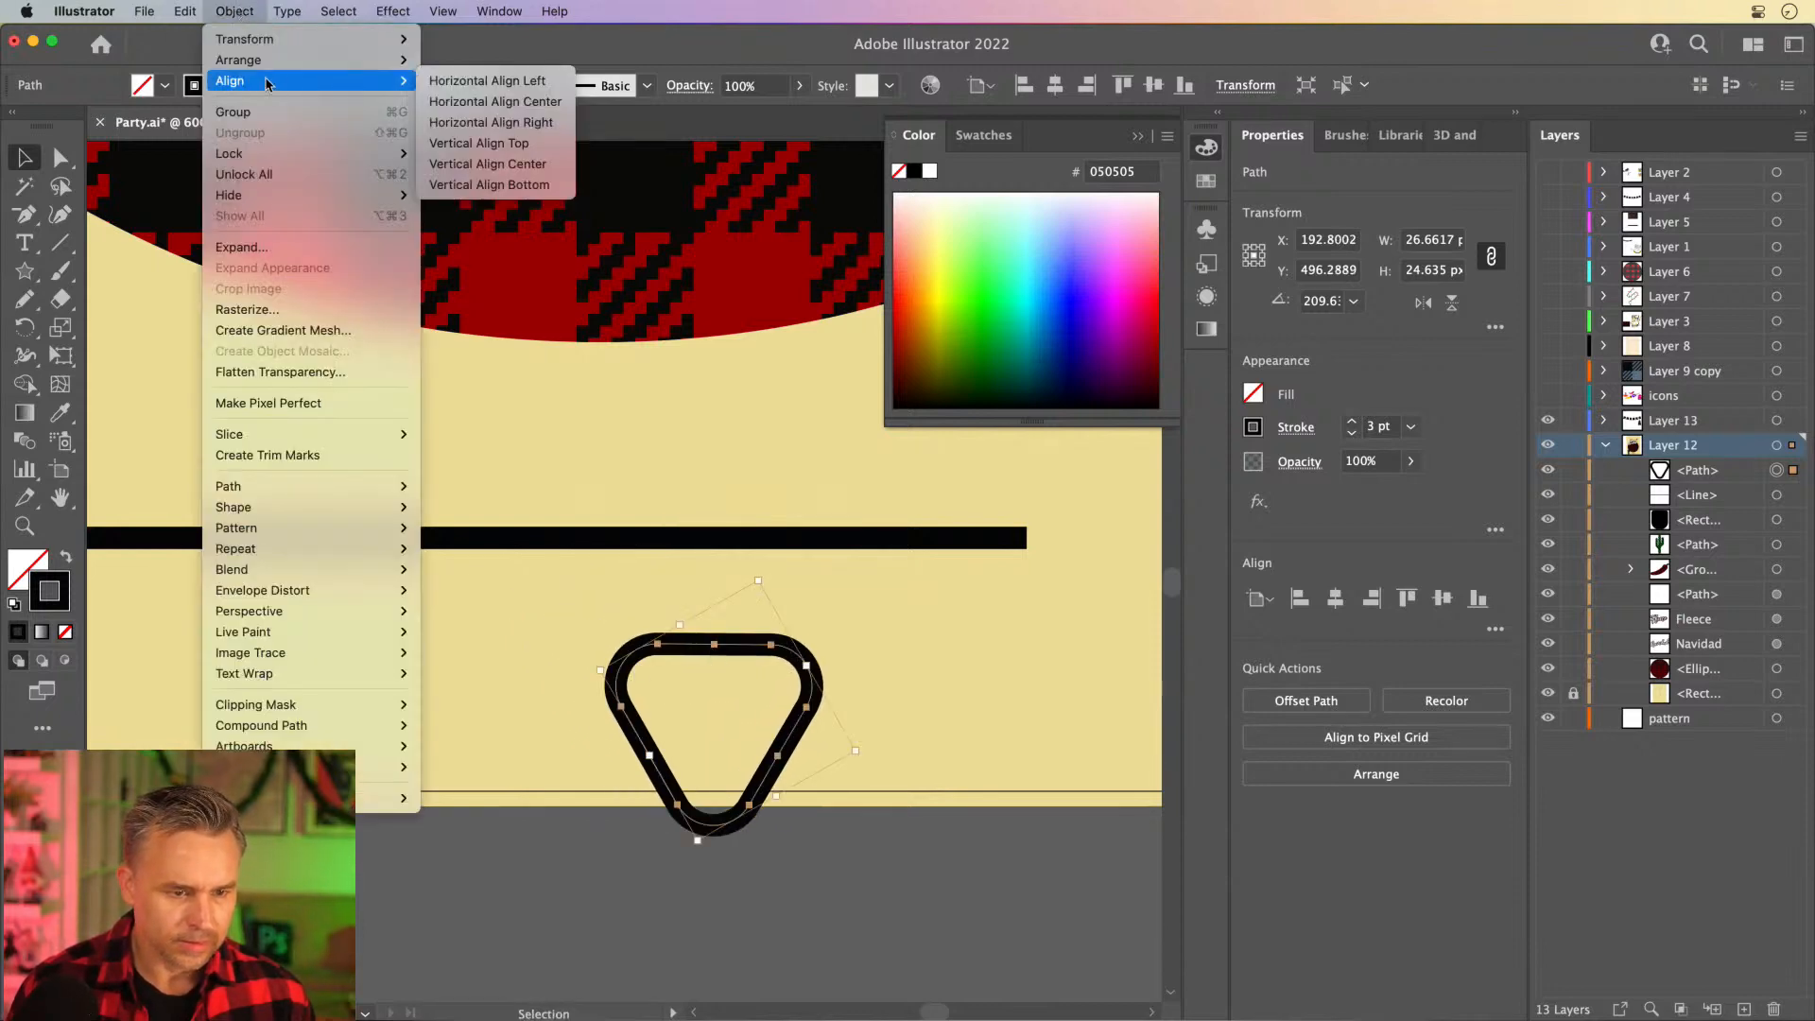
mouse_move(246, 39)
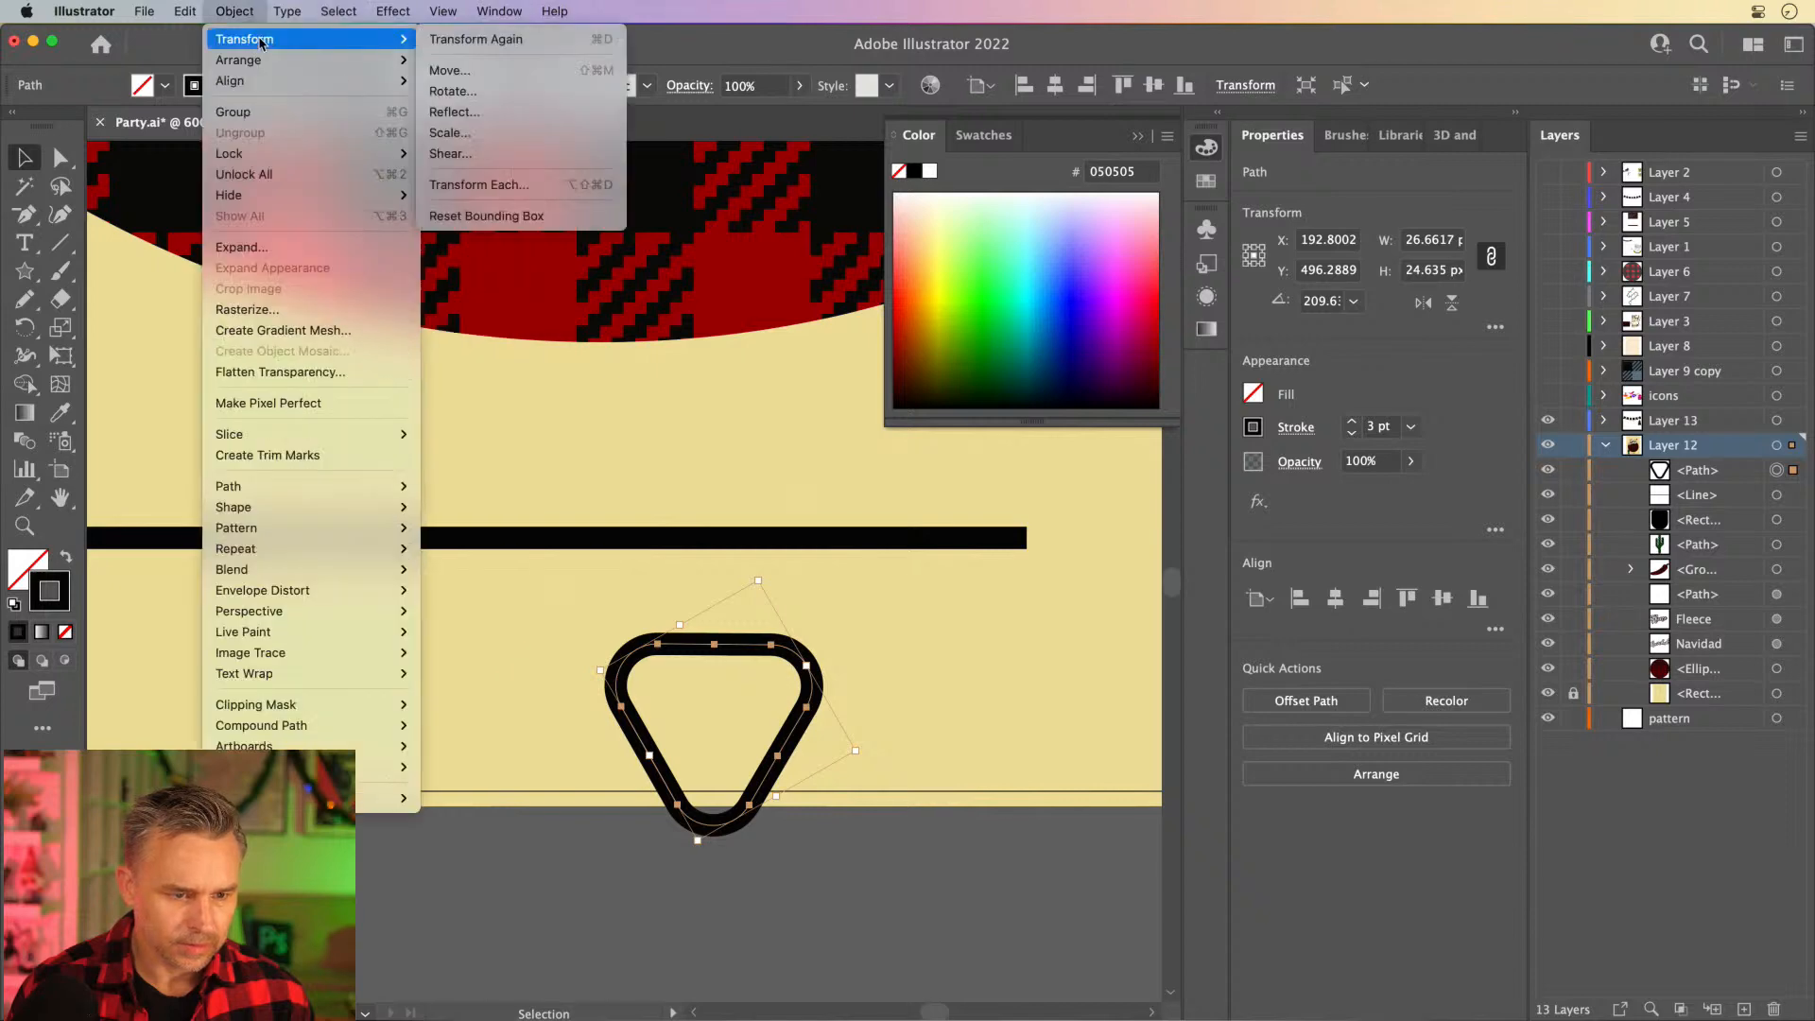
left_click(530, 225)
- Stretch the rounded triangle vertically to about 31 px high and move it slightly lower
left_click_drag(712, 644, 713, 580)
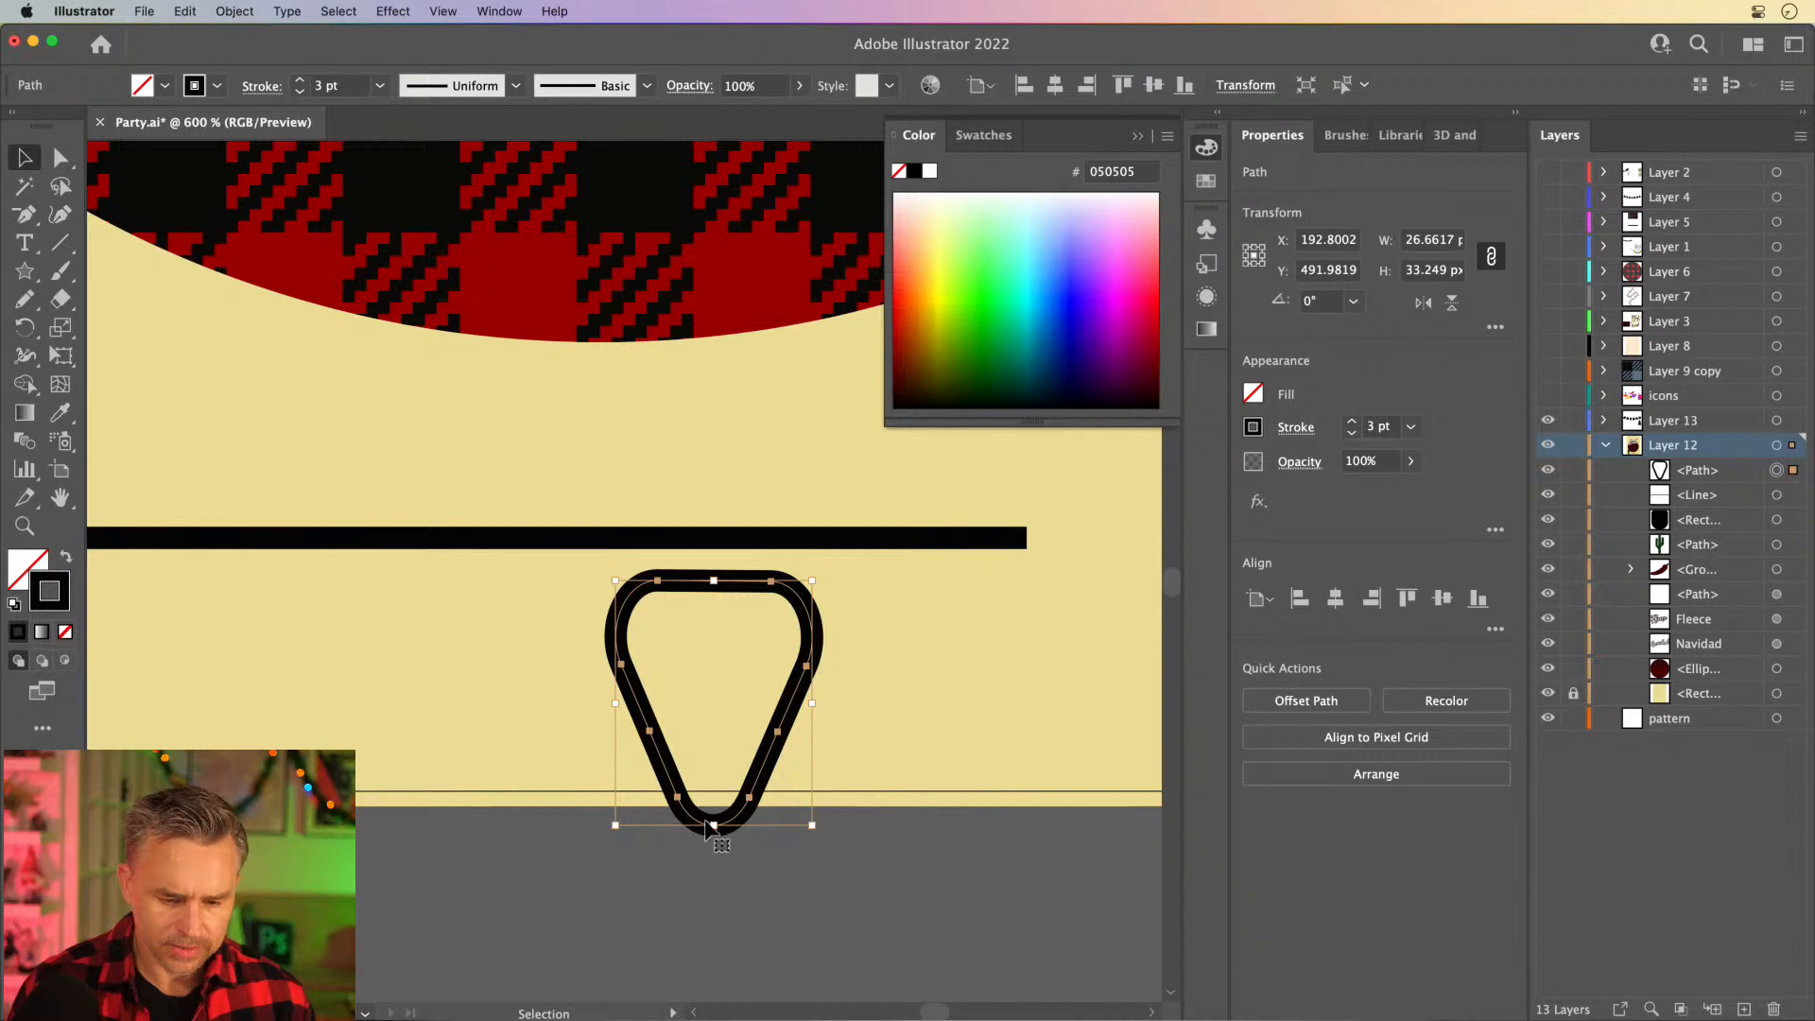
left_click_drag(714, 826, 714, 808)
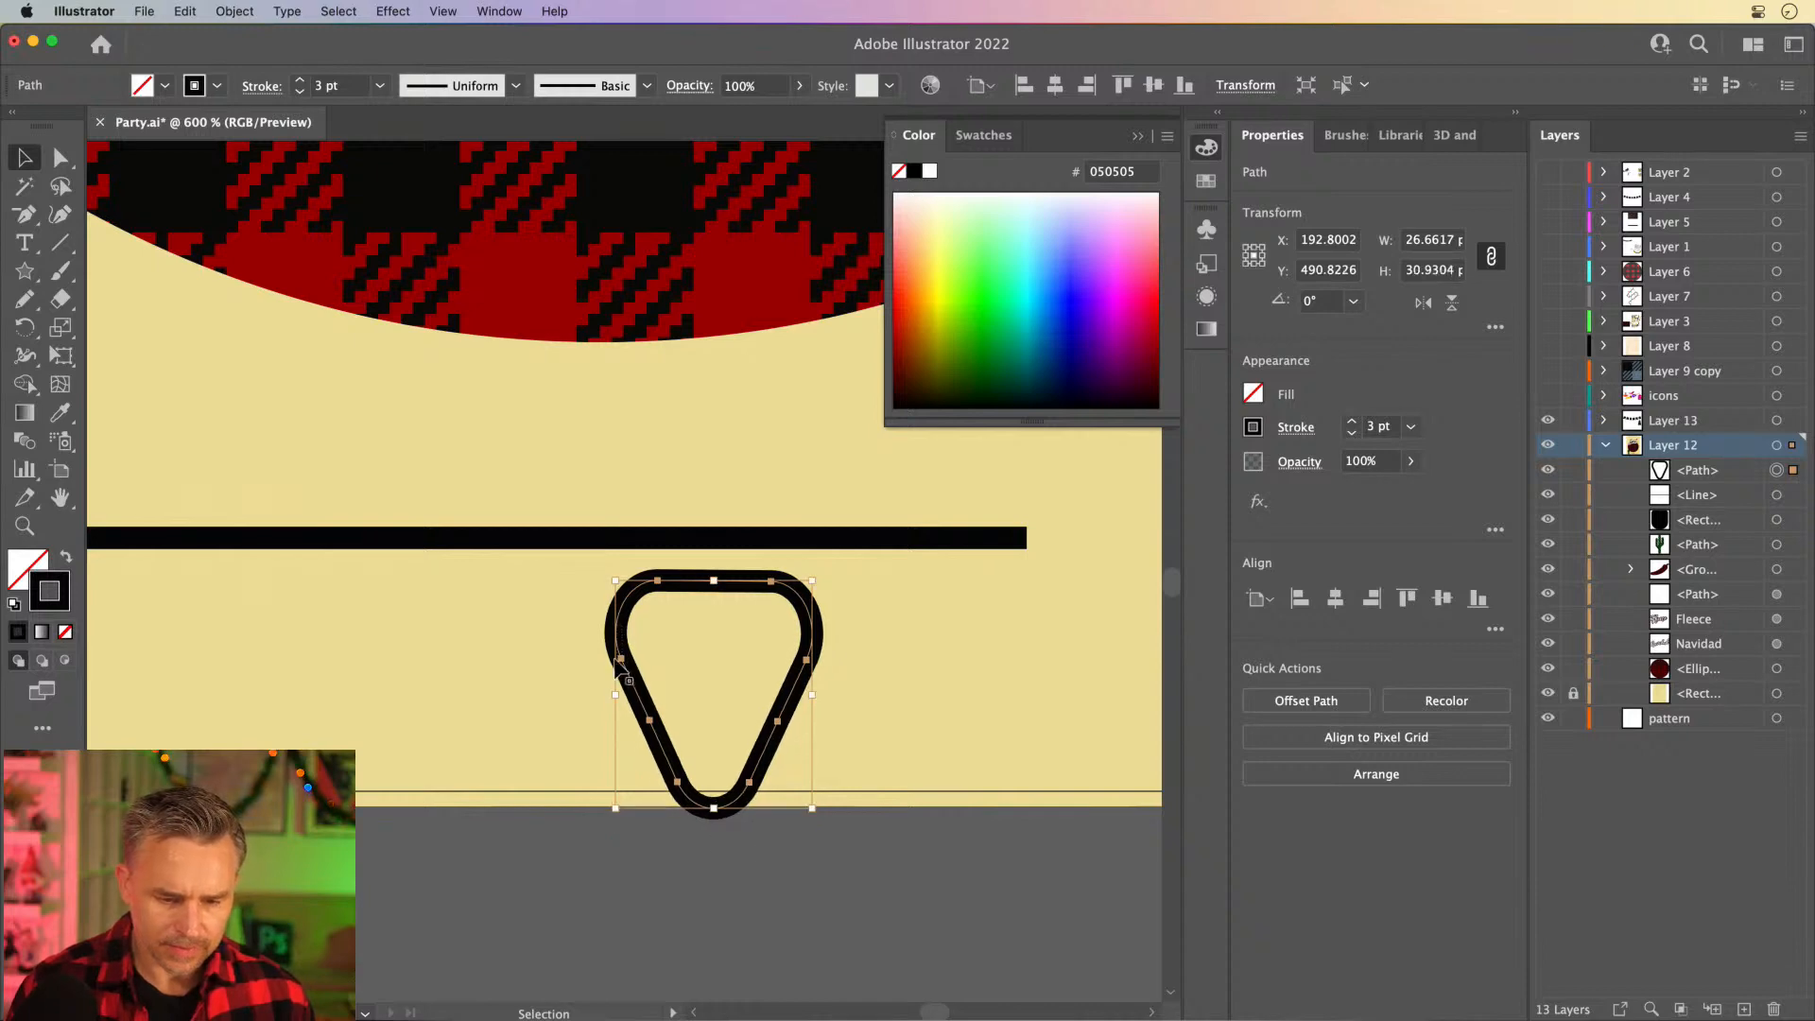
left_click_drag(635, 685, 624, 738)
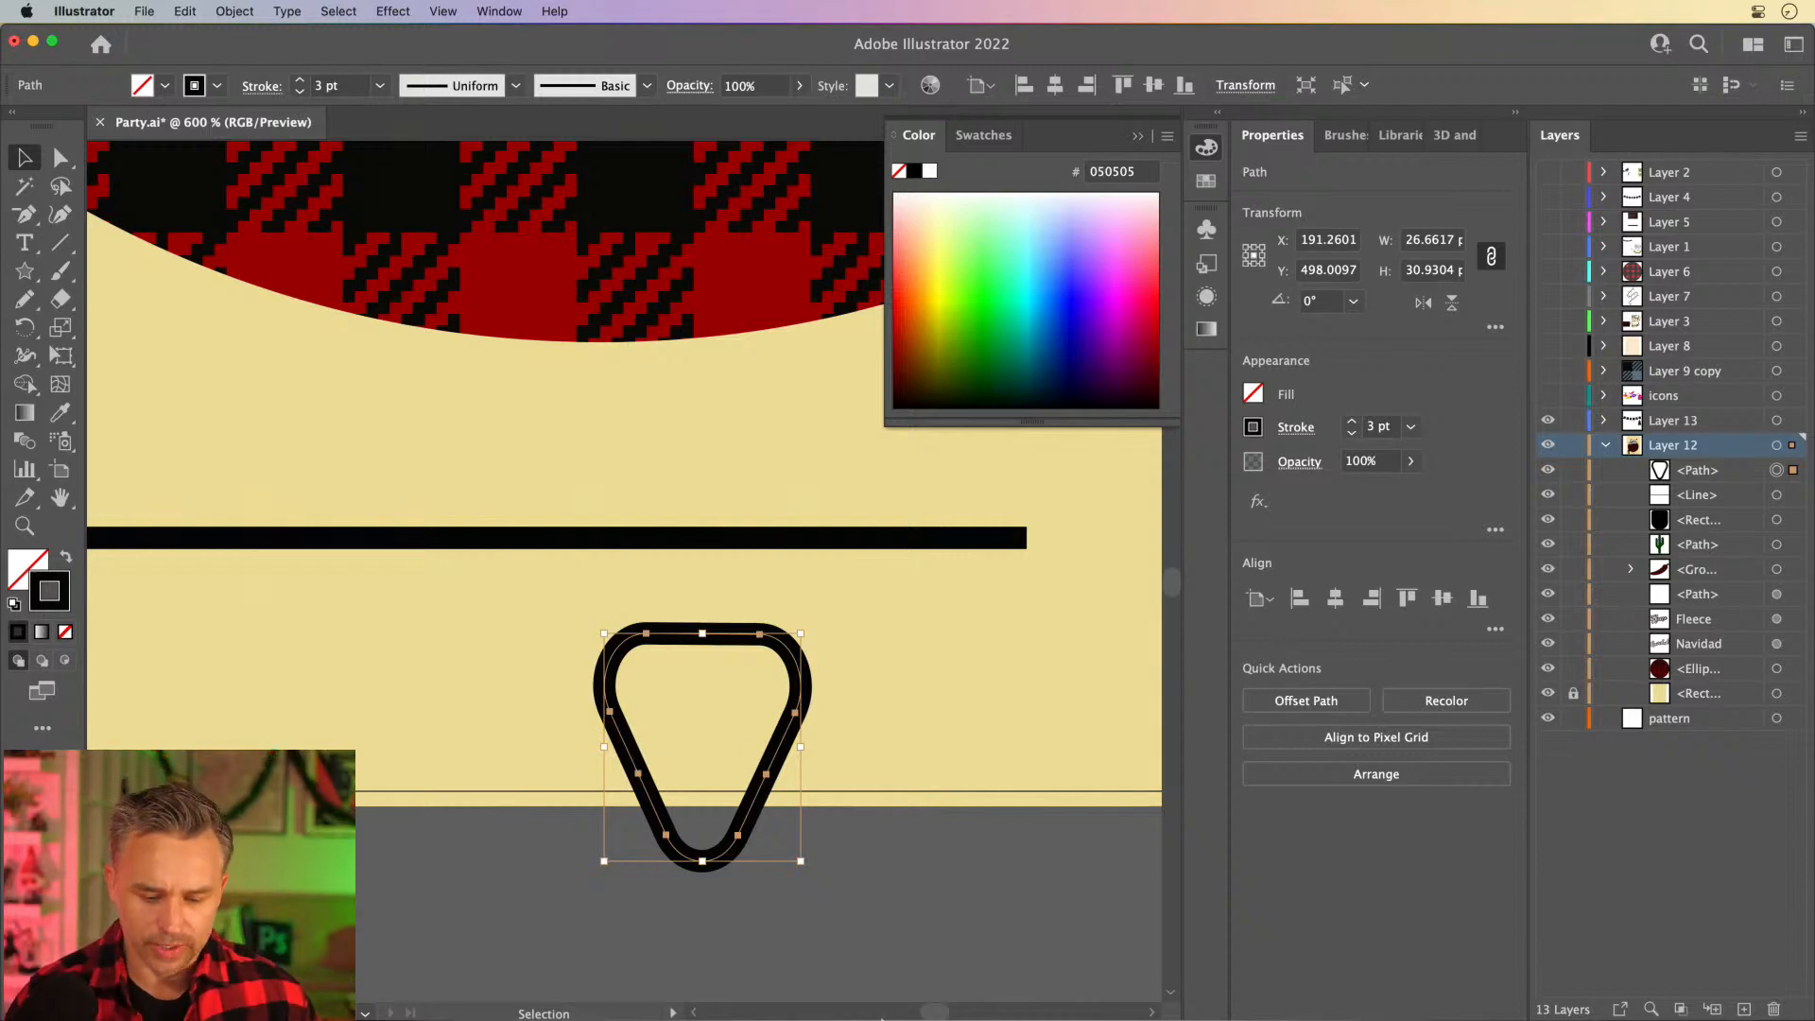
- Switch to Chrome and search Google for "christmas lights"
left_click(938, 998)
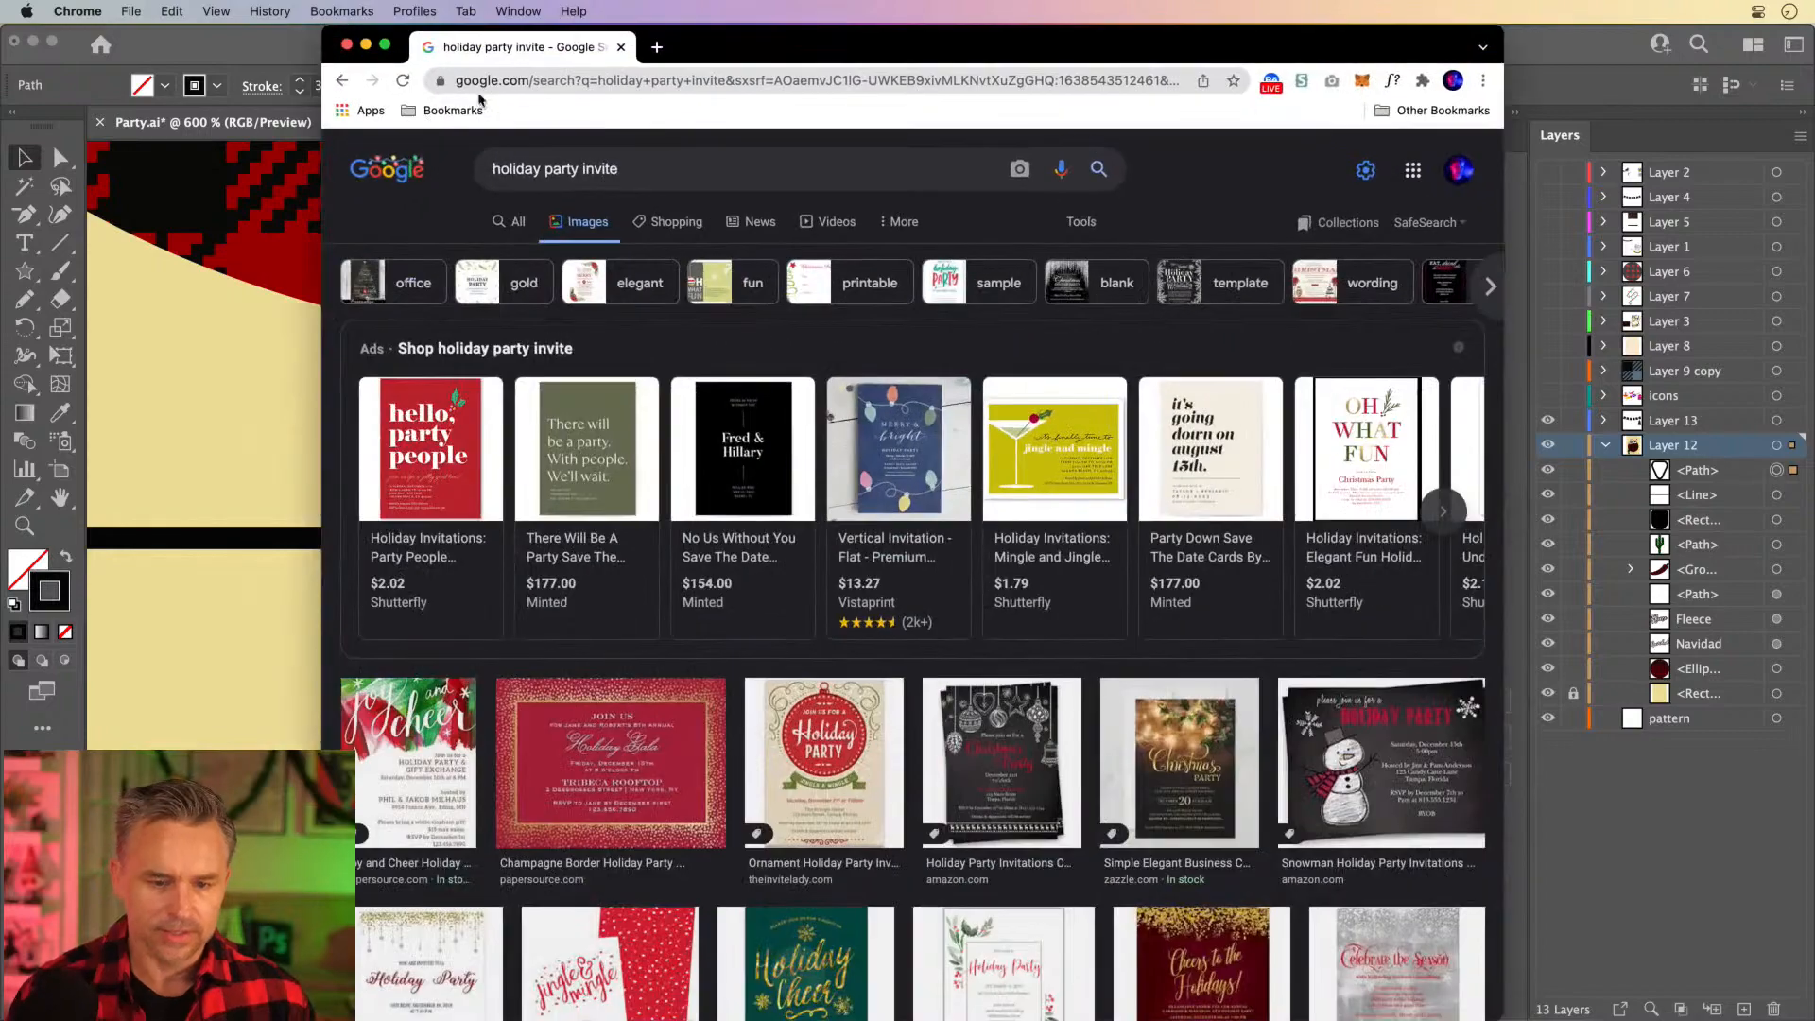
left_click(562, 79)
type("ch")
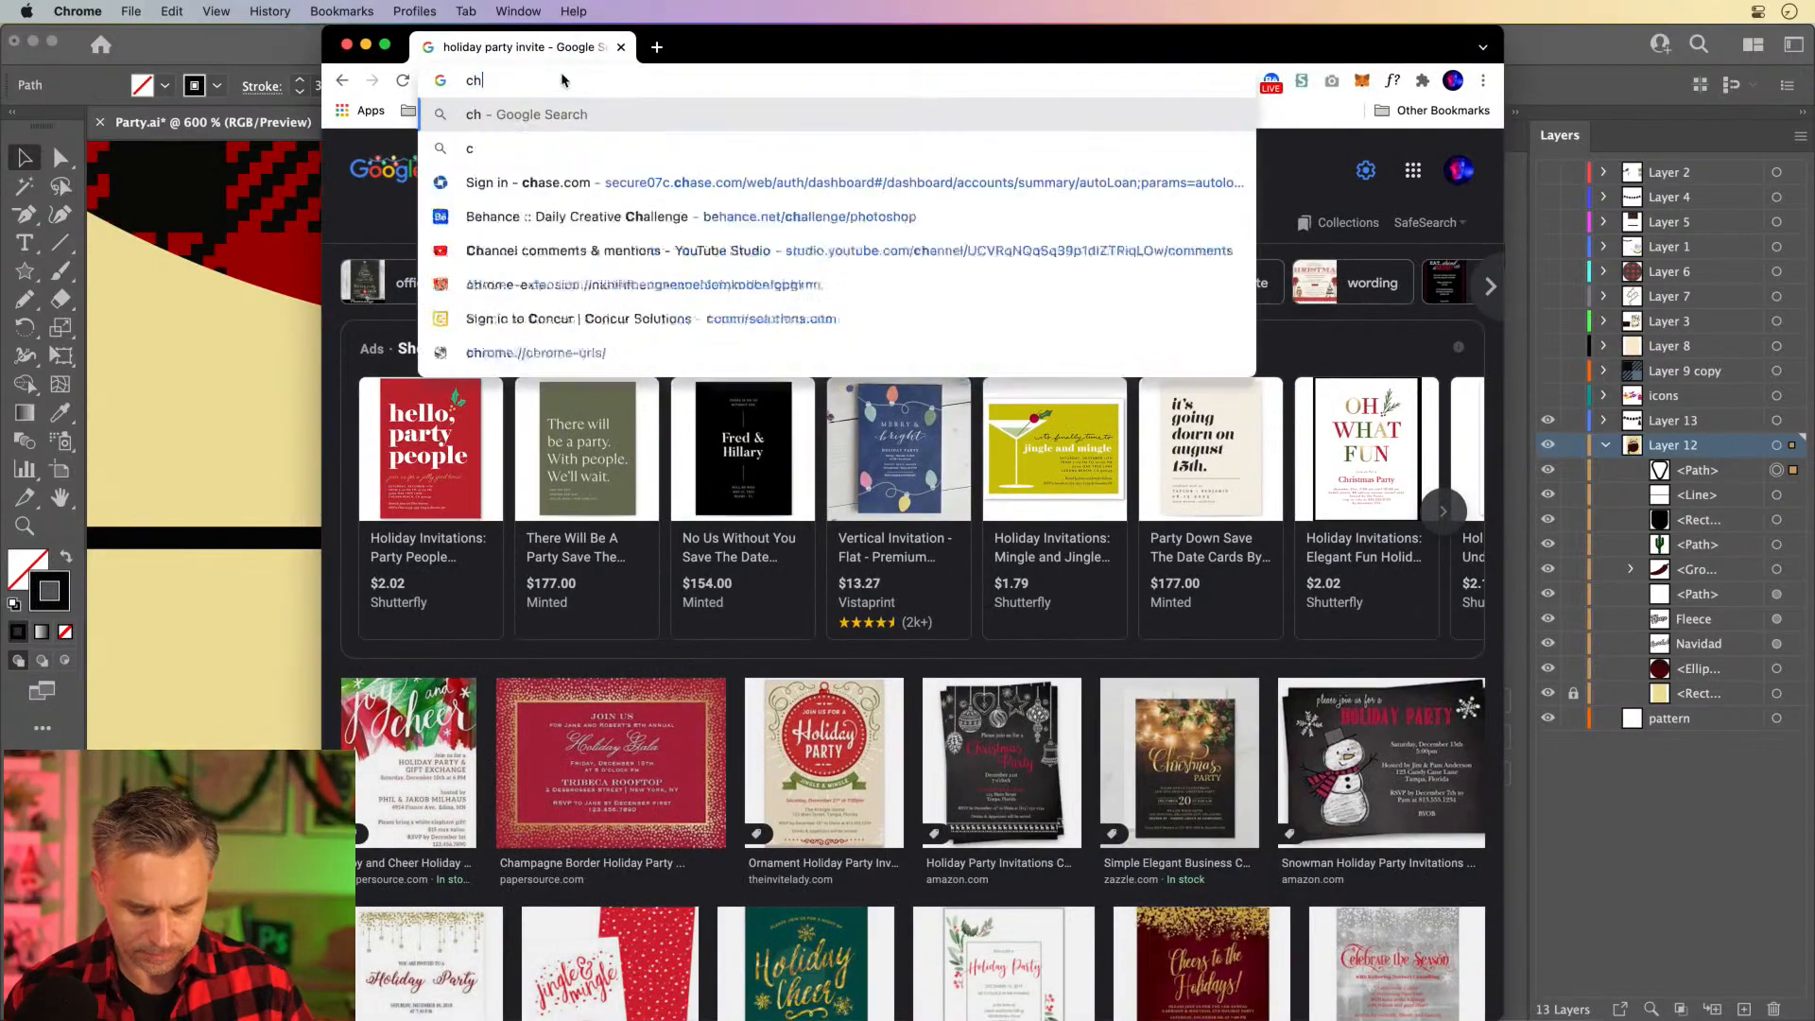
type("ristmas lights")
key("Return")
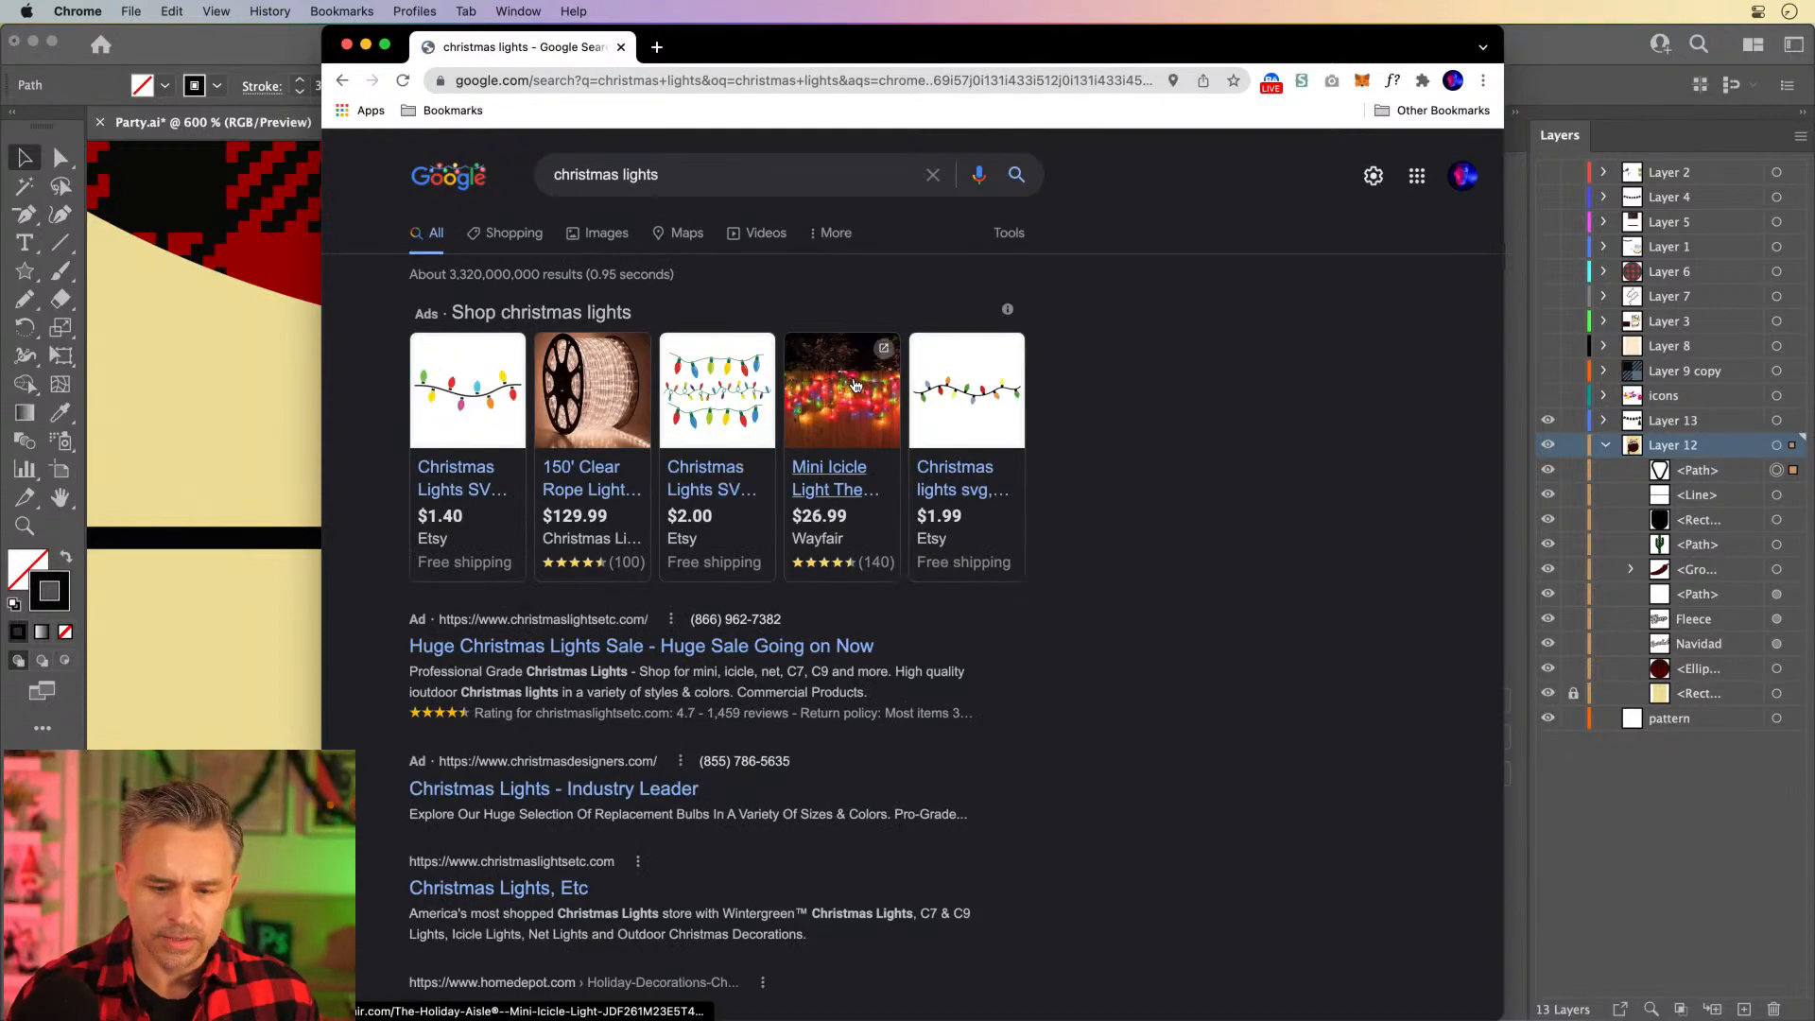
- Open the $1.99 Christmas lights SVG listing on Etsy and examine the bulb shapes on the string
left_click(956, 405)
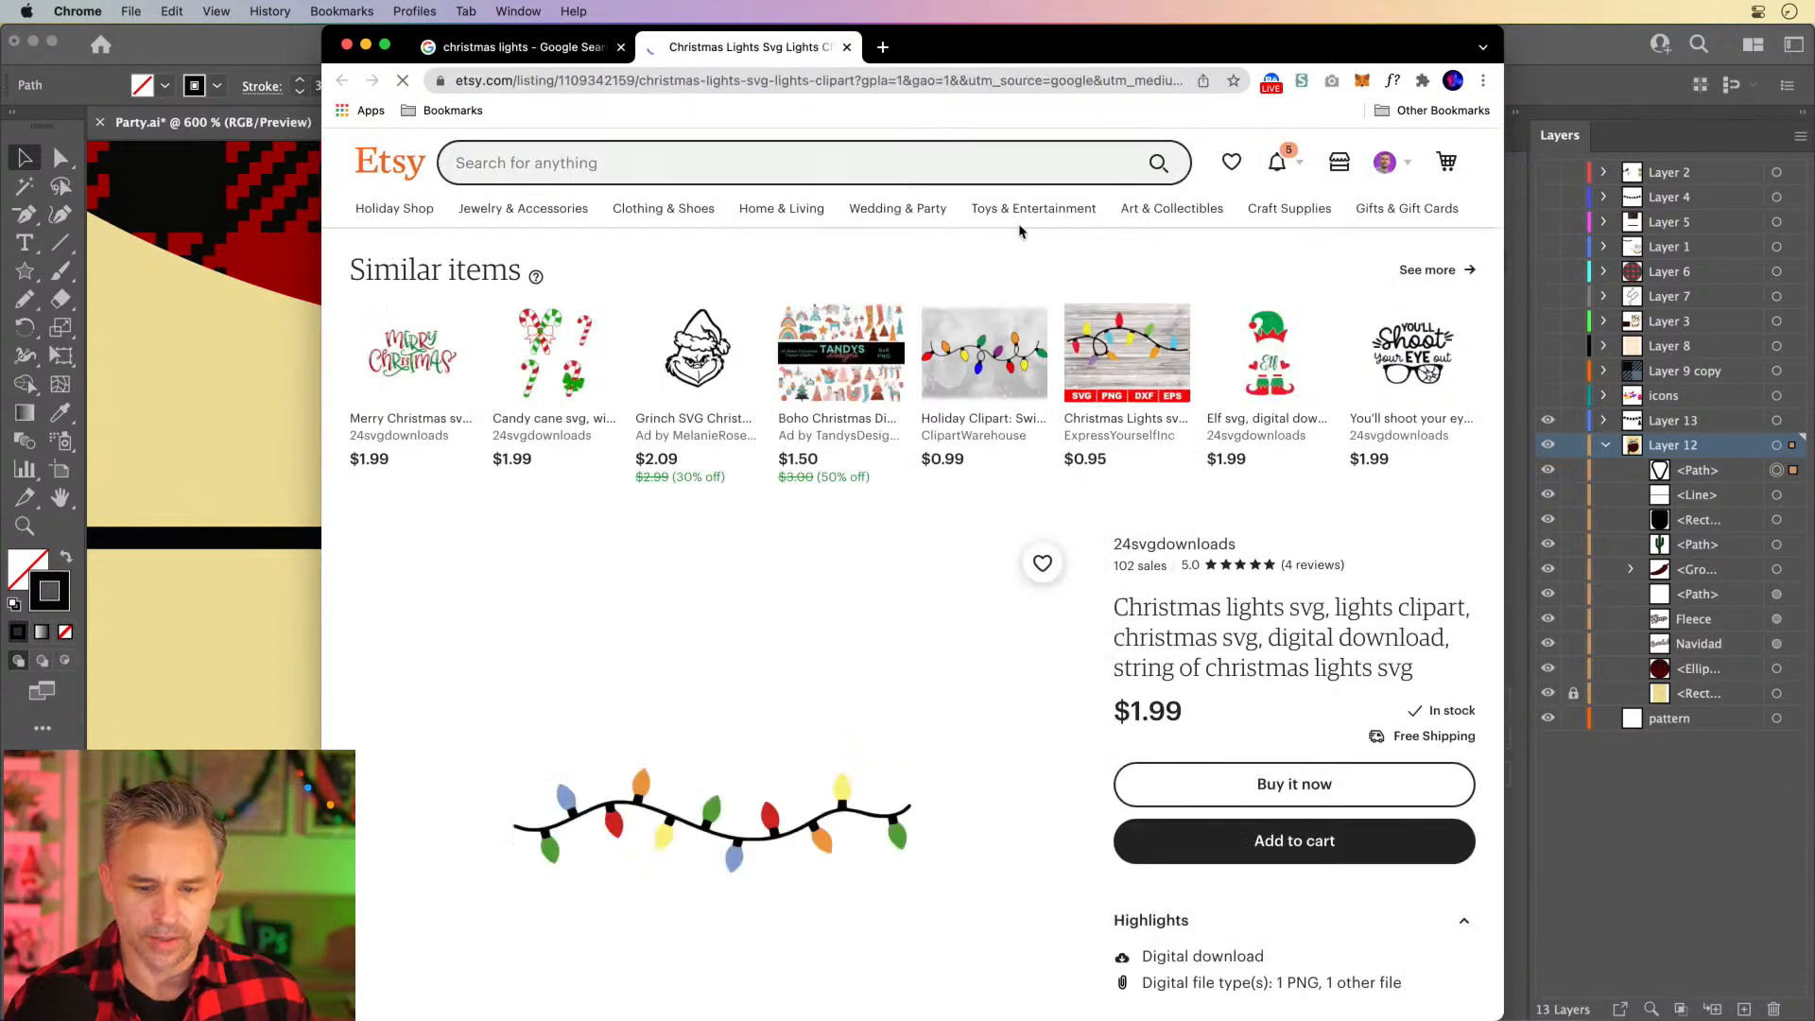
scroll(669, 866, "down", 2)
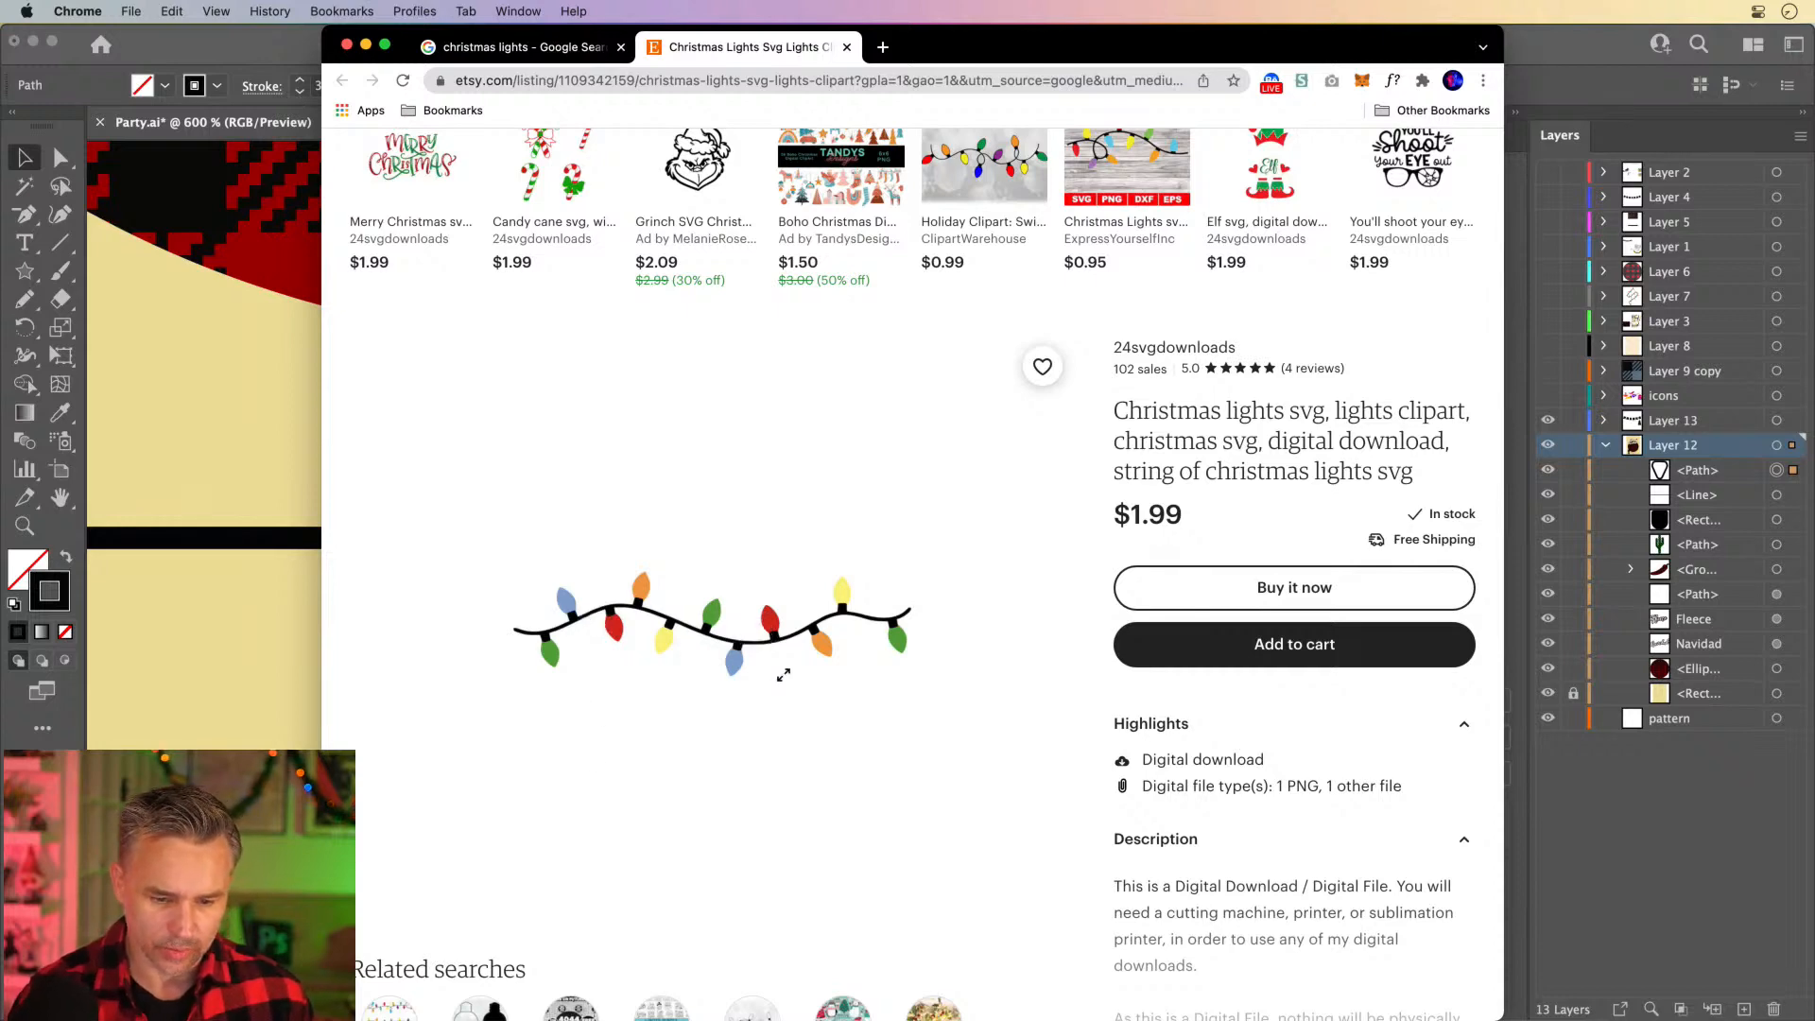
- Switch back to Illustrator and delete the rounded triangle below the line
left_click(247, 620)
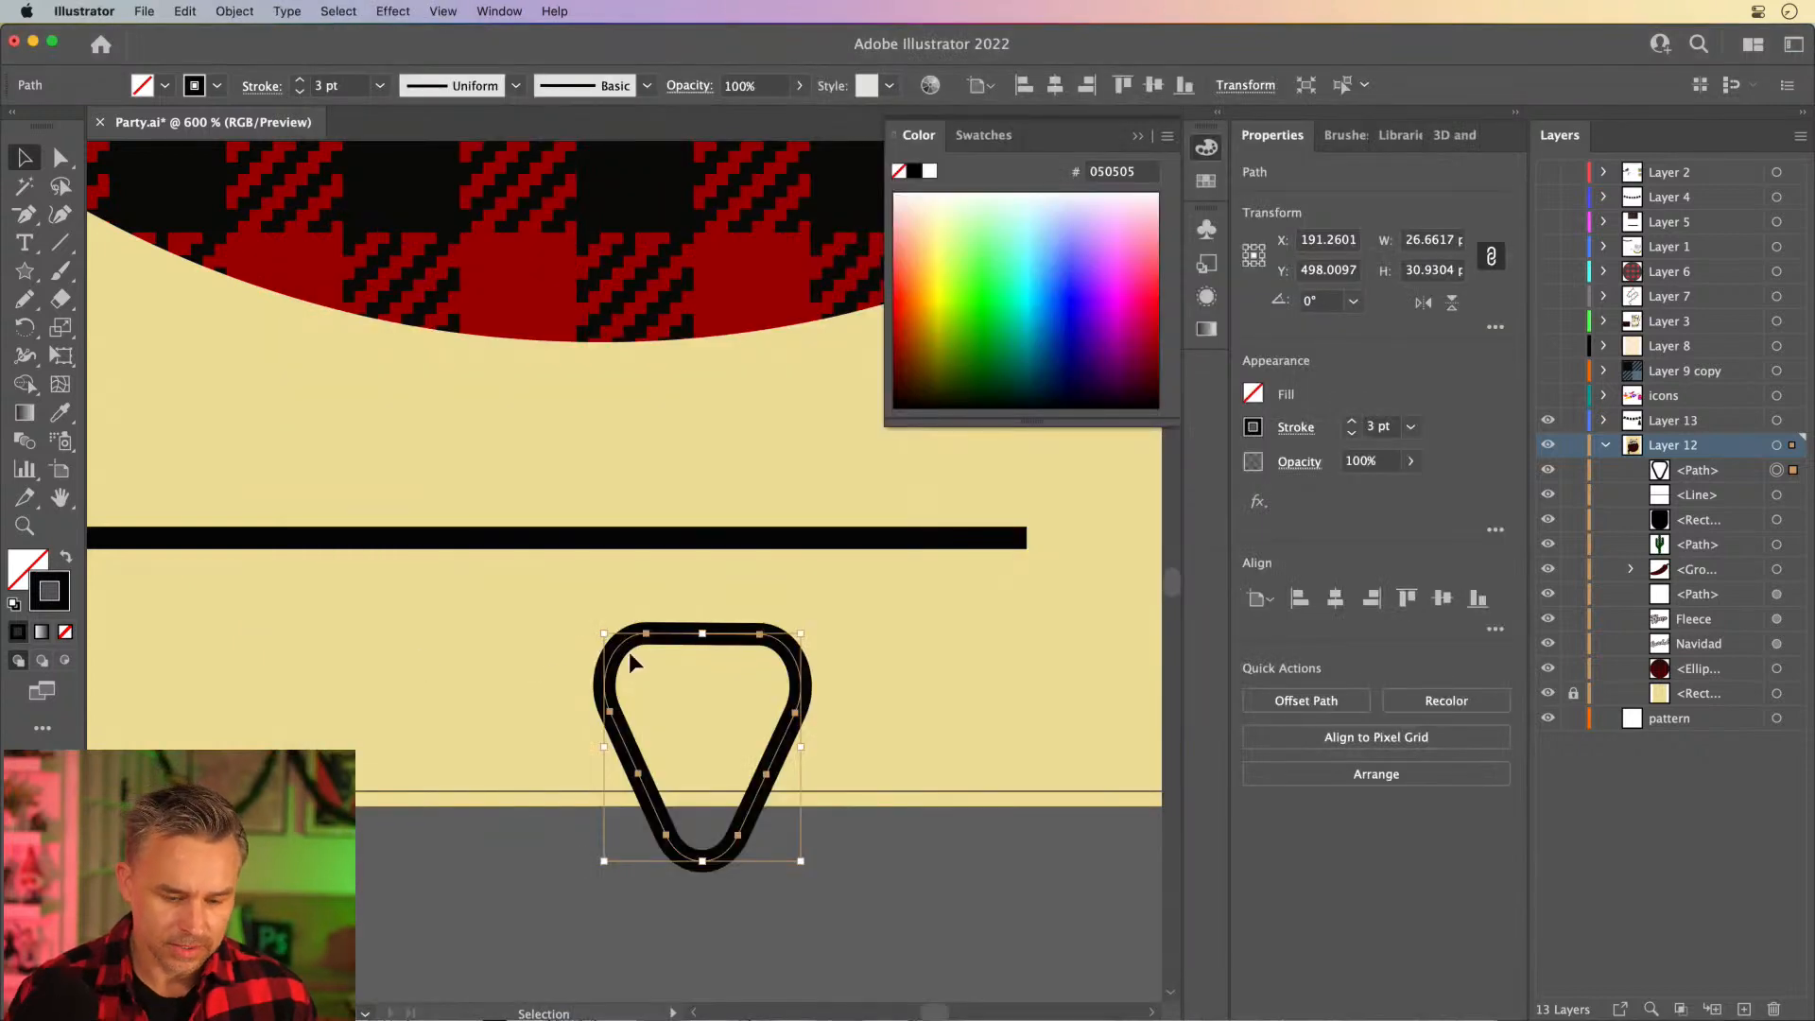
left_click_drag(621, 646, 597, 688)
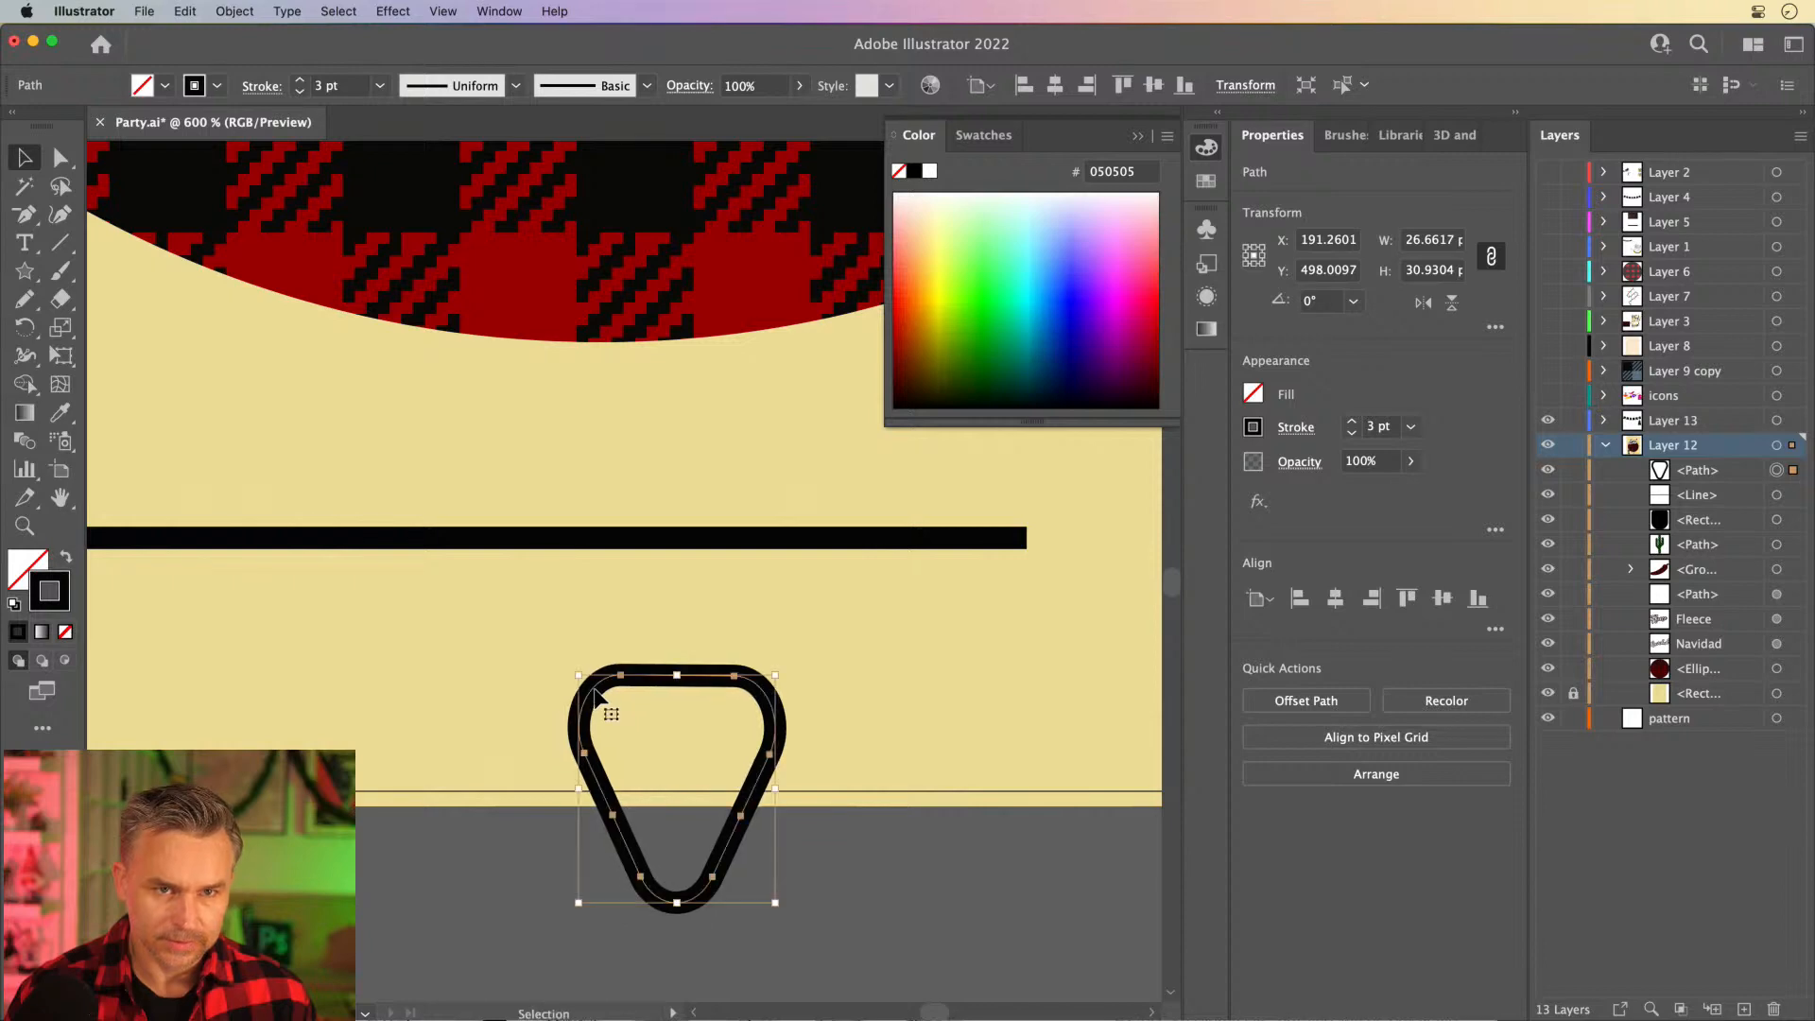
key("Delete")
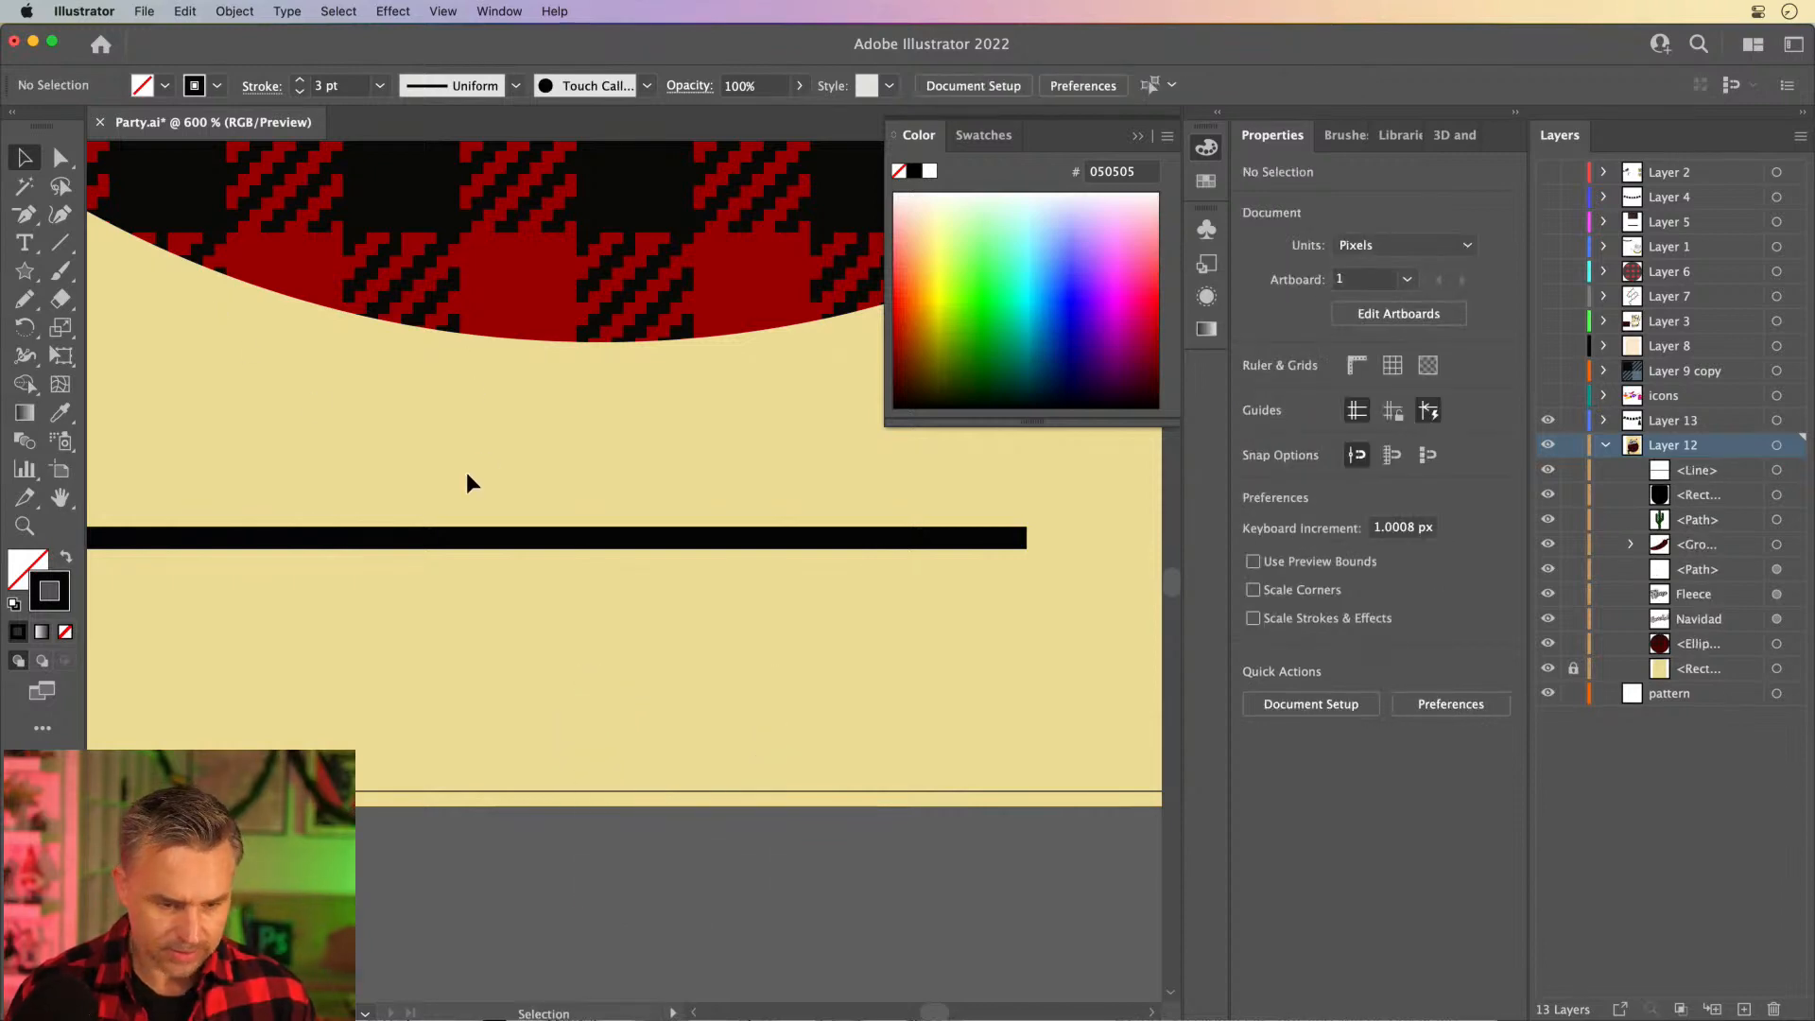
- Draw the left half of a light bulb below the line with the Pen tool, as an open curve about 12.5 × 39 px
key("p")
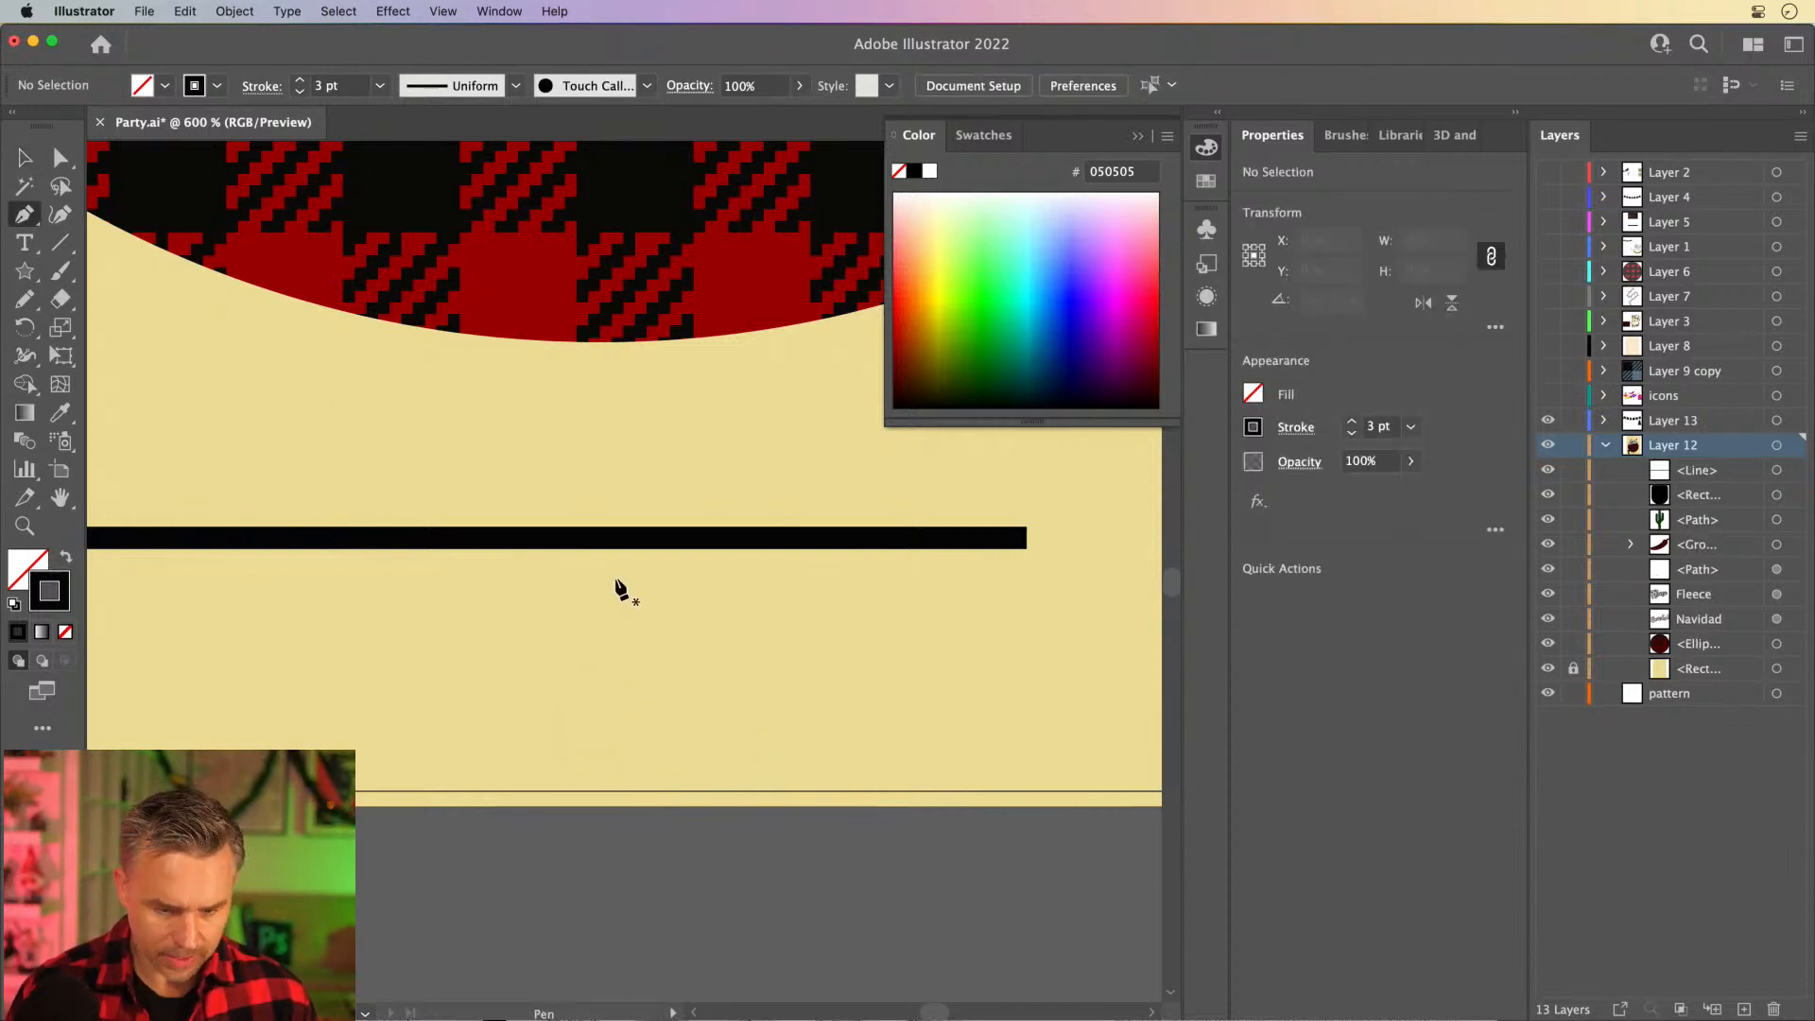
left_click(669, 601)
left_click_drag(576, 725, 573, 802)
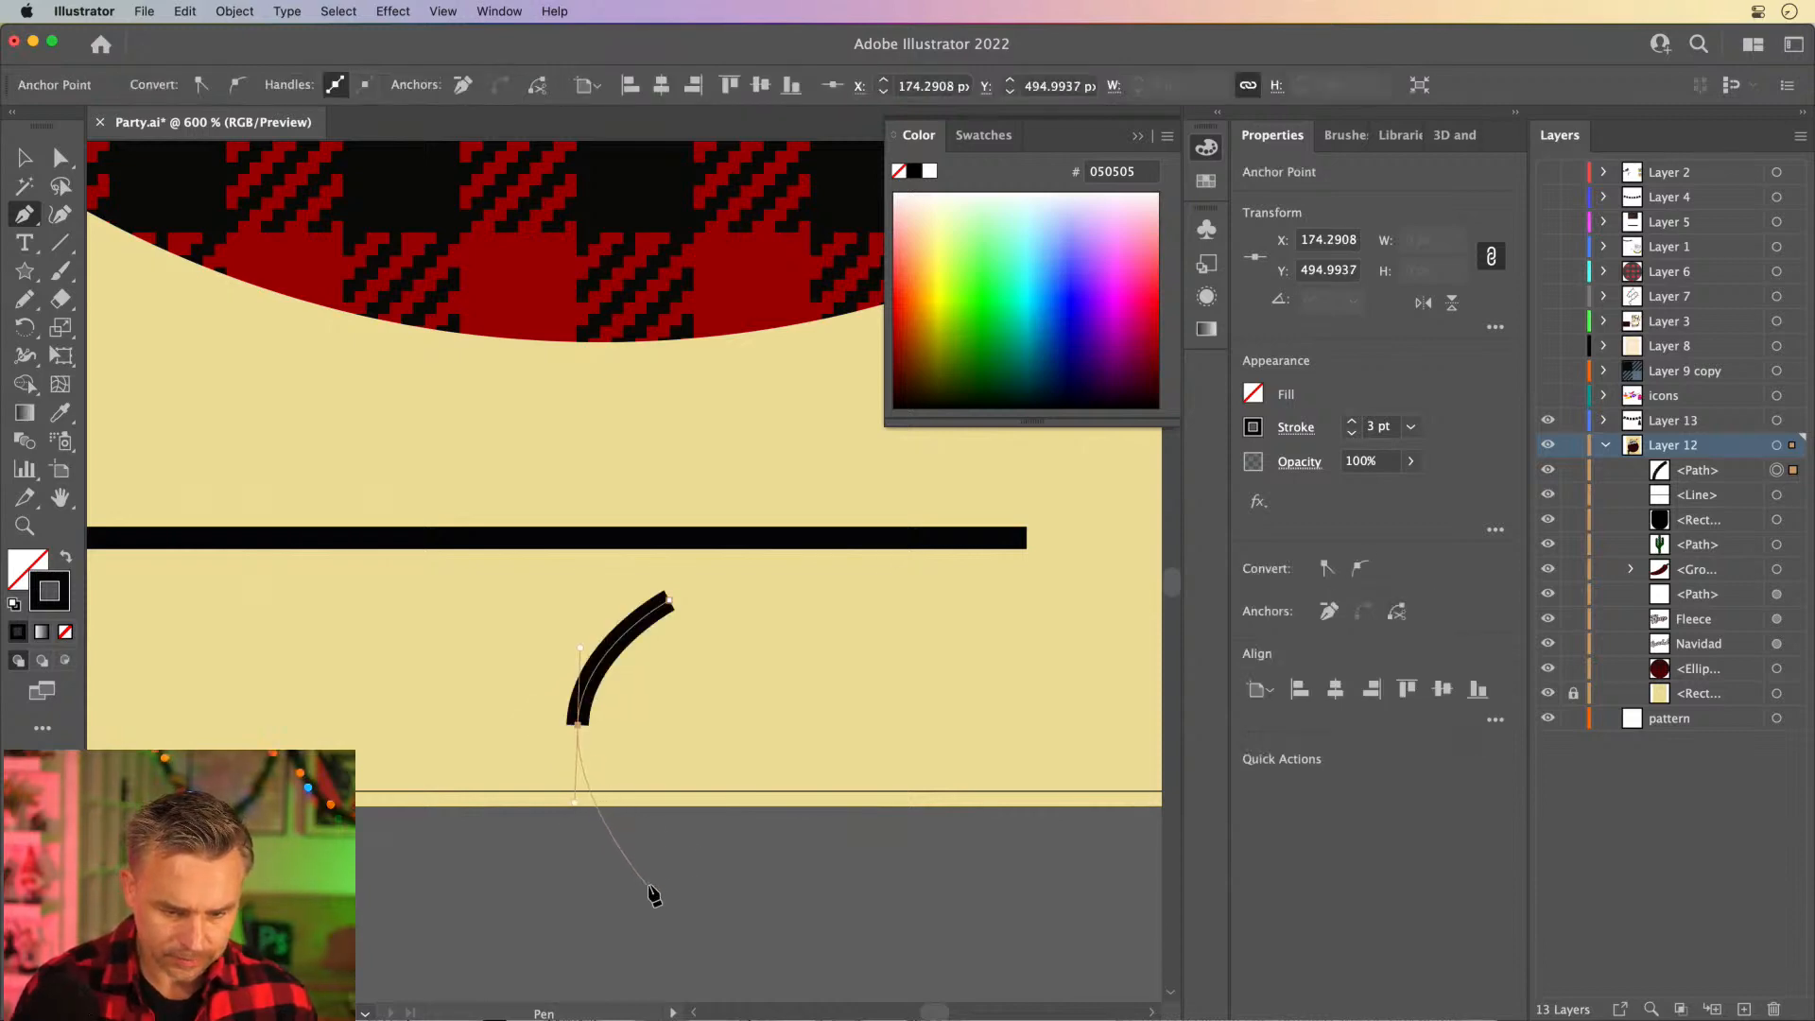
left_click(670, 890)
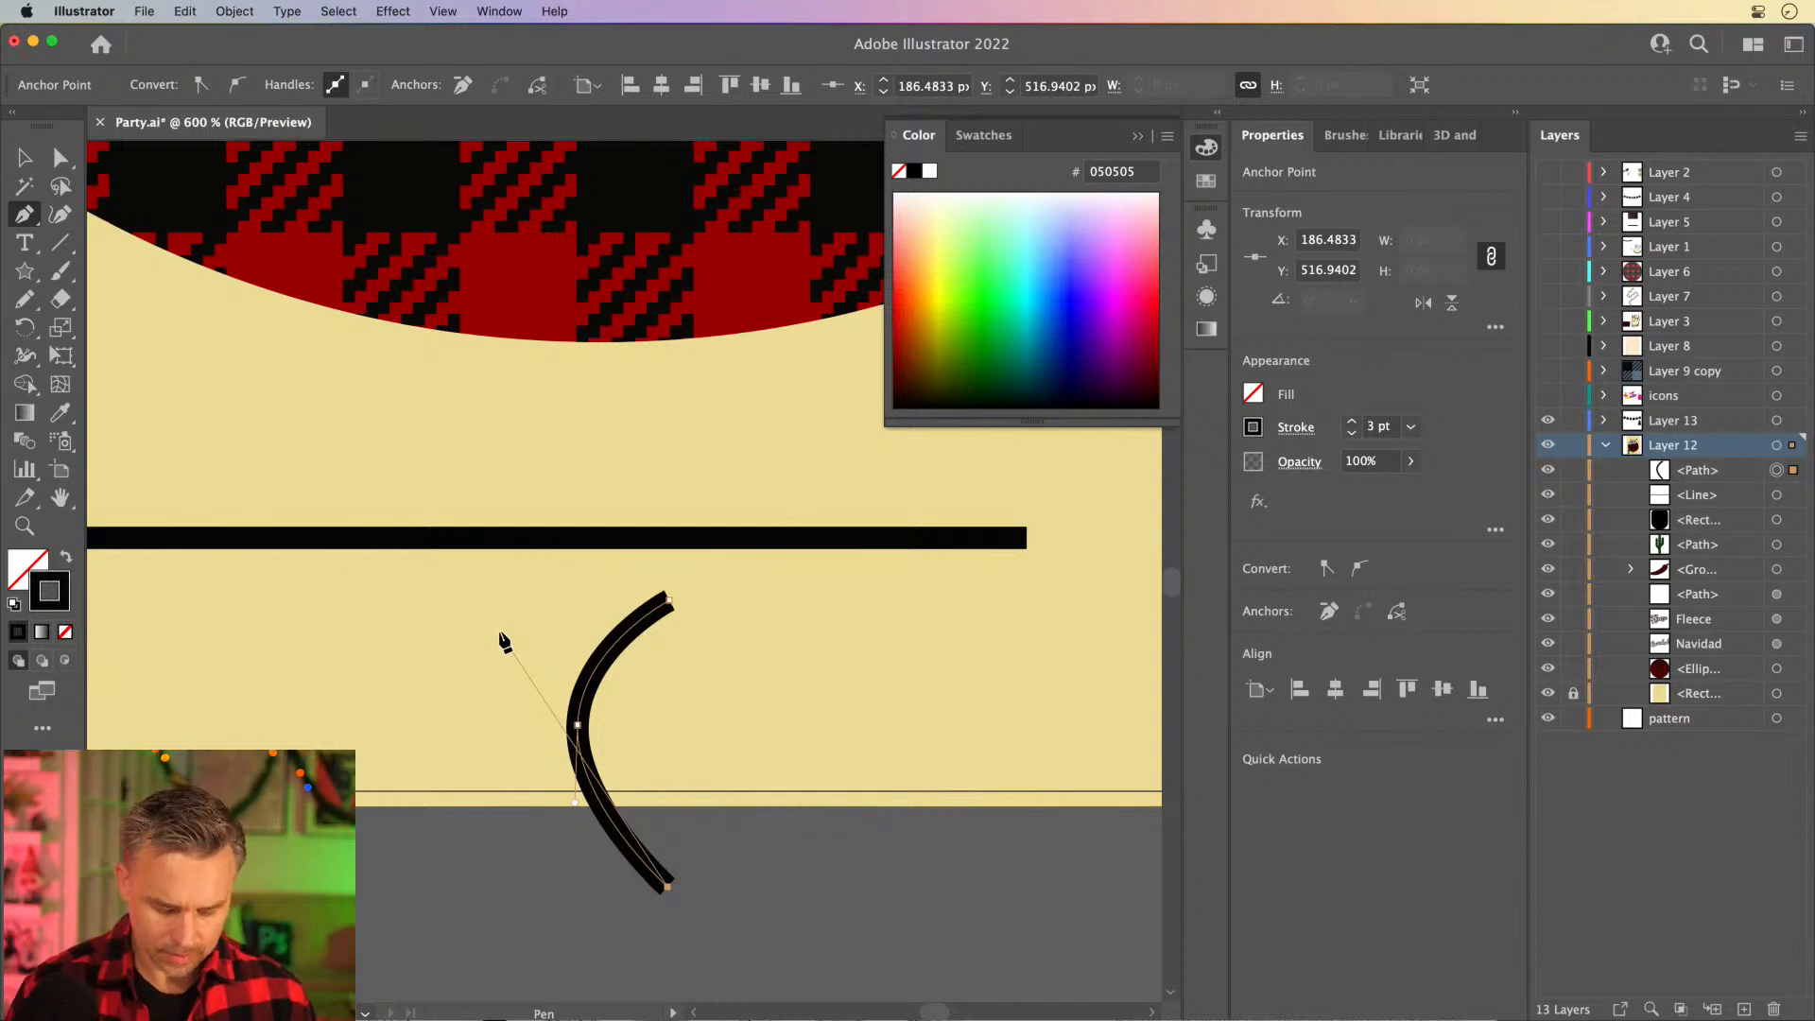
key("super+shift+h")
key("super+=")
key("super+=")
left_click_drag(534, 544, 616, 884)
key("v")
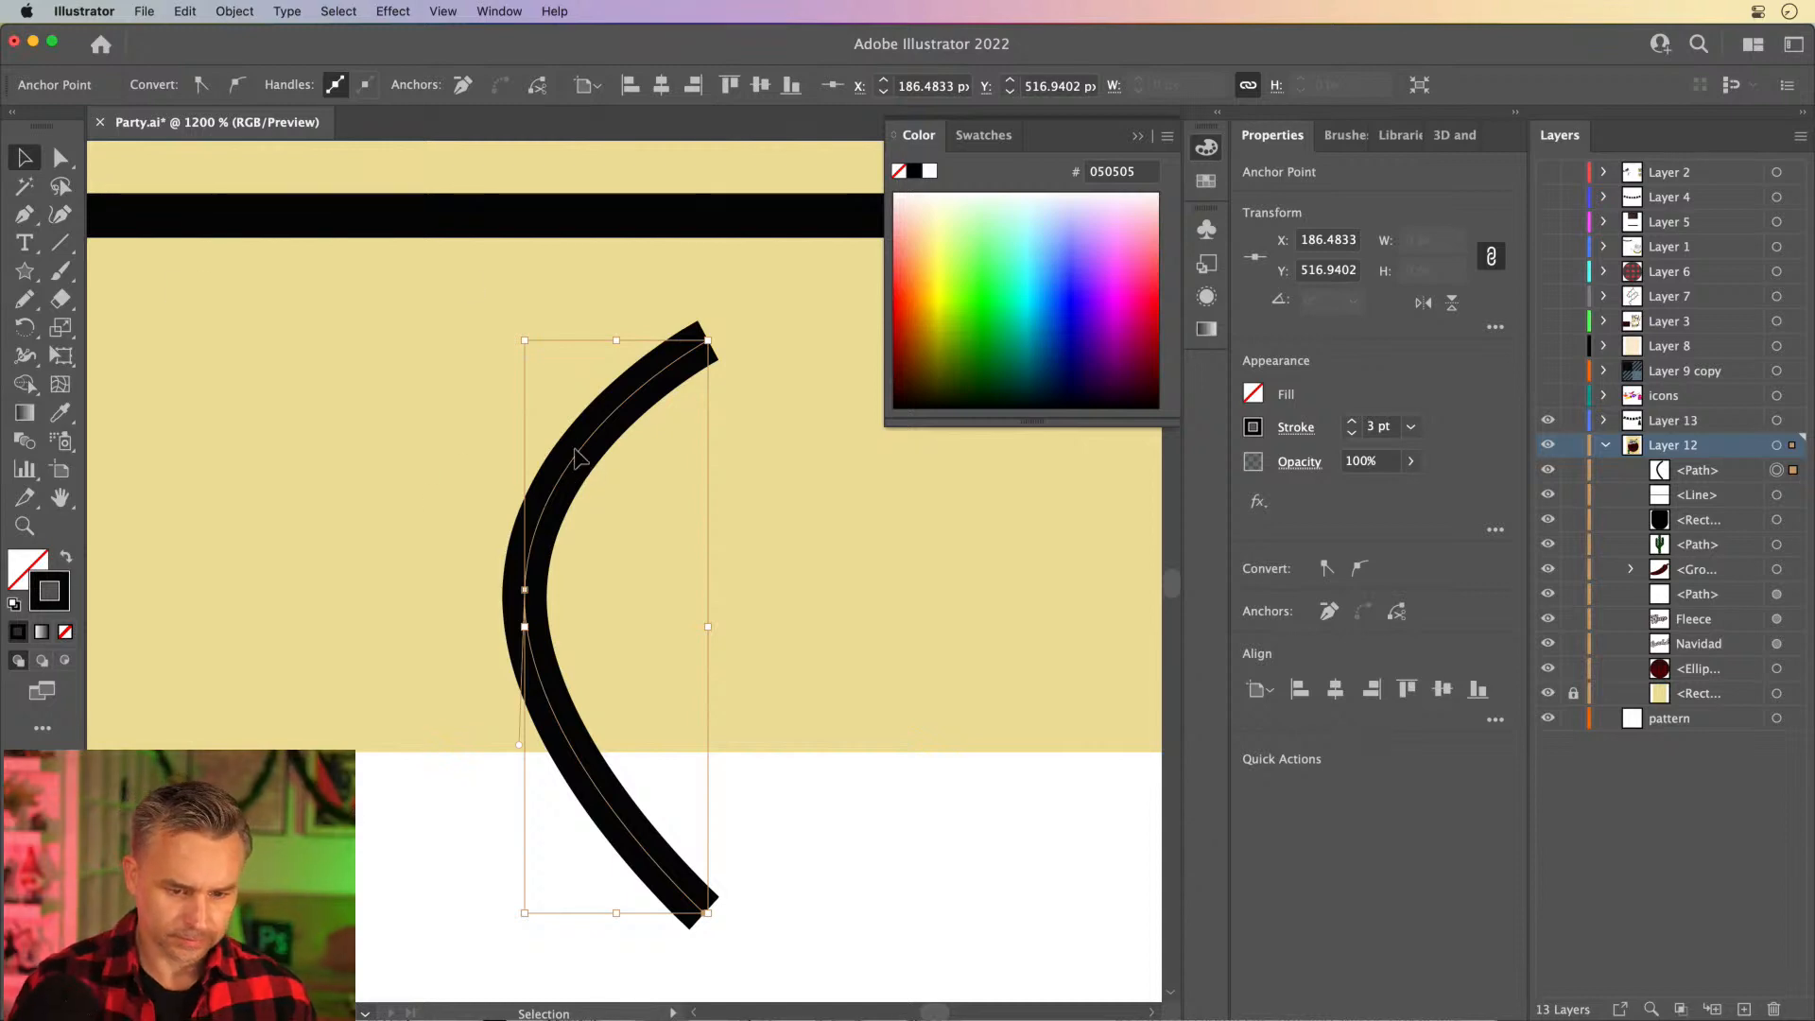
- Duplicate the curve horizontally to the right and reflect the copy across the vertical axis
left_click_drag(581, 465, 778, 465)
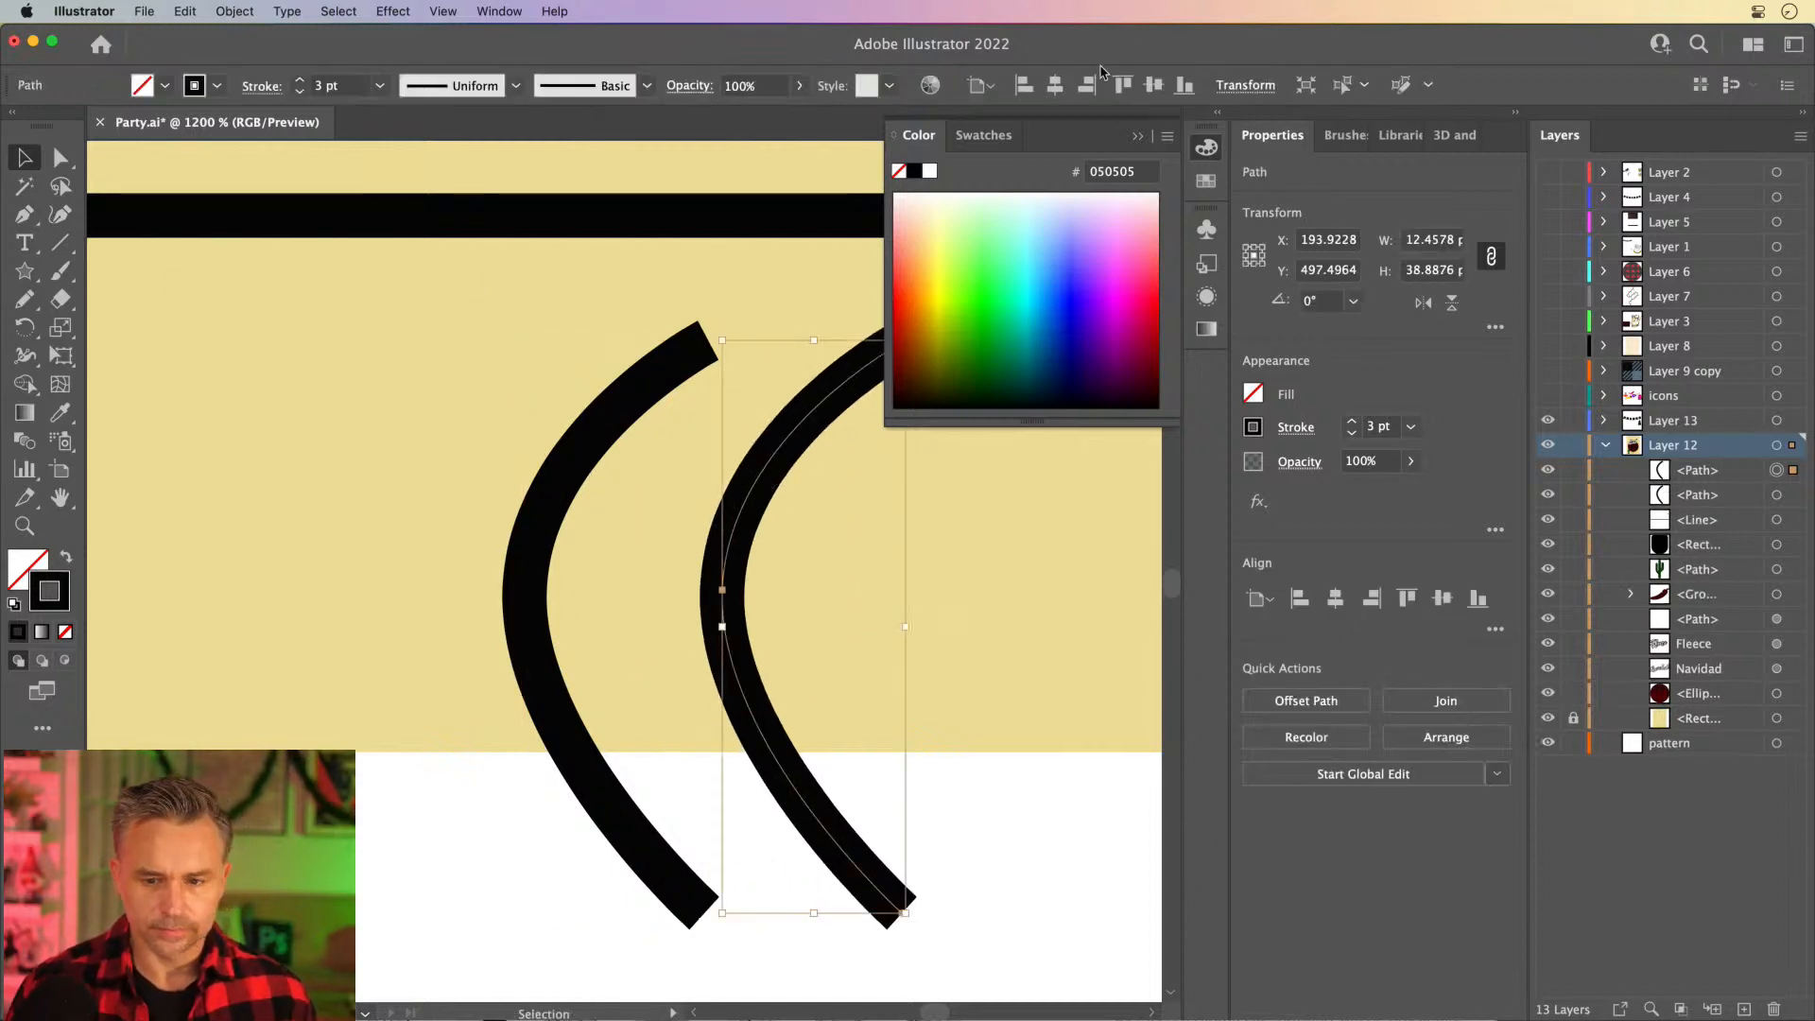
left_click(1140, 140)
left_click(25, 327)
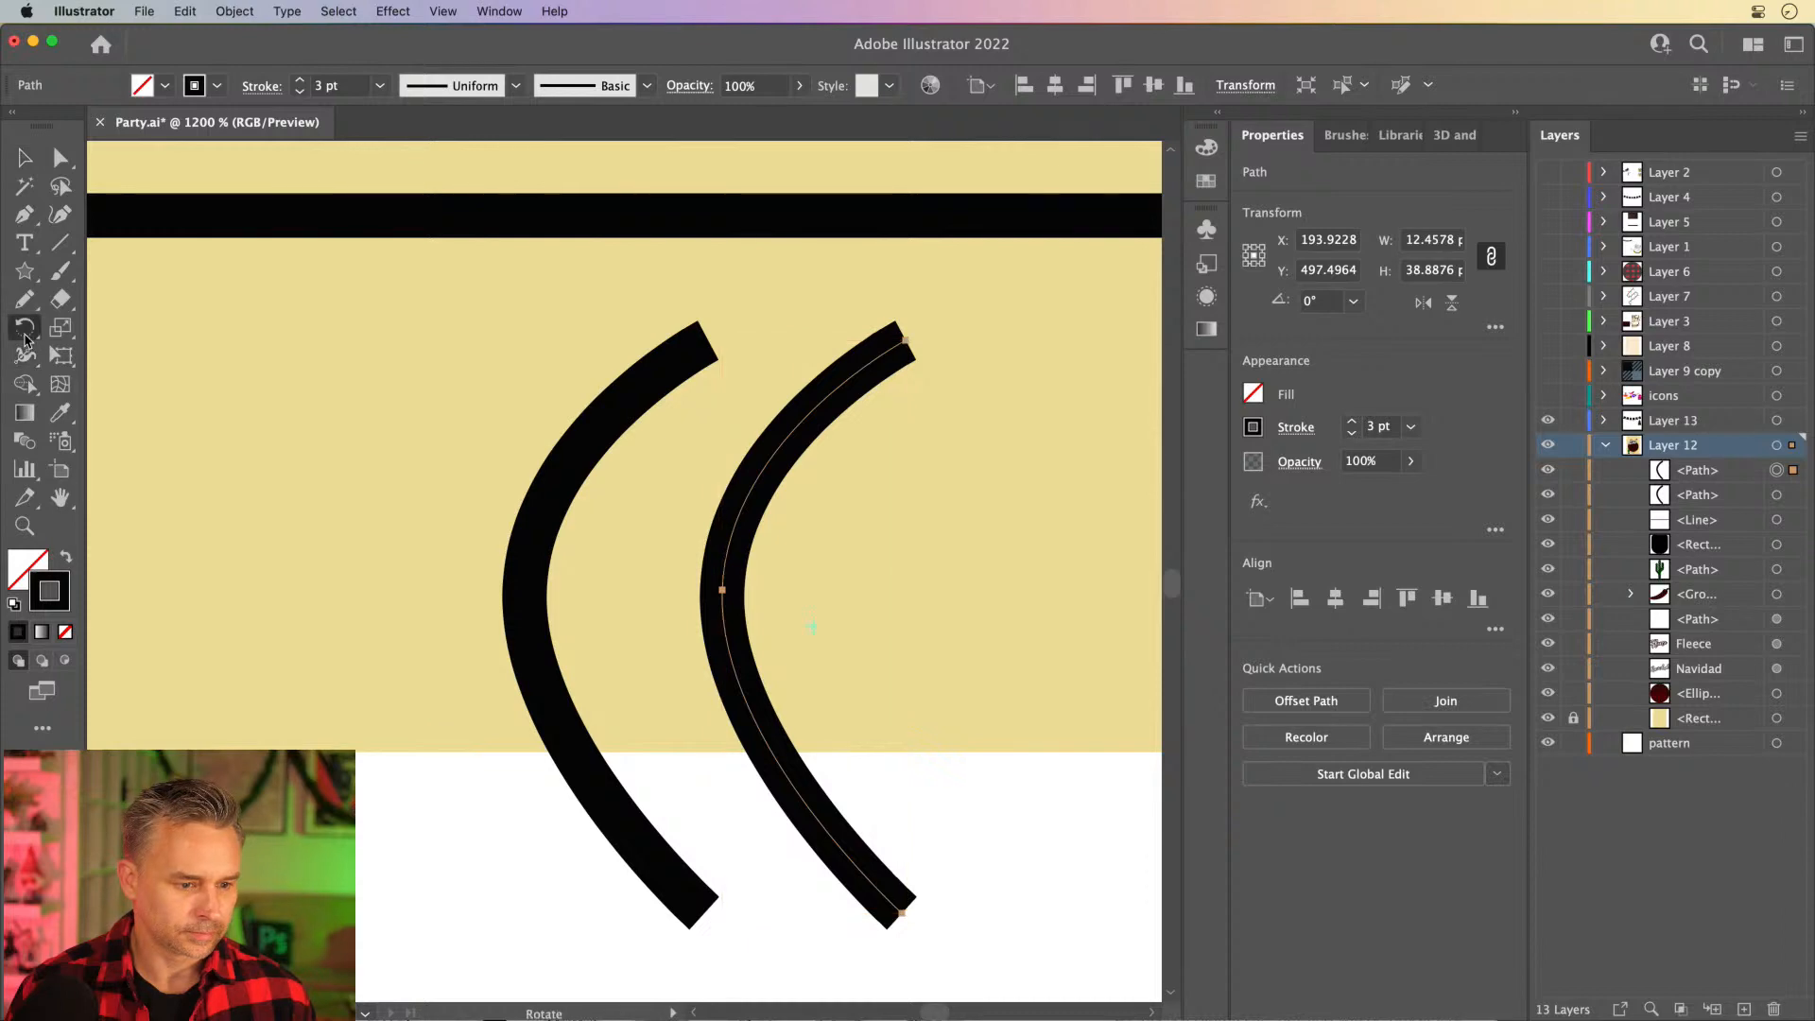
left_click(137, 355)
double_click(24, 327)
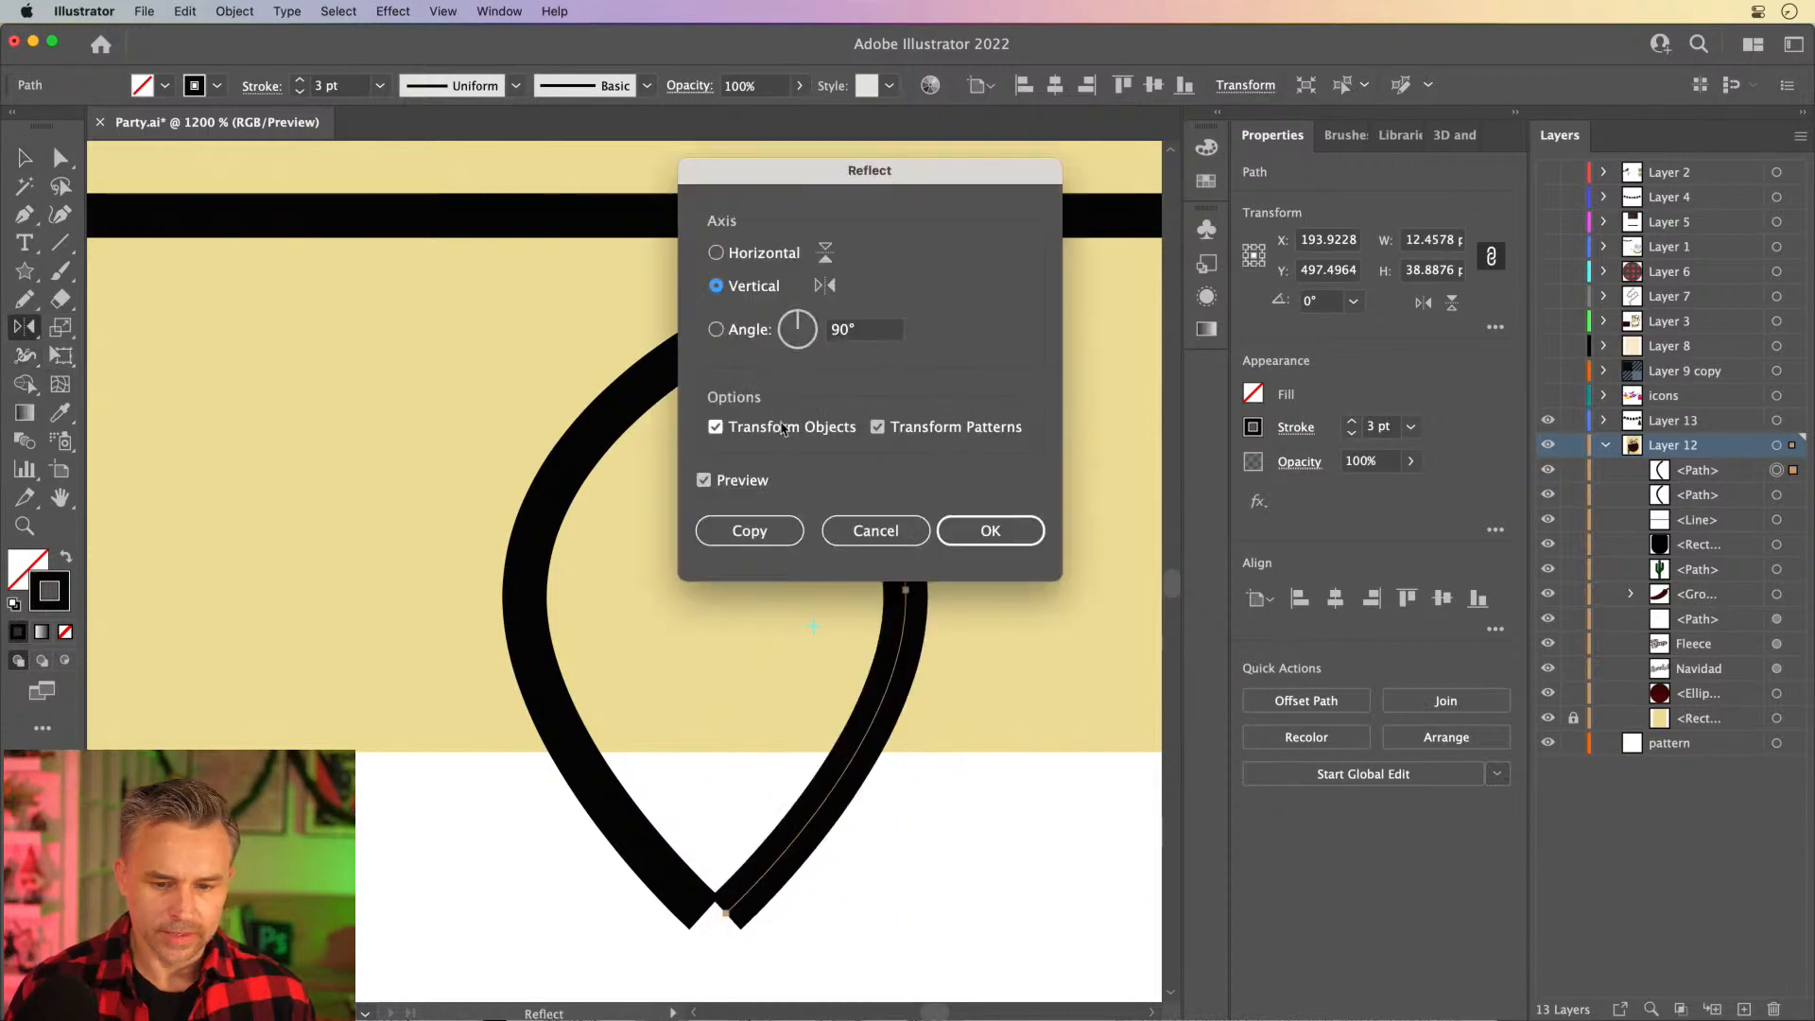
left_click(993, 530)
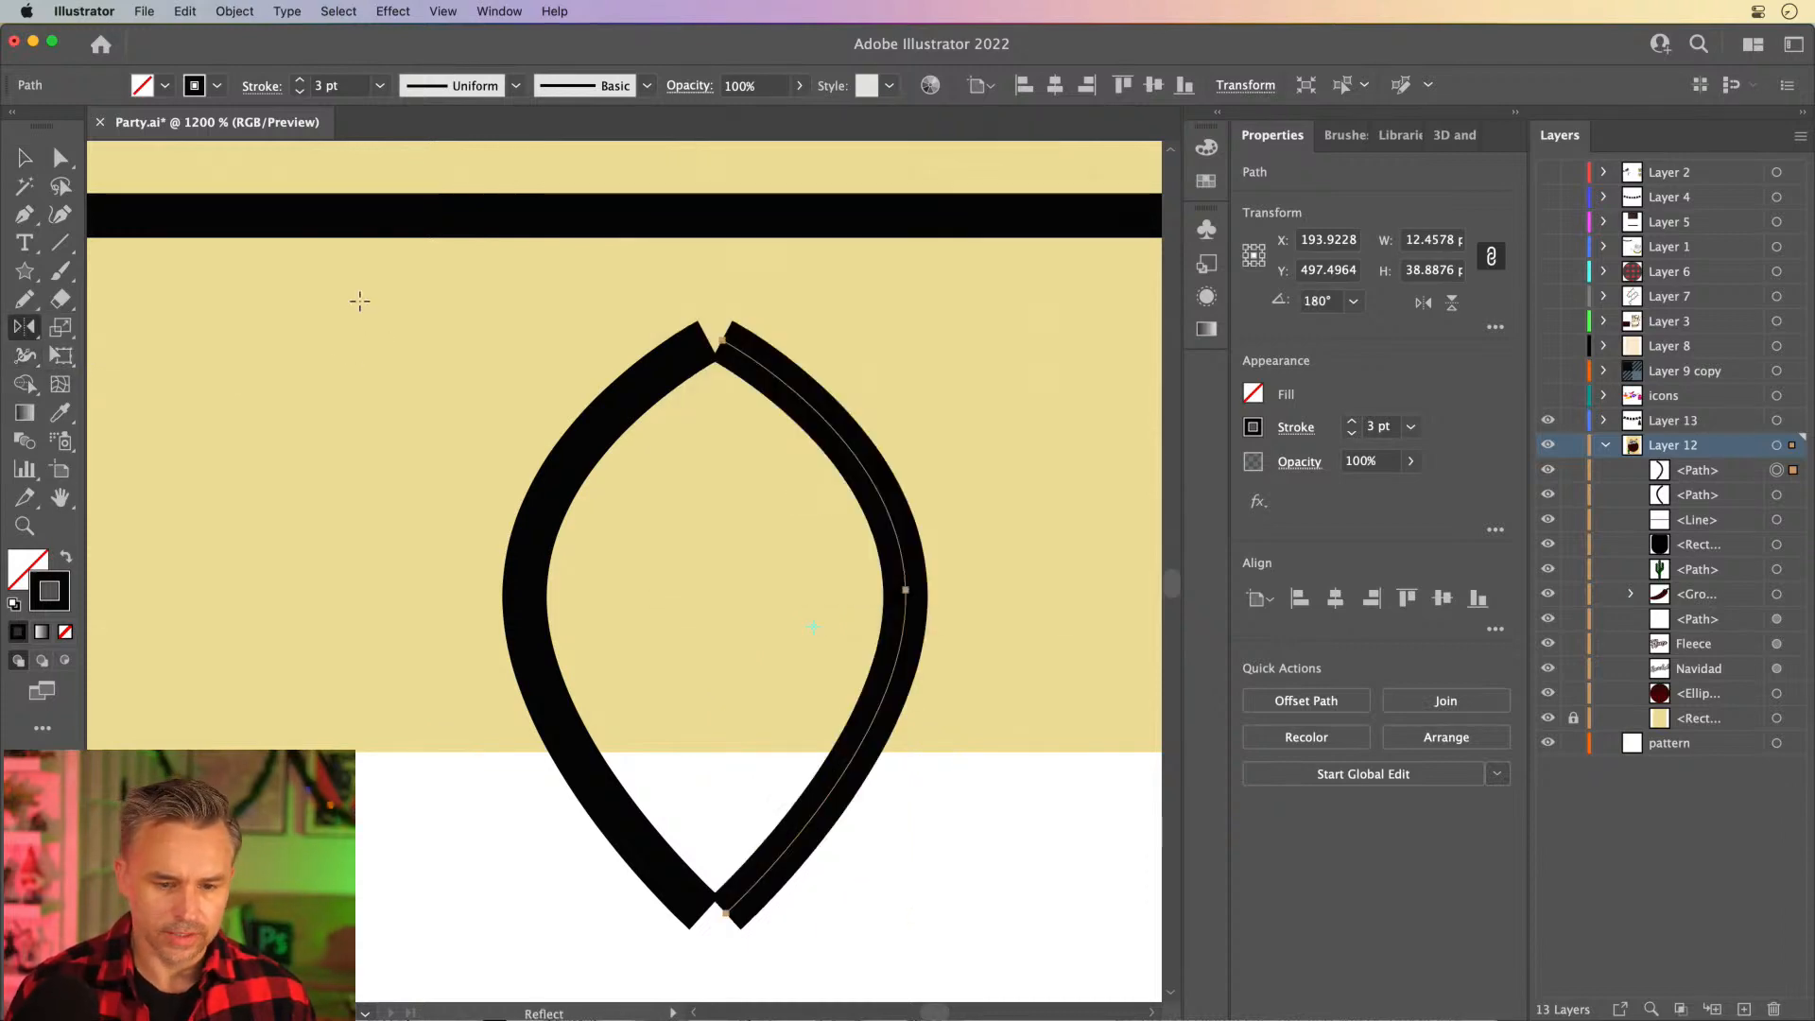
- Move the mirrored half against the left one and join their upper and lower end points into a closed bulb about 24.7 px wide
left_click(25, 157)
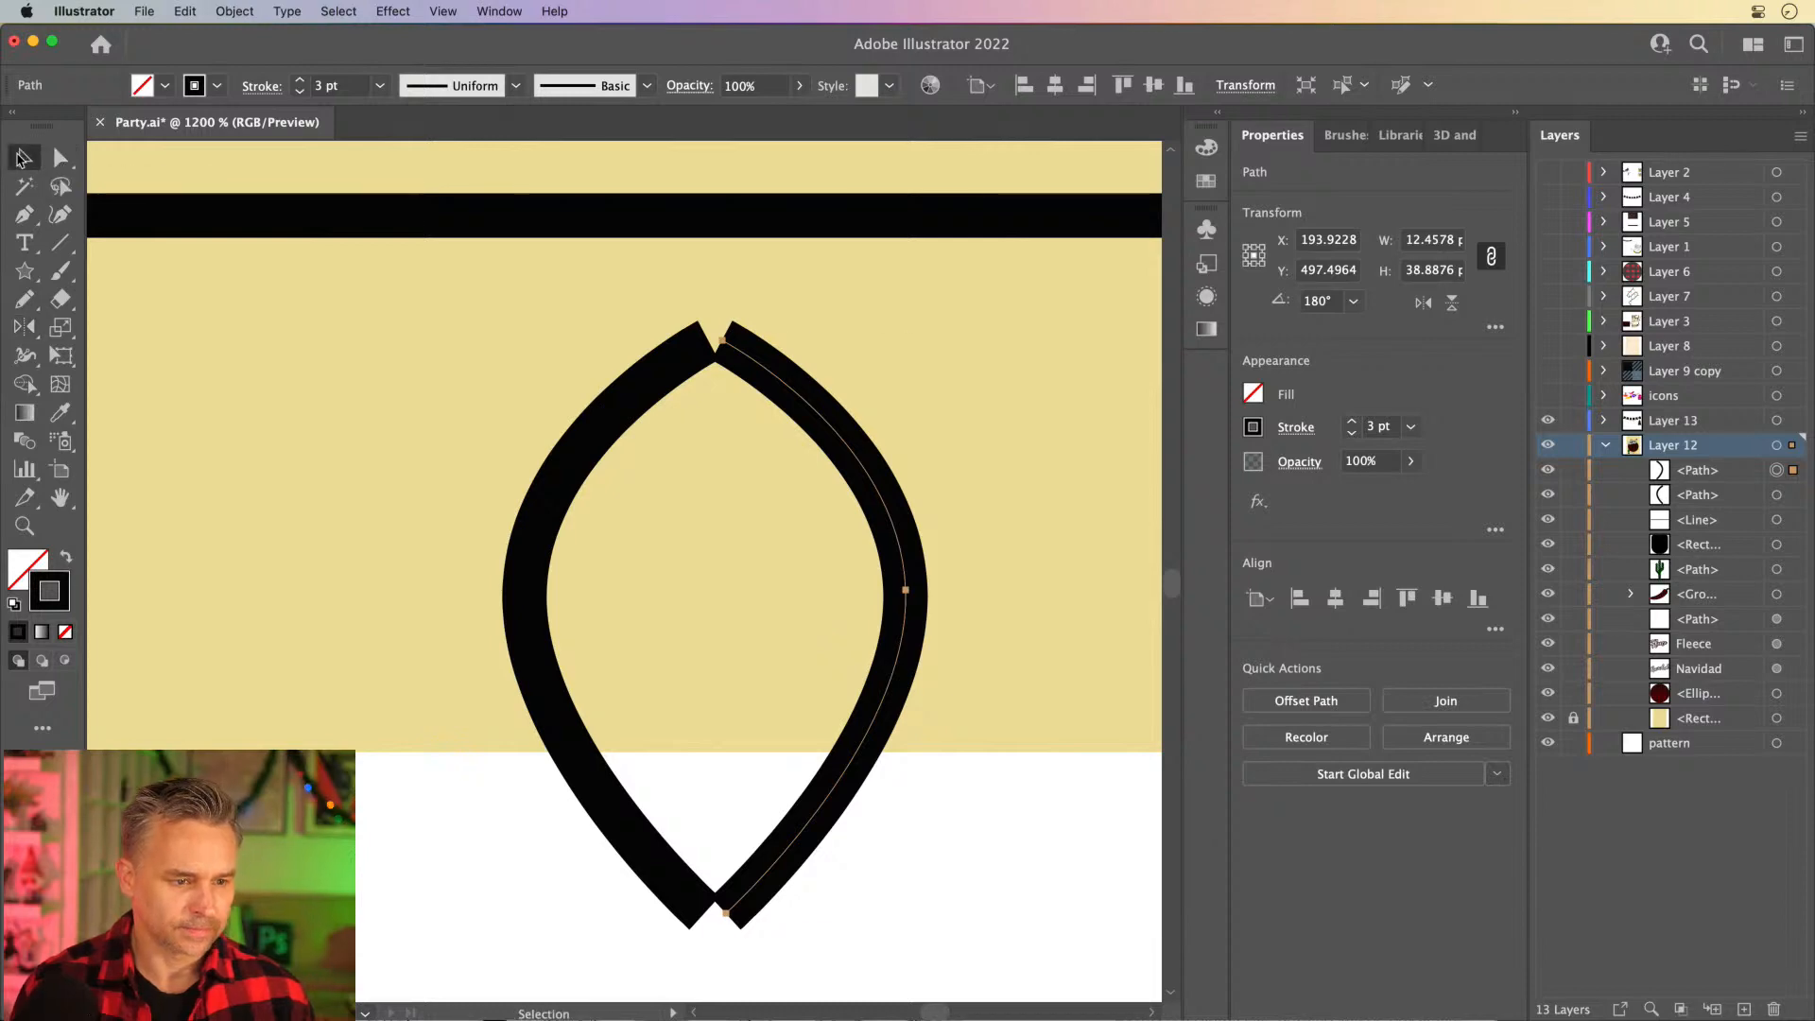
mouse_move(774, 386)
left_mouse_down()
mouse_move(741, 374)
mouse_move(738, 406)
mouse_move(727, 362)
mouse_move(803, 404)
left_mouse_up()
left_click(650, 303)
left_click(54, 159)
key("super+j")
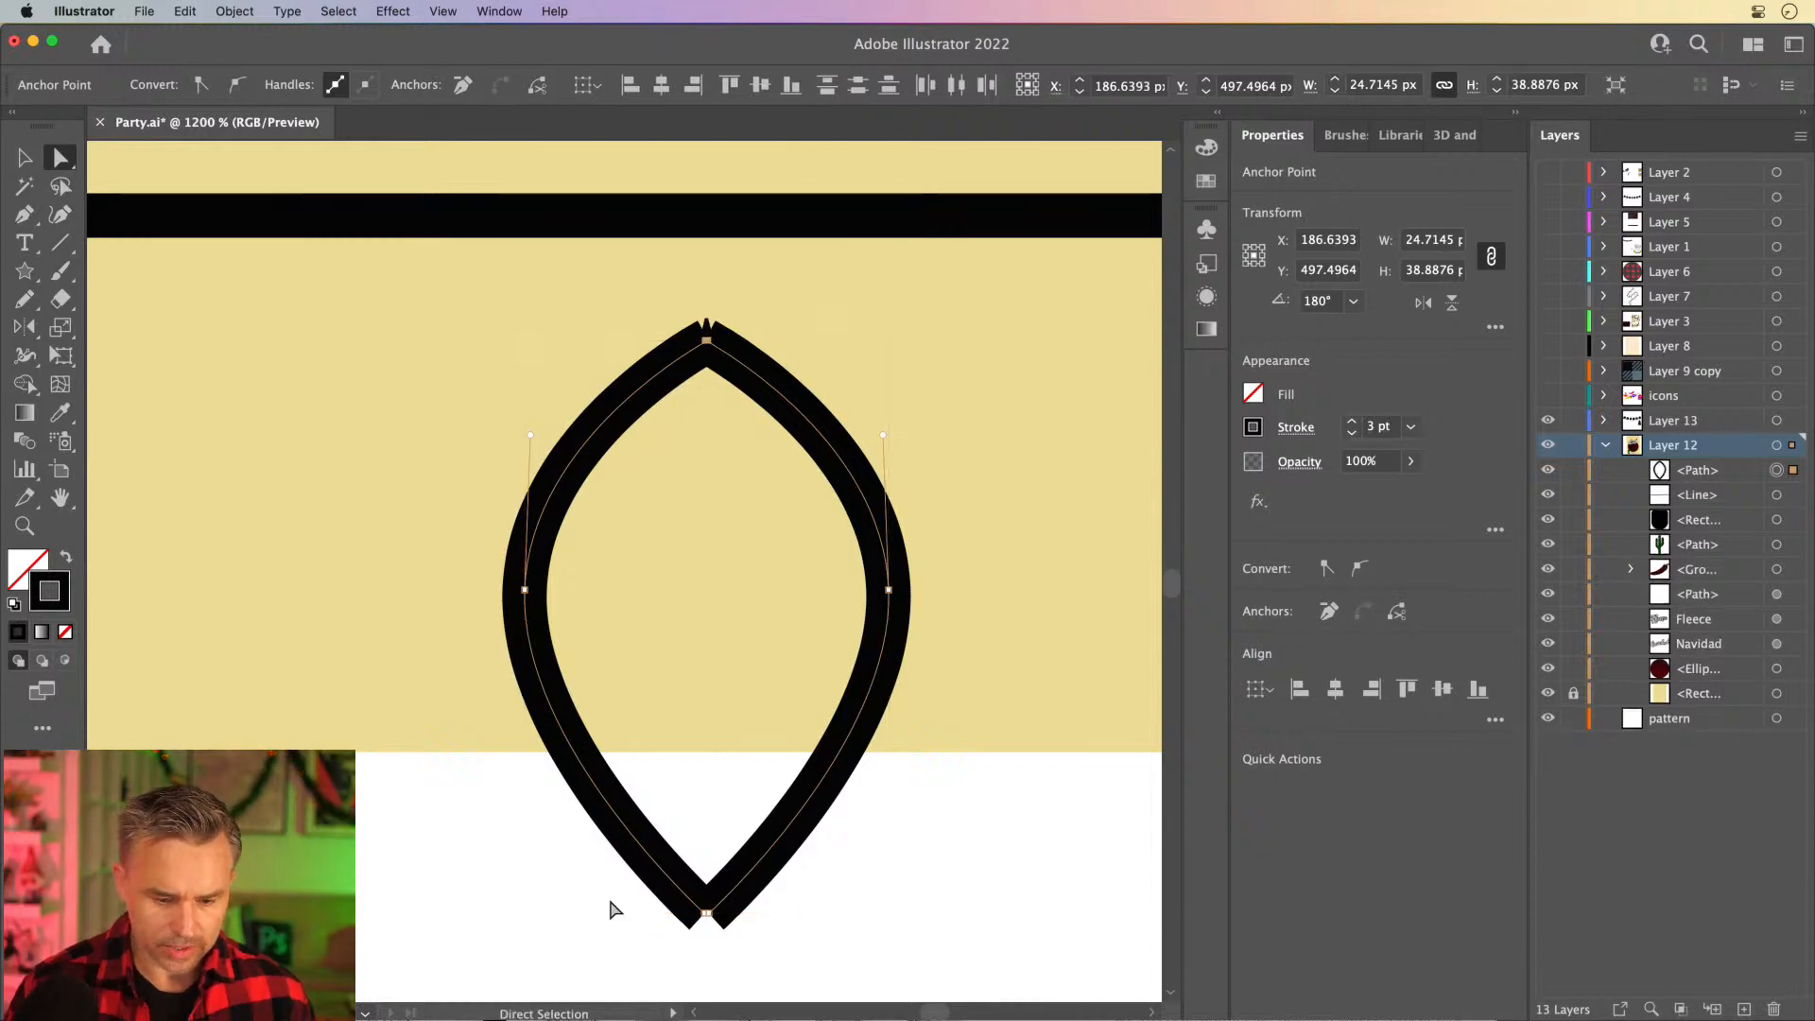
left_click_drag(613, 910, 745, 943)
key("super+j")
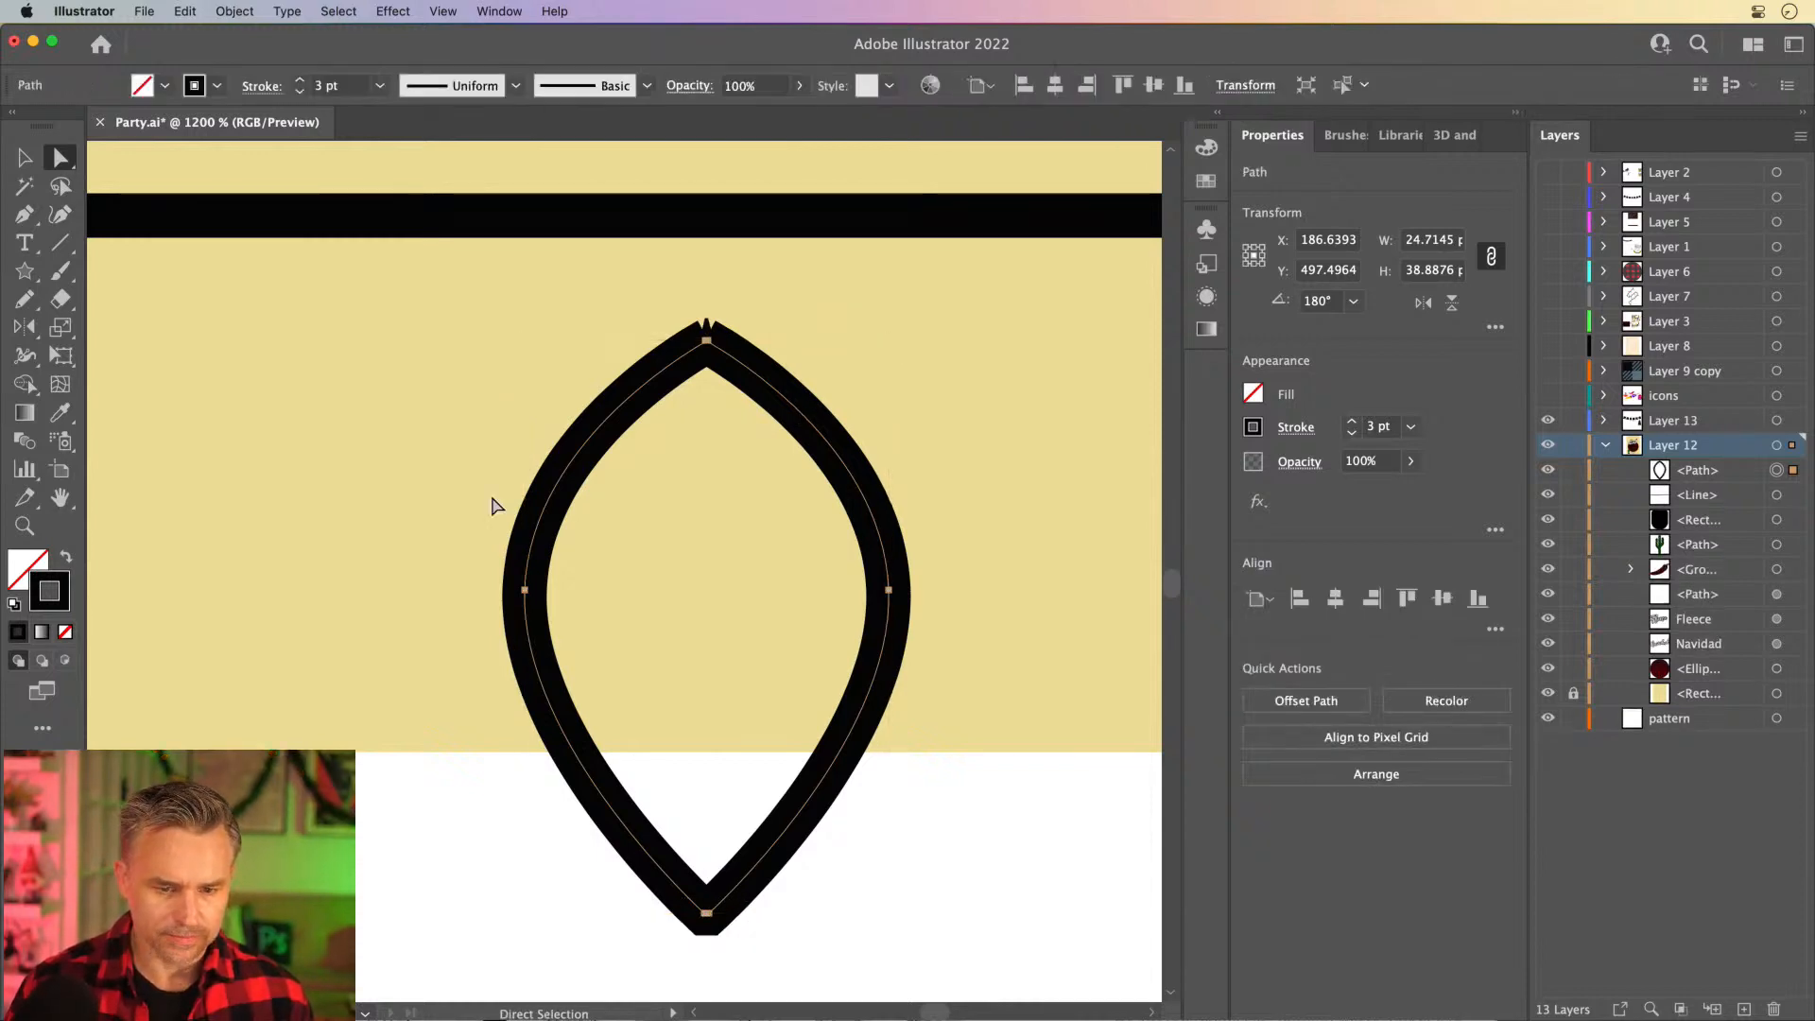
- Simplify the bulb path to 2 points and deselect it
left_click(24, 158)
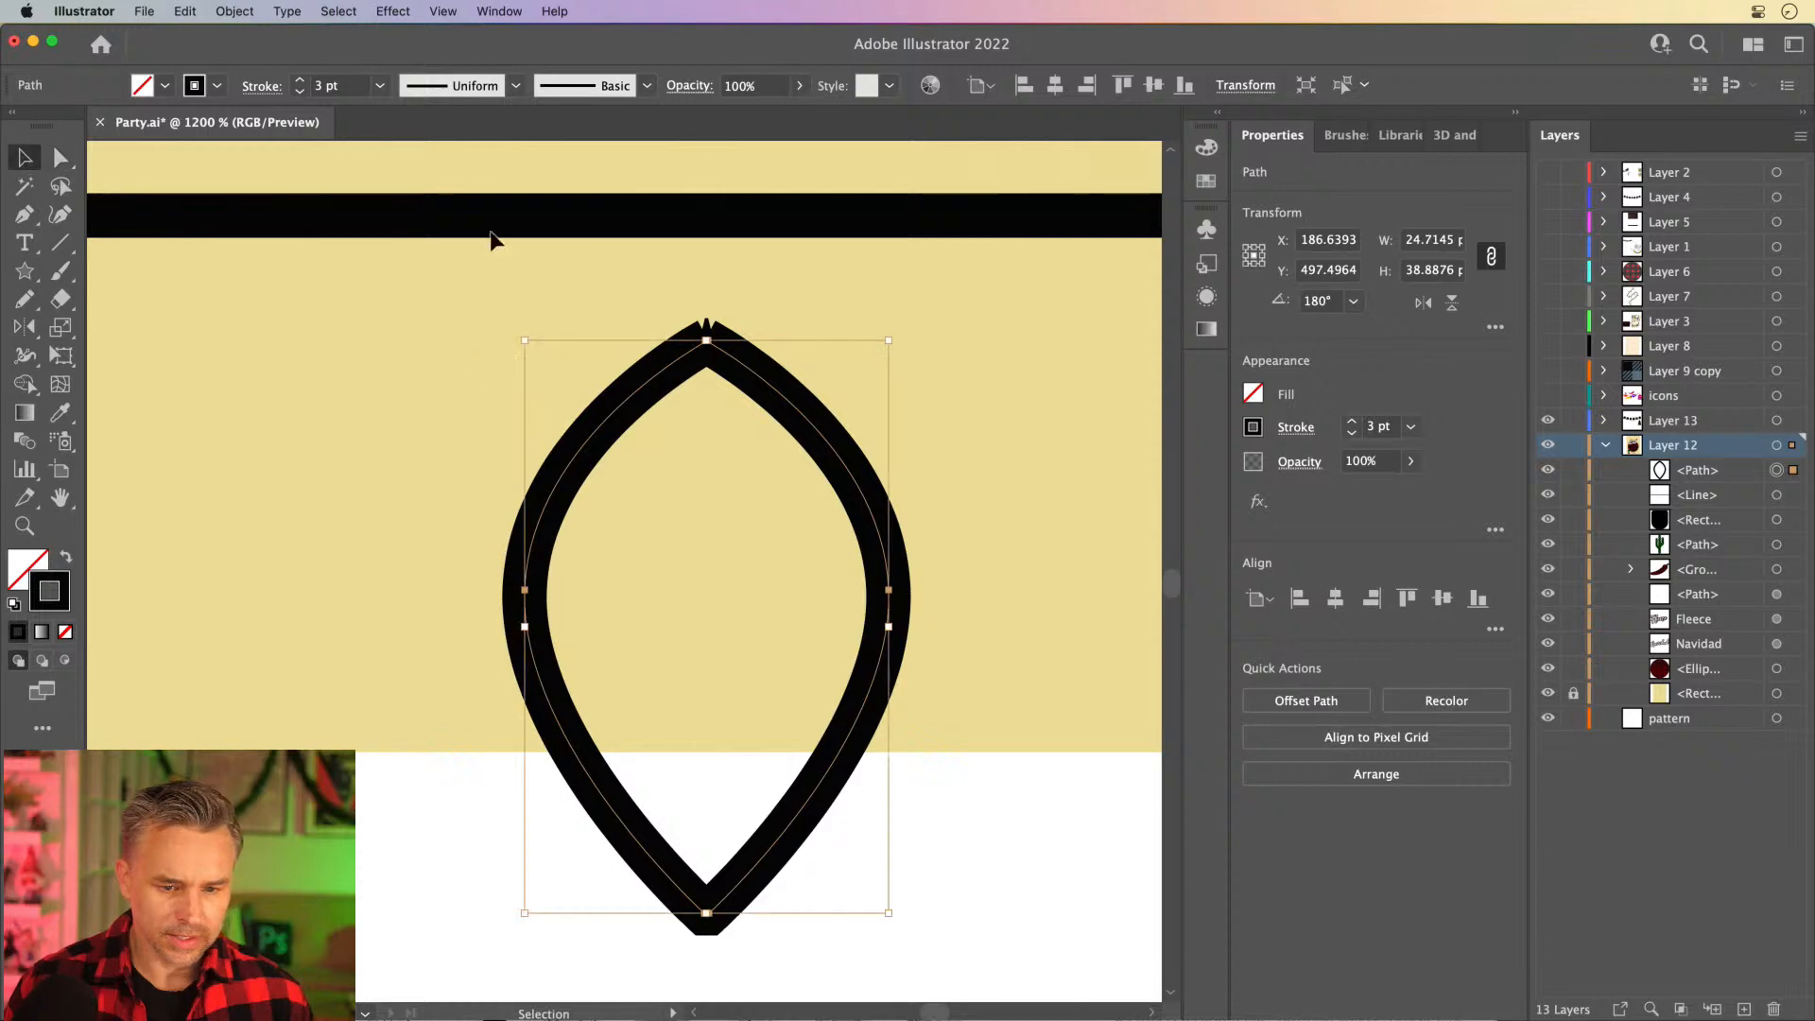
left_click(253, 11)
mouse_move(312, 486)
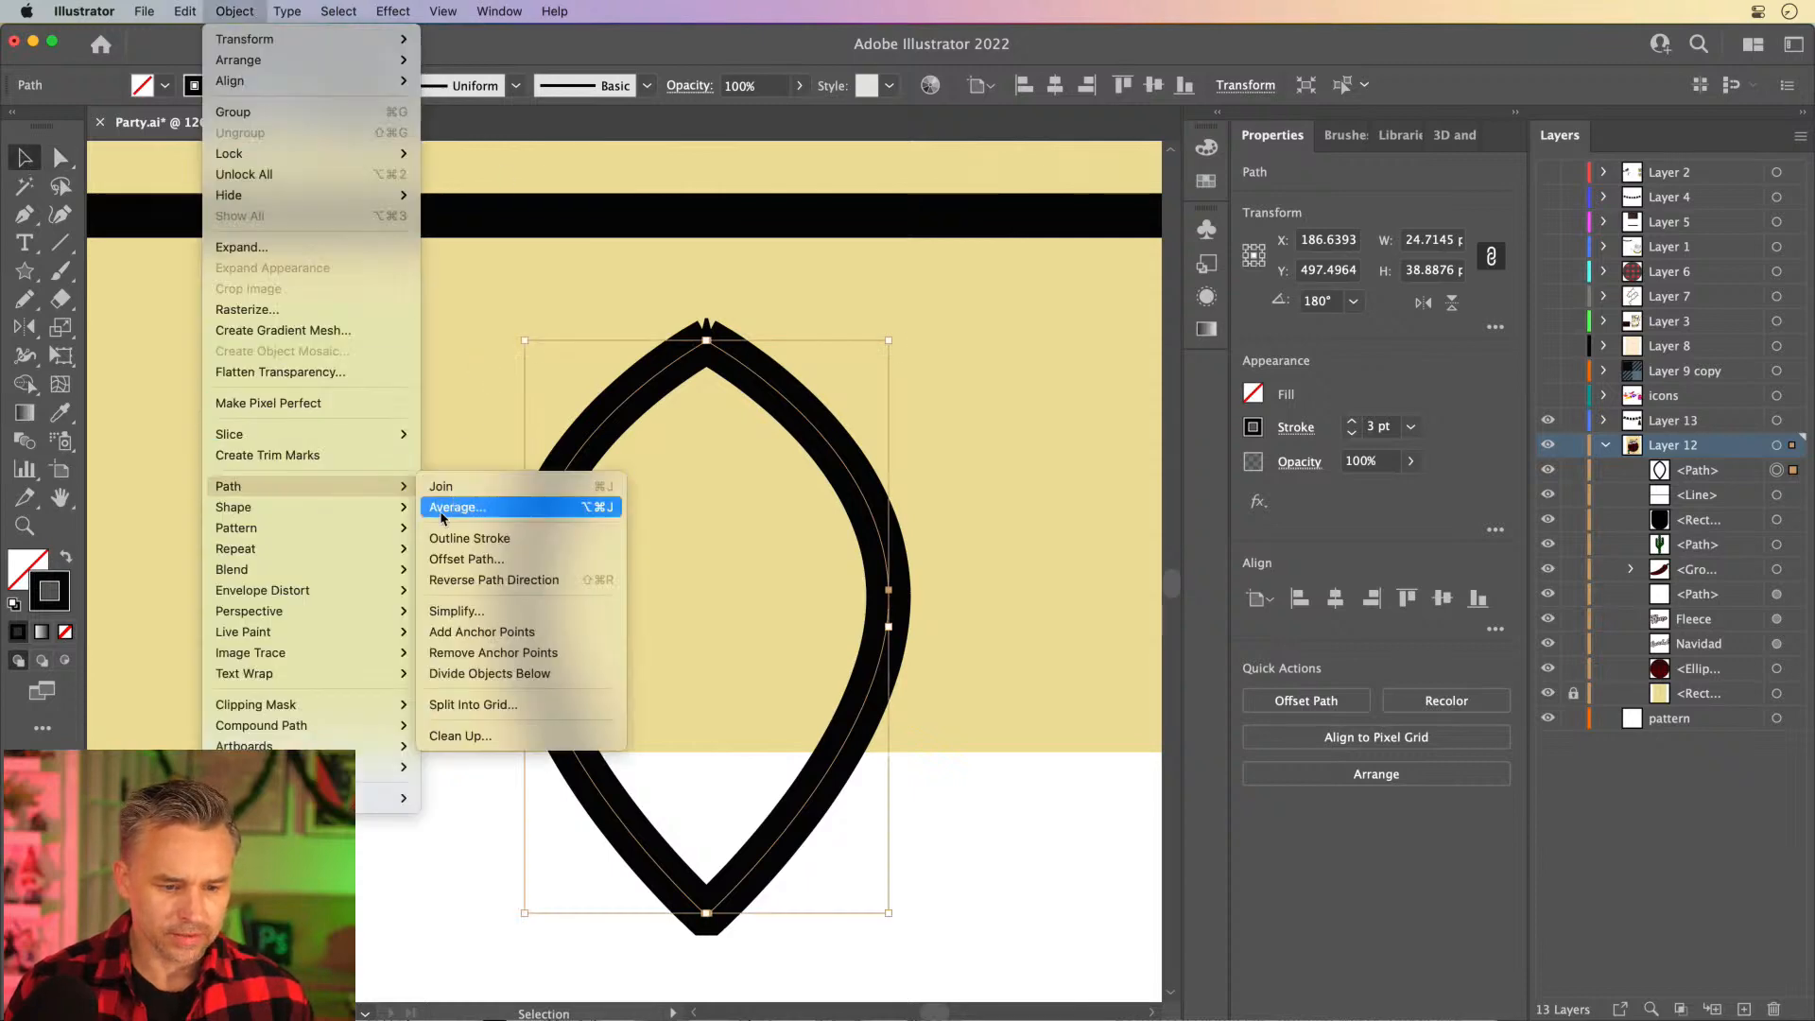
left_click(525, 610)
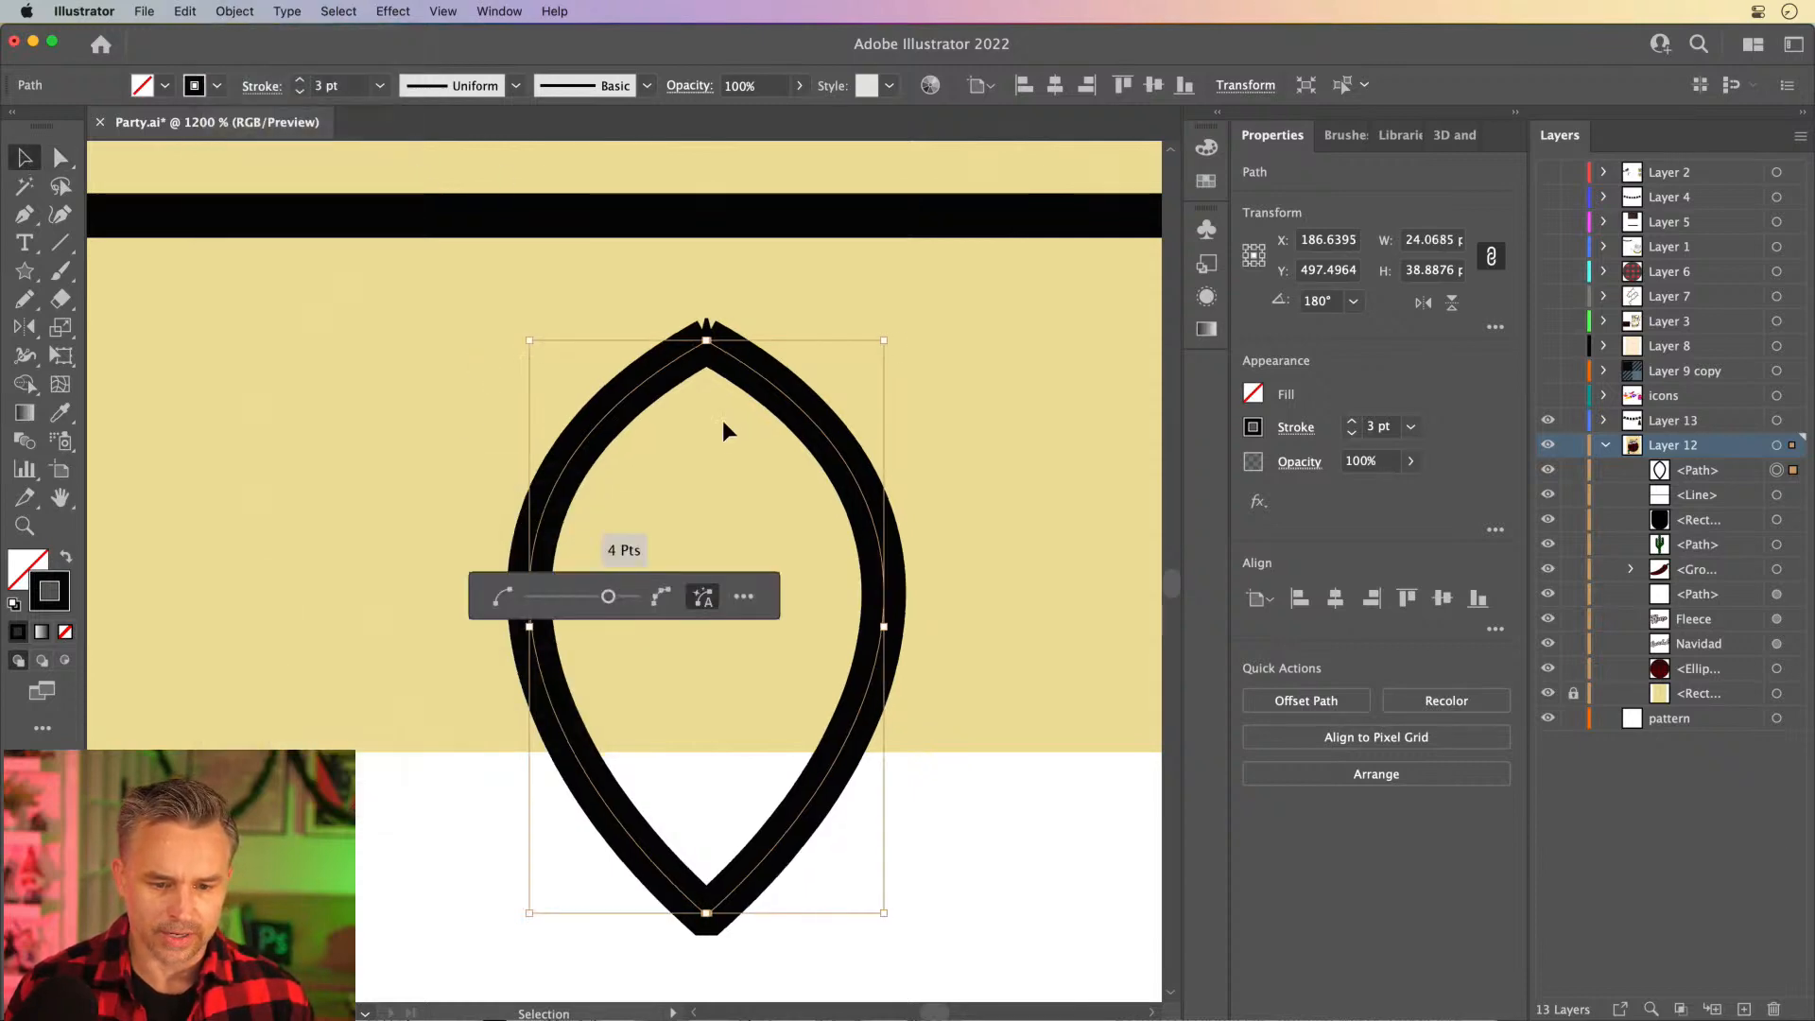
left_click_drag(608, 596, 547, 598)
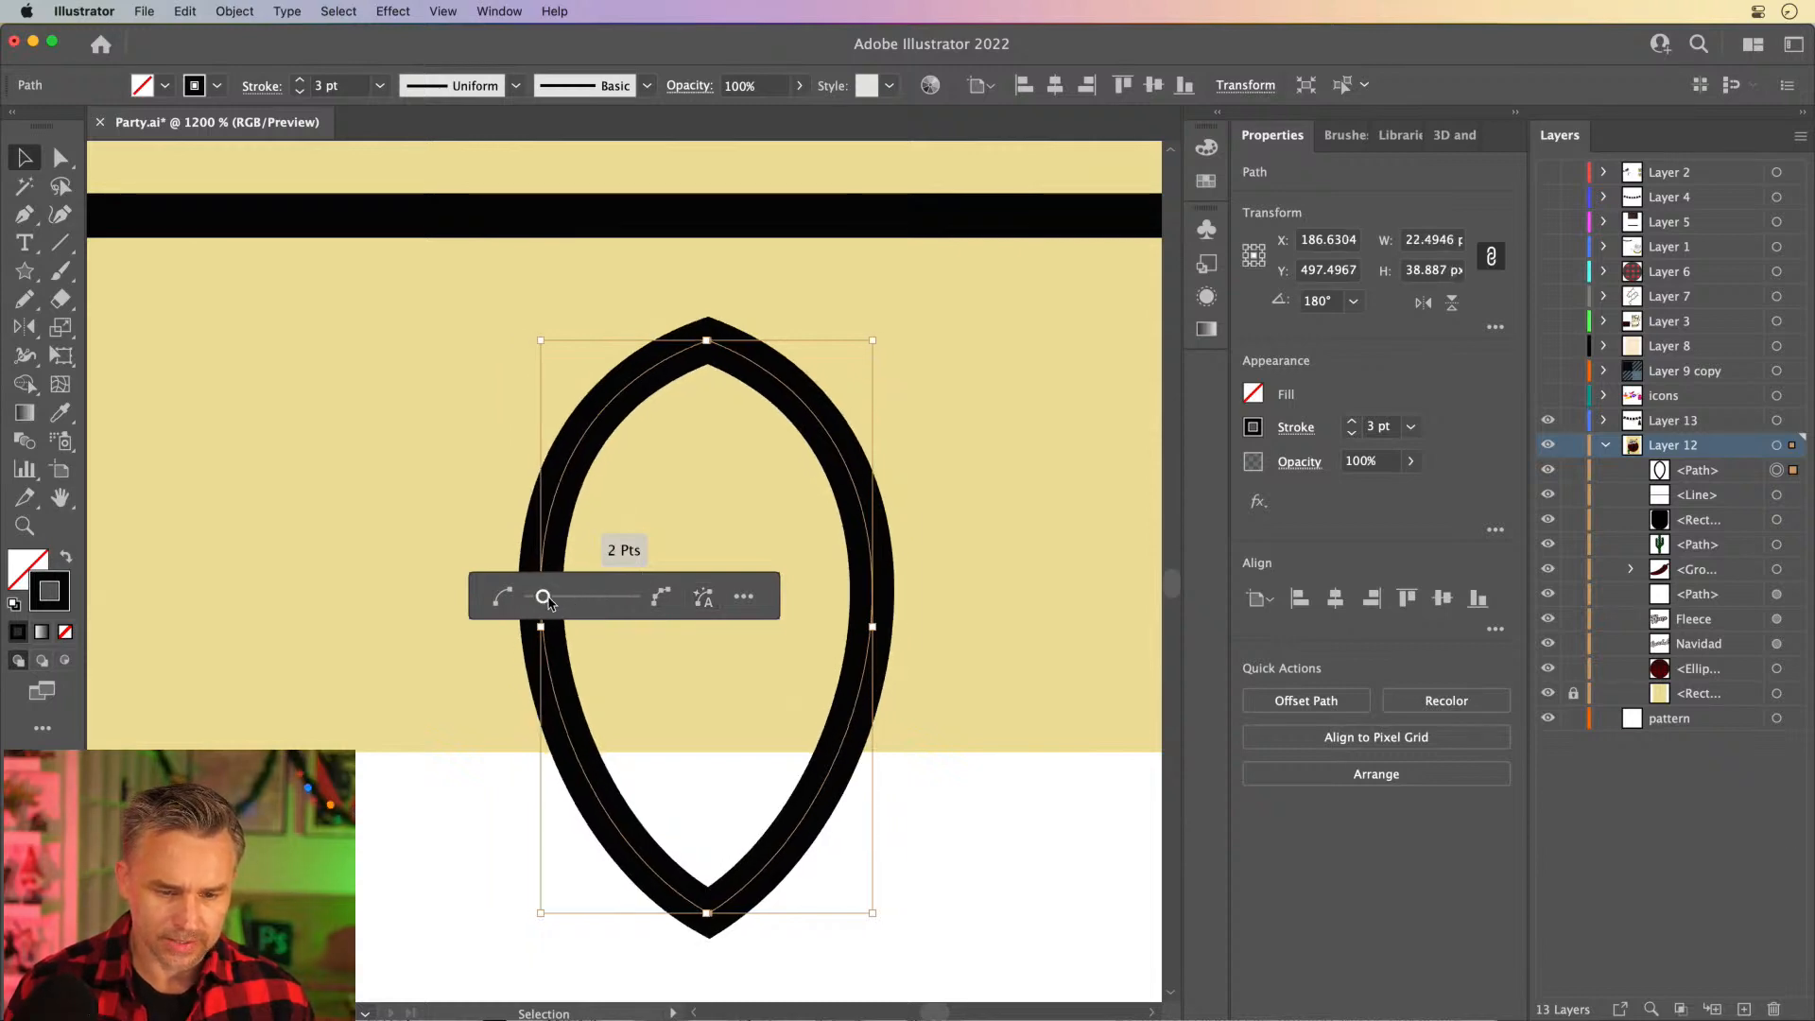
left_click(281, 459)
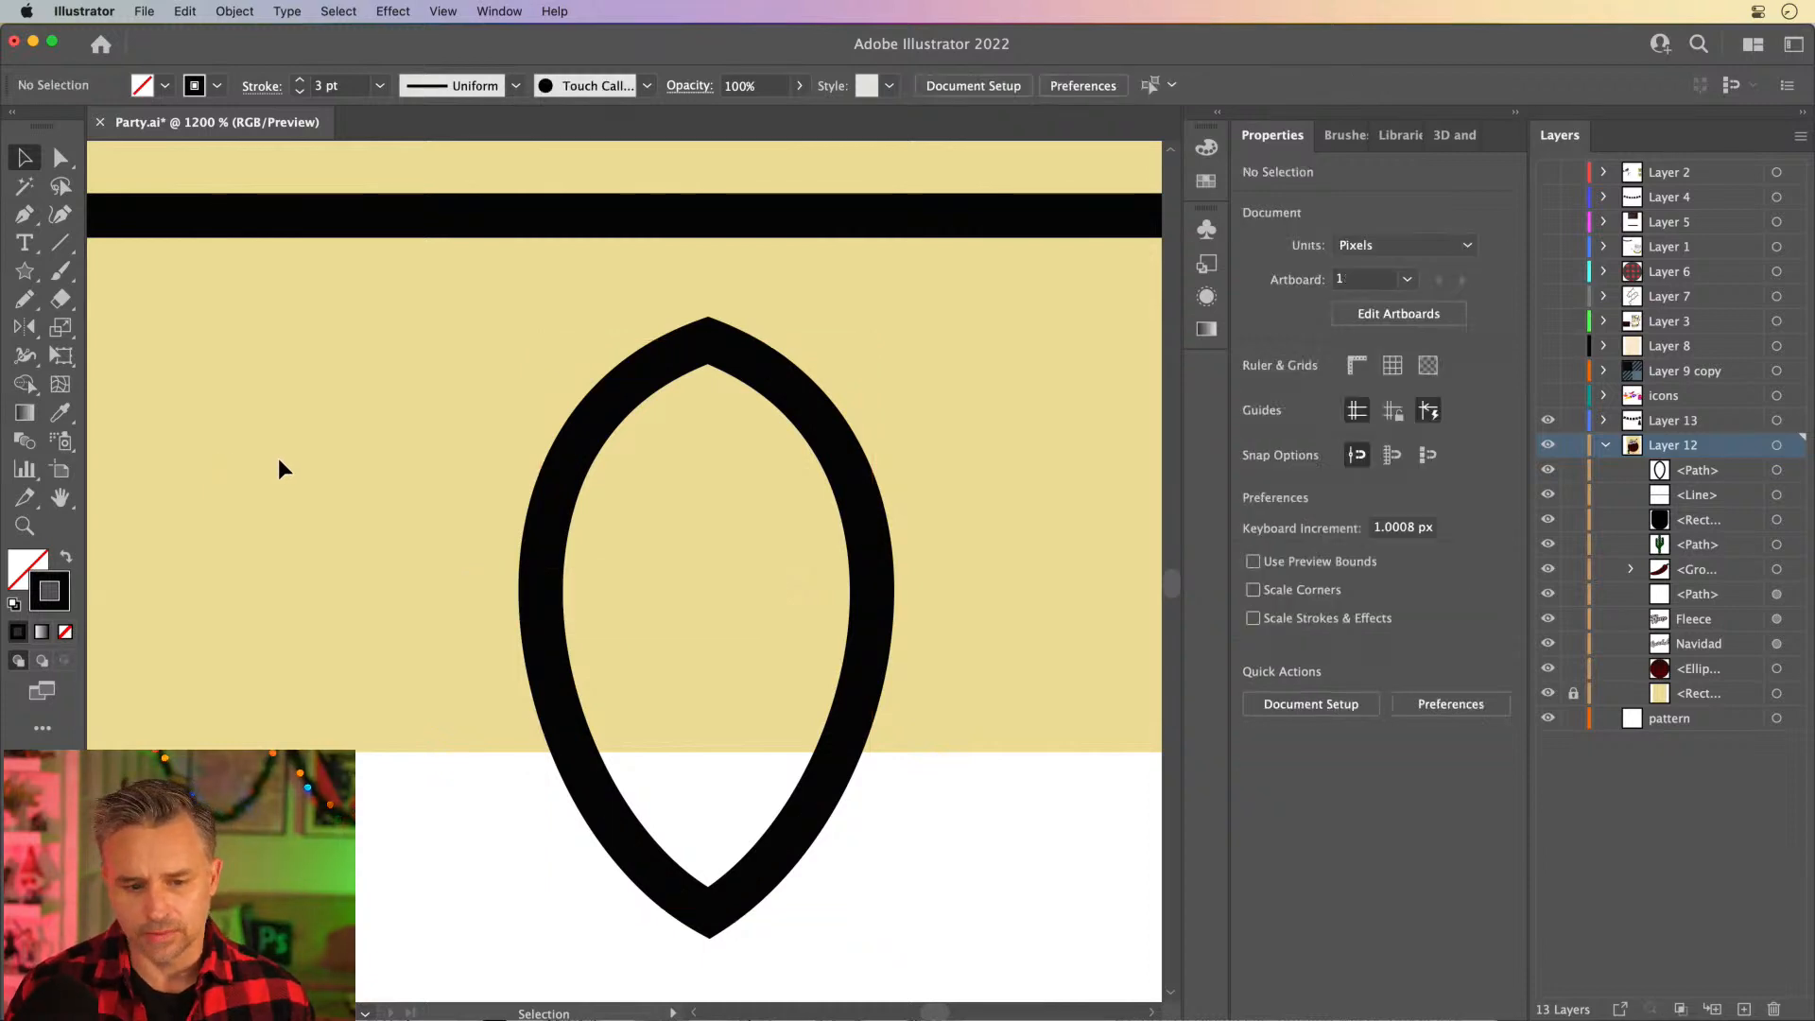
- Set the bulb outline's stroke to round corner joins
left_click(673, 351)
left_click(1294, 428)
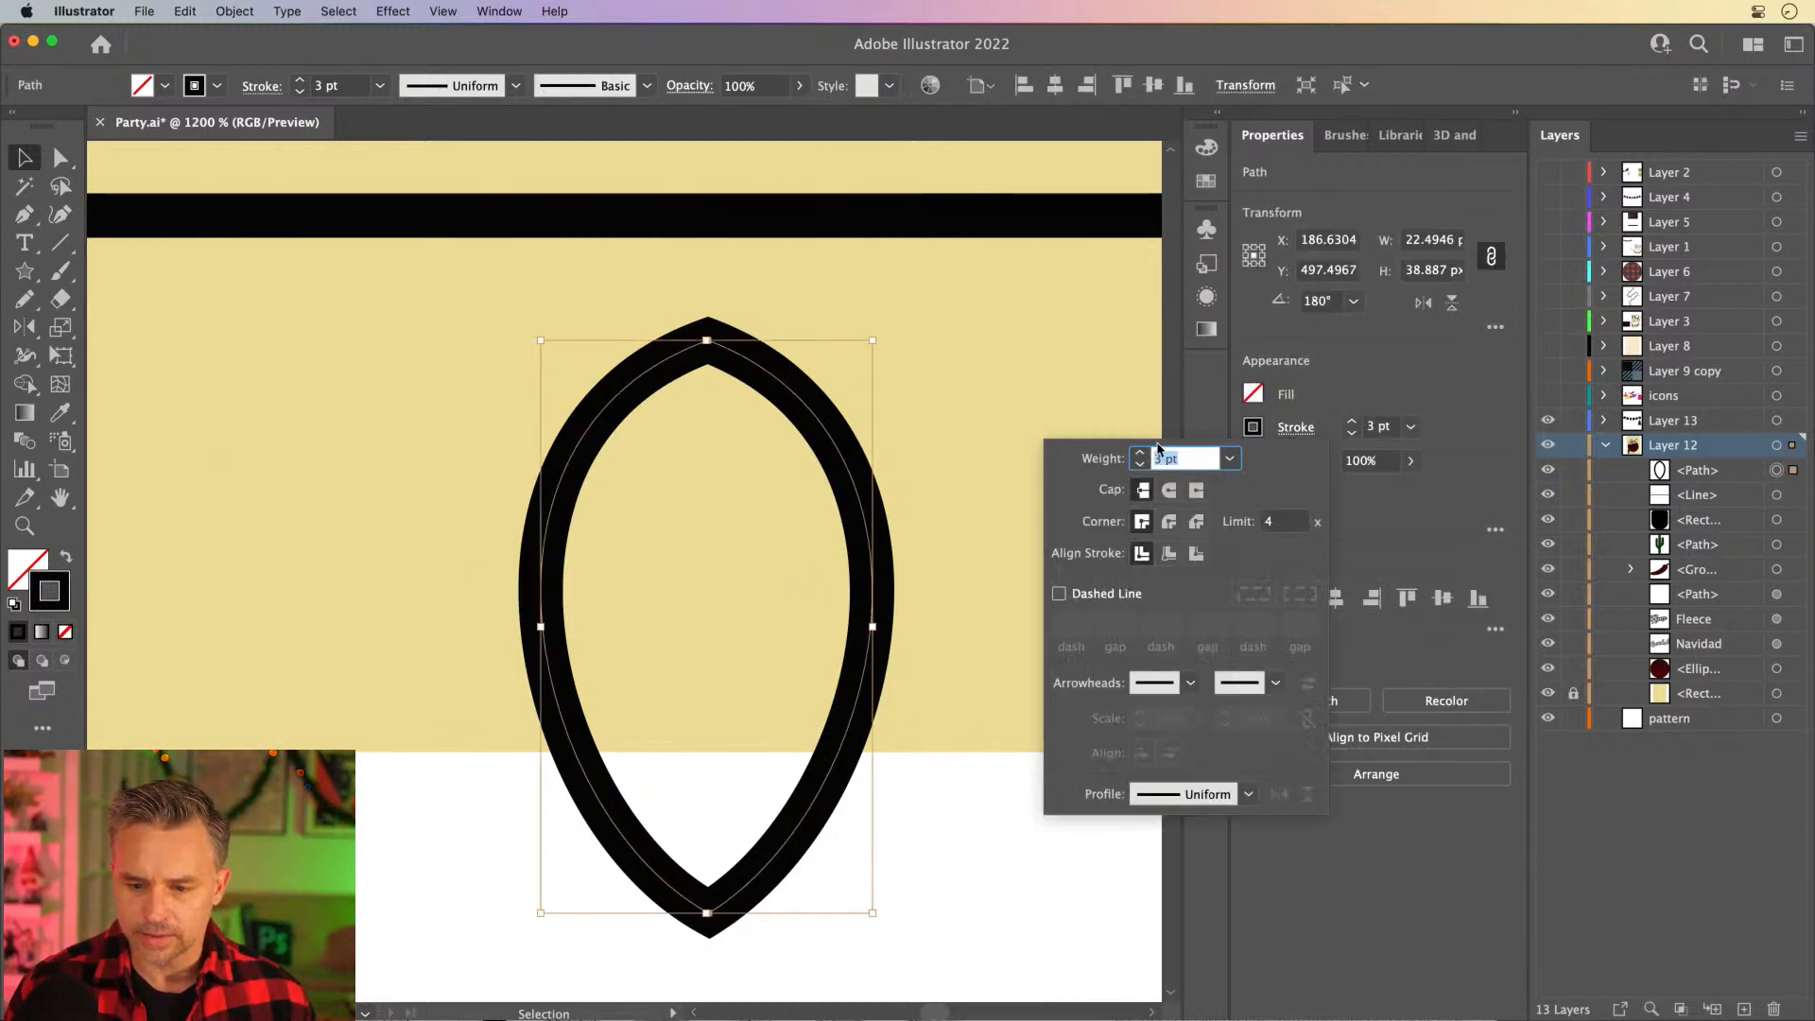
left_click(559, 323)
- Fill the bulb with light green 92C83E
left_click(20, 572)
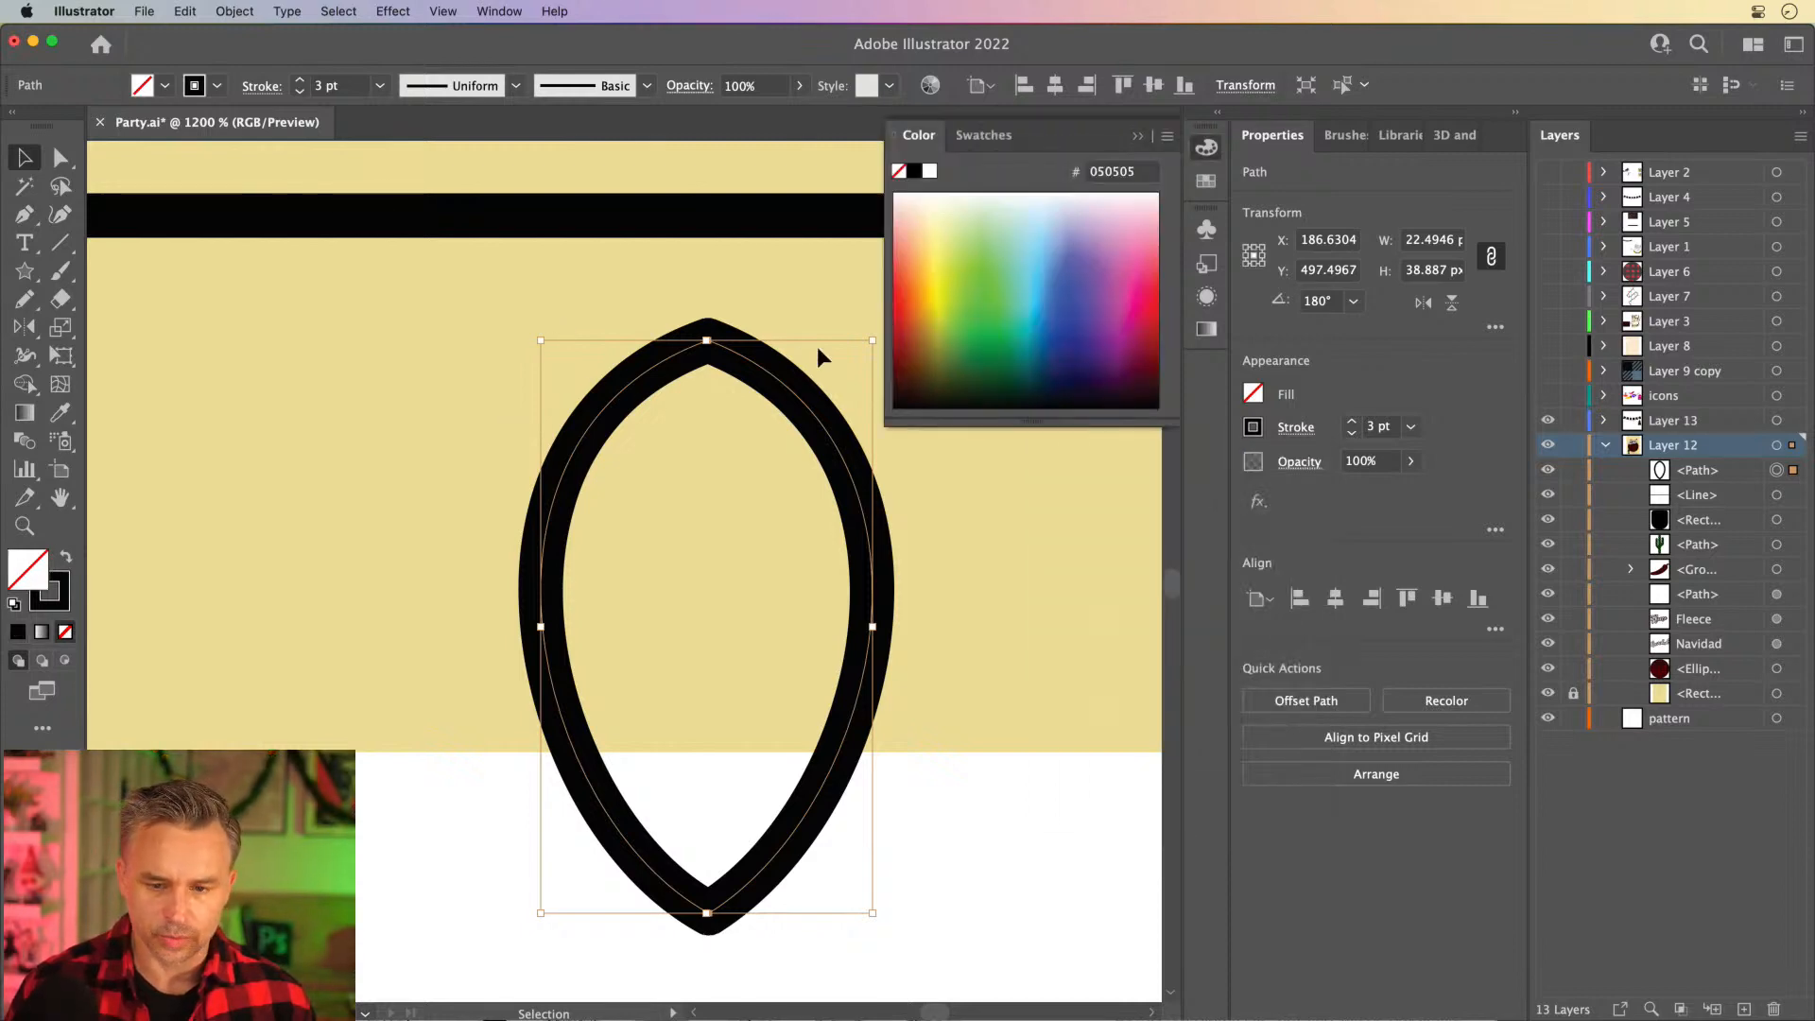
left_click(960, 296)
key("super+minus")
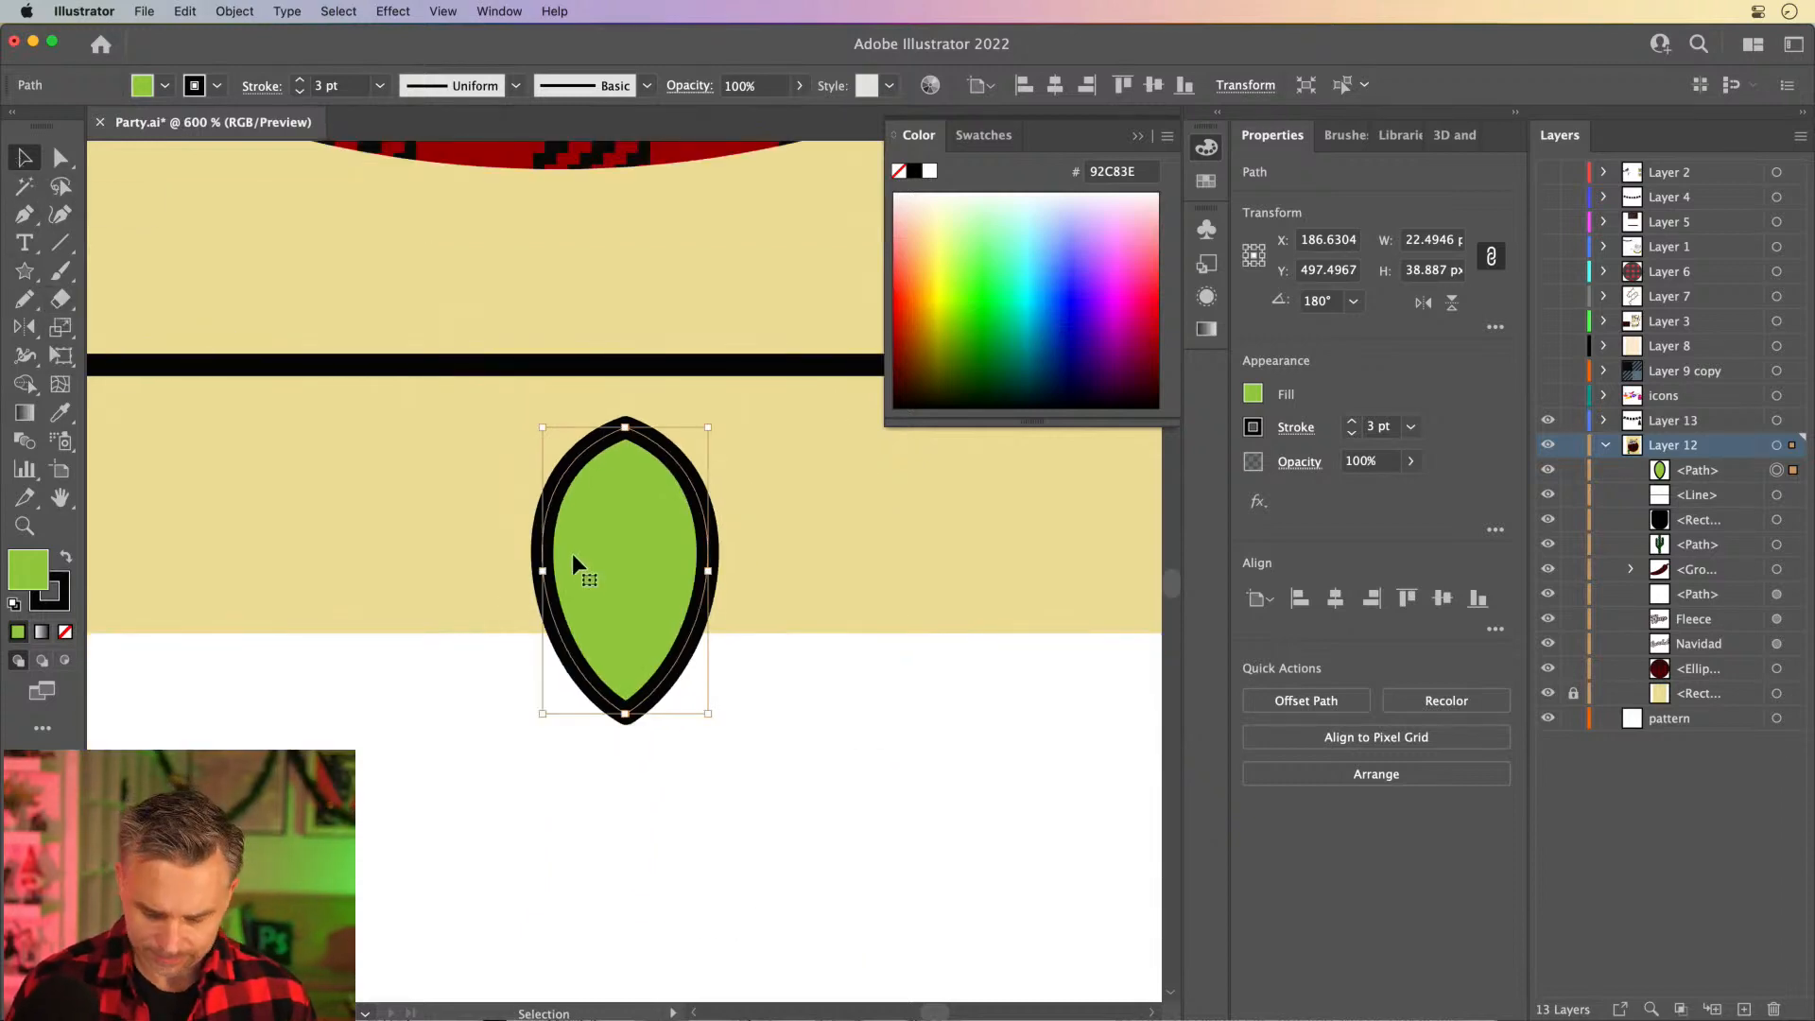
- Draw a small slanted oval highlight about 6.7 × 8.7 px near the bulb's lower right edge with the Pencil tool
key("n")
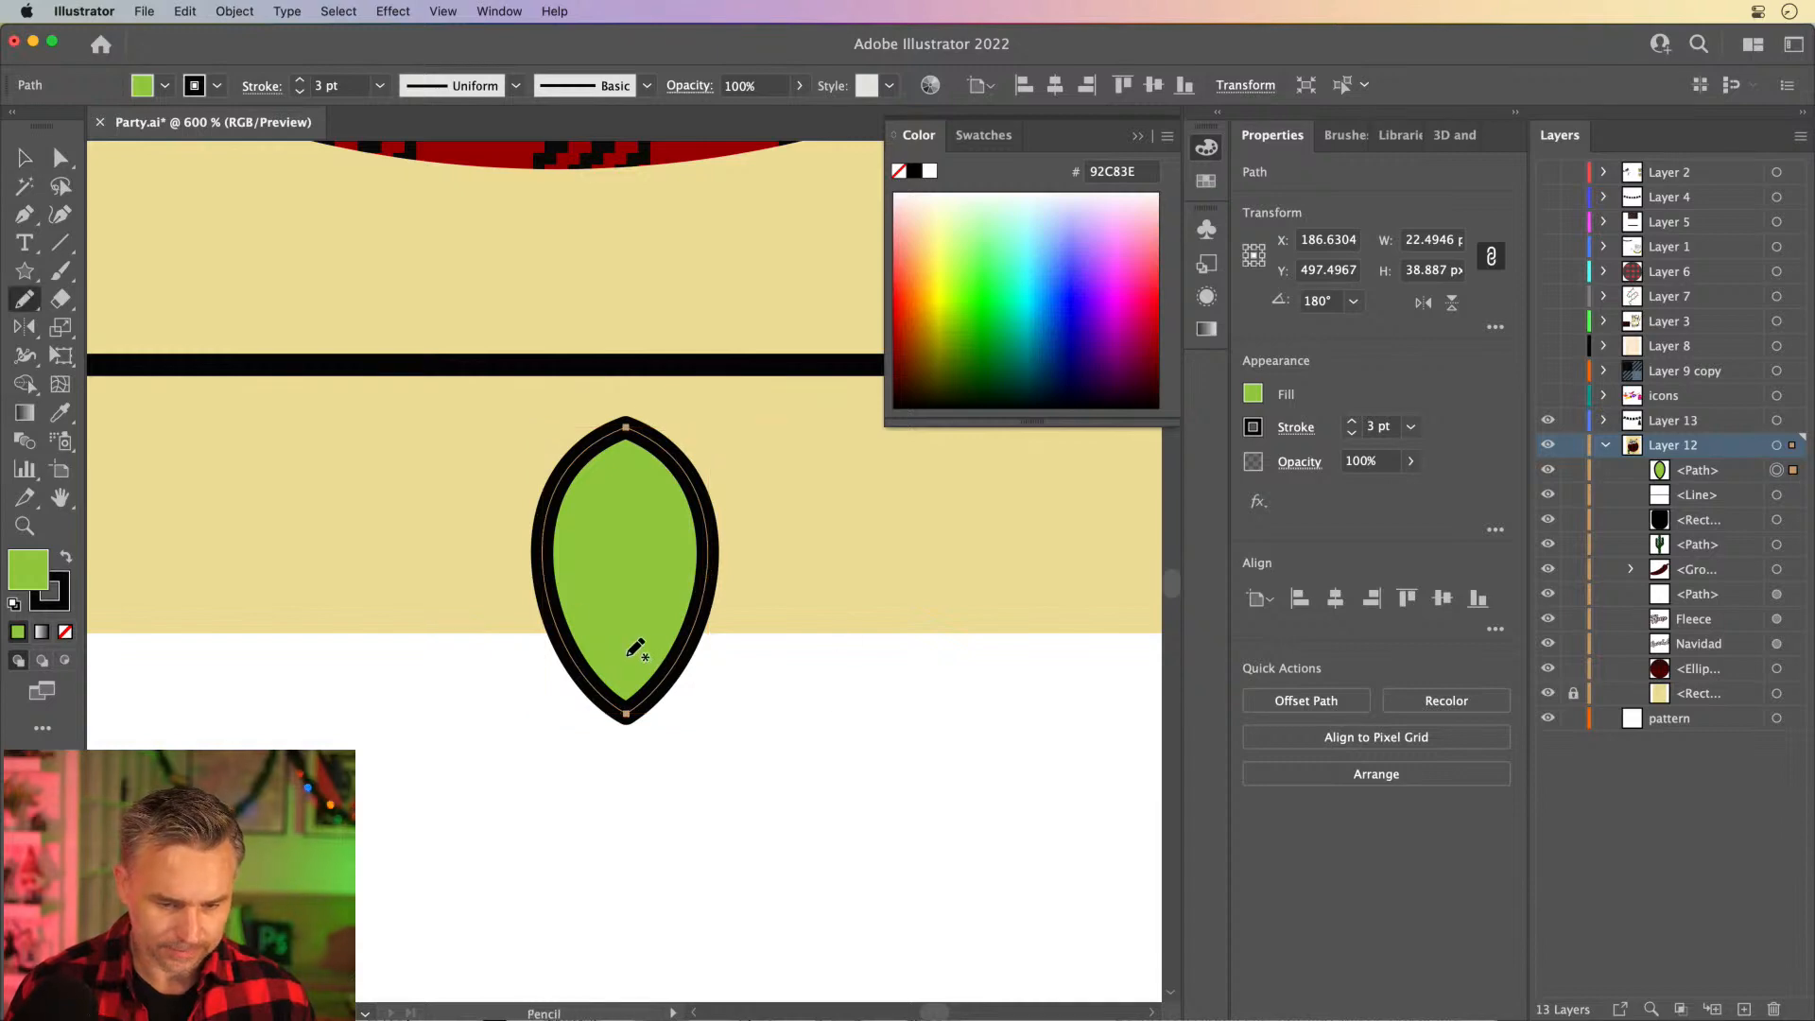
mouse_move(652, 606)
left_mouse_down()
mouse_move(665, 653)
mouse_move(637, 674)
mouse_move(620, 651)
mouse_move(689, 646)
left_mouse_up()
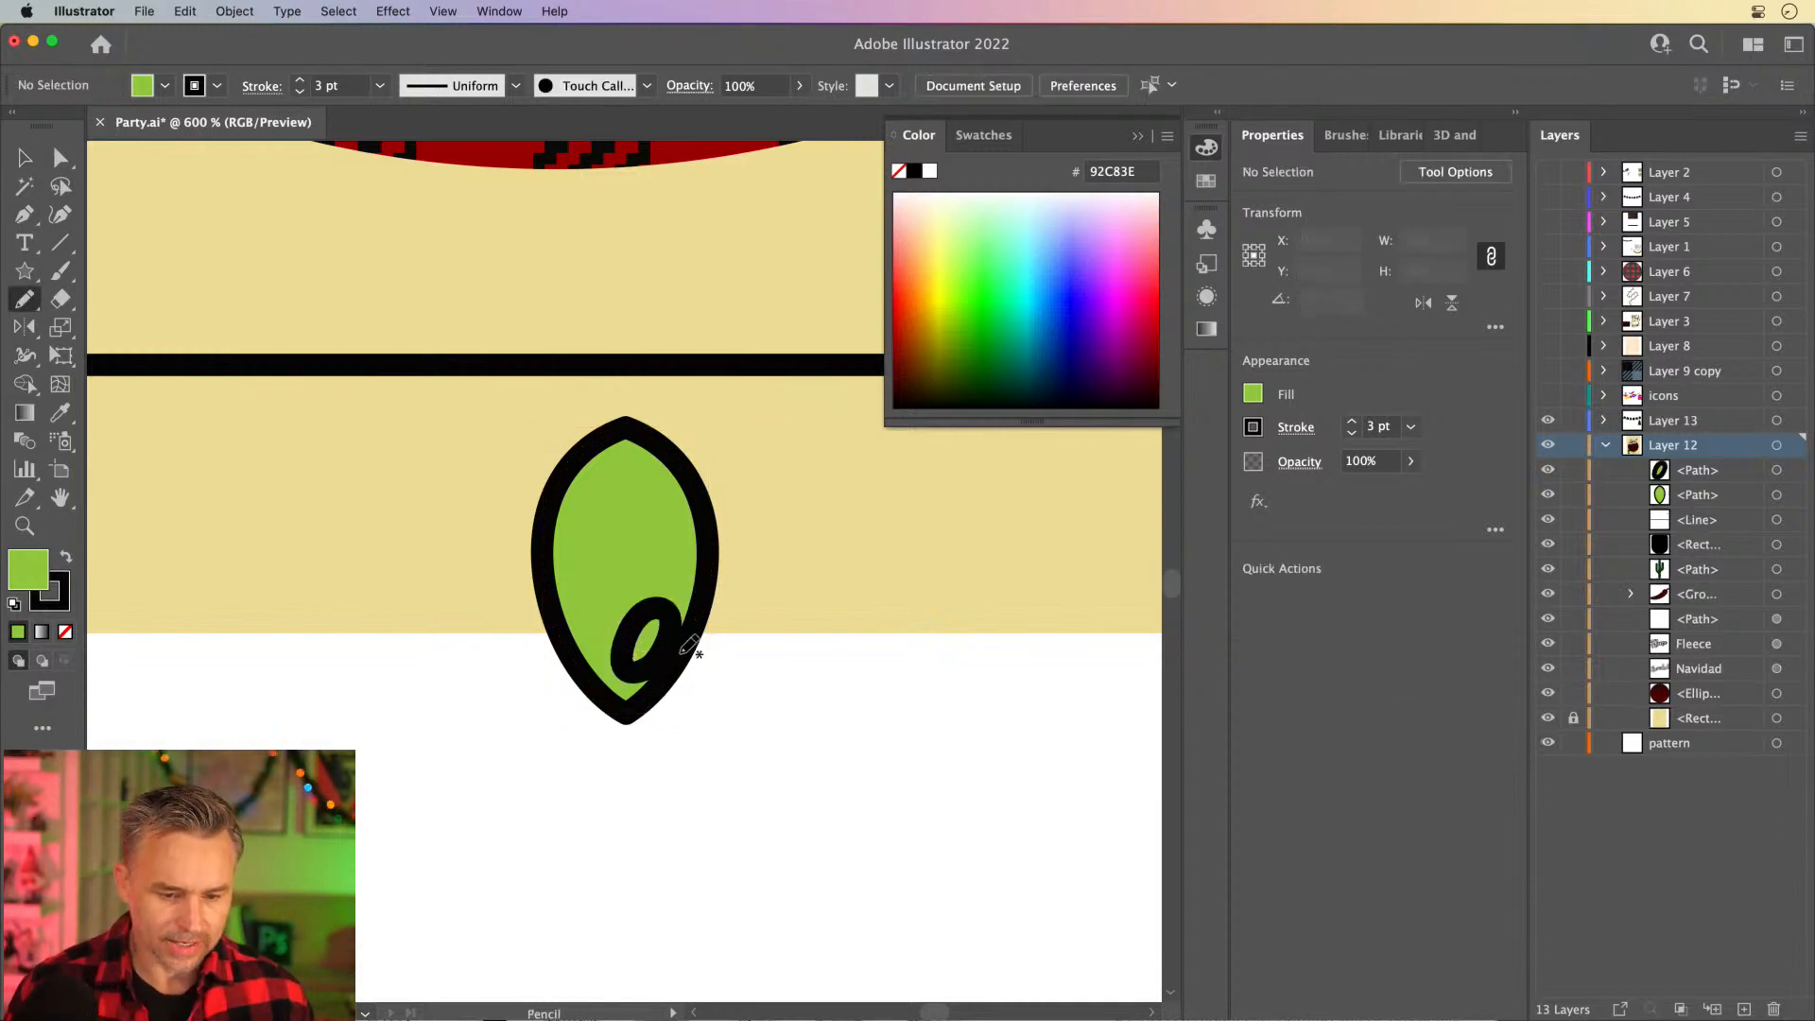
left_click(25, 158)
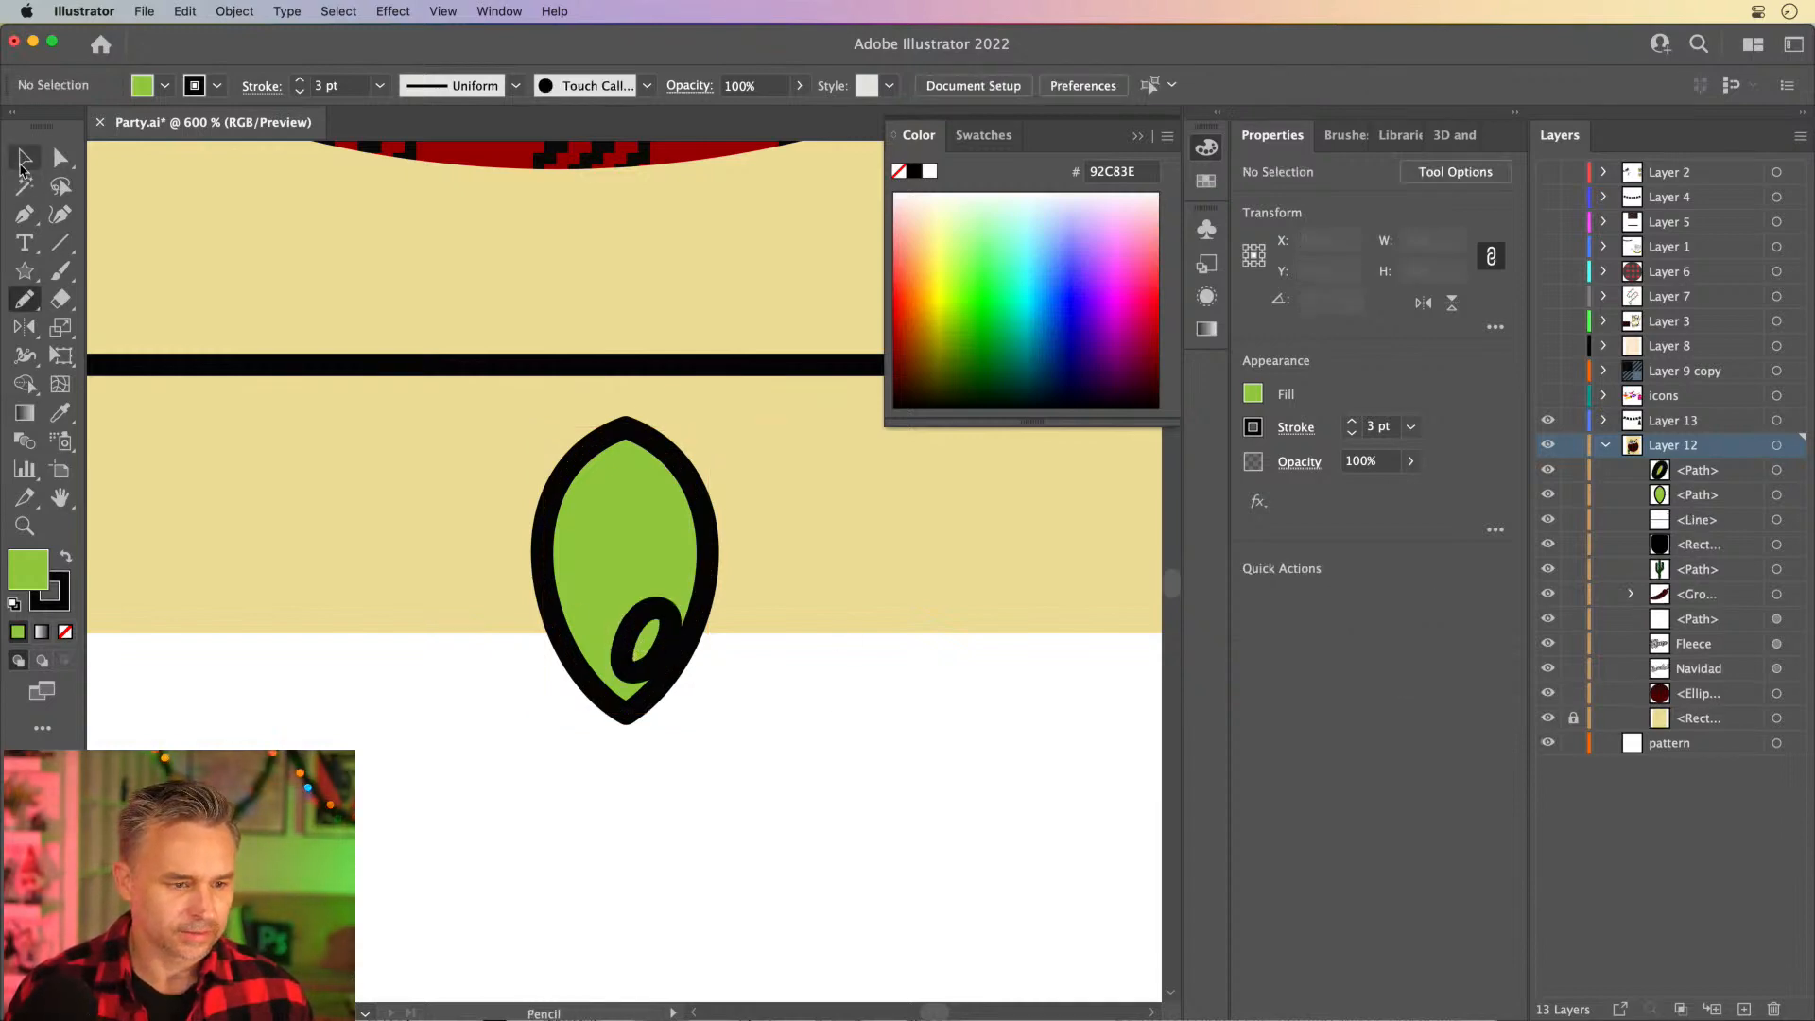
- Give the oval highlight a white fill with no stroke and deselect it
left_click(655, 610)
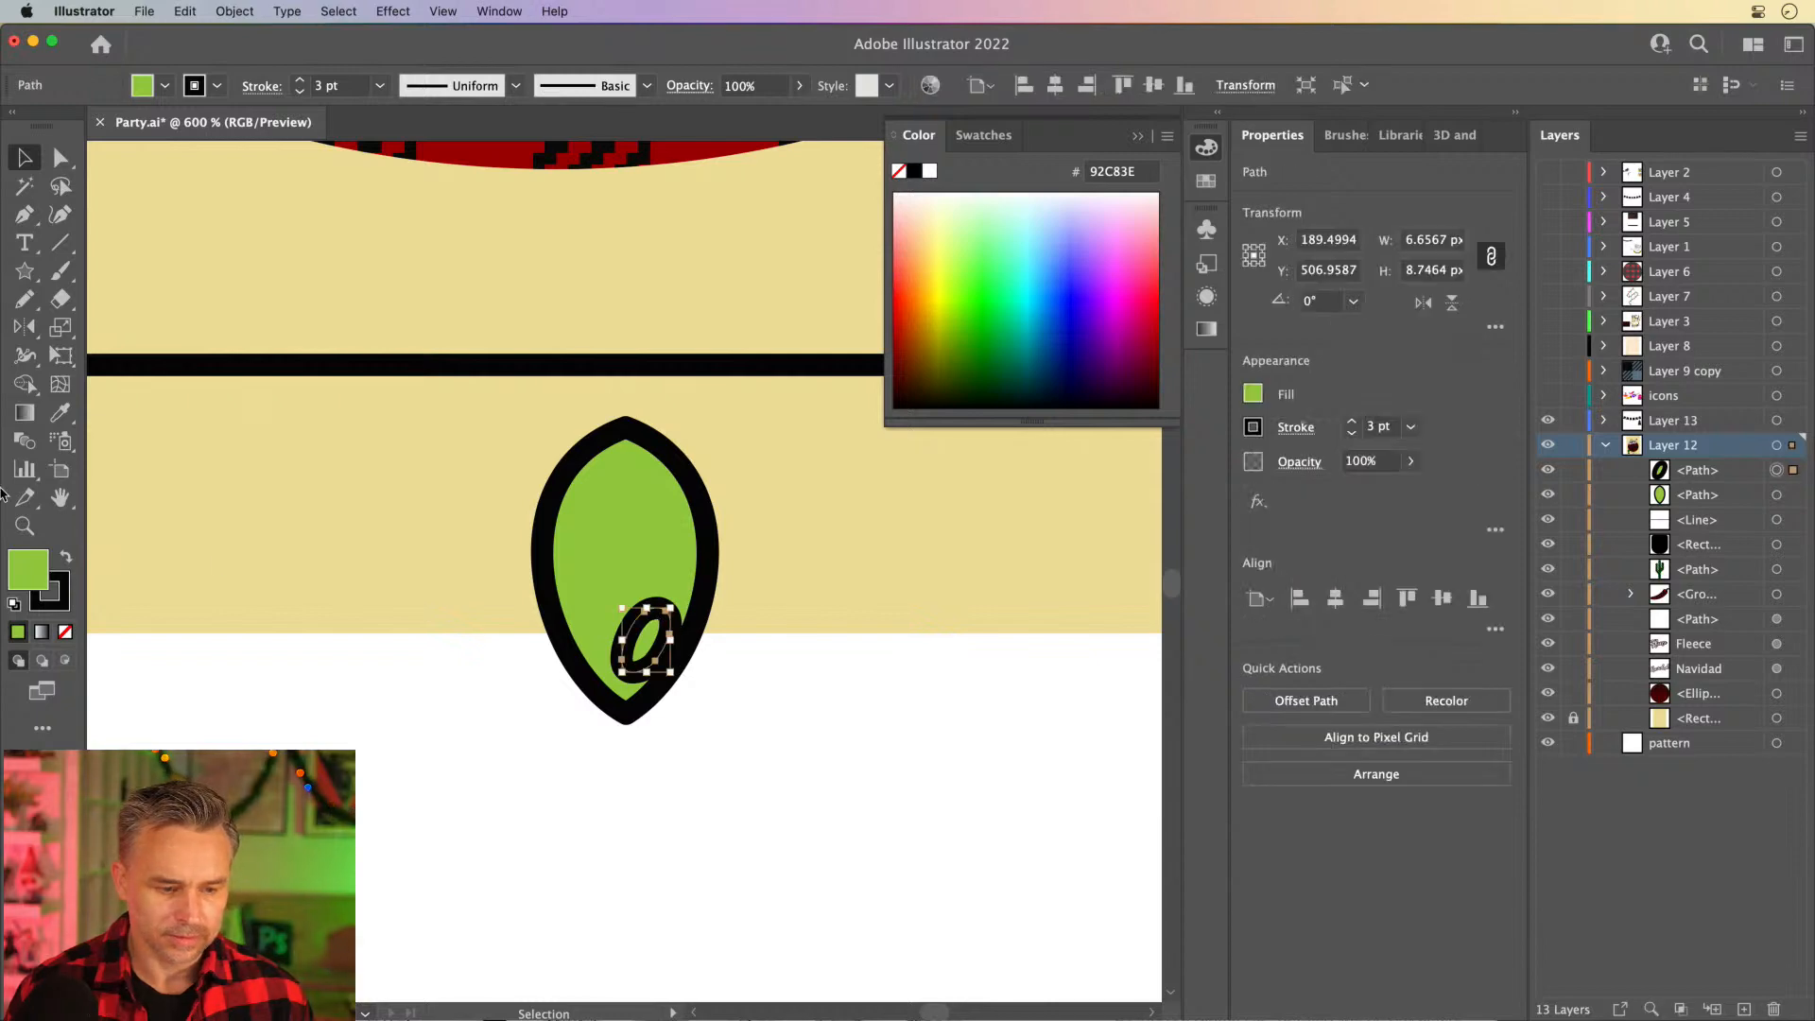
key("shift+x")
left_click(63, 590)
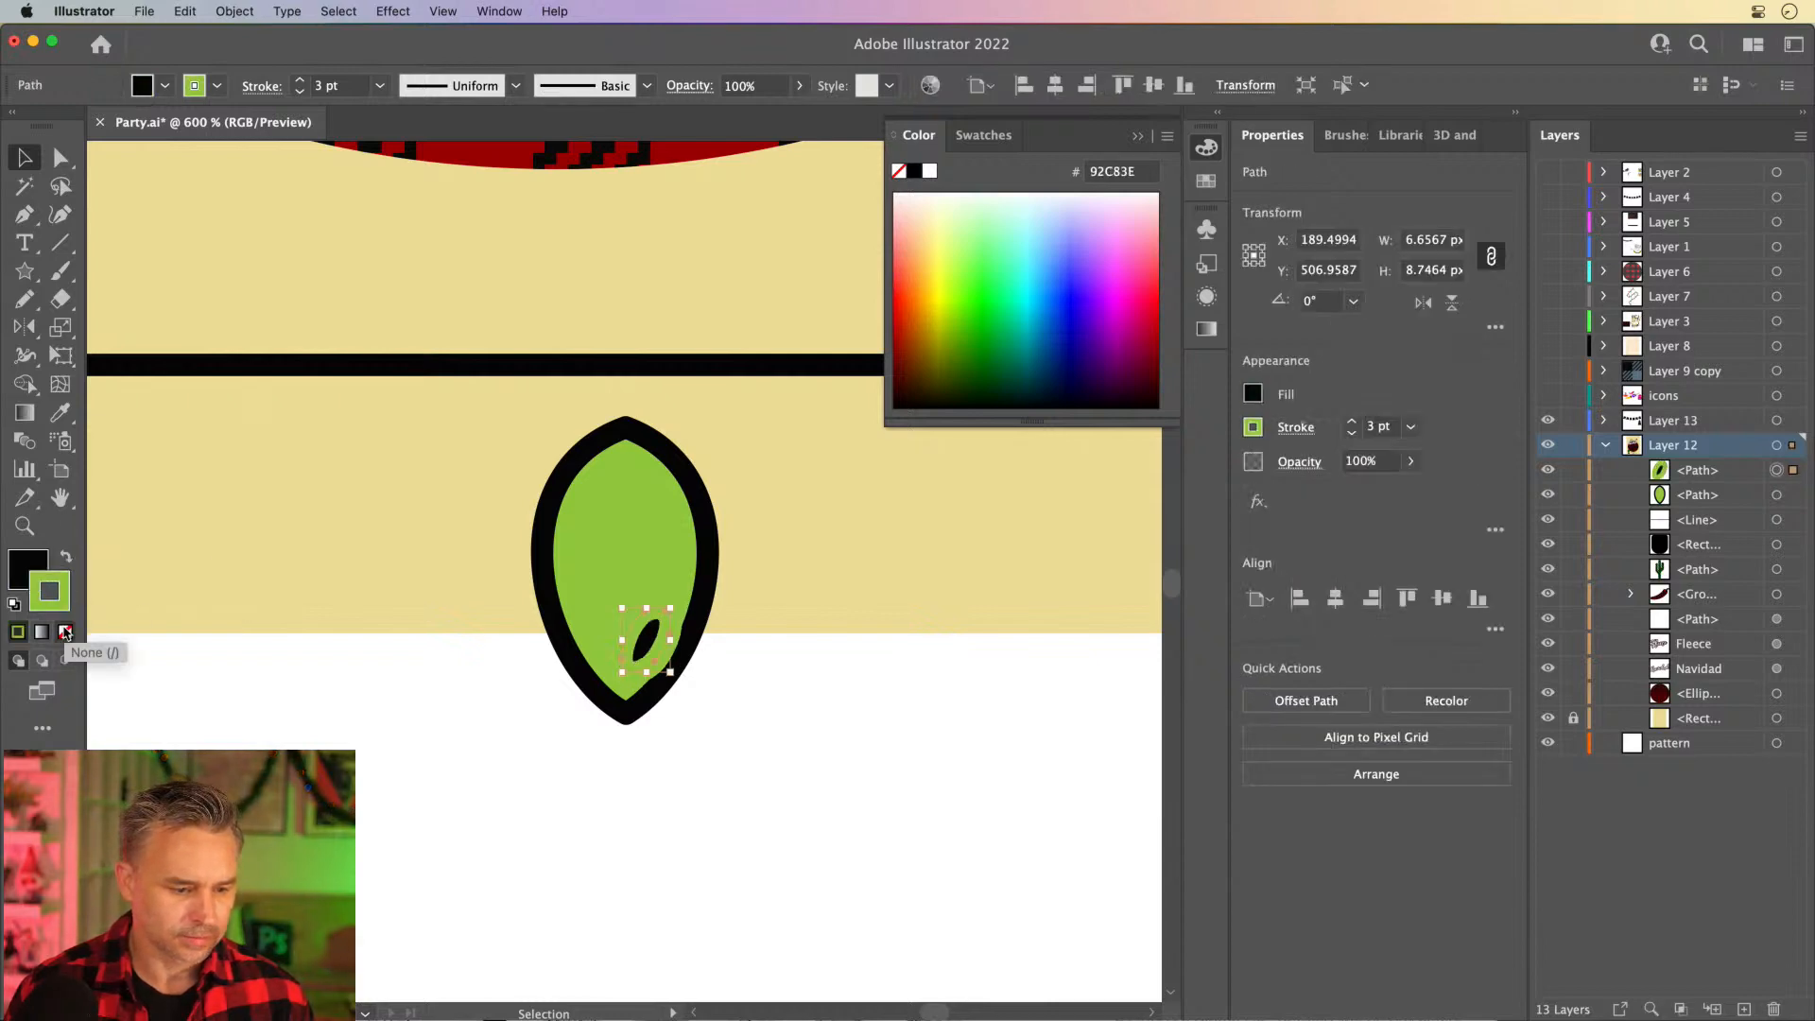
left_click(65, 632)
left_click(28, 570)
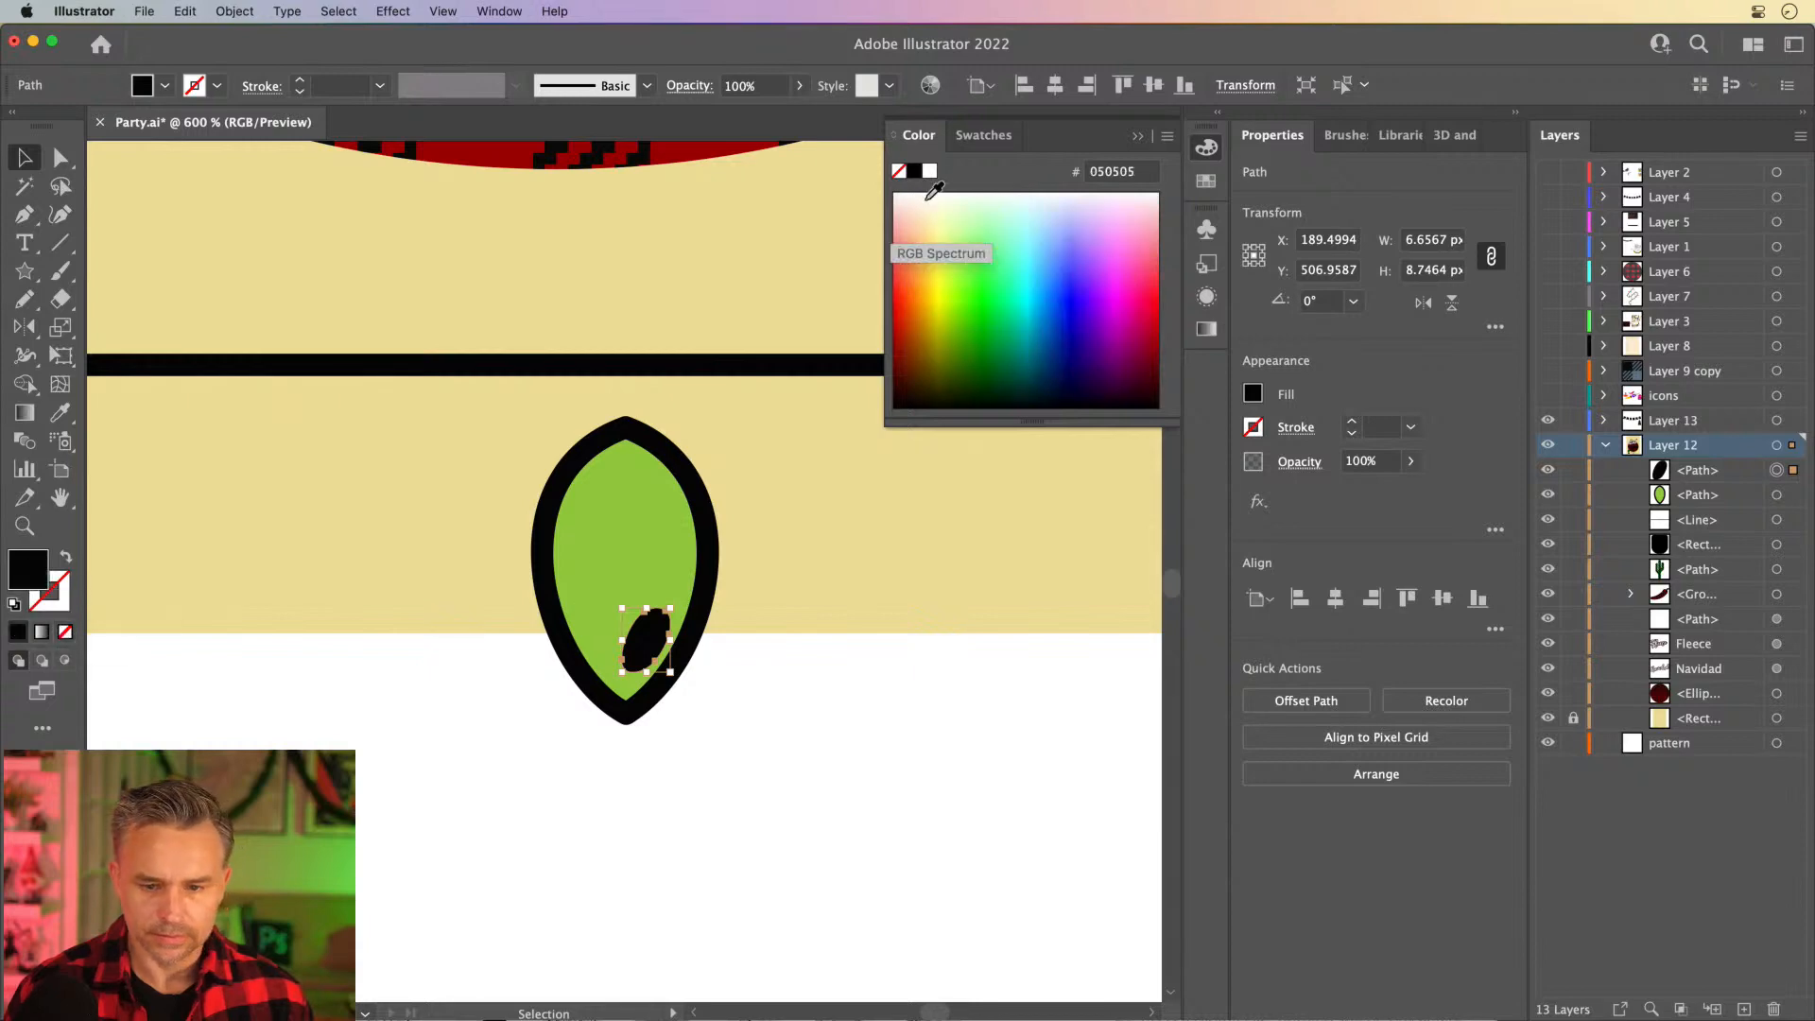
left_click(930, 171)
left_click(408, 535)
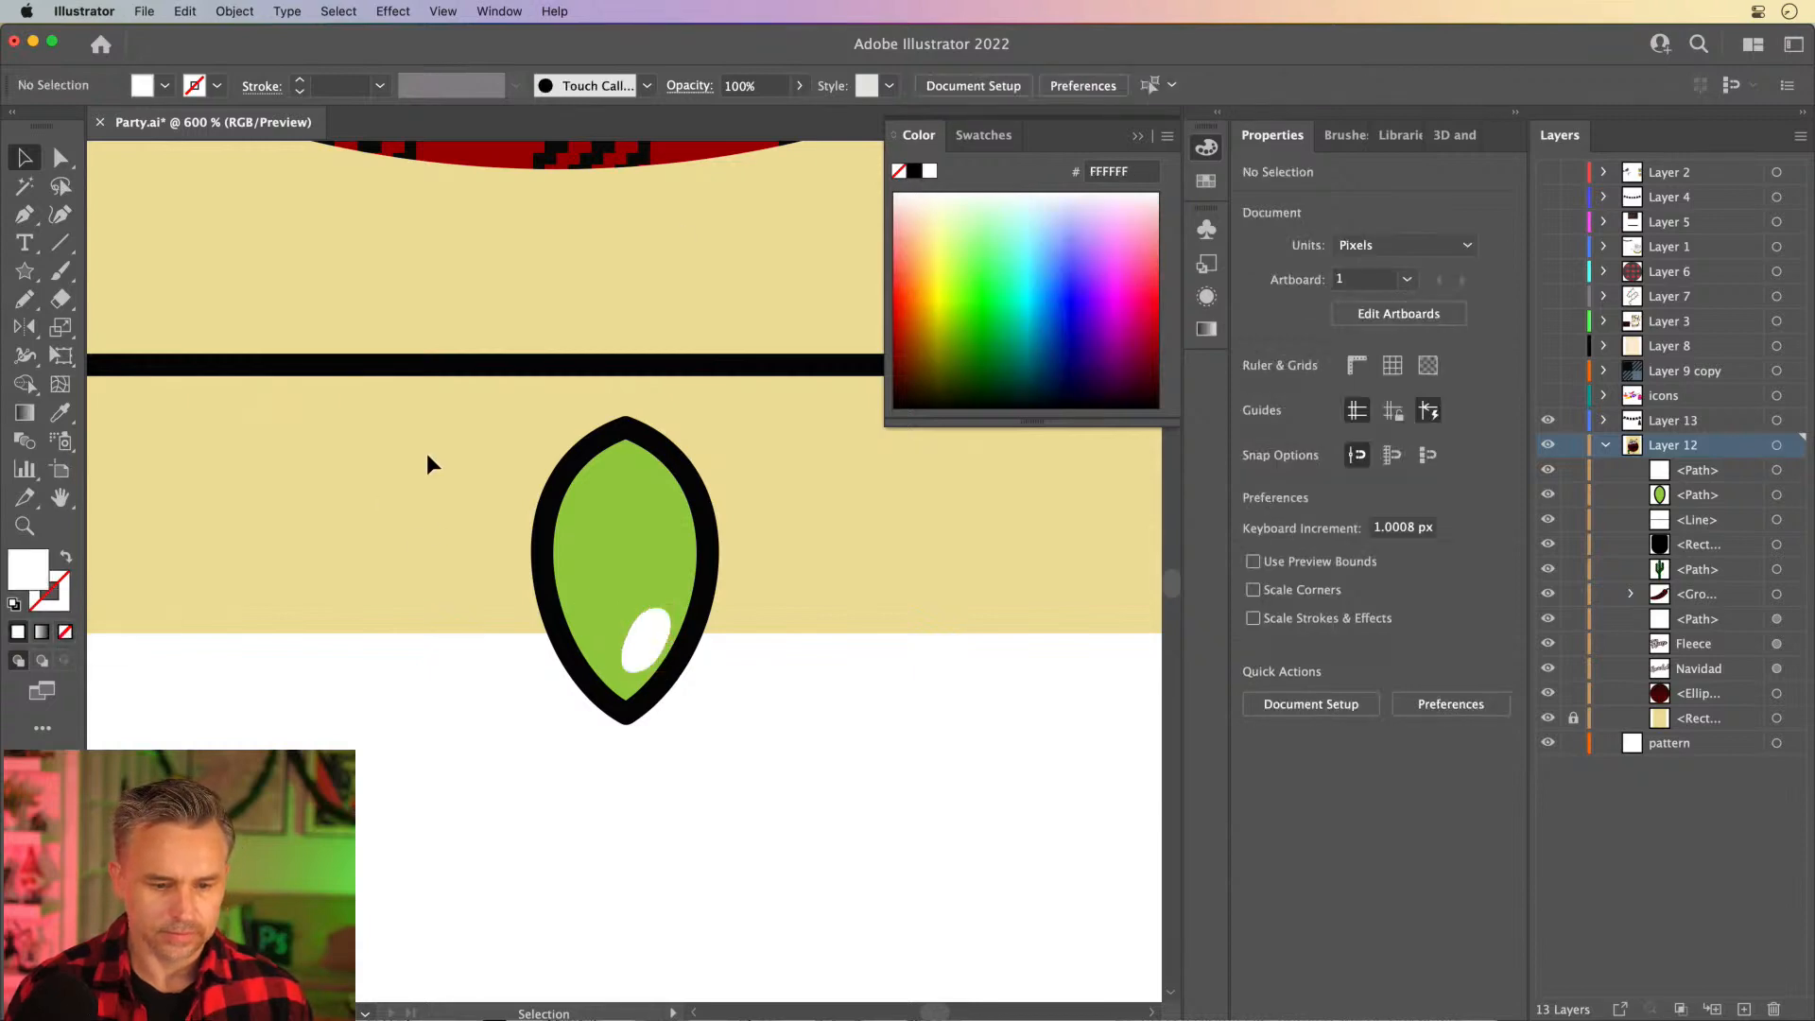
- Draw a rounded rectangle socket about 15.8 × 12.2 px between the line and the bulb, filled black with no stroke
left_click_drag(25, 270, 142, 299)
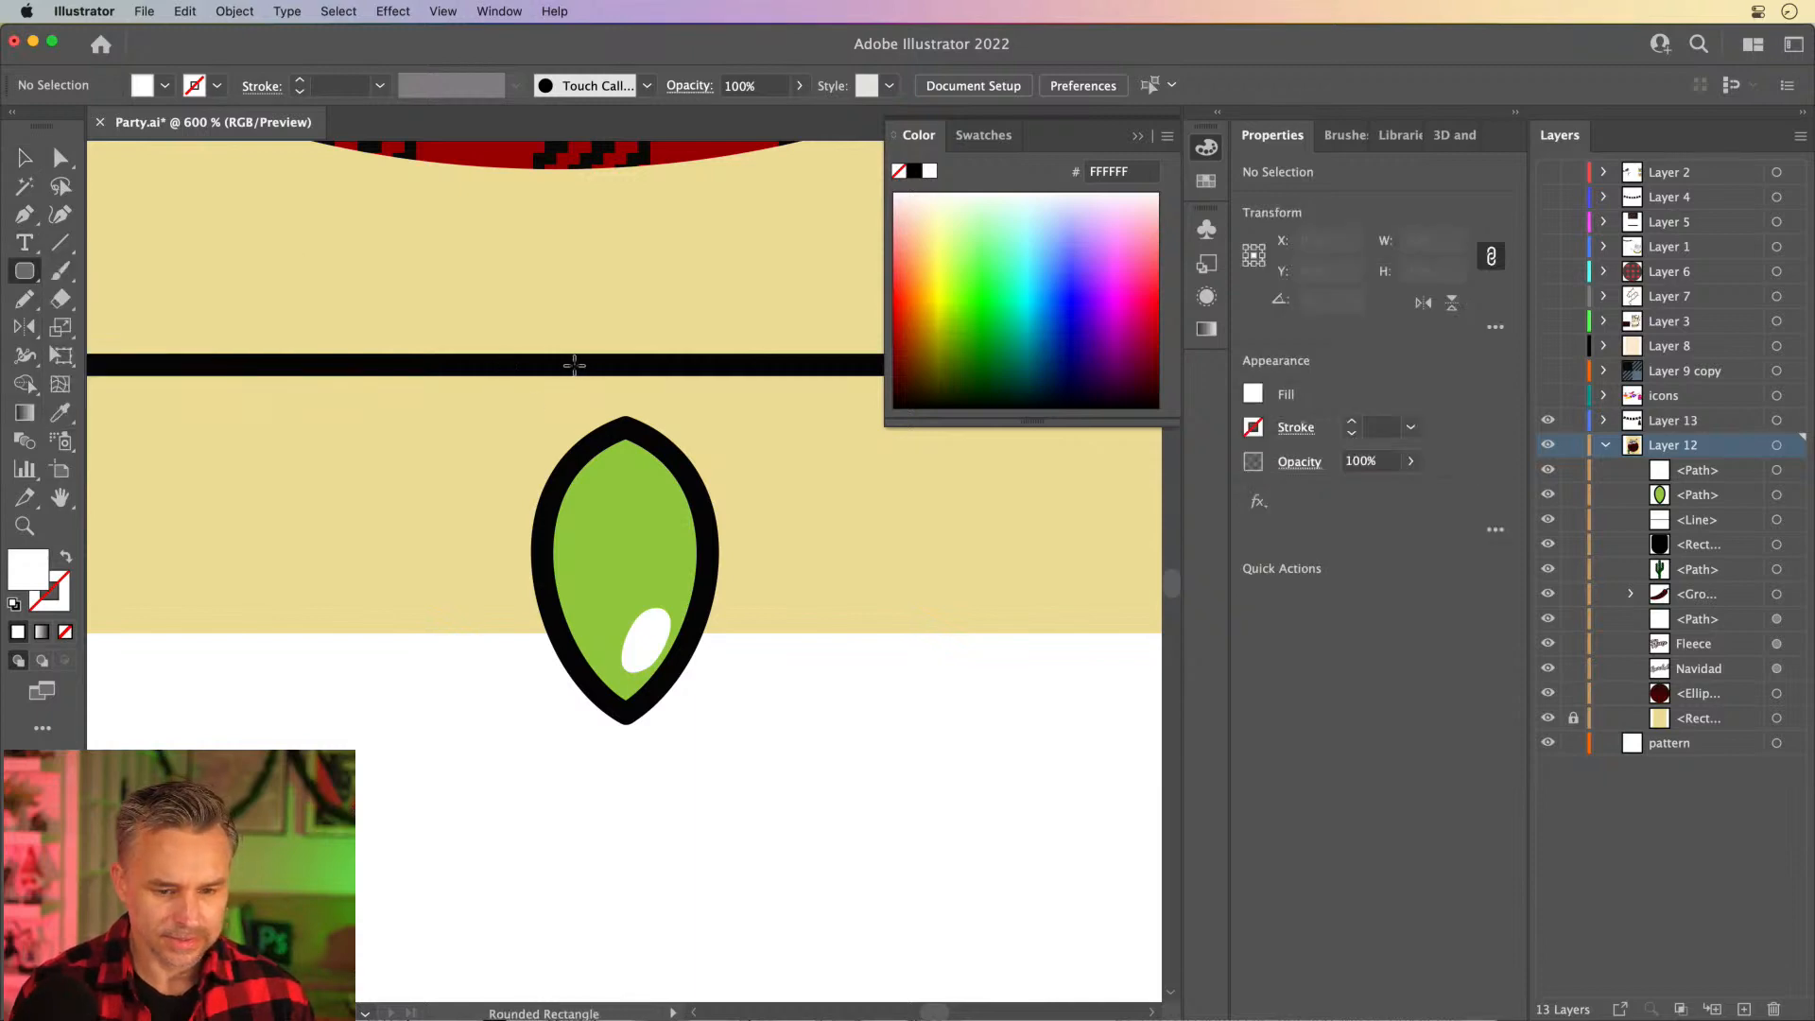
left_click_drag(575, 365, 673, 394)
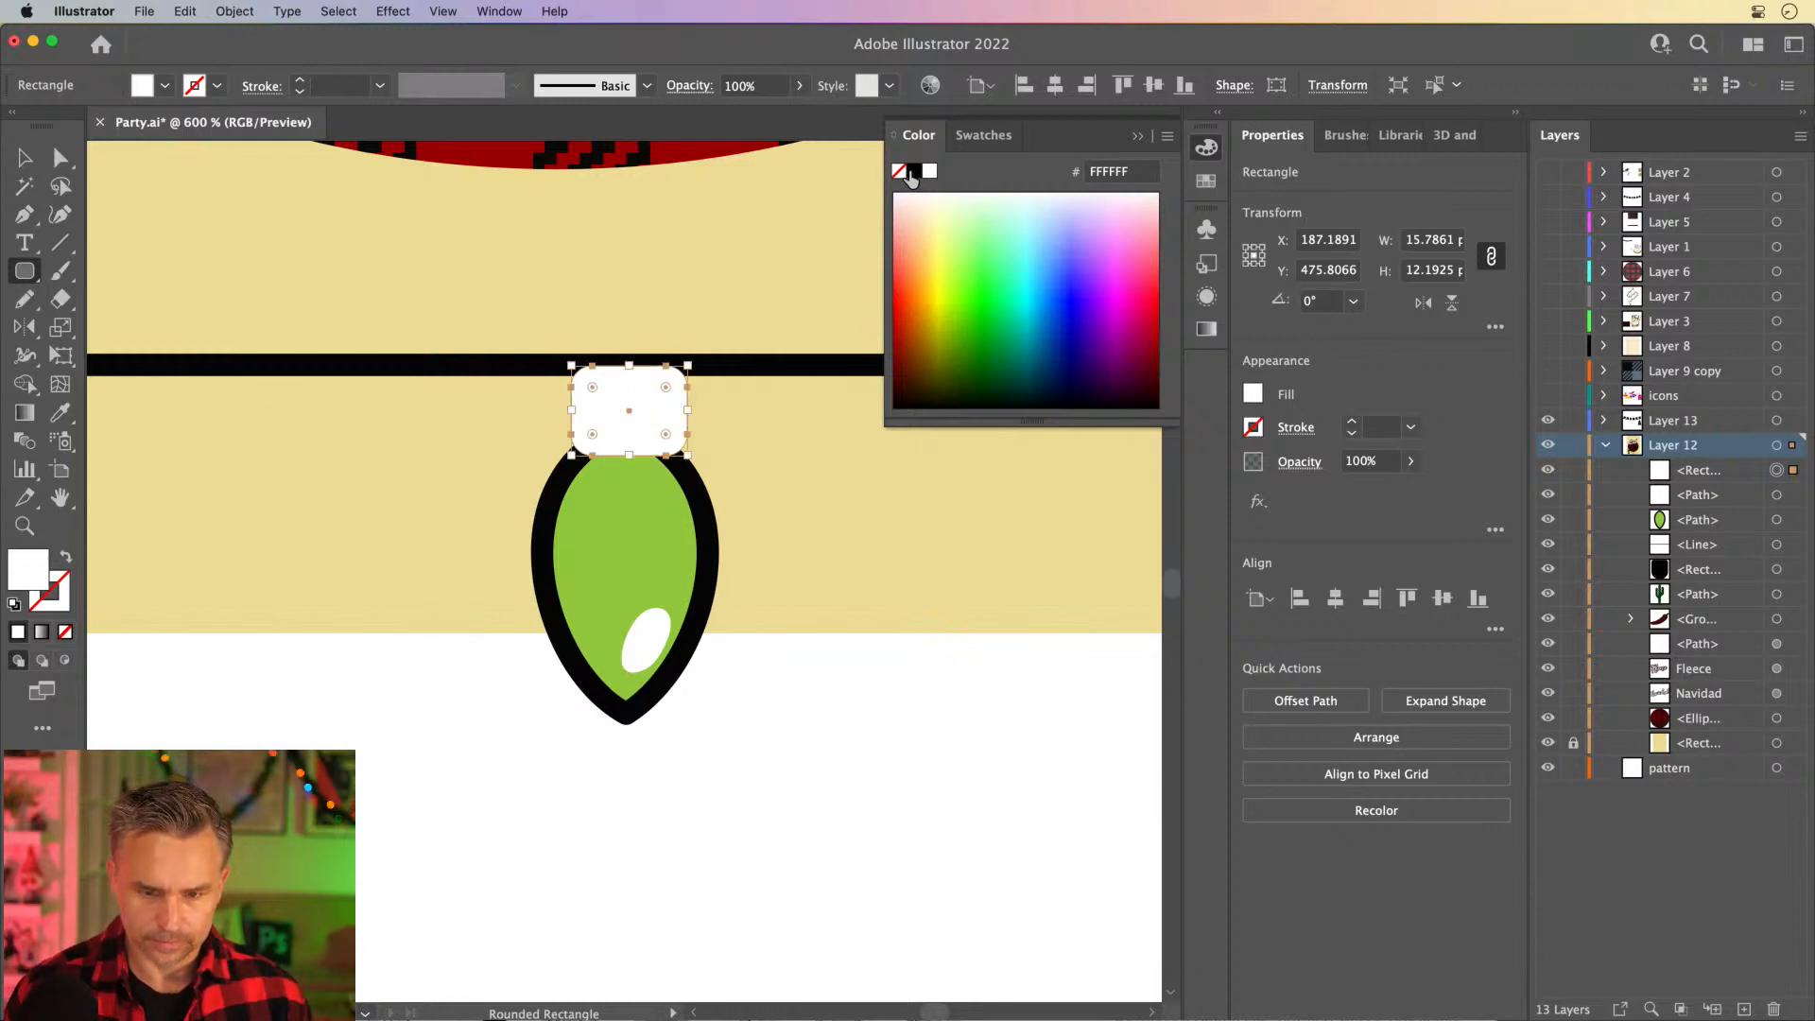
left_click(911, 172)
left_click(23, 158)
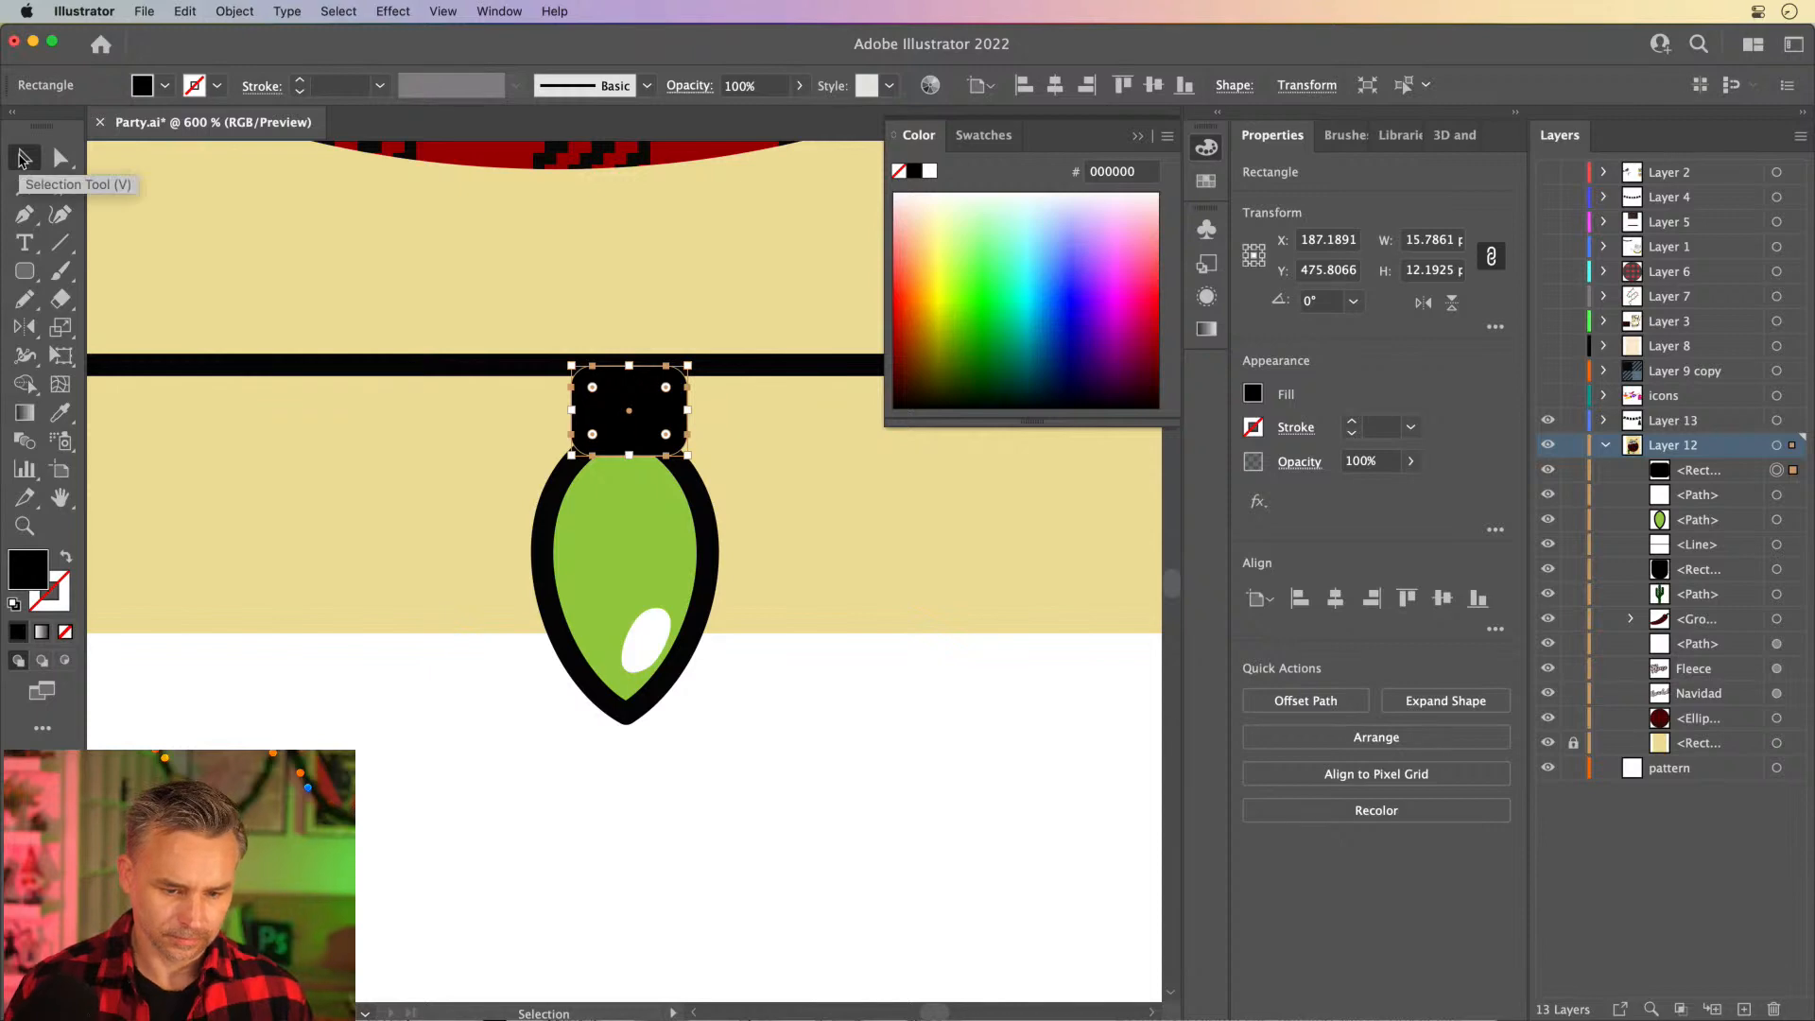
key("super+minus")
key("super+minus")
key("super+minus")
left_click(587, 764)
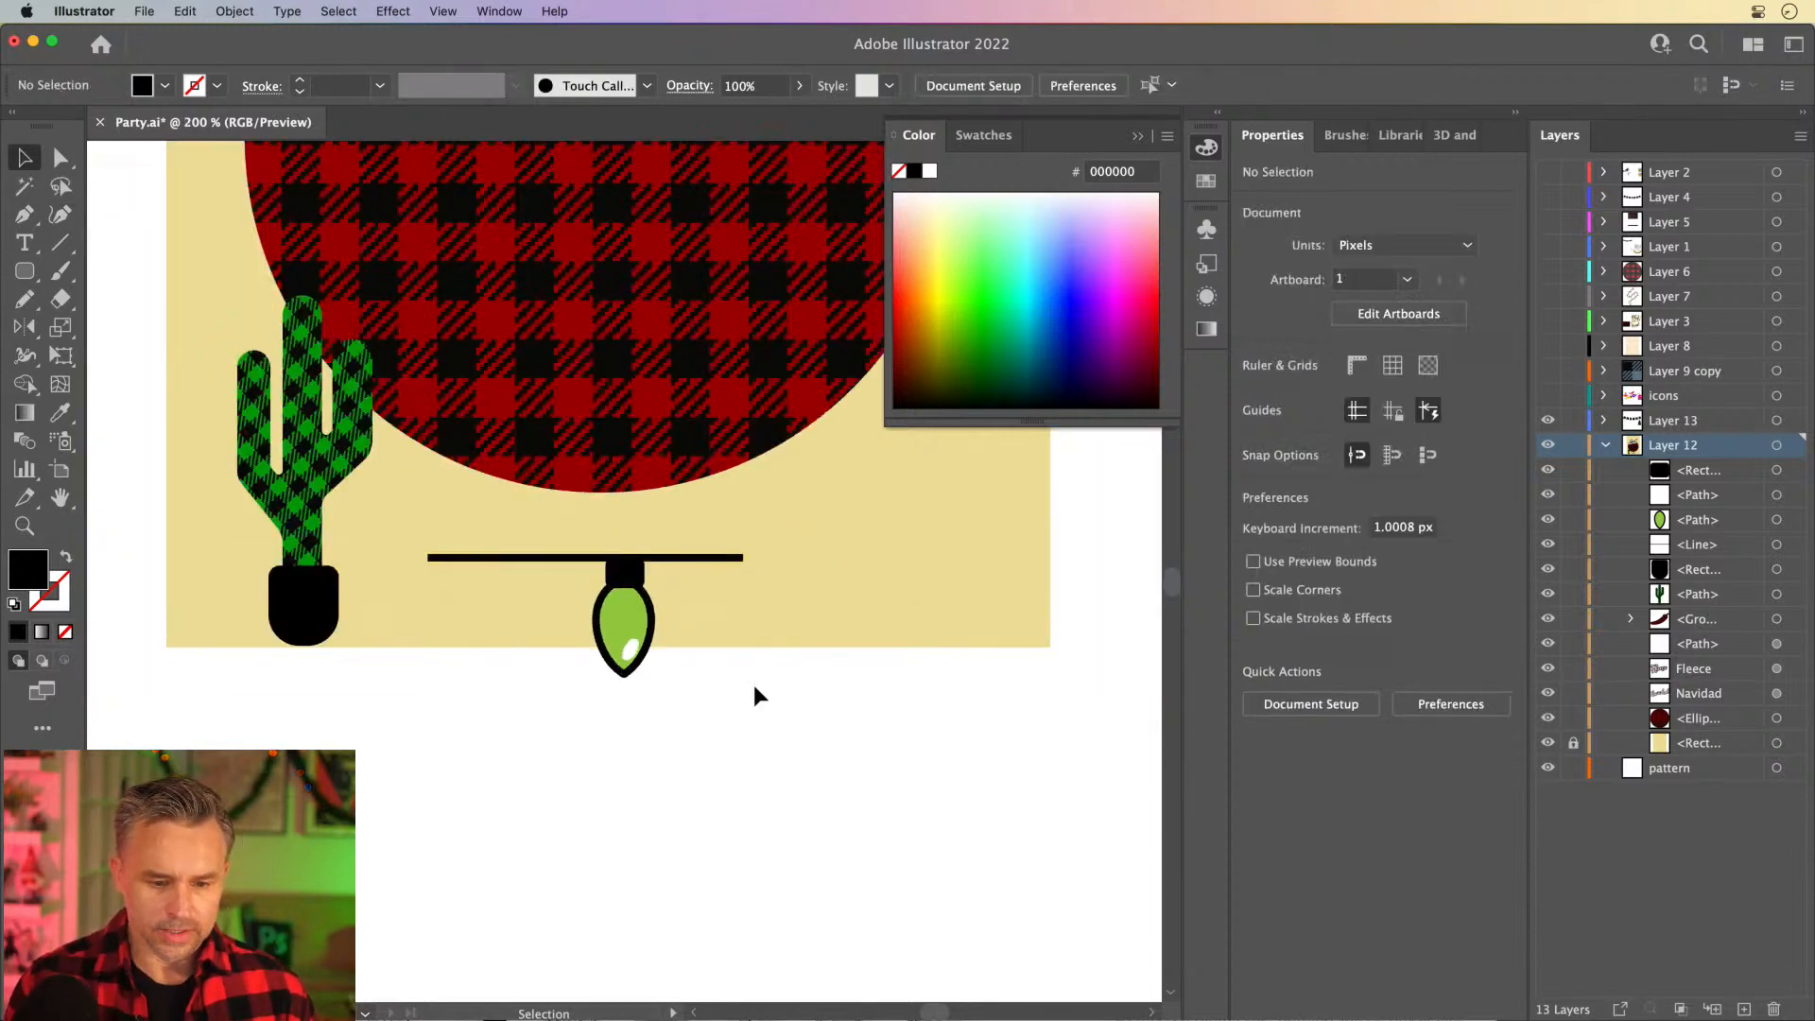
- Duplicate the green bulb with its highlight and socket about 59 px to the right along the same height
left_click_drag(578, 615, 575, 579)
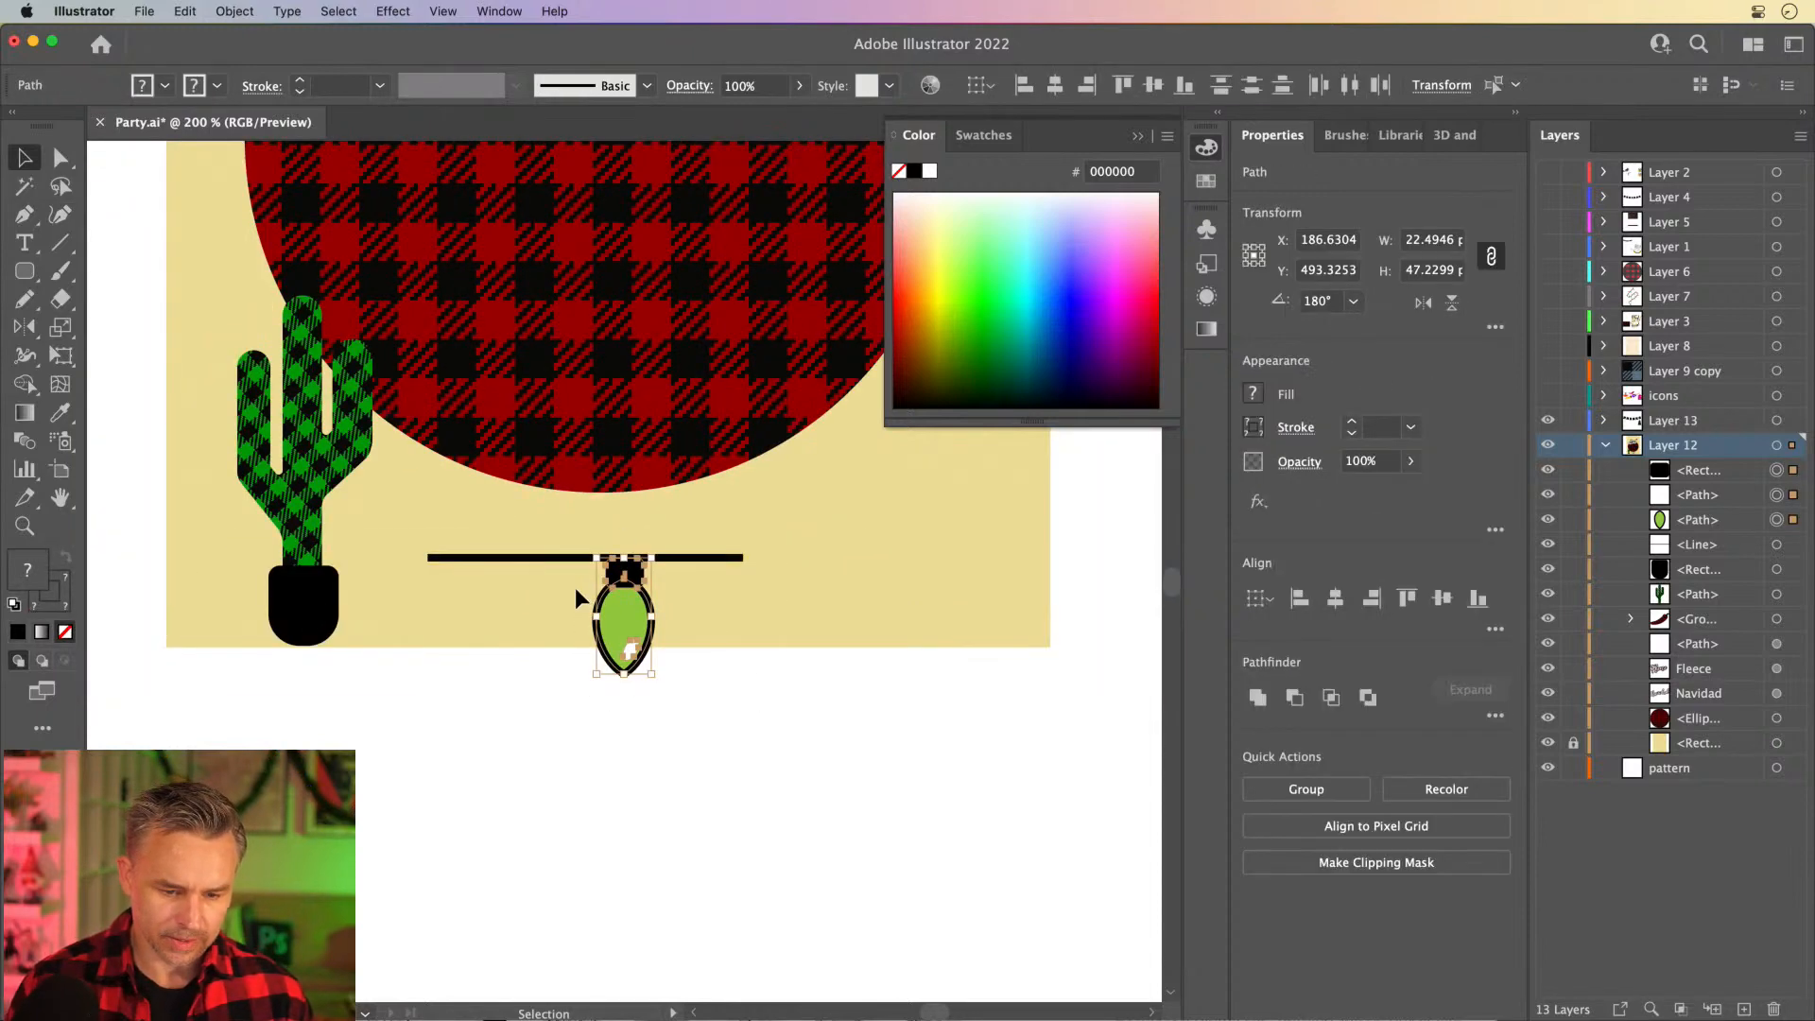
key("super+equal")
key("super+equal")
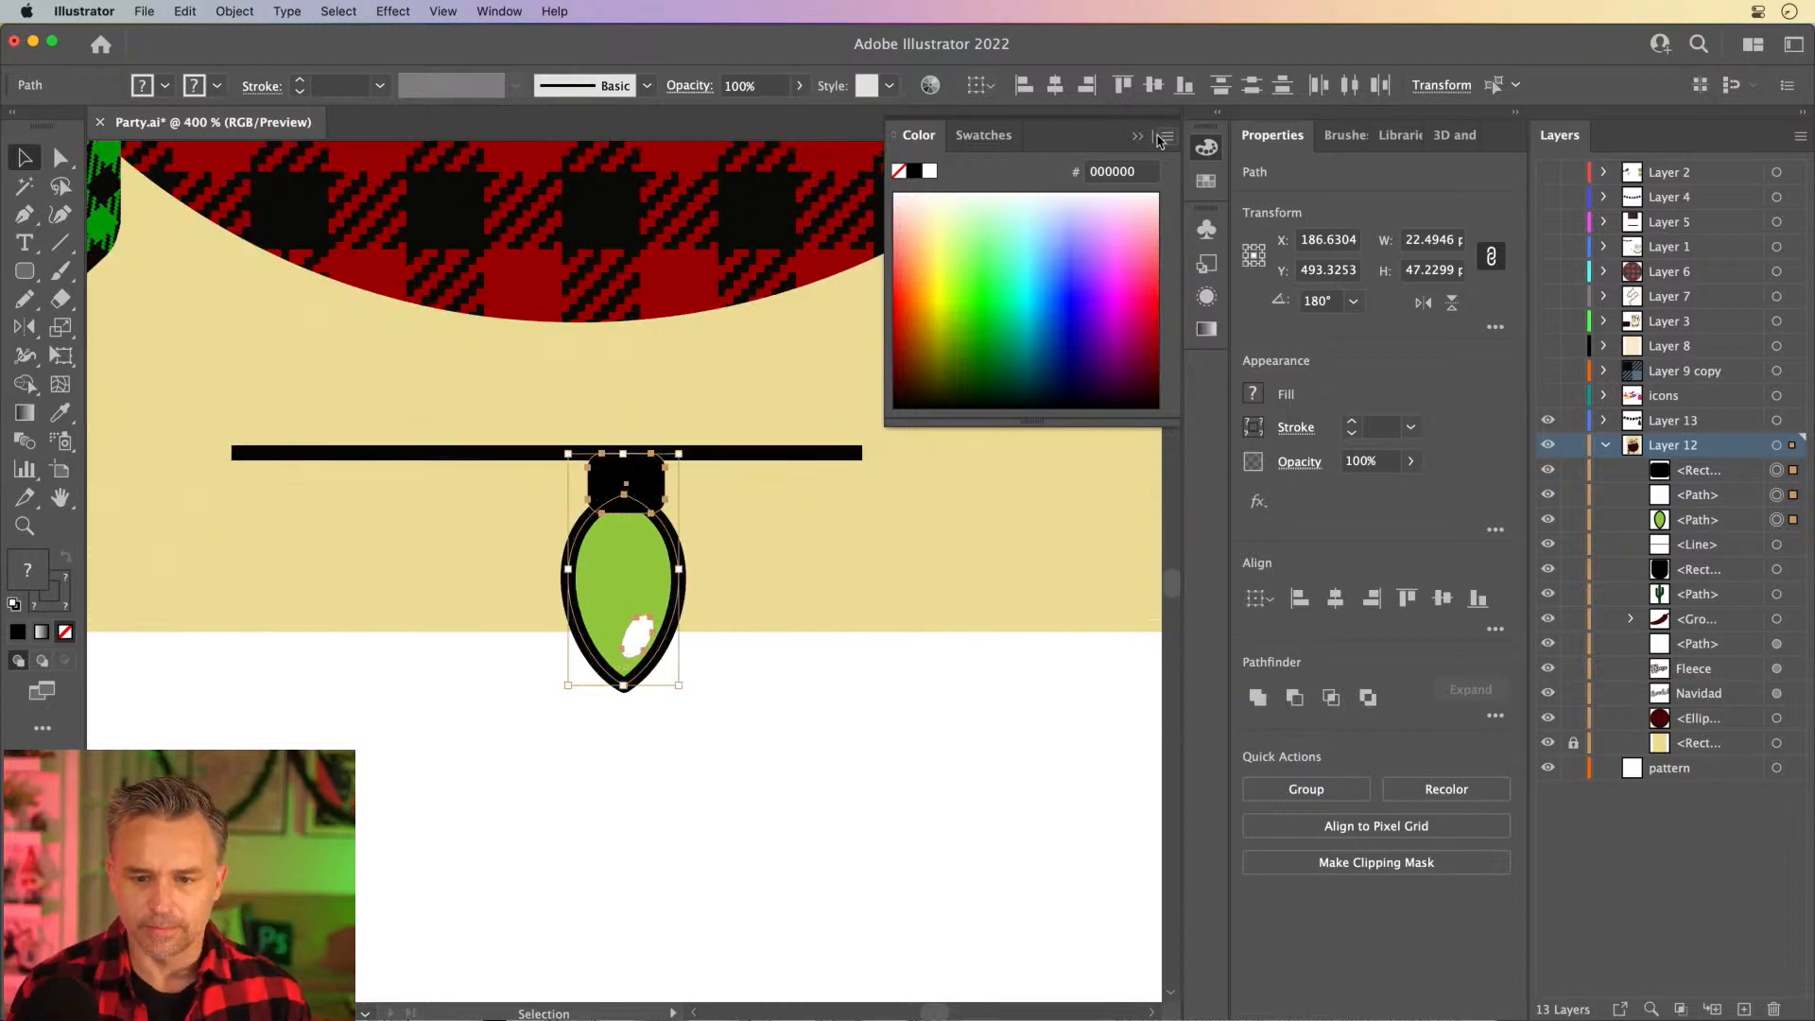
left_click(1138, 136)
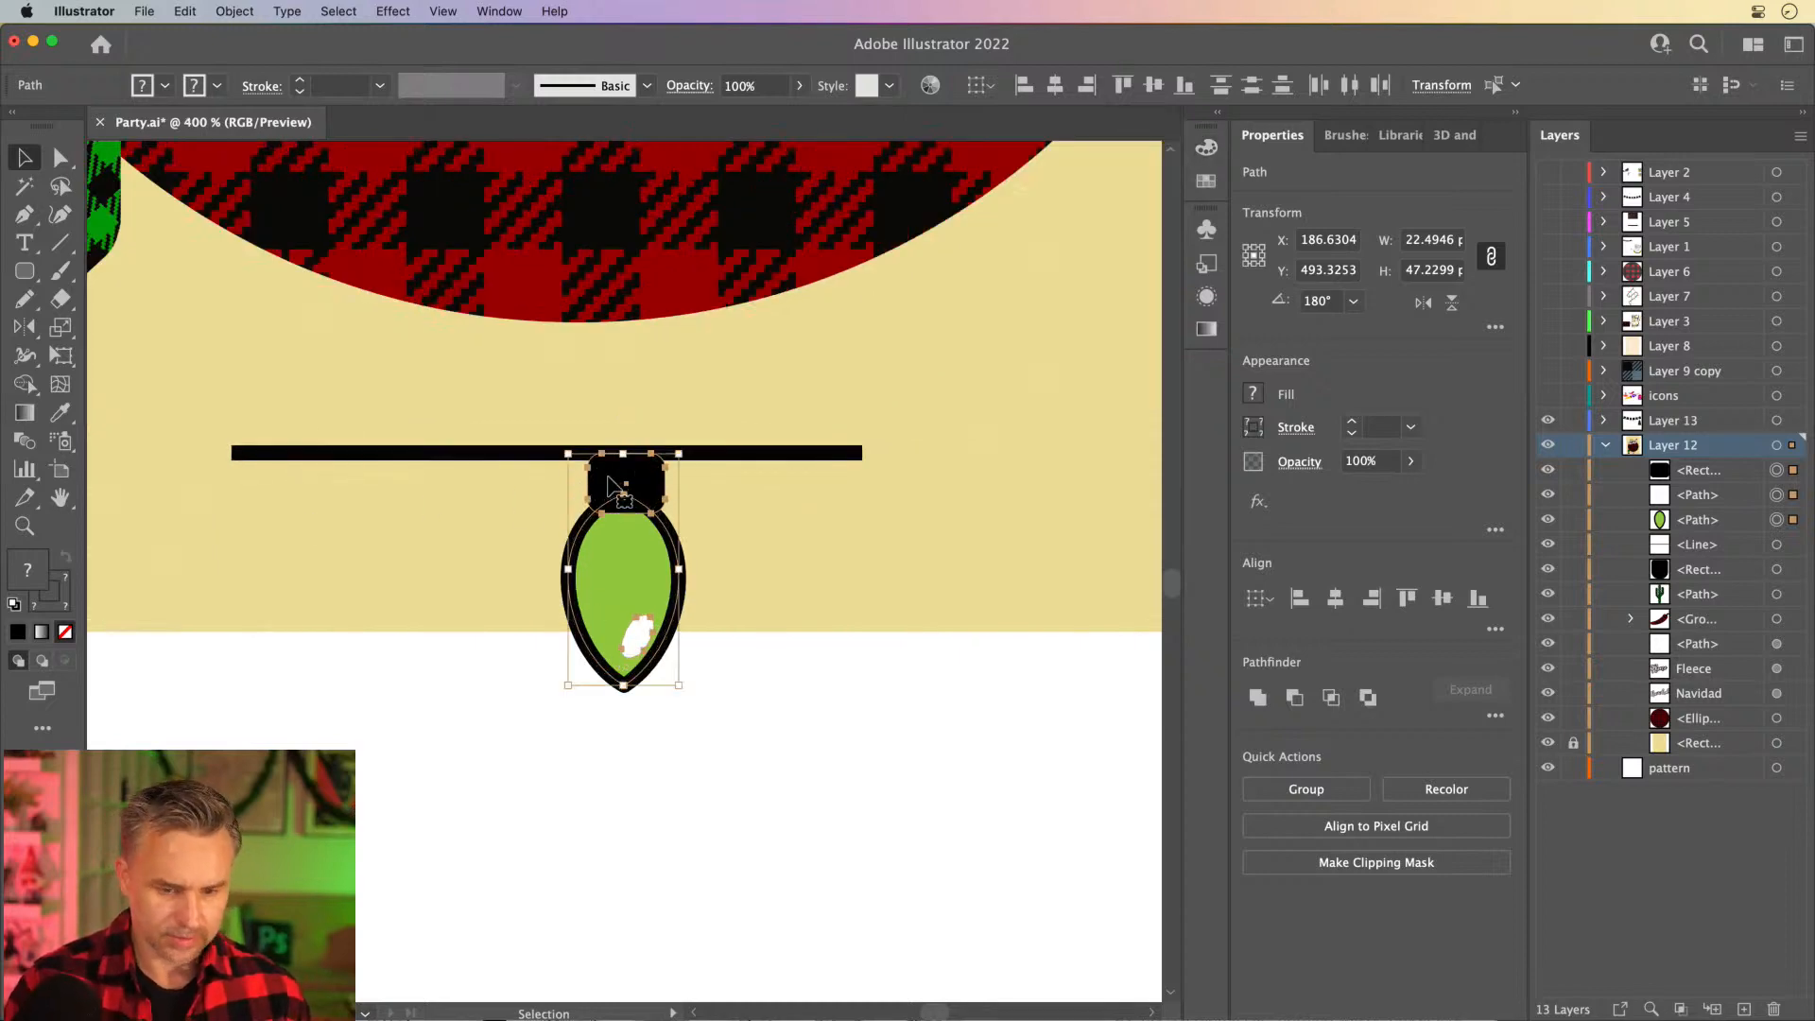
left_click_drag(612, 486, 906, 499)
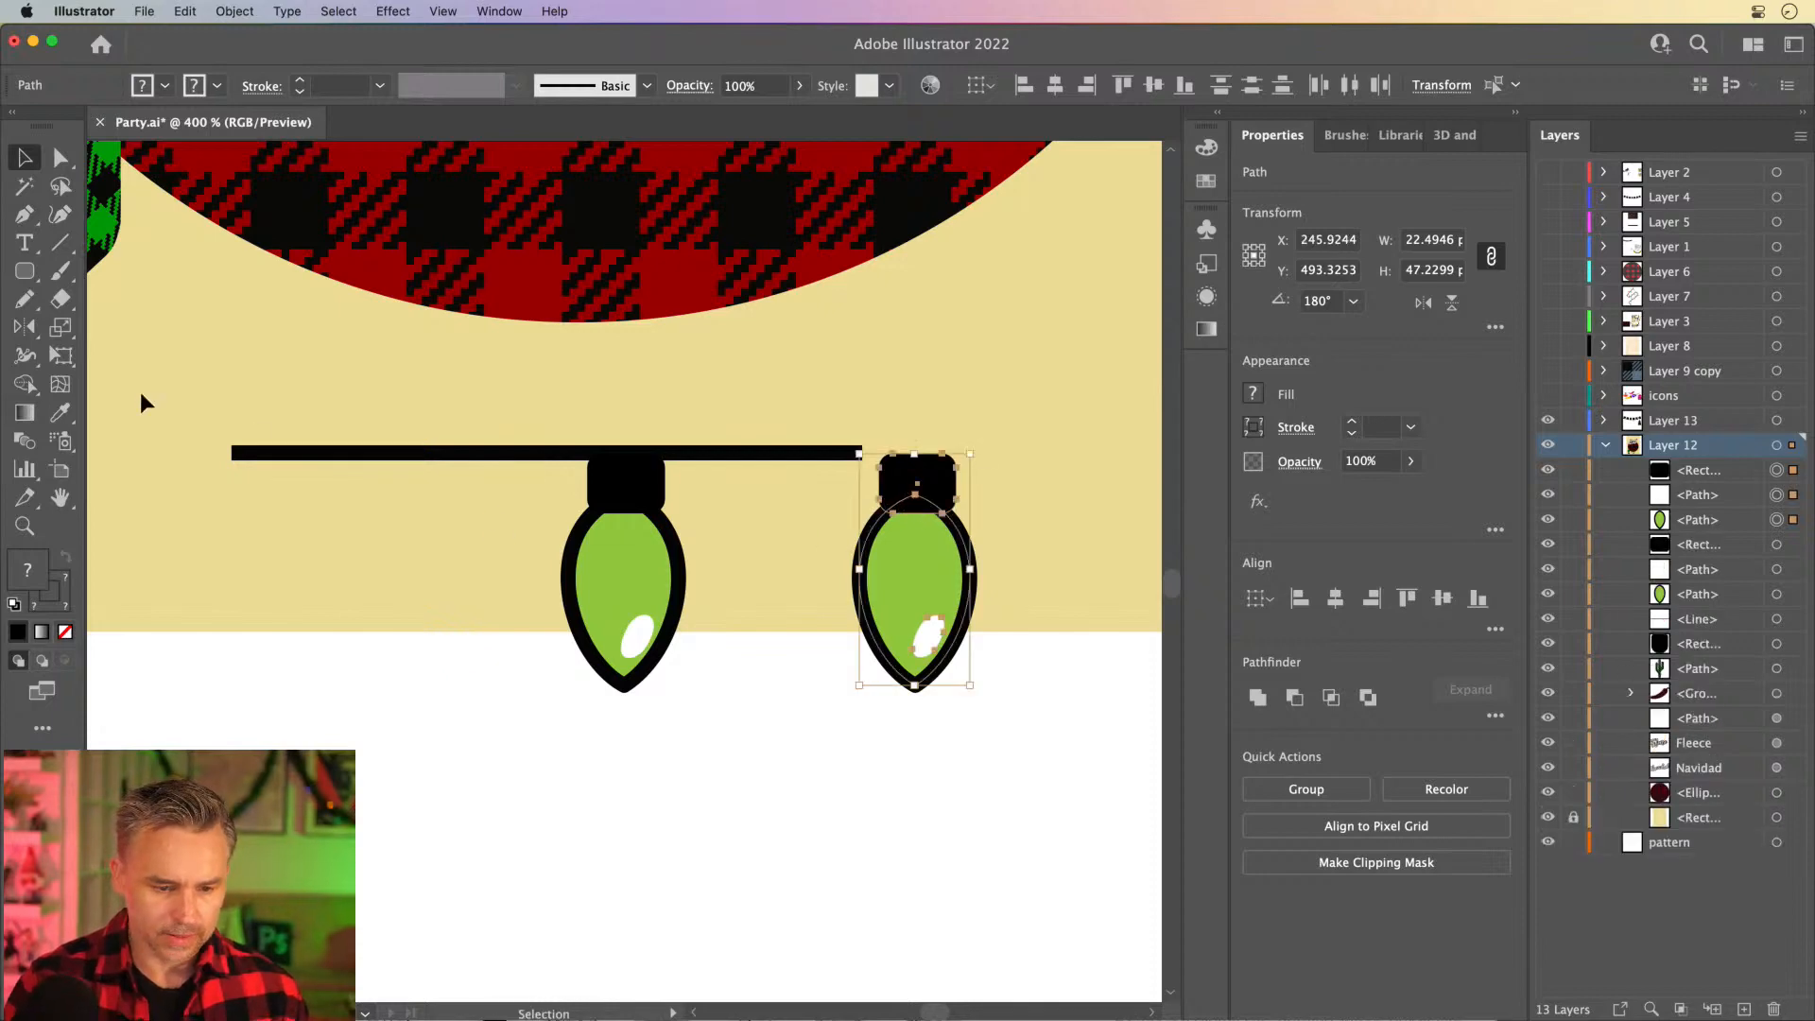
- Move the line and both bulbs off the artwork onto the blank canvas below it
left_click_drag(164, 395, 1047, 820)
left_click_drag(629, 569, 652, 880)
left_click_drag(583, 801, 636, 651)
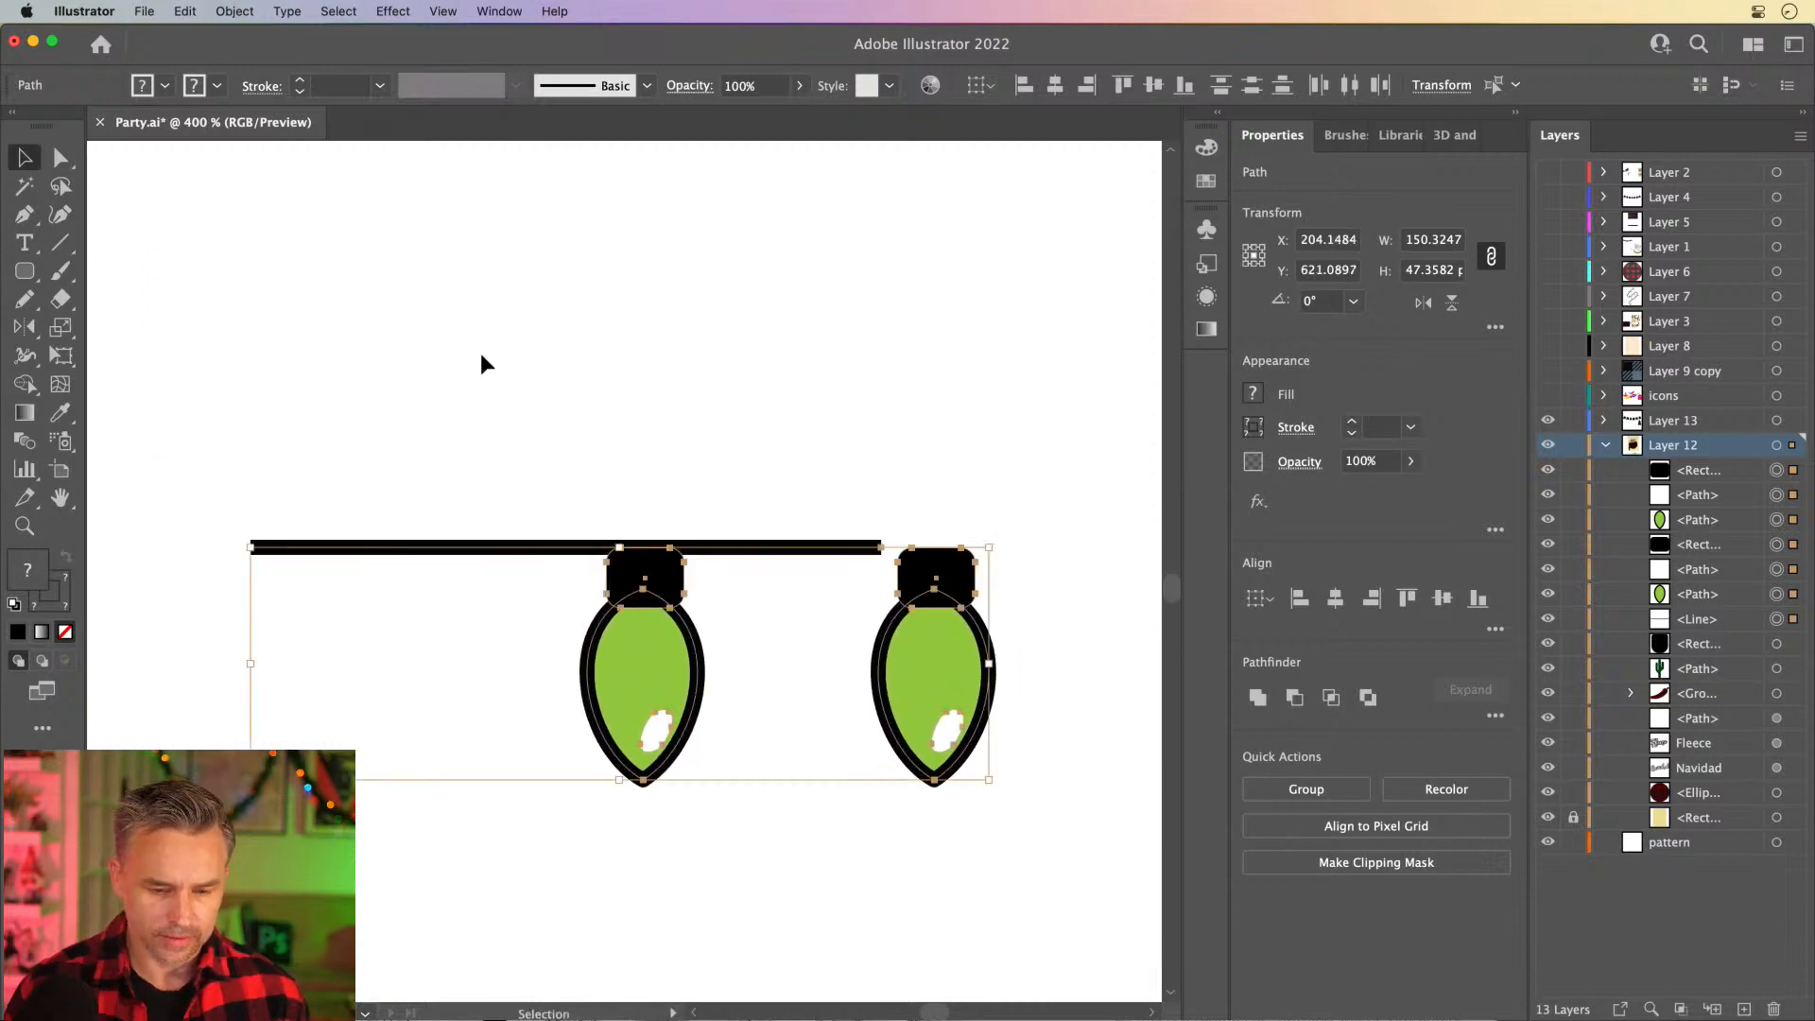
left_click(482, 363)
left_click(388, 548)
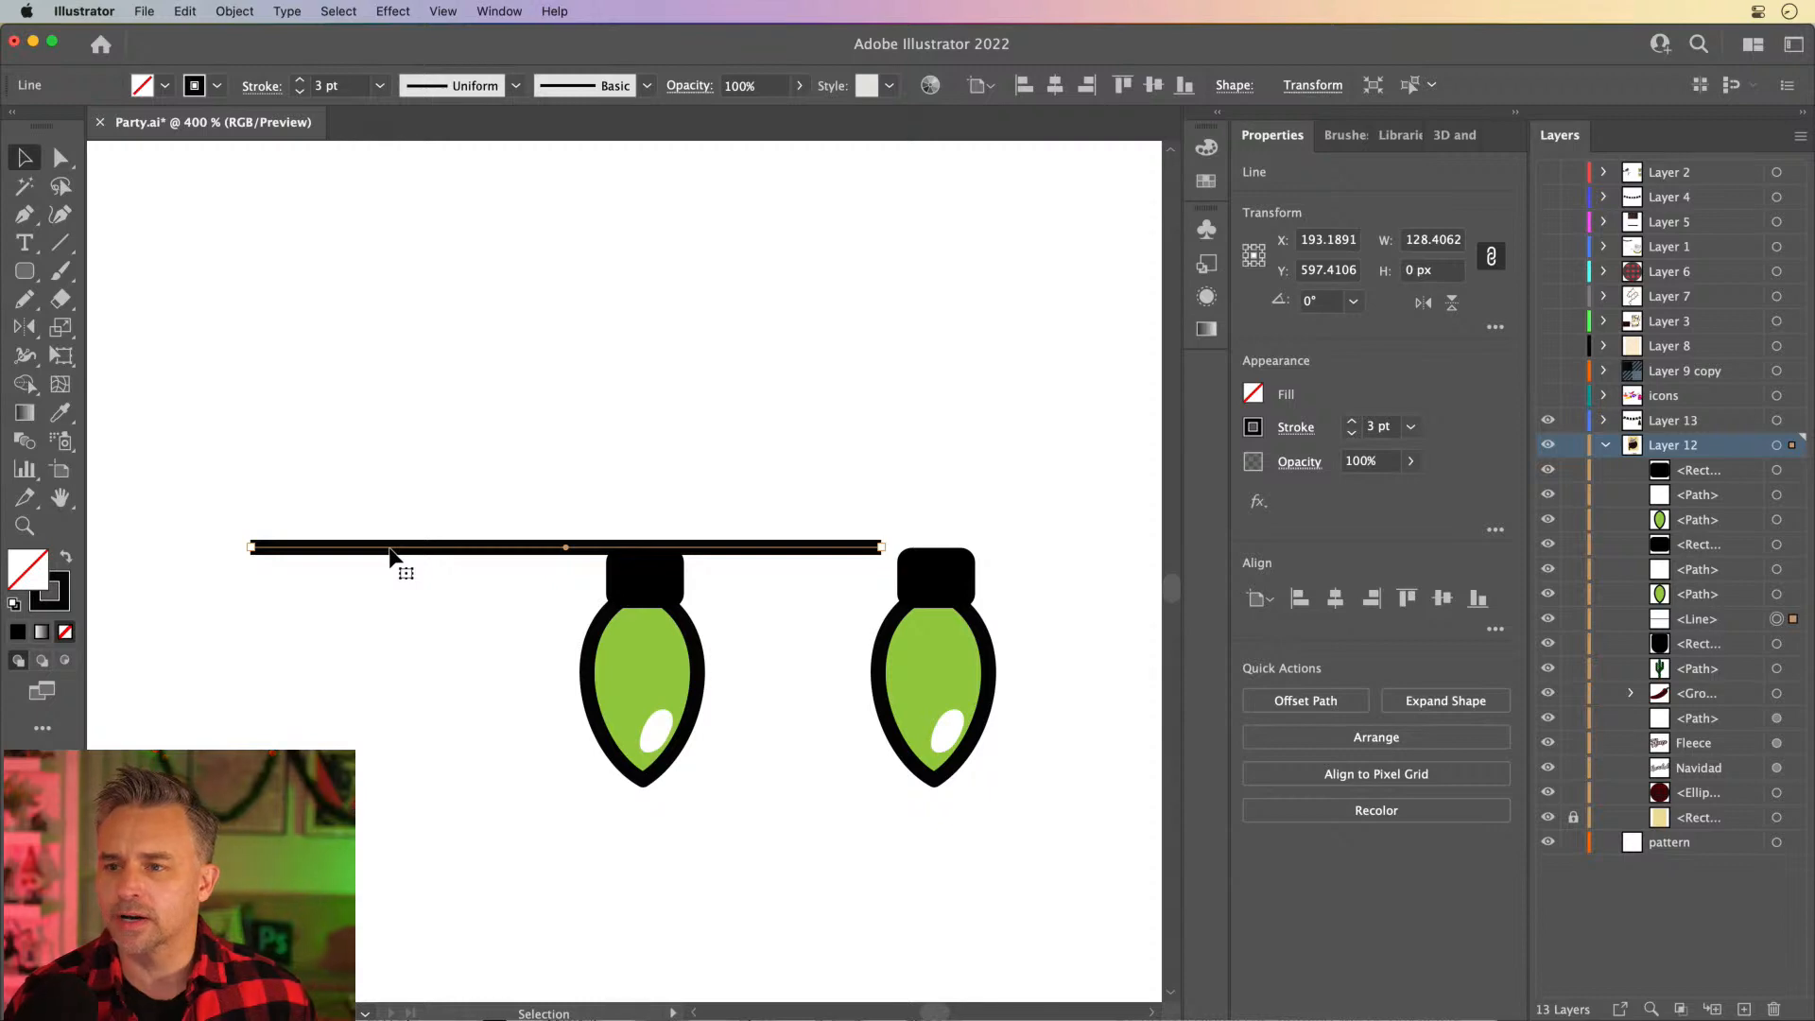
- Group each bulb with its own highlight and socket, making two separate bulb groups
left_click_drag(916, 600, 858, 575)
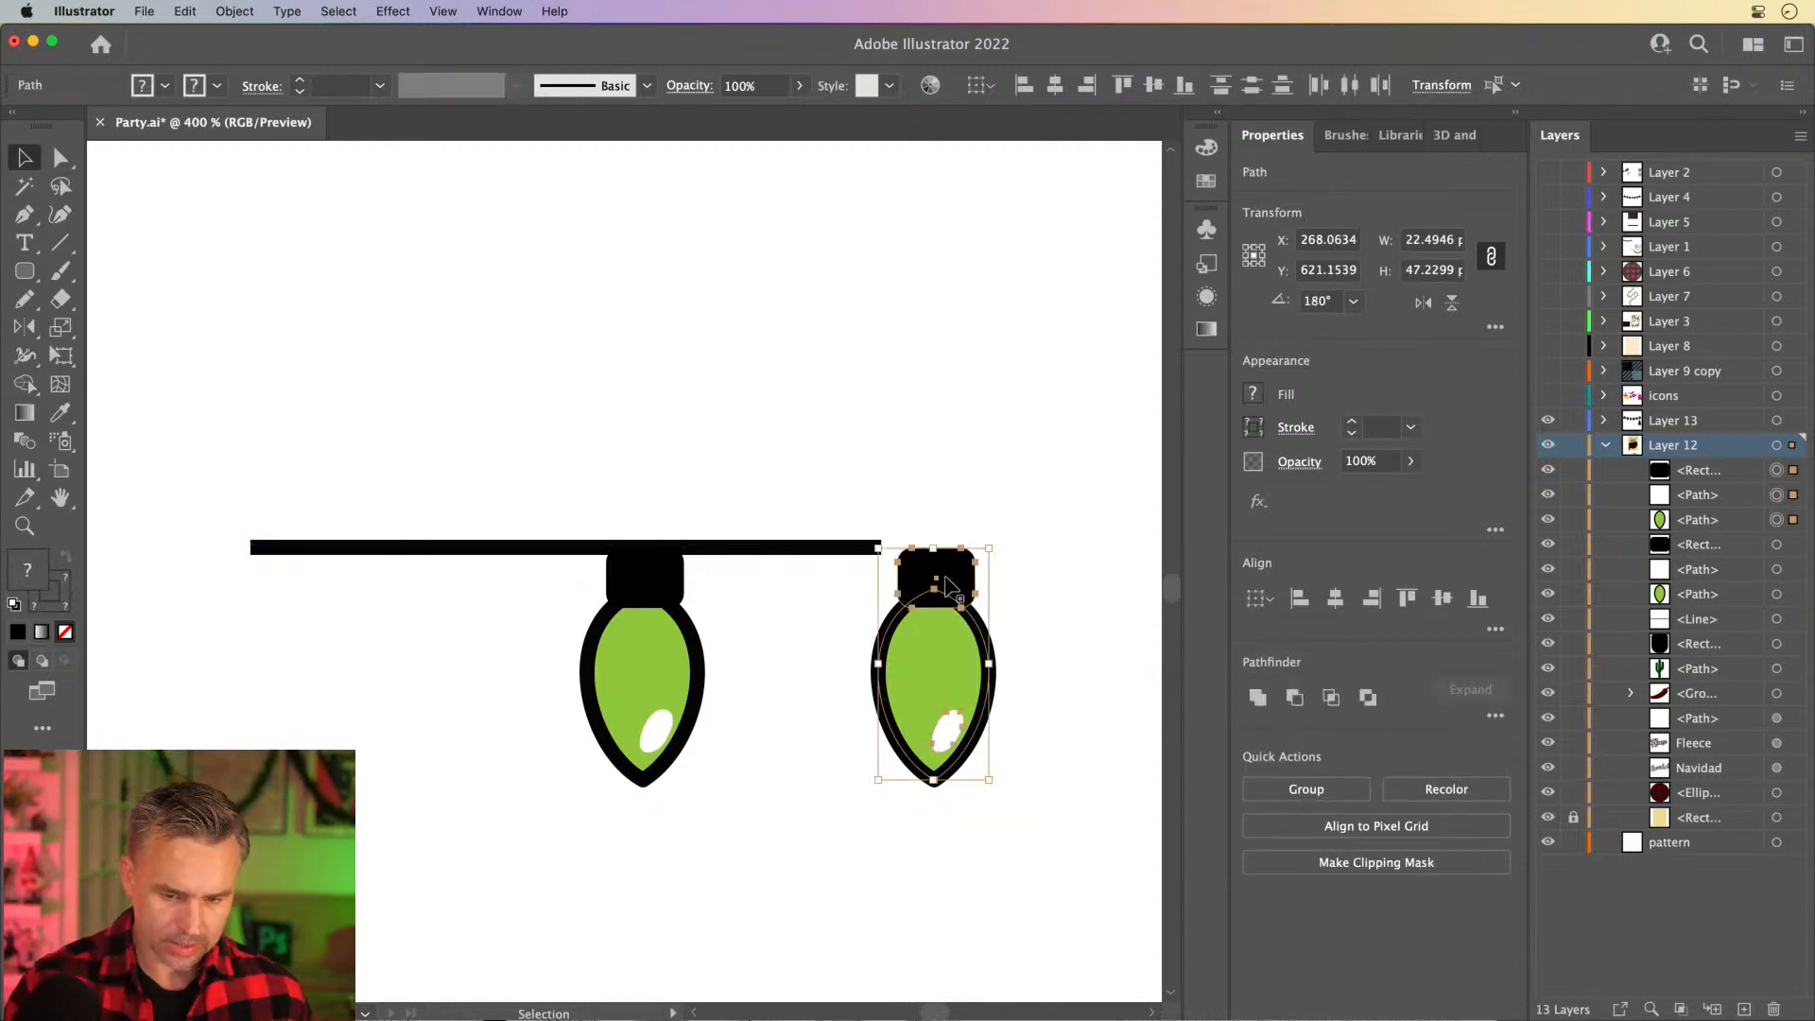
left_click_drag(831, 573, 1042, 824)
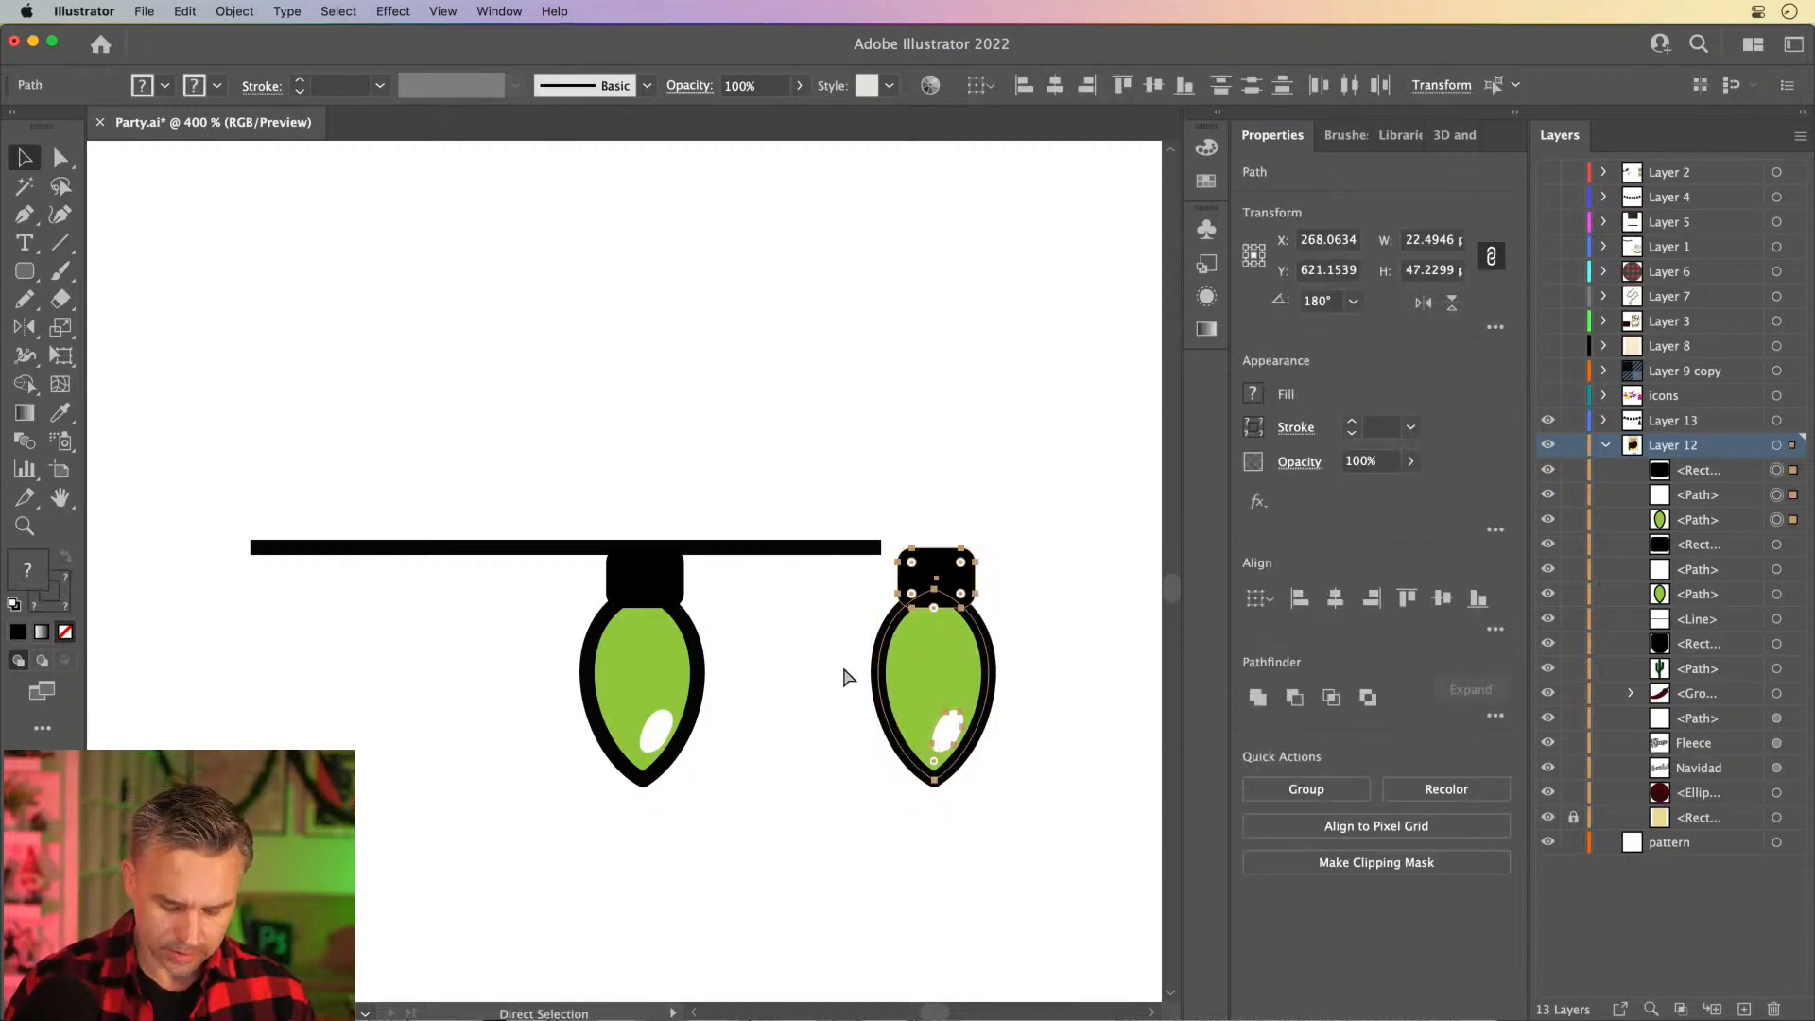
key("super+g")
left_click_drag(717, 808, 717, 807)
key("super+g")
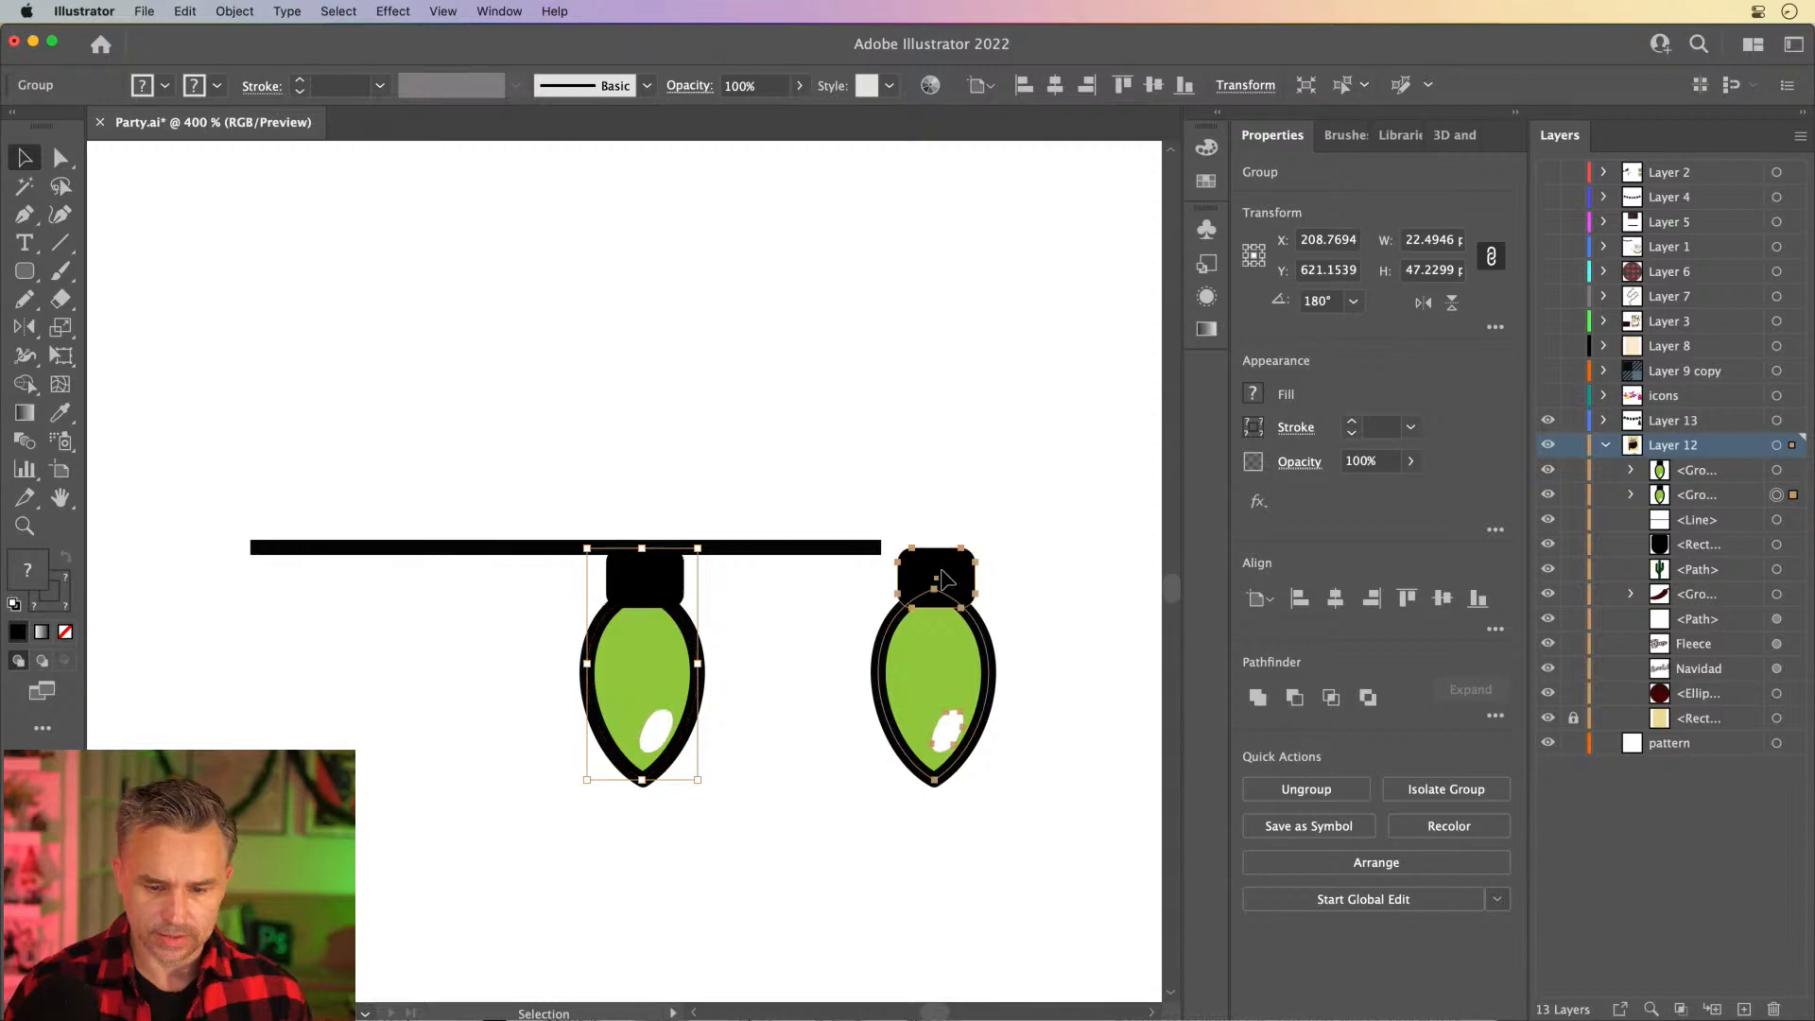
- Add two copies of the grouped bulb rotated 180° above the line, staggered with the bulbs hanging below
left_click_drag(939, 567, 1050, 568)
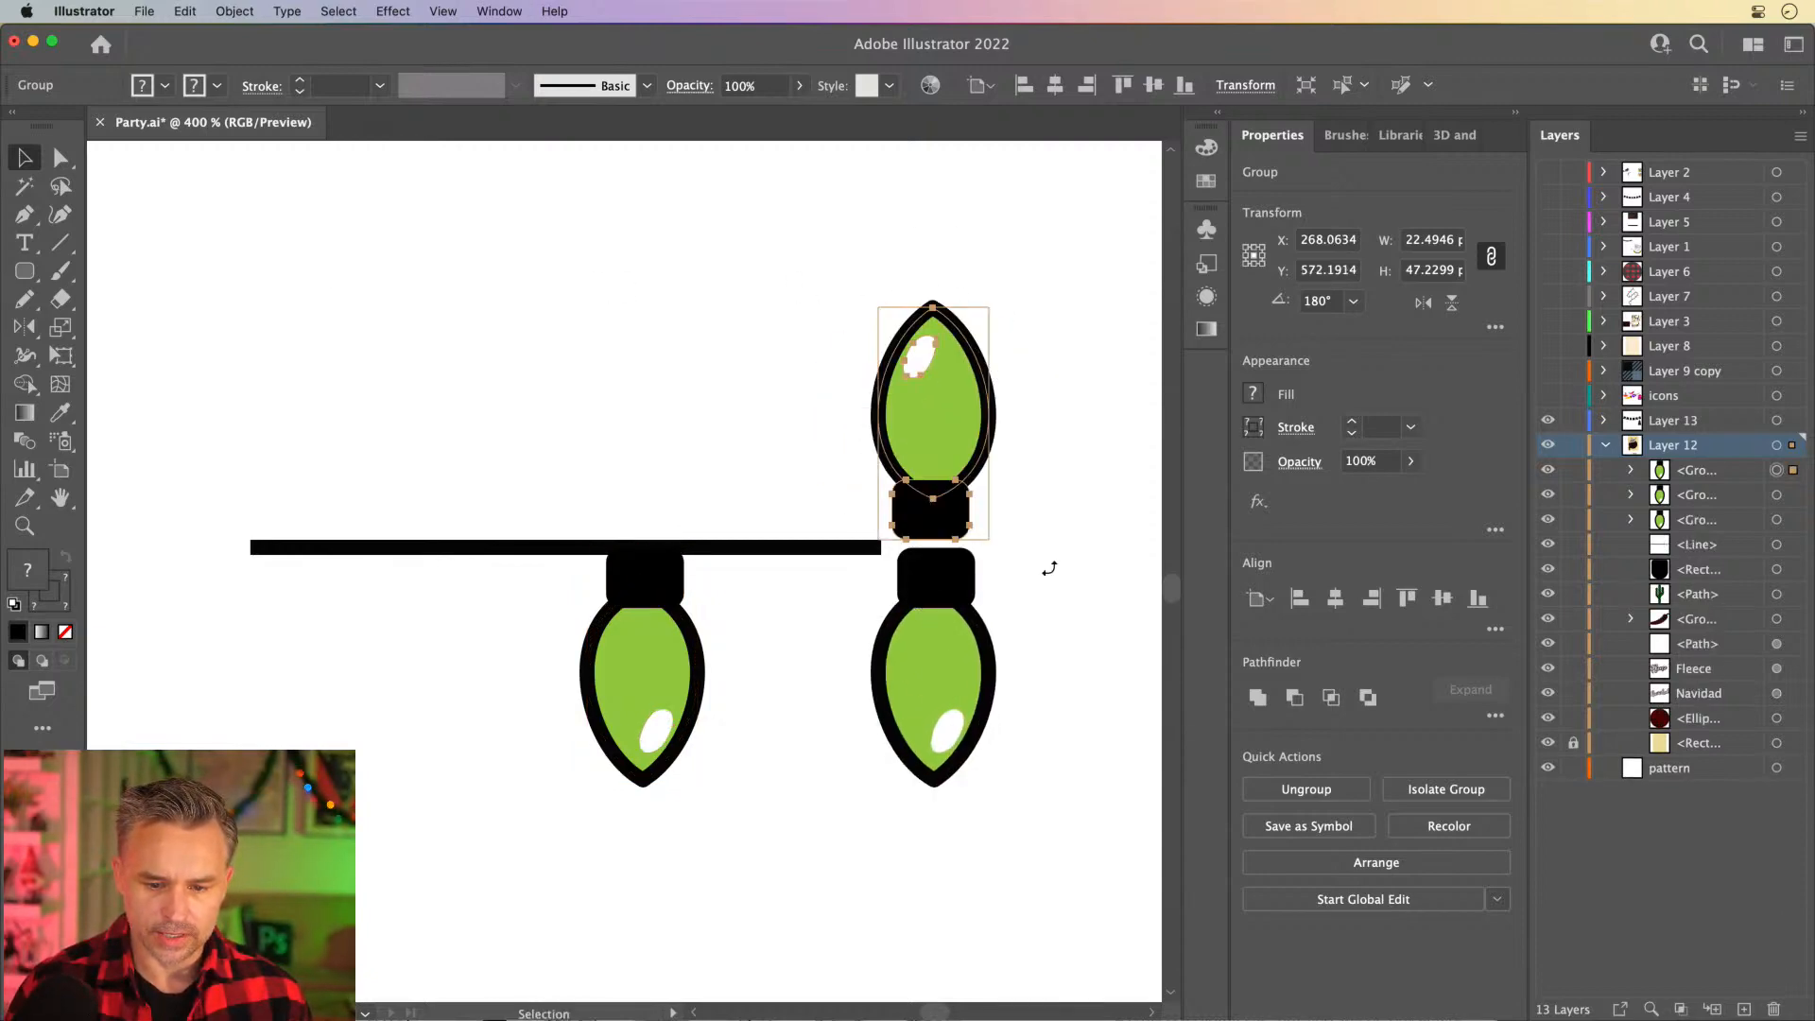
left_click_drag(865, 424, 433, 457)
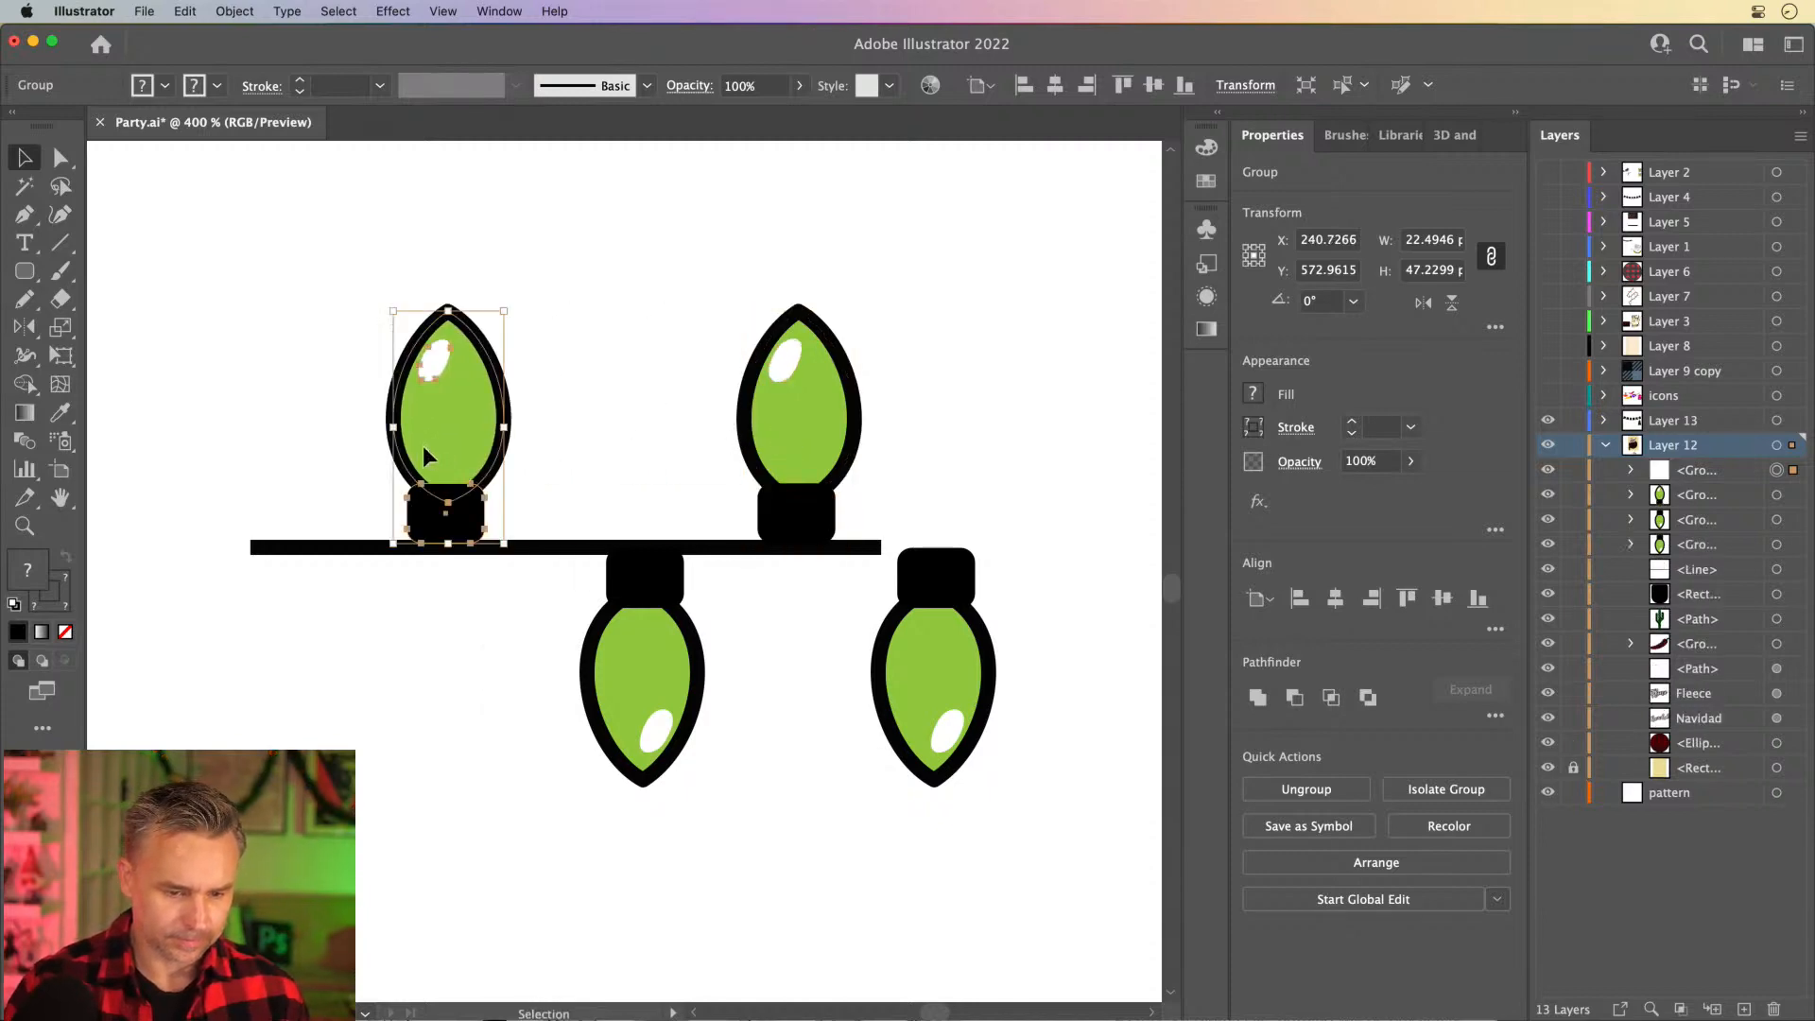
key("super+shift+a")
- Shift the line right to end at the lower right bulb, and move its left end with the upper left bulb 10 px inward
left_click(716, 547)
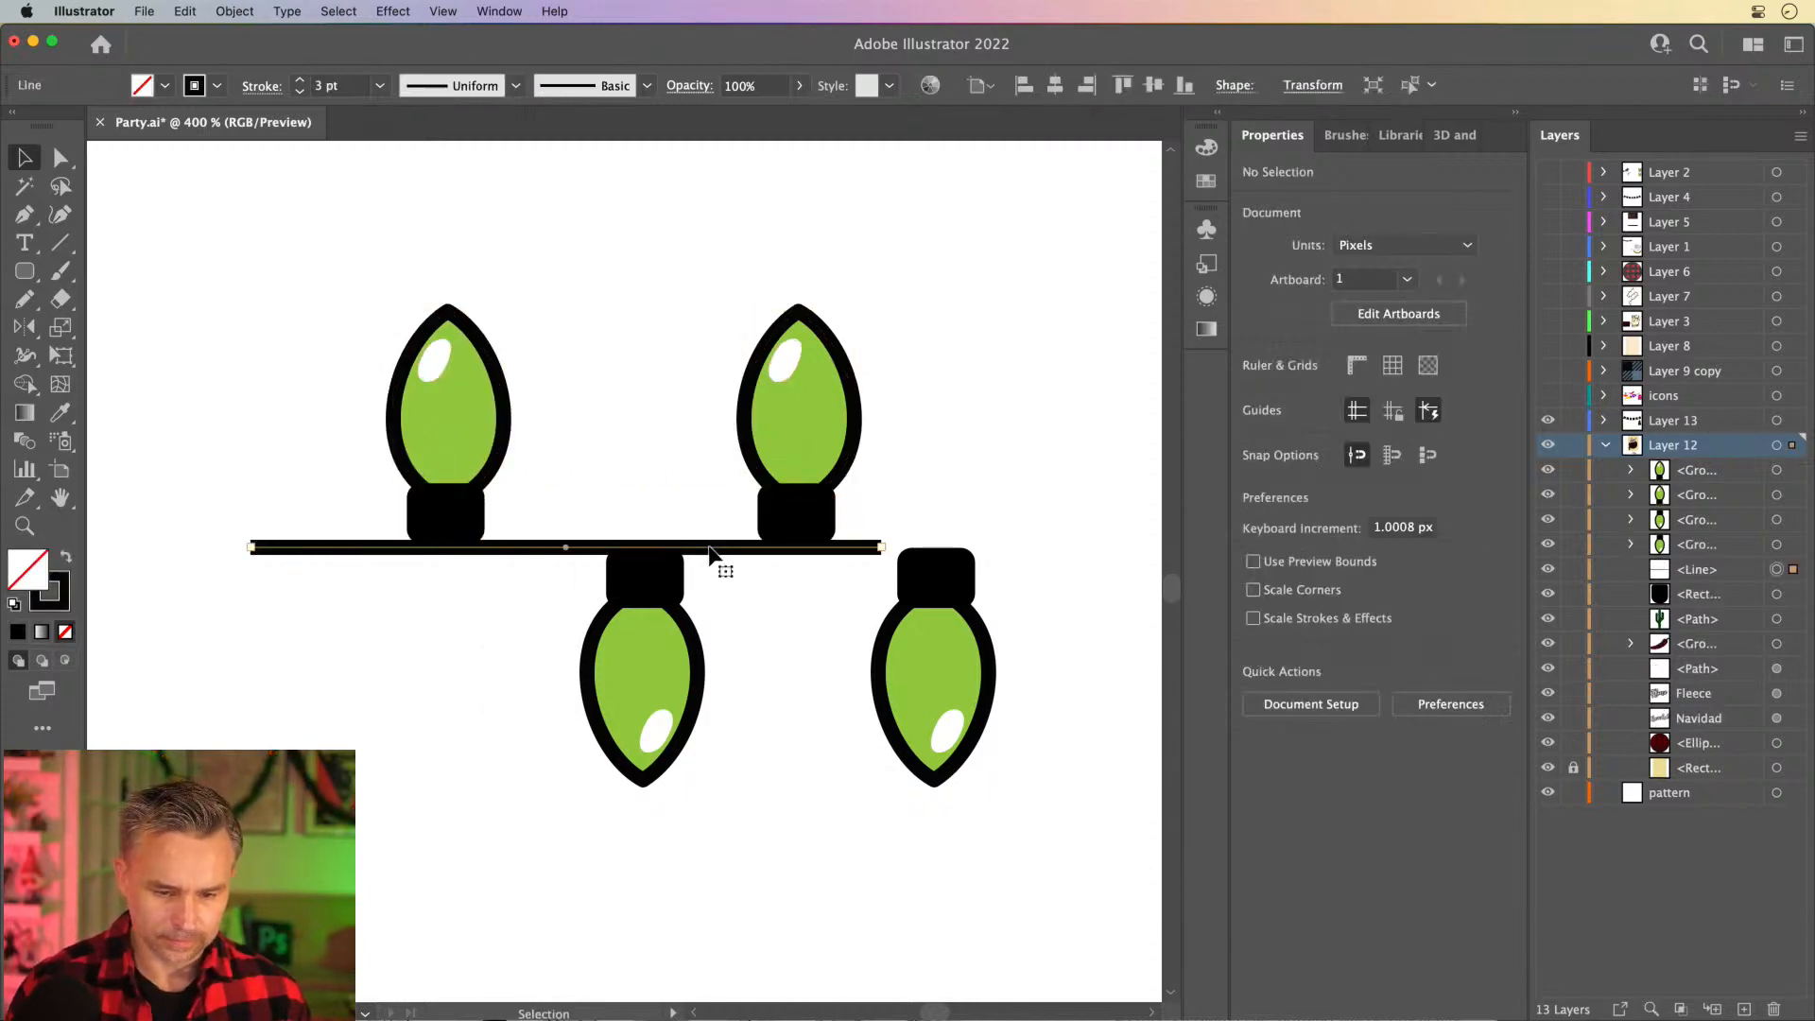
left_click_drag(715, 547, 820, 548)
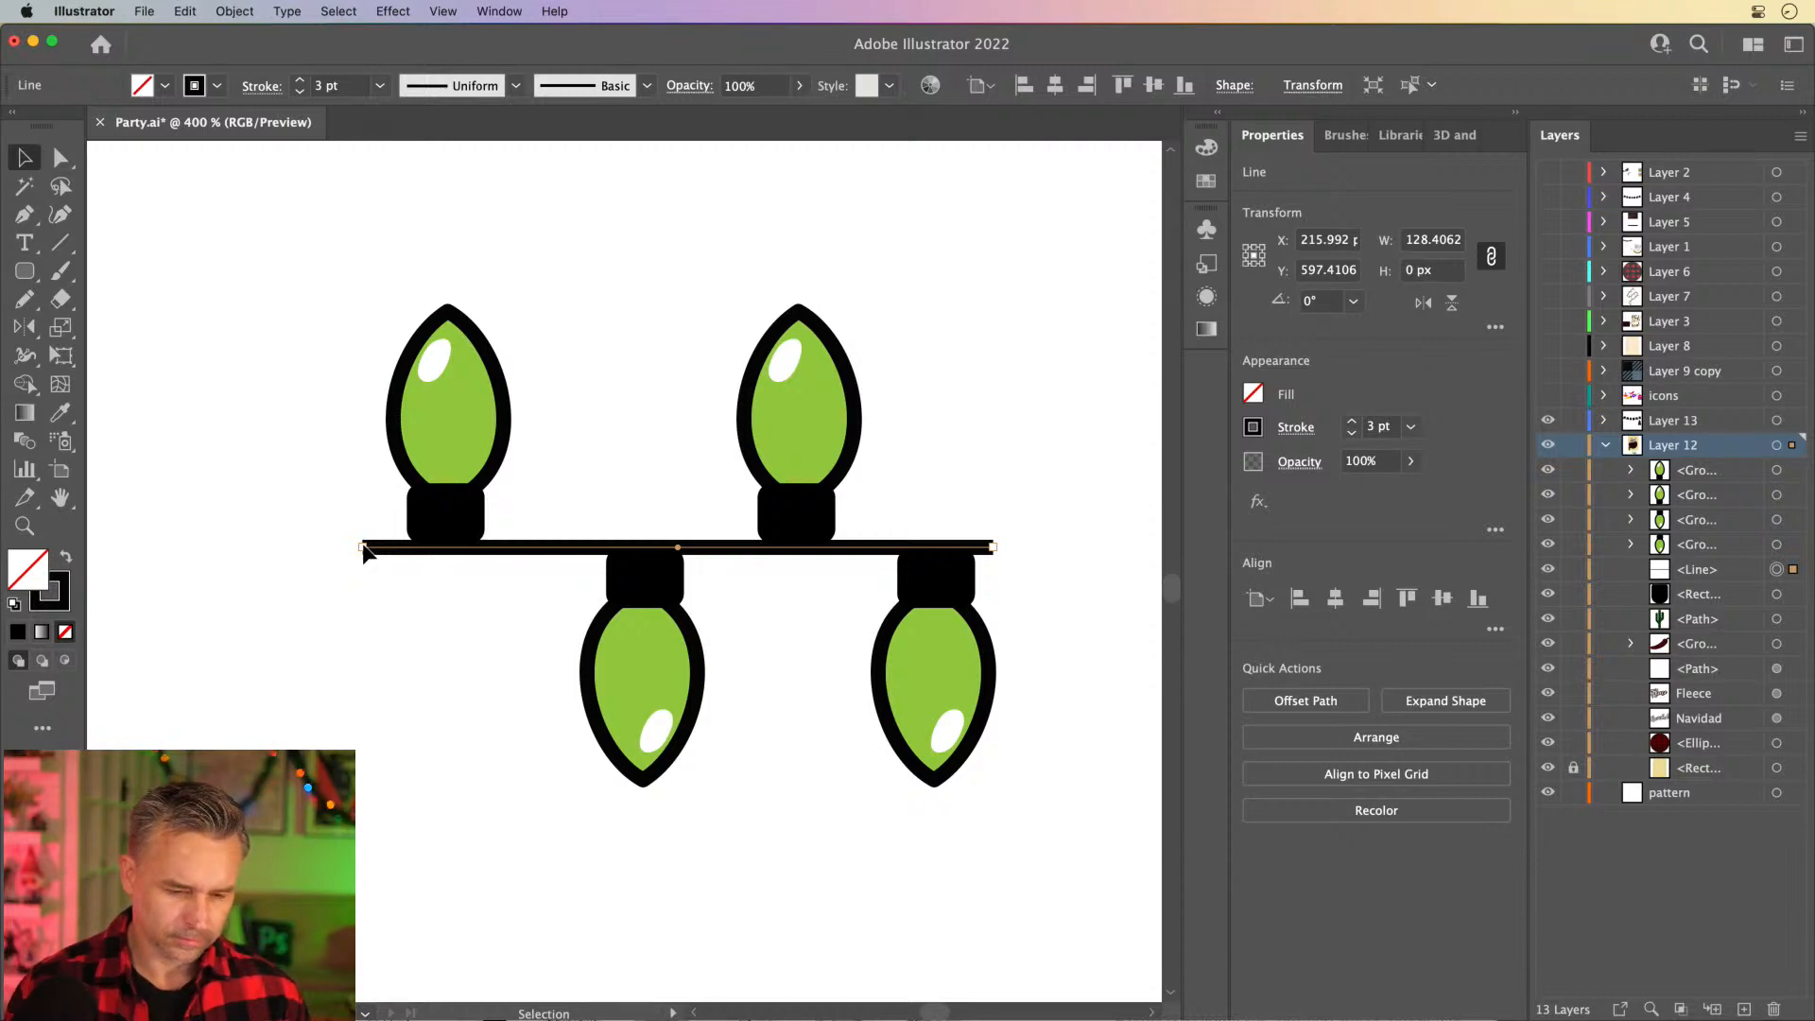
key("a")
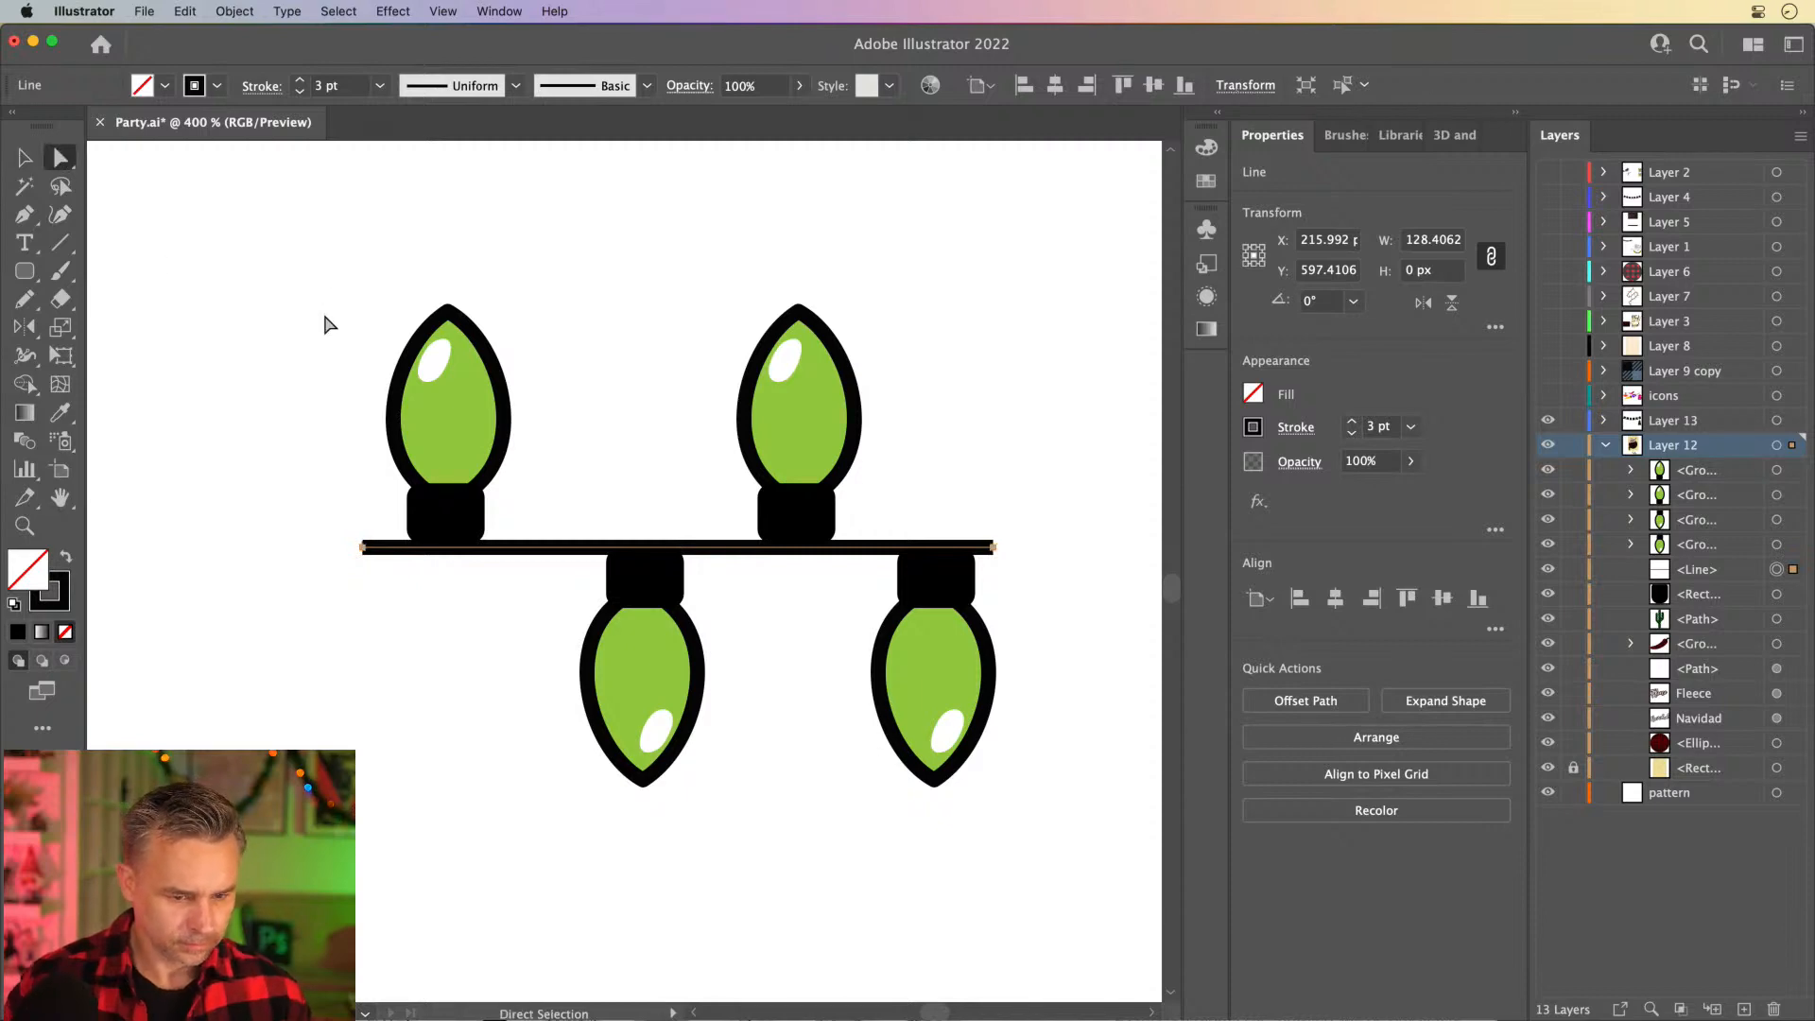
left_click_drag(331, 284, 547, 670)
key("shift+Right")
key("shift+Right")
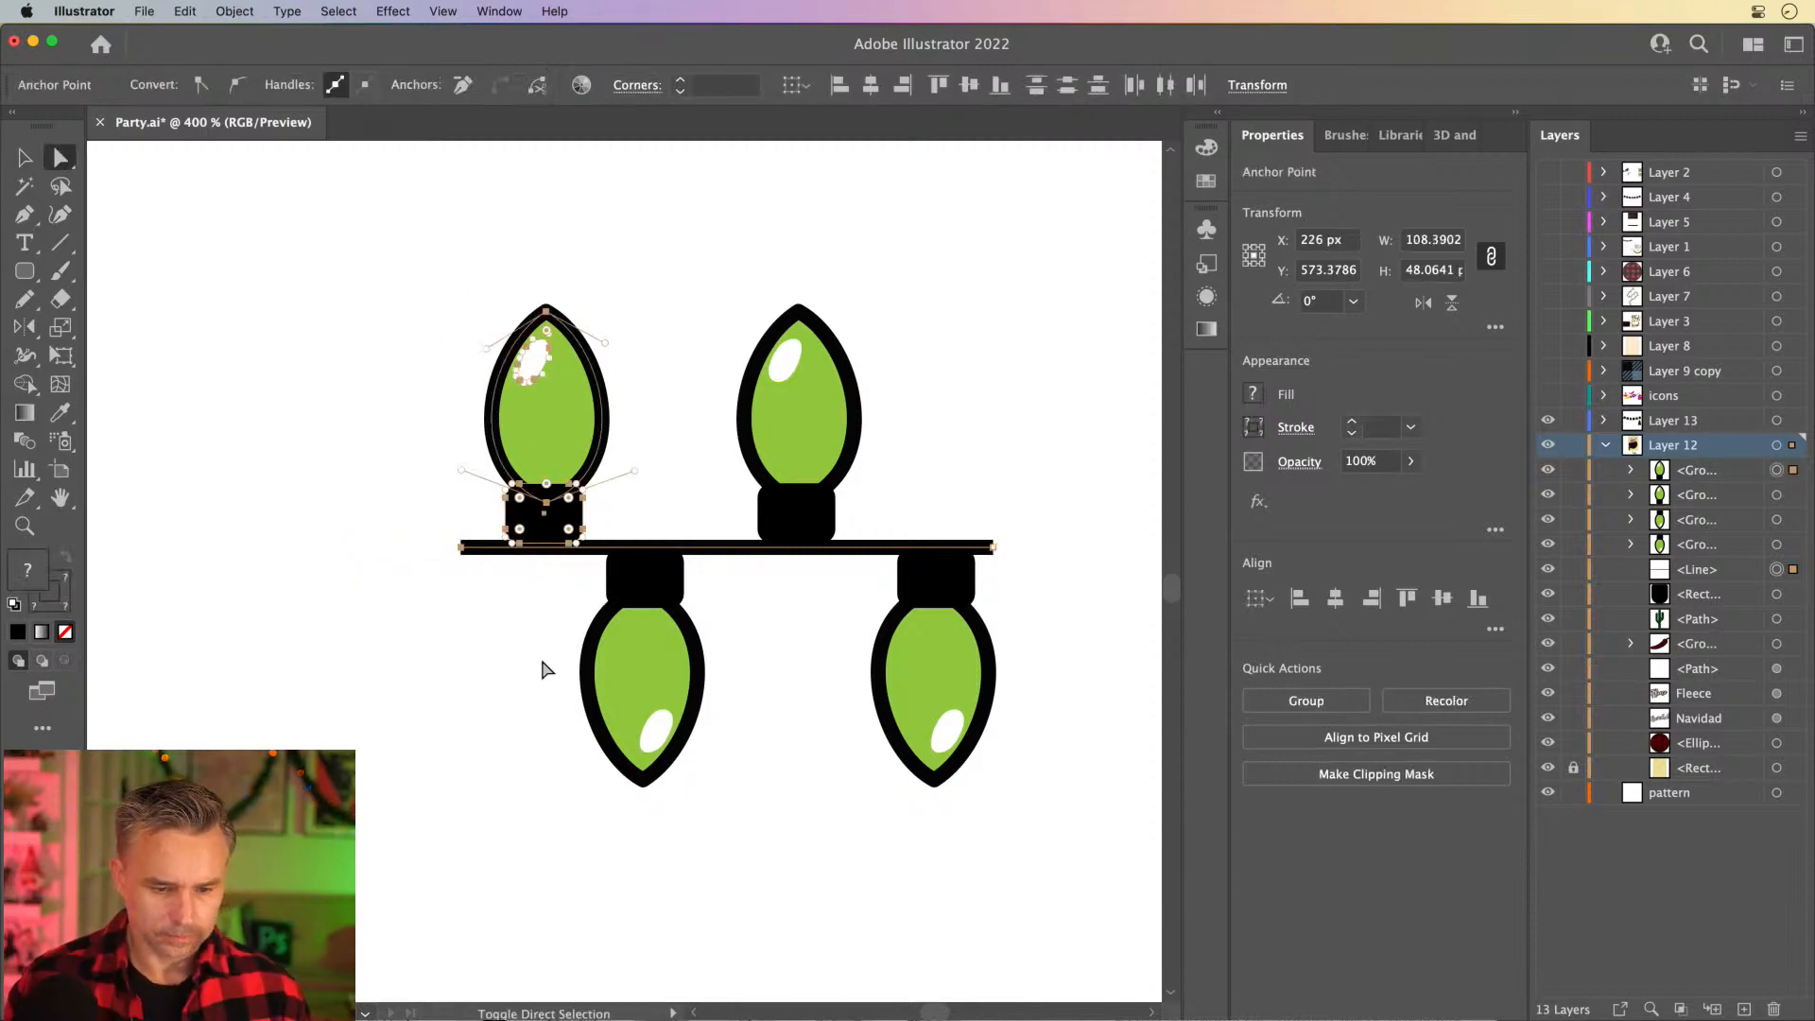
key("shift+Left")
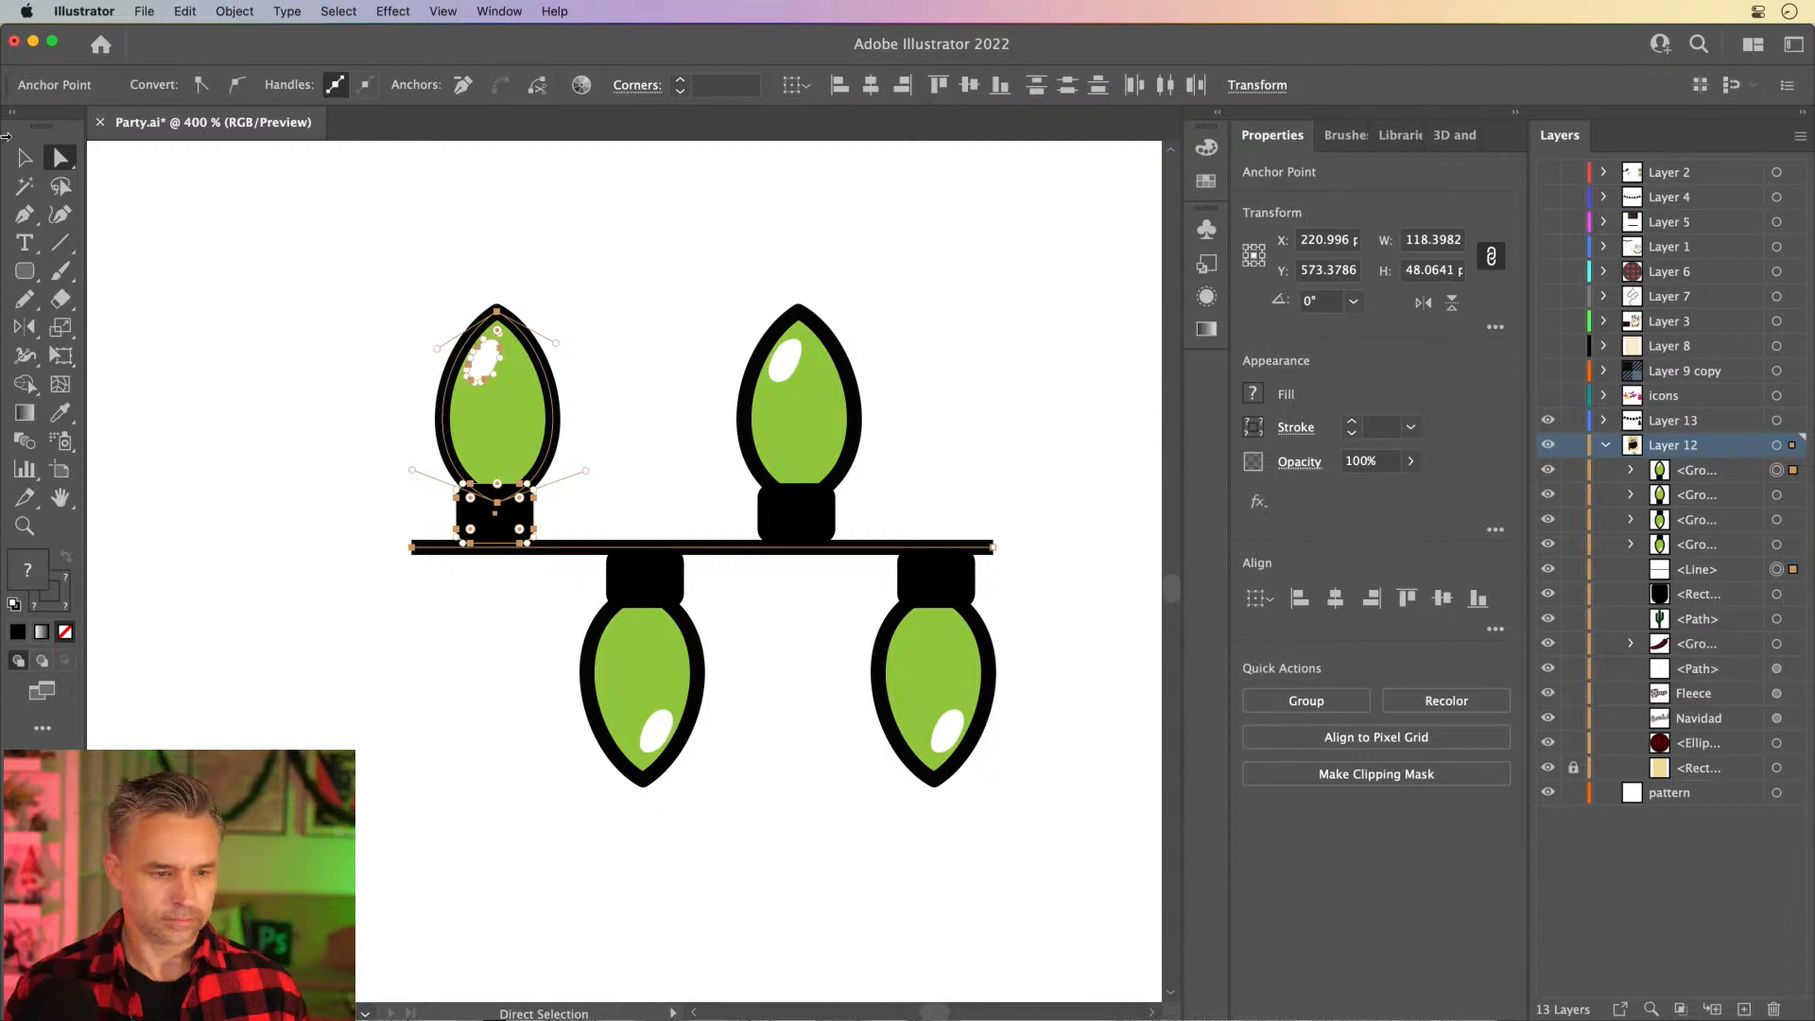
key("v")
left_click(236, 467)
- Fill the upper left bulb with red and the upper right bulb with yellow
left_click(60, 156)
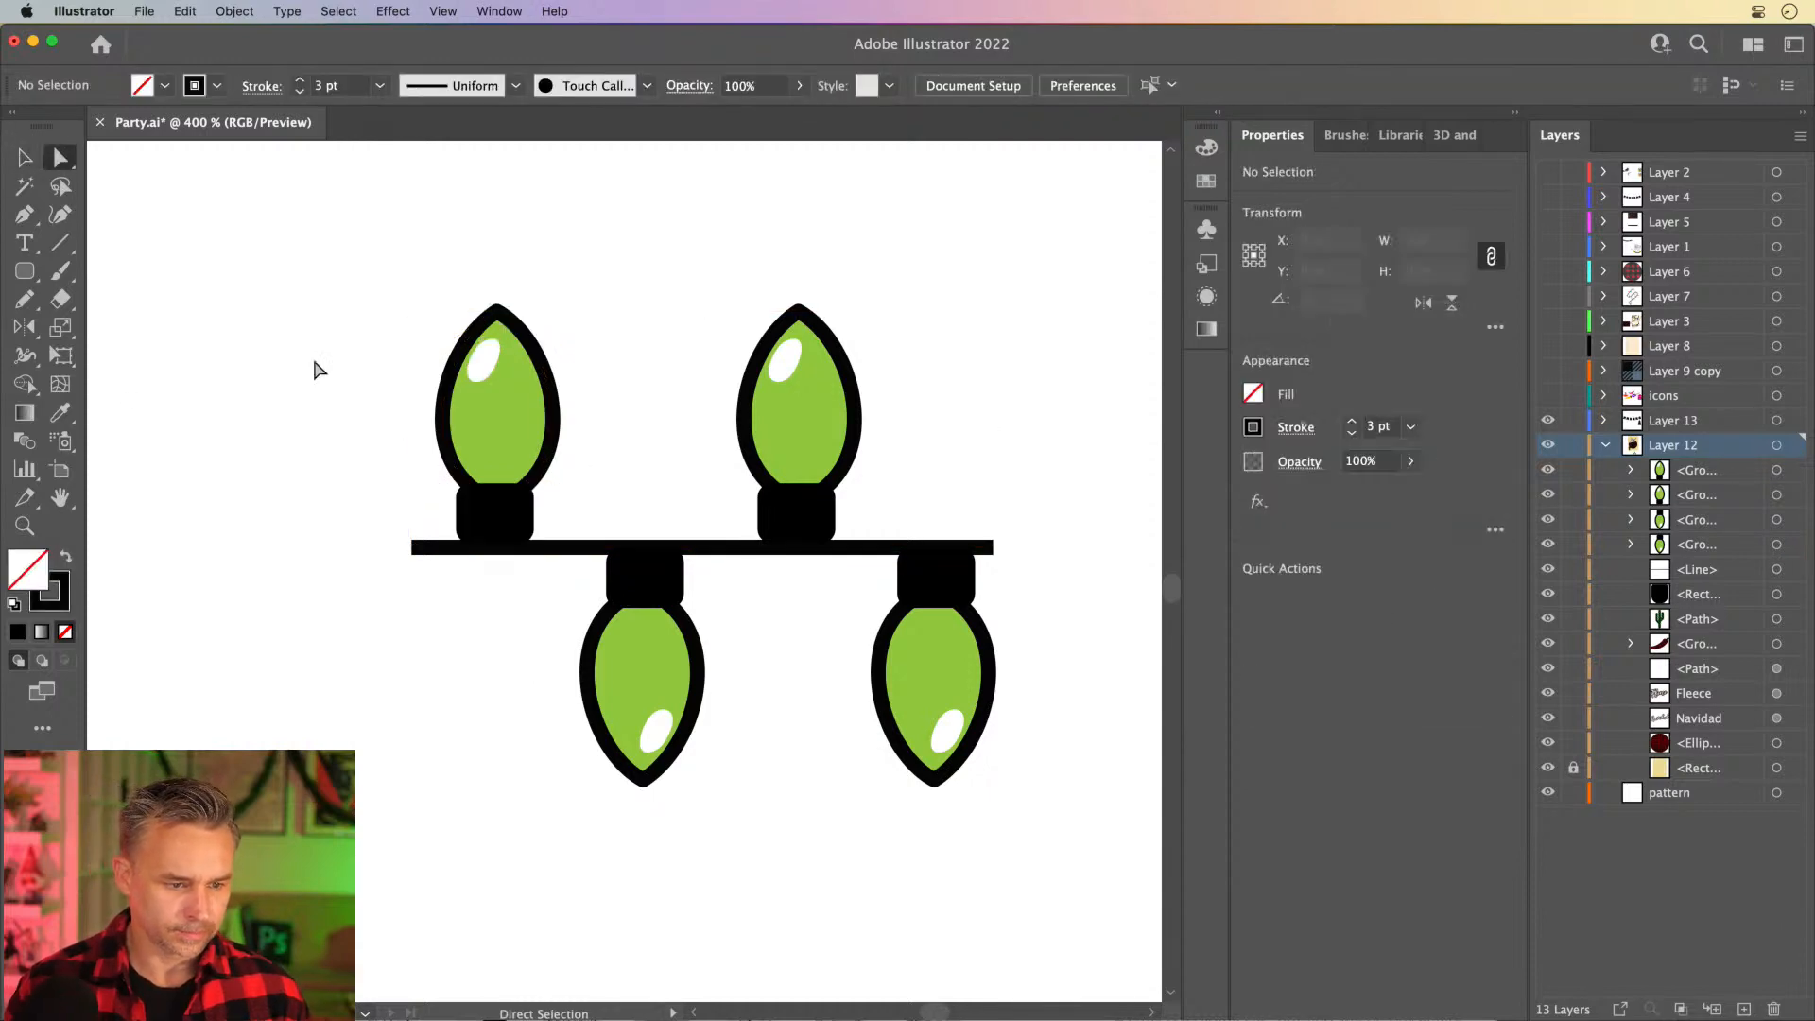
left_click(494, 417)
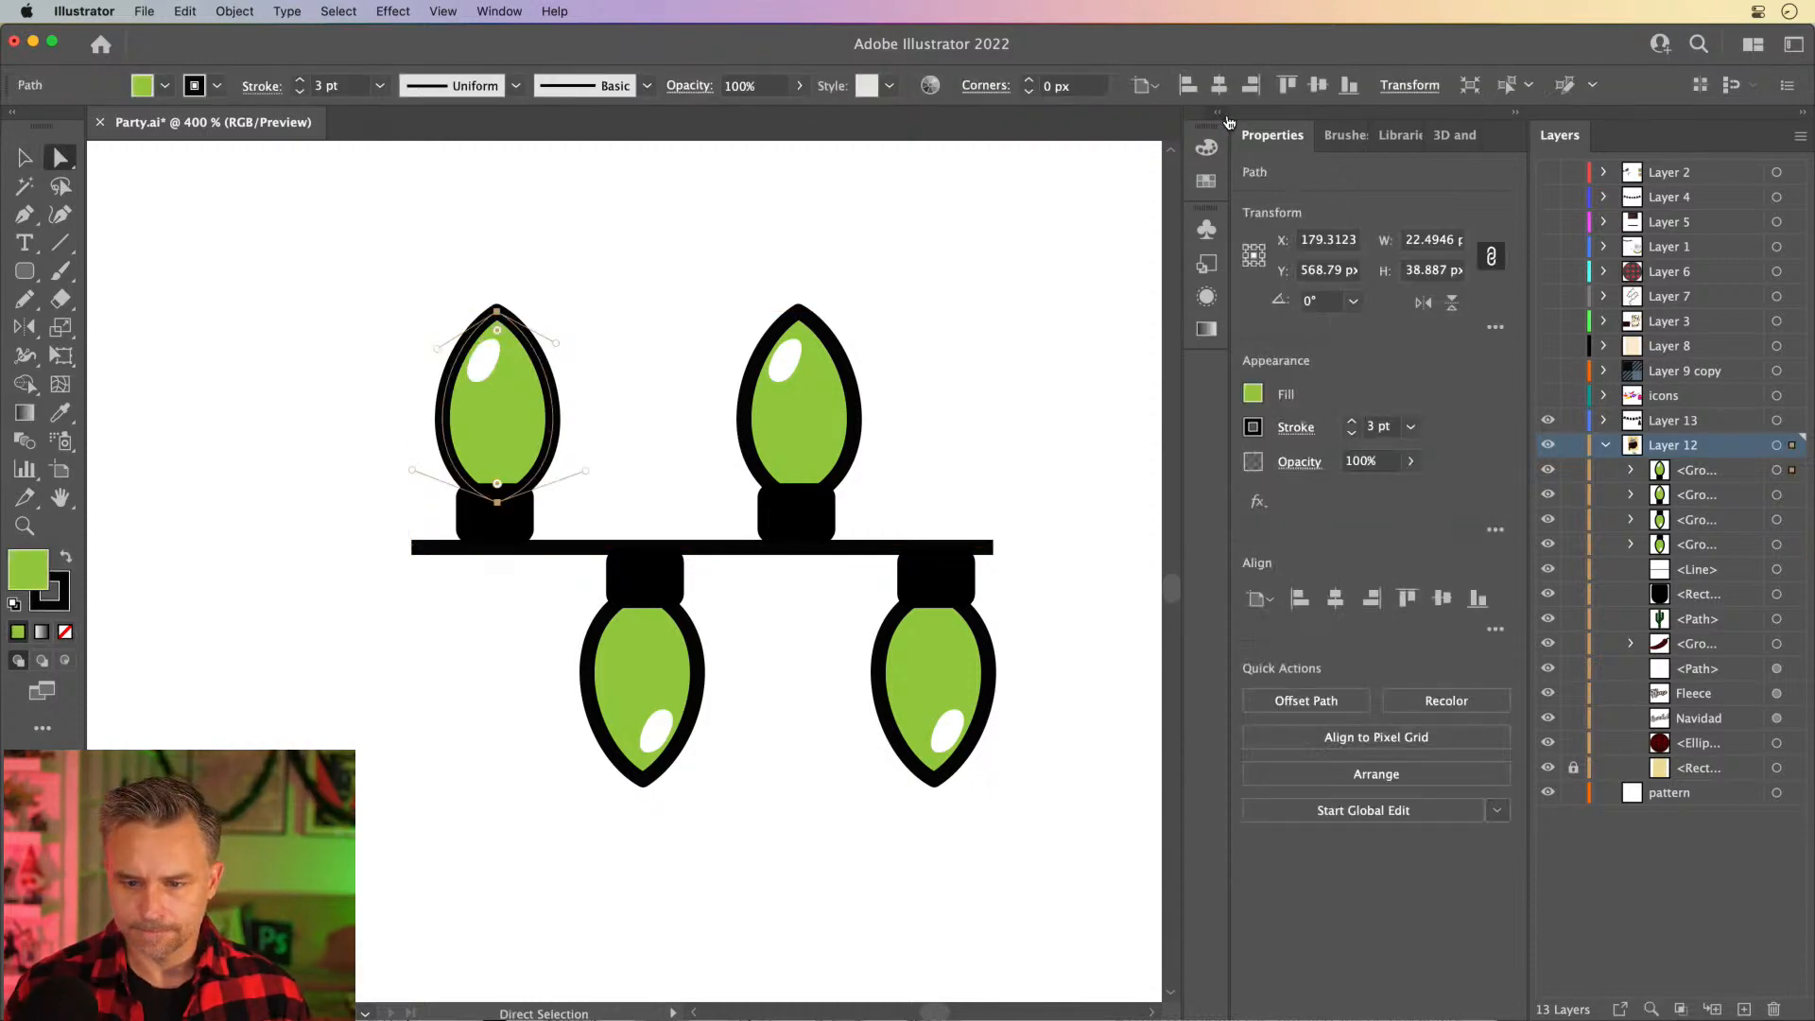
left_click(1218, 111)
left_click(1031, 135)
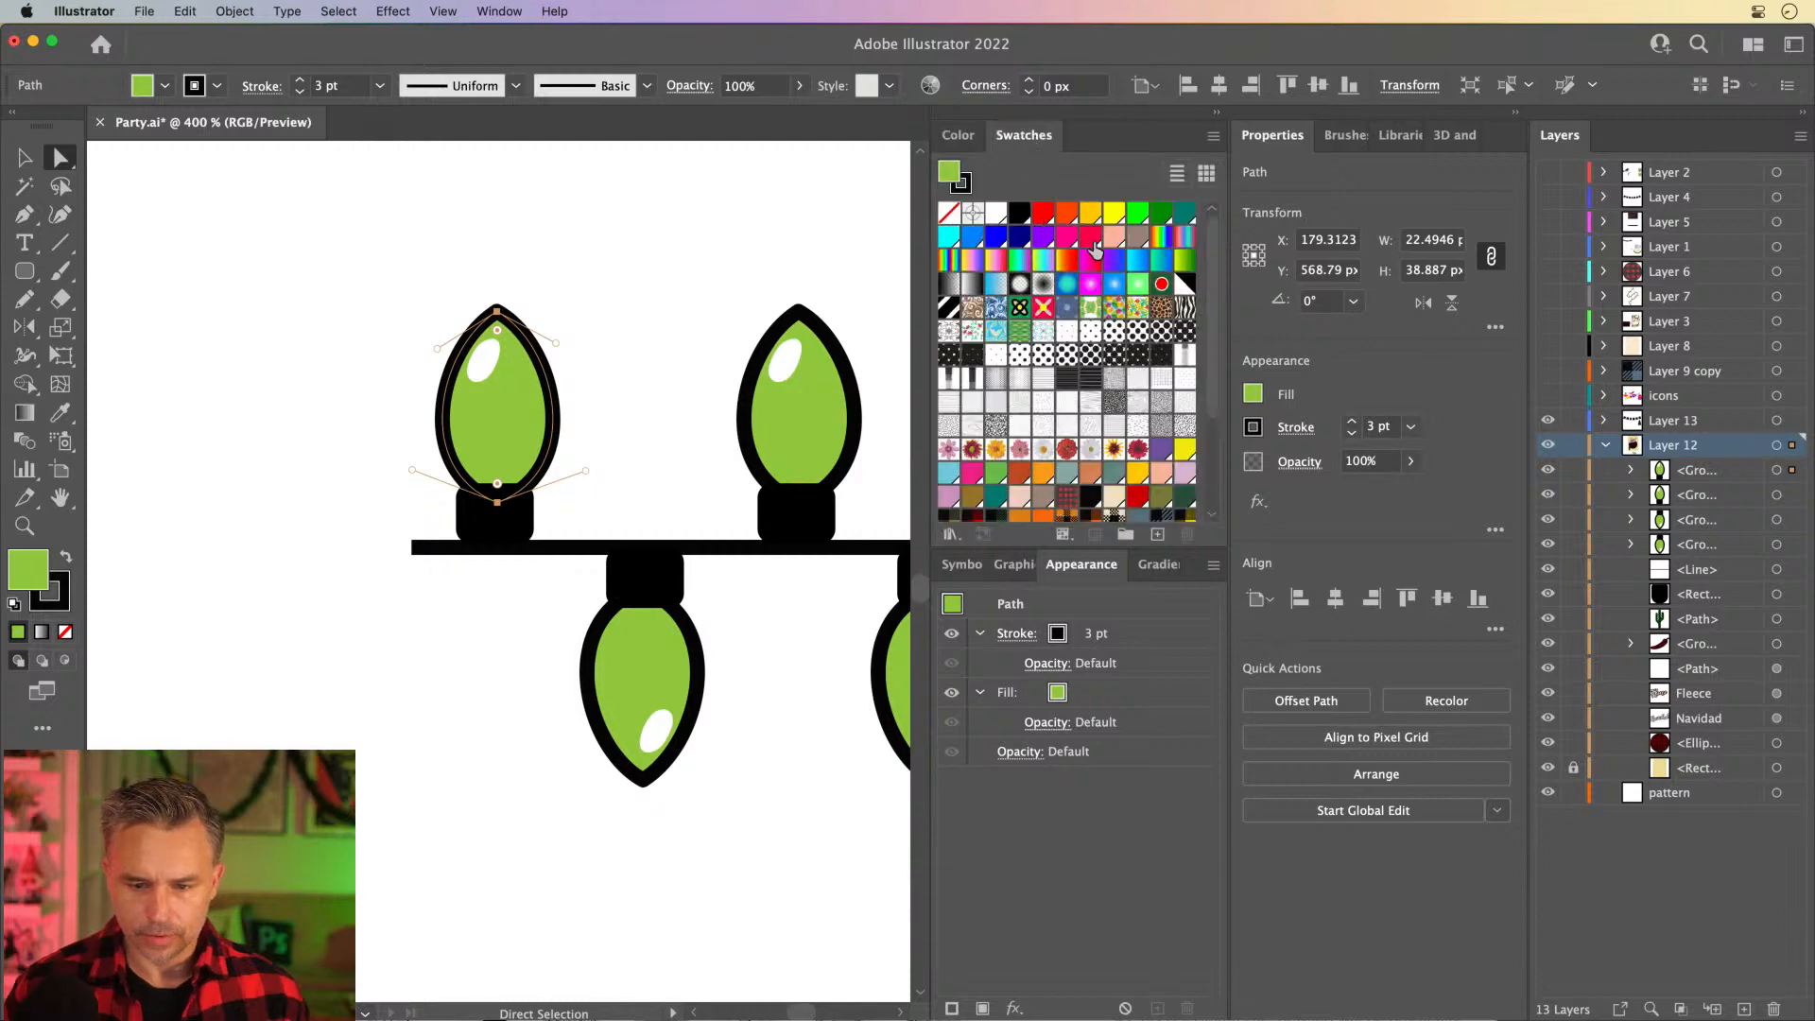
left_click(1042, 213)
left_click(790, 422)
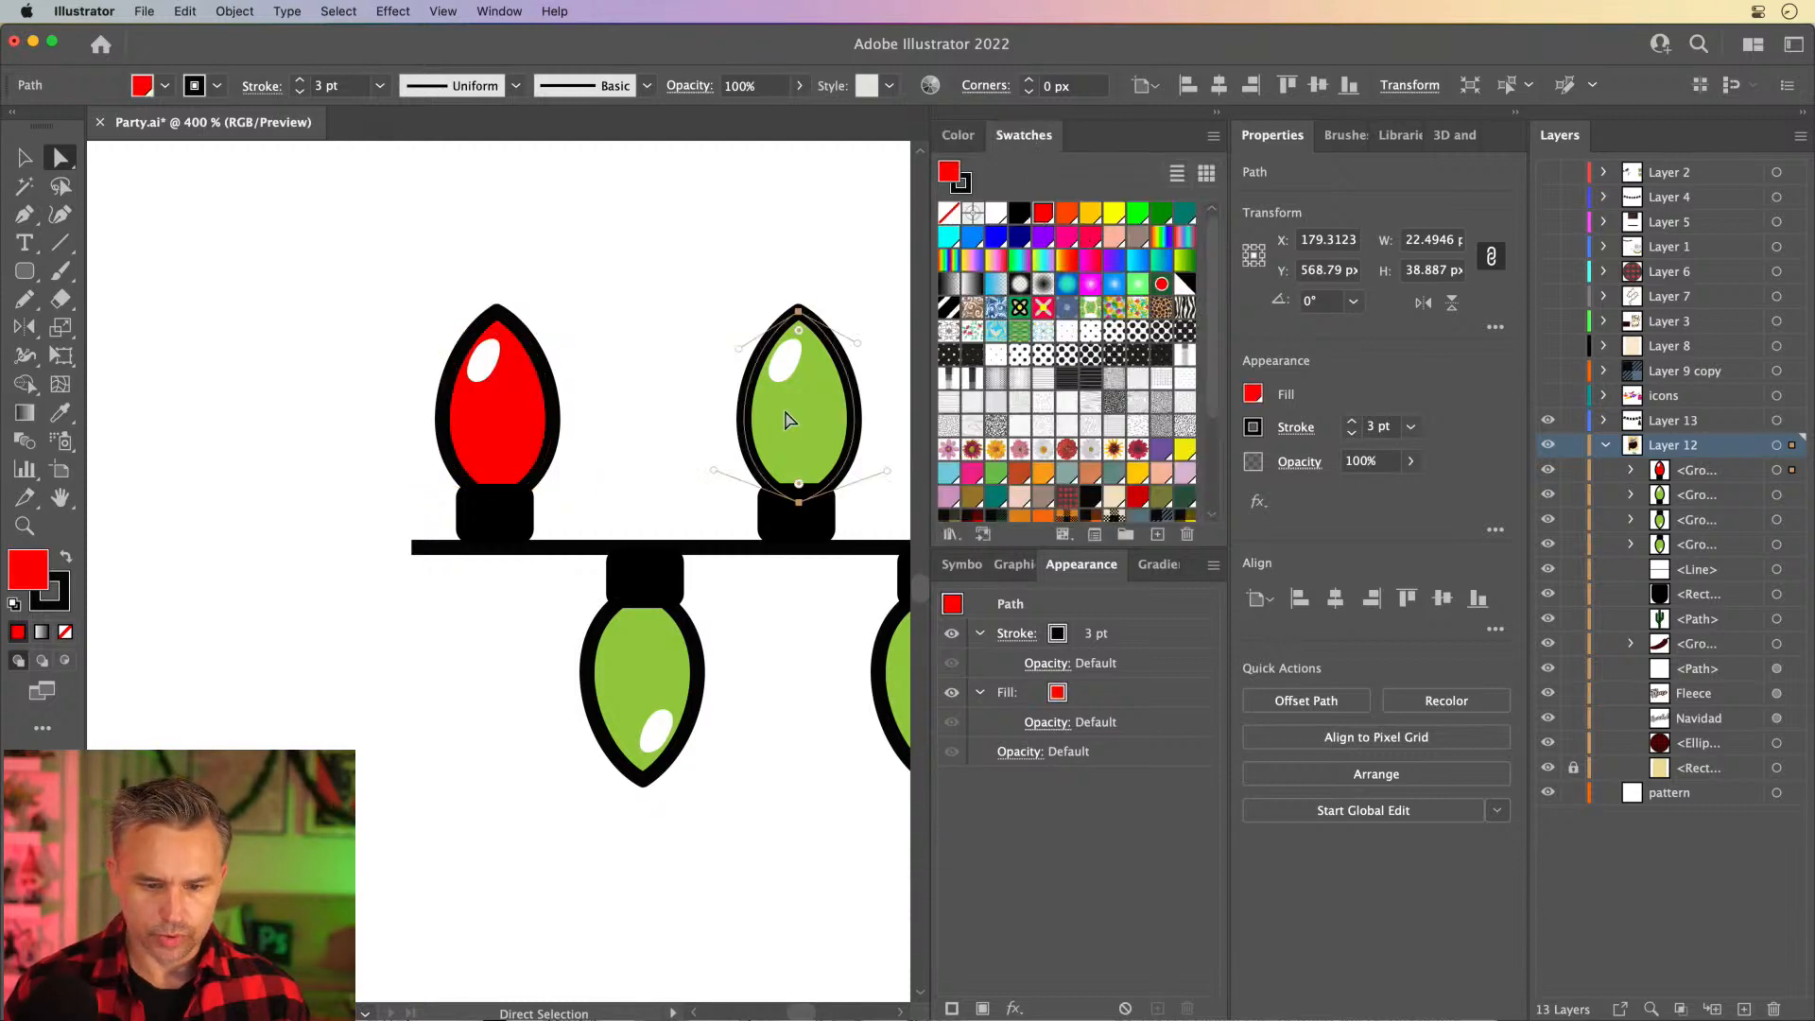
left_click(1113, 217)
scroll(734, 243, "right", 5)
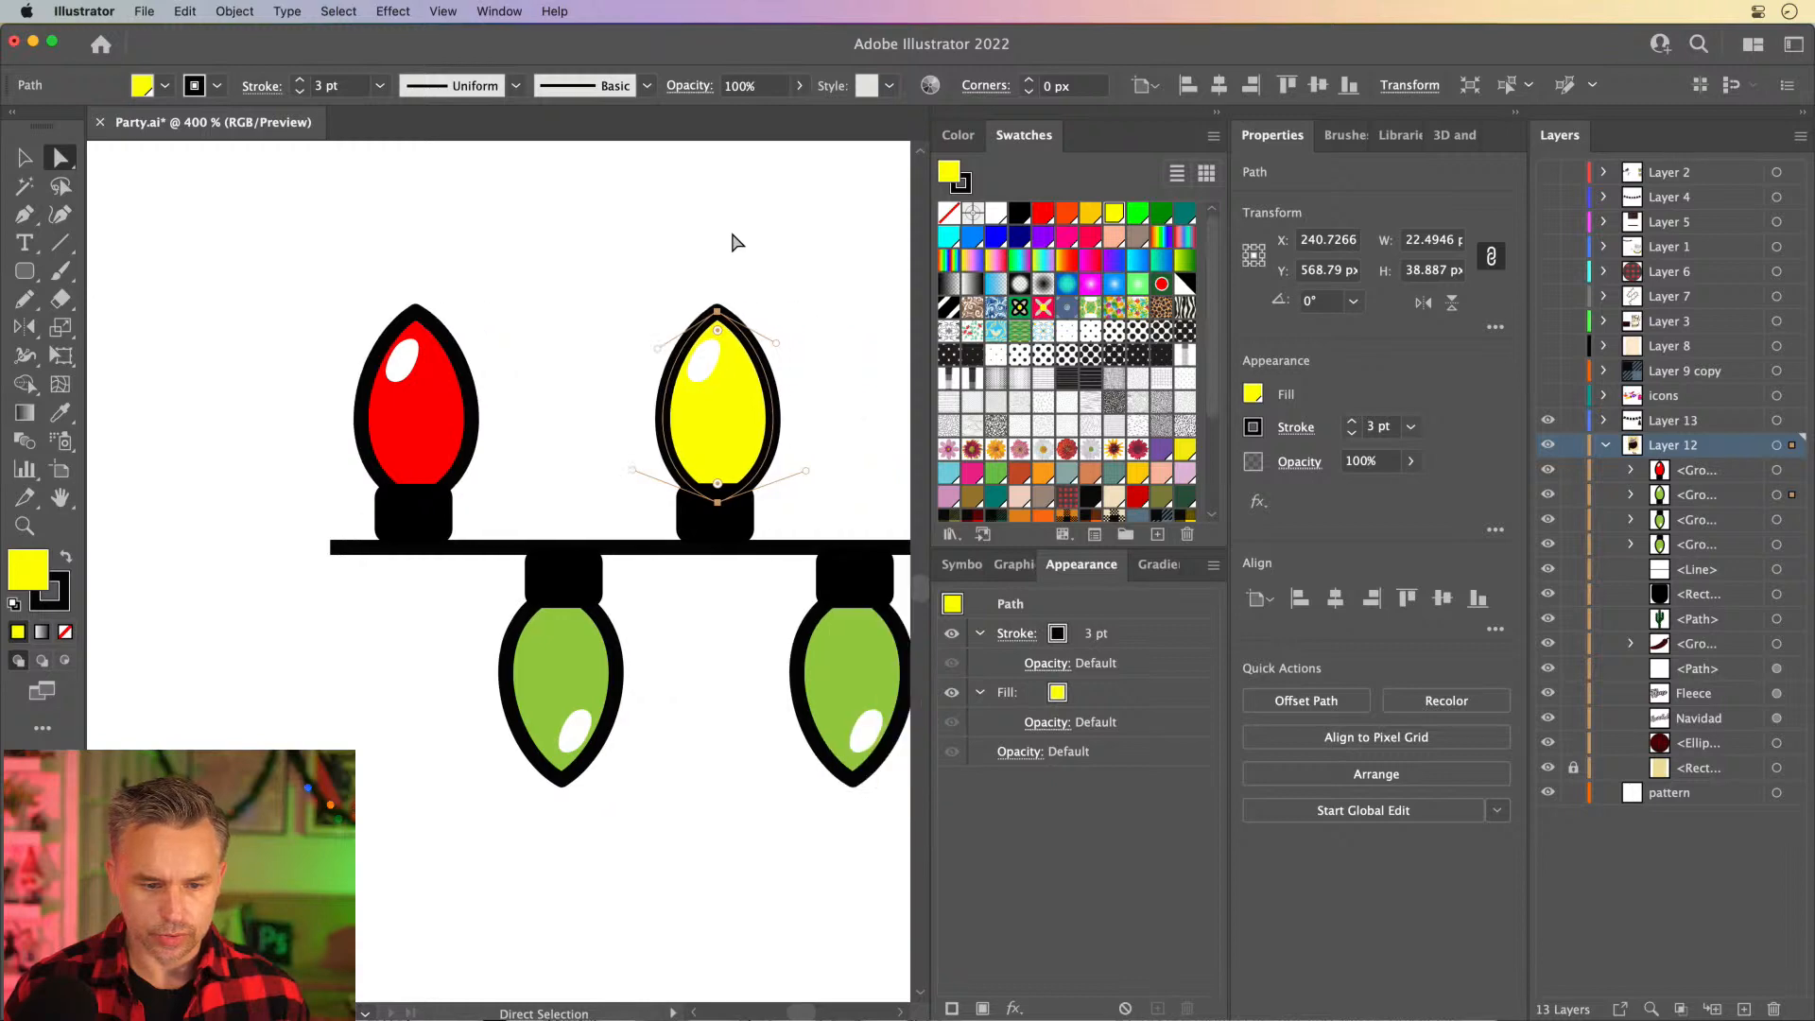
- Fill the lower right bulb with the lighter blue and the lower left bulb with bright green, leaving nothing selected
left_click(762, 700)
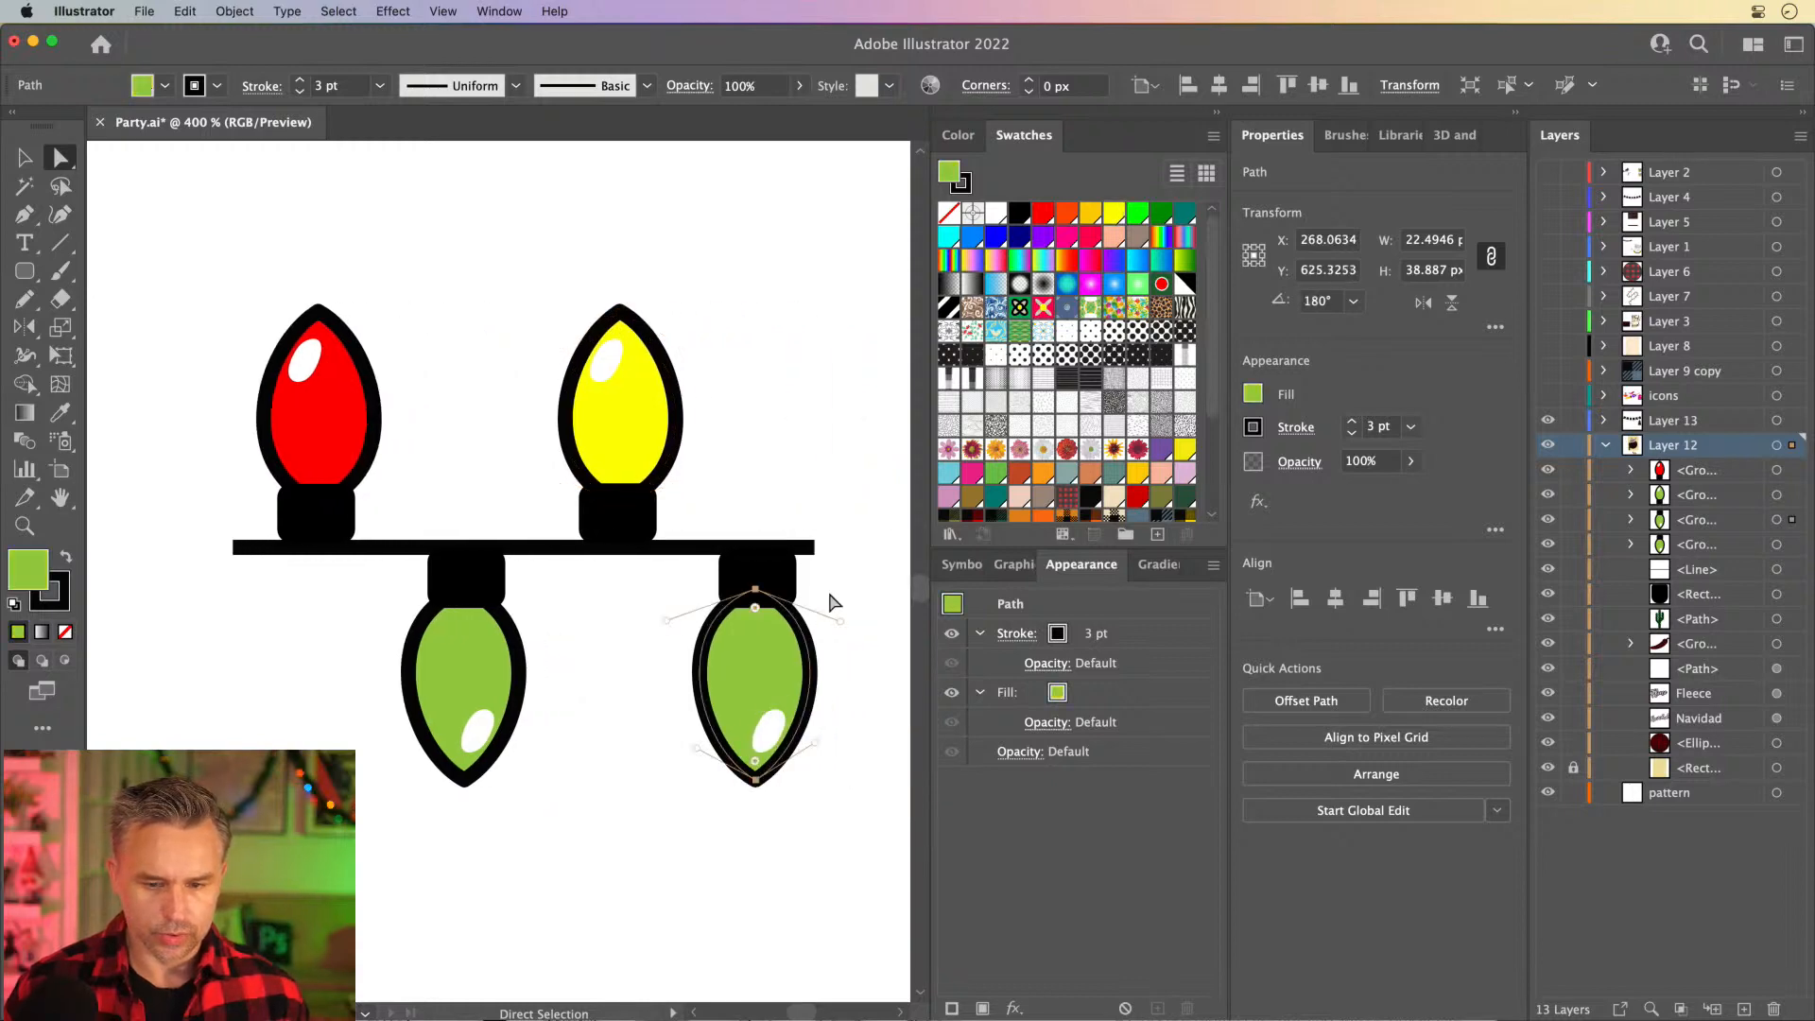
left_click(997, 236)
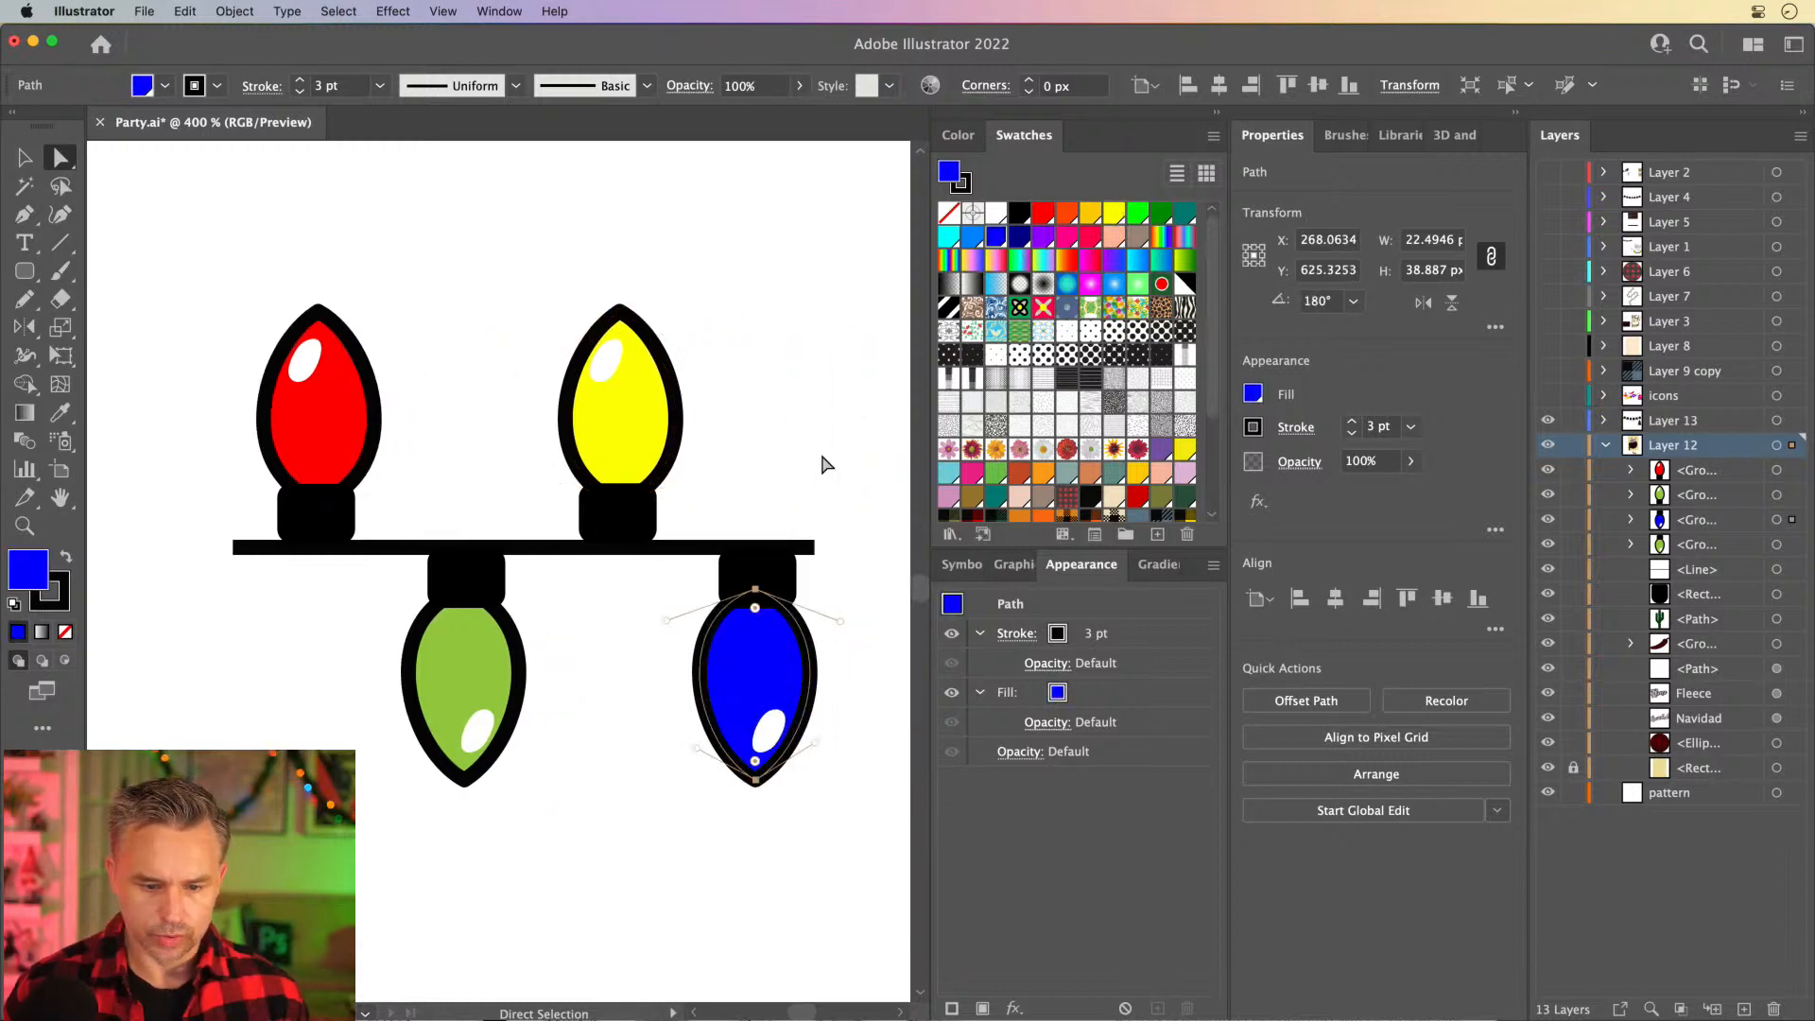
left_click(971, 237)
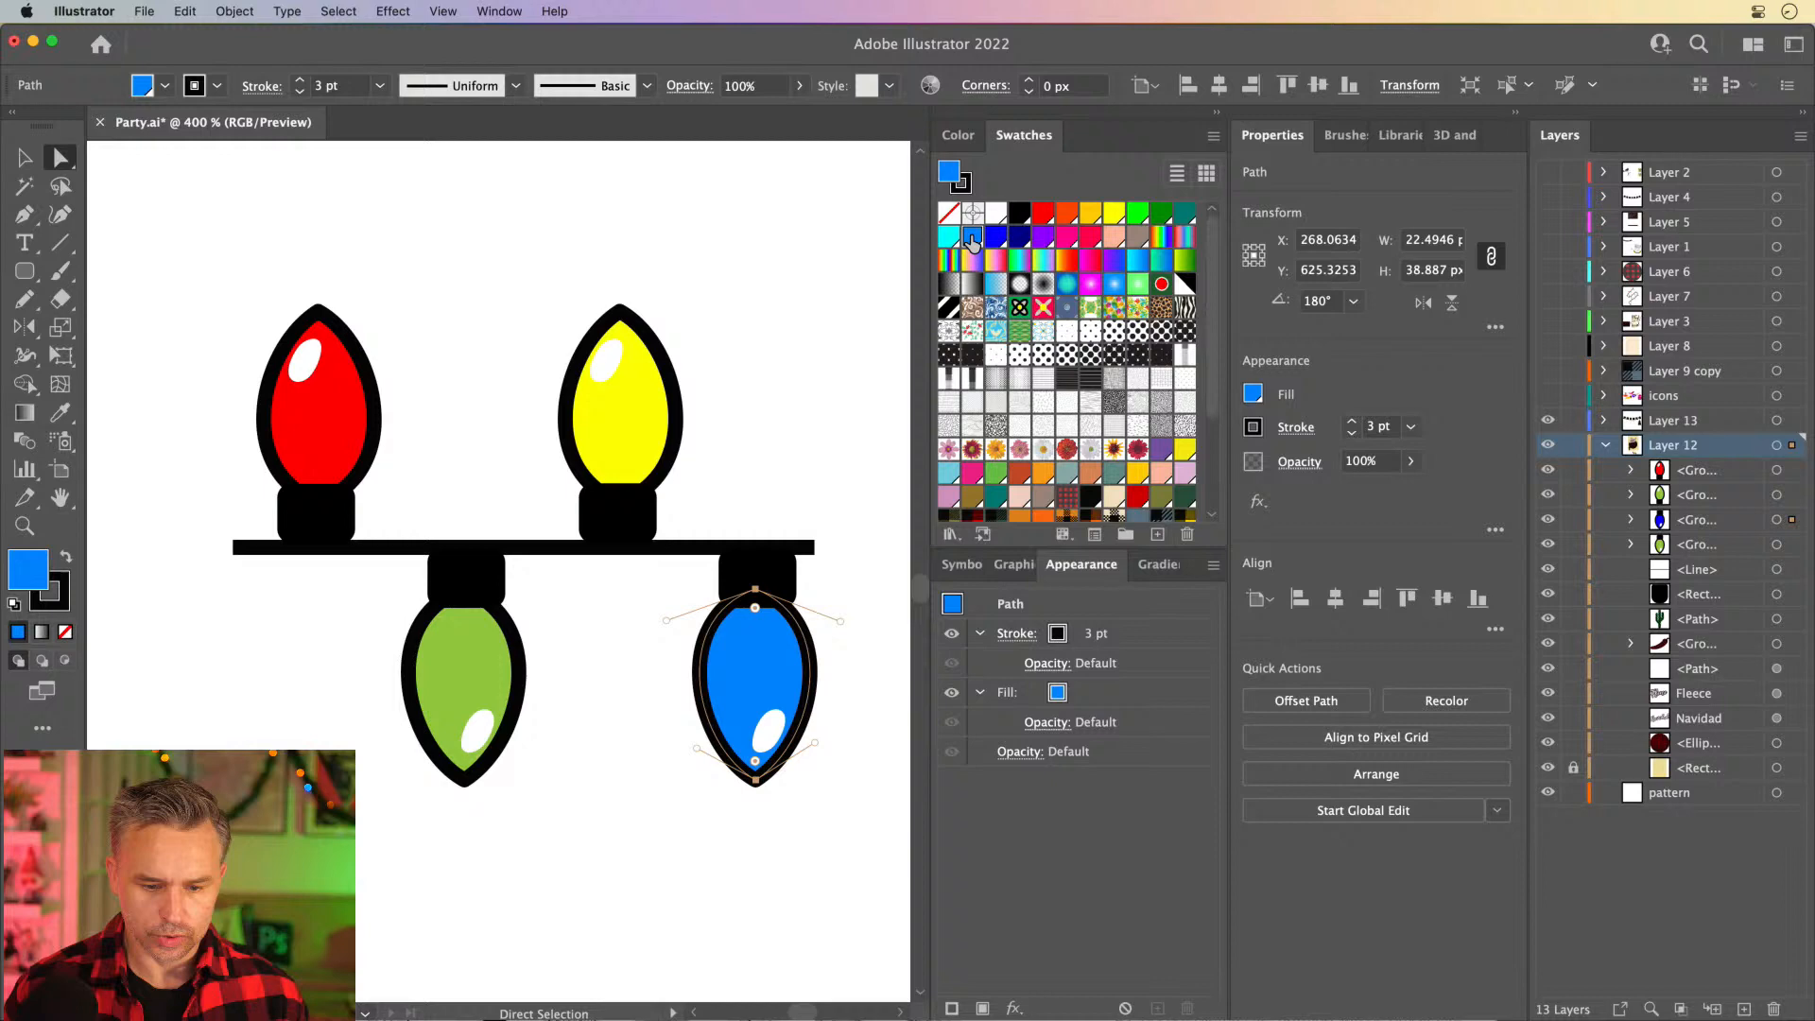
left_click(473, 676)
left_click(1137, 214)
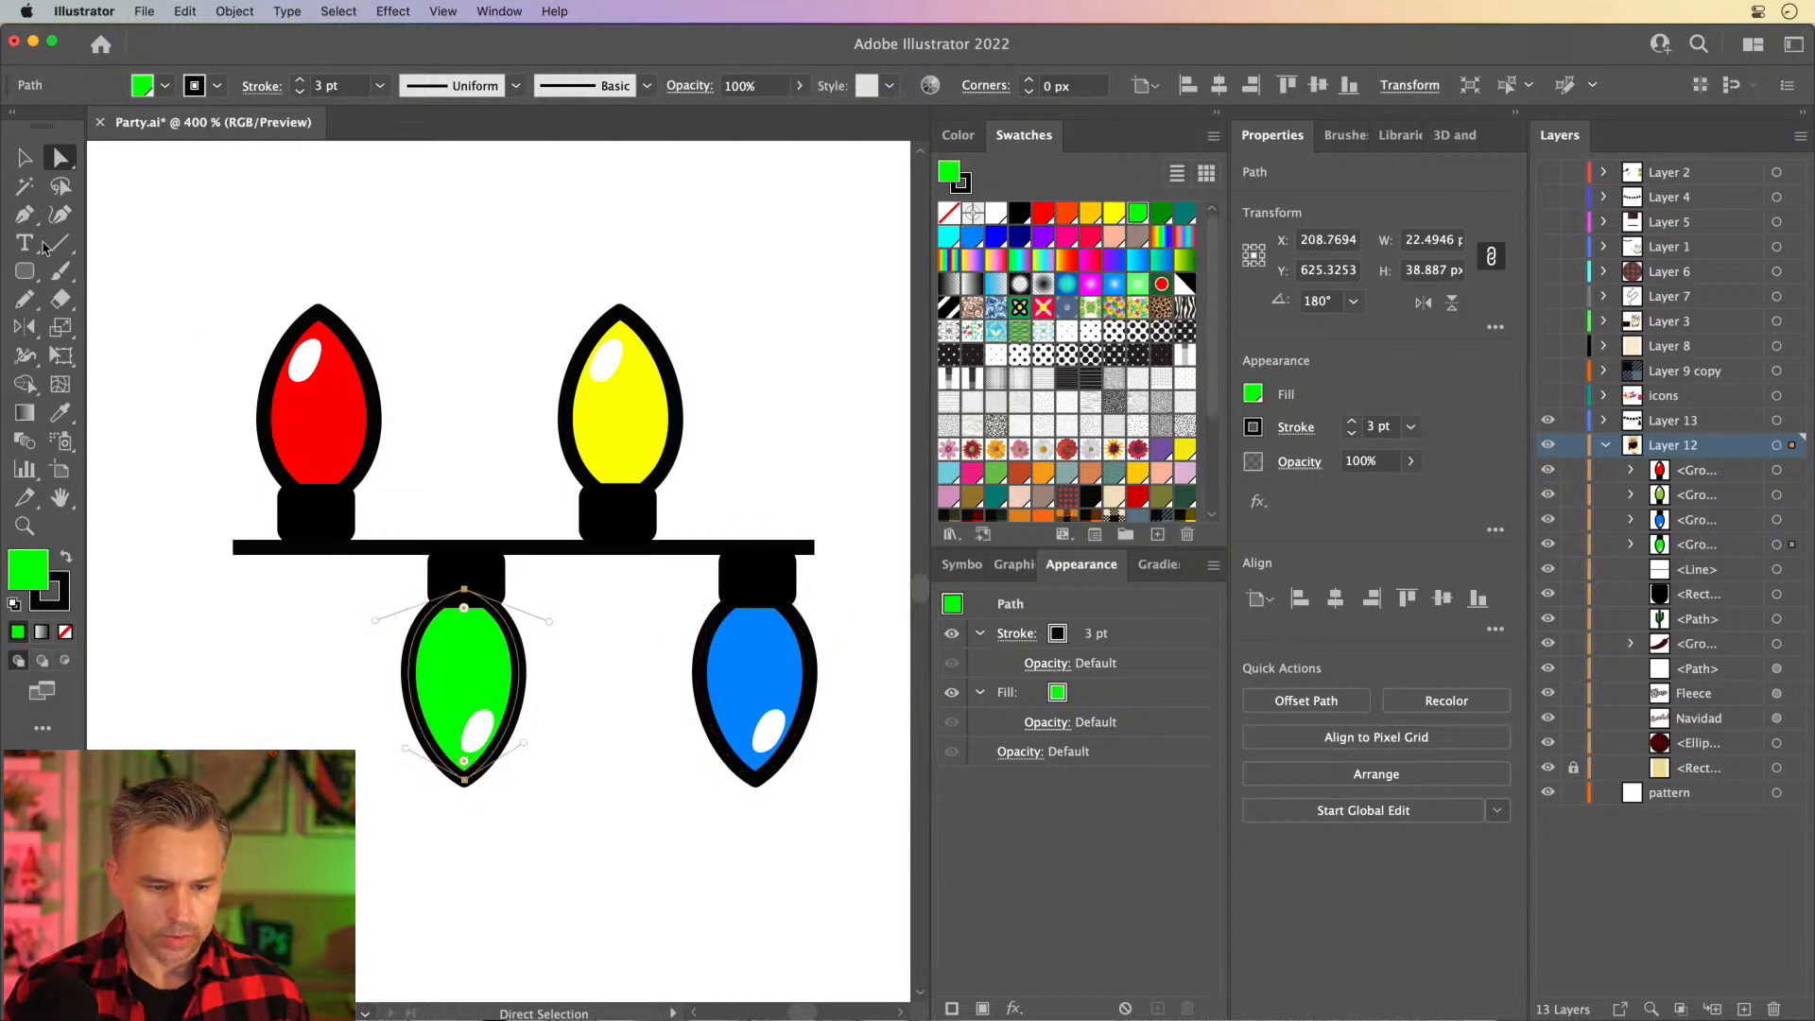
left_click(25, 159)
left_click(200, 297)
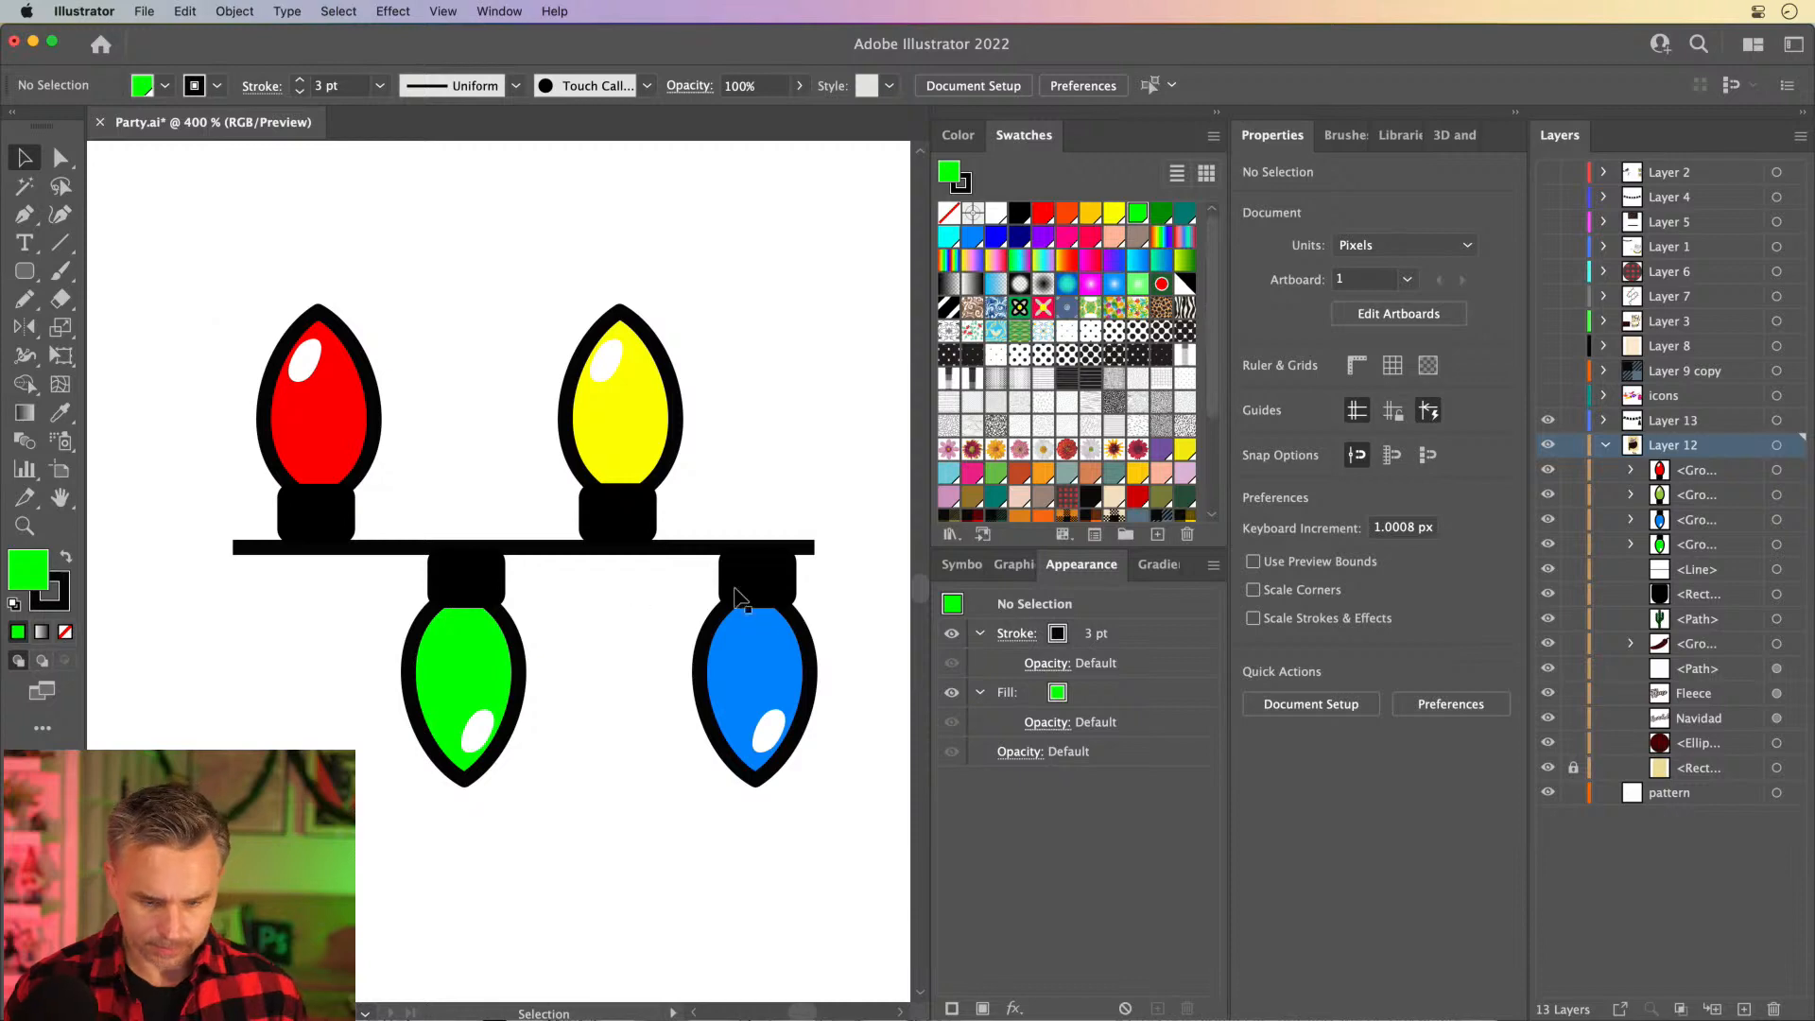
- Lengthen the line to about 120.5 px at its right end and turn the whole light string into a new Pattern Brush
left_click(709, 548)
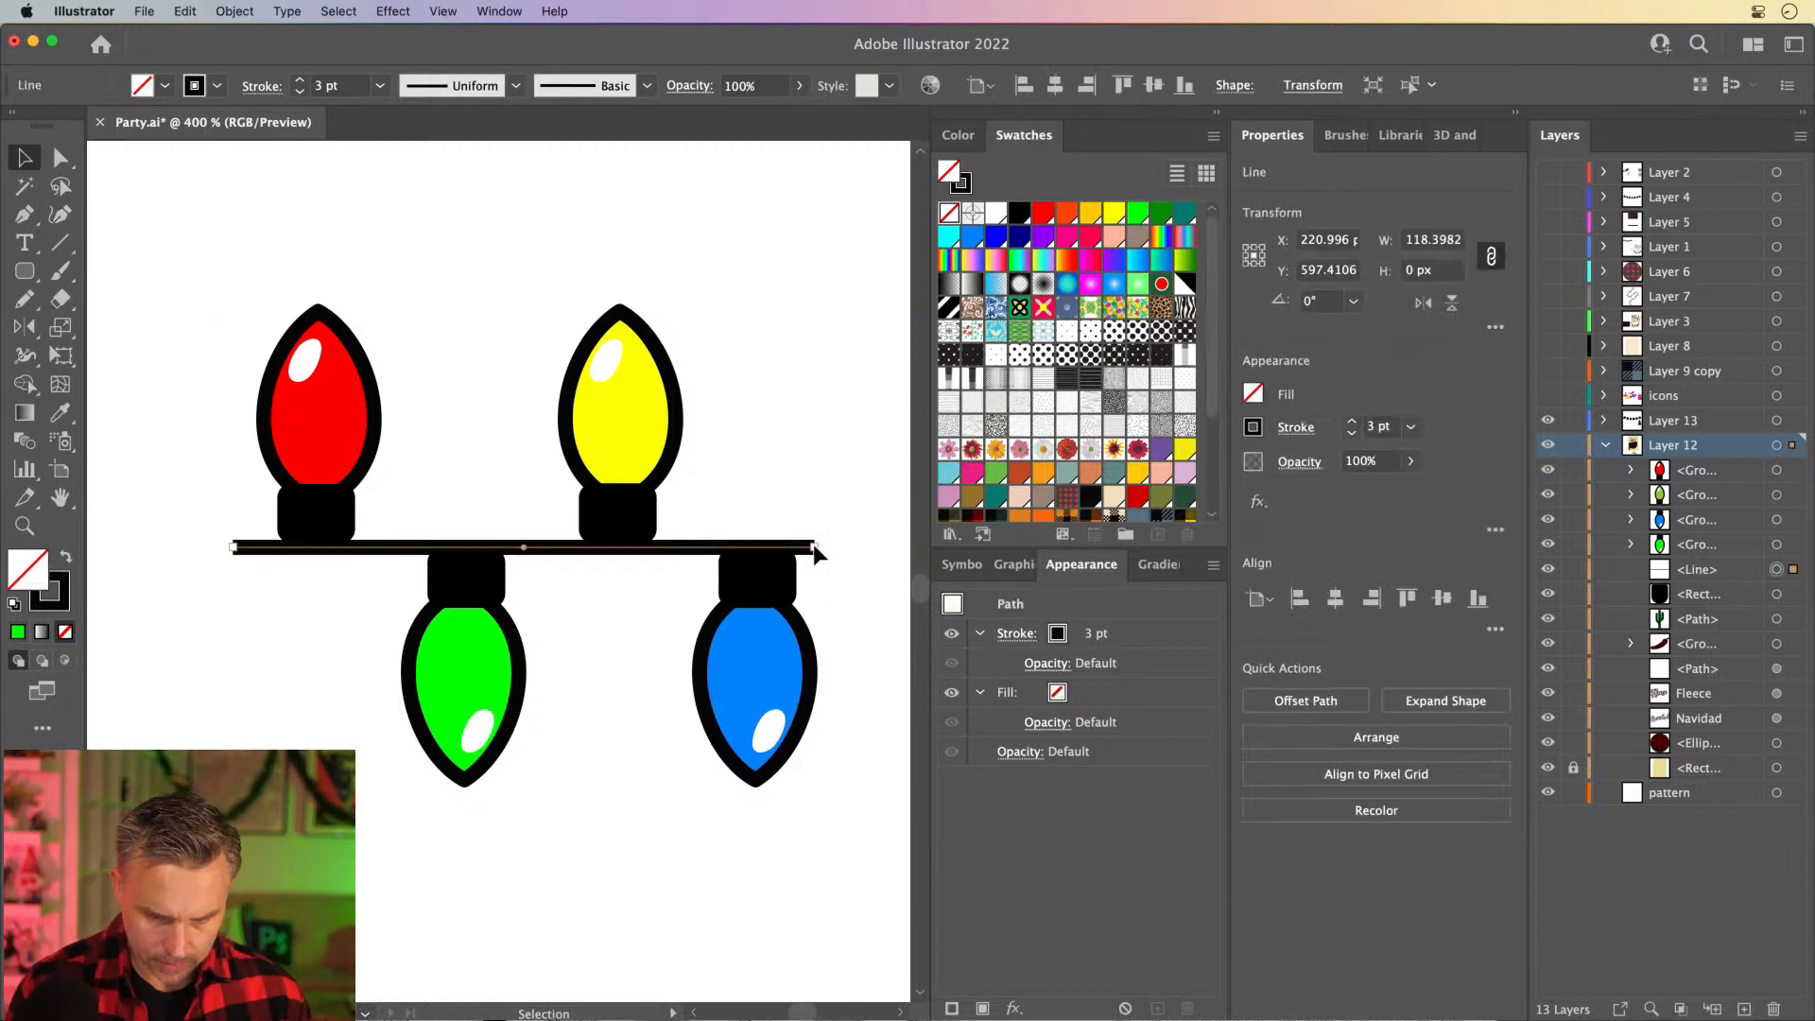
left_click_drag(819, 547, 825, 547)
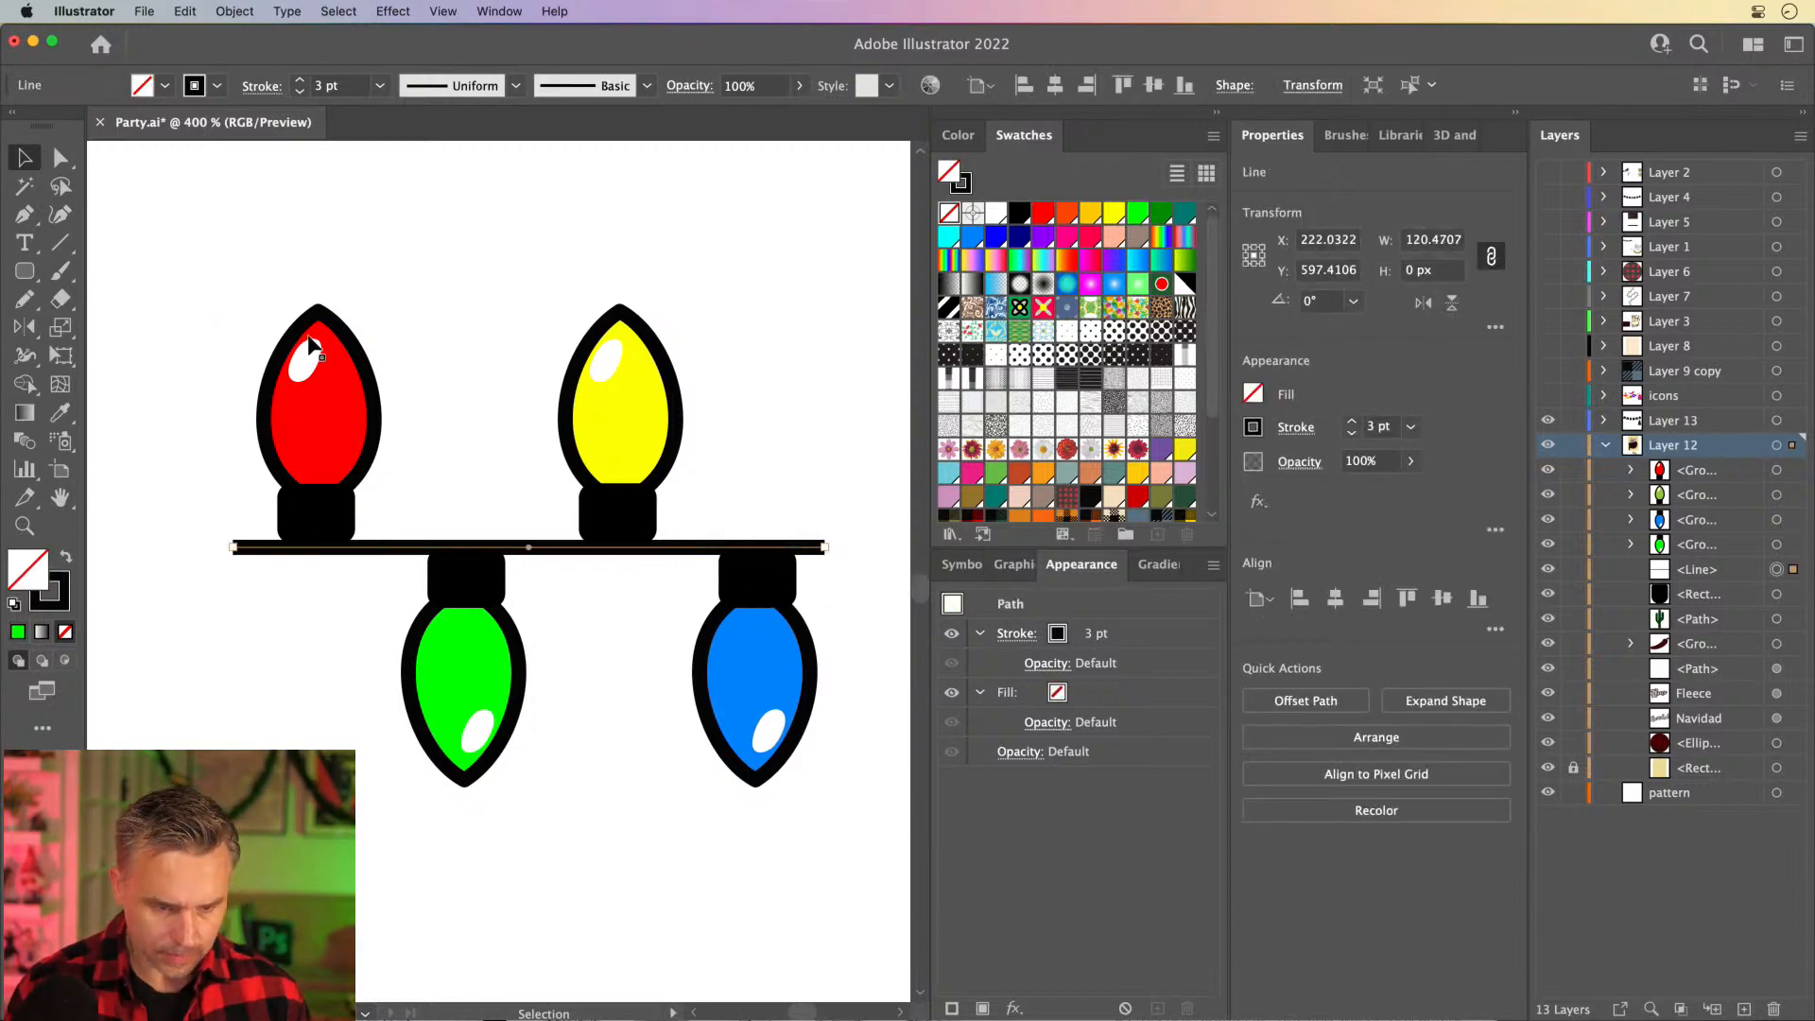
left_click_drag(235, 327, 851, 870)
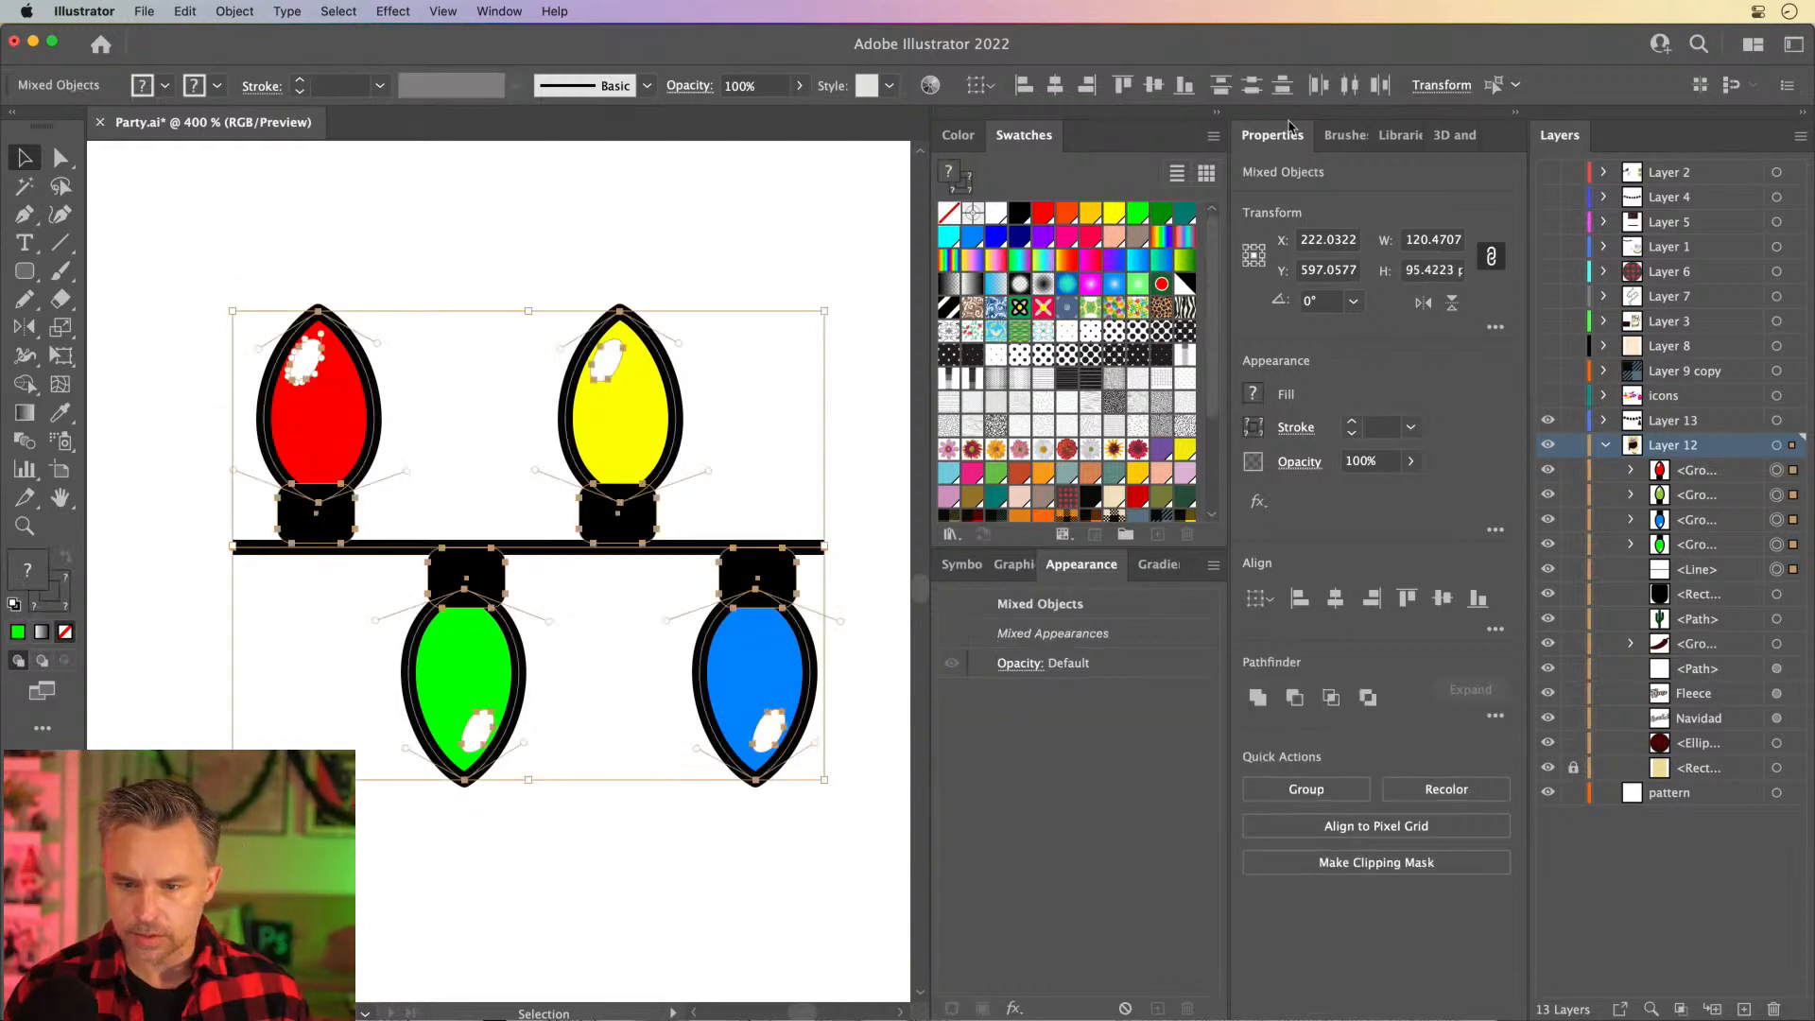
left_click(1343, 135)
left_click_drag(583, 295, 452, 249)
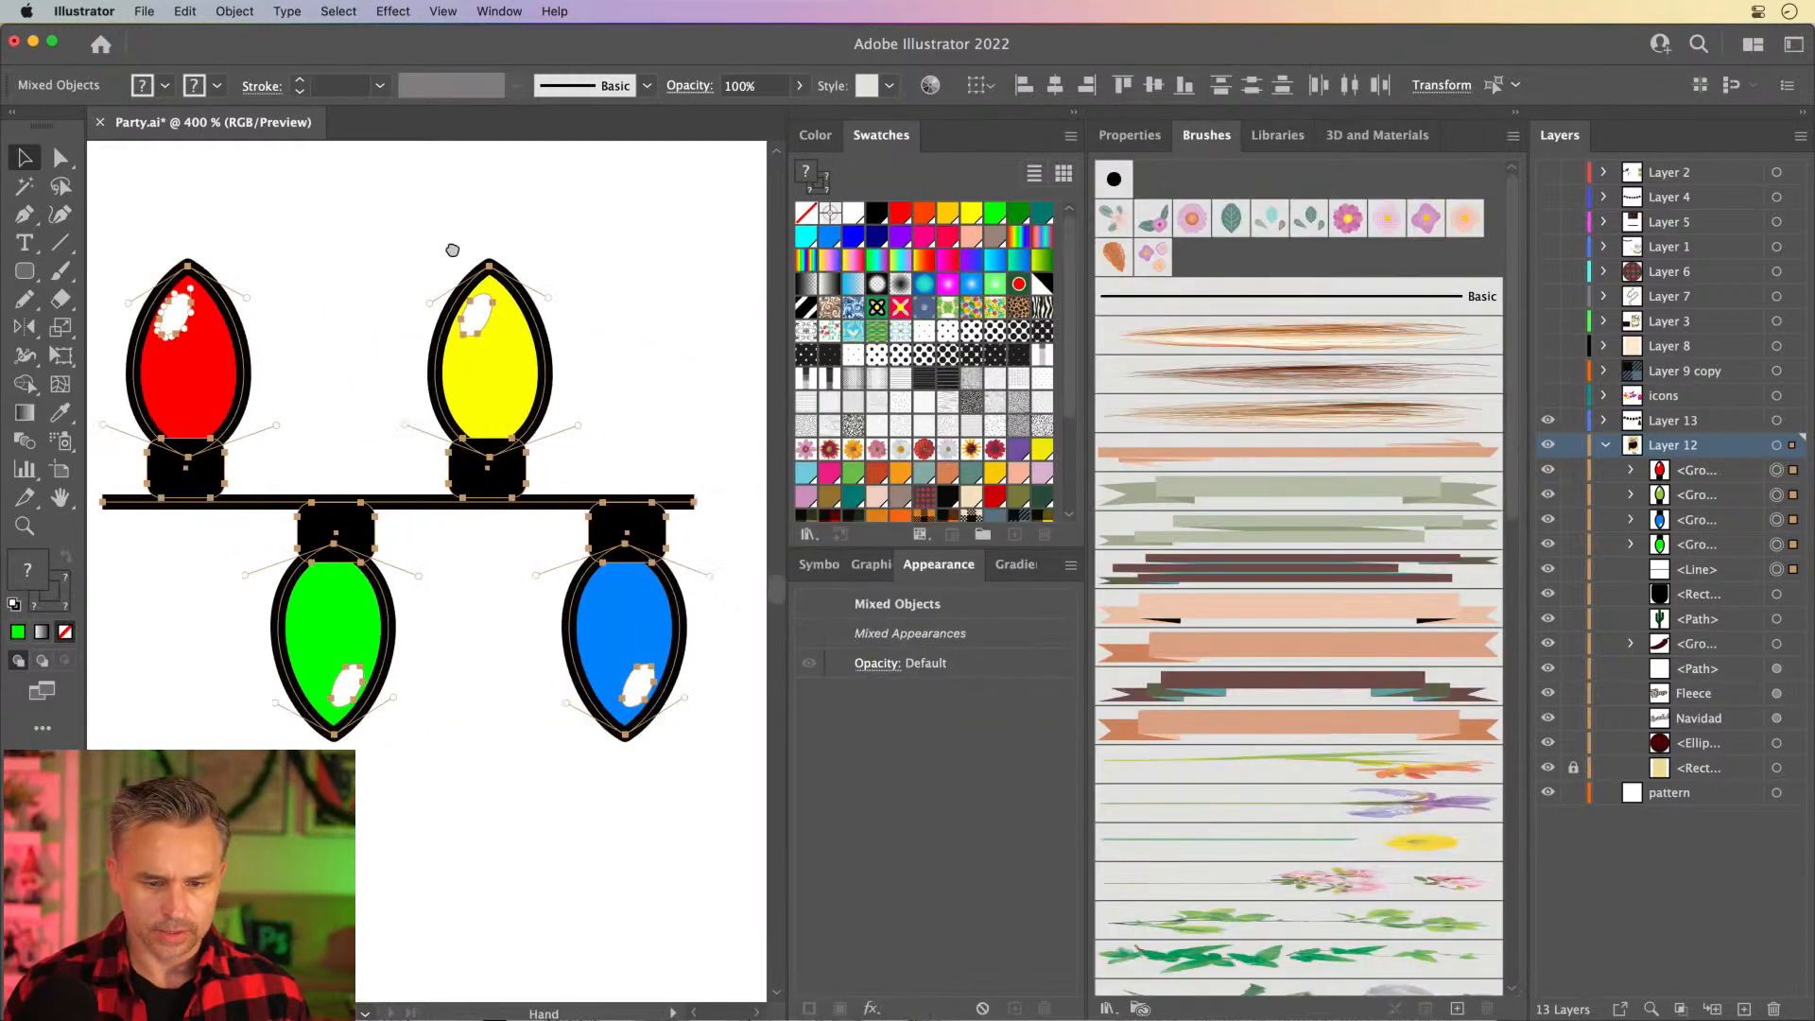
left_click_drag(410, 336, 1172, 353)
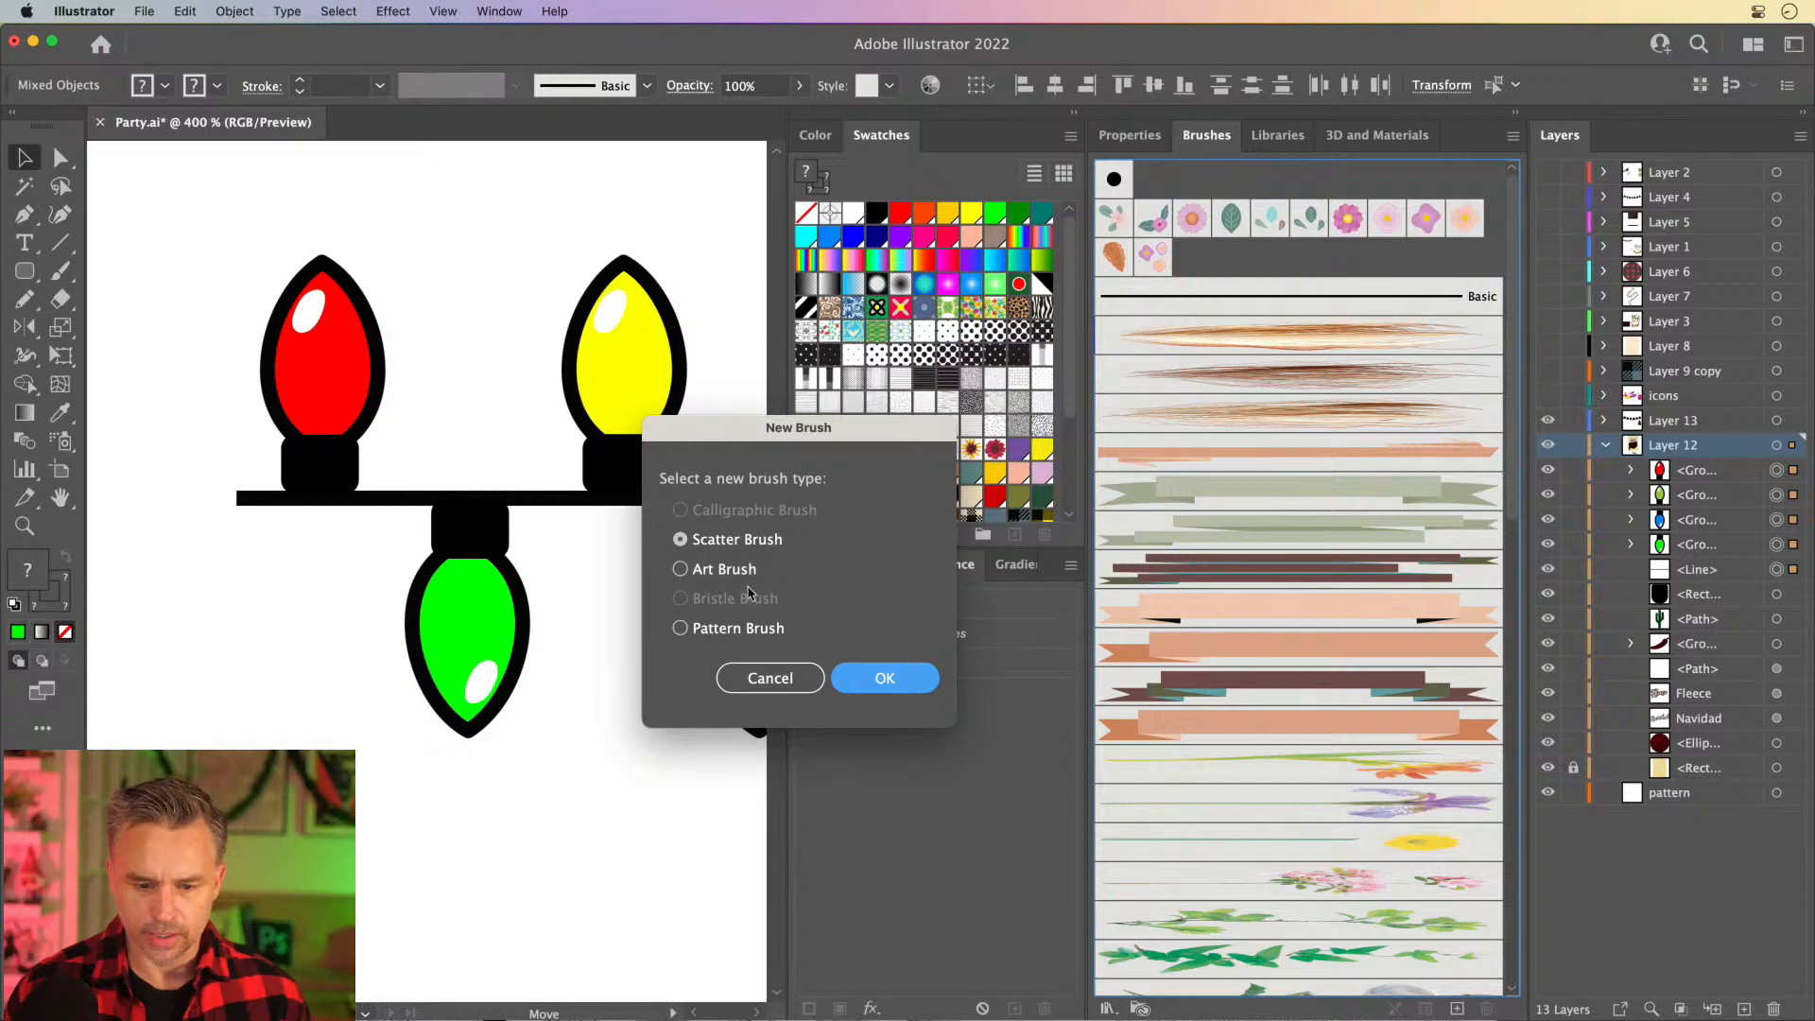
left_click(716, 629)
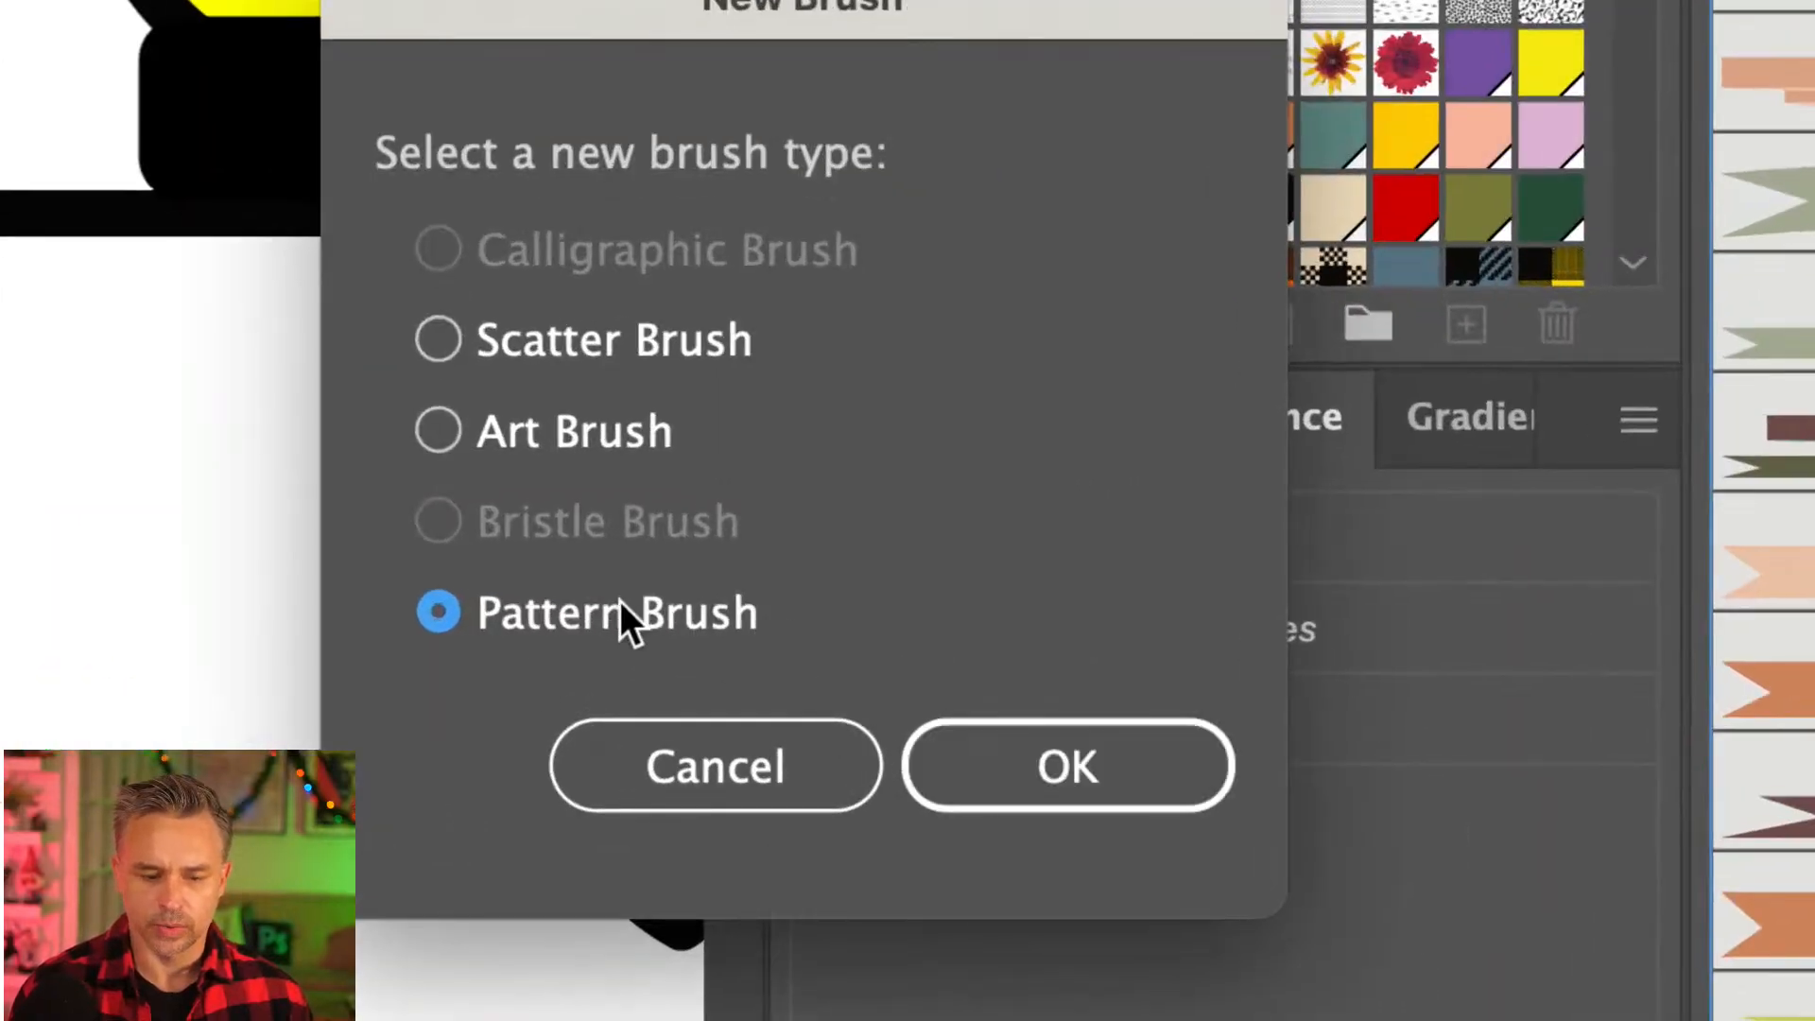
left_click(1060, 756)
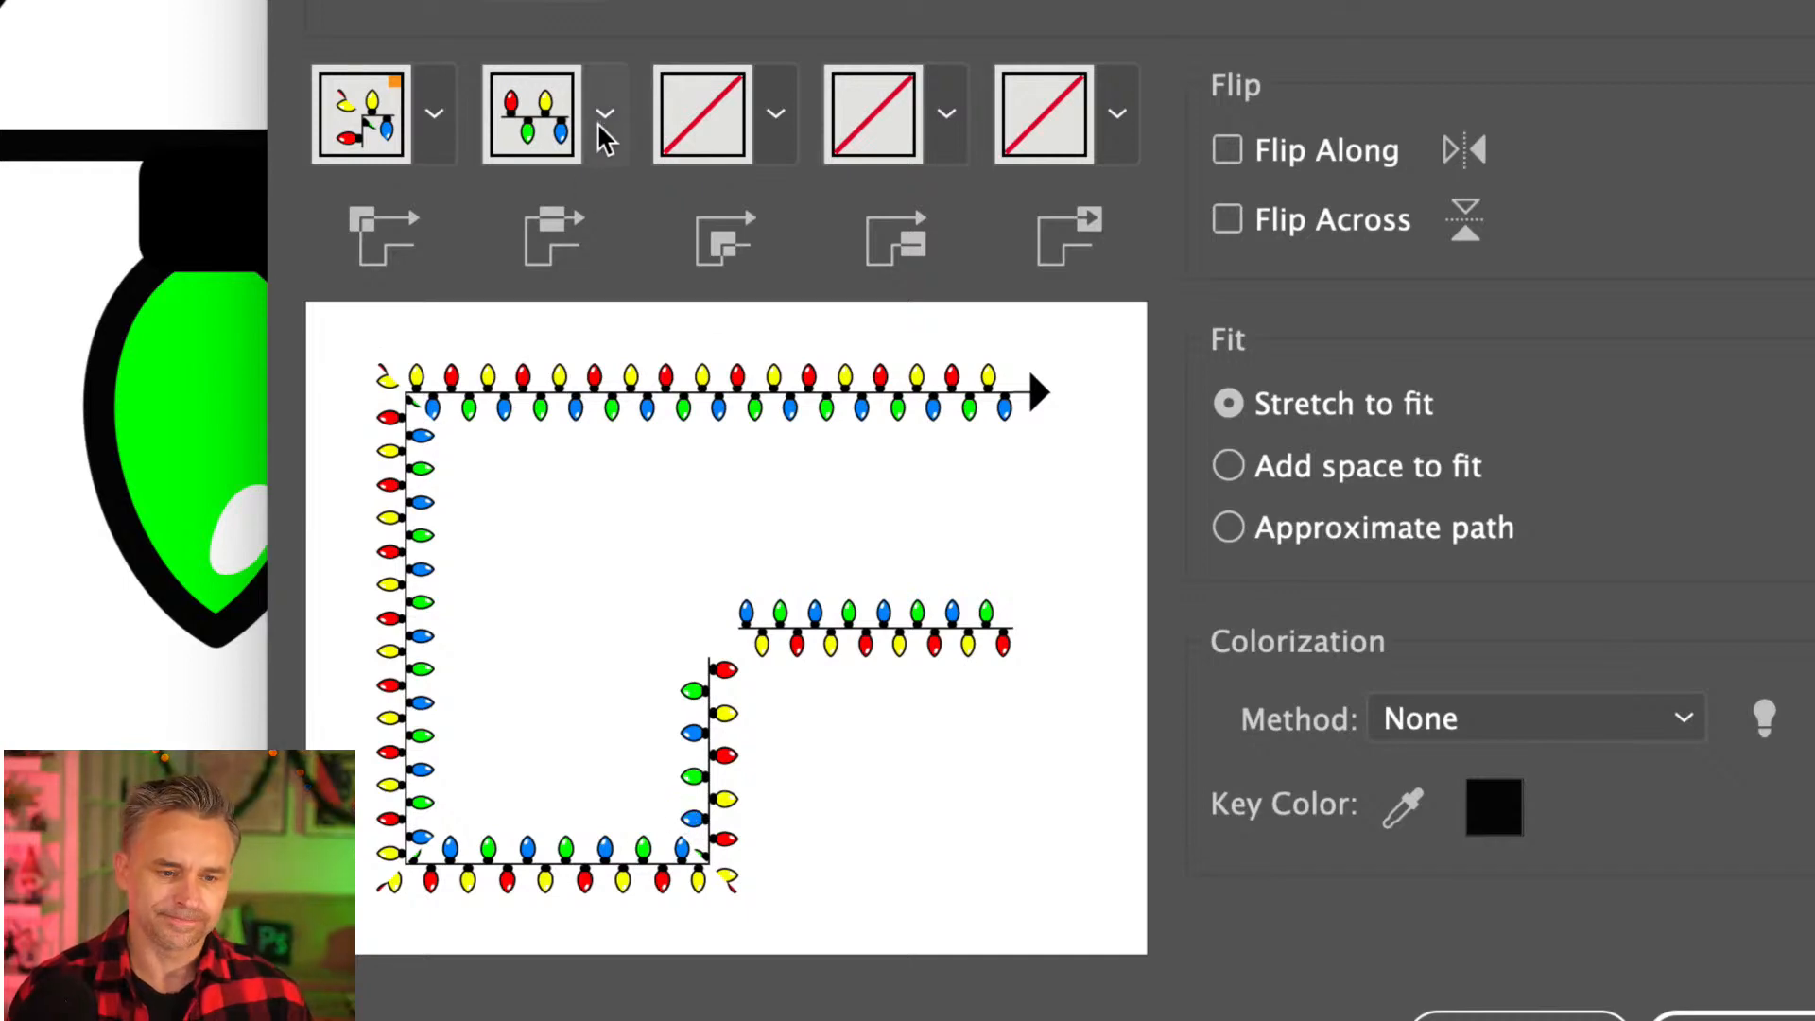
- Set the pattern brush's inner corner tile to Auto-Centered and its outer corner tile to Auto-Between
left_click(777, 118)
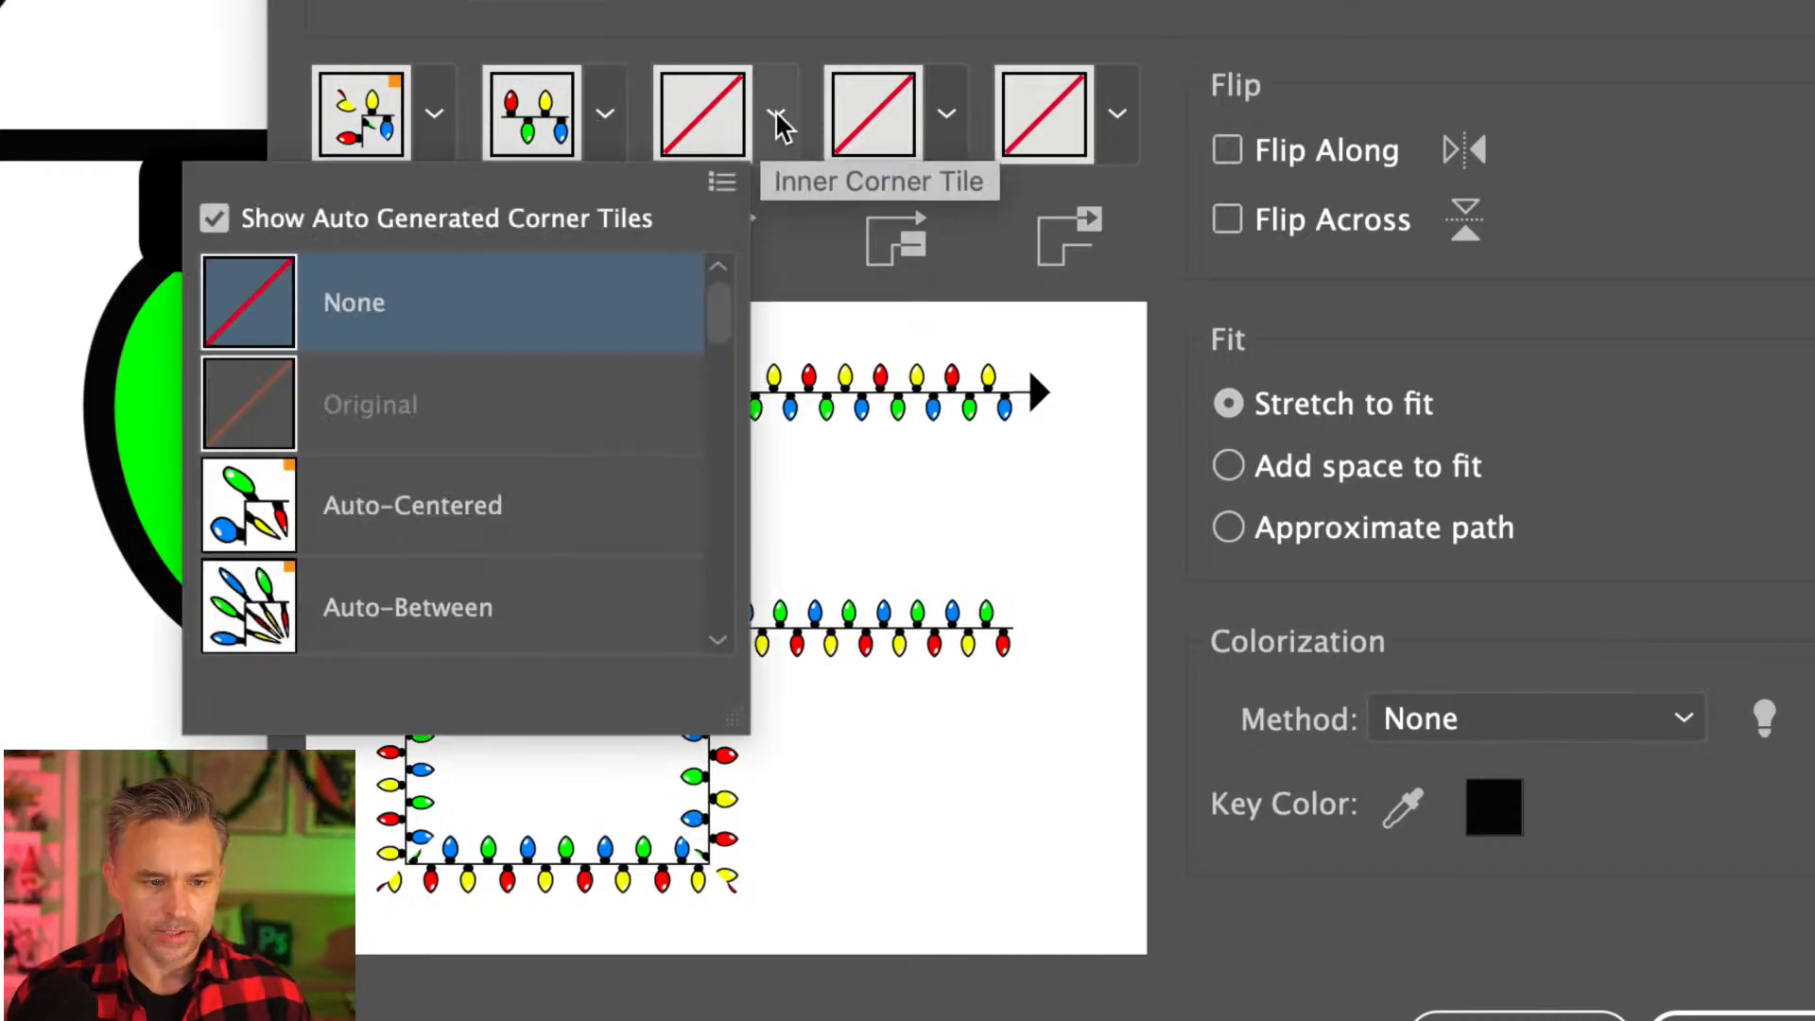
left_click(402, 510)
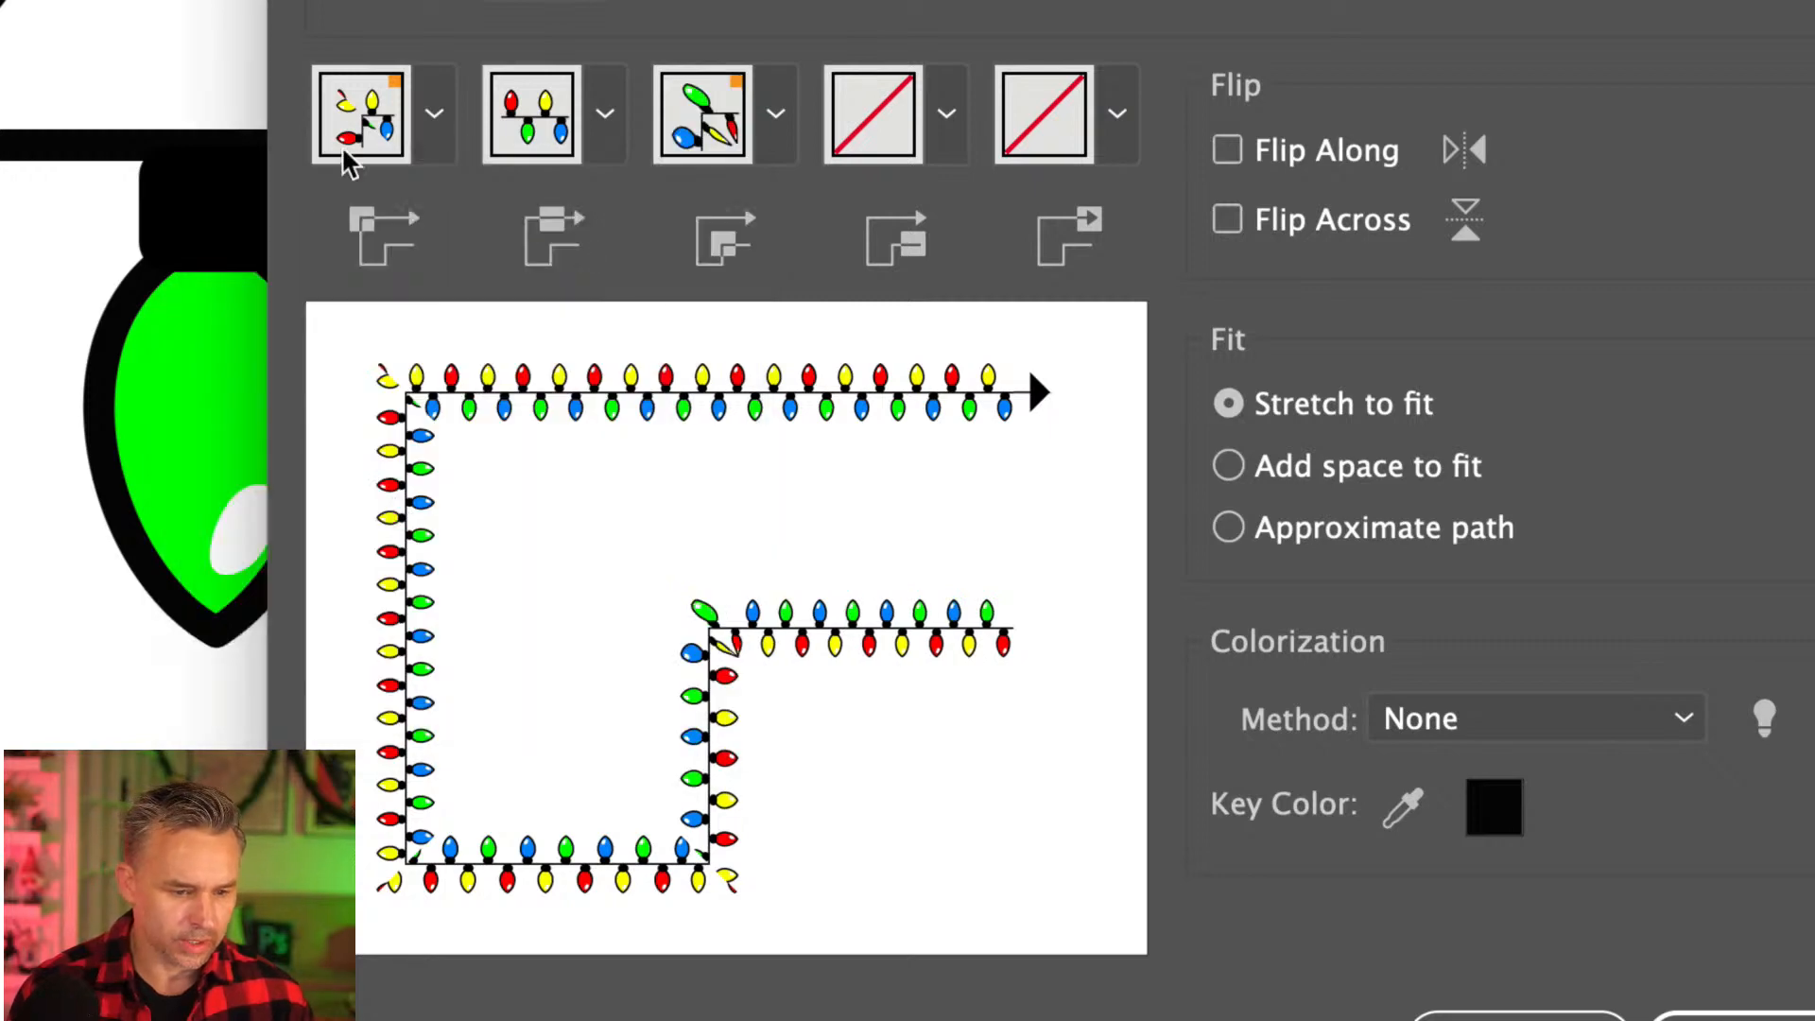
left_click(434, 115)
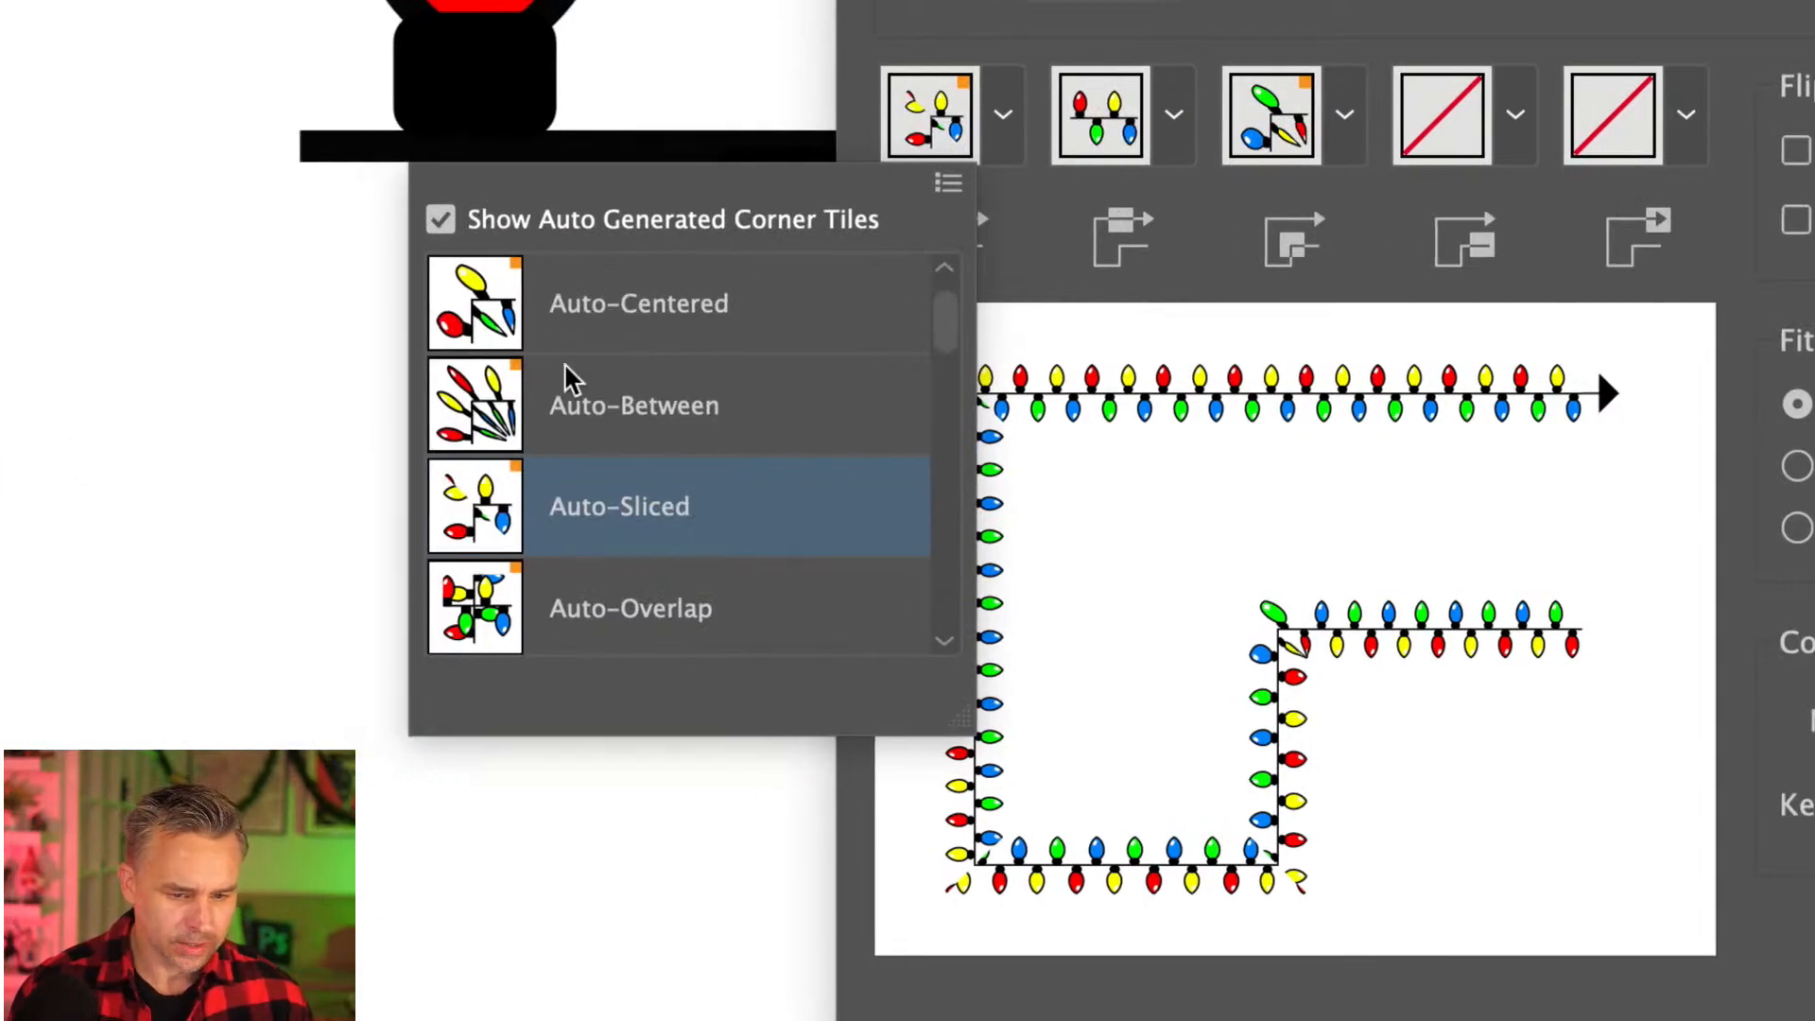
left_click(598, 402)
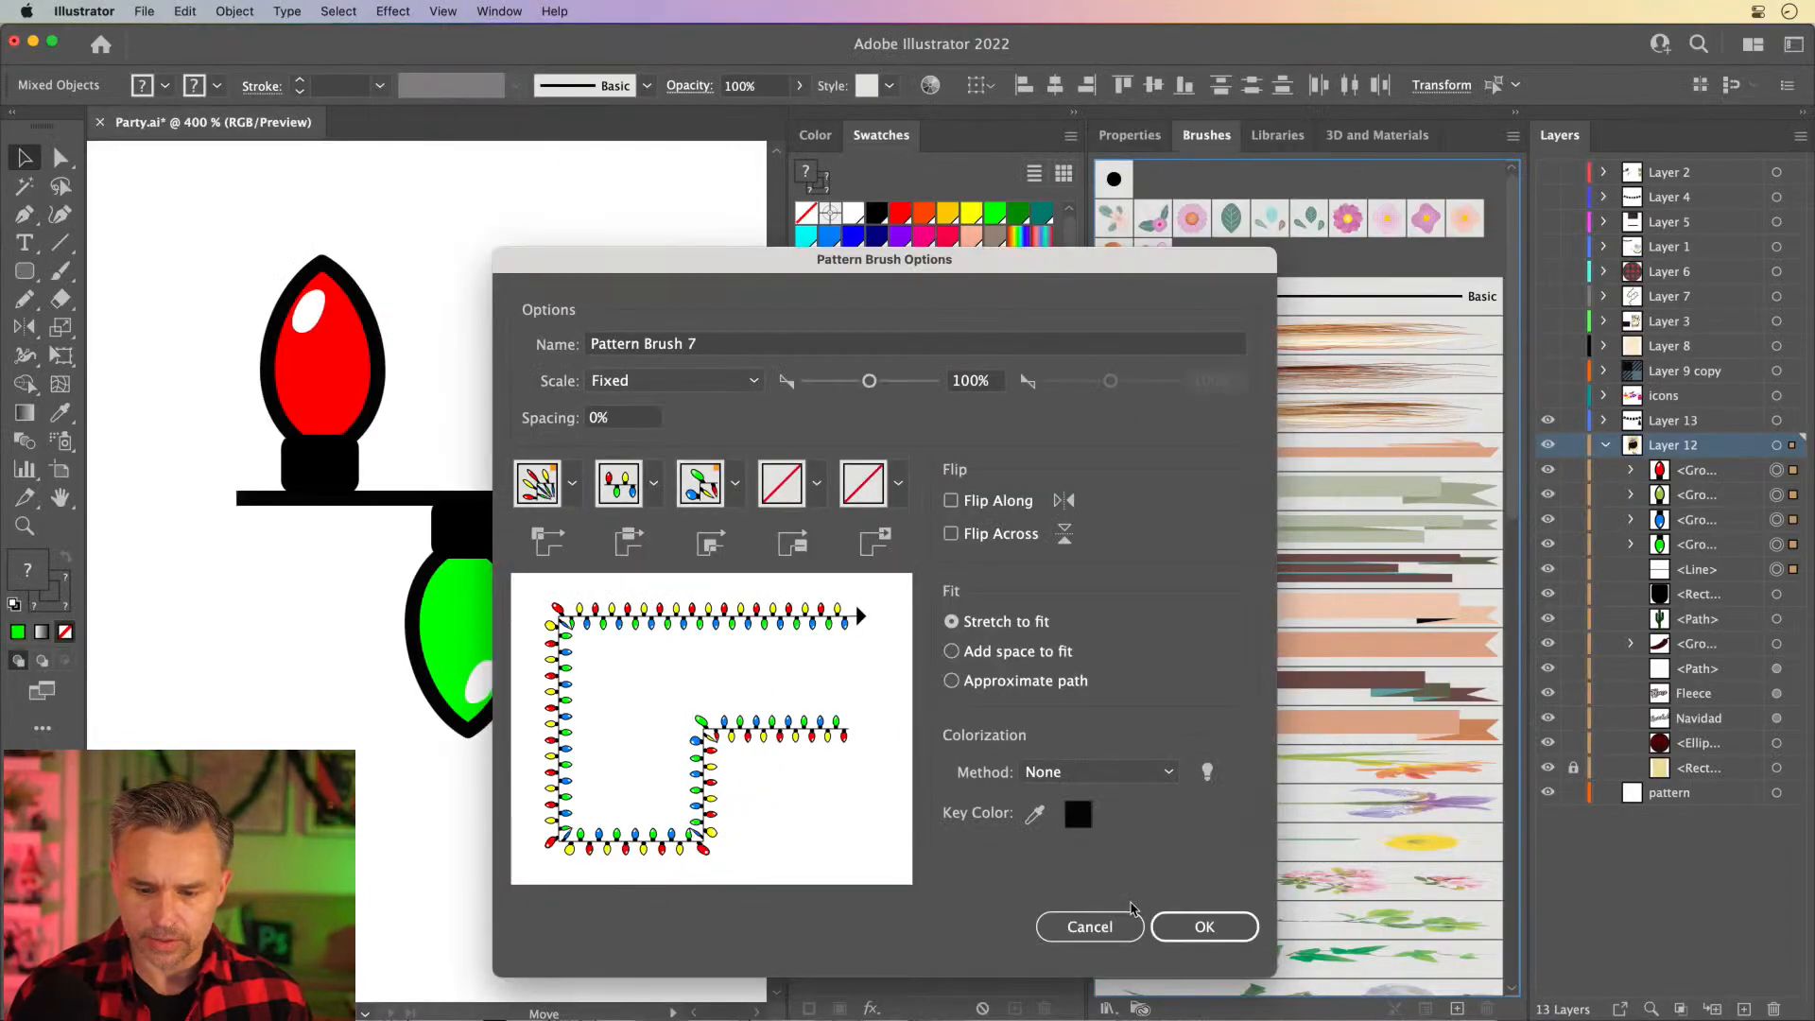
- Set the brush's colorization method to Hue Shift, create the brush and leave the bulb artwork deselected
left_click_drag(862, 253, 925, 142)
left_click(1097, 703)
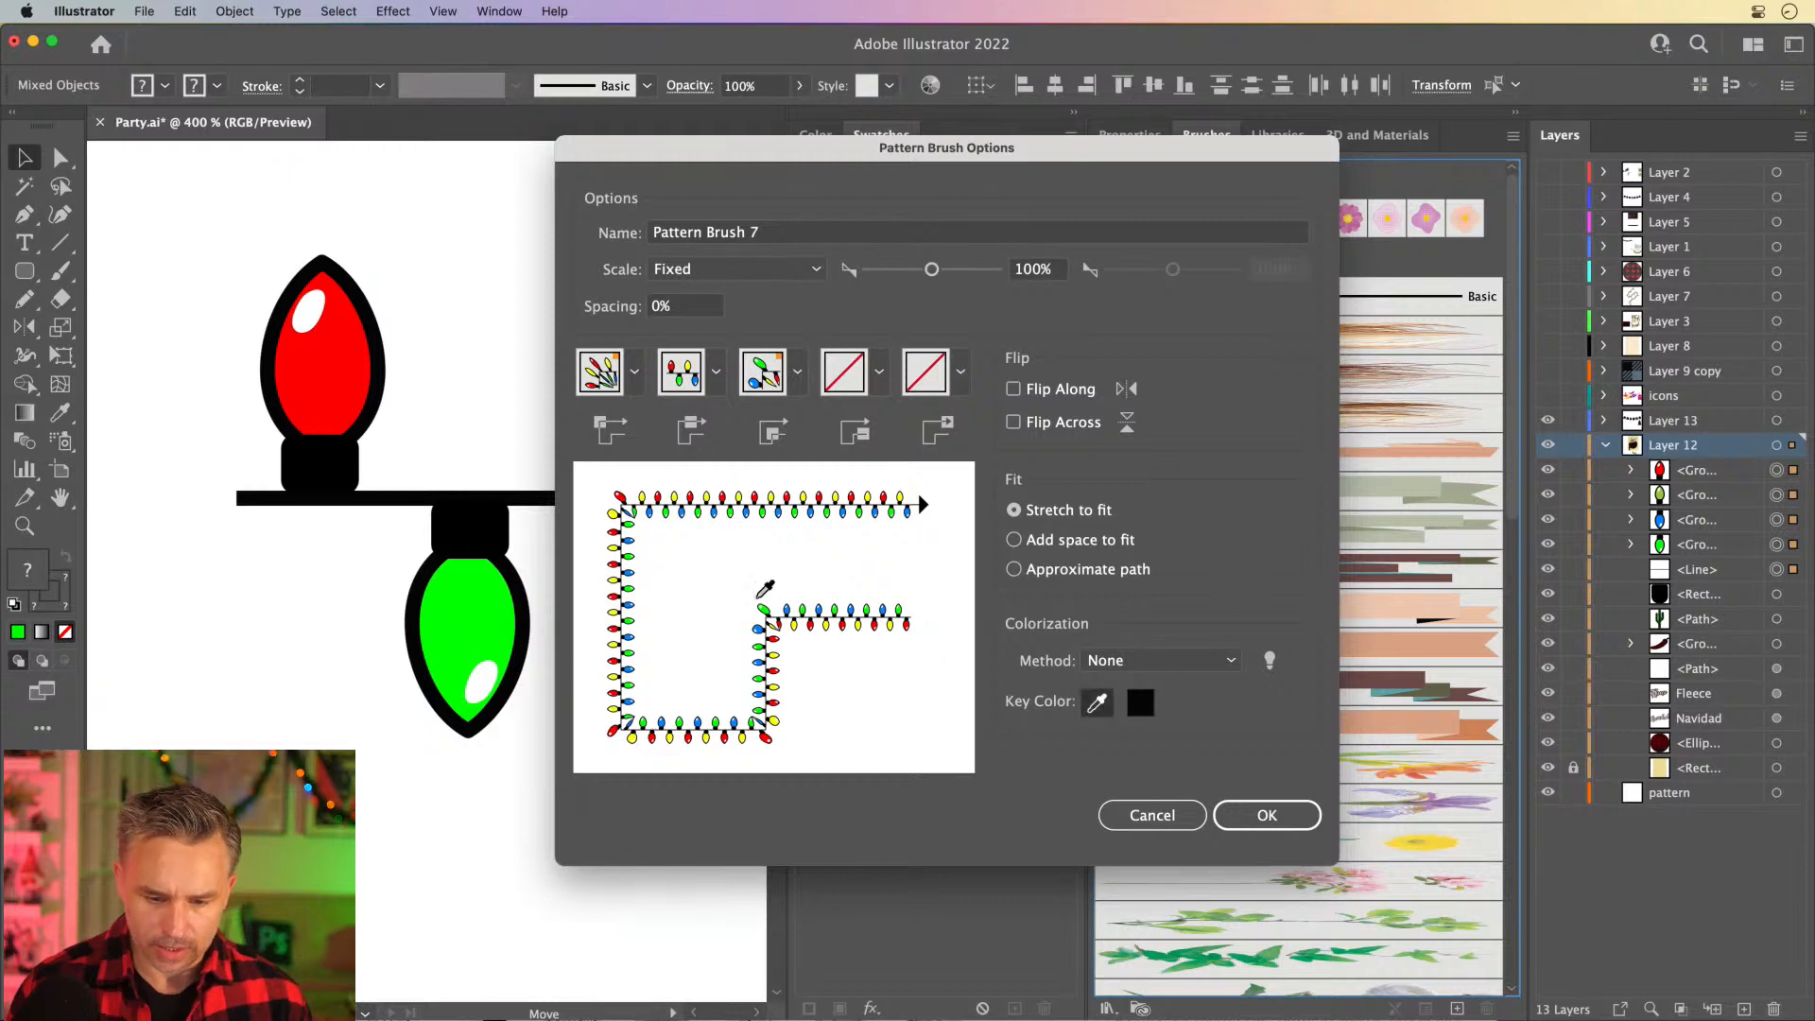
left_click(812, 624)
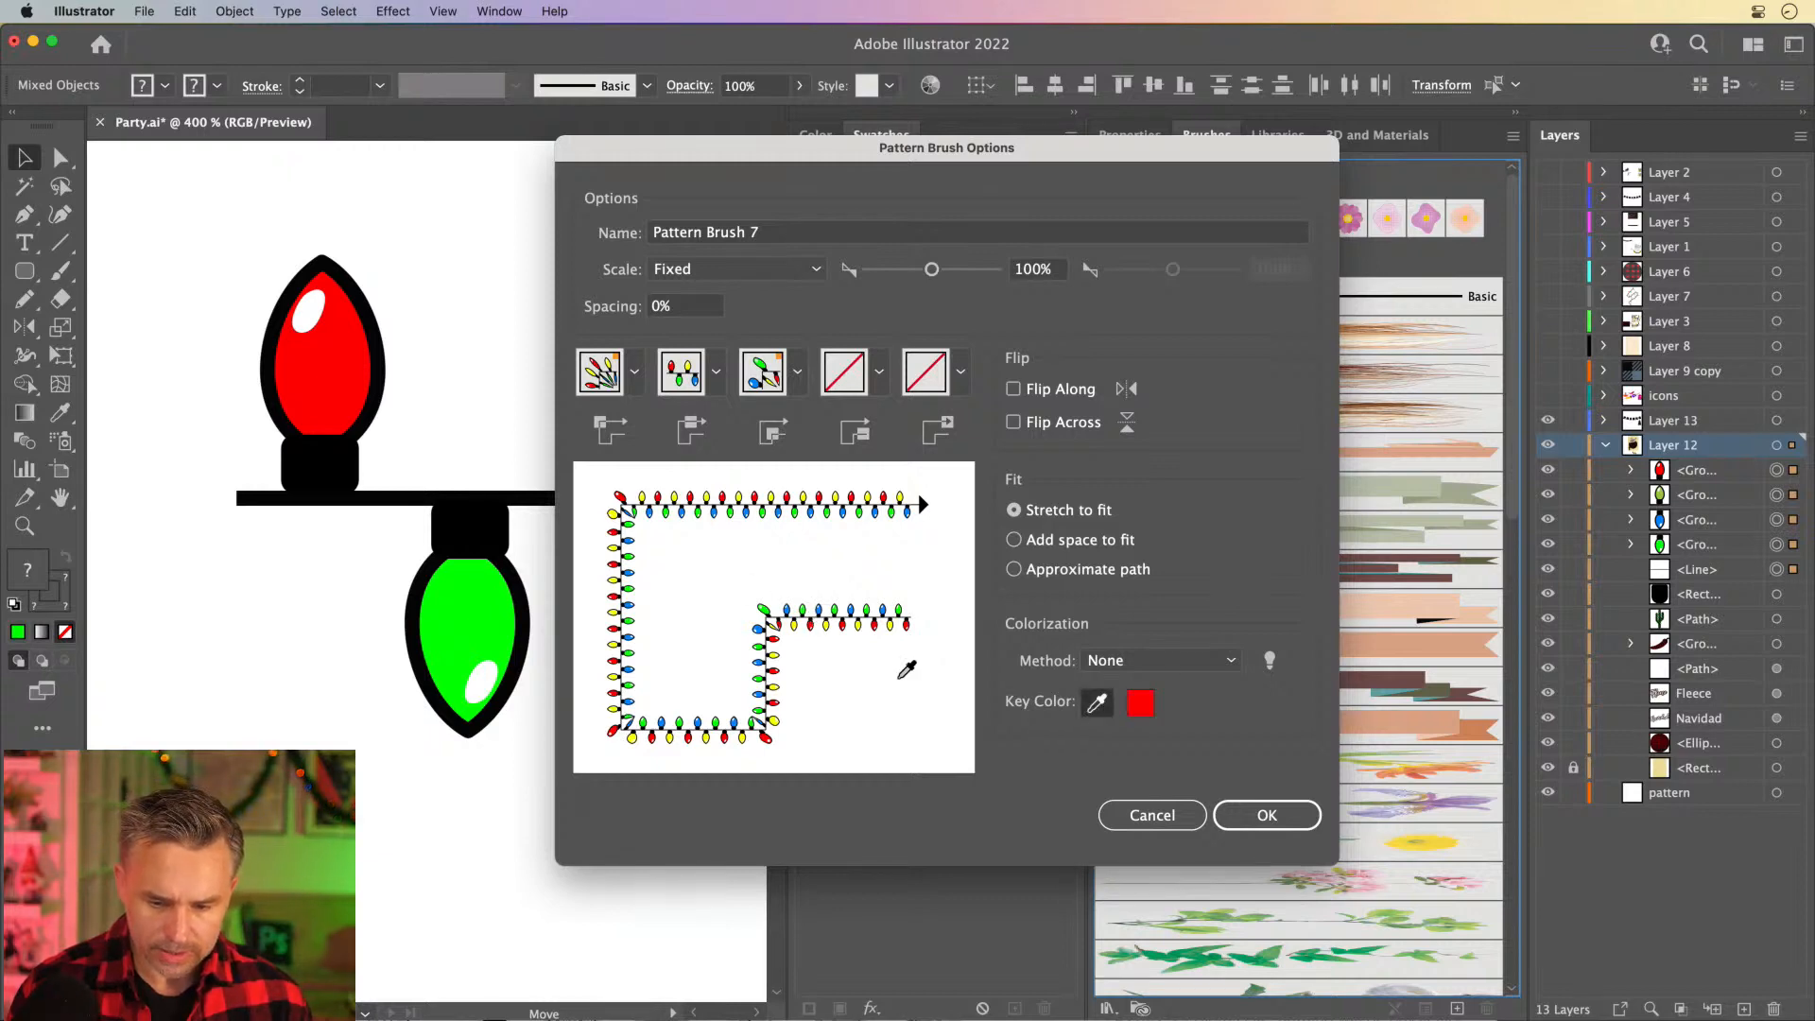
left_click(1172, 662)
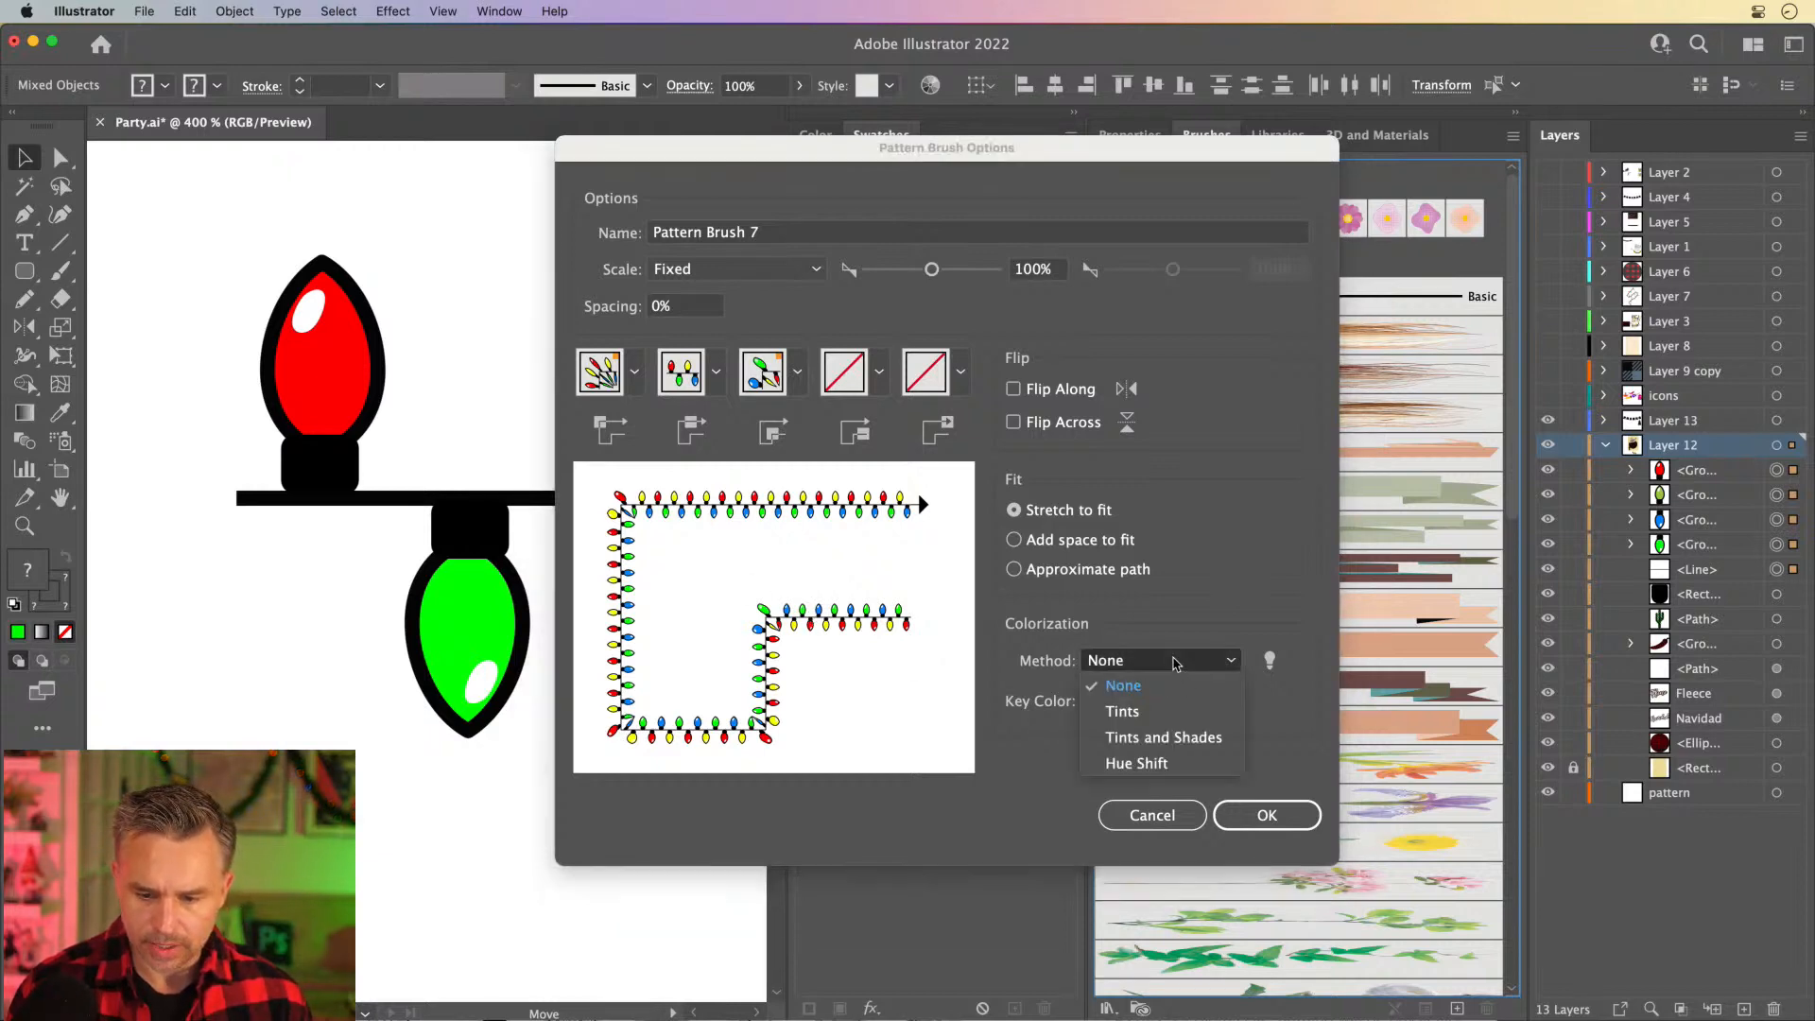
left_click(1172, 740)
left_click(1177, 667)
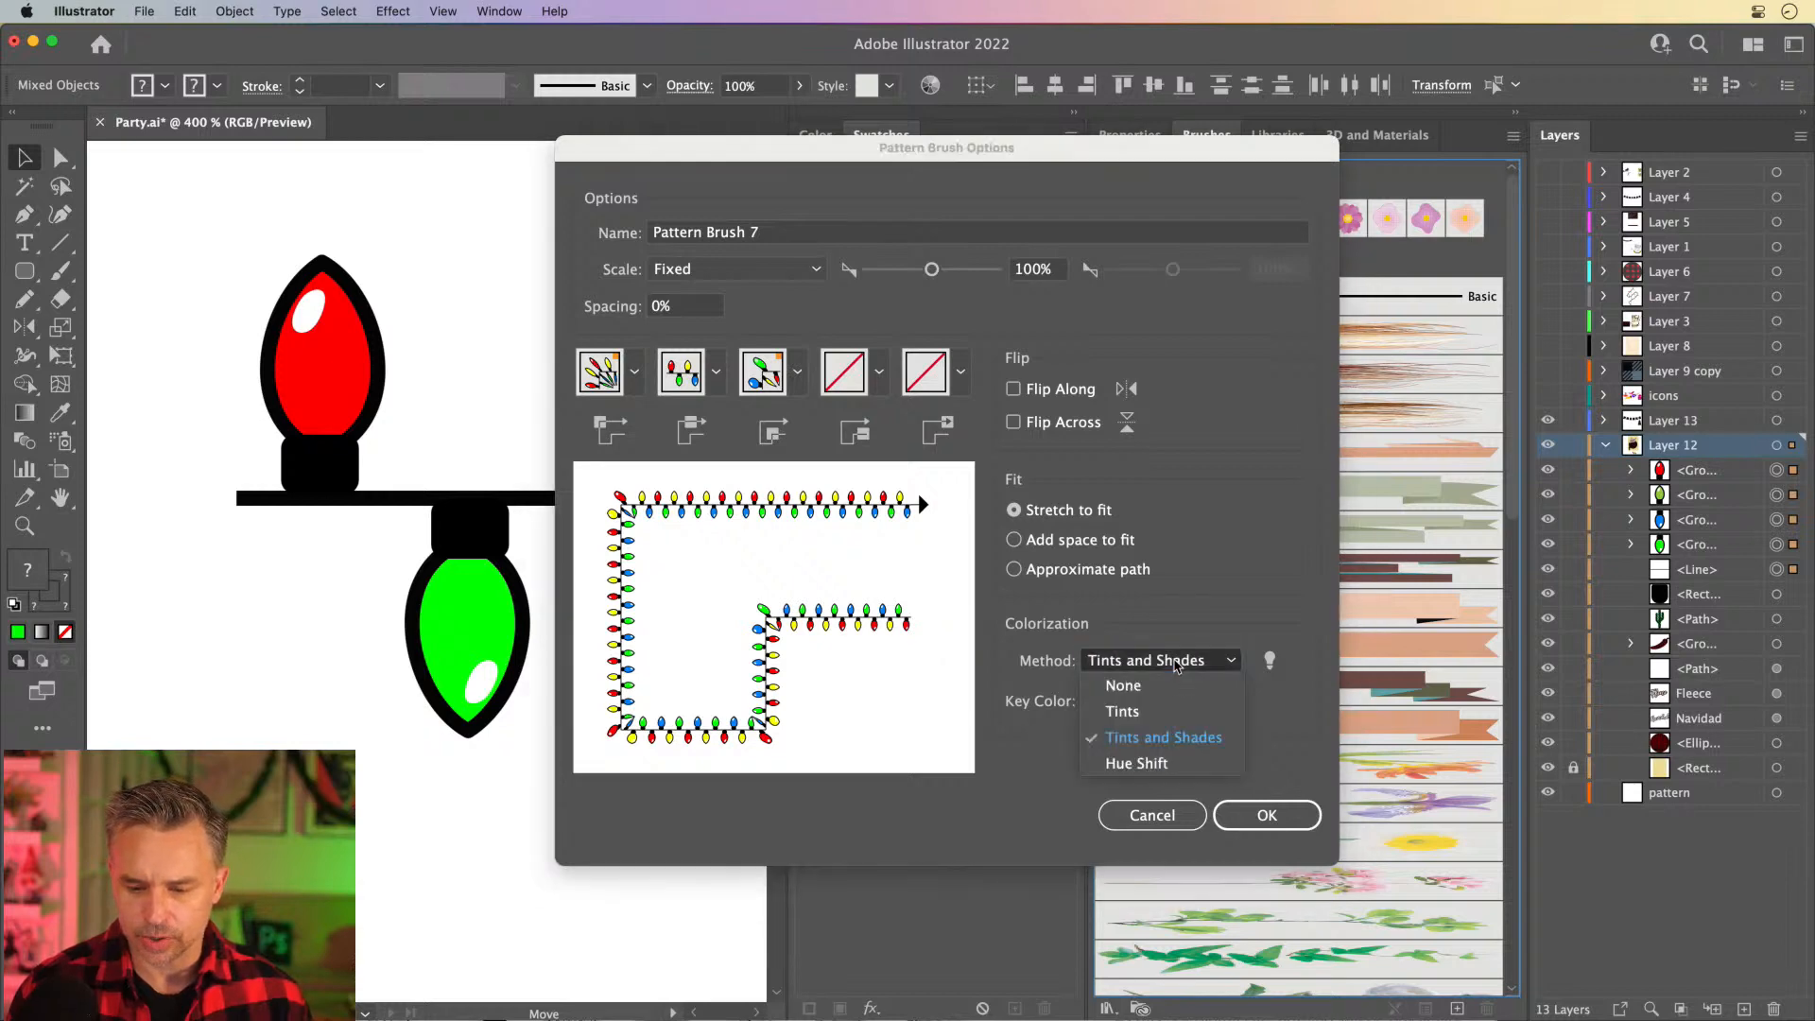
left_click(1169, 764)
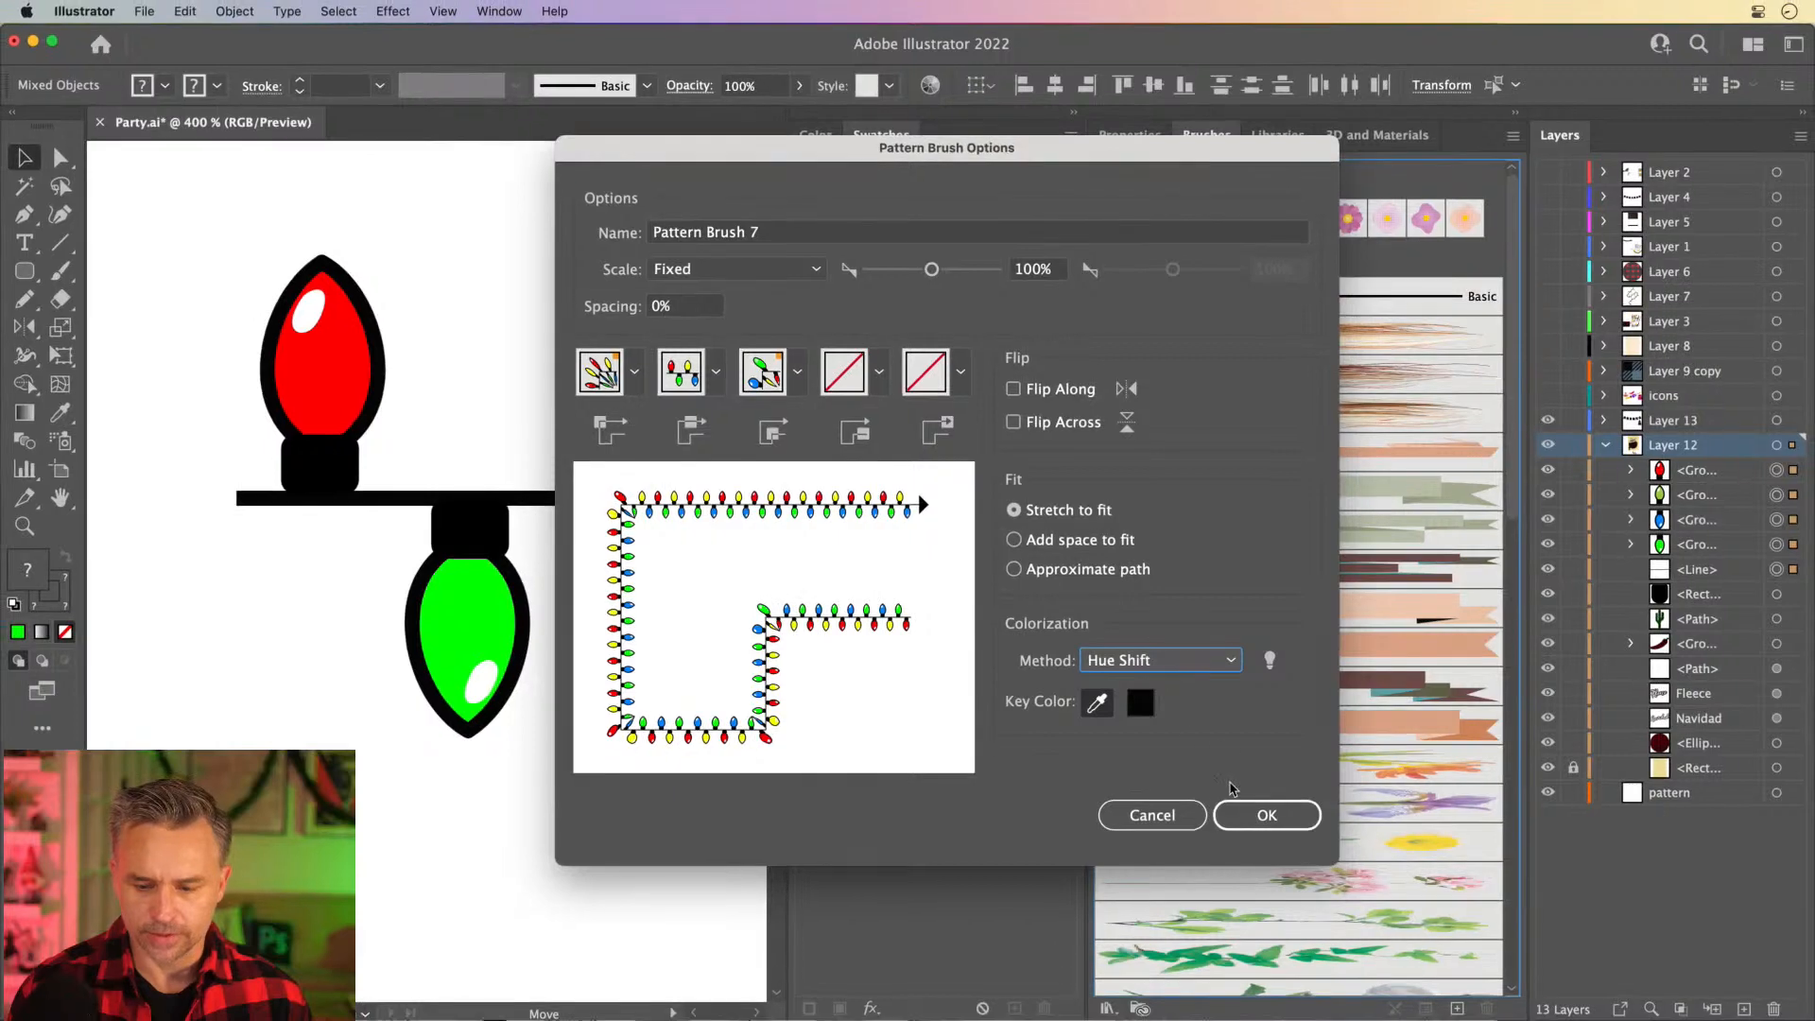
left_click(1239, 811)
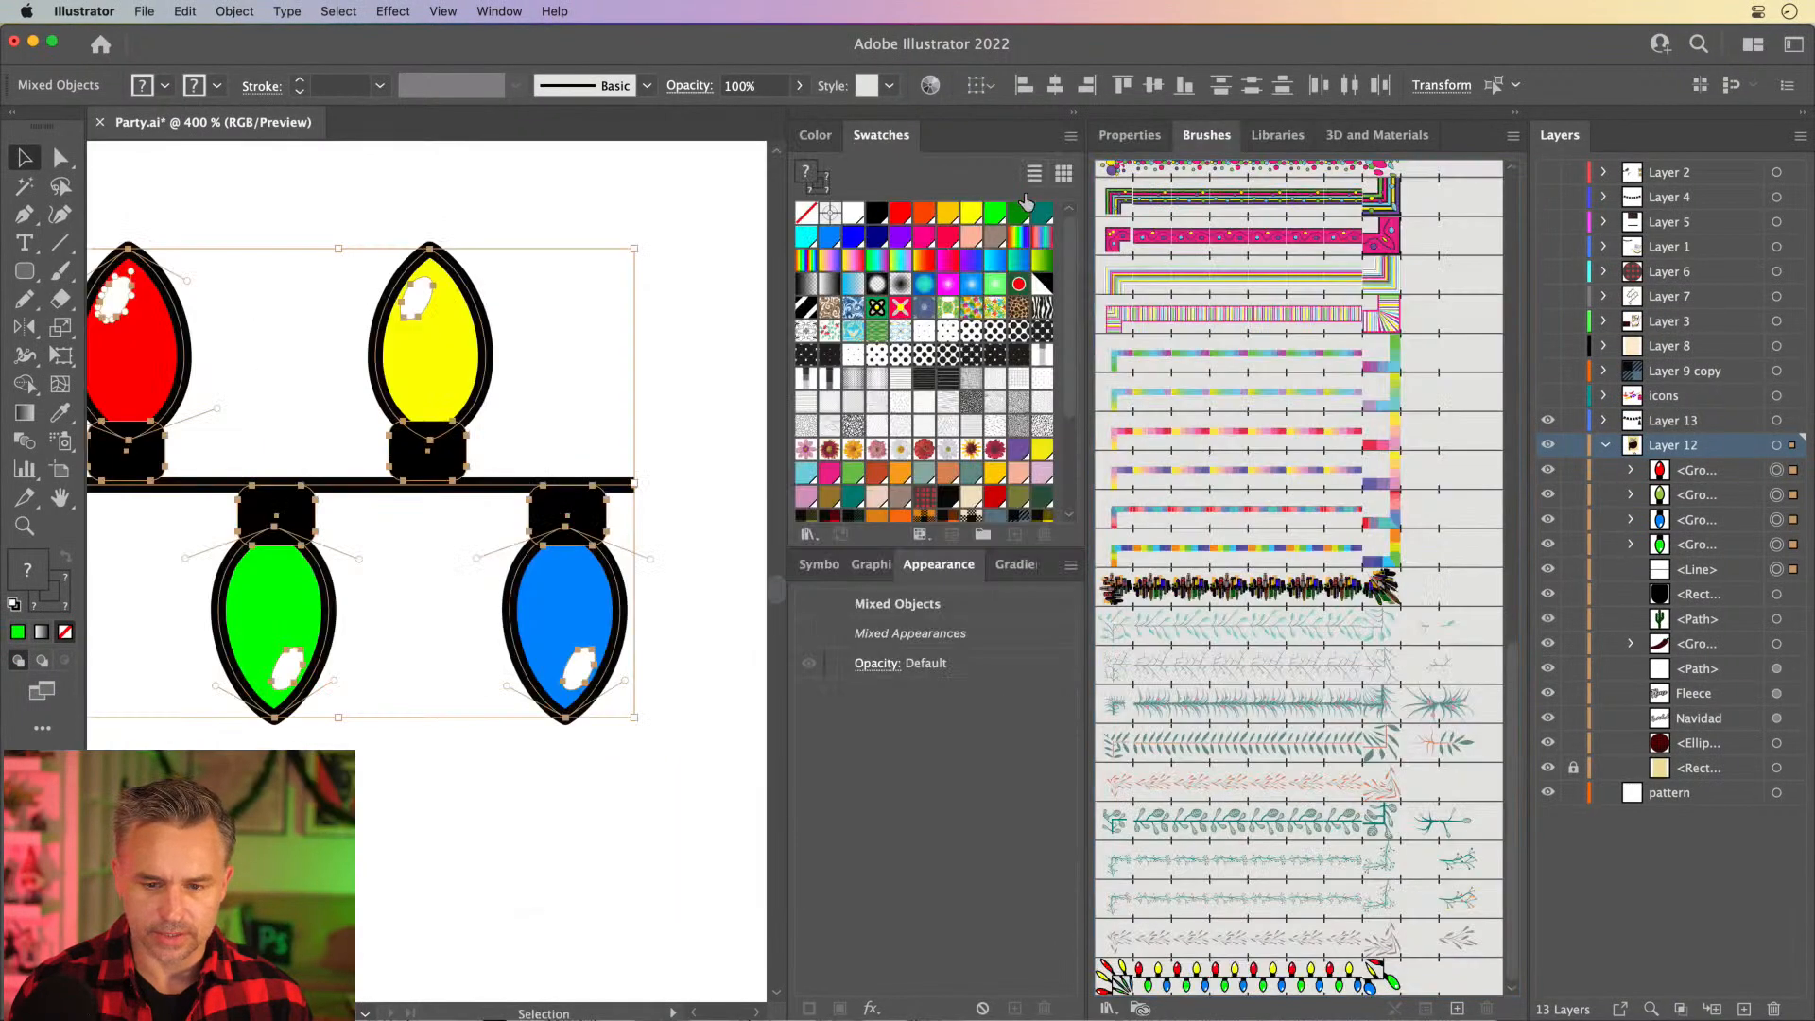
left_click(1075, 112)
left_click(783, 508)
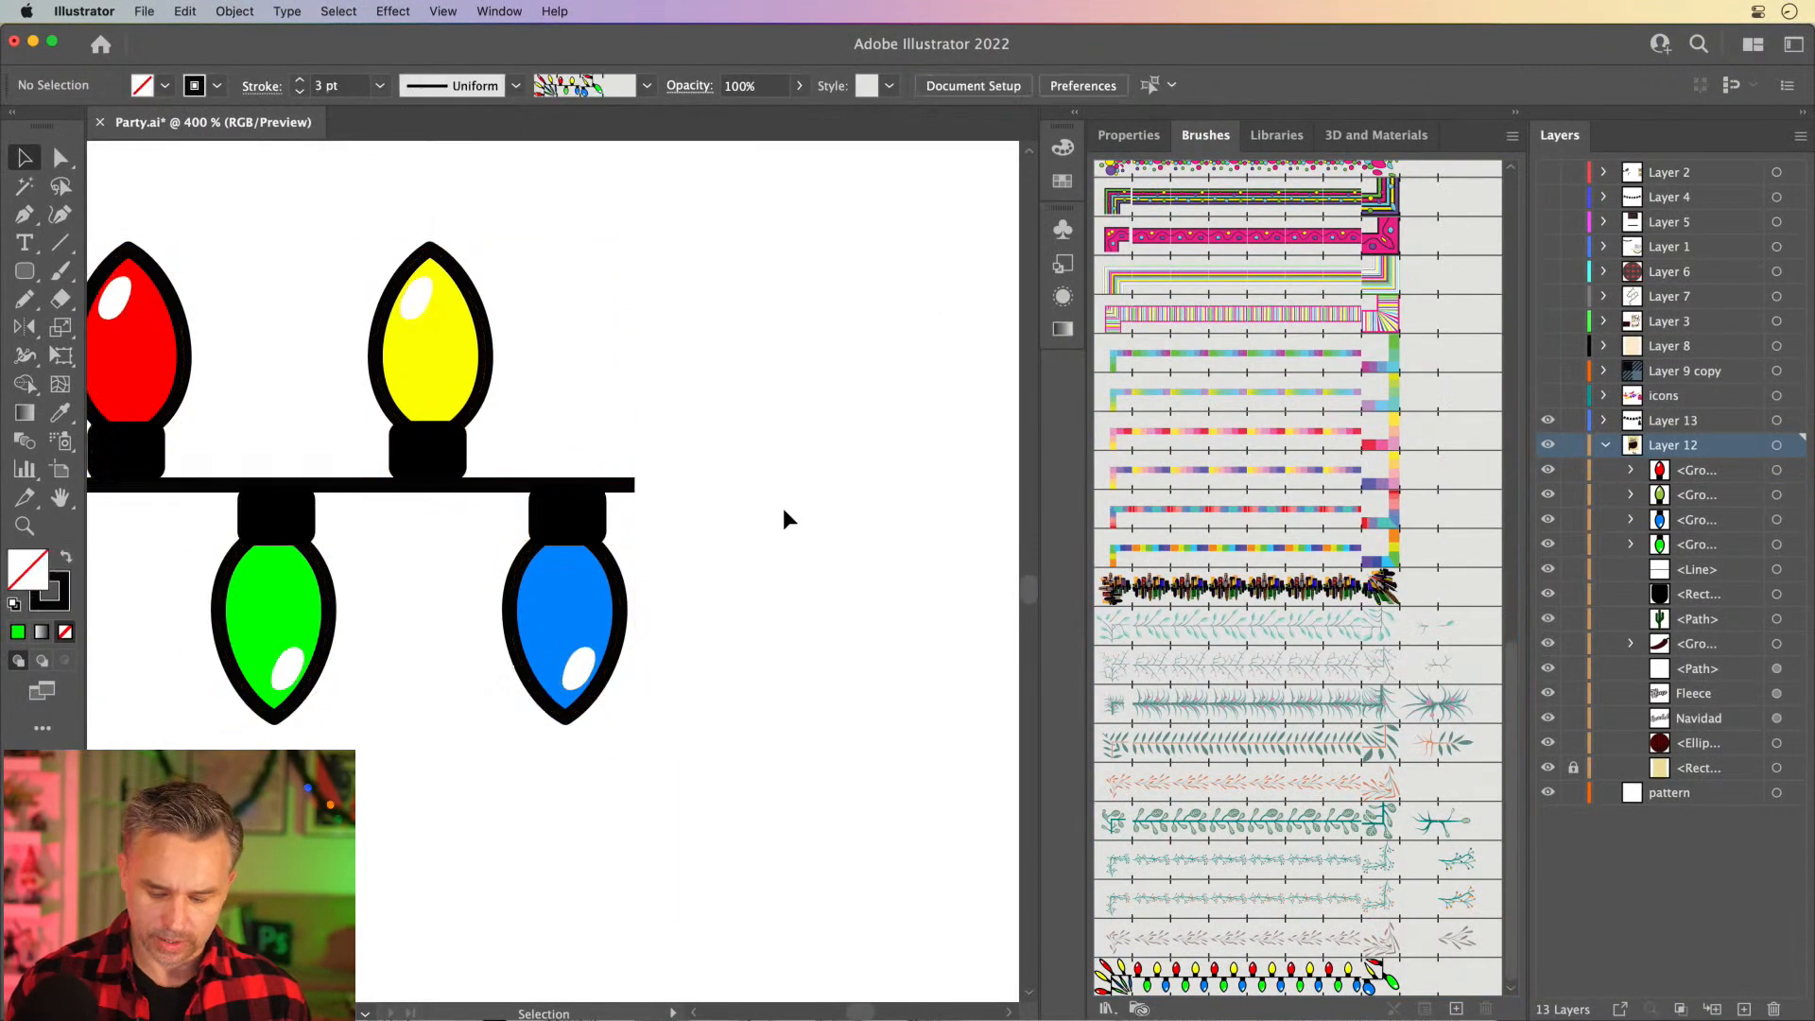
- Draw a sagging freehand Pencil curve with the new light-string brush, from beside the artboard over the cactus into the plaid circle
key("super+minus")
key("super+minus")
key("super+minus")
key("super+minus")
key("super+minus")
left_click_drag(715, 489, 877, 722)
key("super+plus")
key("super+plus")
key("super+plus")
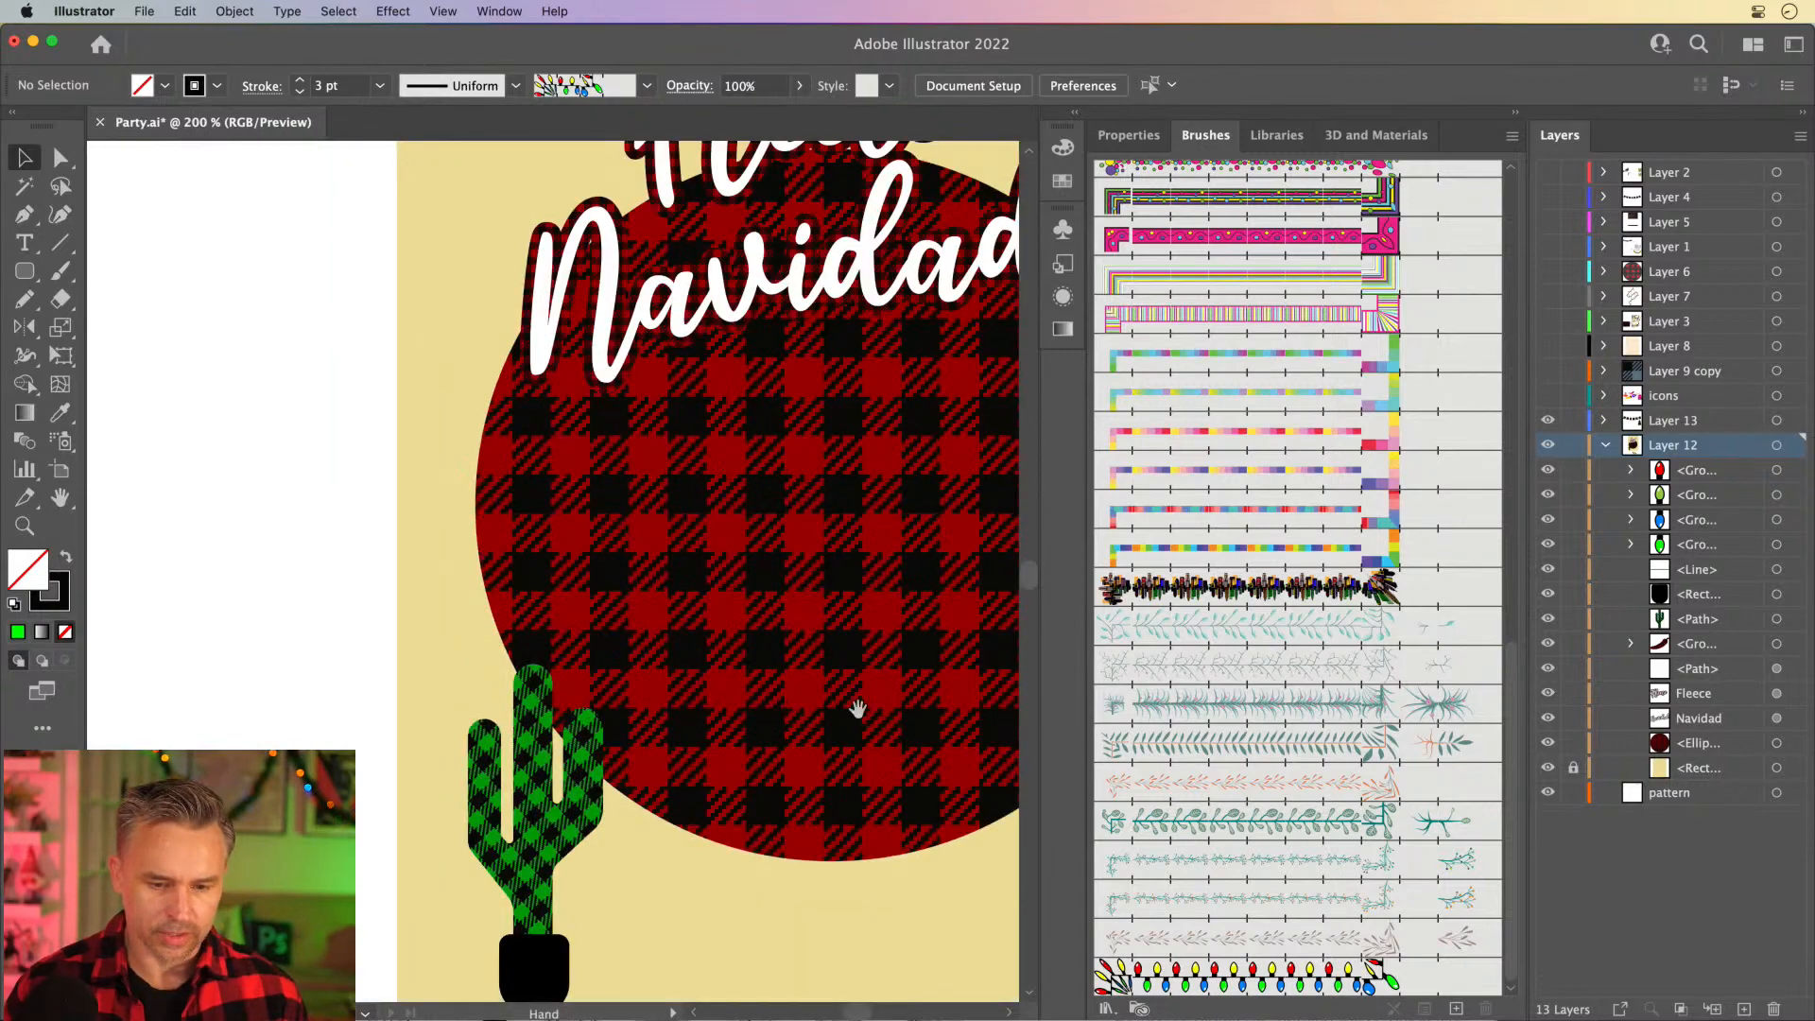
left_click_drag(446, 527, 222, 465)
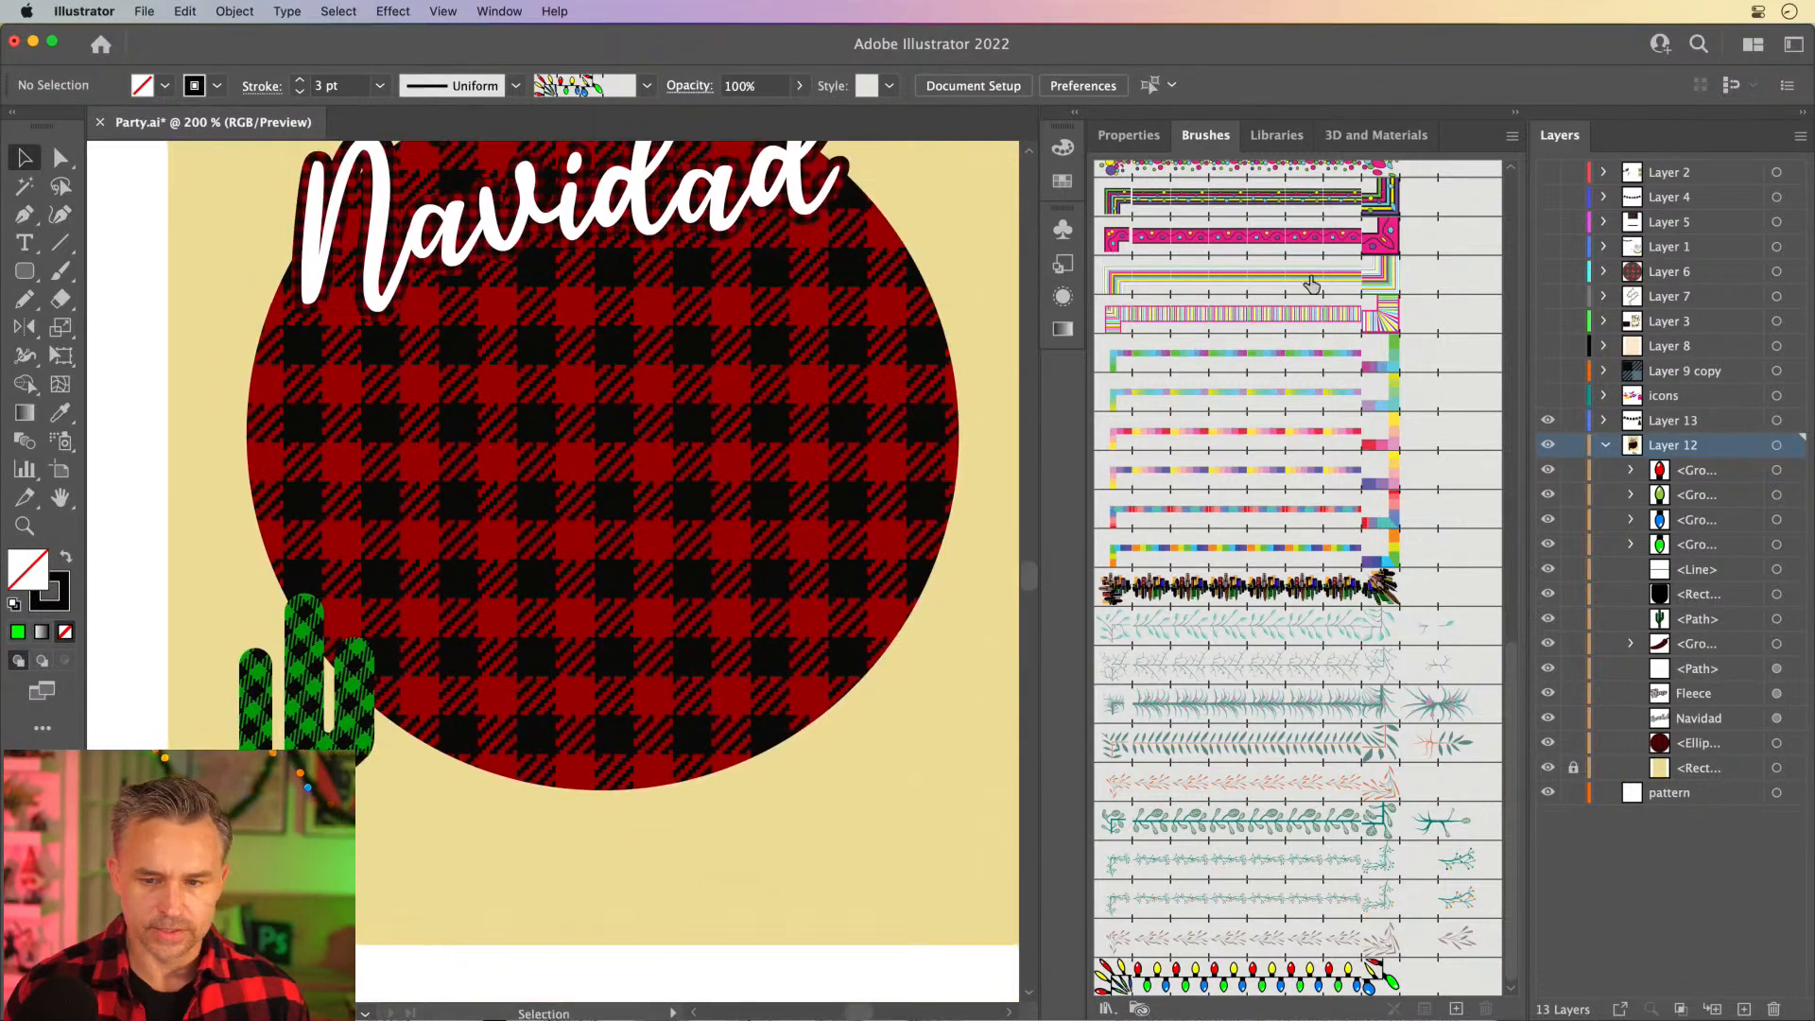
left_click(1515, 112)
left_click_drag(673, 384, 853, 396)
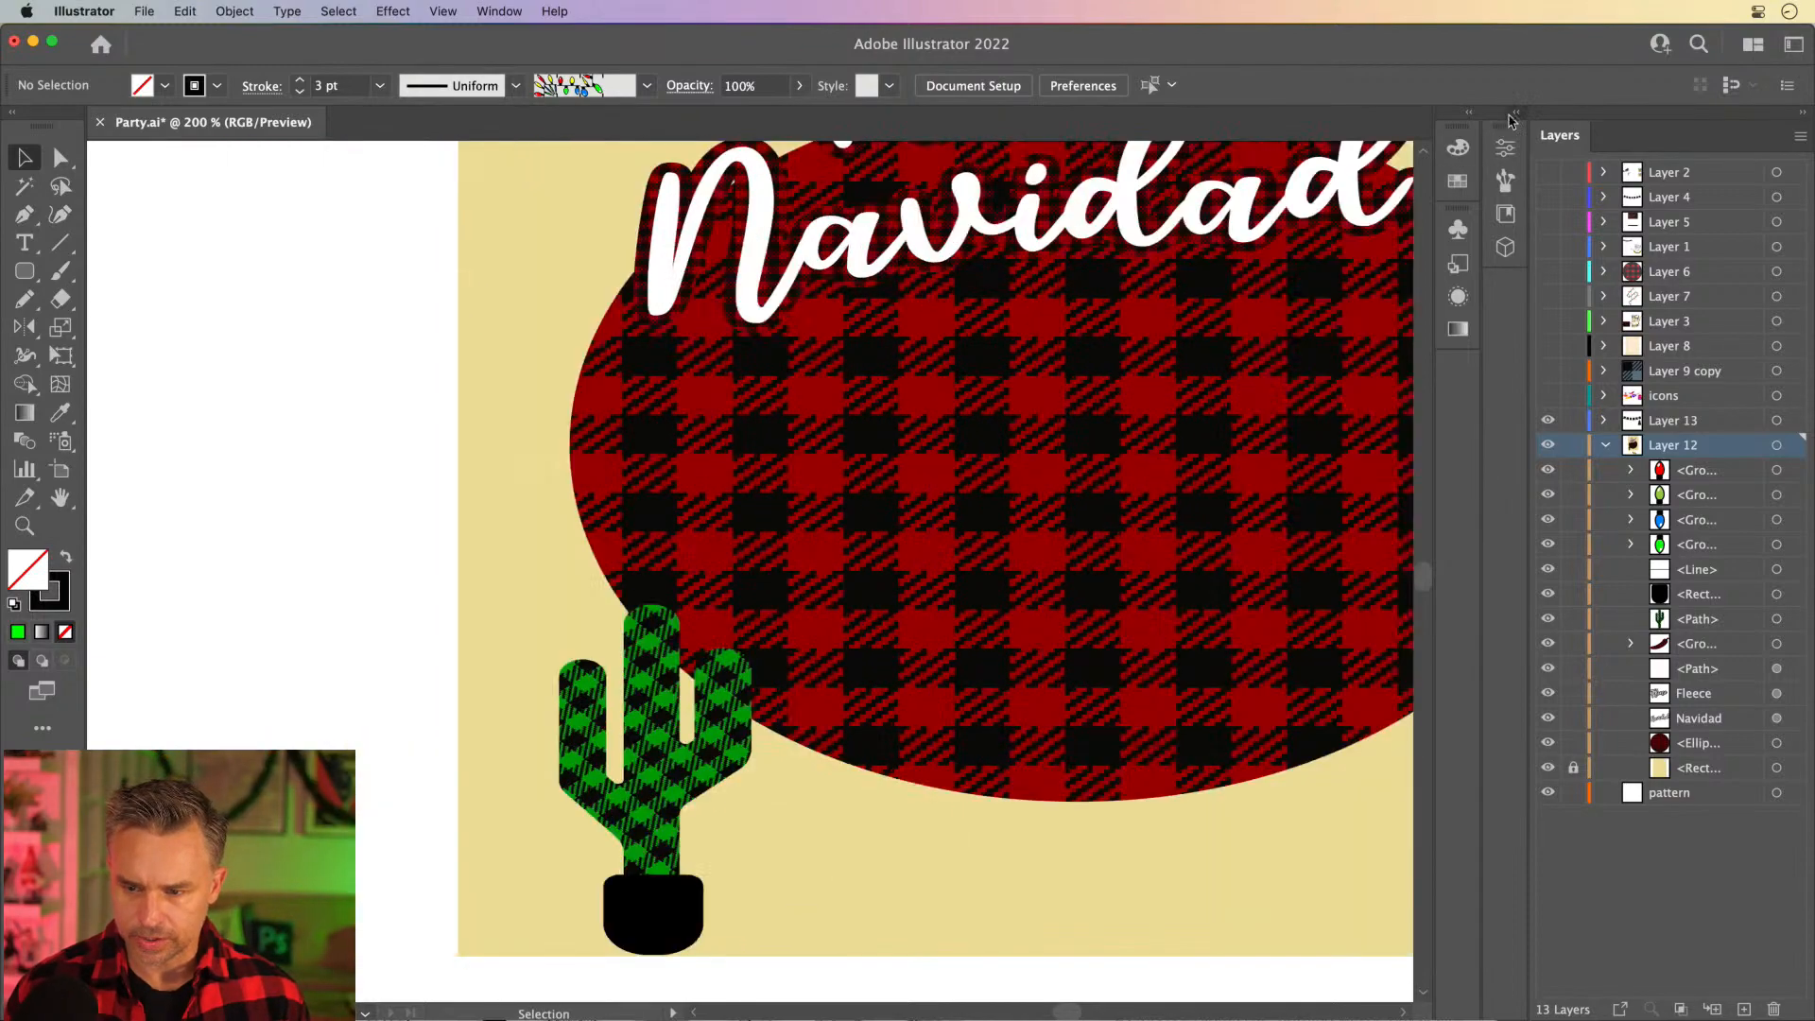
left_click(1516, 114)
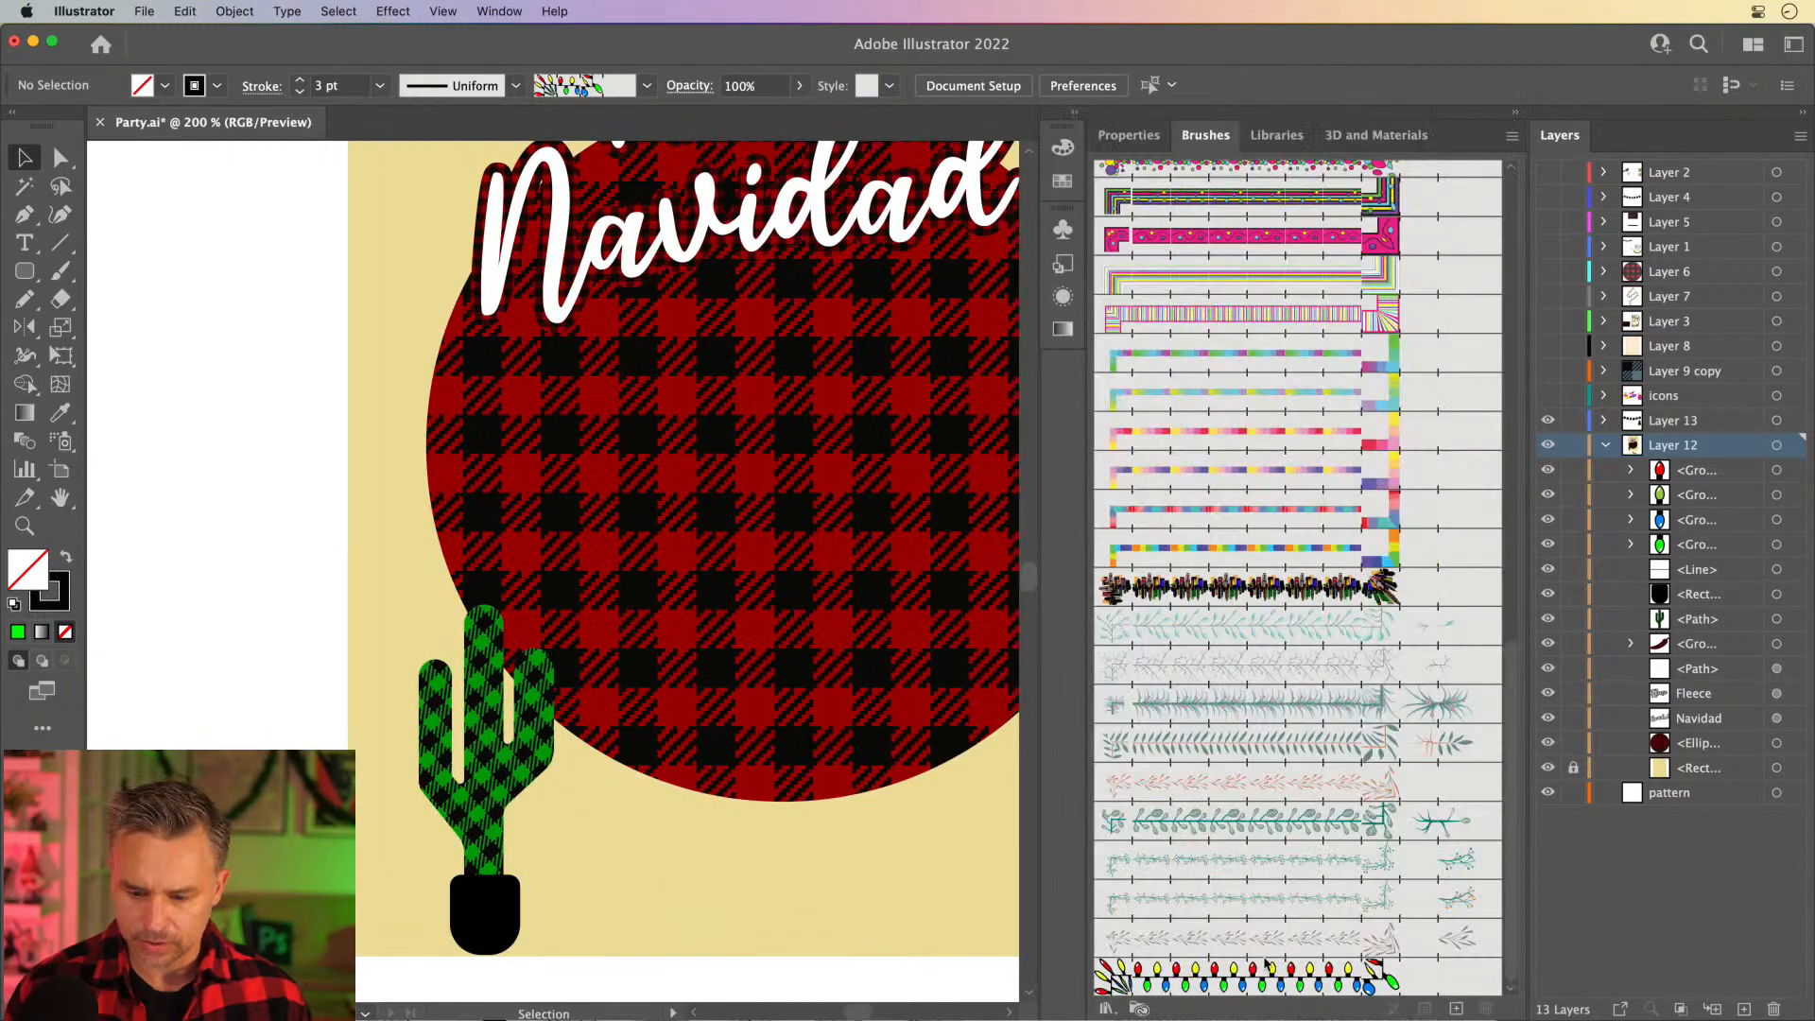
key("n")
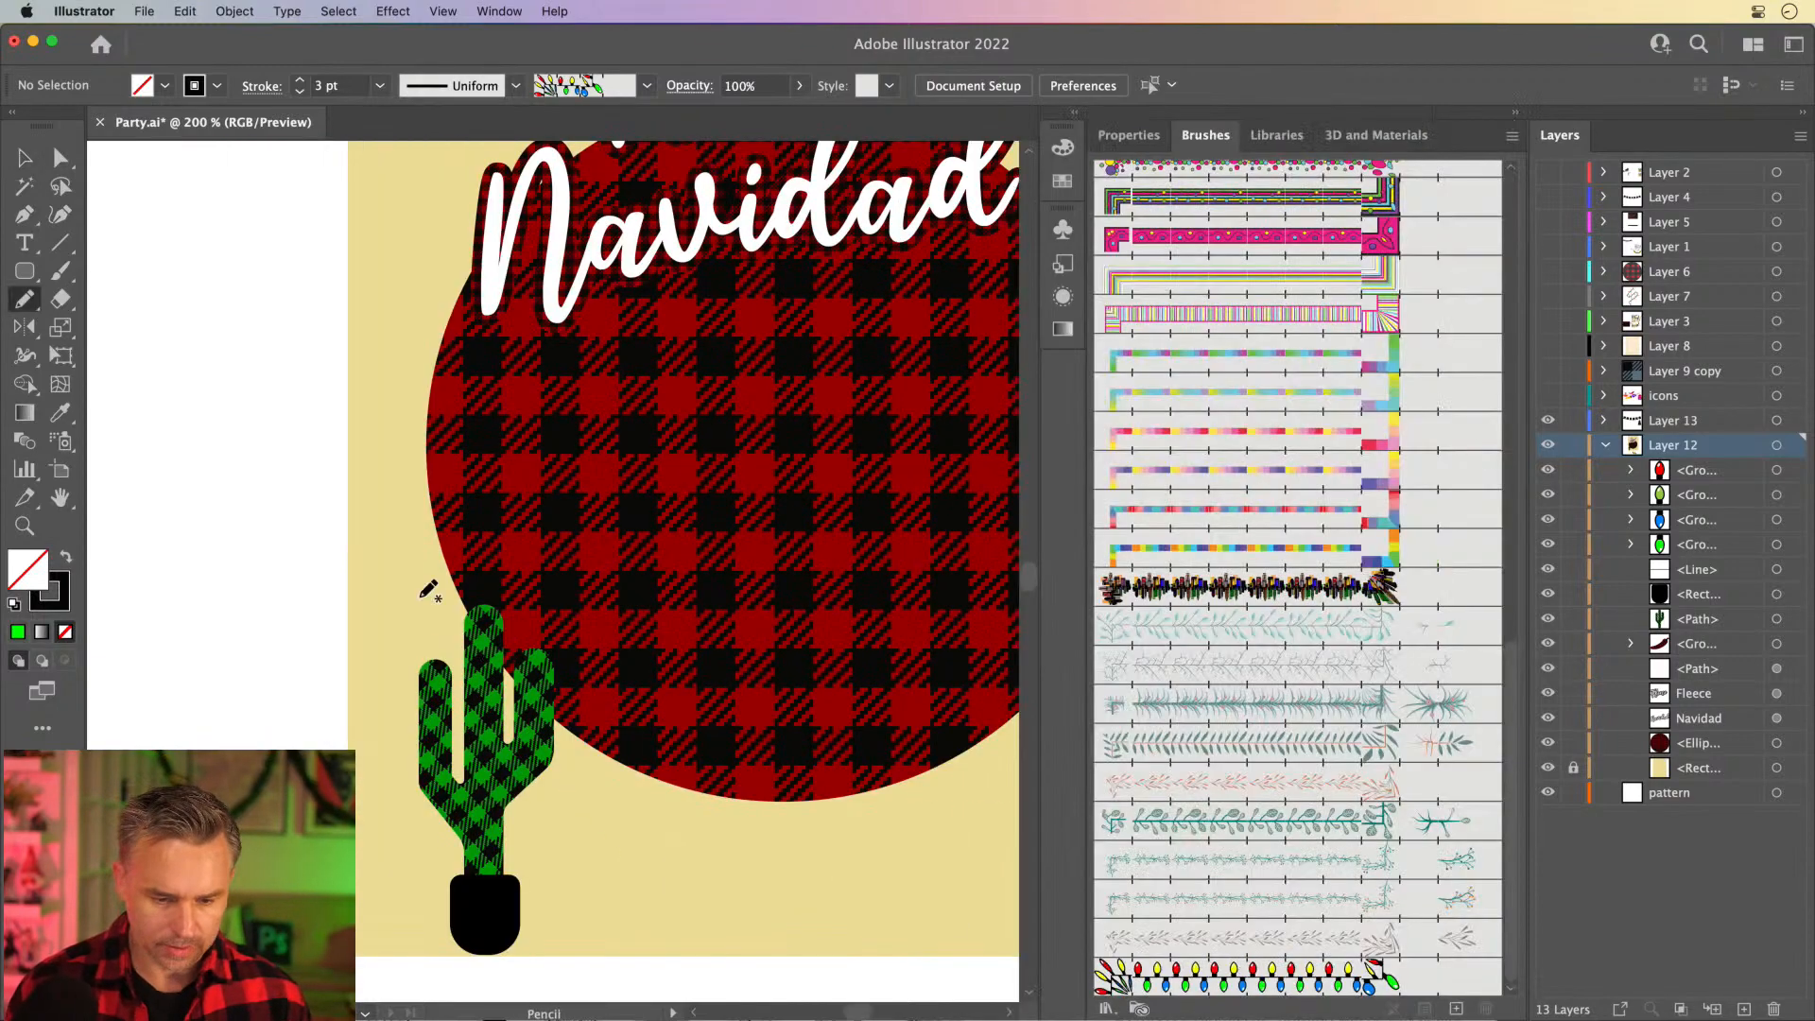
left_click(1172, 974)
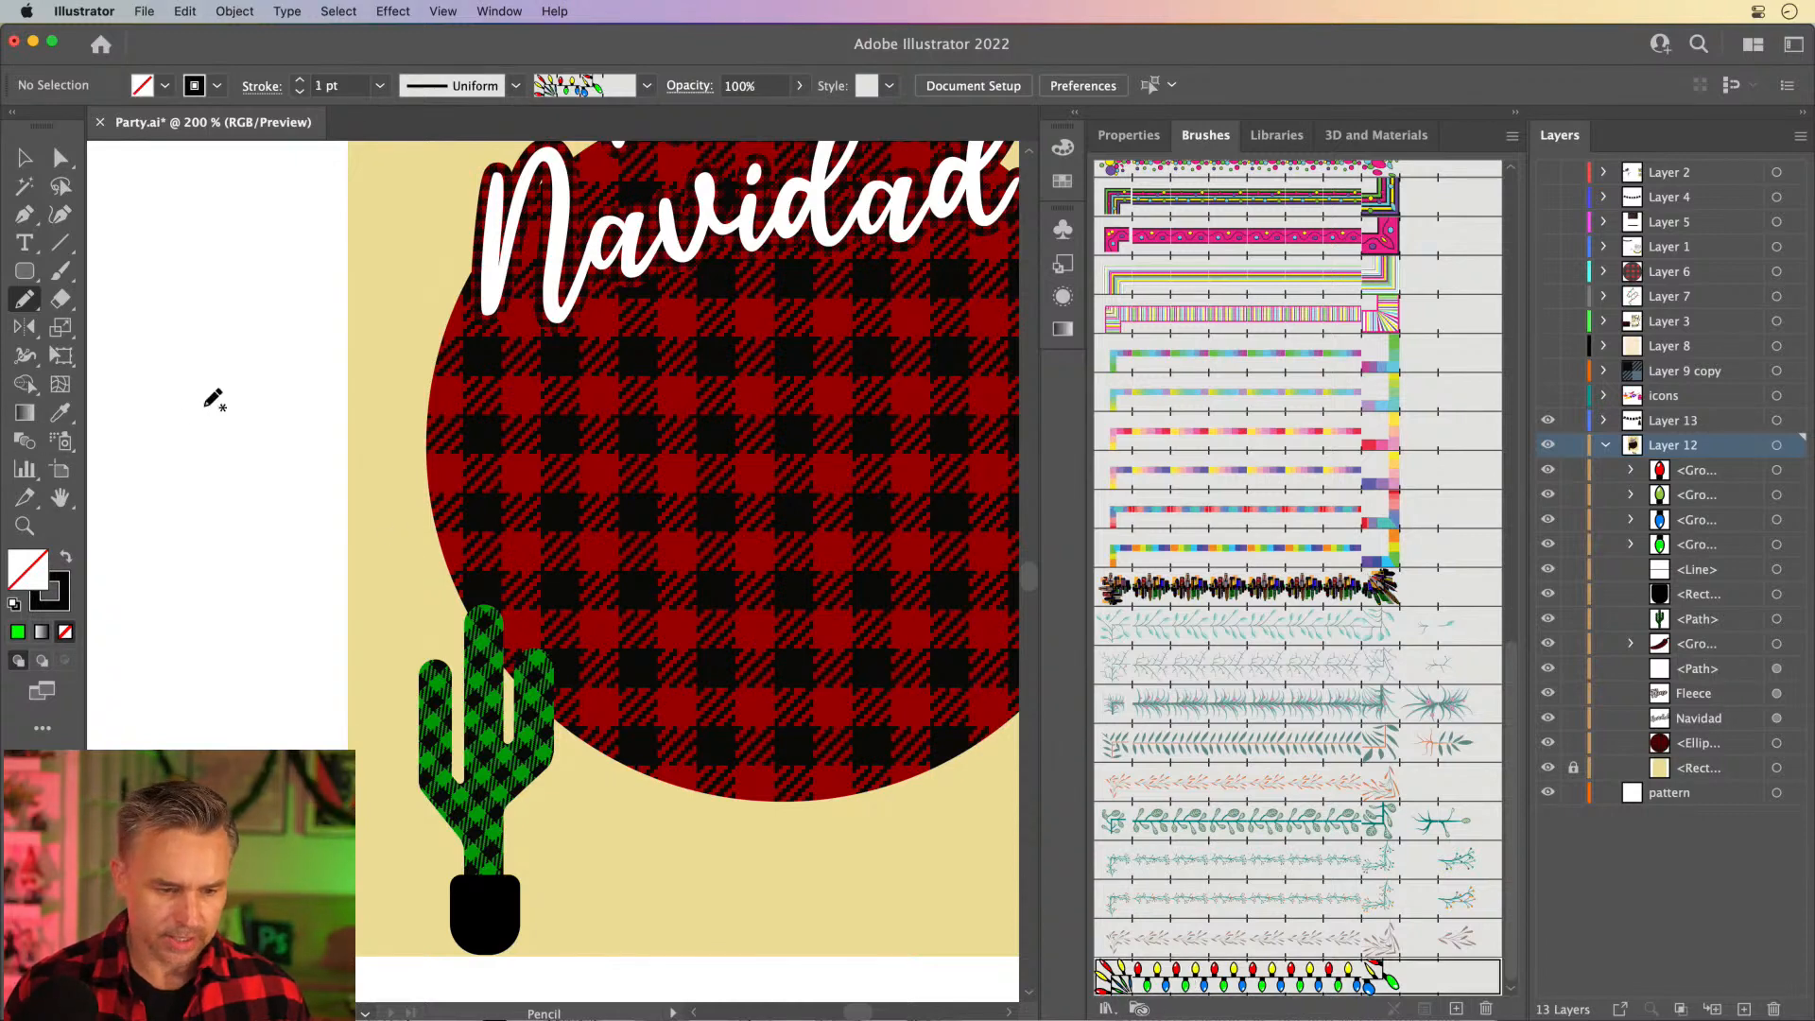
mouse_move(201, 408)
left_mouse_down()
mouse_move(280, 502)
mouse_move(744, 584)
mouse_move(787, 564)
left_mouse_up()
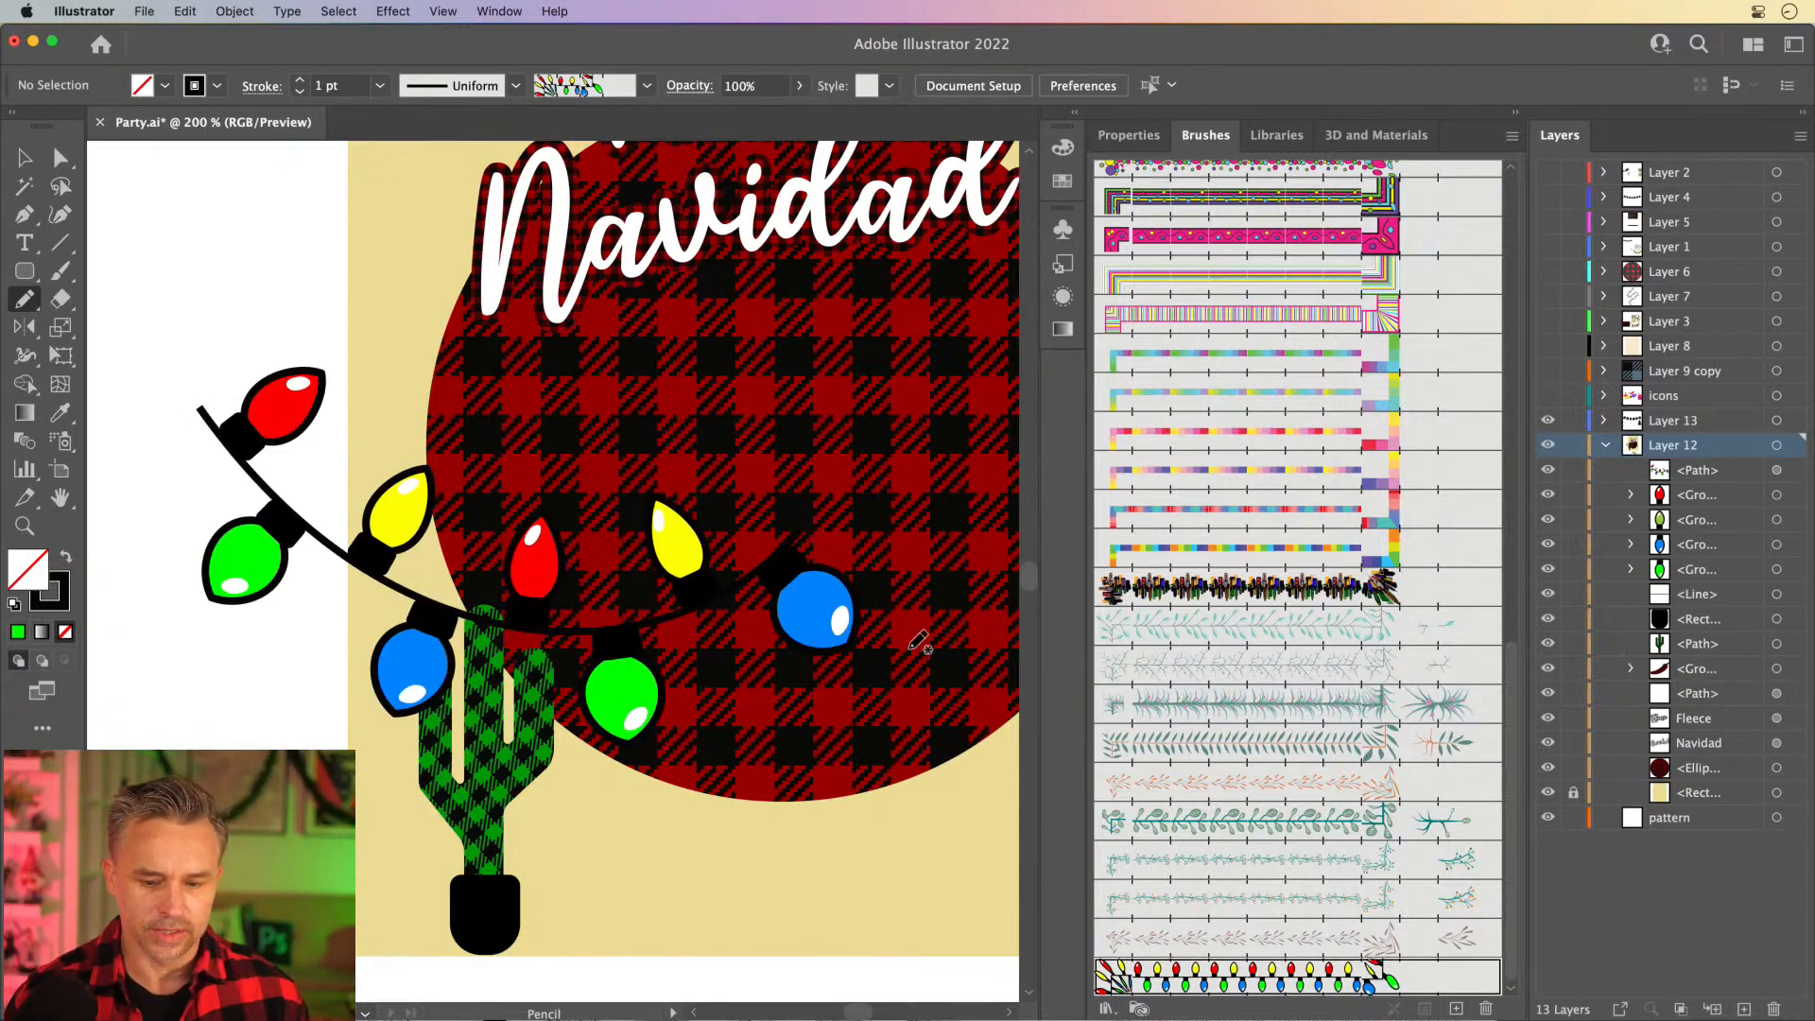
- Set the light-string brush's scale to 50% and apply the change to the existing strokes
double_click(1216, 984)
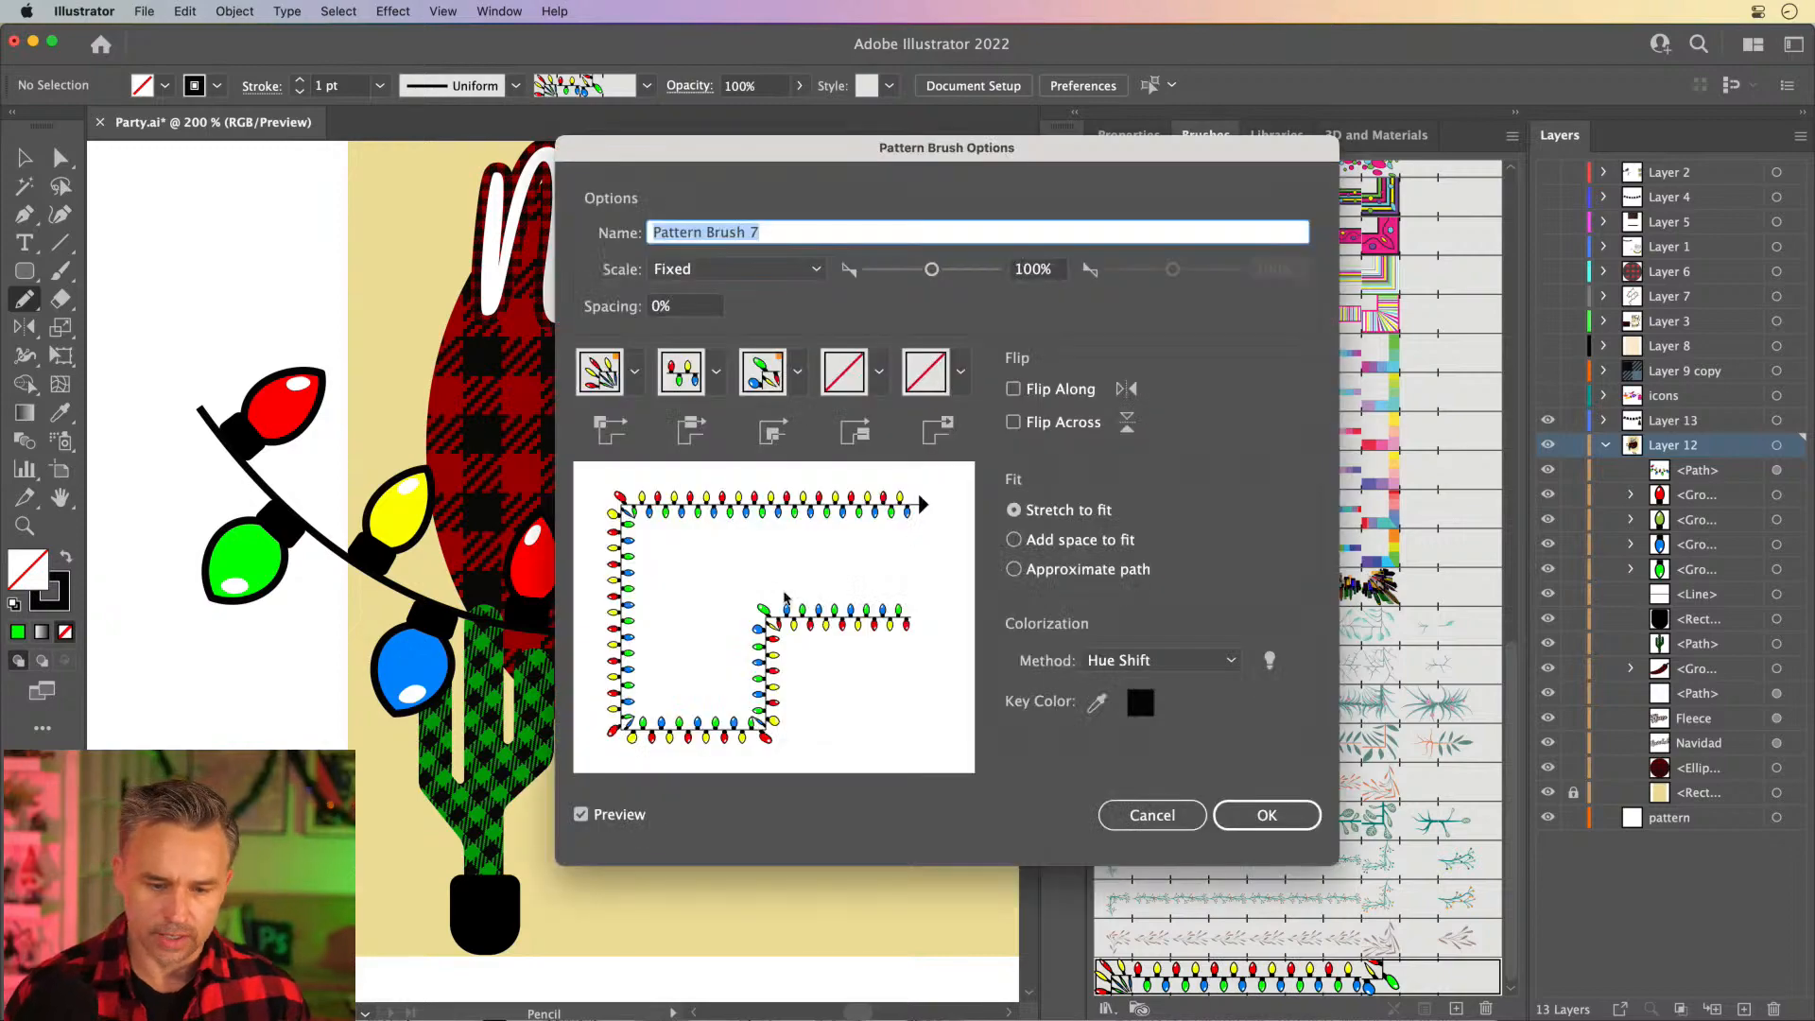
left_click(1051, 269)
left_click_drag(1054, 269, 827, 250)
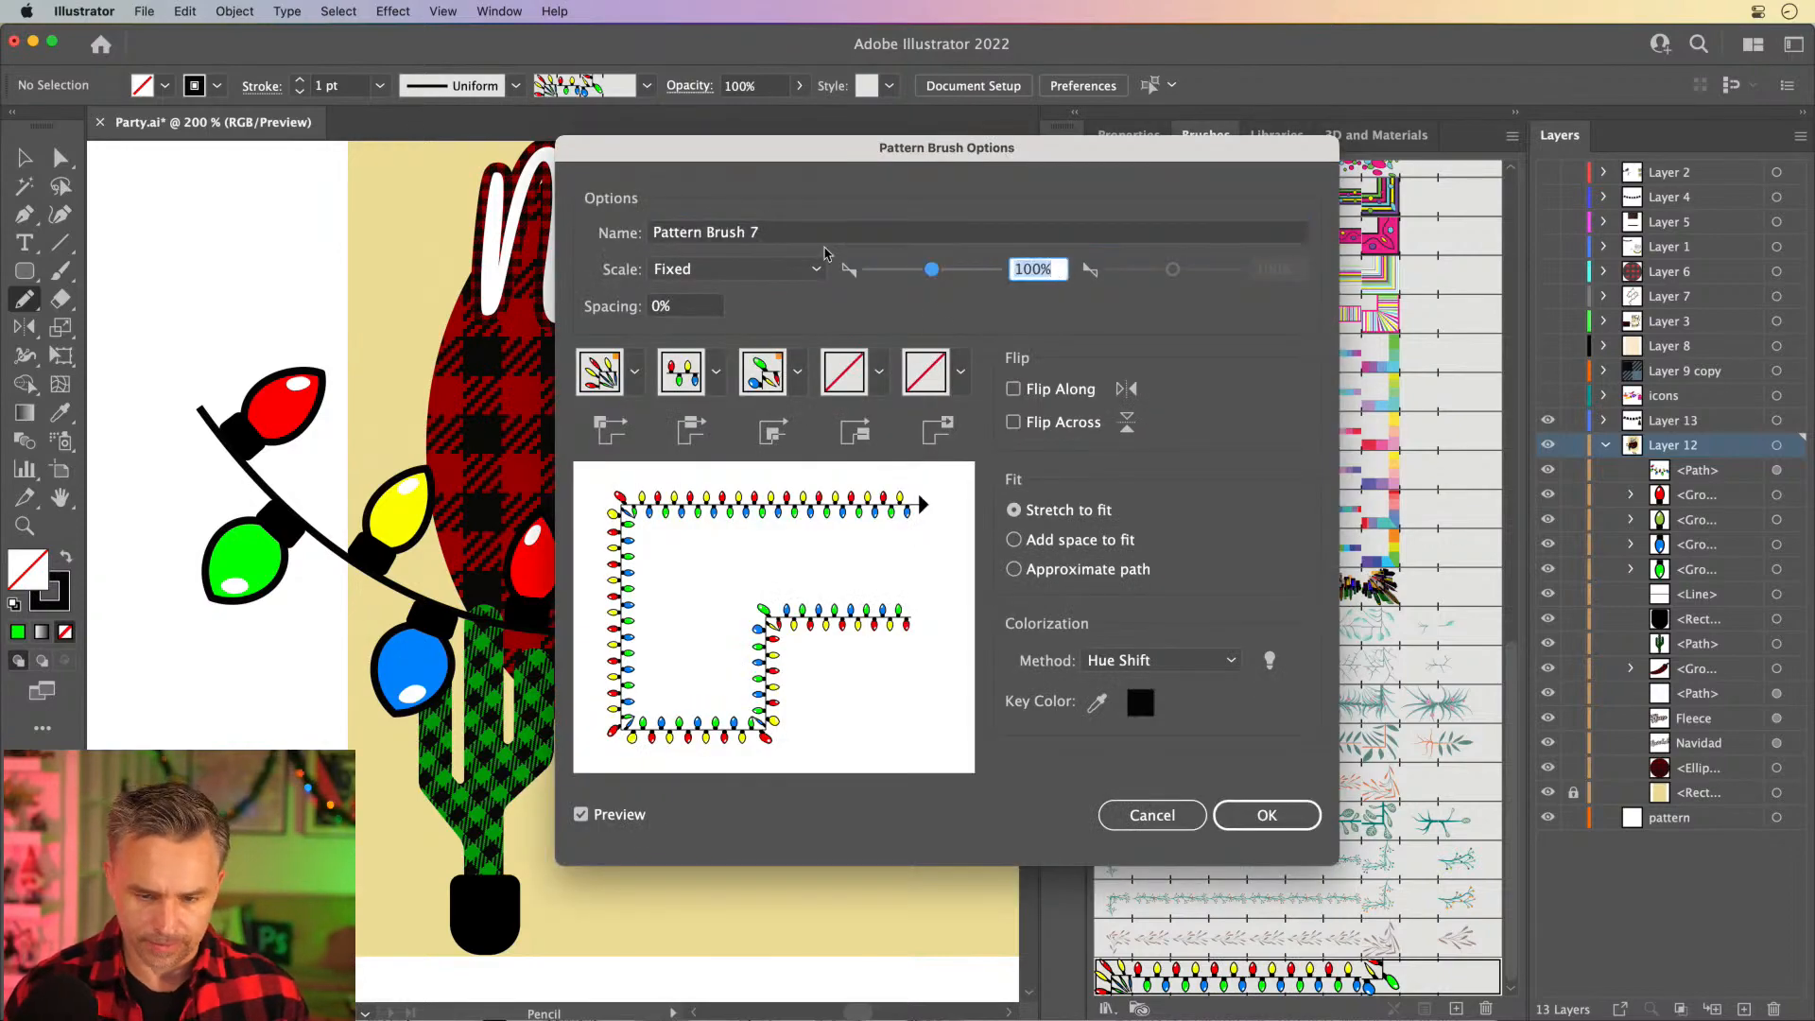
type("50")
key("Return")
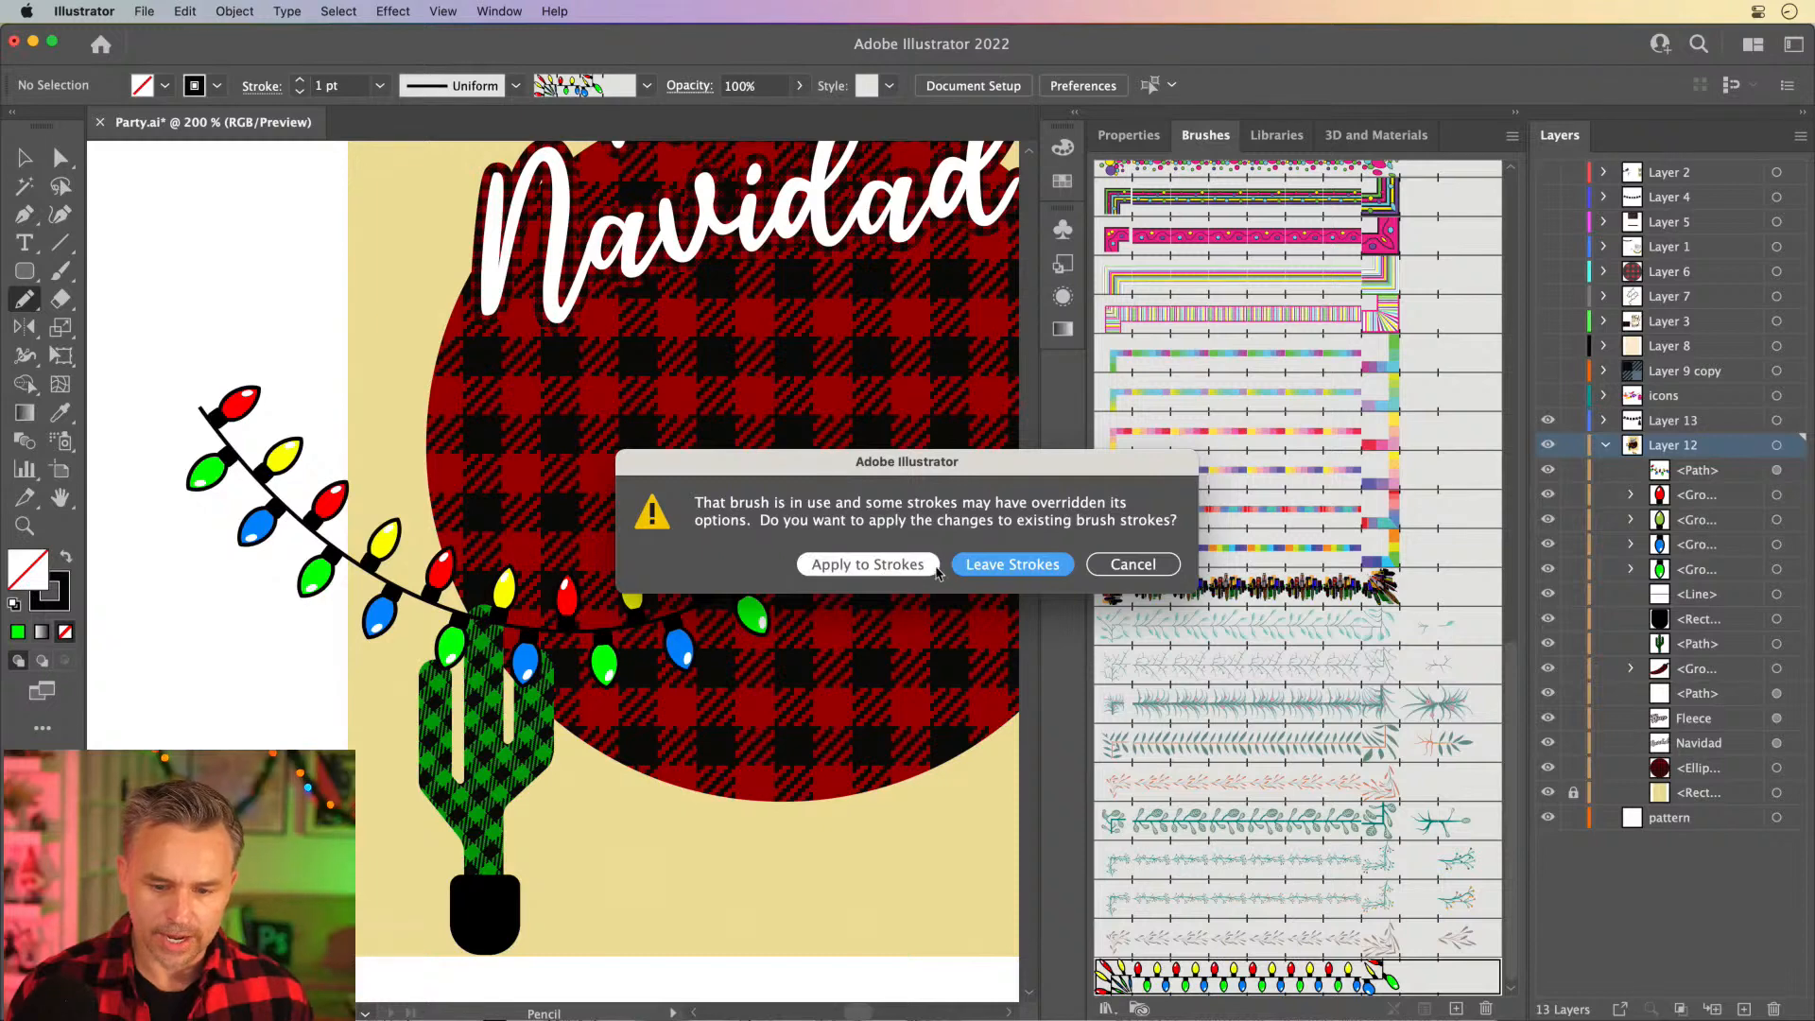
left_click(862, 565)
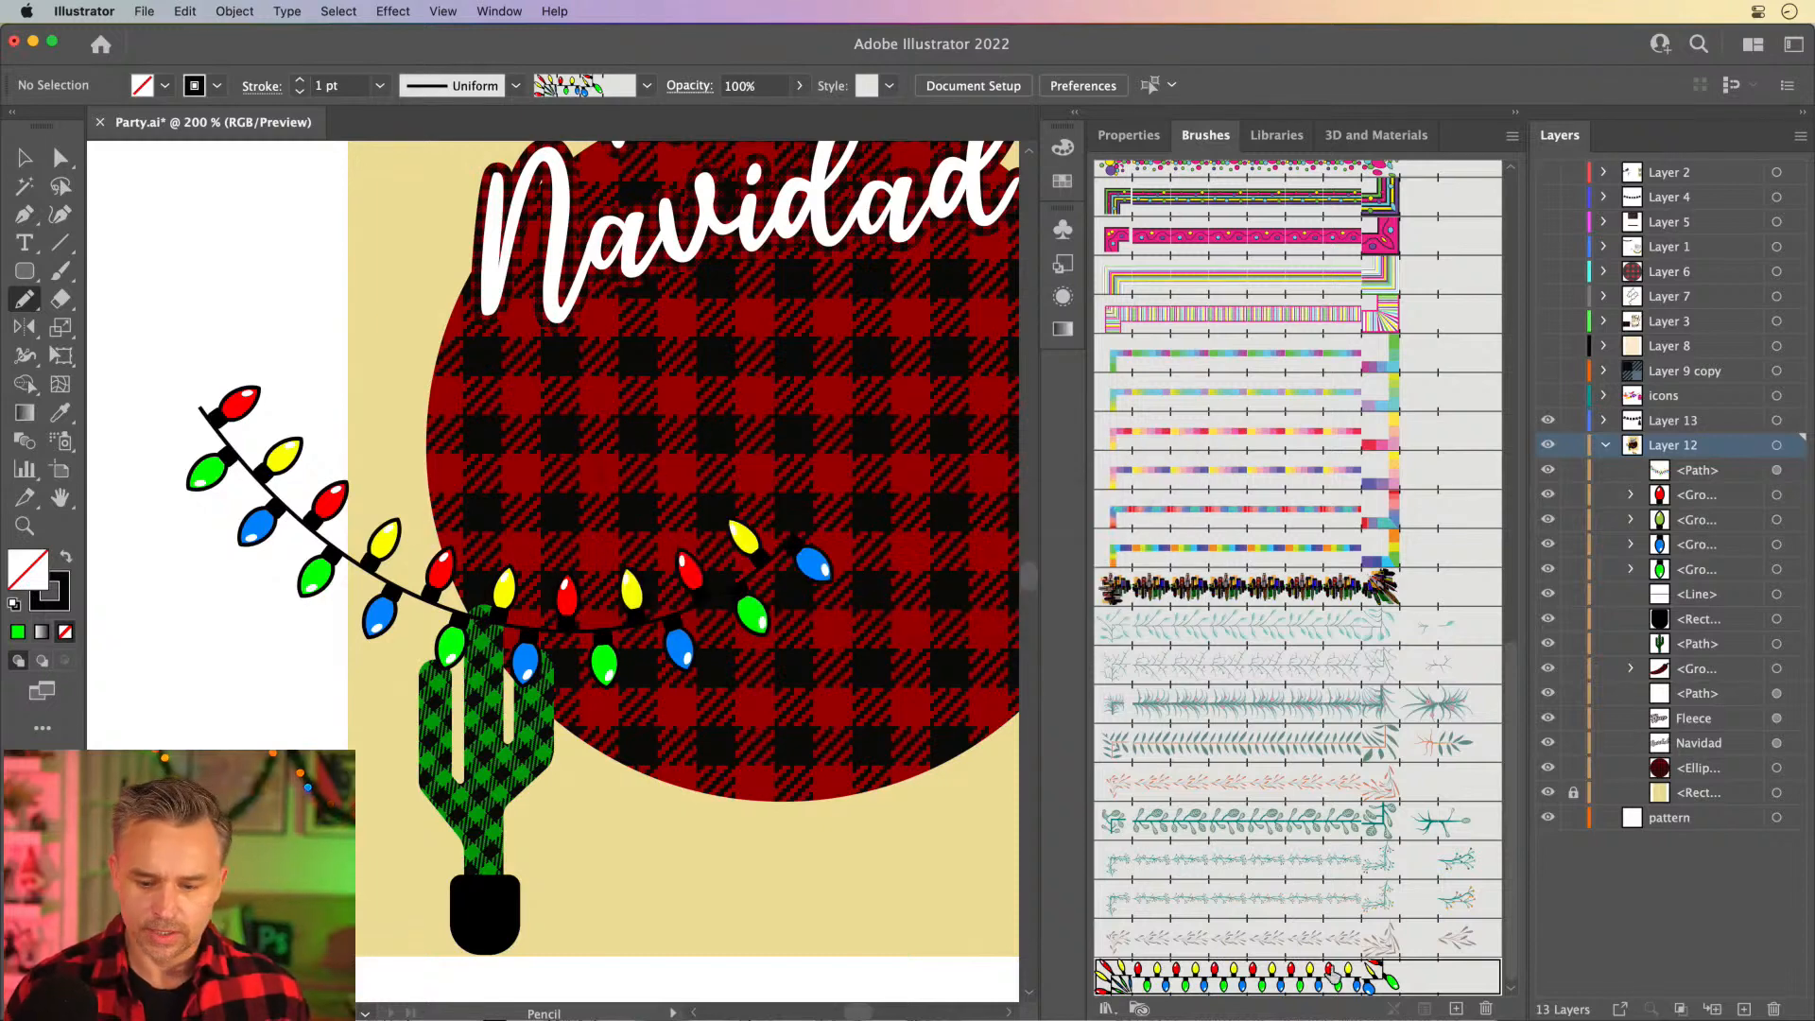
- Set the light-string brush's scale to 20% and apply the change to the existing strokes
double_click(1276, 979)
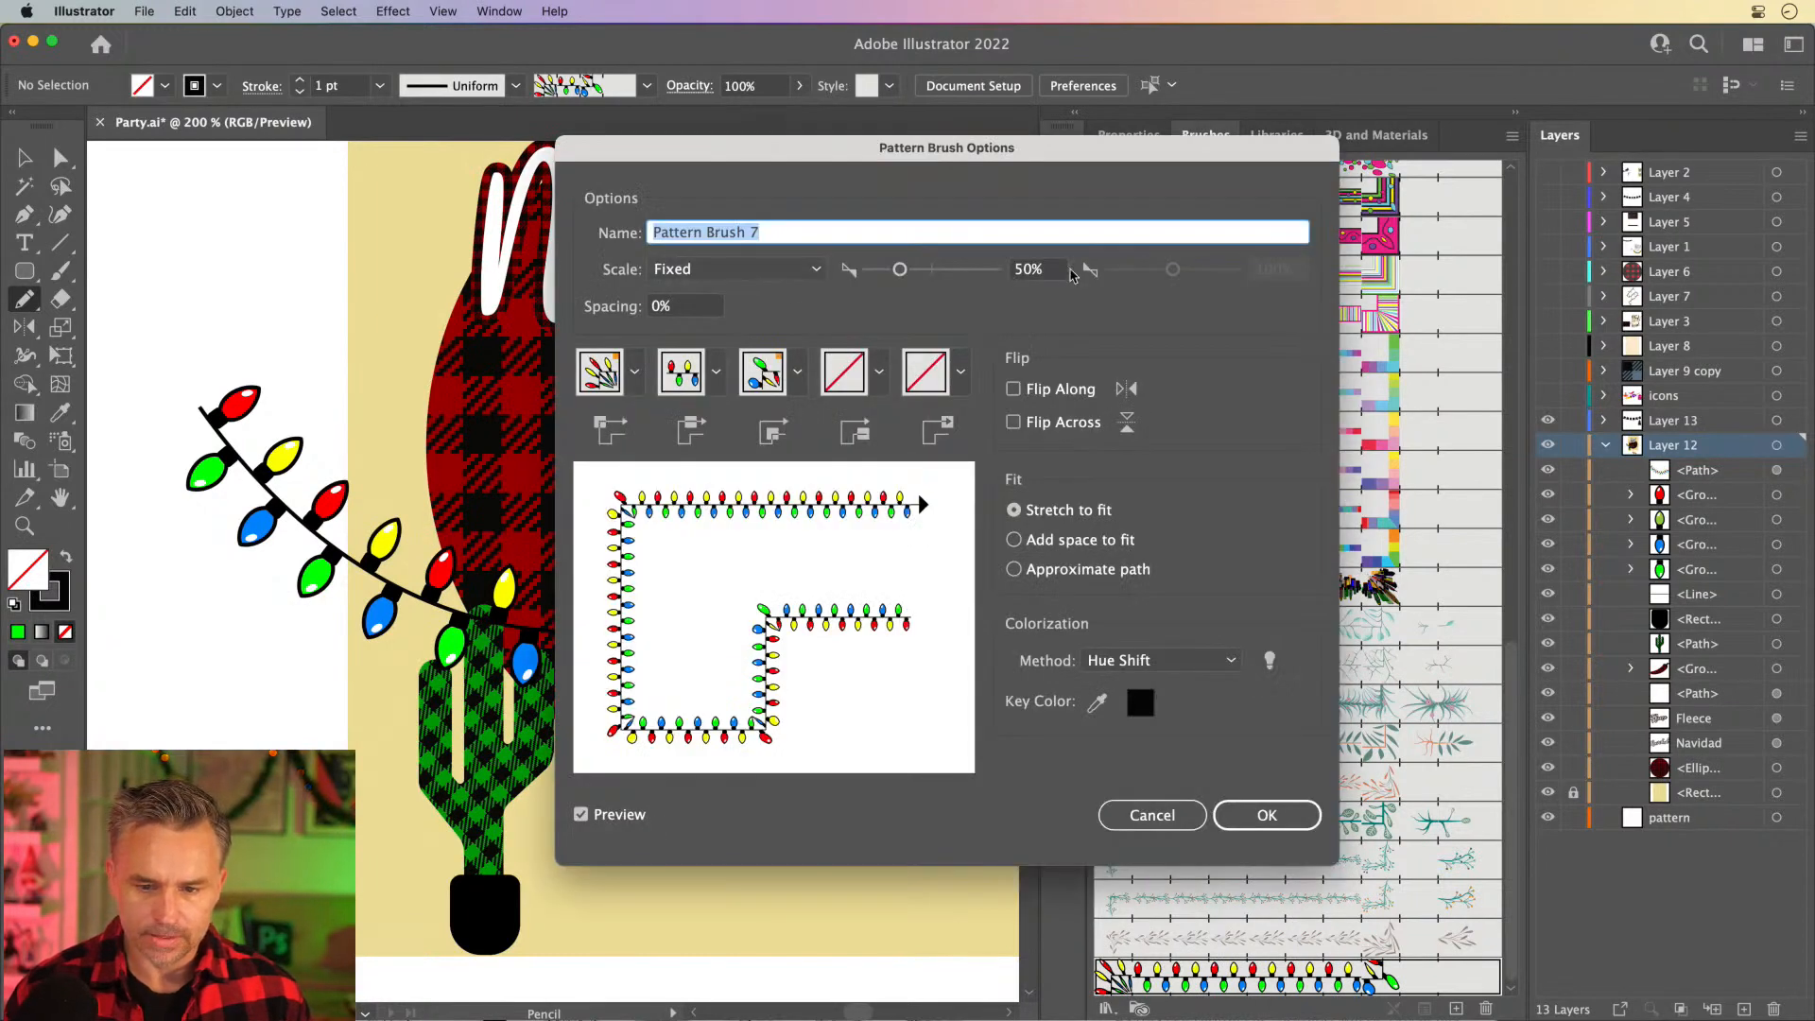
key("Tab")
type("20")
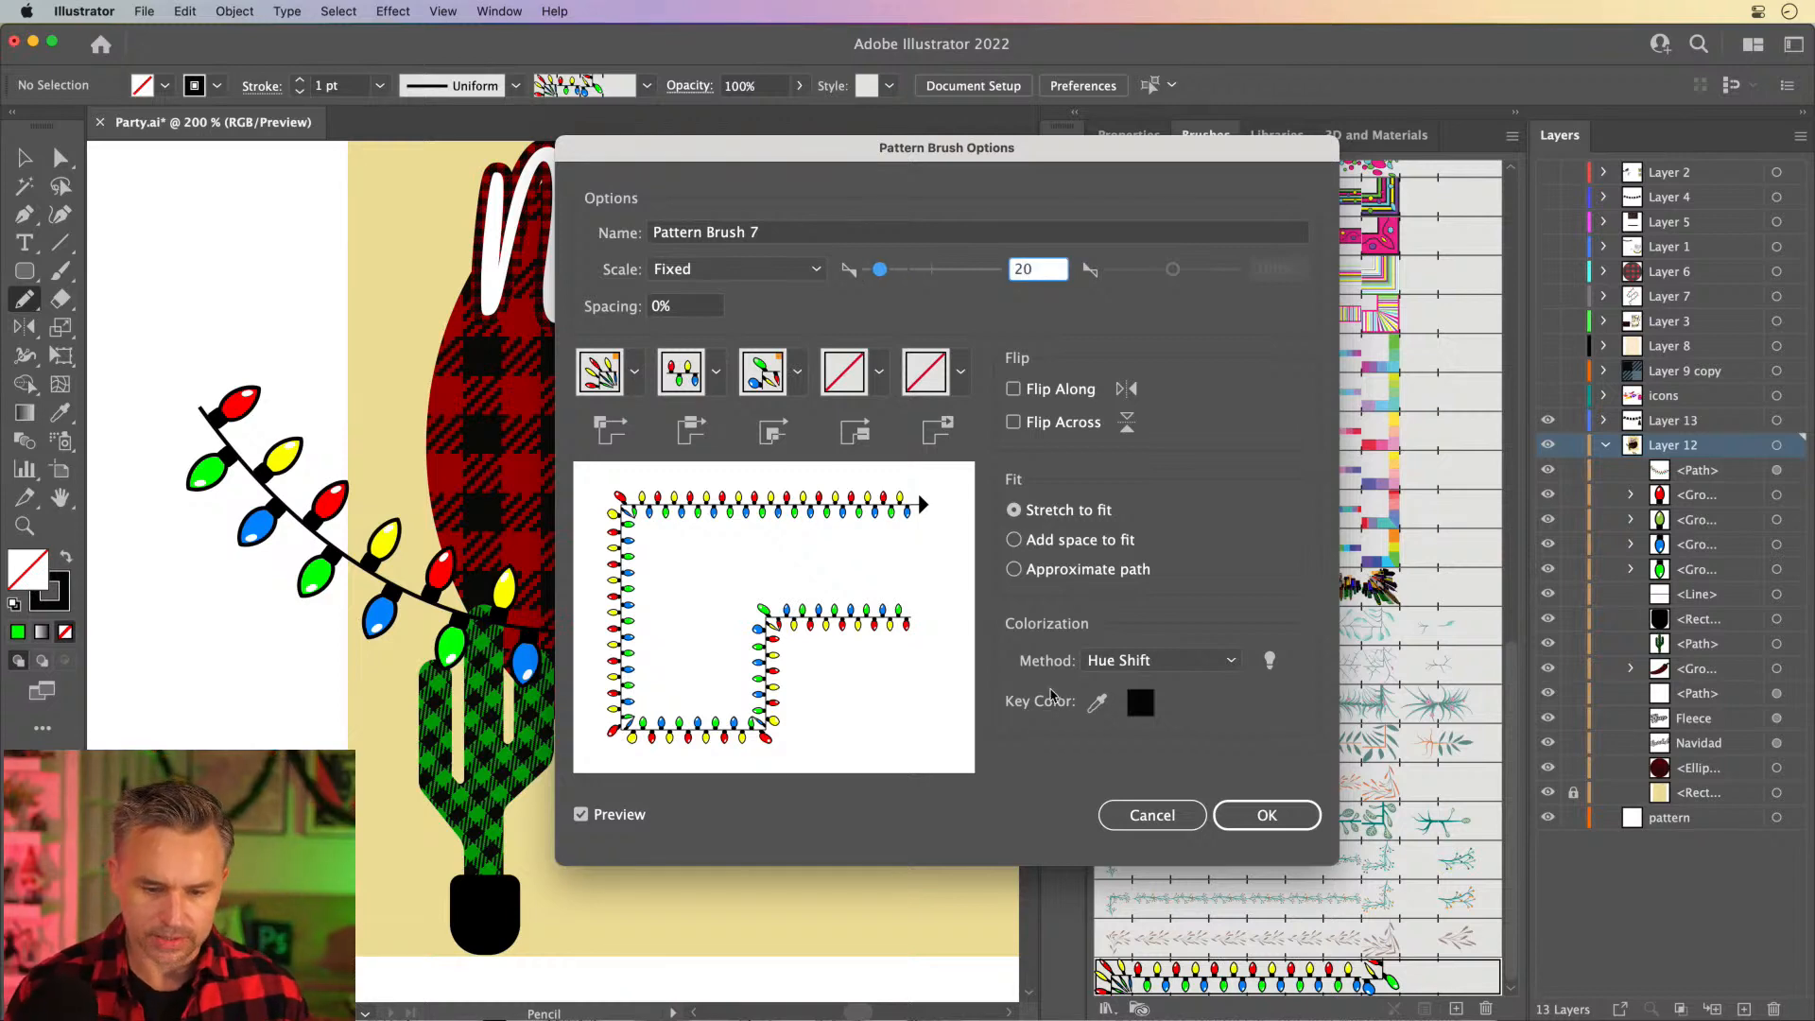
left_click(1266, 815)
left_click(819, 567)
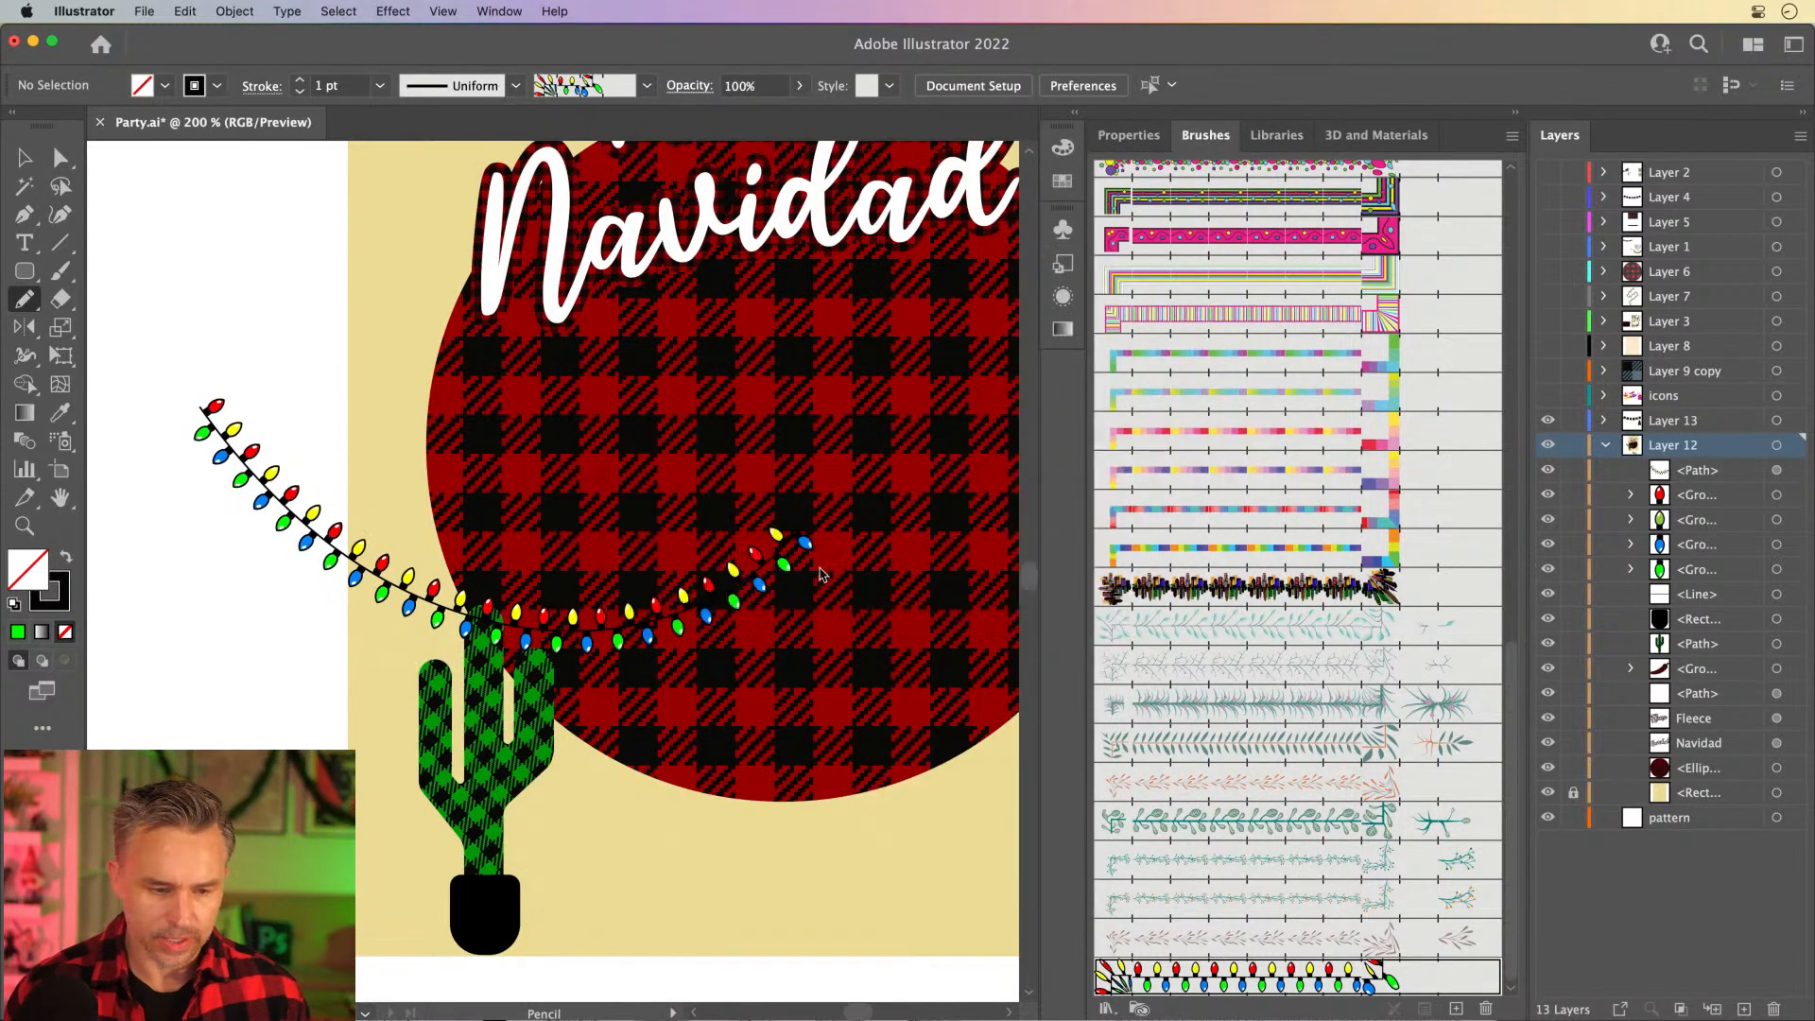
- Move the light string onto the artboard over the cactus top and the circle's lower part, leaving it deselected
left_click(27, 157)
left_click_drag(239, 441, 422, 516)
key("super+minus")
key("super+minus")
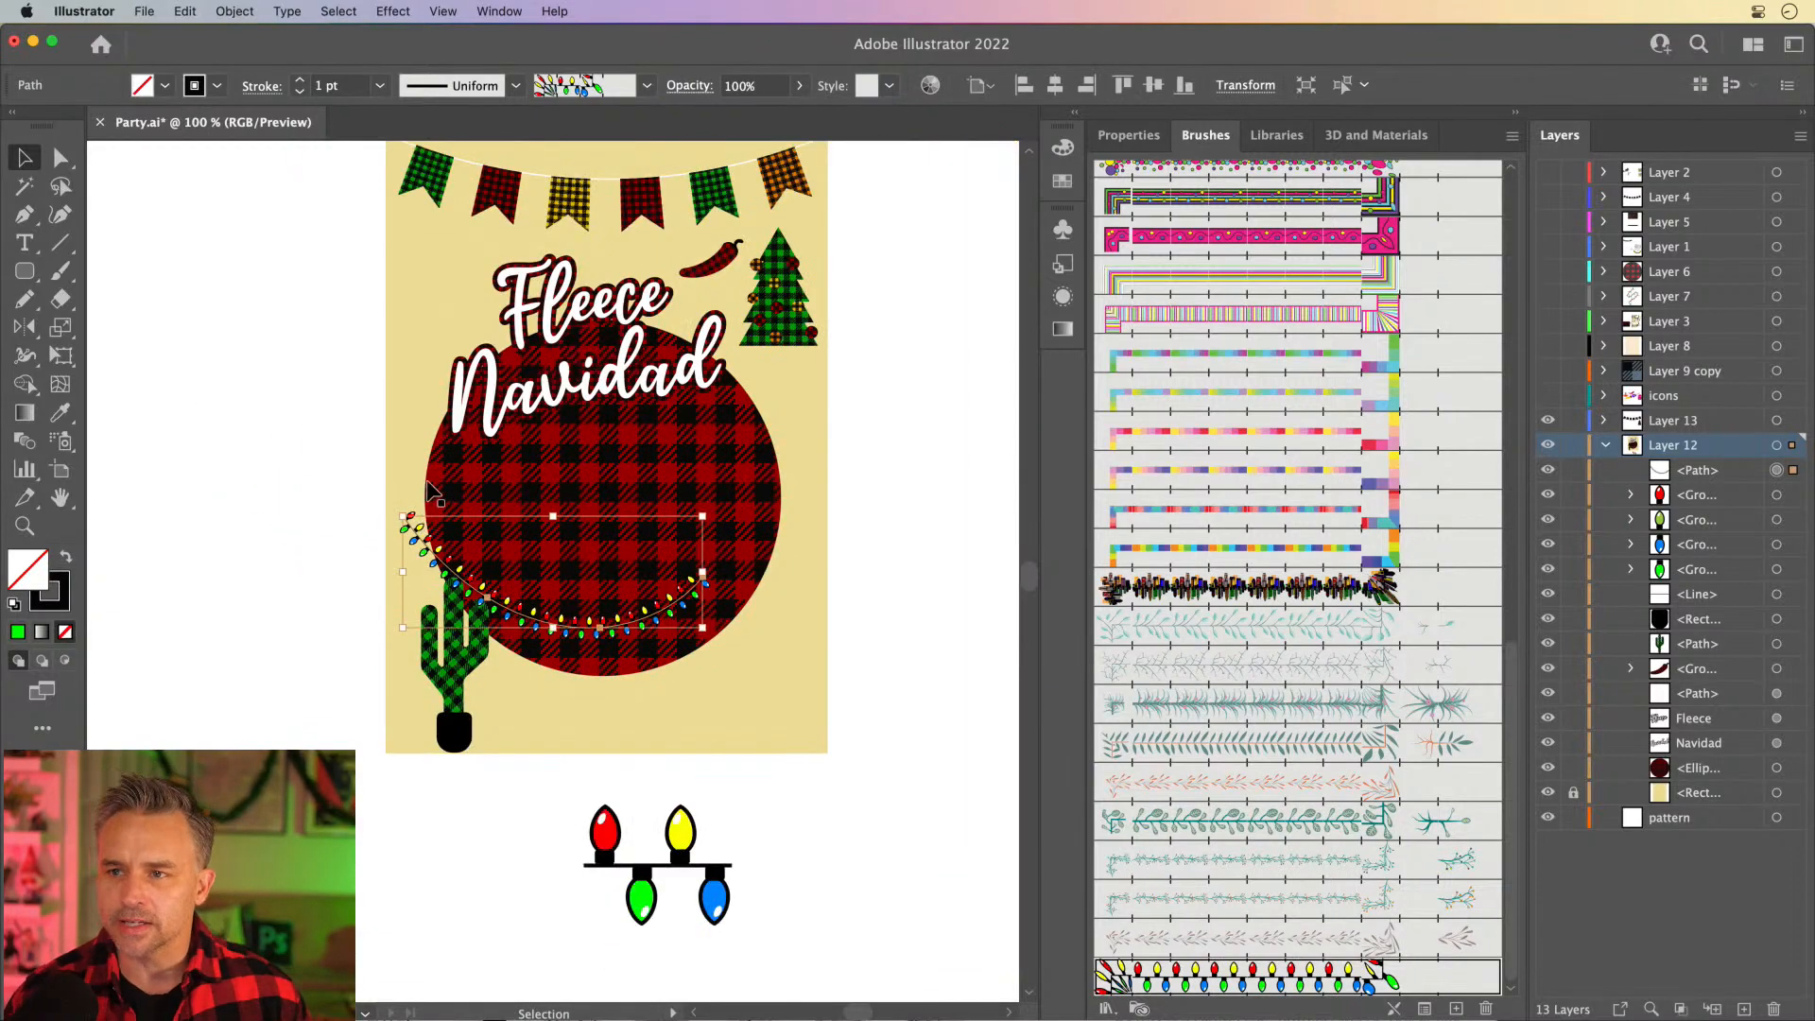
left_click(901, 785)
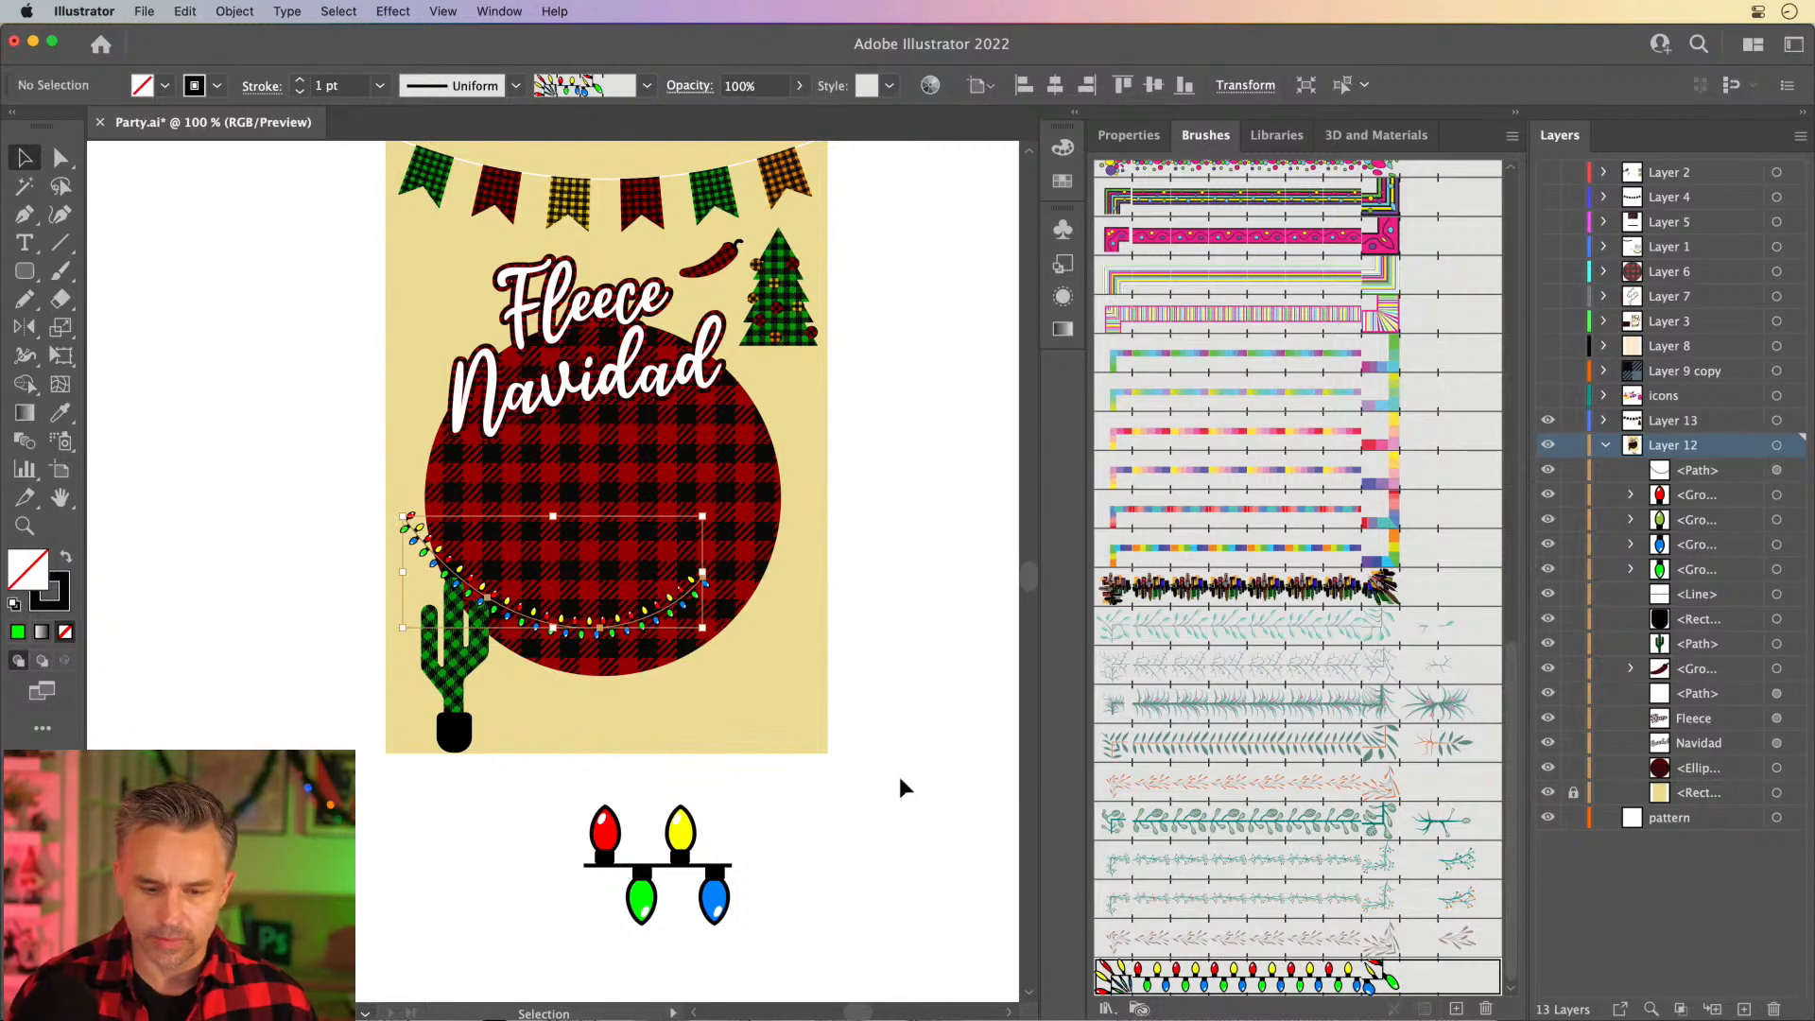
- Browse the available brushes and choose the peach Banner1 brush for the Pencil tool
scroll(1204, 395, "up", 8)
scroll(1203, 395, "up", 2)
scroll(1203, 395, "down", 3)
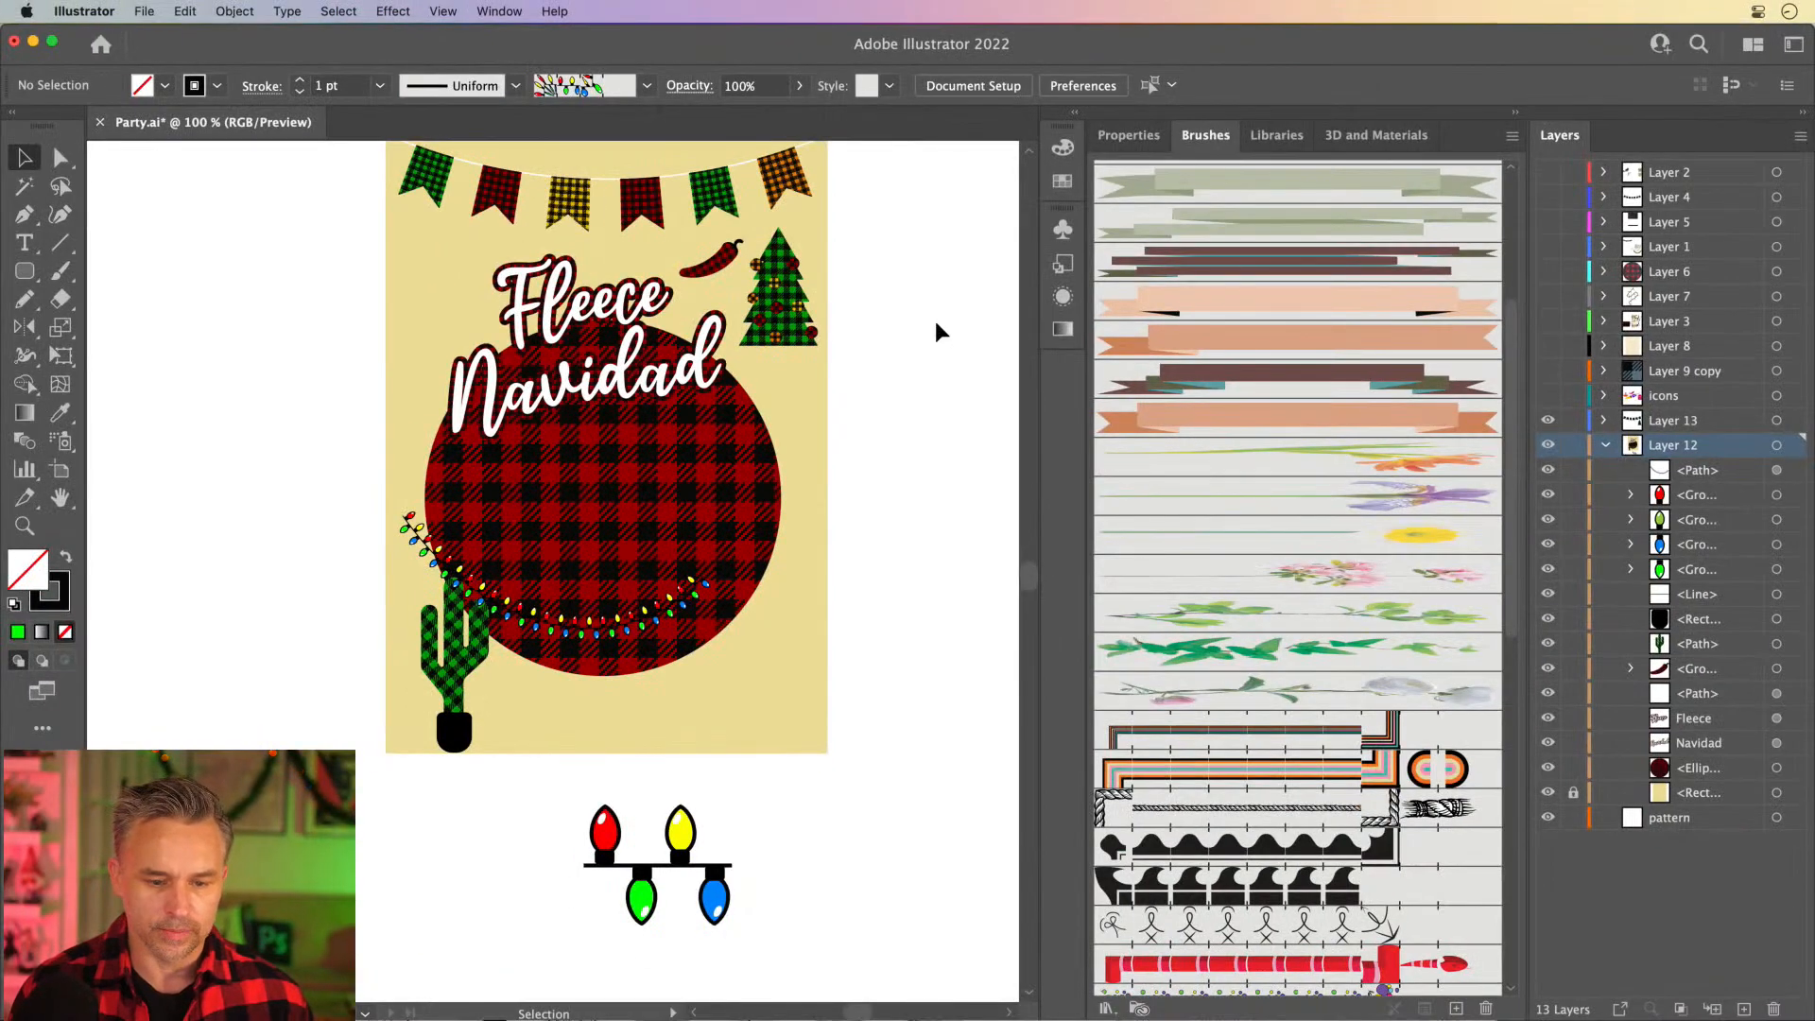
key("n")
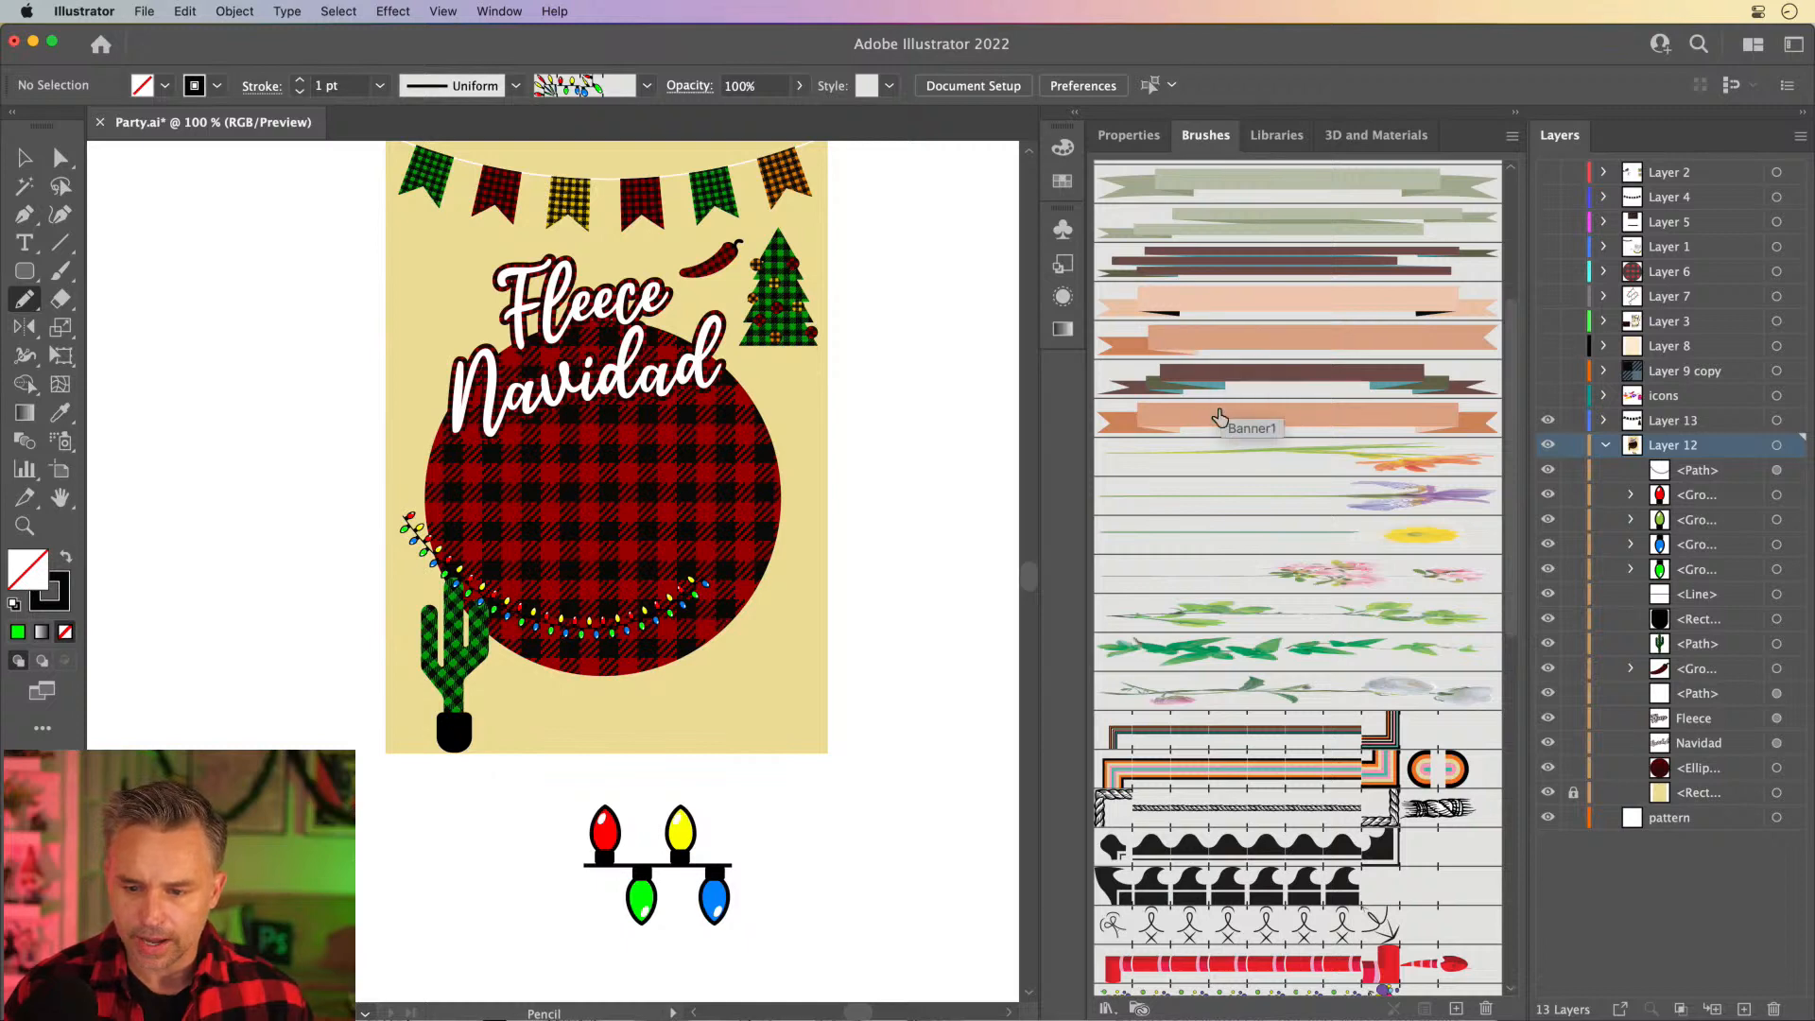
left_click(1279, 422)
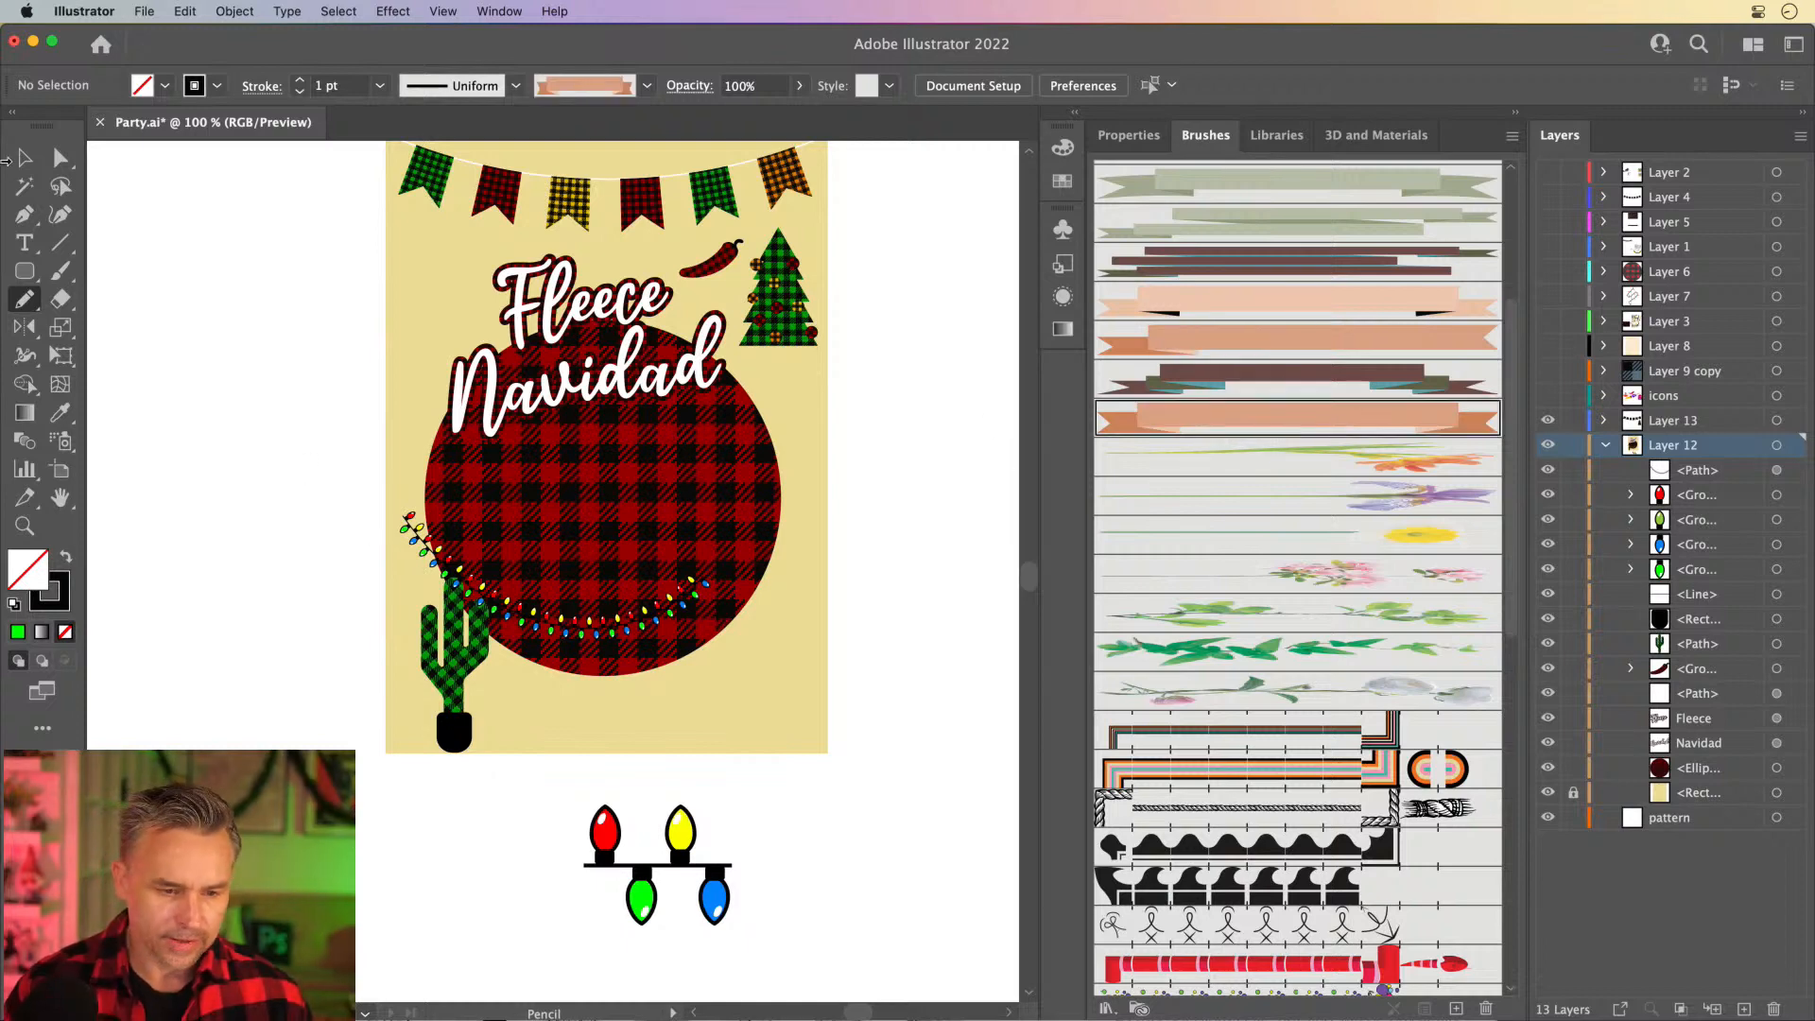
- Move the light string off the artboard into the empty area beside the plaid circle and deselect it
left_click(25, 158)
left_click_drag(470, 588, 186, 450)
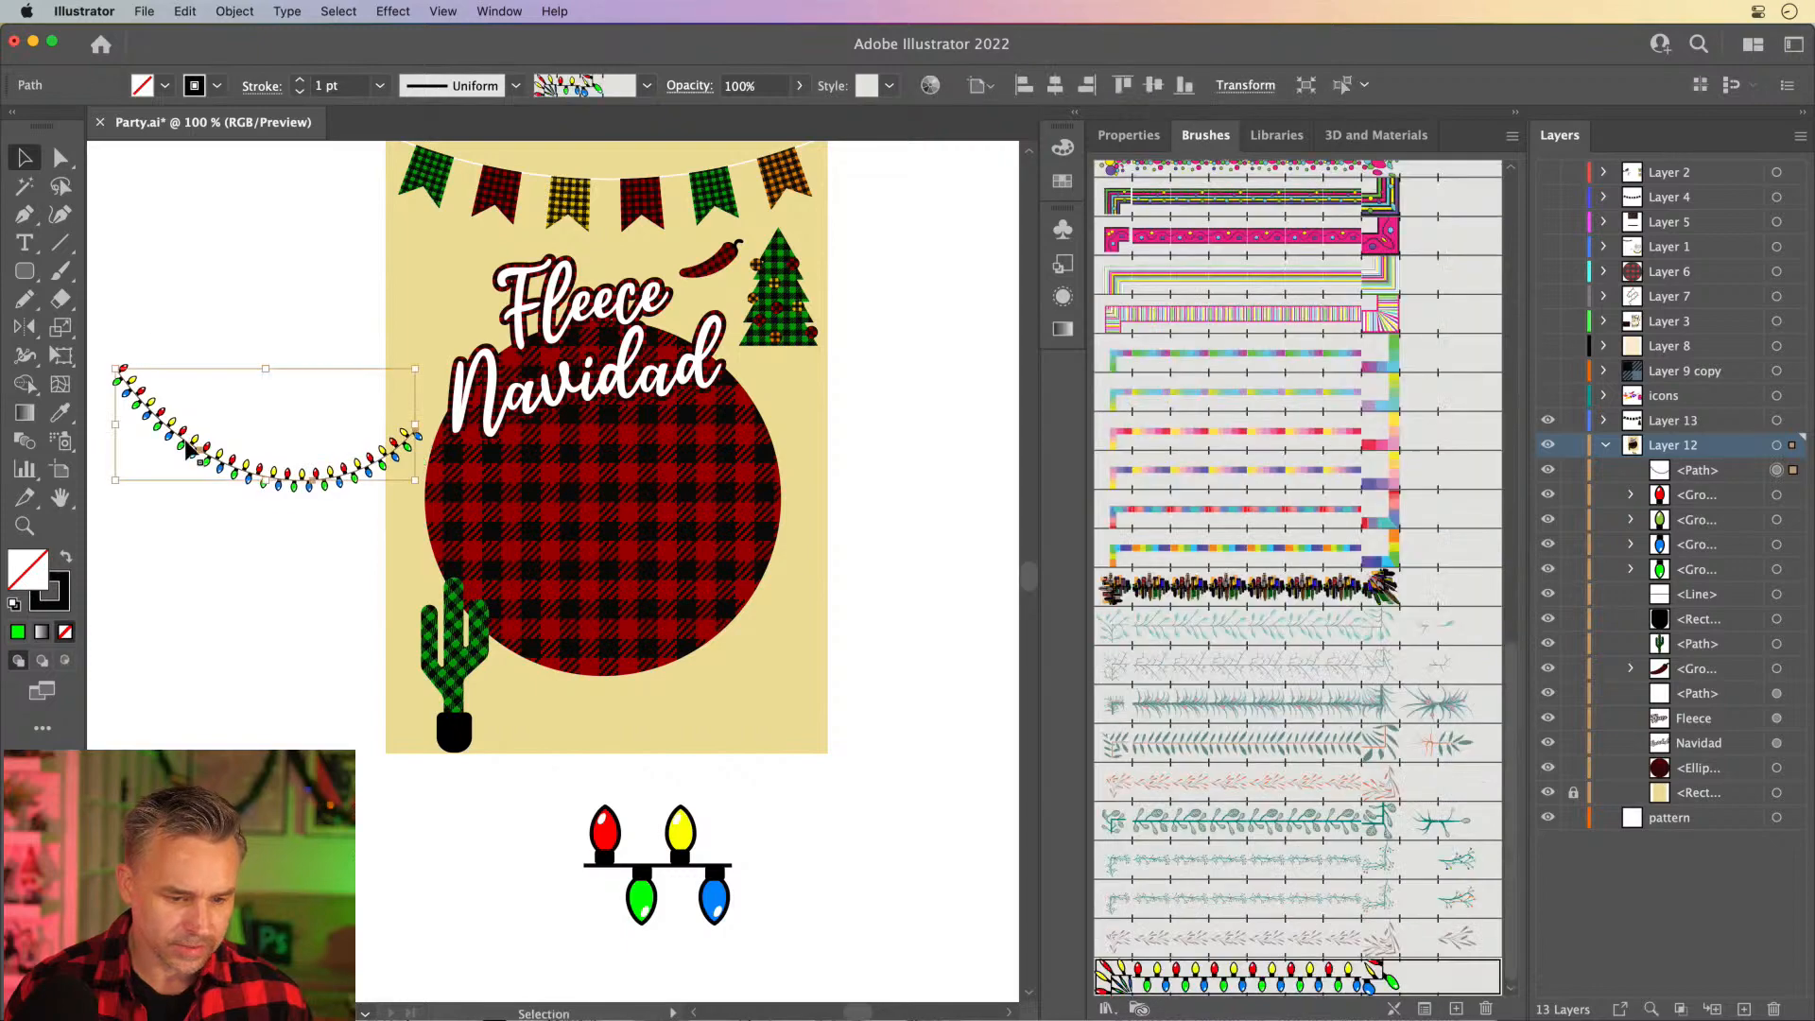
key("super+equal")
key("super+equal")
scroll(401, 359, "down", 5)
scroll(401, 359, "right", 3)
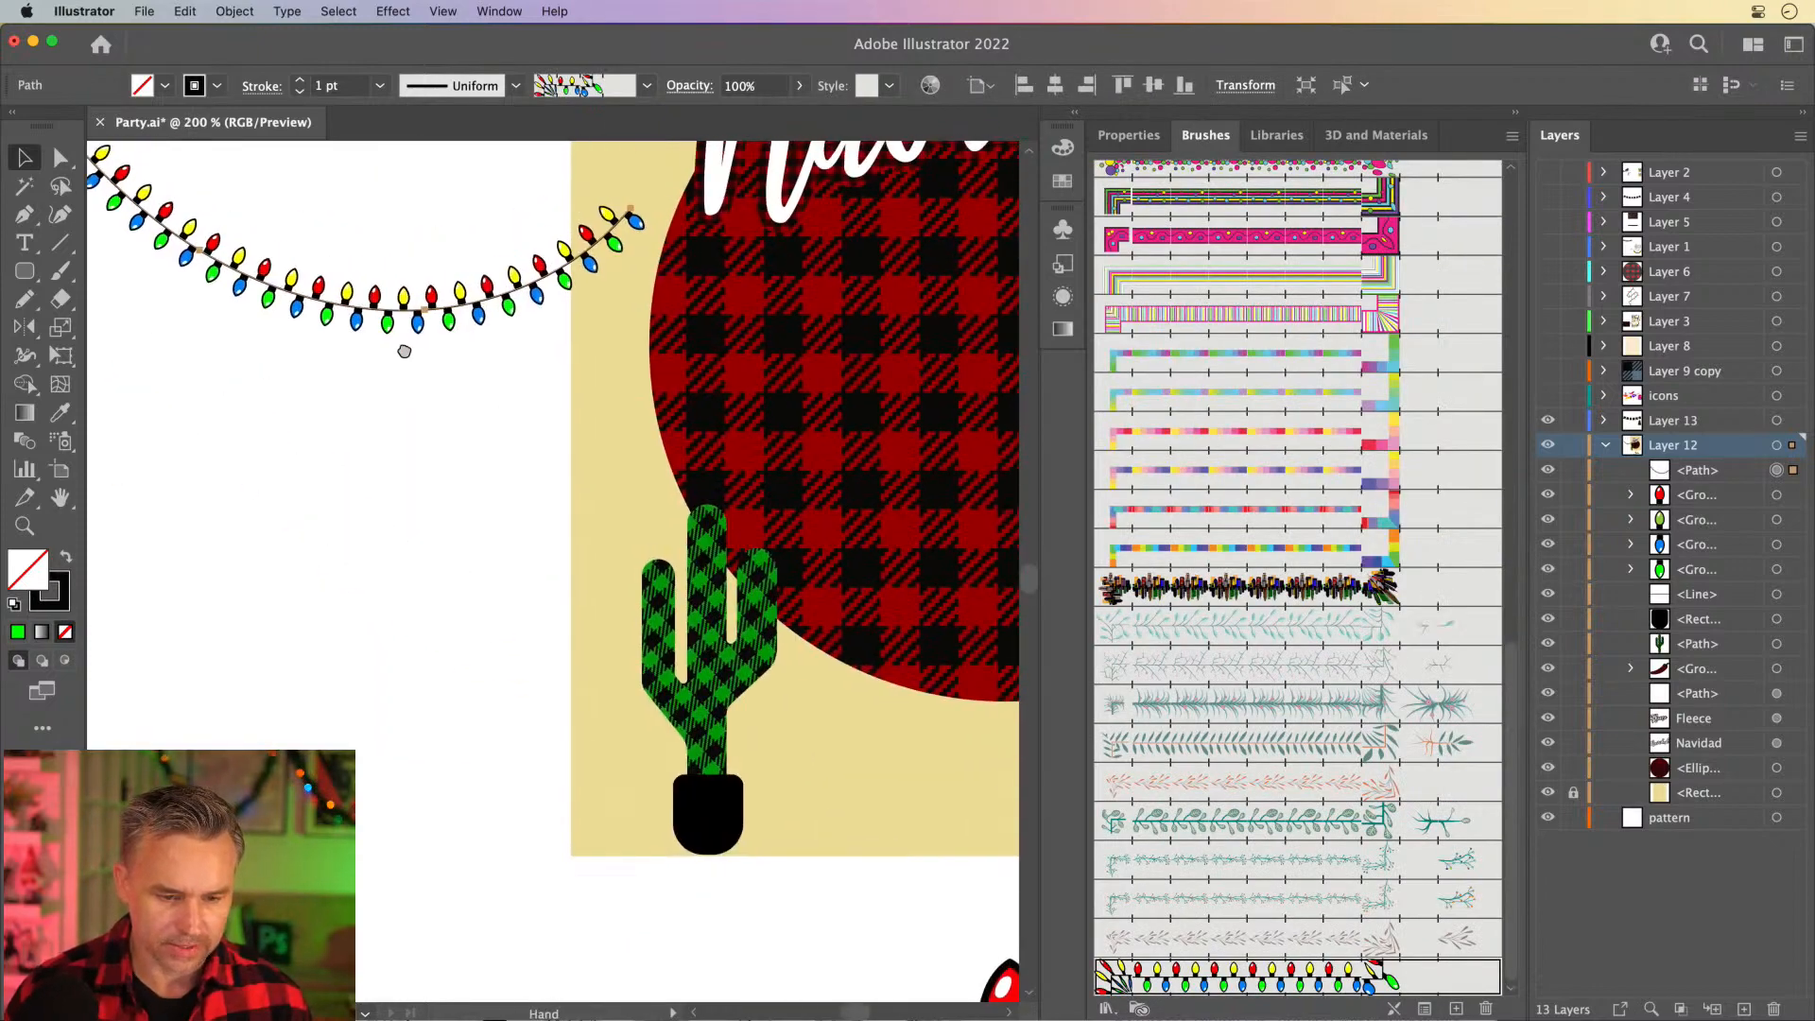
key("super+shift+a")
- Draw three strings of lights across the cactus's arms and top with the Pencil tool, using the light-string brush from the existing strand
key("b")
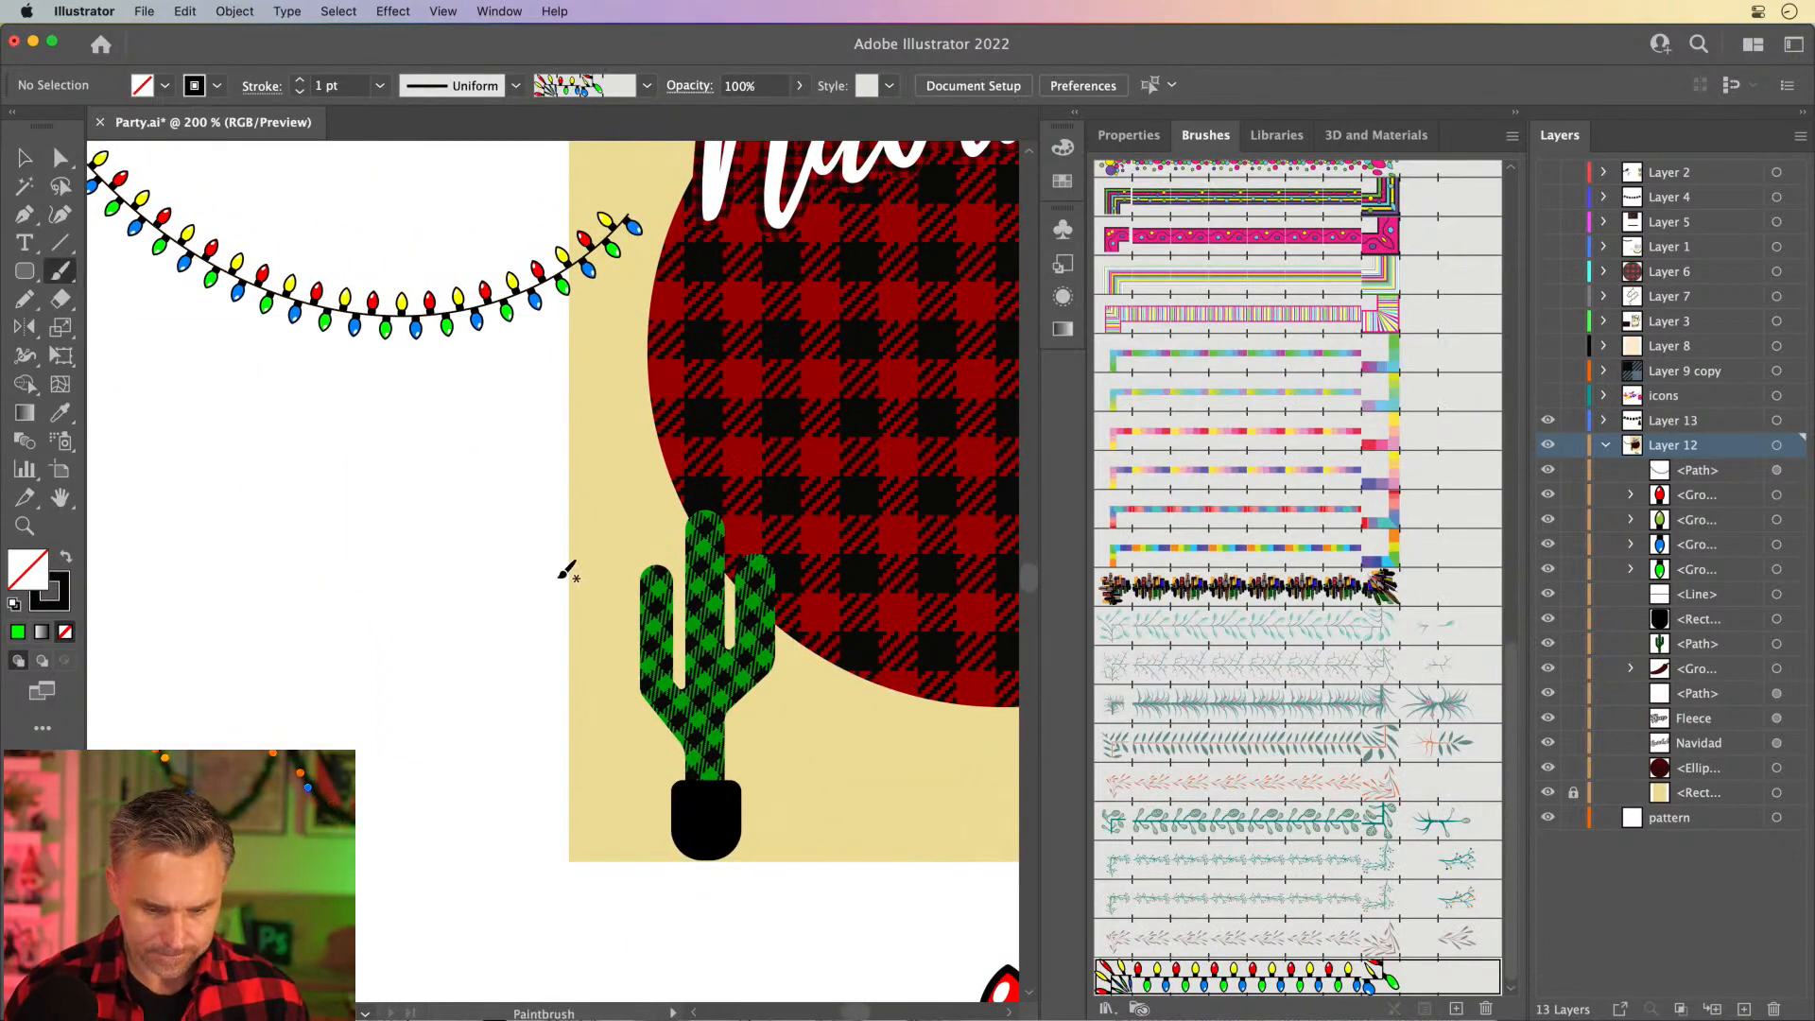
key("v")
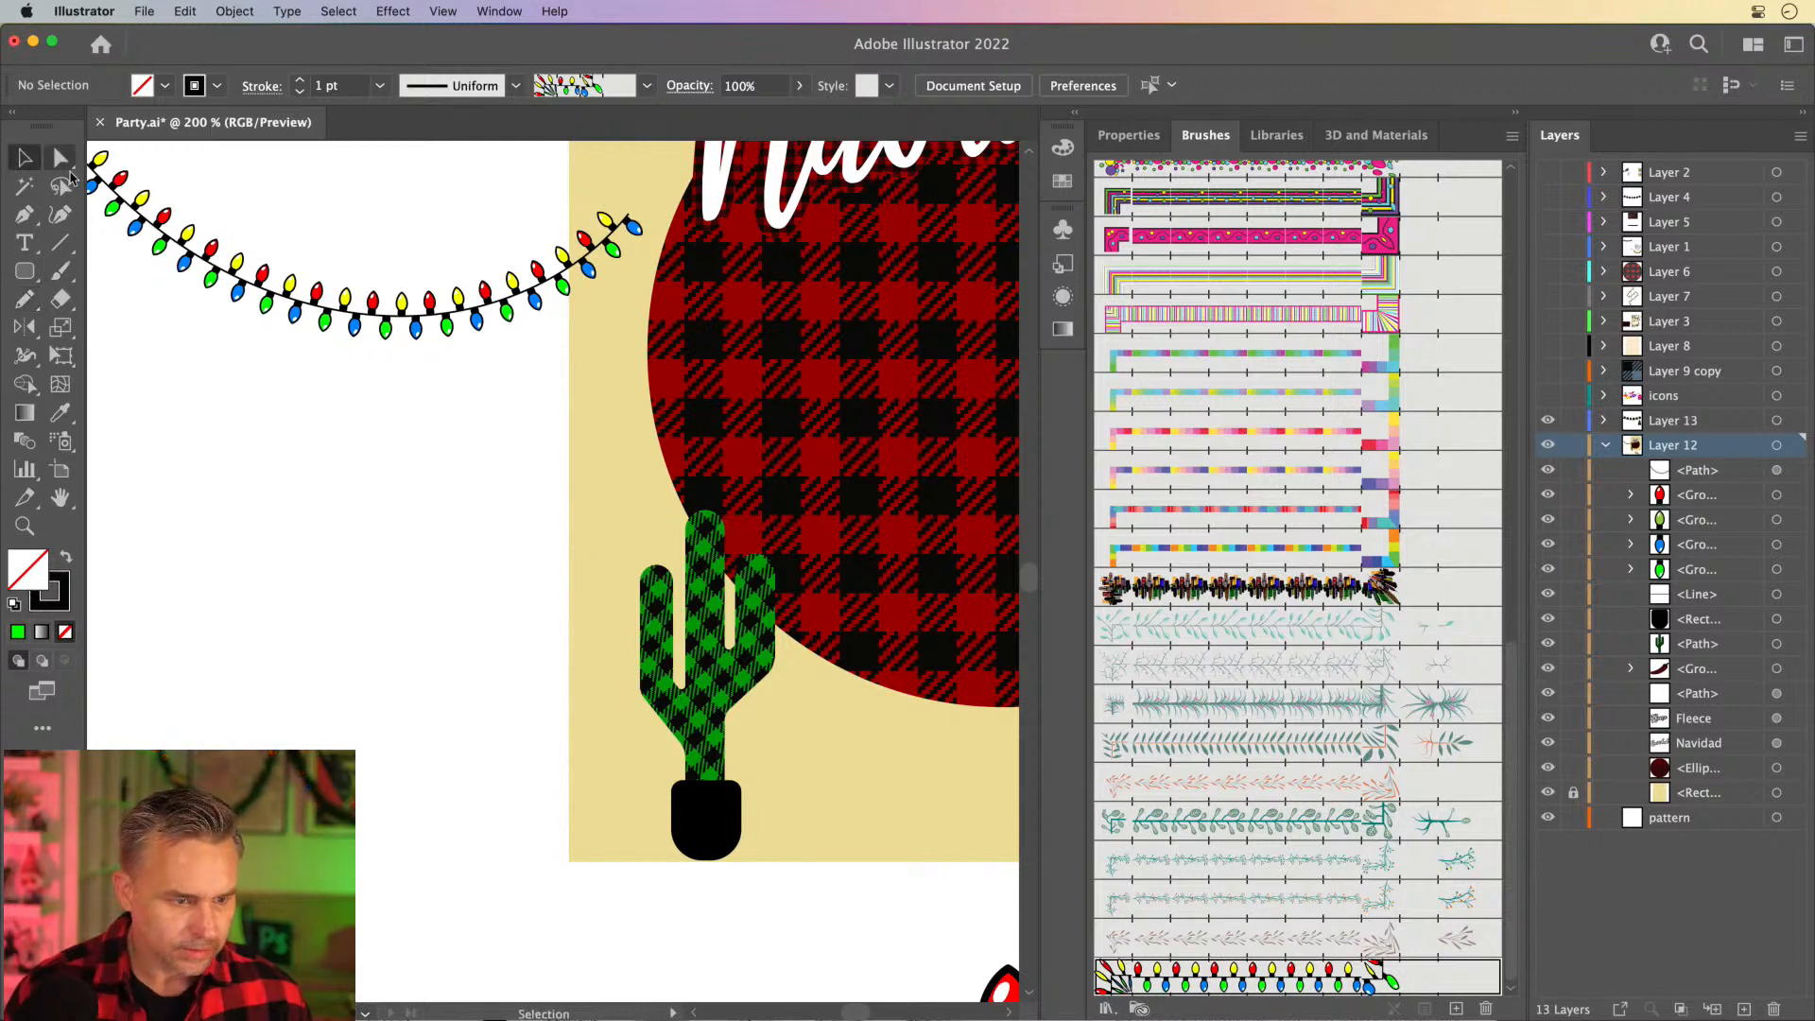
left_click(232, 272)
key("n")
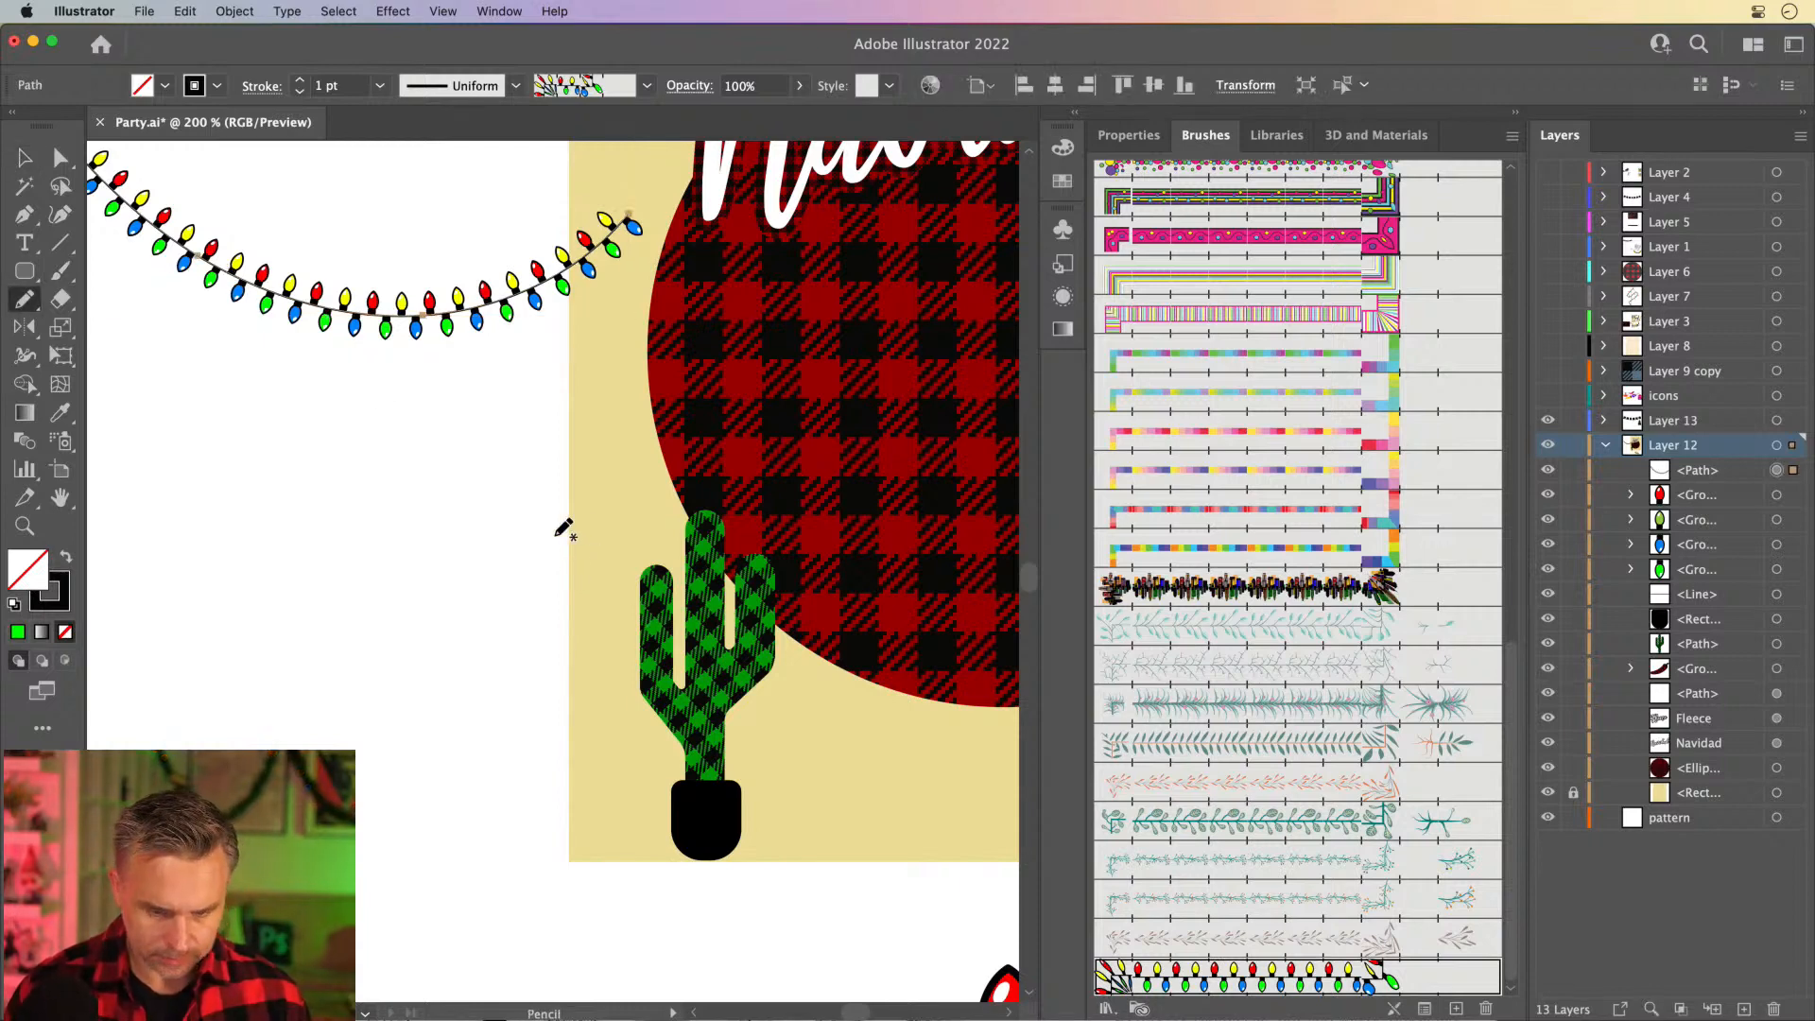
mouse_move(679, 642)
left_mouse_down()
mouse_move(752, 673)
mouse_move(792, 662)
left_mouse_up()
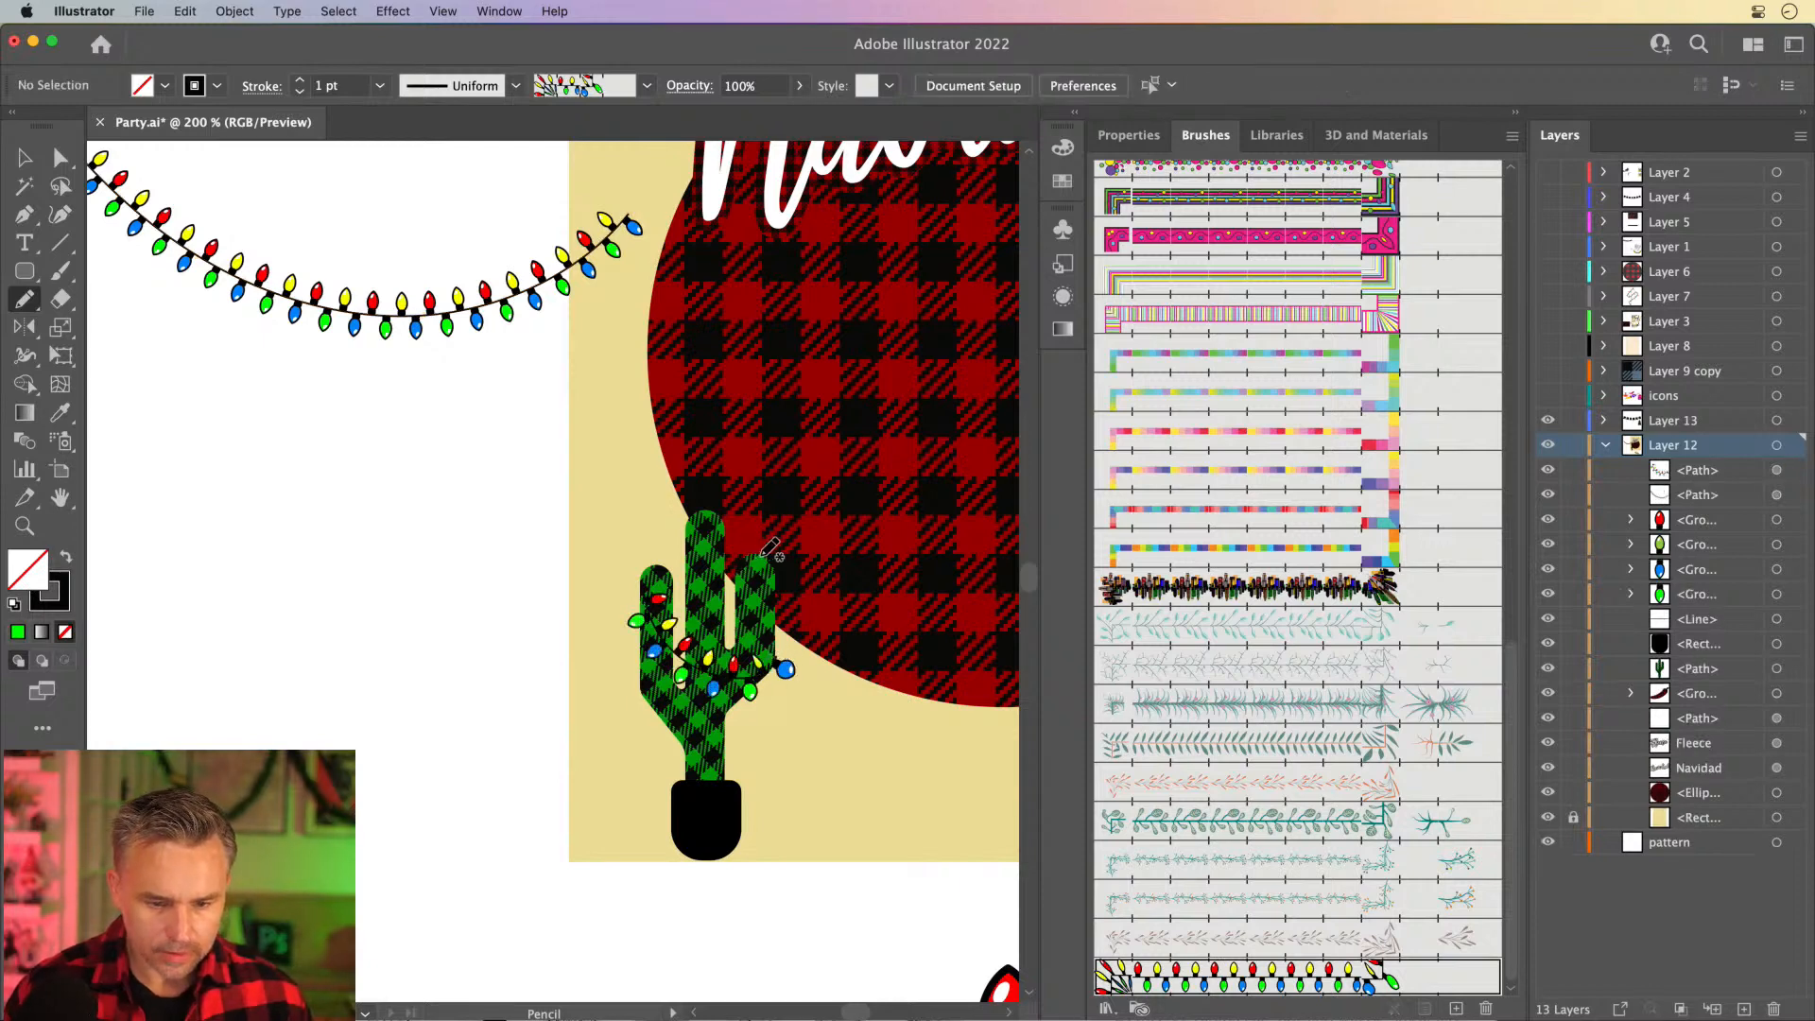
mouse_move(768, 554)
left_mouse_down()
mouse_move(747, 709)
mouse_move(681, 730)
mouse_move(654, 697)
left_mouse_up()
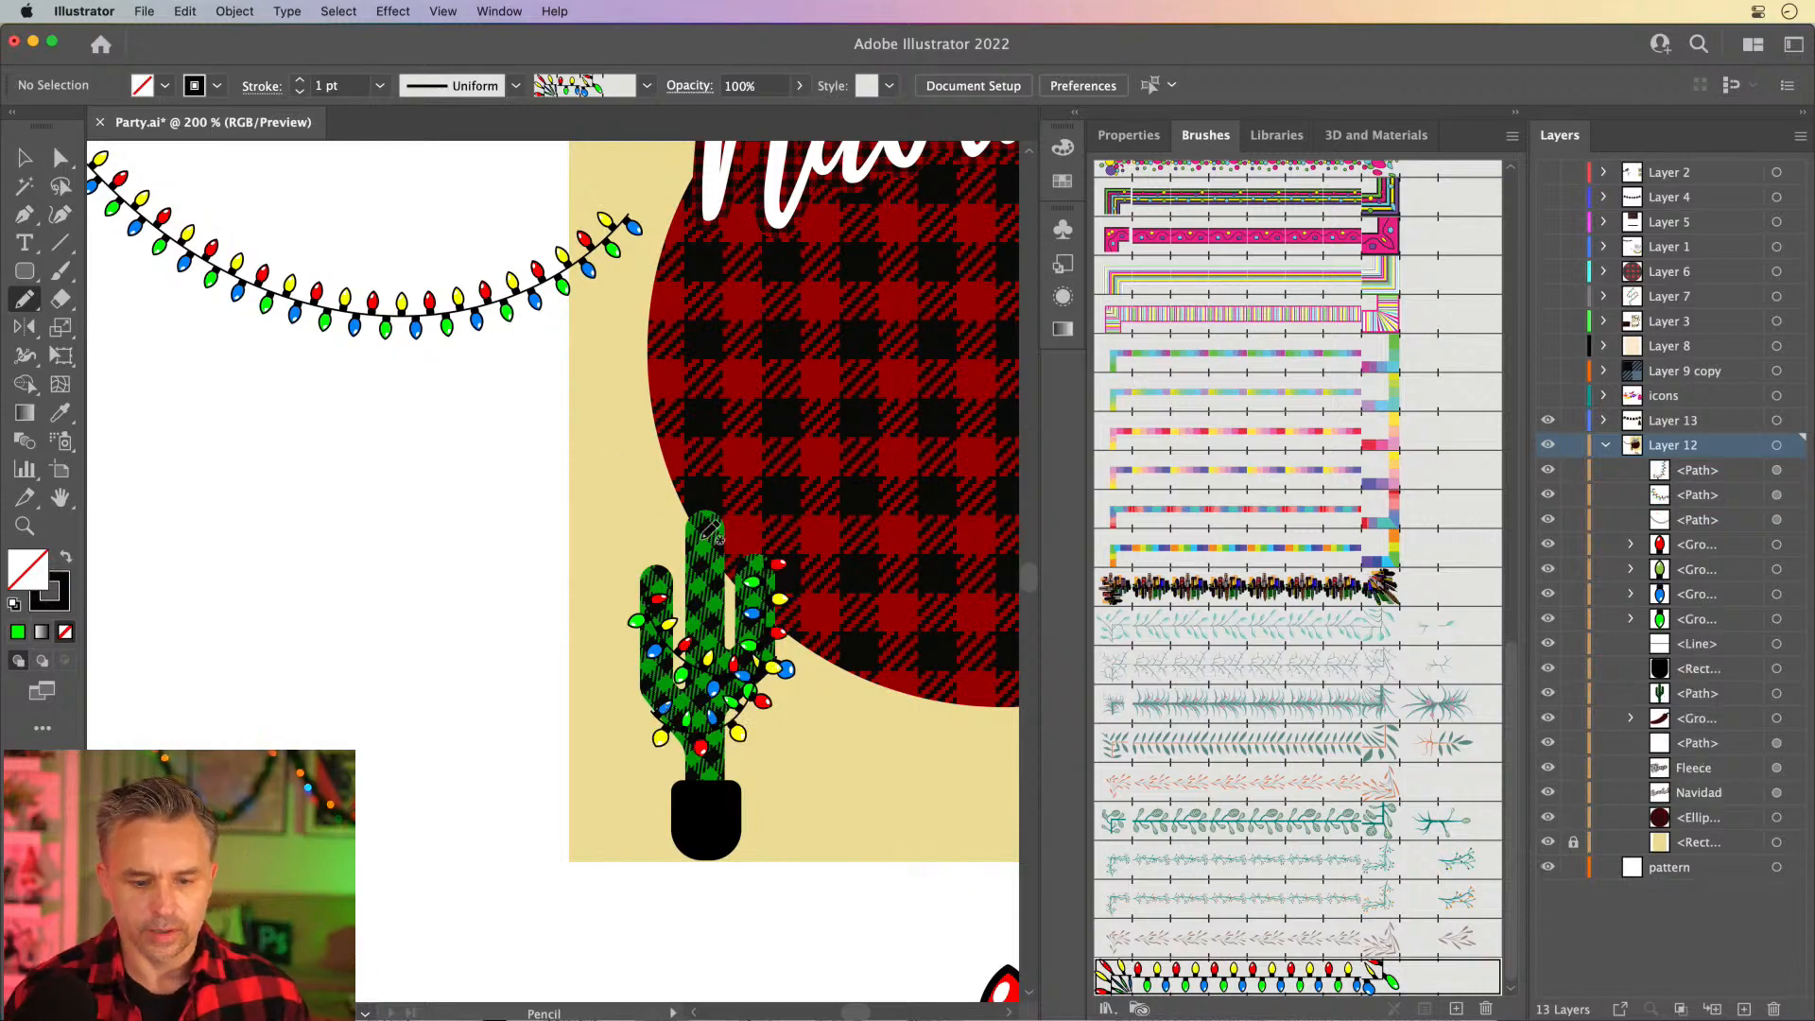
left_click_drag(717, 551, 729, 556)
- Raise the plaid cactus shape slightly relative to its pot and light strings
key("space")
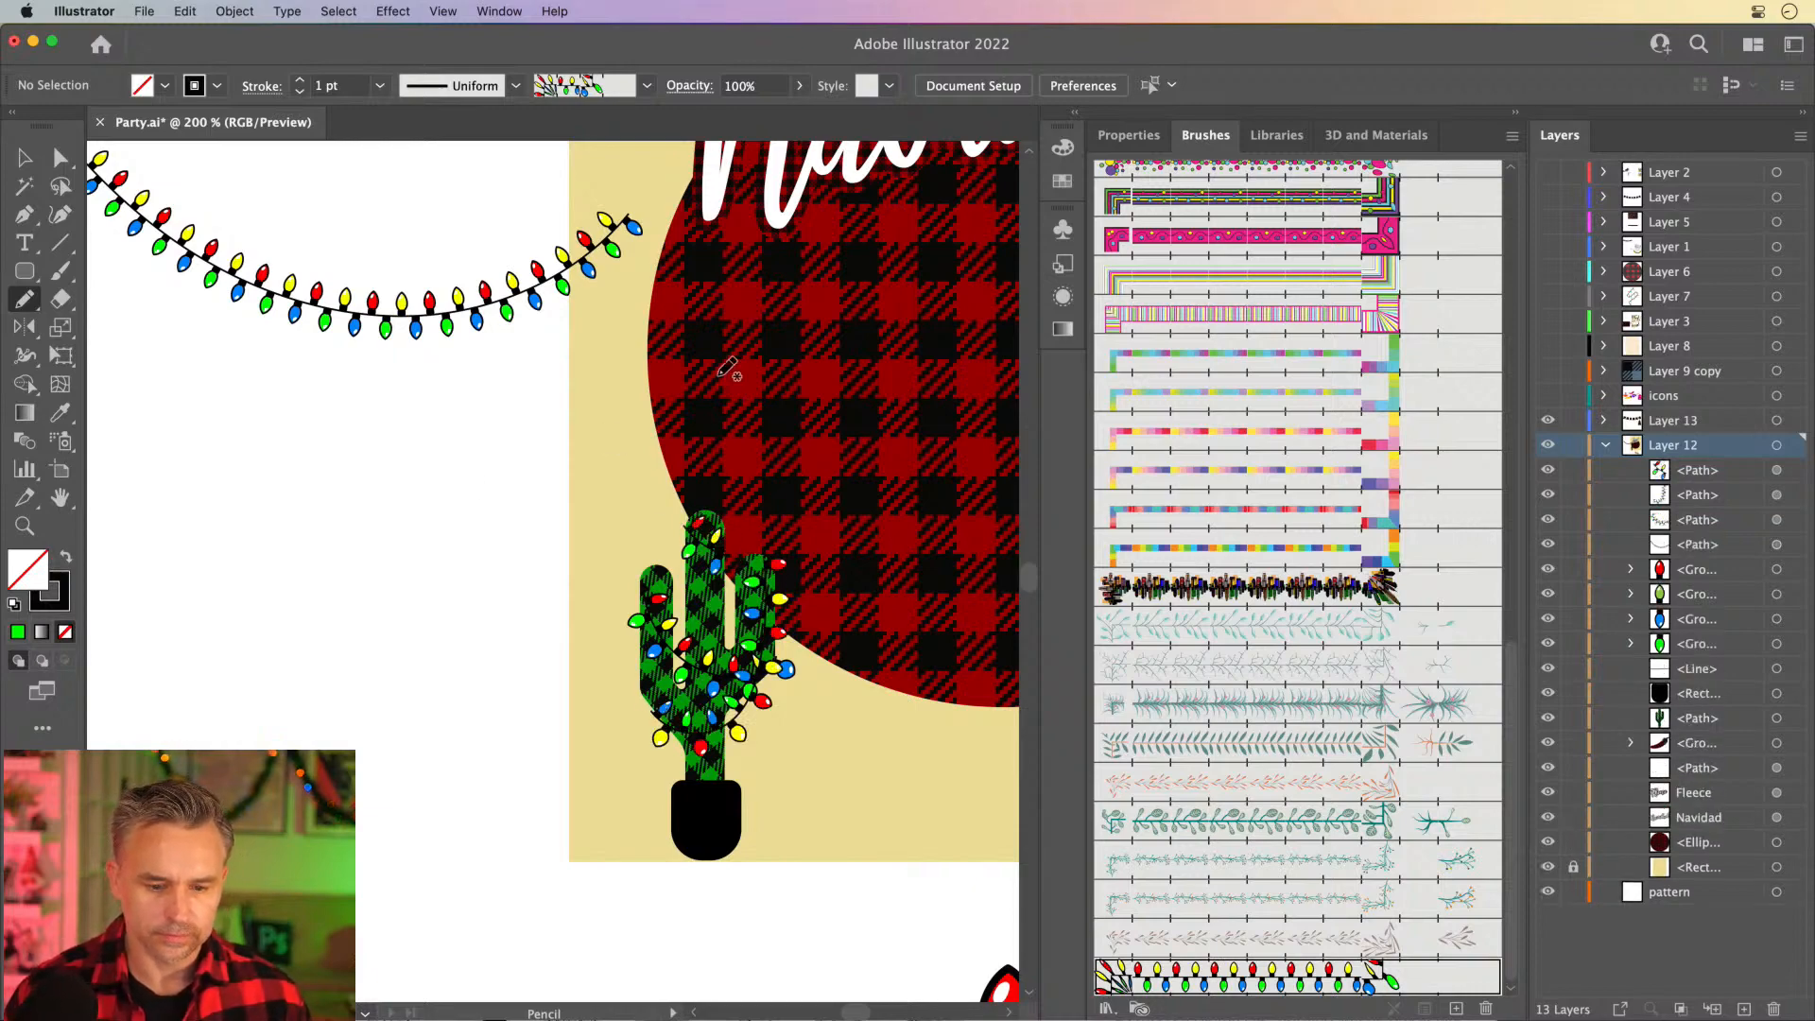
mouse_move(763, 388)
left_mouse_down()
mouse_move(661, 357)
mouse_move(321, 711)
mouse_move(242, 767)
mouse_move(465, 740)
mouse_move(530, 485)
left_mouse_up()
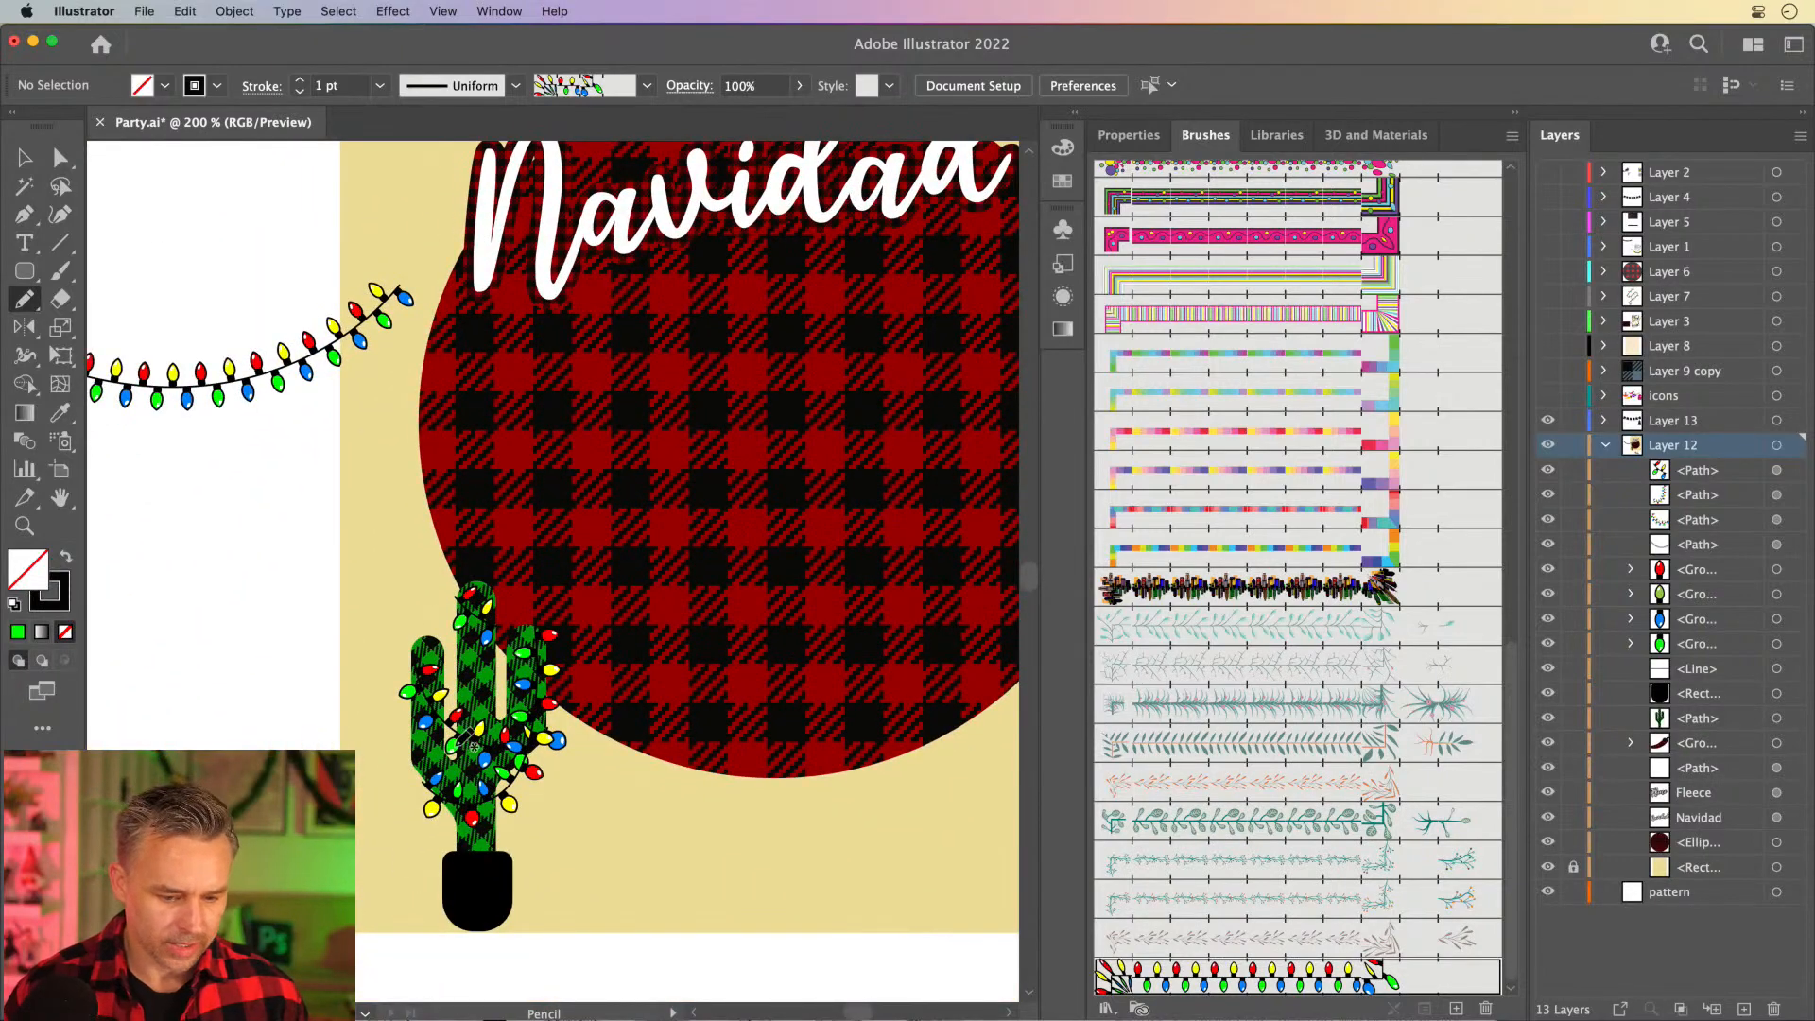
left_click(60, 159)
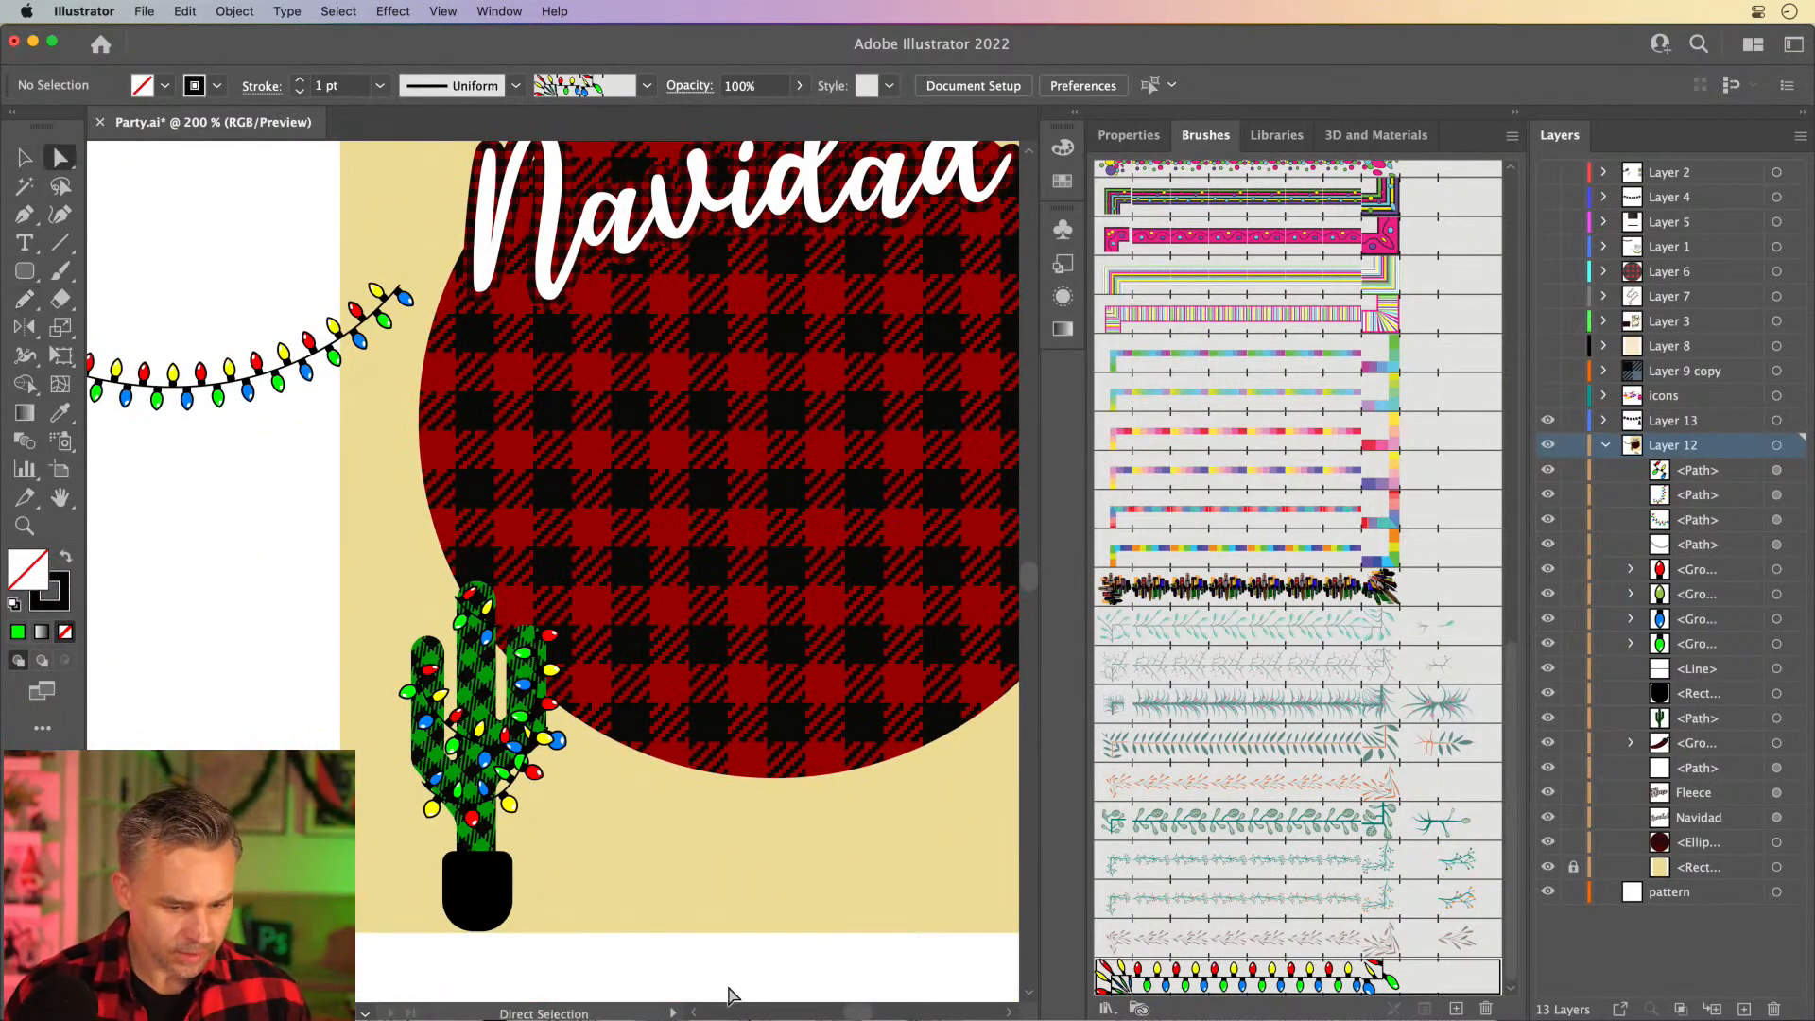
left_click(498, 803)
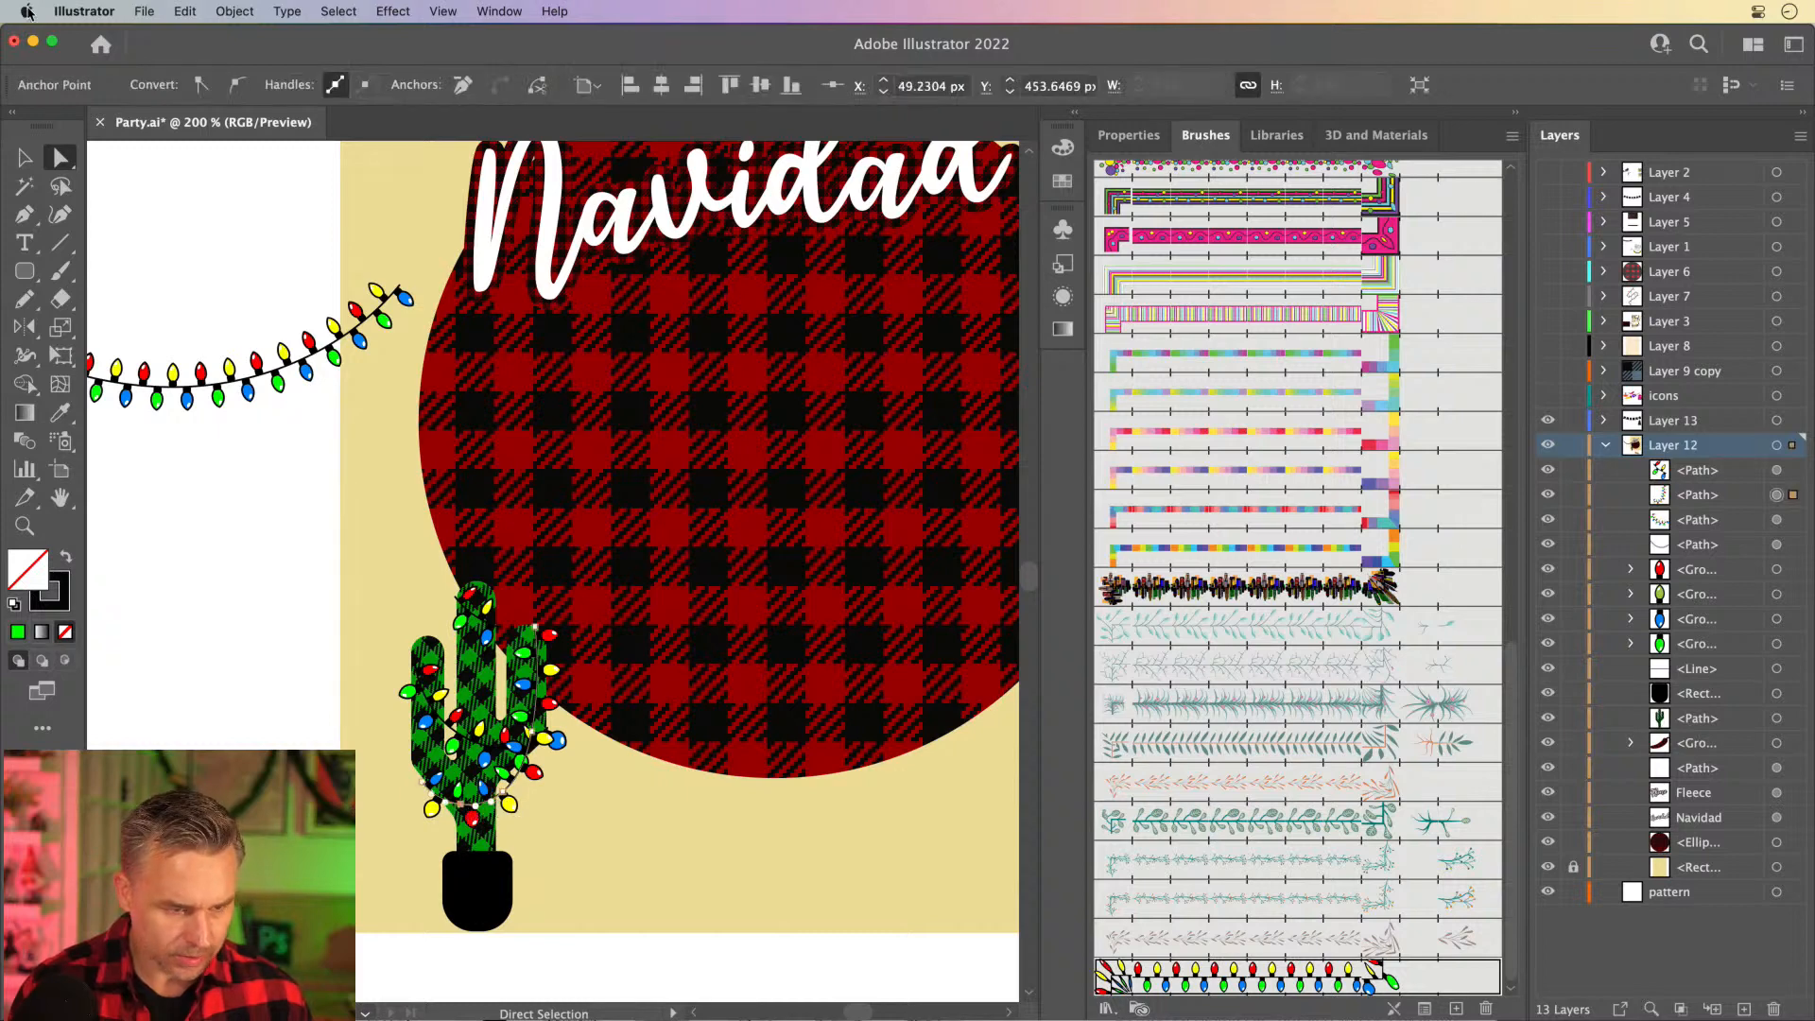
left_click(24, 157)
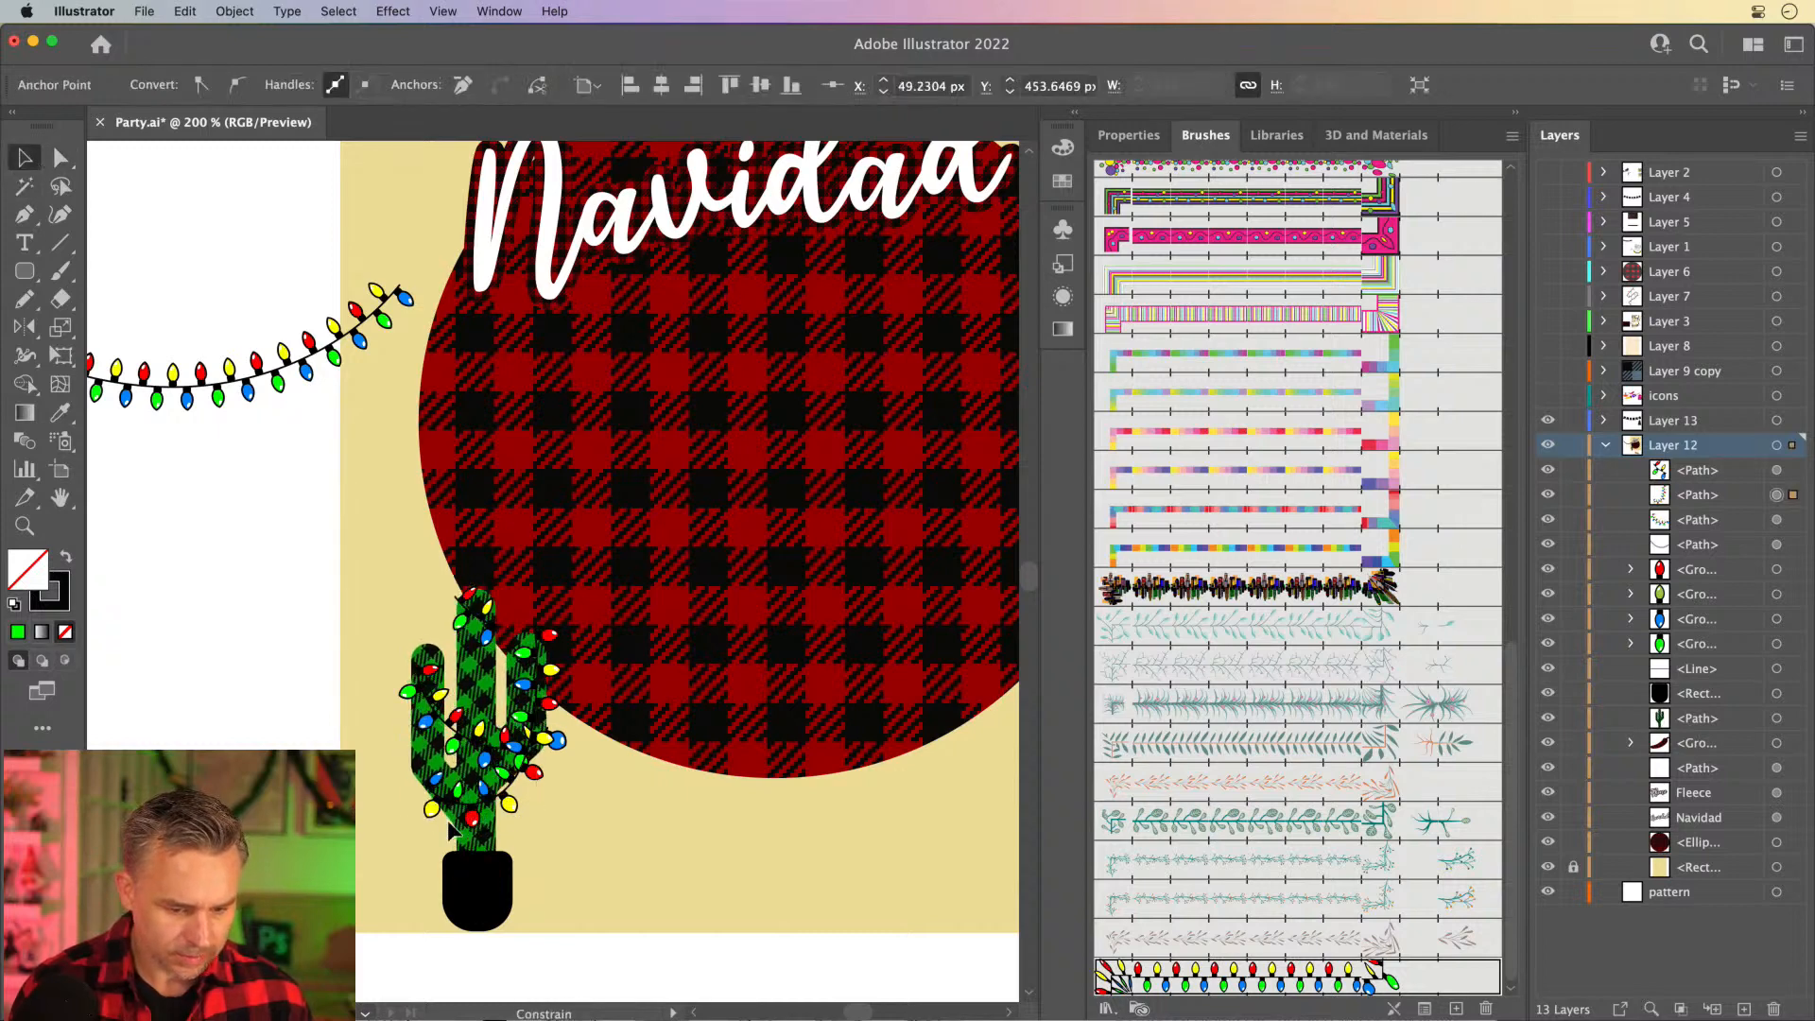
left_click(437, 787)
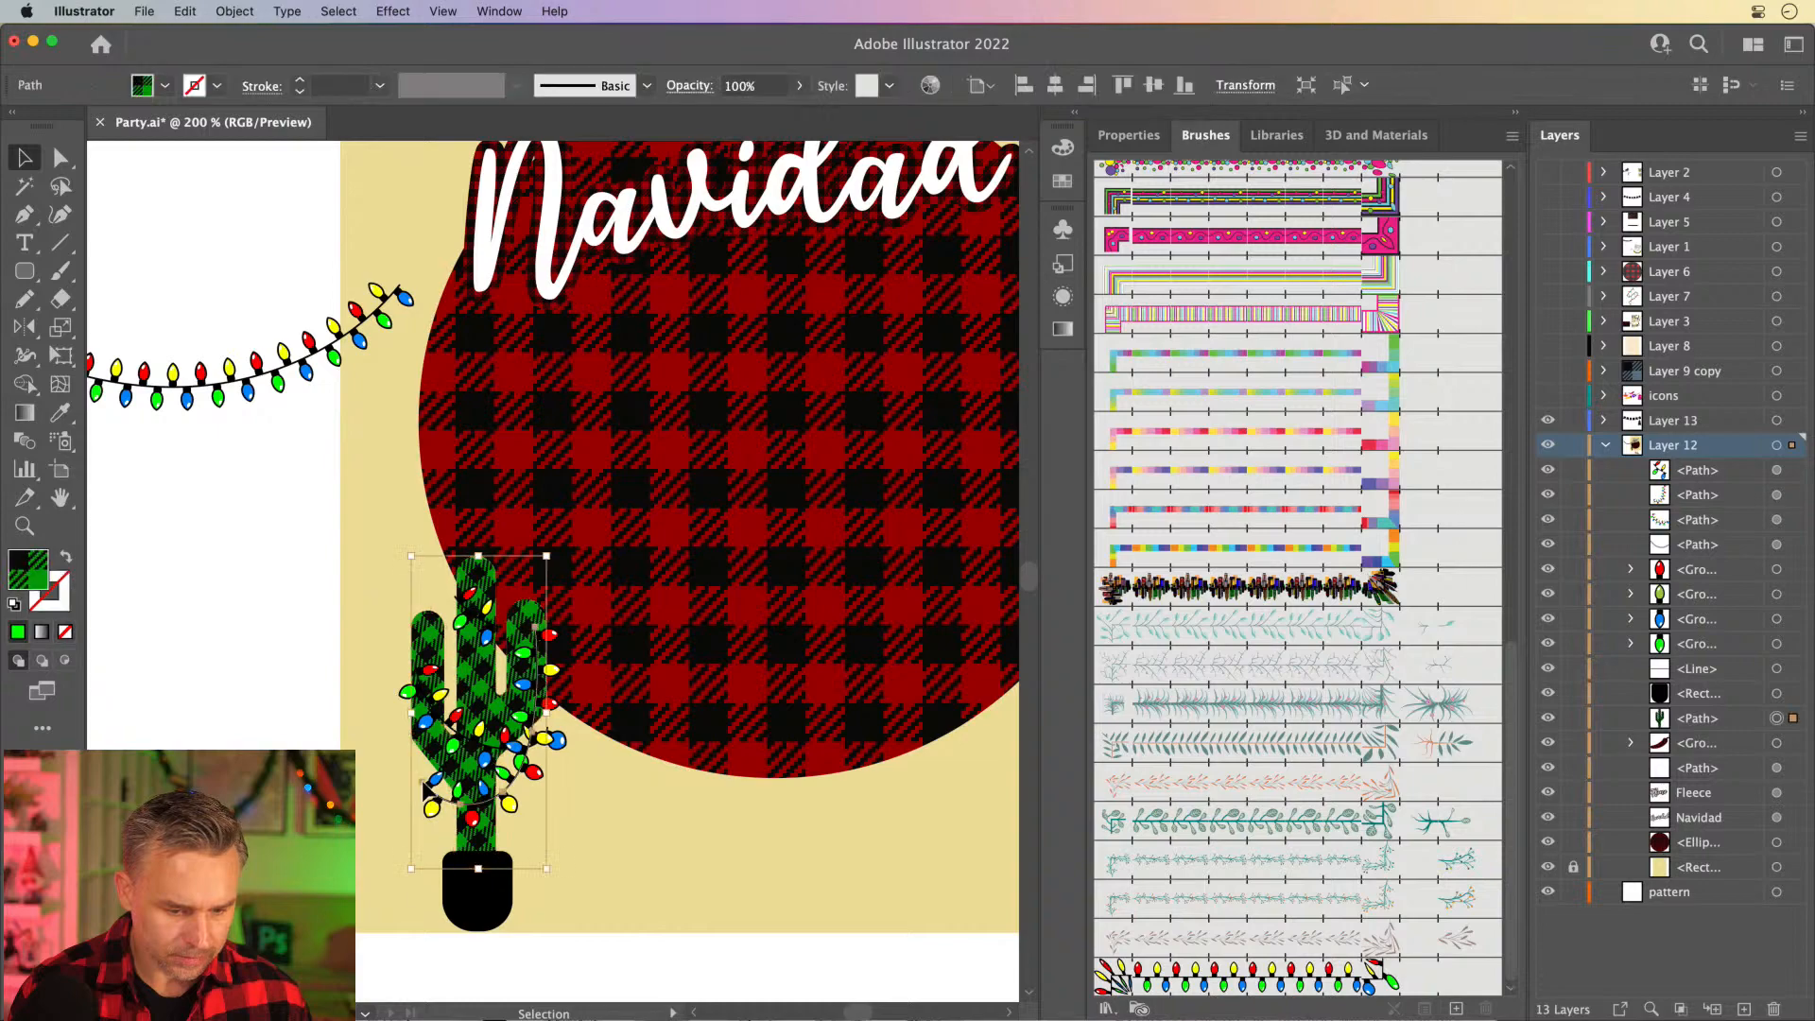
- Extend the lower light string from its open end with a curved Pen segment up to the cactus's left arm, and deselect it
left_click_drag(422, 783, 412, 805)
key("super+equal")
key("super+equal")
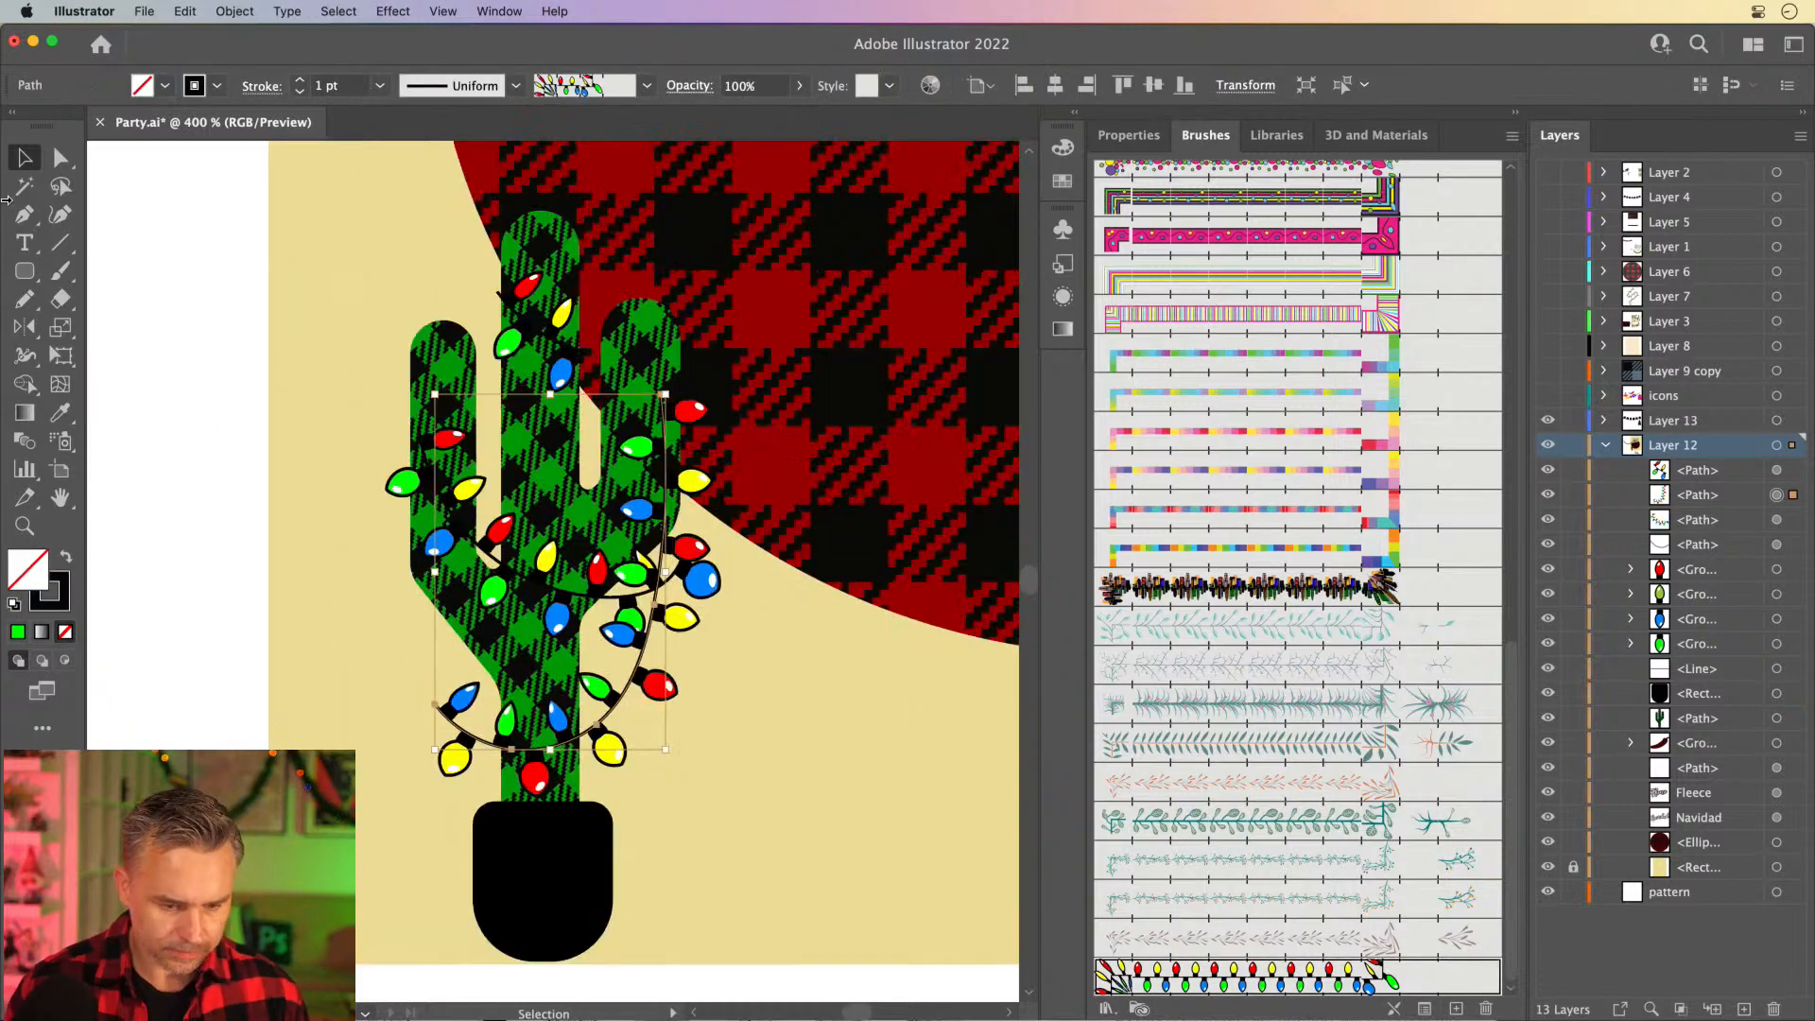
left_click(25, 213)
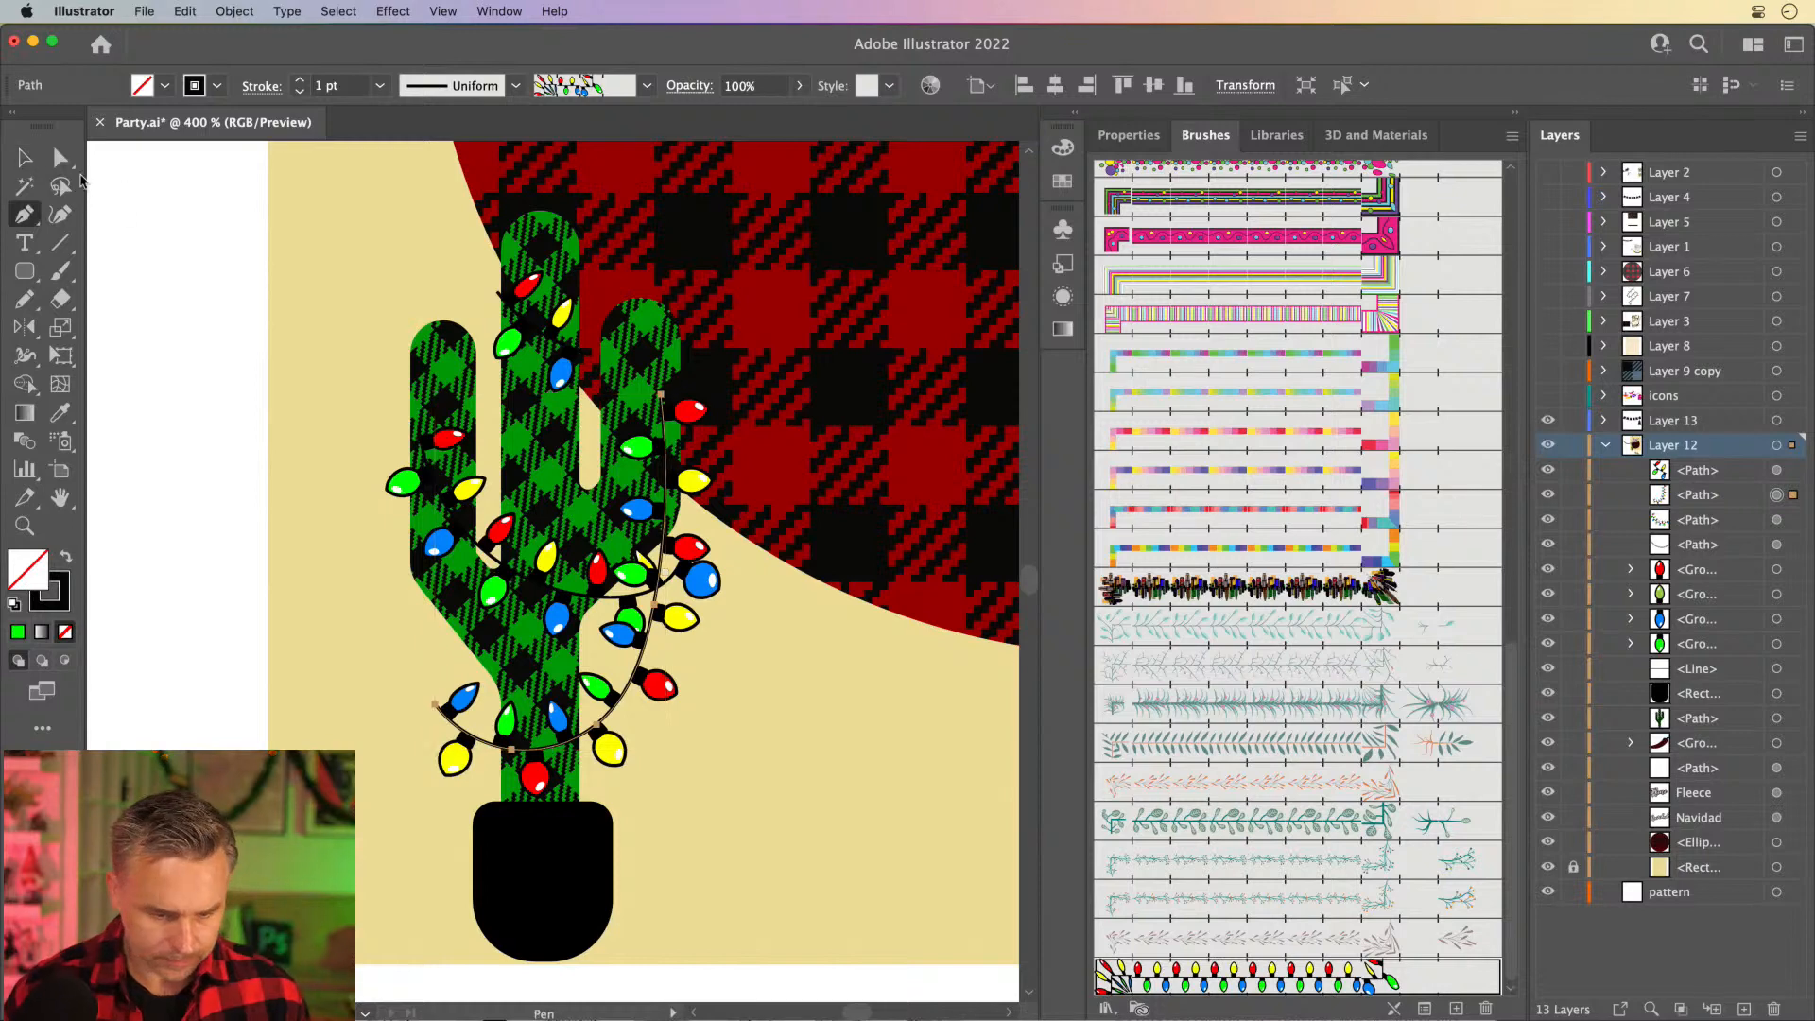
left_click(435, 705)
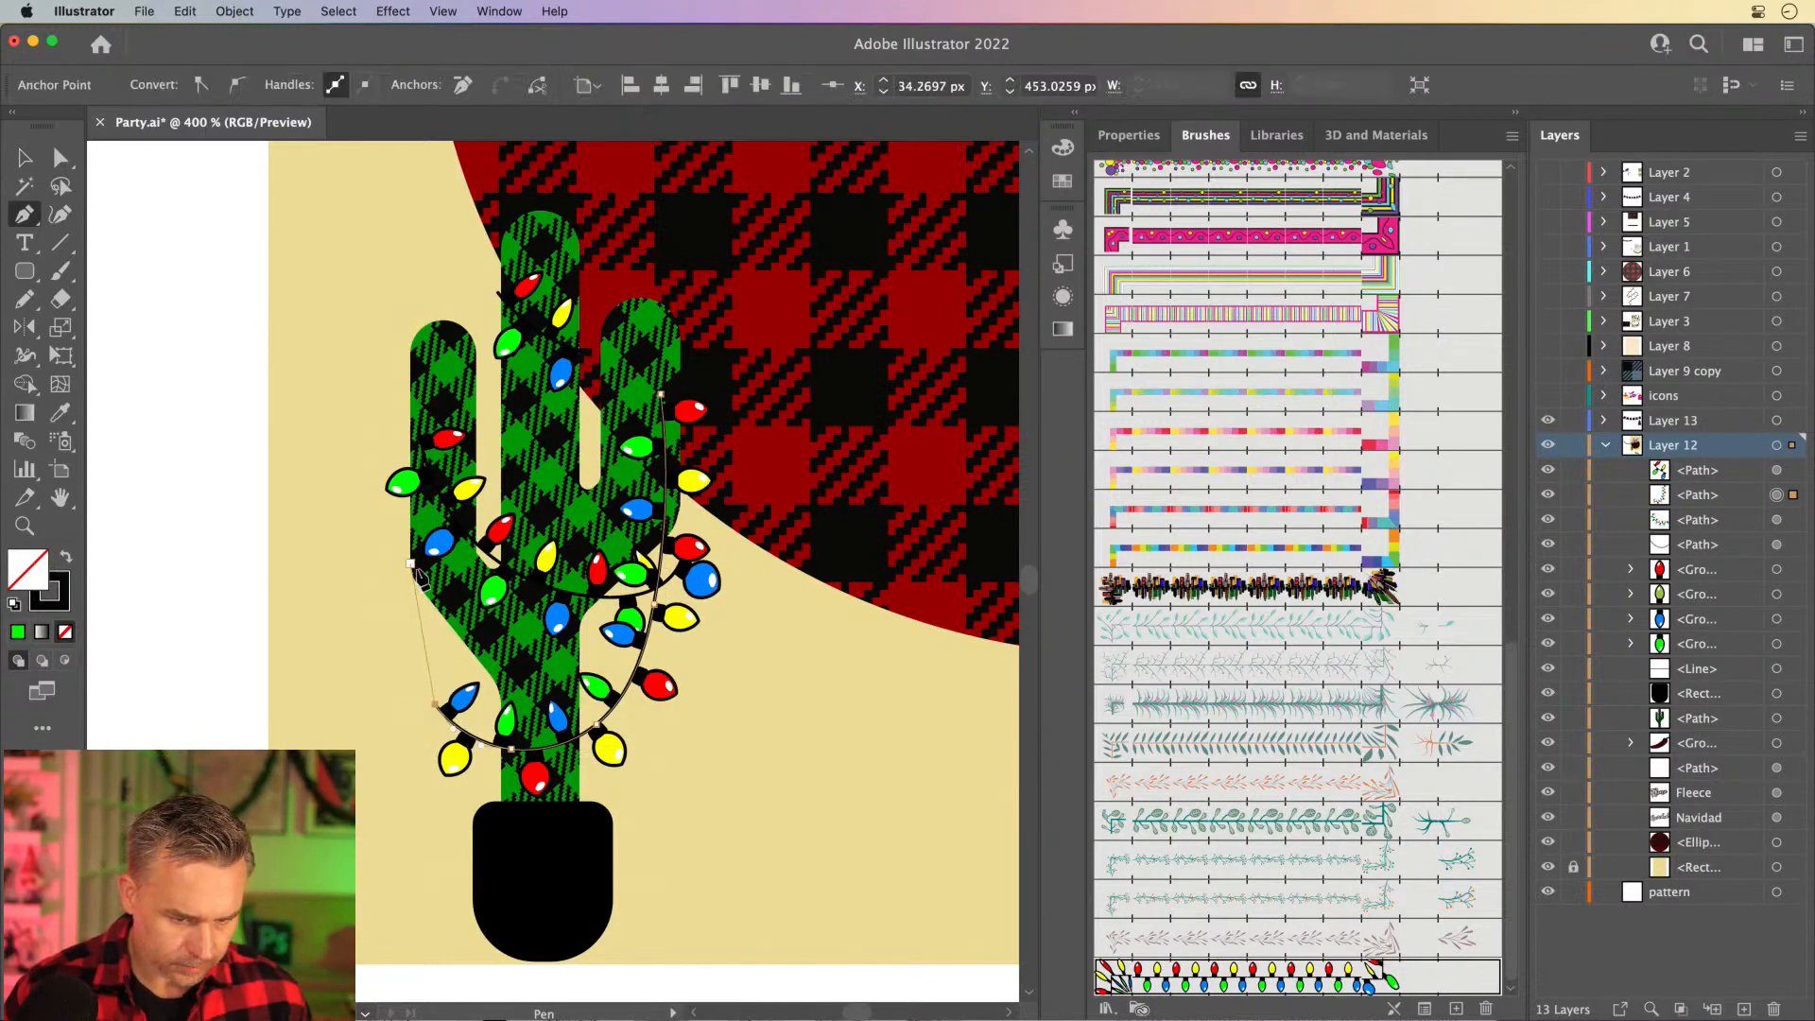
mouse_move(410, 564)
left_mouse_down()
mouse_move(441, 495)
mouse_move(428, 463)
left_mouse_up()
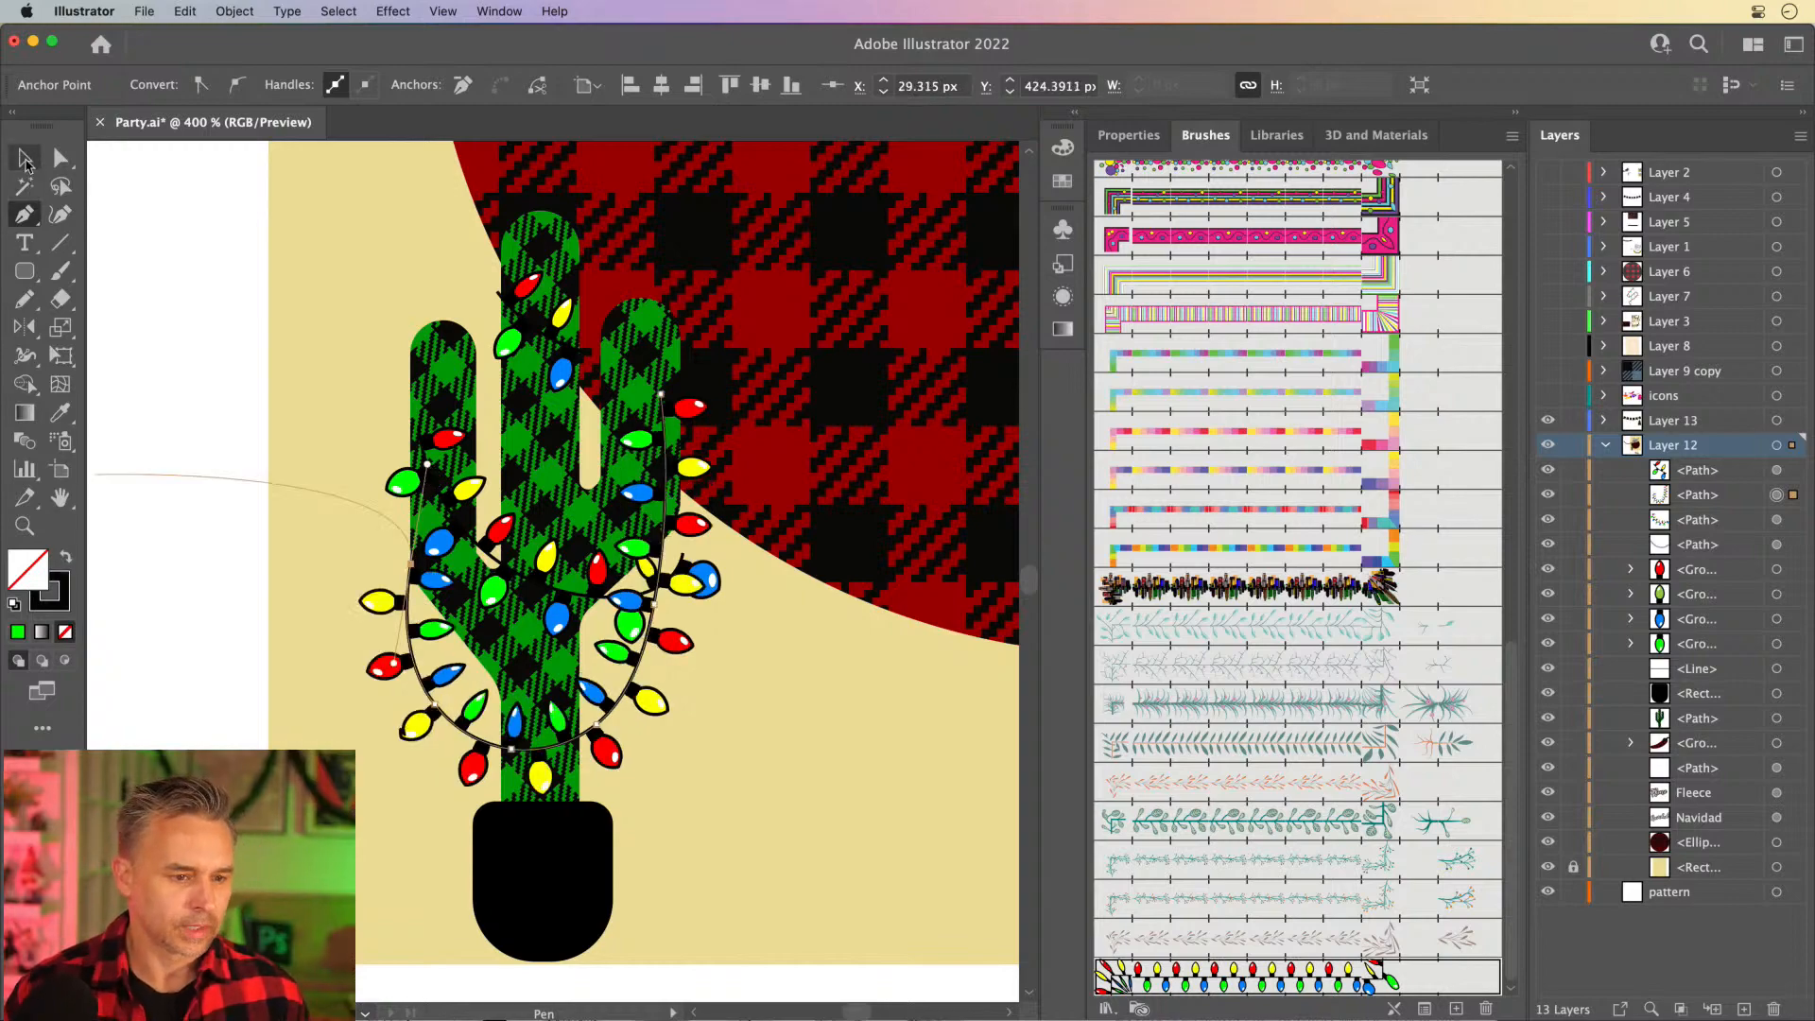
left_click(25, 157)
left_click(240, 480)
key("super+1")
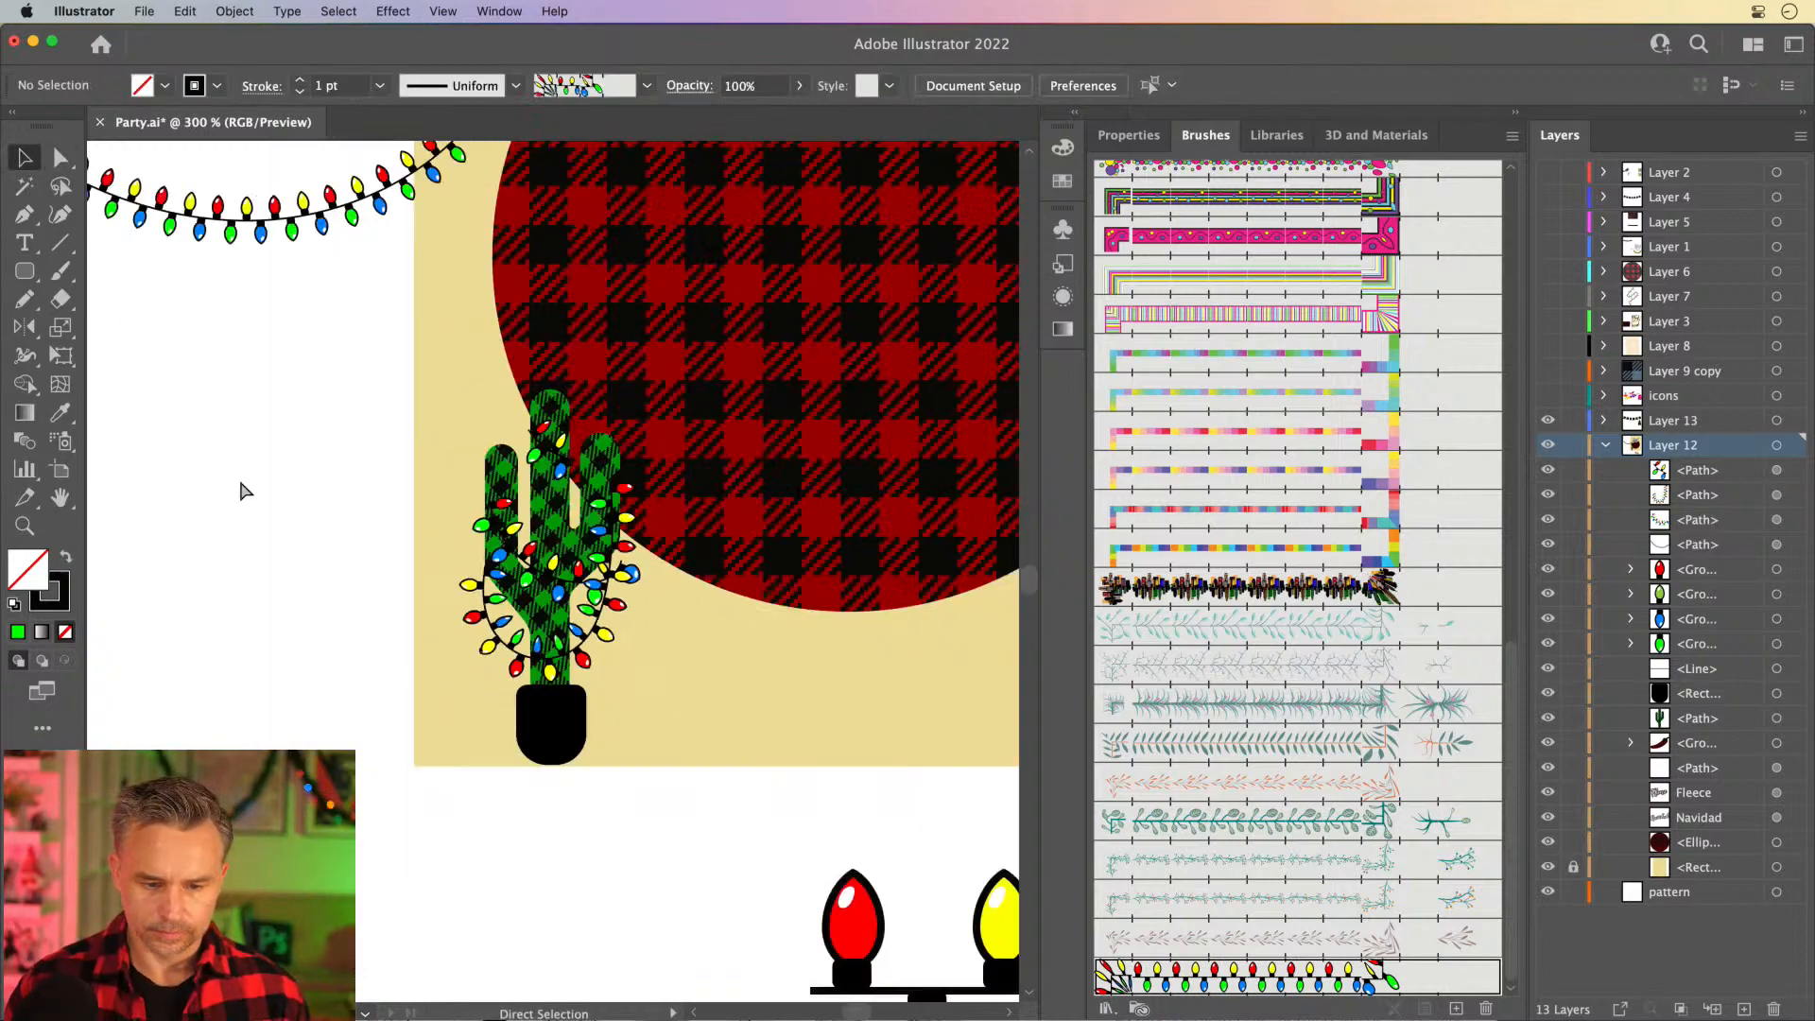
scroll(445, 662, "up", 2)
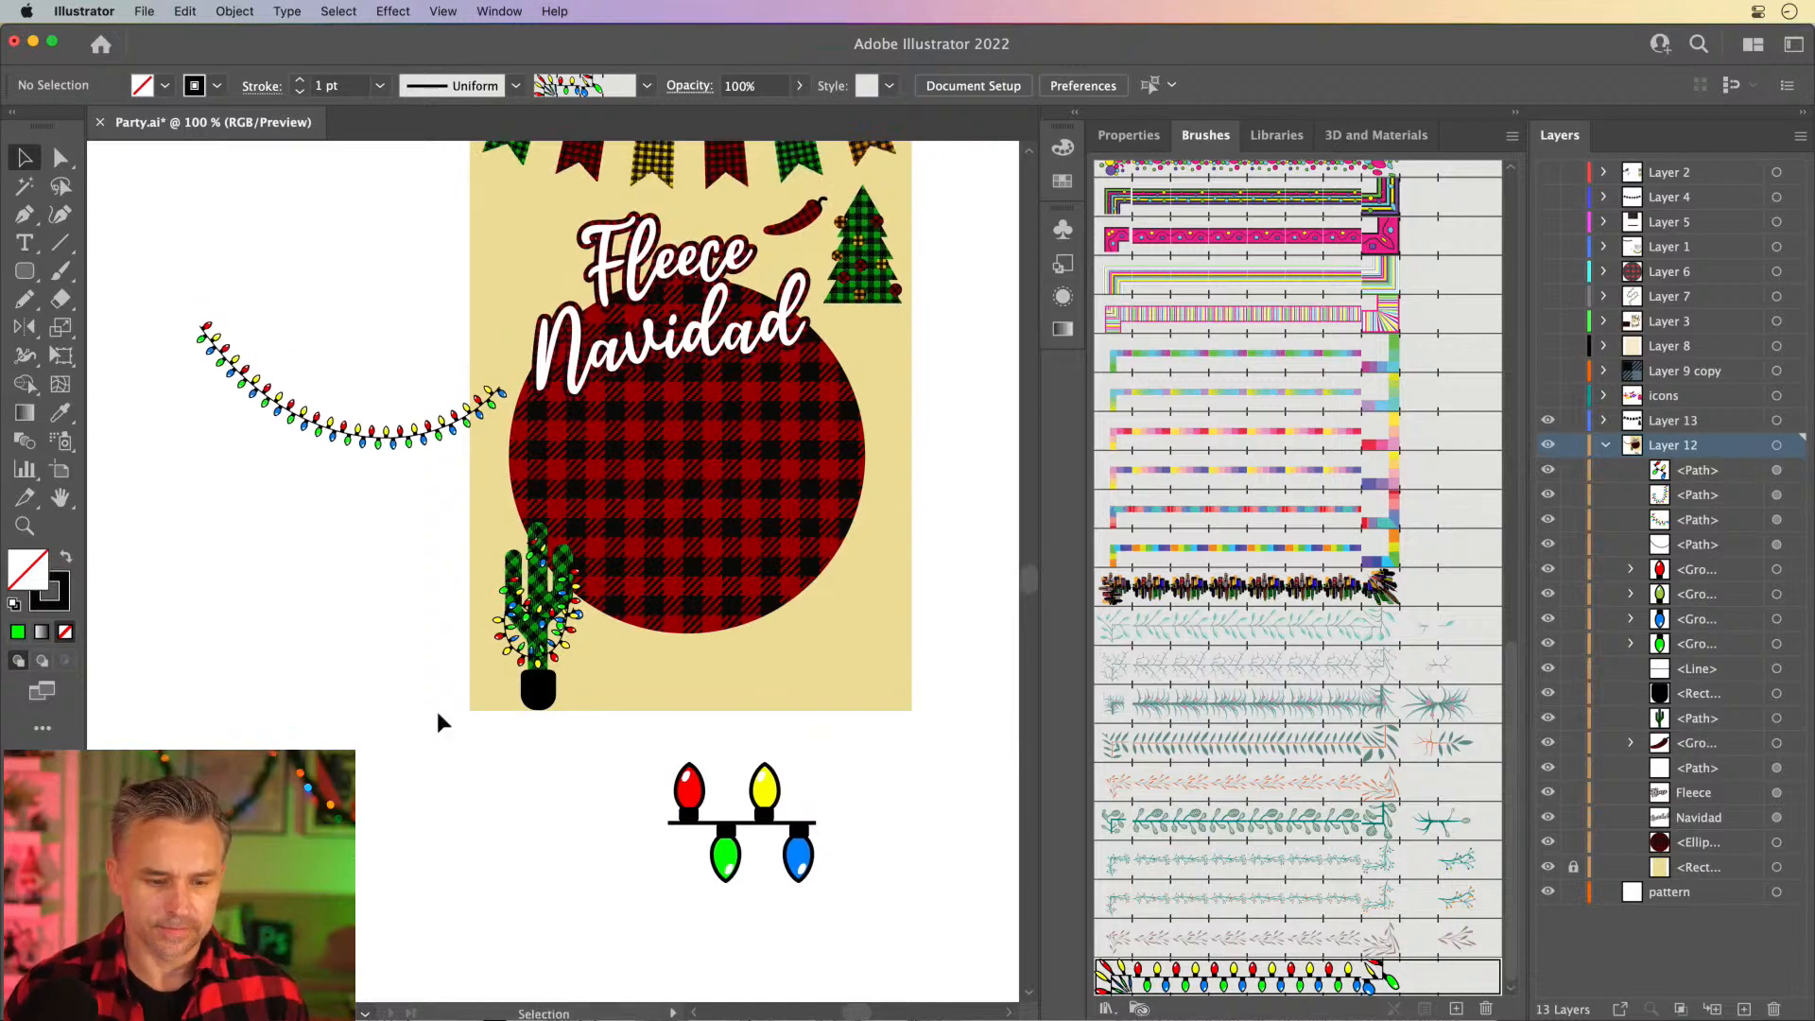
- Pick up the circle's red plaid swatch, swap it to the stroke with no fill, and ready the Ellipse tool
left_click(25, 158)
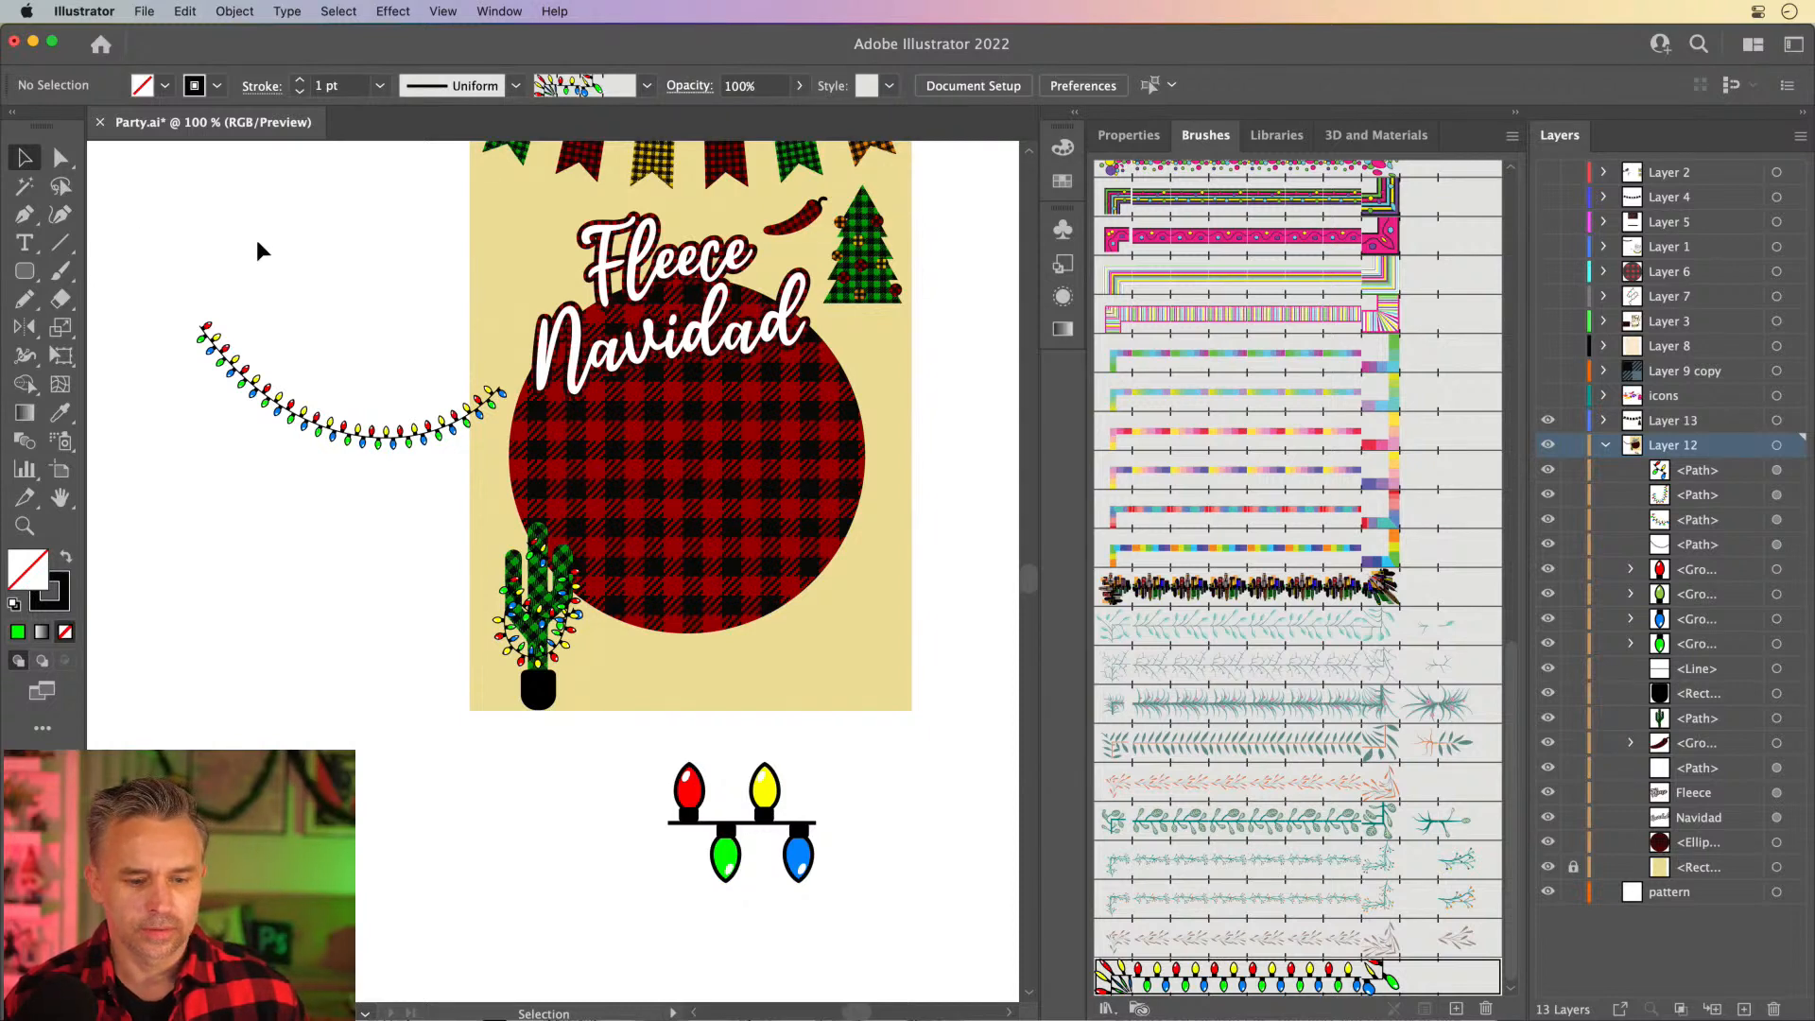
left_click(724, 522)
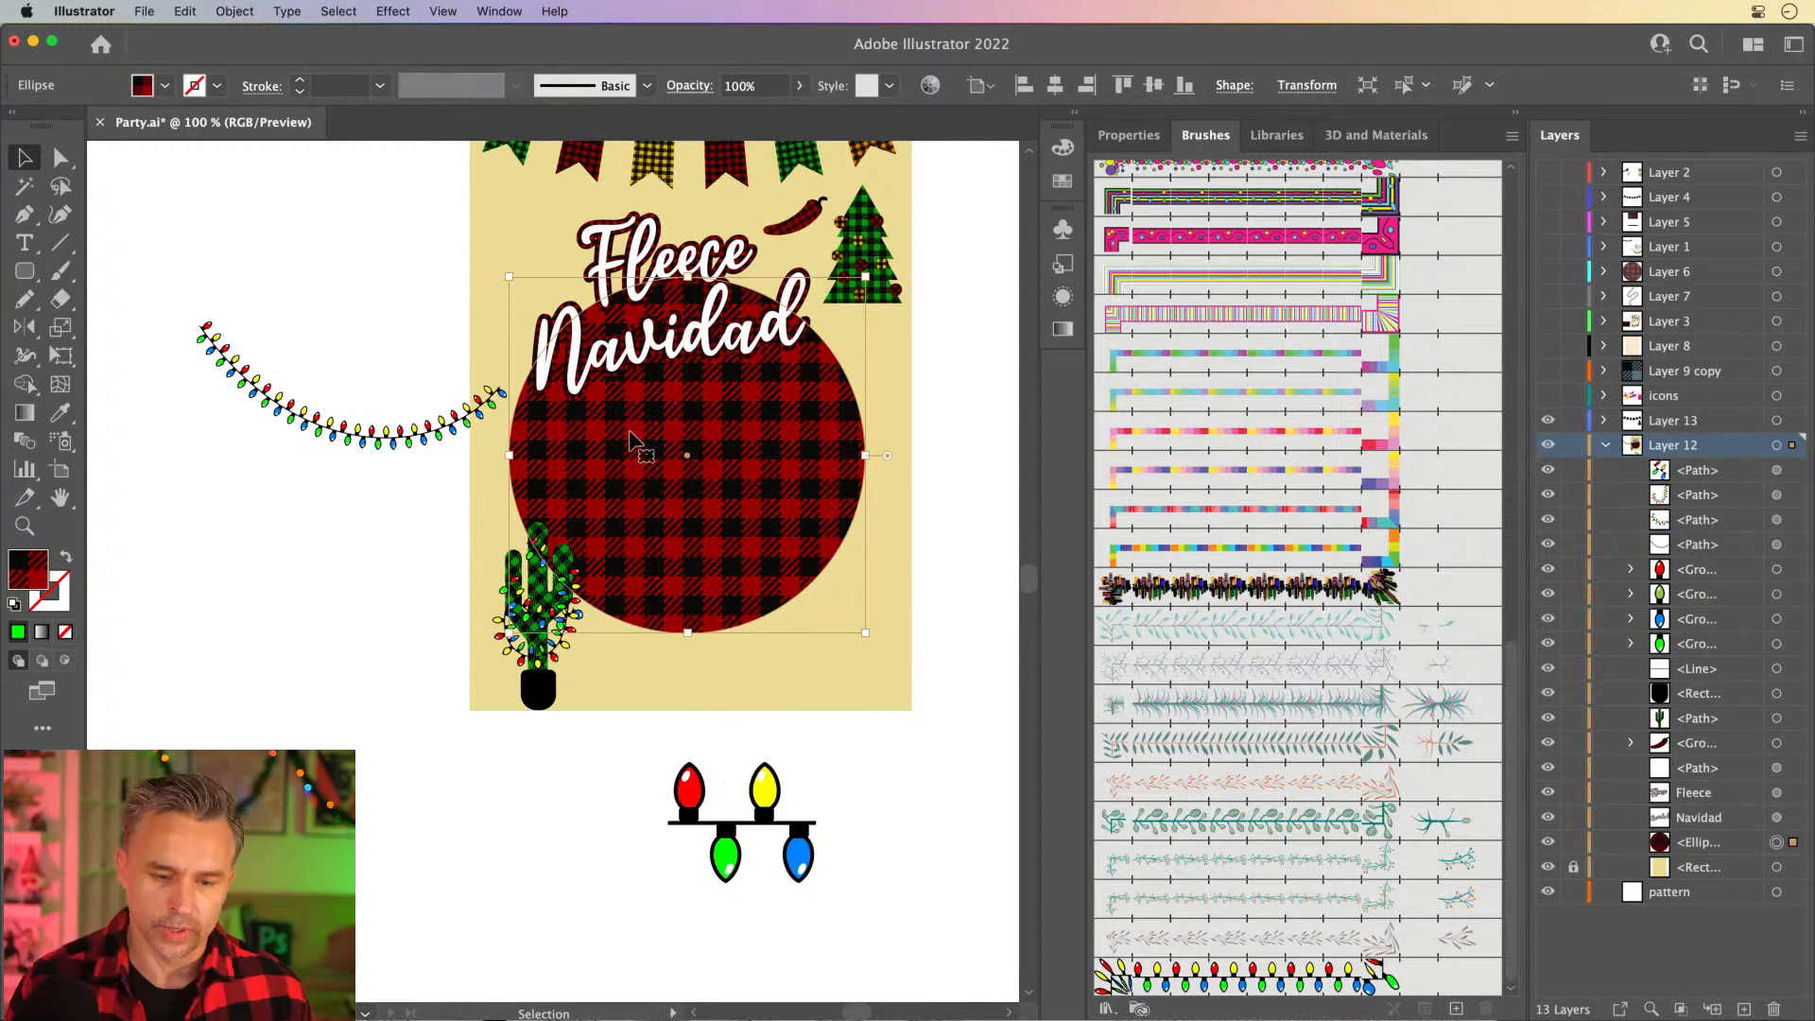
left_click(16, 274, "alt")
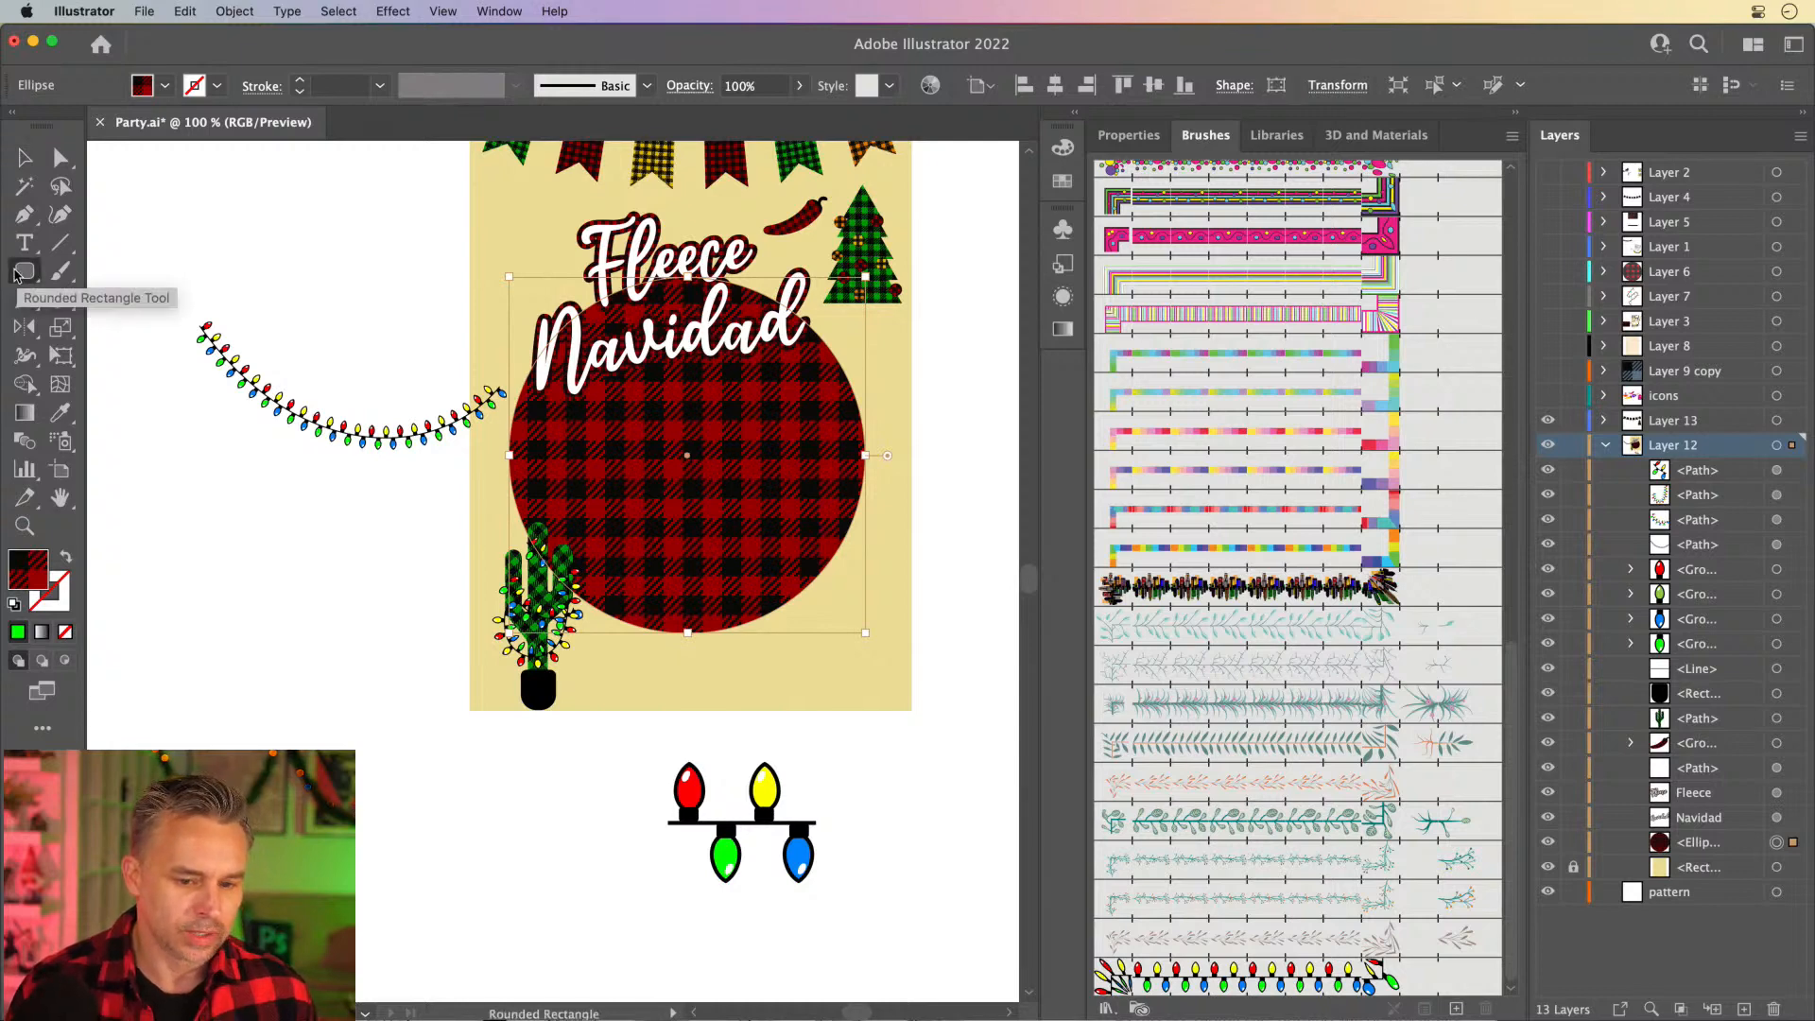
left_click(25, 158)
left_click(191, 253)
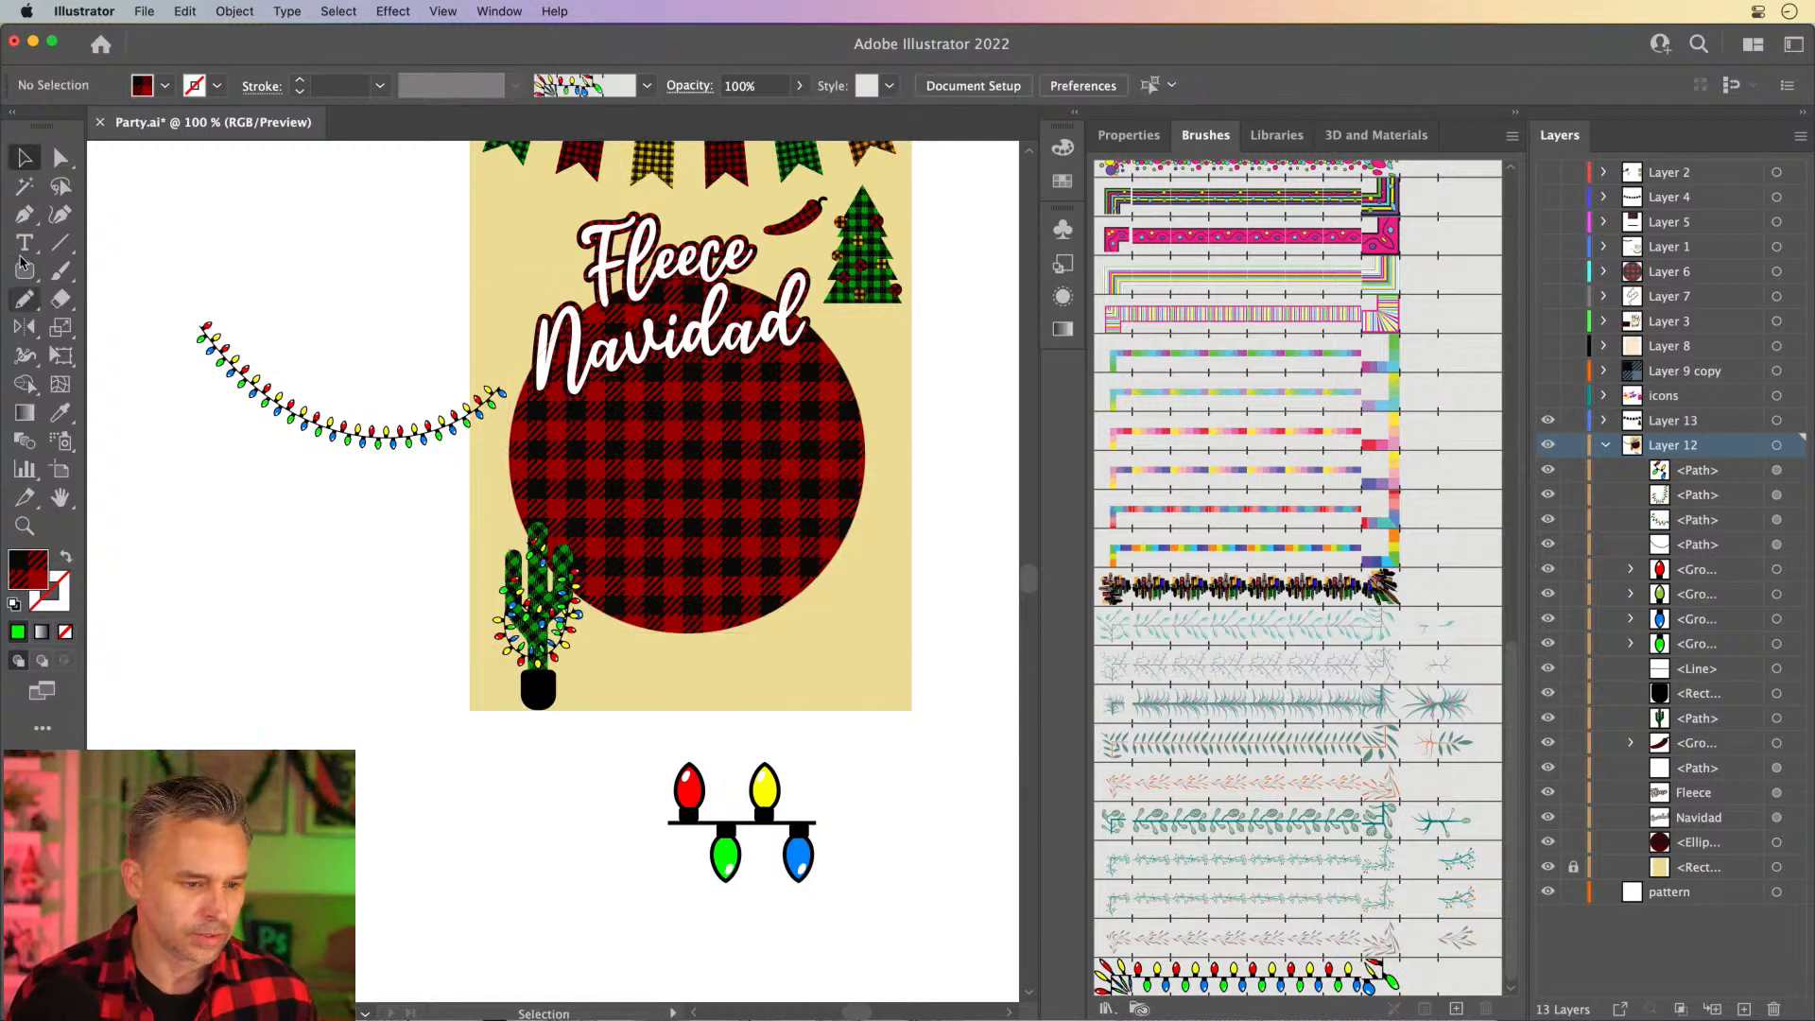
left_click_drag(21, 263, 131, 328)
left_click(68, 558)
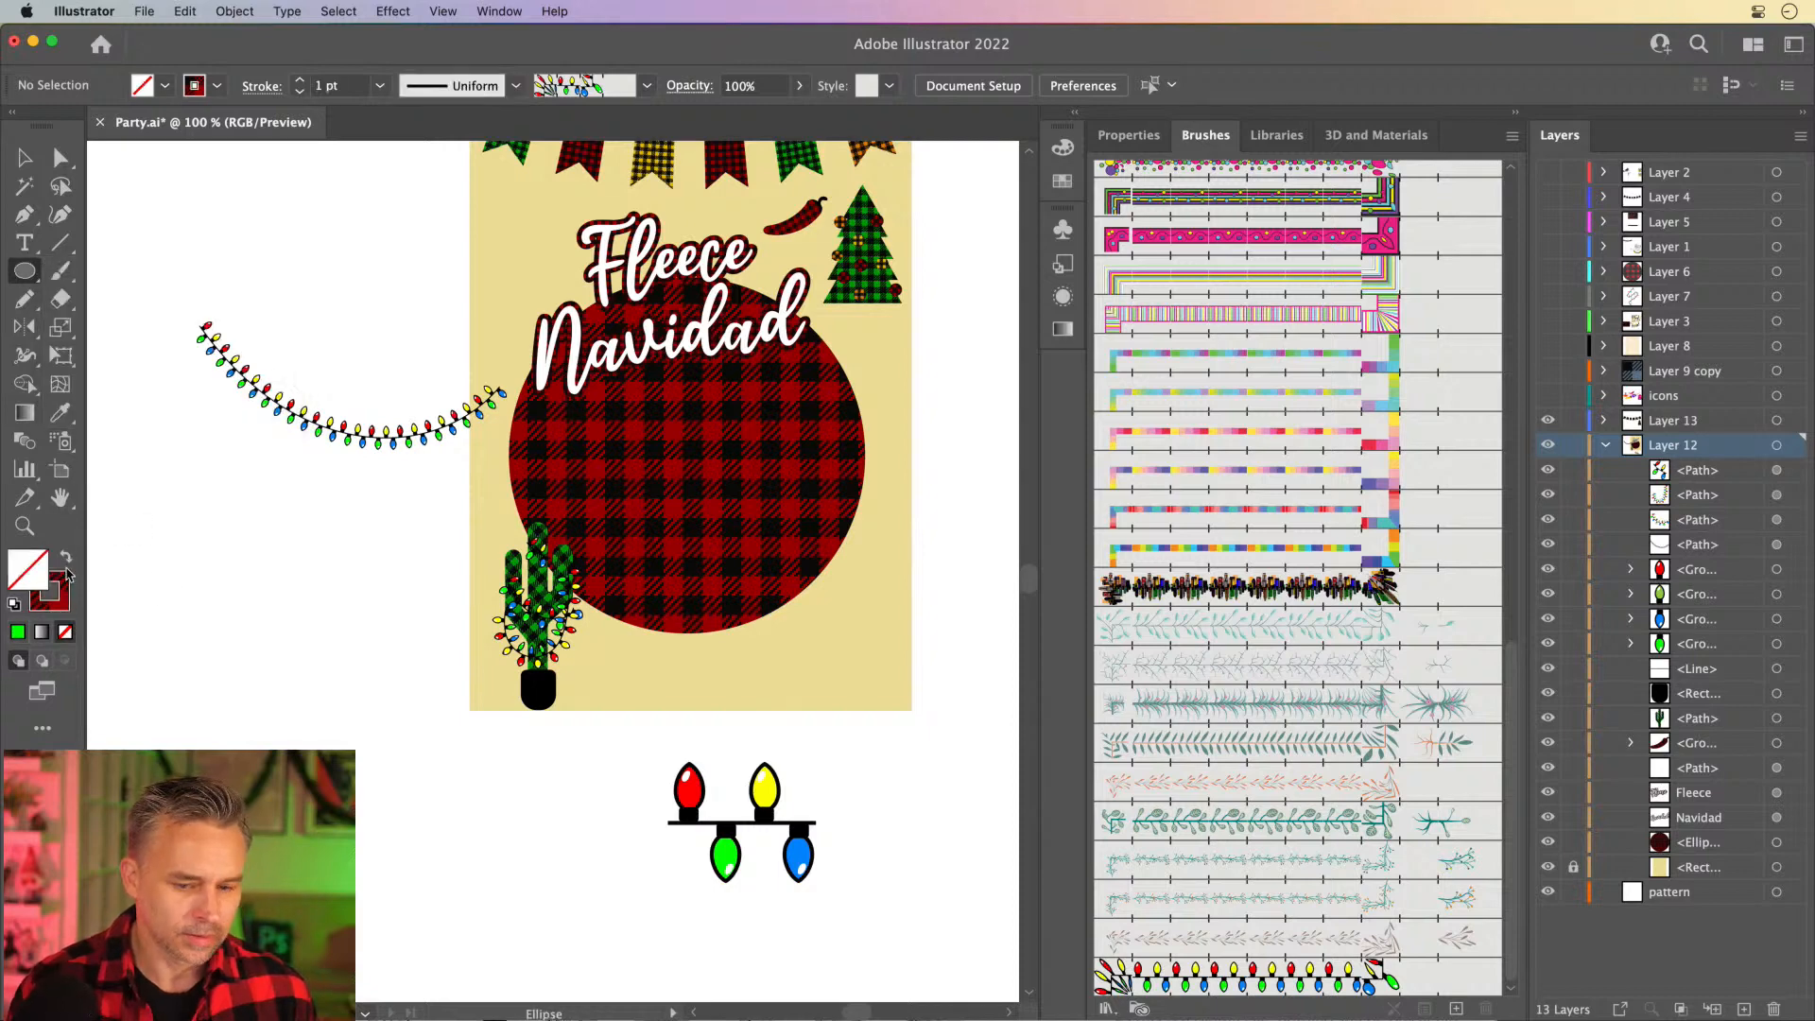
- Draw a circle slightly larger than the plaid circle around it, stroked with the light-string pattern brush
left_click(1226, 984)
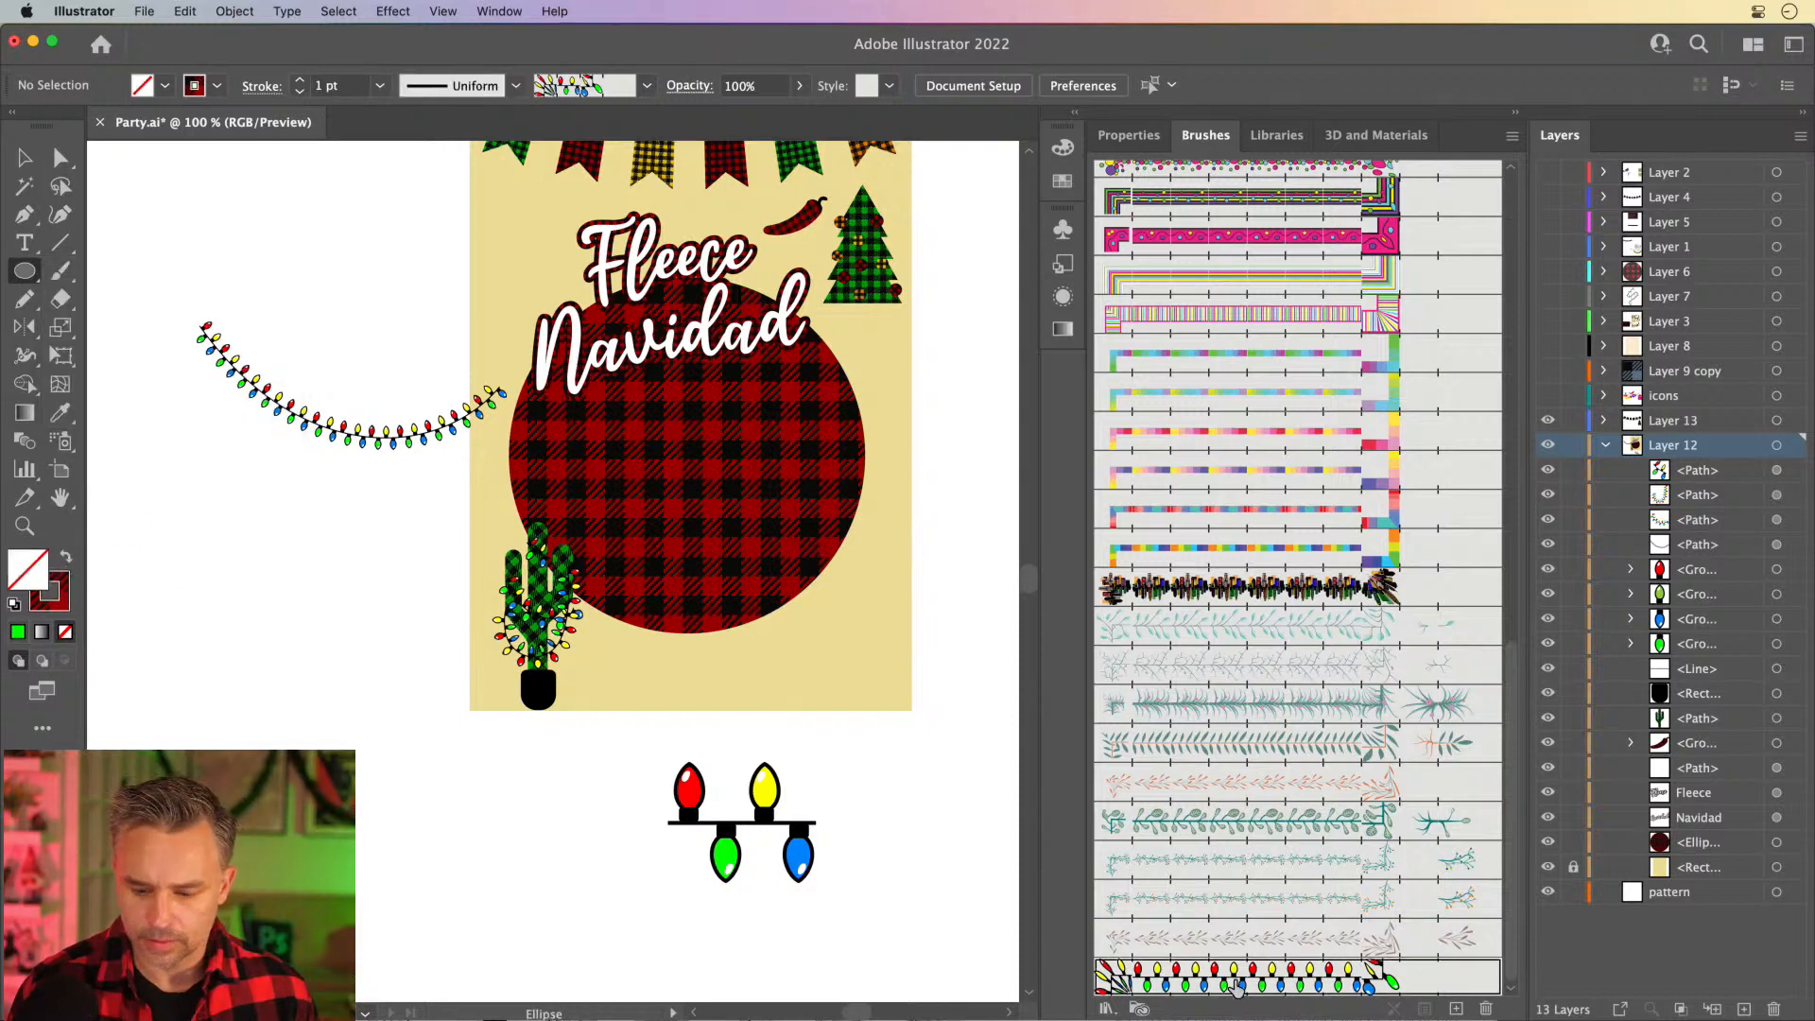
left_click(54, 608)
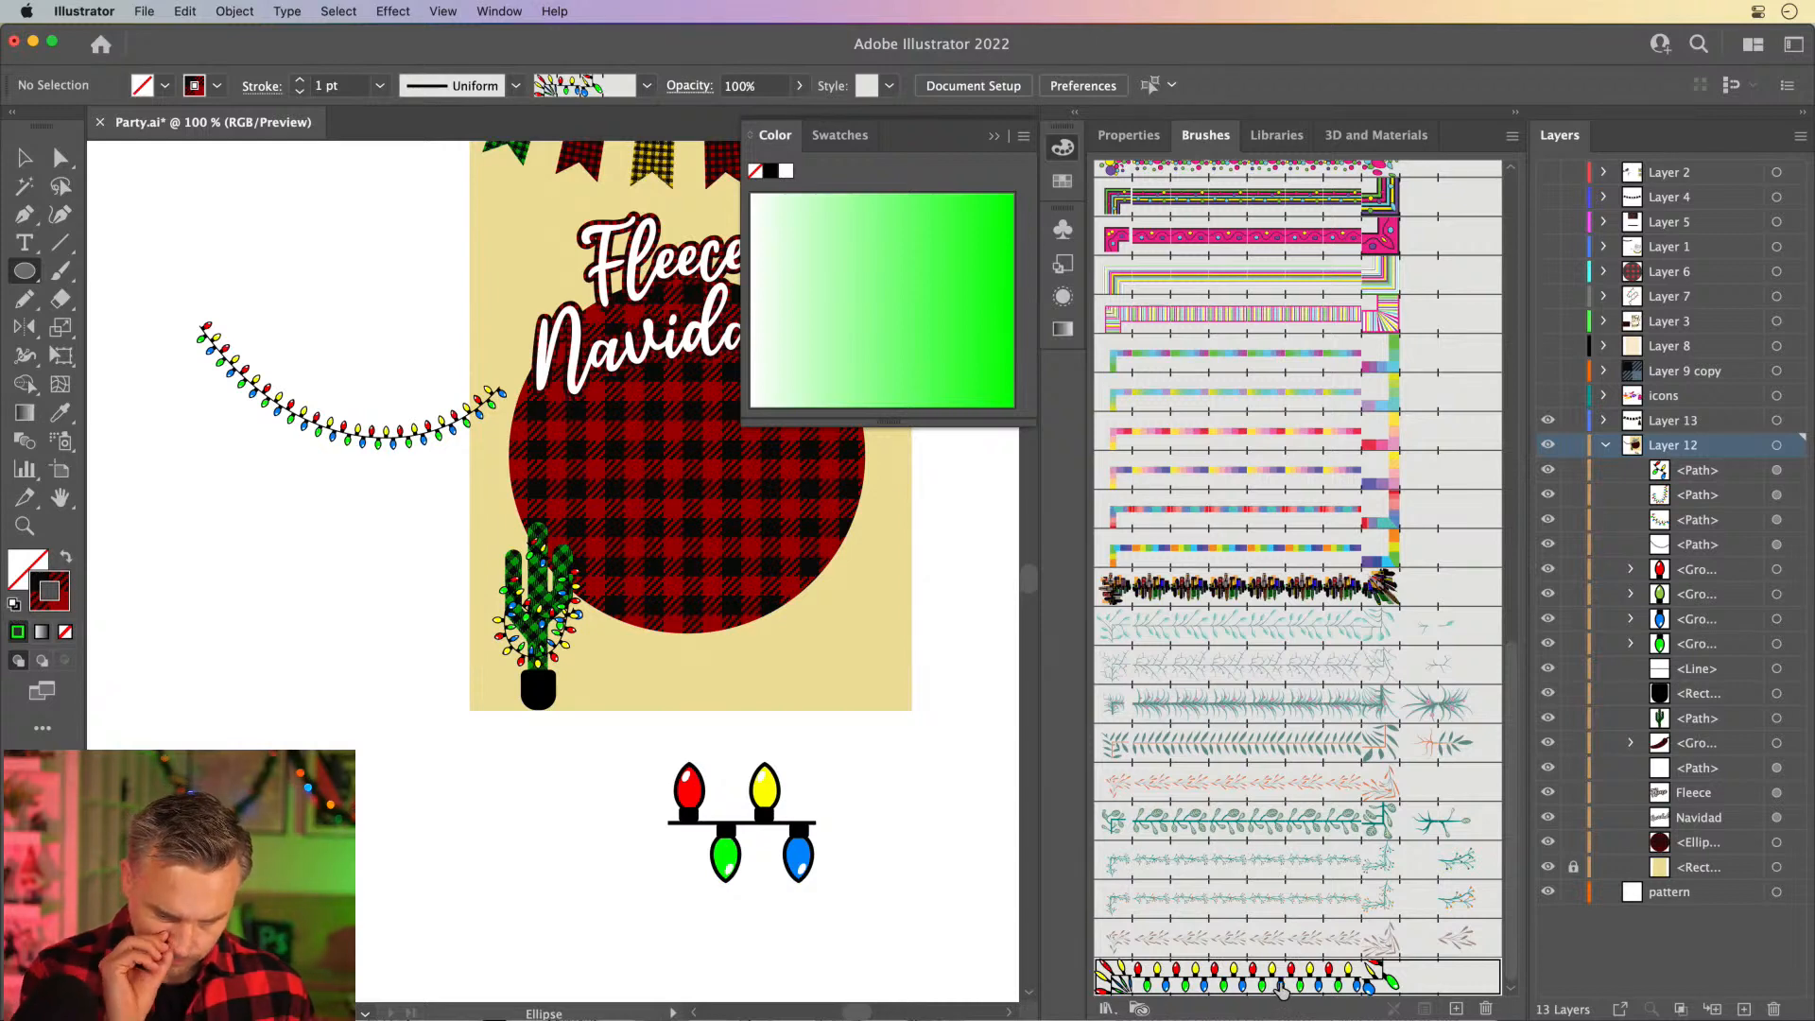
left_click(993, 135)
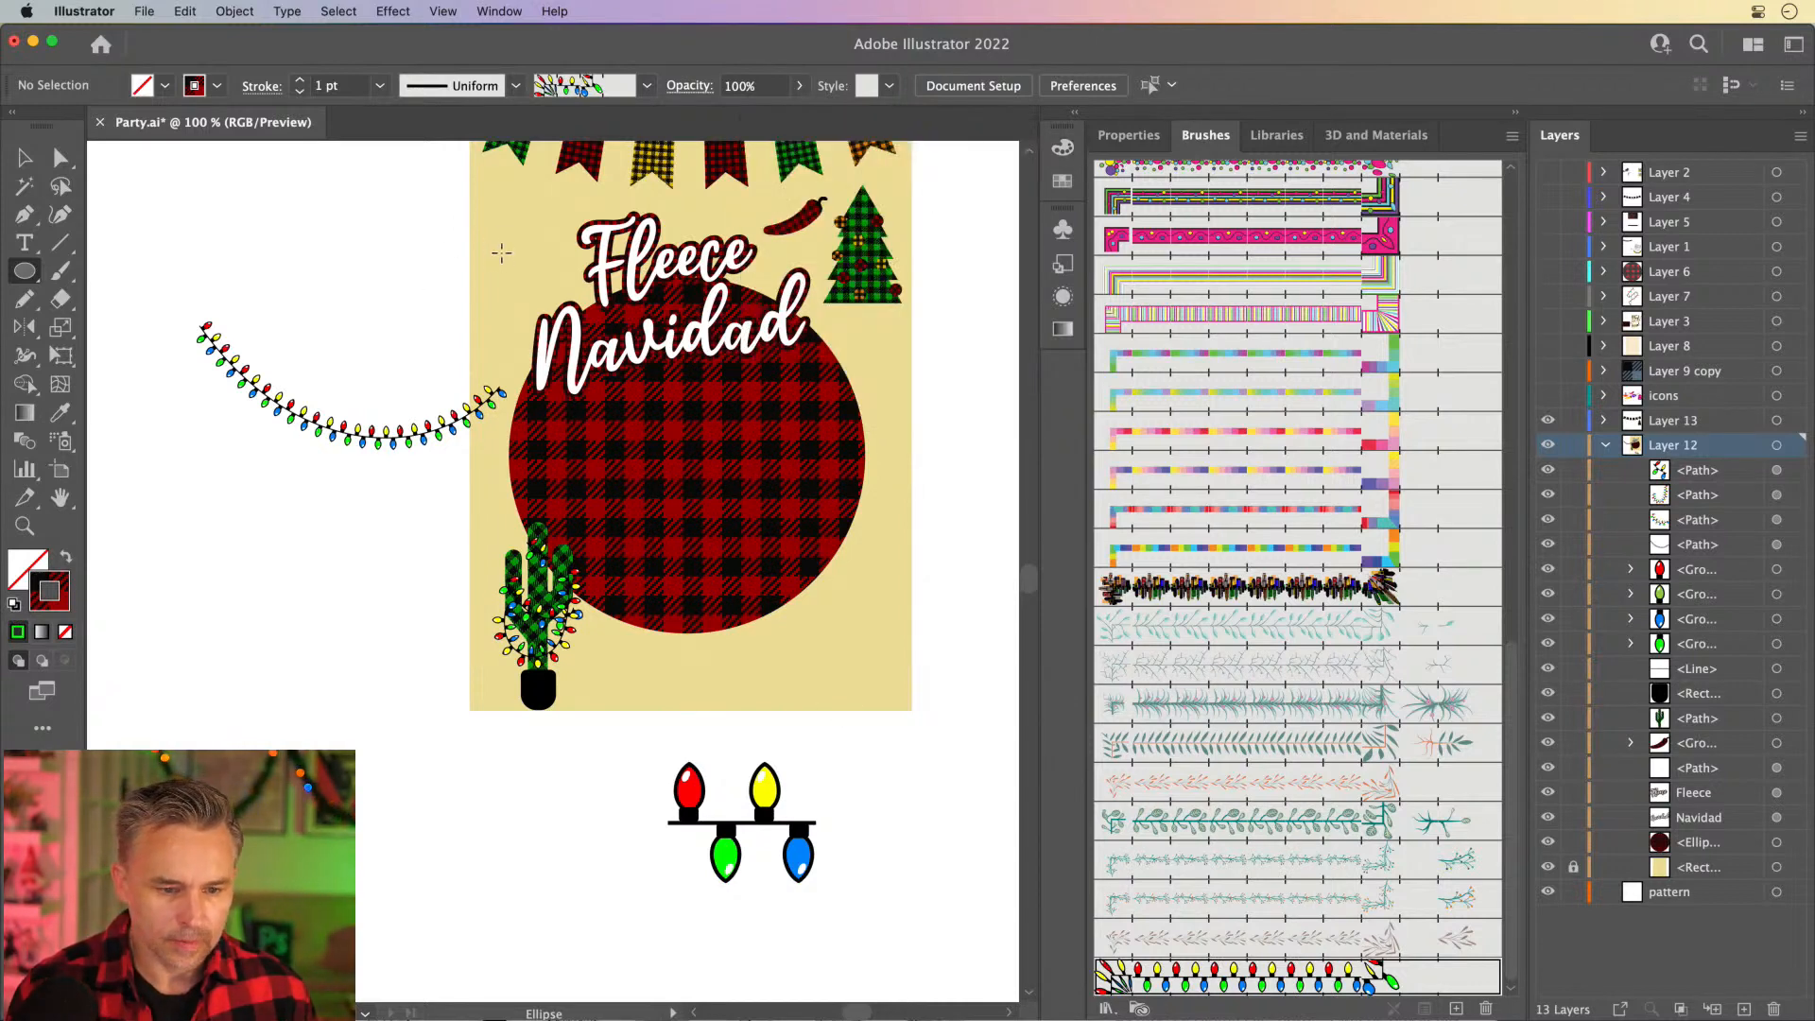
left_click_drag(501, 252, 882, 615)
- Move the Navidad text slightly right and up inside the ring of lights
key("super+equal")
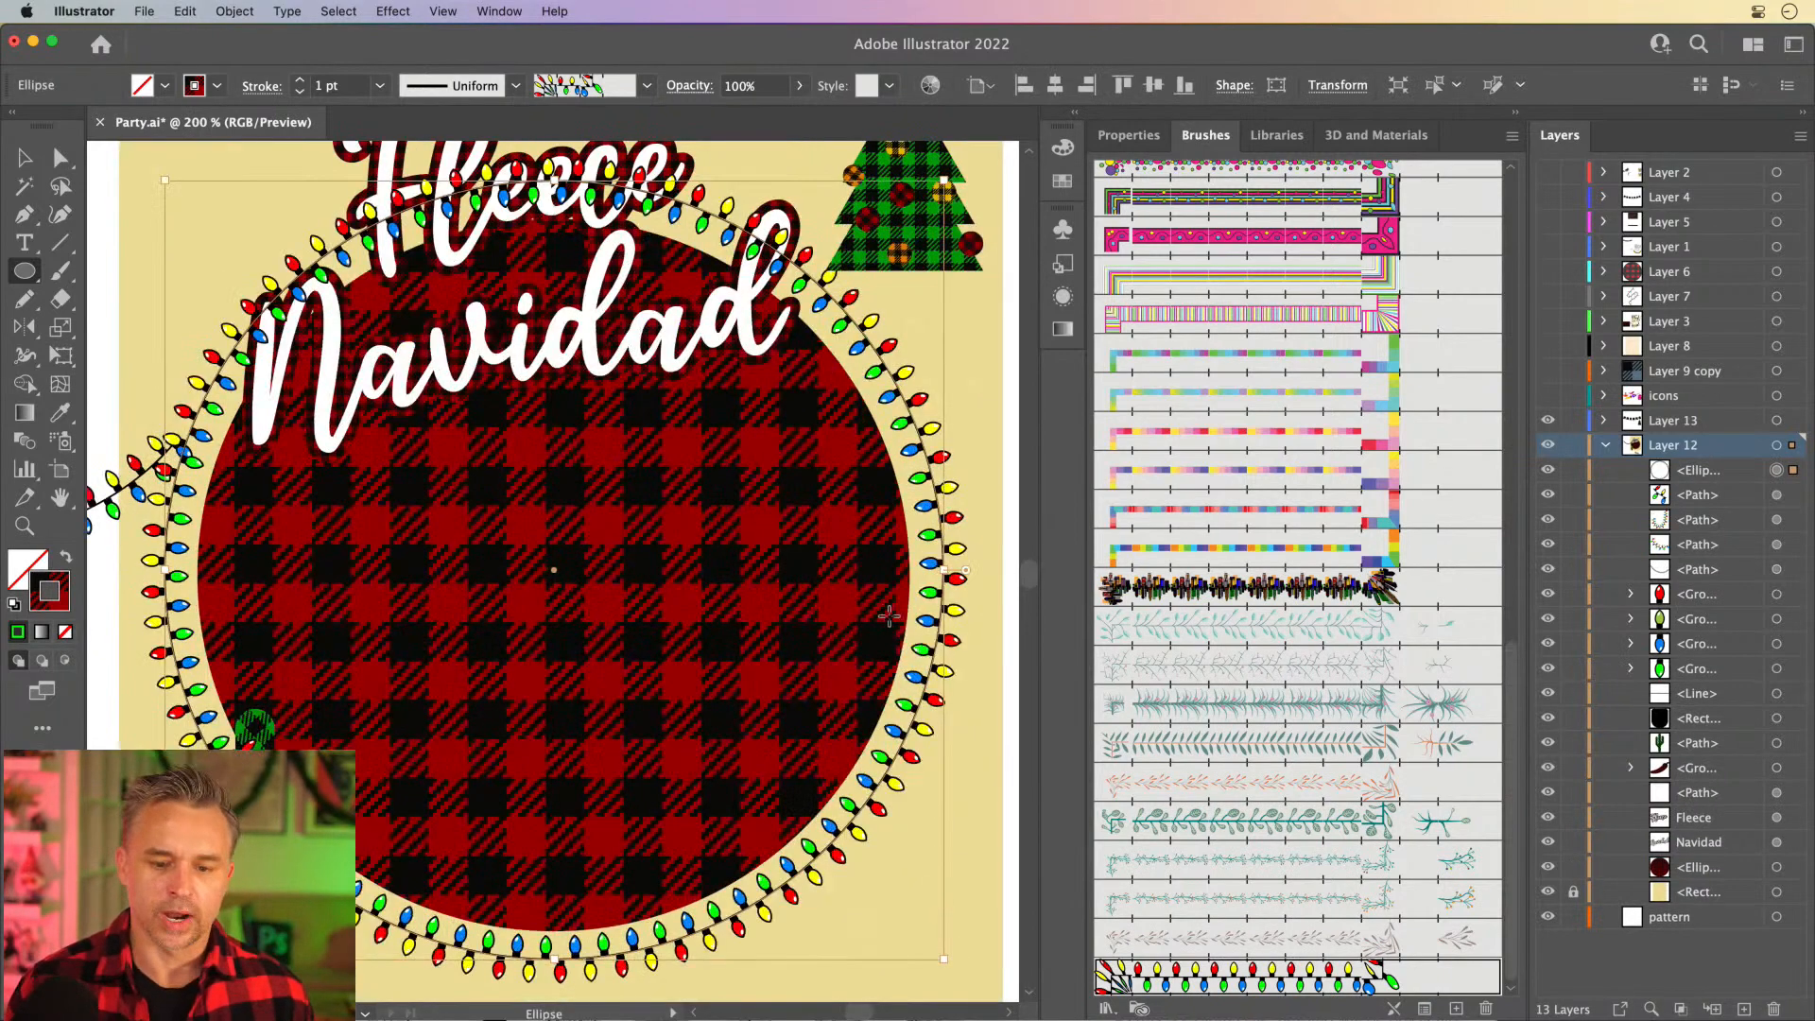
left_click(21, 168)
mouse_move(333, 374)
left_mouse_down()
mouse_move(414, 374)
mouse_move(354, 368)
left_mouse_up()
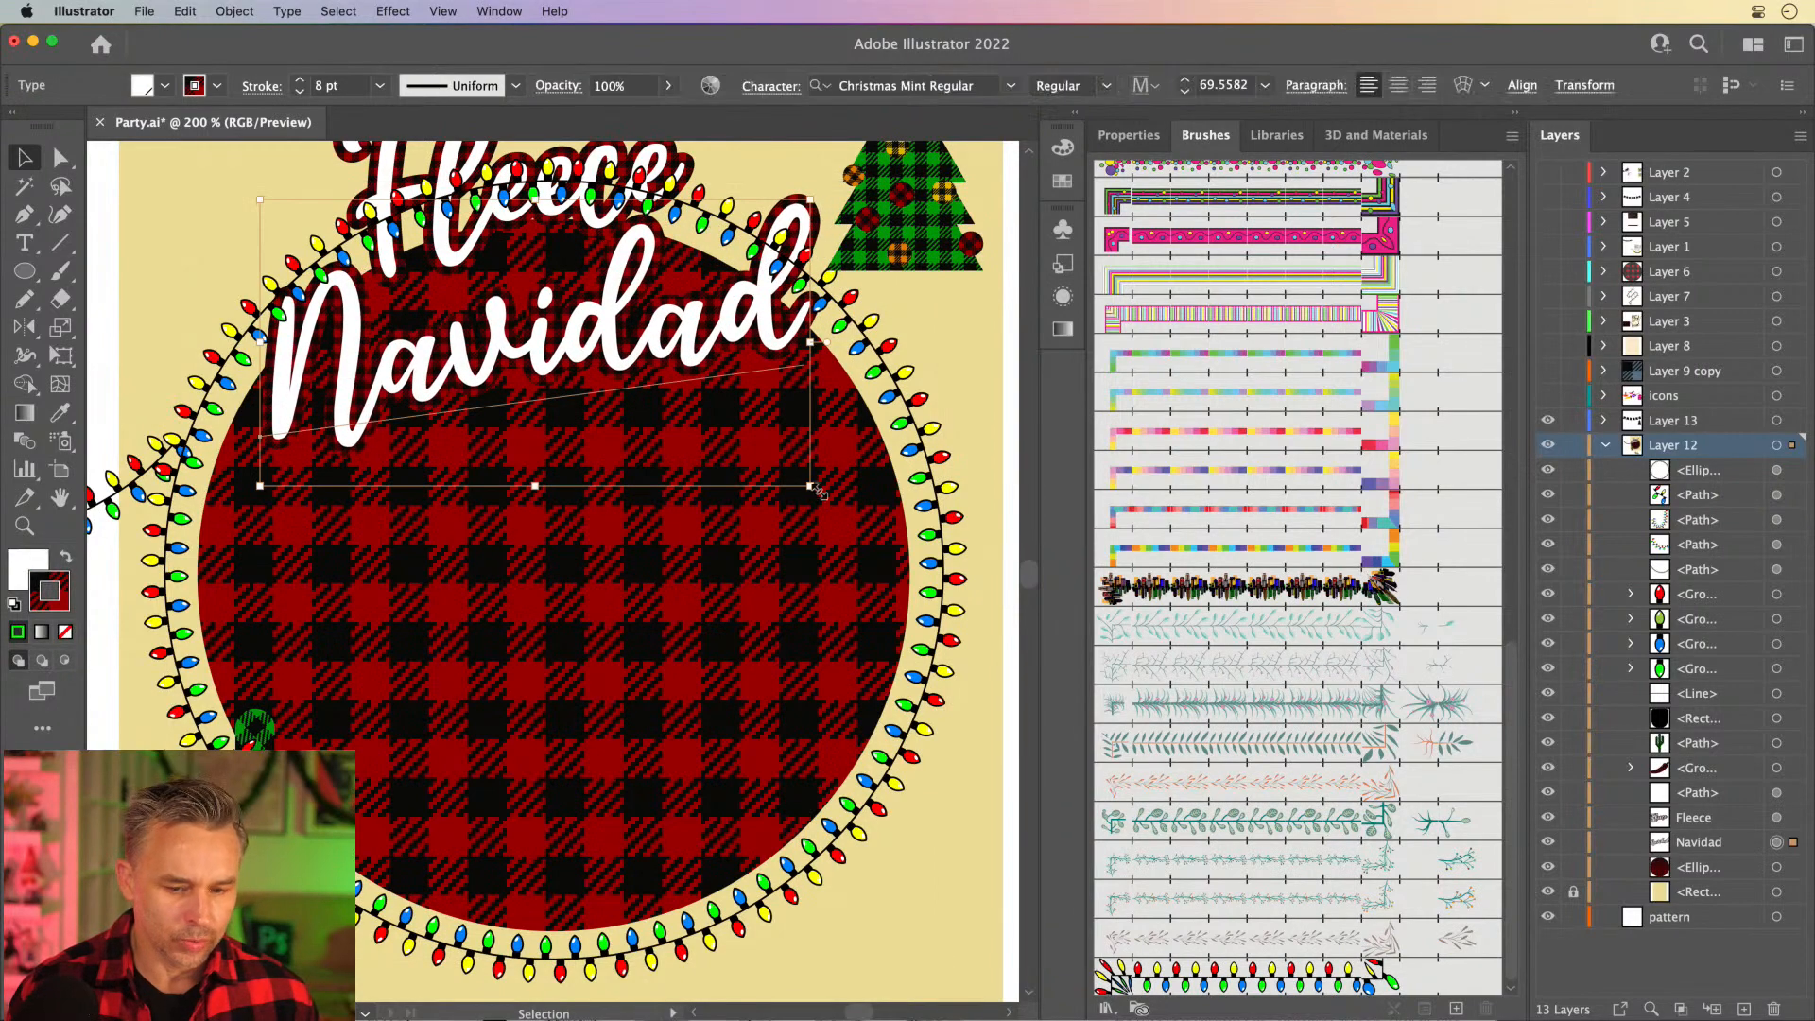
- Recolor the ring of lights by applying the magenta-pink swatch to its stroke
left_click(926, 448)
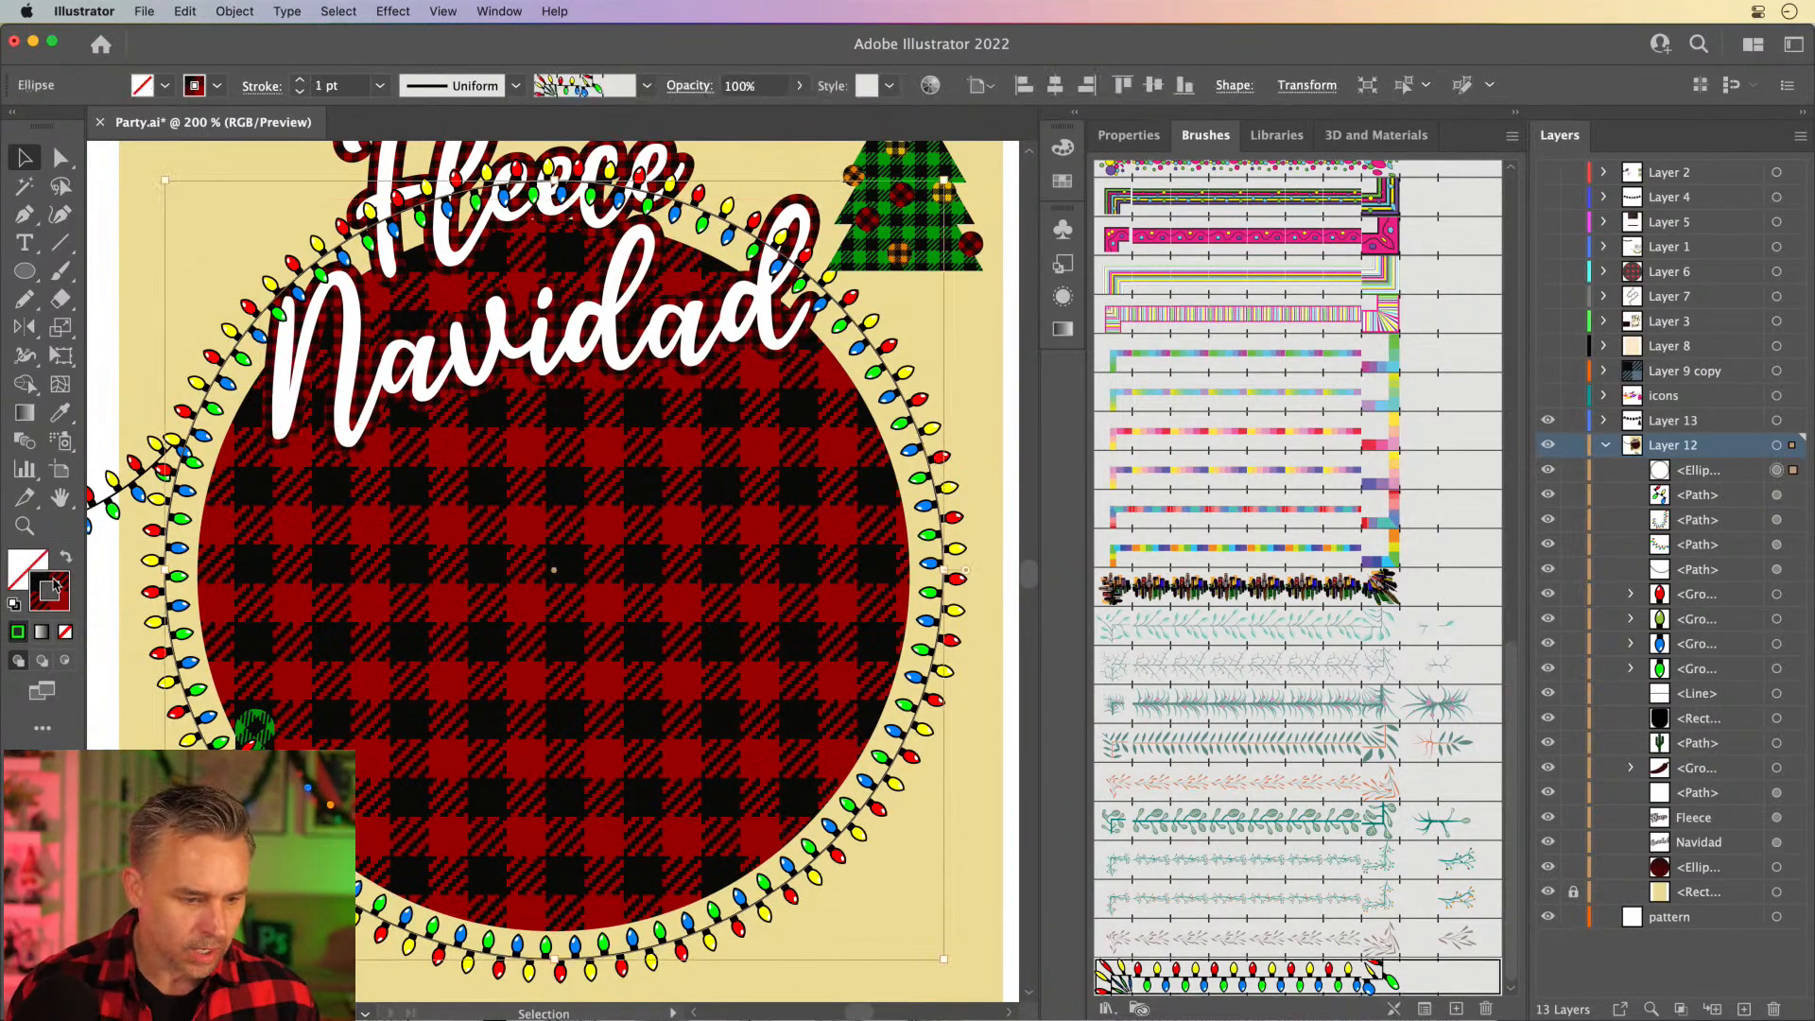
left_click(1063, 181)
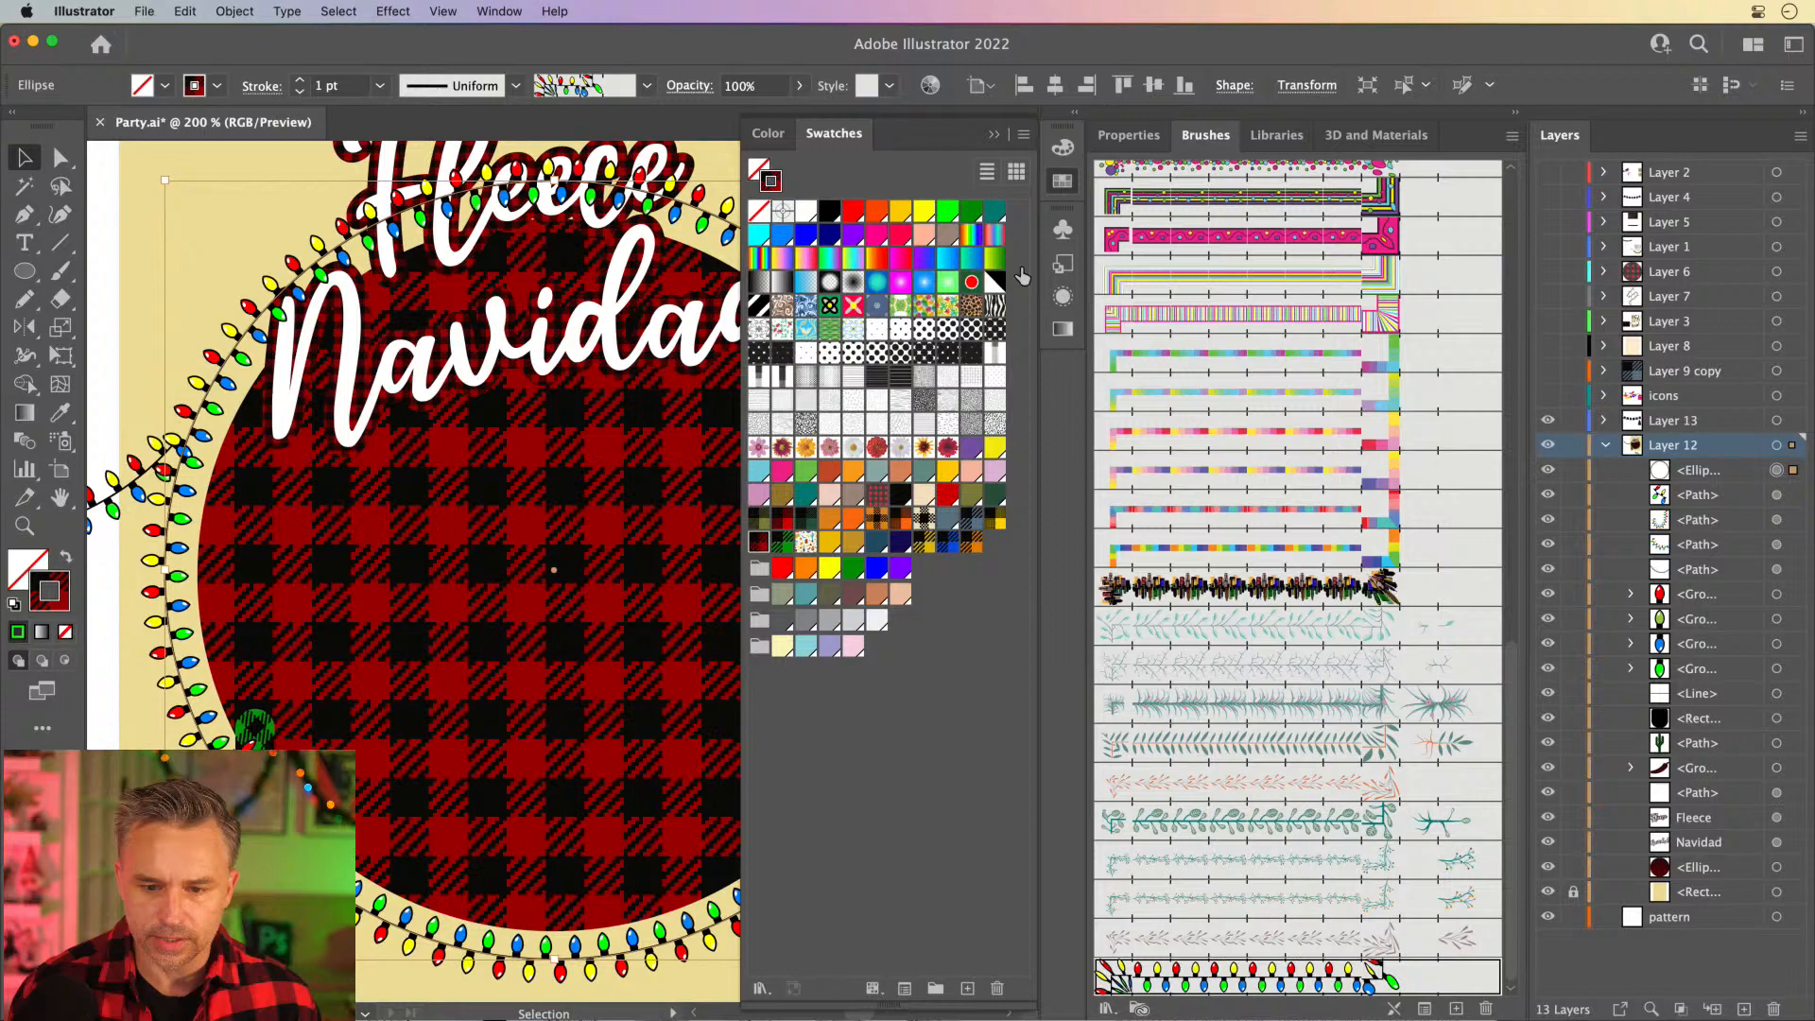
left_click(876, 233)
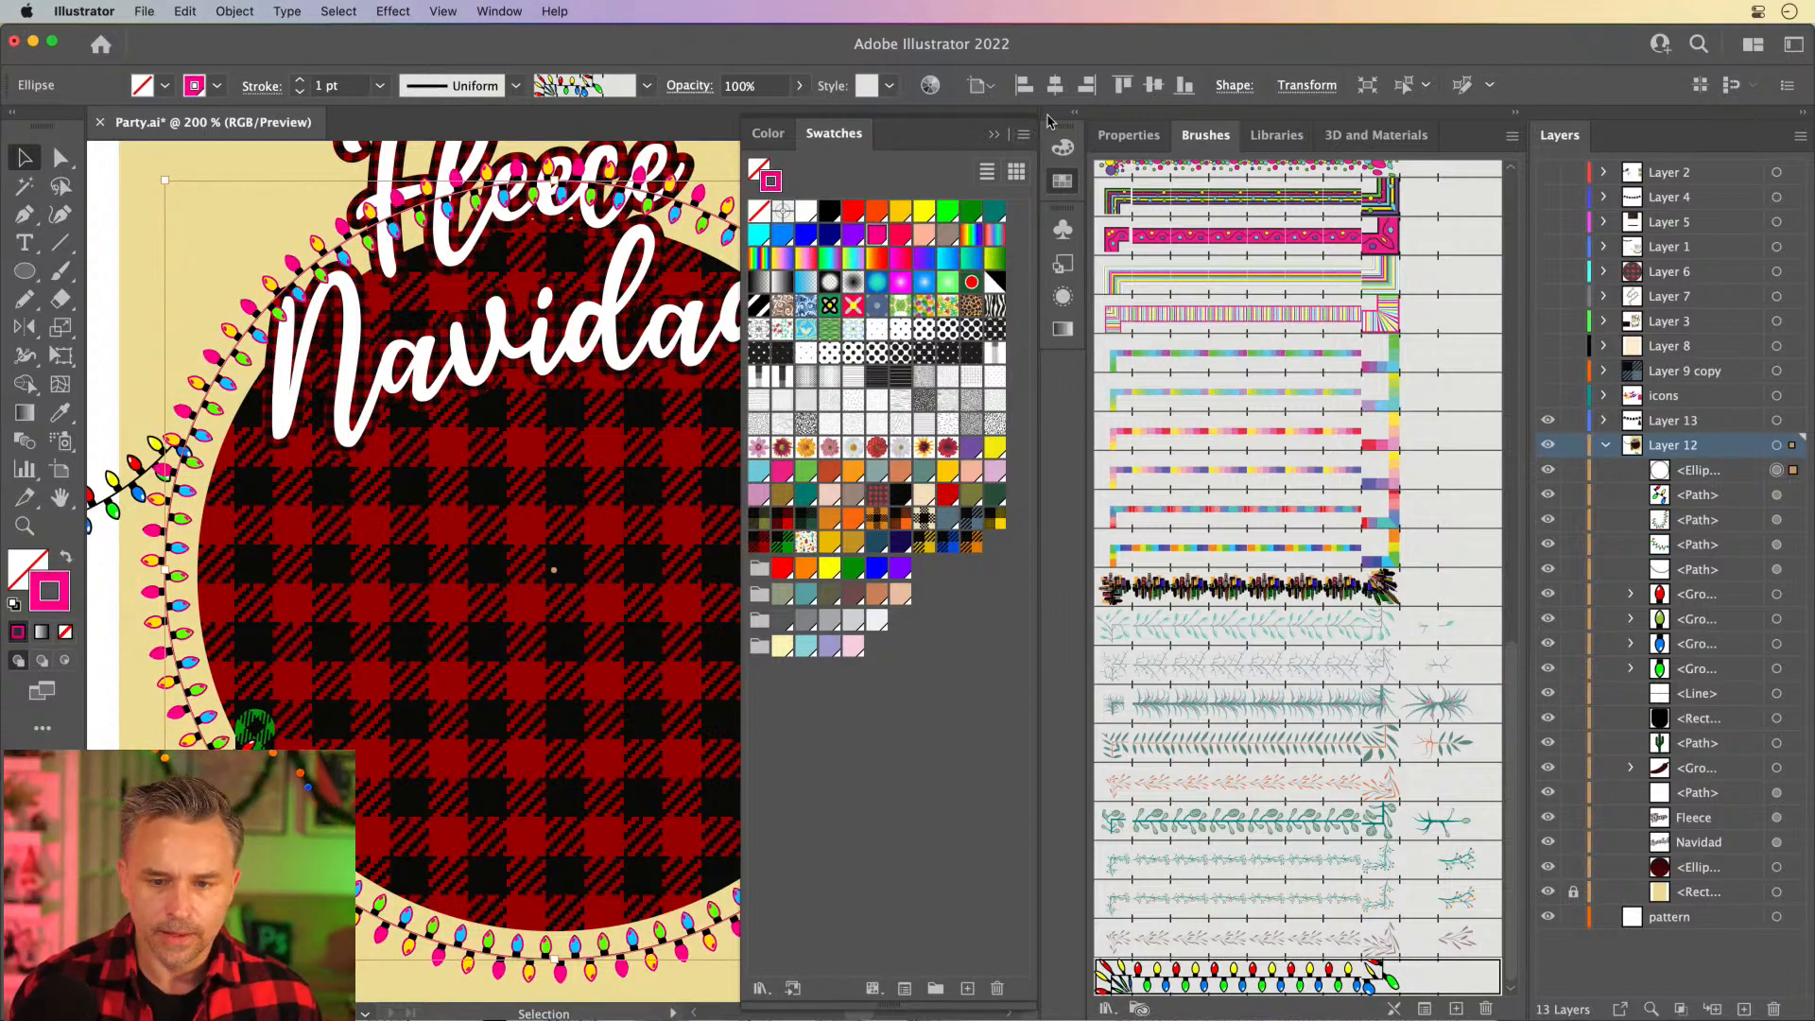
left_click(993, 134)
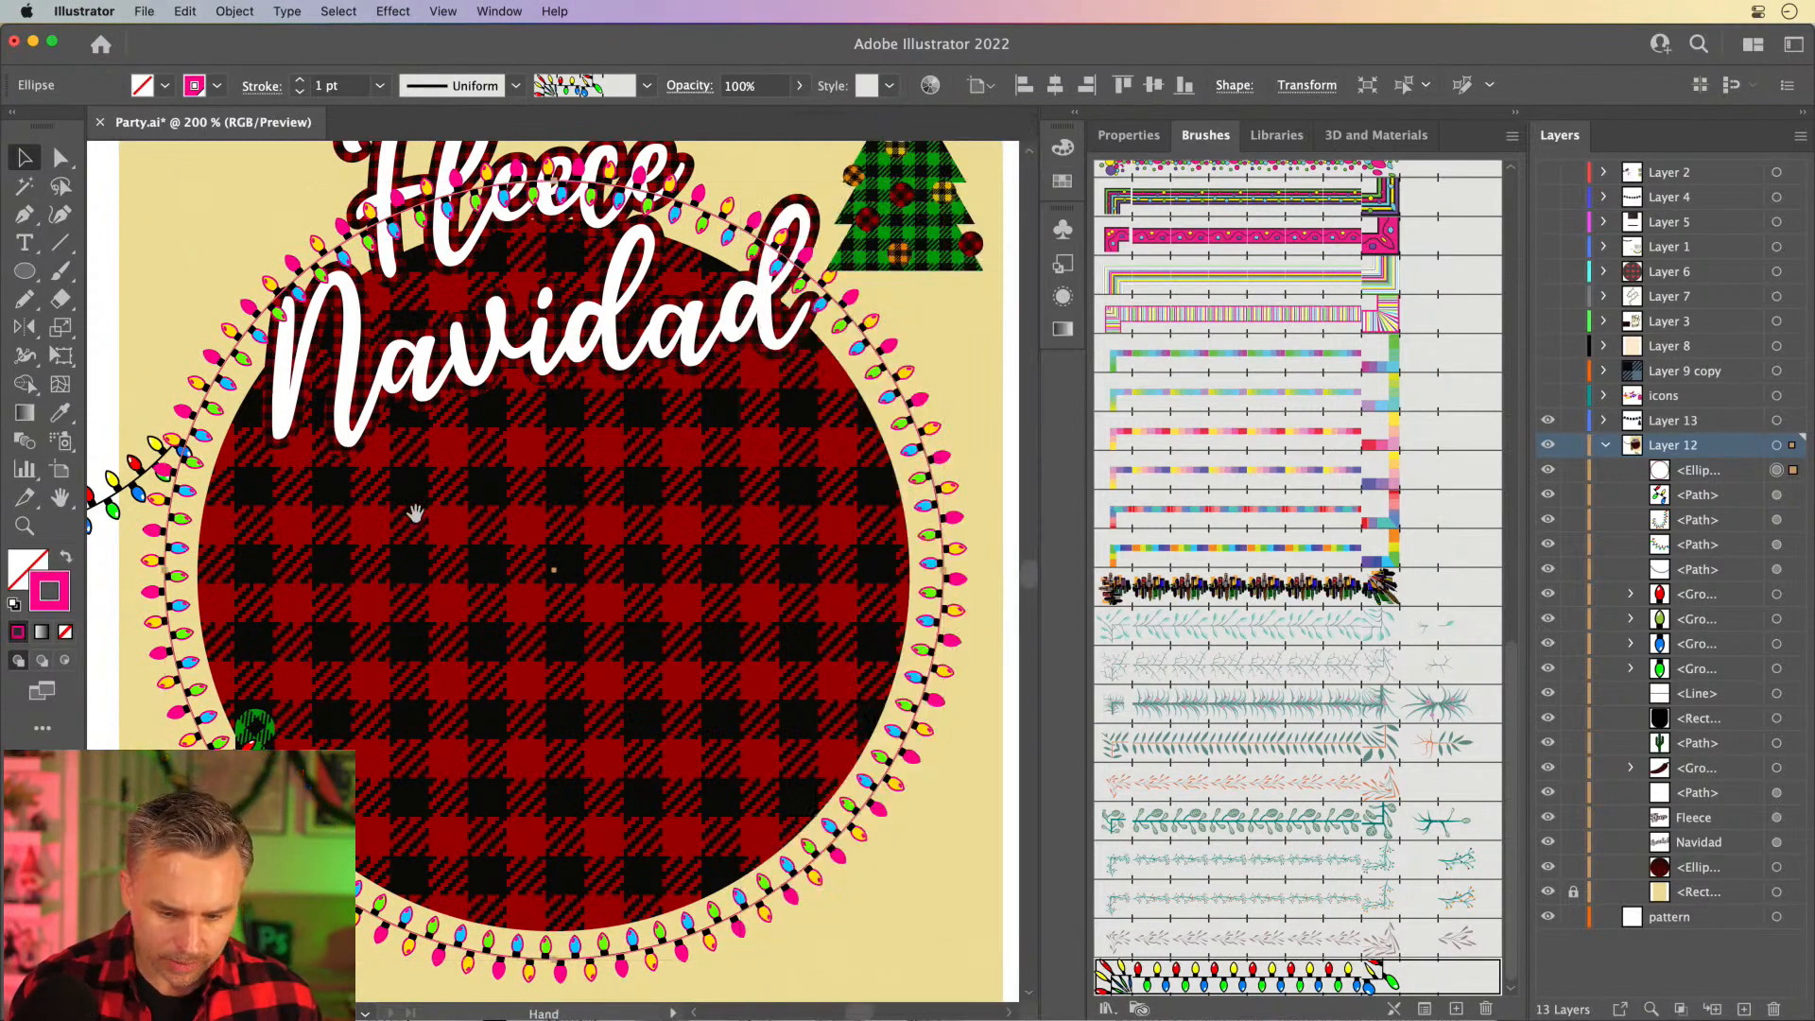
- Open the light-string pattern brush's options and keep Hue Shift as its colorization method
left_click_drag(430, 534, 461, 510)
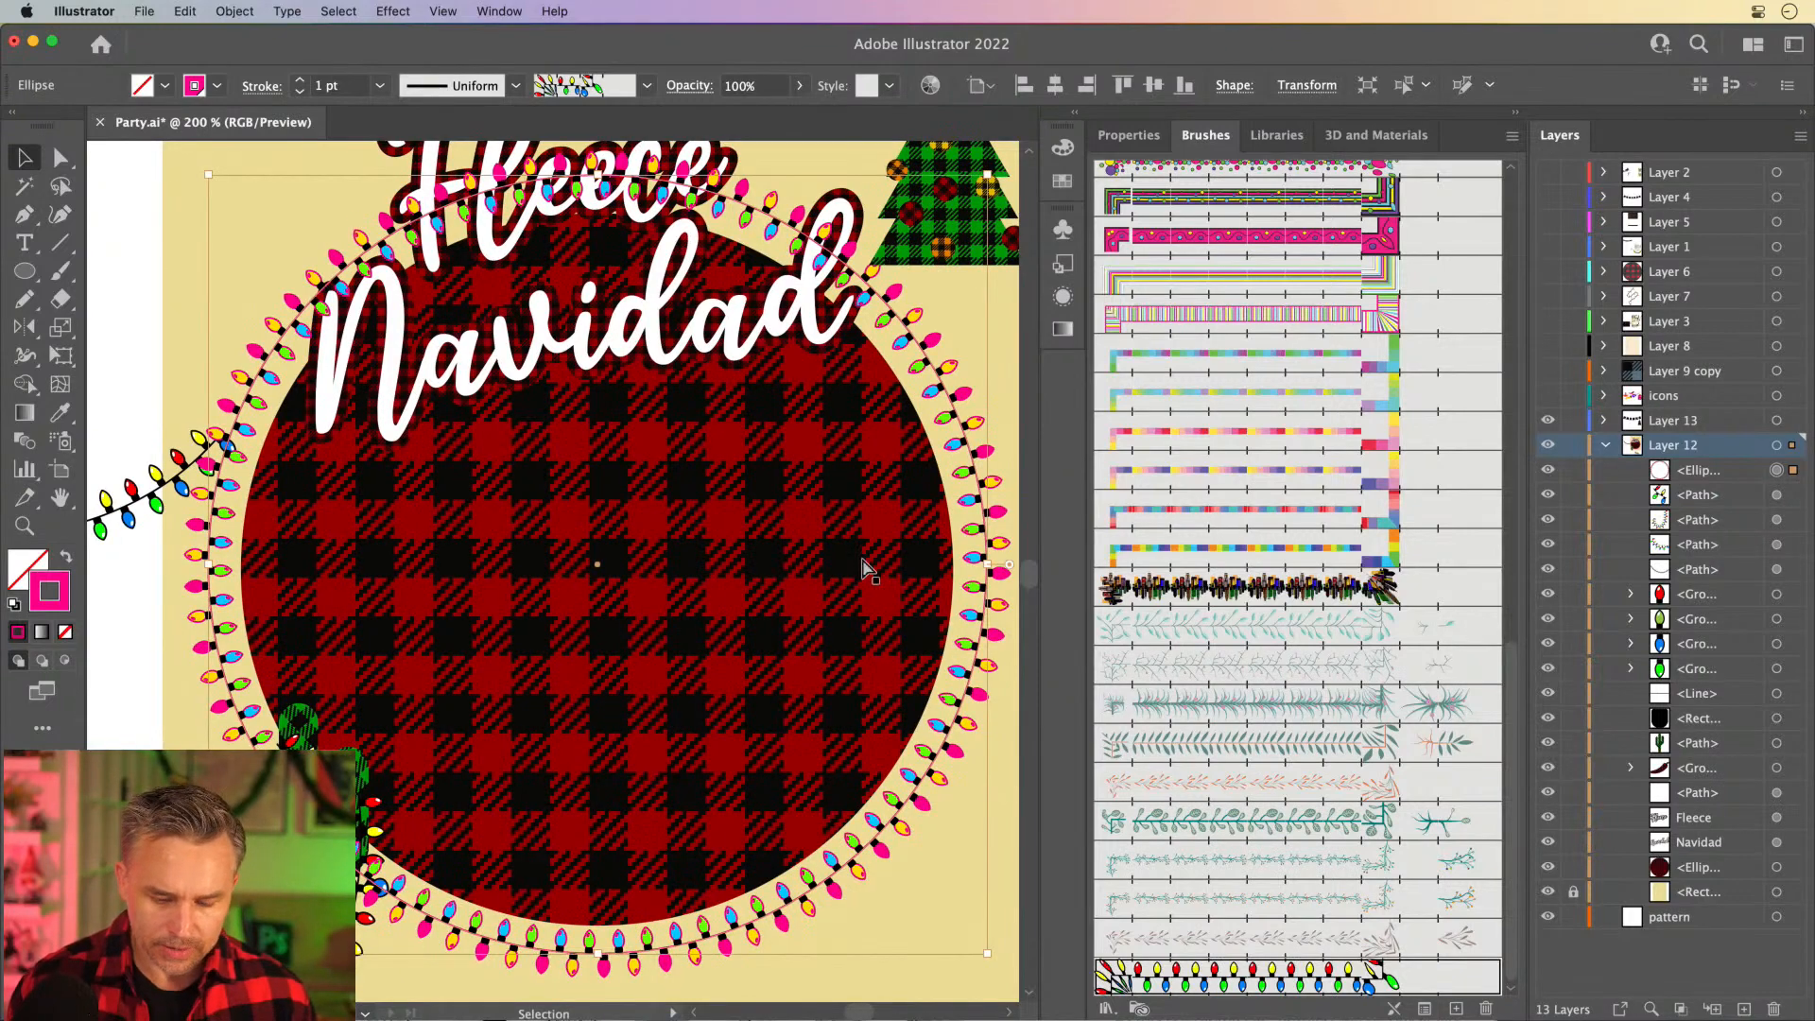
key("super+equal")
key("super+equal")
left_click_drag(851, 543, 297, 484)
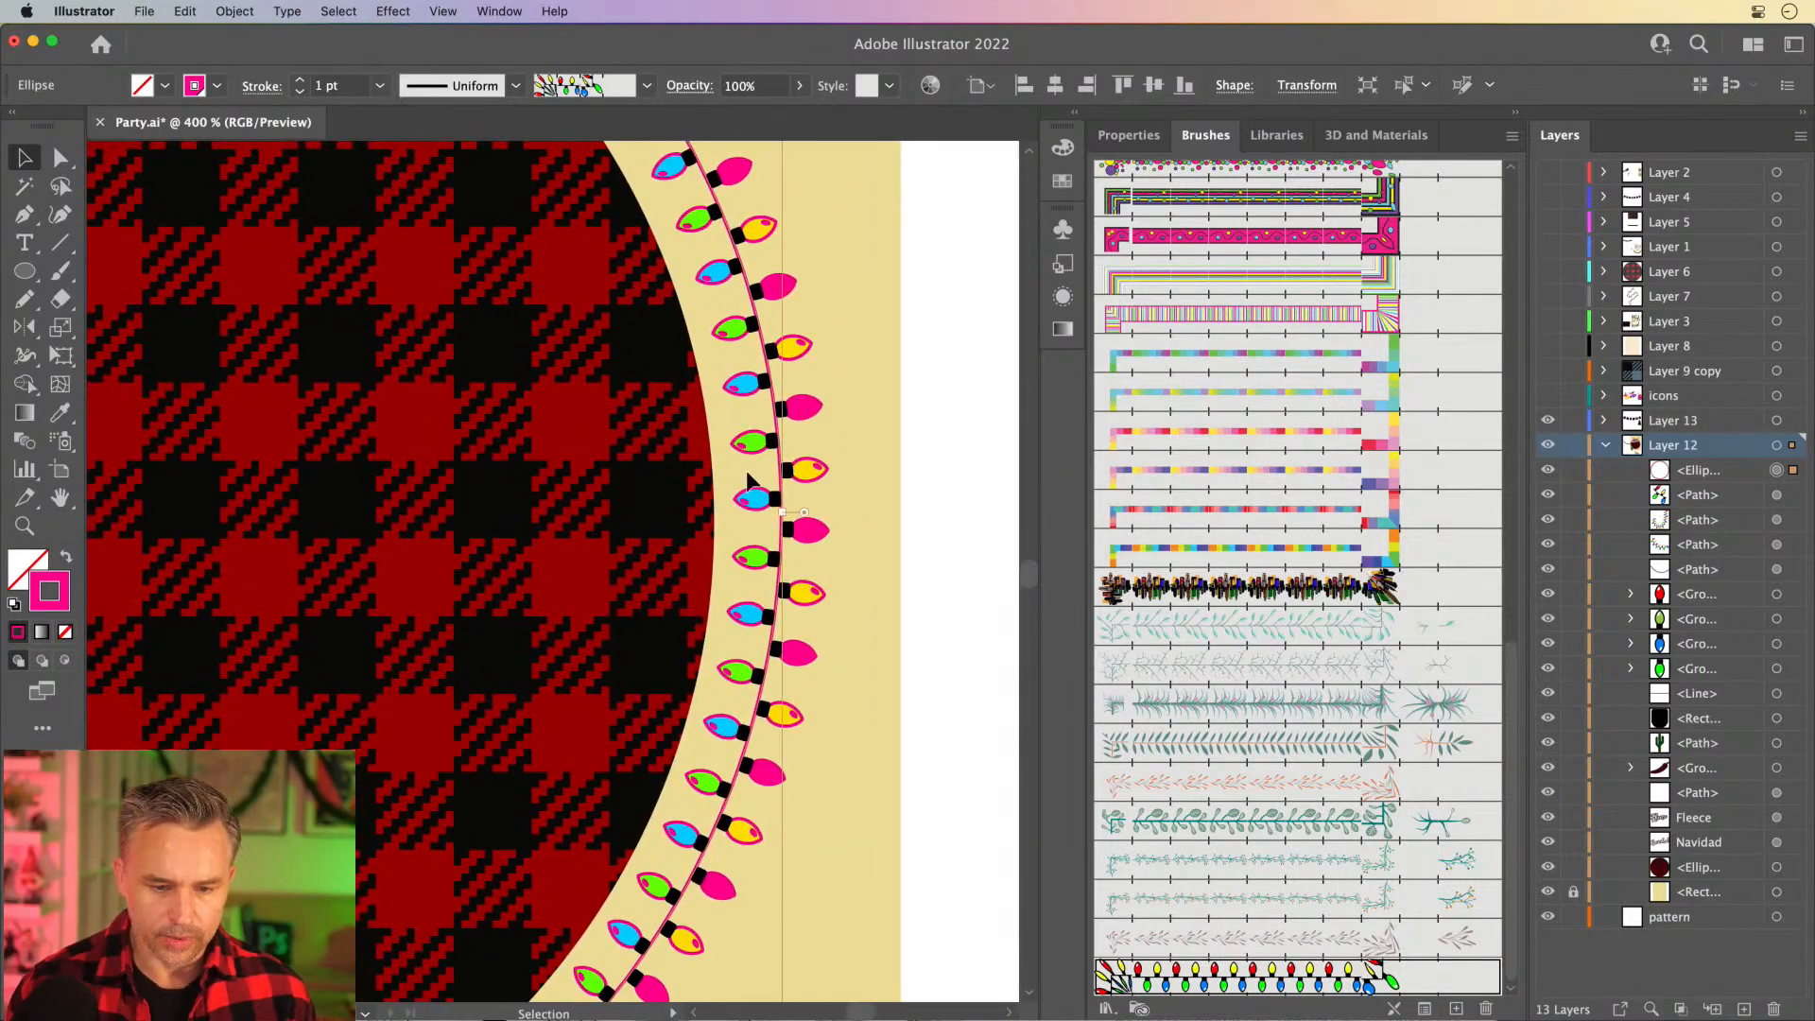
key("super+equal")
left_click_drag(749, 478, 74, 533)
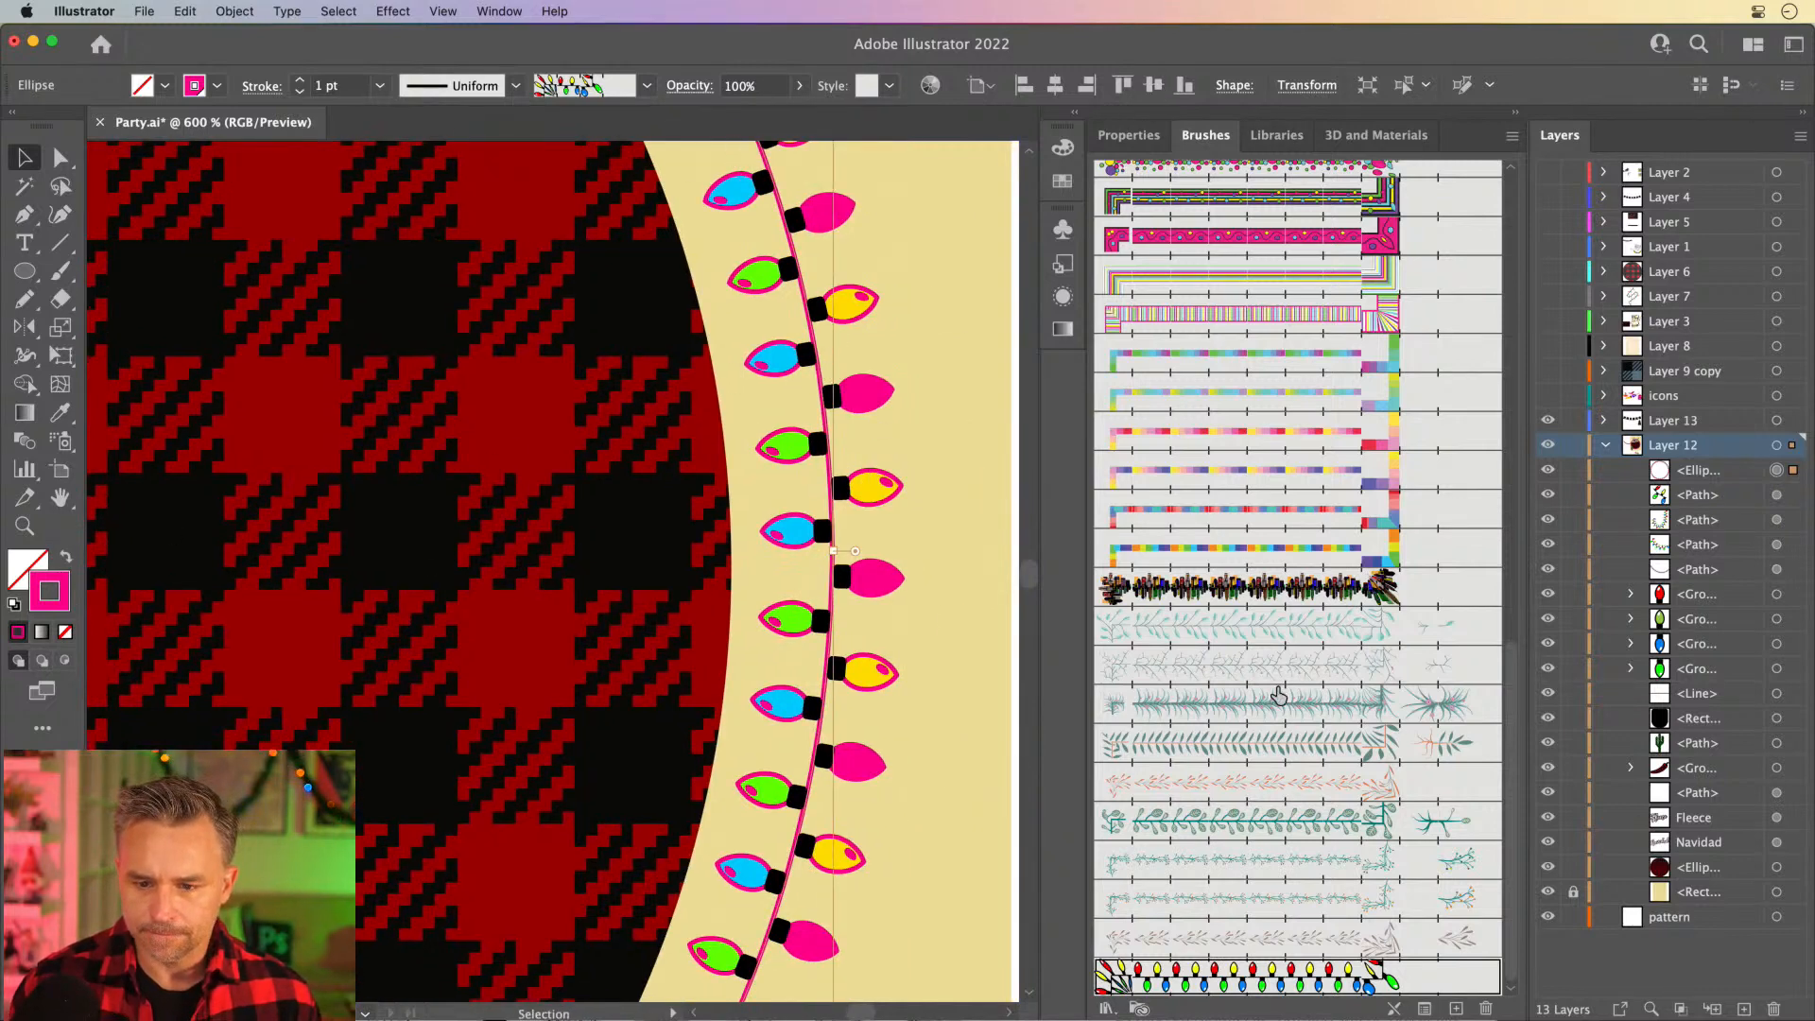
double_click(1253, 983)
left_click(1111, 670)
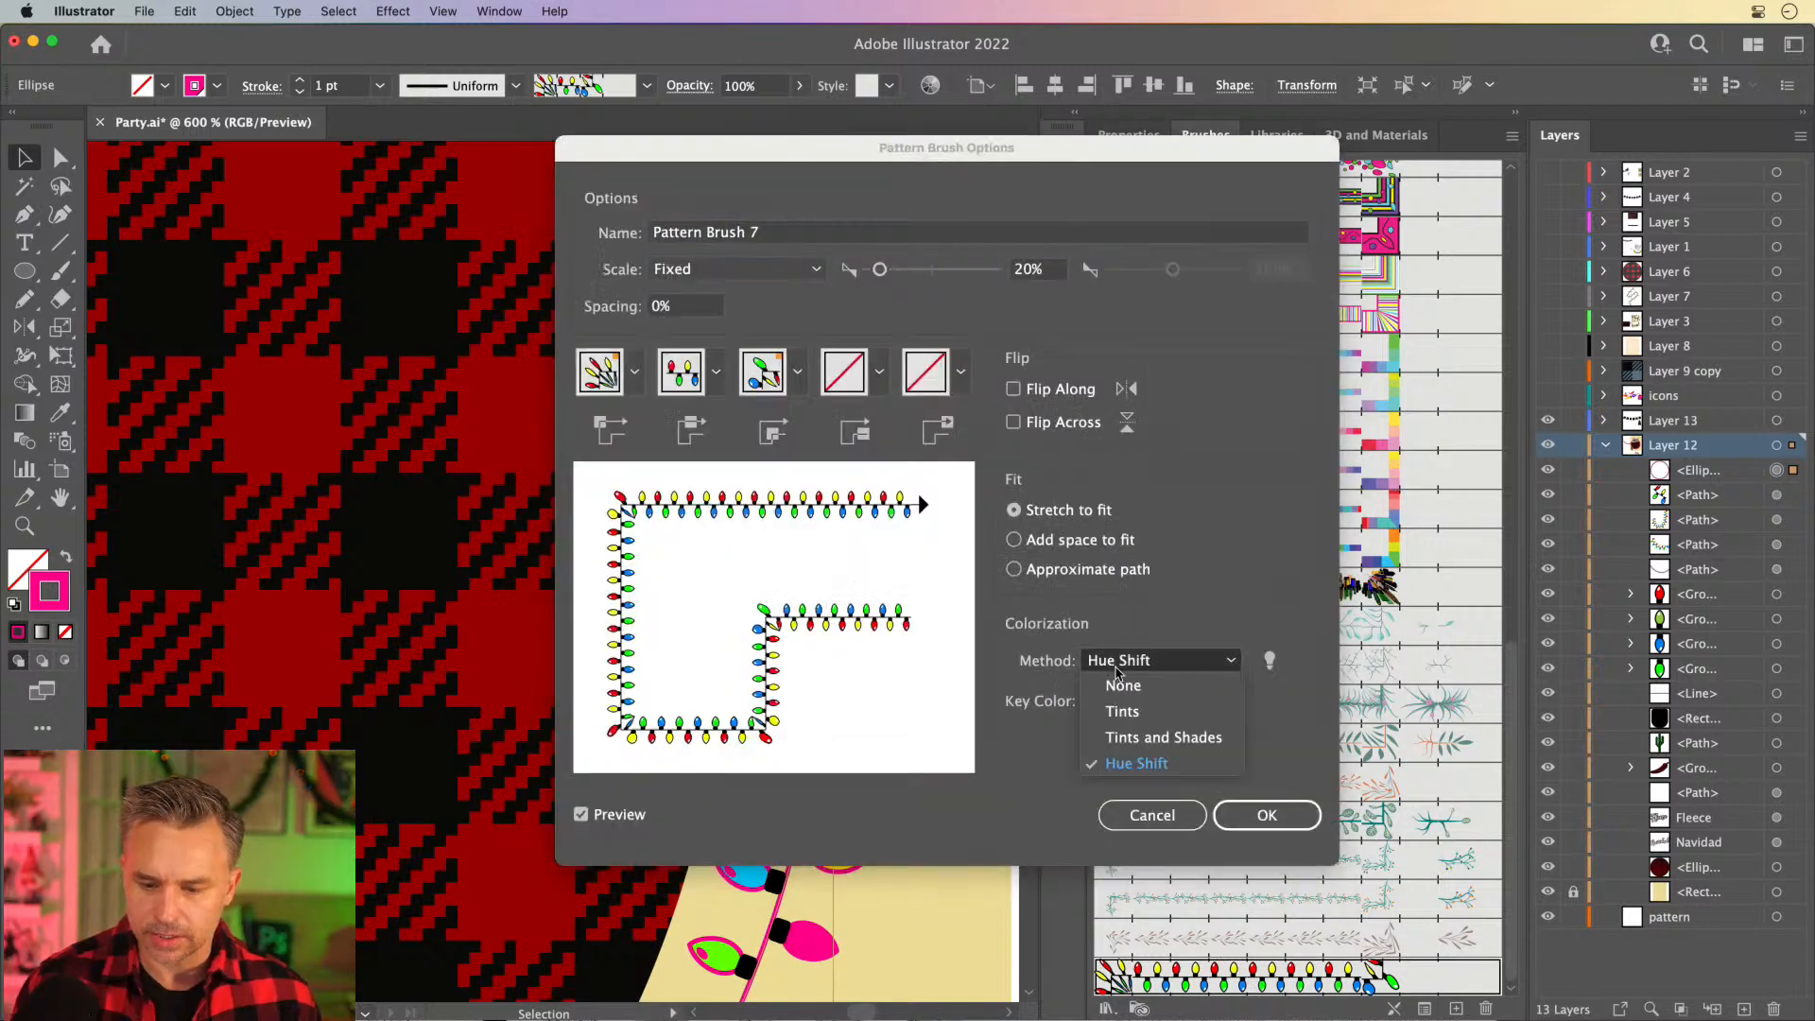
left_click(1147, 766)
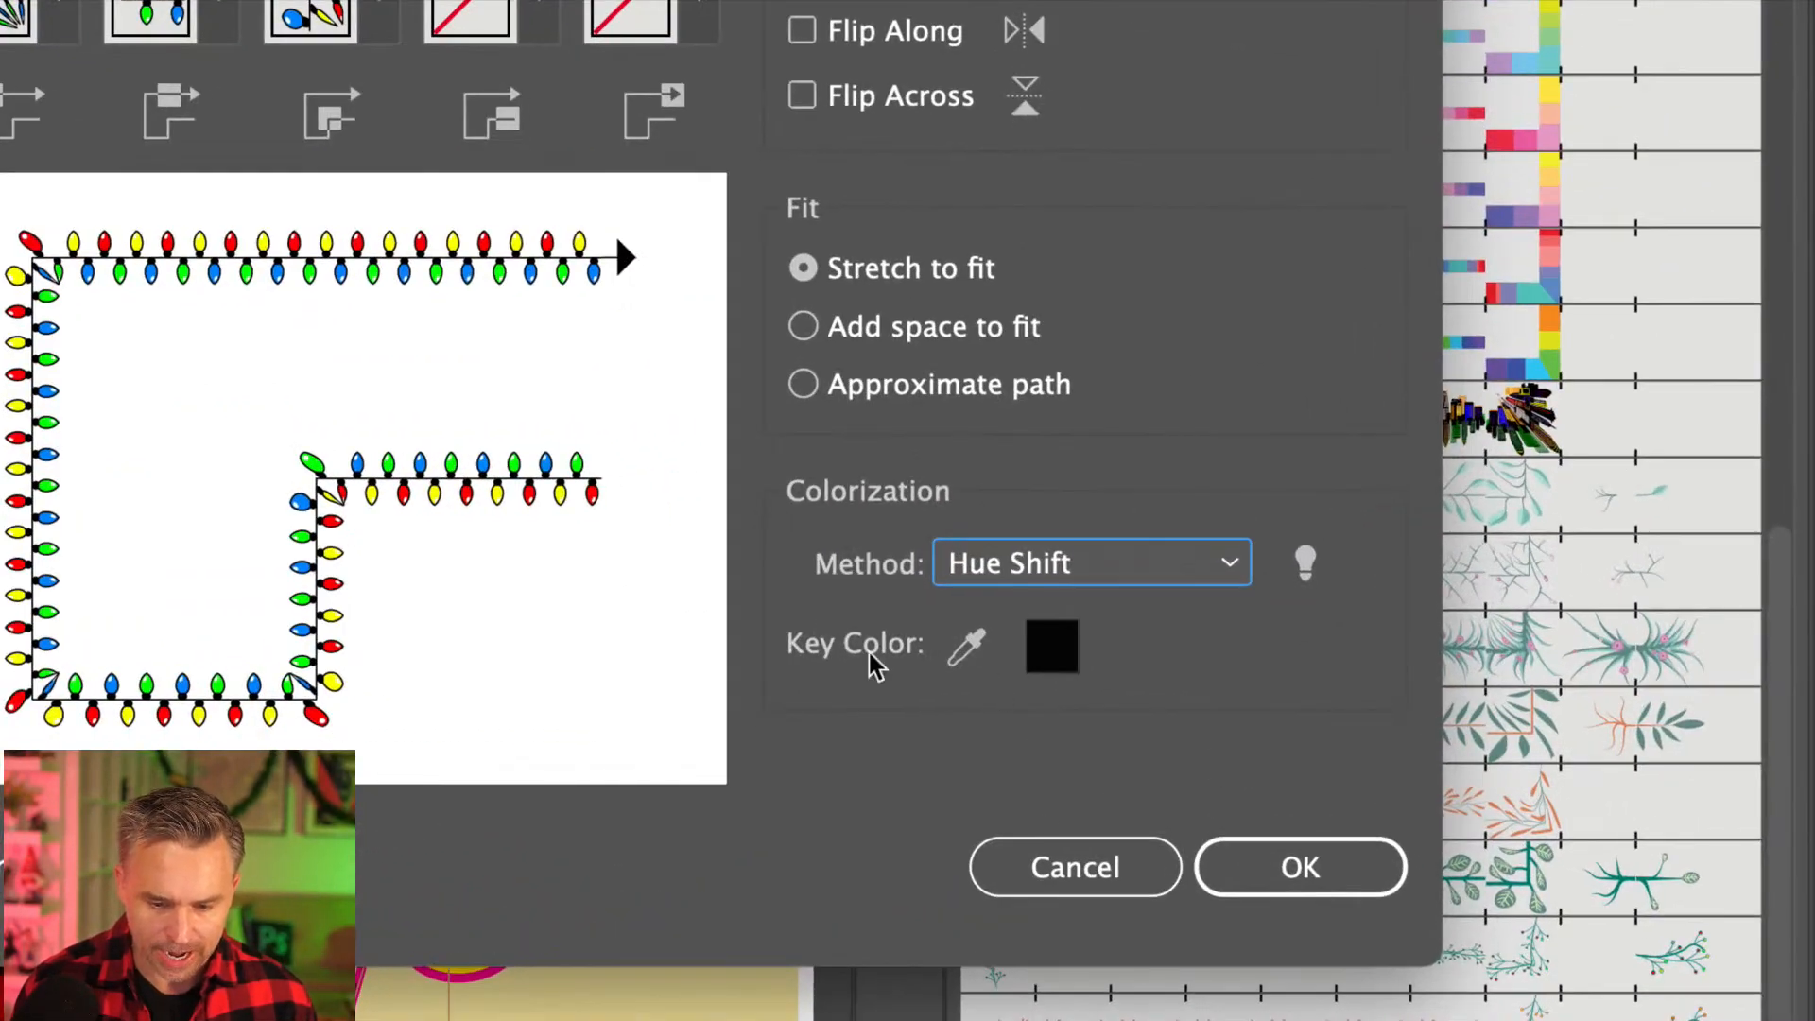
- Sample a green bulb as the brush's key color and apply the change to existing strokes
left_click(967, 646)
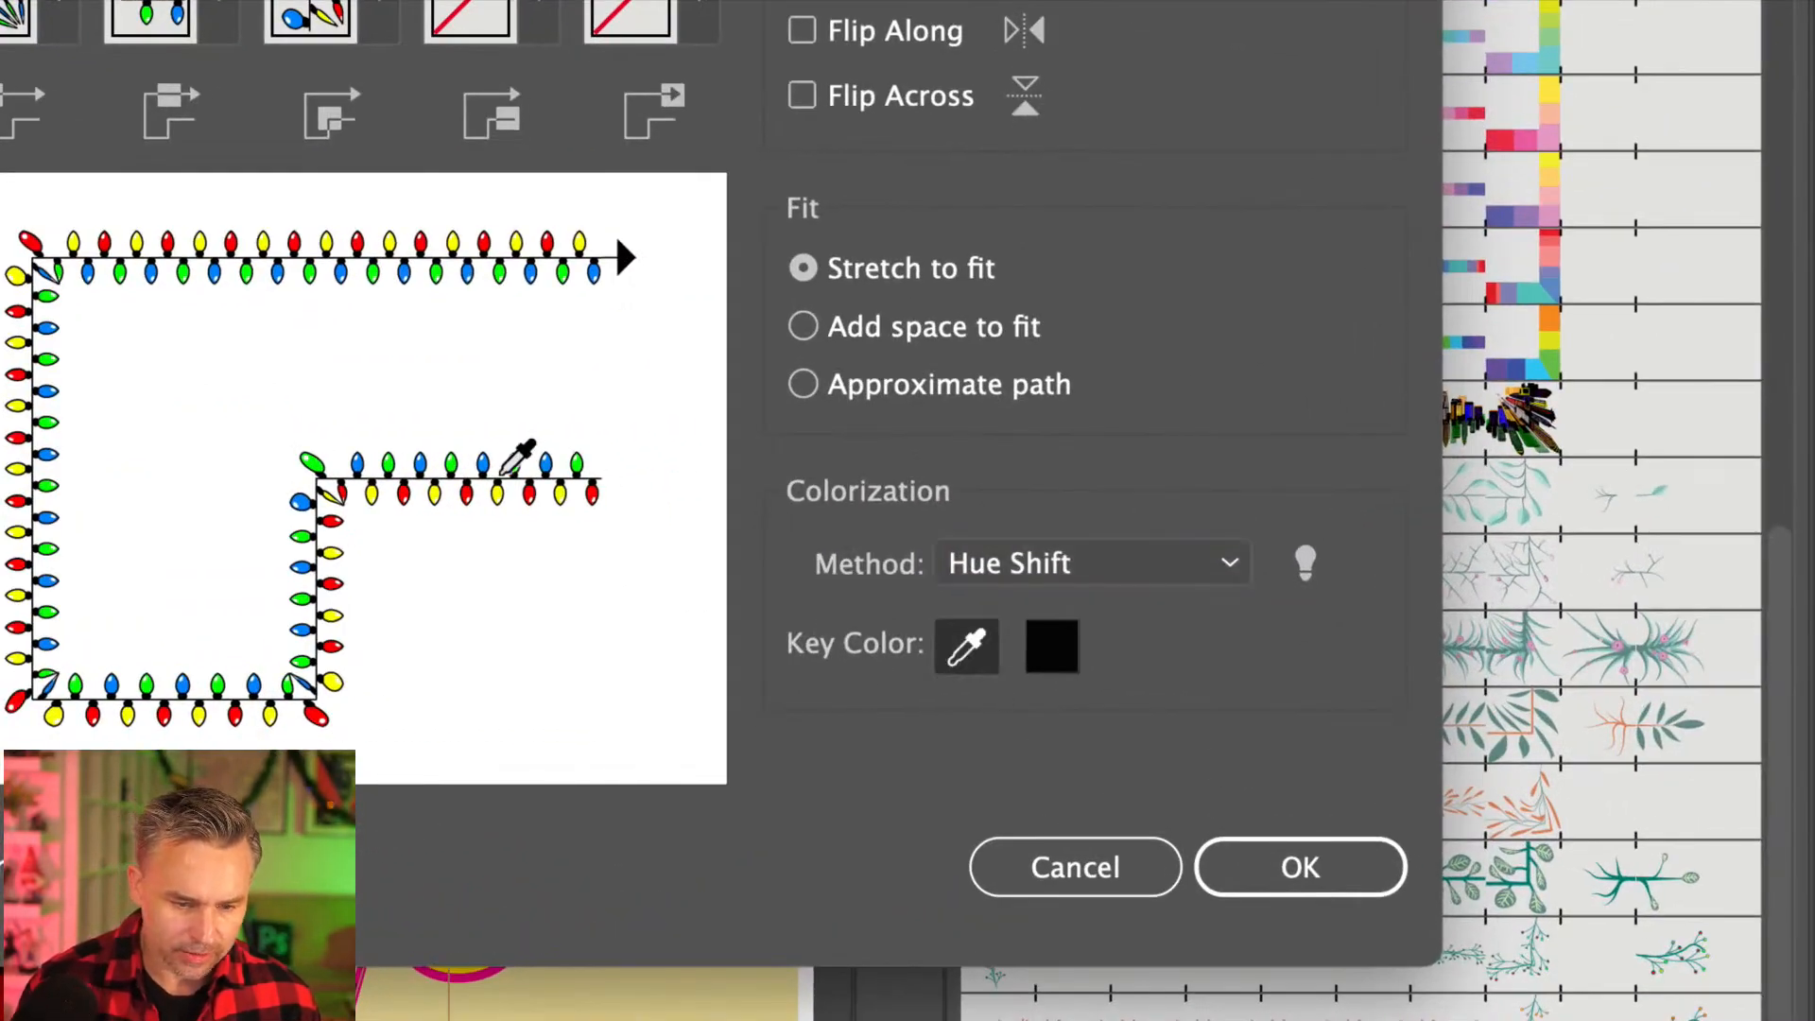
left_click(576, 464)
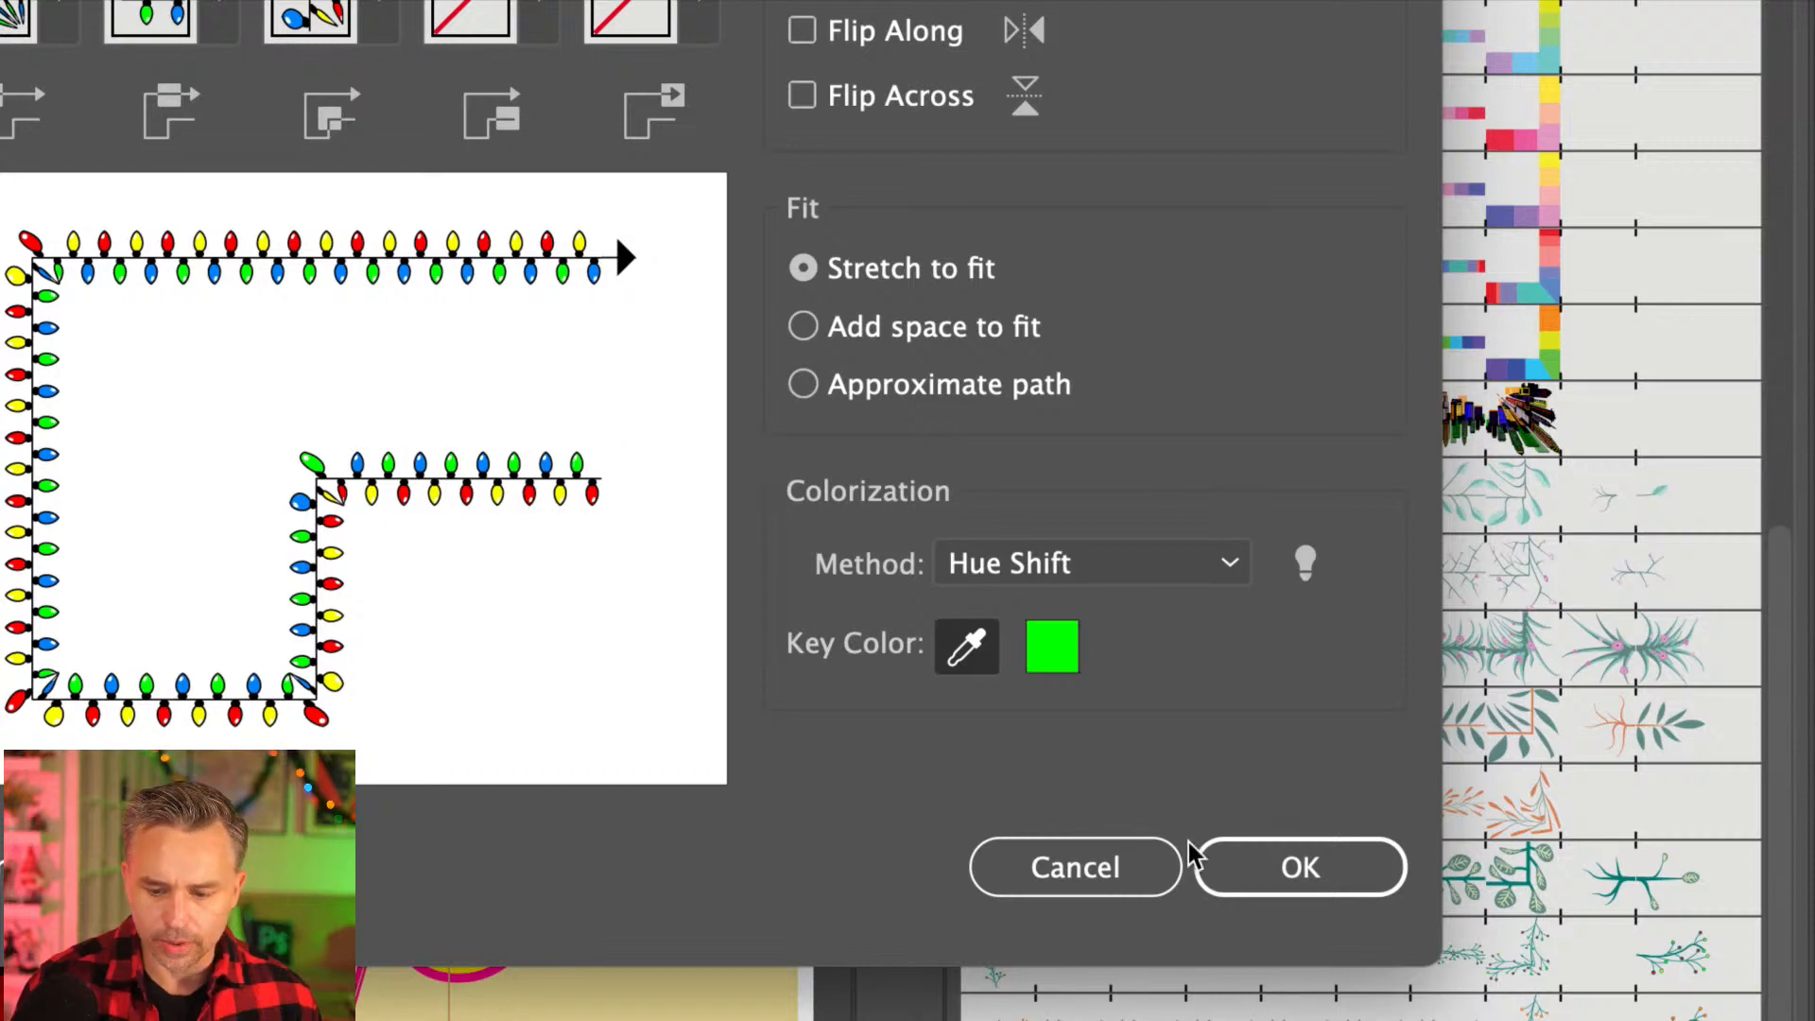
left_click(1267, 867)
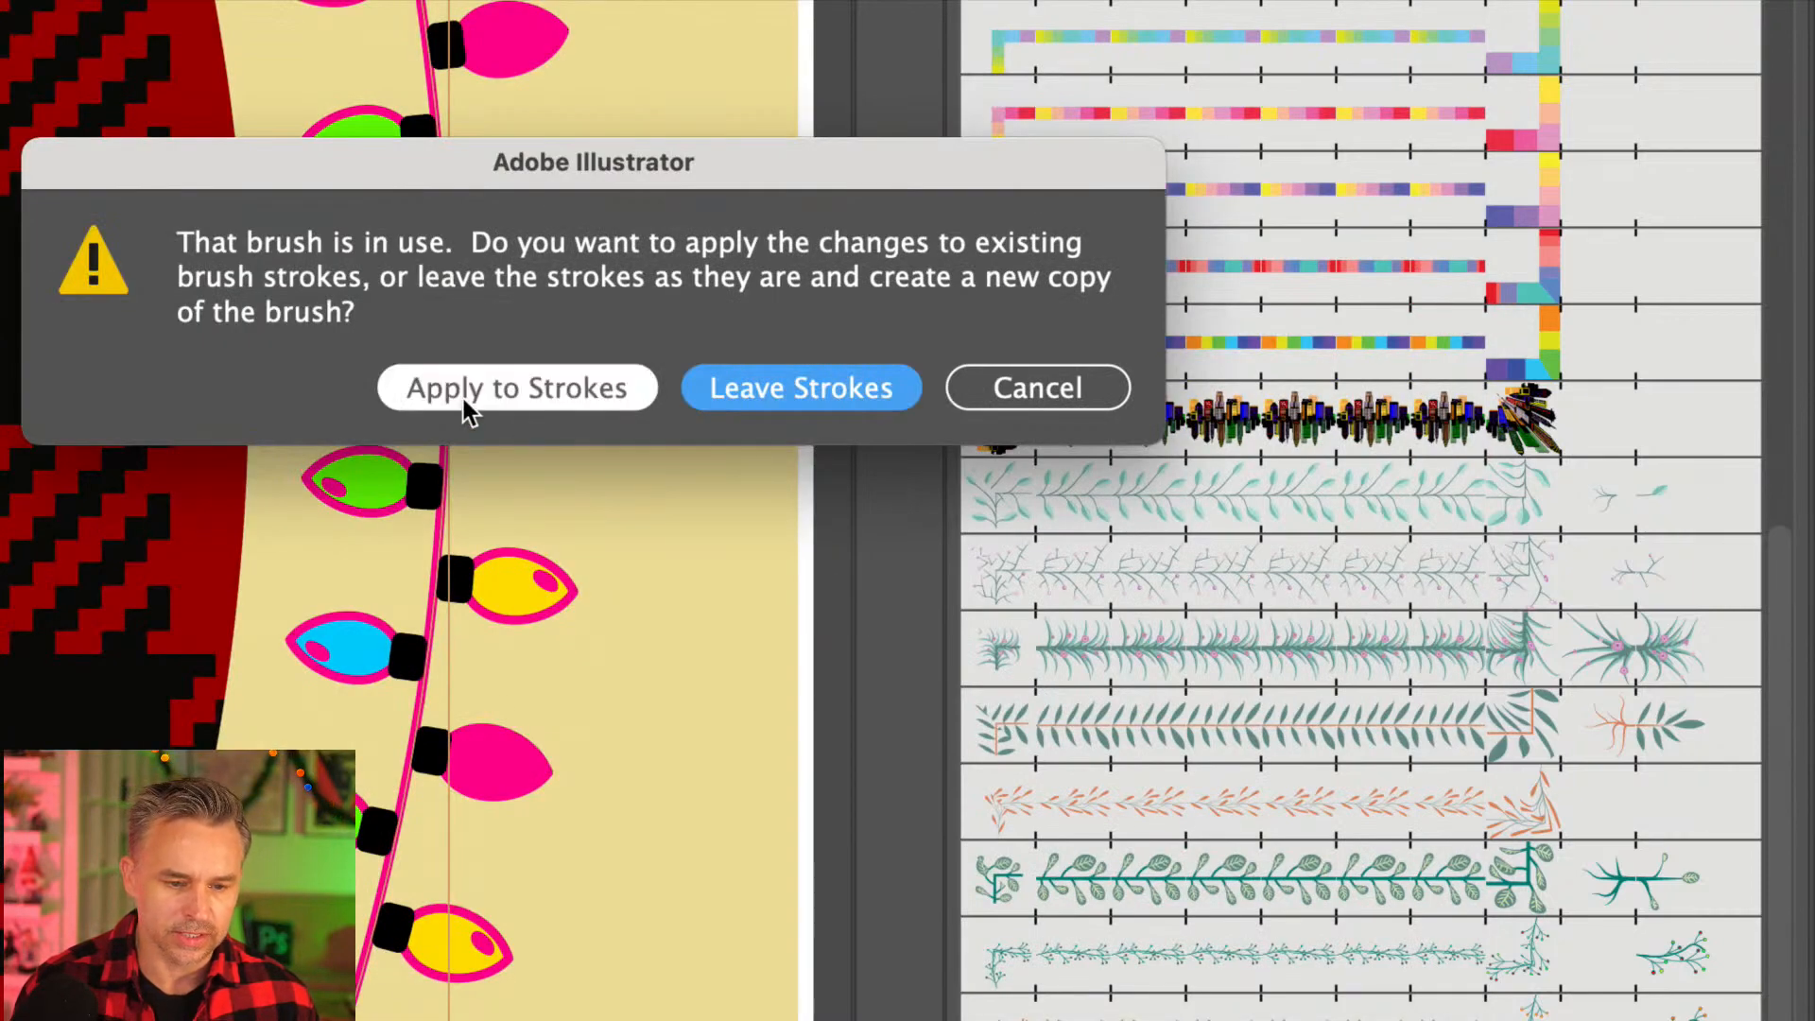
left_click(465, 408)
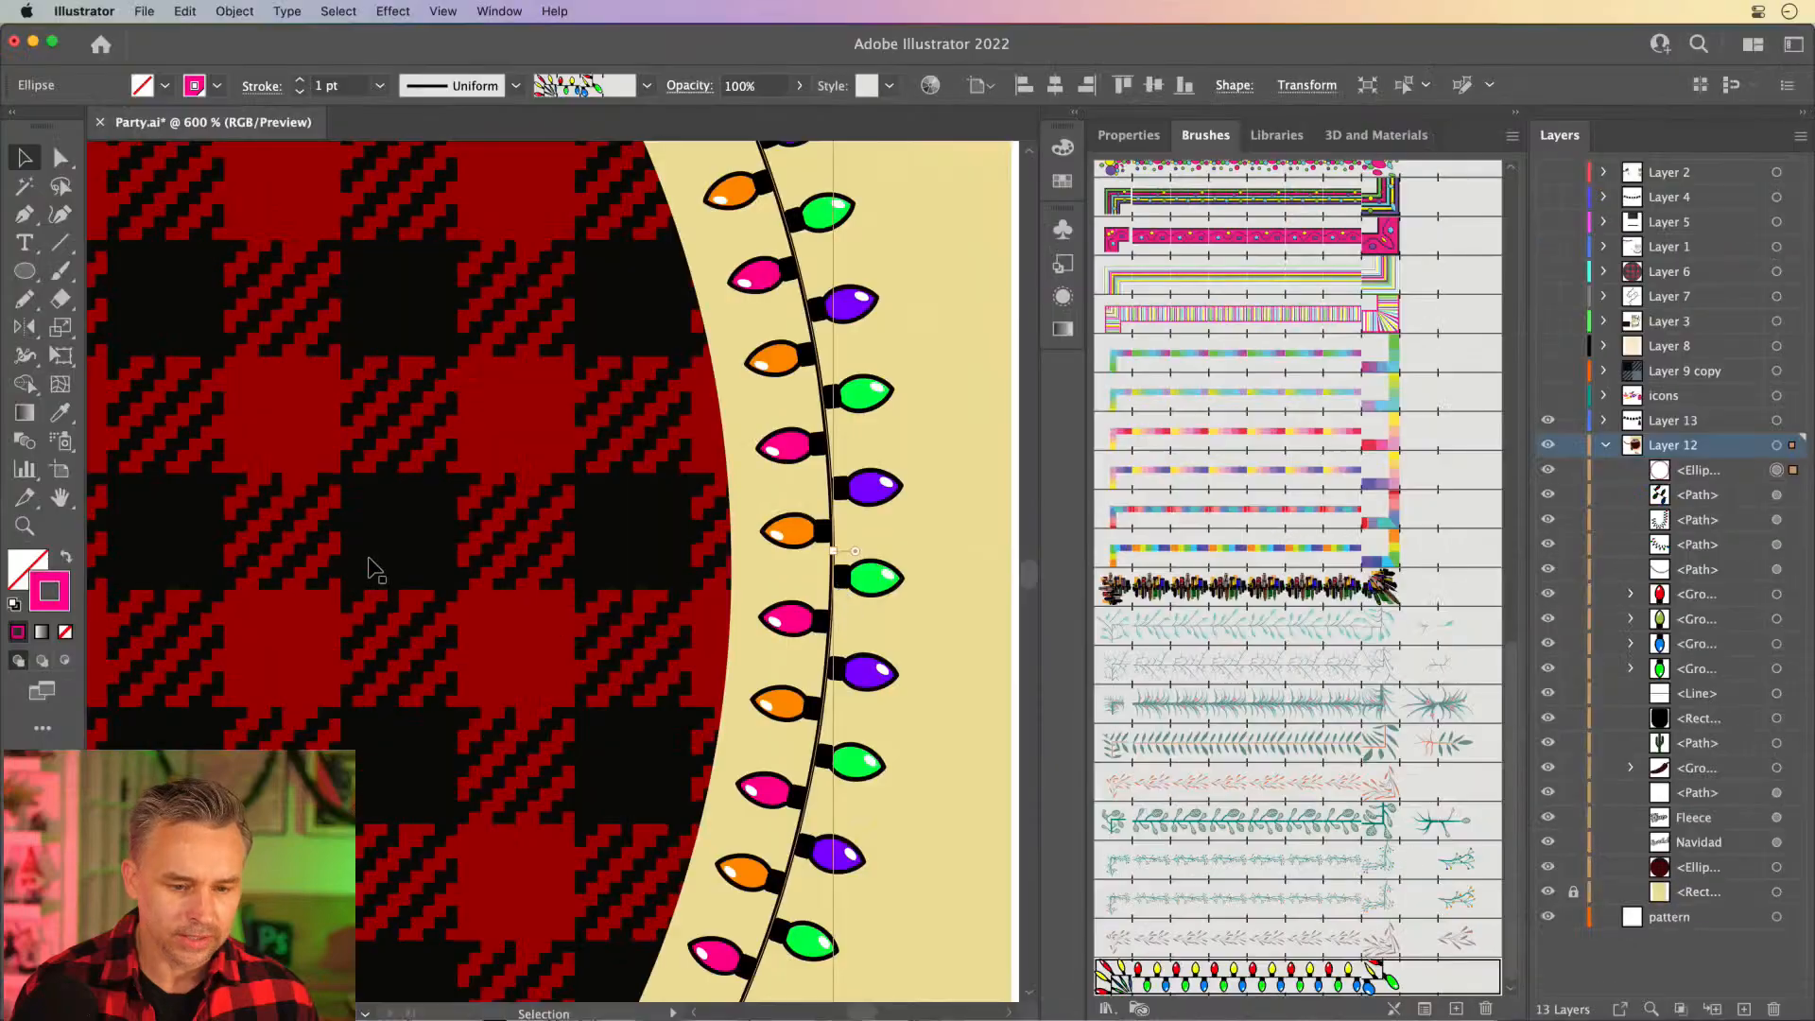
- Test the ring of lights with a black 000000 stroke and a pink FF0092 stroke
double_click(54, 583)
type("000000")
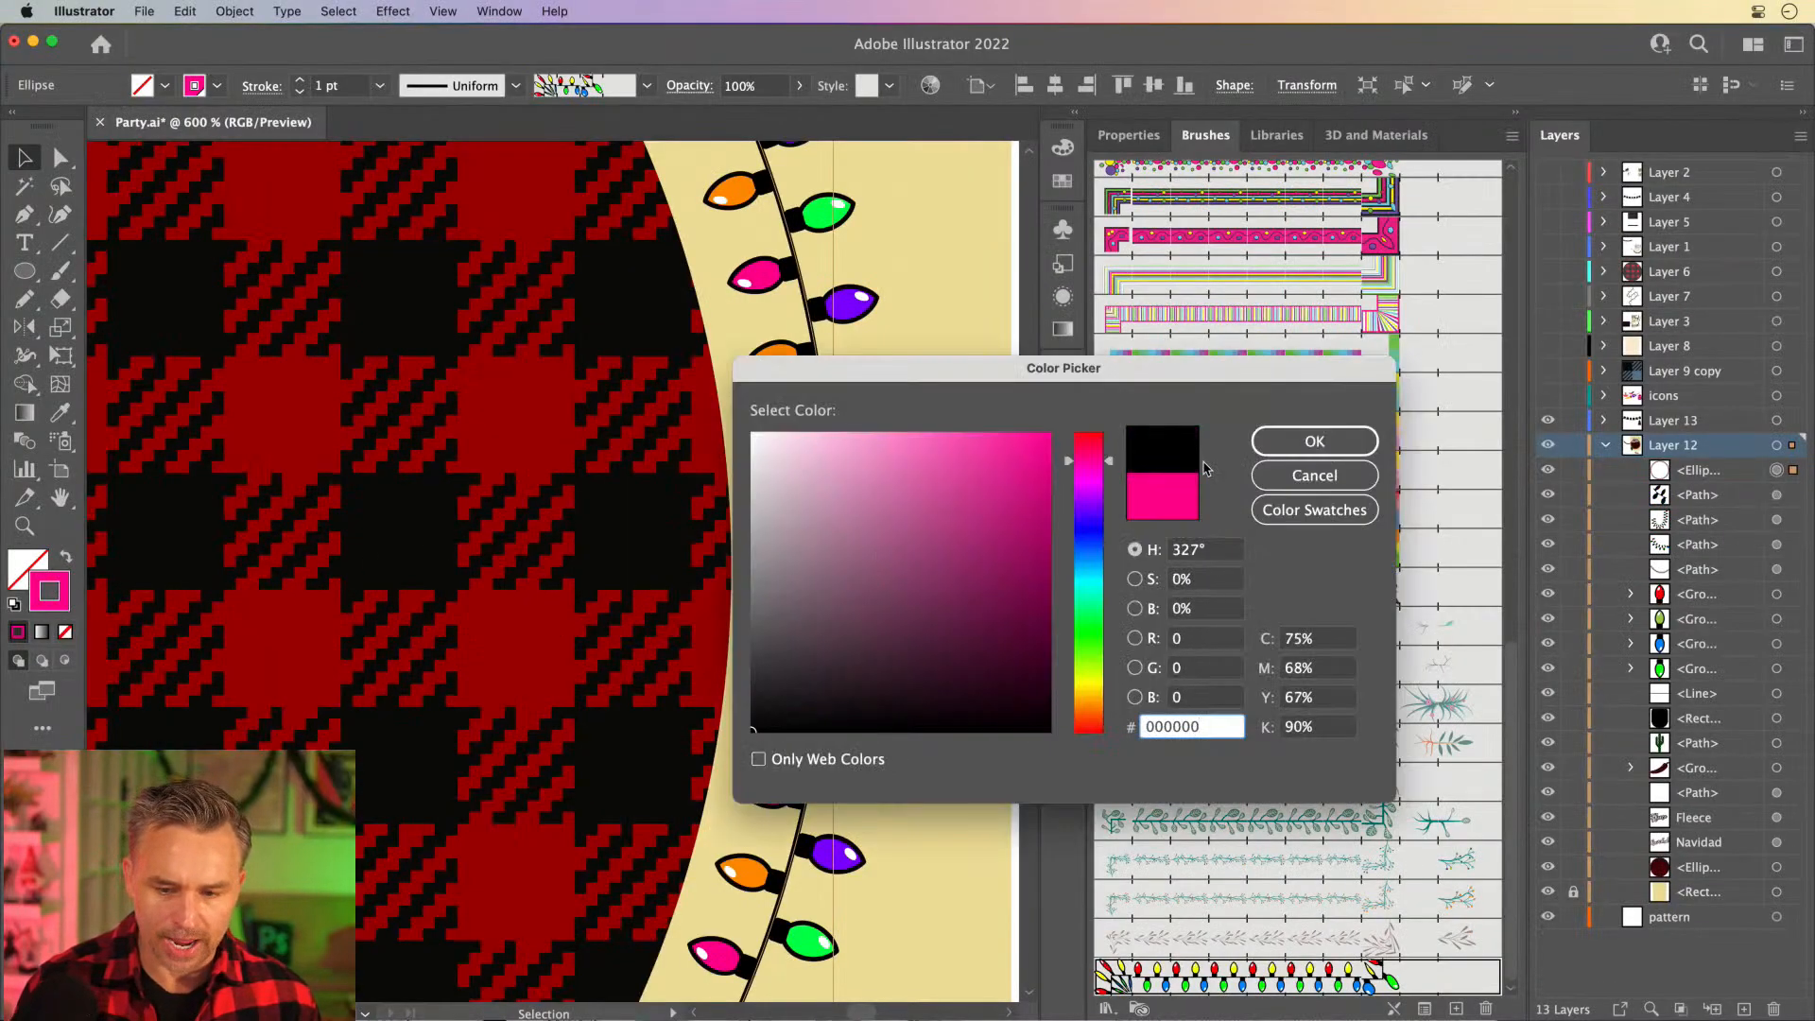
left_click(1309, 442)
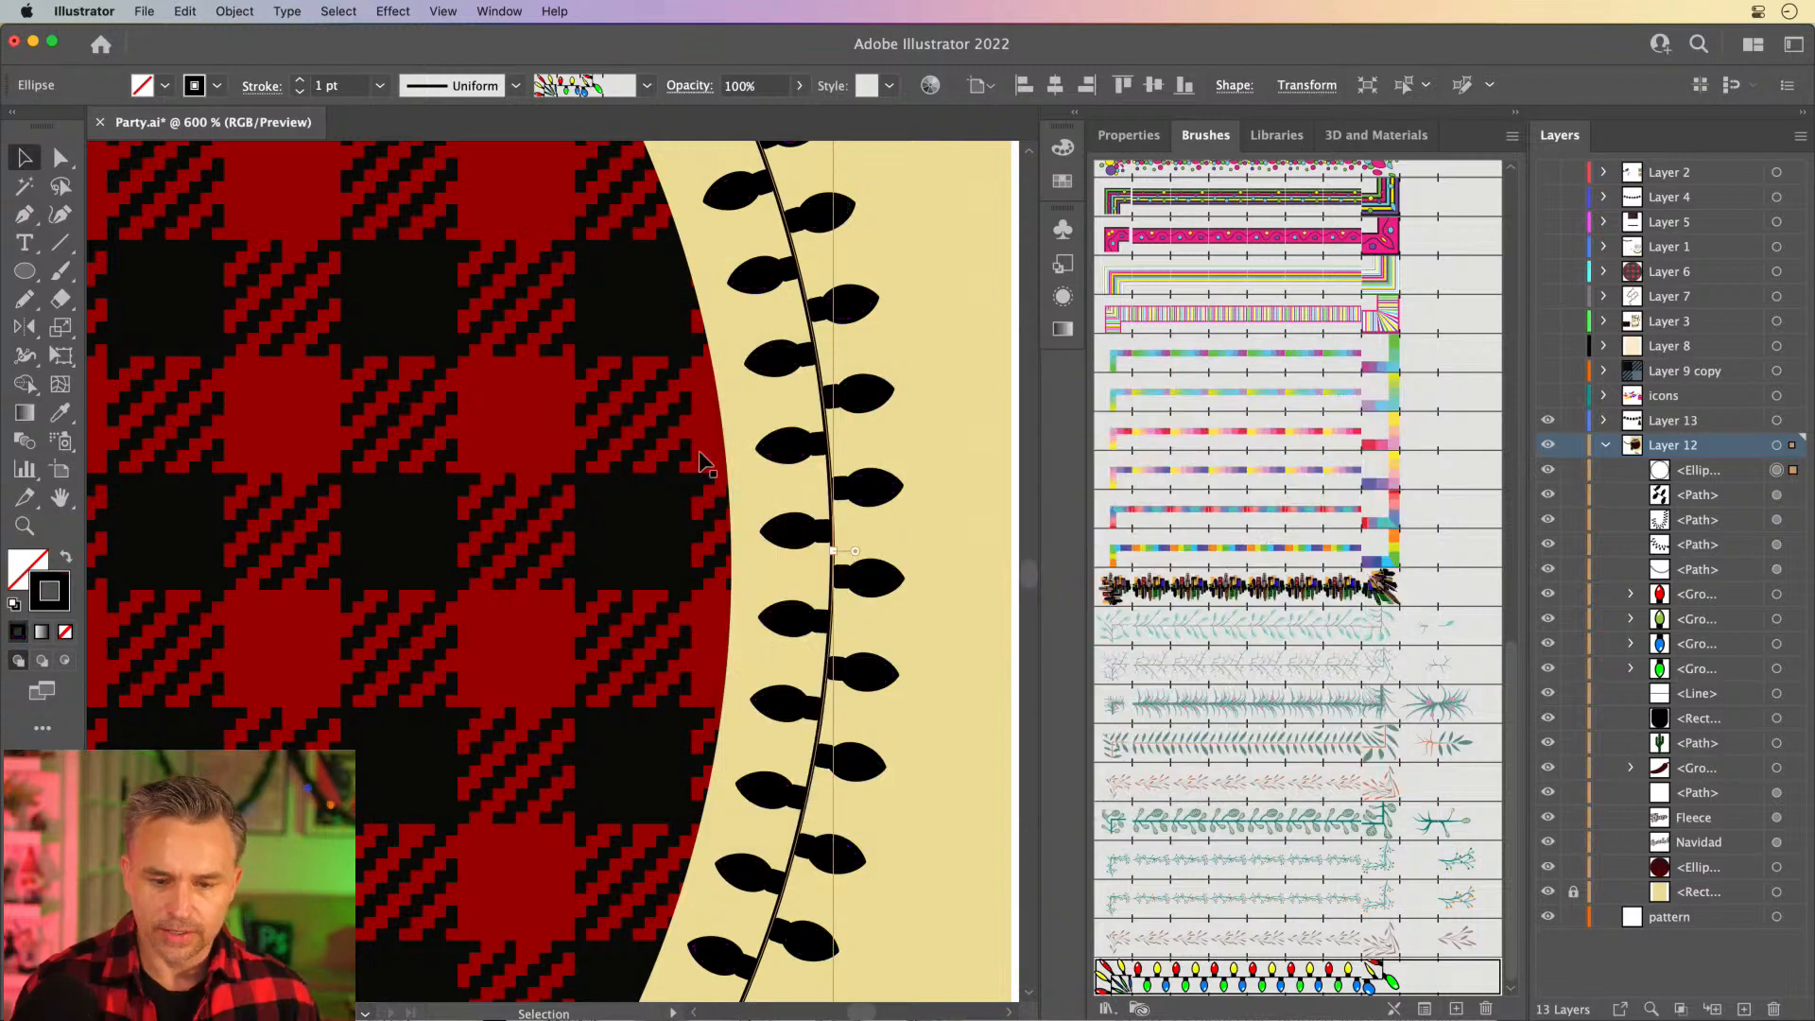
double_click(53, 607)
type("FF0092")
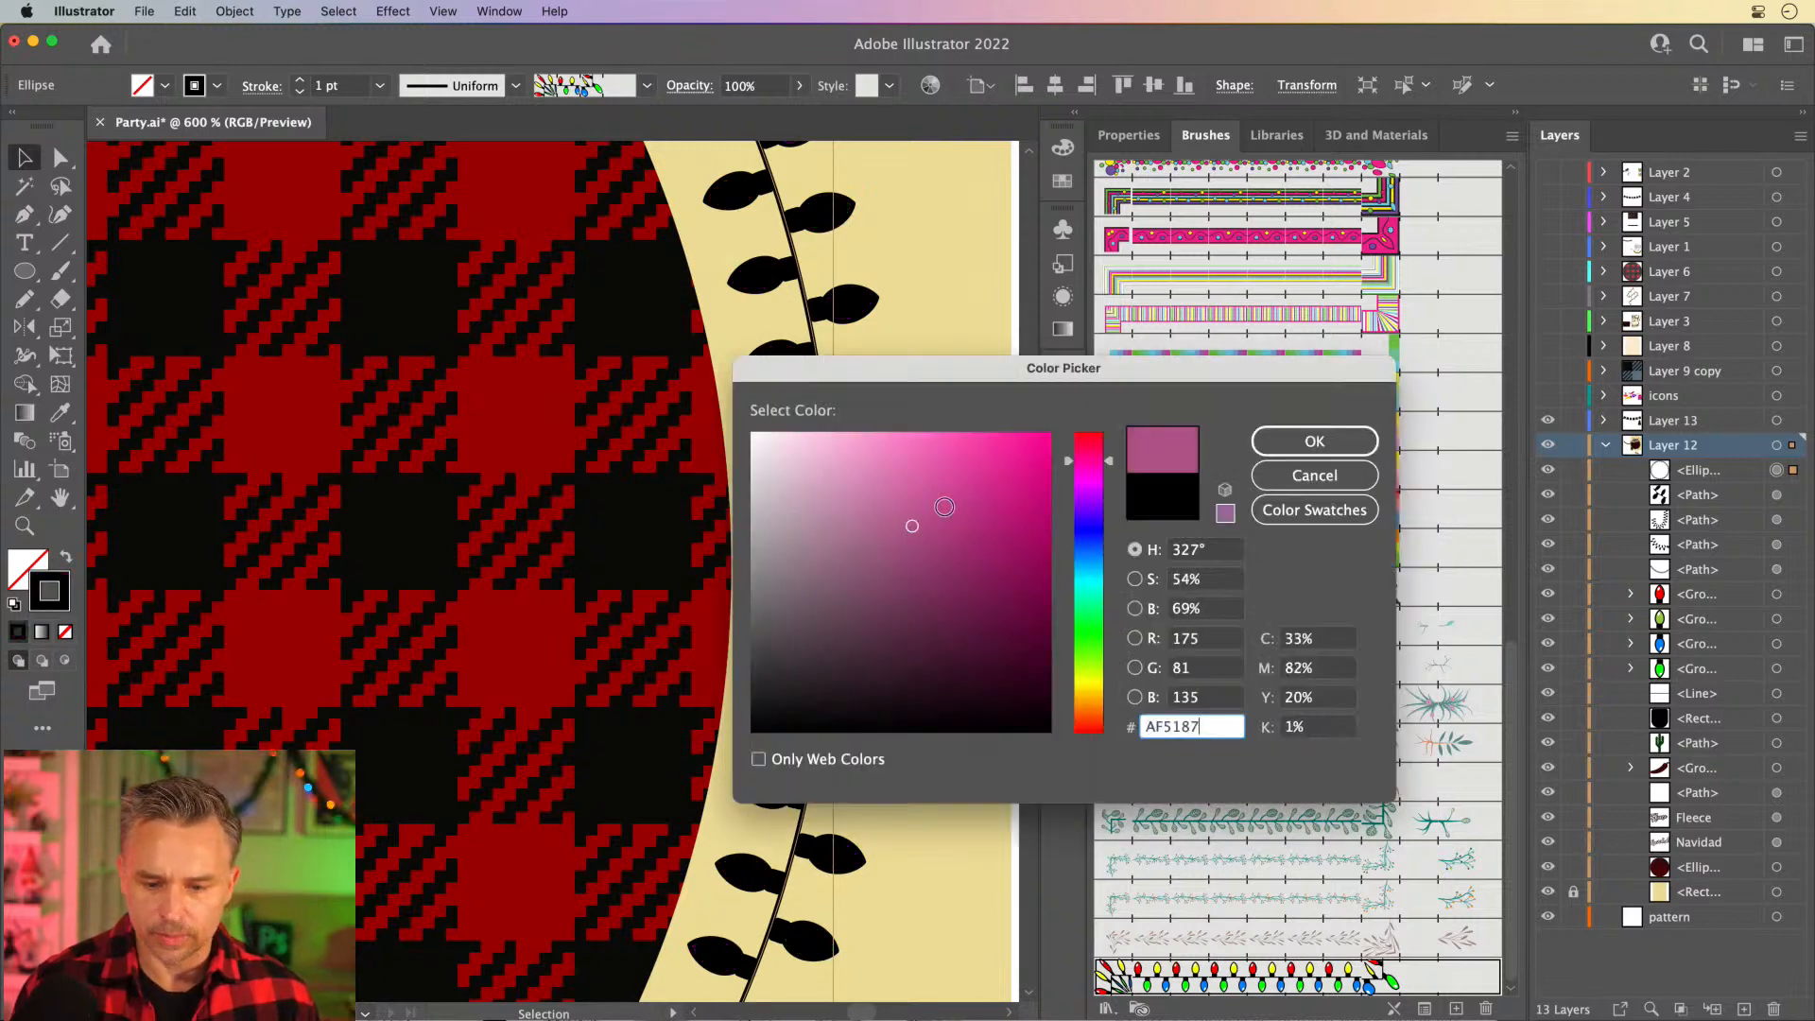
left_click(1309, 441)
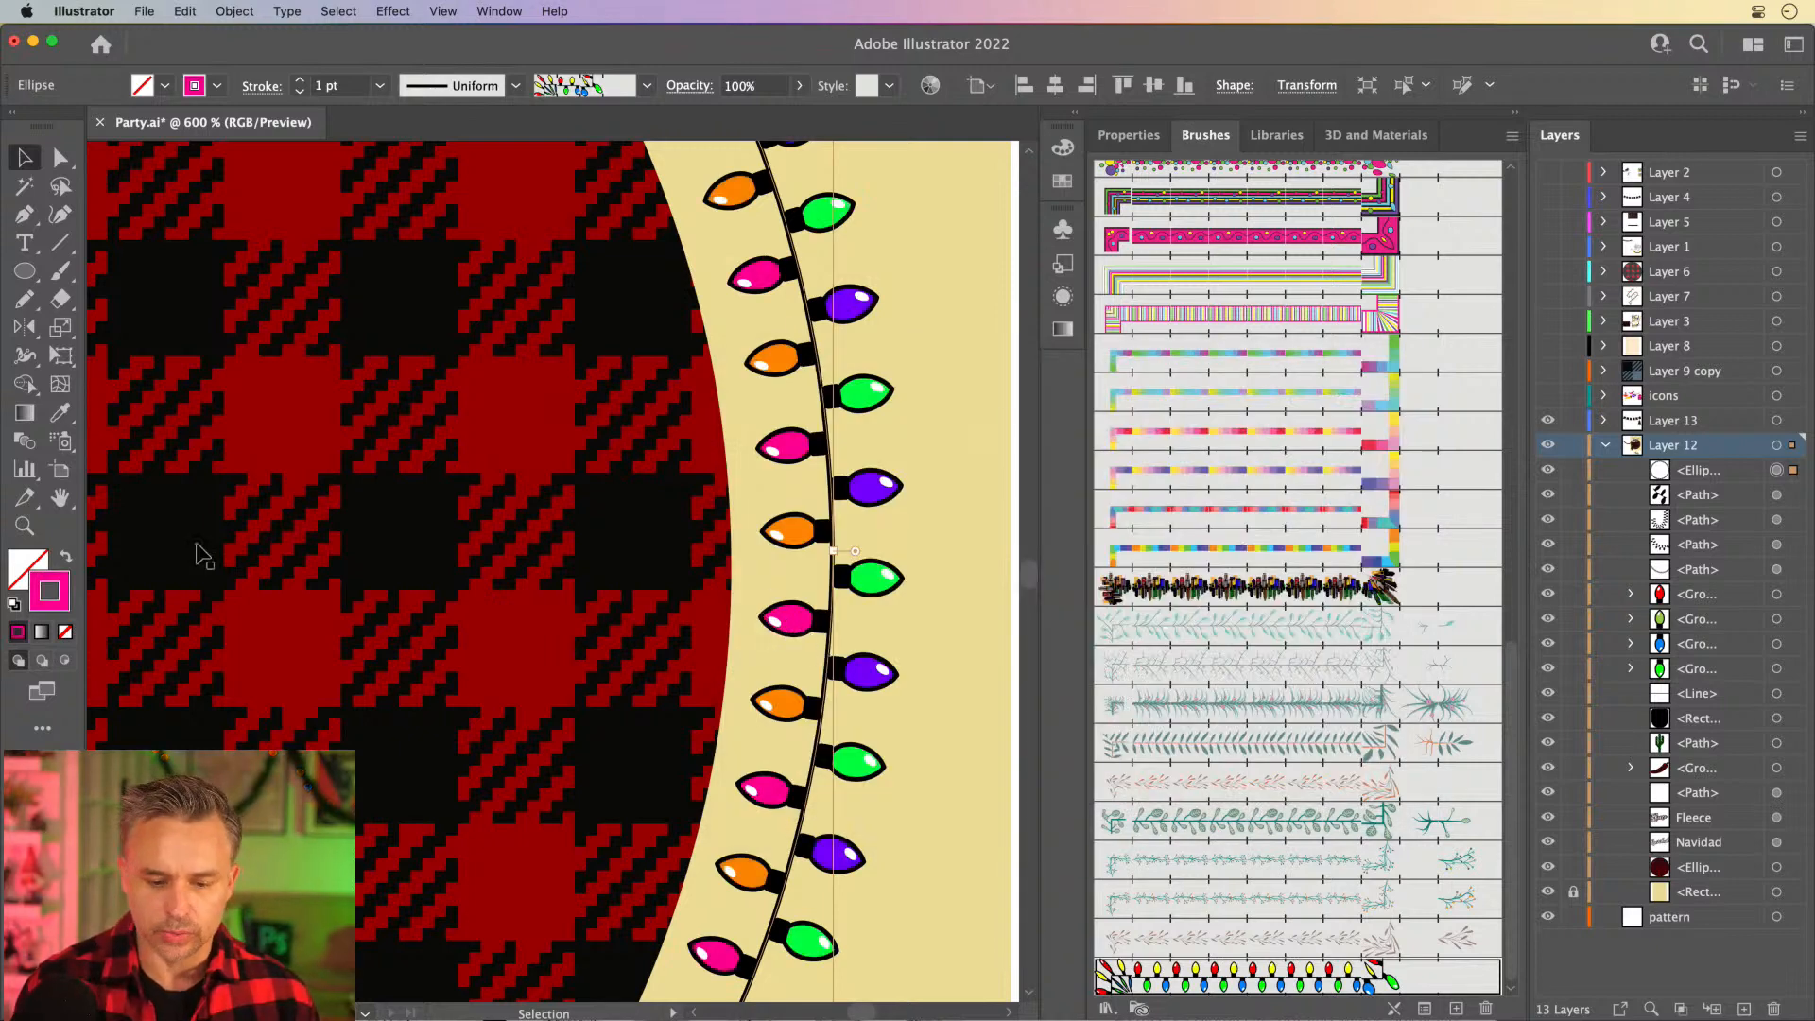
- Set the ring of lights' stroke to purple 8800FF
double_click(66, 584)
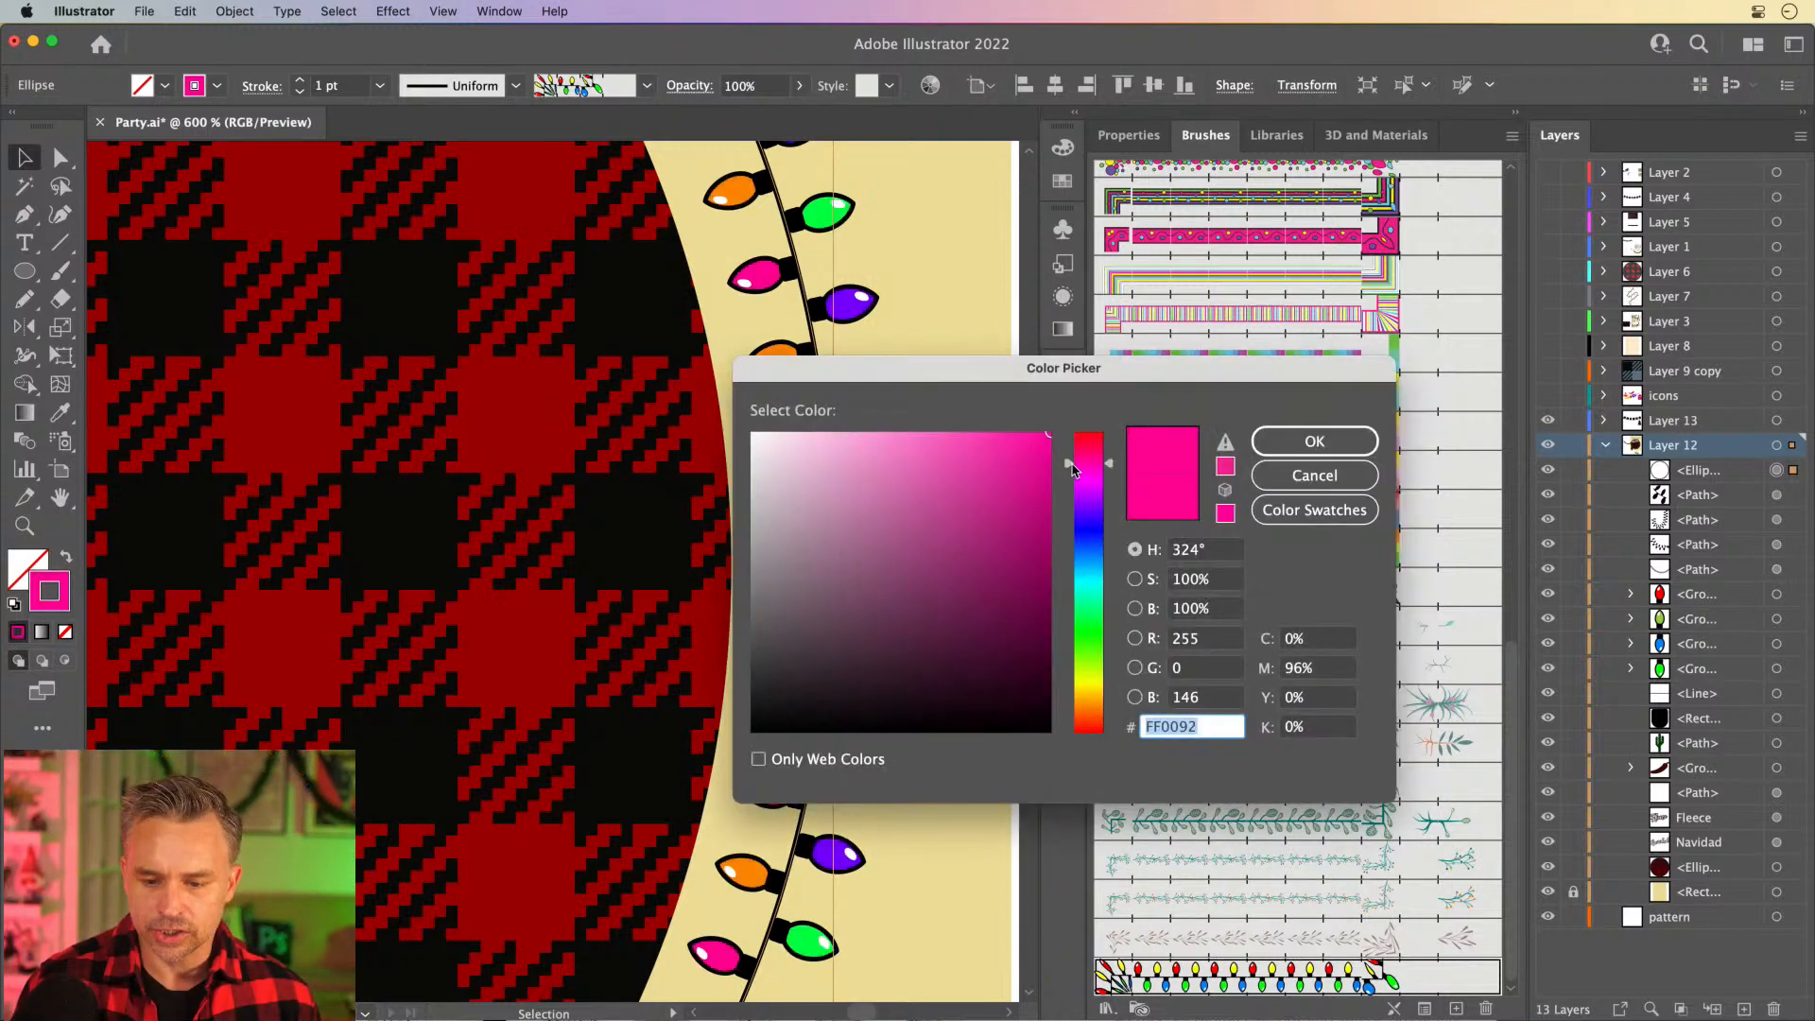
left_click_drag(1073, 470, 1086, 503)
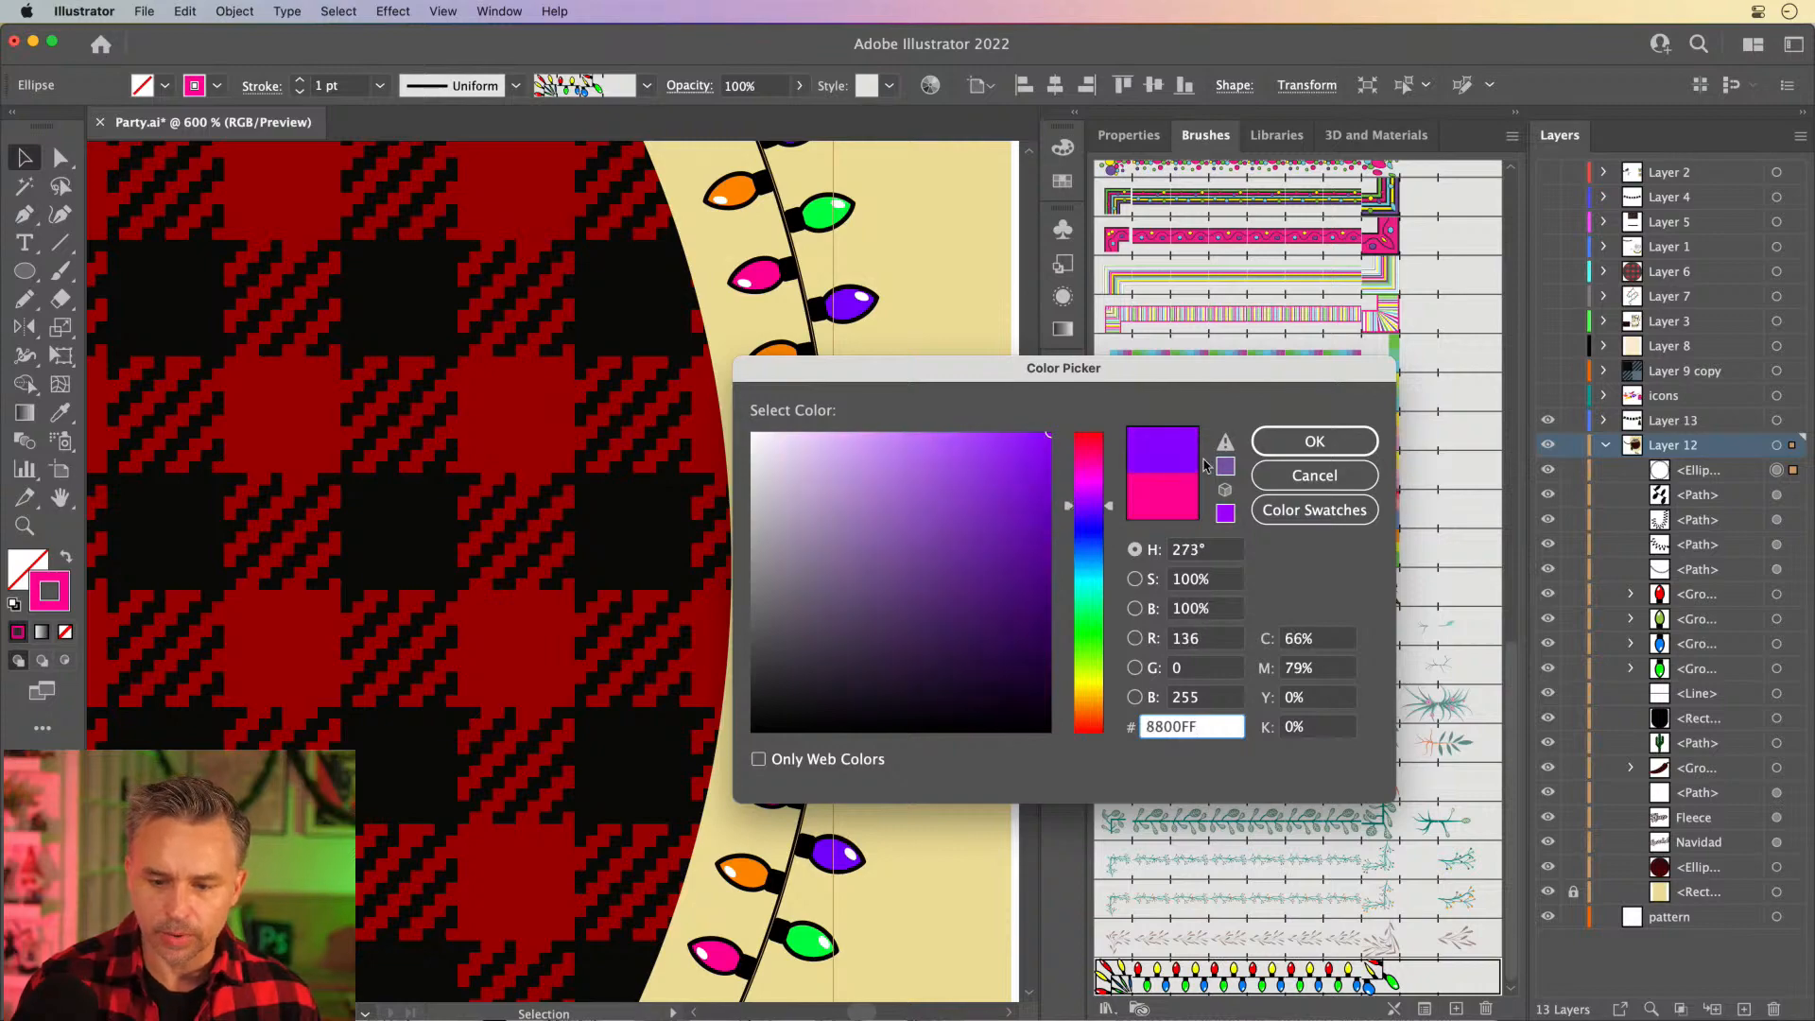
left_click(1314, 442)
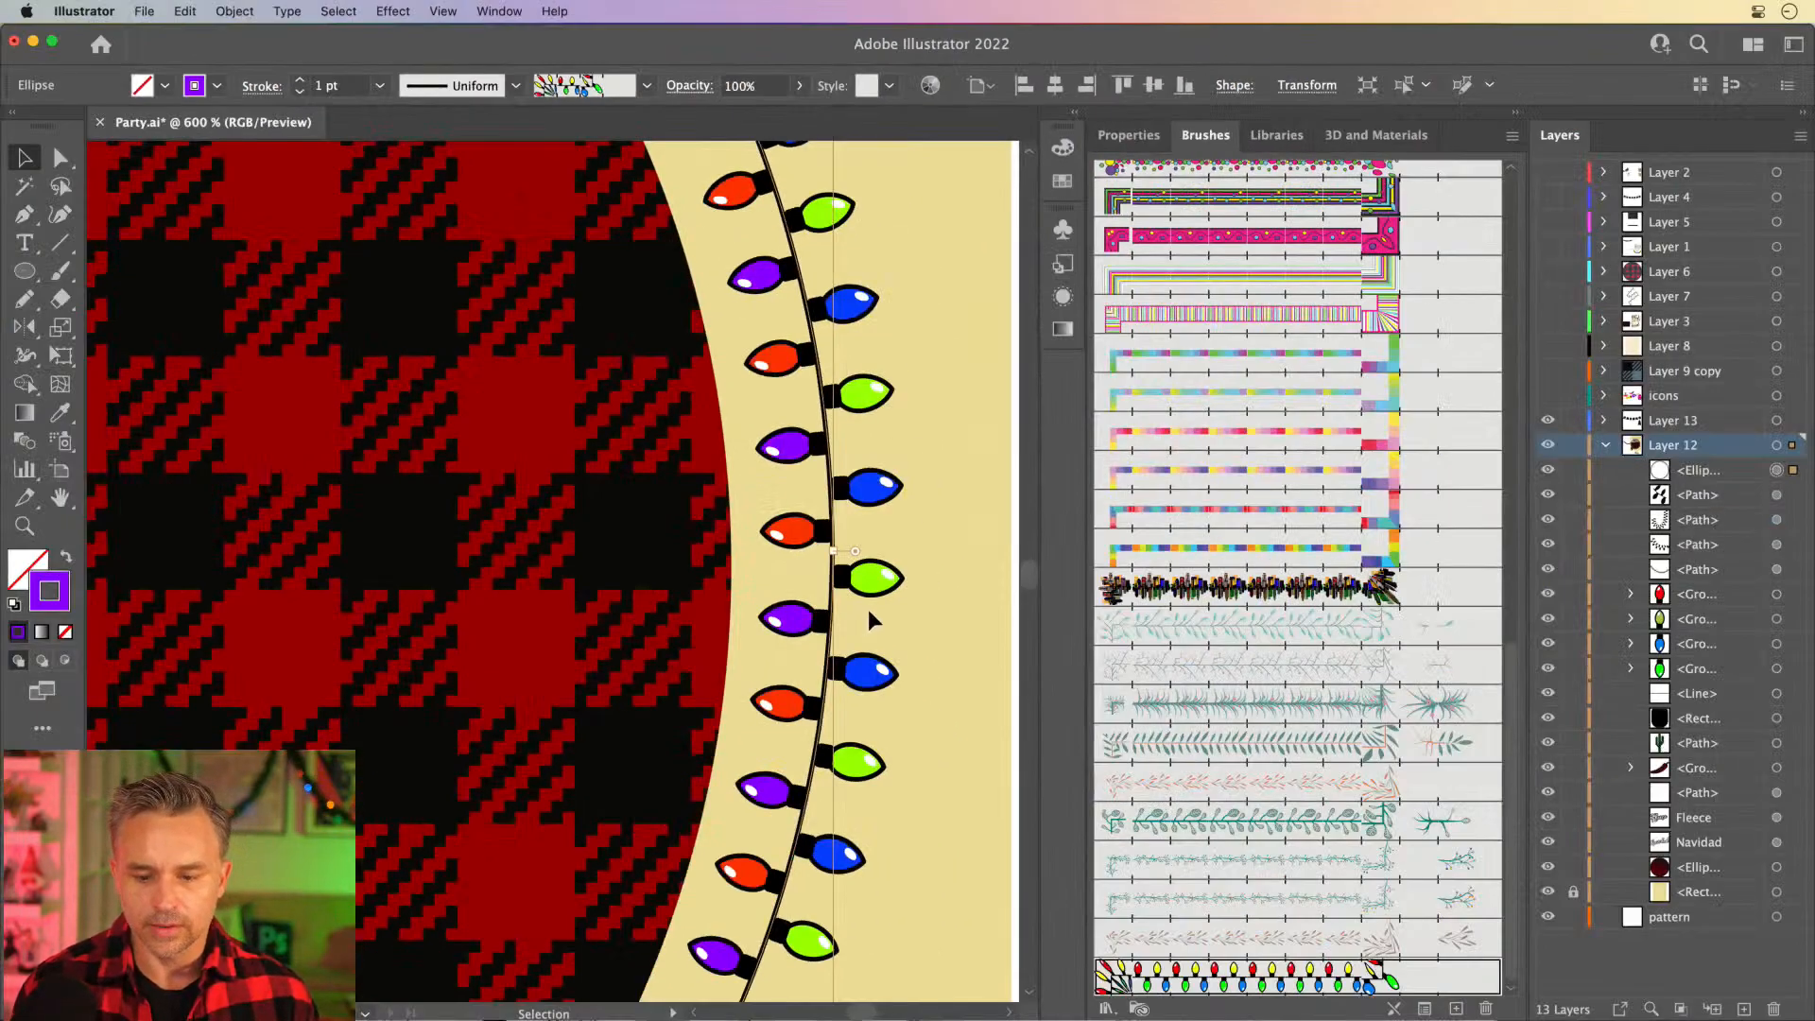
- Place the light-string brush's tile artwork on the blank canvas beside the design and delete it again
scroll(781, 725, "right", 10)
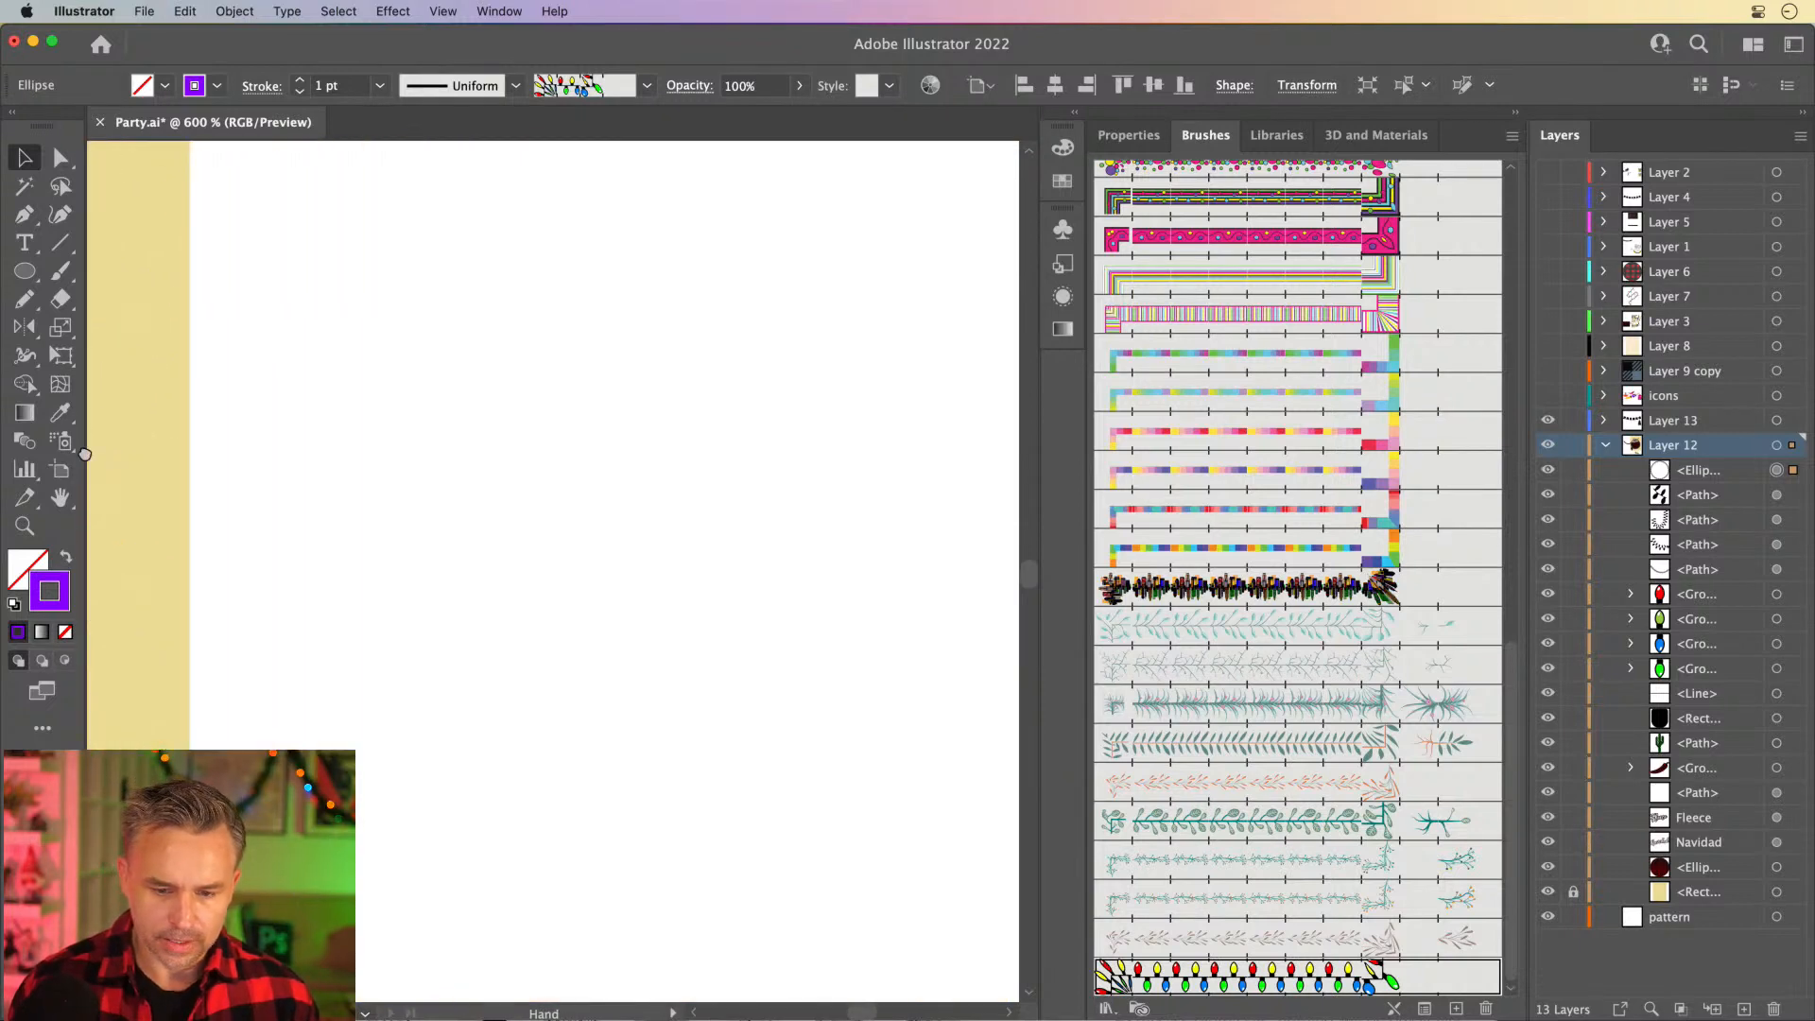
left_click(783, 736)
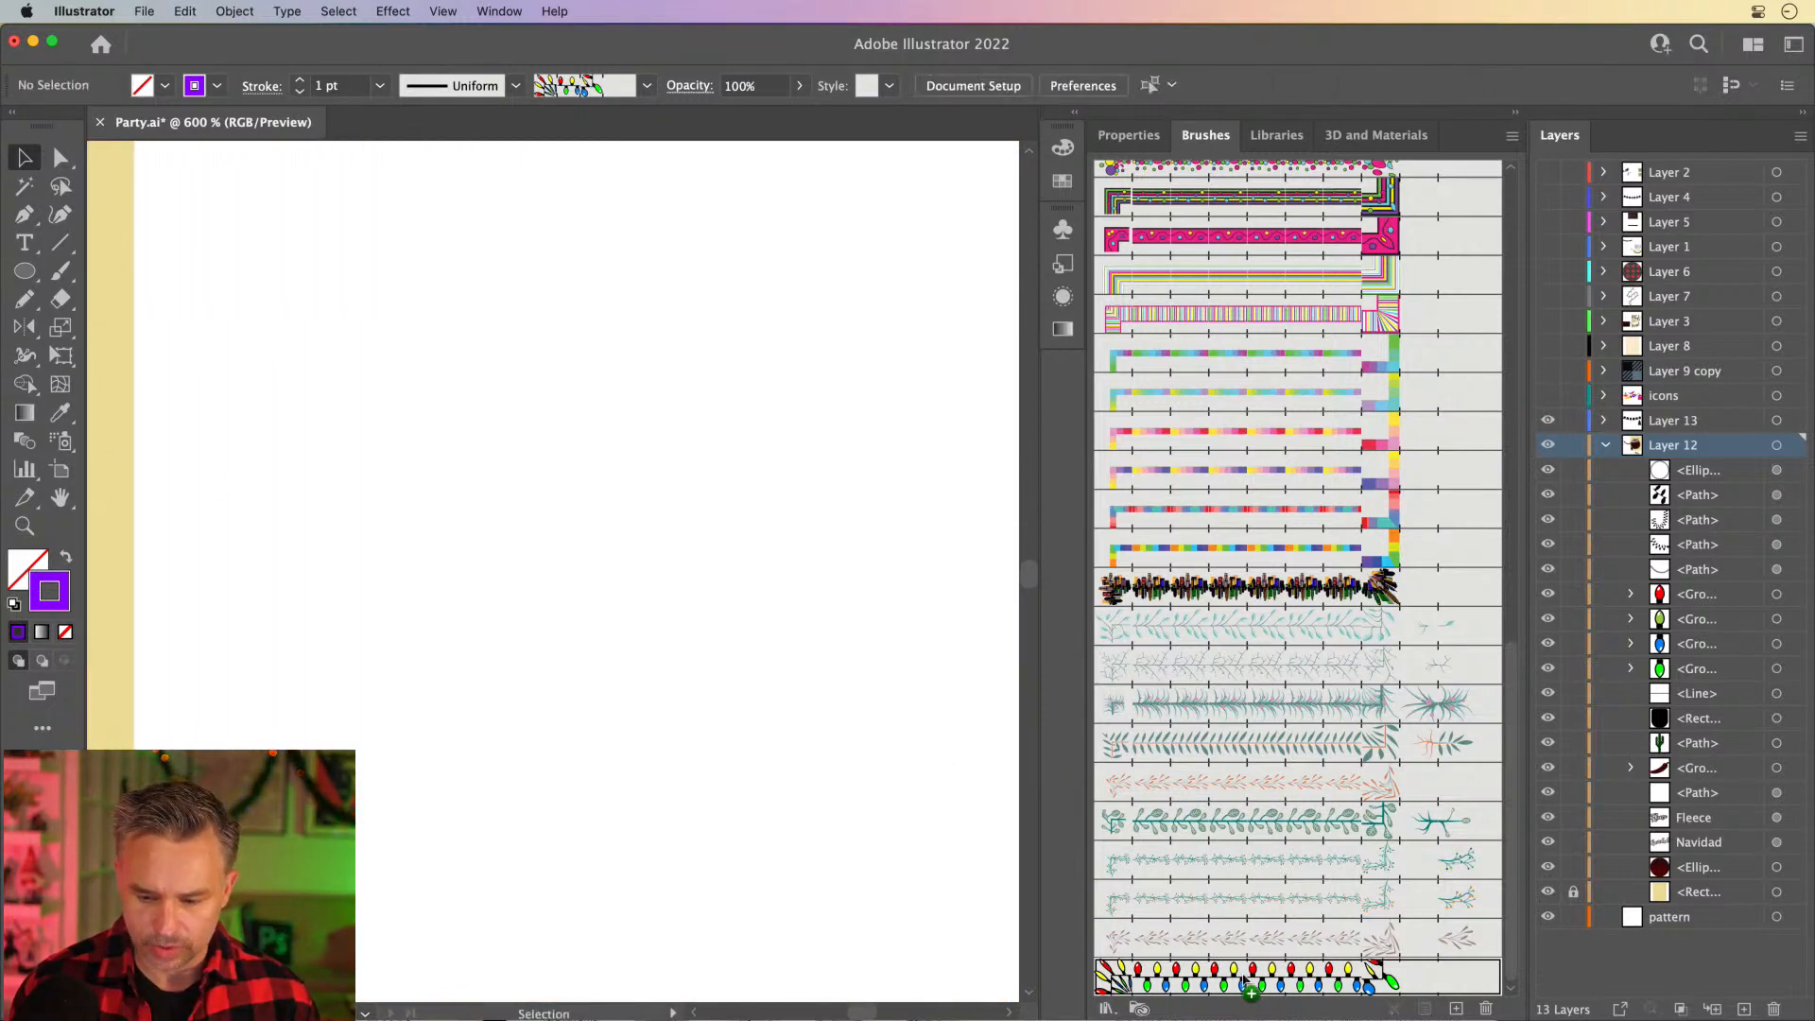
left_click_drag(1229, 976, 603, 666)
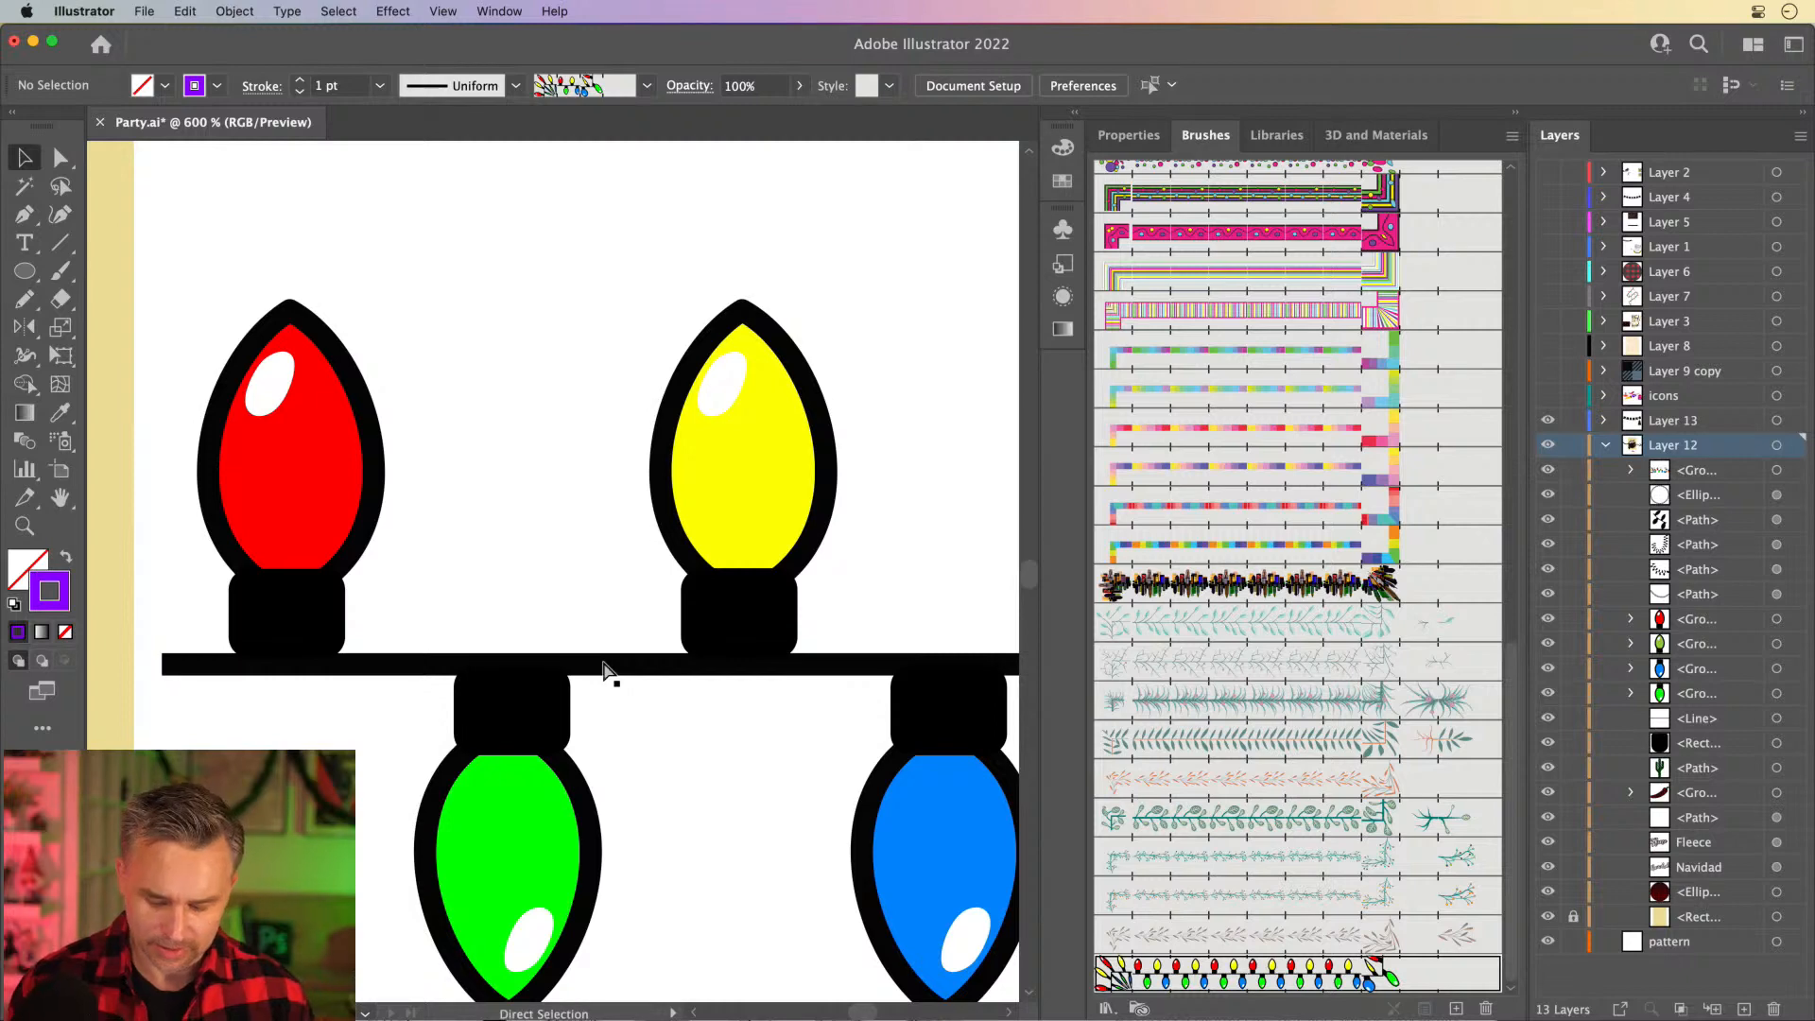
key("super+minus")
key("super+minus")
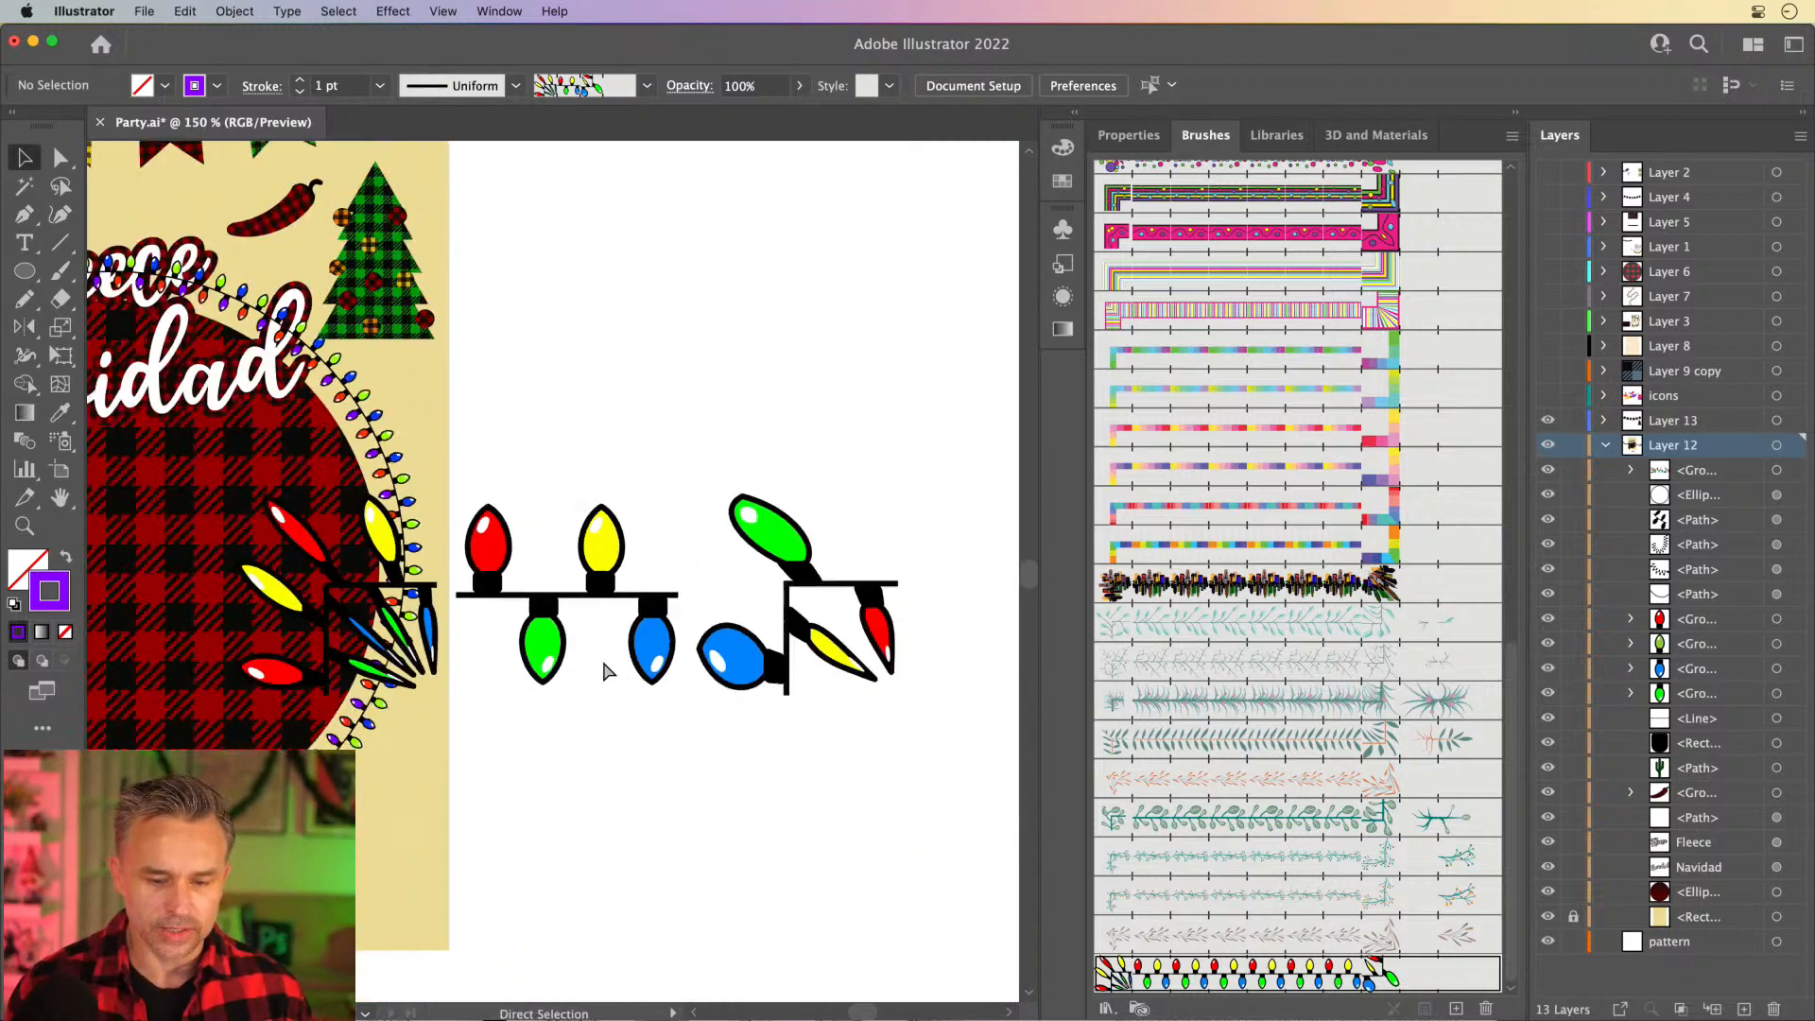
left_click(587, 567)
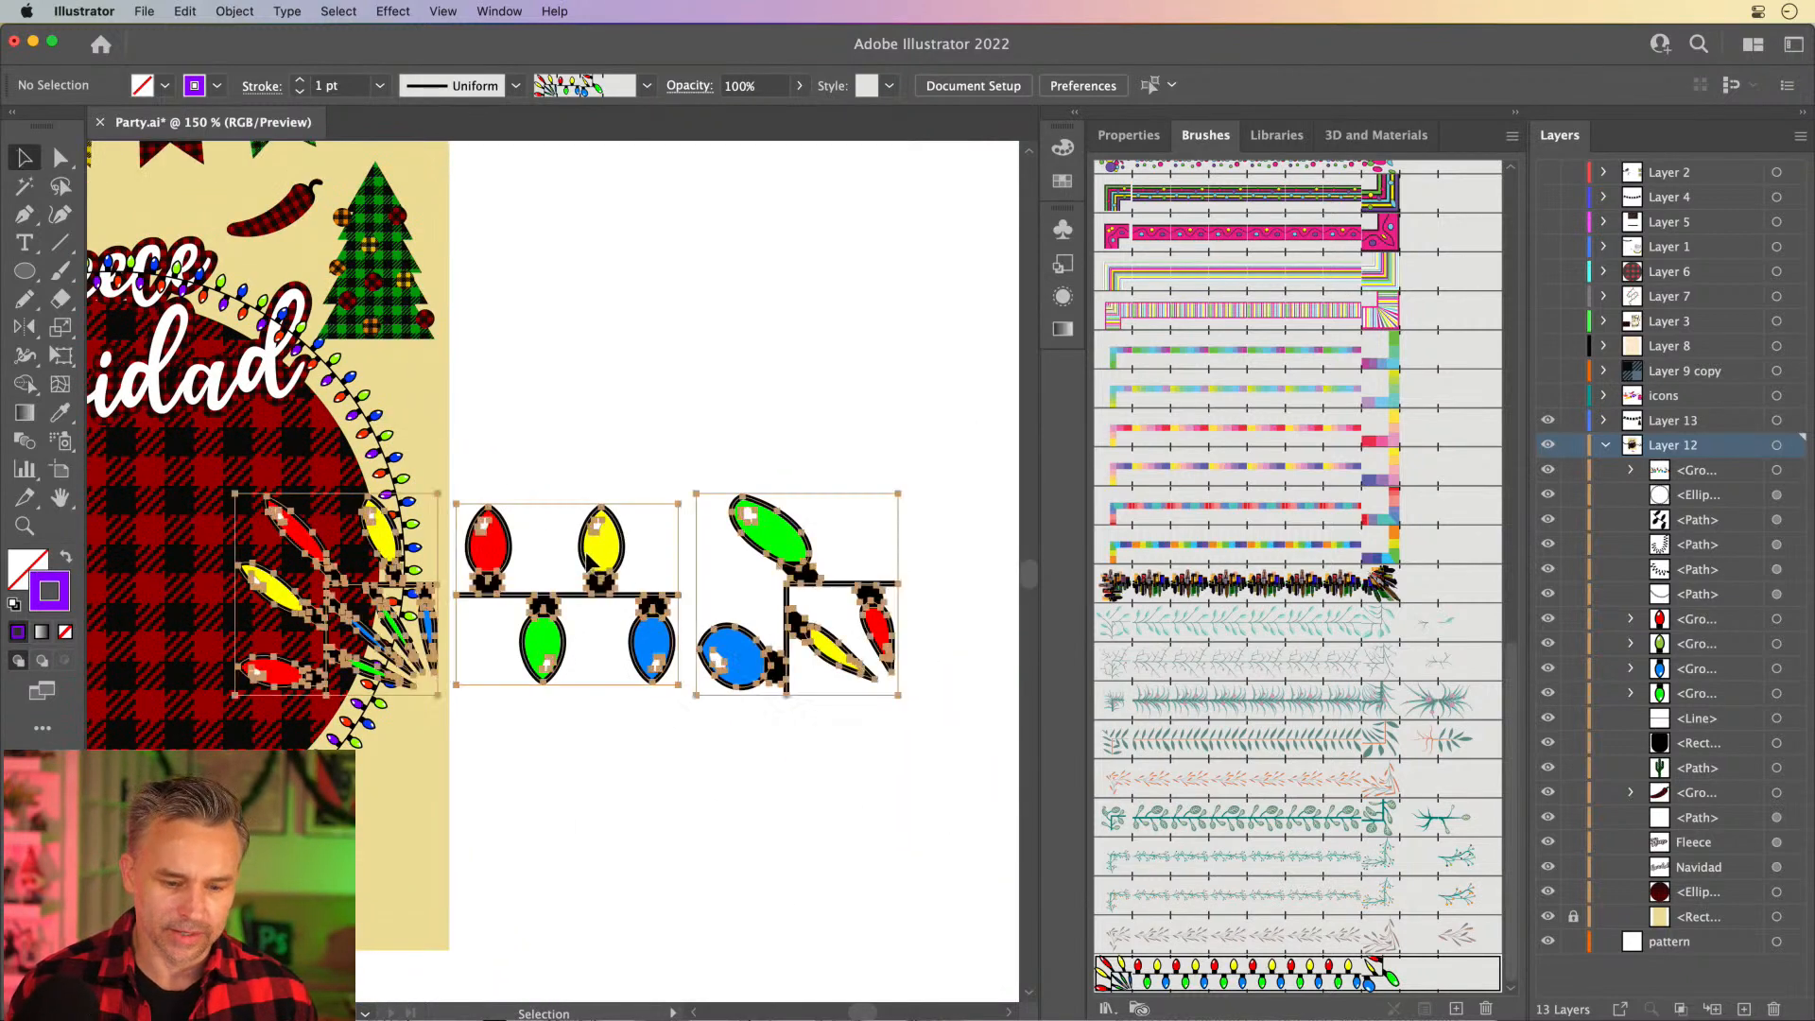
key("Delete")
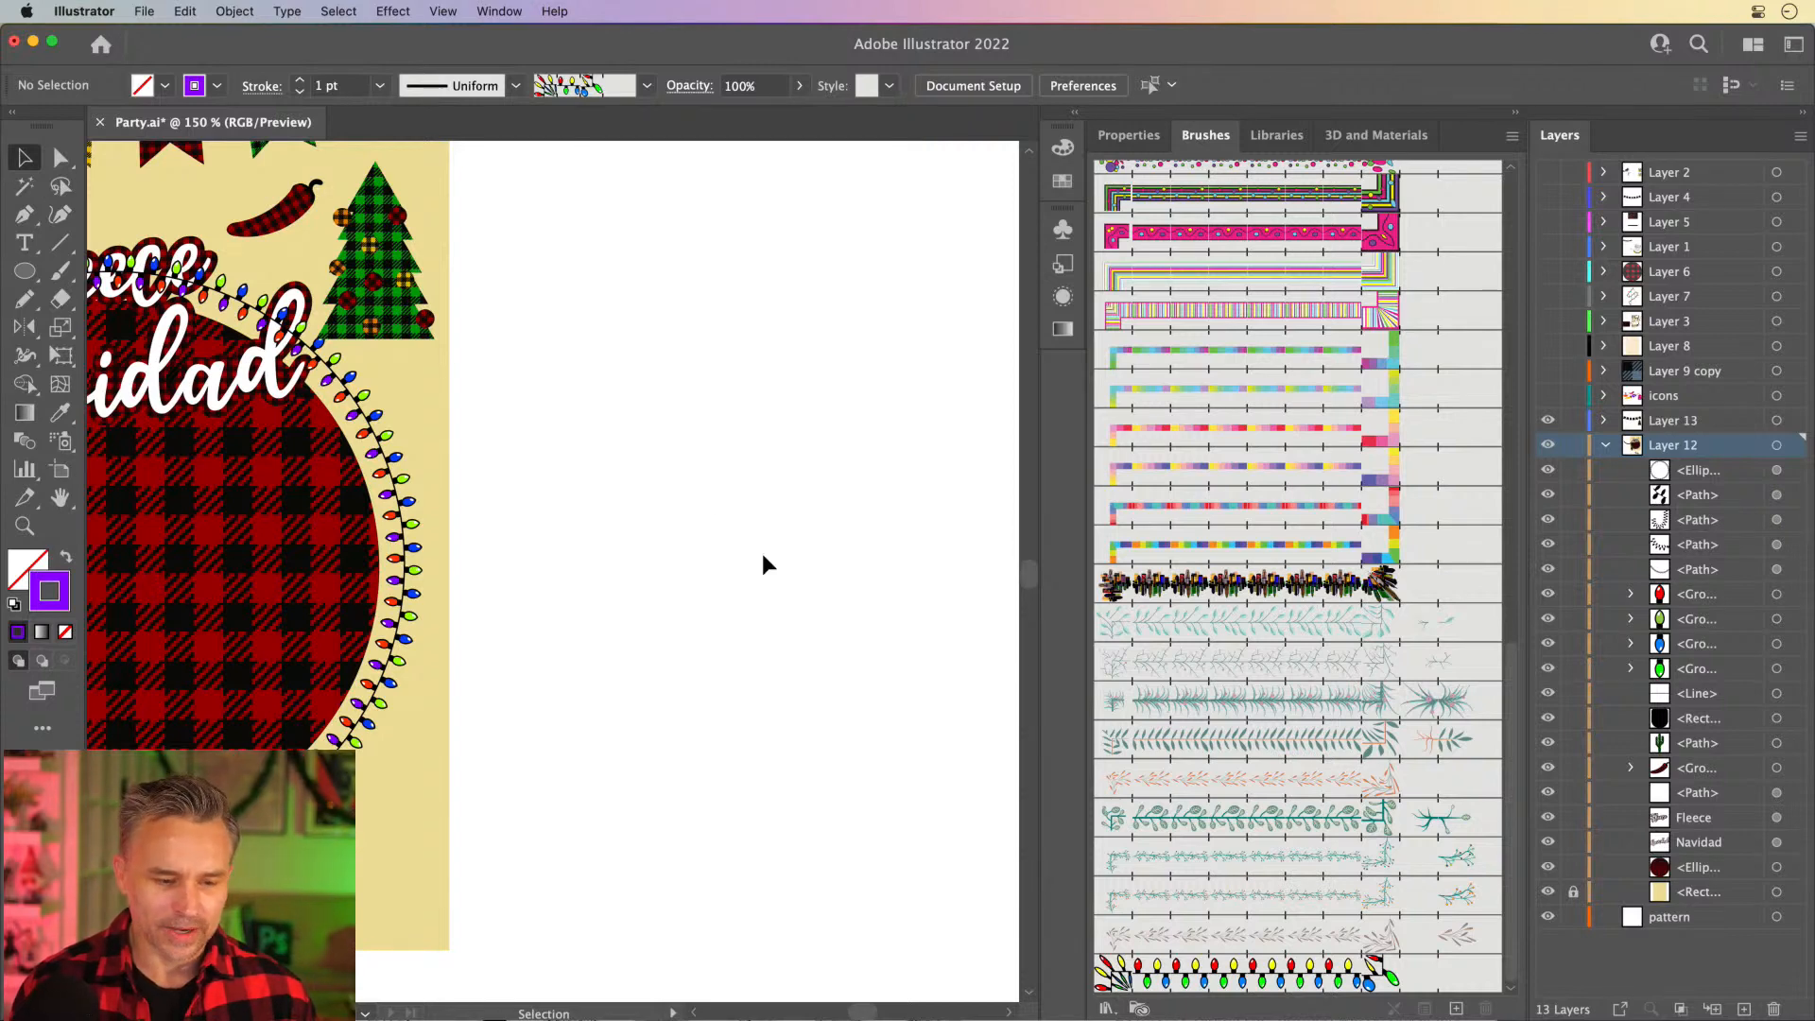
- Review the light-string brush's options without changes and move the brush above the leafy vine brushes
double_click(1254, 979)
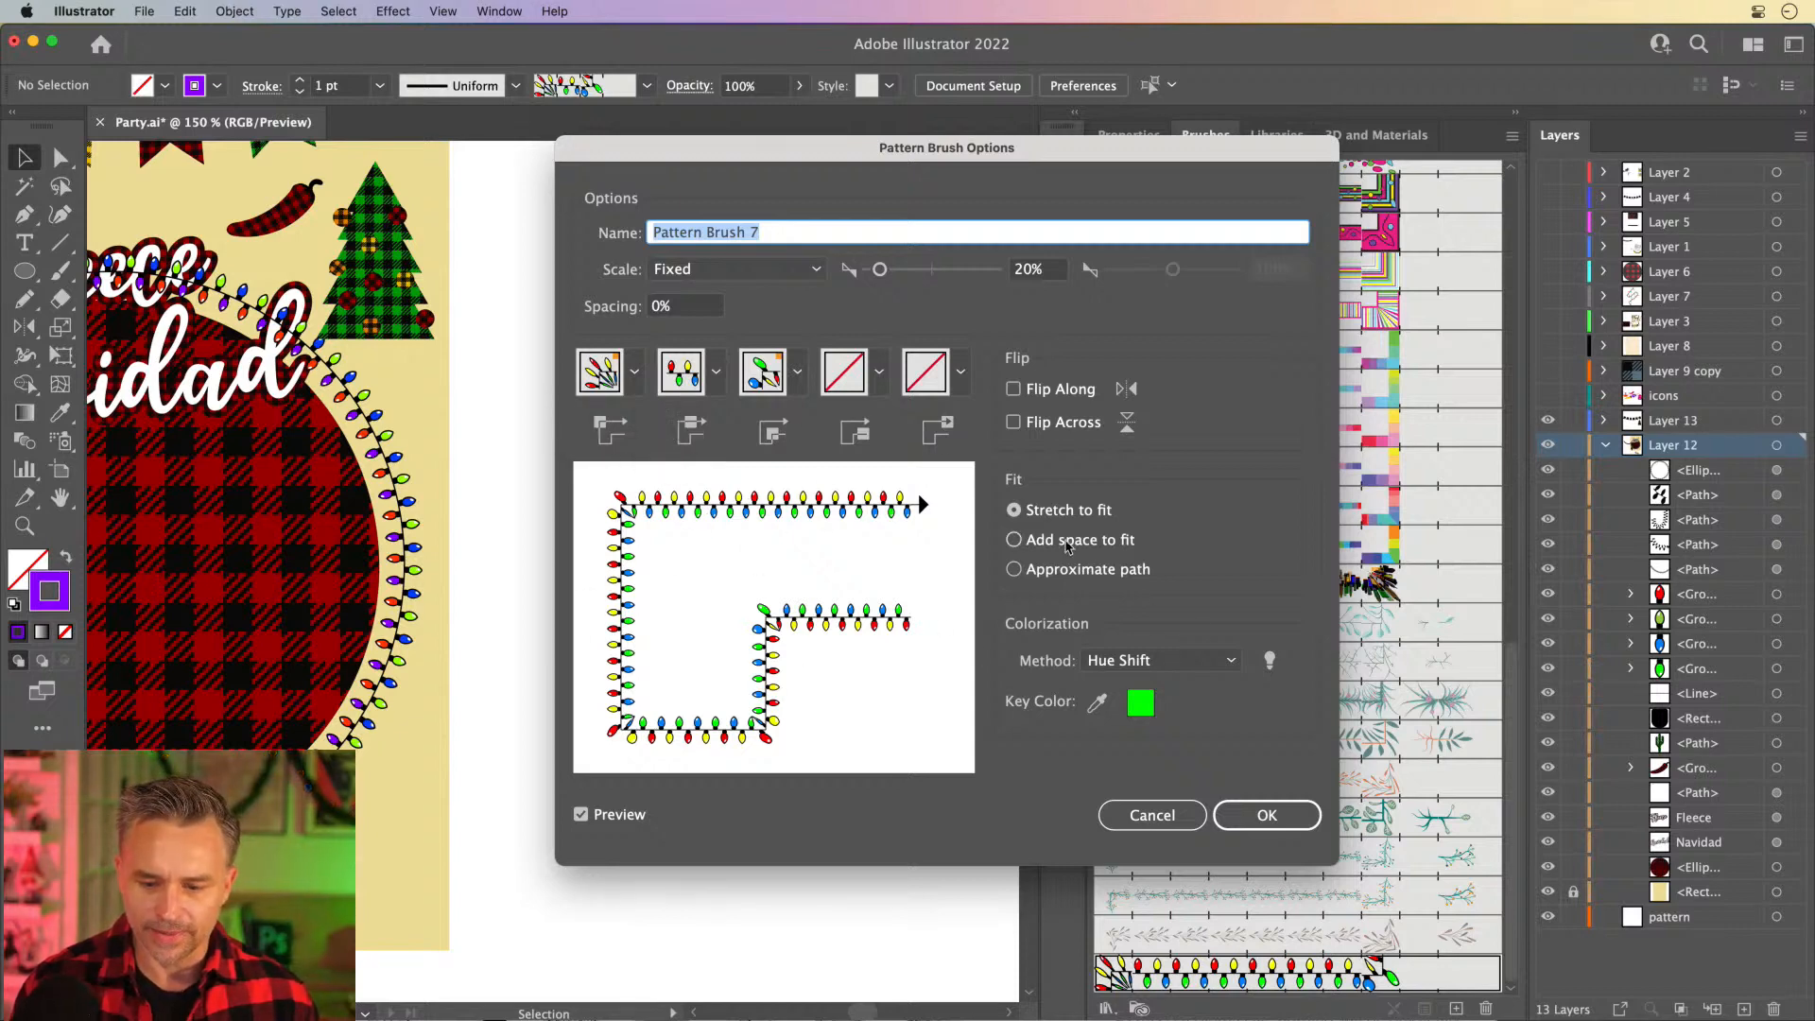
left_click(1153, 817)
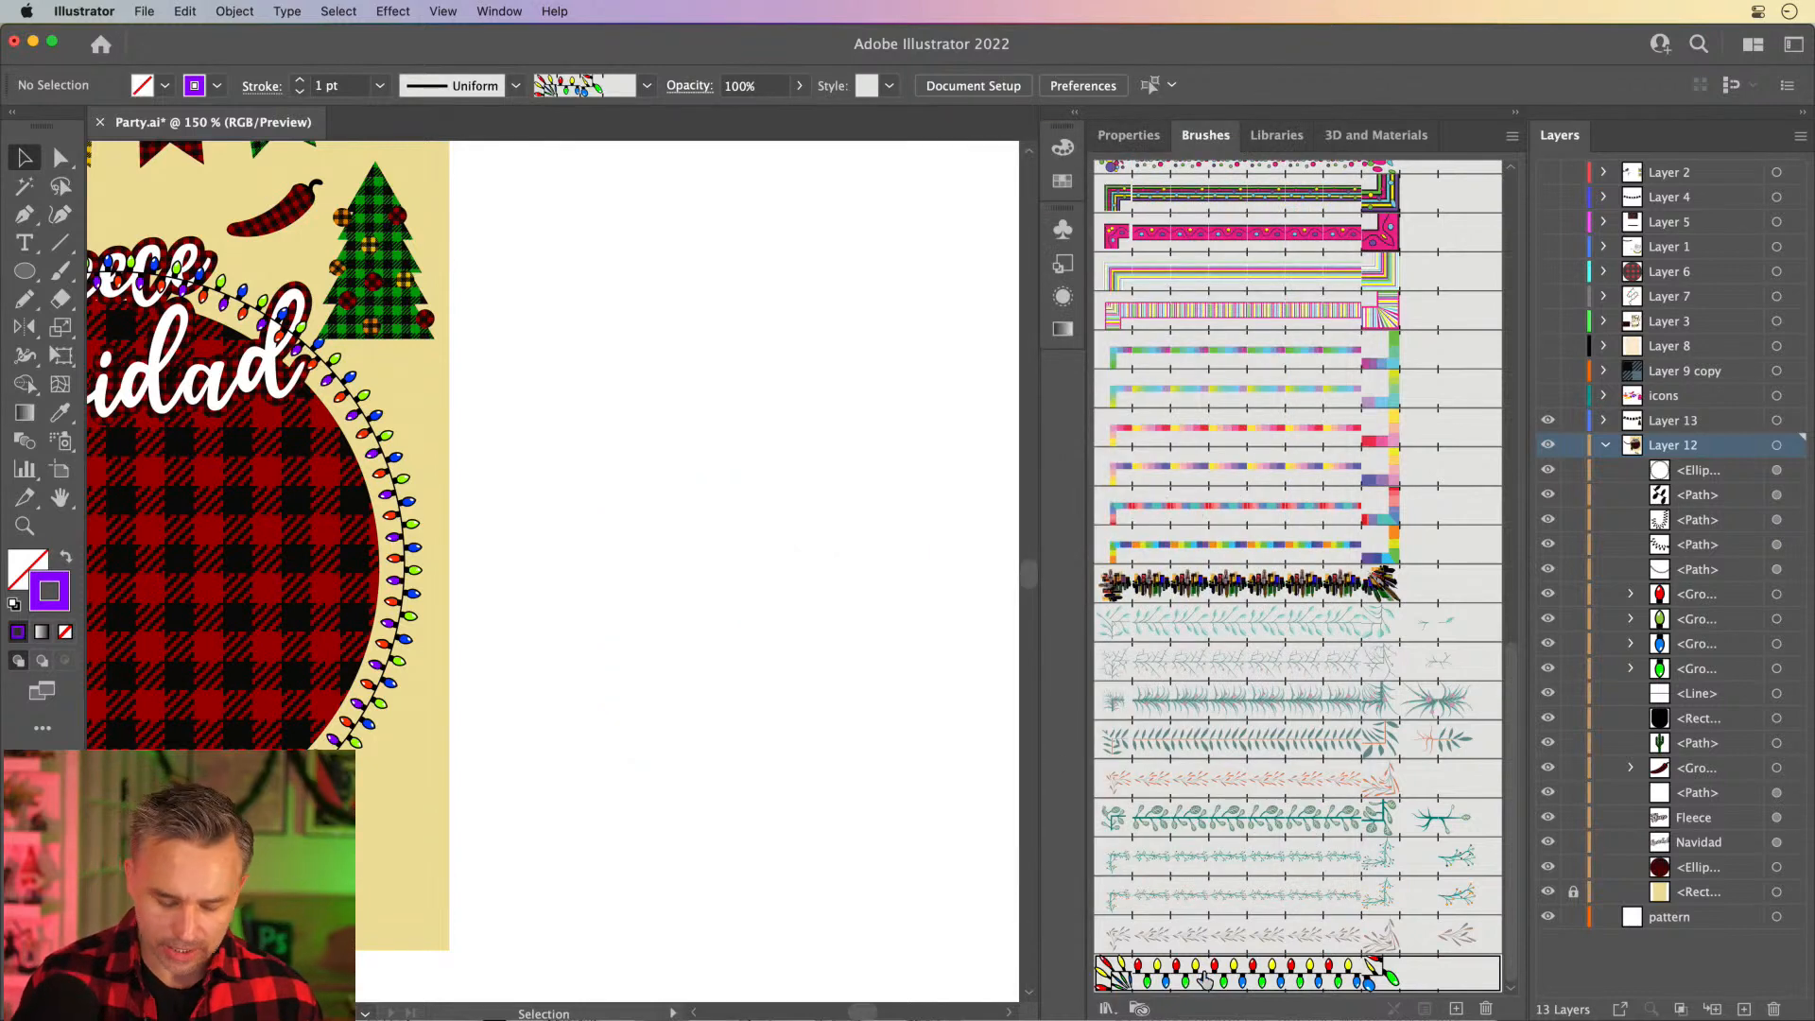
left_click_drag(1303, 974, 1269, 621)
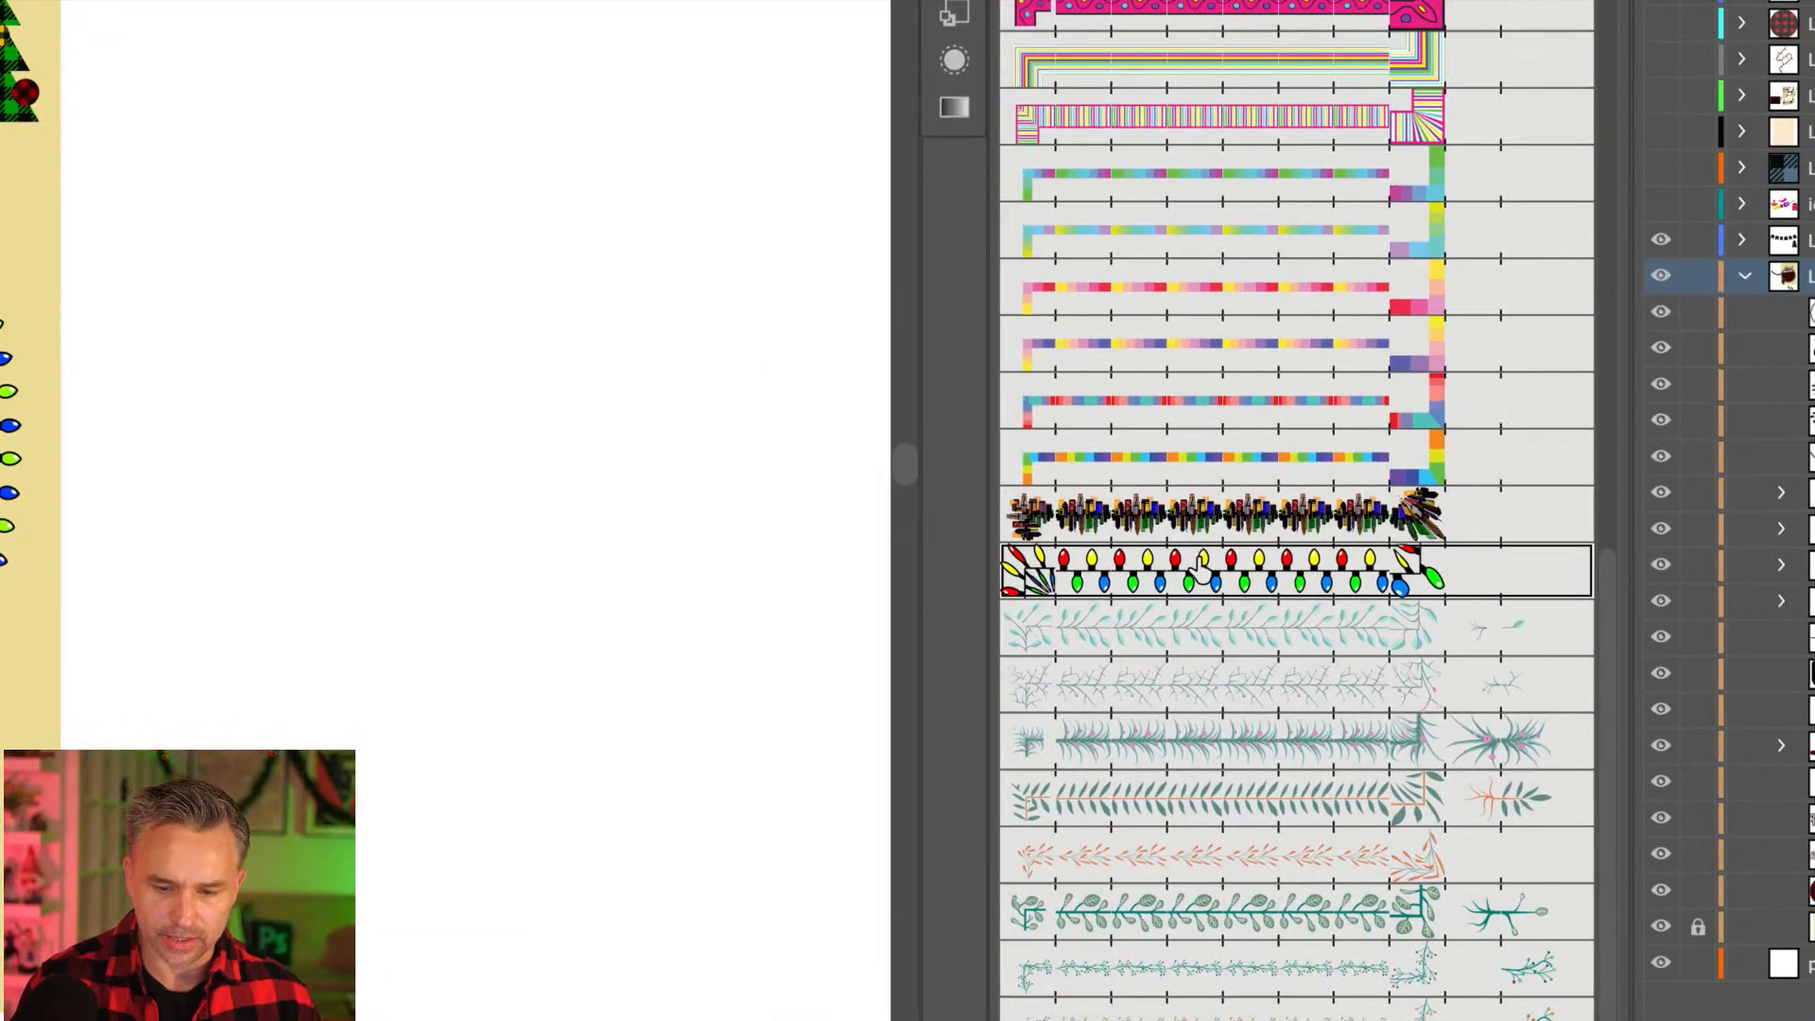
- Bring the light-string brush's tiles out as editable artwork and position them in the empty area beside the artboard
left_click_drag(1196, 572, 48, 501)
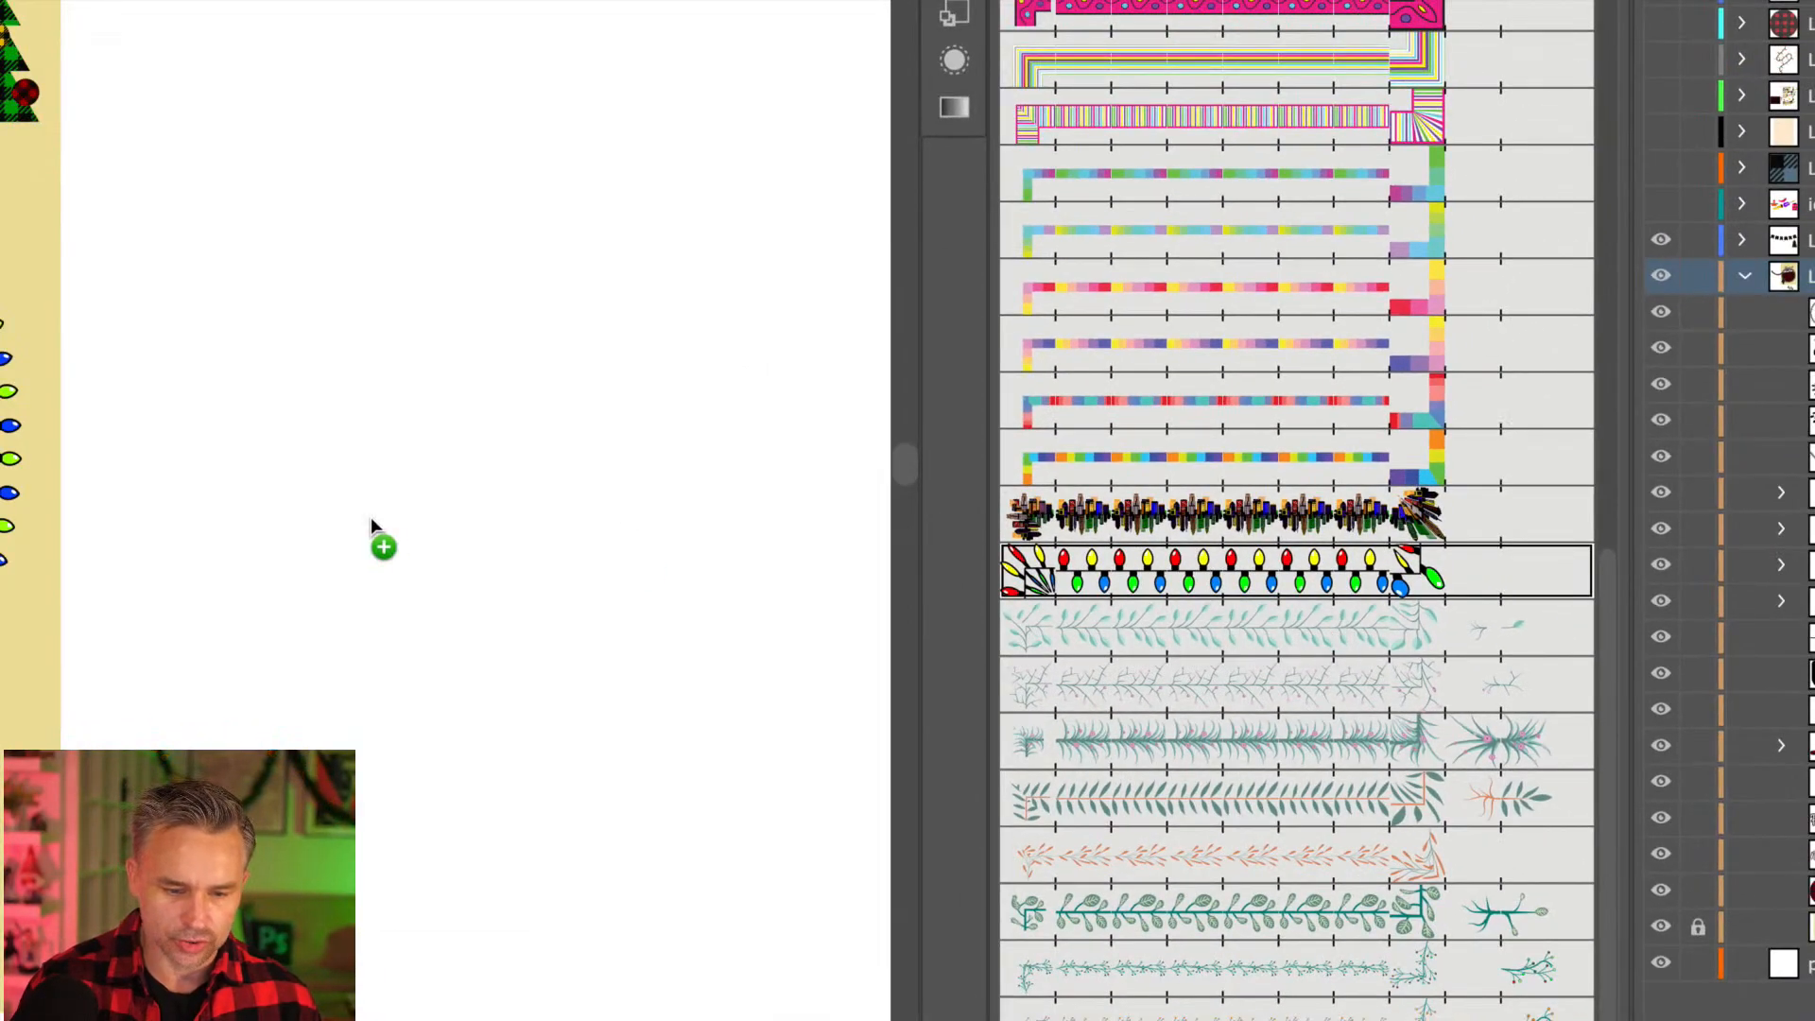
left_click_drag(371, 518, 371, 518)
left_click_drag(244, 461, 506, 470)
scroll(518, 435, "right", 2)
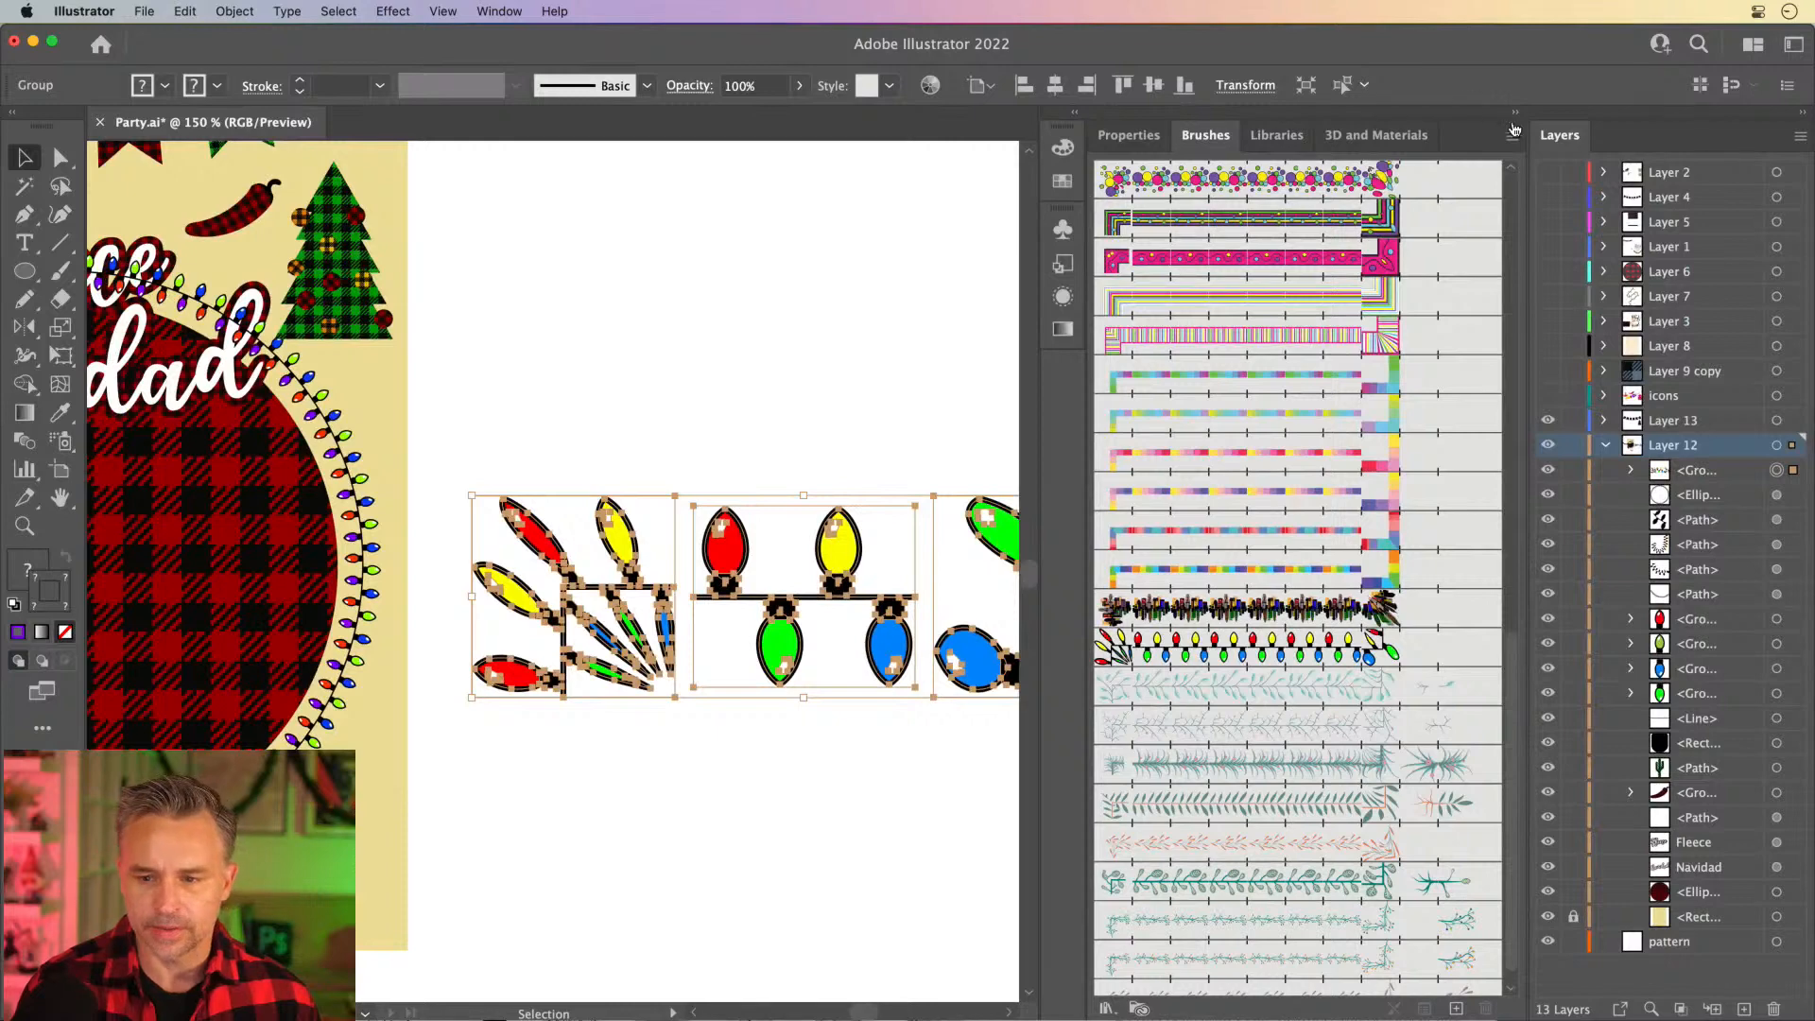
left_click(1513, 114)
left_click_drag(719, 532, 757, 490)
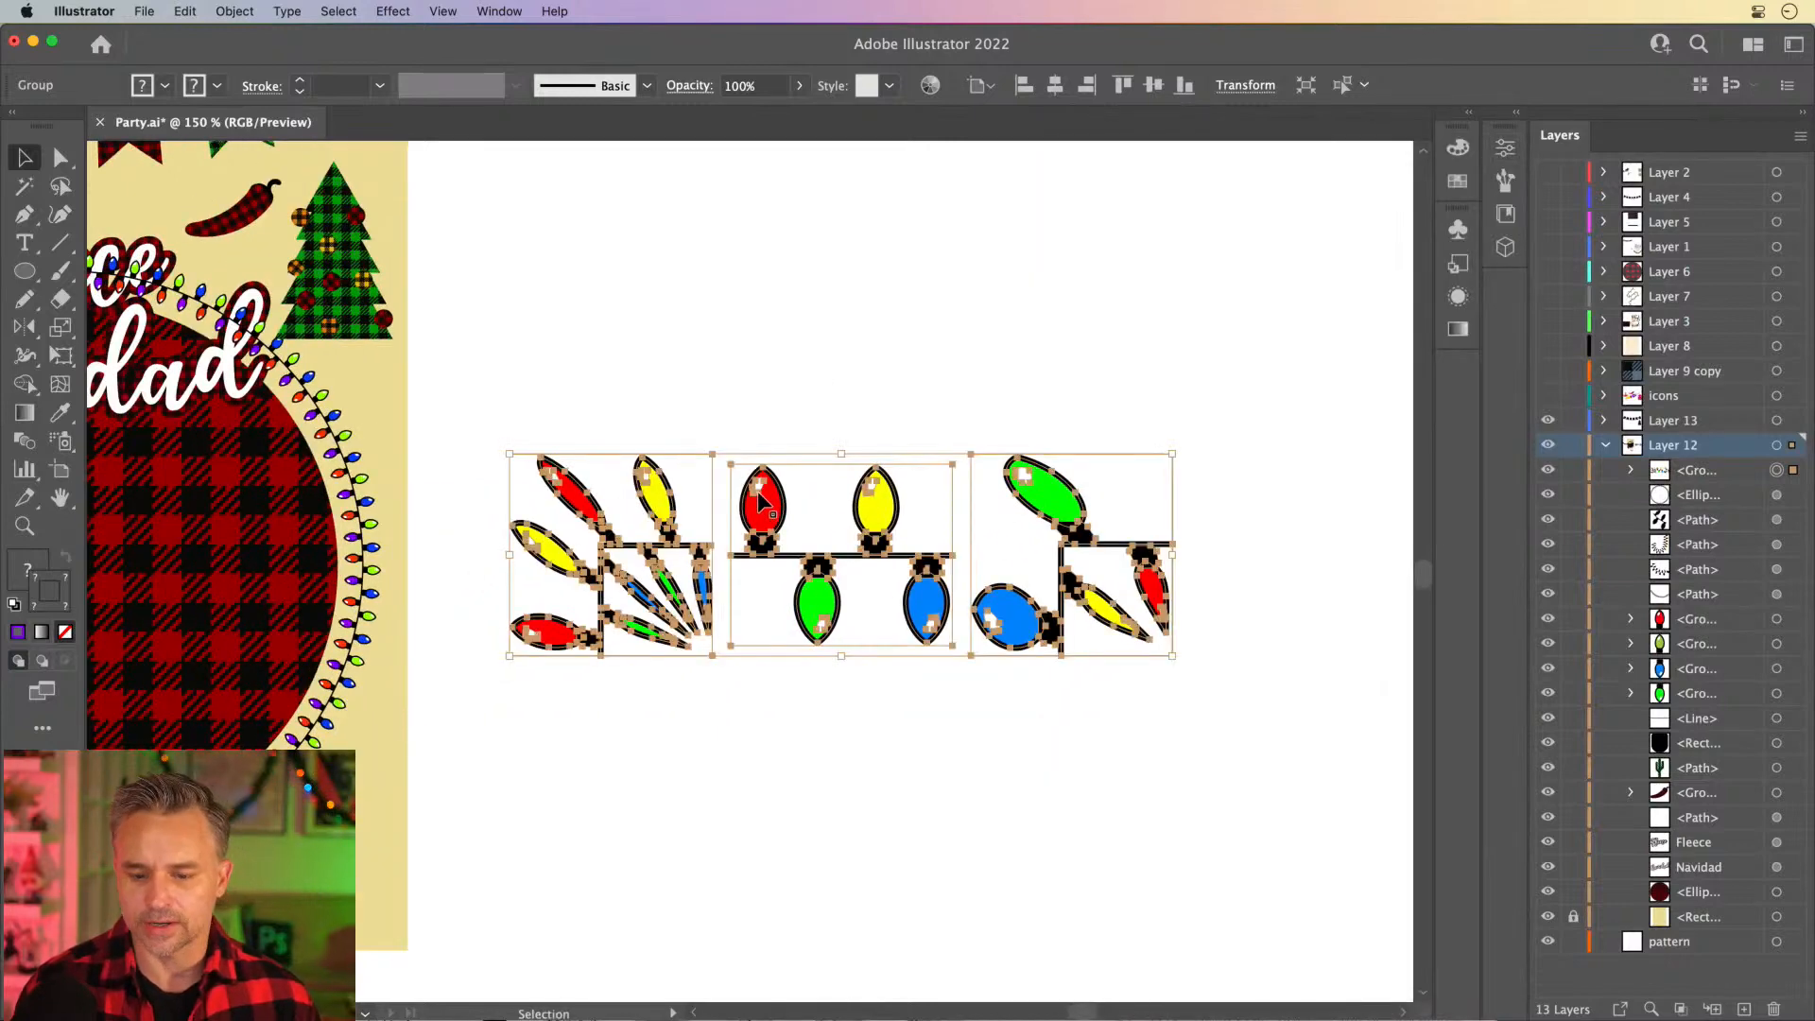
- Ungroup the placed brush artwork and delete both corner tiles, keeping only the straight four-bulb tile
left_click(684, 351)
left_click(659, 482)
right_click(659, 482)
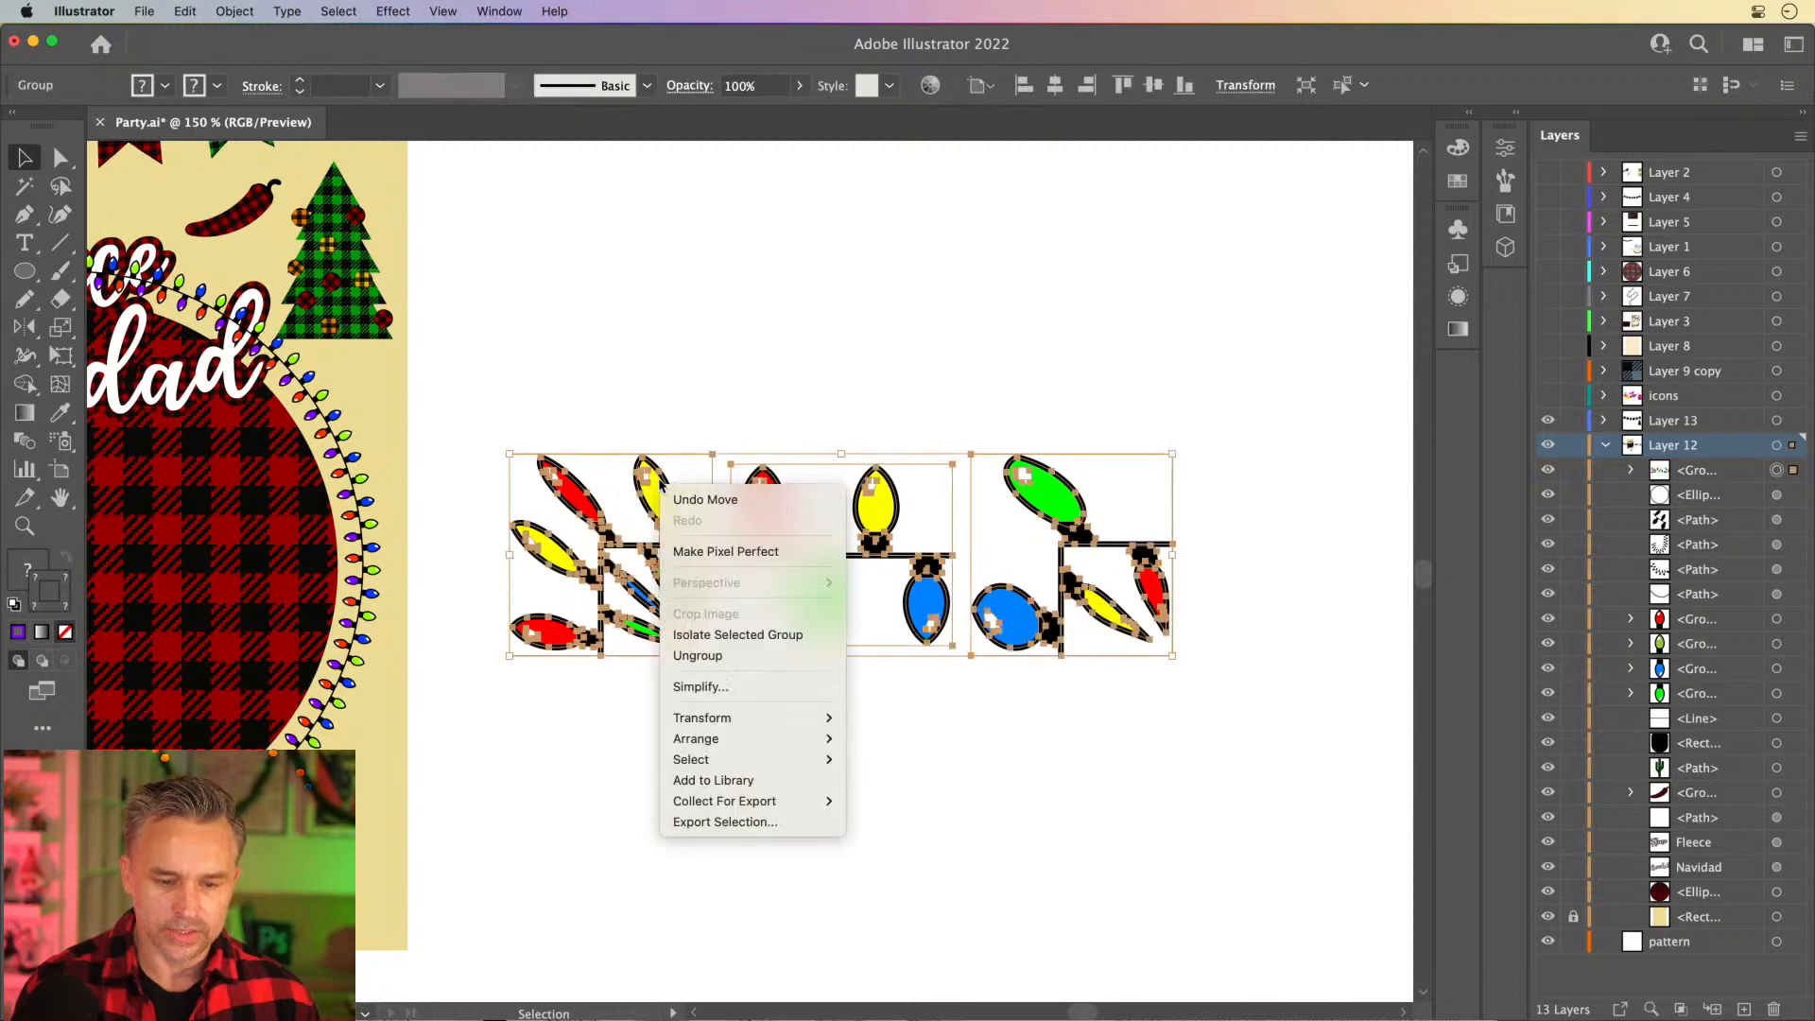
left_click(698, 655)
left_click_drag(494, 385, 673, 695)
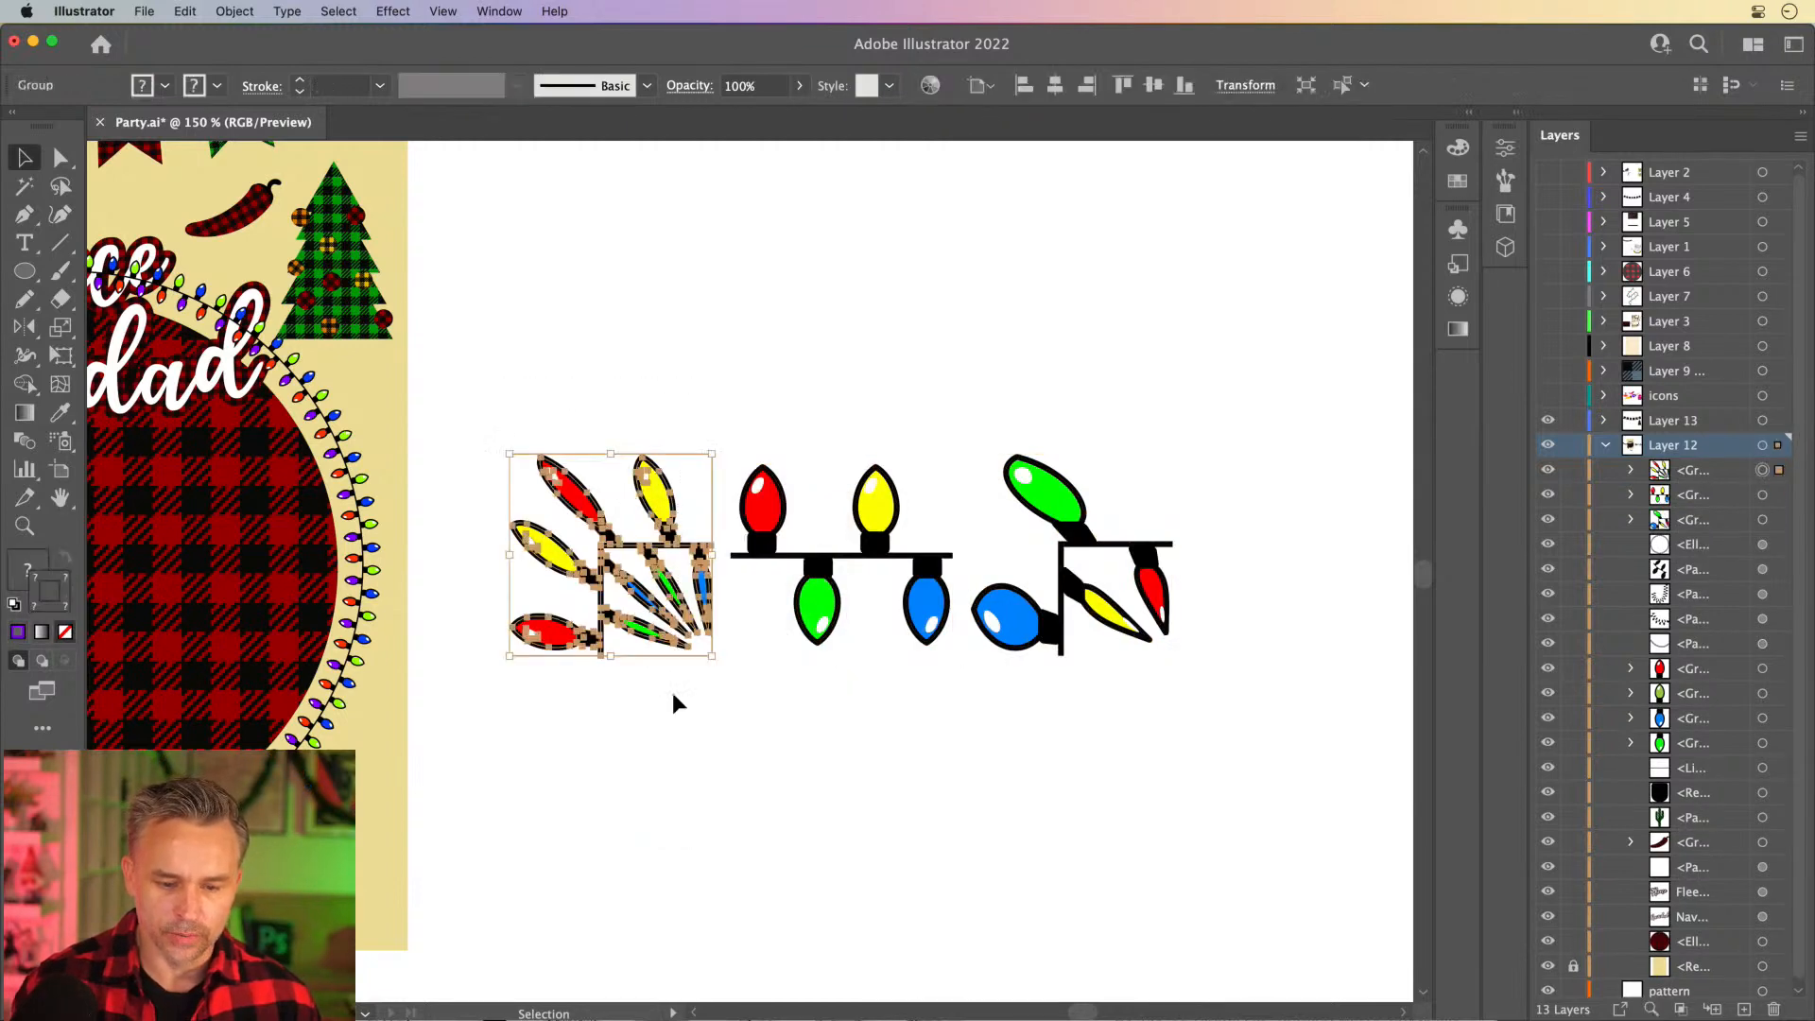
key("Delete")
left_click_drag(1124, 673, 1162, 653)
key("Delete")
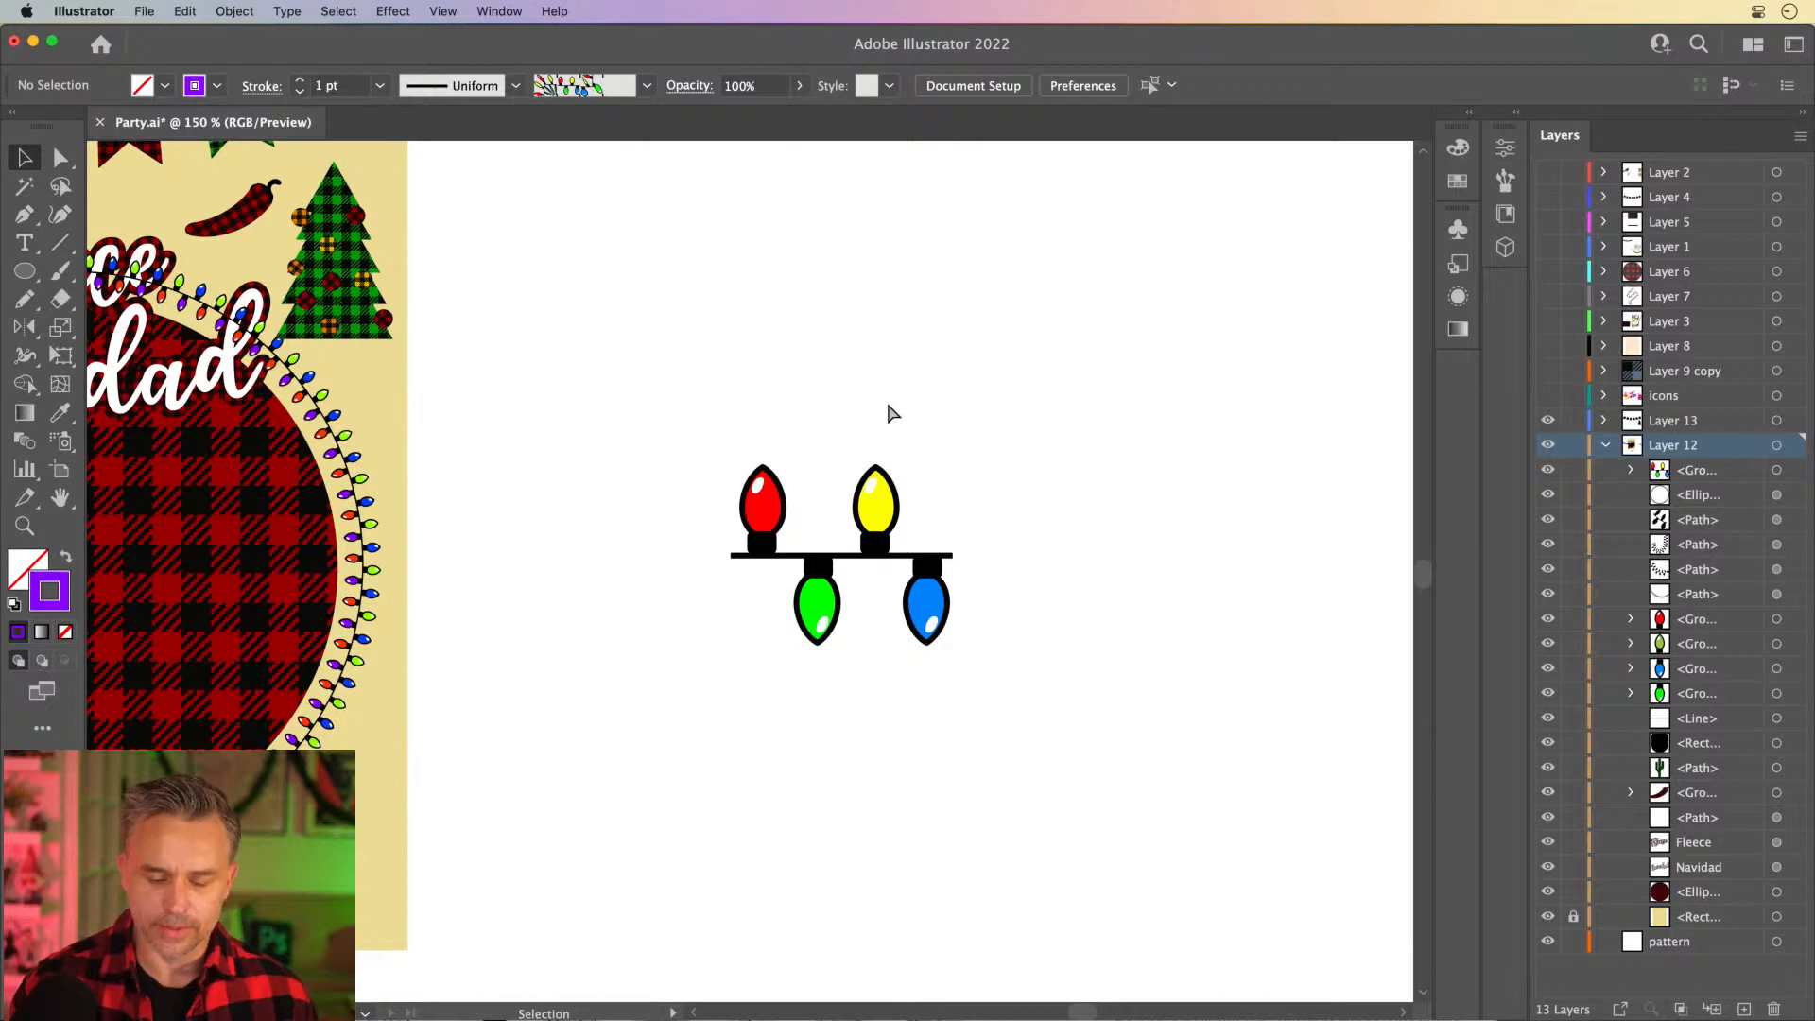
- Recolor the lower green bulb yellow by sampling the upper yellow bulb with the Eyedropper
key("super+equal")
key("super+equal")
key("super+equal")
left_click_drag(887, 409, 539, 445)
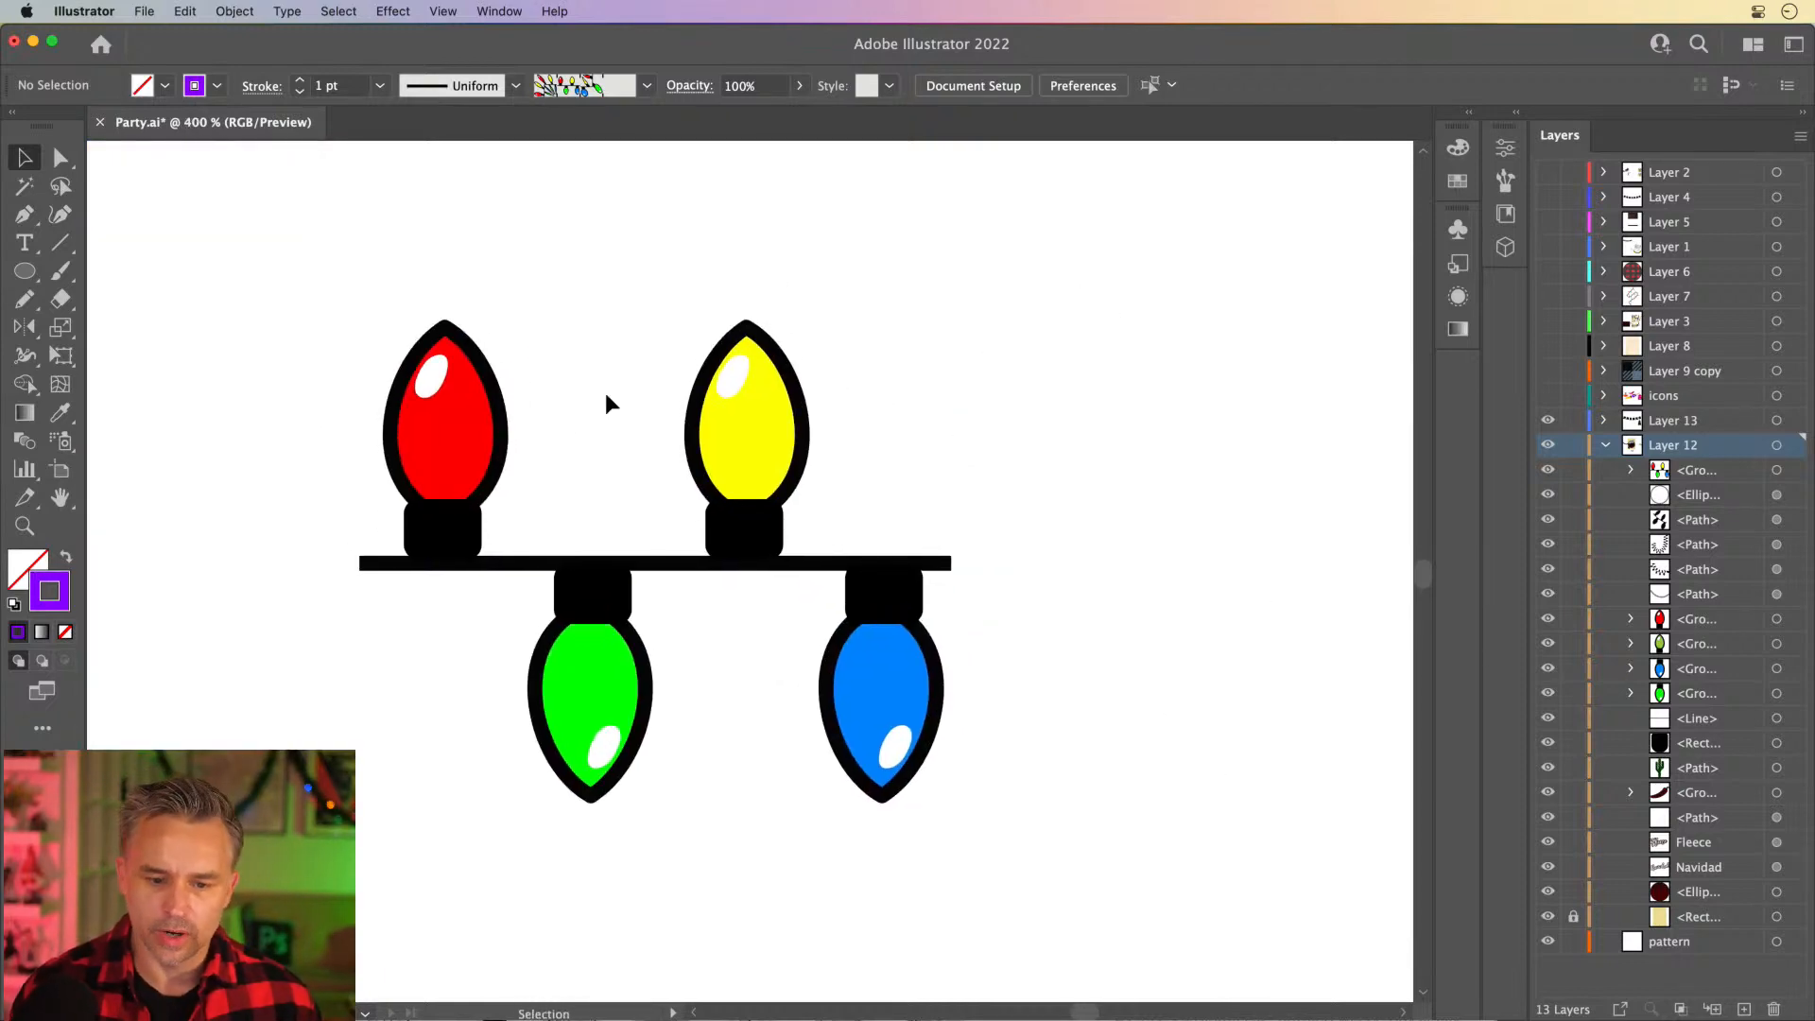
left_click(1518, 117)
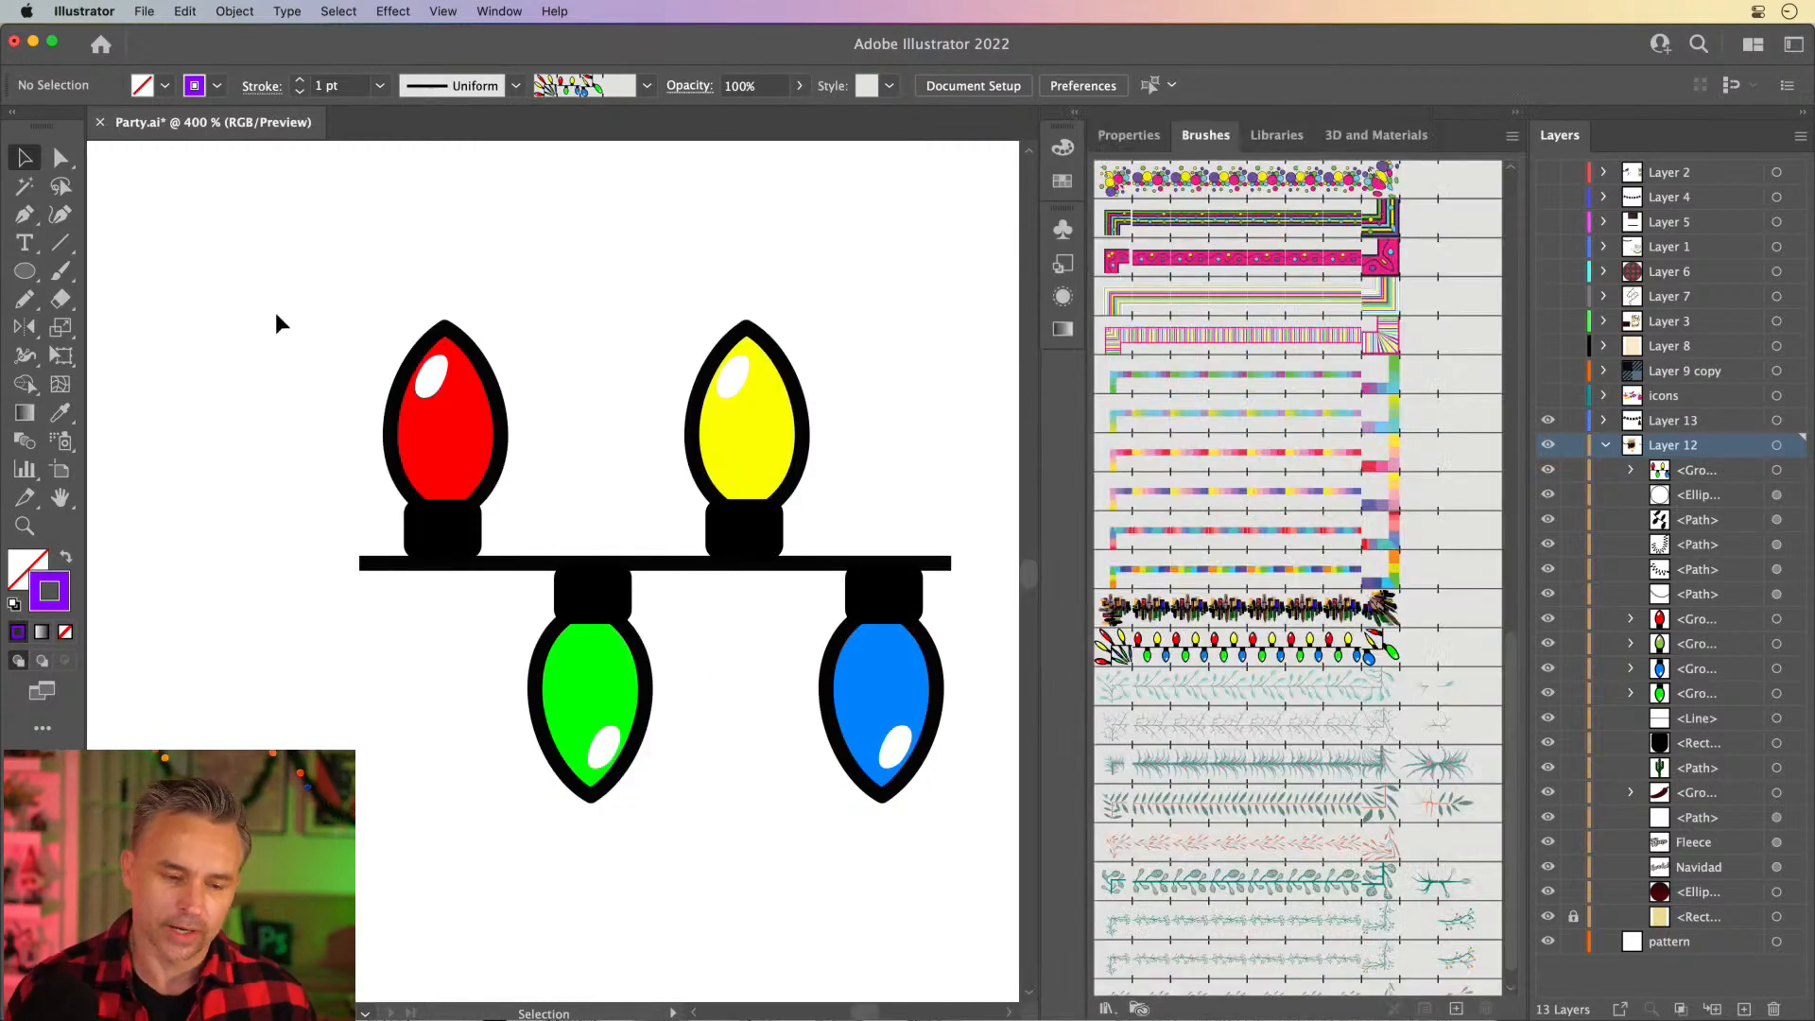
left_click(720, 455)
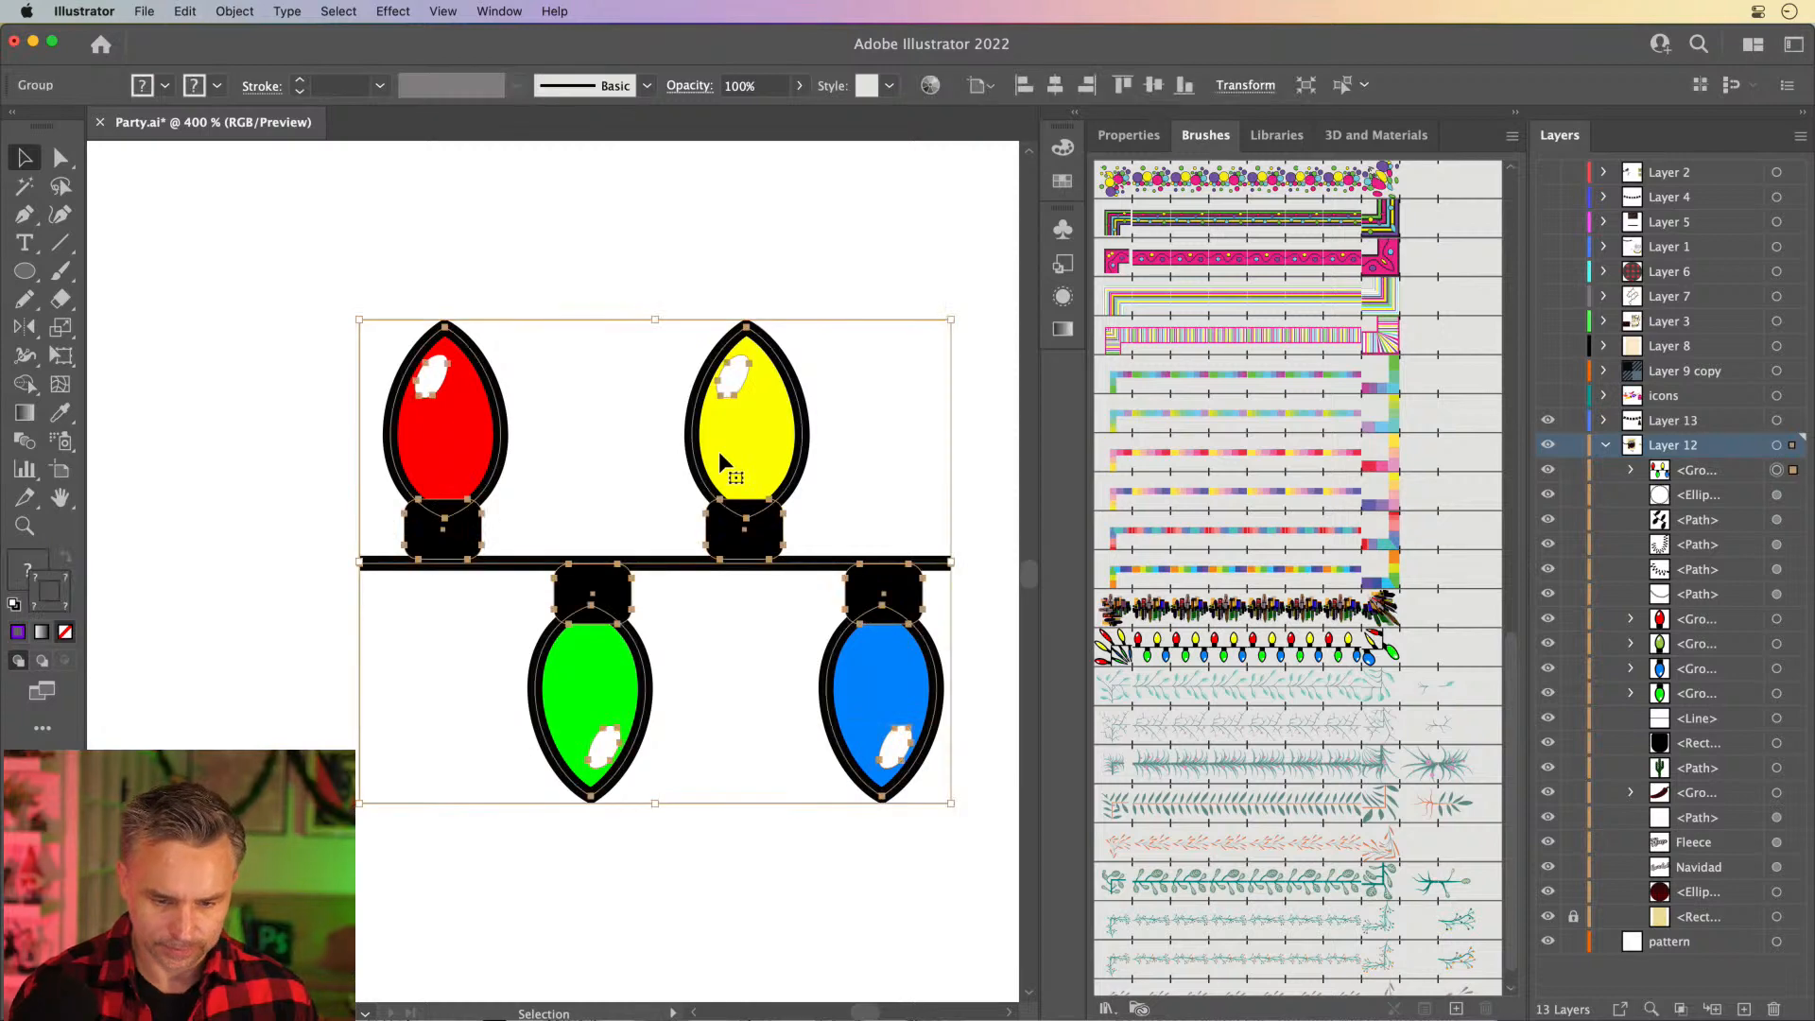
left_click(60, 158)
left_click(190, 353)
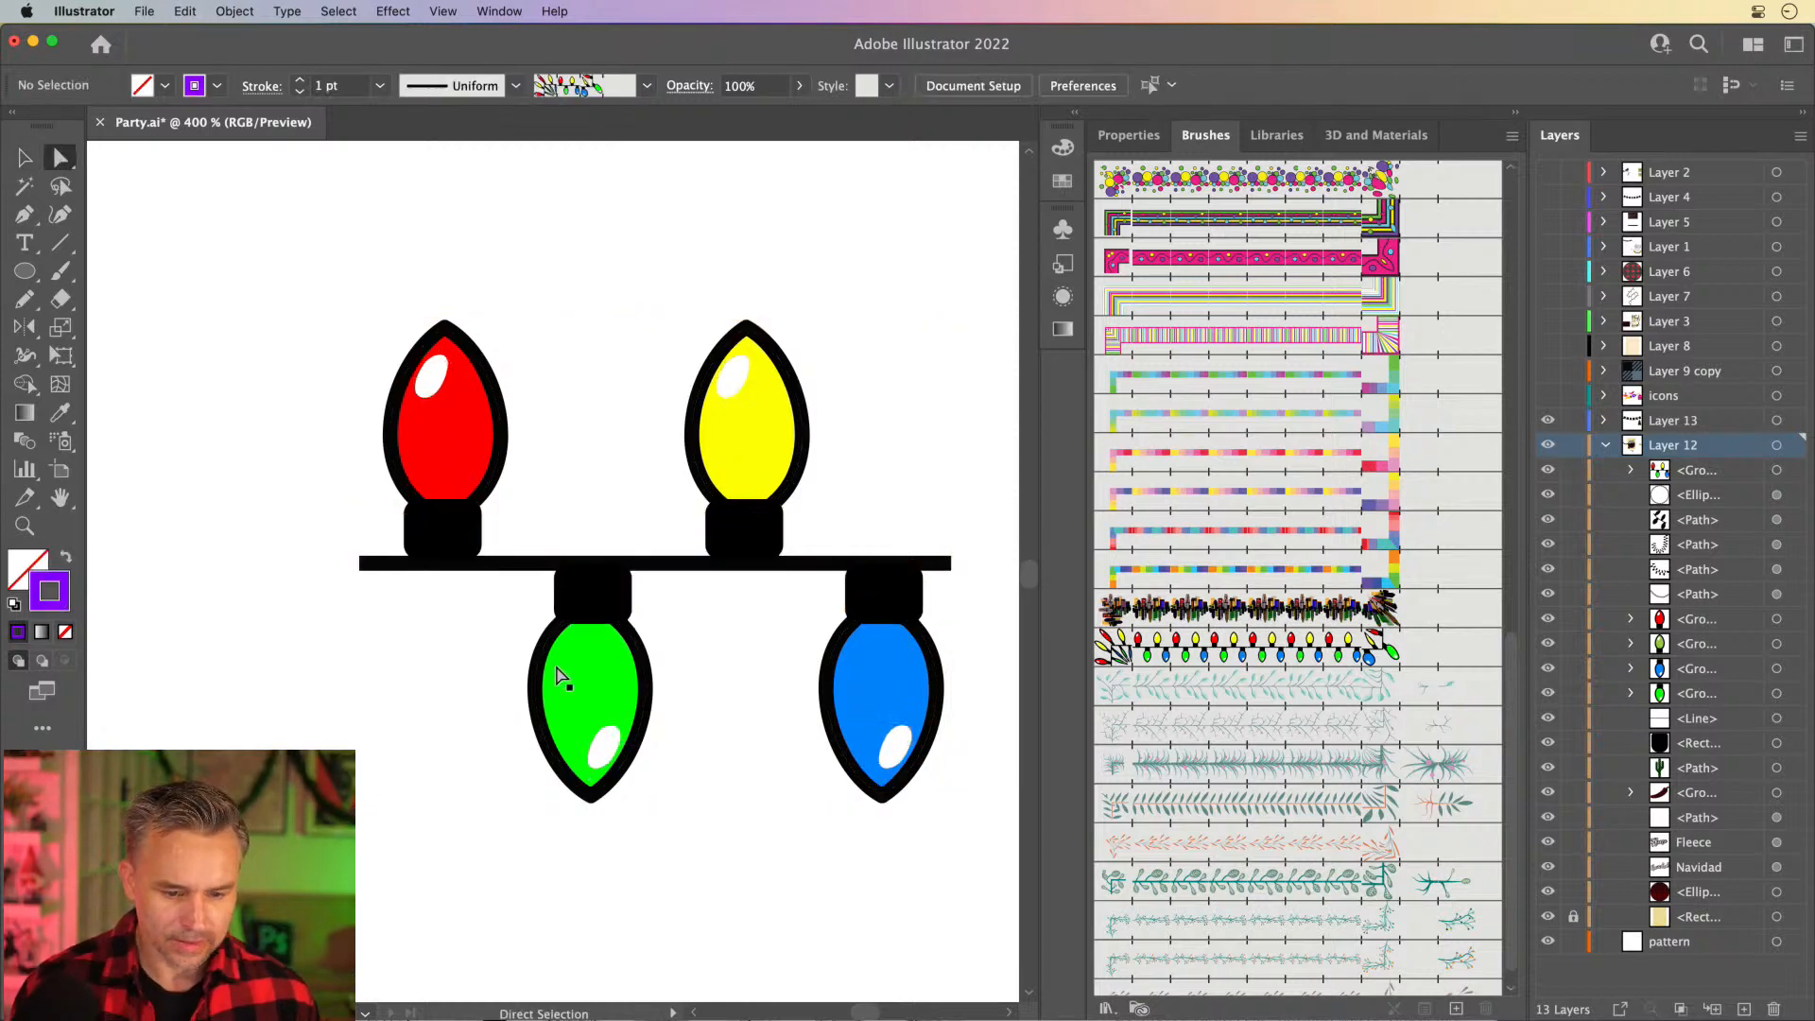
left_click(561, 677)
key("i")
left_click(731, 422)
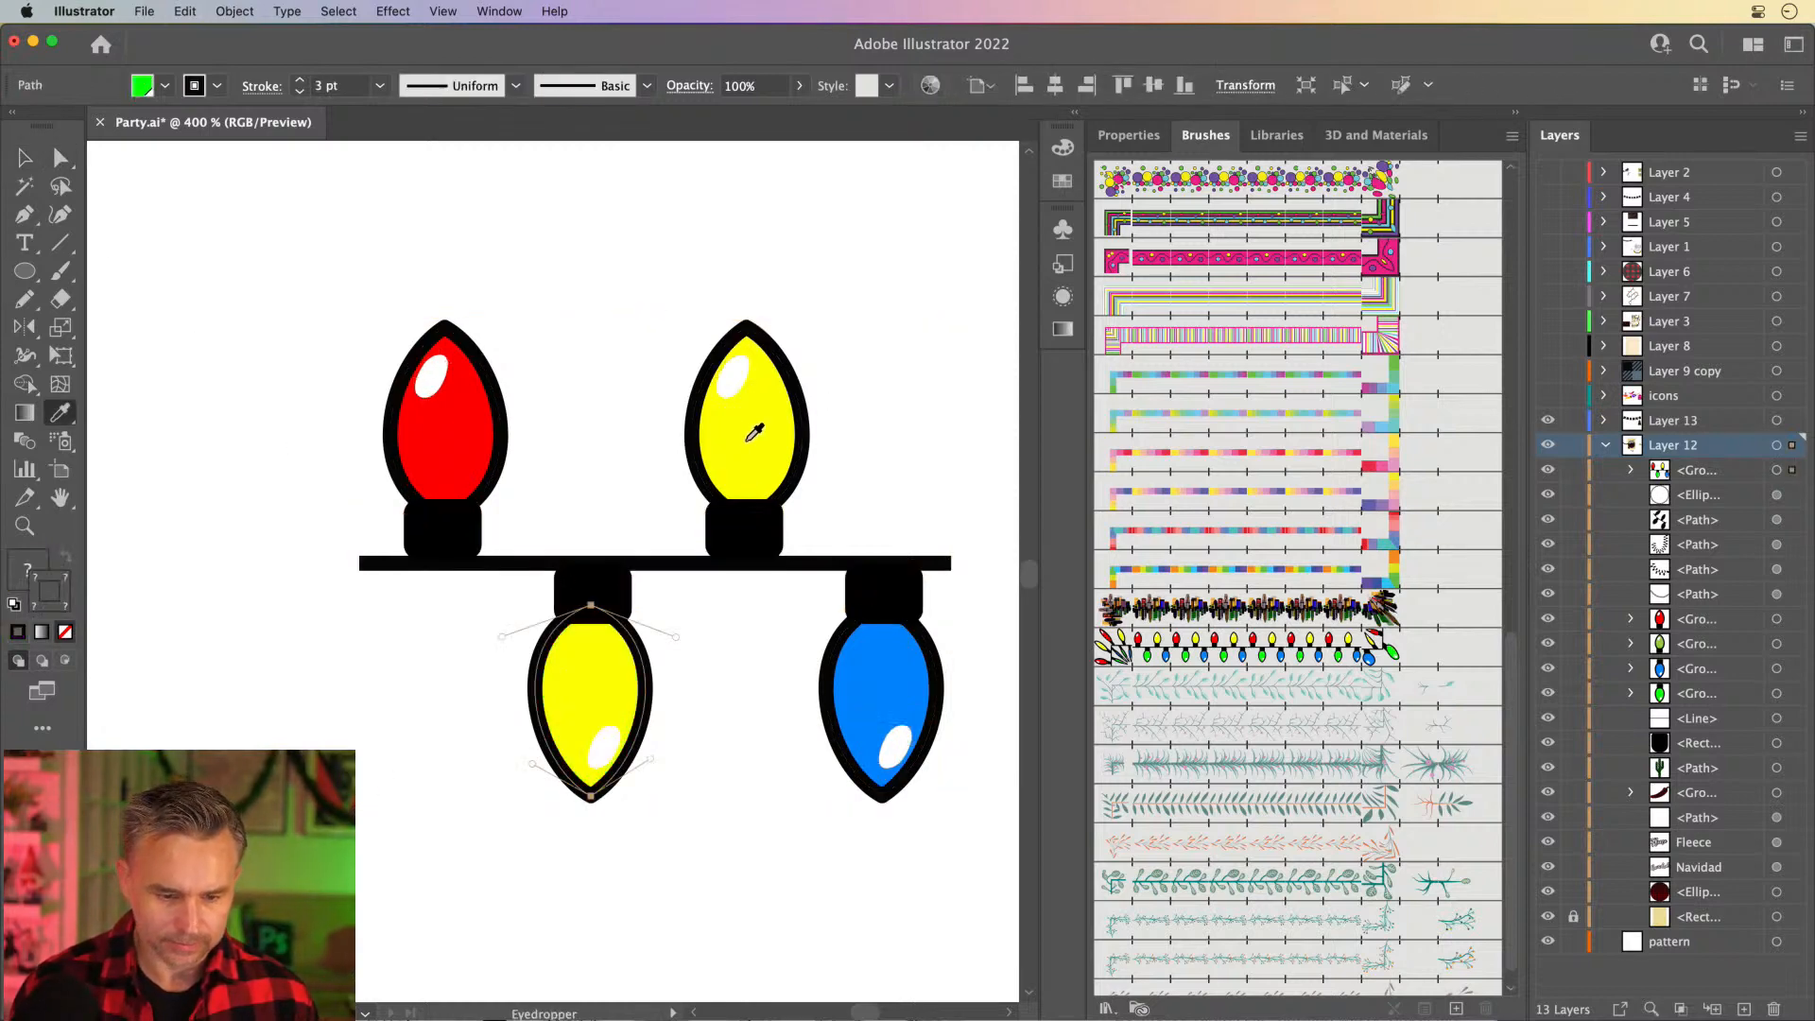
left_click(27, 159)
key("i")
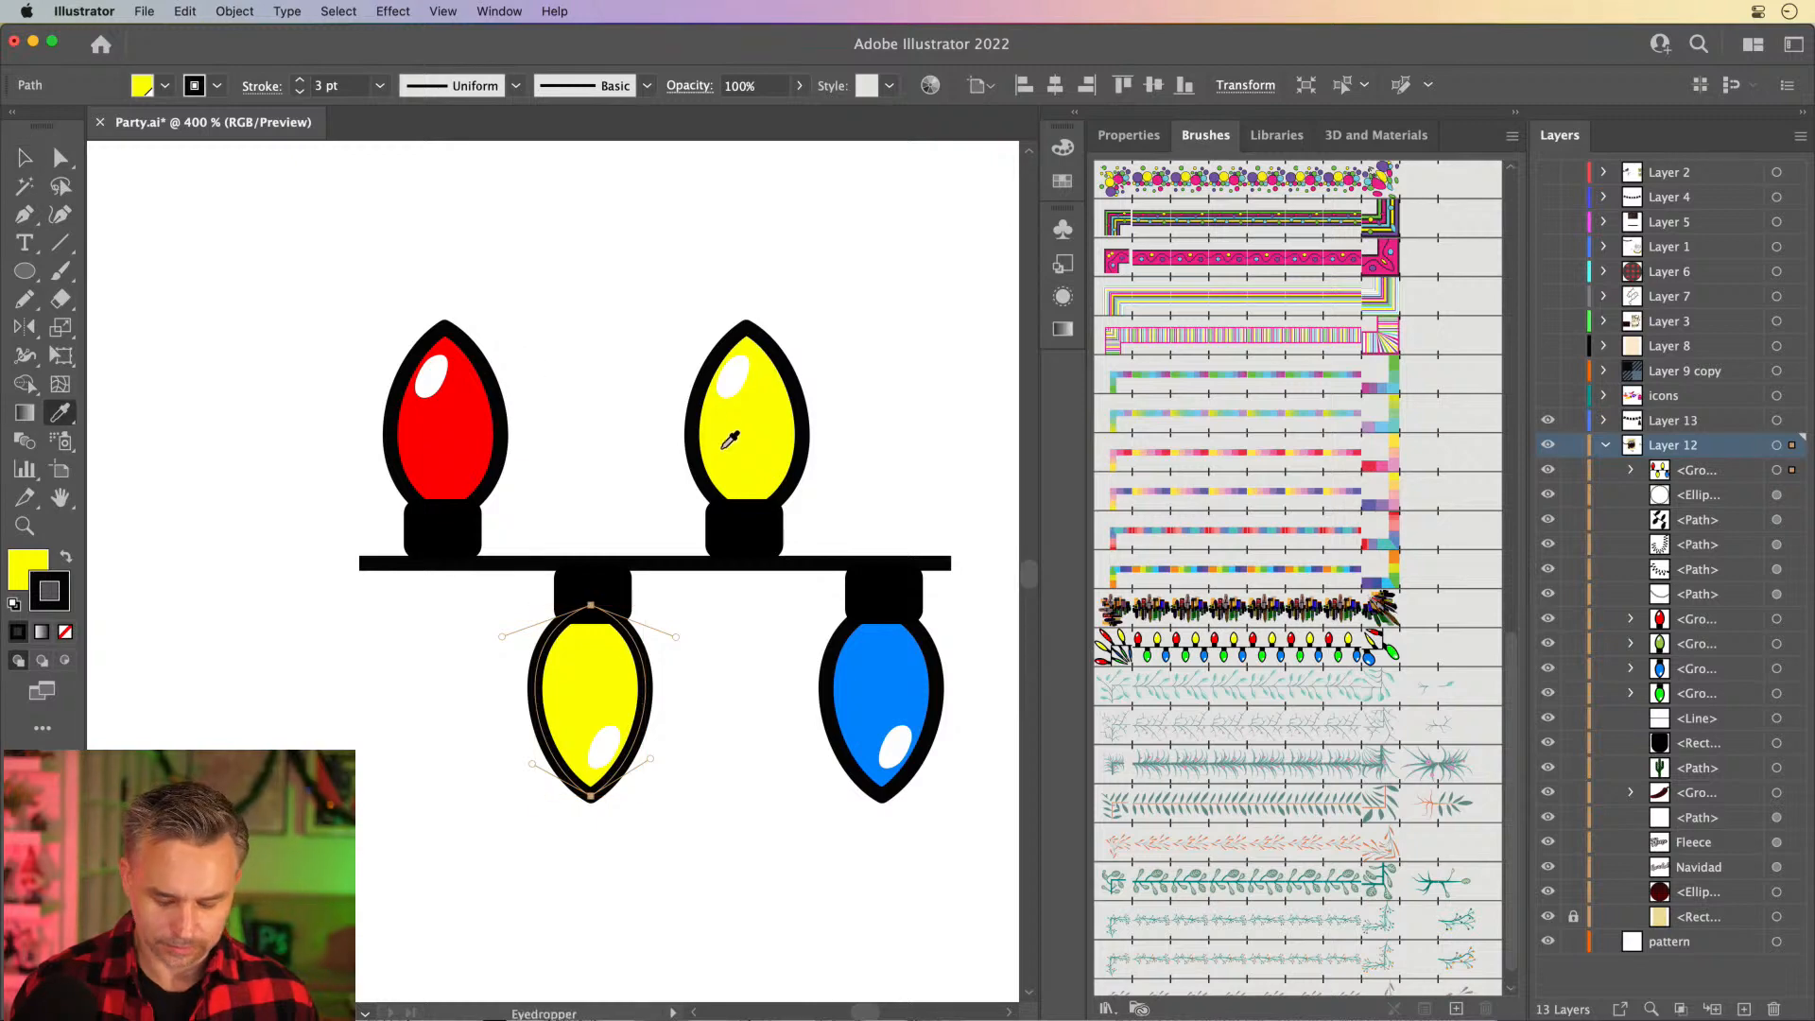
- Recolor the upper yellow bulb with the bright green swatch as its fill and a near-black 020202 outline
left_click(60, 158)
left_click(712, 446)
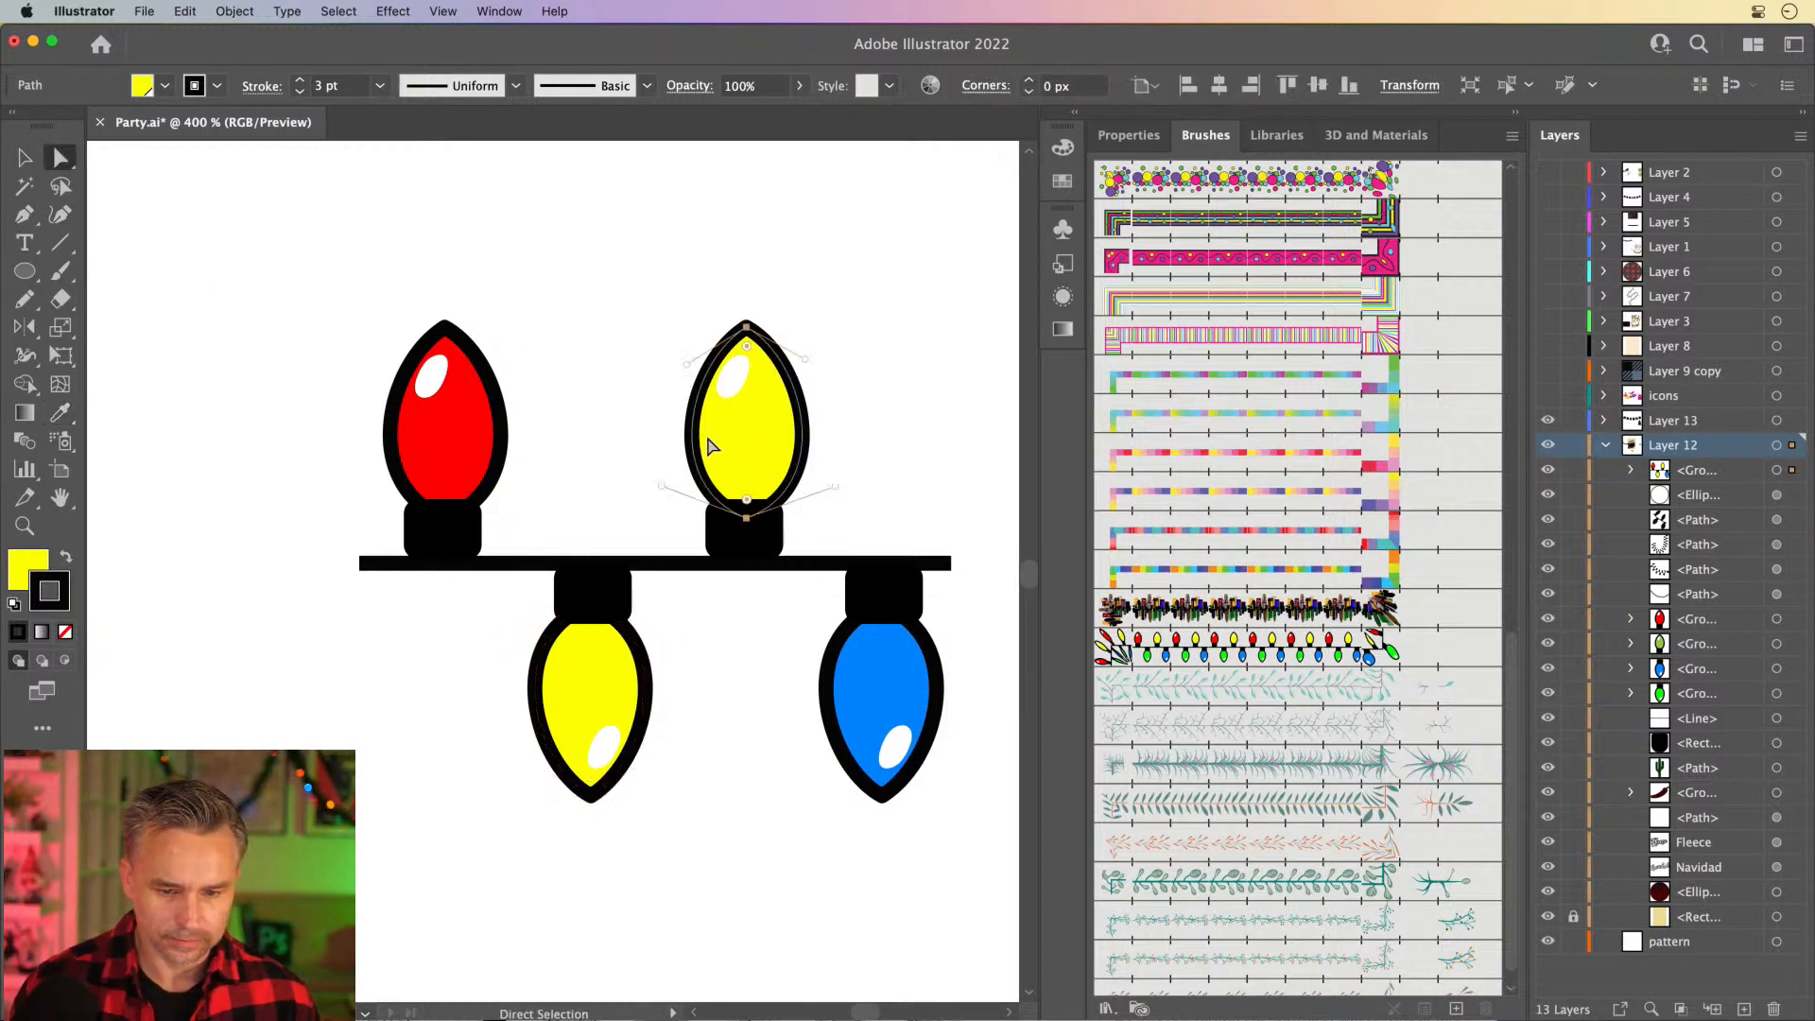
left_click(1060, 182)
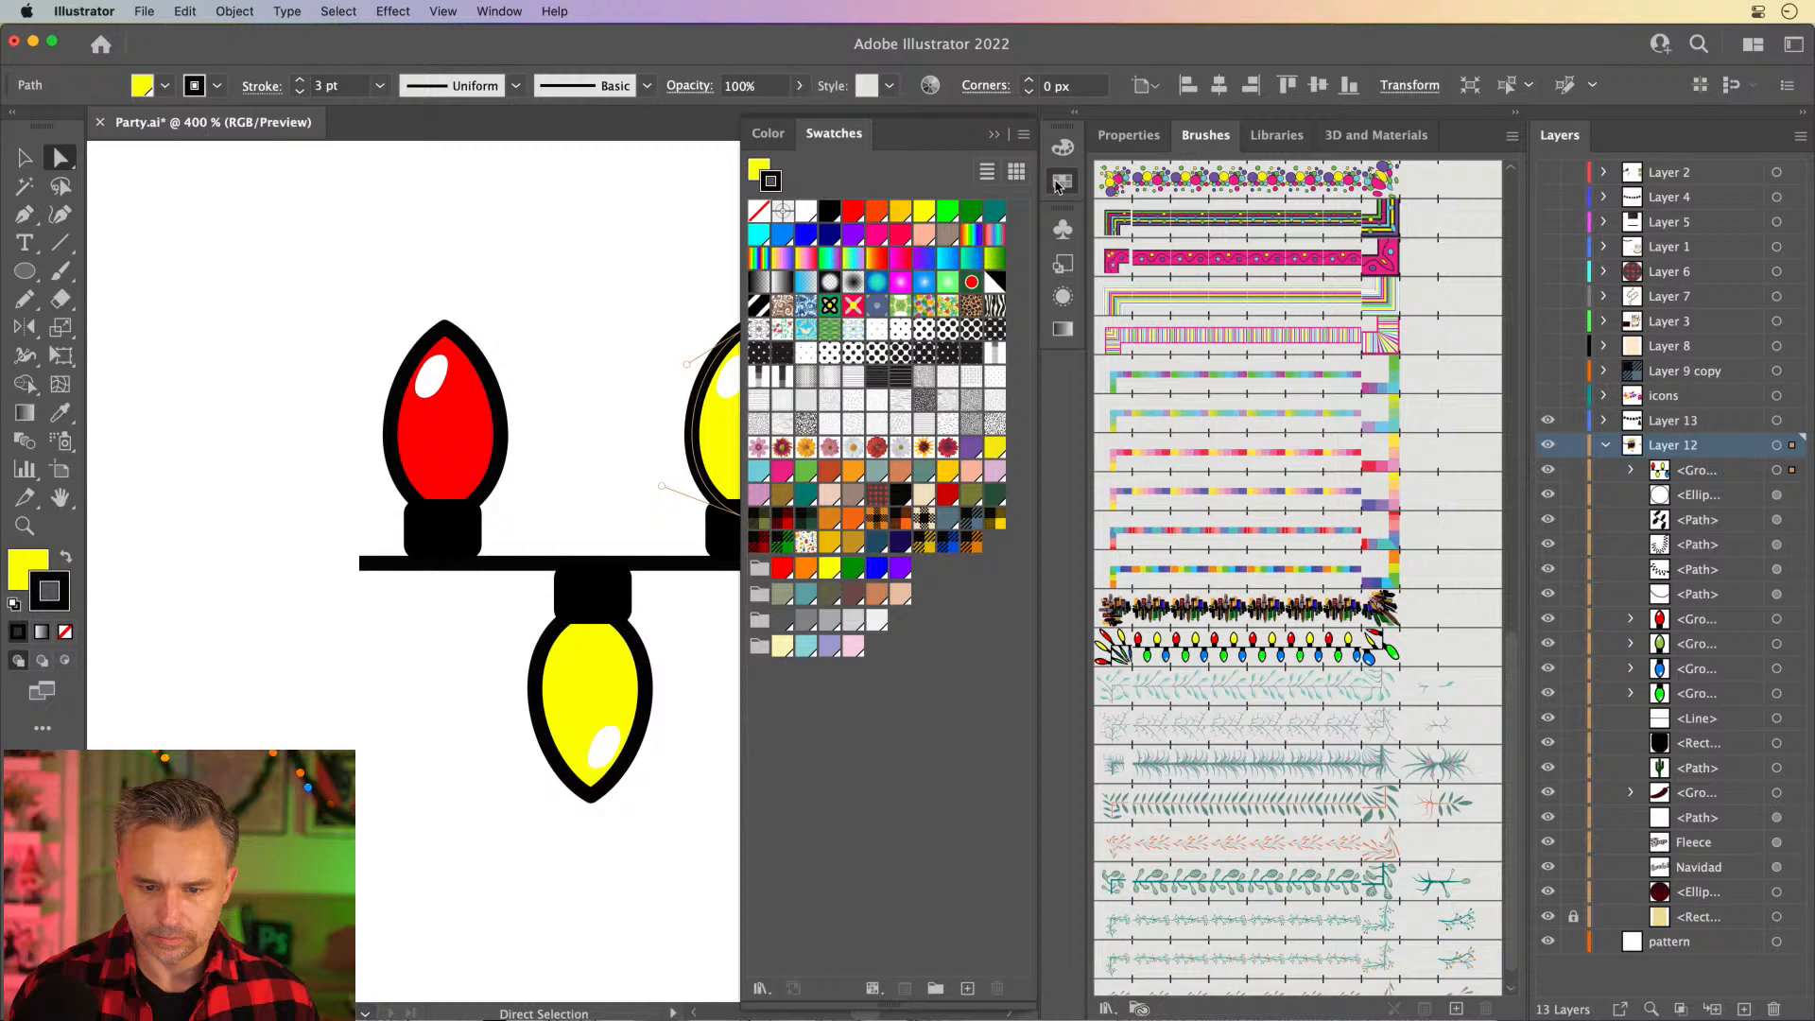
left_click(947, 211)
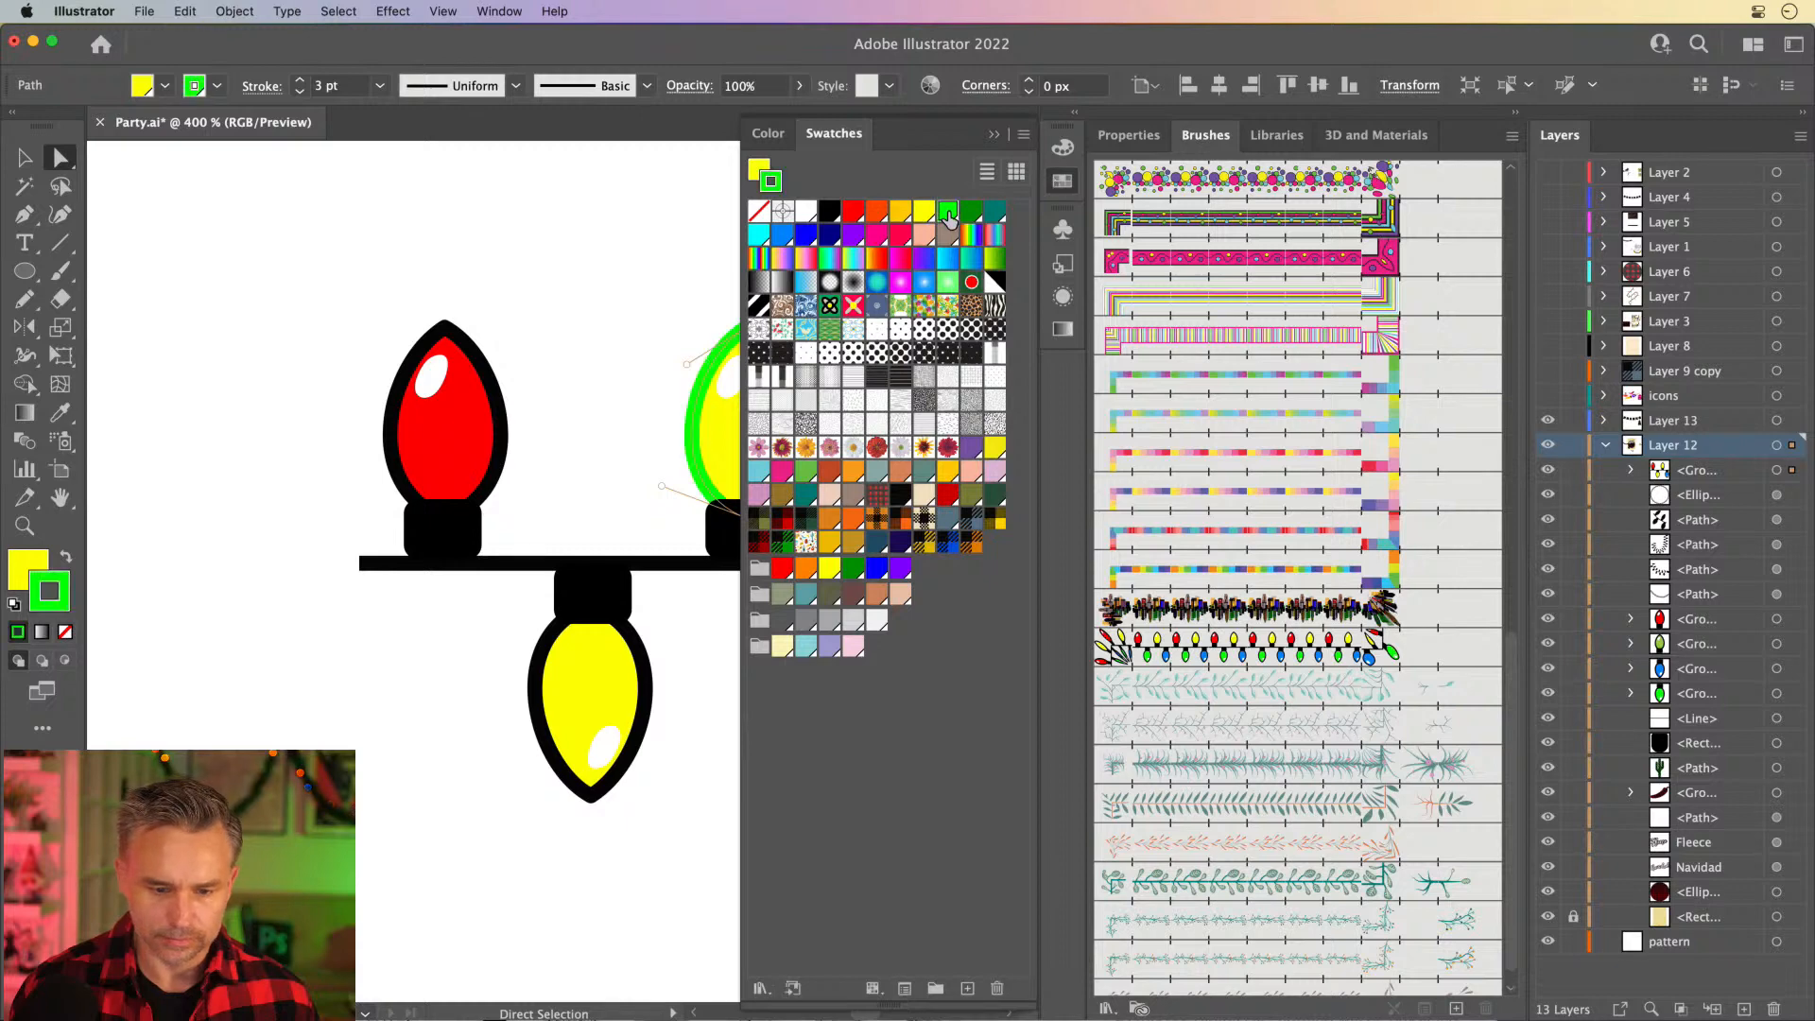
left_click(66, 562)
double_click(38, 610)
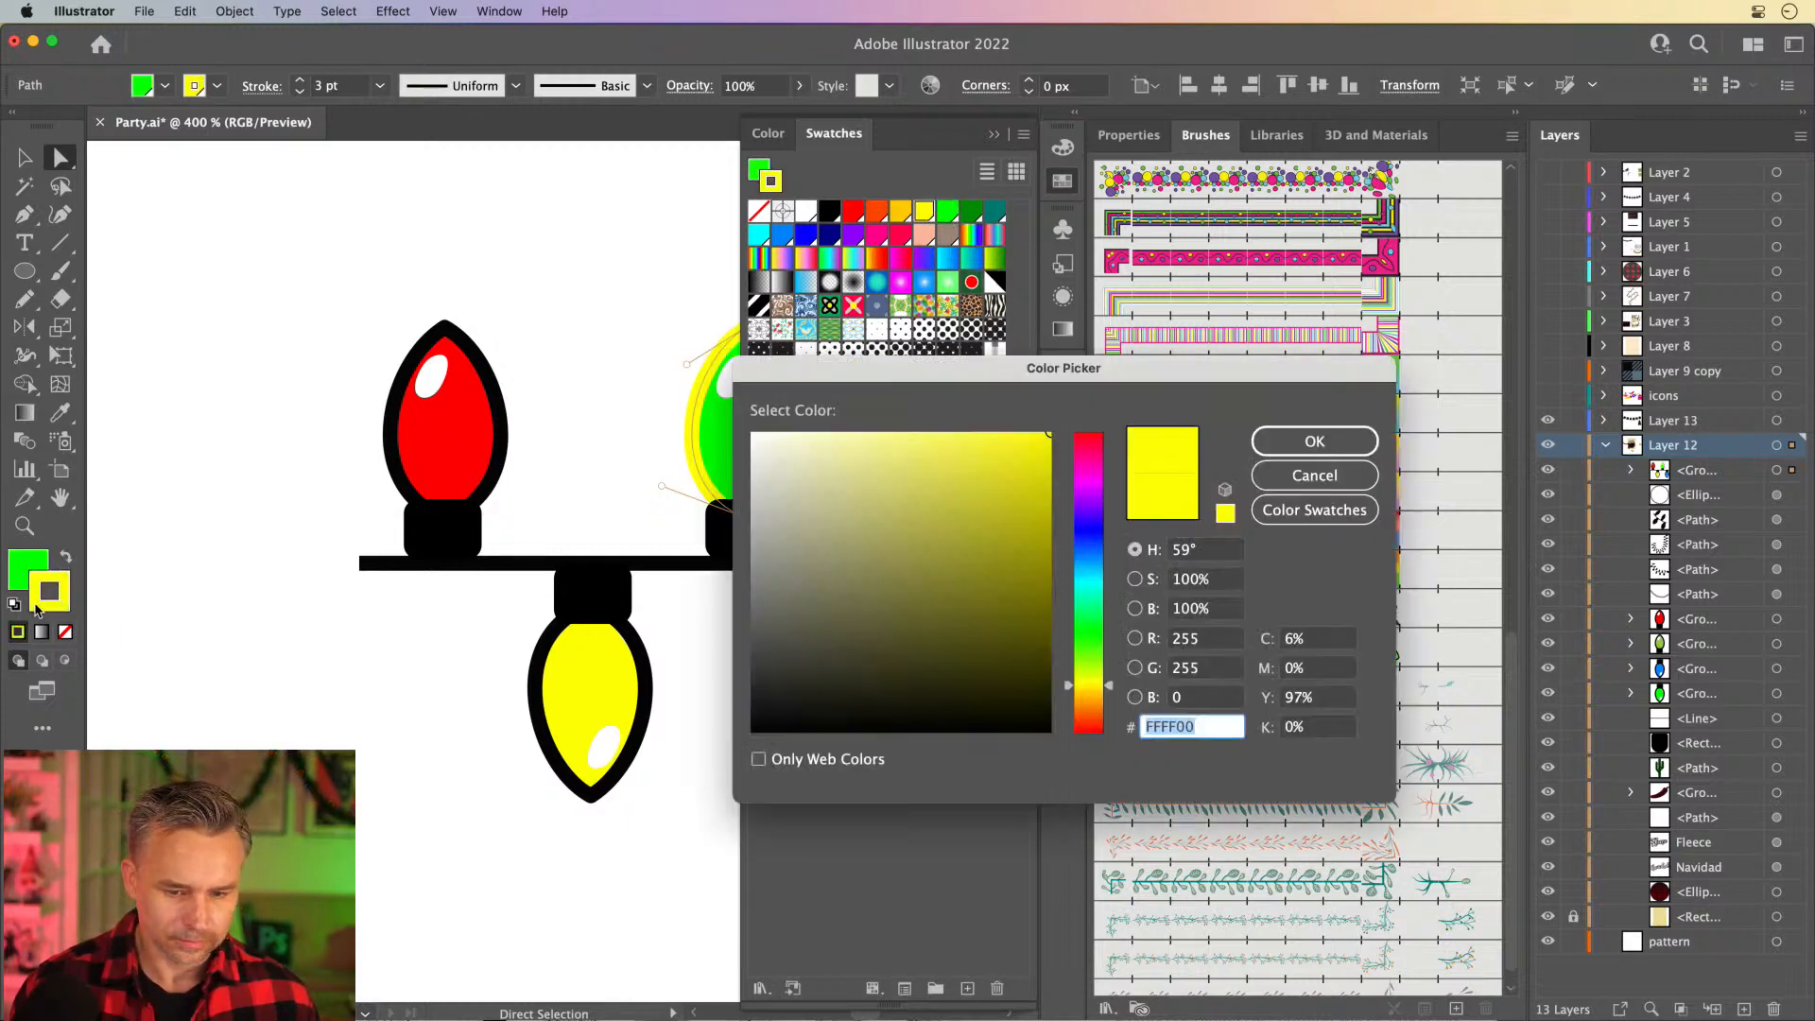
left_click(753, 729)
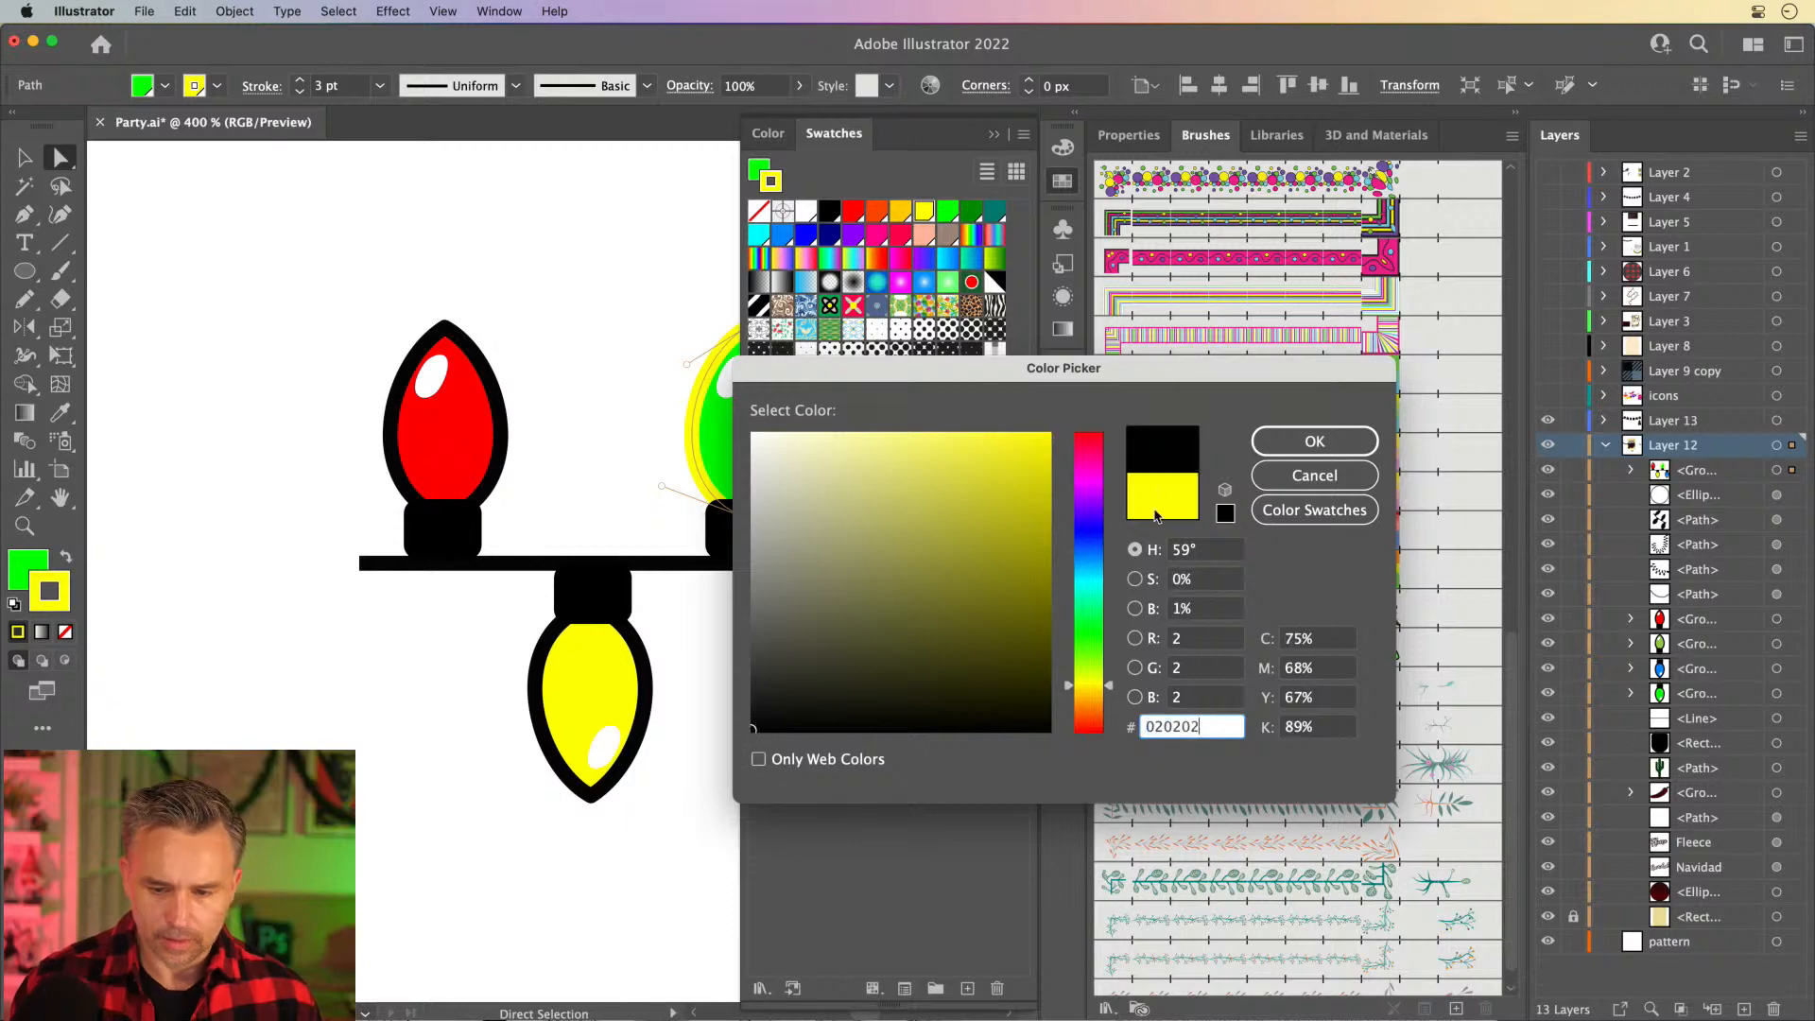
left_click(1328, 443)
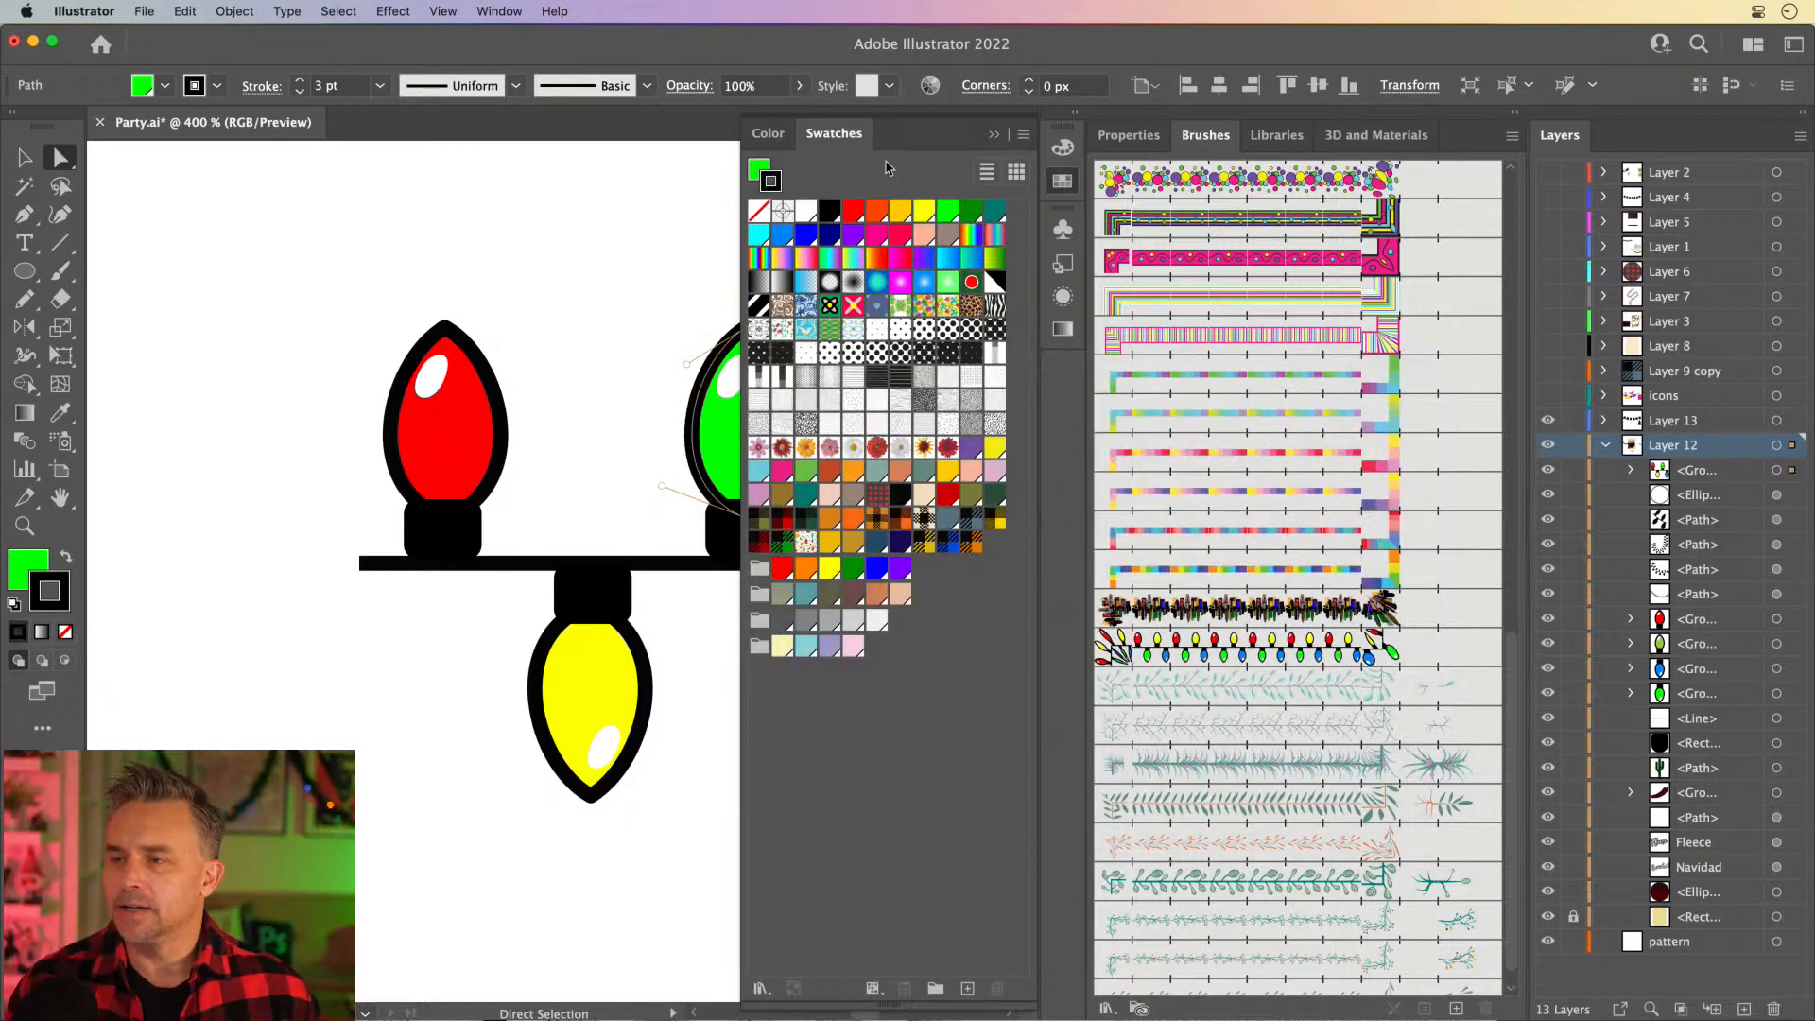
left_click(994, 137)
left_click(25, 157)
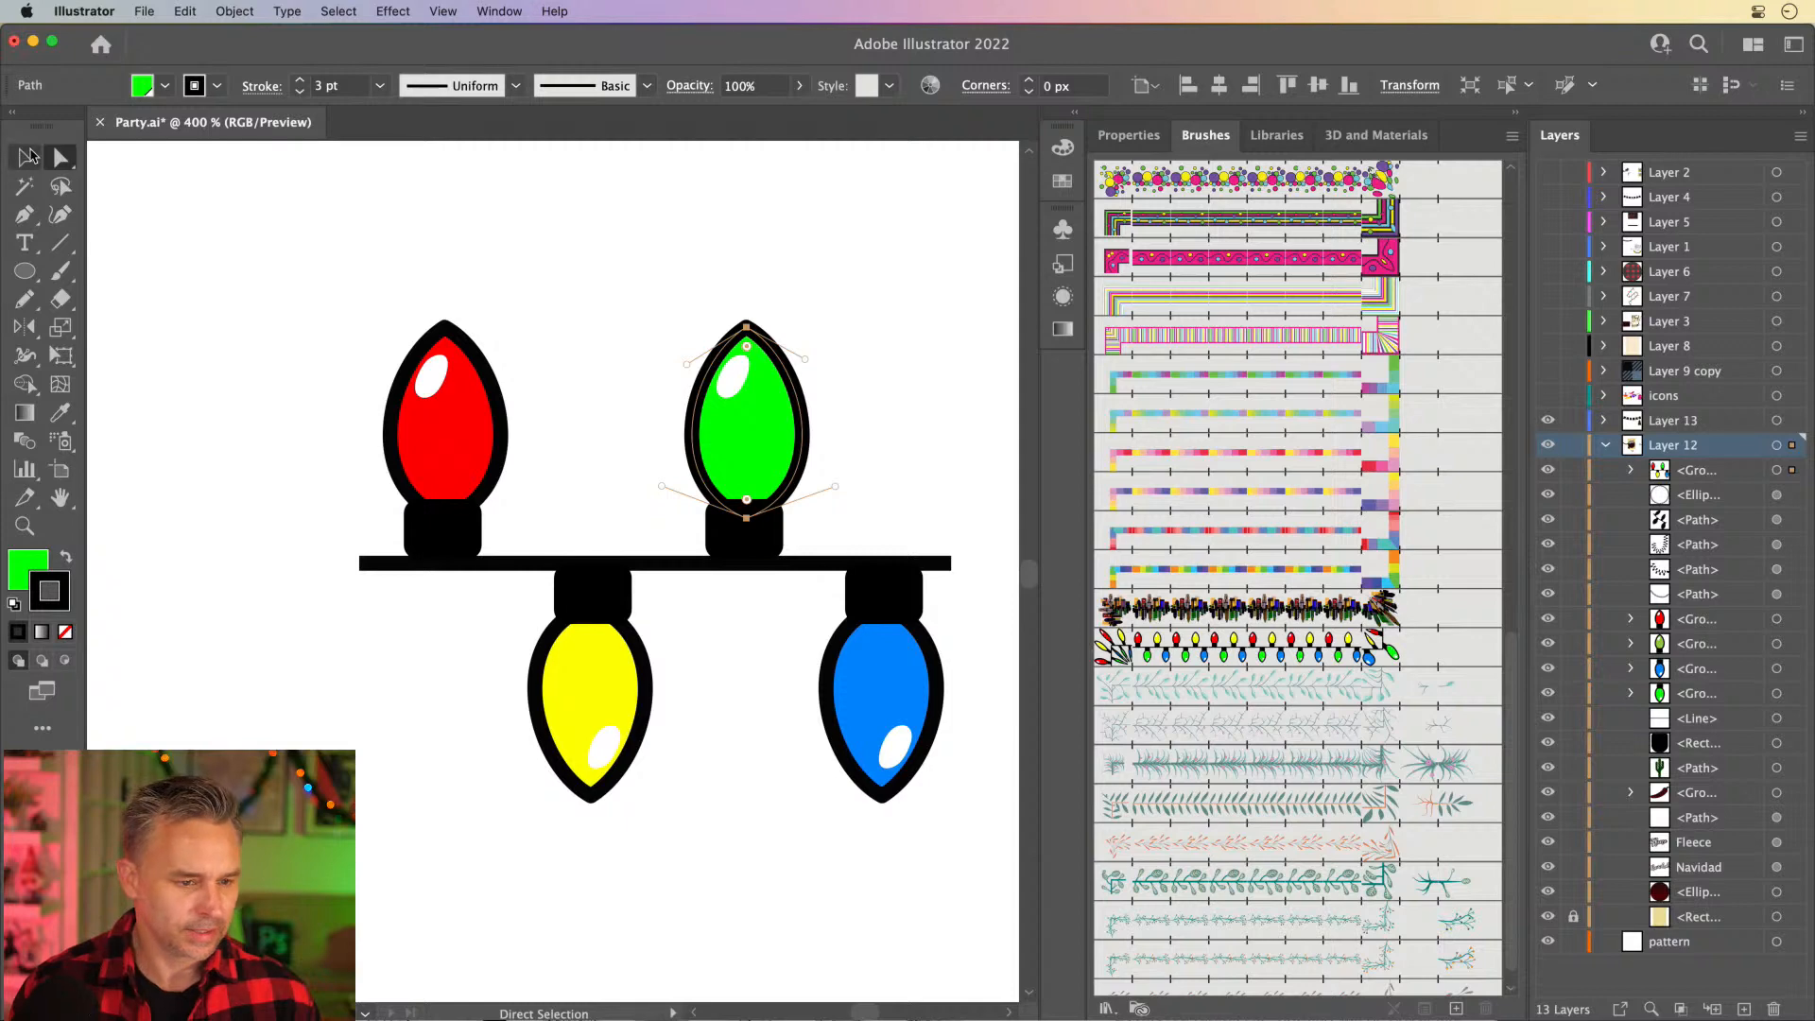
left_click(263, 314)
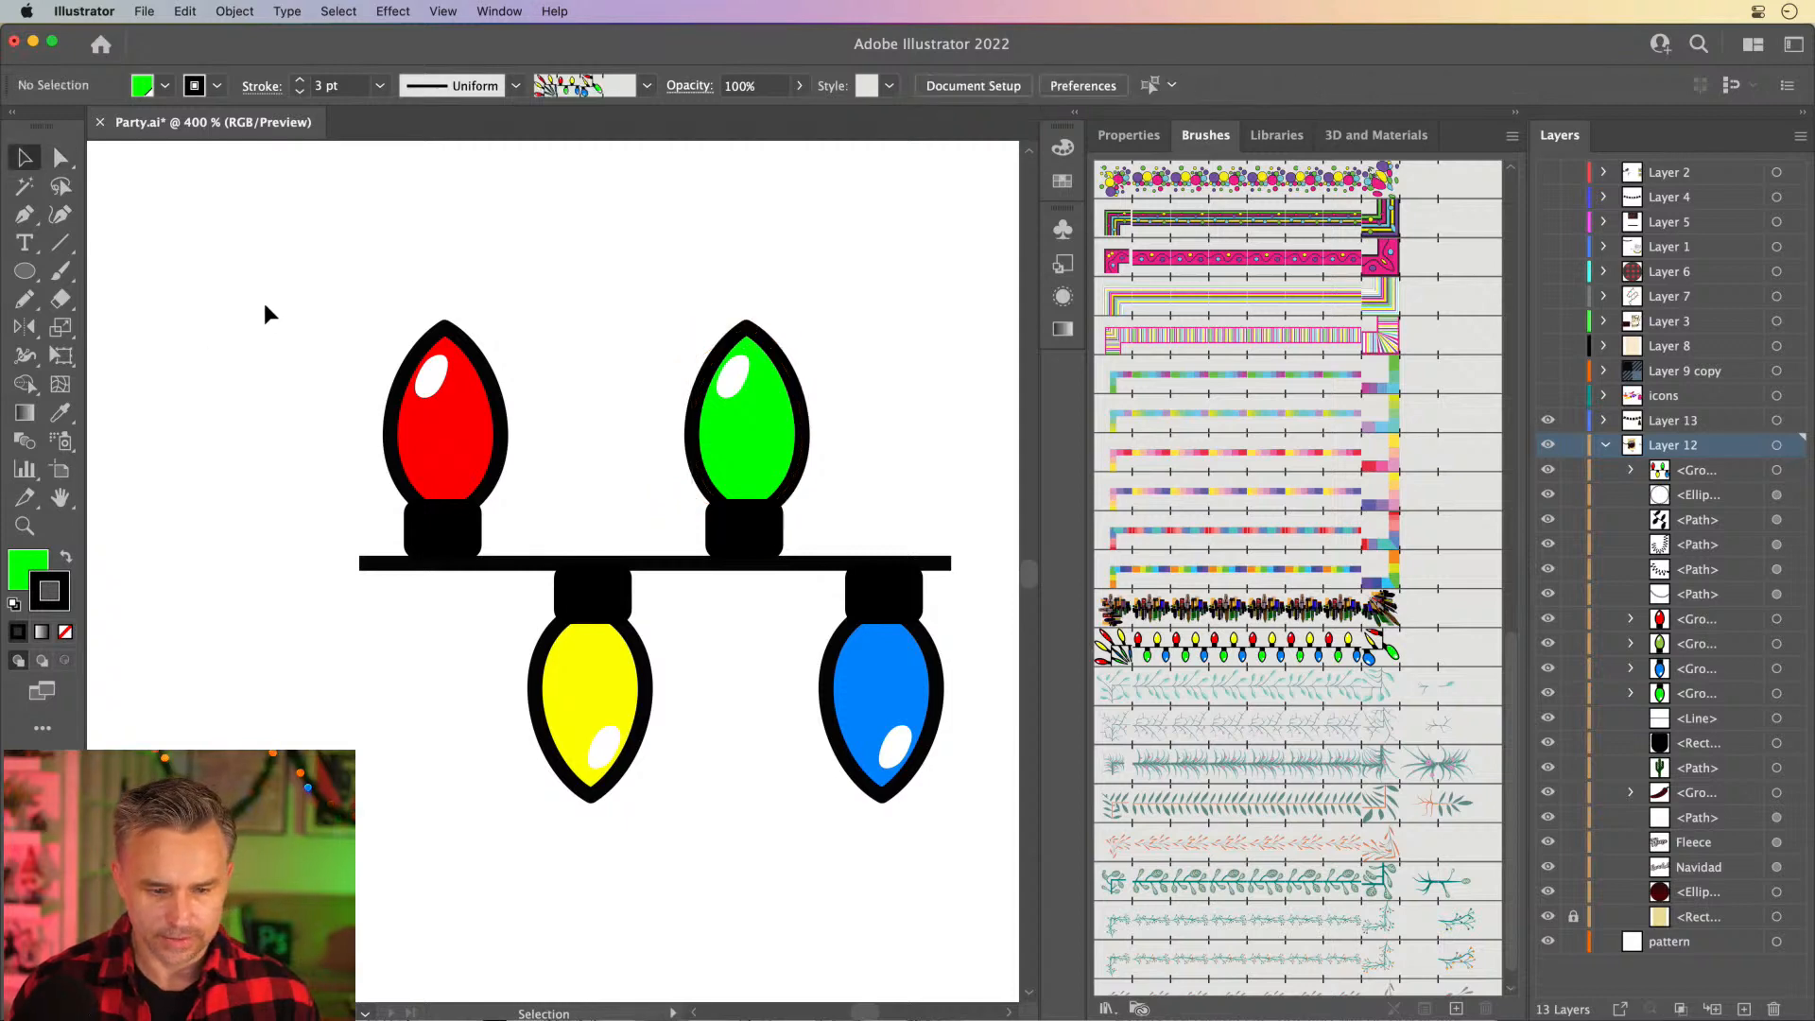
- Shorten all four bulbs into rounder shapes by moving their outer tip anchor points toward the wire
left_click(60, 157)
left_click(431, 467)
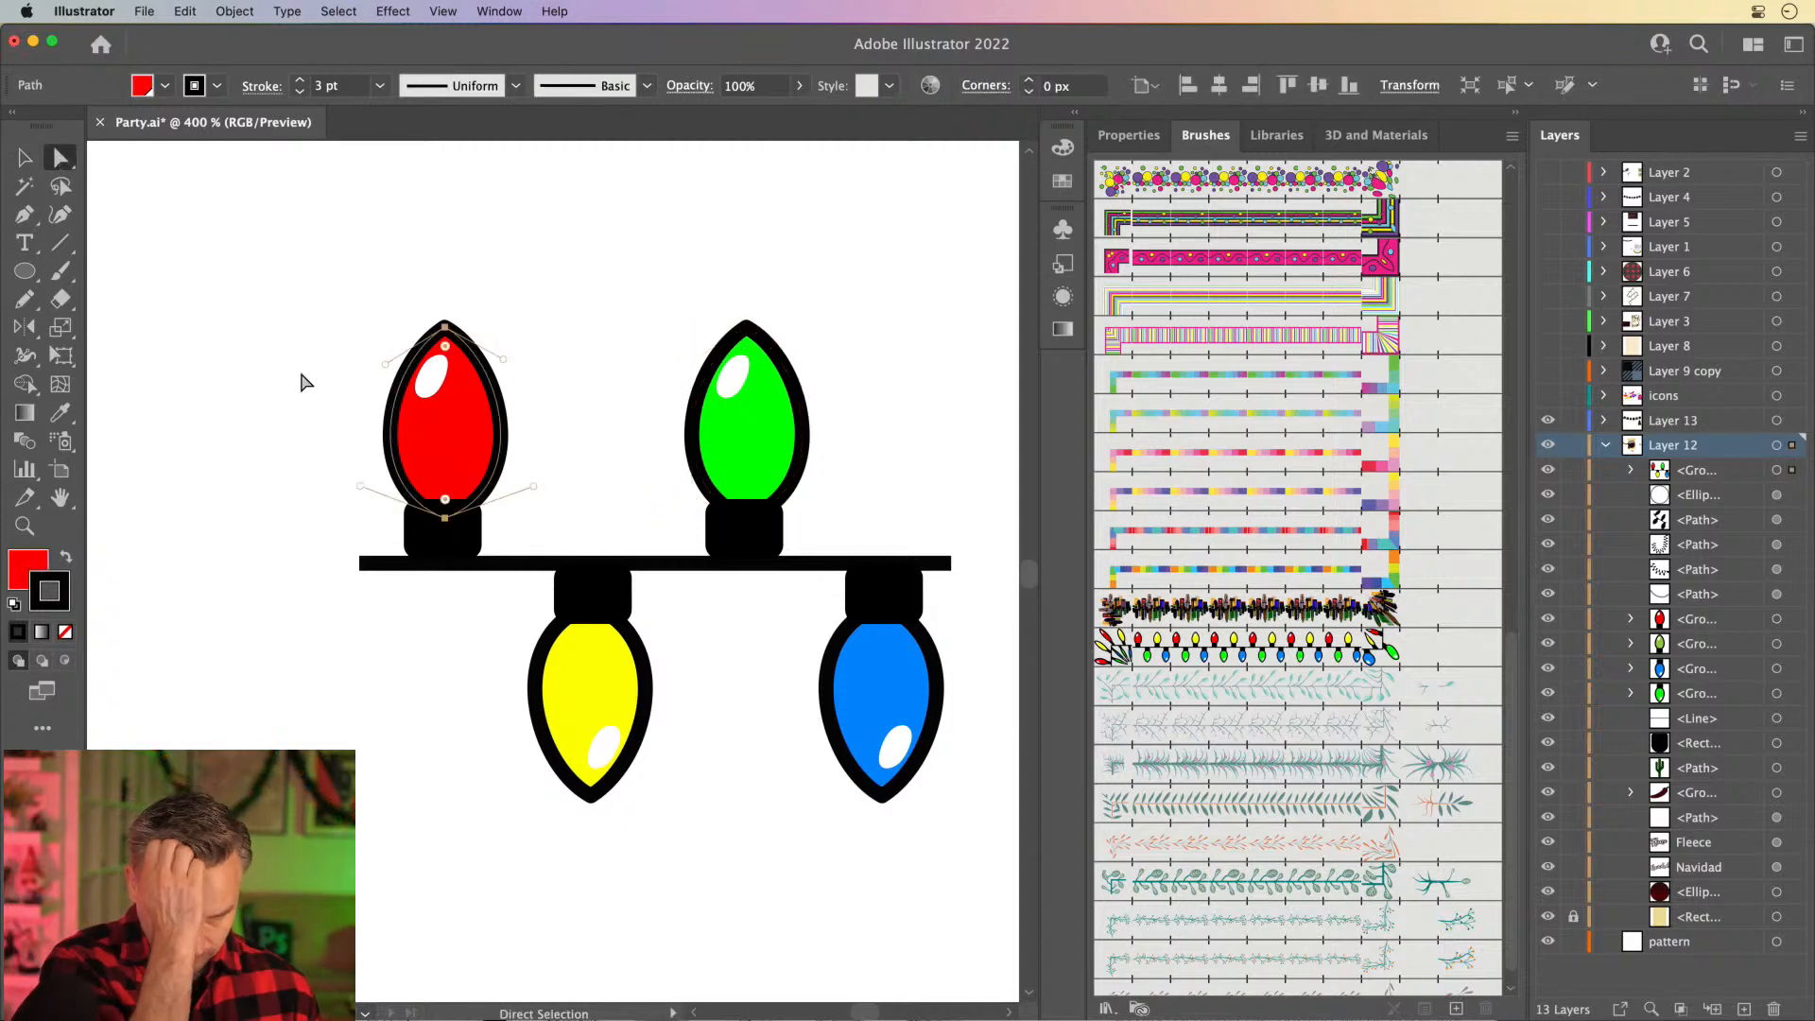
left_click_drag(299, 253, 799, 355)
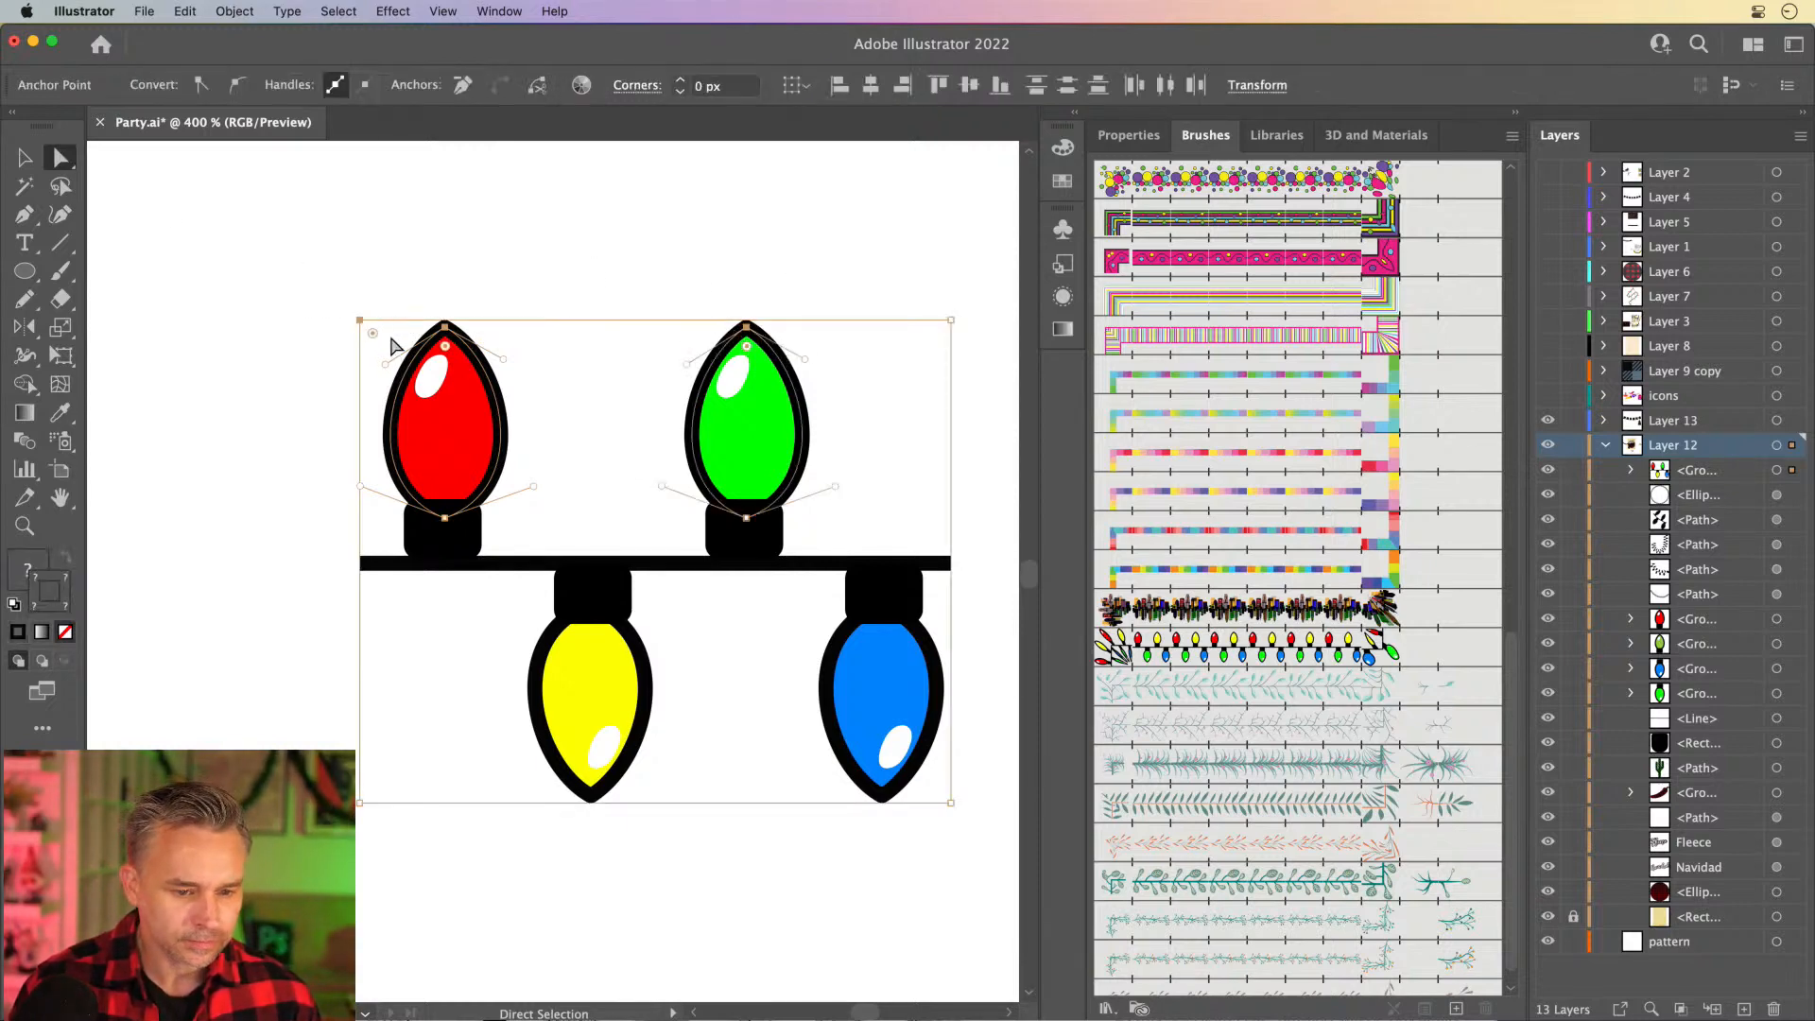
left_click_drag(448, 355, 448, 471)
left_click_drag(917, 868, 596, 689)
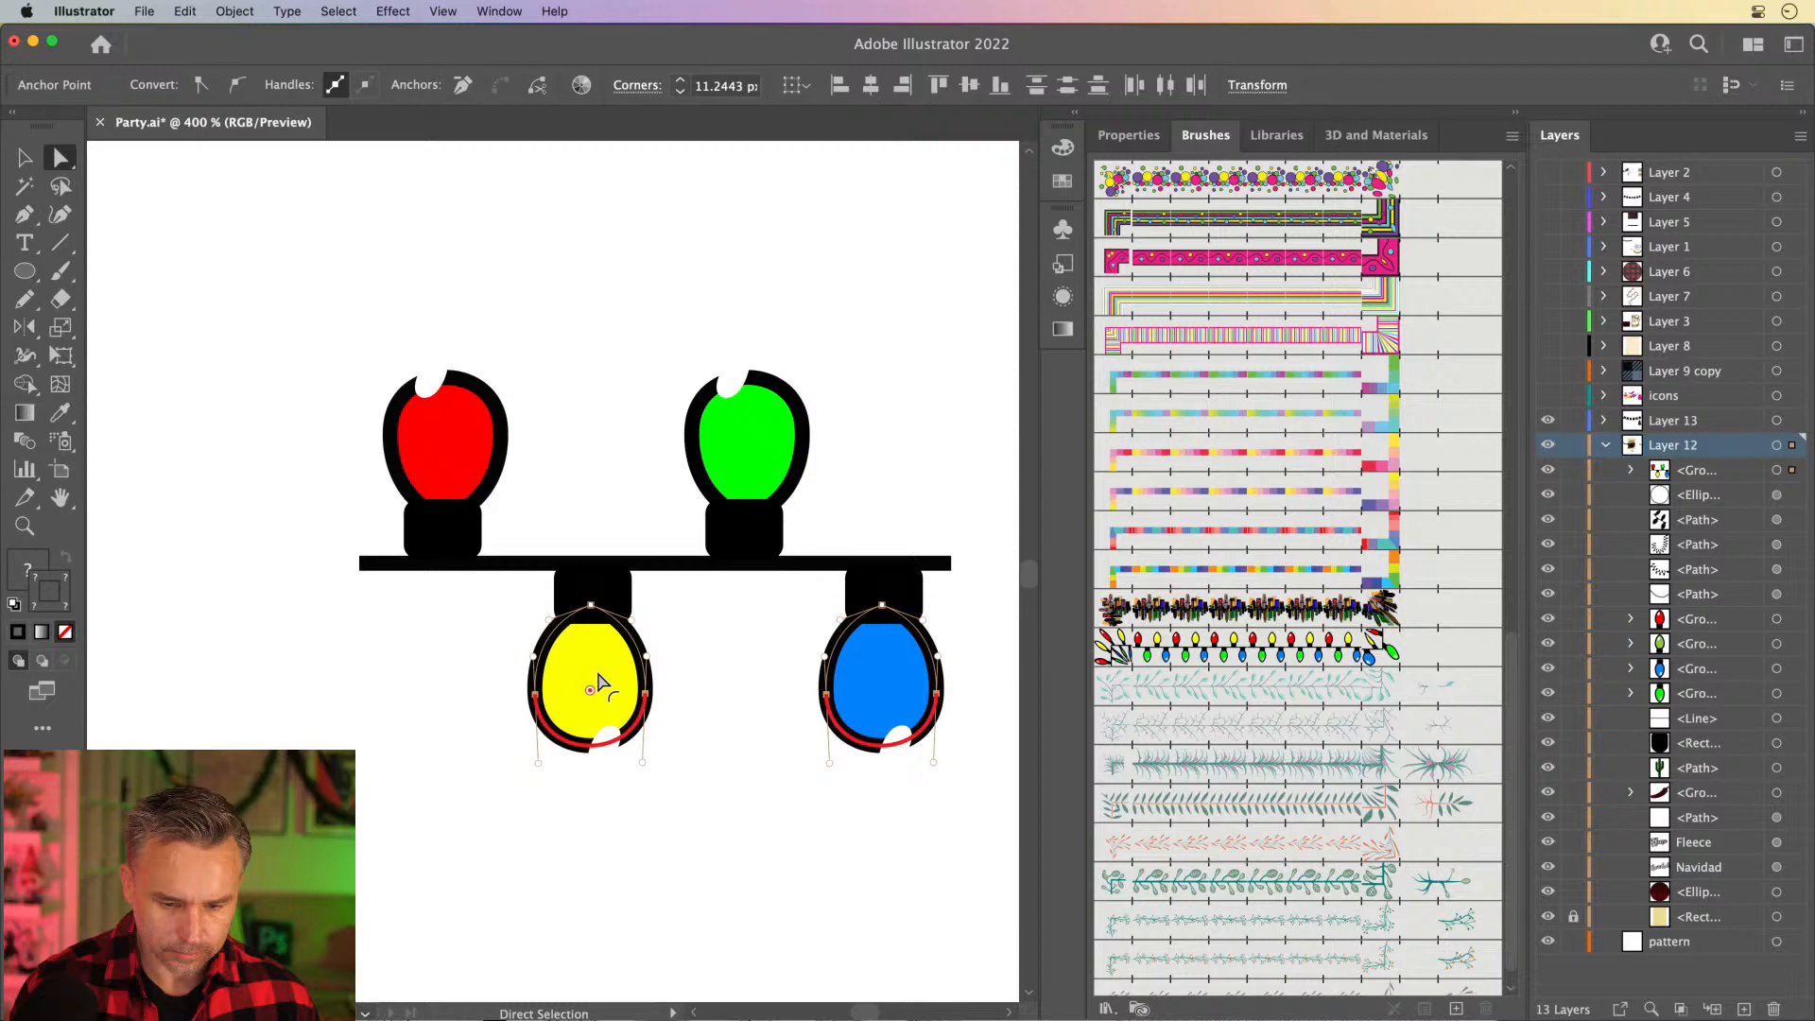
left_click(167, 200)
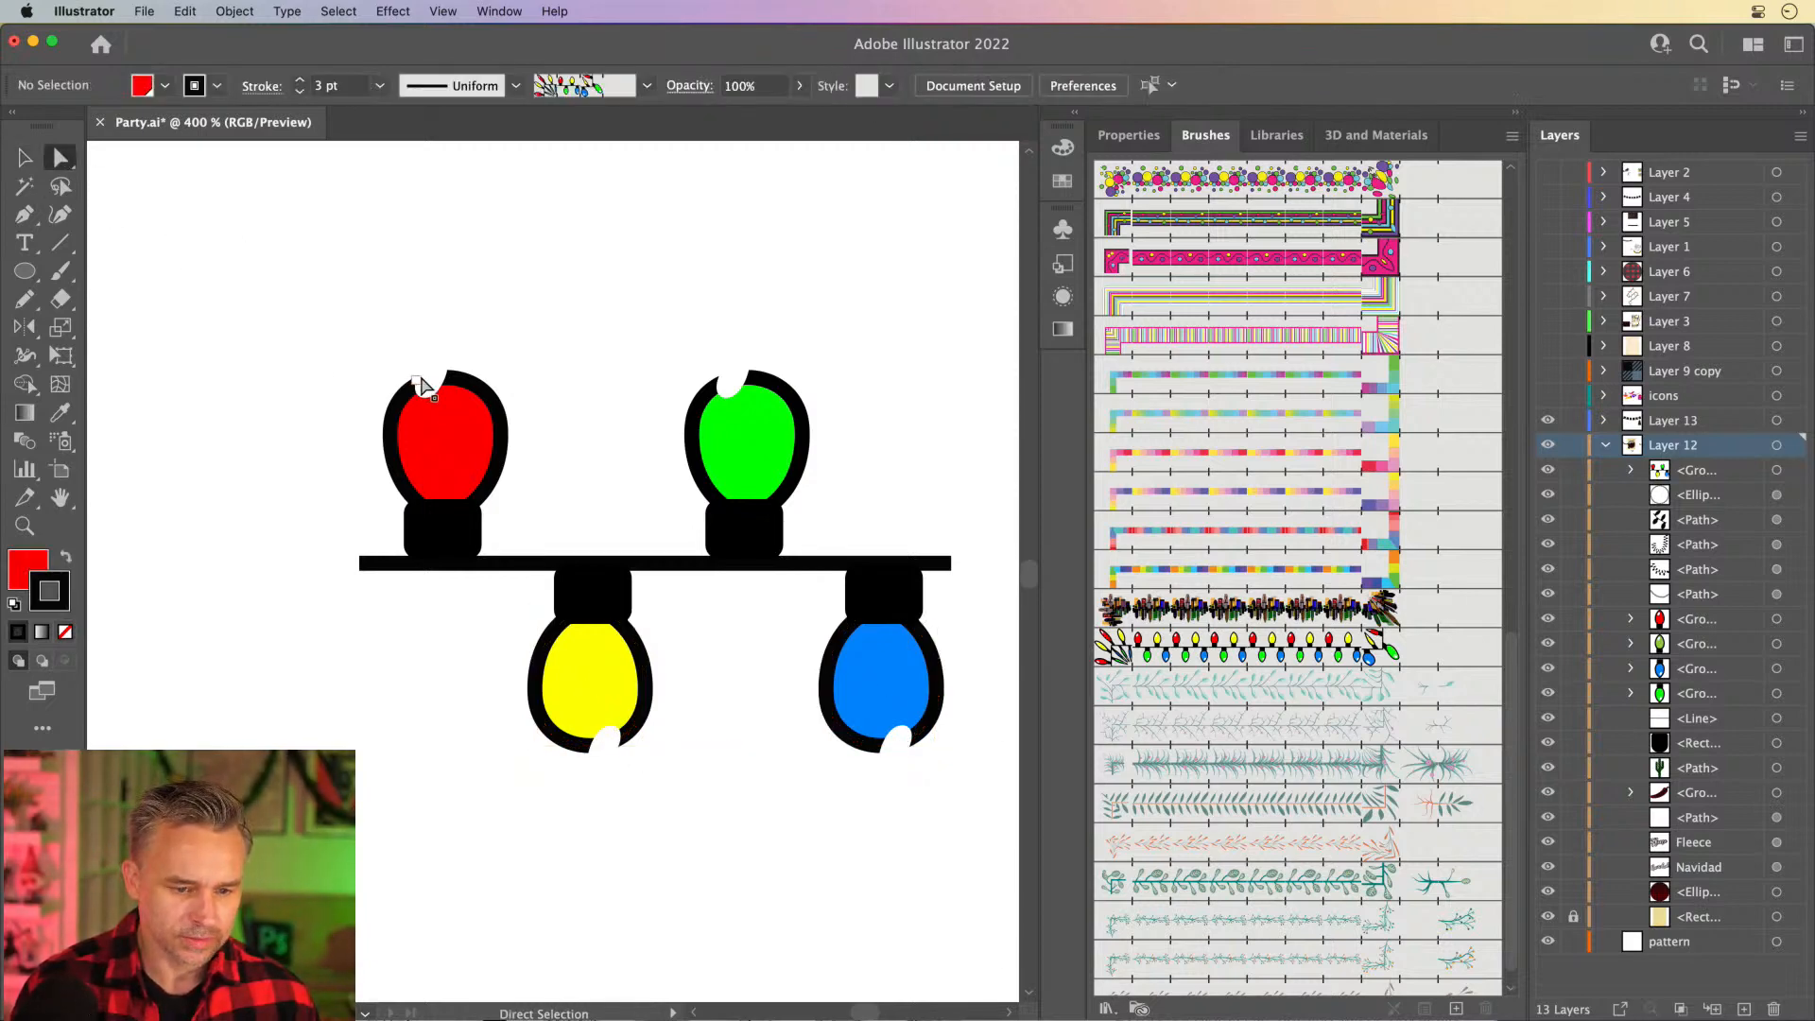
- Isolate the red bulb's group and move its white highlight down inside the shortened bulb
left_click_drag(420, 386, 422, 389)
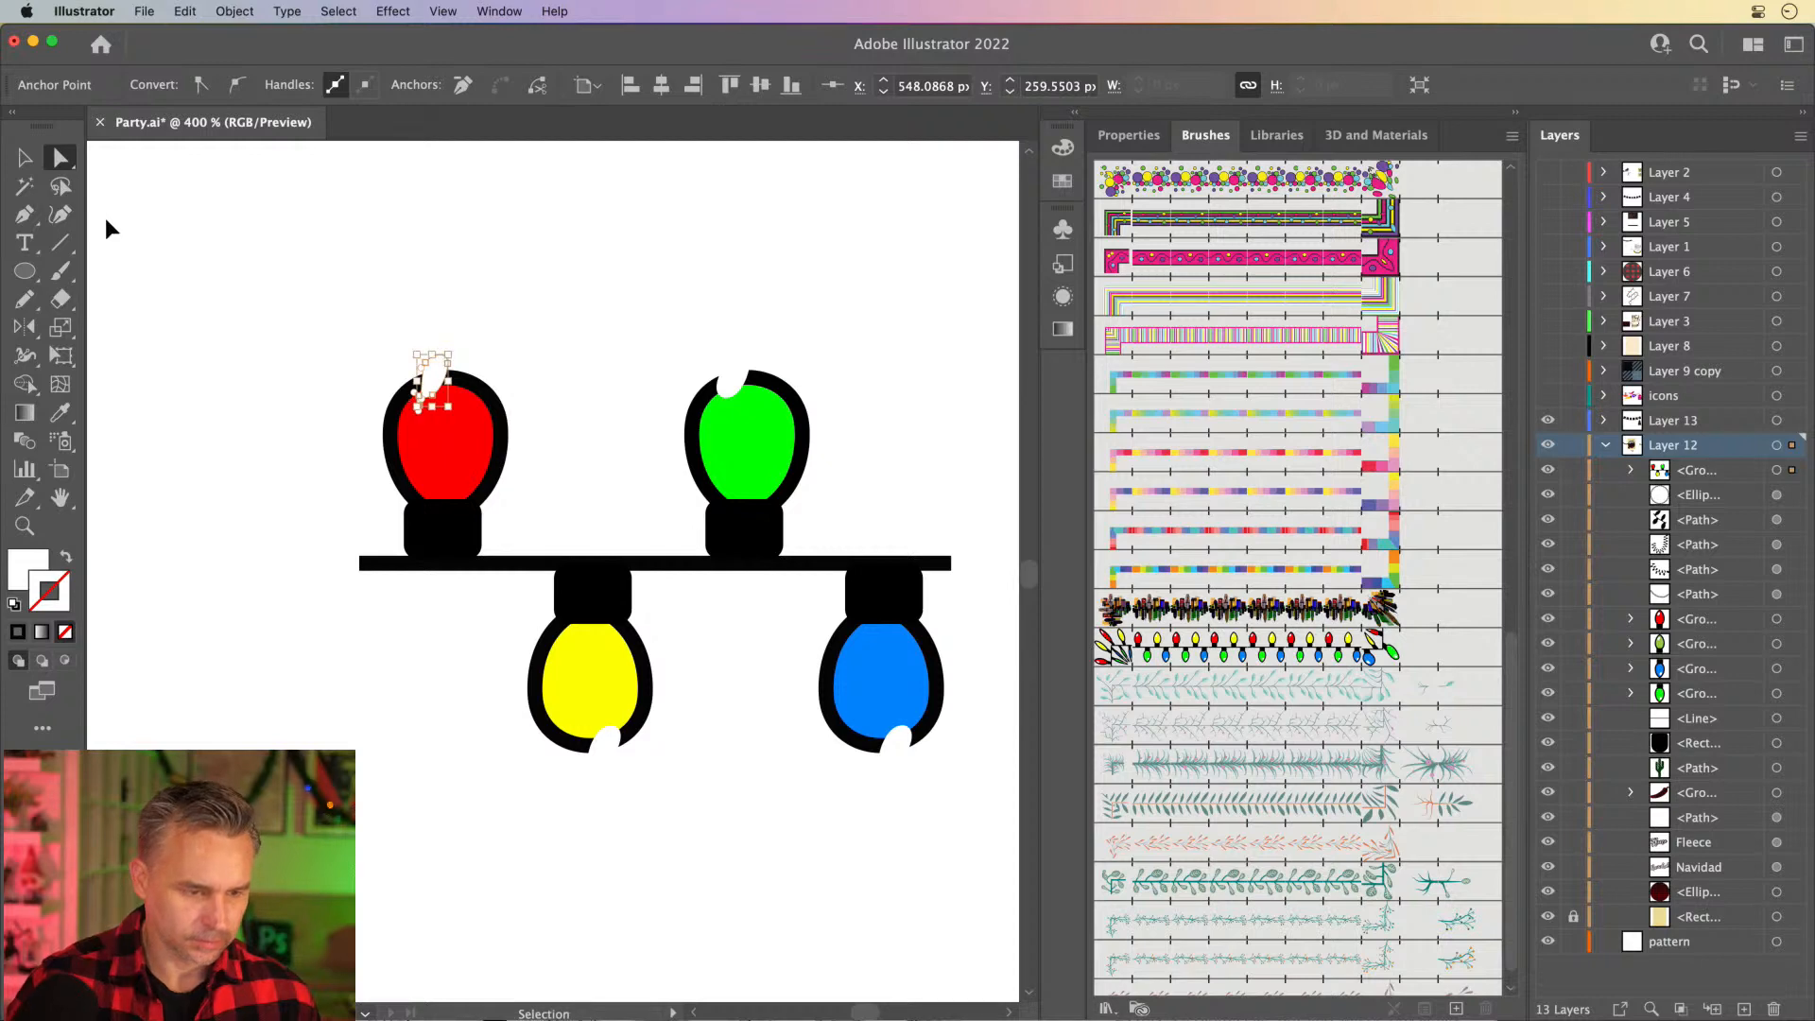
key("v")
left_click(208, 277)
double_click(439, 381)
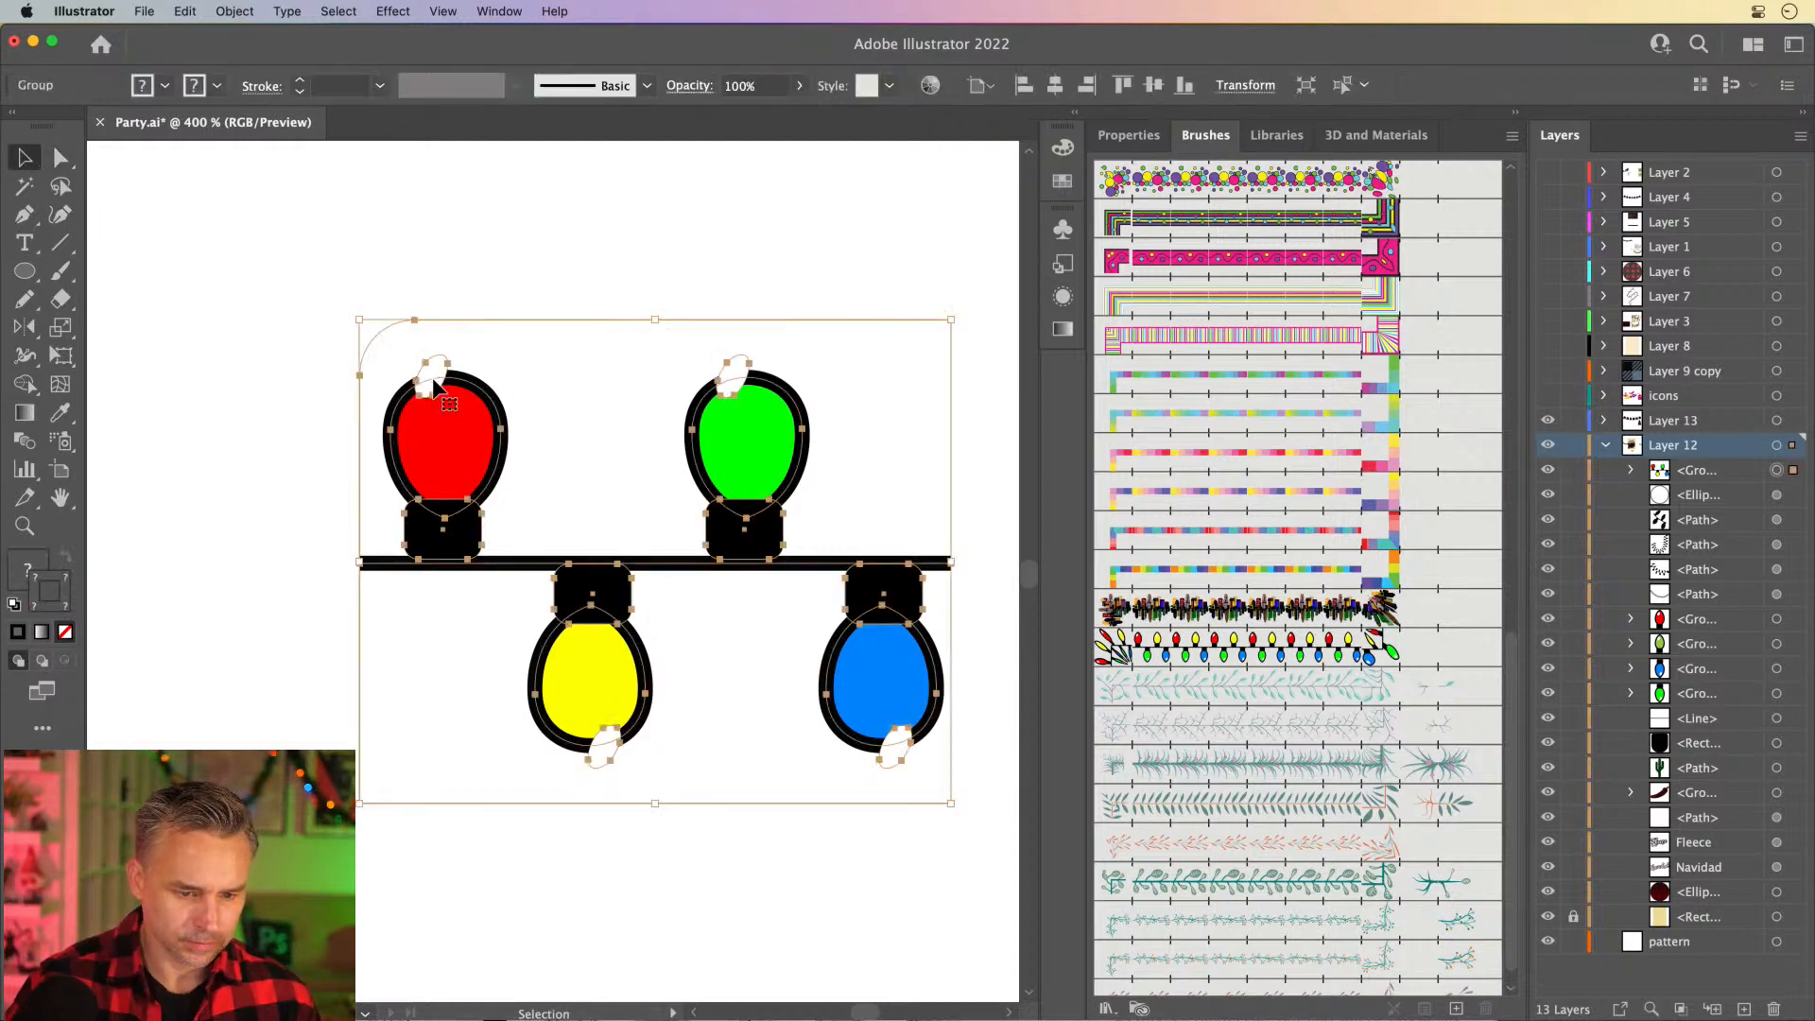
left_click(431, 378)
double_click(433, 382)
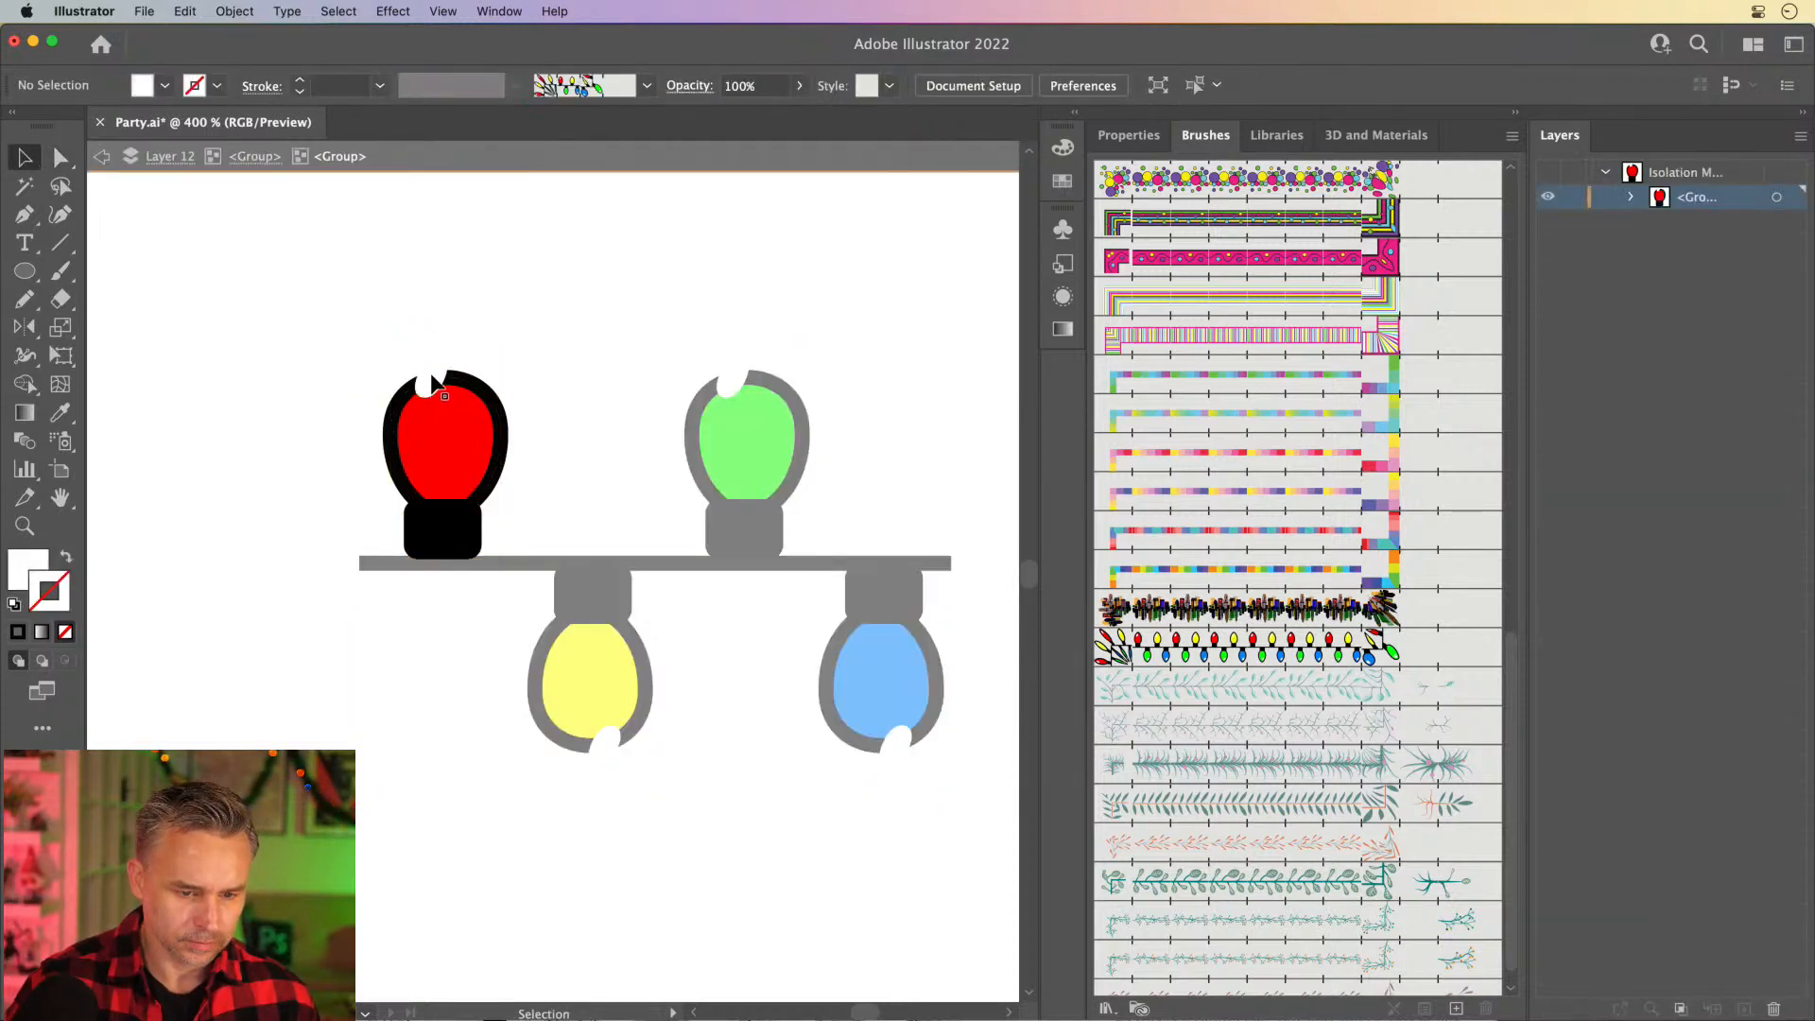
left_click_drag(433, 381, 428, 413)
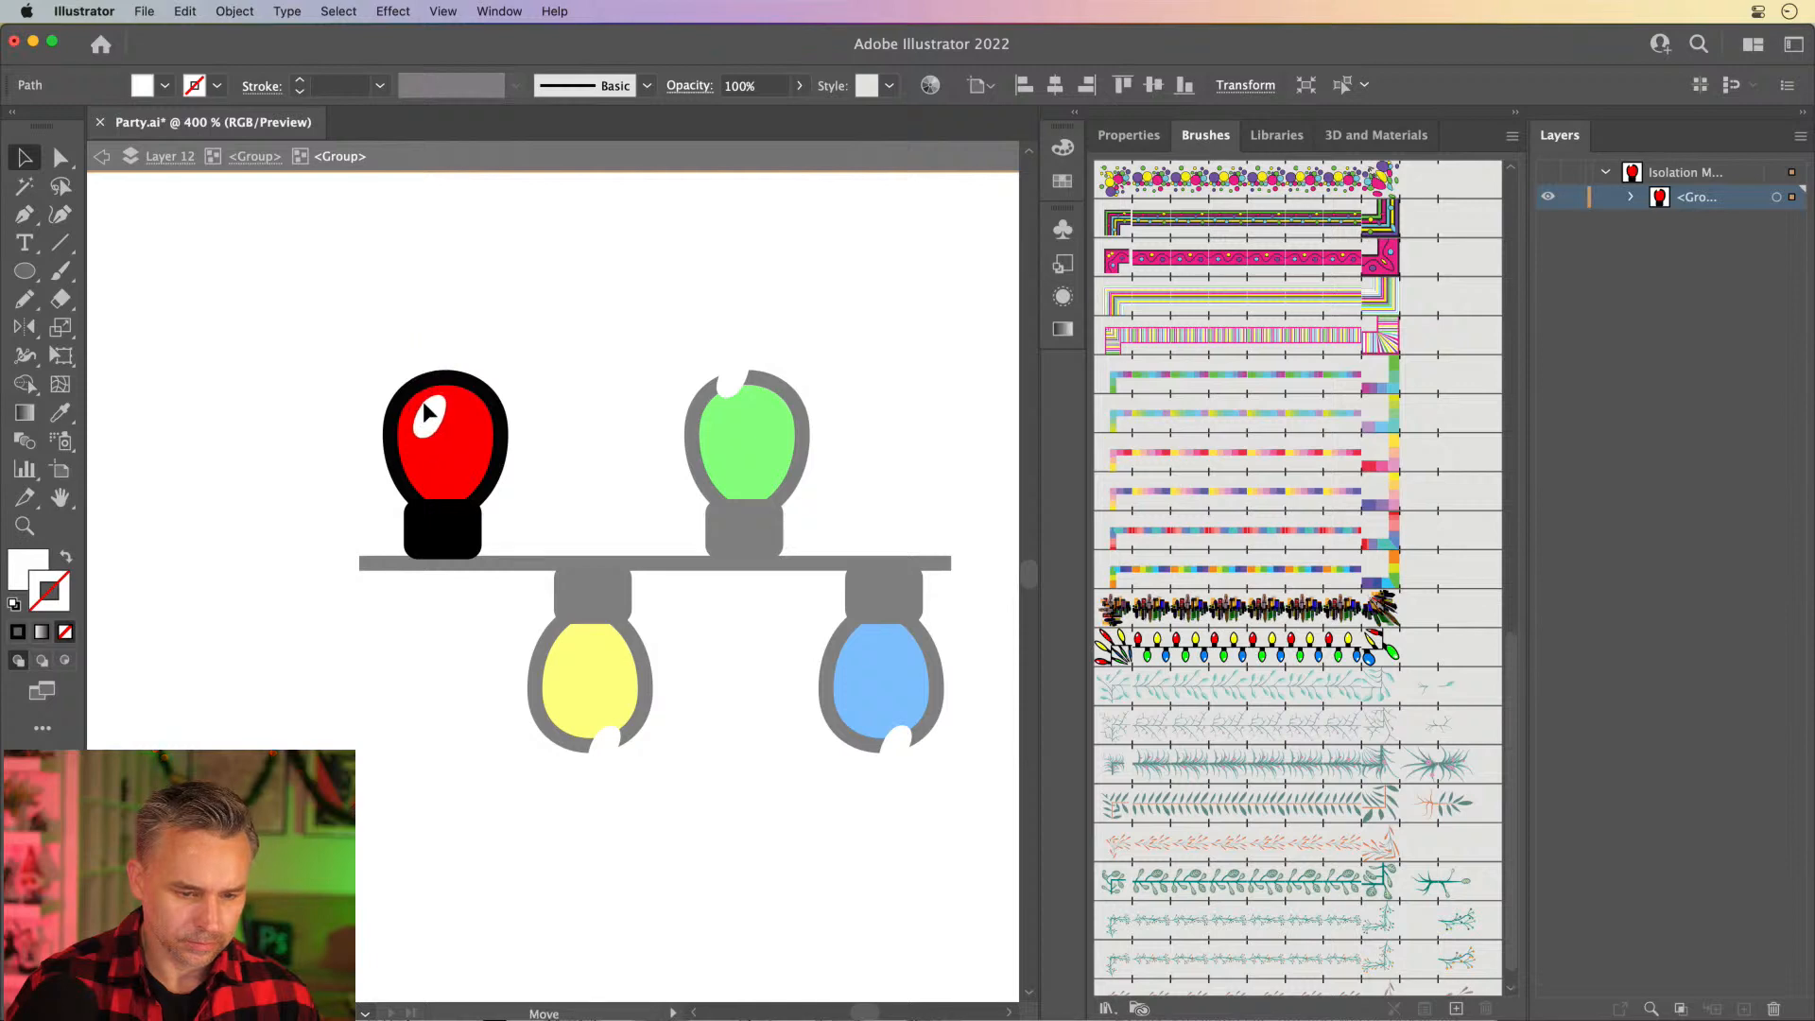
- Isolate the green bulb's group and move its white highlight down inside the red bulb's green neighbor
double_click(707, 434)
left_click(724, 380)
double_click(725, 380)
left_click(730, 376)
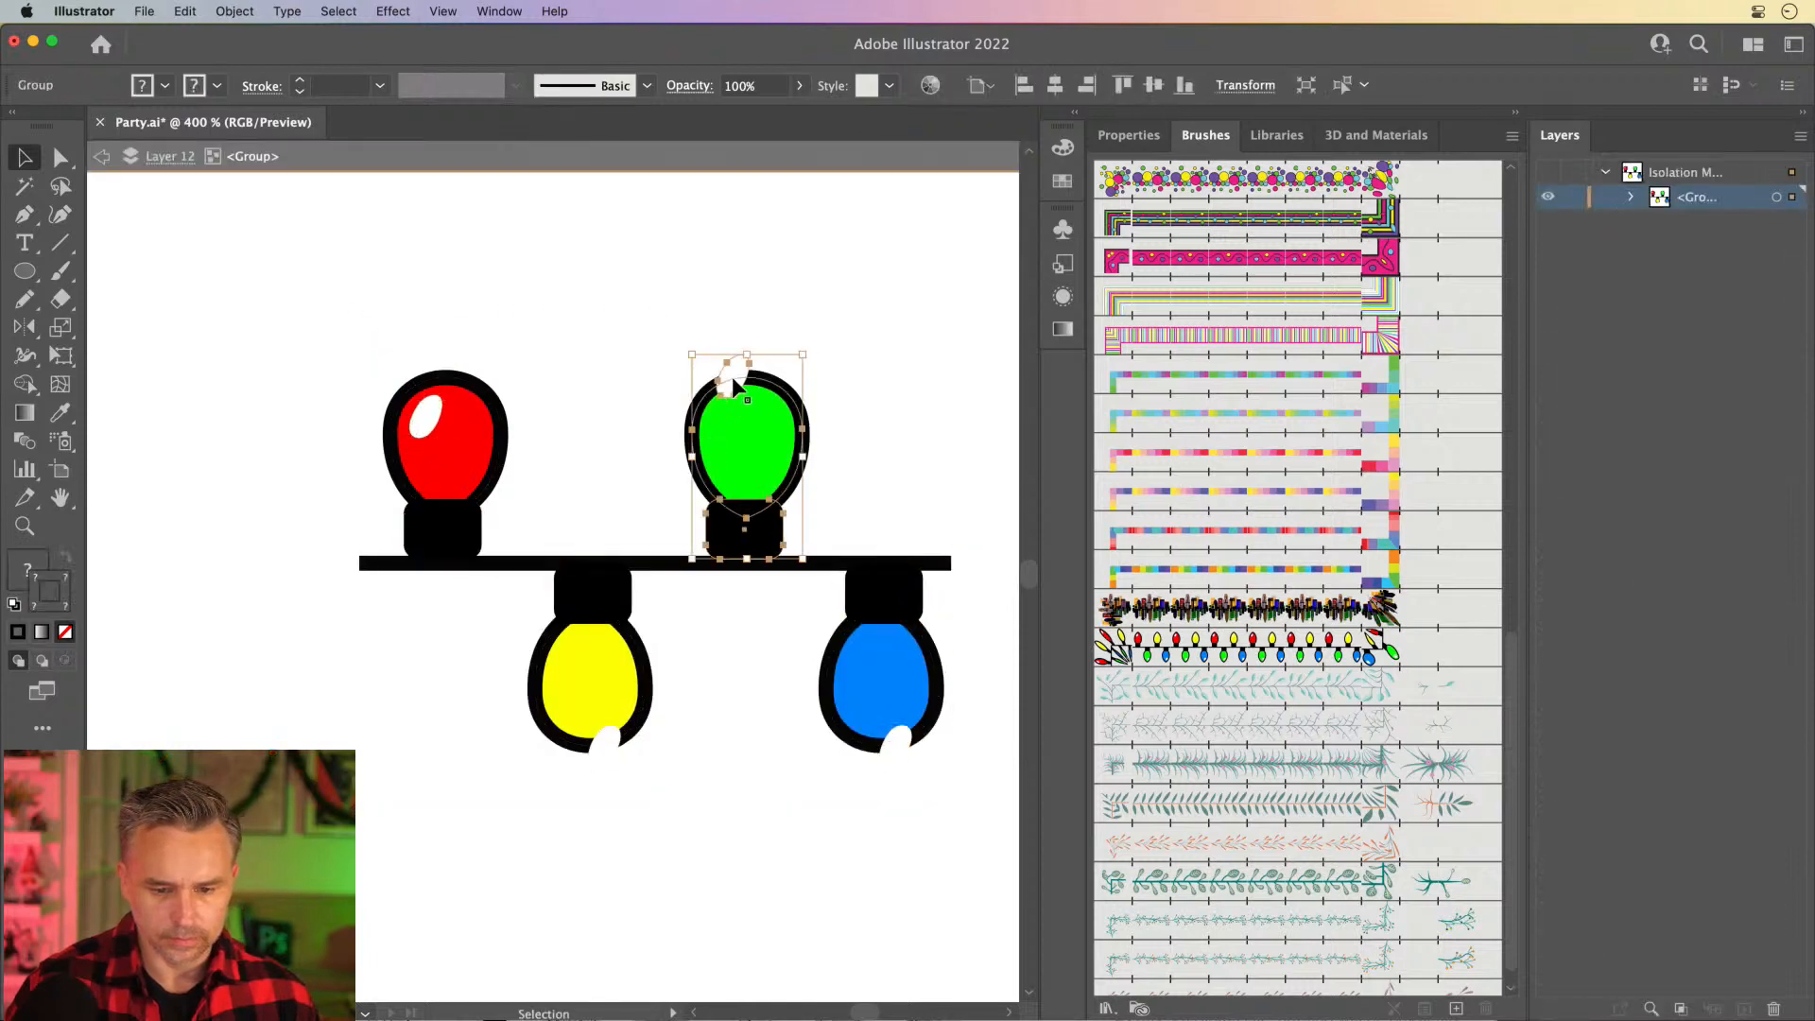
double_click(732, 376)
left_click(730, 372)
left_click_drag(732, 374, 729, 413)
- Isolate the blue bulb's group and move its white highlight up inside the bulb
left_click(897, 745)
double_click(895, 741)
left_click(895, 740)
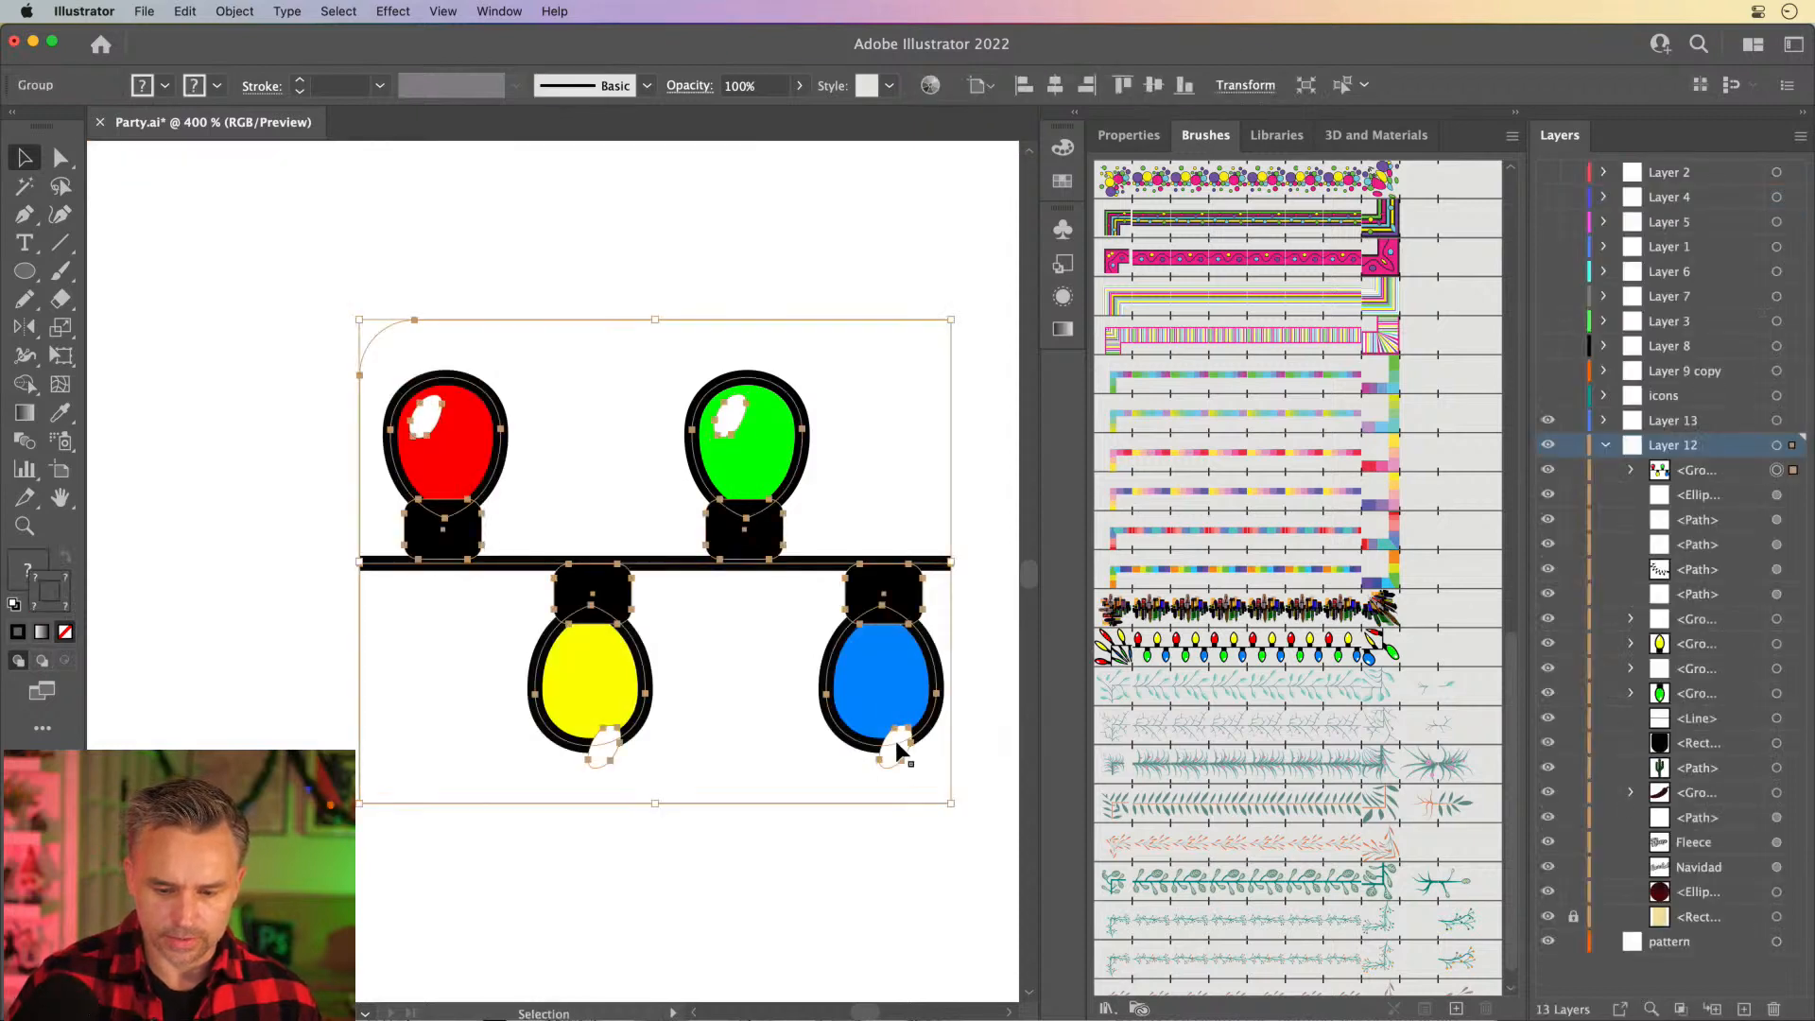
double_click(888, 751)
left_click(893, 745)
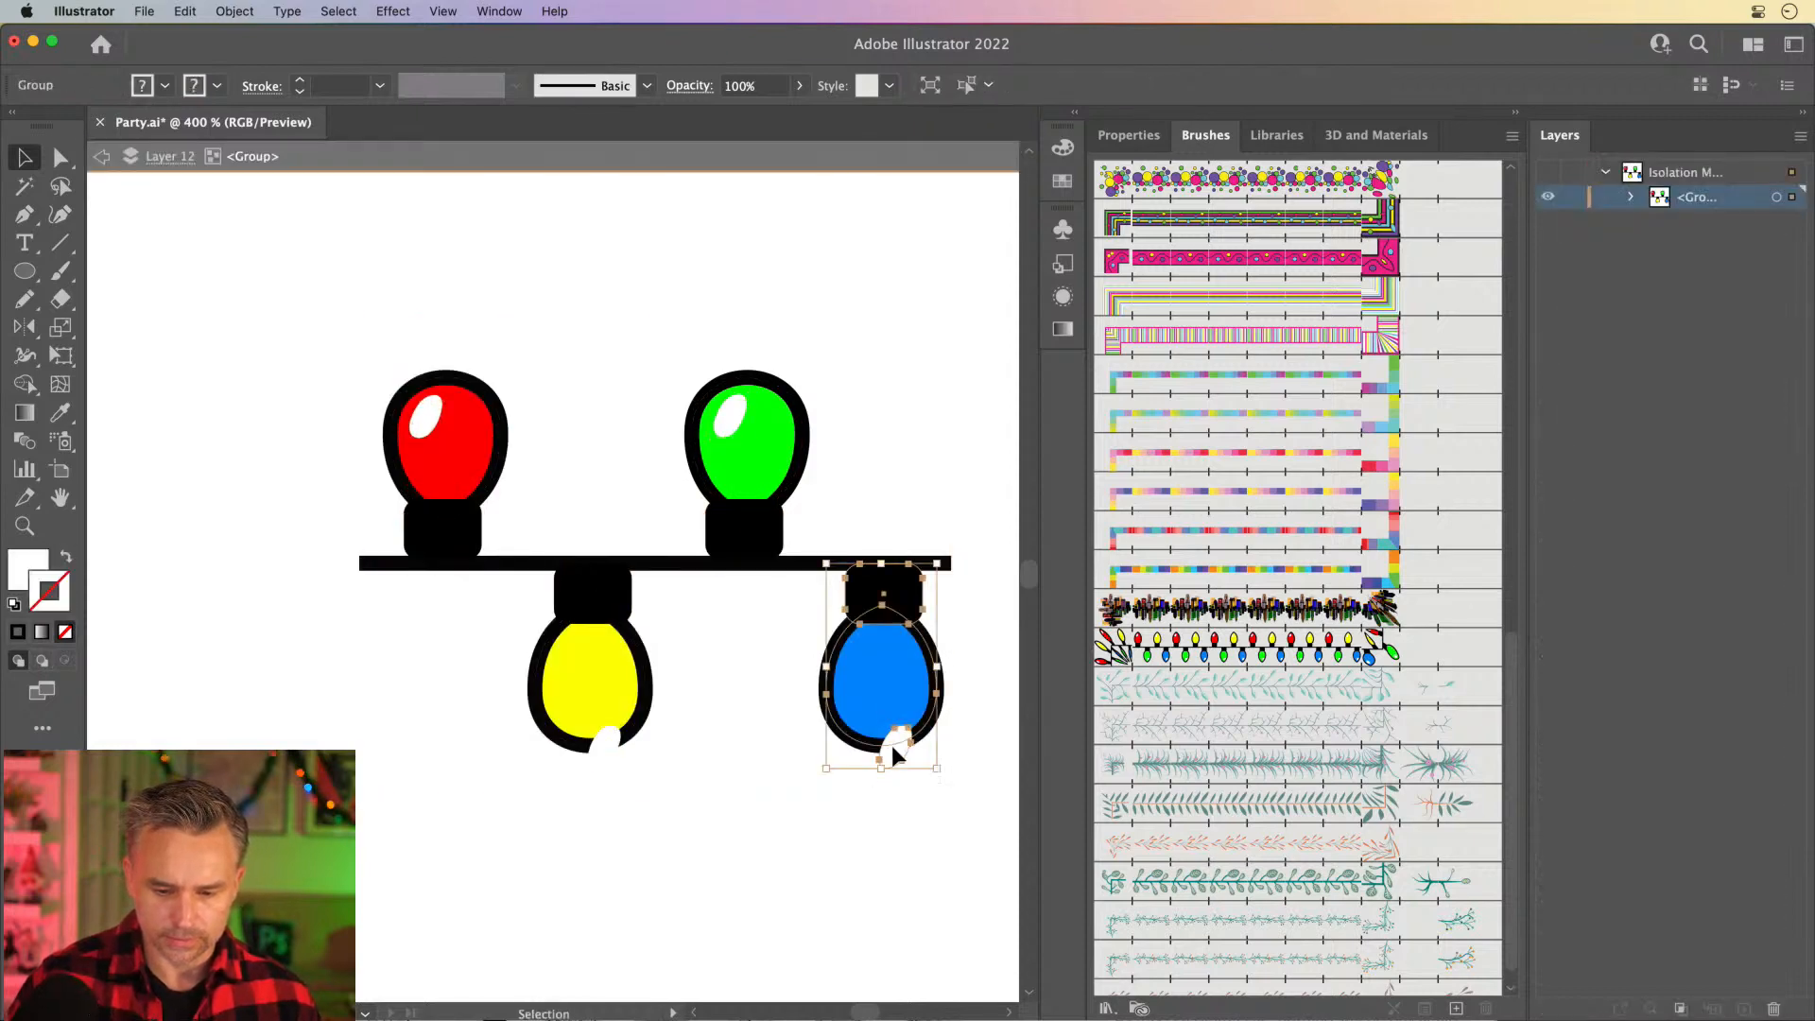
double_click(893, 746)
left_click(893, 747)
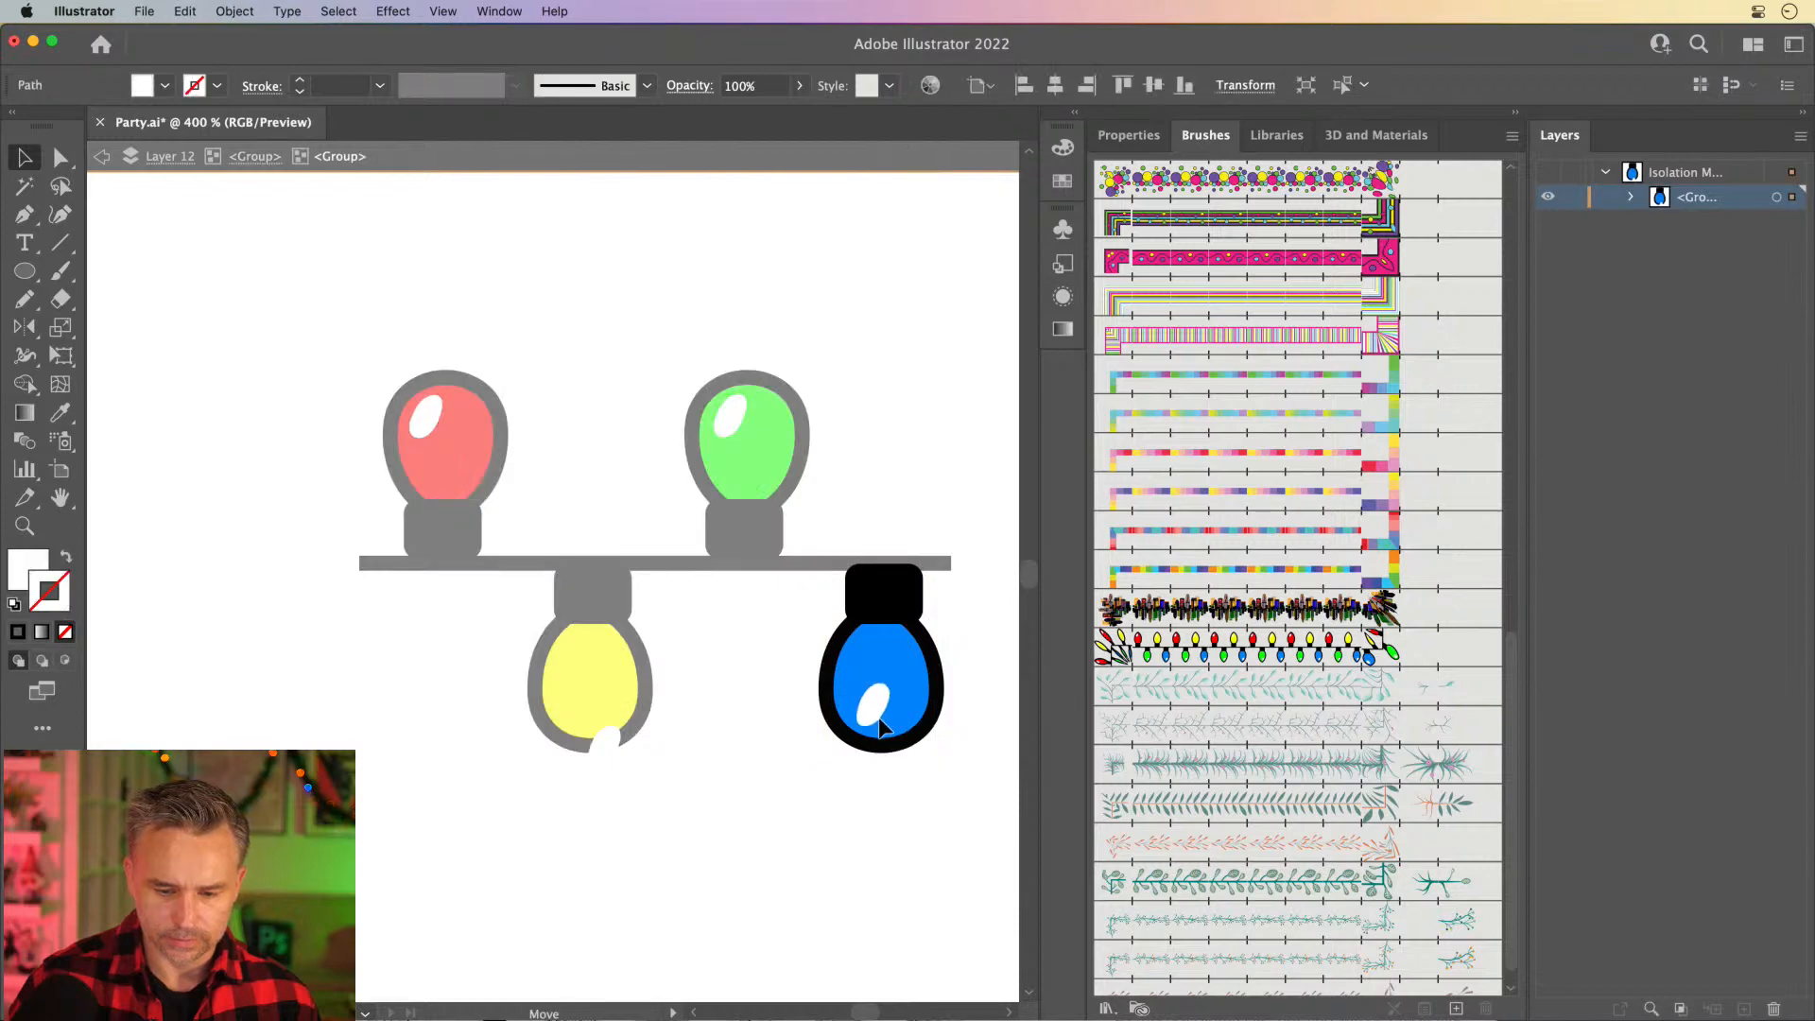
- Move the yellow bulb's white highlight up inside the bulb and leave isolation mode
double_click(603, 737)
double_click(603, 740)
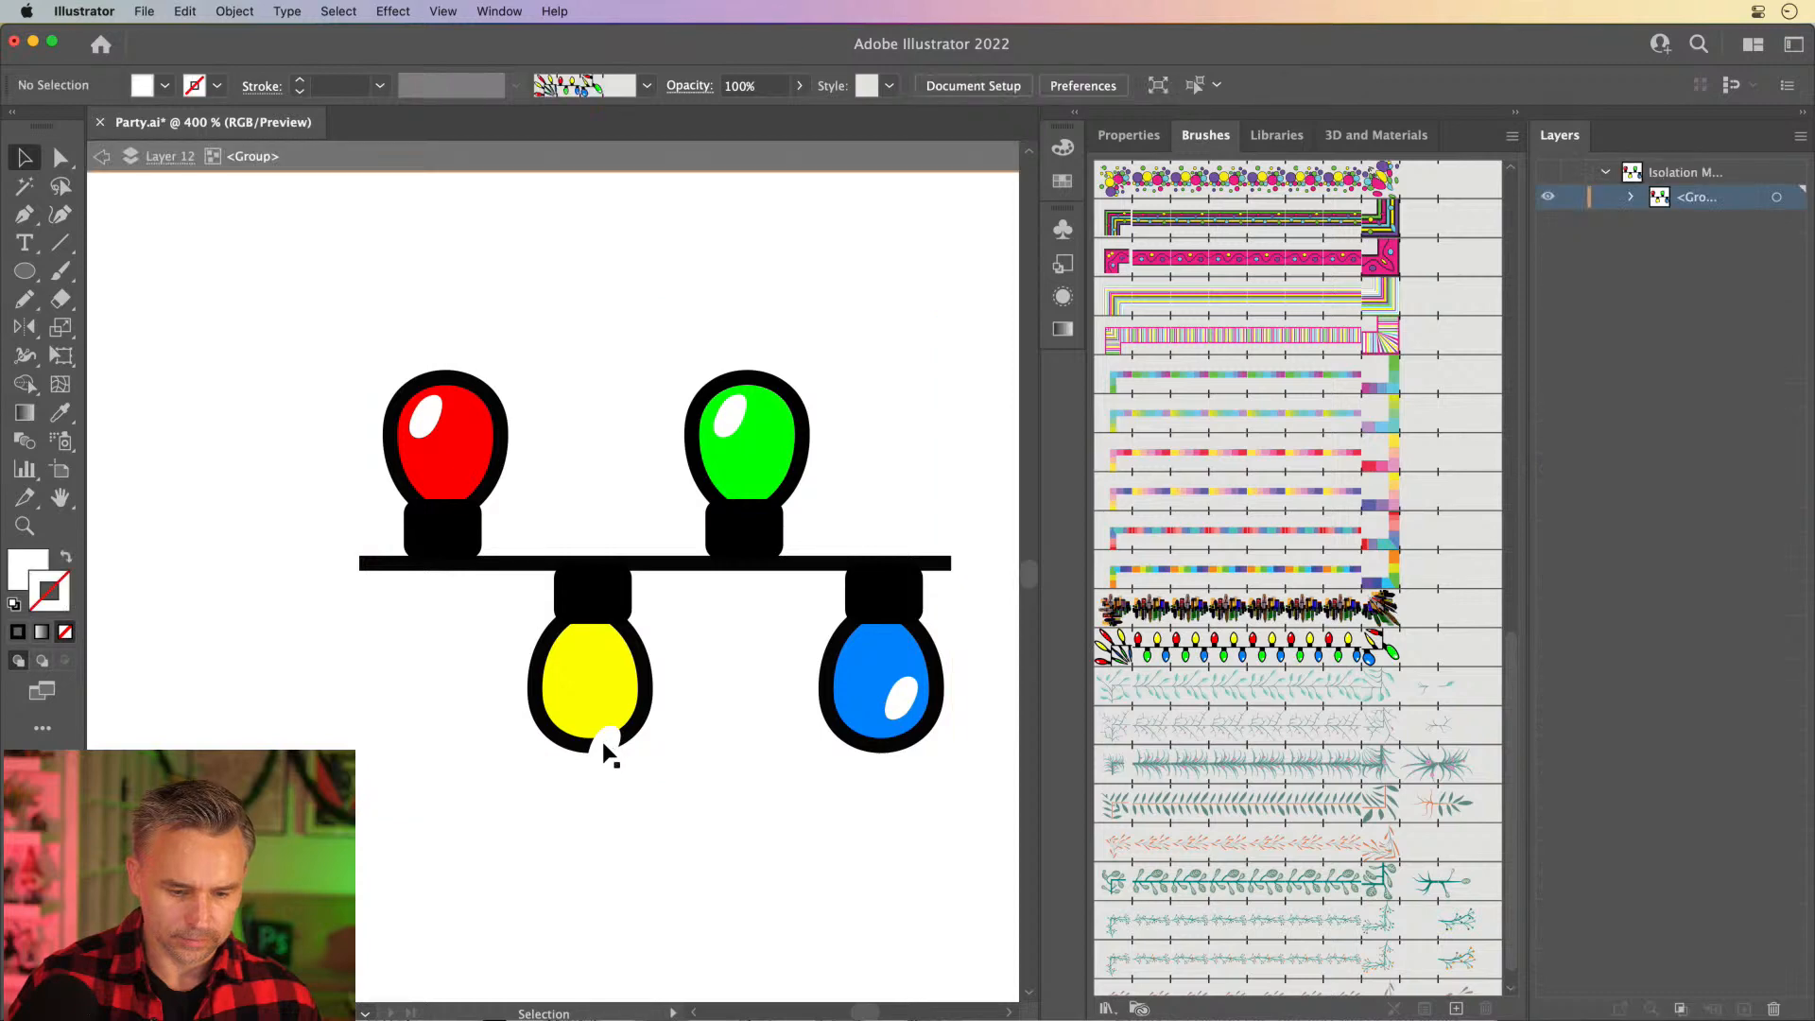
double_click(601, 743)
left_click_drag(603, 745, 604, 702)
double_click(320, 411)
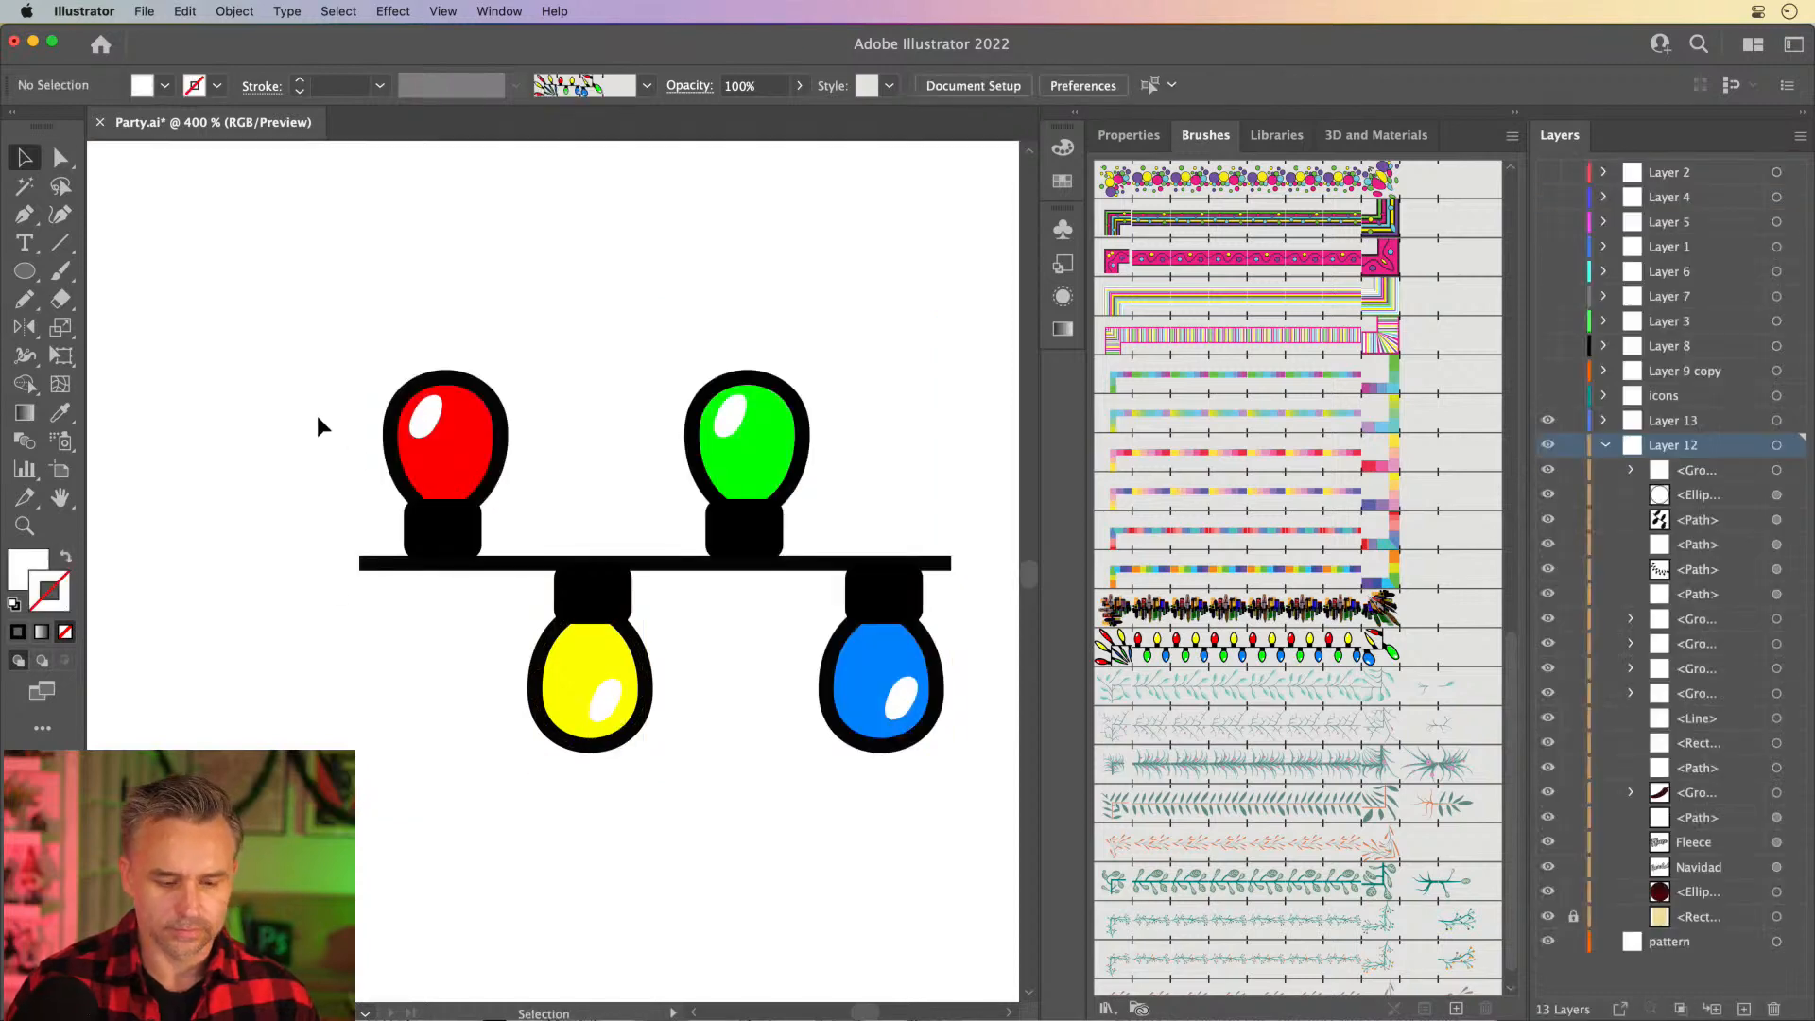
- Create a new pattern brush from the edited four-bulb artwork and set its scale to 20%
left_click_drag(823, 711, 983, 793)
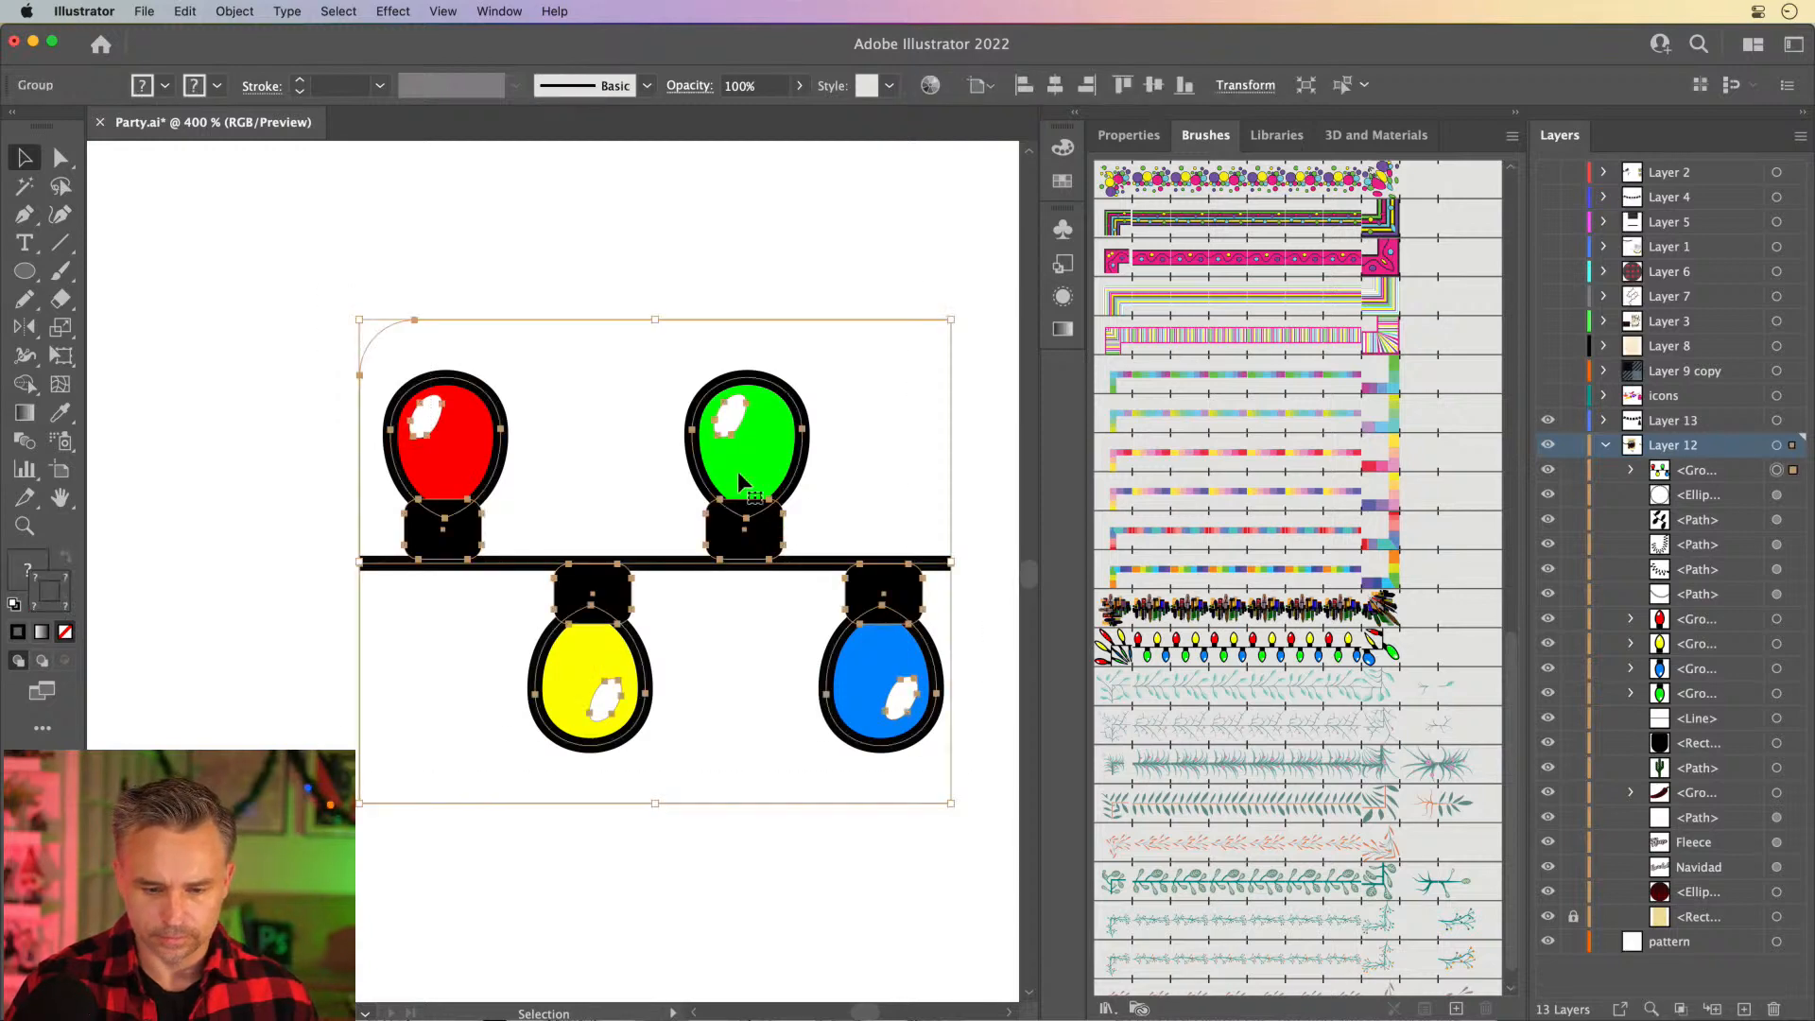
mouse_move(737, 478)
left_mouse_down()
mouse_move(1007, 695)
mouse_move(1239, 980)
left_mouse_up()
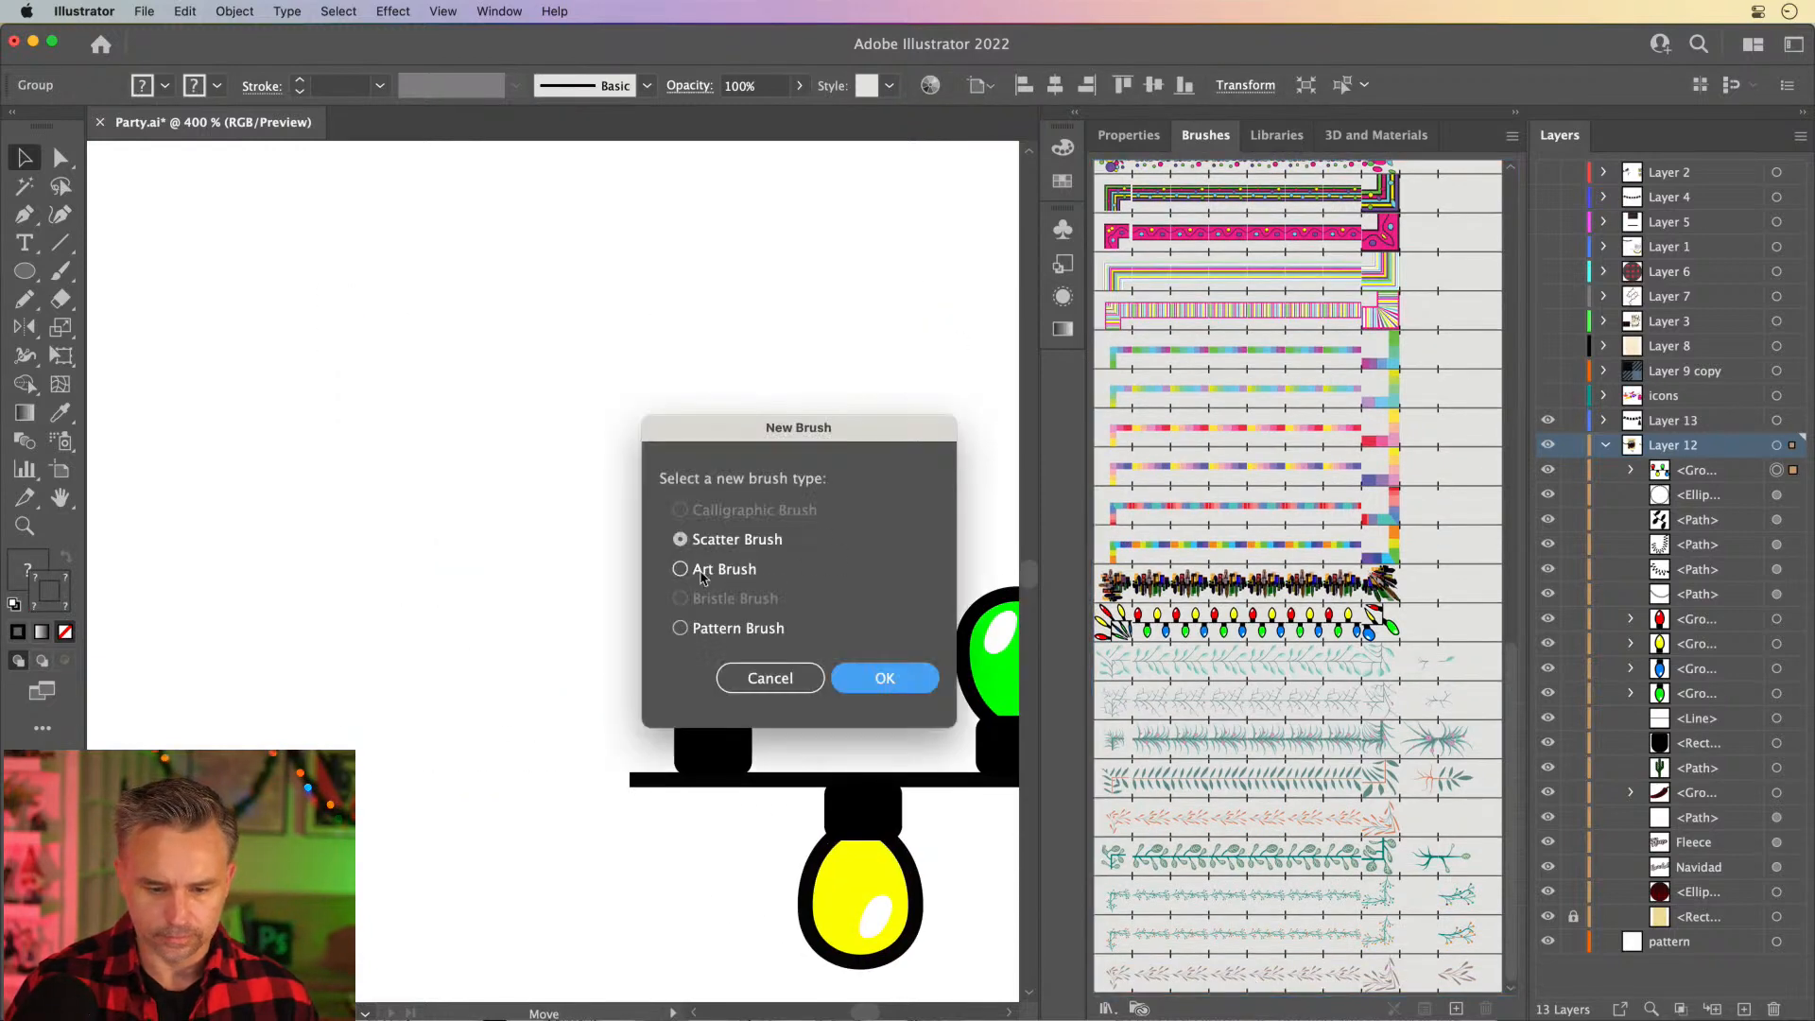
left_click(722, 628)
left_click(881, 677)
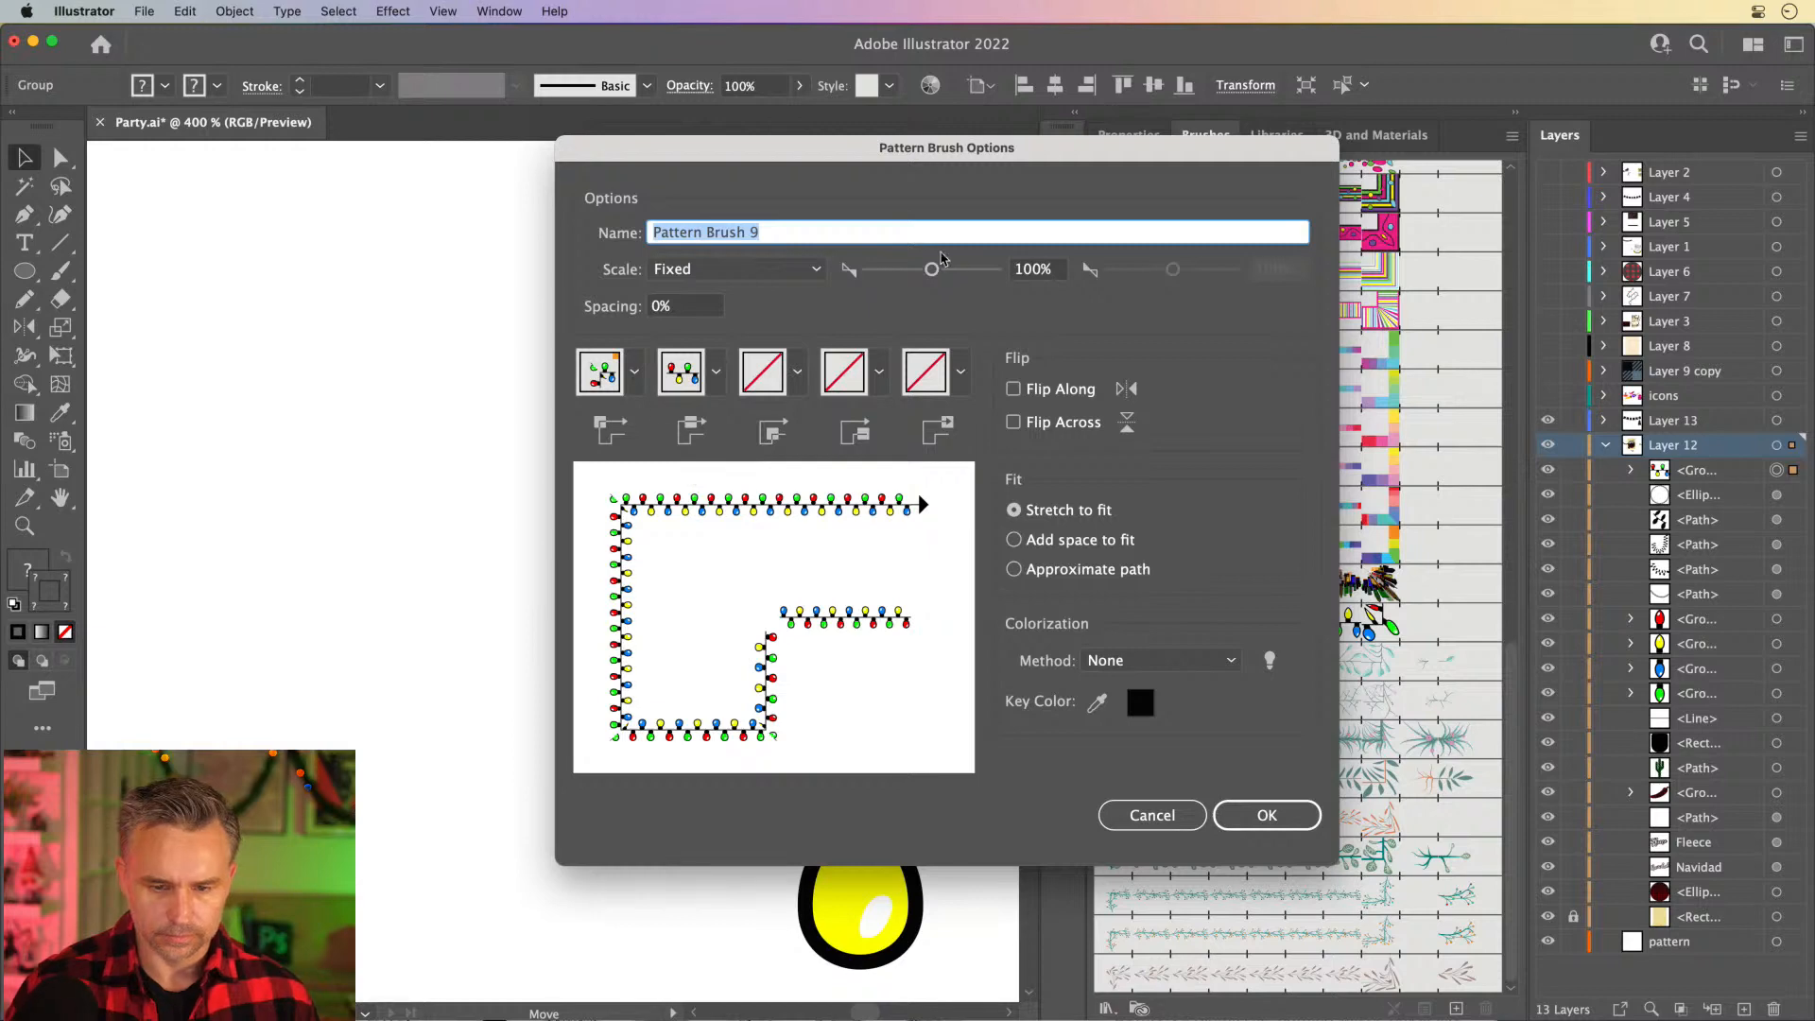
left_click(1040, 270)
type("20")
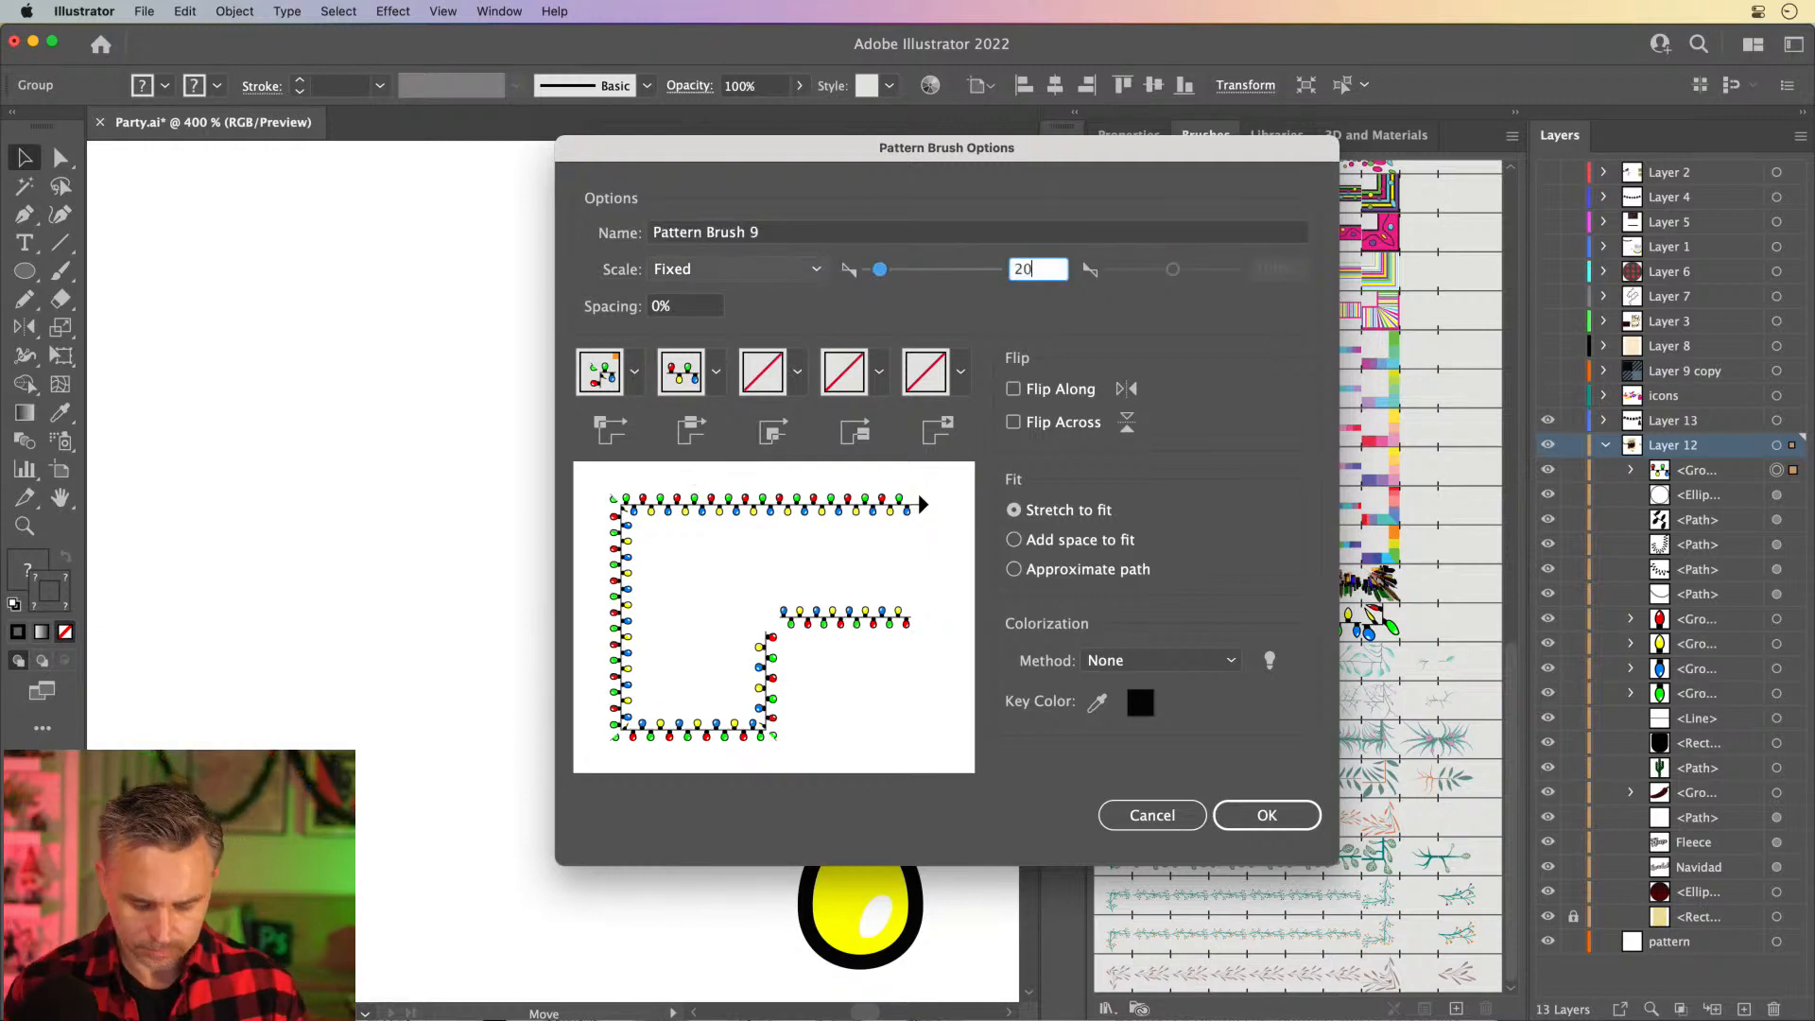
- Set the new brush's inner corner tile to Auto-Centered and its outer corner tile to Auto-Between
left_click(797, 372)
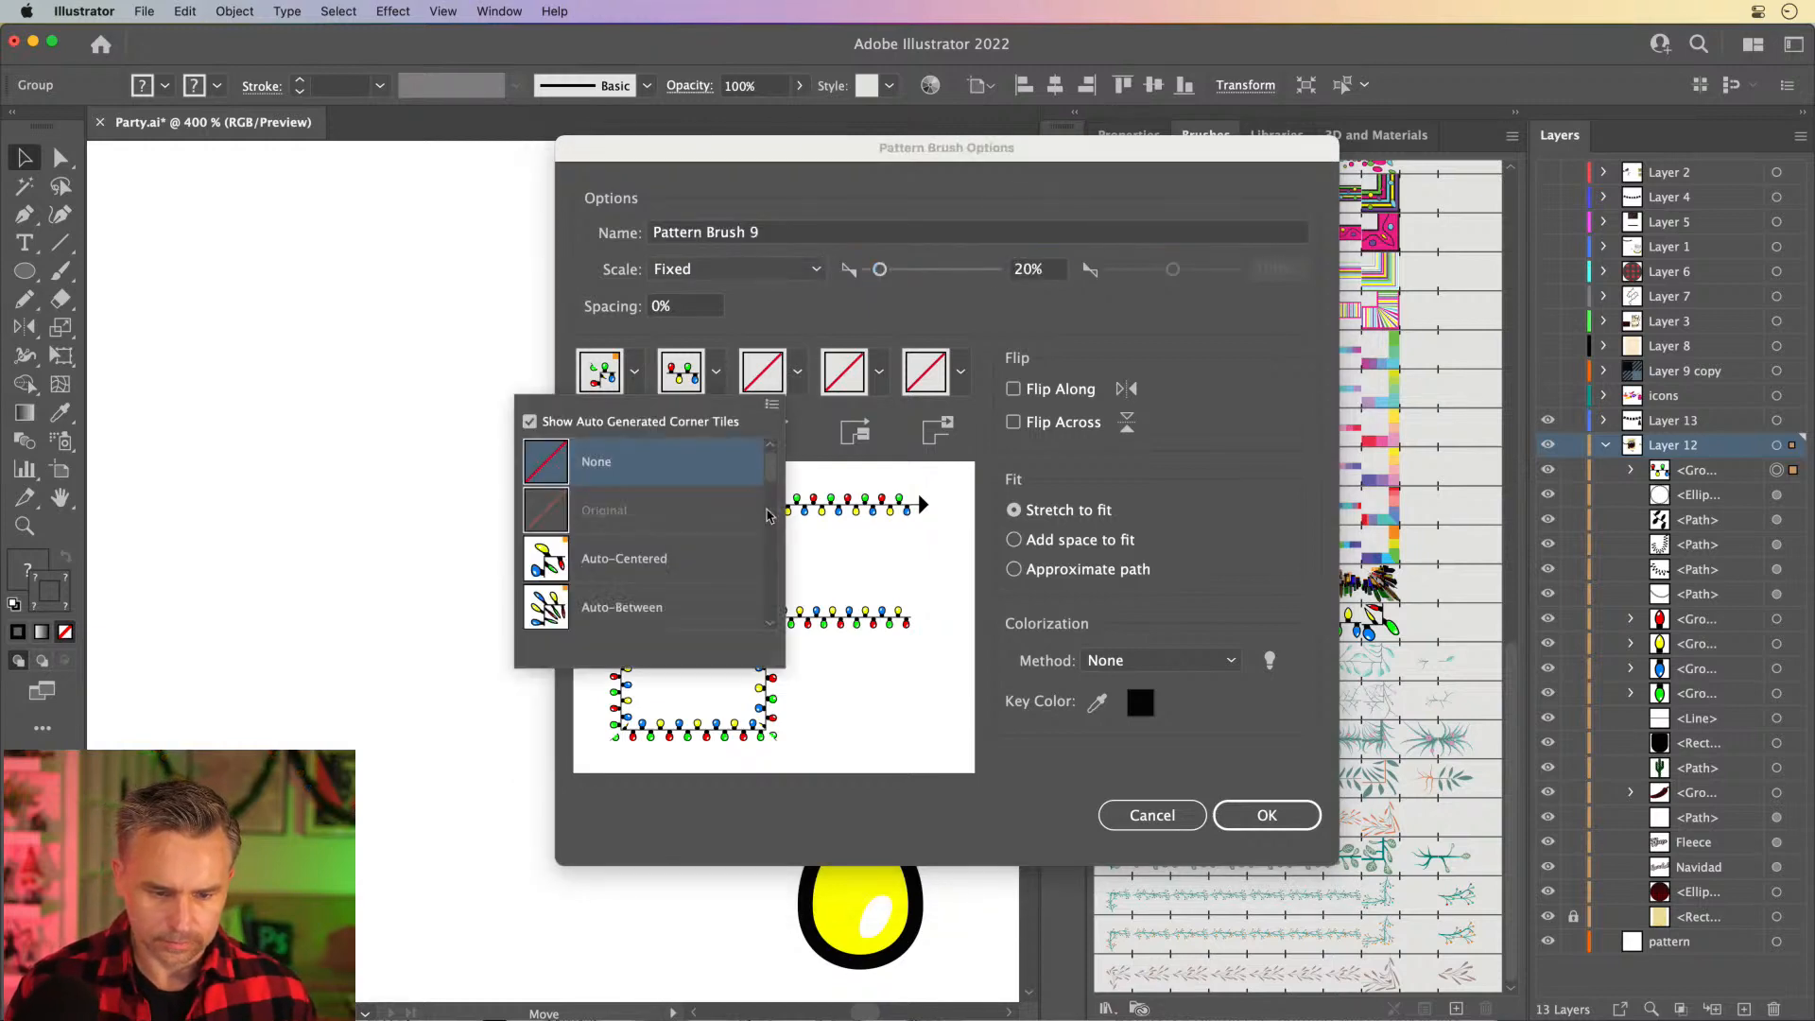
left_click(536, 572)
left_click(634, 372)
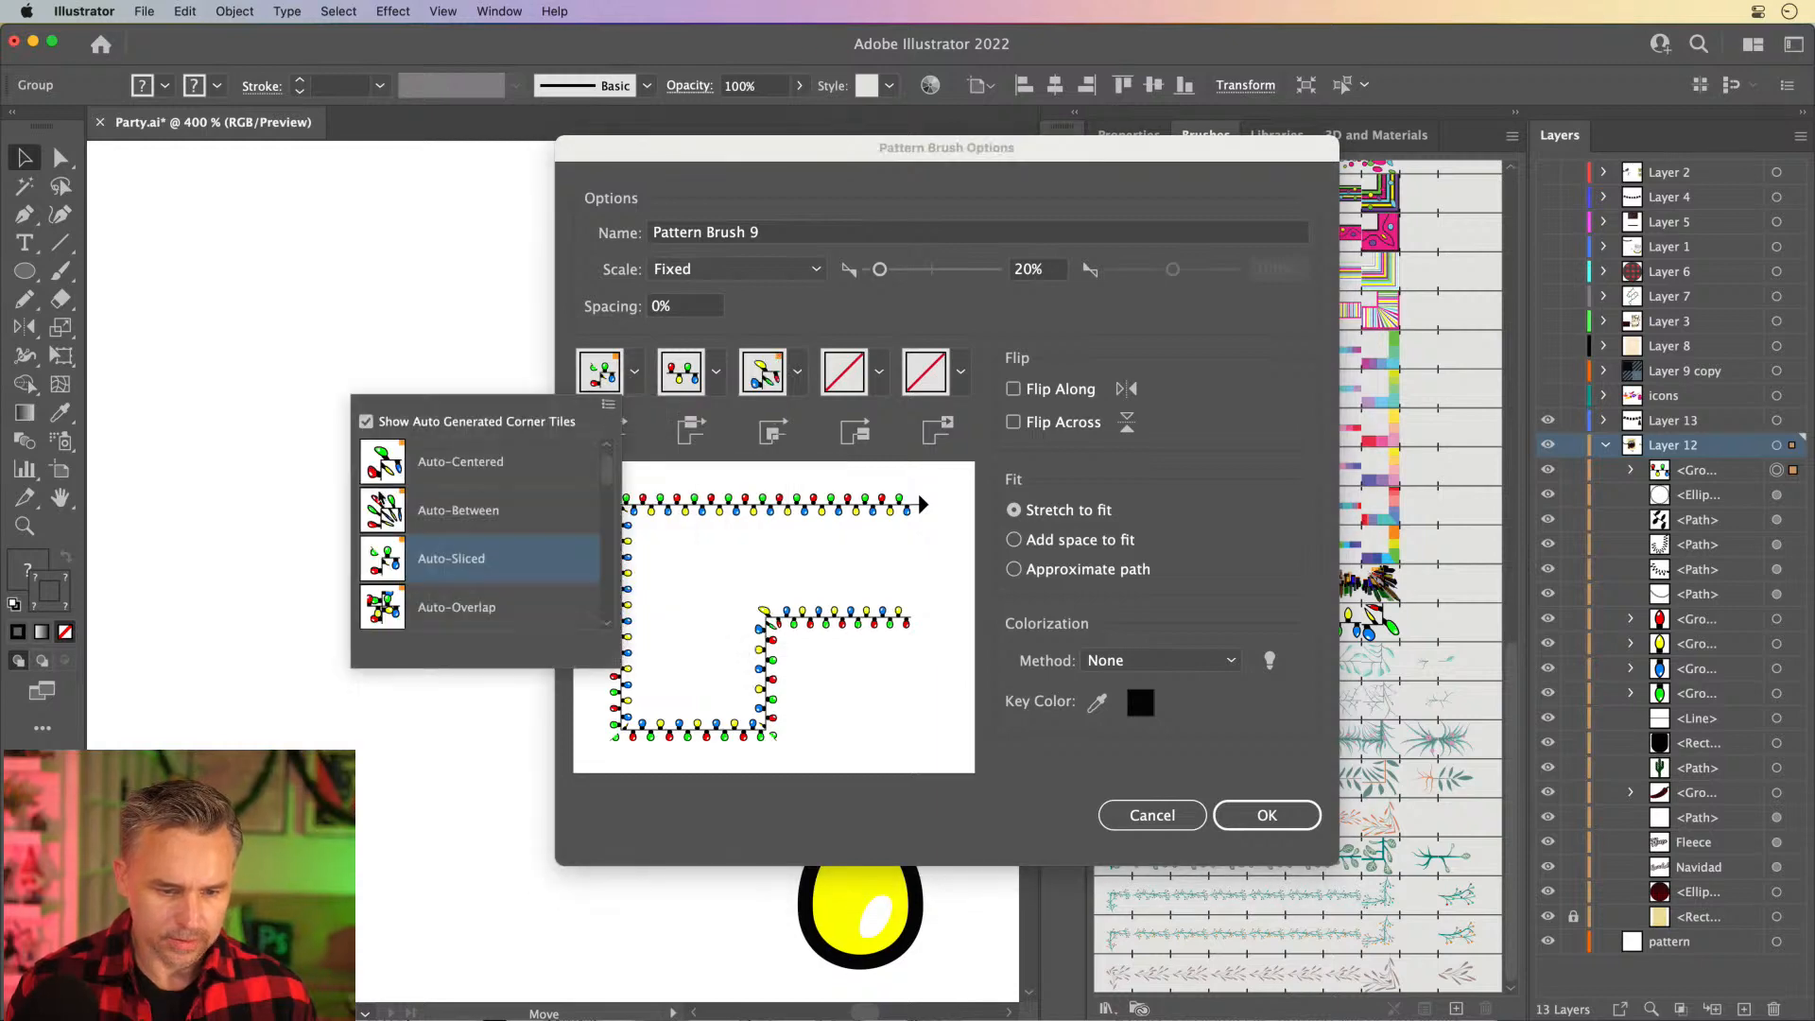
left_click(413, 510)
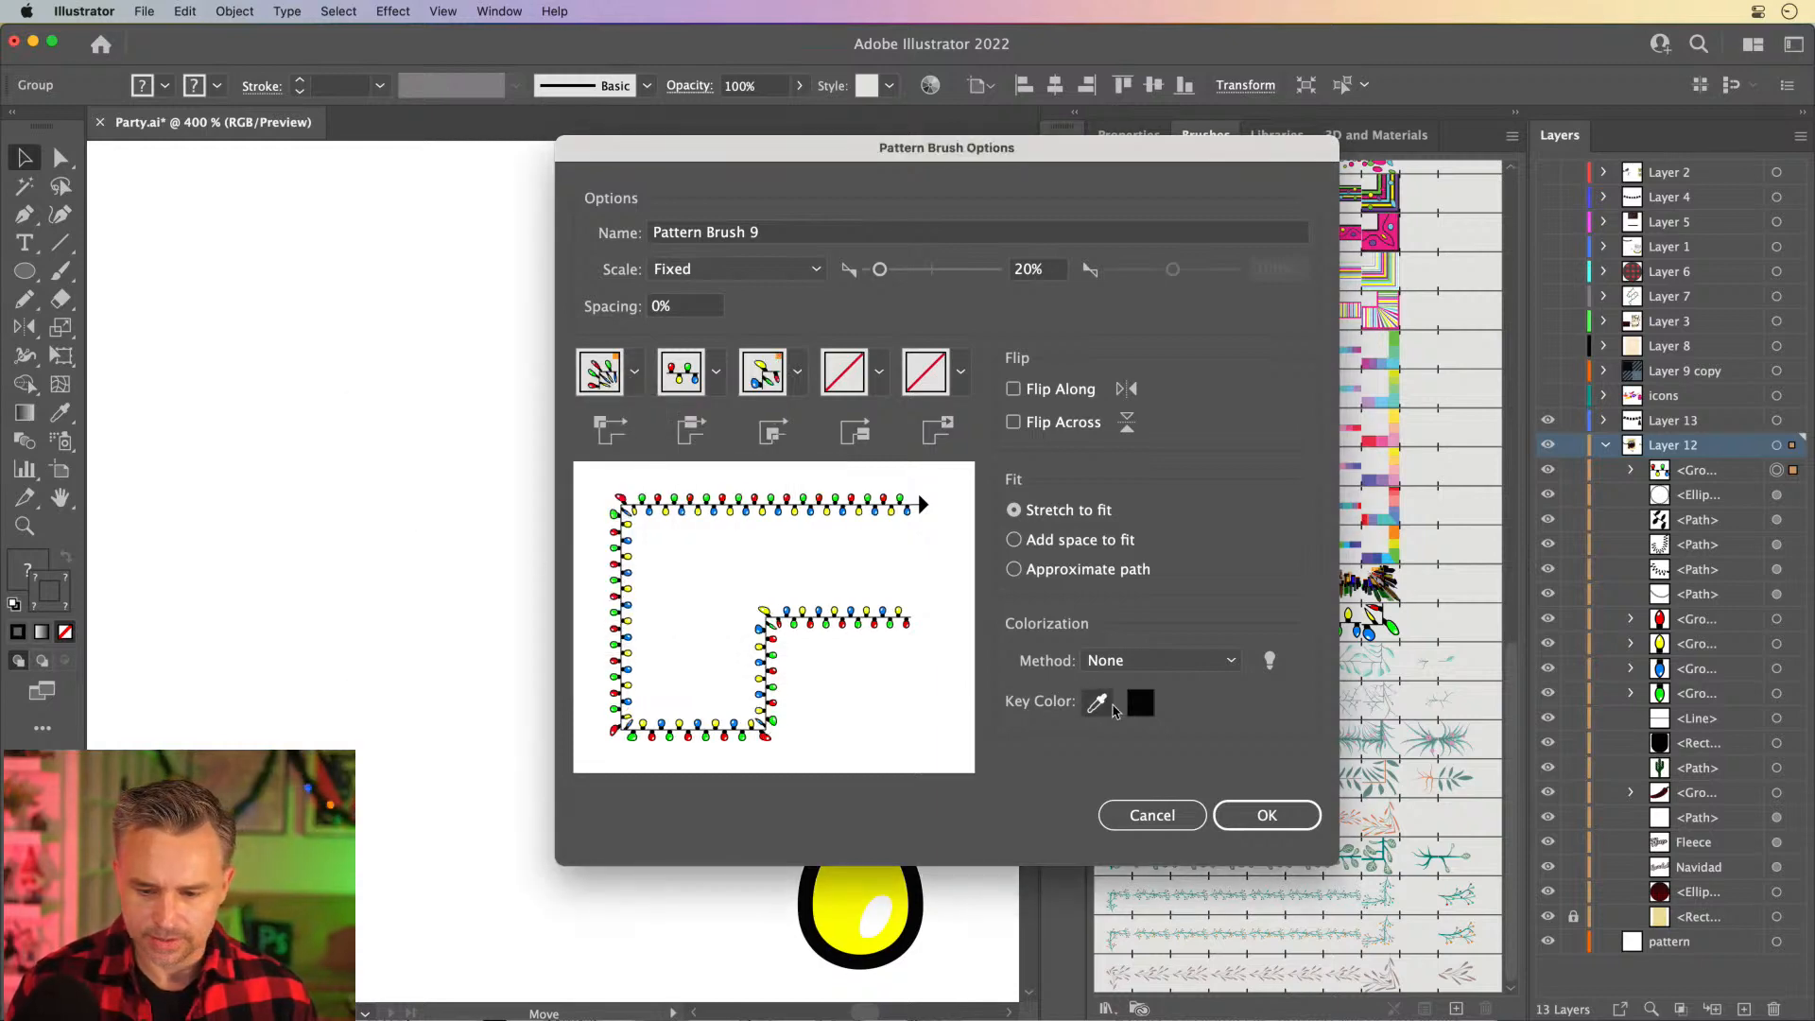
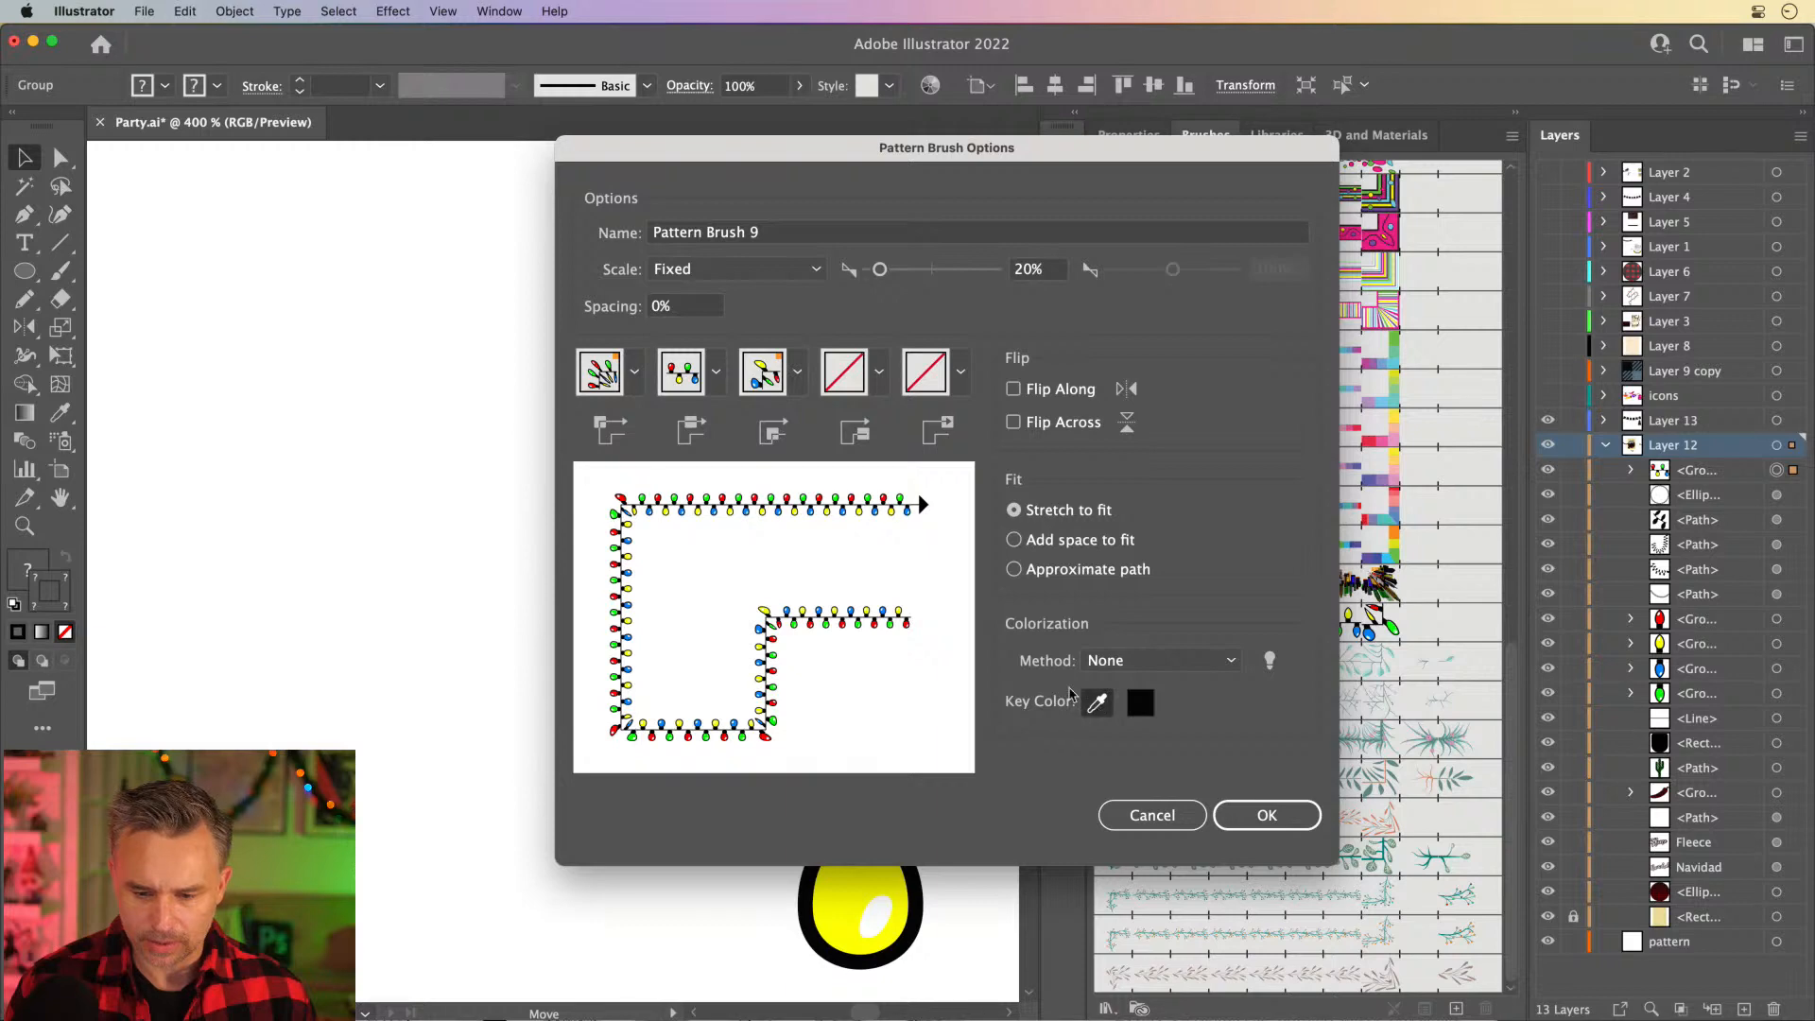
- Set the new pattern brush's colorization to Hue Shift, create it, and reorder it beside the other Christmas lights brush
left_click(1161, 660)
left_click(1161, 771)
left_click(1267, 815)
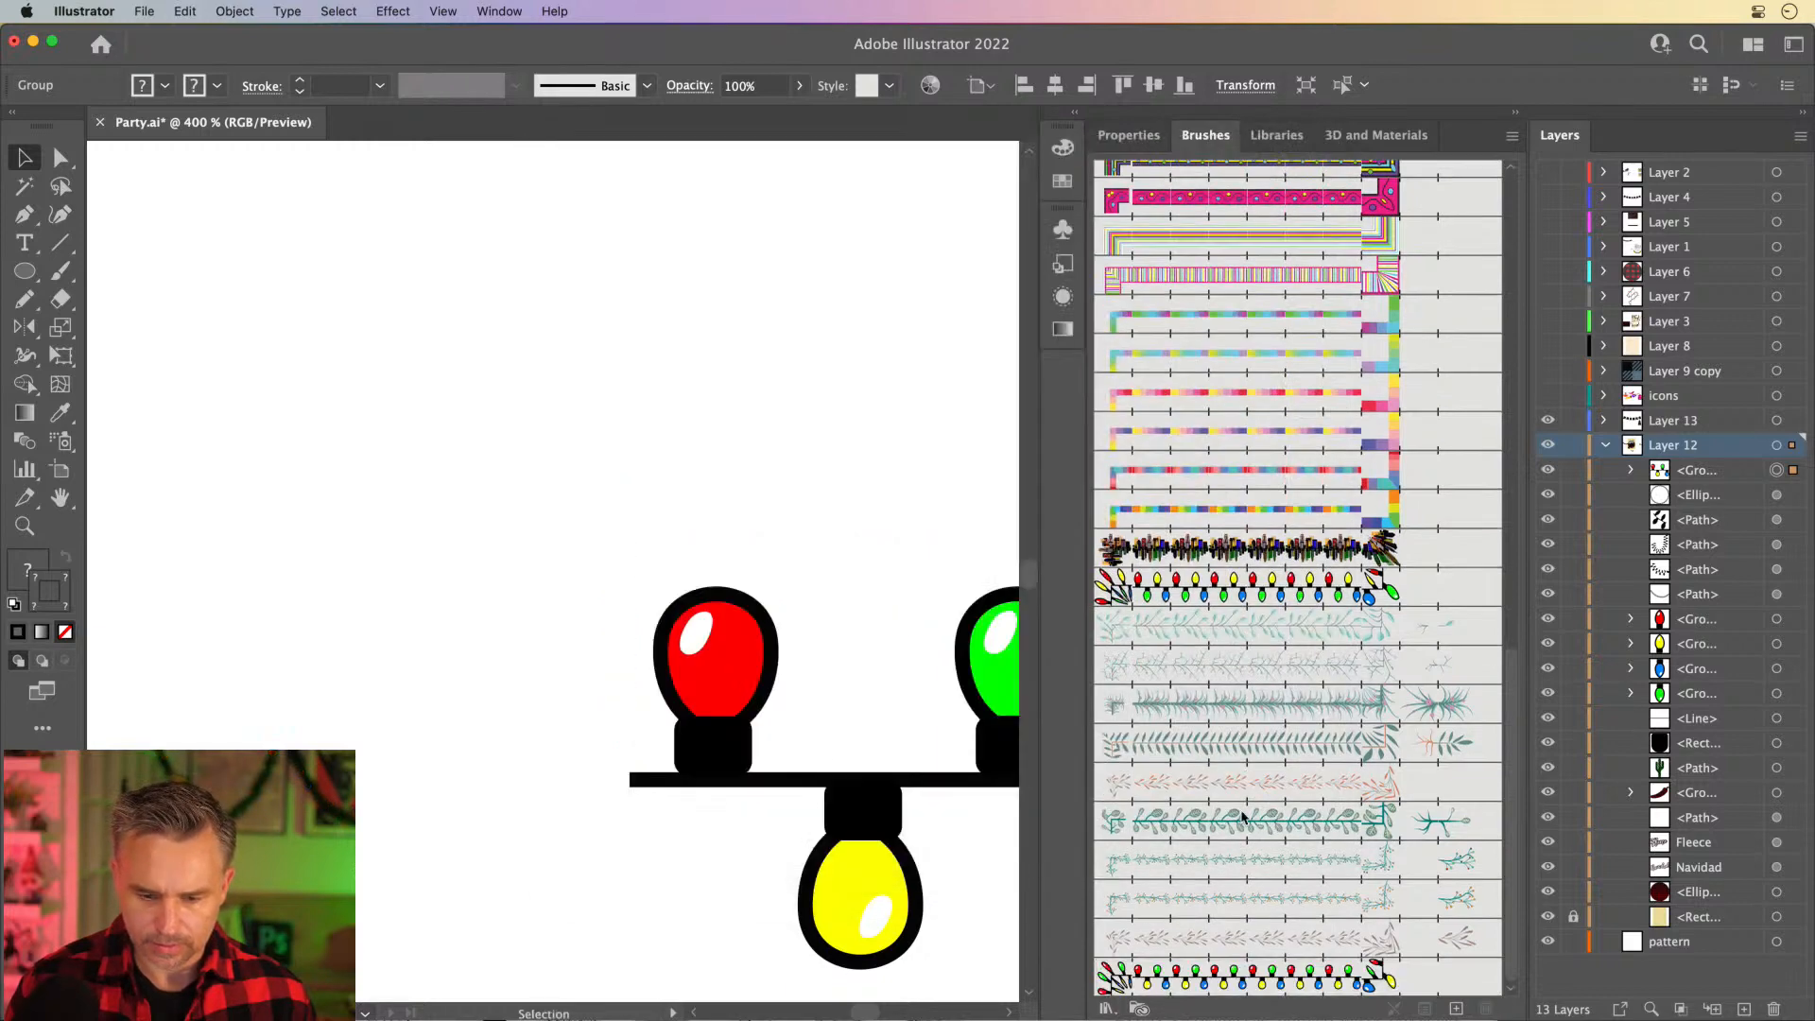
left_click(314, 244)
left_click_drag(1267, 975, 1277, 626)
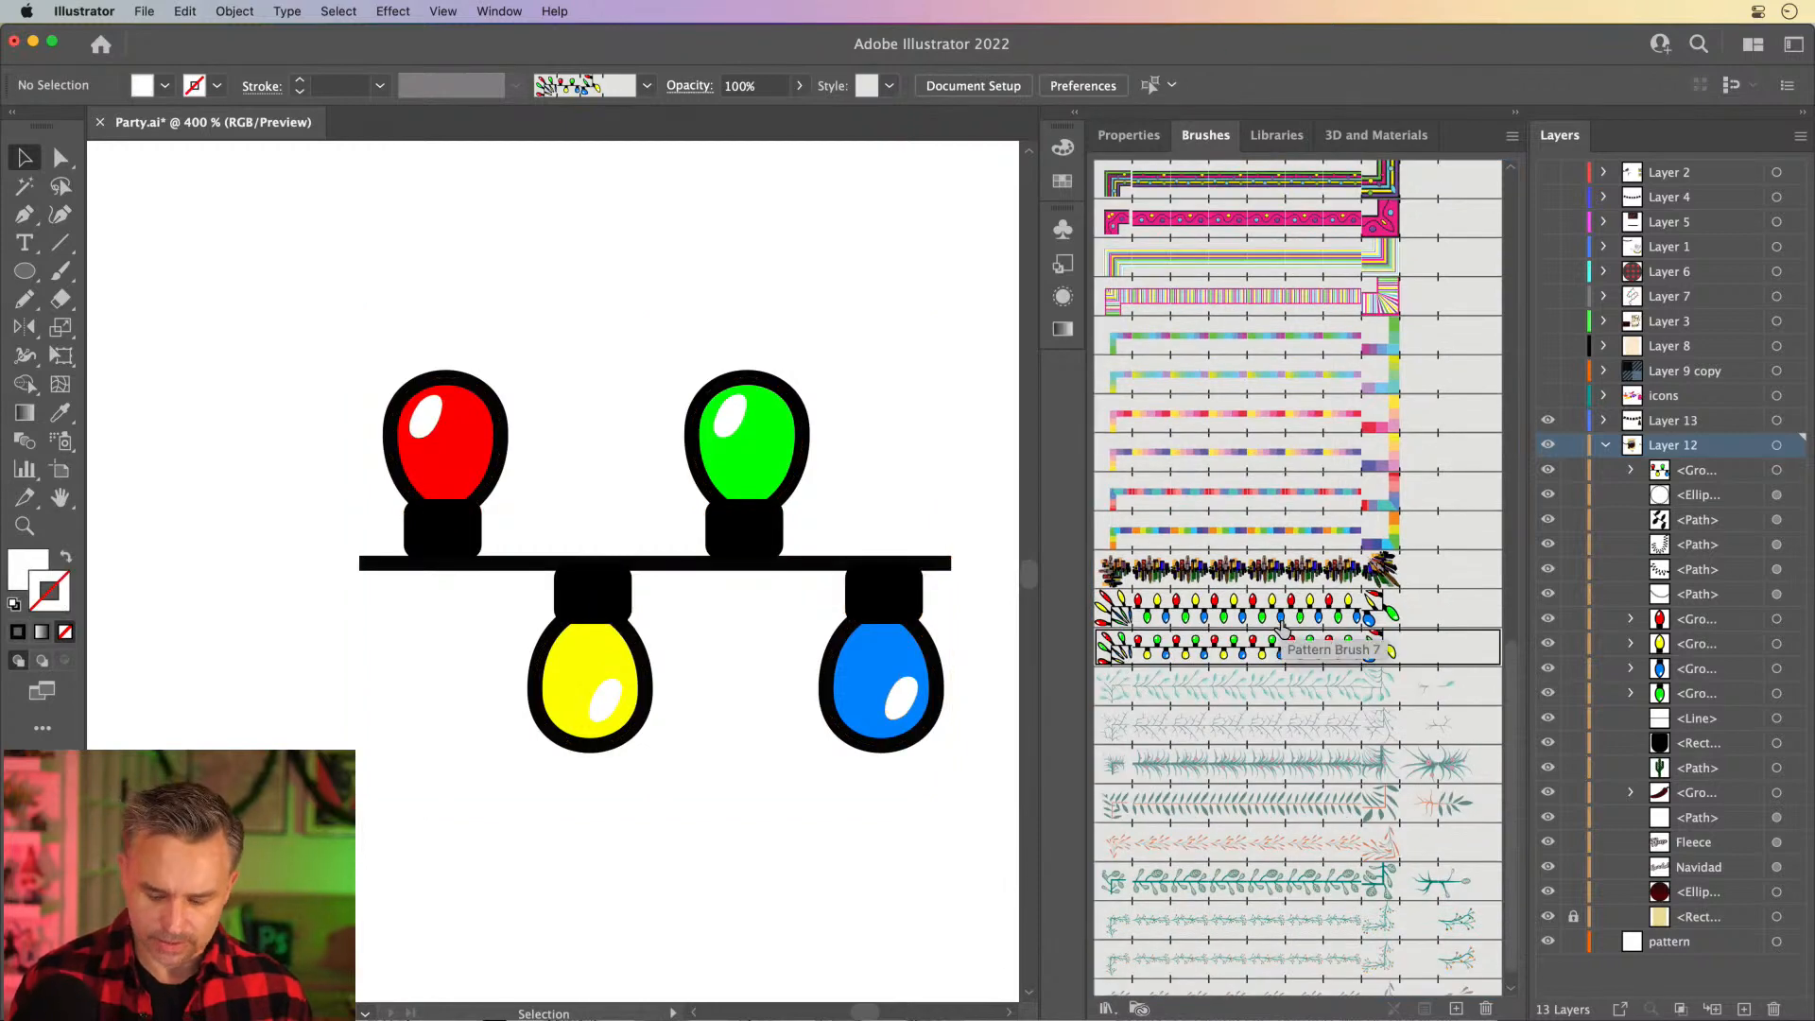
- Move the round-bulb light artwork below the artboard, beside the original four-bulb artwork
key("super+1")
key("super+minus")
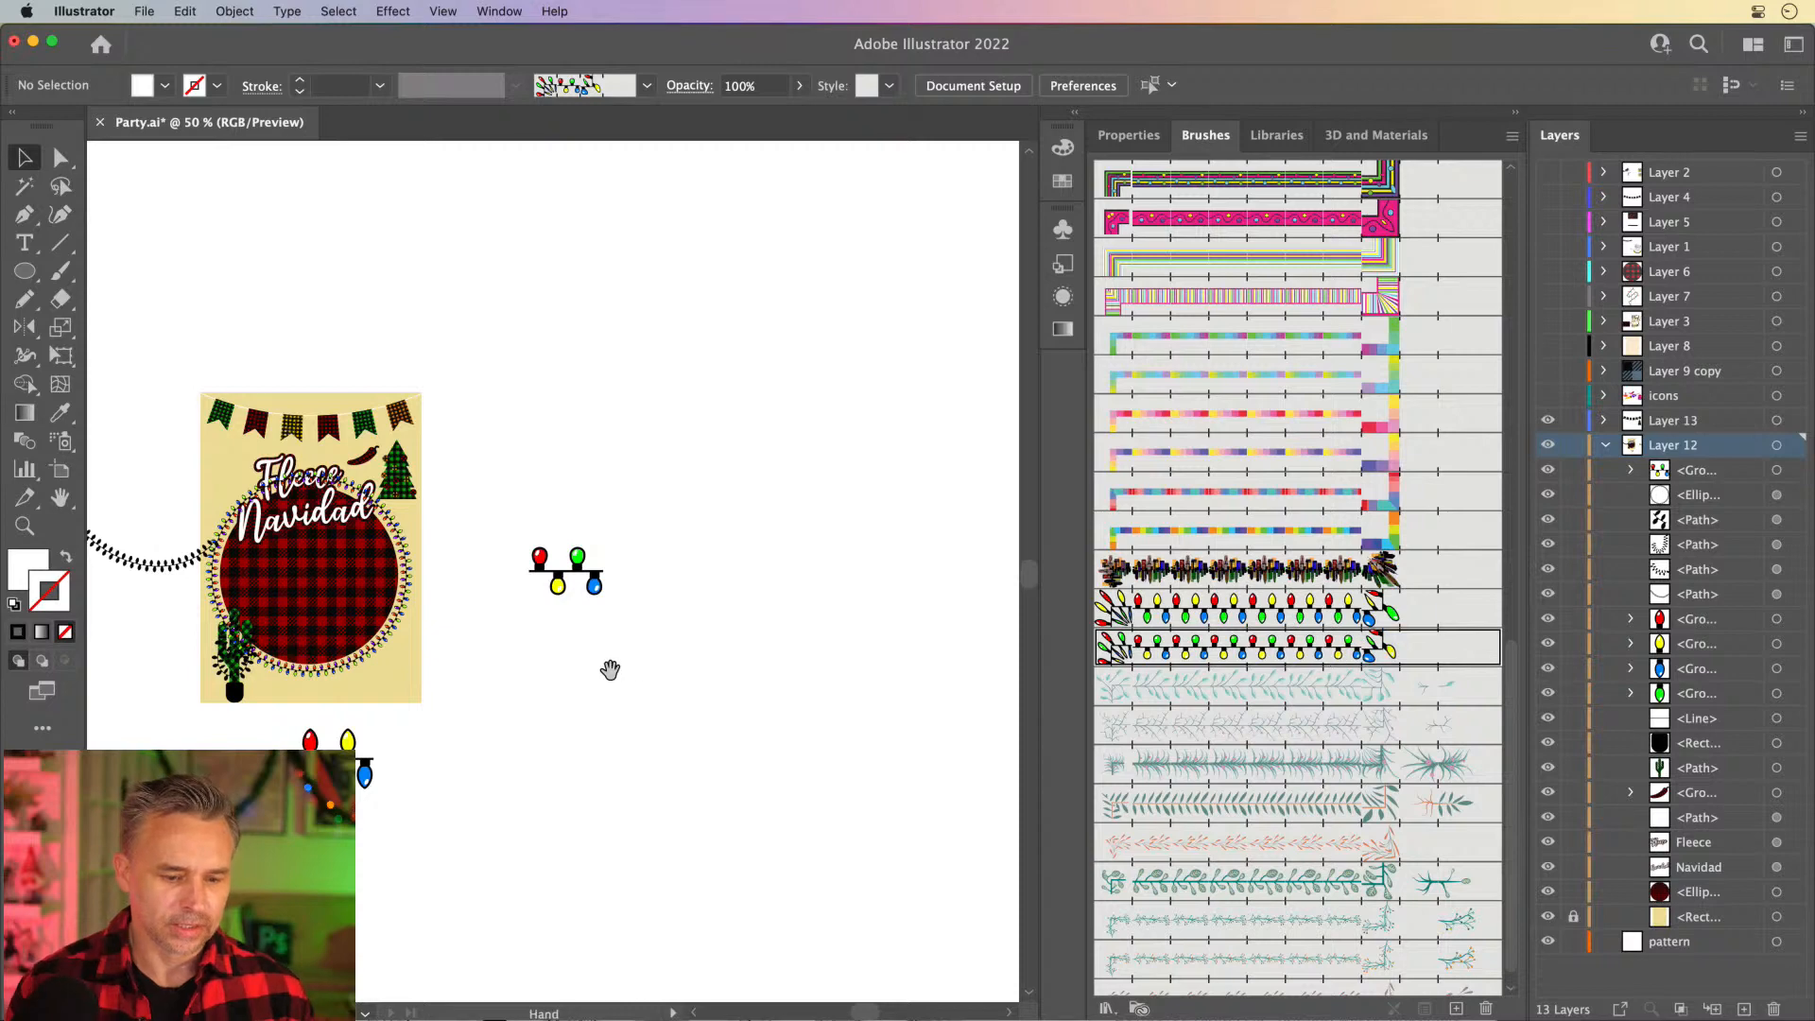
scroll(608, 669, "left", 5)
left_click_drag(735, 524, 891, 659)
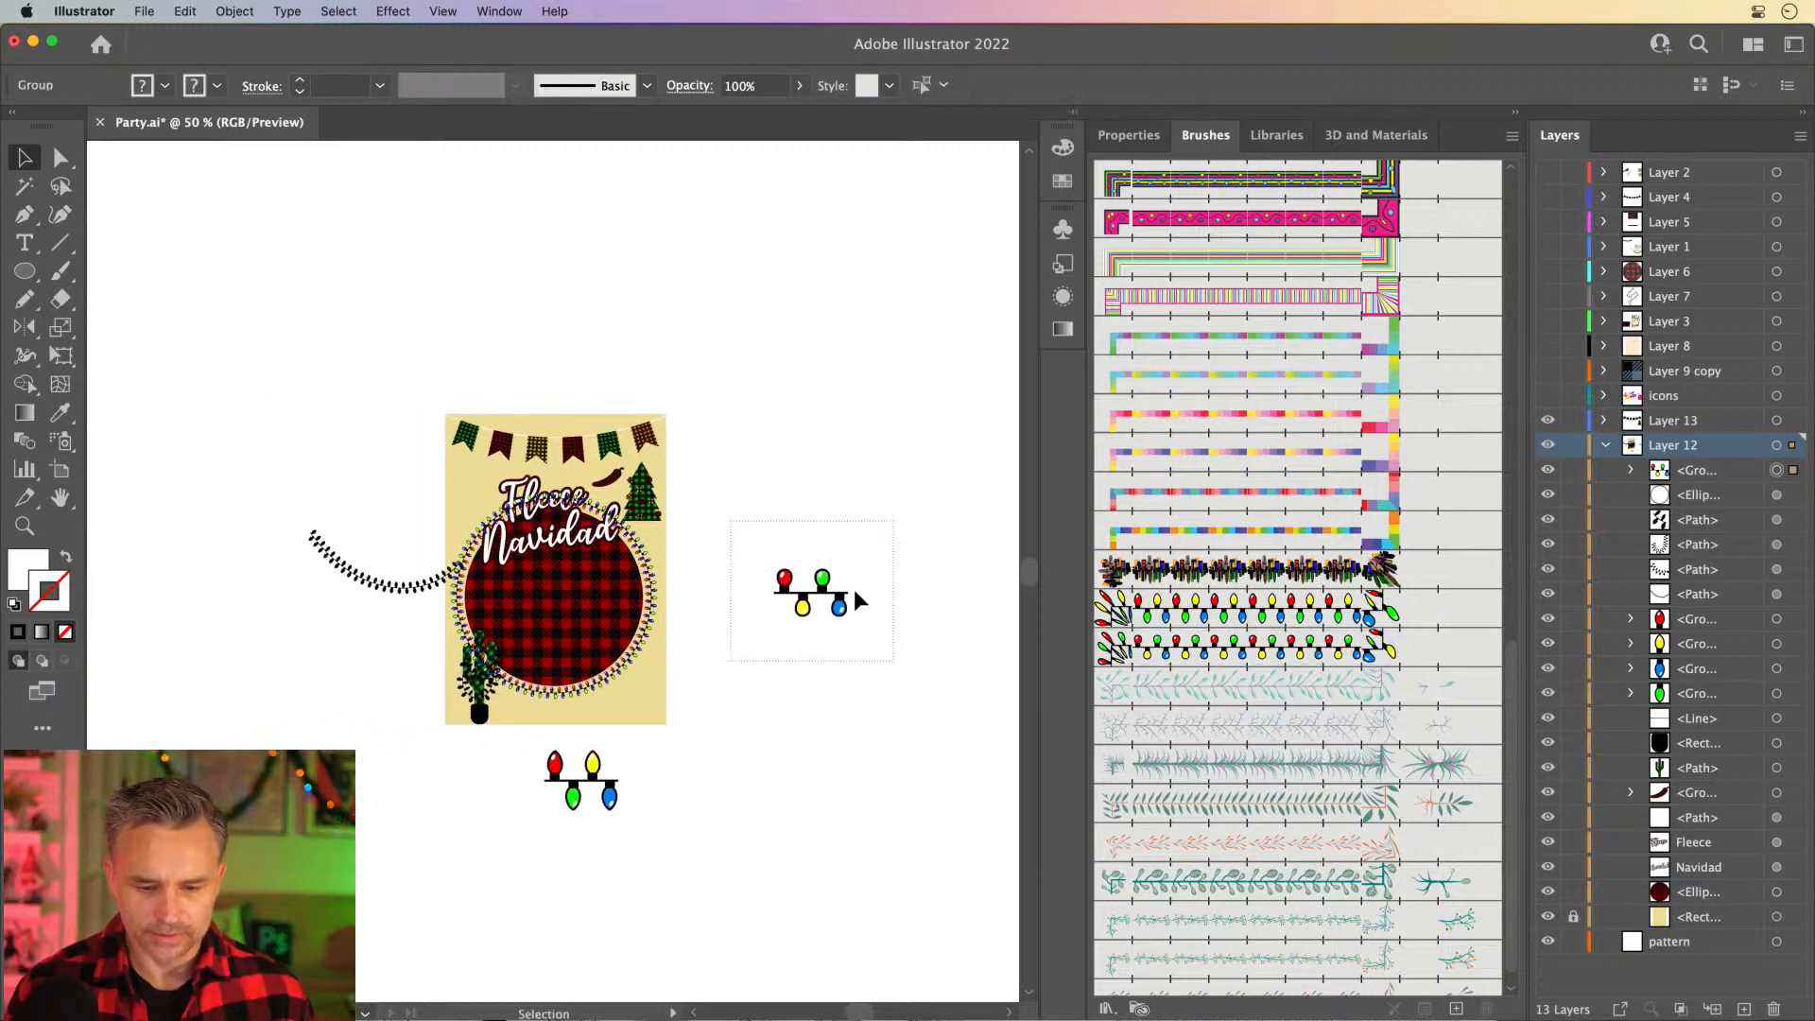
left_click_drag(823, 574, 498, 762)
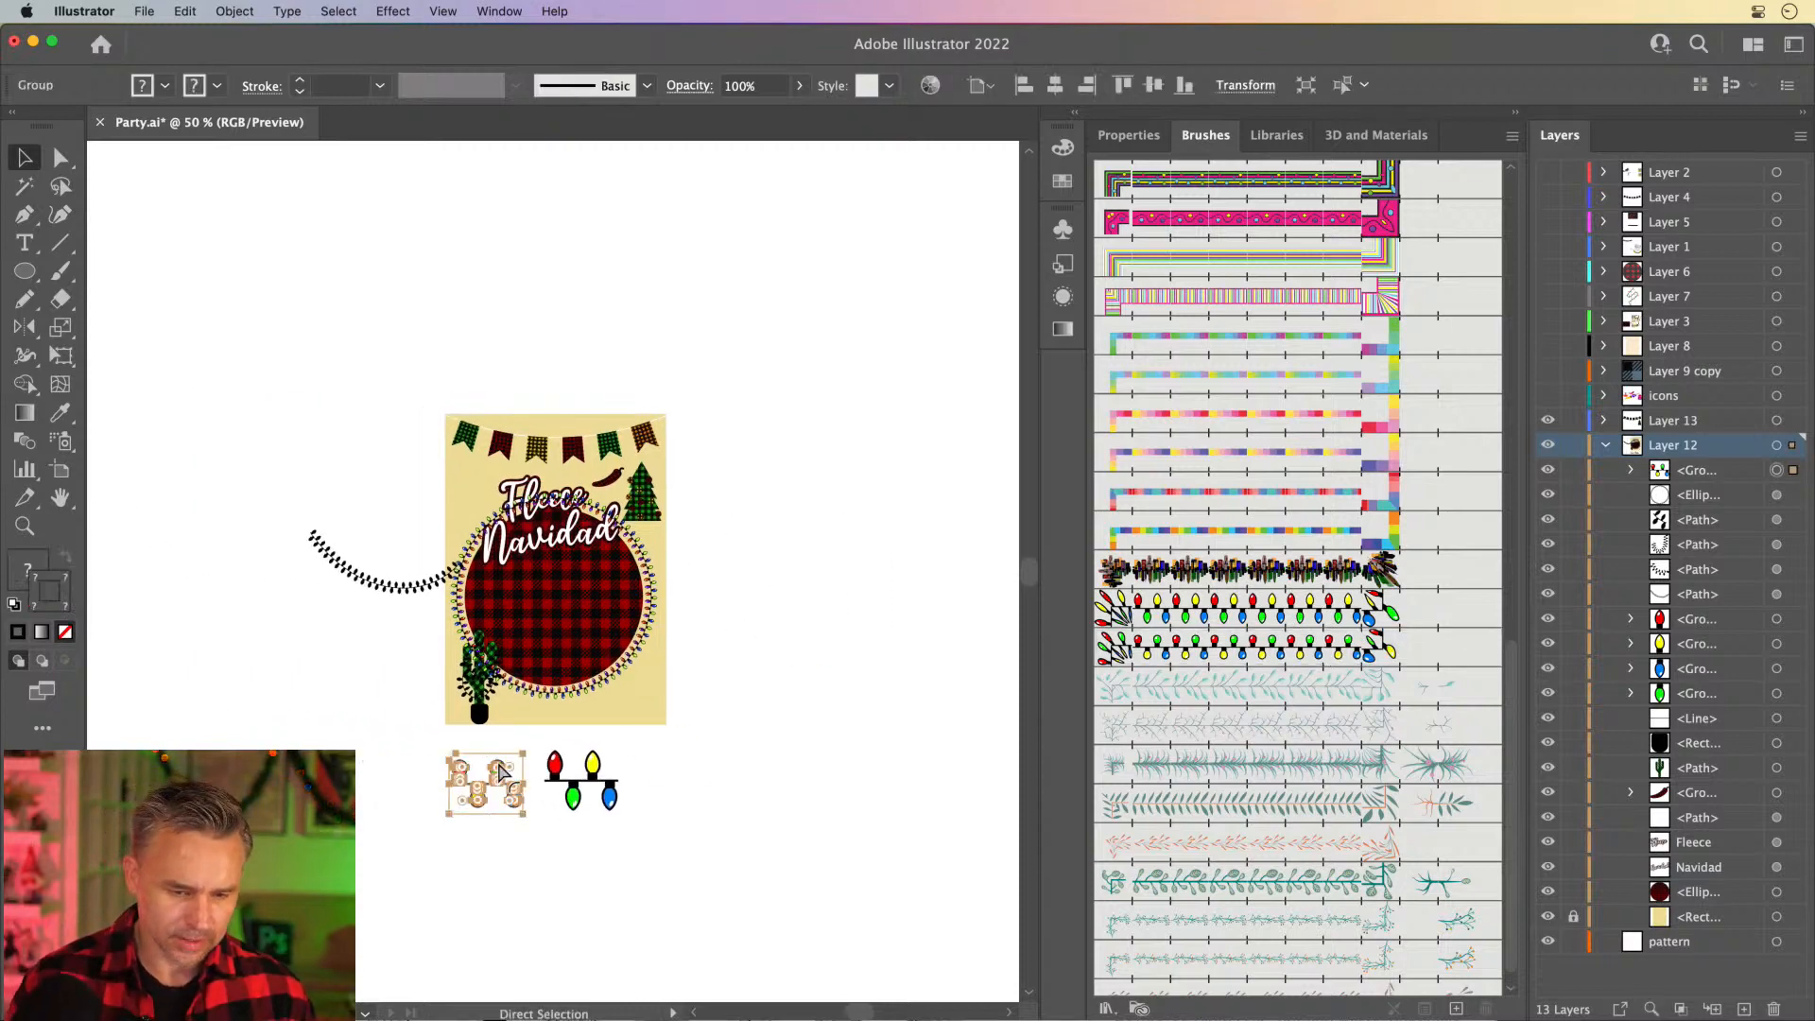
- Select the U-shaped light string on the cactus and change its black stroke to bright red
key("super+plus")
key("super+plus")
key("super+plus")
left_click_drag(563, 506, 479, 936)
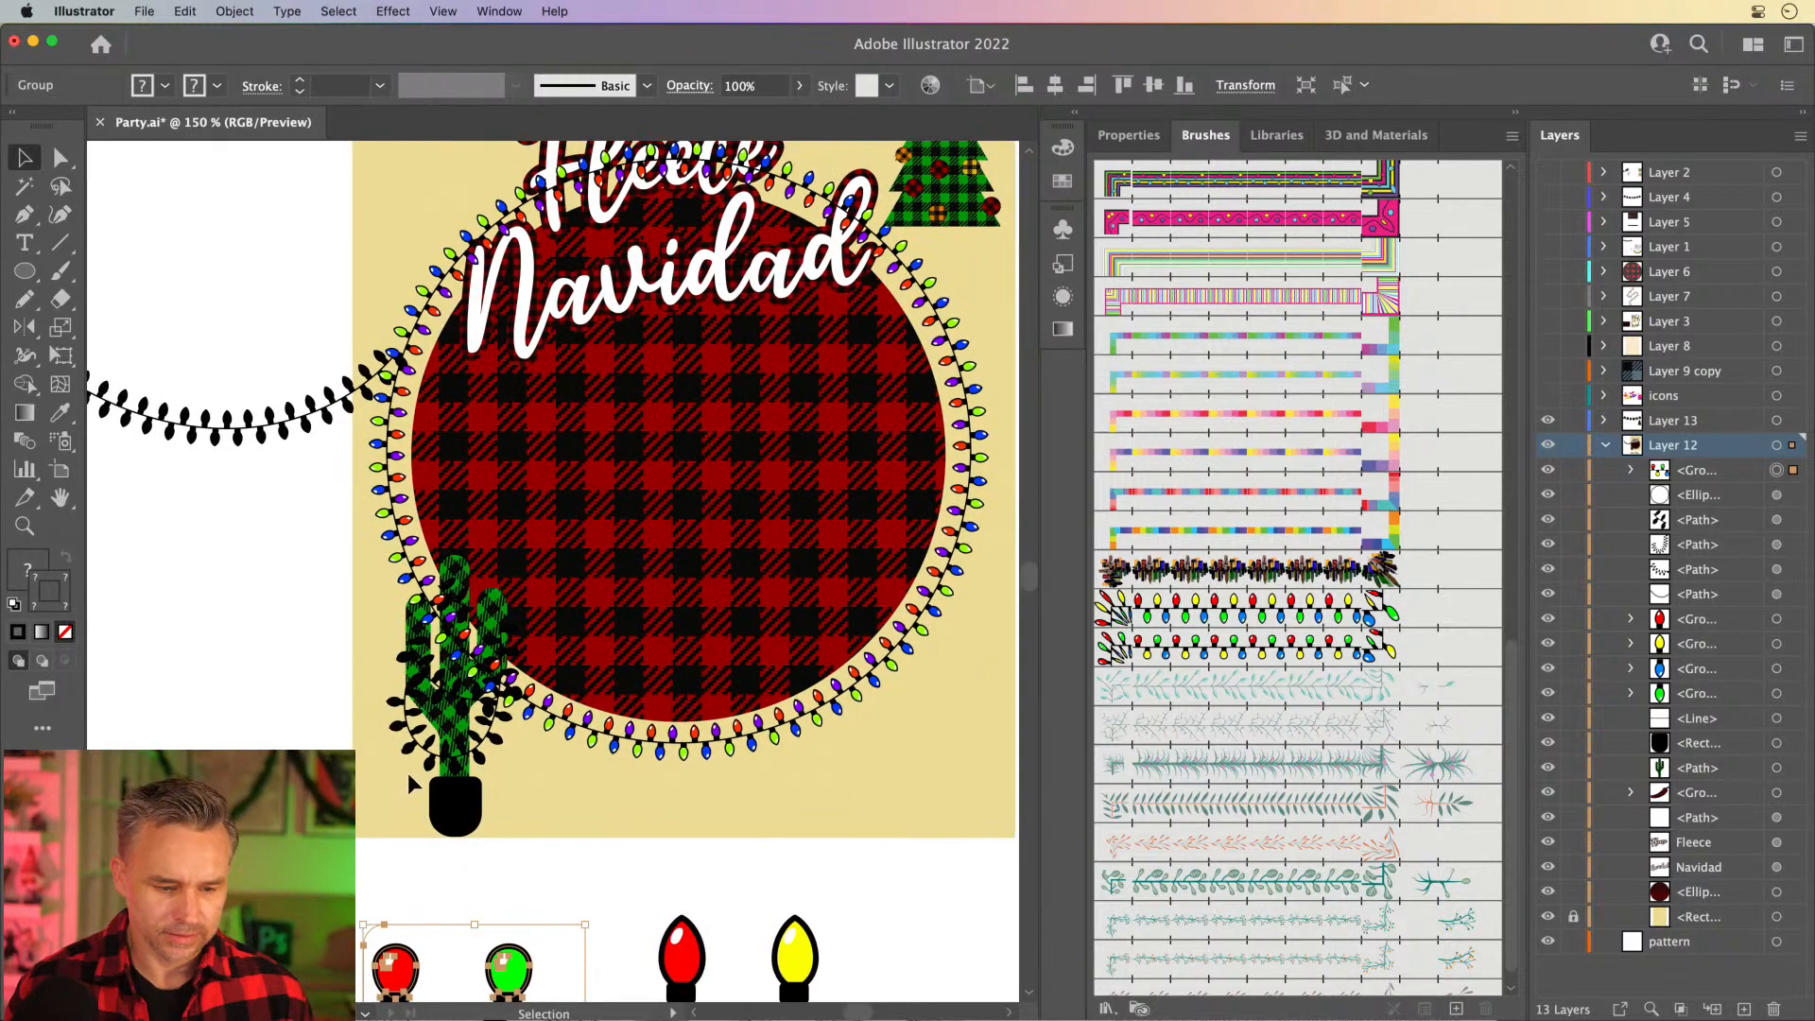
left_click_drag(366, 666, 342, 797)
left_click(376, 858)
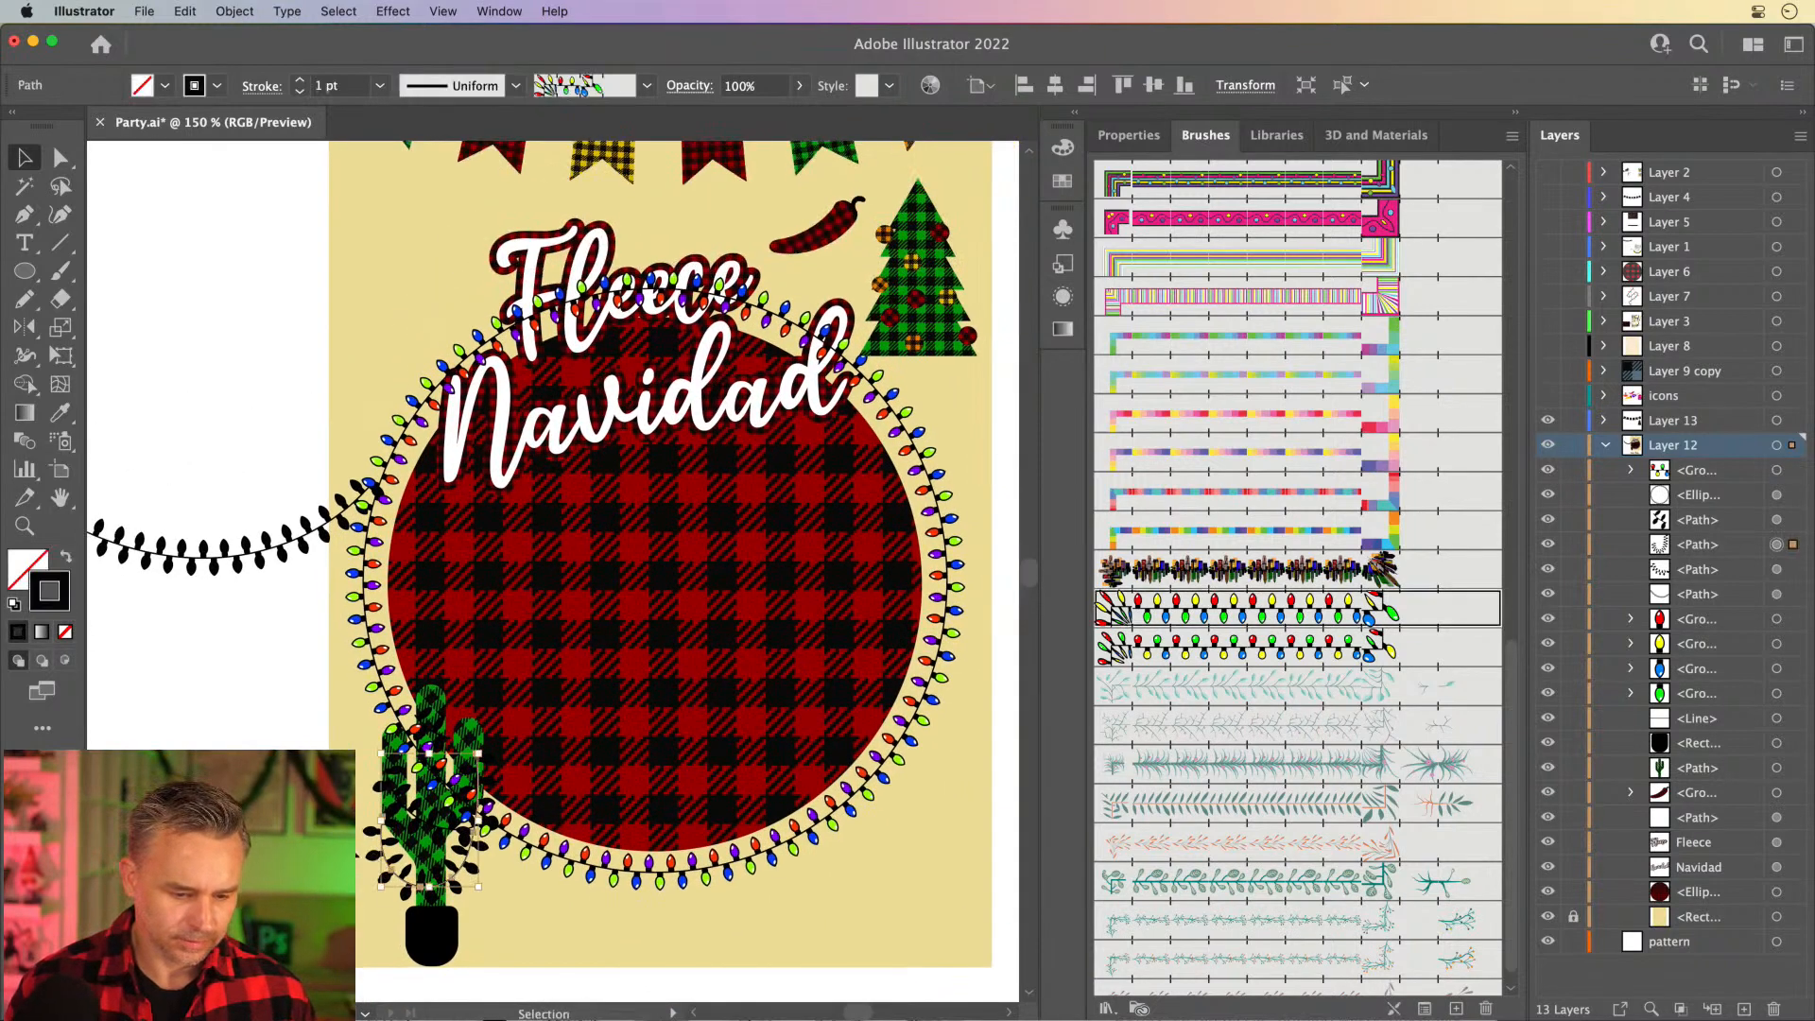
double_click(45, 585)
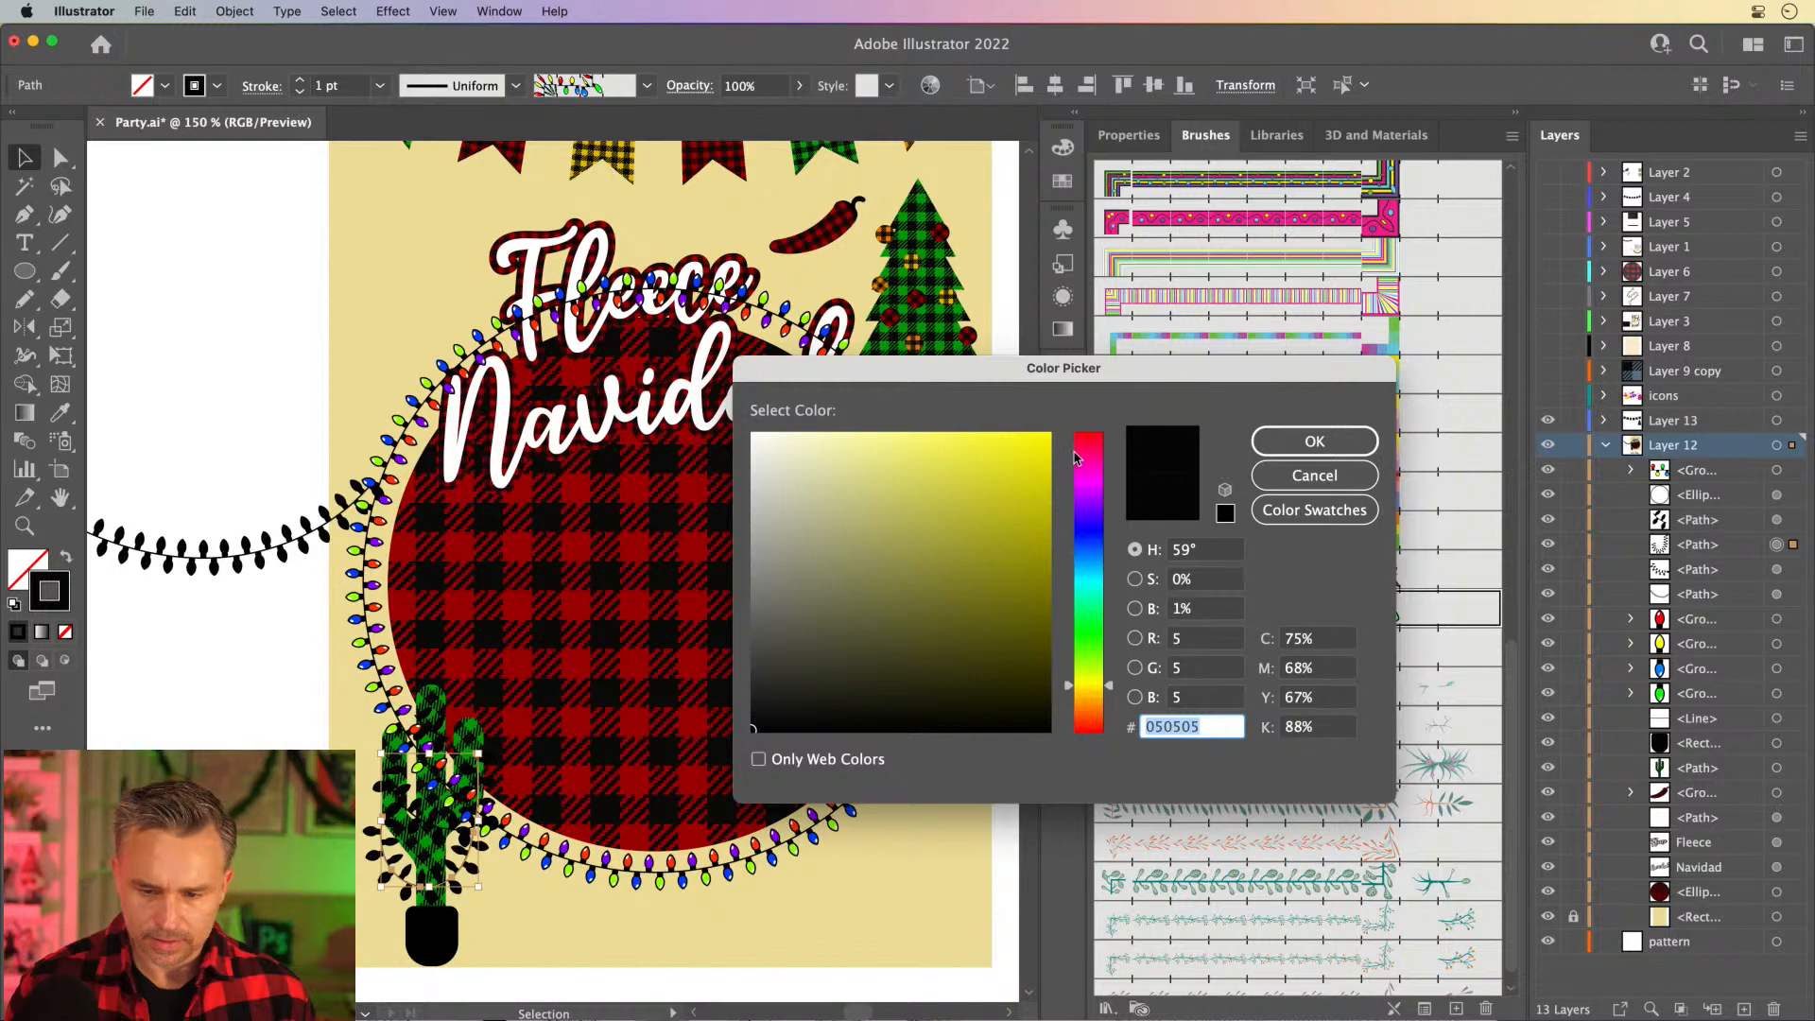
left_click(1075, 440)
key("Return")
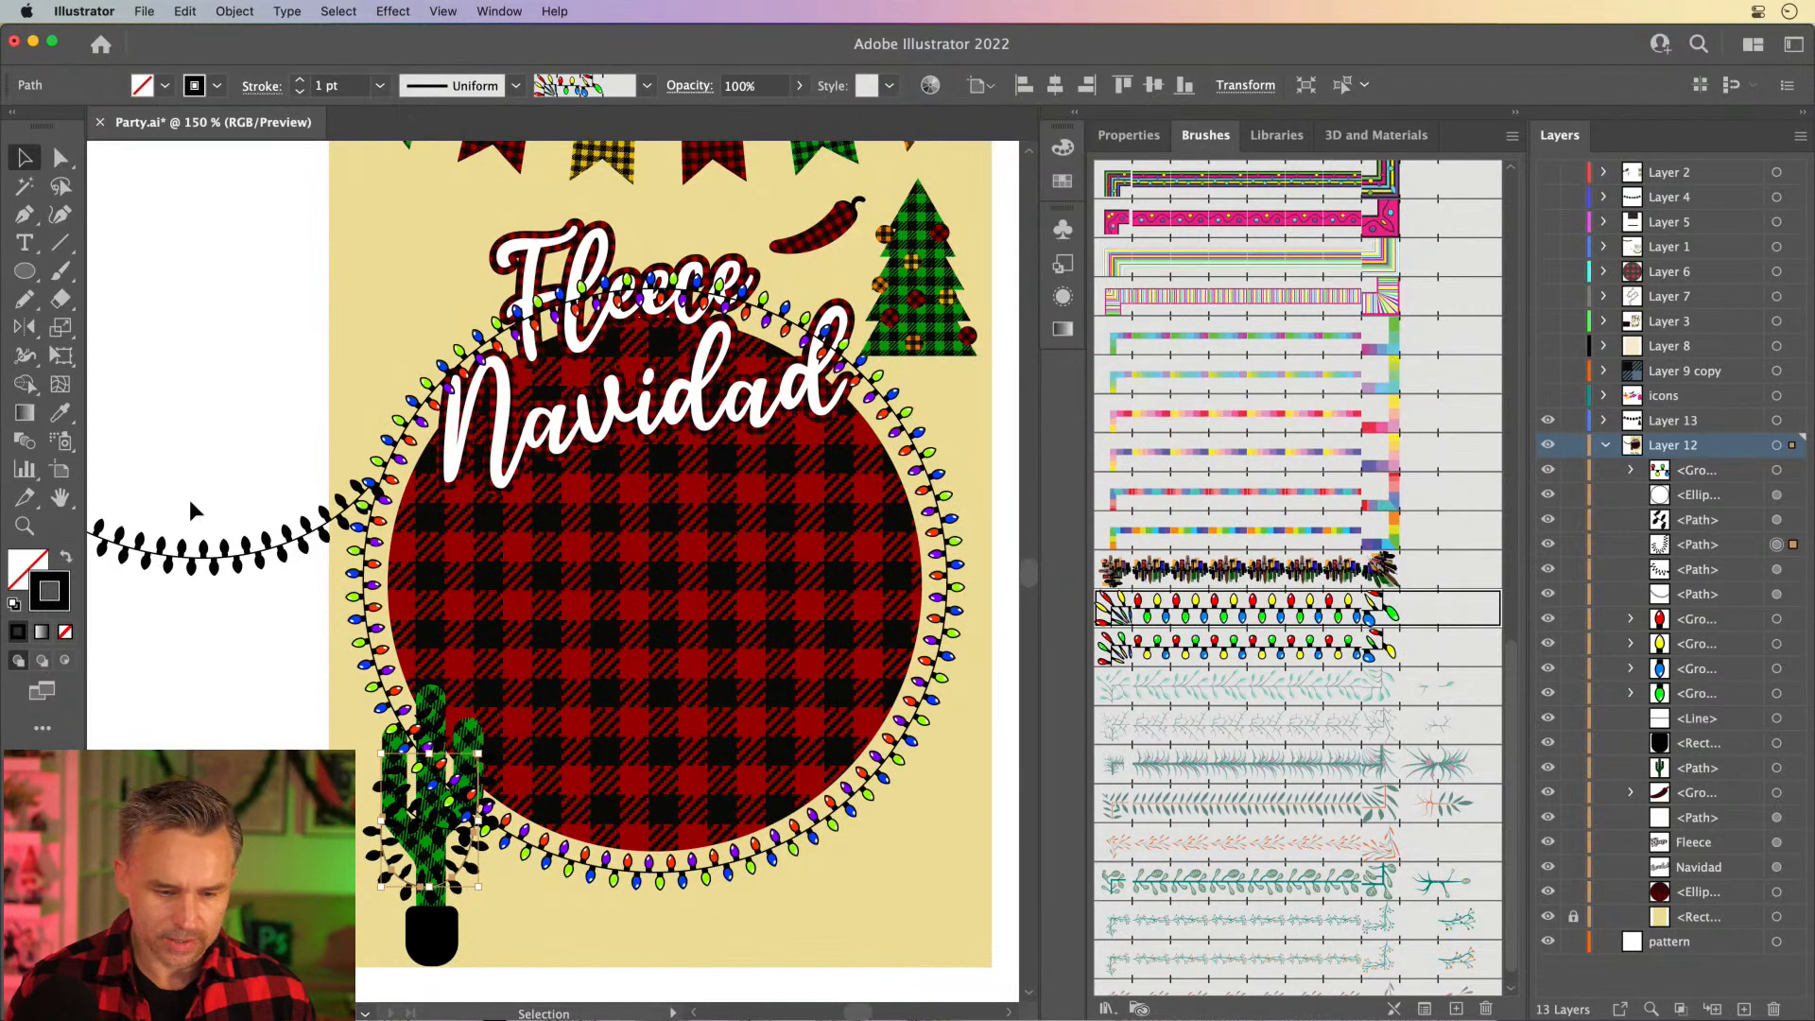
double_click(64, 583)
left_click(1100, 439)
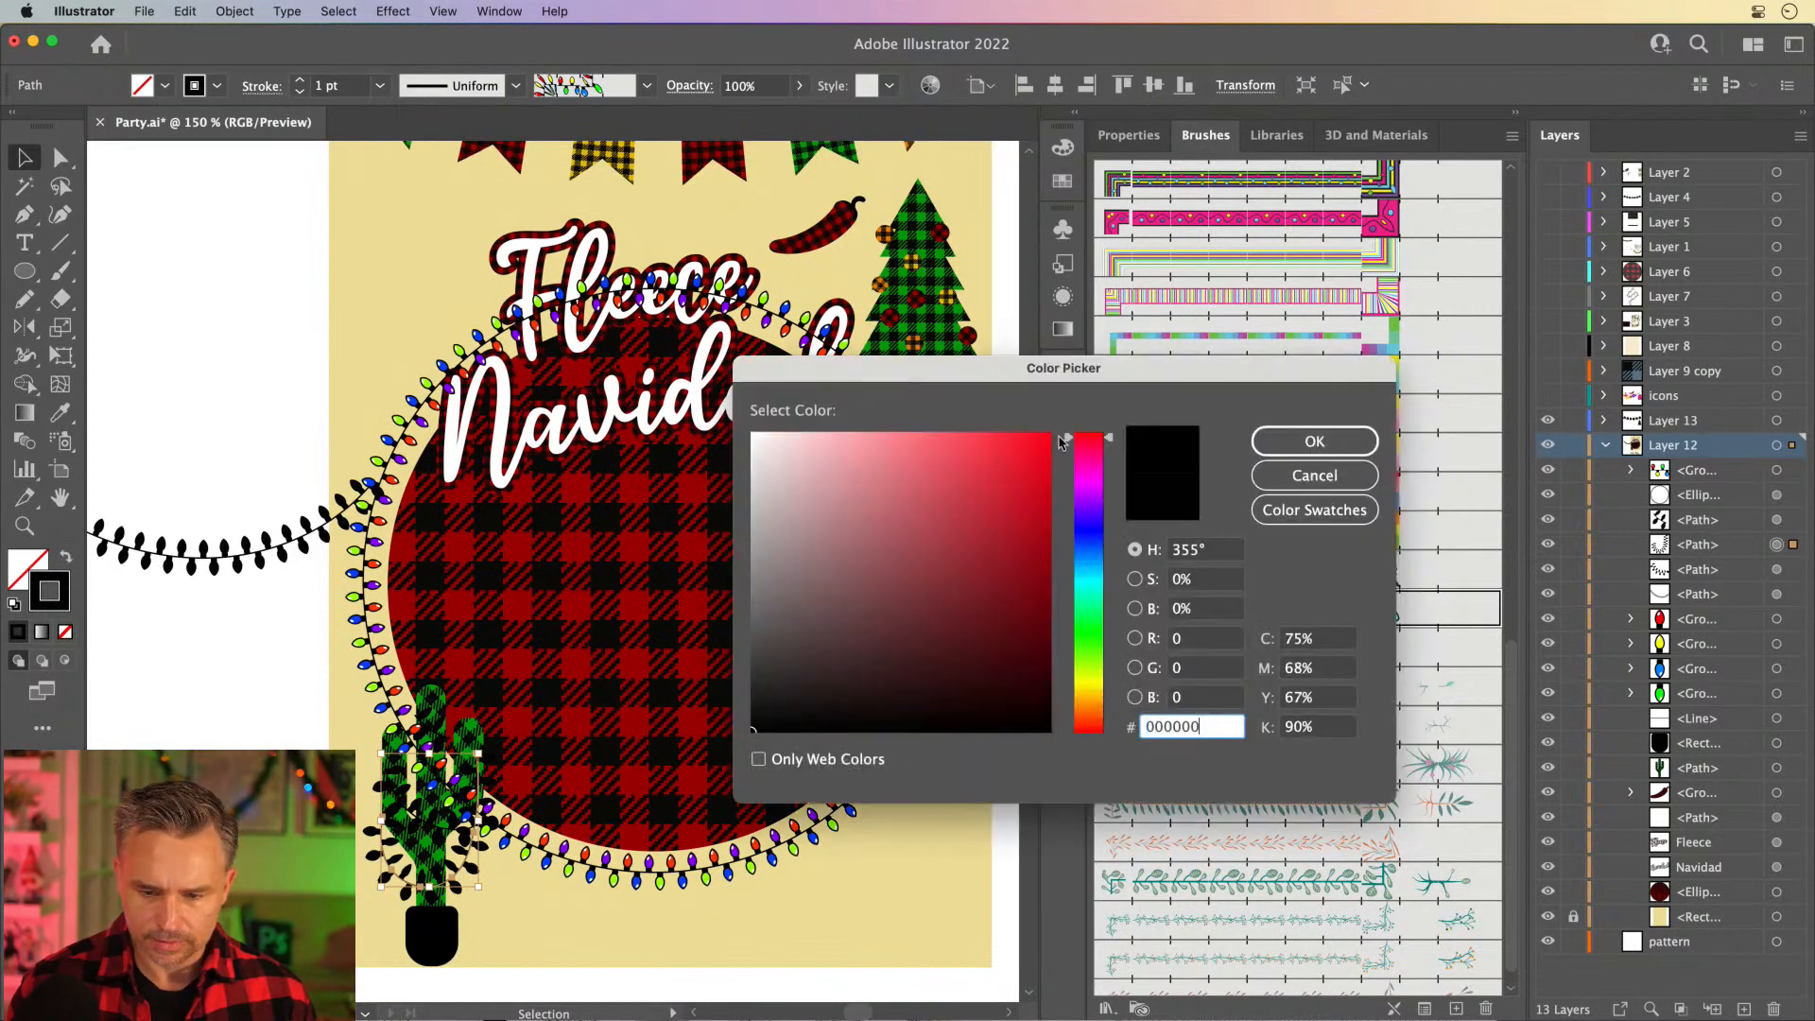
left_click(1049, 434)
left_click(1262, 441)
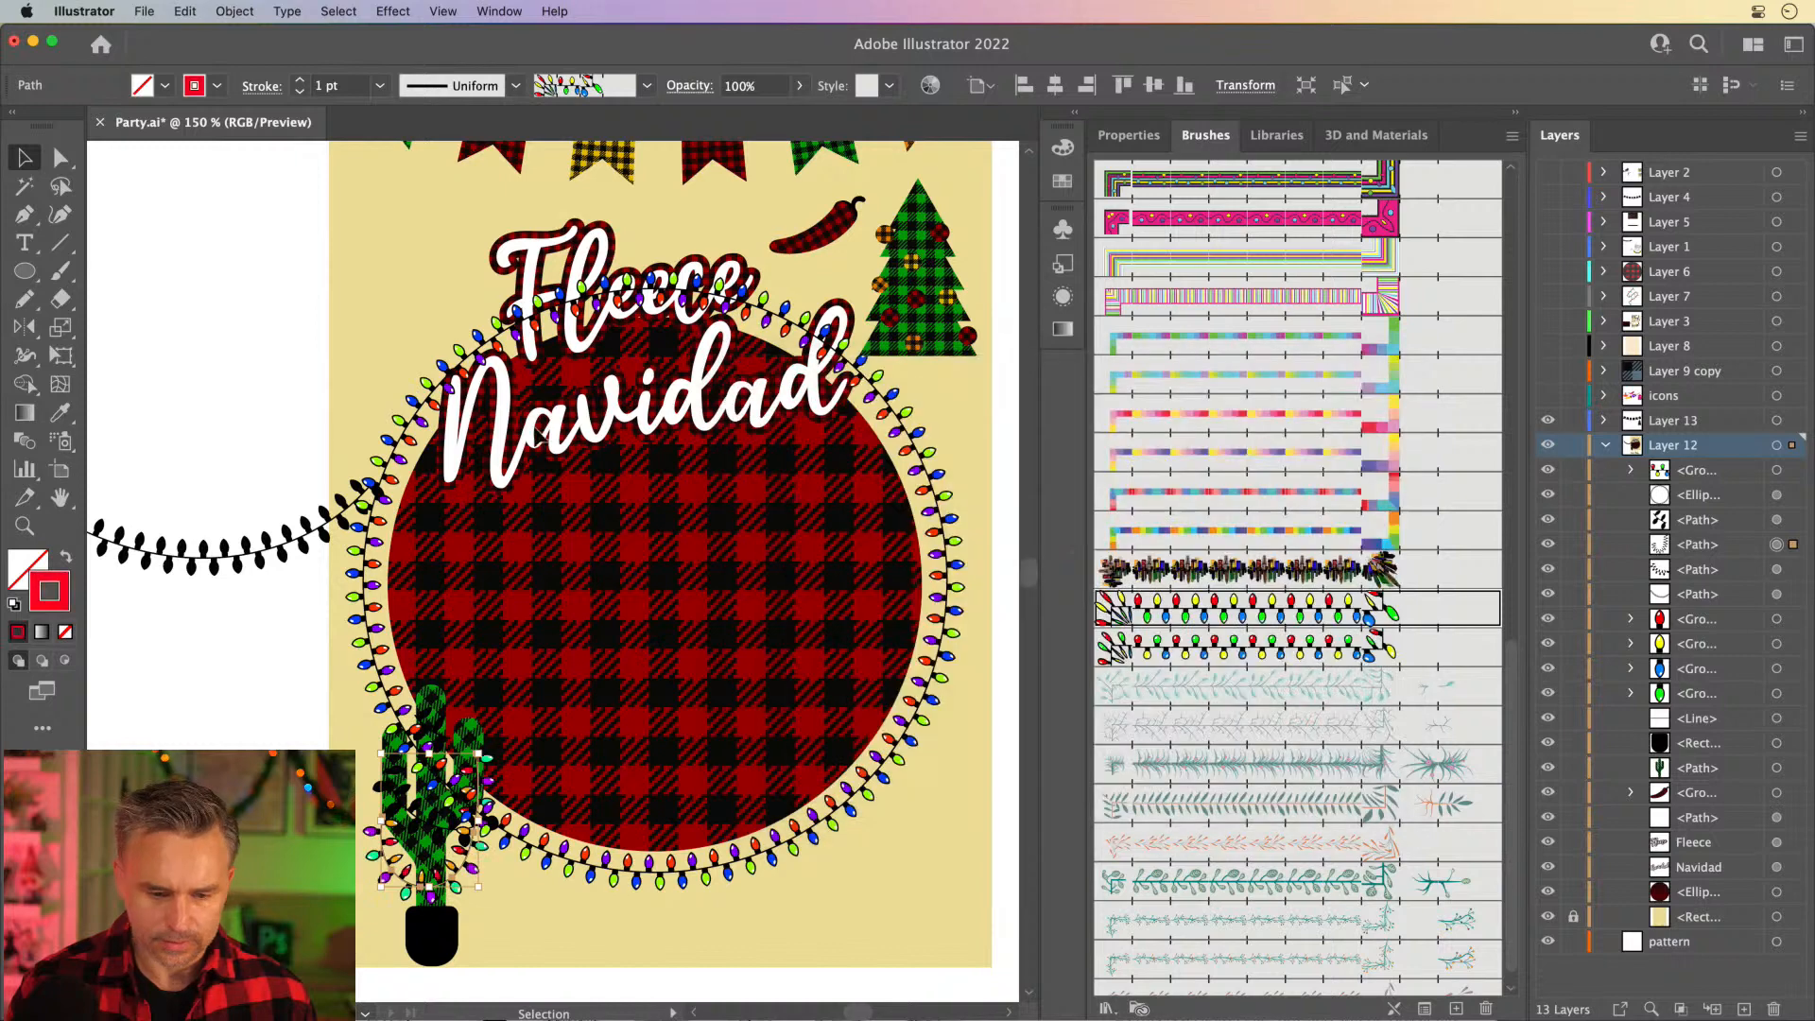
- Delete the loose black light string beside the artboard and remove the upper half of the colored light circle
left_click(217, 565)
key("Delete")
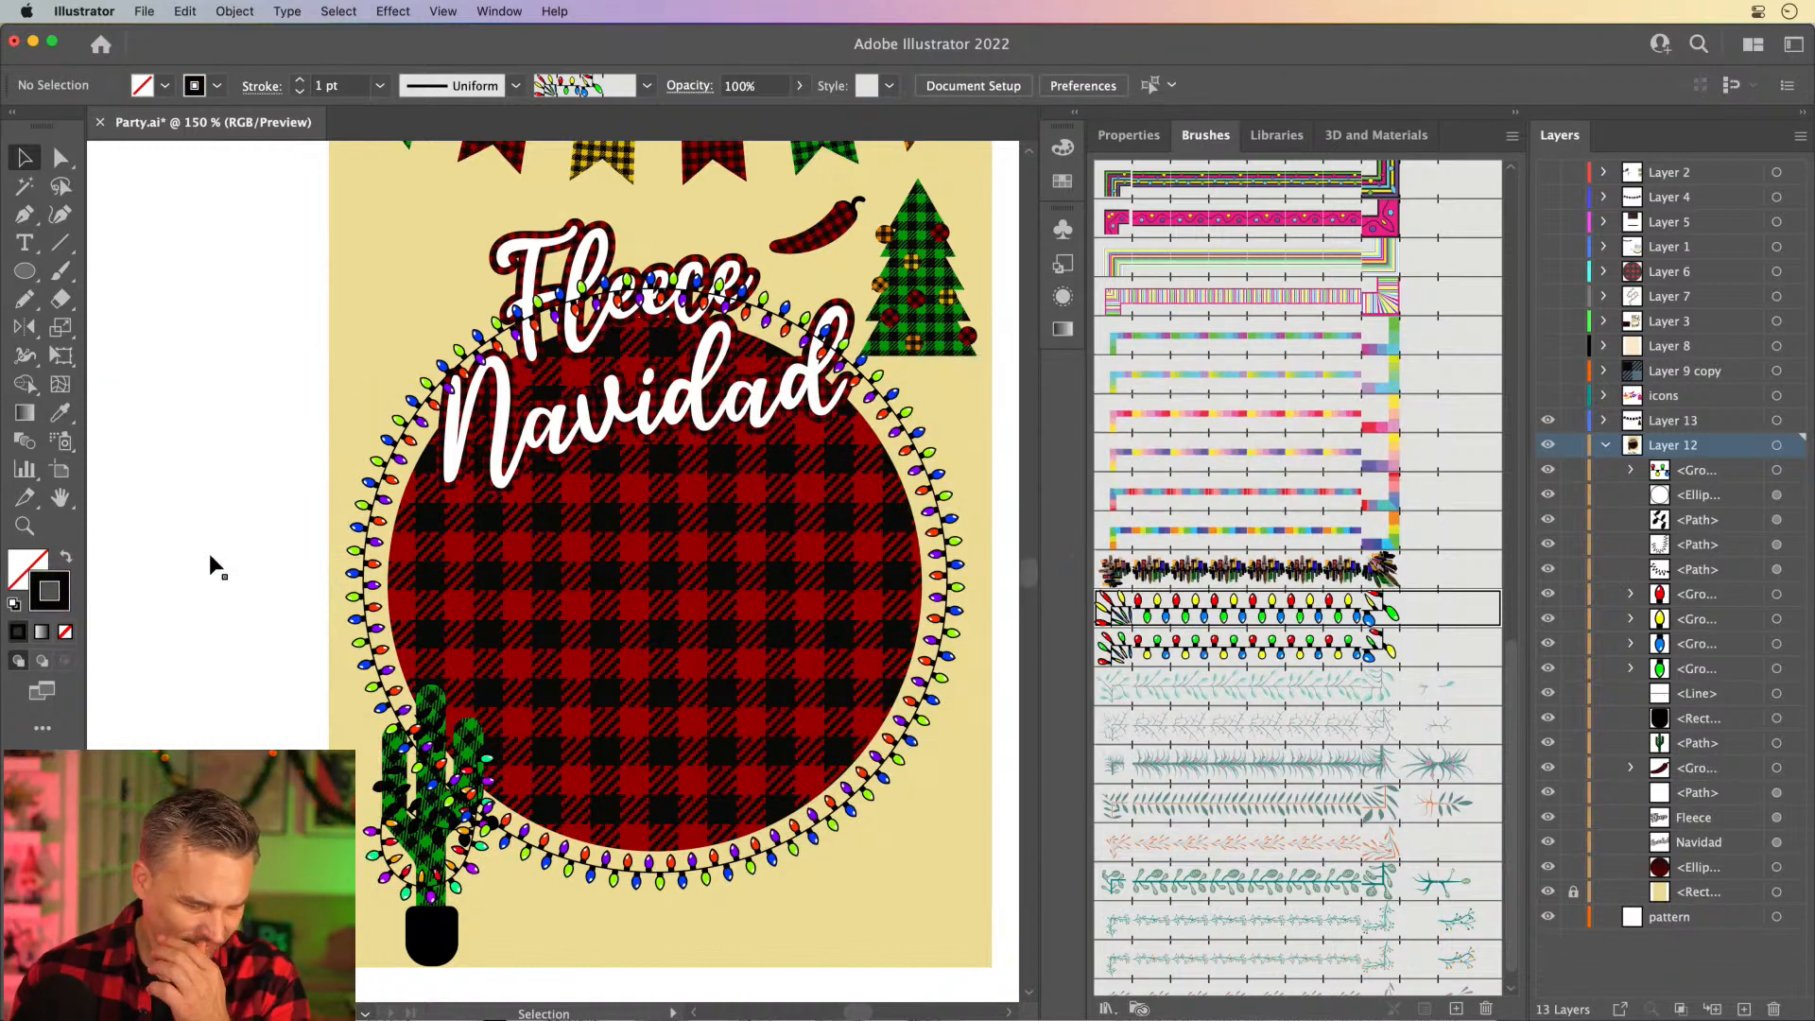
left_click(367, 580)
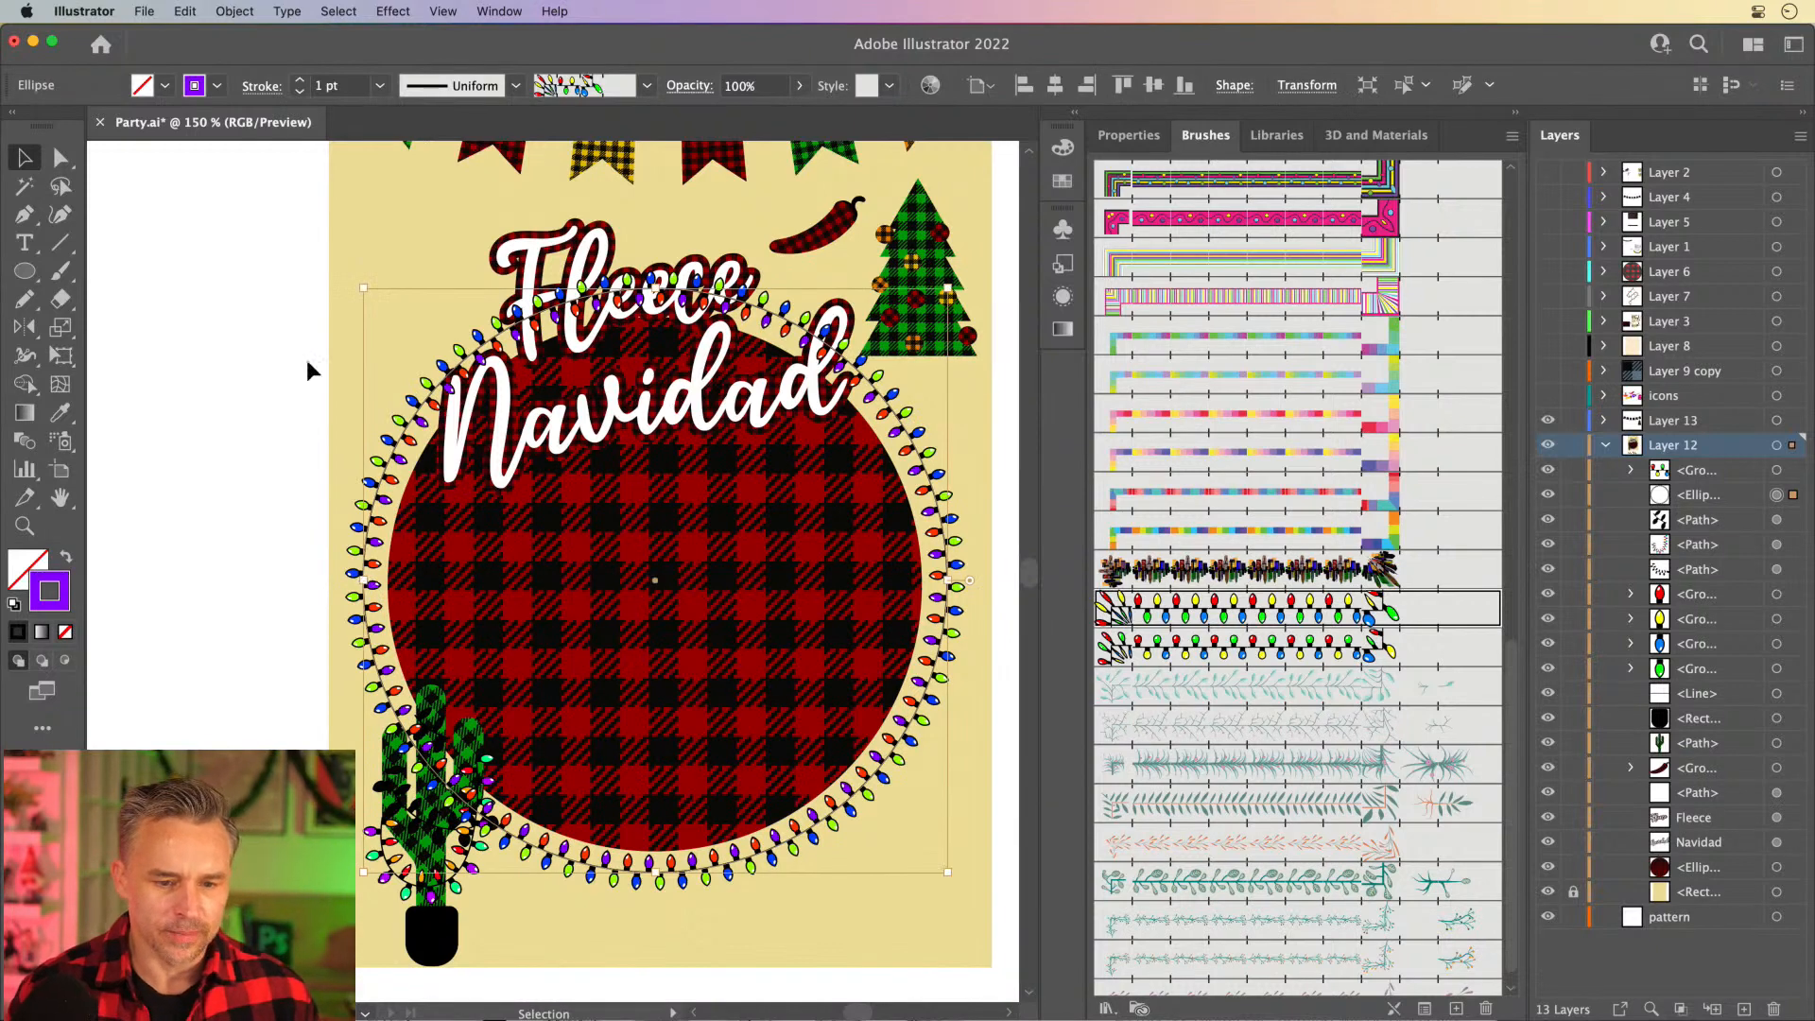
left_click(66, 159)
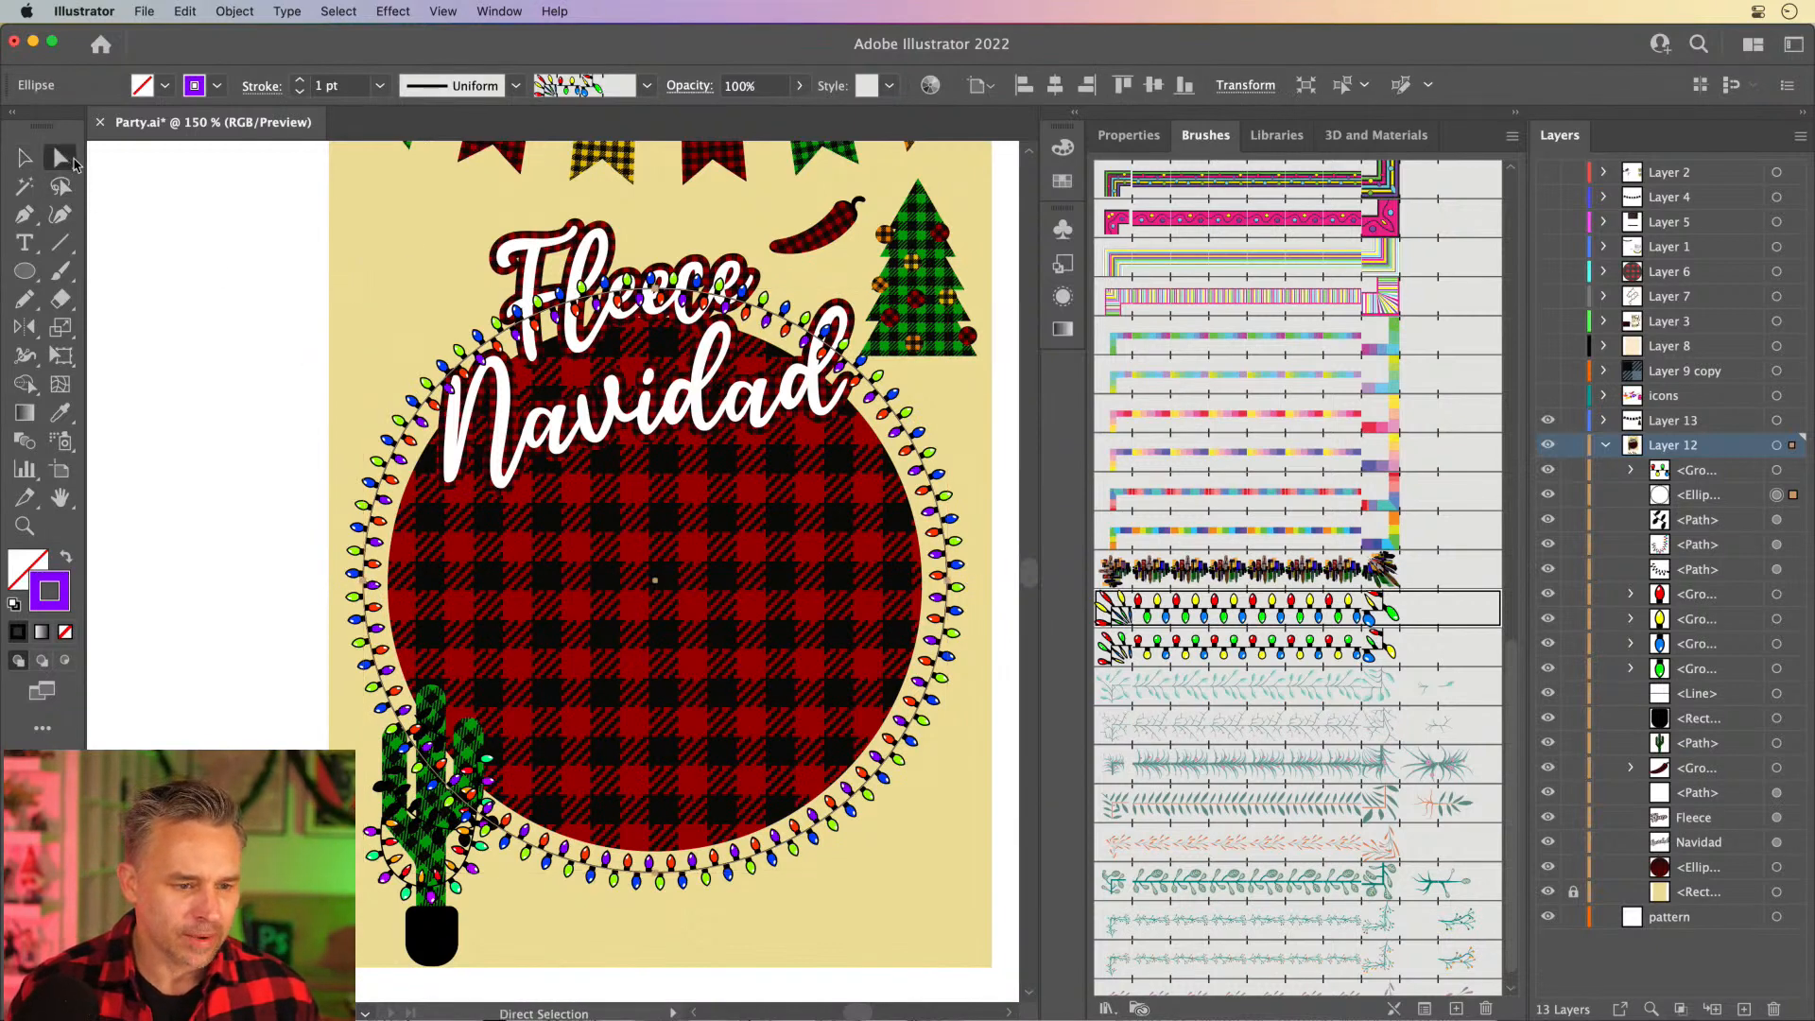
left_click(661, 296)
key("Delete")
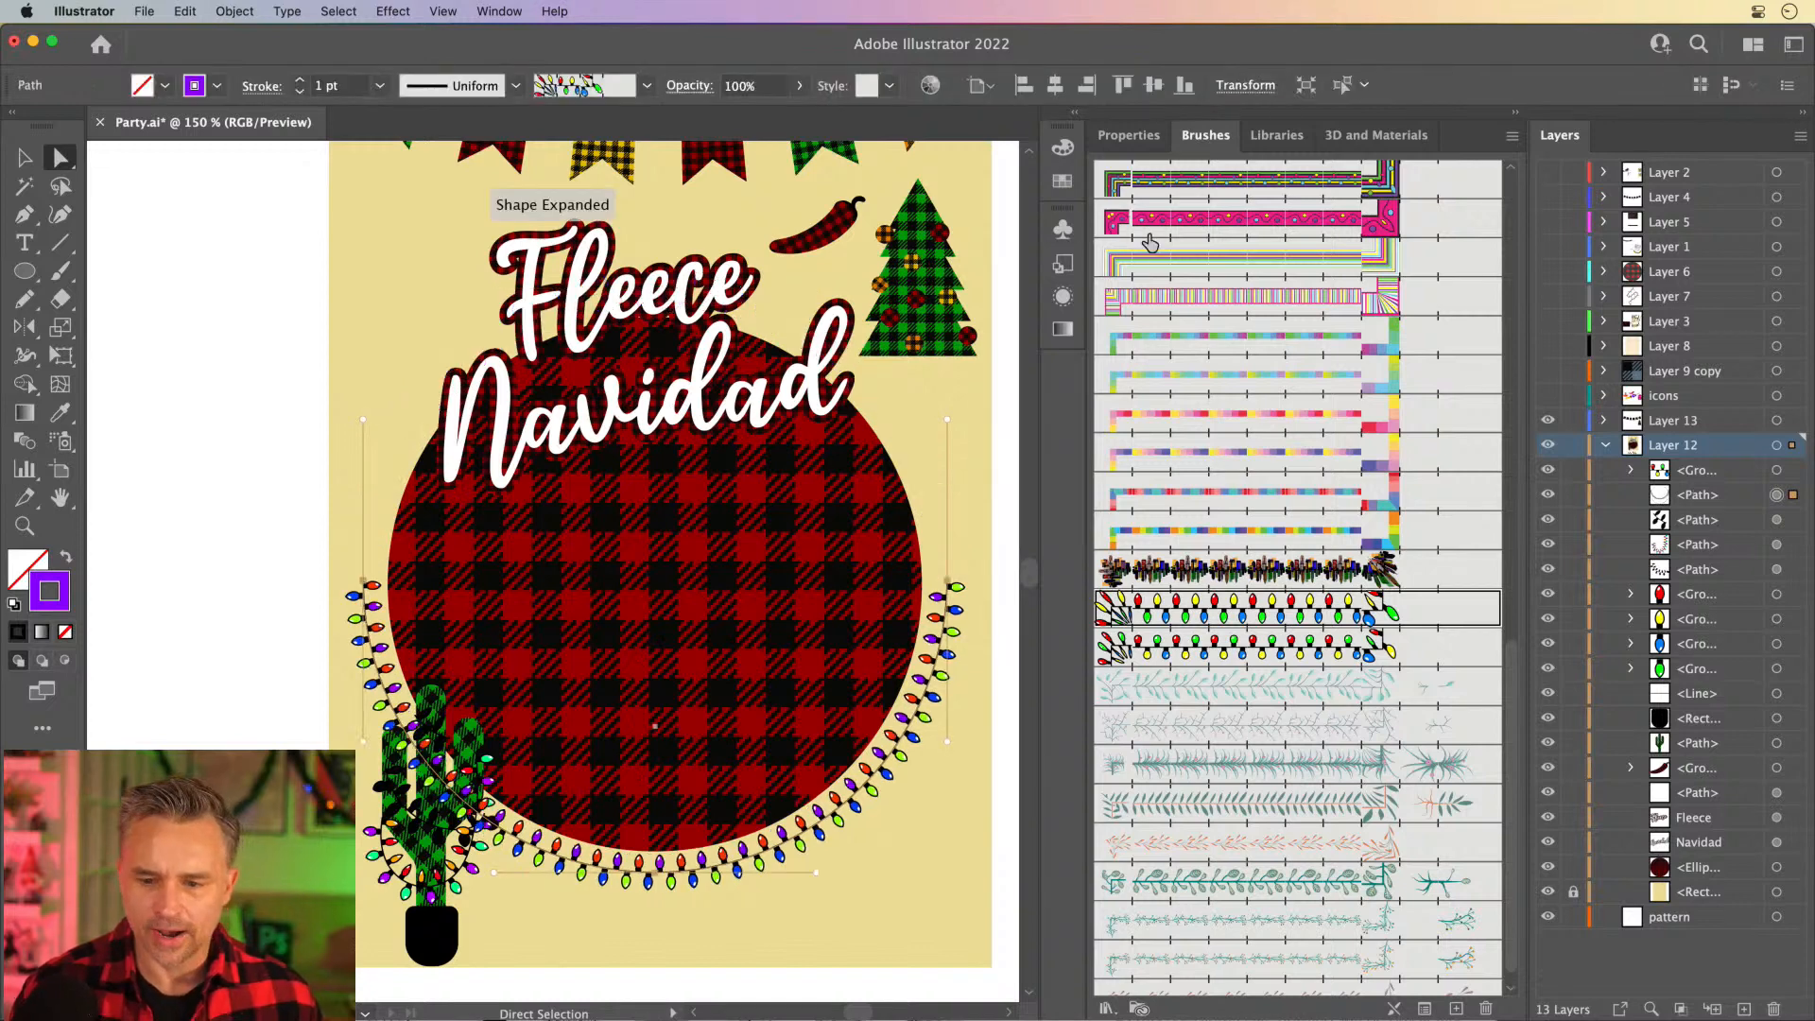
- Apply the Banner7 art brush to the remaining lower arc around the plaid circle
scroll(1304, 492, "up", 10)
left_click(1261, 537)
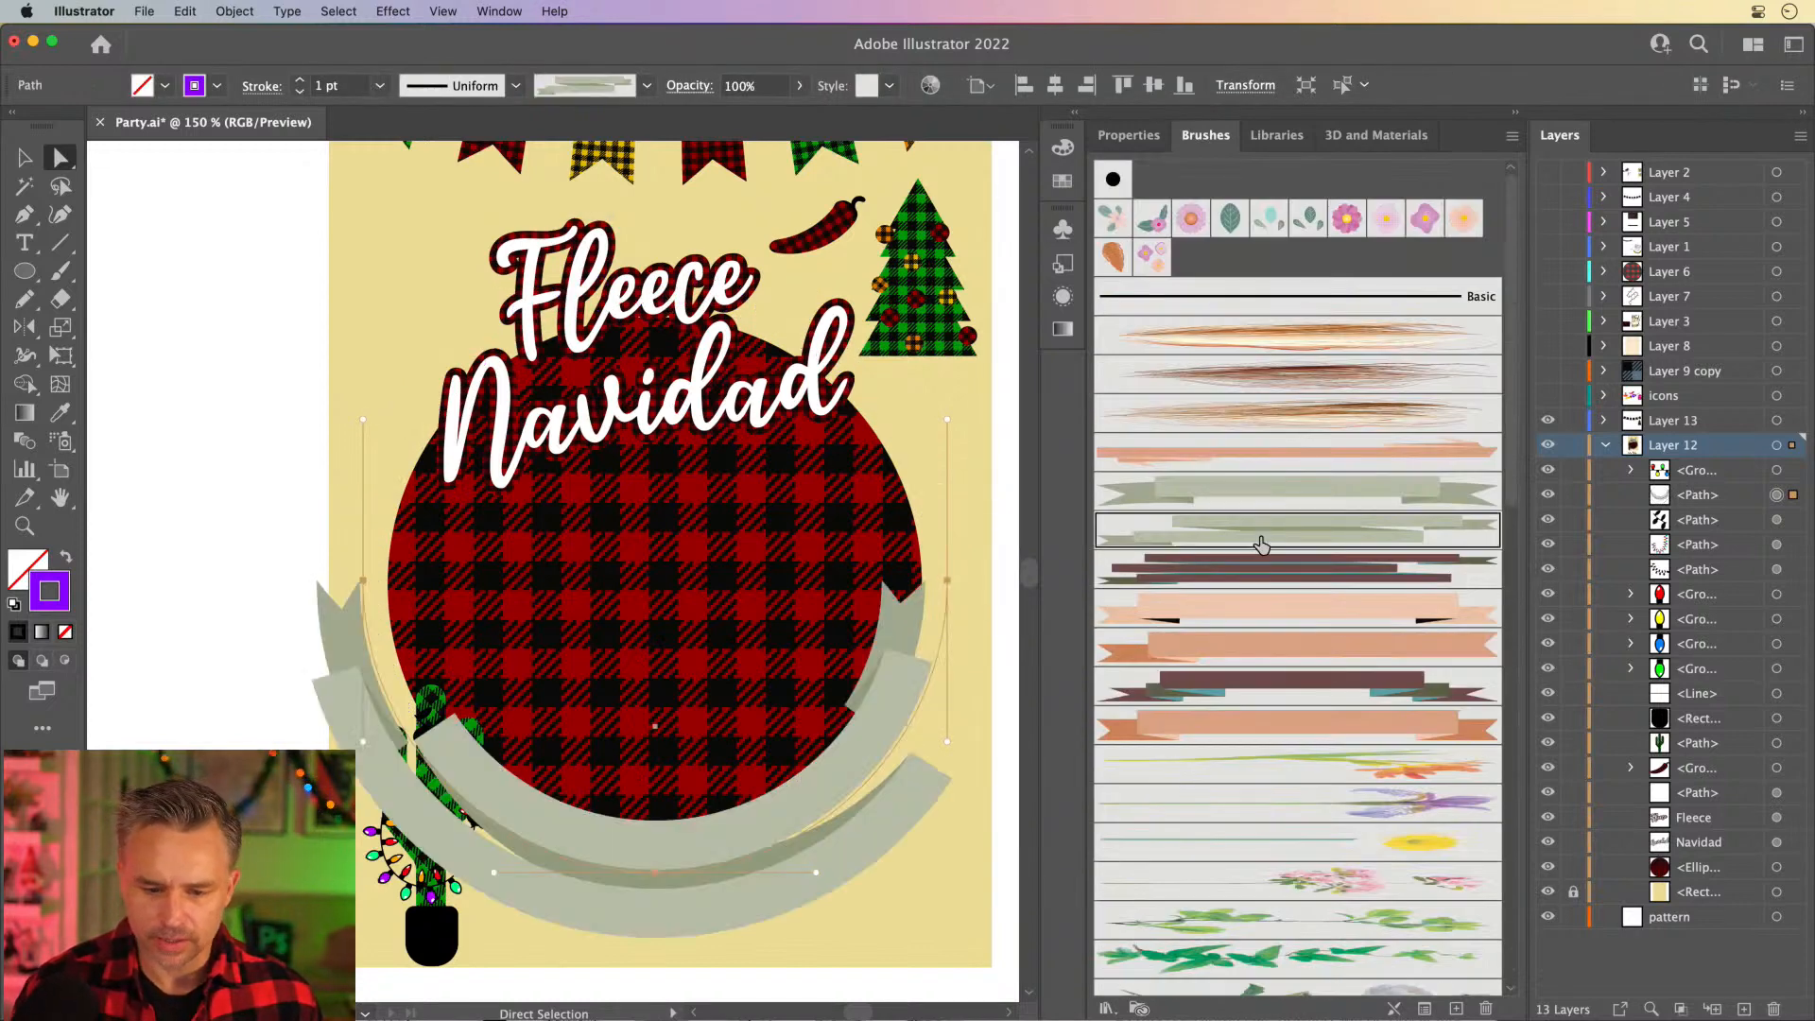
left_click(1266, 492)
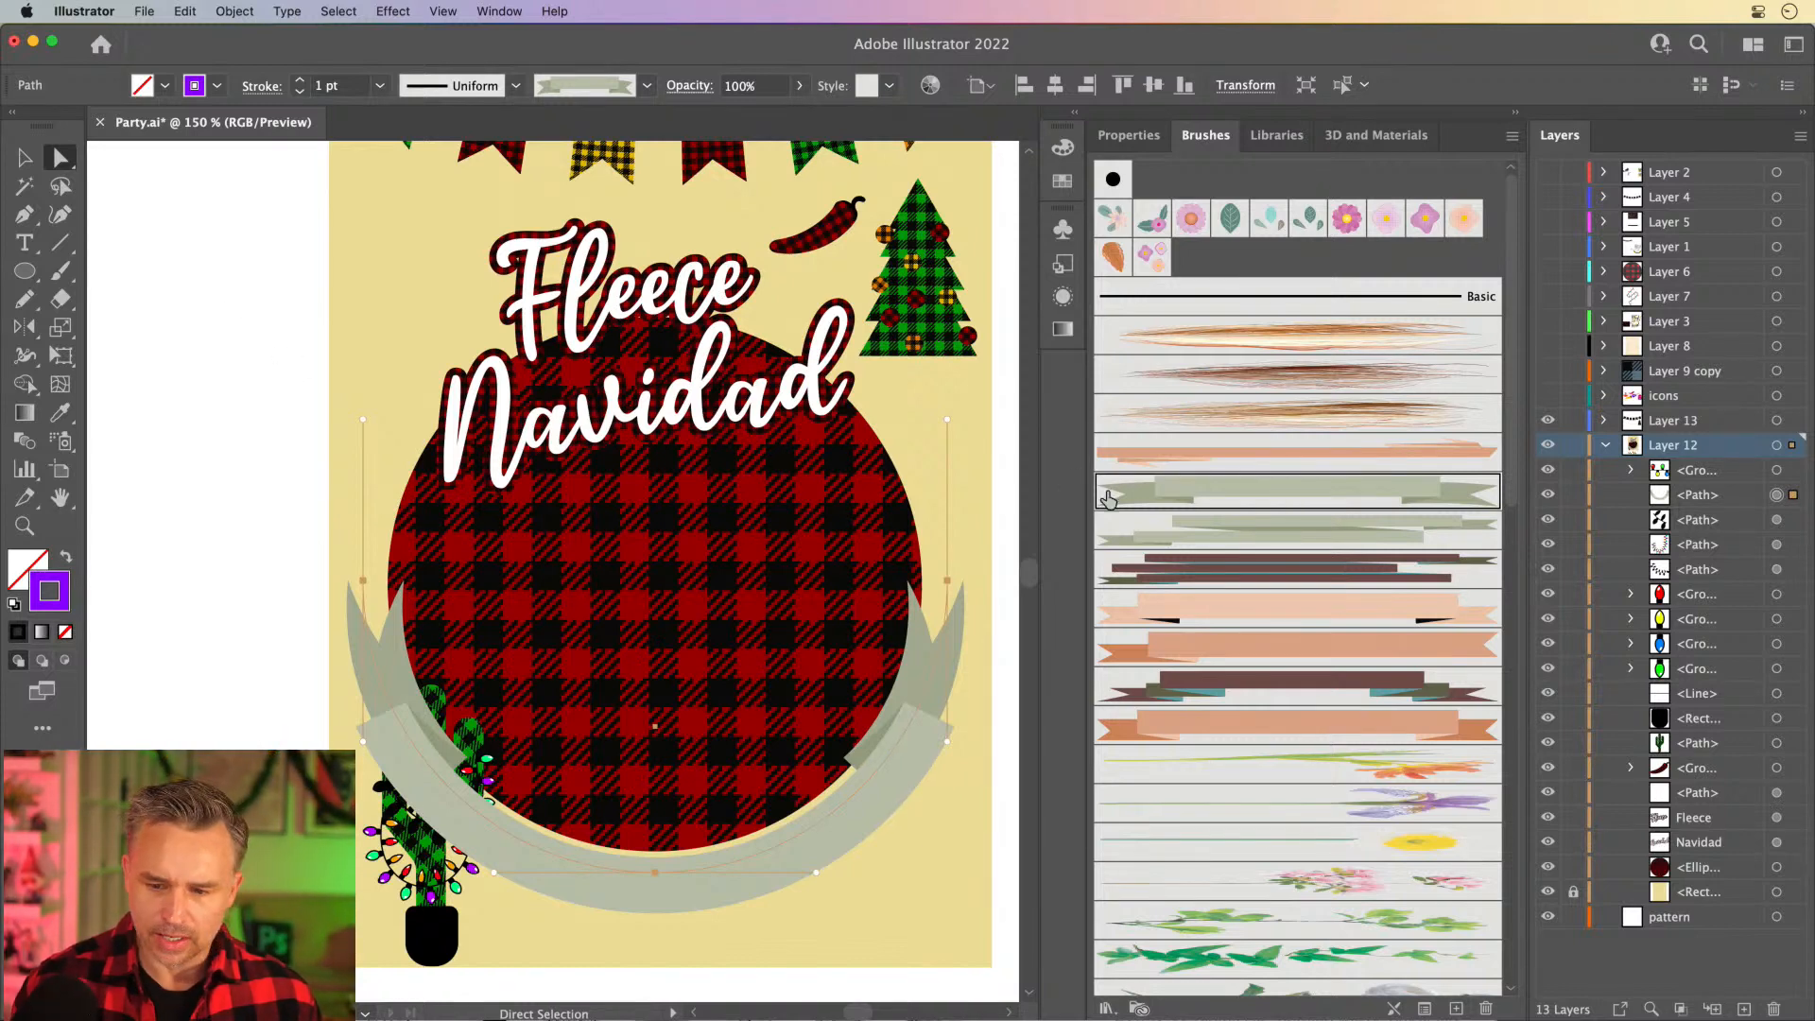
- Set the Banner7 brush's colorization method to Hue Shift and confirm the brush options
double_click(1302, 507)
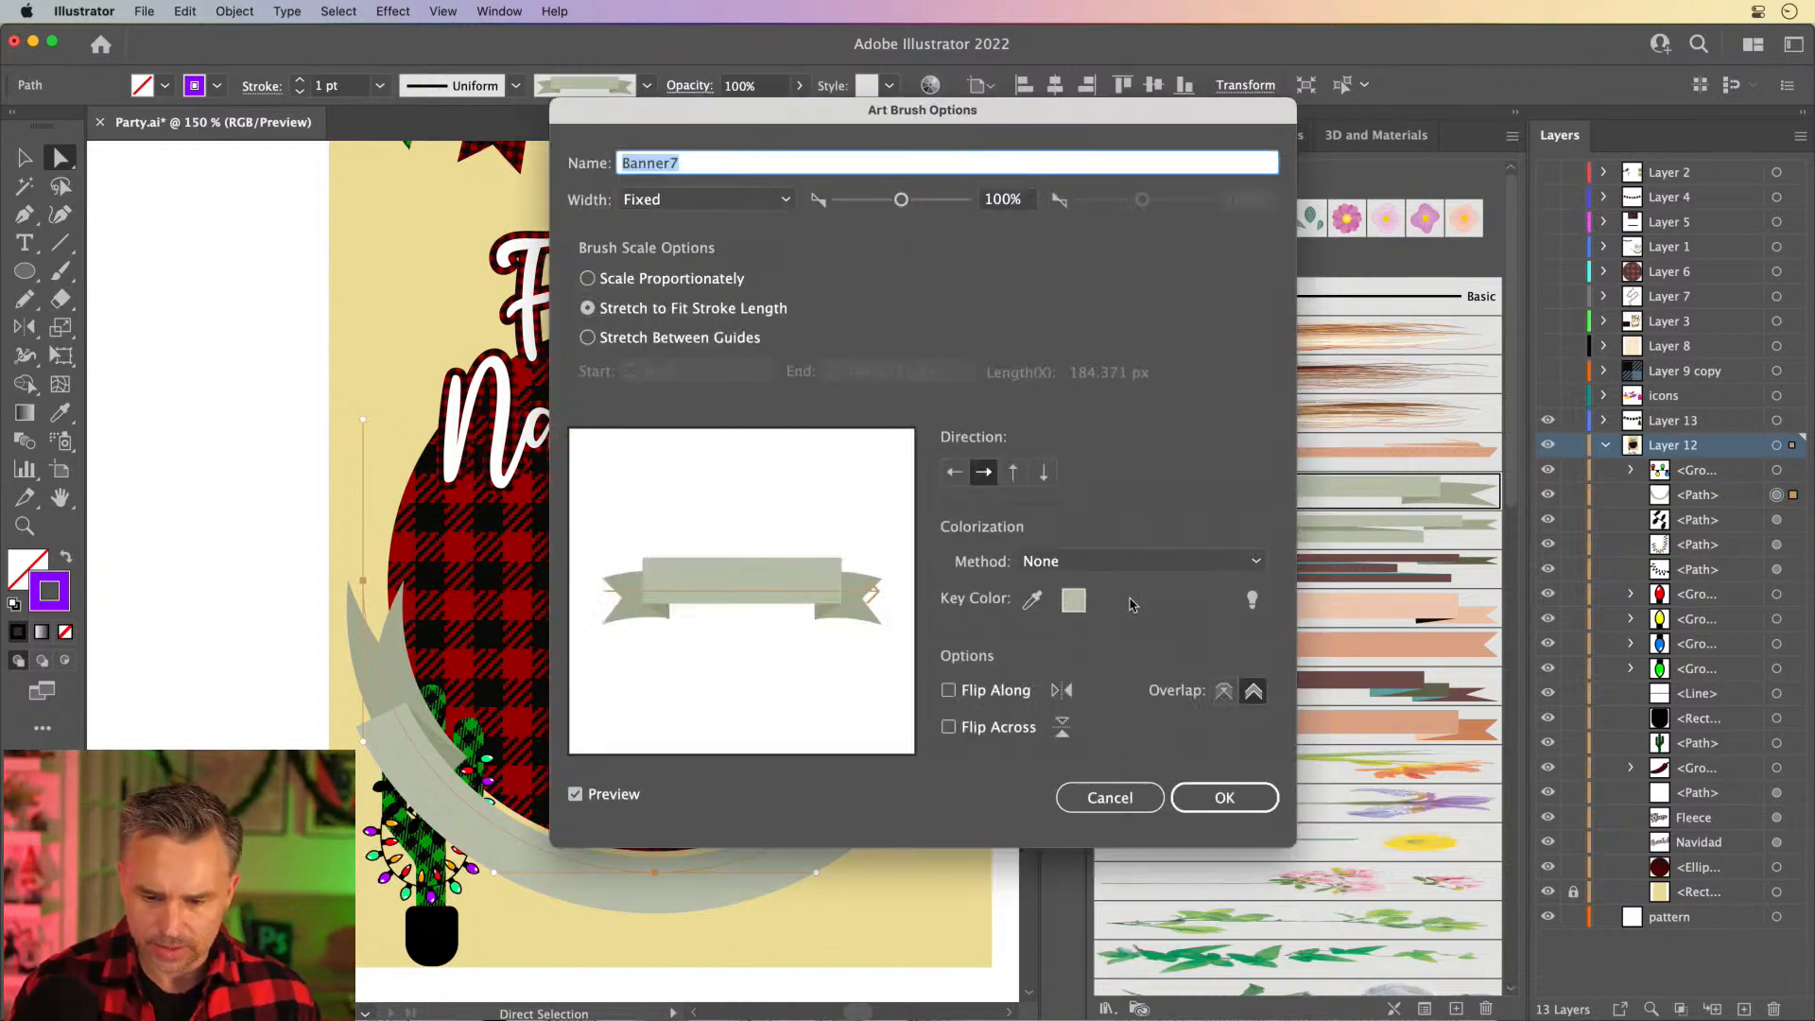
left_click(1140, 560)
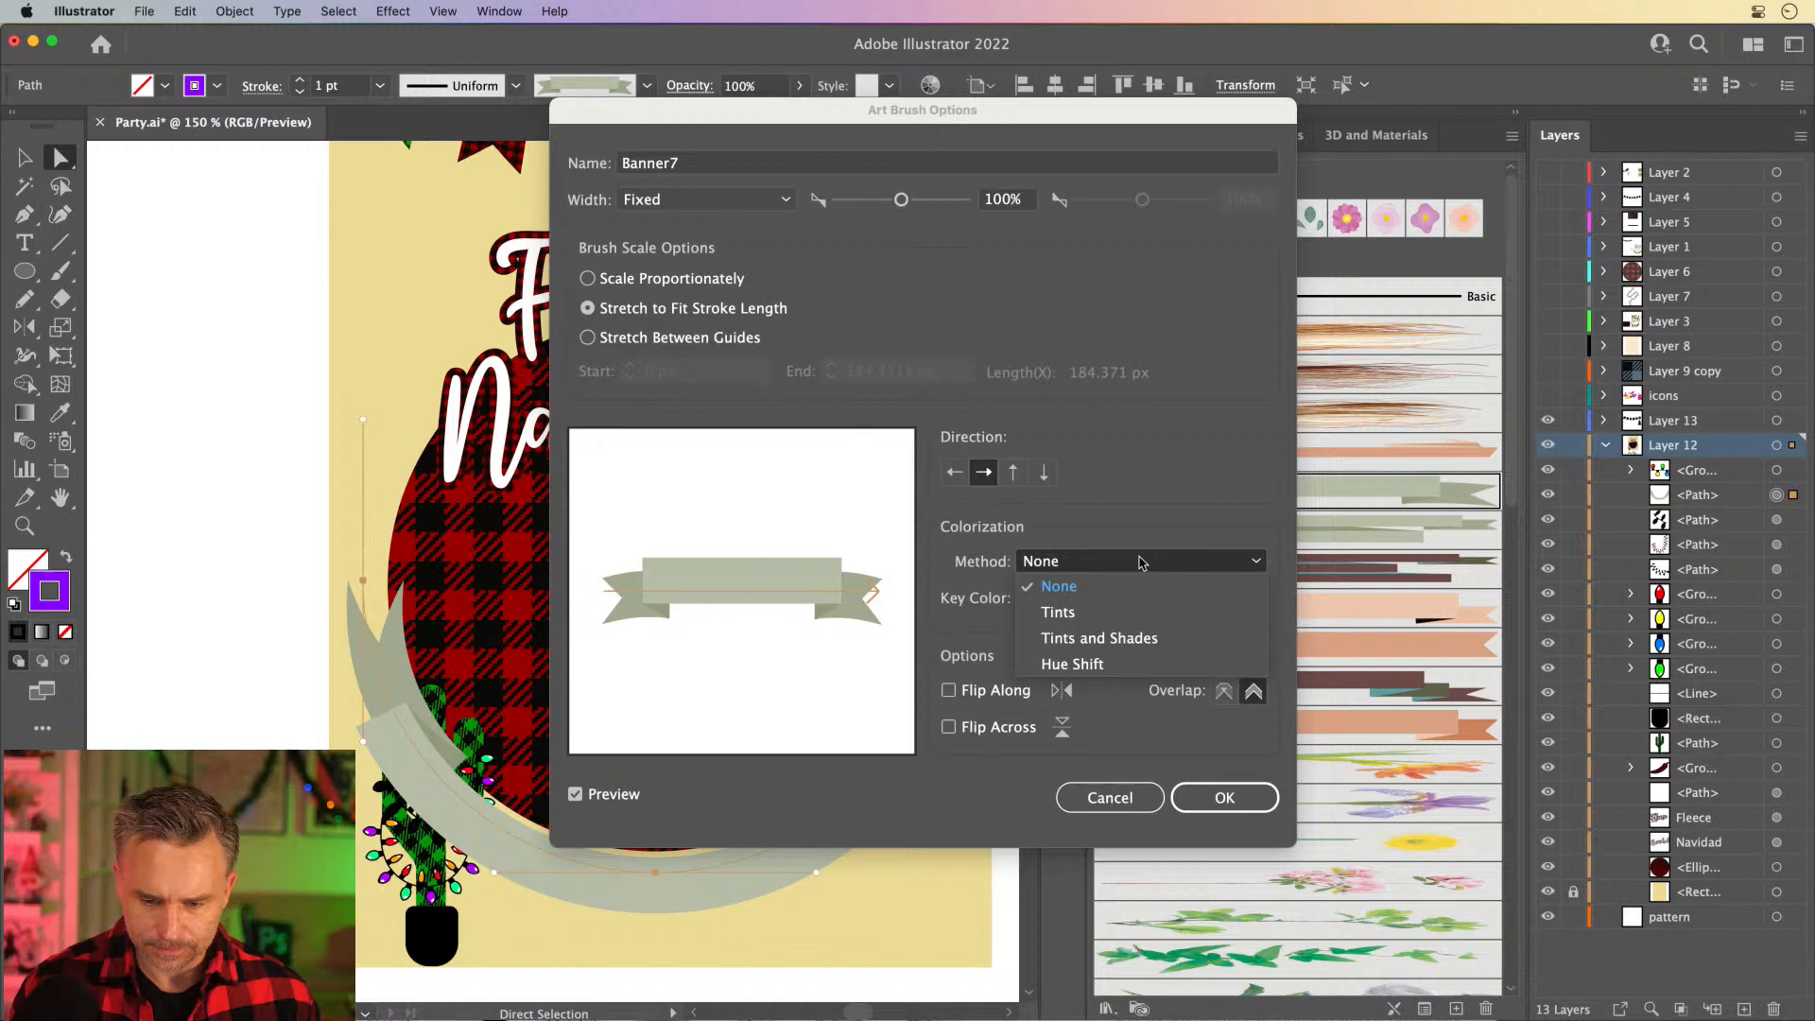
left_click(1120, 660)
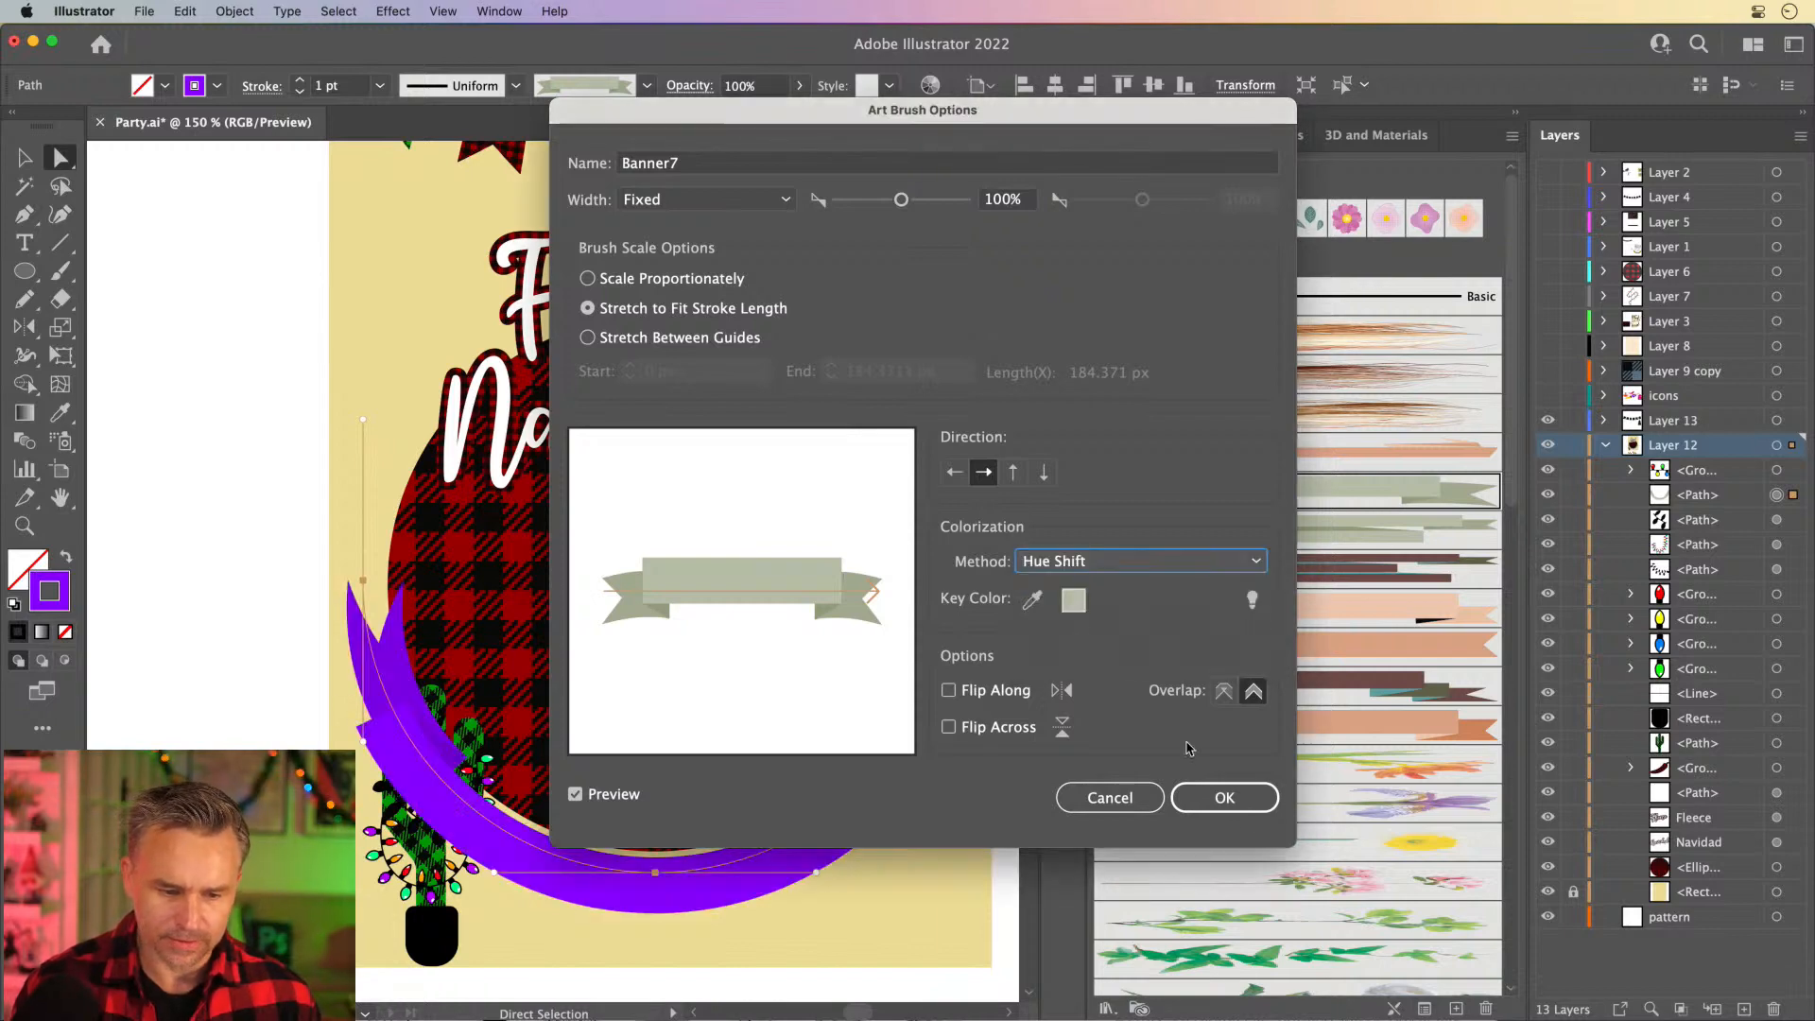
left_click(1224, 796)
left_click(871, 516)
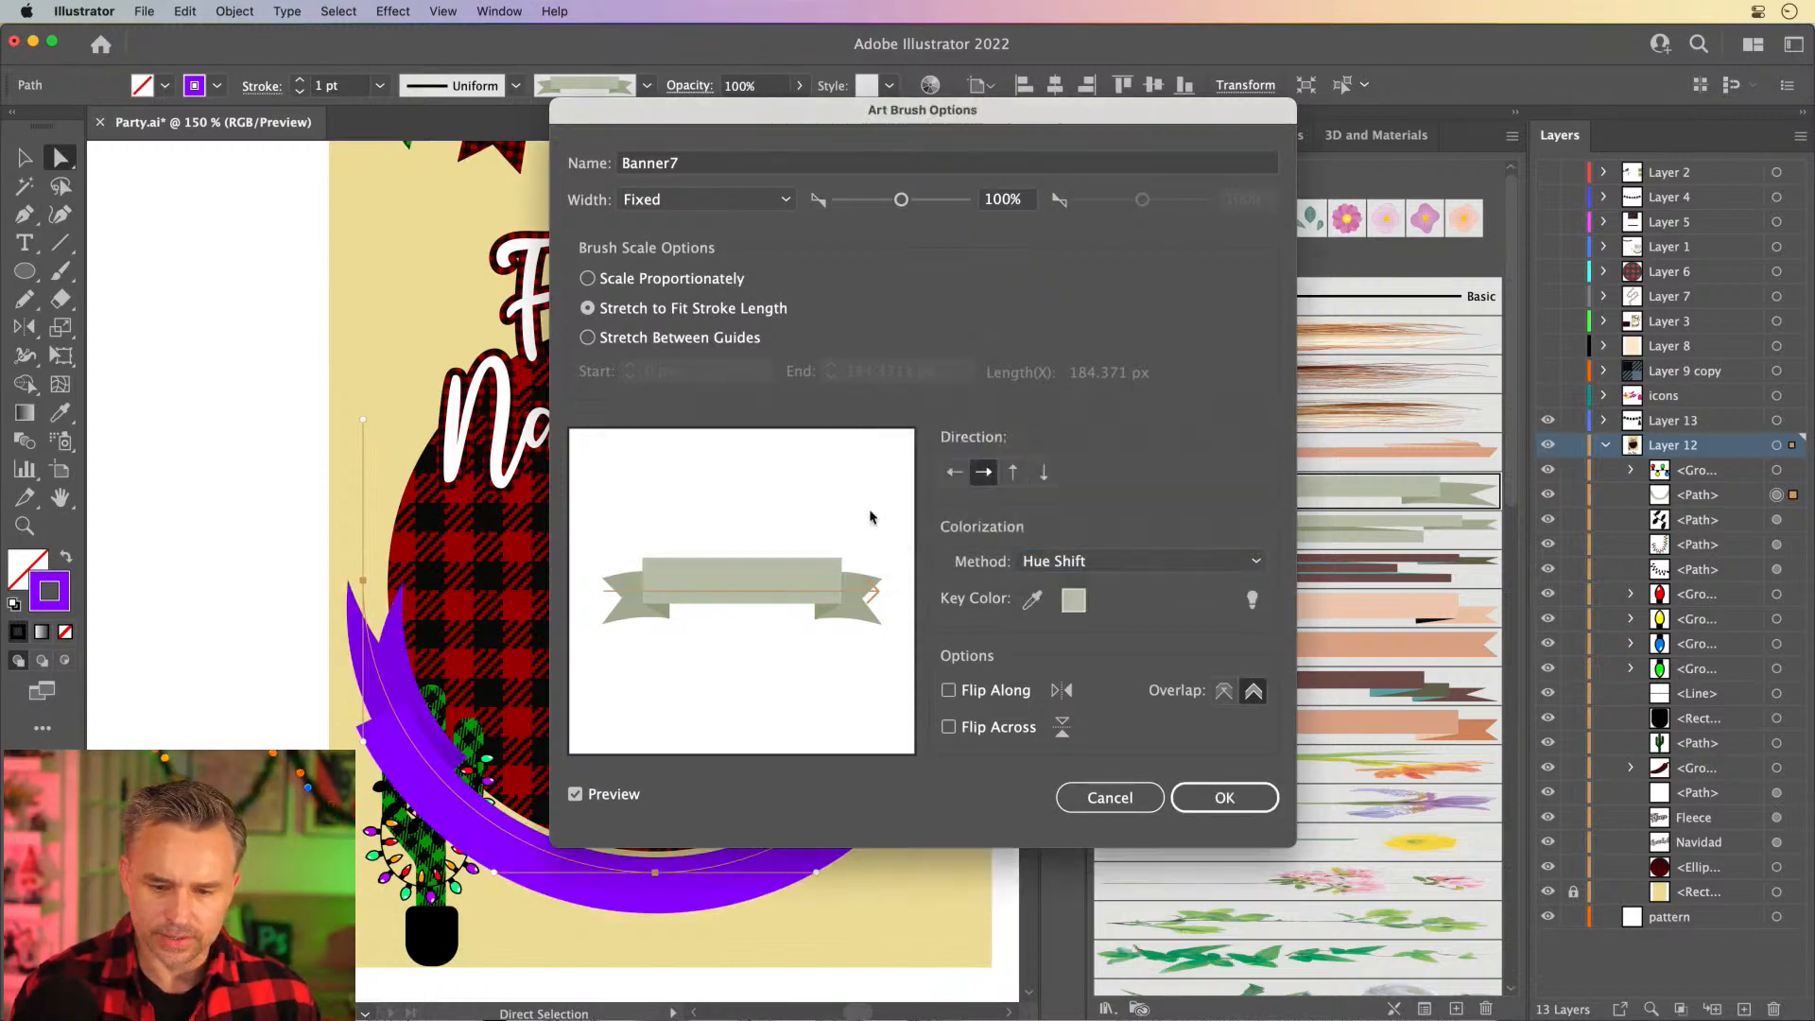
- Change the banner's stroke color to dark green #0CA500
double_click(48, 581)
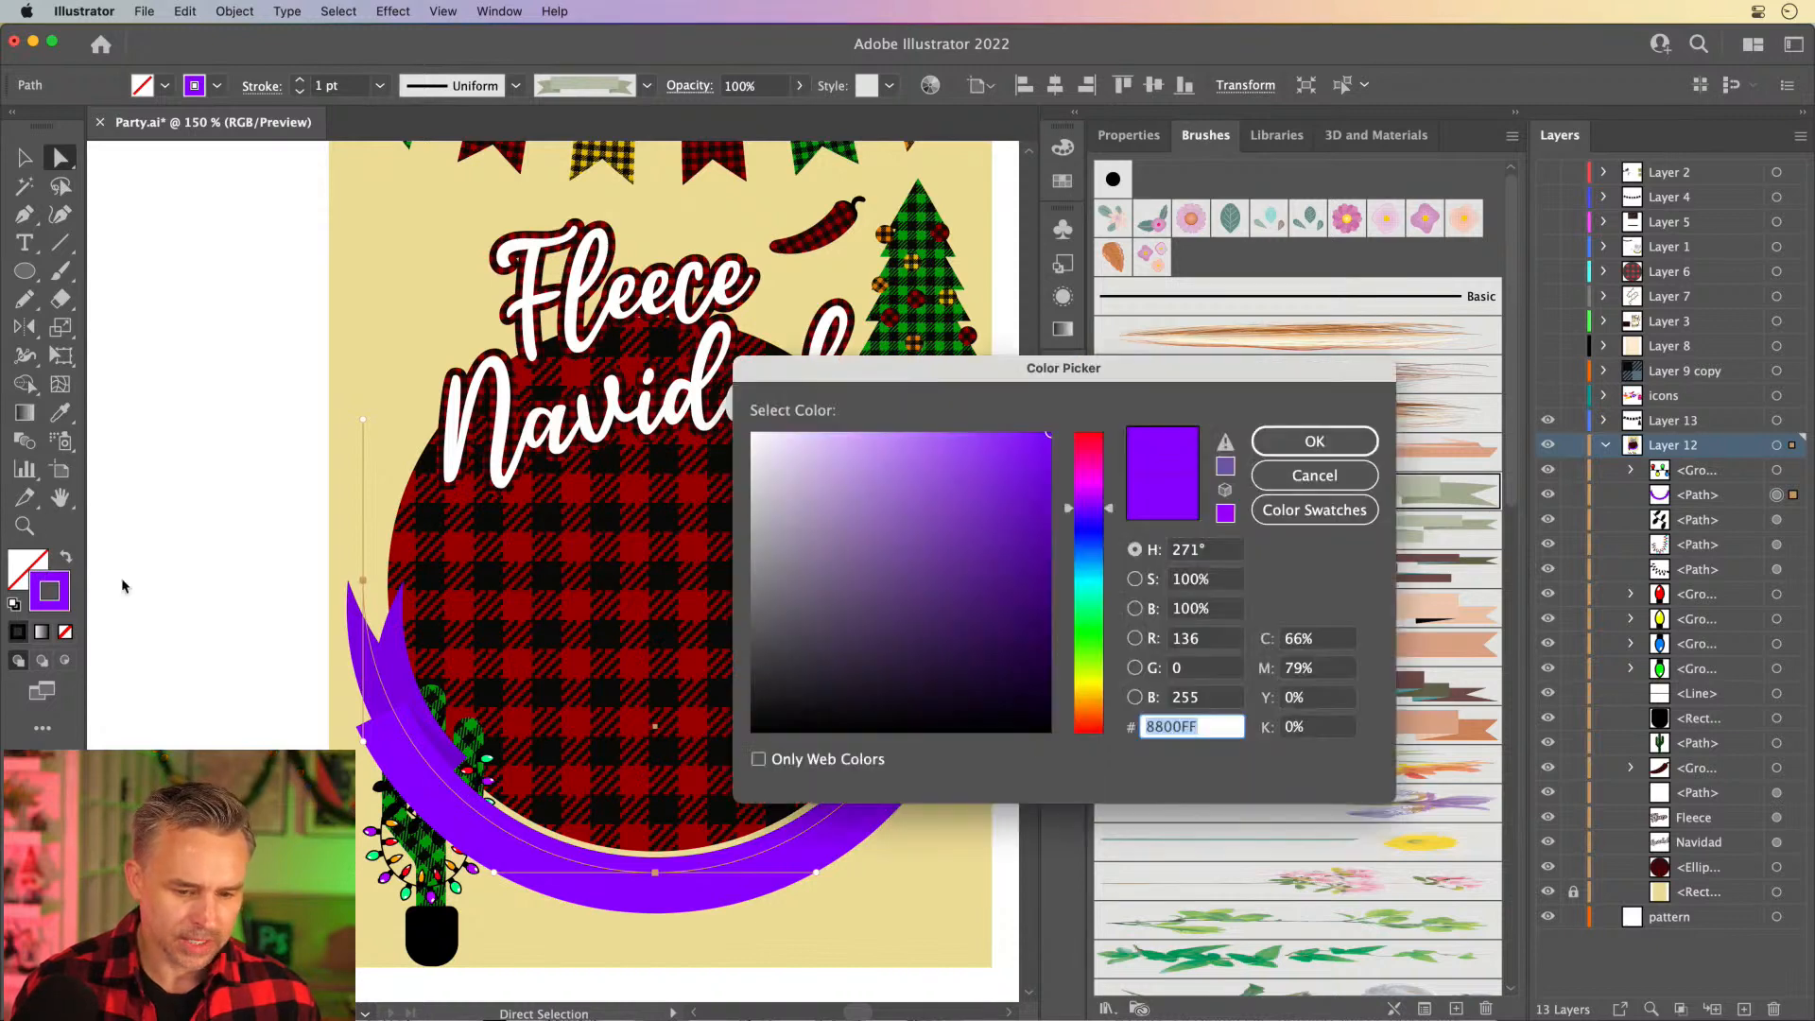
left_click_drag(1079, 514, 1088, 639)
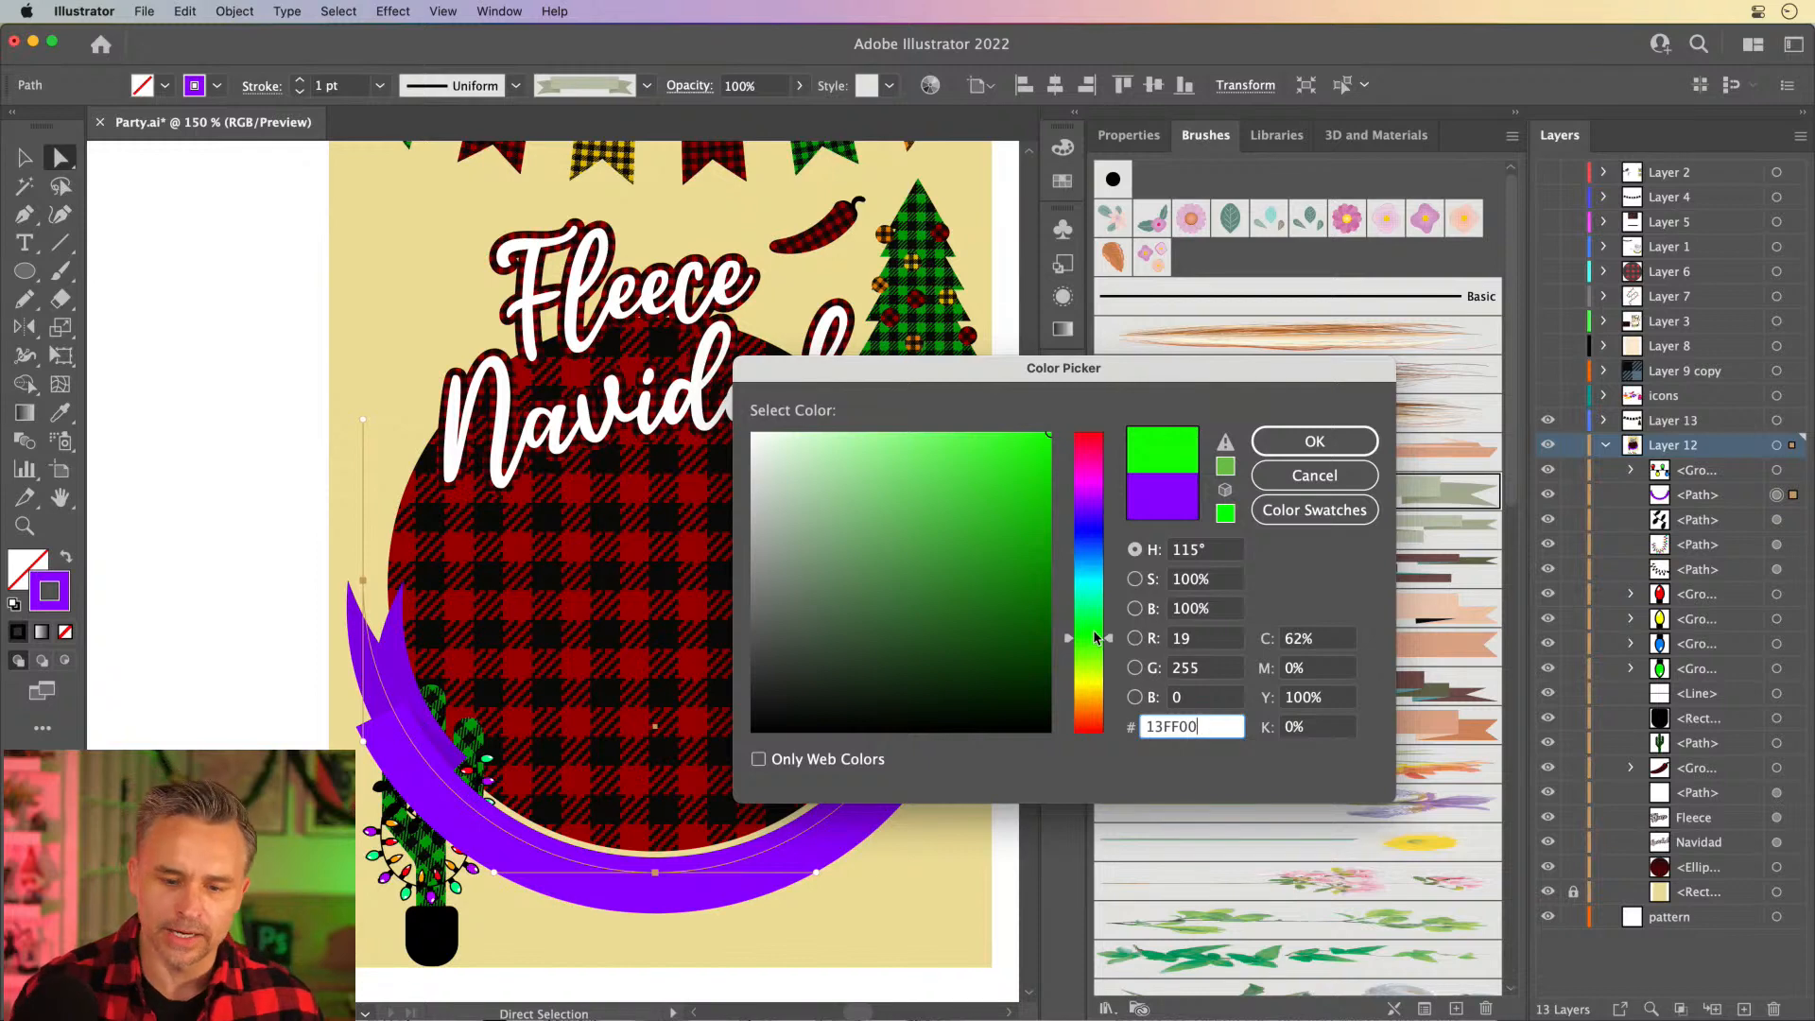
left_click_drag(1047, 609, 1058, 535)
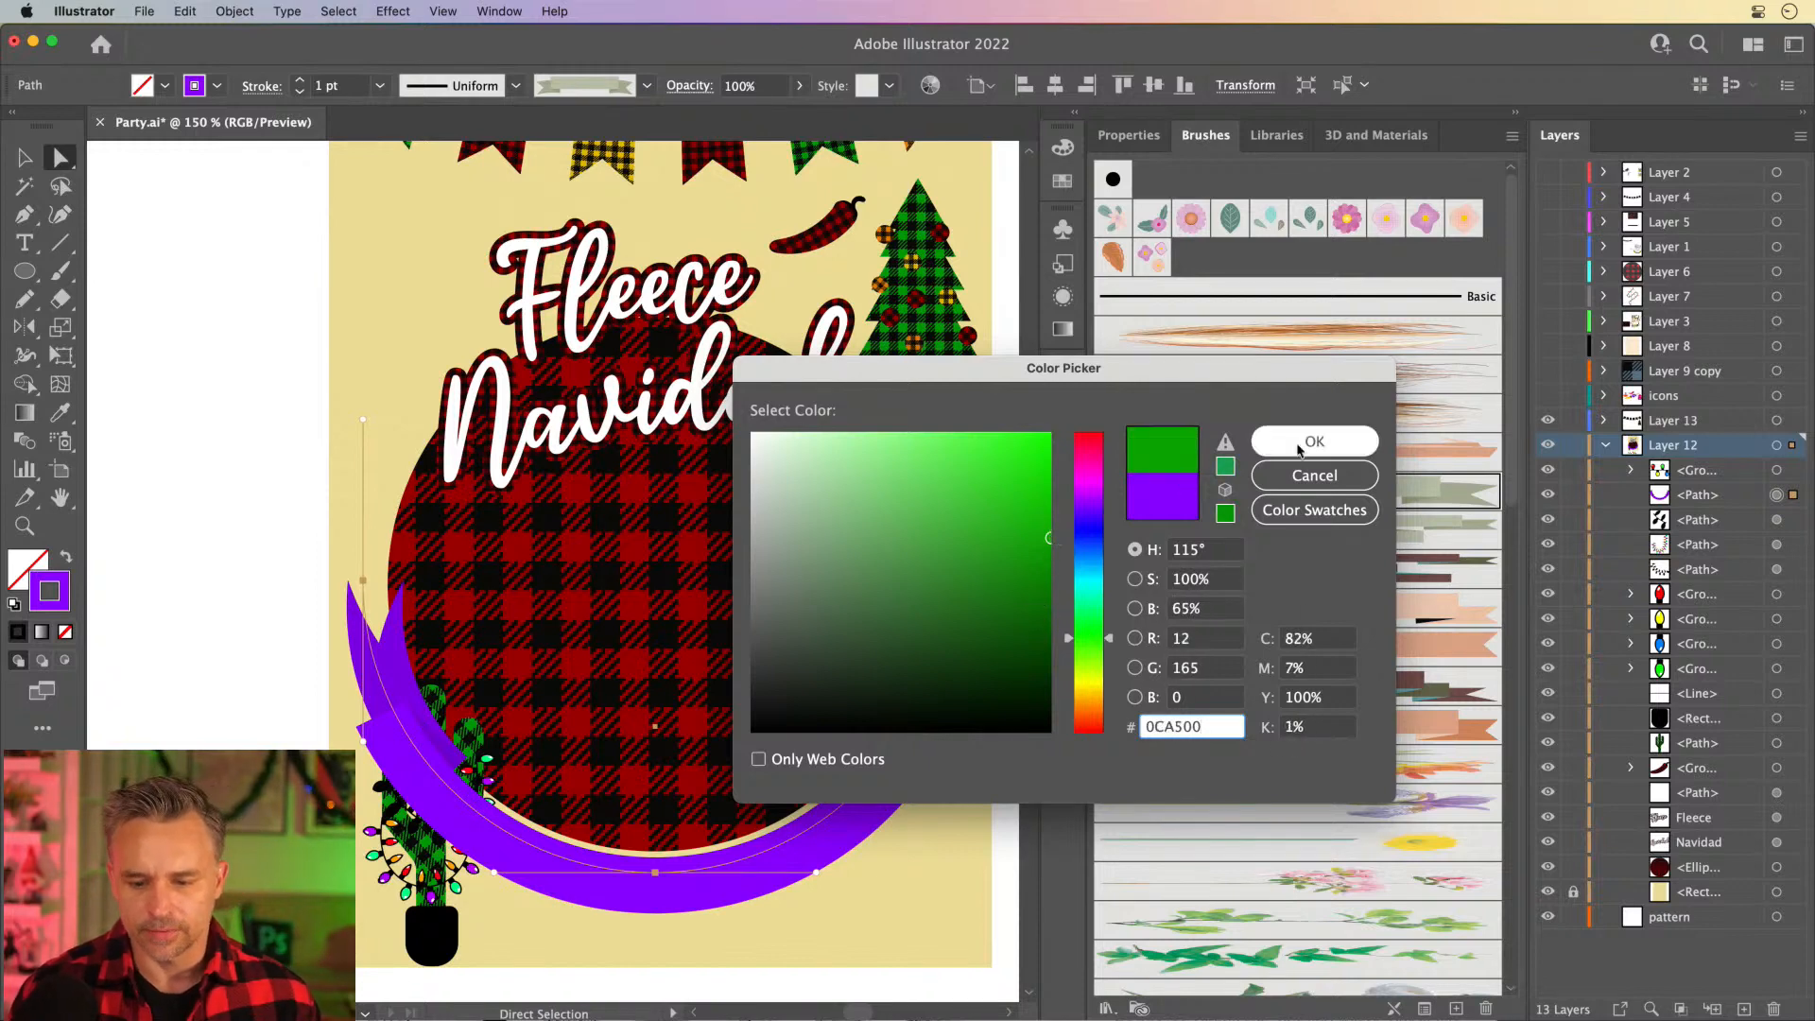
left_click(1310, 442)
- Move the green banner slightly up and to the right over the plaid circle's lower edge, then deselect it
key("v")
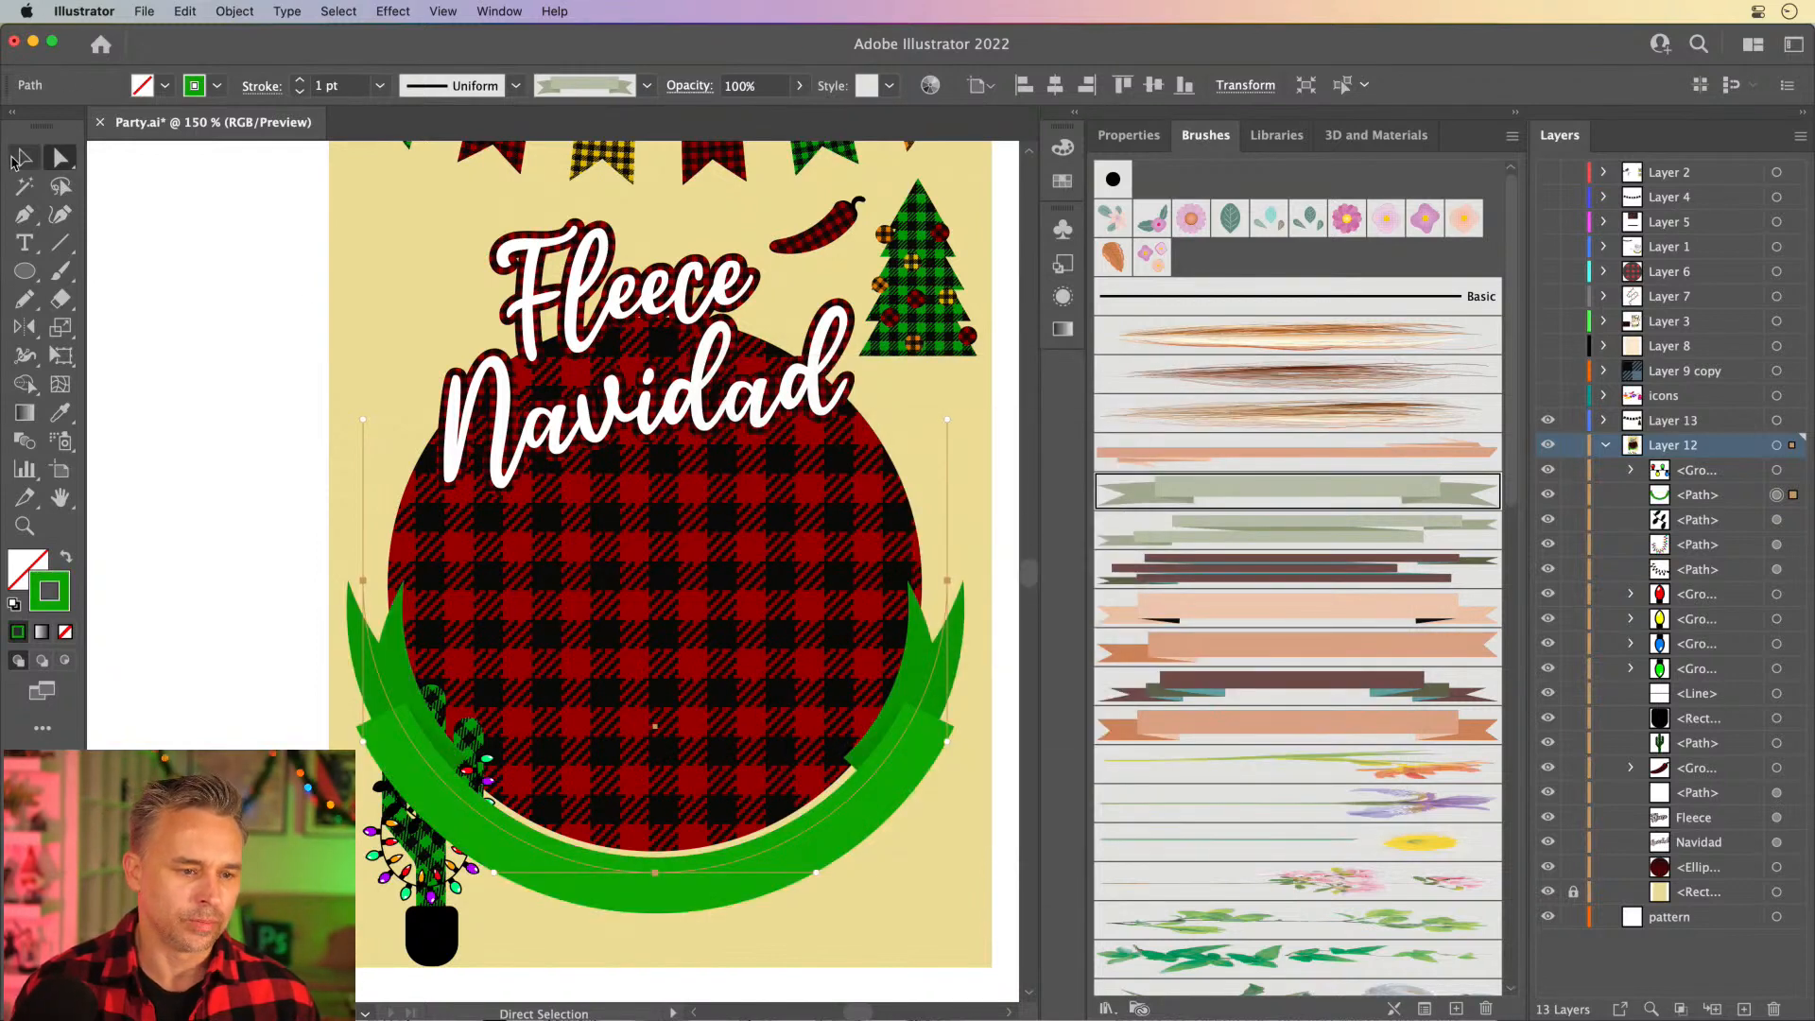
left_click(394, 751)
left_click_drag(418, 746, 427, 733)
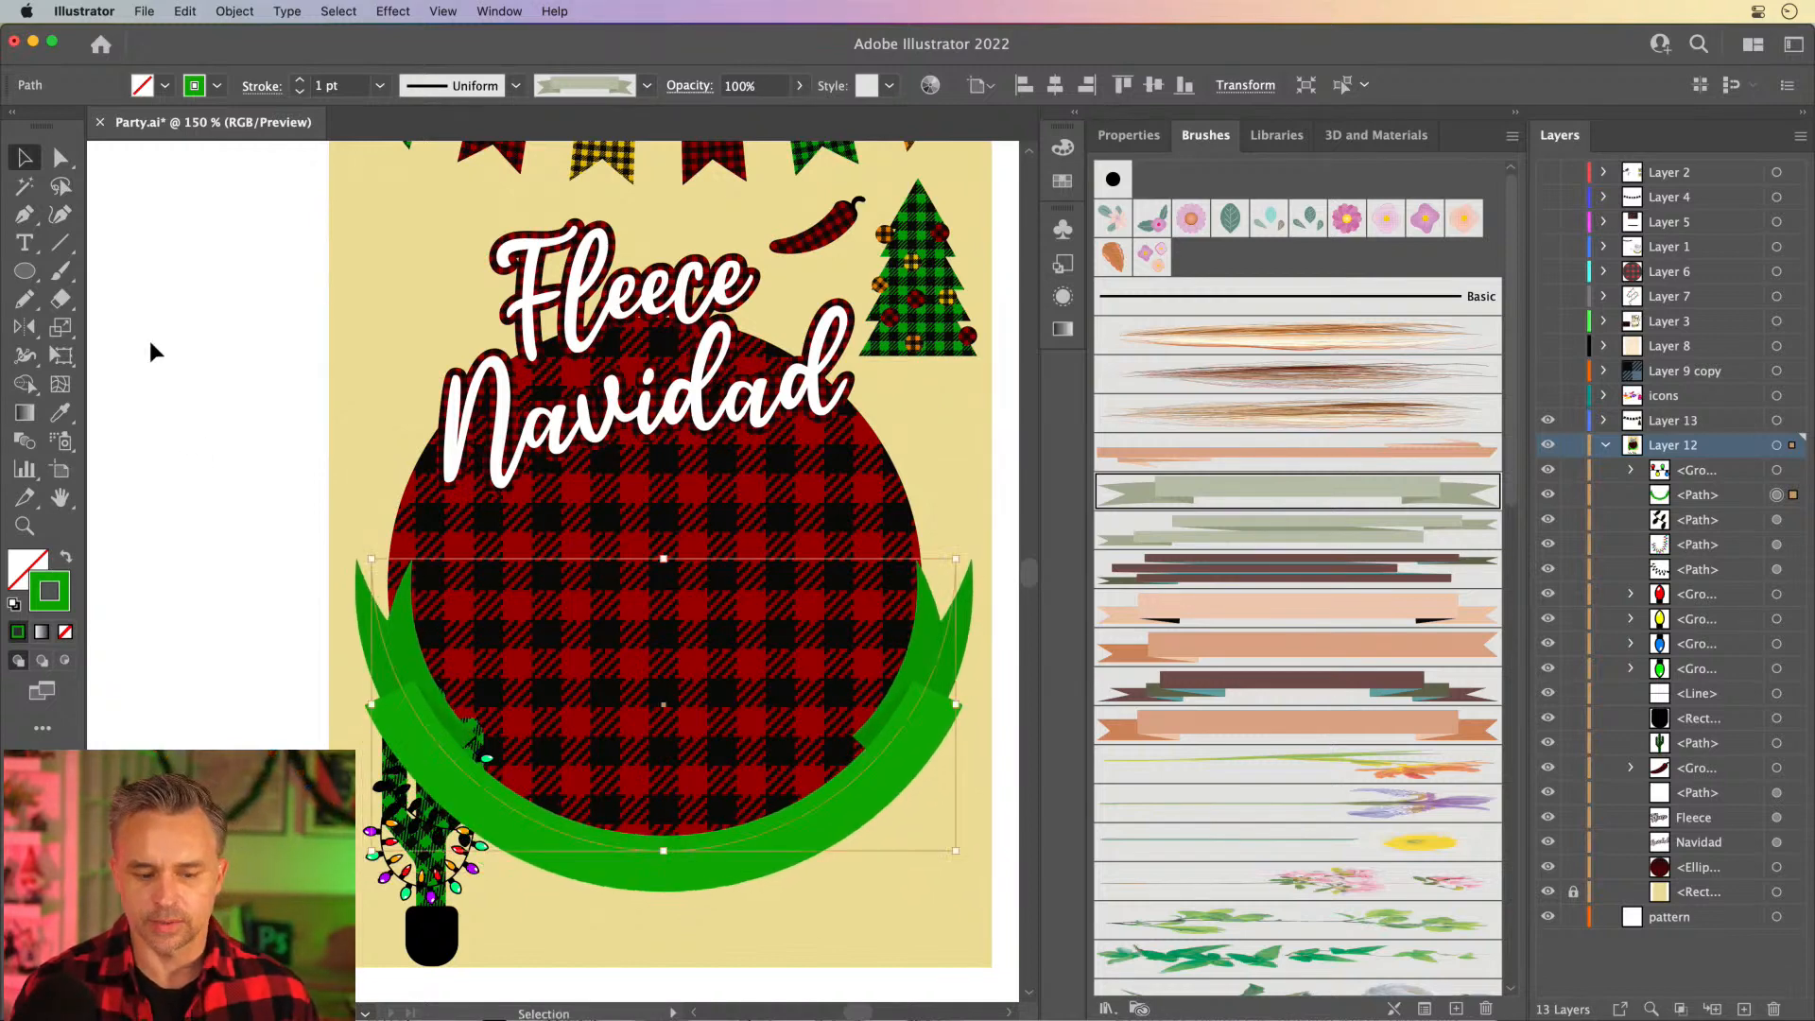
left_click(284, 742)
- Recolor the upper black light string on the cactus with the bright green swatch as its stroke
left_click(432, 832)
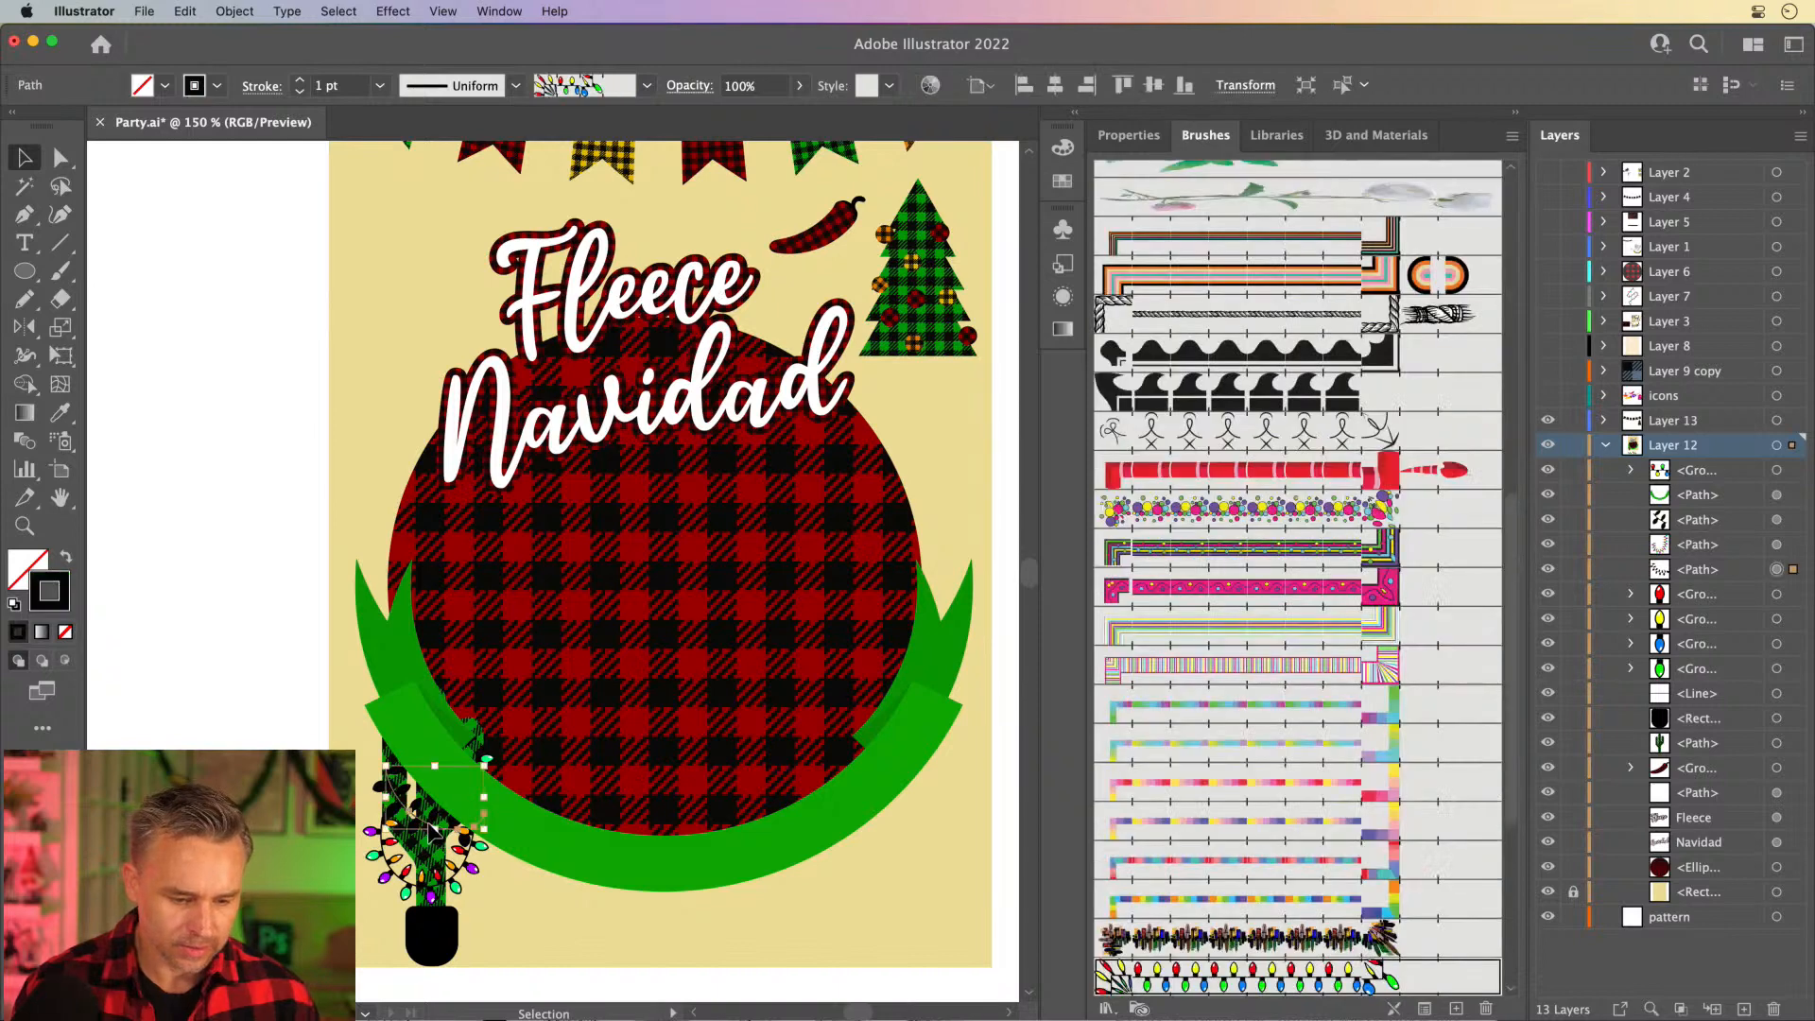
left_click(1063, 180)
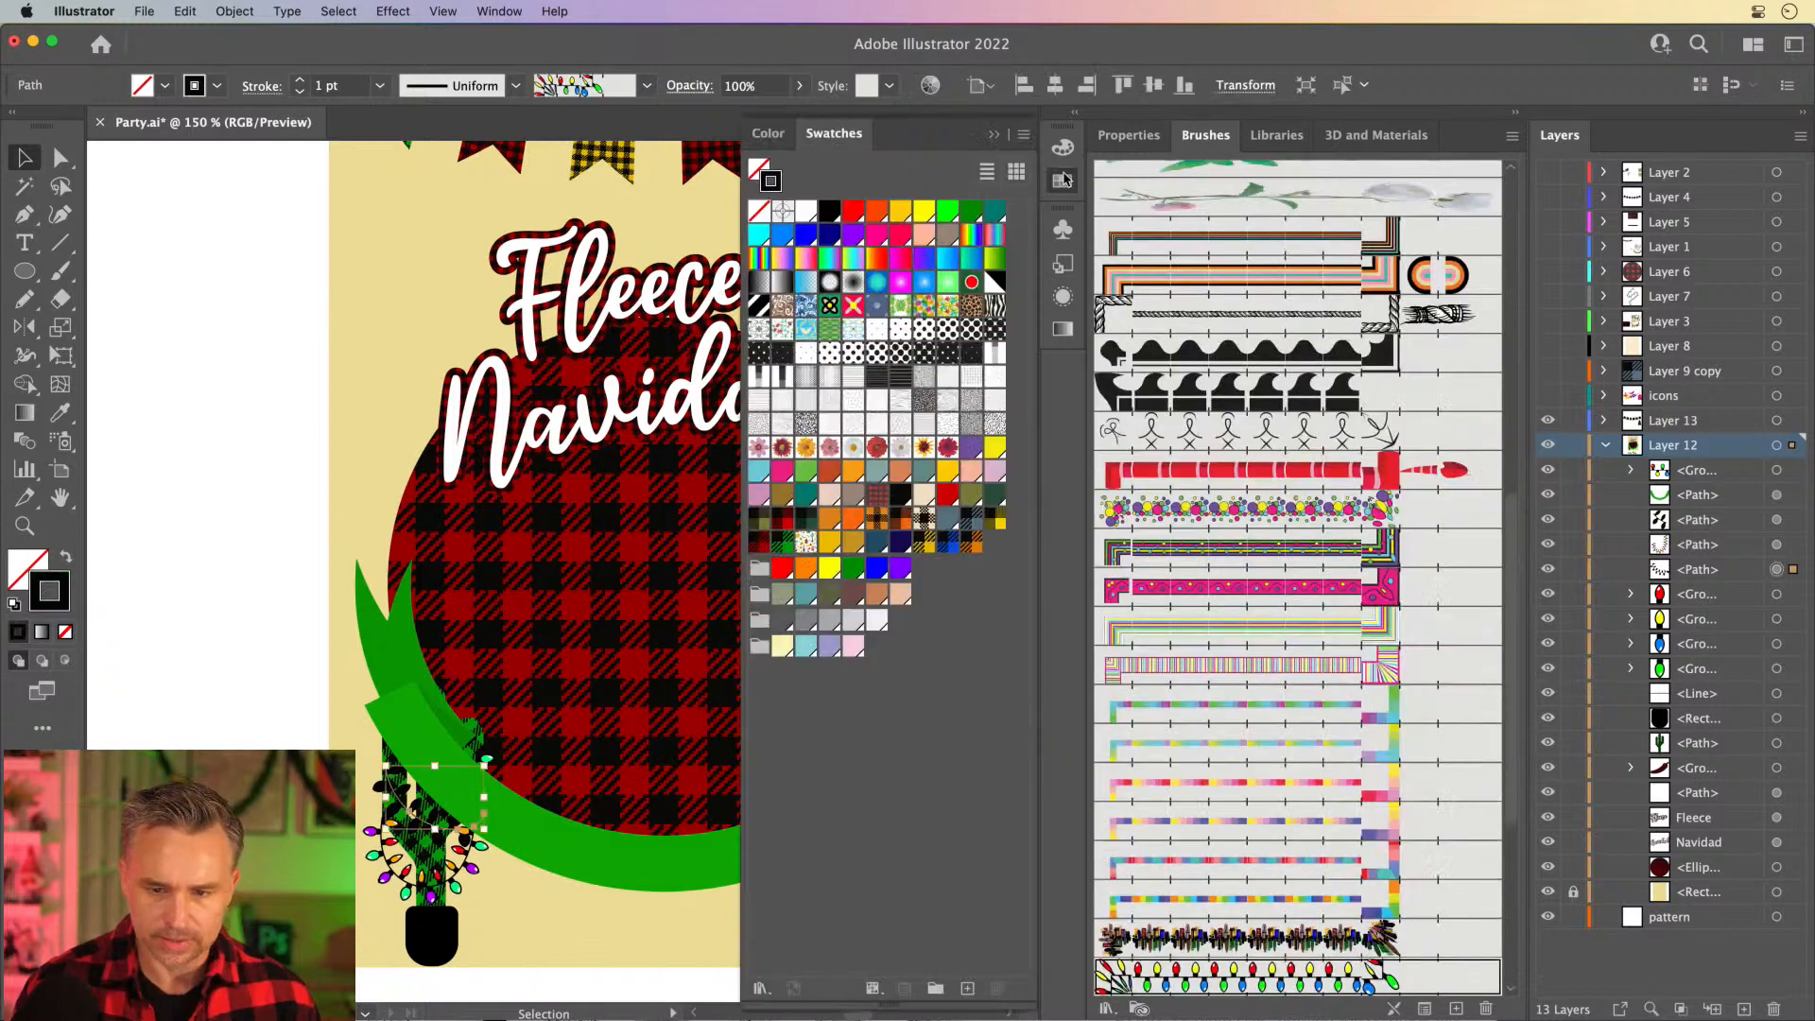
left_click(948, 210)
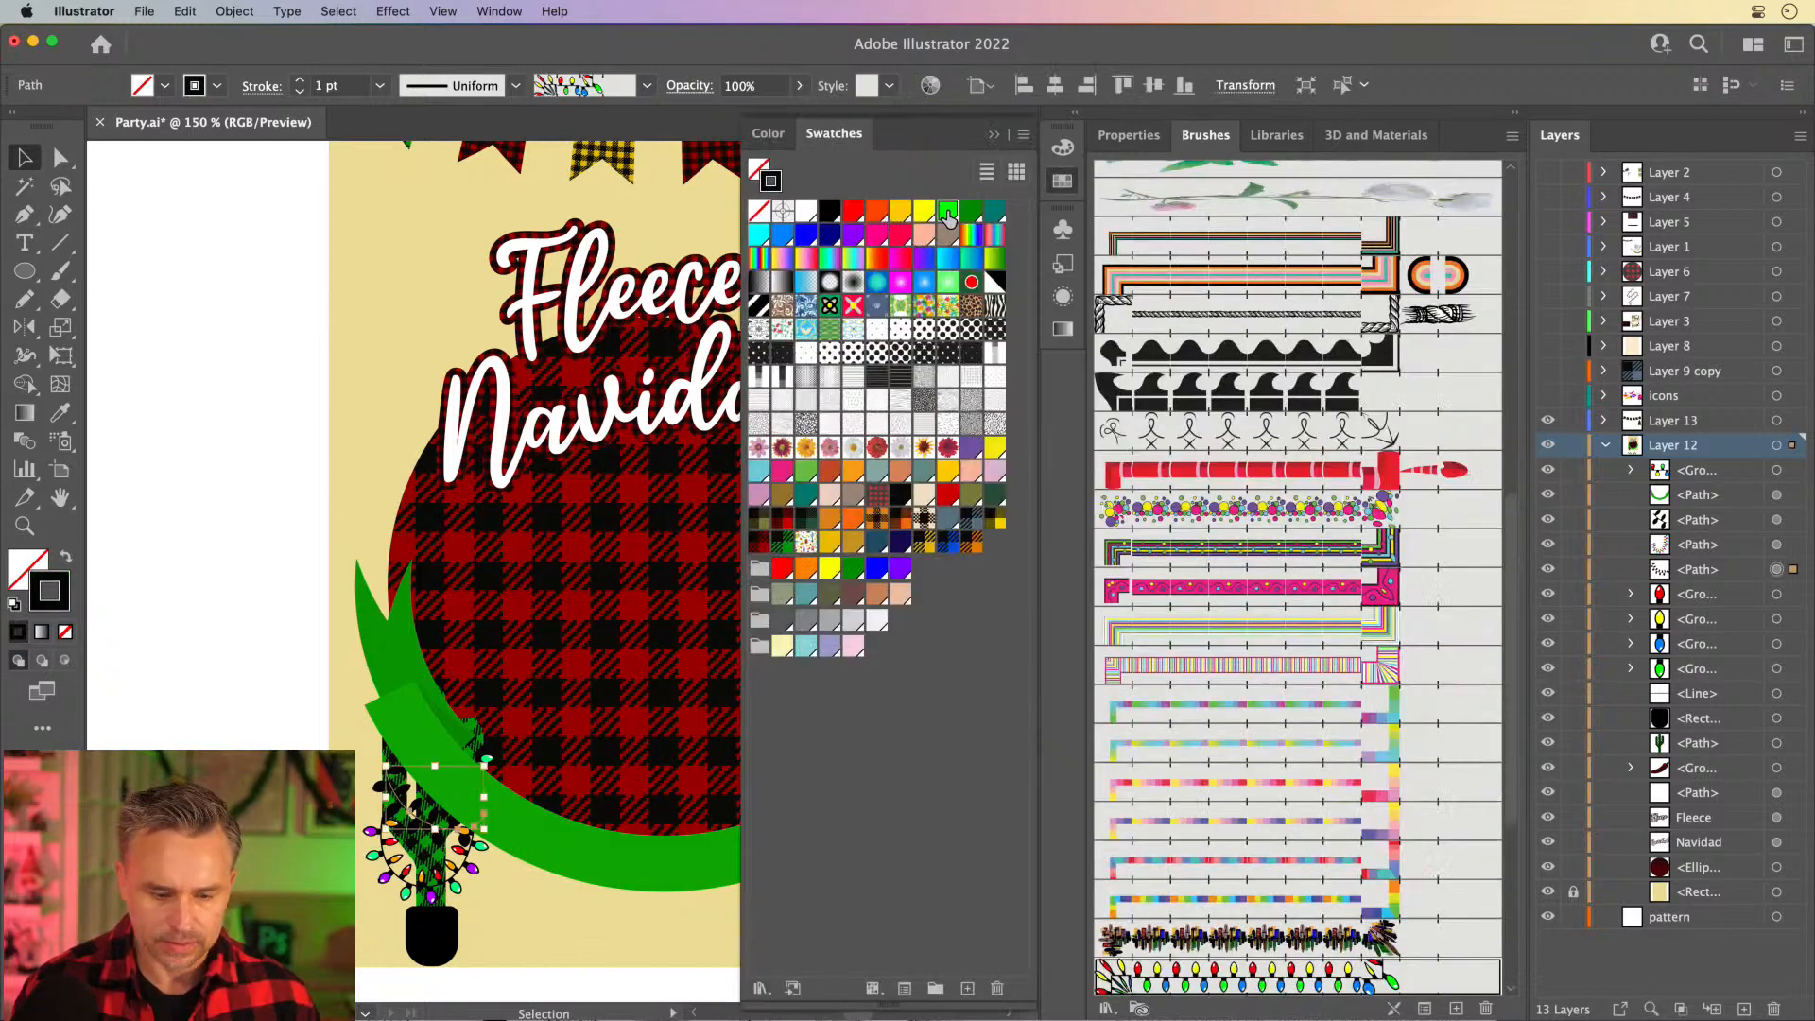
left_click(268, 685)
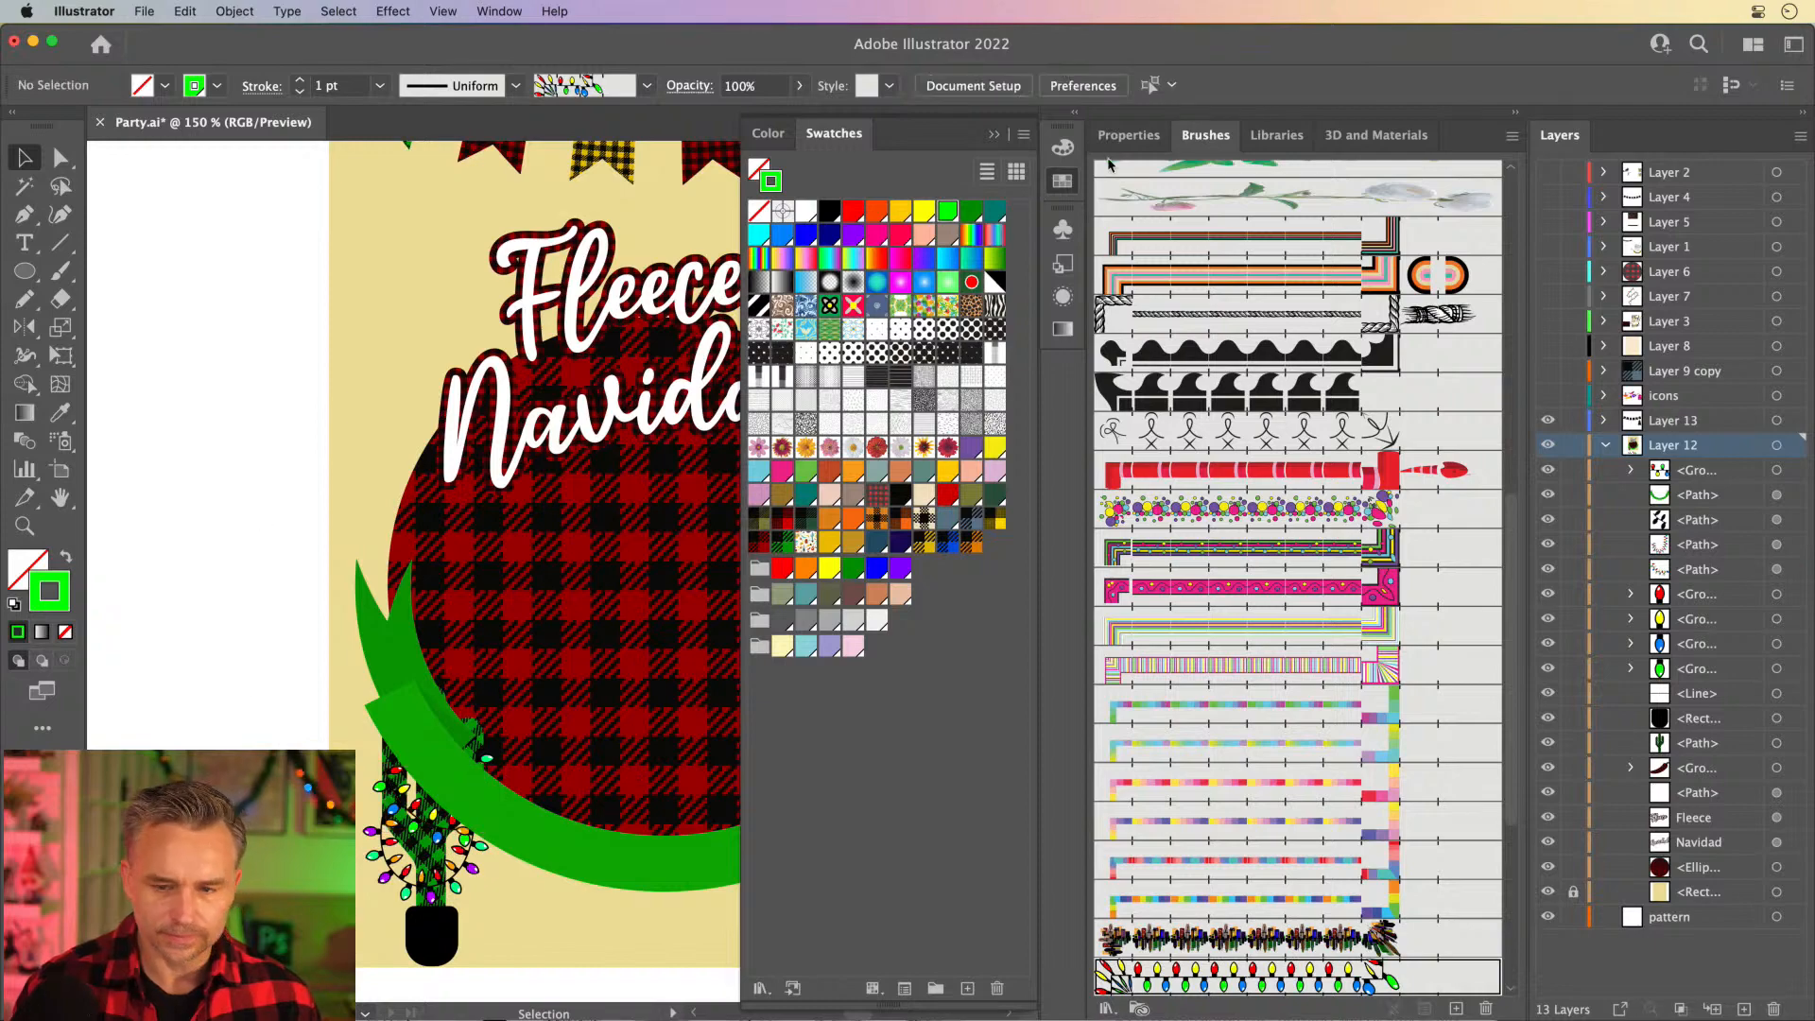
- Clear away the expanded brush list, collapse Layer 12's contents, and hide Layer 13
left_click(1515, 115)
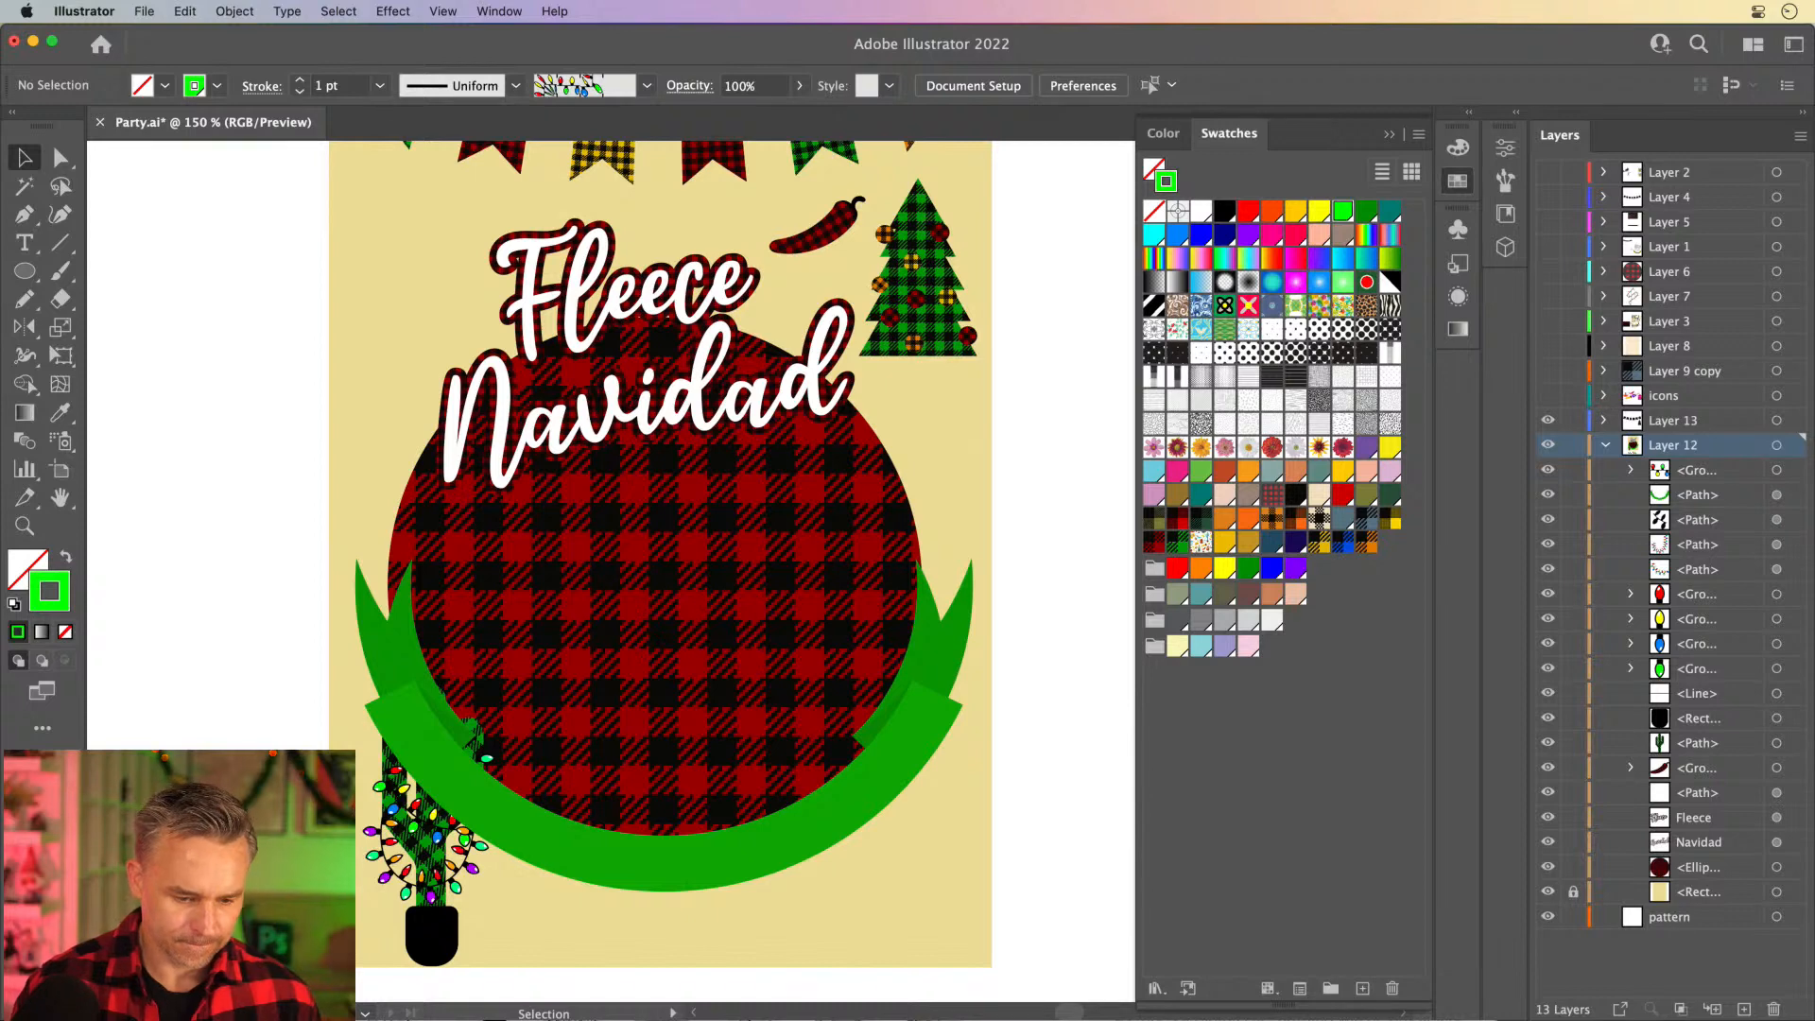
left_click(1605, 446)
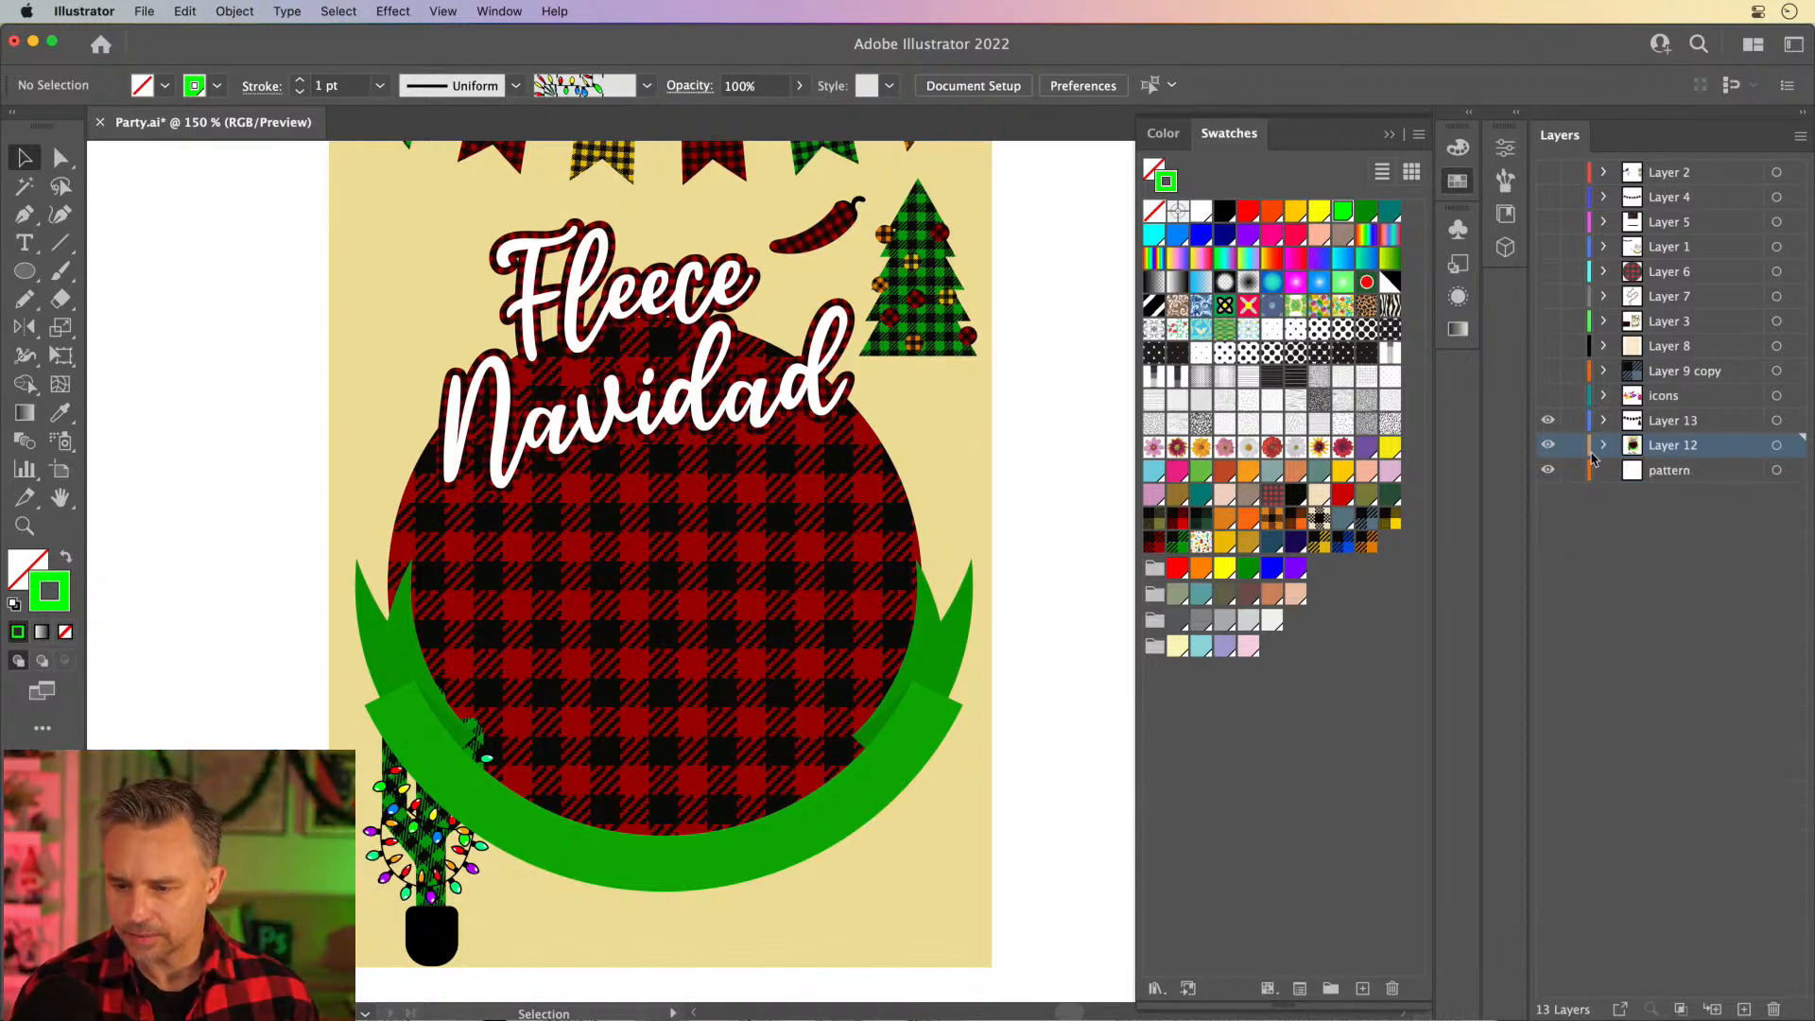
left_click(1547, 422)
left_click(1547, 422)
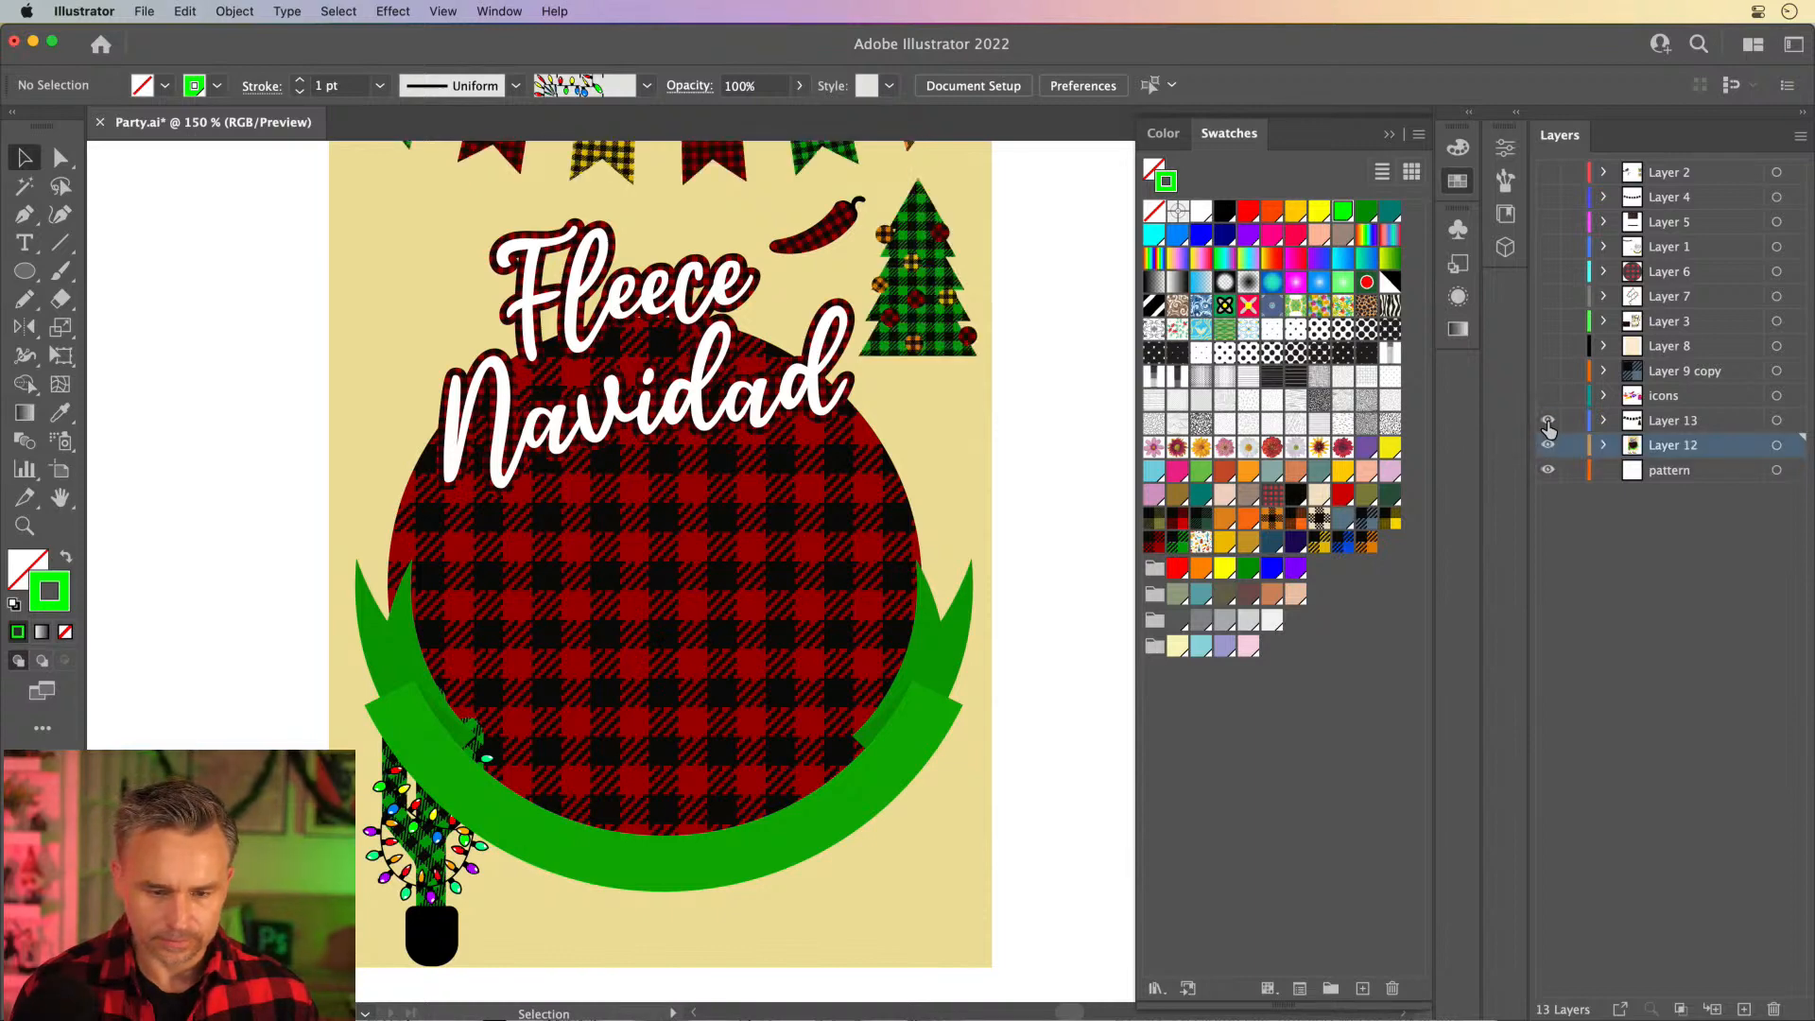
left_click(1547, 422)
left_click(1546, 421)
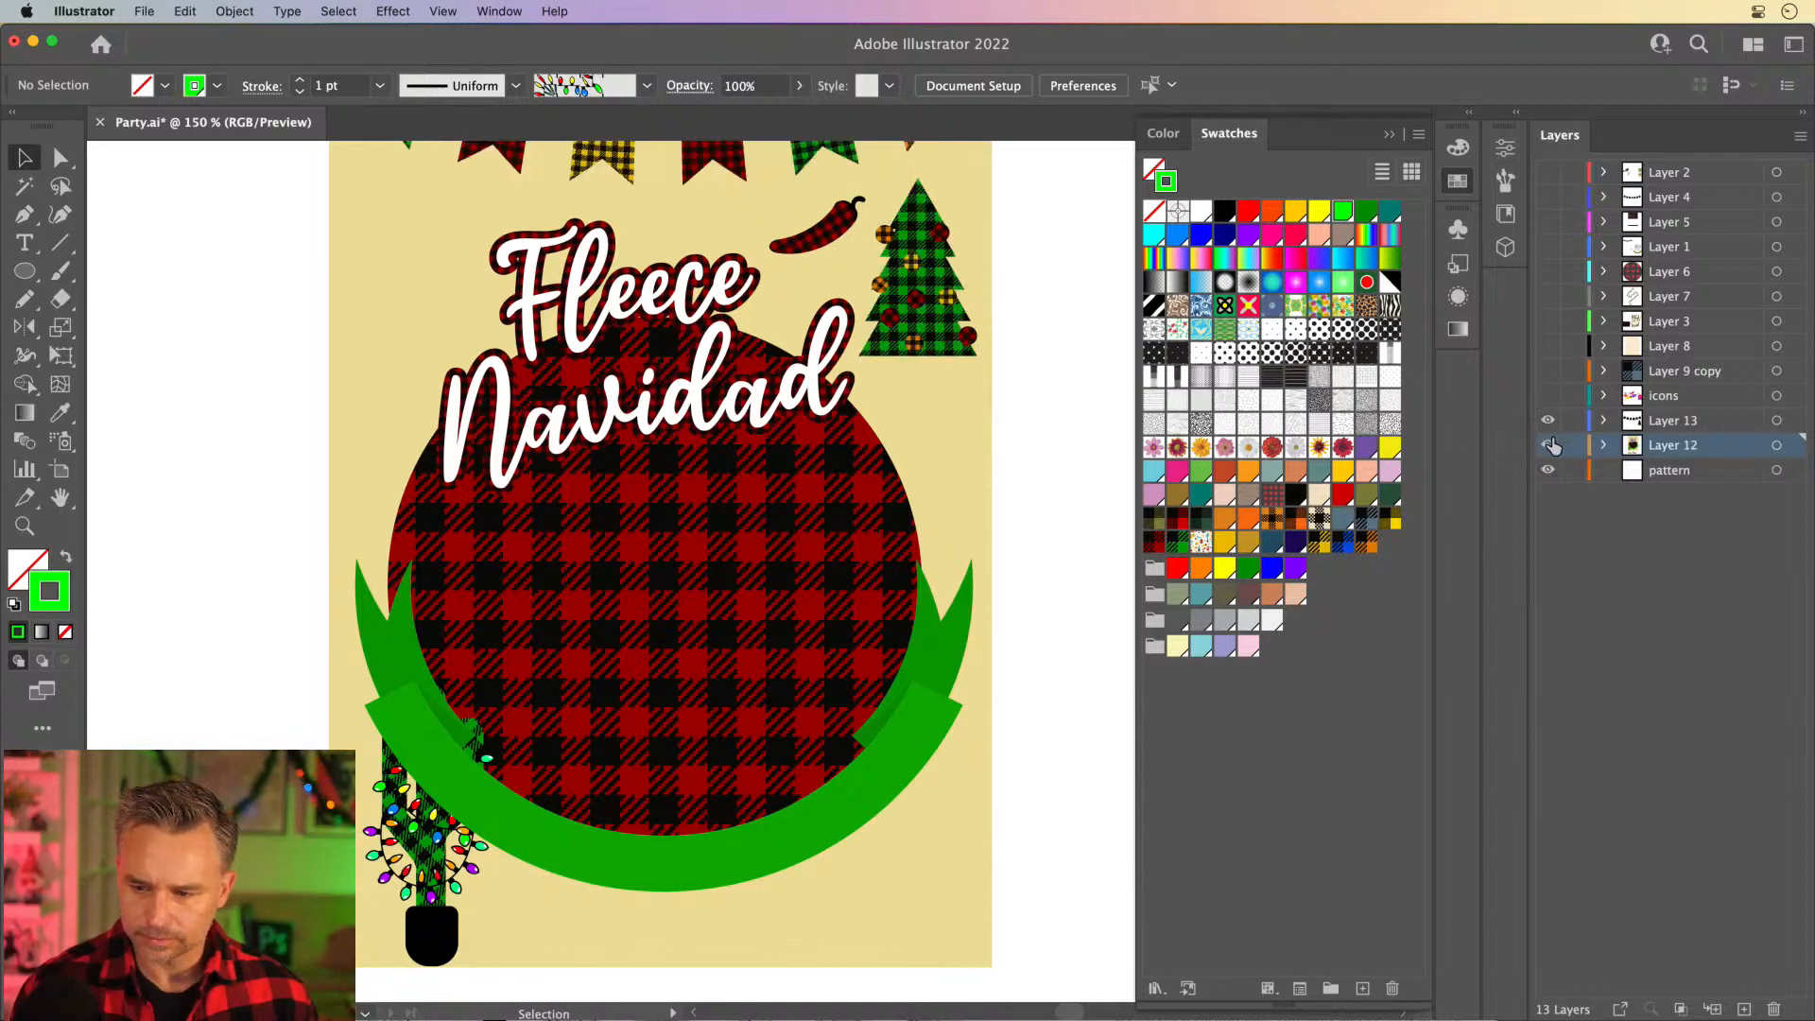
left_click(1547, 422)
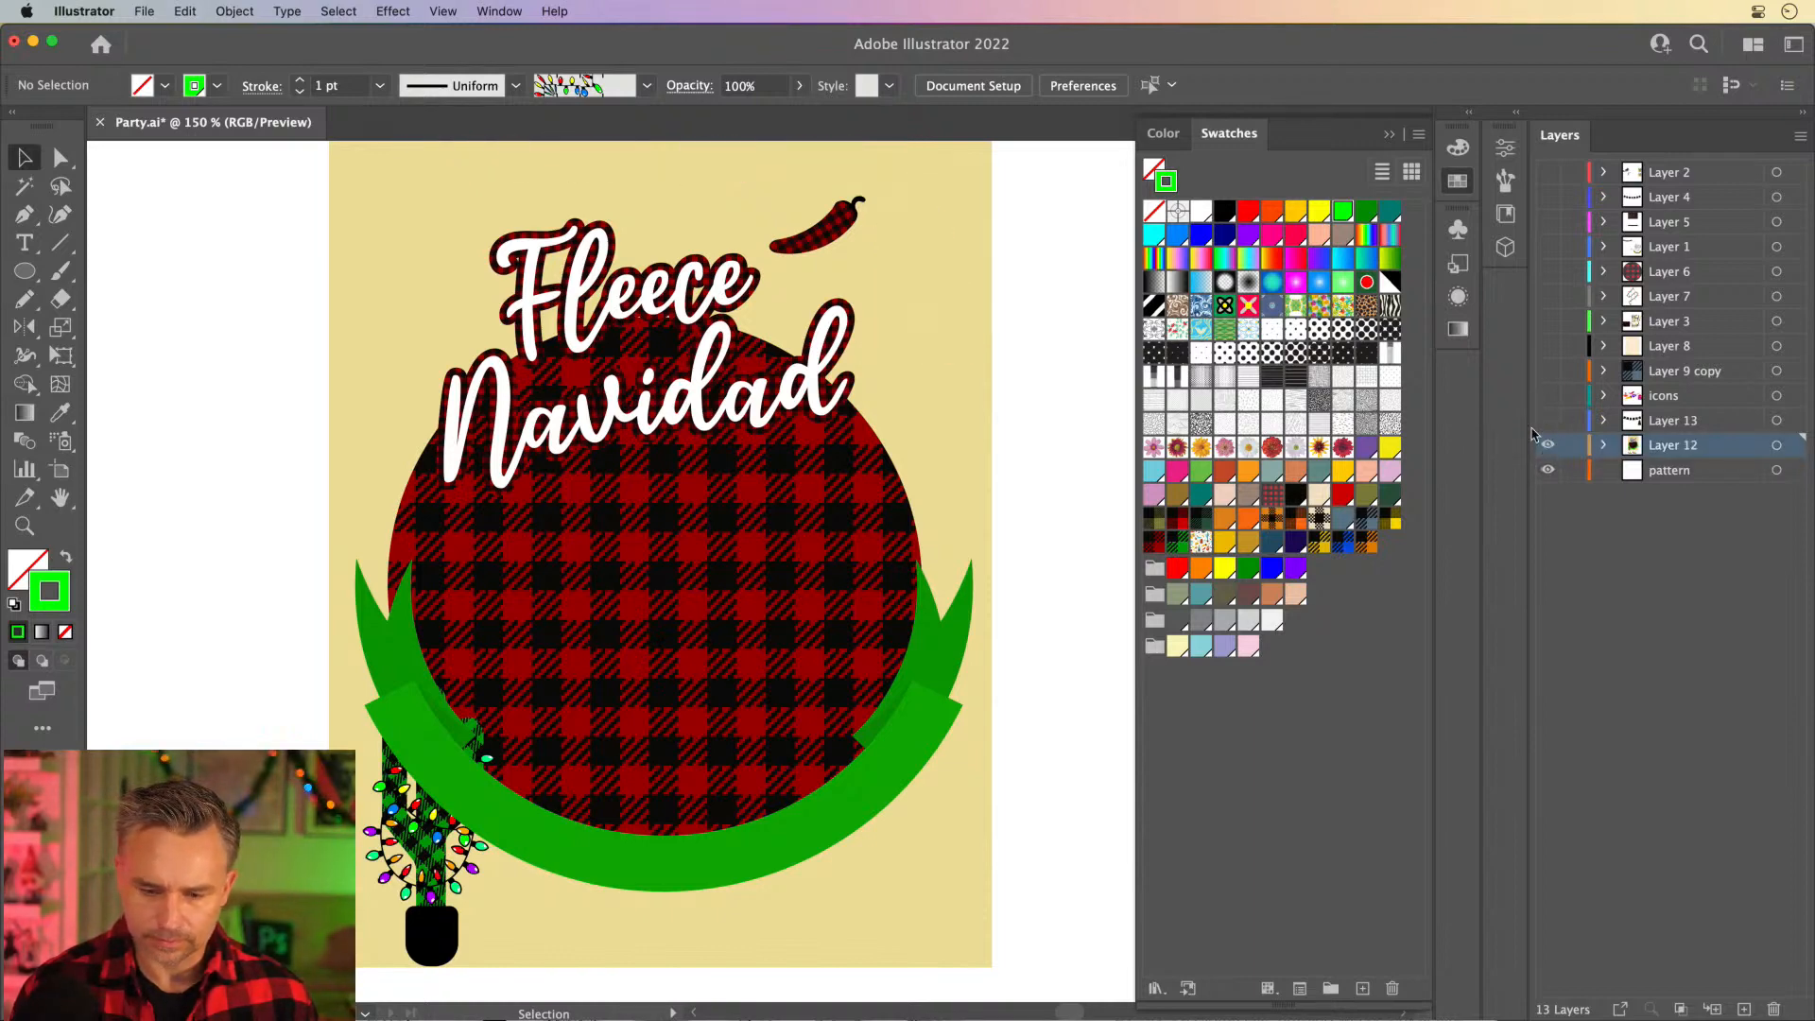
- Move the green banner aside to the right of the cactus and recolor the cactus's upper black light string with the red swatch as its stroke
left_click(424, 751)
left_click_drag(418, 730, 819, 728)
left_click(430, 735)
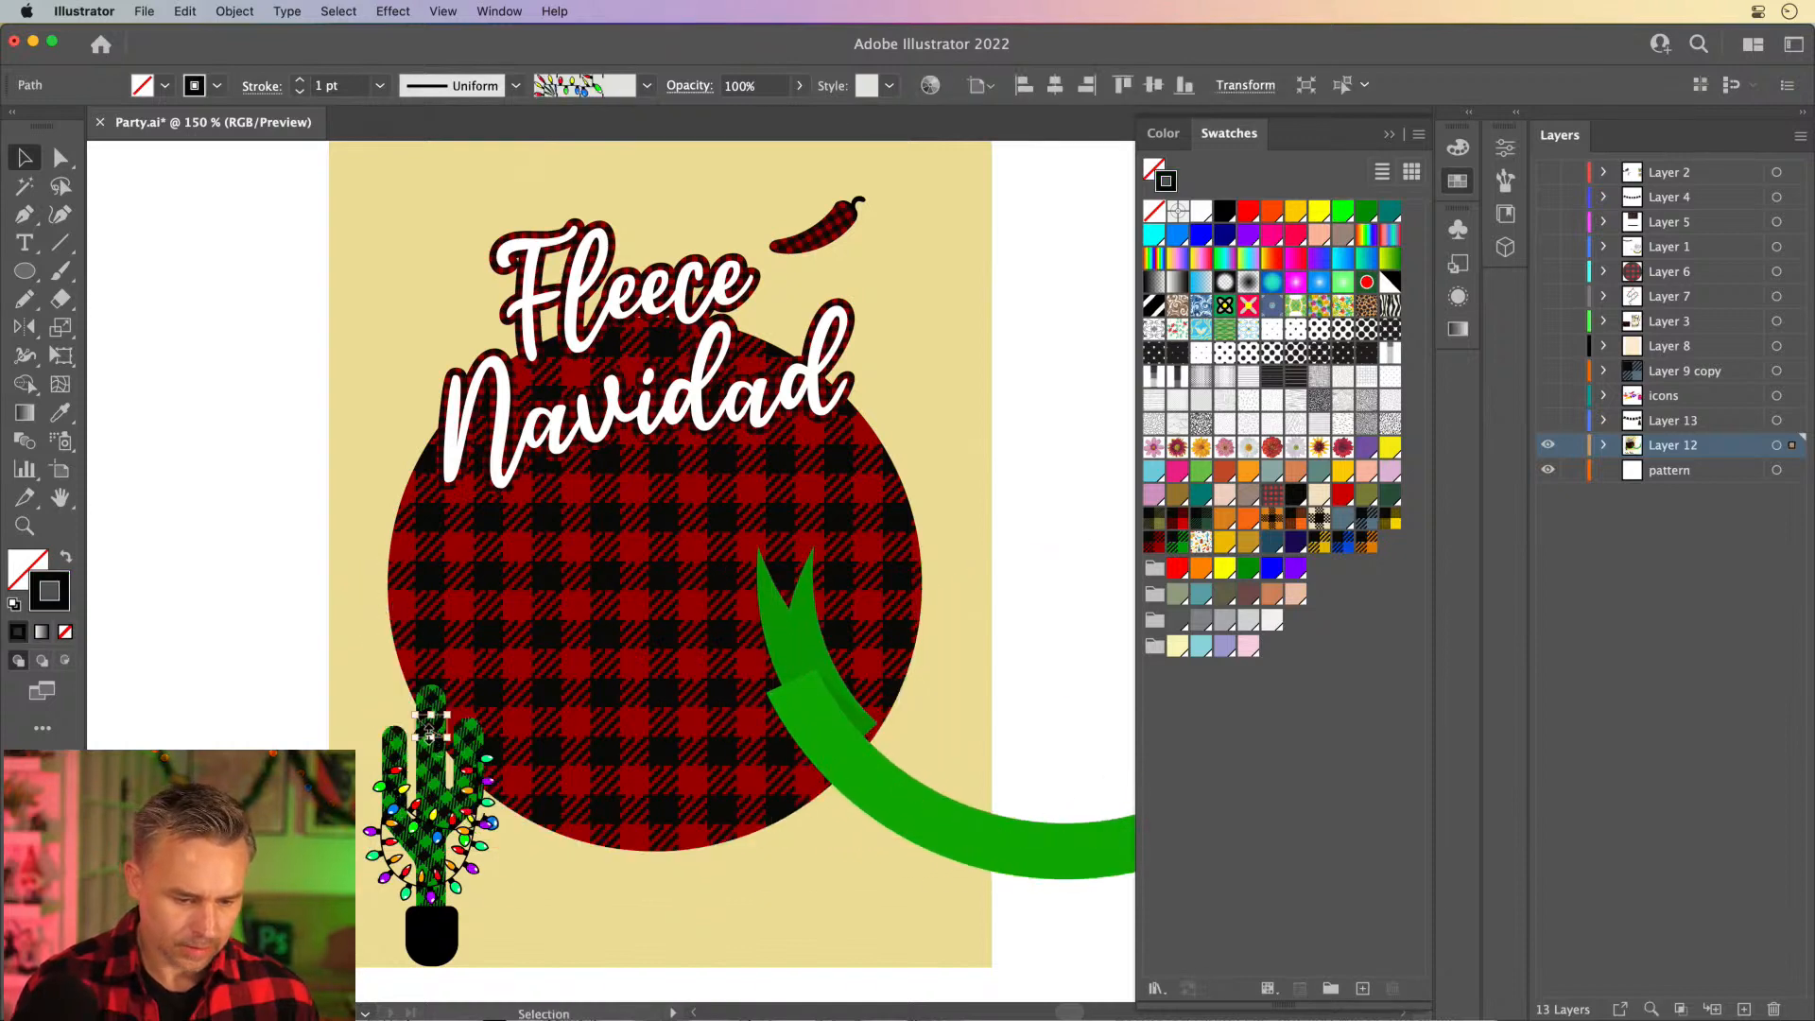
left_click(1248, 210)
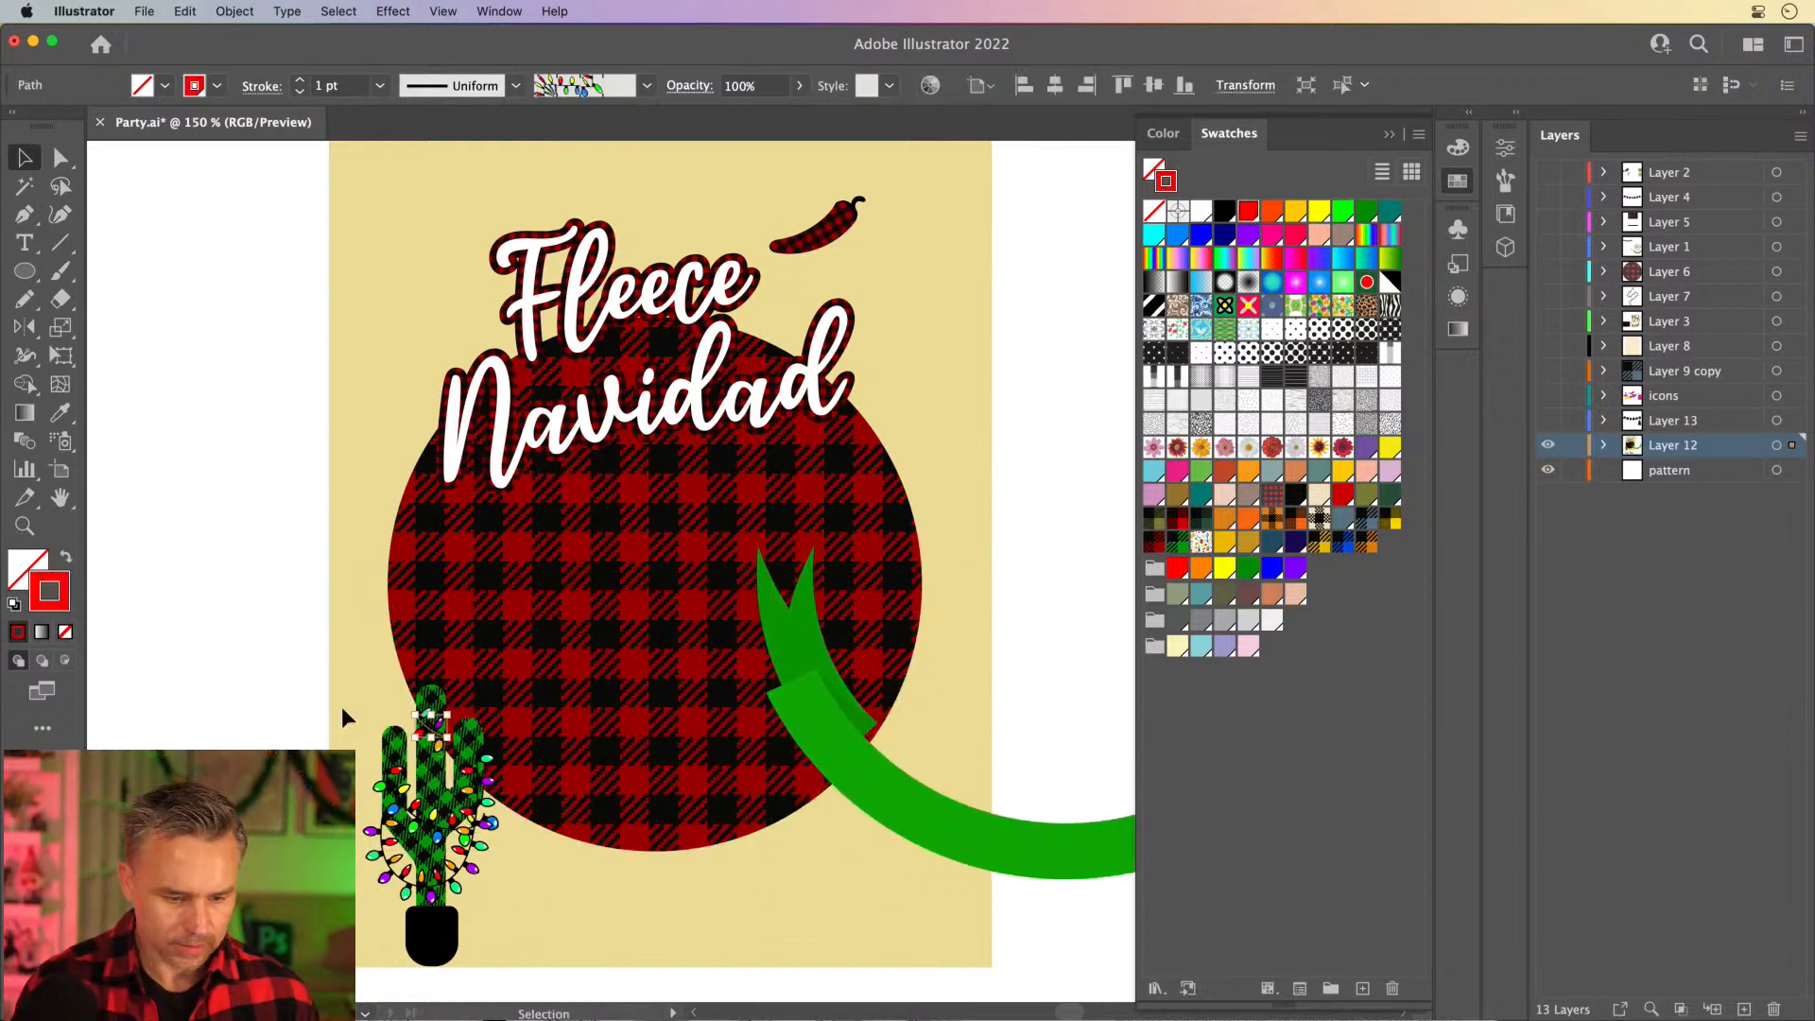
- Cut the whole cactus with its lights, paste it into the pattern layer, and place it at the artboard's lower-left corner
left_click_drag(296, 667, 518, 990)
left_click(459, 619, "shift")
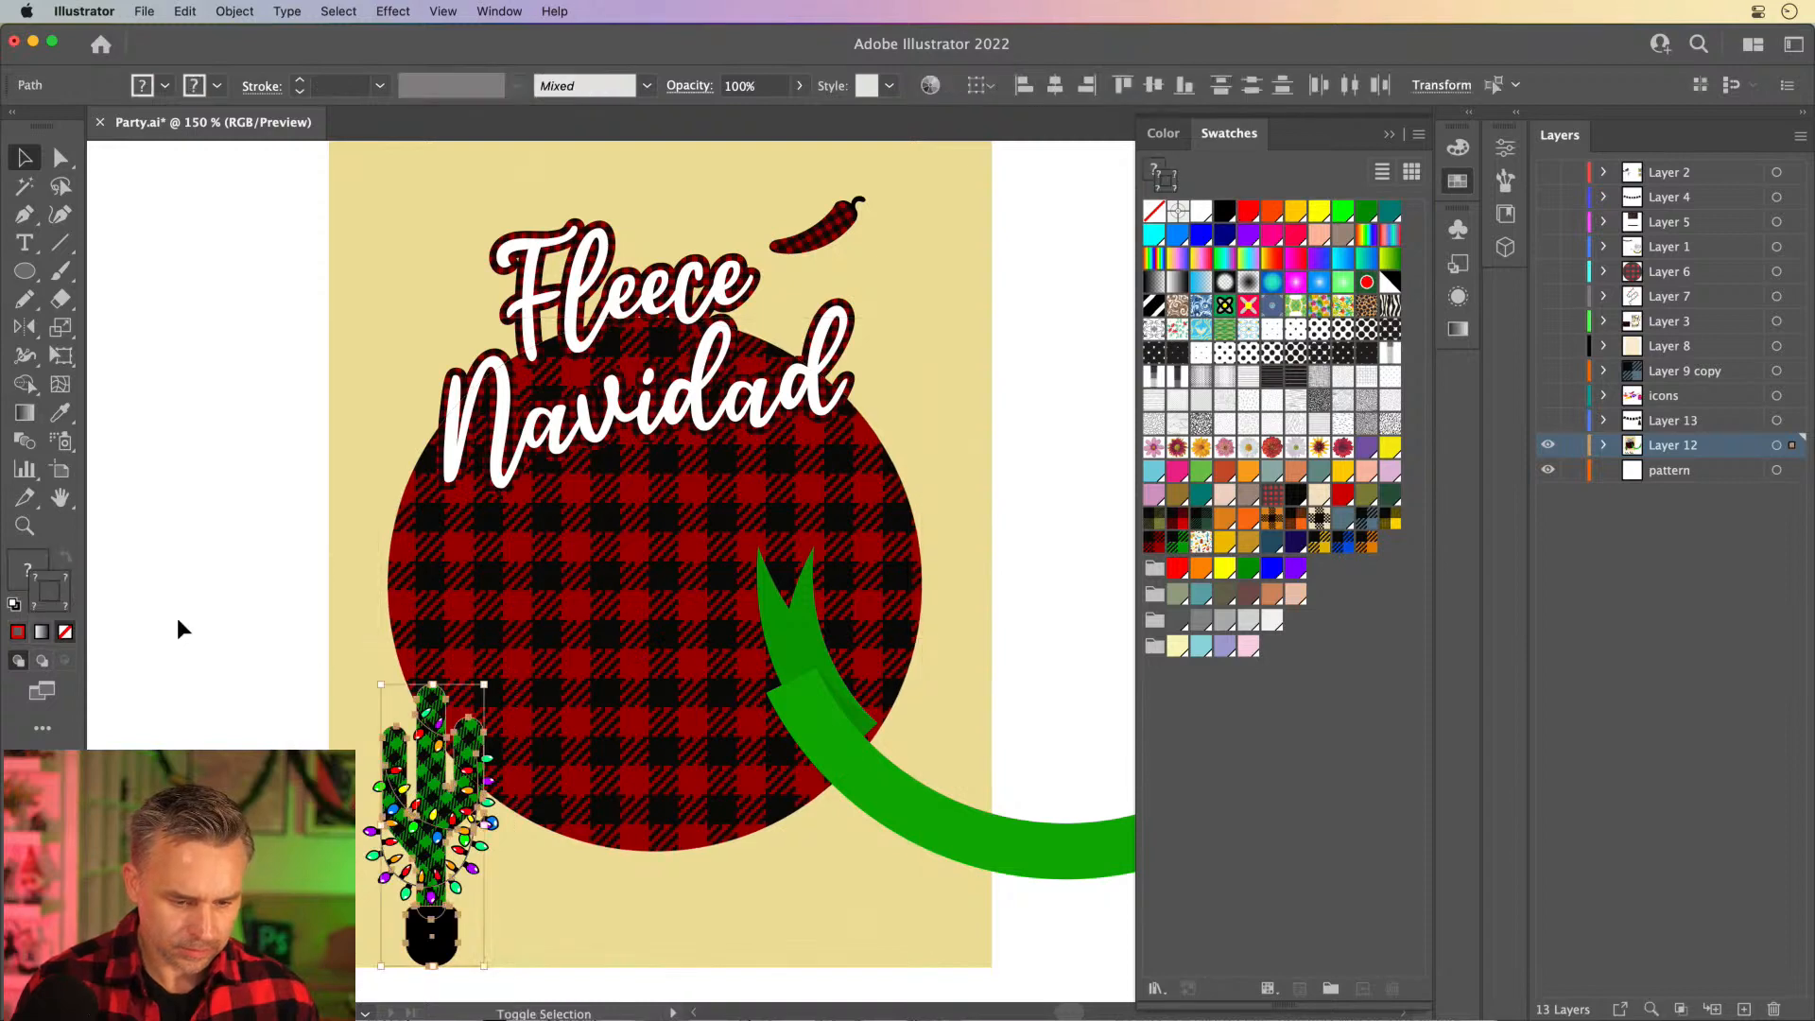
key("super+x")
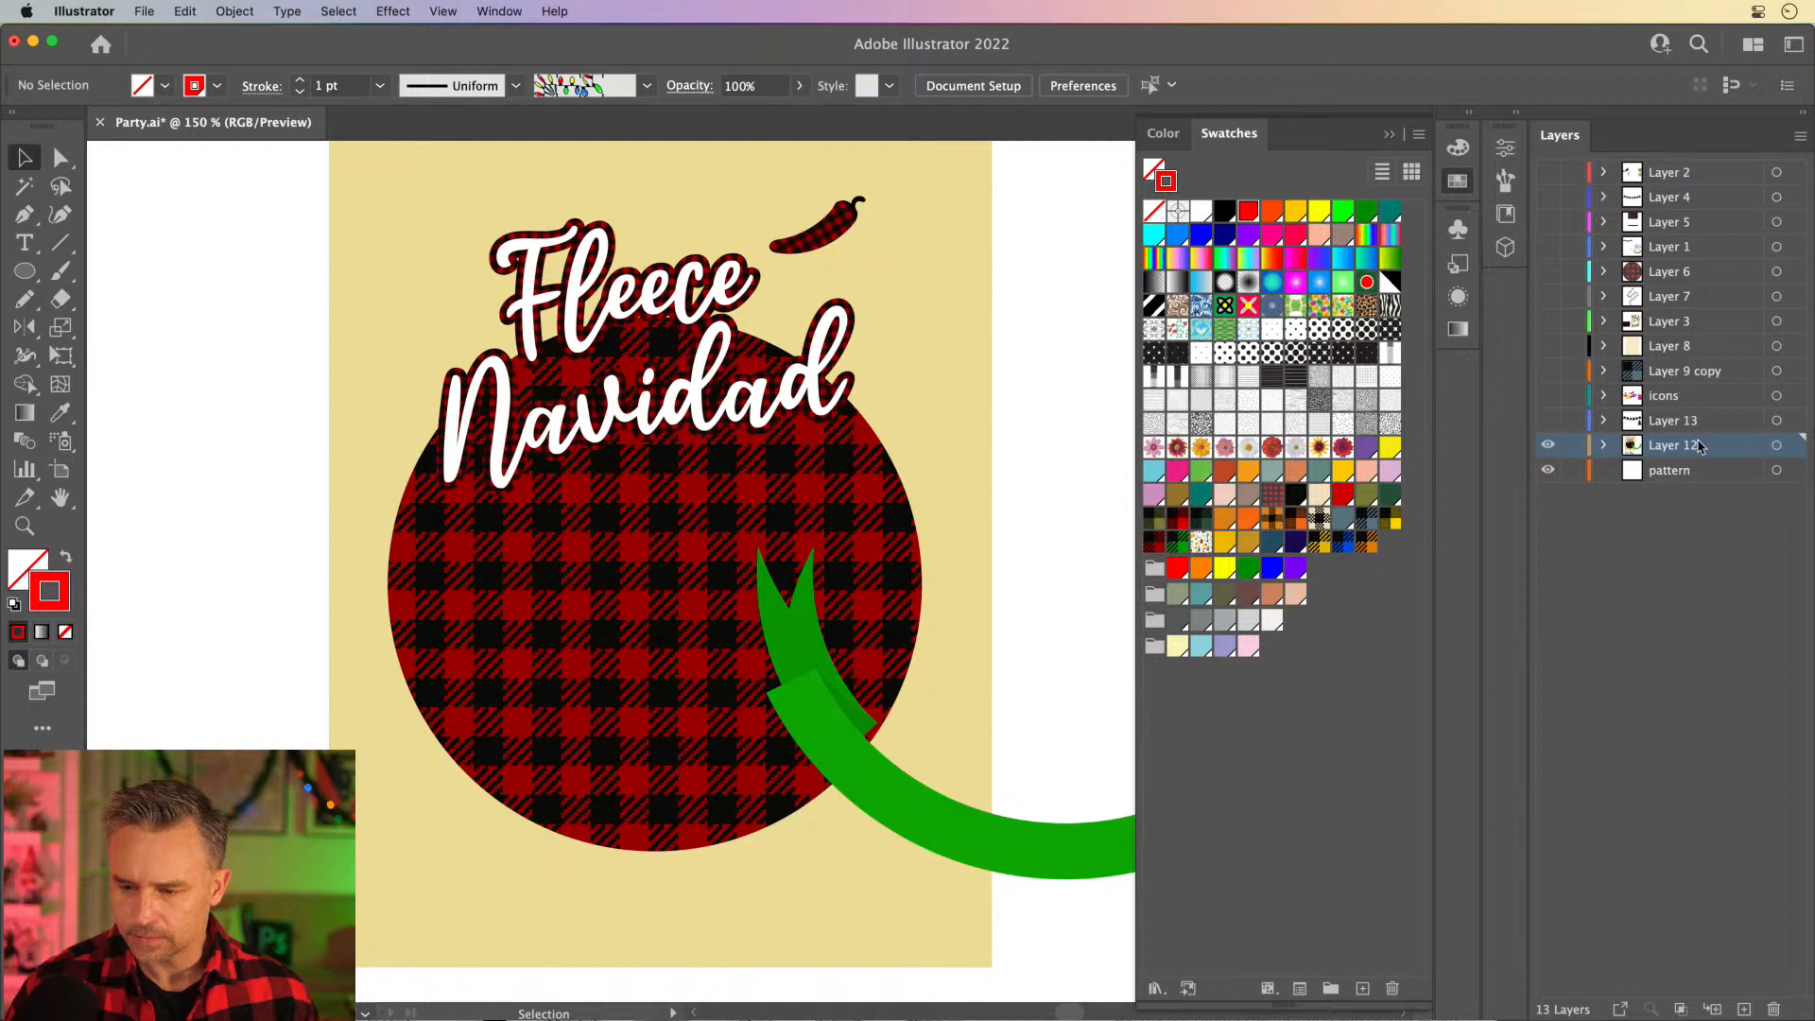
left_click(1704, 470)
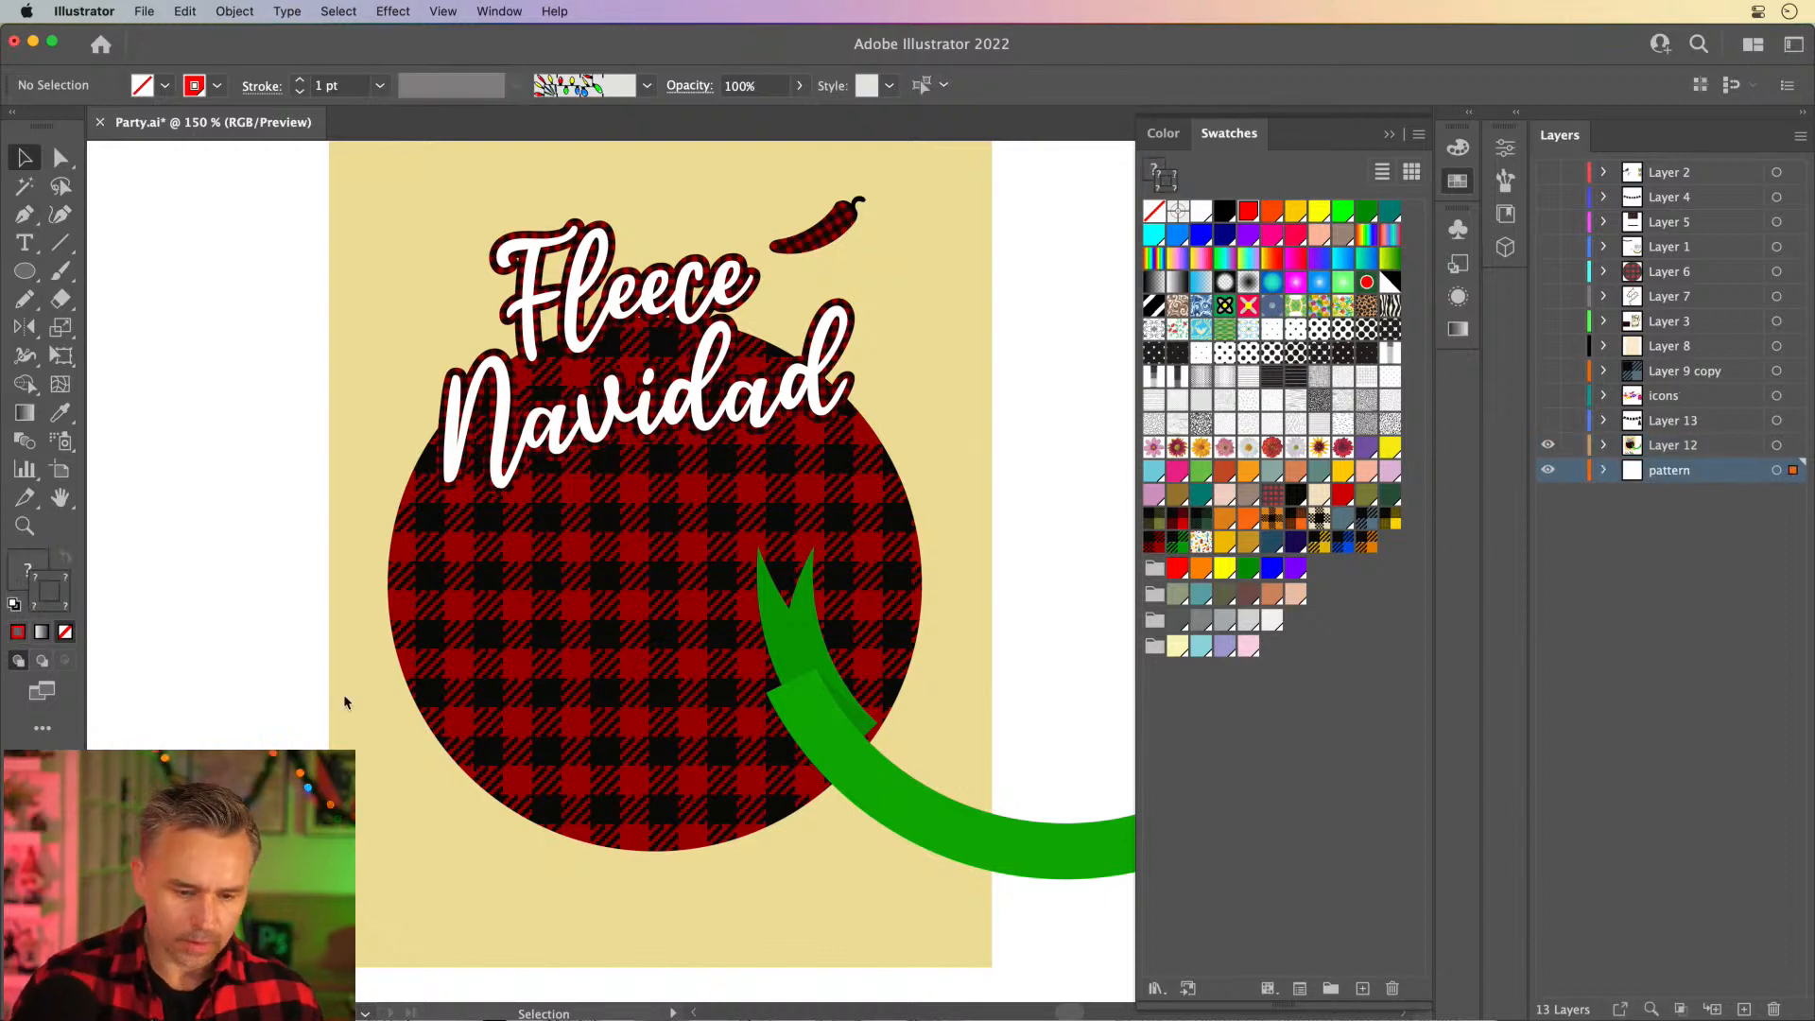
key("super+v")
left_click_drag(722, 503, 376, 739)
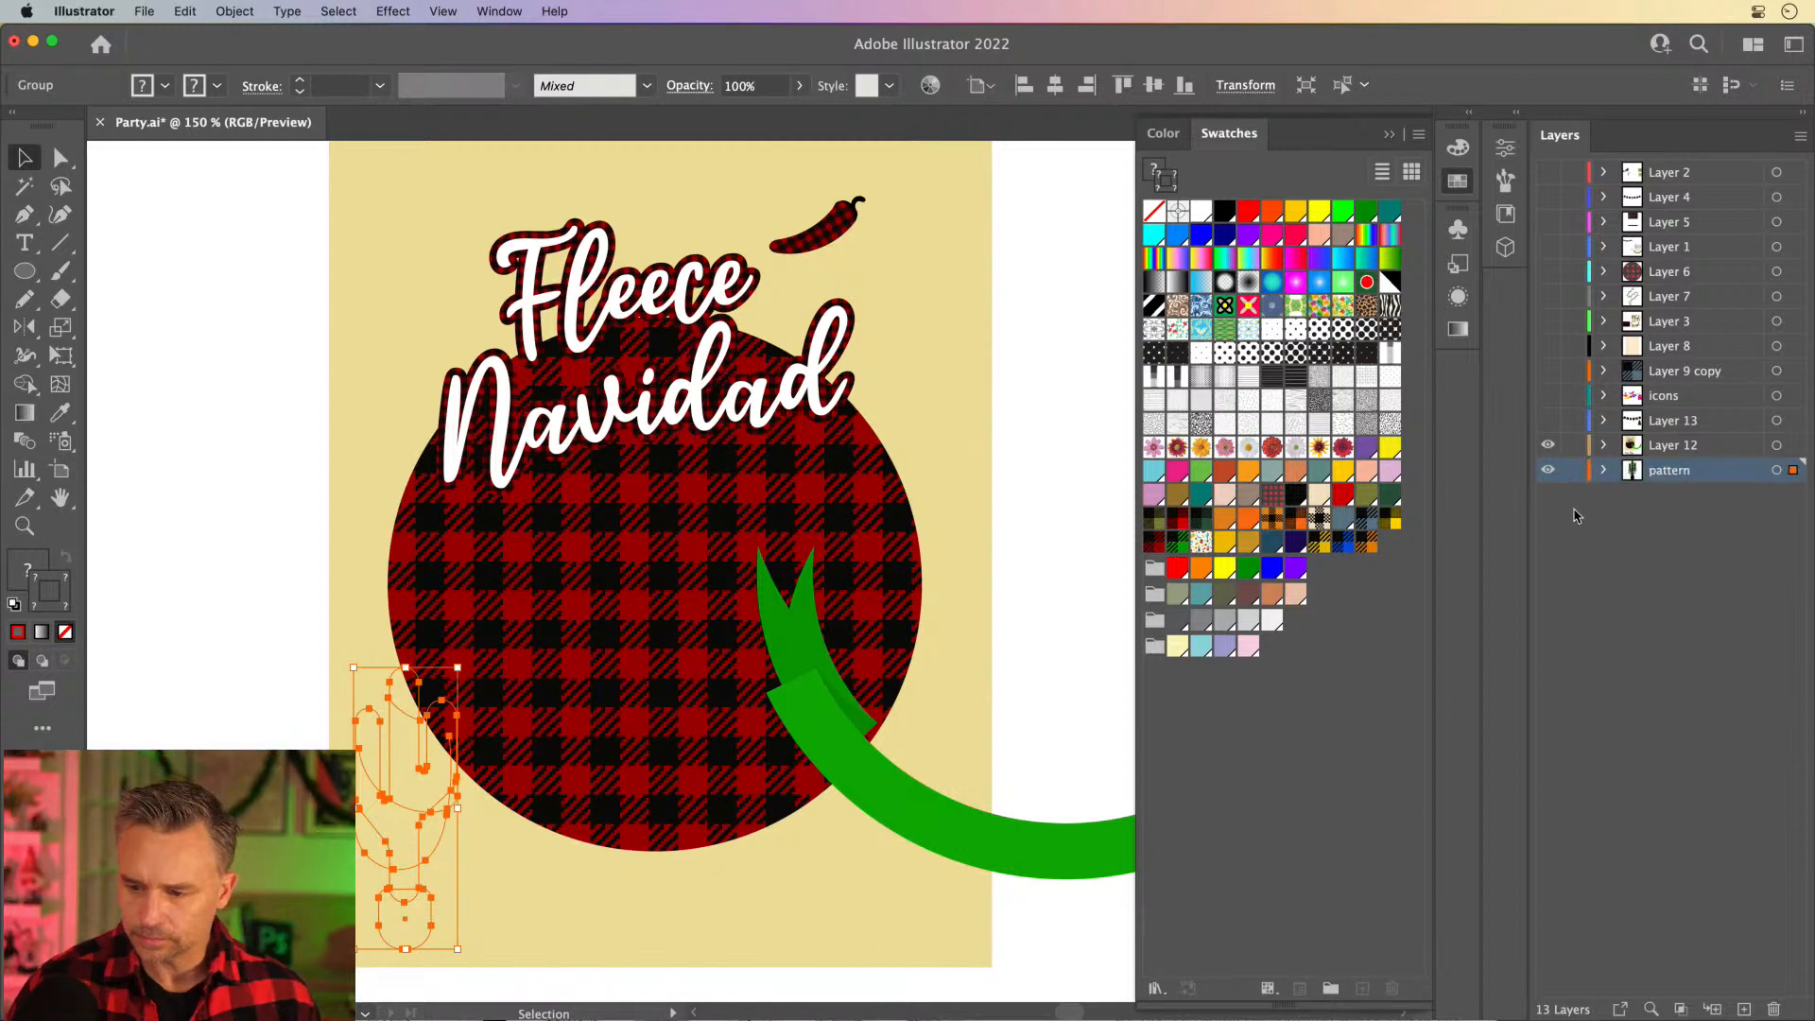
- Unlock the beige background rectangle, move it from Layer 12 into the pattern layer, and stack the cactus group above it
left_click(1604, 446)
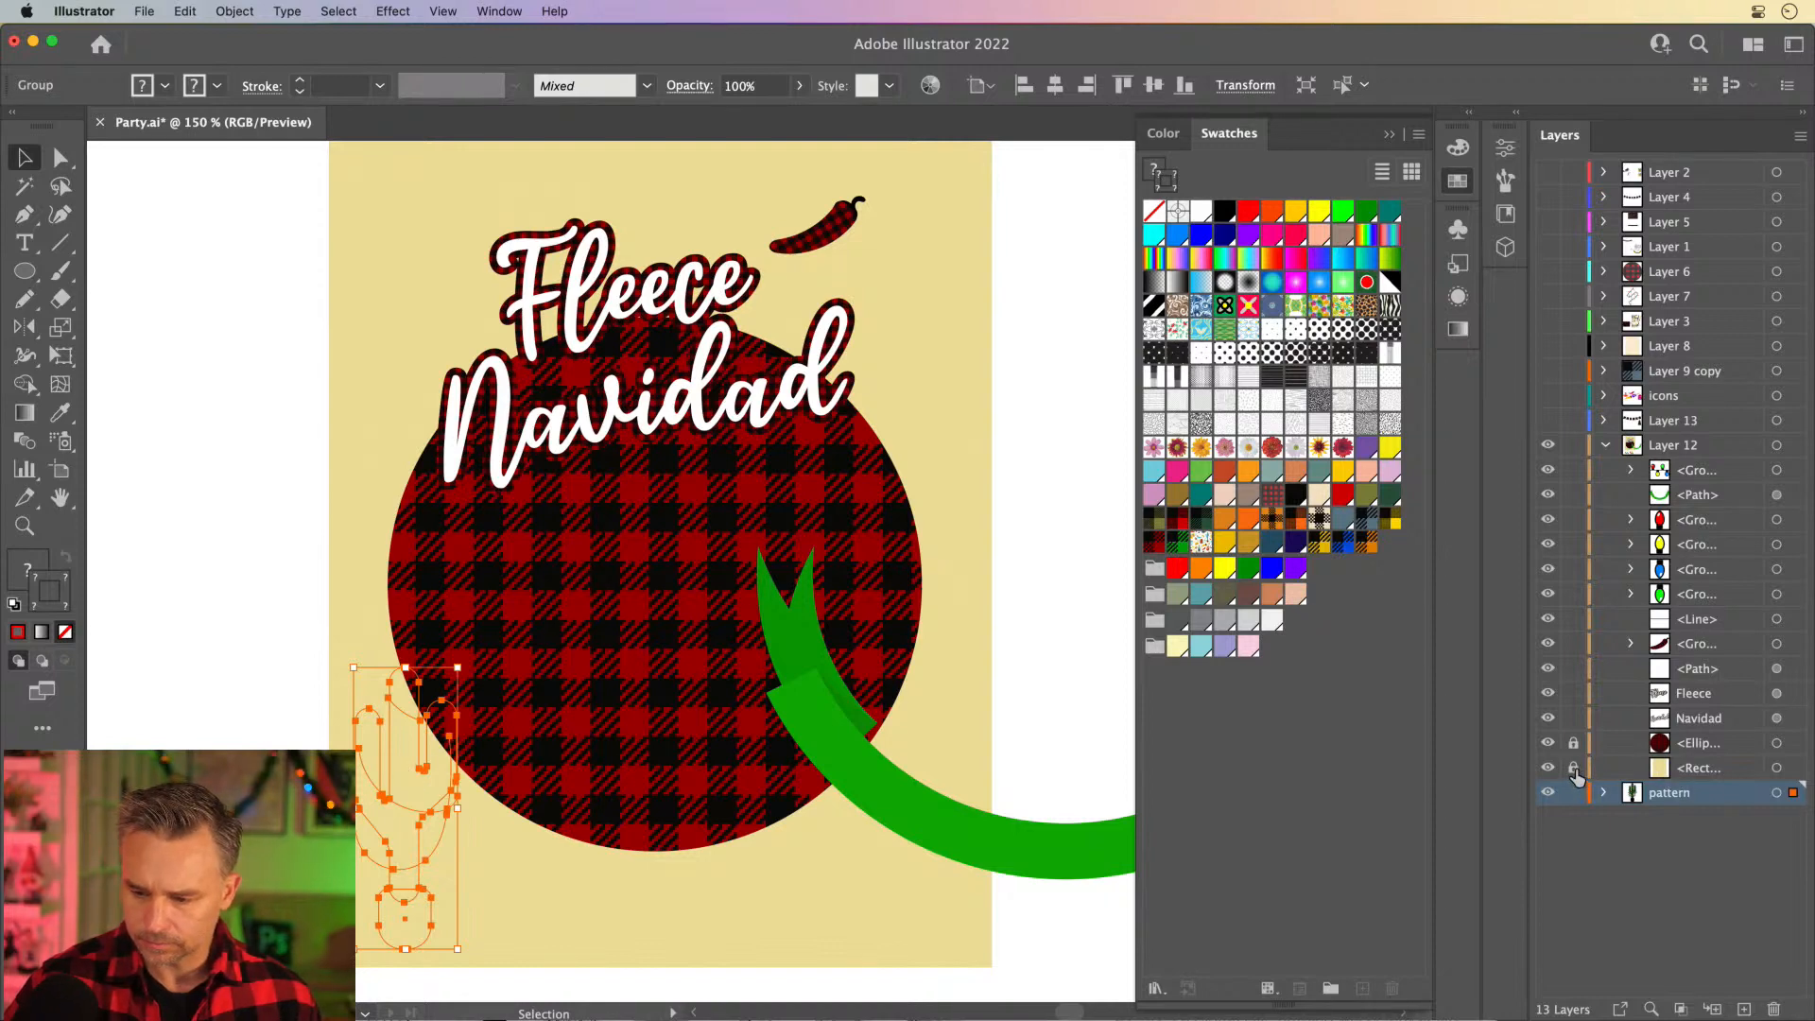
mouse_move(1688, 777)
left_mouse_down()
mouse_move(1707, 779)
mouse_move(1714, 827)
mouse_move(1697, 787)
left_mouse_up()
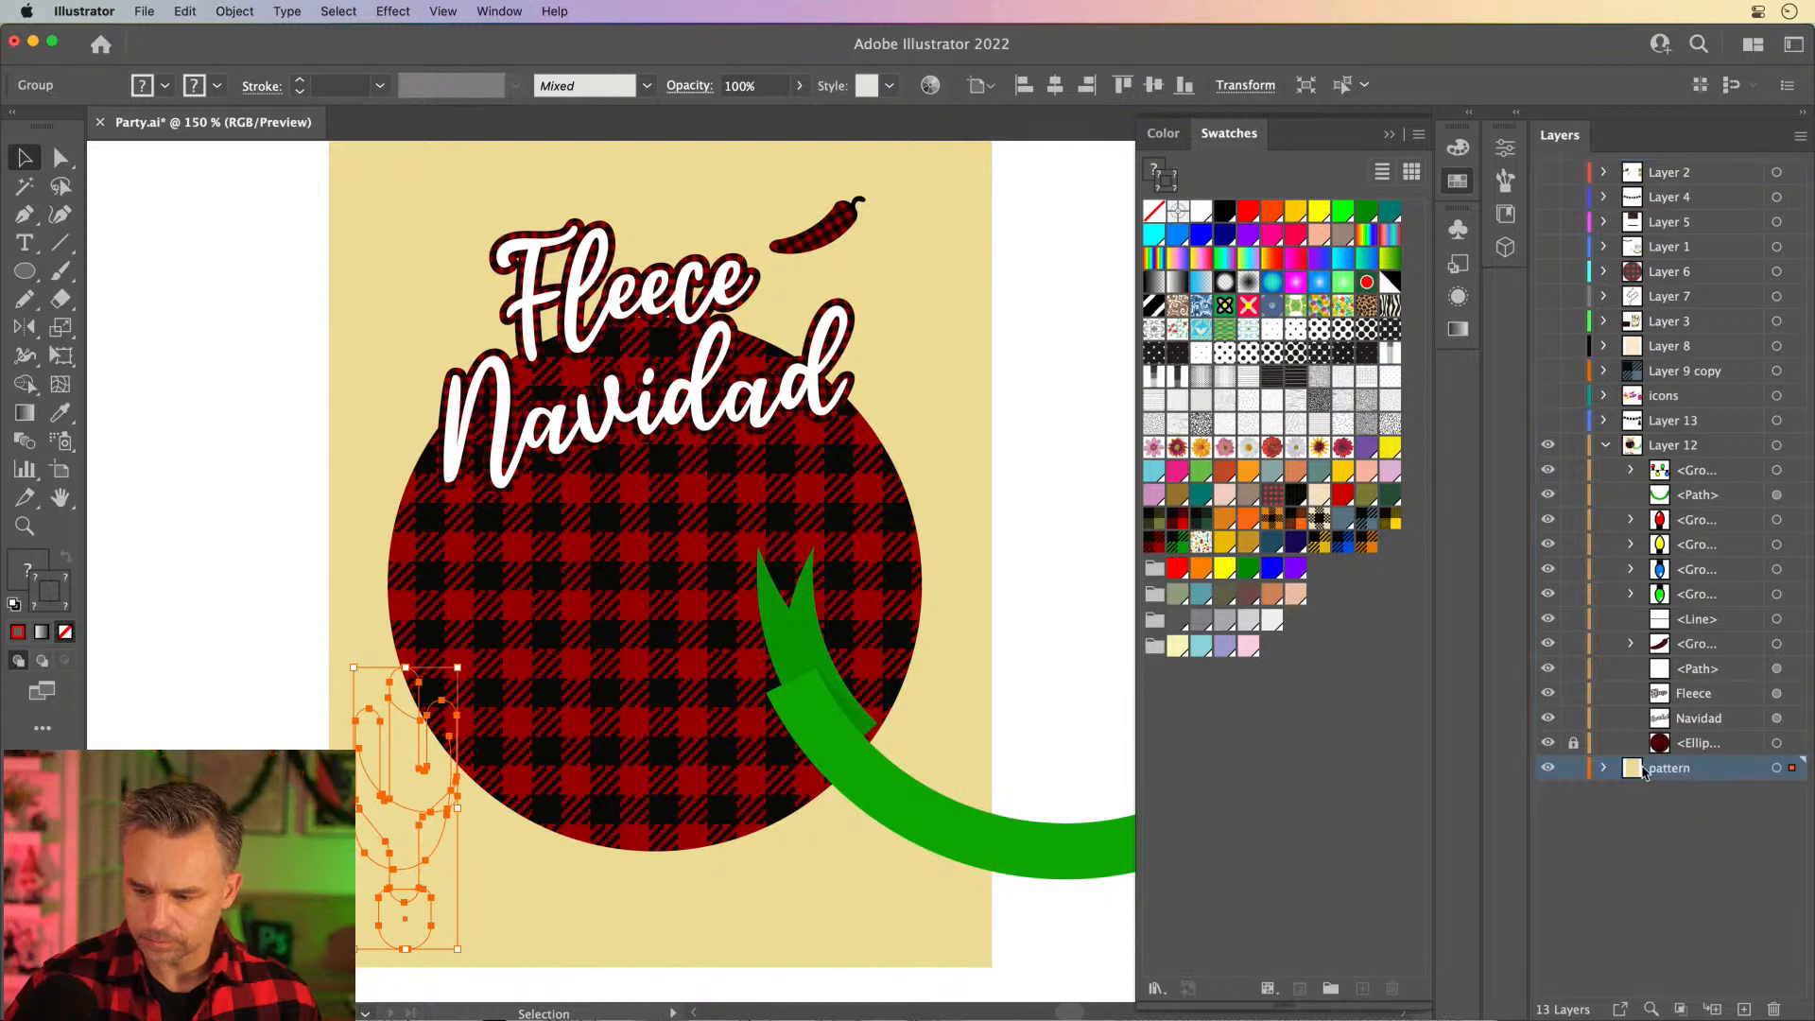
left_click(1606, 769)
left_click(1671, 821)
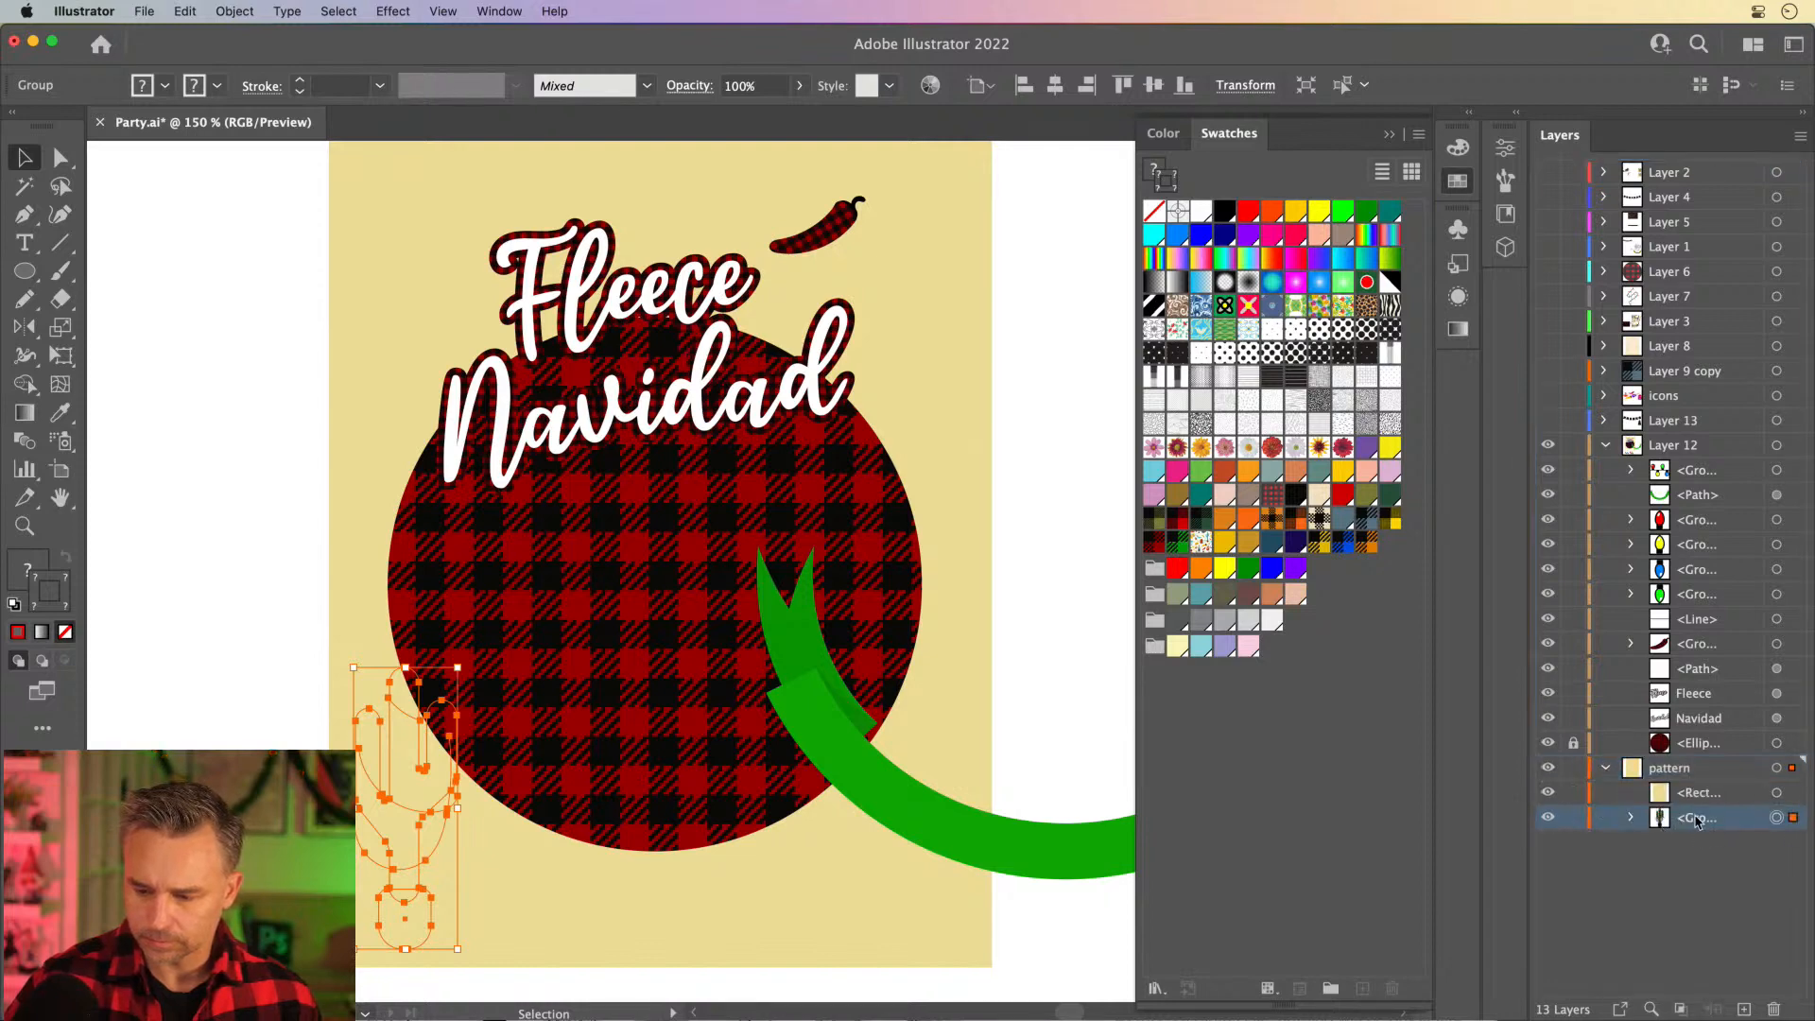
left_click_drag(1697, 821, 1693, 791)
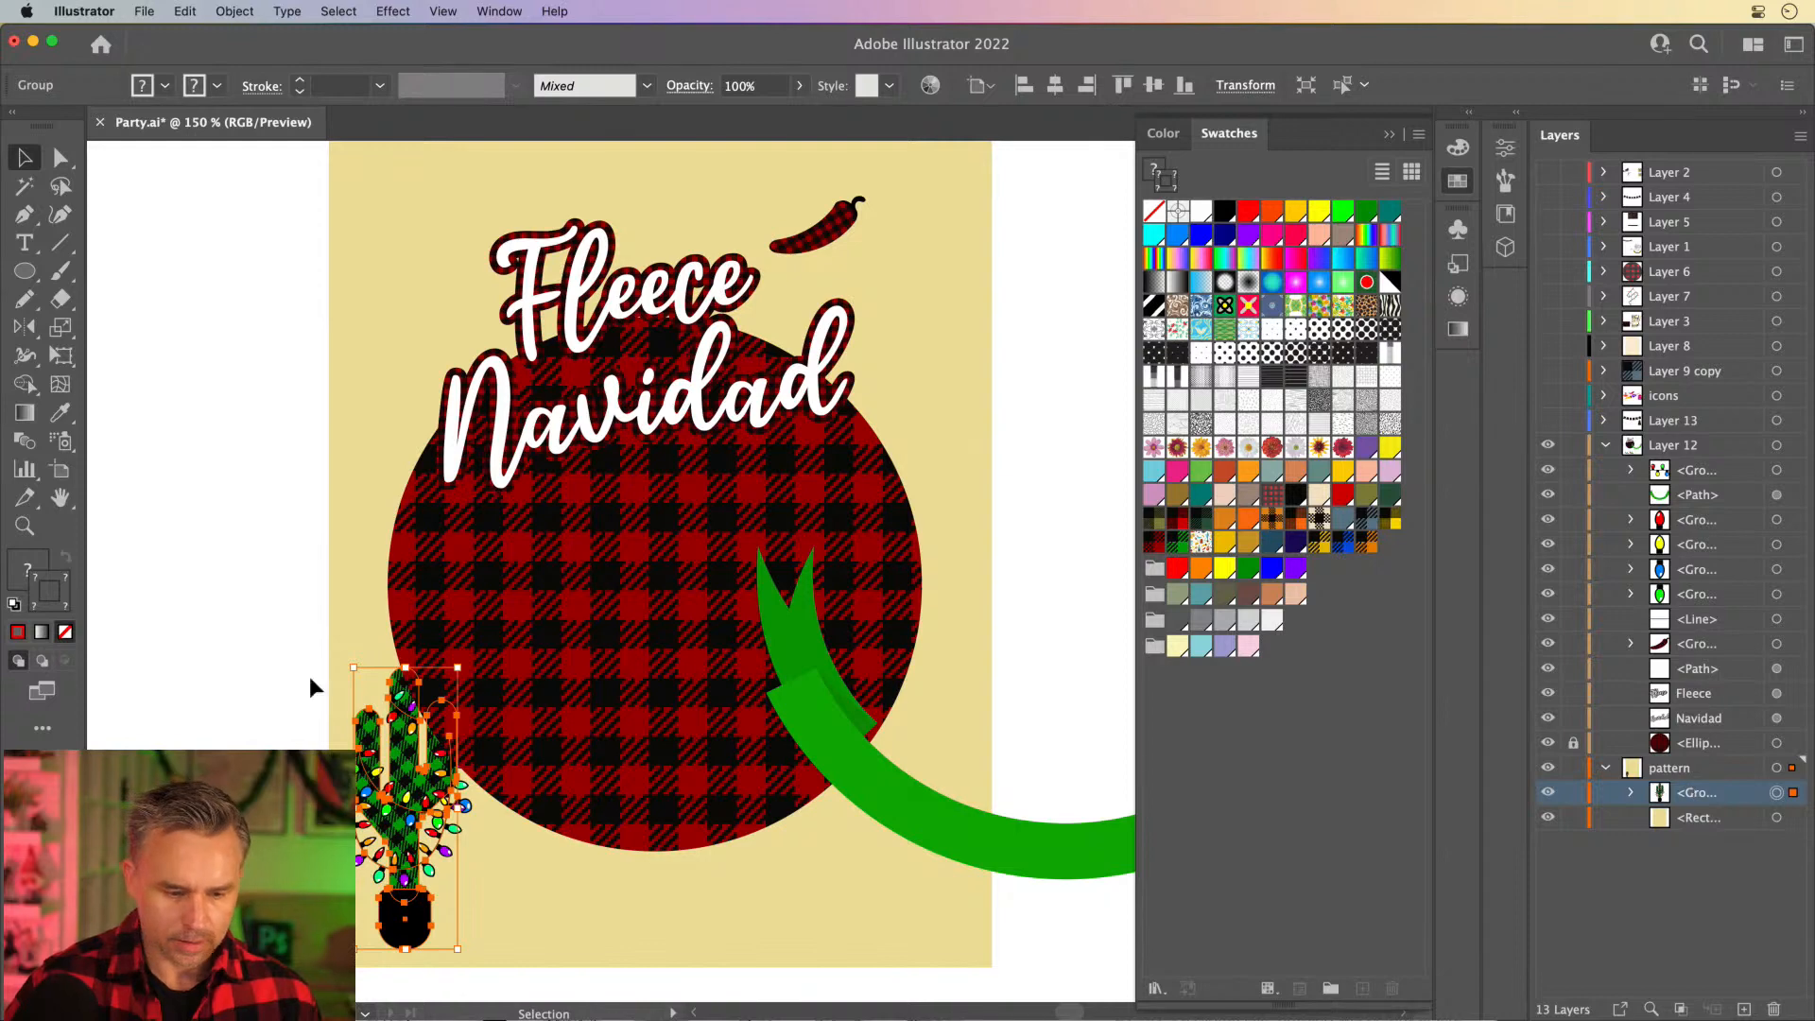
left_click_drag(395, 747, 400, 752)
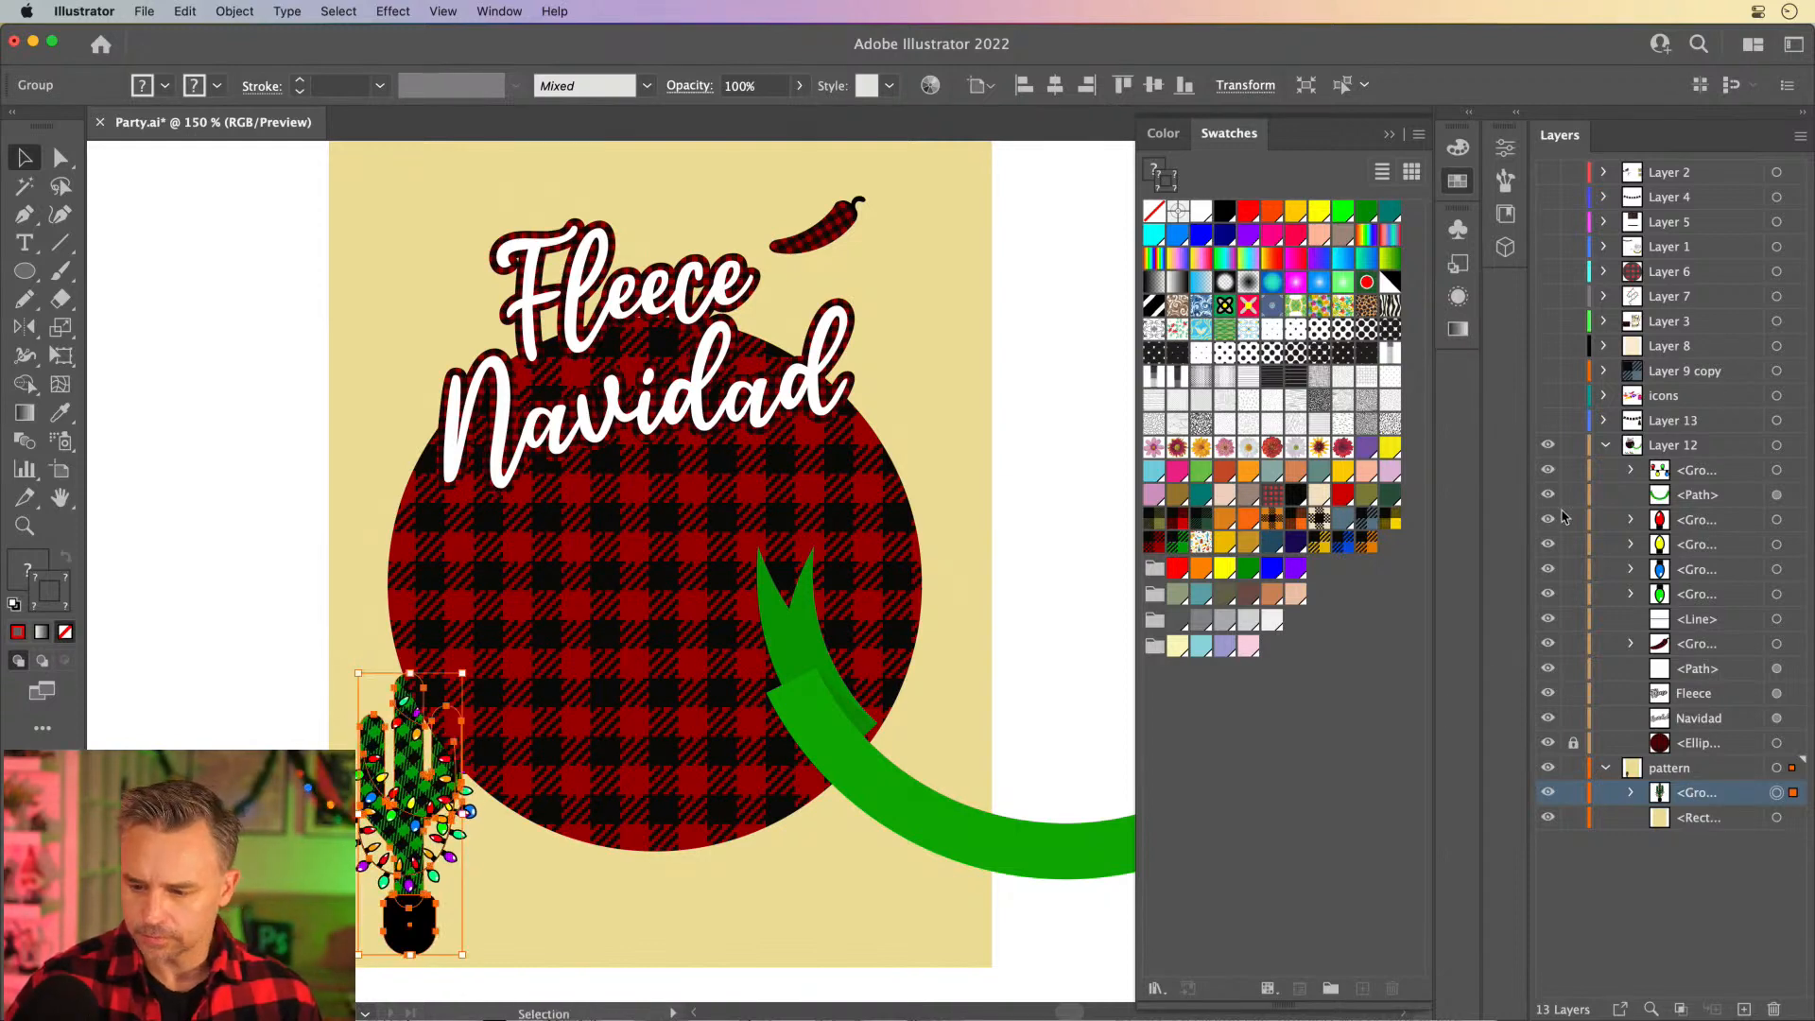
- Collapse Layer 12's contents and move the green banner back over the plaid circle's lower edge, leaving it deselected
left_click(1681, 718)
left_click(1734, 604)
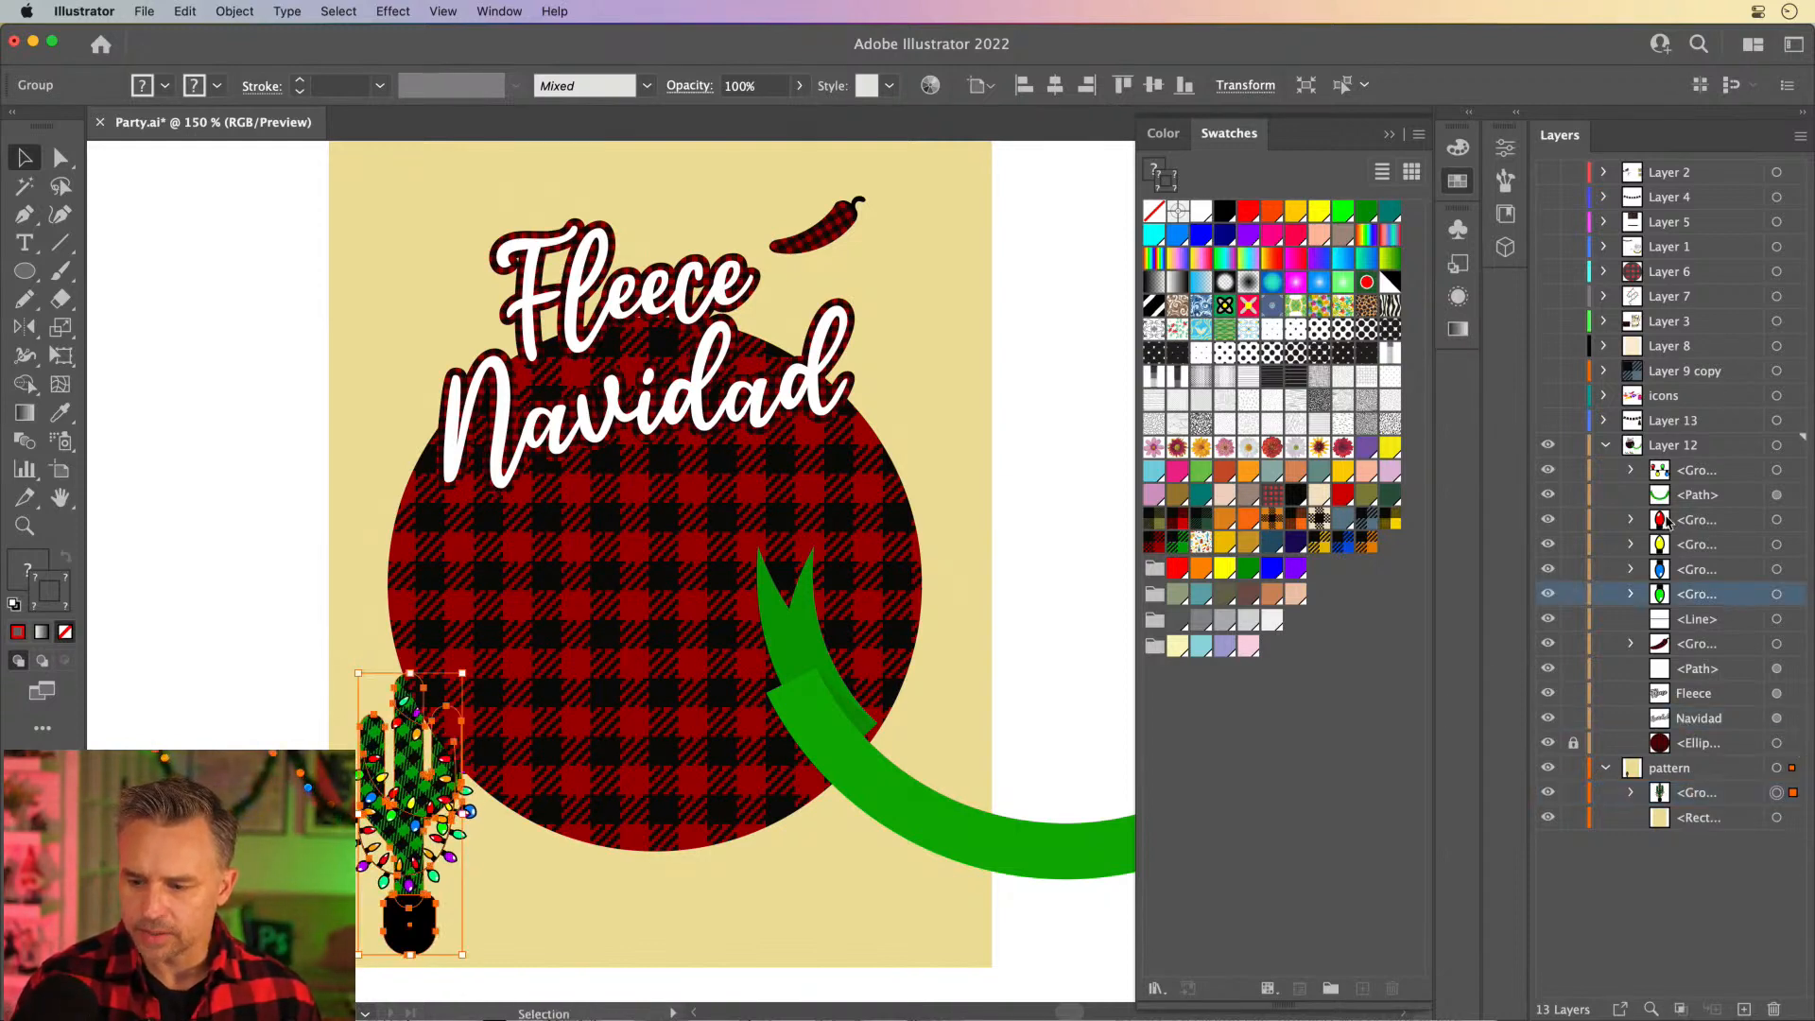
left_click(1604, 447)
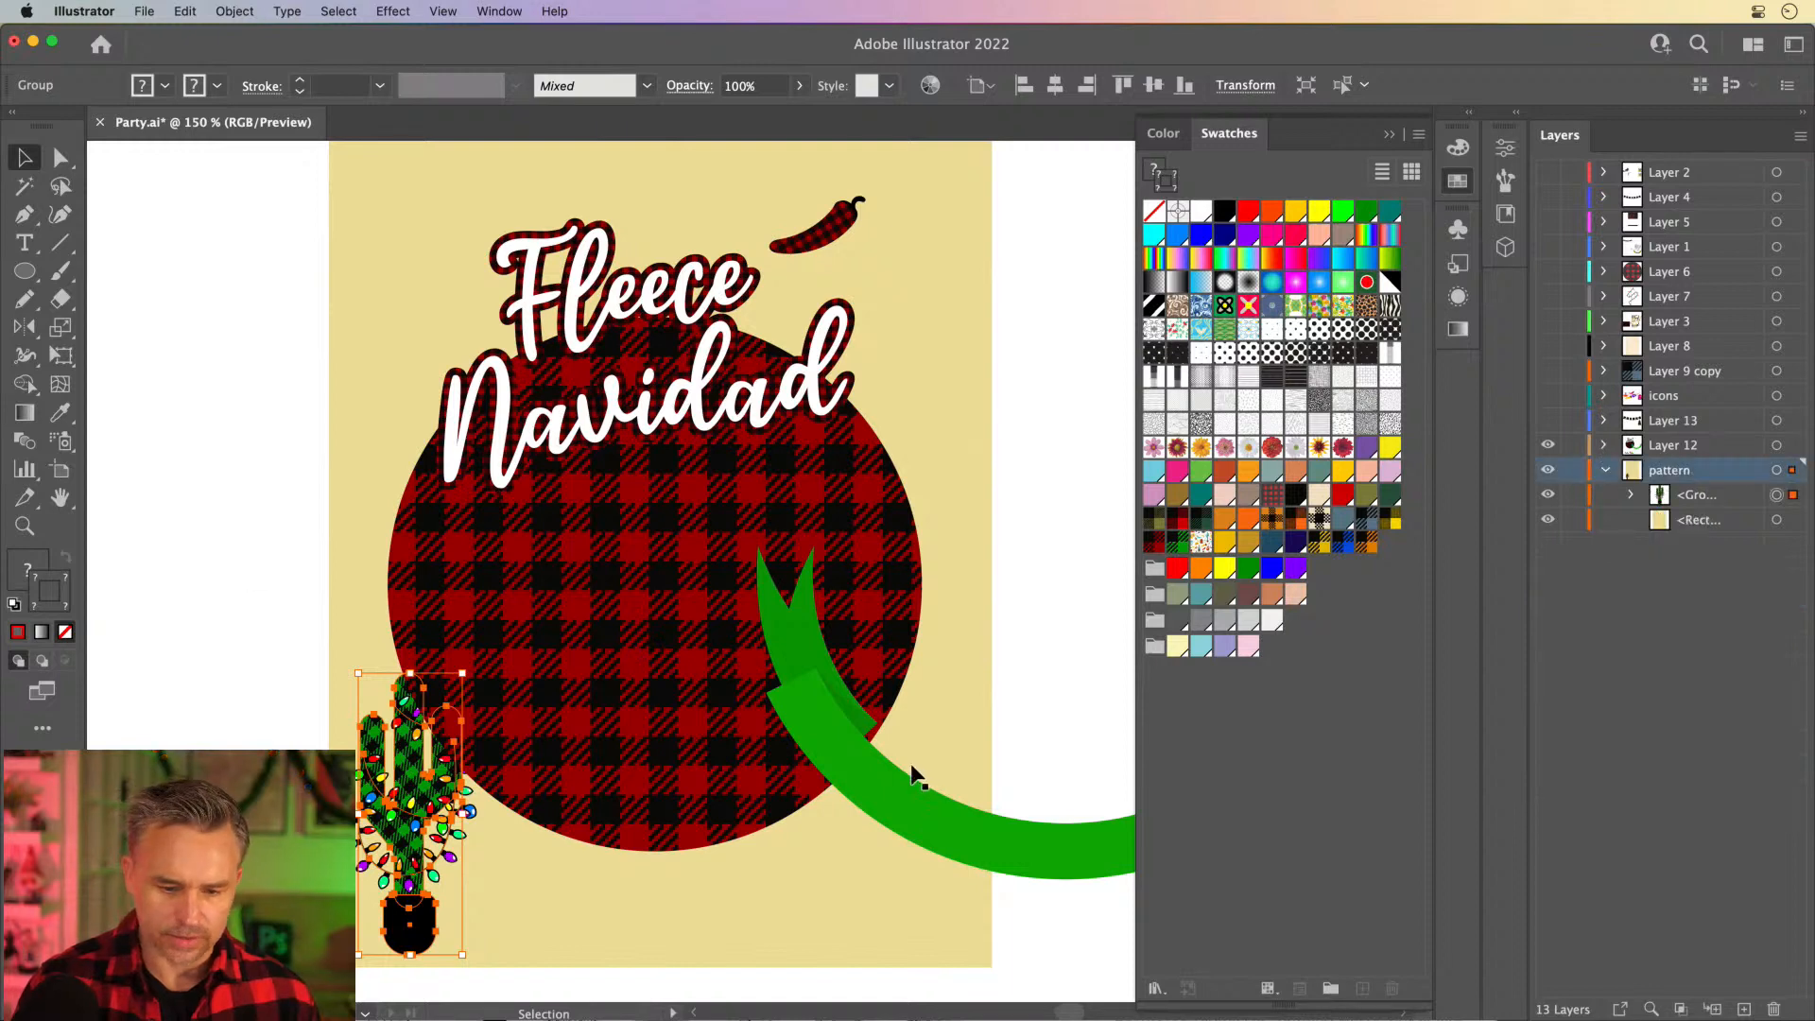
left_click_drag(888, 781, 490, 780)
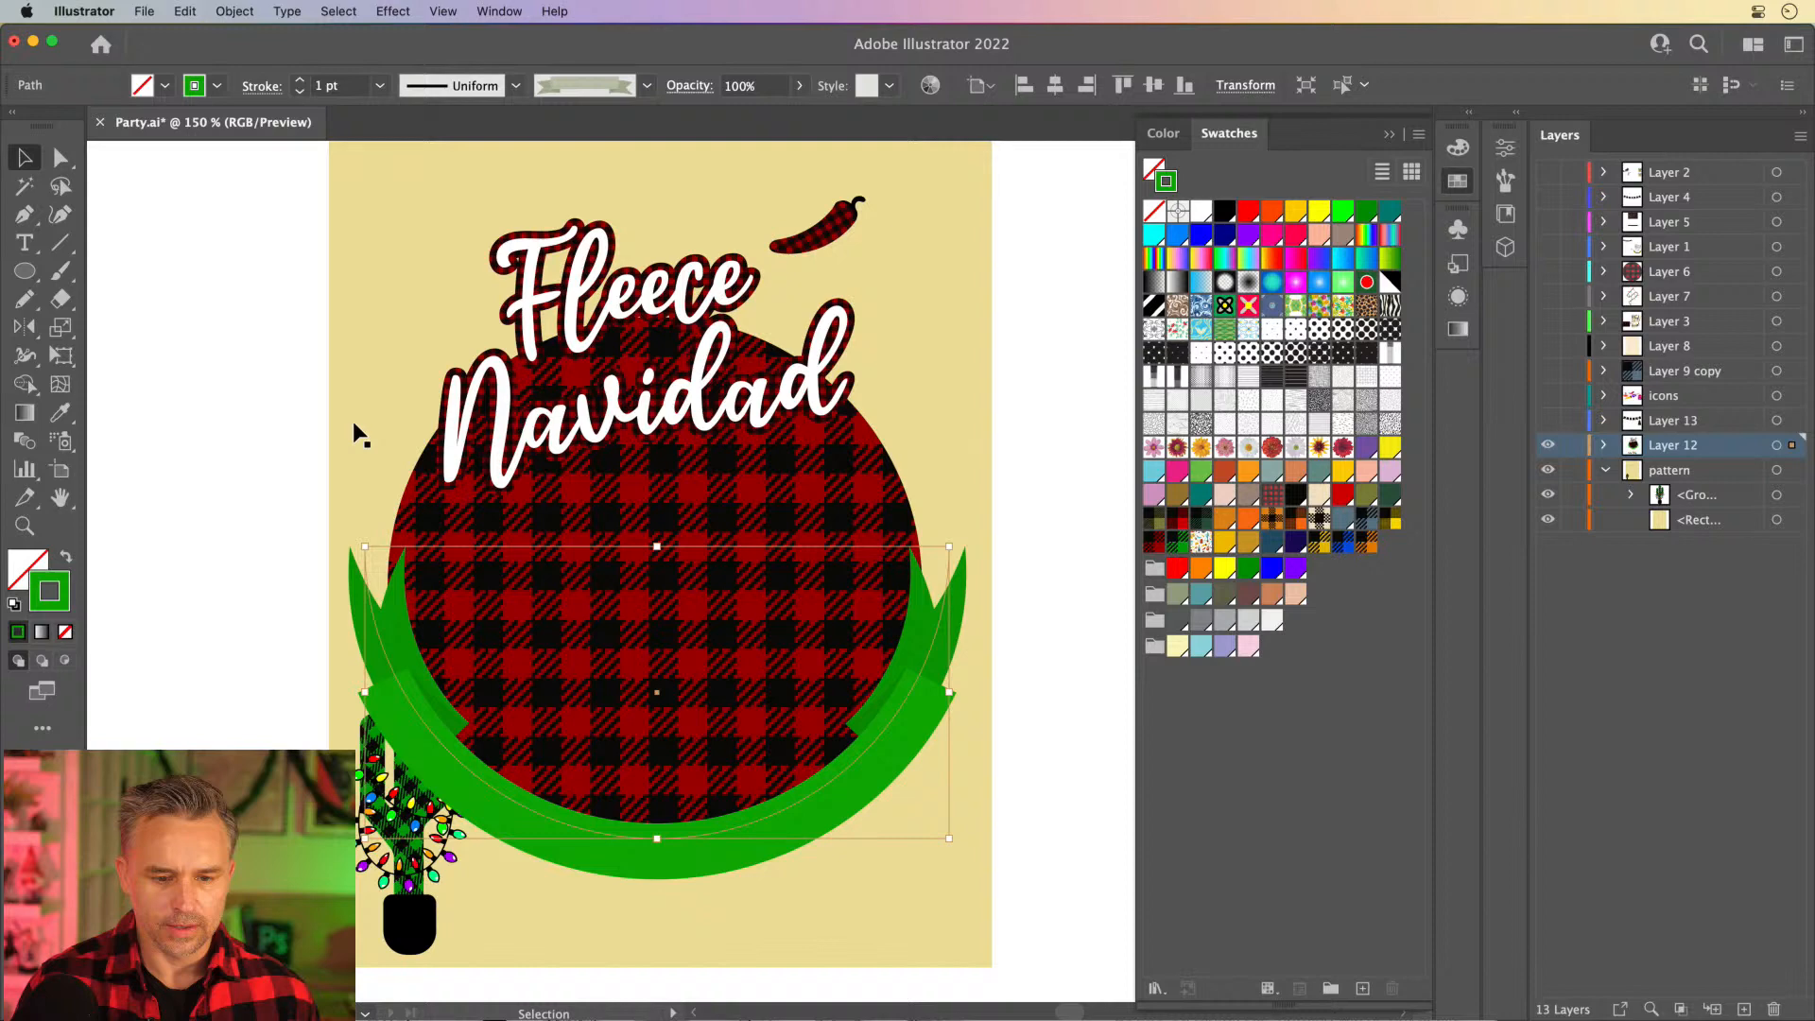
left_click(263, 400)
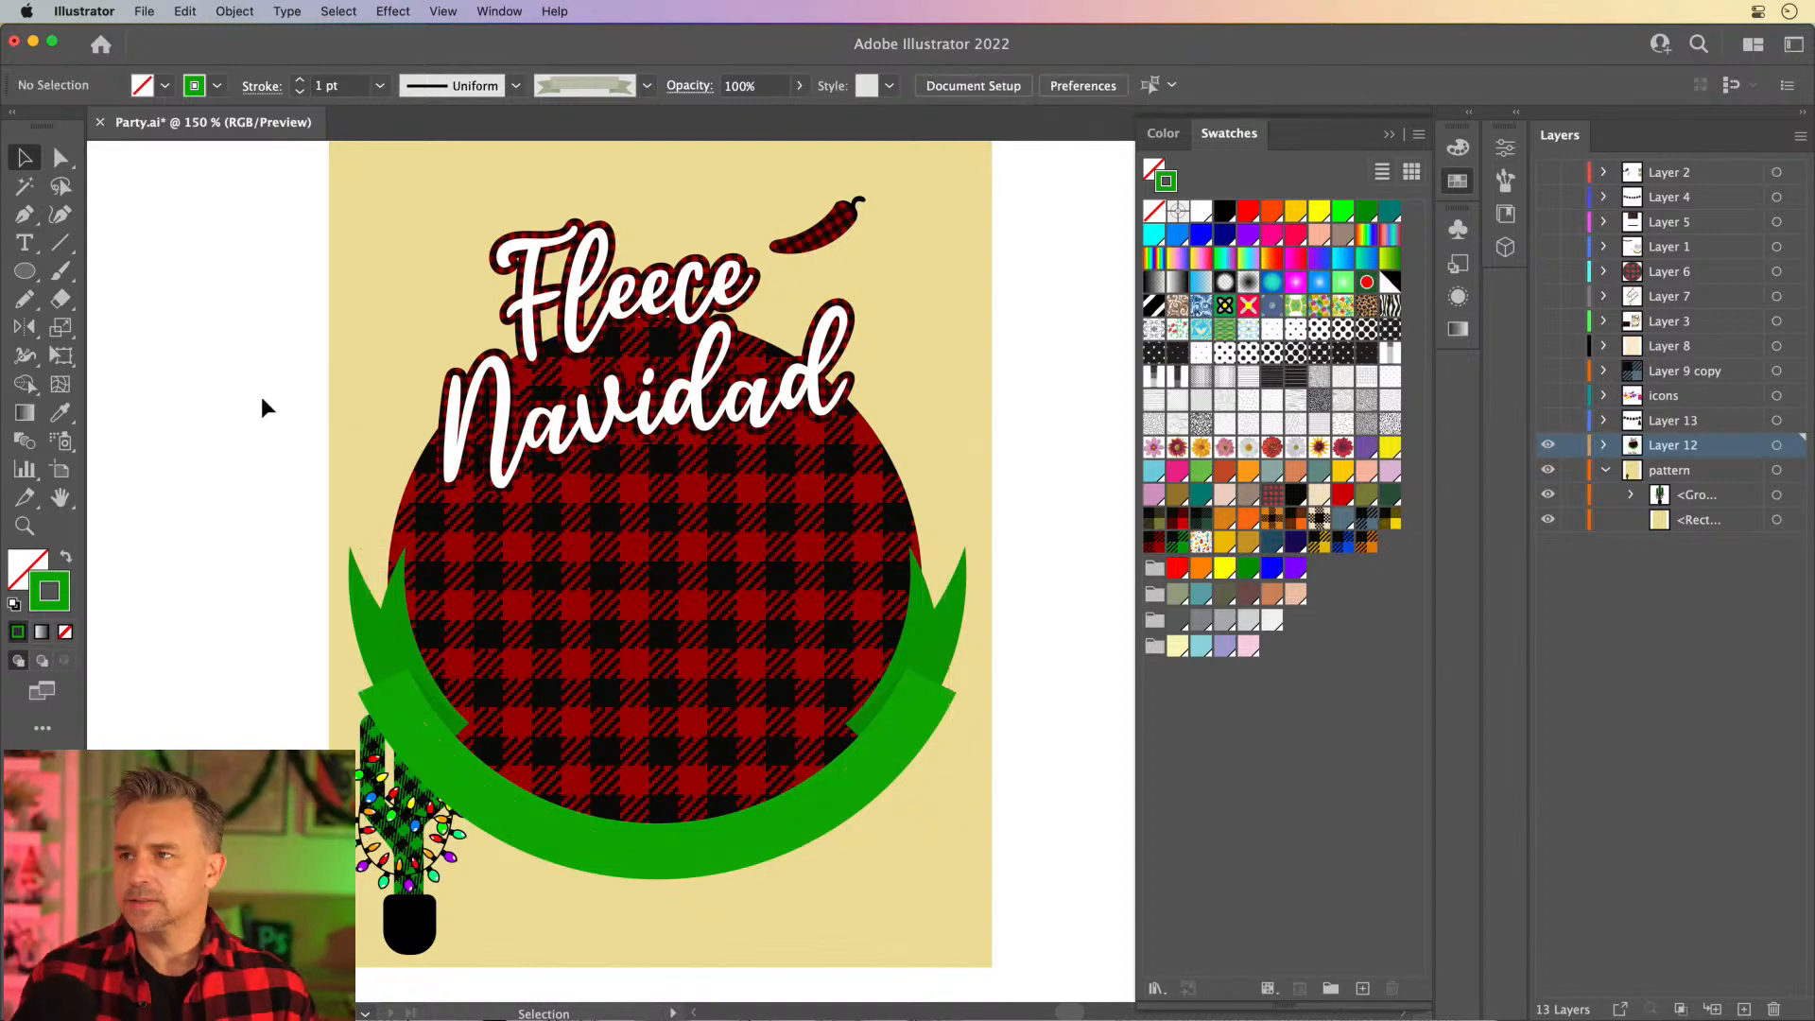
- Show Layer 13 and the icons layer, and move the sombrero face, wrestling mask and guitar onto the blank area right of the artboard
left_click(1547, 420)
left_click(1547, 395)
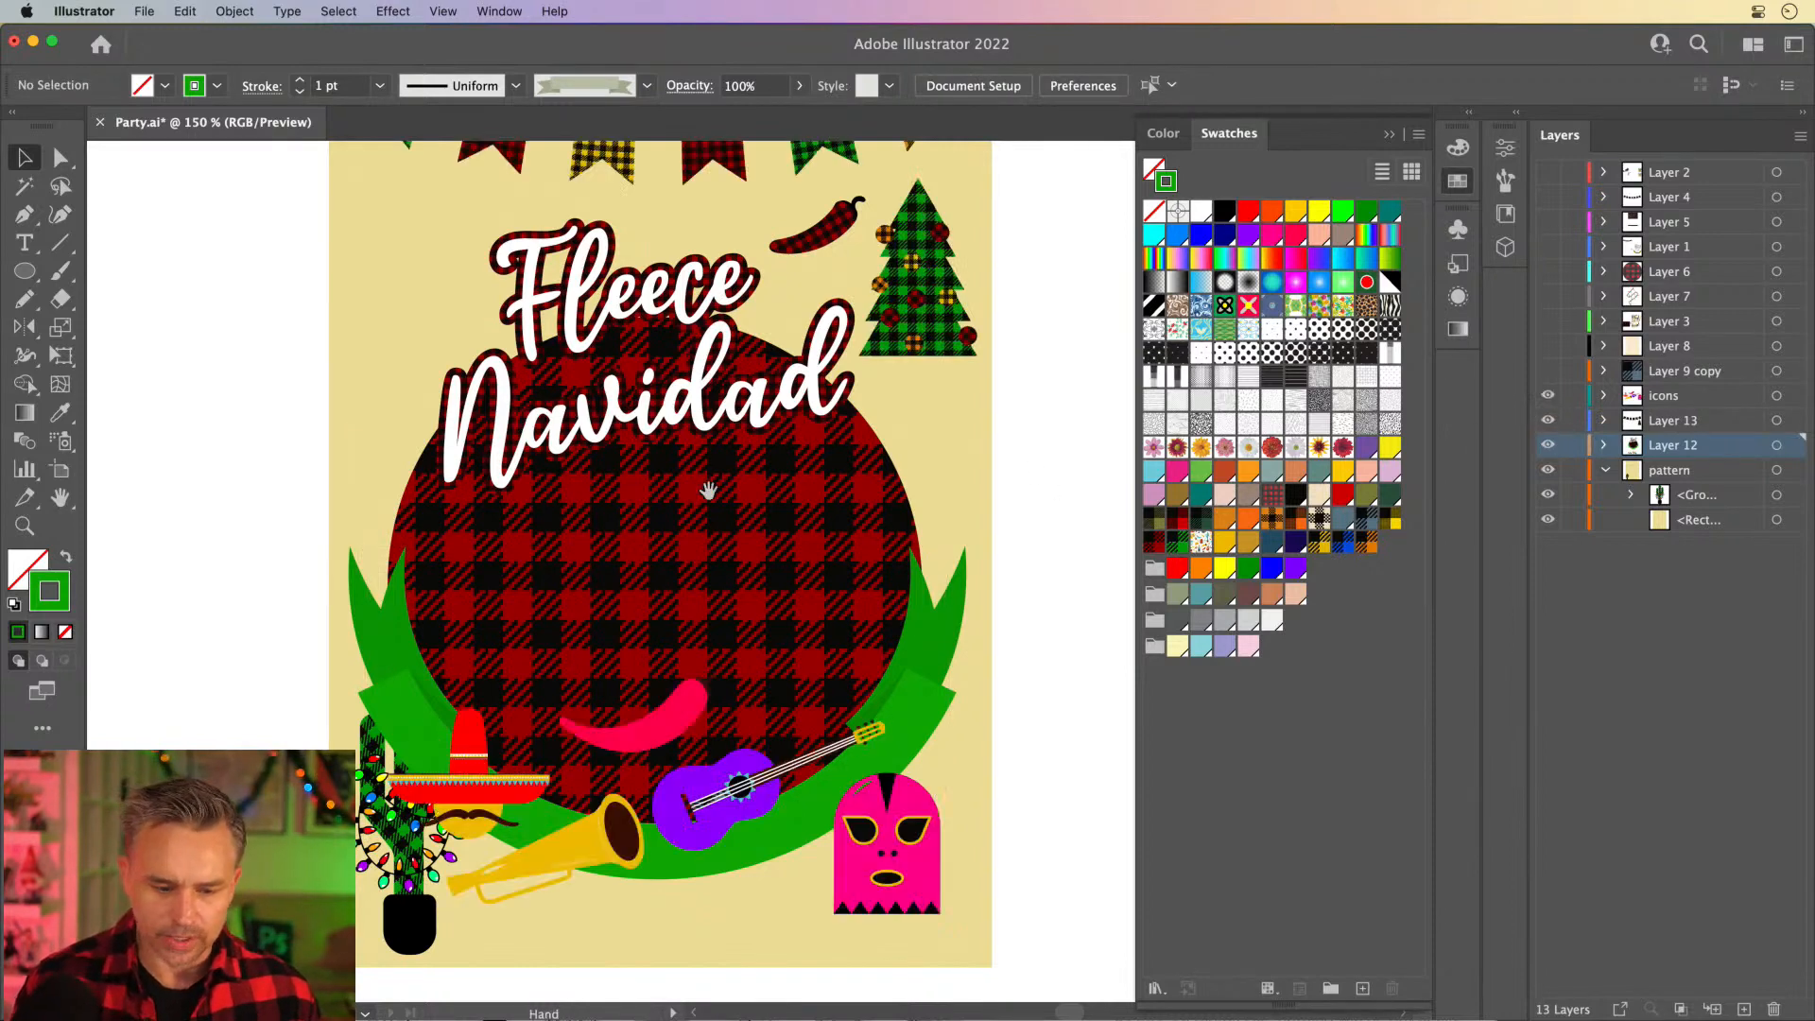
left_click_drag(709, 490, 602, 273)
left_click_drag(341, 545, 986, 533)
left_click_drag(771, 615, 985, 661)
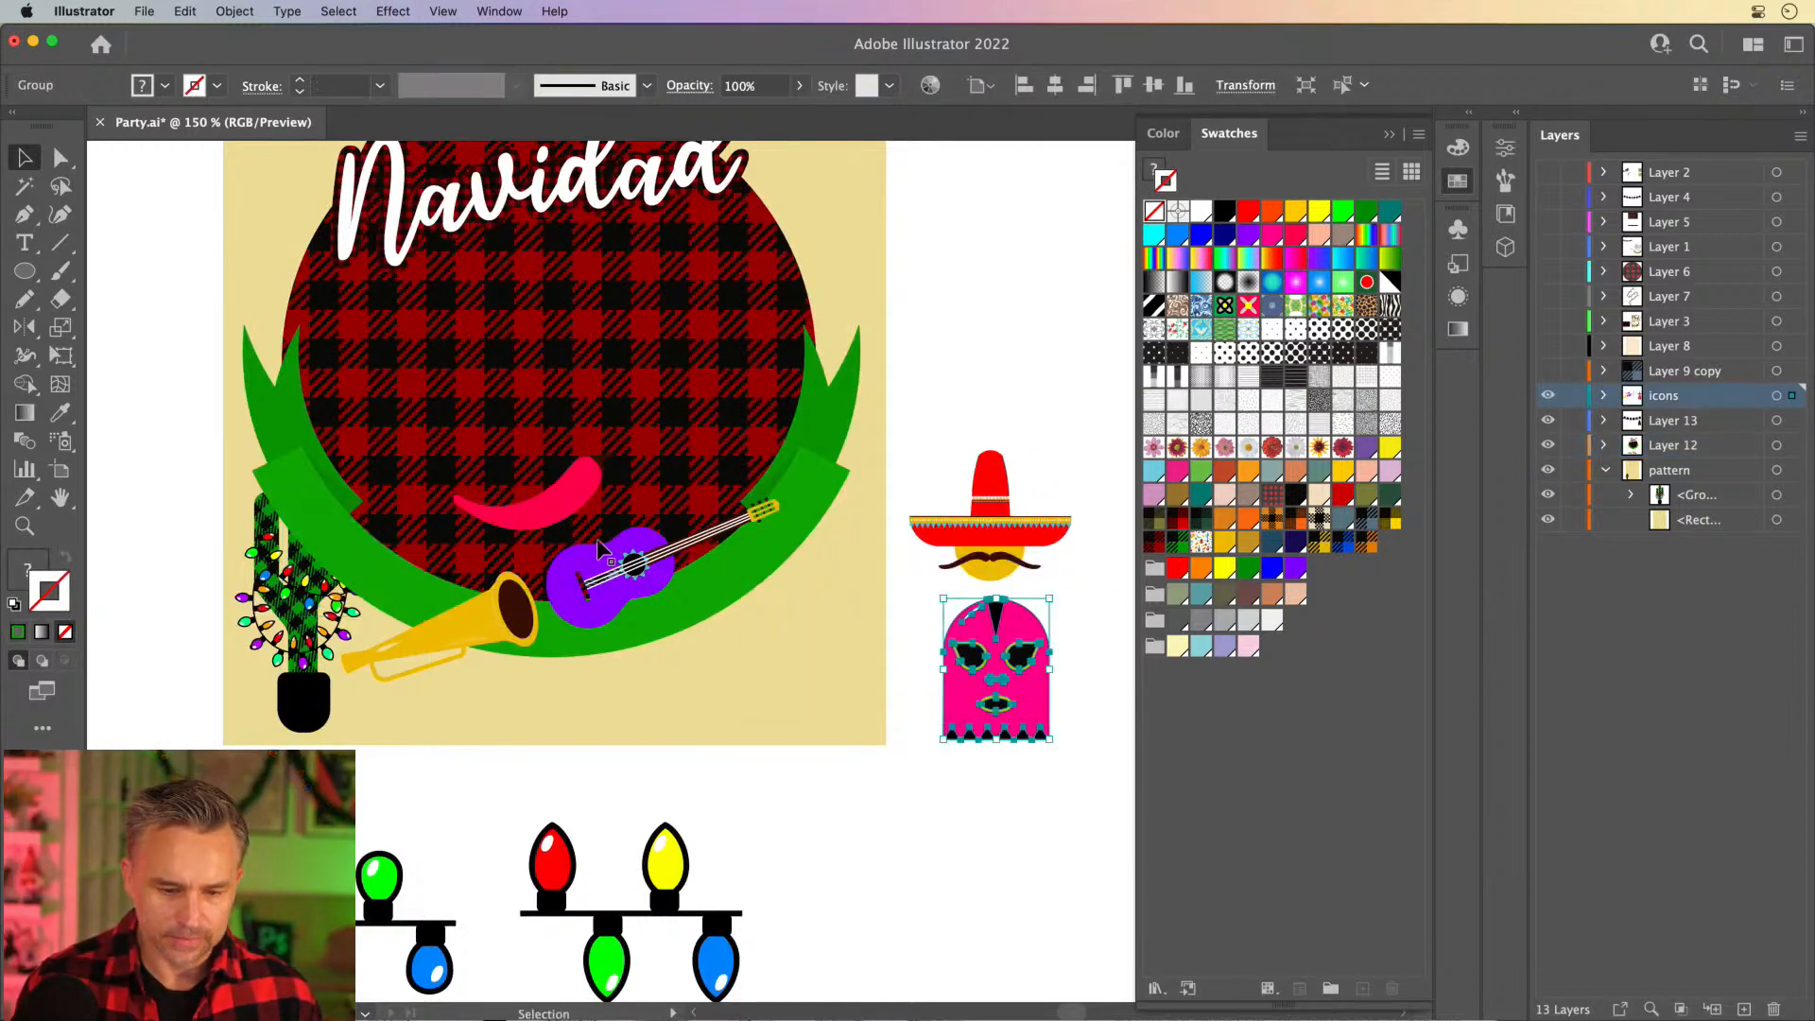
left_click_drag(598, 549, 958, 361)
- Delete the pink chili pepper and move the yellow trumpet off the artboard, above the guitar
left_click_drag(527, 511, 948, 276)
key("Delete")
left_click_drag(428, 621, 993, 246)
- Select only the pink body shape inside the wrestling mask group with the Direct Selection tool
left_click_drag(929, 319, 529, 511)
key("super+equal")
key("super+equal")
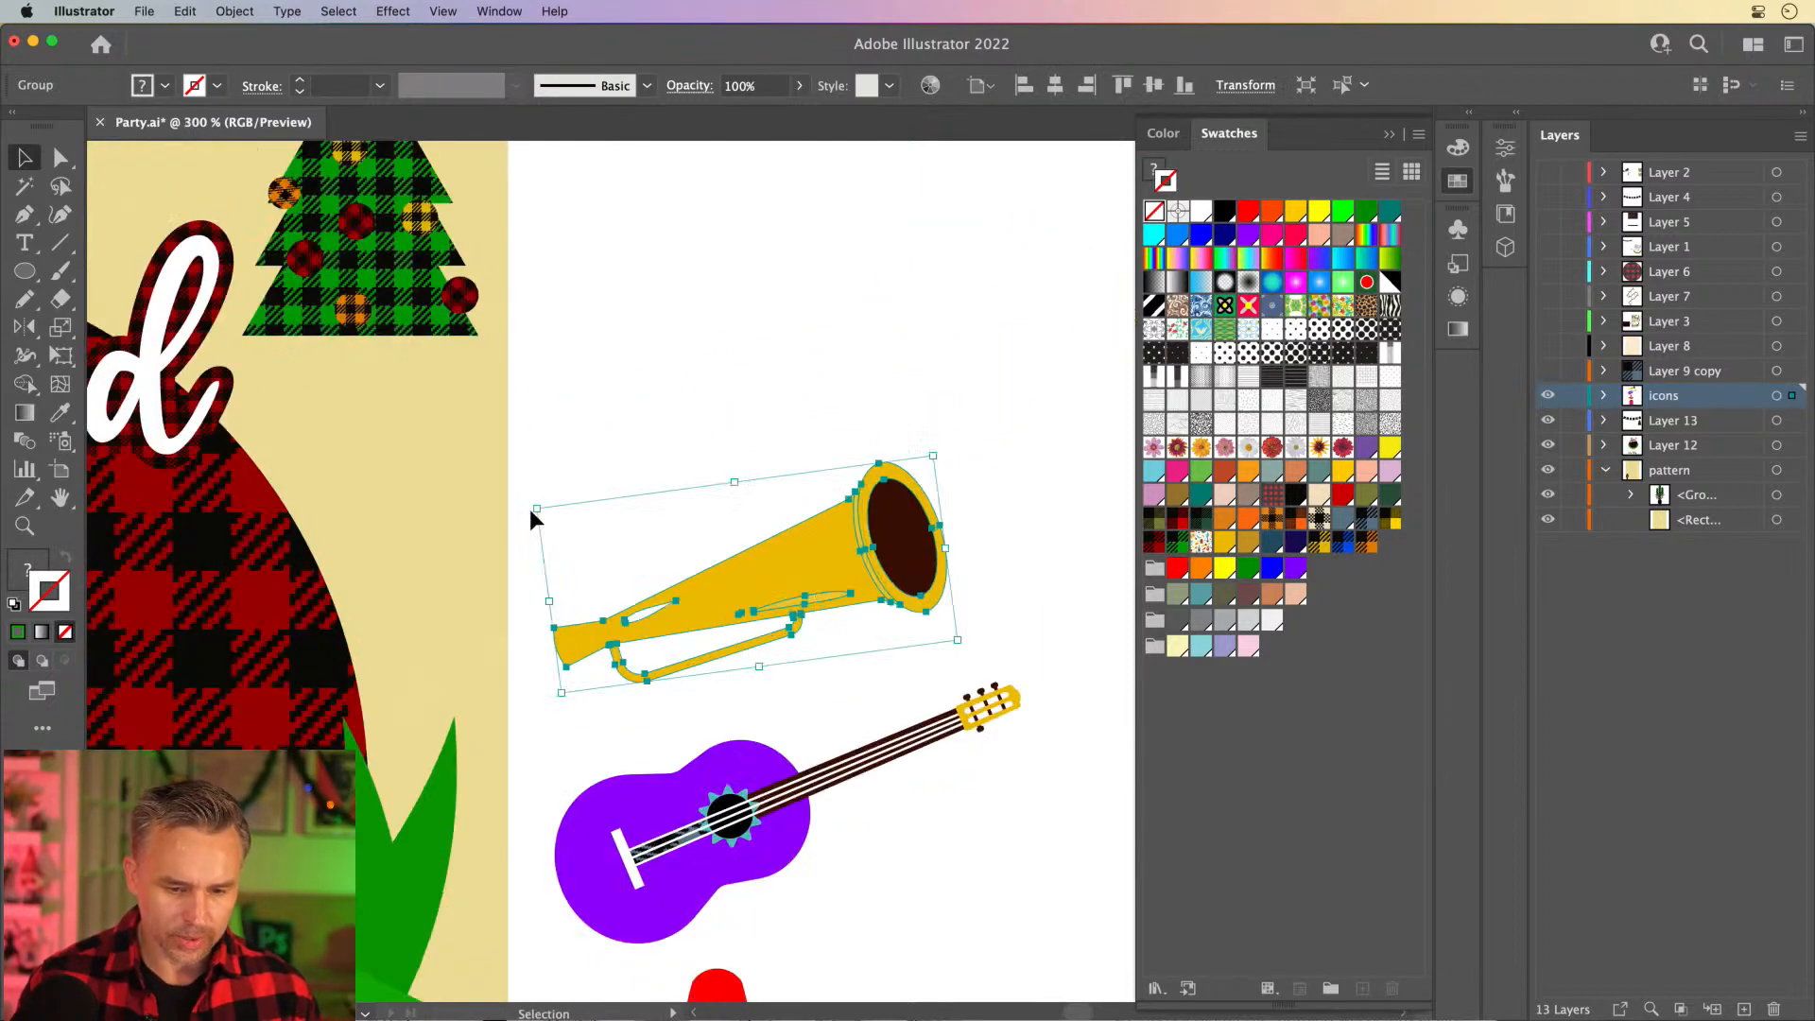
left_click_drag(419, 728, 459, 154)
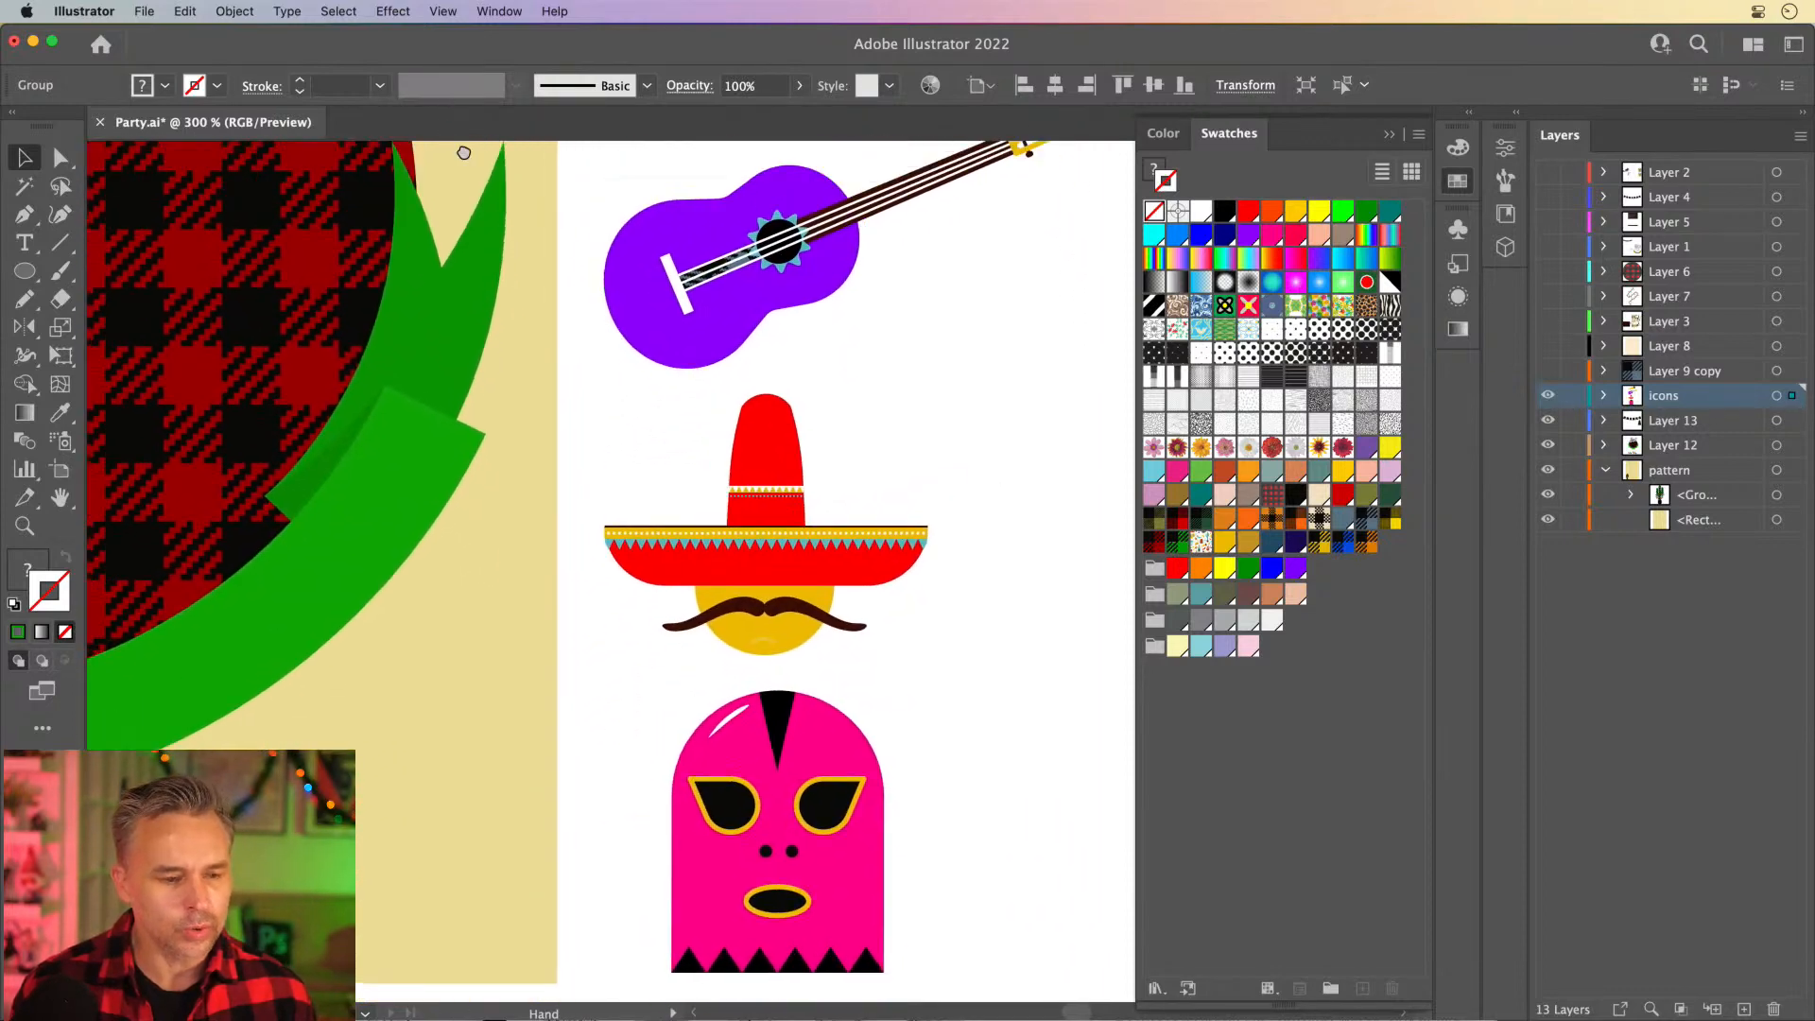
left_click(52, 164)
left_click(690, 865)
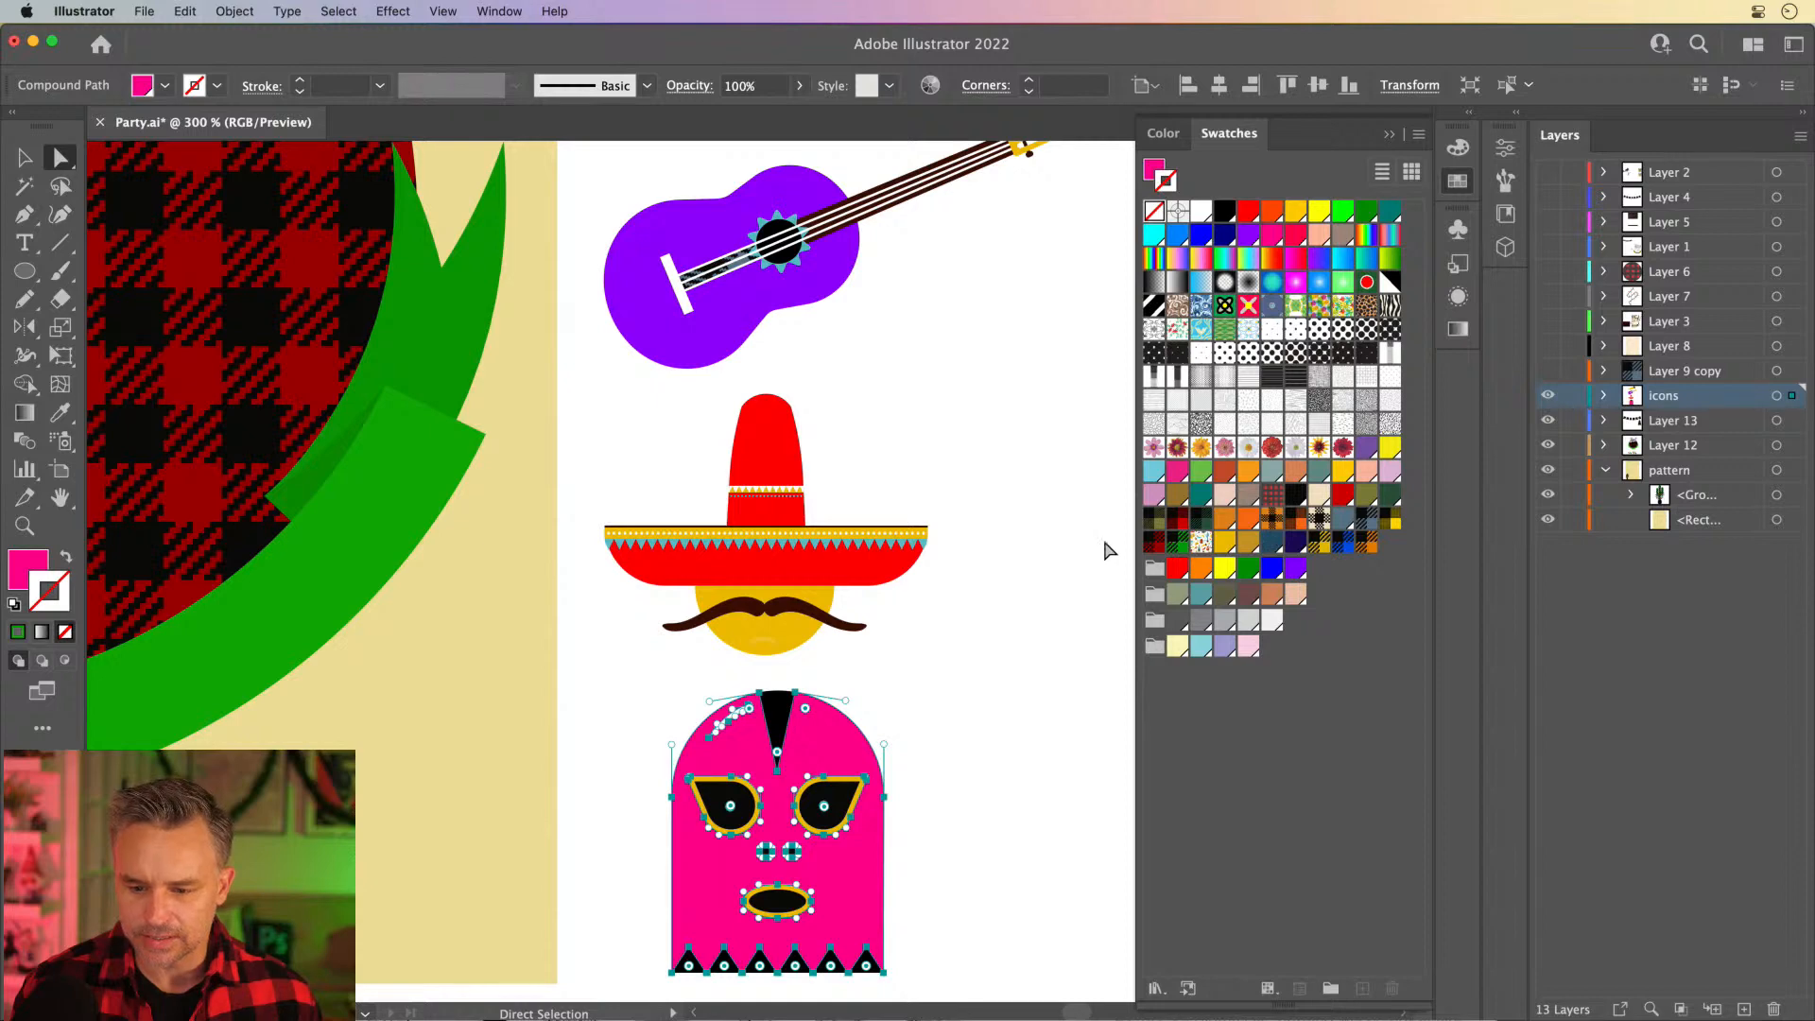
- Undo a plaid stroke tried on the mask body and make its fill active, with the swatches expanded for choosing
left_click(1173, 520)
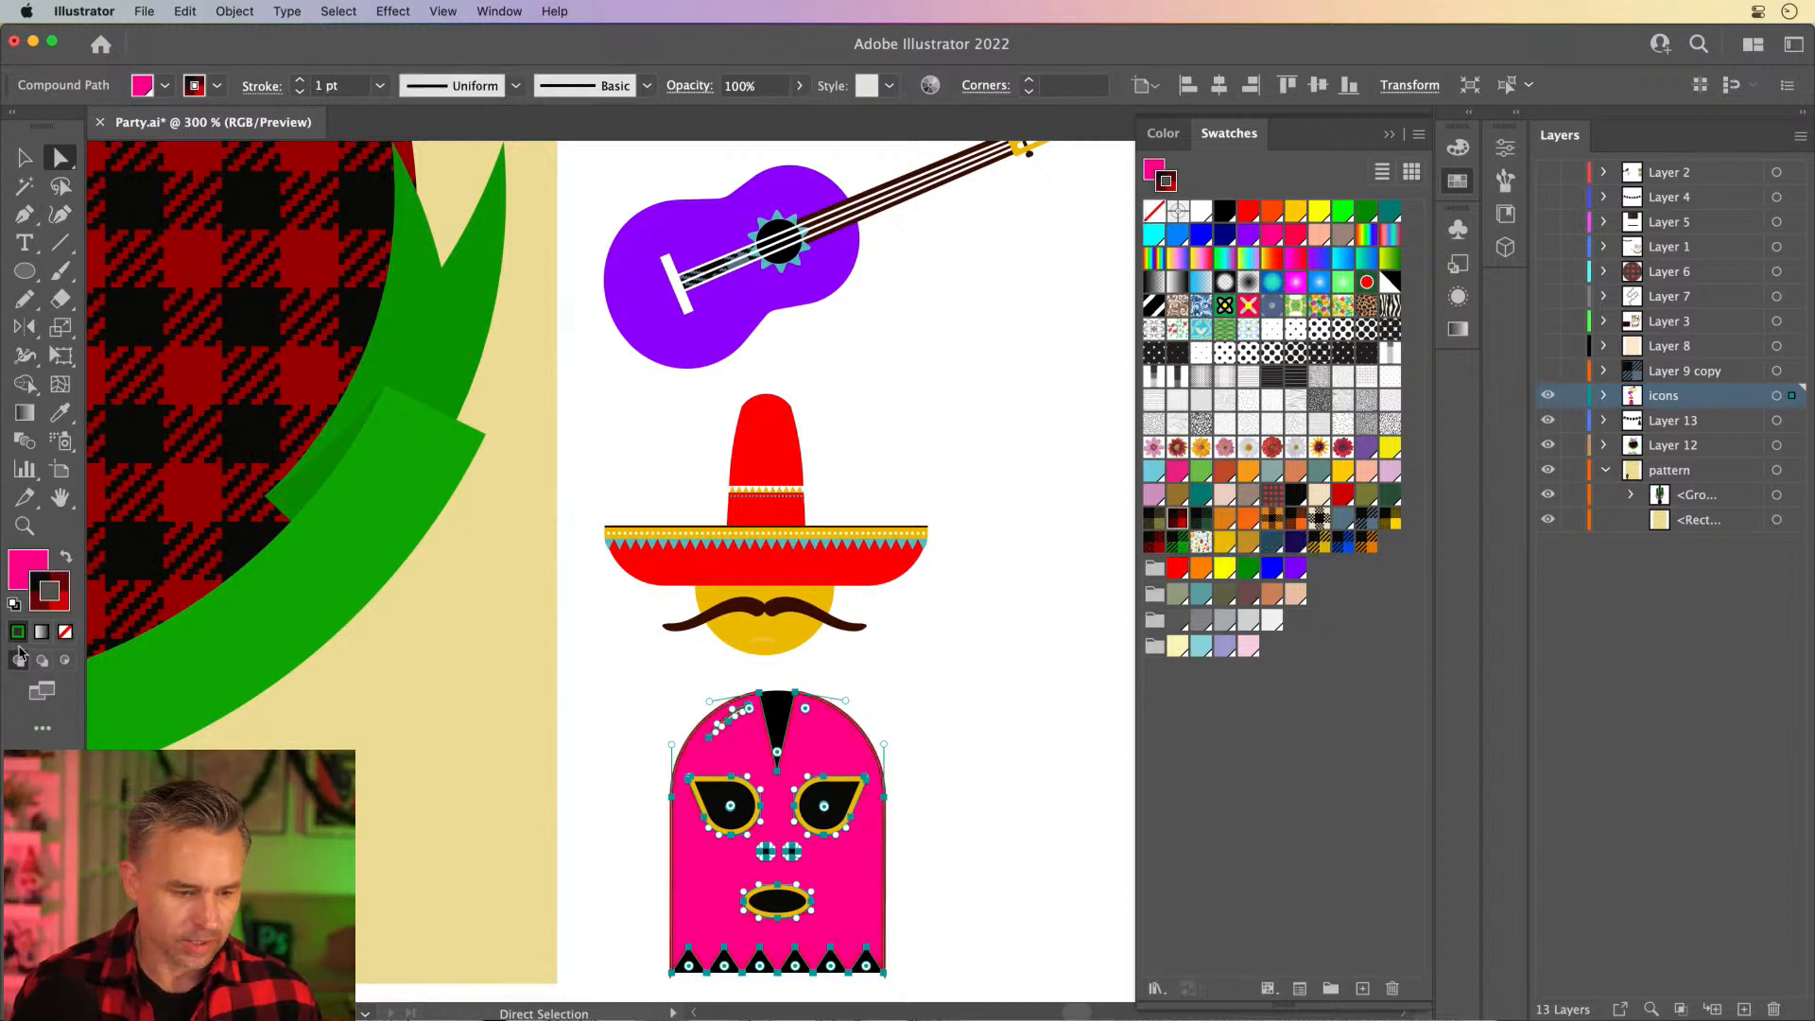
key("super+z")
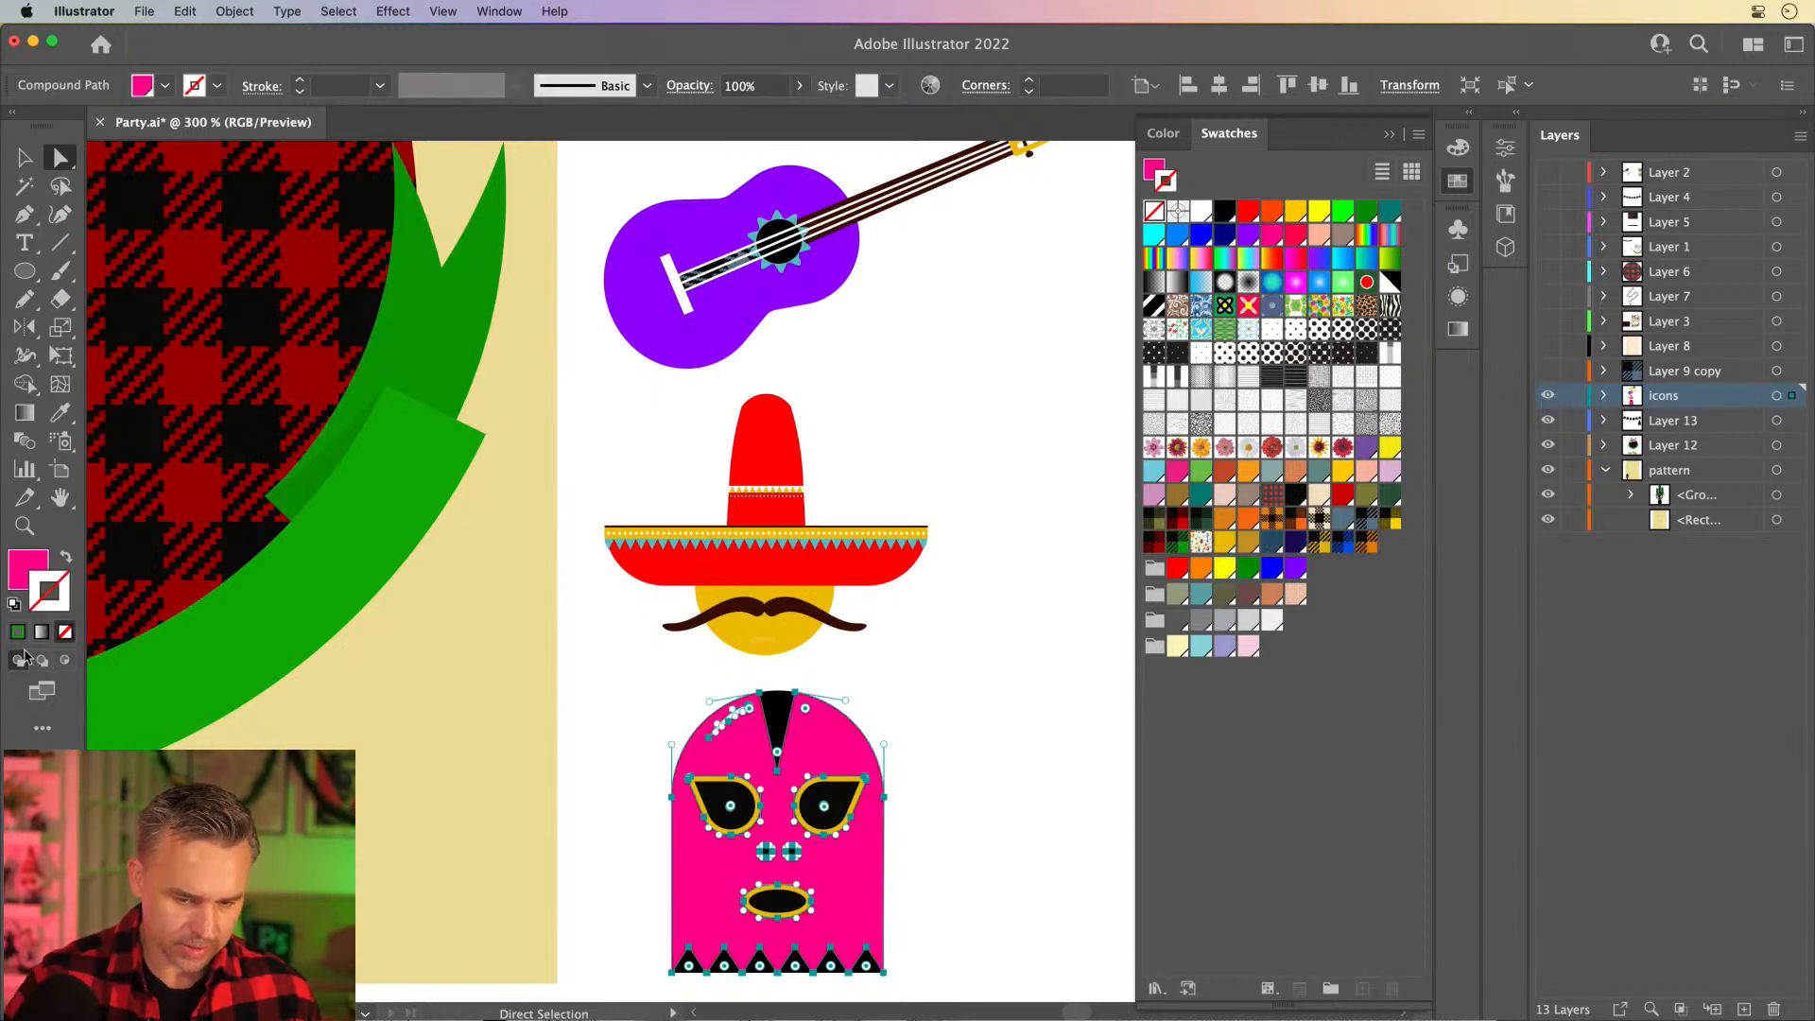
left_click(19, 577)
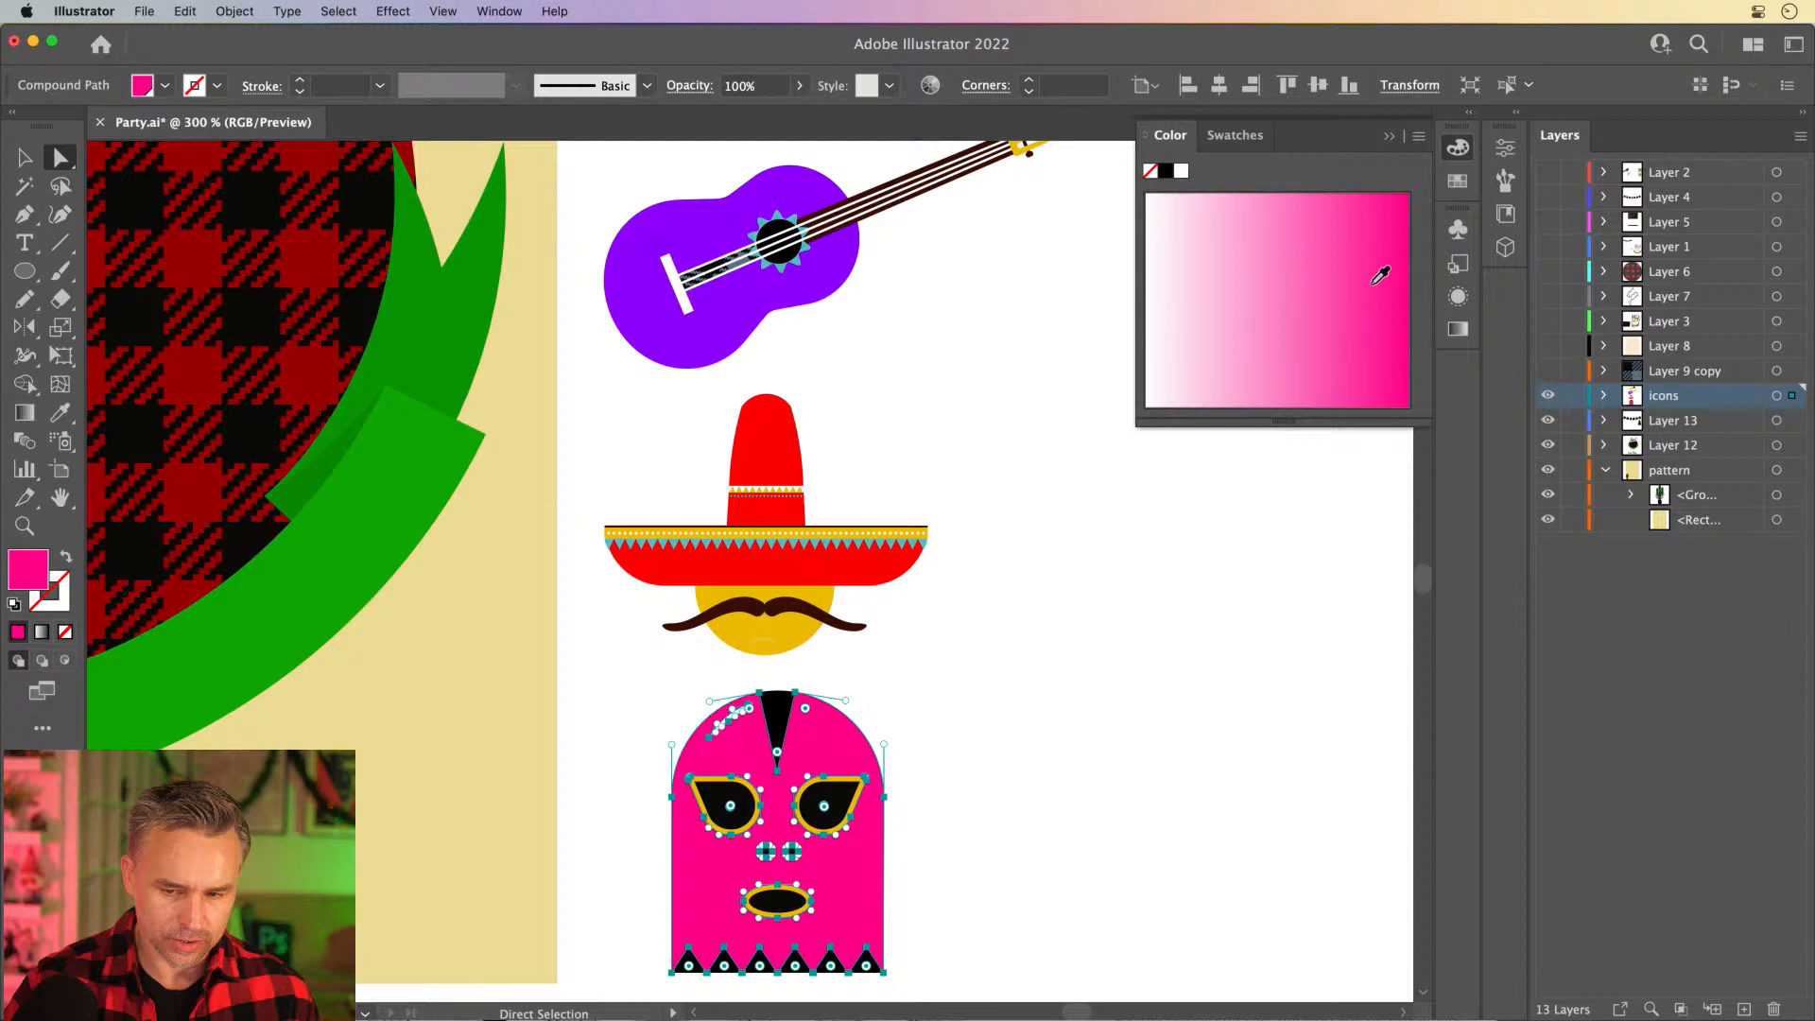
left_click(1467, 114)
left_click(1282, 136)
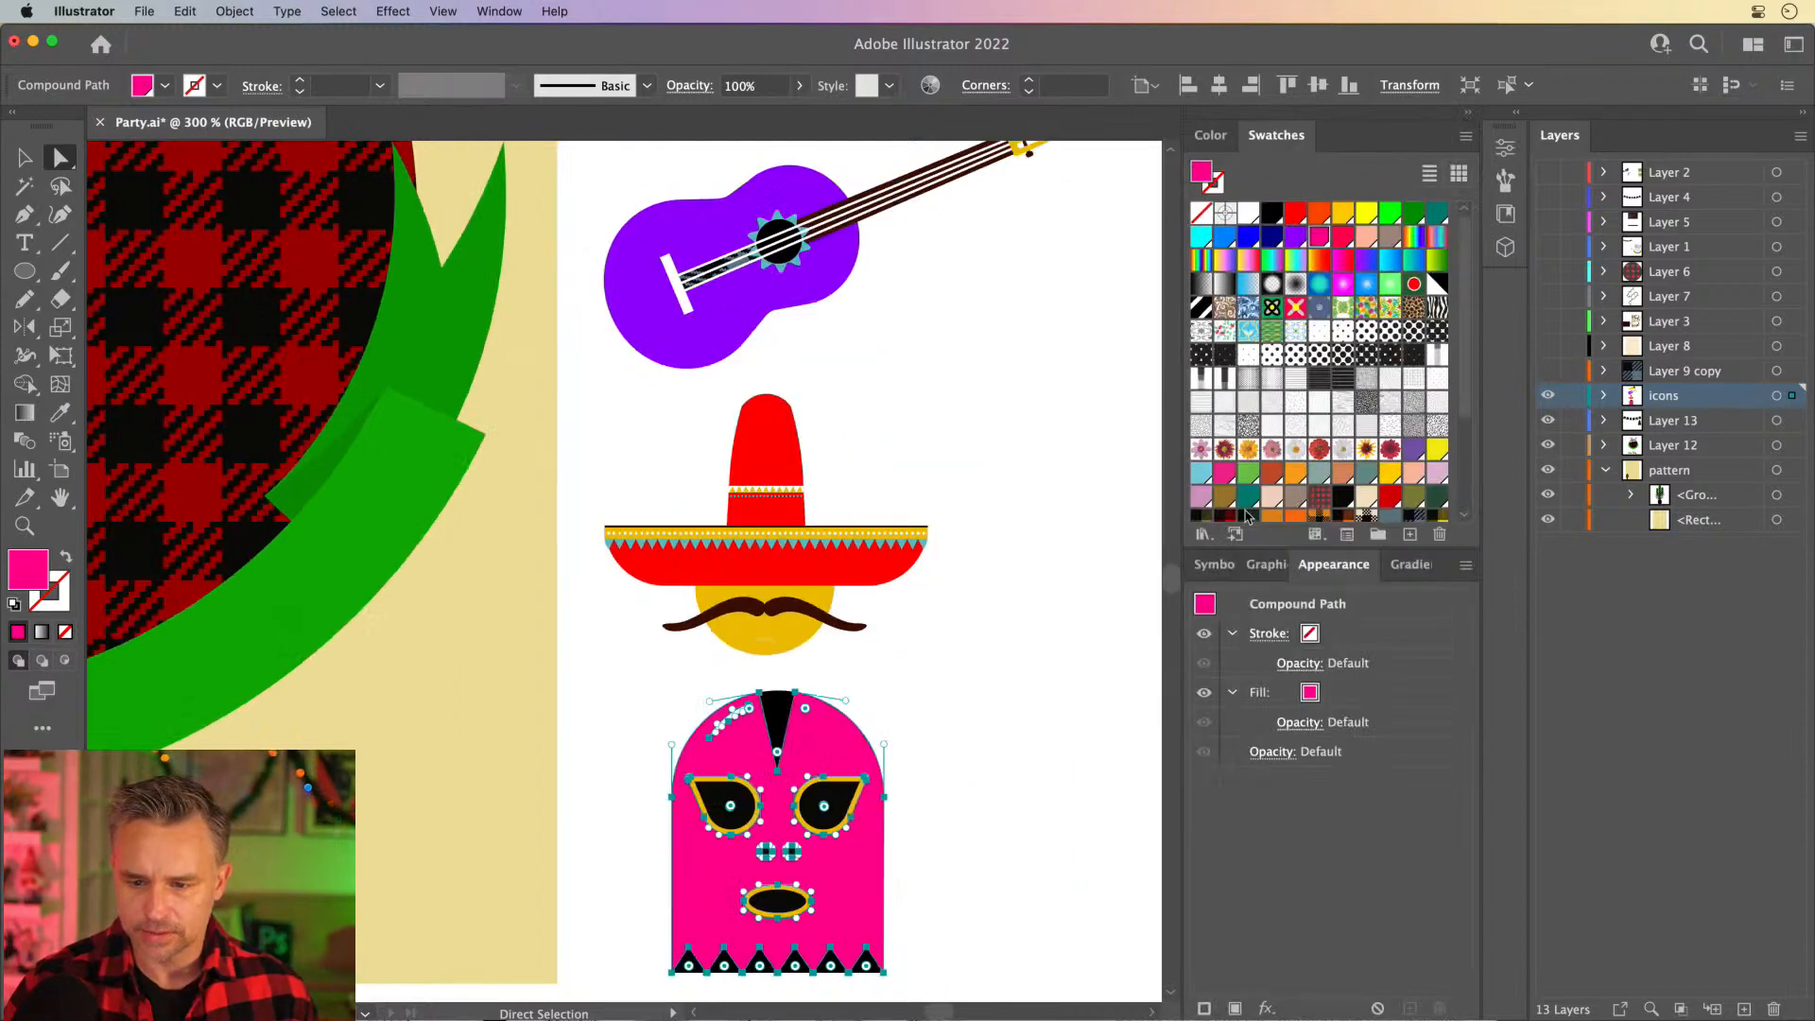
- Fill the mask body with the orange-and-black plaid pattern swatch after trying the red plaid one
scroll(1319, 498, "down", 5)
left_click(1202, 403)
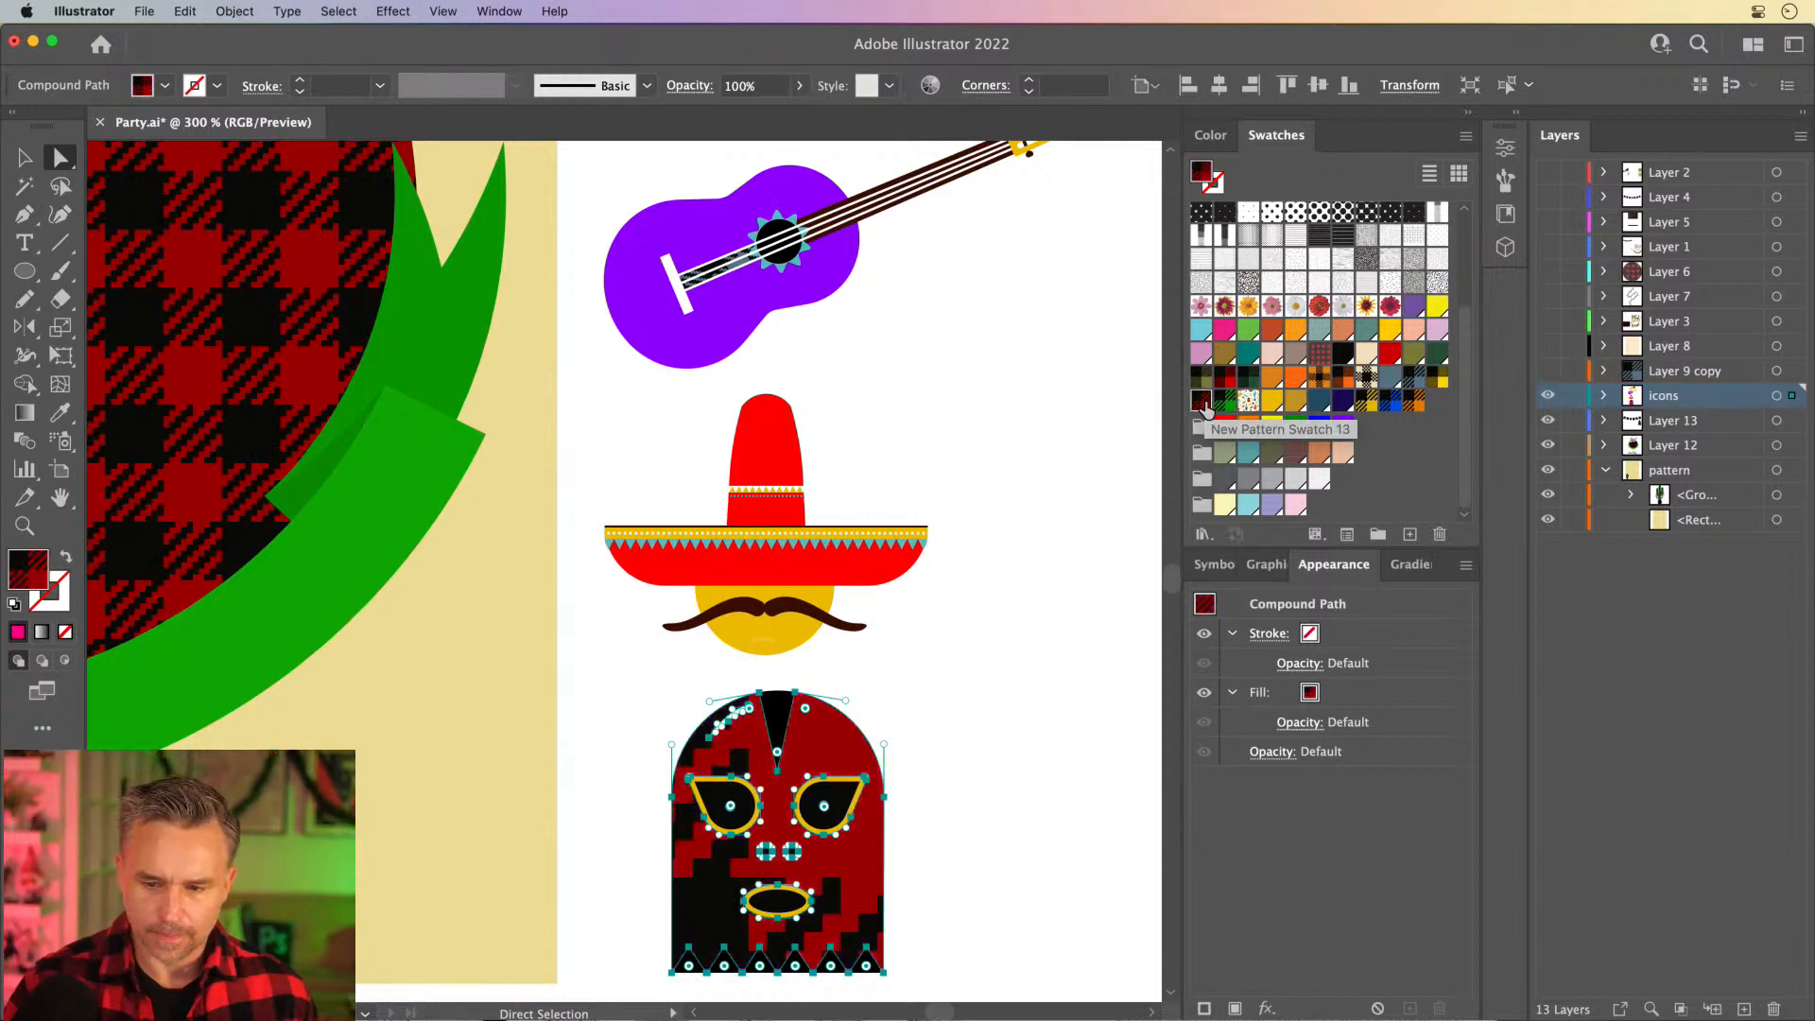
left_click(1320, 379)
left_click(1201, 404)
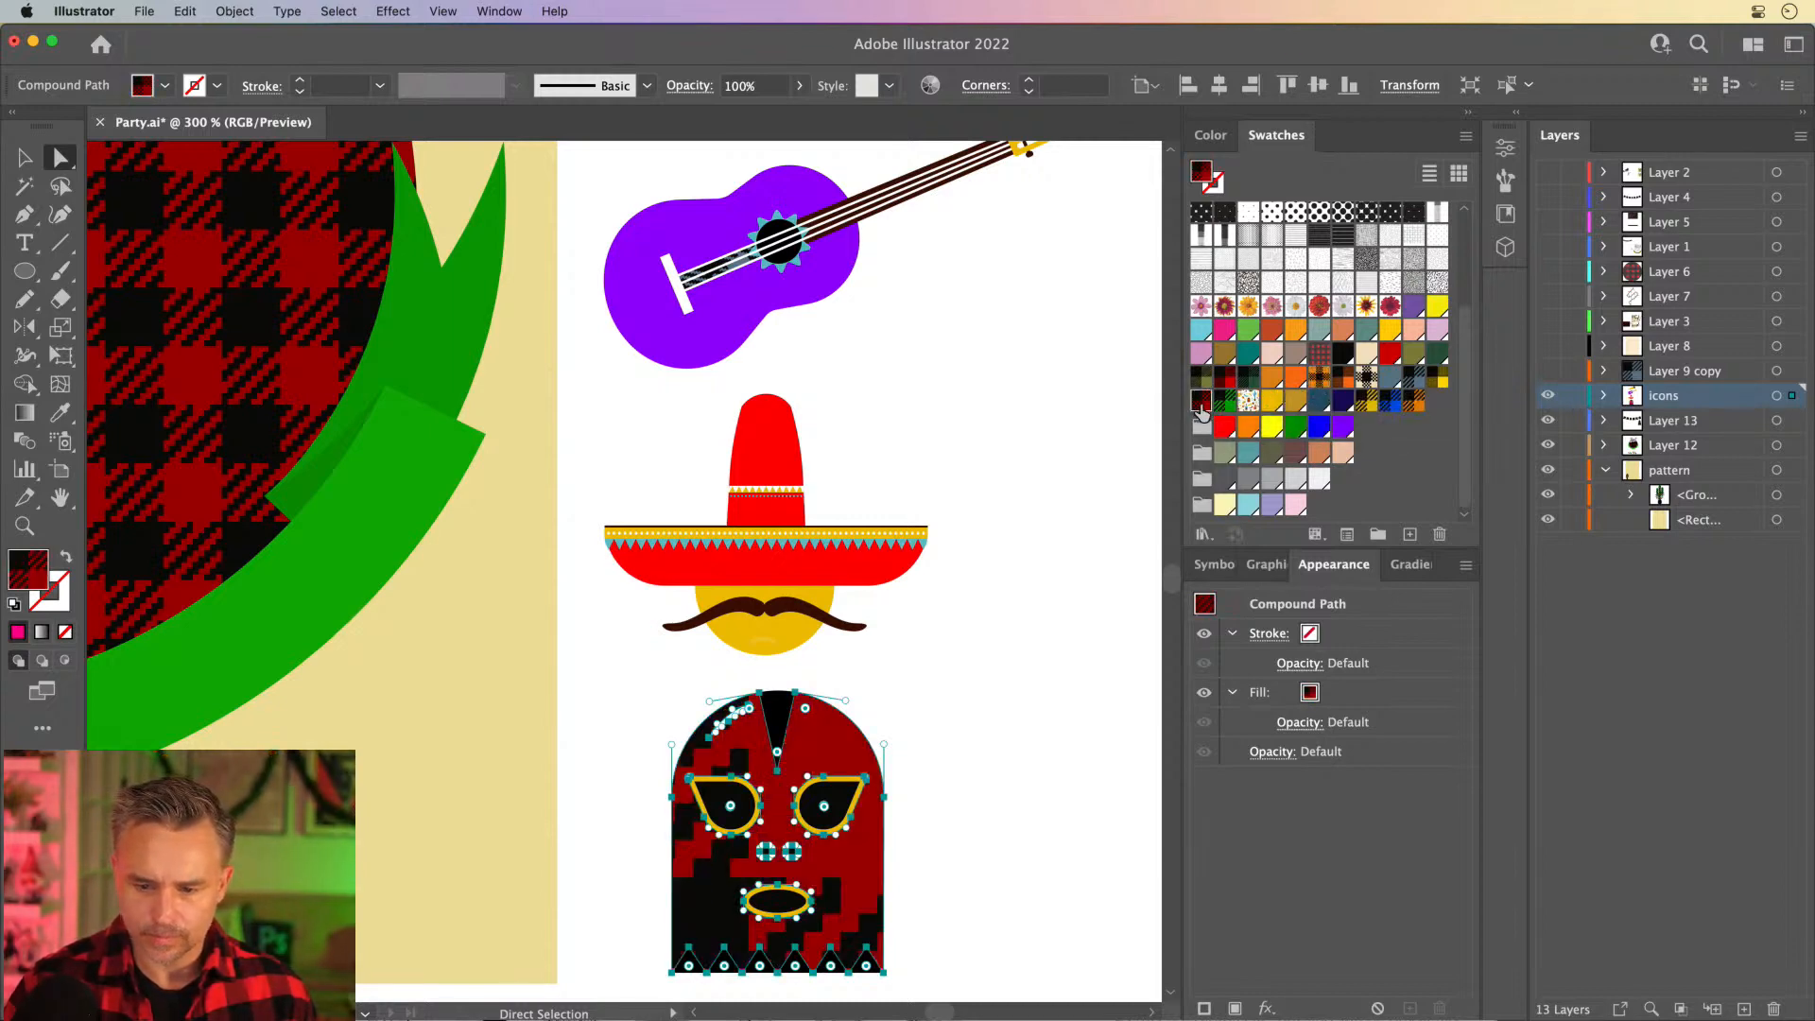
left_click(1413, 405)
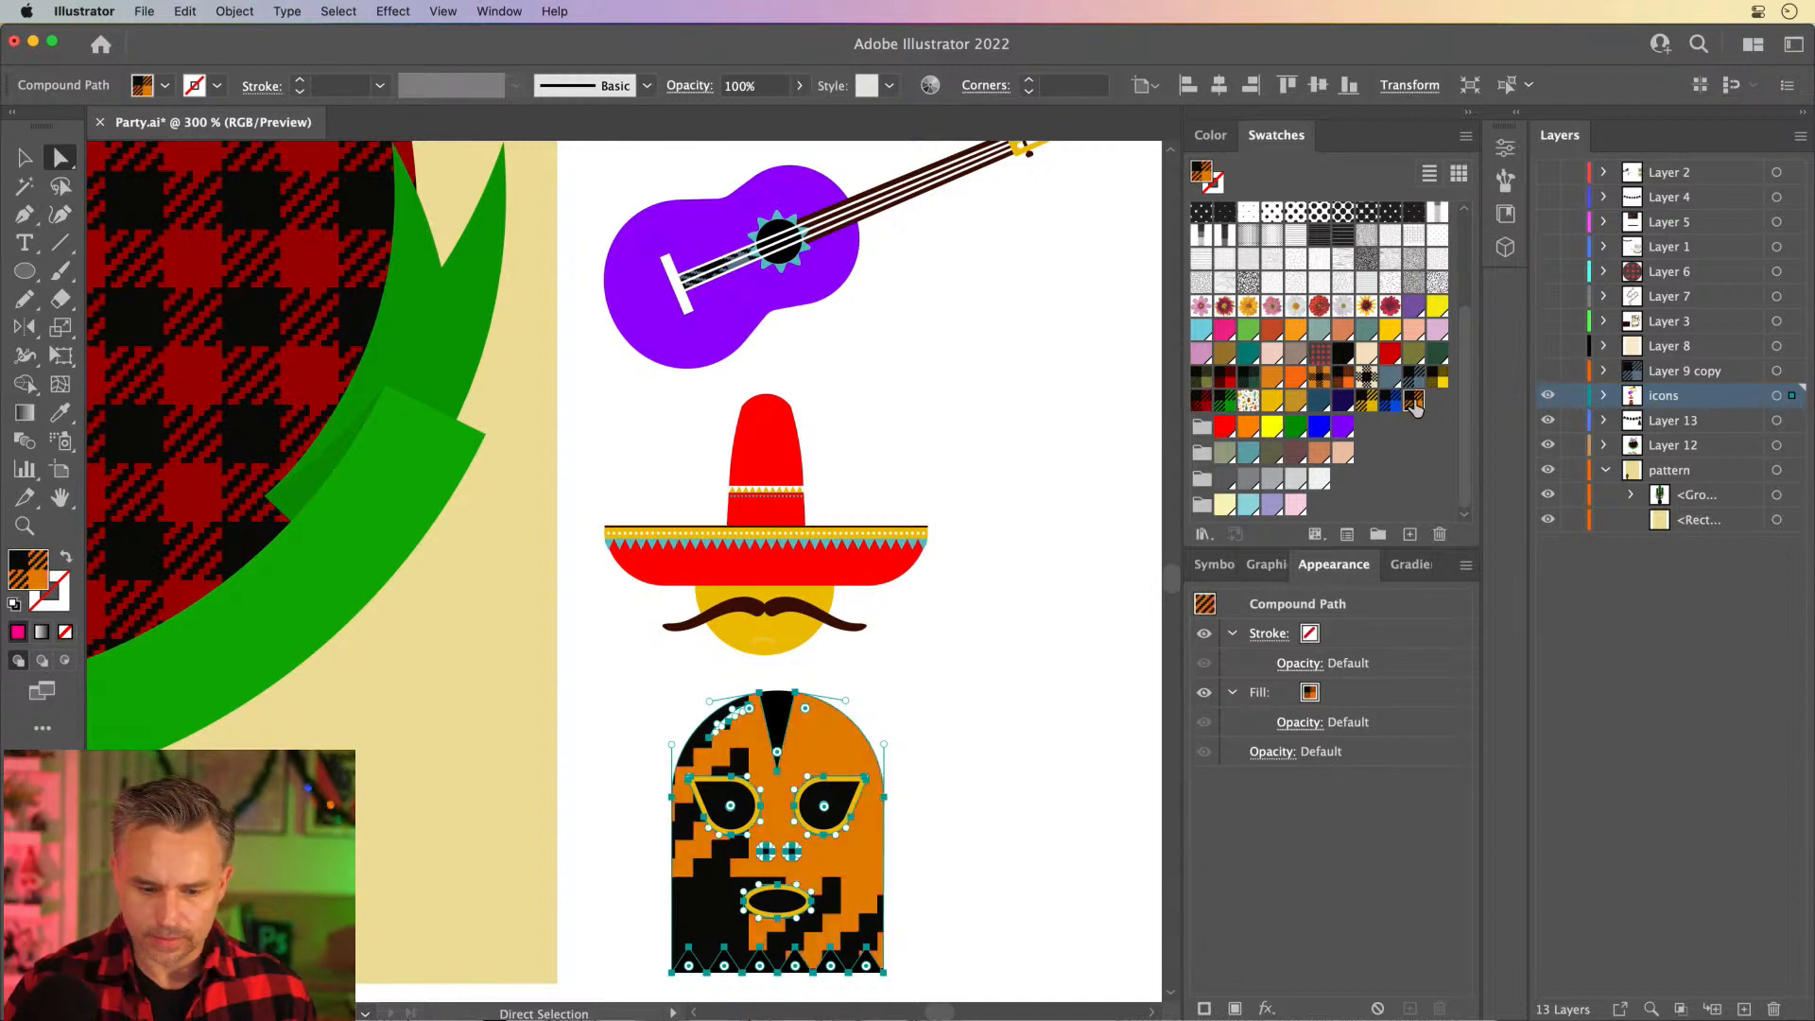
- Try to scale only the mask body's plaid pattern uniformly to 1%, with Transform Objects off and Transform Patterns on
double_click(59, 327)
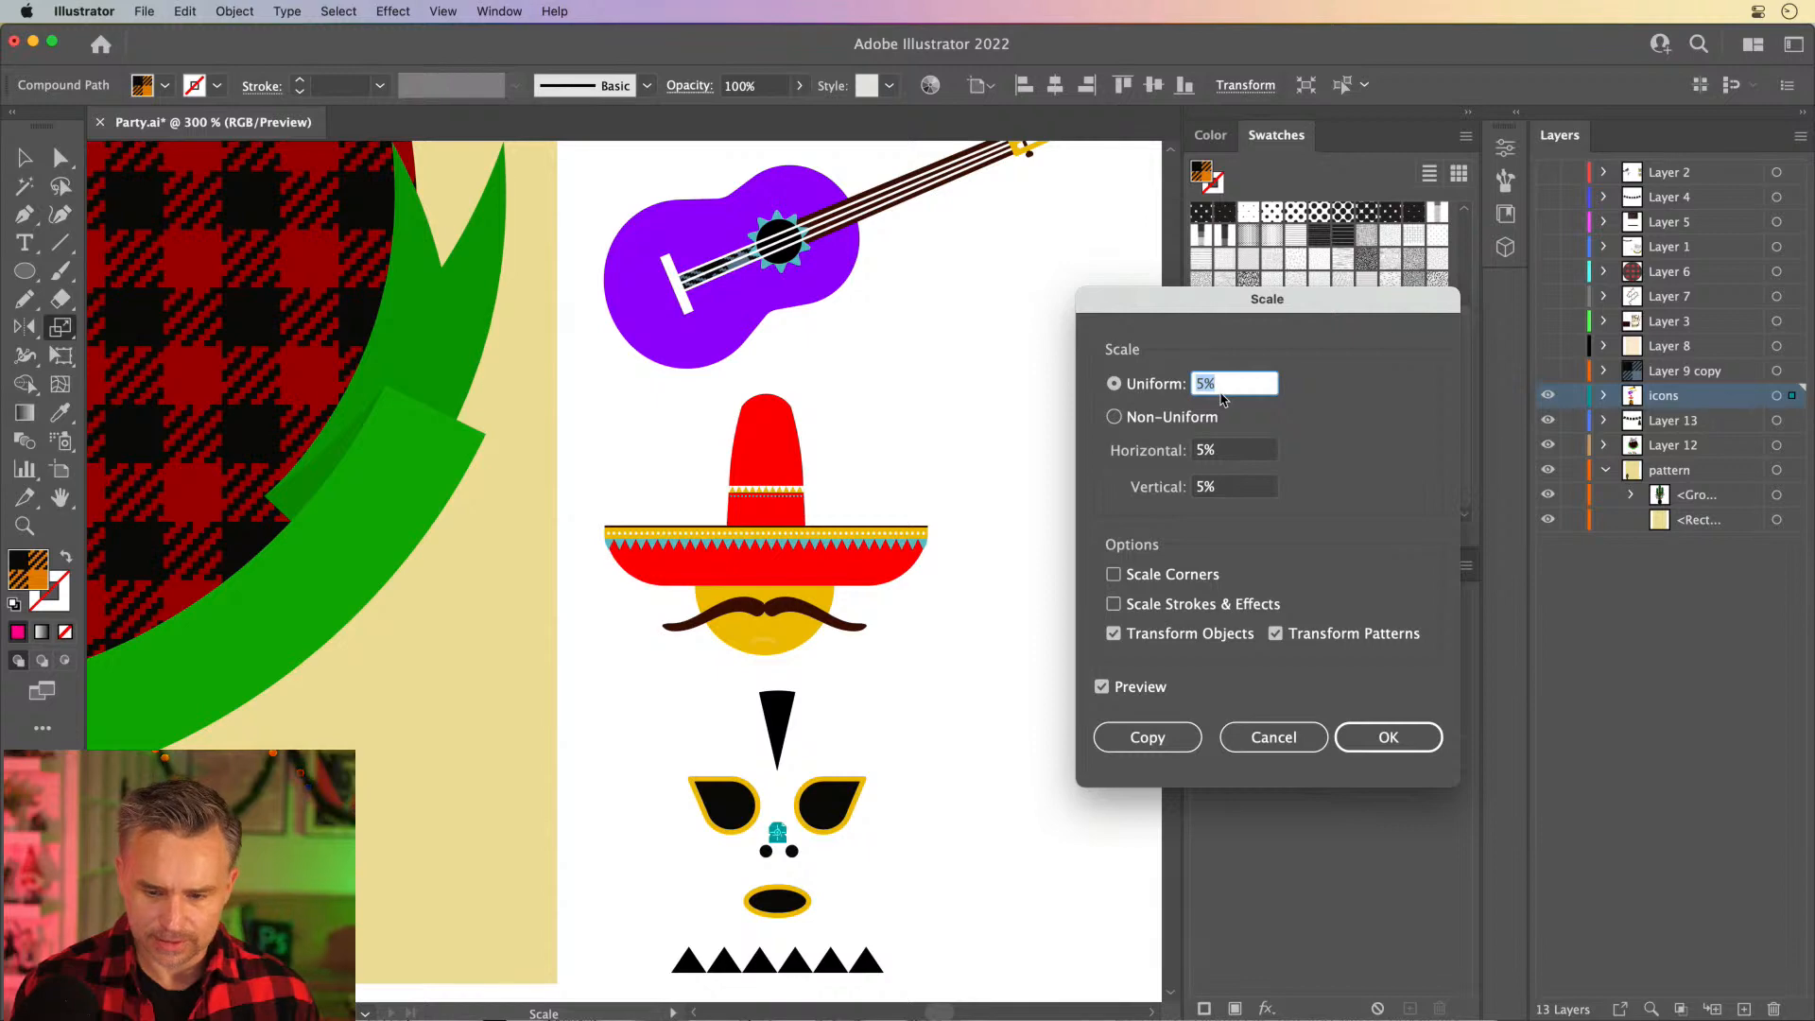
left_click(1113, 634)
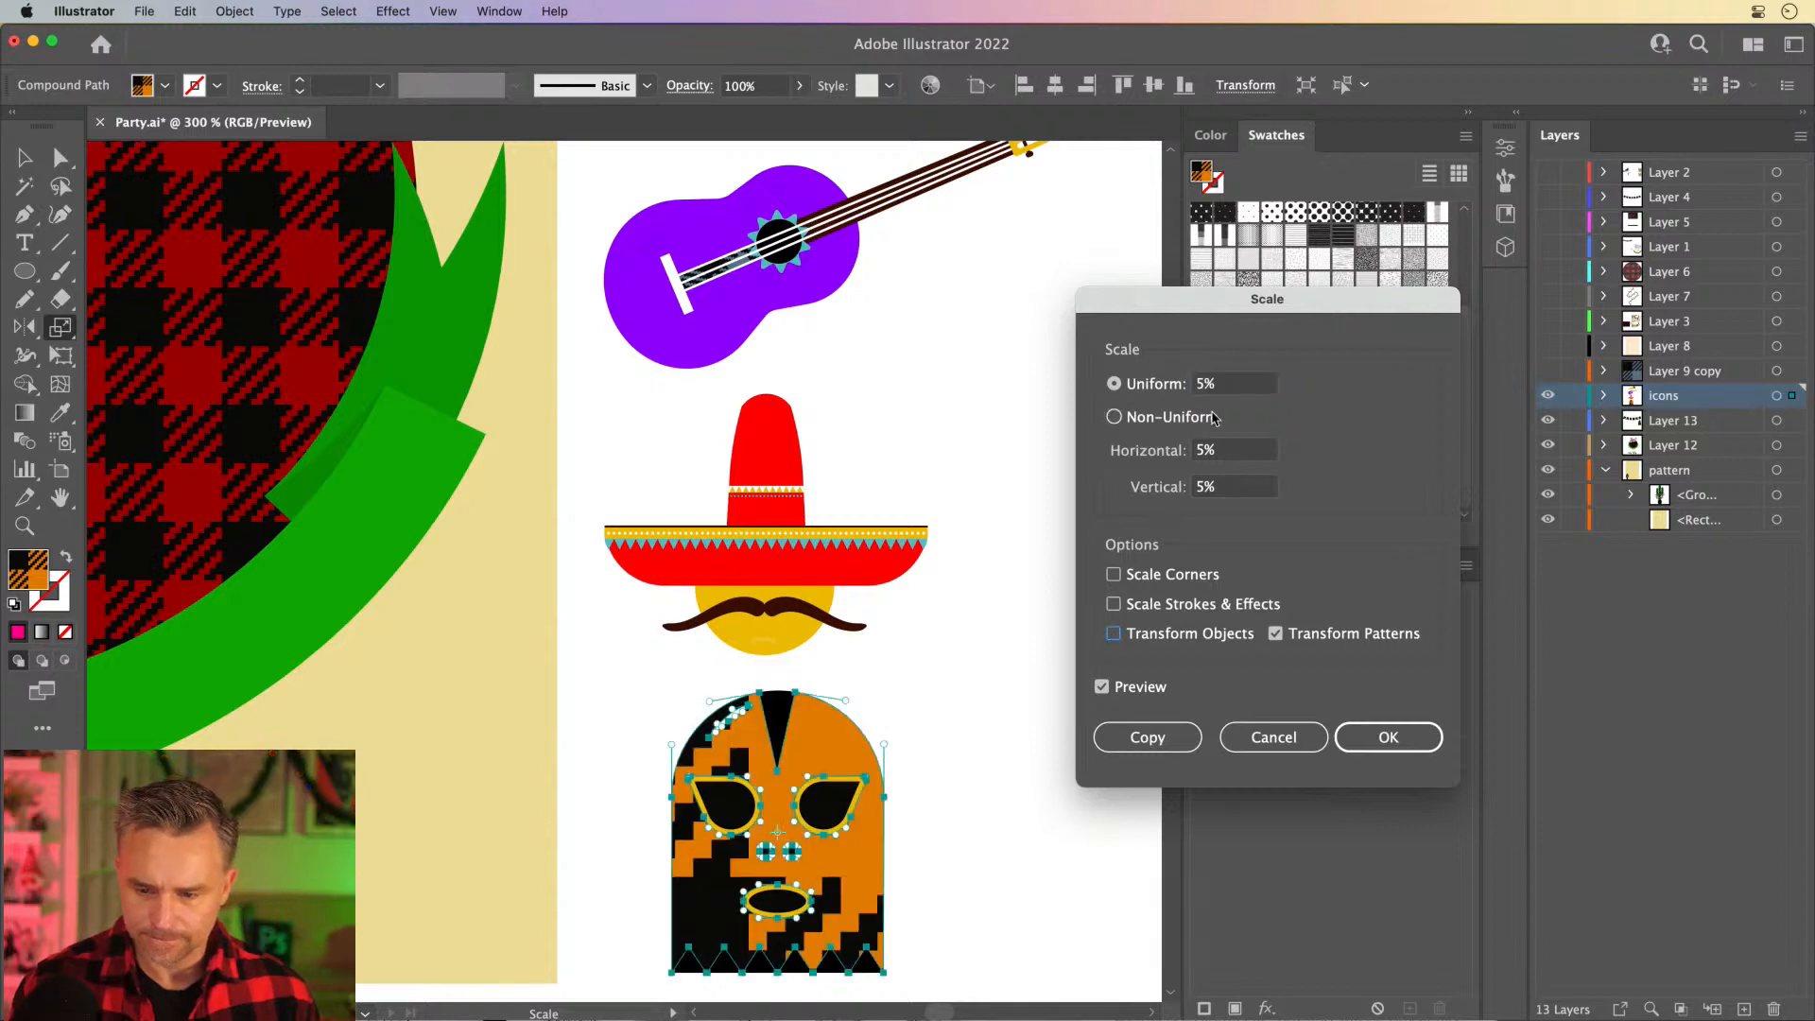
left_click(1241, 389)
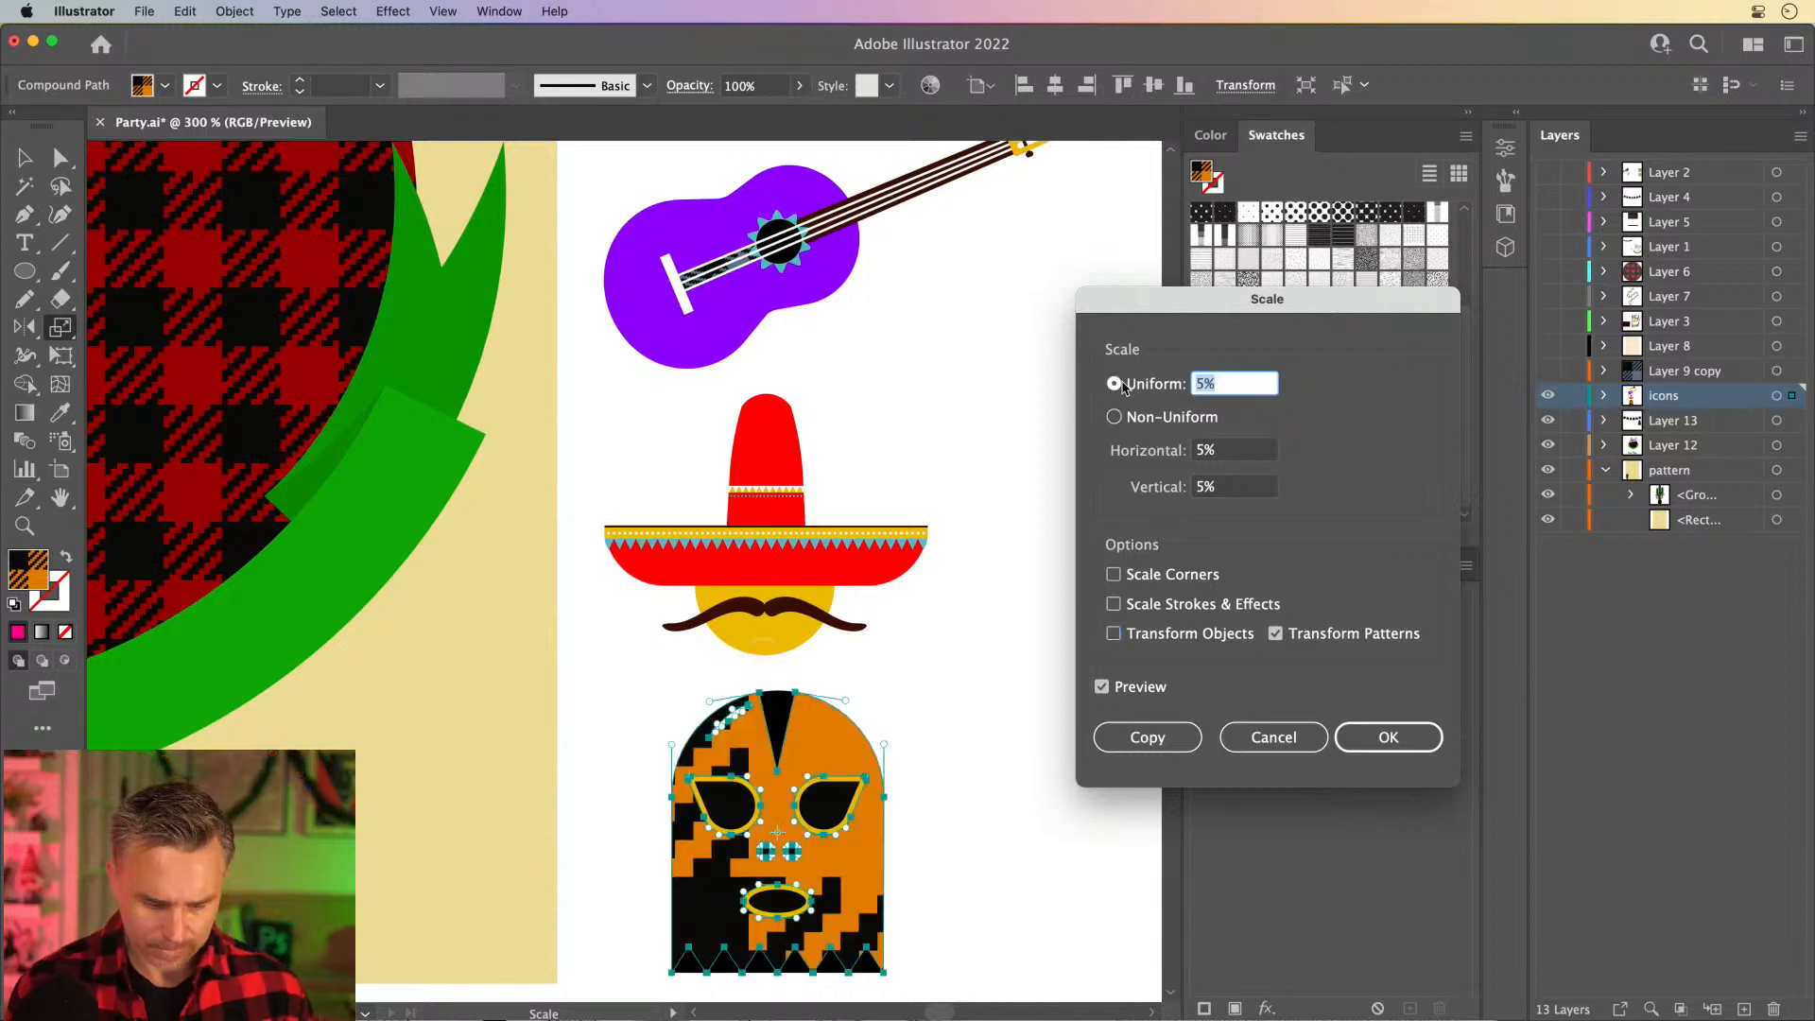
type("1")
key("Tab")
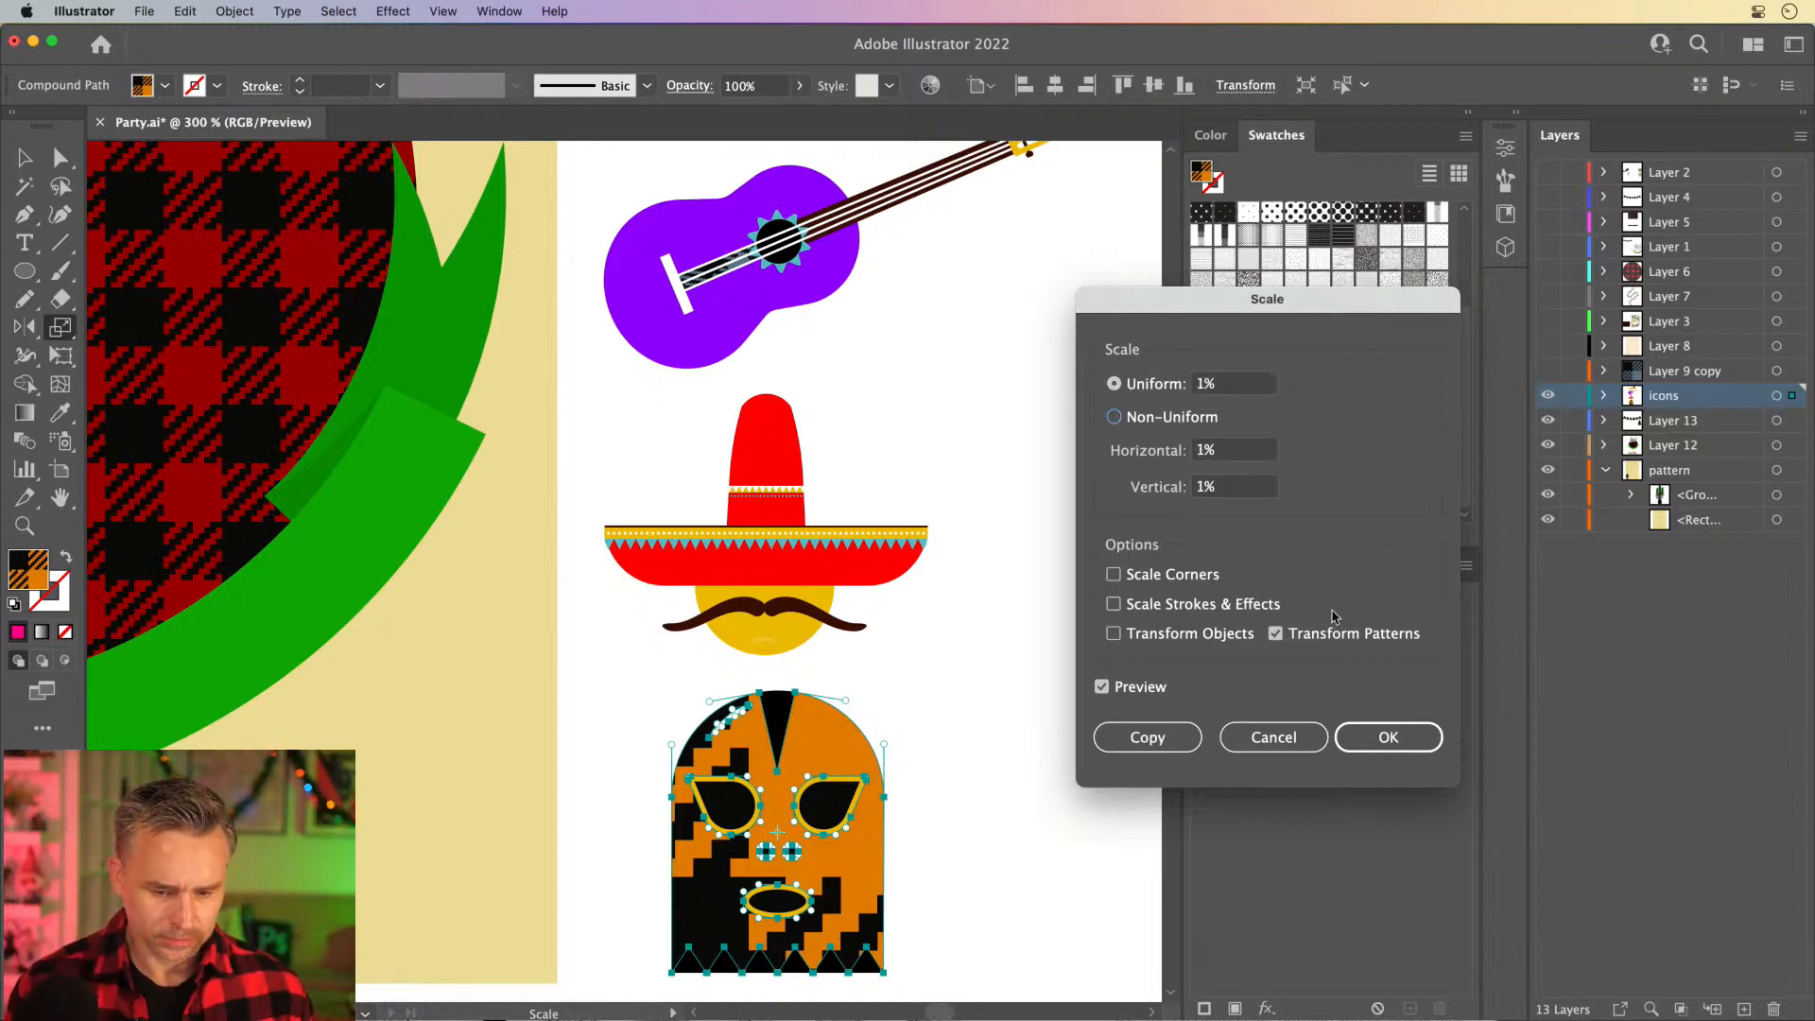
left_click(1388, 736)
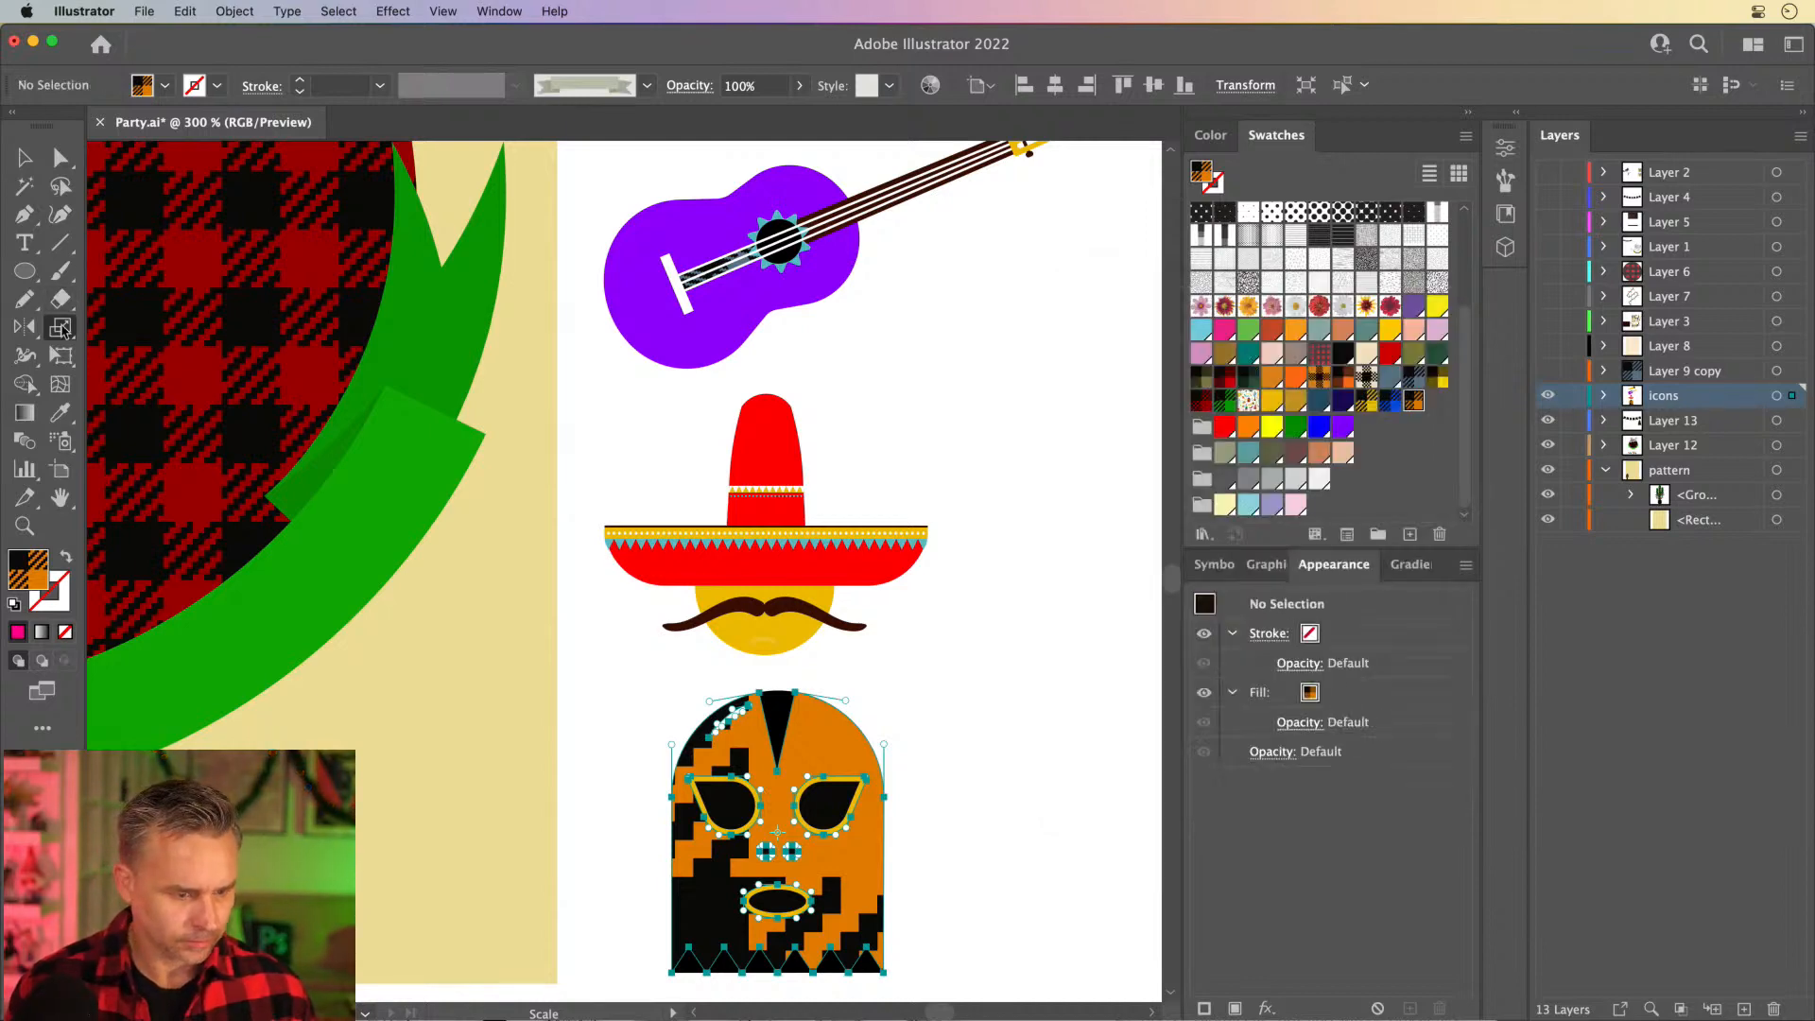
- Reselect only the mask body with the Direct Selection tool and try the orange-and-black checkered plaid swatch as its fill
scroll(829, 498, "down", 3)
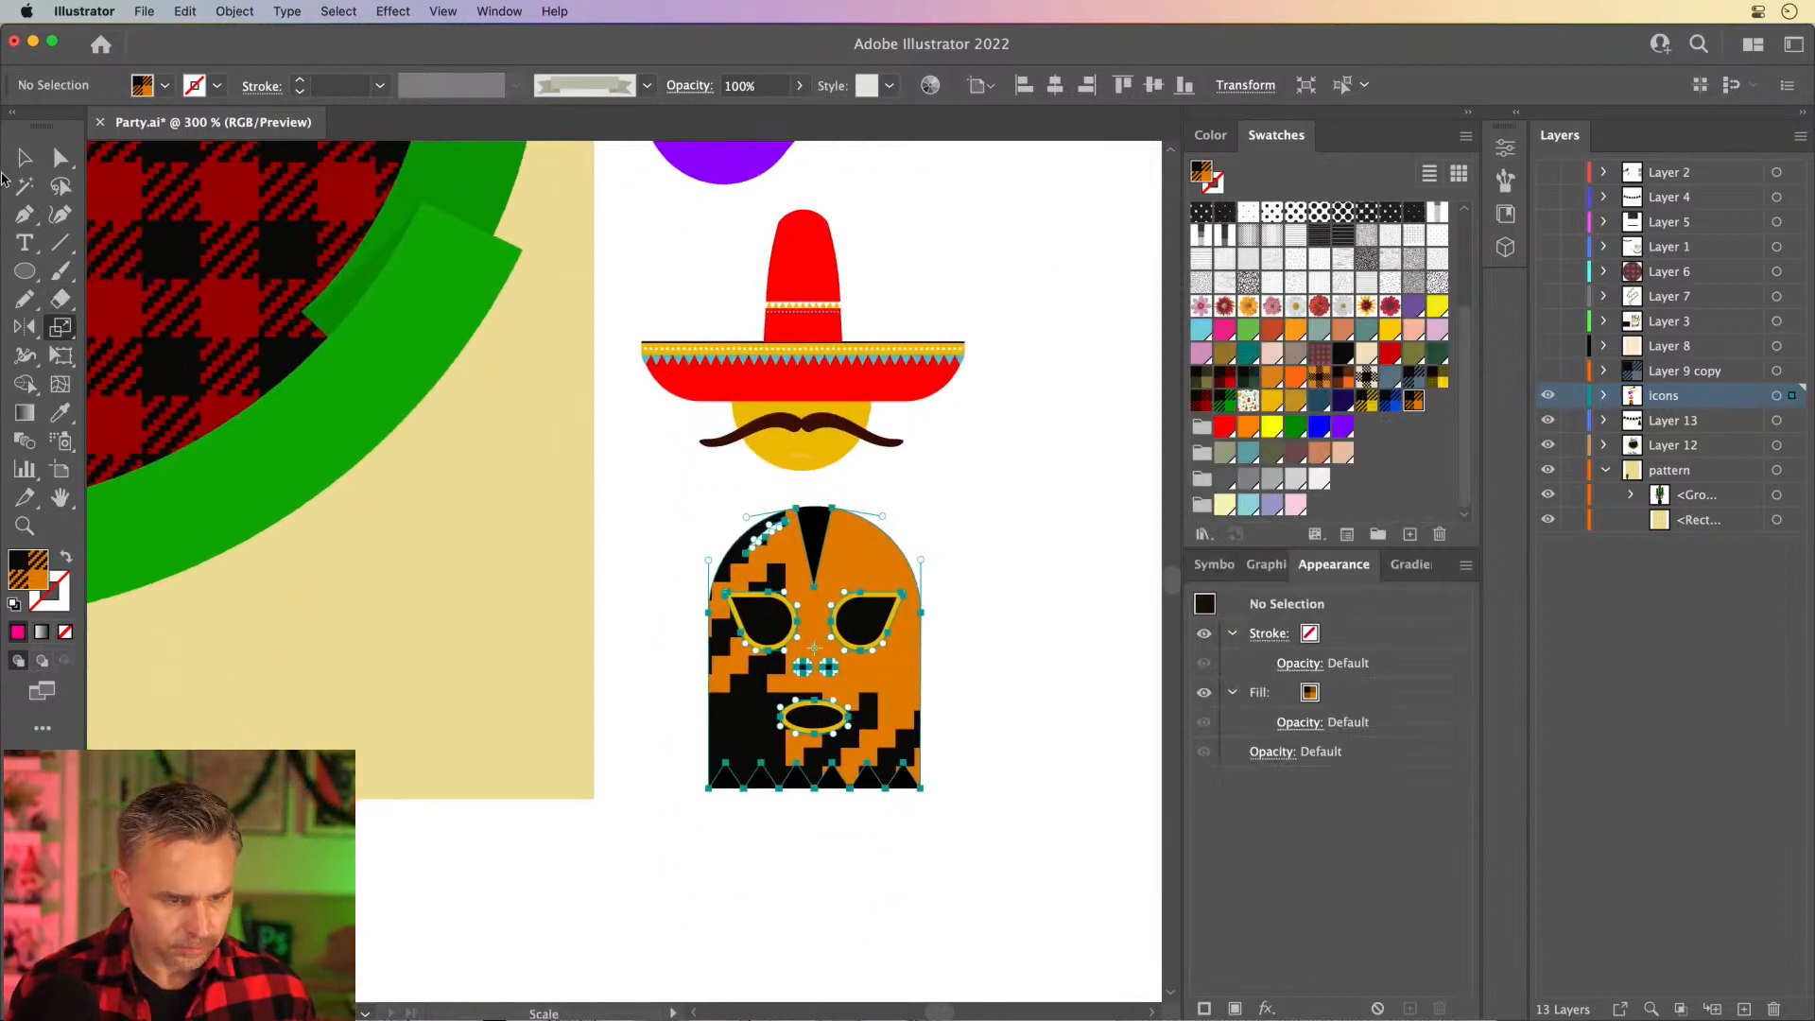
left_click(25, 158)
left_click(673, 486)
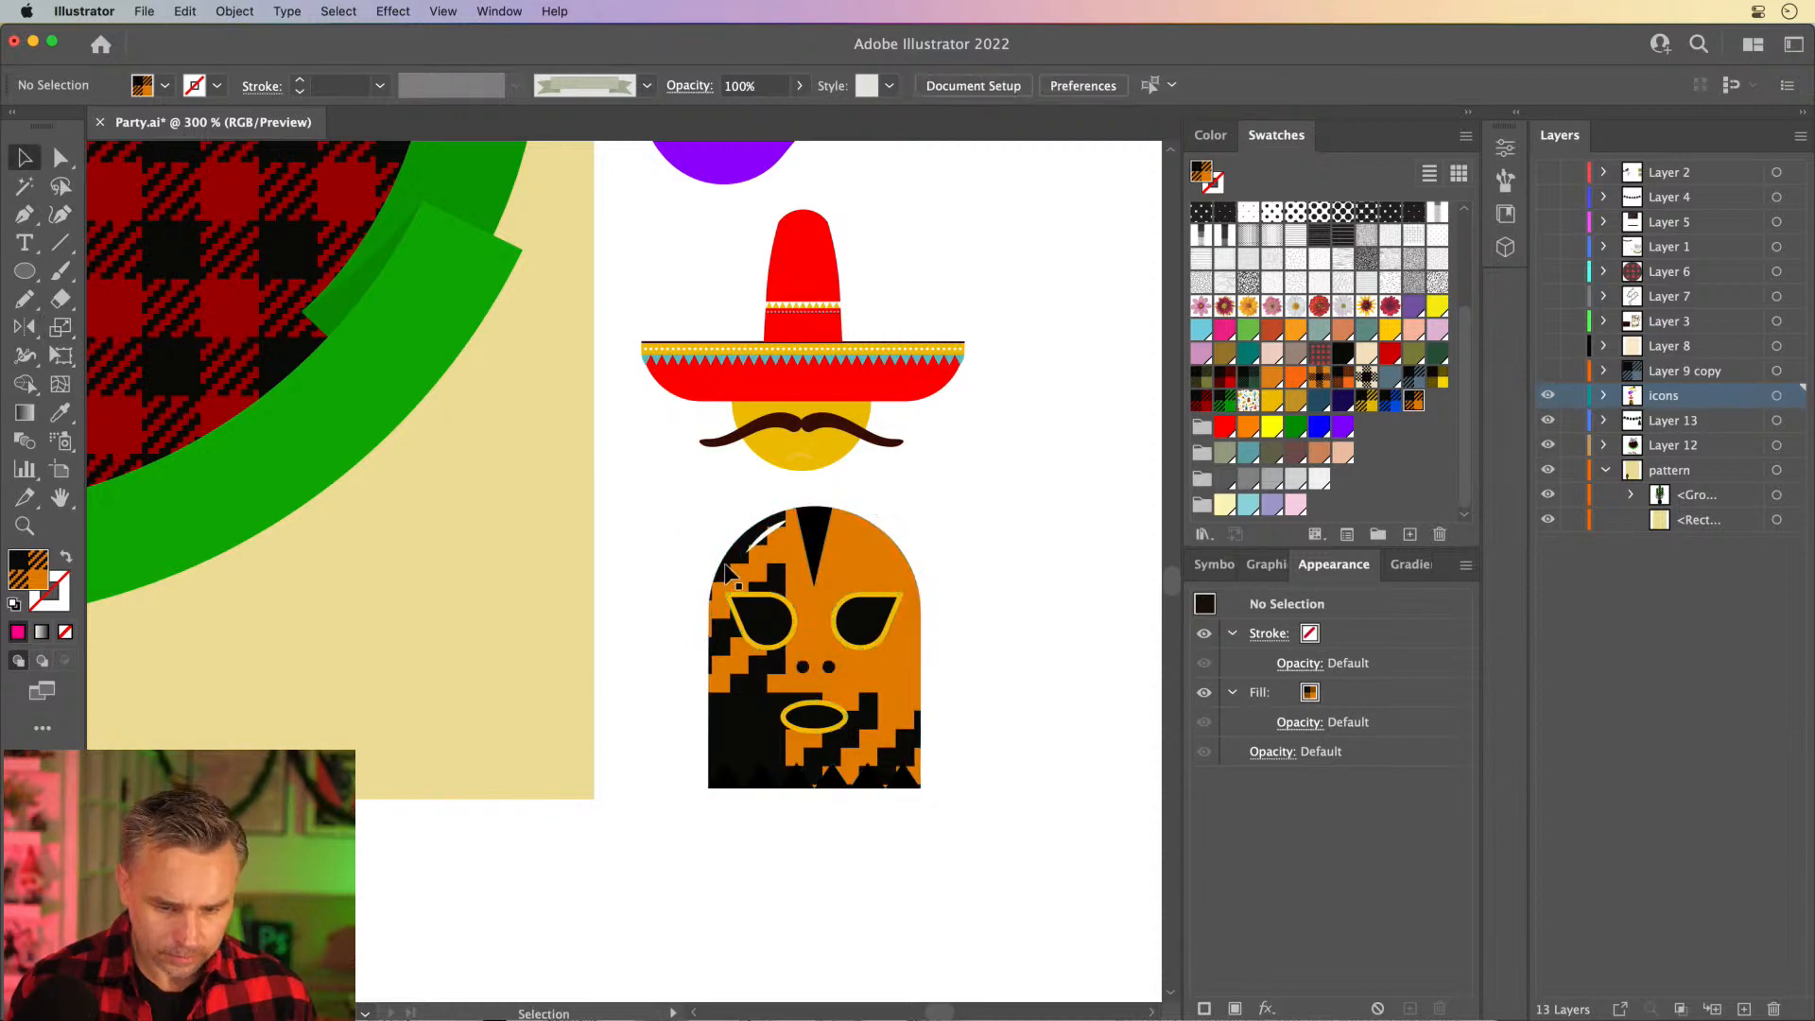
left_click(774, 574)
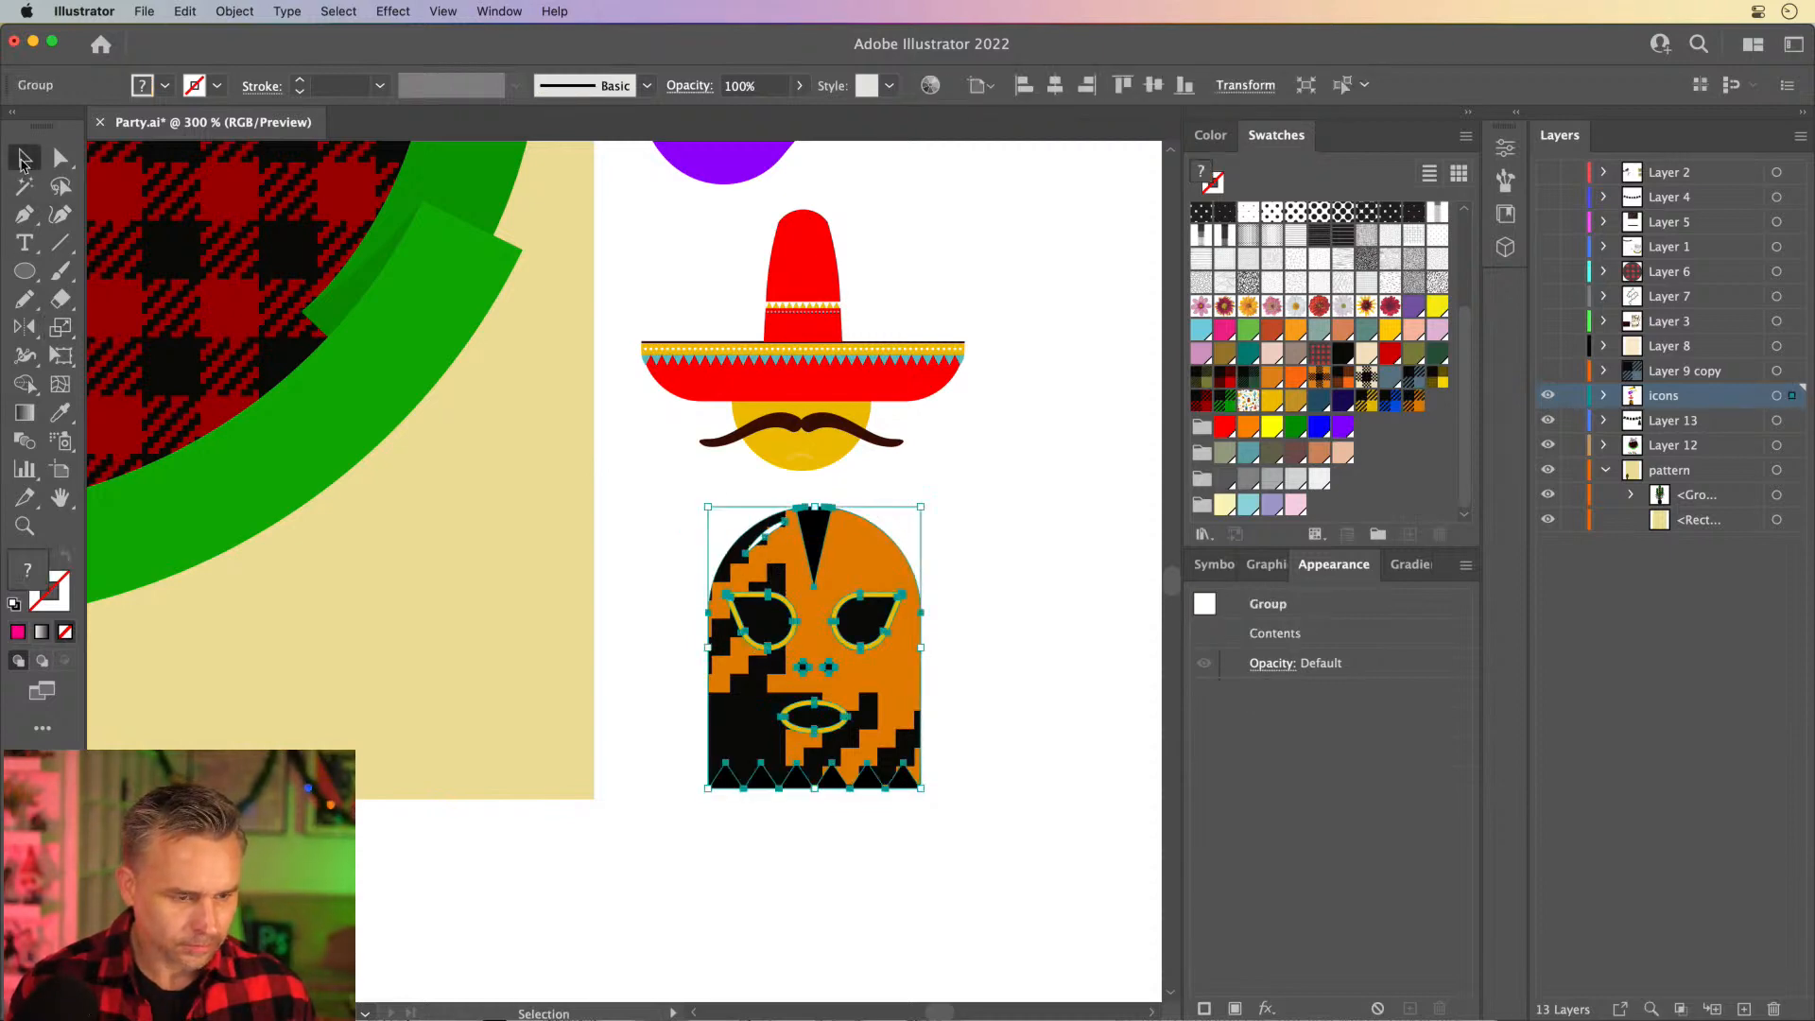
left_click(60, 158)
left_click(775, 570)
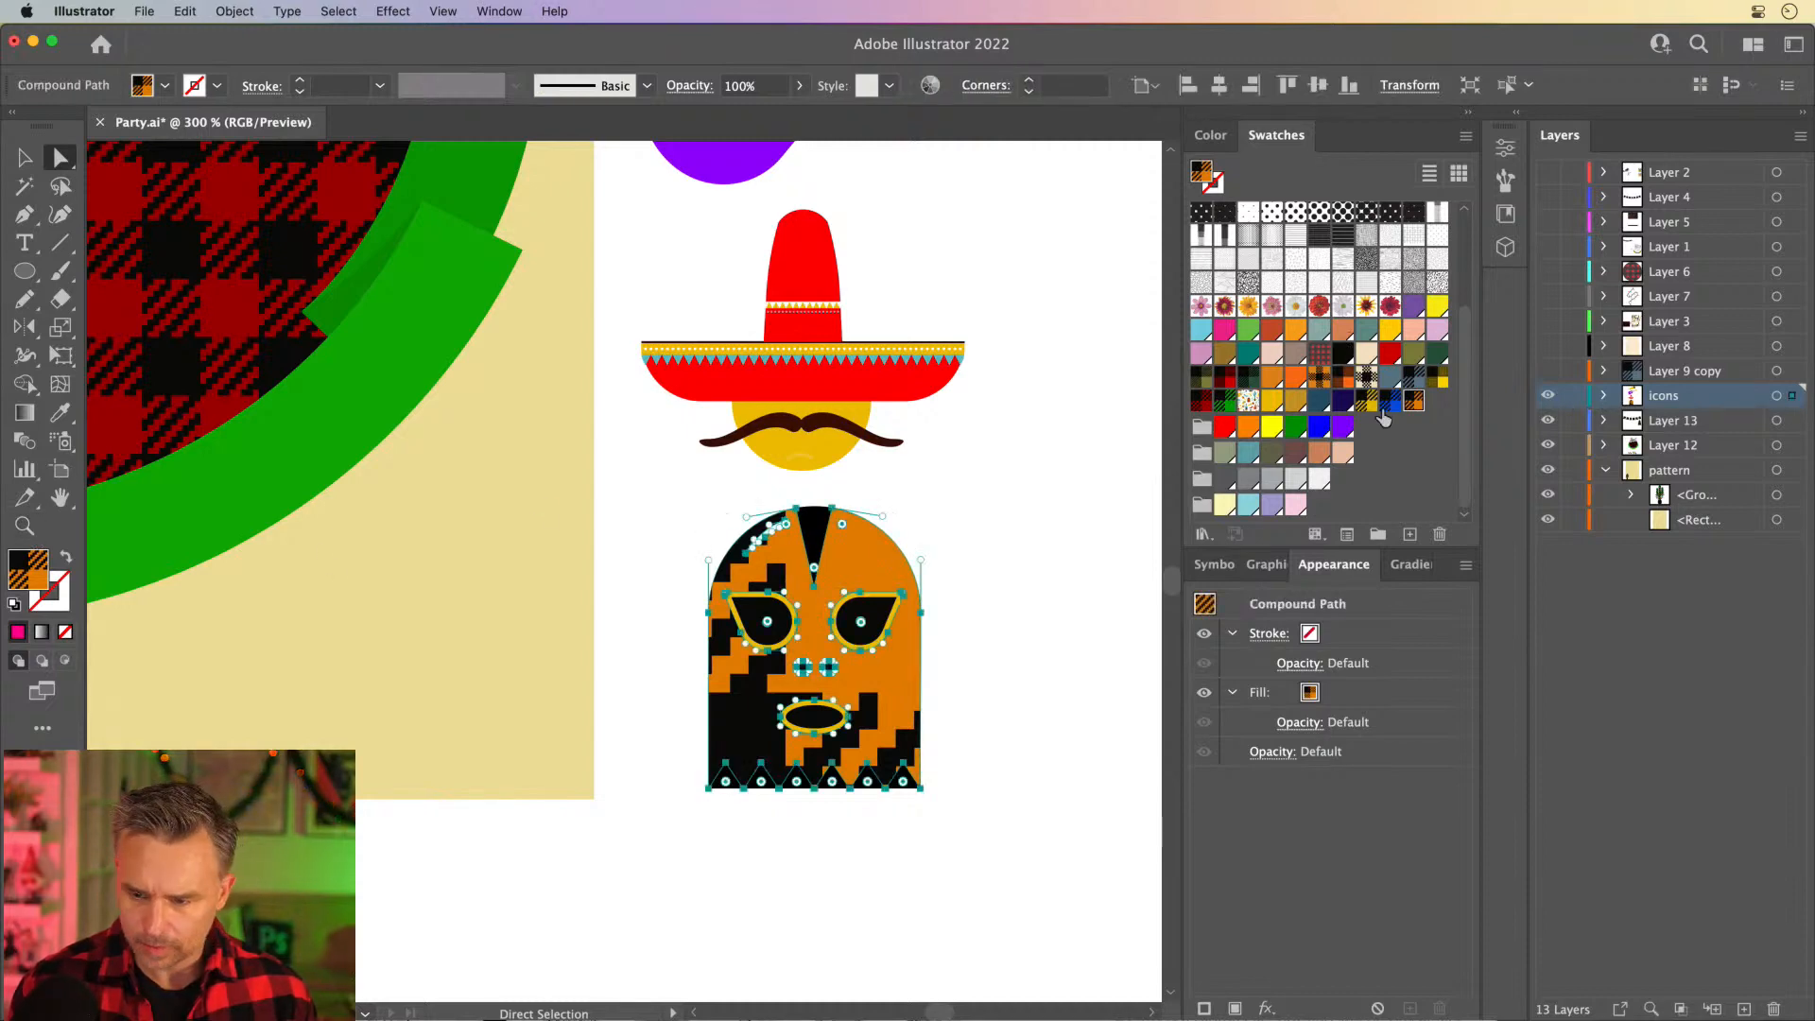
left_click(1319, 378)
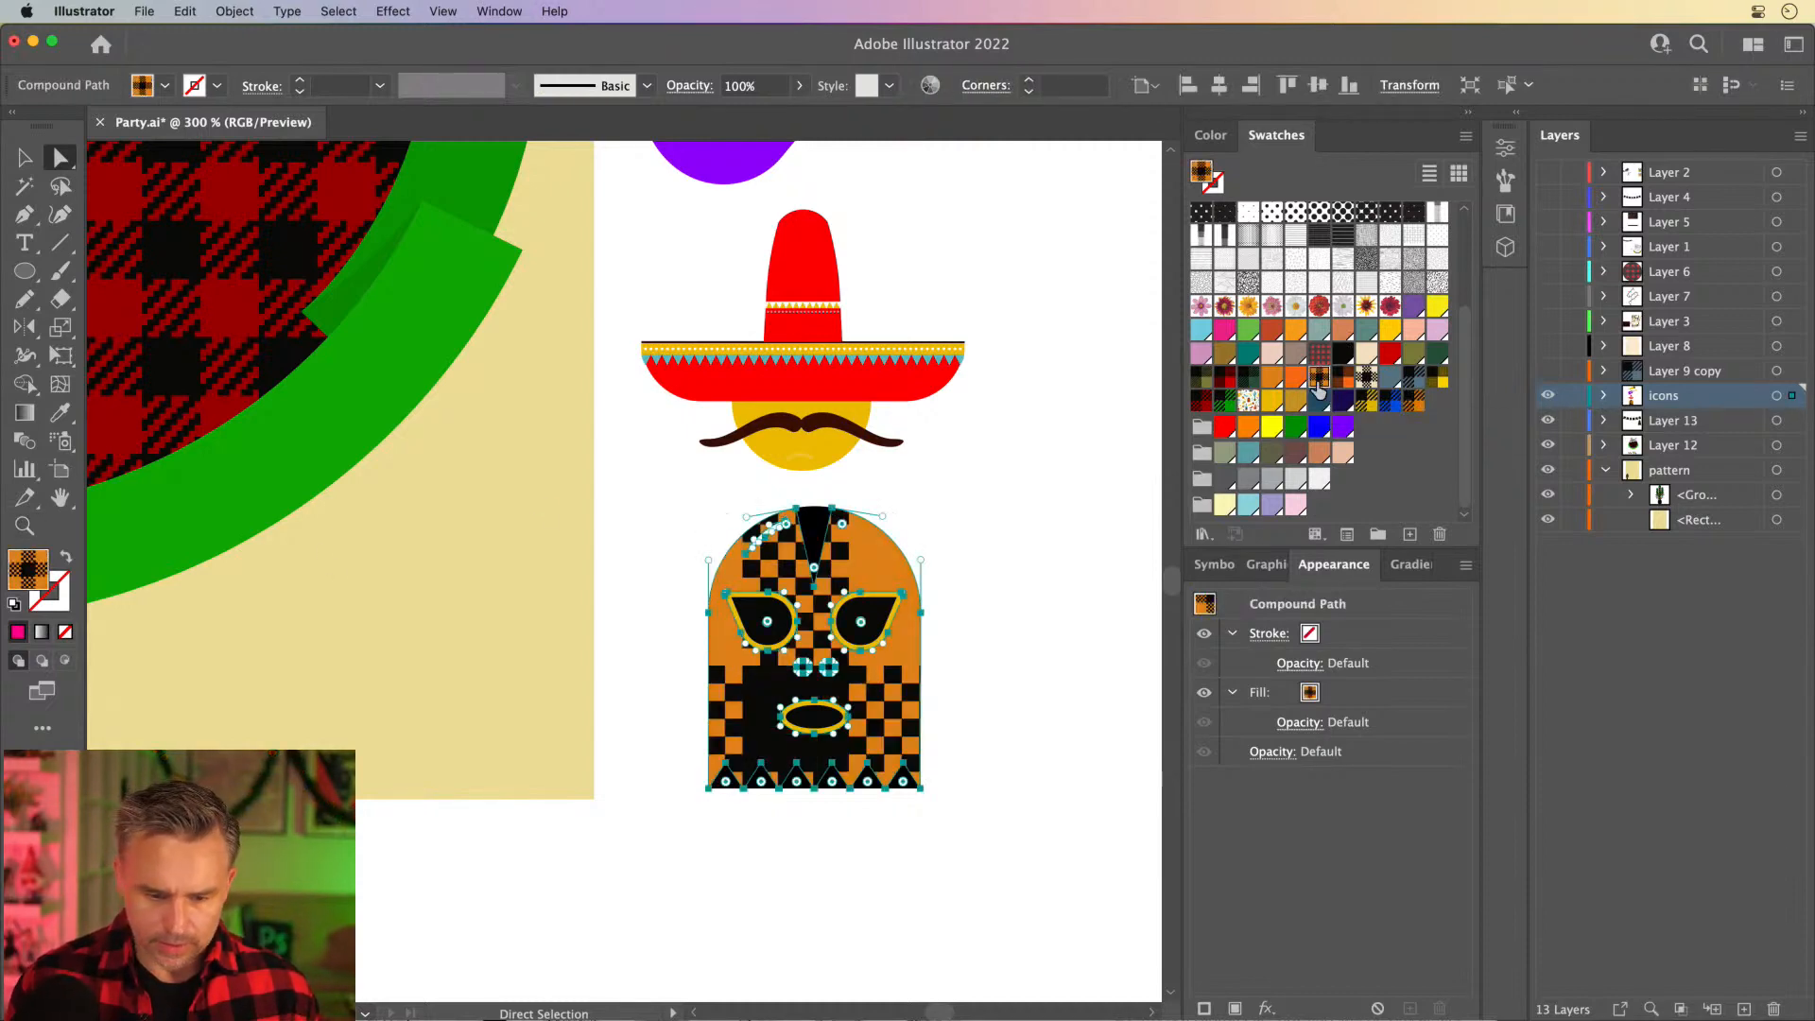
- Select only the purple guitar body with the Direct Selection tool and fill it with the fine red-and-black plaid swatch
key("v")
scroll(584, 518, "up", 5)
scroll(584, 518, "right", 2)
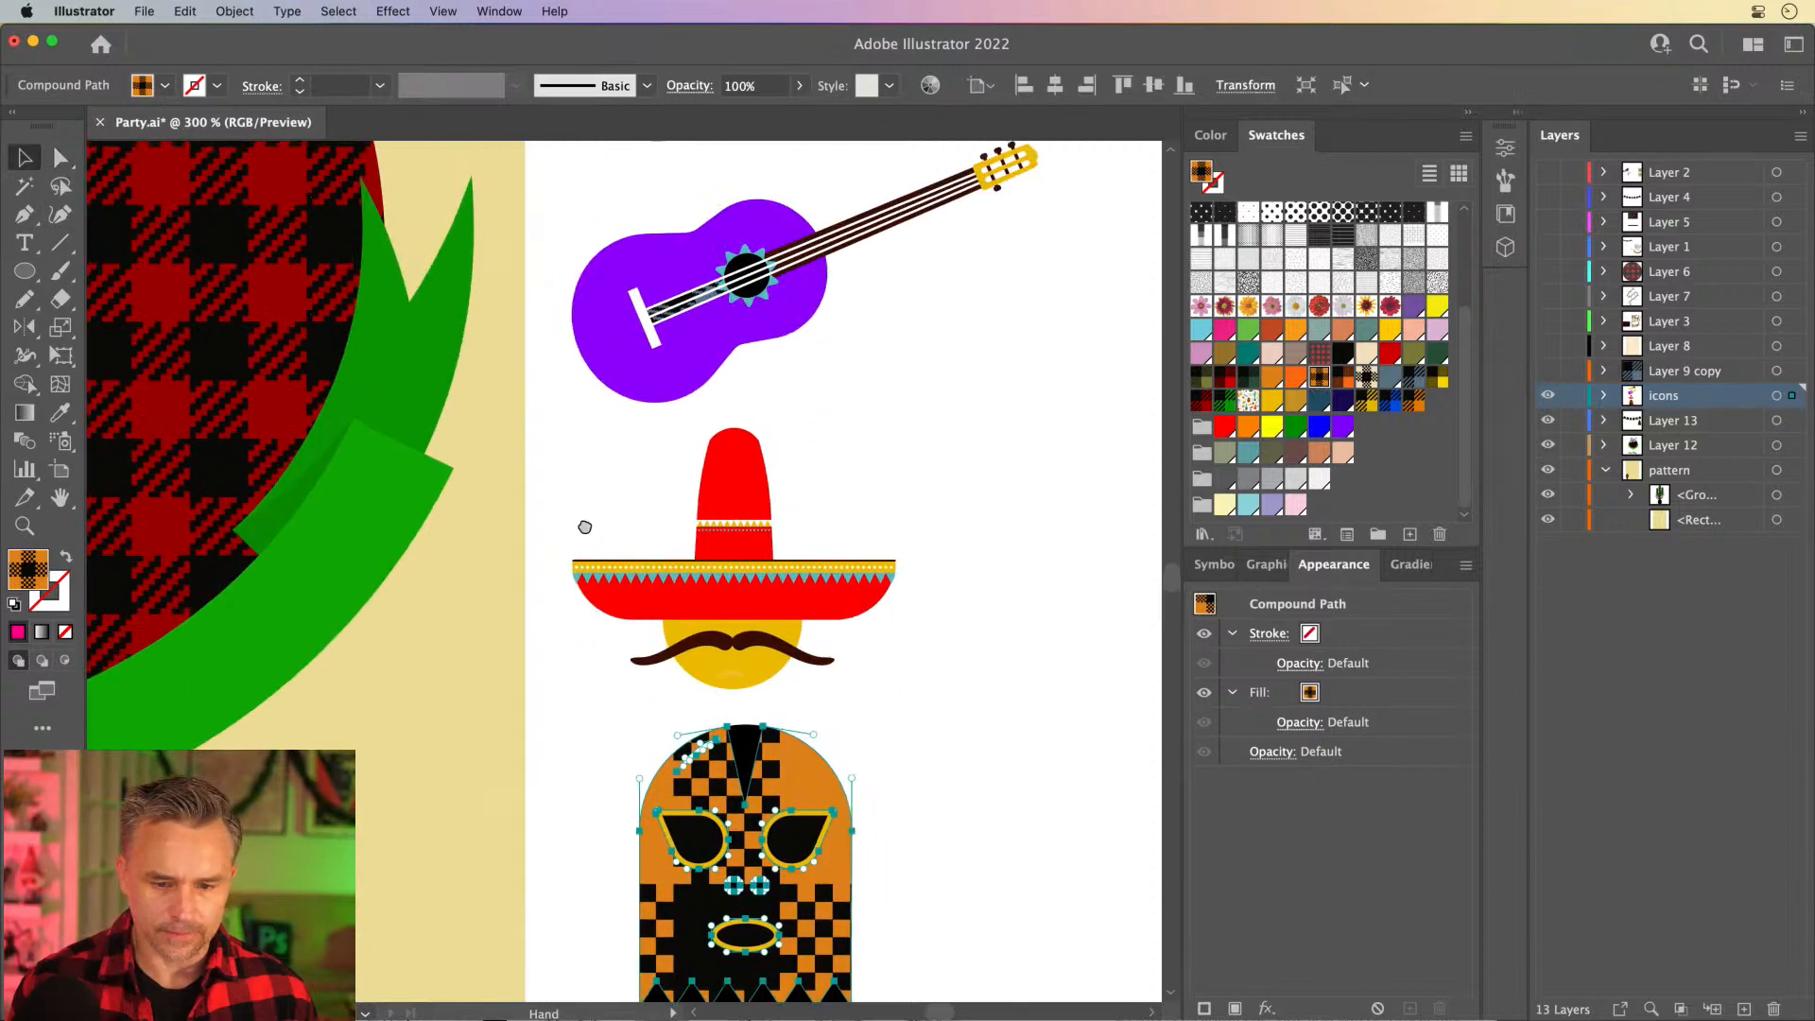
left_click(704, 485)
left_click(61, 158)
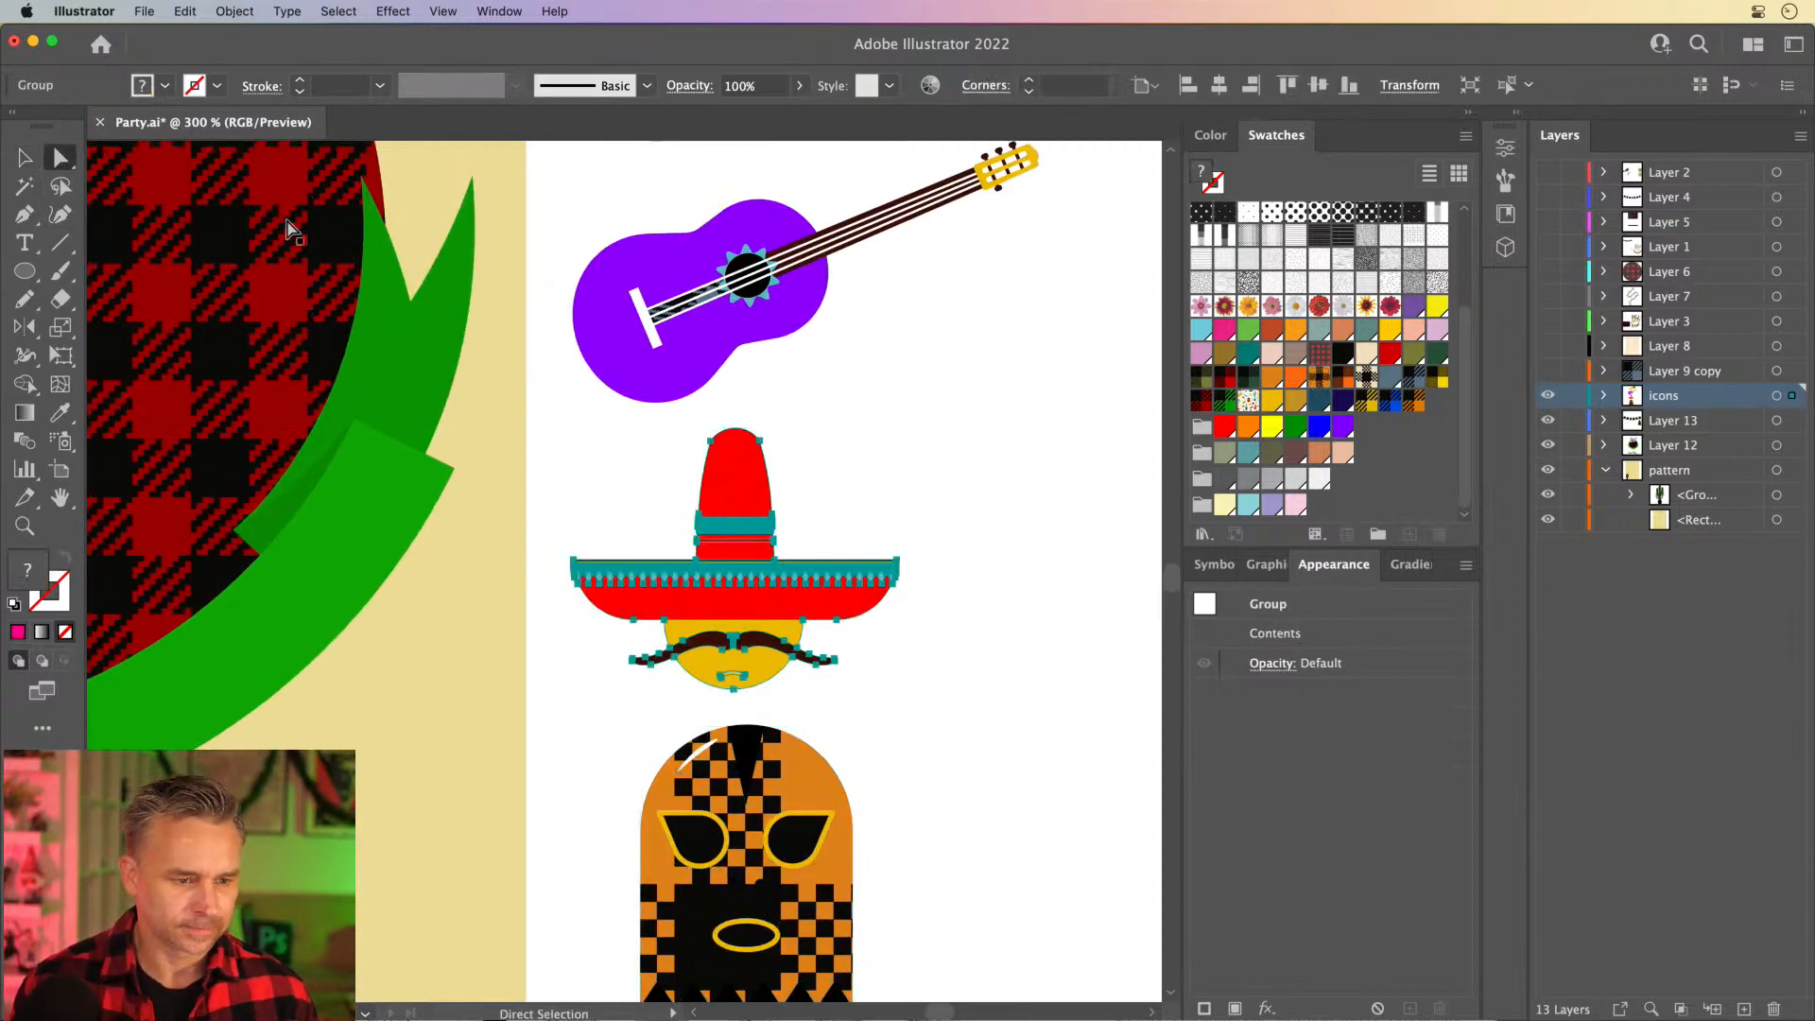
left_click(662, 269)
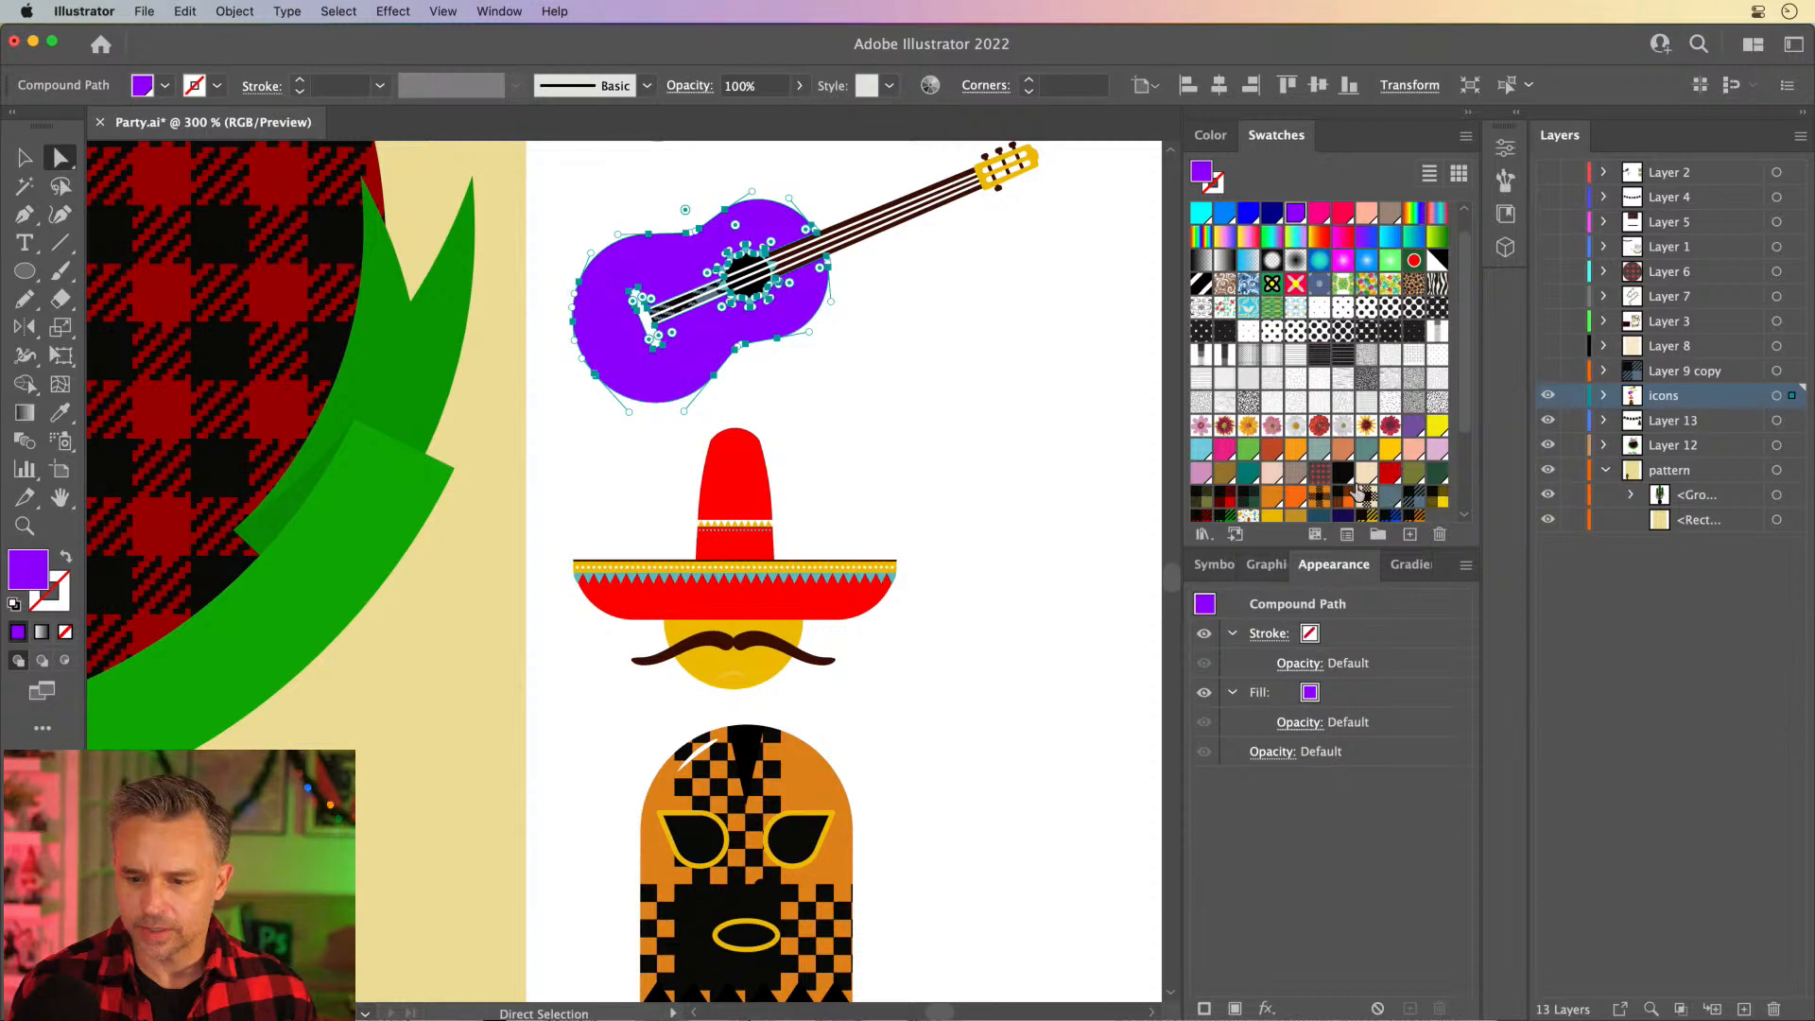
left_click(1319, 472)
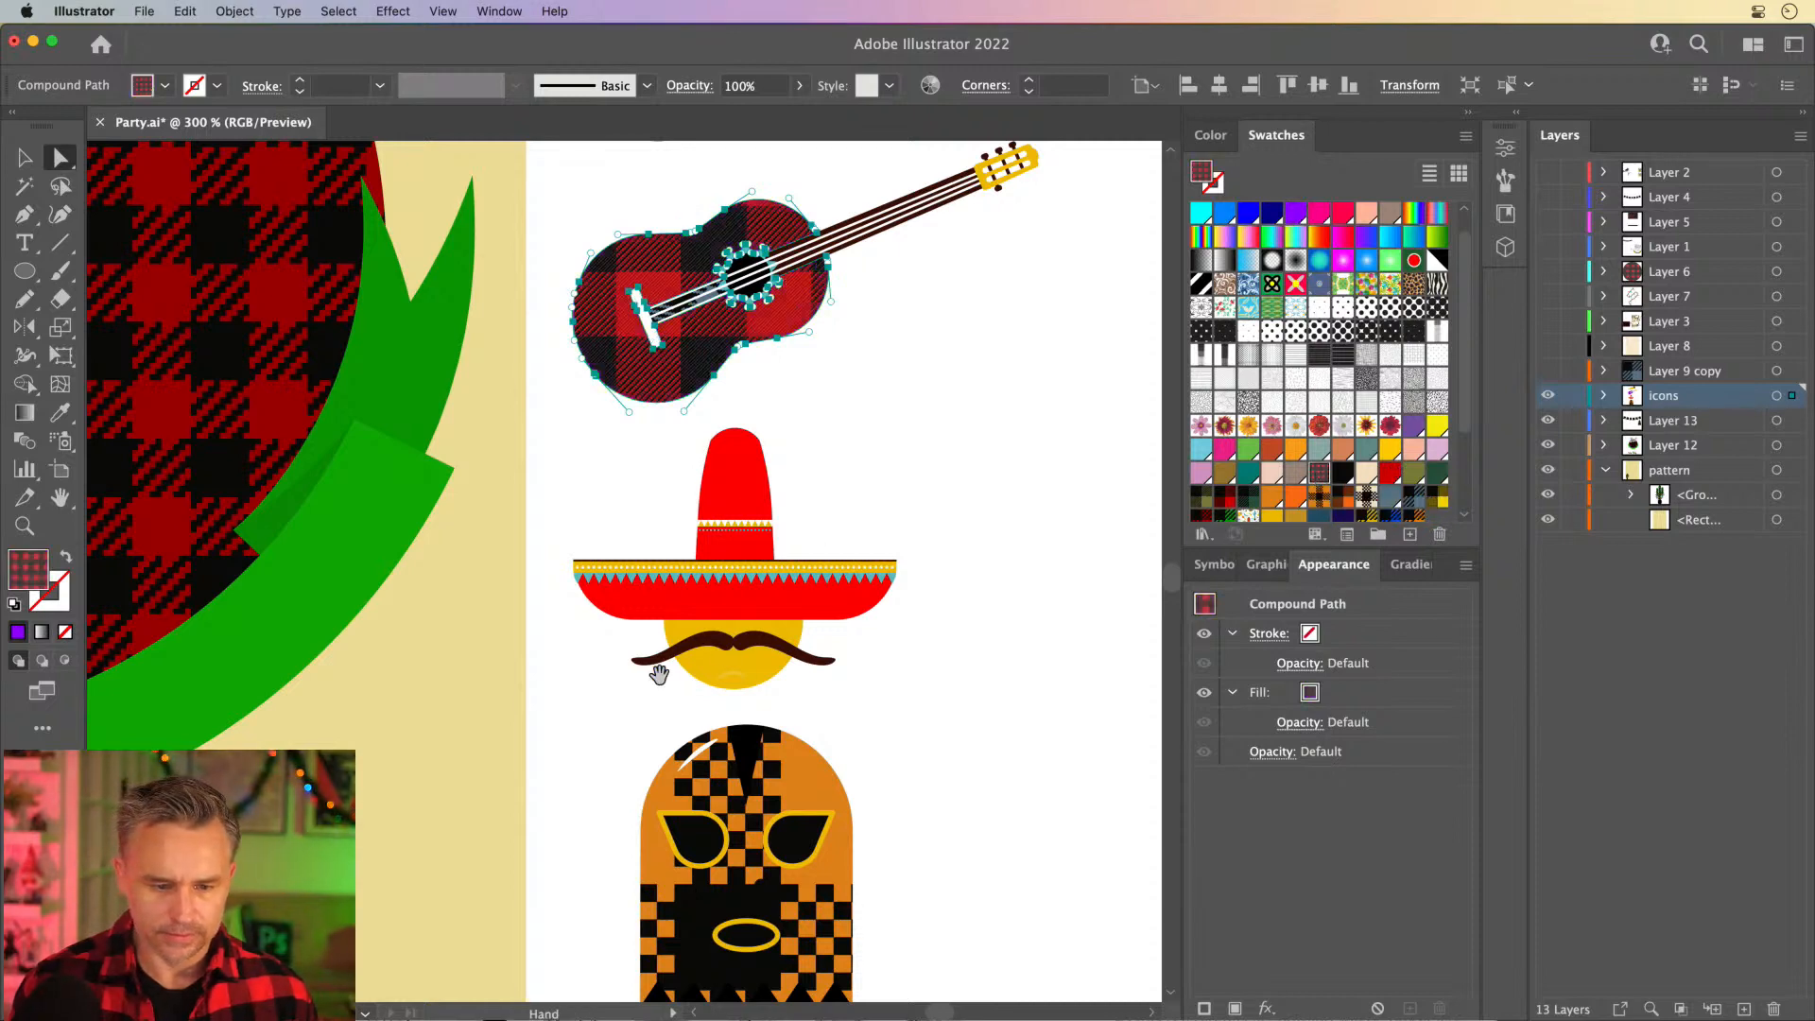
- Fill the wrestling mask body with the same fine red-and-black plaid swatch used on the guitar
scroll(657, 668, "down", 5)
scroll(656, 668, "left", 2)
left_click(813, 598)
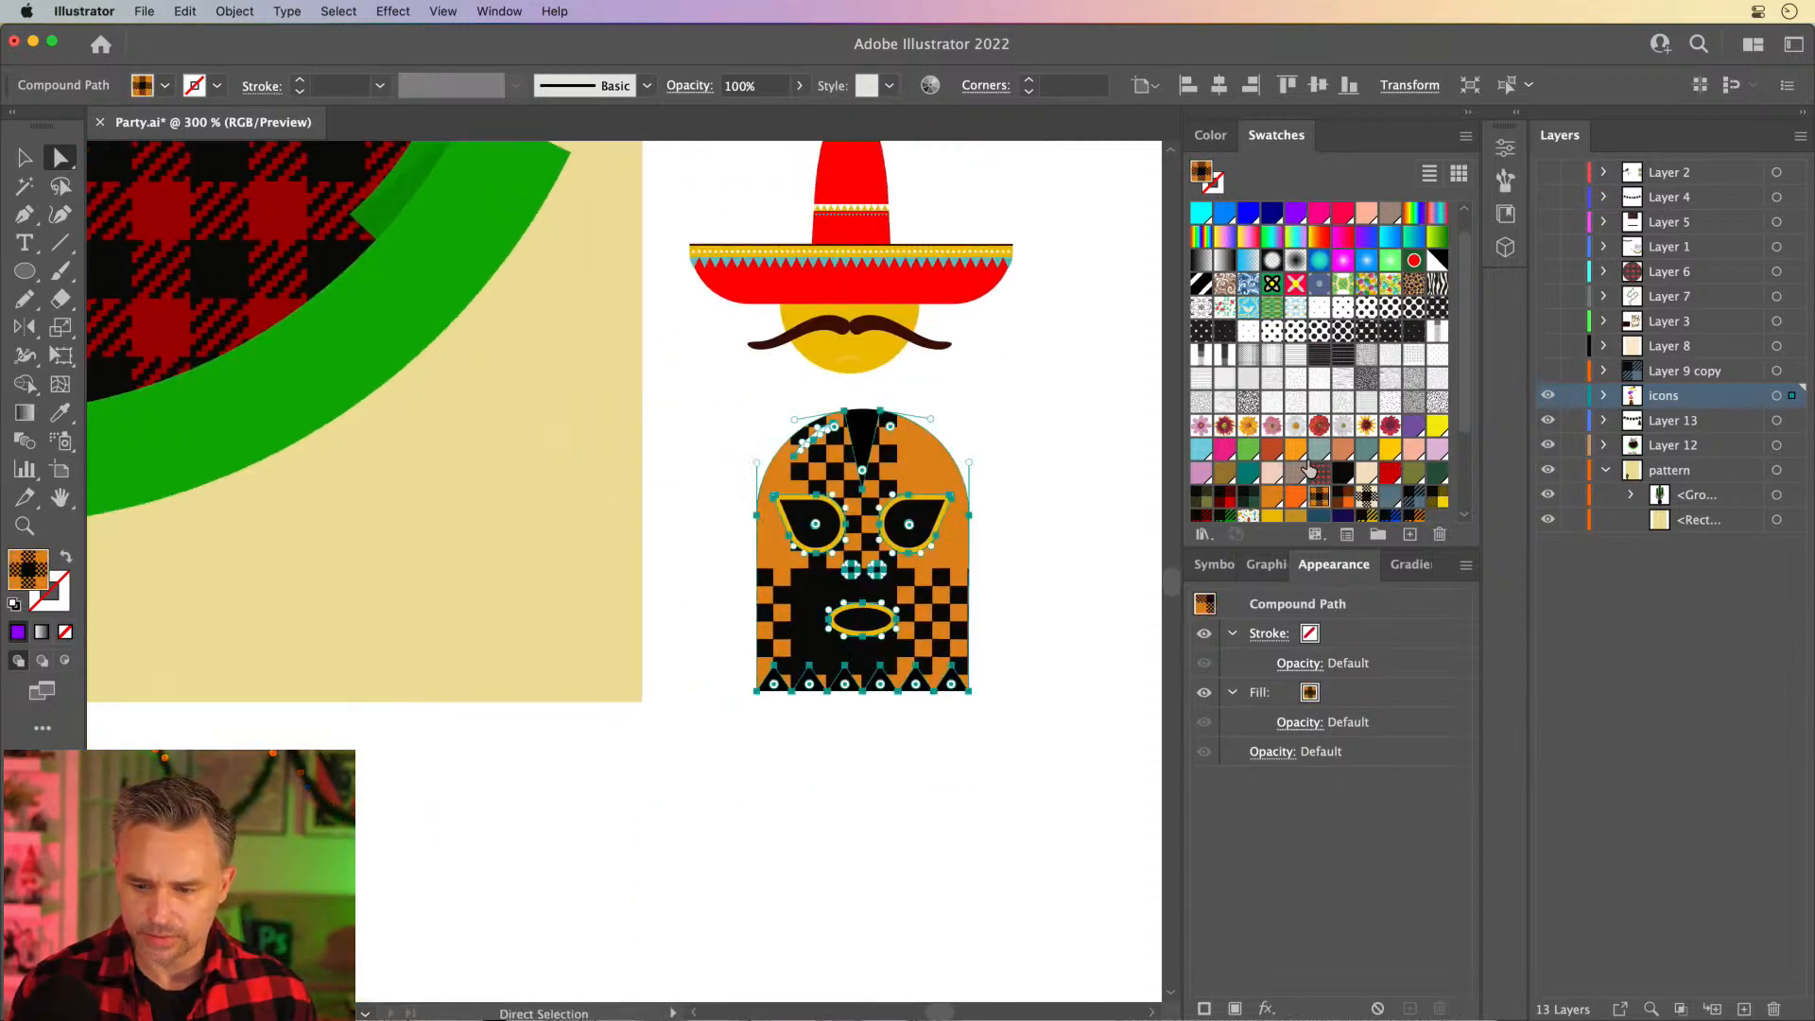
left_click(1319, 473)
- Fill the sombrero's red brim with the blue-and-black plaid New Pattern Swatch 10 and exit pattern editing
scroll(700, 393, "up", 5)
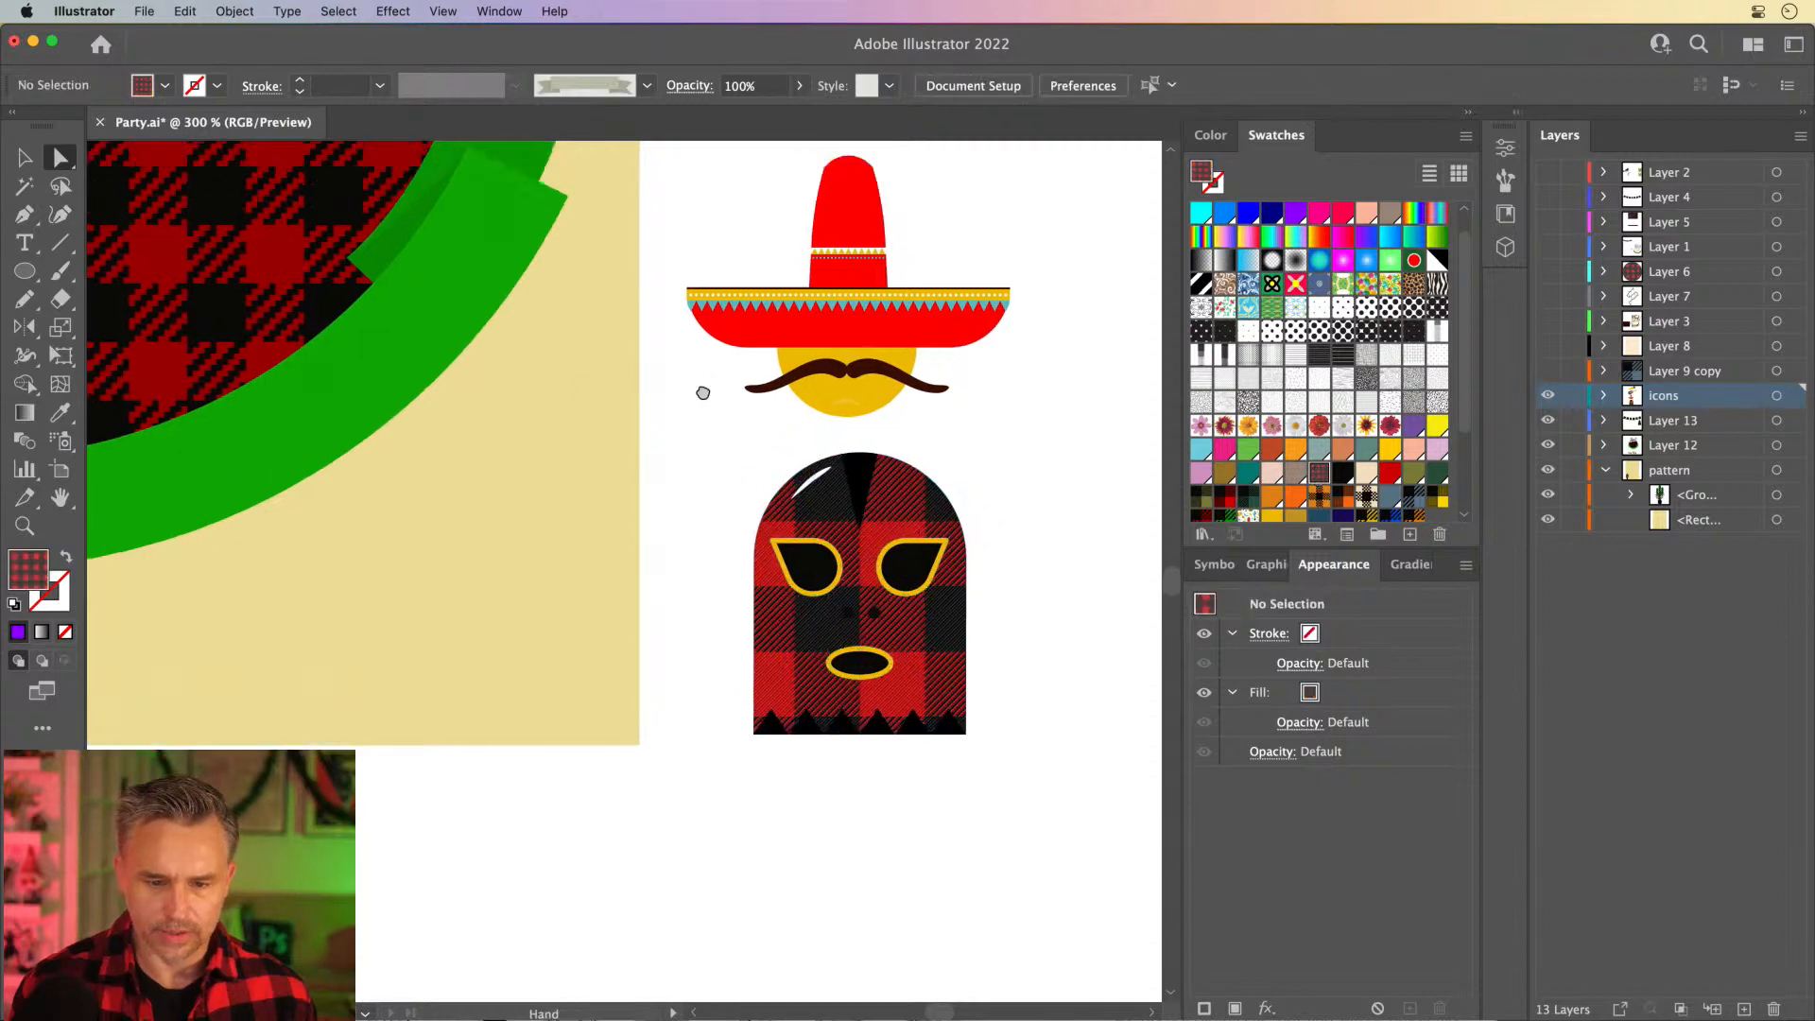
scroll(701, 393, "right", 2)
left_click(746, 440)
left_click(791, 482)
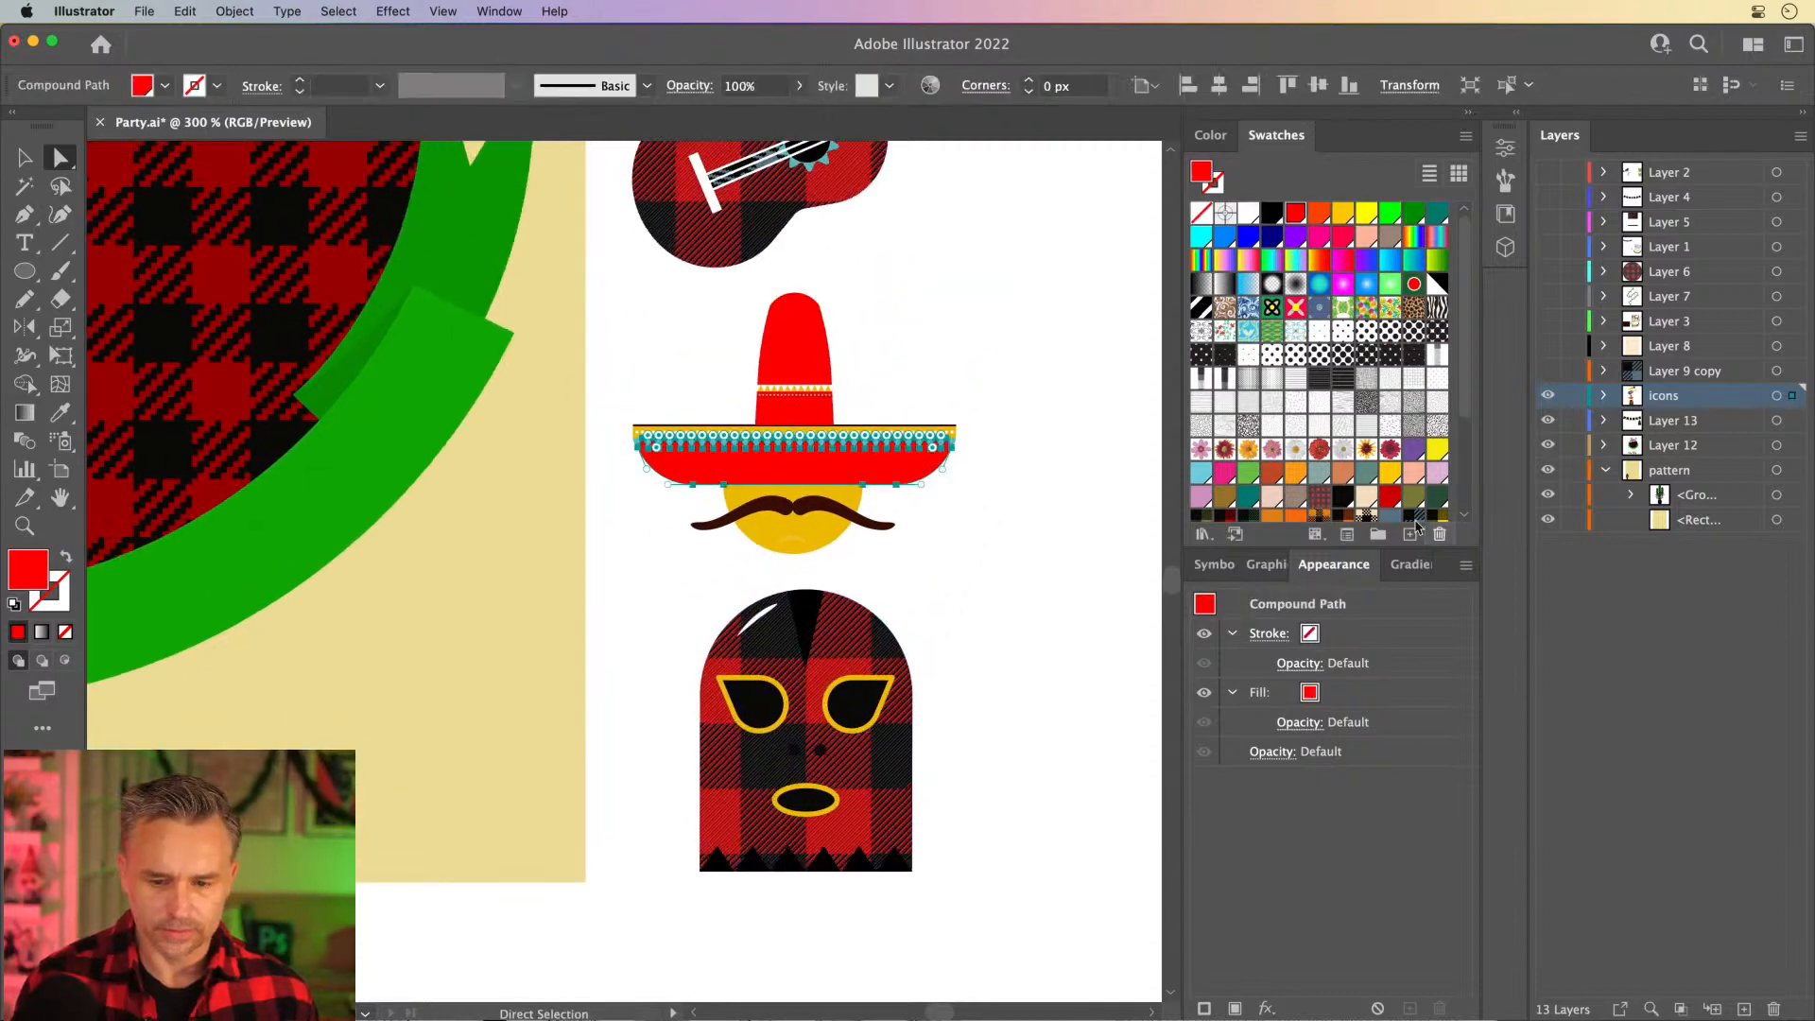
scroll(1392, 505, "down", 3)
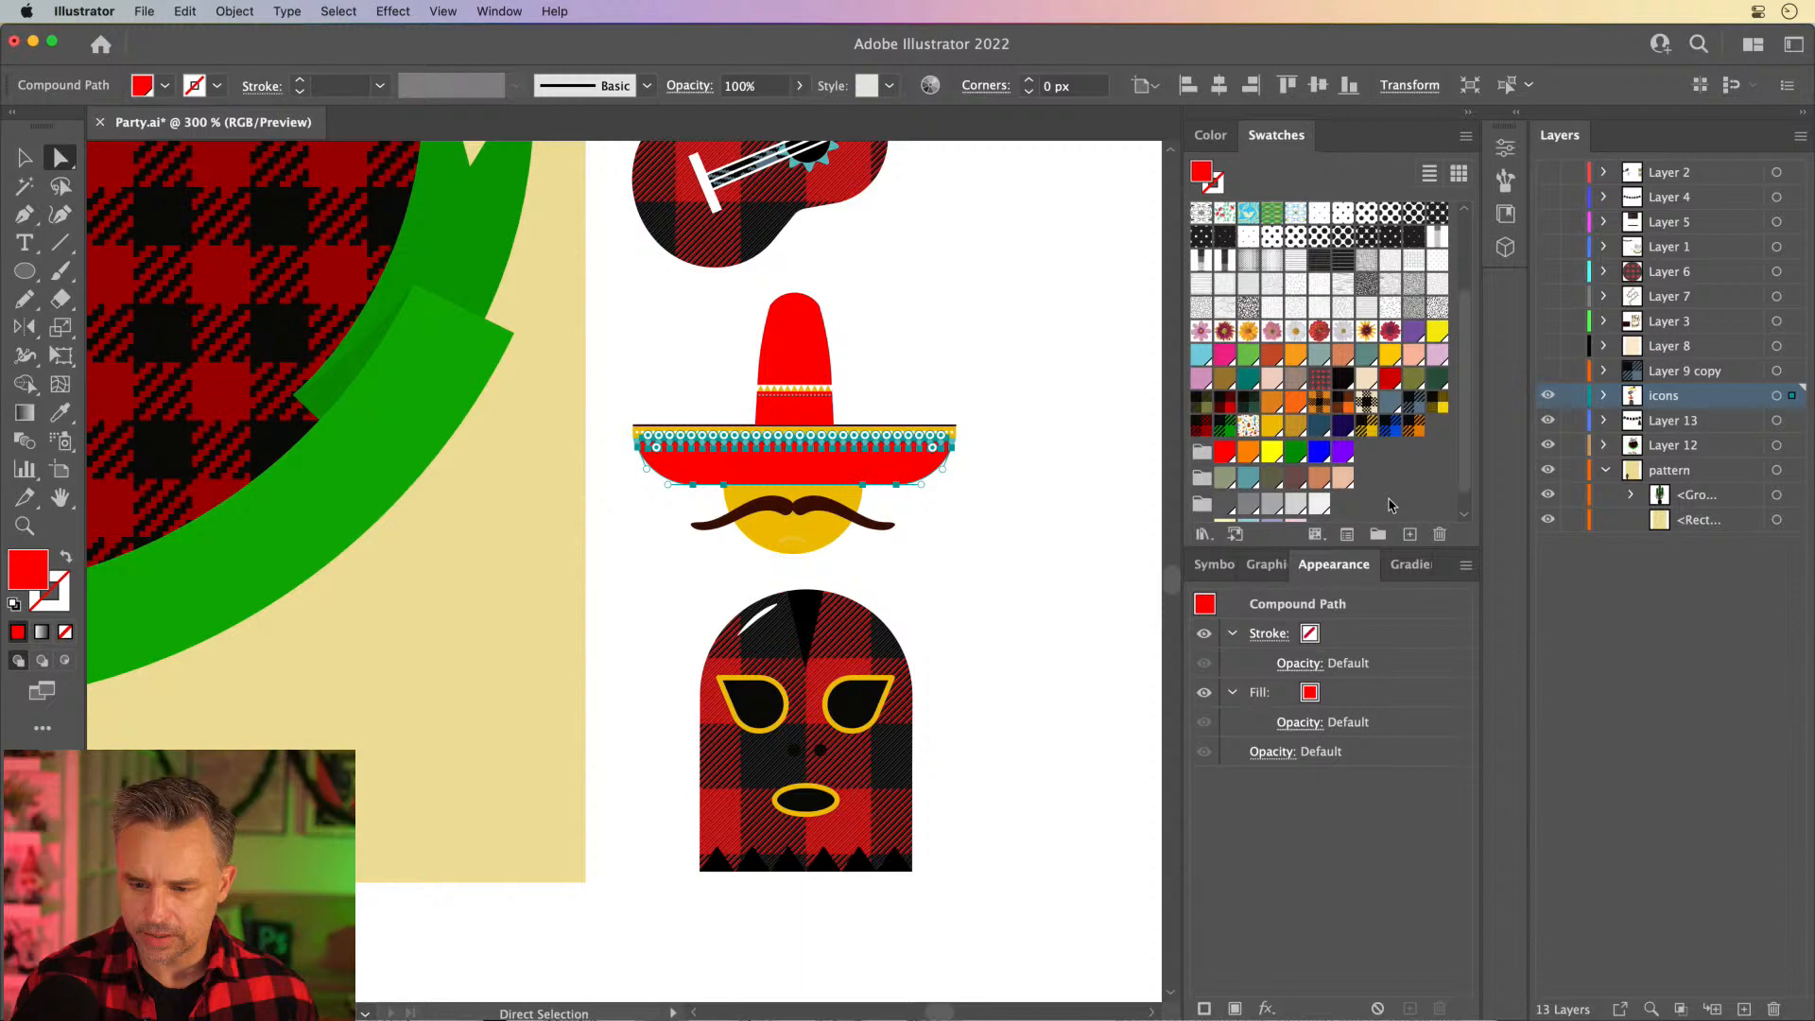
left_click(1367, 403)
left_click(1389, 403)
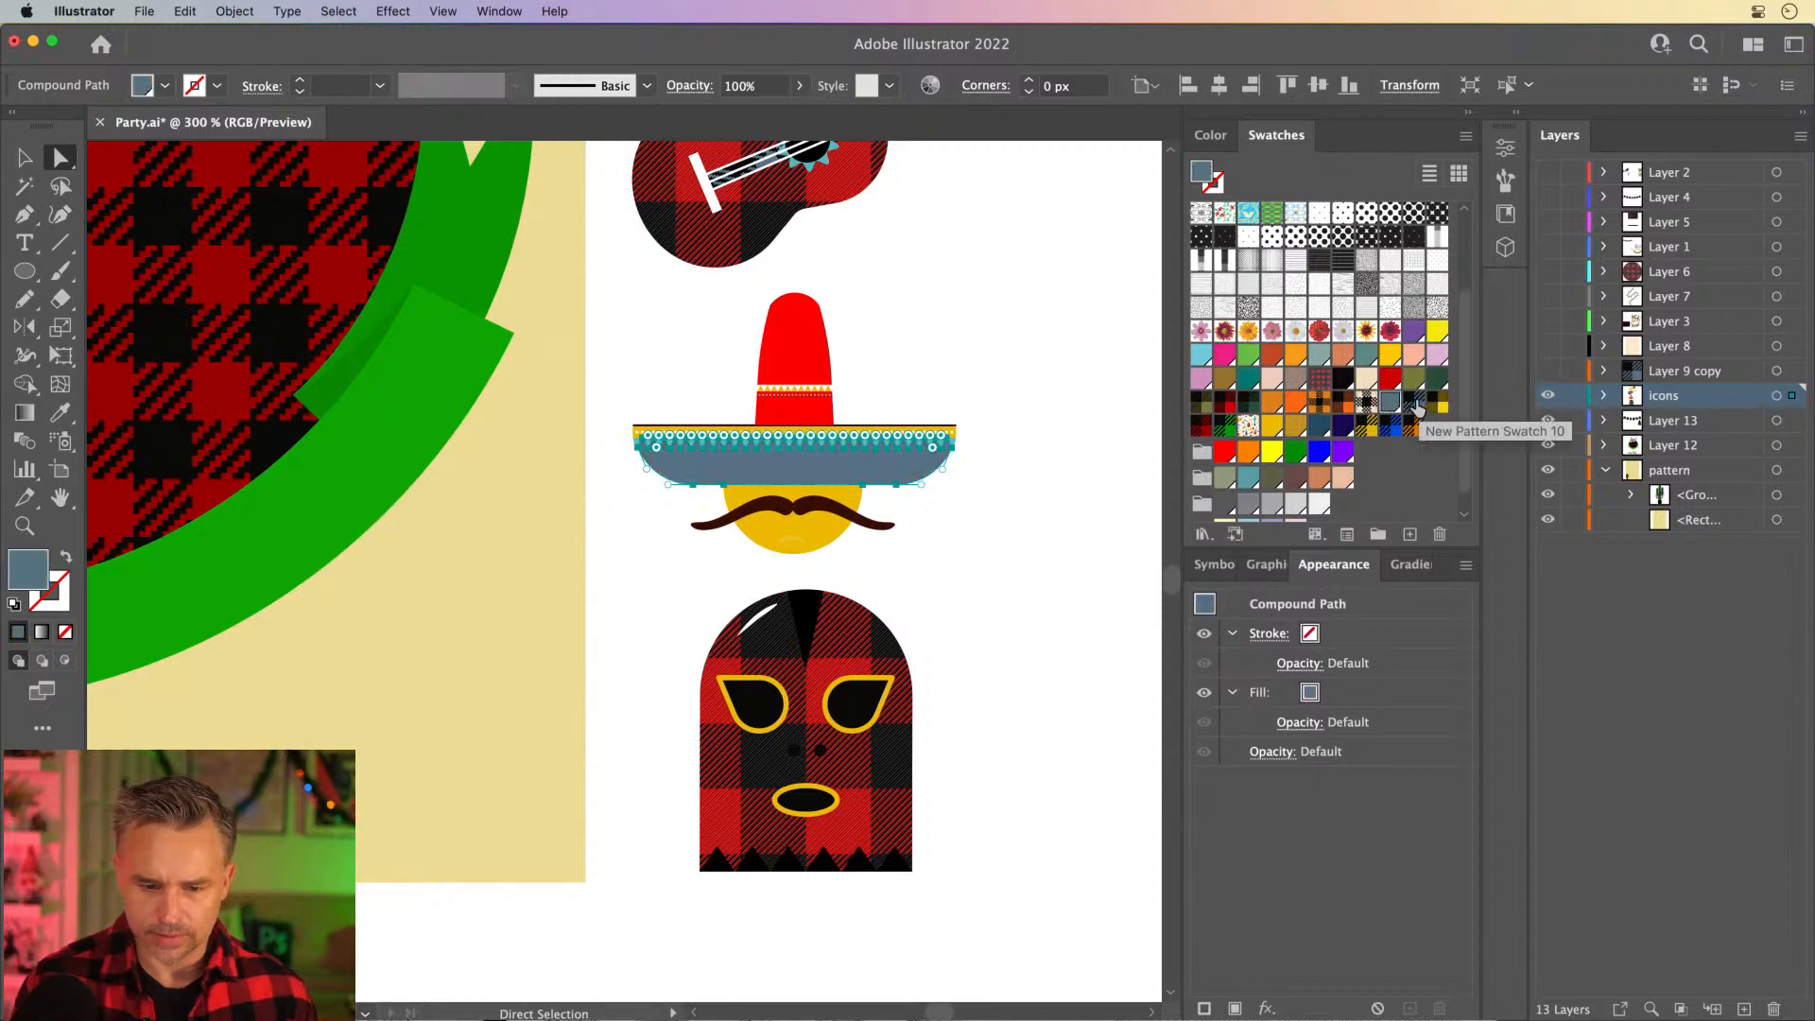
left_click(1415, 404)
double_click(1415, 404)
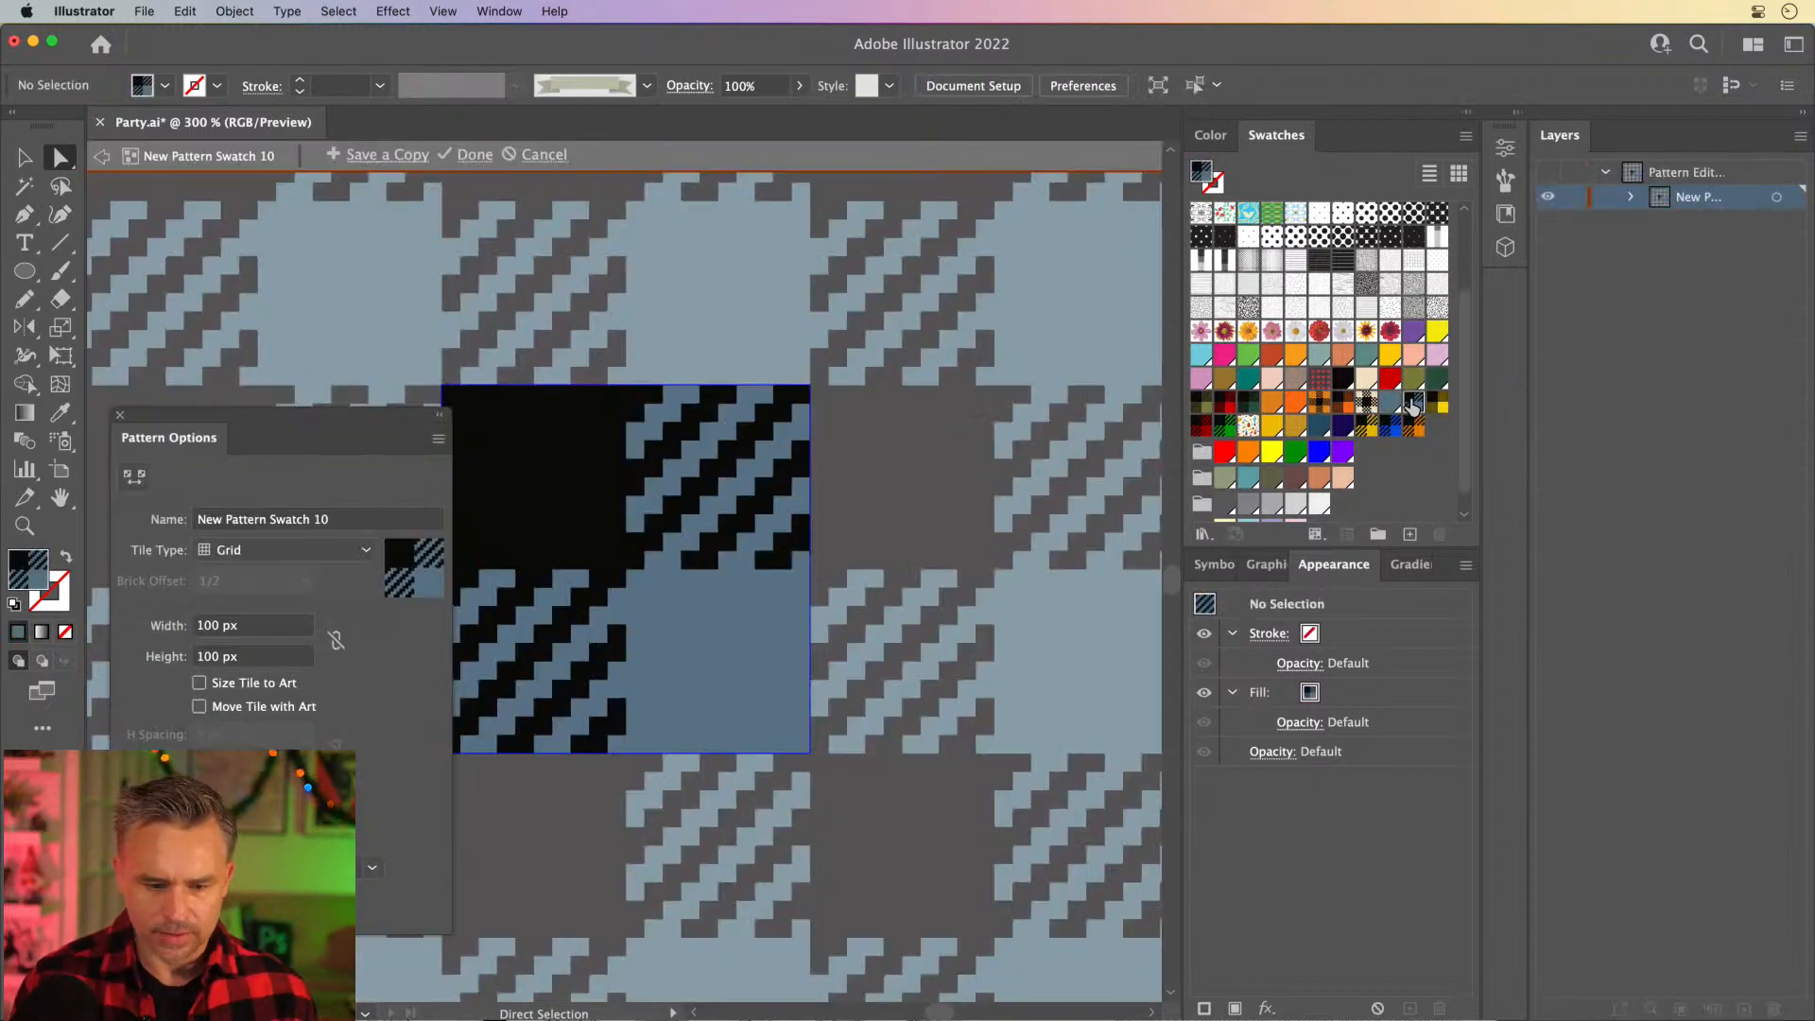
left_click(475, 155)
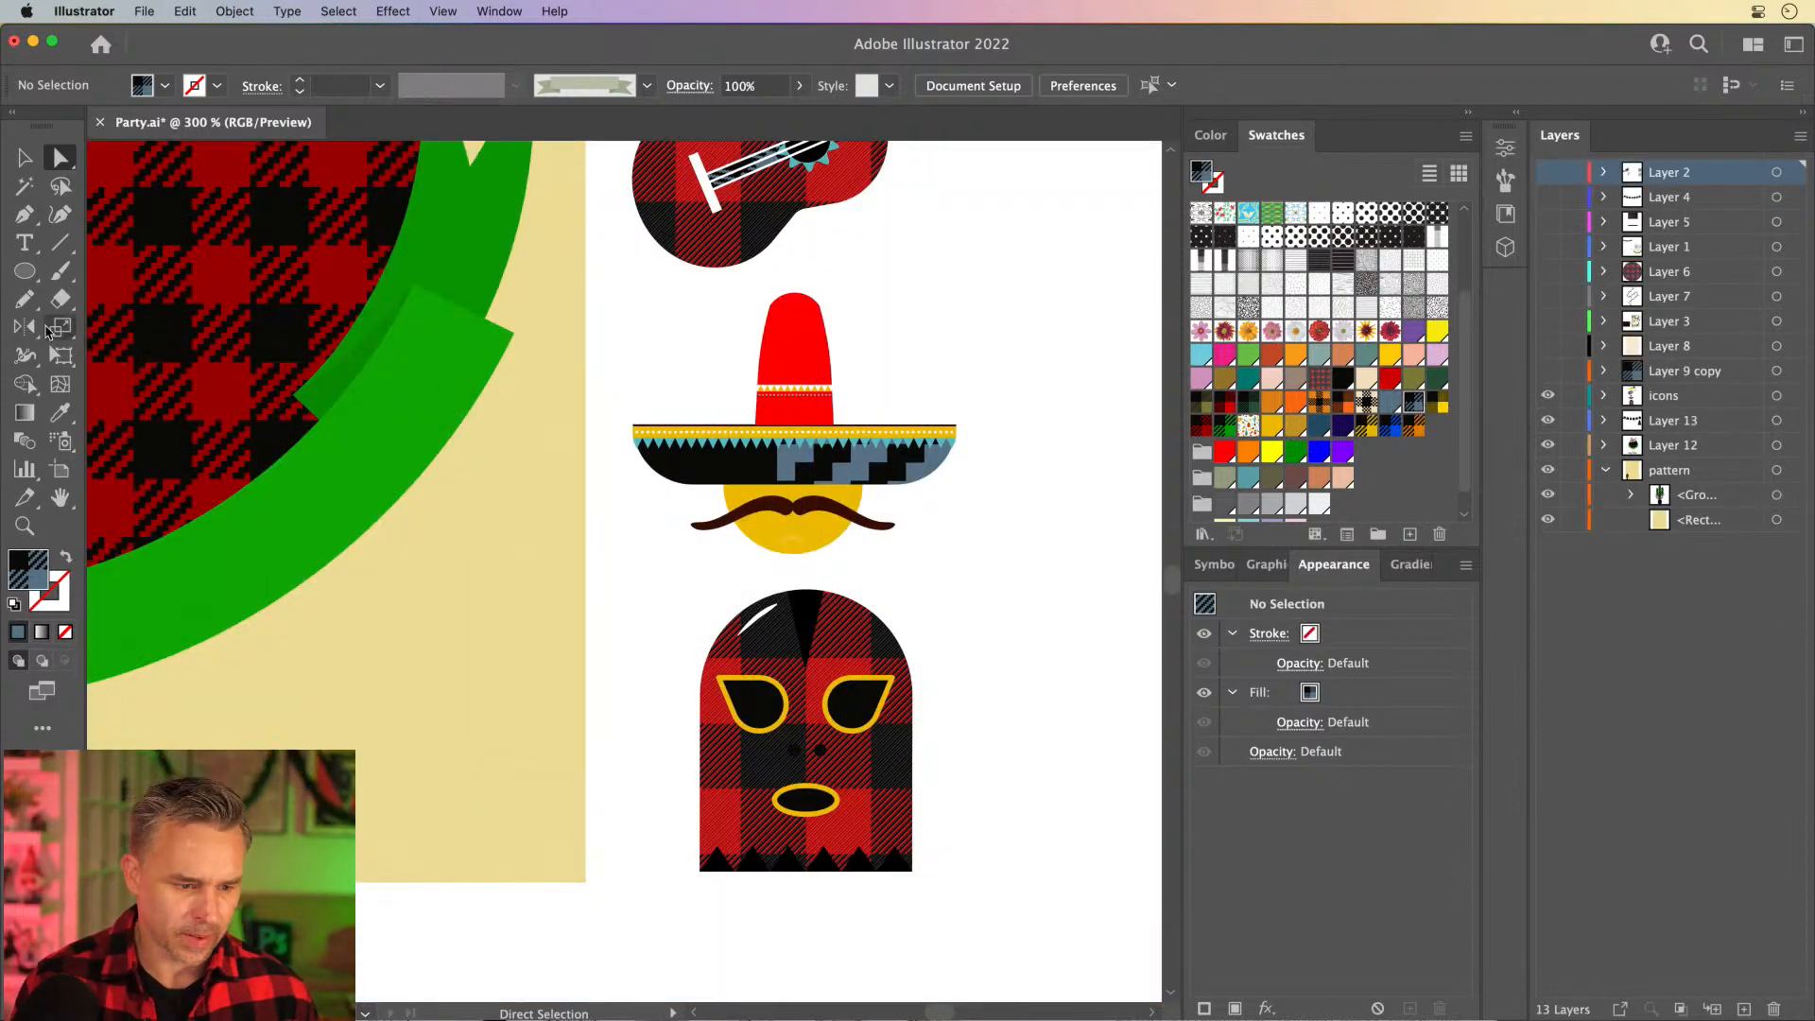
double_click(52, 331)
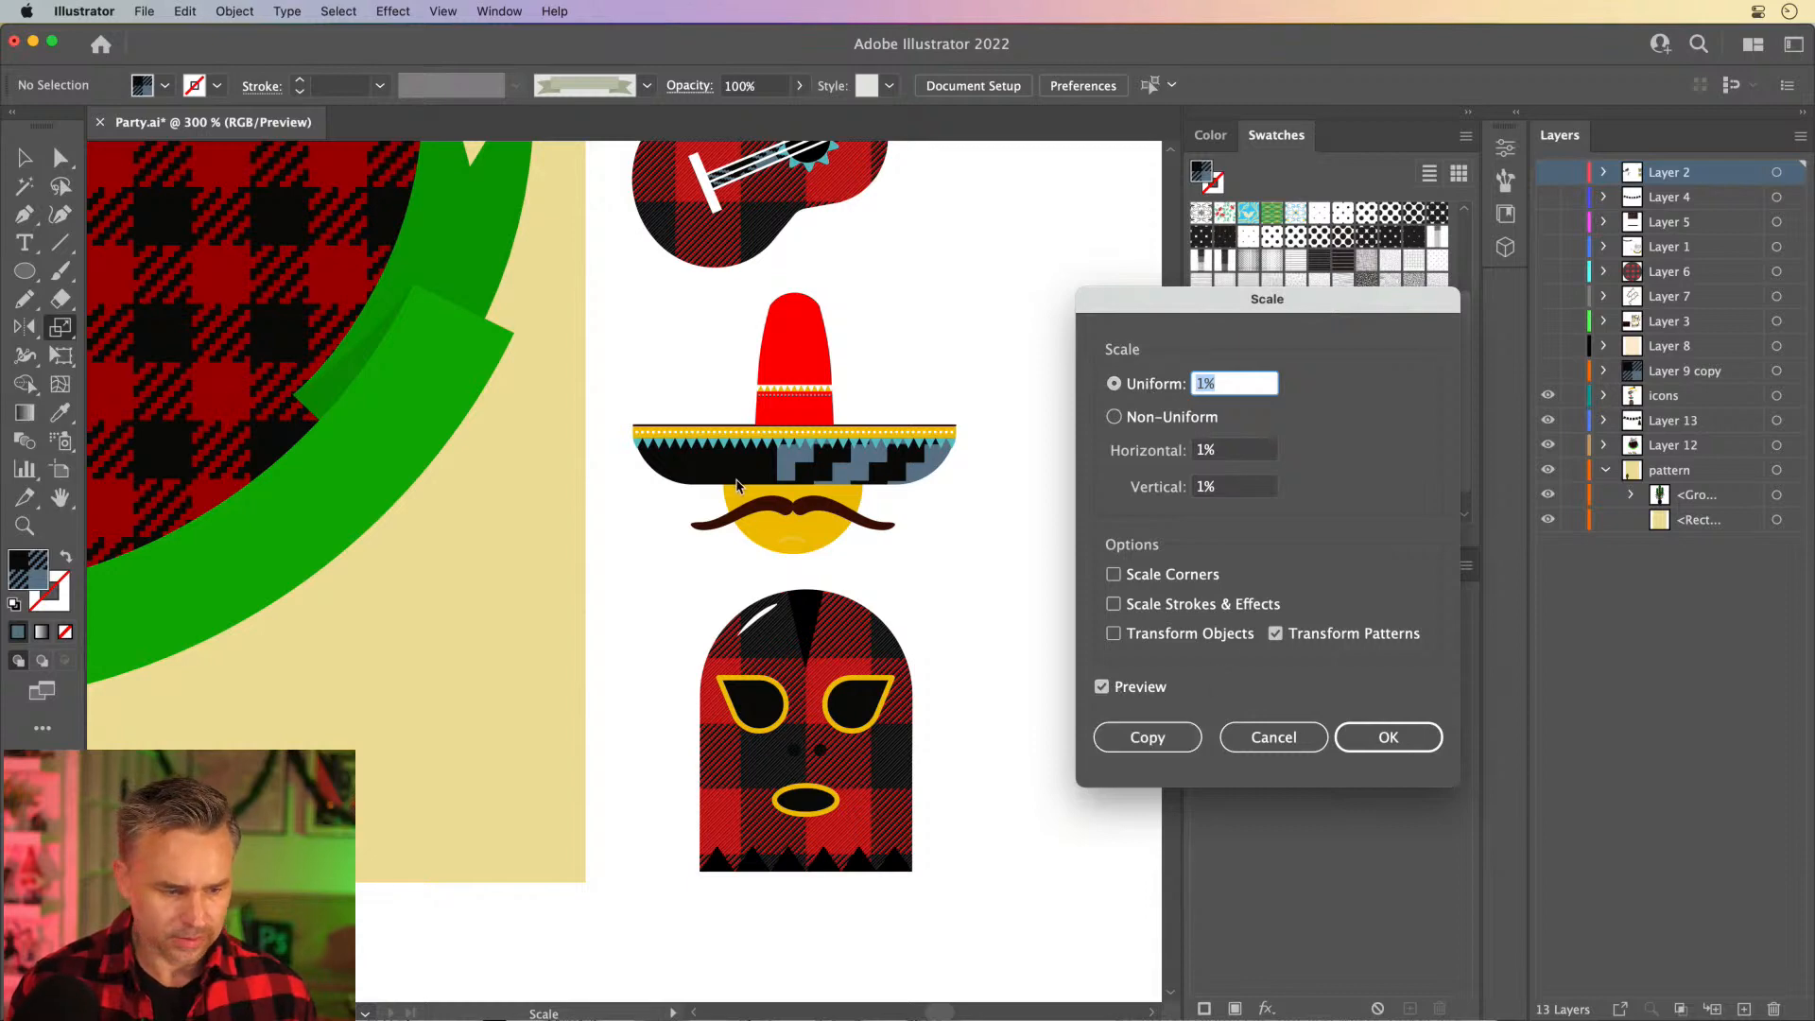
left_click(1221, 746)
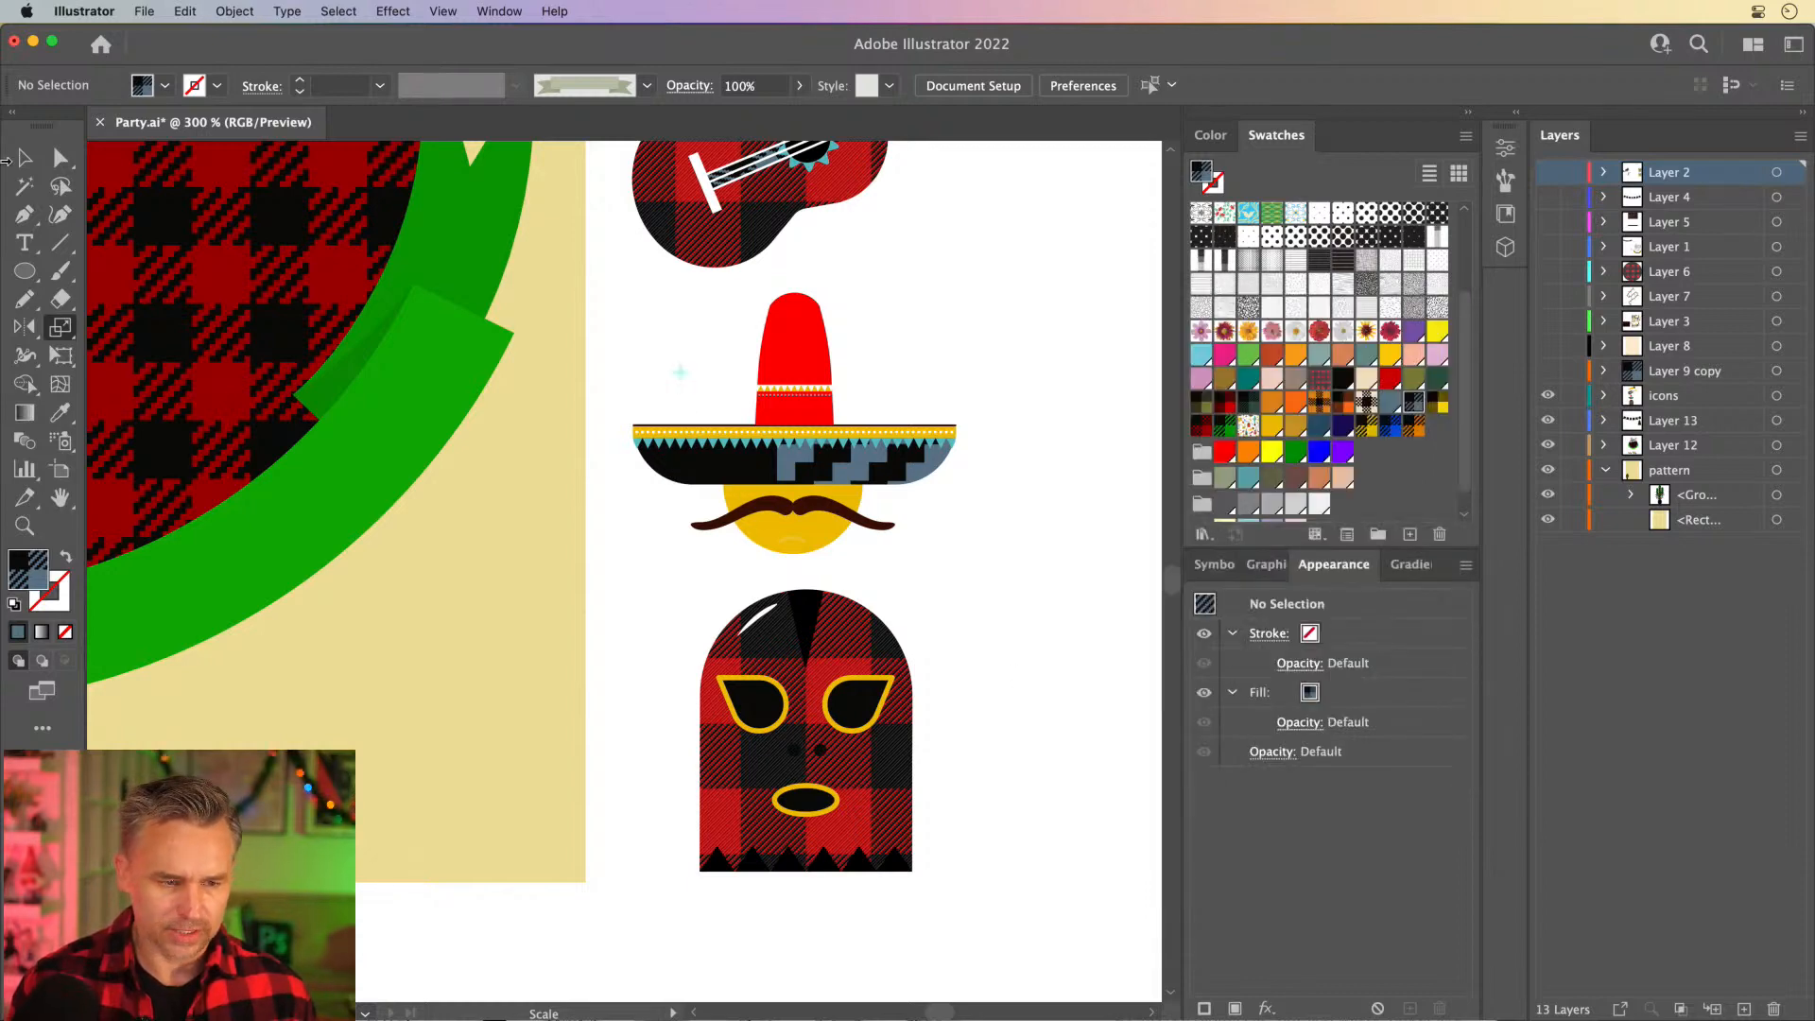
left_click(25, 159)
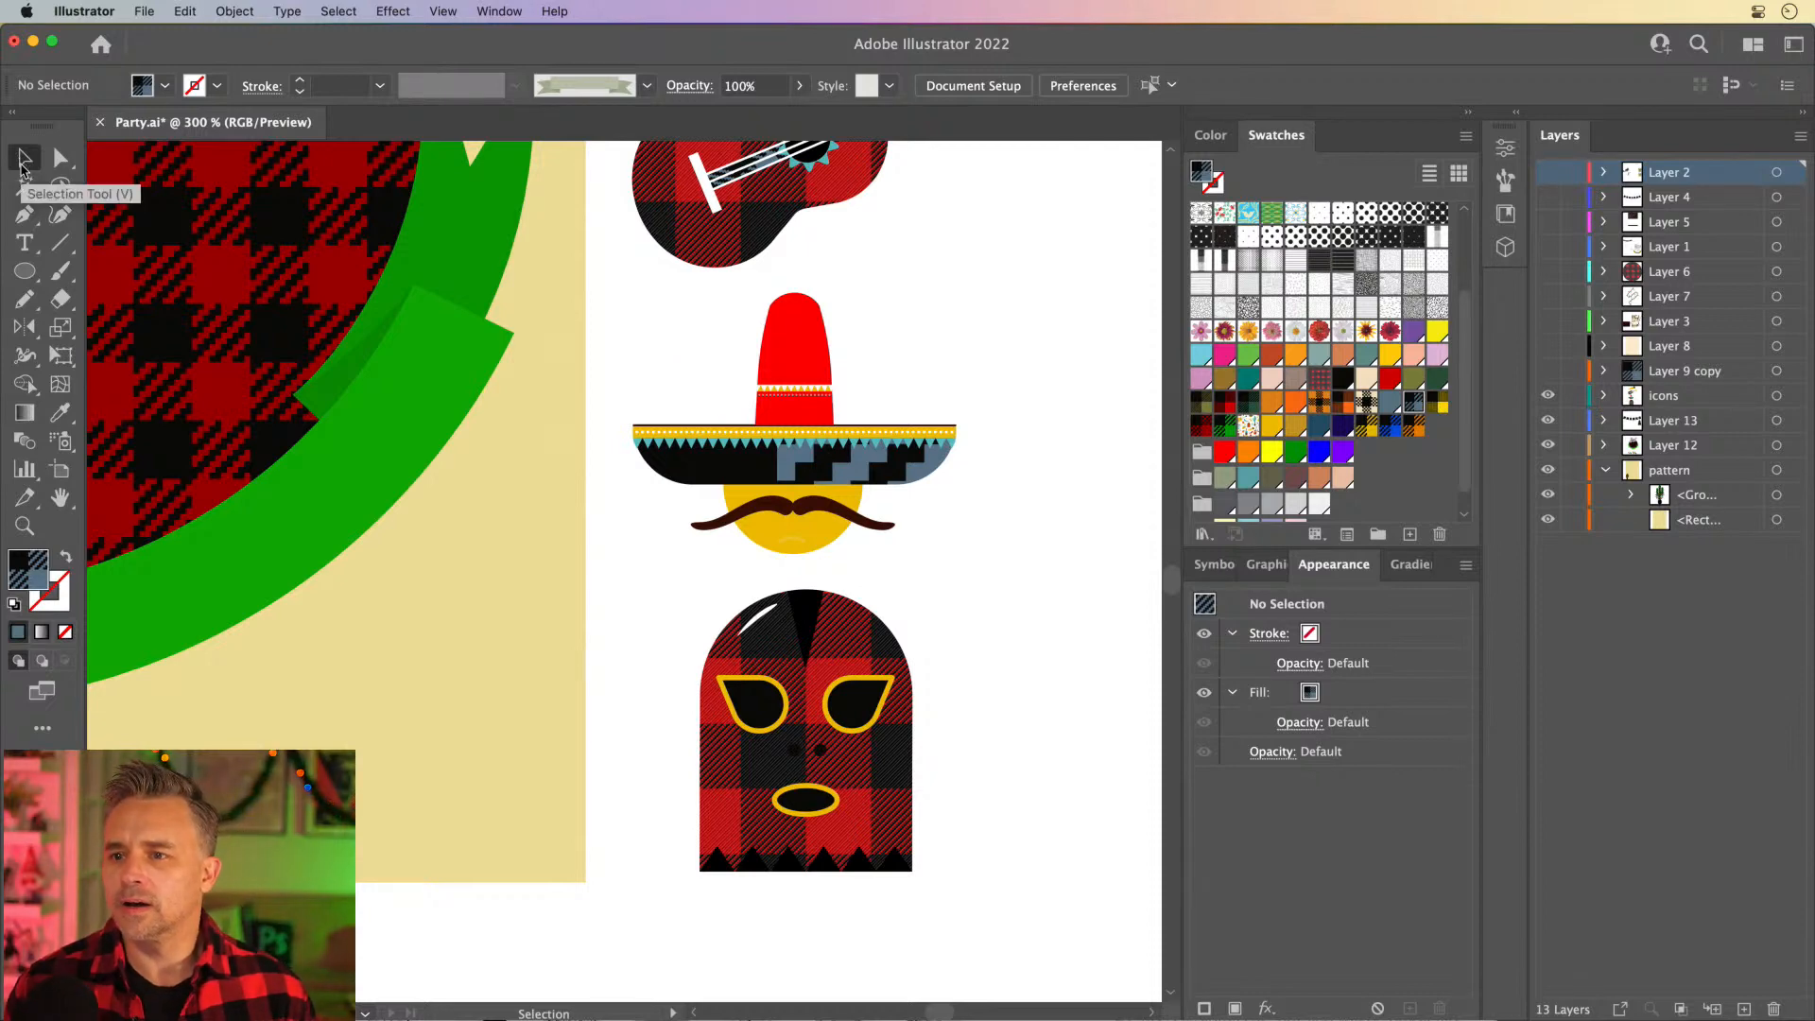
- Isolate the sombrero group and select only its blue plaid brim
key("super+equal")
key("super+equal")
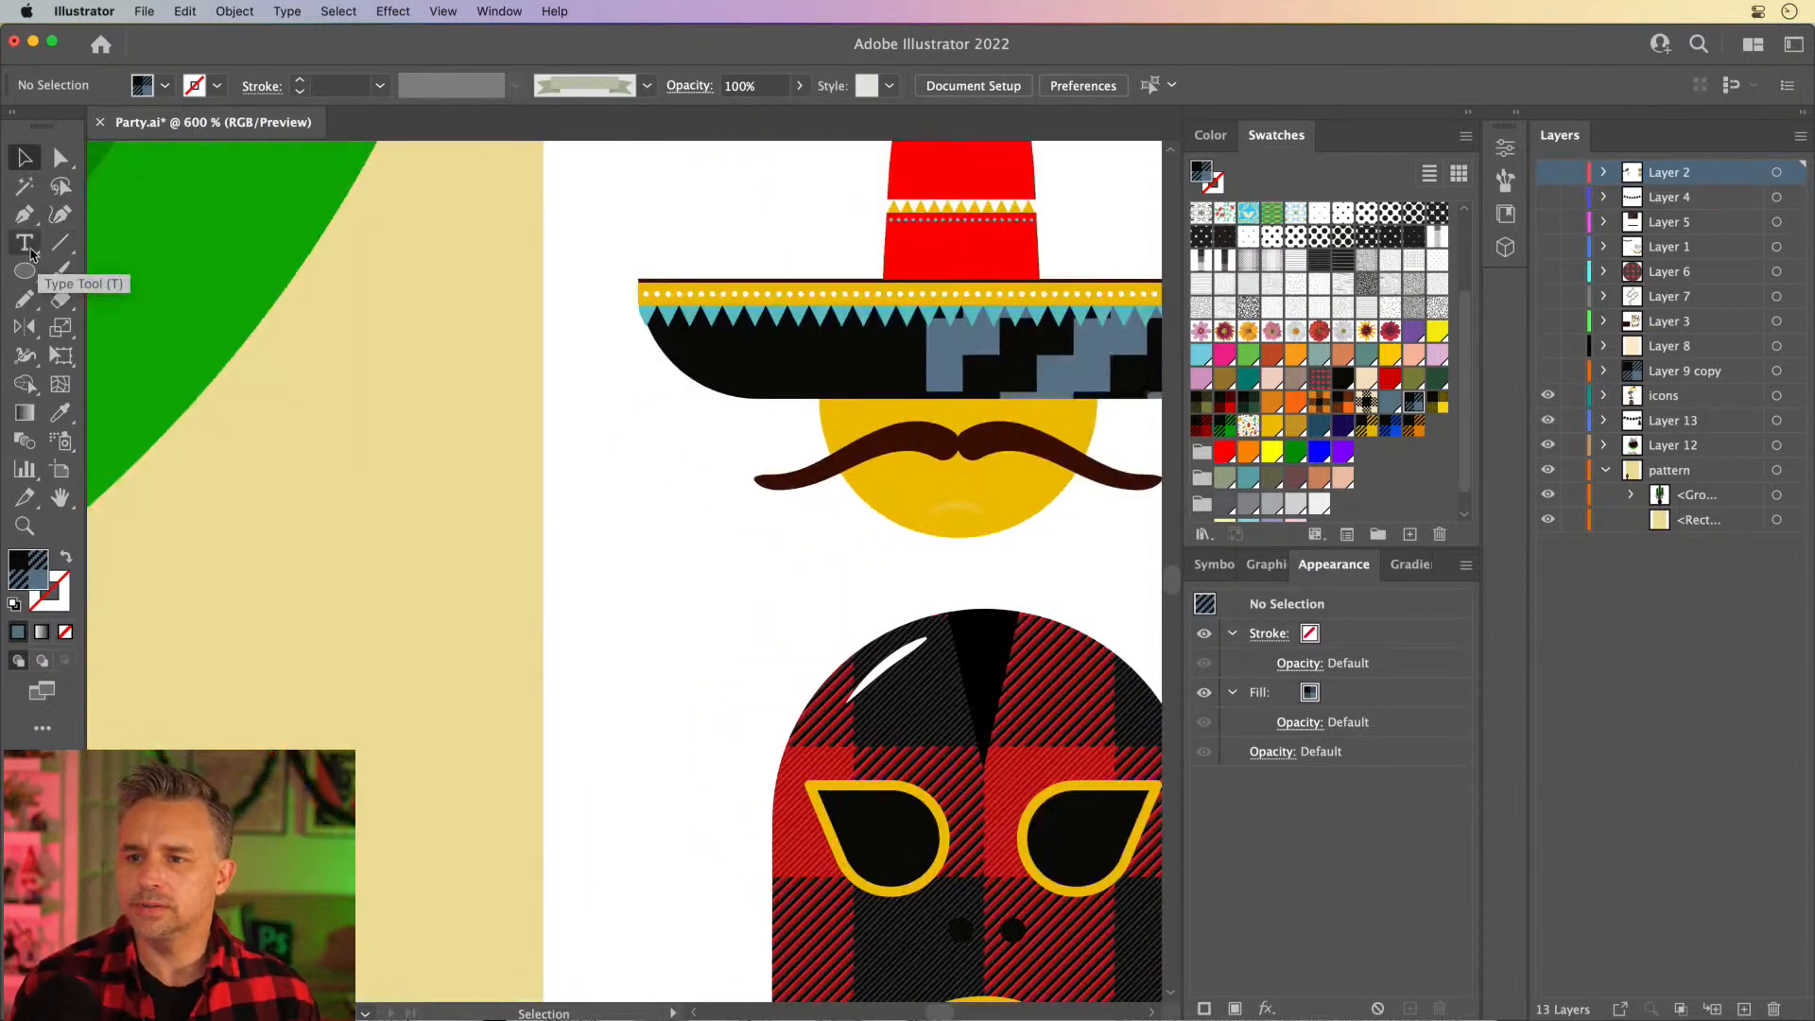
left_click_drag(728, 477, 451, 528)
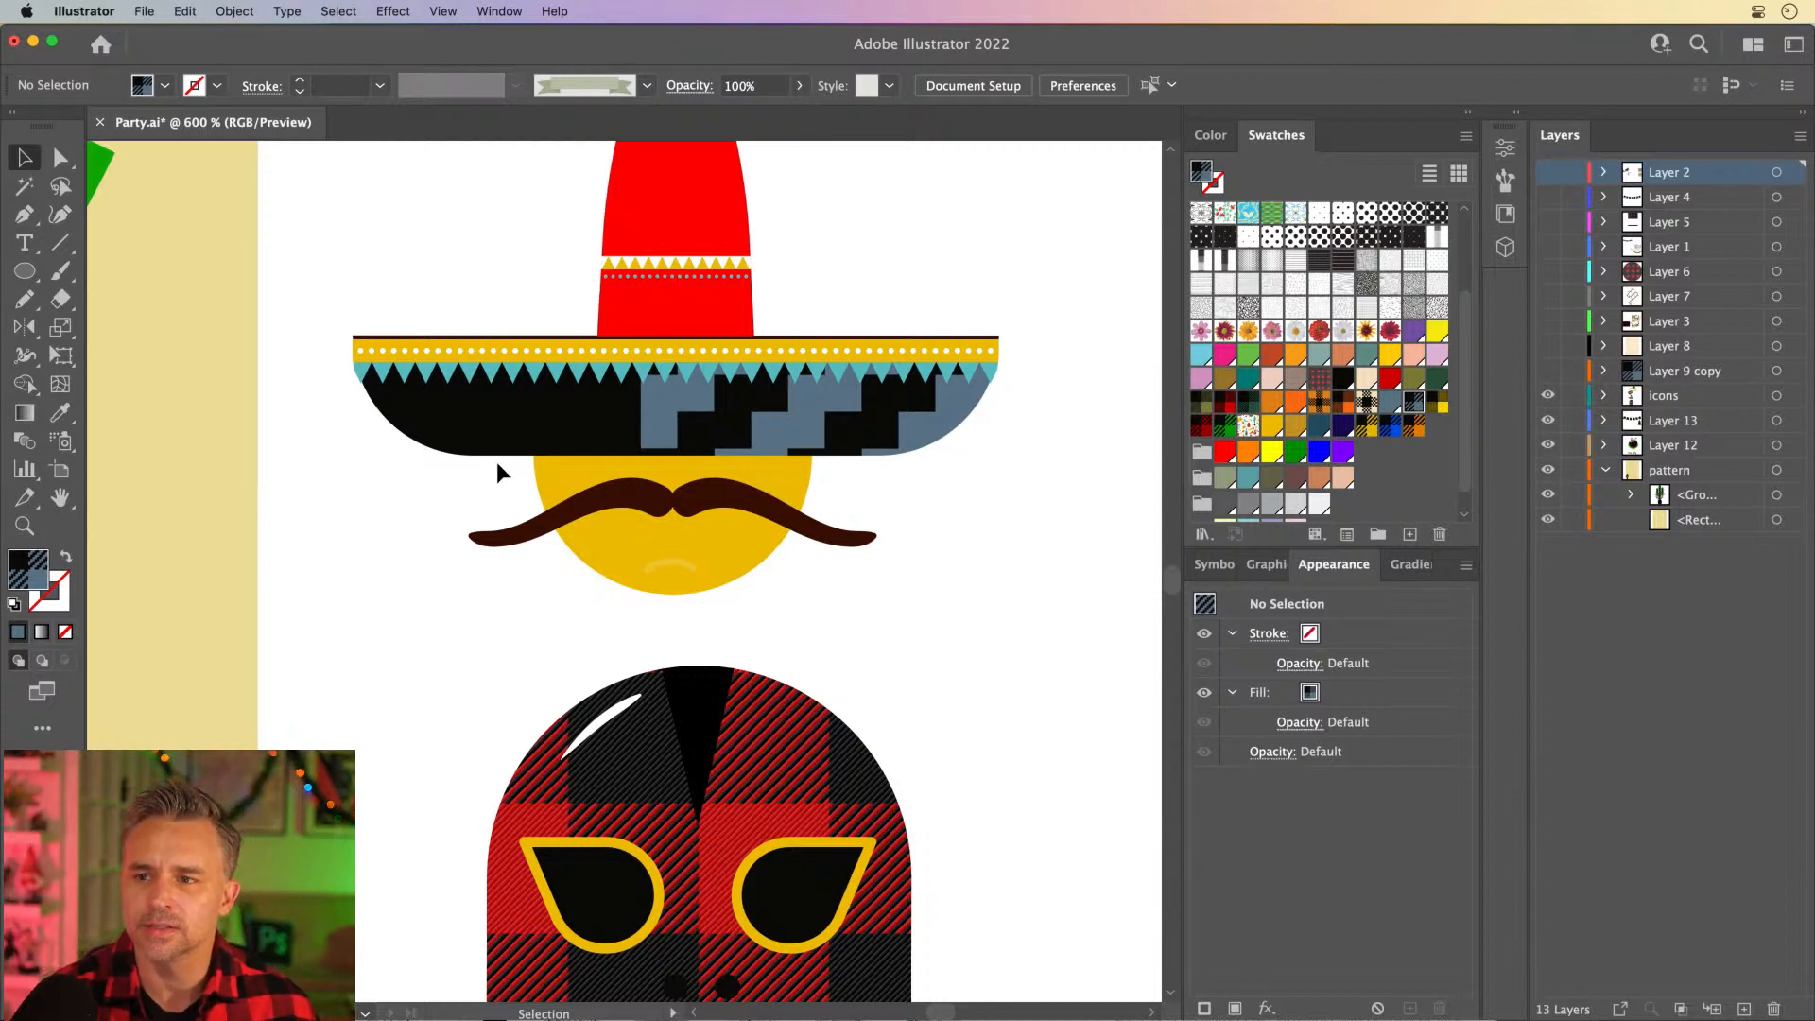
left_click(655, 406)
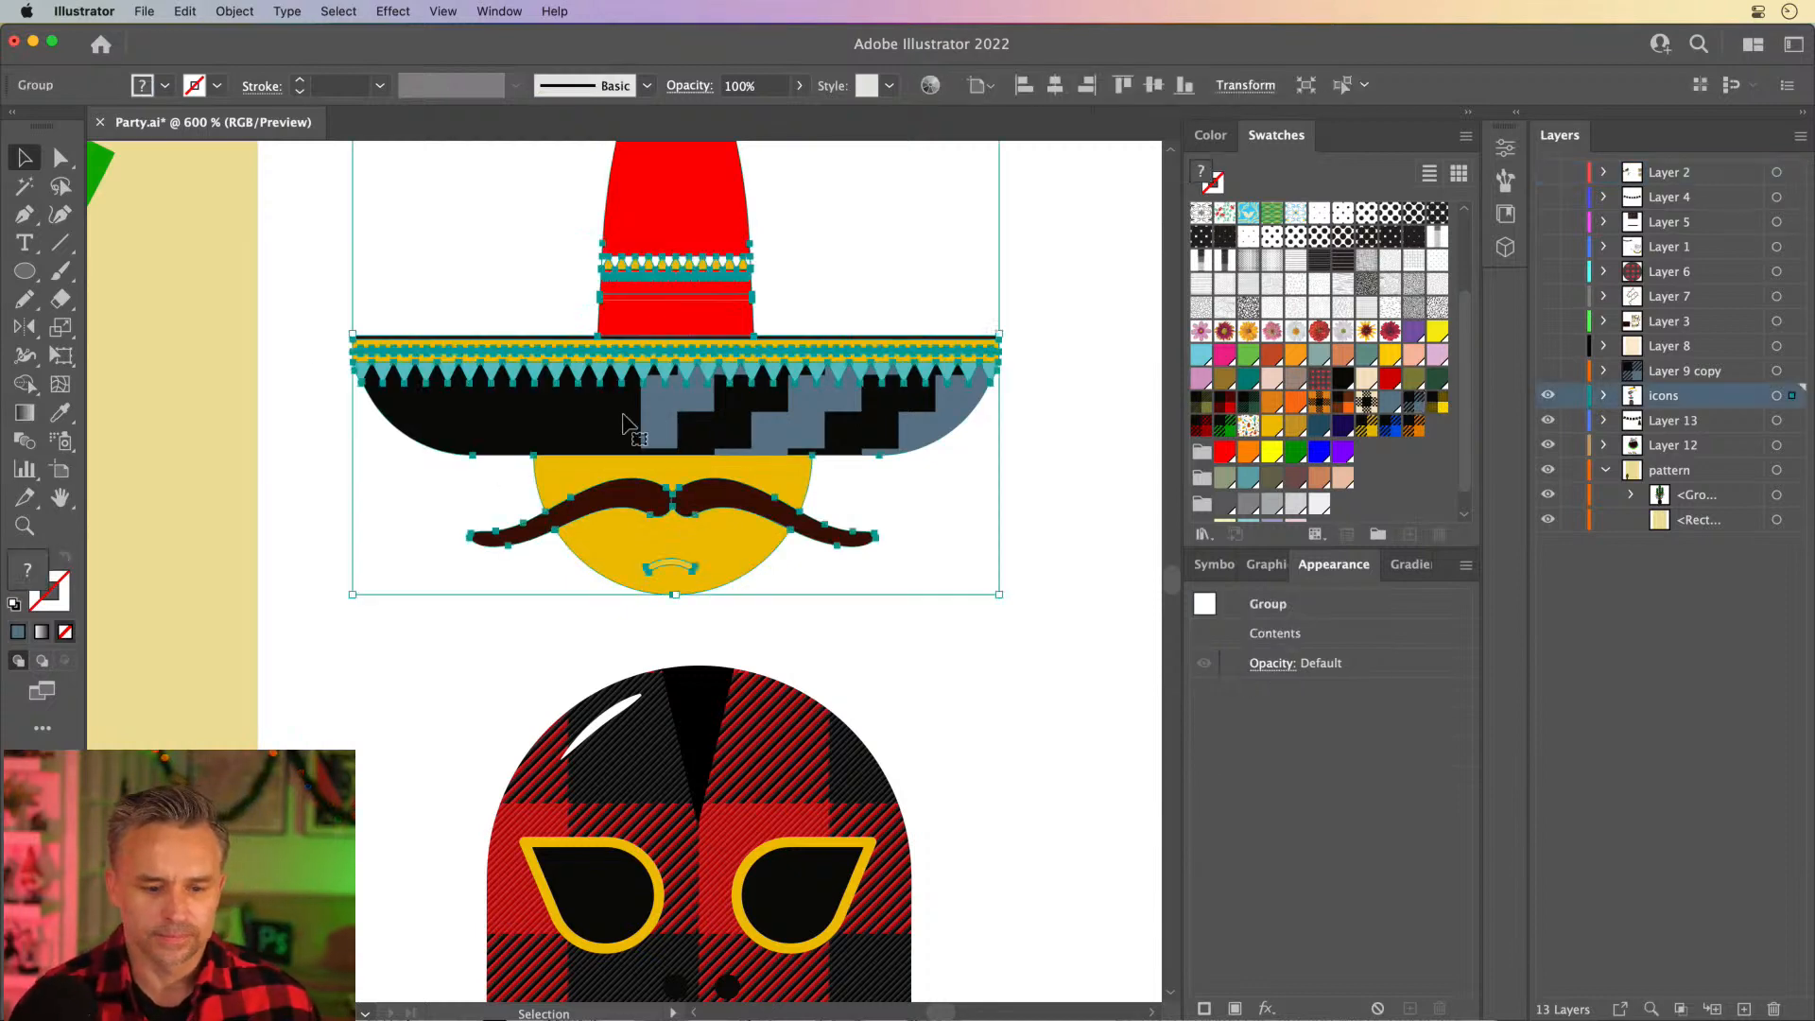
double_click(527, 426)
left_click(527, 425)
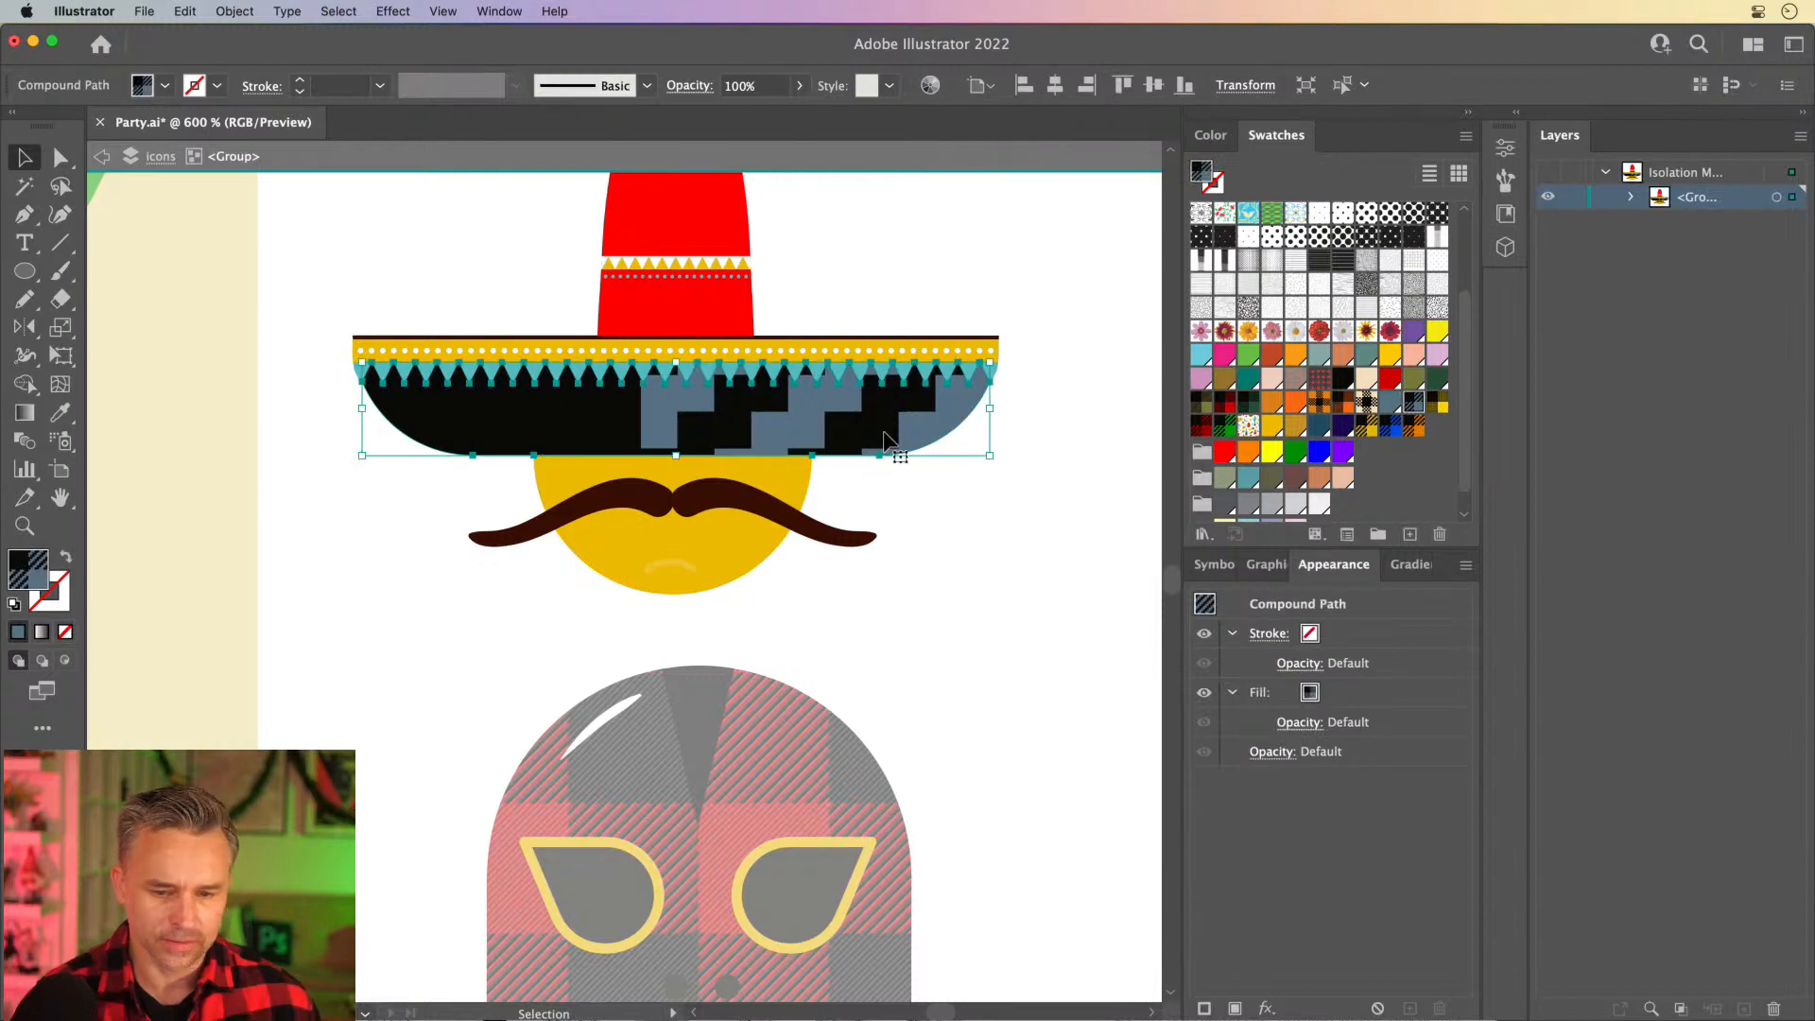
- Scale only the brim's plaid pattern uniformly to 10% after trying 30% and 20%, leaving the brim shape unscaled
double_click(61, 327)
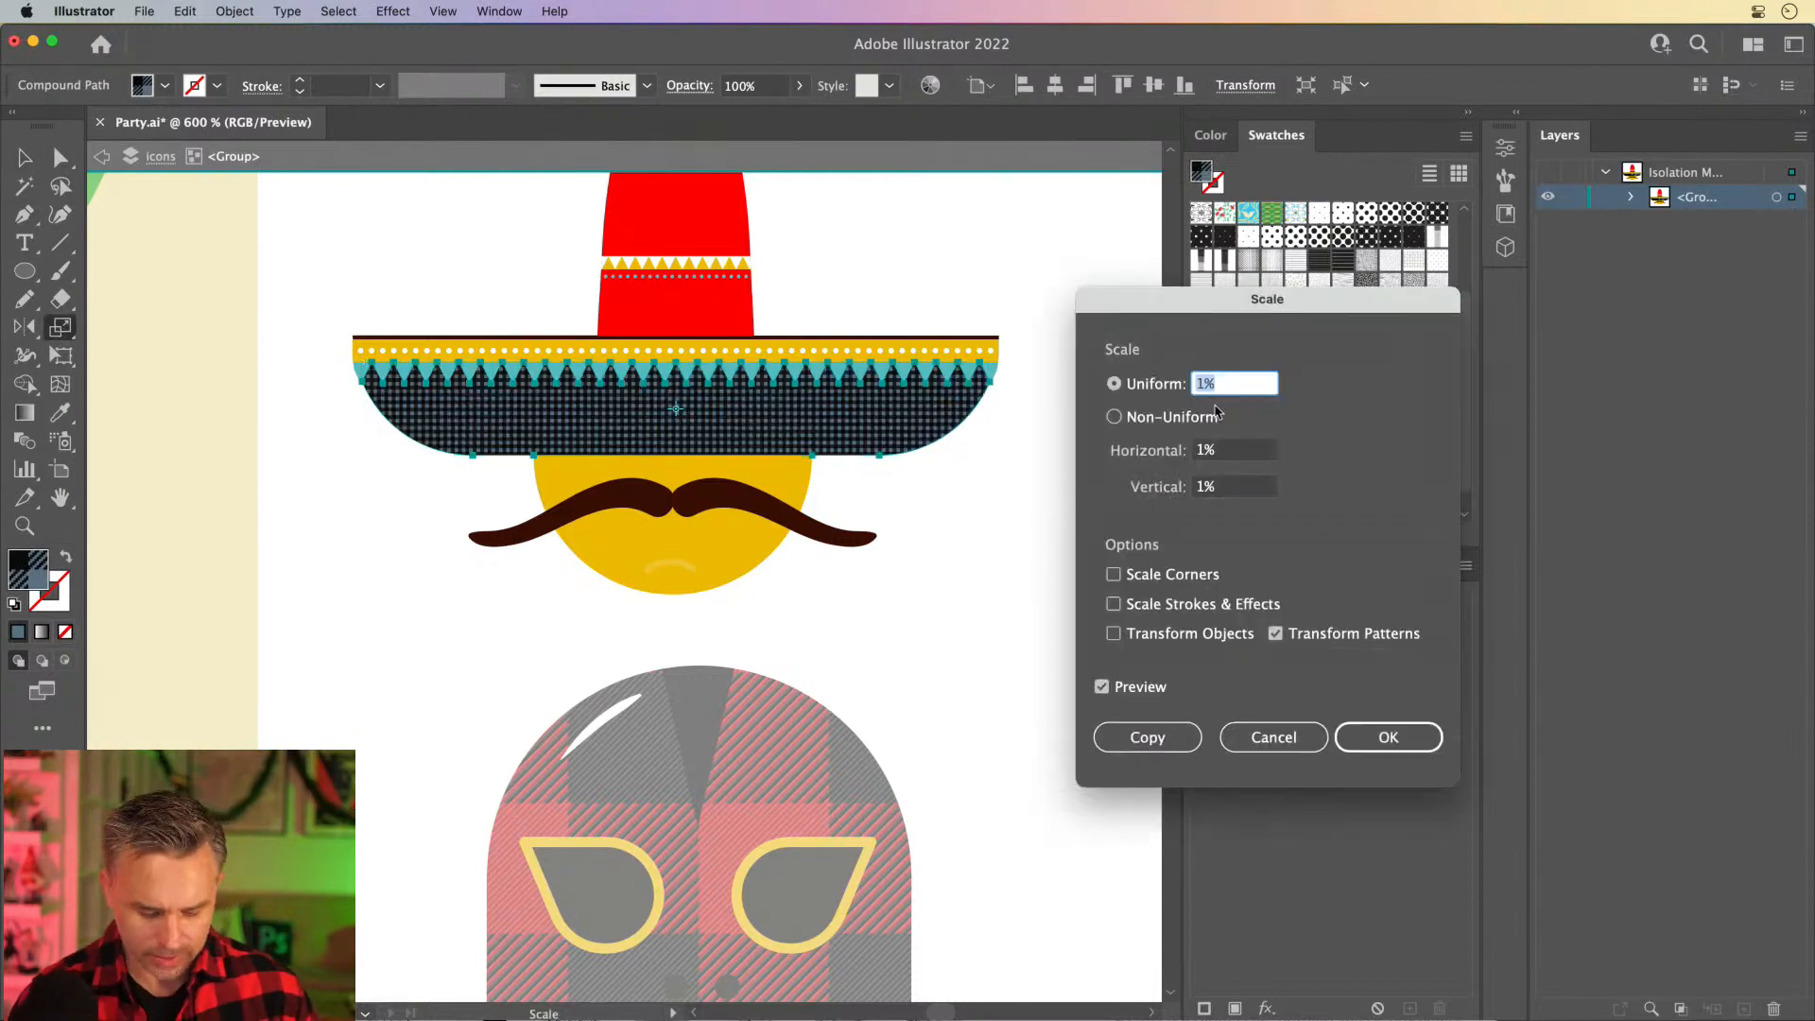
type("30")
key("Tab")
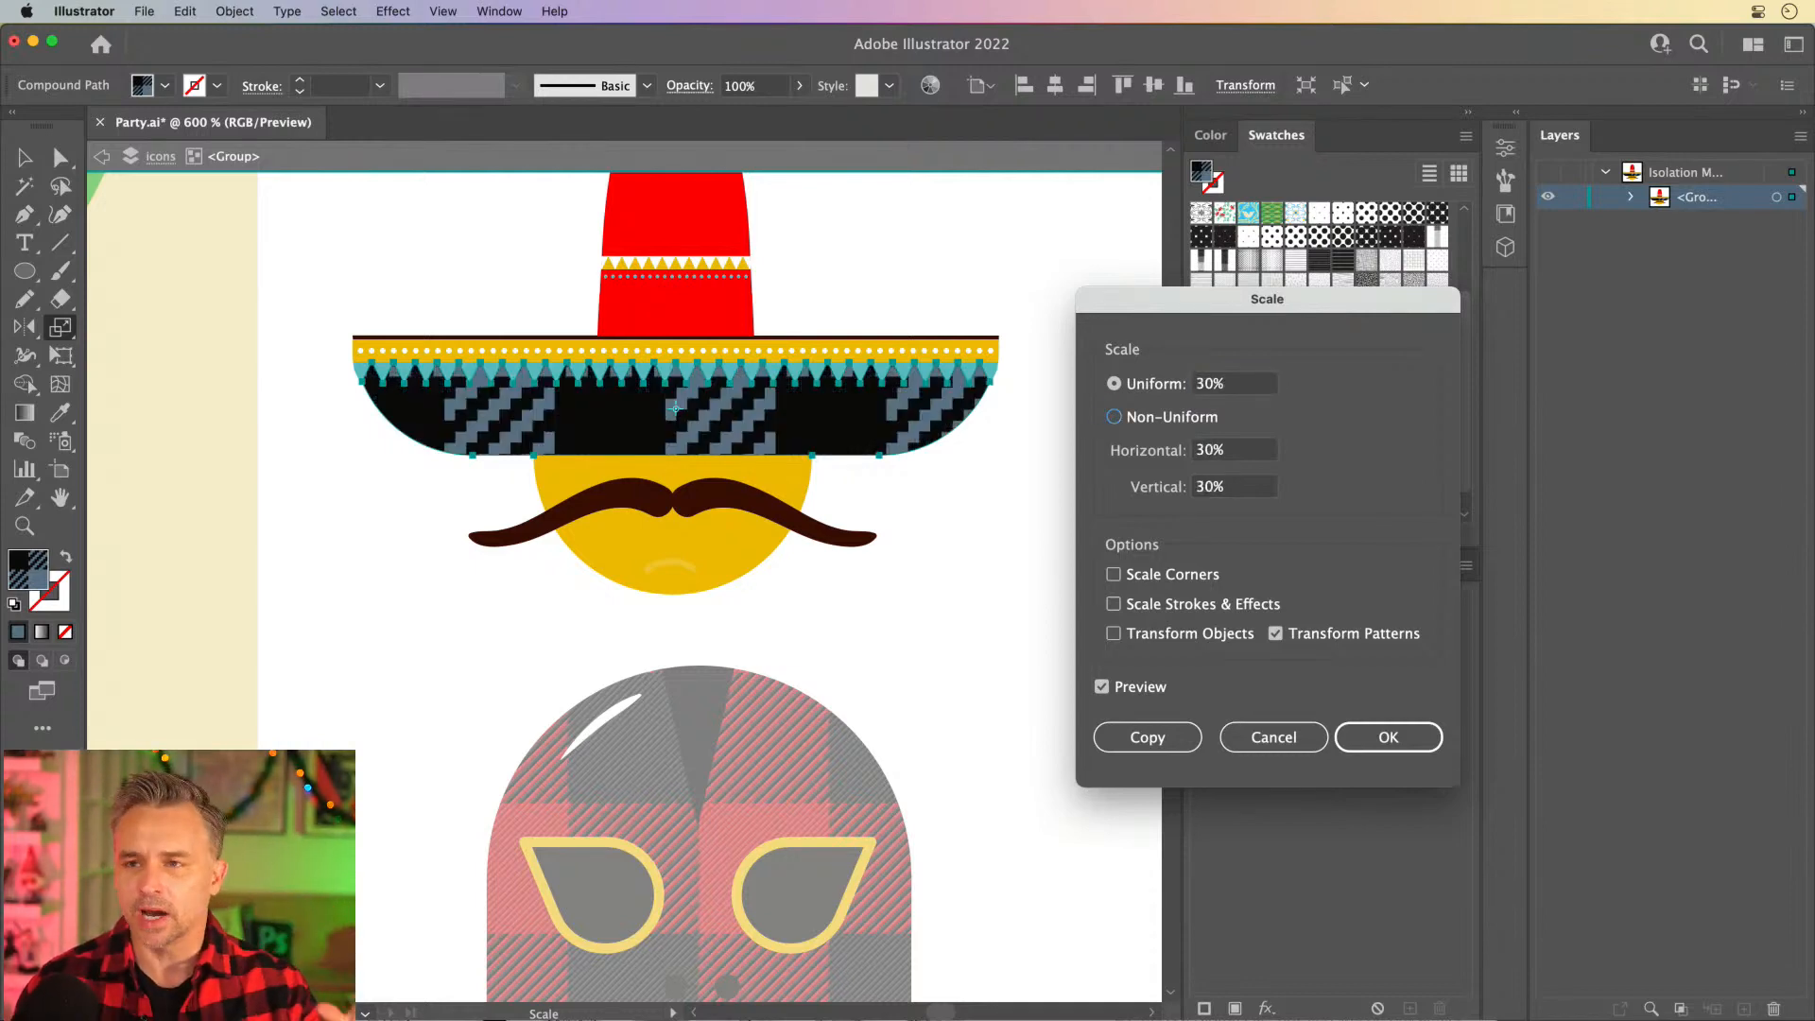
double_click(1199, 395)
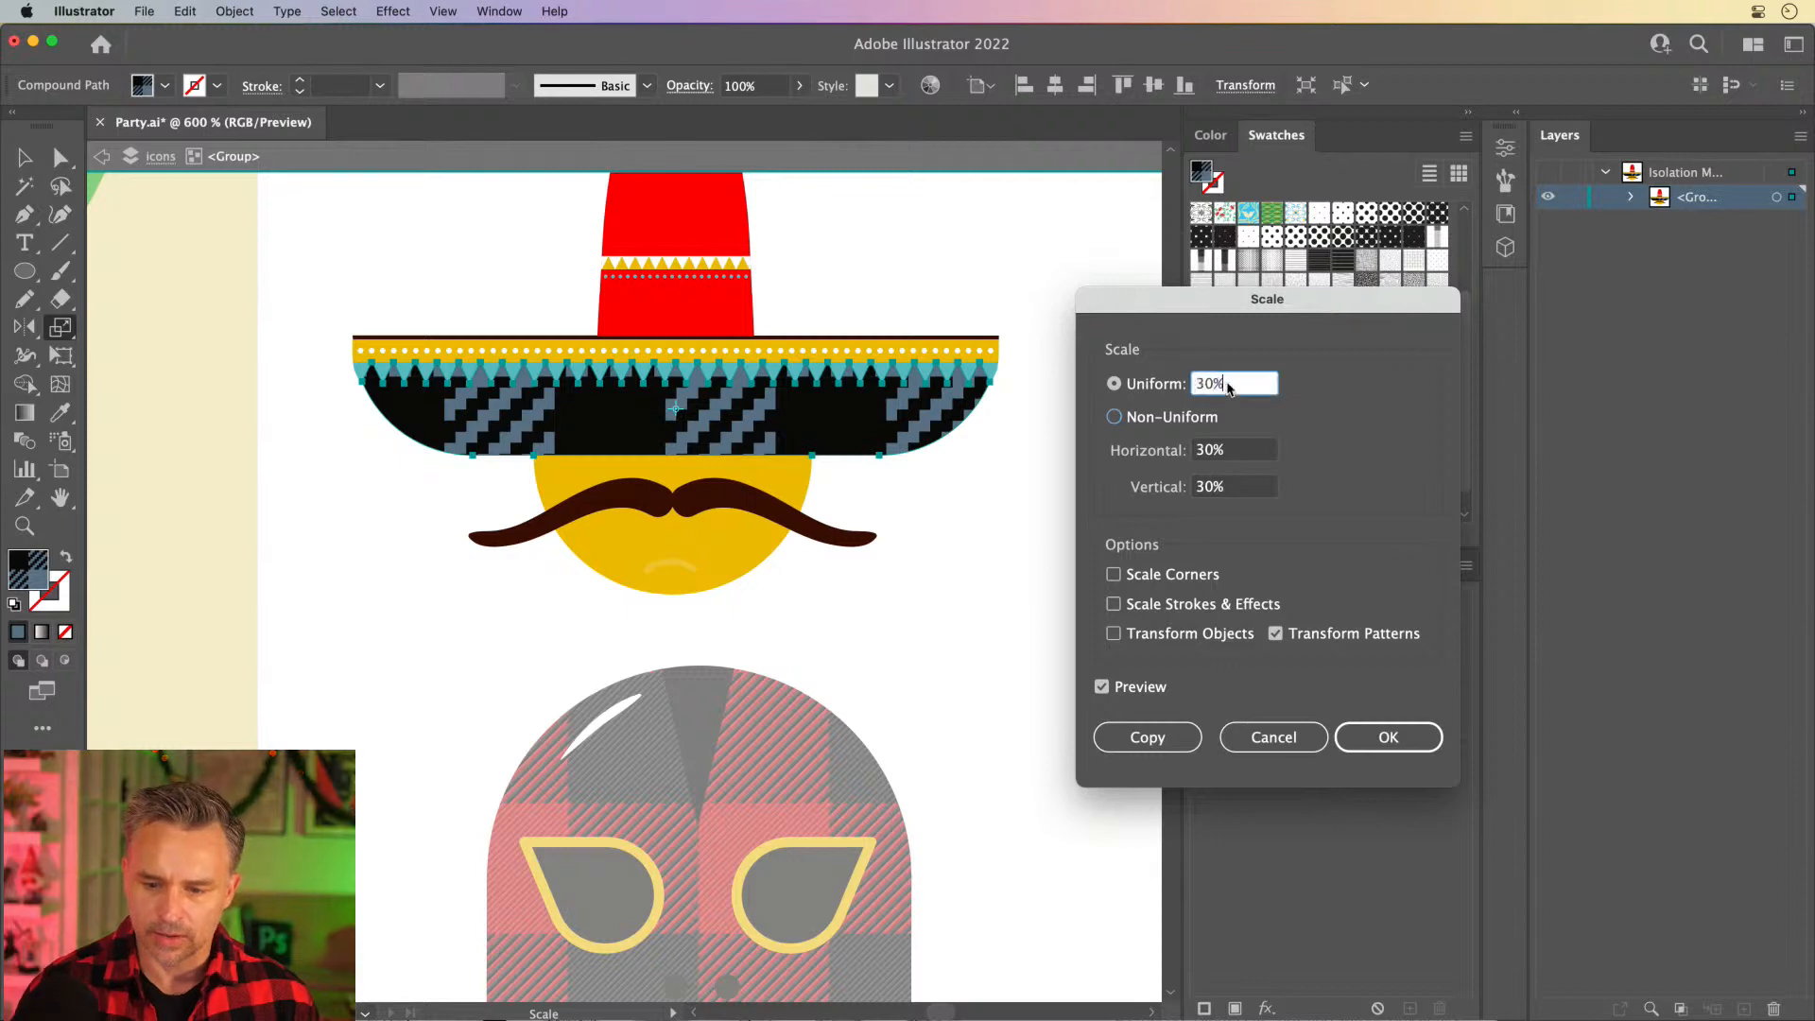
type("20")
key("Tab")
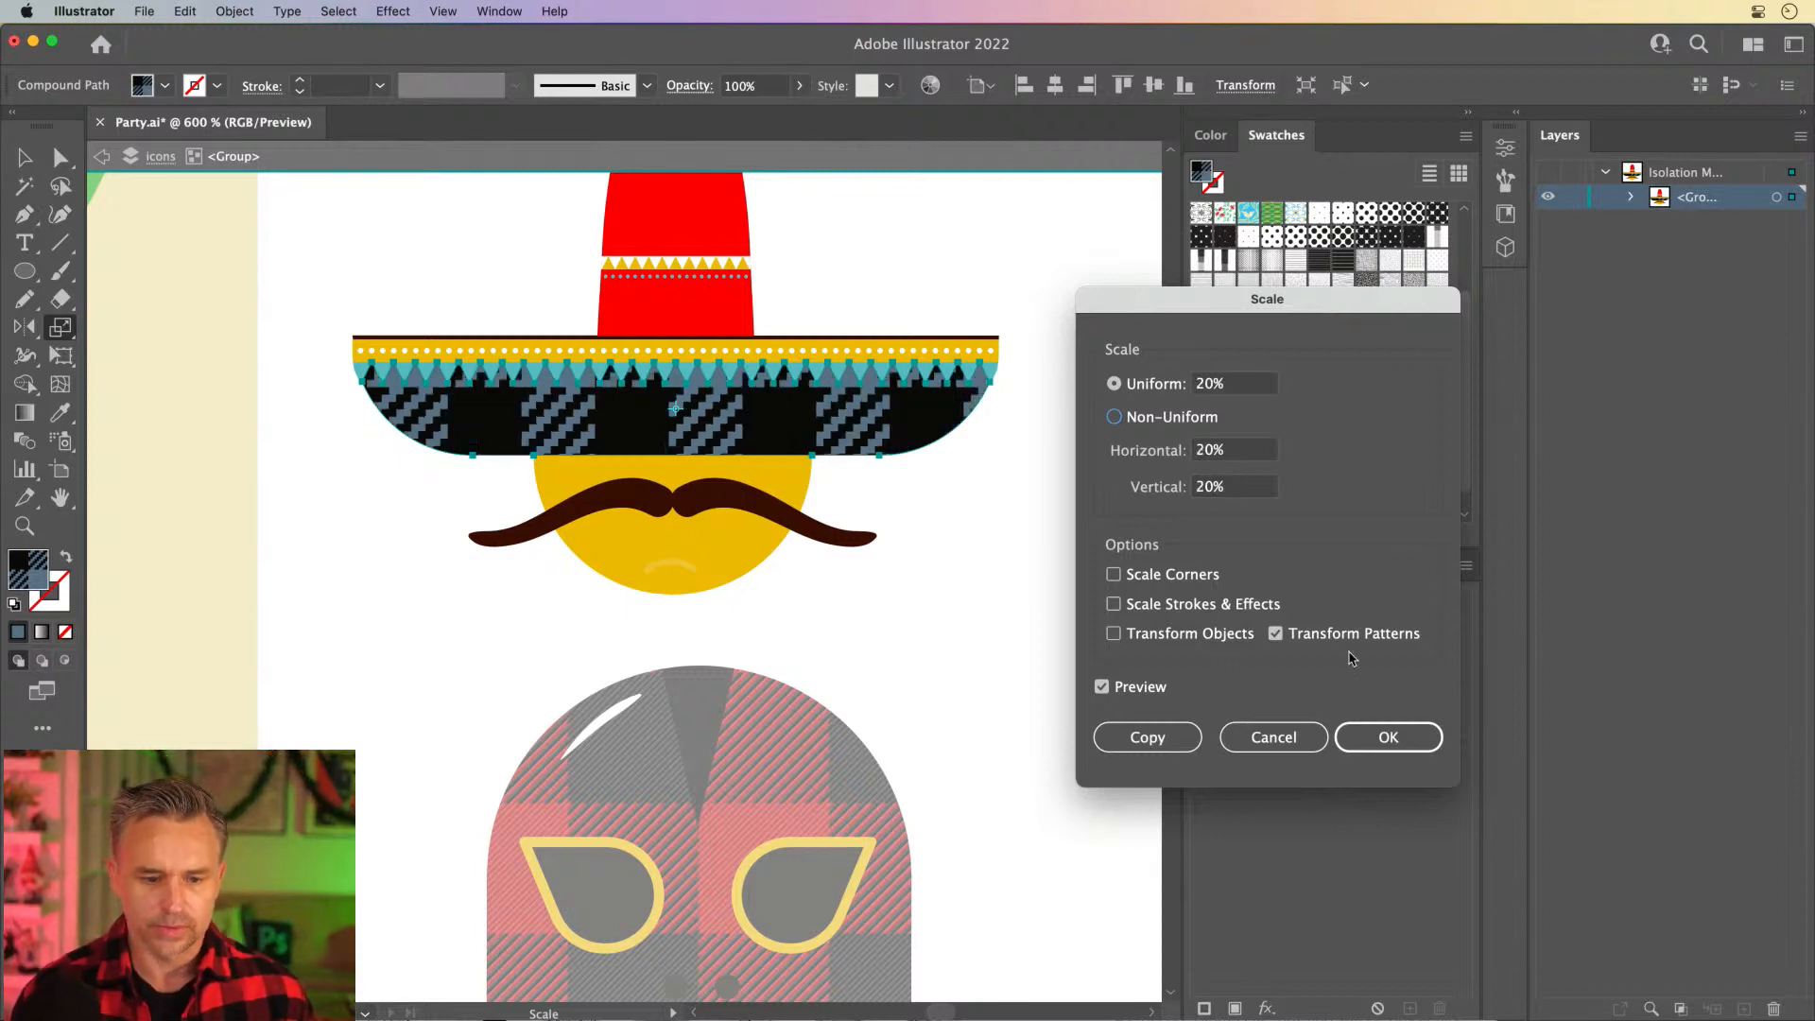
double_click(1243, 388)
type("10")
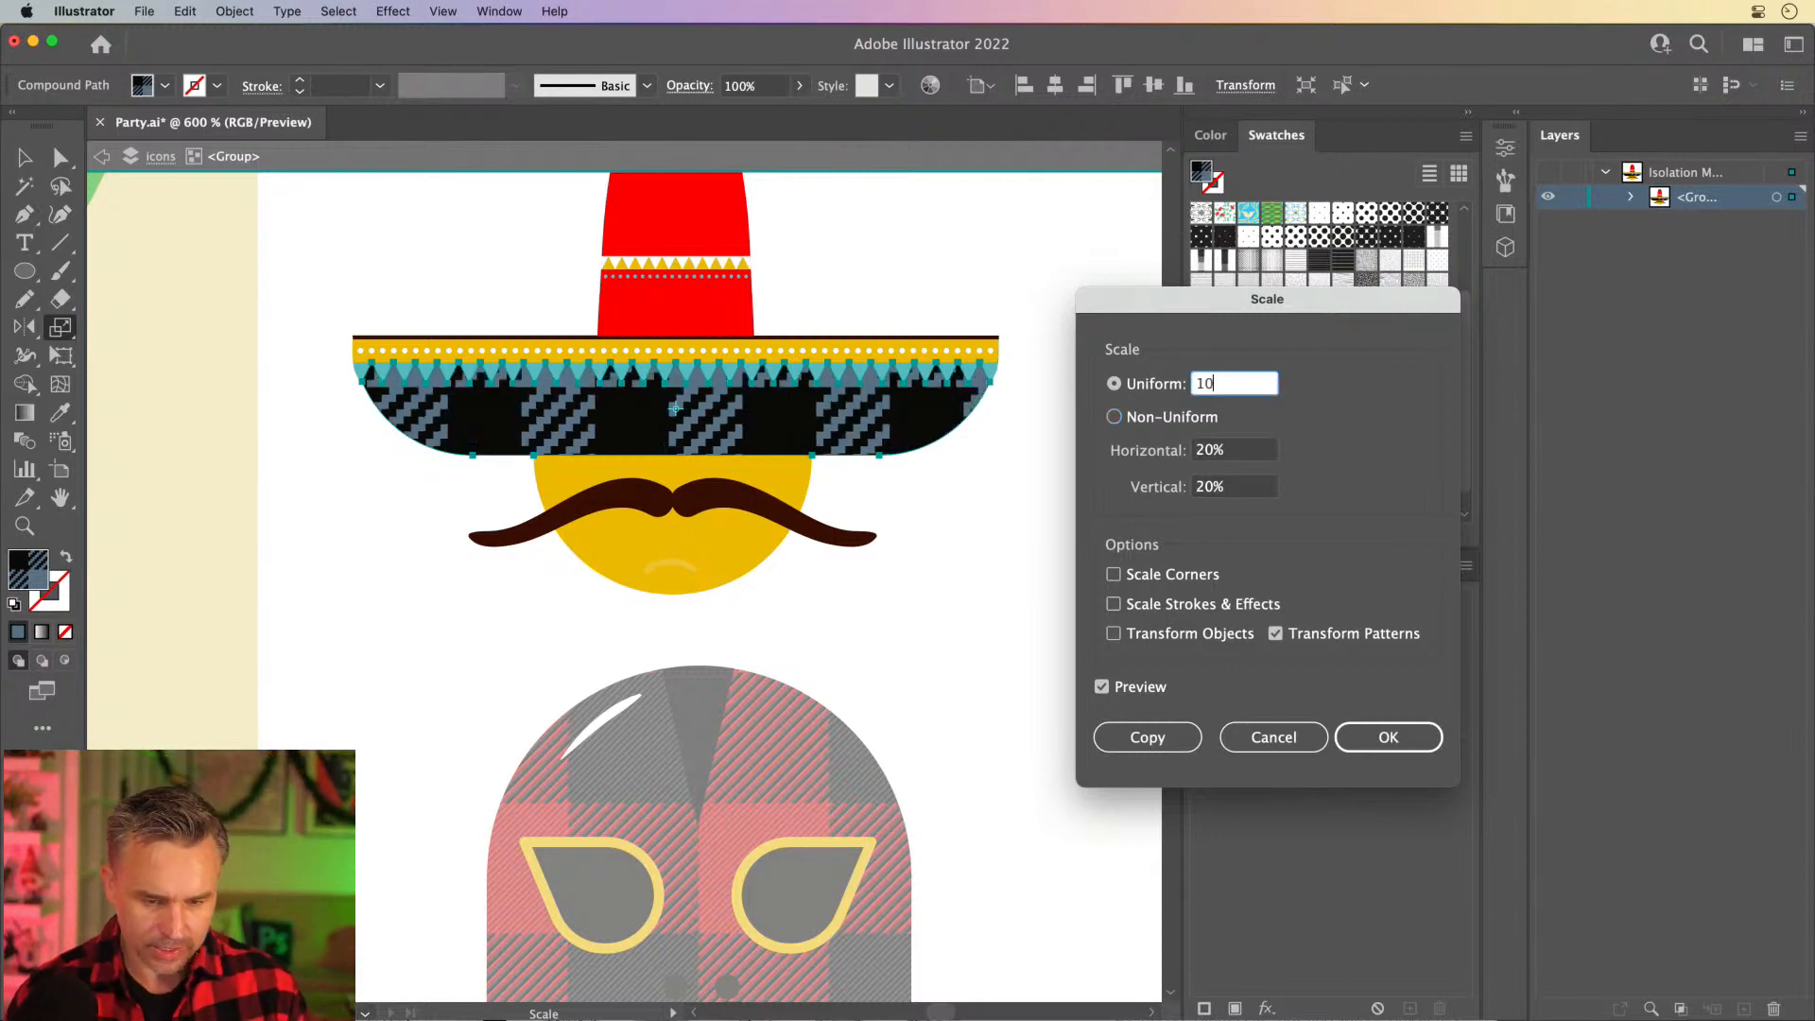
key("Tab")
left_click(1388, 737)
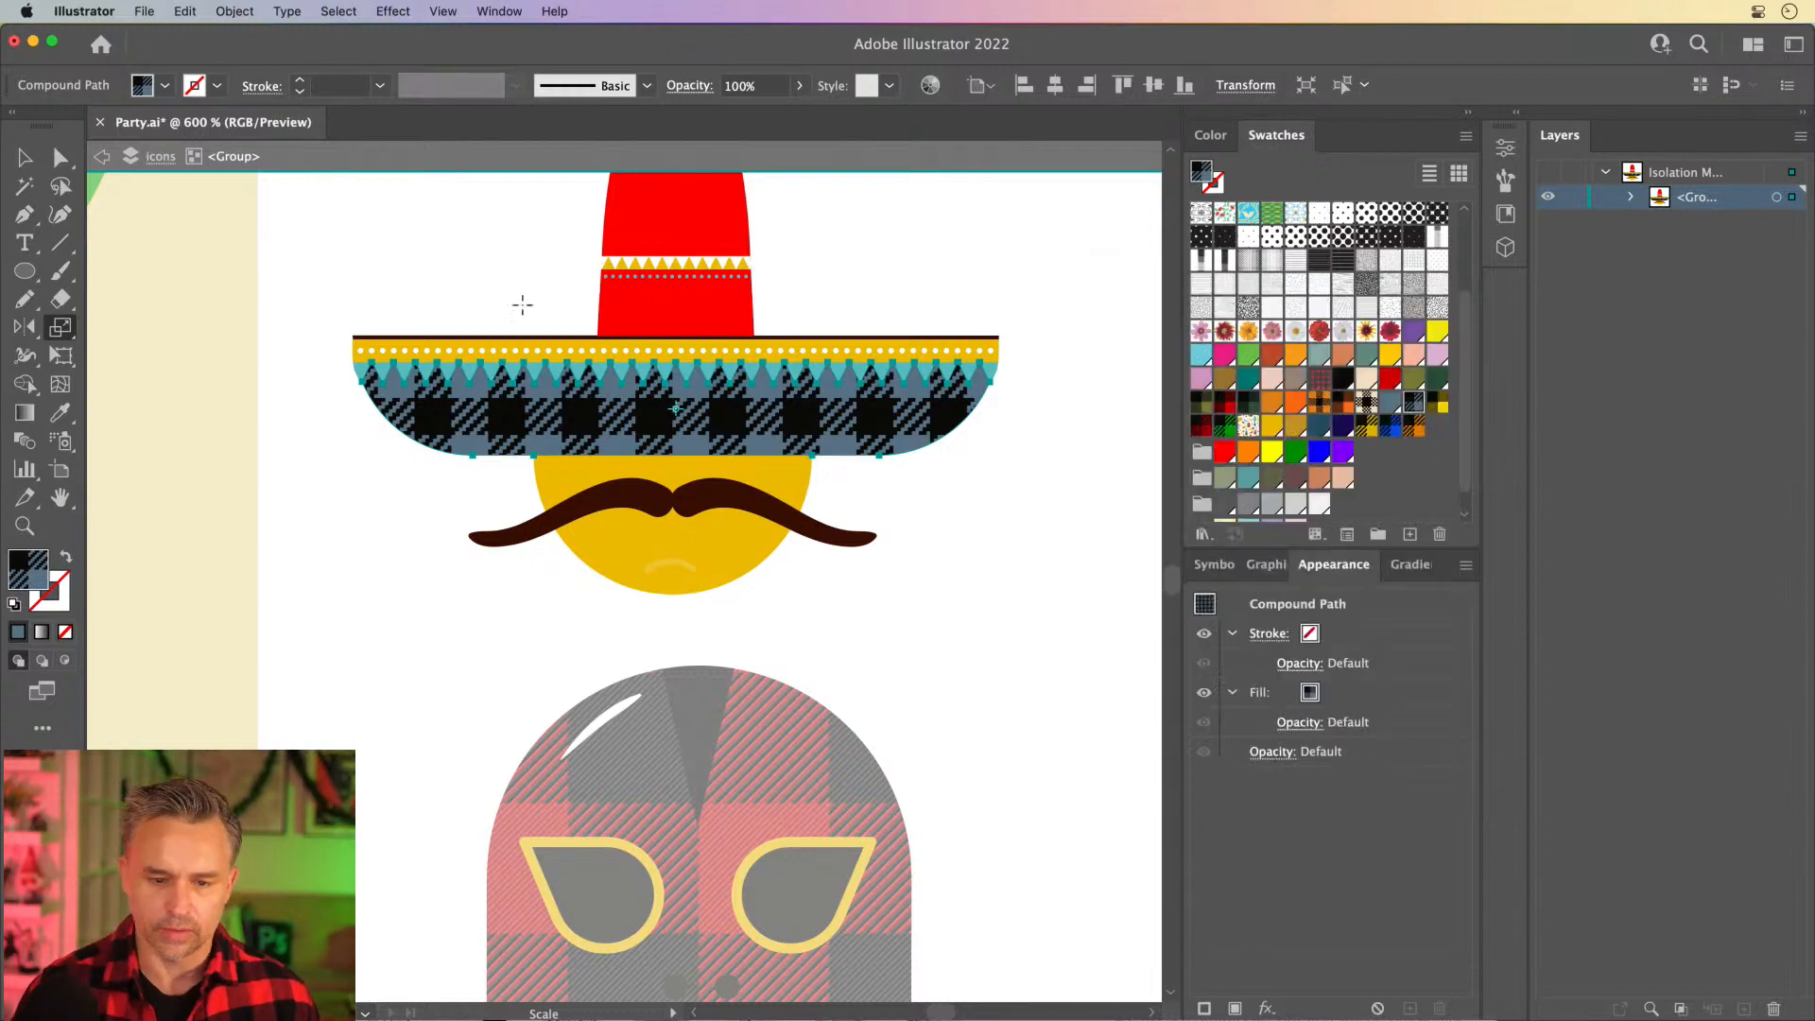
- Select the sombrero's red crown inside the group and copy the brim's scaled blue plaid onto it with the Eyedropper
left_click(25, 159)
left_click_drag(458, 322, 525, 642)
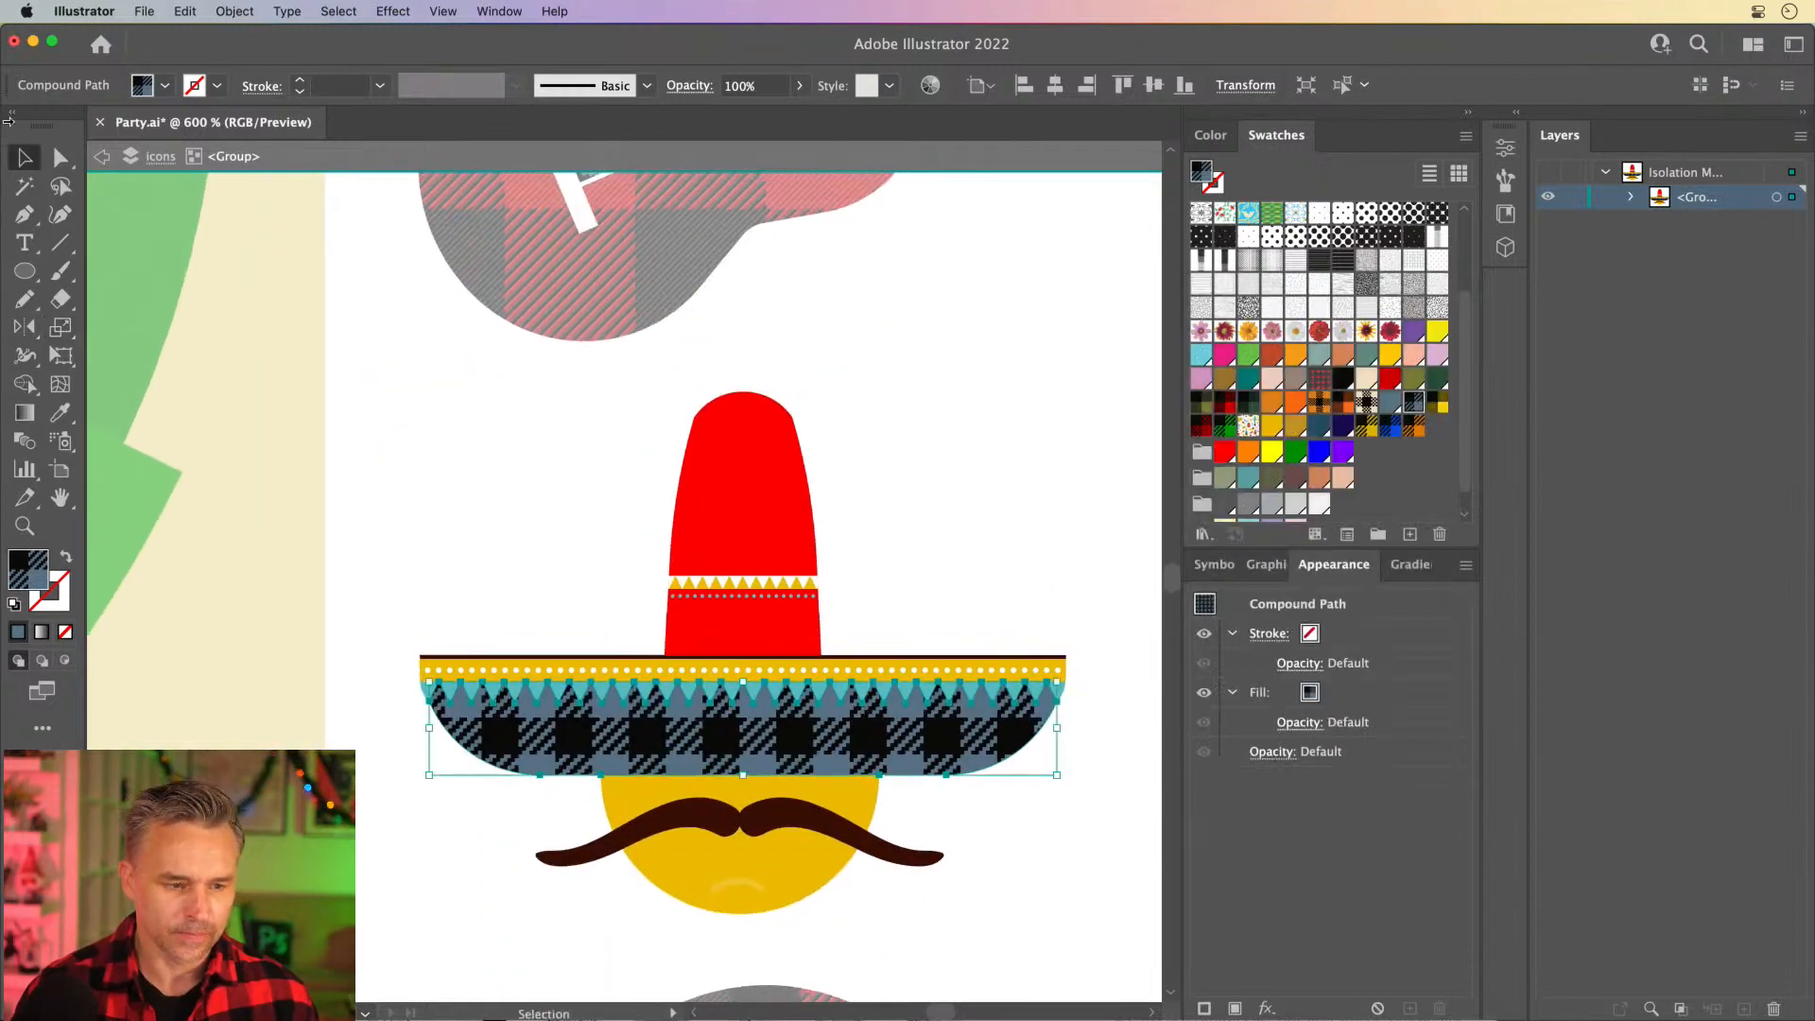
left_click(733, 452)
left_click(728, 452)
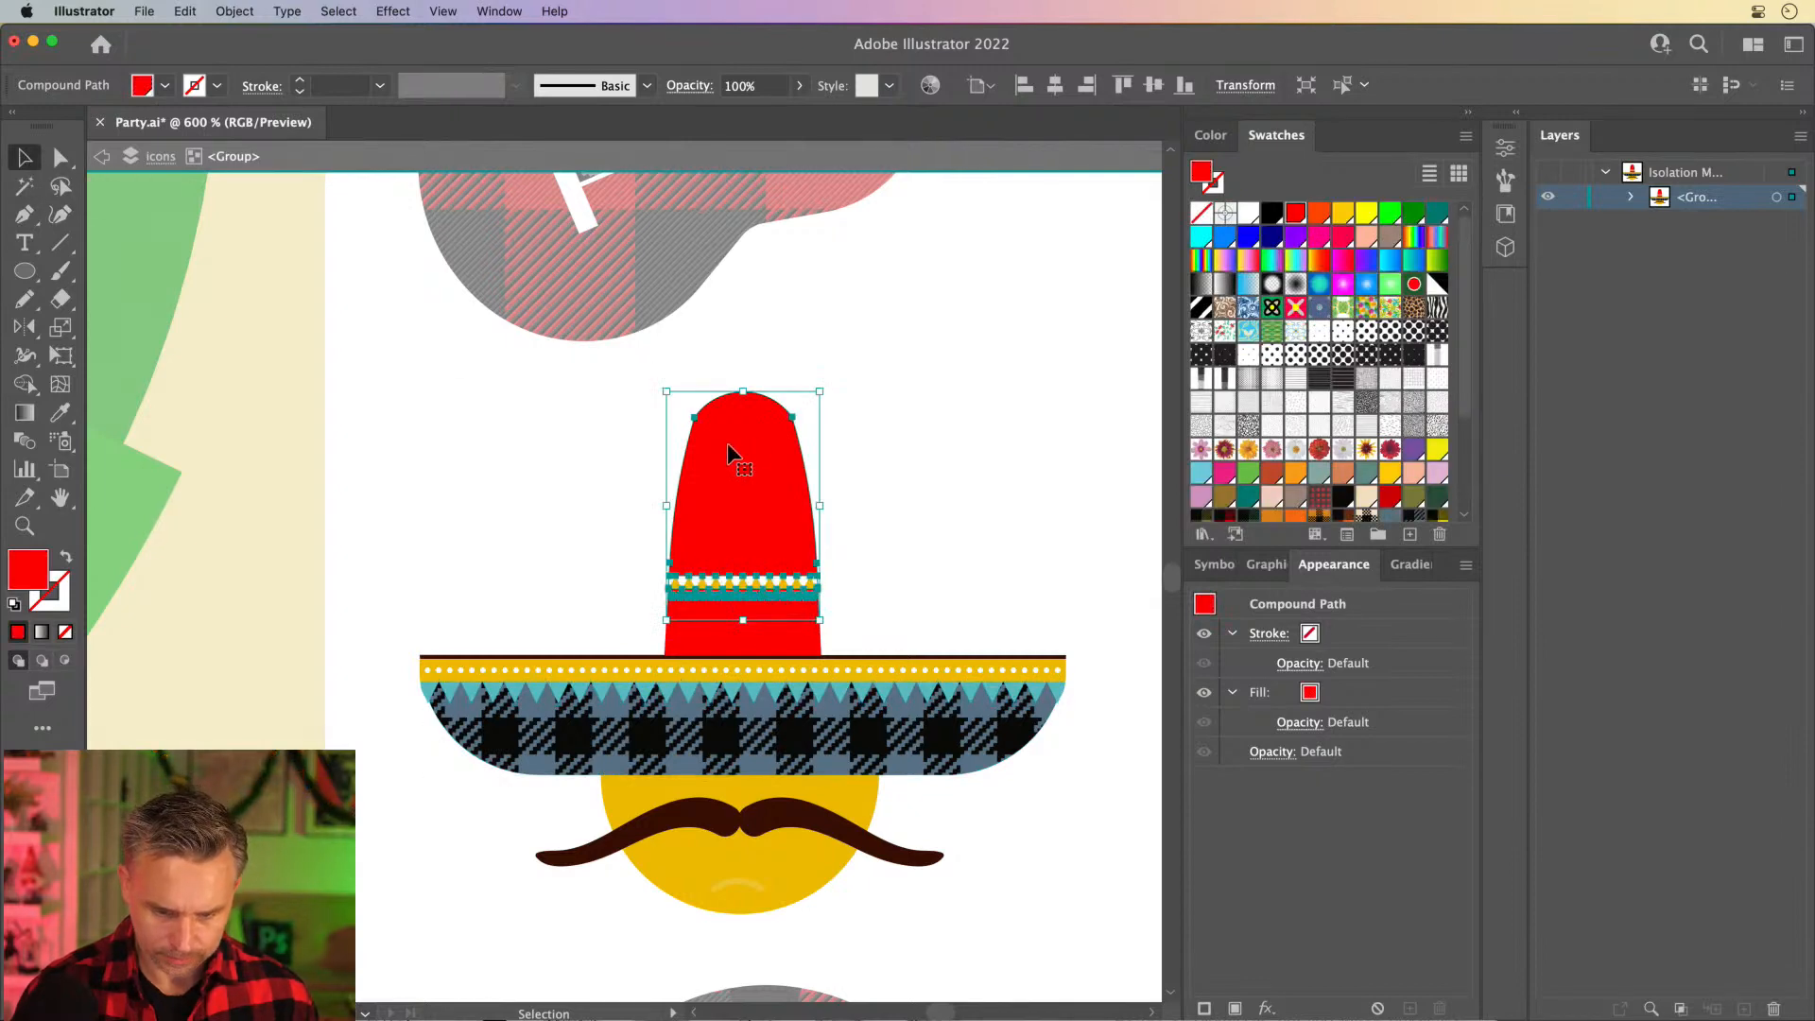
double_click(728, 450)
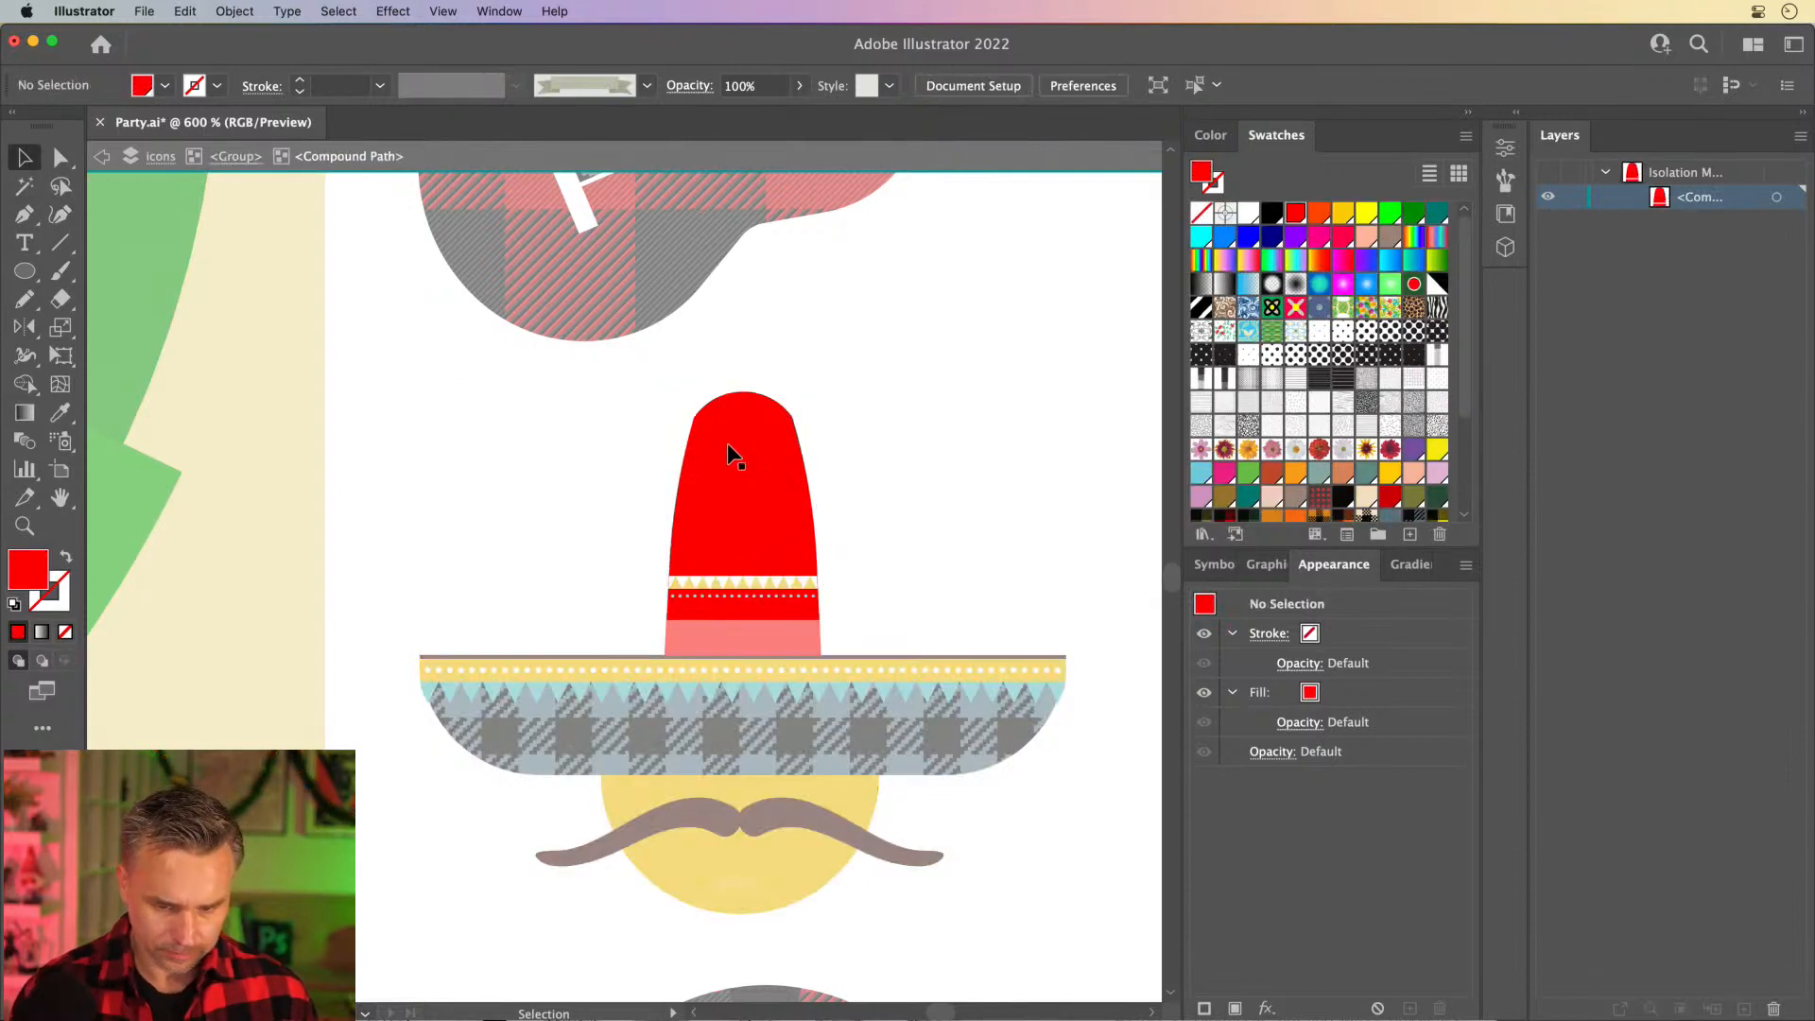
key("i")
left_click(792, 709)
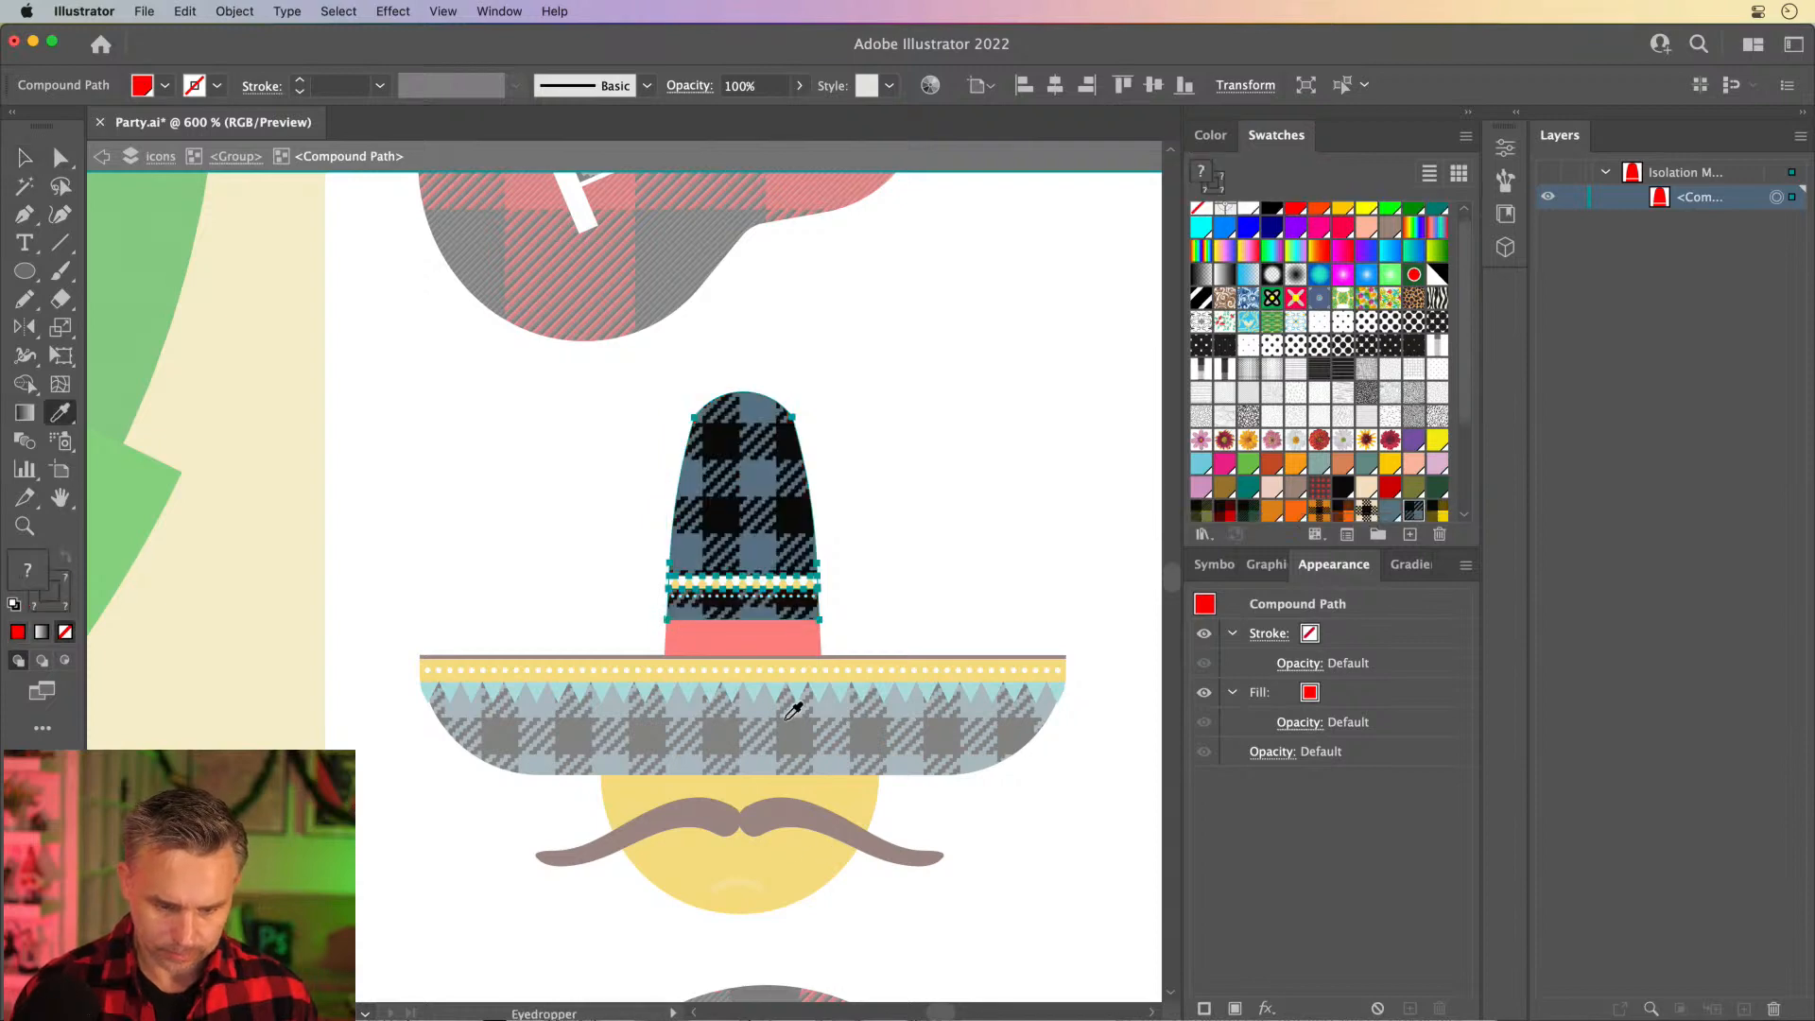
- Copy the brim's scaled blue plaid onto the red band at the sombrero crown's base with the Eyedropper and exit group isolation
left_click(14, 161)
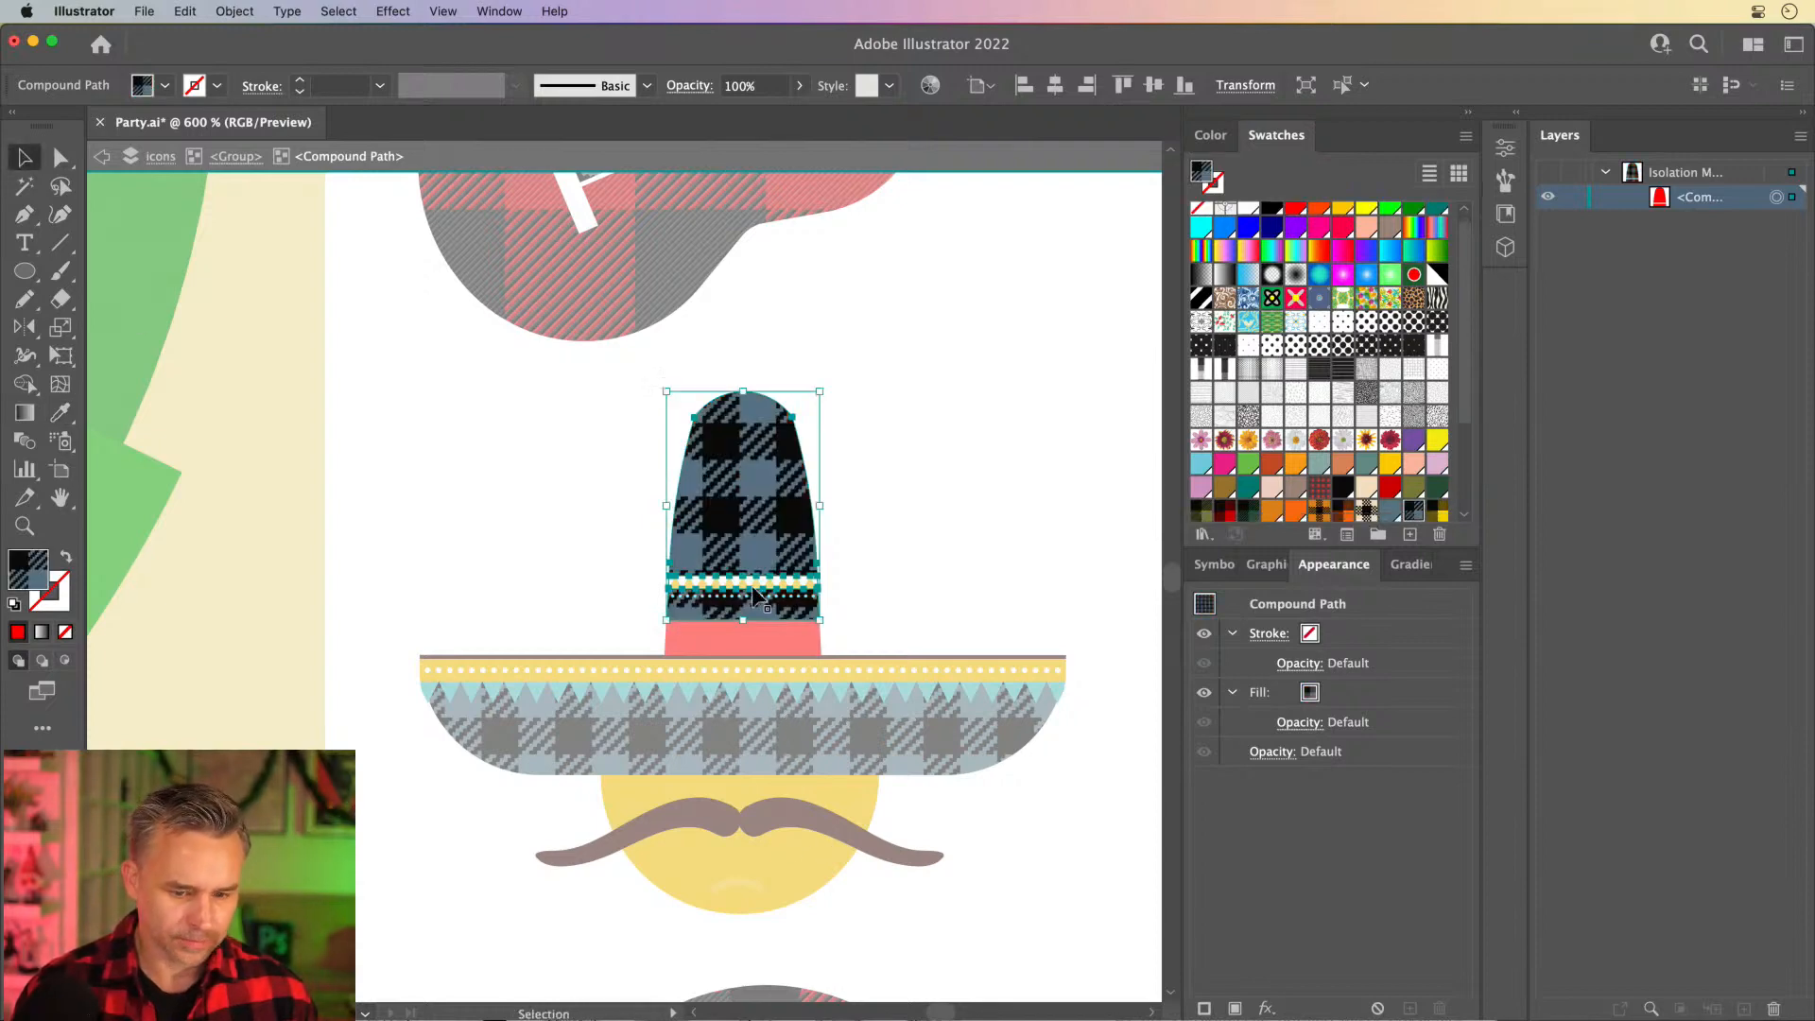
double_click(709, 637)
double_click(709, 643)
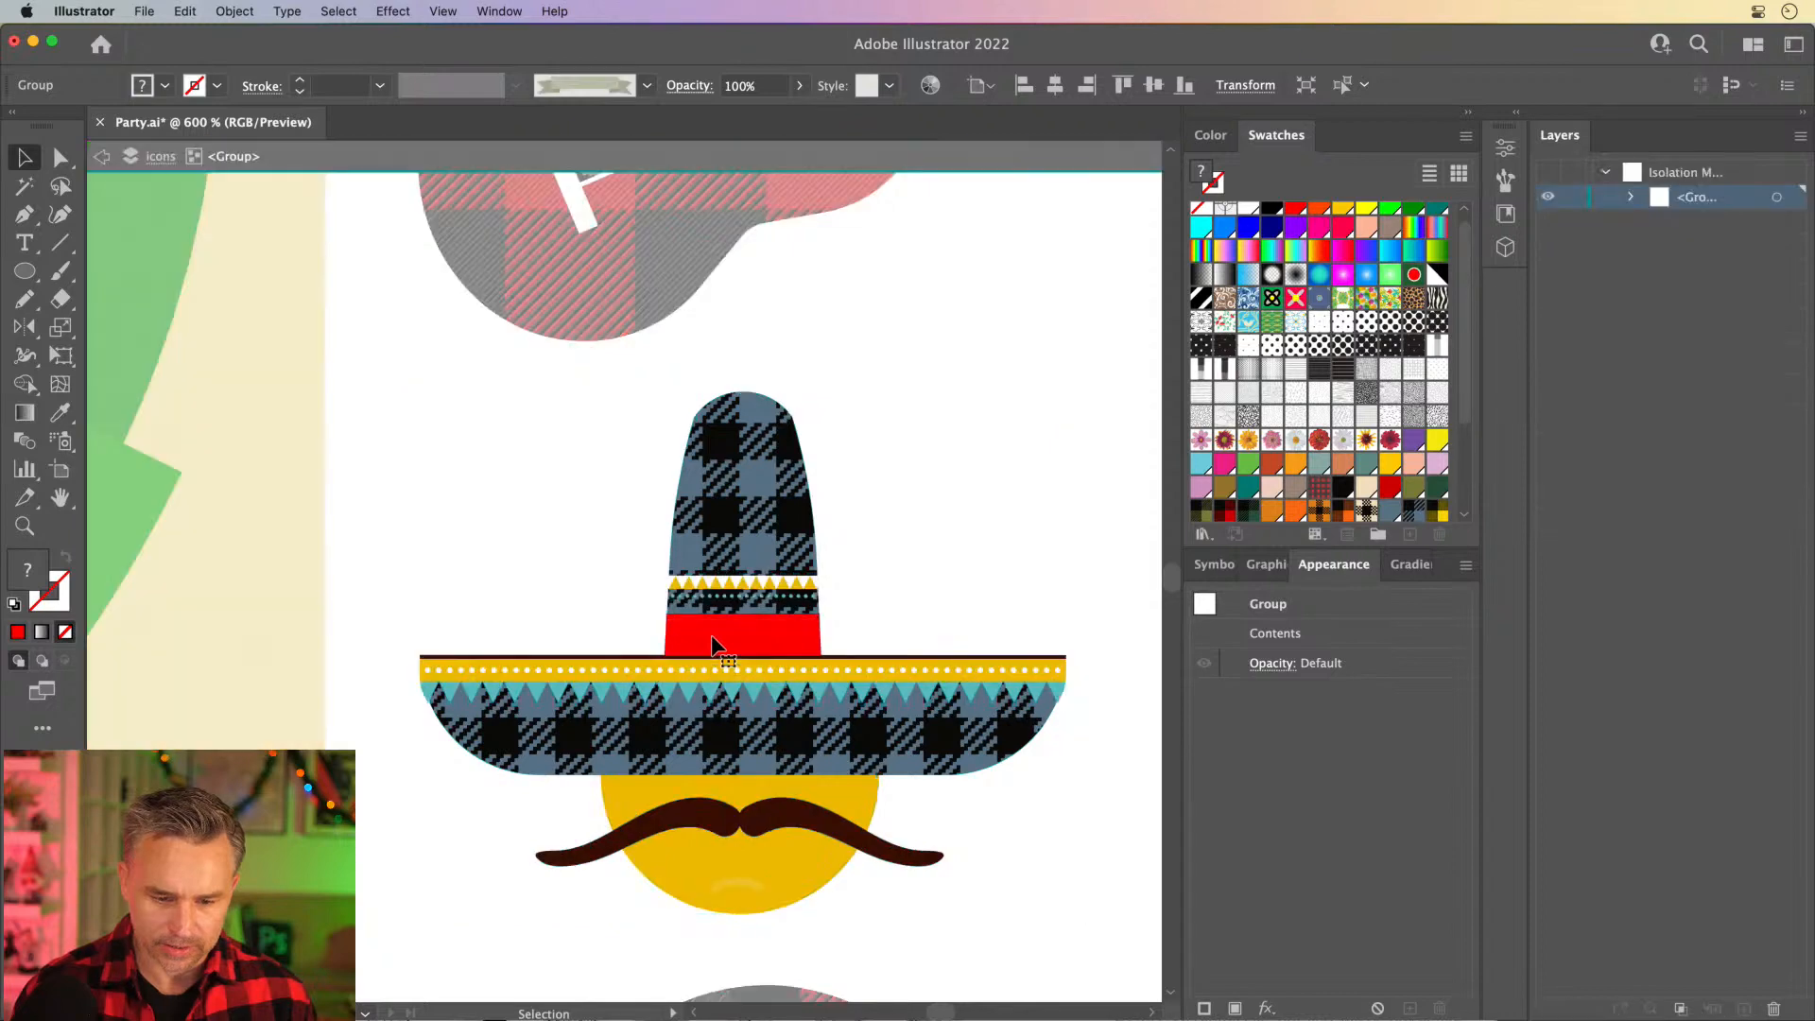
left_click(713, 638)
key("i")
left_click(766, 724)
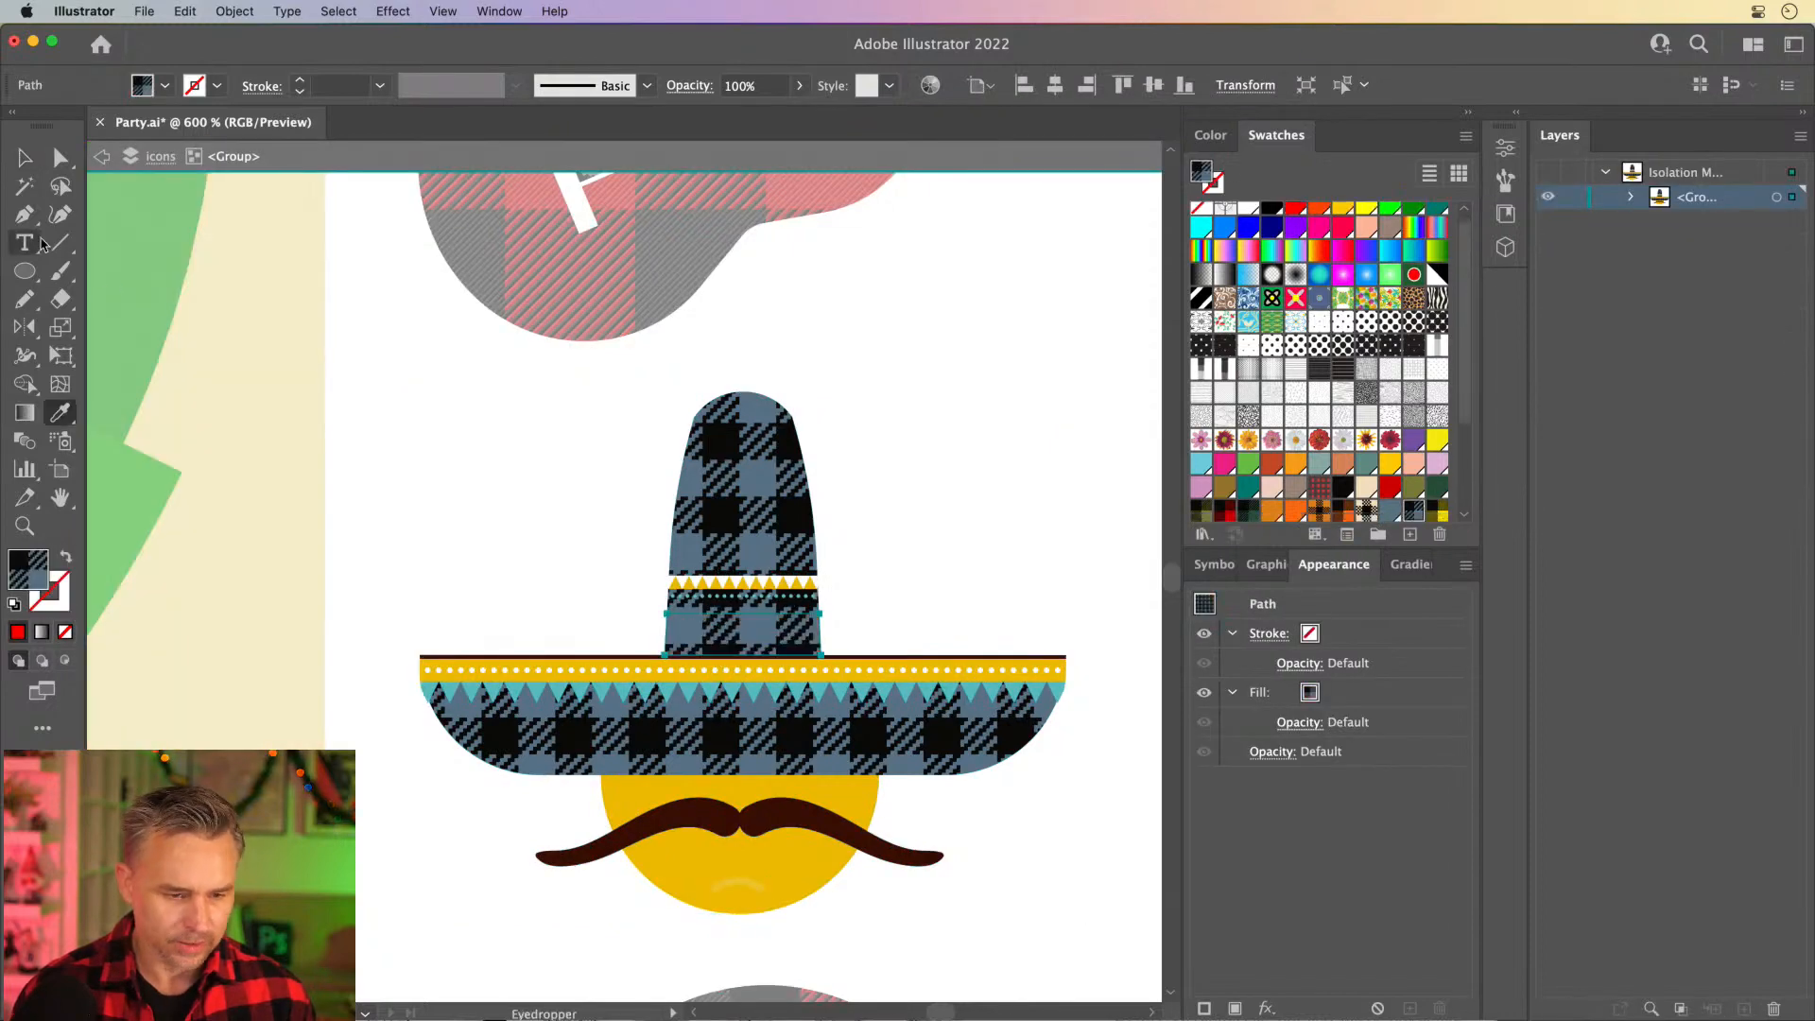
left_click(21, 158)
left_click(359, 397)
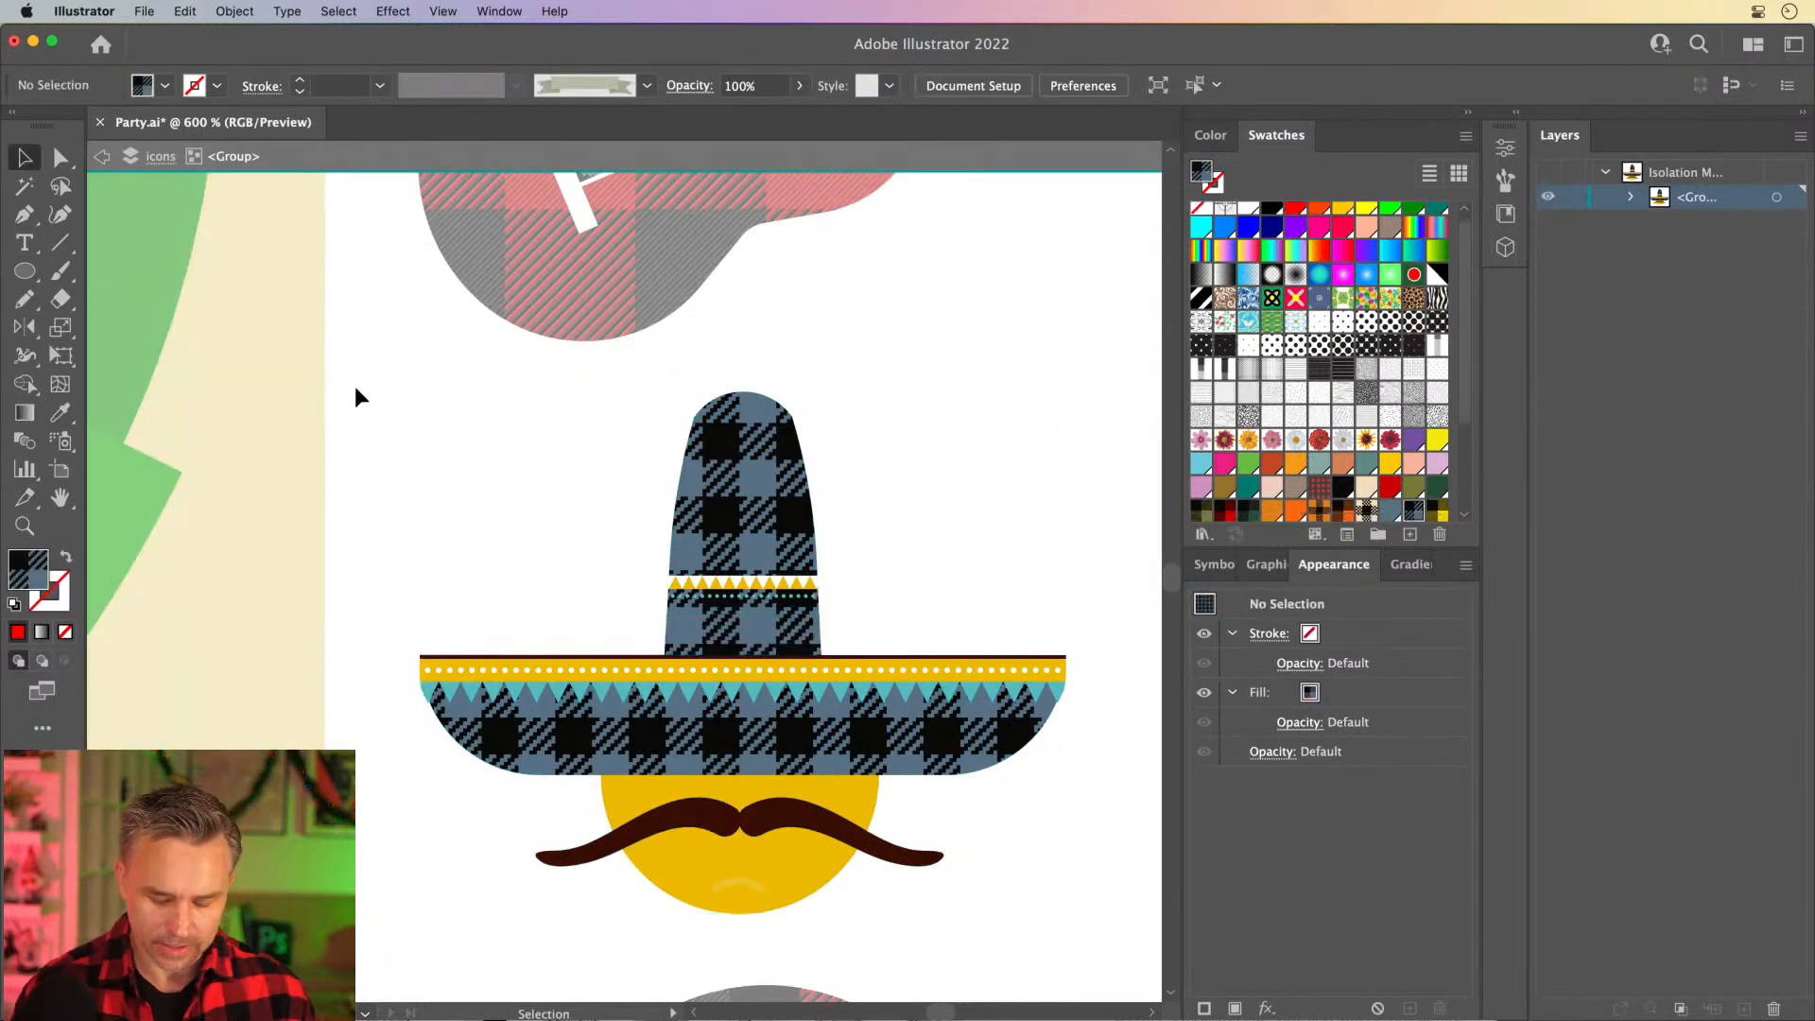
key("super+minus")
key("super+minus")
key("super+minus")
key("super+minus")
key("super+minus")
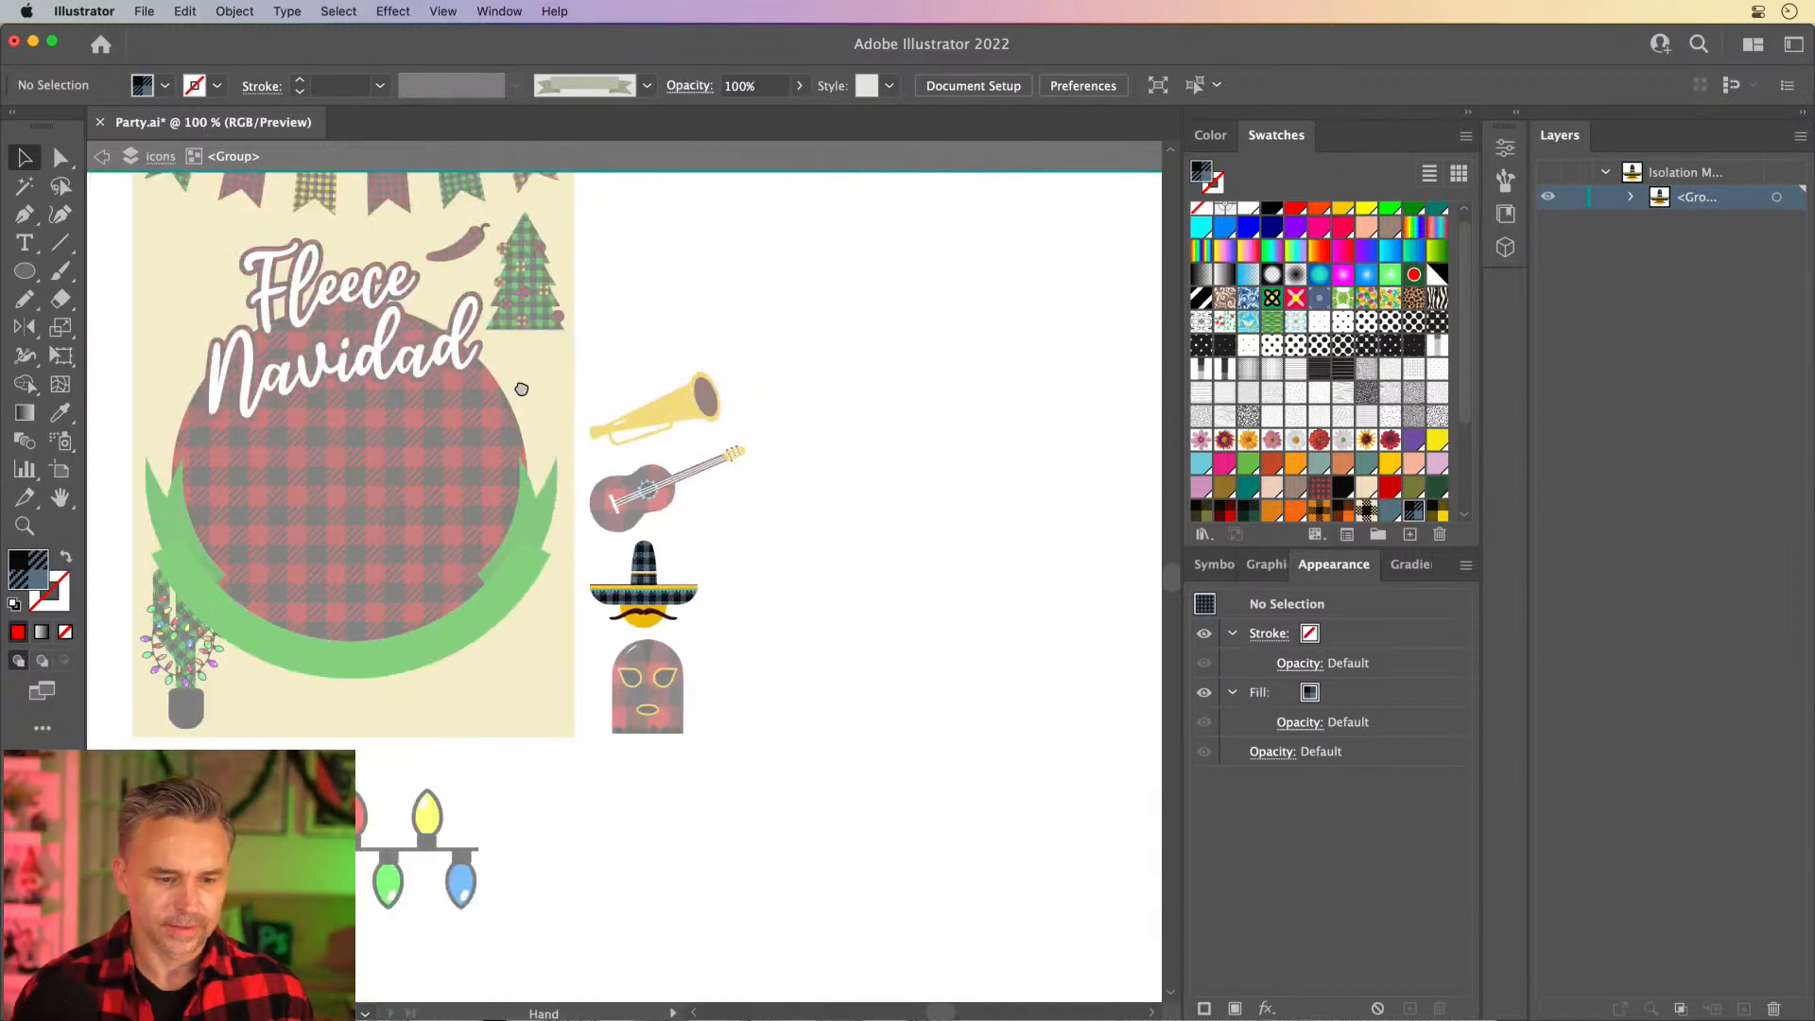
double_click(312, 448)
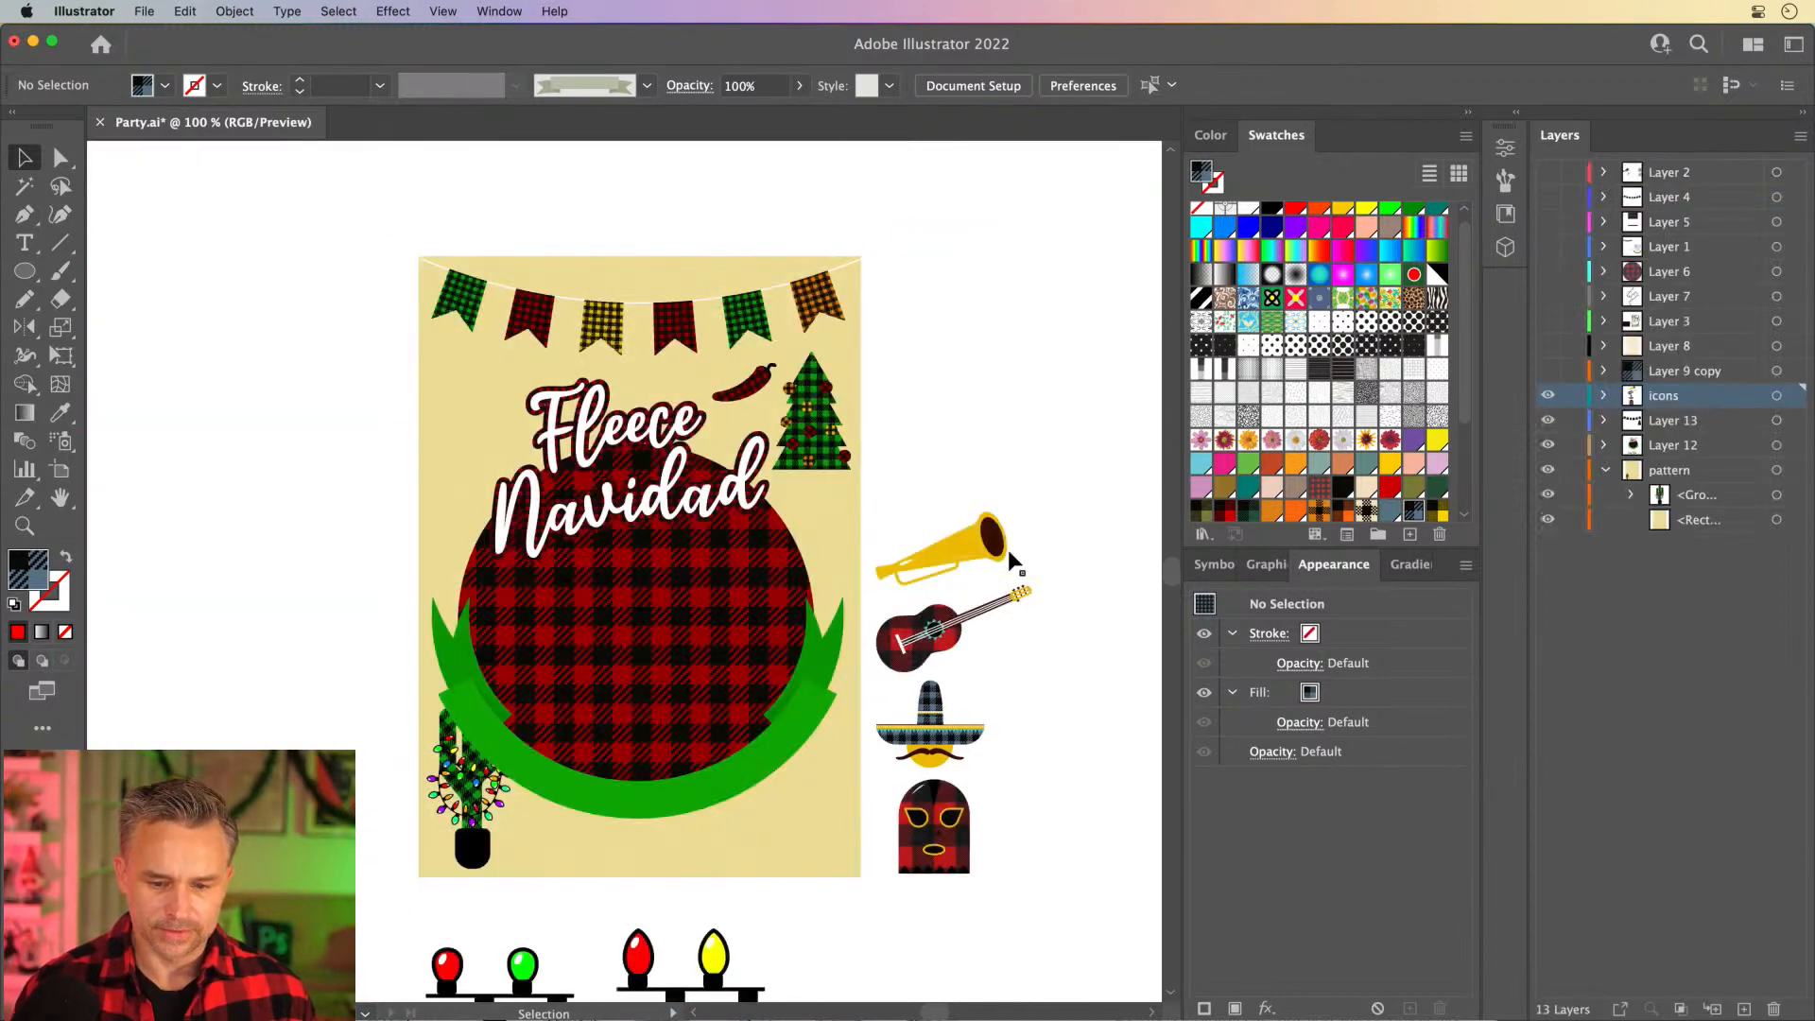
- Shift the trumpet slightly right and reorder the icons layer to sit directly above the pattern layer
mouse_move(1009, 558)
left_mouse_down()
mouse_move(477, 372)
mouse_move(517, 399)
mouse_move(848, 437)
mouse_move(1012, 556)
left_mouse_up()
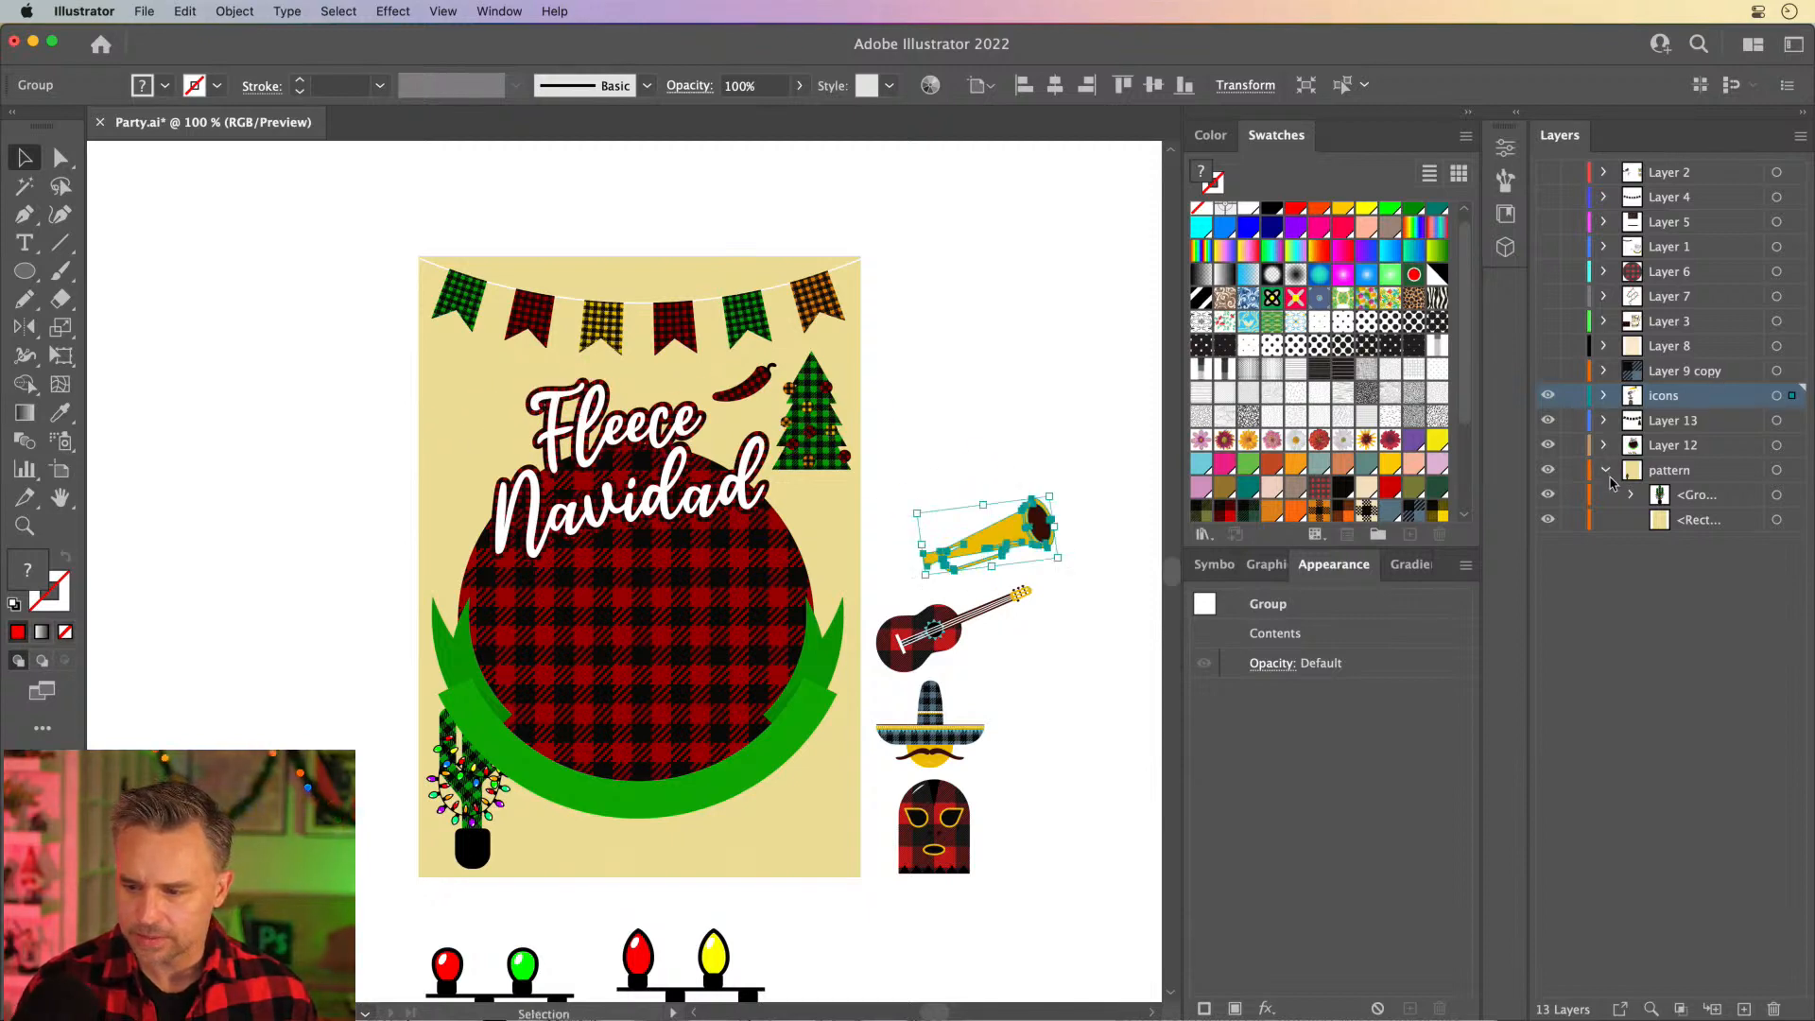
left_click(1606, 472)
left_click_drag(1658, 402, 1674, 455)
left_click(1605, 470)
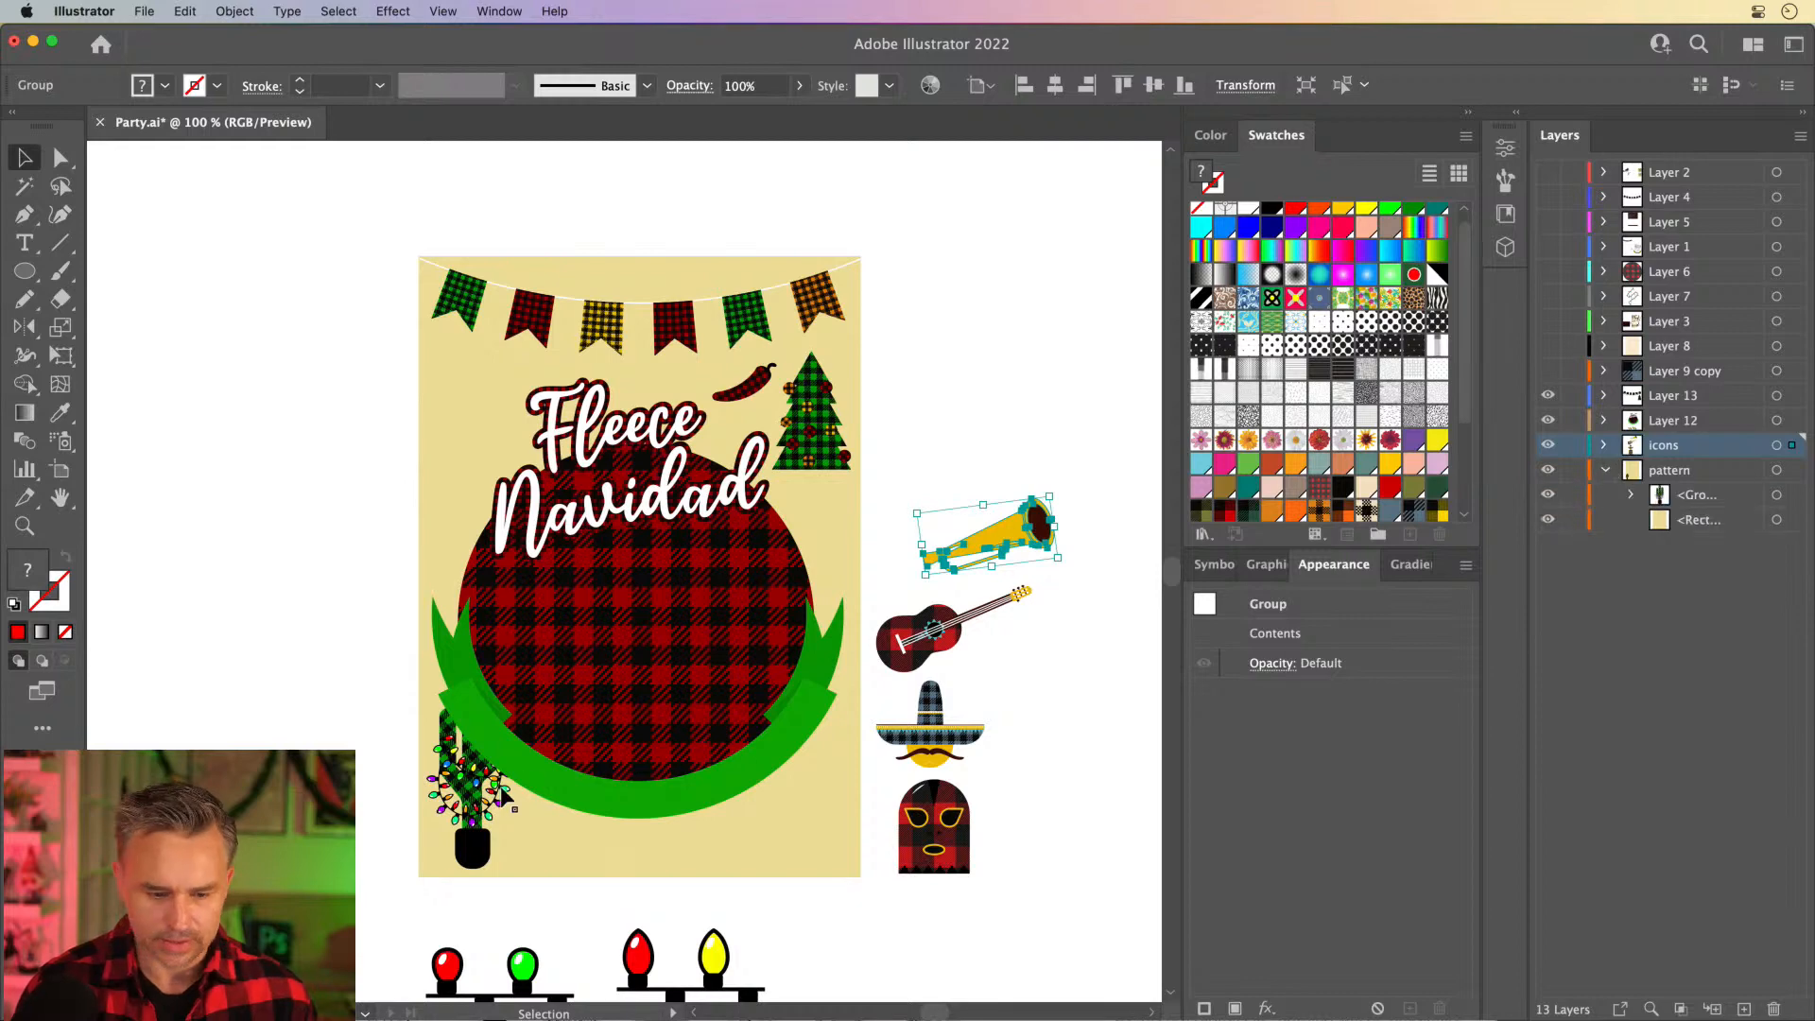
- Transfer the lit cactus from the pattern layer to the icons layer and place it in the poster's lower-left corner
left_click(468, 804)
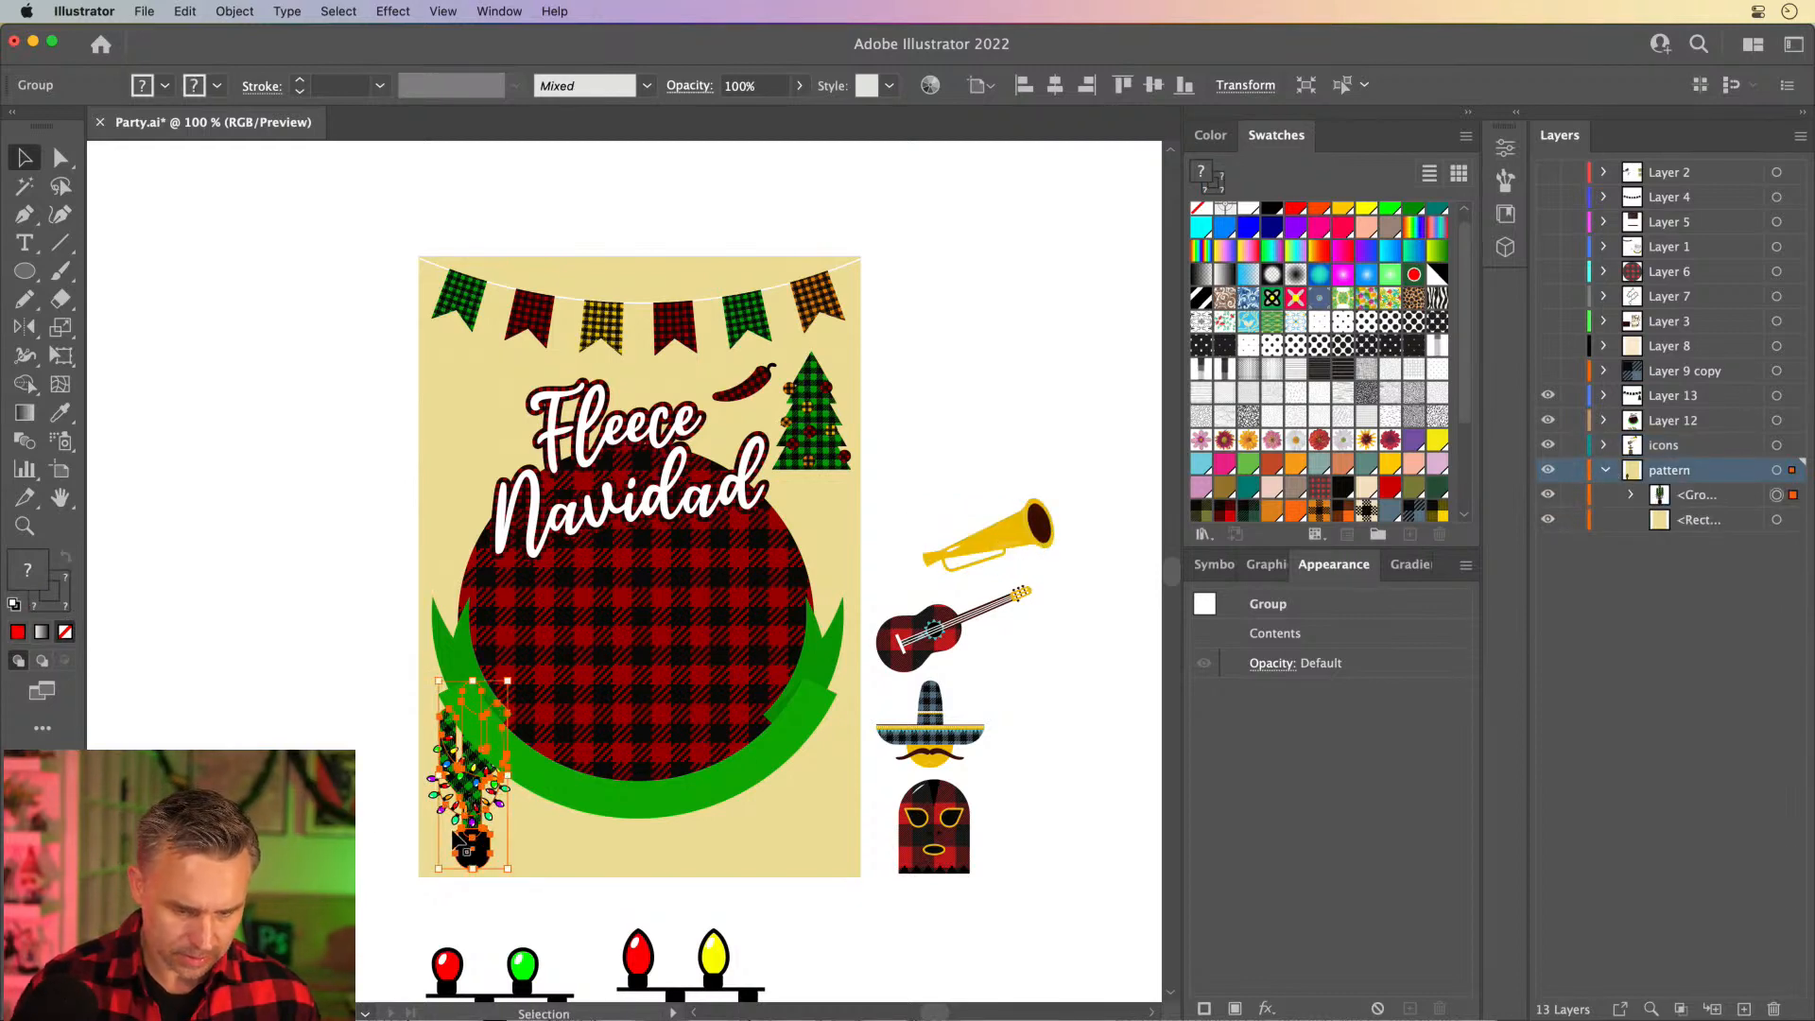
key("Delete")
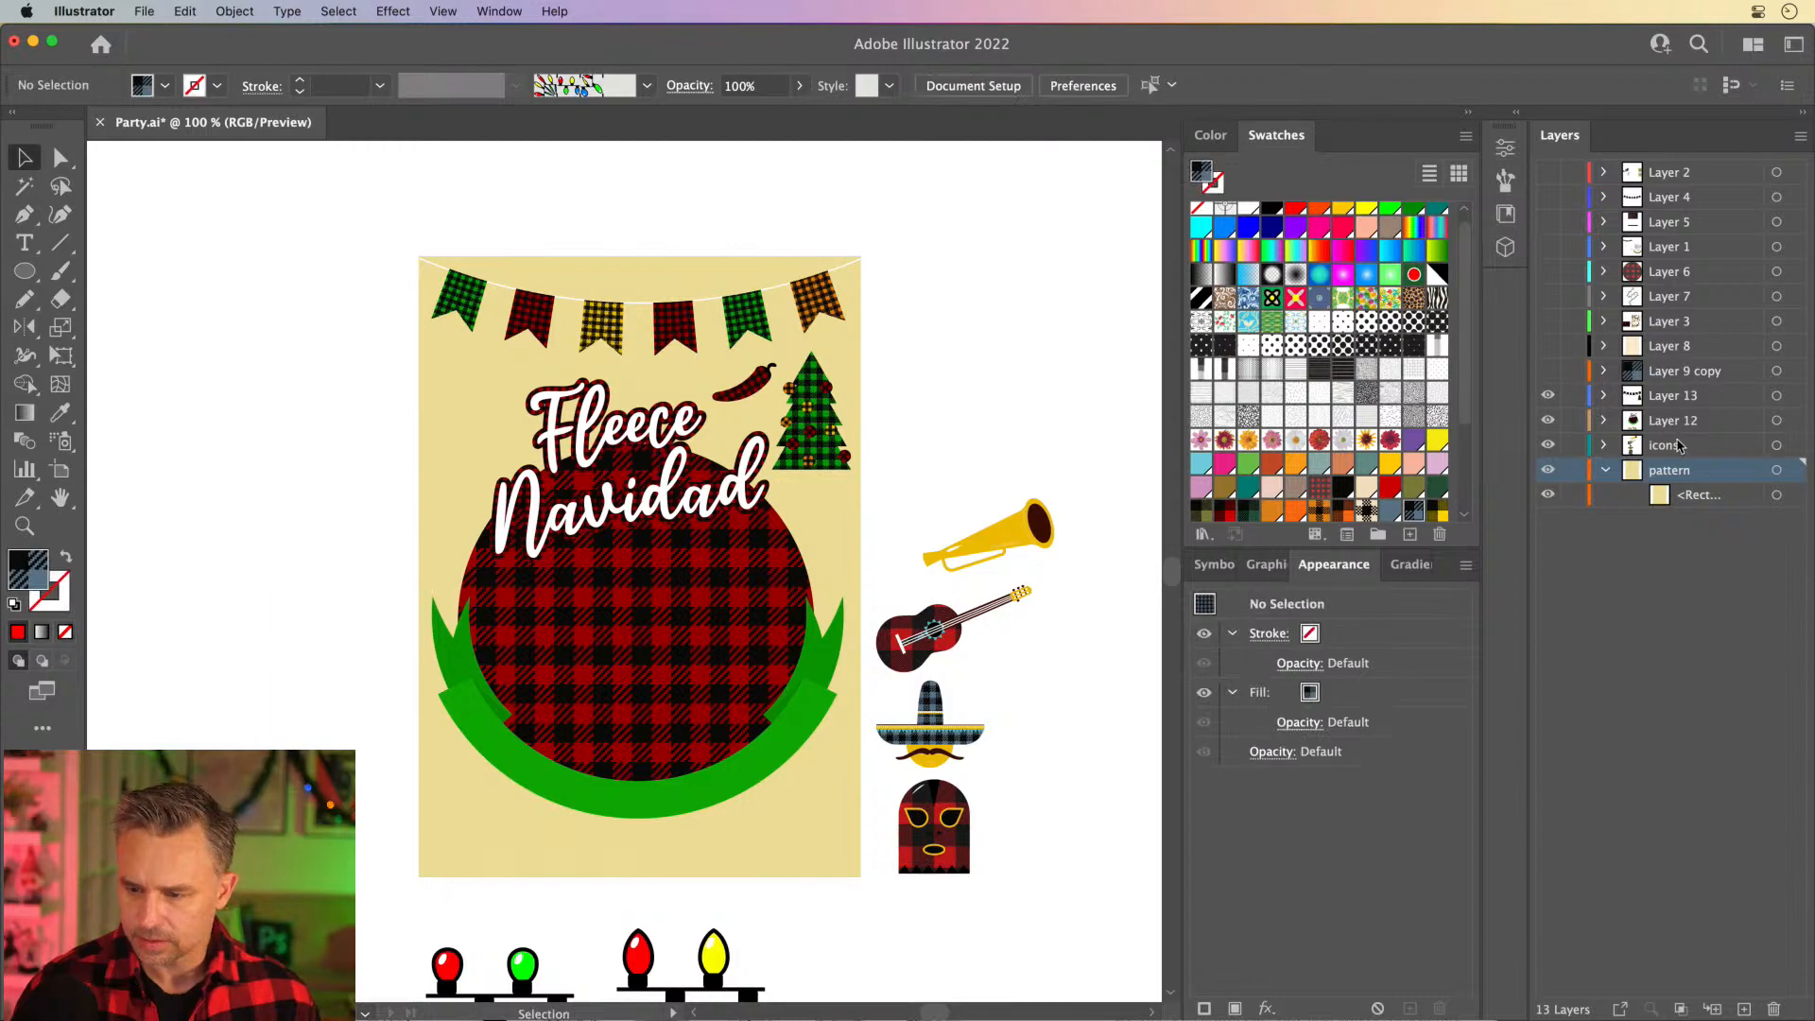
left_click(1669, 446)
key("super+v")
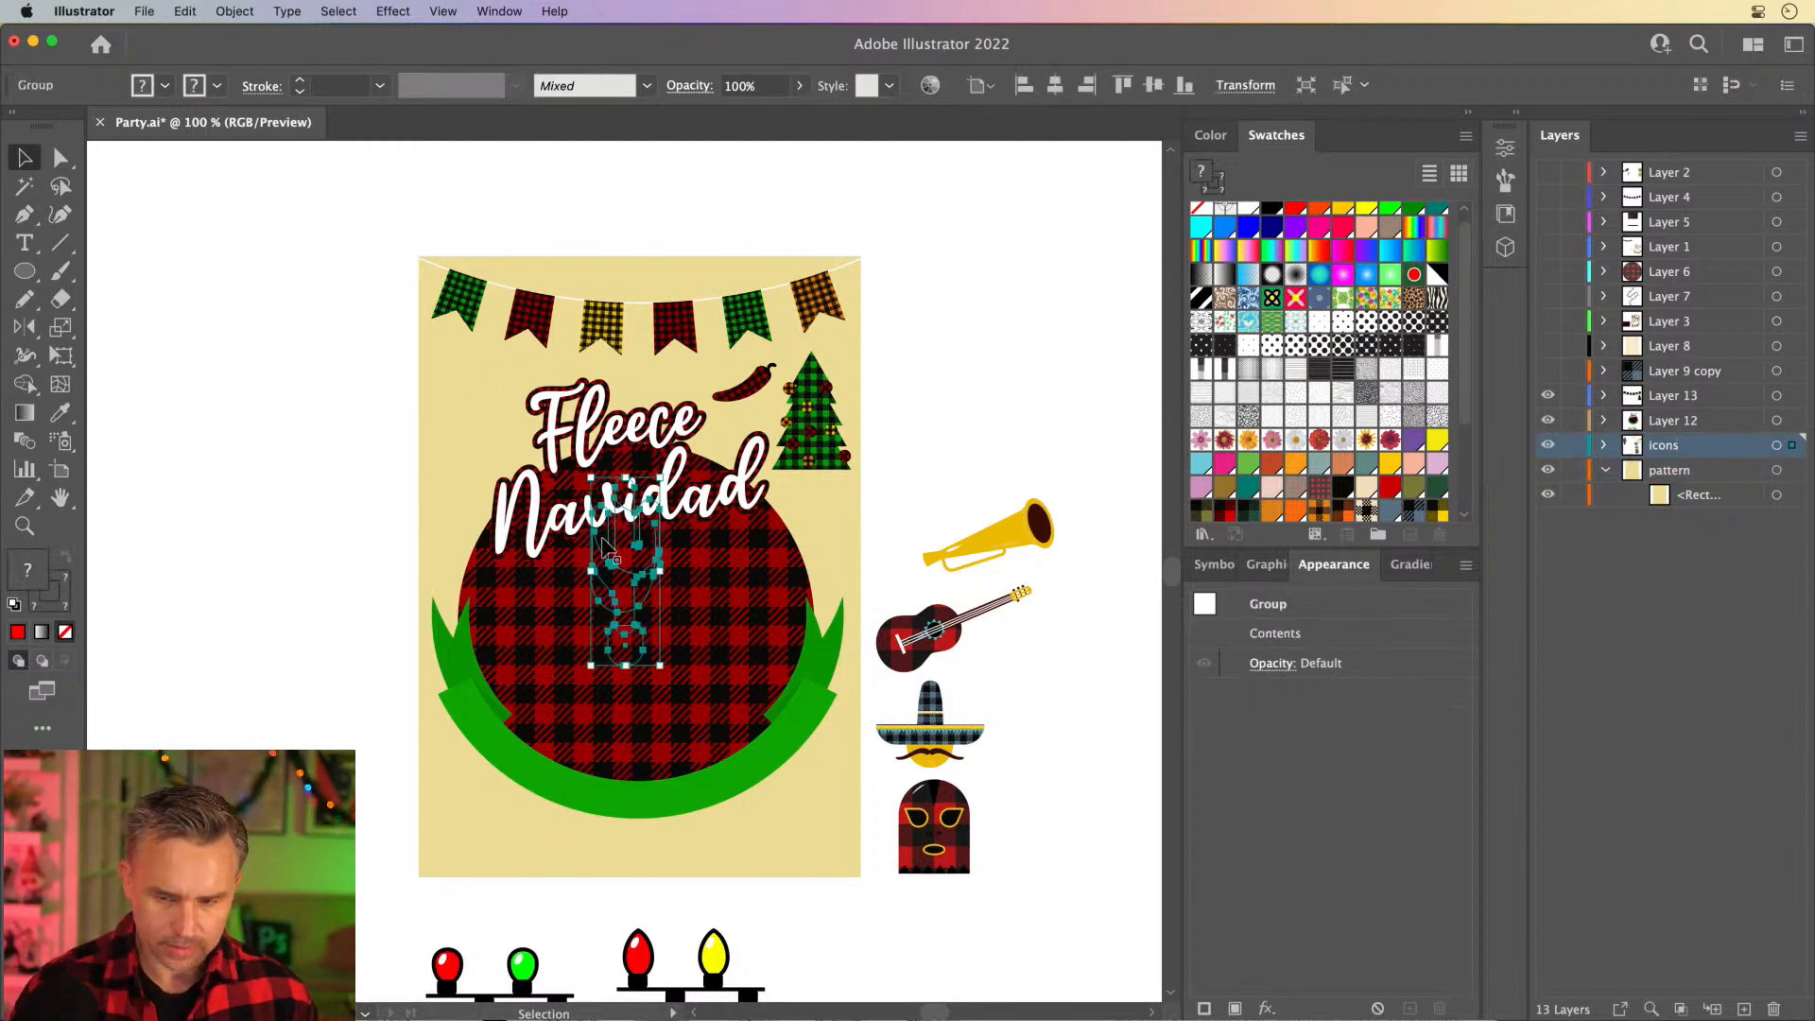
left_click_drag(606, 546, 476, 757)
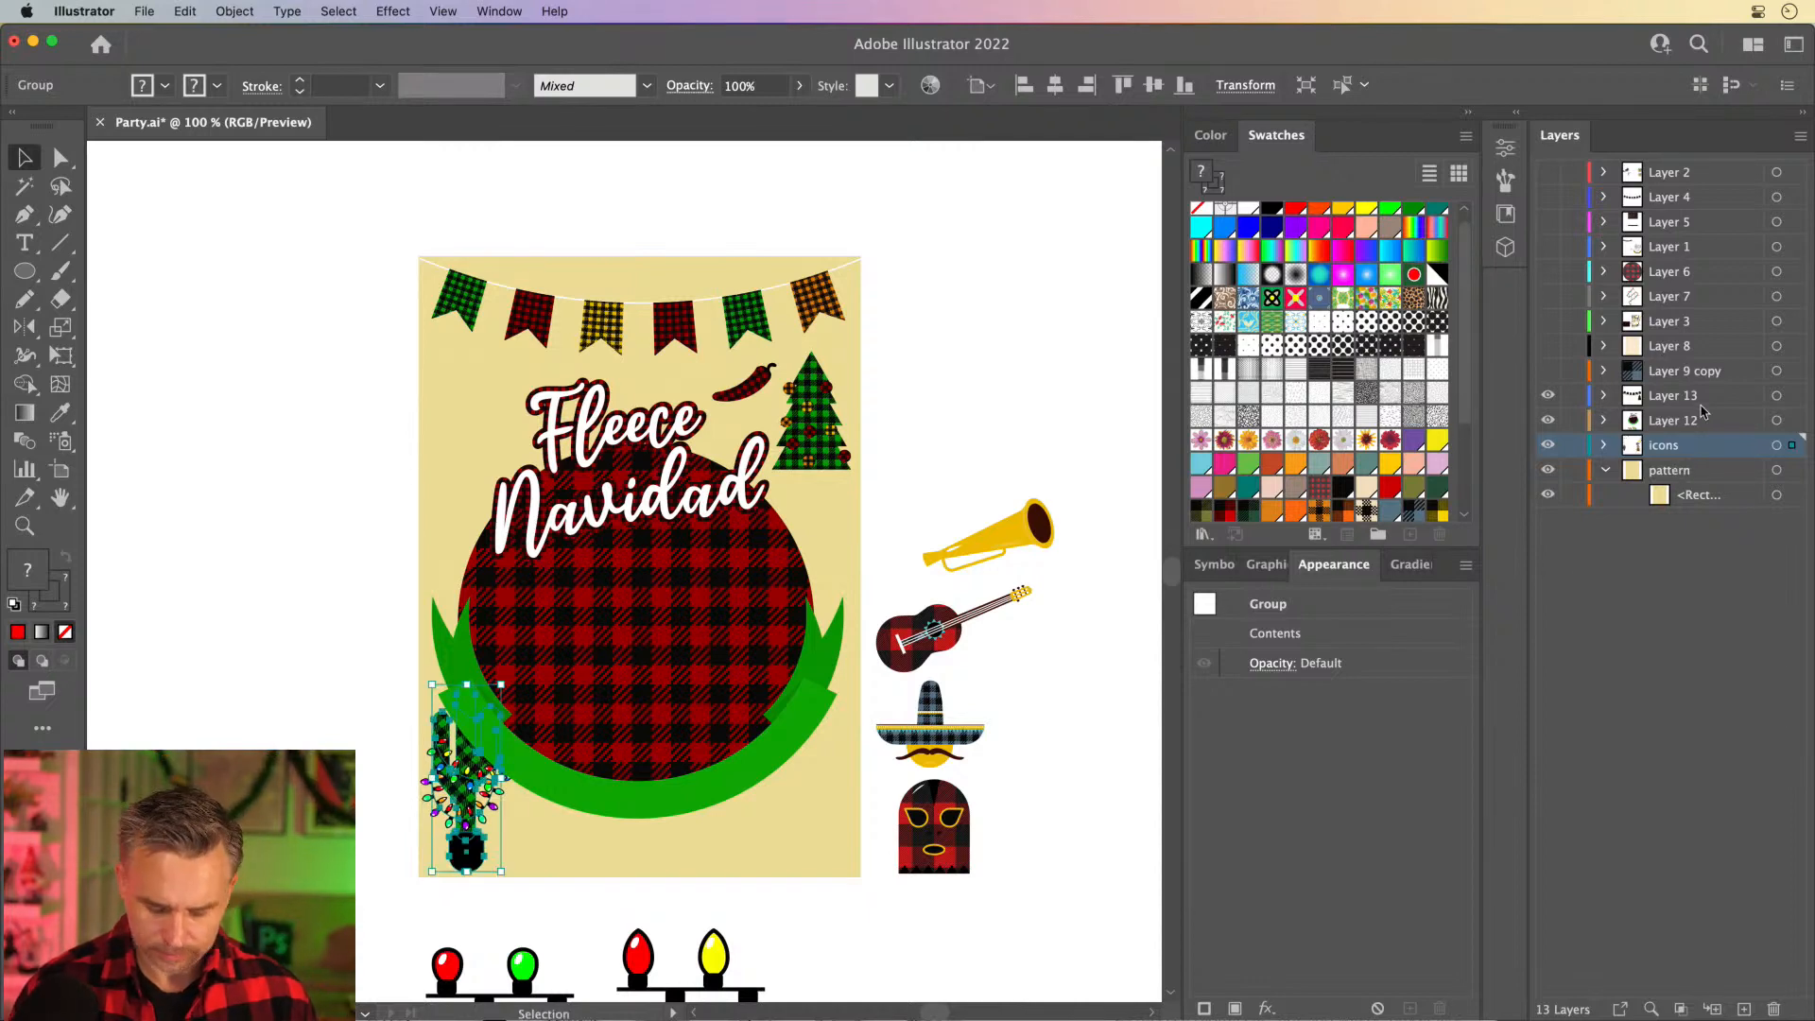
- Transfer the cactus to Layer 13 and position it in front of the green ribbon in the poster's lower-left corner
key("super+x")
left_click(1697, 404)
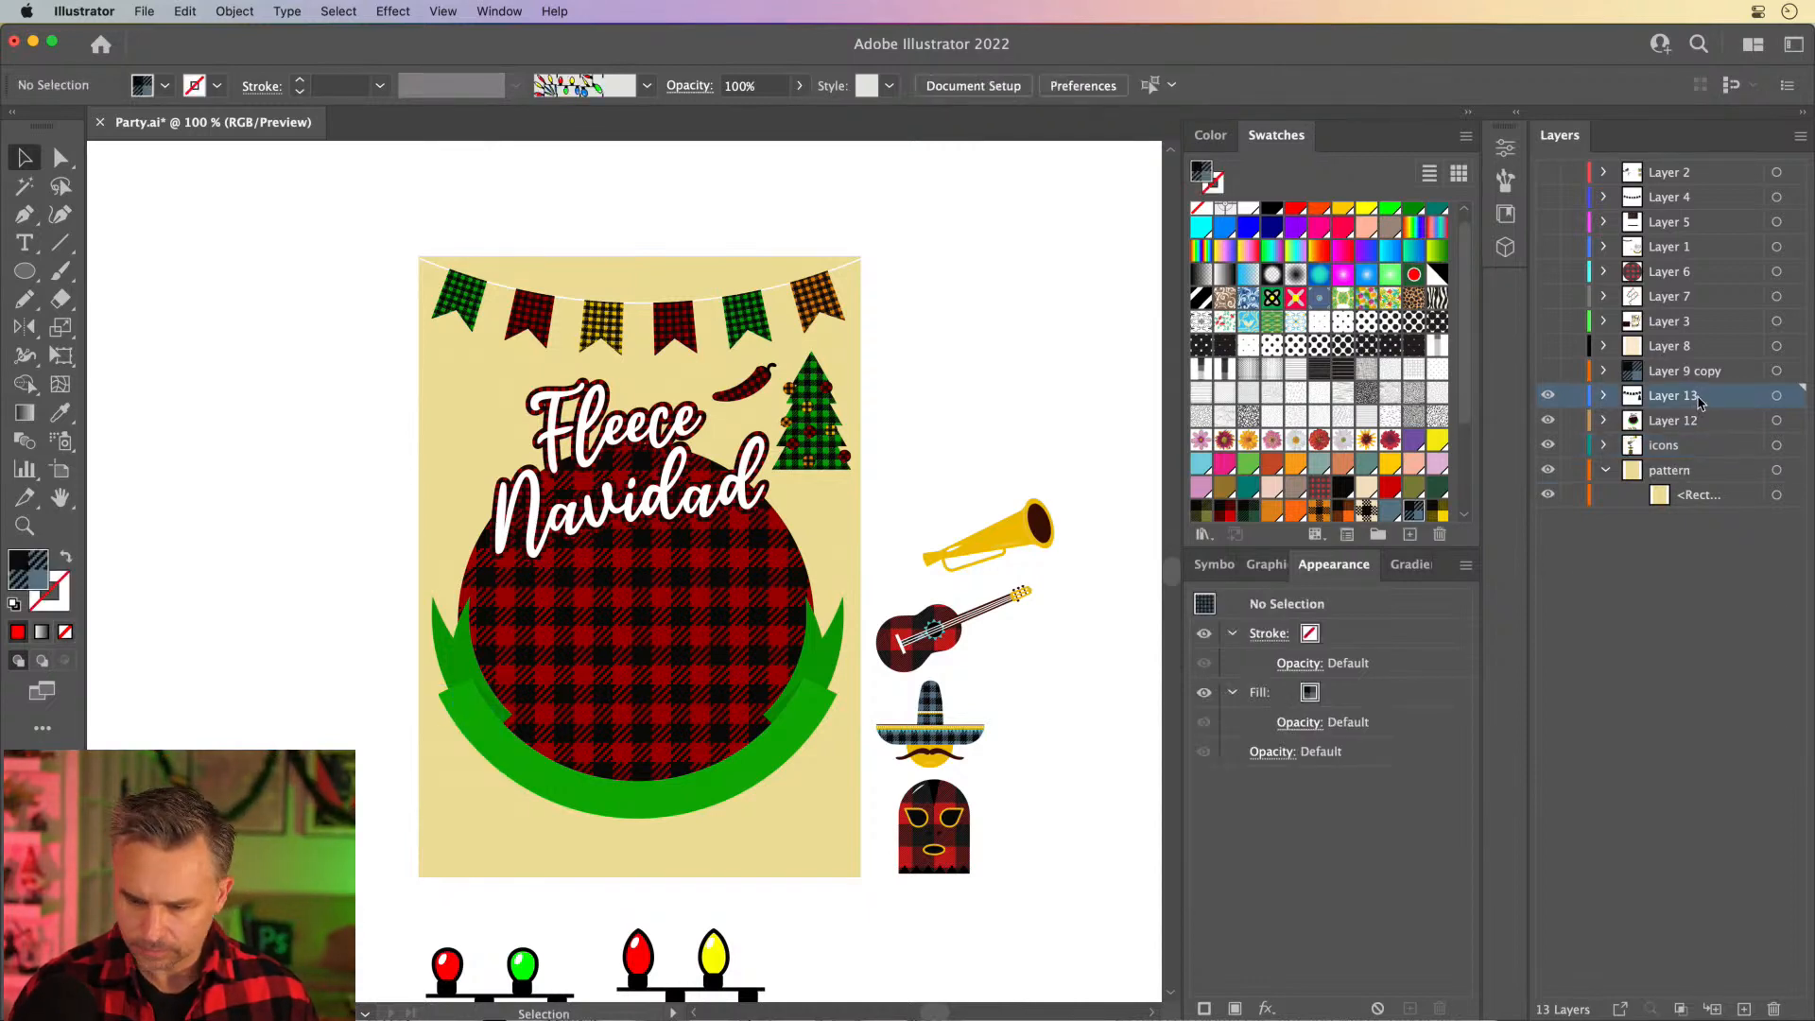
key("super+v")
left_click_drag(558, 638, 466, 799)
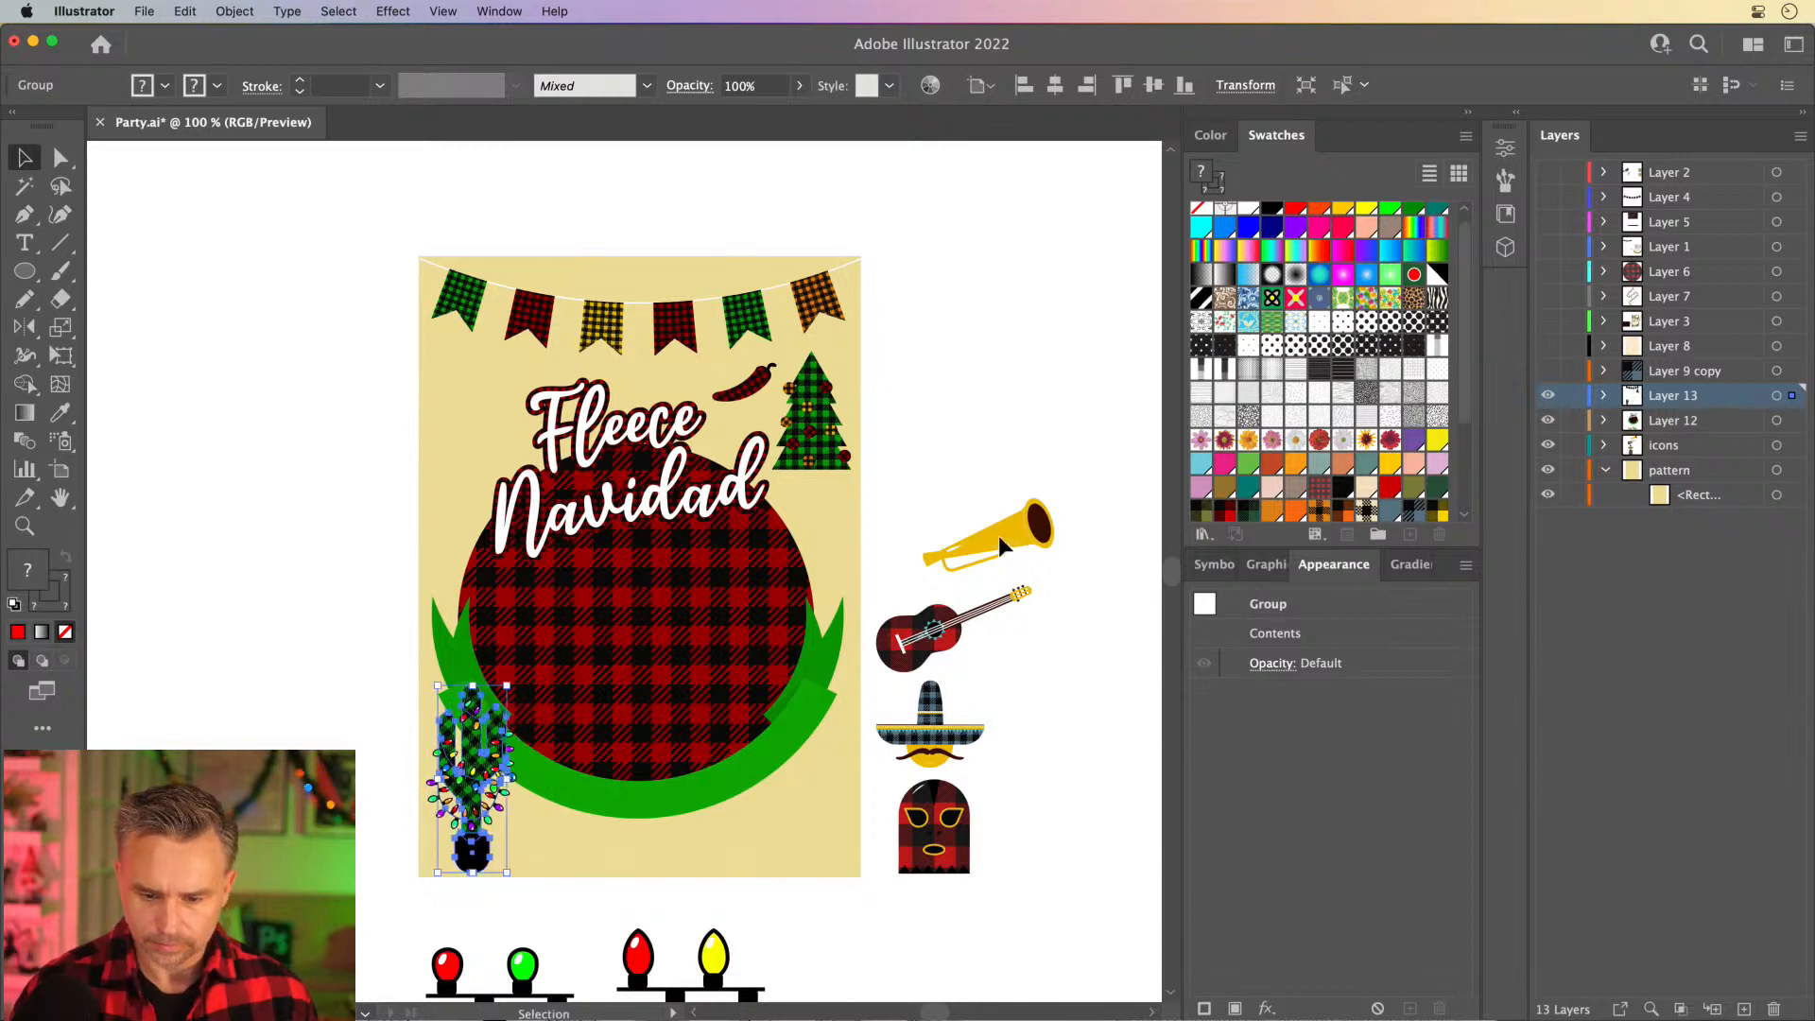
- Place the trumpet left of Fleece, the sombrero in the poster's lower-right corner and the wrestling mask above the title
left_click_drag(1000, 547, 523, 390)
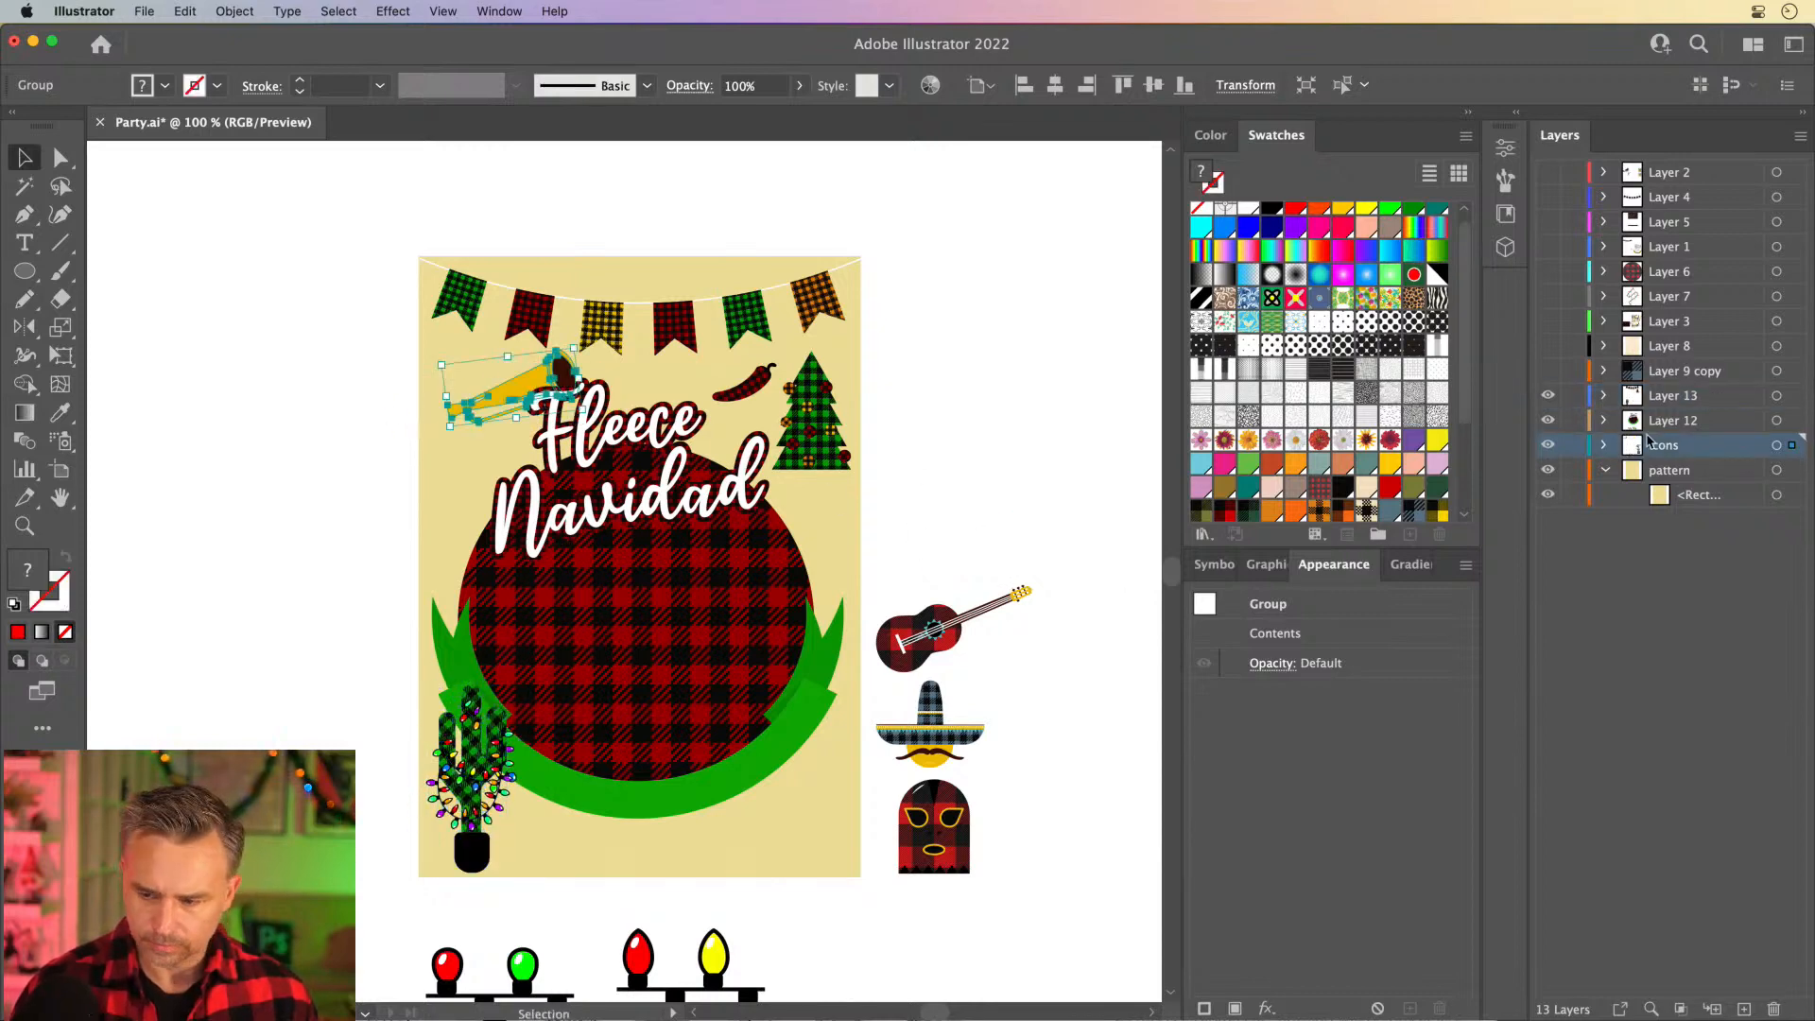
left_click_drag(925, 726, 803, 811)
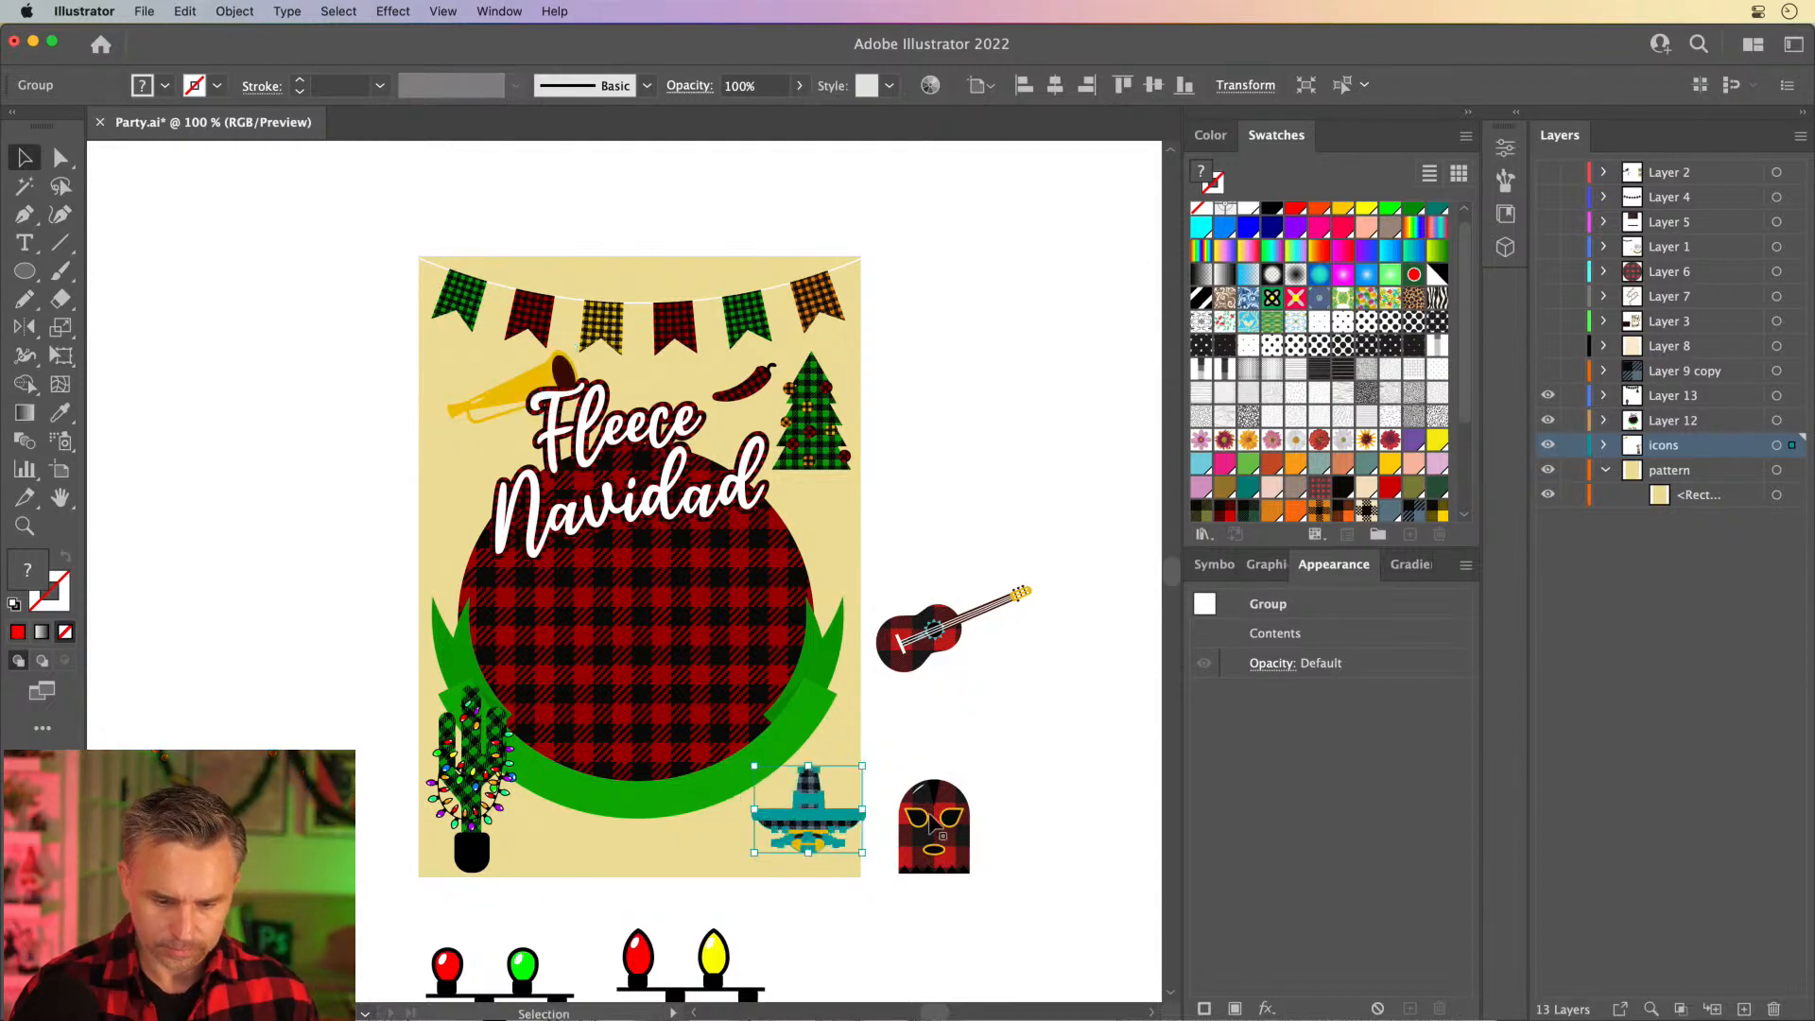
left_click_drag(932, 824, 639, 352)
- Scale down the bunting, centre it along the poster's upper edge, and lower the wrestling mask slightly beneath it
left_click(544, 314)
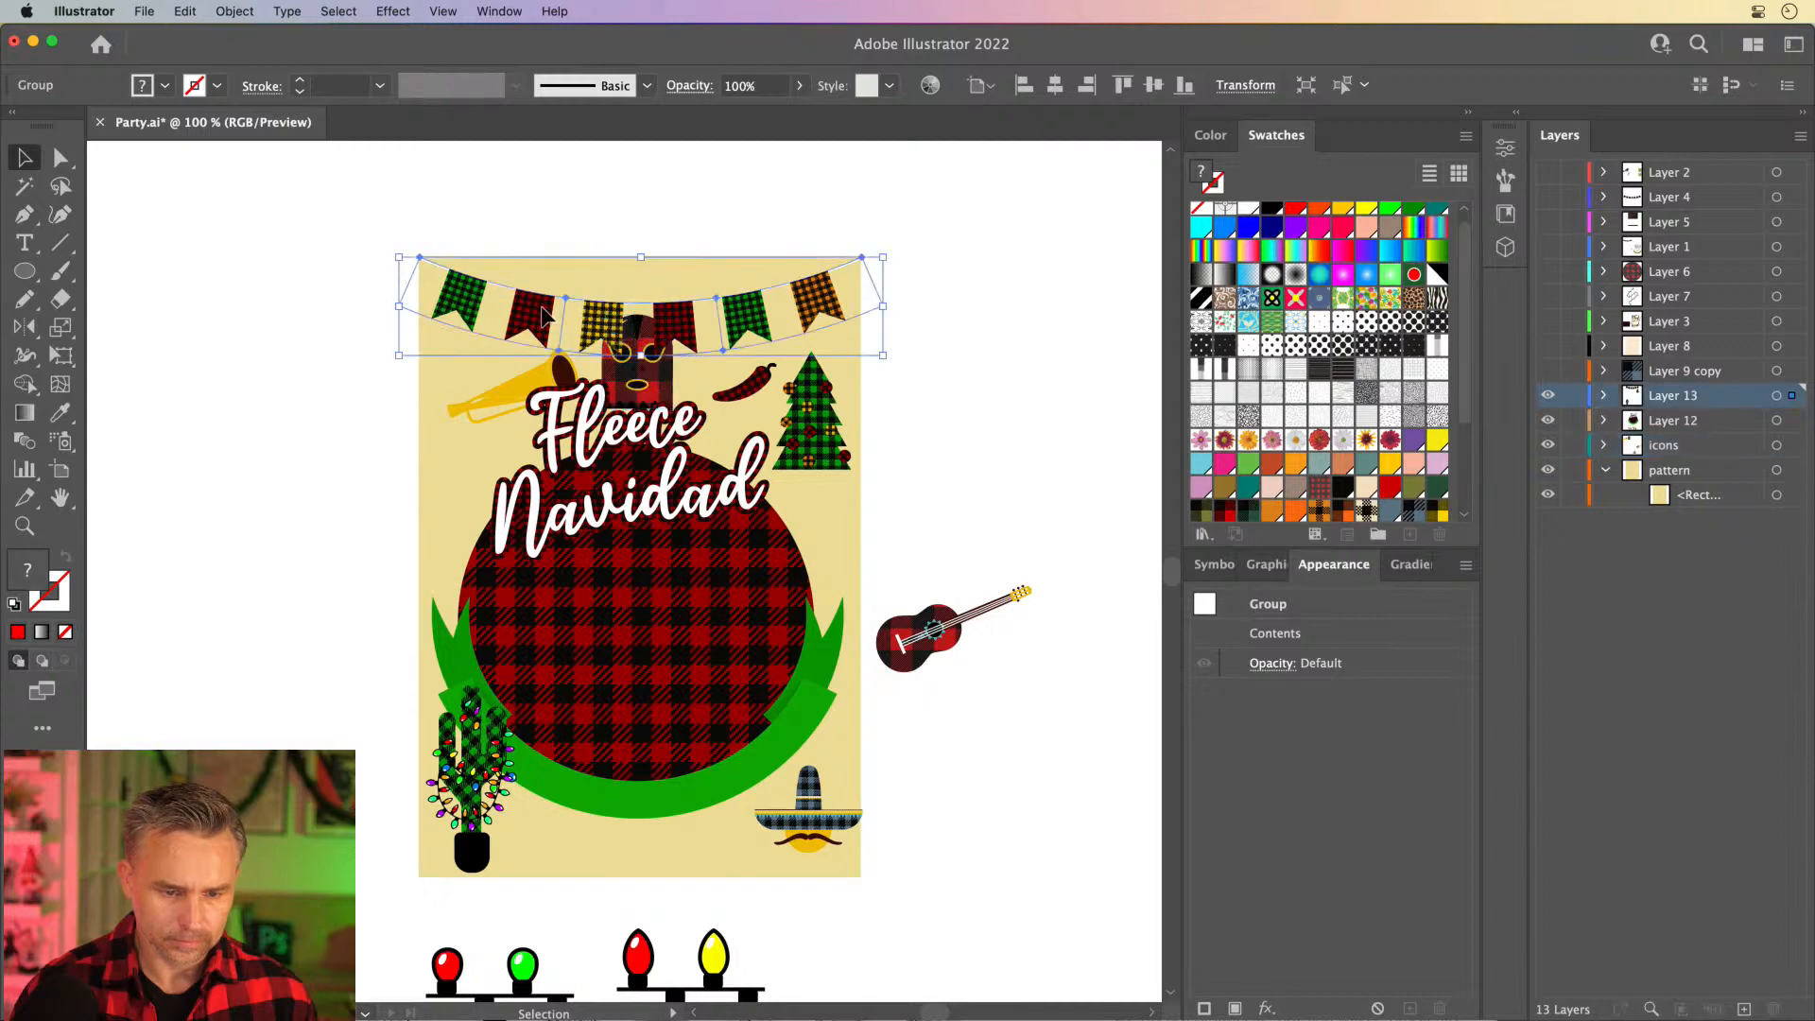
left_click_drag(405, 353, 445, 325)
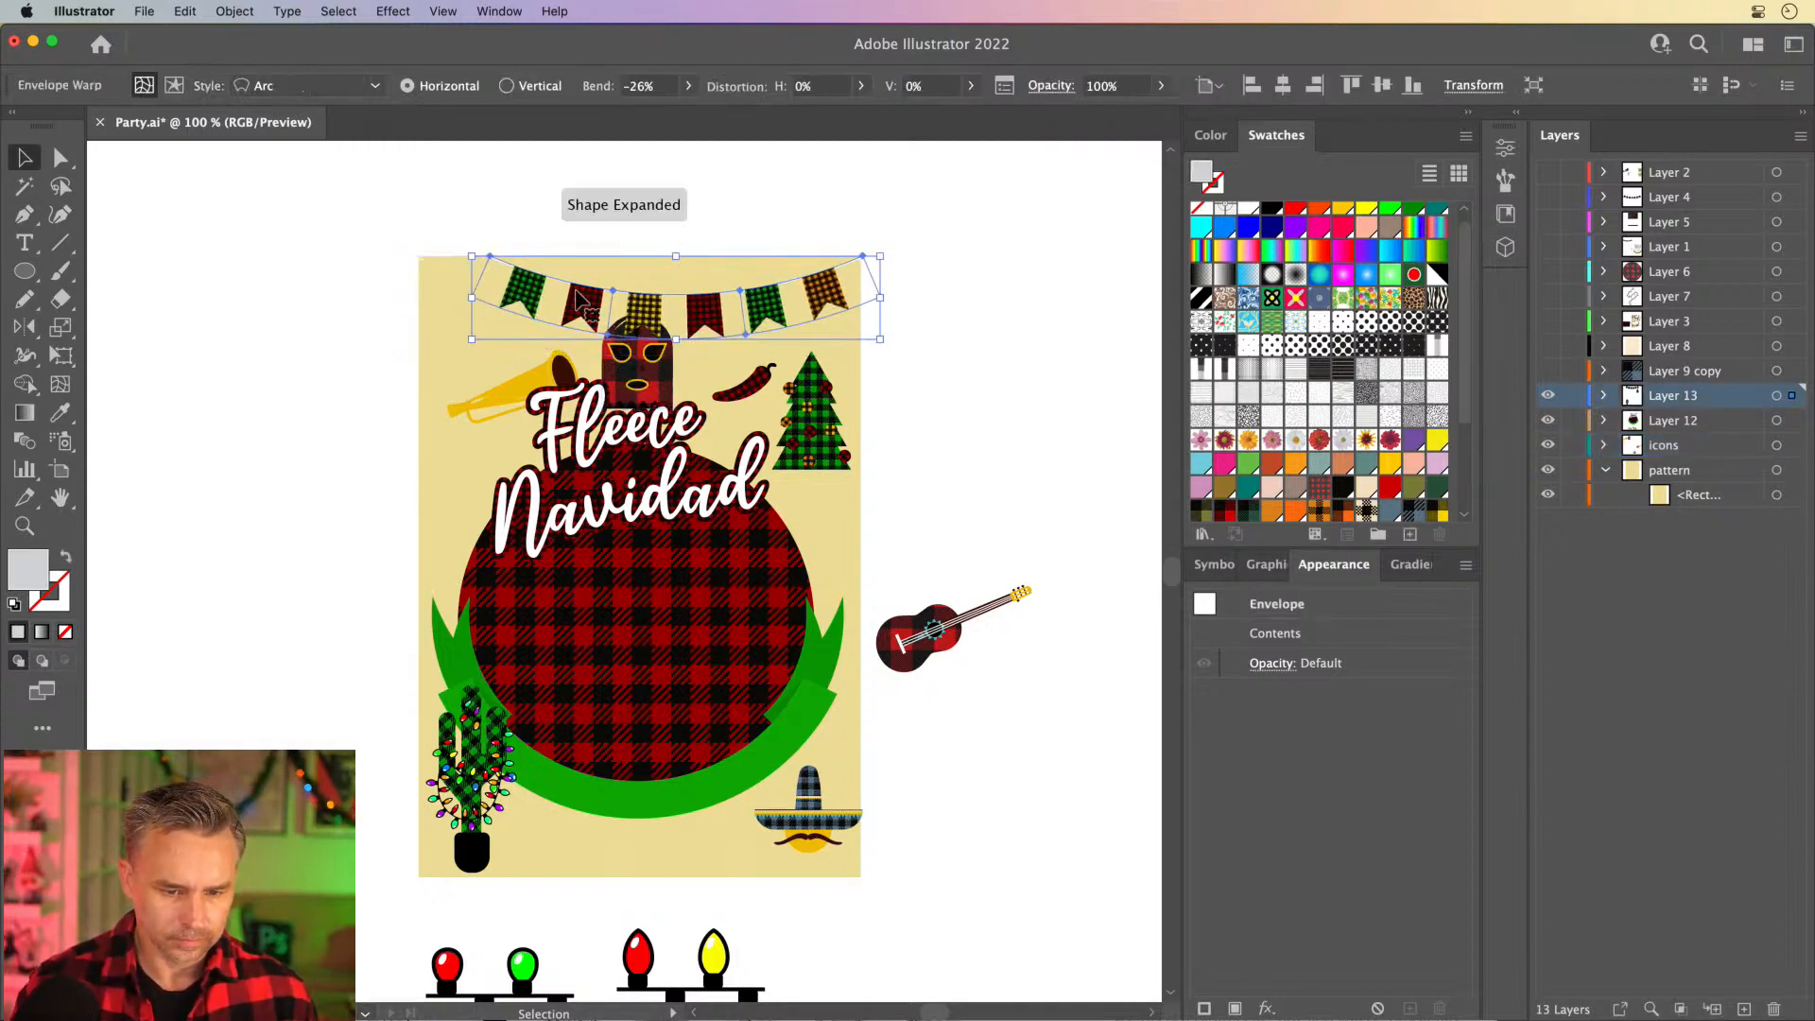
left_click_drag(579, 301, 545, 300)
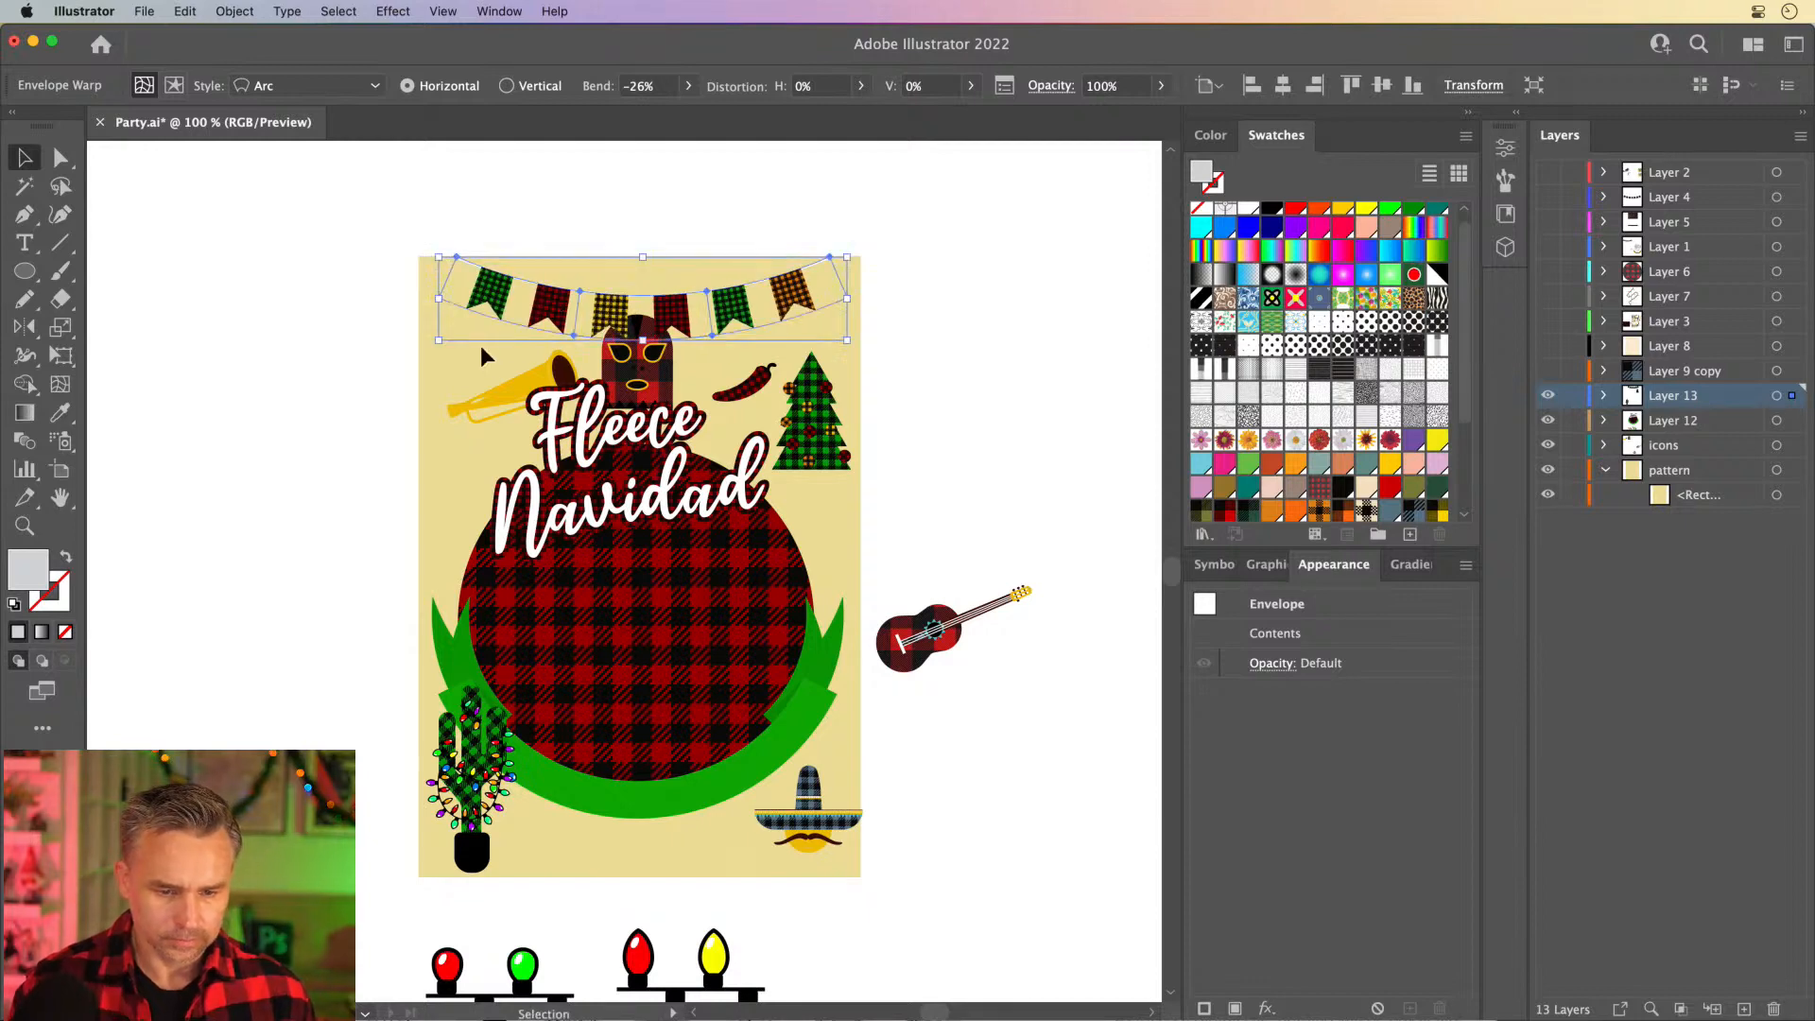
left_click_drag(631, 369, 635, 391)
left_click(269, 352)
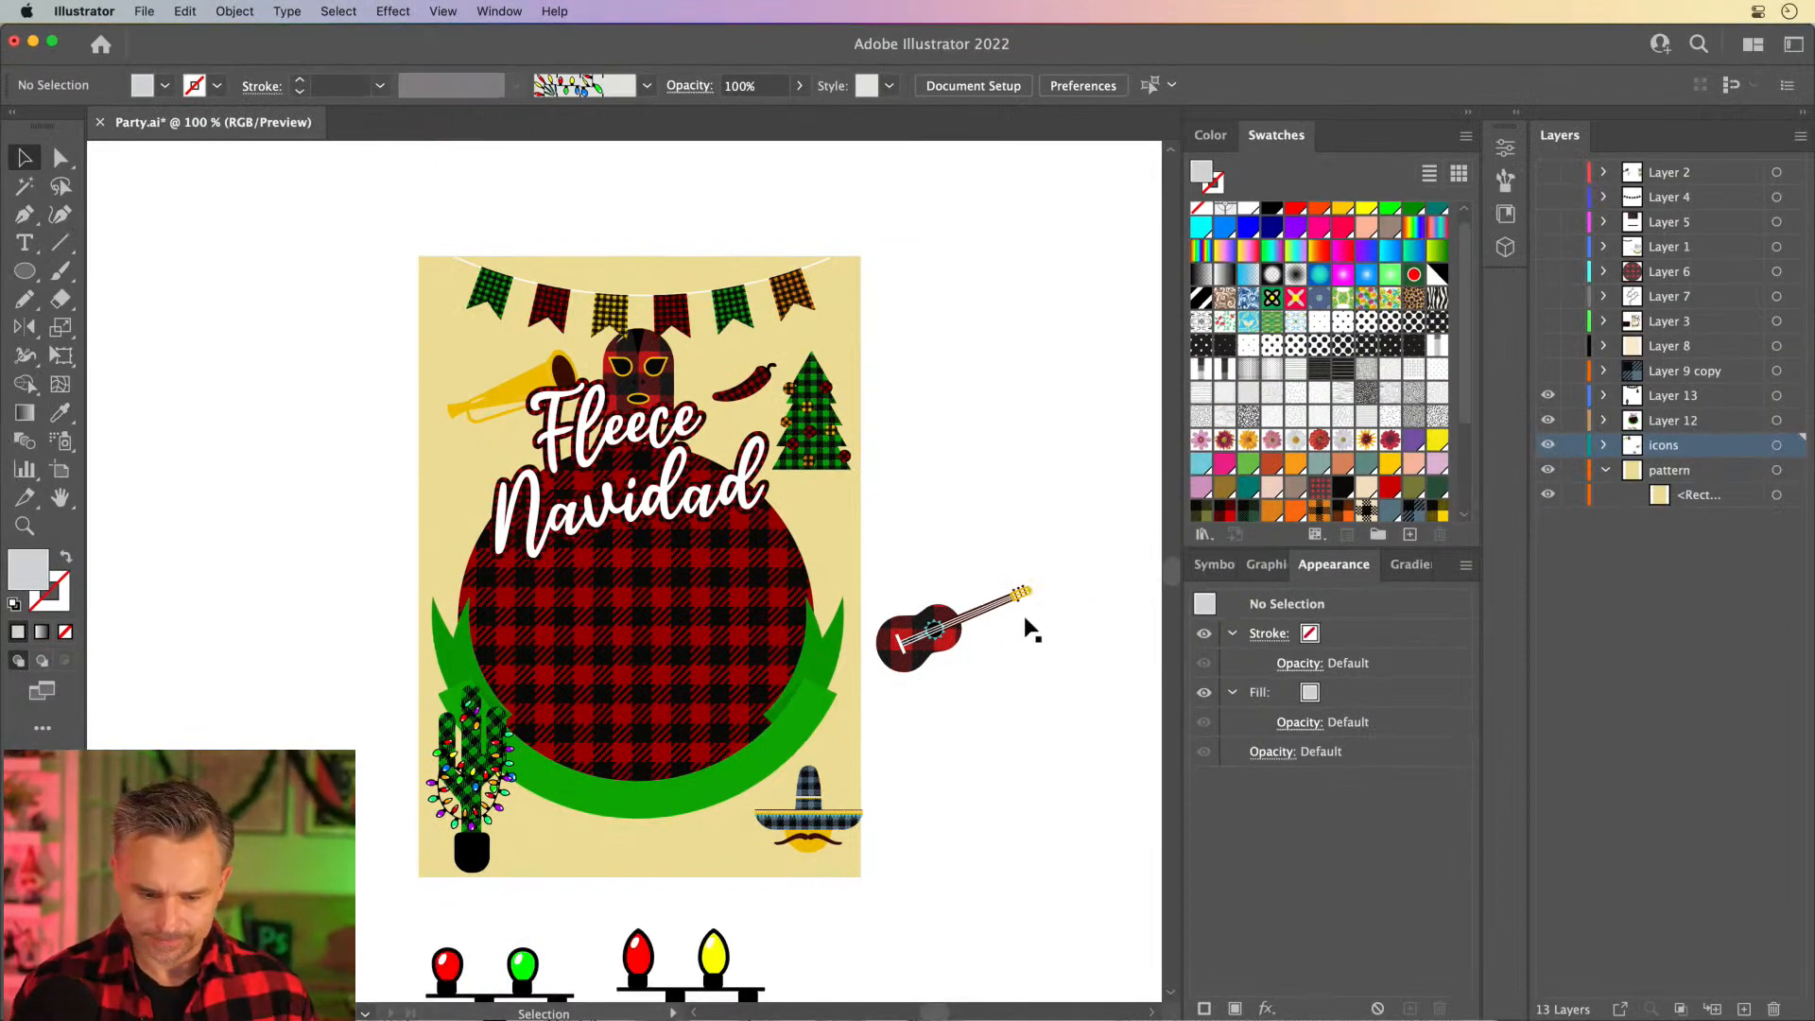
- Position the guitar at the poster's bottom centre and transfer it in place to Layer 13, in front of the green ribbon
left_click_drag(935, 628, 642, 845)
key("super+x")
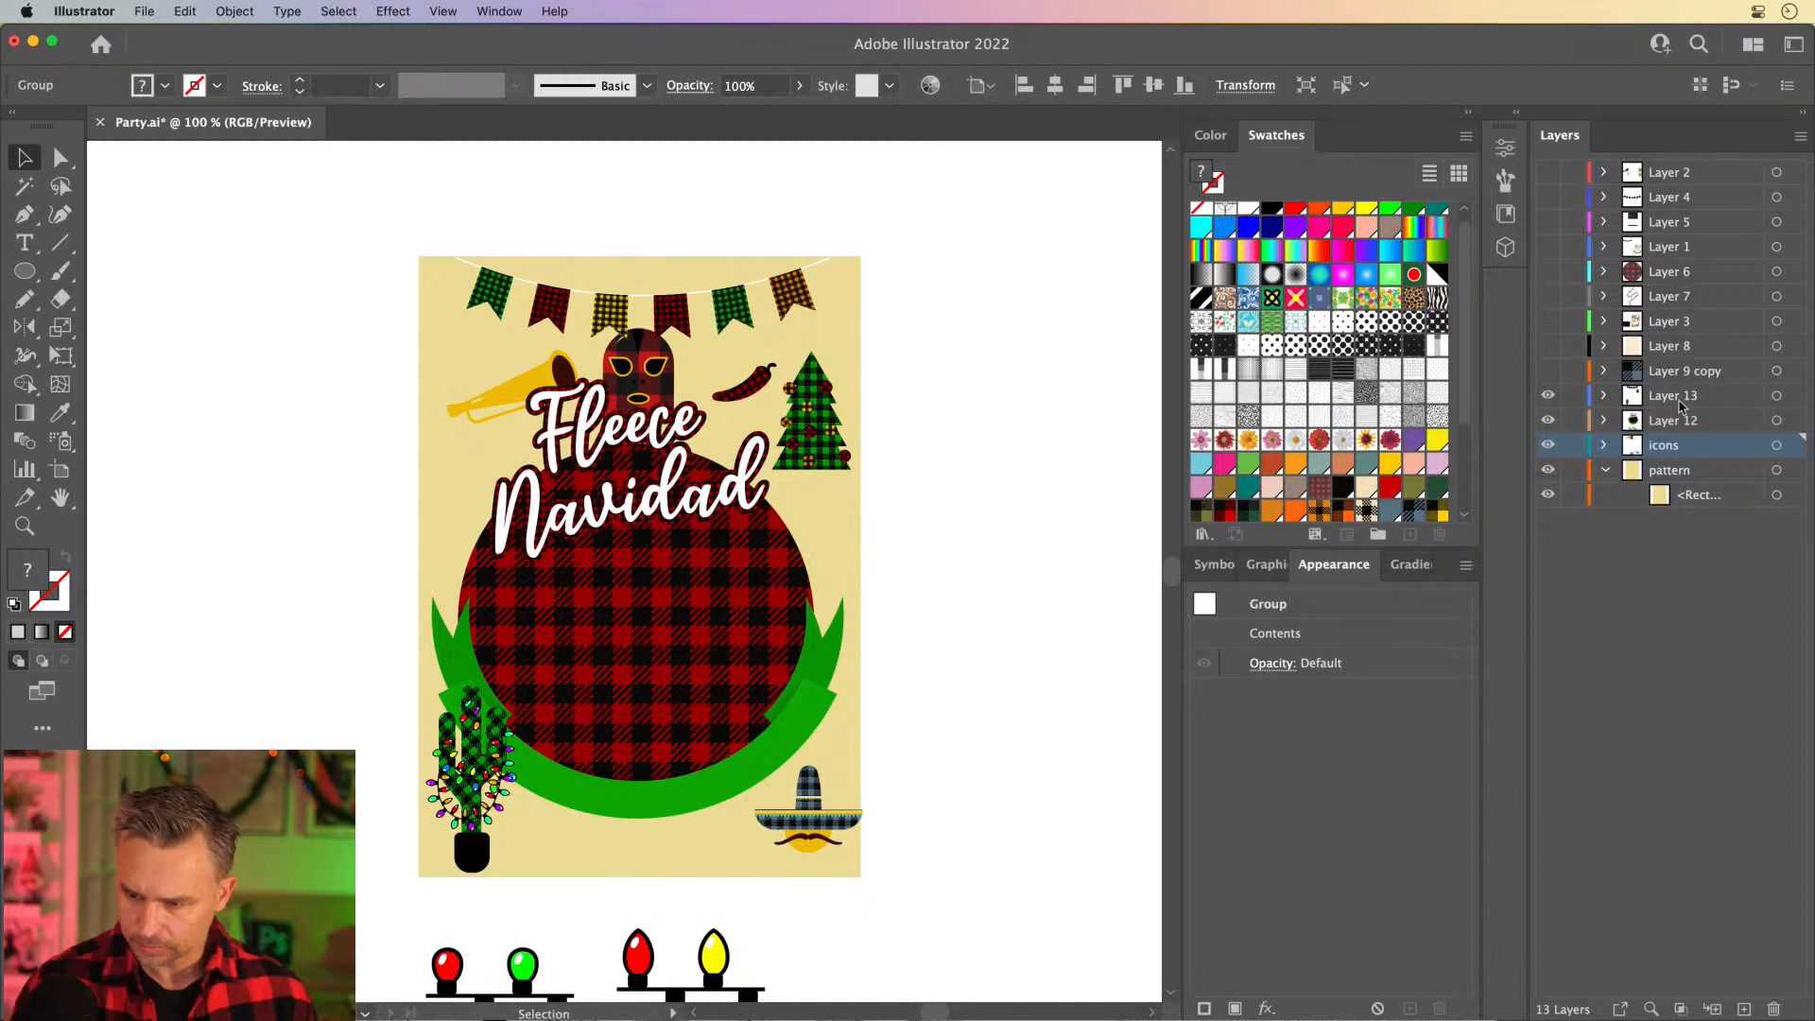
left_click(1680, 407)
key("super+shift+v")
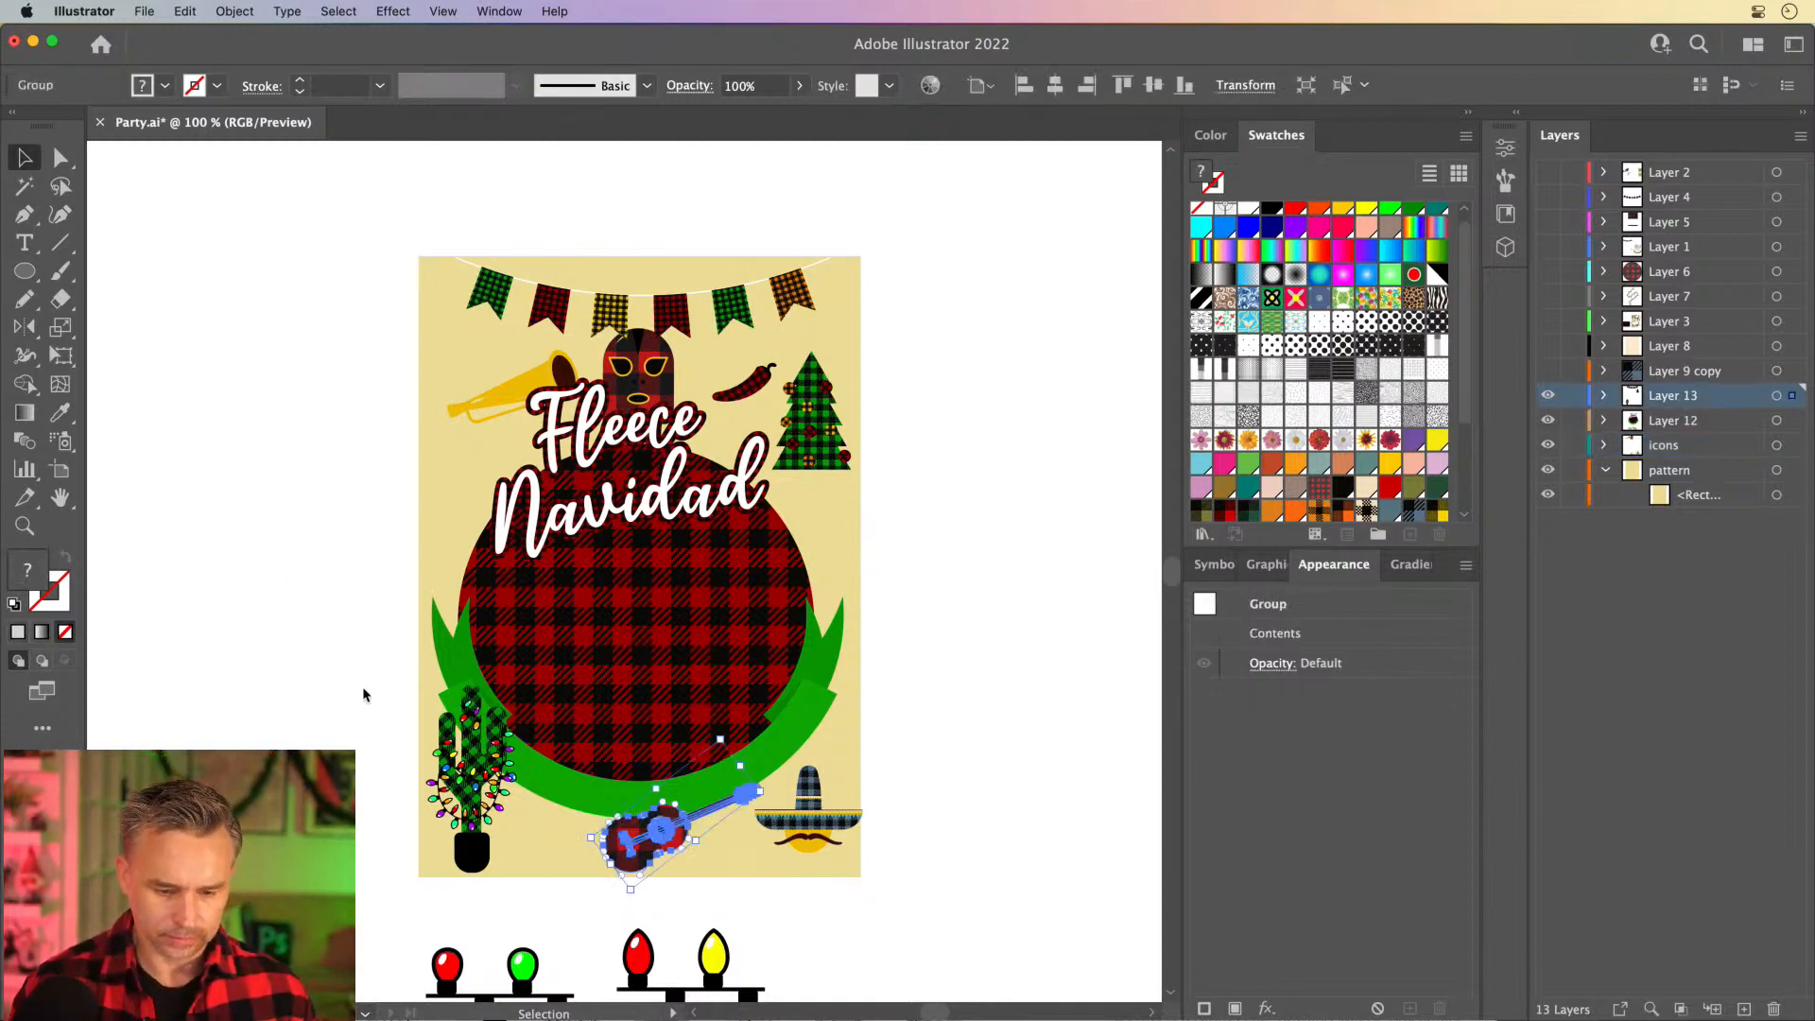
- Remove the leftover light-bulb artwork from below the poster
scroll(437, 760, "down", 5)
left_click_drag(518, 712, 888, 927)
key("super+x")
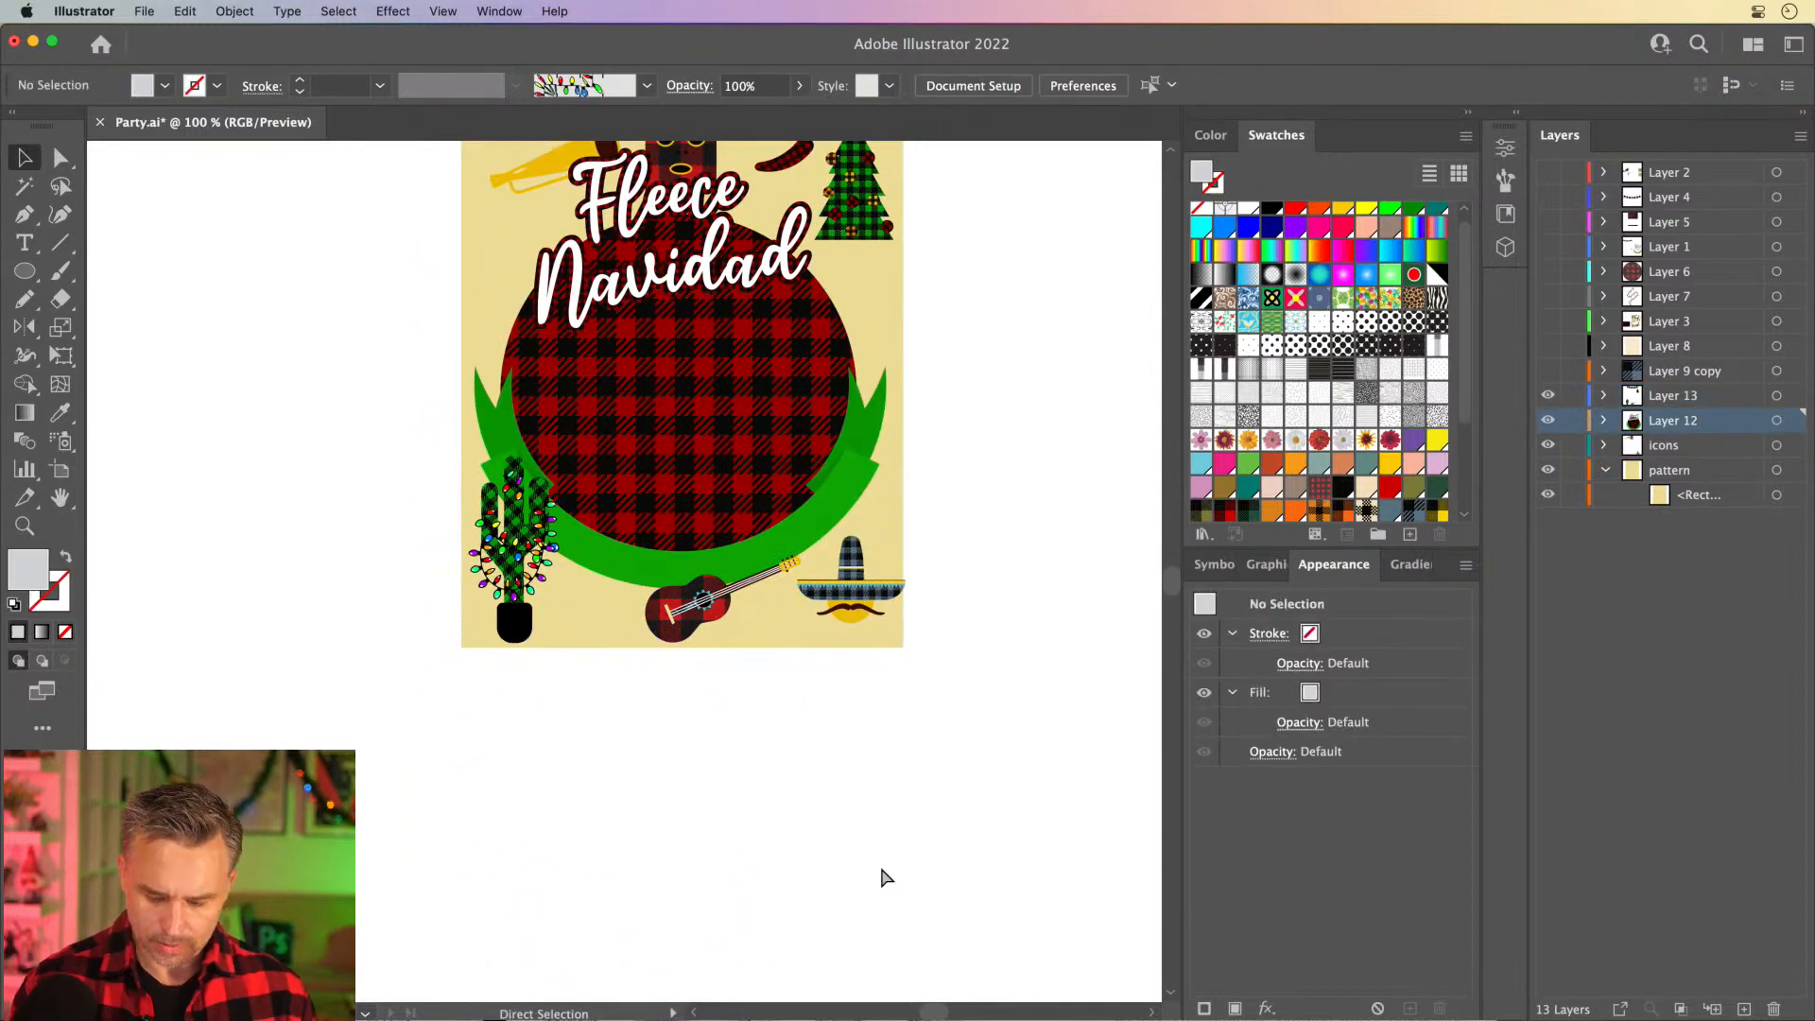
key("super+0")
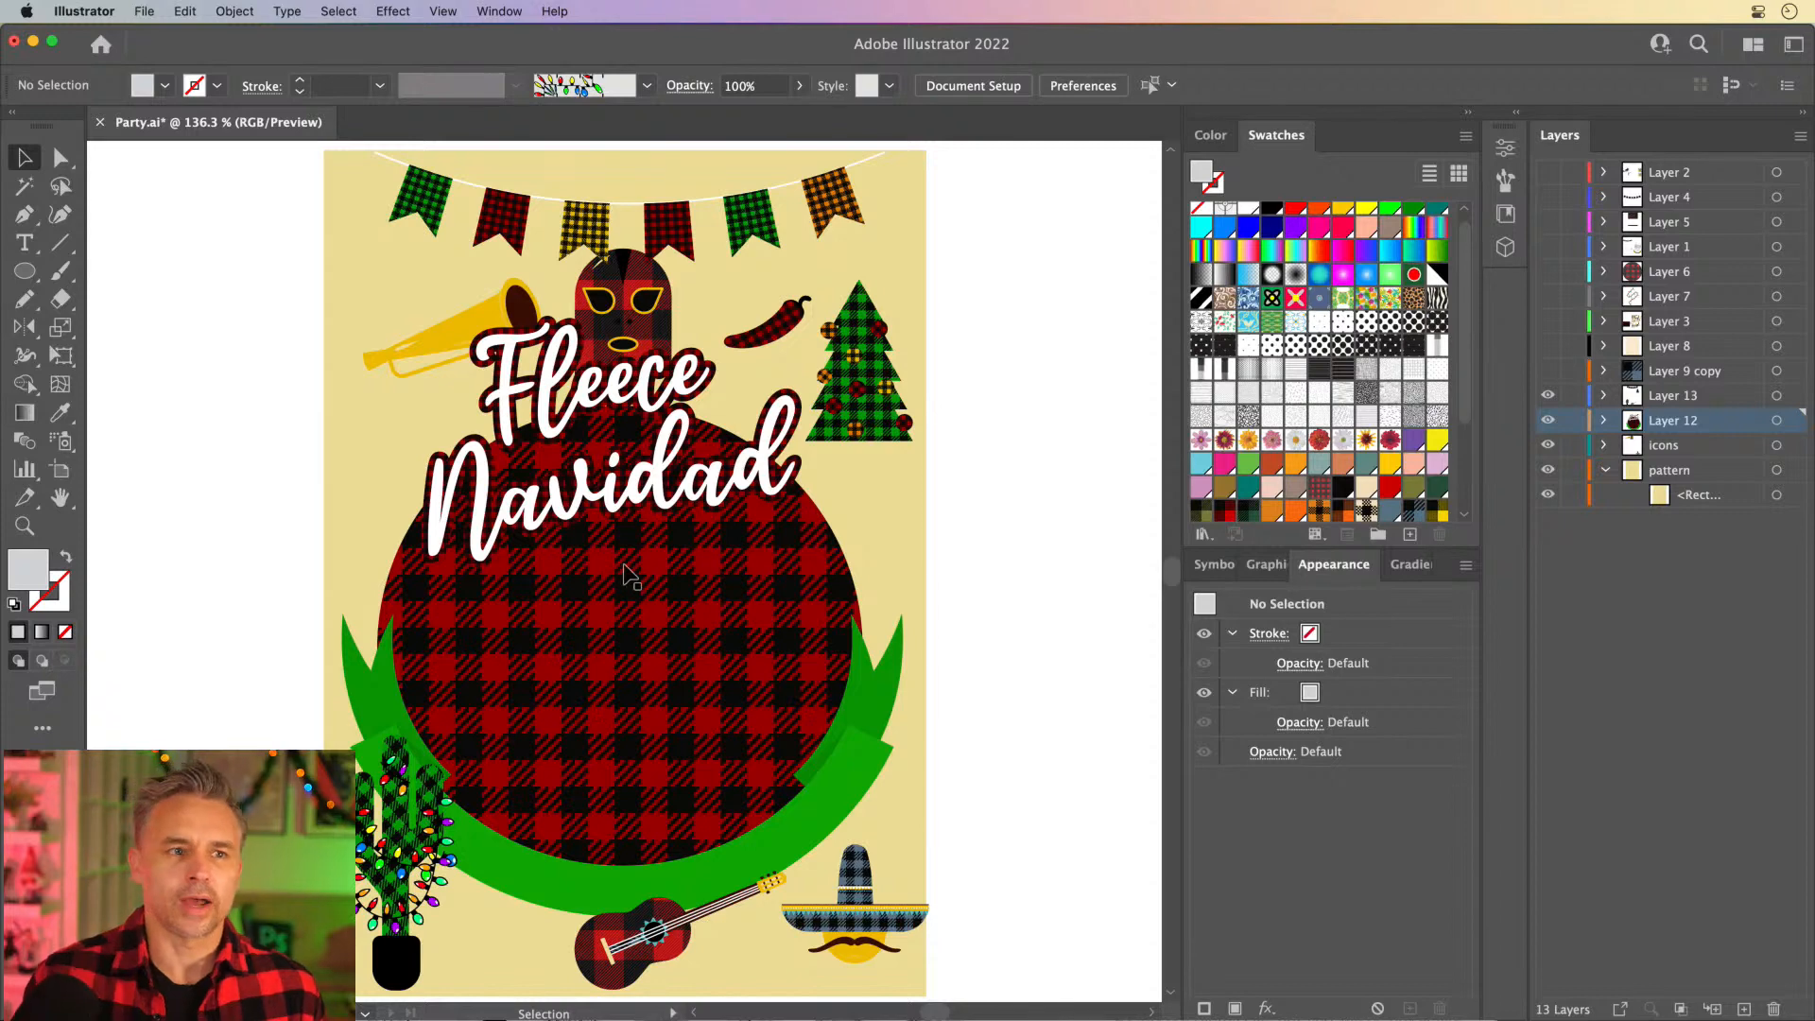
left_click_drag(265, 498, 366, 499)
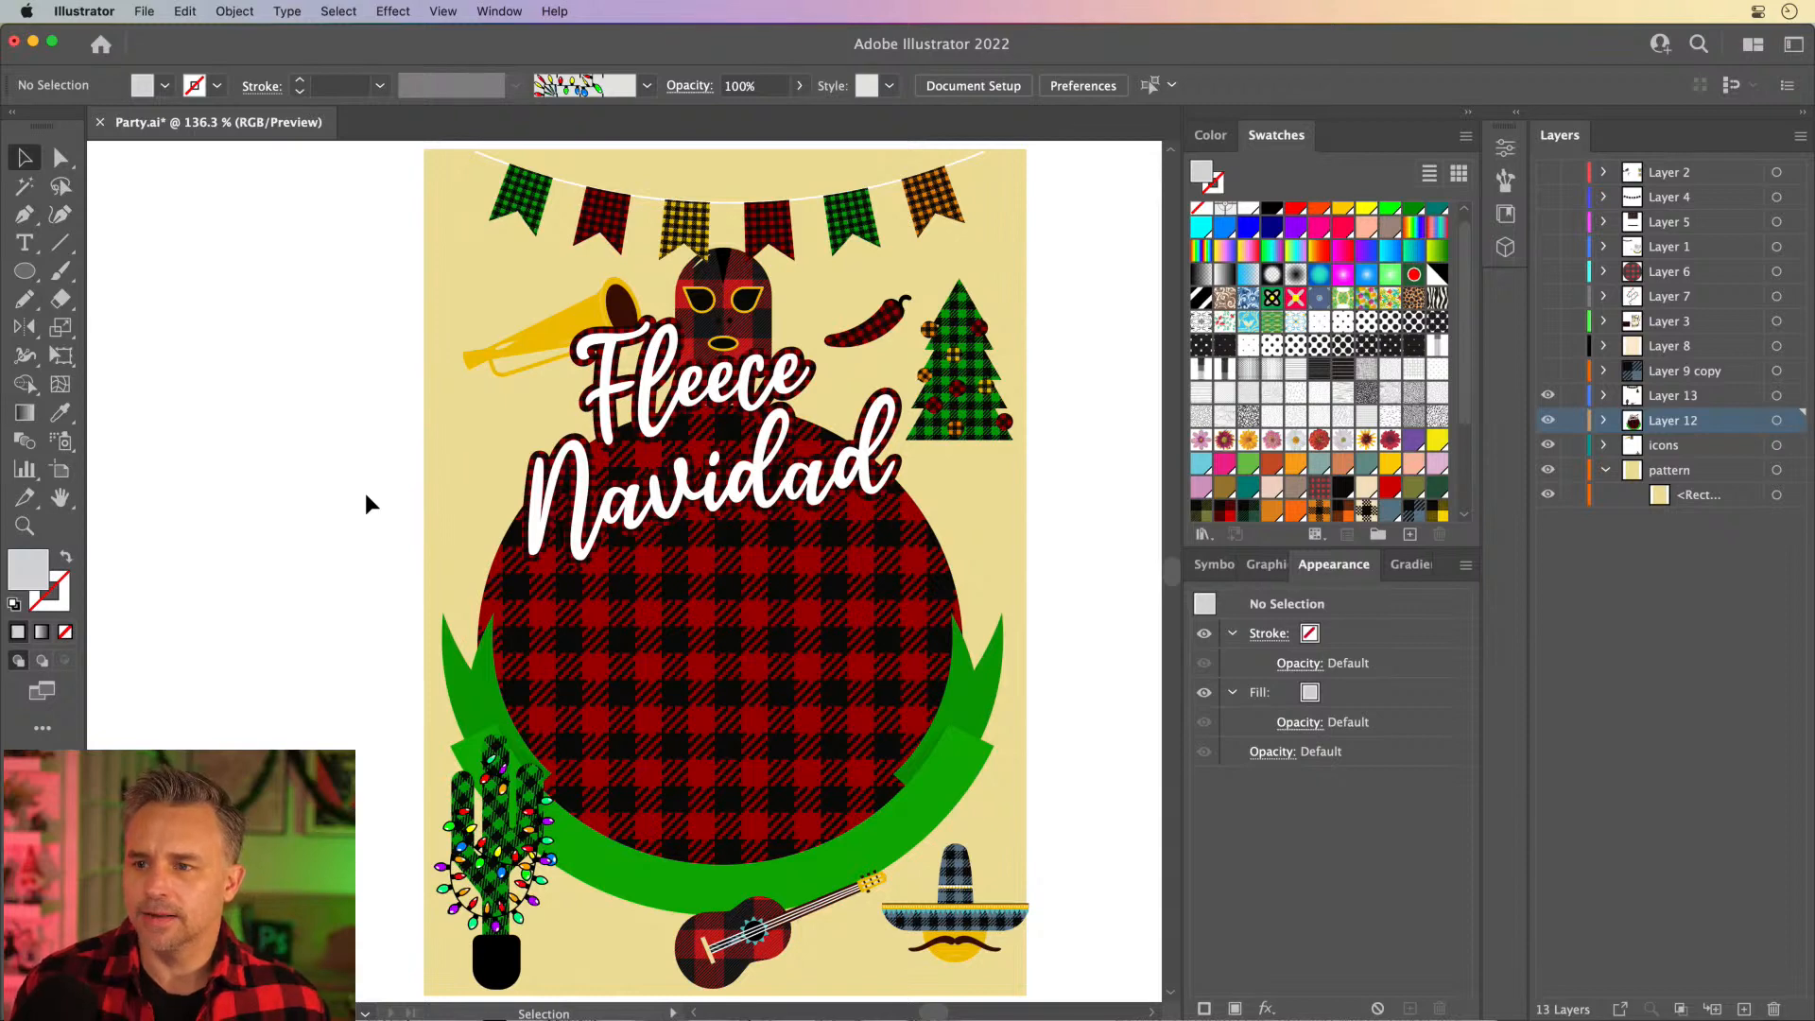
- Group the Fleece and Navidad text objects together
left_click(699, 459)
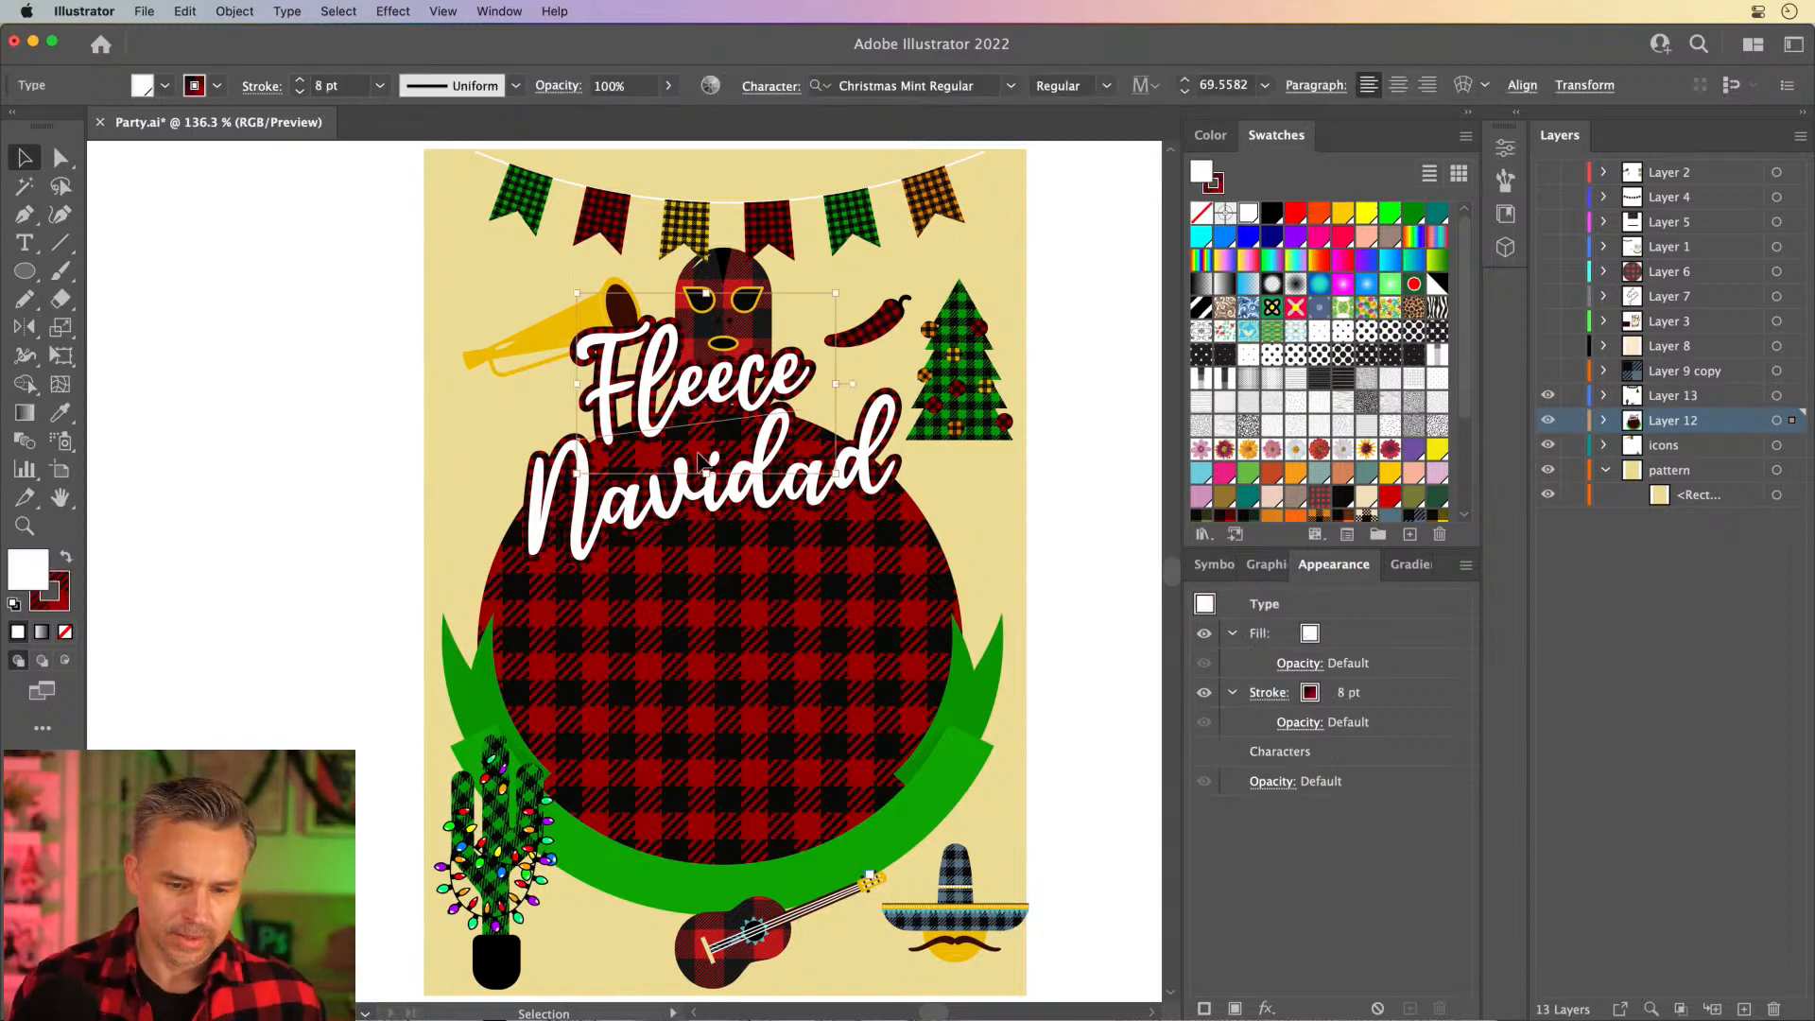
left_click(705, 515, "shift")
right_click(697, 509)
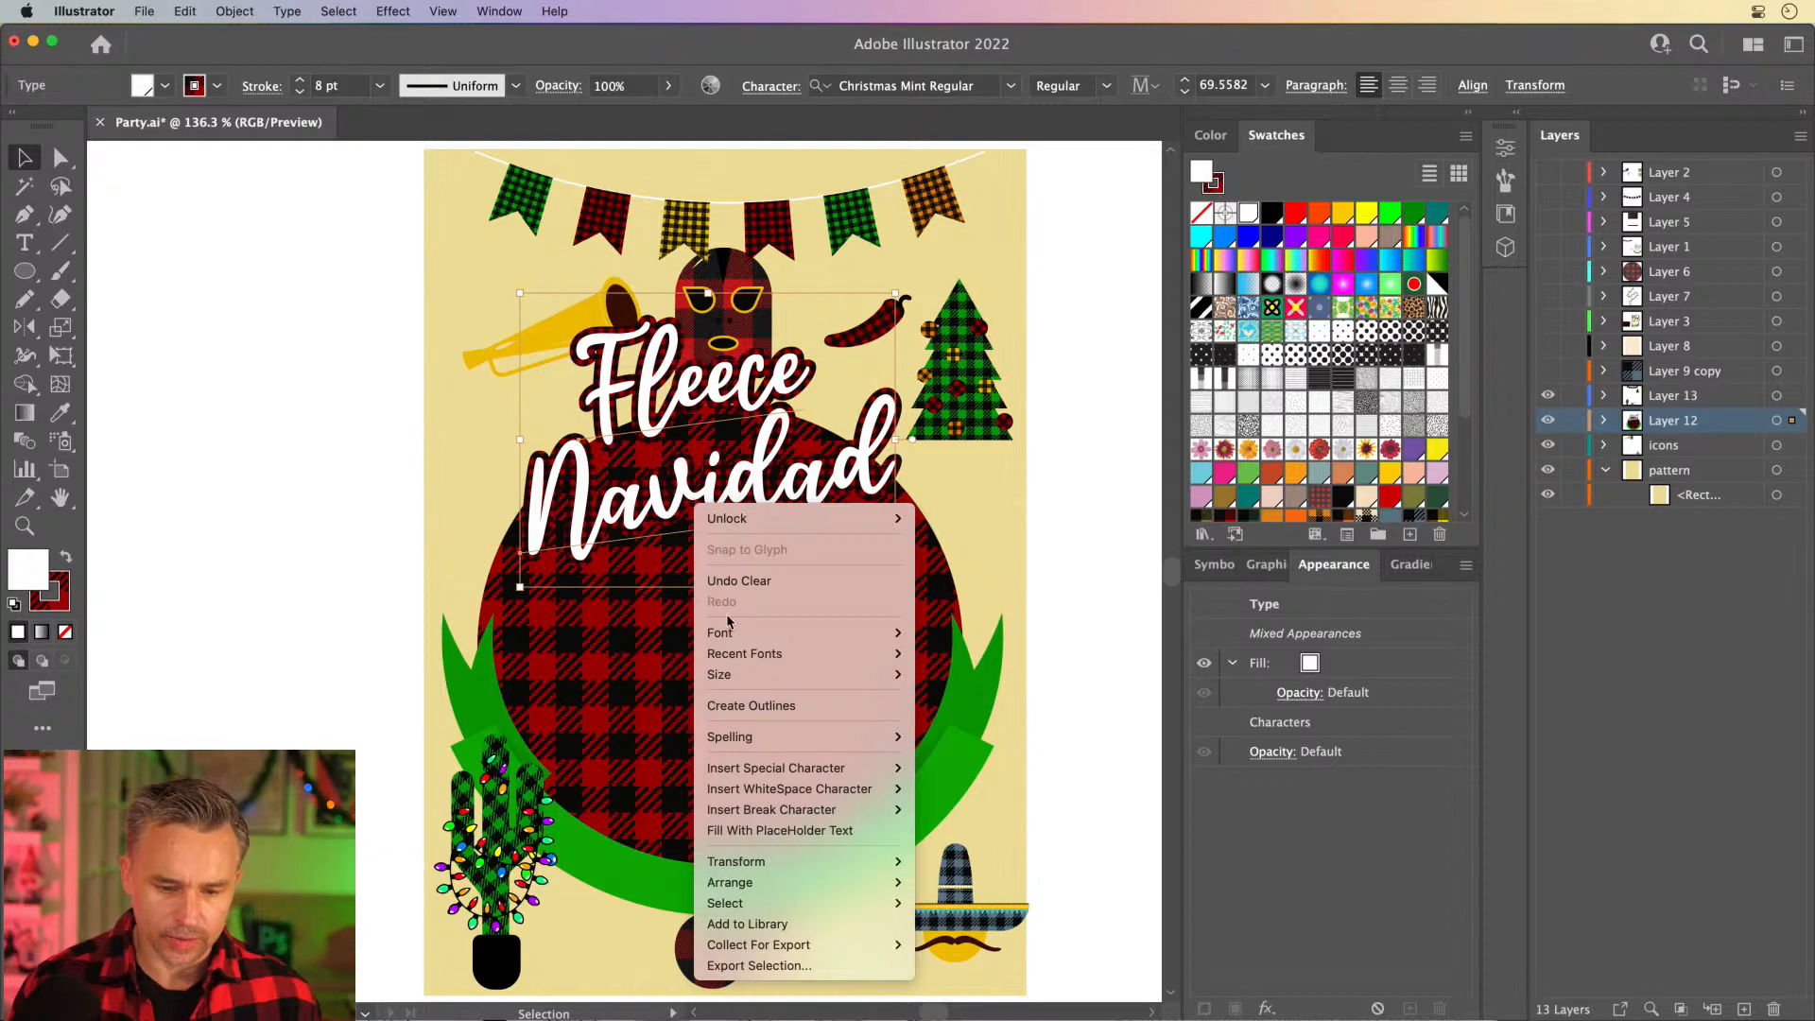
left_click(587, 518)
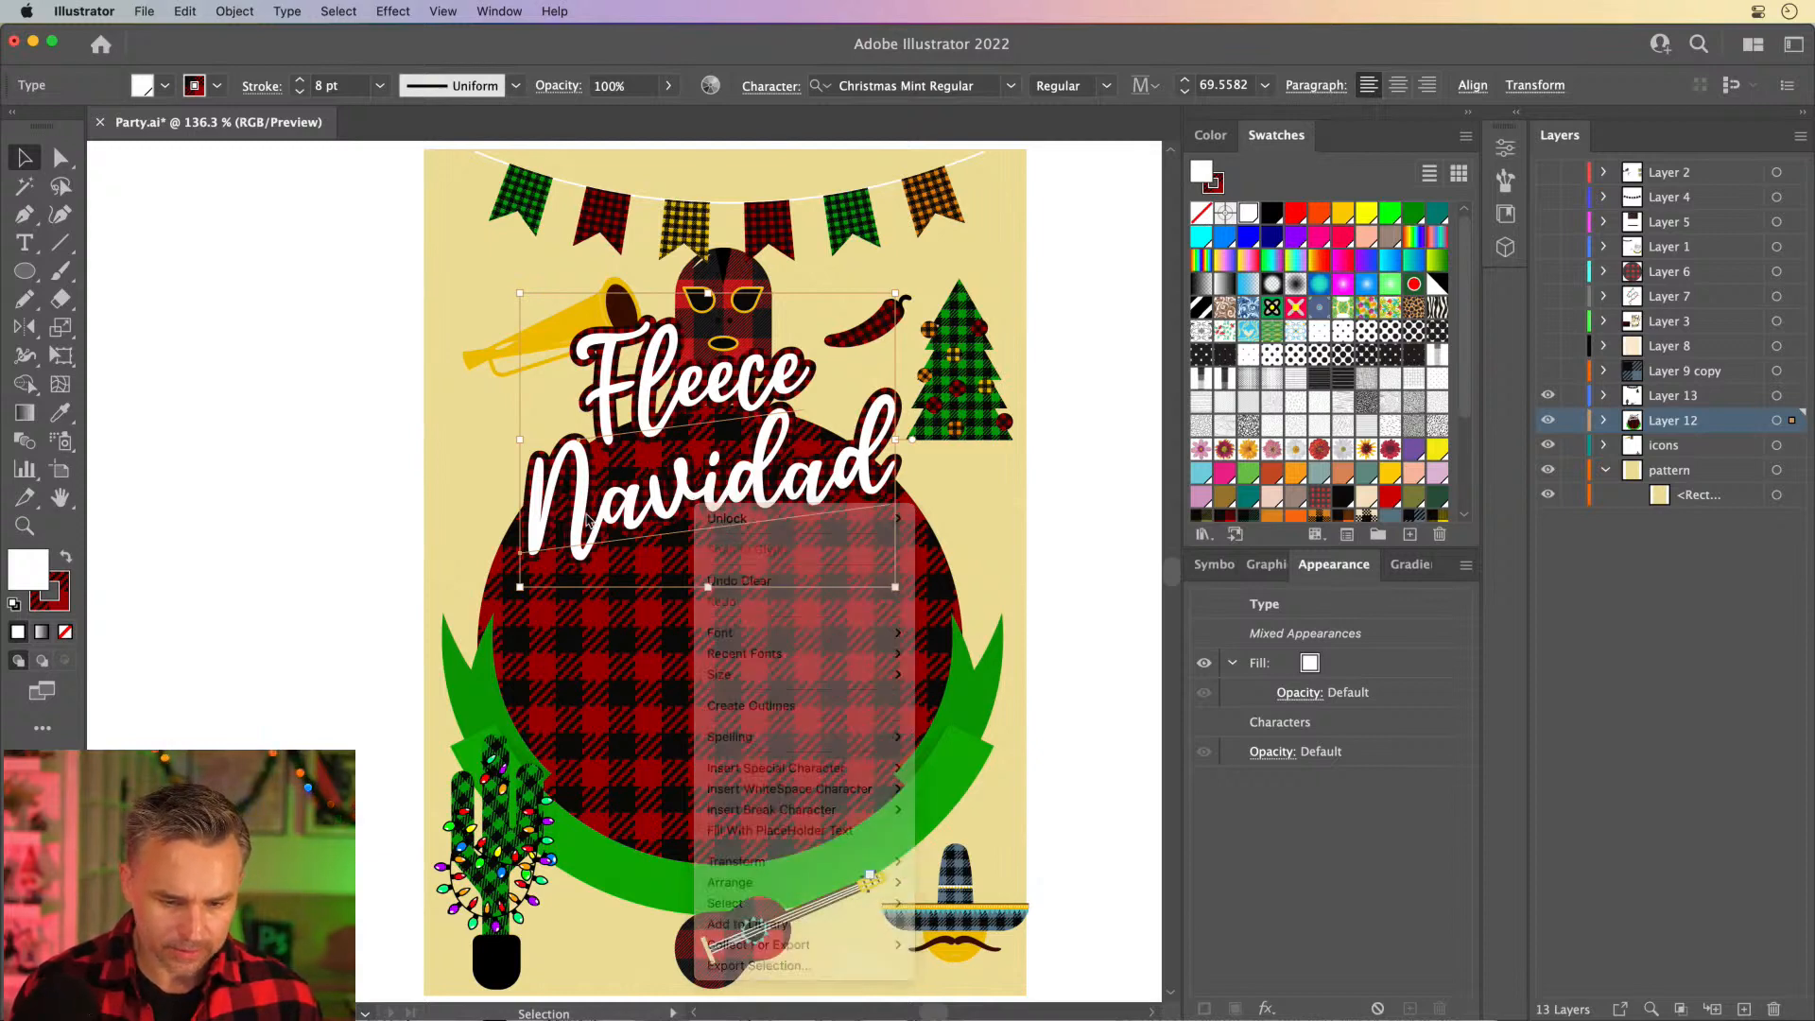
left_click(235, 11)
left_click(252, 116)
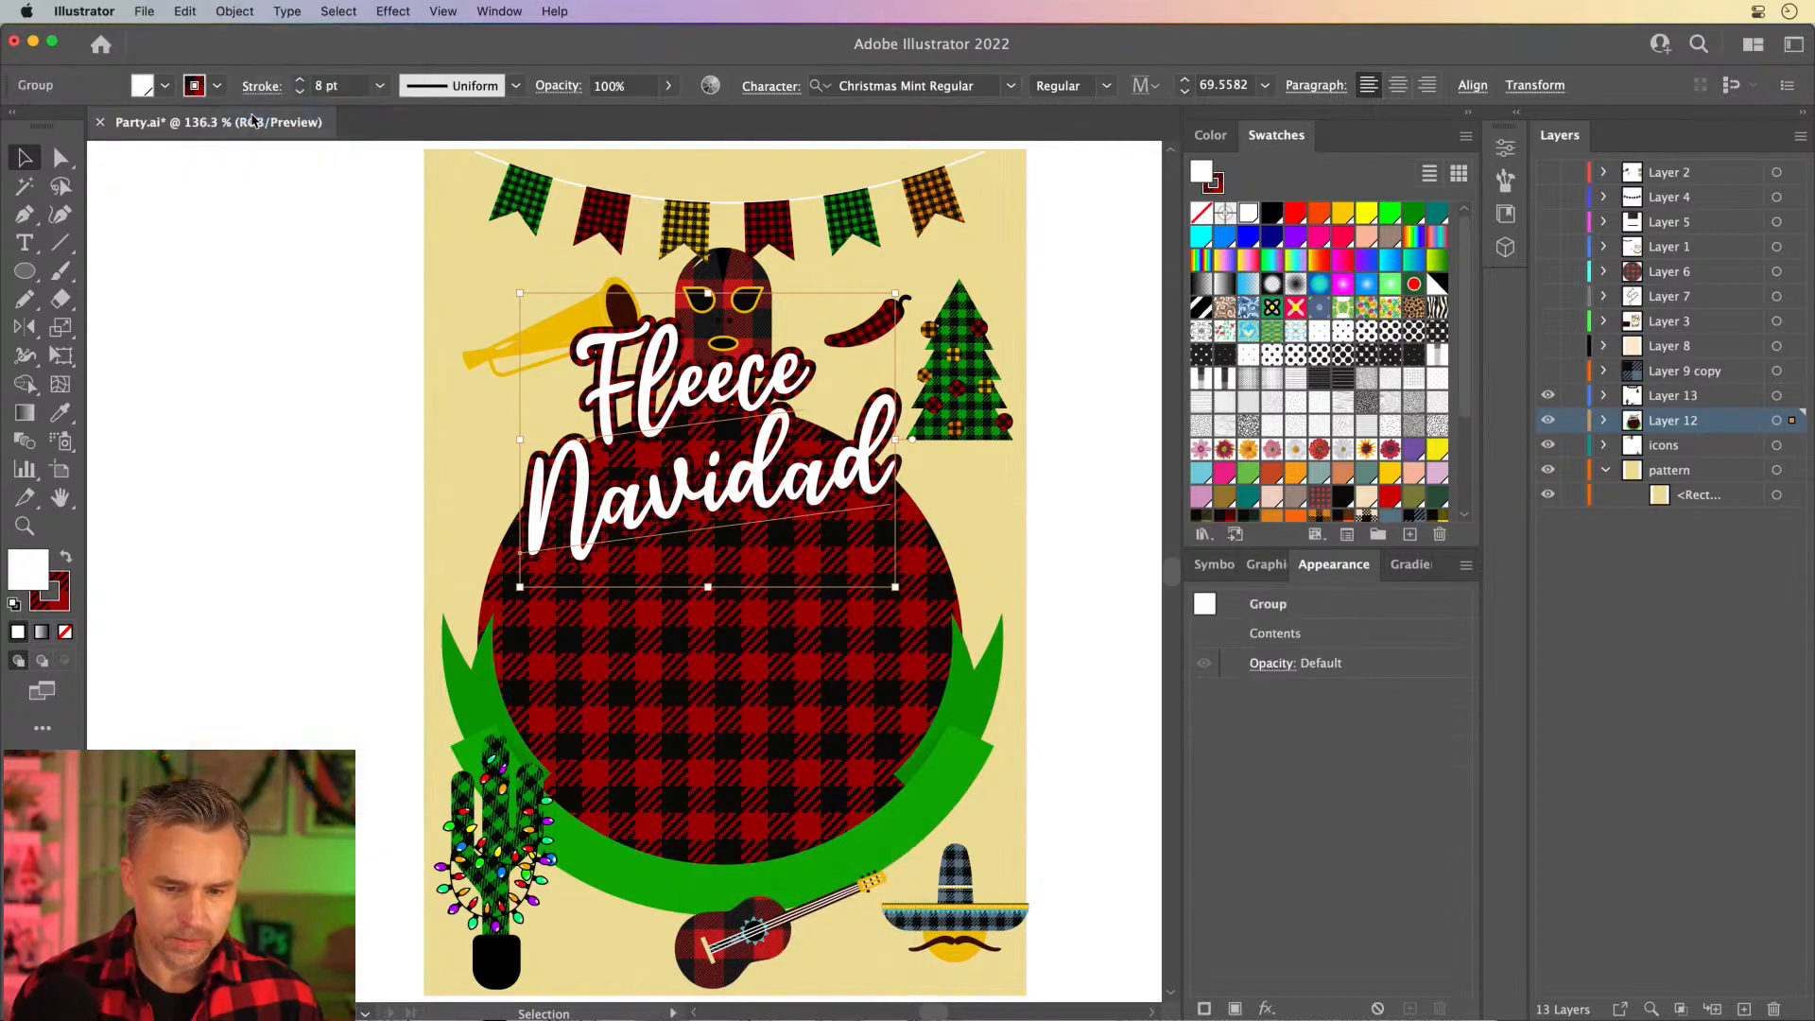
- Isolate the title group, check that the word Fleece is still editable with the Type tool, and exit isolation
left_click(629, 404)
double_click(631, 399)
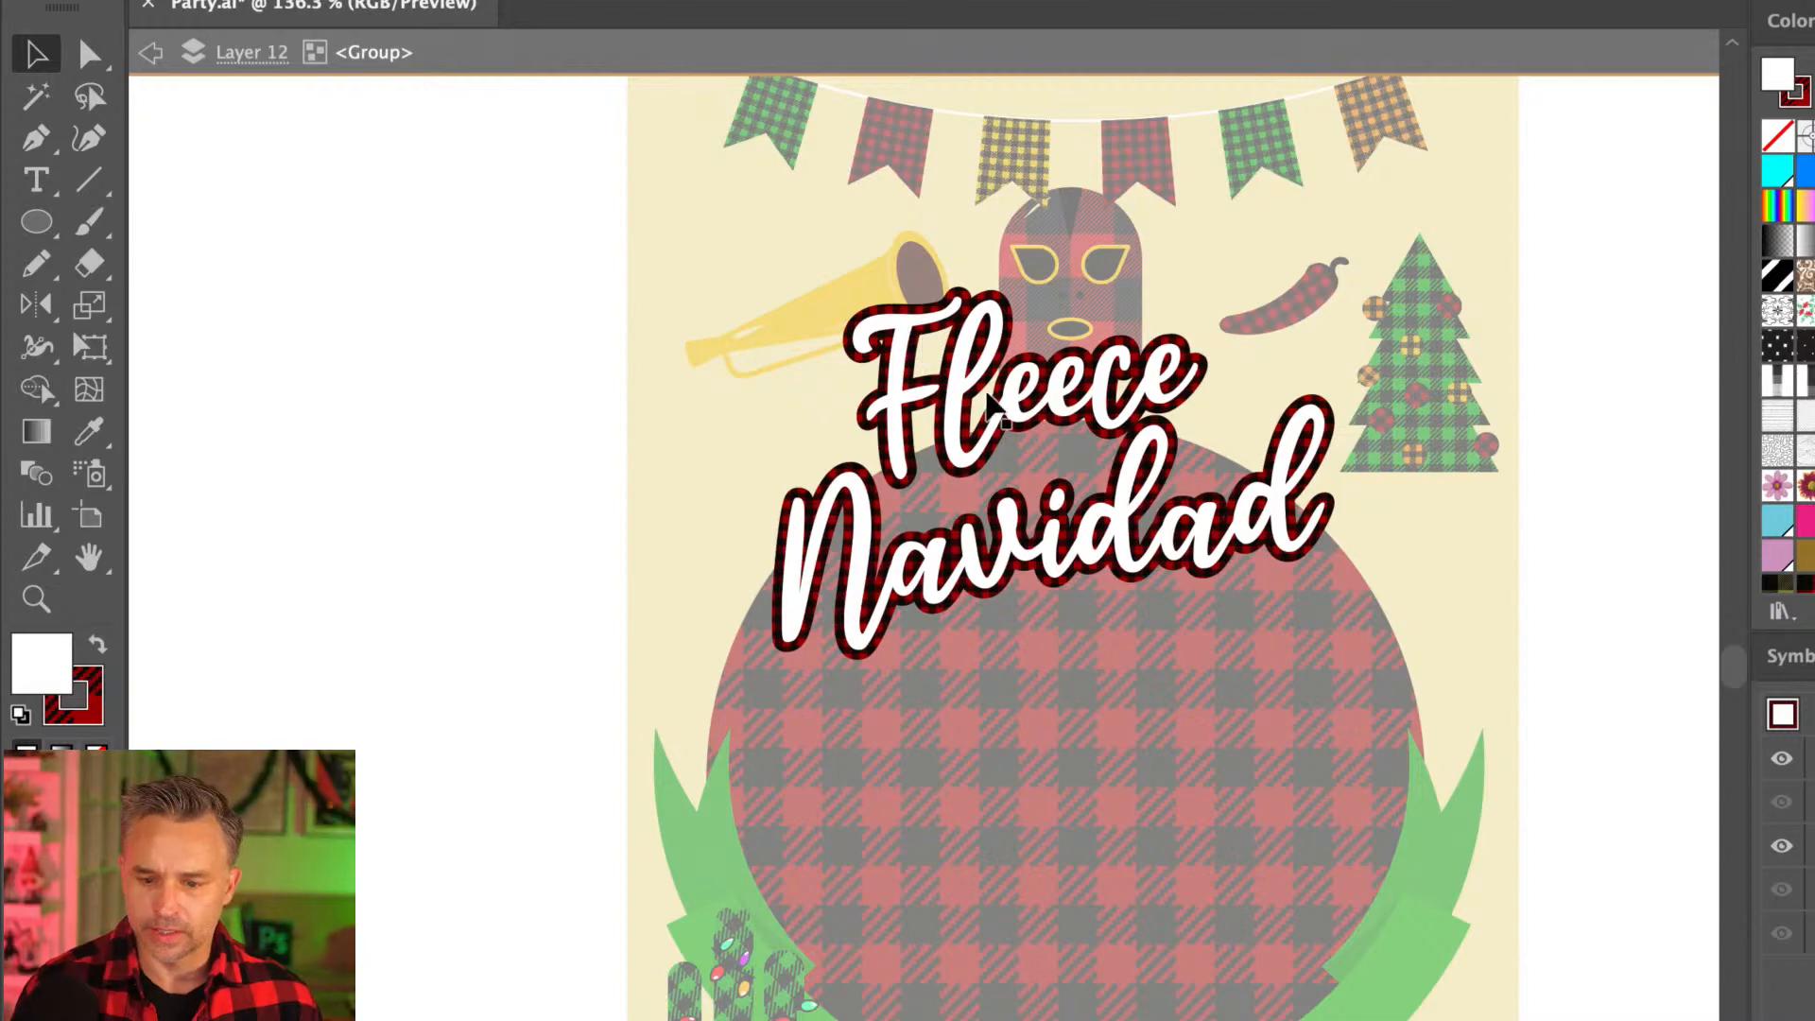
key("t")
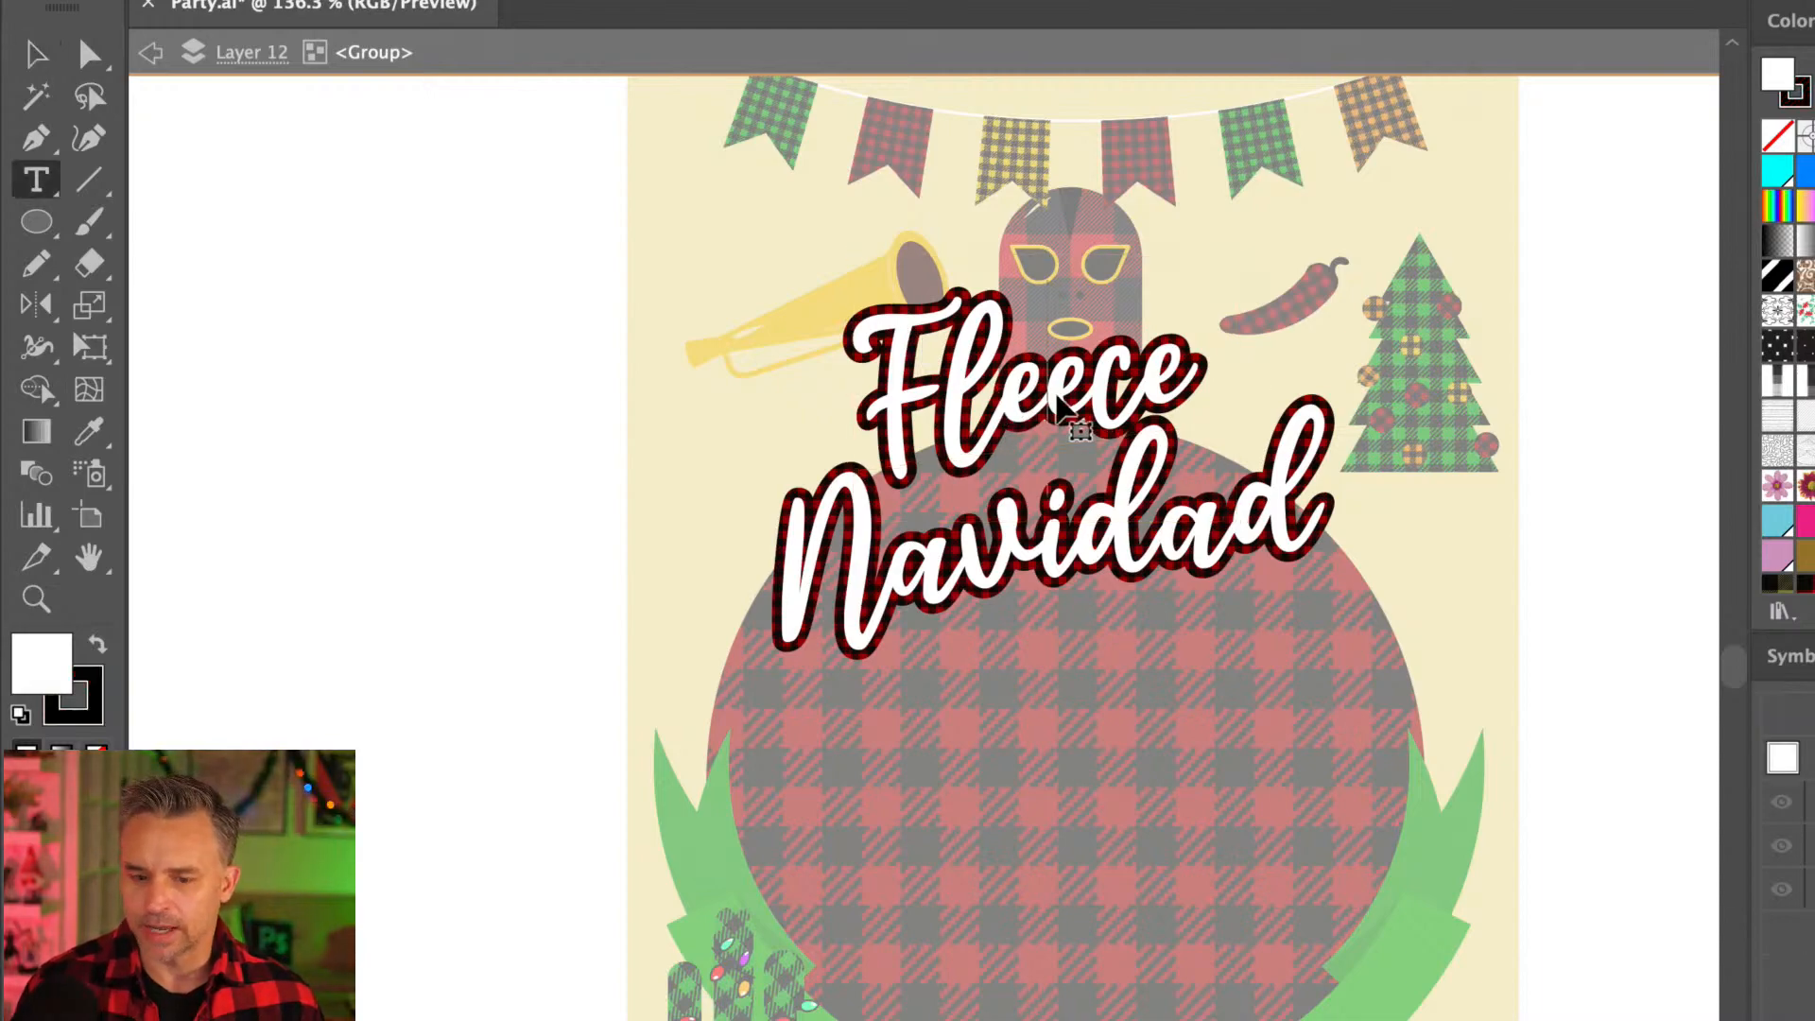
double_click(1059, 404)
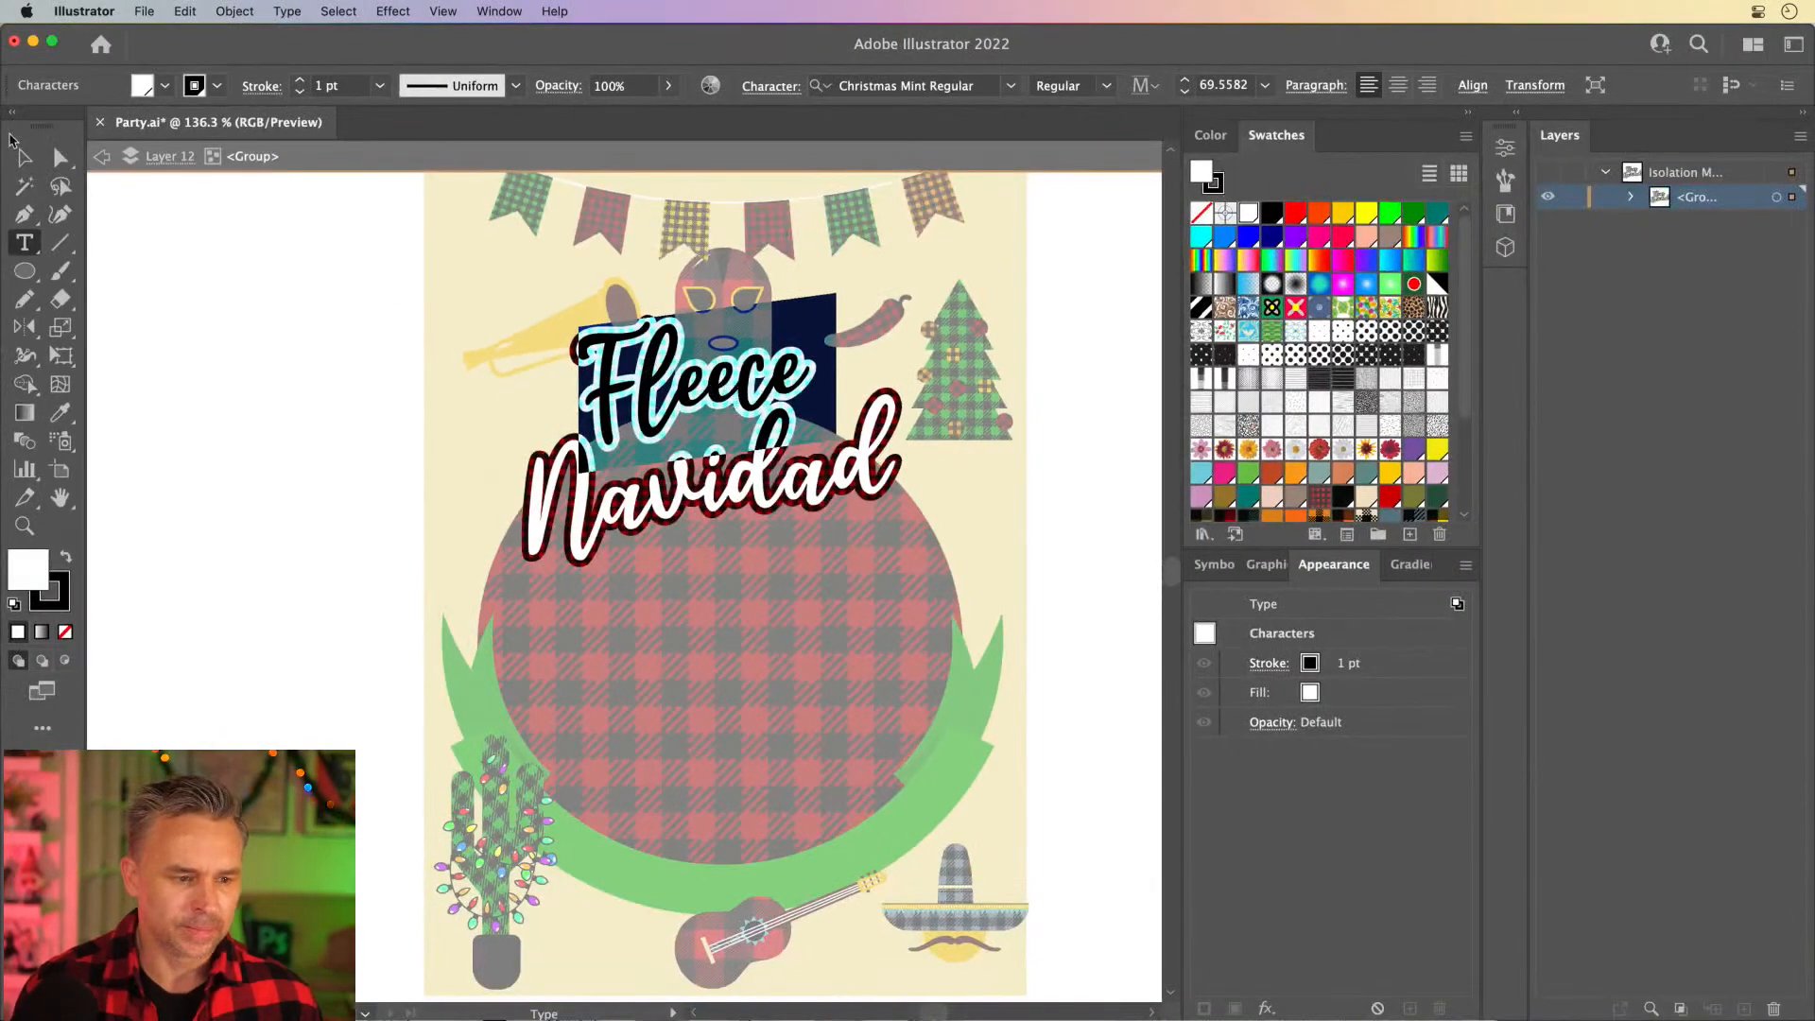
left_click(23, 157)
double_click(280, 294)
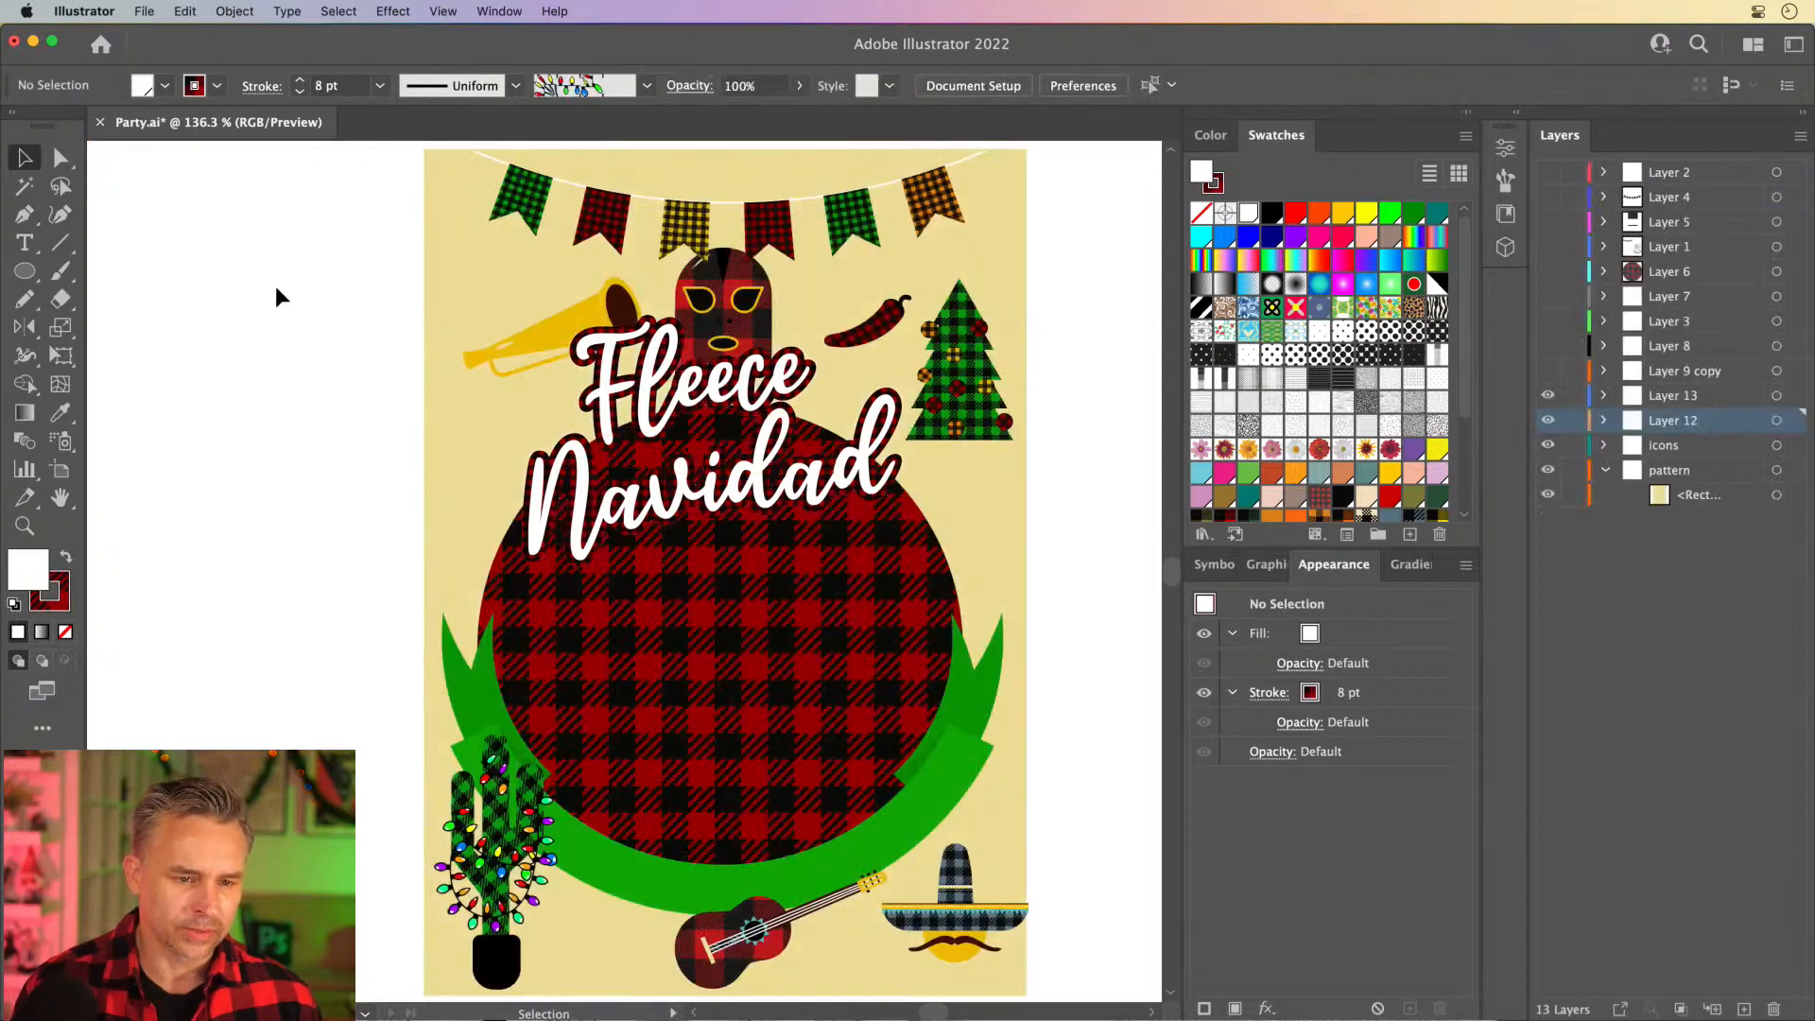
left_click(673, 388)
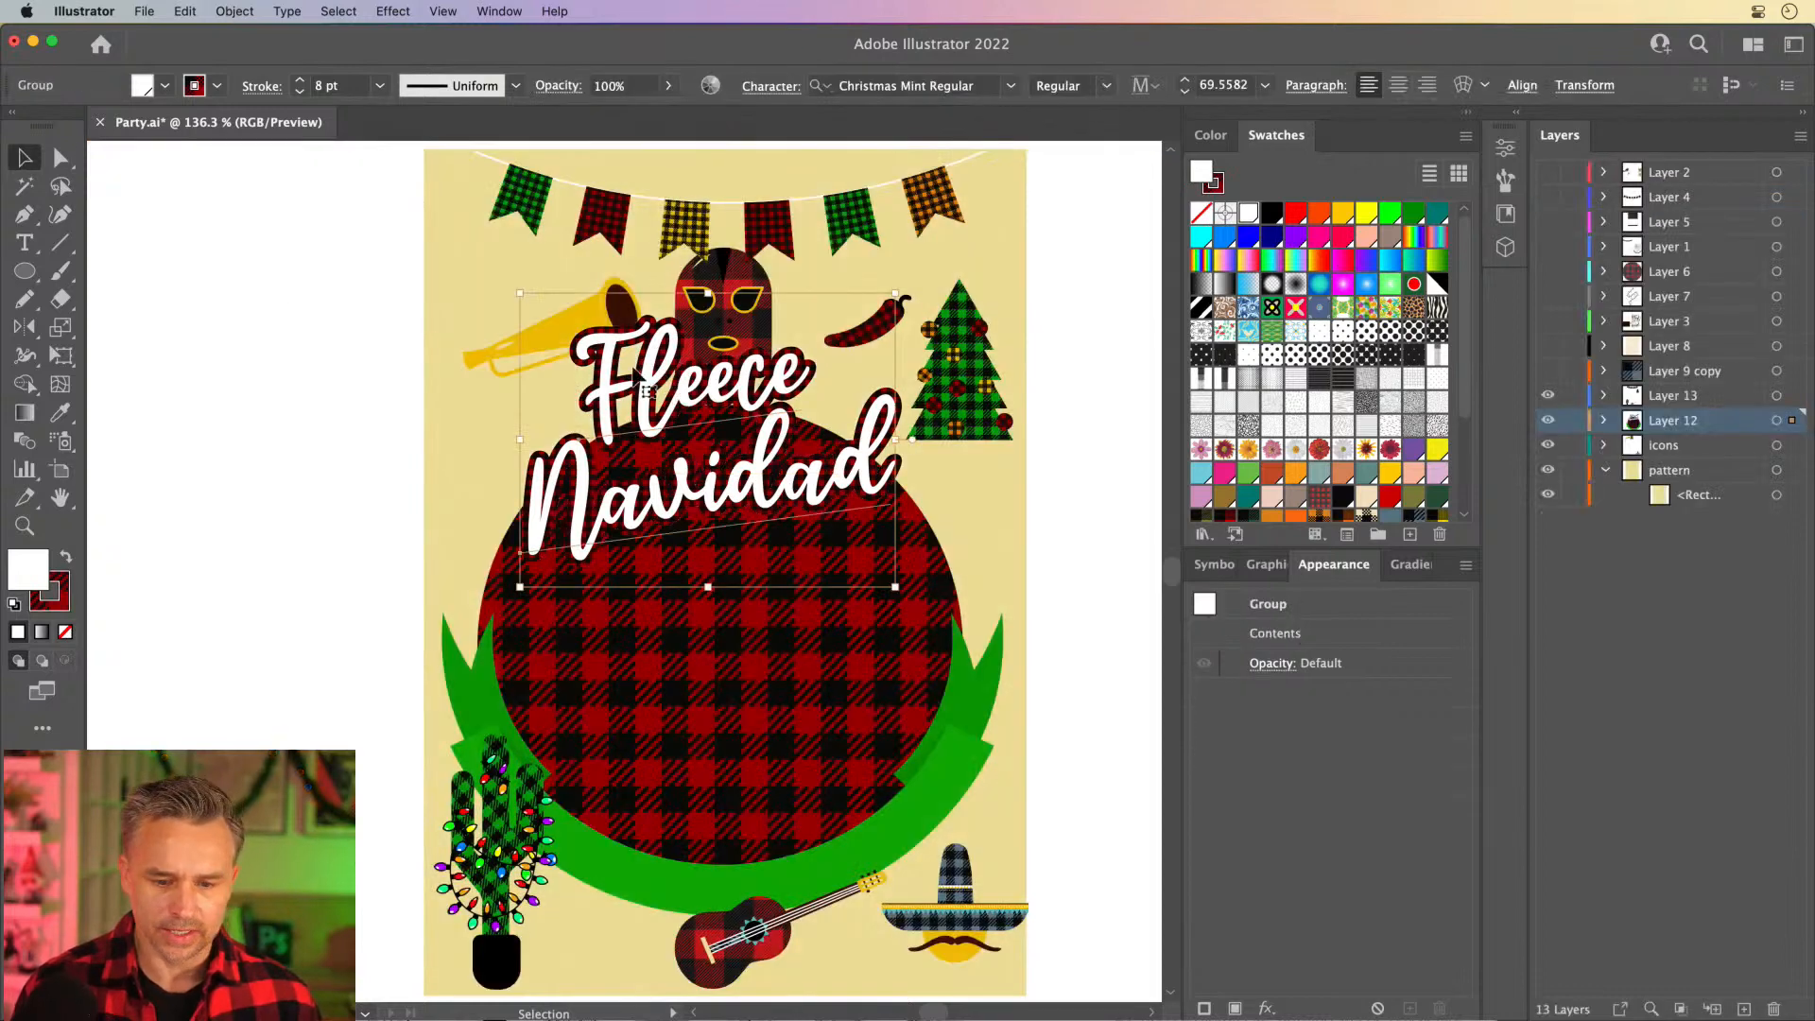
left_click(337, 367)
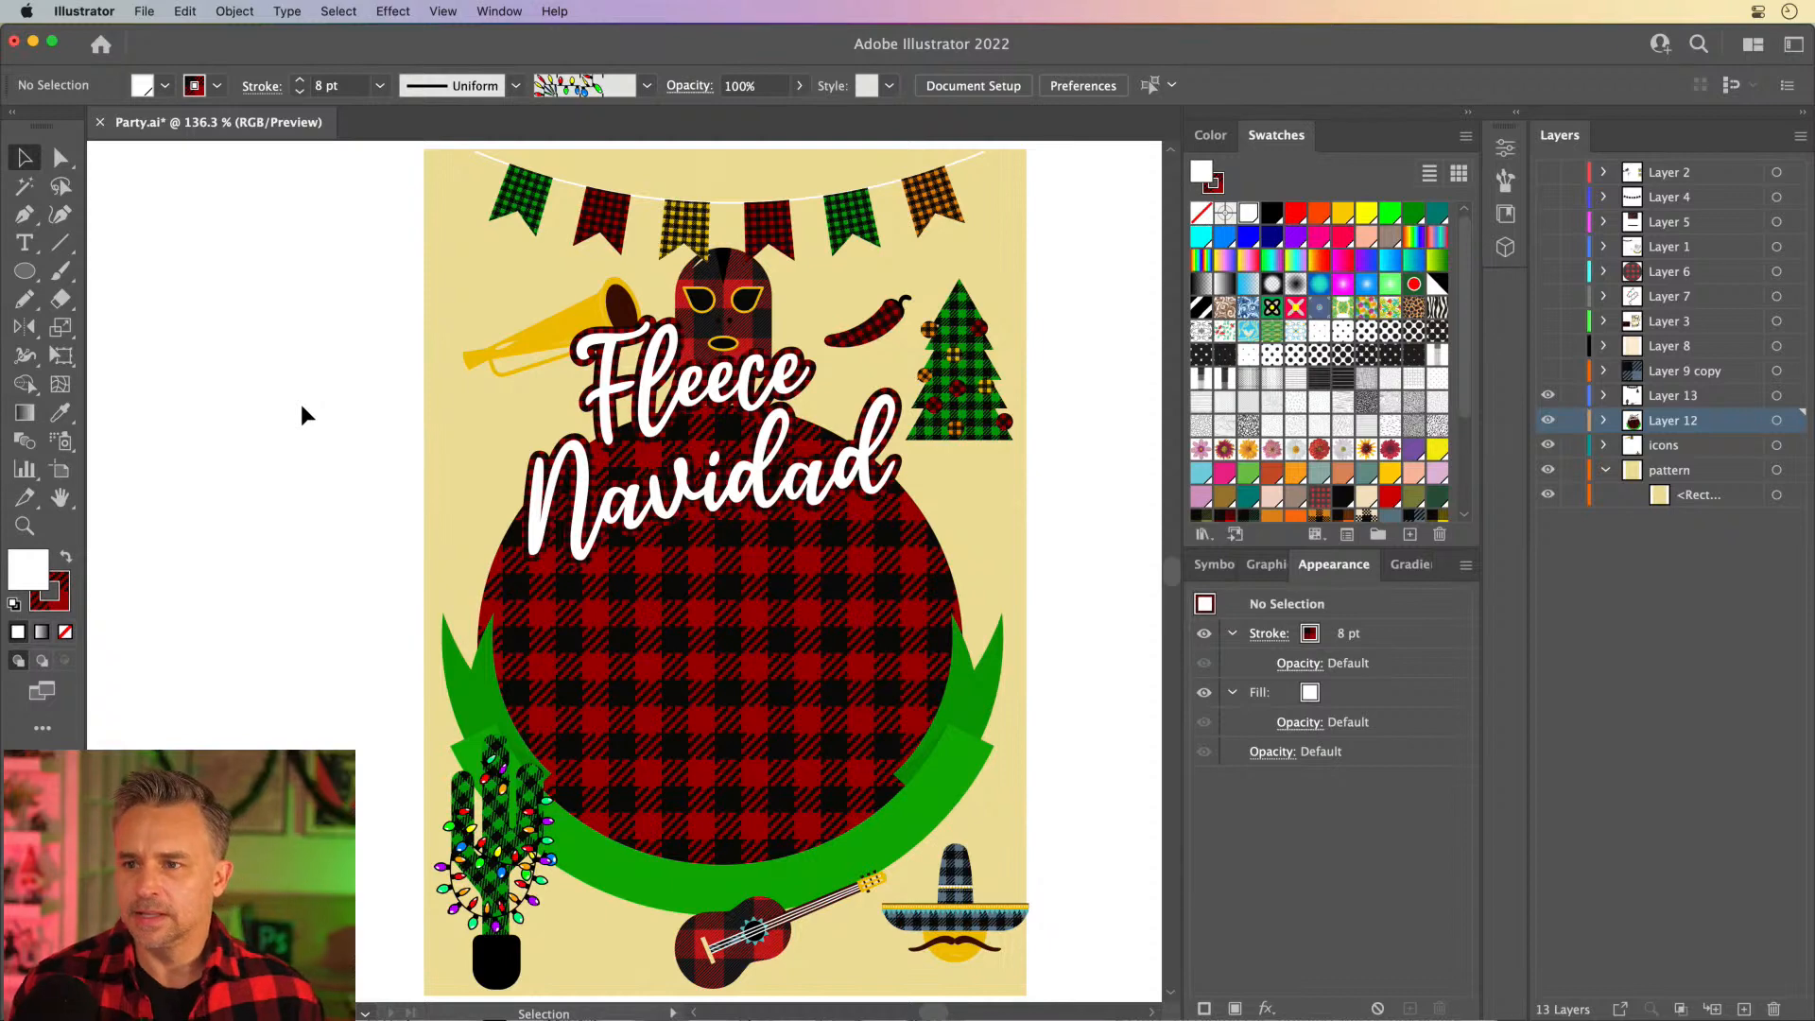
- Ungroup the Fleece Navidad title so its two words are separate text objects
double_click(657, 497)
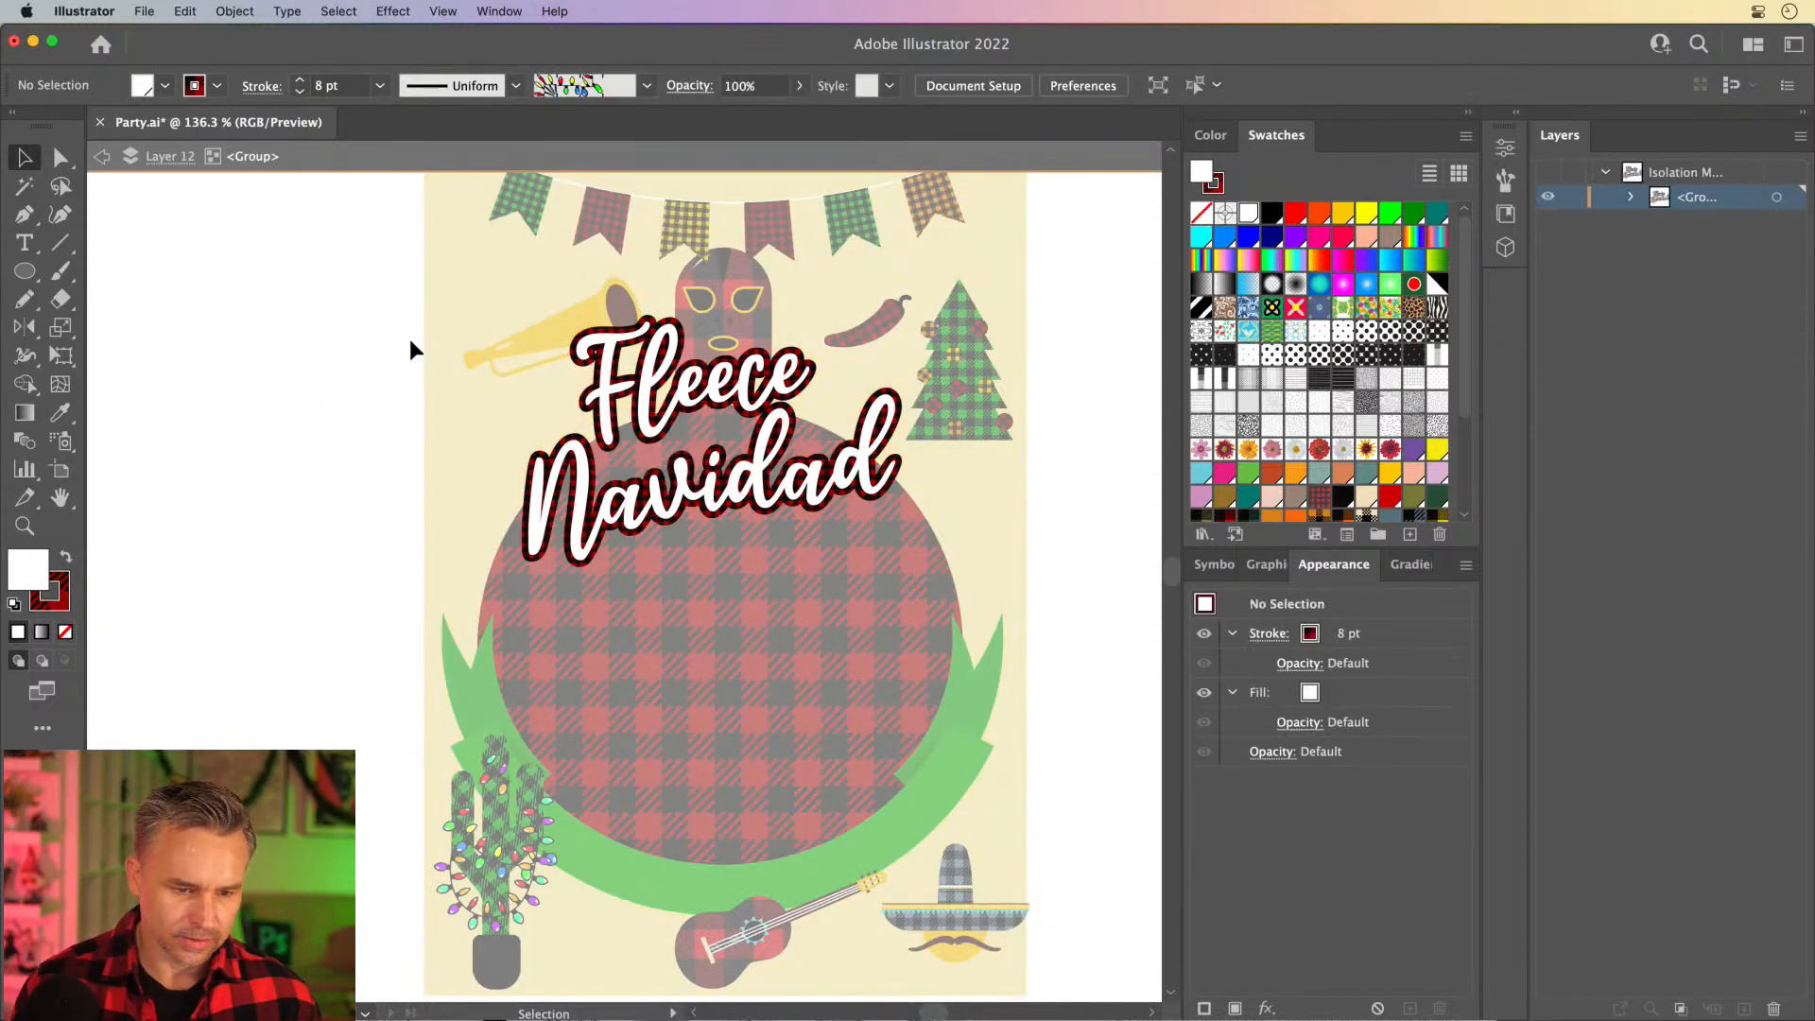
double_click(412, 348)
left_click(701, 378)
right_click(700, 376)
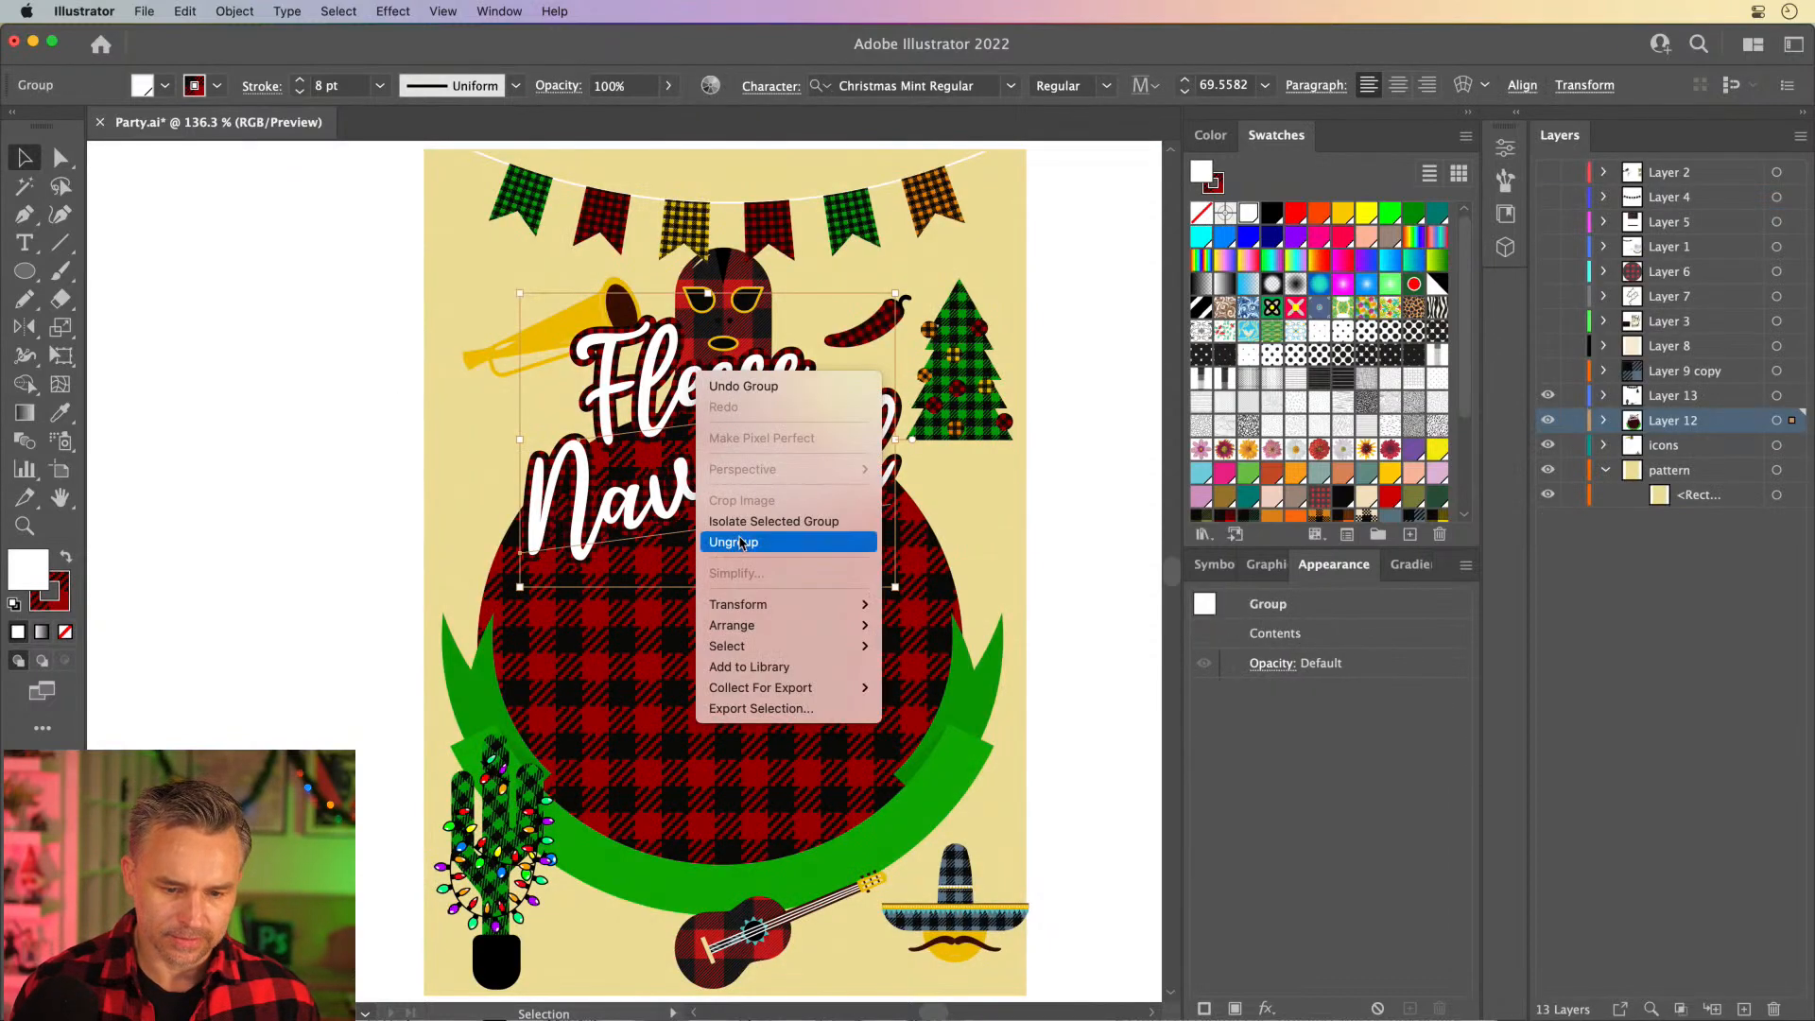
left_click(734, 542)
left_click(655, 534)
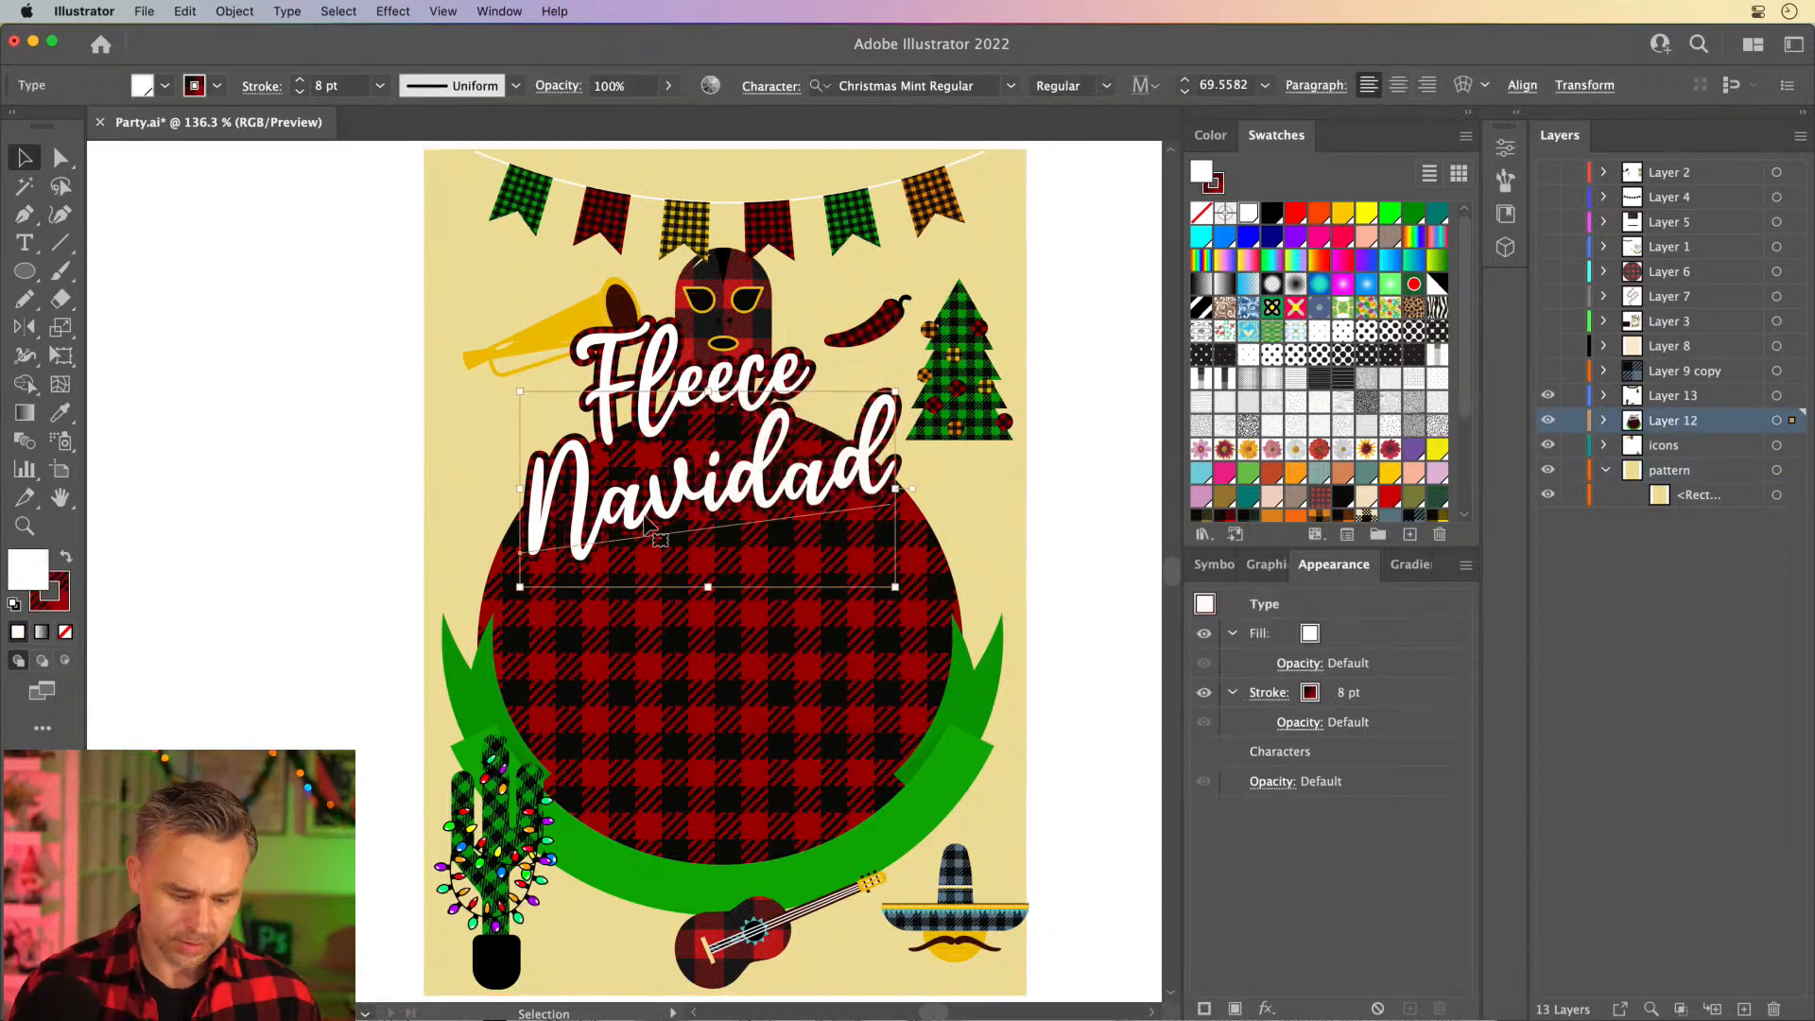
left_click_drag(655, 535, 659, 629)
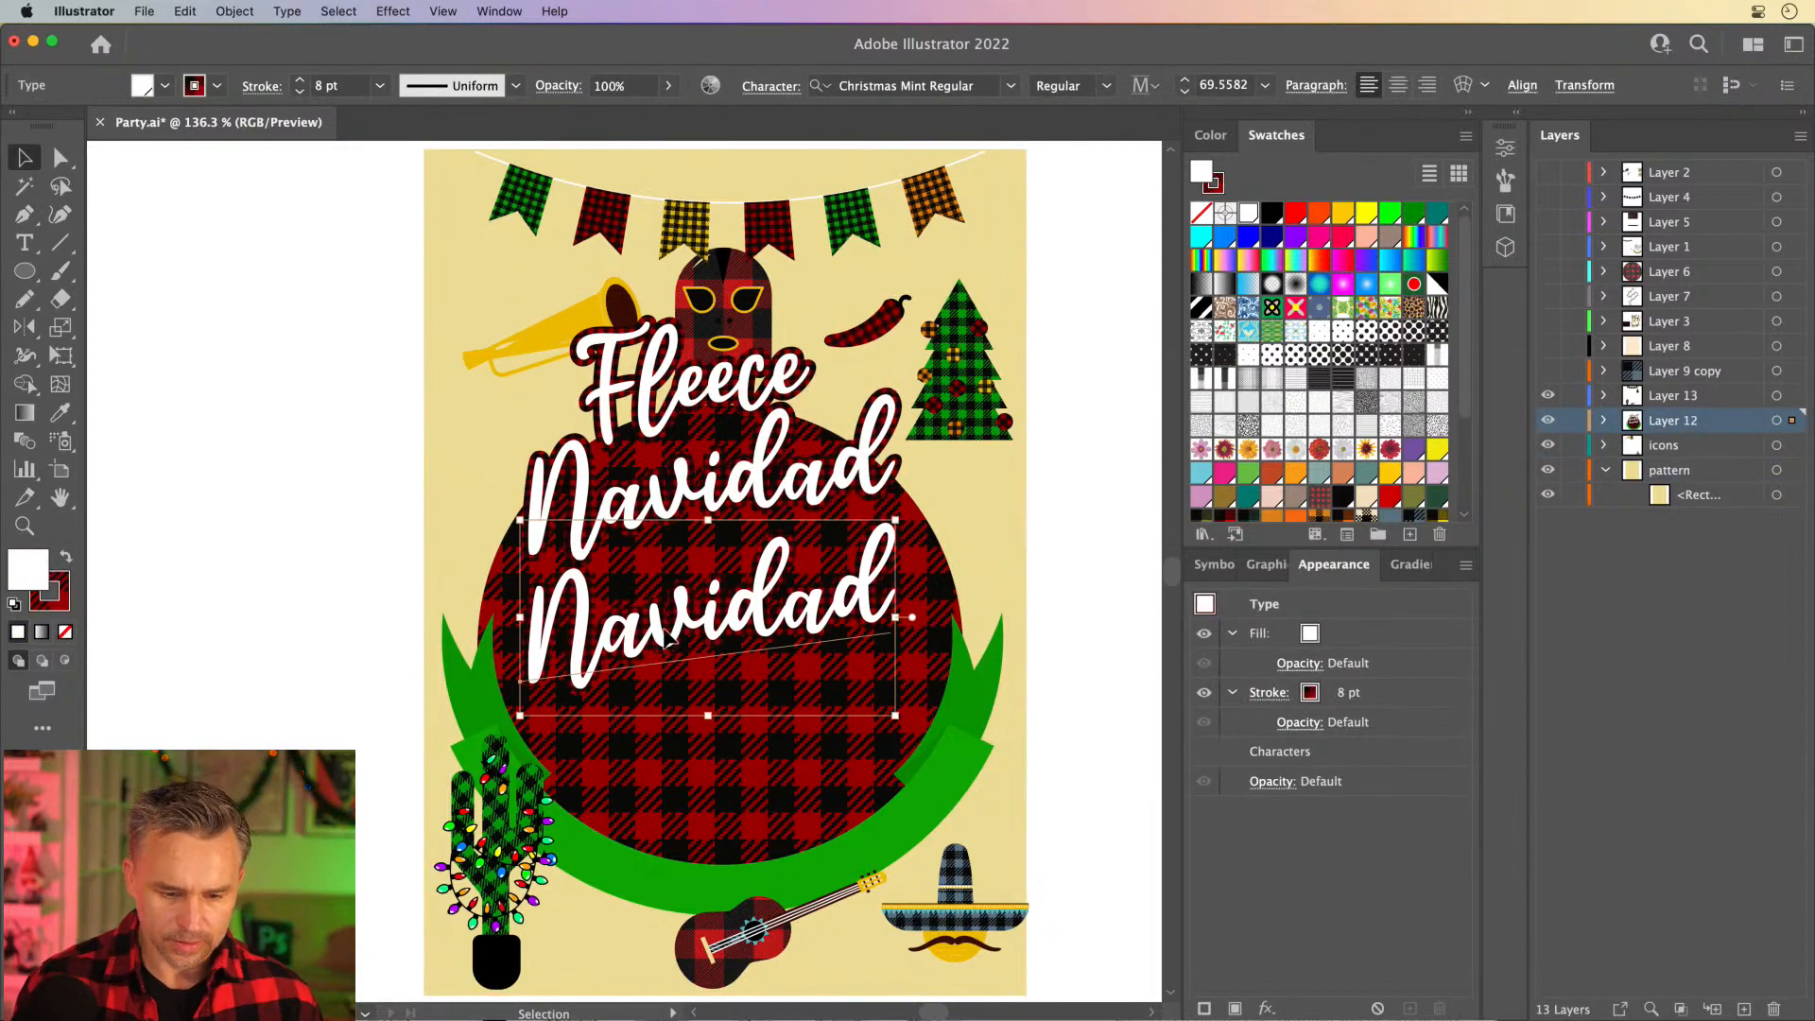
double_click(662, 627)
key("Escape")
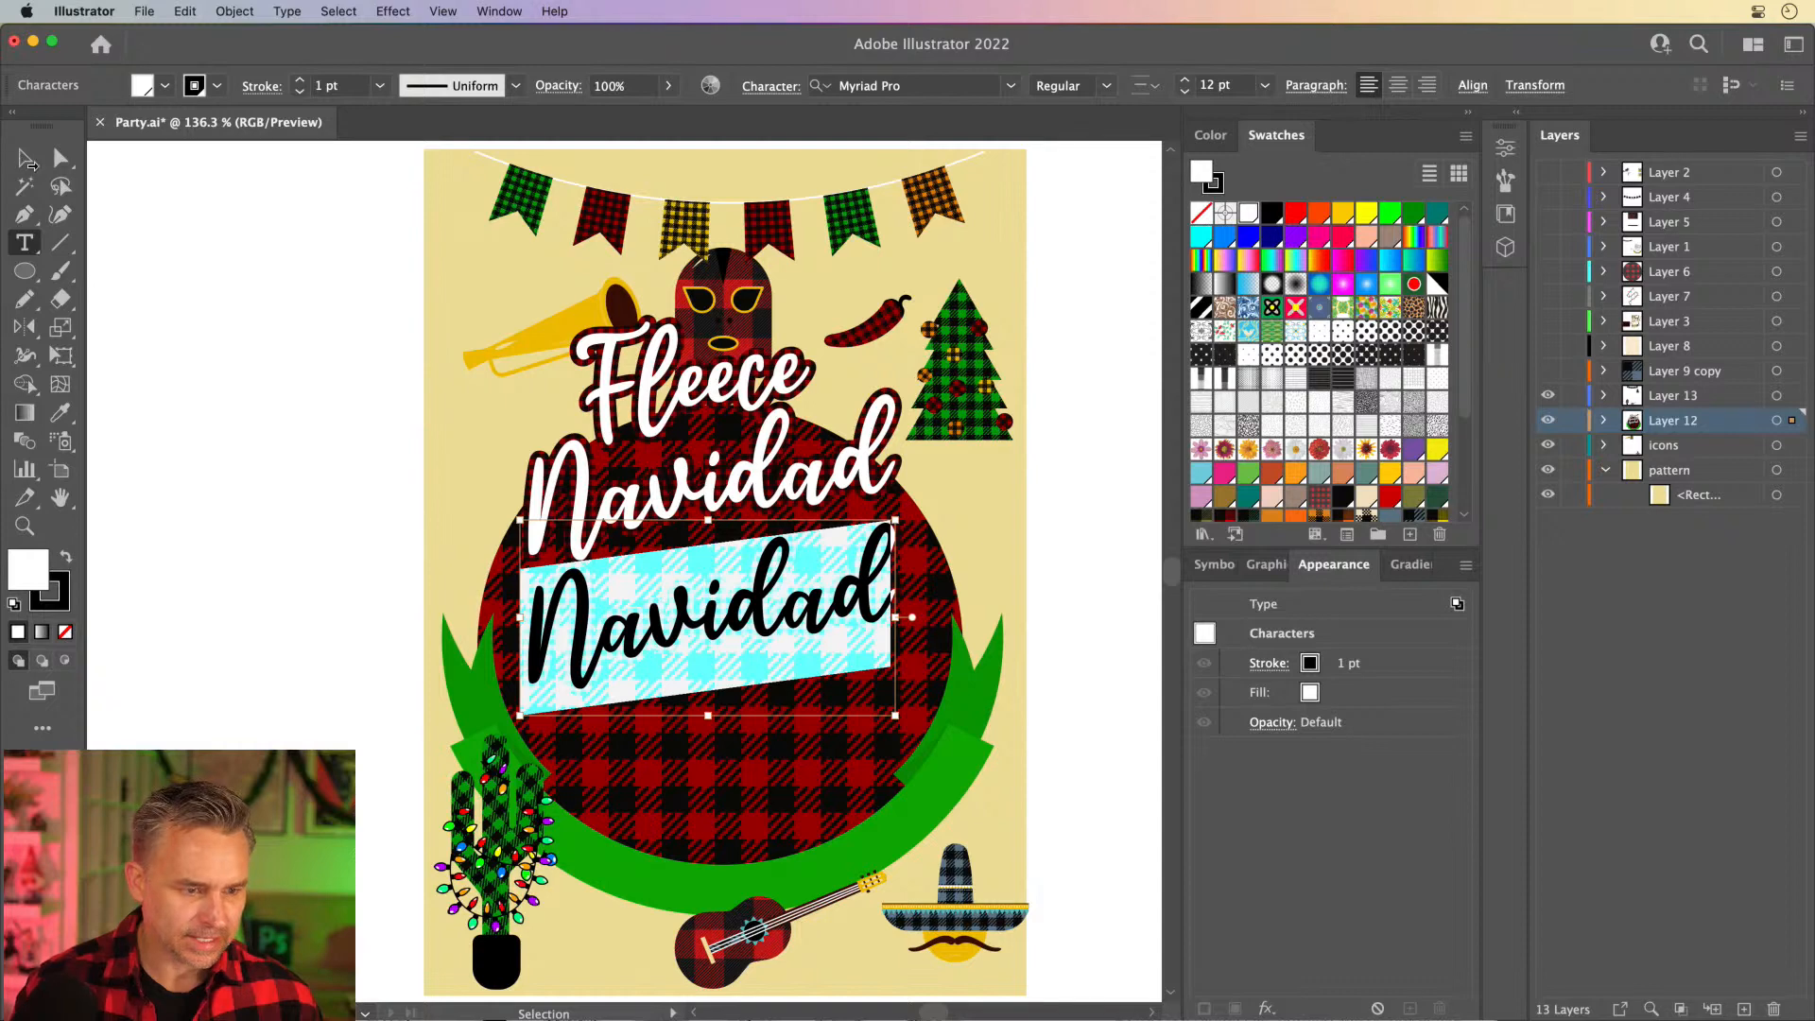
left_click(28, 164)
key("Delete")
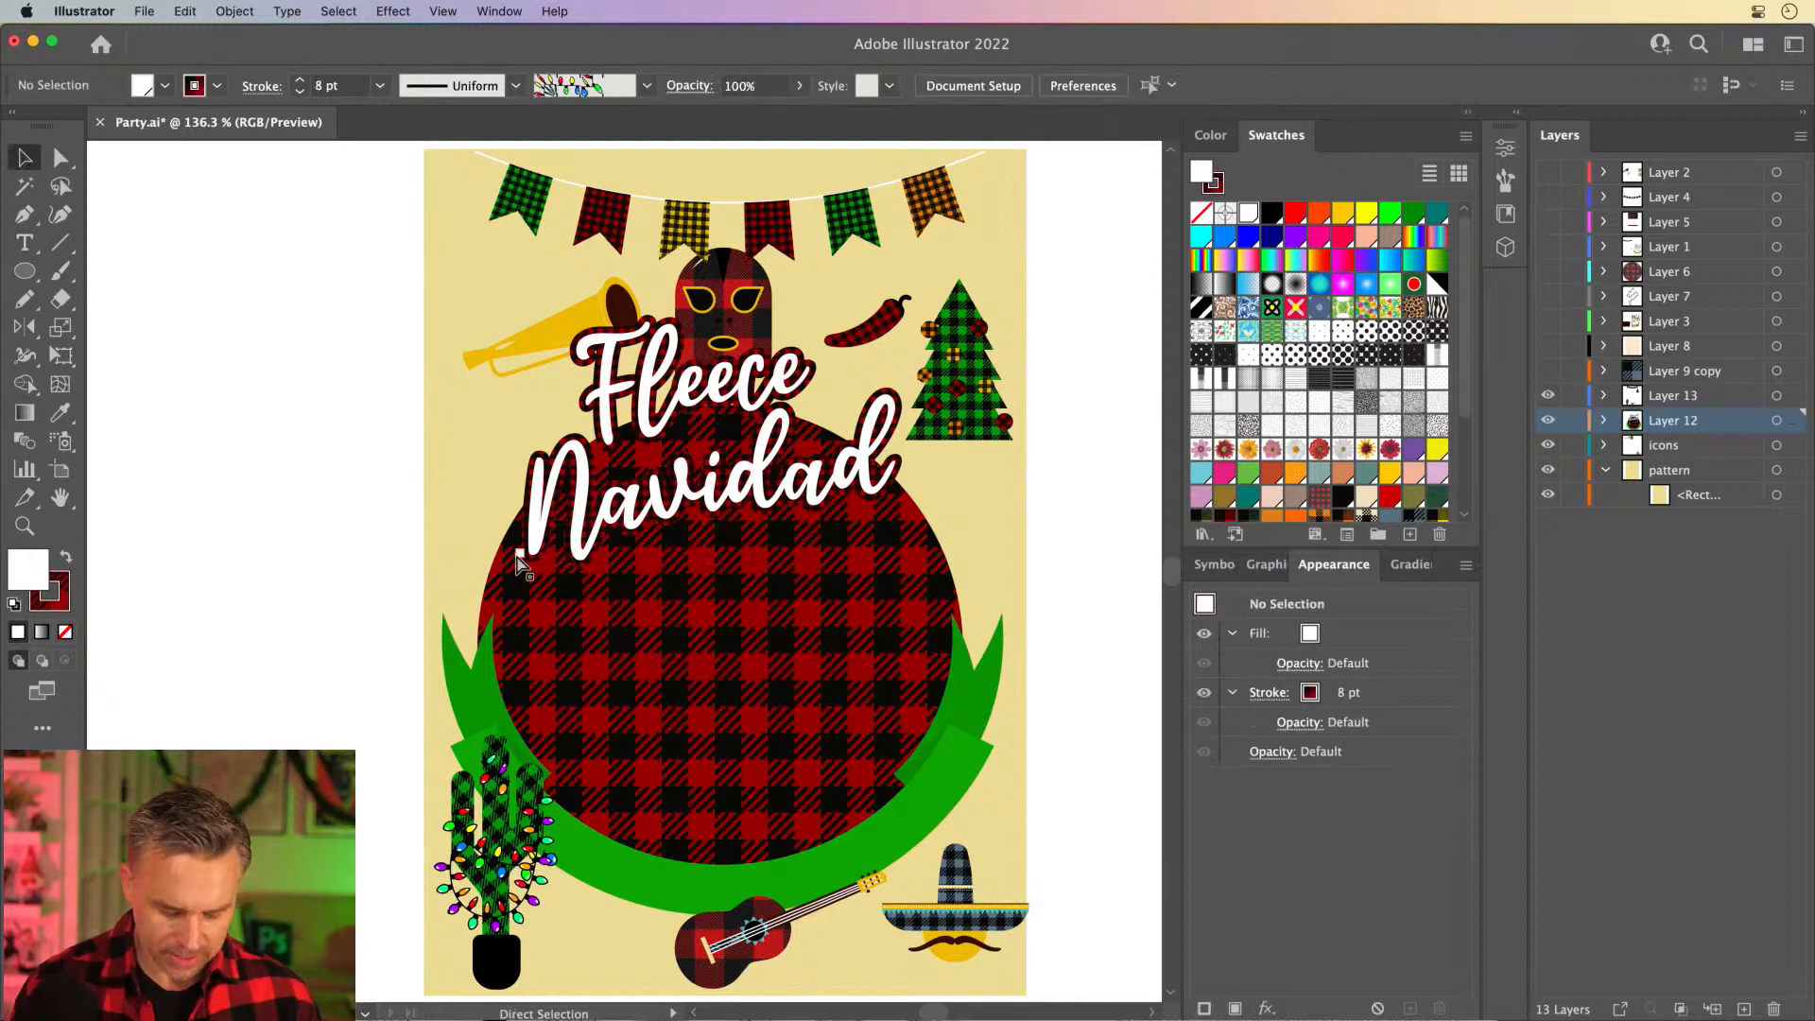
key("super+z")
key("super+z")
left_click(723, 621)
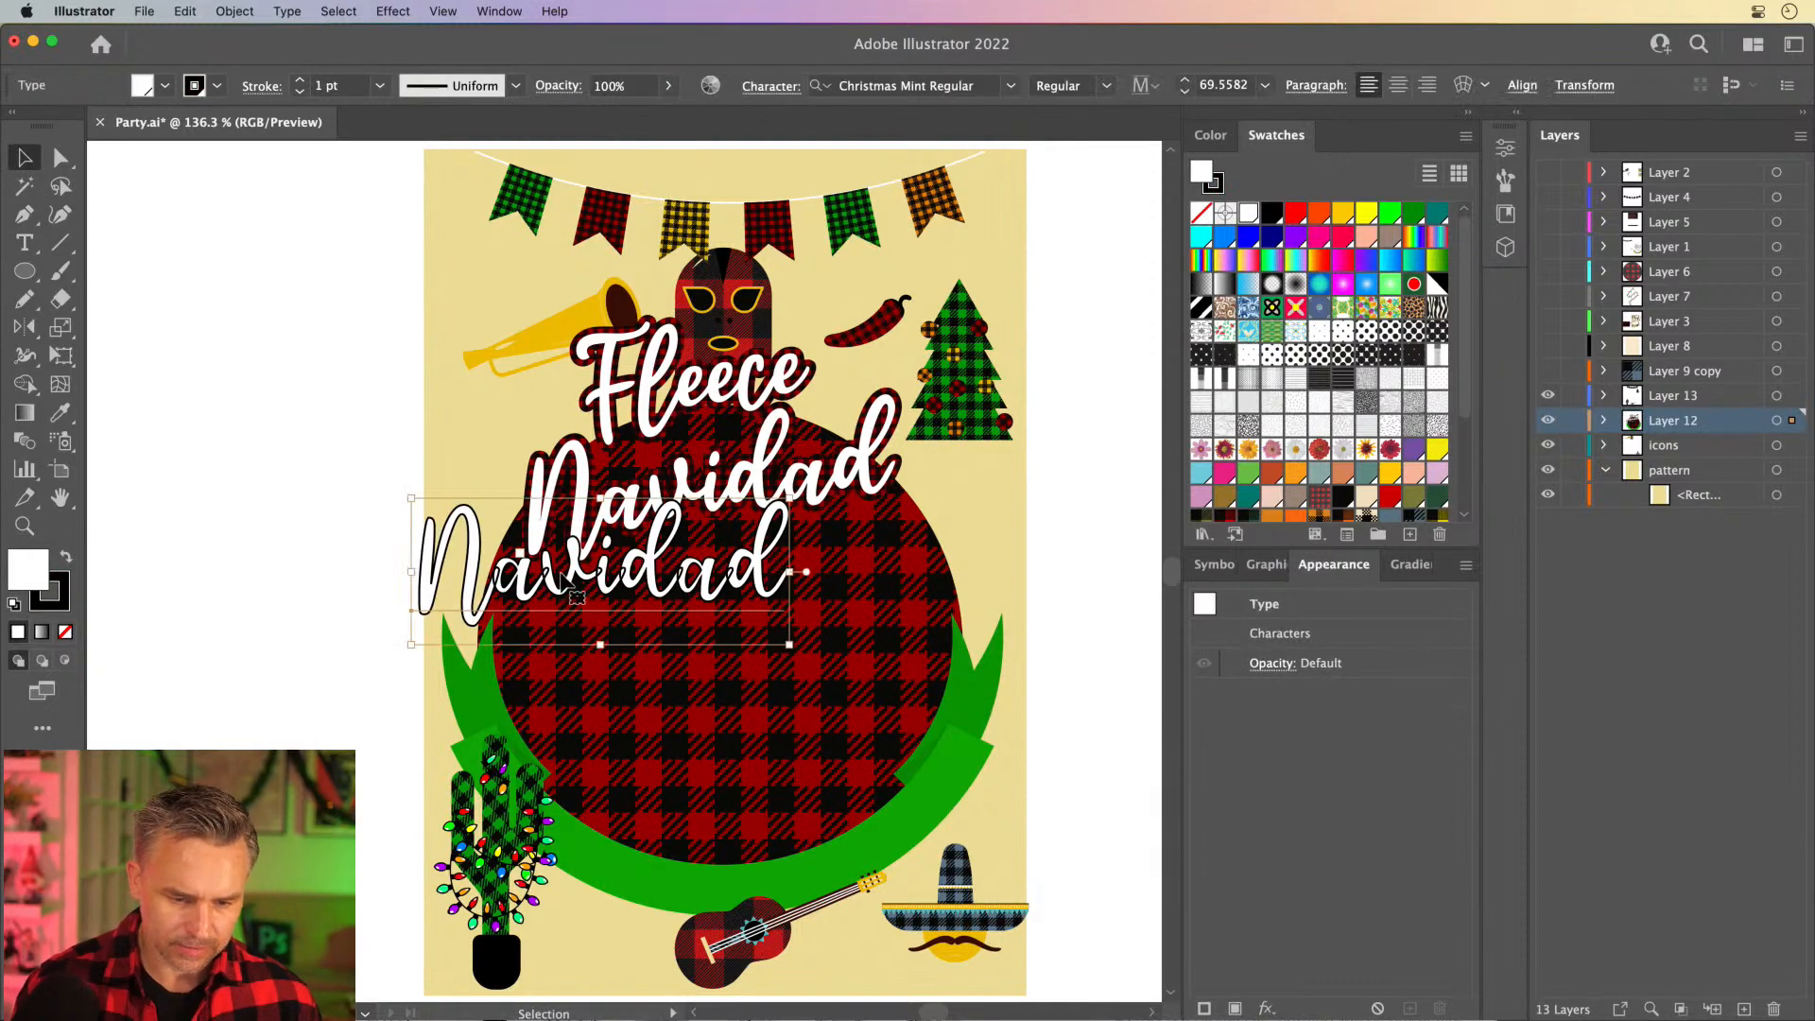
left_click_drag(561, 575, 690, 646)
key("Delete")
- Duplicate the Navidad text straight below itself on the ornament and replace the copy's wording with 12th
left_click(669, 498)
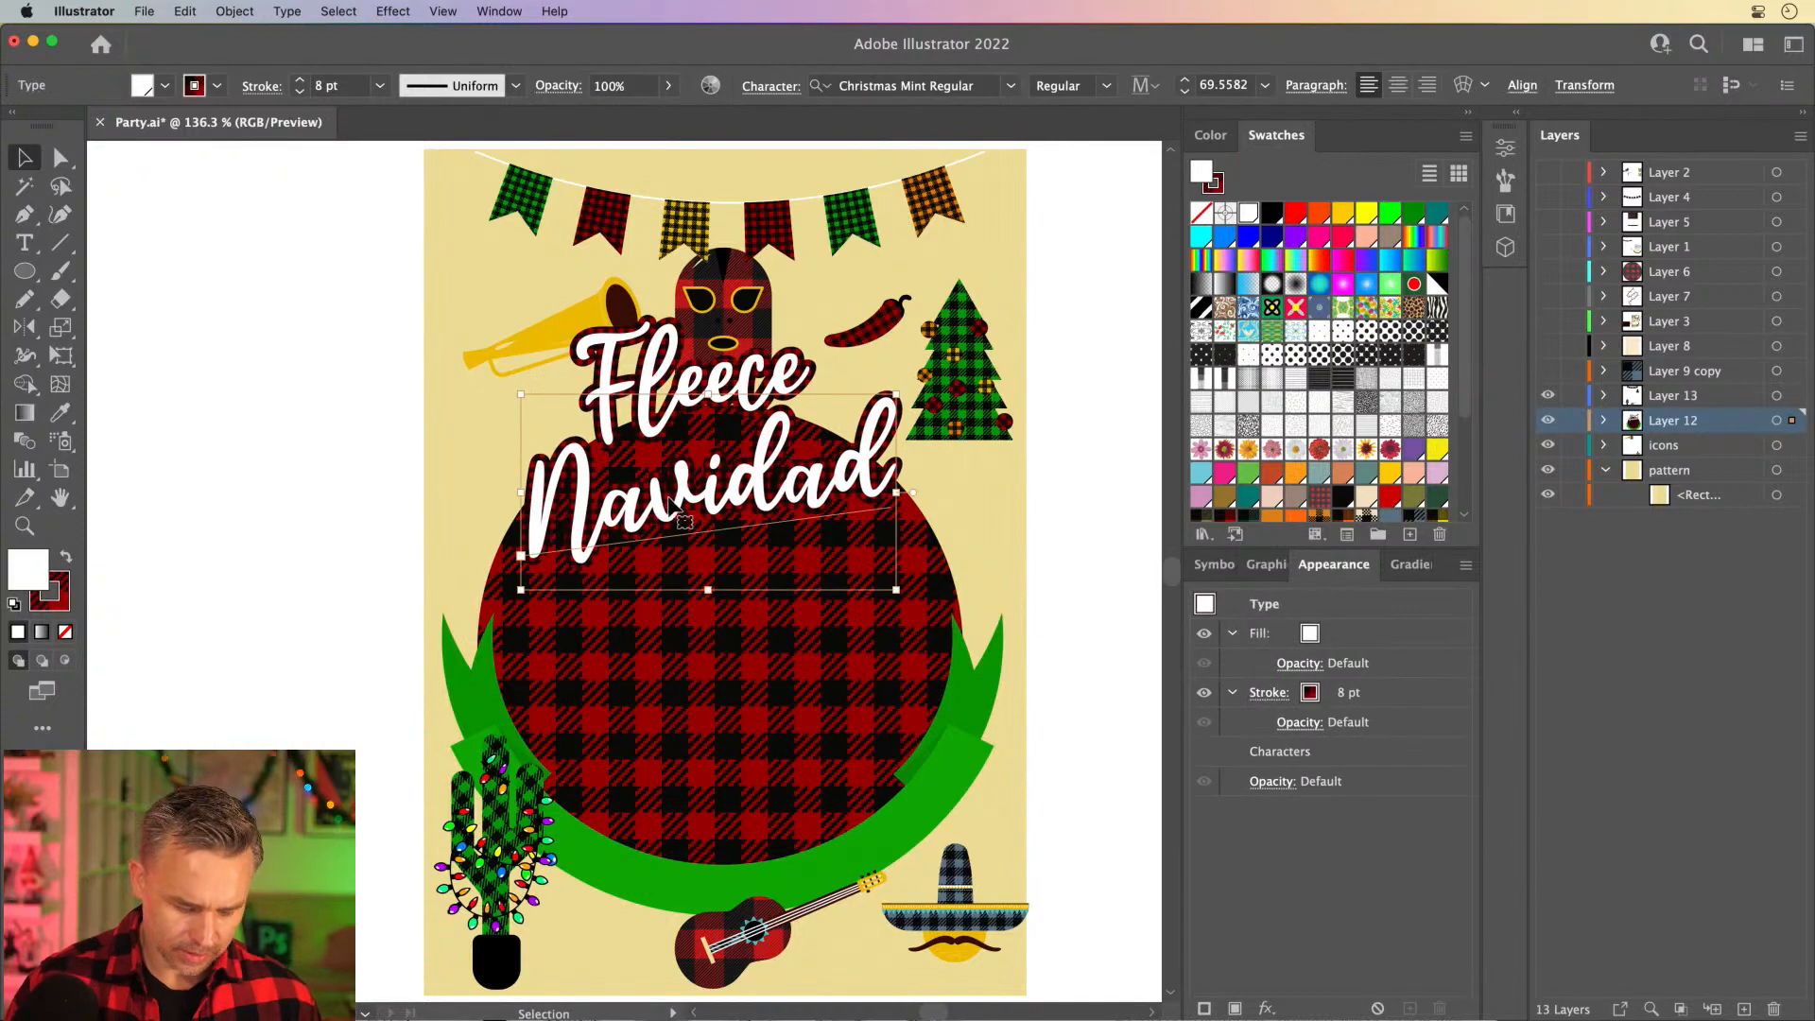
left_click_drag(669, 511, 669, 643)
double_click(671, 624)
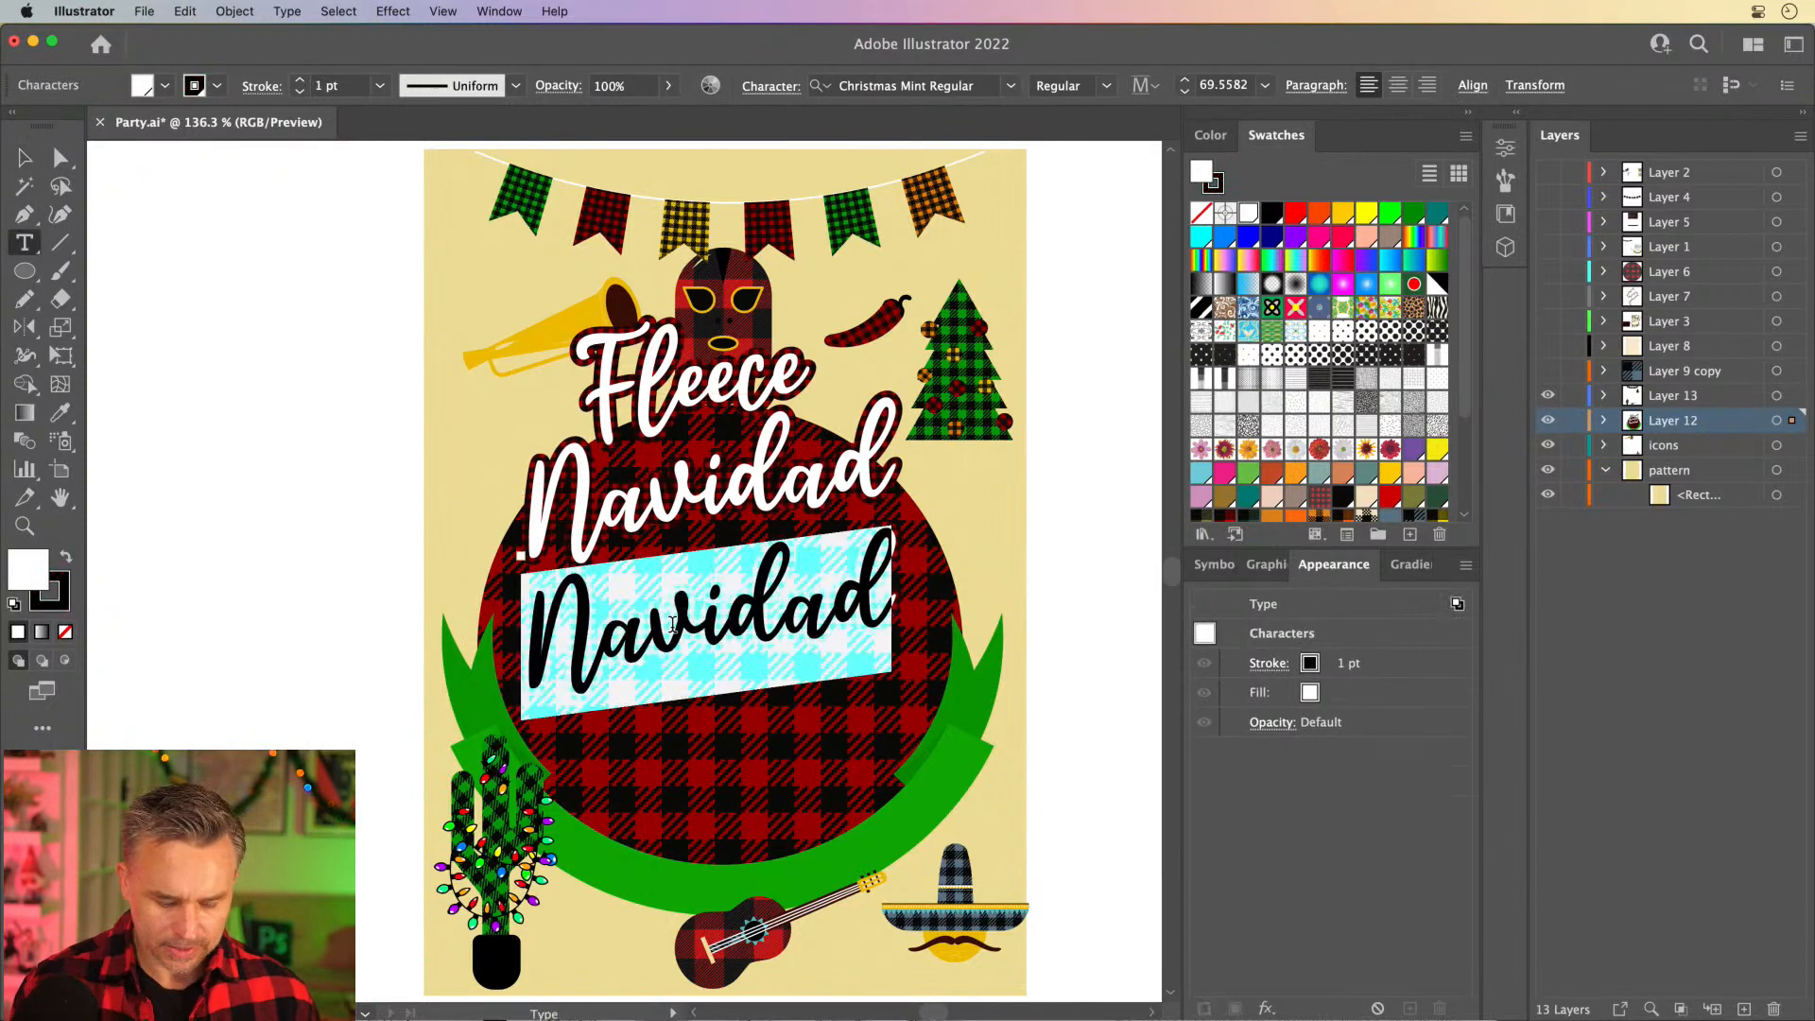
type("12th")
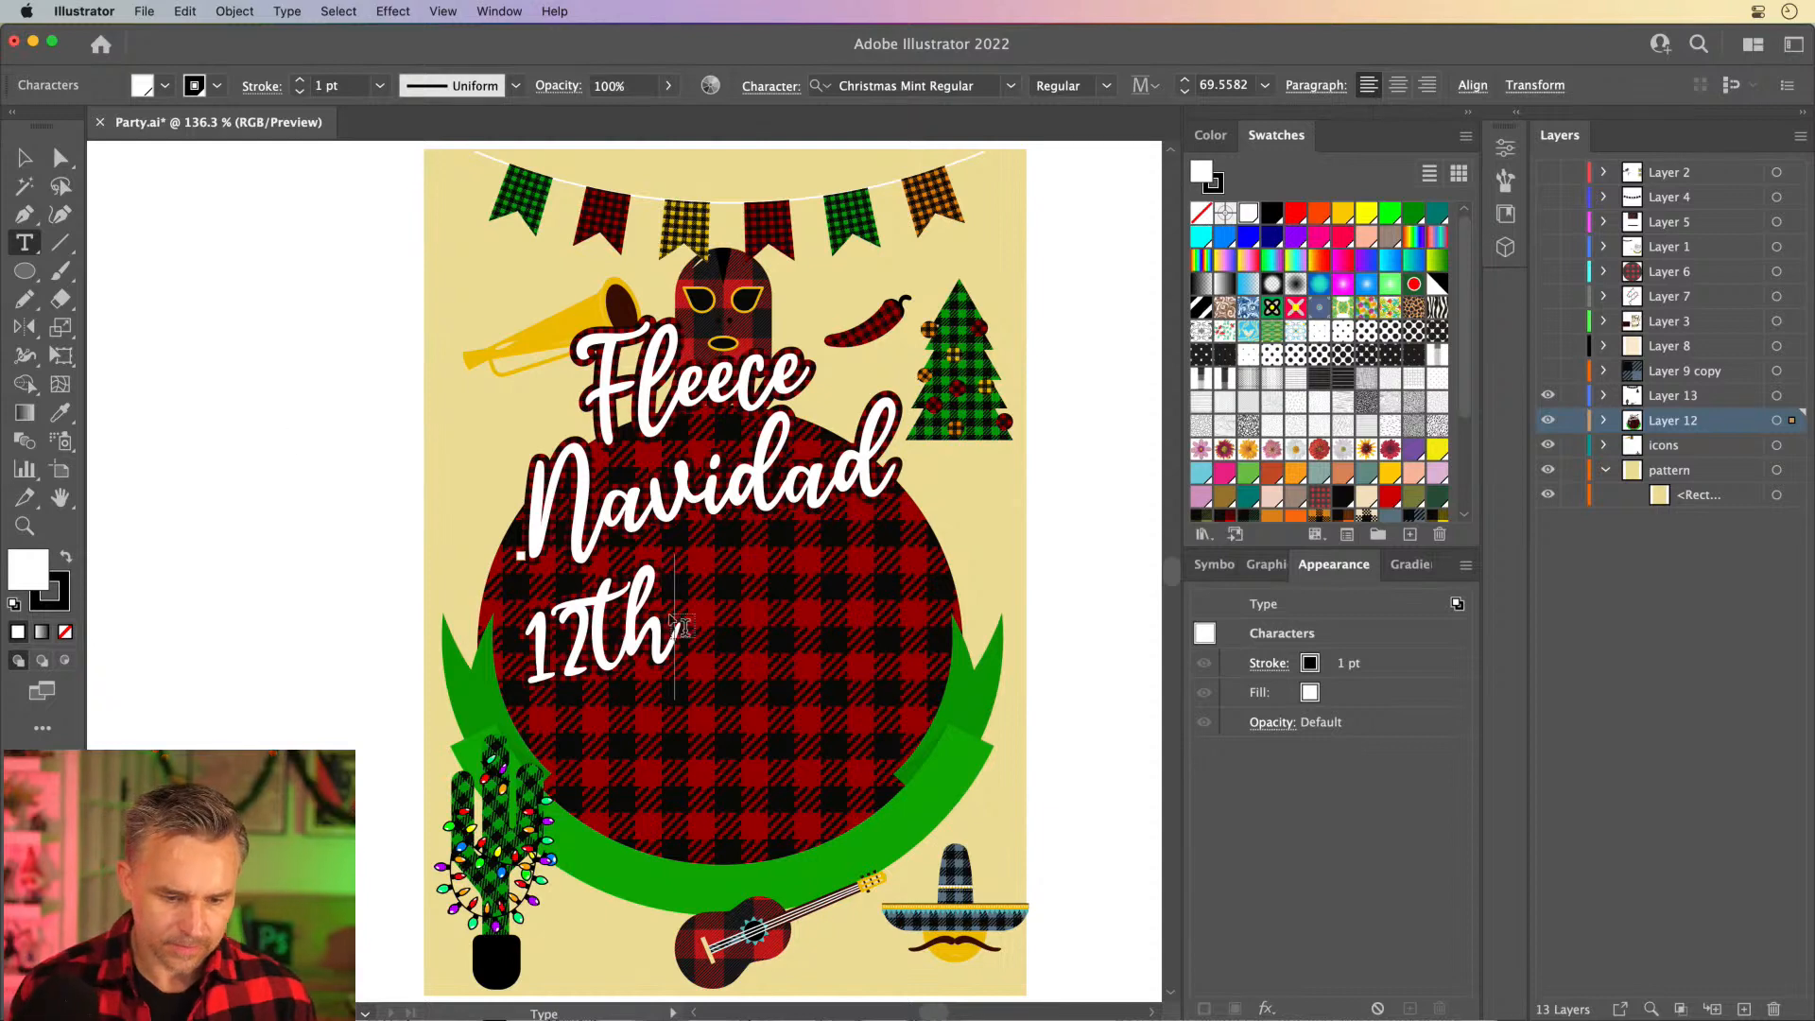
- Format the "th" of the 12th text as superscript
left_click_drag(579, 632, 682, 632)
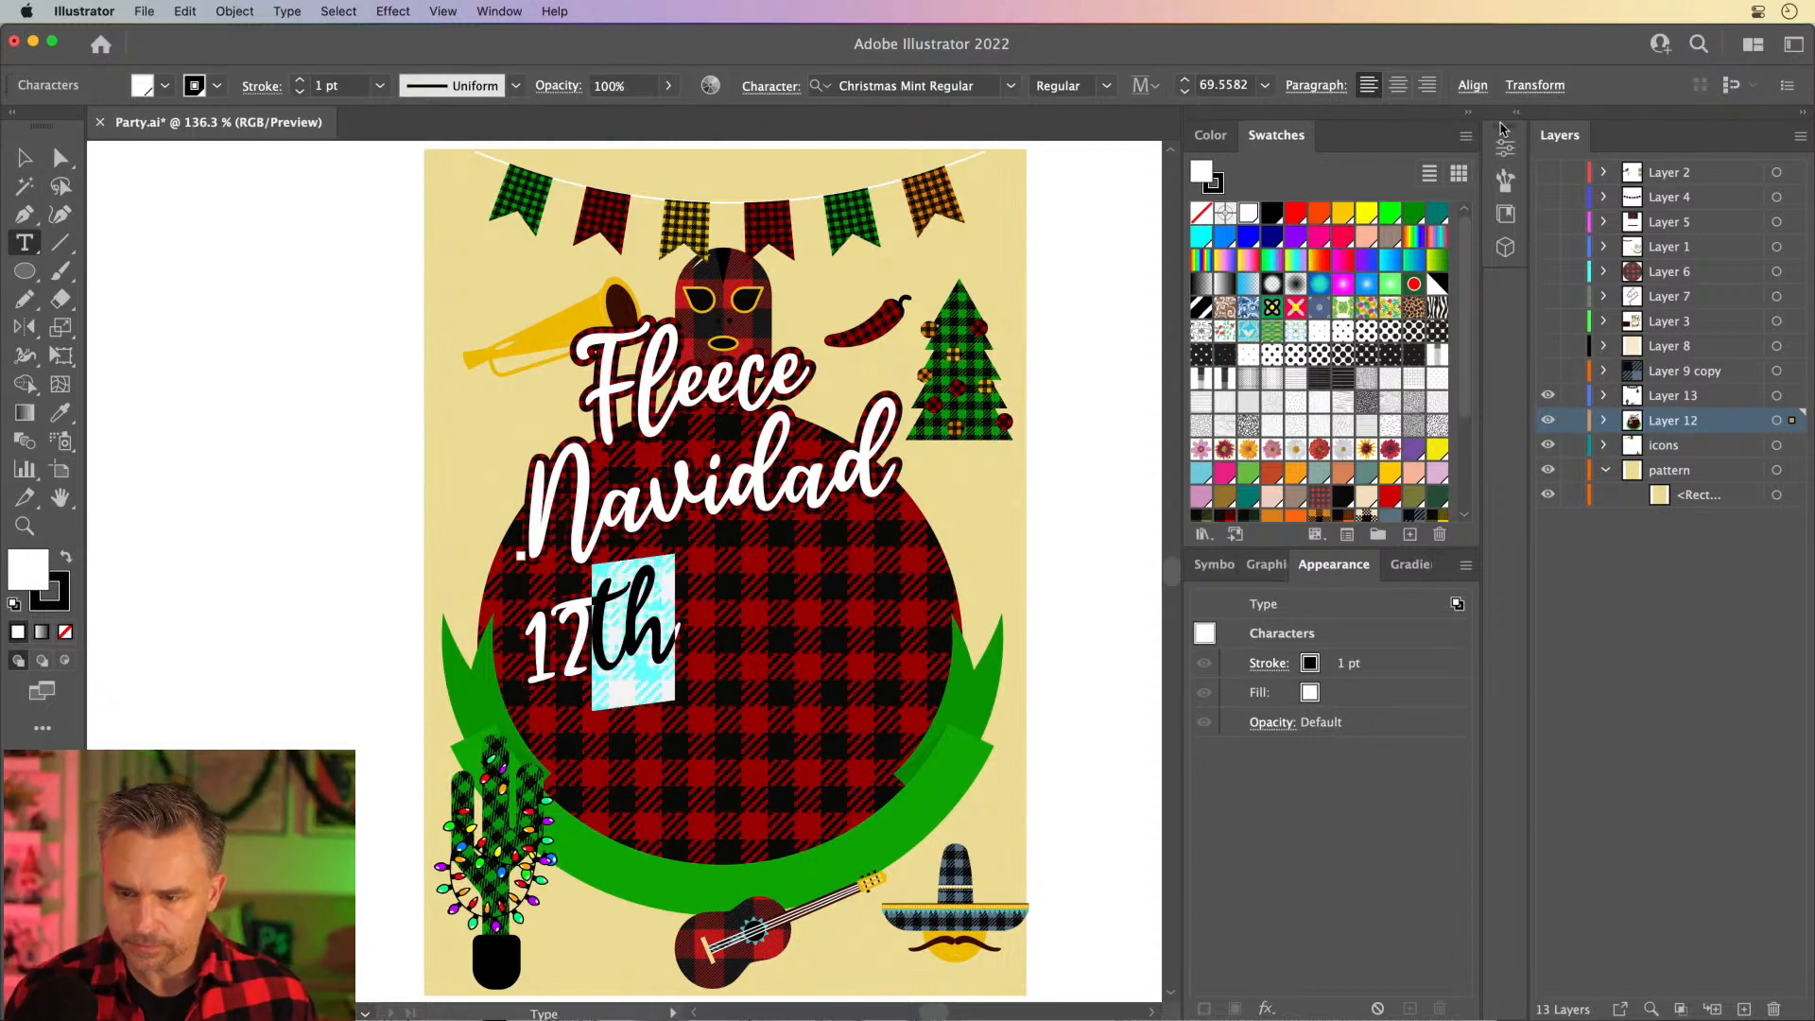
left_click(1518, 117)
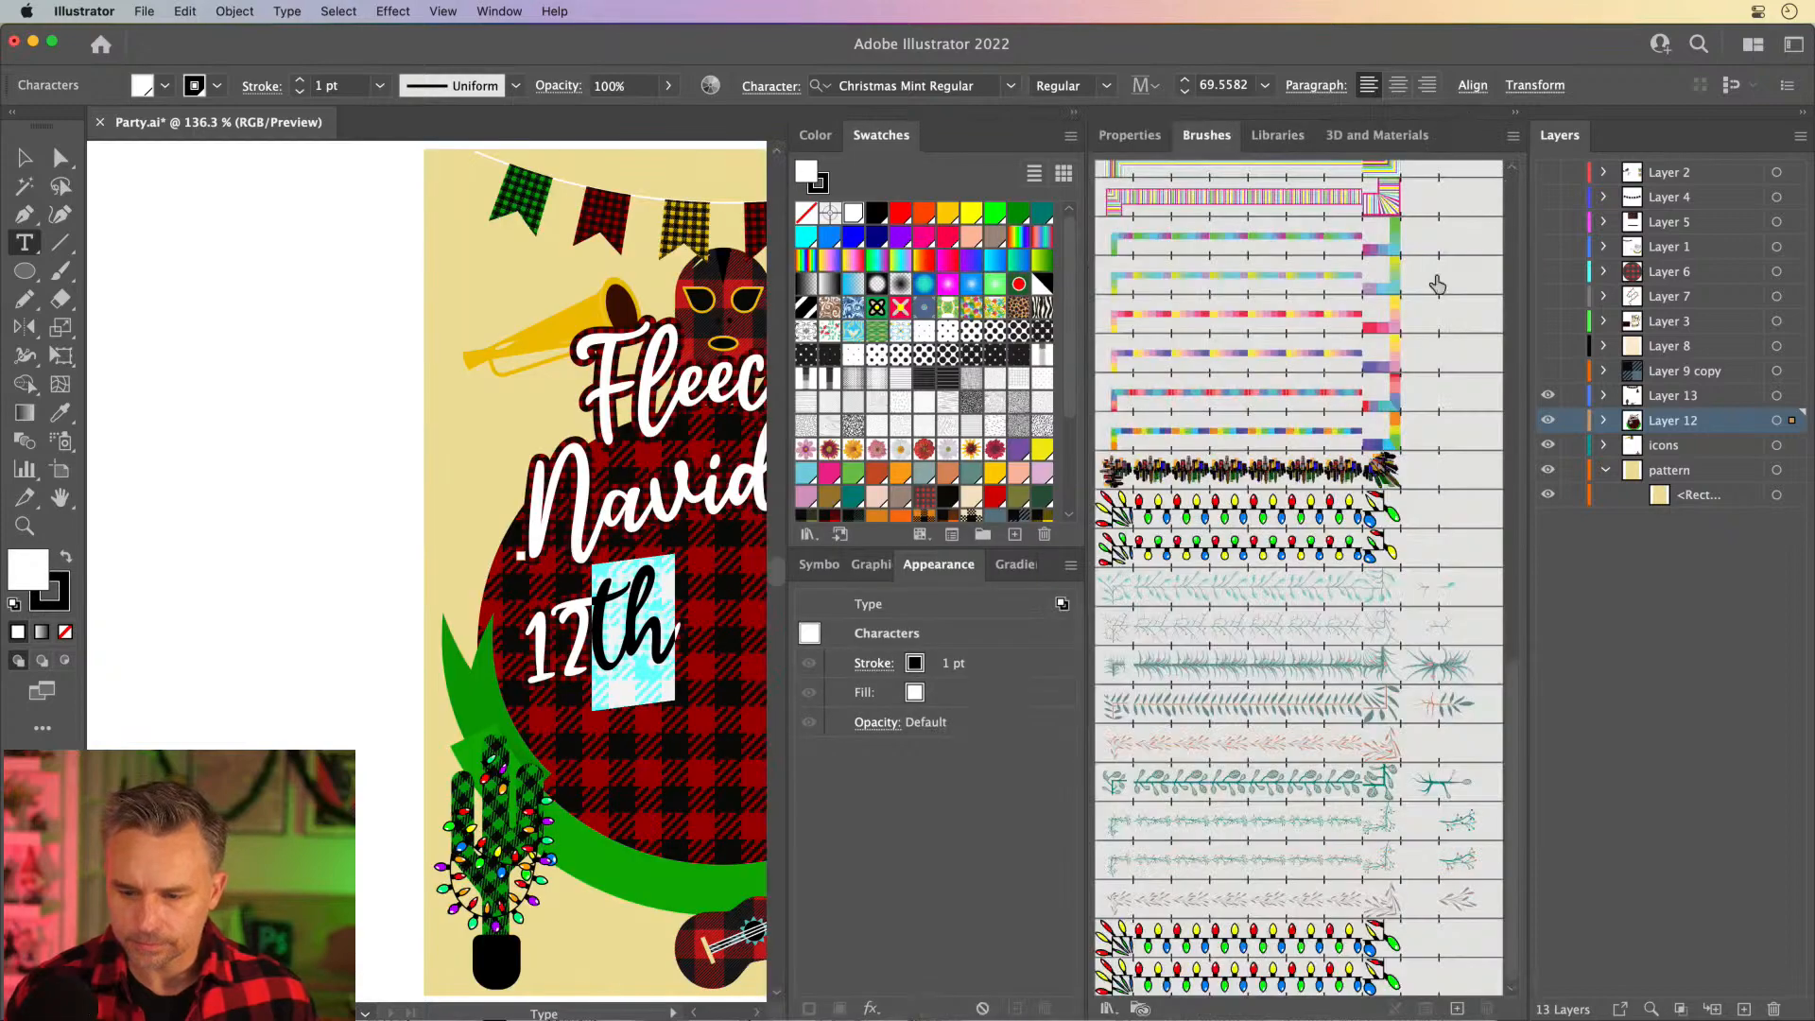
left_click(1150, 142)
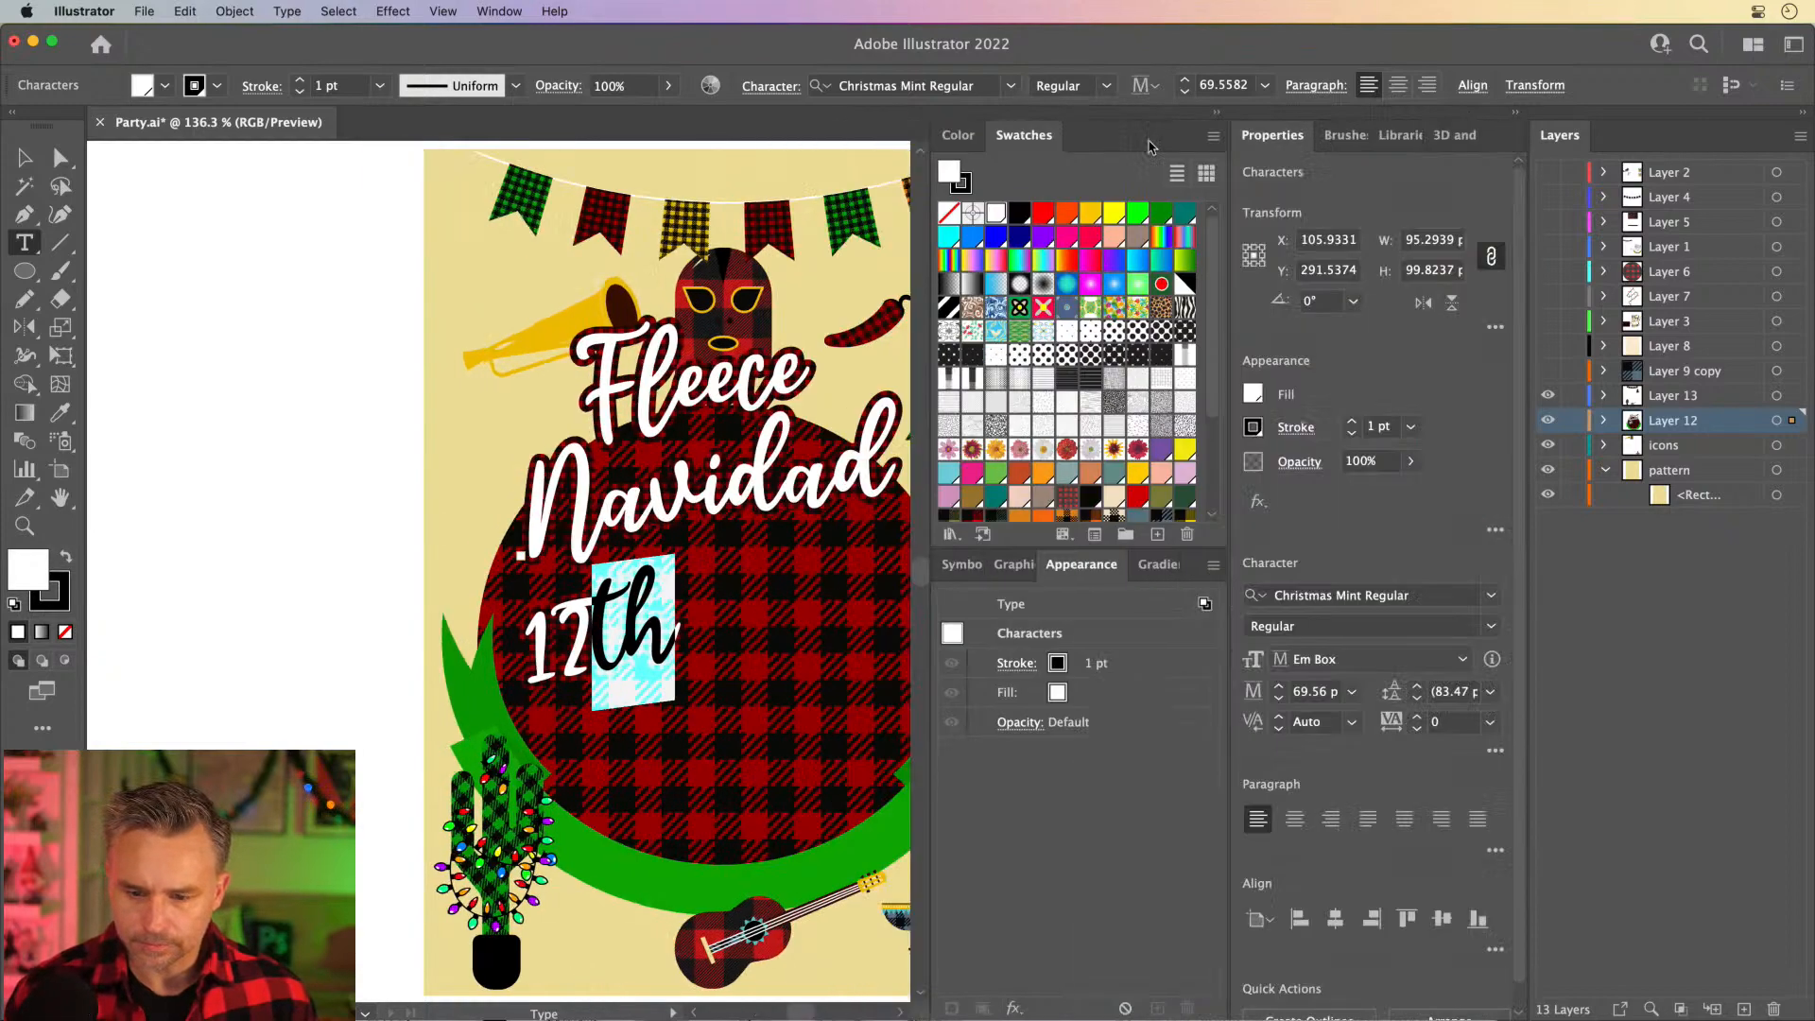
left_click(1494, 753)
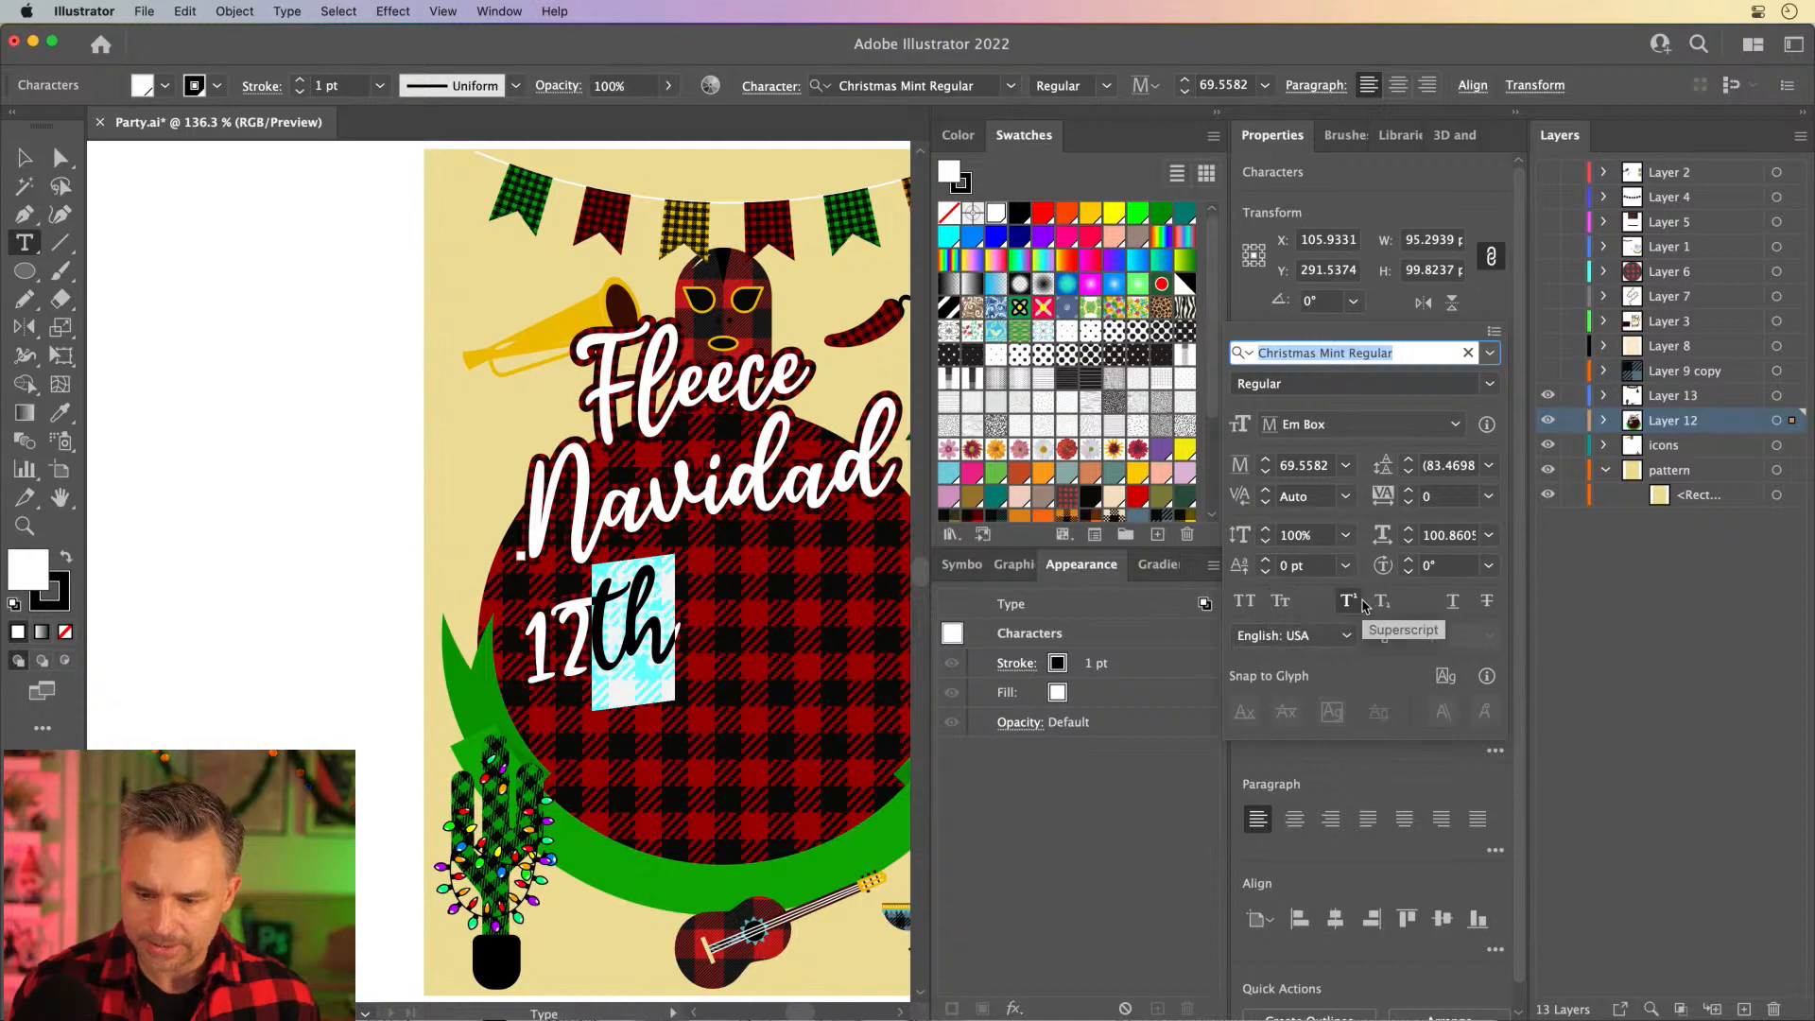
left_click(1350, 606)
key("super+shift+a")
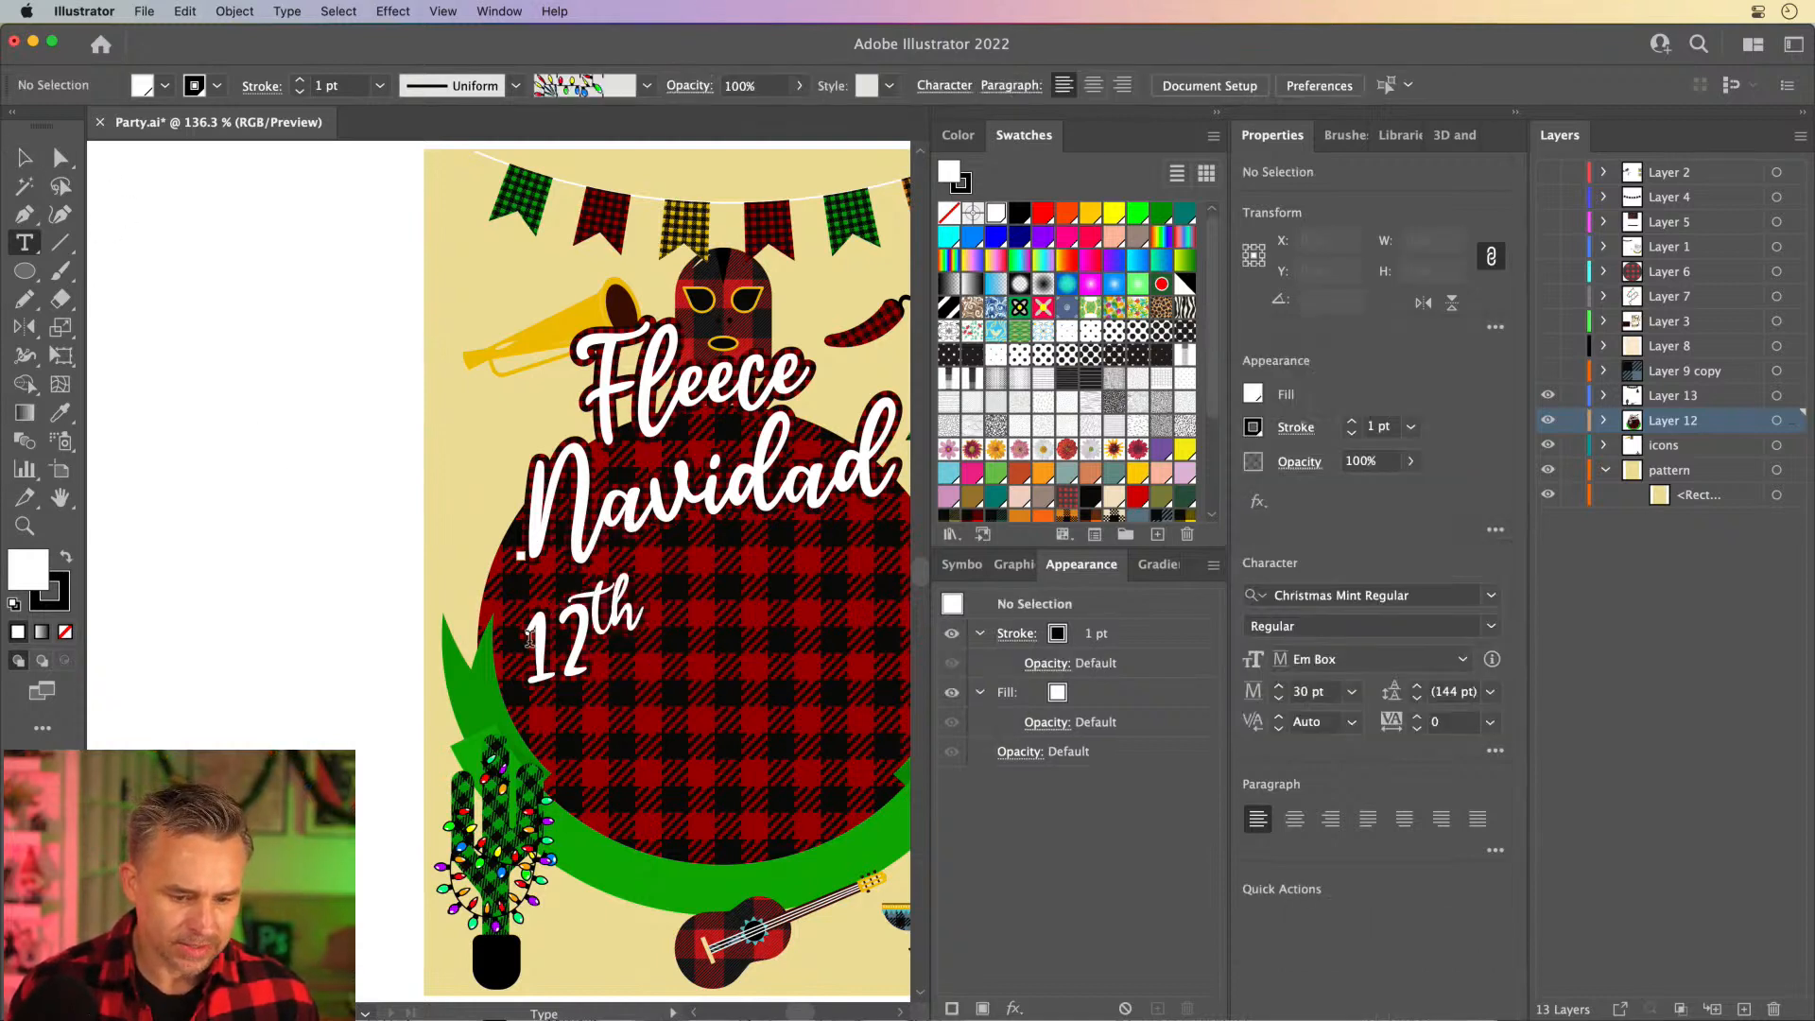
- Insert "Dec " in front of 12th in the date text
left_click(529, 639)
type("Dec")
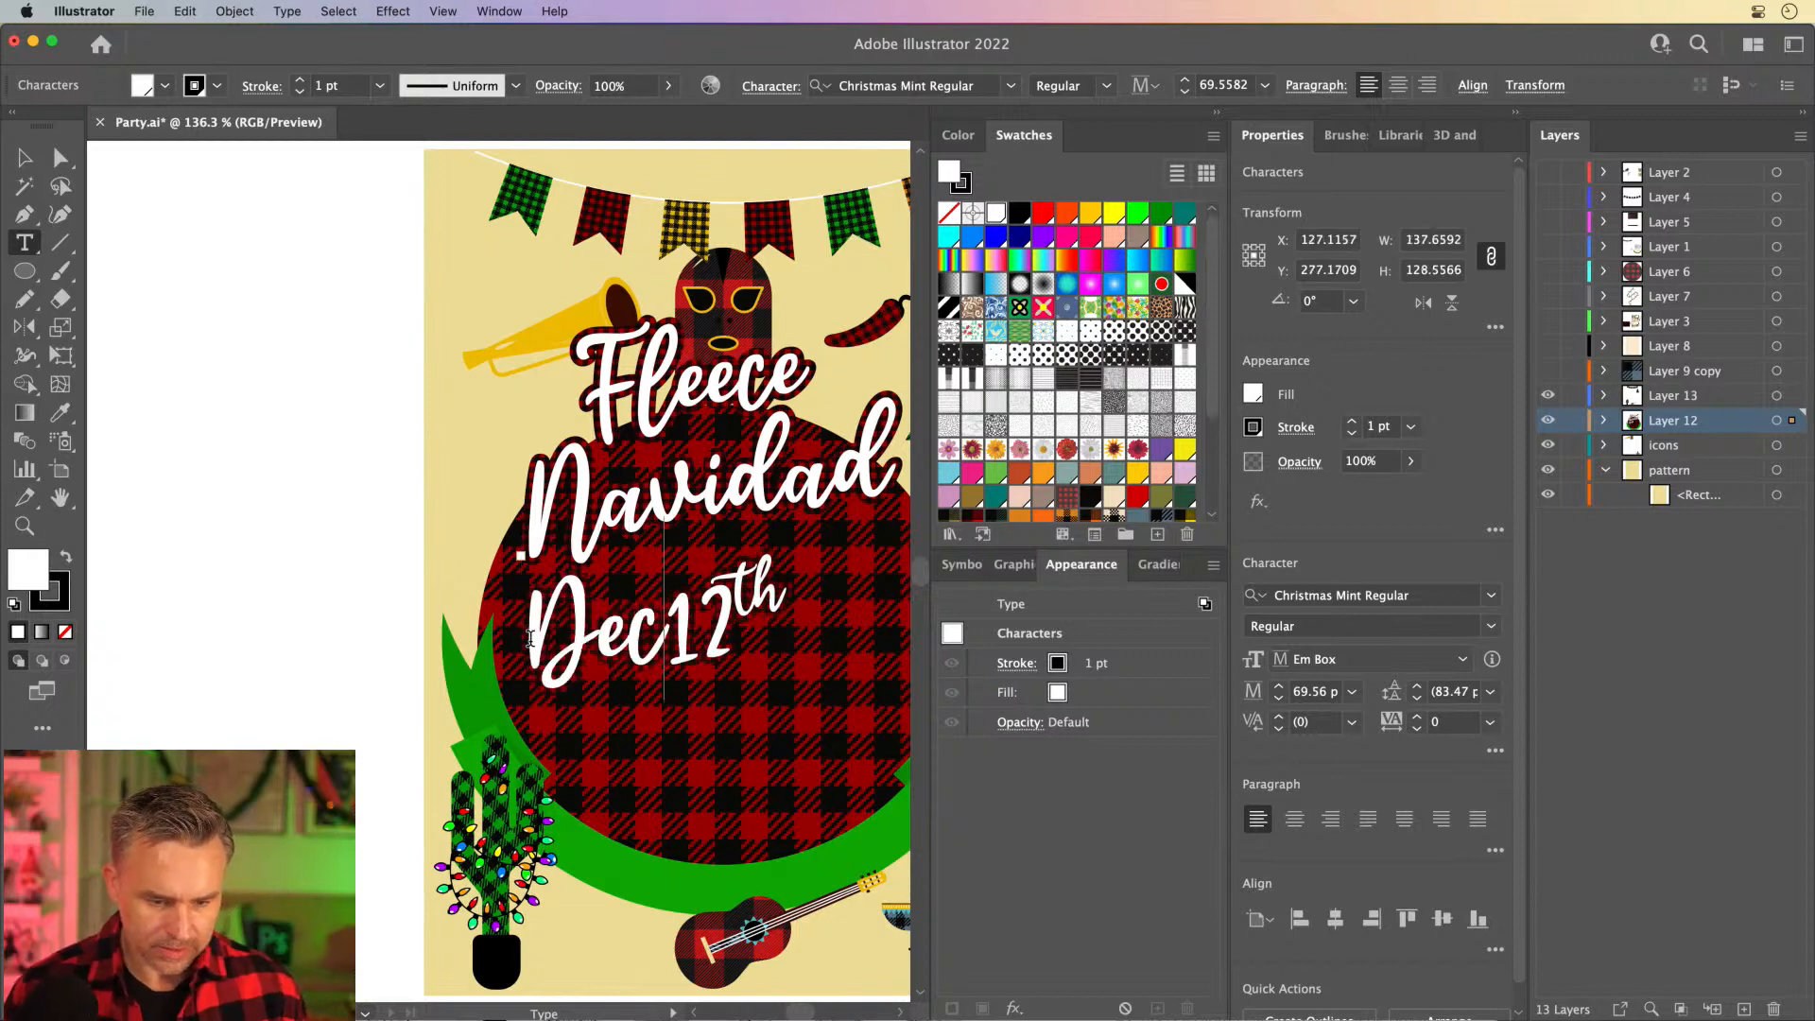
left_click(23, 159)
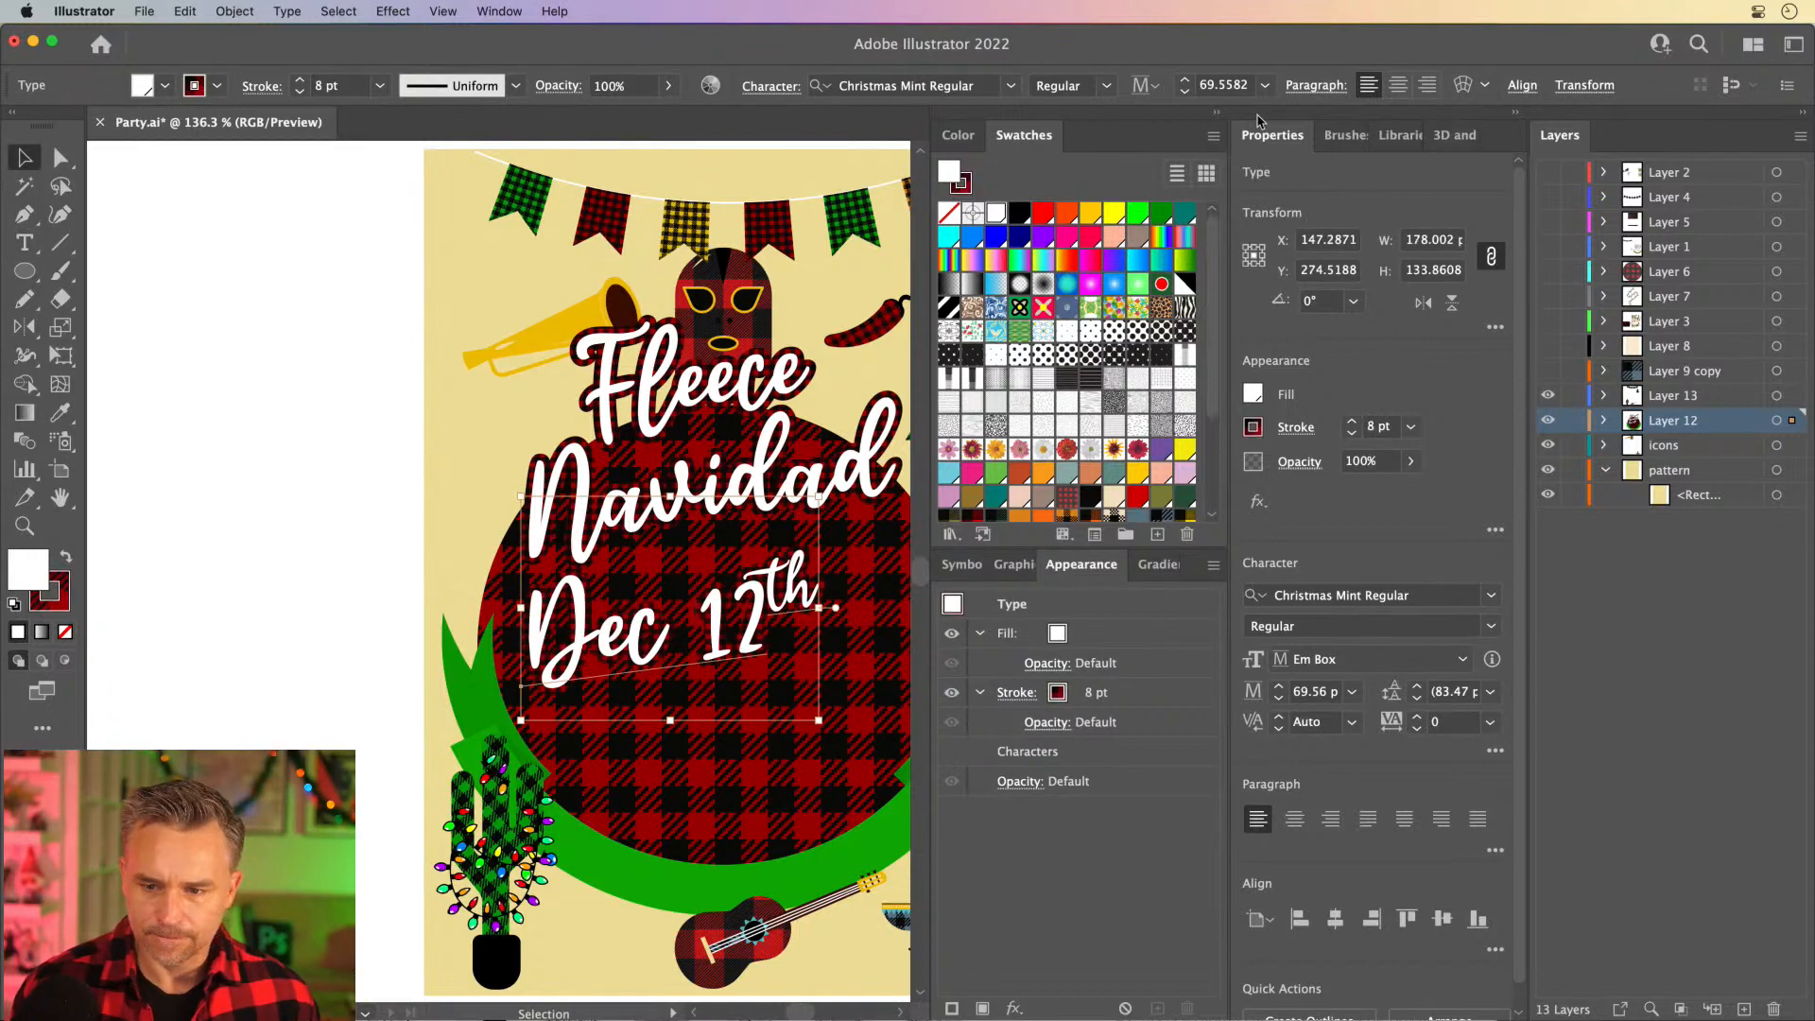
- Scale the Dec 12th text down to about 36 pt and move it up beneath the Navidad title
left_click(1218, 117)
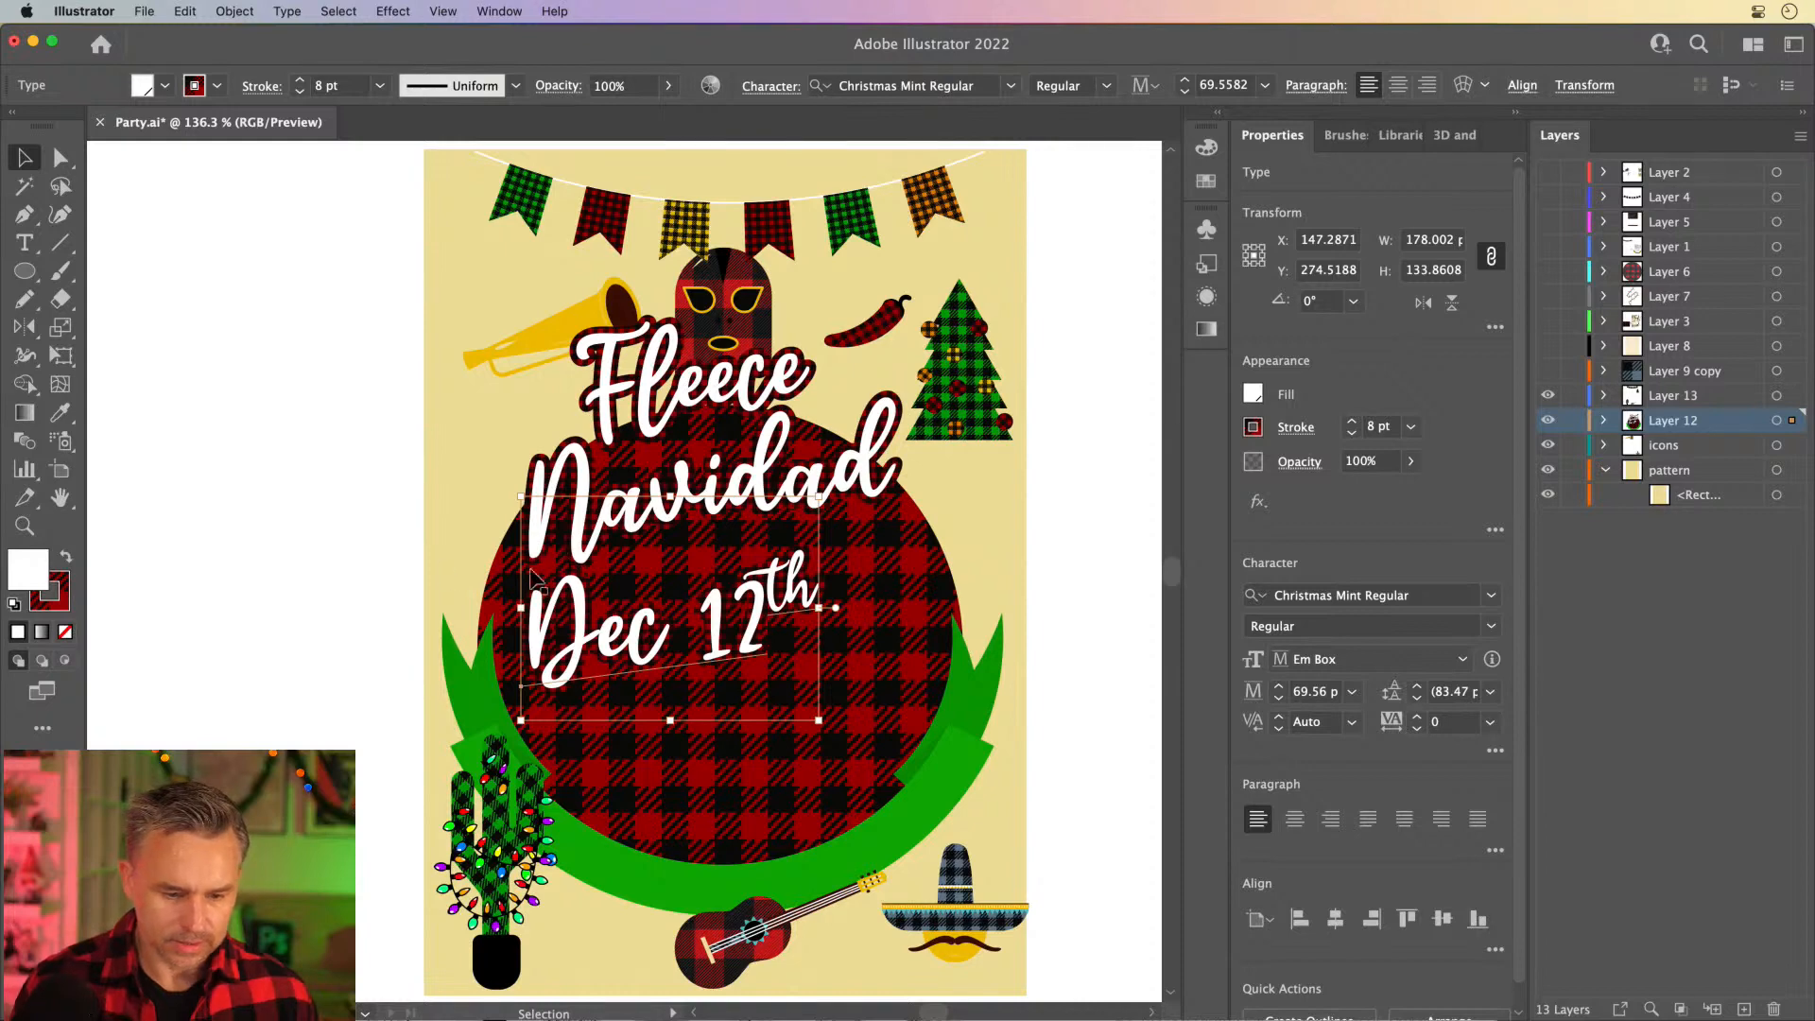
left_click_drag(520, 495, 663, 603)
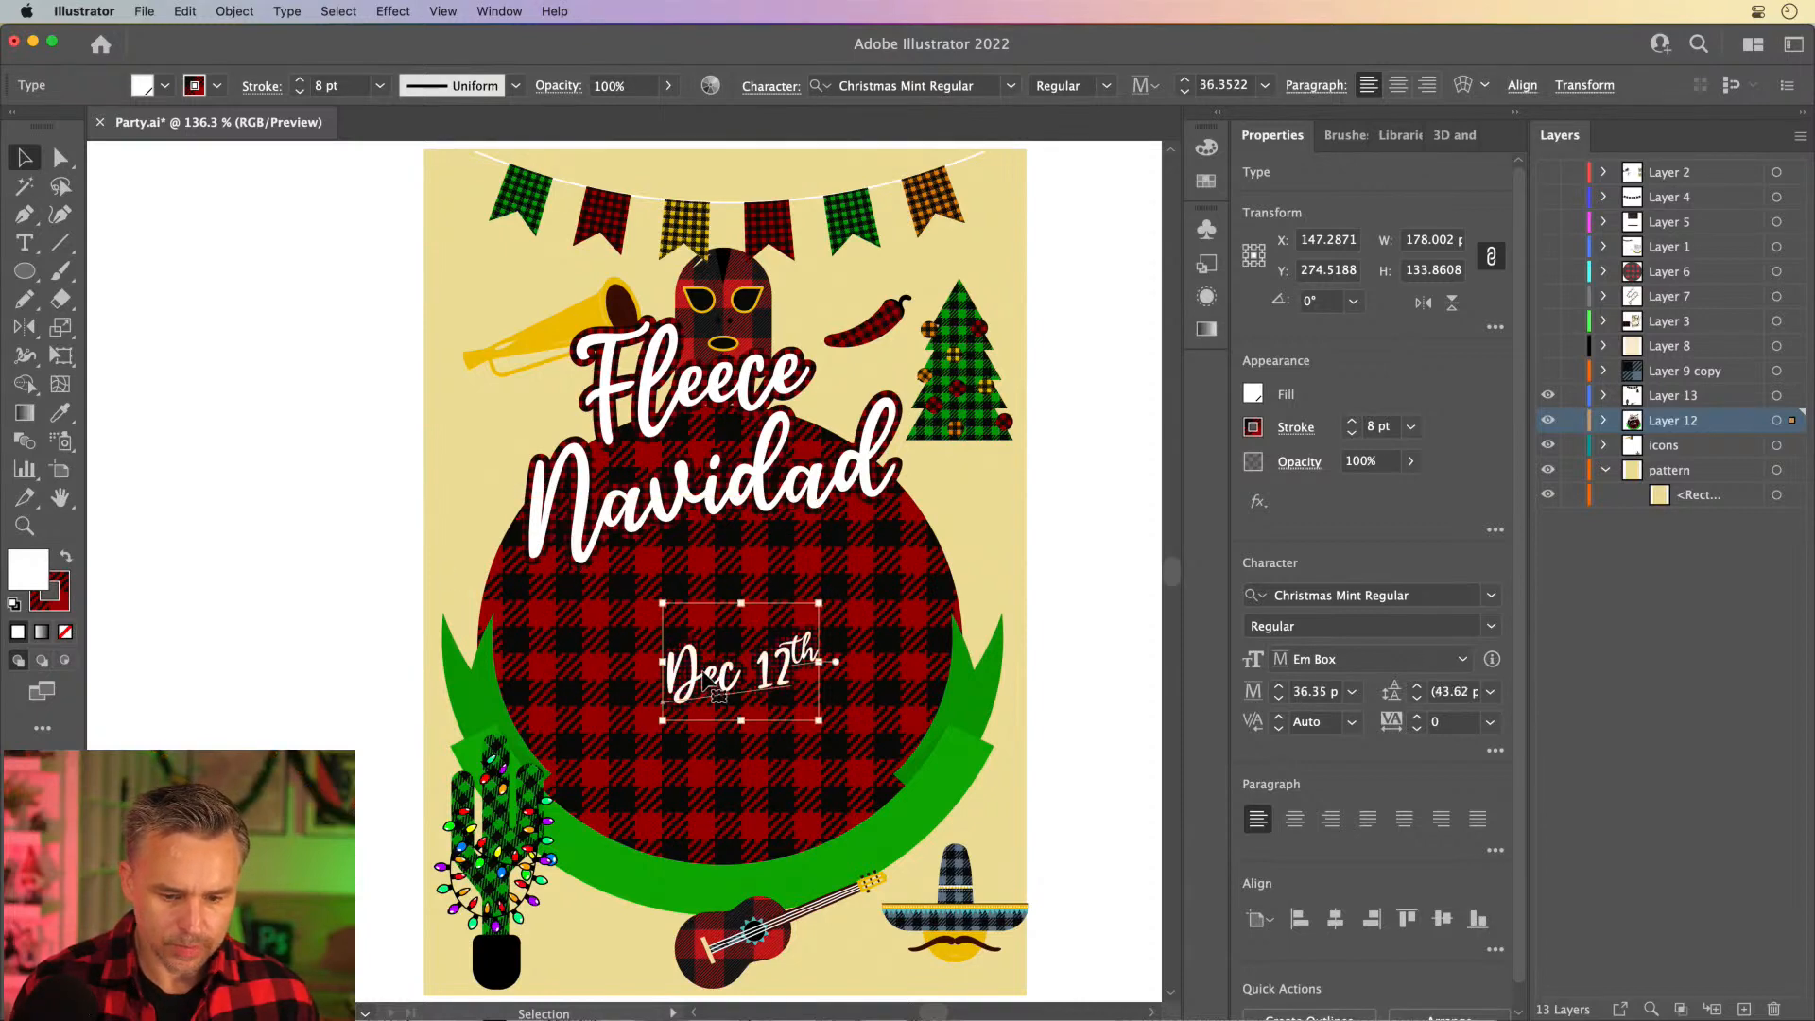
left_click_drag(706, 675, 646, 522)
- Add a separate text object reading 6-9pm just after the Dec 12th text
key("super+equal")
key("super+equal")
key("t")
key("super+shift+a")
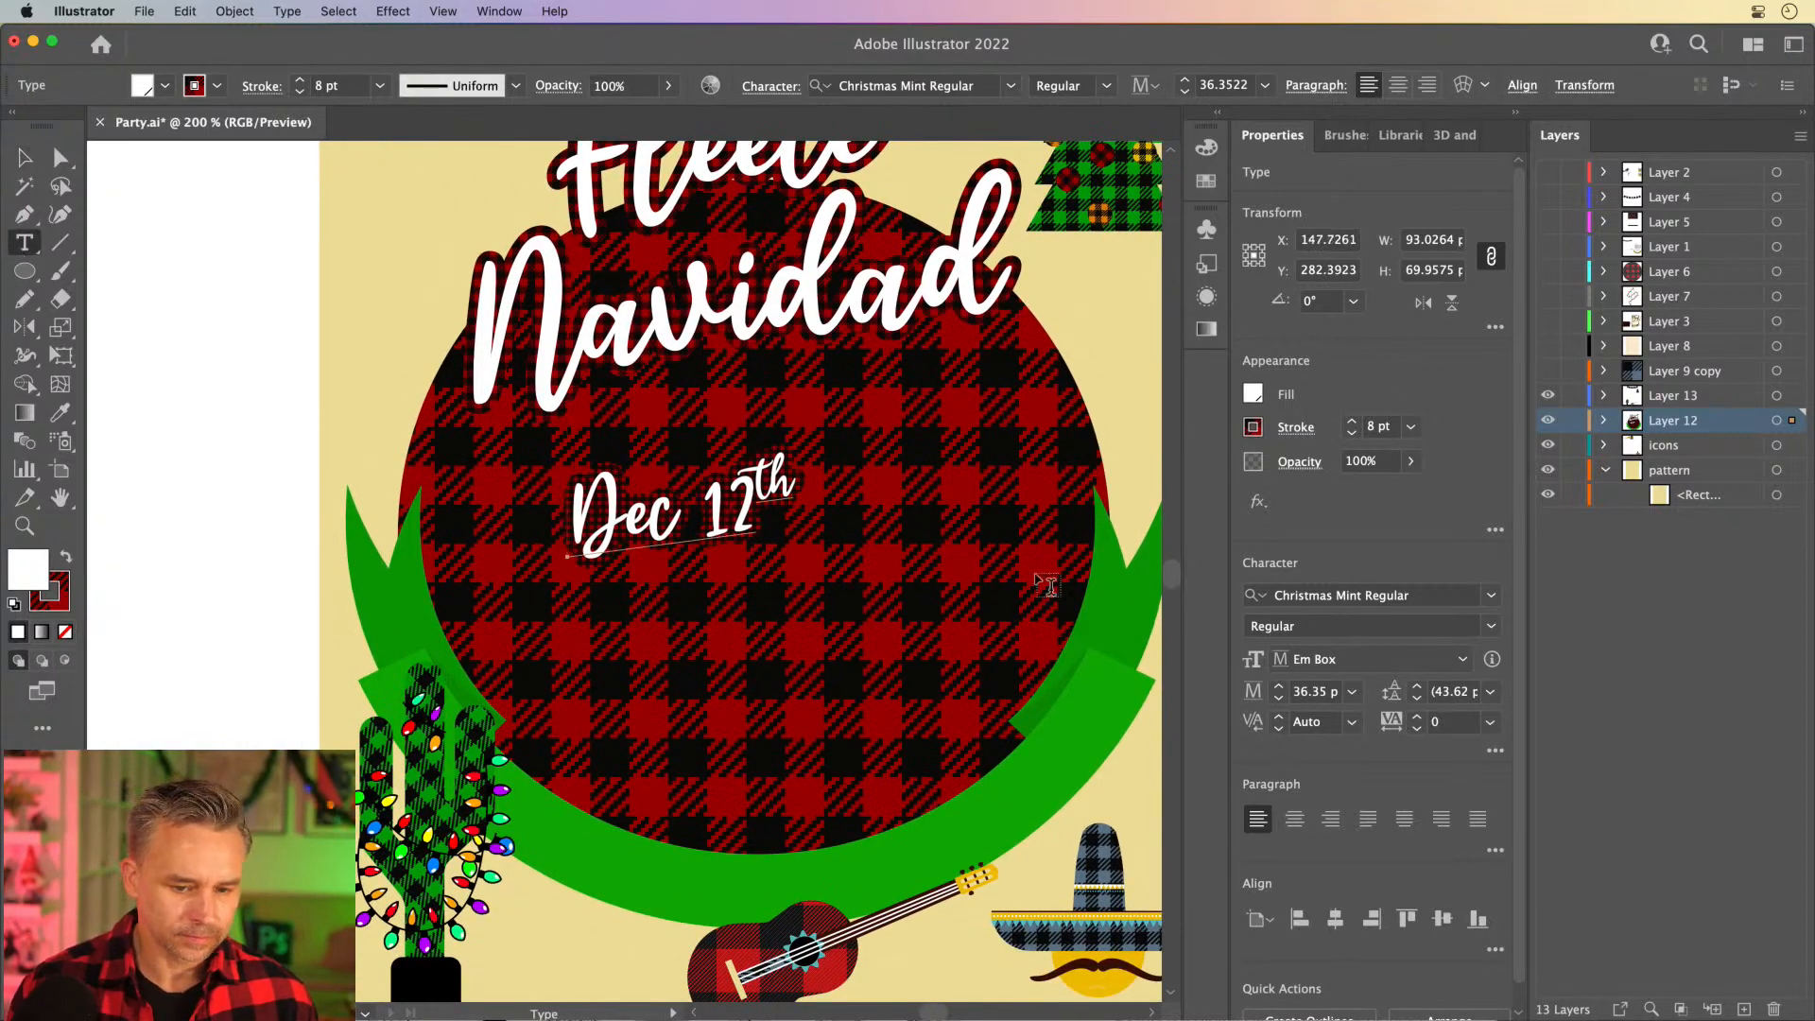
left_click(831, 558)
key("BackSpace")
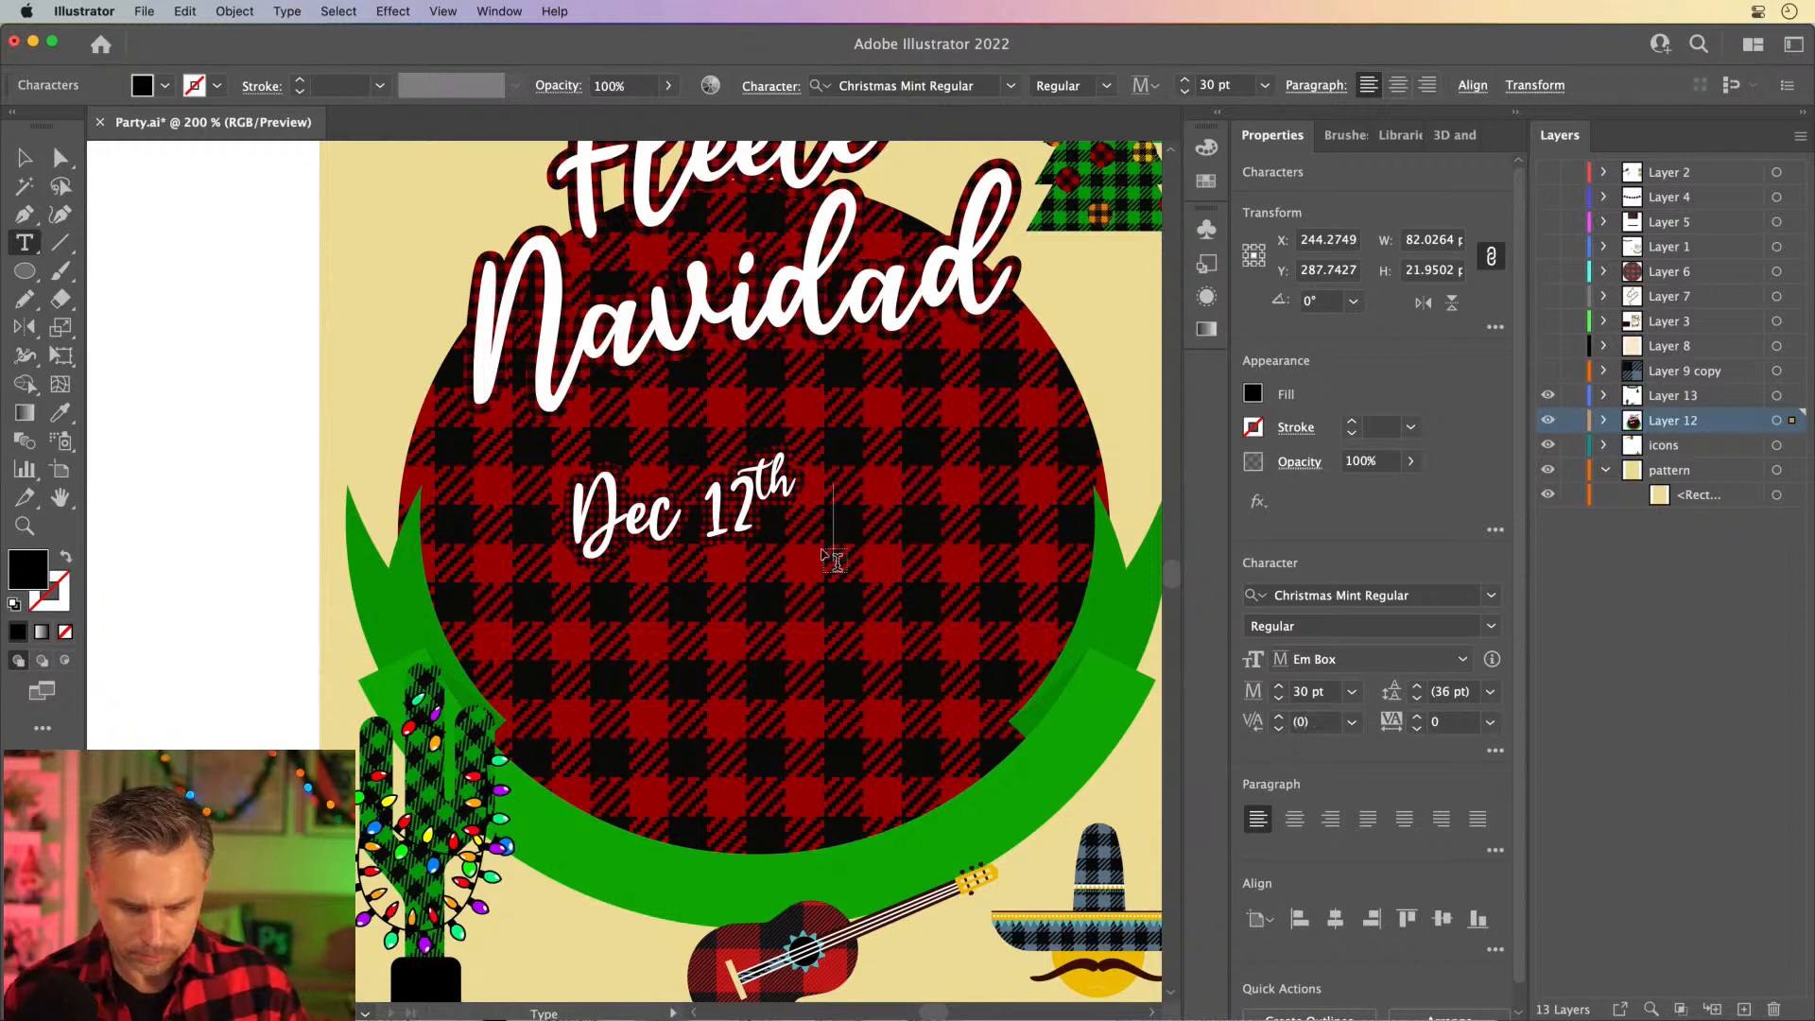
type("7 pm")
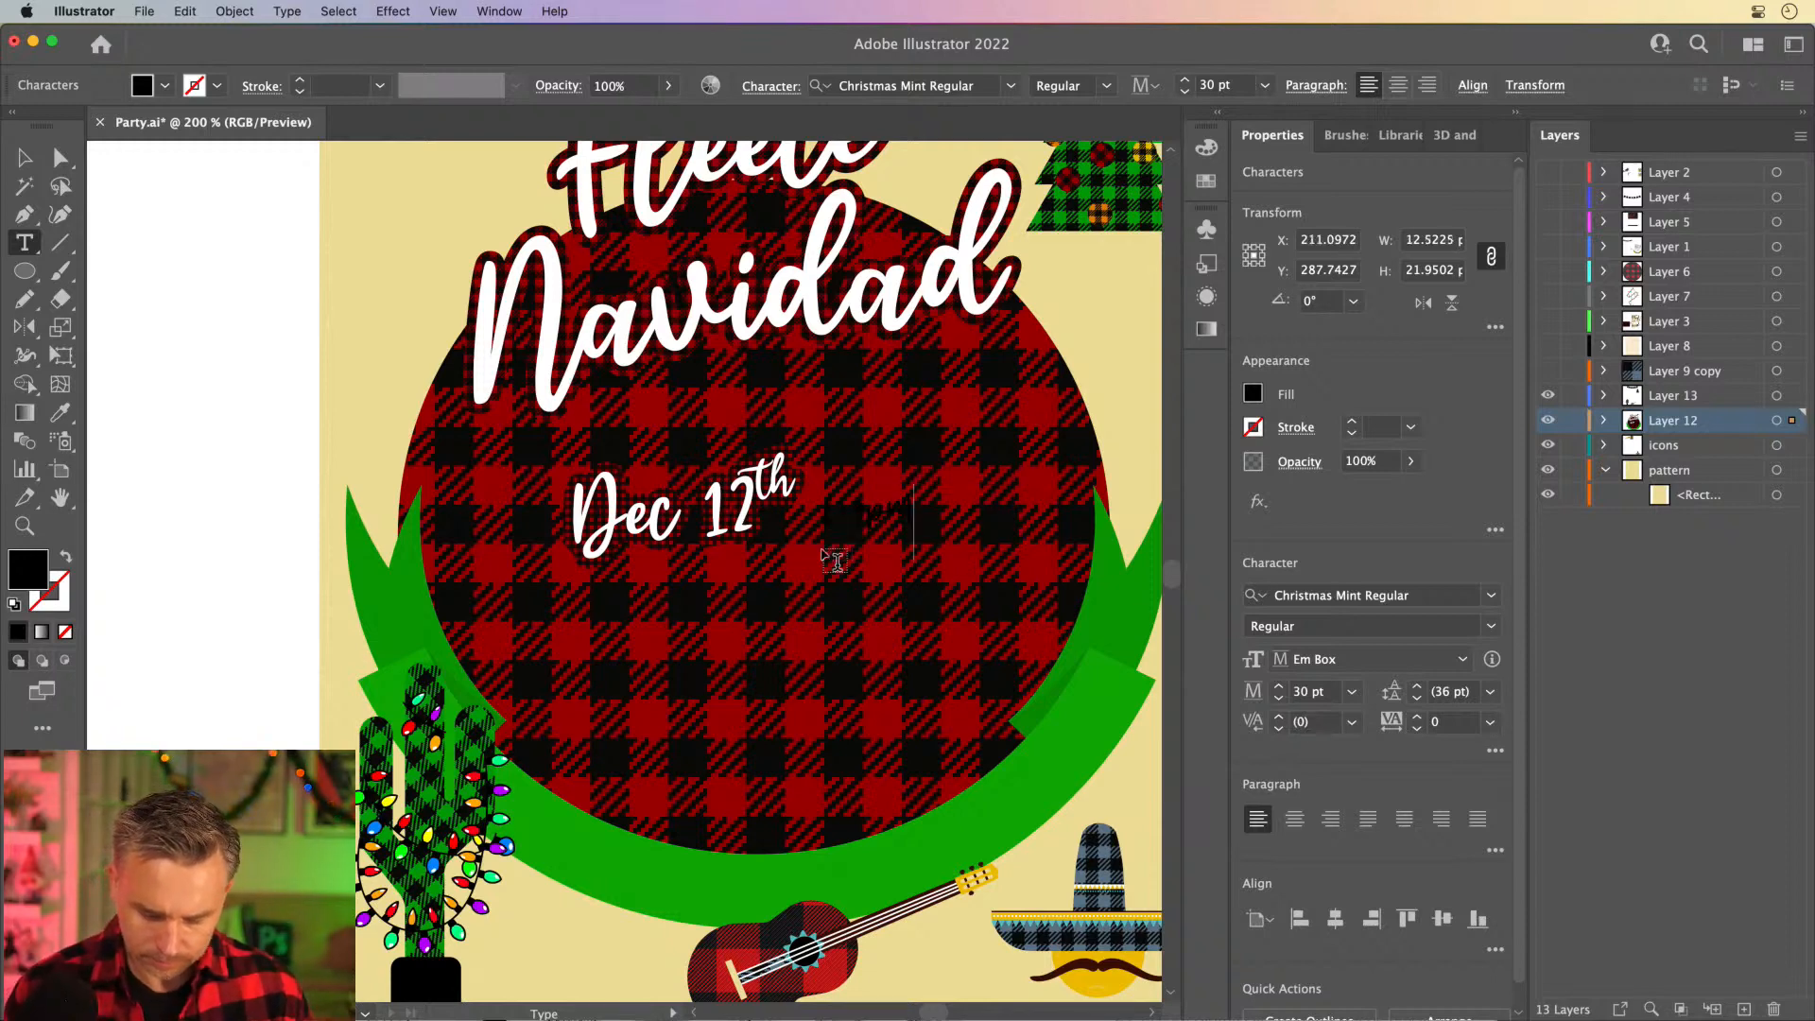
left_click(24, 158)
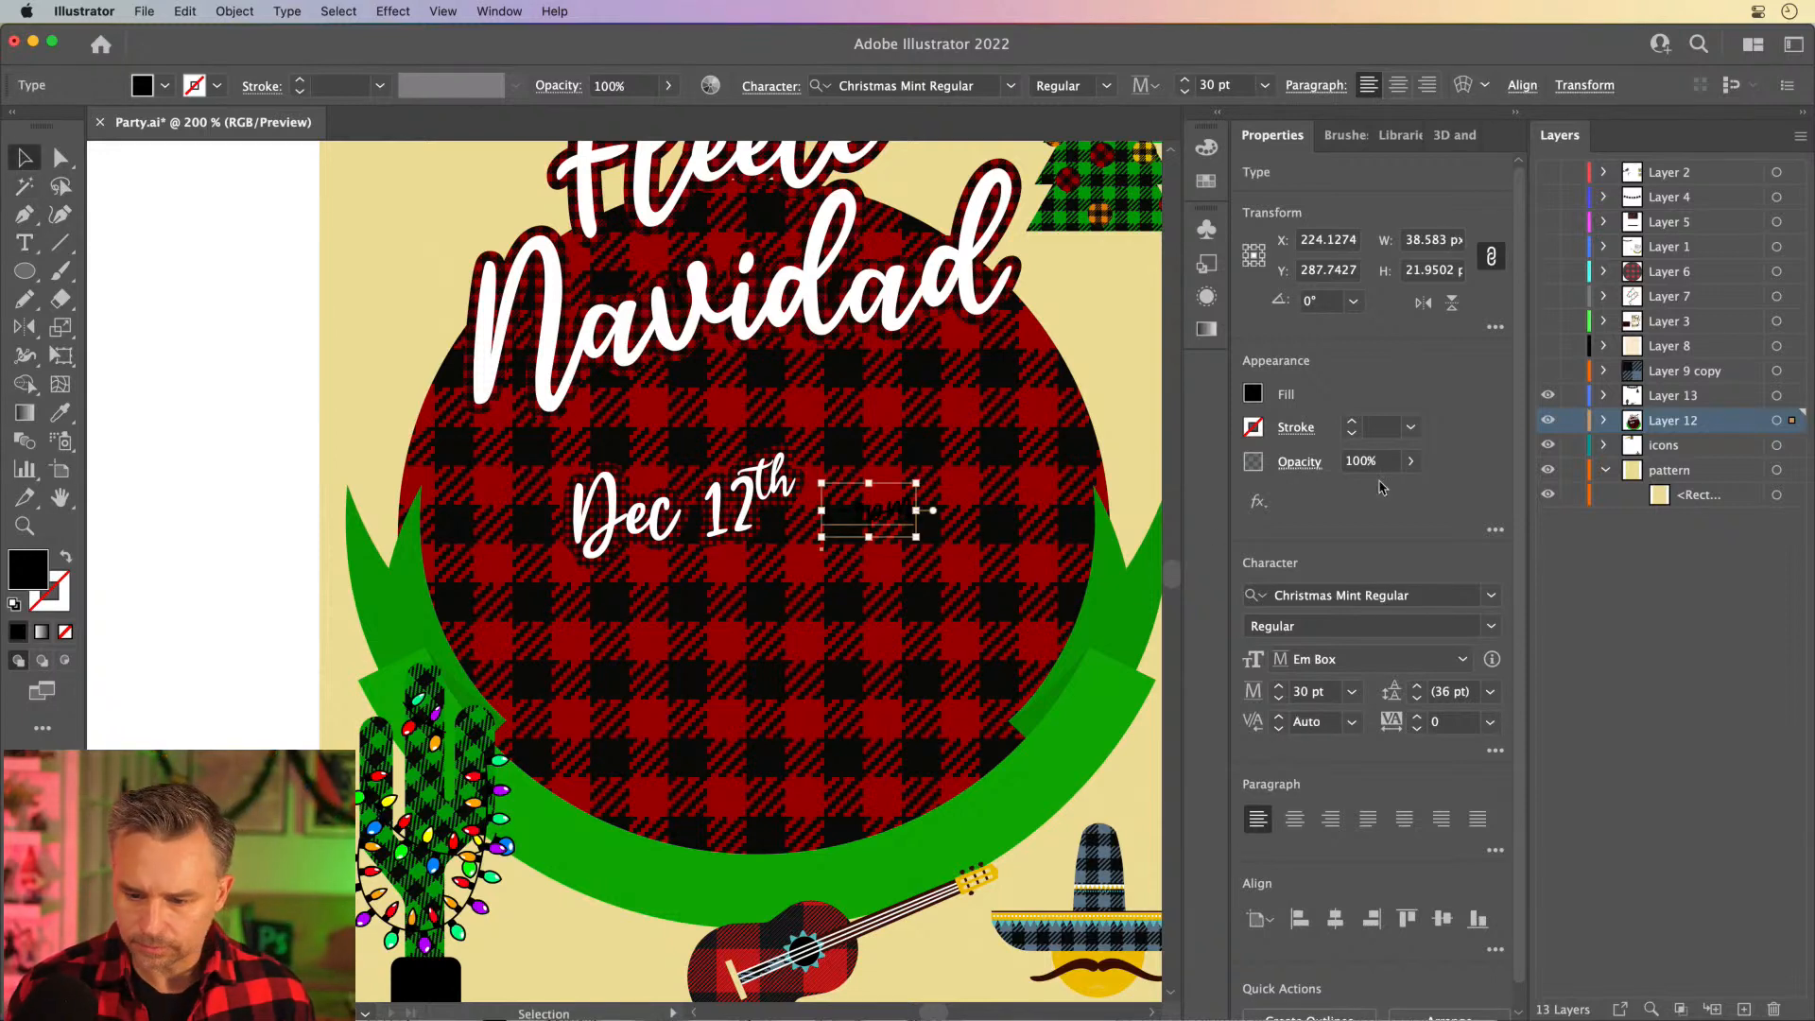
- Set the 6-9pm text in Myriad Pro Semibold with a white fill
left_click(1499, 596)
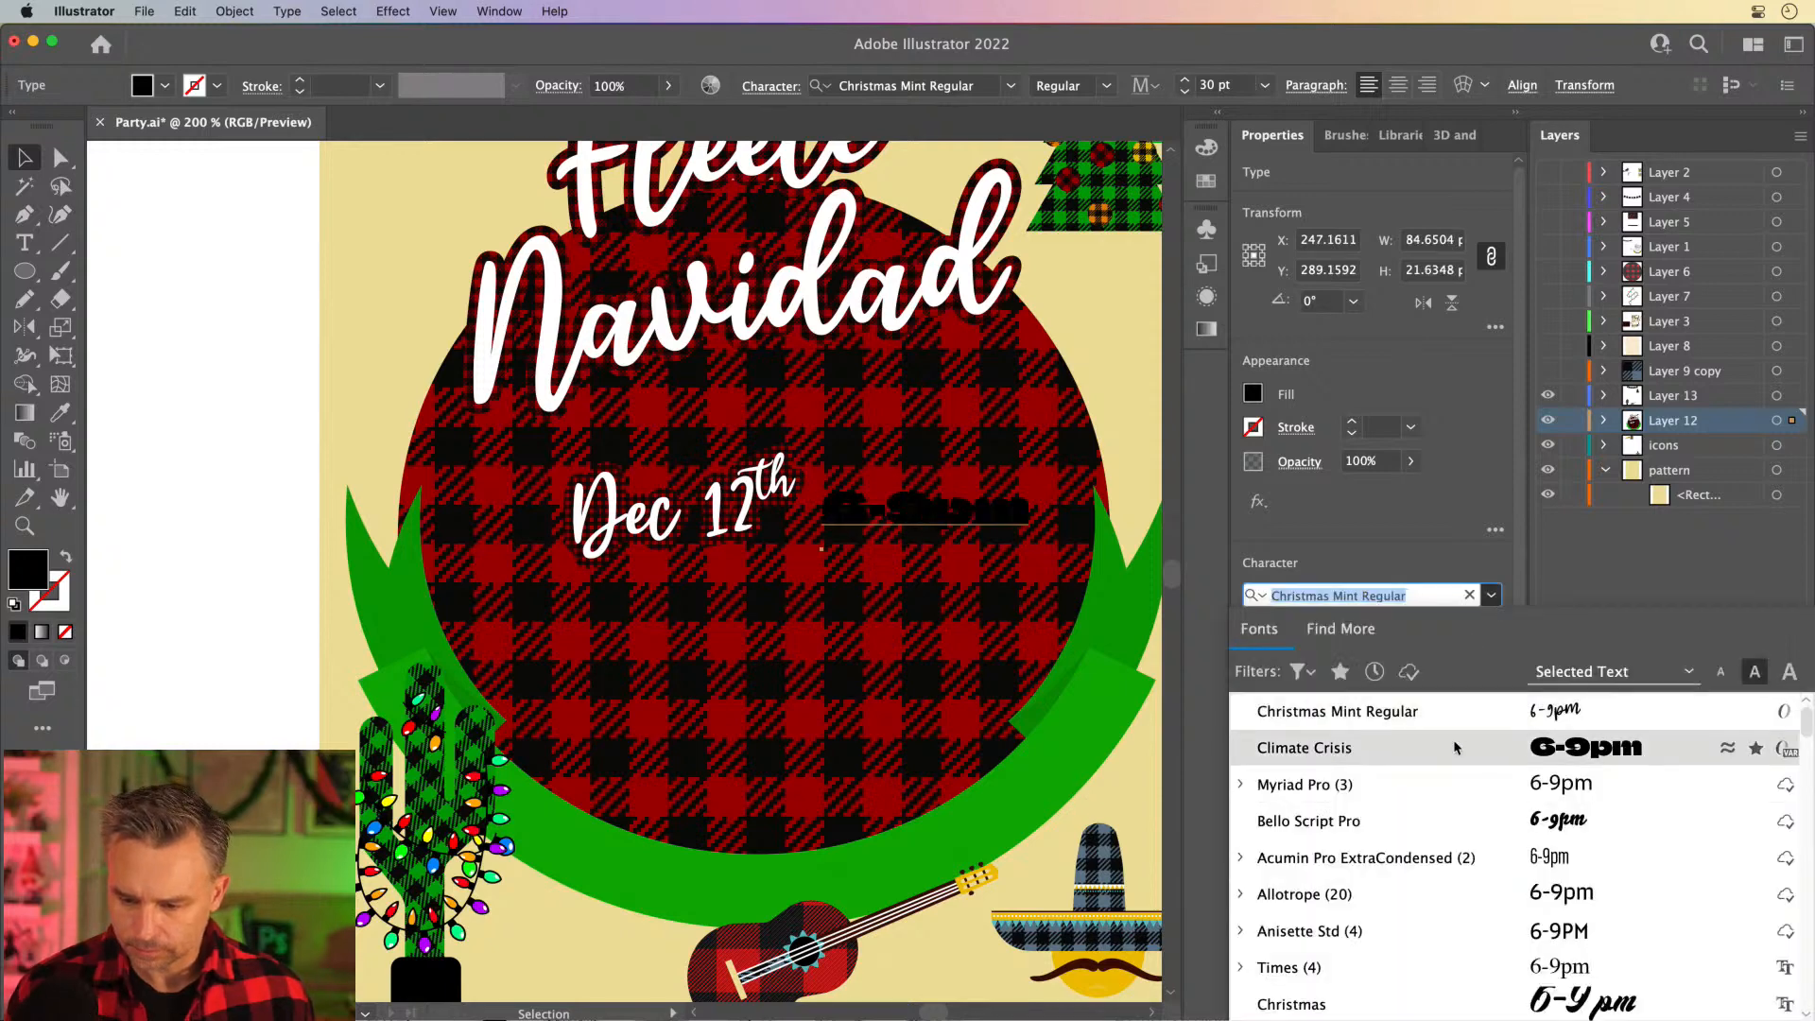
left_click(1482, 784)
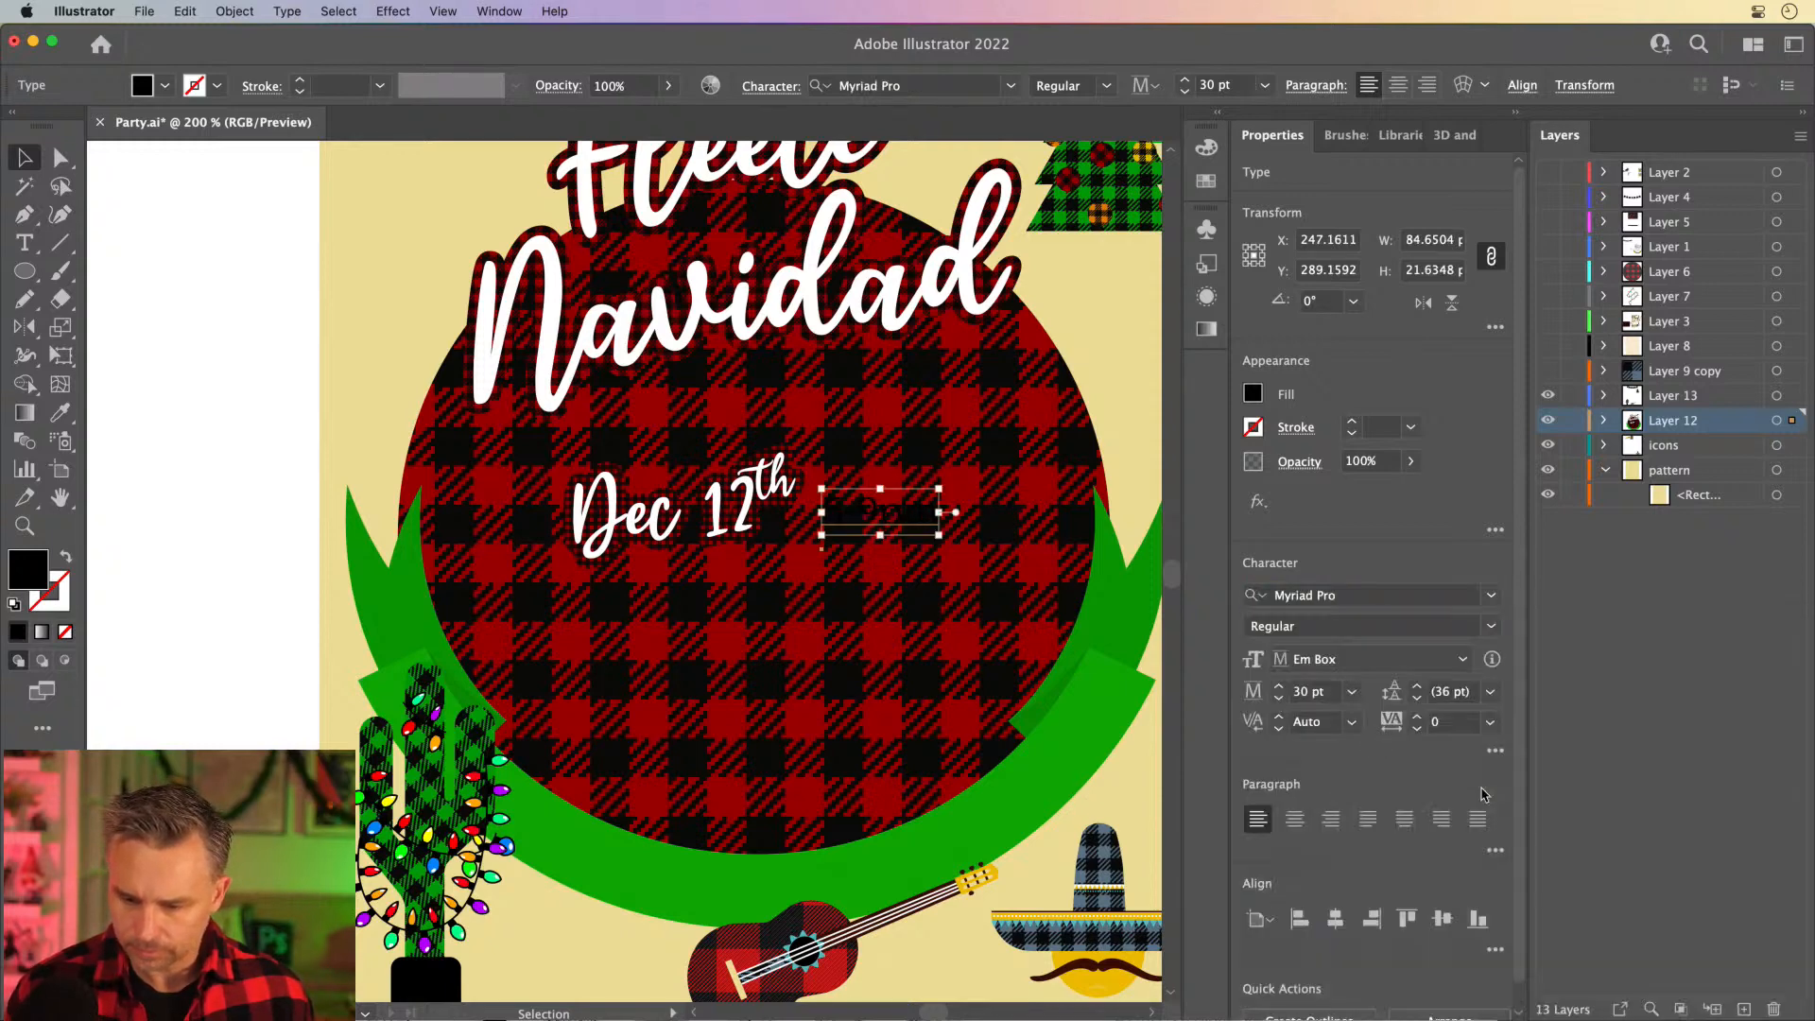
left_click(1492, 628)
left_click(1341, 705)
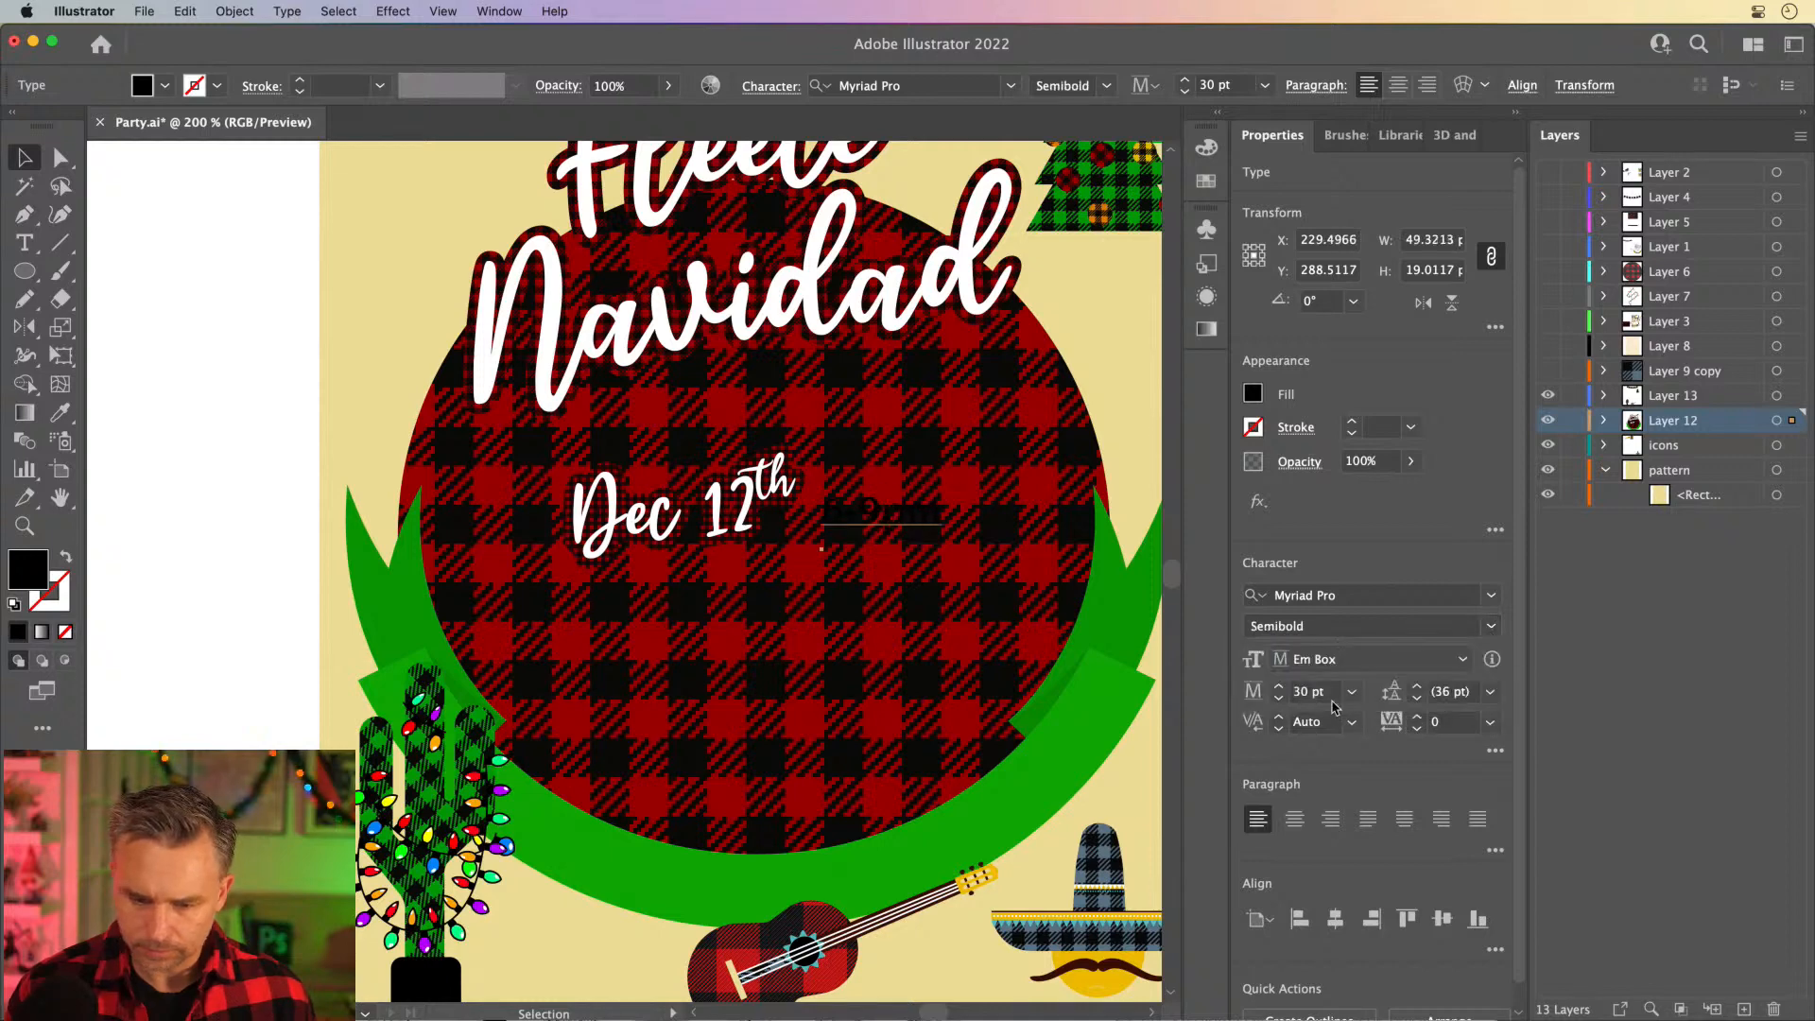
left_click(1251, 394)
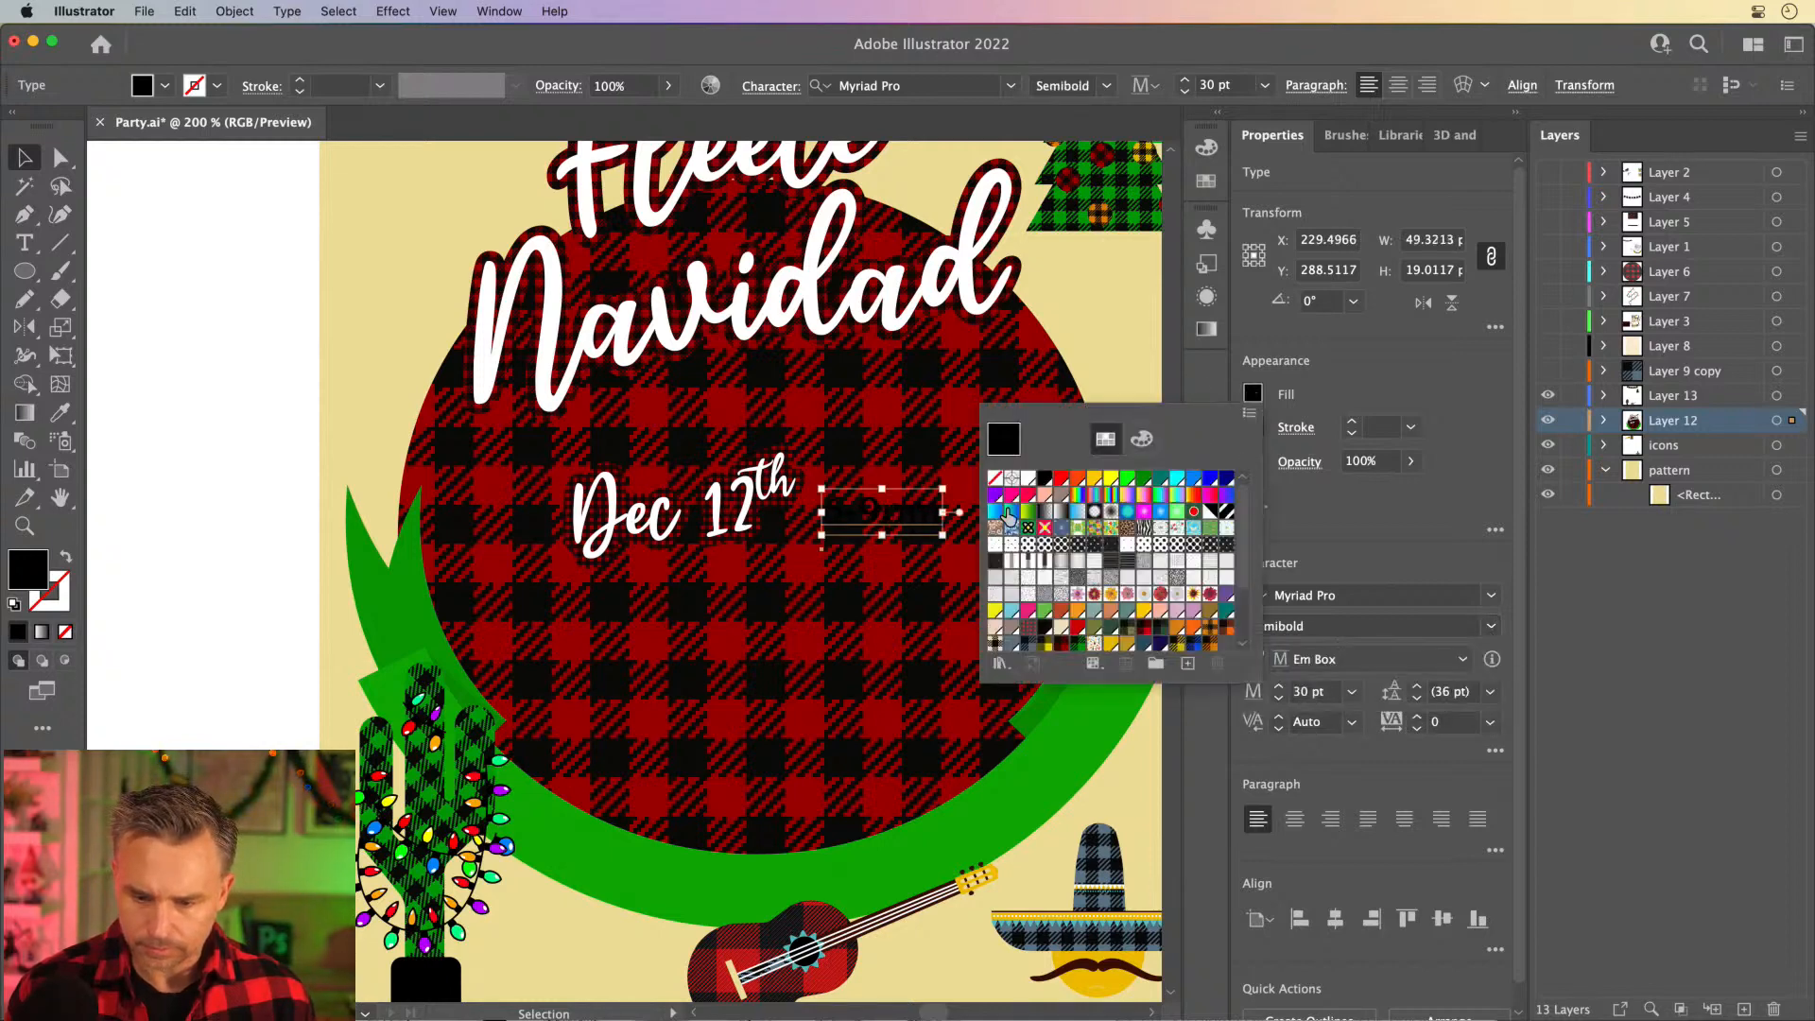
left_click(1027, 479)
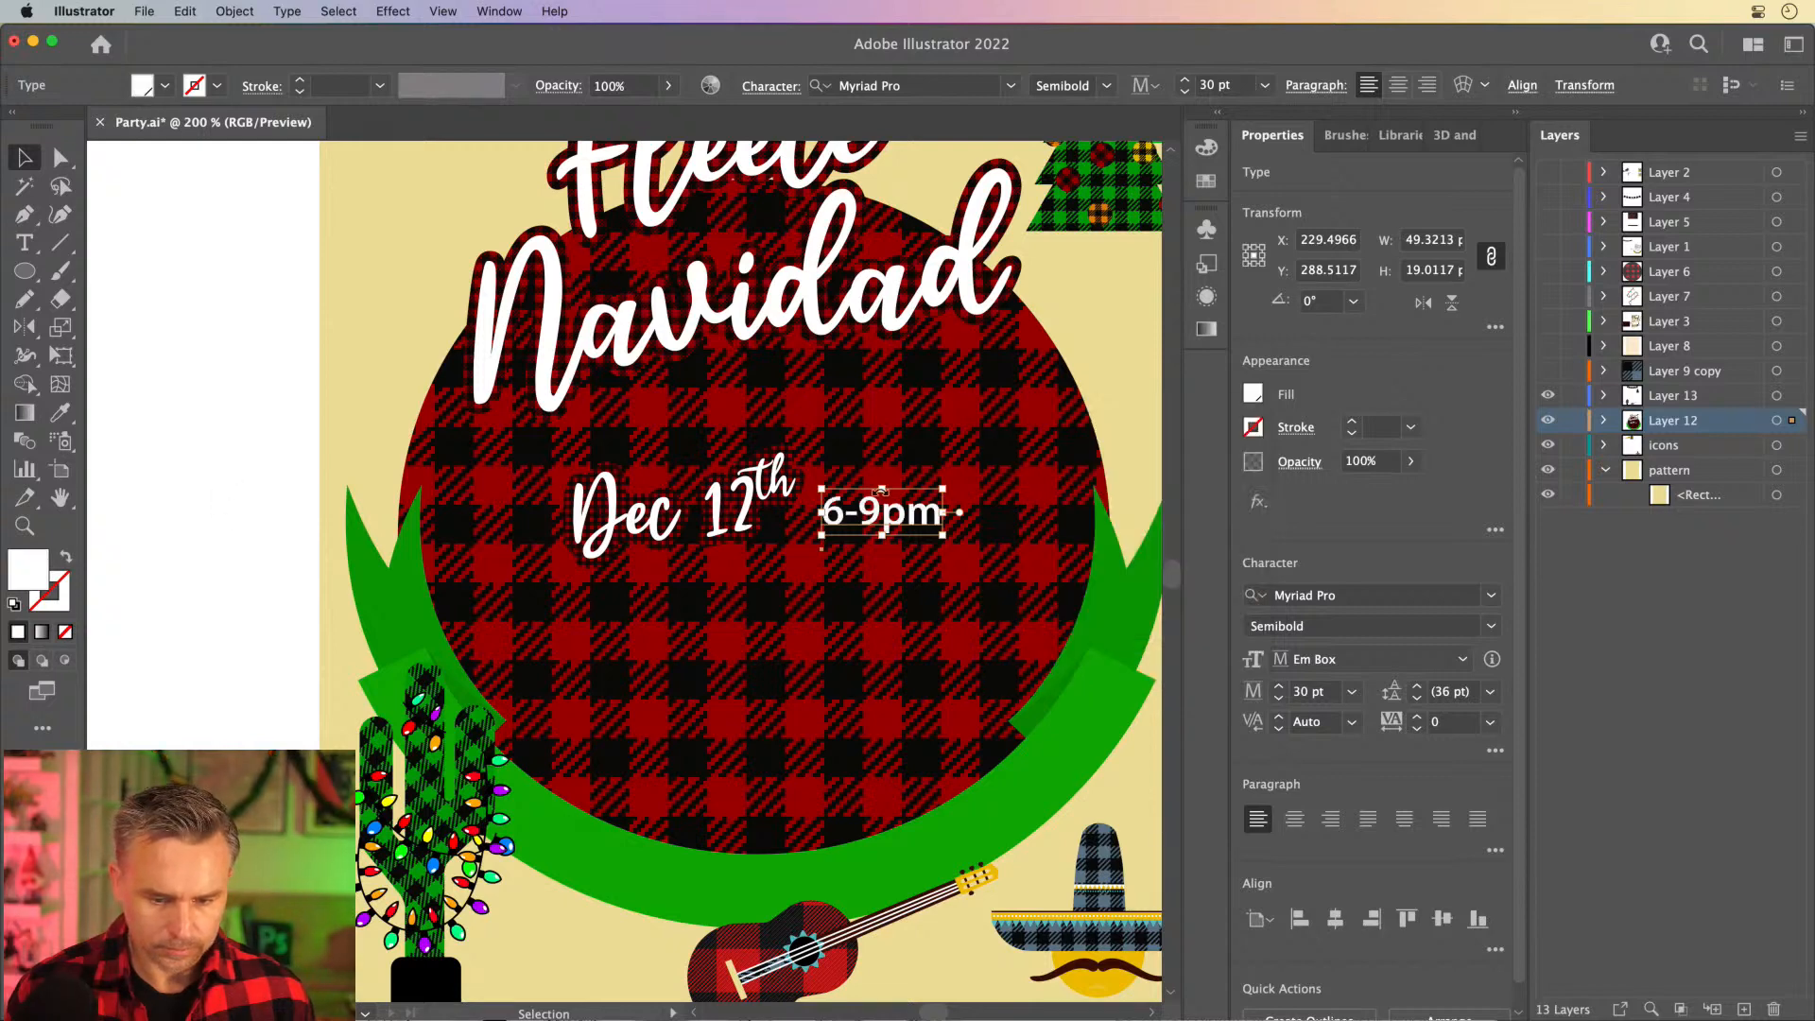
- Move 6-9pm close beside Dec 12th, then duplicate both texts together as a second line directly below
left_click_drag(881, 515, 827, 530)
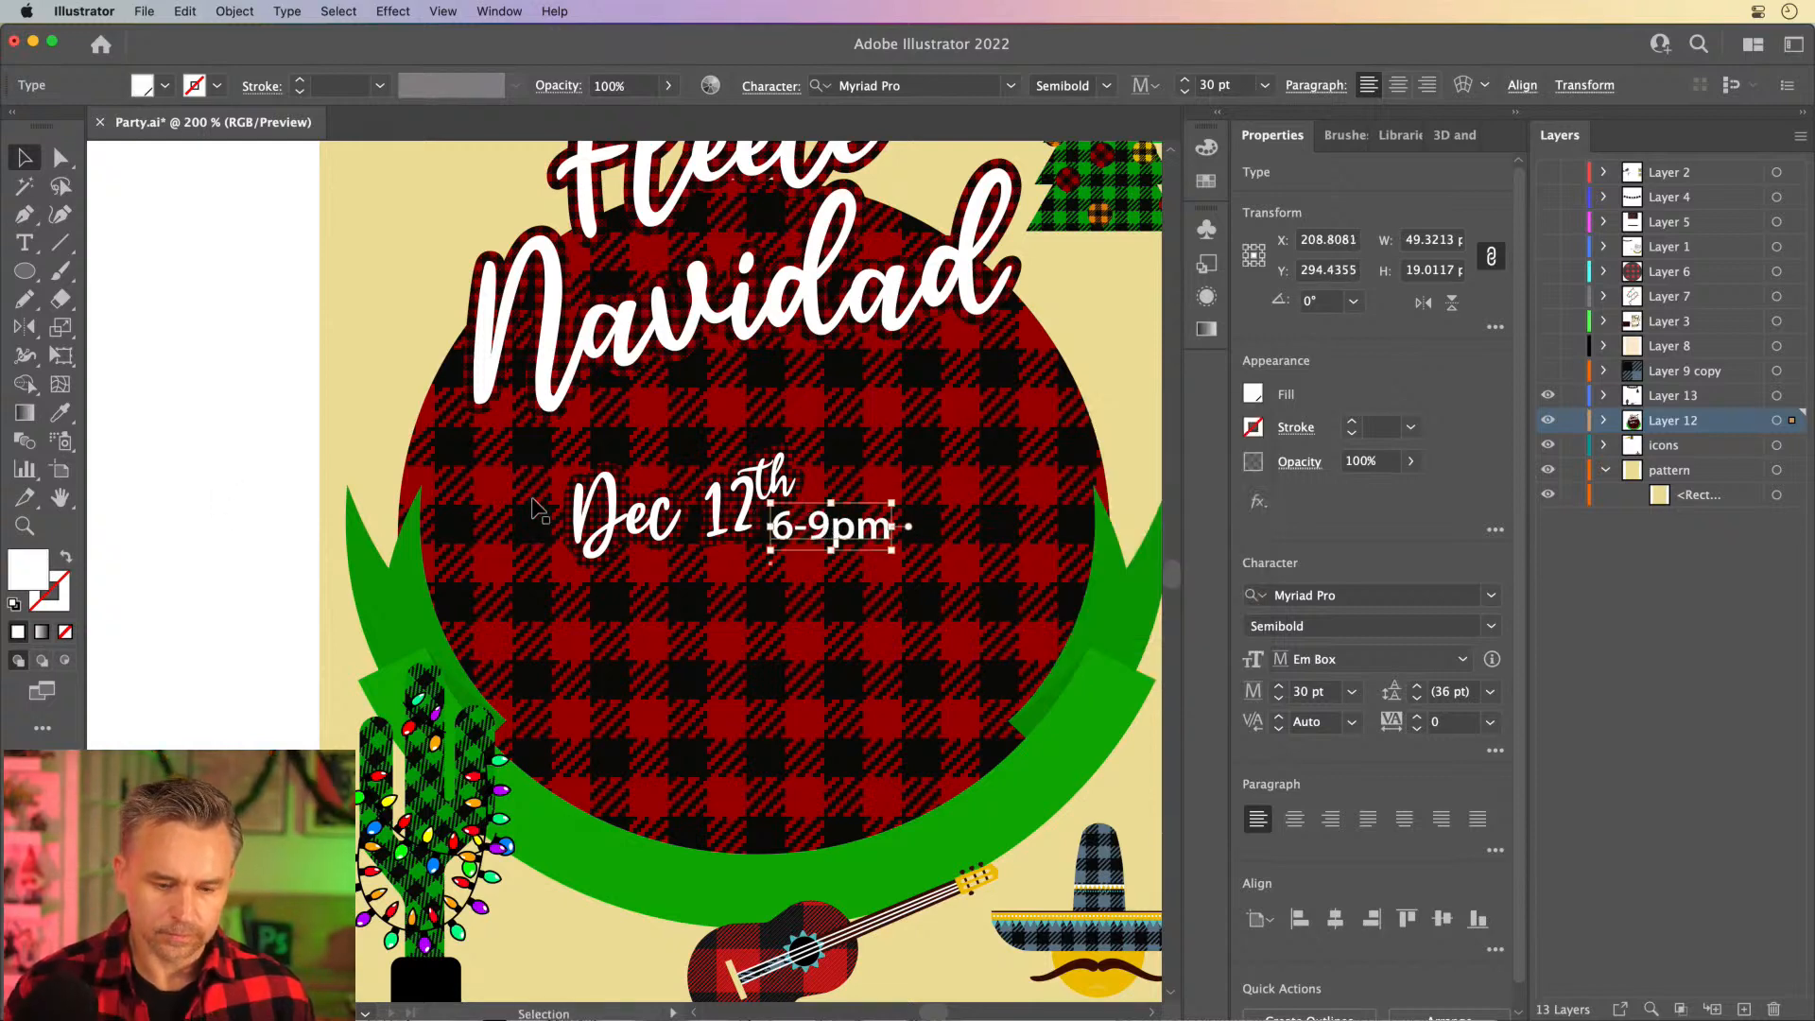
left_click(614, 530, "shift")
left_click_drag(633, 559, 628, 641, "alt")
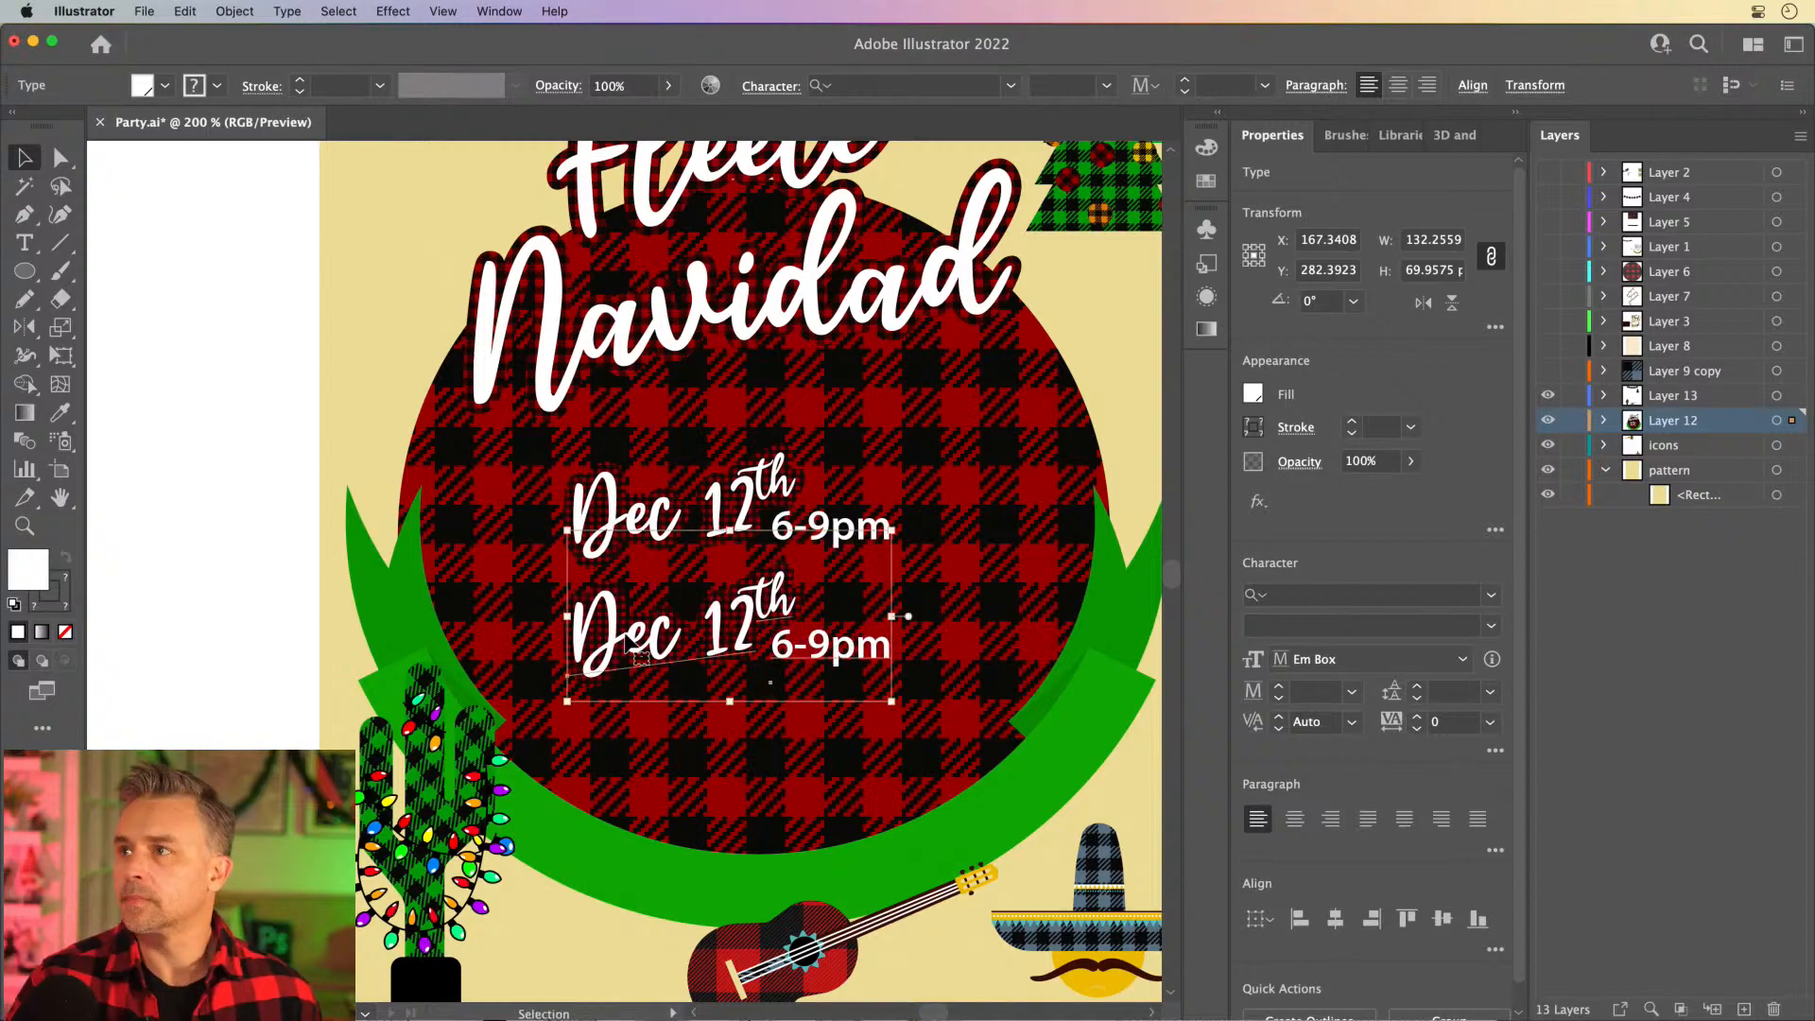
left_click(224, 269)
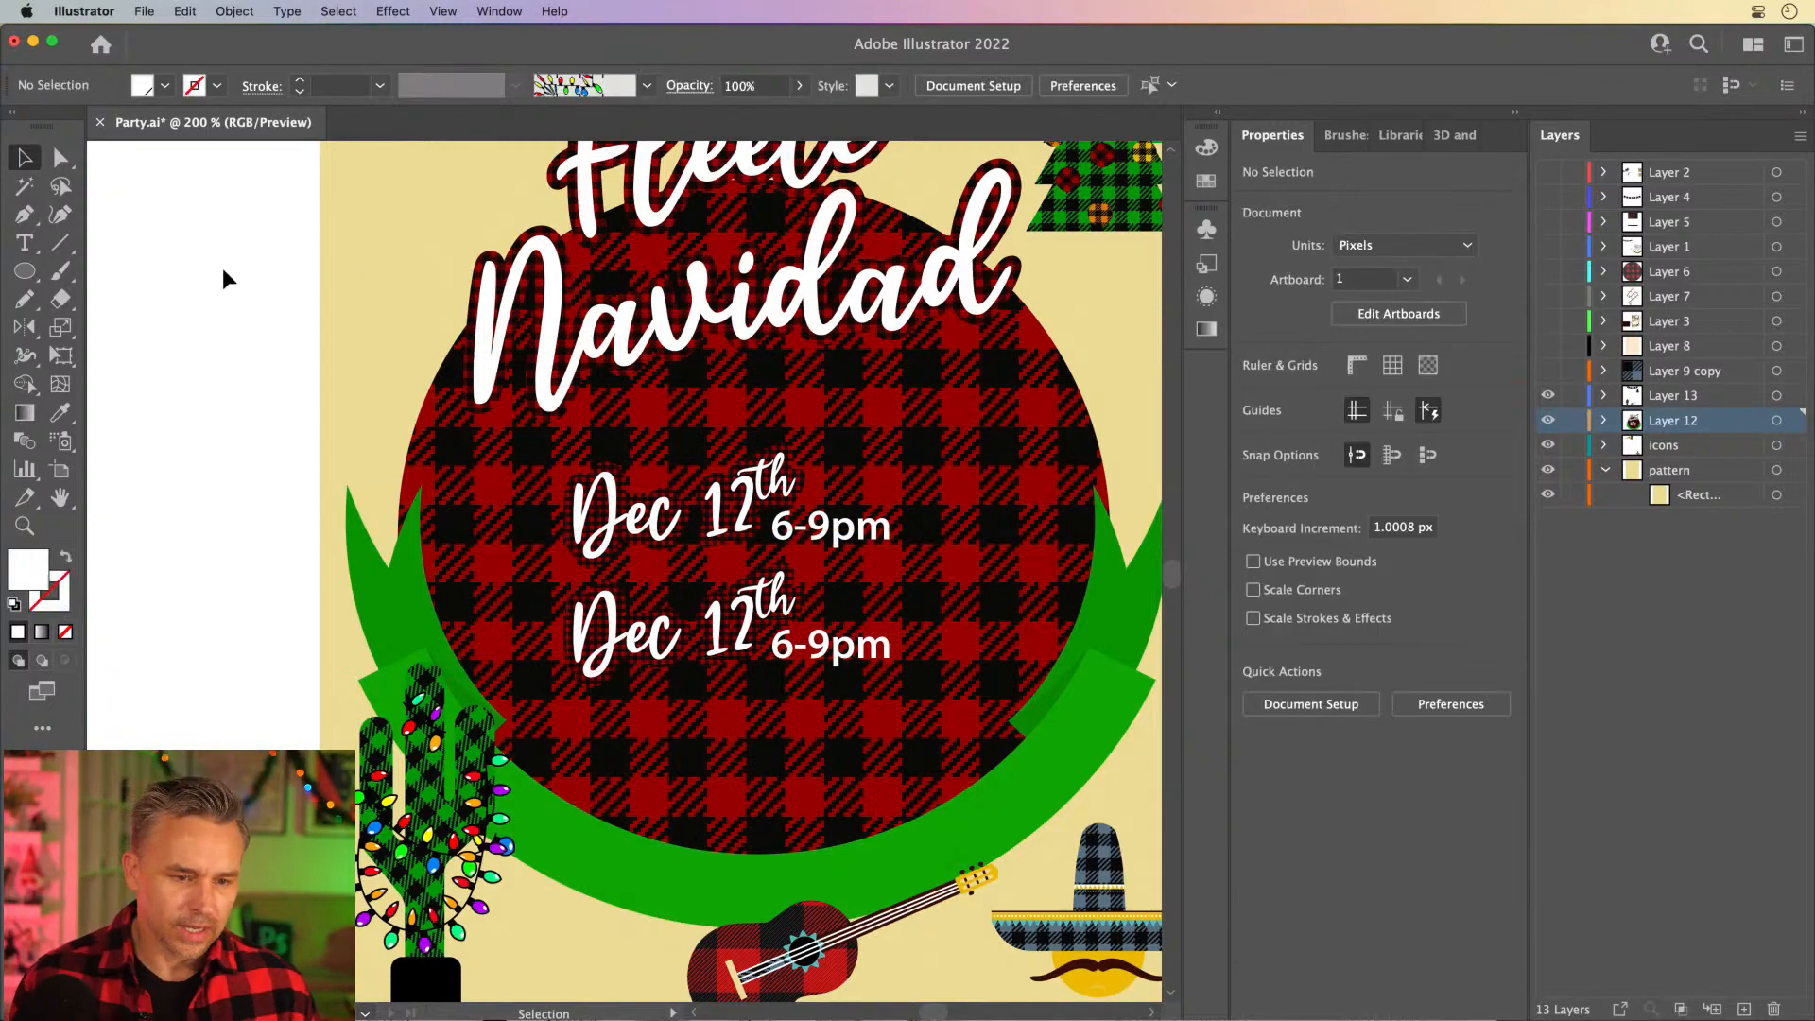
- Open the finished FleeceNavidad.ai poster and examine its event text layout and artwork in full-screen presentation view
left_click(33, 44)
double_click(1740, 598)
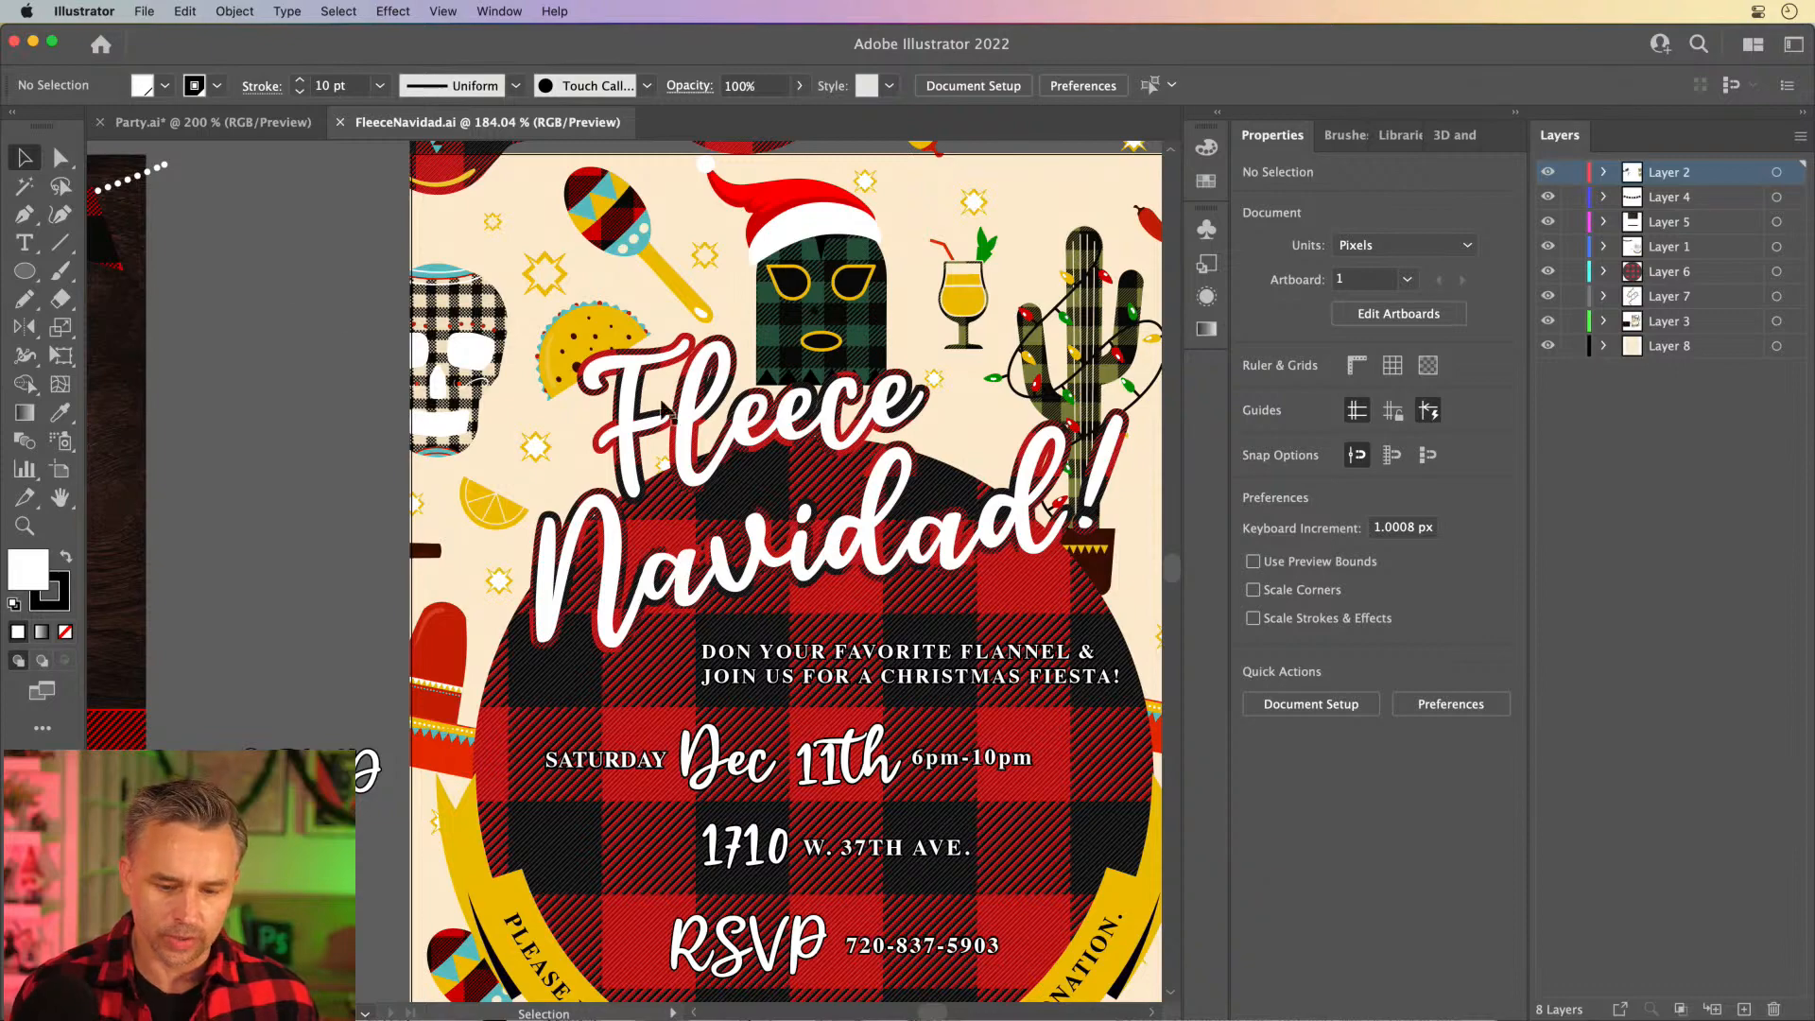
scroll(256, 294, "right", 3)
scroll(255, 293, "down", 2)
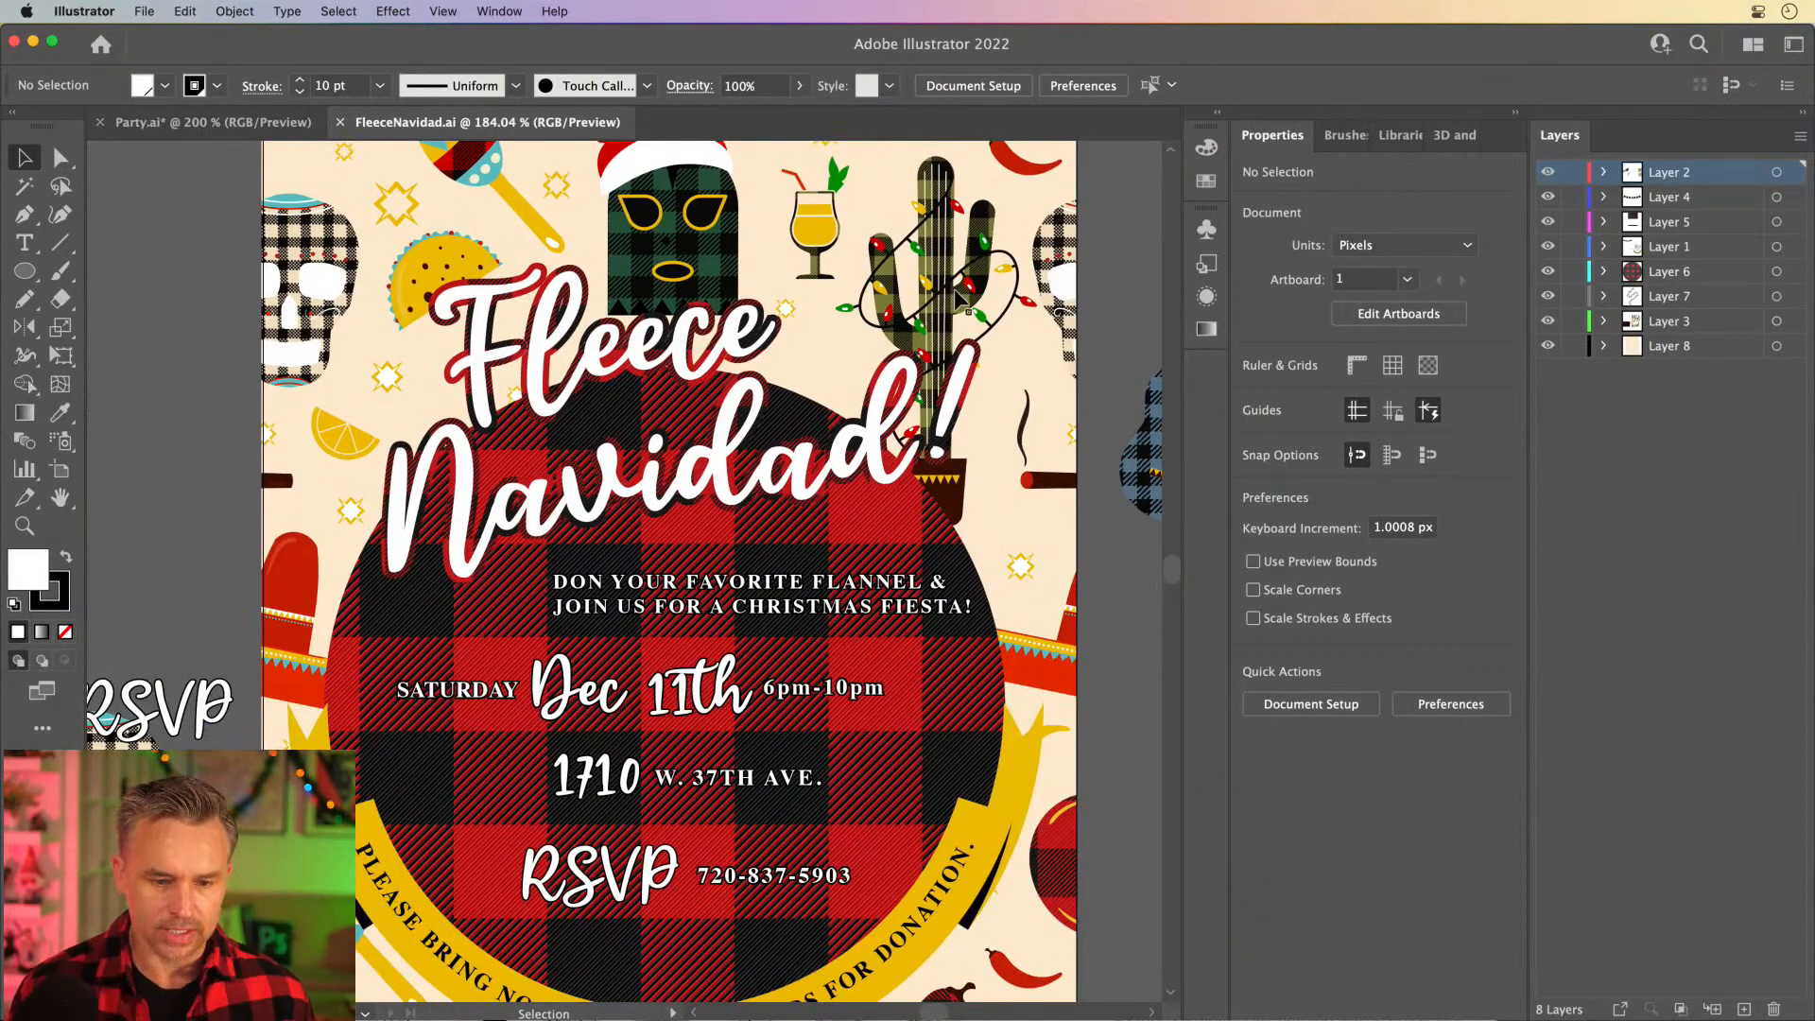
key("space")
left_click_drag(678, 362, 710, 341)
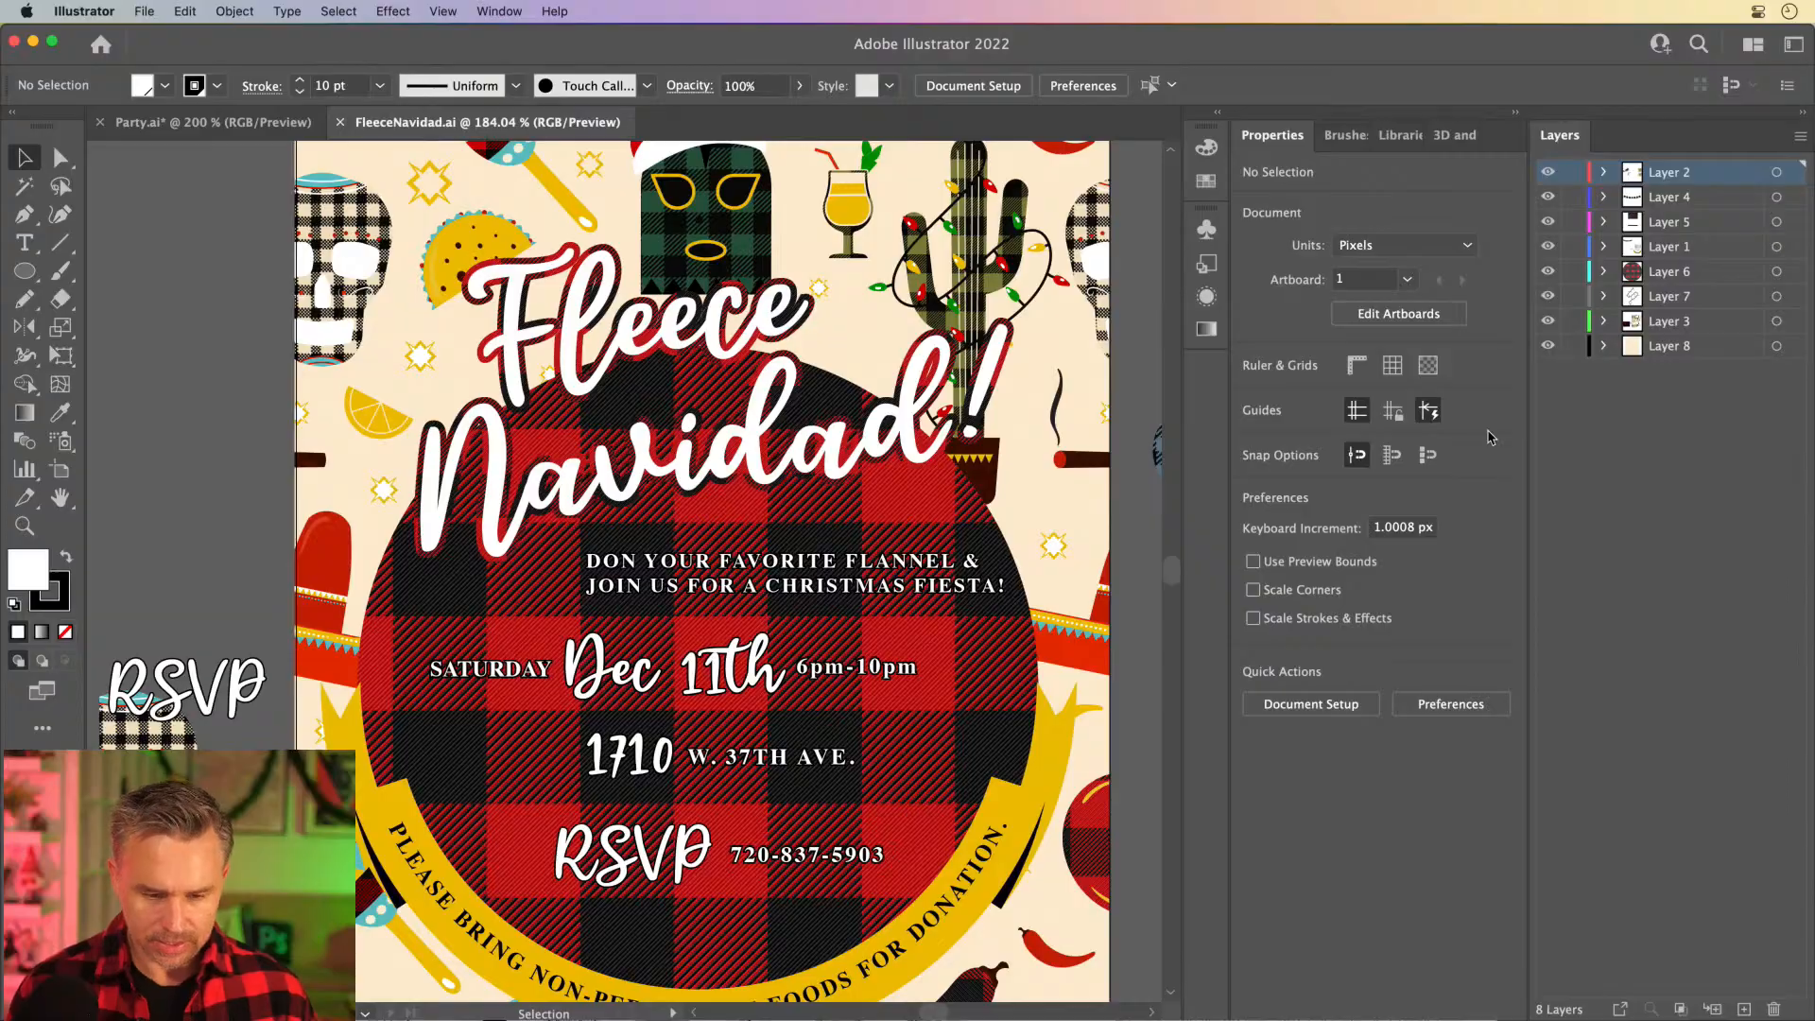
key("shift+f")
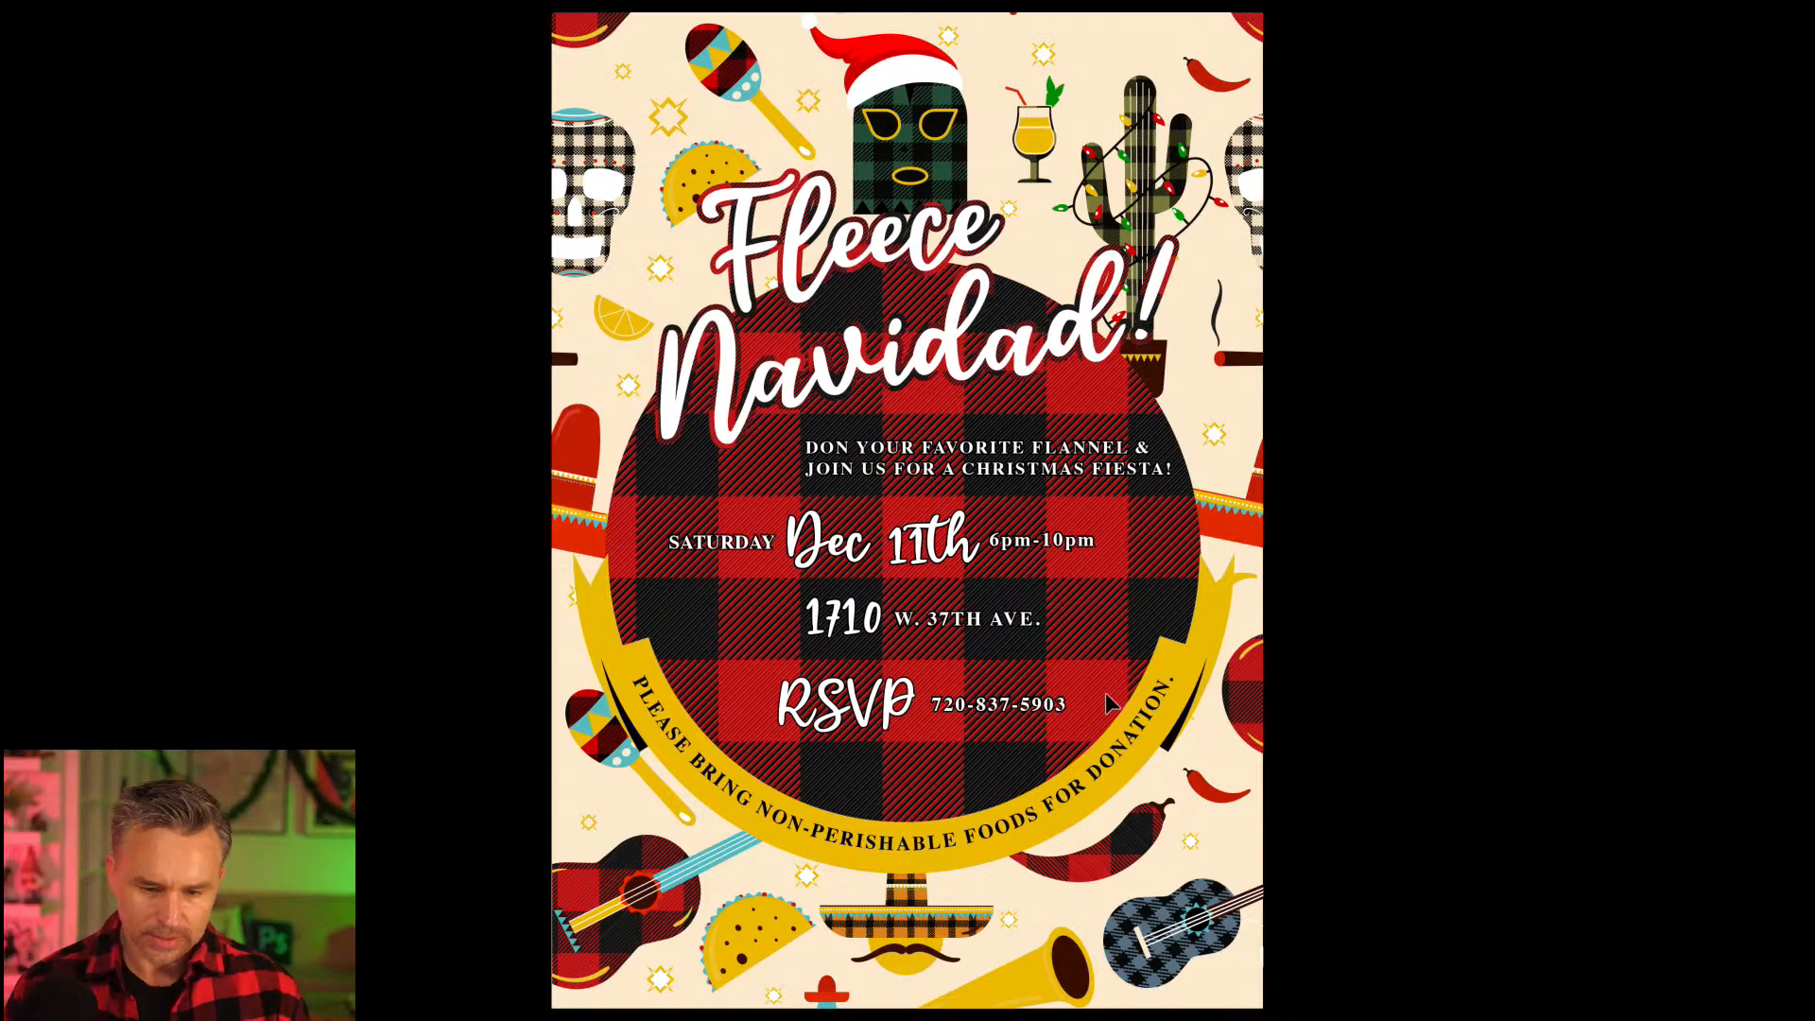
- Leave the presentation view and toggle the visibility of Layer 1 to examine the finished poster with and without its text and banner
key("Escape")
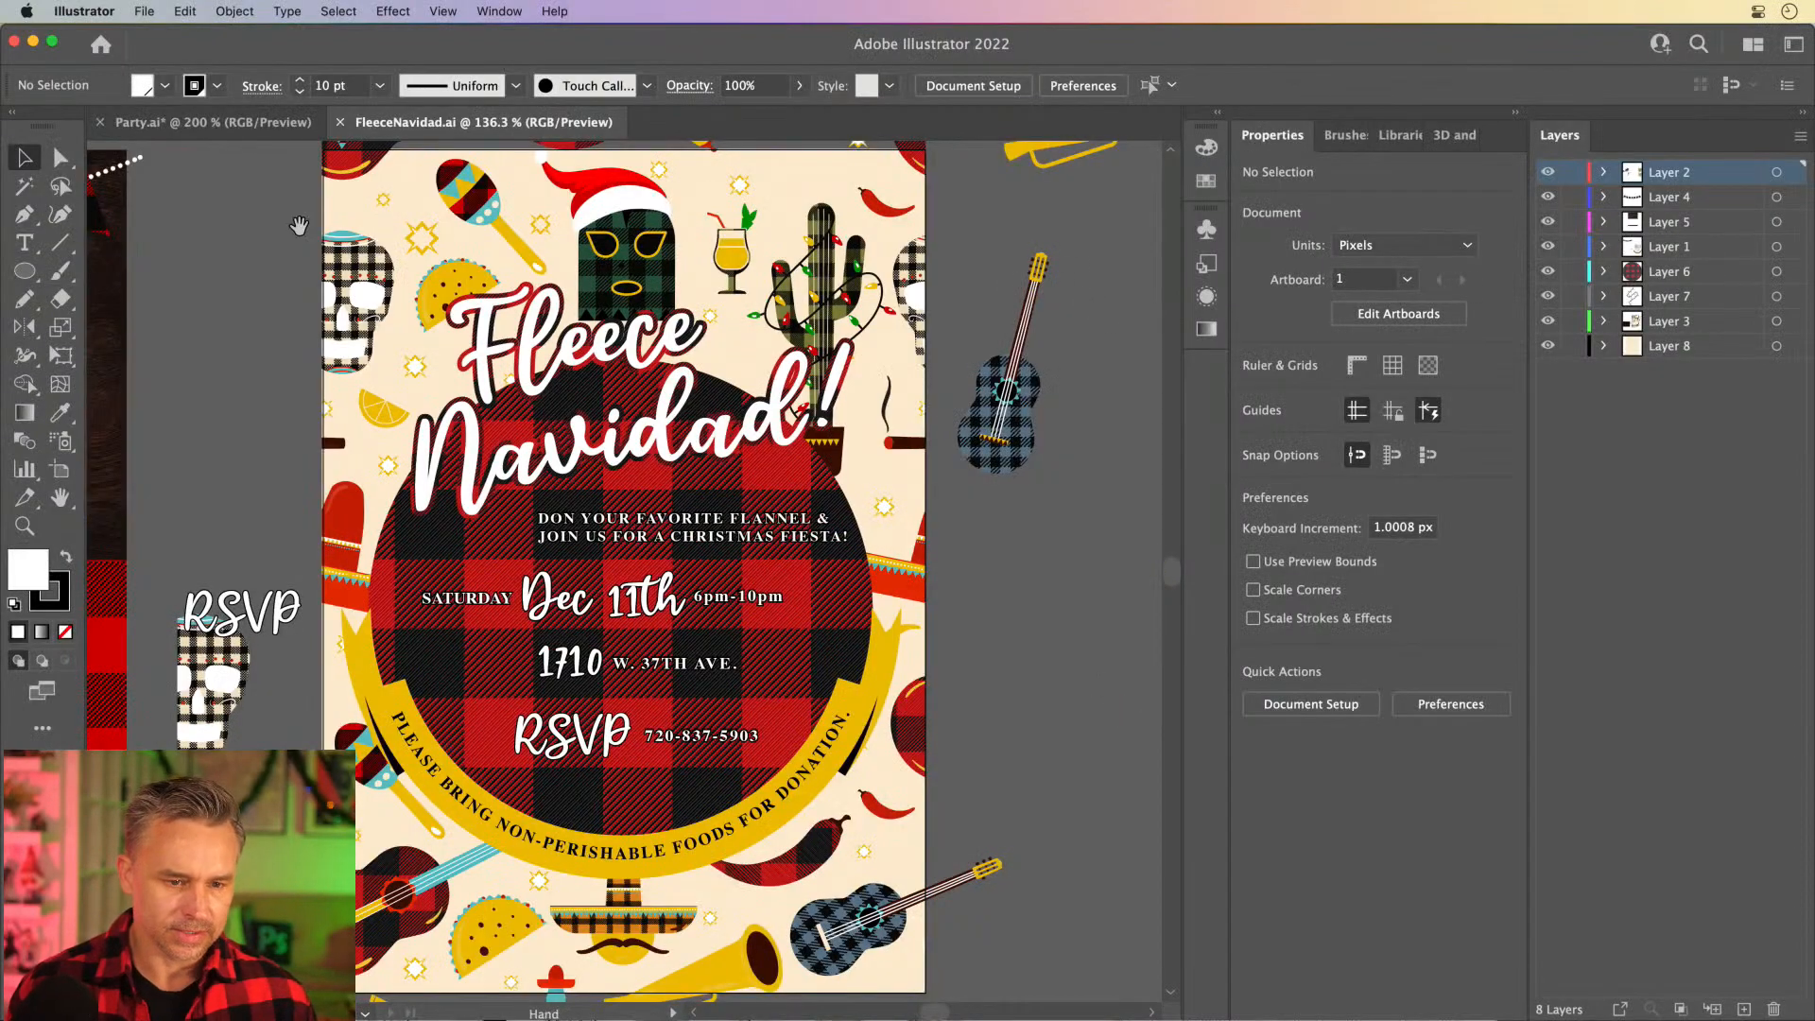
scroll(359, 189, "left", 3)
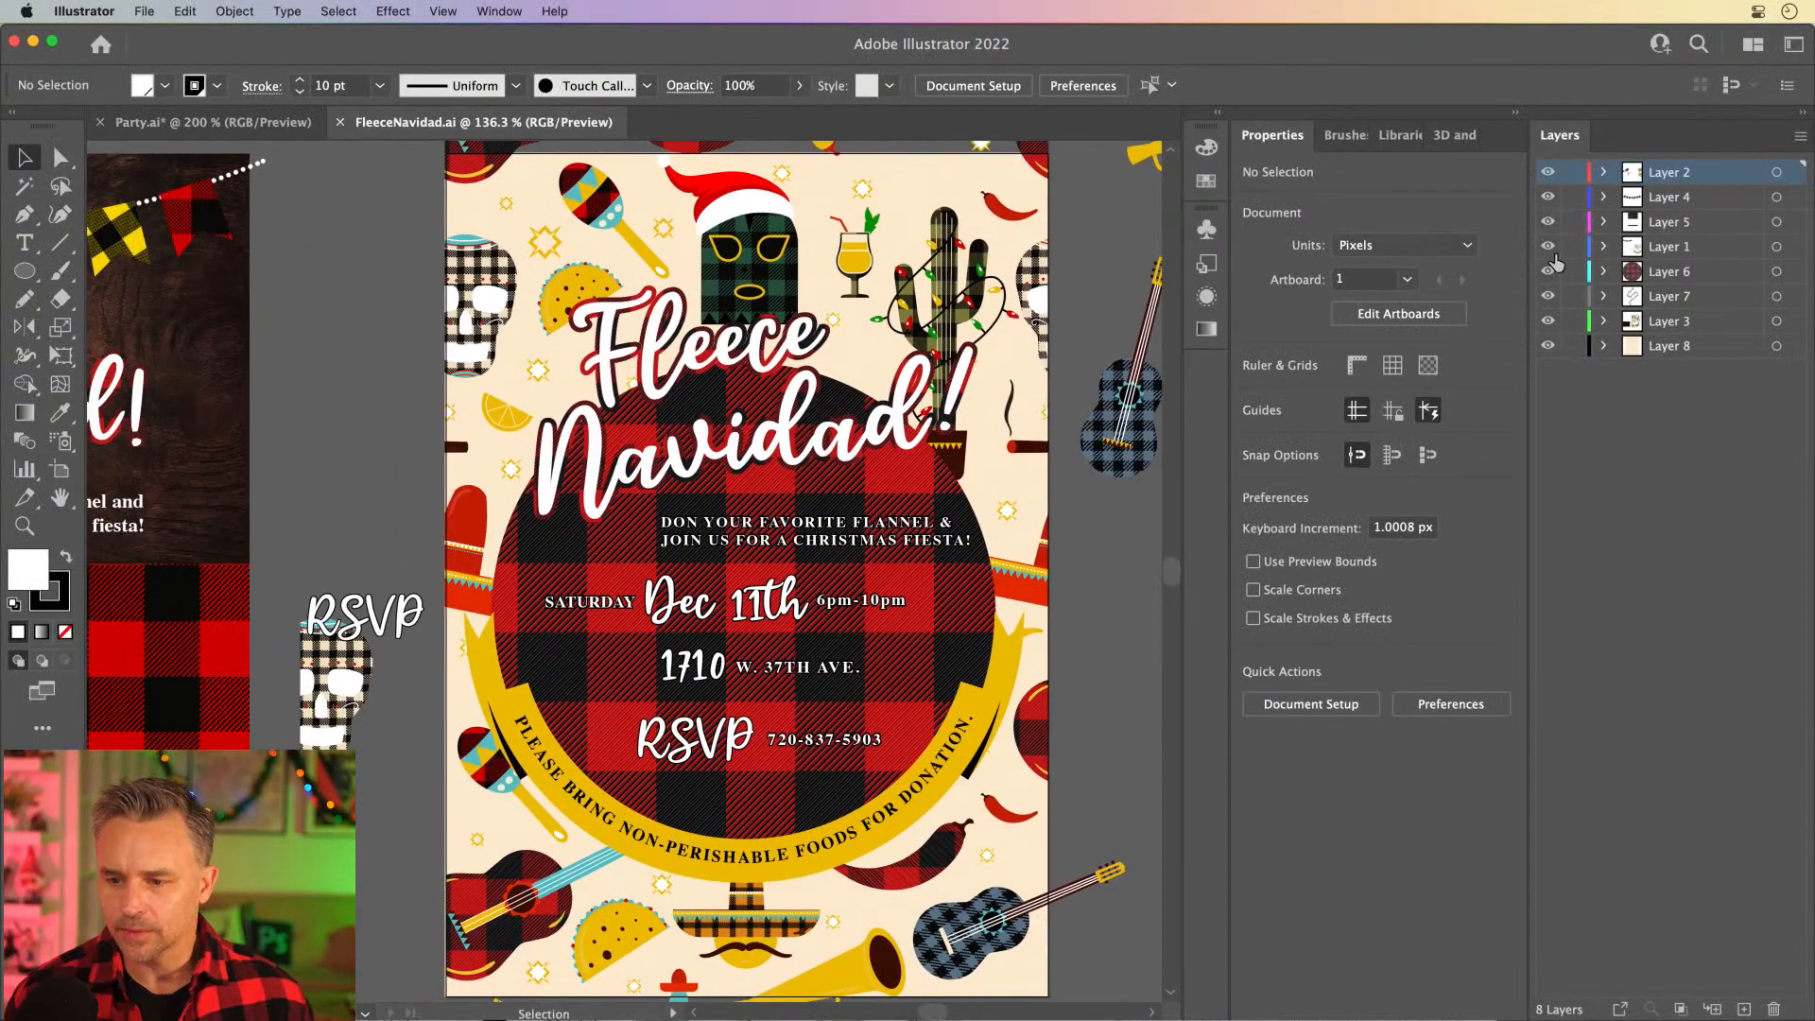
left_click(1549, 248)
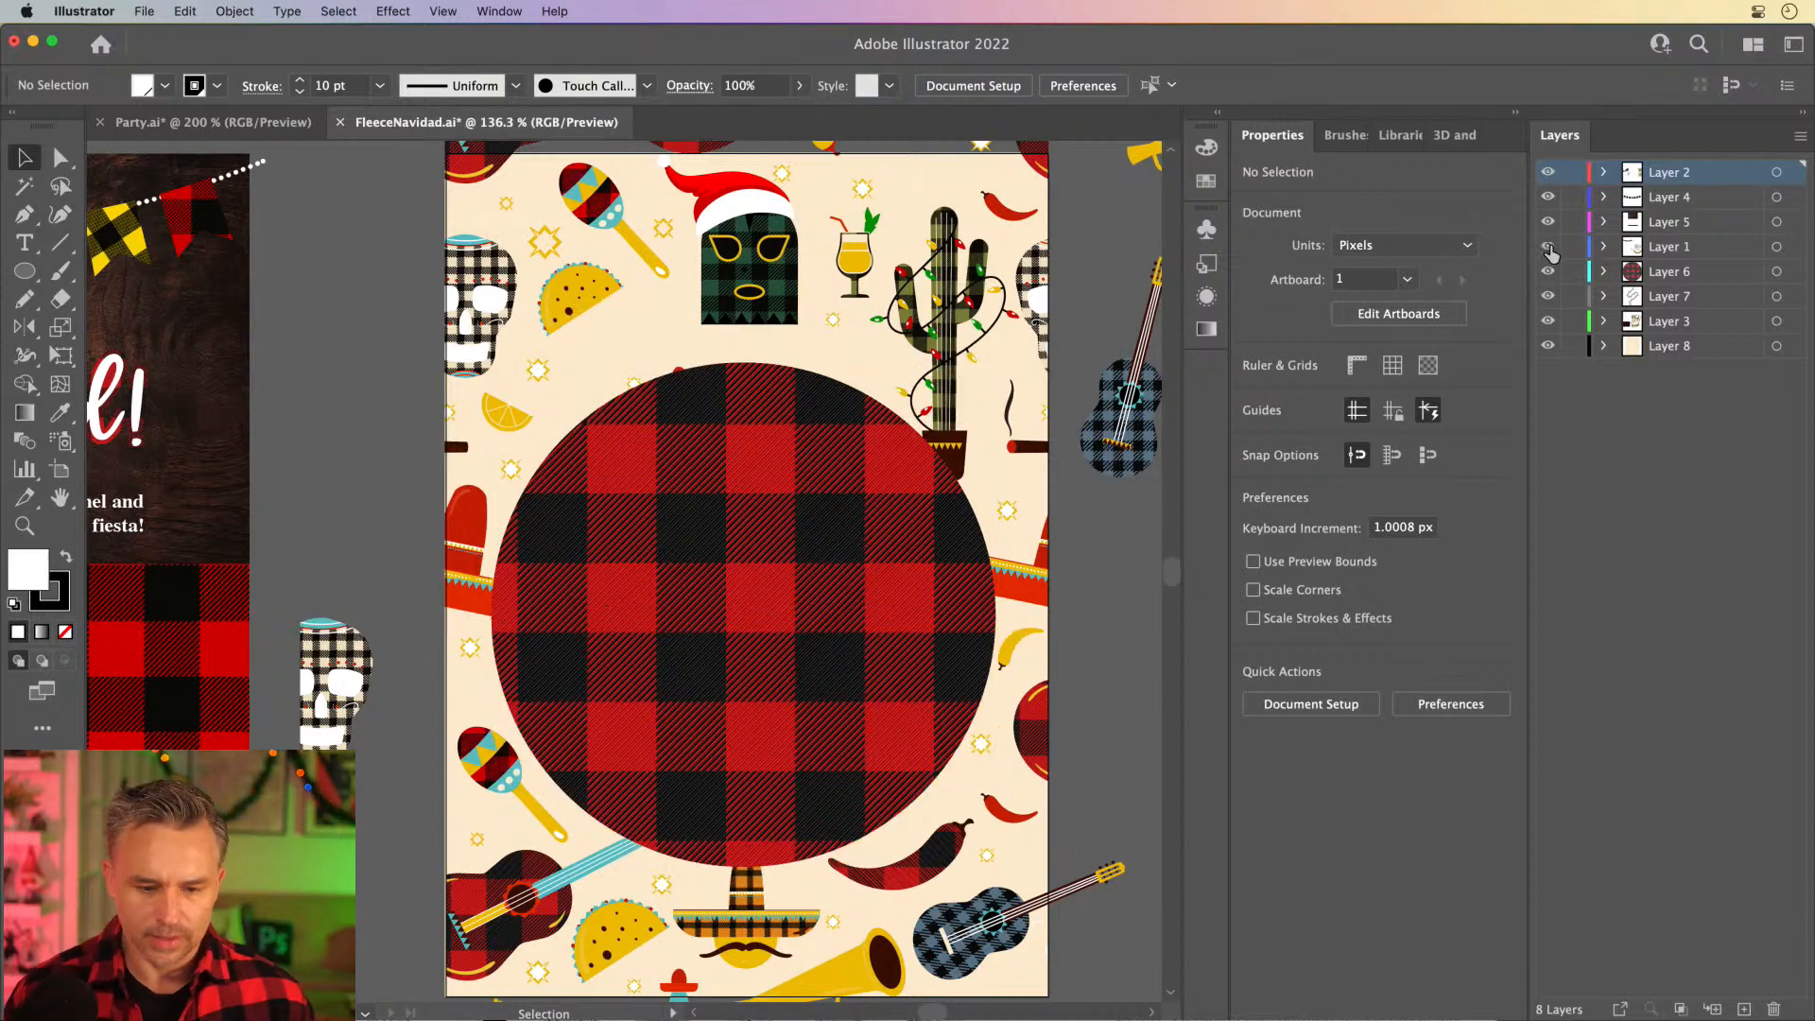
left_click(1549, 247)
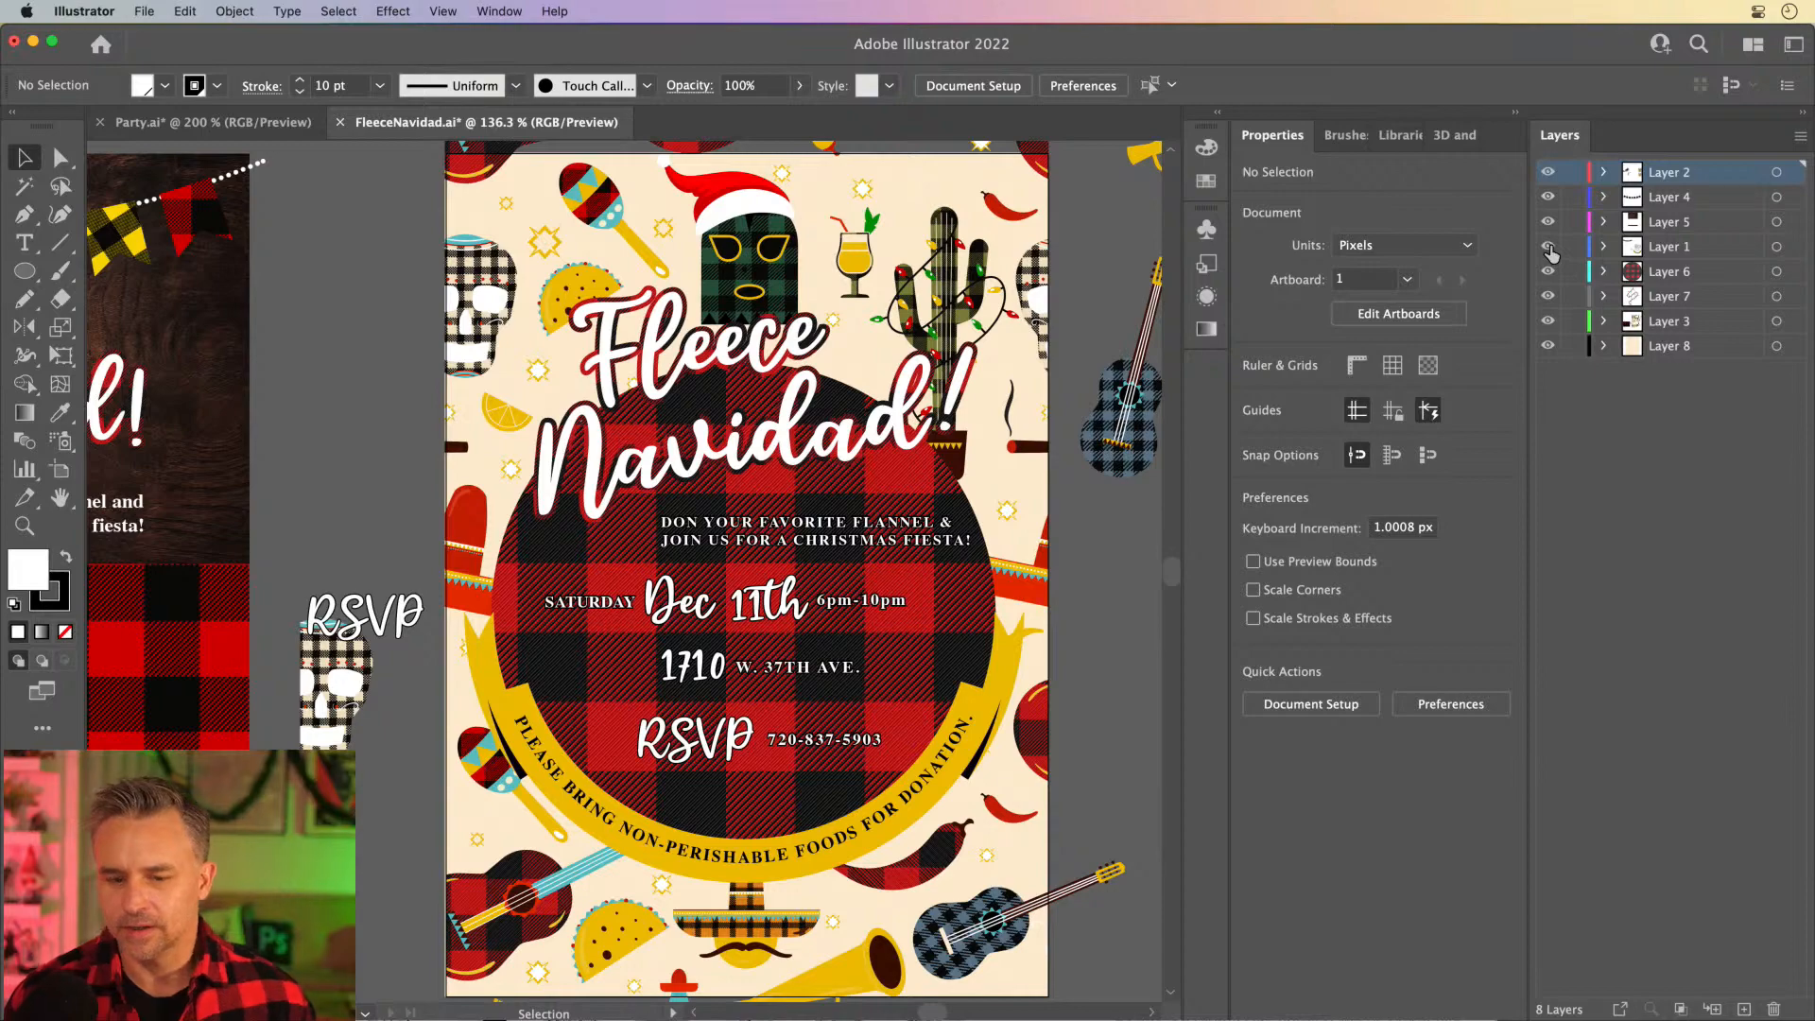
left_click(1549, 248)
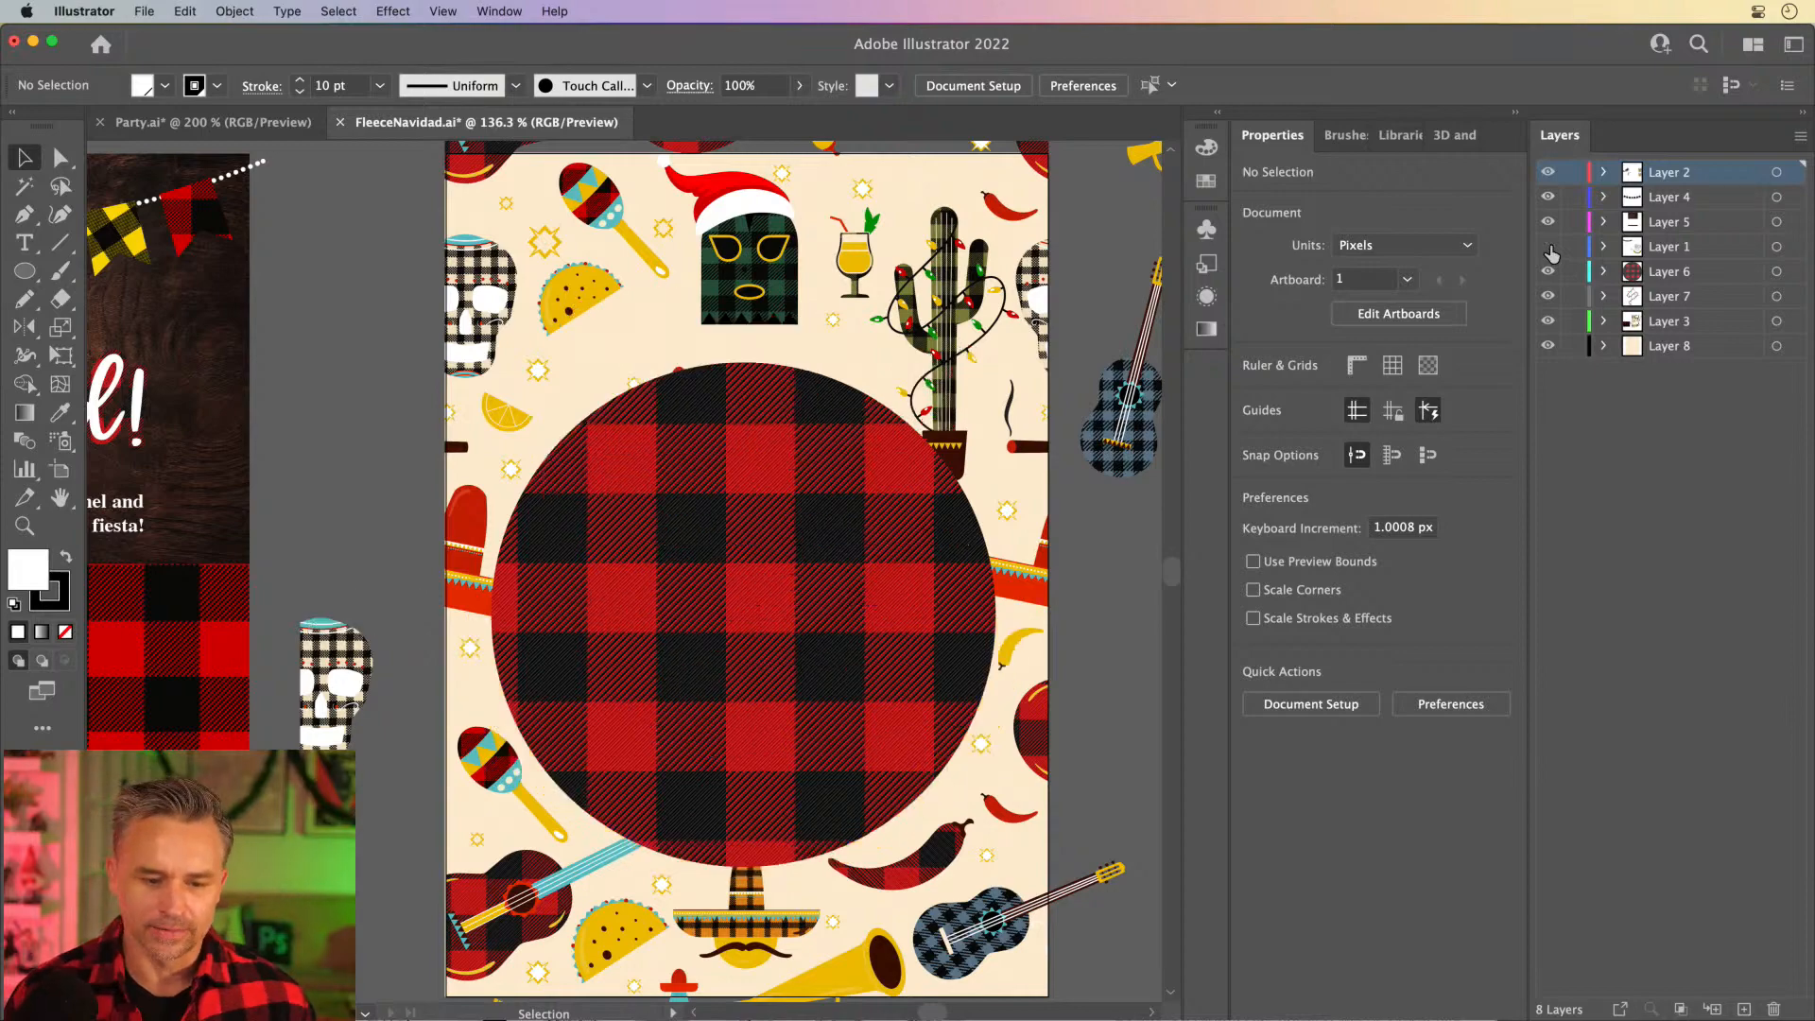
- Return to the Party.ai poster and collapse the Properties panel group to widen the canvas around the title and date text
left_click(168, 124)
scroll(293, 312, "up", 5)
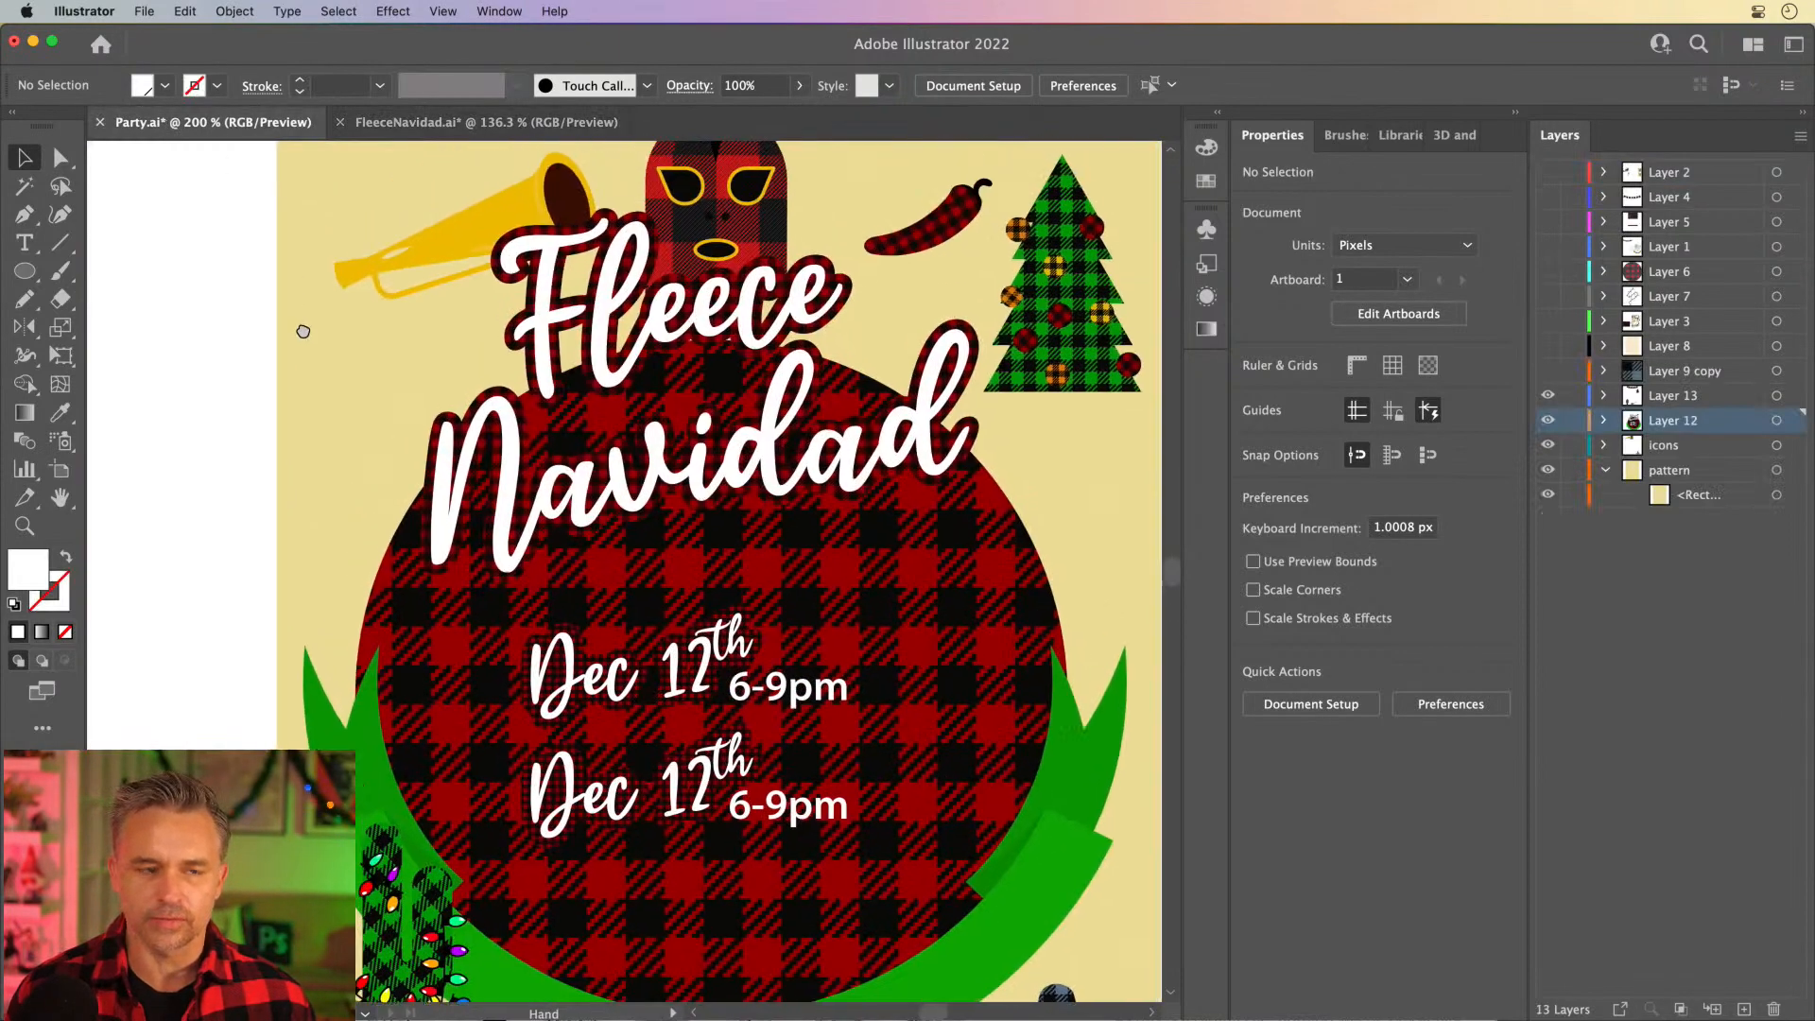
left_click_drag(303, 331, 320, 322)
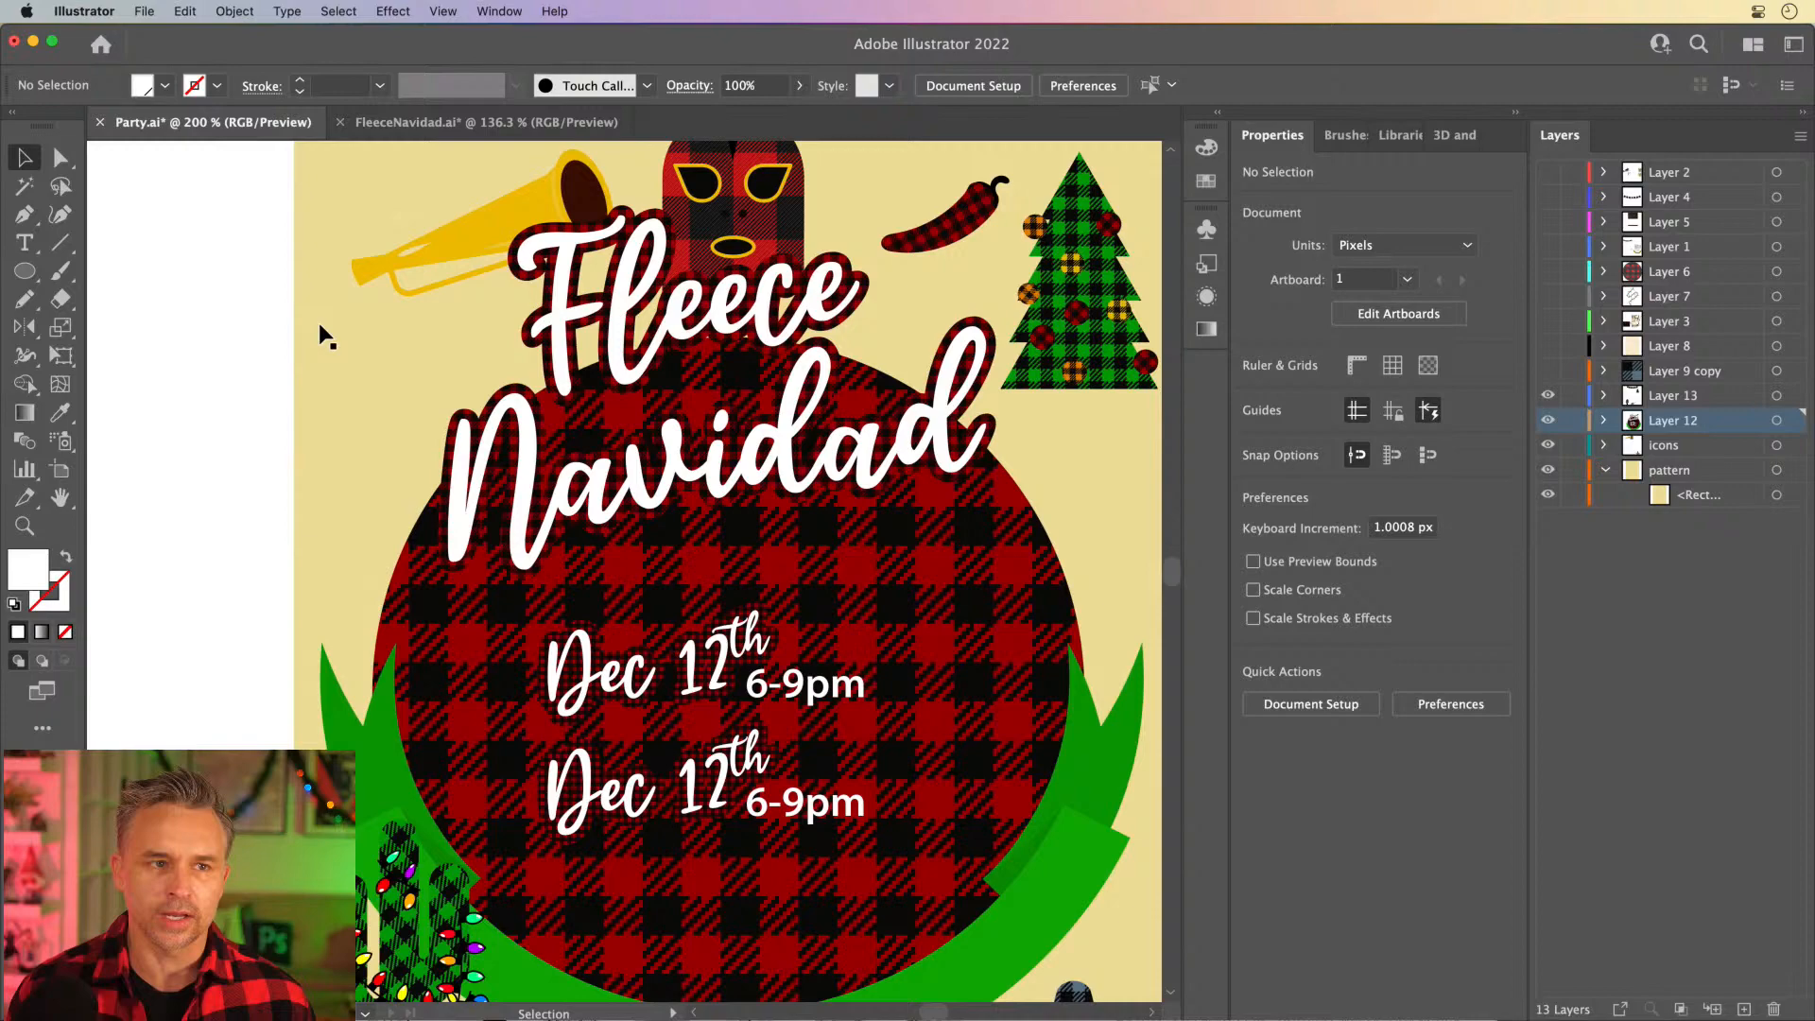
left_click(1514, 117)
left_click_drag(624, 315, 692, 326)
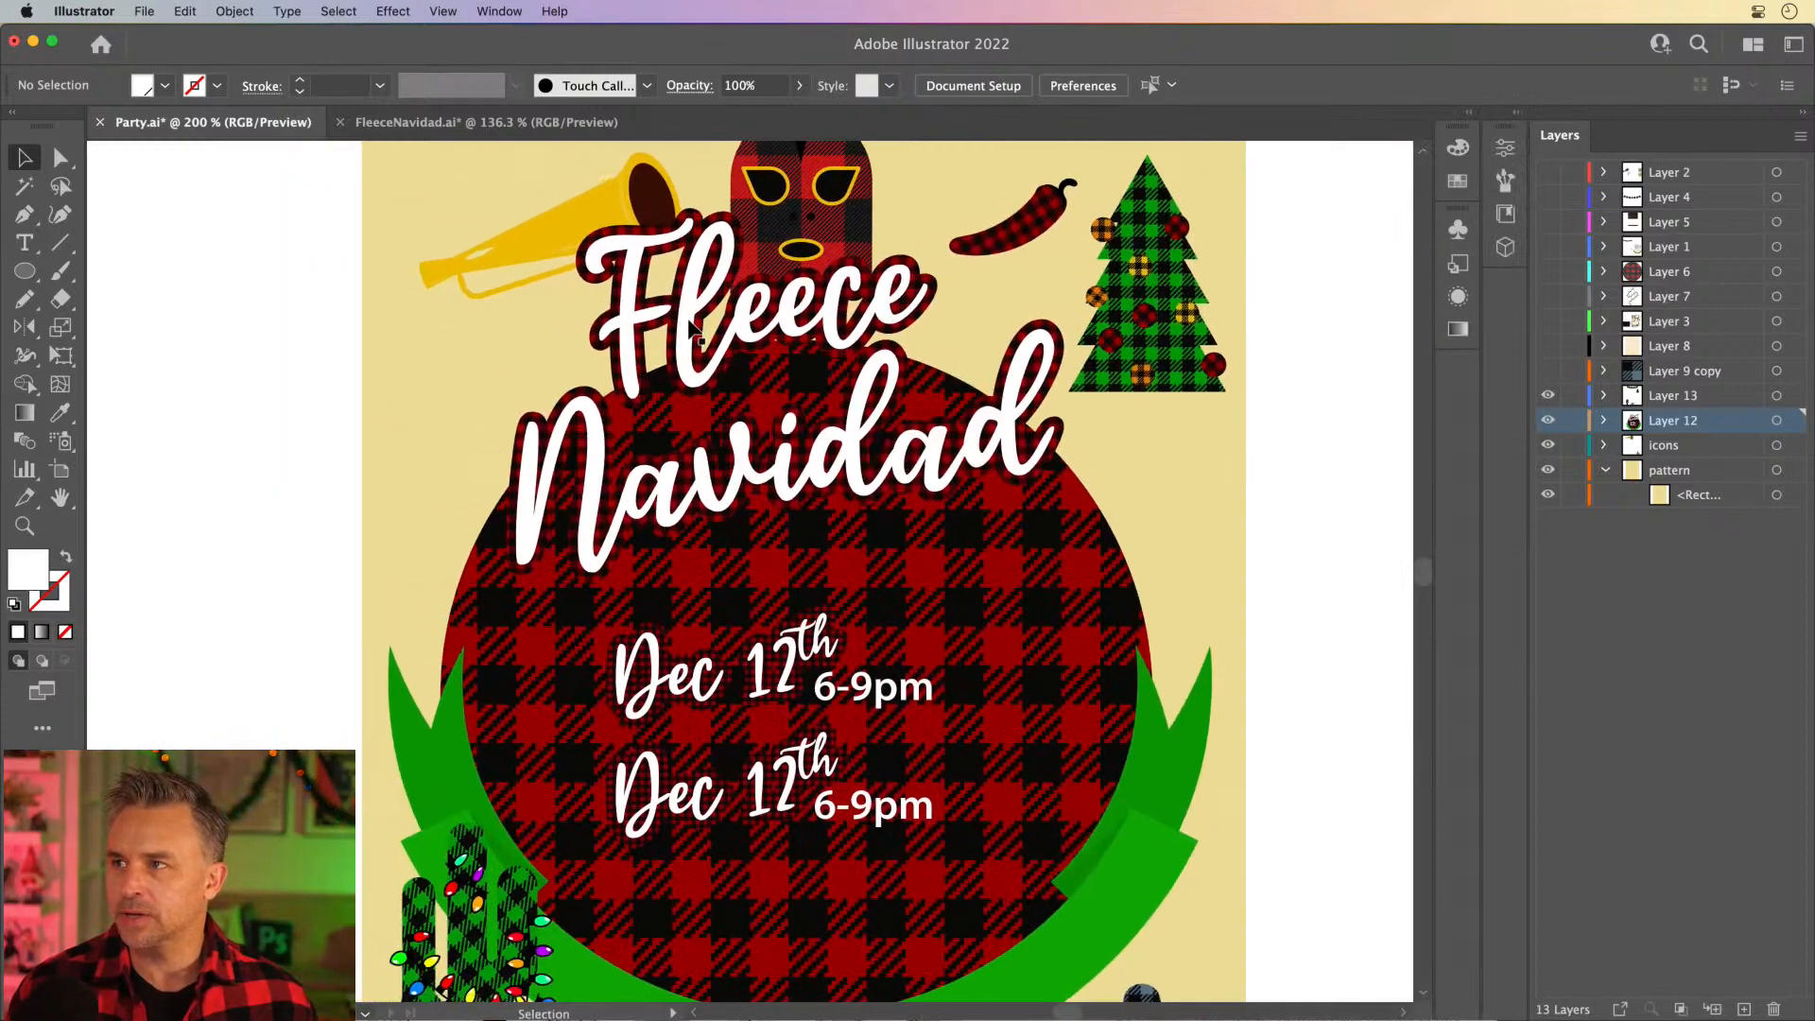